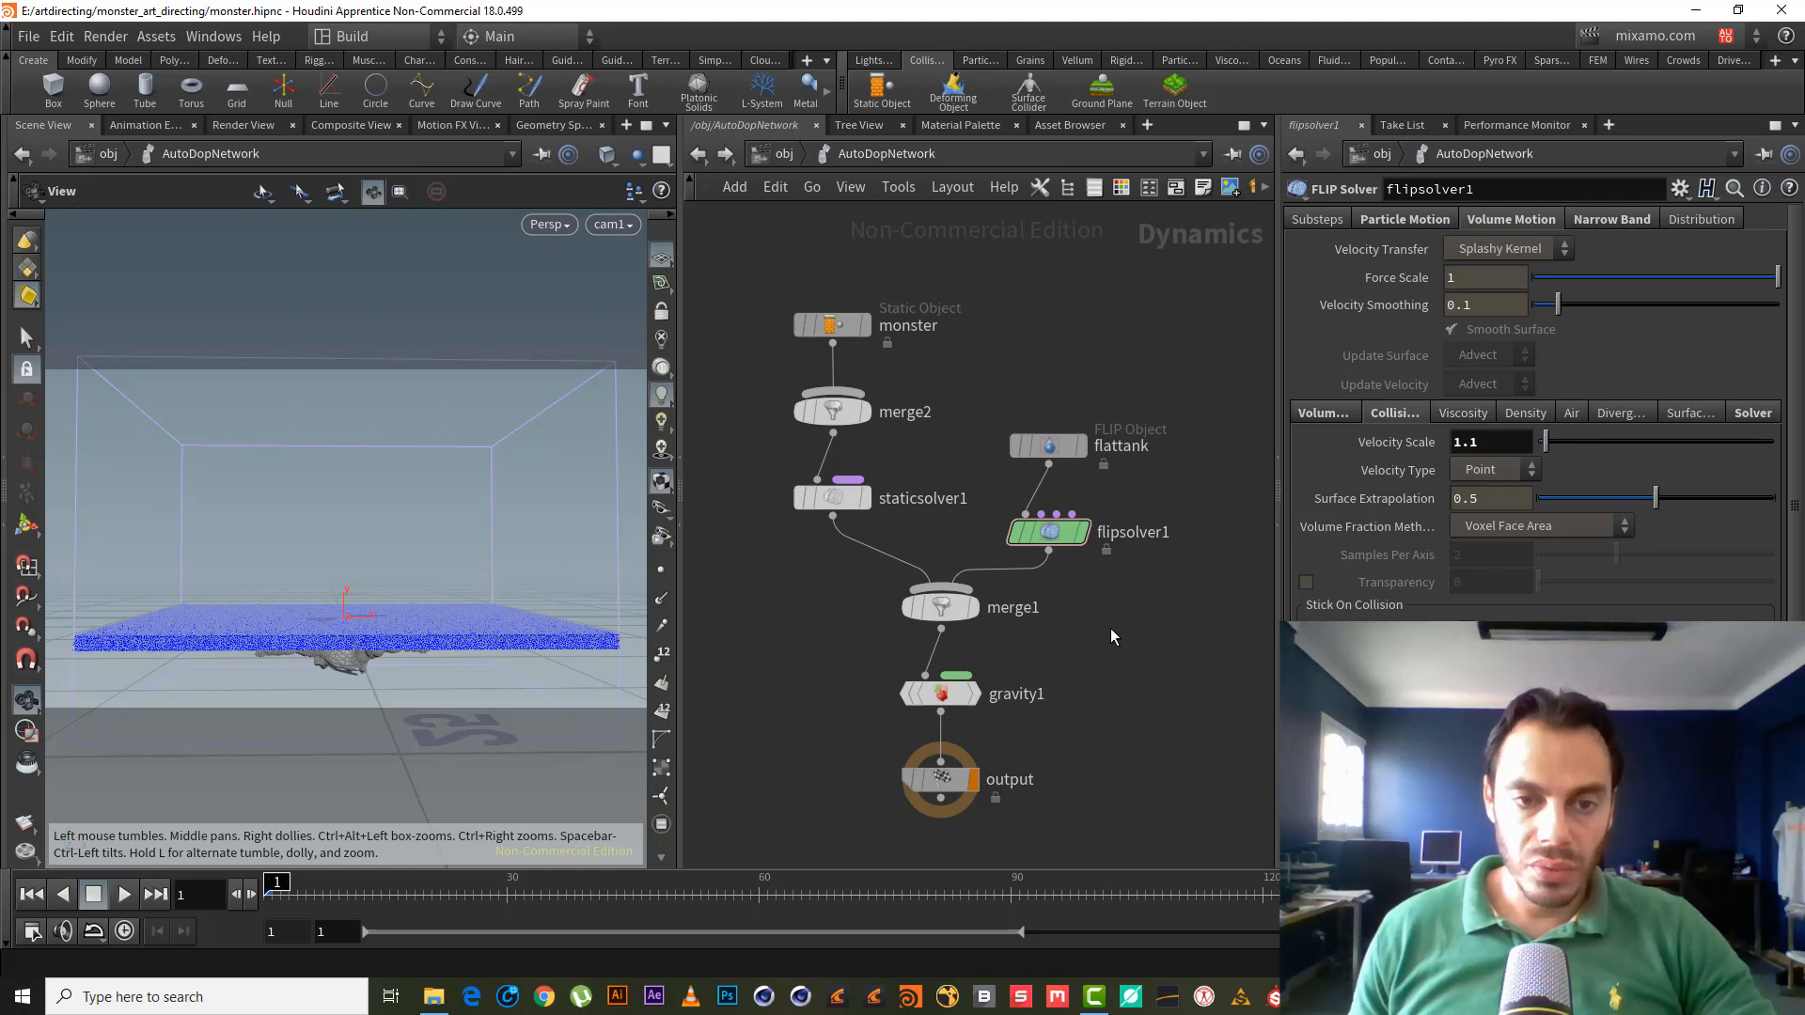
- Add a POP Speed Limit node, popspeedlimit1, to the AutoDopNetwork
middle_drag(1112, 638, 1095, 651)
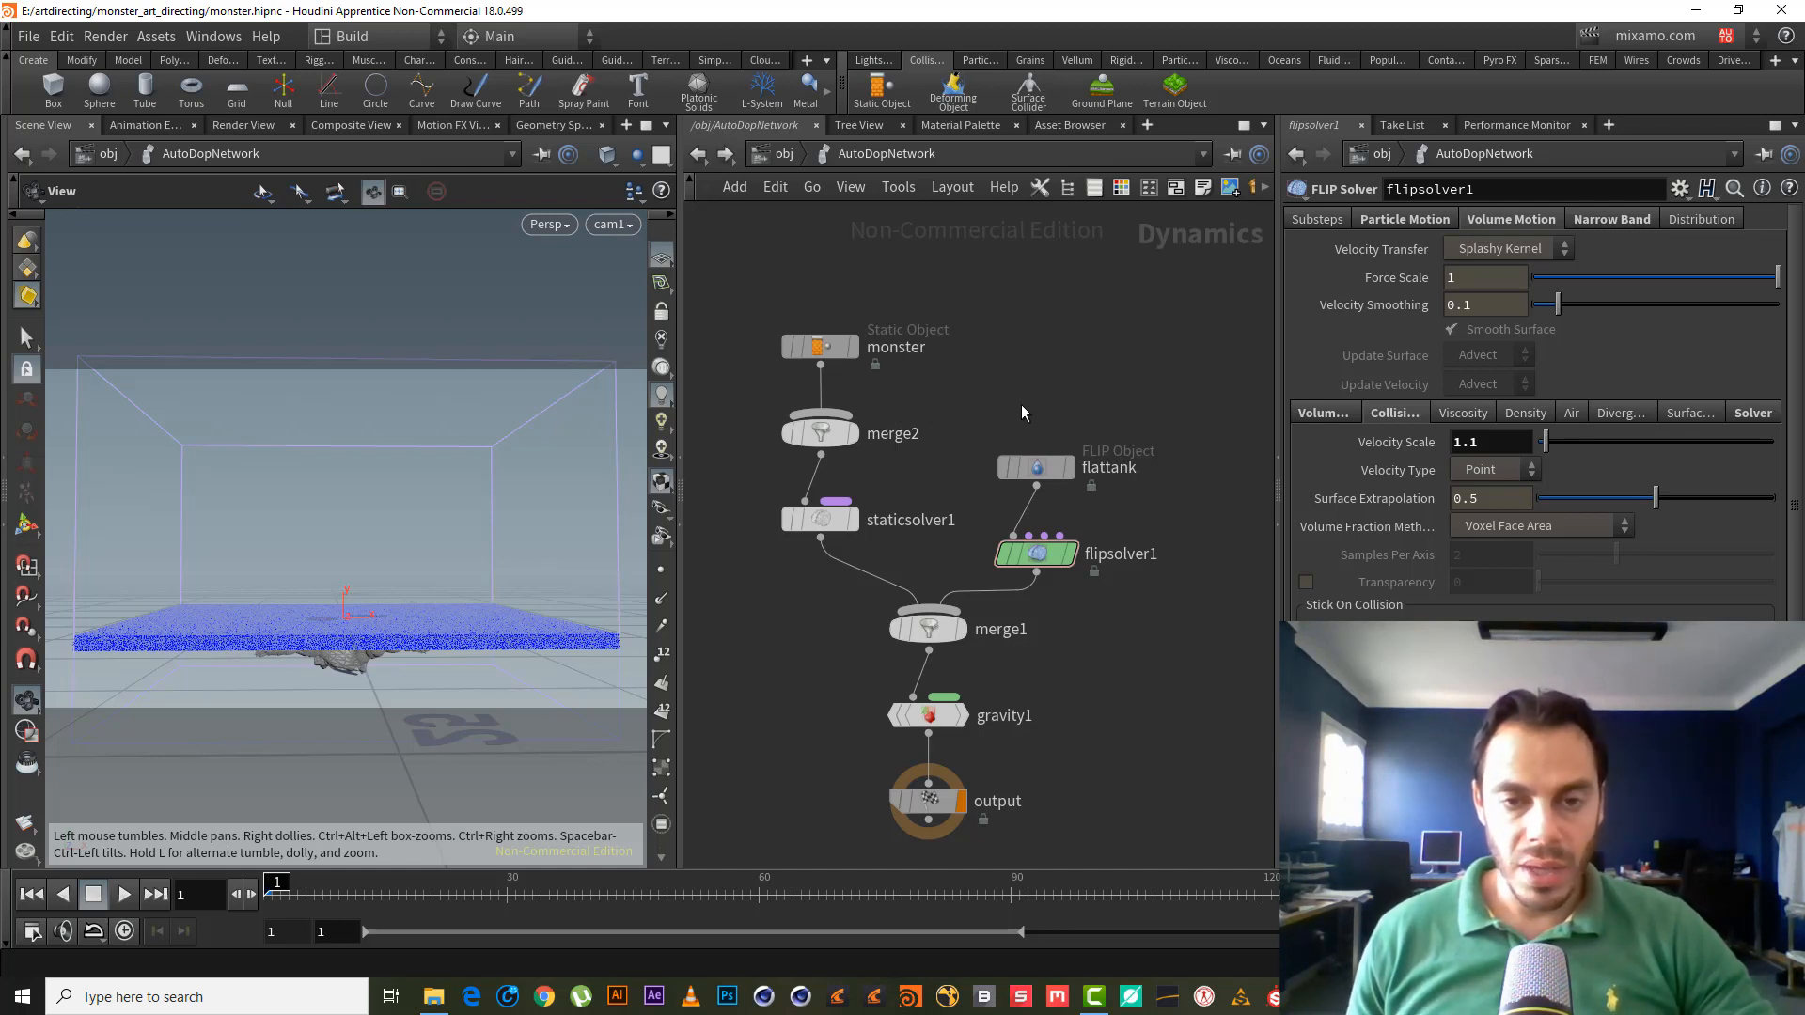
middle_drag(1084, 380, 1017, 351)
key(Tab)
text(speed)
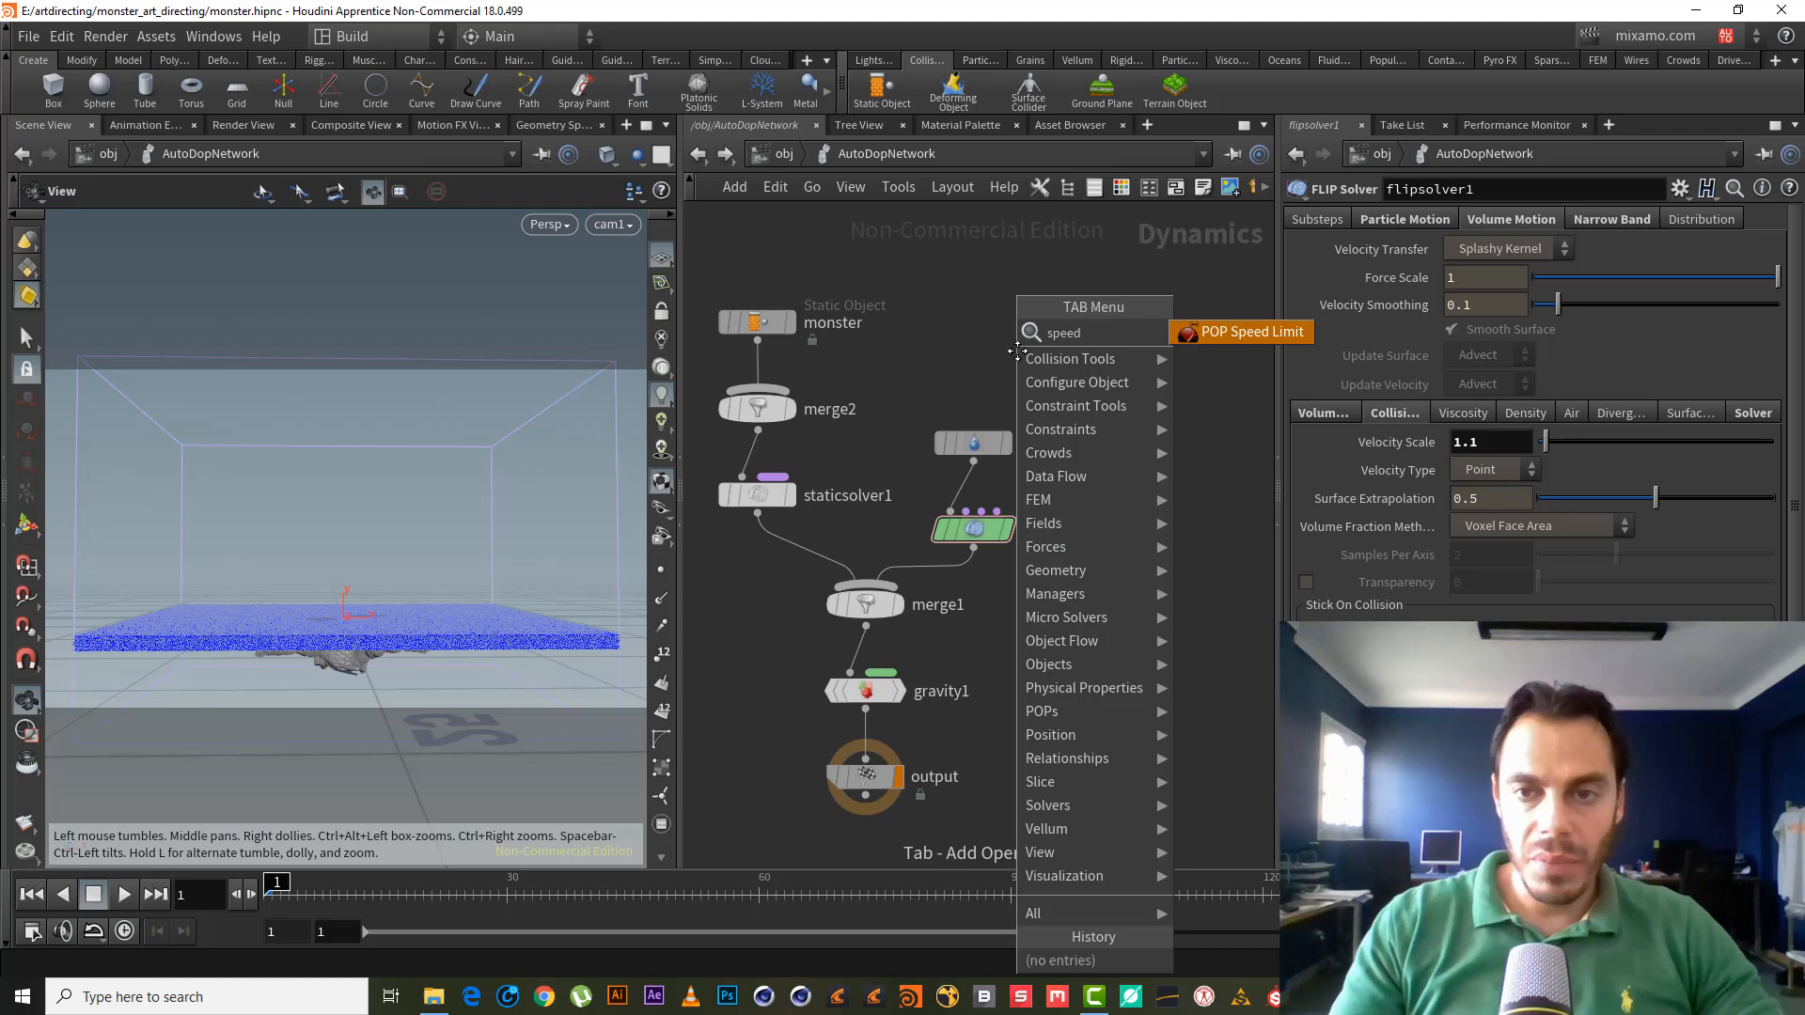
key(Return)
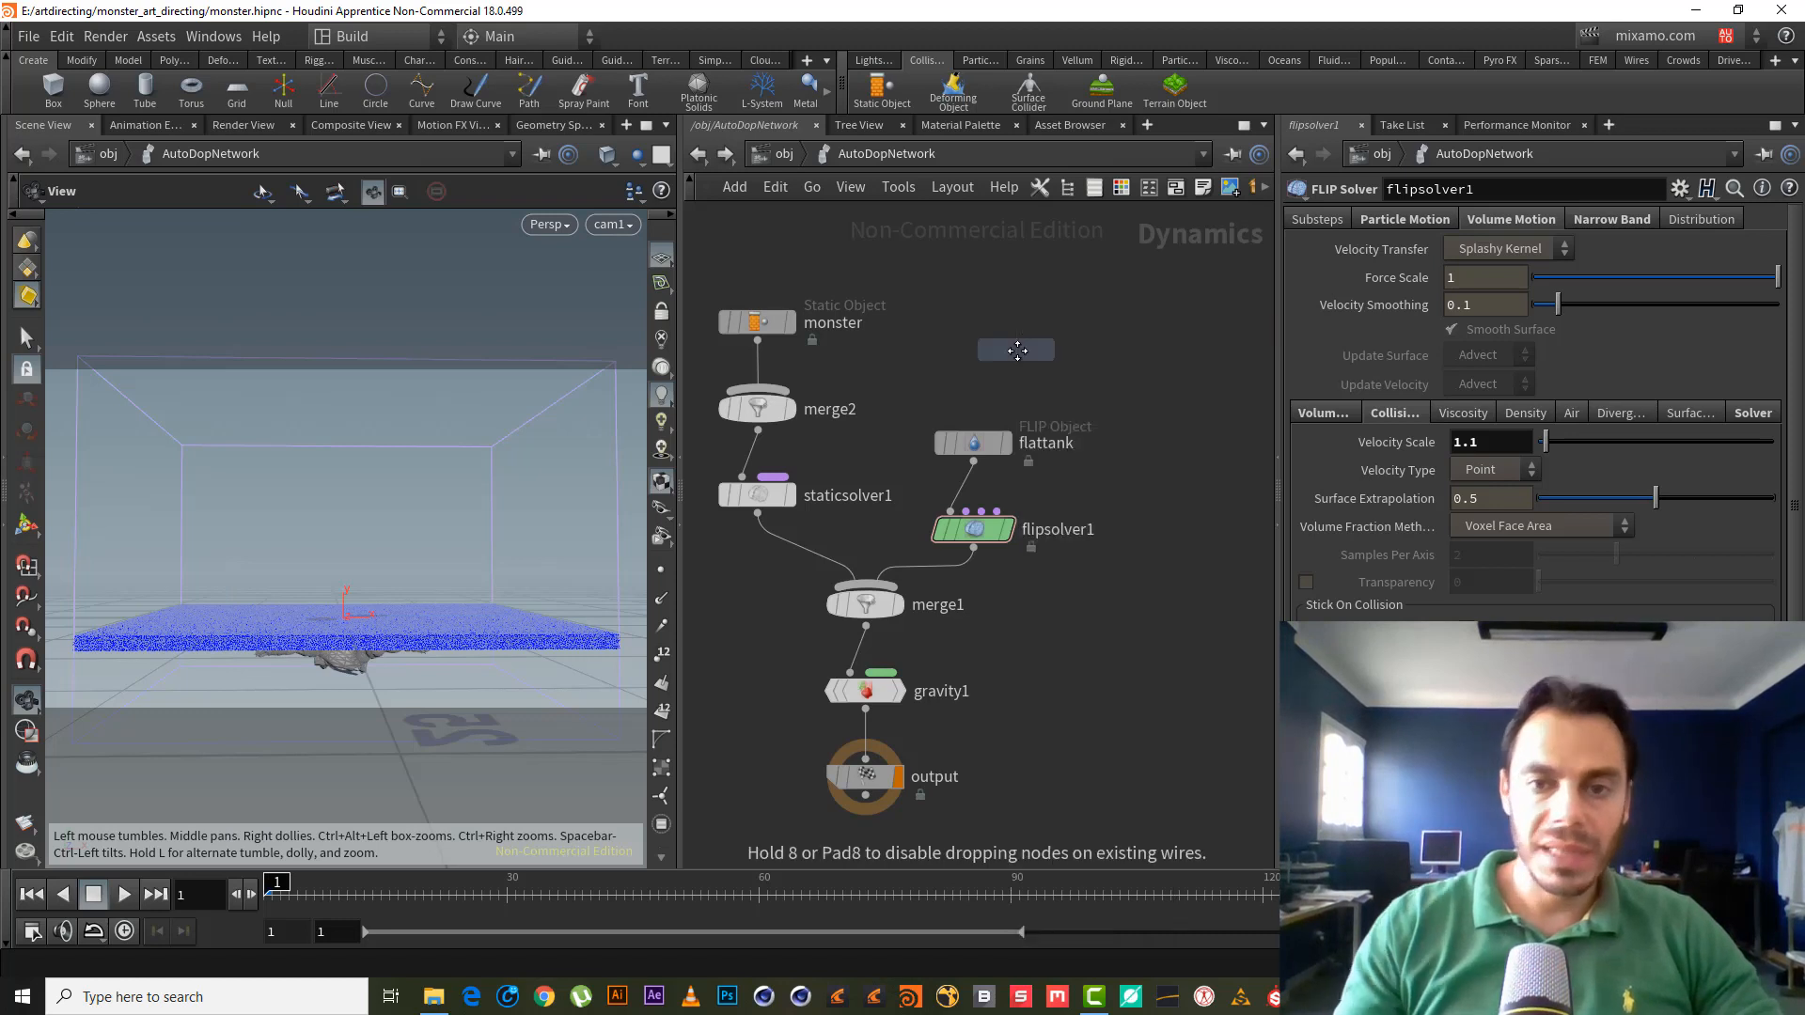
click(1021, 350)
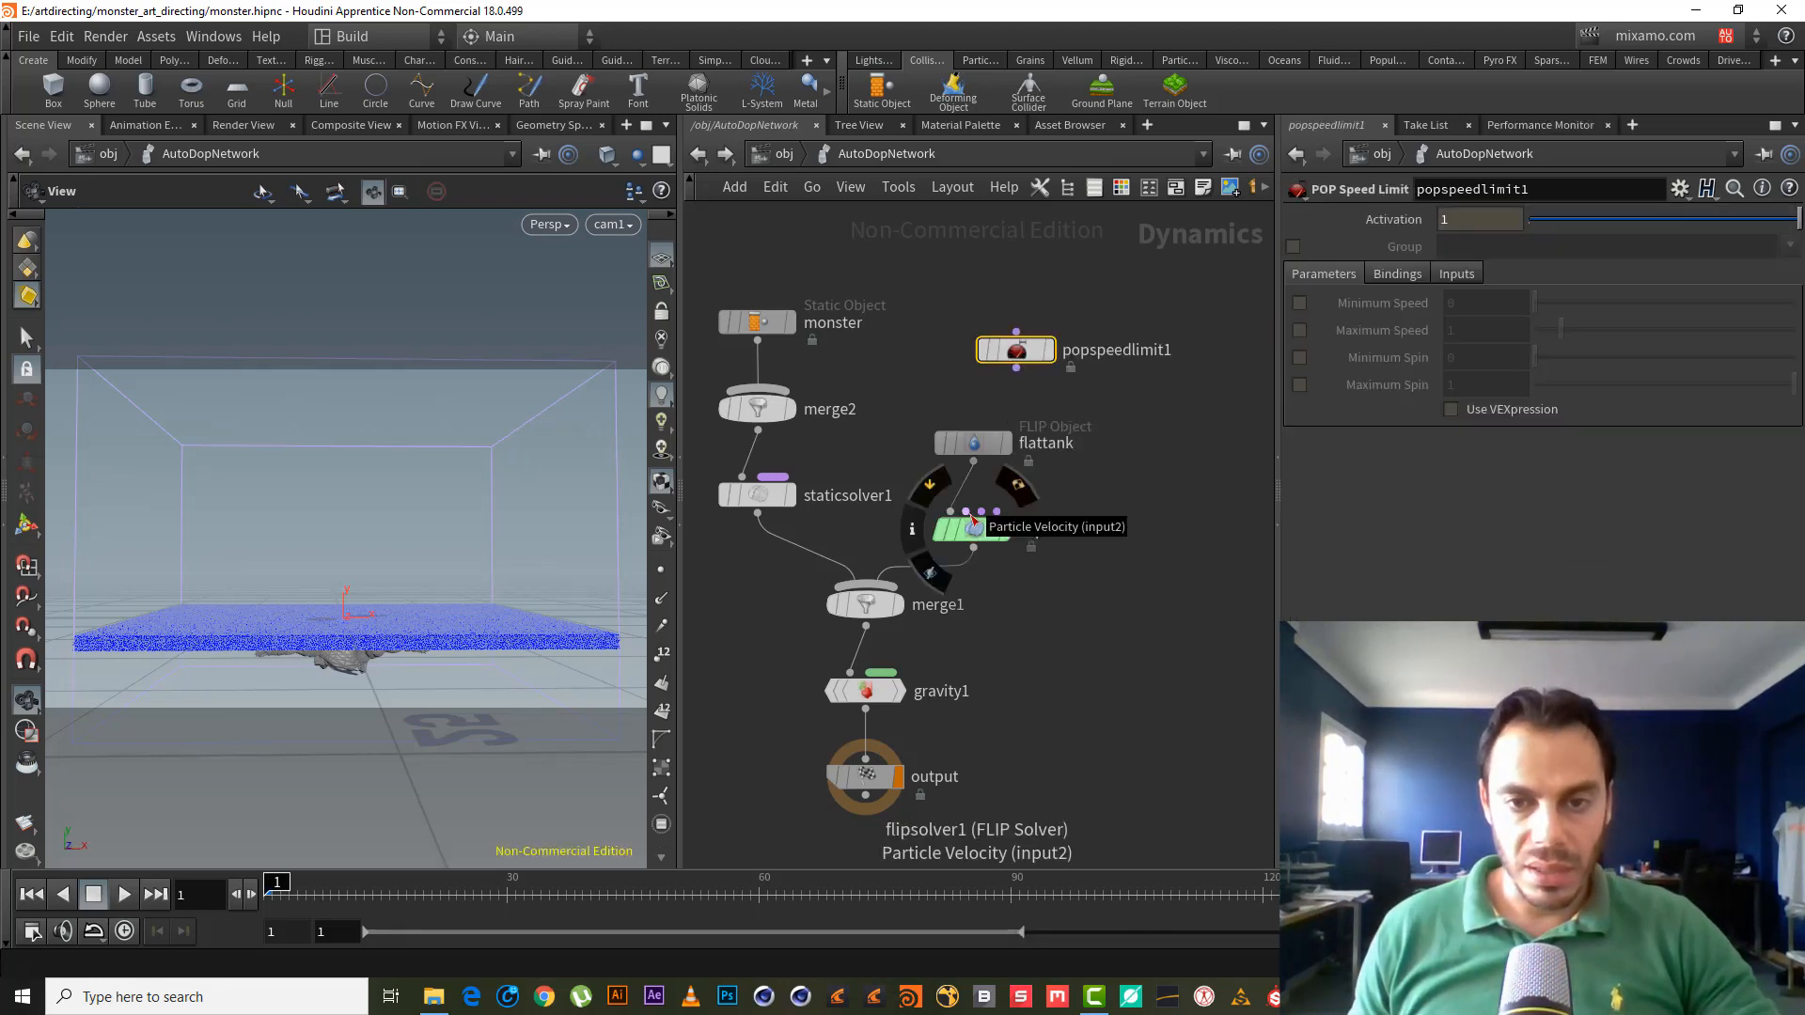
drag(1016, 349, 1123, 350)
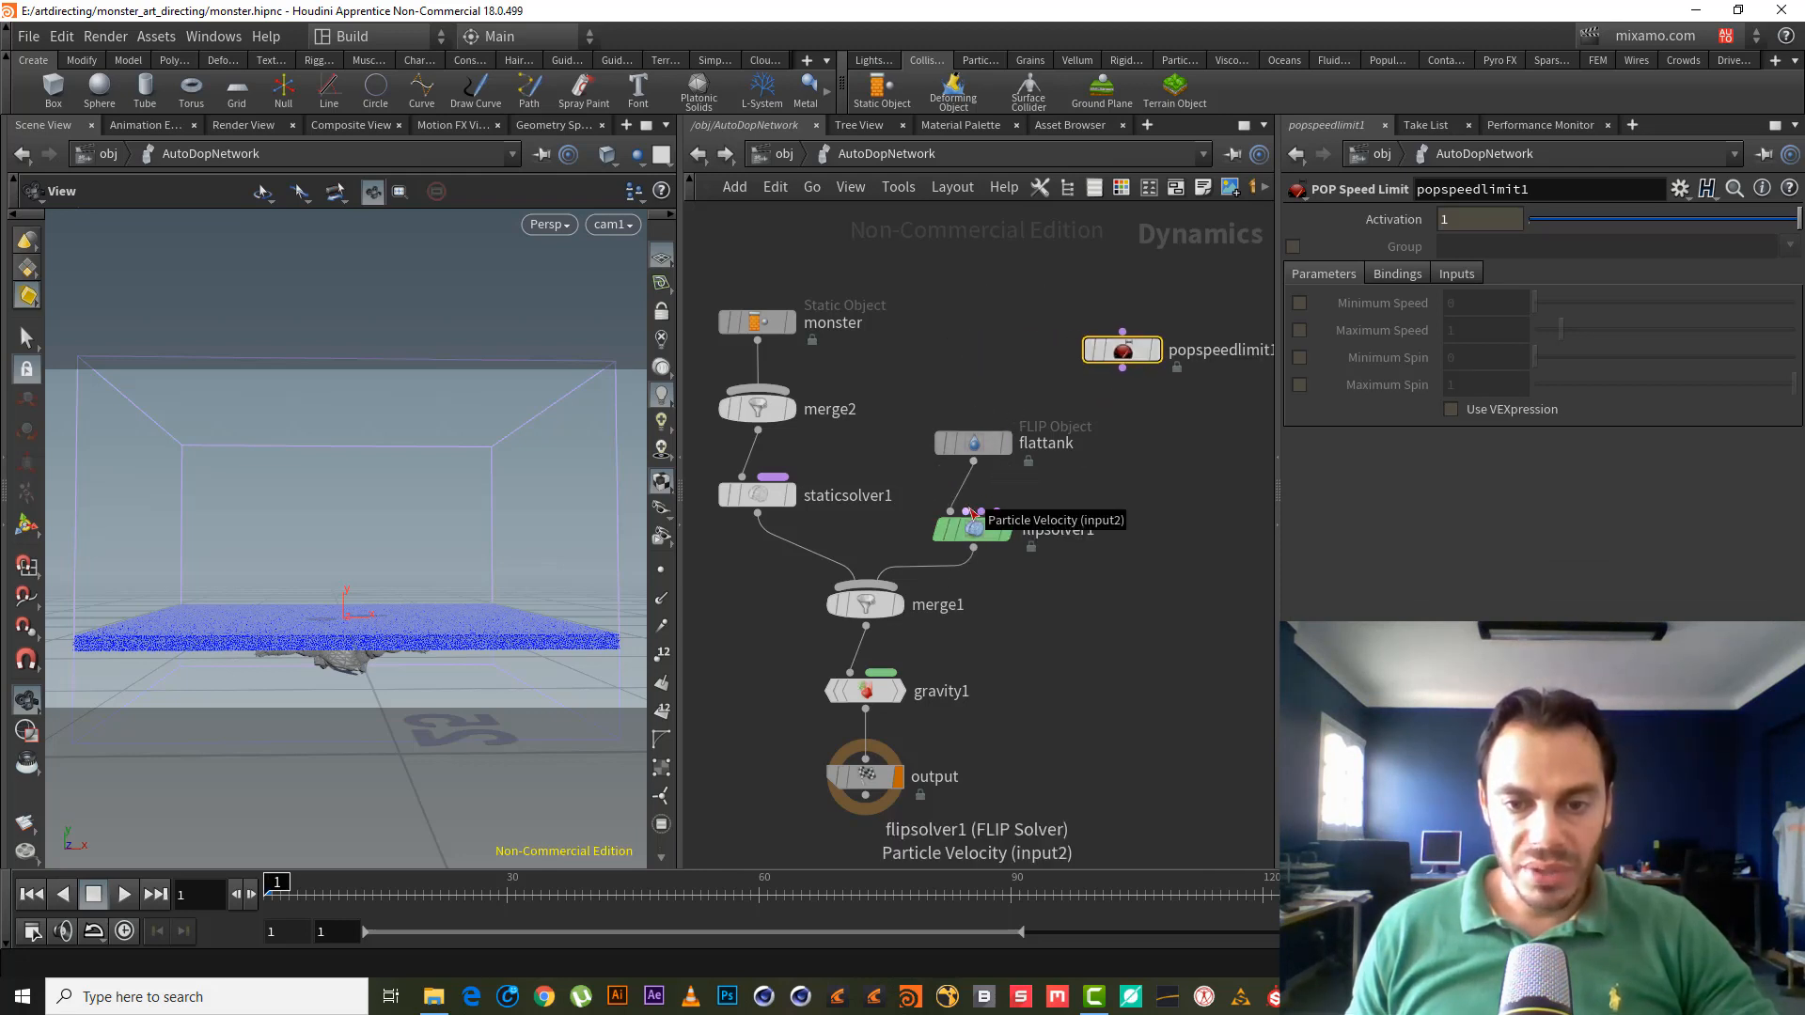
- Wire popspeedlimit1 into flipsolver1's input and tidy the node layout
click(971, 513)
click(1117, 399)
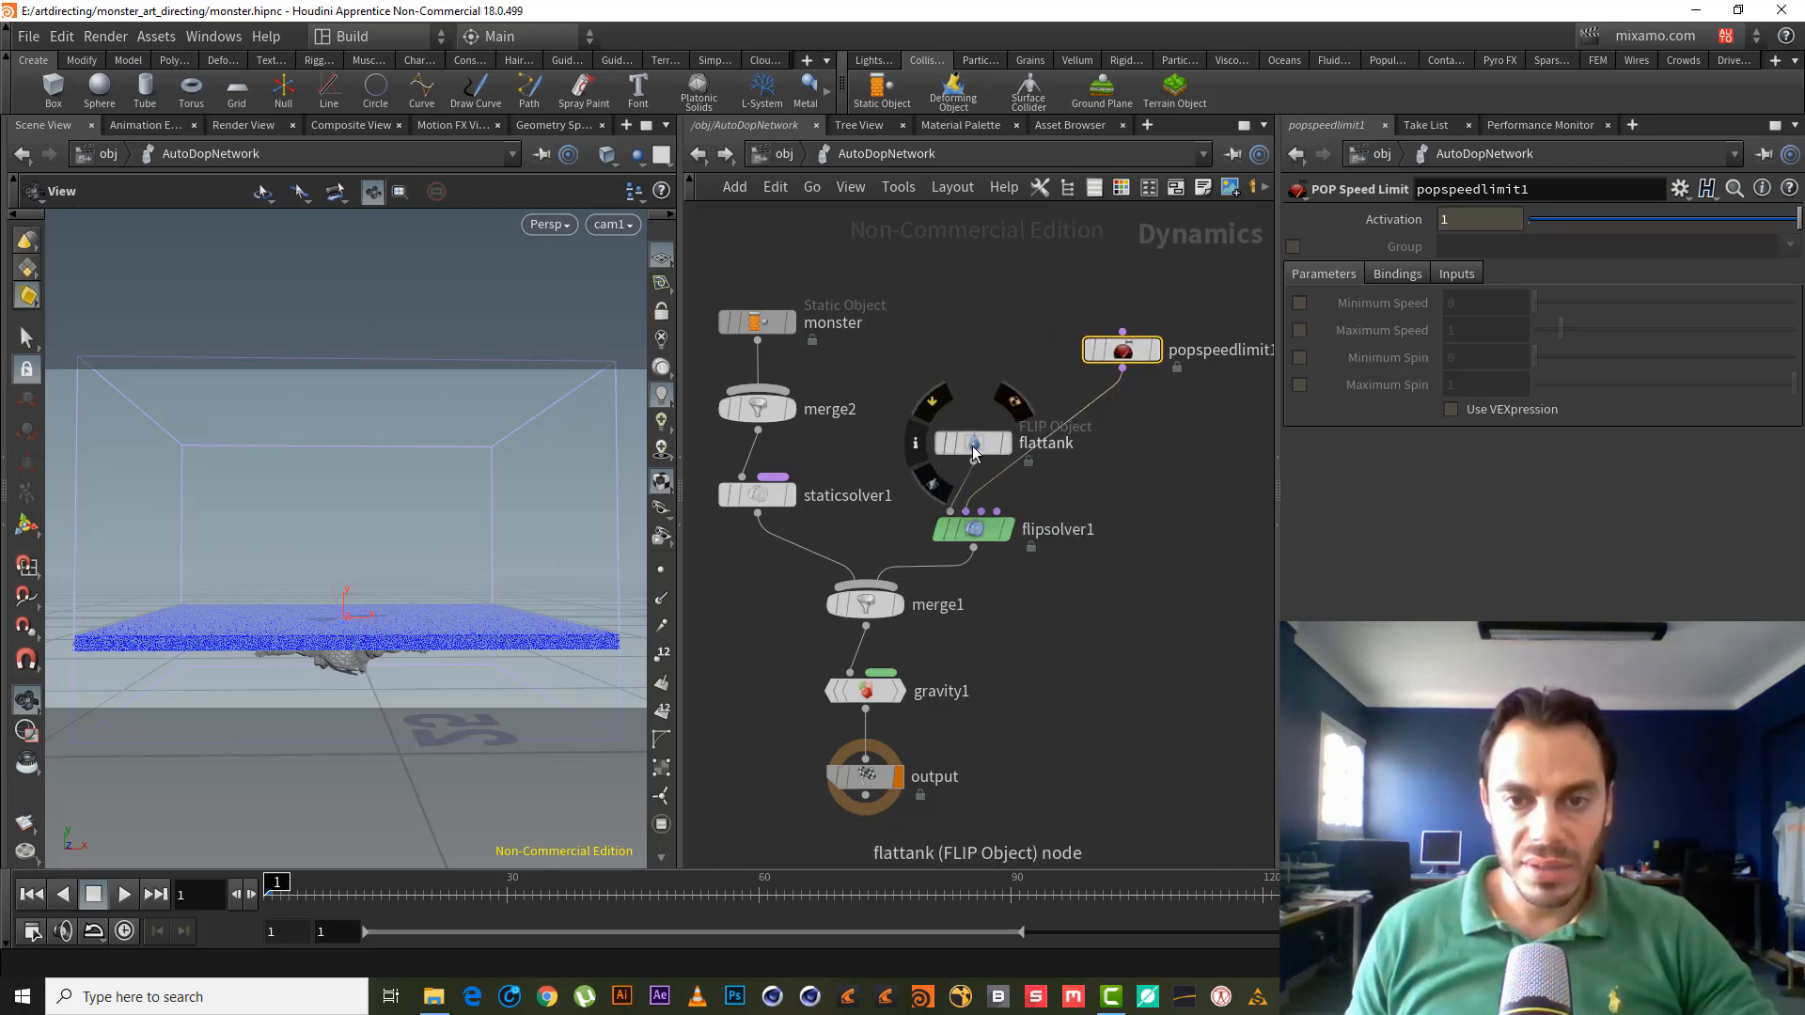
drag(973, 443, 930, 446)
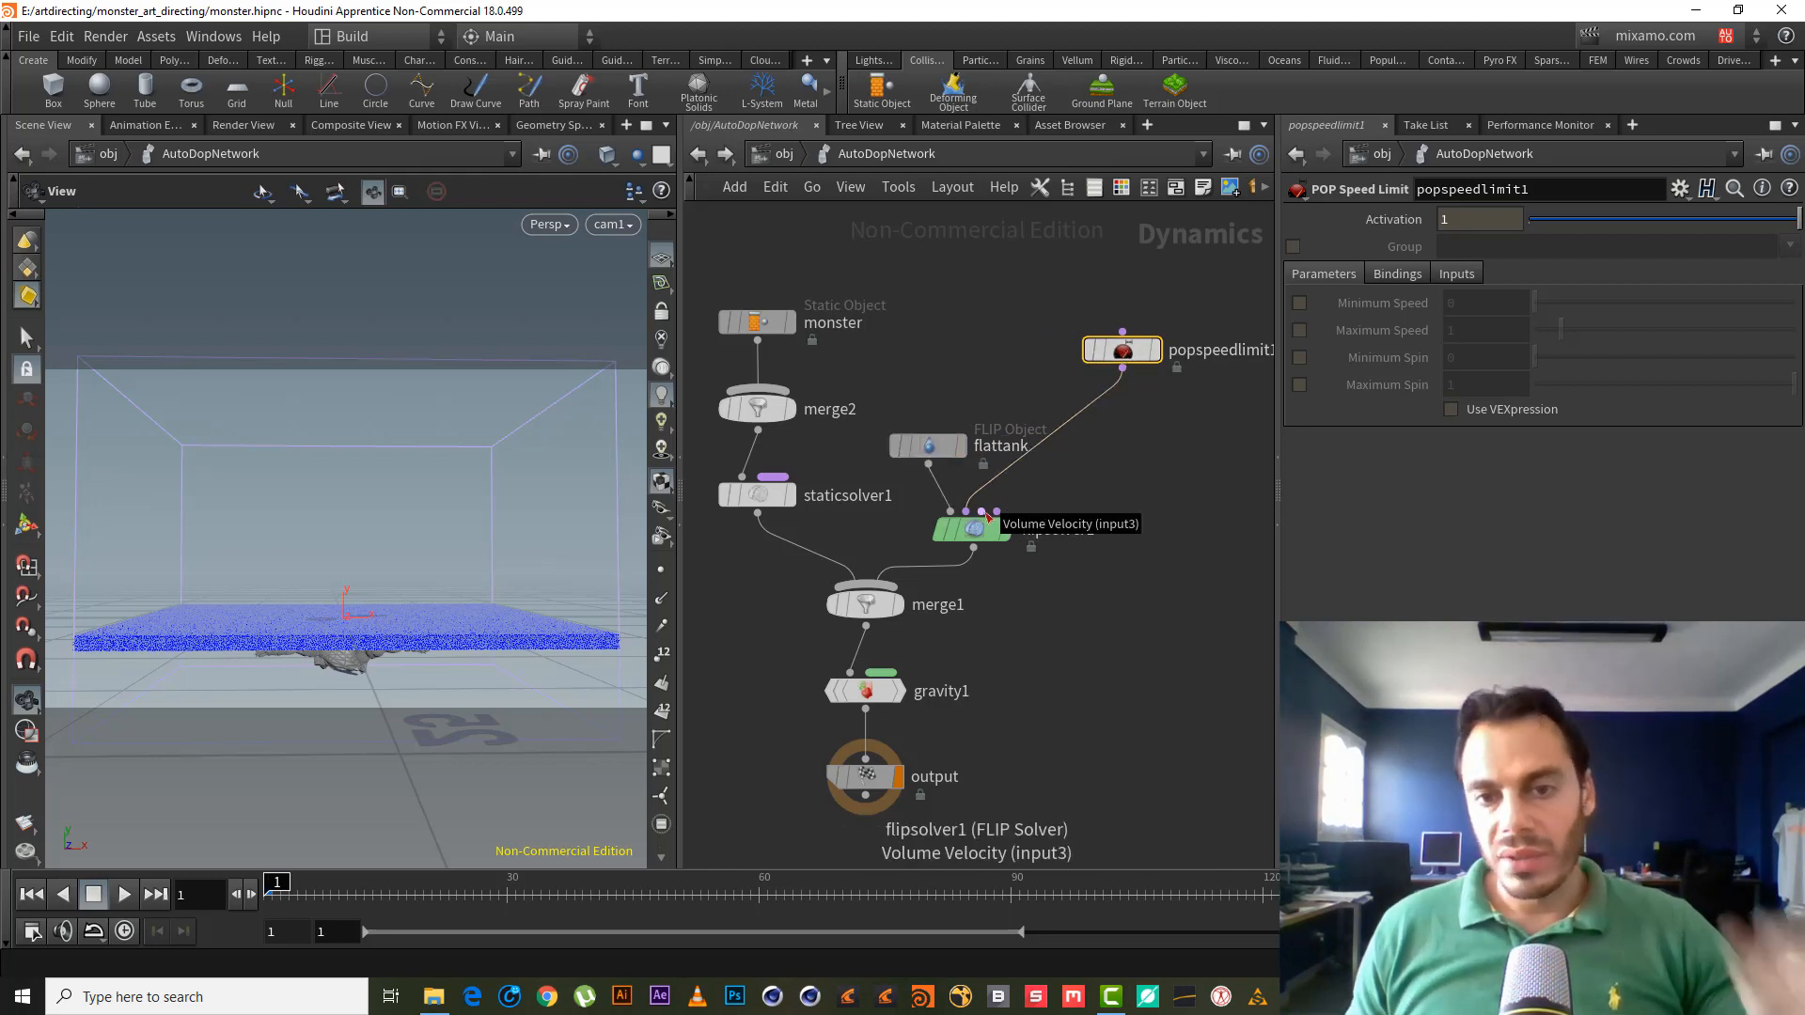
mouse_move(987, 515)
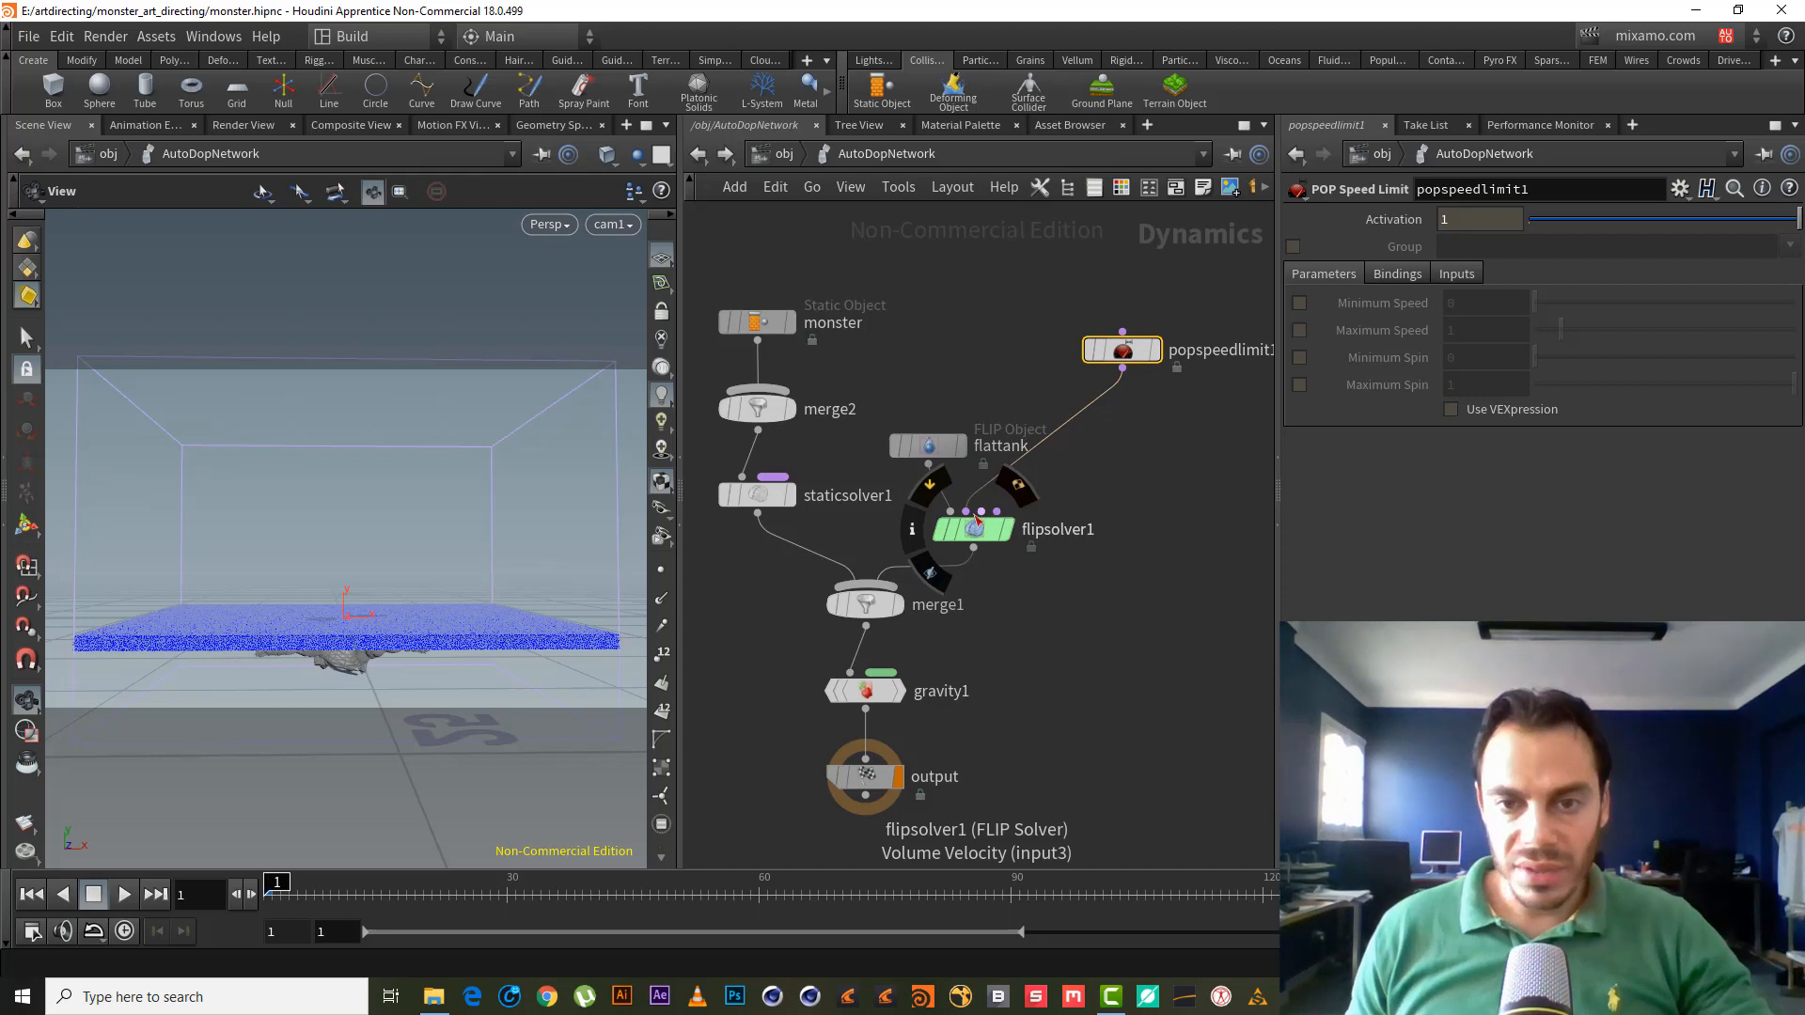
drag(1049, 294, 1165, 420)
mouse_move(971, 518)
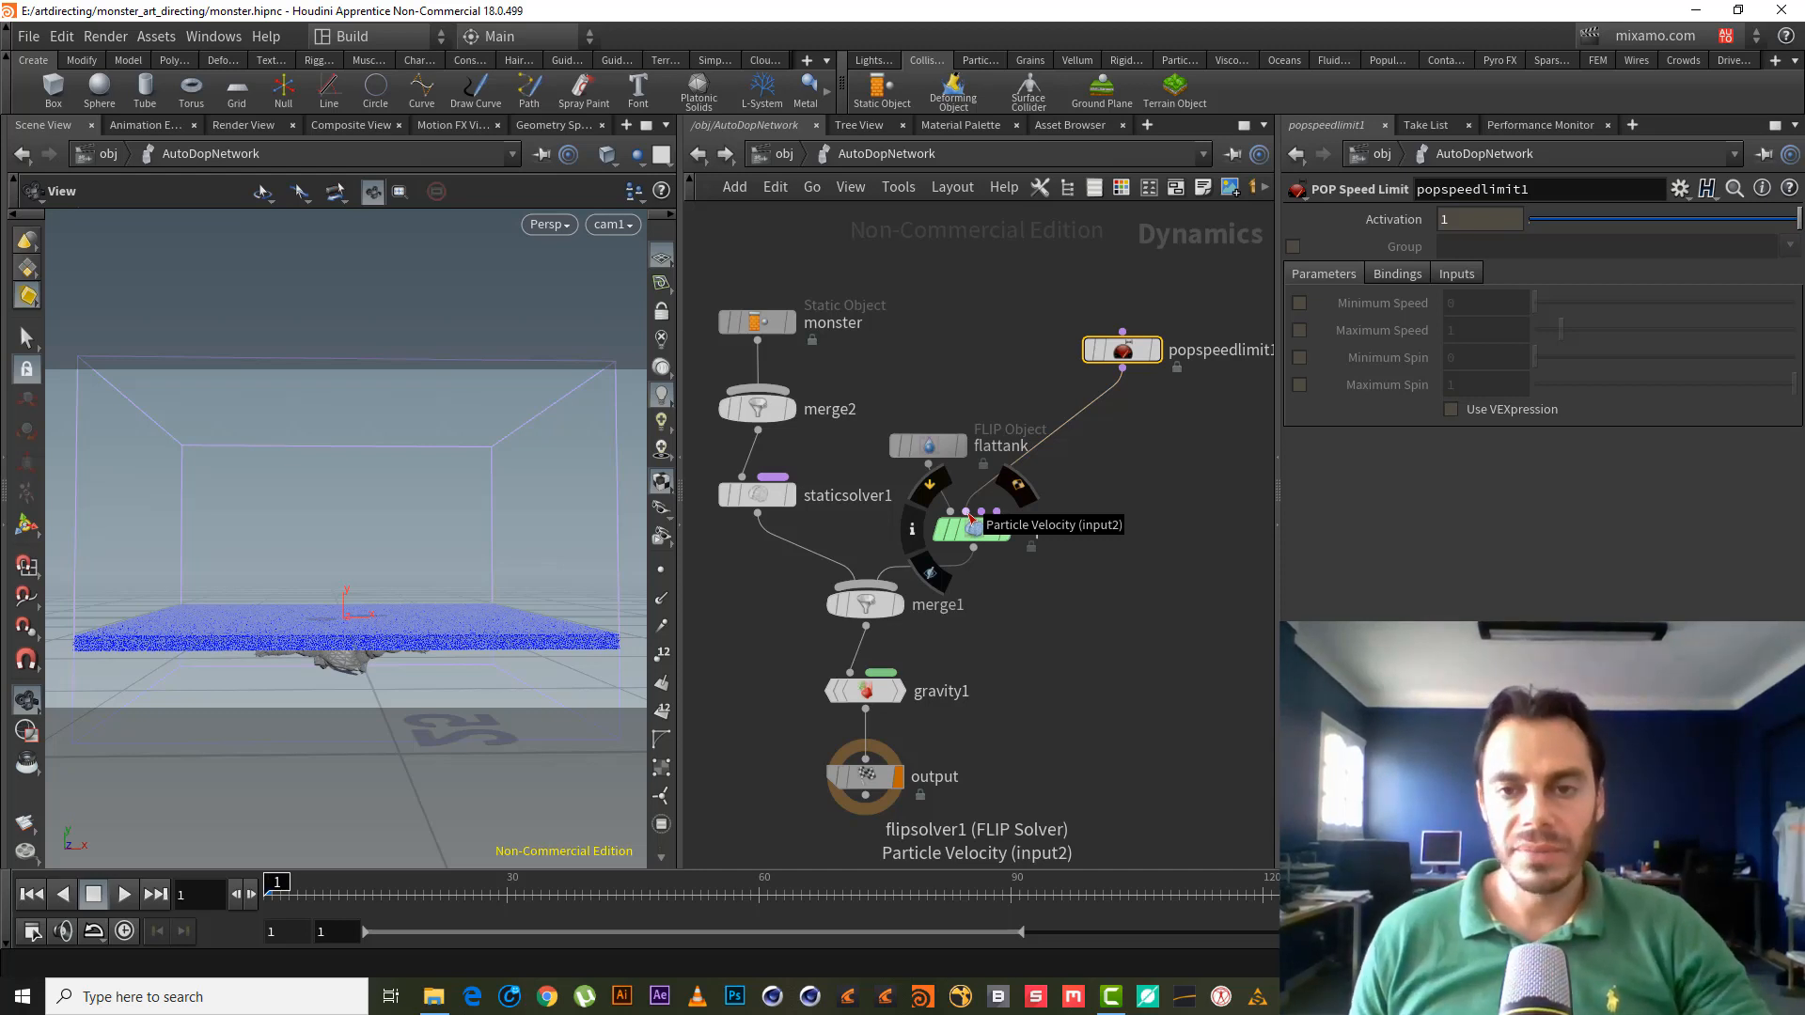
middle_drag(1168, 422, 1107, 398)
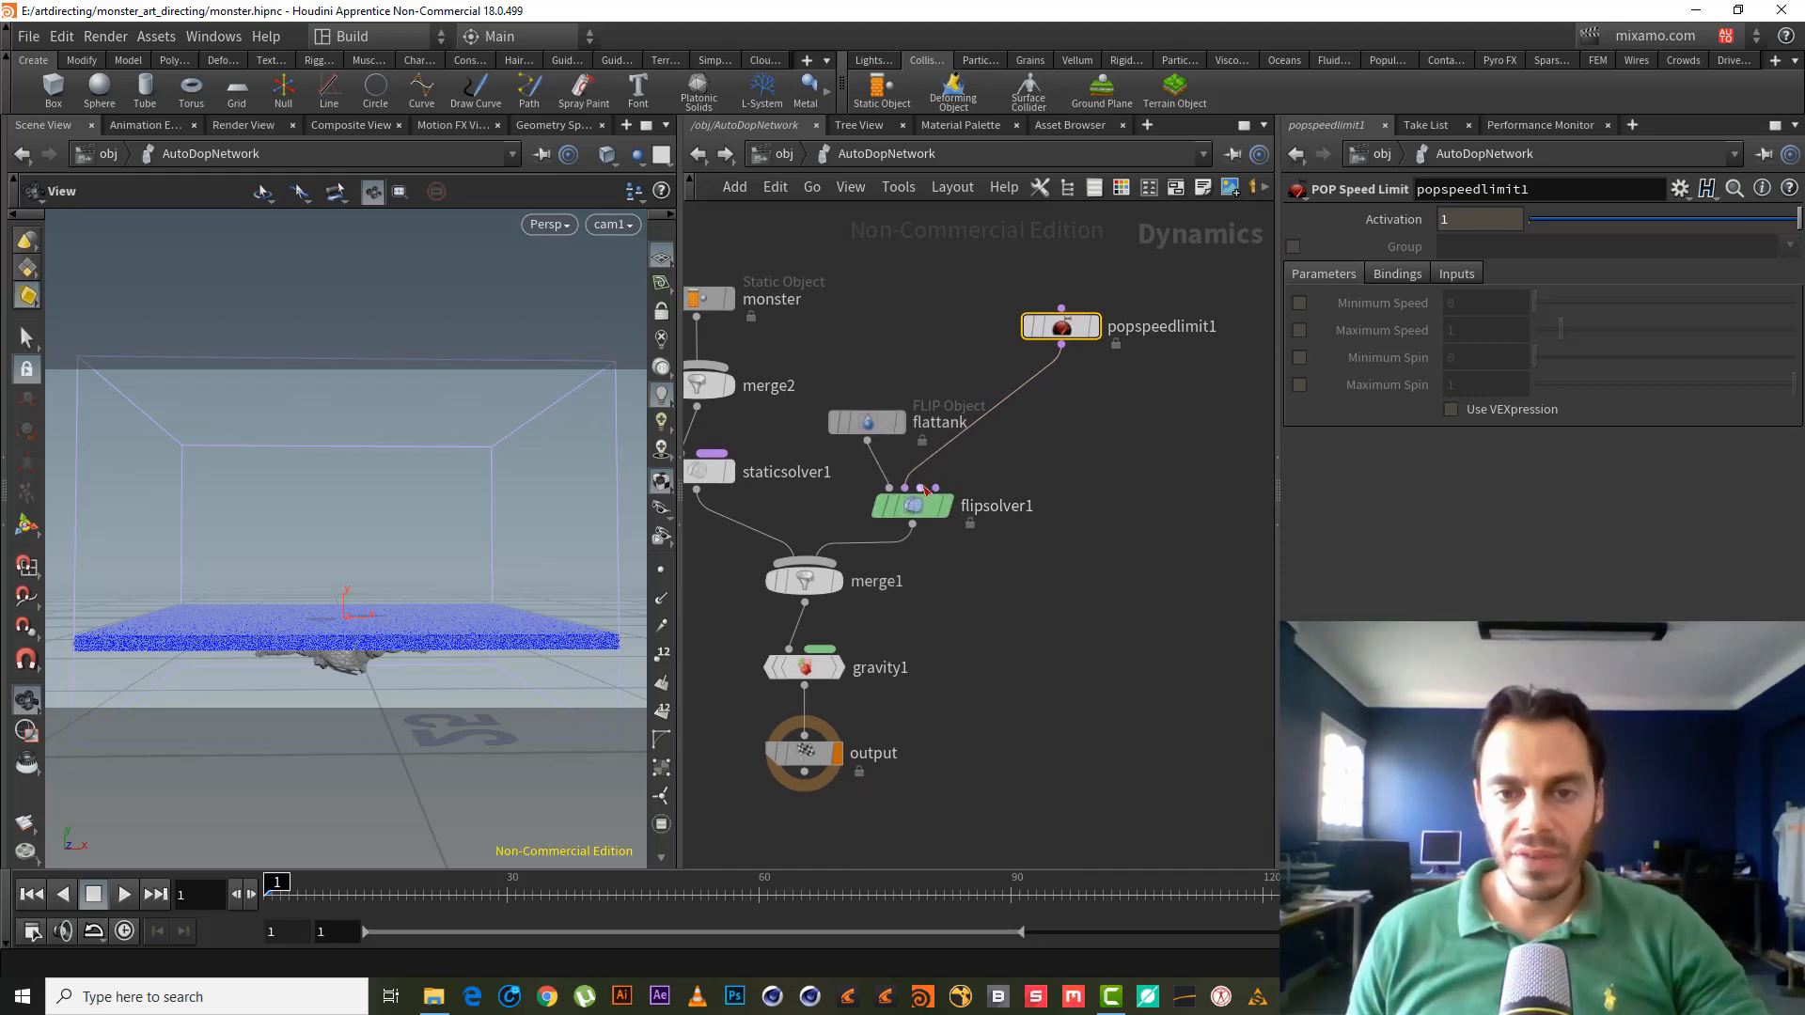
- Enable Maximum Speed on popspeedlimit1 with a value of 15, then view the tank's particles
mouse_move(1091, 340)
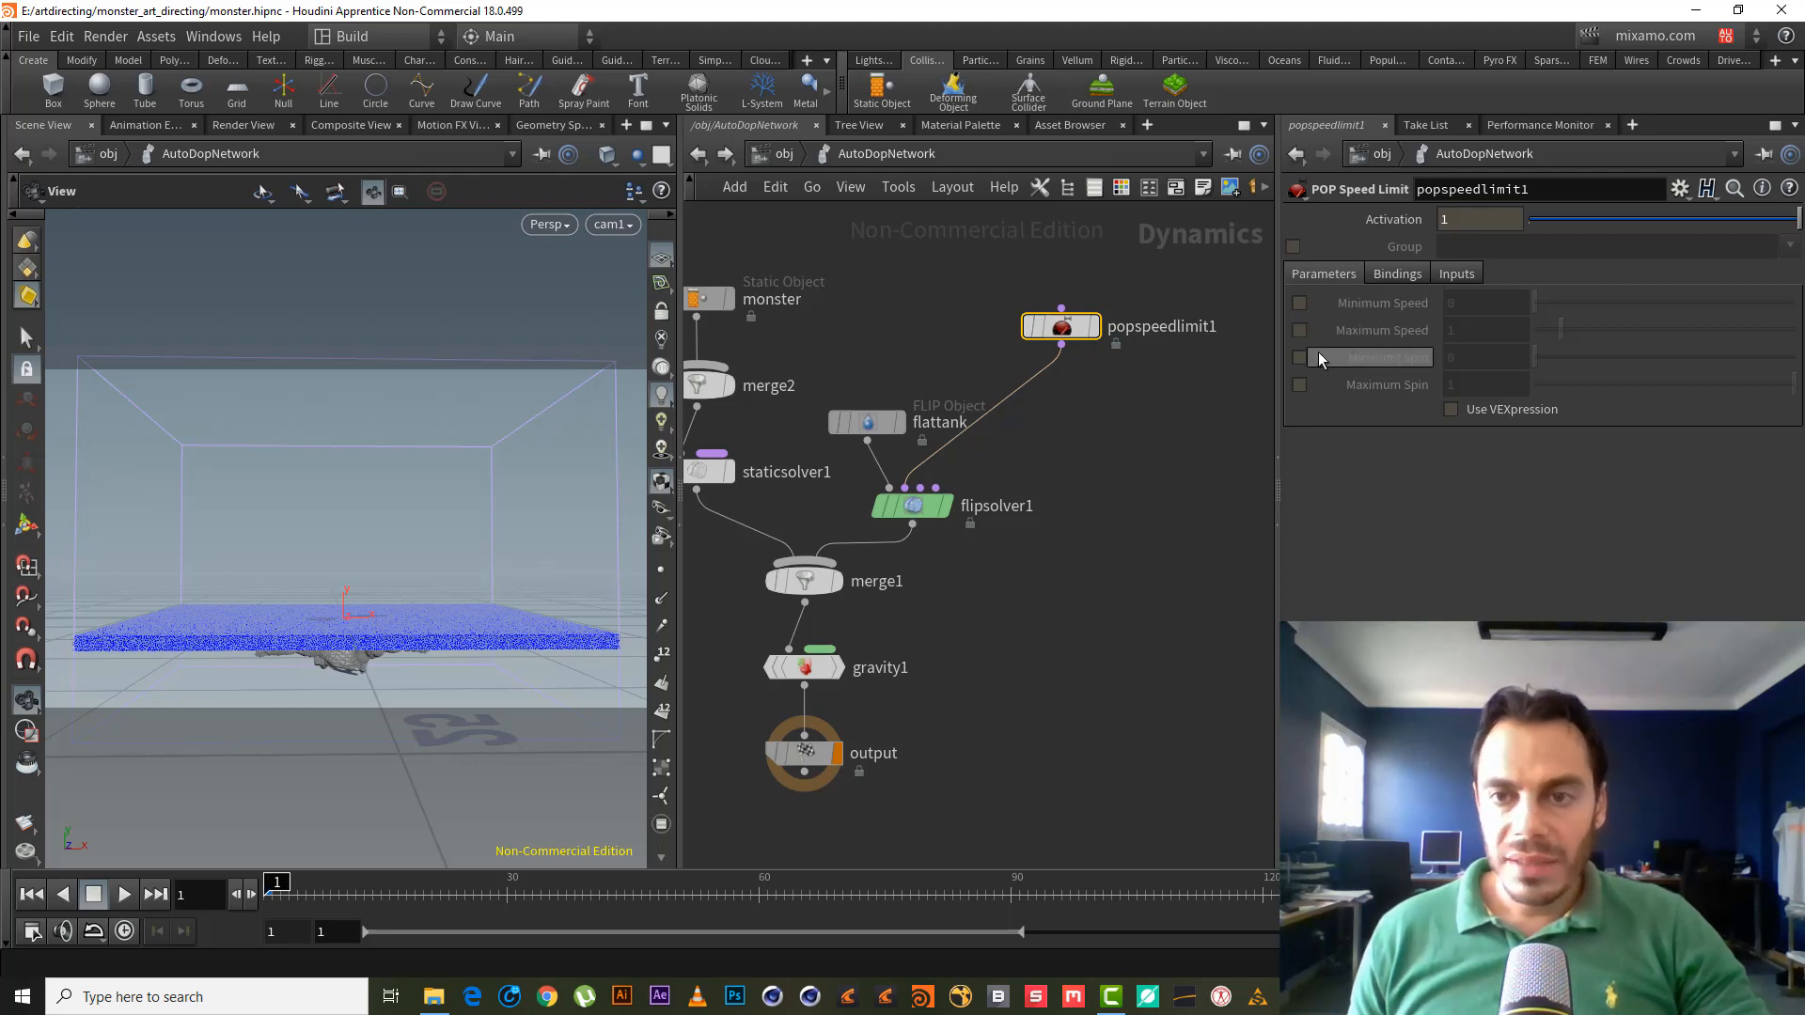
click(1298, 330)
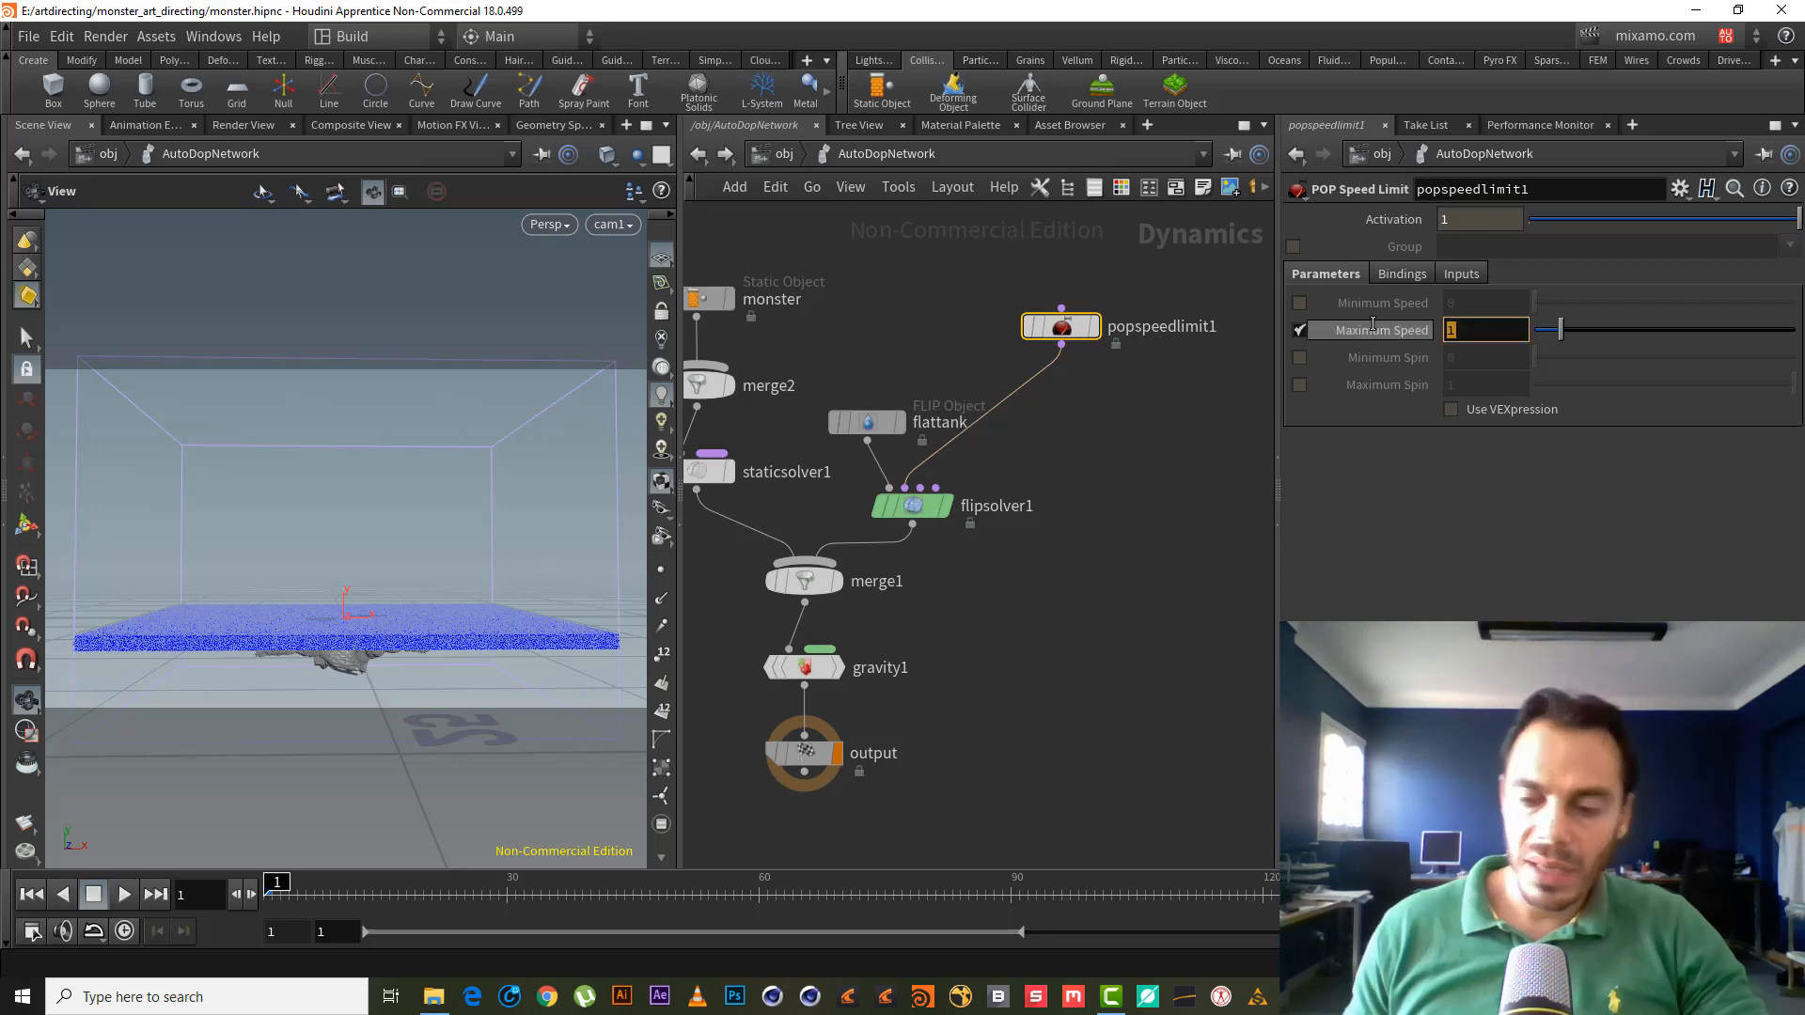
mouse_move(1372, 323)
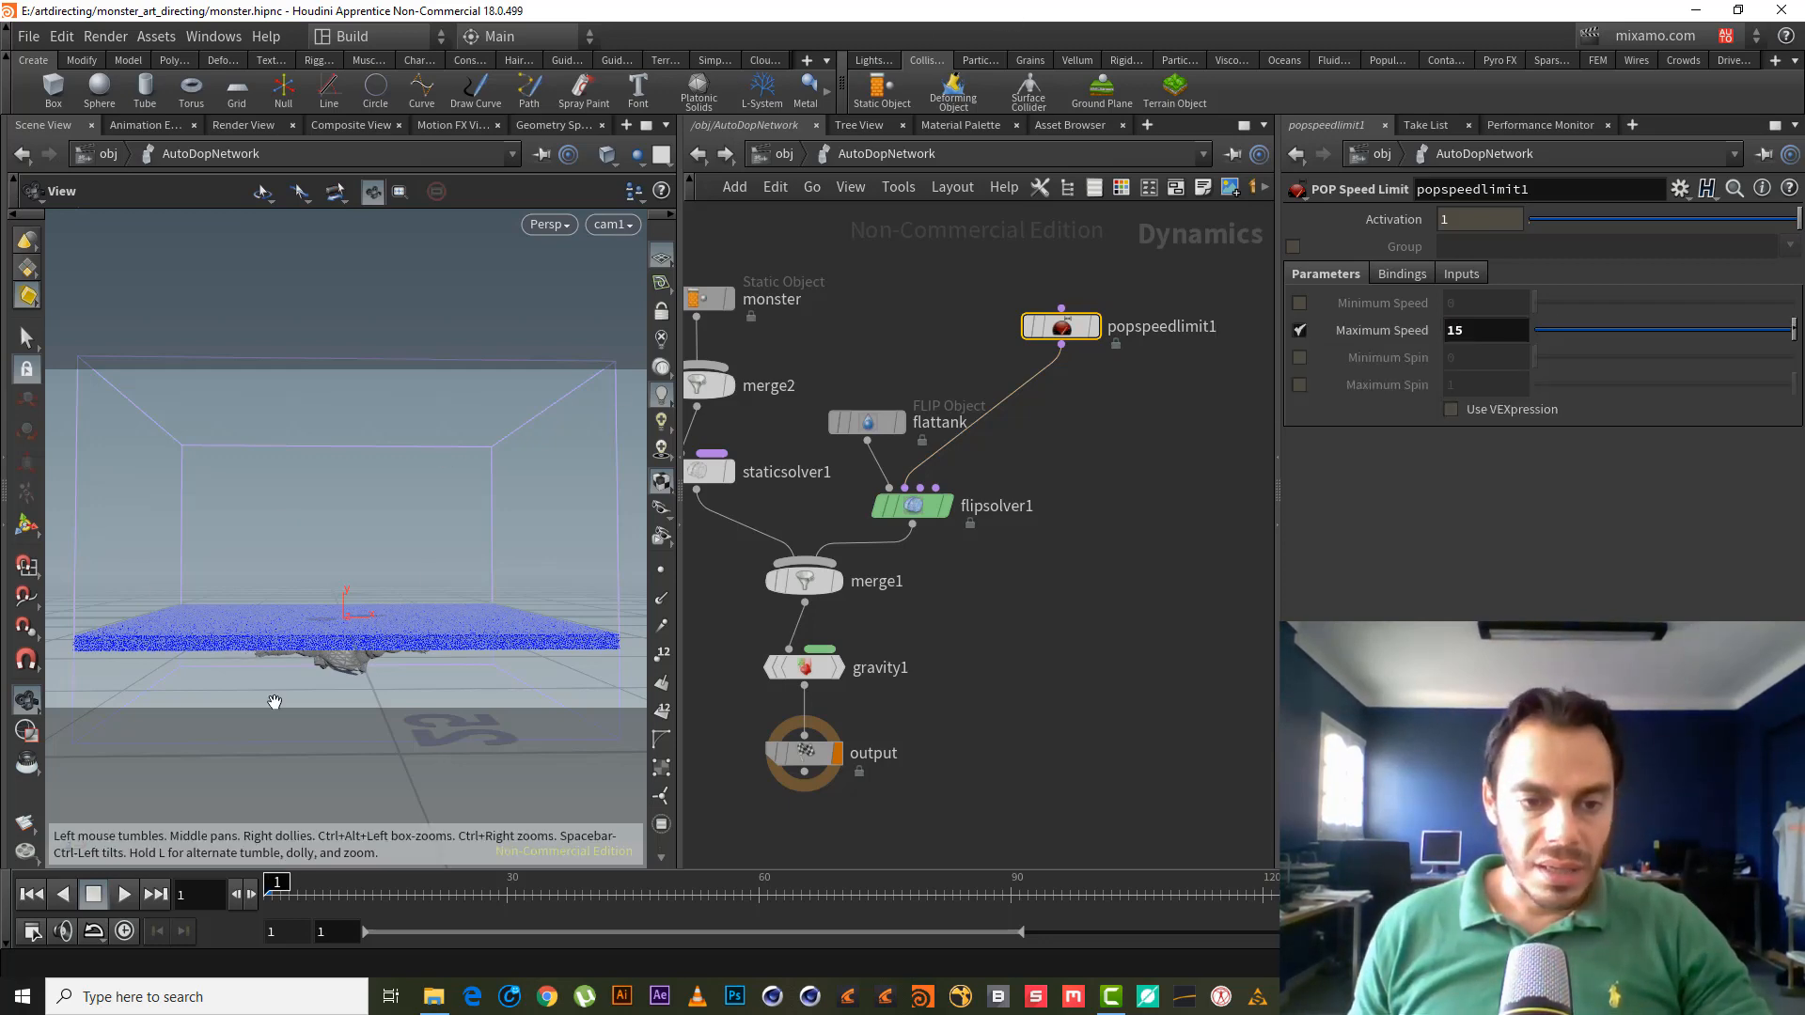
mouse_move(311, 624)
right_down()
mouse_move(383, 624)
mouse_move(312, 603)
right_up()
drag(385, 621, 376, 663)
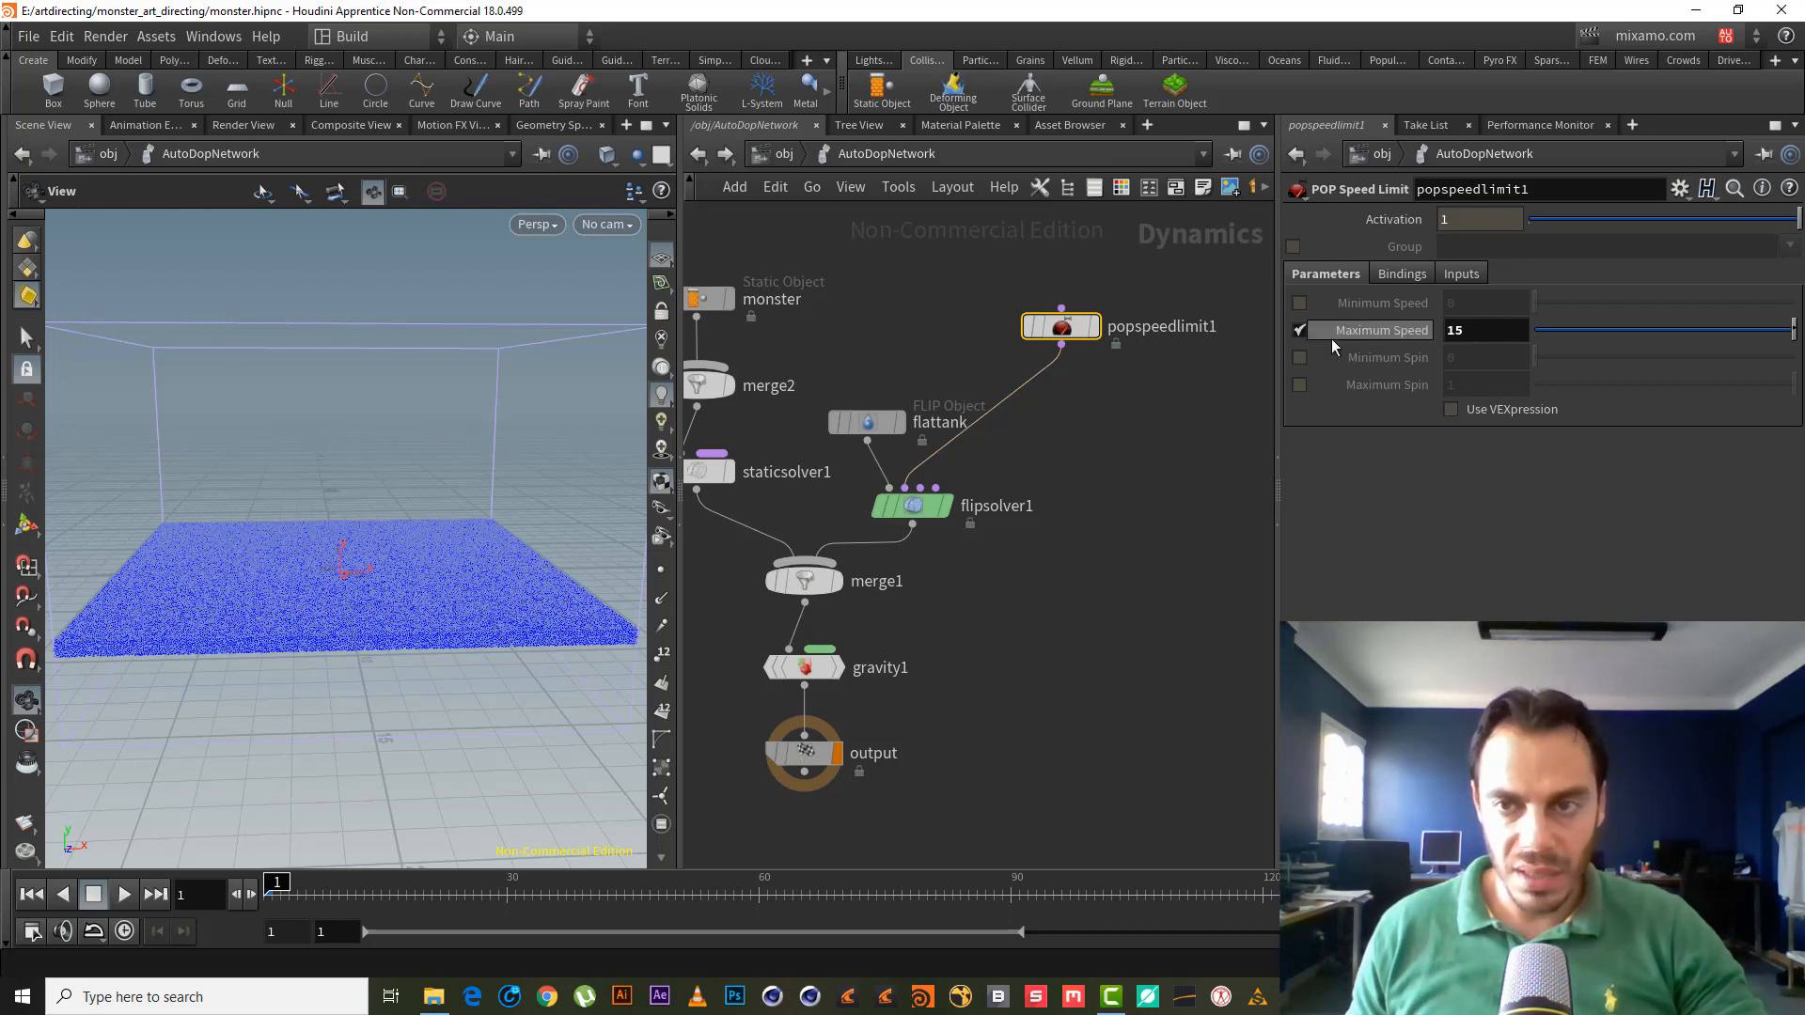
drag(483, 588, 403, 524)
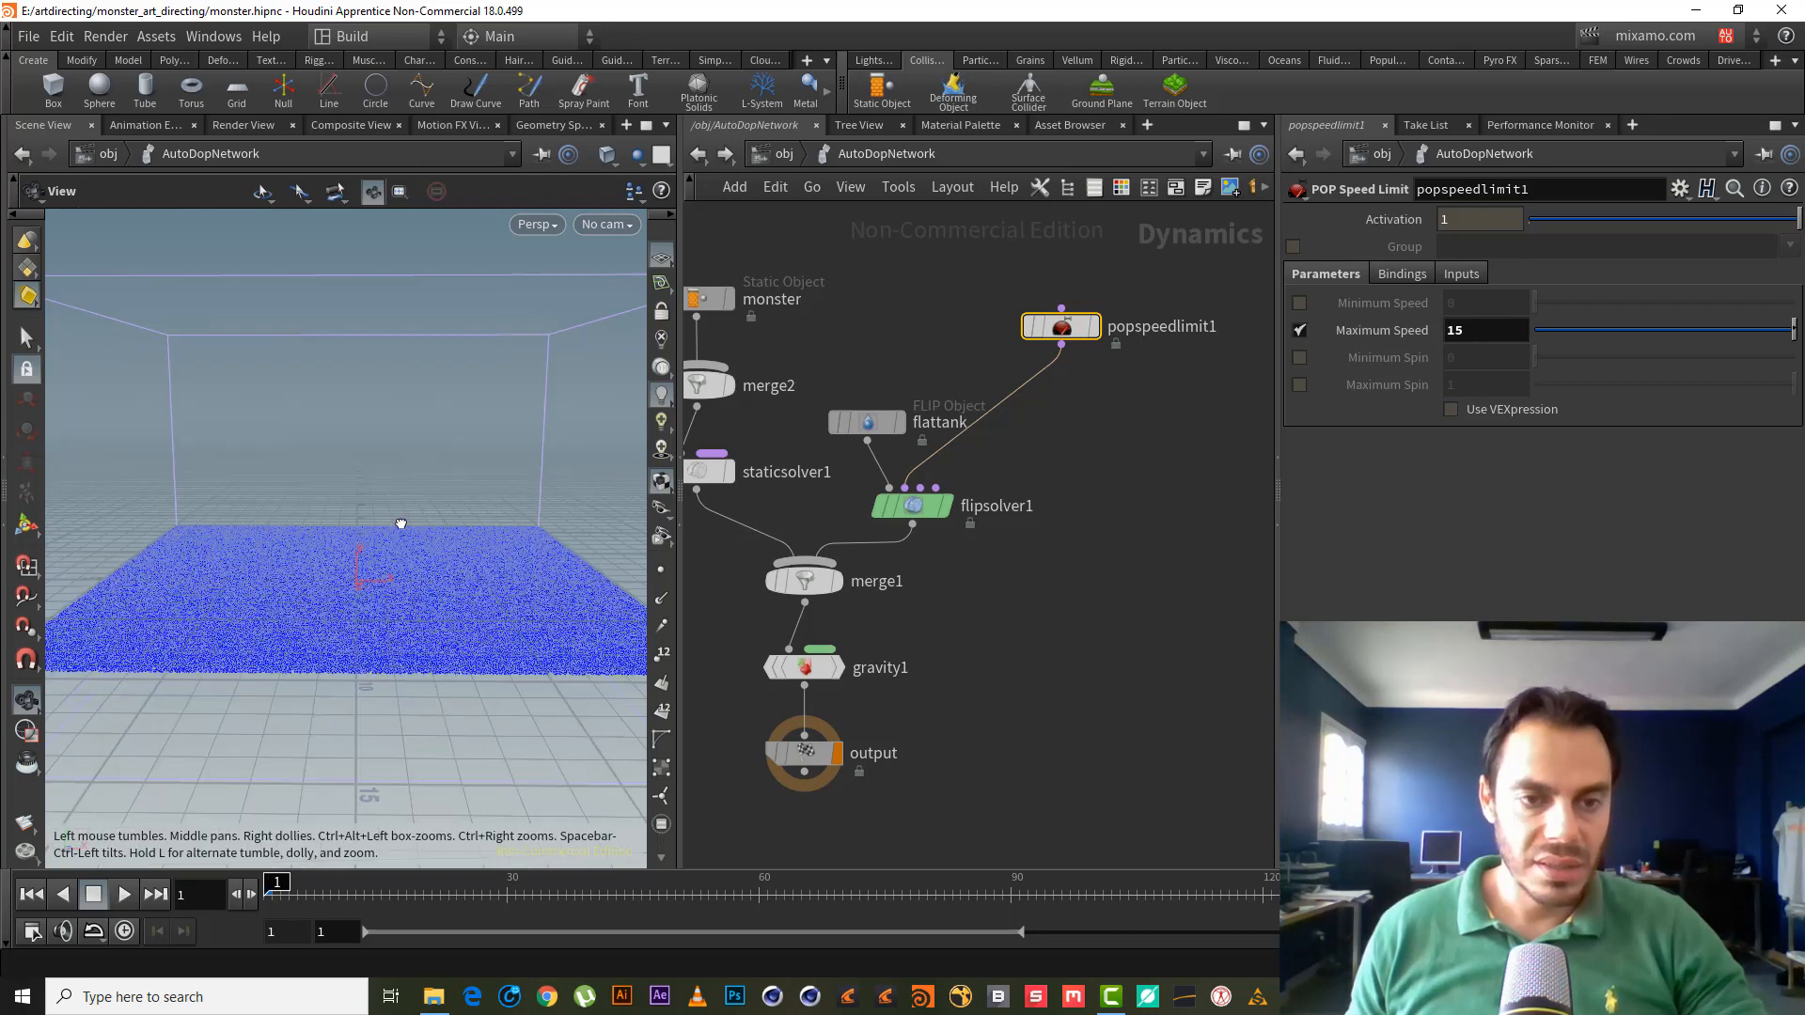
middle_drag(415, 553, 415, 528)
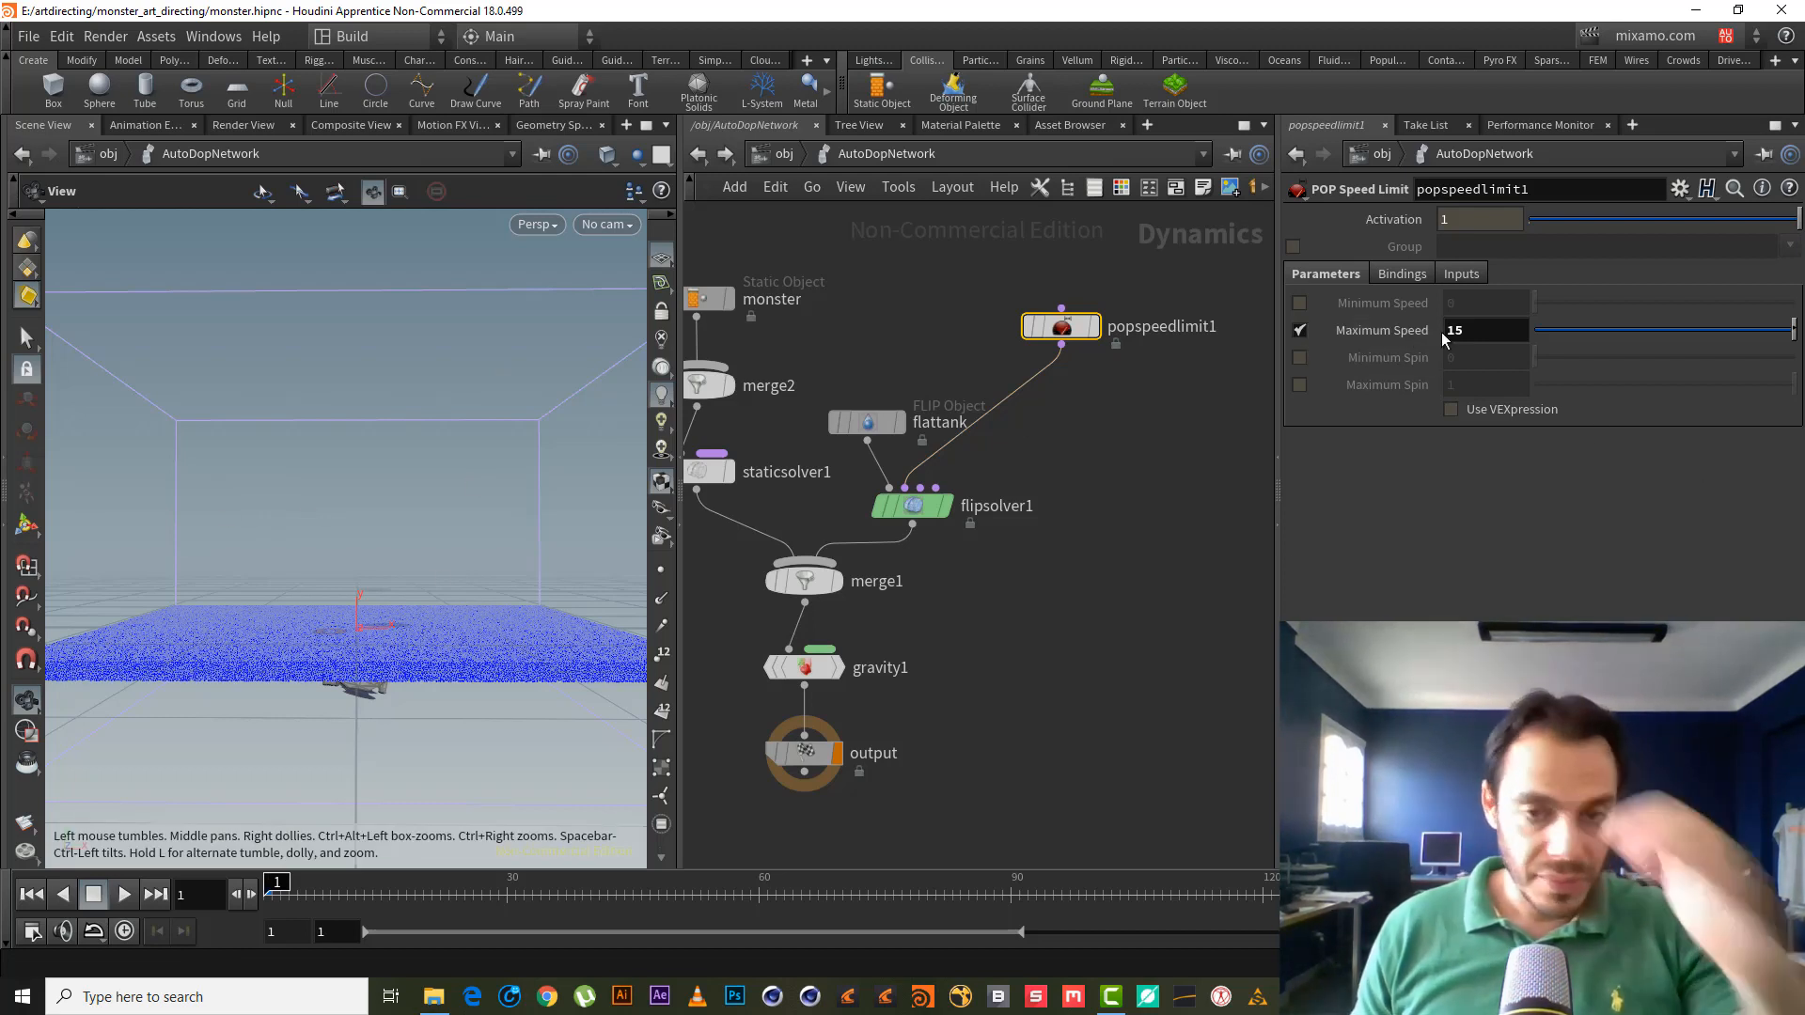
middle_drag(1080, 448, 1055, 505)
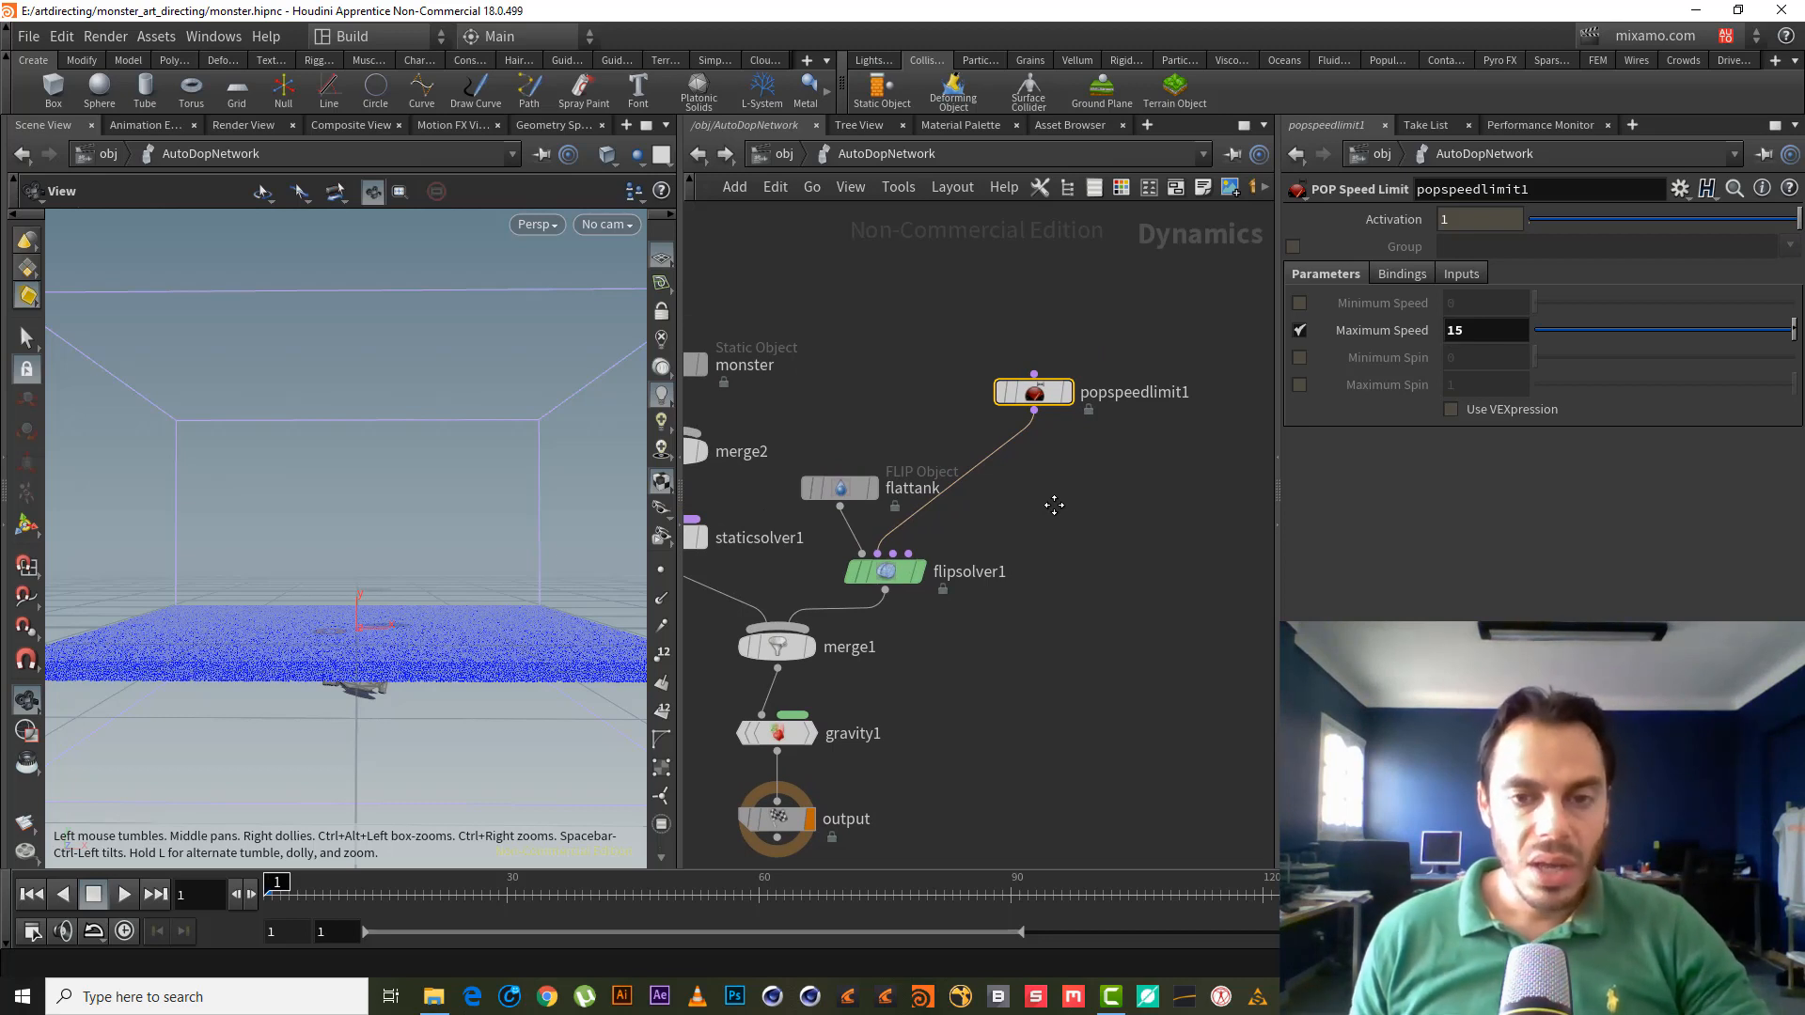
- Orbit the viewport to inspect the flattank particle slab from above
scroll(1057, 487, up, 1)
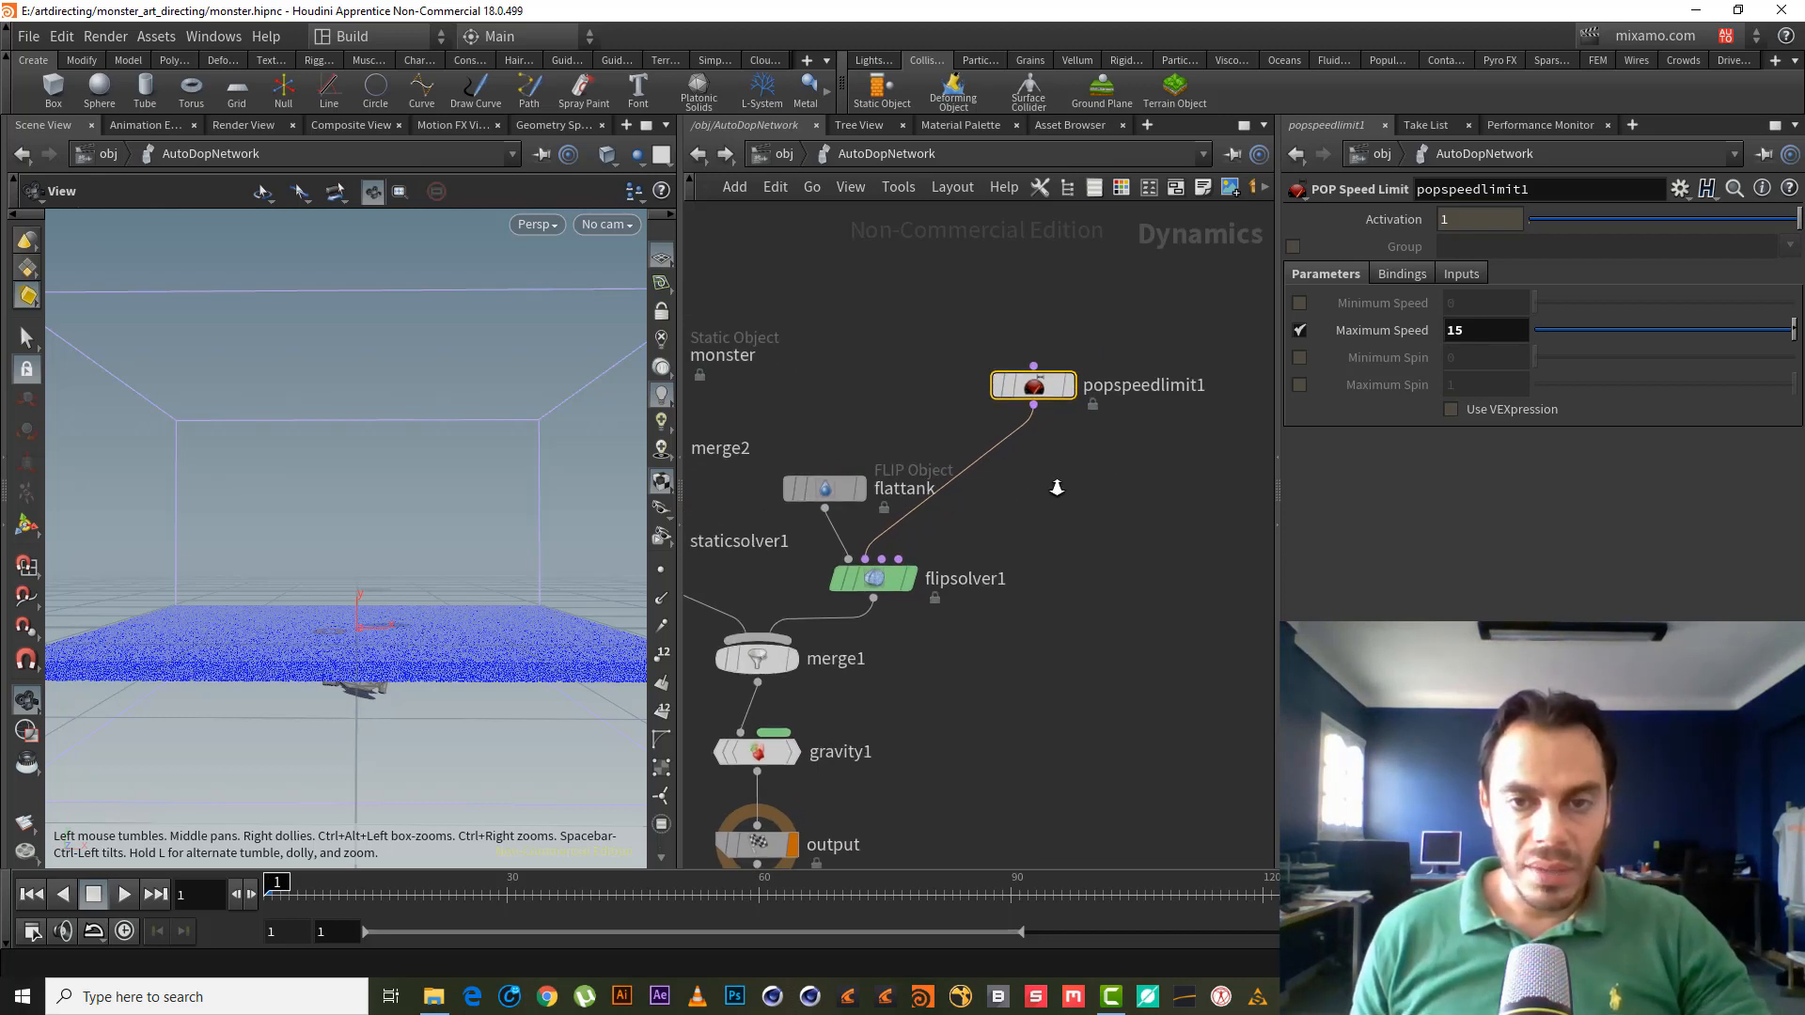
scroll(1056, 487, up, 1)
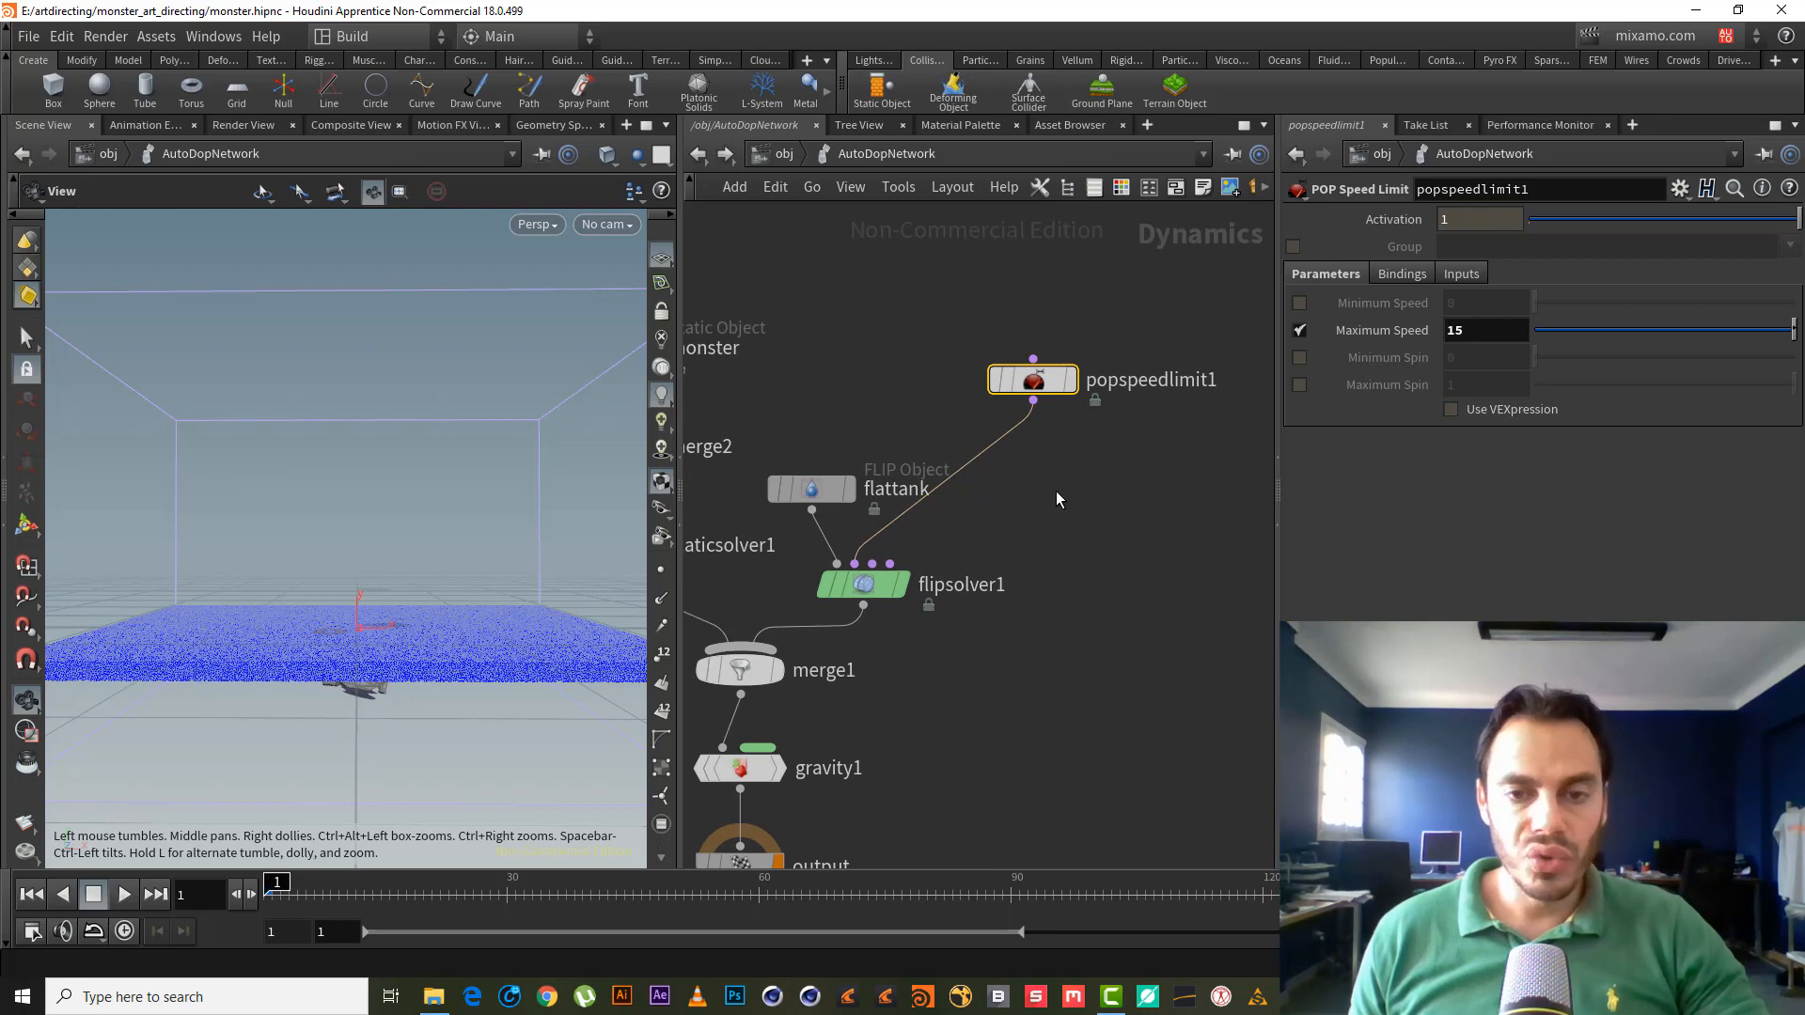
drag(395, 580, 368, 656)
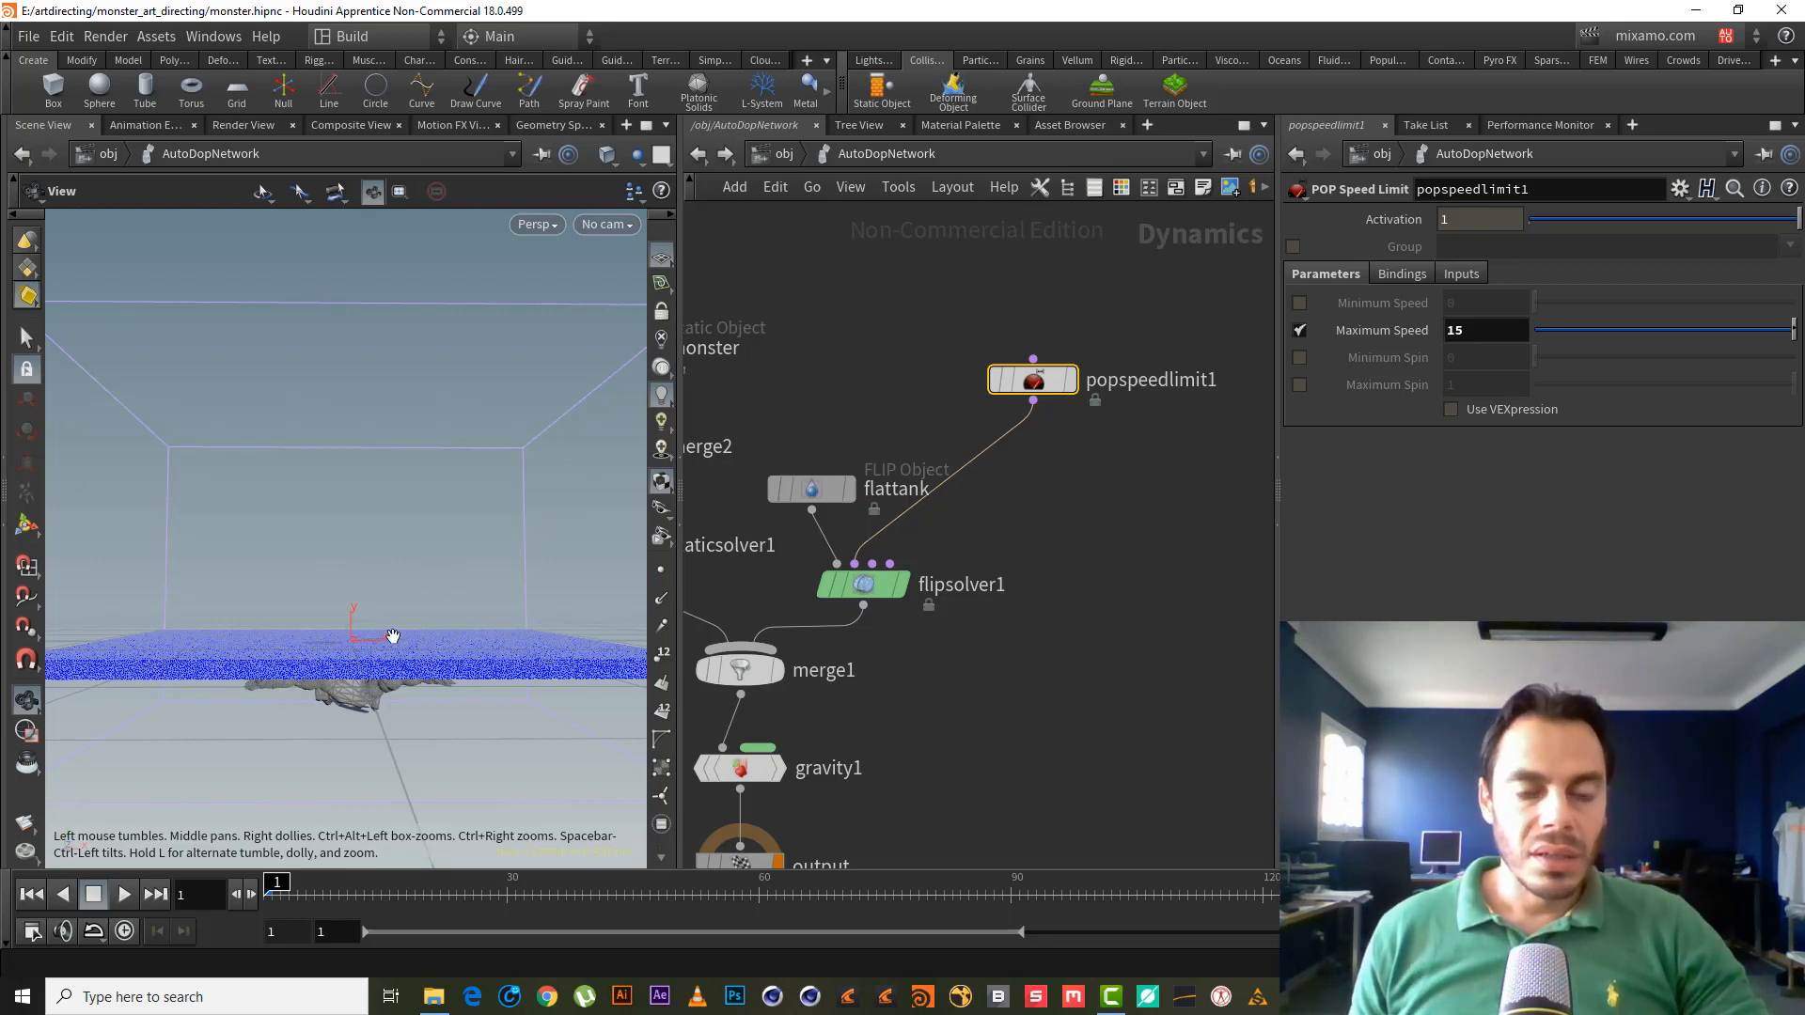
drag(392, 608, 375, 669)
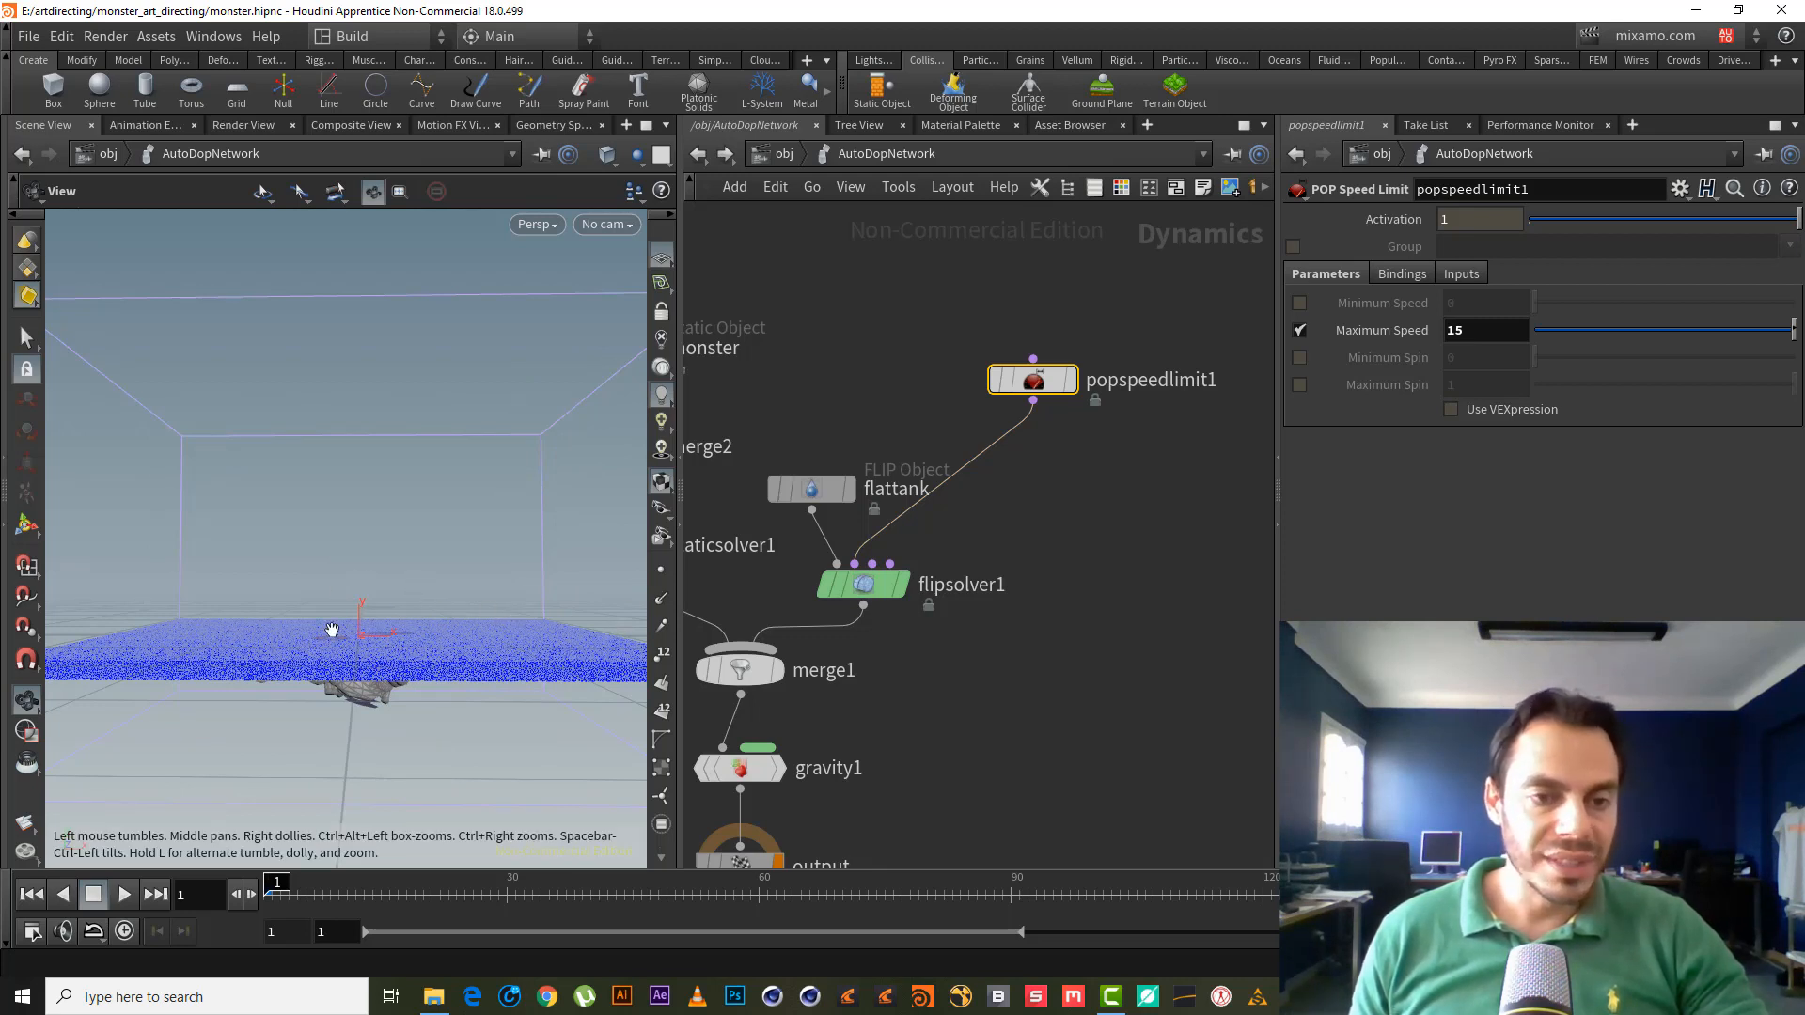
- Place flattank and popspeedlimit1 side by side above flipsolver1
middle_drag(900, 327, 941, 341)
drag(884, 501, 871, 432)
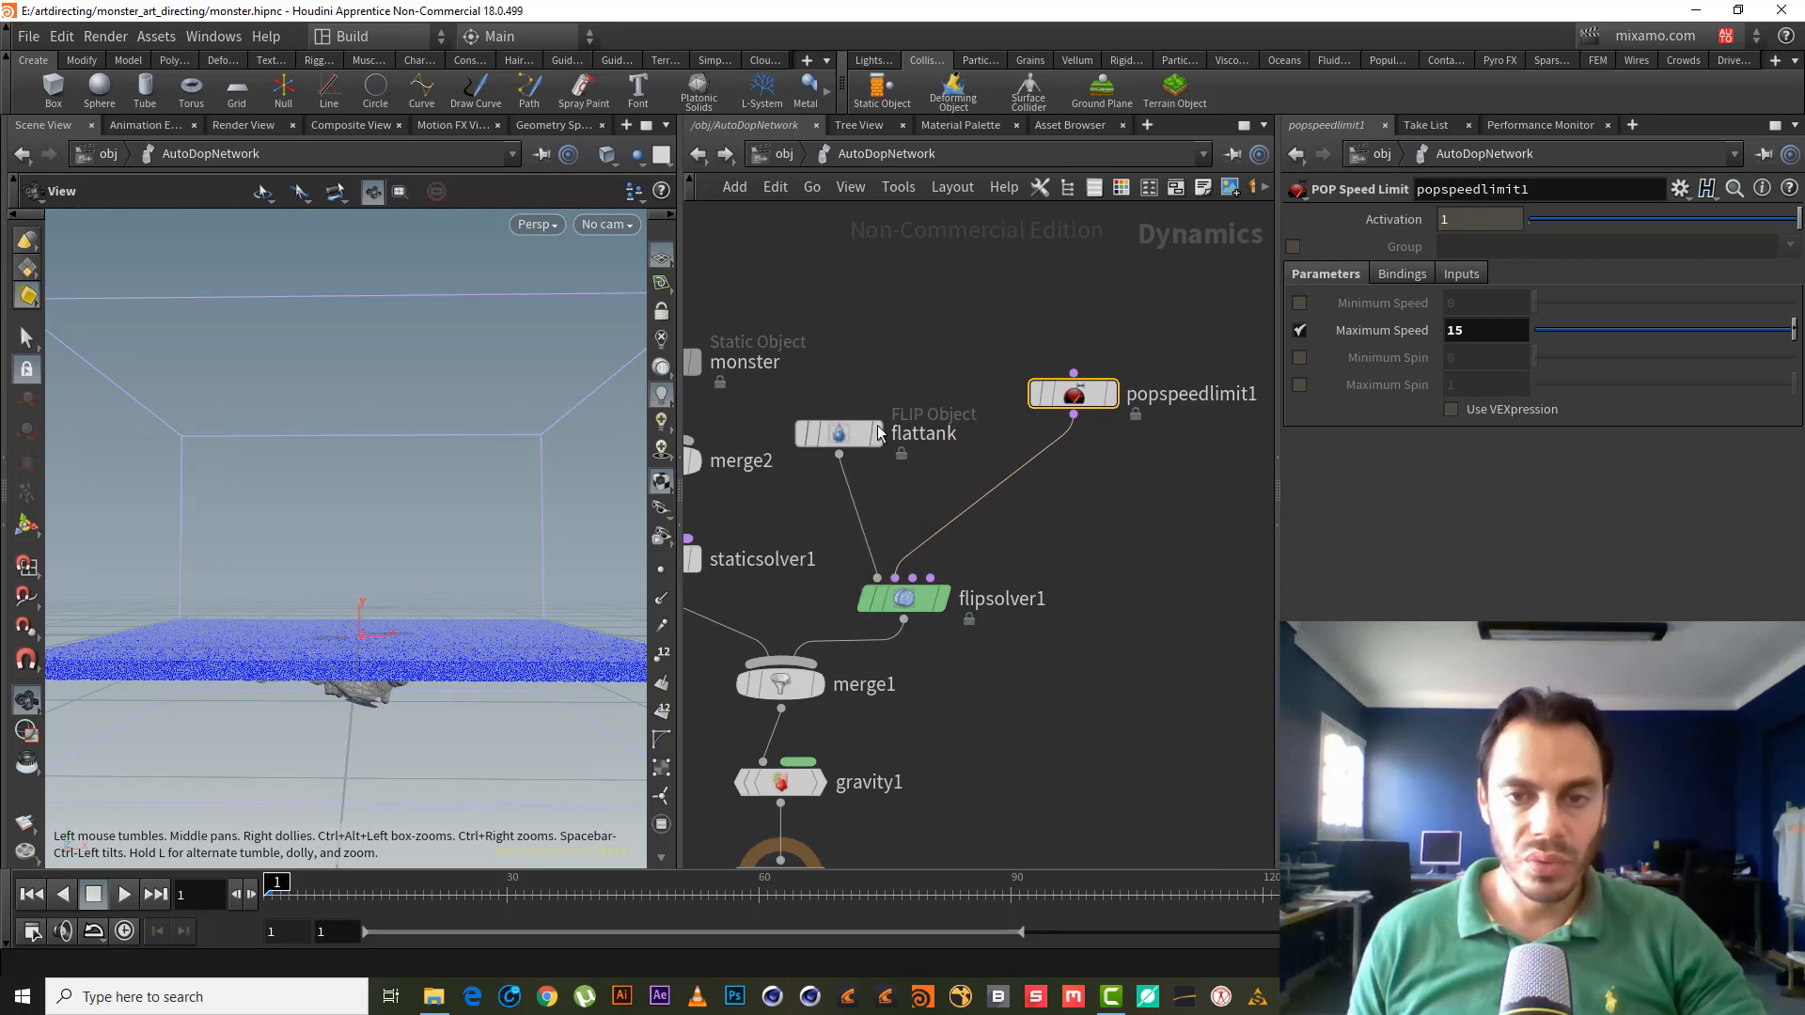
drag(1087, 397, 1053, 437)
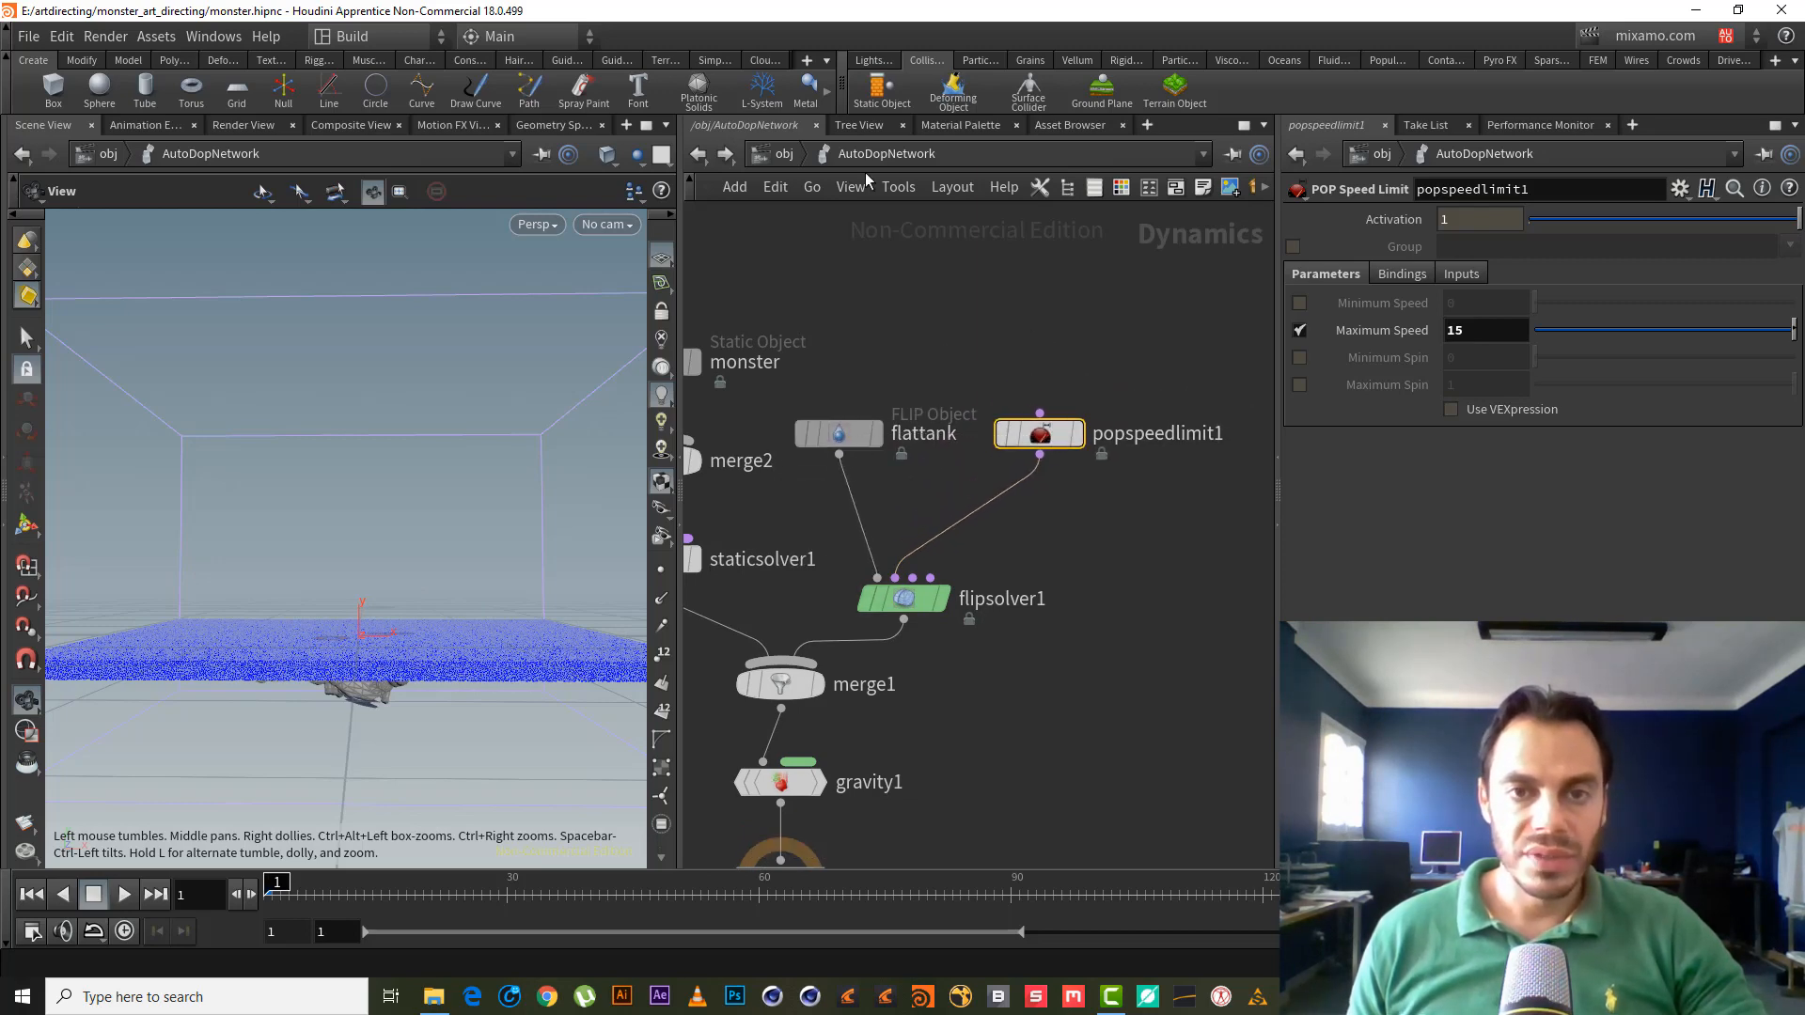
- Enter the flattank_fluid network and display surface_preview in the viewport
click(779, 154)
scroll(1075, 302, up, 3)
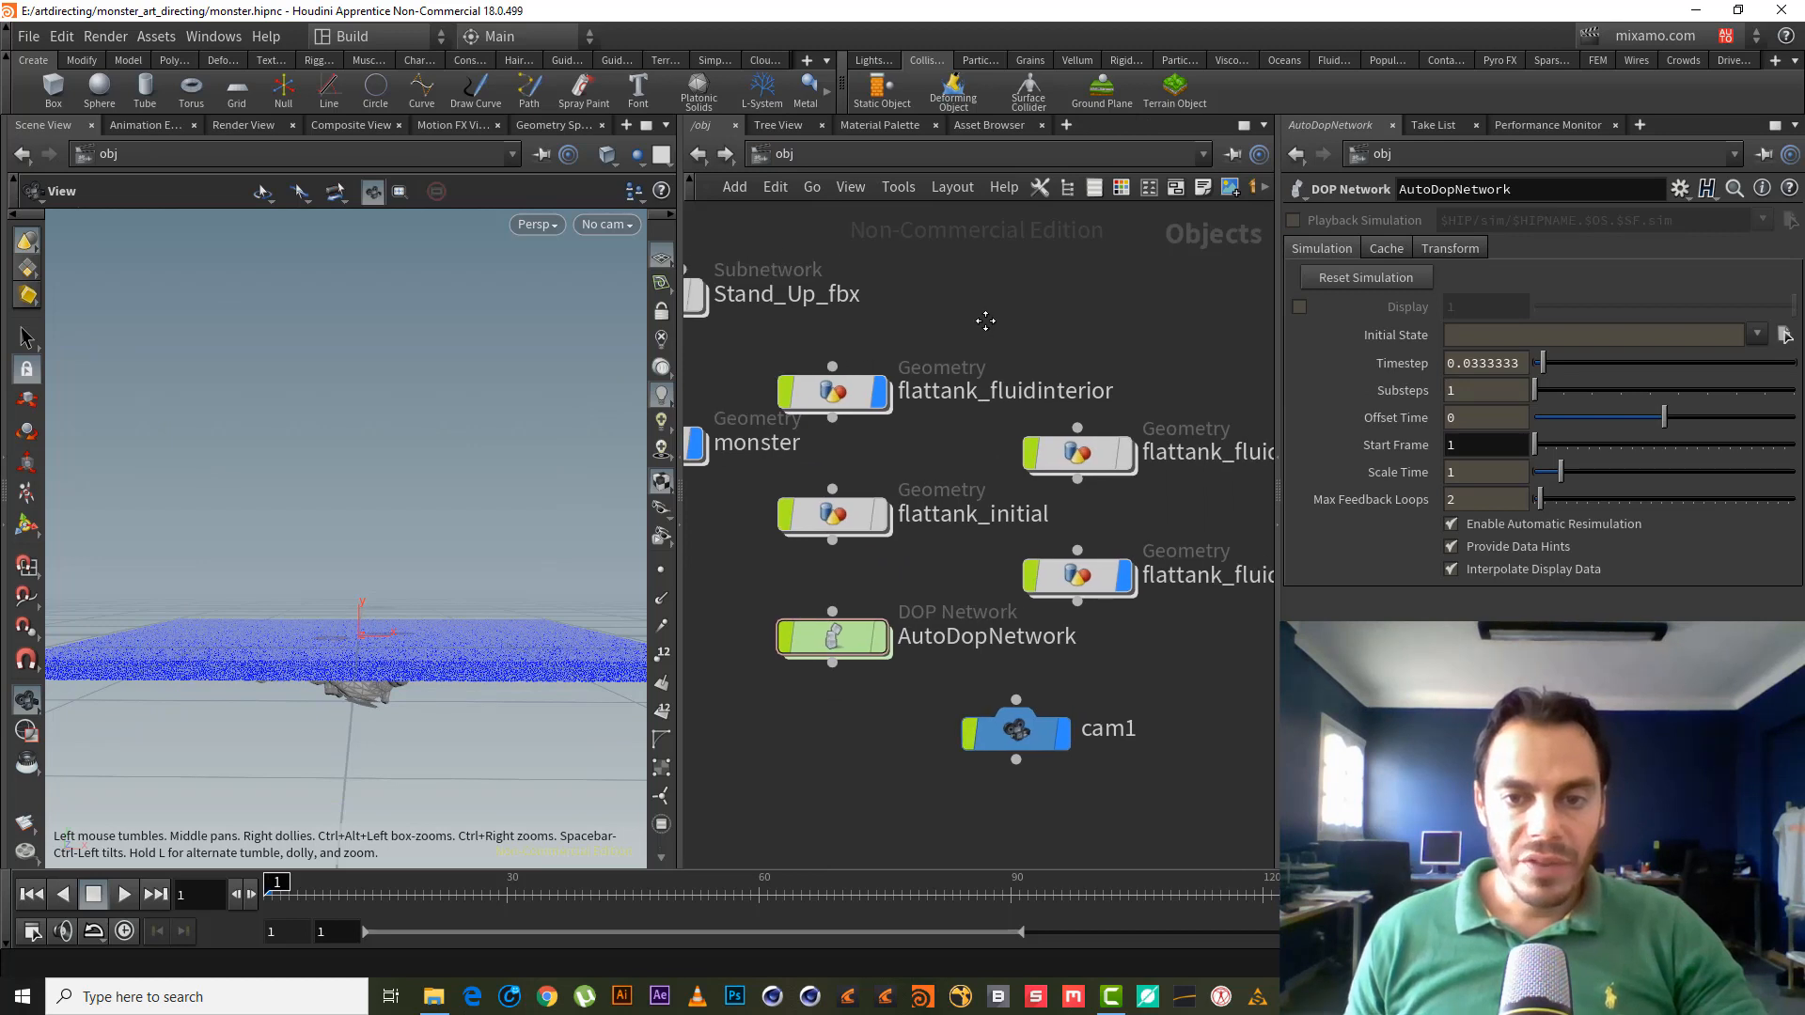
middle_drag(985, 321, 941, 302)
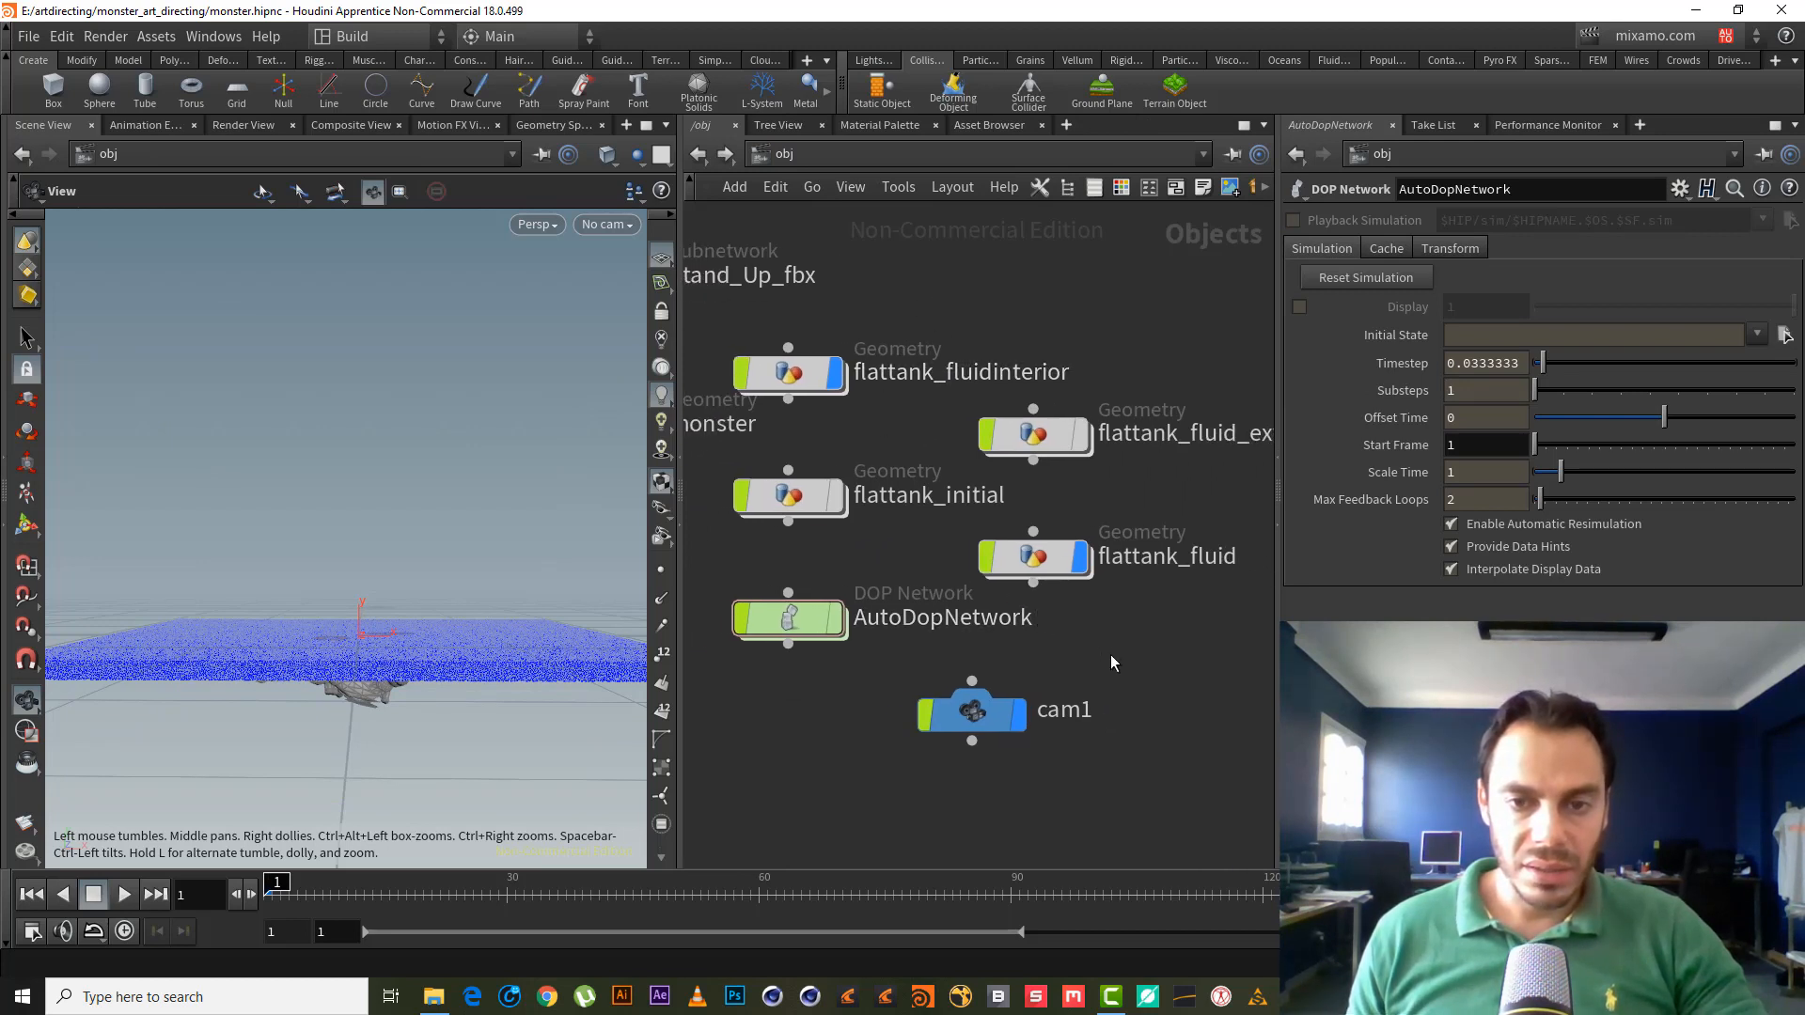
middle_drag(1105, 662, 1024, 749)
scroll(1106, 641, down, 1)
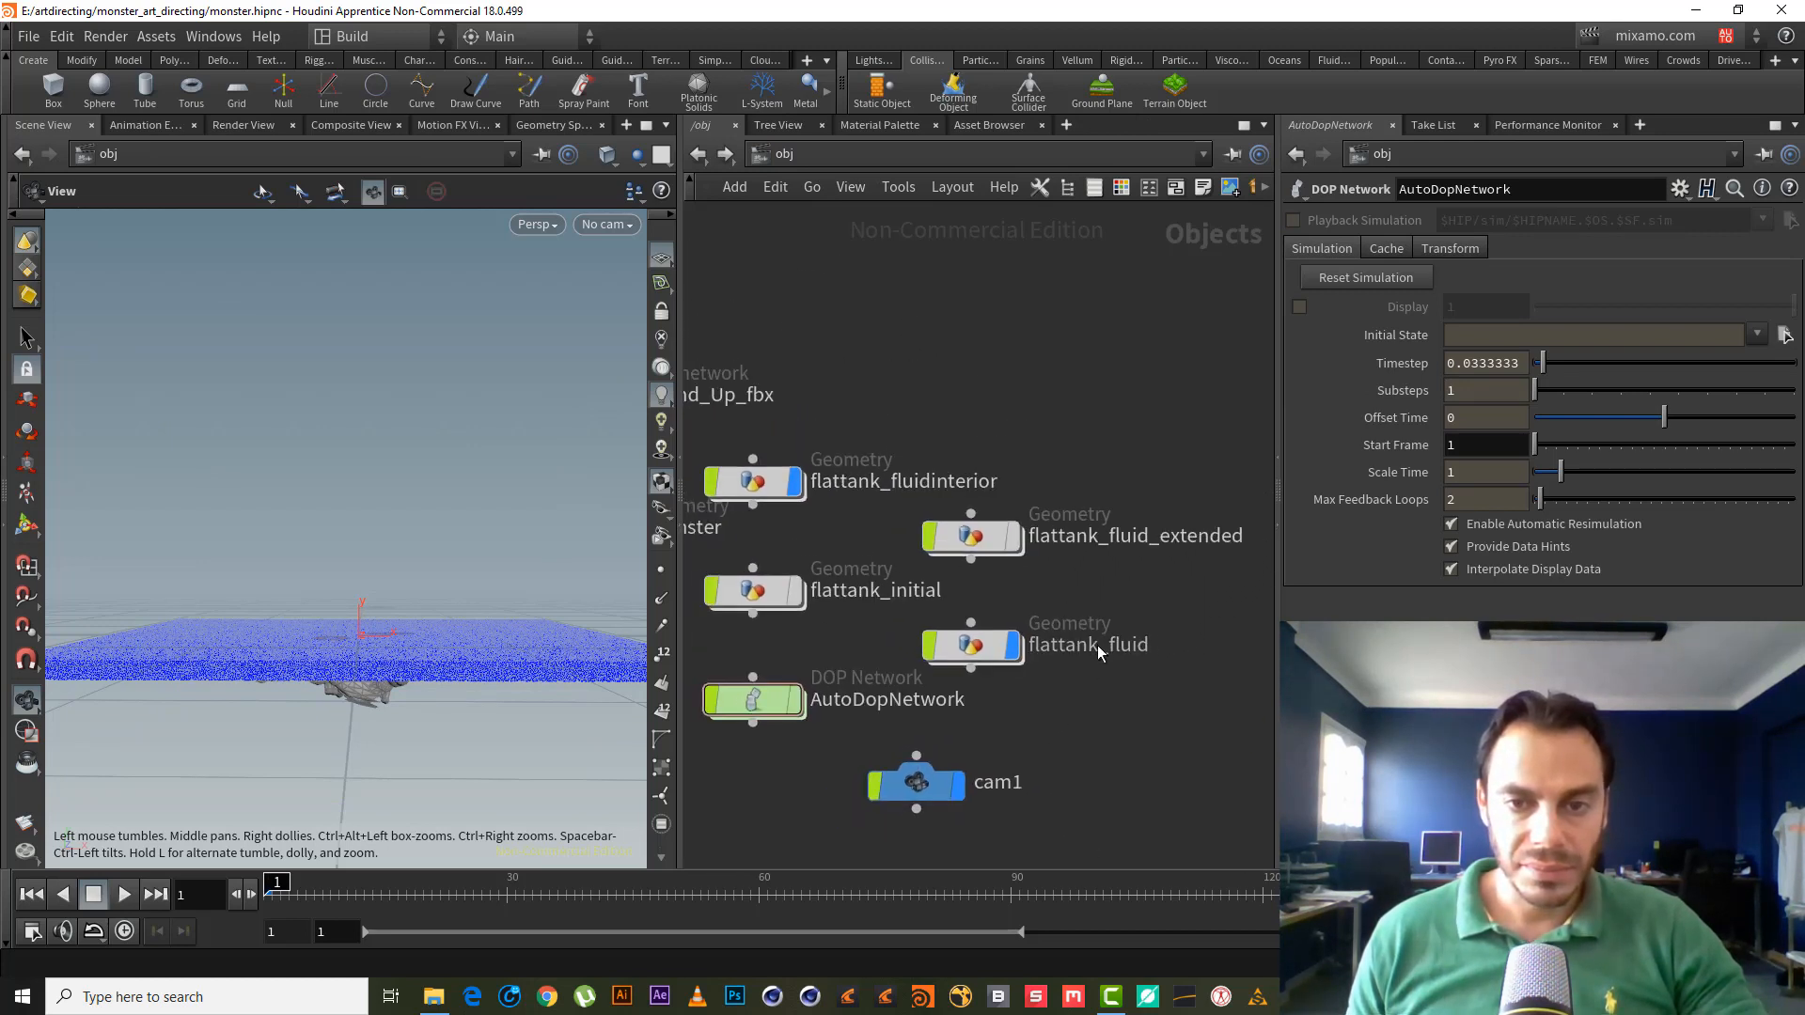
middle_drag(1064, 423, 1158, 366)
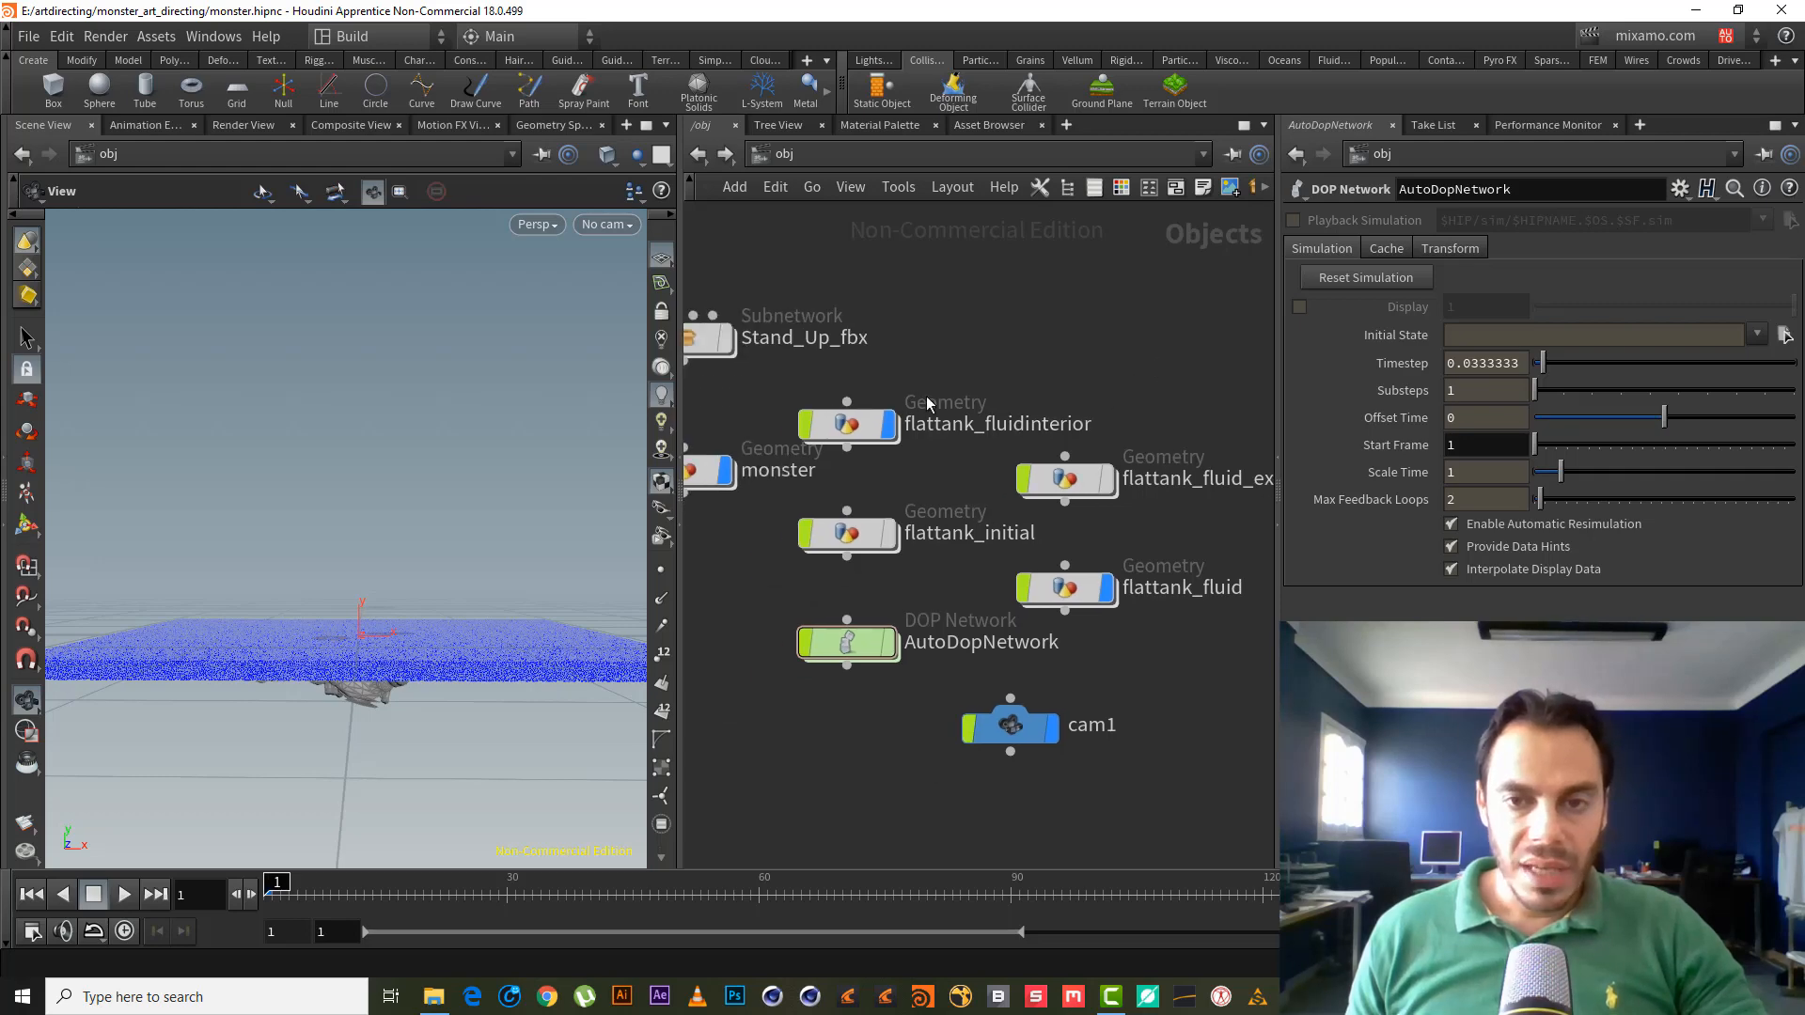
double_click(1073, 592)
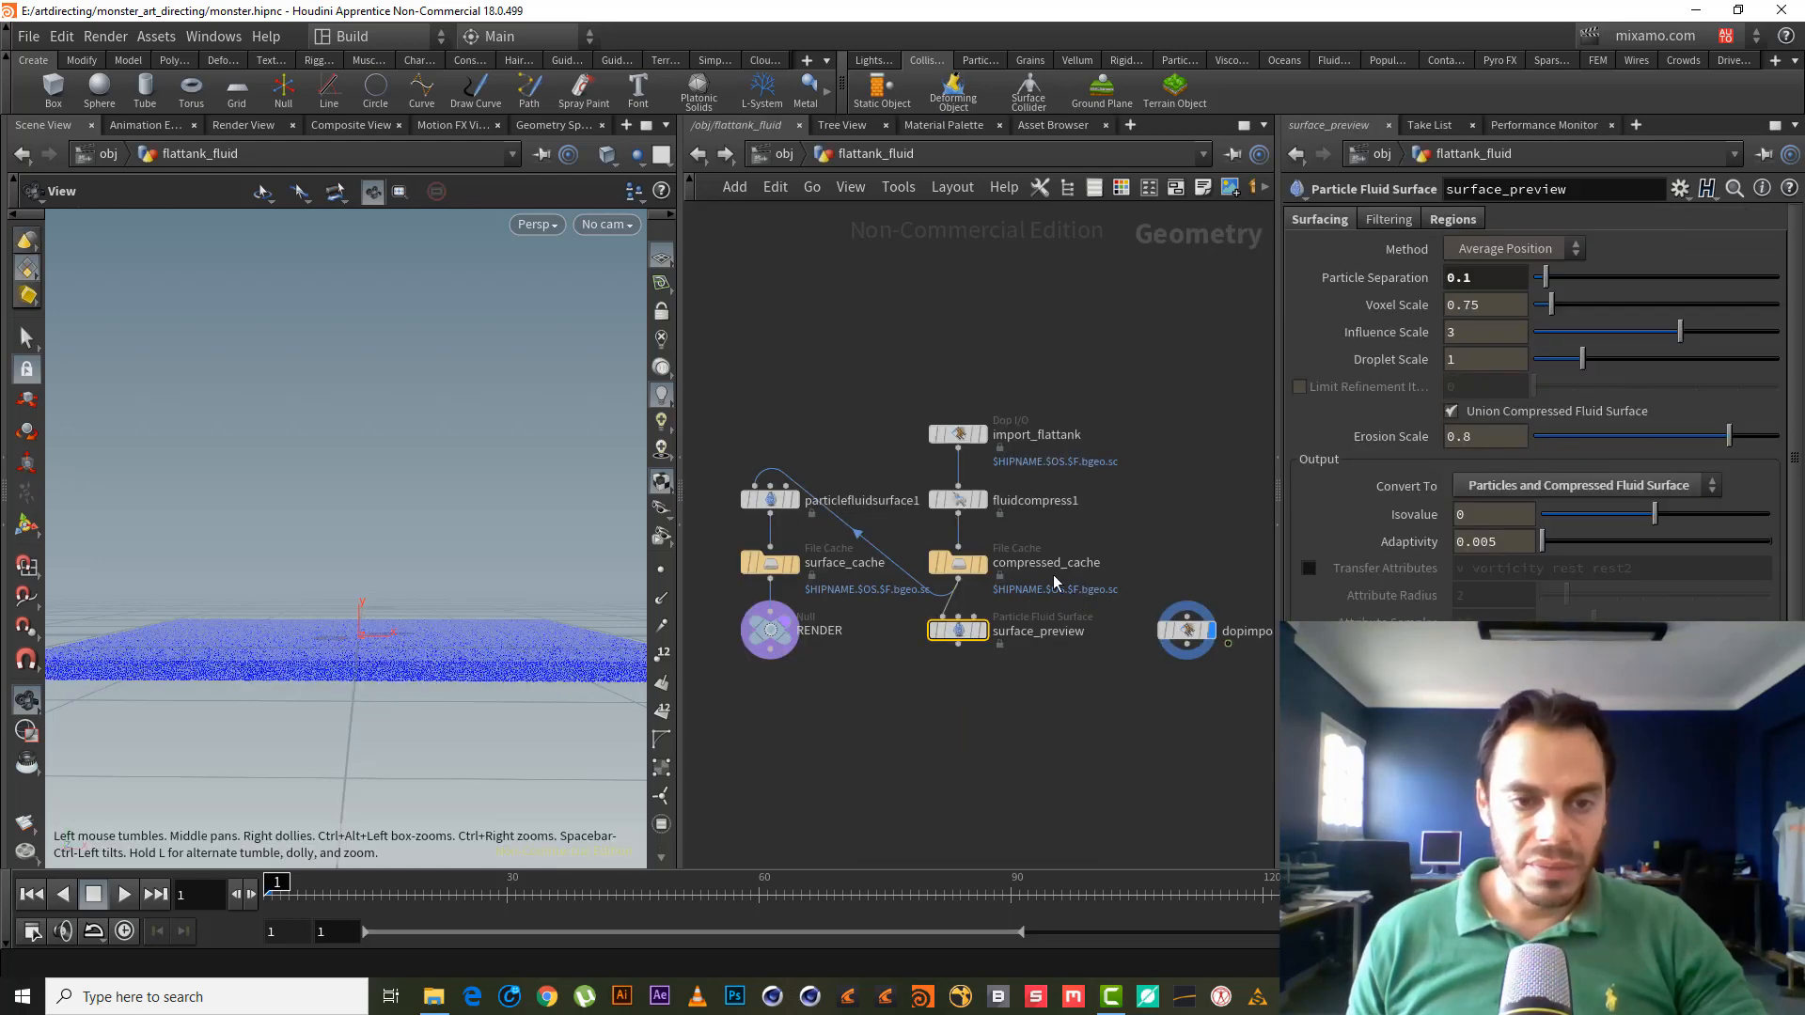
middle_drag(906, 419, 1052, 331)
right_drag(974, 318, 1023, 314)
middle_drag(1034, 712, 870, 685)
drag(1061, 651, 1022, 612)
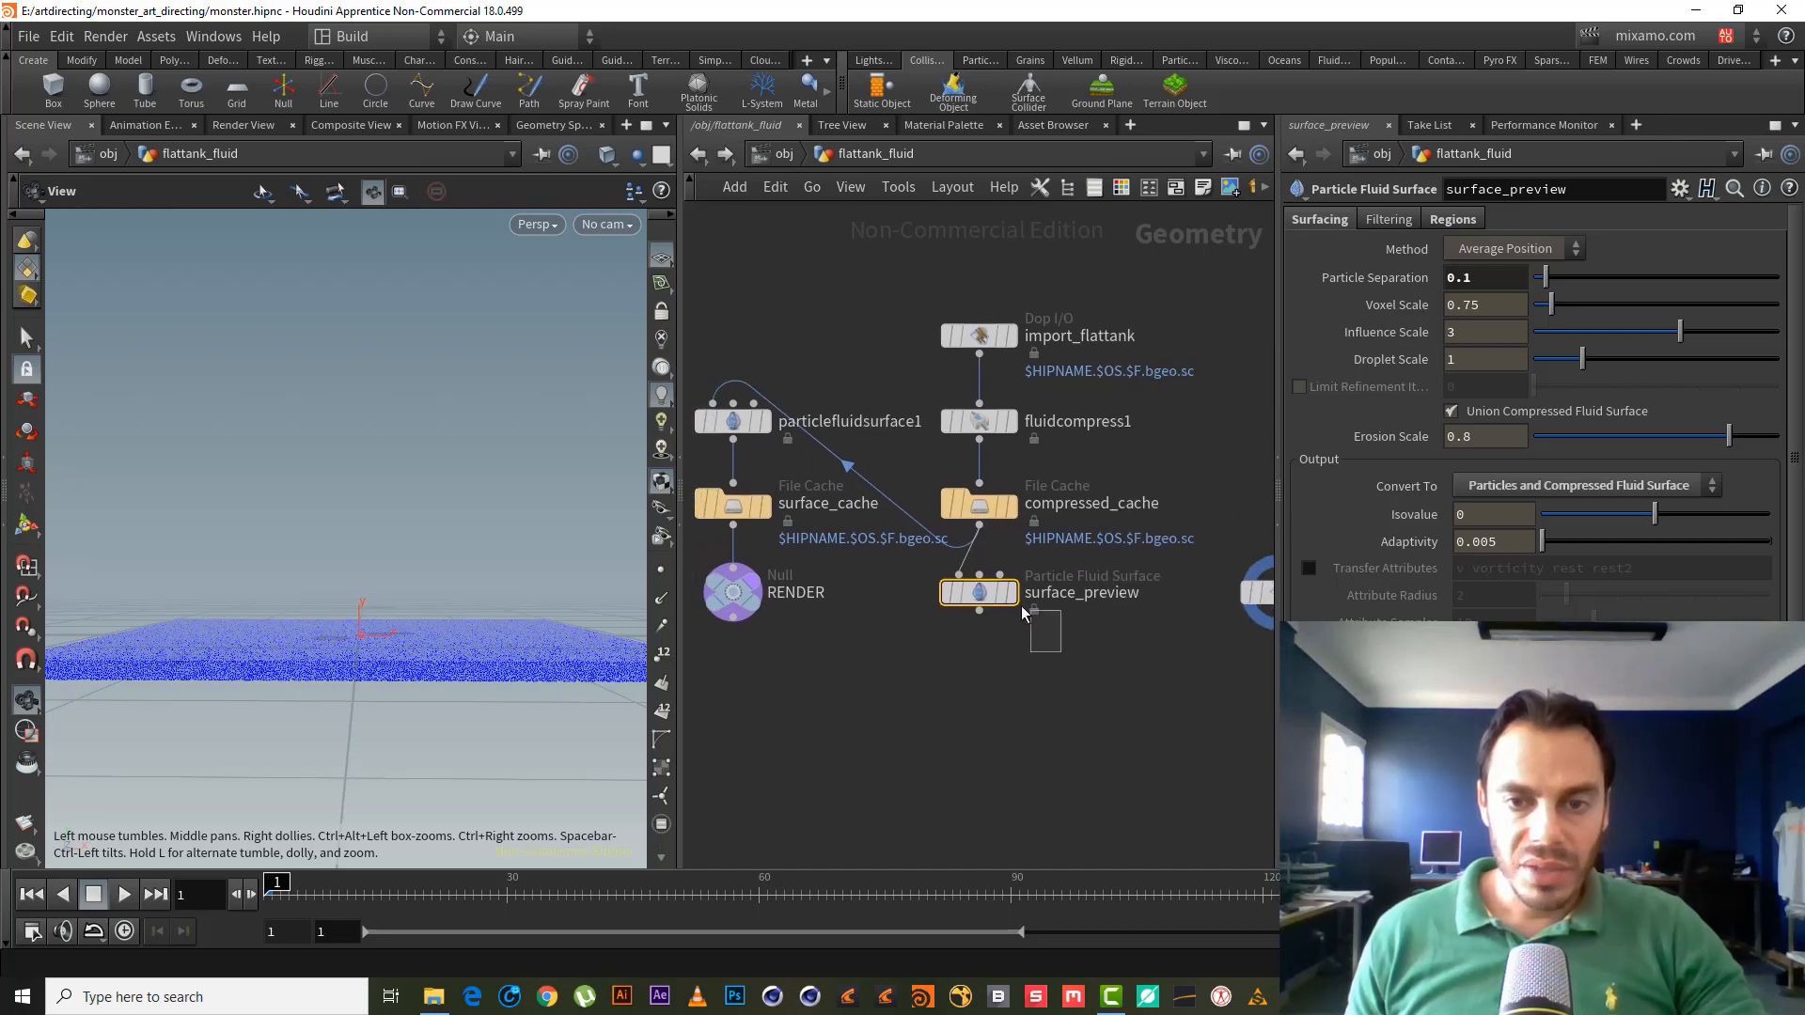
mouse_move(982, 601)
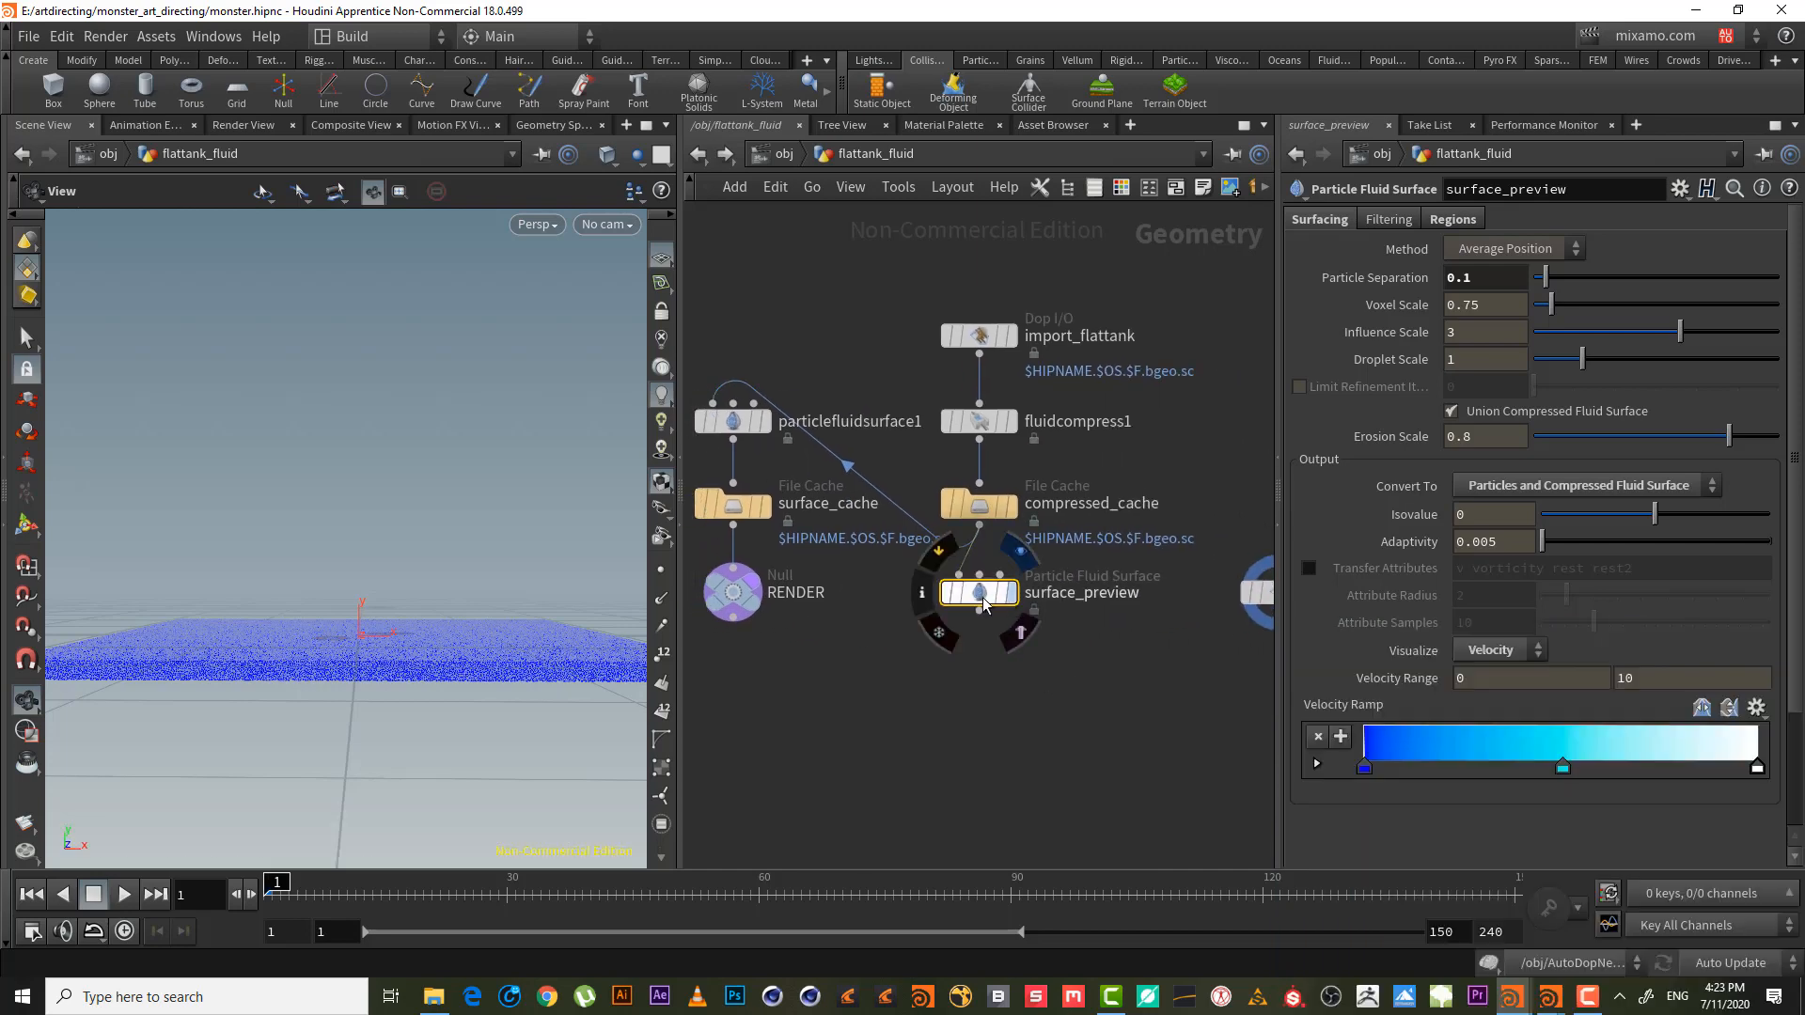
click(983, 602)
- Set surface_preview to convert to Particles only, viewing the tank closer
drag(437, 559, 445, 576)
click(1589, 485)
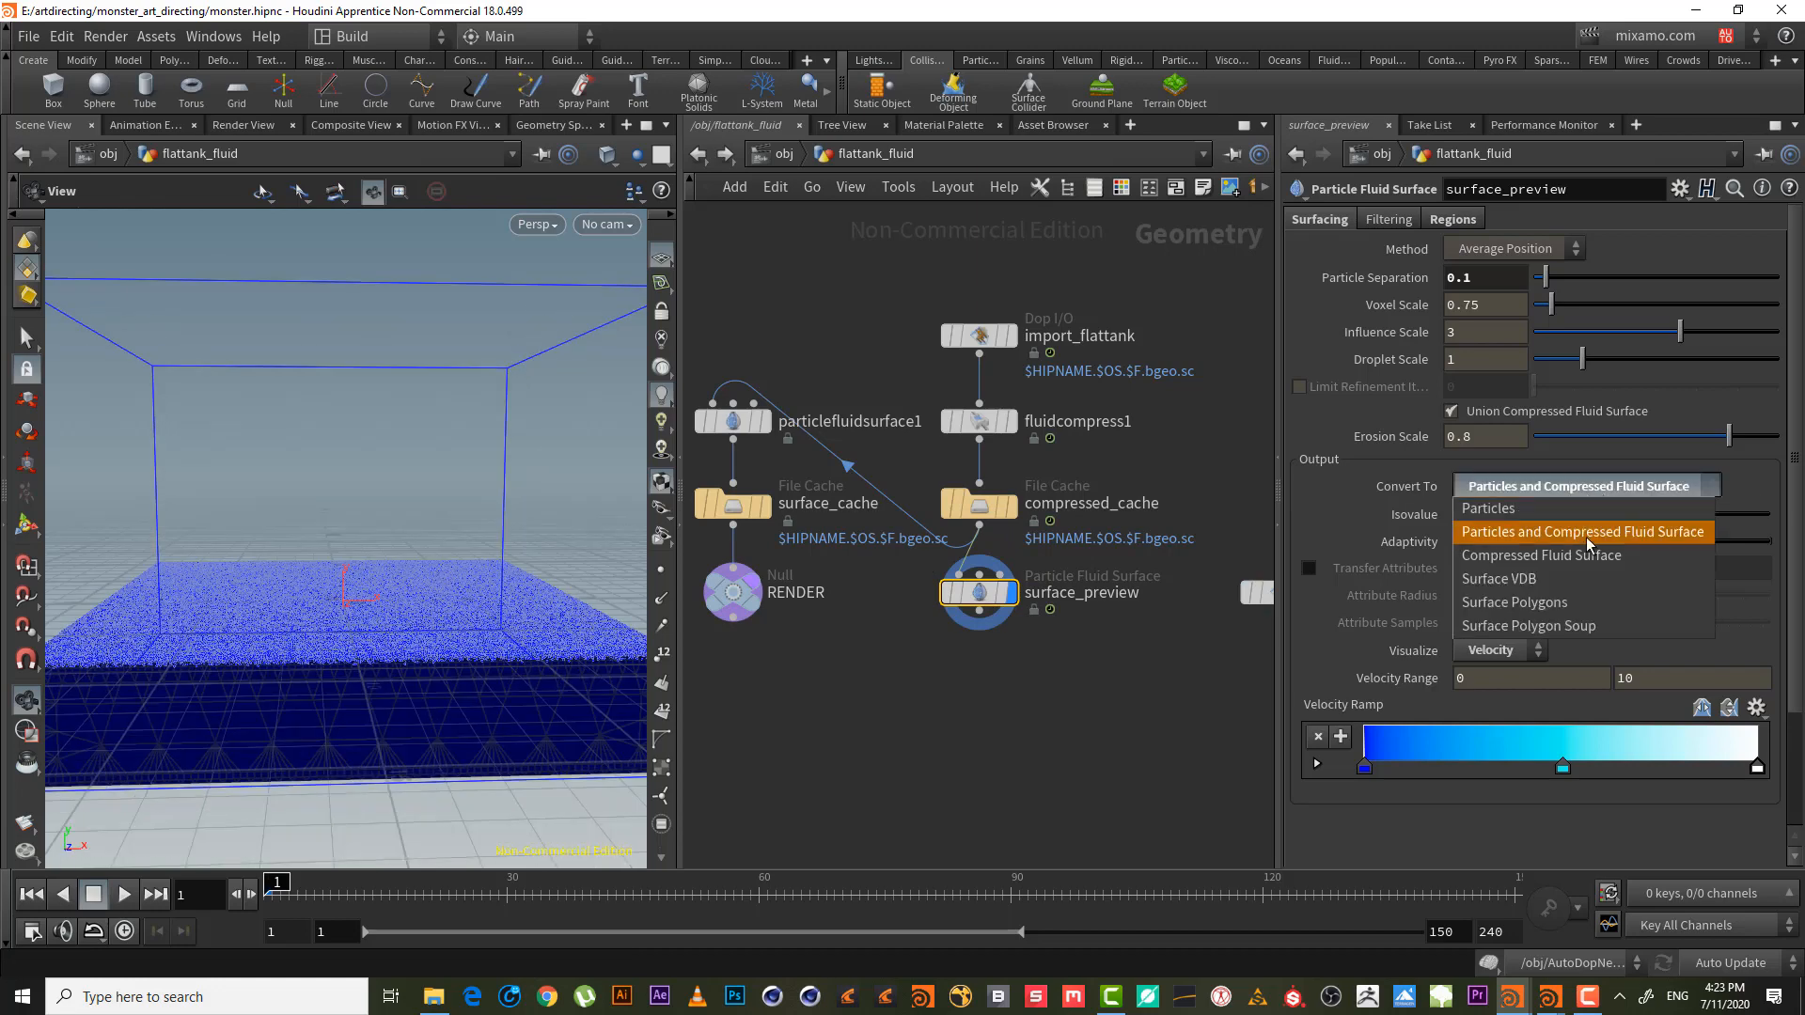
click(1598, 512)
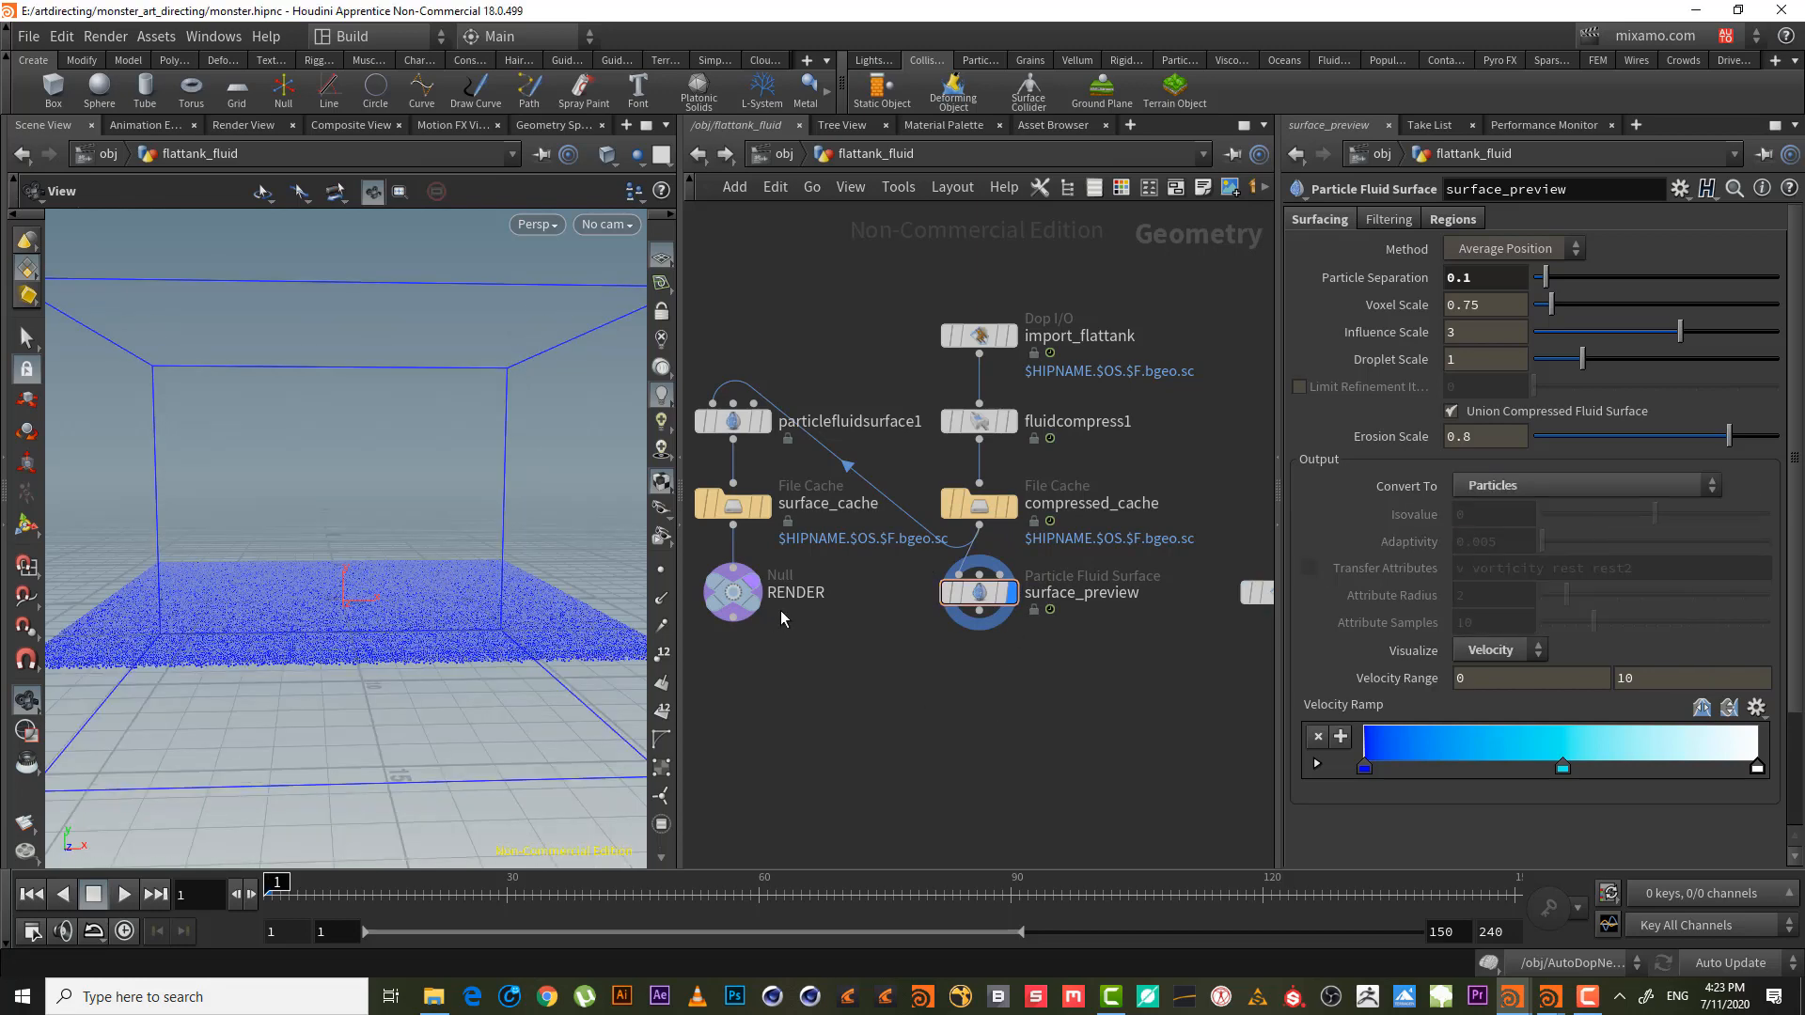
drag(434, 653, 306, 657)
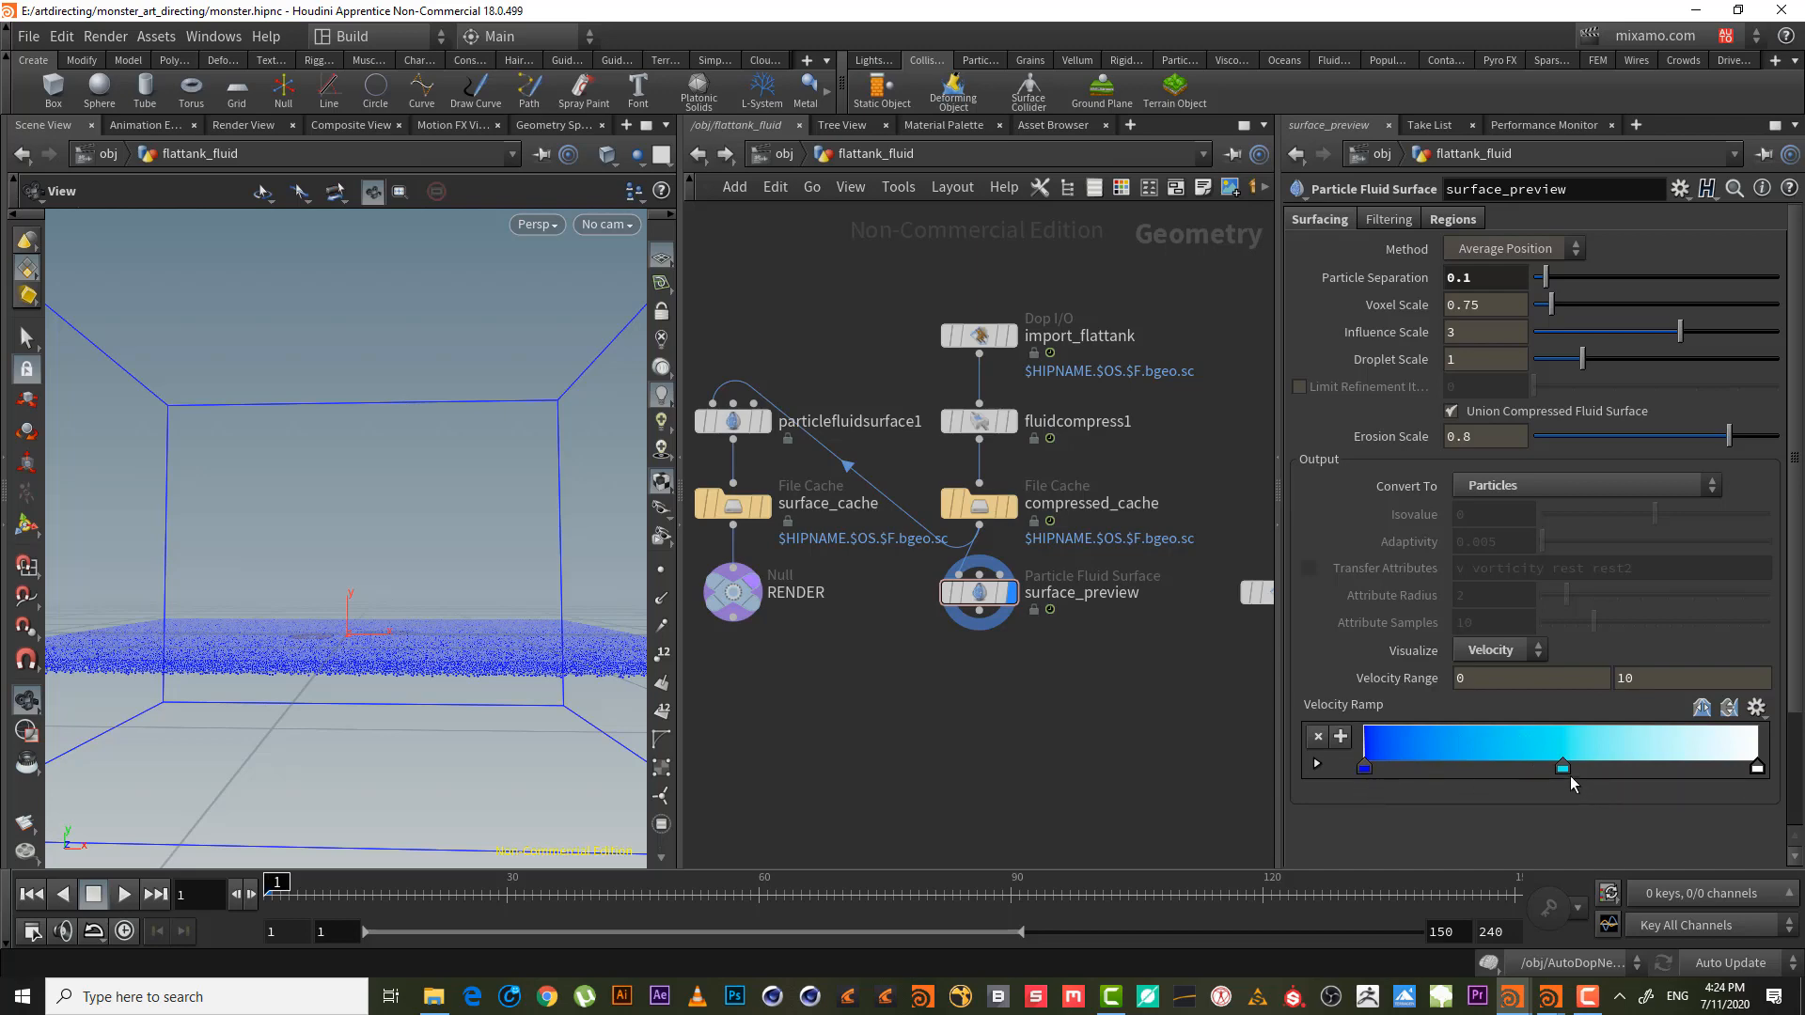
- Delete the cyan middle ramp key and make the left key black at the ramp's start
drag(1576, 856, 1508, 992)
click(1364, 767)
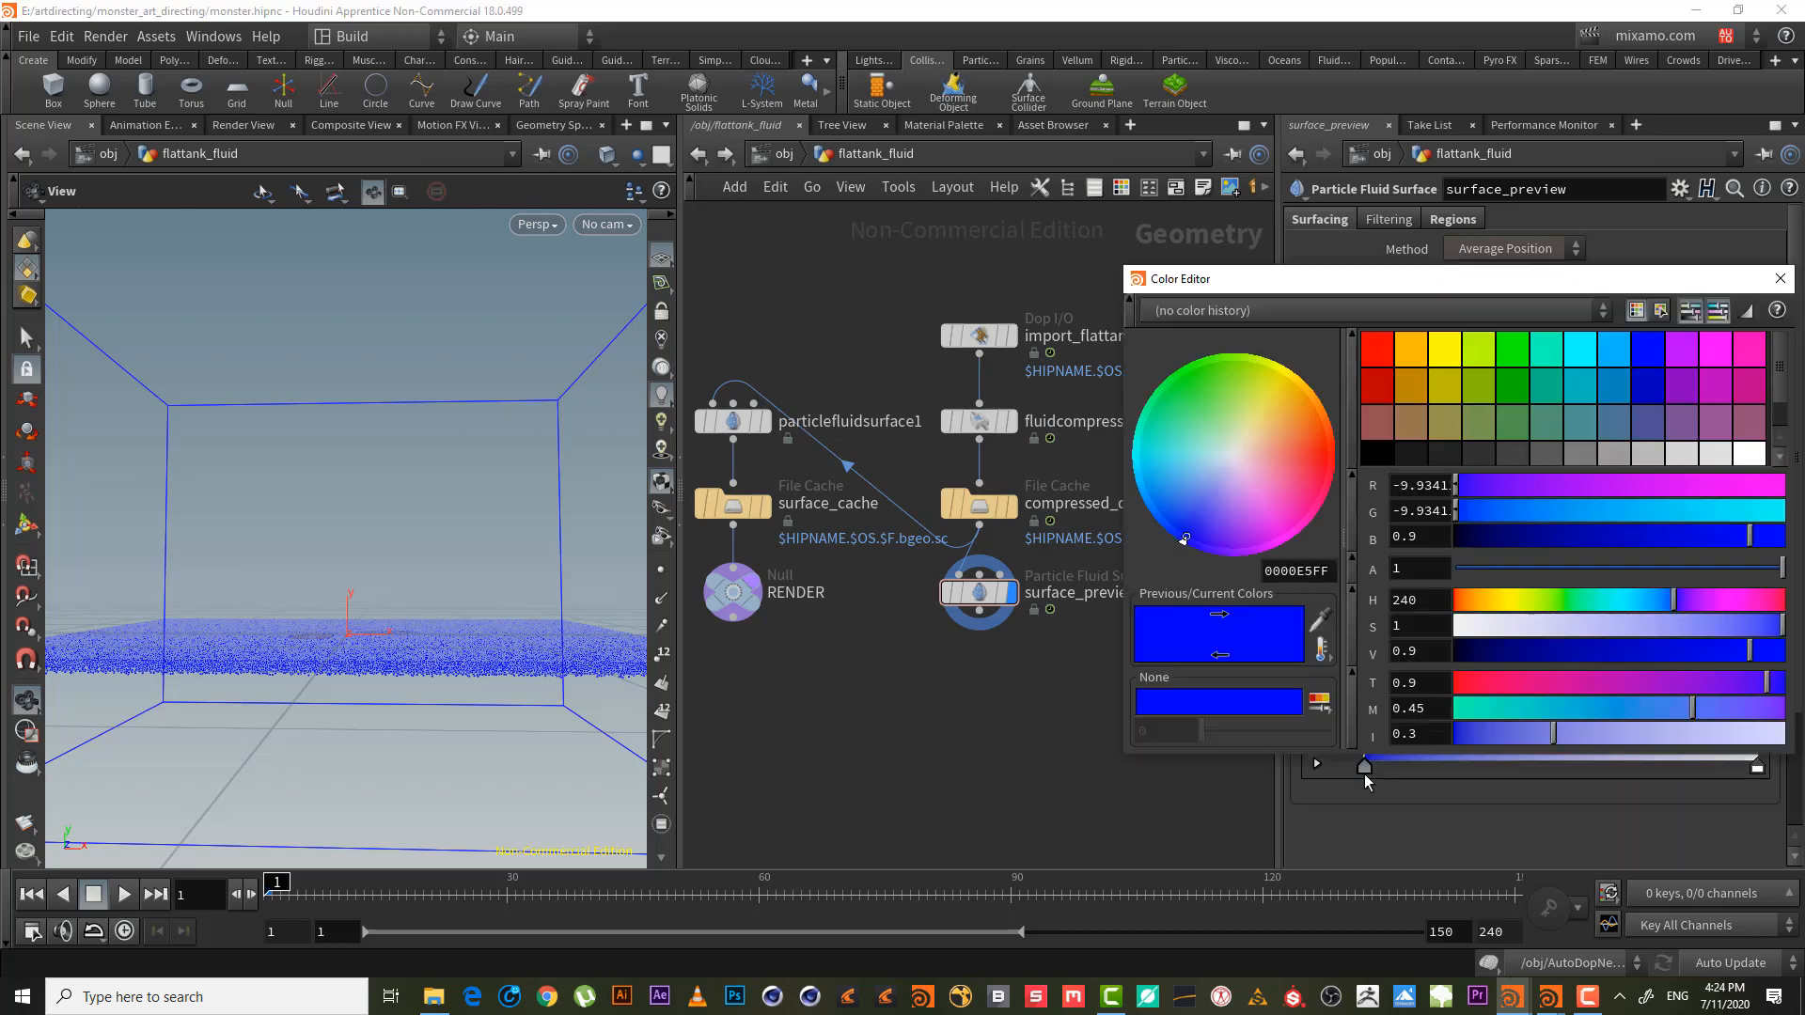
drag(1483, 655, 1374, 652)
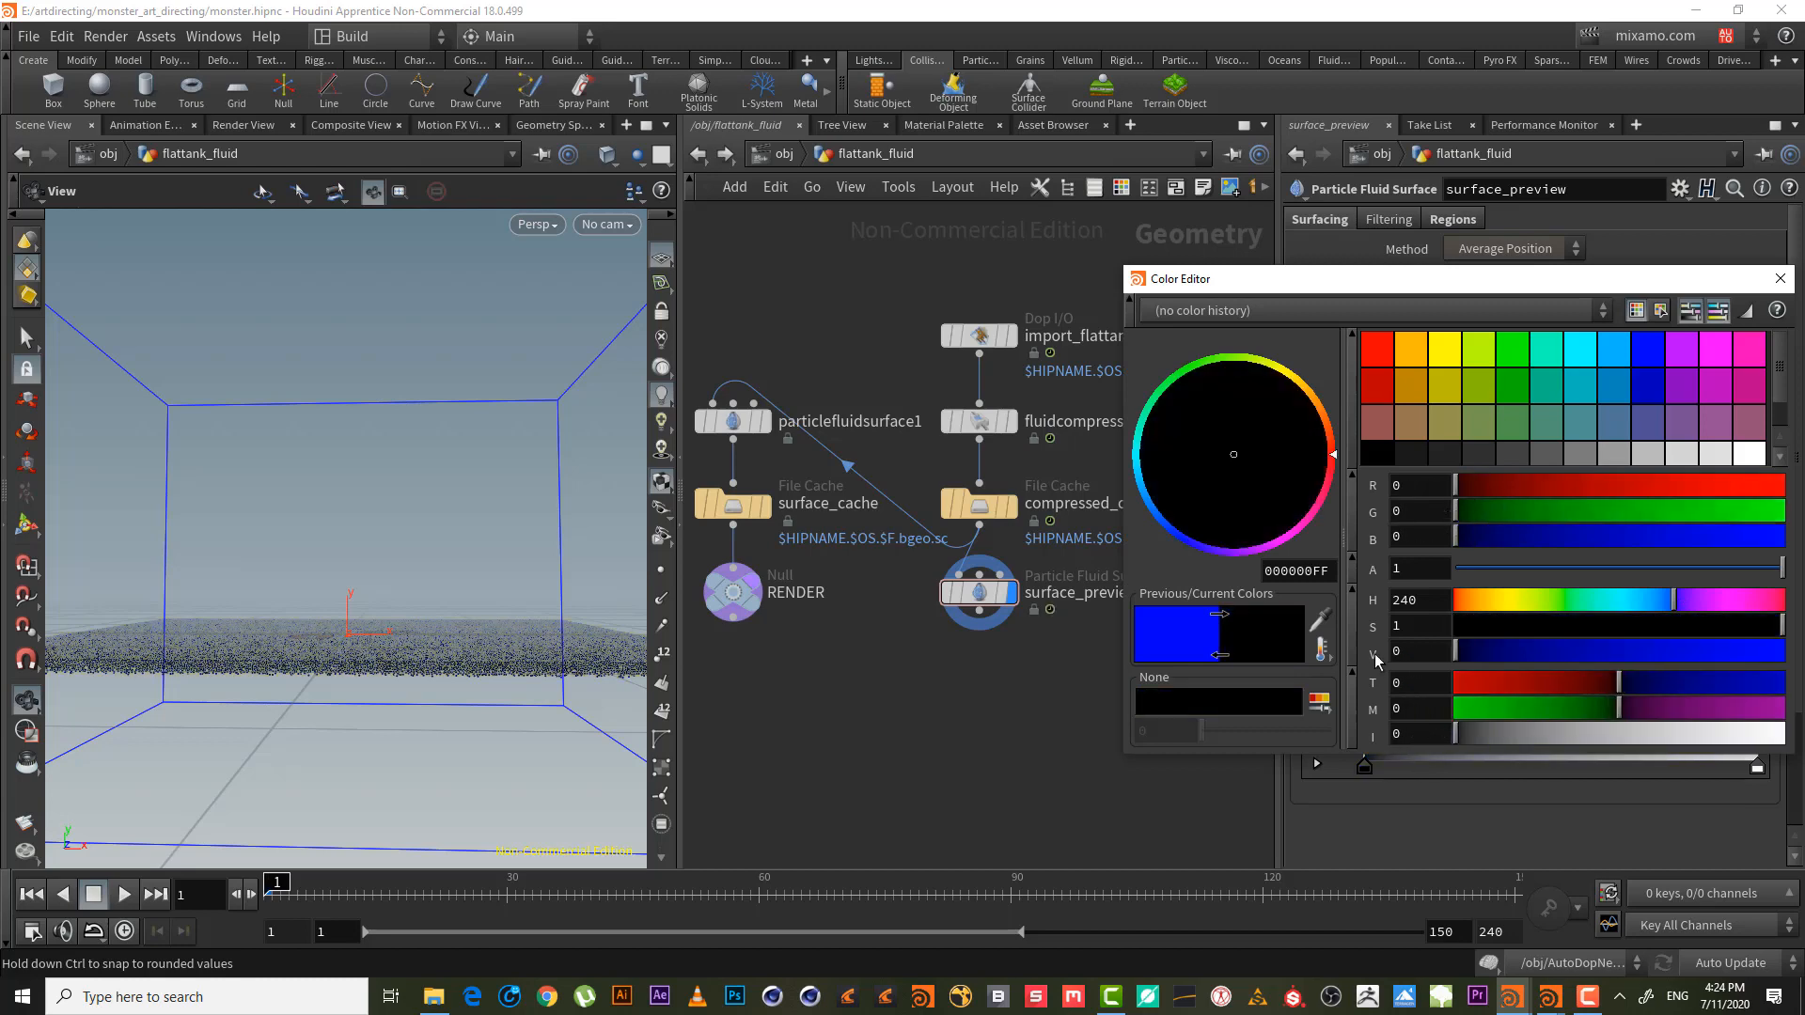
click(1779, 279)
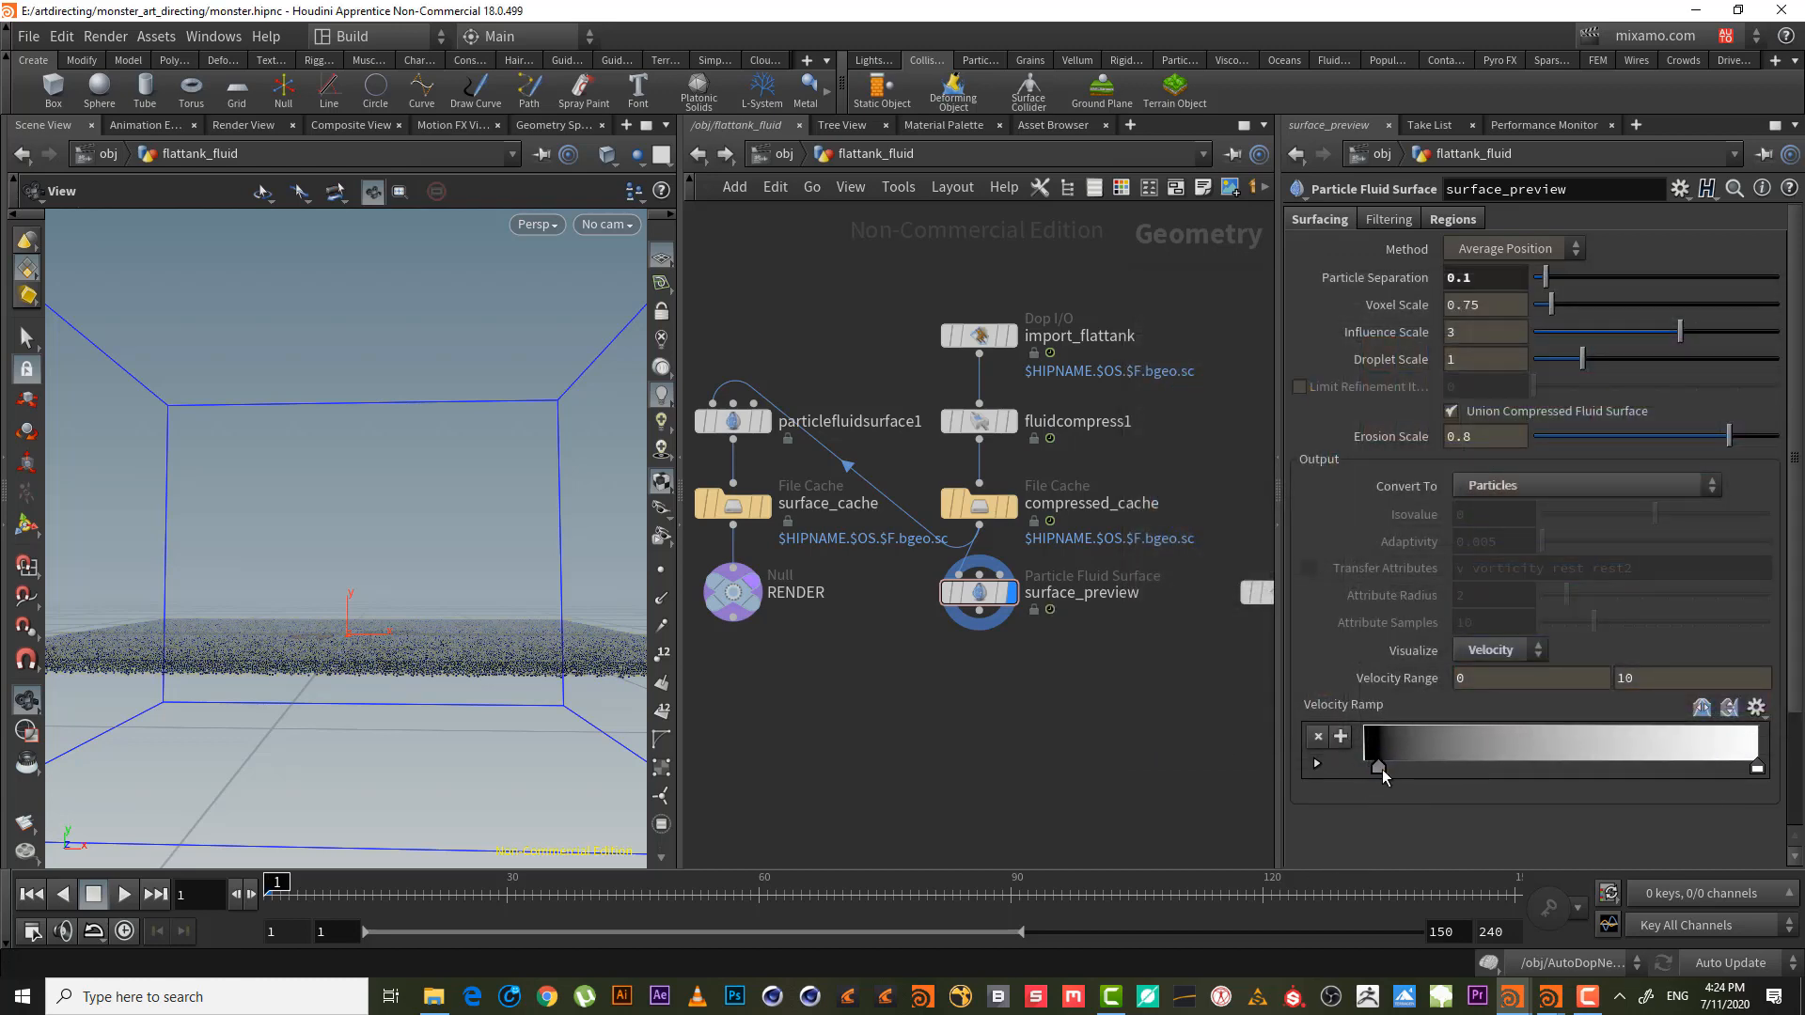
drag(1382, 770, 1385, 771)
drag(375, 604, 437, 608)
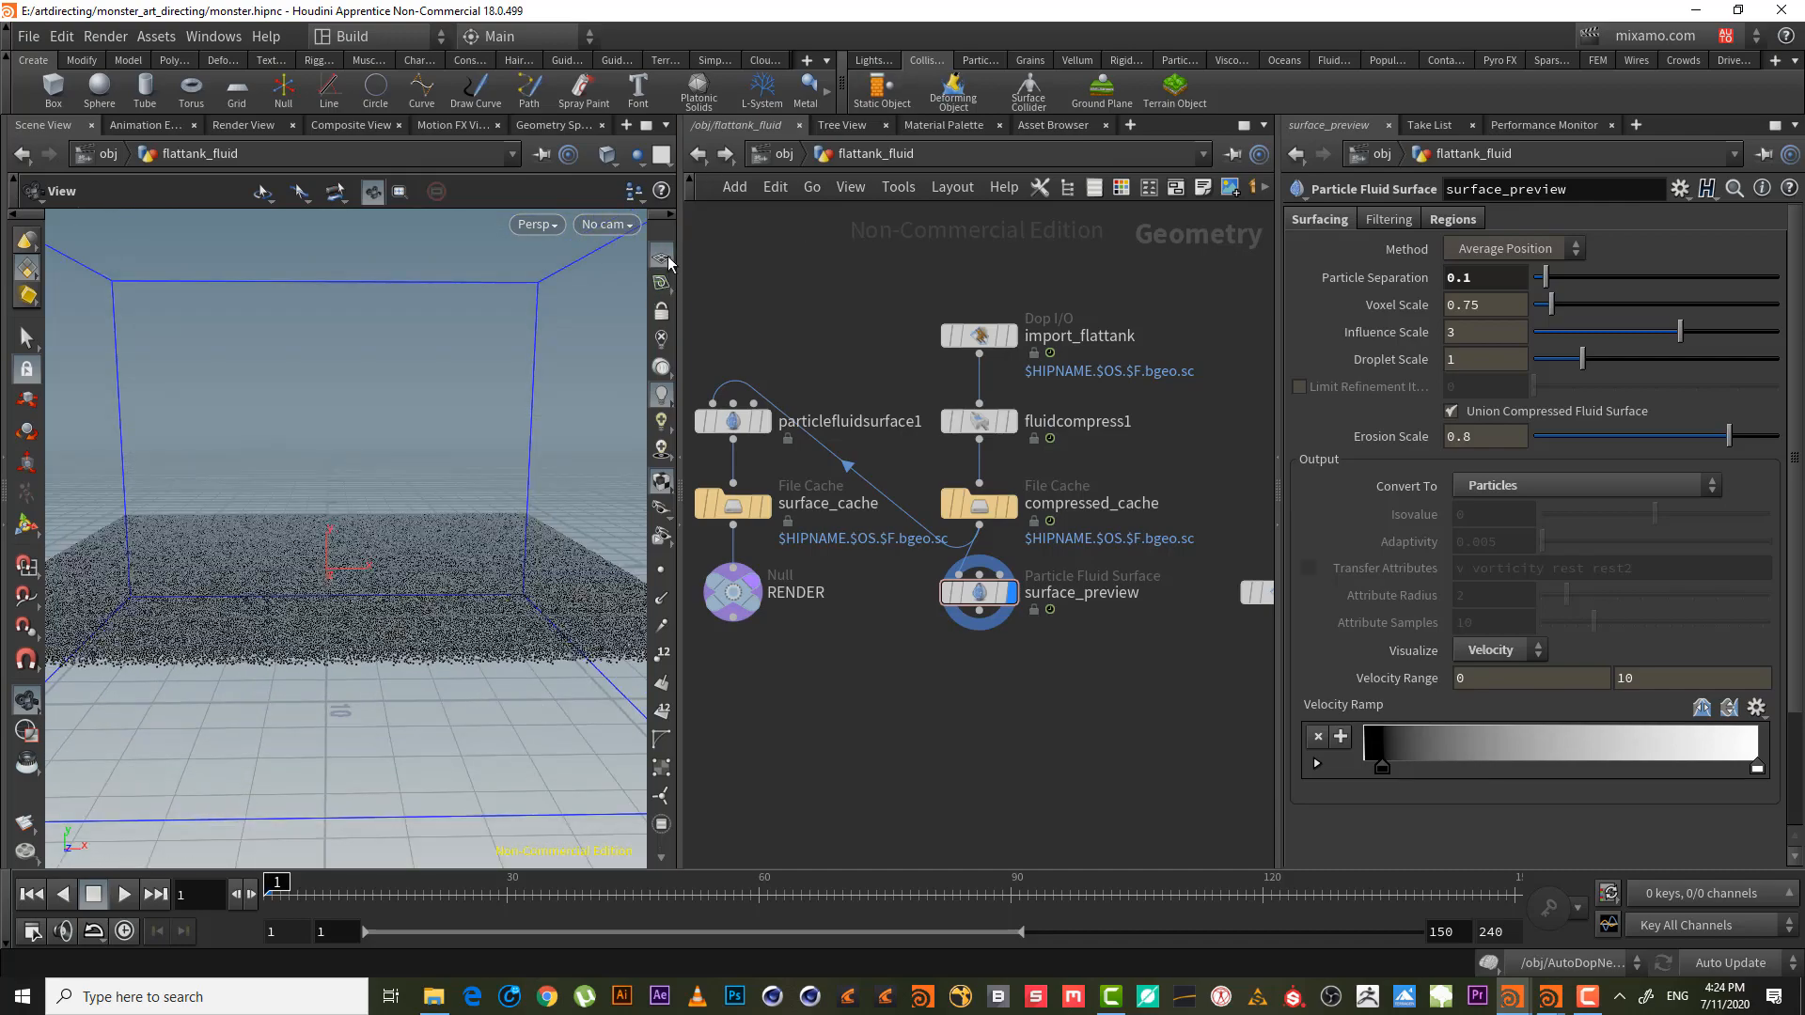
mouse_move(445, 529)
mouse_down()
mouse_move(455, 564)
mouse_move(447, 544)
mouse_up()
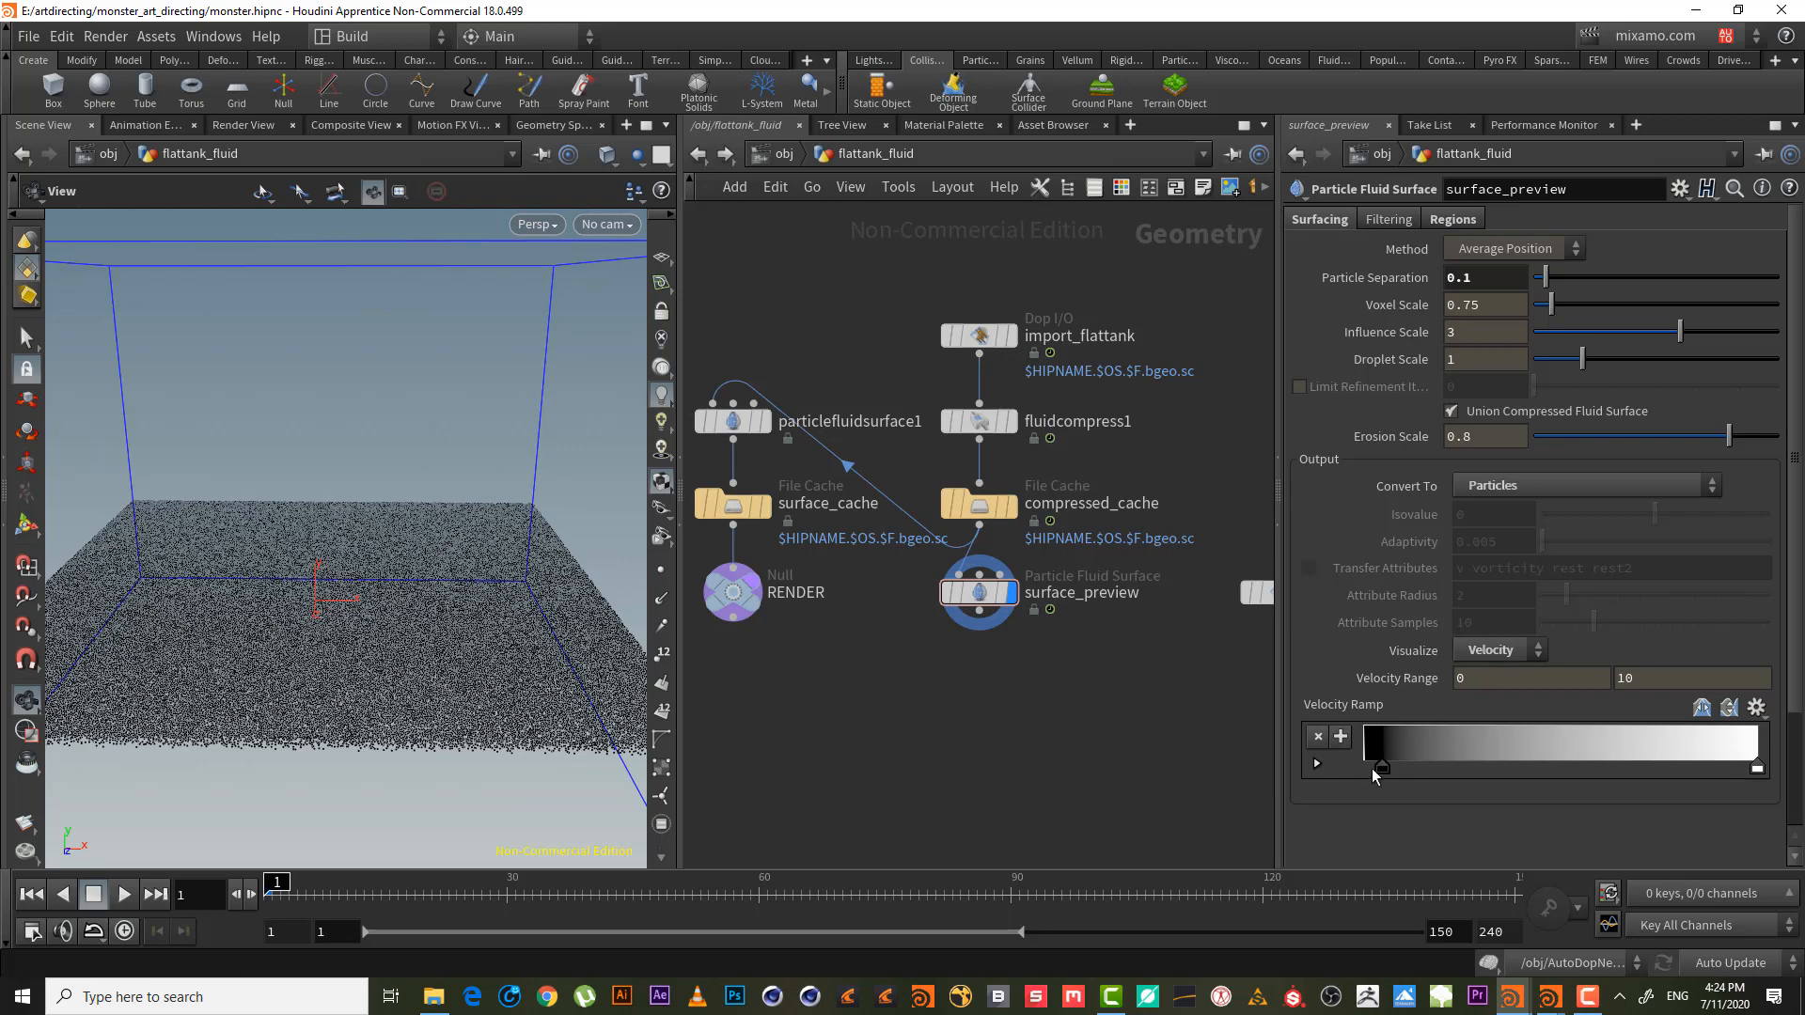
drag(1381, 766, 1363, 766)
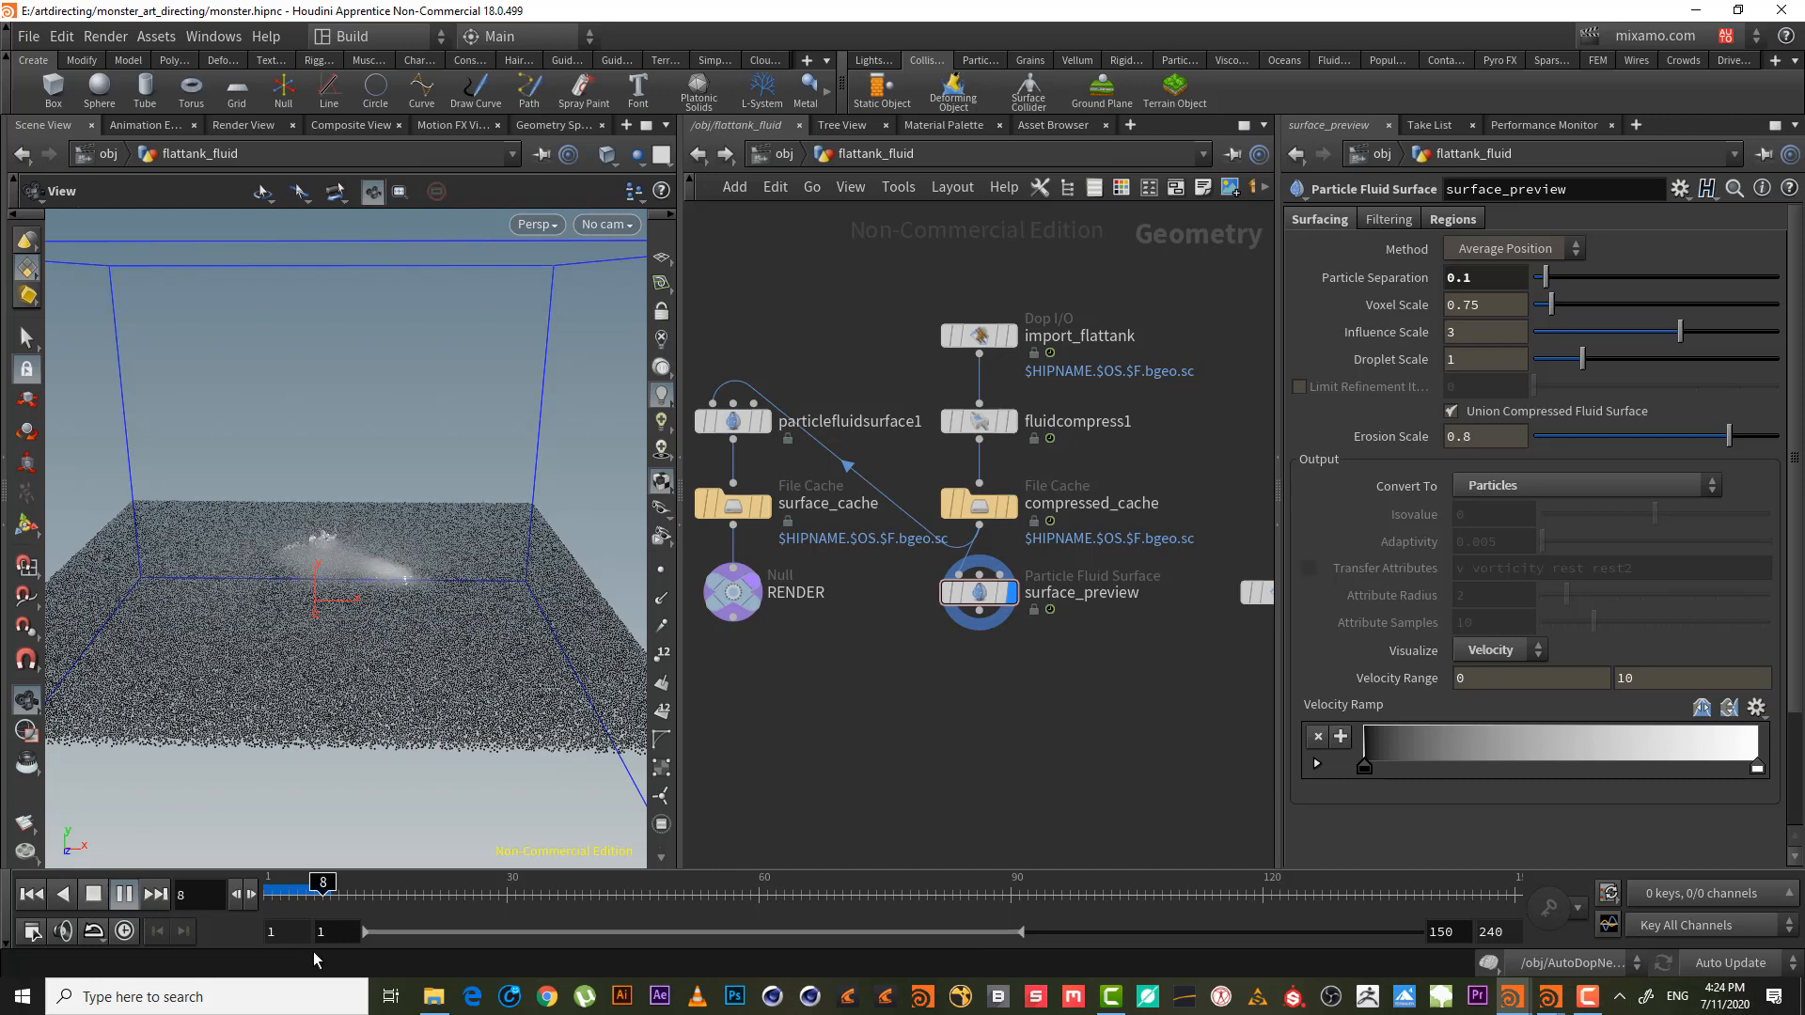
- Play the simulation and settle on frame 68 to examine the splash
click(1587, 1001)
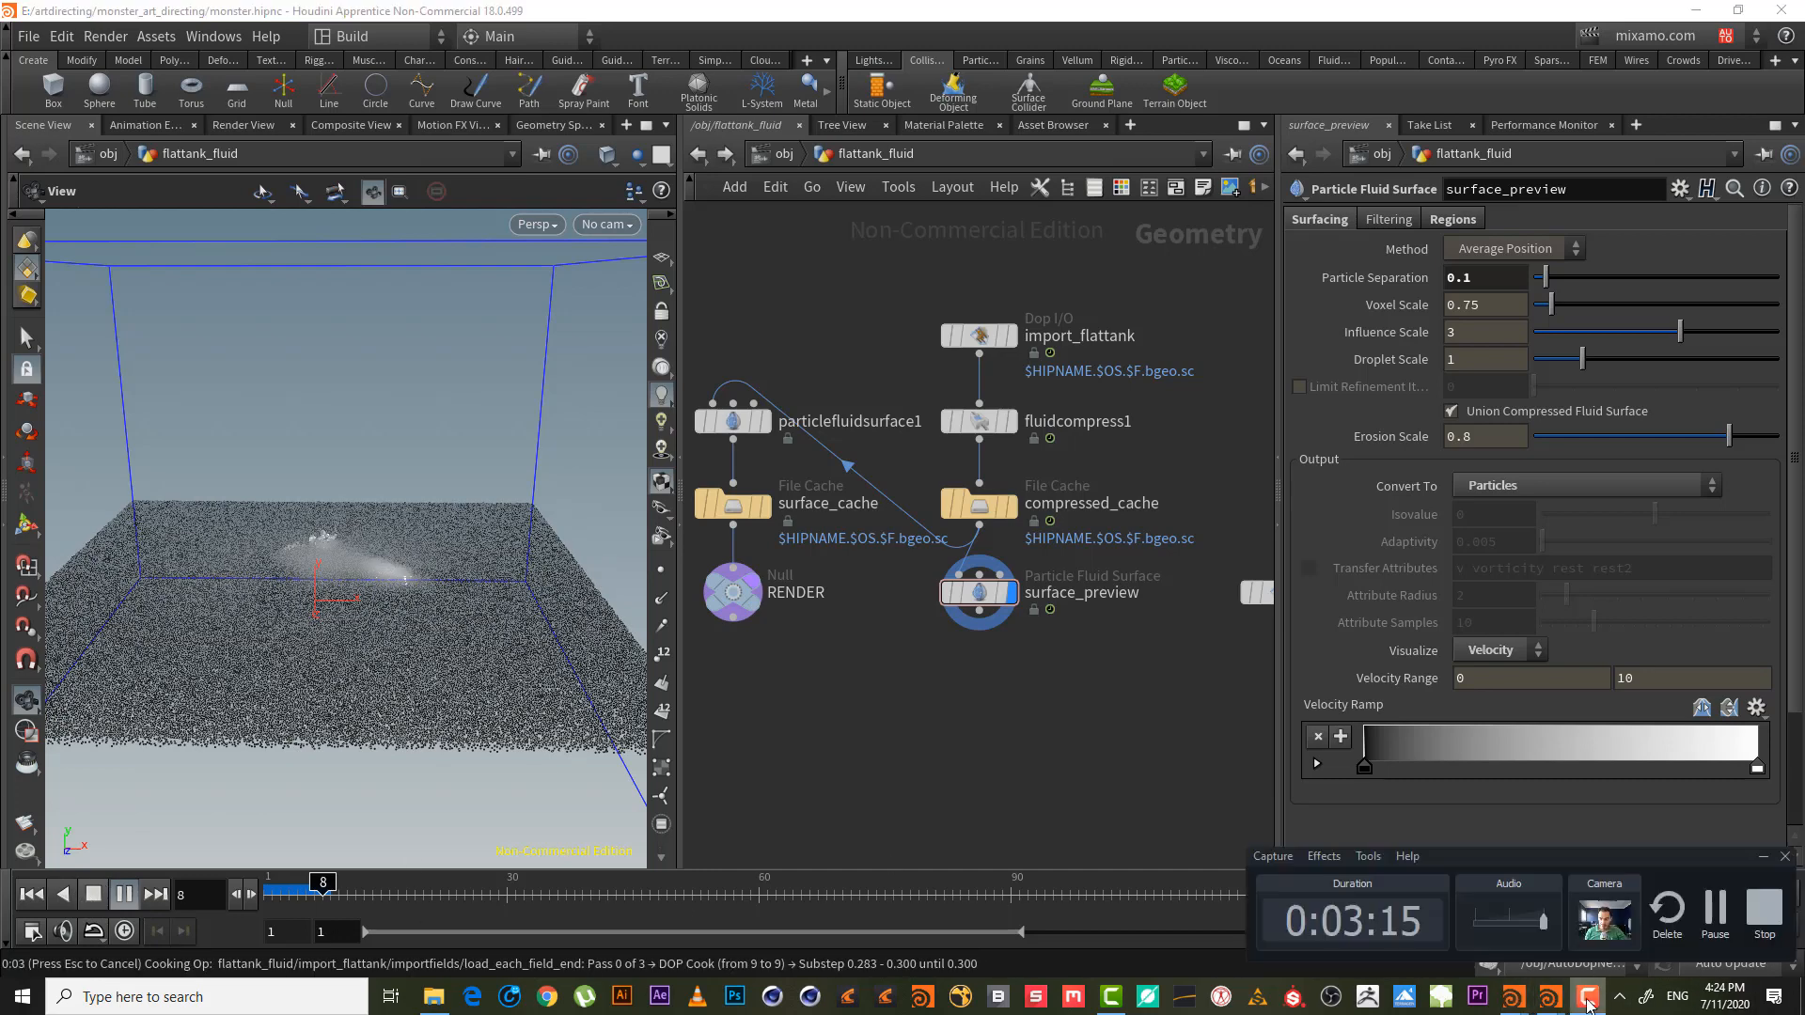
click(1716, 907)
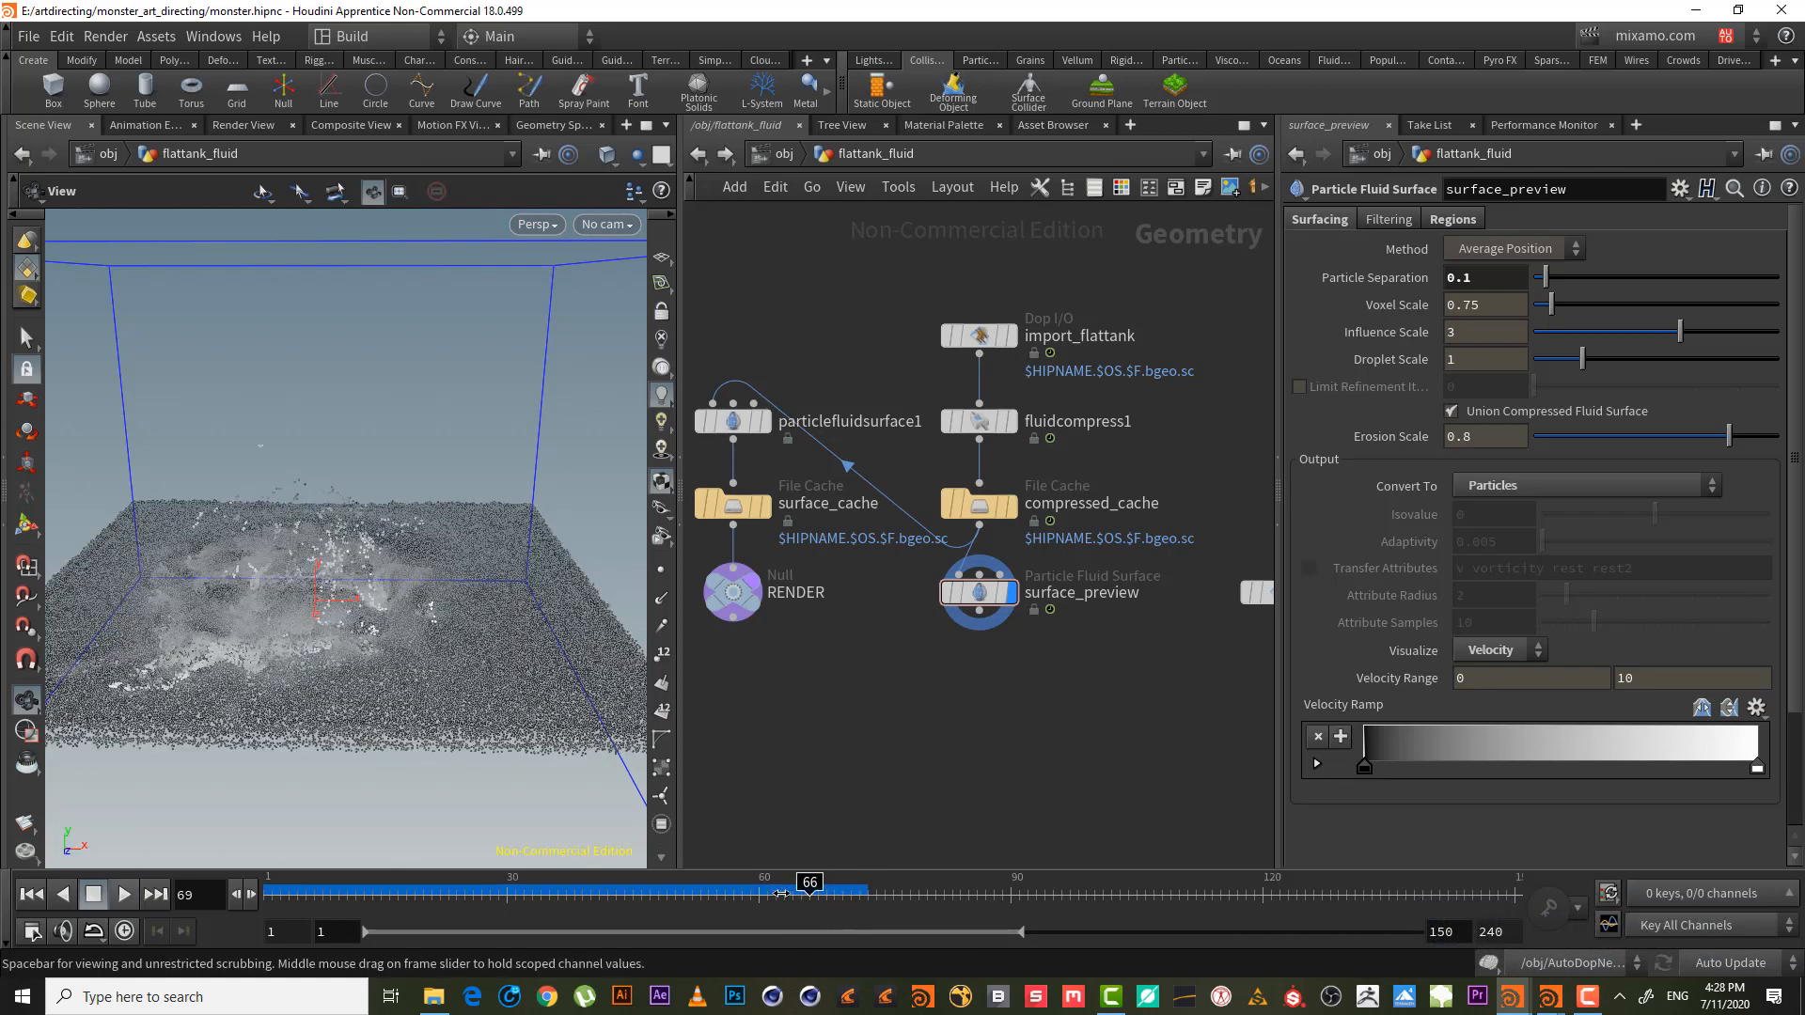
mouse_move(780, 893)
mouse_down()
mouse_move(682, 894)
mouse_move(829, 898)
mouse_up()
right_drag(420, 745, 476, 716)
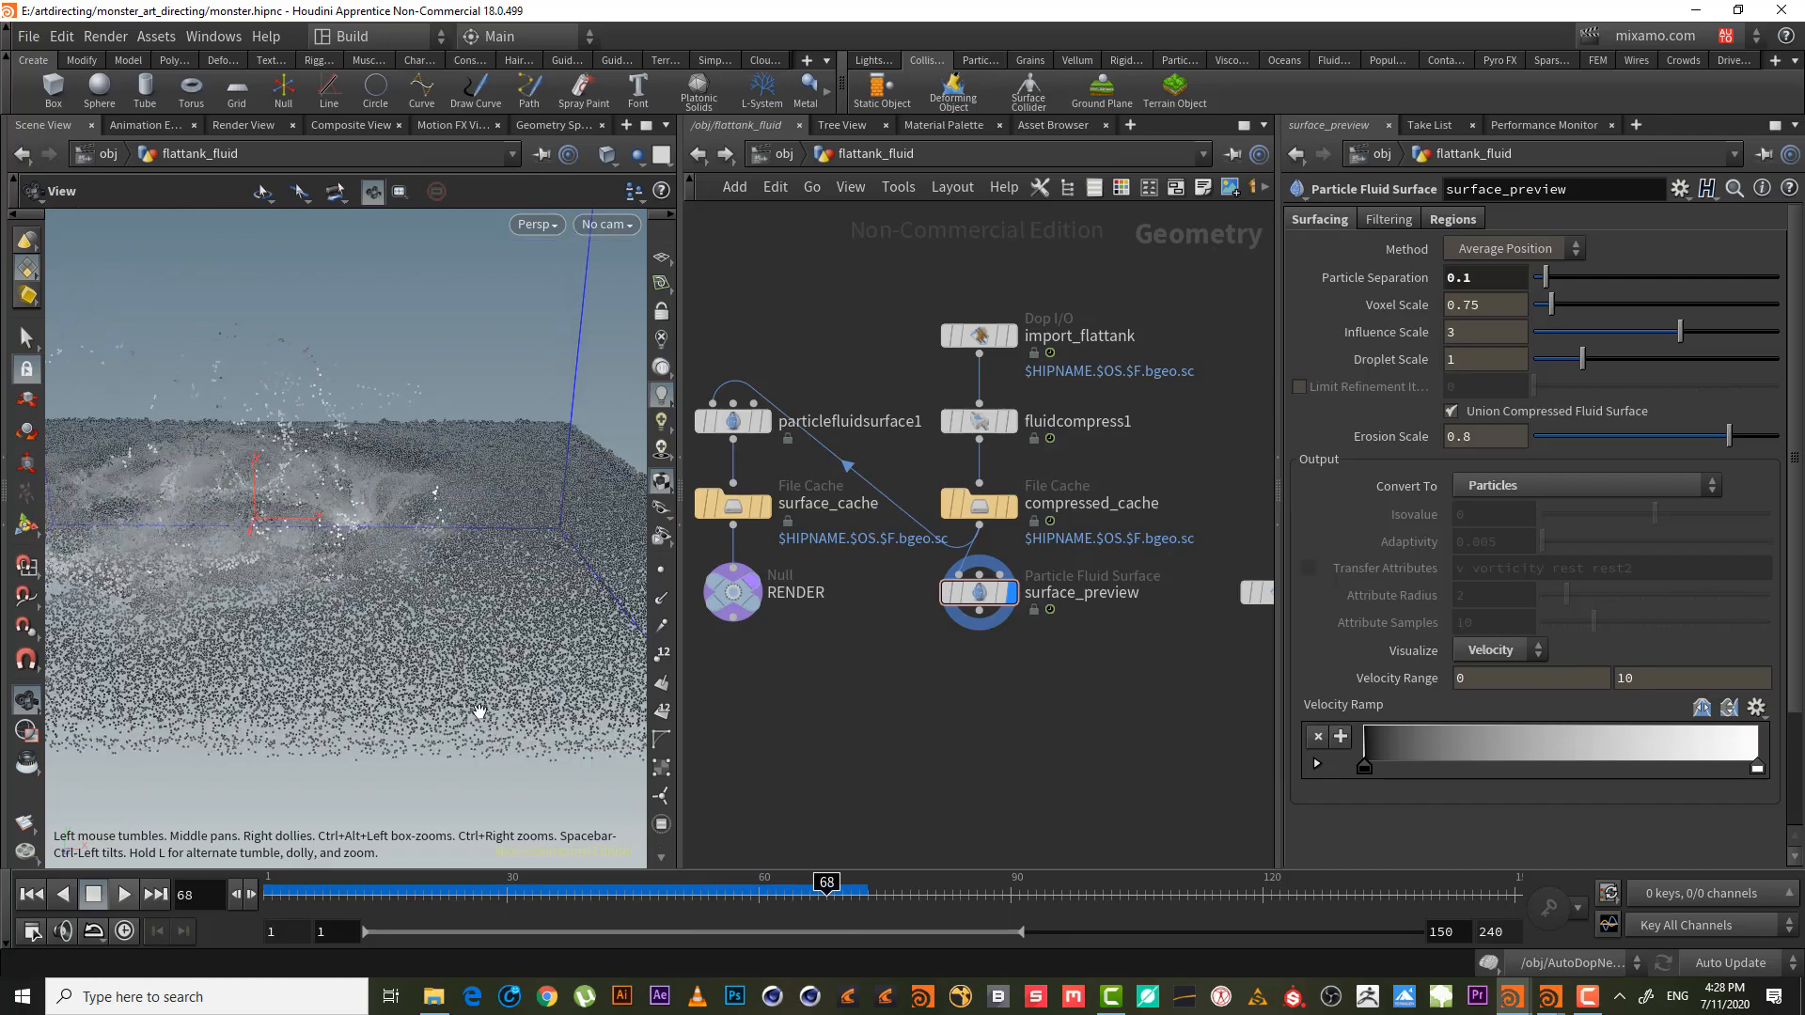
drag(477, 716, 384, 614)
middle_drag(273, 562, 470, 700)
drag(470, 700, 424, 742)
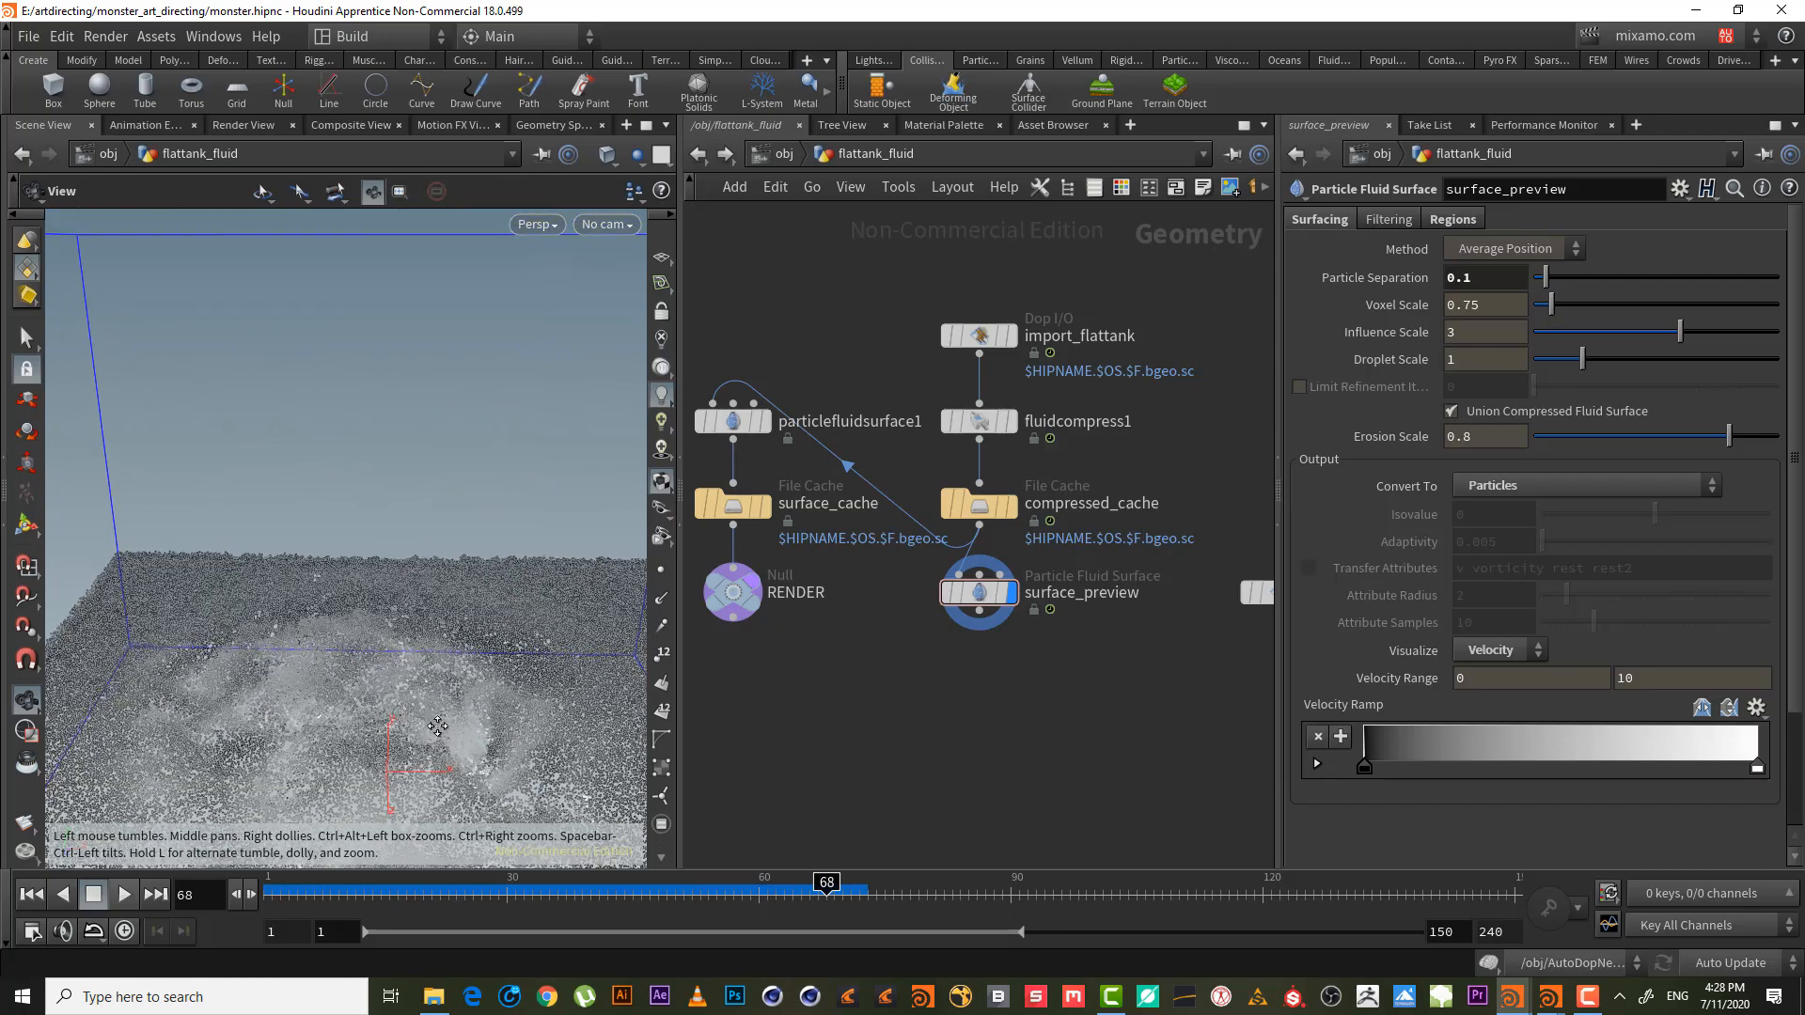
middle_drag(425, 743, 377, 526)
mouse_move(377, 527)
right_down()
mouse_move(343, 510)
mouse_move(388, 522)
right_up()
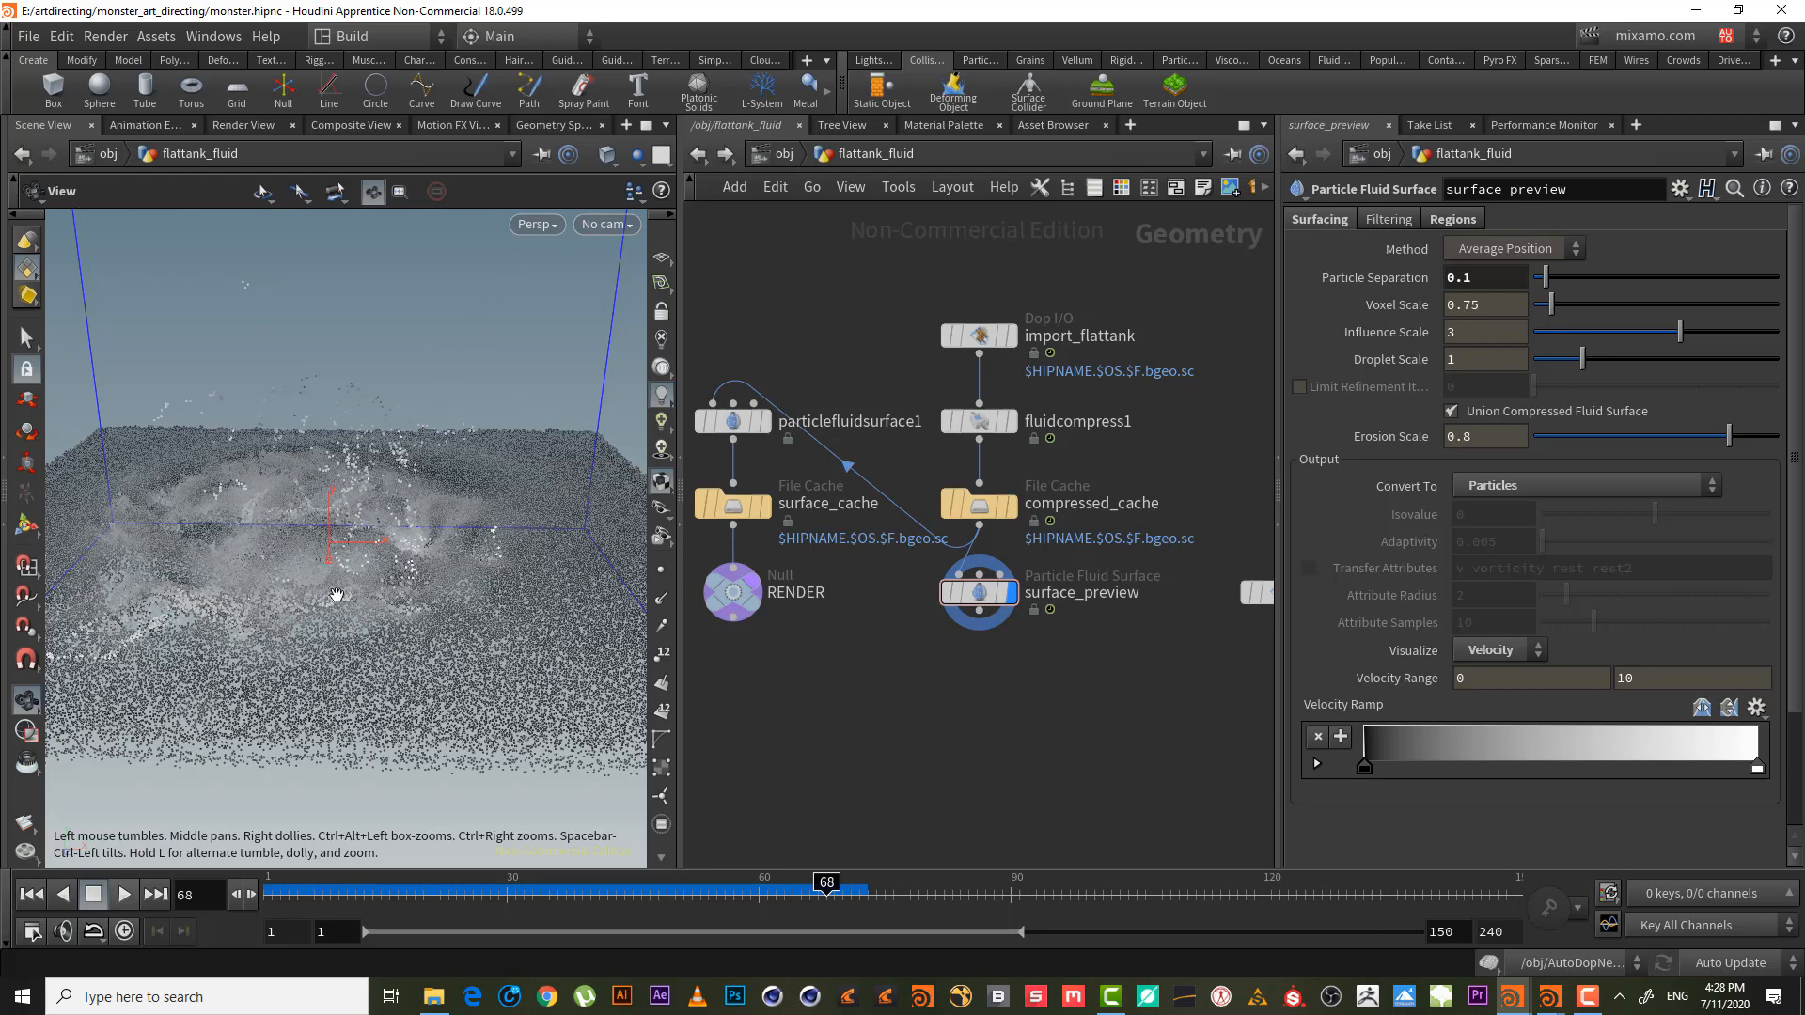
- Drag the white ramp key left to about halfway so more particles turn white
drag(337, 595, 331, 646)
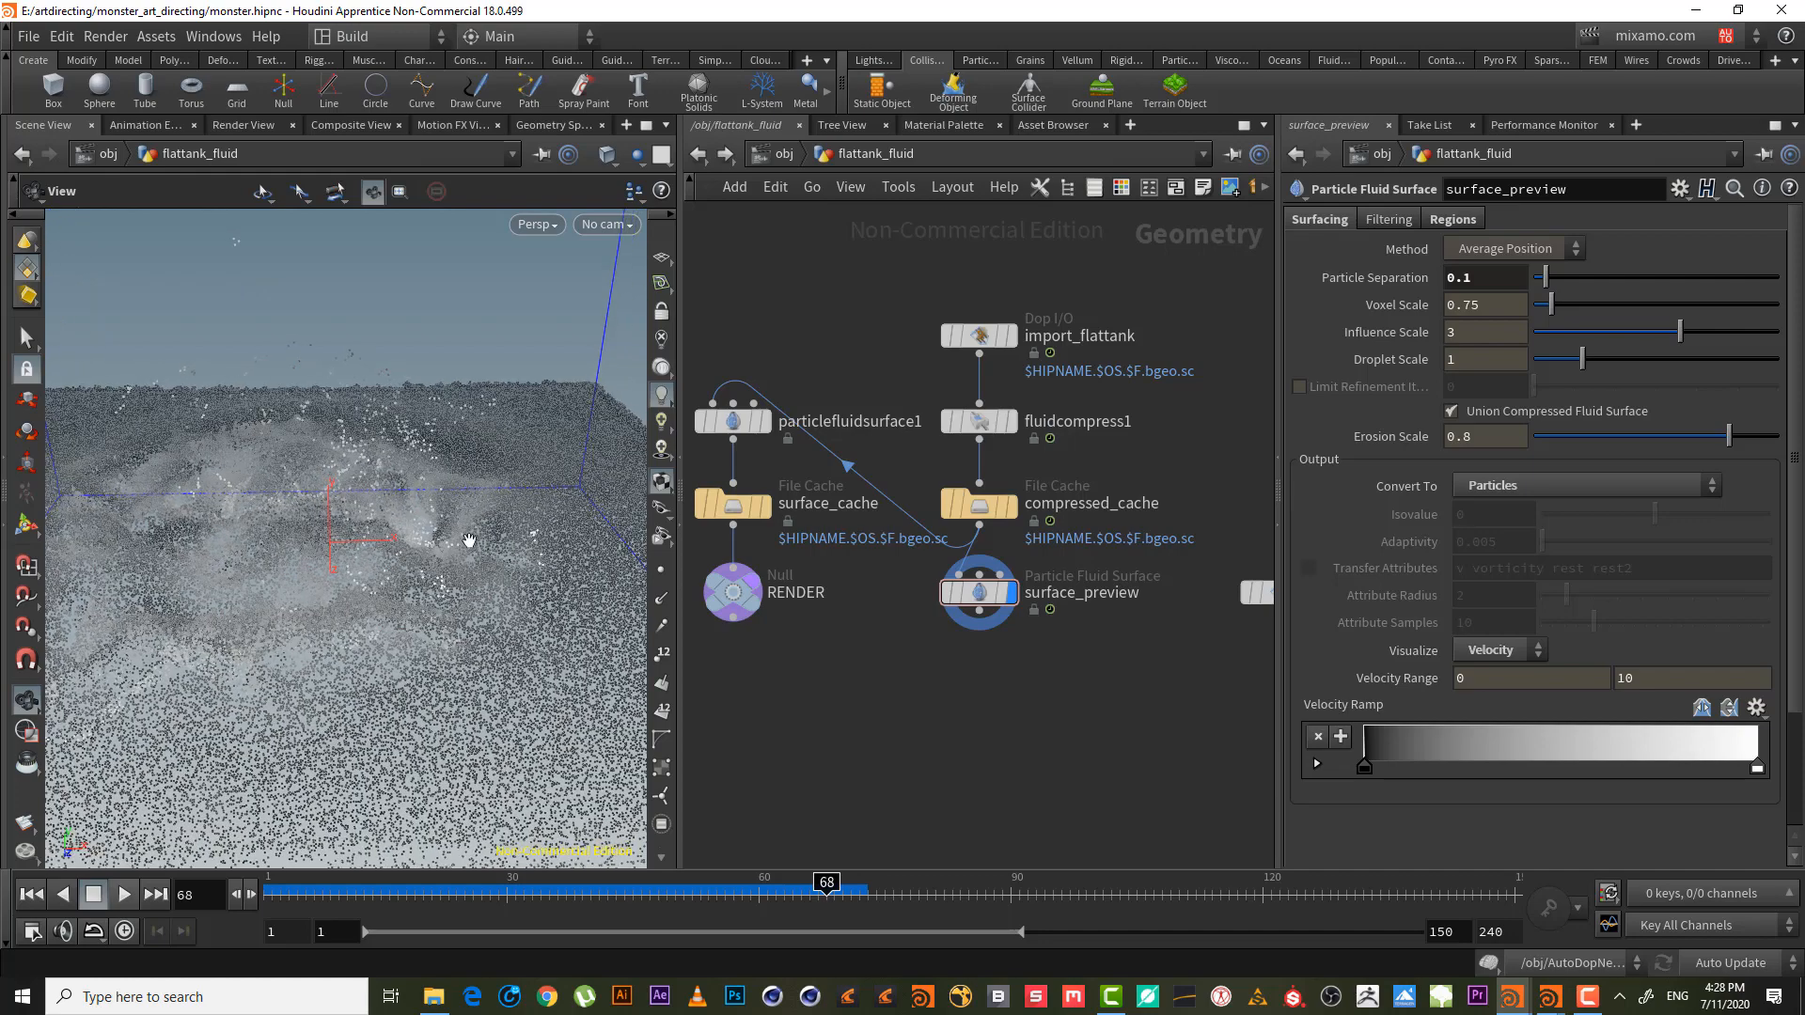
drag(366, 541, 345, 543)
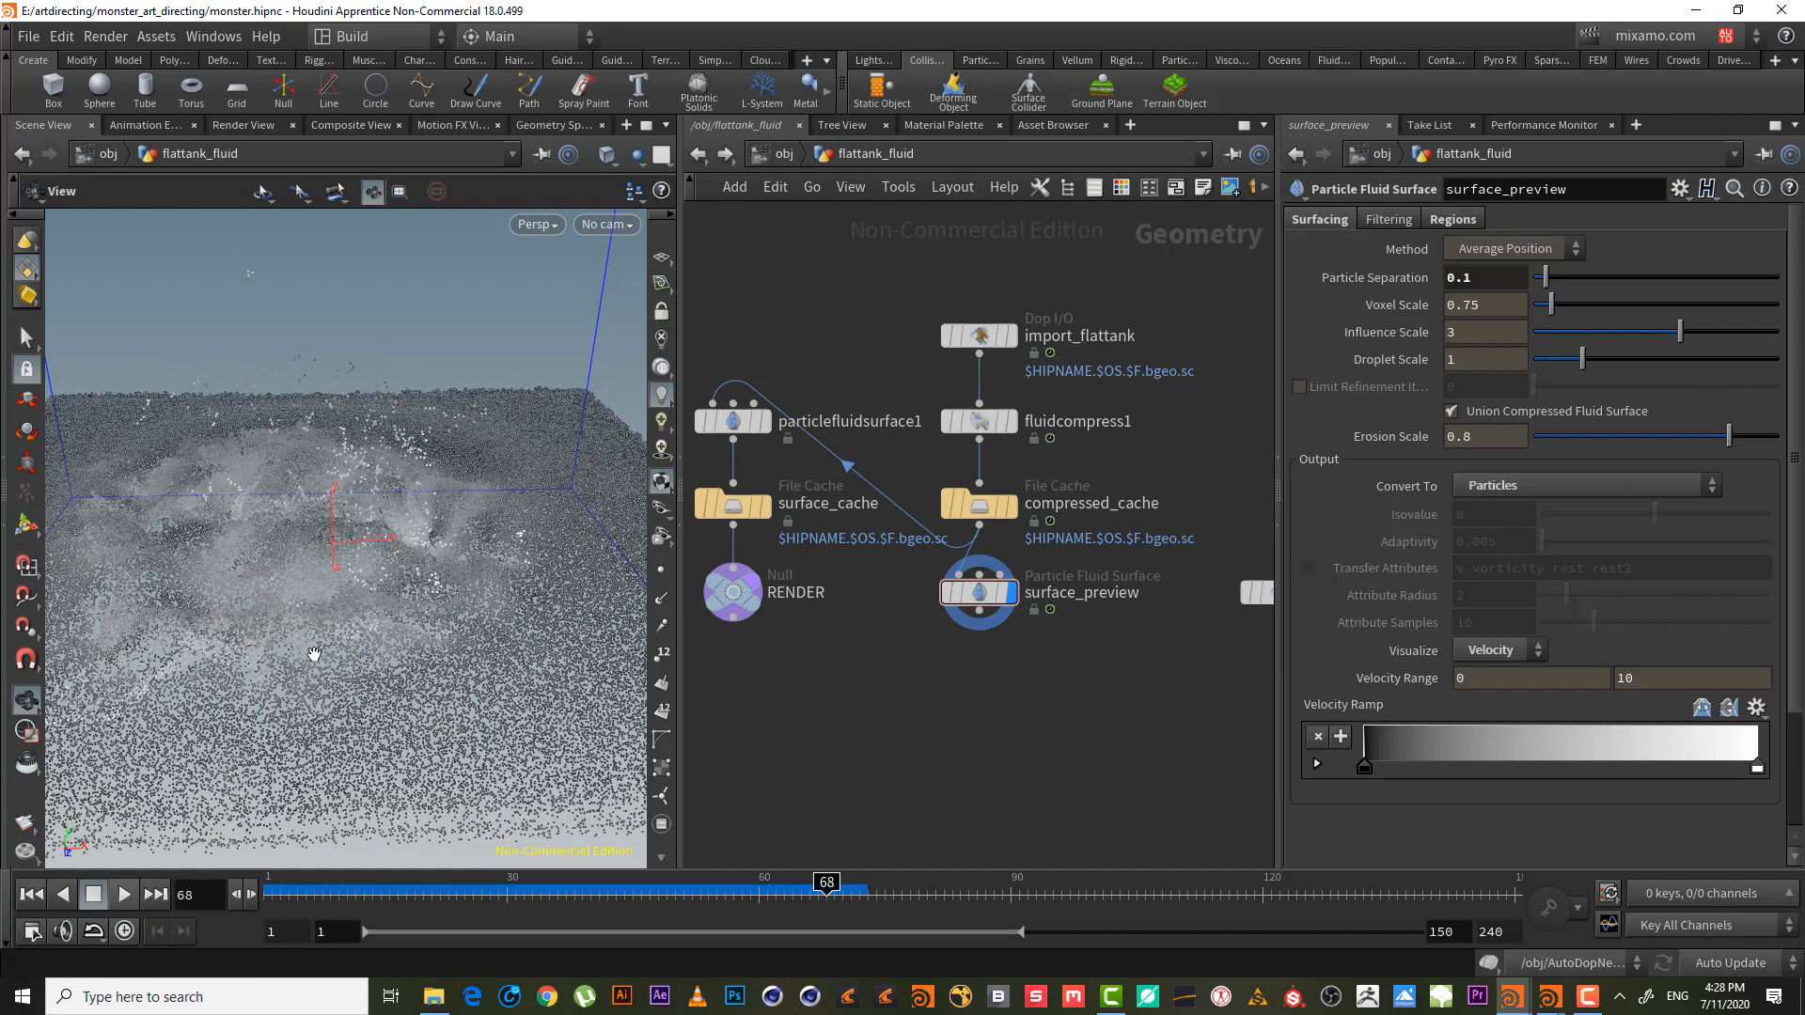
drag(387, 617, 366, 611)
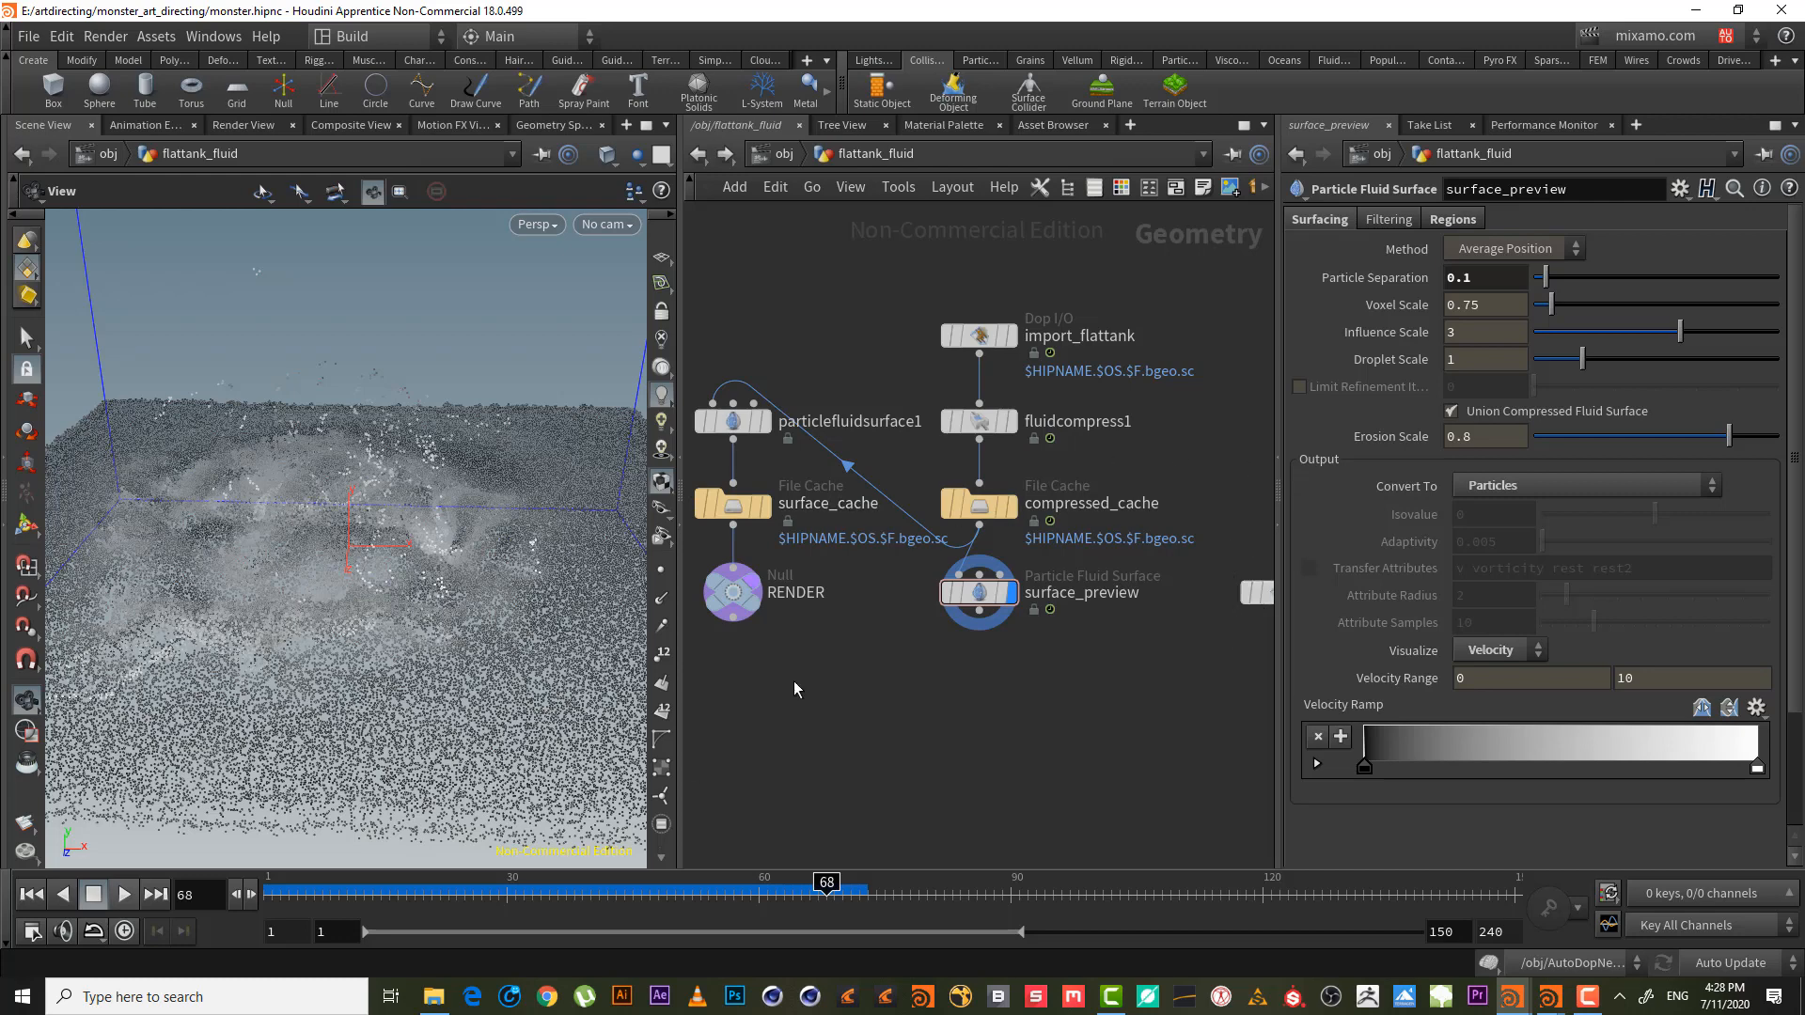
drag(1756, 772, 1485, 763)
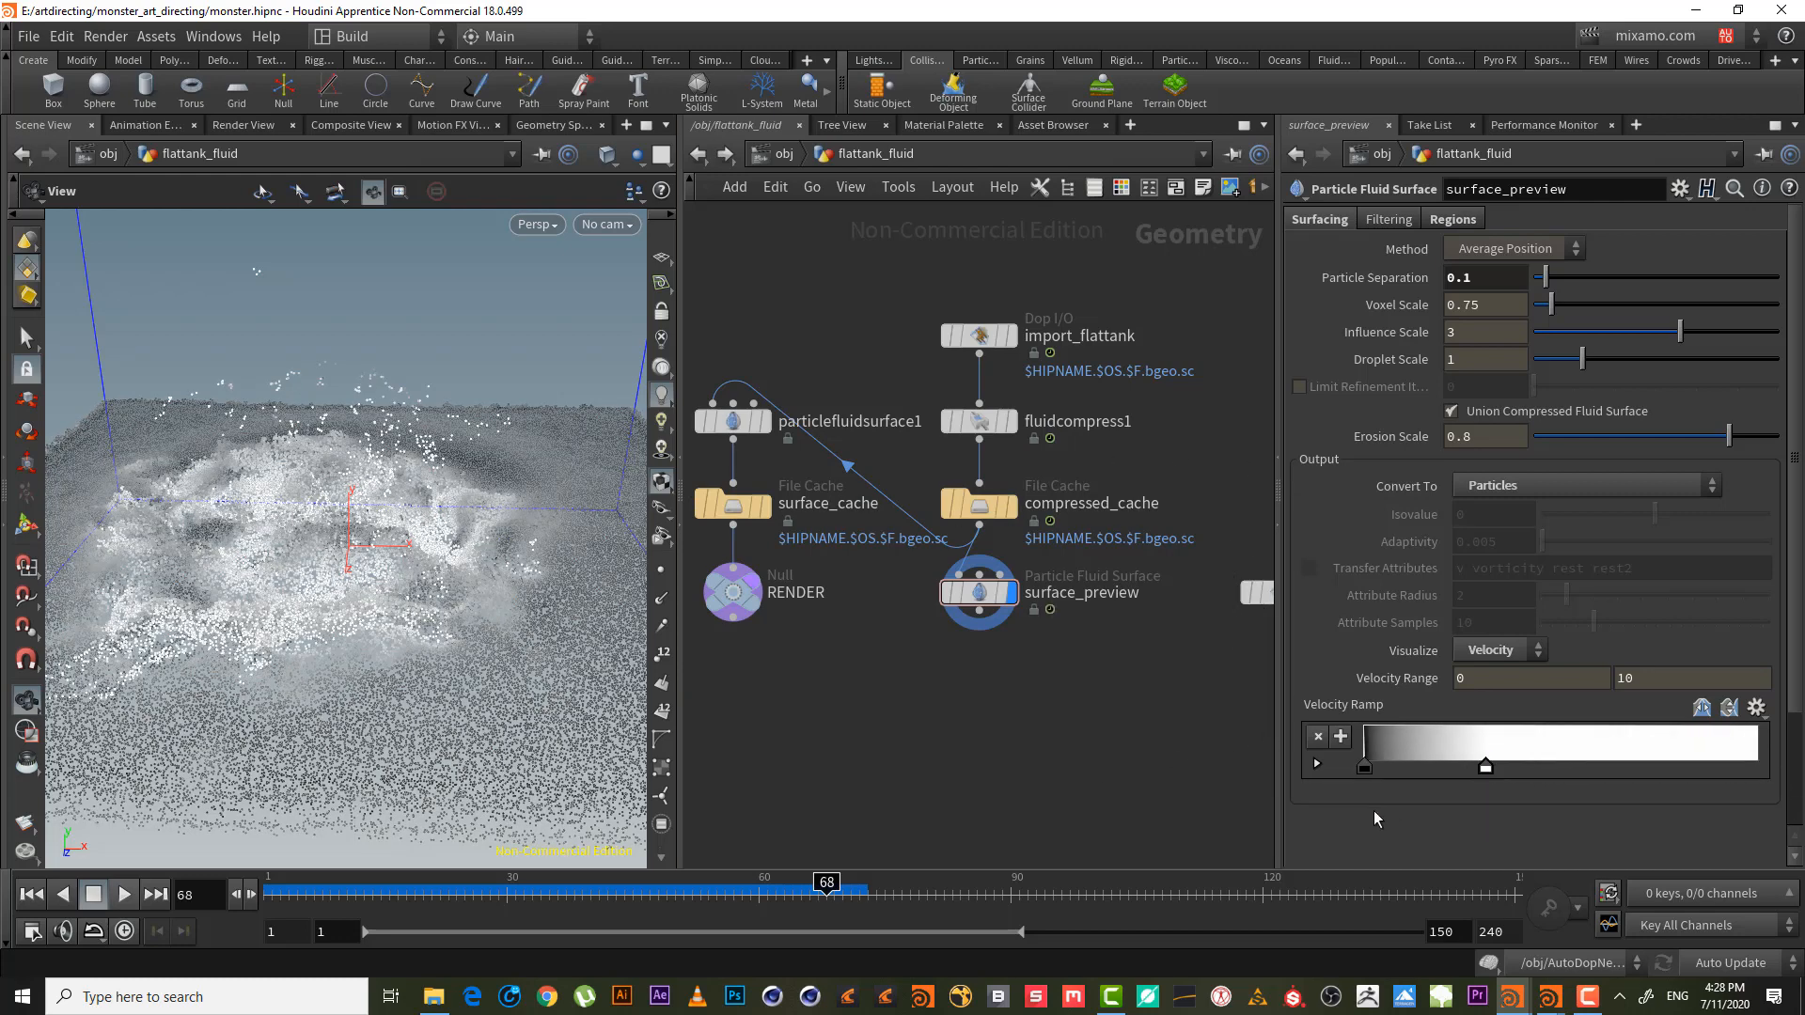
- Move the black ramp key right and set the Velocity Range maximum to 15
drag(1364, 766, 1412, 764)
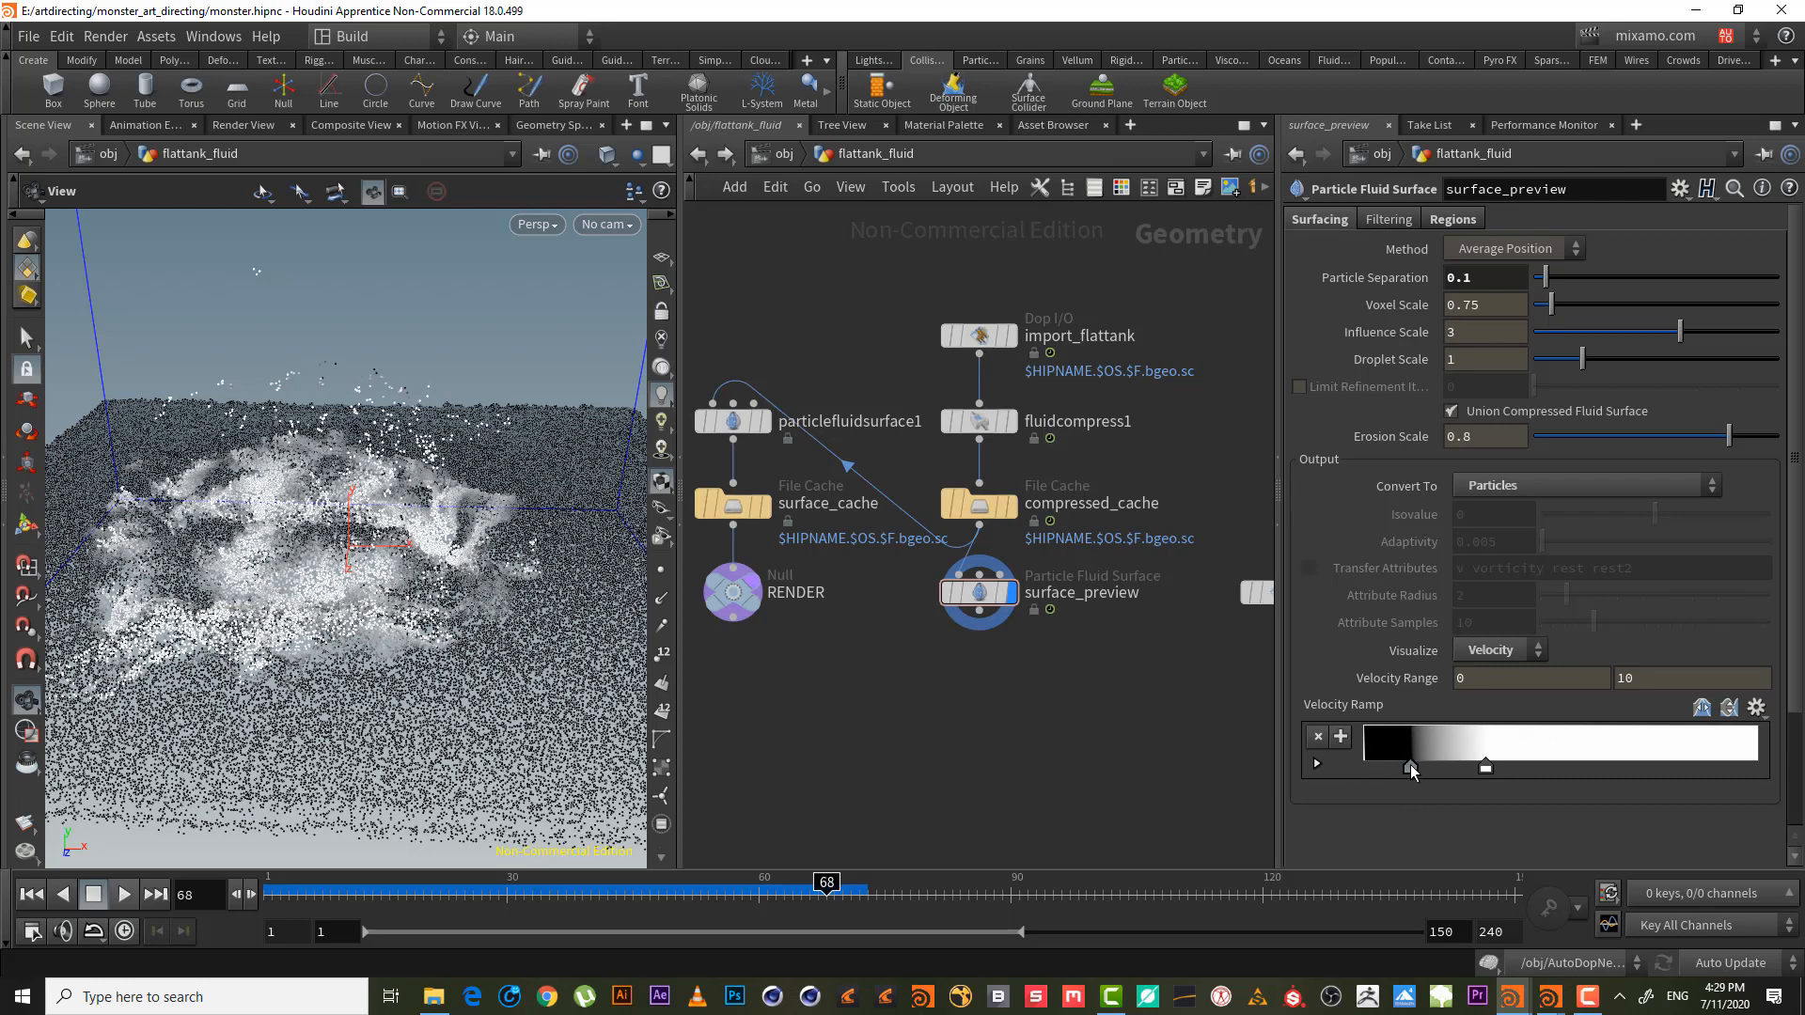
right_click(624, 580)
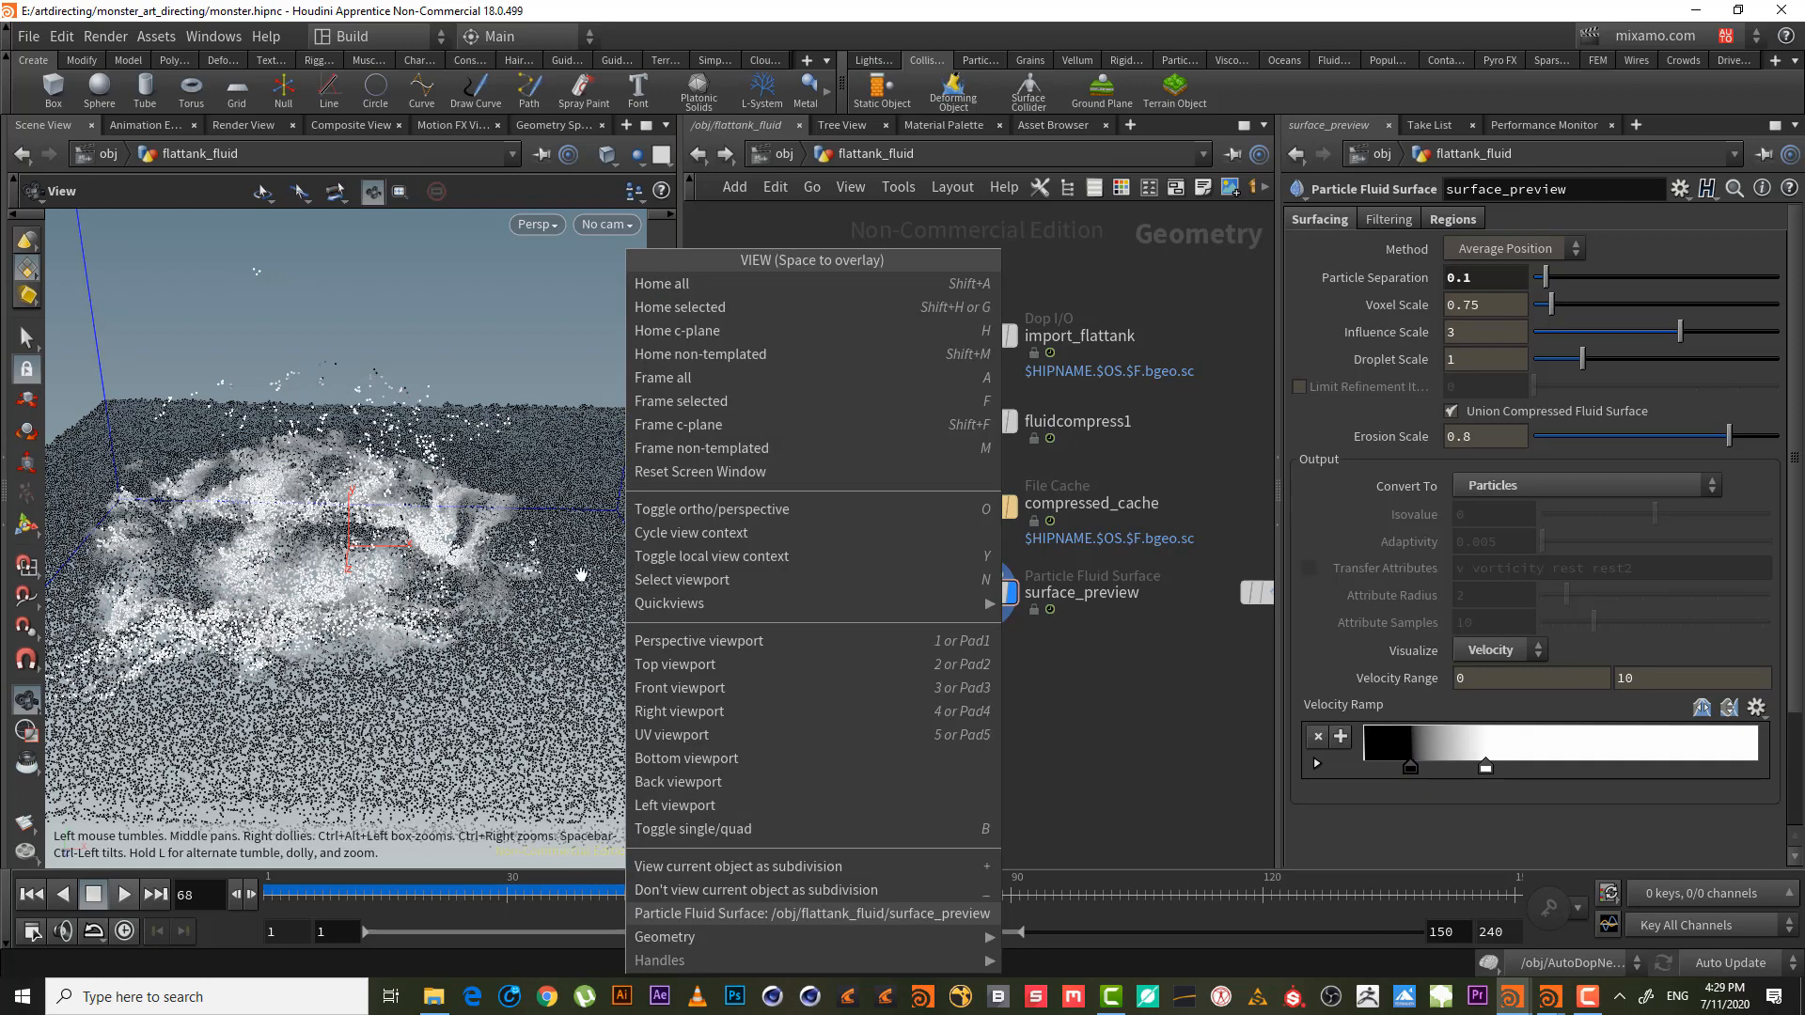
click(282, 470)
drag(274, 475, 367, 563)
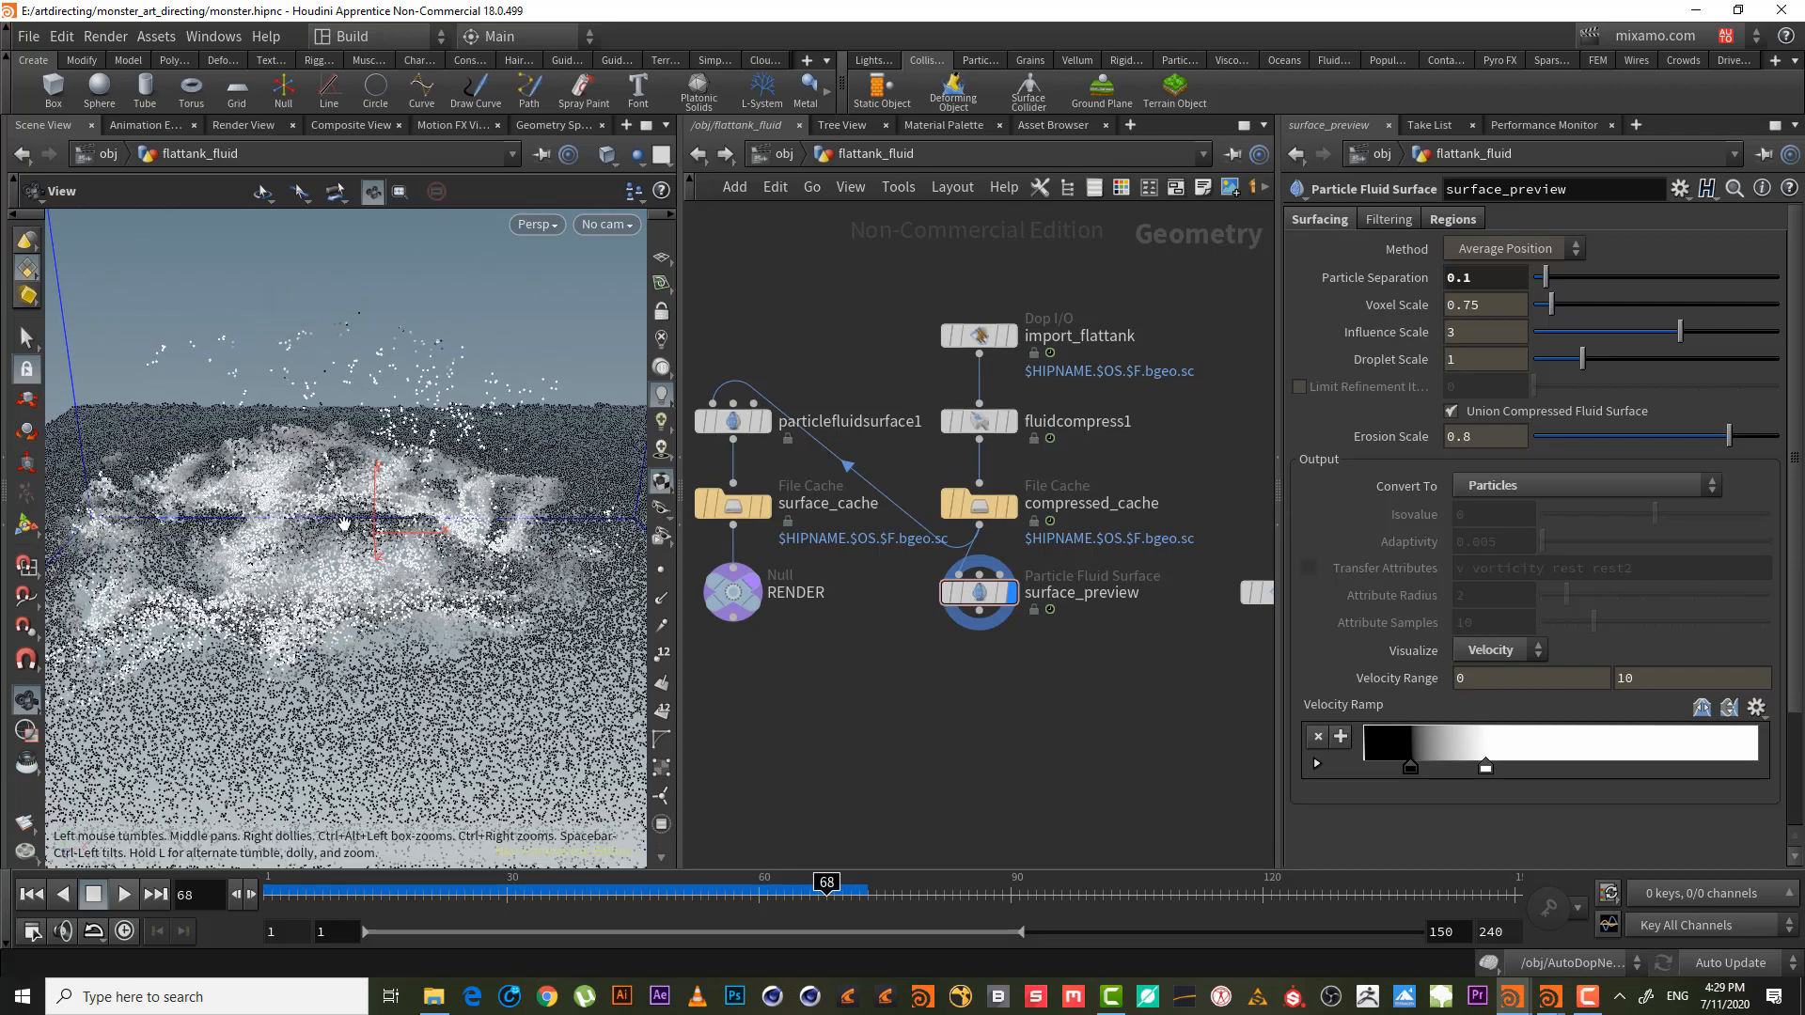
click(1645, 678)
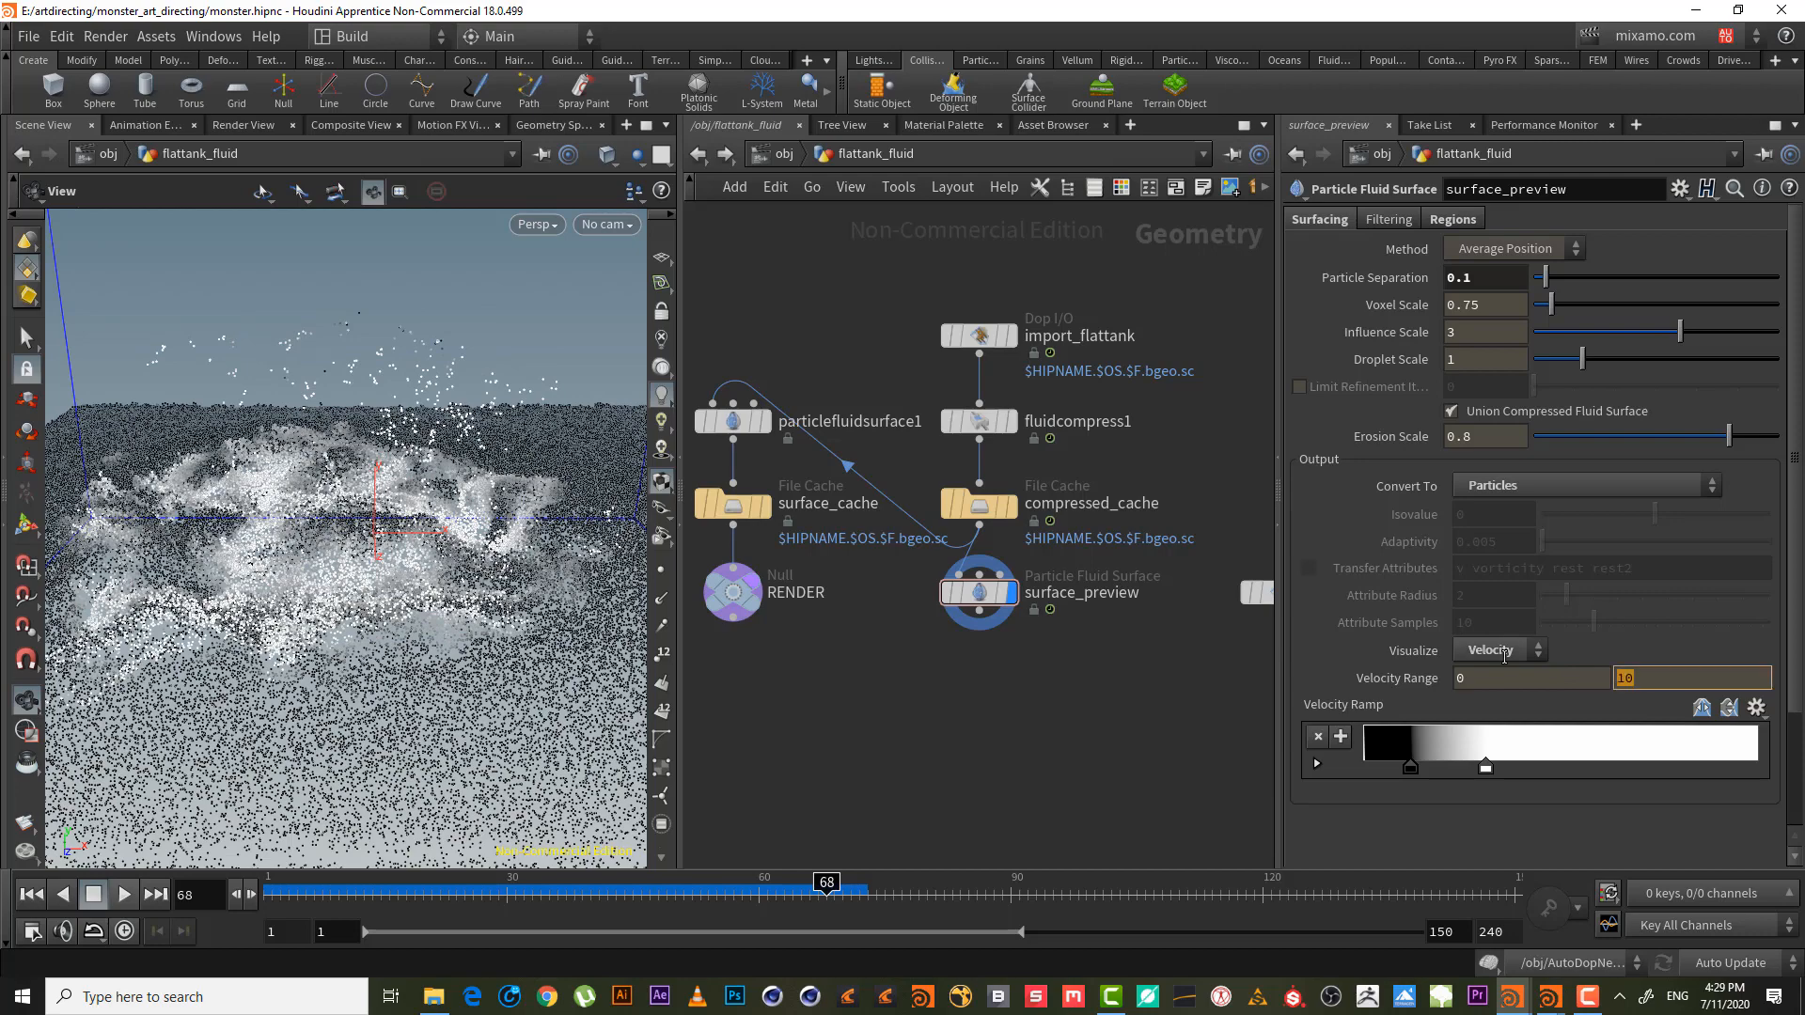
text(15)
key(Return)
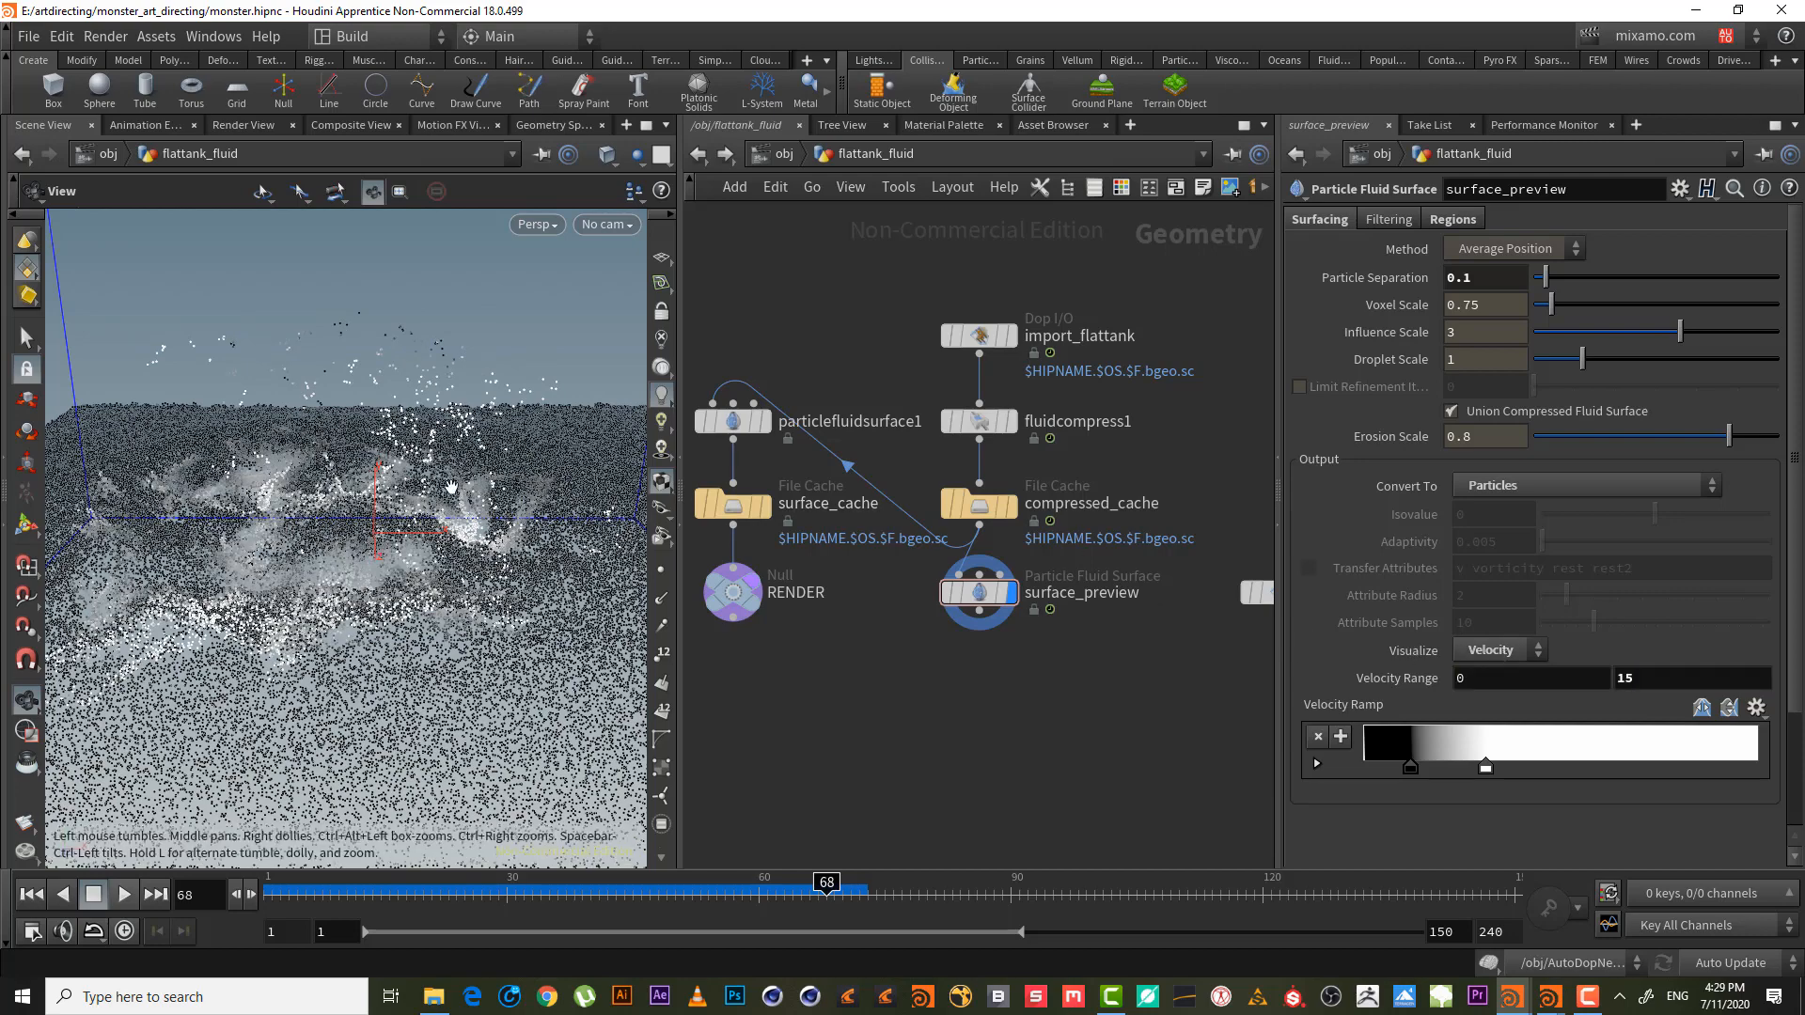
- Reset the Velocity Range maximum to 10 and push the black key further right
drag(431, 479, 440, 425)
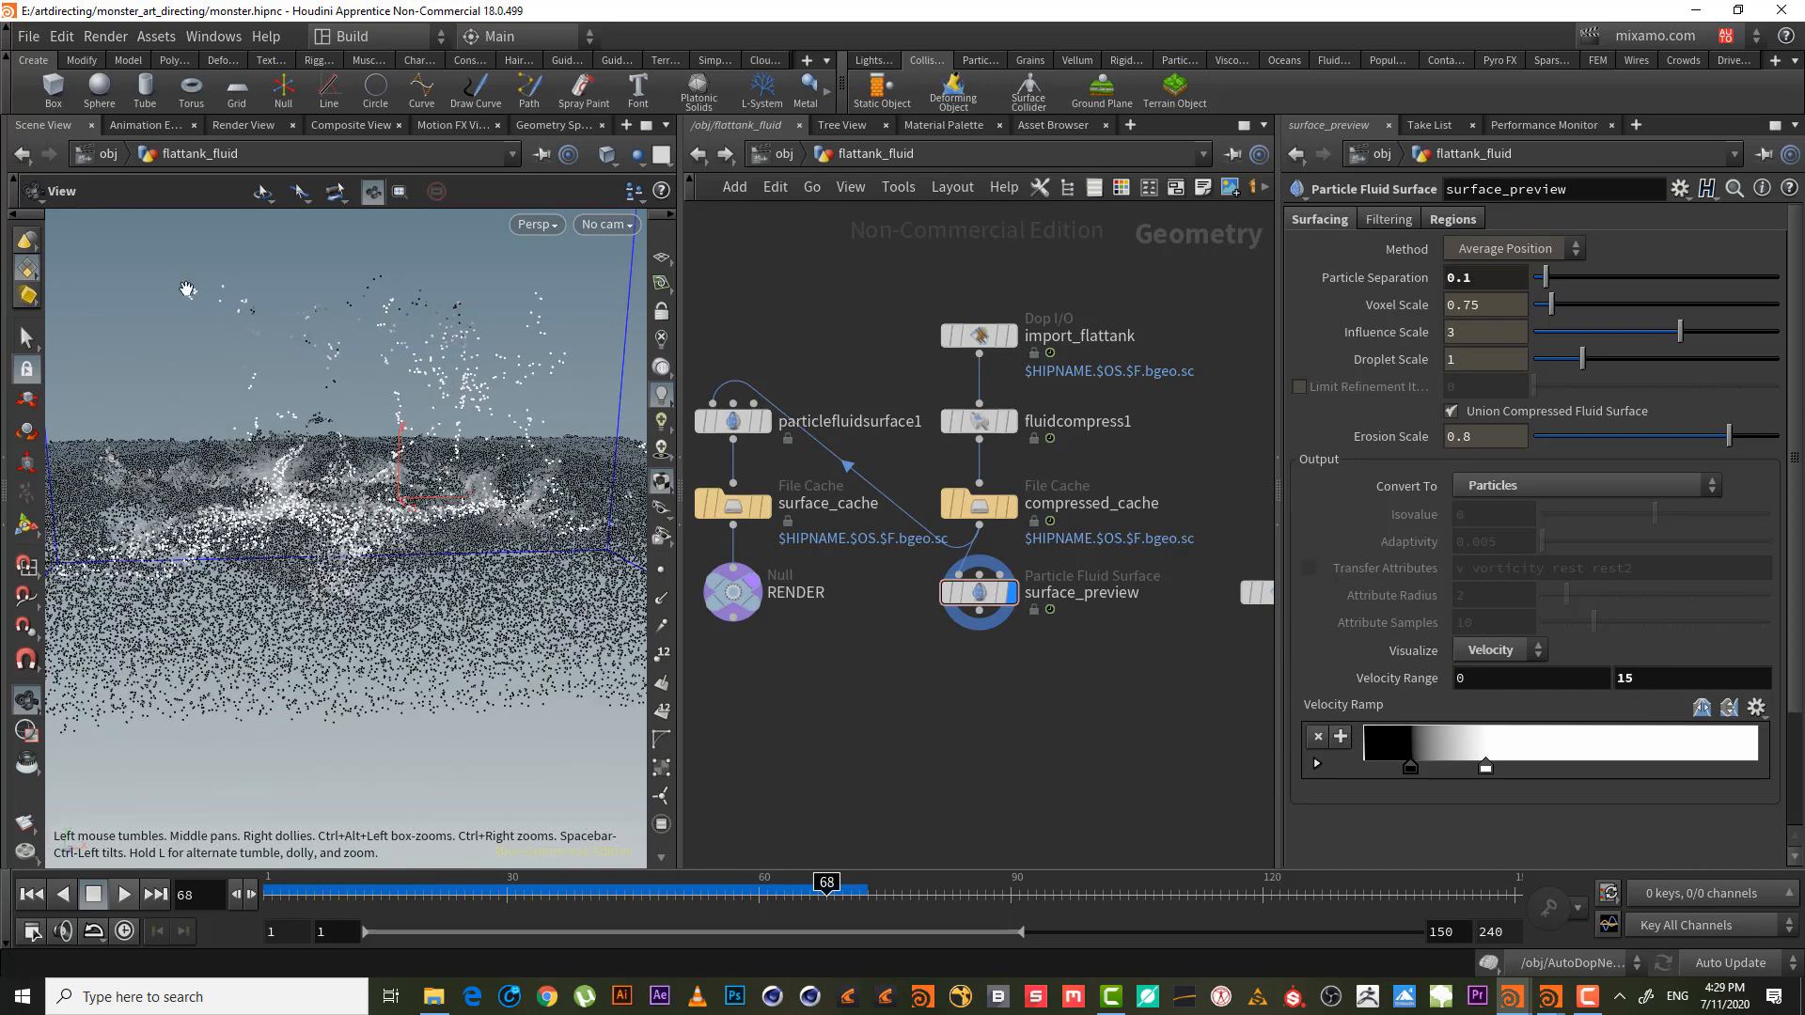
double_click(1641, 677)
text(10)
key(Return)
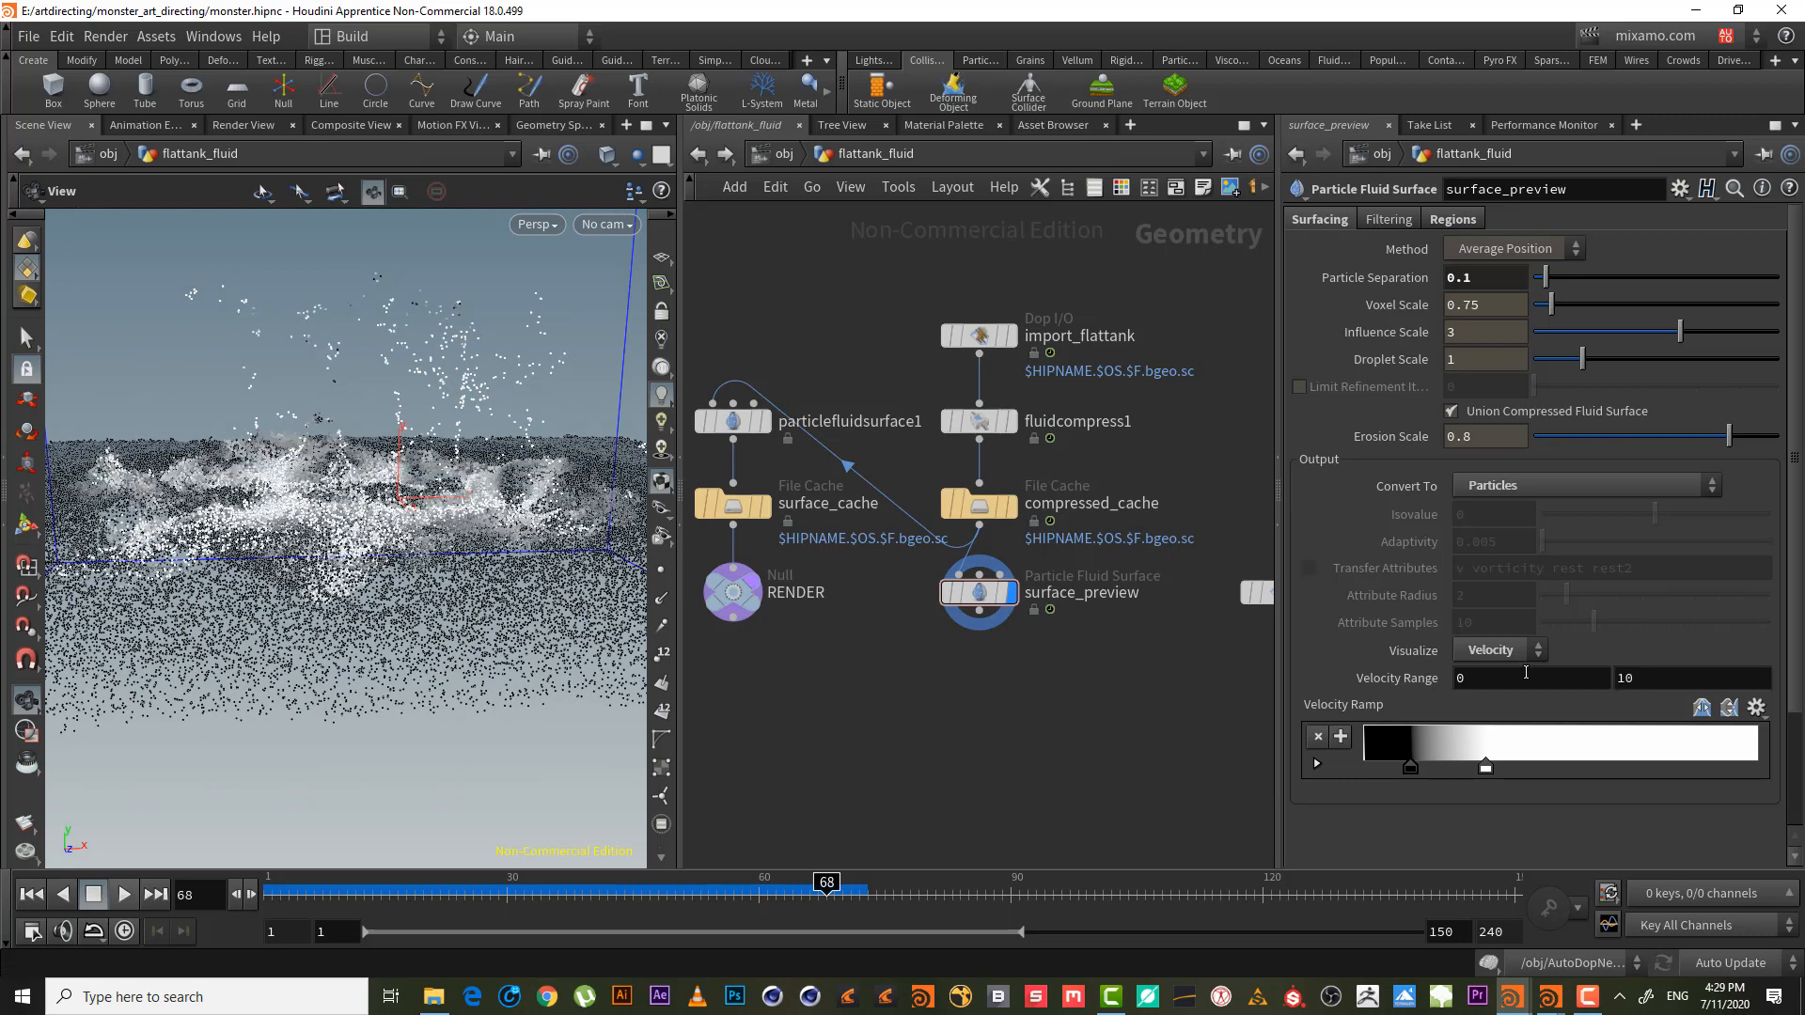
drag(1416, 768, 1430, 769)
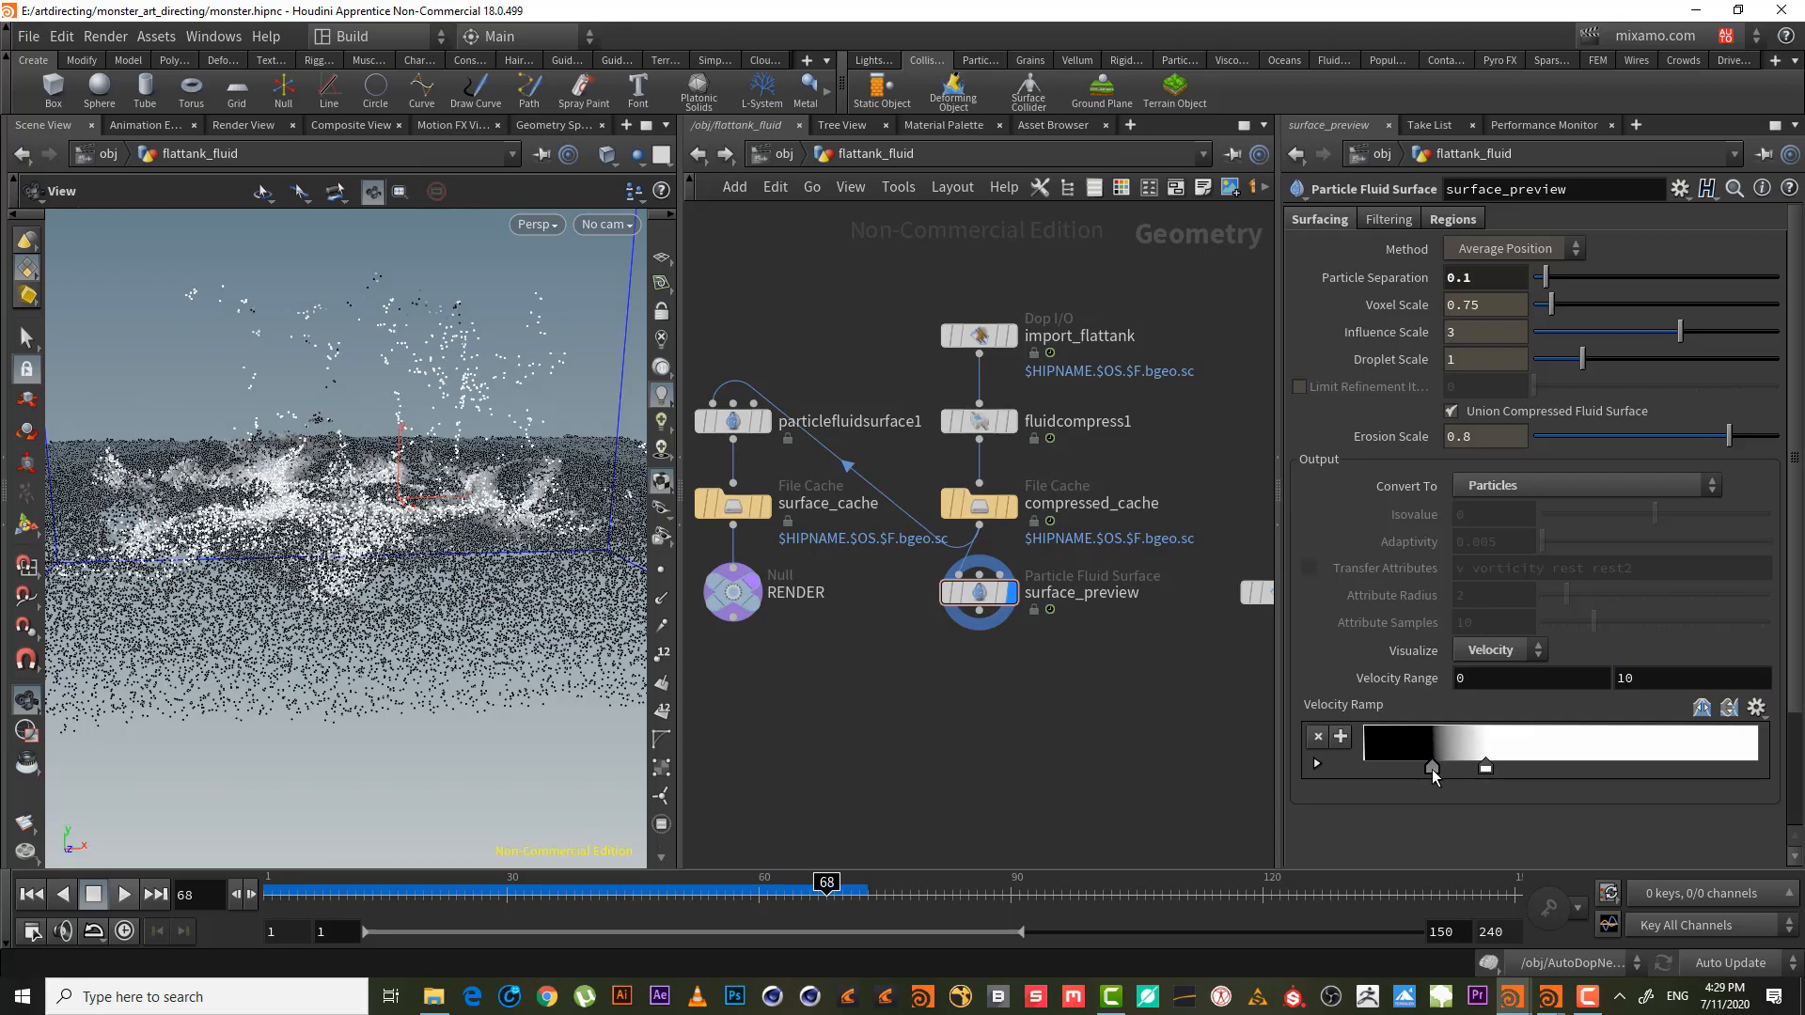
click(1487, 774)
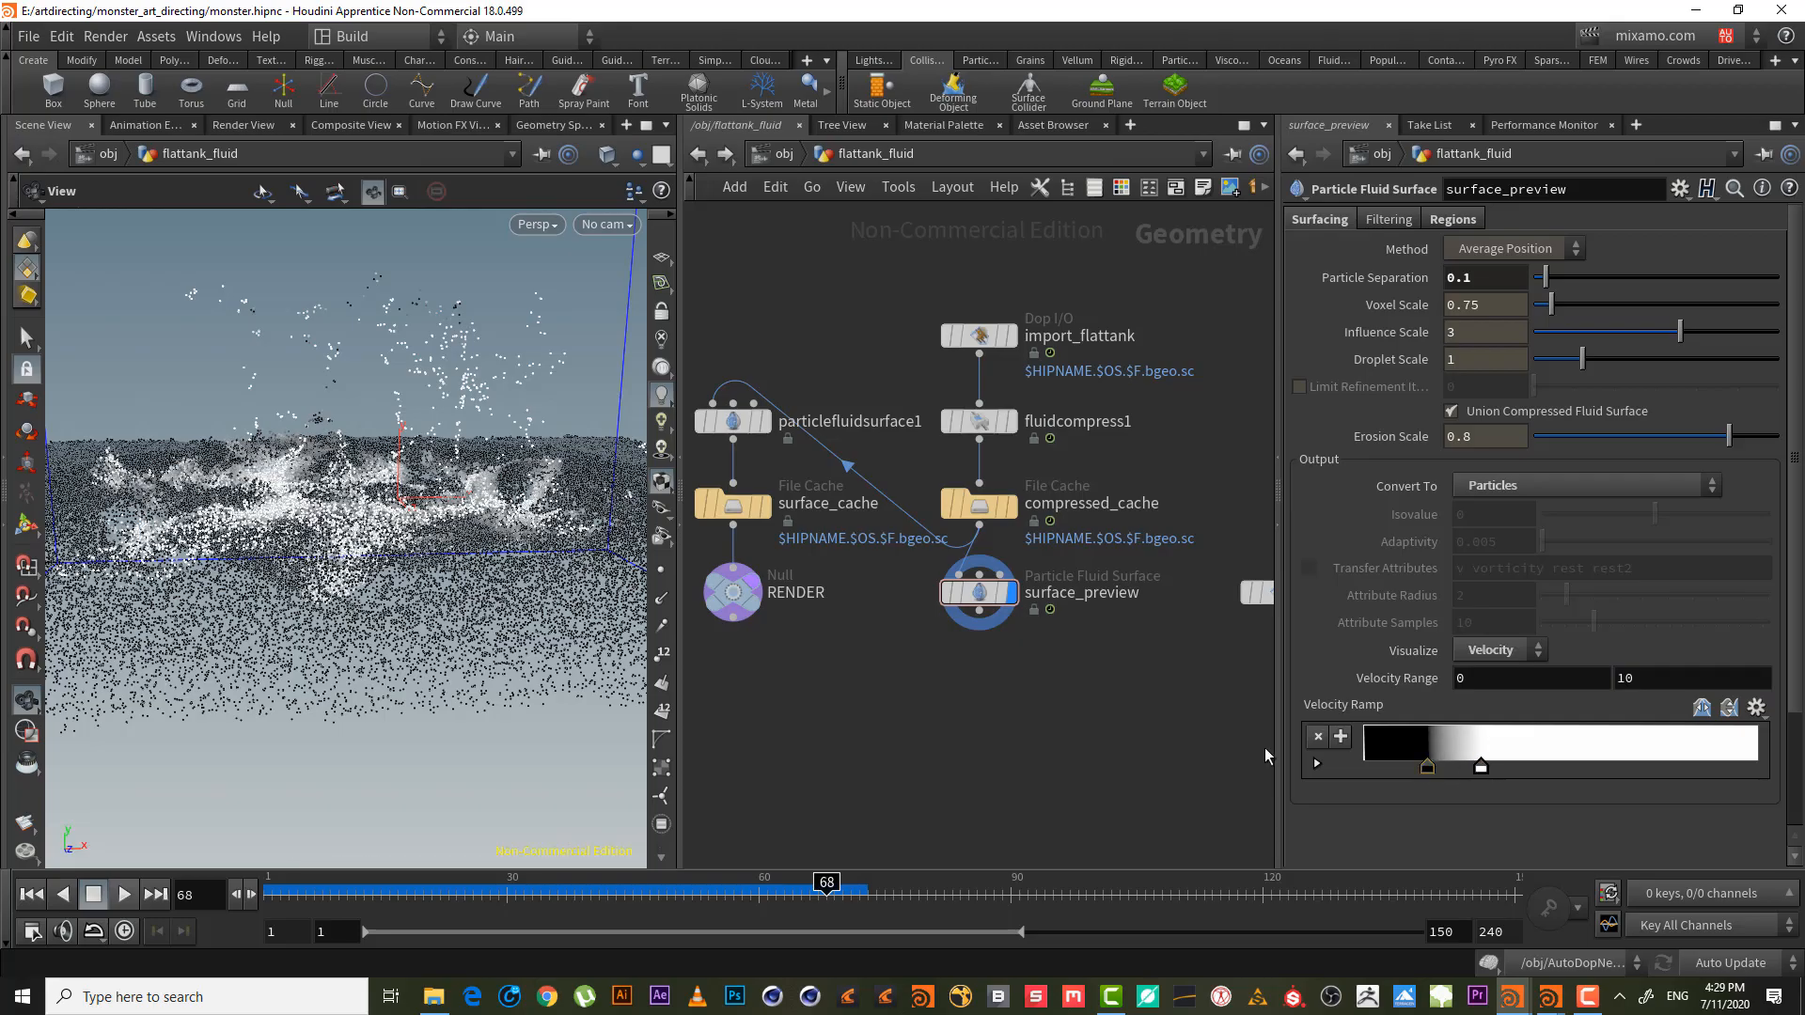
- Review the tank from a few angles and return the simulation to frame 1
mouse_move(464, 463)
mouse_down()
mouse_move(450, 611)
mouse_move(456, 467)
mouse_up()
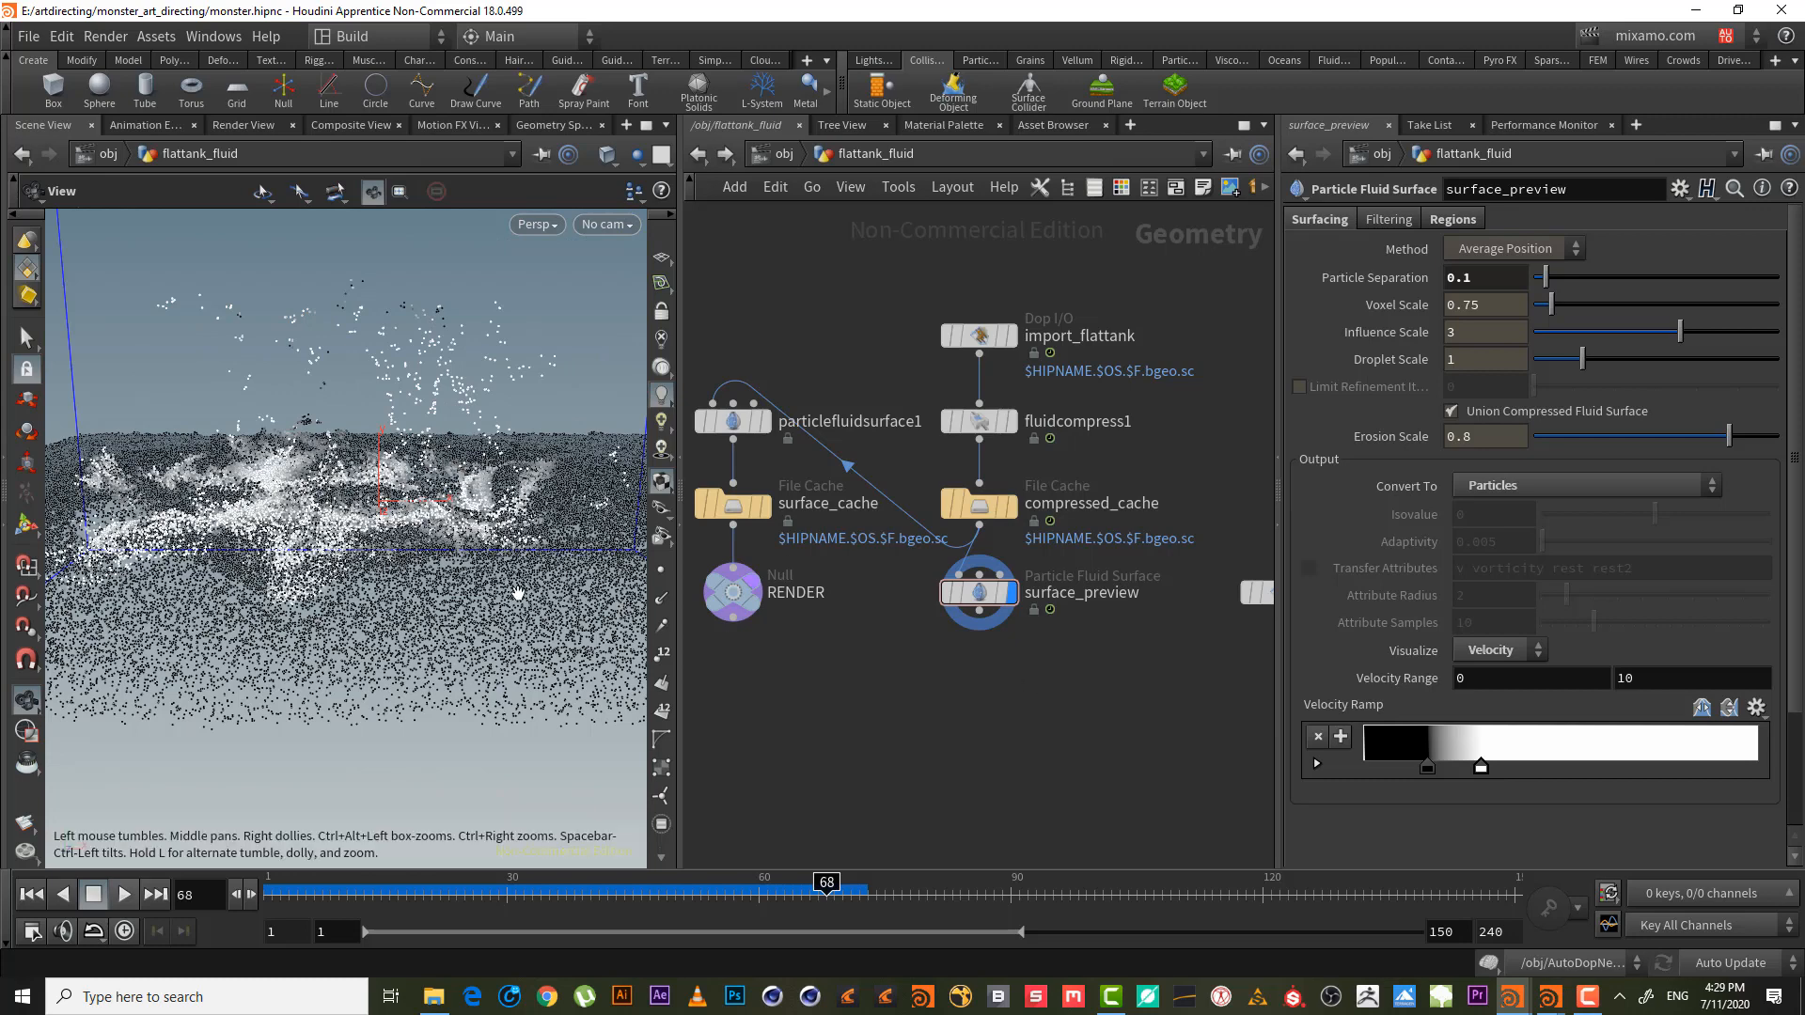
mouse_move(348, 472)
mouse_down()
mouse_move(349, 489)
mouse_move(330, 443)
mouse_up()
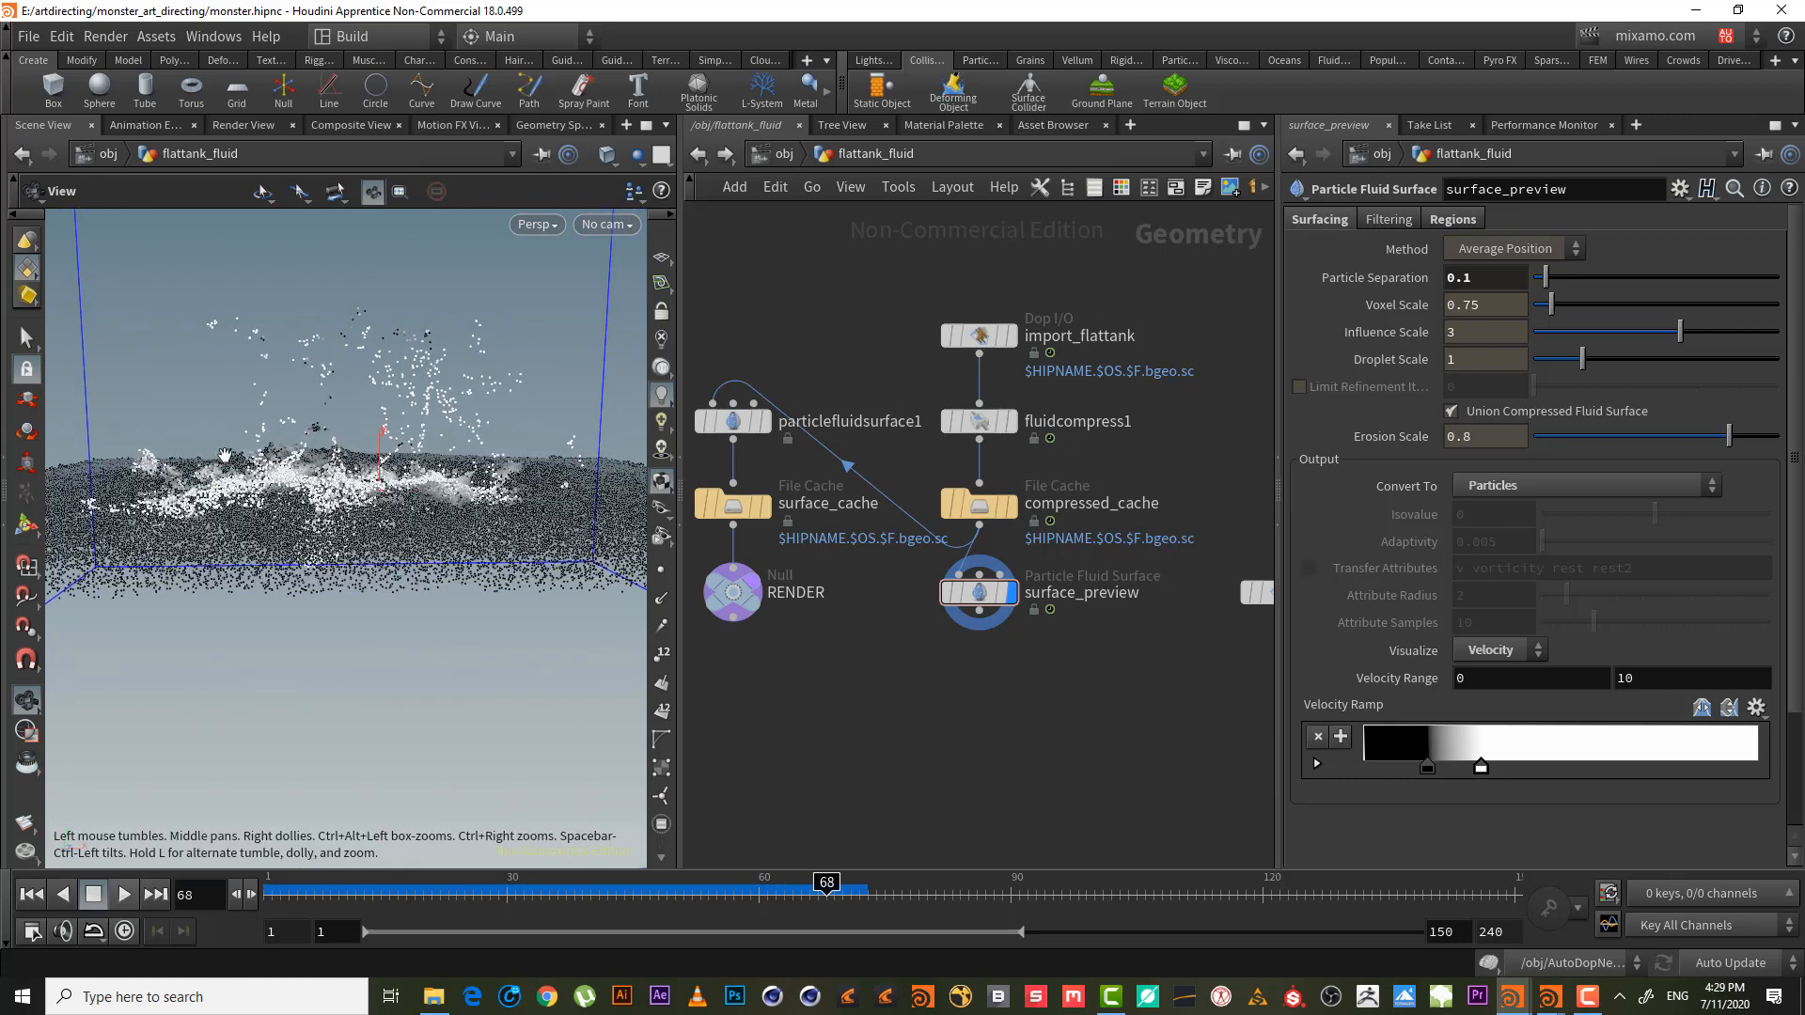
drag(323, 523, 325, 555)
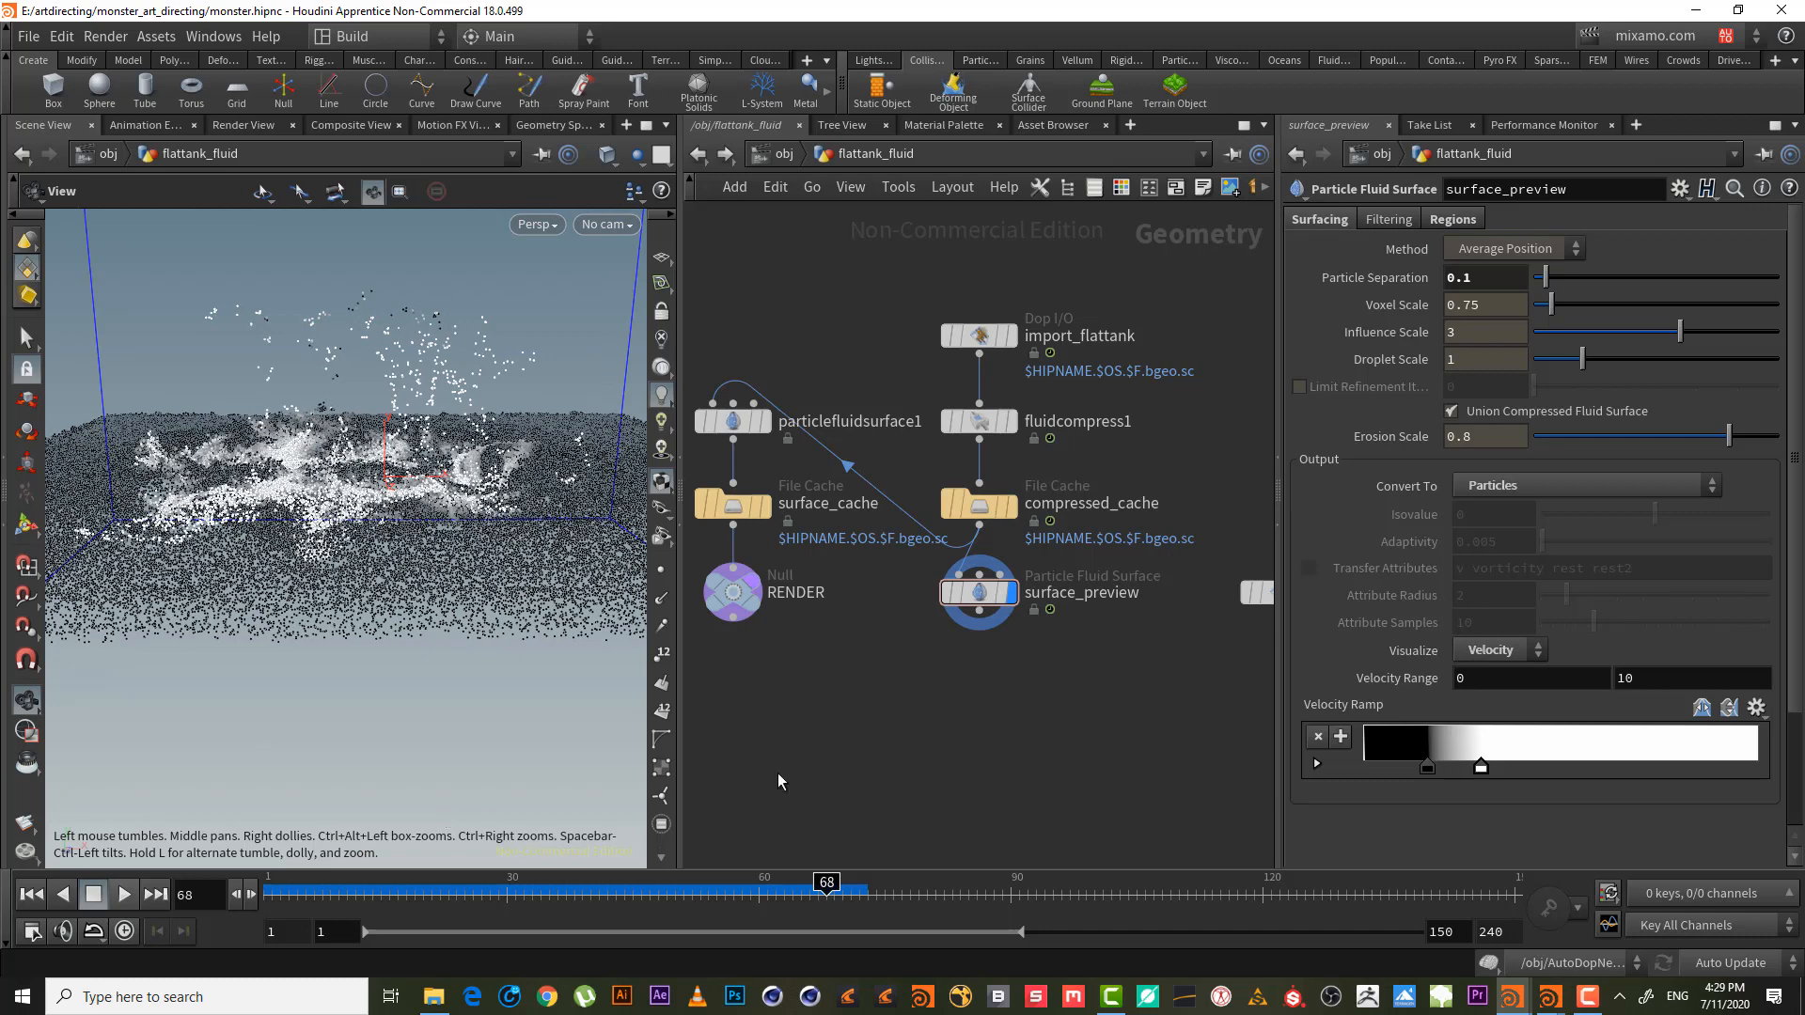
click(32, 895)
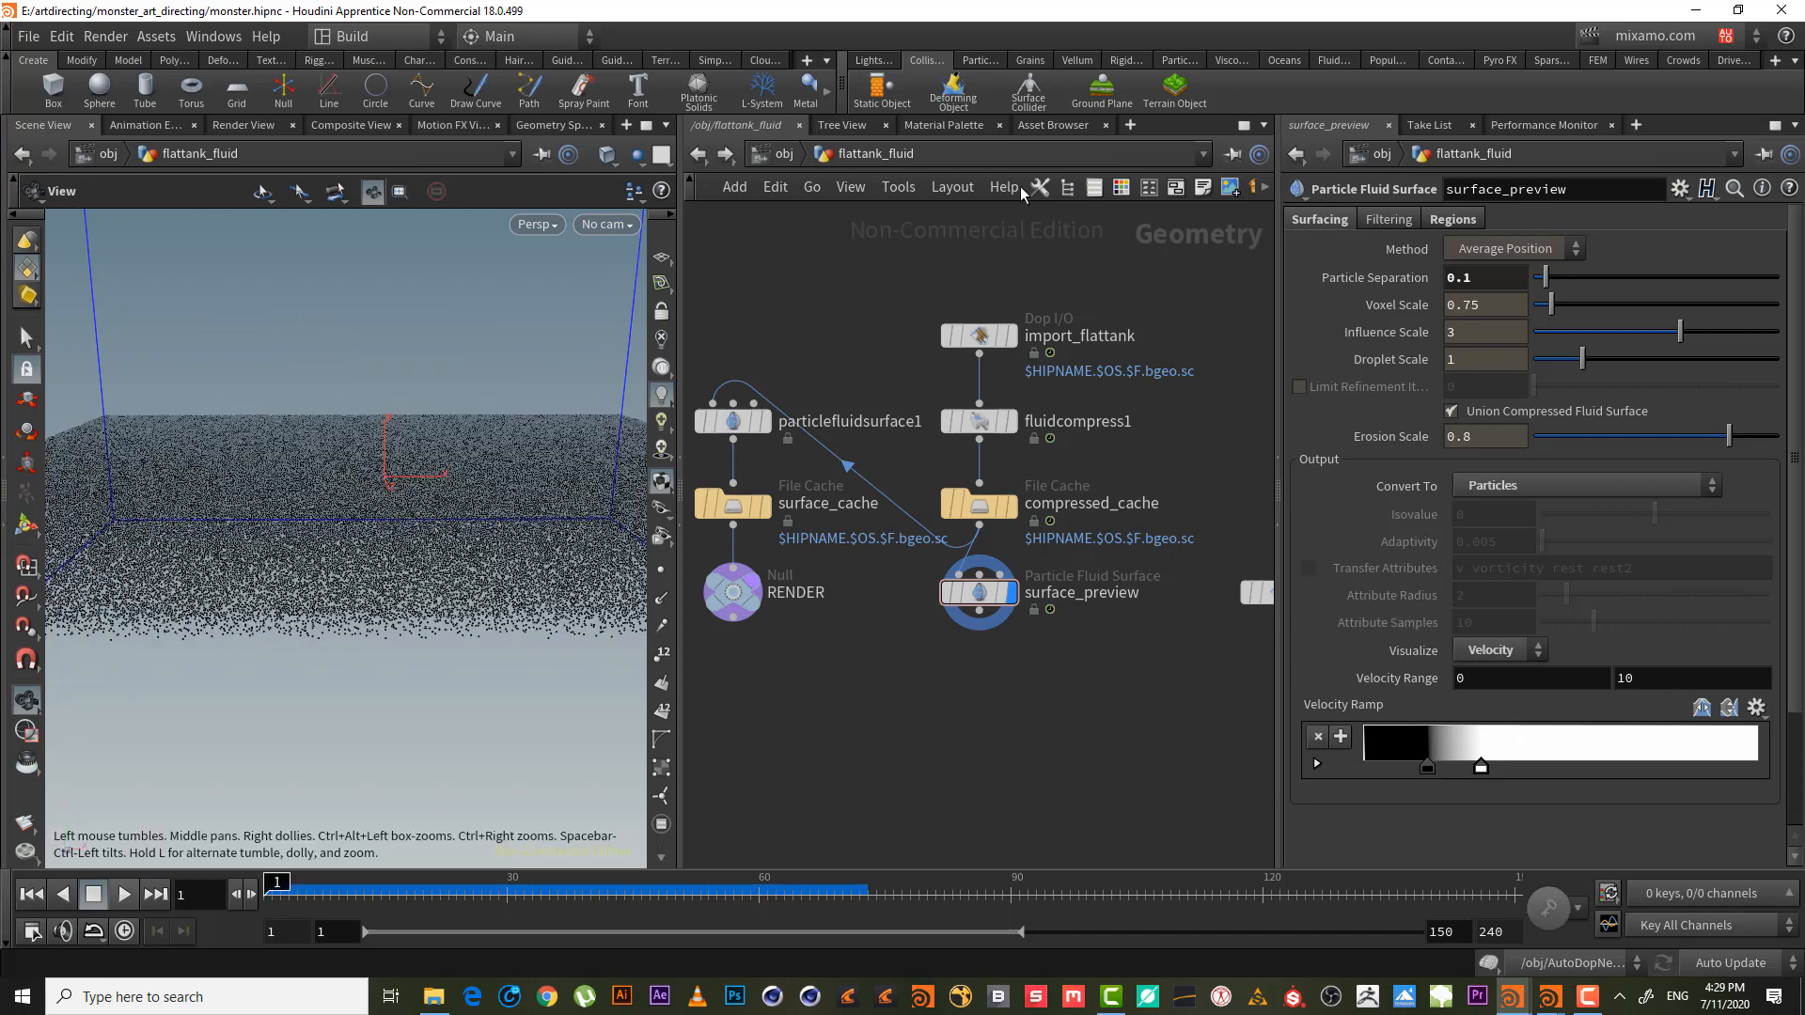
- In AutoDopNetwork, drop a Geometry VOP onto the popspeedlimit1-to-flipsolver1 wire
click(784, 154)
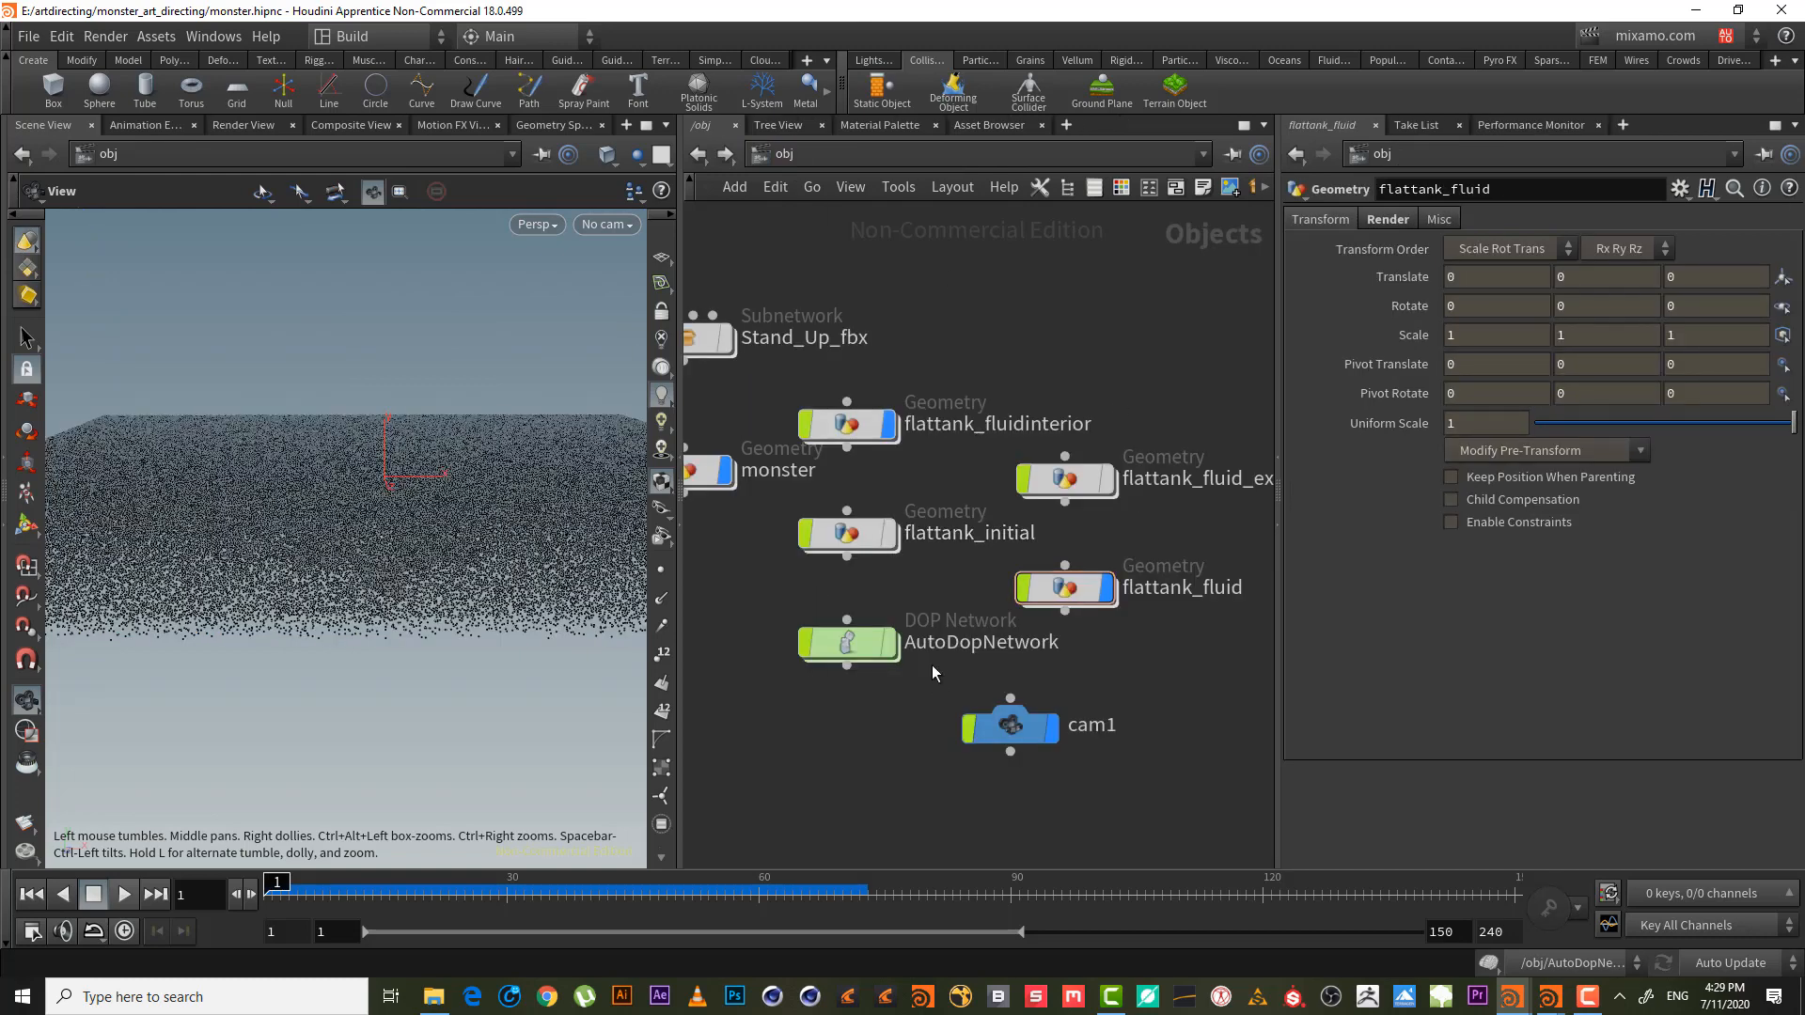
double_click(848, 644)
middle_drag(1105, 555, 1086, 704)
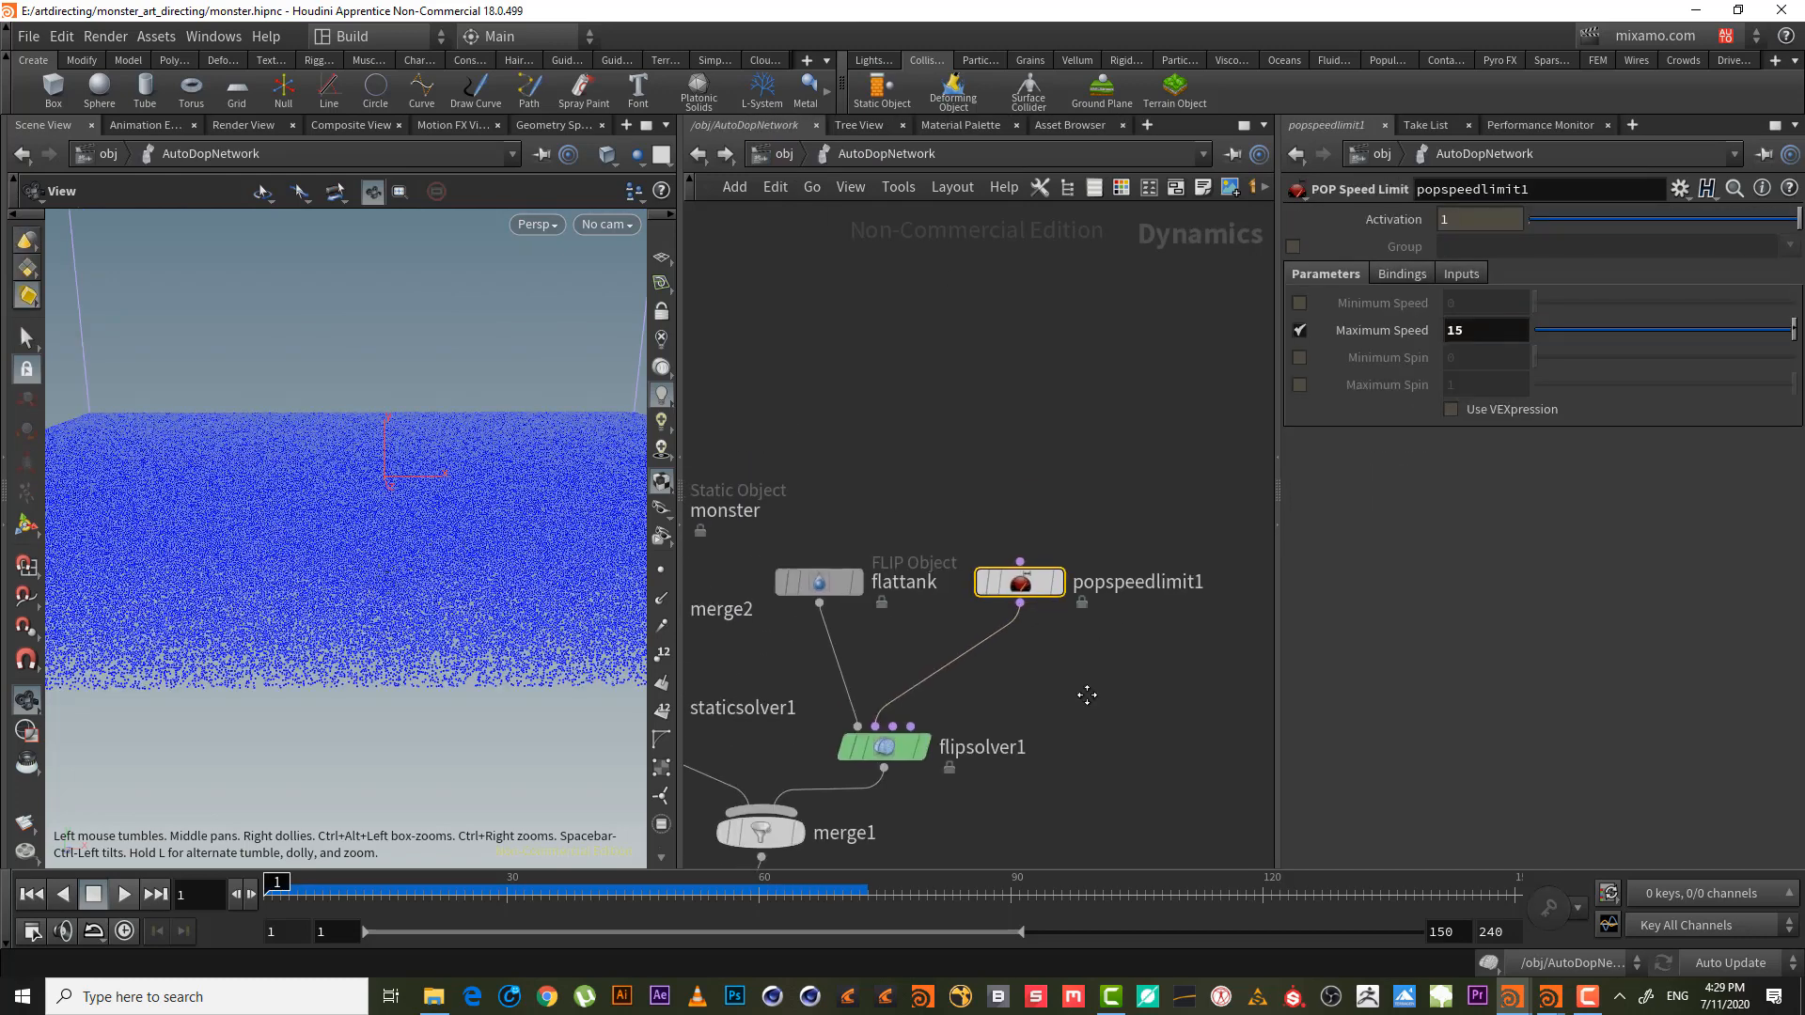
drag(1034, 578, 1066, 480)
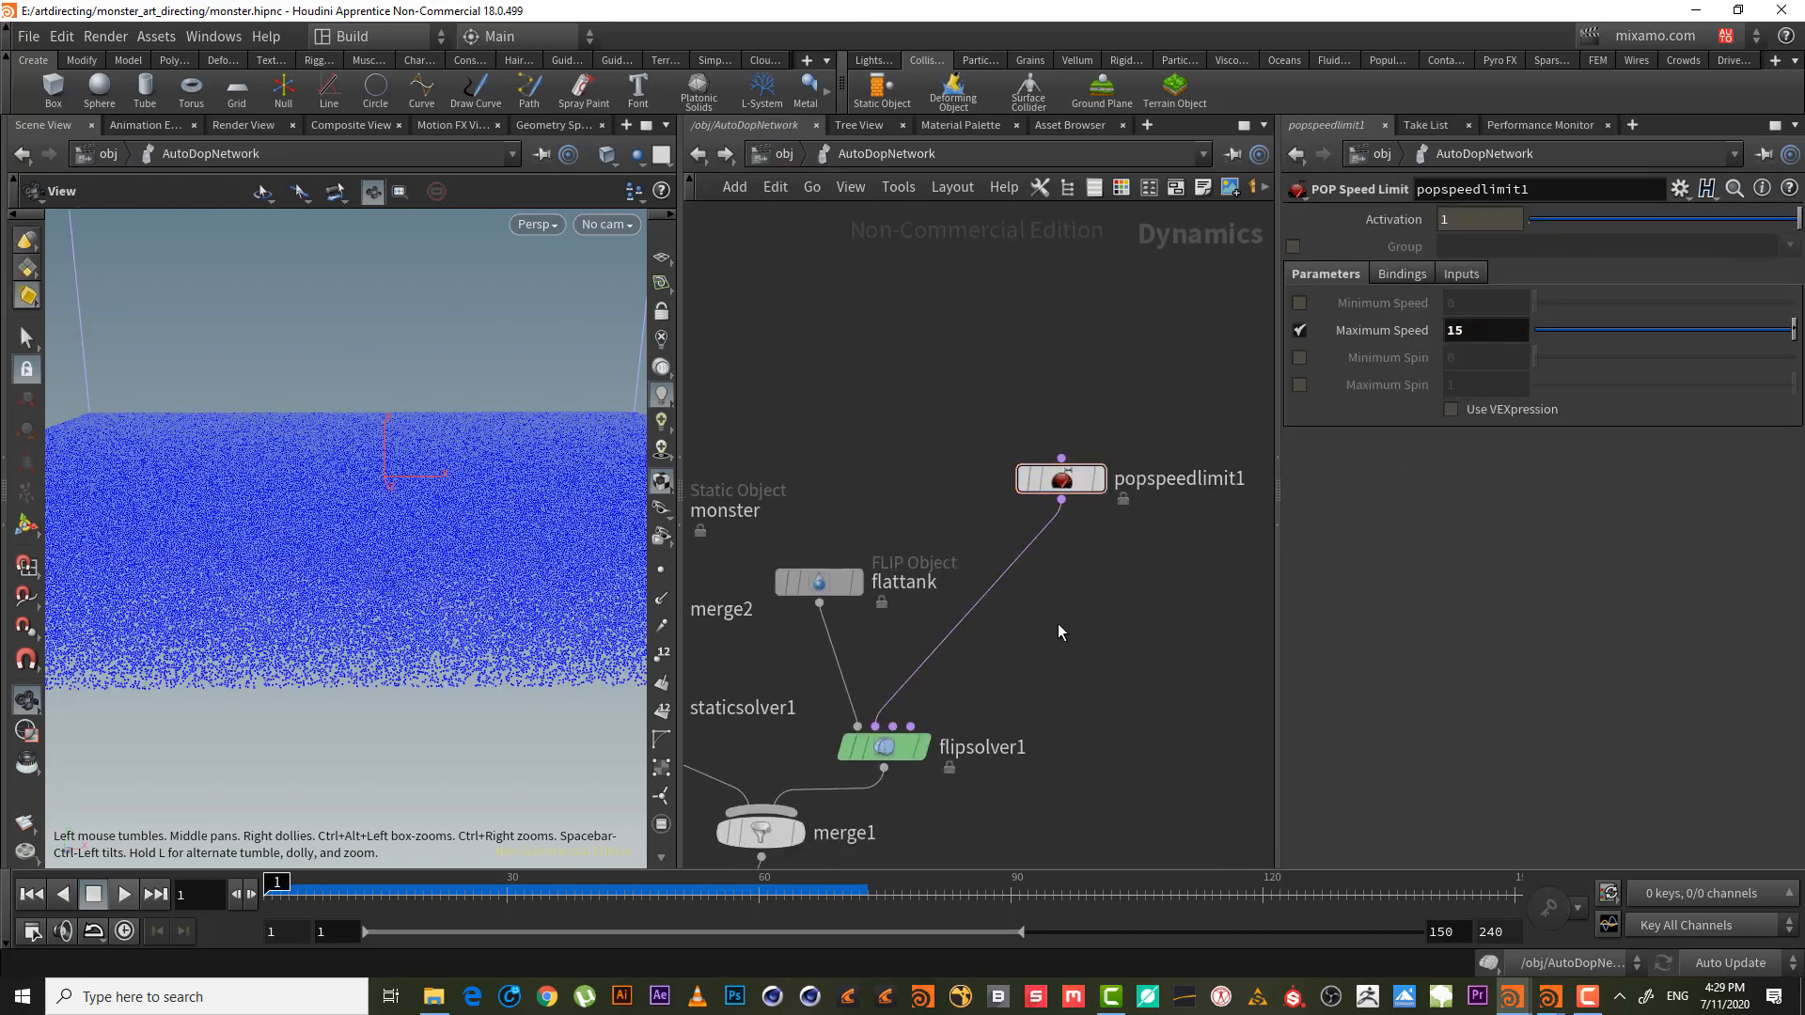
key(Tab)
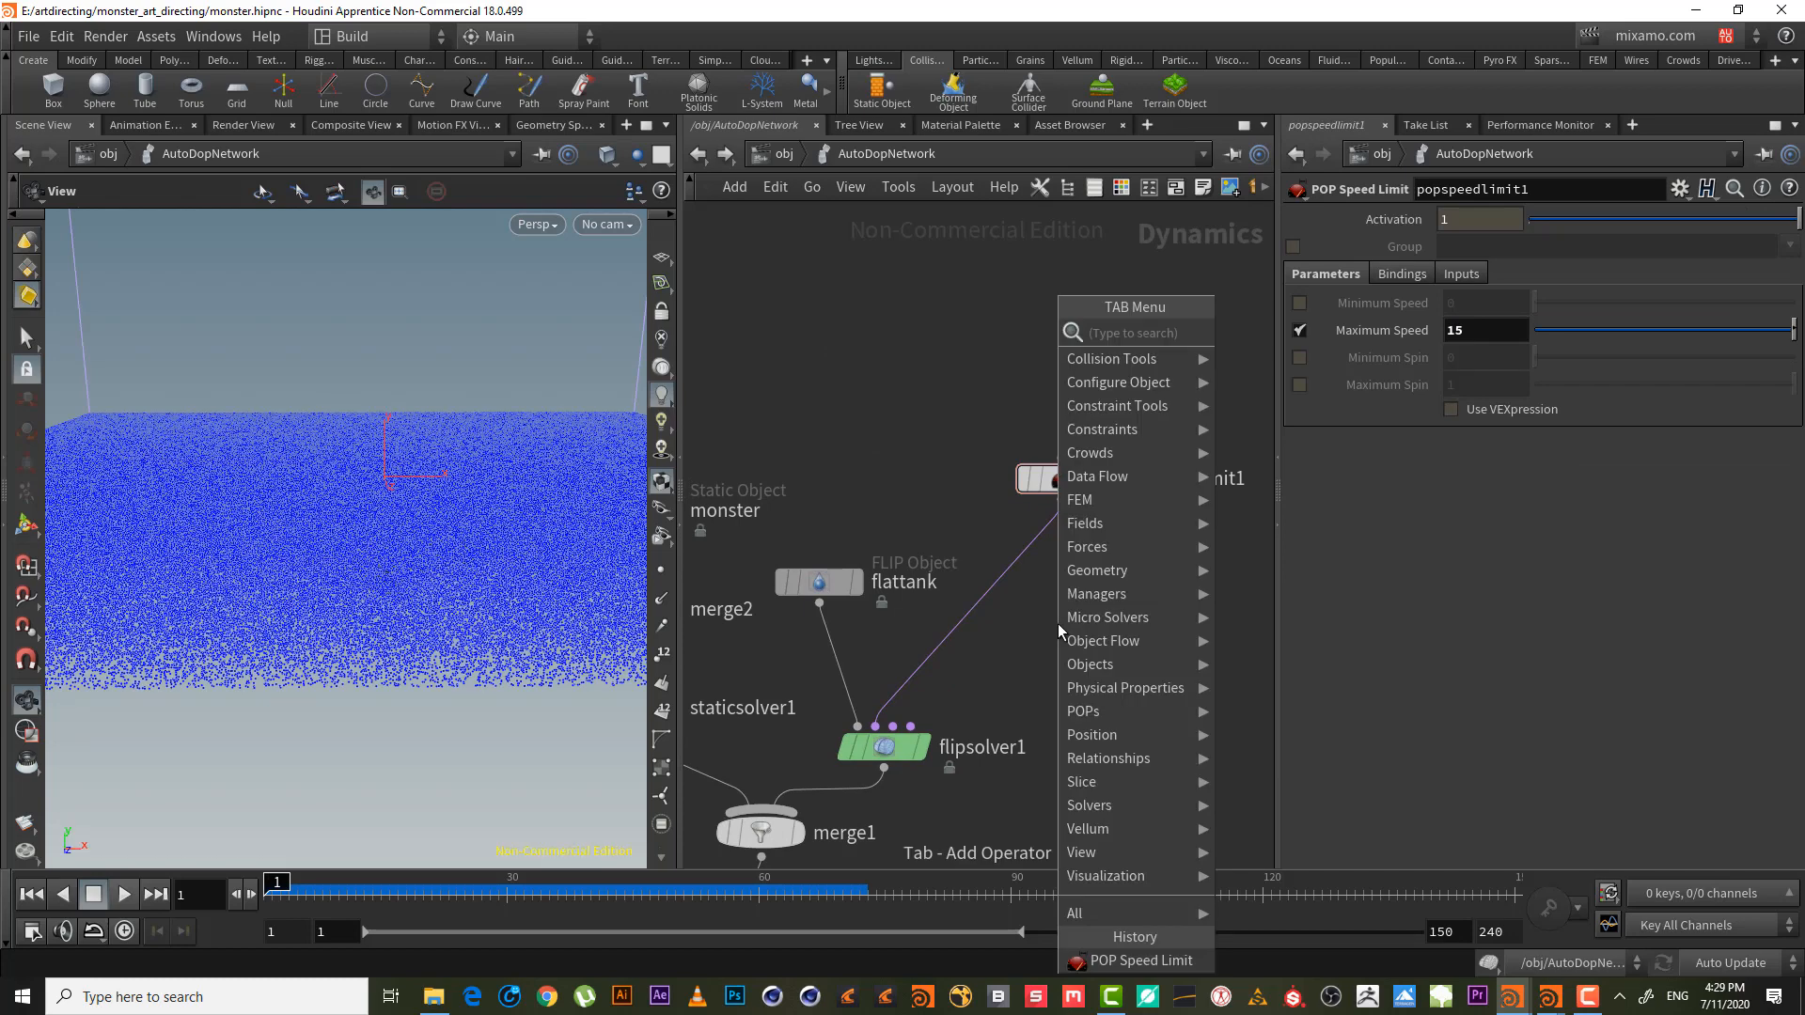
text(gro)
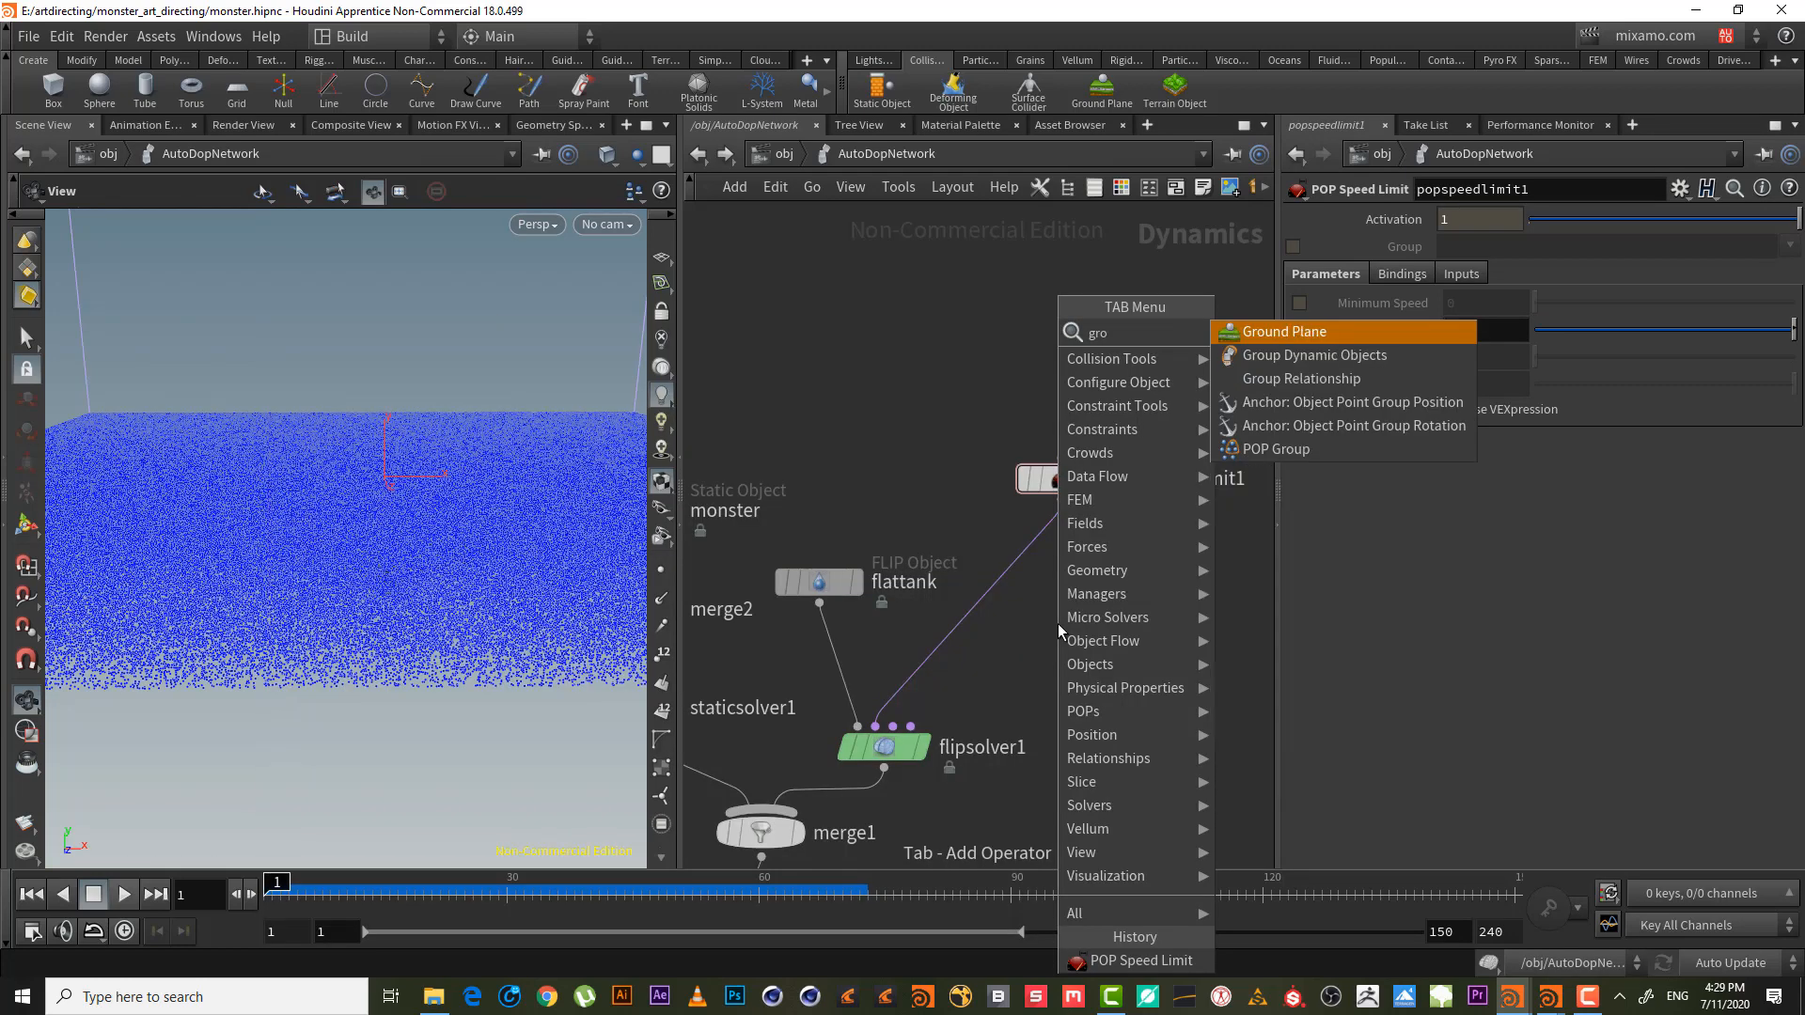
key(BackSpace)
key(BackSpace)
key(BackSpace)
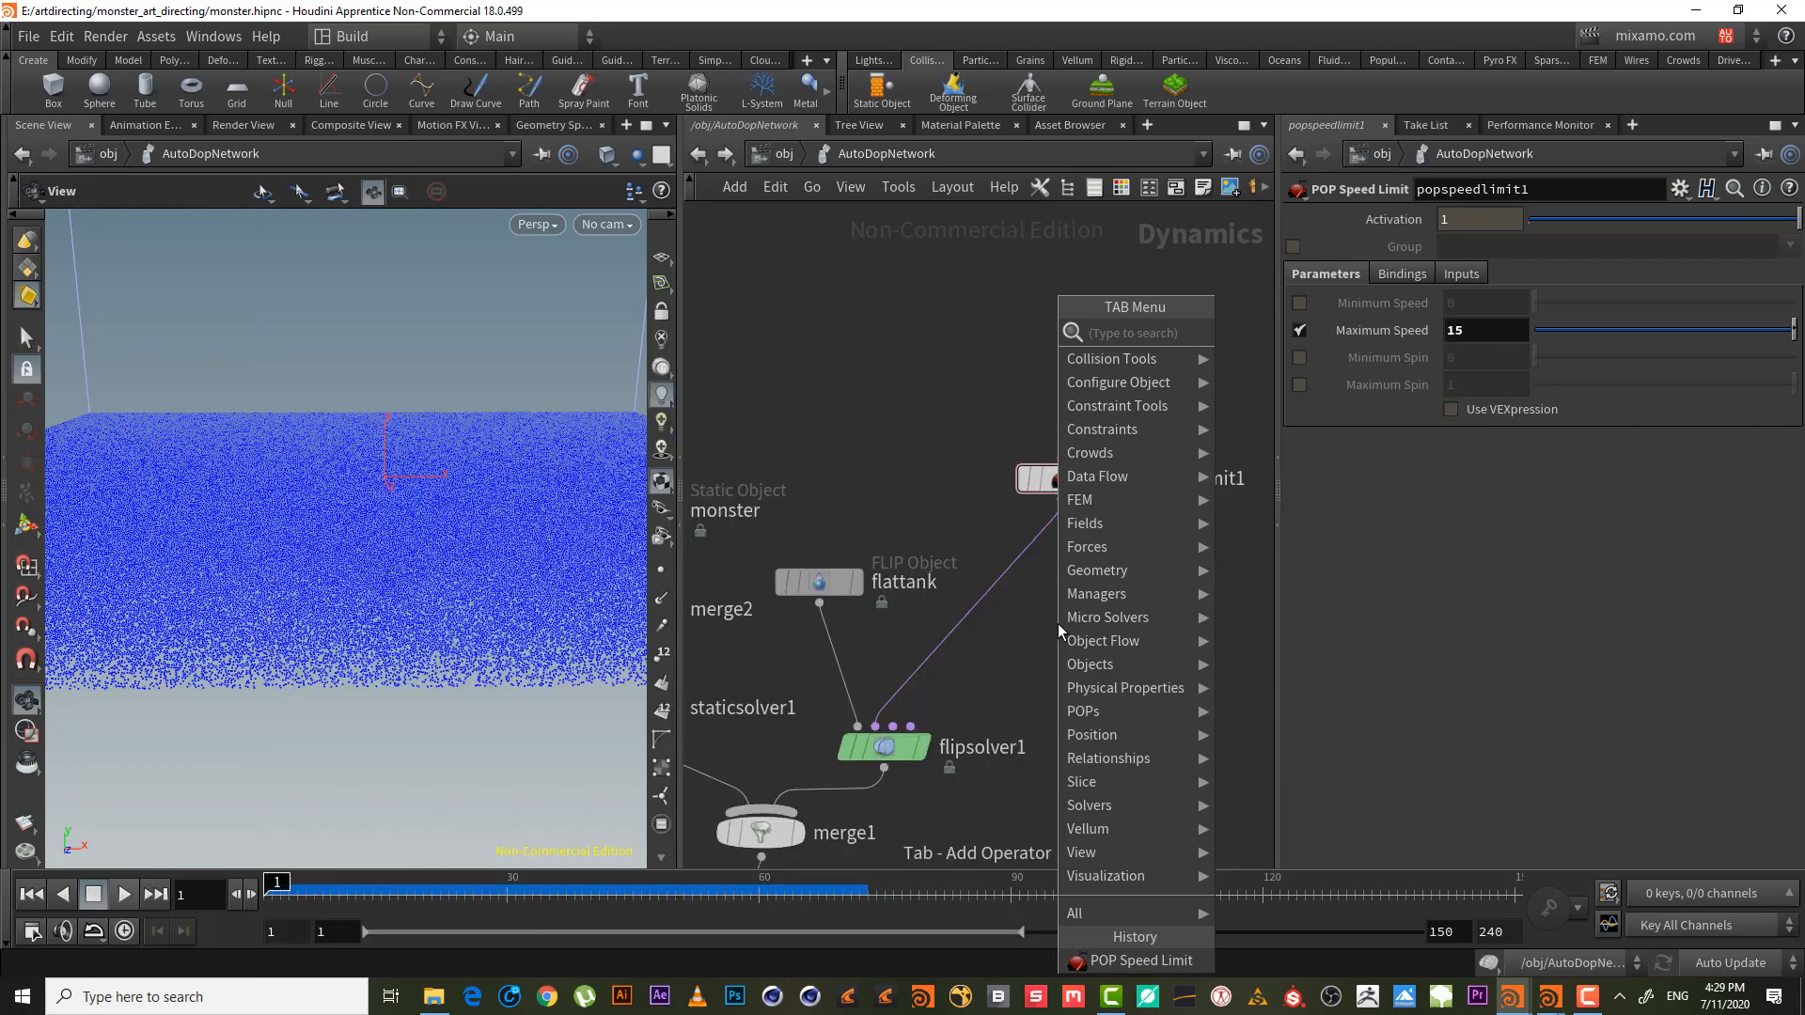
text(geo)
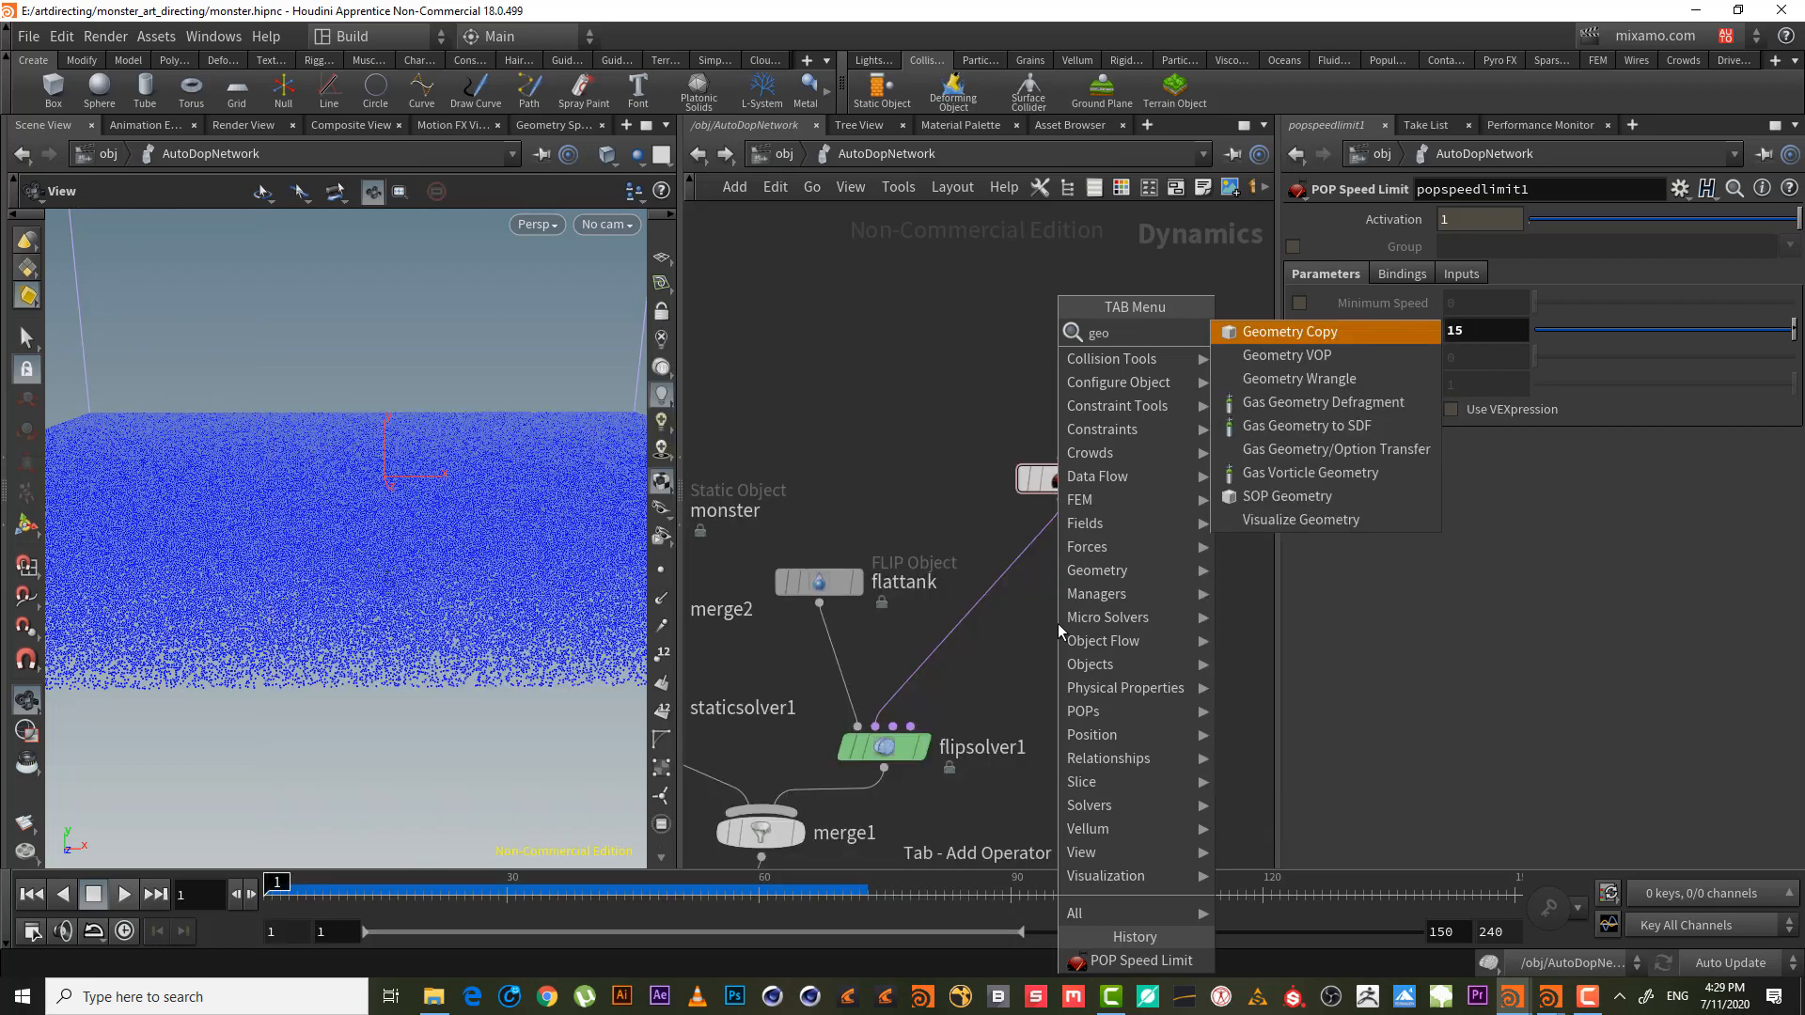
key(Down)
key(Return)
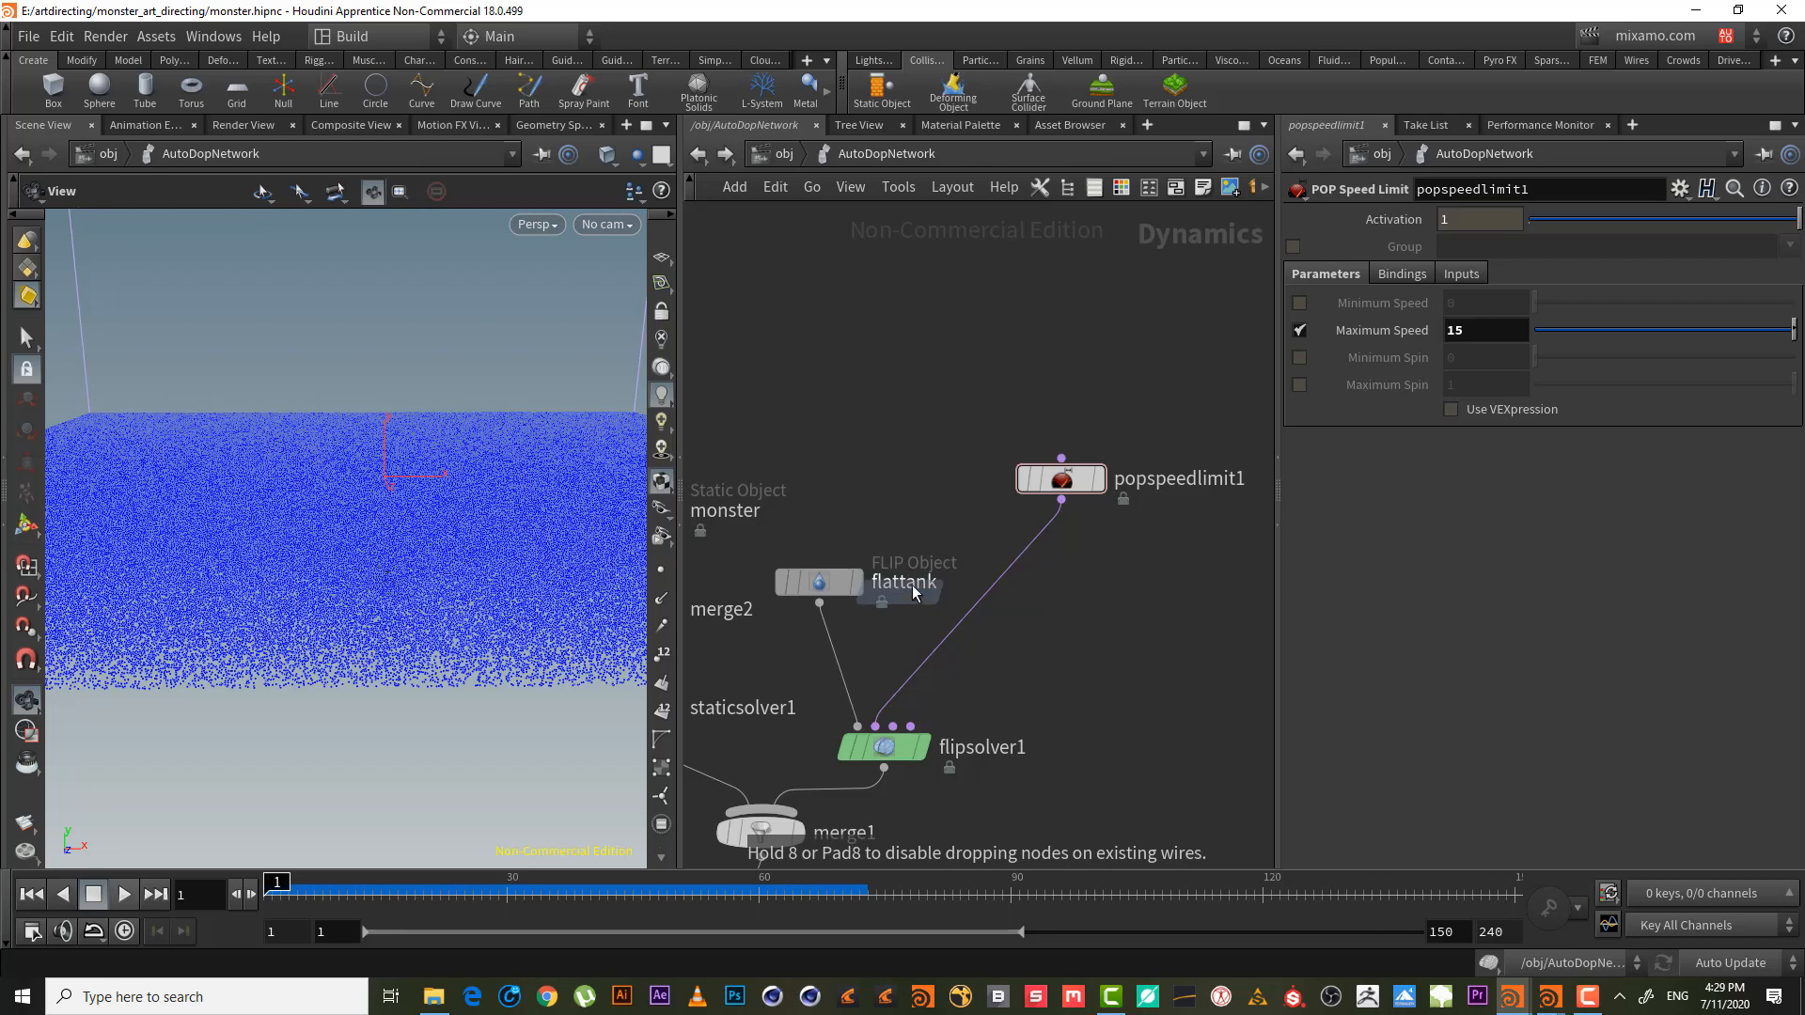
click(1034, 559)
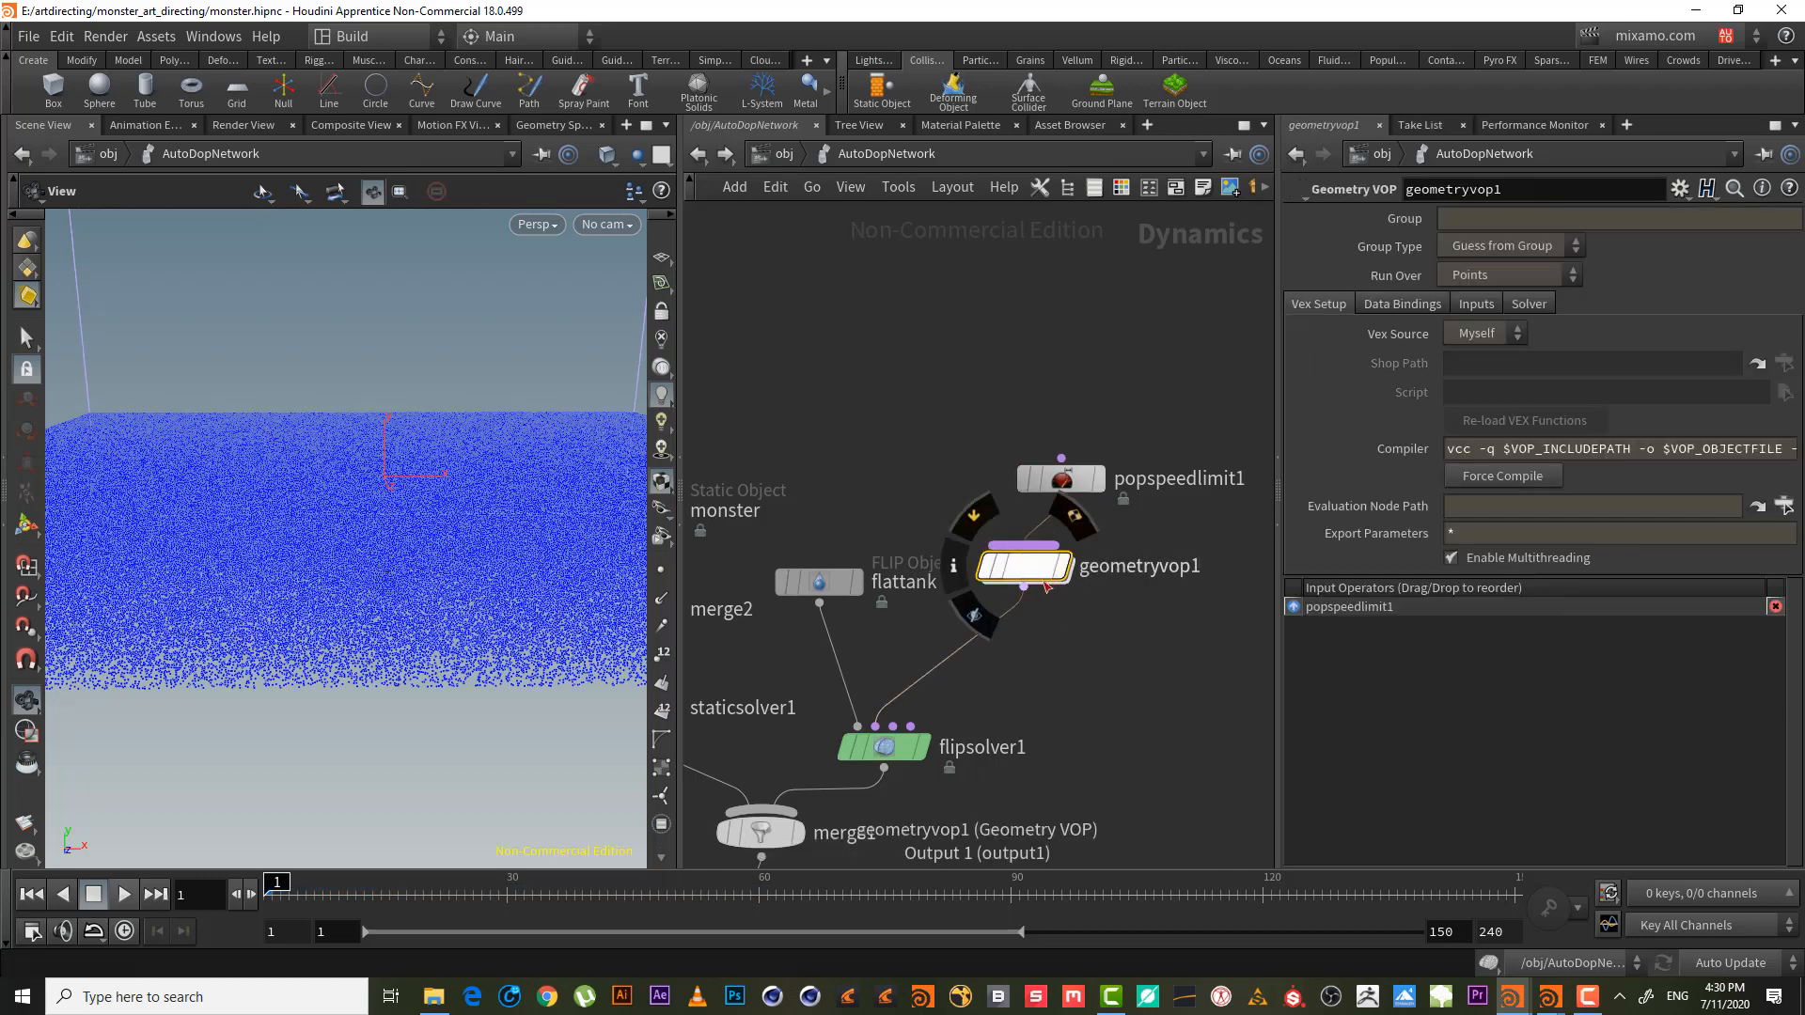
- Inside geometryvop1, wire the velocity v output into a new Length node
double_click(1028, 567)
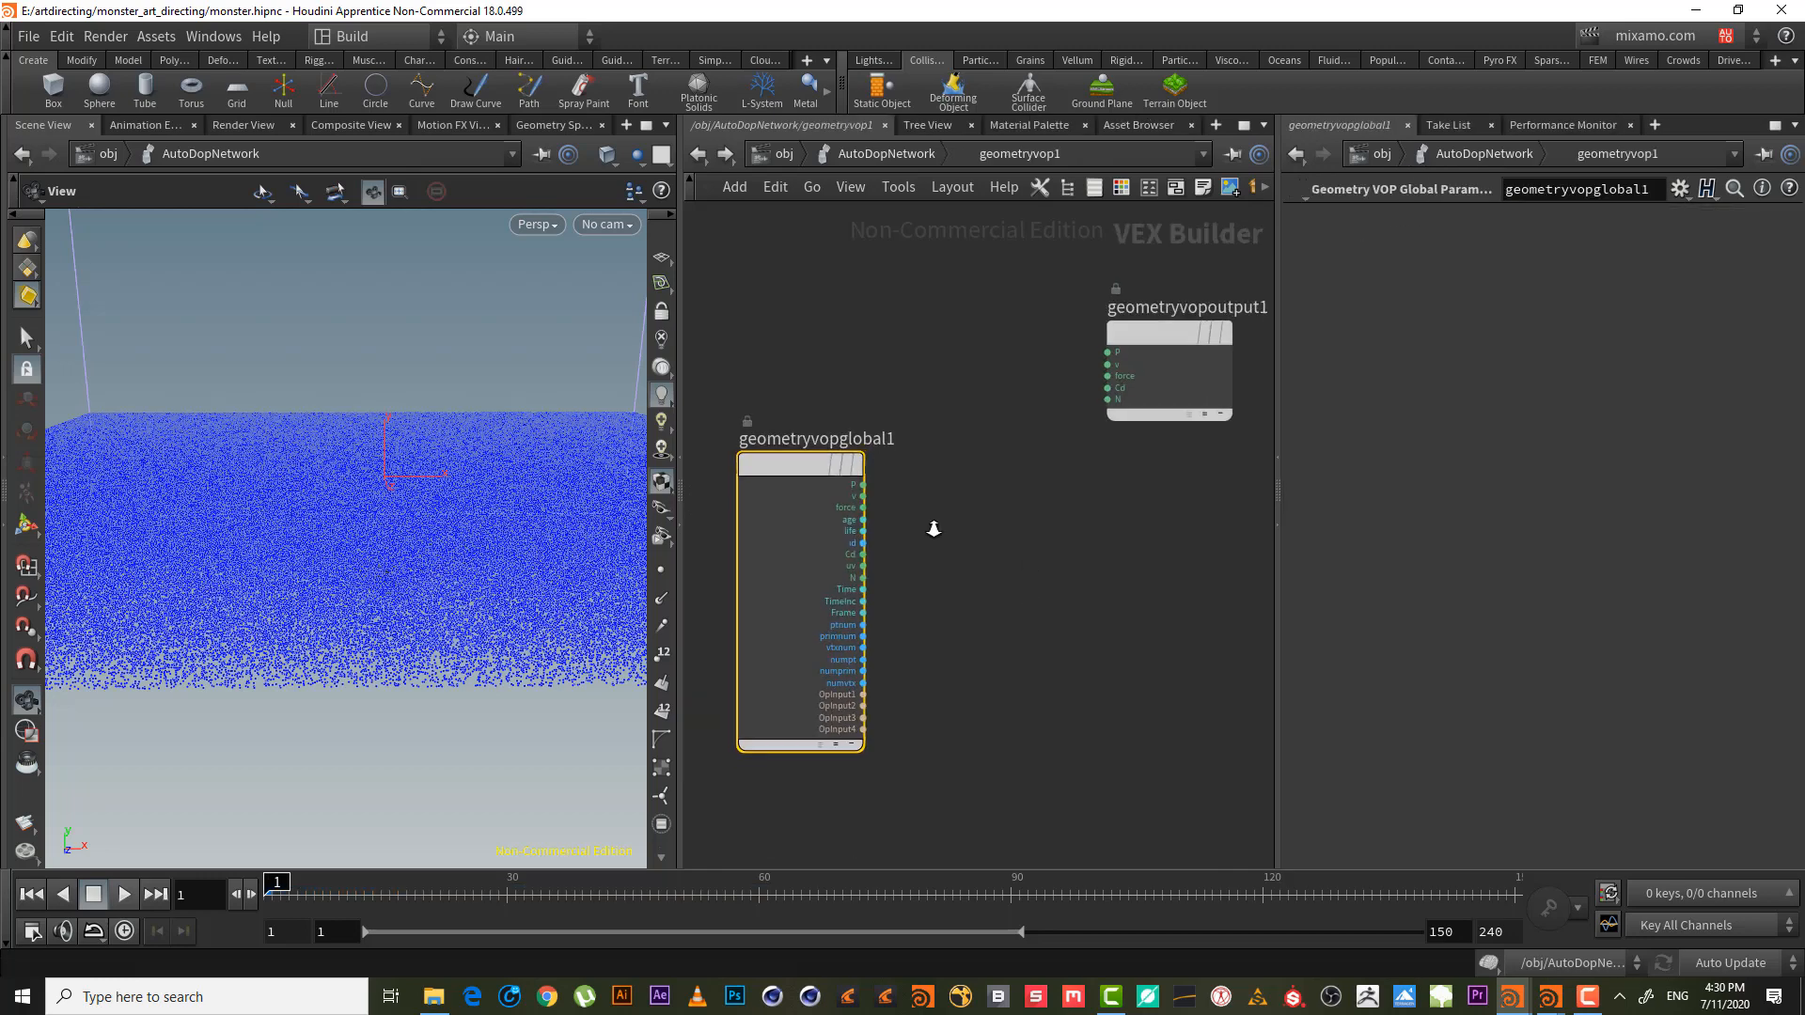
click(861, 499)
key(Tab)
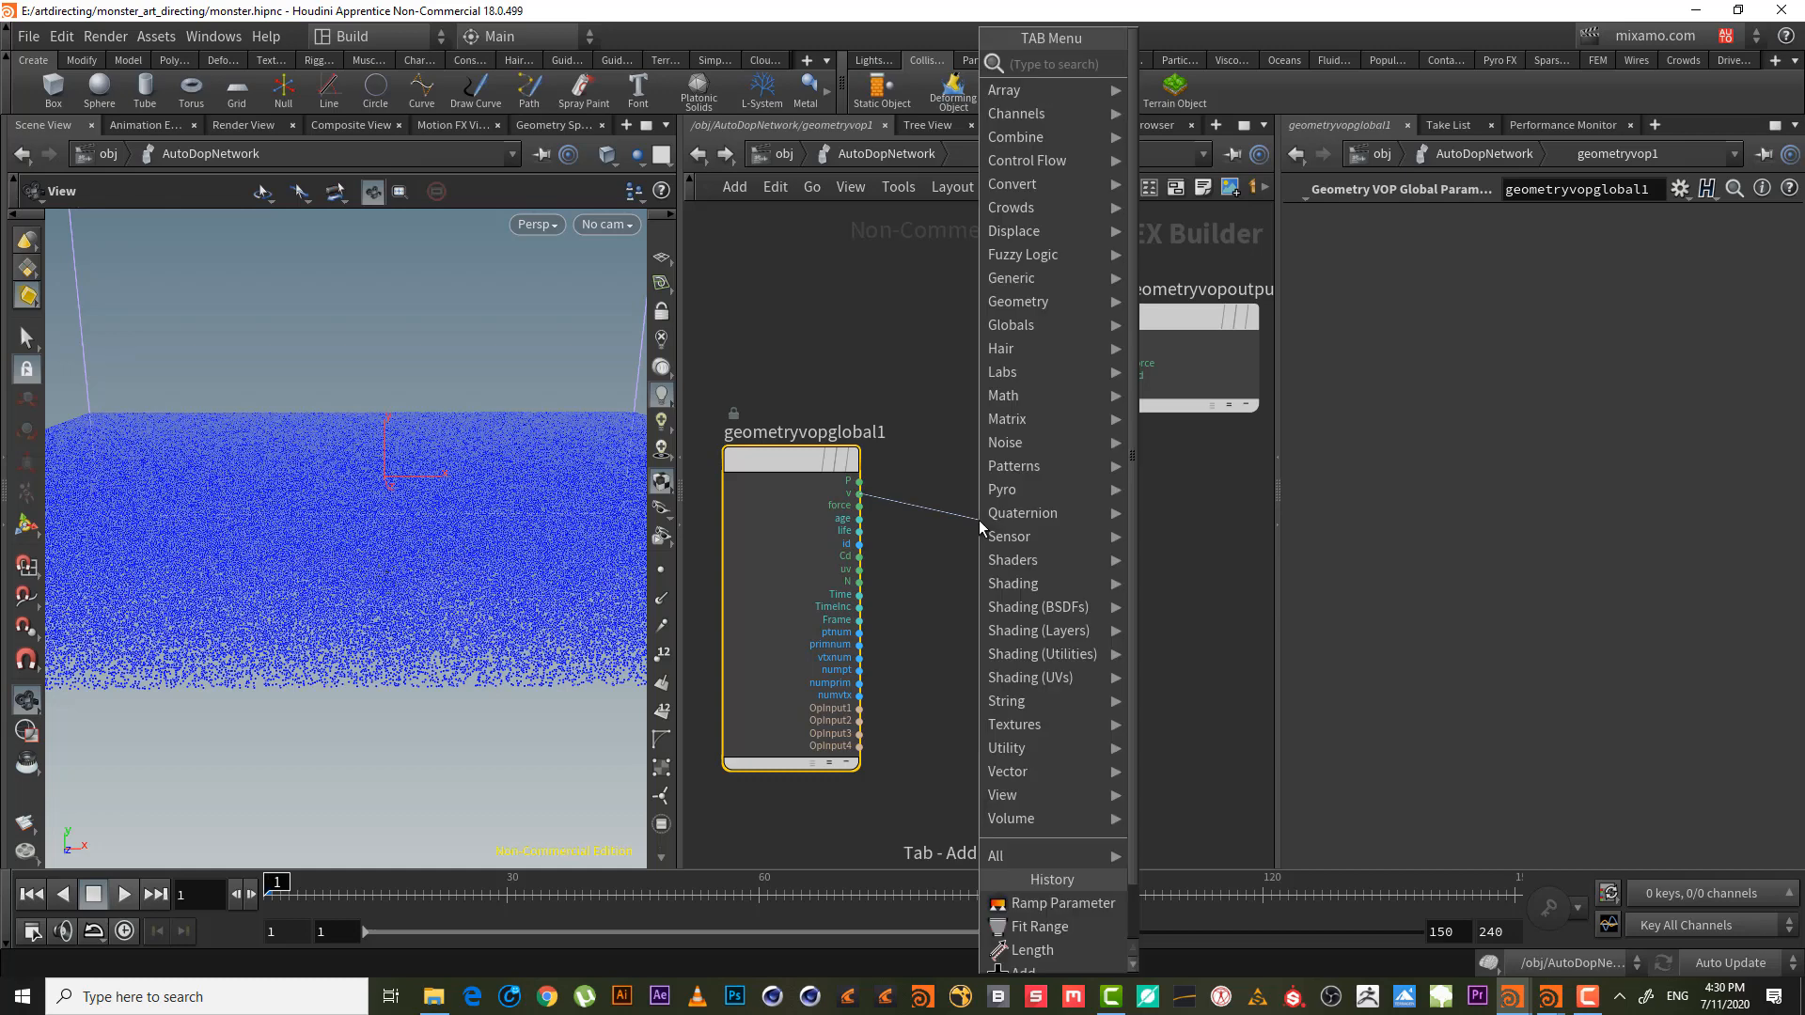
text(ve)
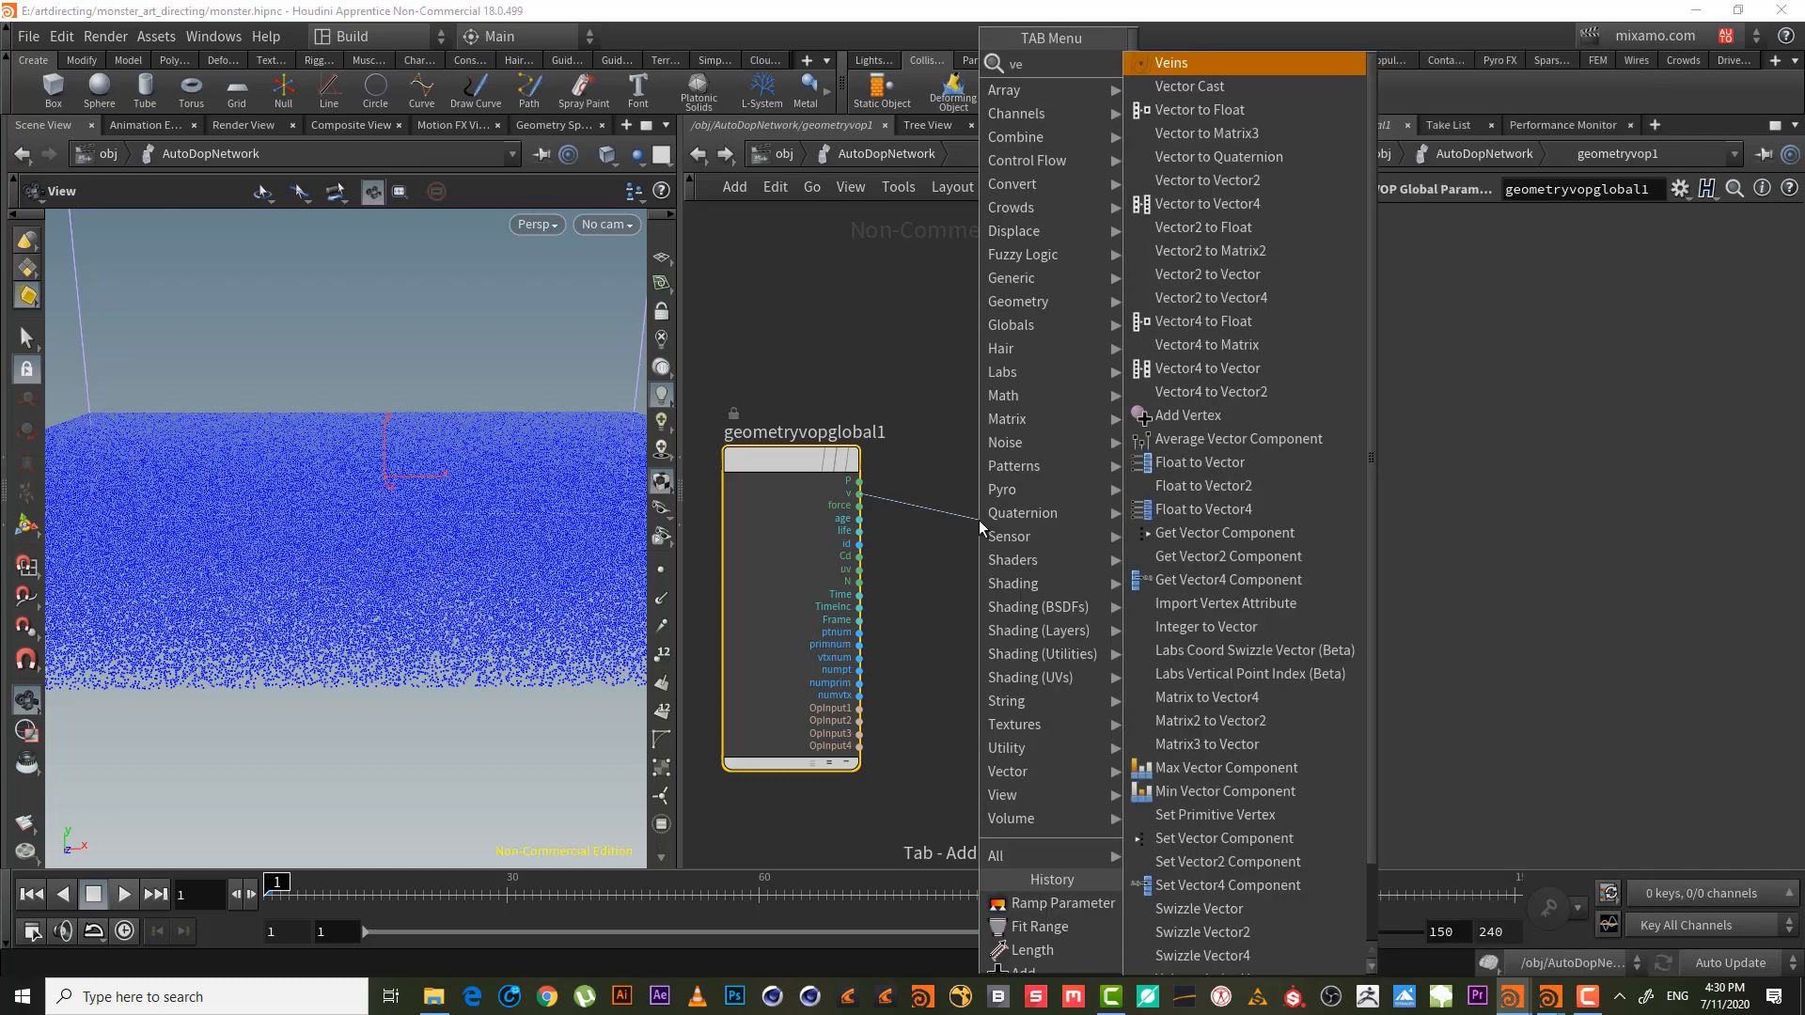
key(BackSpace)
key(BackSpace)
text(len)
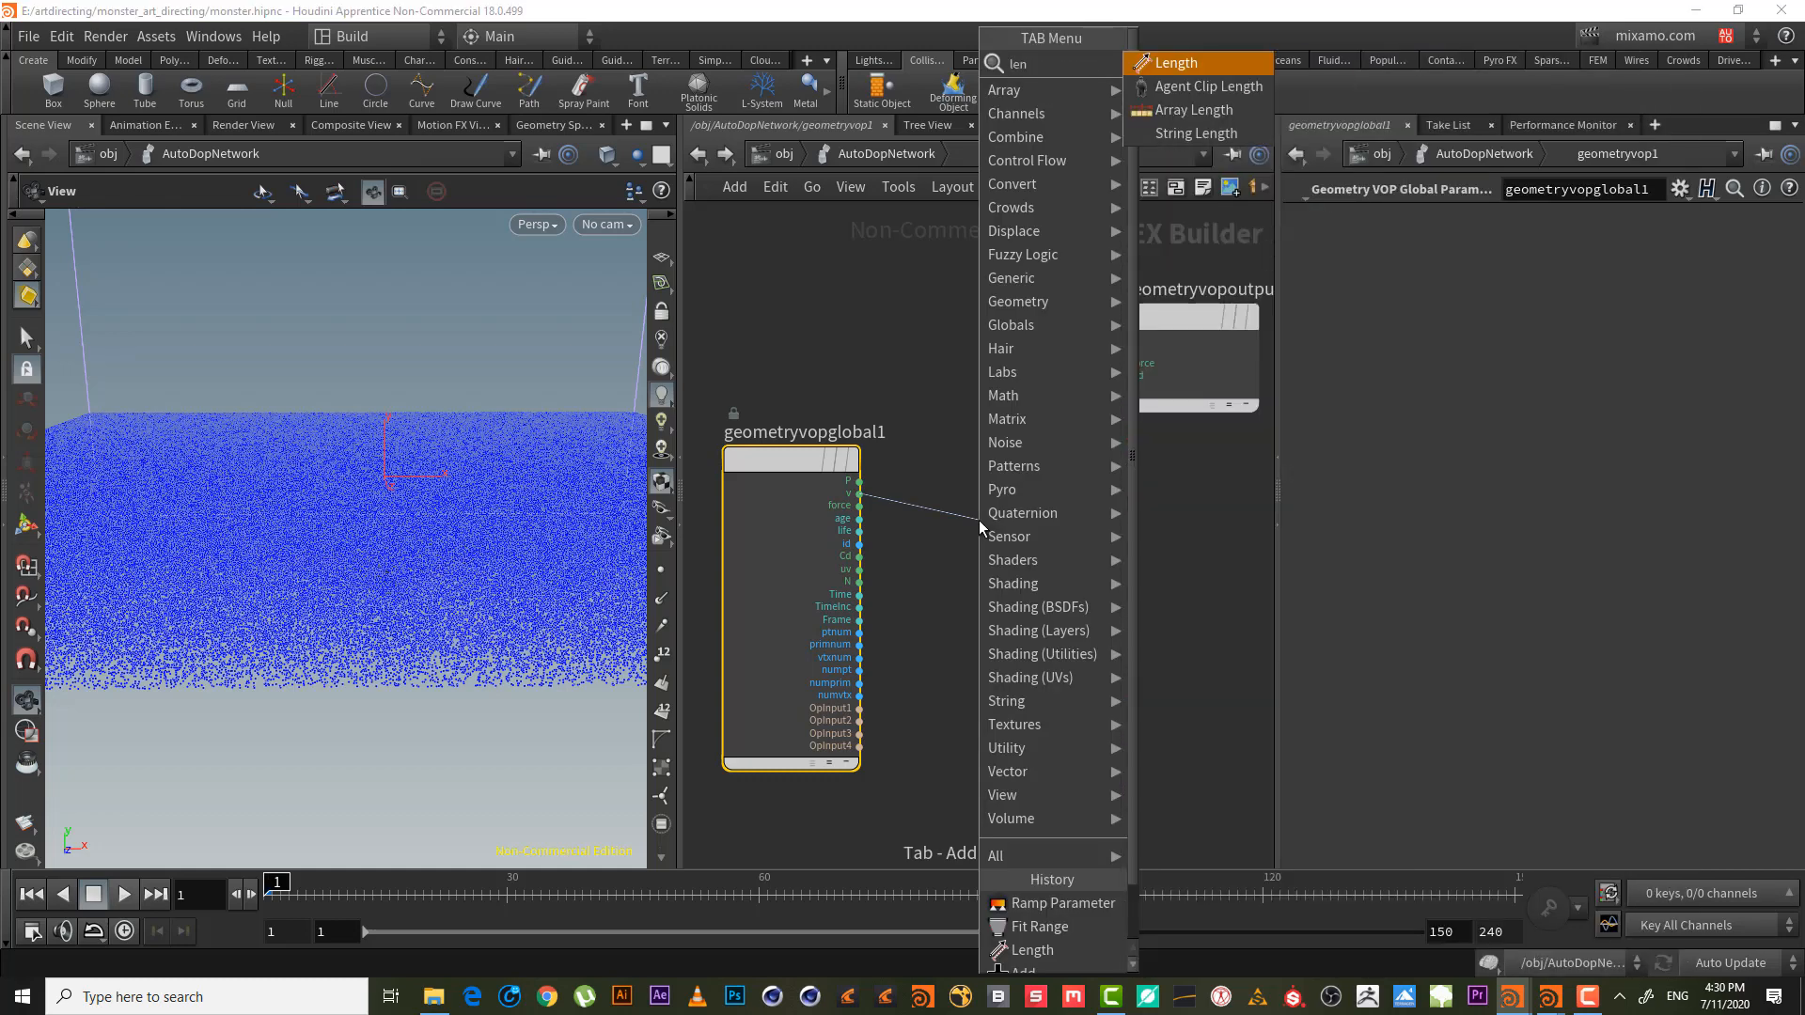
key(Return)
click(979, 521)
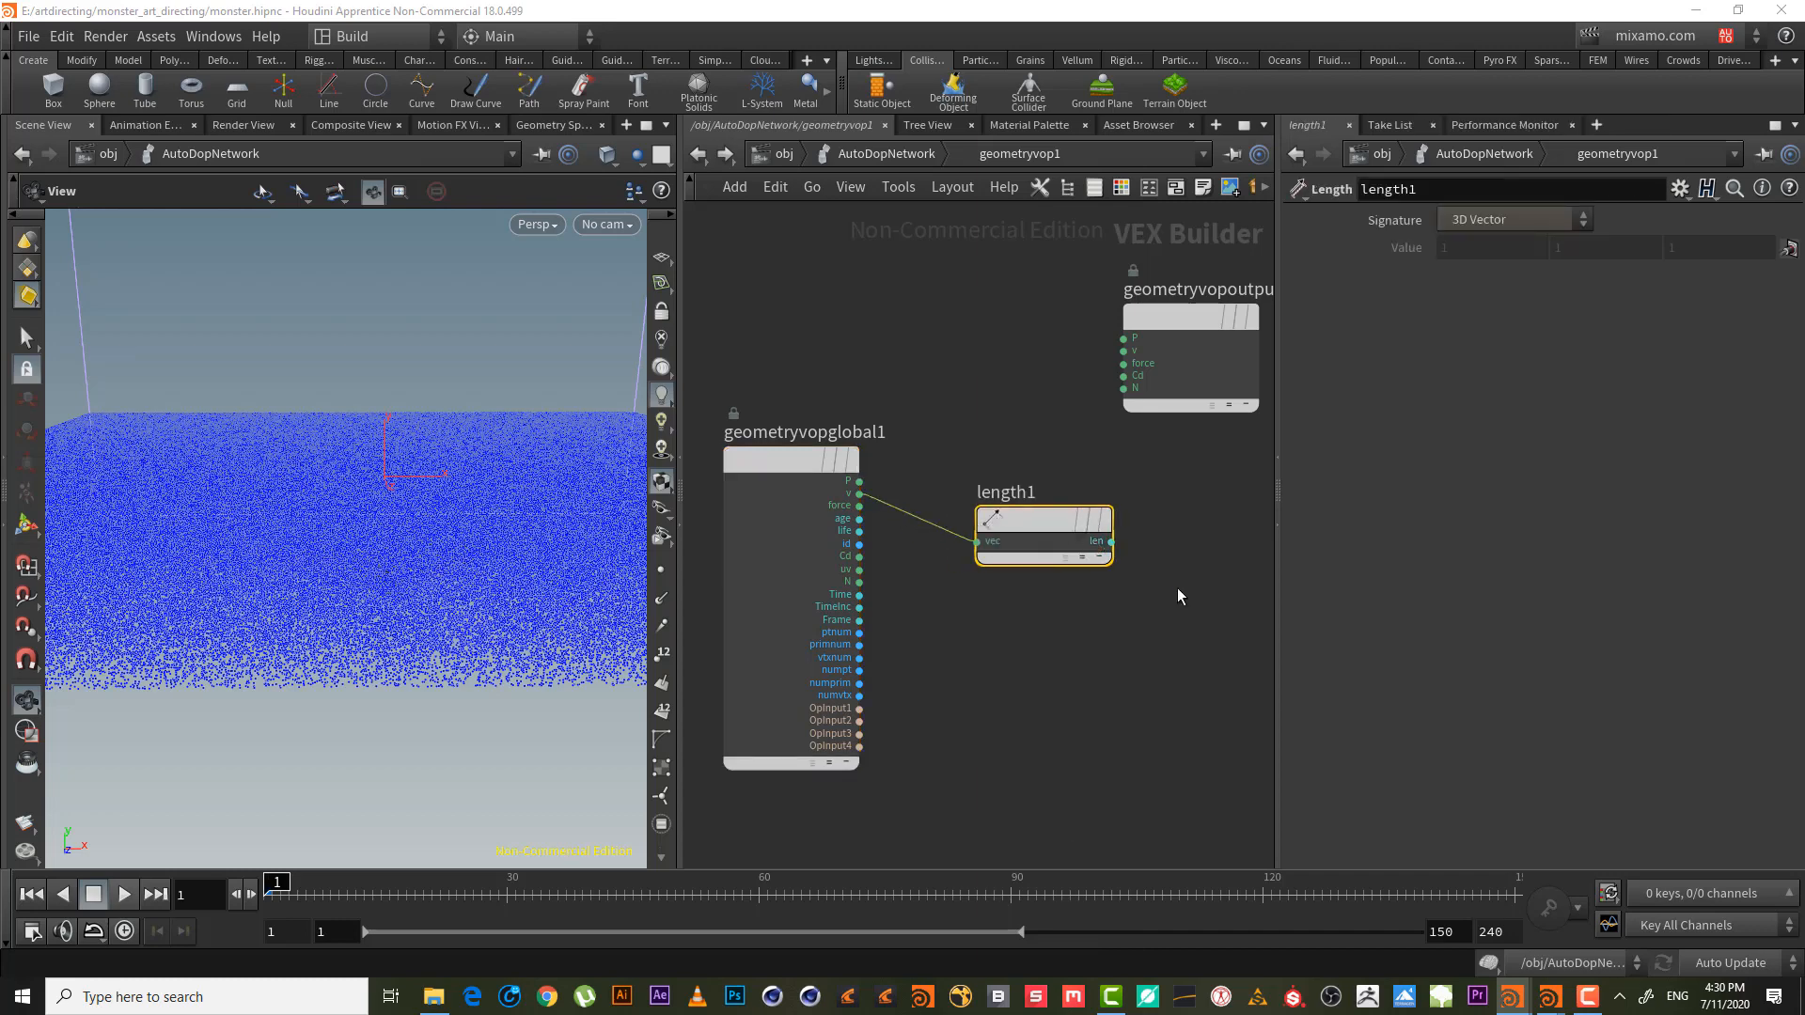
middle_drag(1177, 588, 1016, 613)
scroll(1008, 613, down, 3)
mouse_move(983, 423)
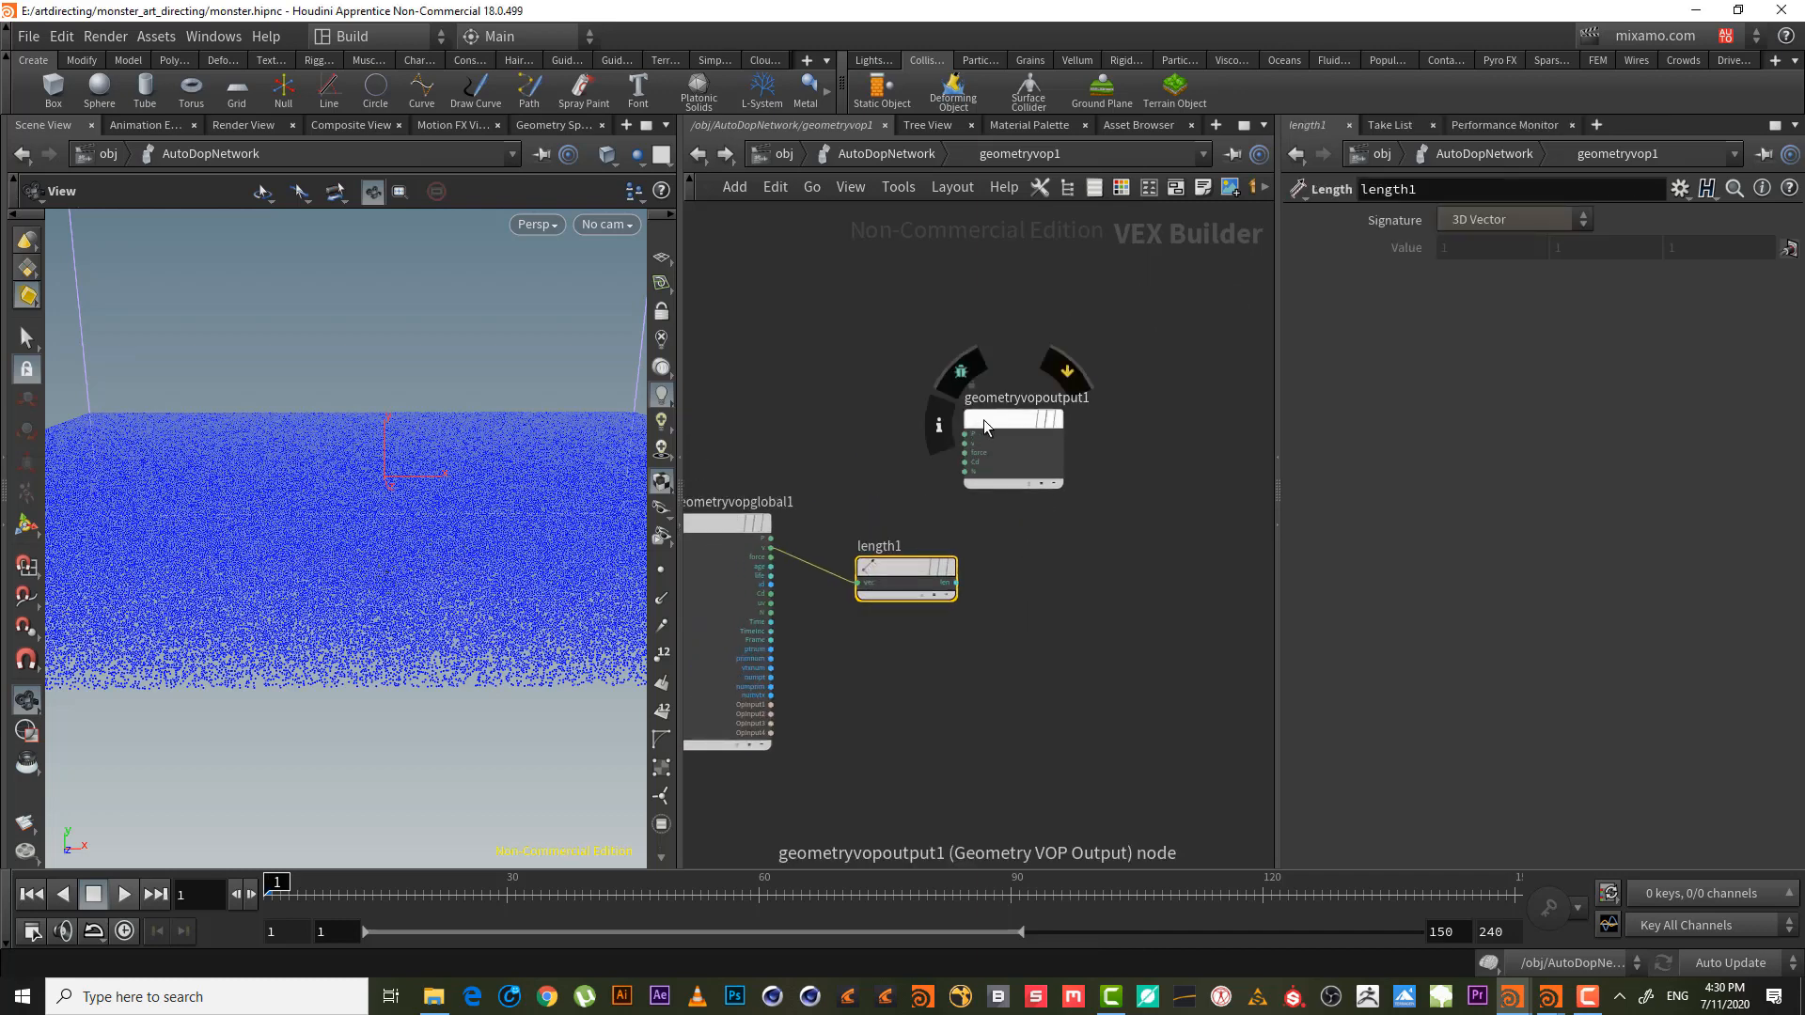
drag(983, 423, 1216, 551)
scroll(1044, 534, up, 2)
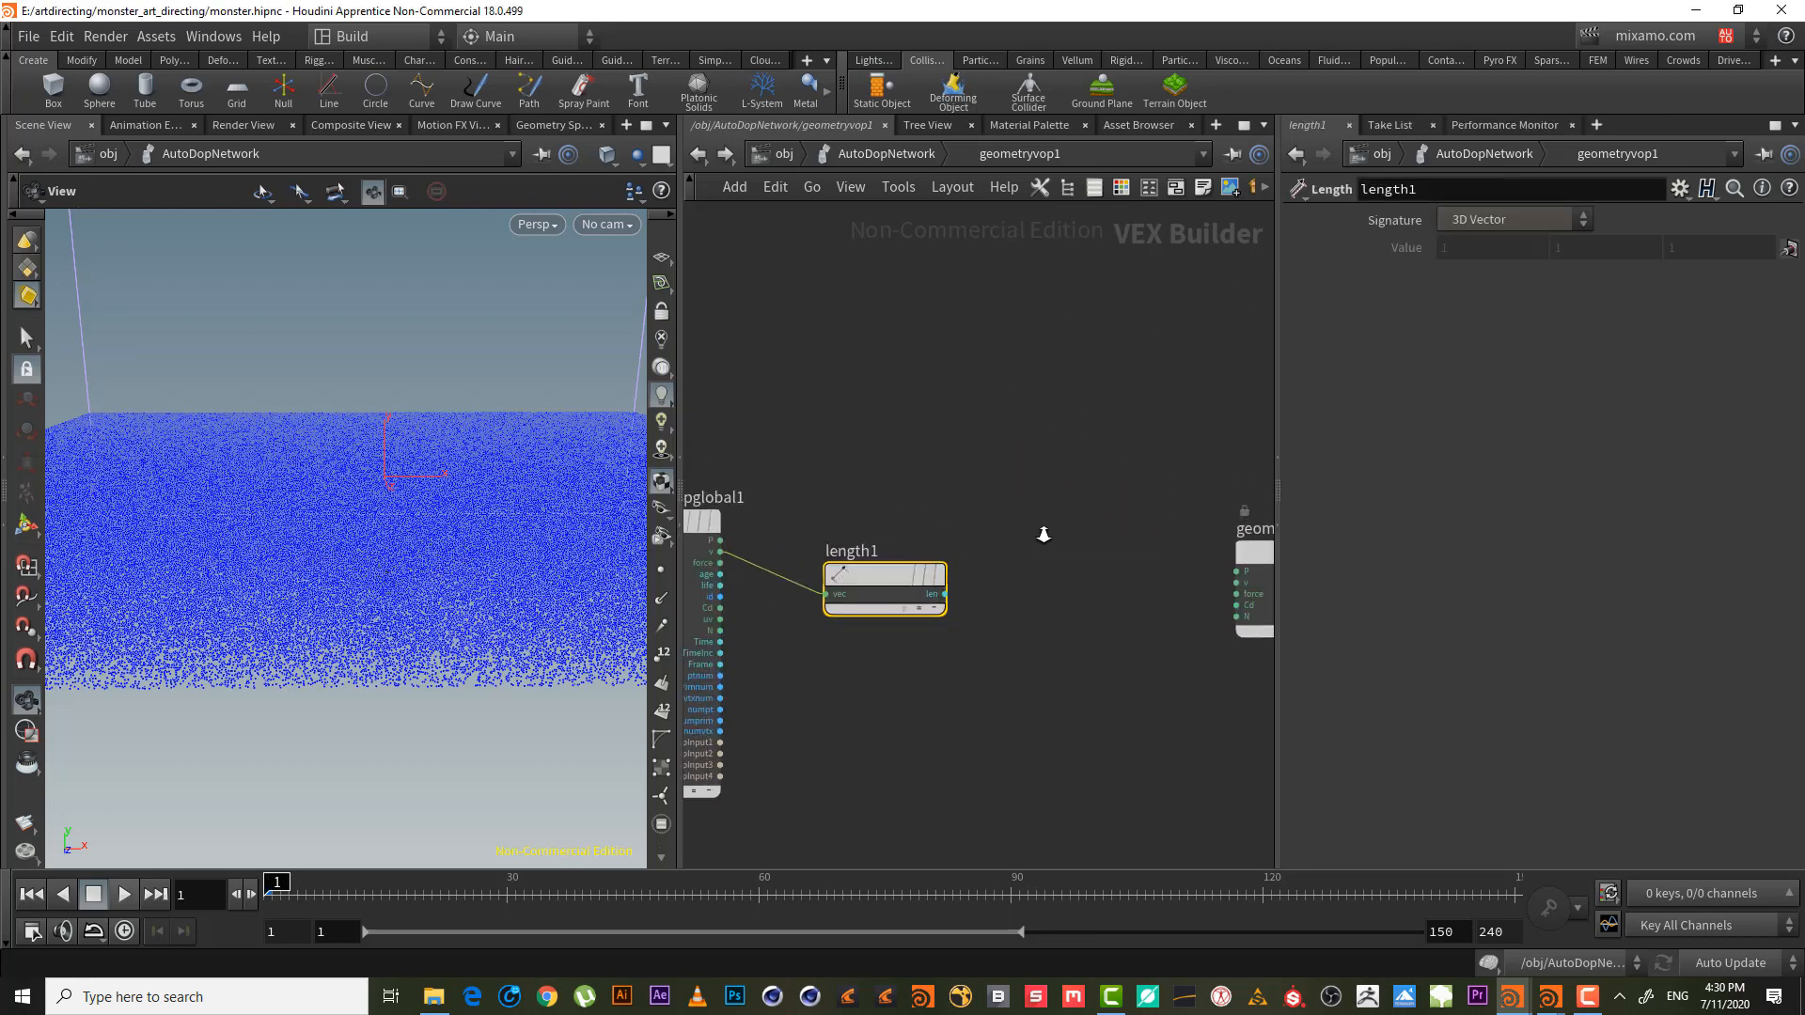
- Feed length1's len into a Fit Range node with Source Max 10, then return to AutoDopNetwork
click(940, 602)
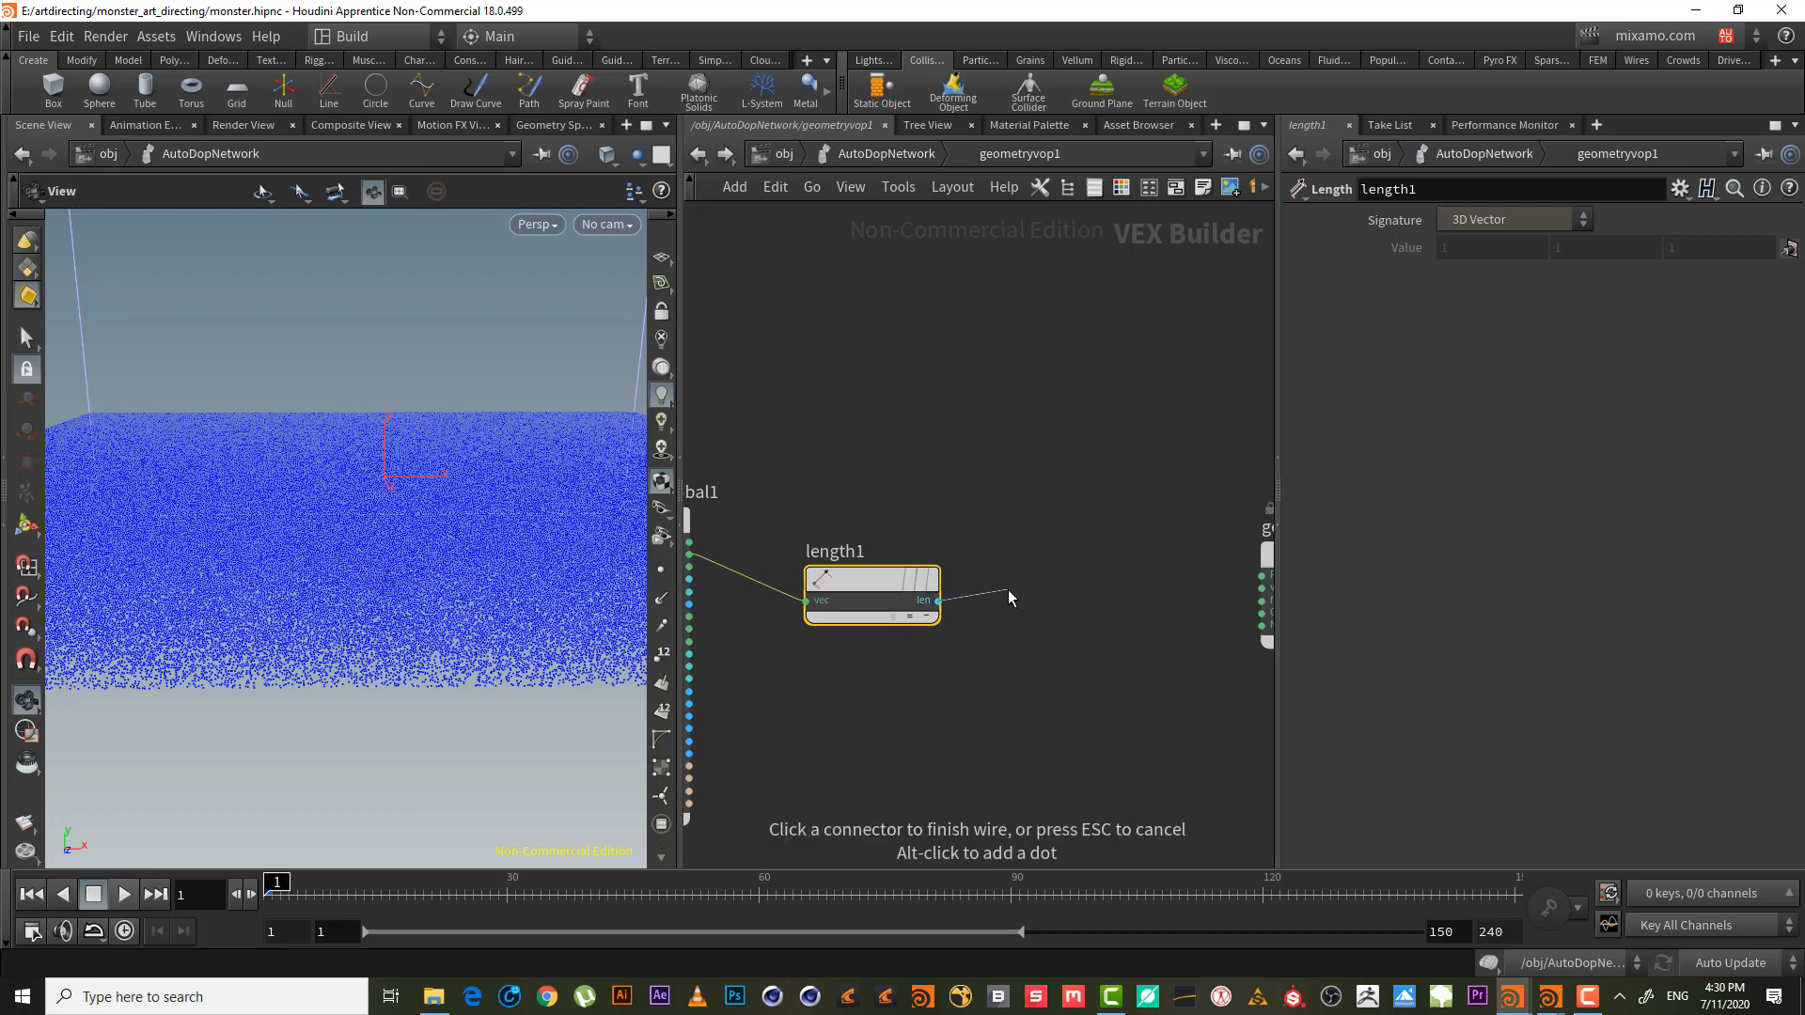
key(Tab)
text(fit)
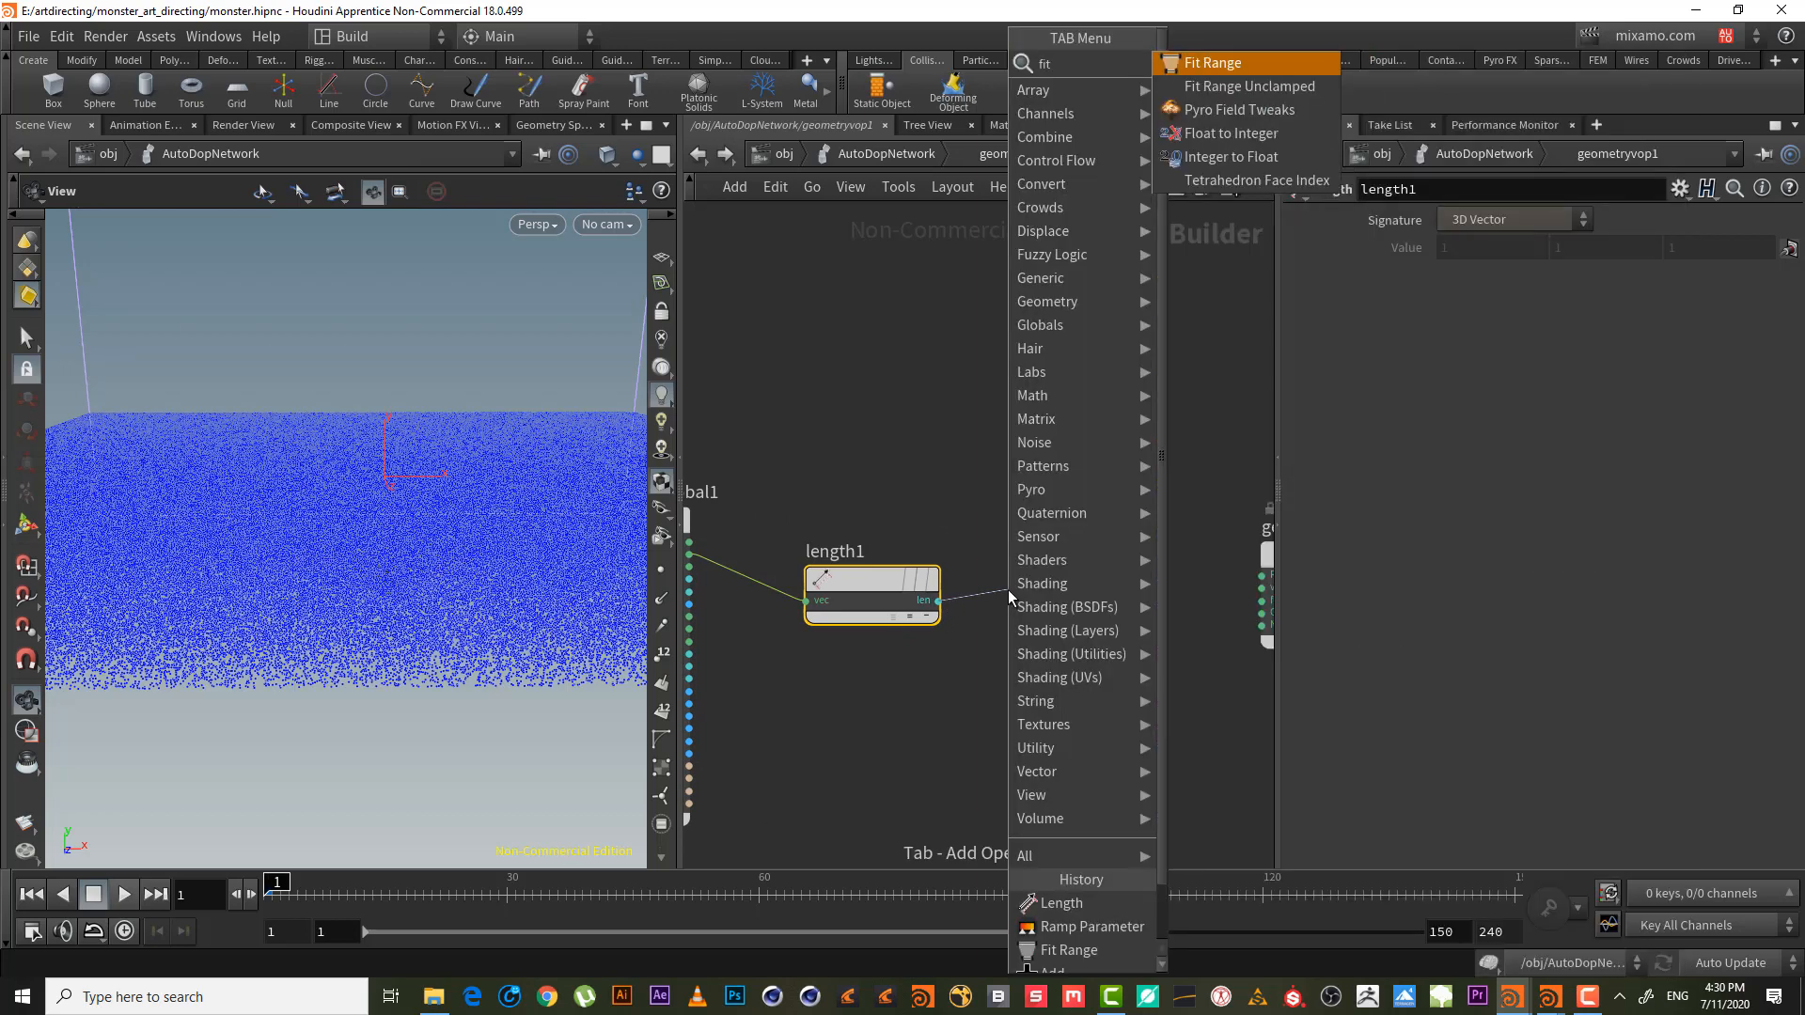
key(Return)
click(1081, 597)
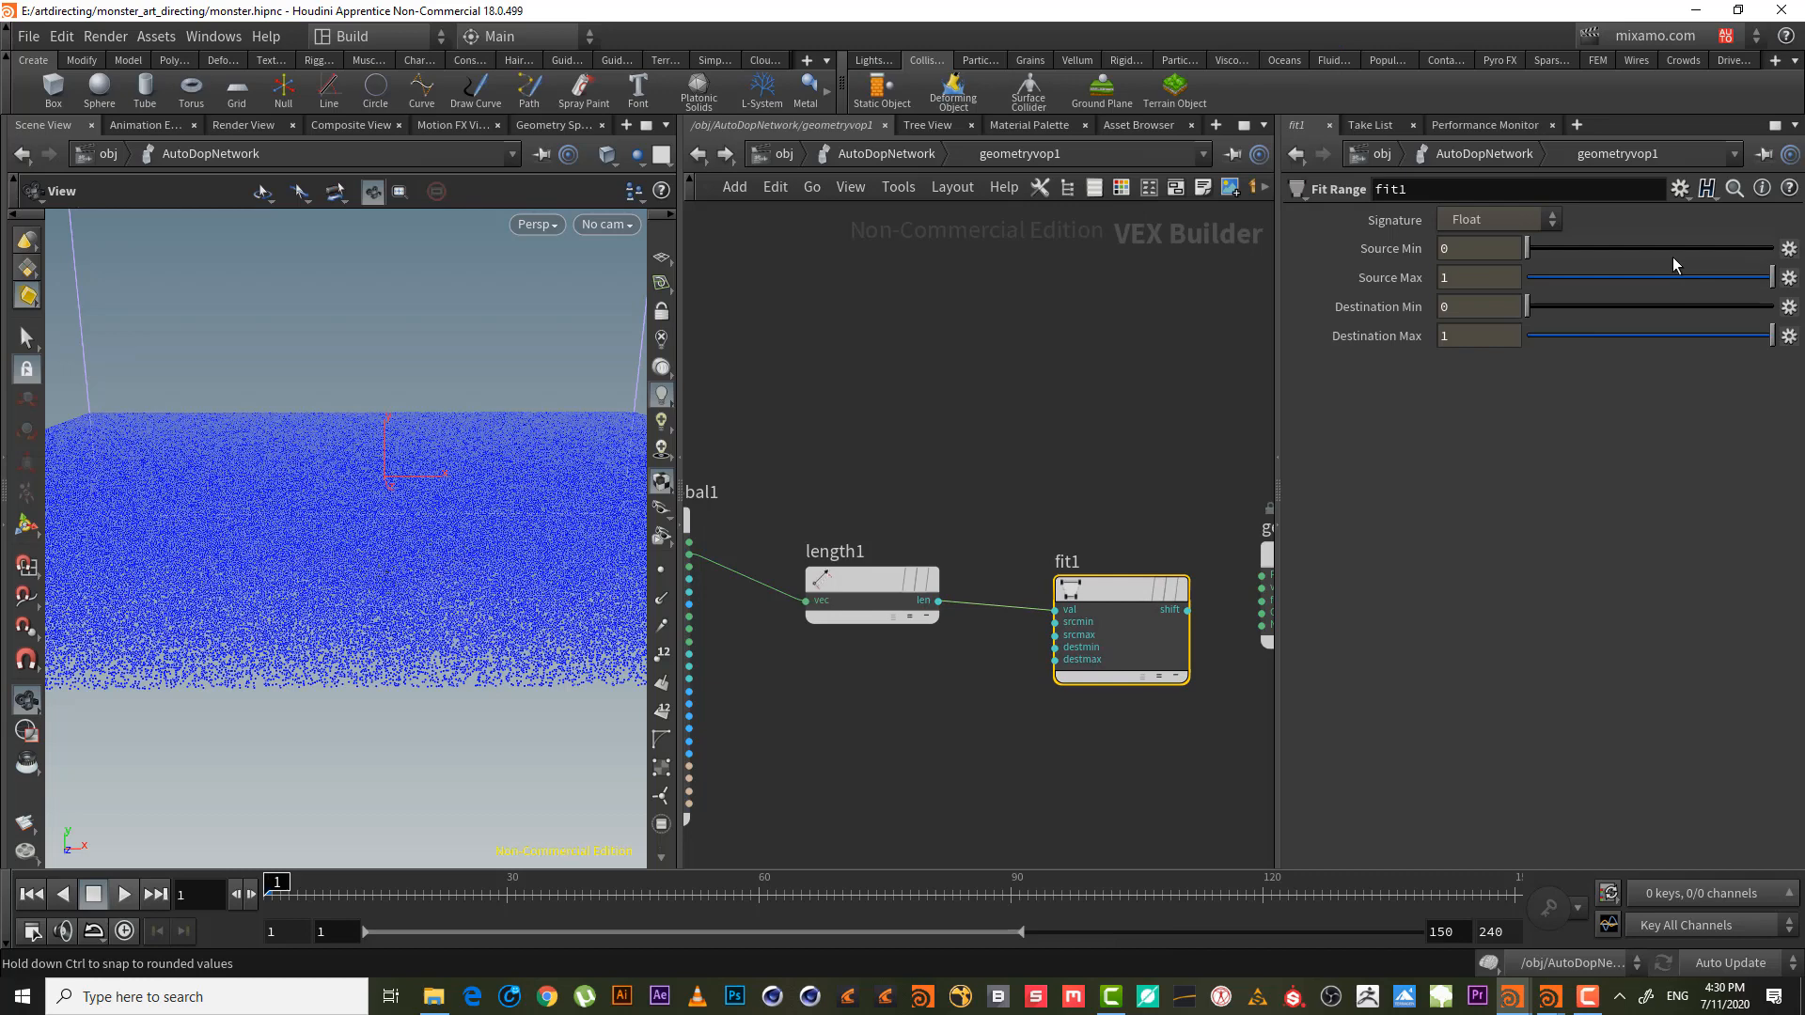
double_click(1459, 279)
text(10)
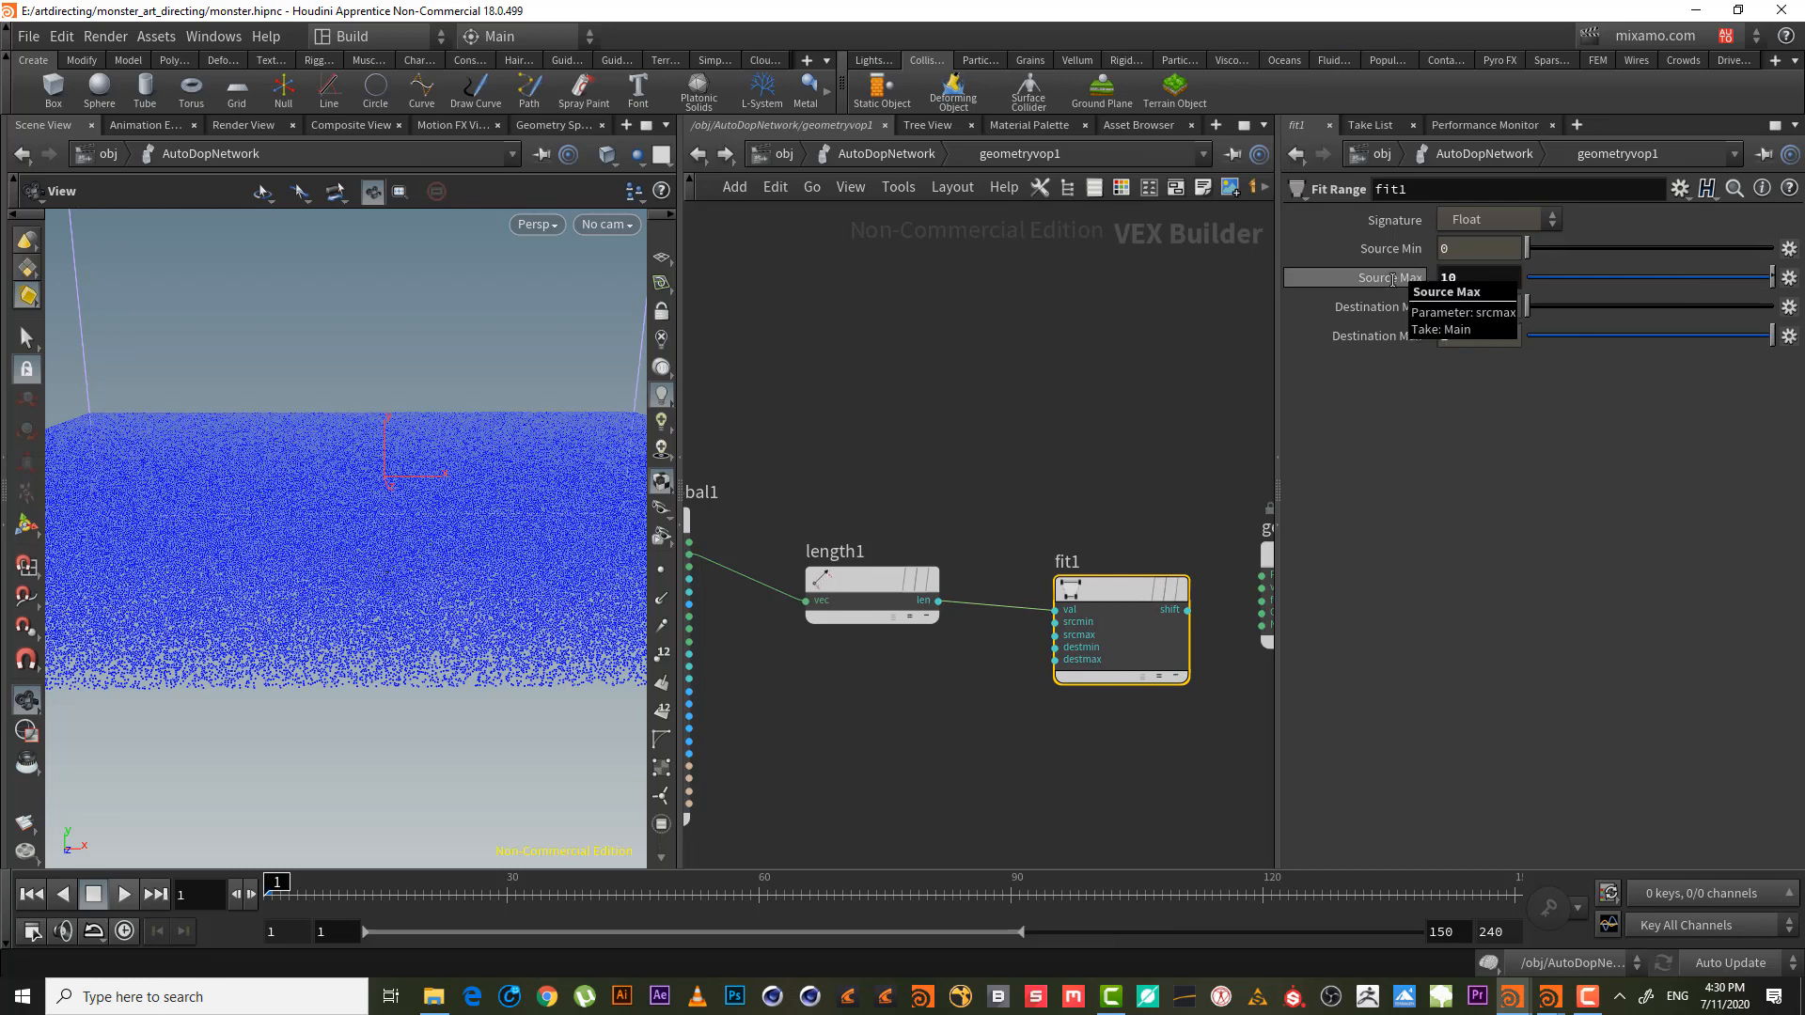
middle_drag(1171, 350, 1014, 318)
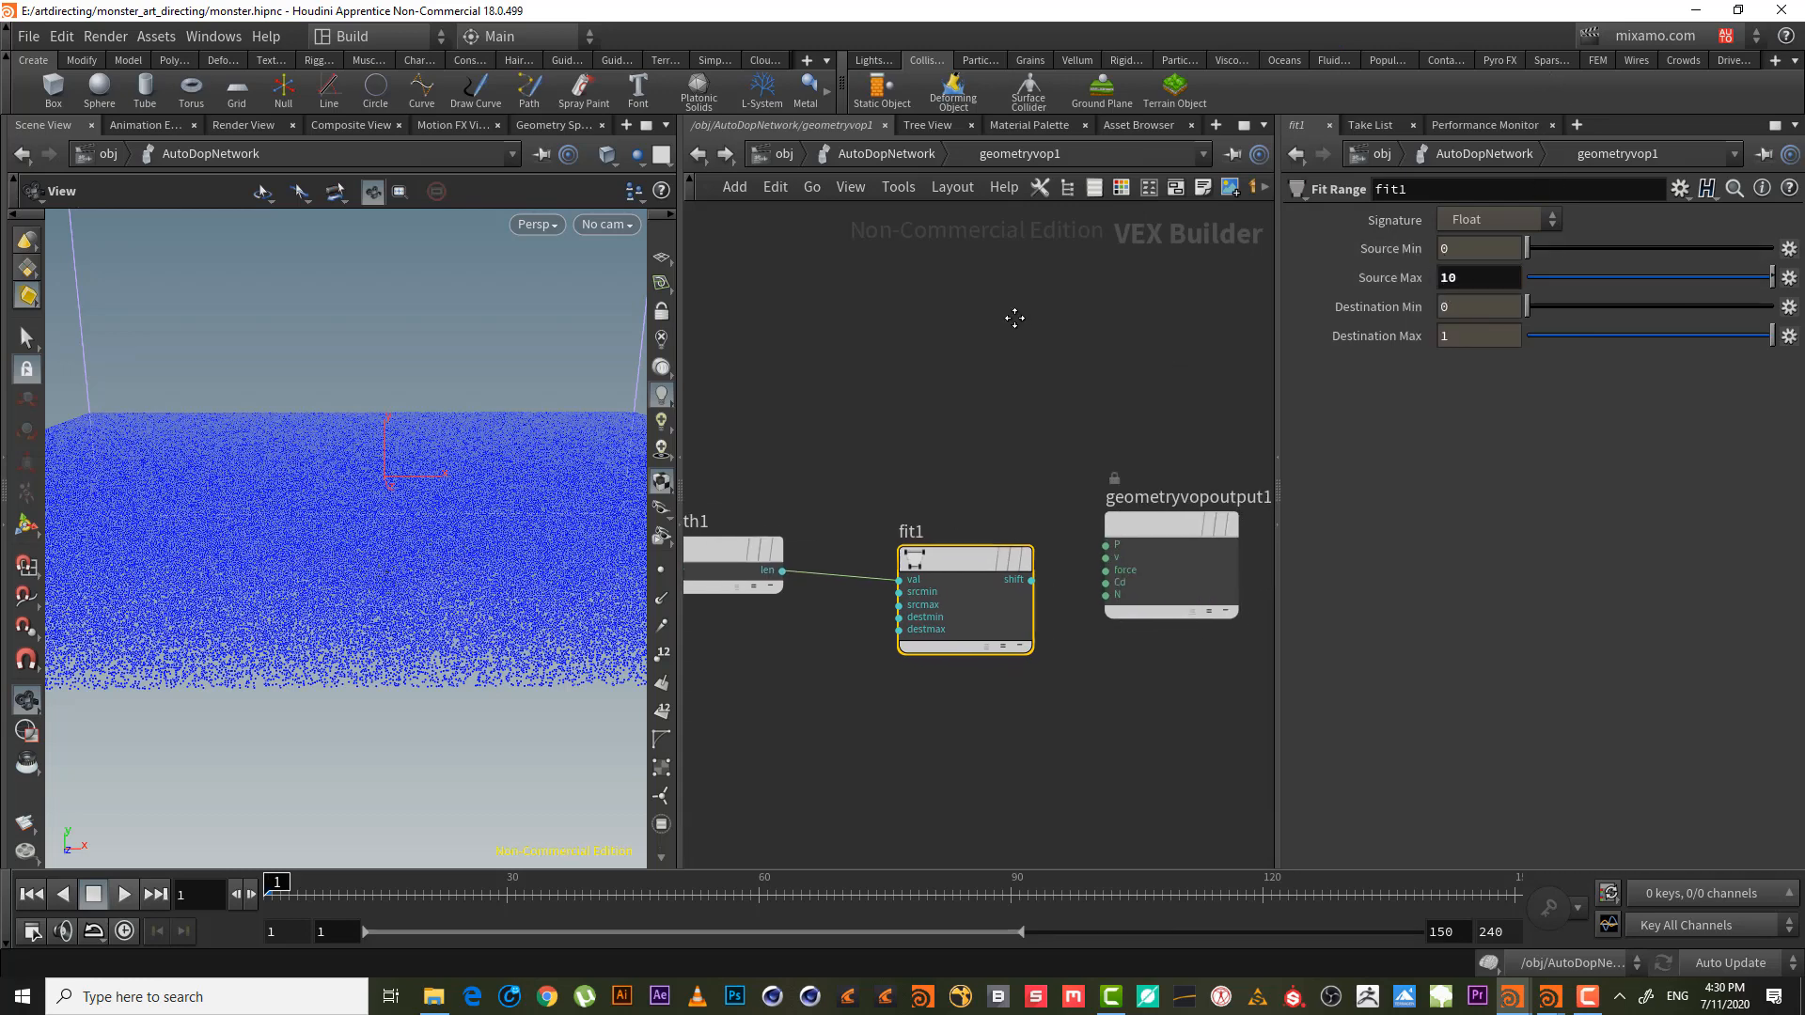
click(919, 154)
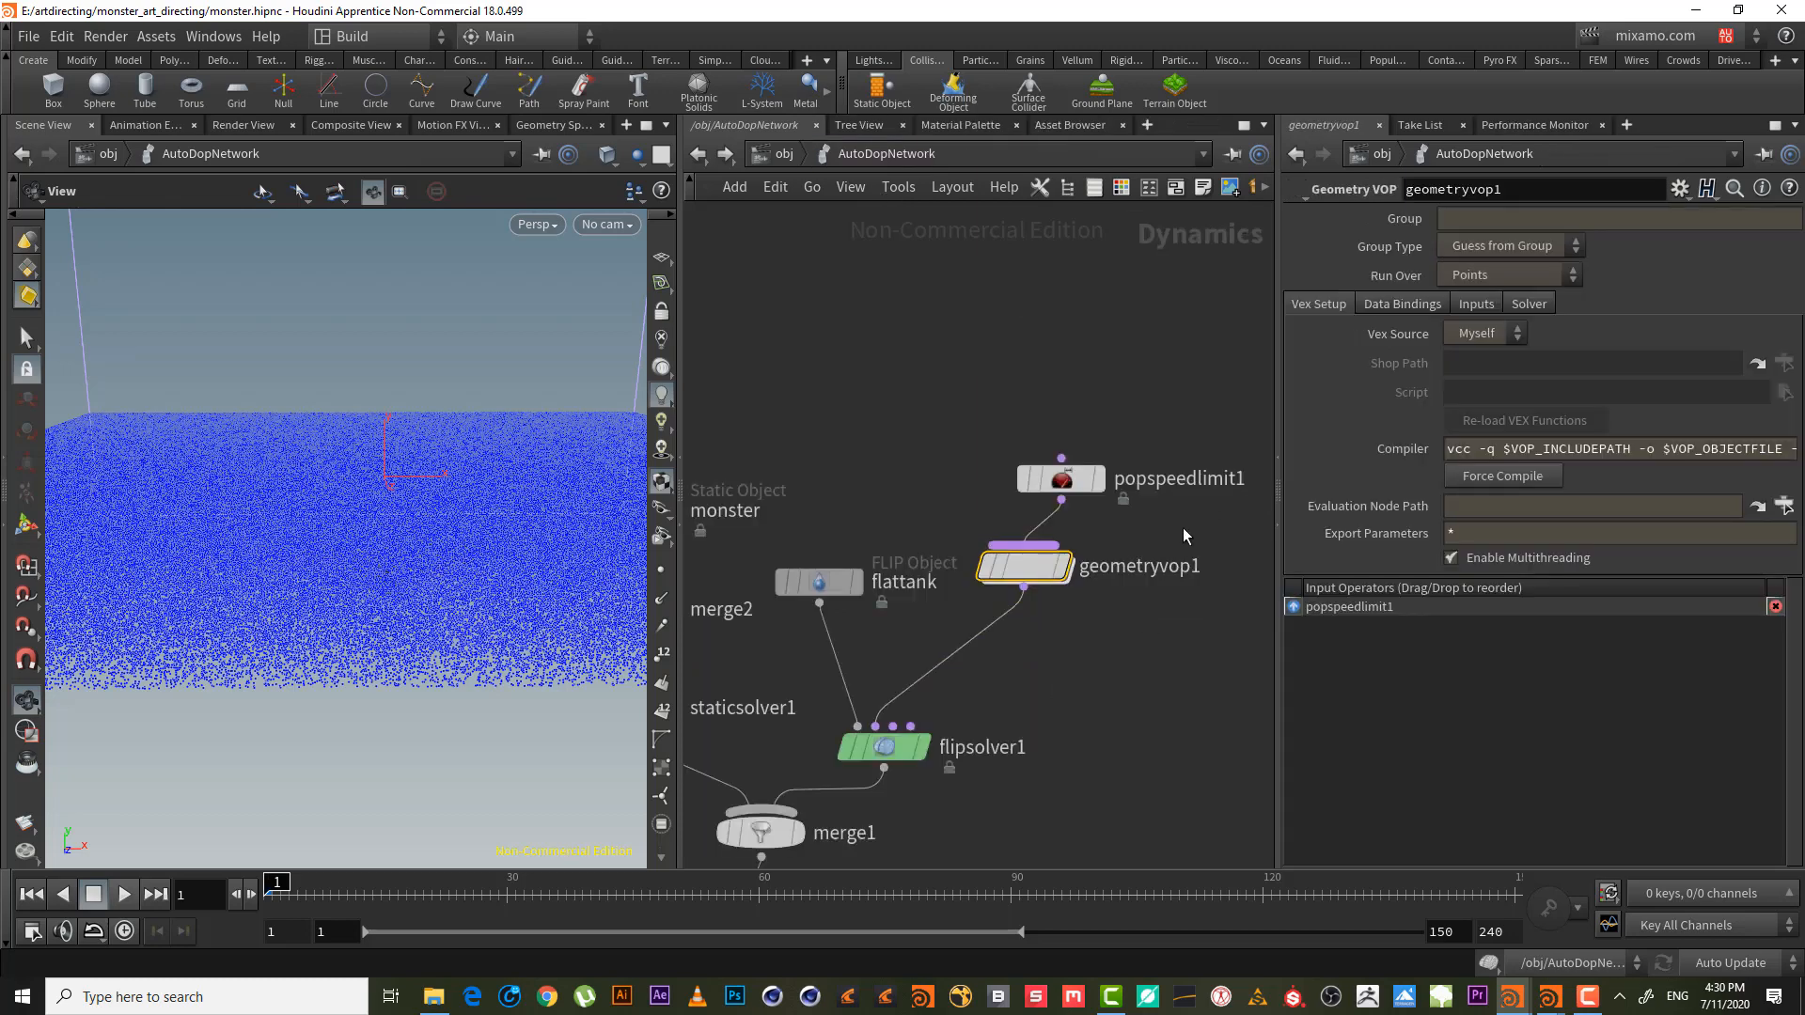
- Change popspeedlimit1's Maximum Speed to 5, then settle on 20
click(1060, 479)
click(1468, 332)
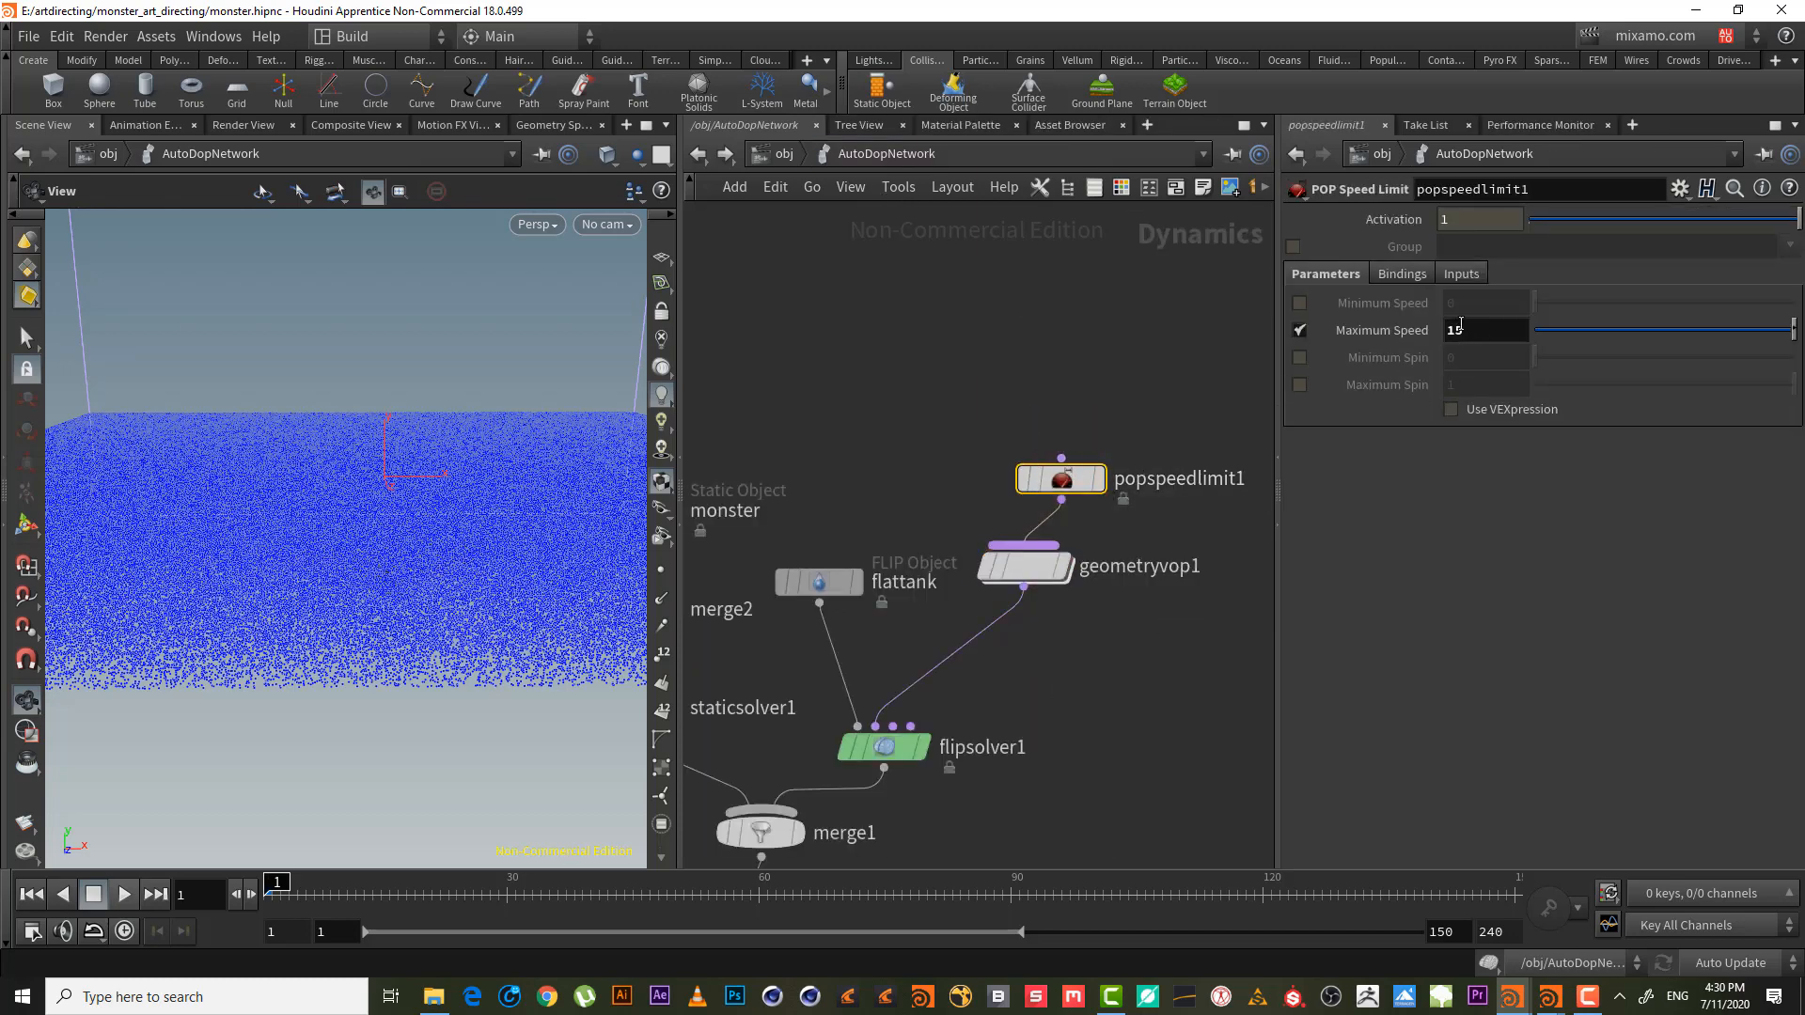
drag(1477, 326, 1341, 316)
text(5)
key(Return)
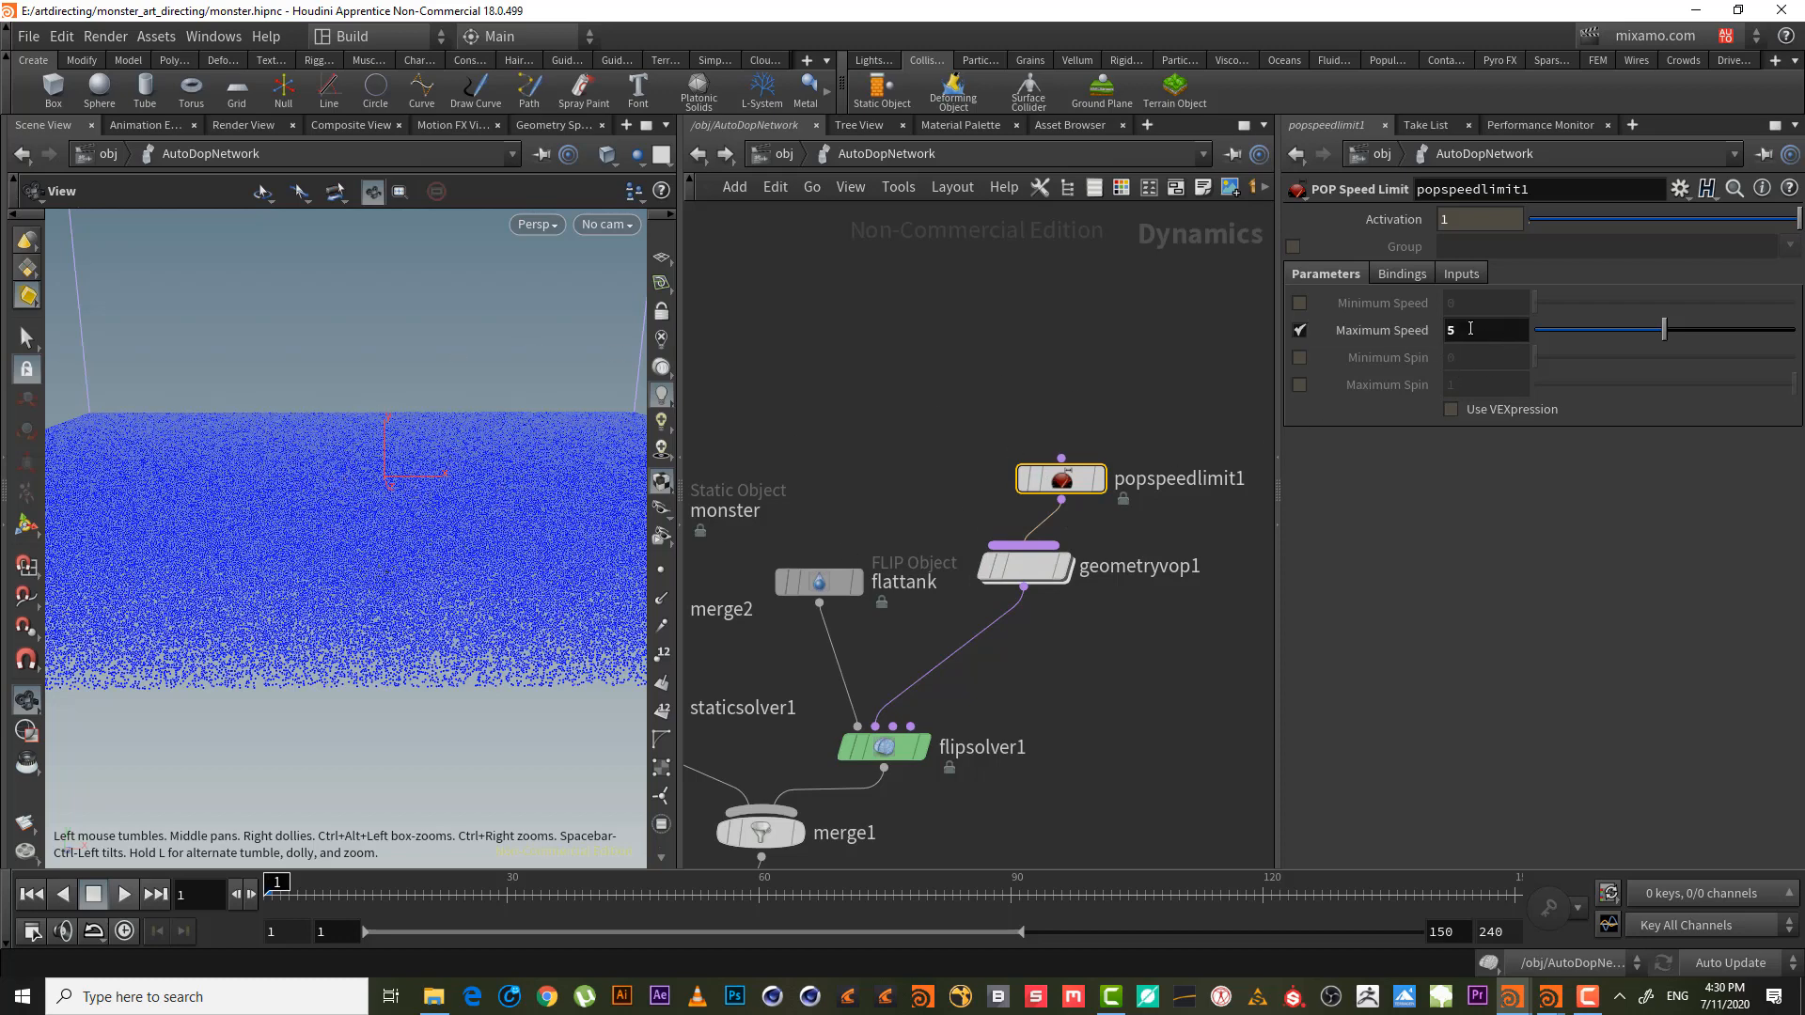
drag(1470, 330, 1399, 317)
text(20)
key(Return)
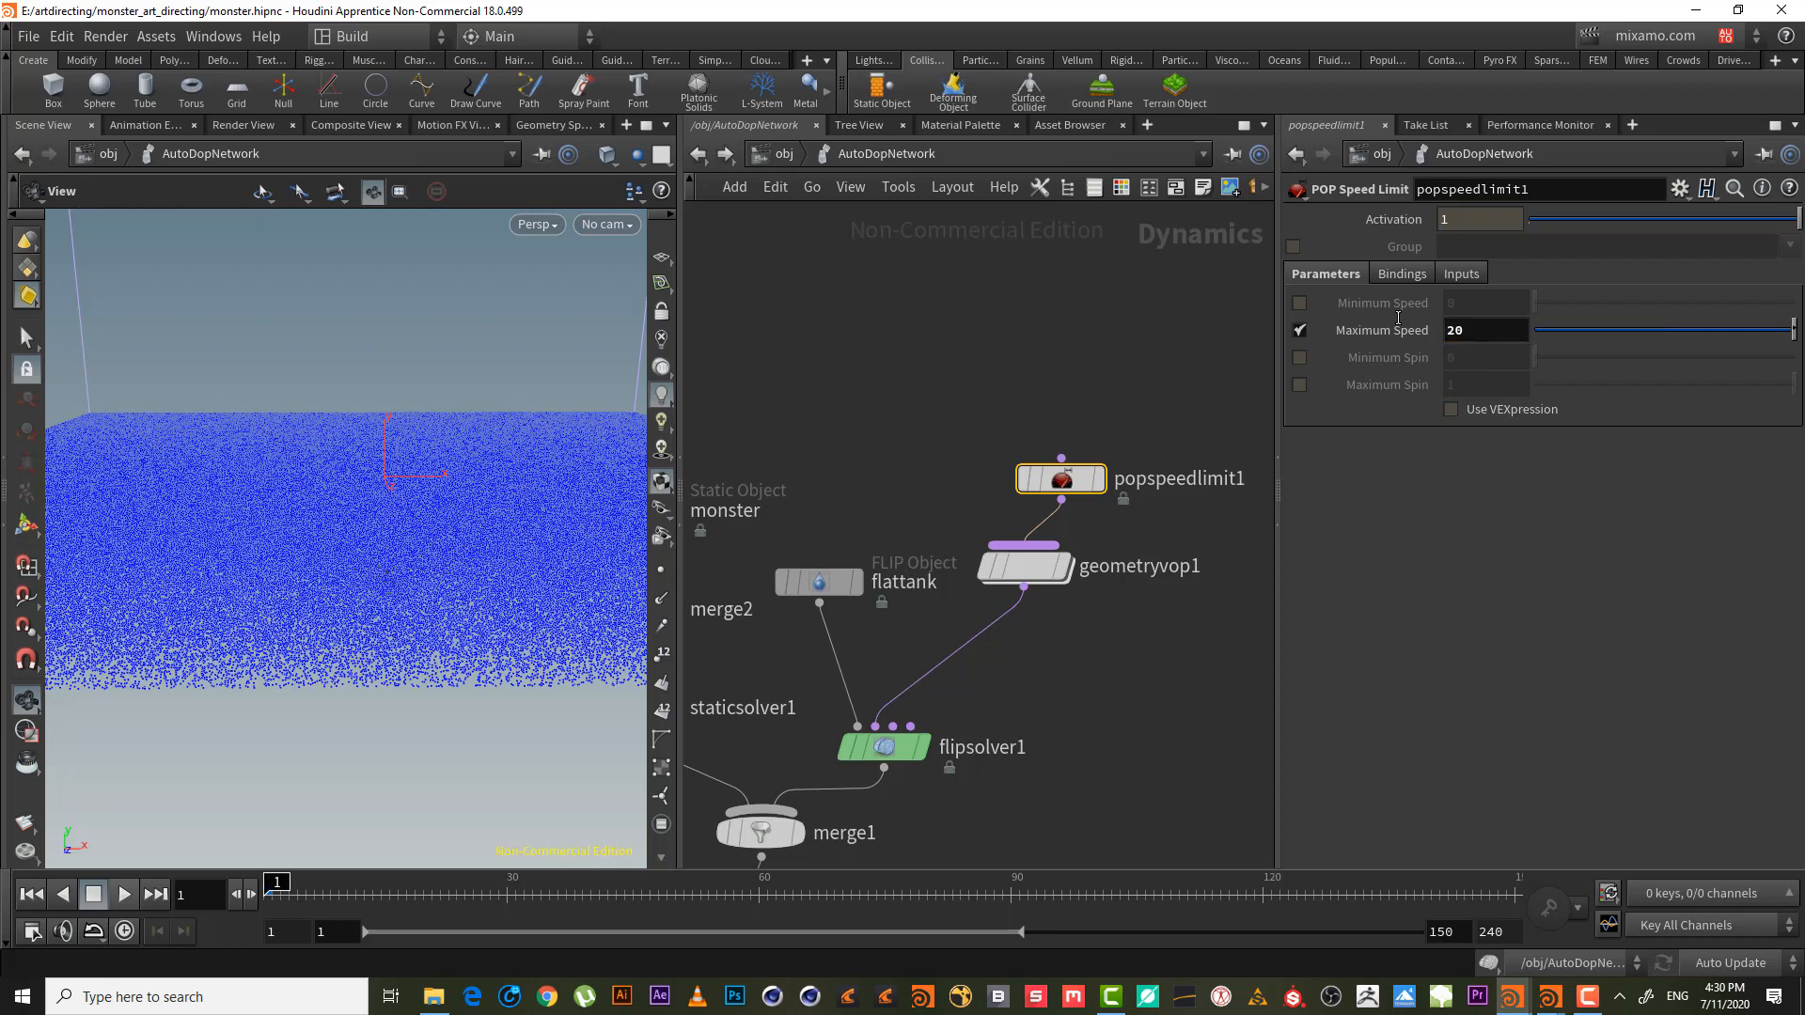
- Check the geometryvop1 network and go back up to AutoDopNetwork
click(1042, 579)
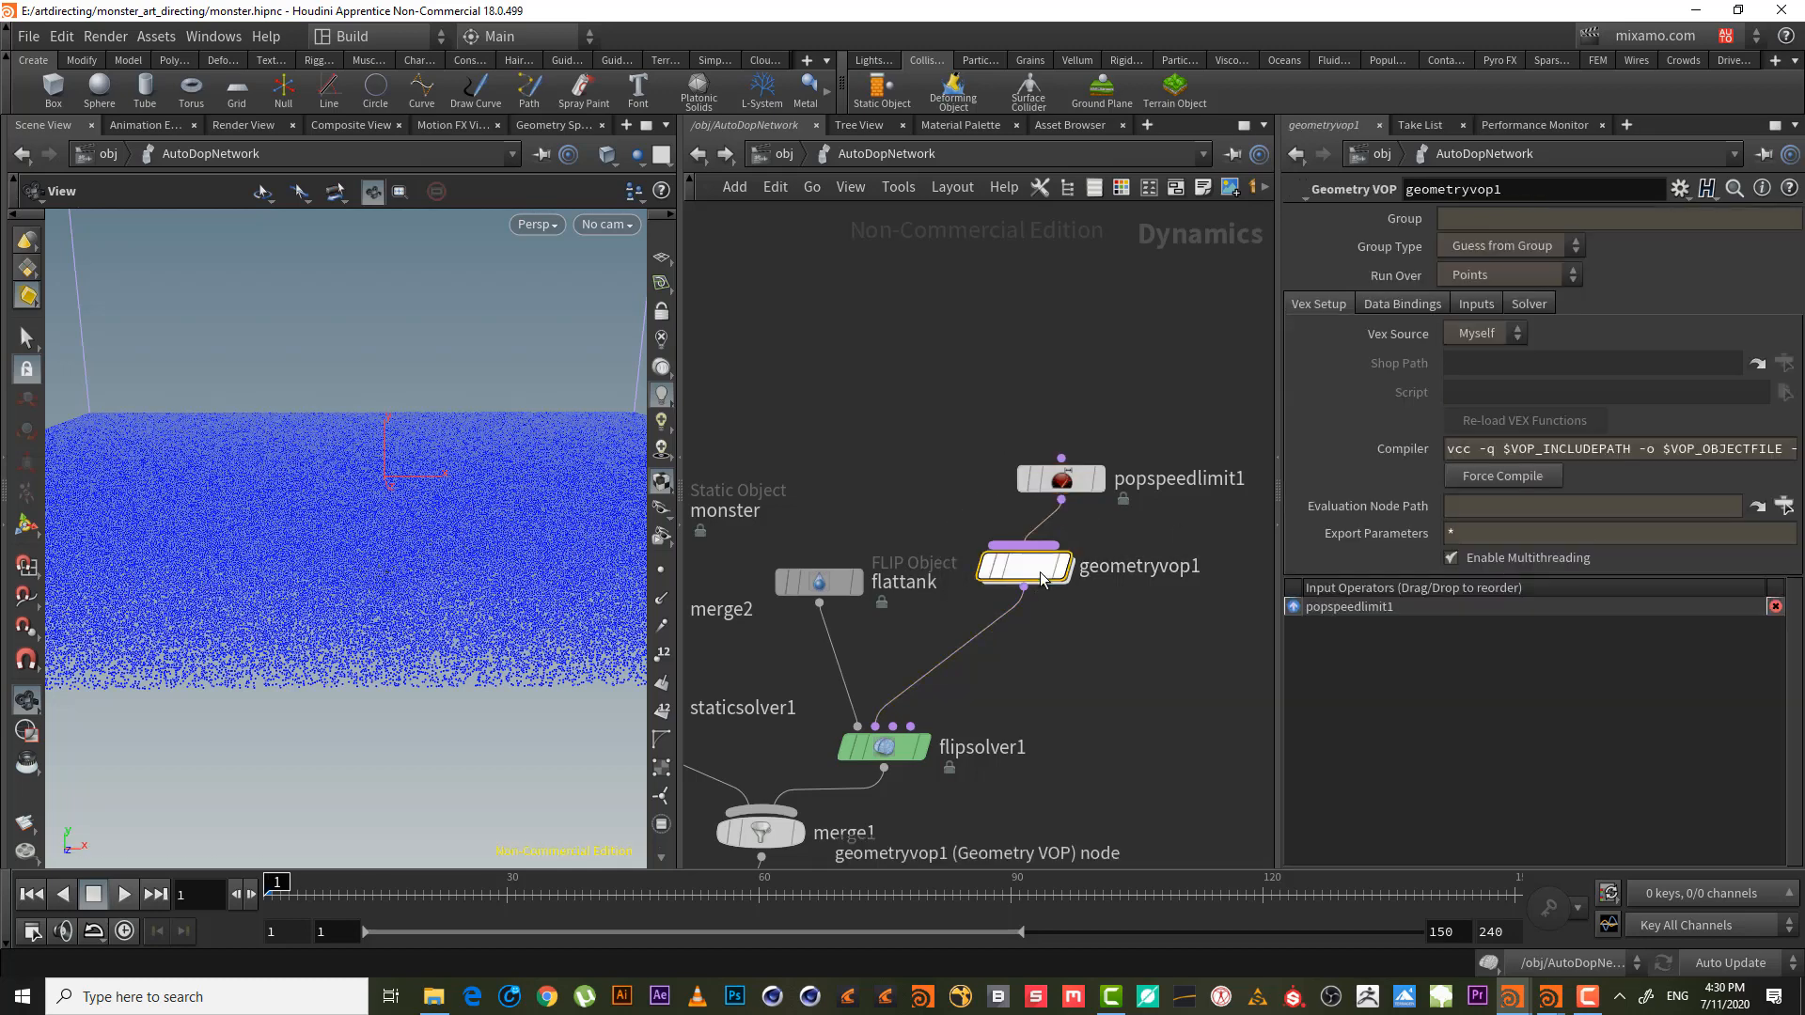
double_click(1041, 579)
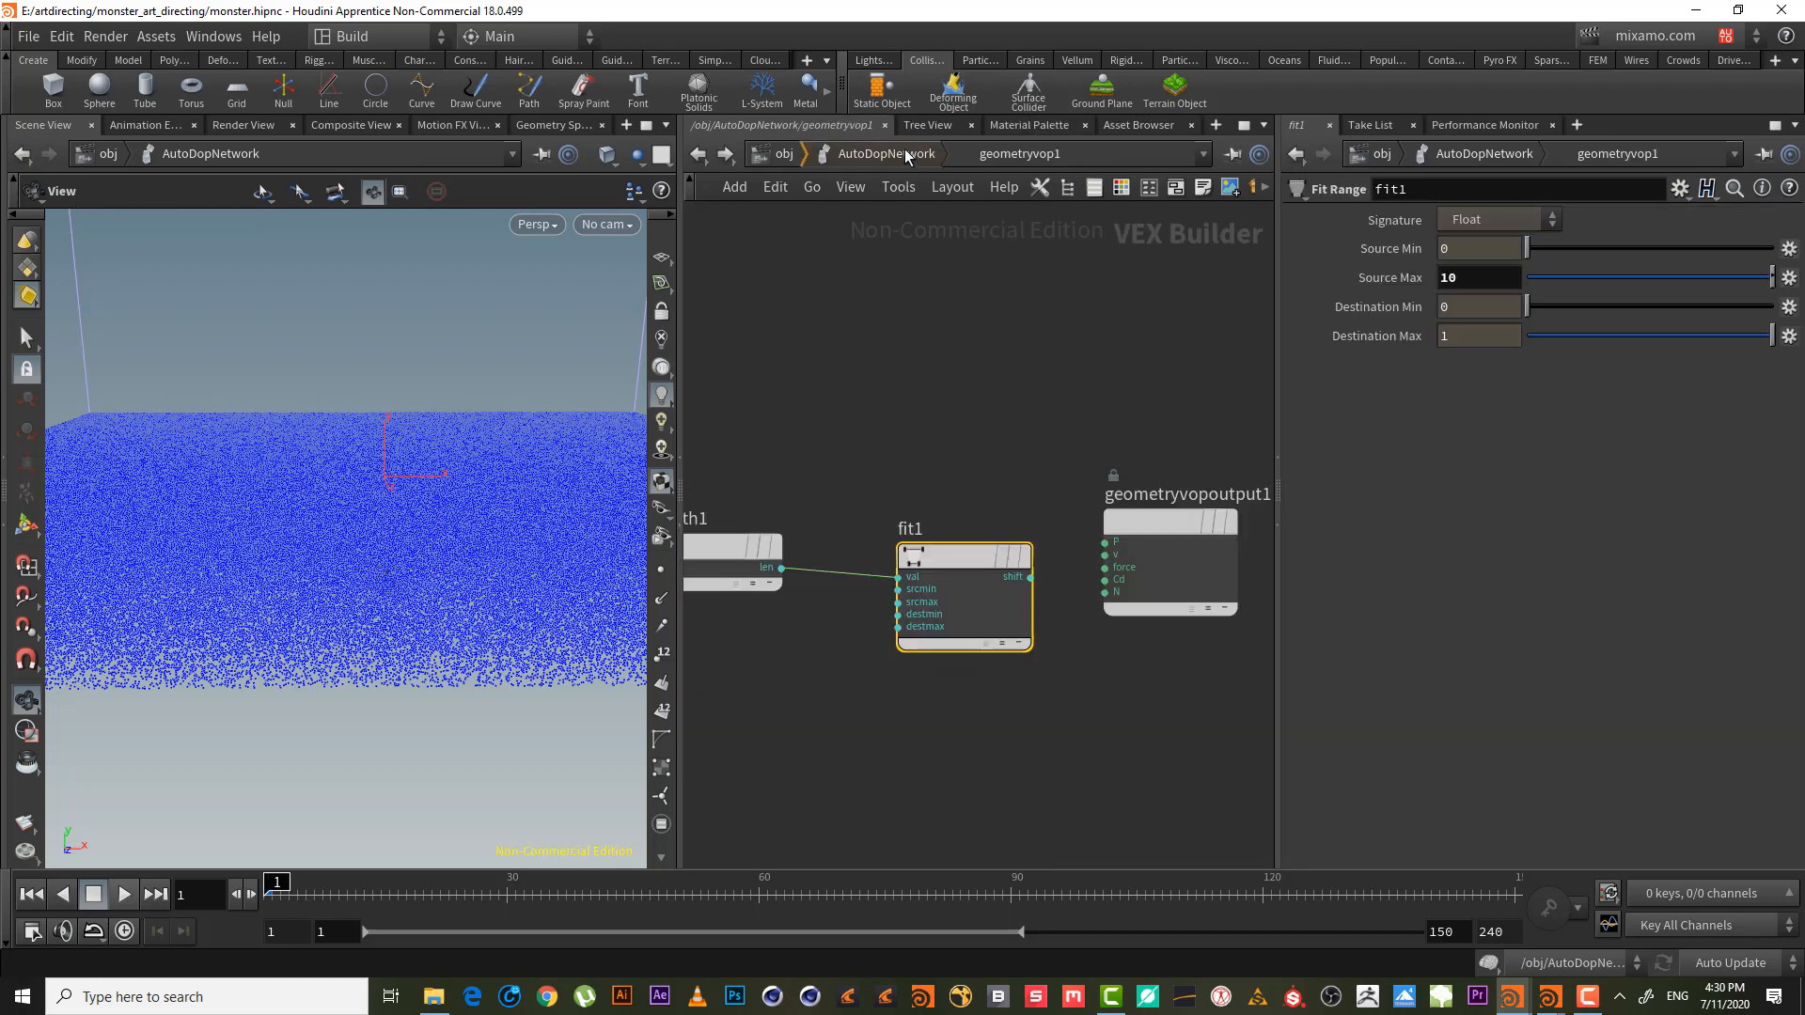
key(u)
mouse_move(1025, 434)
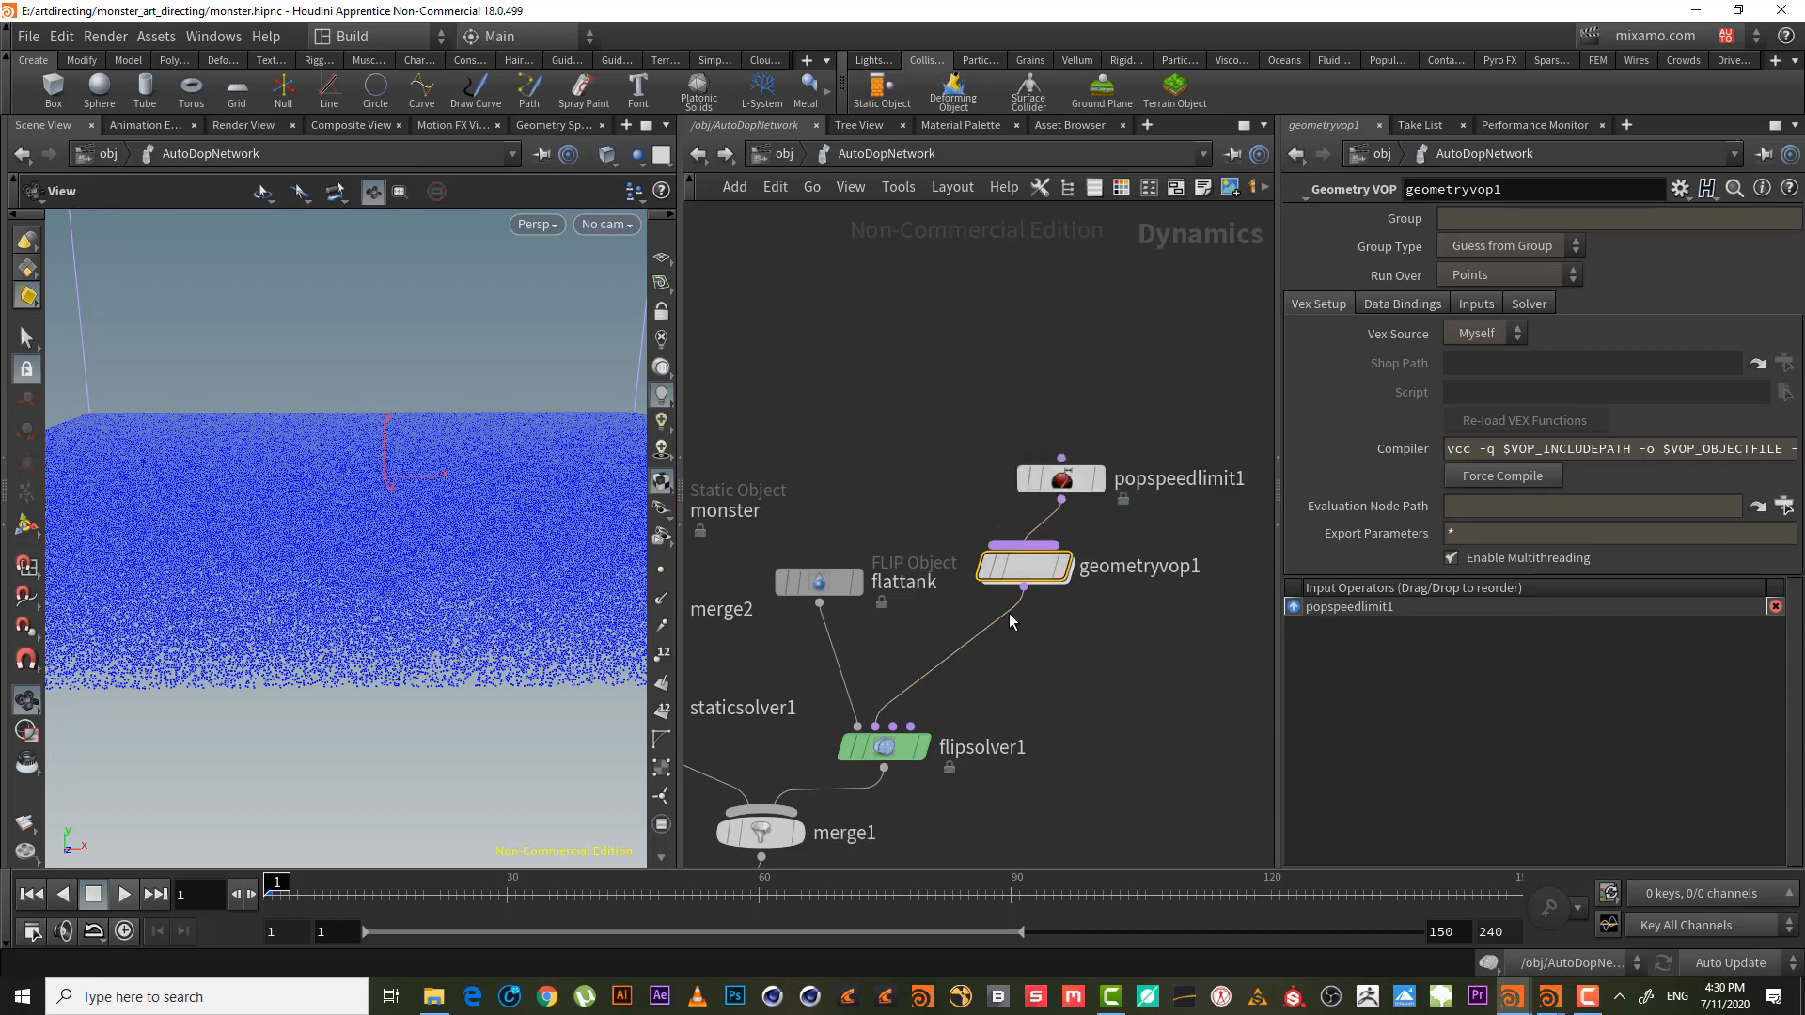
- Go back inside geometryvop1 and line the output node up with fit1
click(1062, 481)
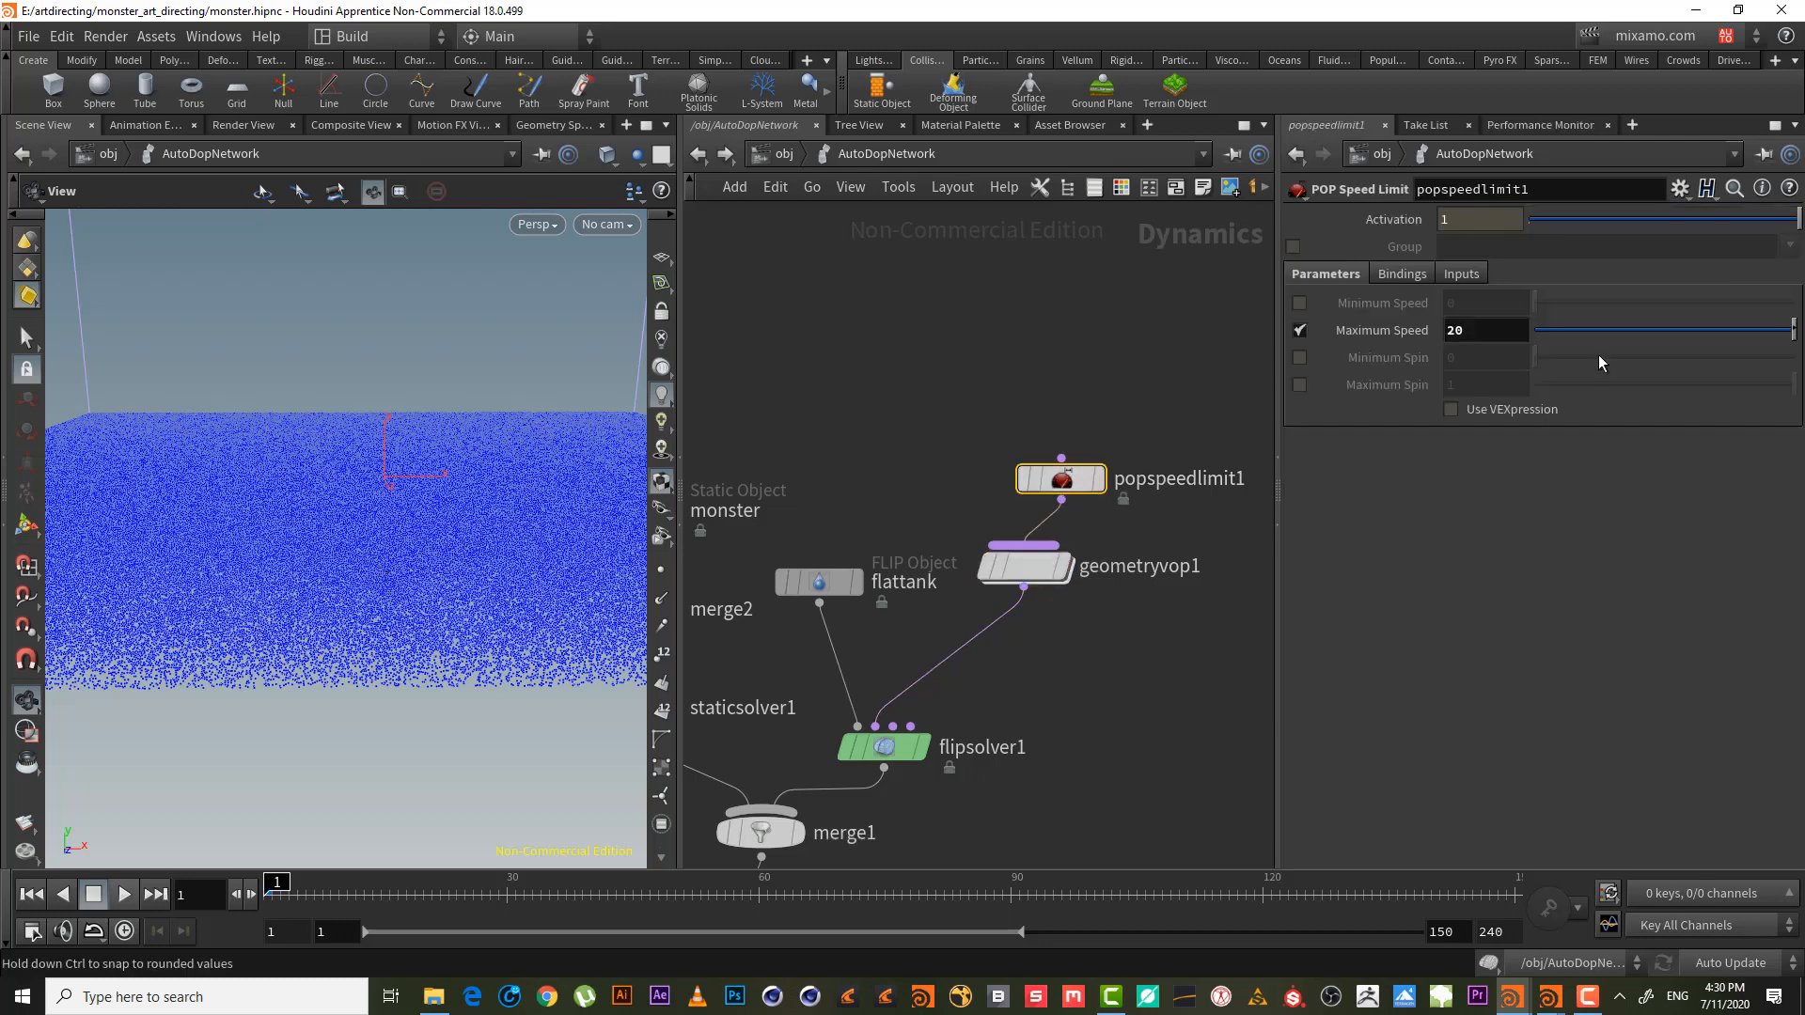
double_click(1050, 568)
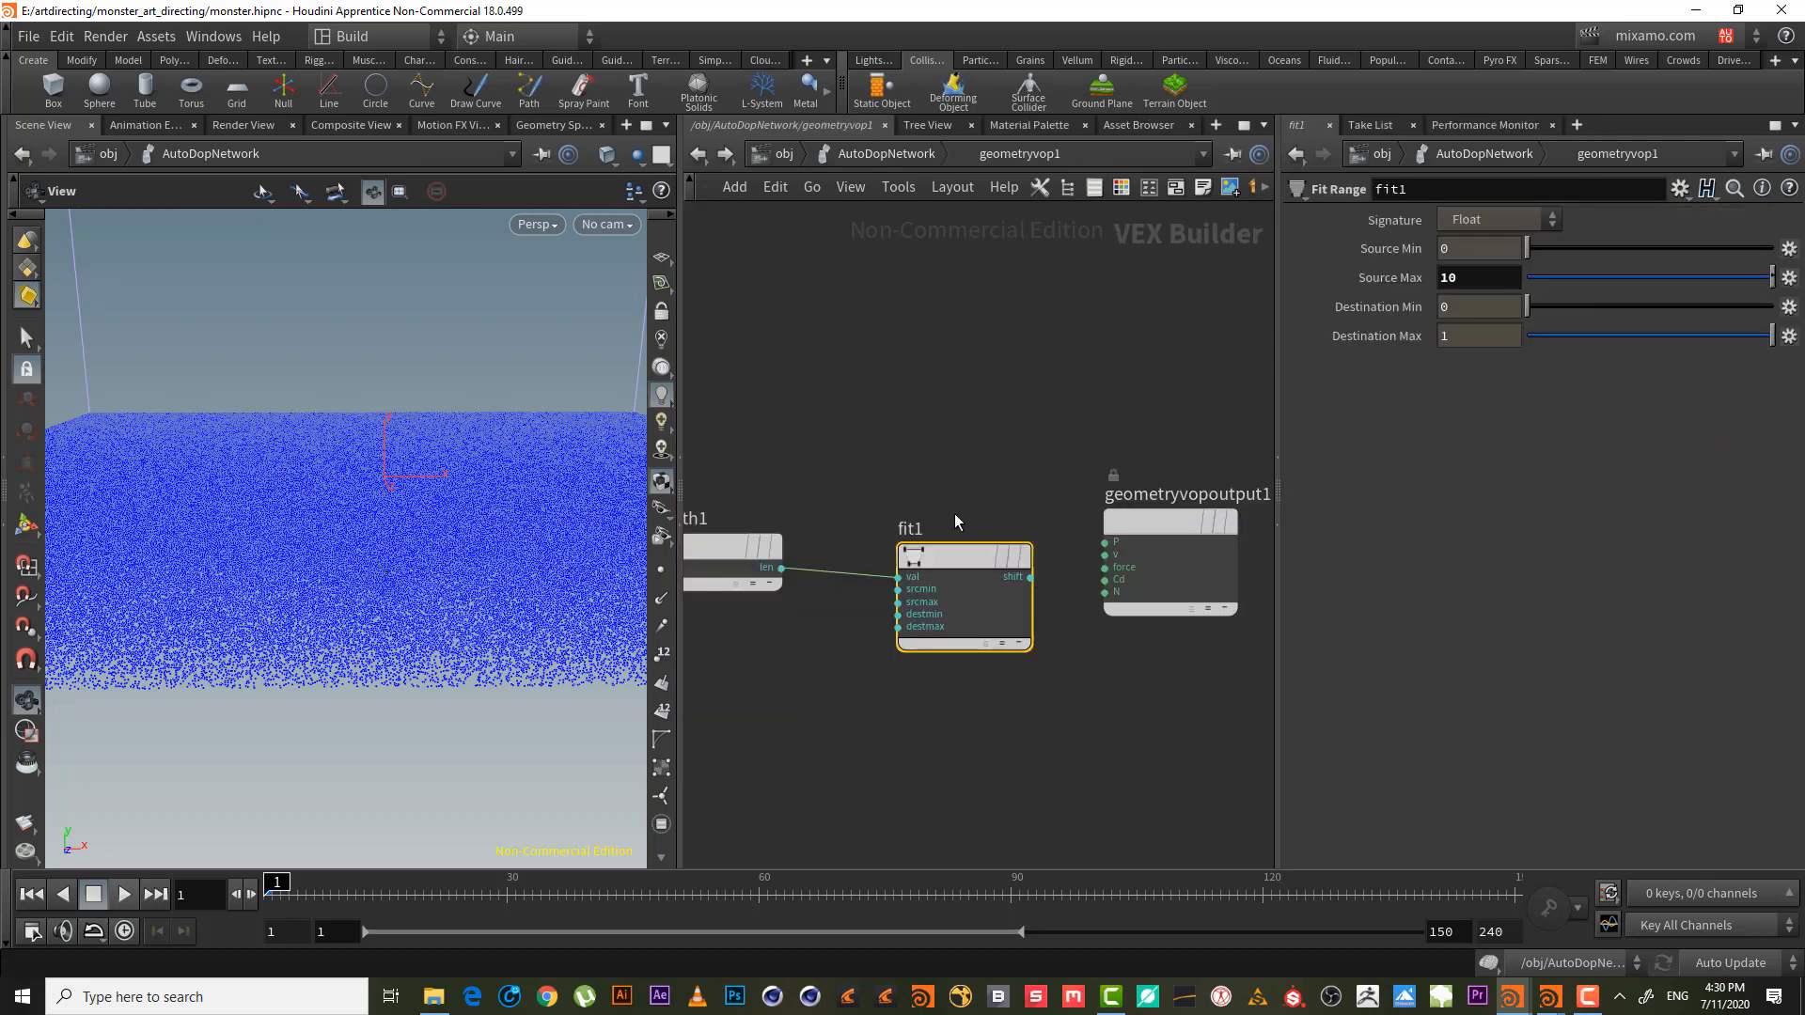
middle_drag(975, 394, 927, 382)
scroll(927, 383, down, 3)
drag(1034, 460, 1129, 468)
scroll(978, 421, up, 2)
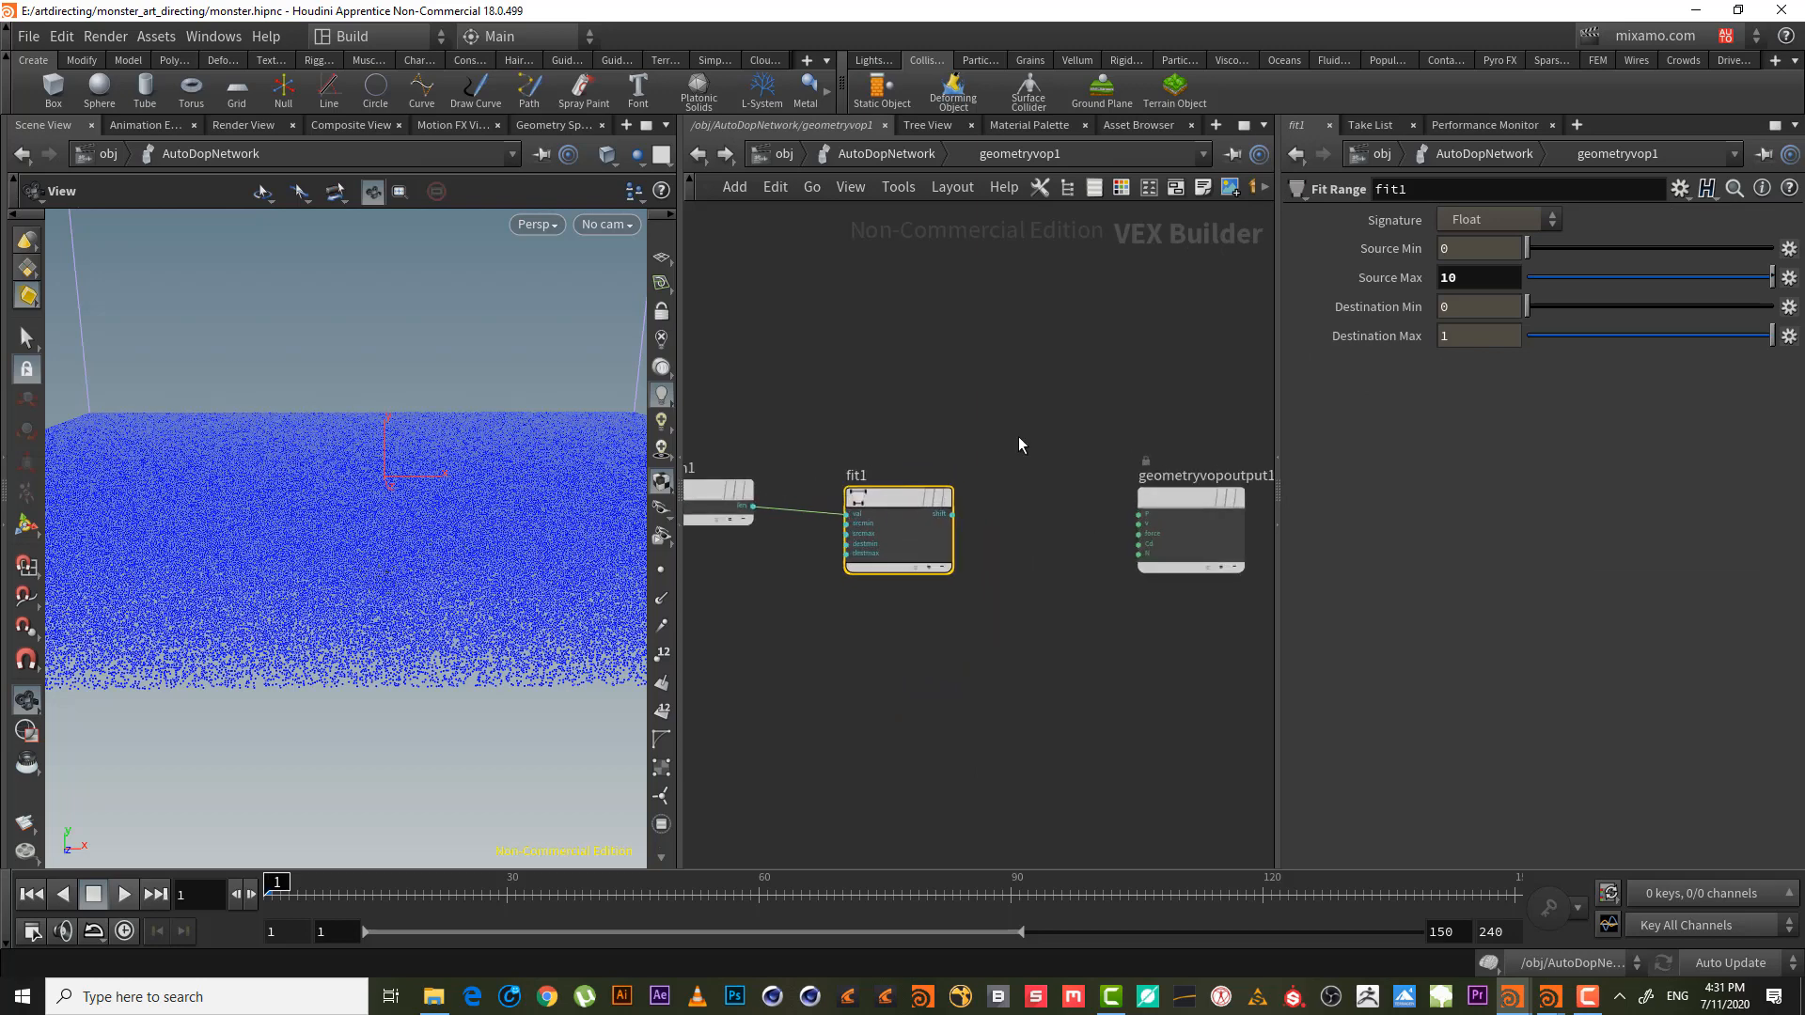
- Add a Ramp Parameter node (ramp1) fed by fit1's output, as a black-to-white RGB colour ramp
click(952, 514)
key(Tab)
text(ramp)
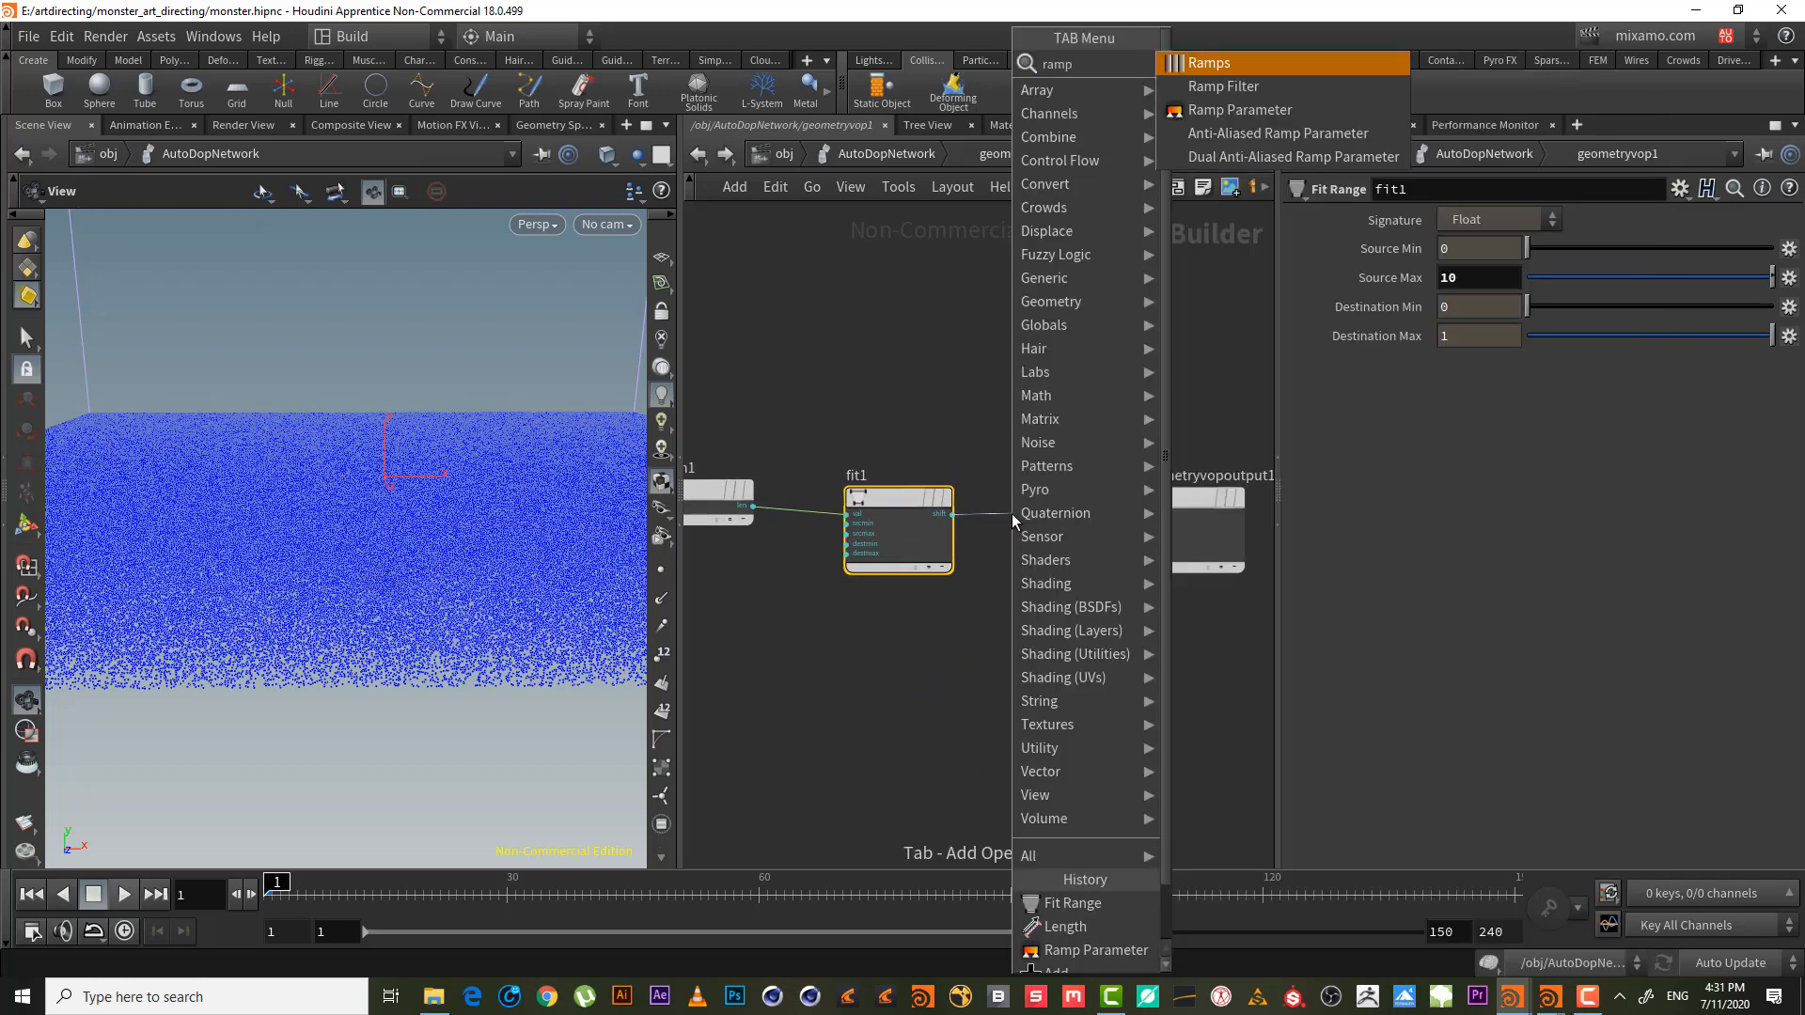
key(Down)
key(Down)
key(Return)
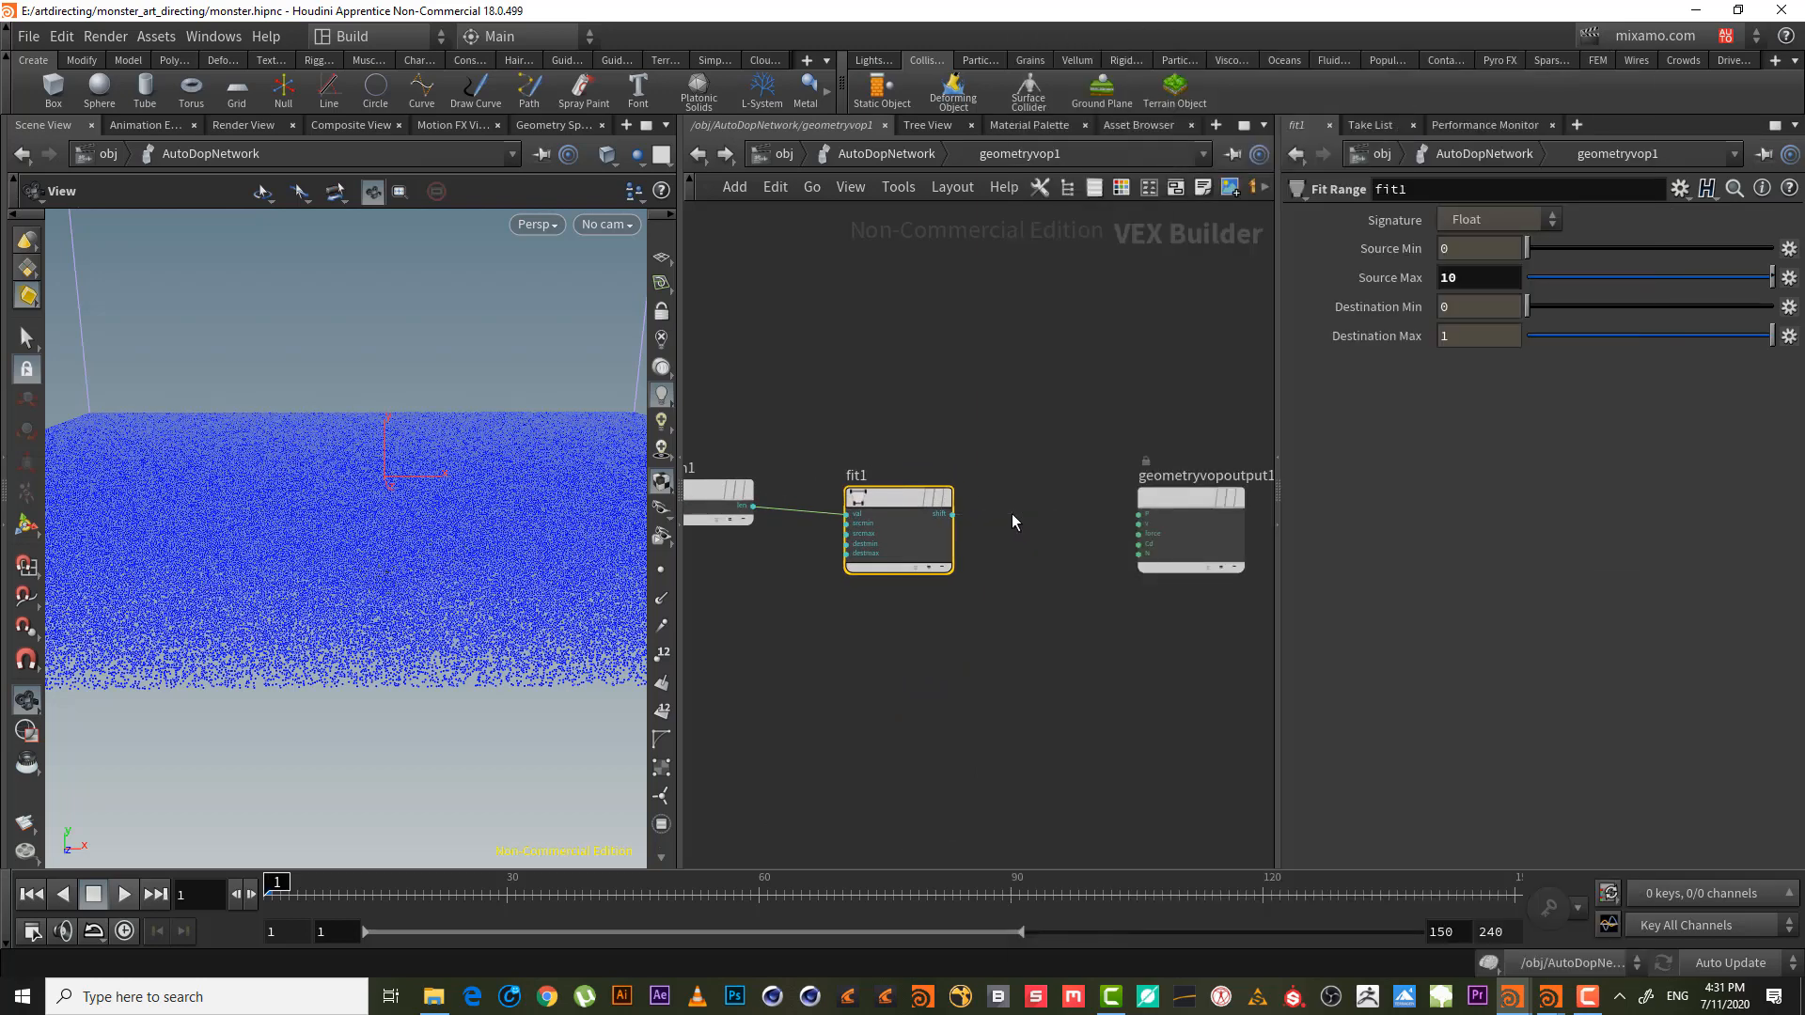
middle_drag(1075, 386, 846, 379)
drag(916, 481, 1173, 449)
middle_drag(978, 438, 1011, 384)
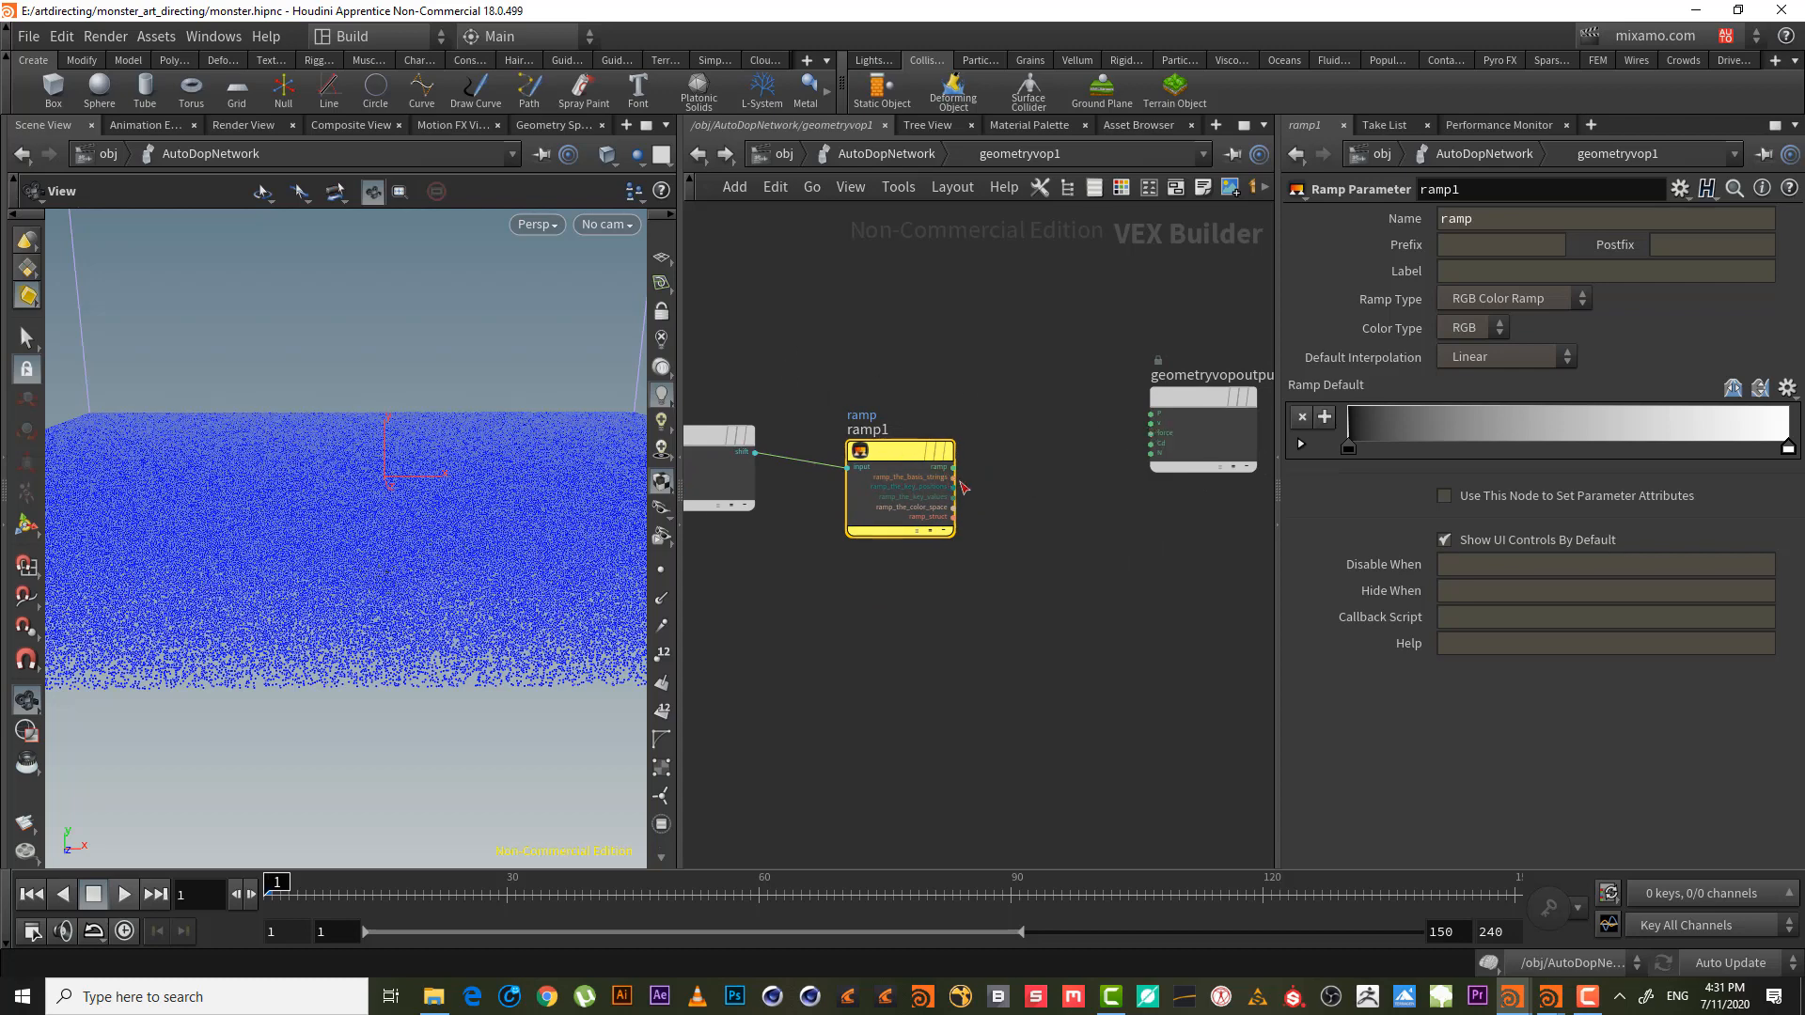
middle_drag(974, 407, 918, 305)
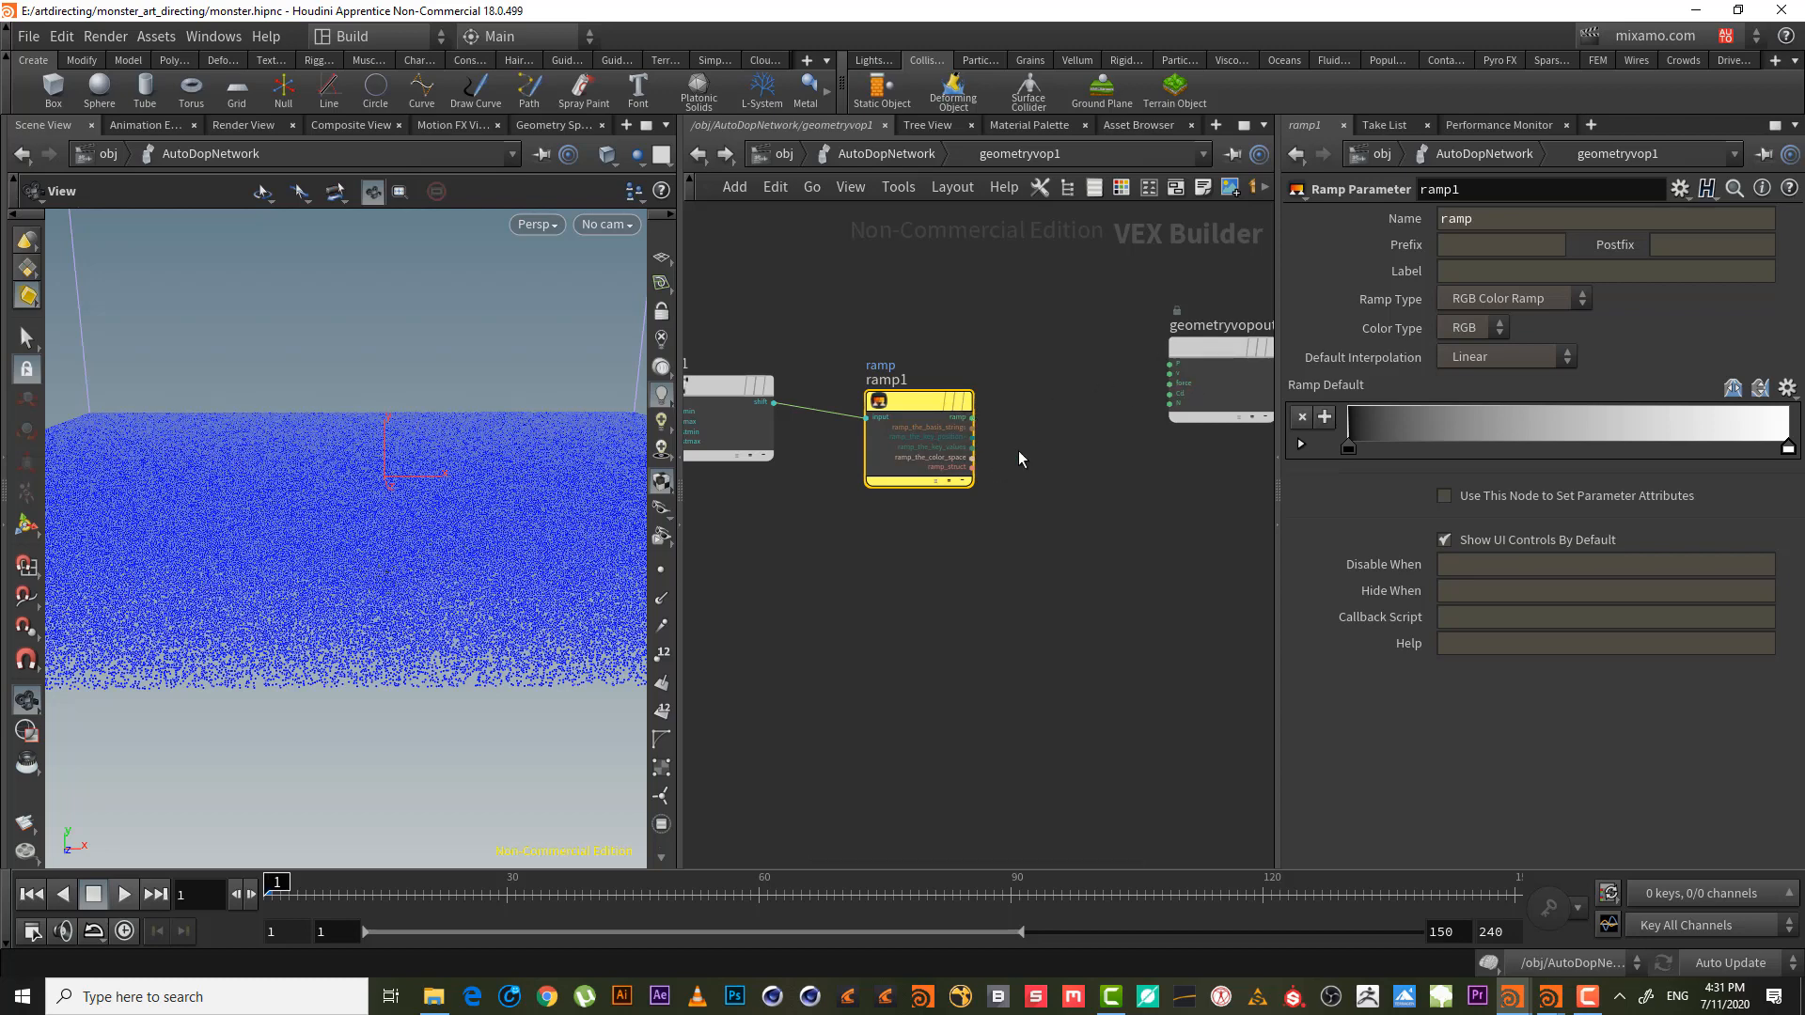
scroll(1043, 441, up, 2)
- Wire ramp1's output into a new Bind node (bind1)
click(968, 412)
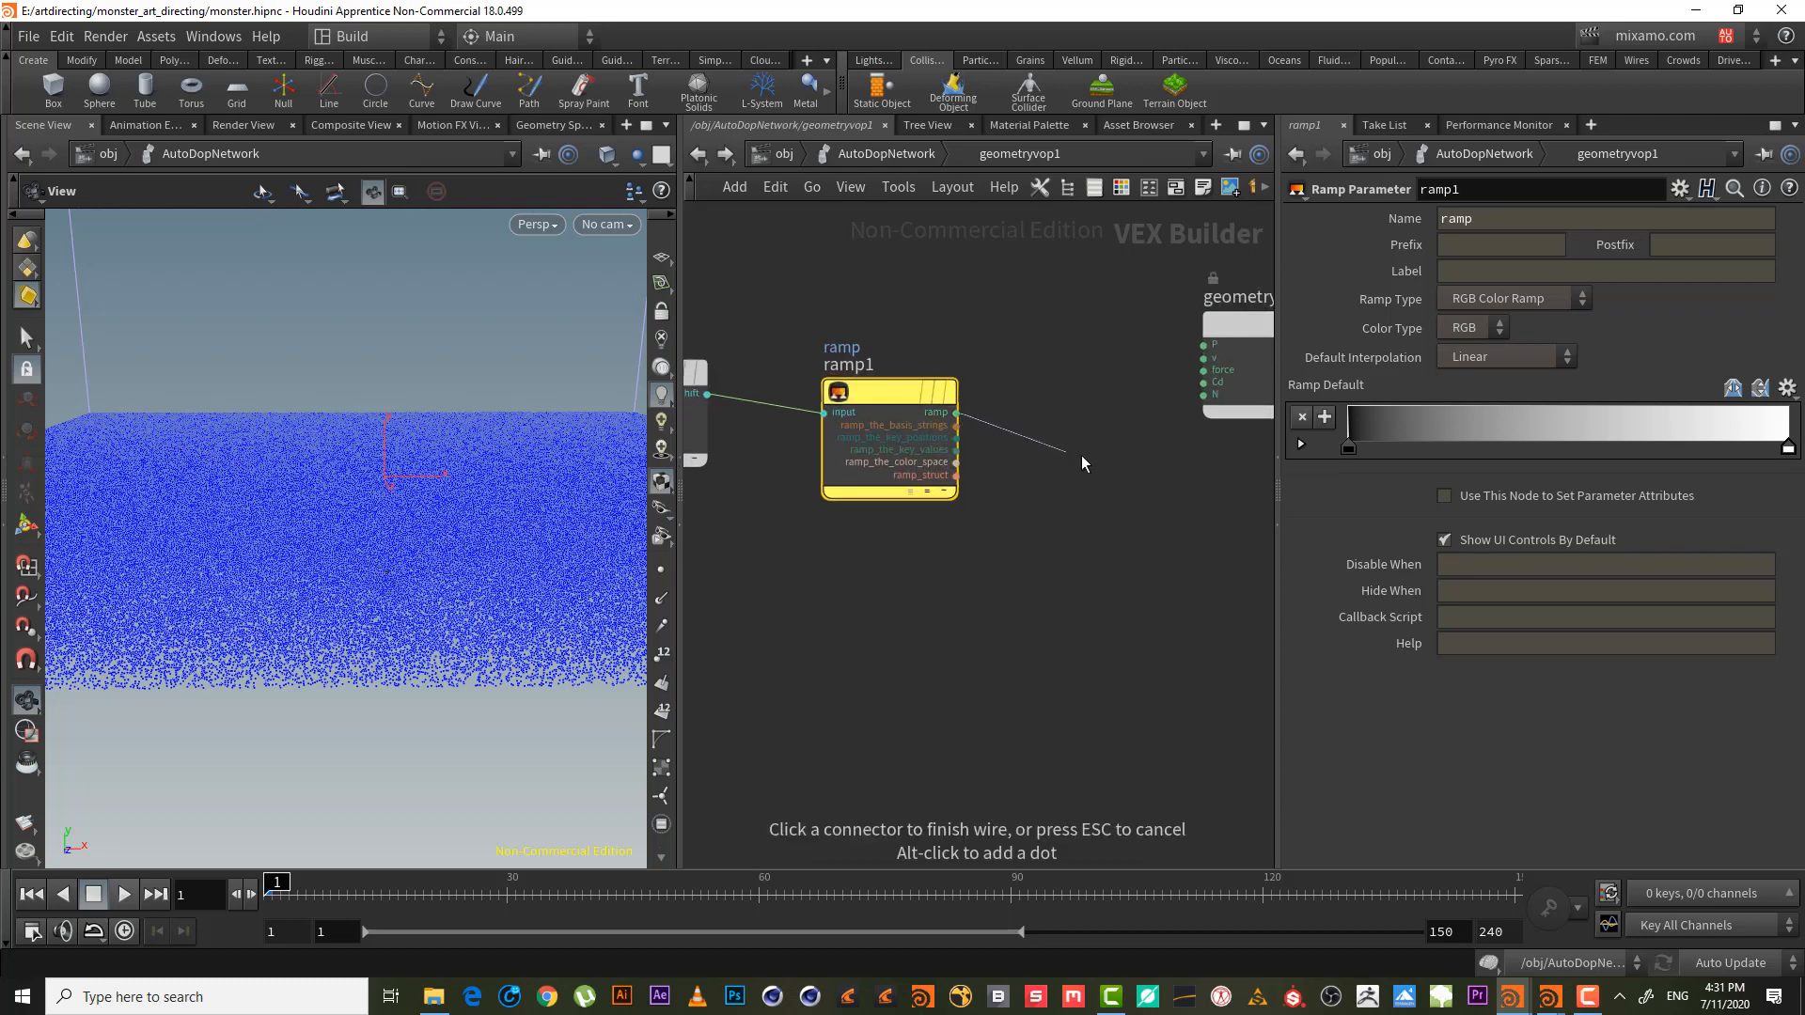
key(Tab)
text(b)
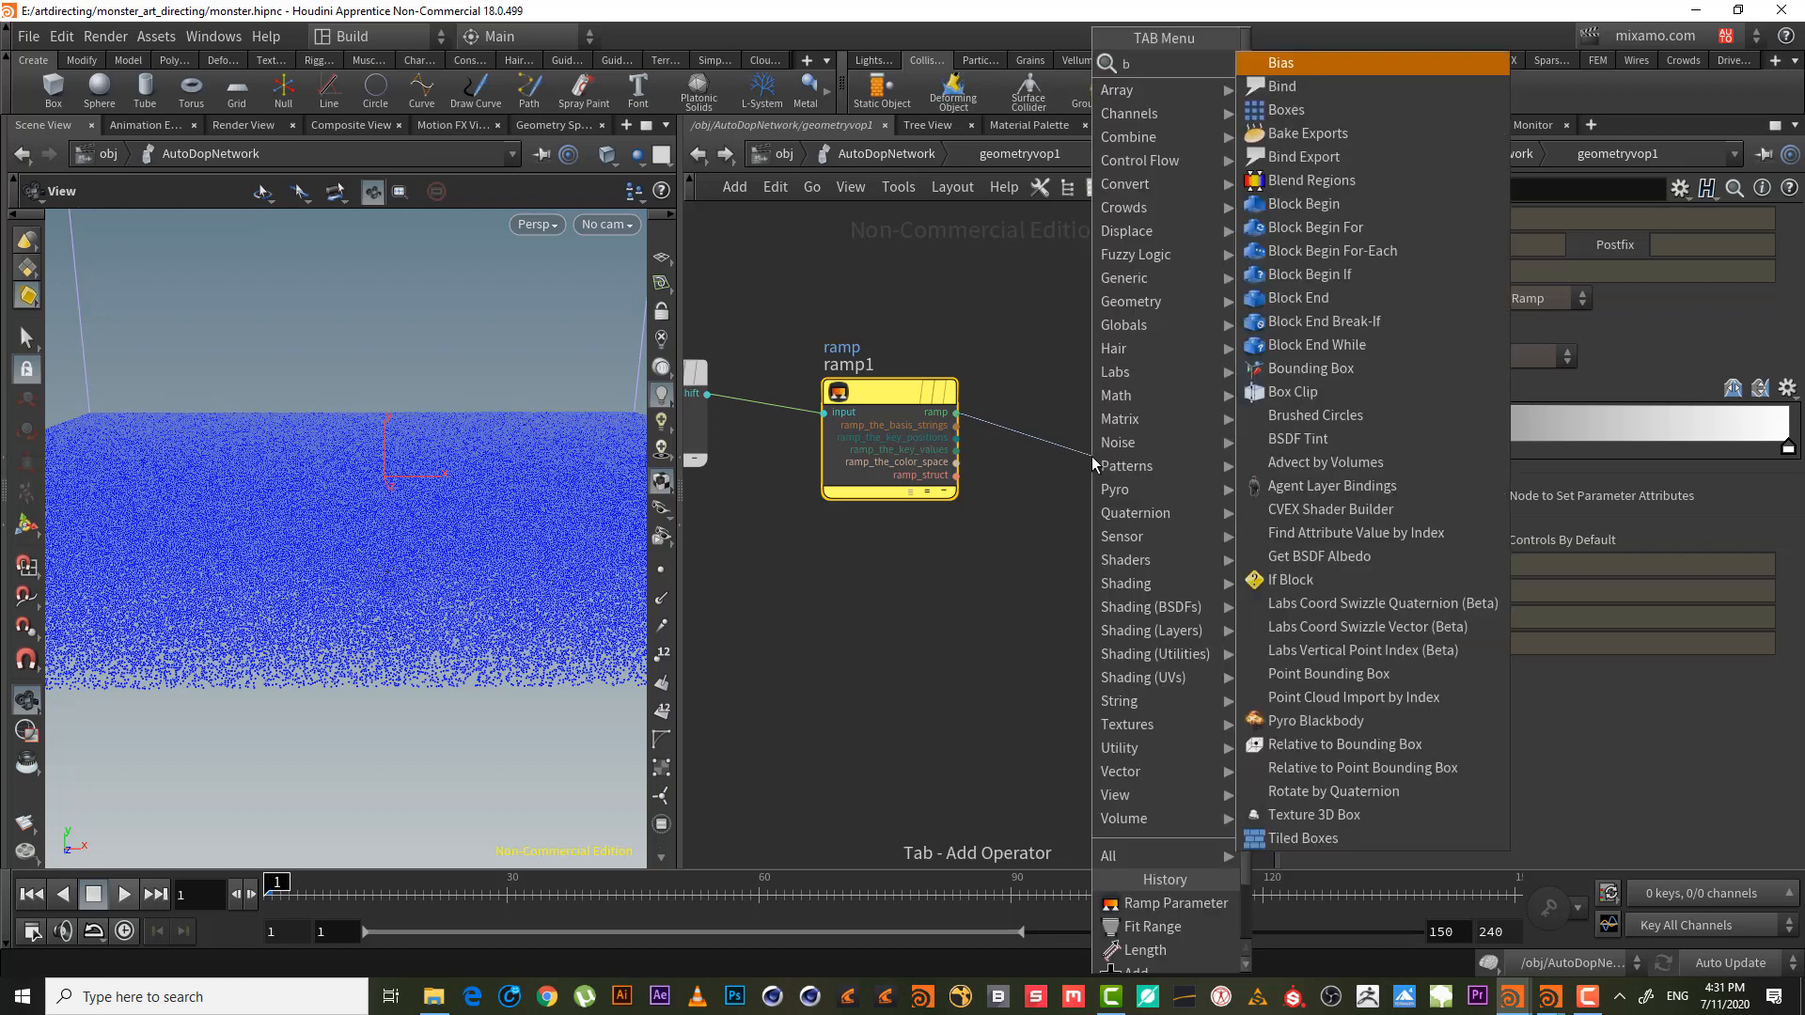
text(in)
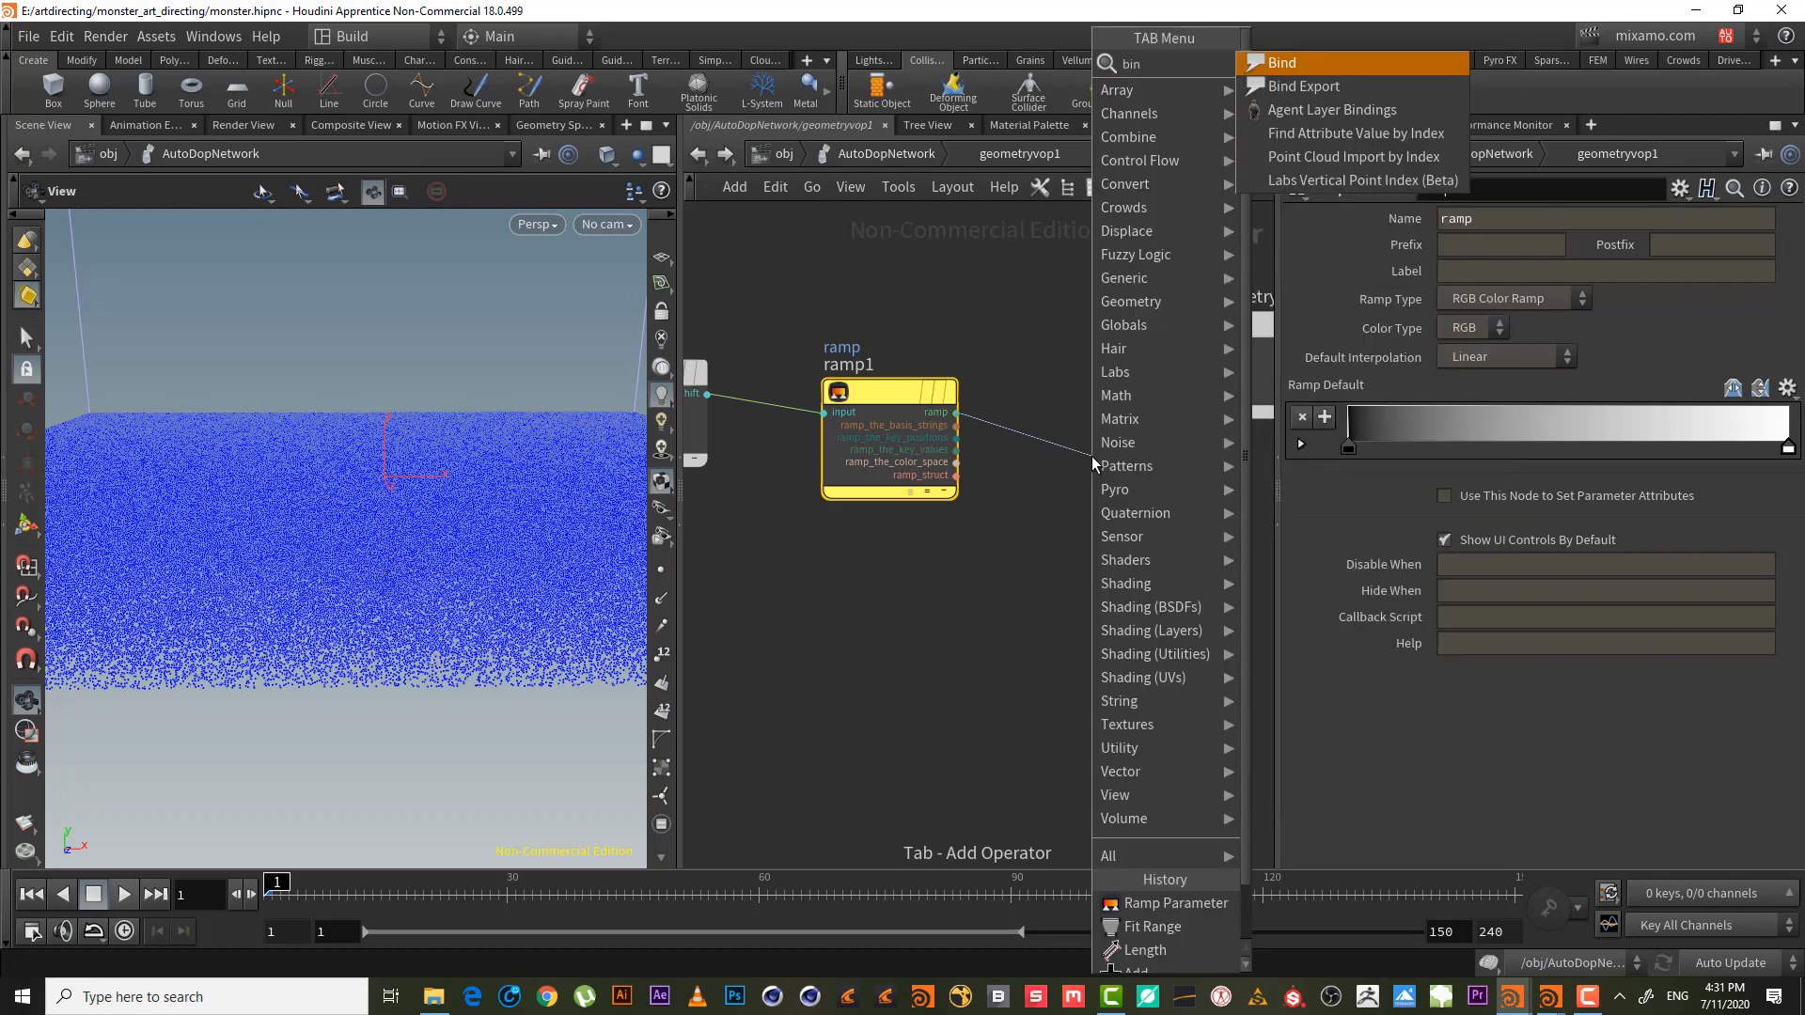
key(Escape)
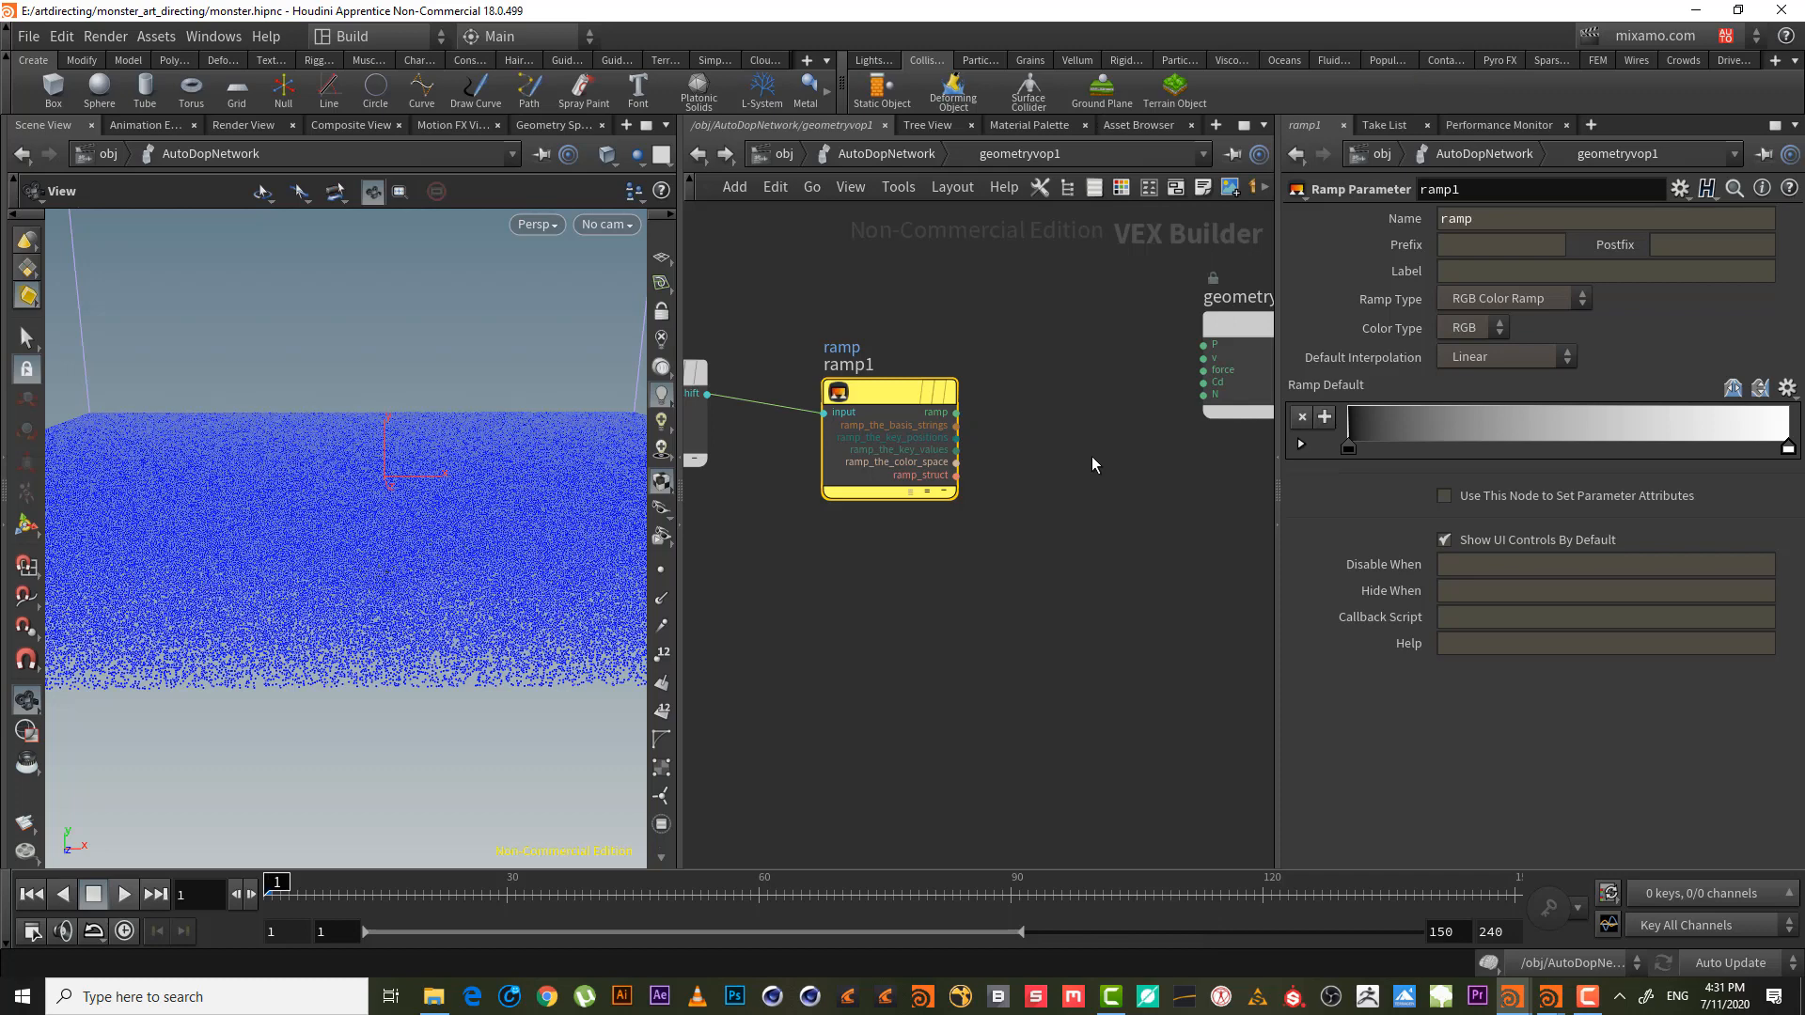
click(1091, 455)
middle_drag(1101, 592, 930, 682)
drag(971, 564, 1002, 679)
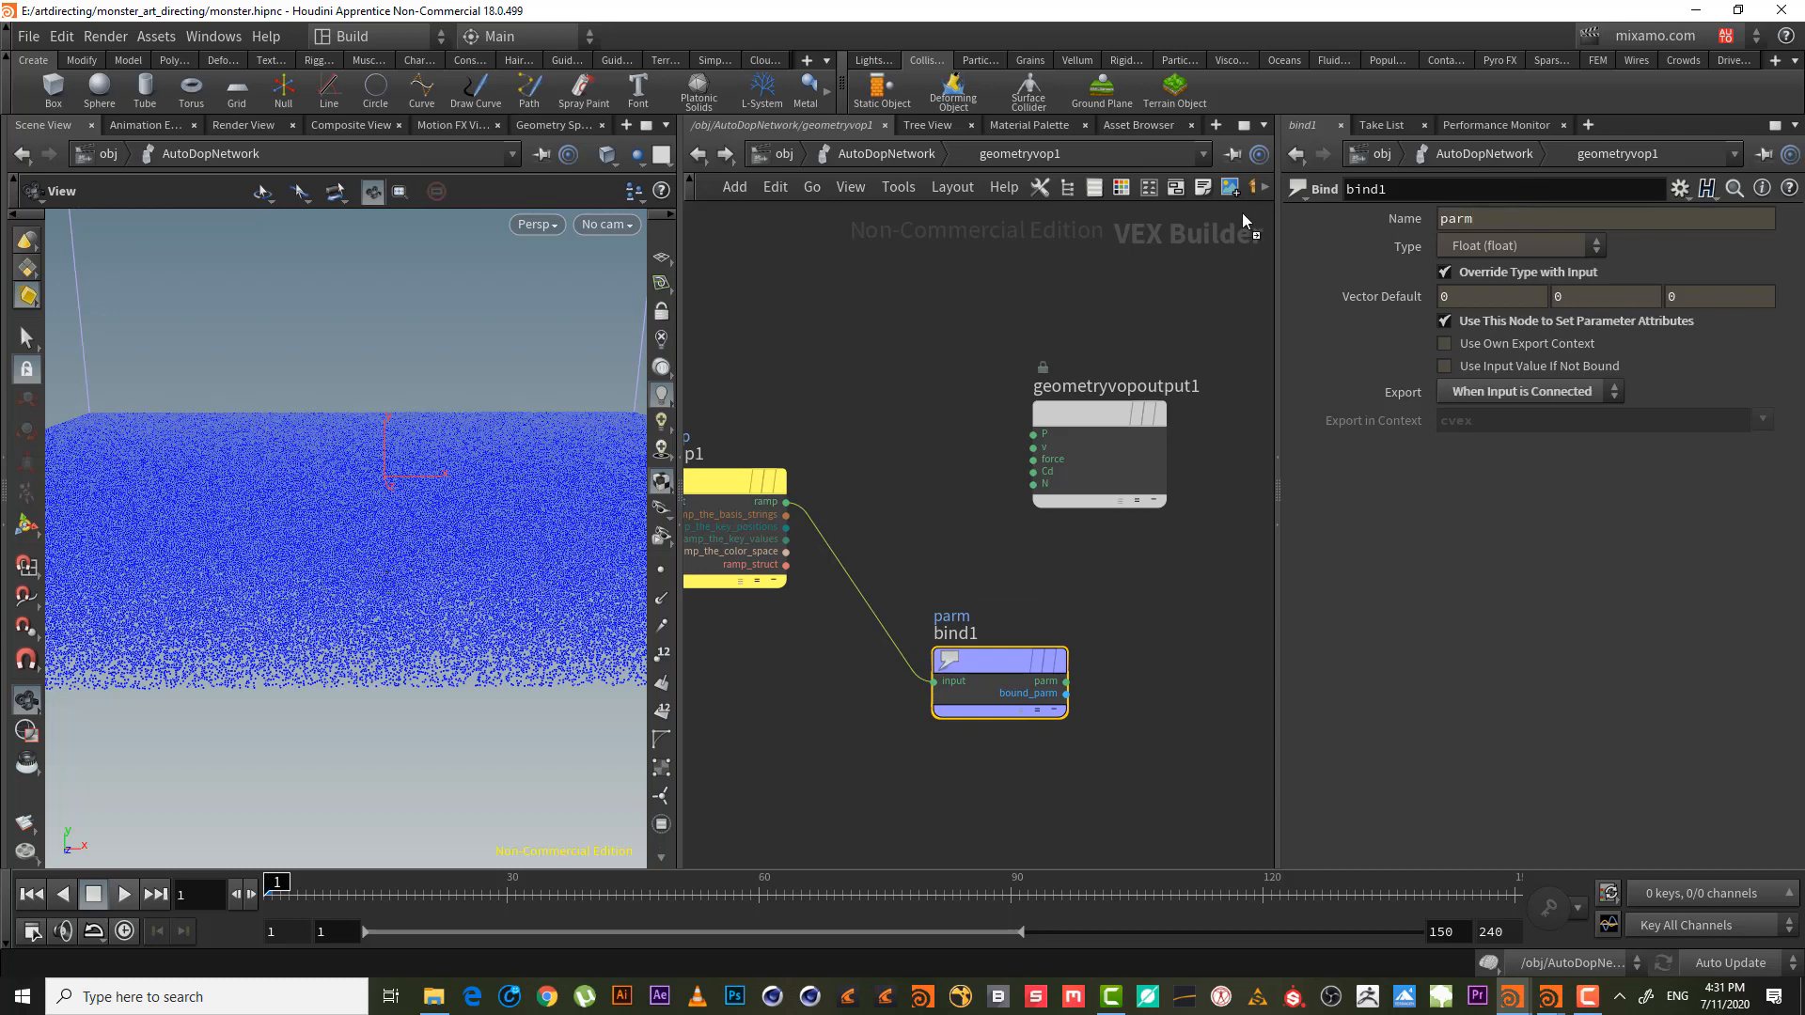
- Name bind1's attribute vel_mask with Float type, then return to AutoDopNetwork
drag(1487, 223, 1310, 229)
text(veloc)
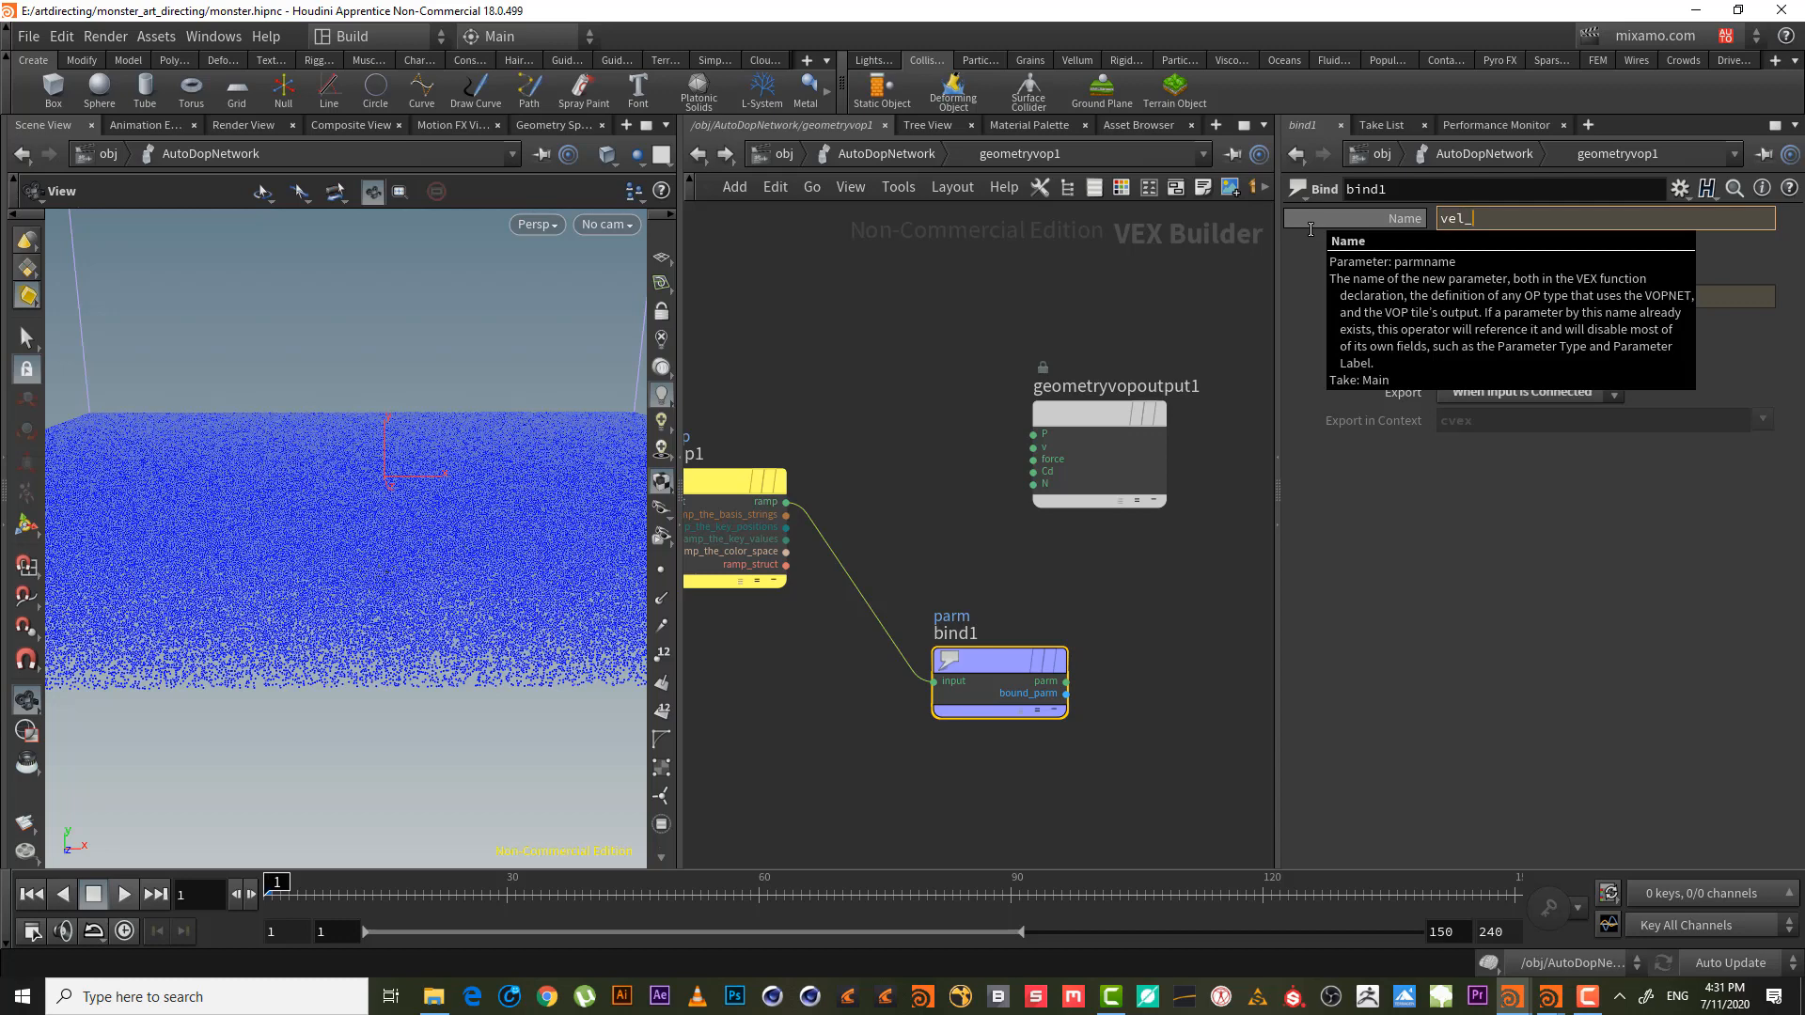
key(Return)
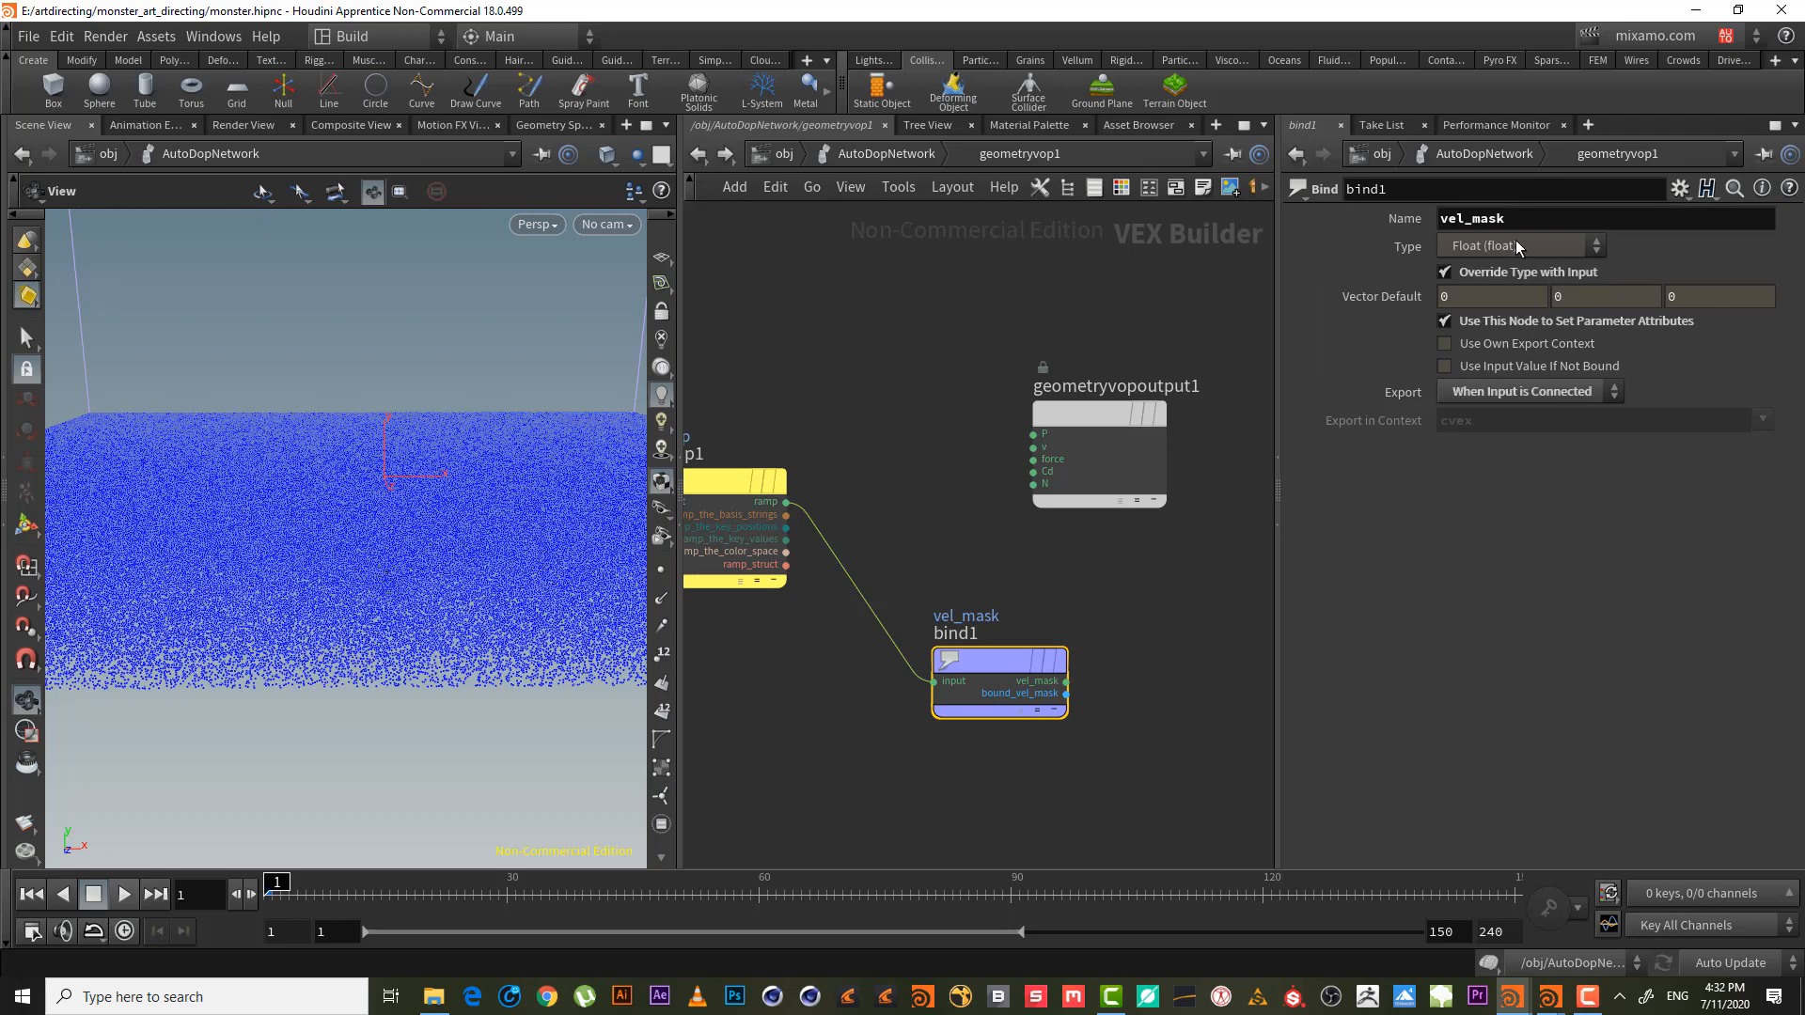
click(1494, 247)
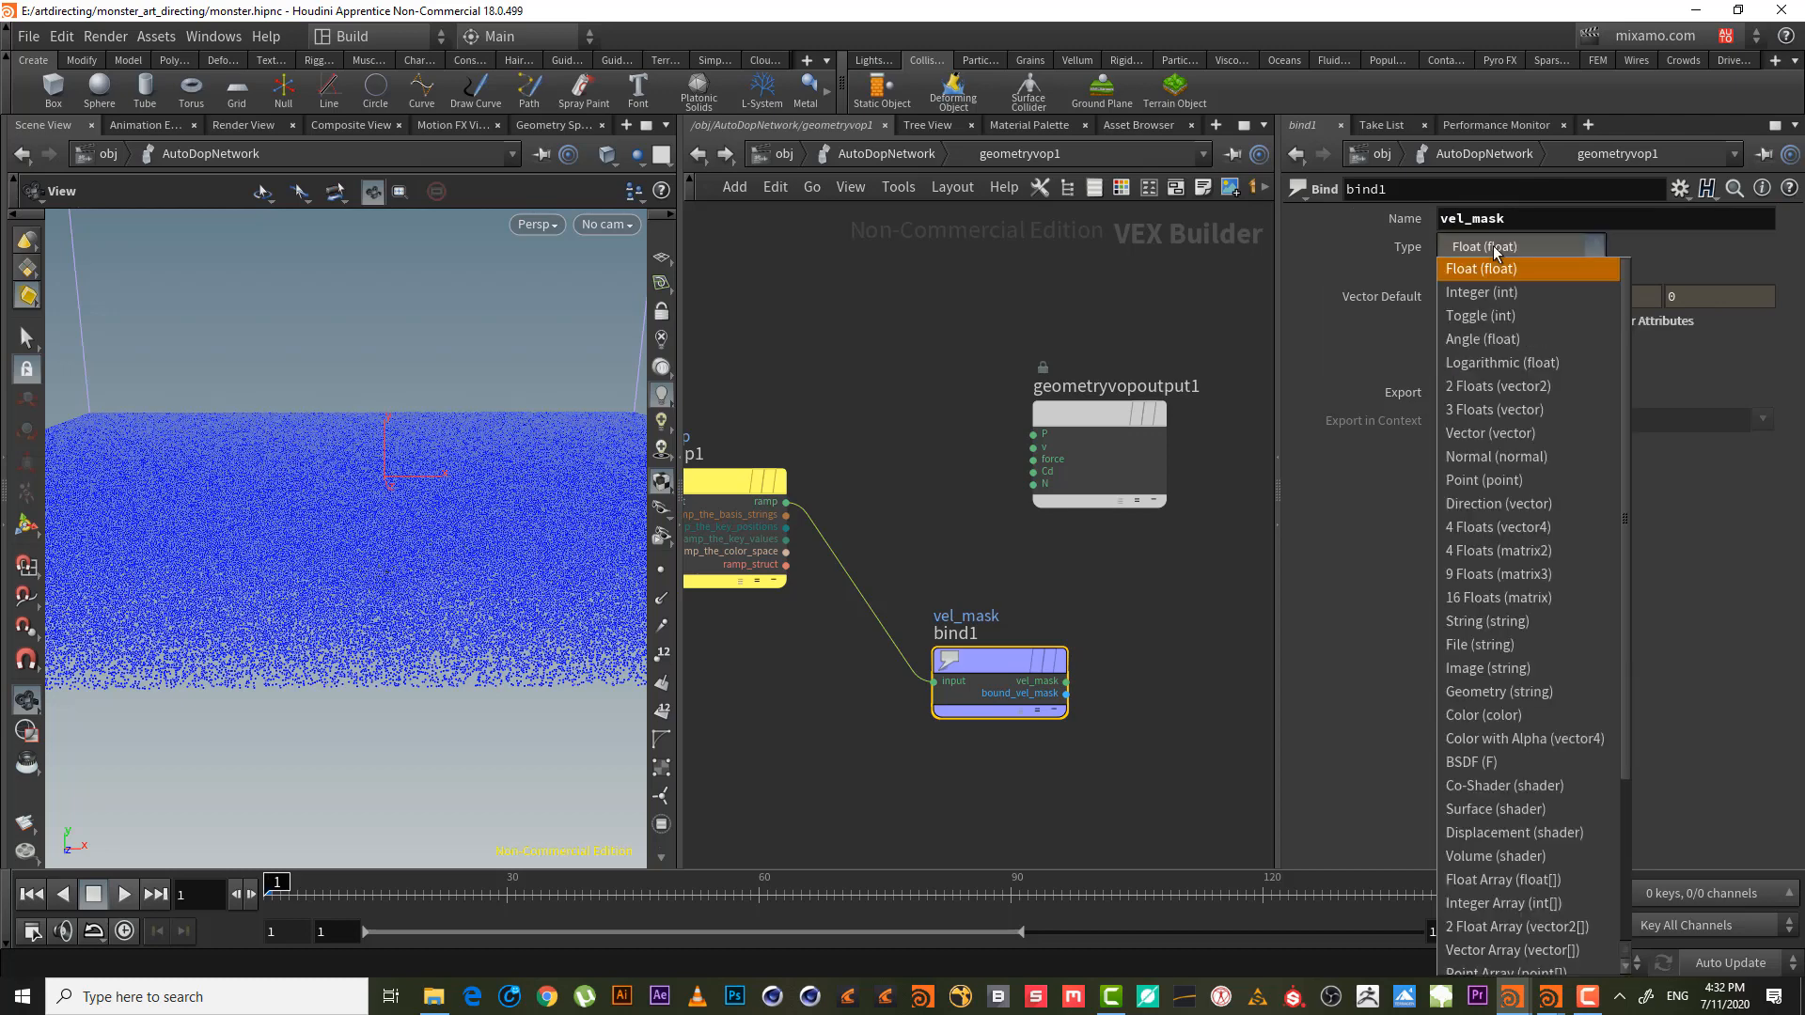
click(1495, 250)
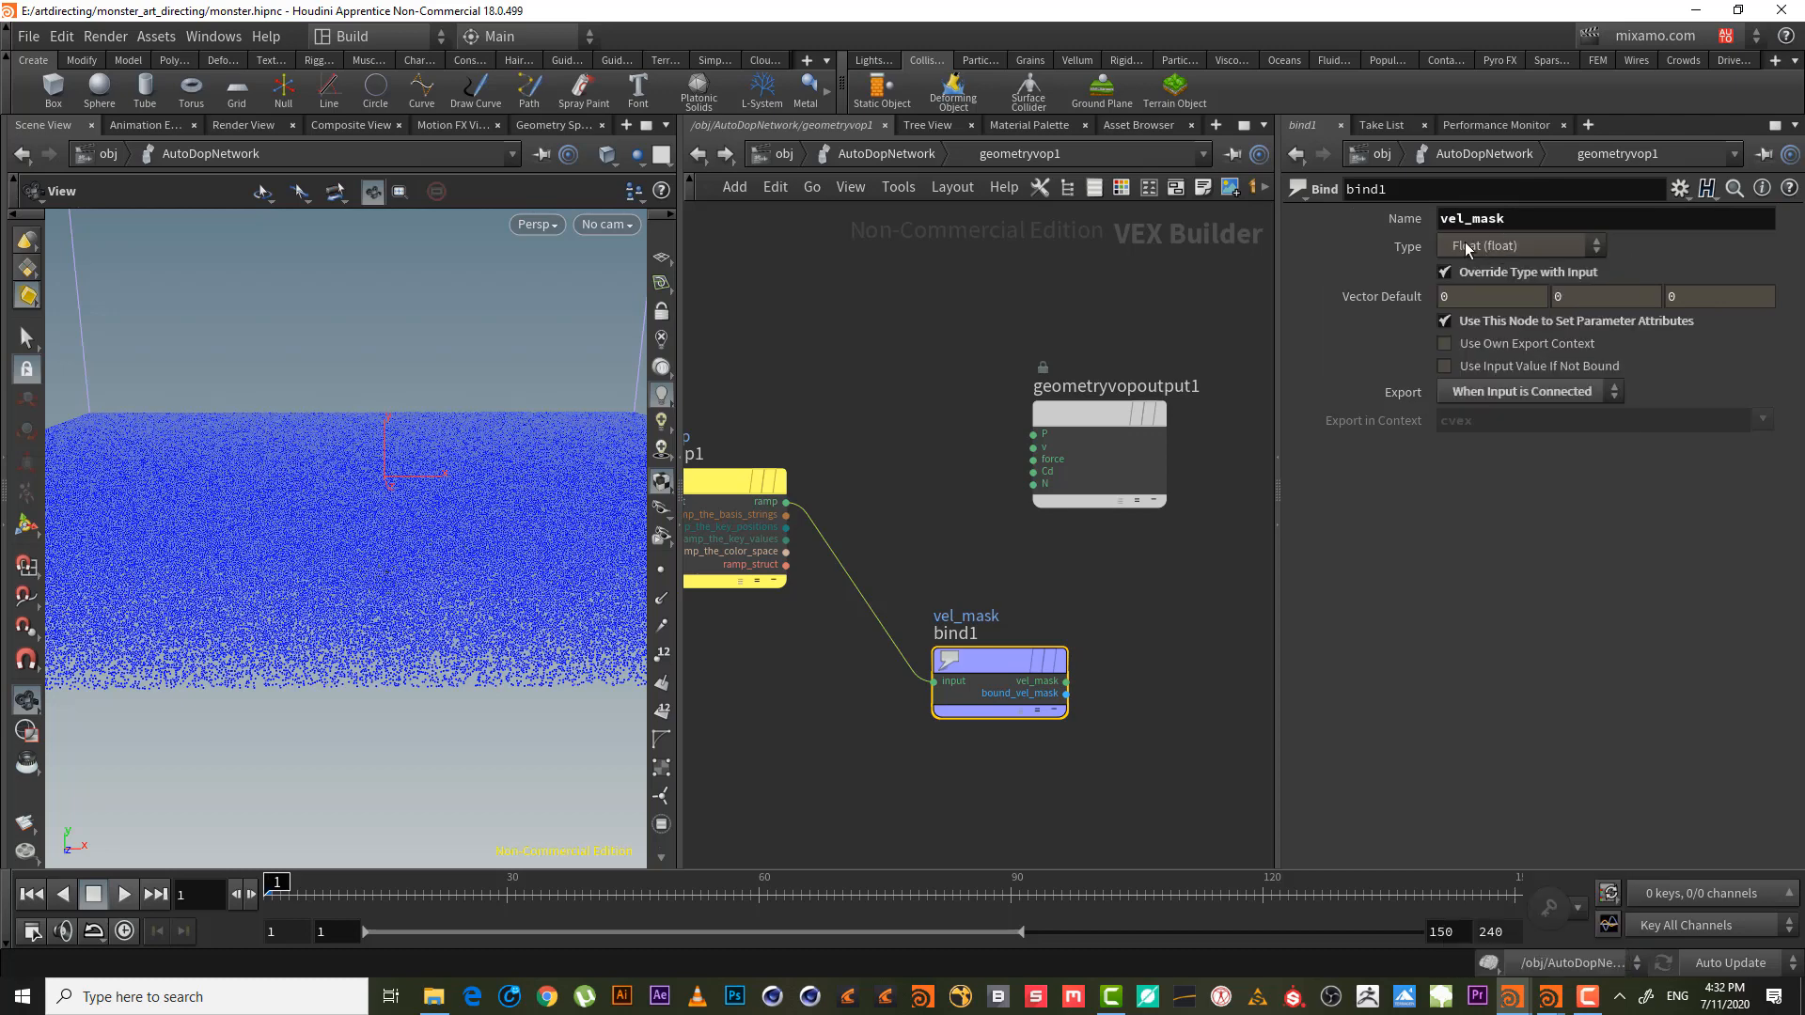
middle_drag(973, 446, 1167, 368)
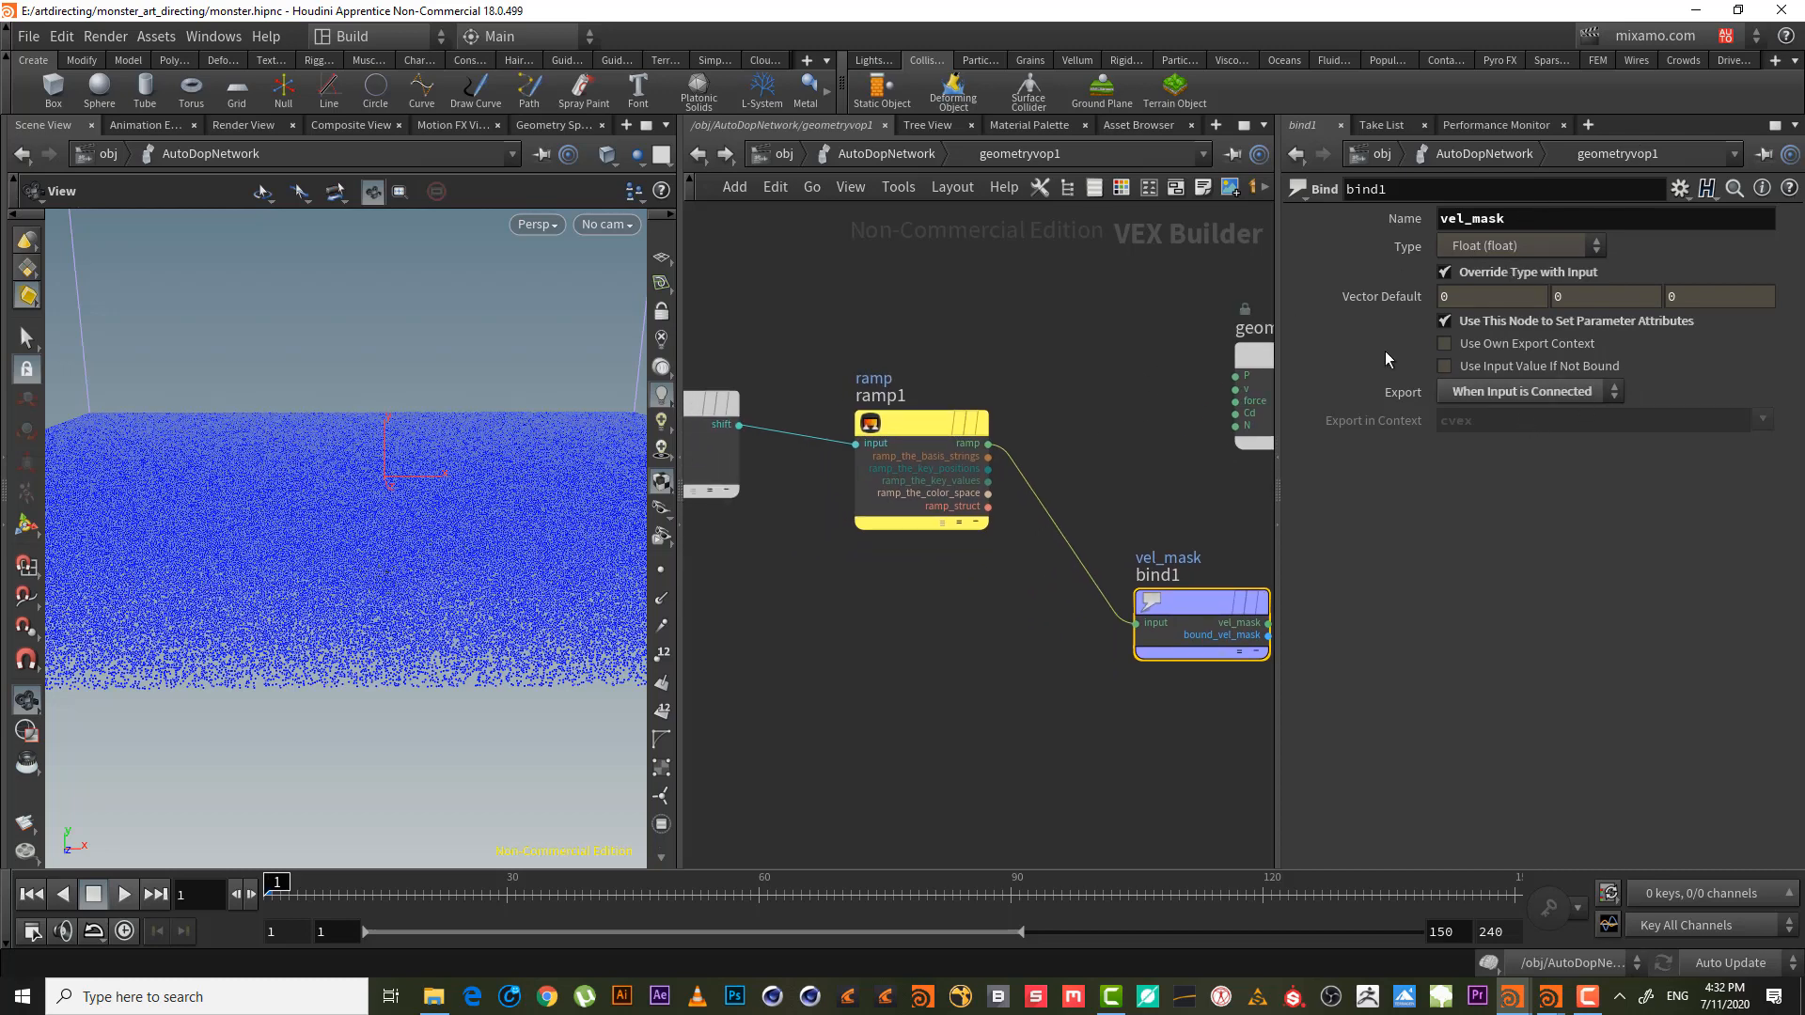
drag(1525, 219, 802, 69)
click(933, 292)
click(901, 152)
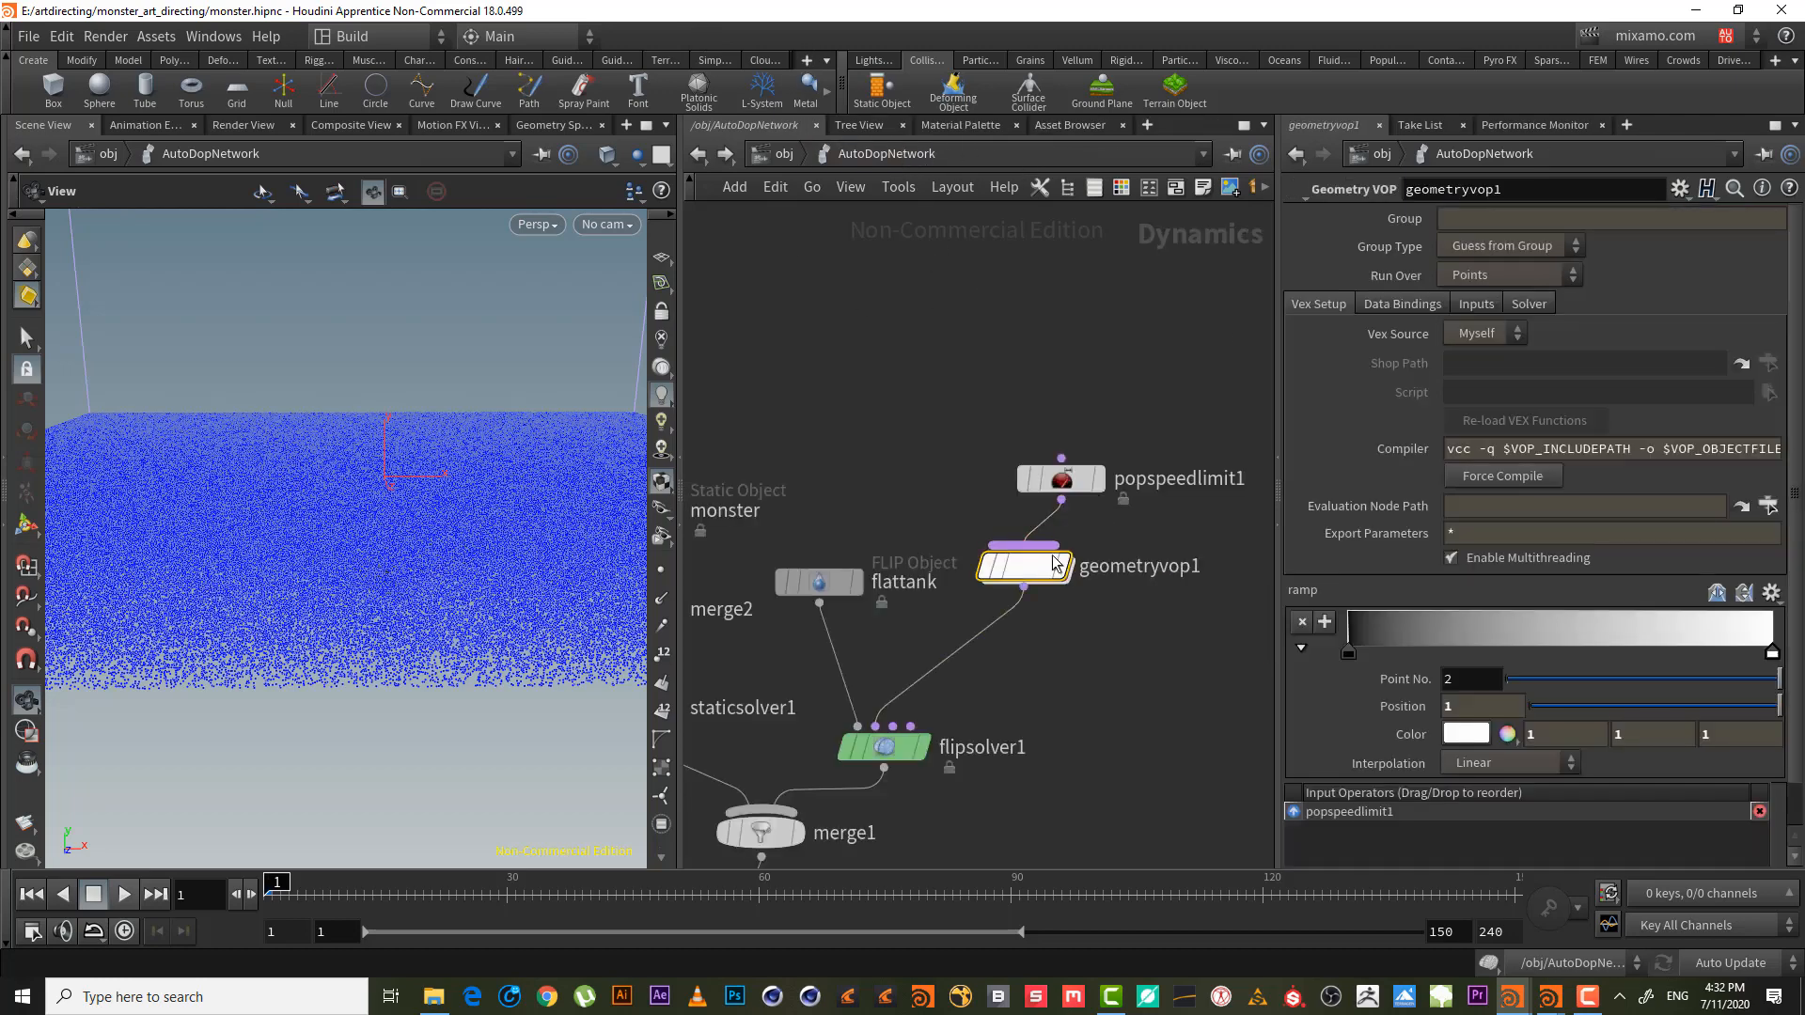
- Move the ramp's white key left and the black key to about 0.18, then place popspeedlimit1 above geometryvop1
drag(1773, 656, 1481, 662)
drag(1357, 658, 1425, 656)
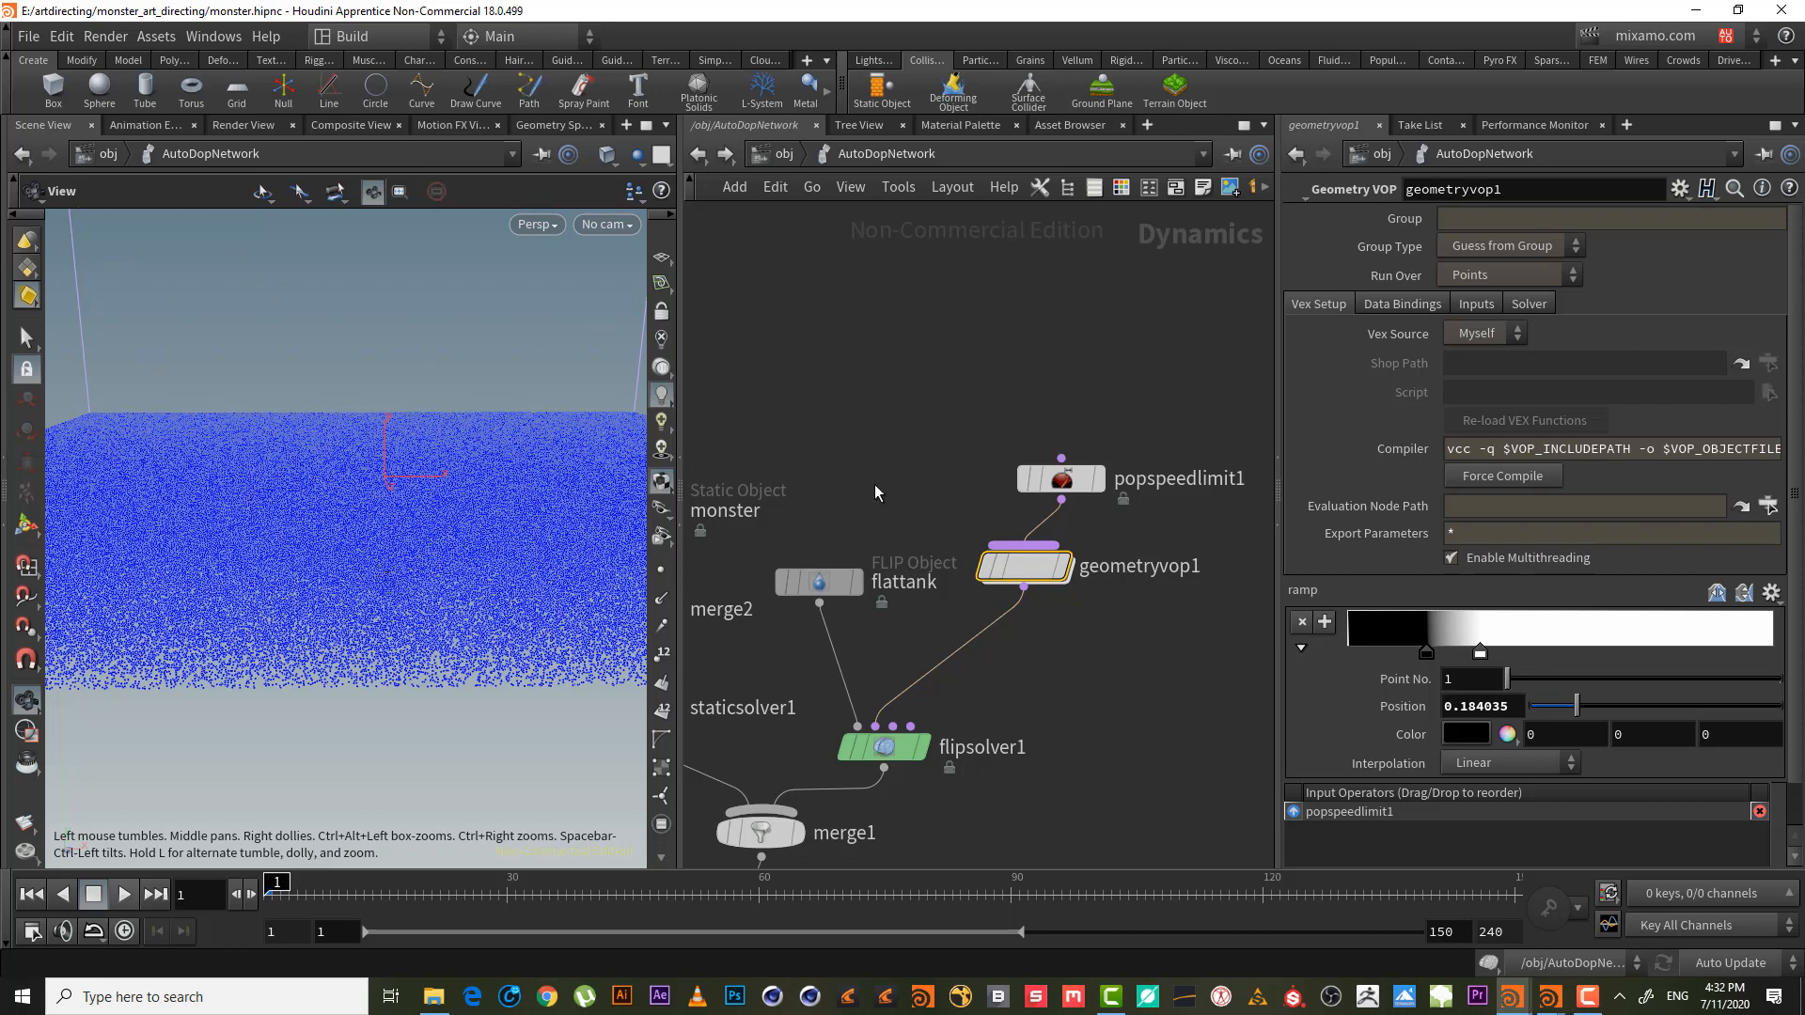
middle_drag(865, 455, 829, 308)
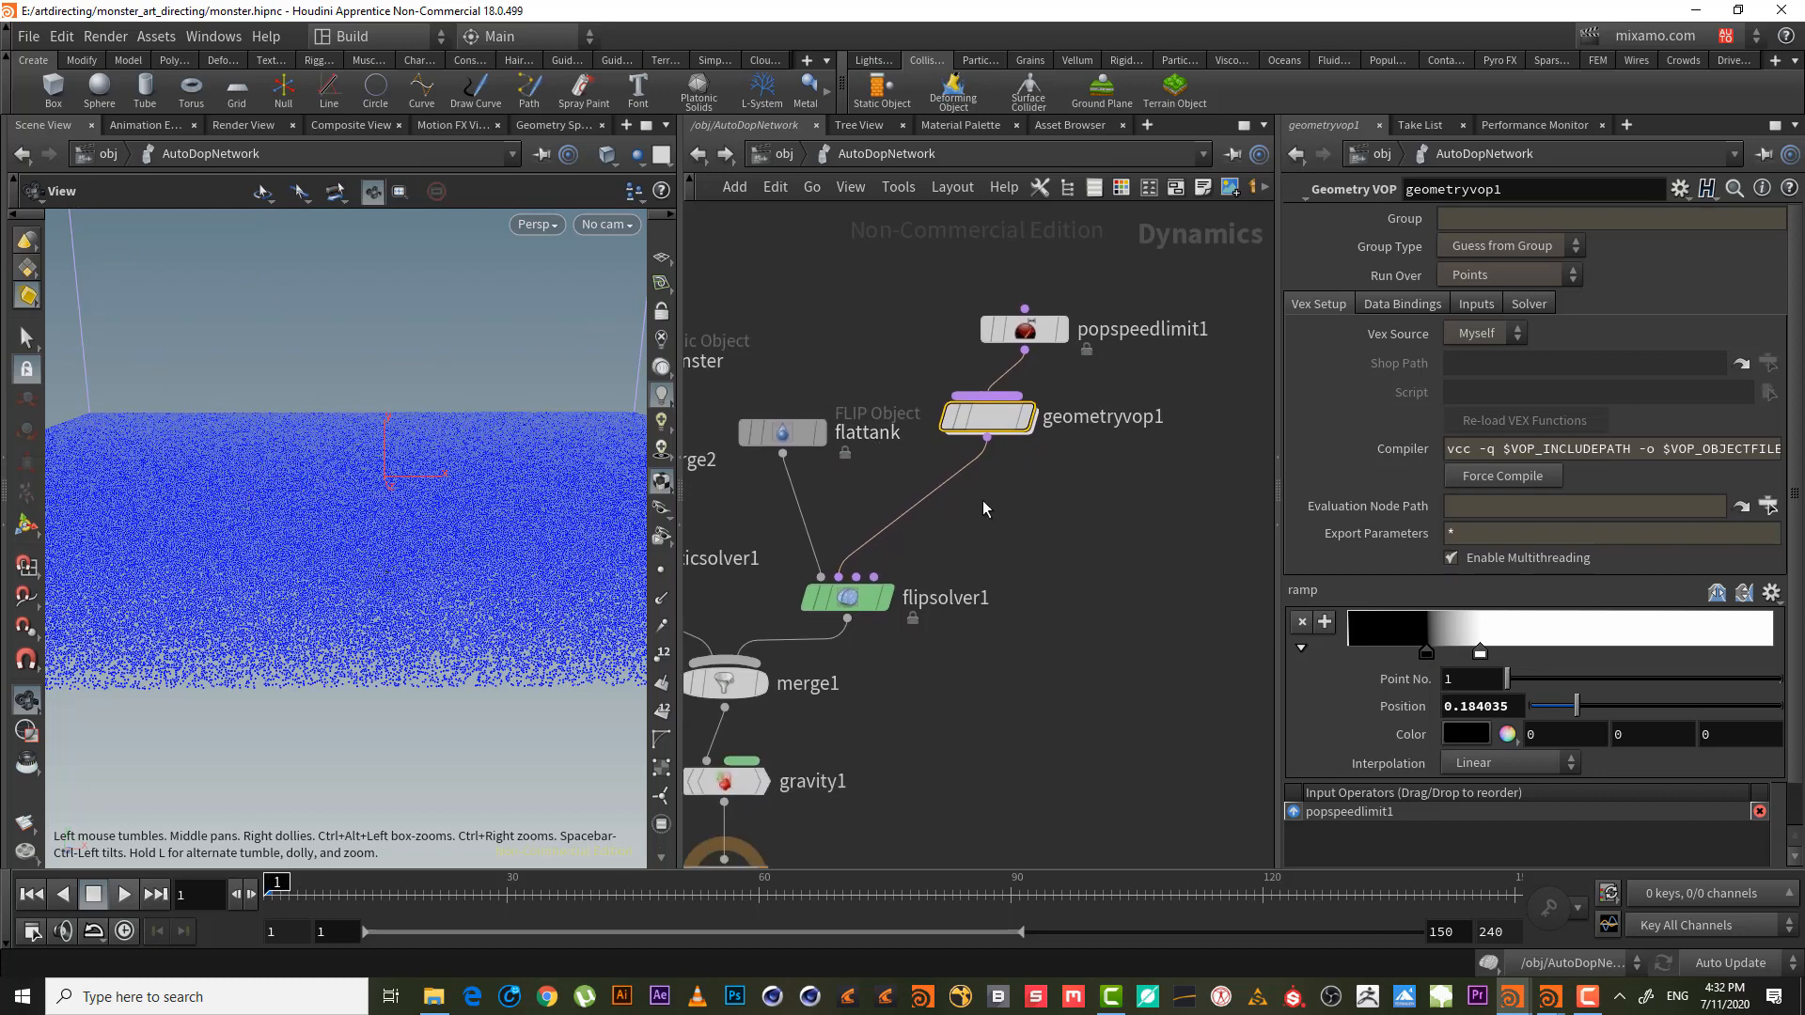
middle_drag(1029, 511, 1024, 552)
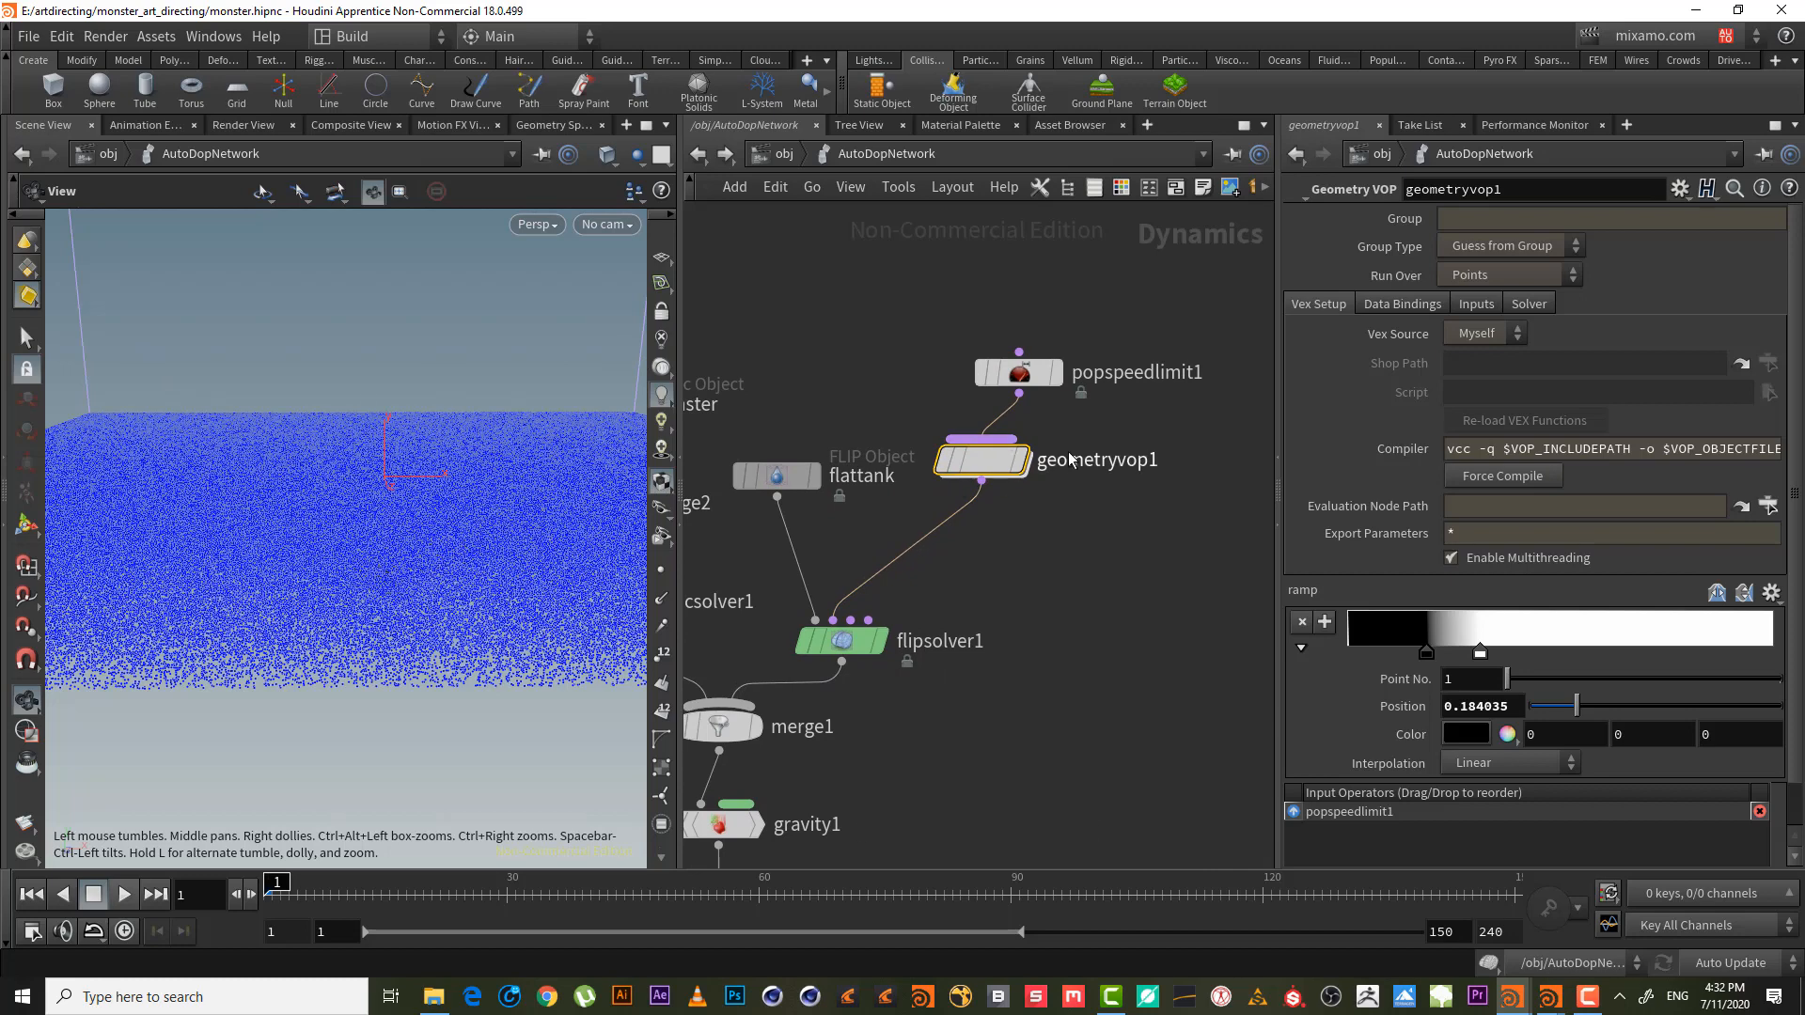
middle_drag(854, 290, 832, 308)
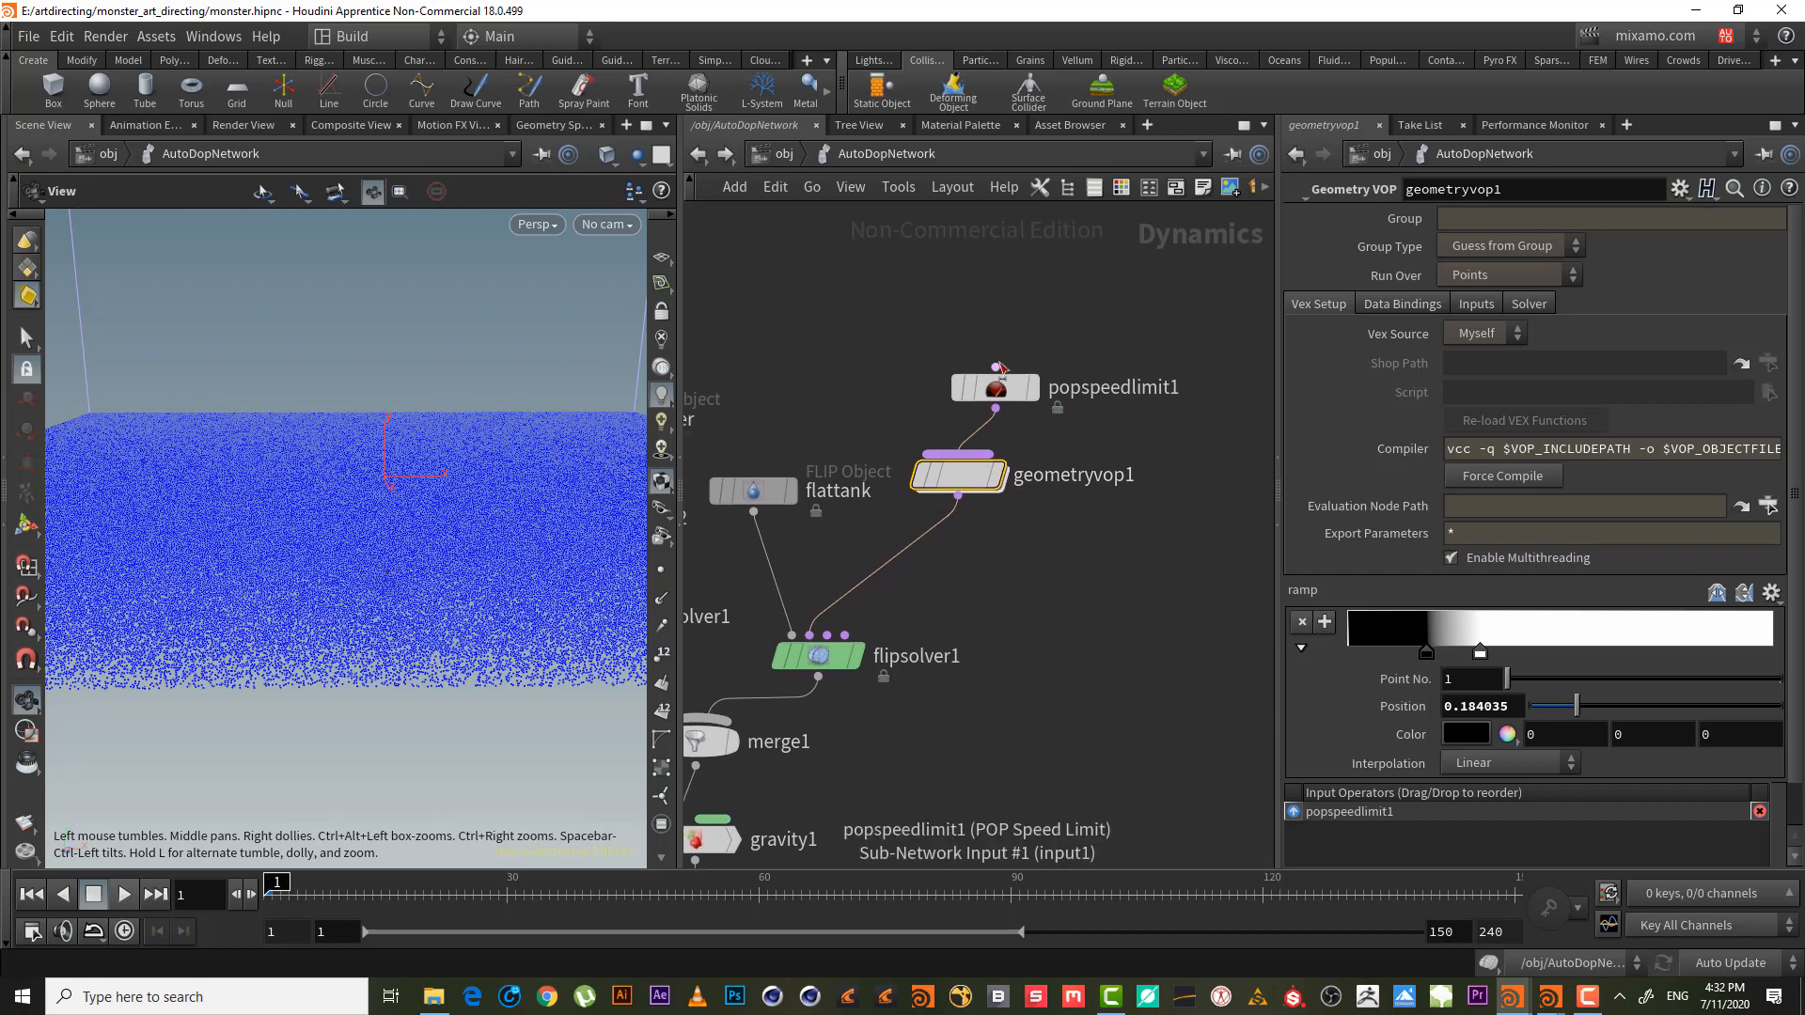
drag(1004, 387, 966, 382)
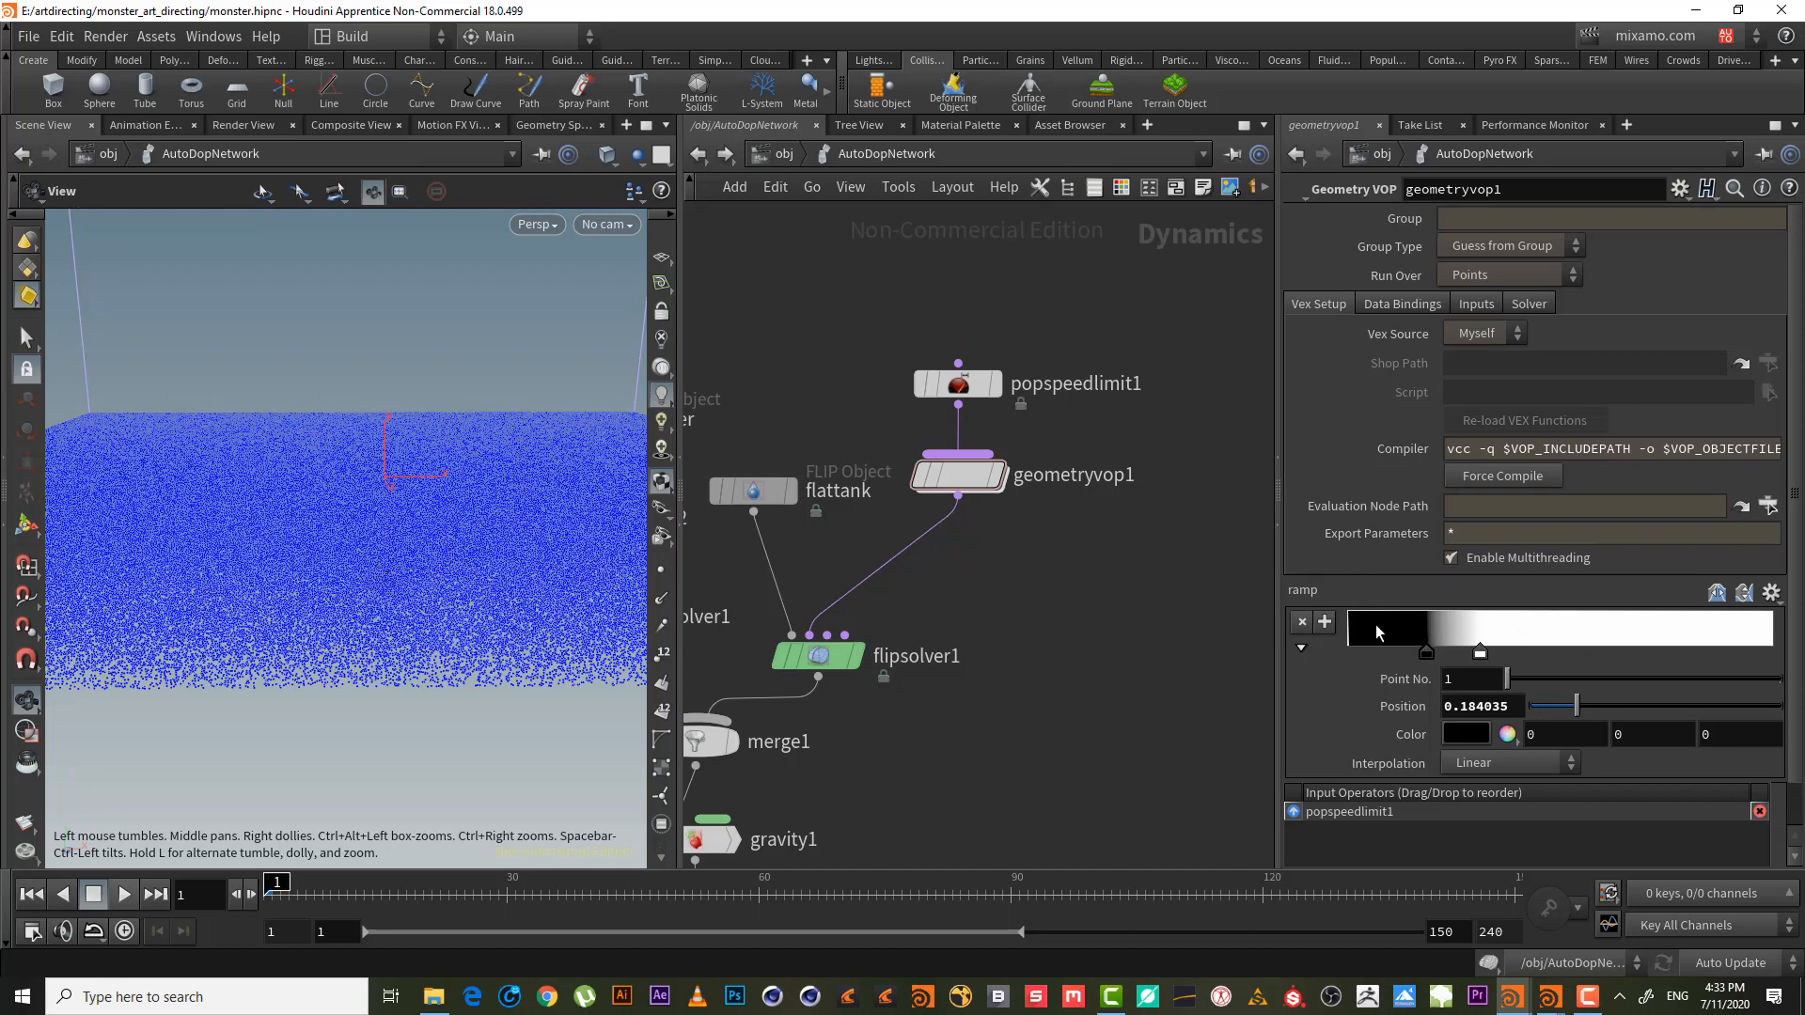
- Insert a POP Drag node on the wire between geometryvop1 and flipsolver1
key(Tab)
text(po)
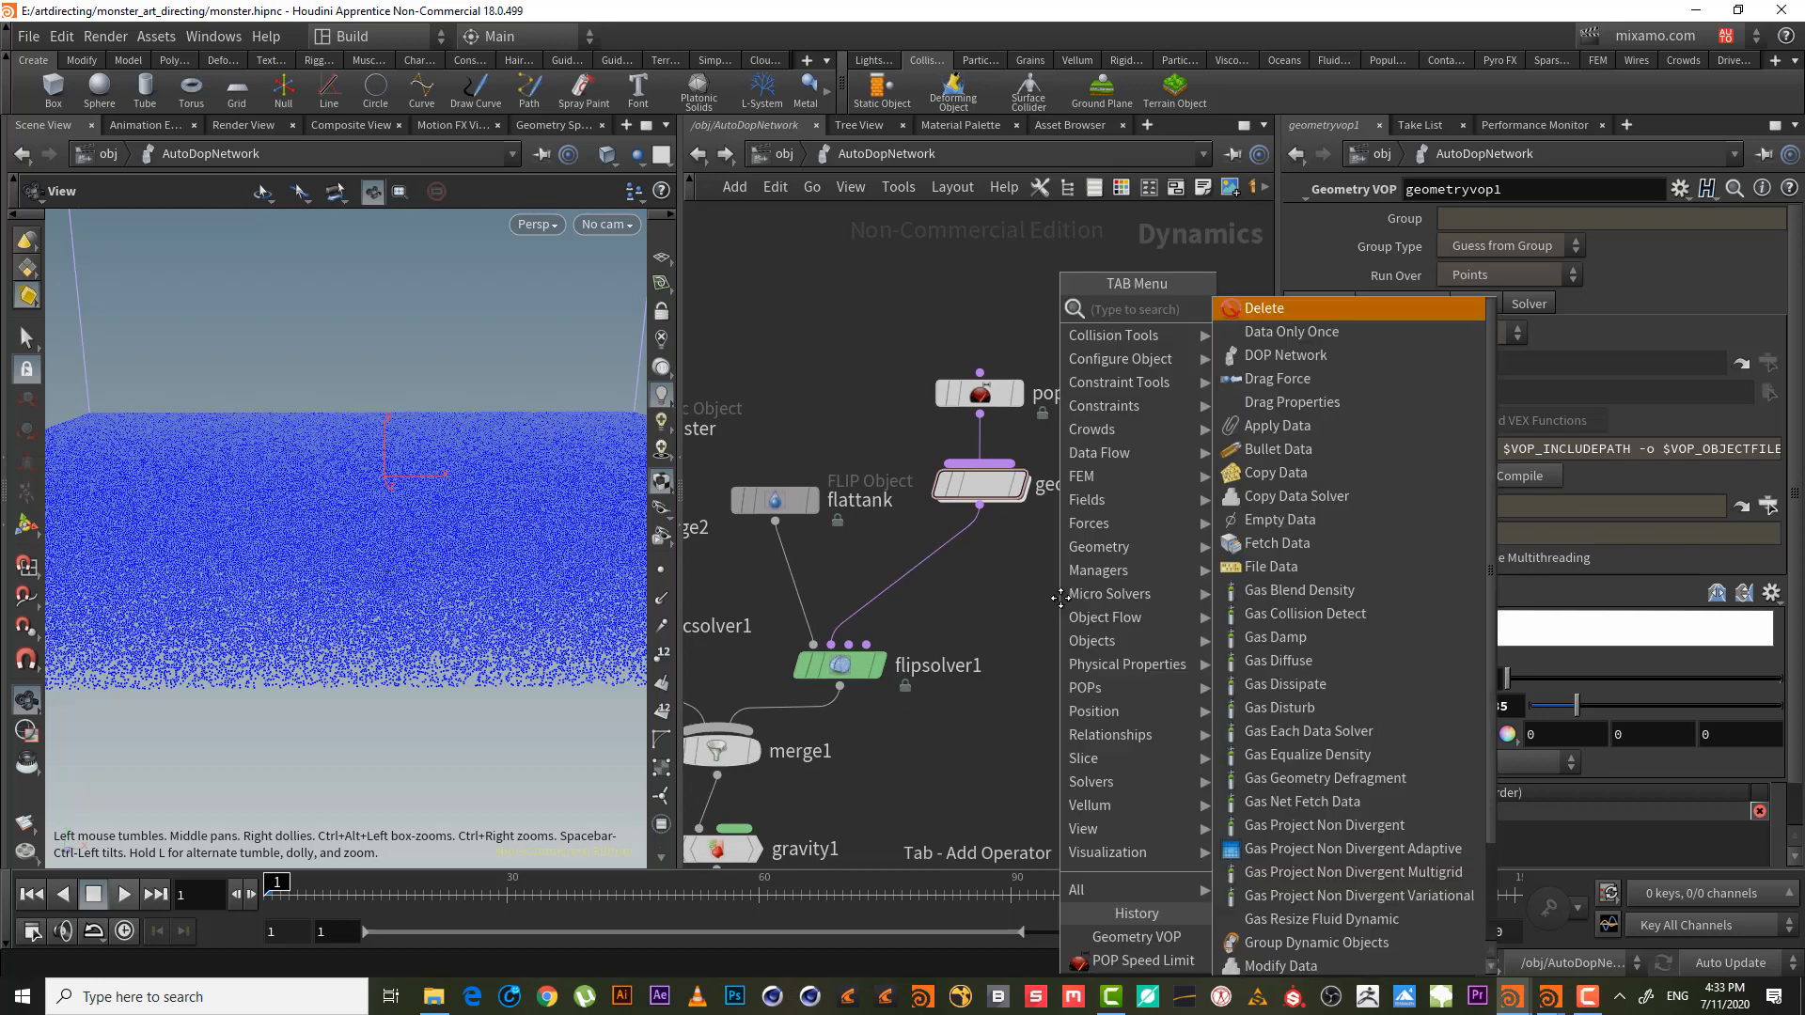
text(p dra)
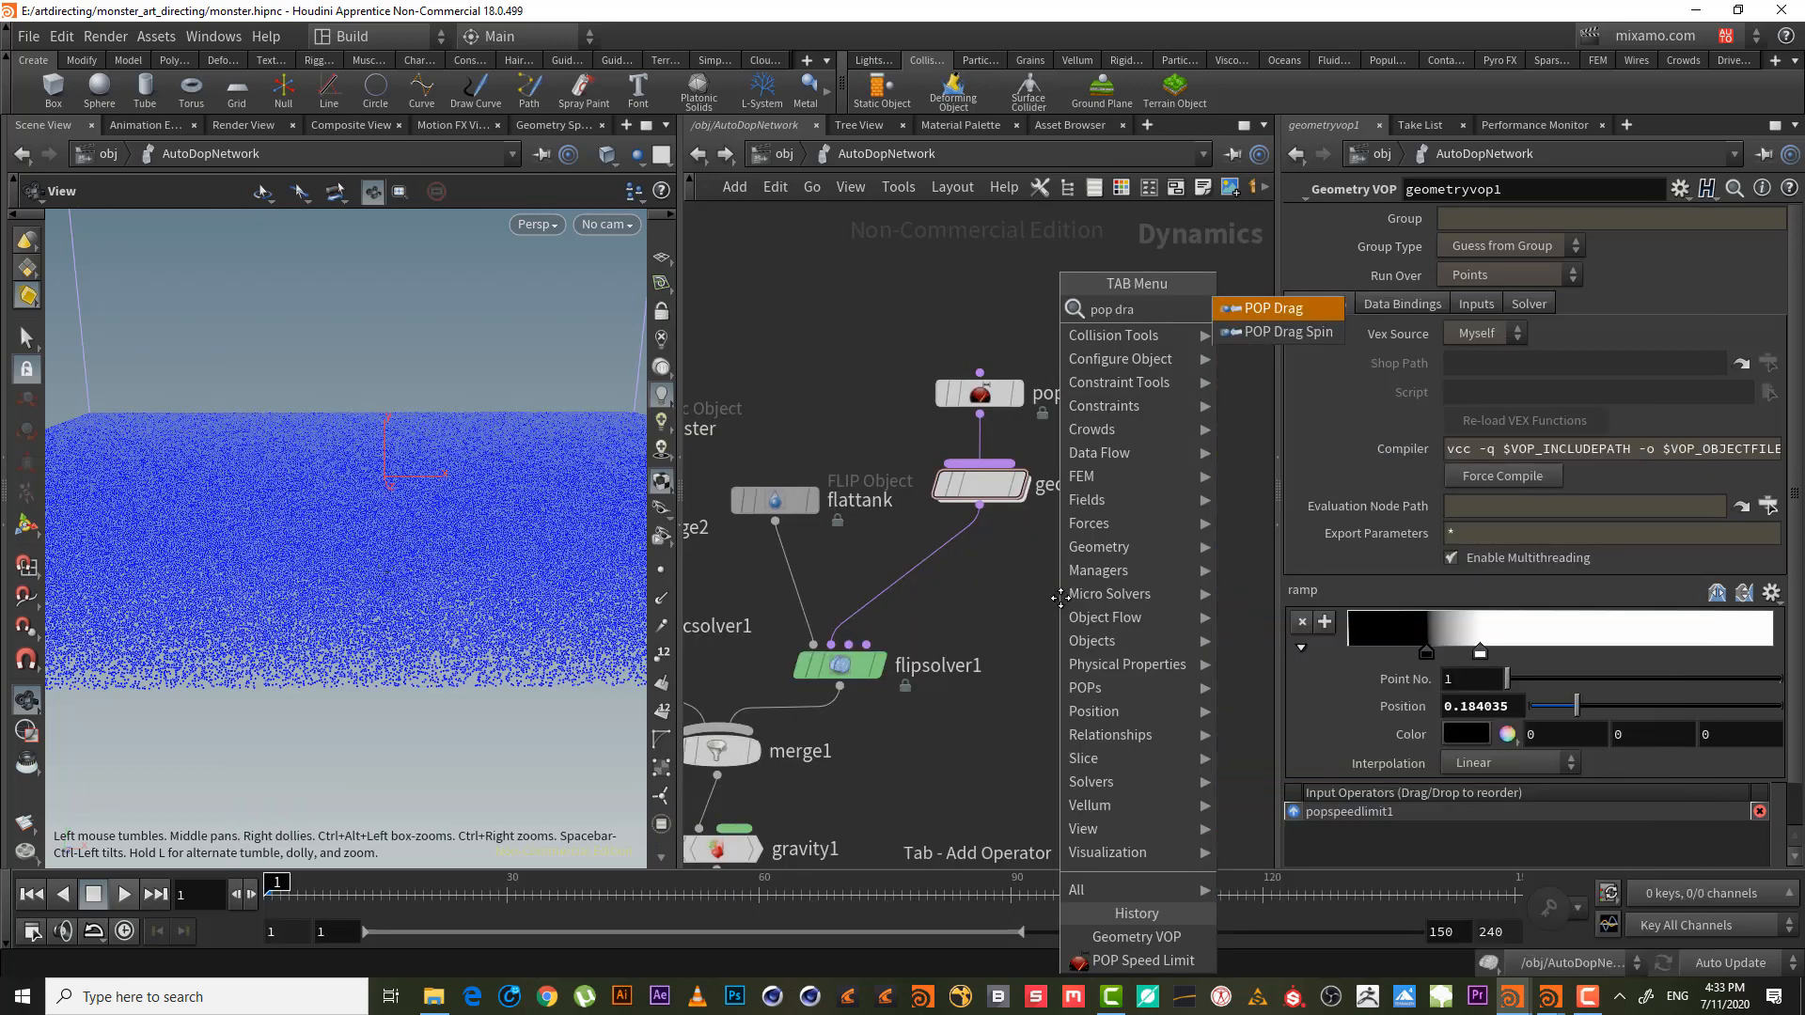
key(Return)
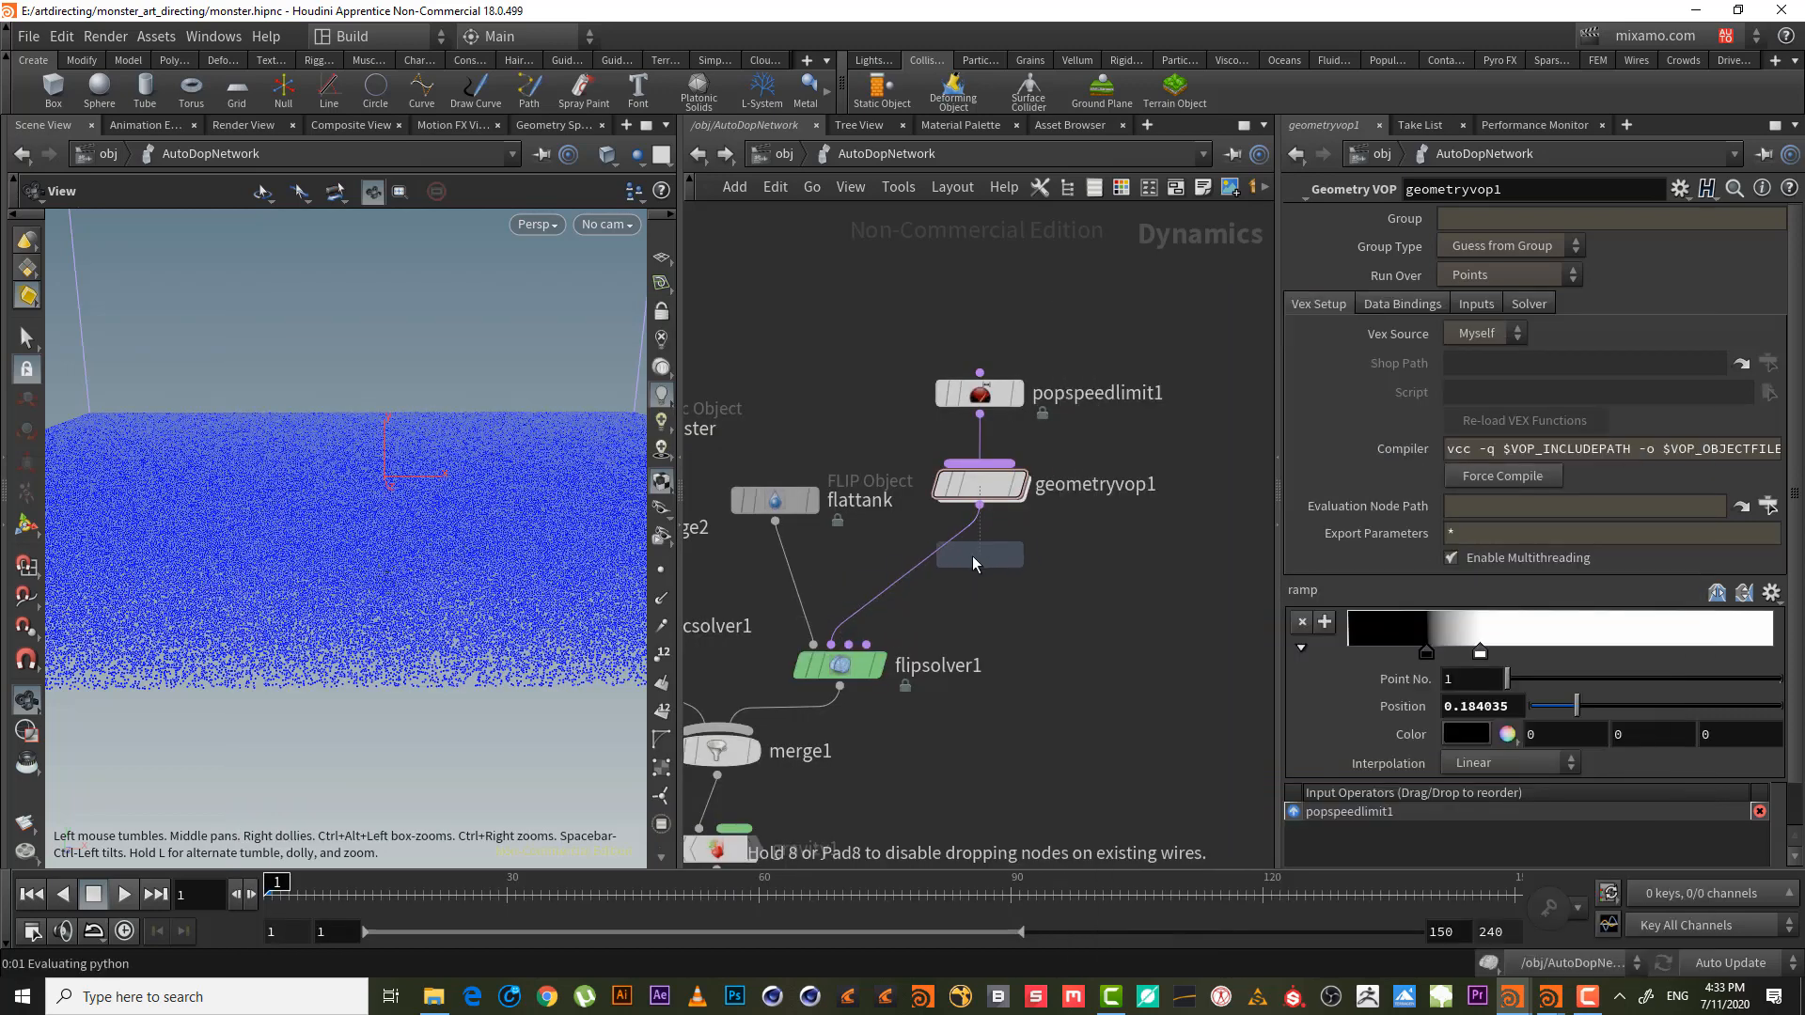
click(910, 574)
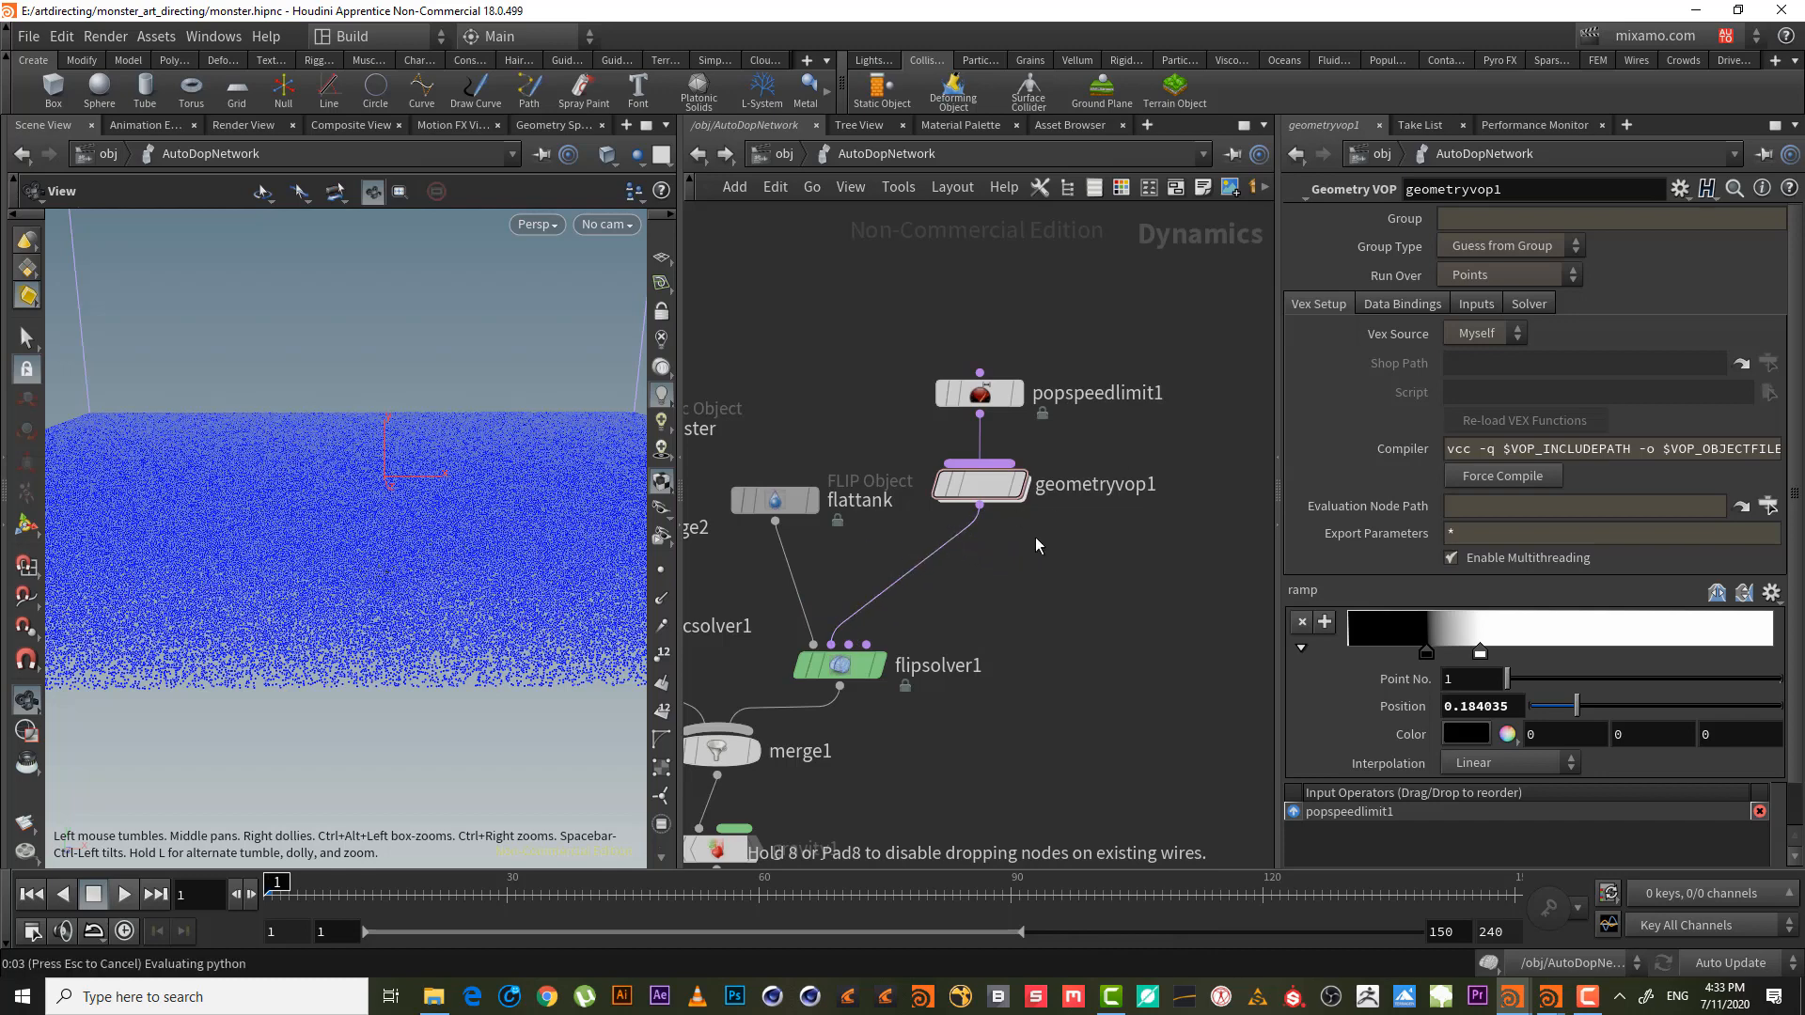
- Rename the POP Drag node to popdrag_vel_mask
double_click(1043, 572)
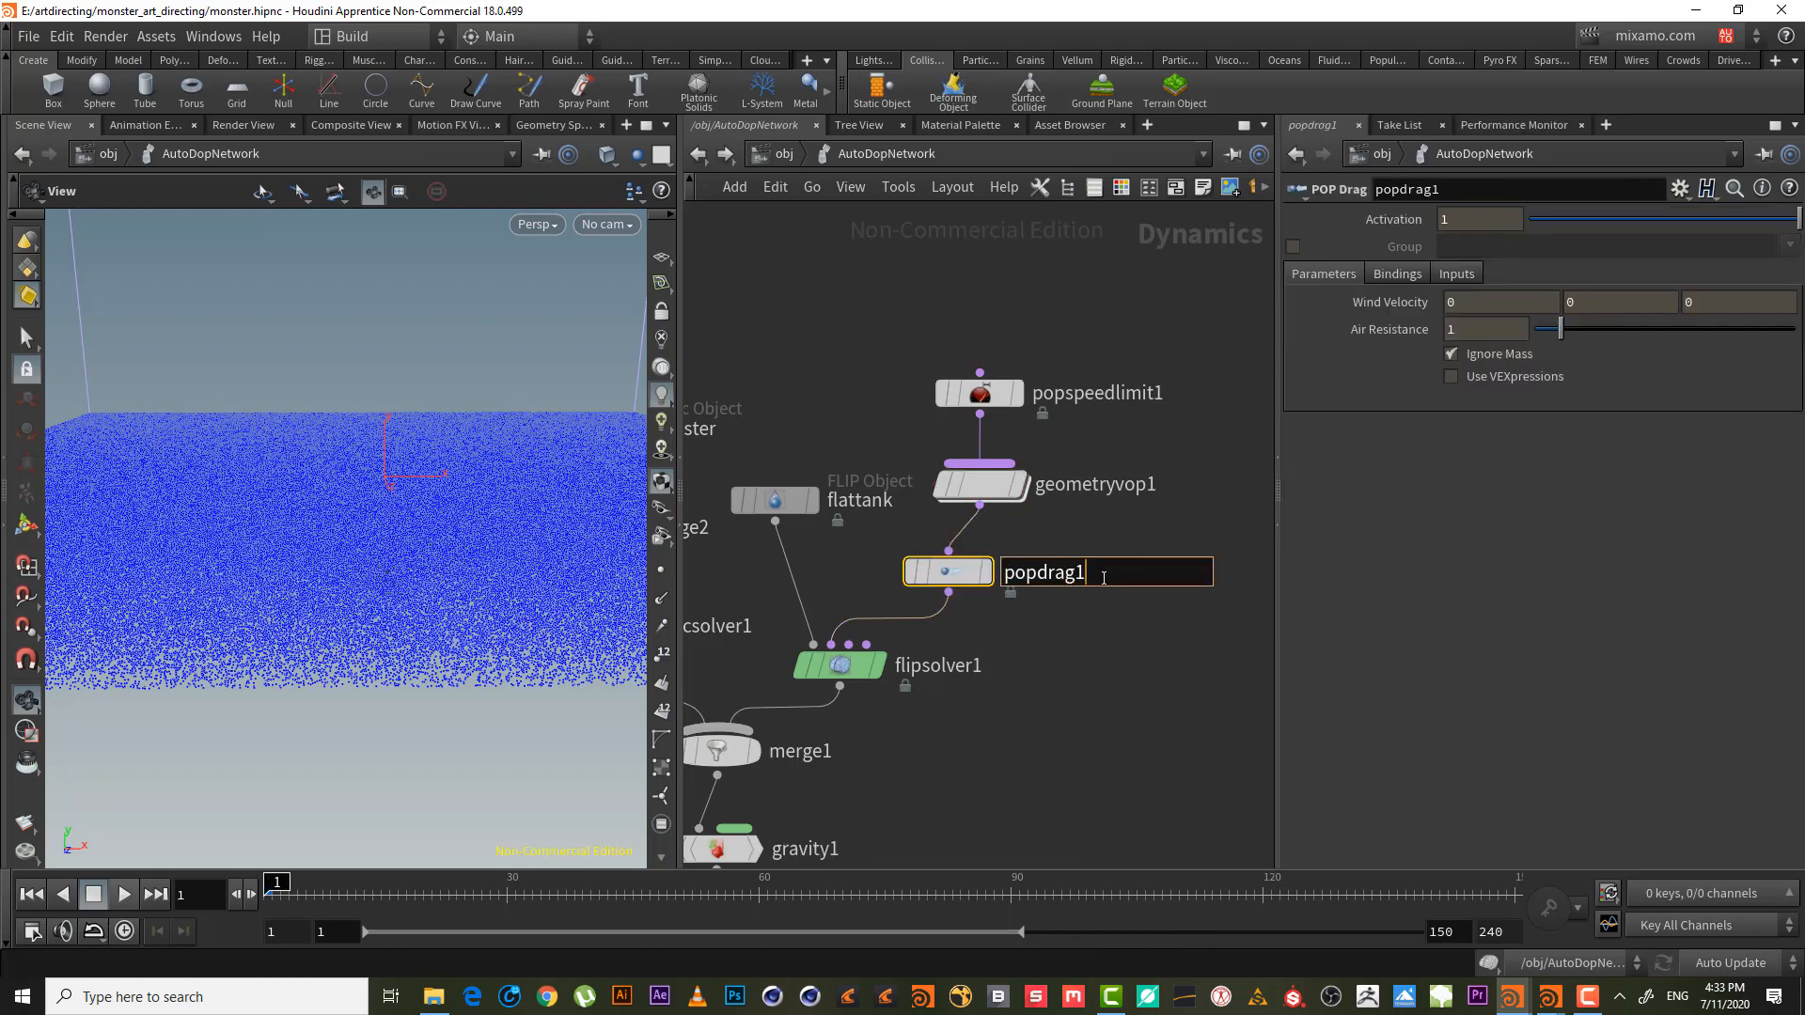
key(BackSpace)
text(_vel)
key(Return)
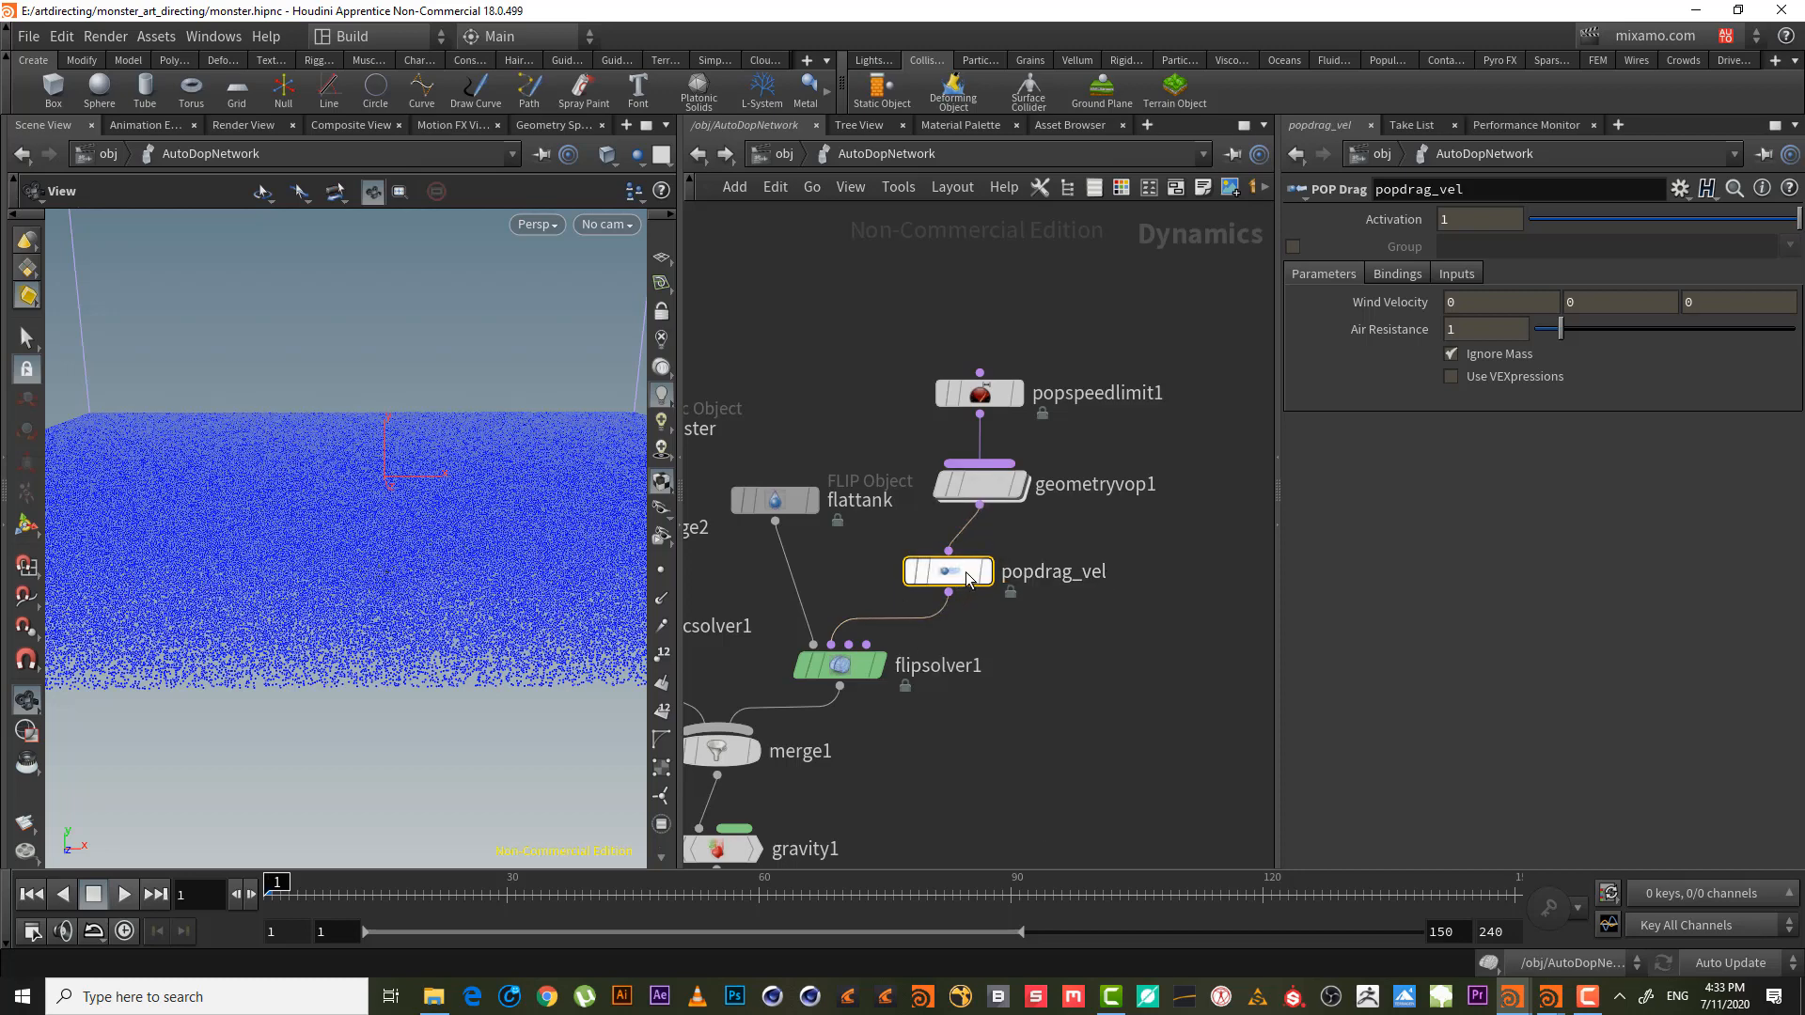
double_click(1098, 569)
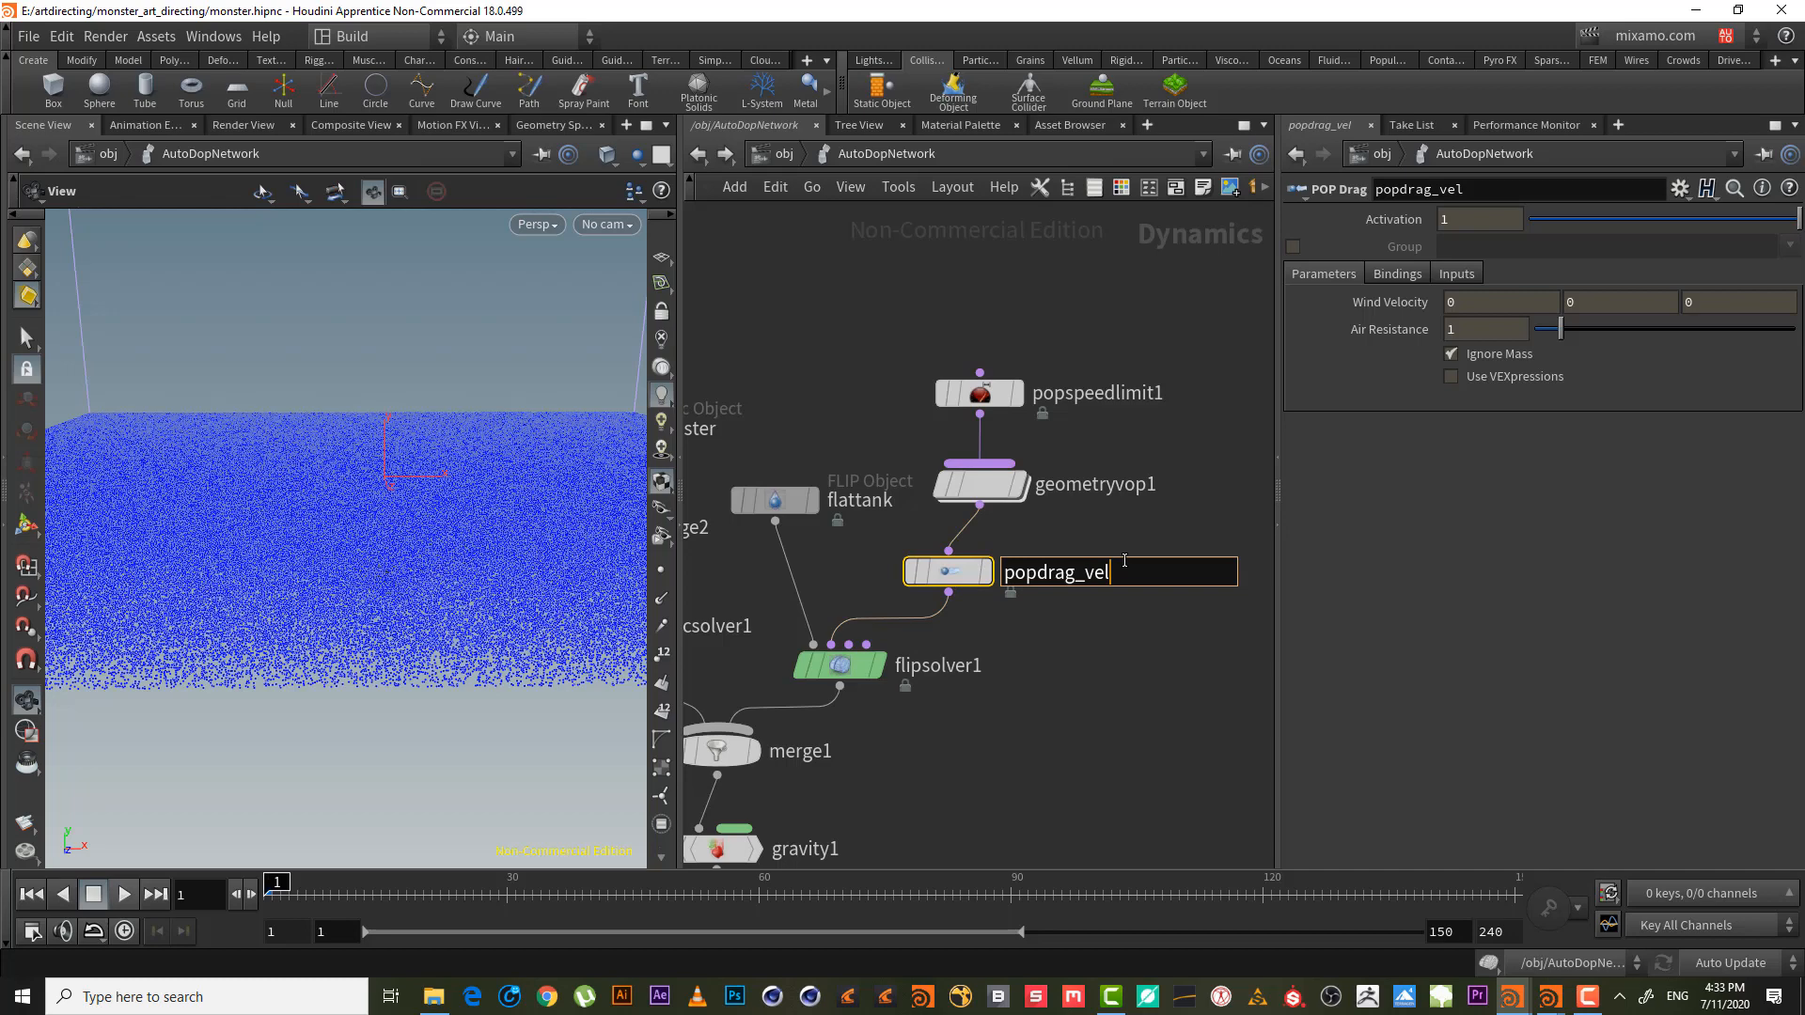
text(_mak)
key(Return)
double_click(1142, 571)
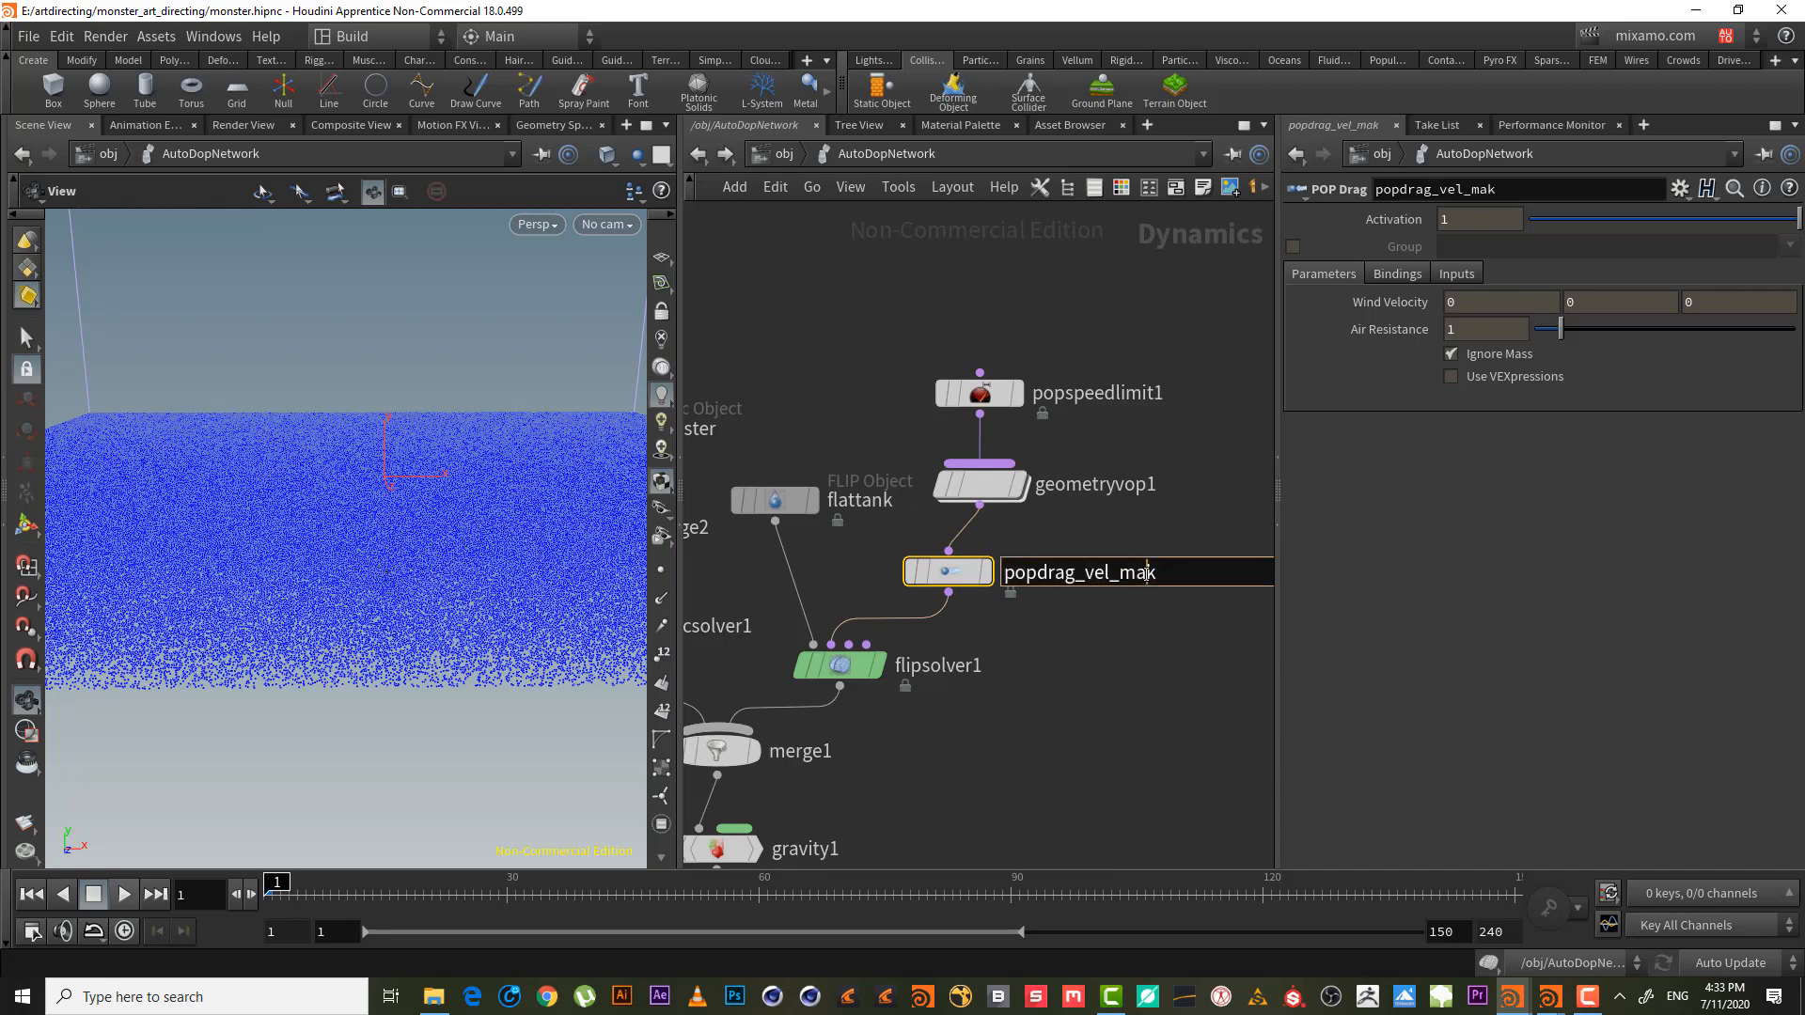
text(s)
key(Return)
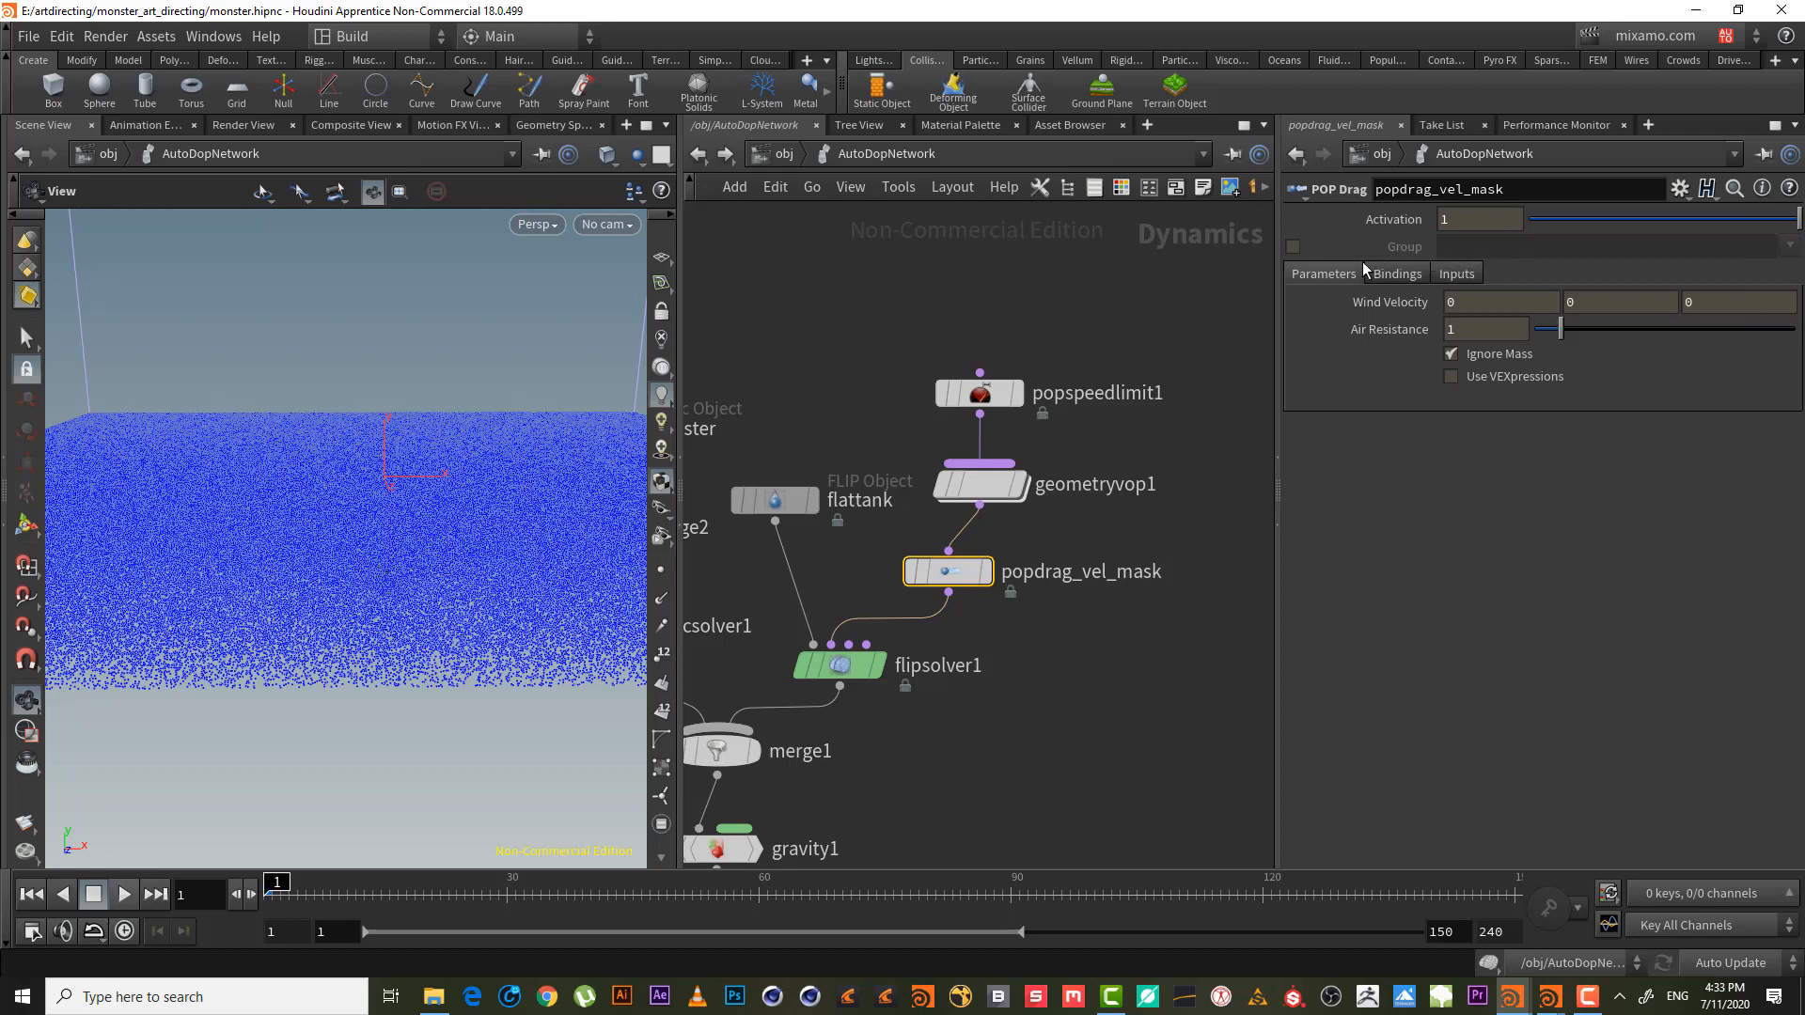
- Check bind1 inside geometryvop1 and return to the dynamics network
double_click(979, 484)
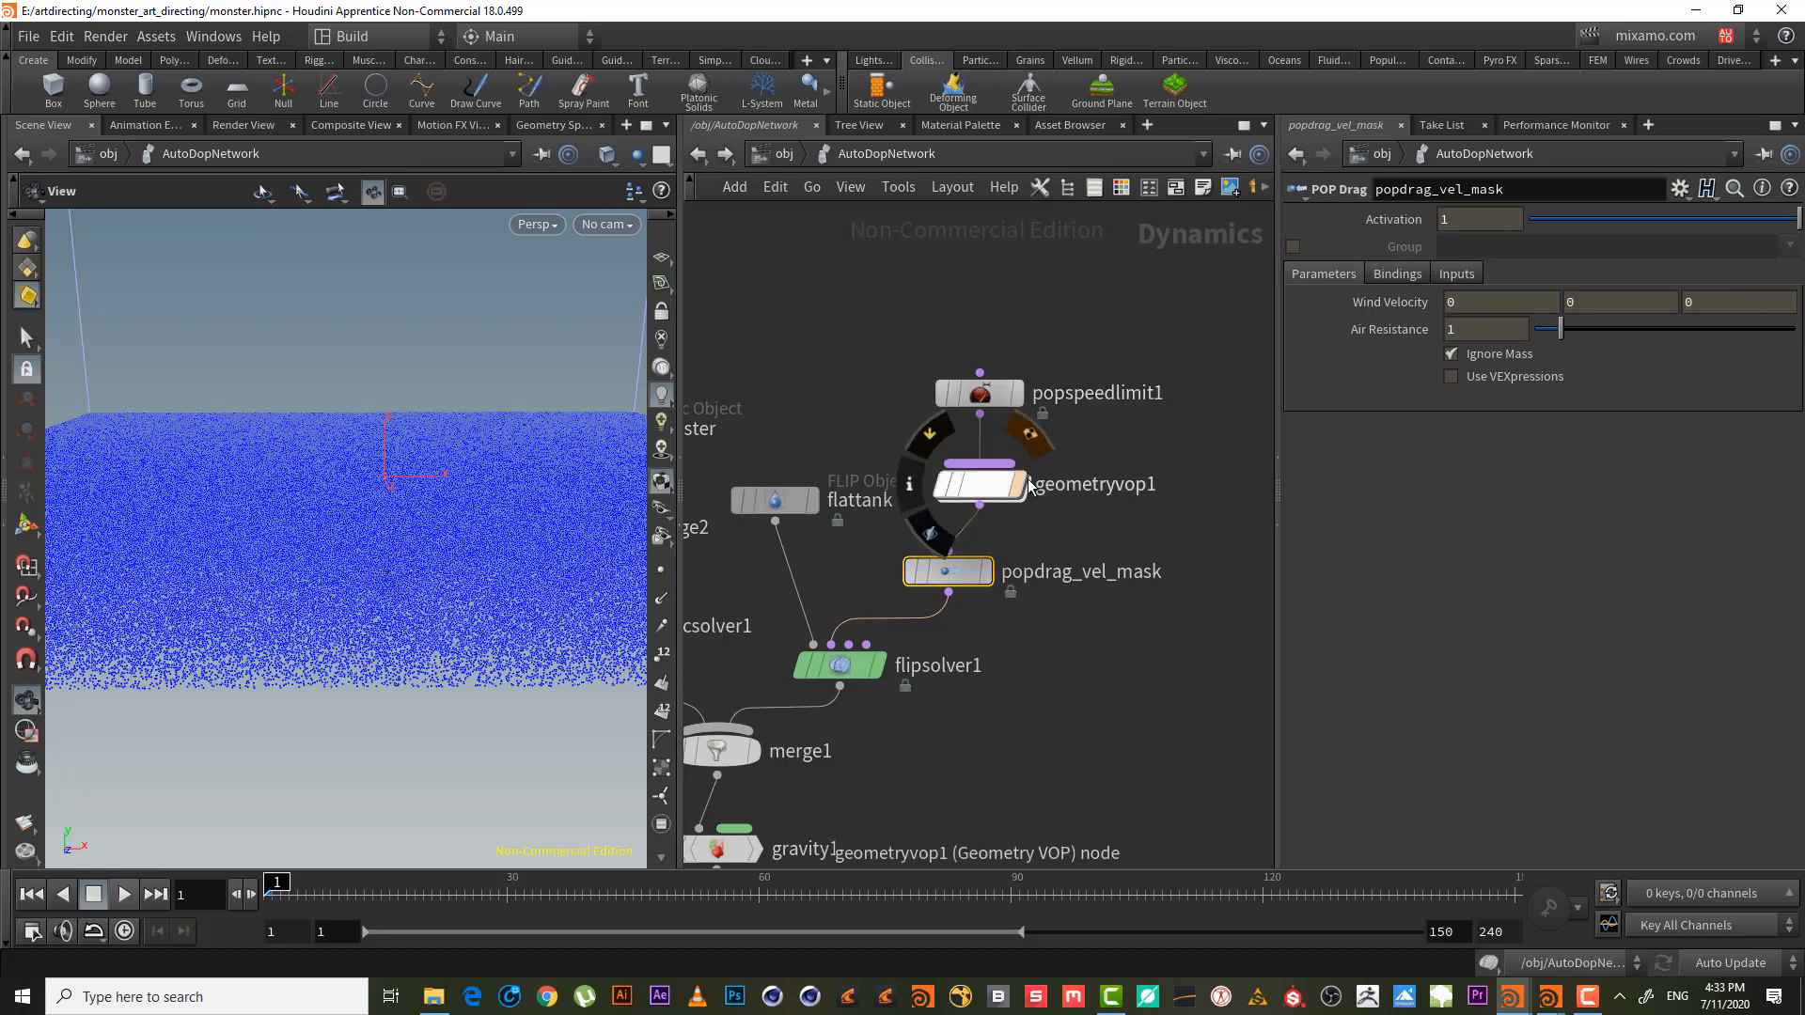
drag(1041, 494, 1170, 729)
click(888, 153)
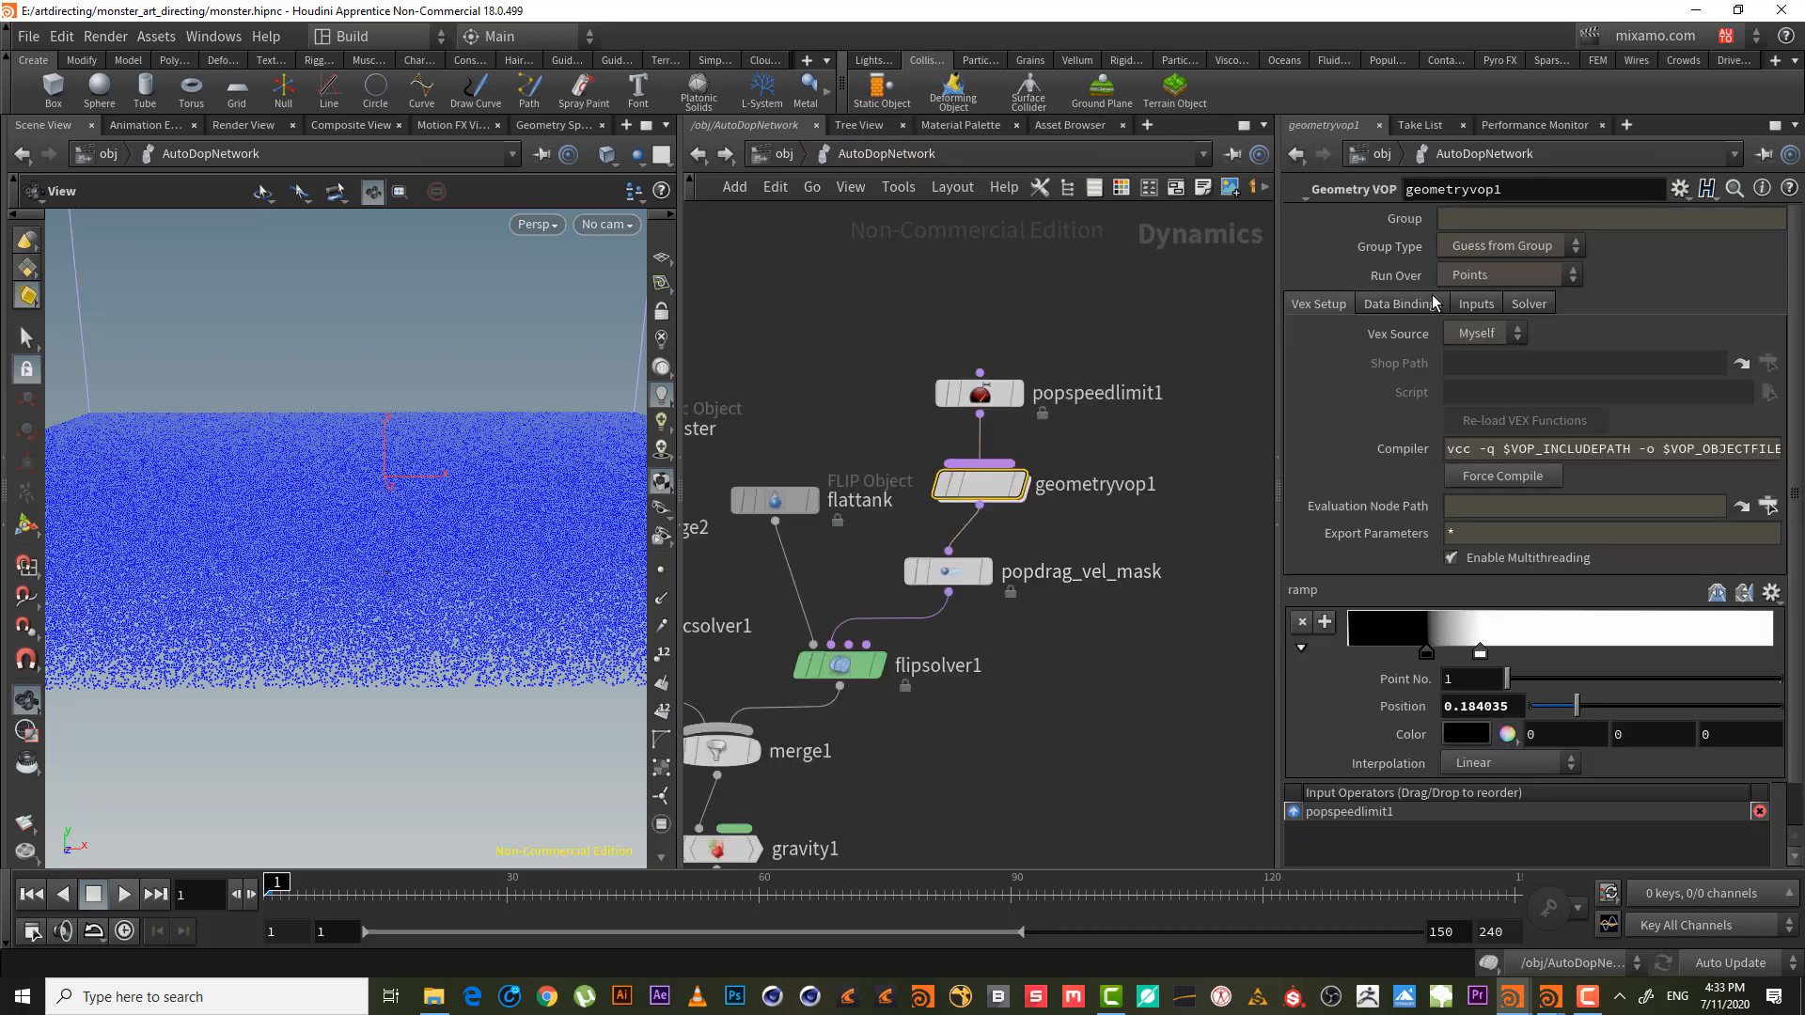
click(947, 570)
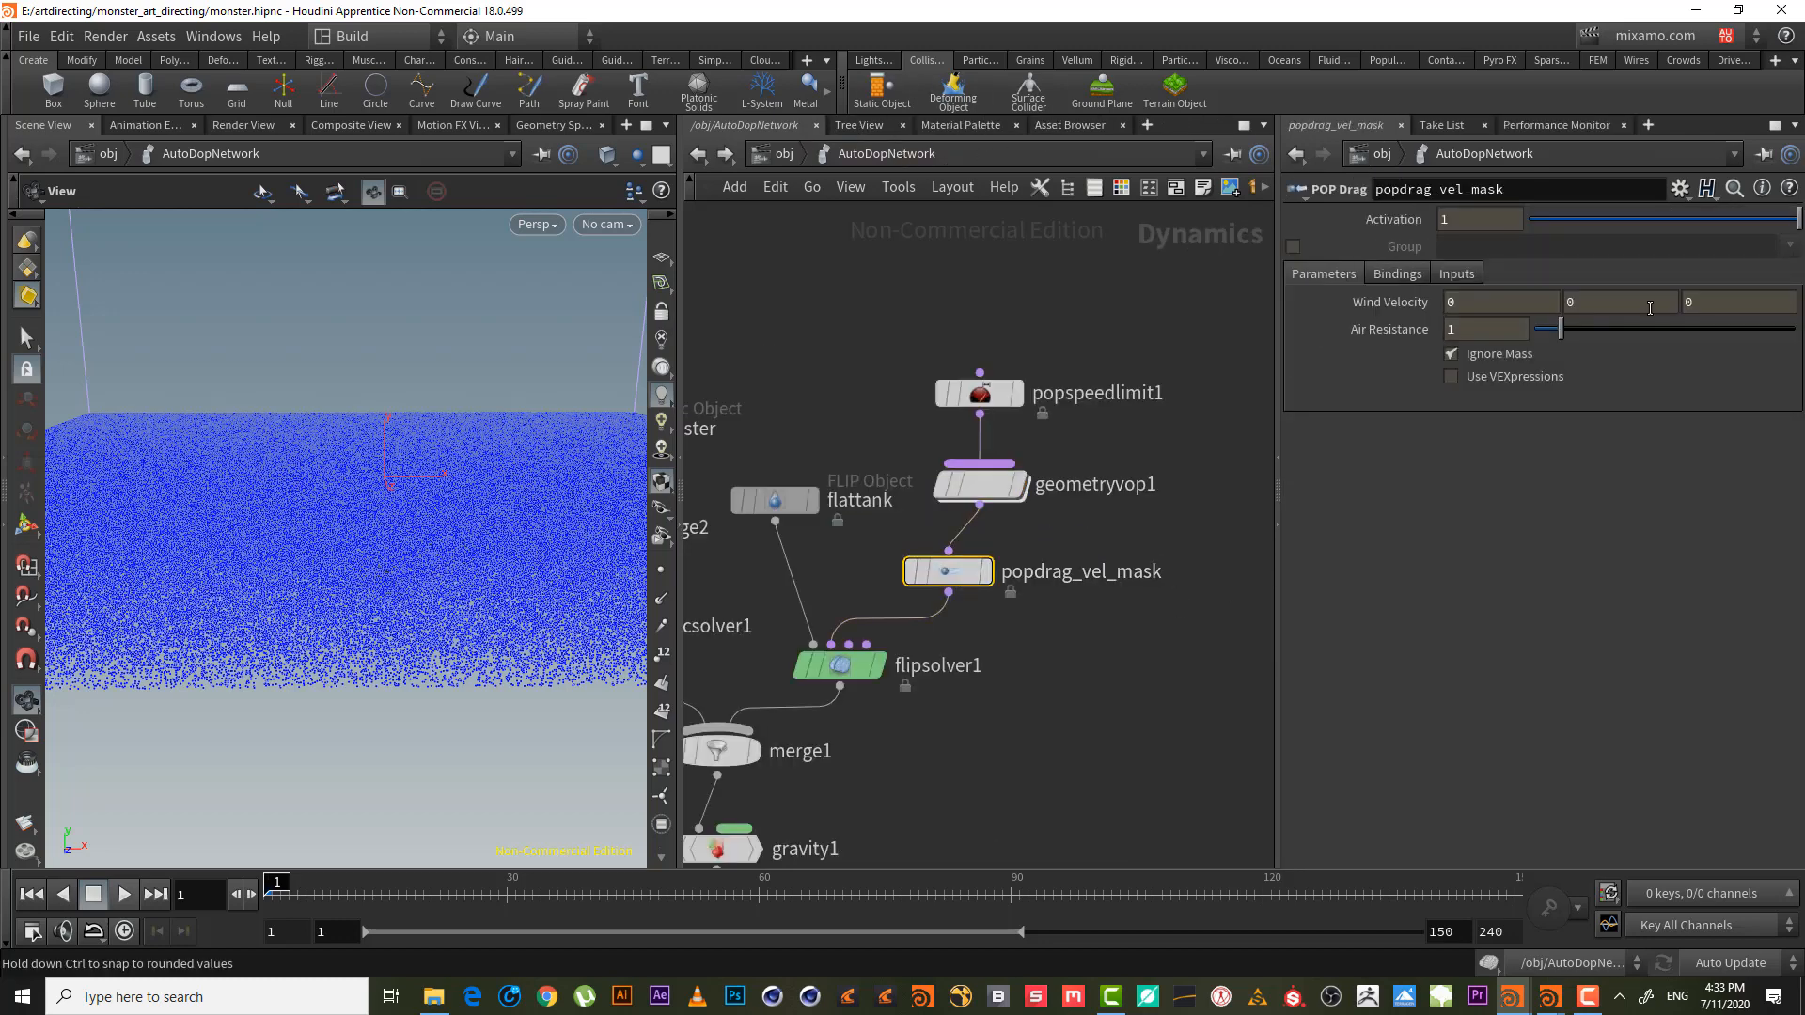
click(1293, 247)
click(1488, 245)
text(vel_mask)
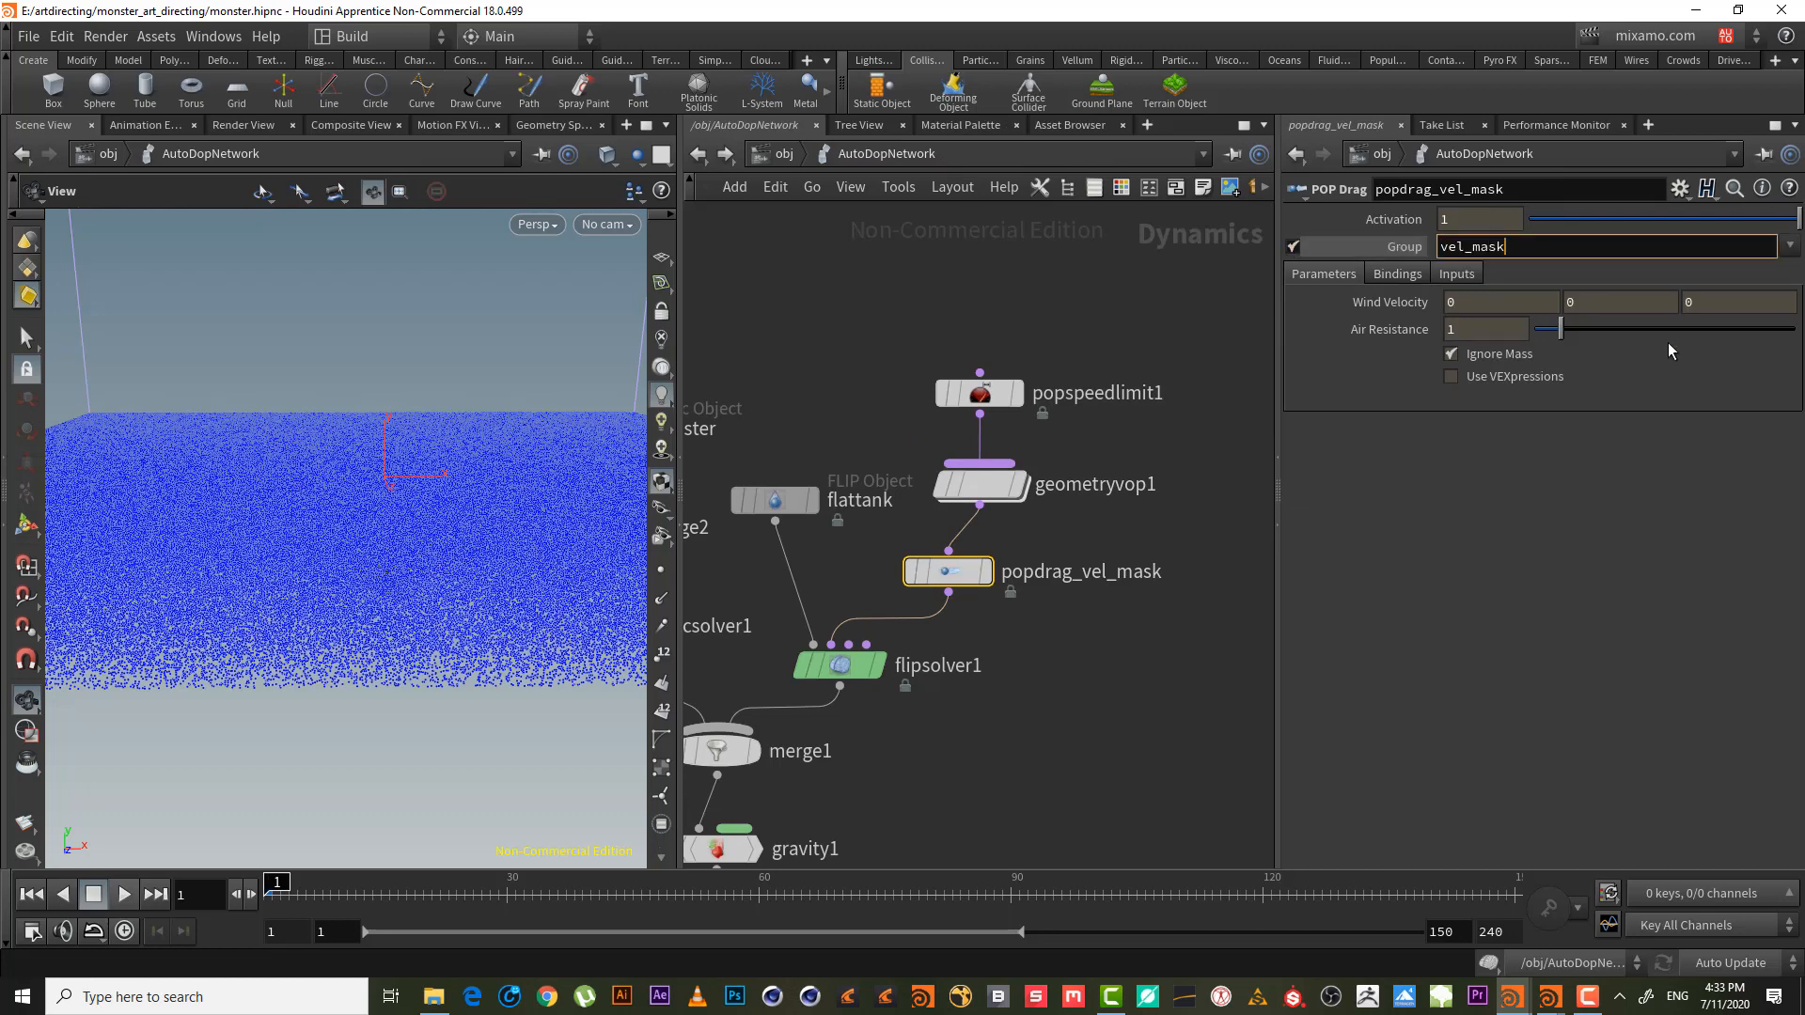
key(Return)
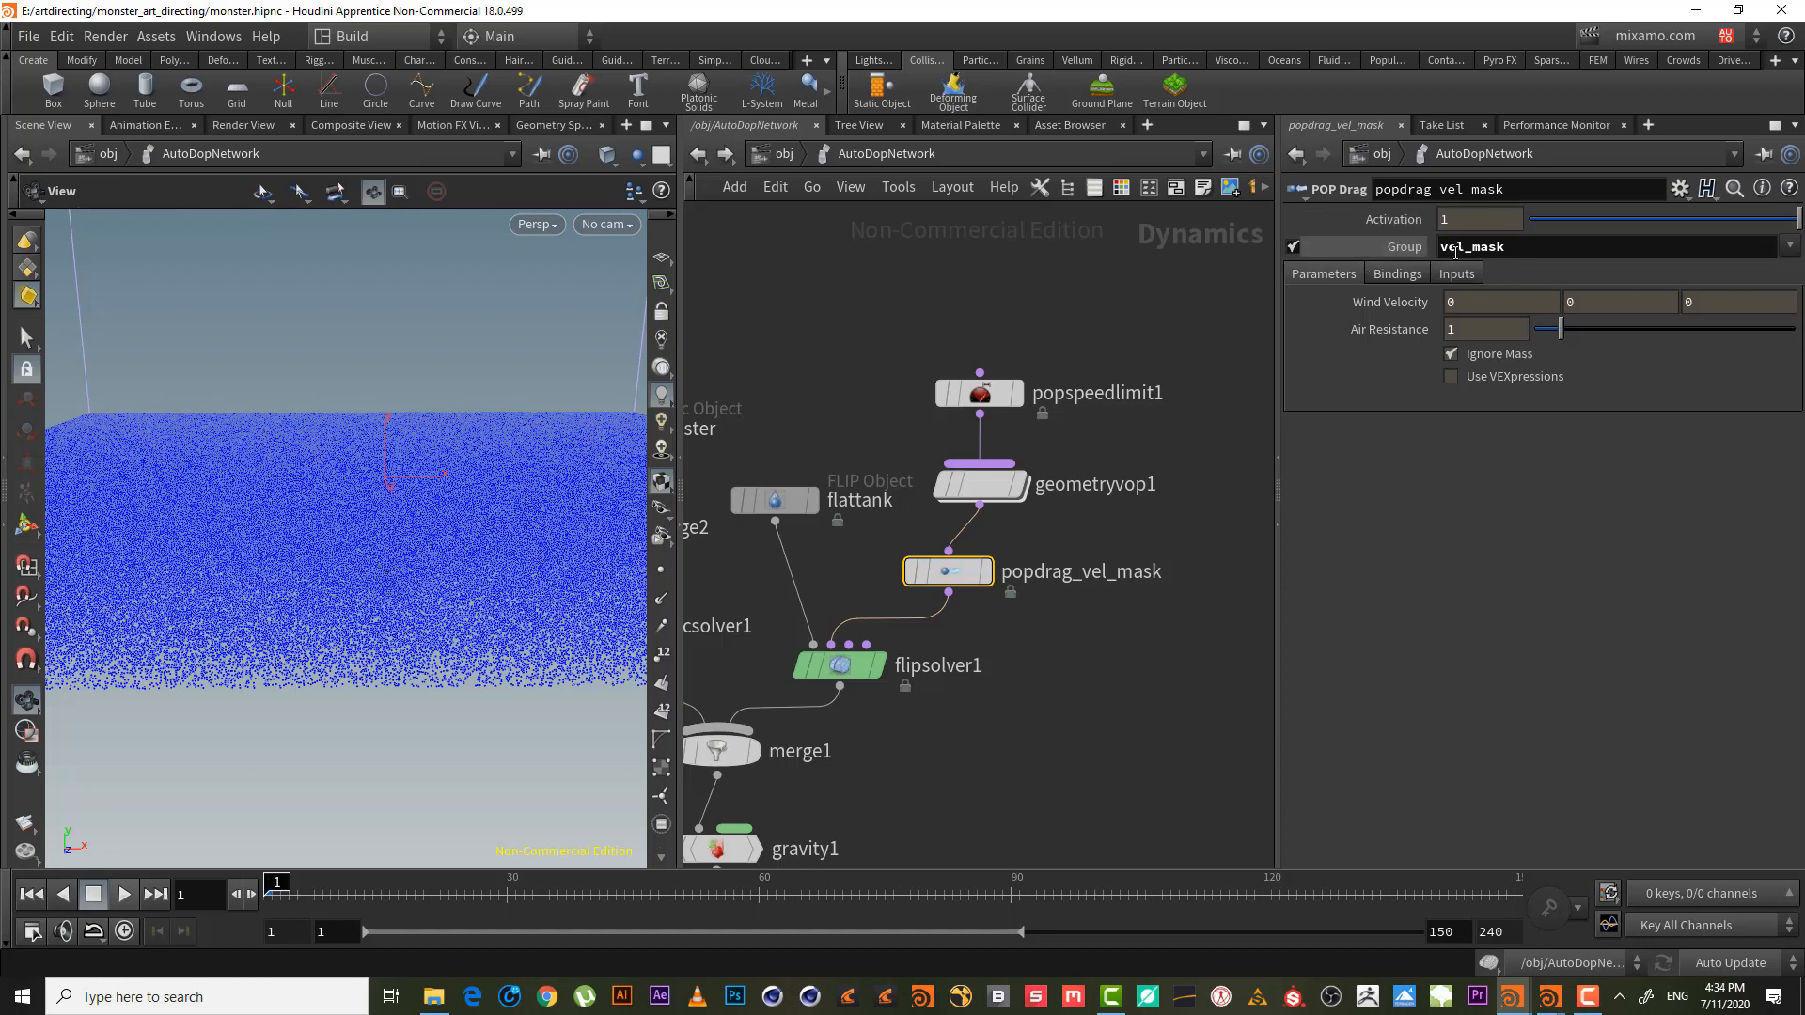
click(1522, 248)
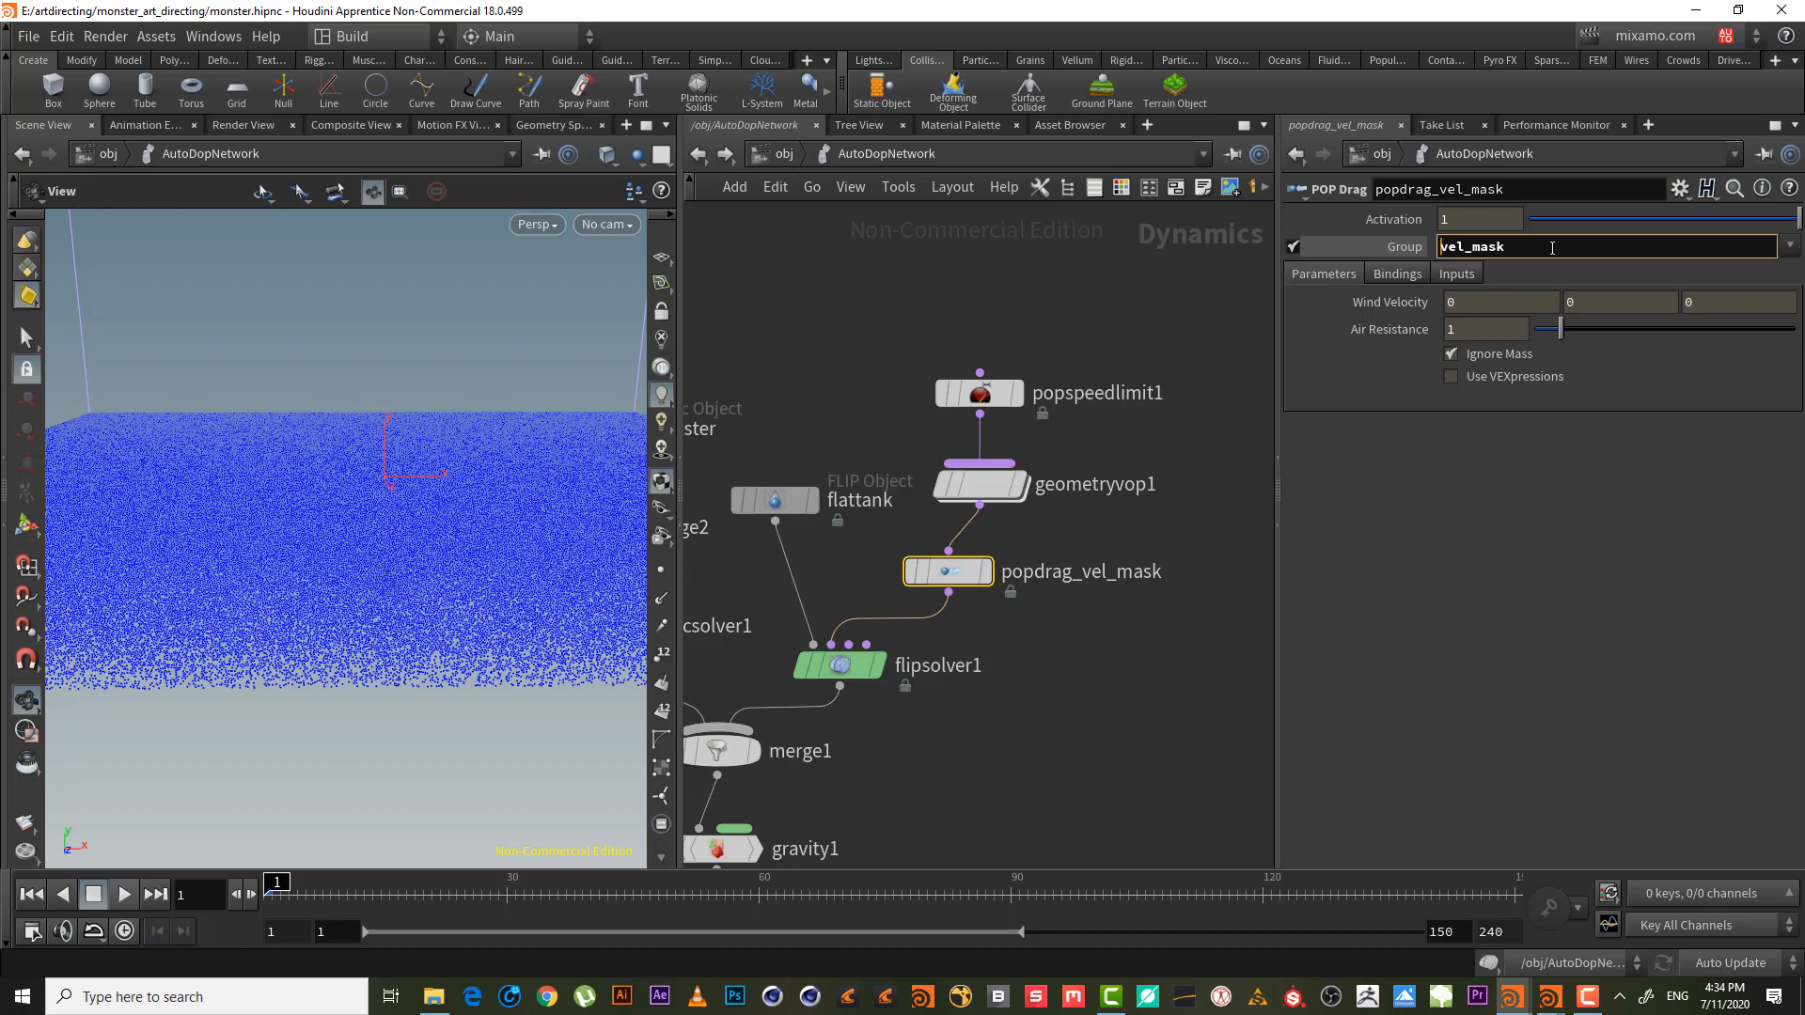
text(@)
click(1114, 663)
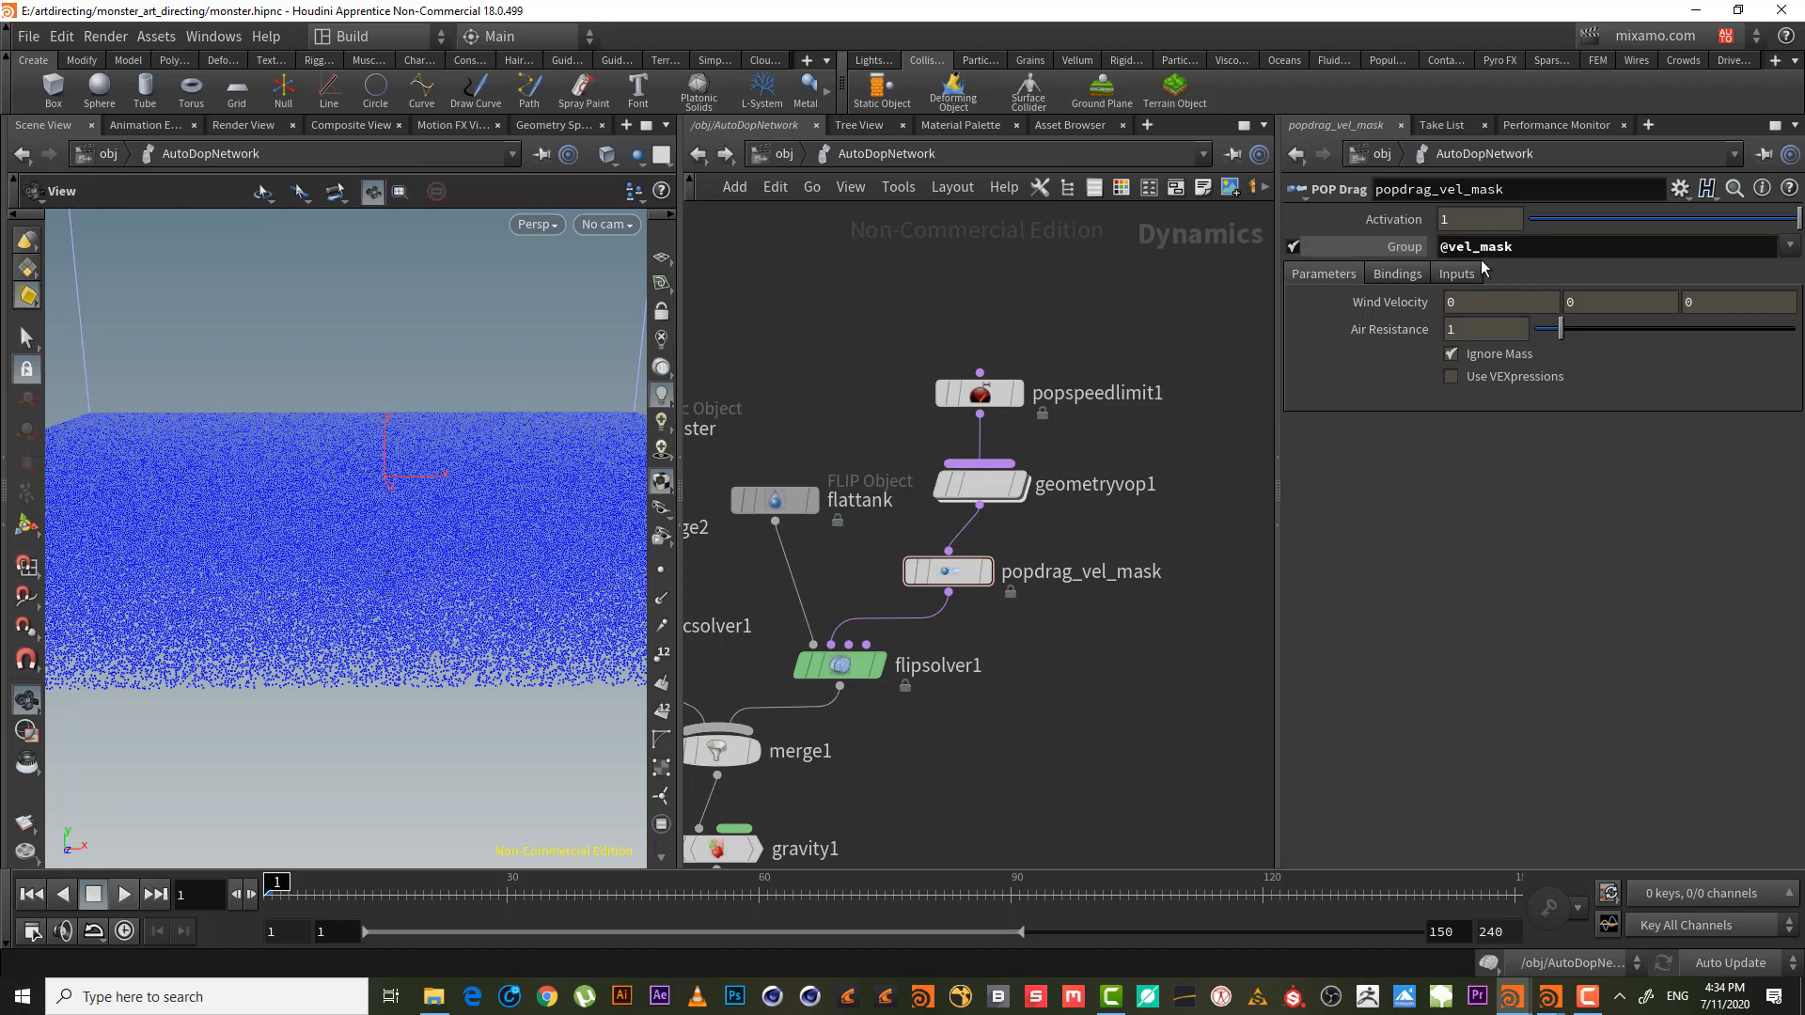
click(1293, 247)
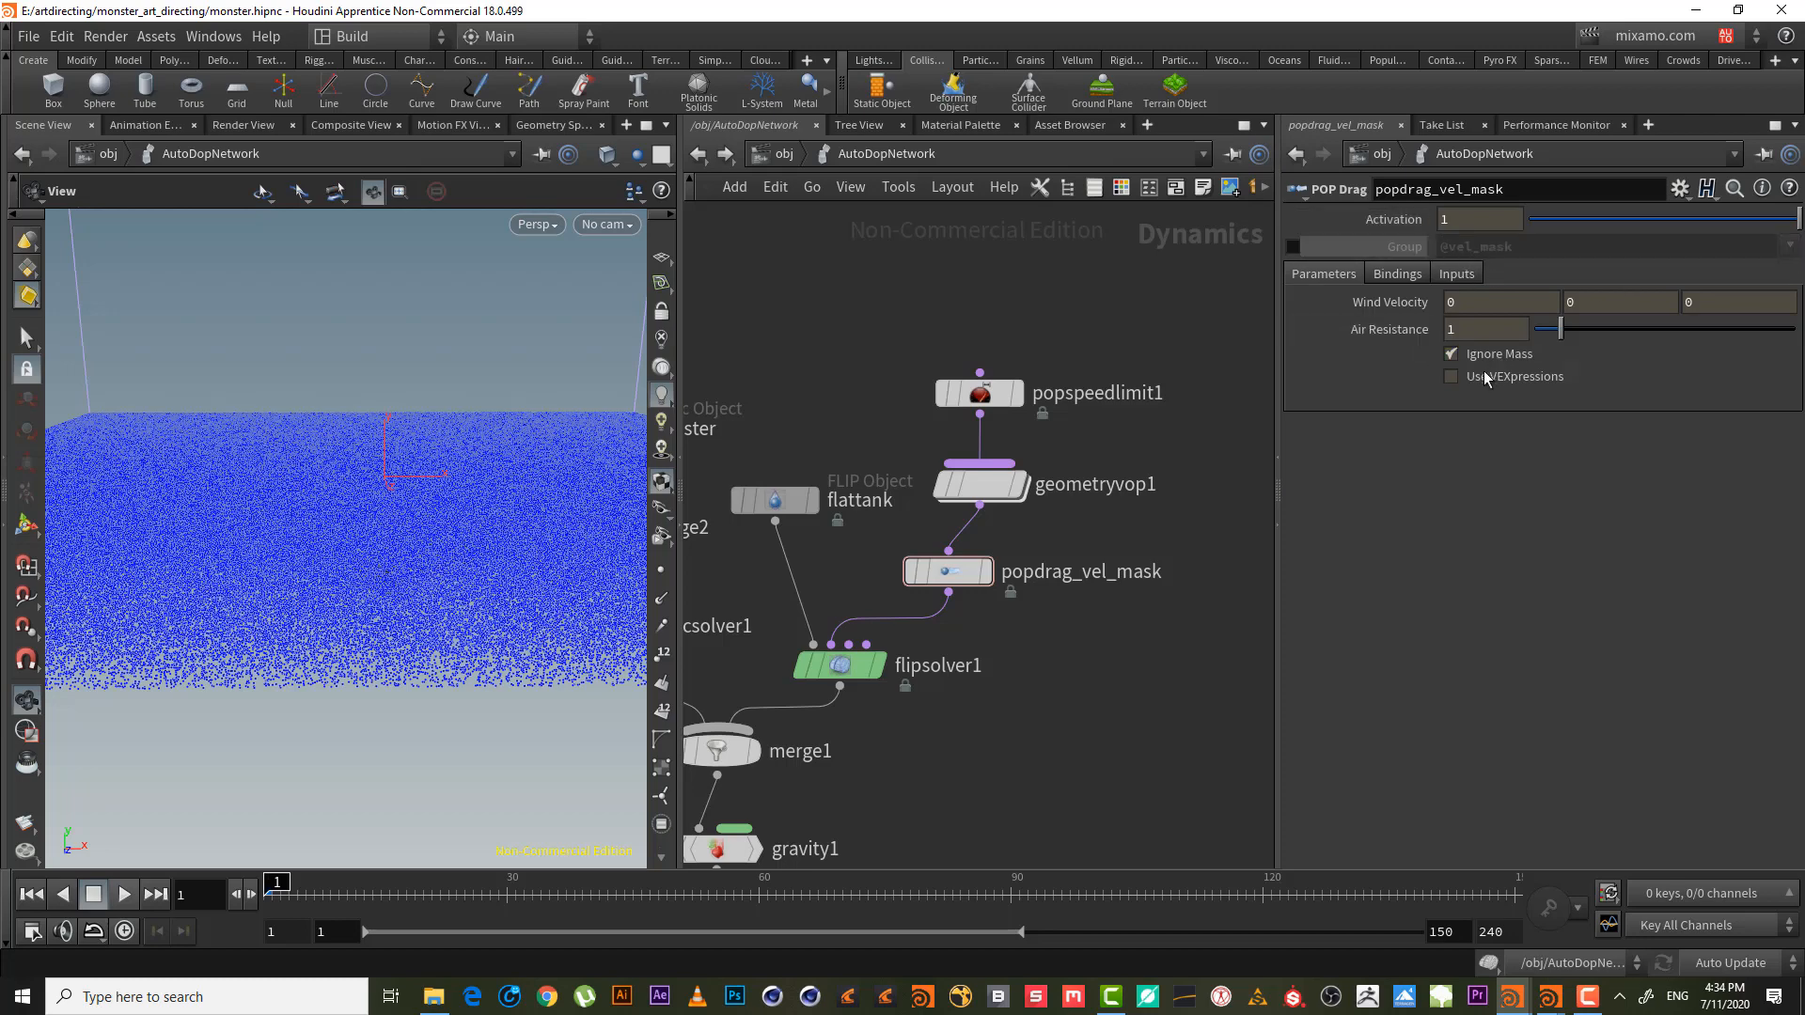
- Turn on Use VEXpressions for popdrag_vel_mask and play the simulation
click(1450, 378)
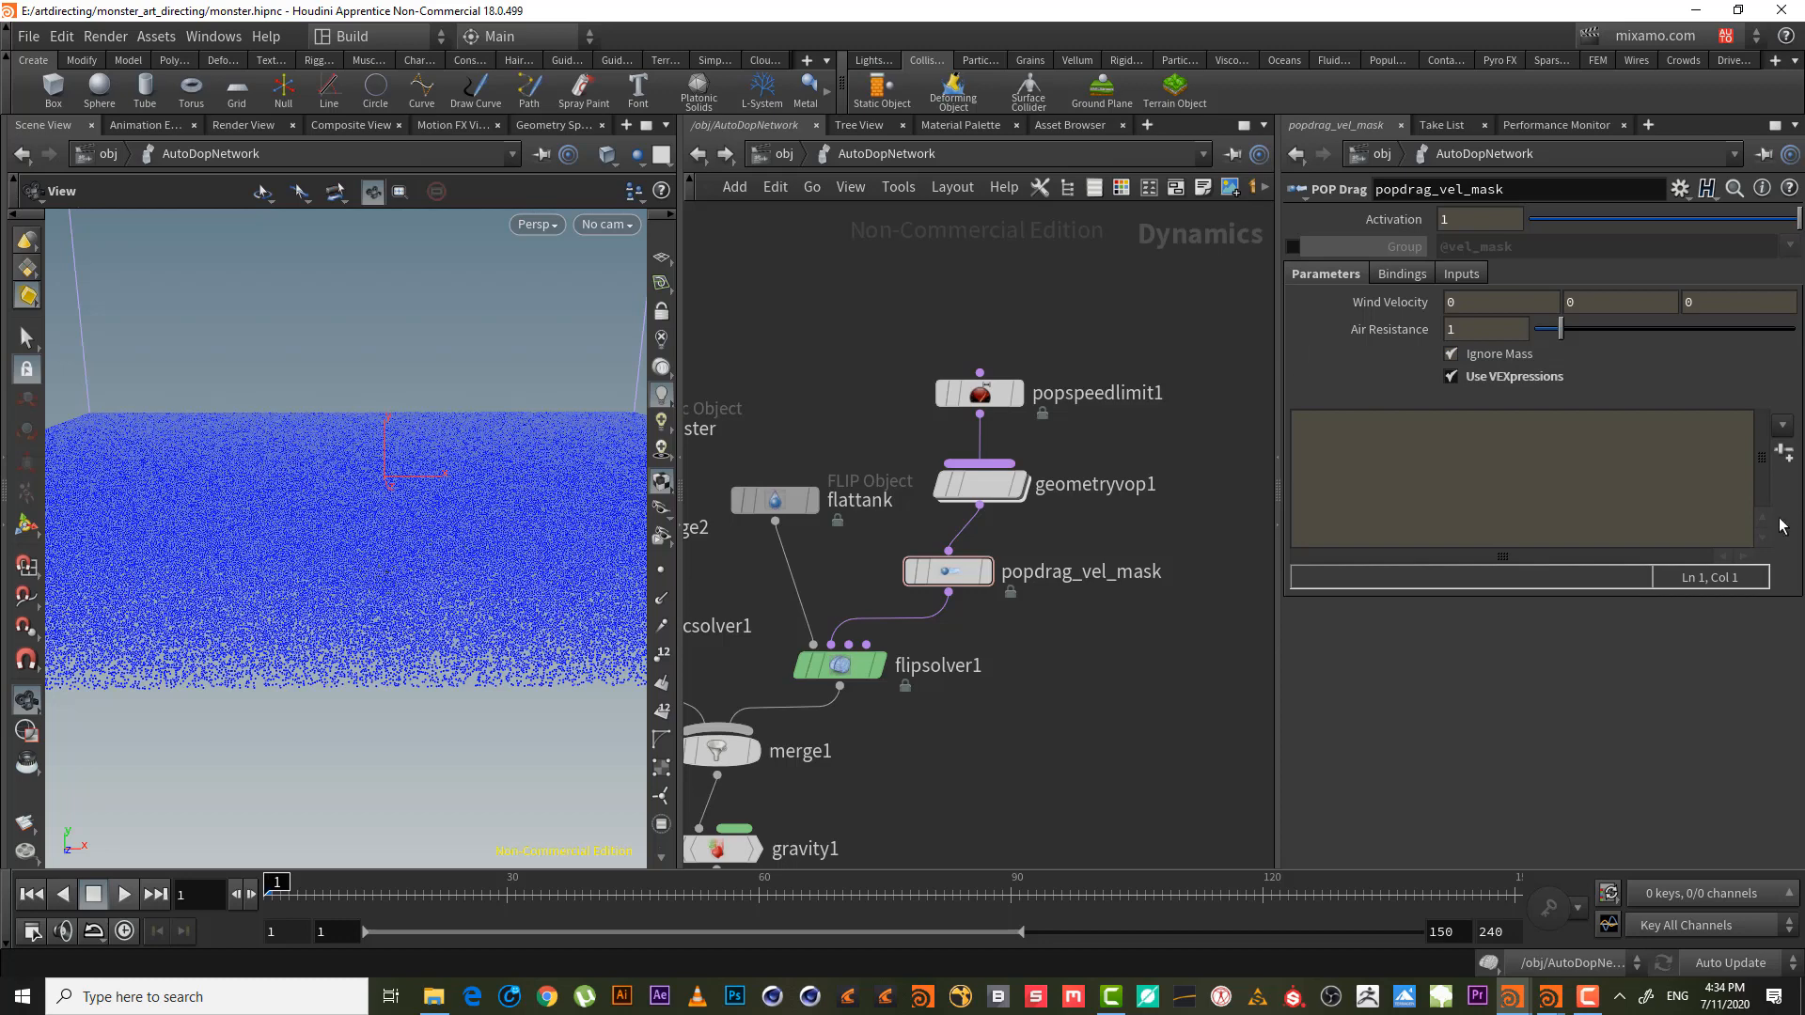
middle_drag(1139, 410, 1080, 377)
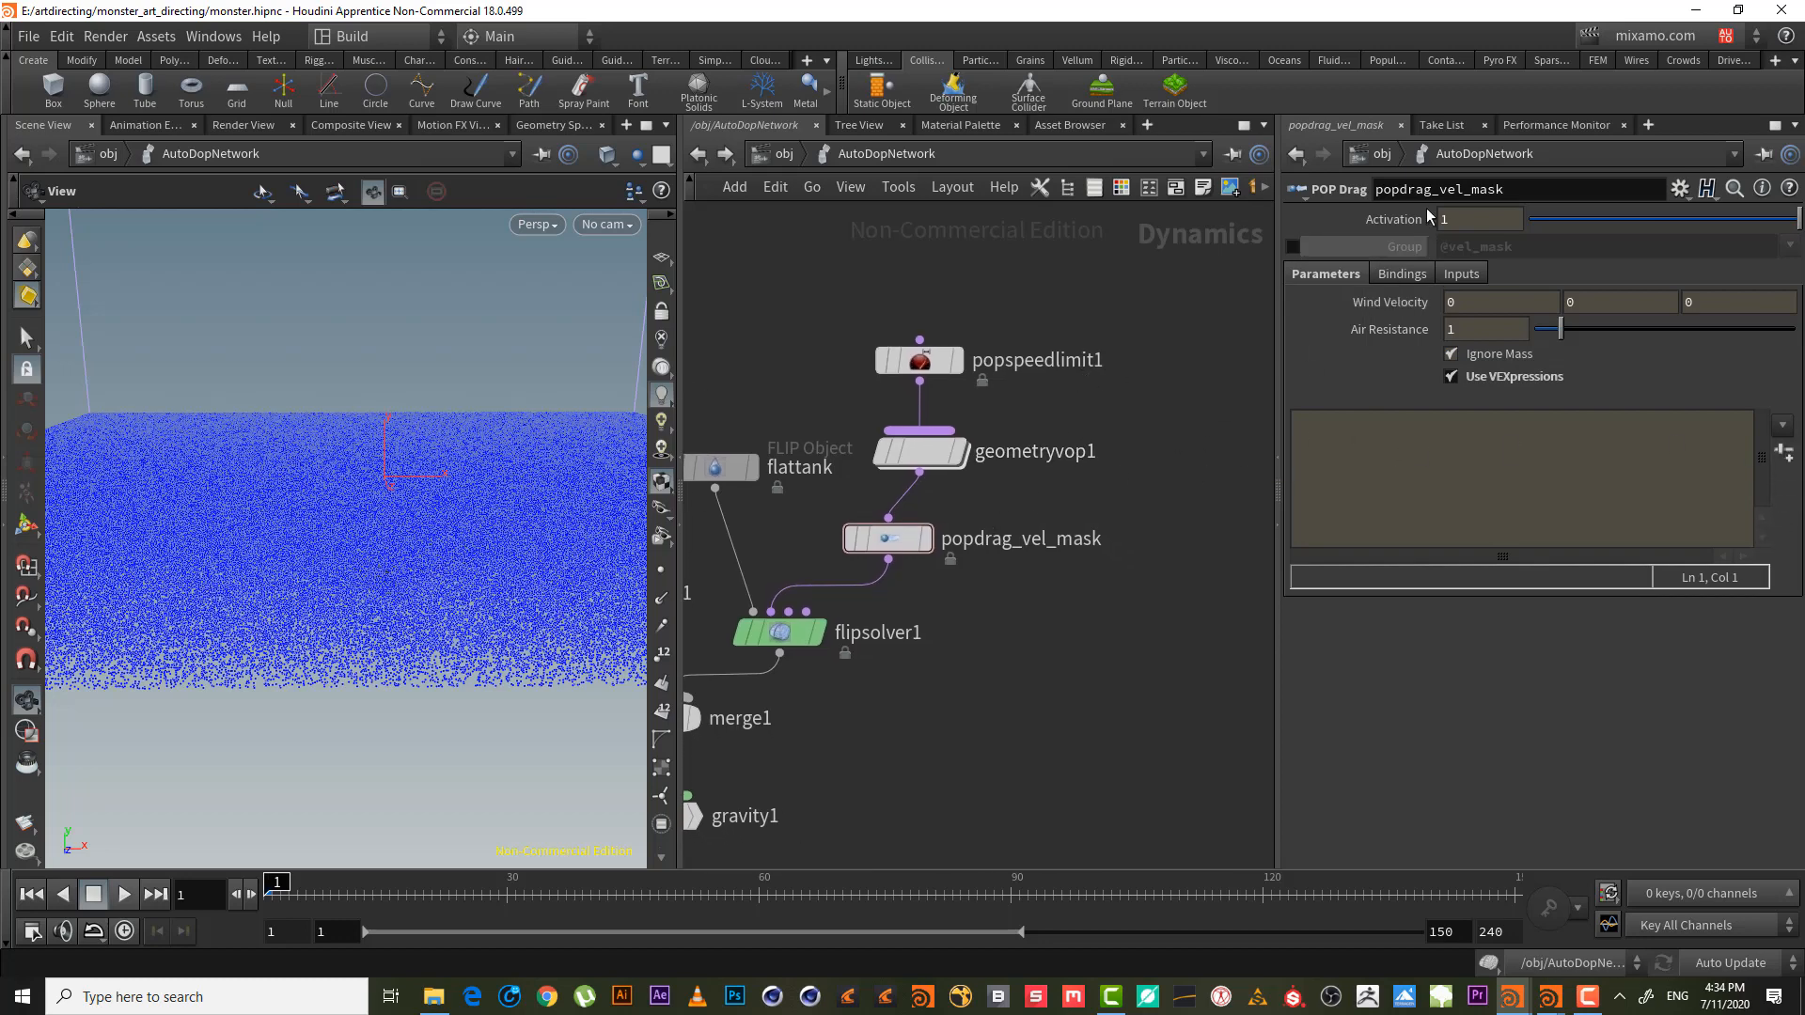
mouse_move(908, 550)
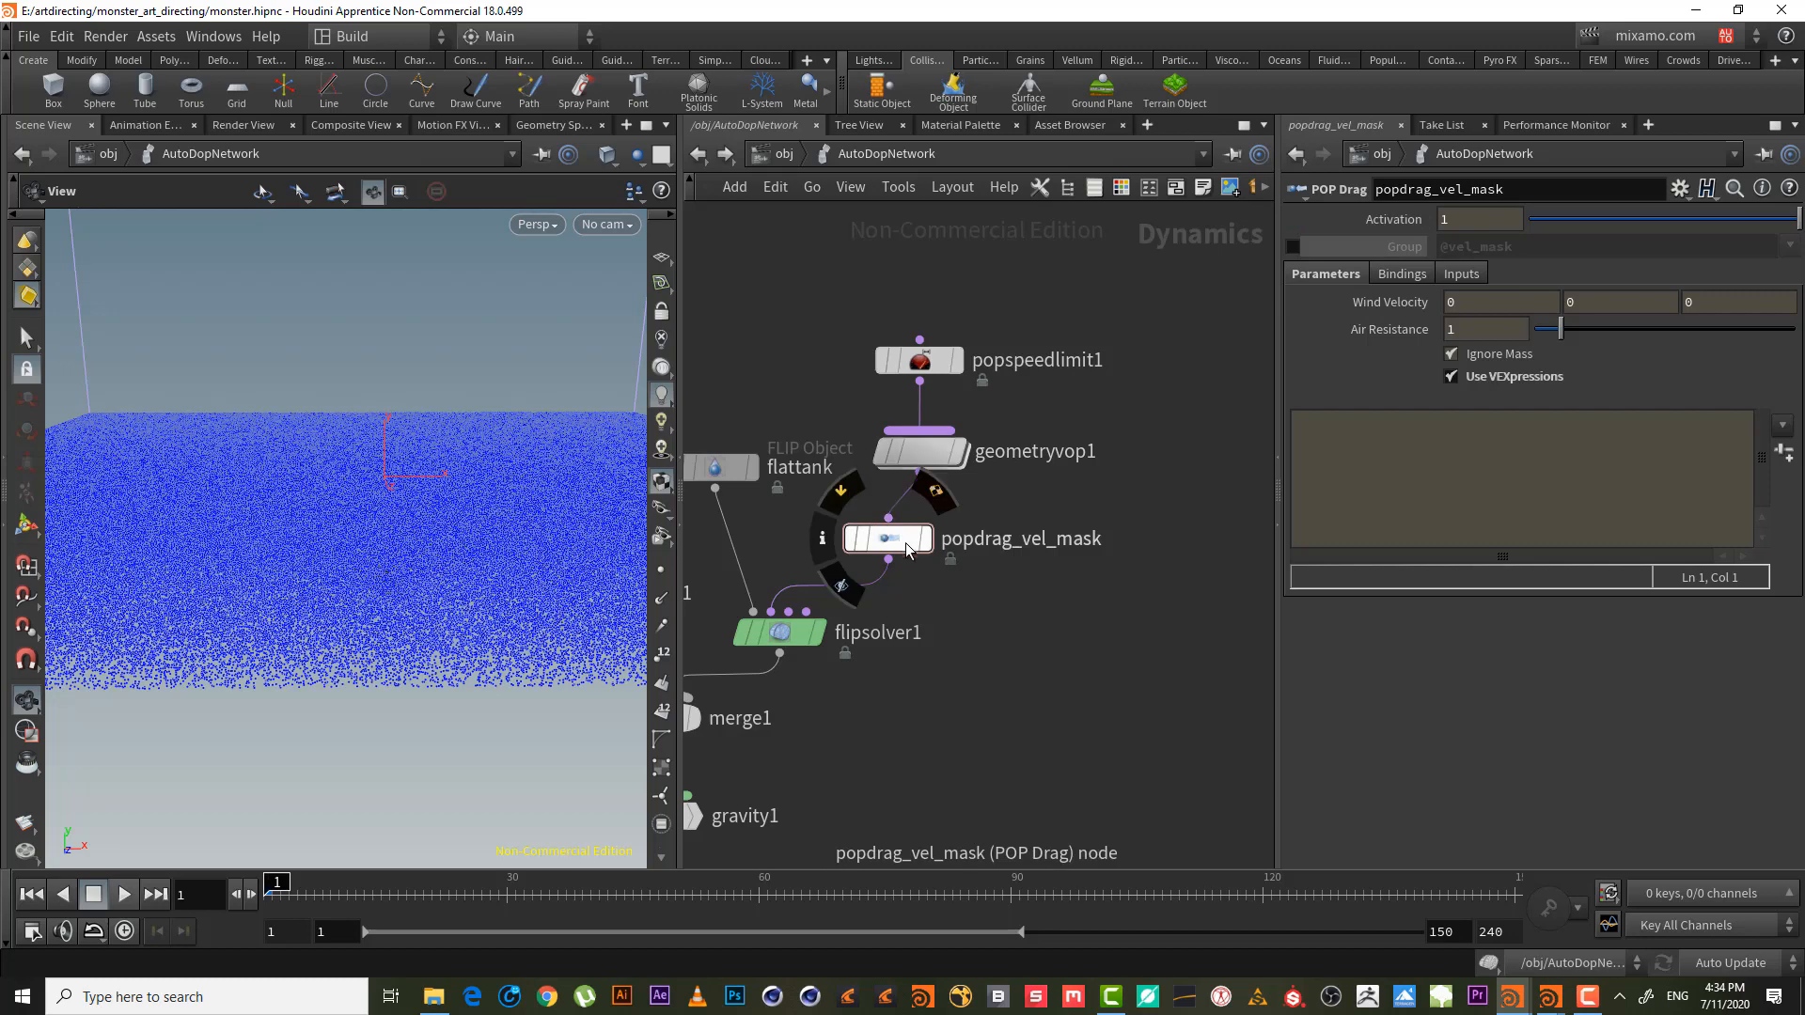
click(824, 538)
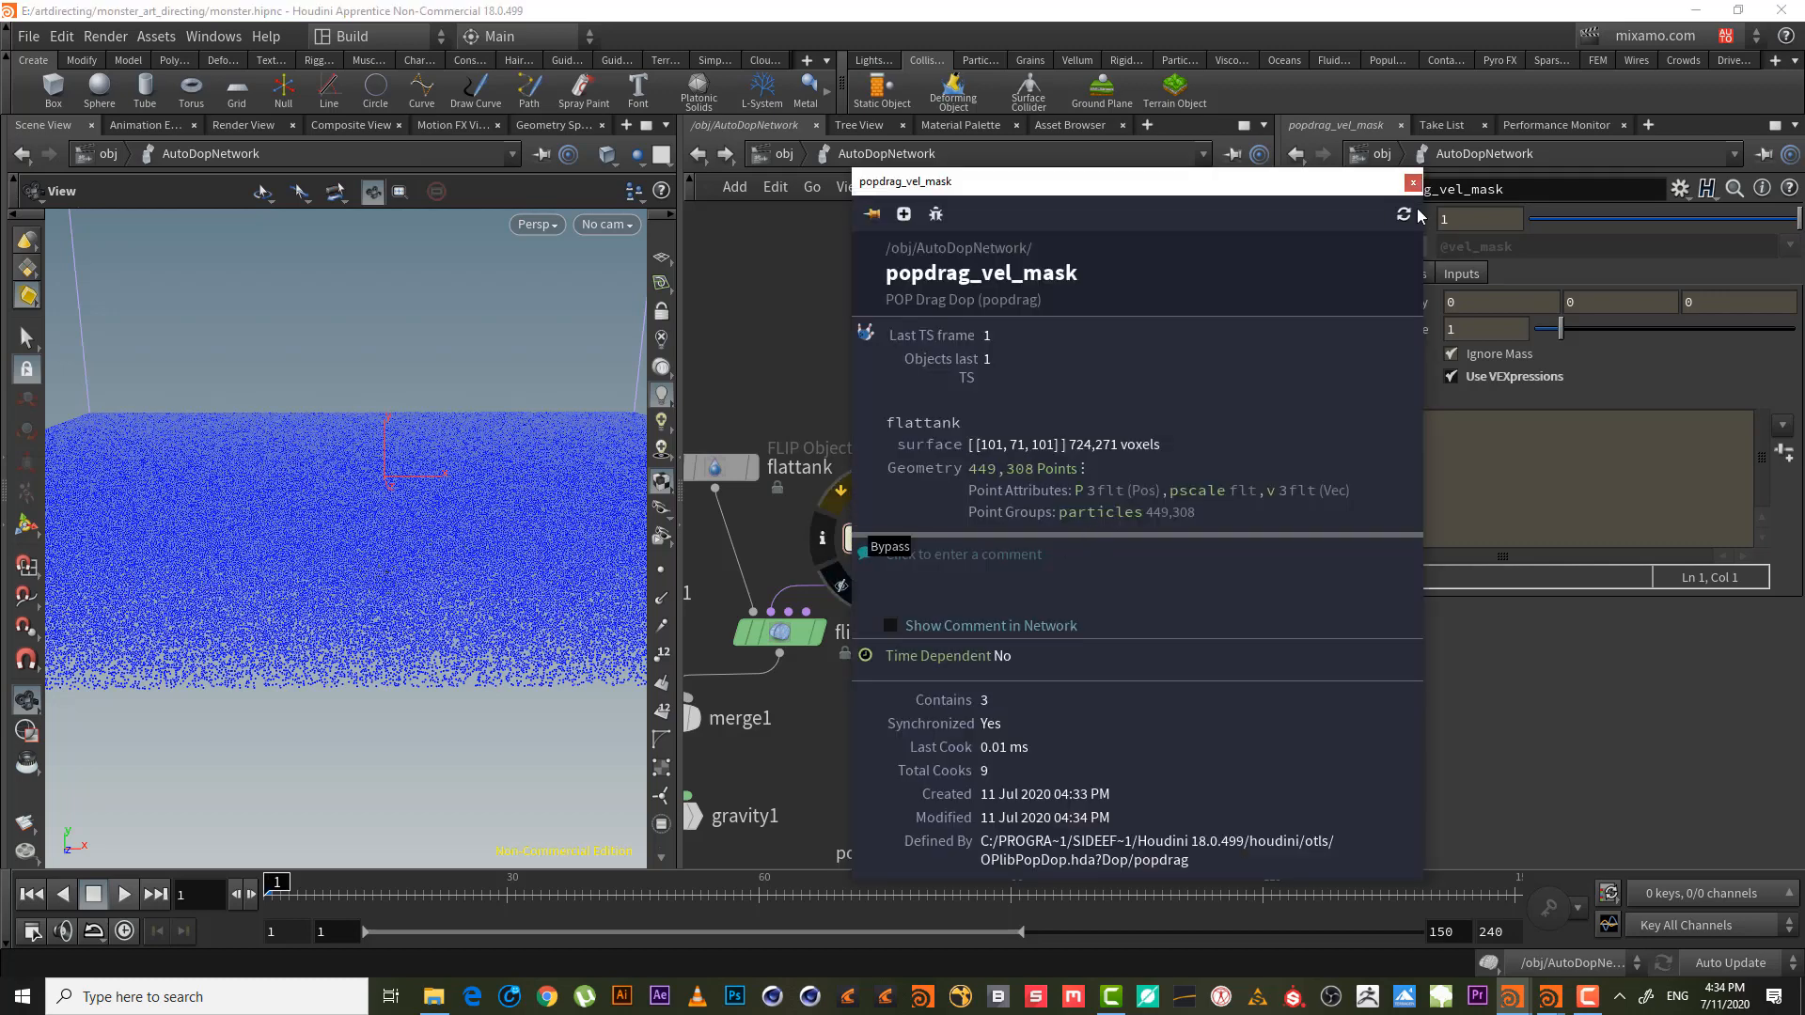
click(123, 895)
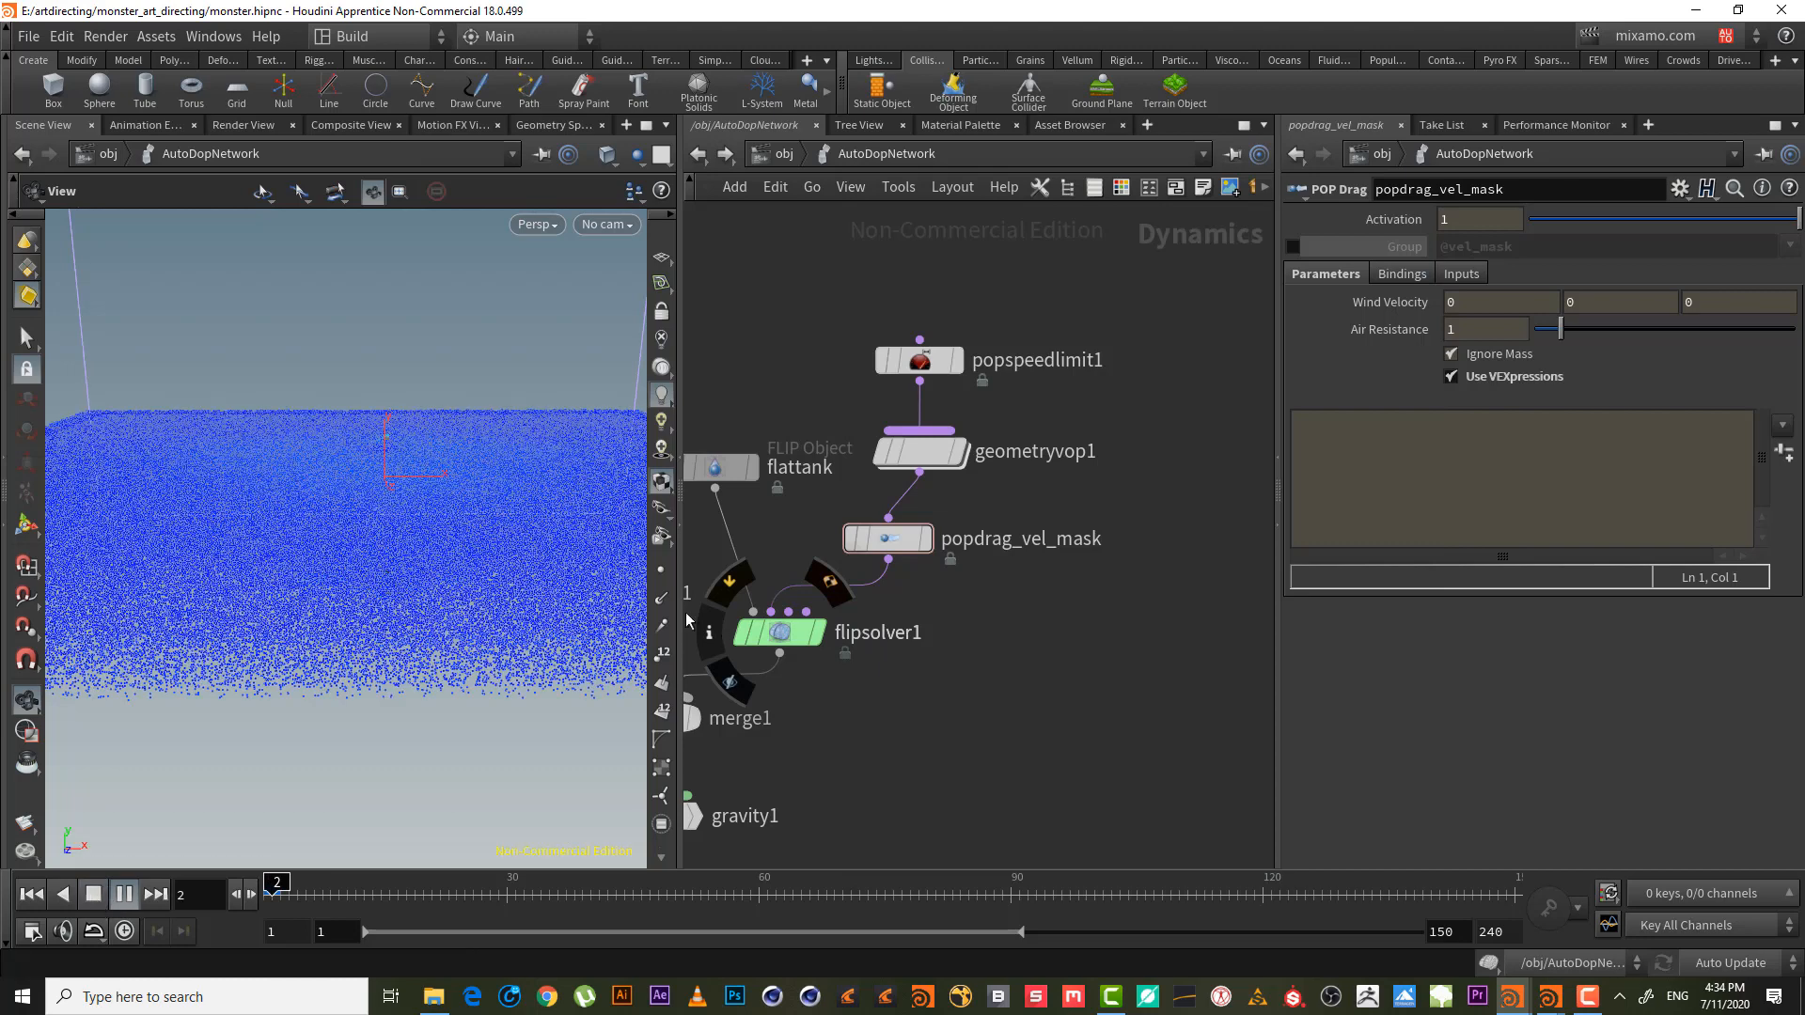
- Confirm in popdrag_vel_mask's node info that particles carry an airresist point attribute
click(898, 540)
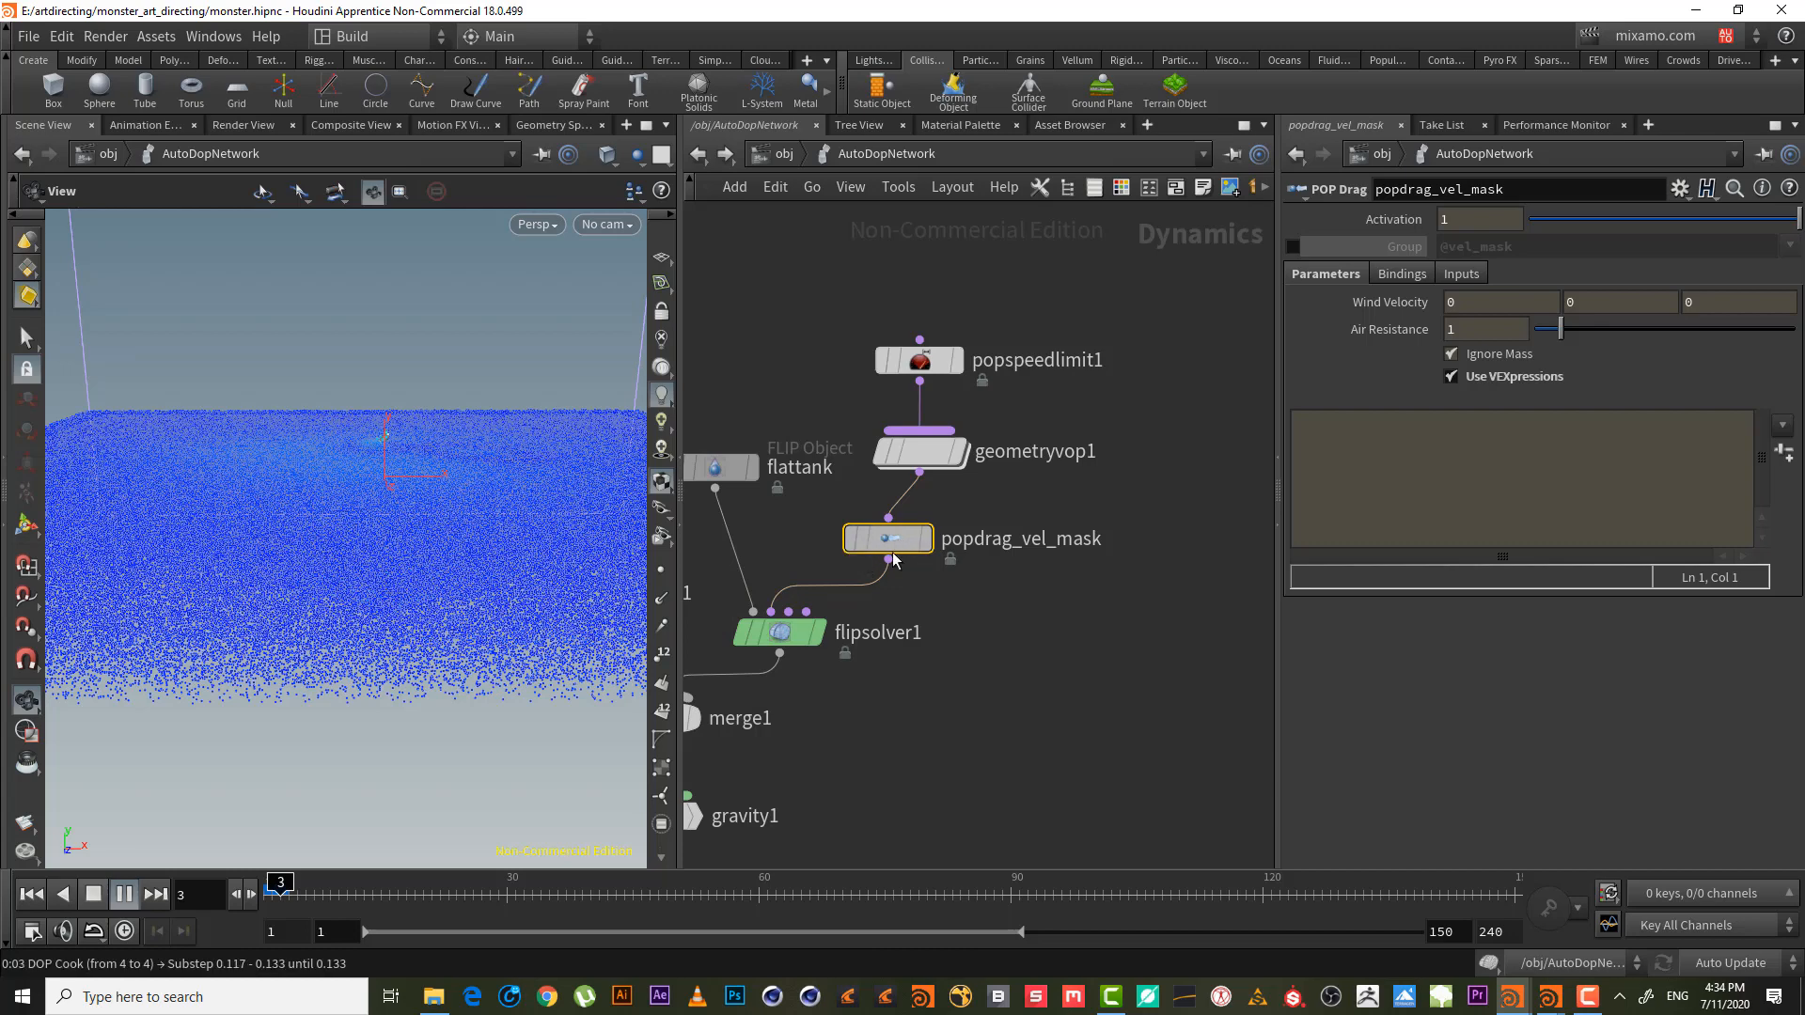
click(822, 538)
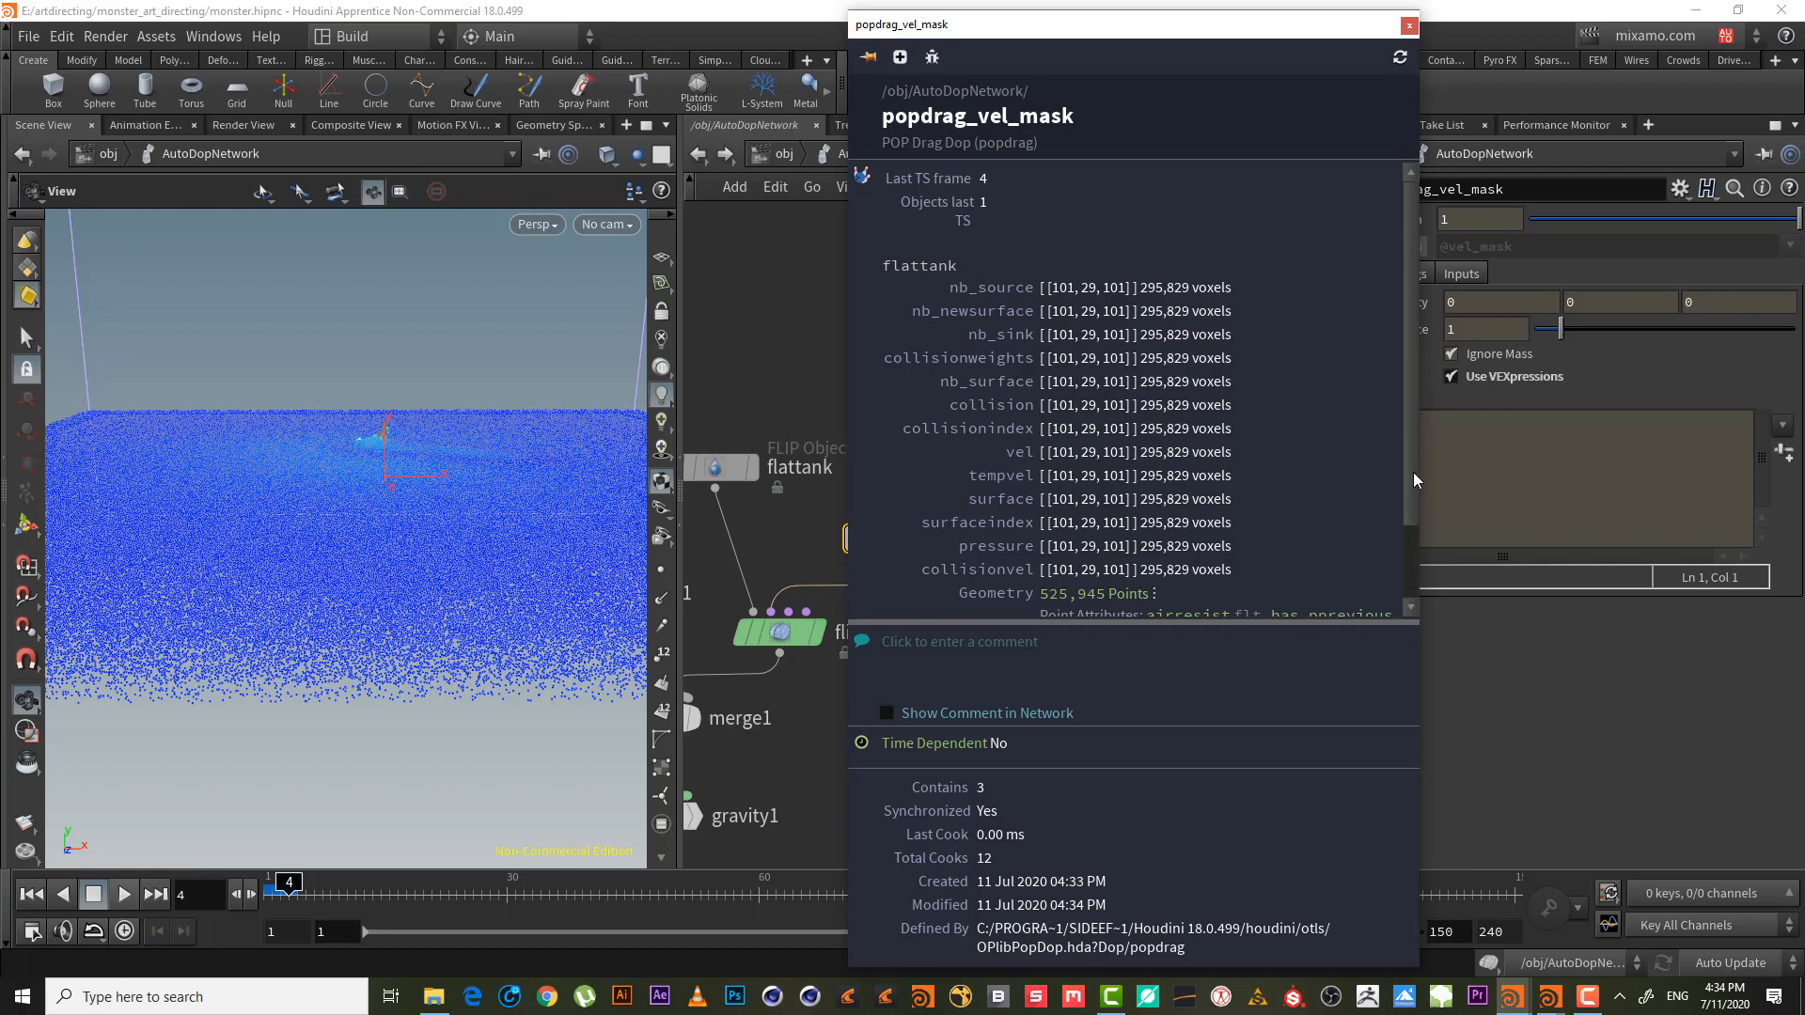
drag(1413, 472, 1419, 551)
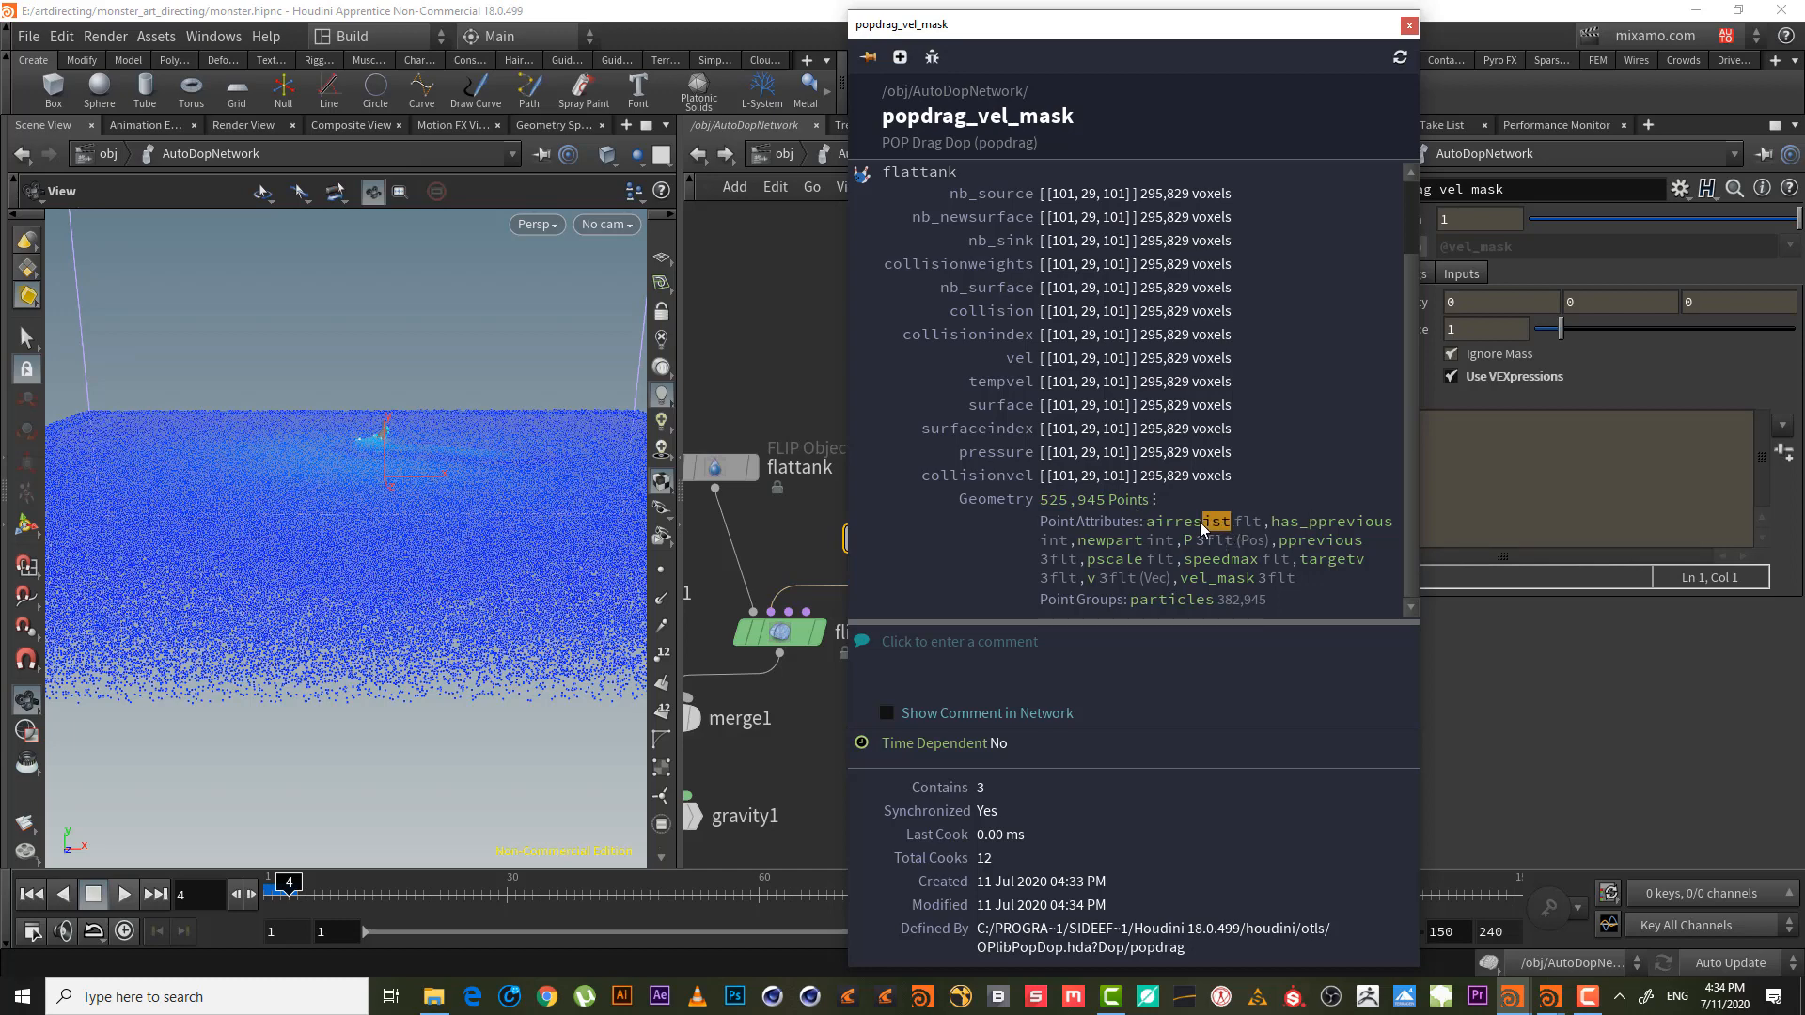
drag(1154, 532, 1157, 517)
click(1229, 527)
click(1408, 25)
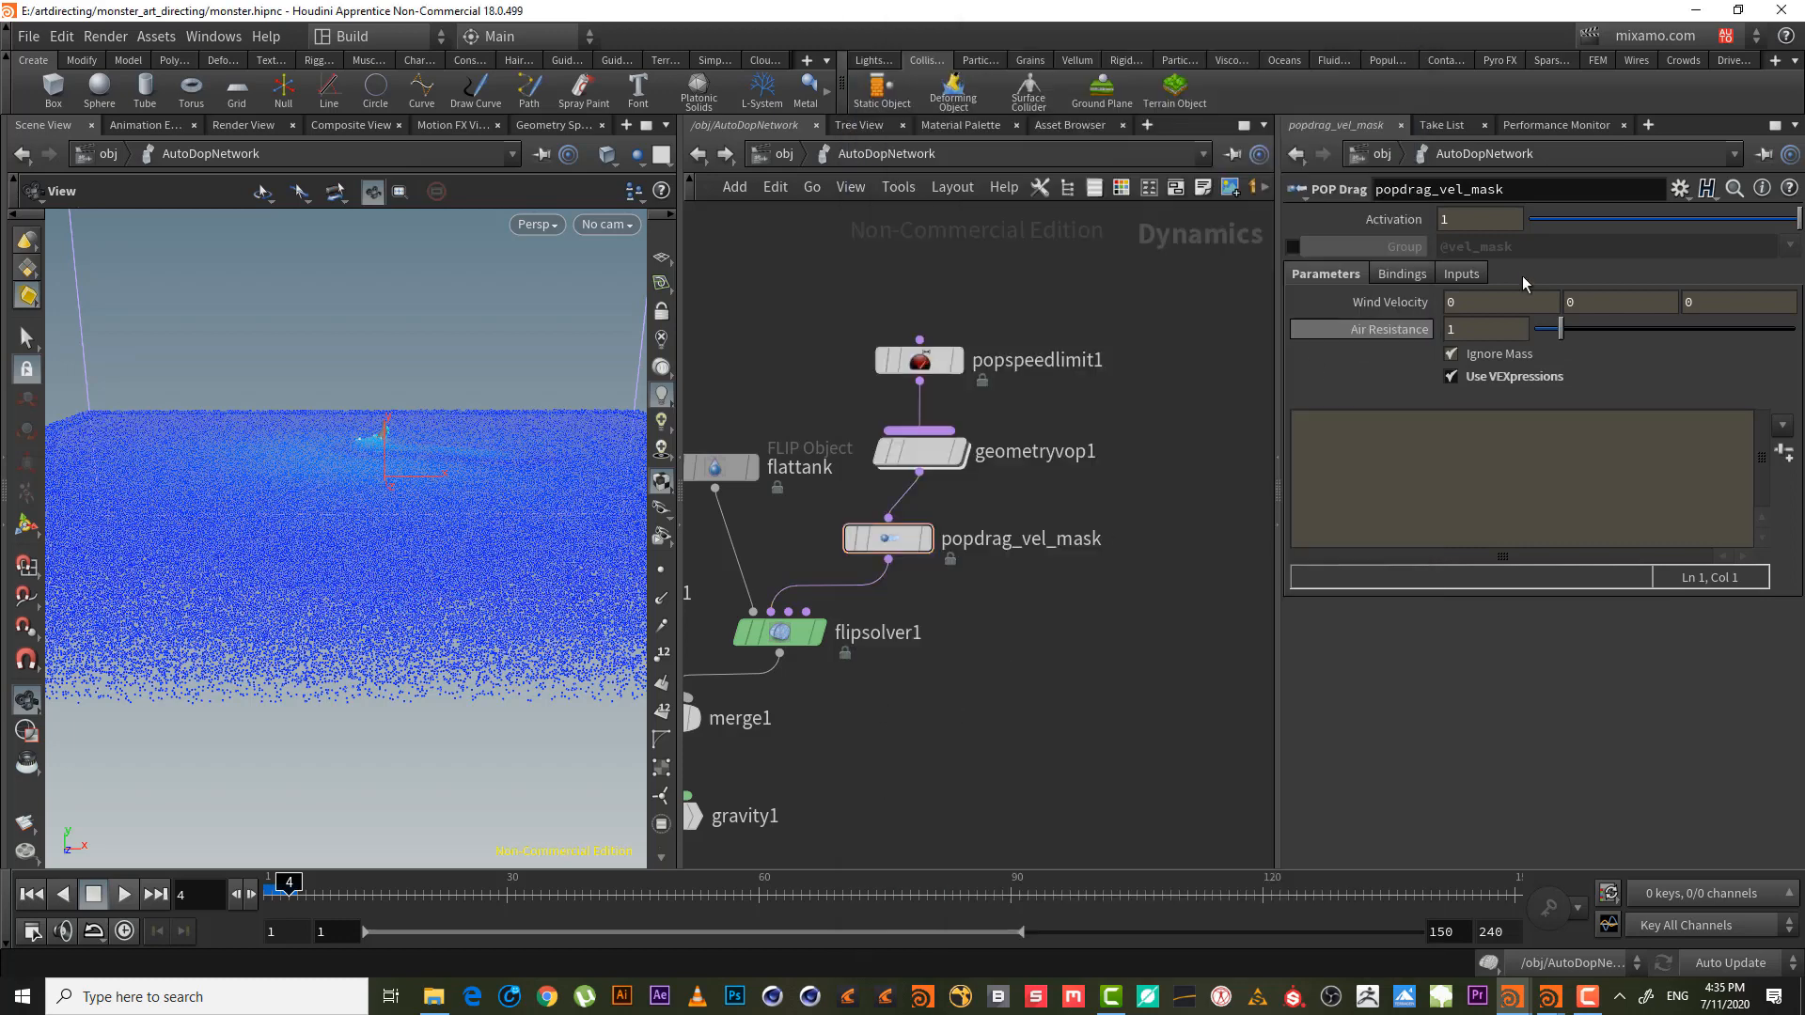
click(1785, 453)
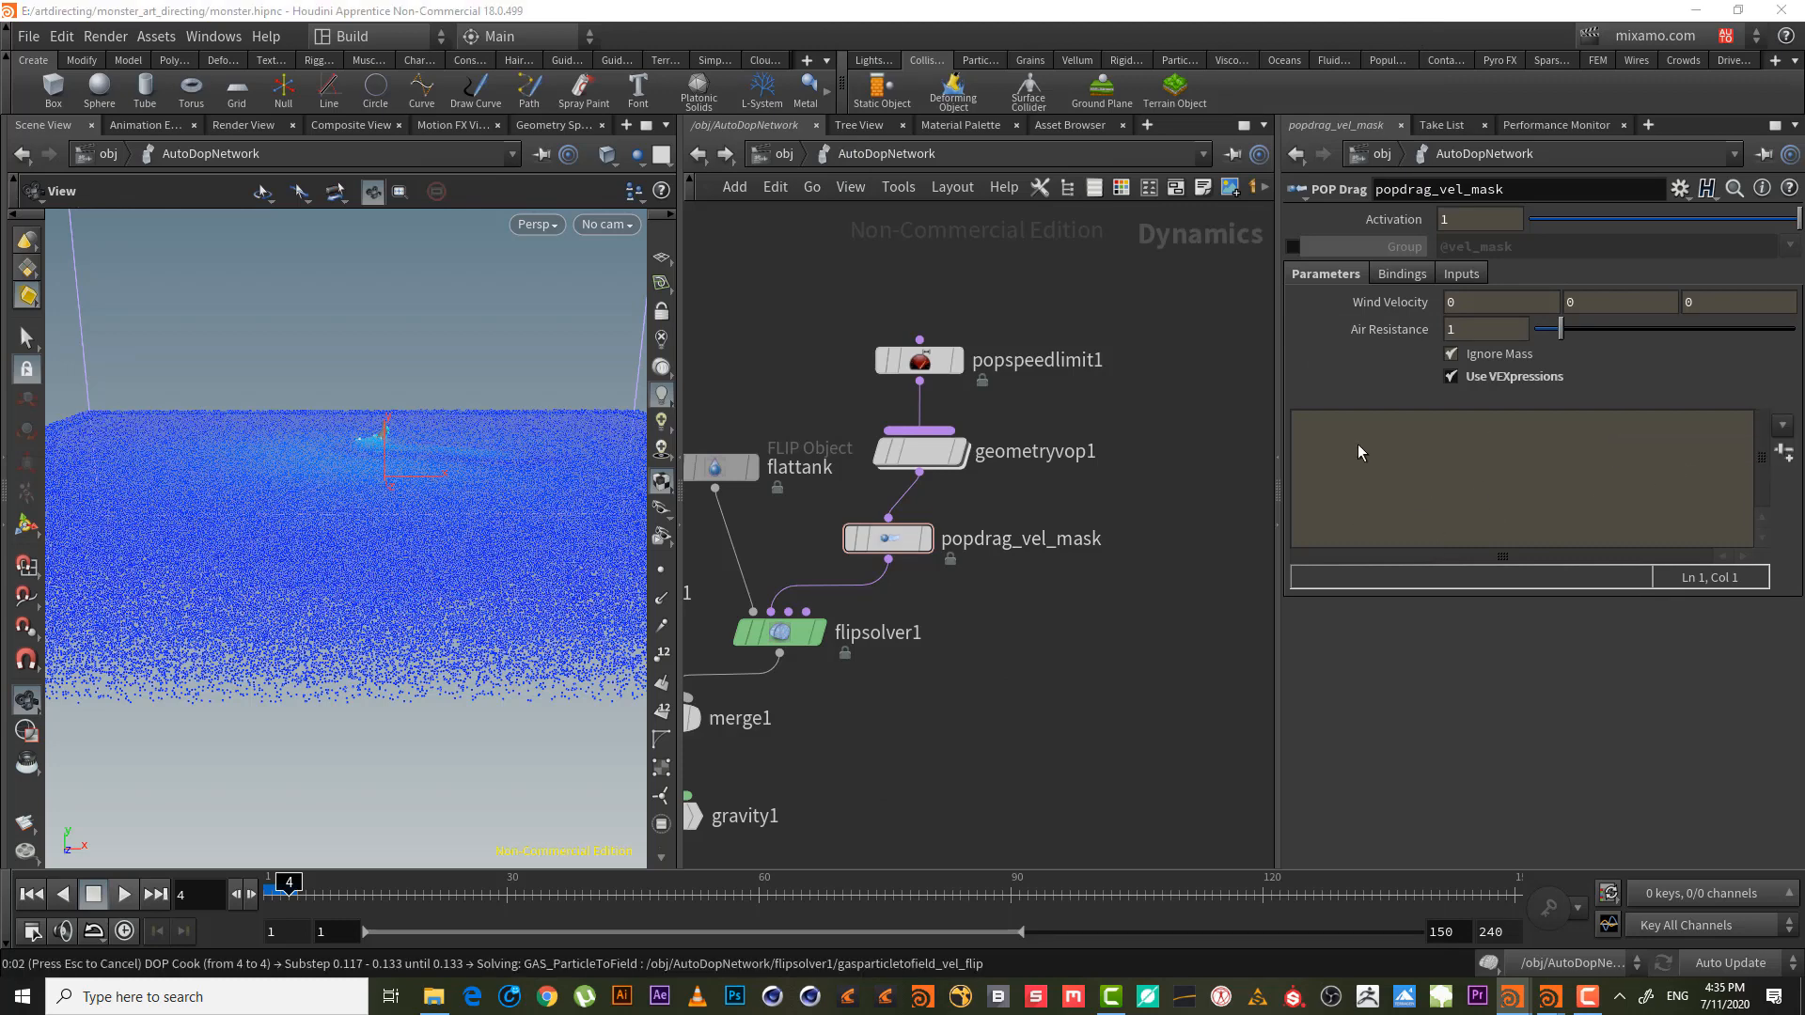
- Load the Drag by Proximity to Point preset and trim it to 'airresist *= dist;'
click(31, 894)
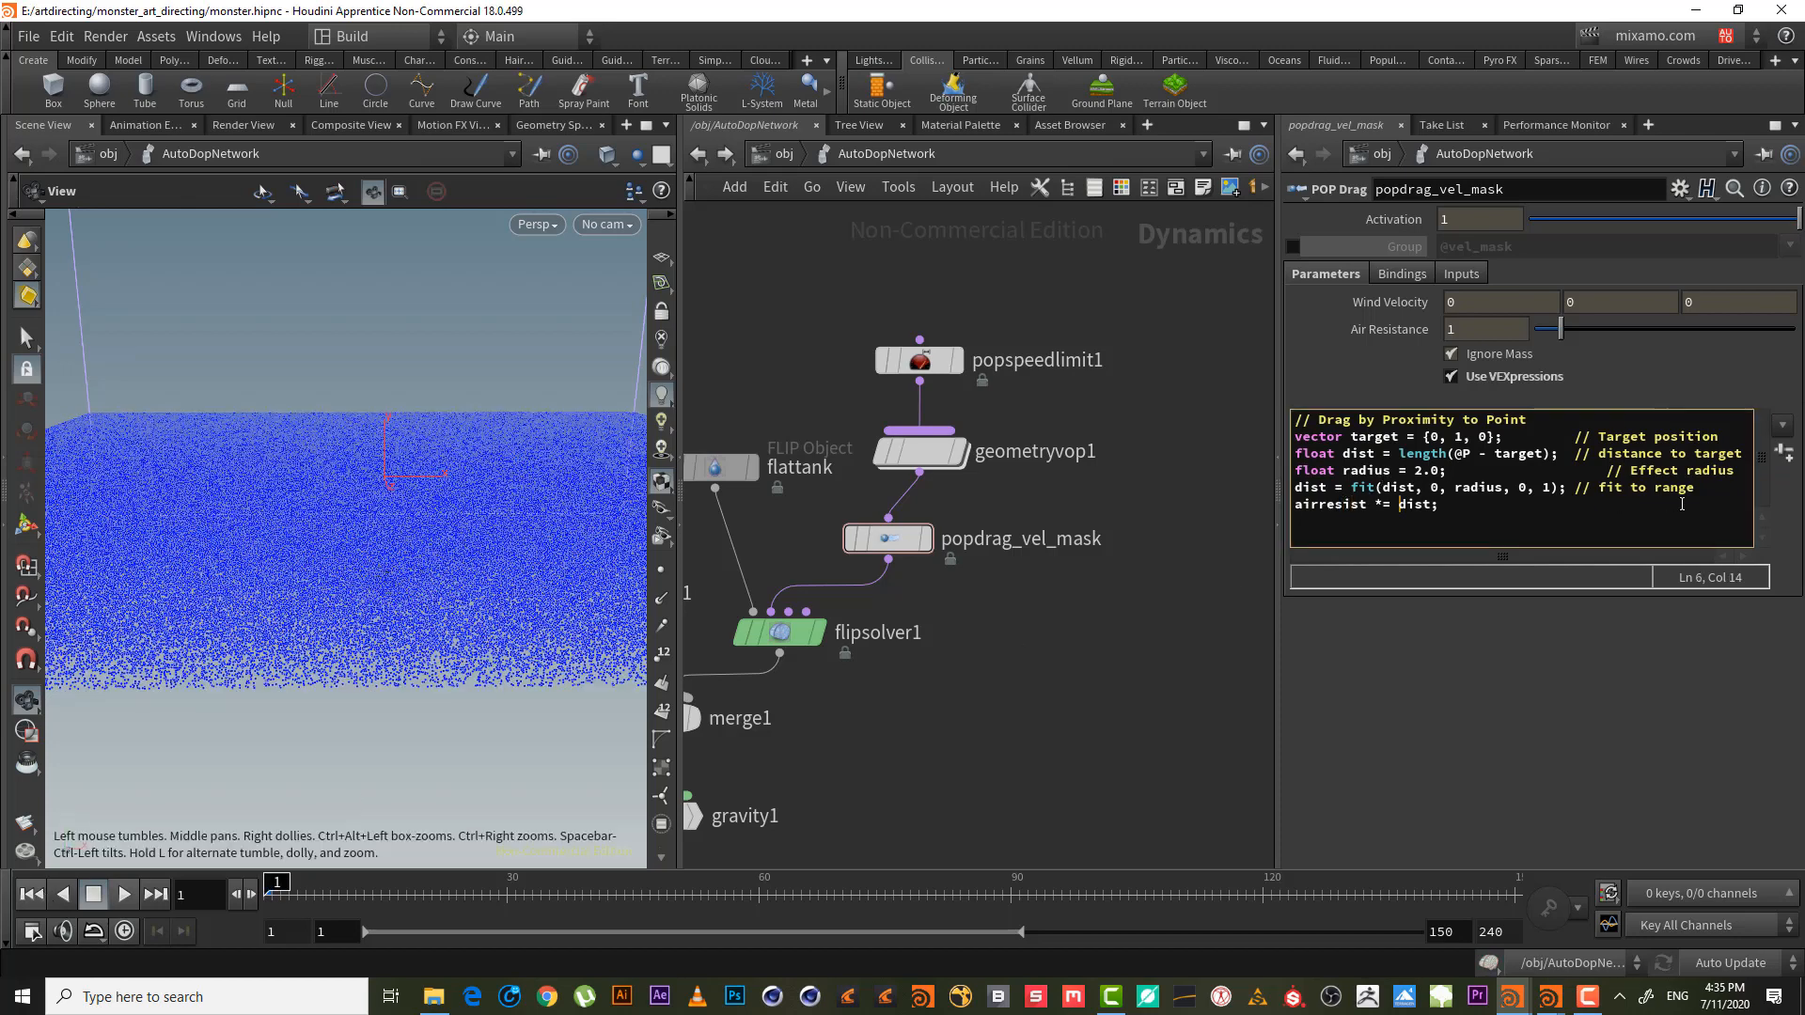
drag(1296, 505, 1220, 351)
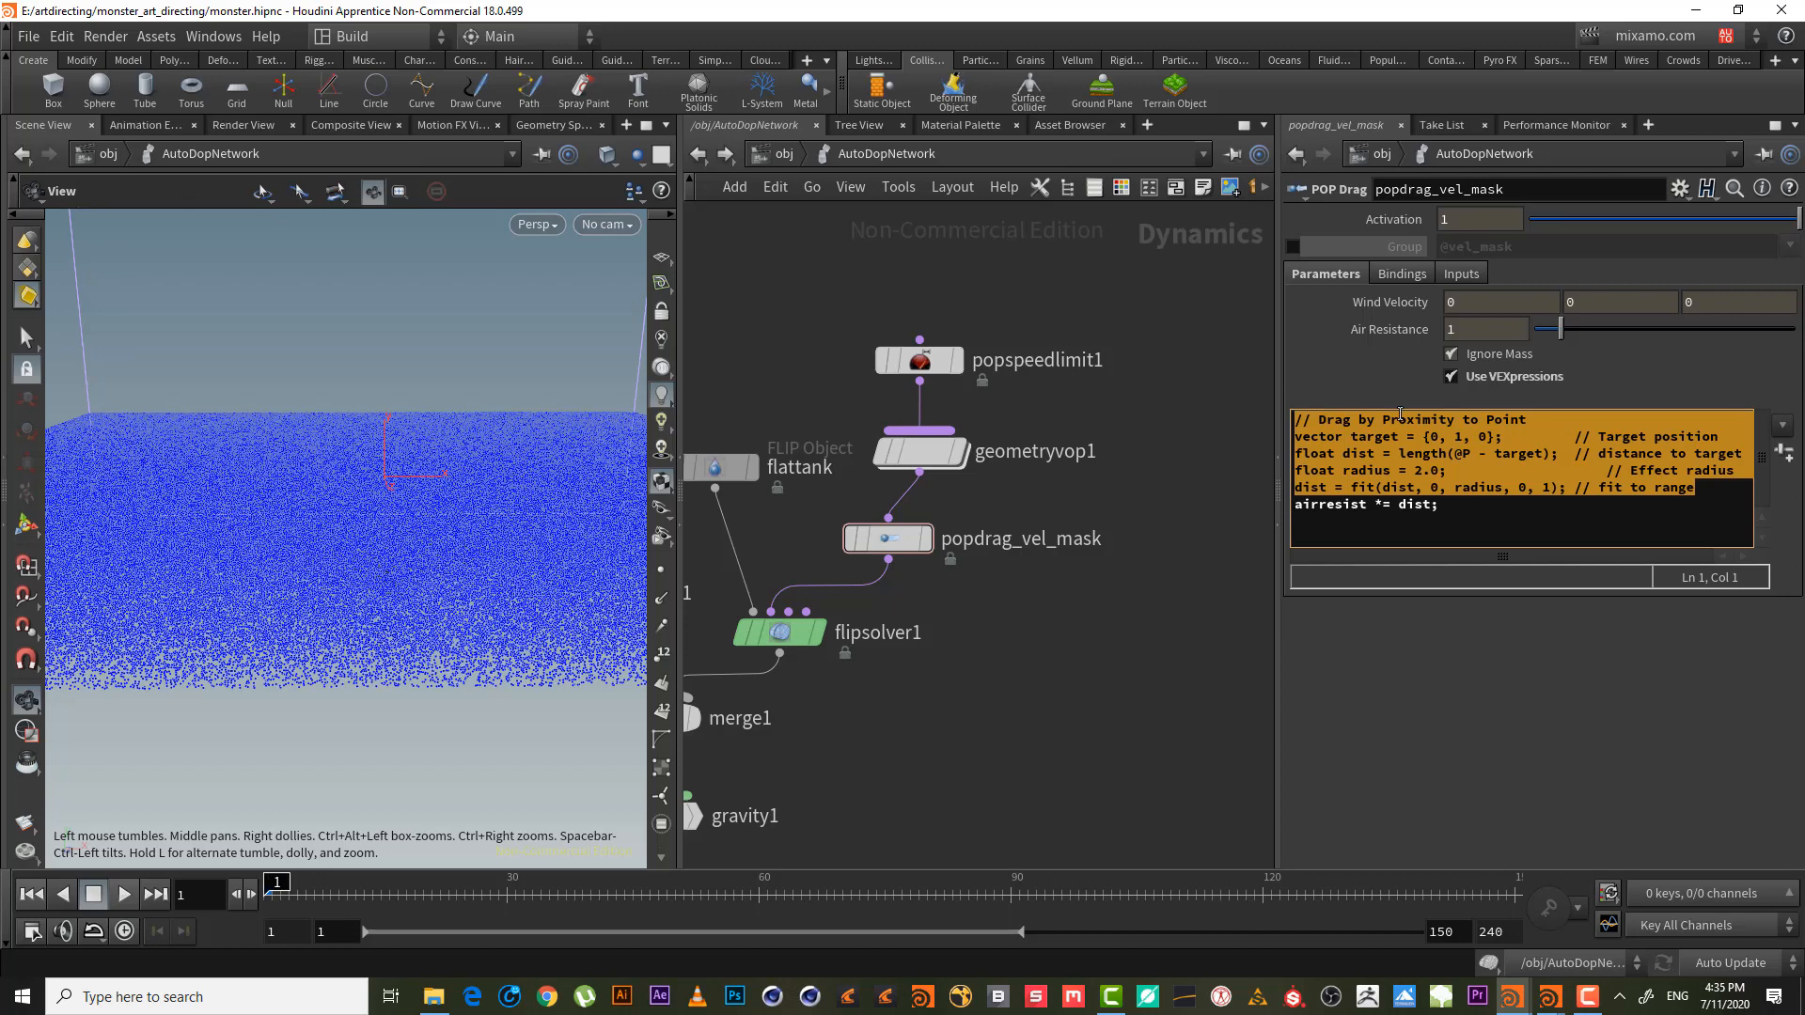
key(BackSpace)
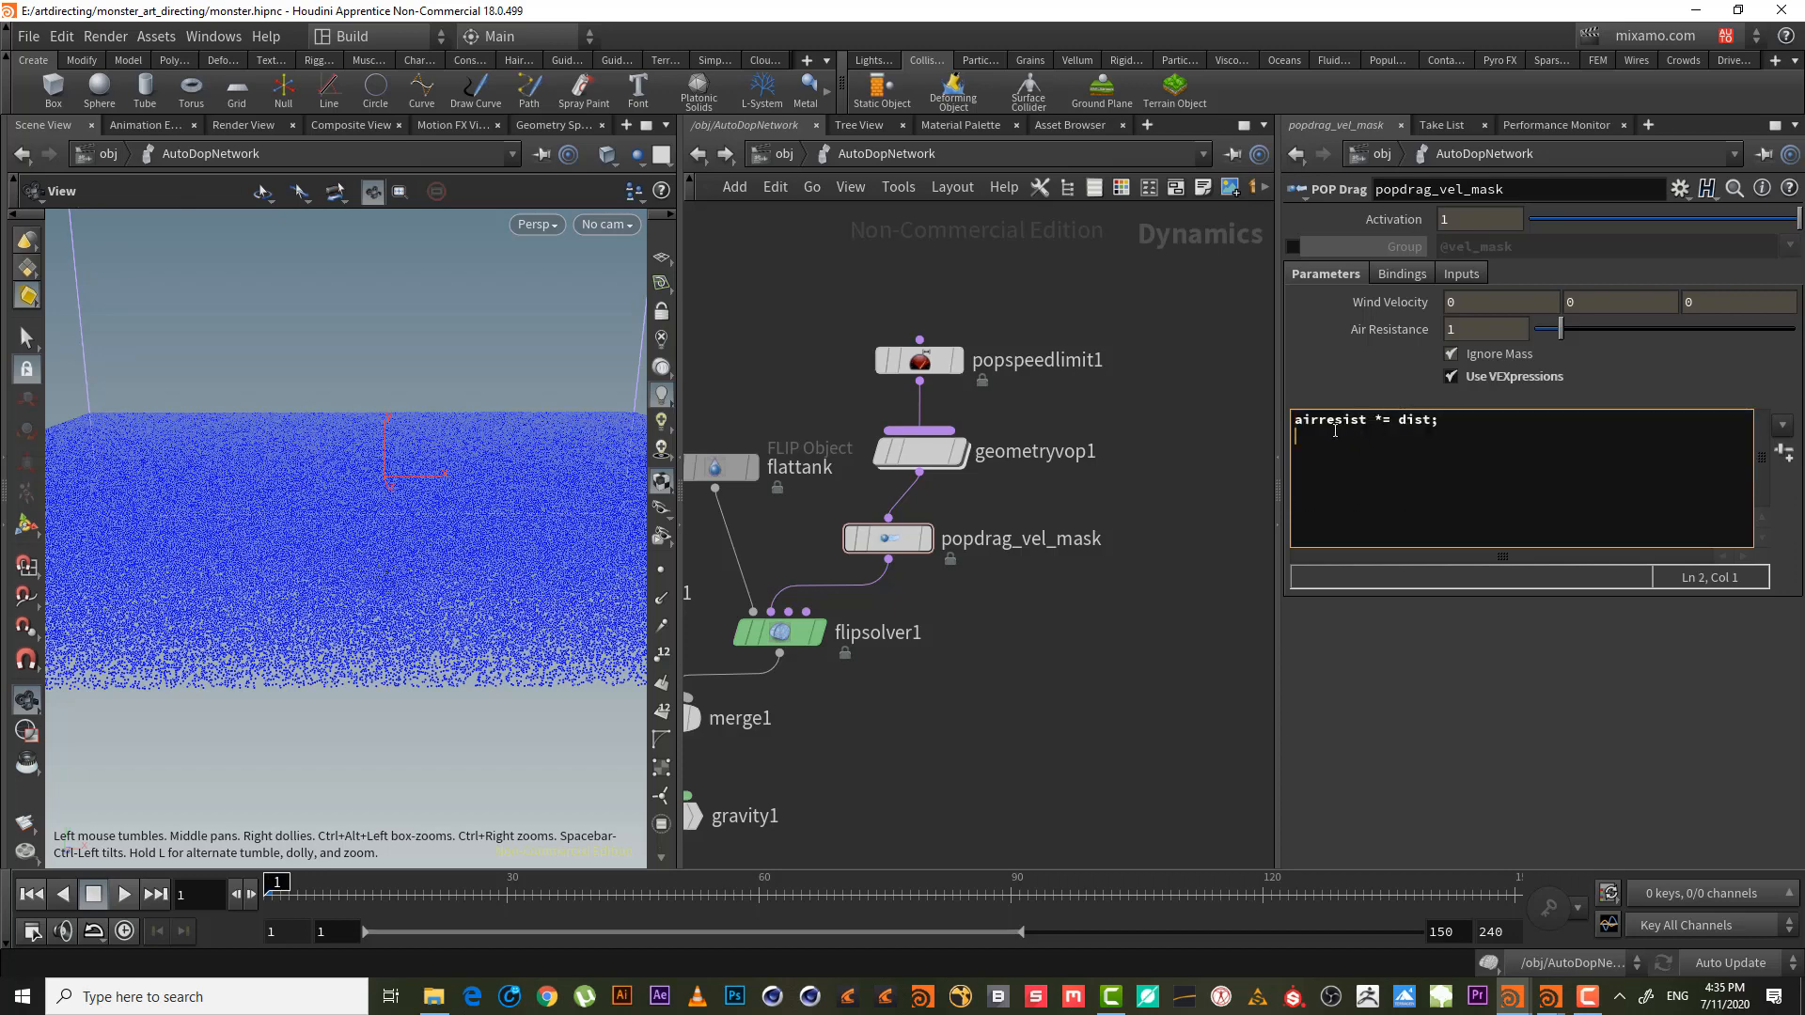
text(airresist)
click(1353, 442)
double_click(1353, 438)
key(BackSpace)
click(1417, 424)
- Copy bind1's vel_mask name and replace dist so the expression reads 'airresist *= vel_mask;'
click(938, 458)
double_click(933, 458)
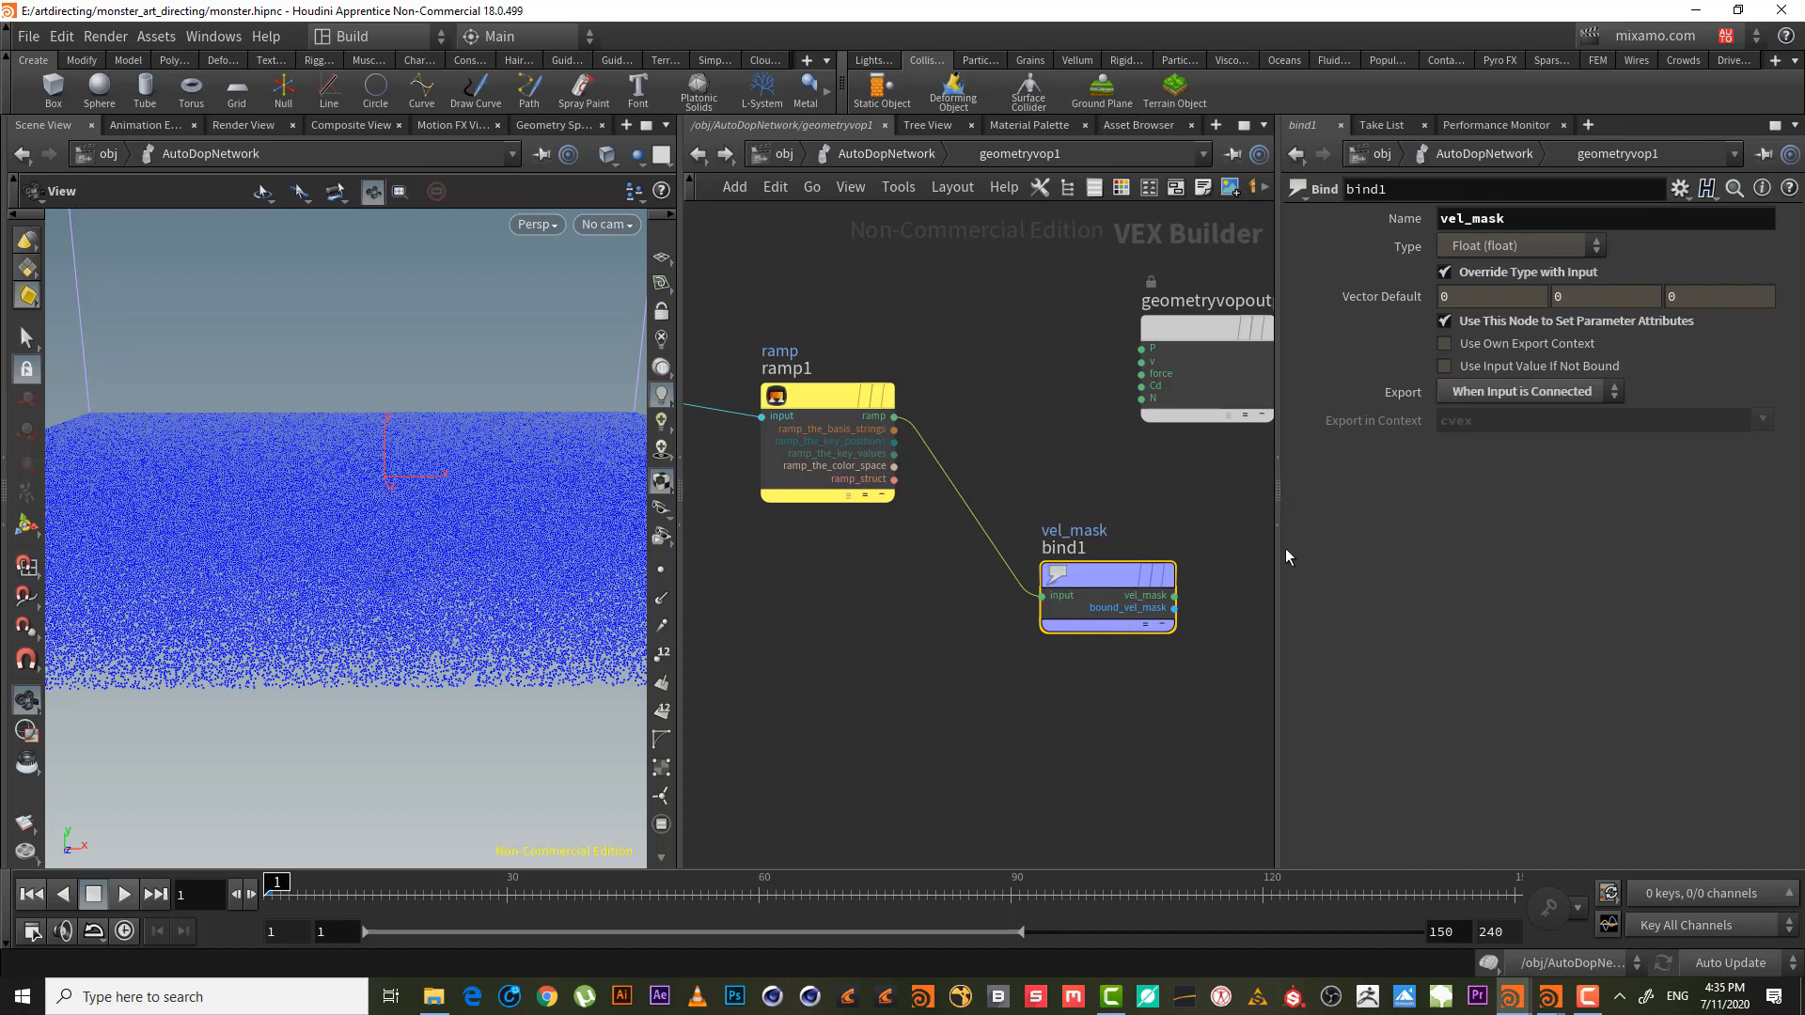
double_click(1543, 222)
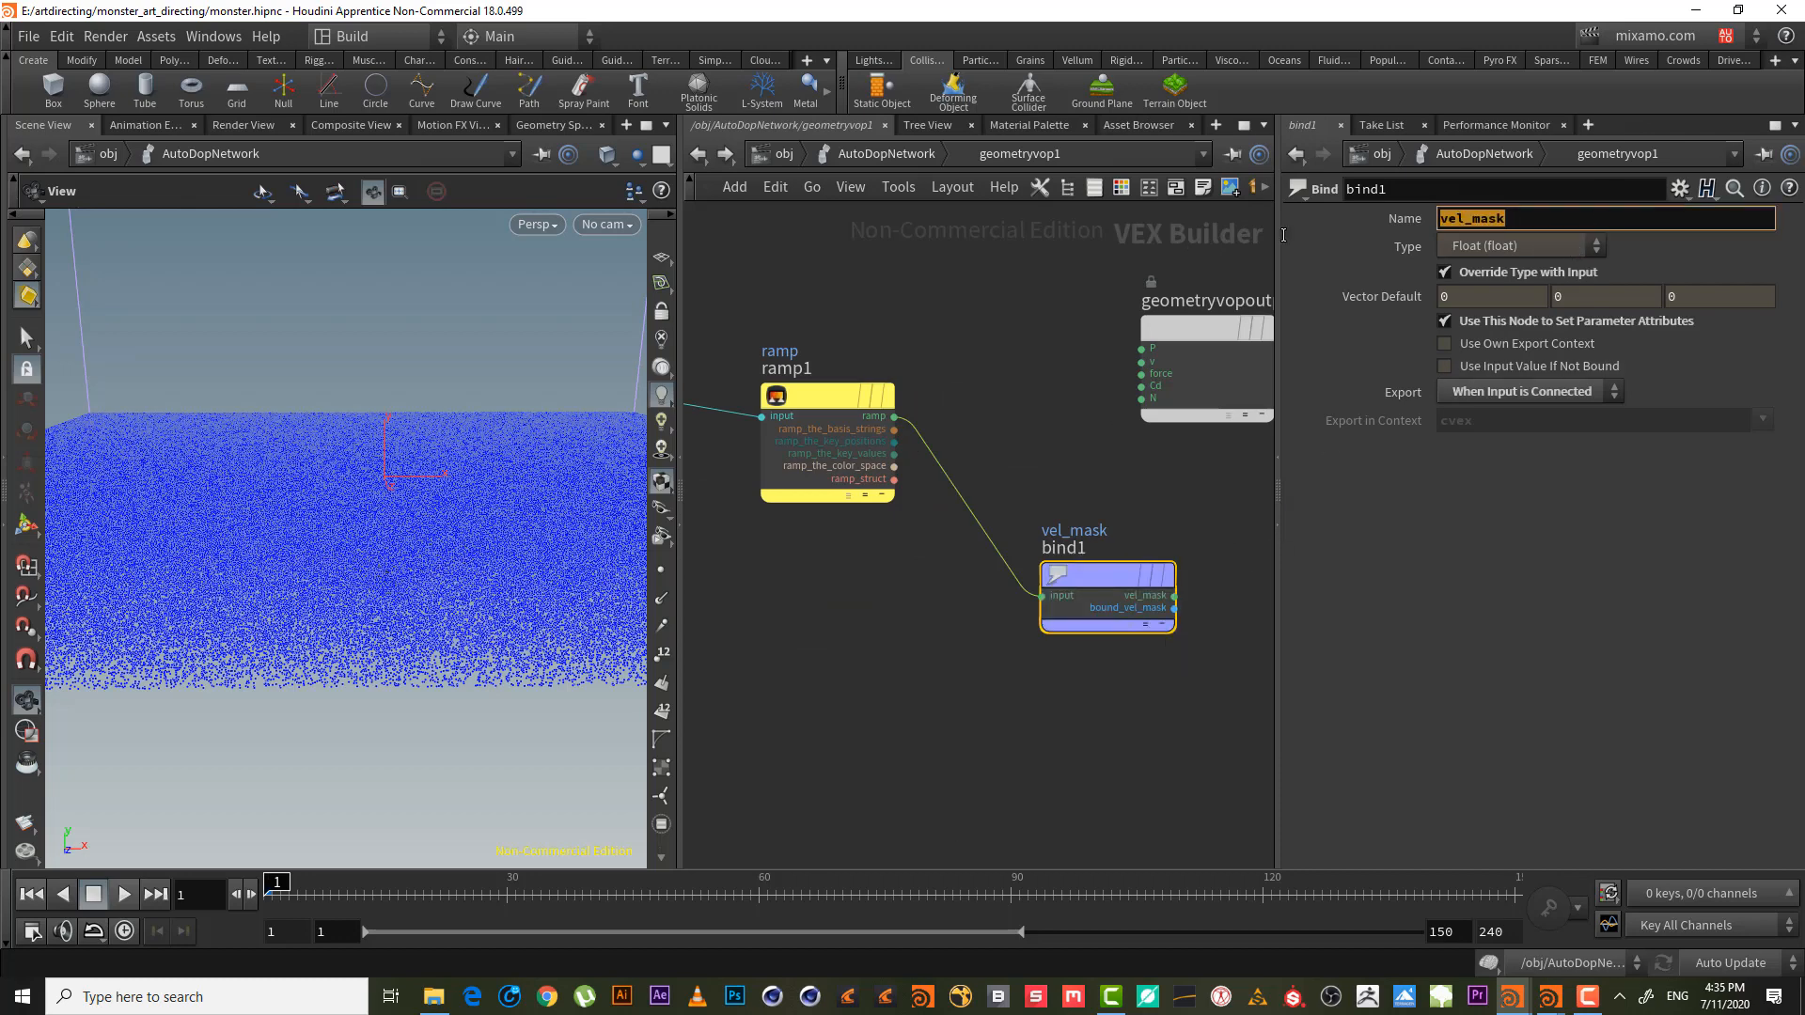
click(880, 151)
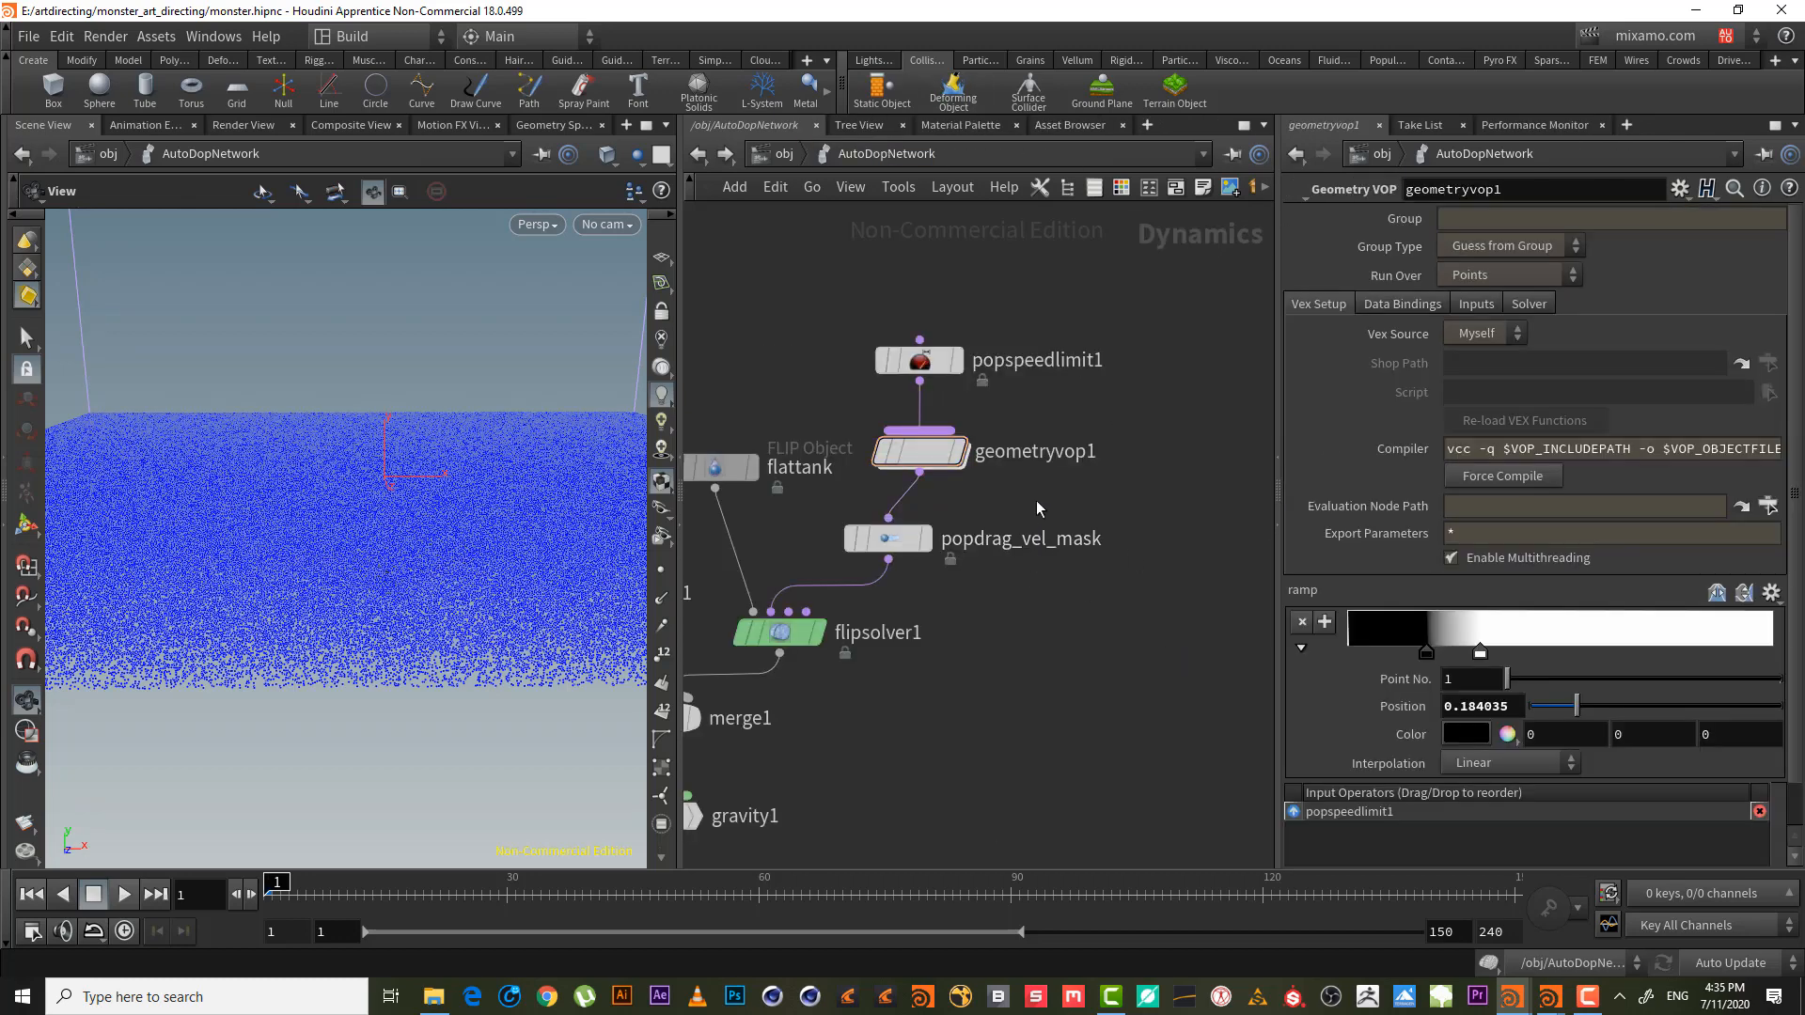
drag(1036, 501, 895, 589)
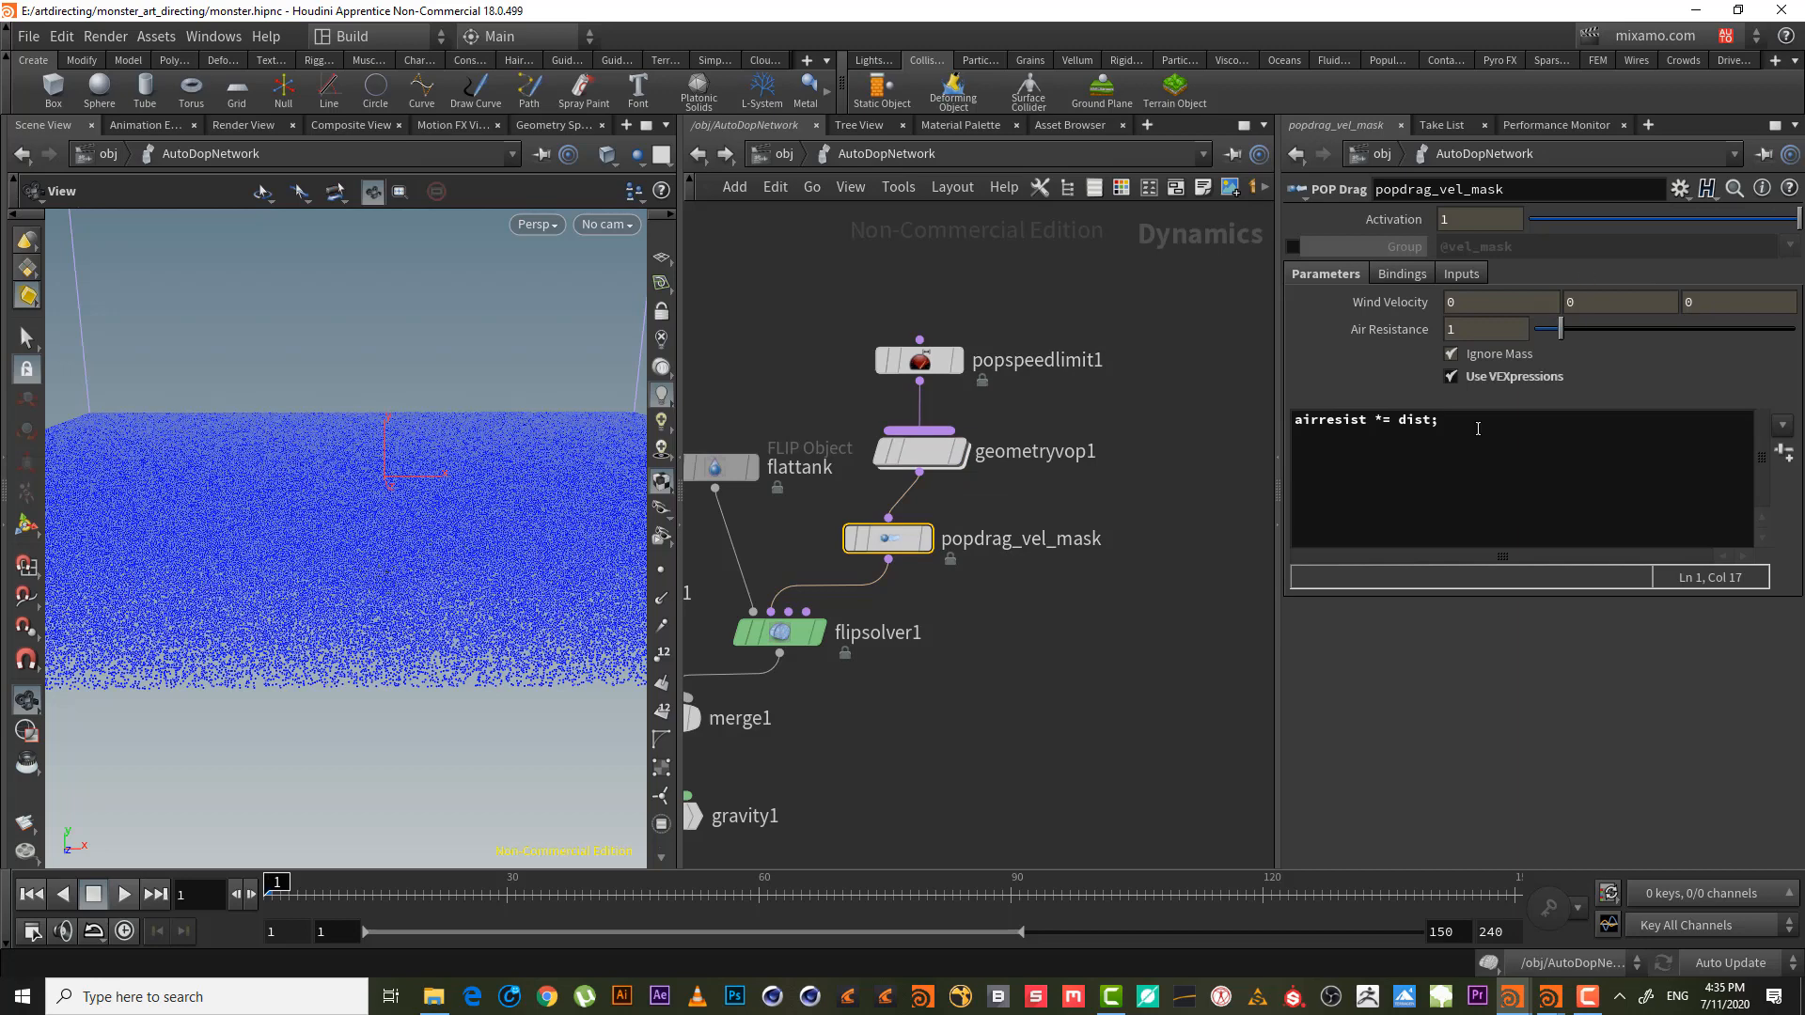
double_click(1410, 421)
text(vel_mask)
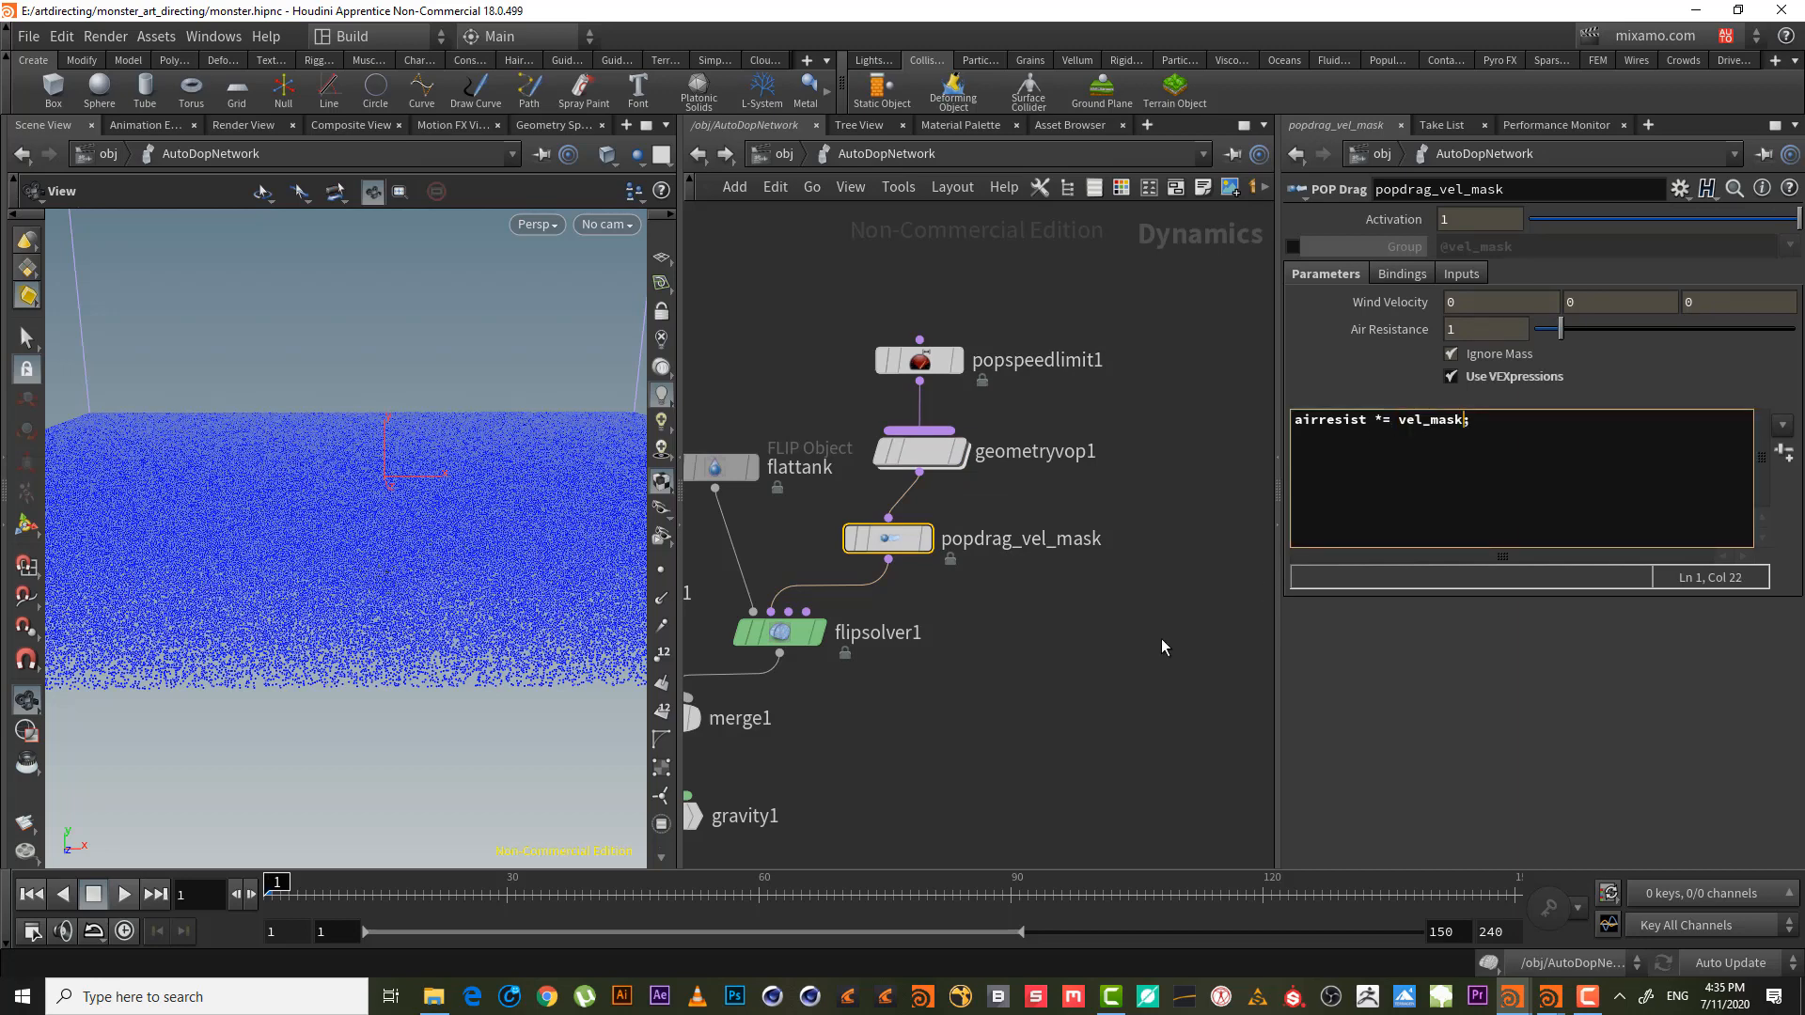
click(1033, 649)
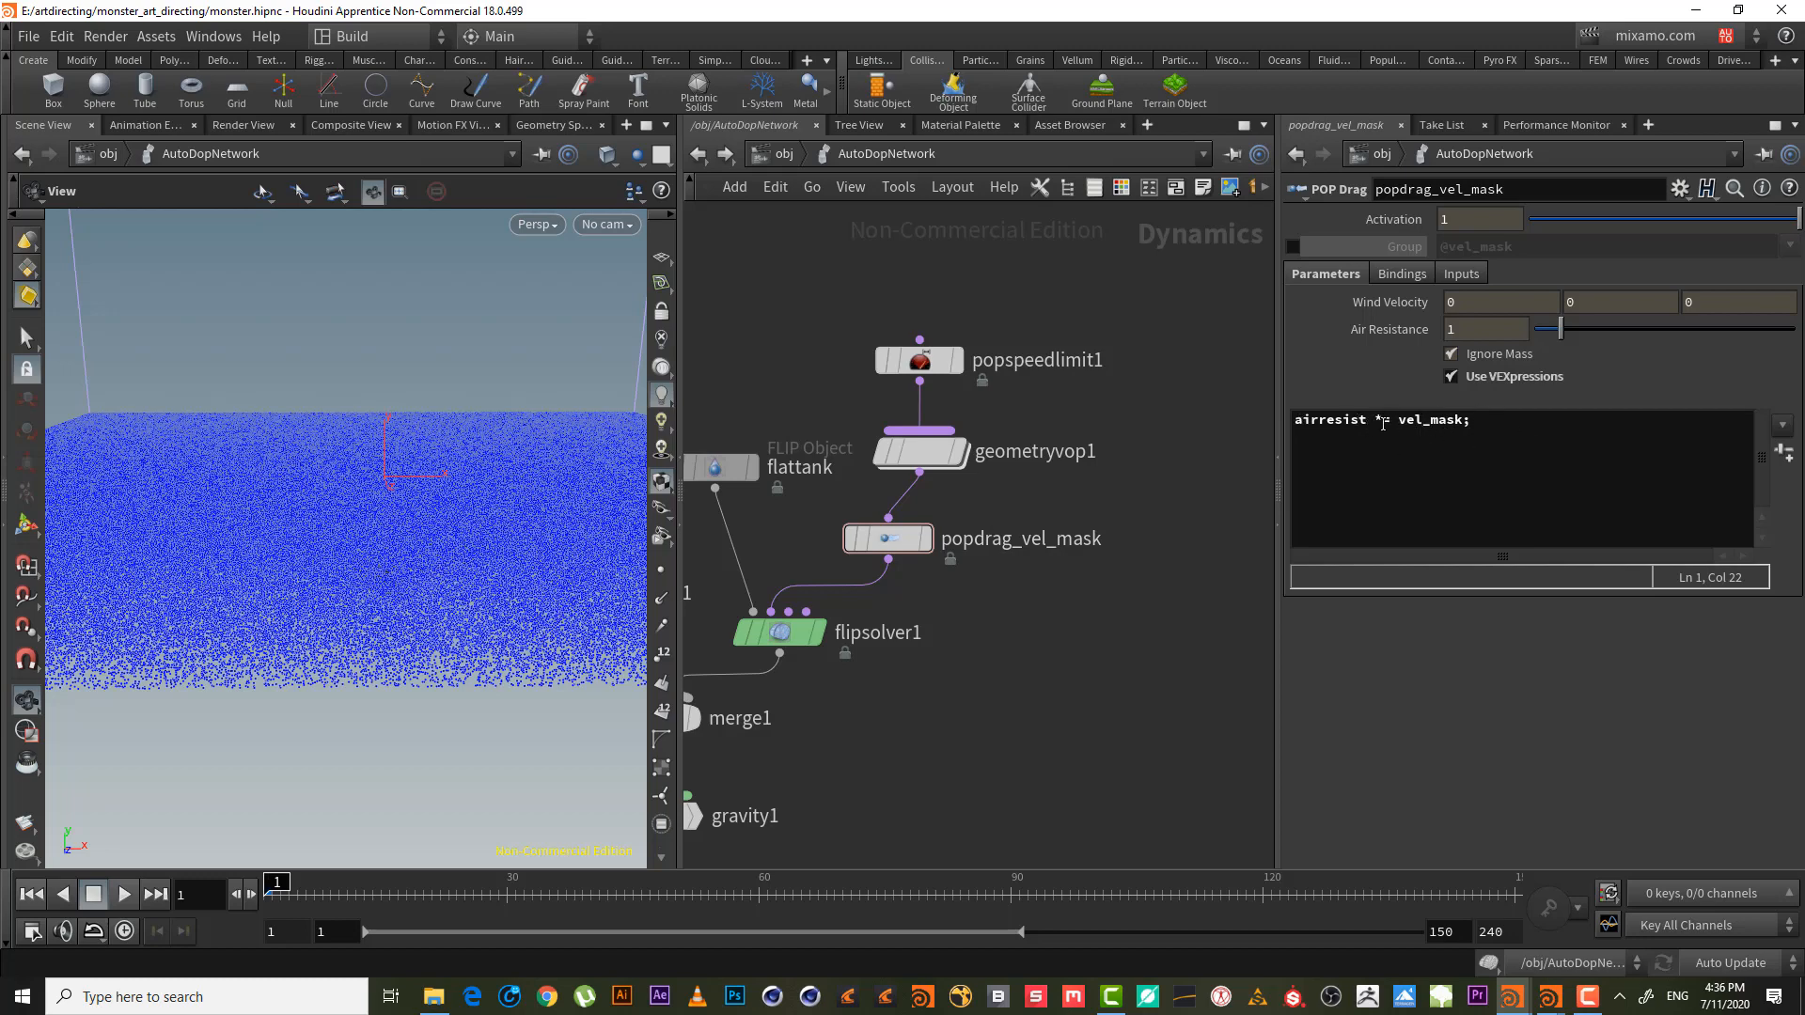
- Frame the network and view the tank through cam1
key(h)
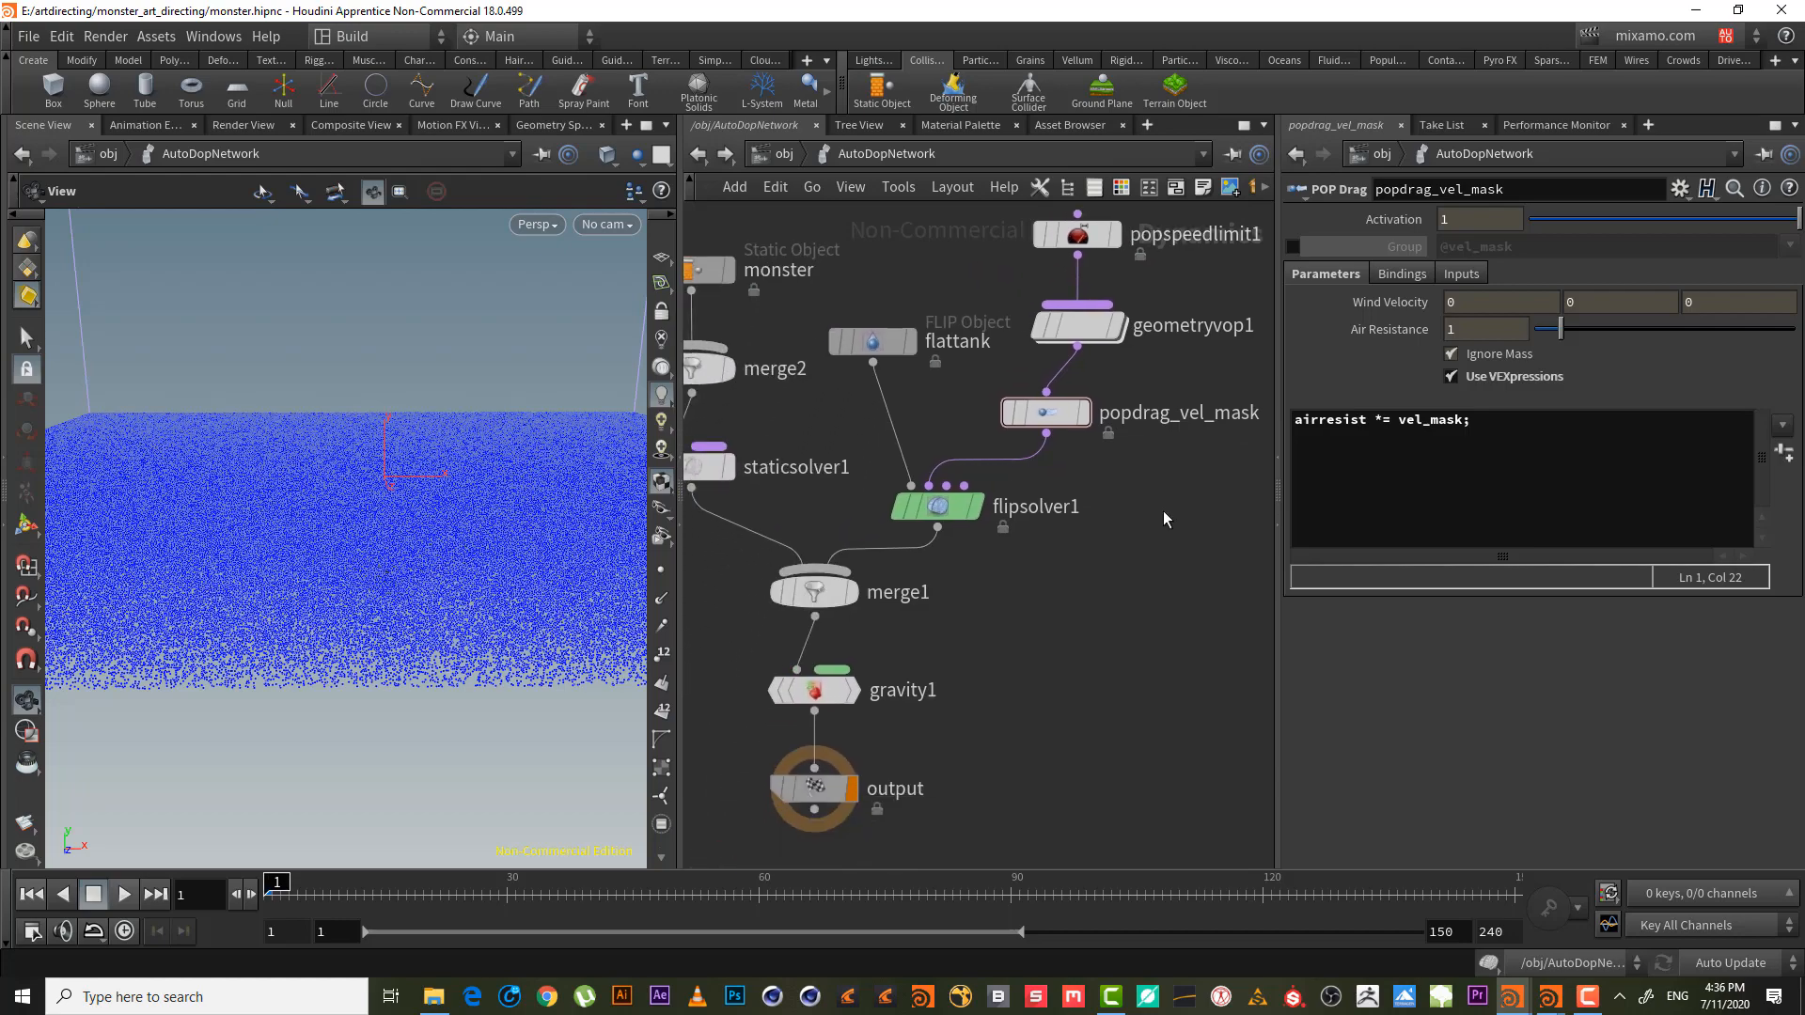
drag(385, 493, 238, 657)
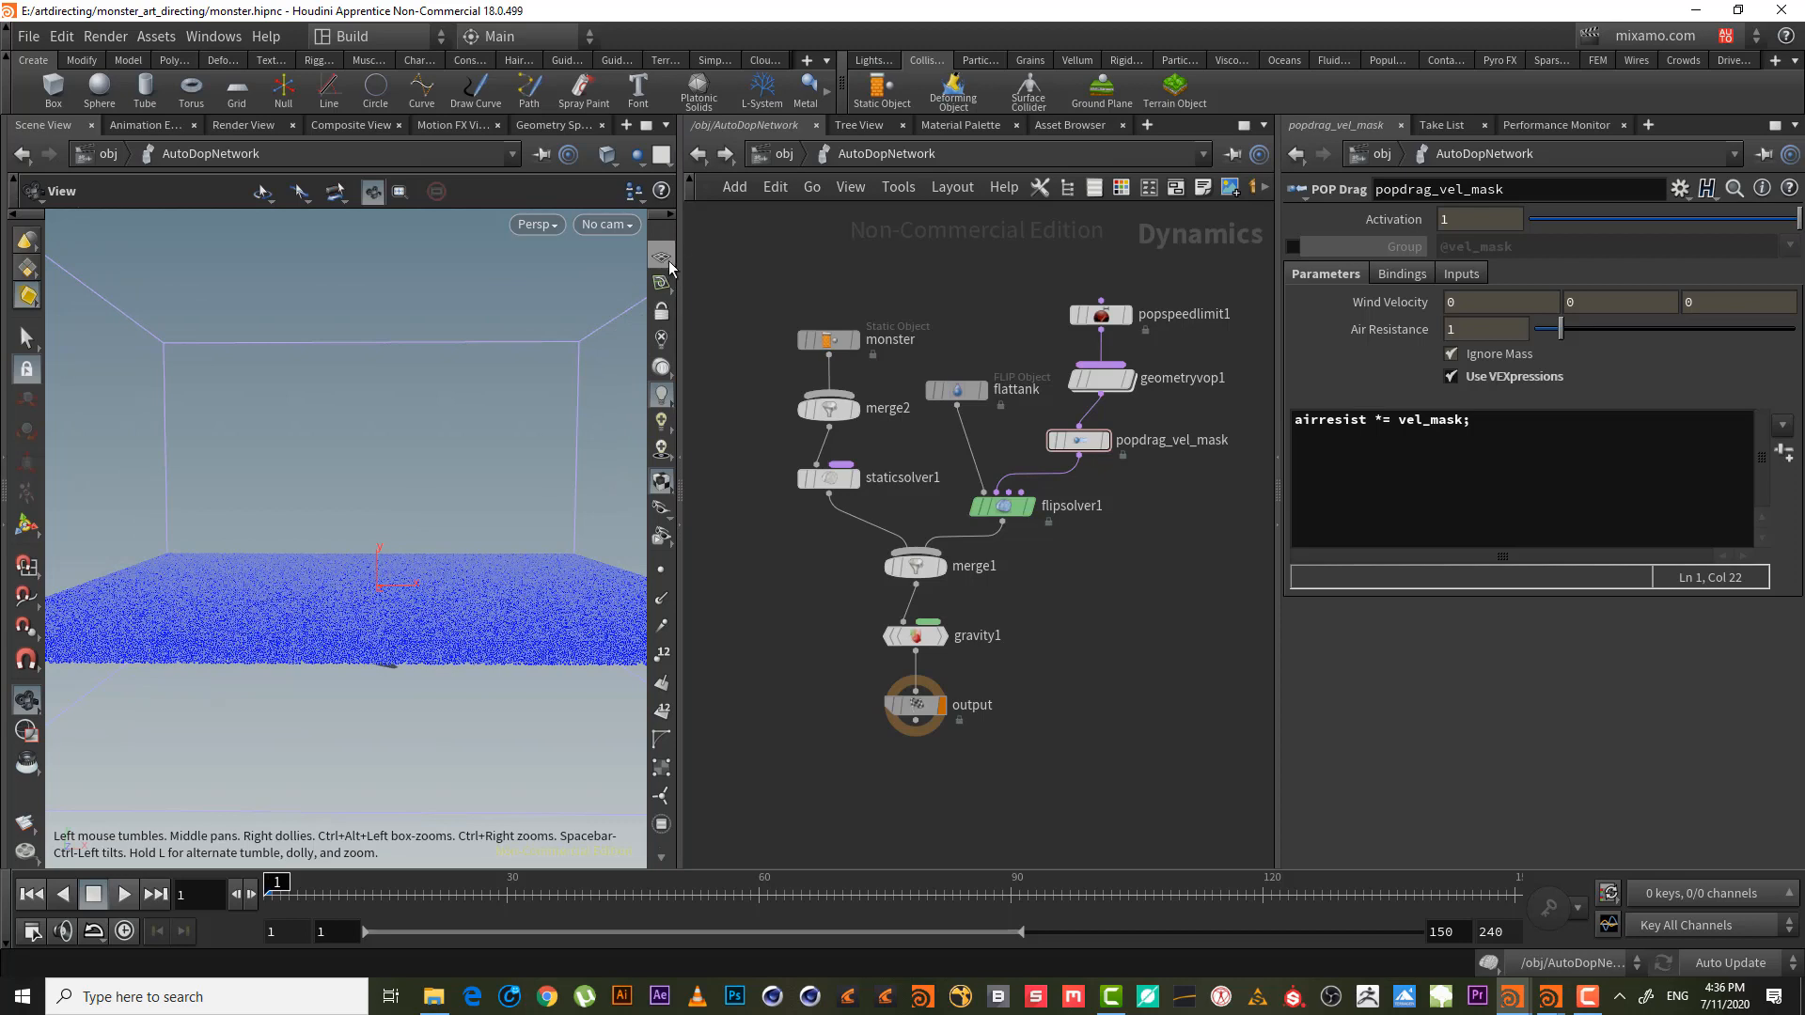
click(606, 225)
click(649, 334)
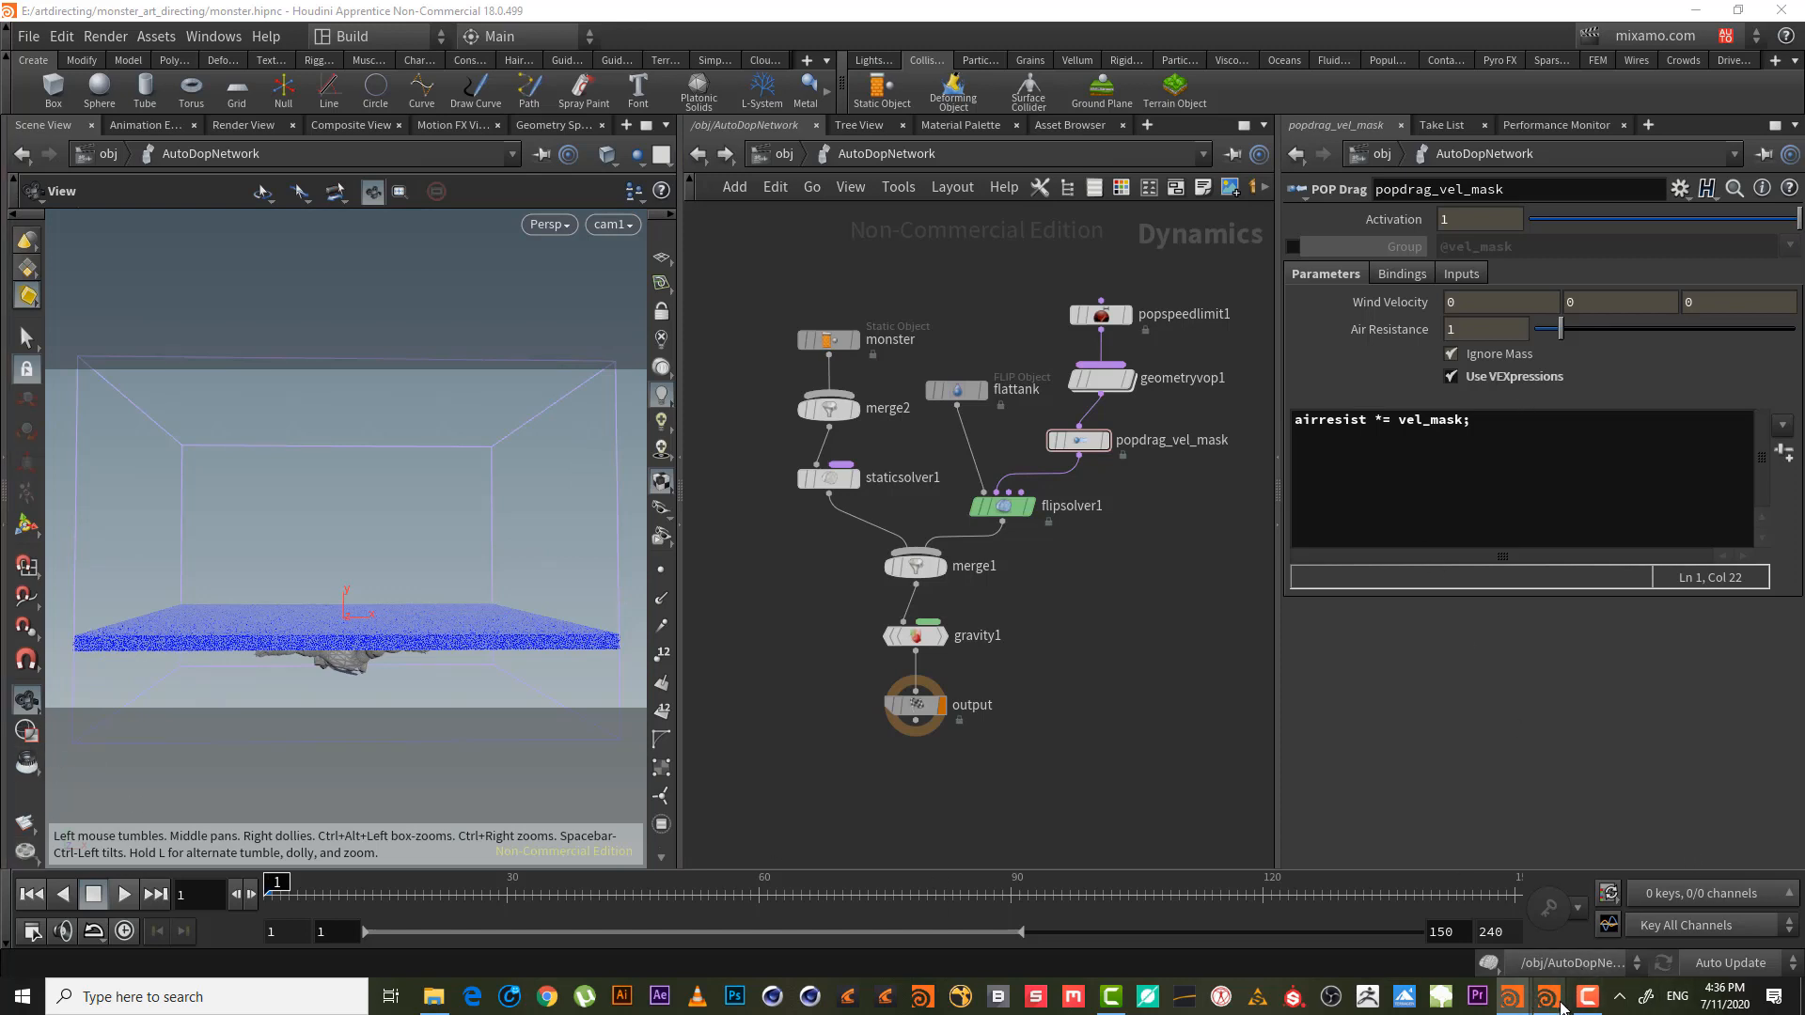
- Start a new sequence in the MPlay flipbook player
mouse_move(1549, 999)
click(1595, 869)
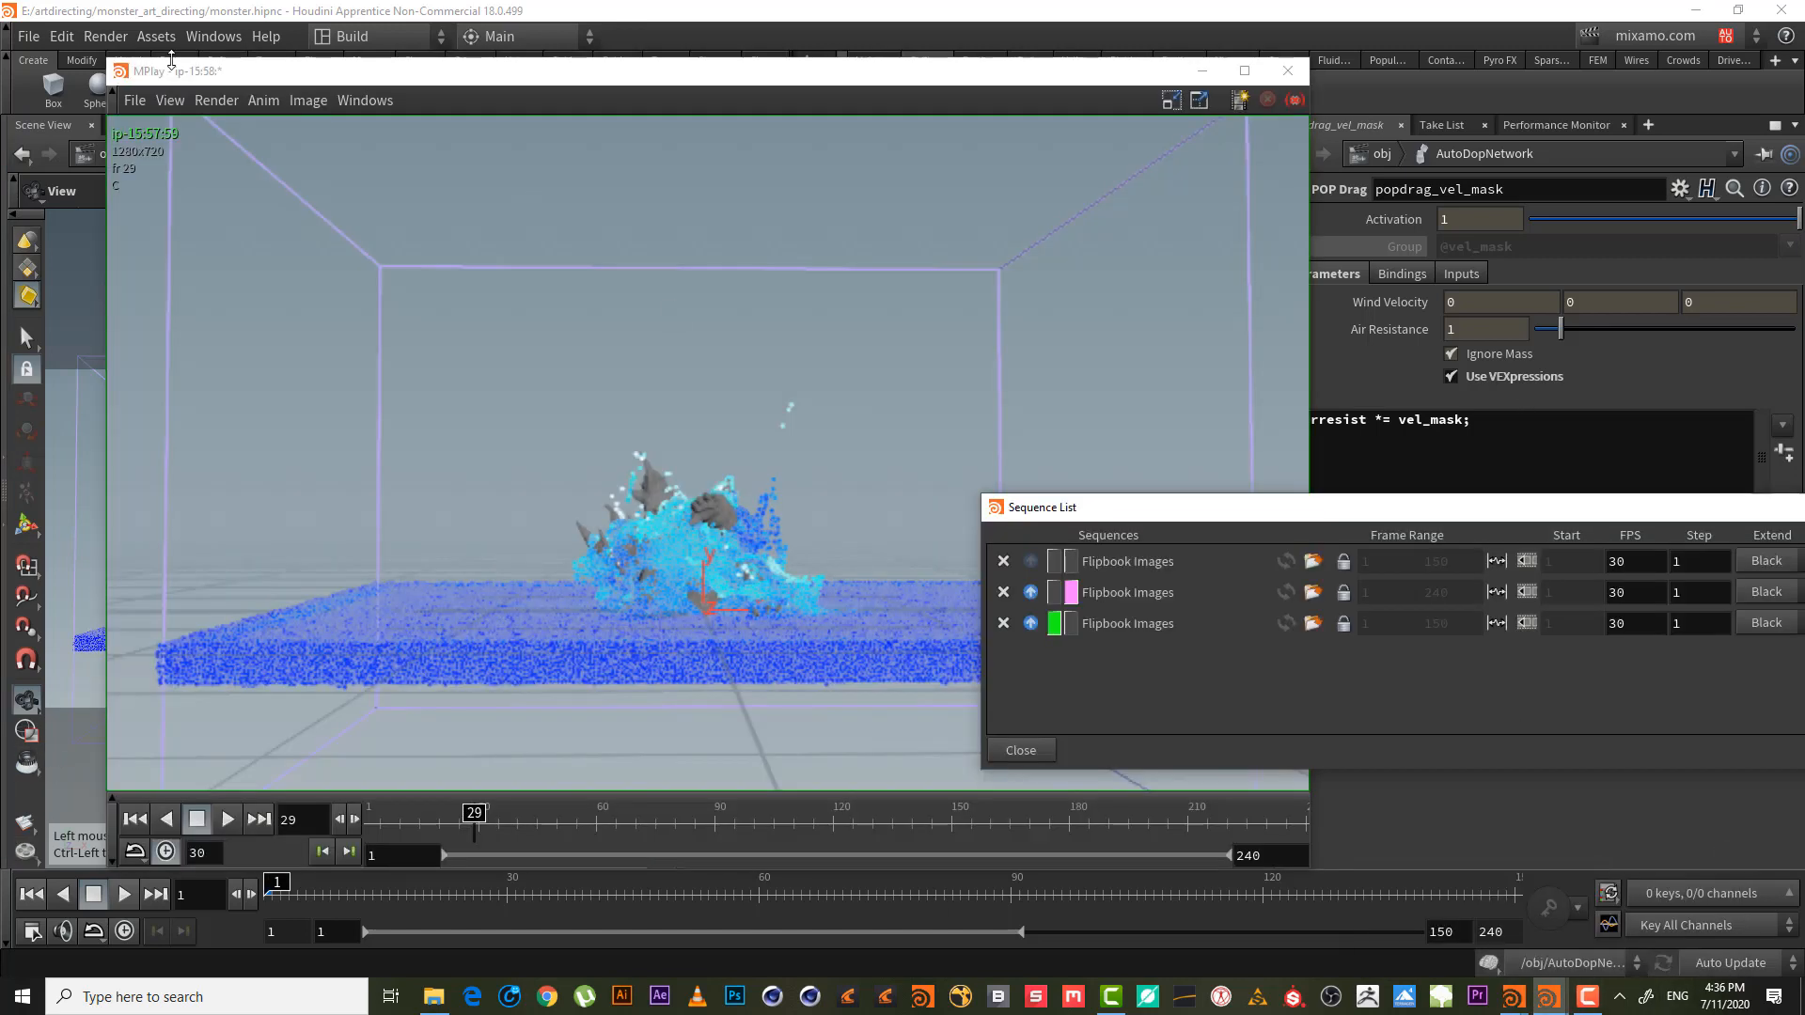
click(199, 102)
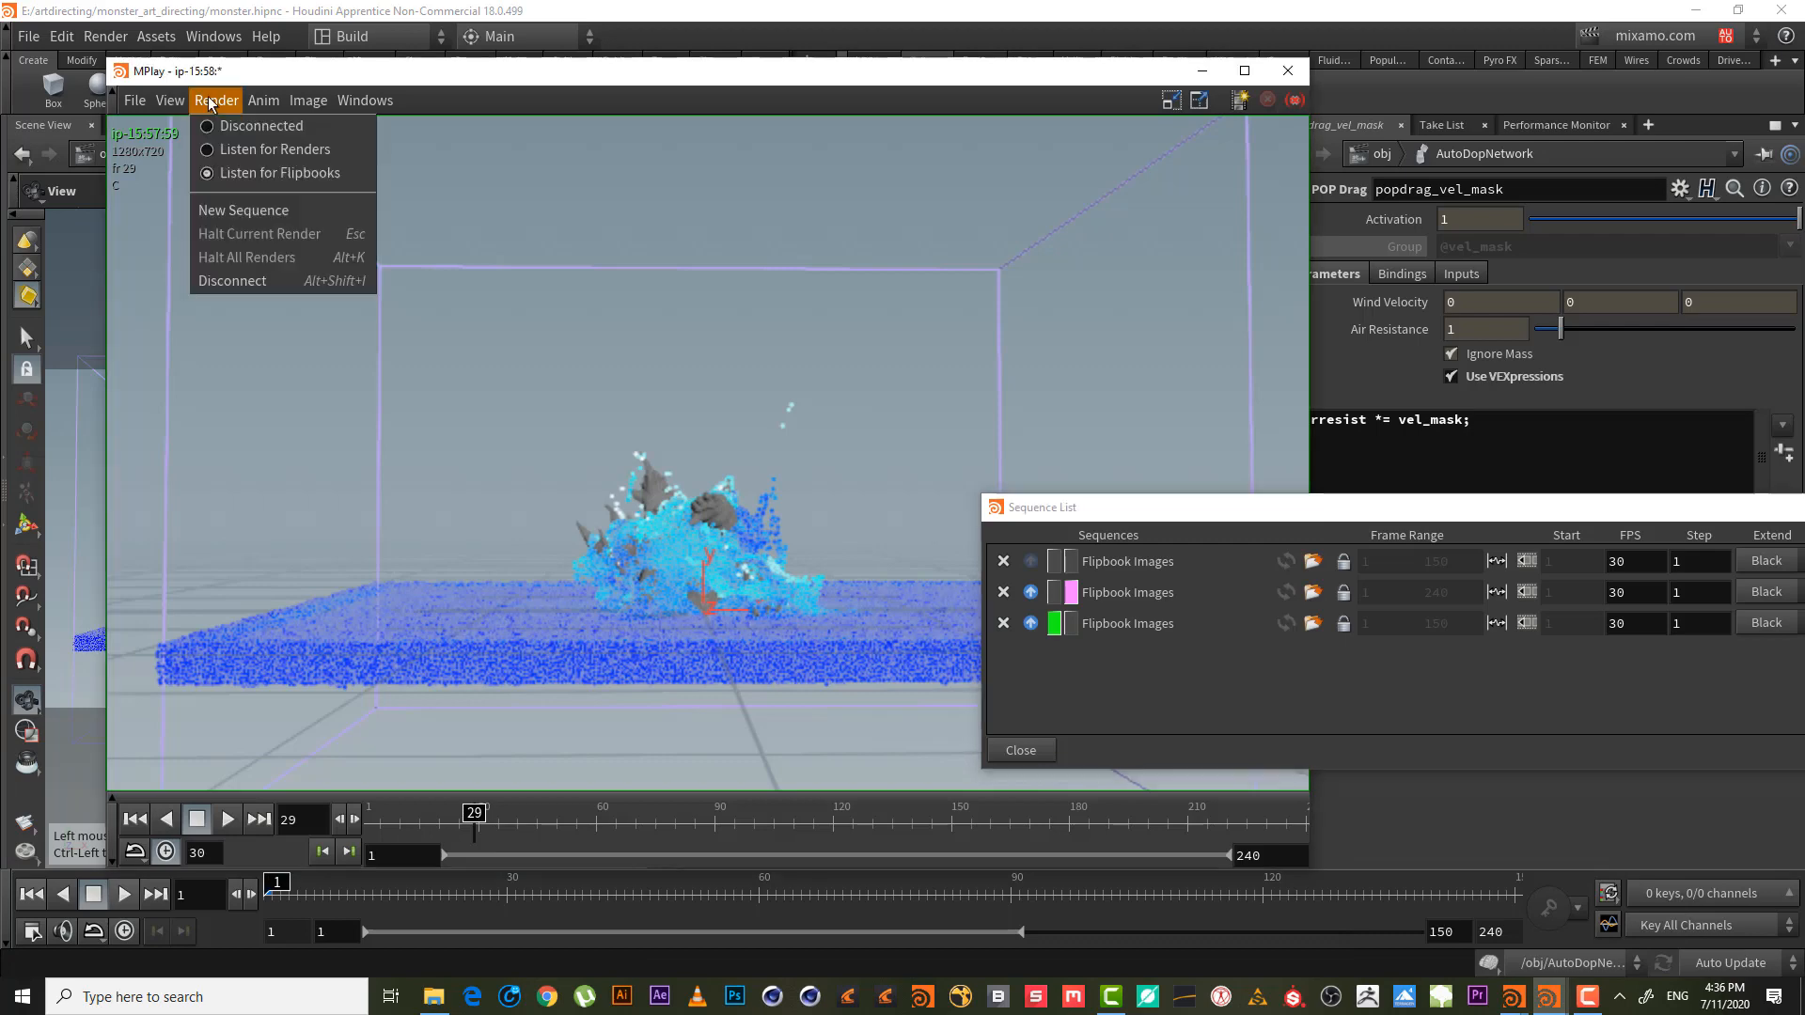
click(282, 212)
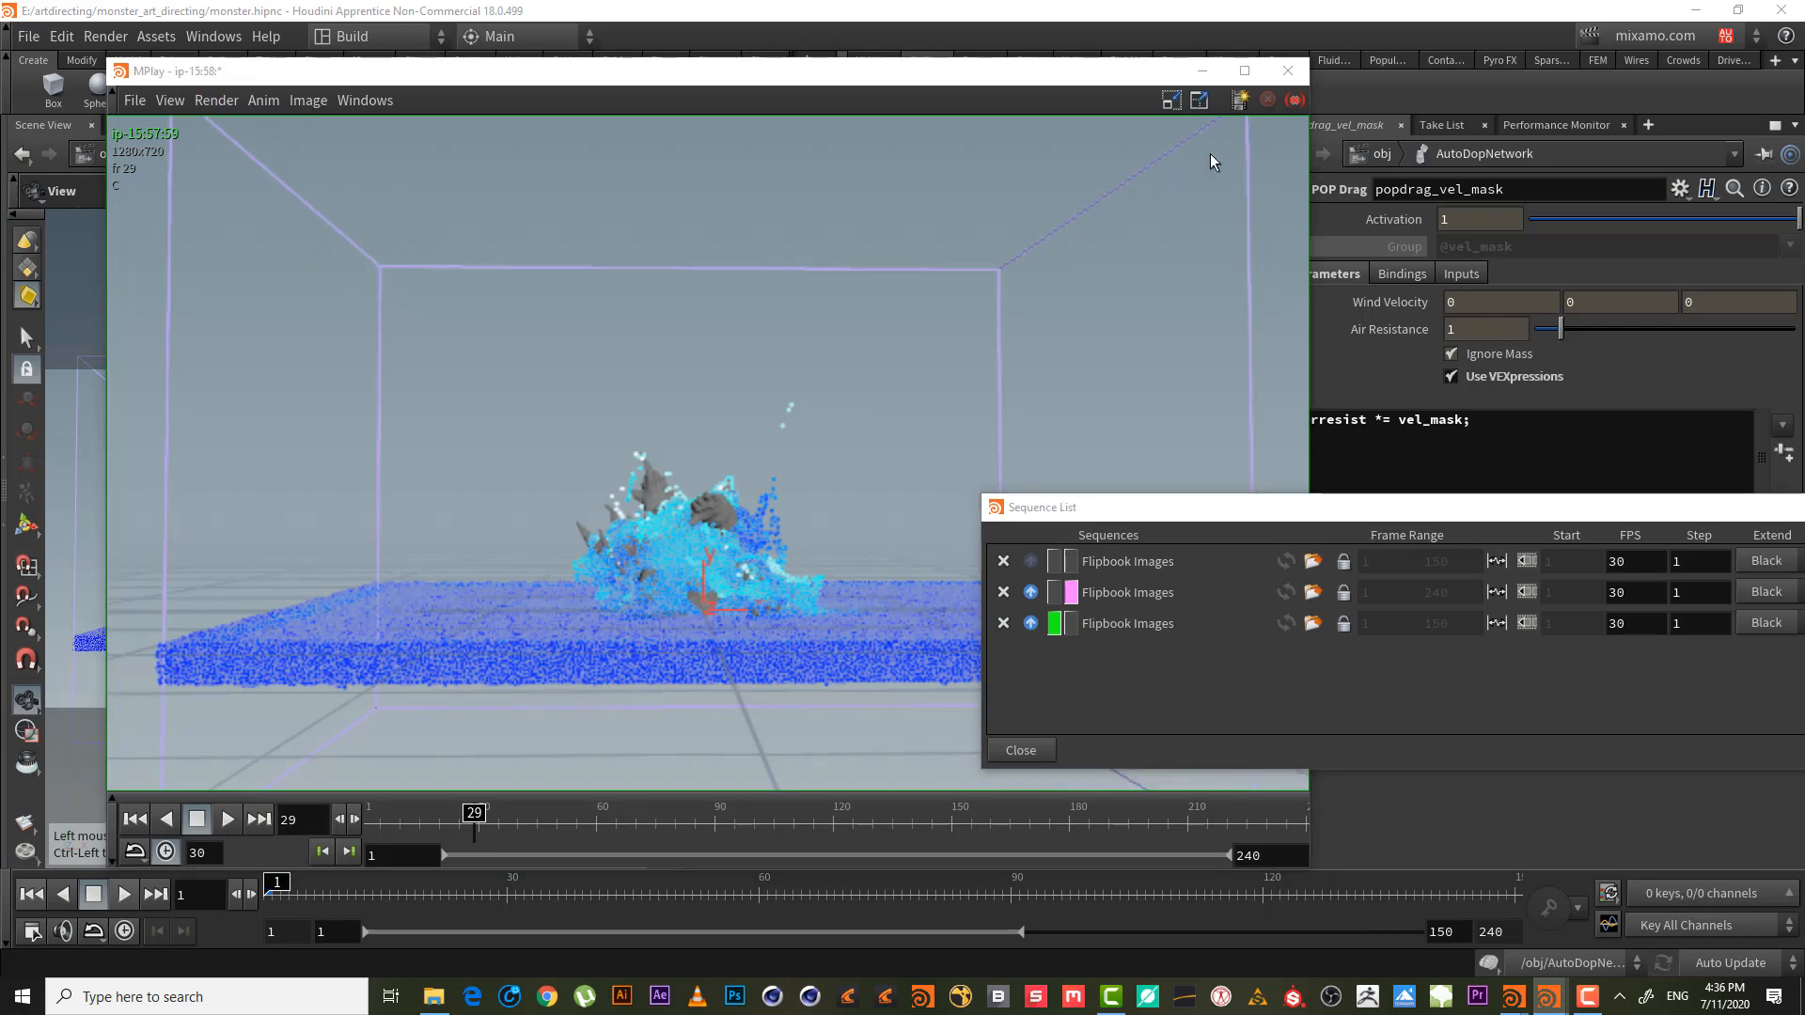
click(1204, 75)
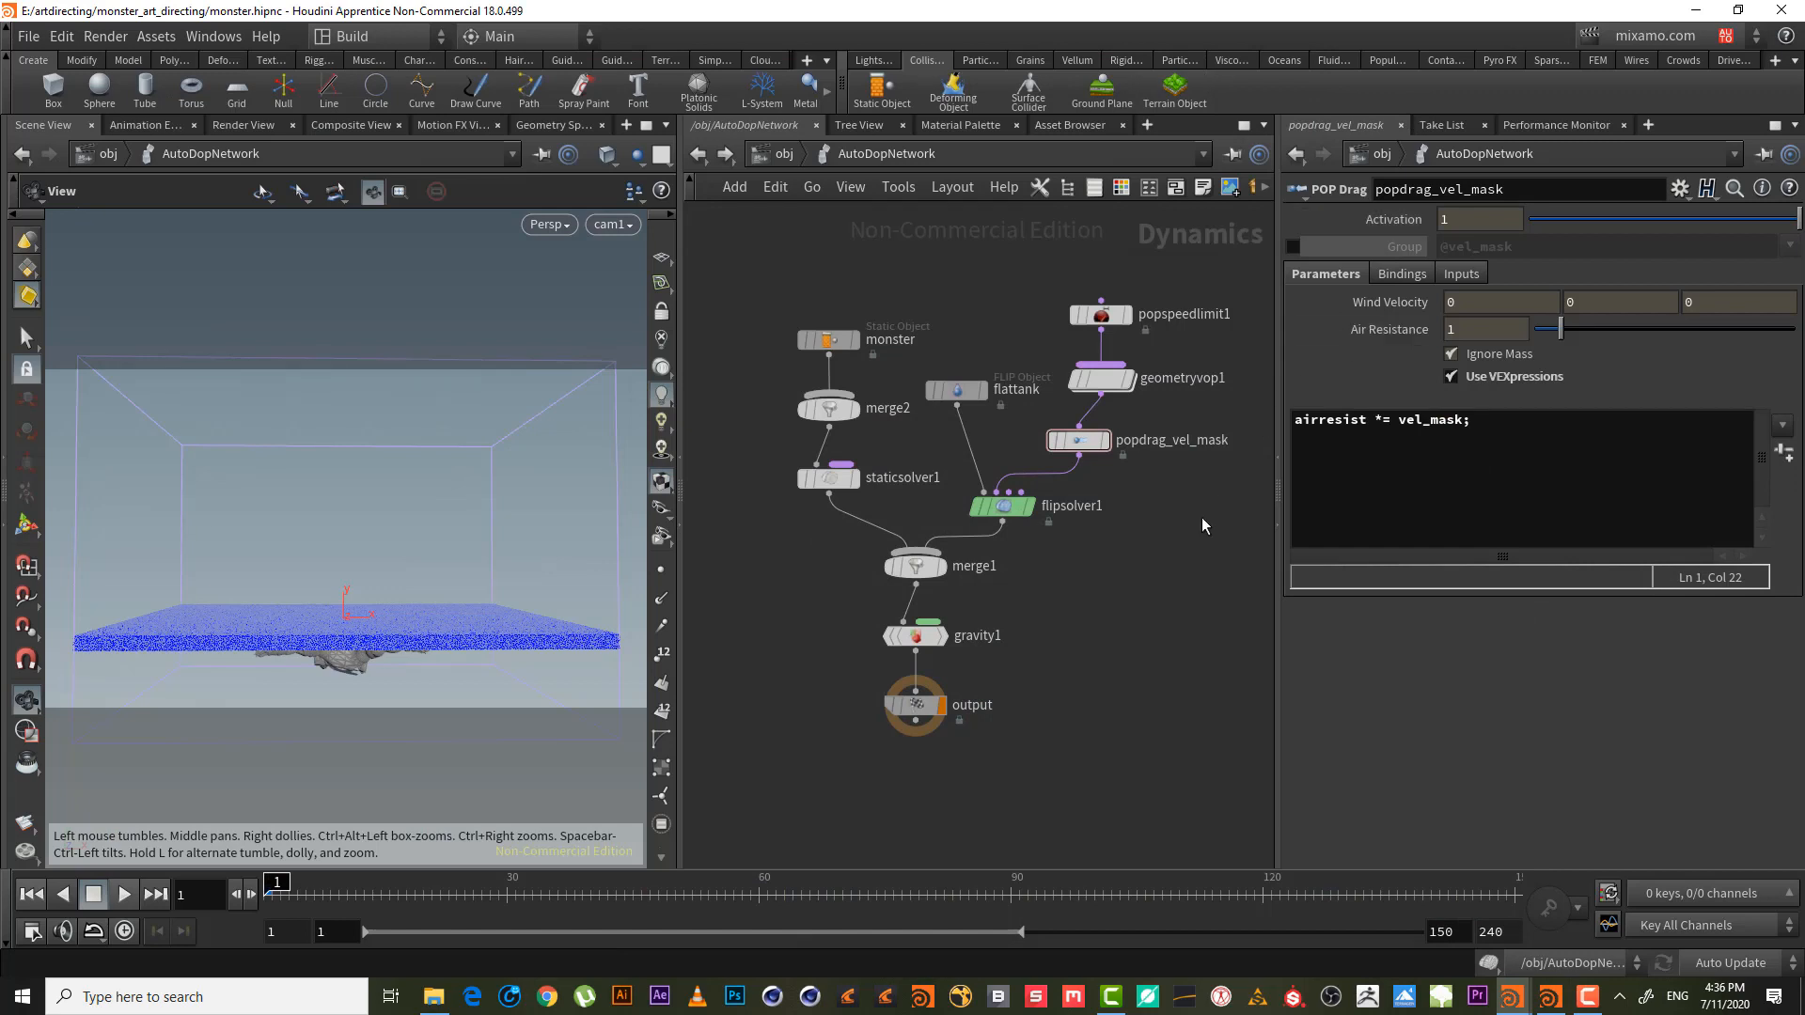
- Bypass popspeedlimit1 and reselect popdrag_vel_mask
click(1095, 306)
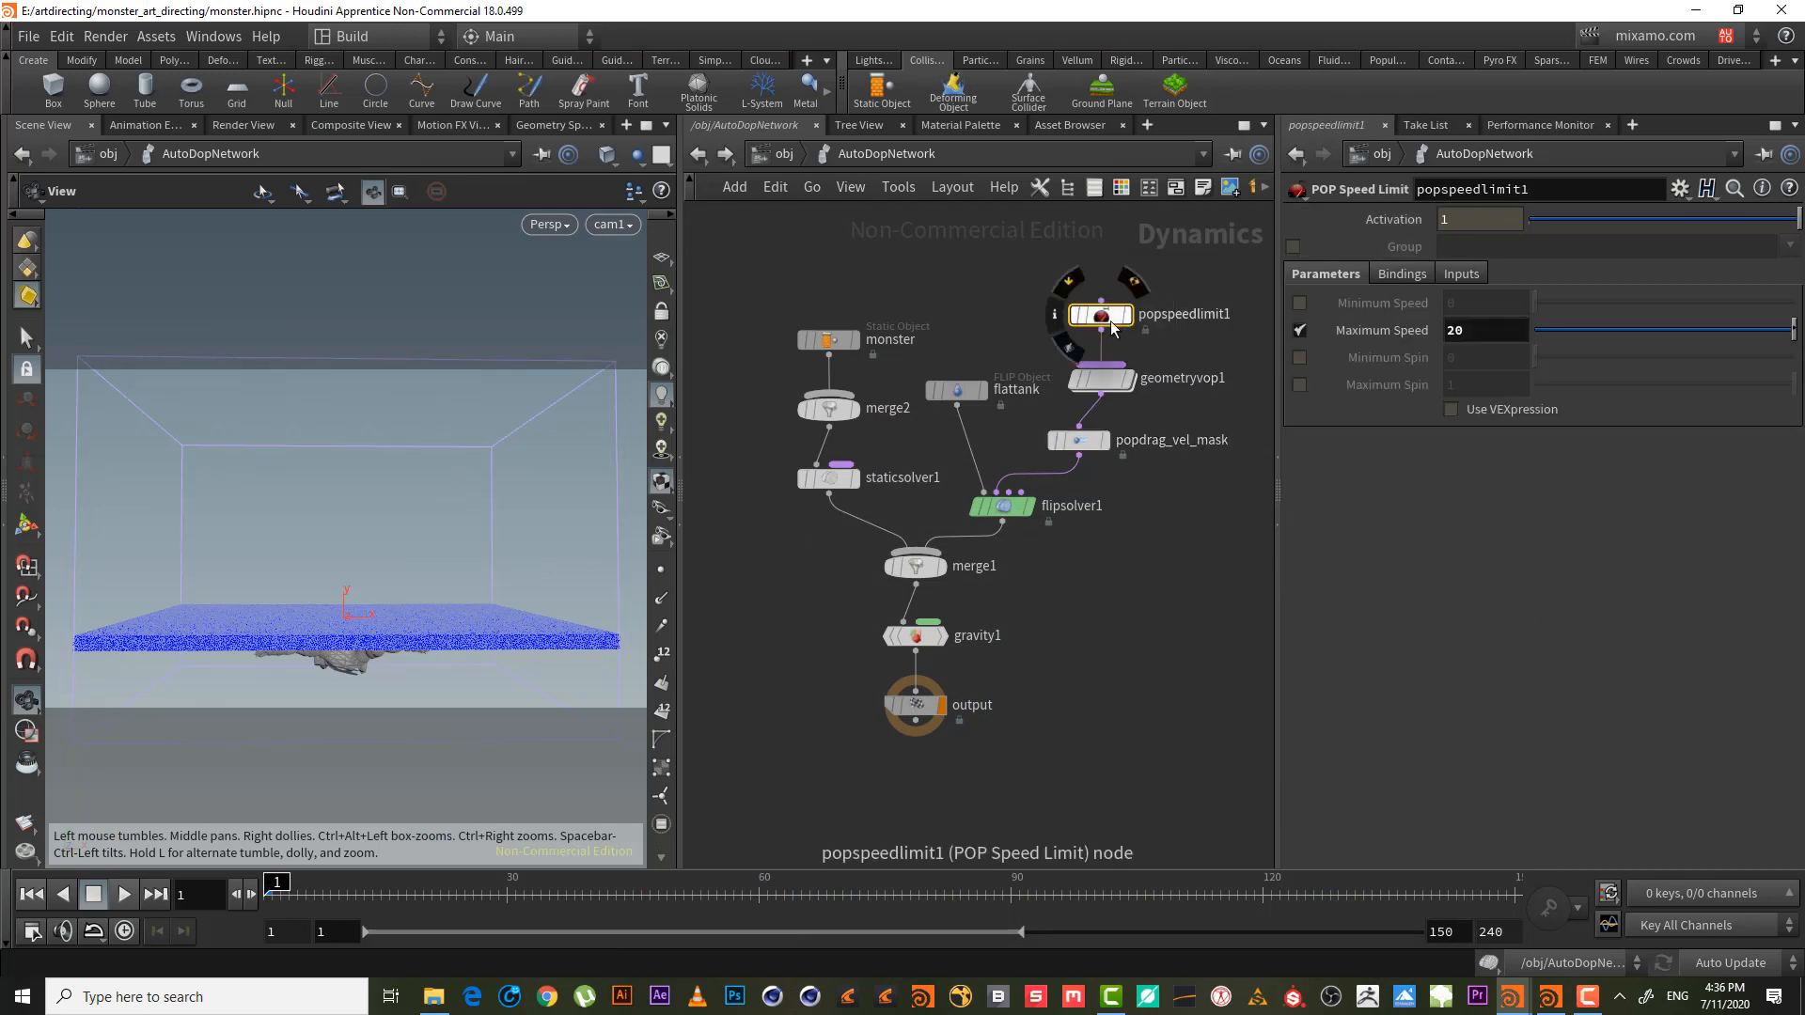
click(1071, 284)
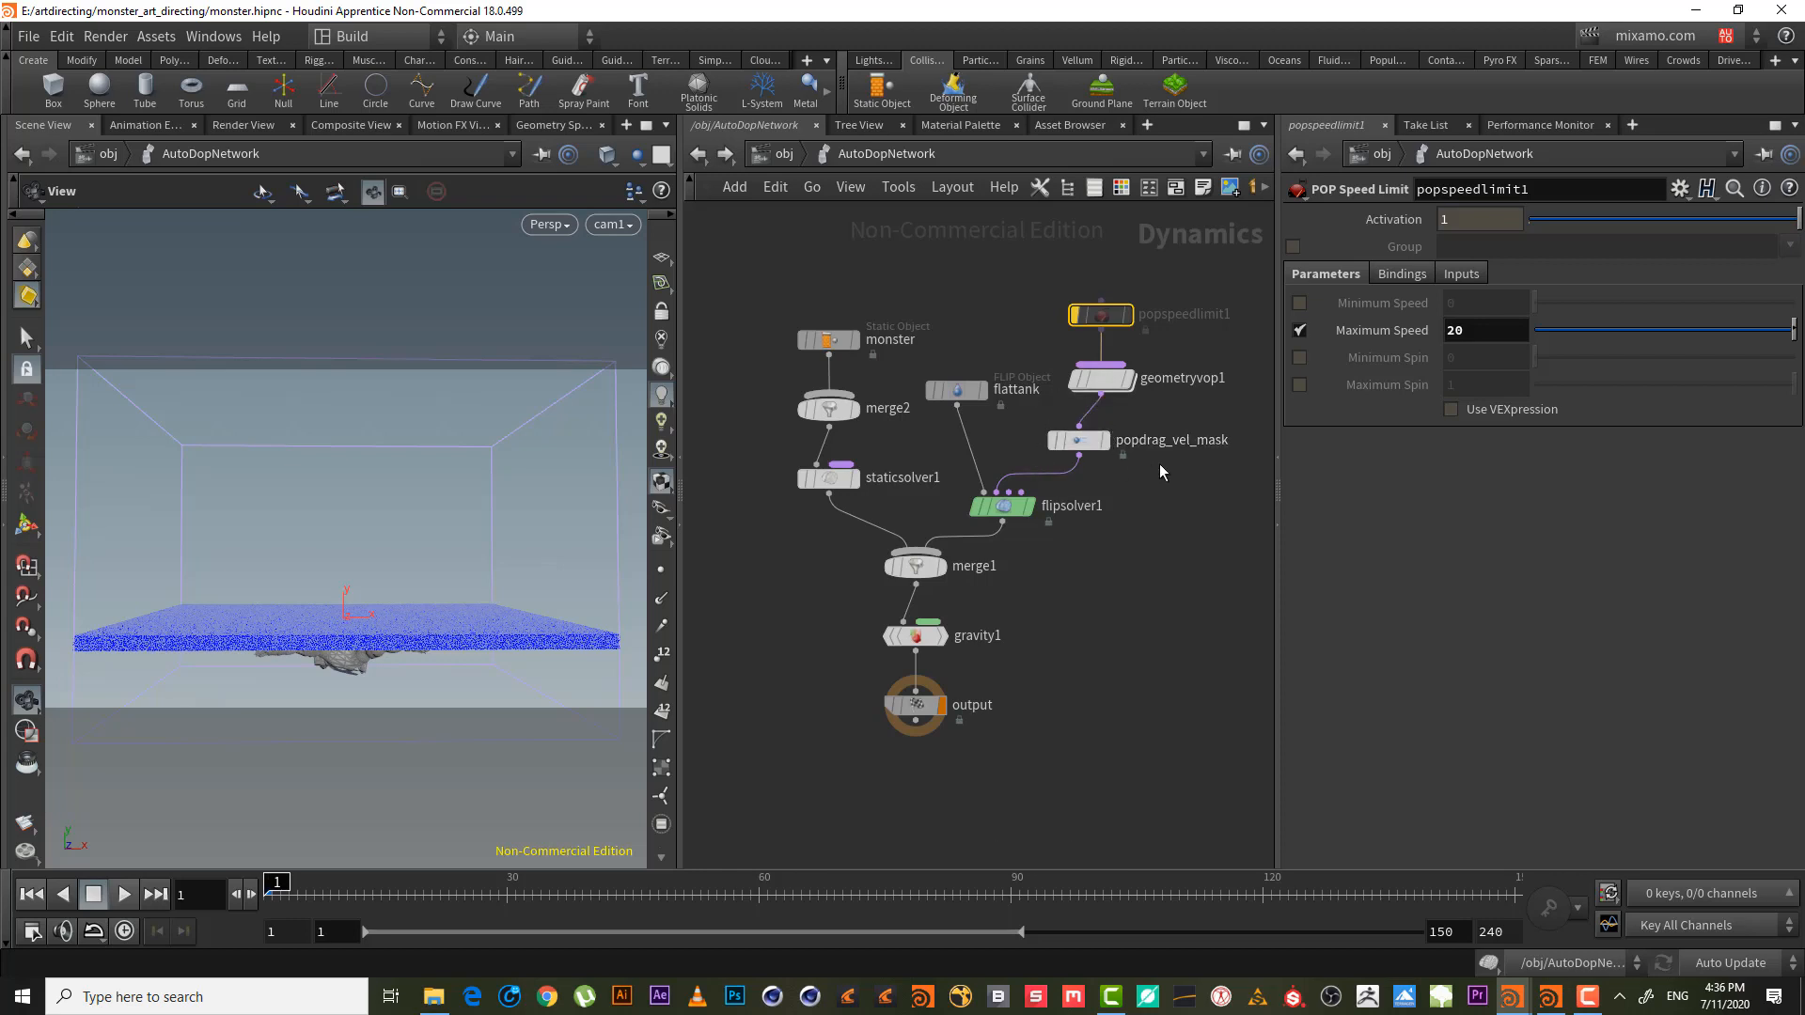
click(1102, 440)
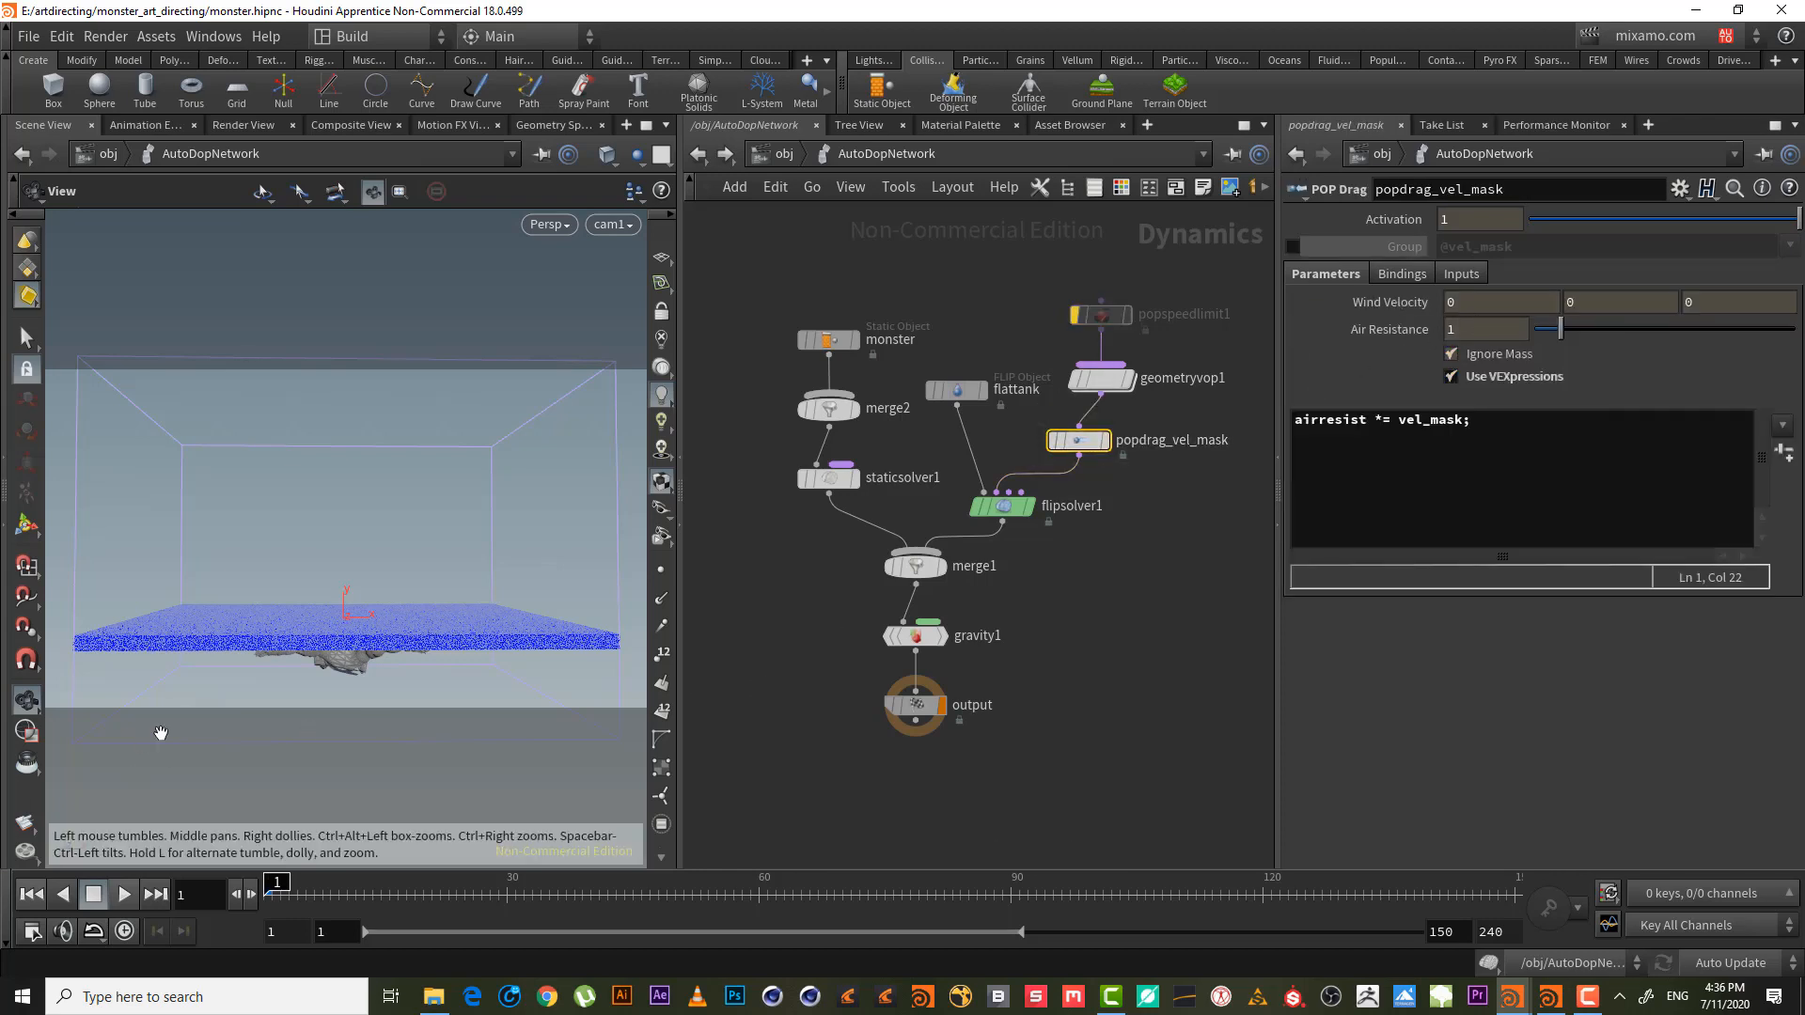
- Render a flipbook with new settings, end frame set to 15
right_click(29, 825)
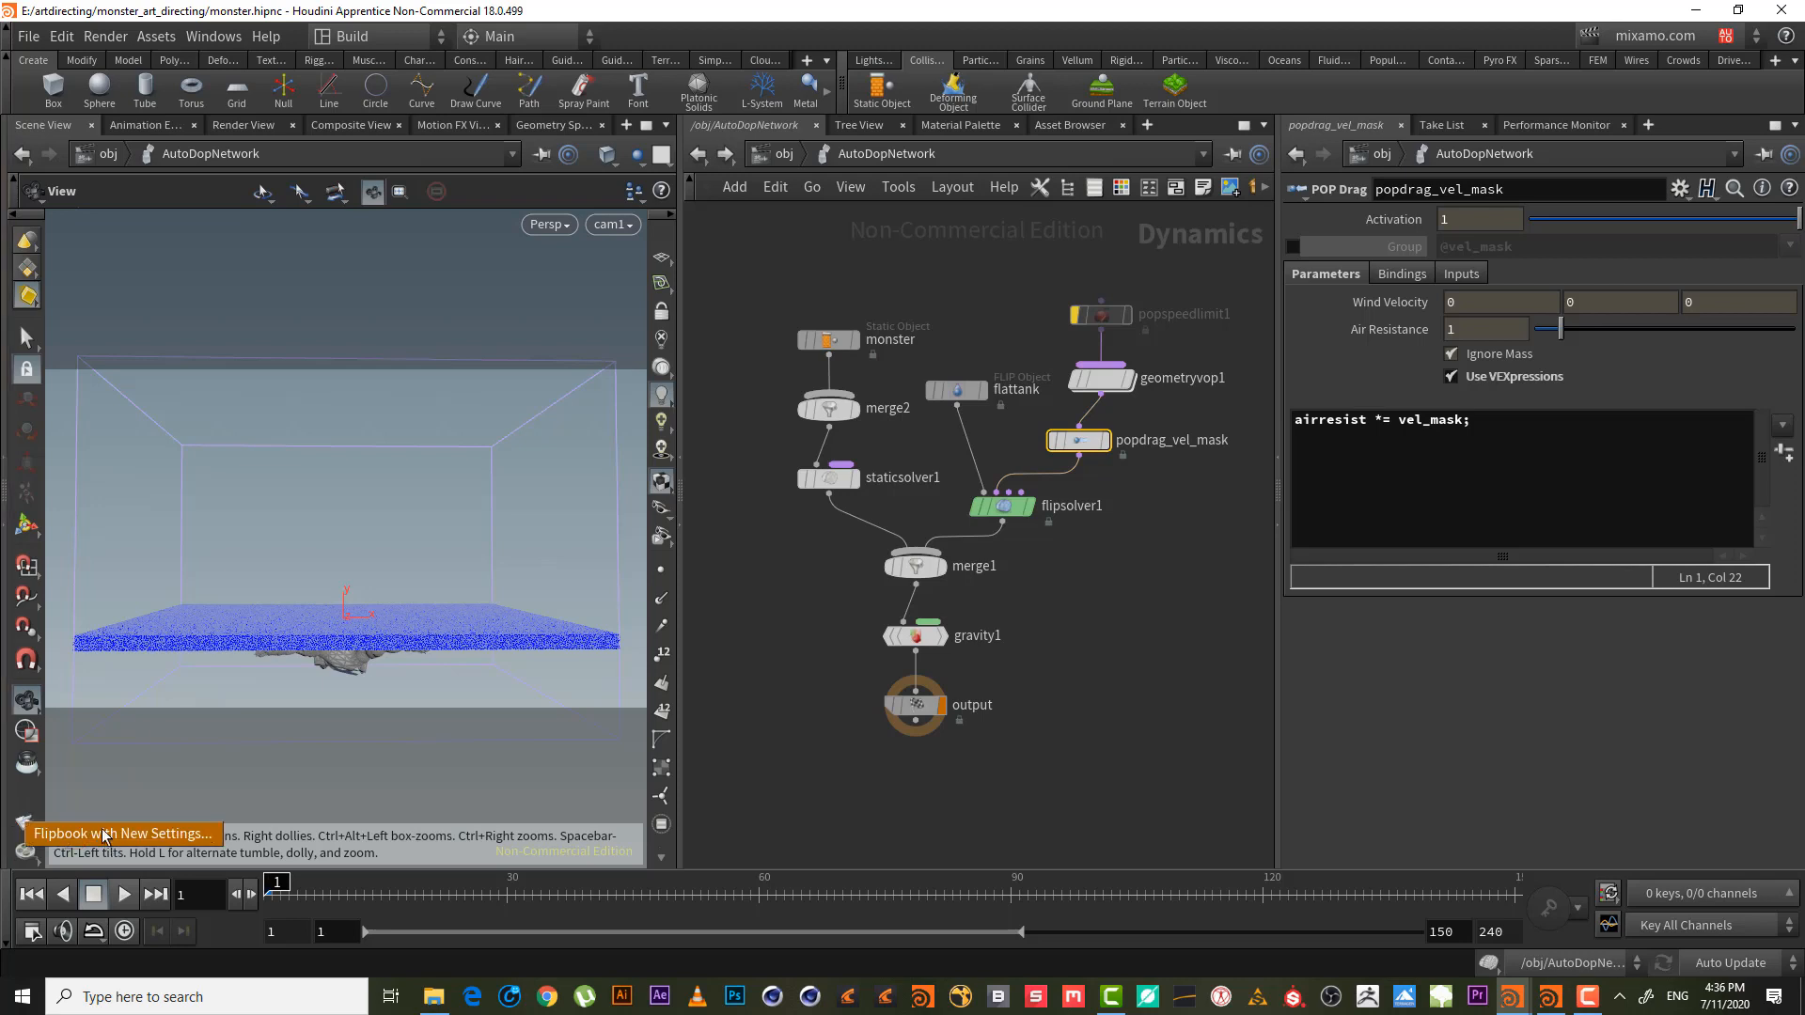
click(114, 835)
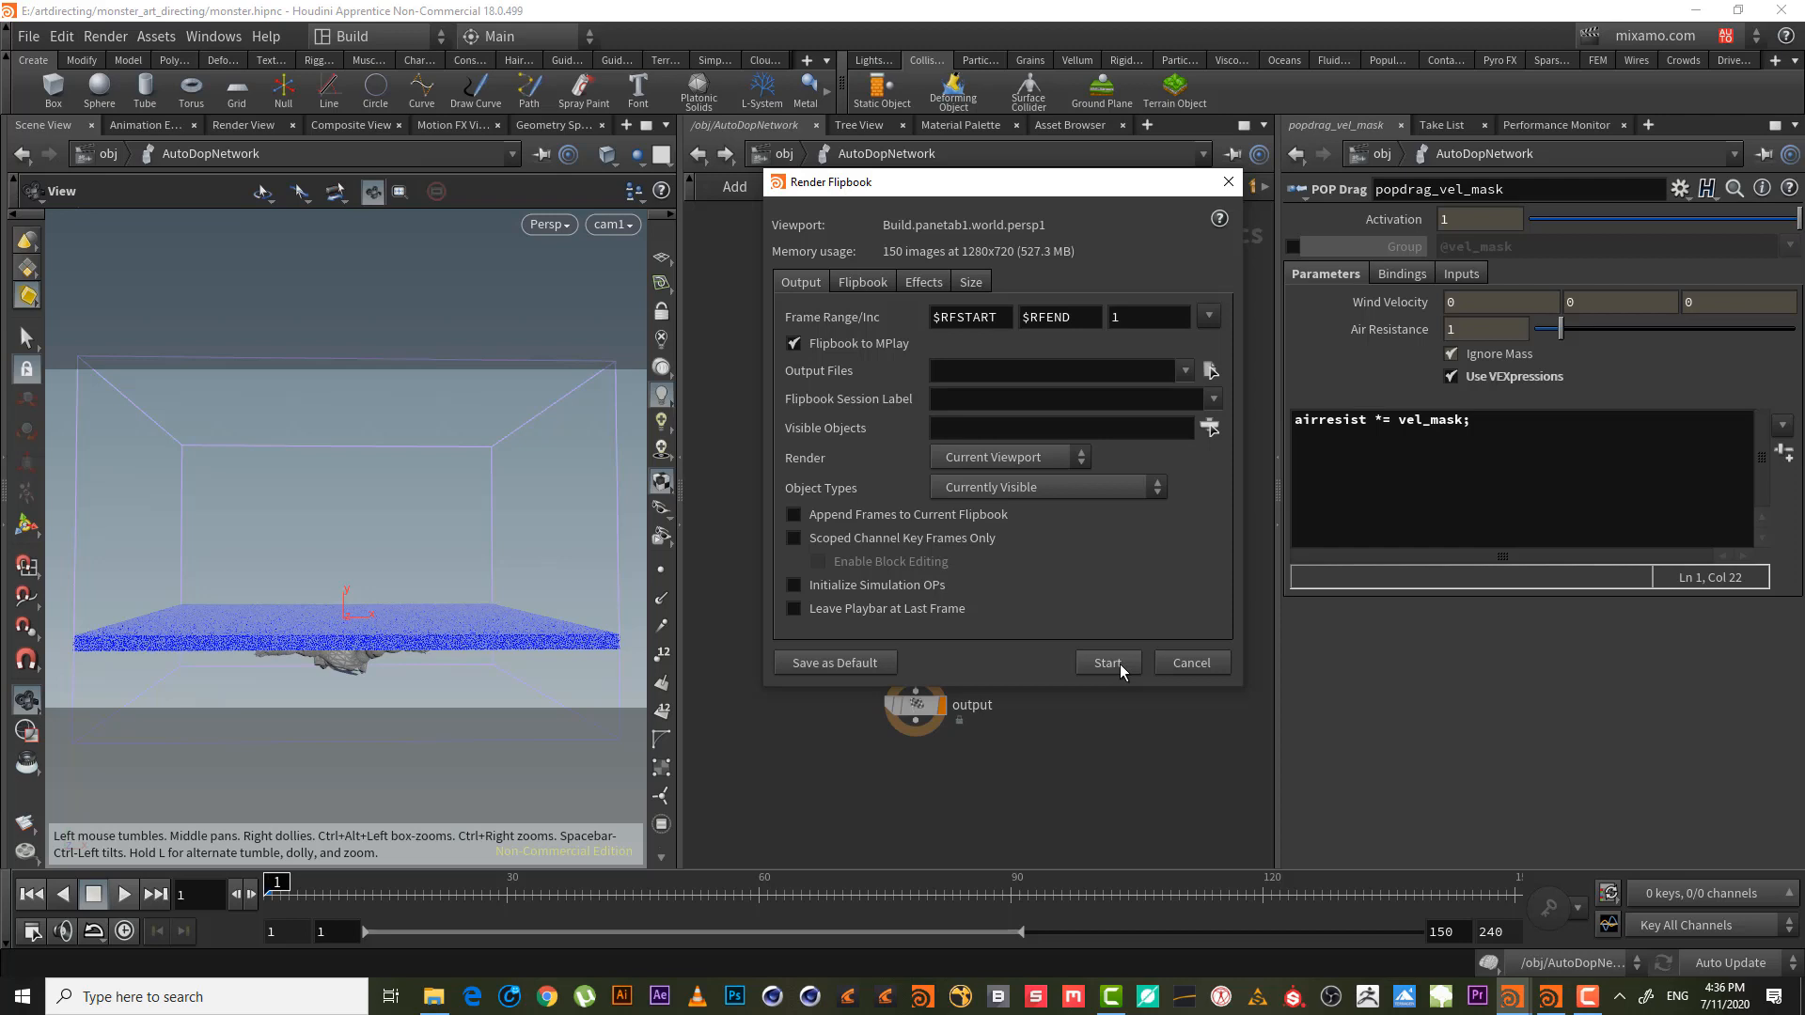
click(1065, 317)
text(150)
click(1118, 663)
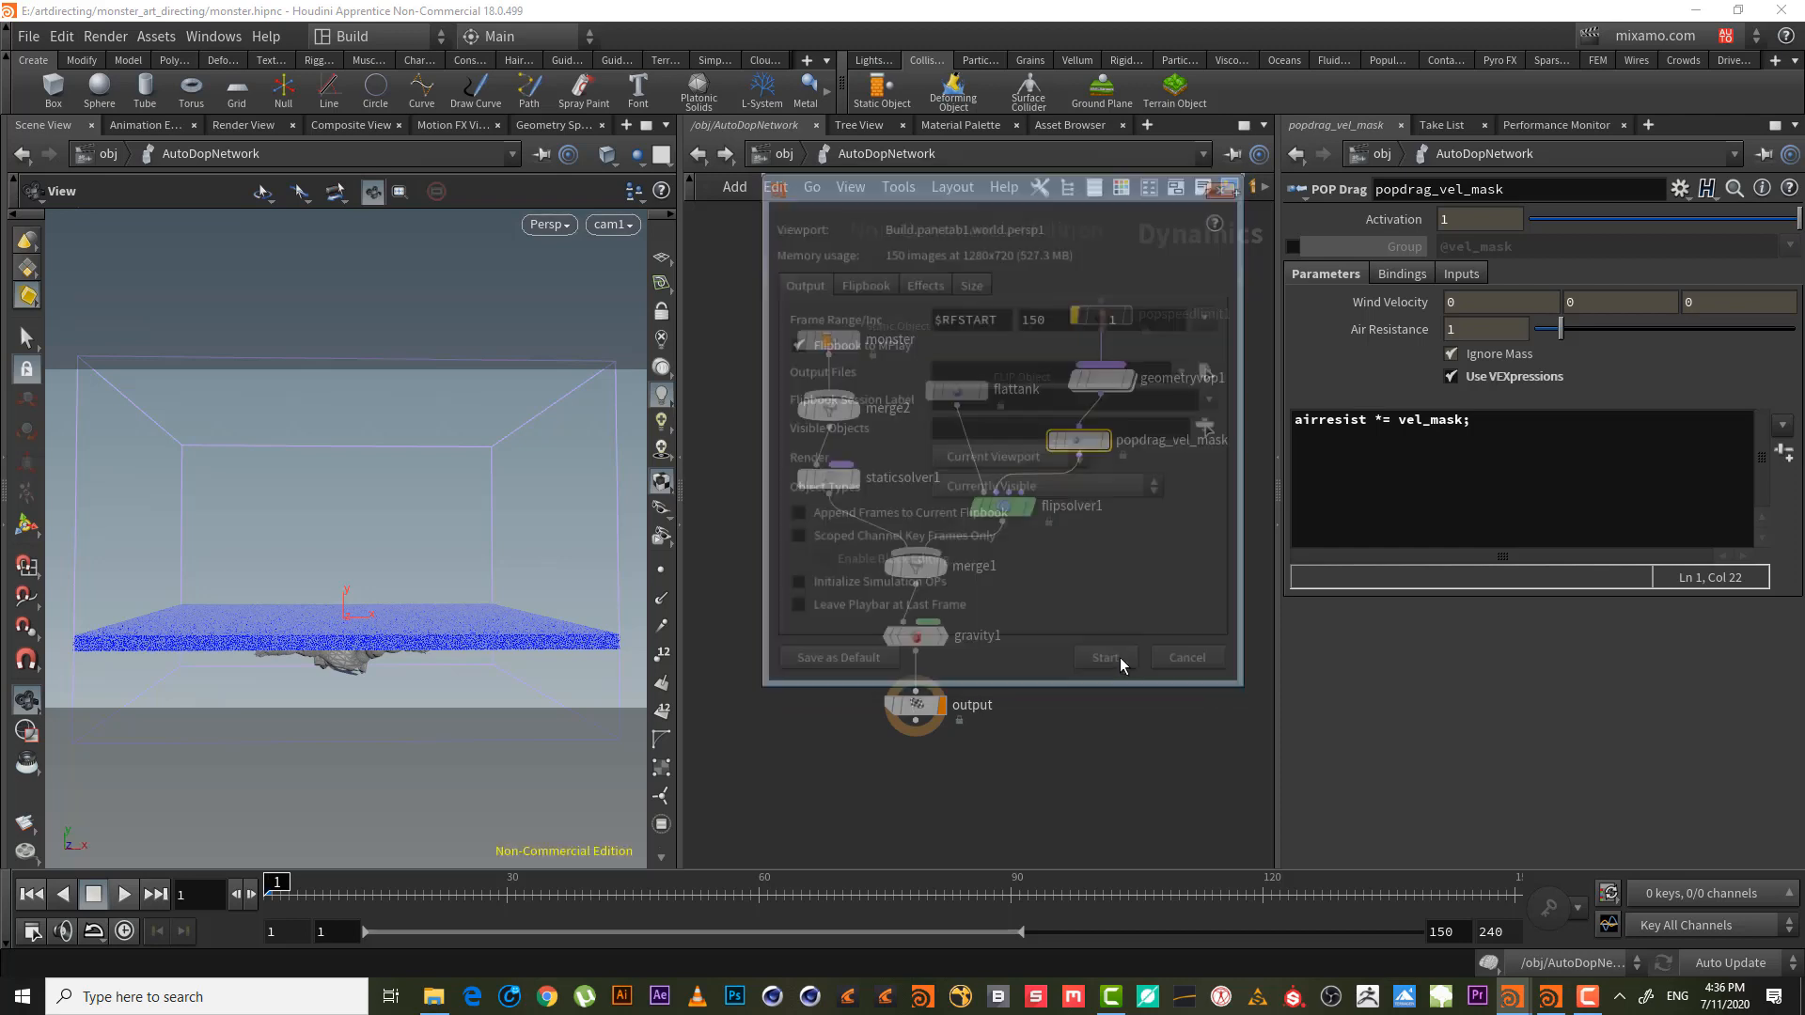
- Bring the MPlay flipbook player forward to review the frames, then minimize it
click(1586, 995)
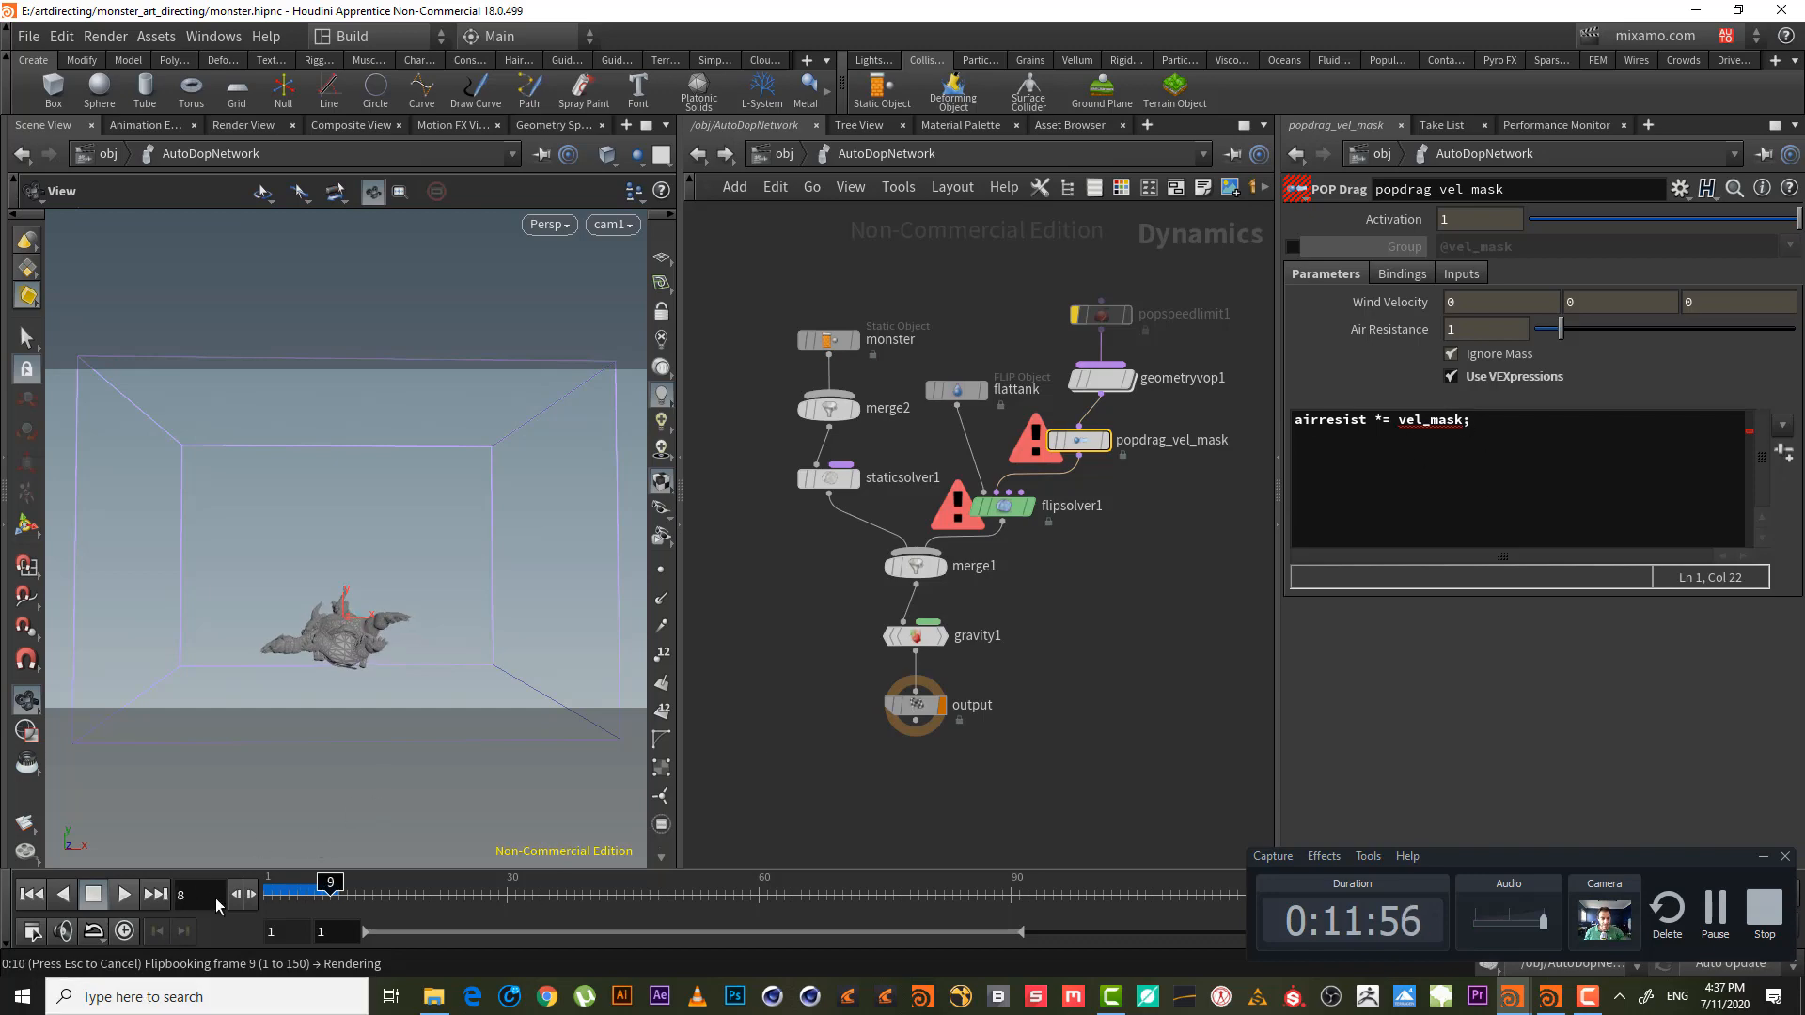
click(1563, 1006)
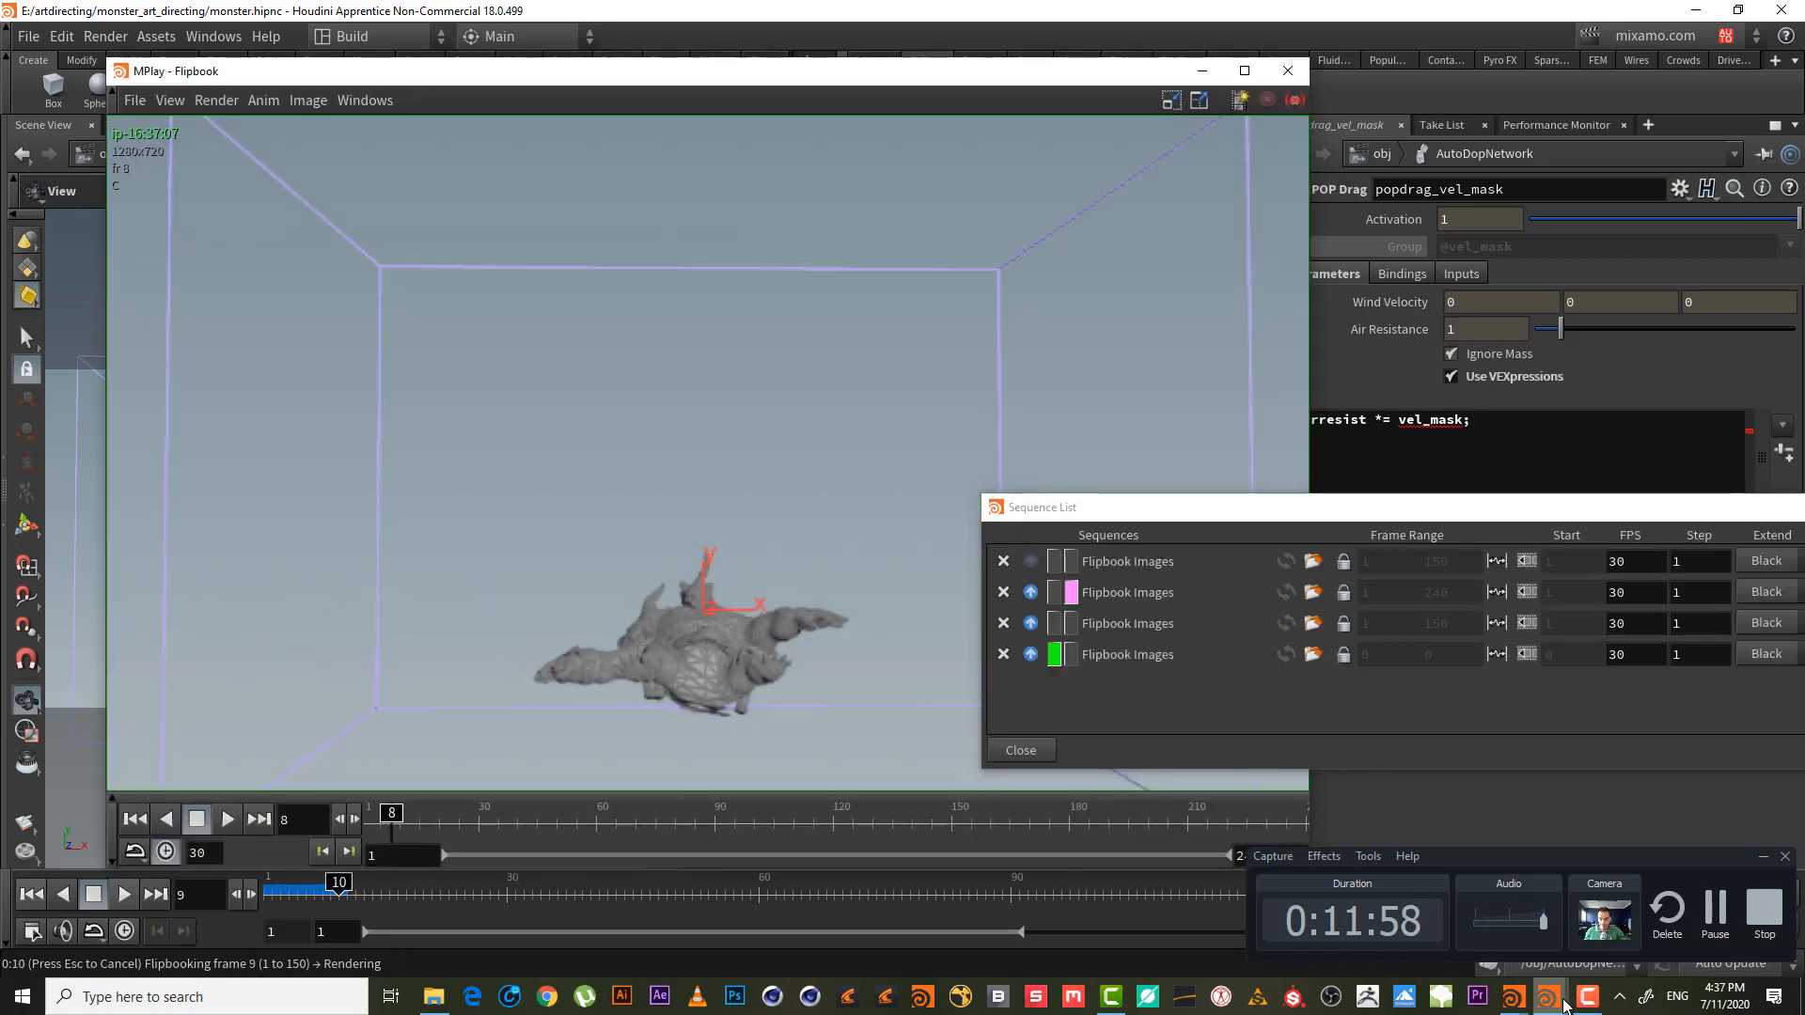
click(1202, 72)
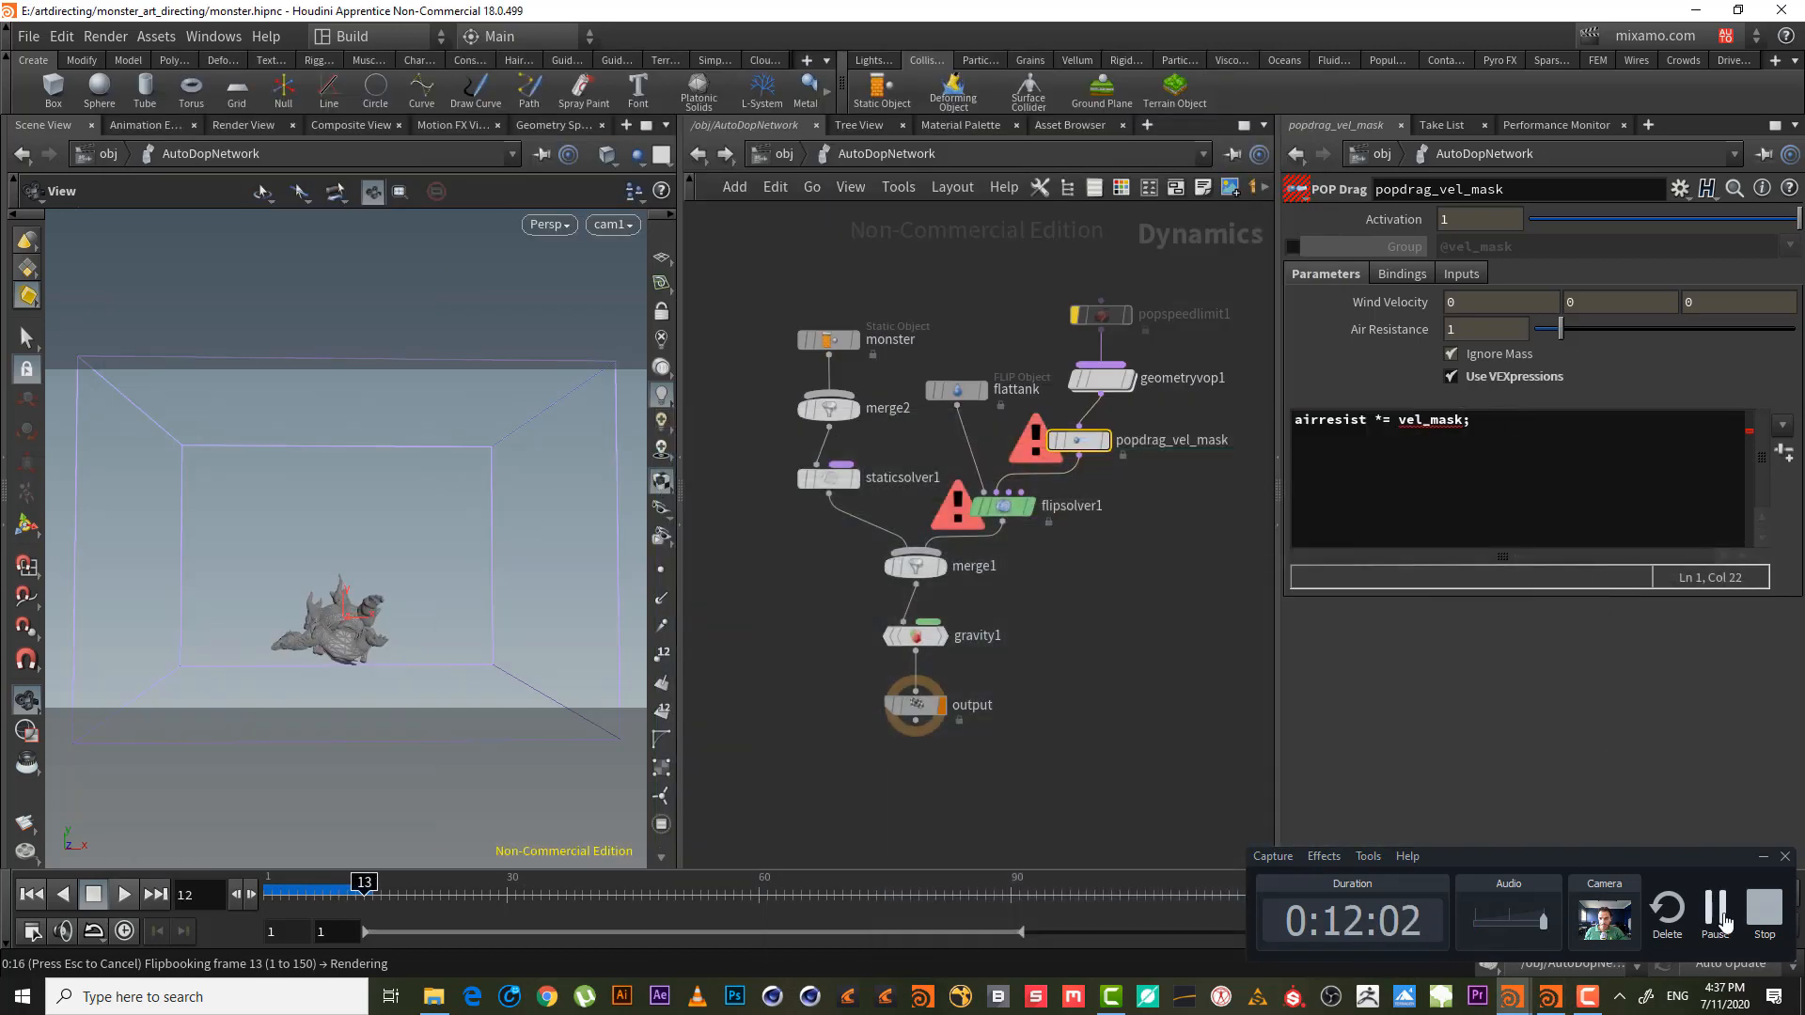
click(1717, 909)
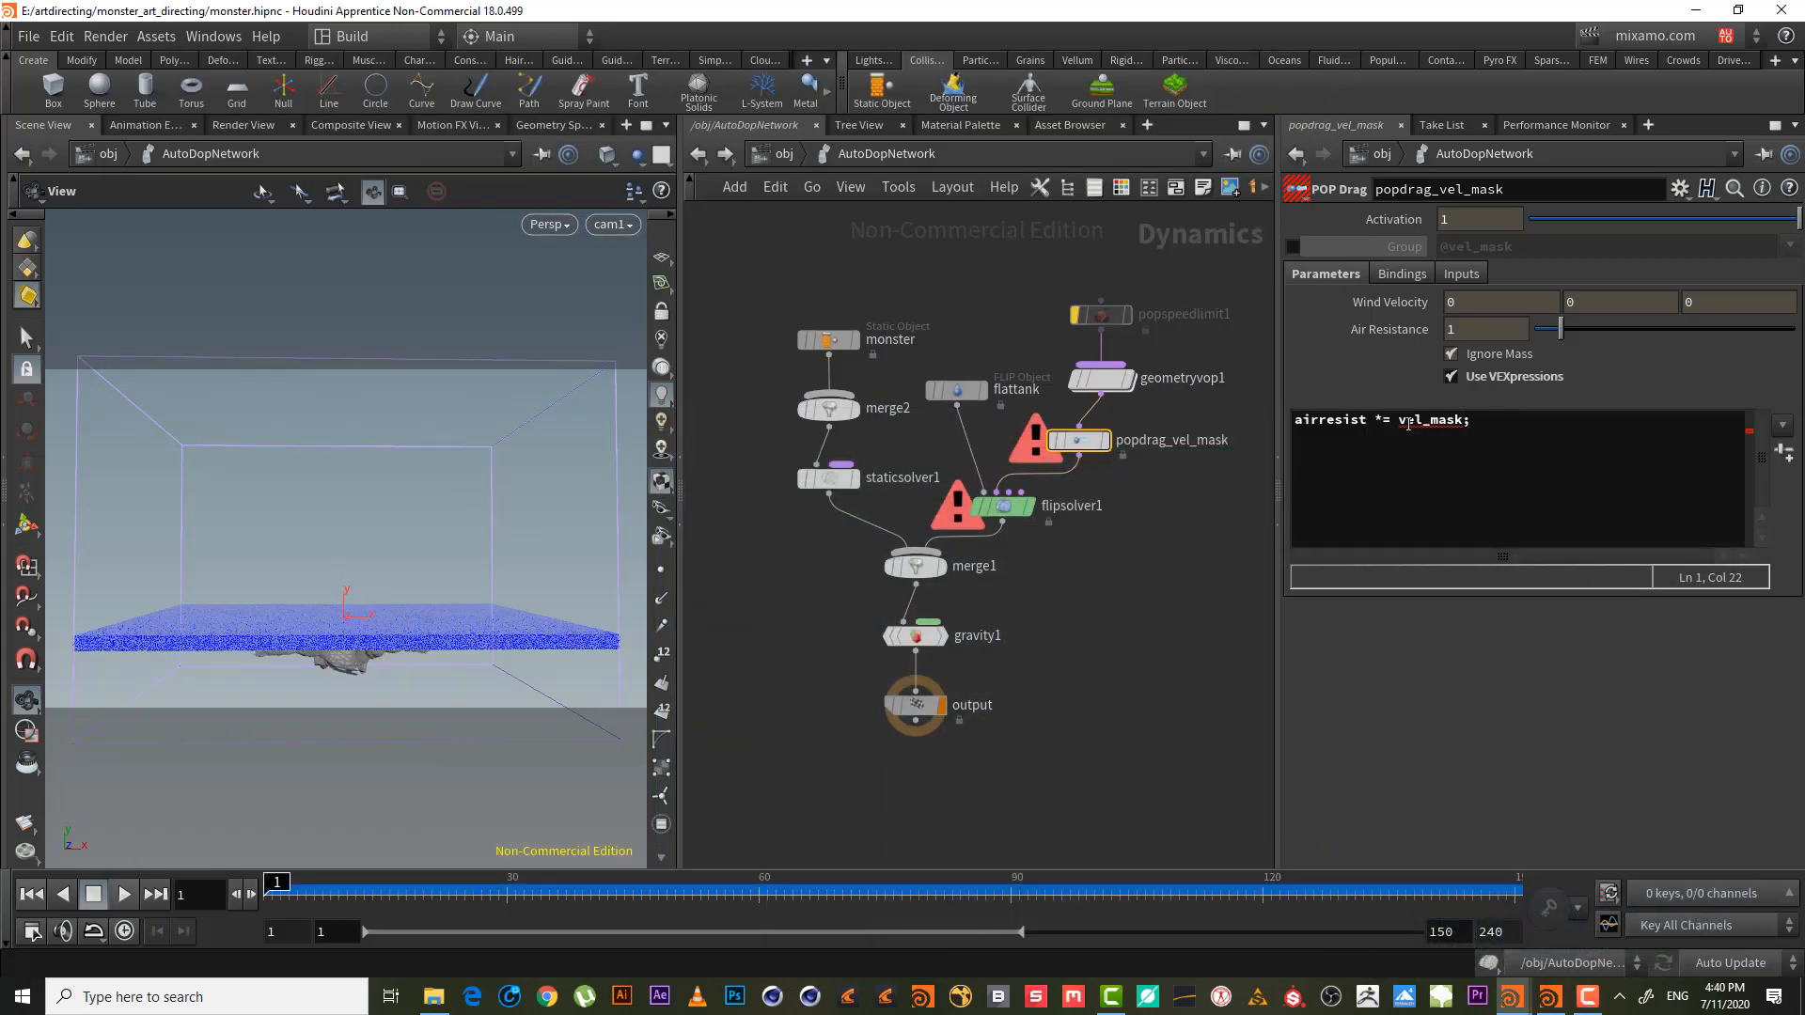
- Insert @ before vel_mask in popdrag_vel_mask's VEXpression, then play and stop the sim to test
click(1398, 422)
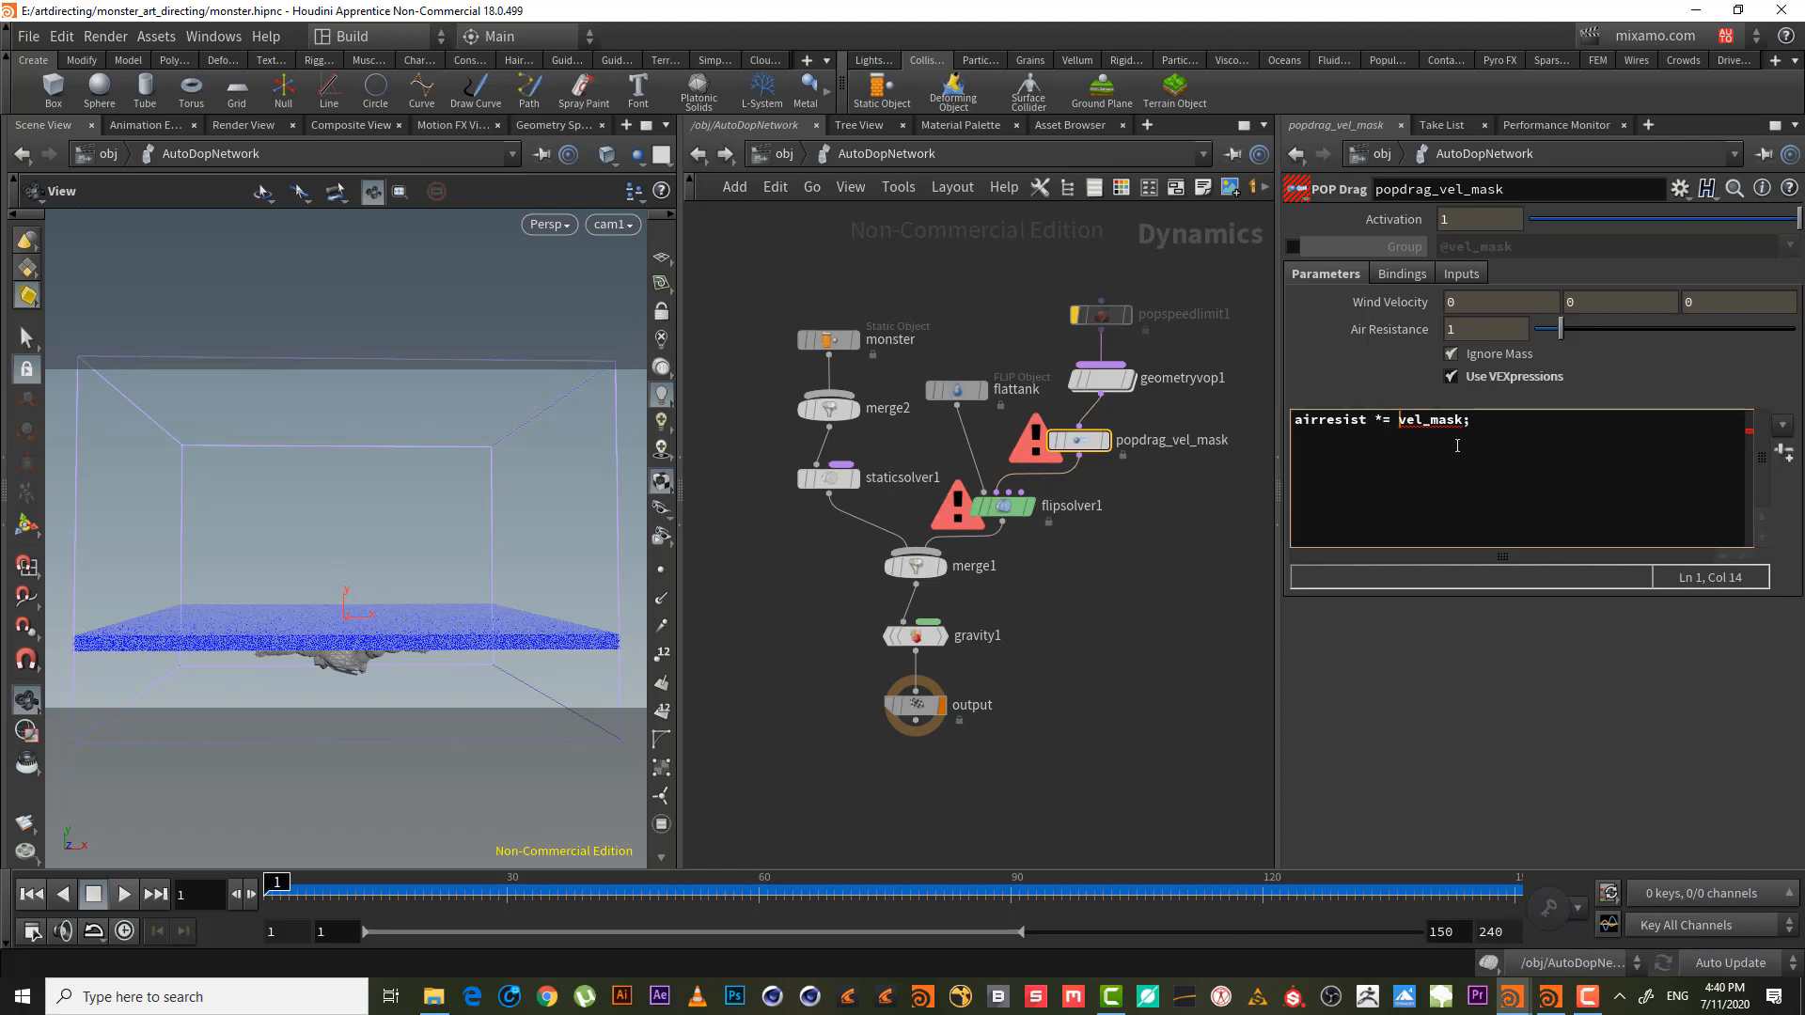
text(@)
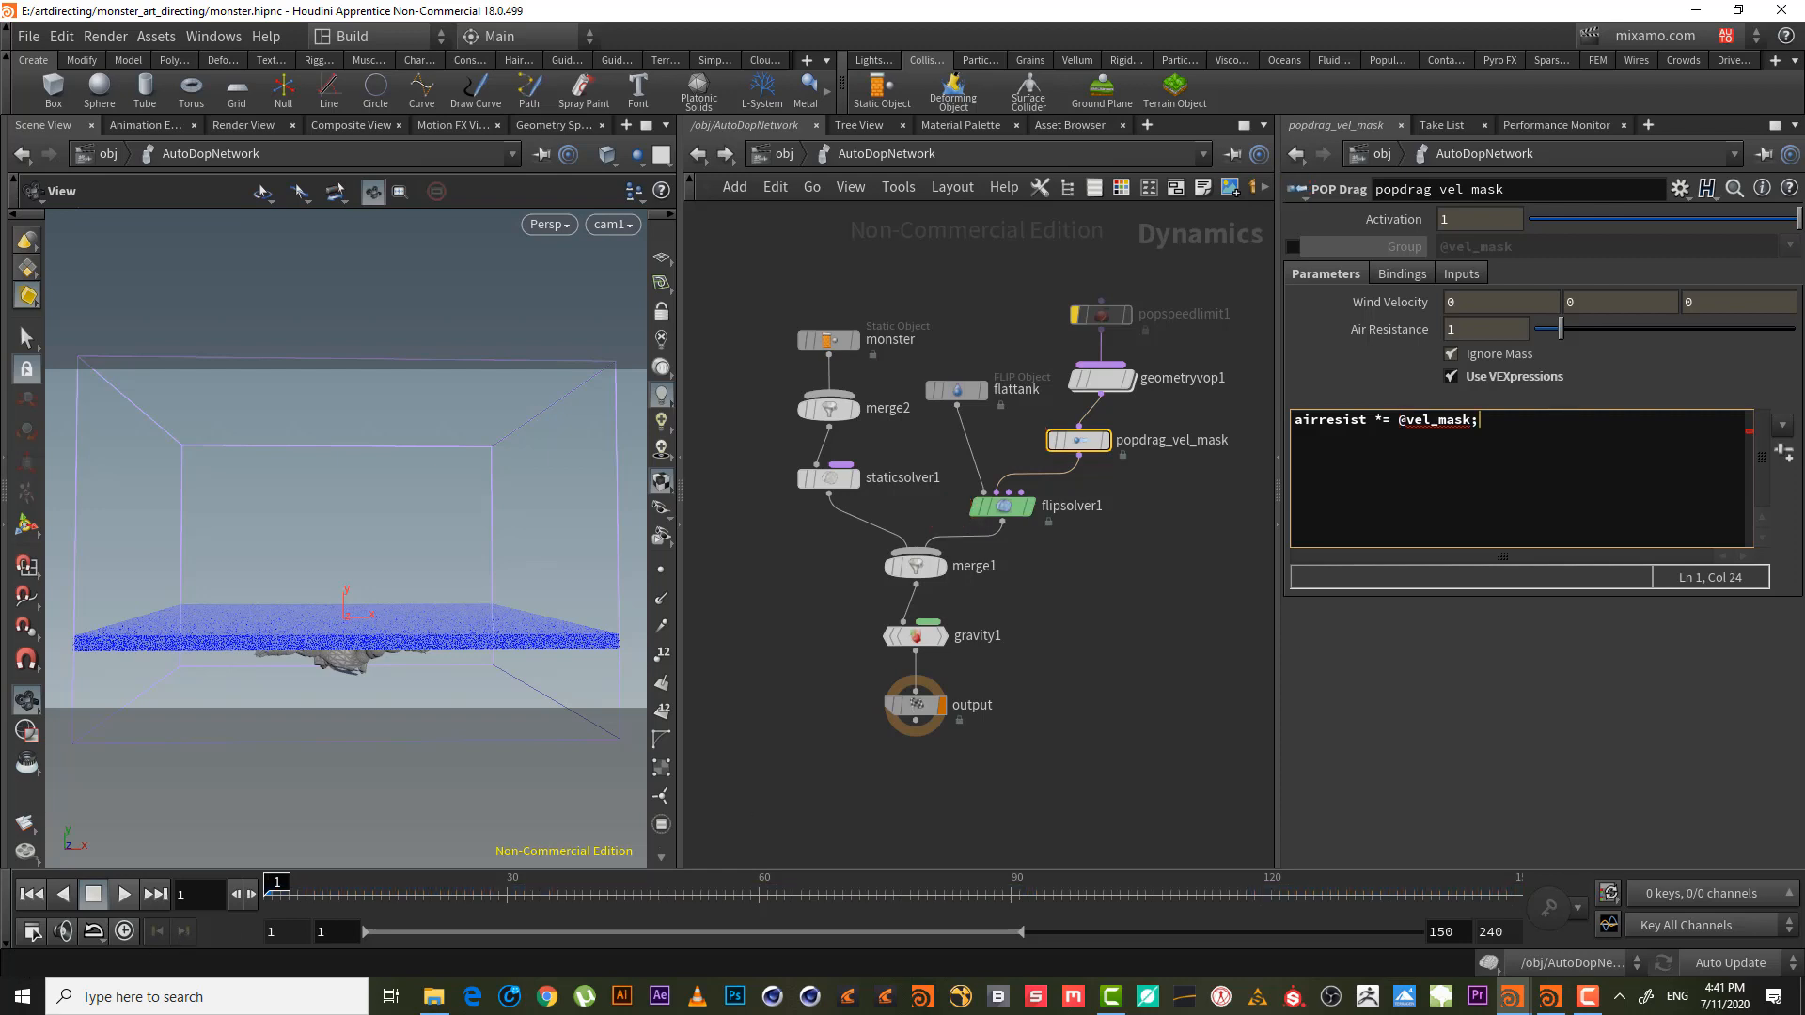
click(125, 894)
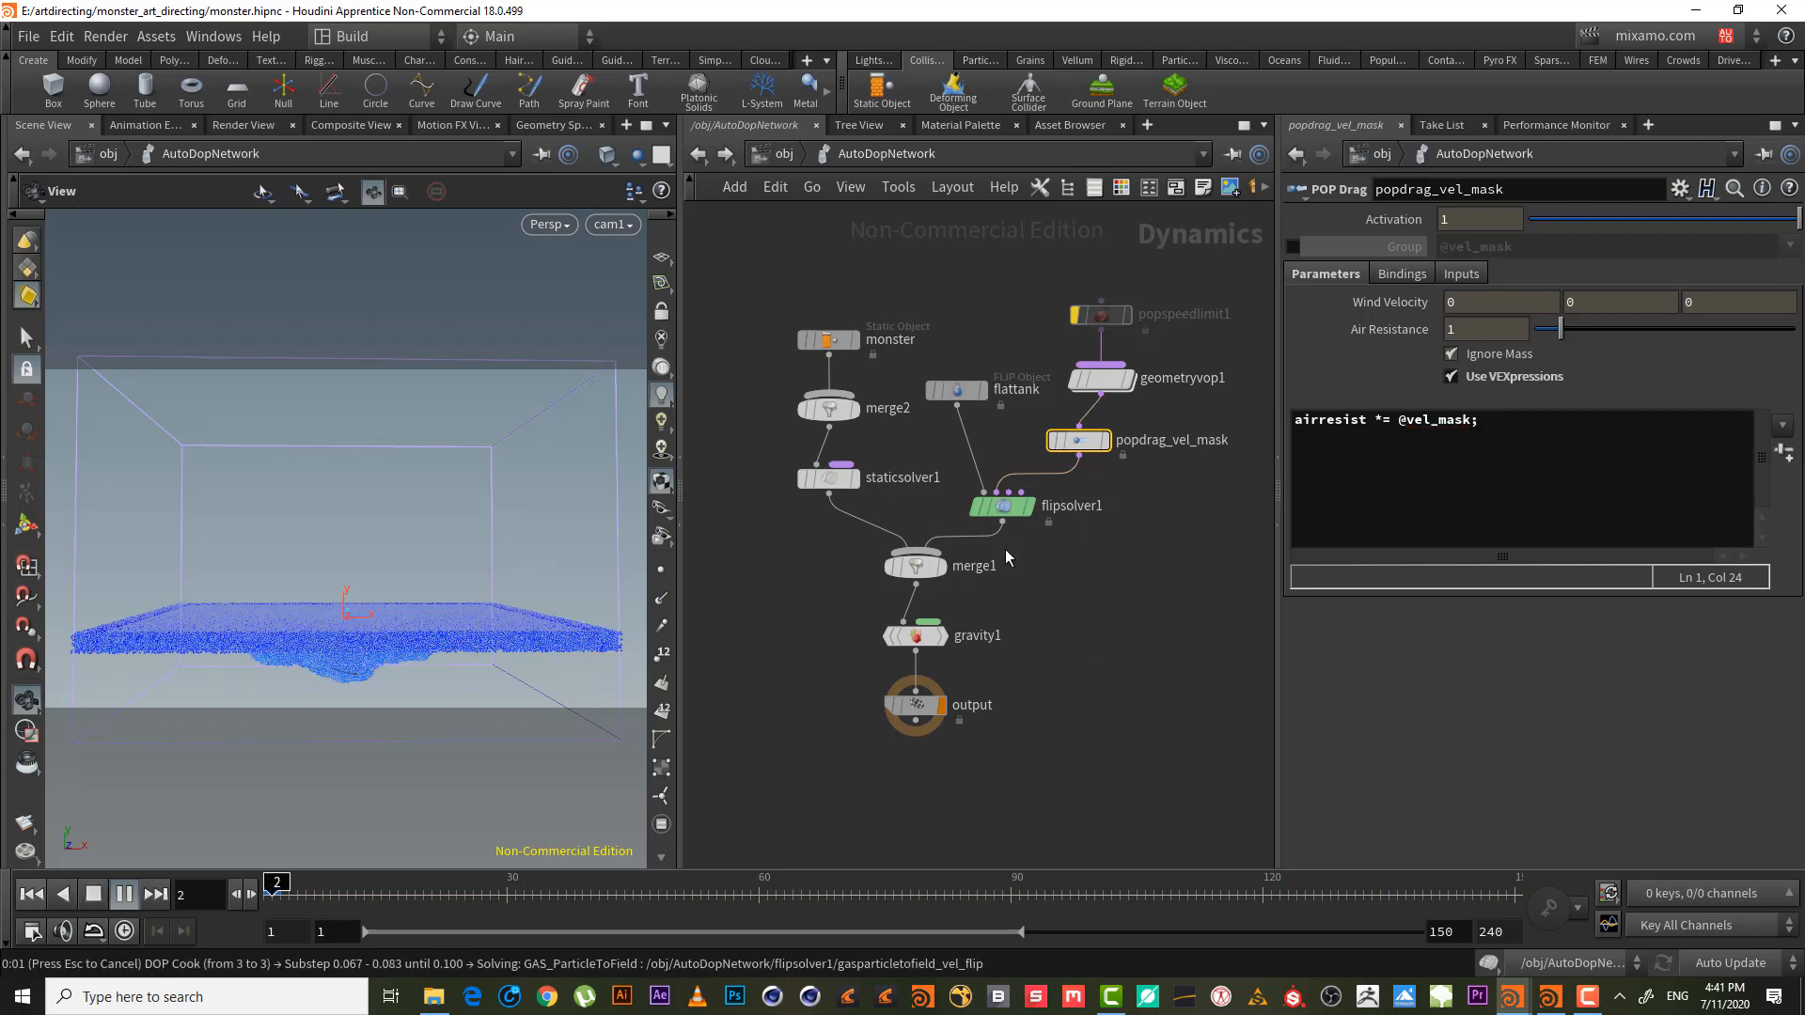
click(91, 896)
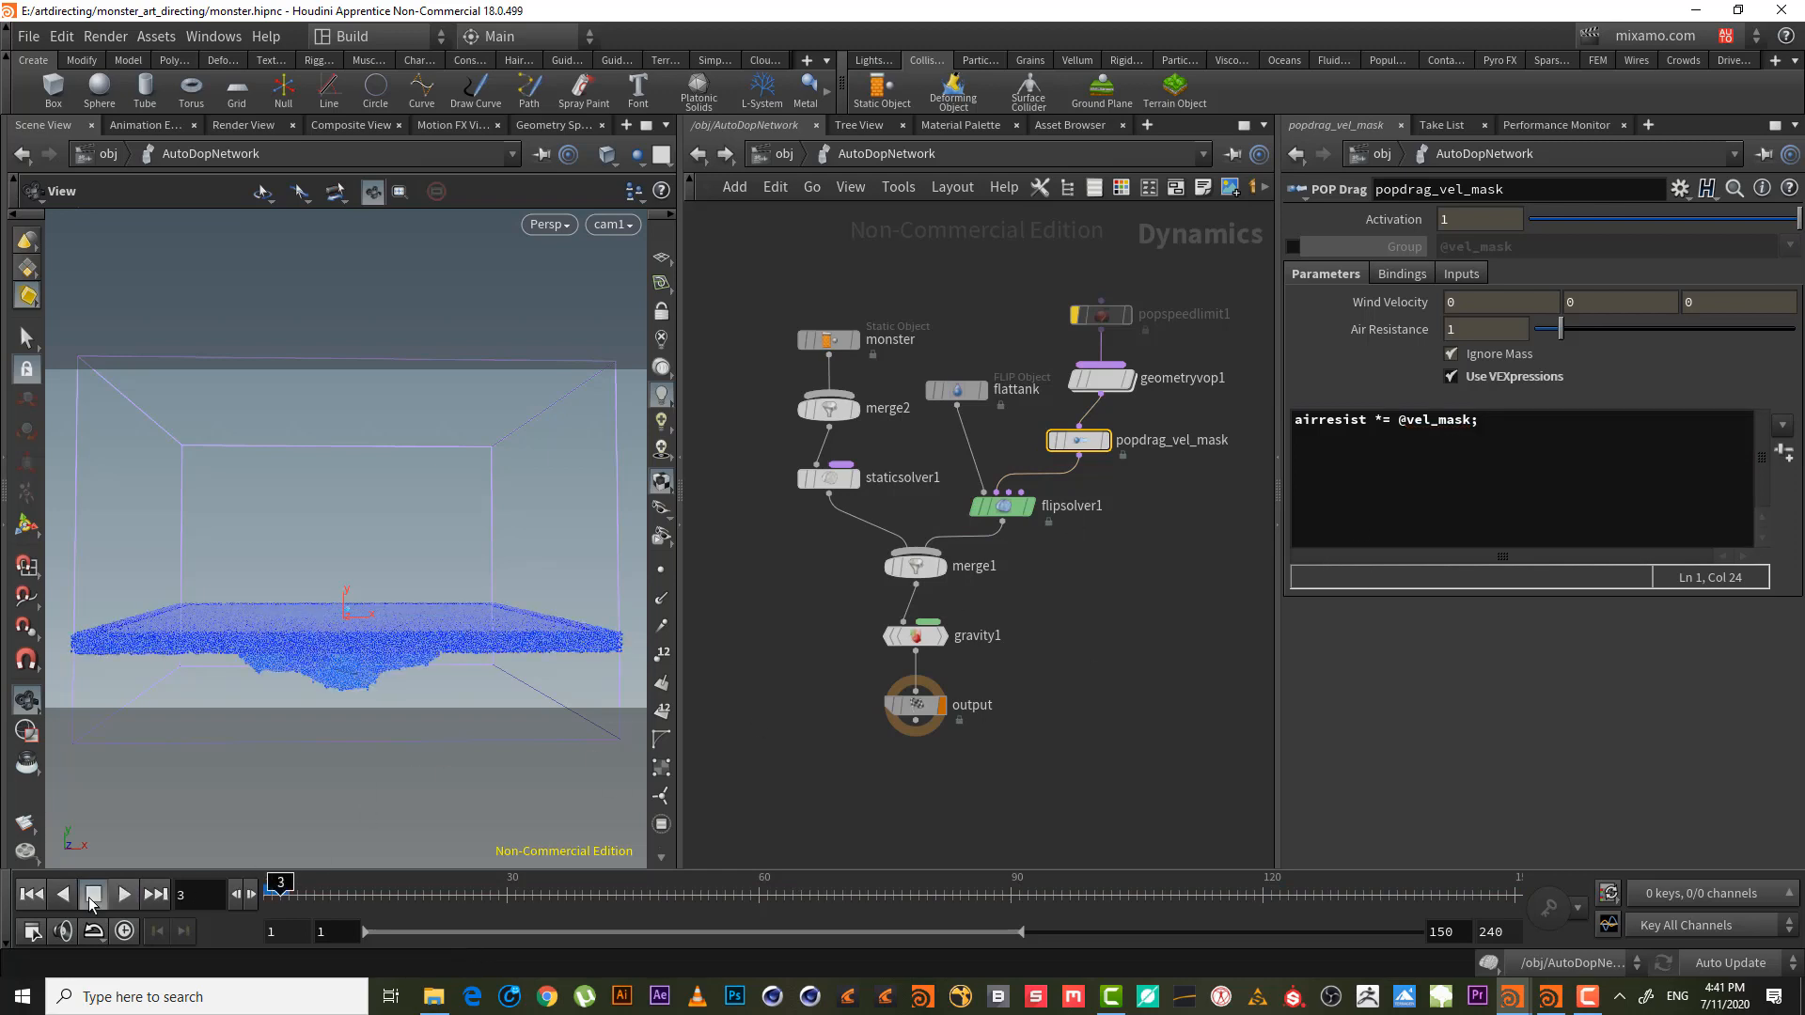
- Bring MPlay forward, check its Render menu is listening for flipbooks, then minimize it
click(1514, 1000)
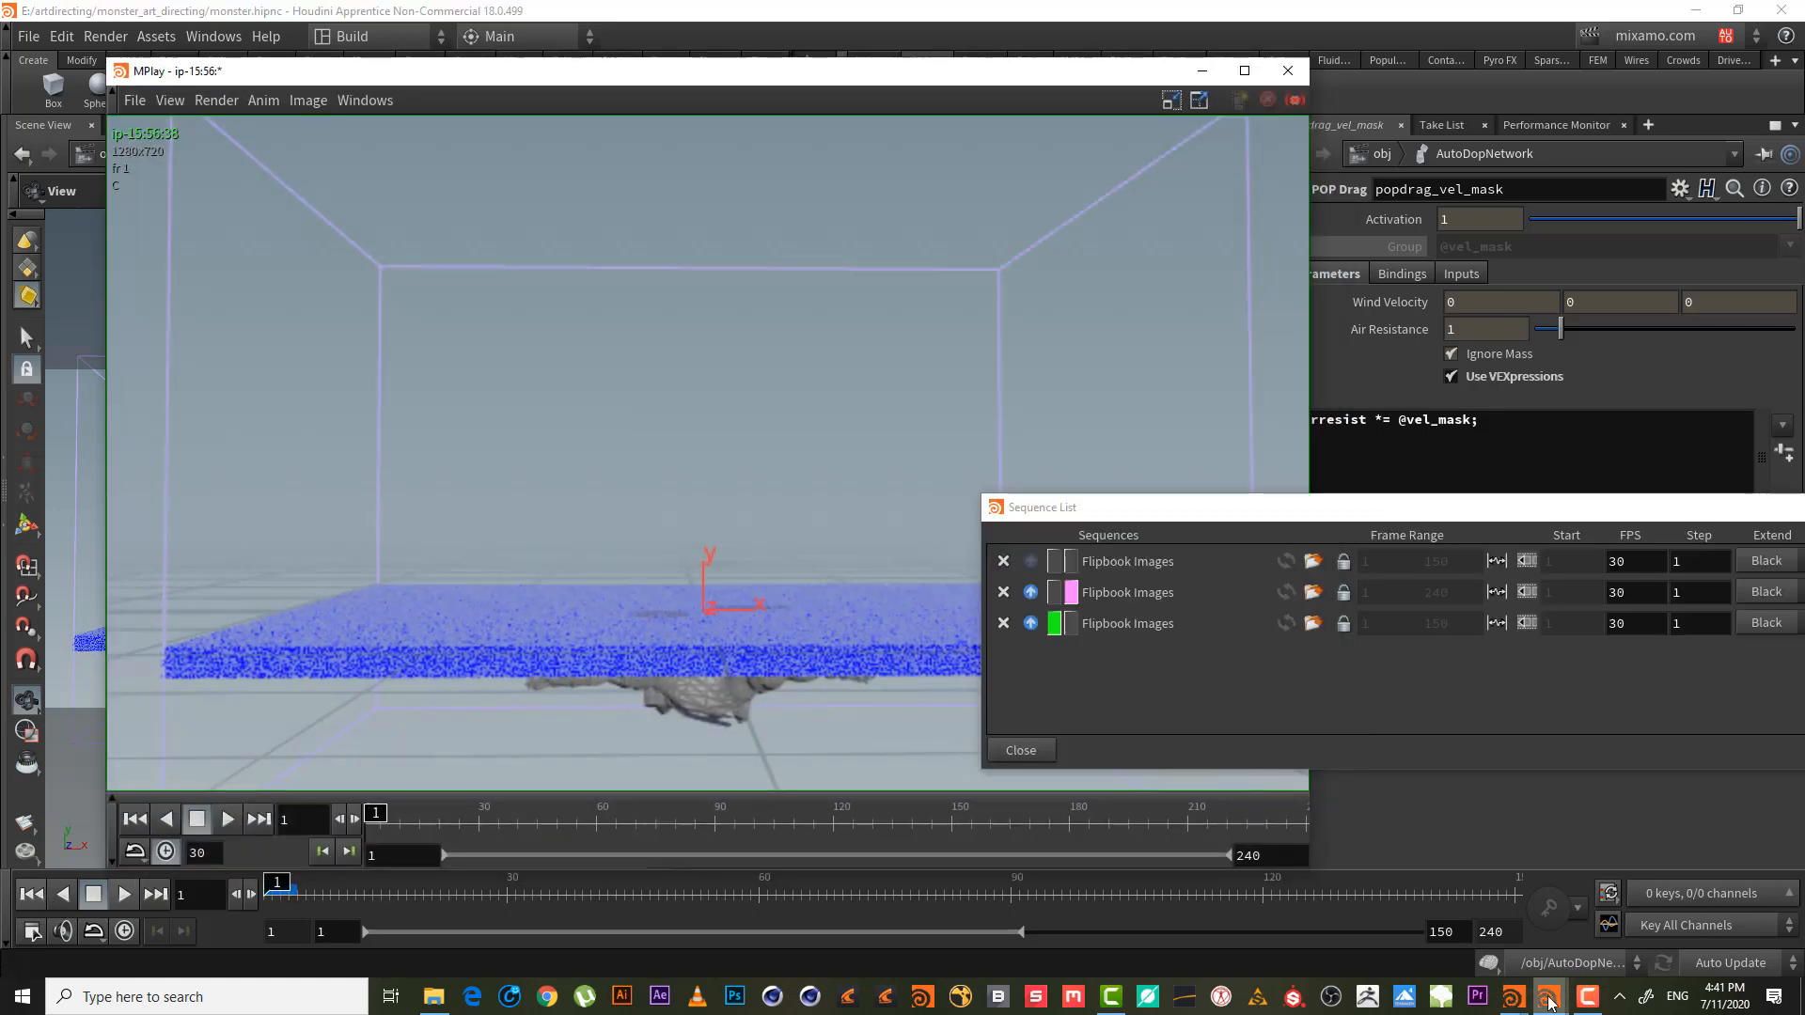
click(215, 101)
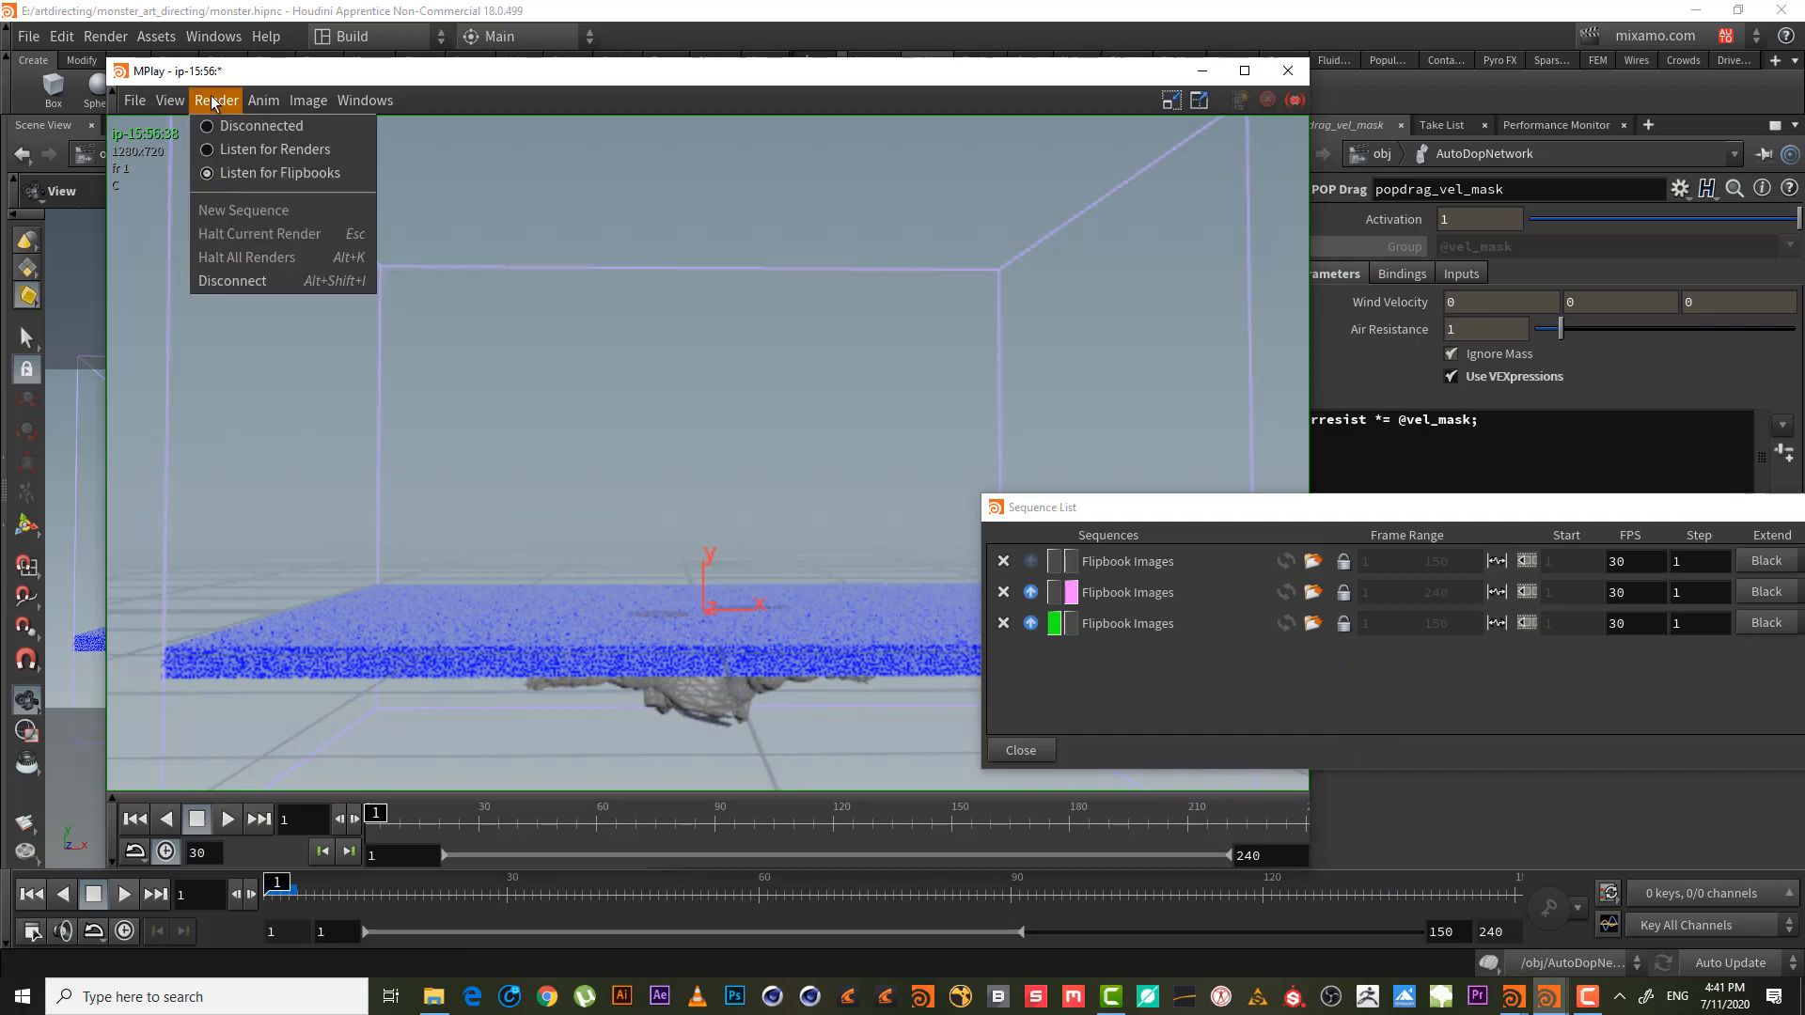
click(1204, 71)
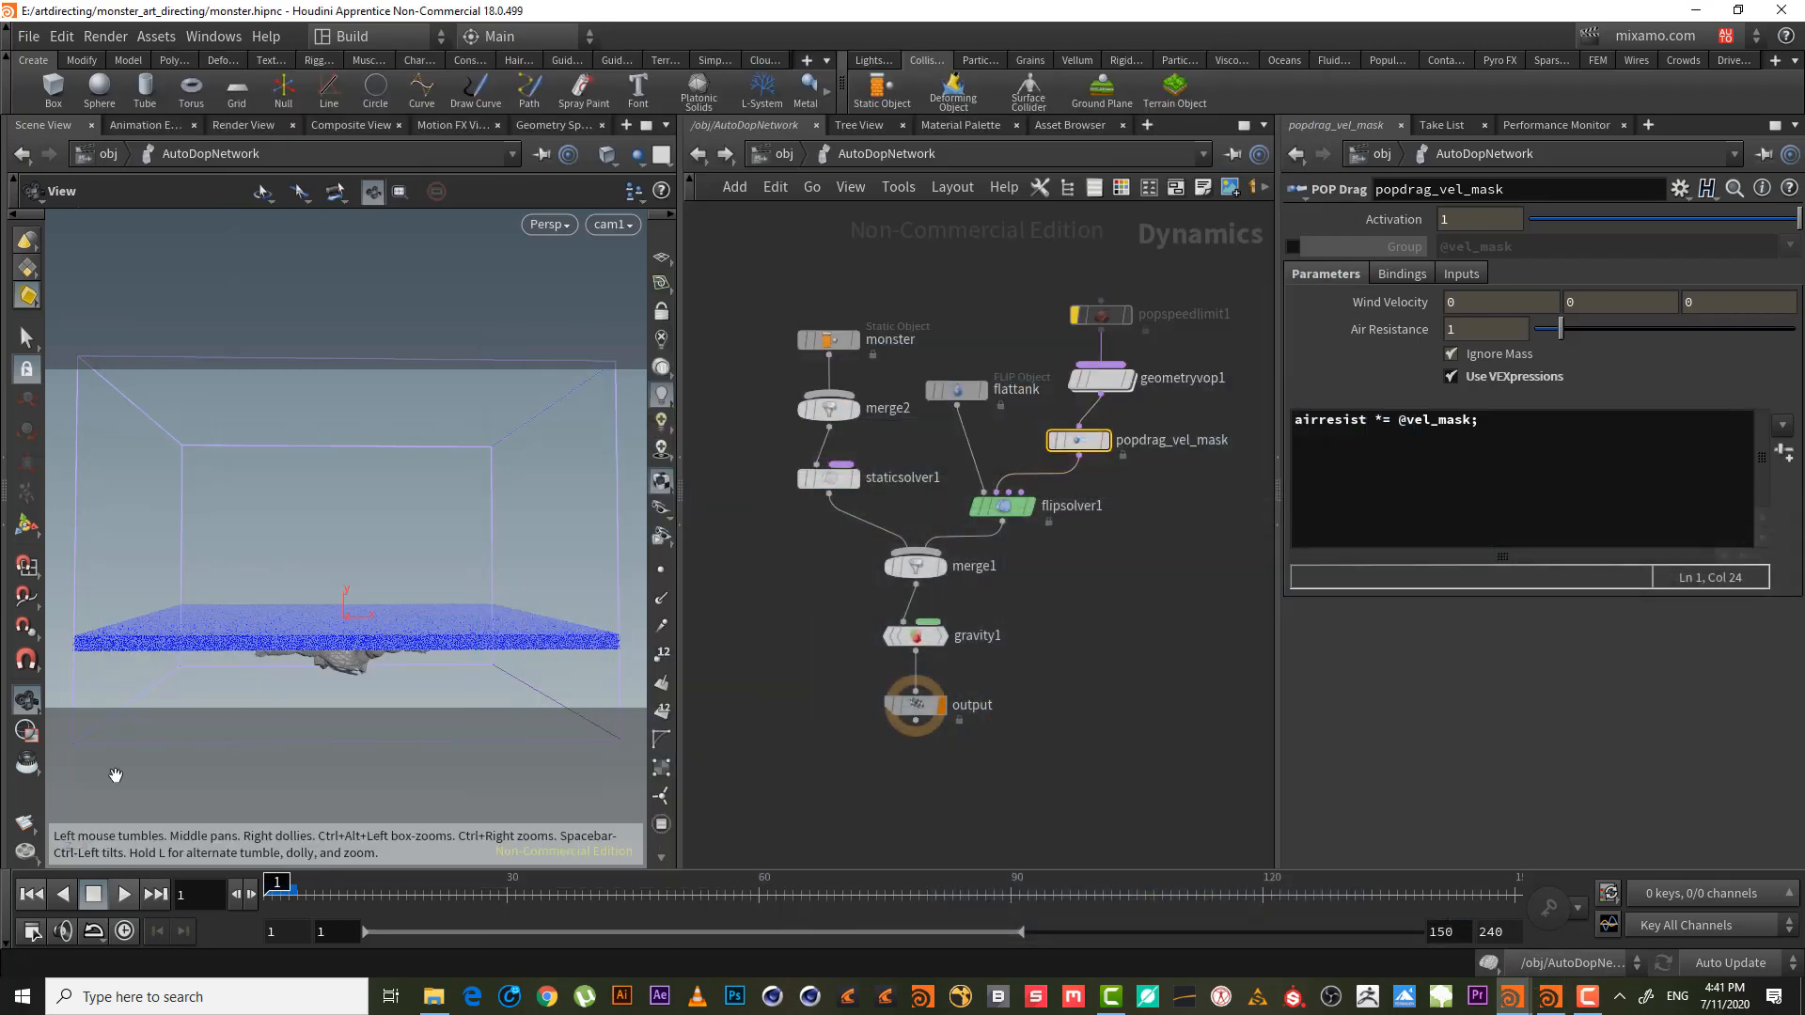
- Render a new flipbook of the splash and bring MPlay to the front
right_click(26, 825)
click(104, 835)
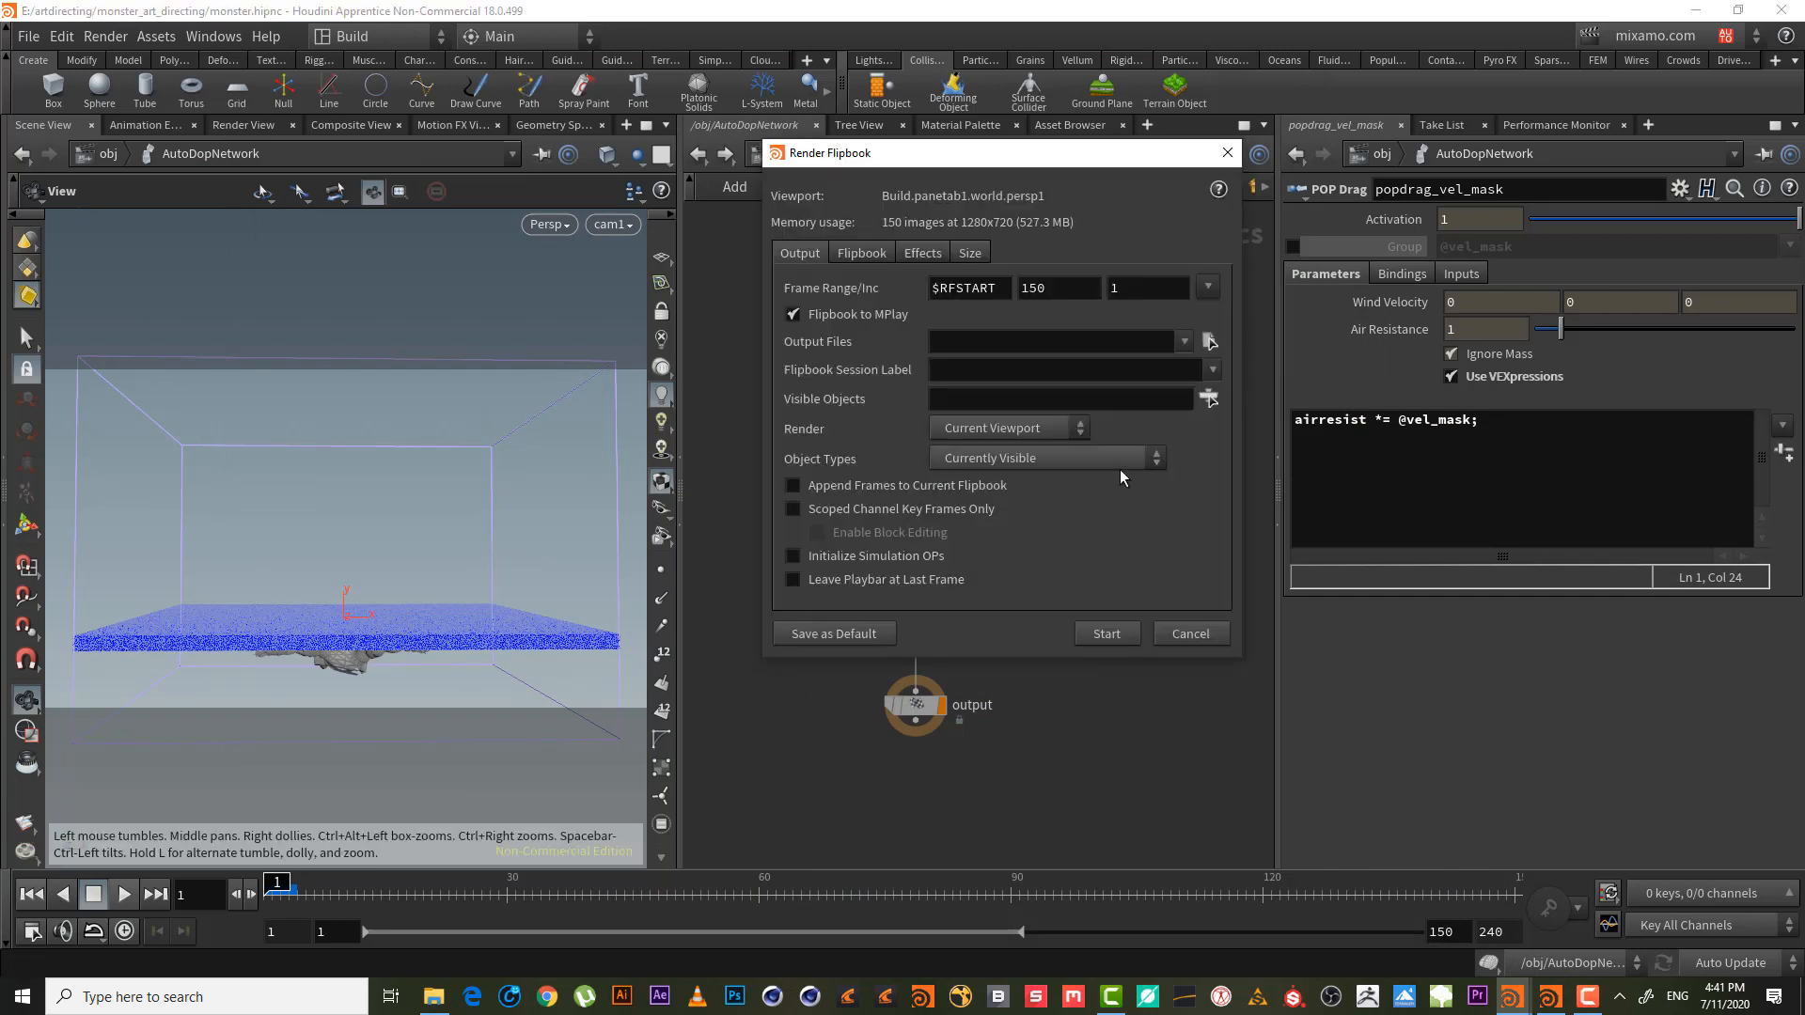
click(1117, 634)
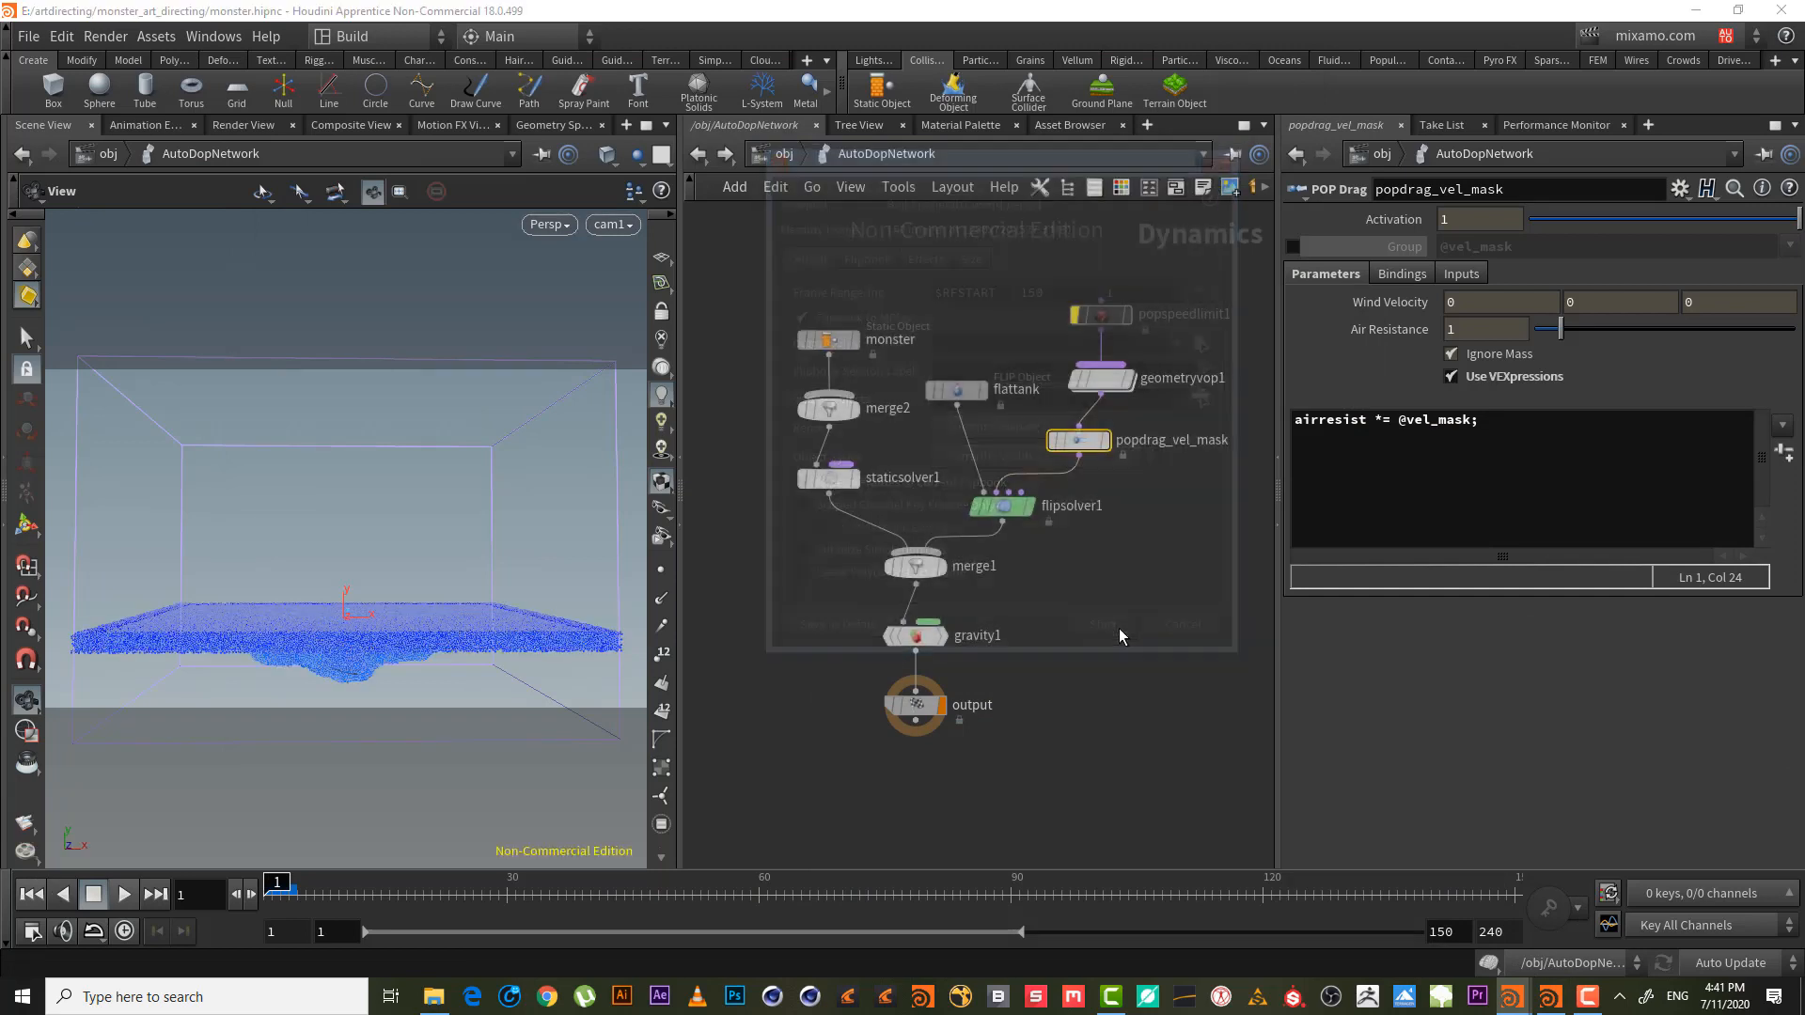
click(1552, 1007)
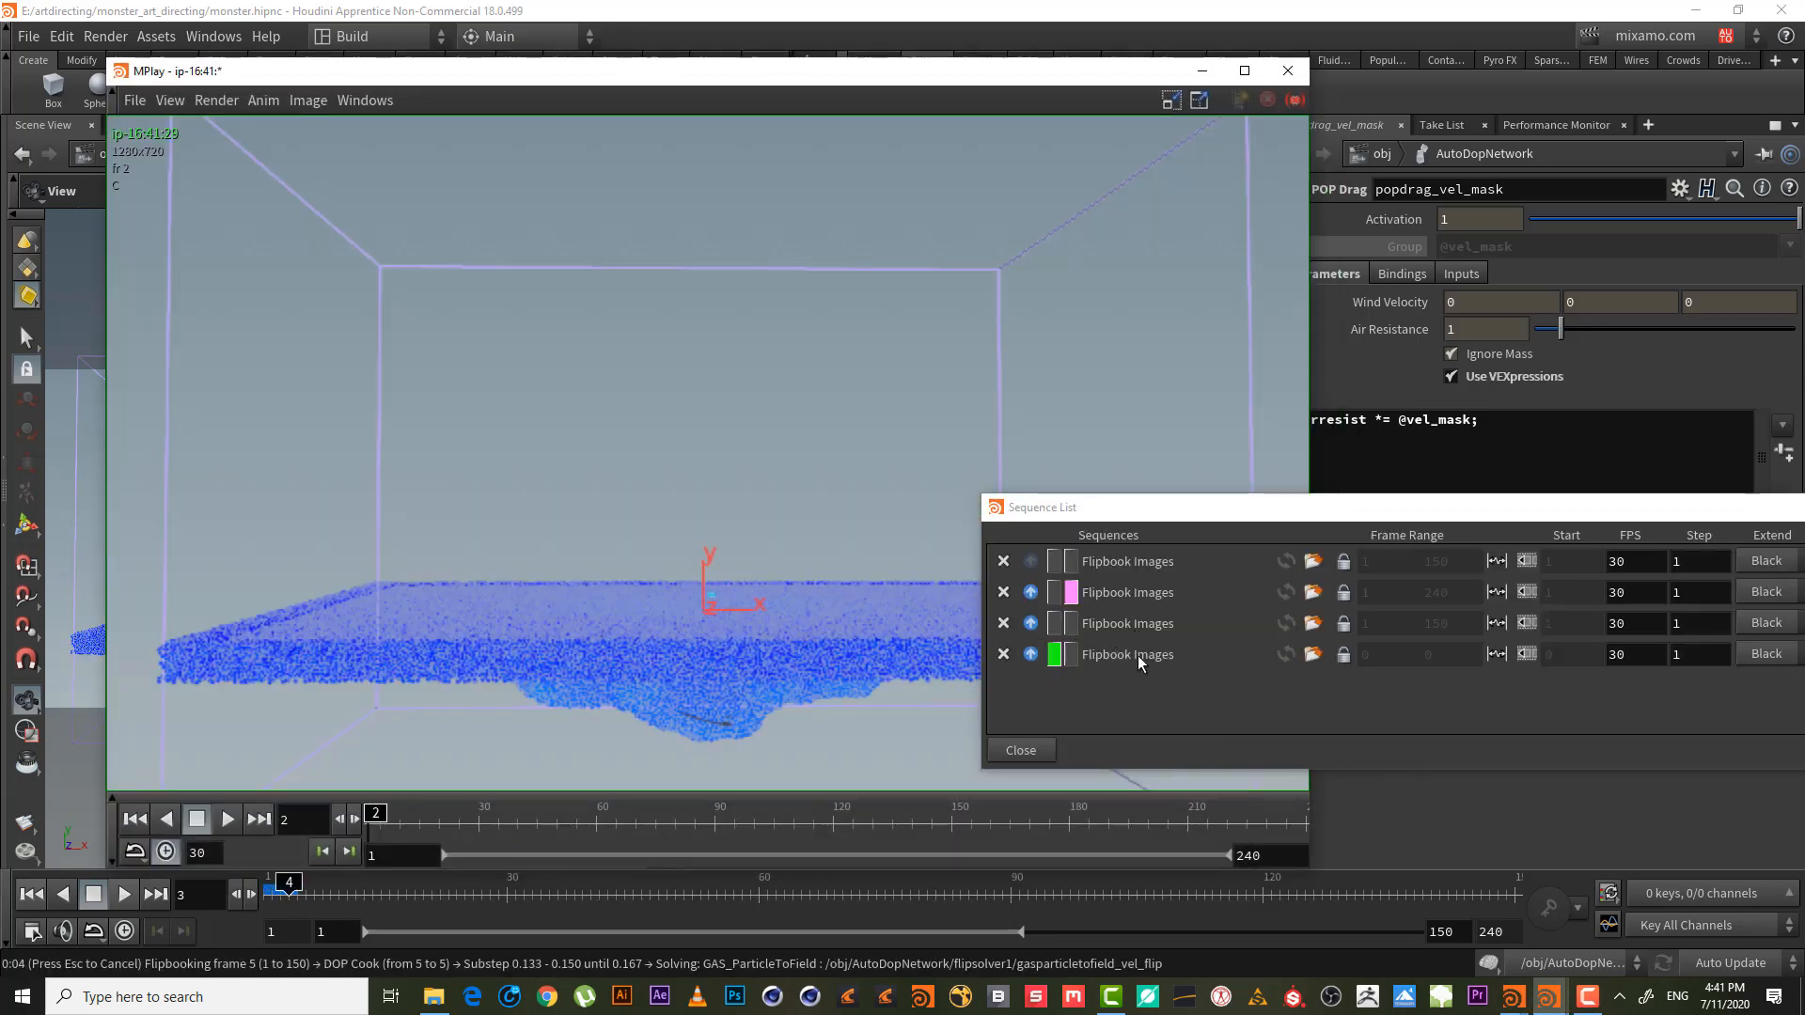
- Toggle between the earlier and newest sequences, rewind to frame 1, and play the newest
click(1063, 632)
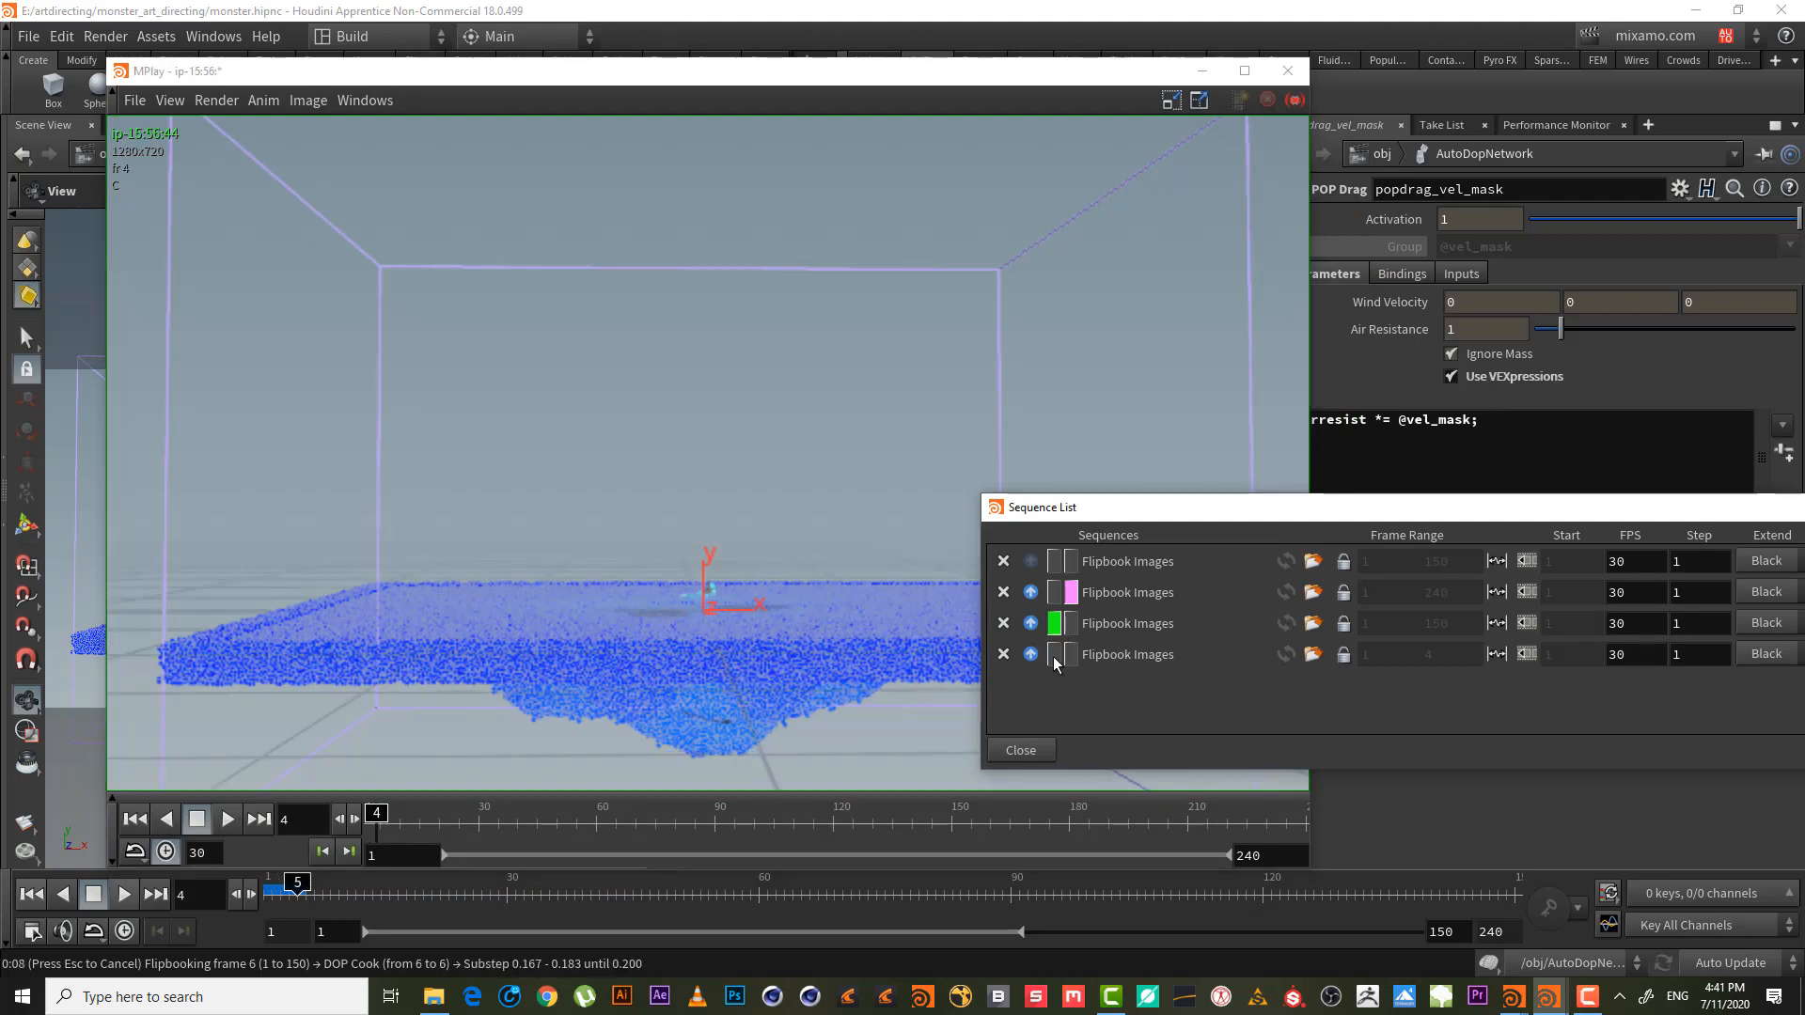
click(1056, 655)
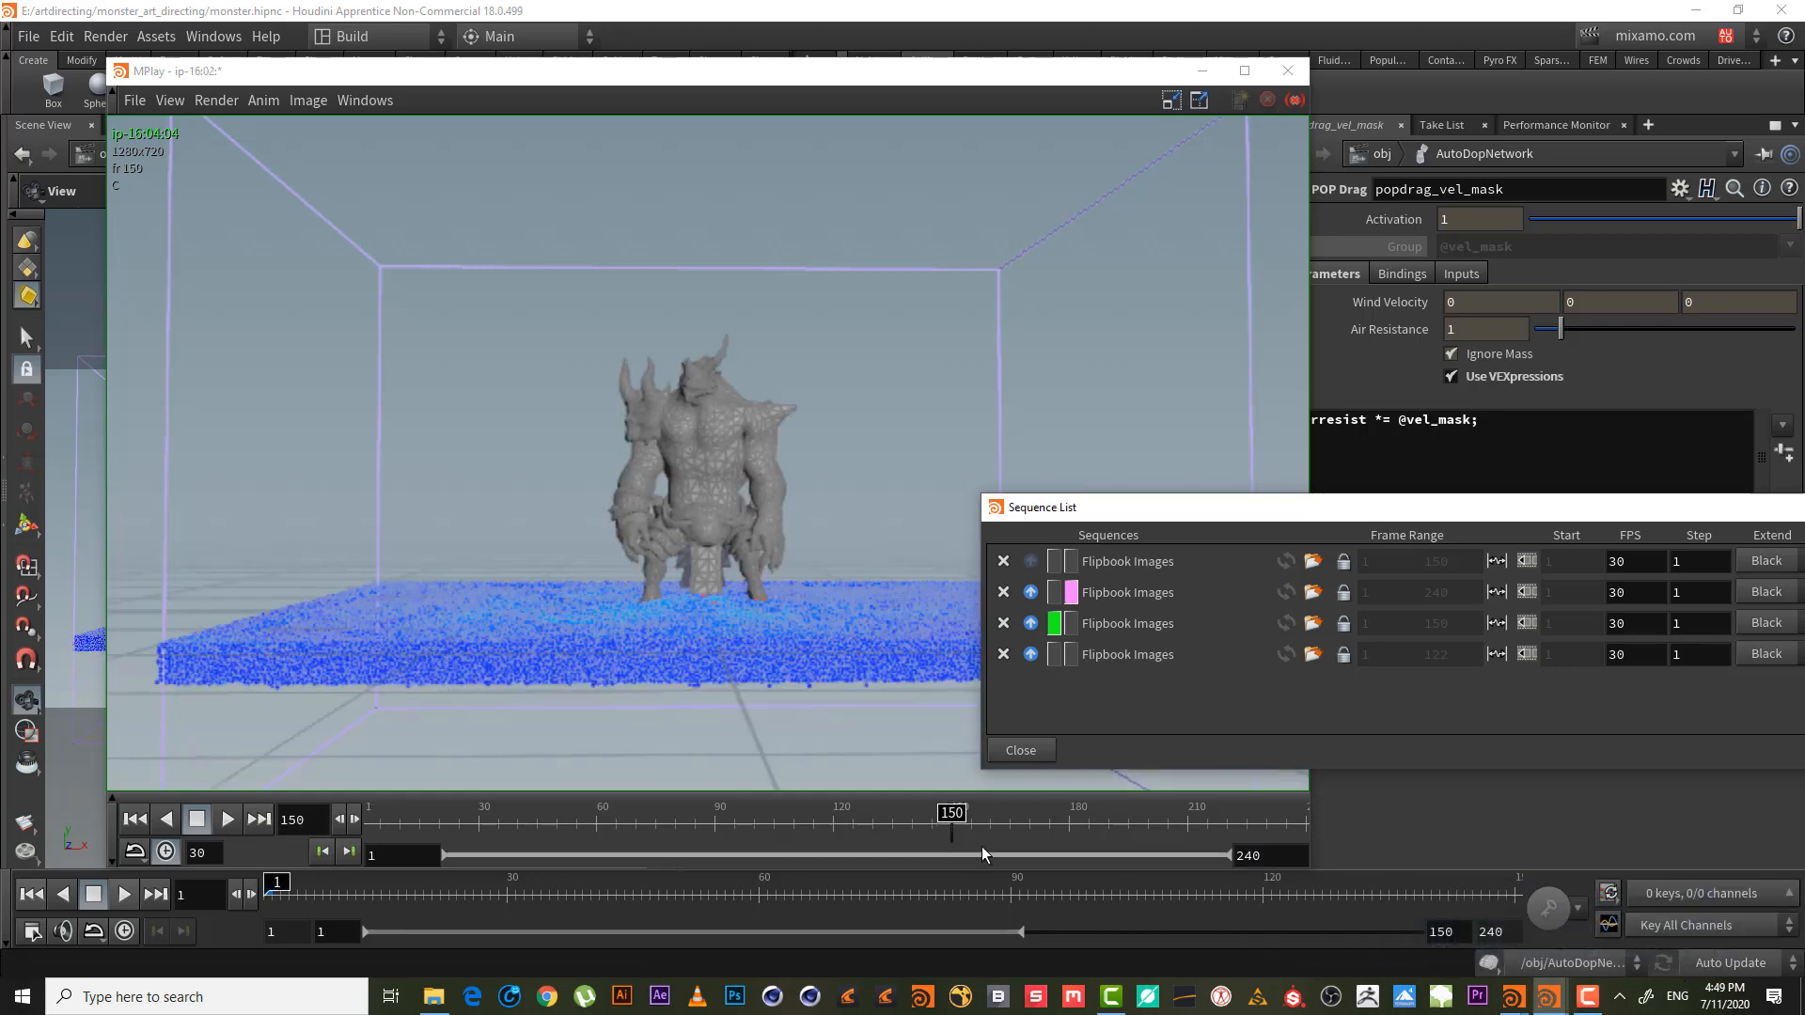
click(385, 816)
click(374, 812)
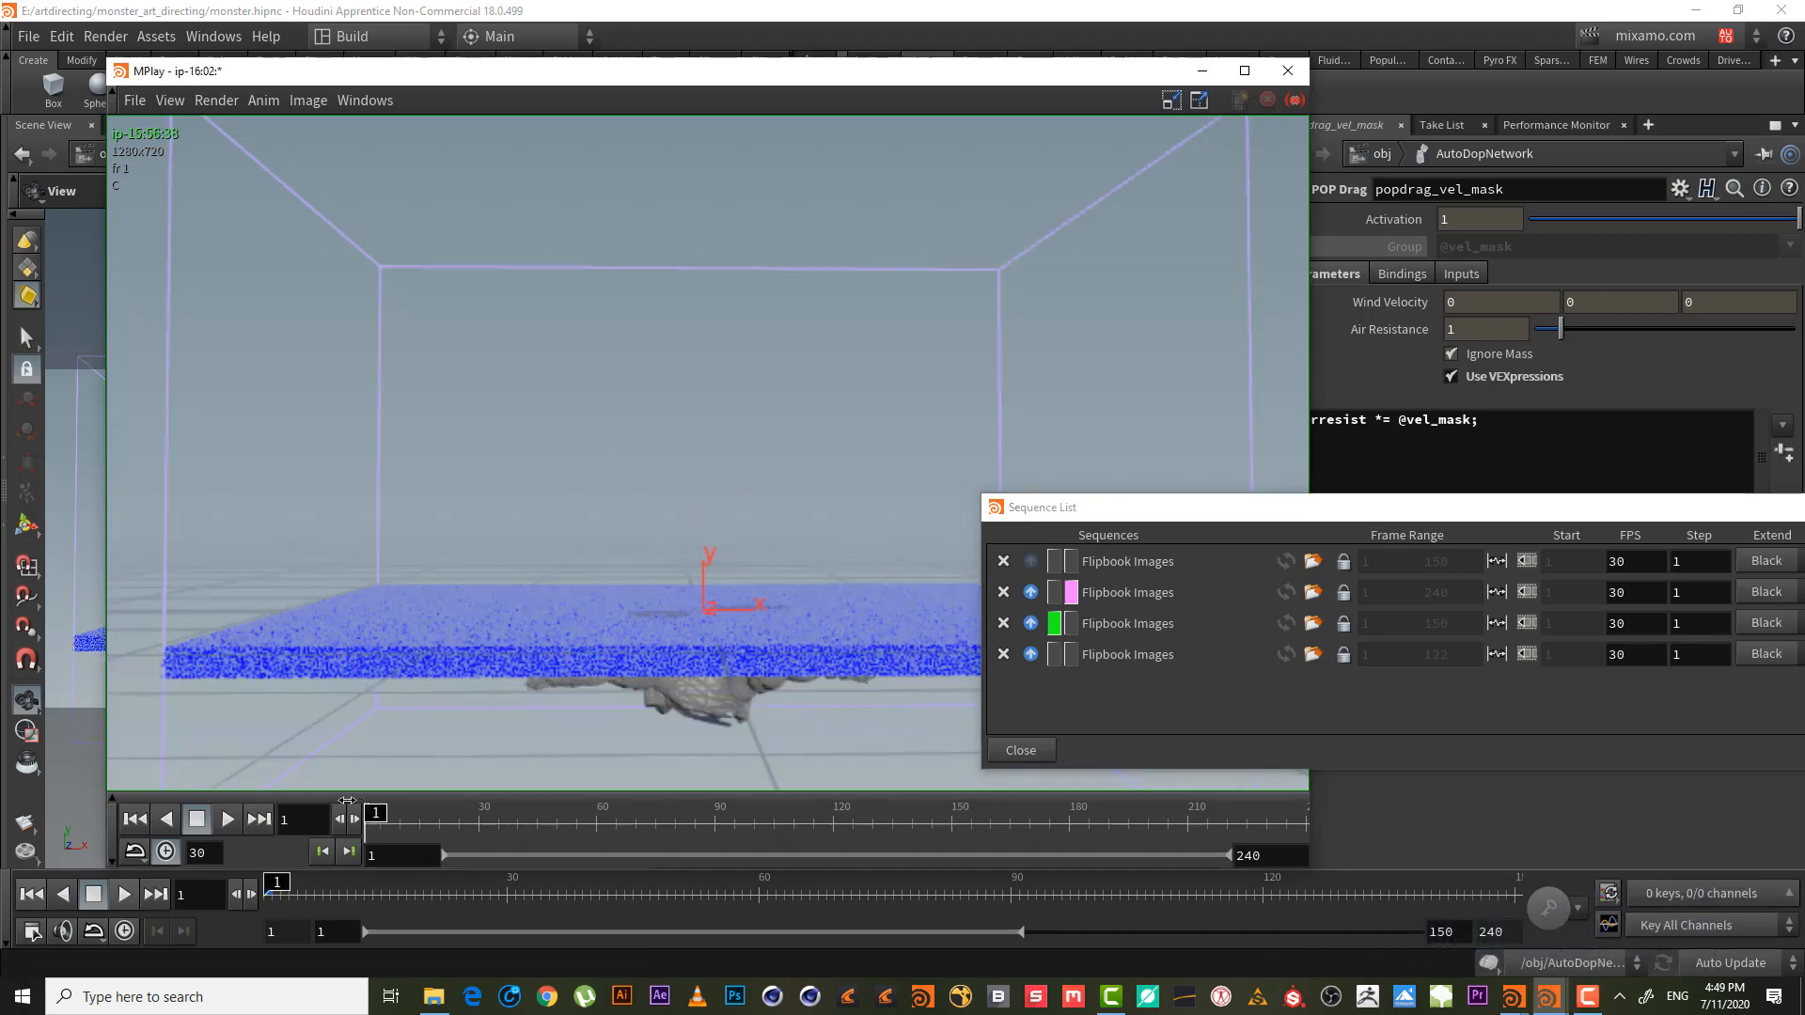
click(1054, 655)
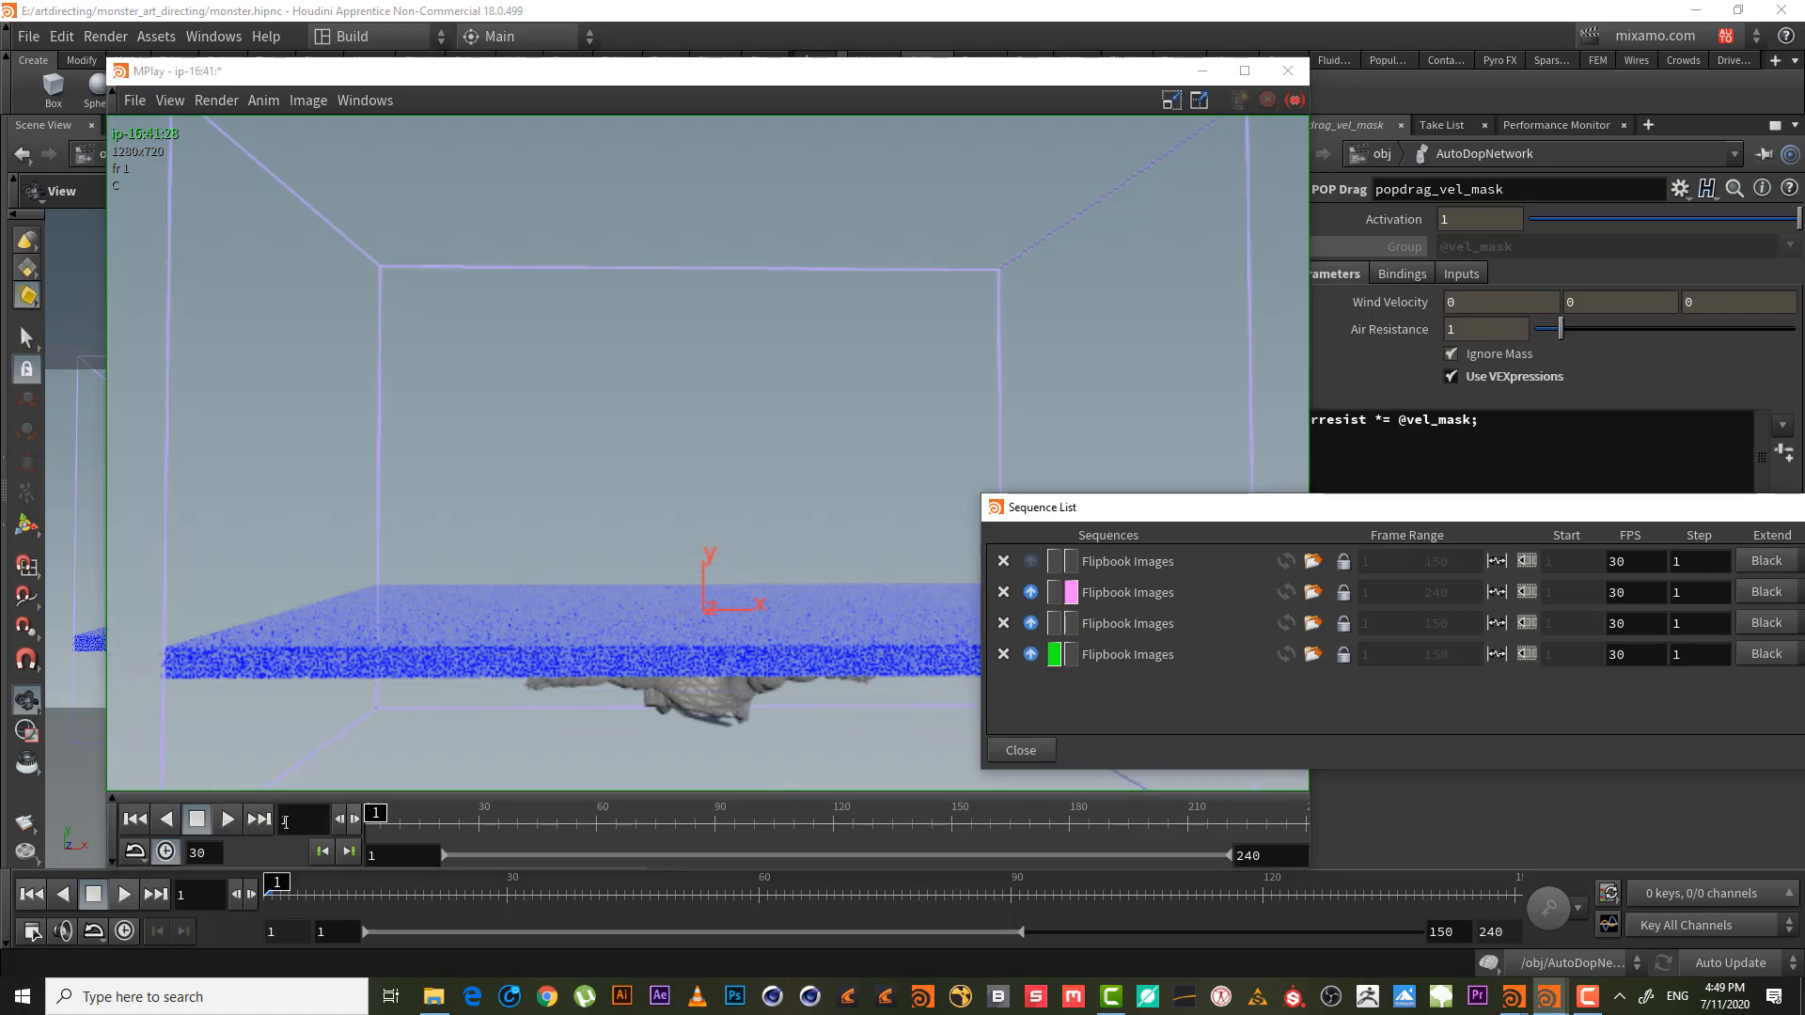
click(230, 819)
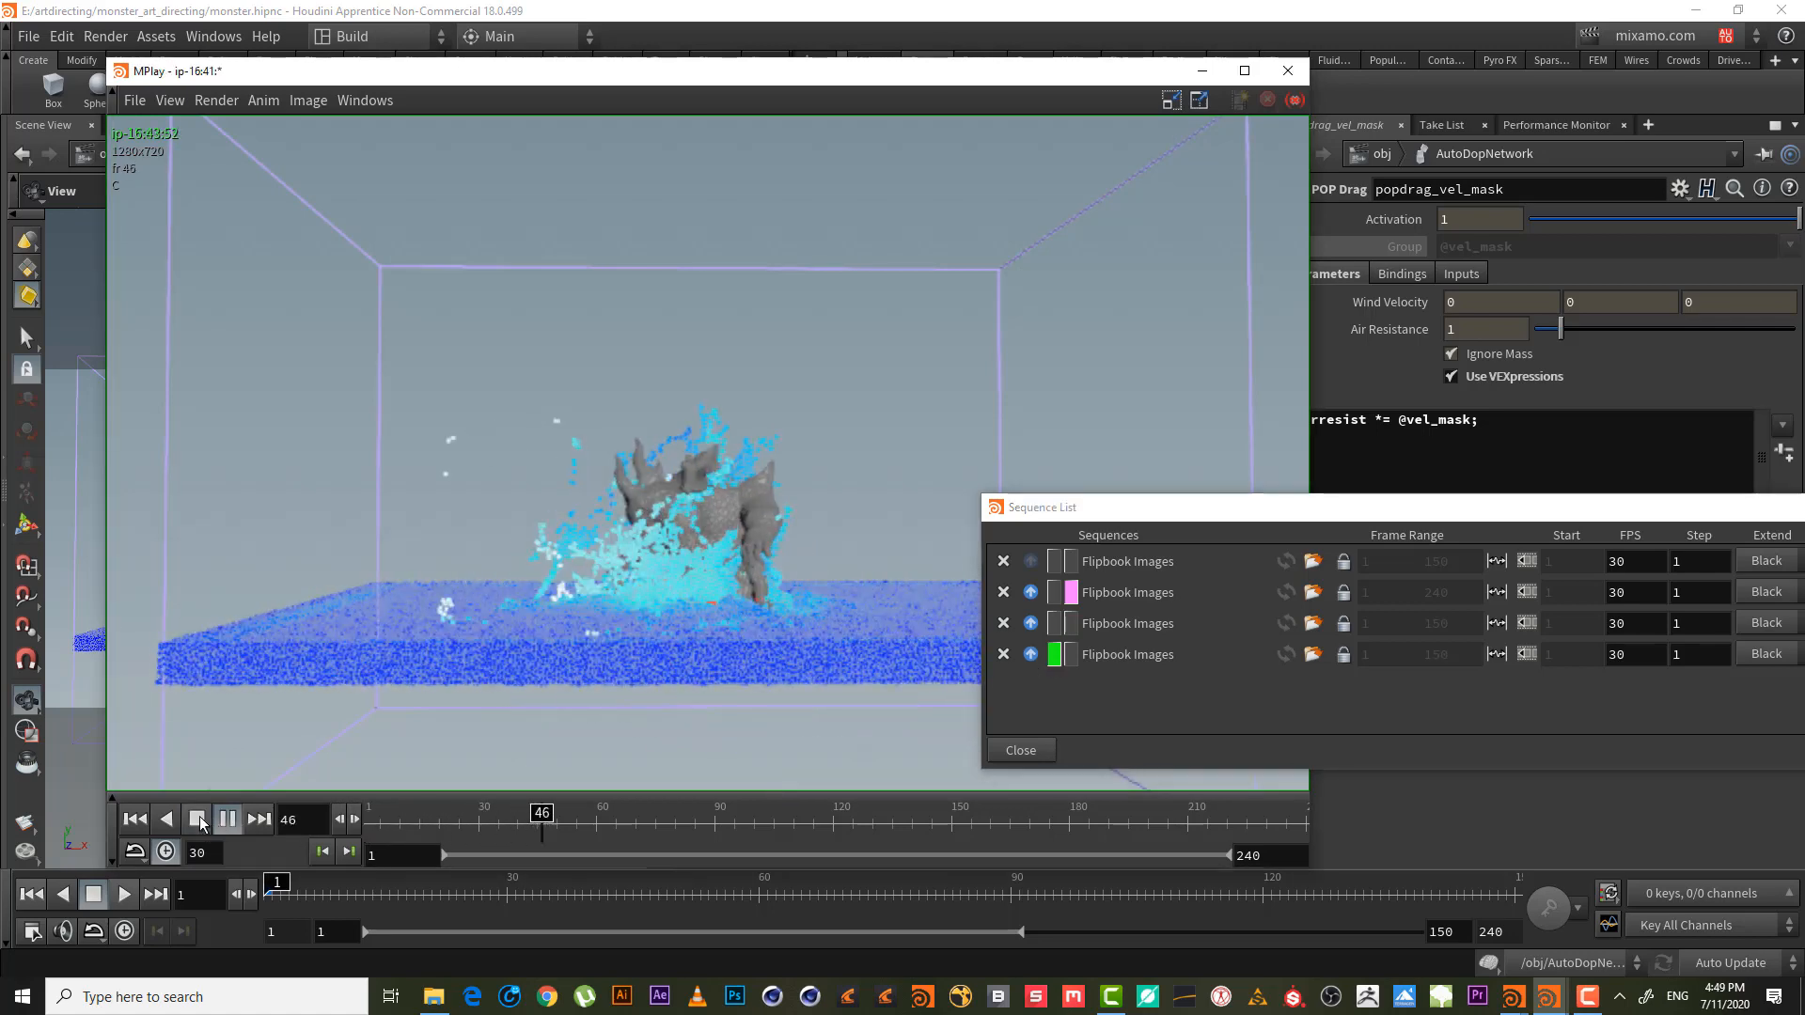
- Stop playback and scrub the splash up to frame 39, alternating older and newer sequences
click(201, 824)
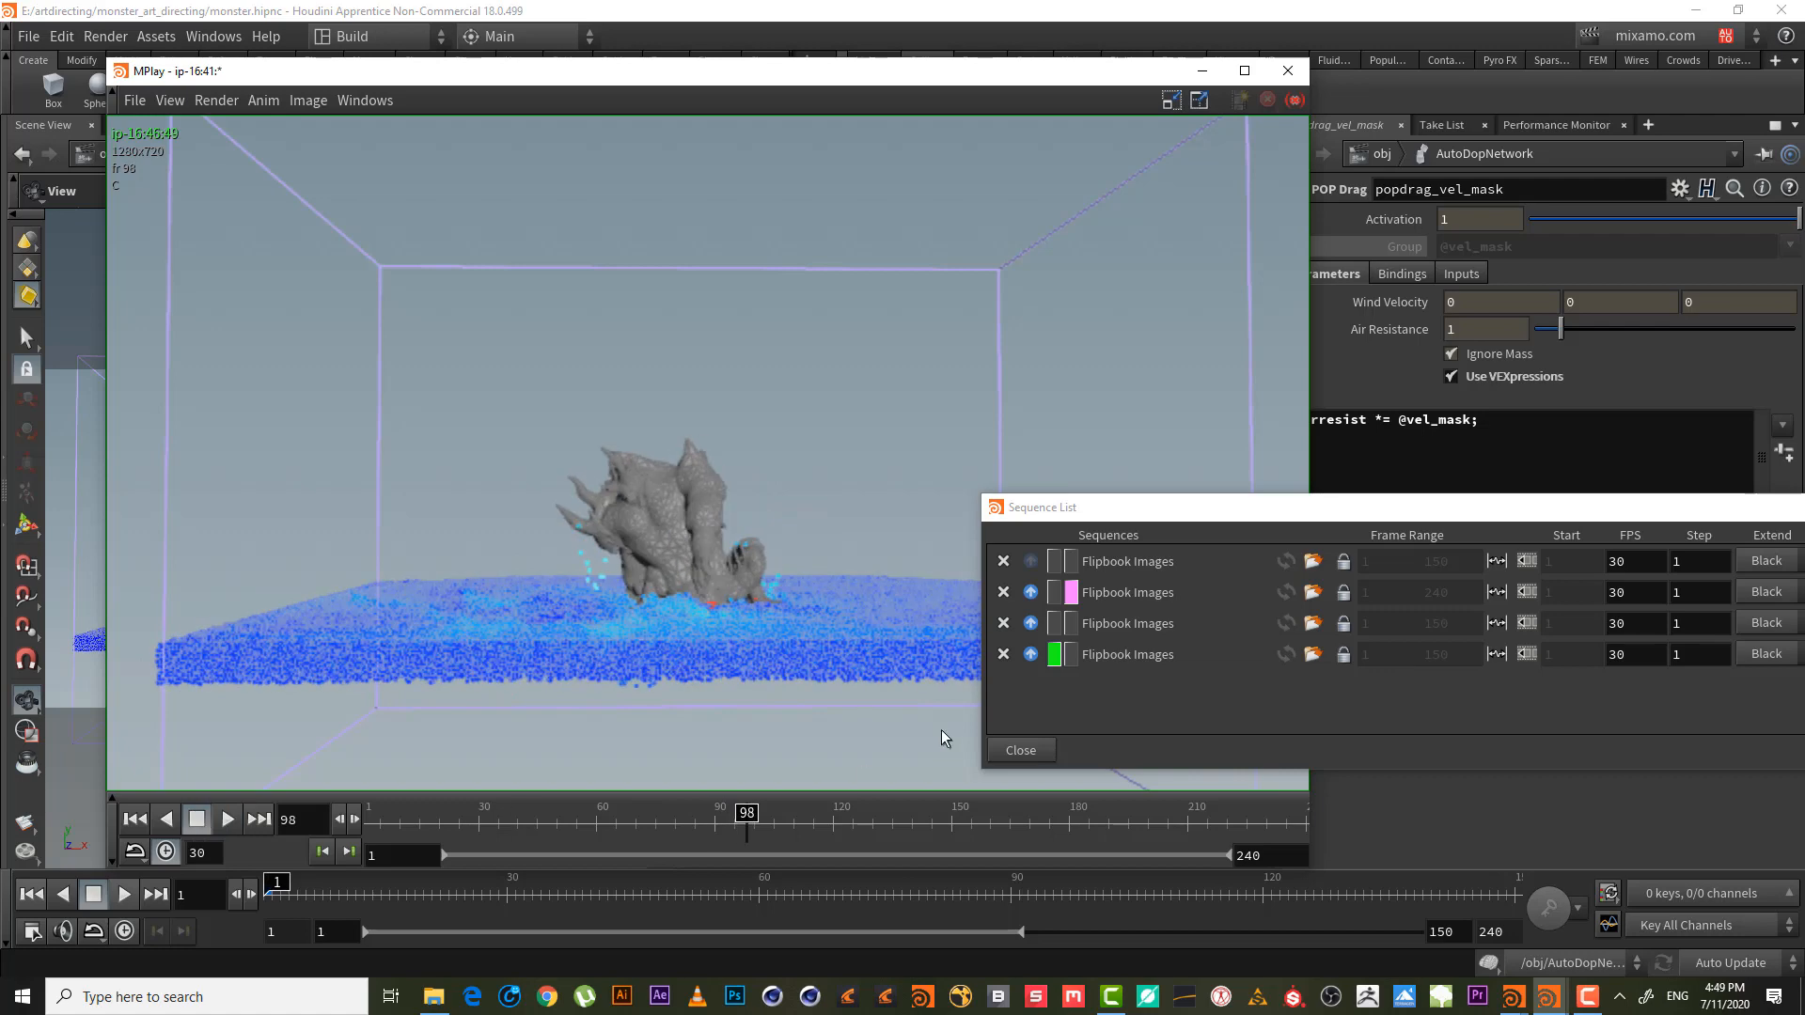
click(1053, 623)
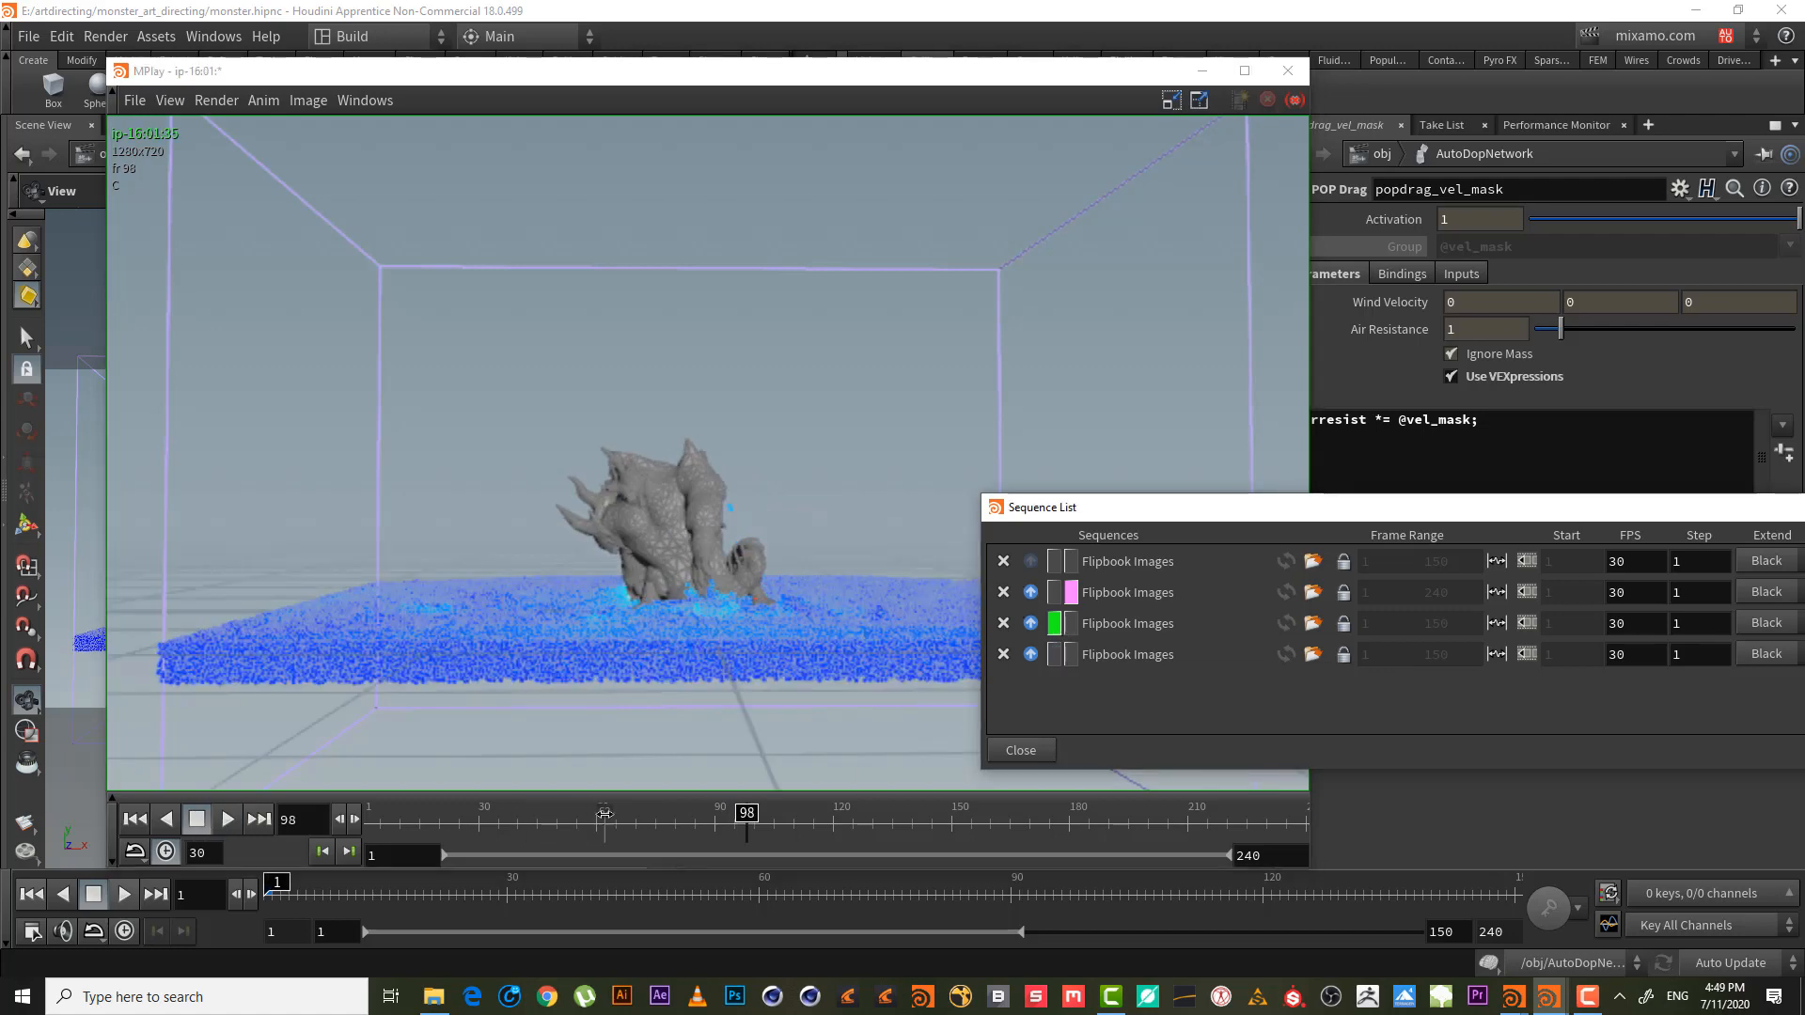
drag(605, 814, 549, 781)
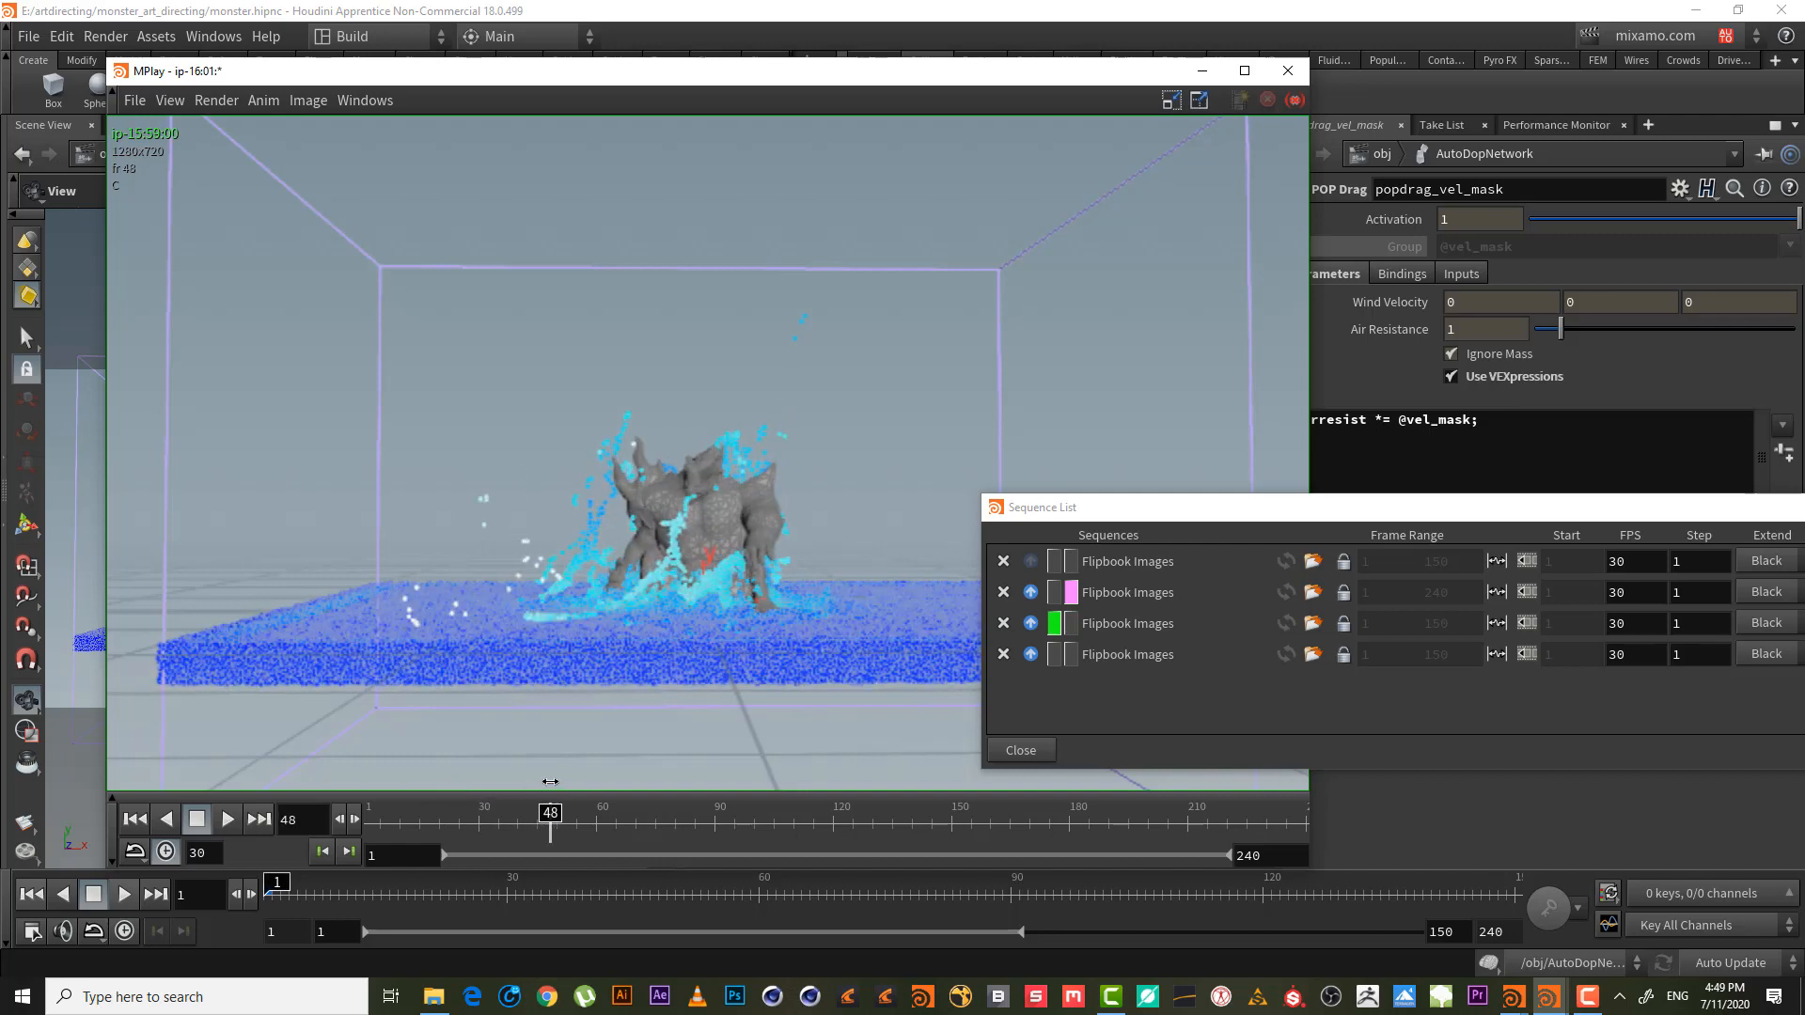
click(1054, 650)
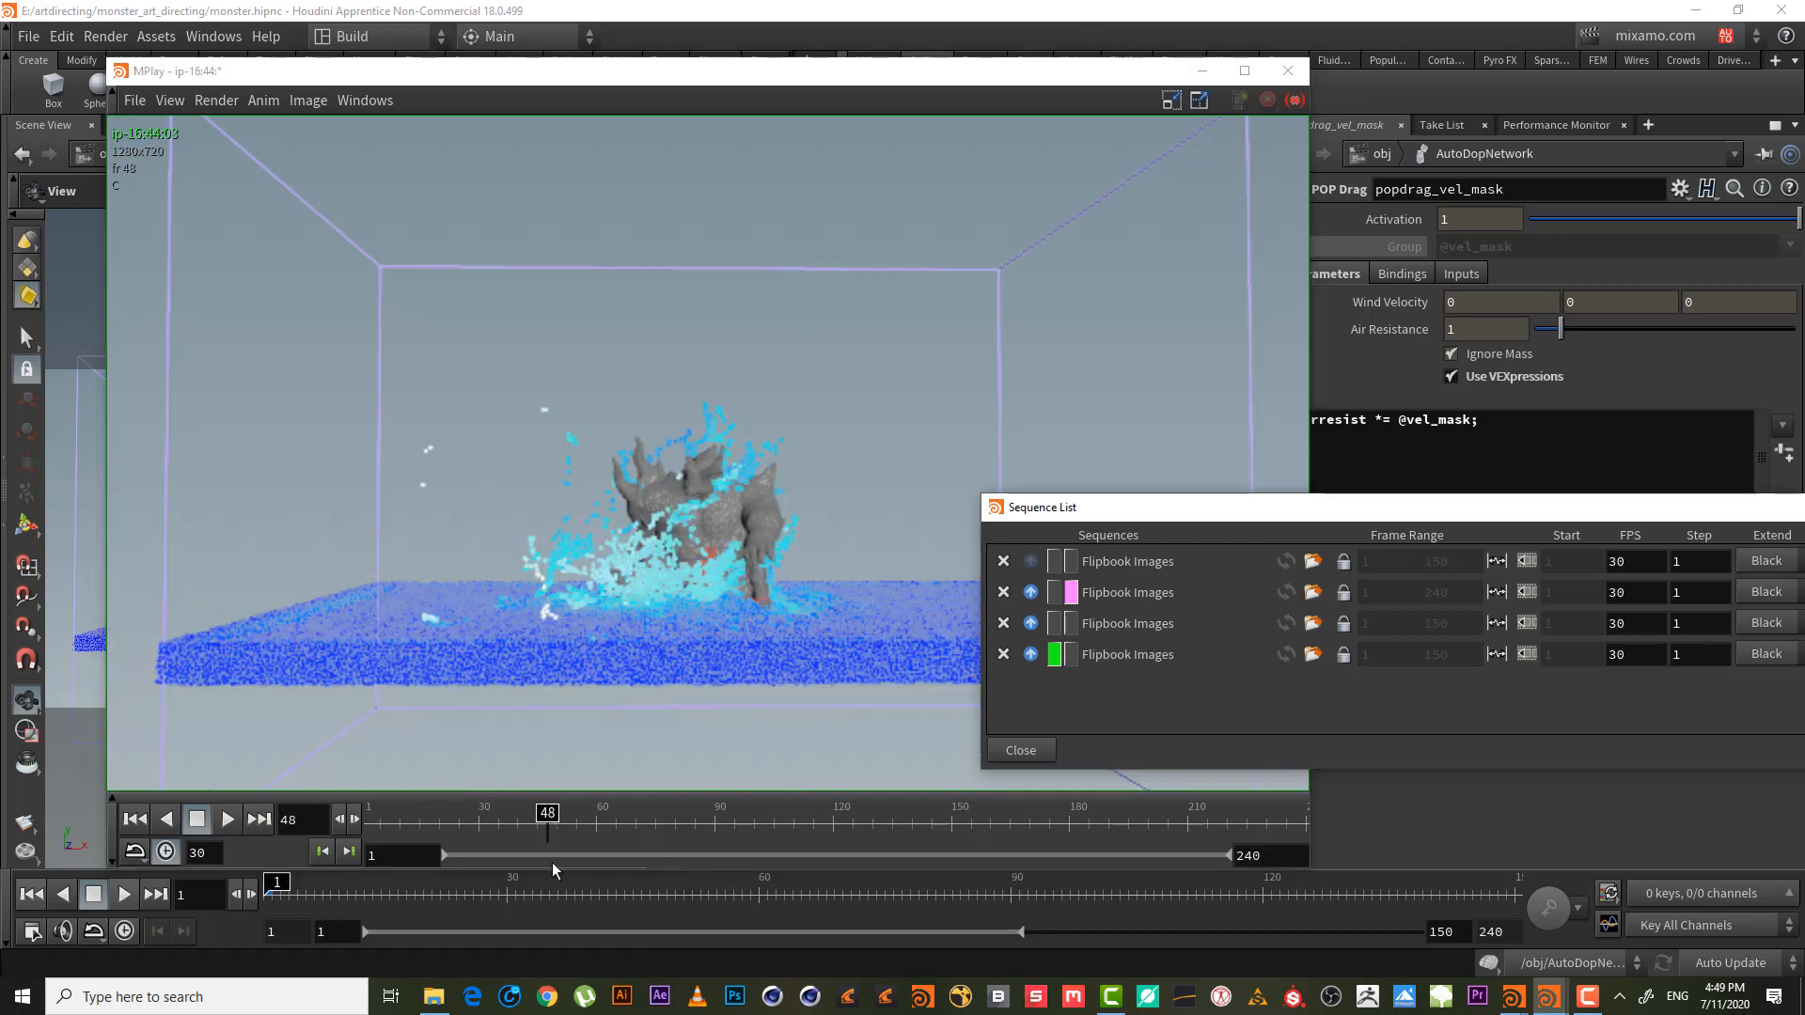
drag(545, 820, 462, 809)
click(1056, 624)
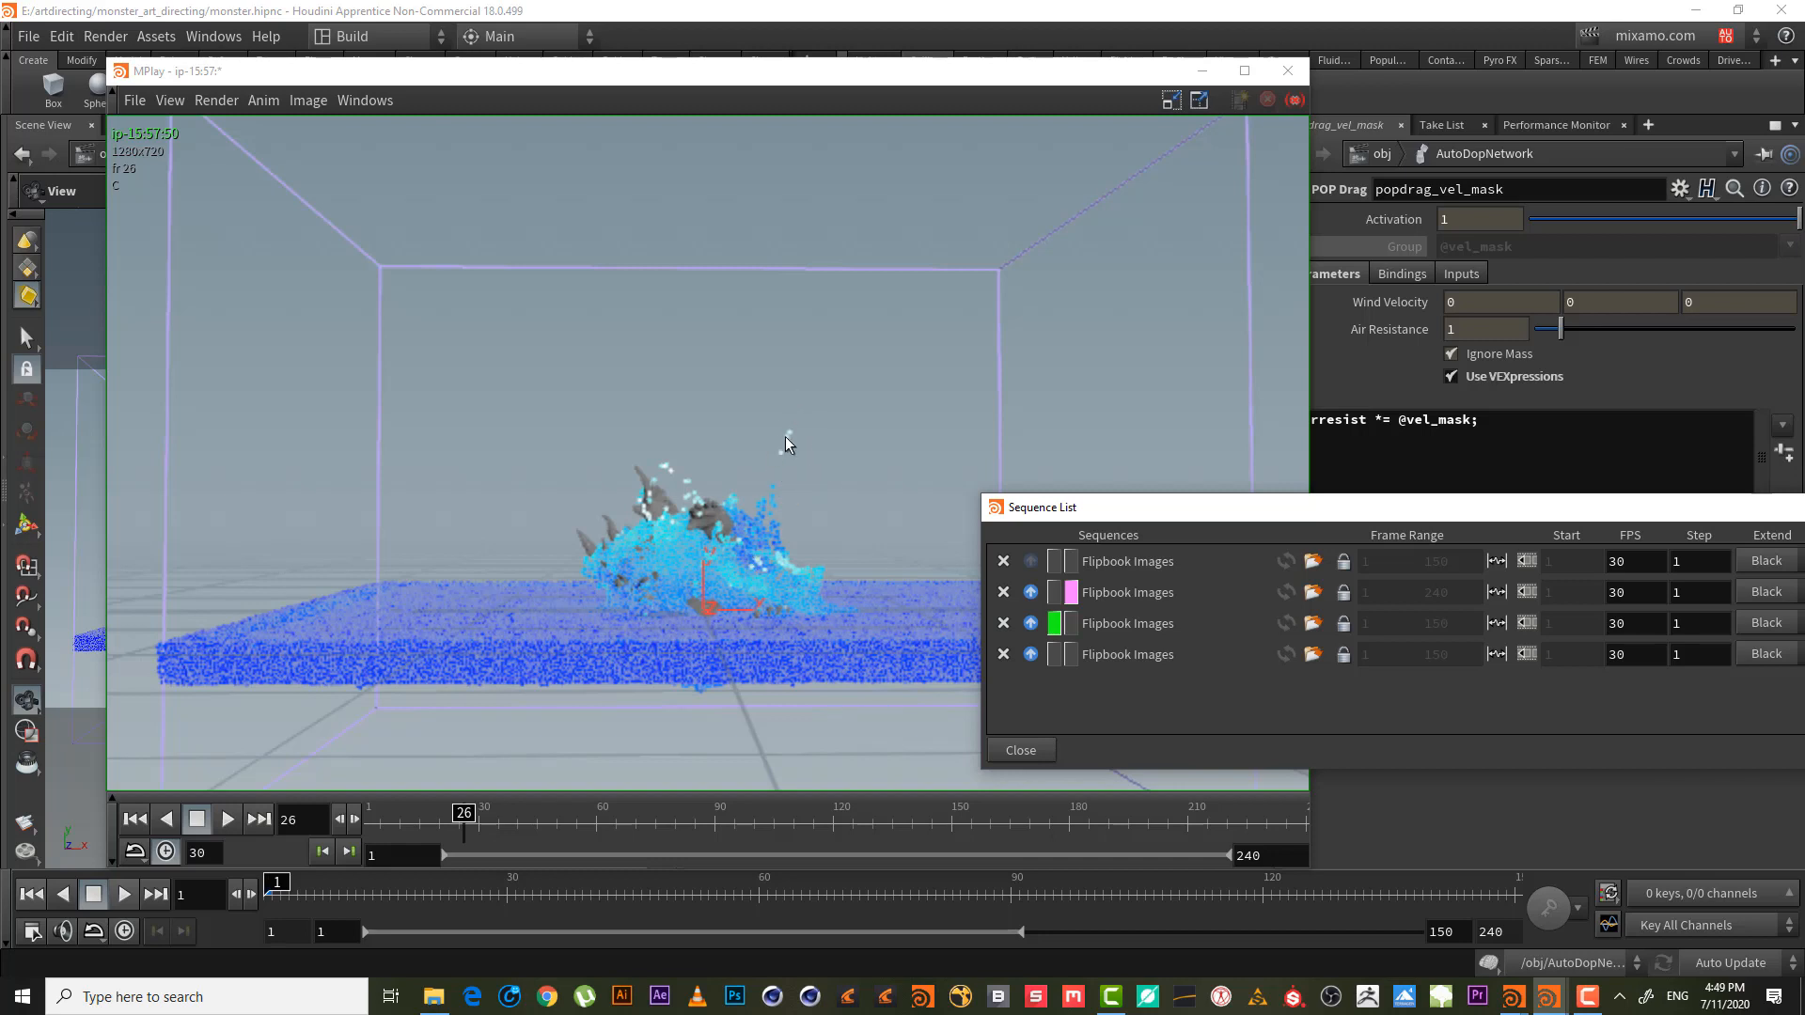
click(1057, 661)
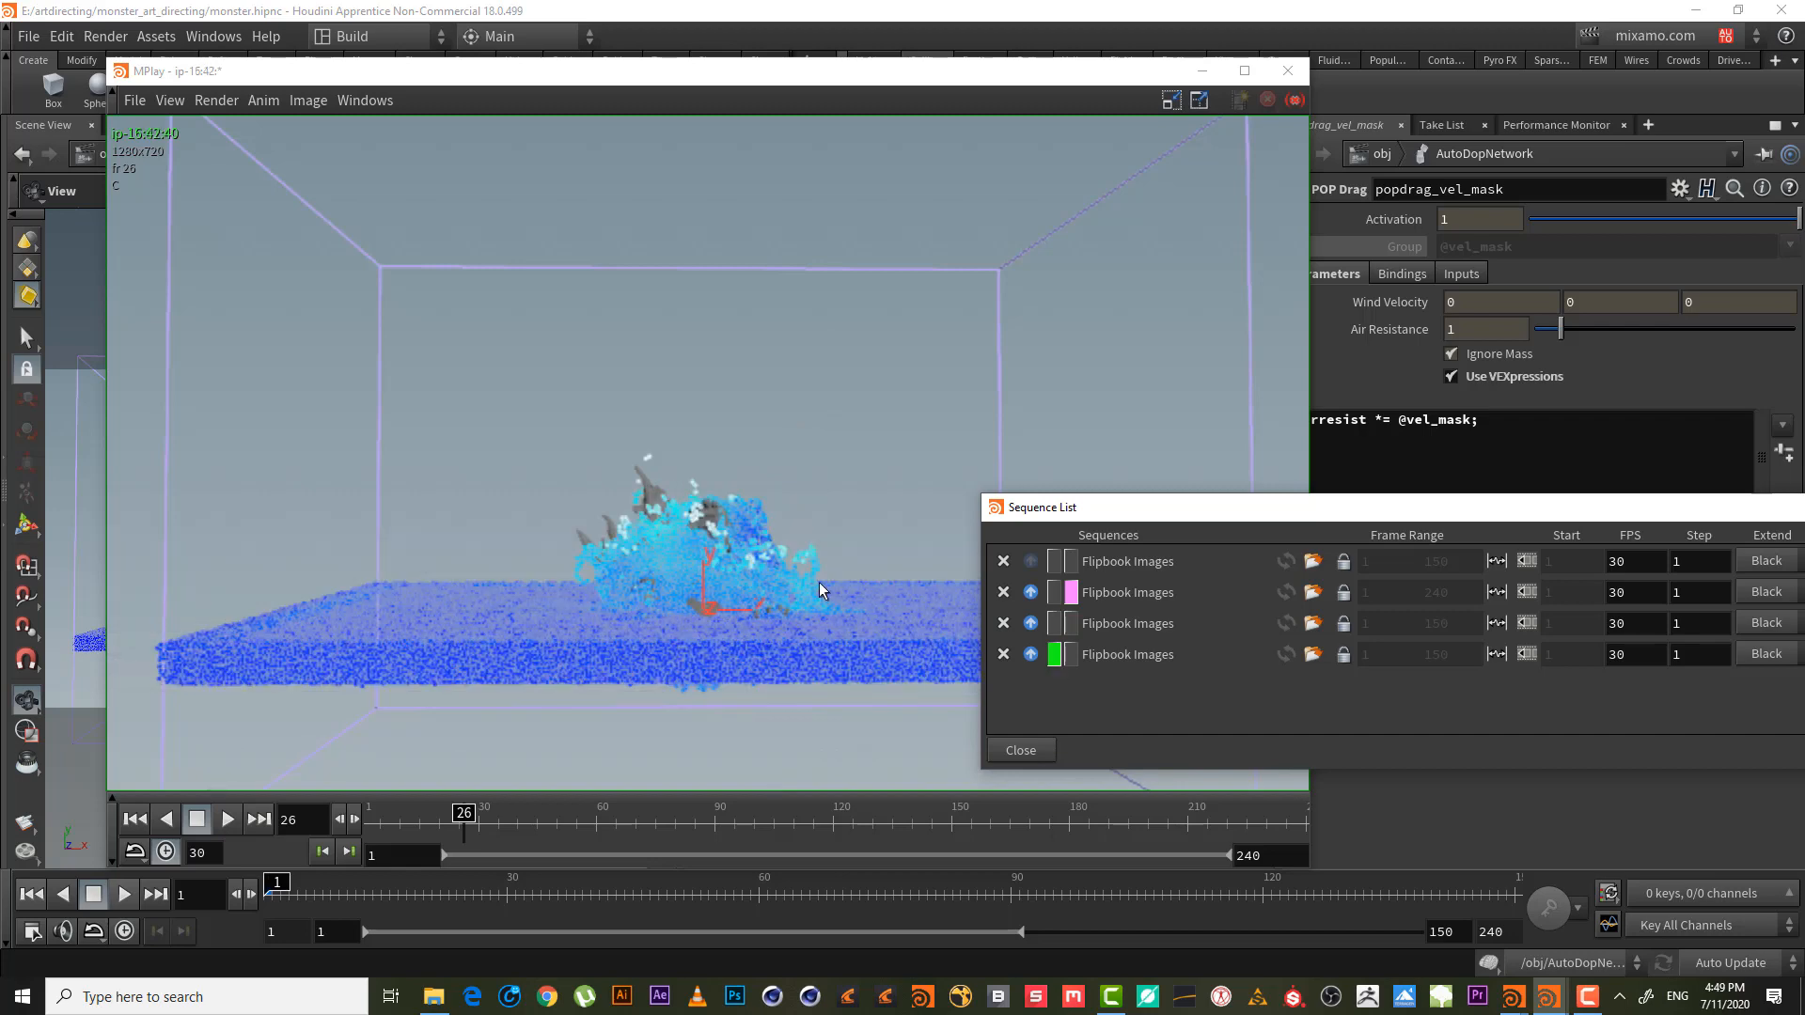
drag(463, 818, 524, 824)
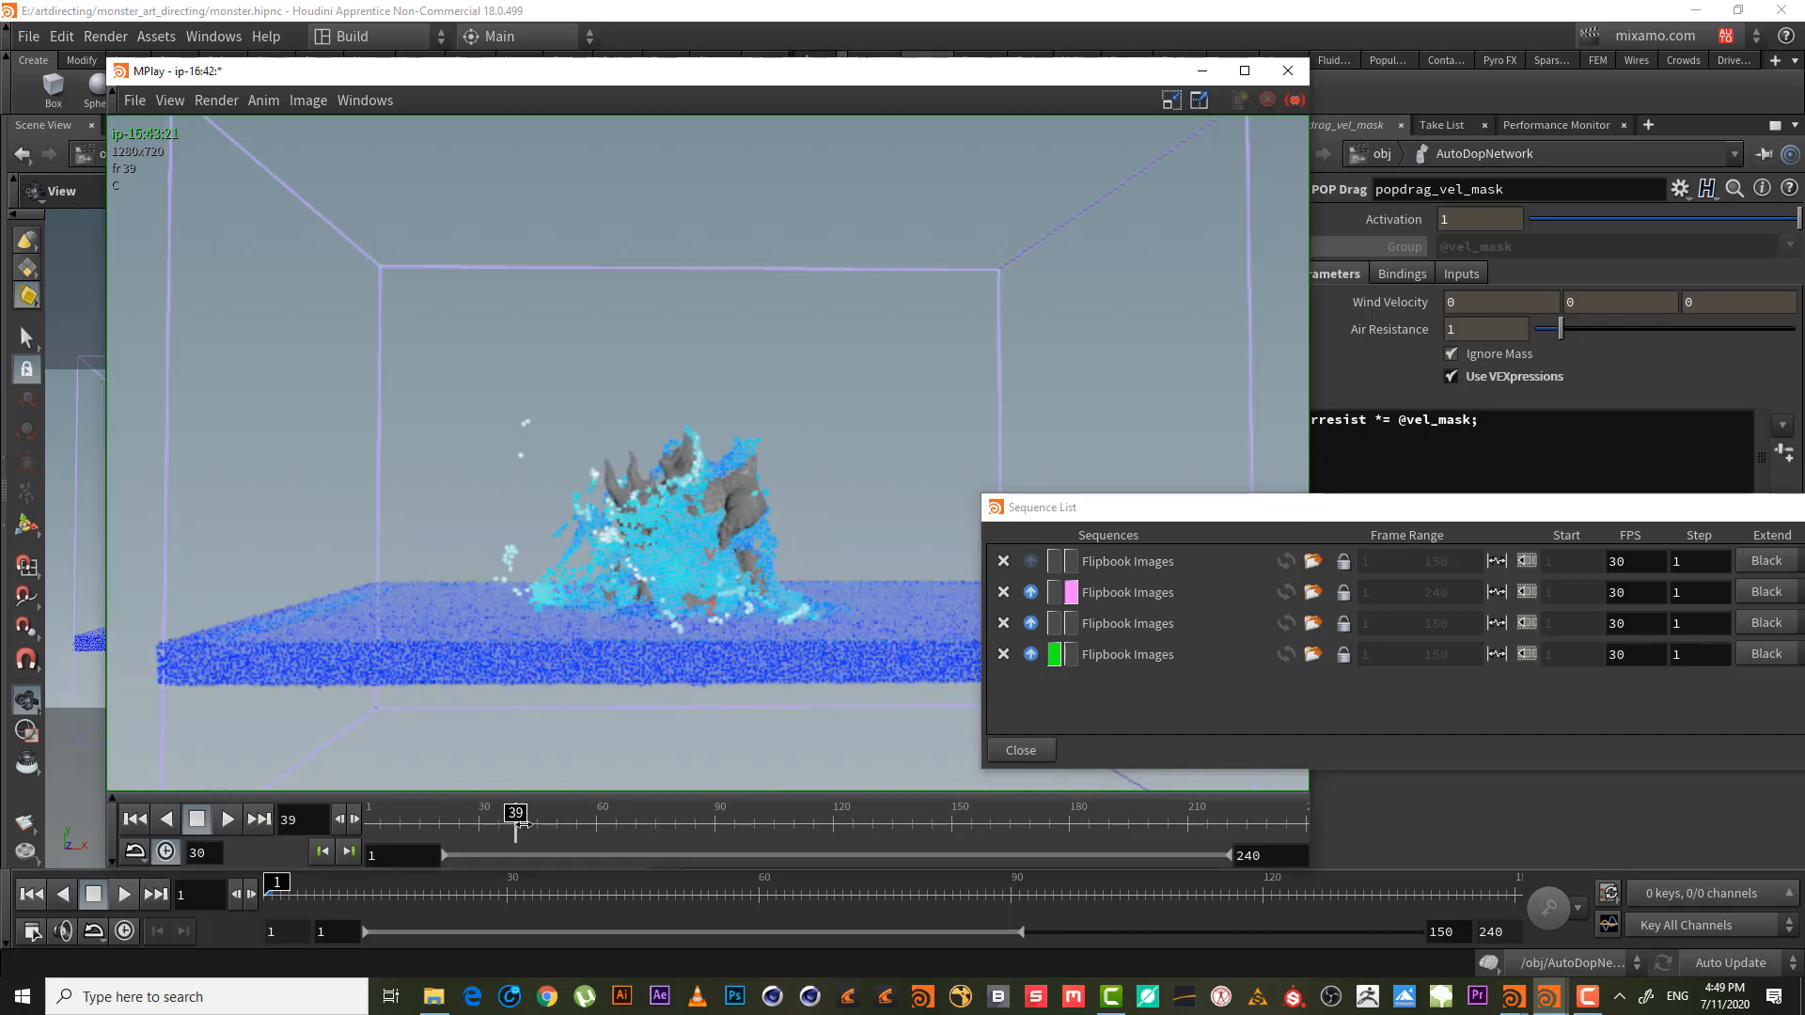
- Compare older and newer sequences across frames 40–63, then jump back to frame 27
click(1054, 624)
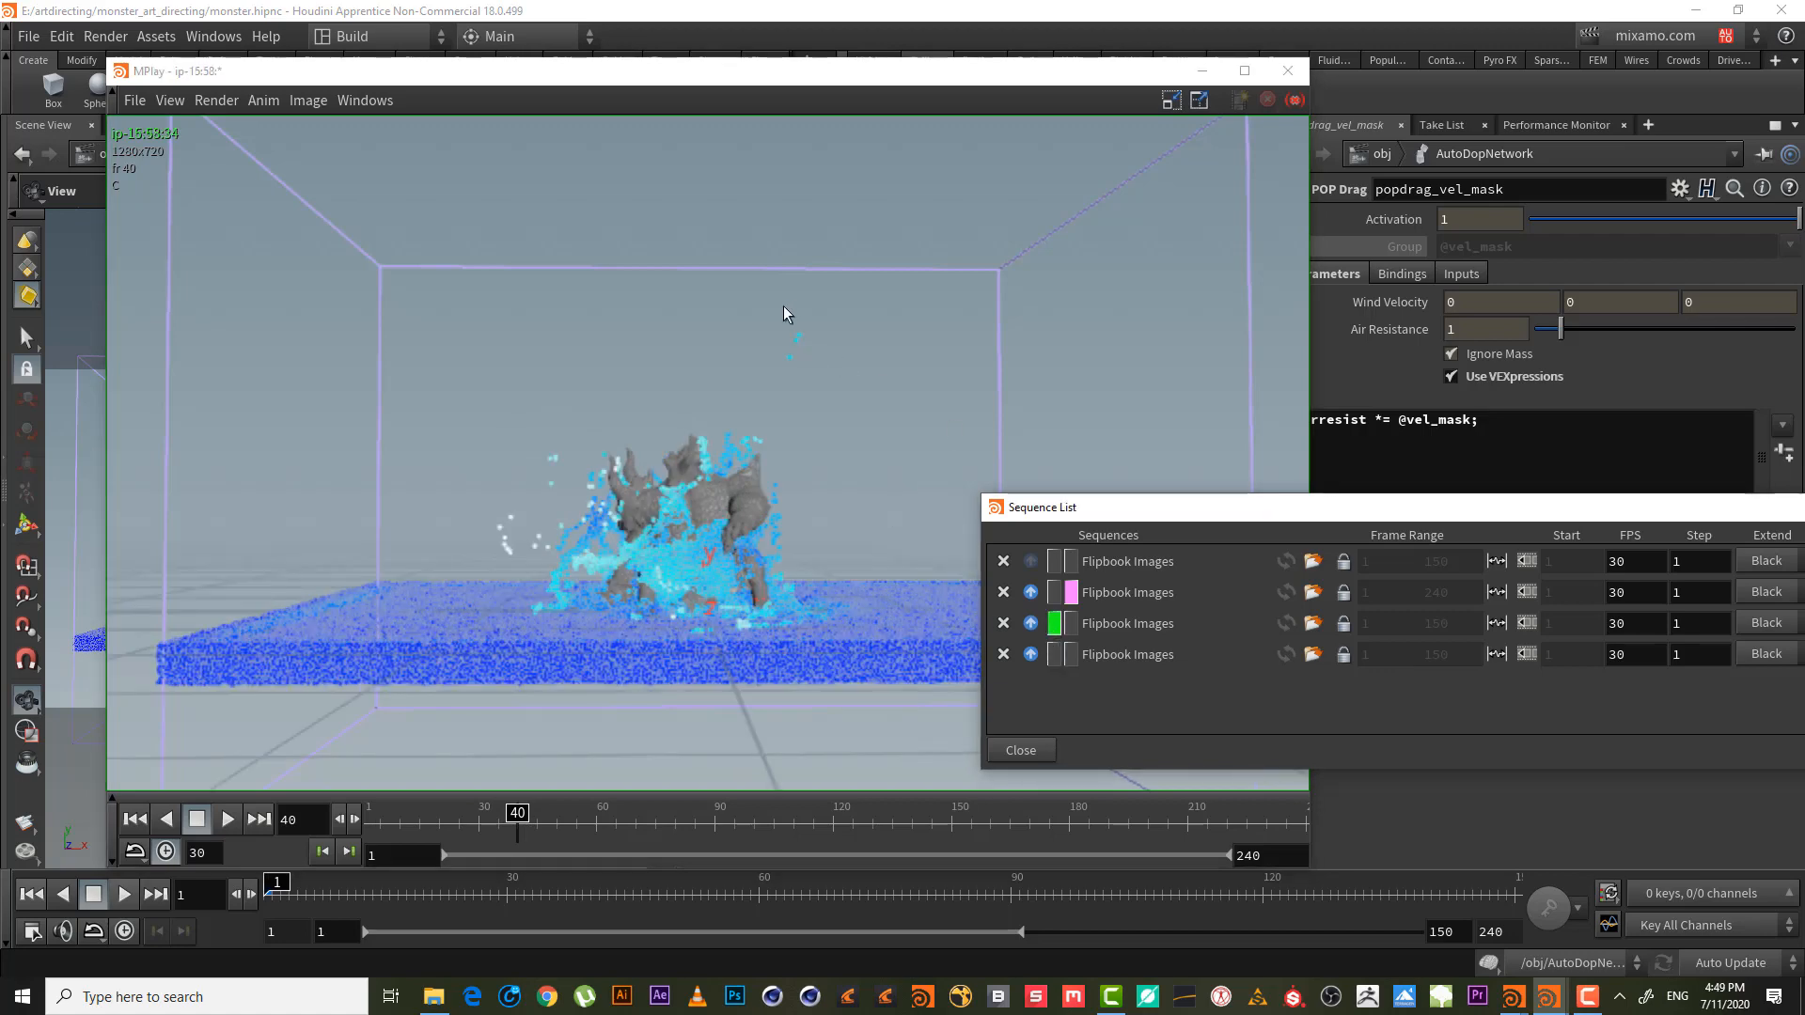
drag(517, 817, 616, 824)
mouse_move(673, 826)
mouse_down()
mouse_move(407, 818)
mouse_move(650, 814)
mouse_up()
click(1055, 654)
click(1055, 623)
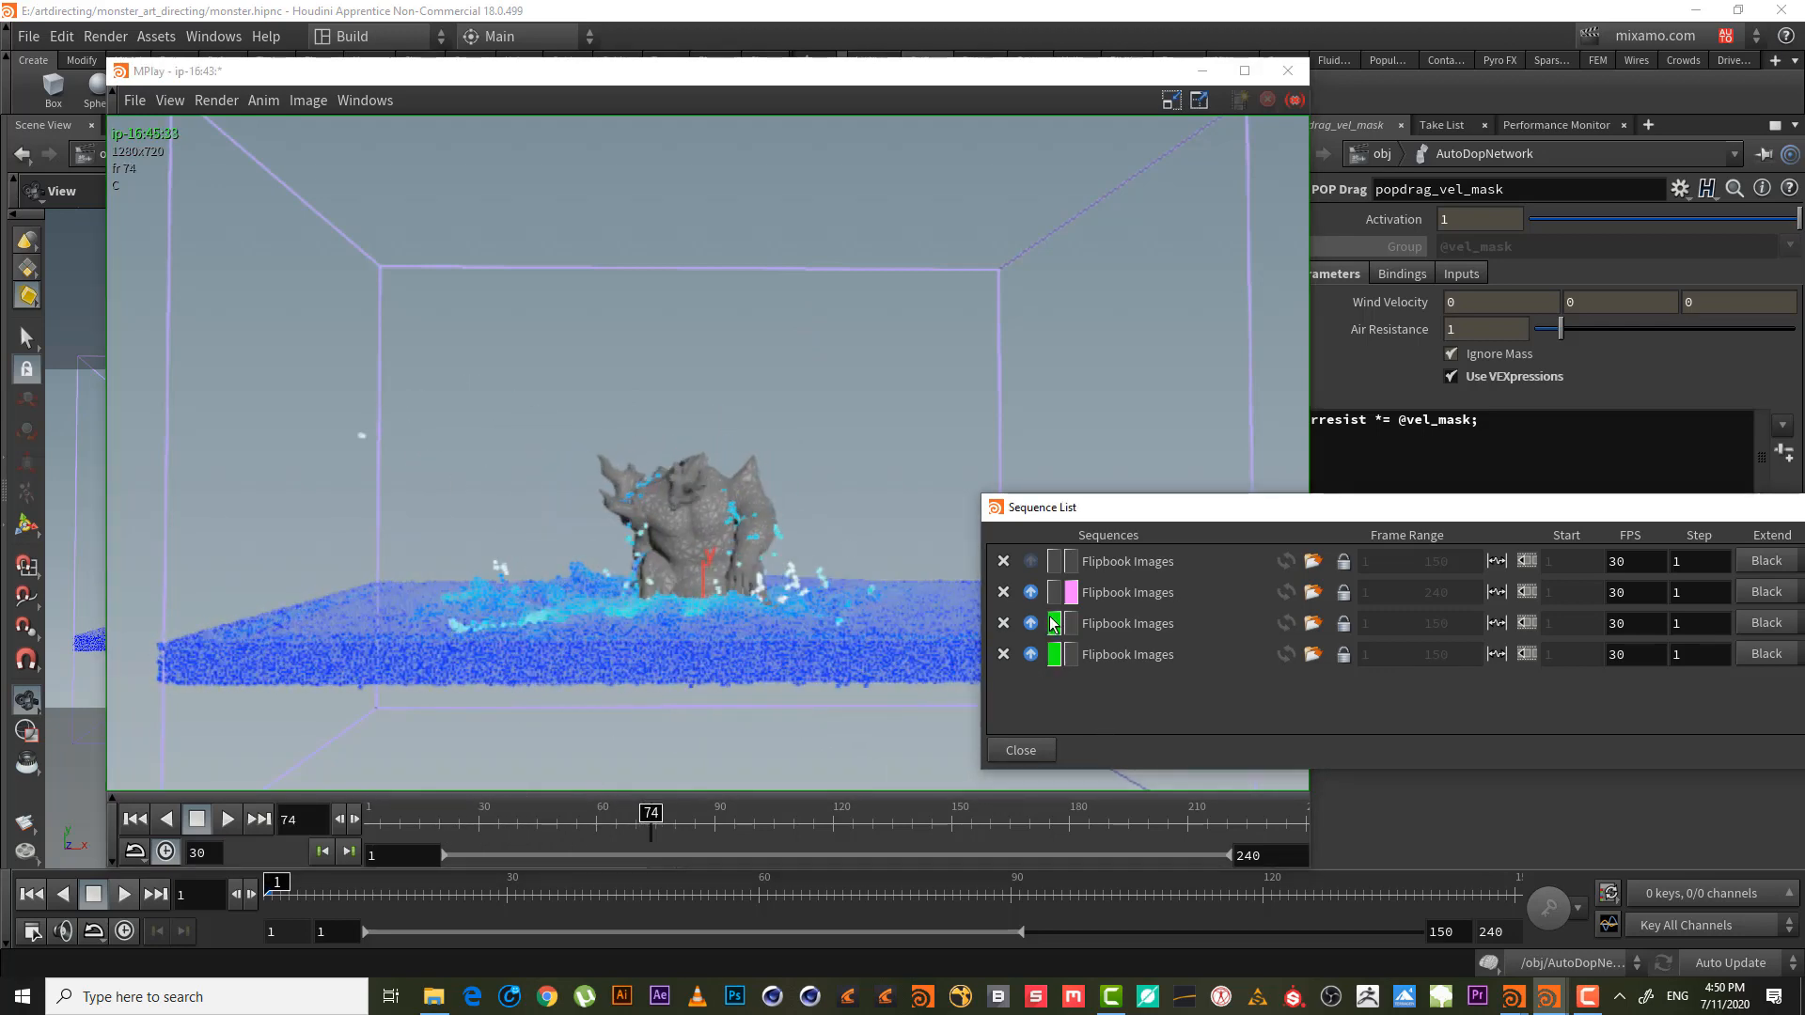
drag(681, 814, 503, 814)
click(464, 810)
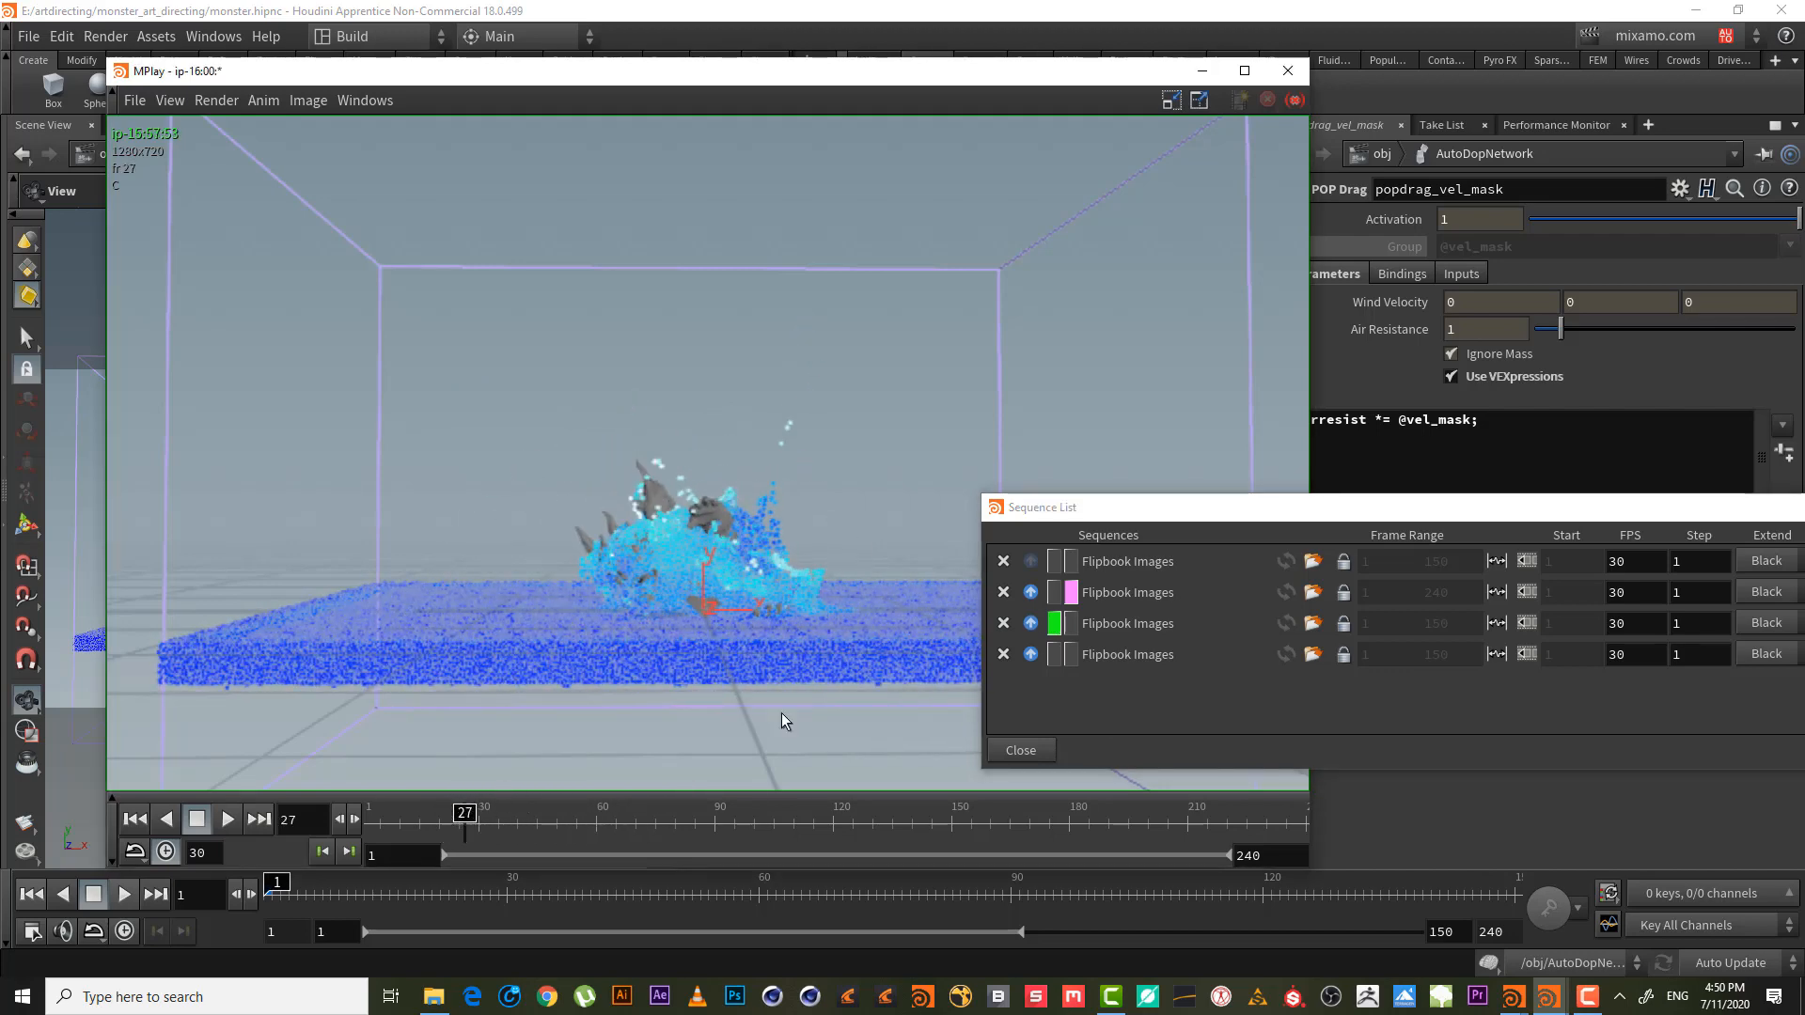
- Scrub the newer flipbook through the splash, then rewind it to frame 1
click(1055, 654)
drag(387, 814, 544, 825)
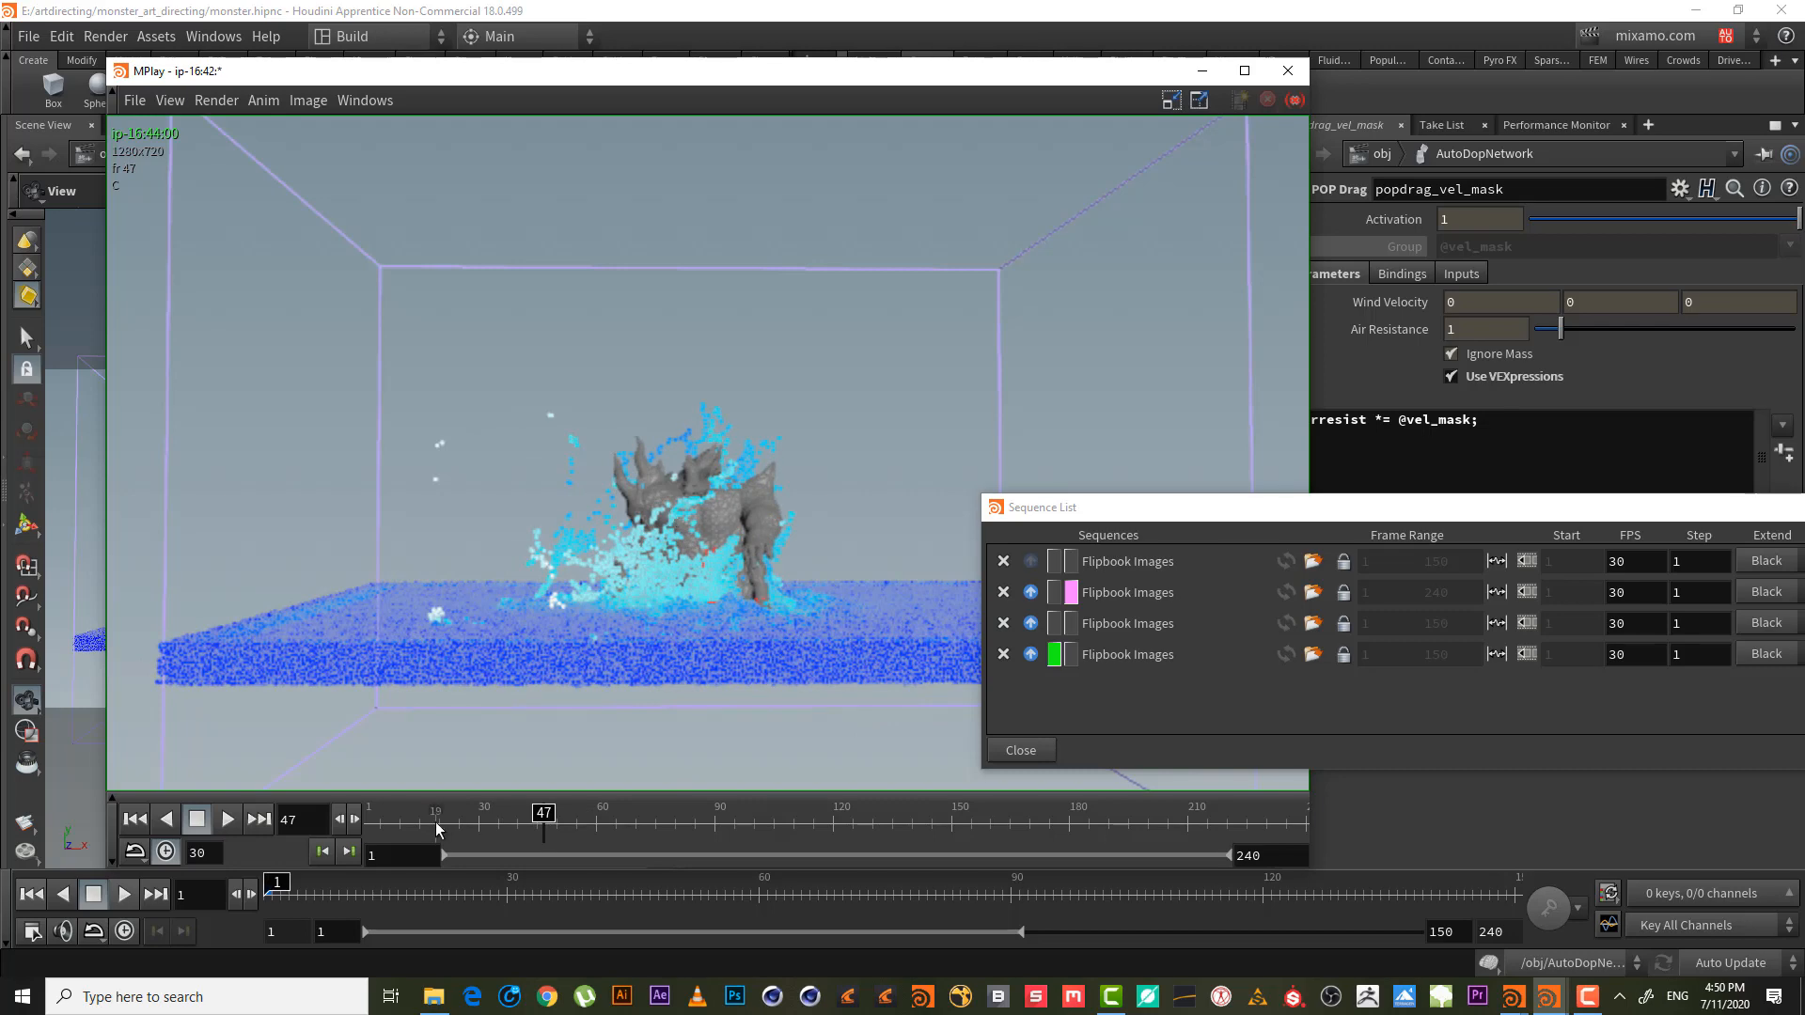
drag(437, 828, 555, 817)
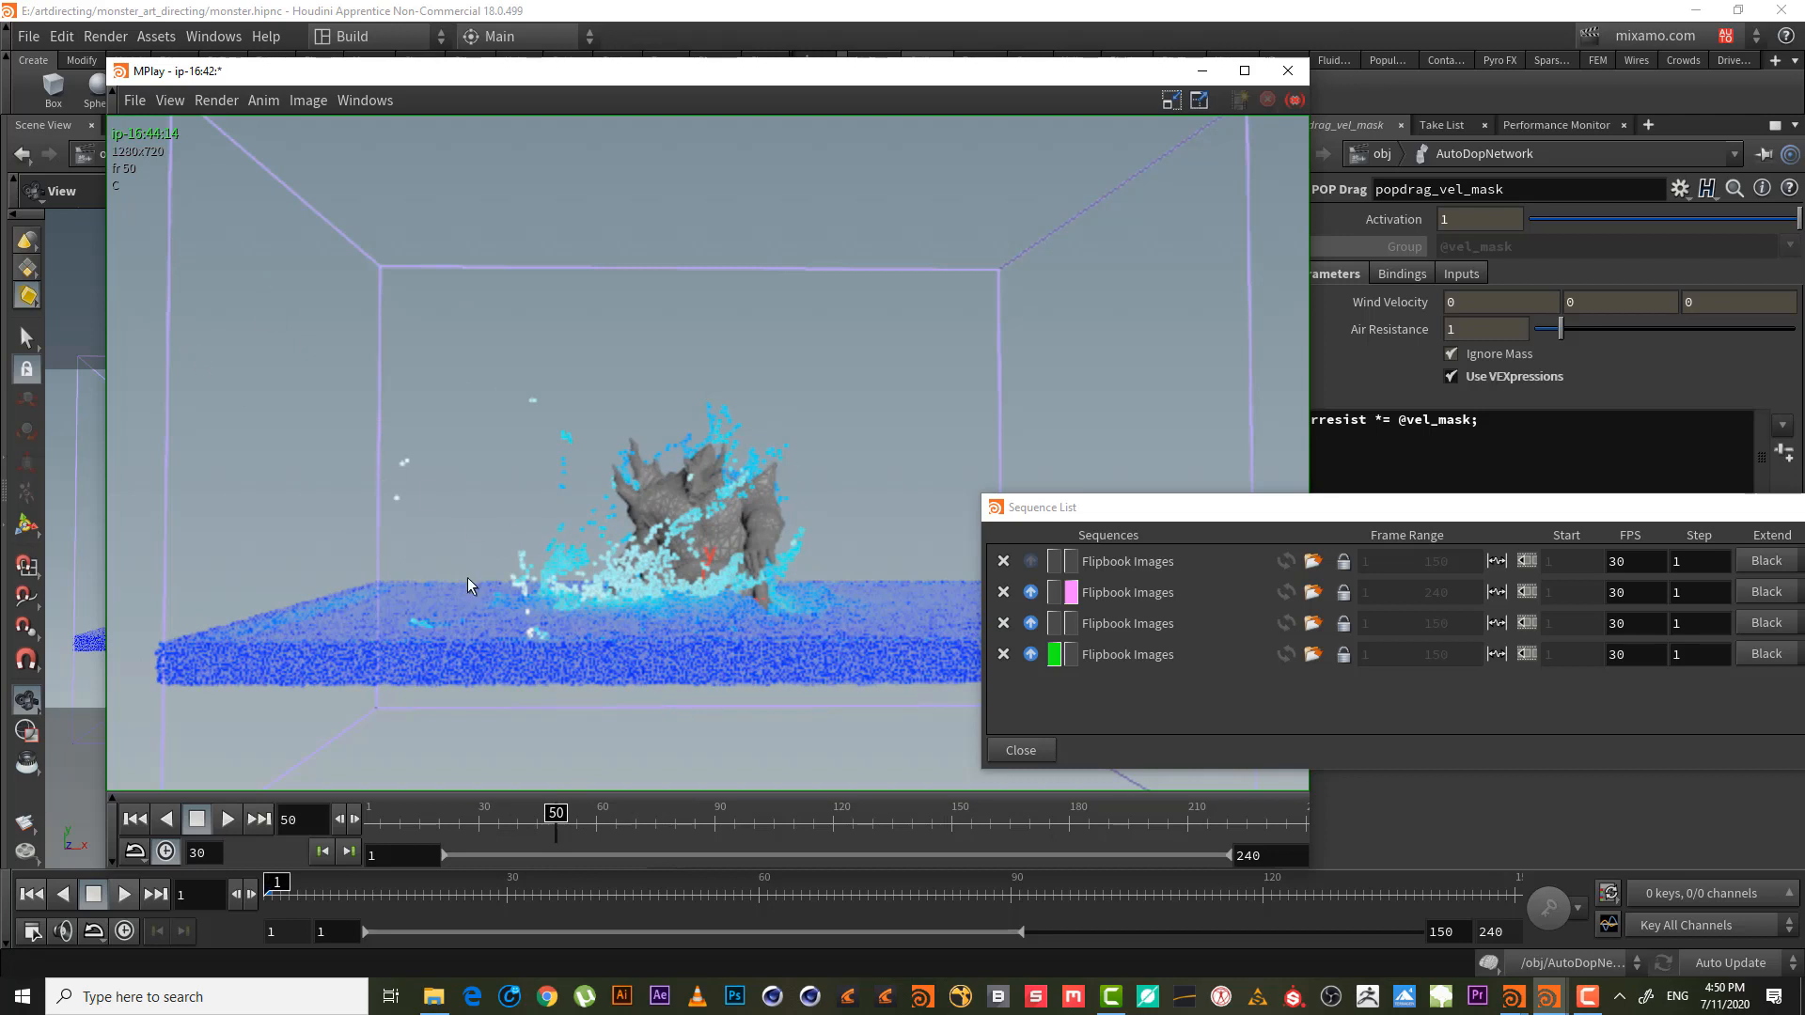
drag(575, 814, 369, 812)
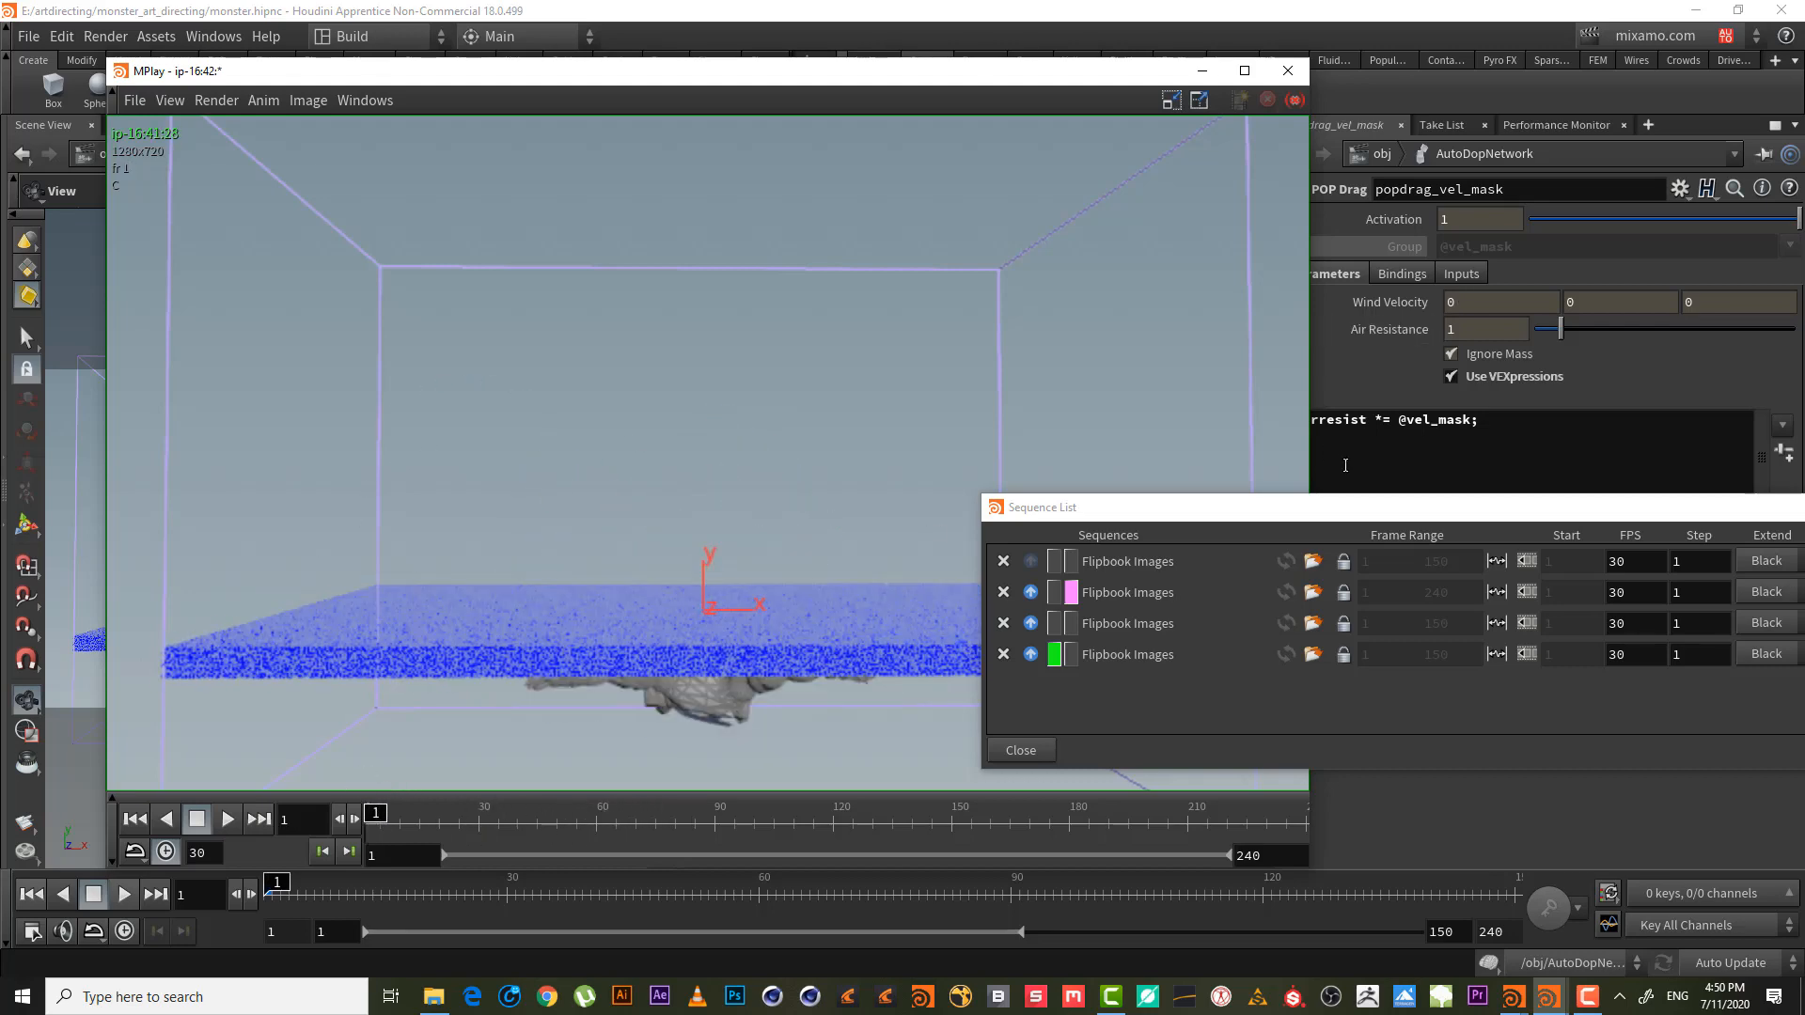
- Minimize MPlay and select the flipsolver1 node in the DOP network
click(1200, 75)
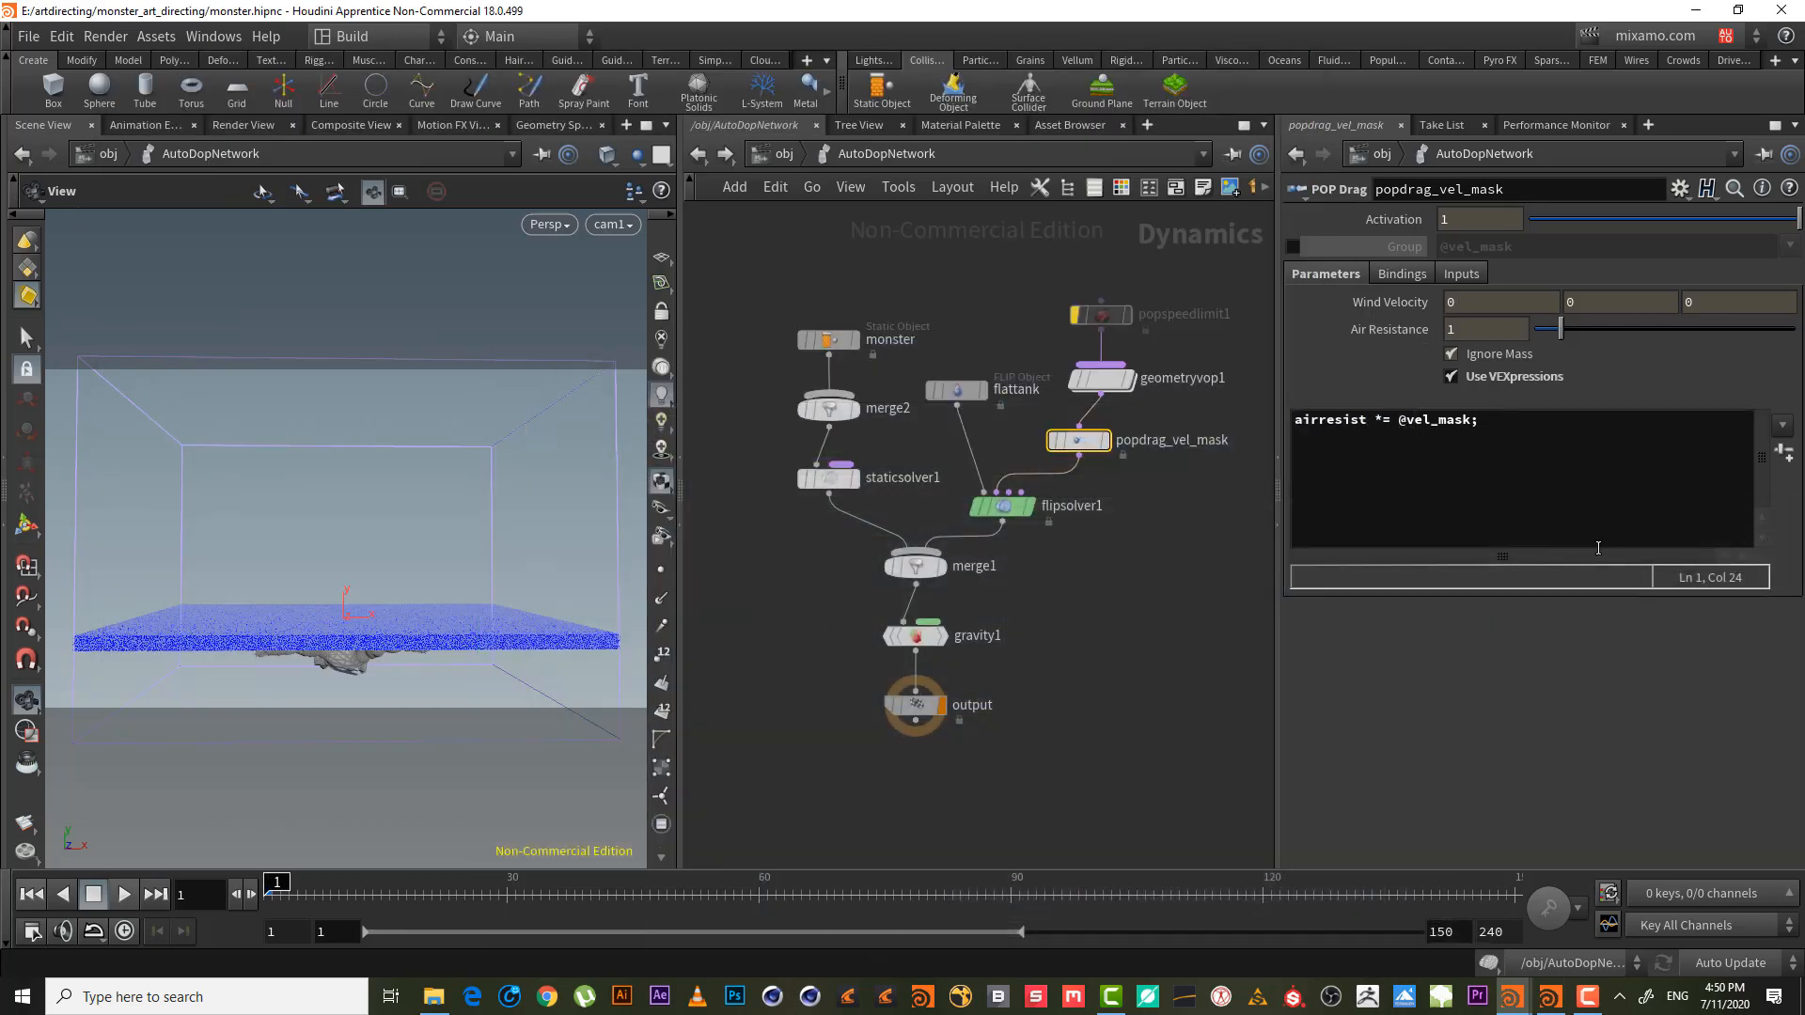
click(1483, 434)
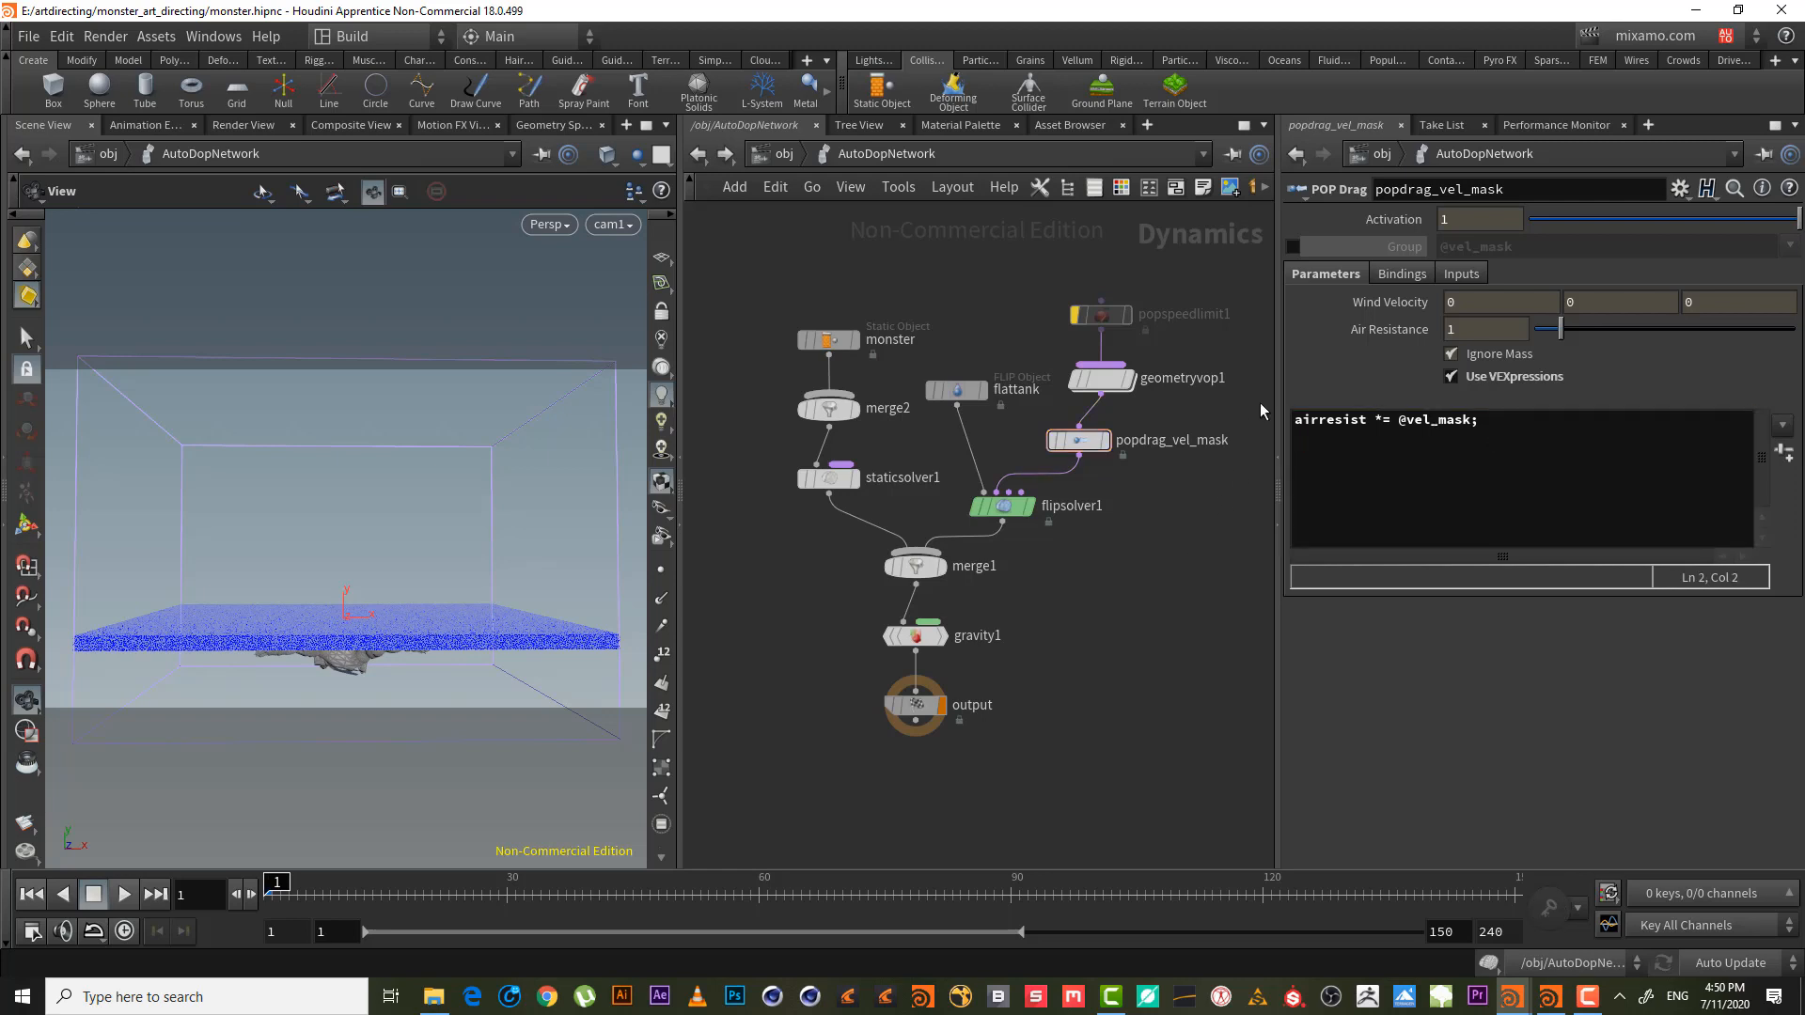
scroll(1143, 515, up, 2)
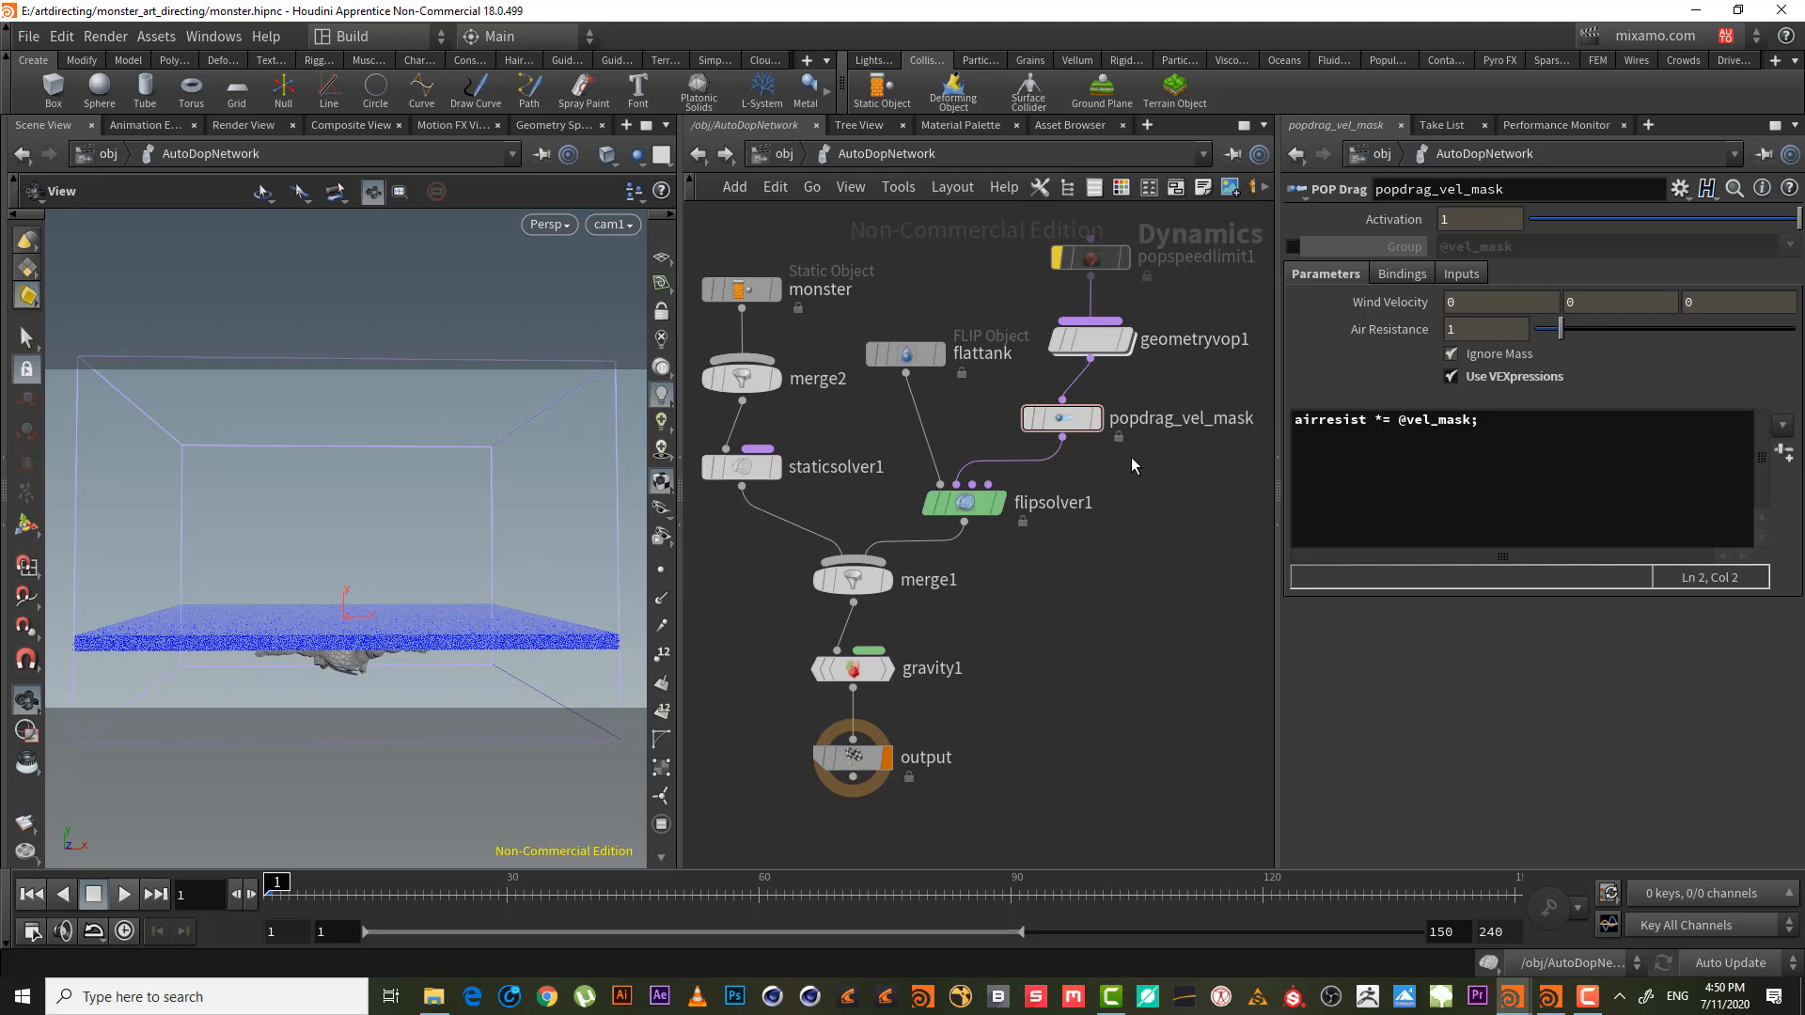
middle_drag(1112, 489, 1128, 526)
drag(1146, 553, 957, 529)
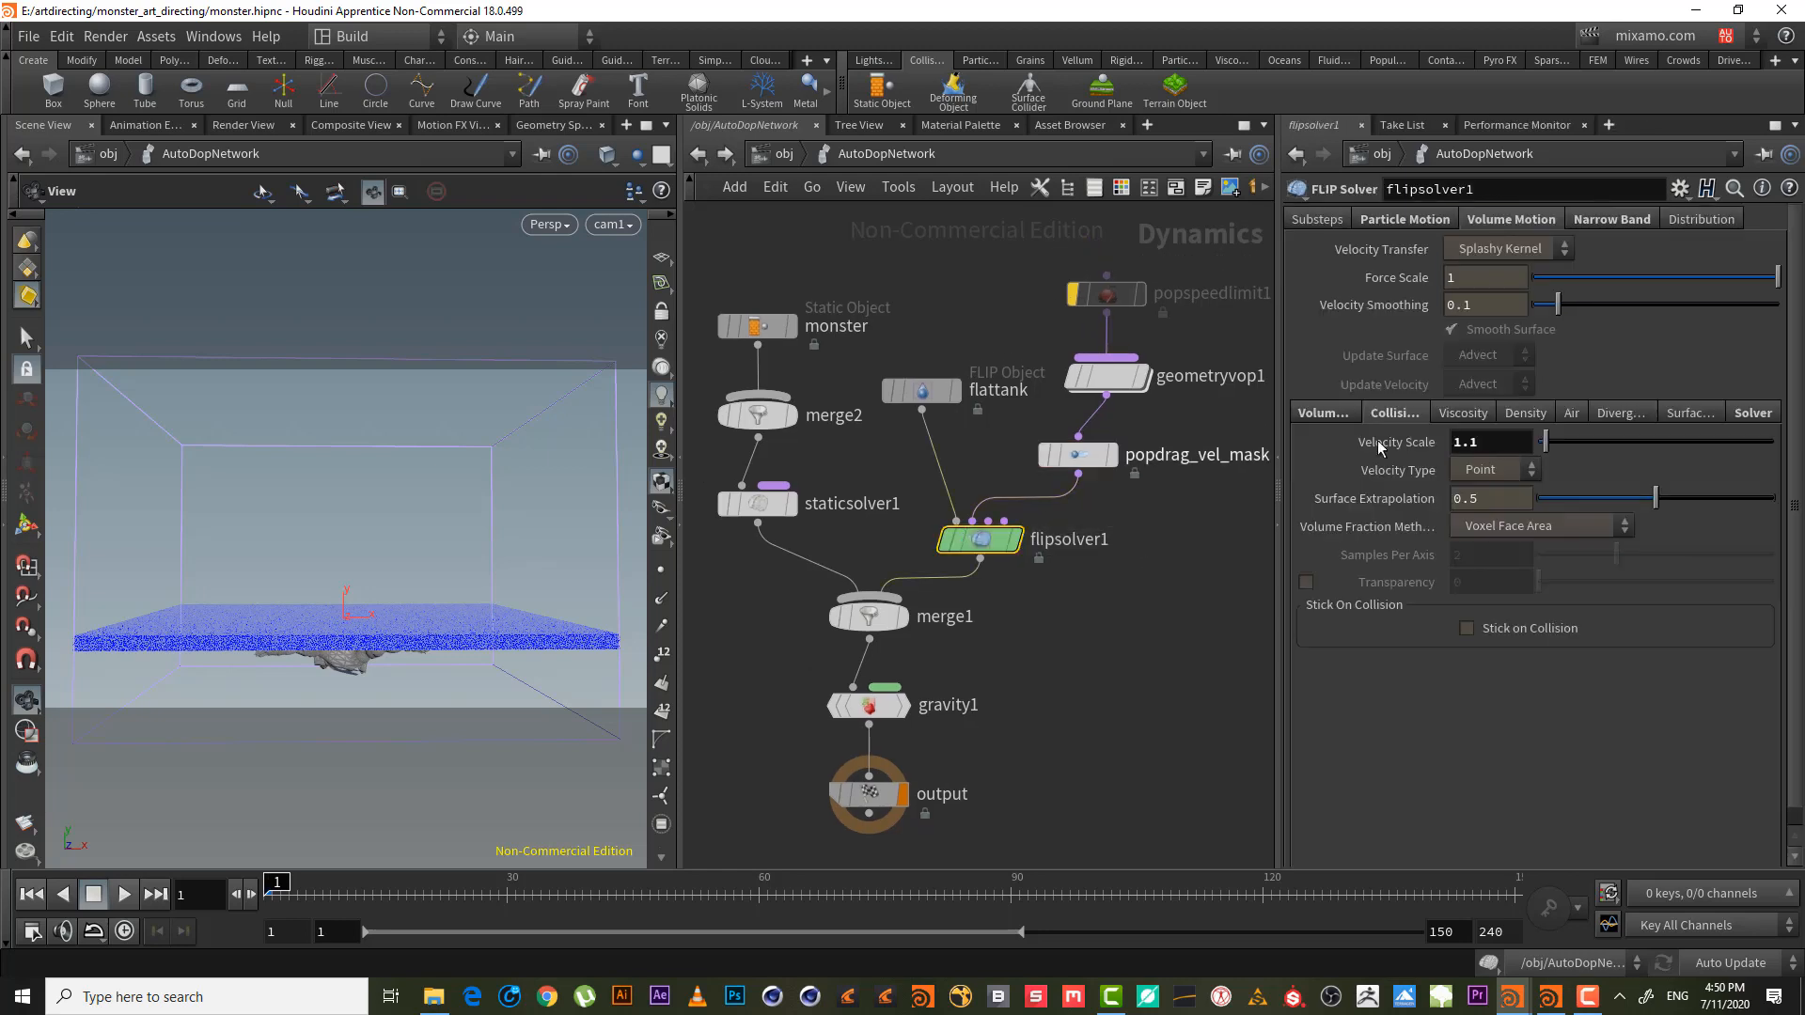
- Toggle flipsolver1's viscosity and attribute settings, ending with Enable Viscosity switched off
click(1468, 414)
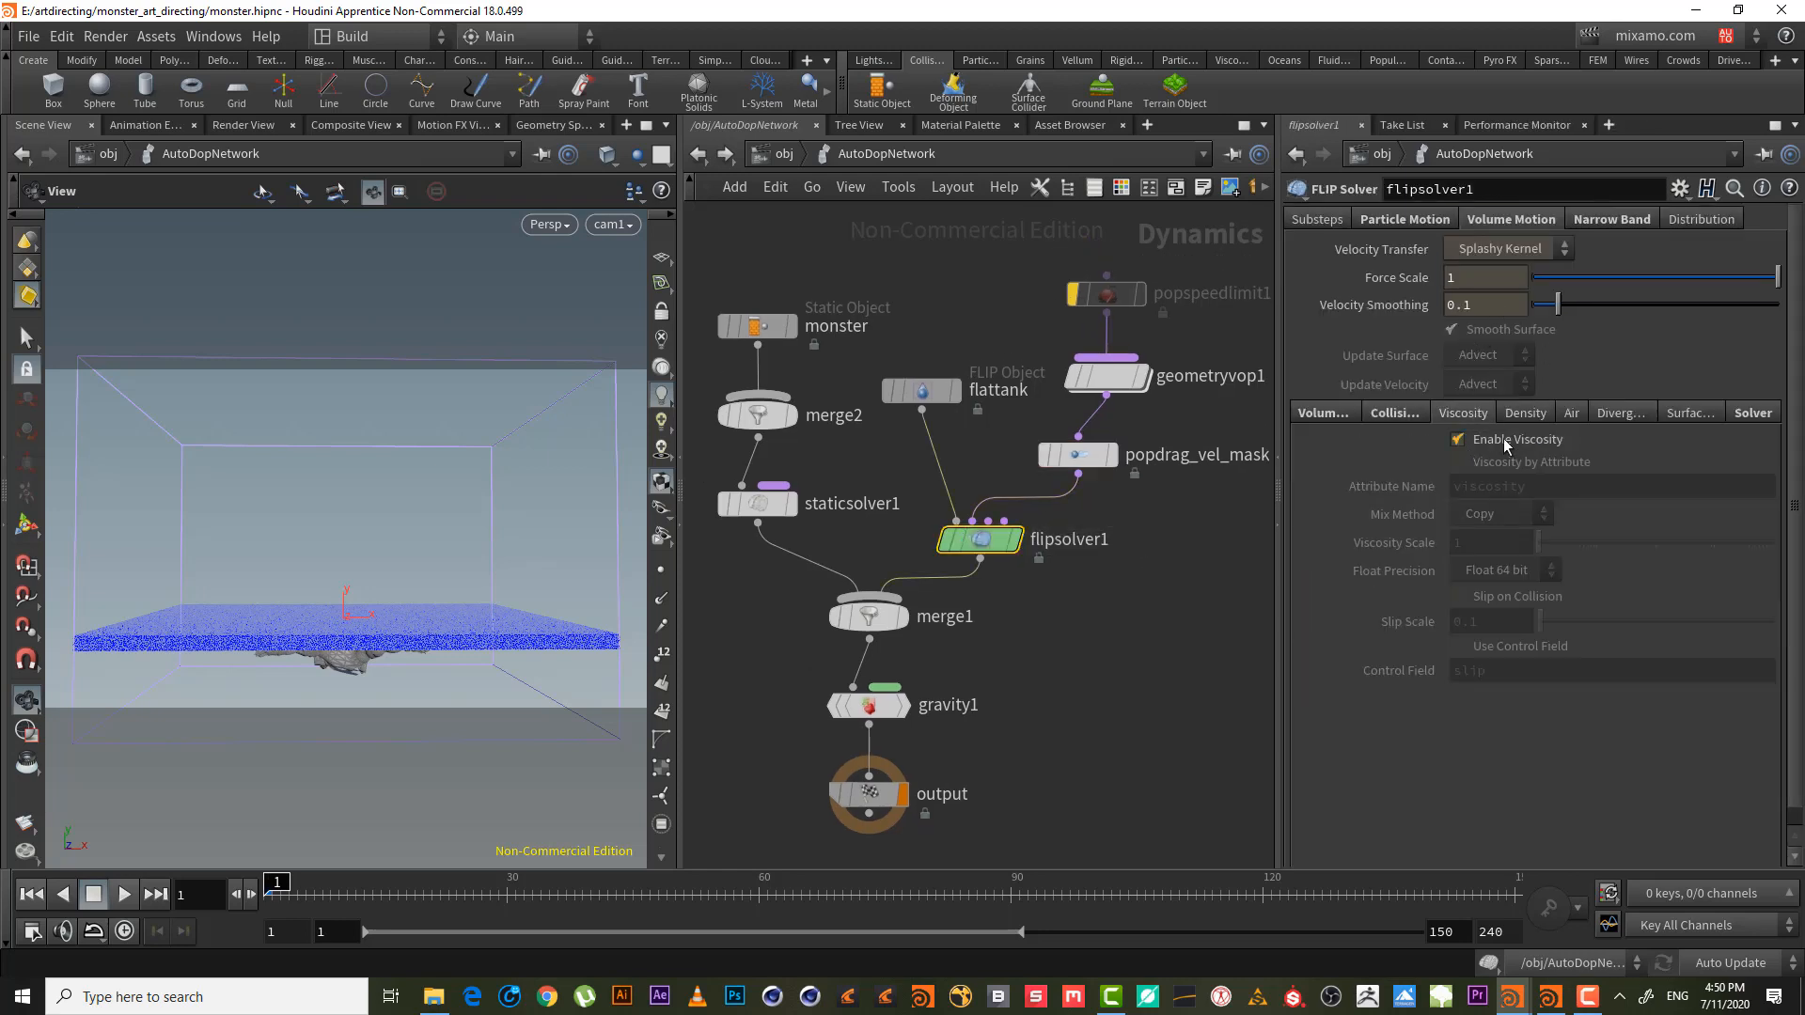
click(1501, 440)
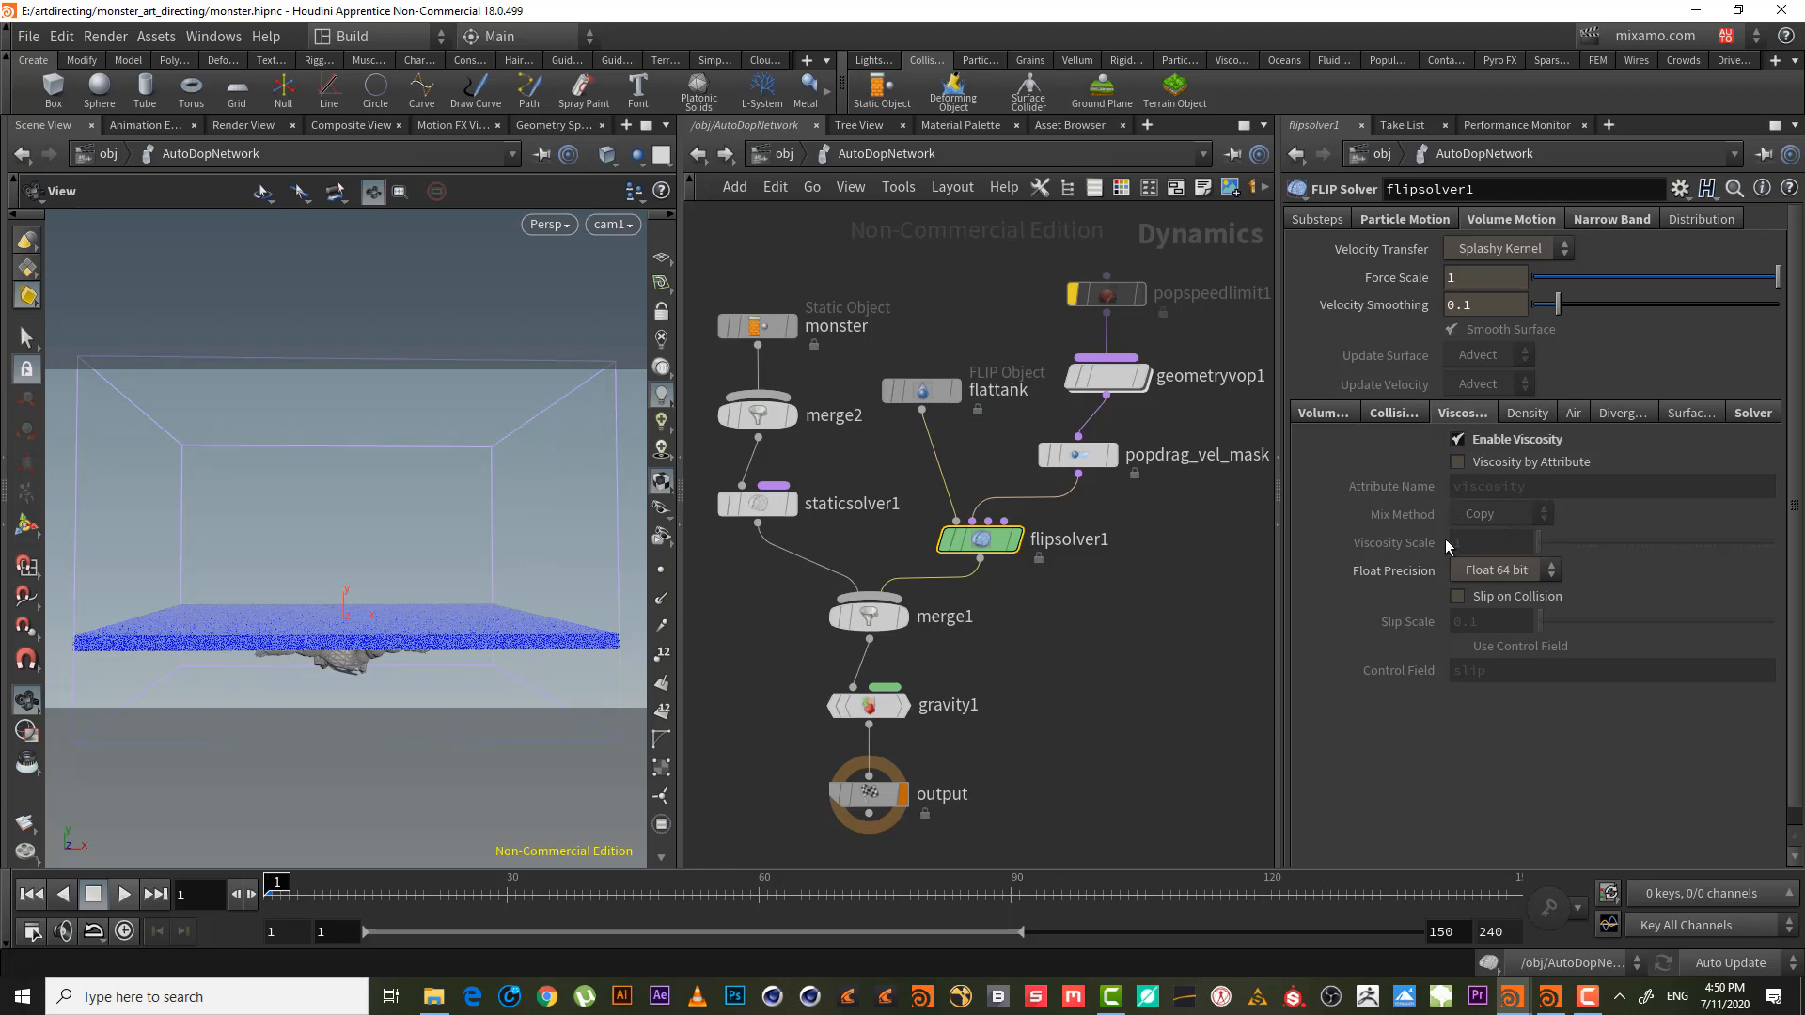
click(1515, 464)
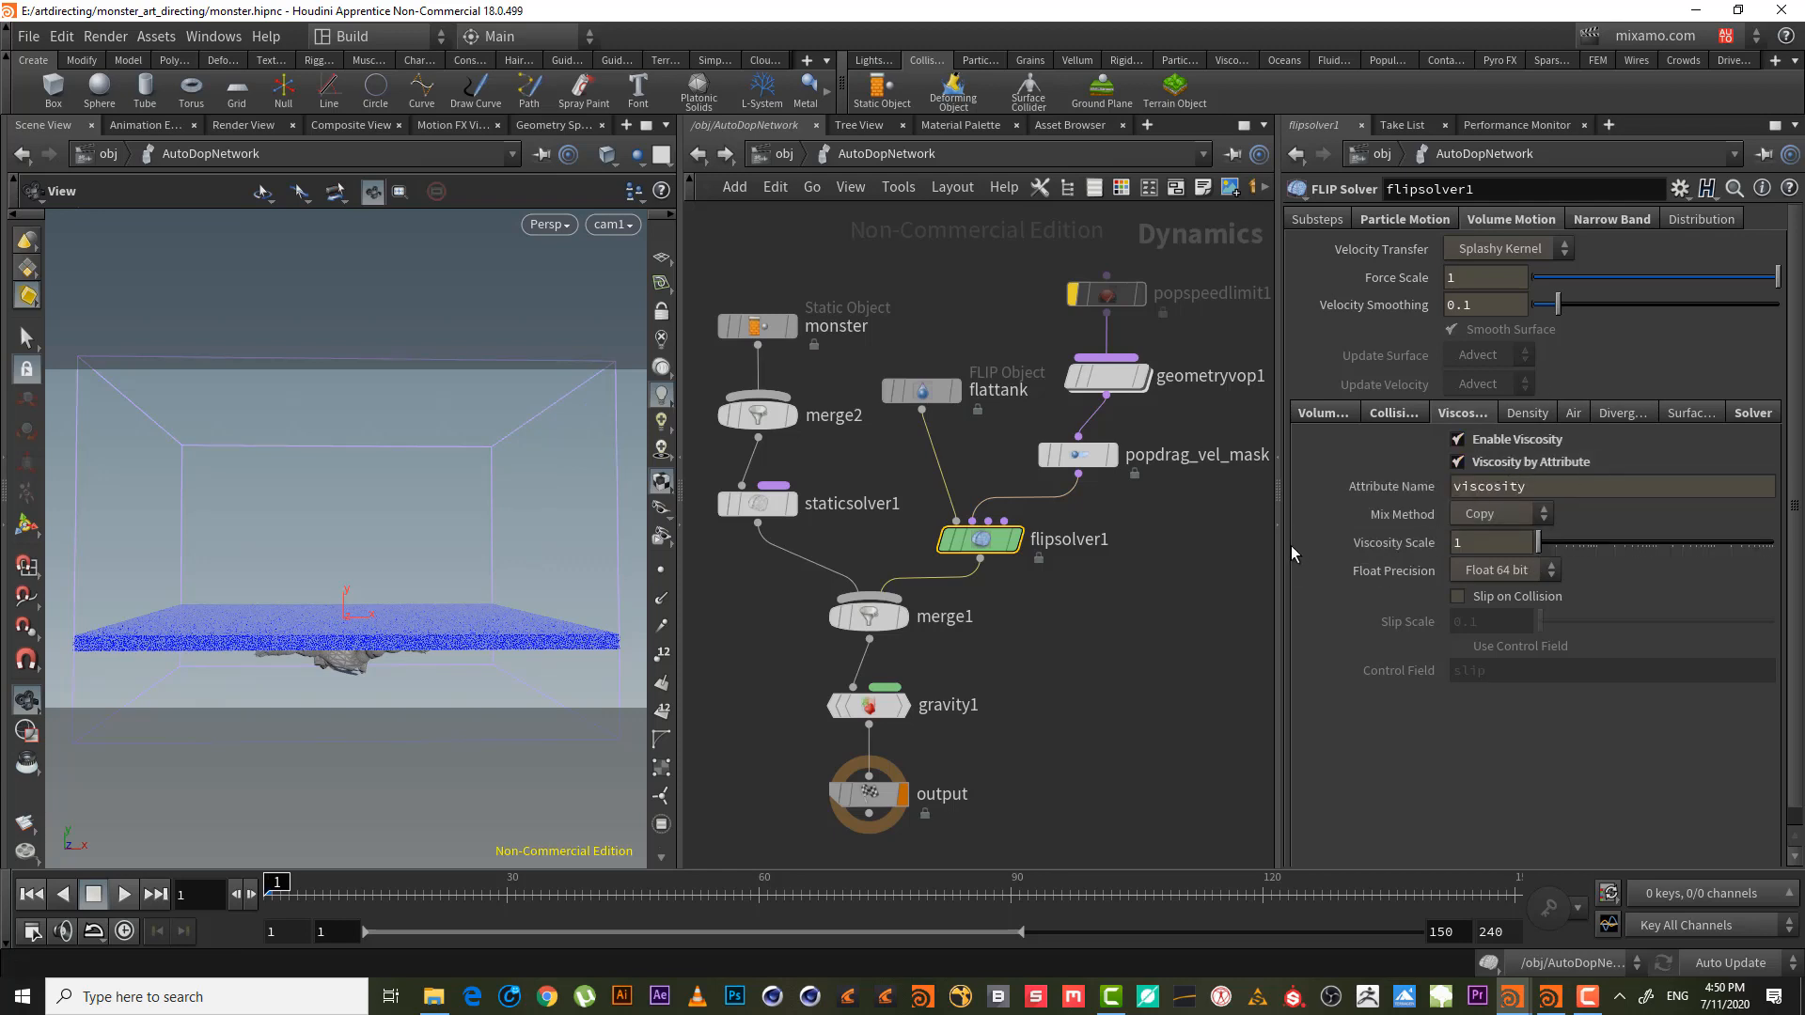
double_click(1503, 488)
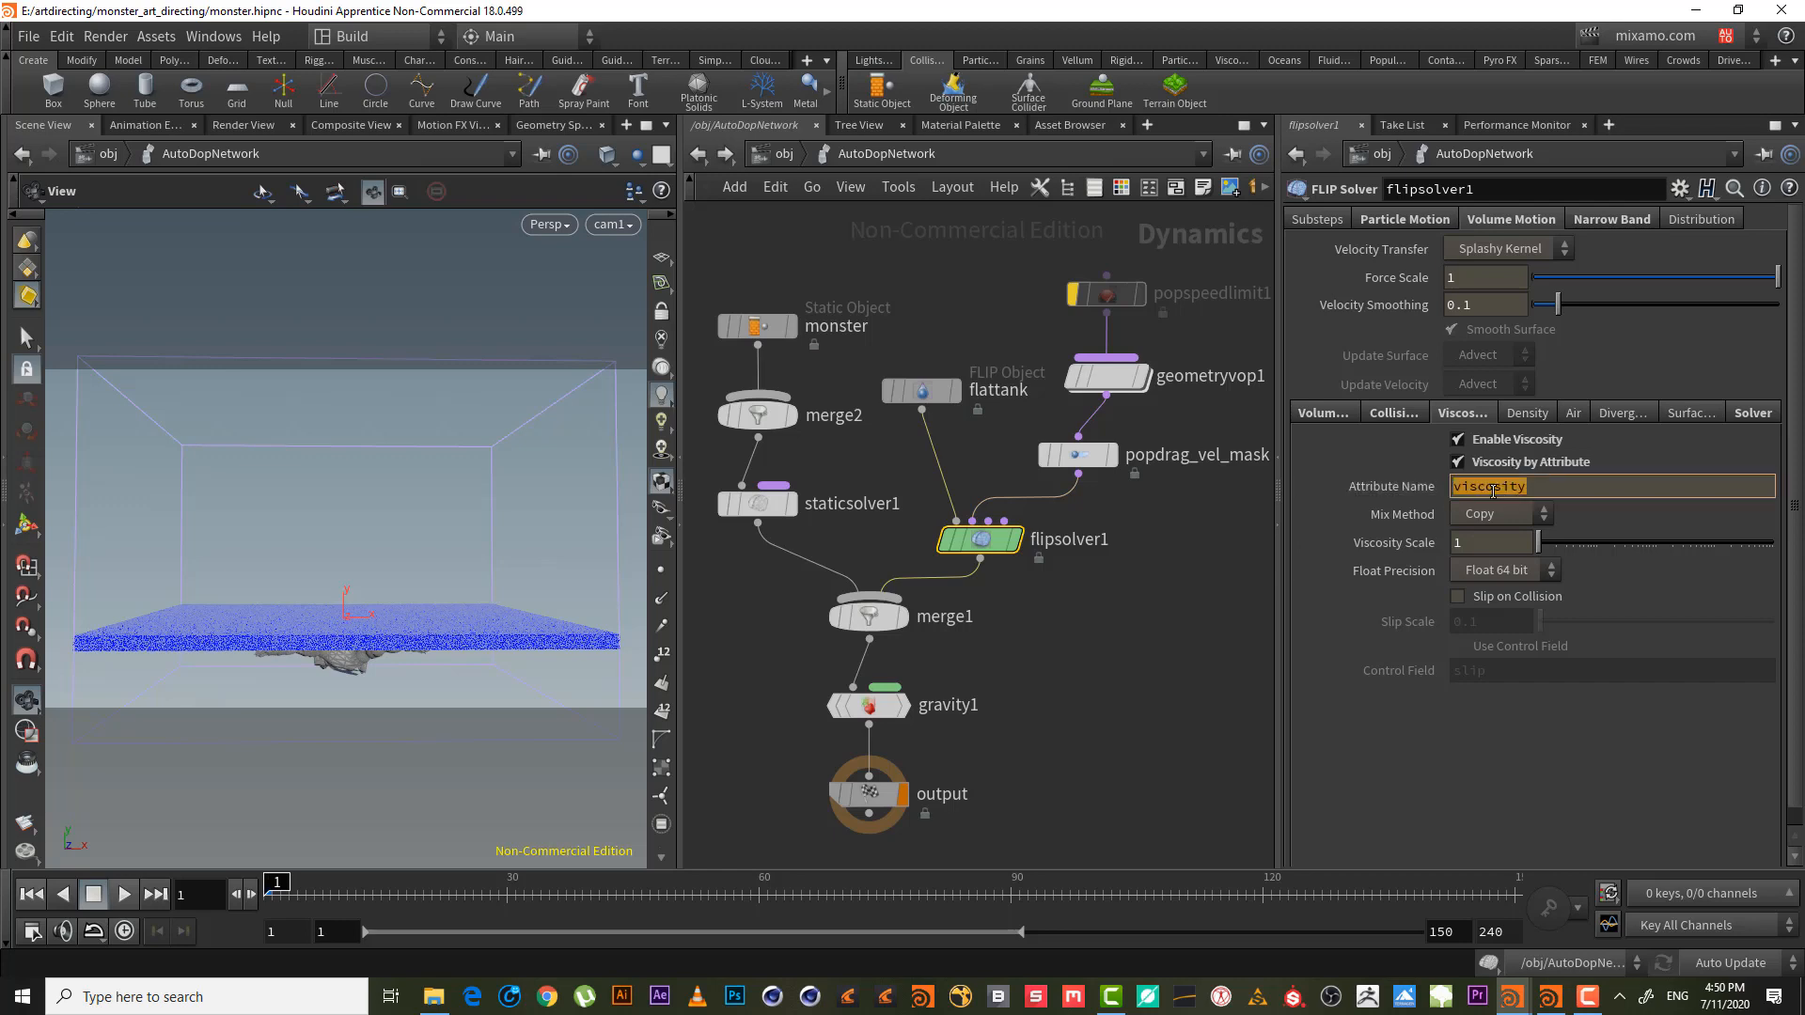
click(1271, 630)
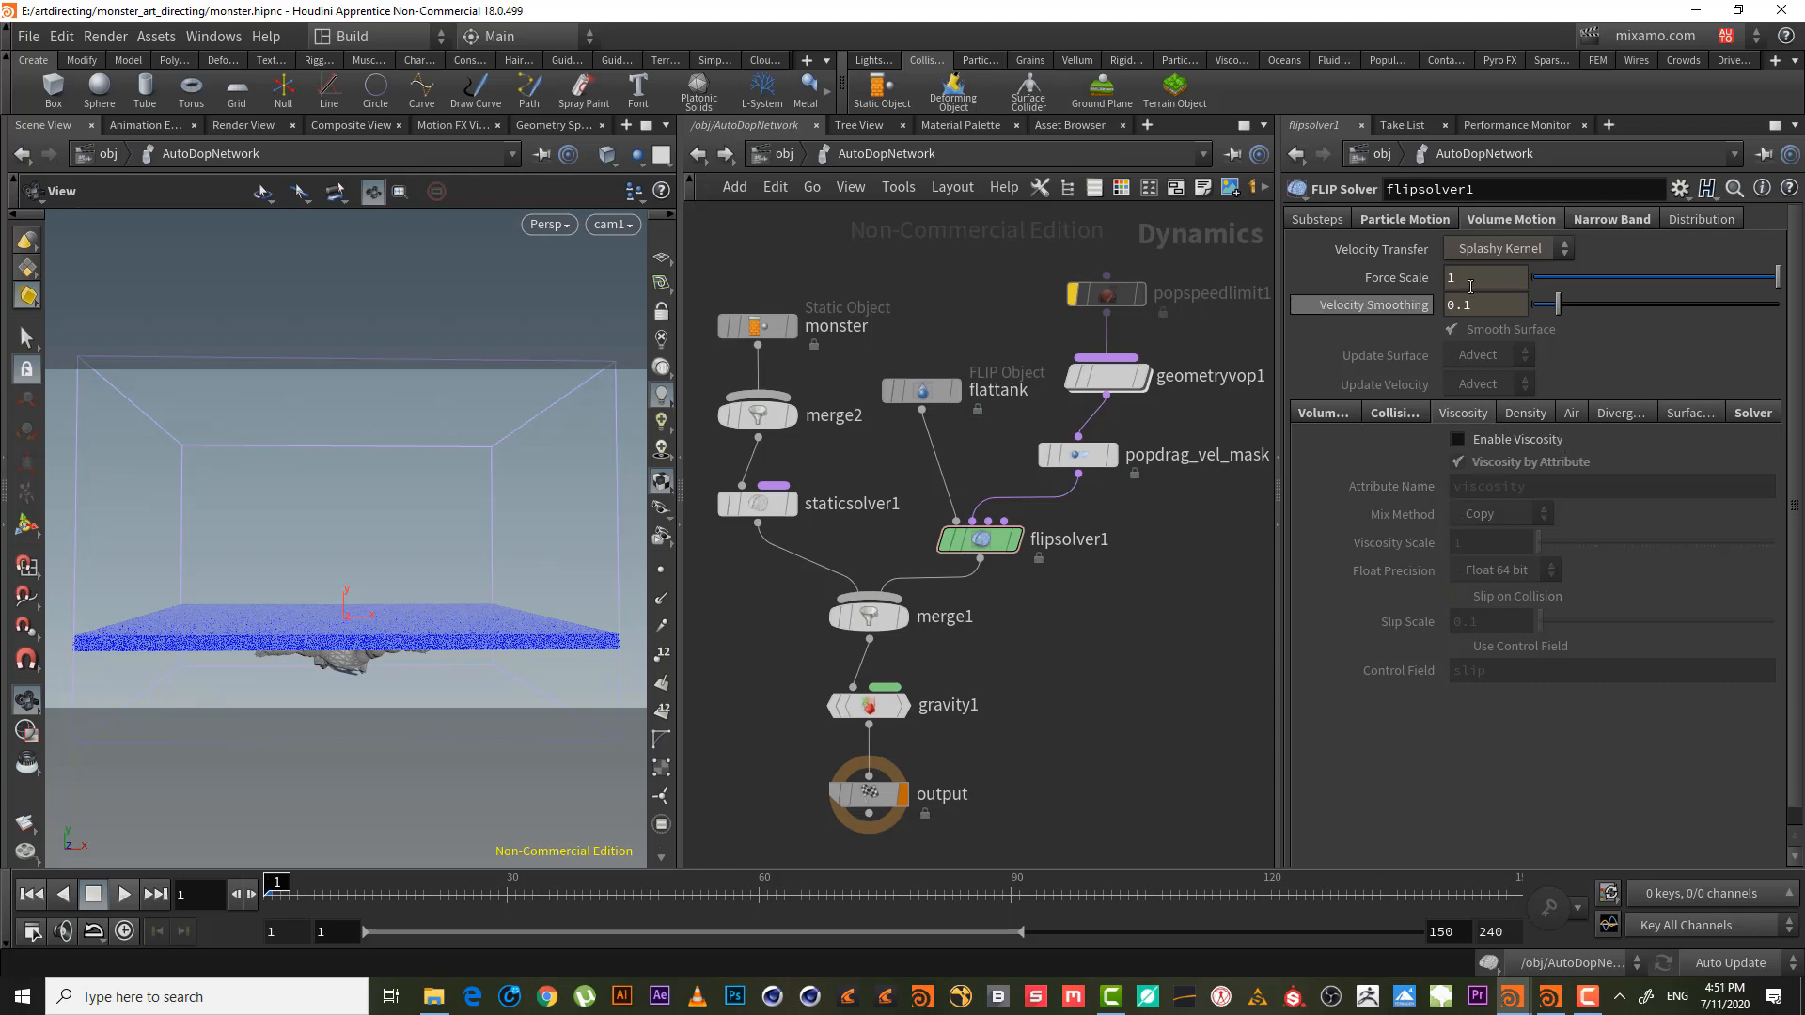
- Confirm Add Vorticity Attribute under Particle Motion > Vorticity, then return to the obj level
click(1424, 220)
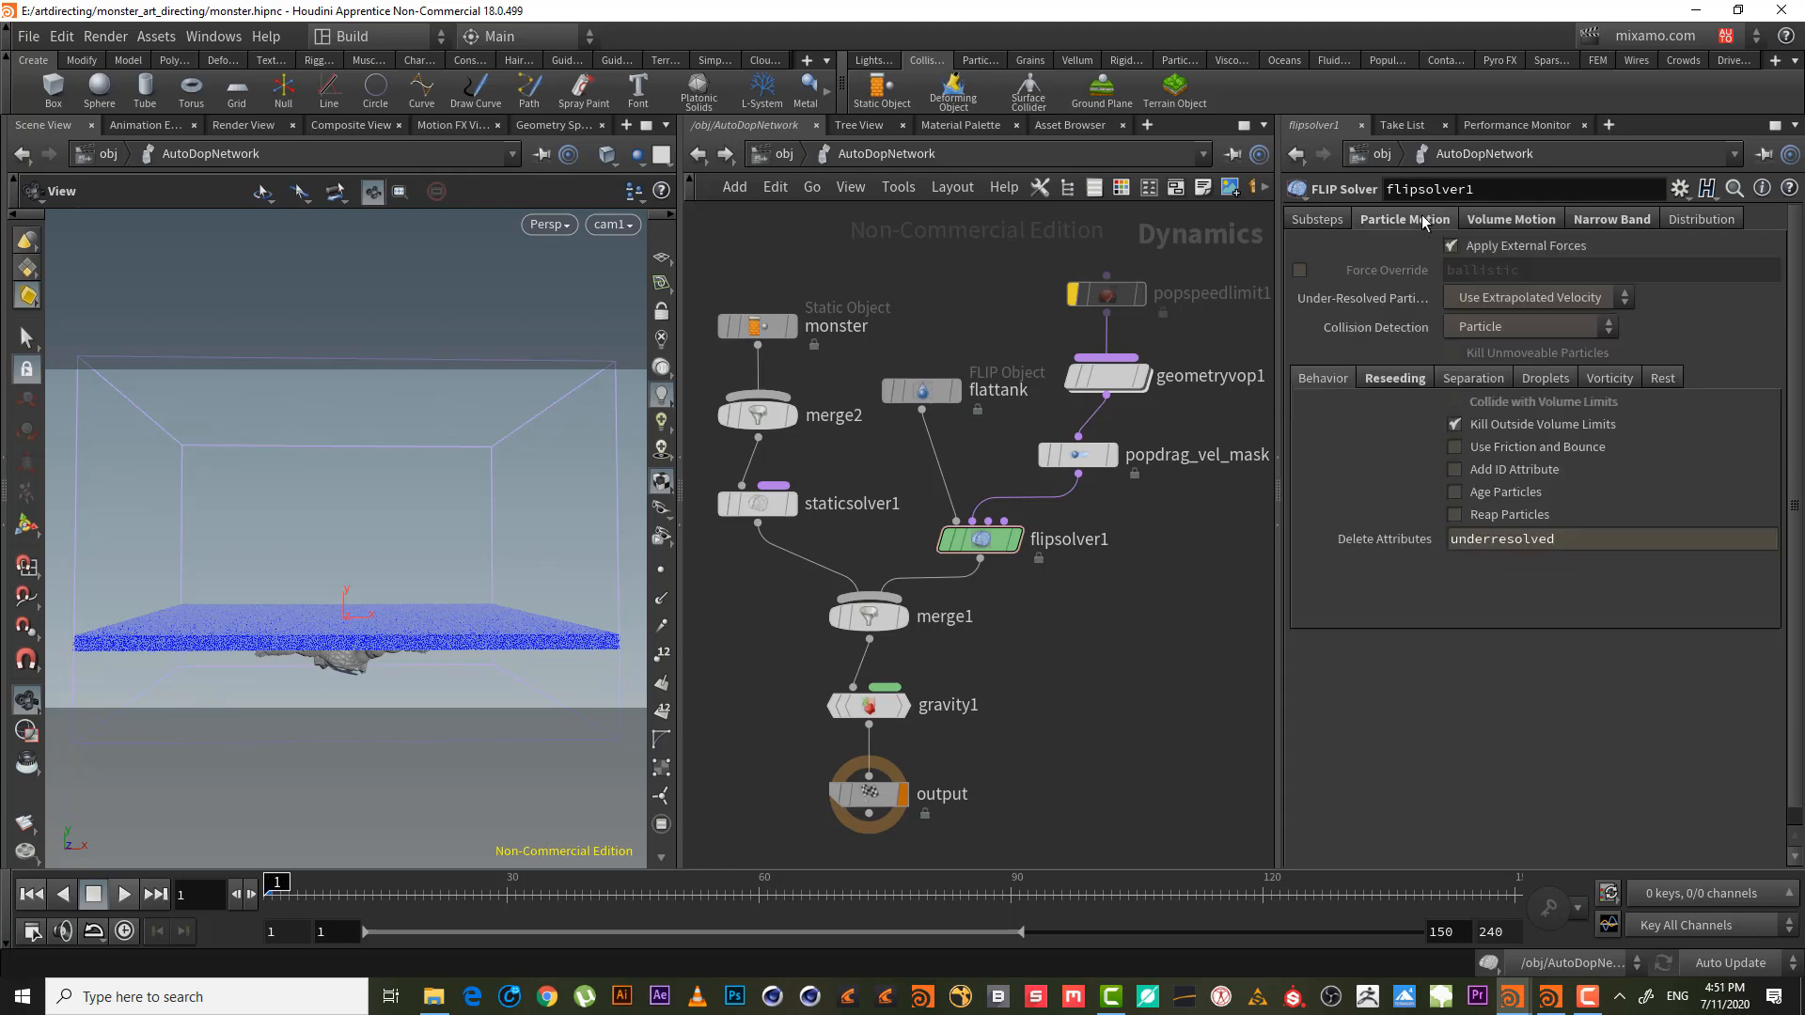
click(1606, 379)
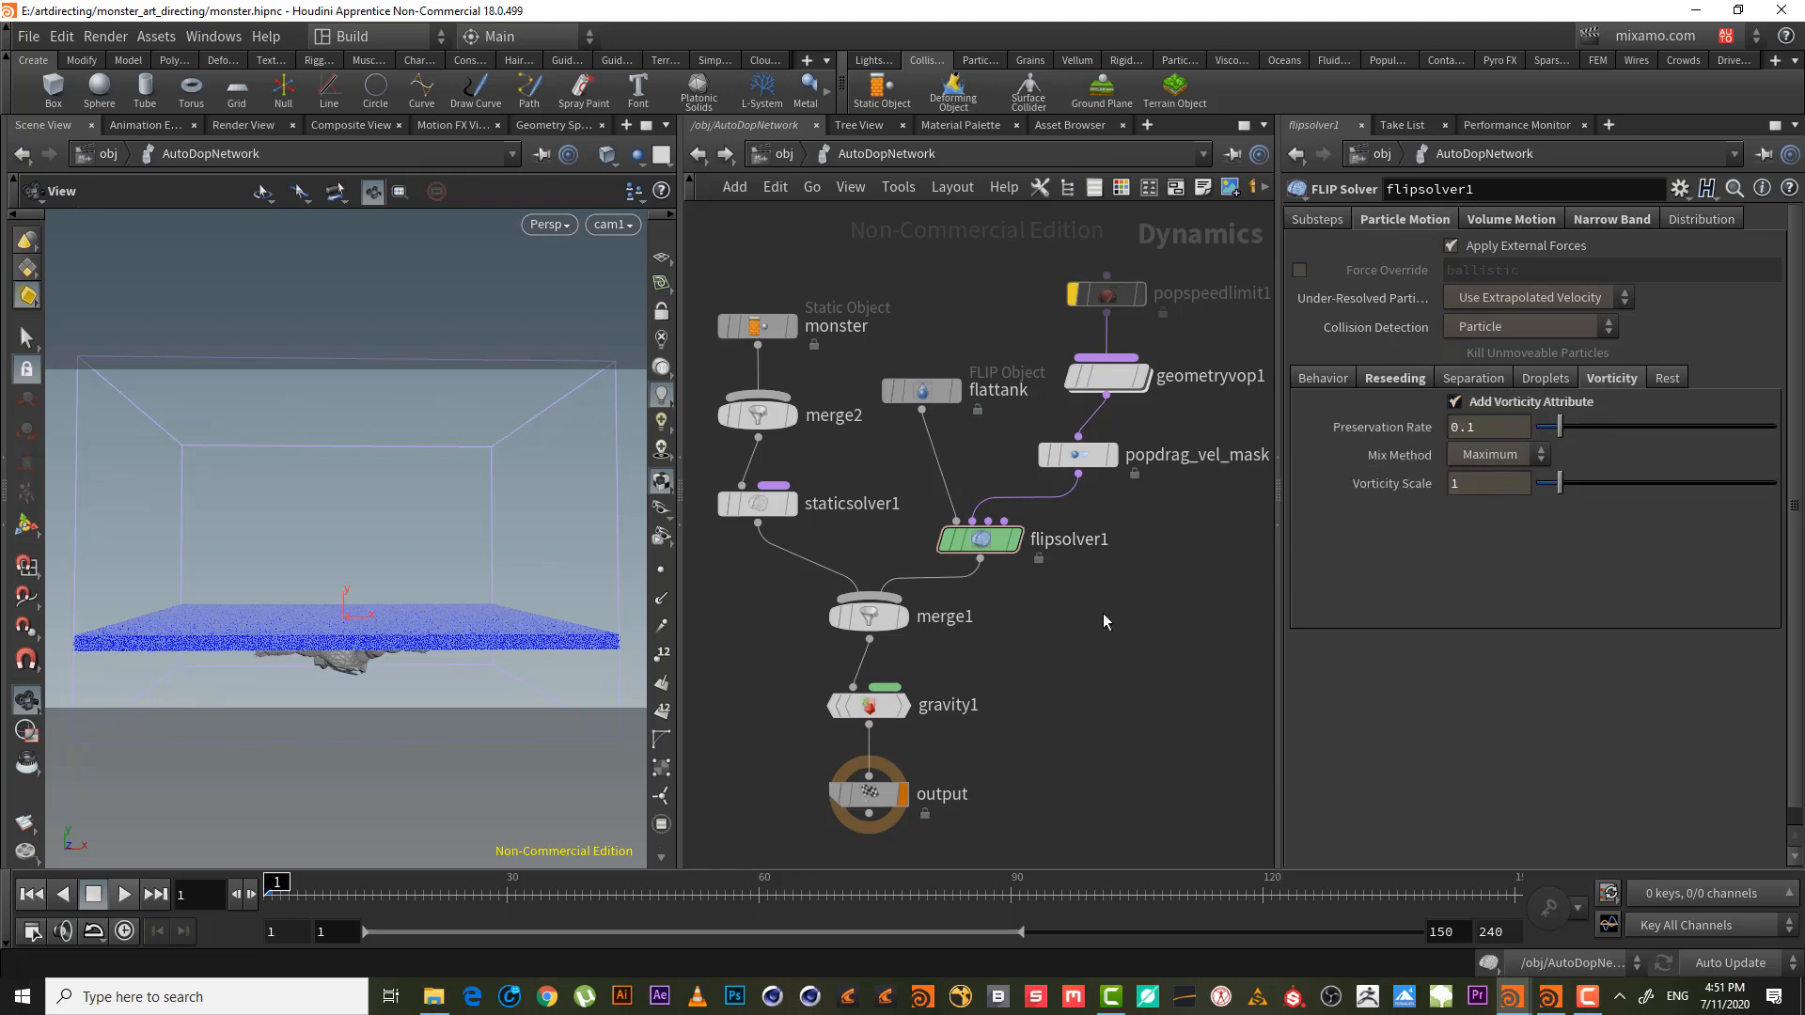
click(776, 154)
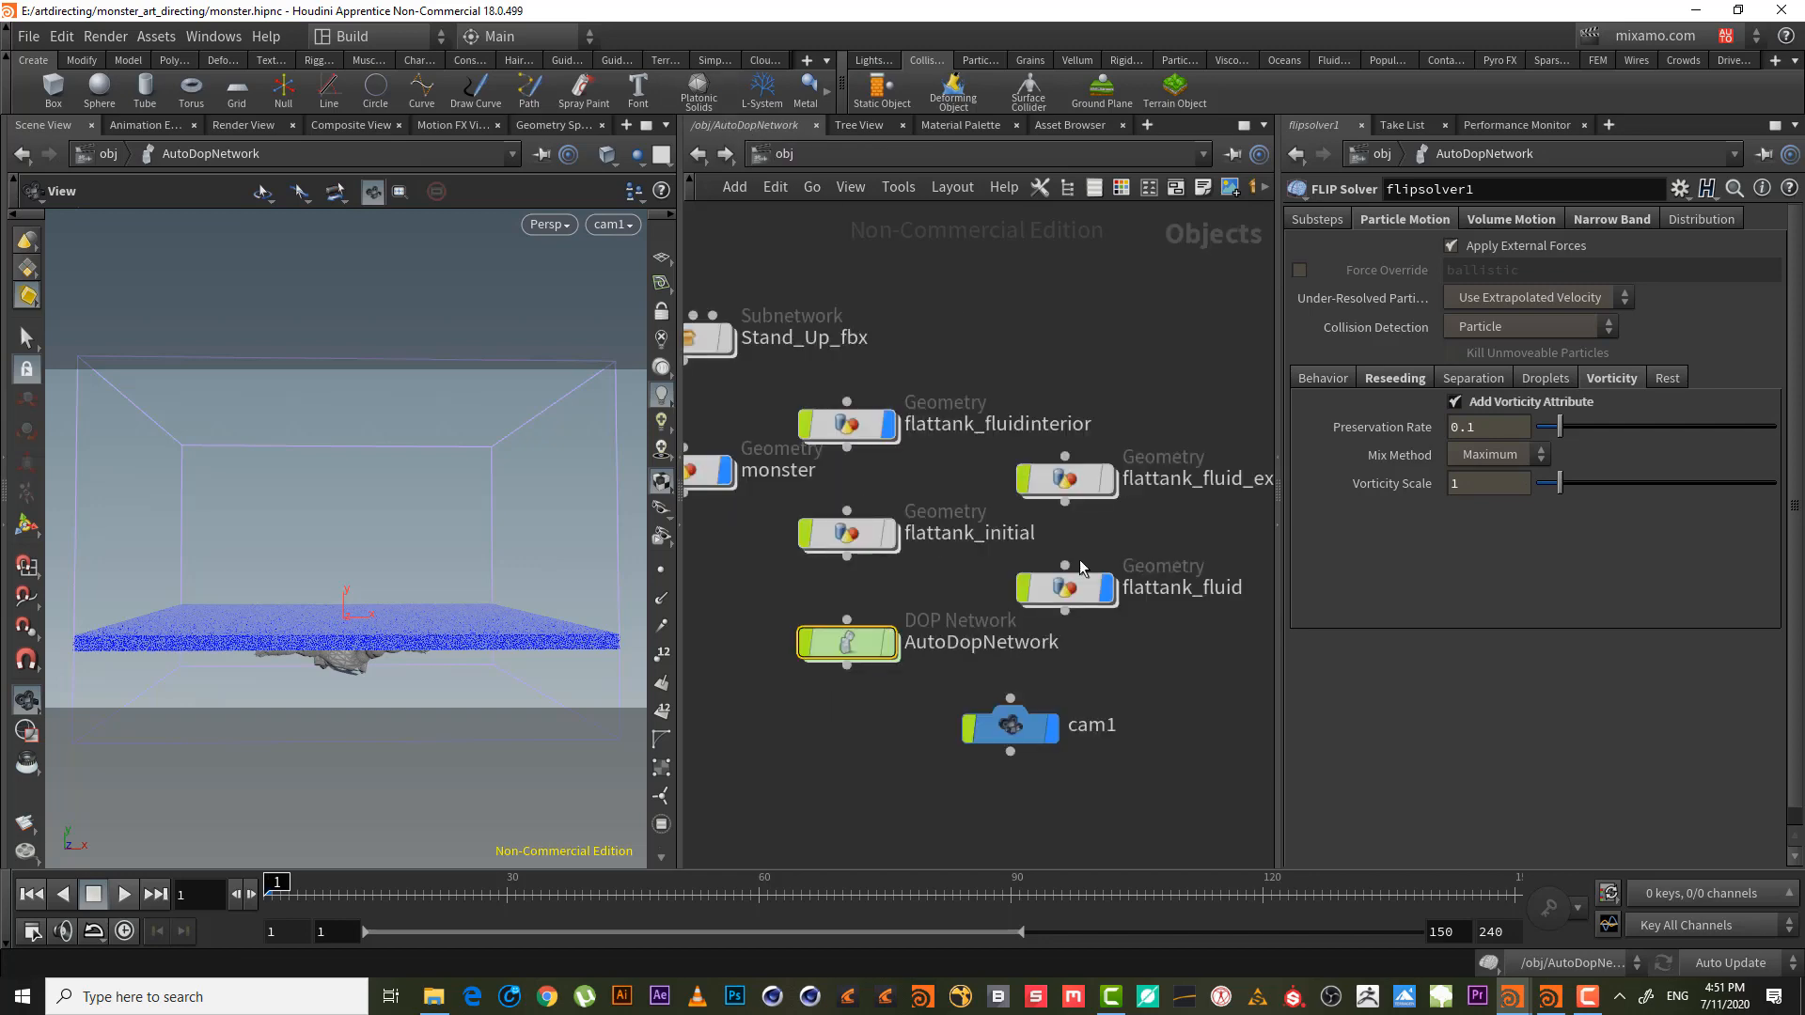
- Dive into flattank_fluid, select surface_preview, and cook the simulation forward to frame 22
click(814, 653)
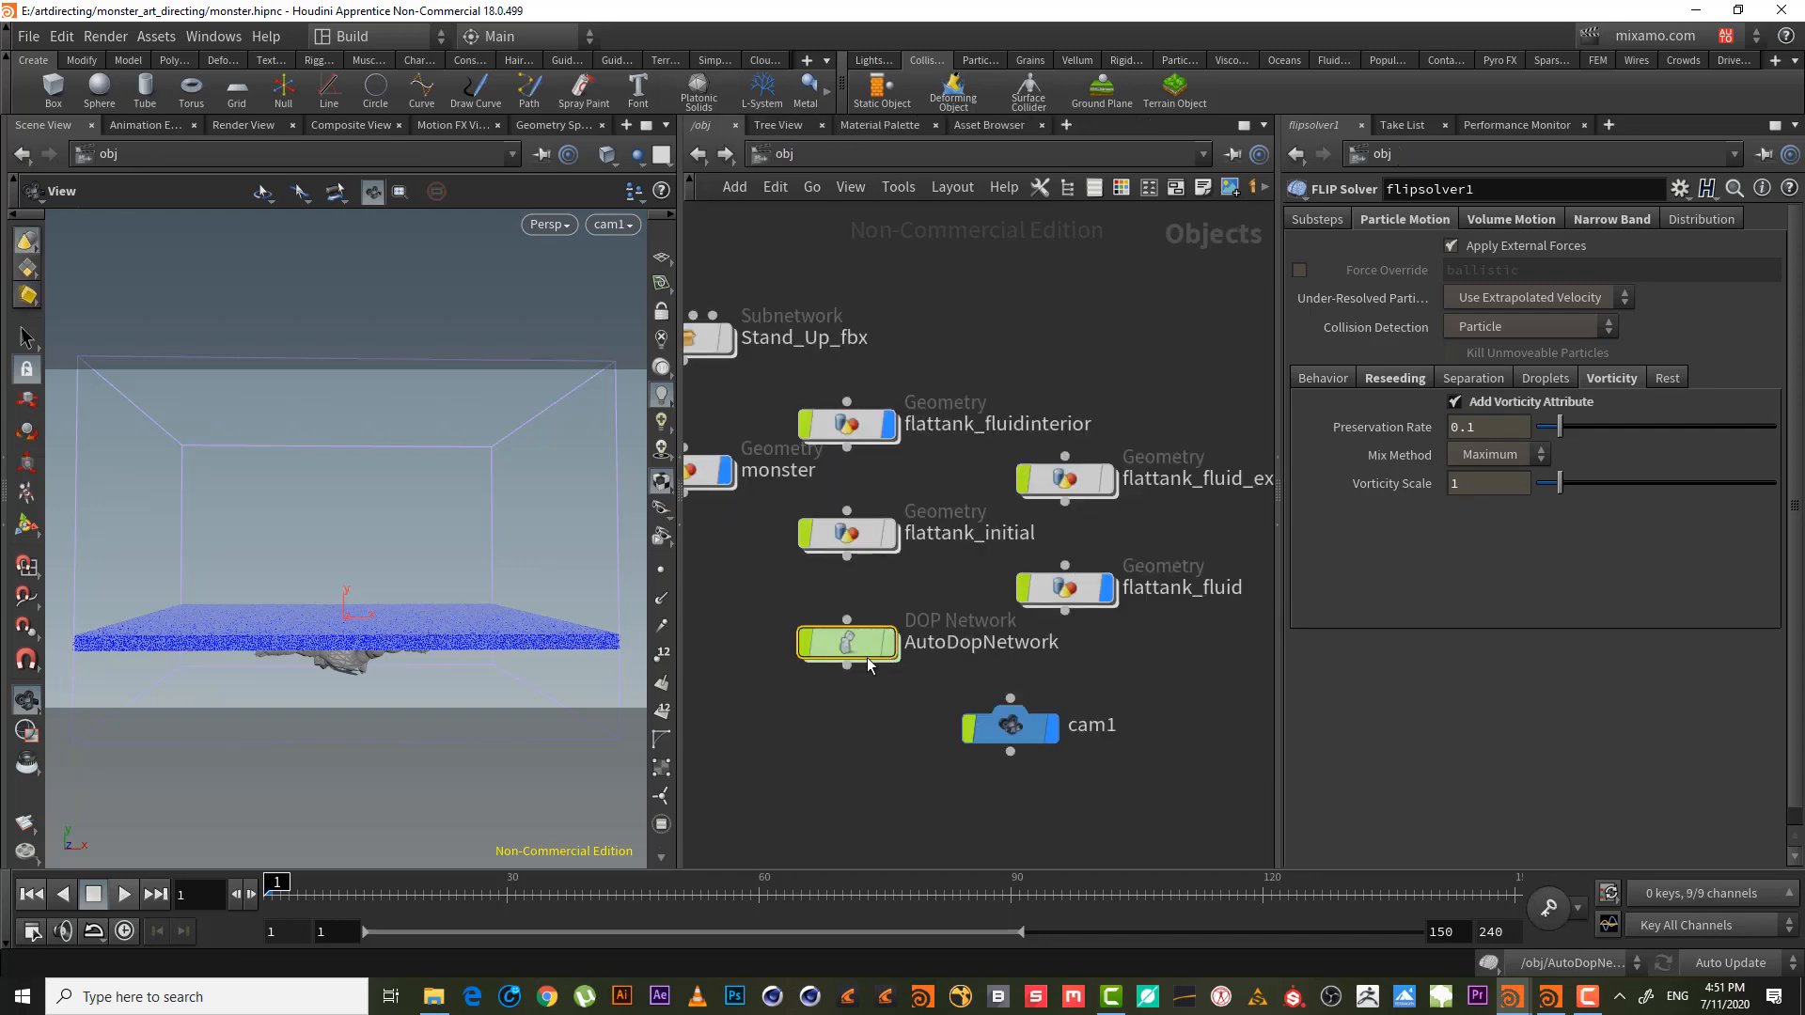
double_click(1039, 590)
drag(1038, 649, 860, 559)
click(384, 884)
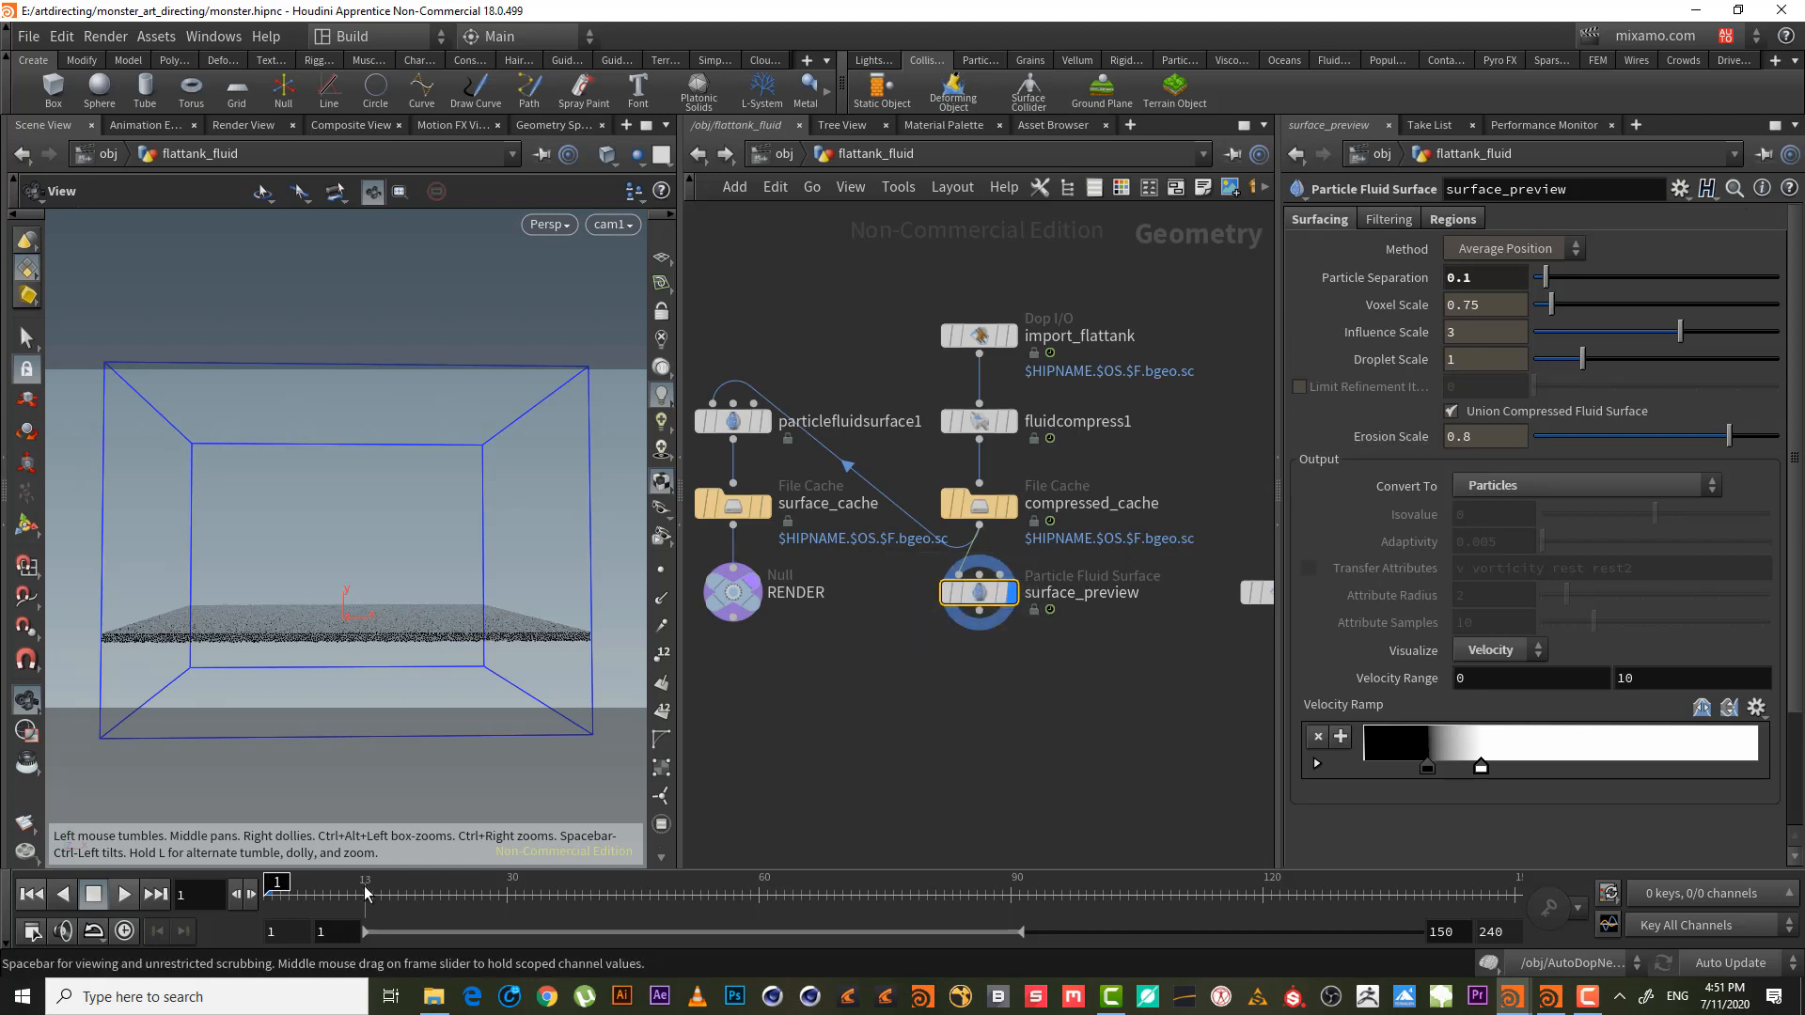
click(1572, 1010)
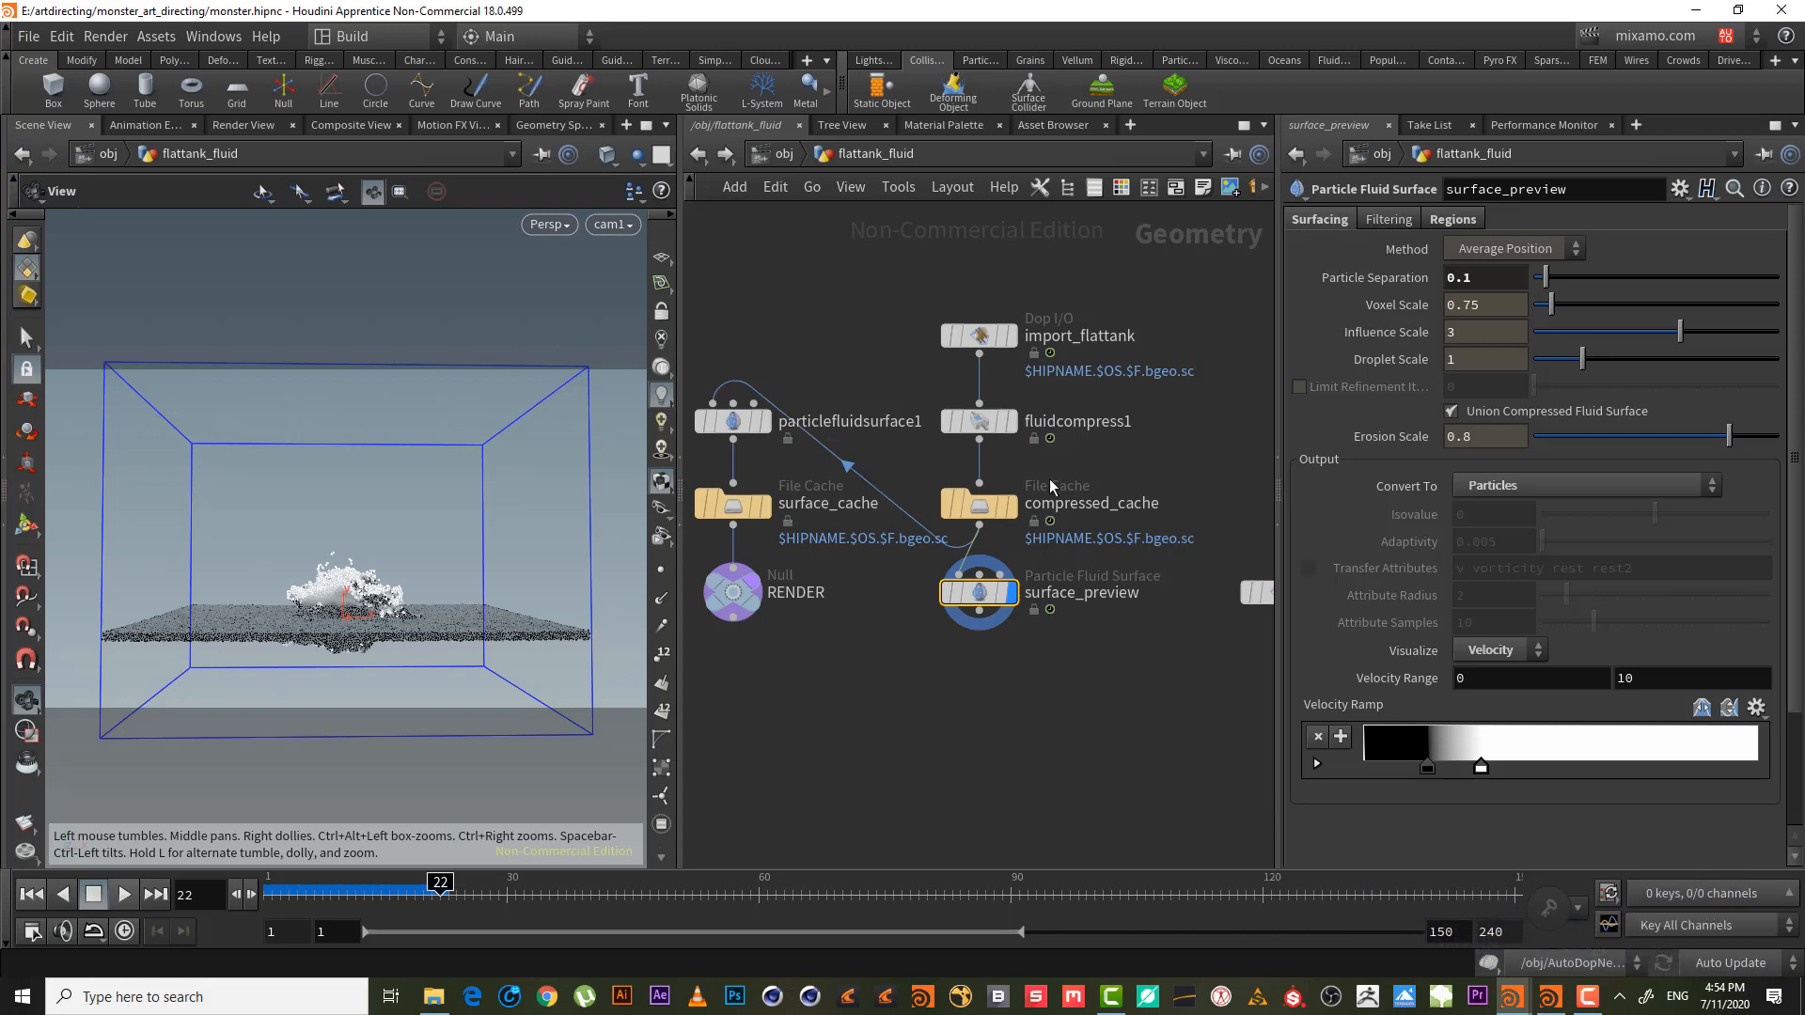
- Set Visualize to Vorticity with a two-key black-to-white ramp, dragging the white key close to black
click(1519, 658)
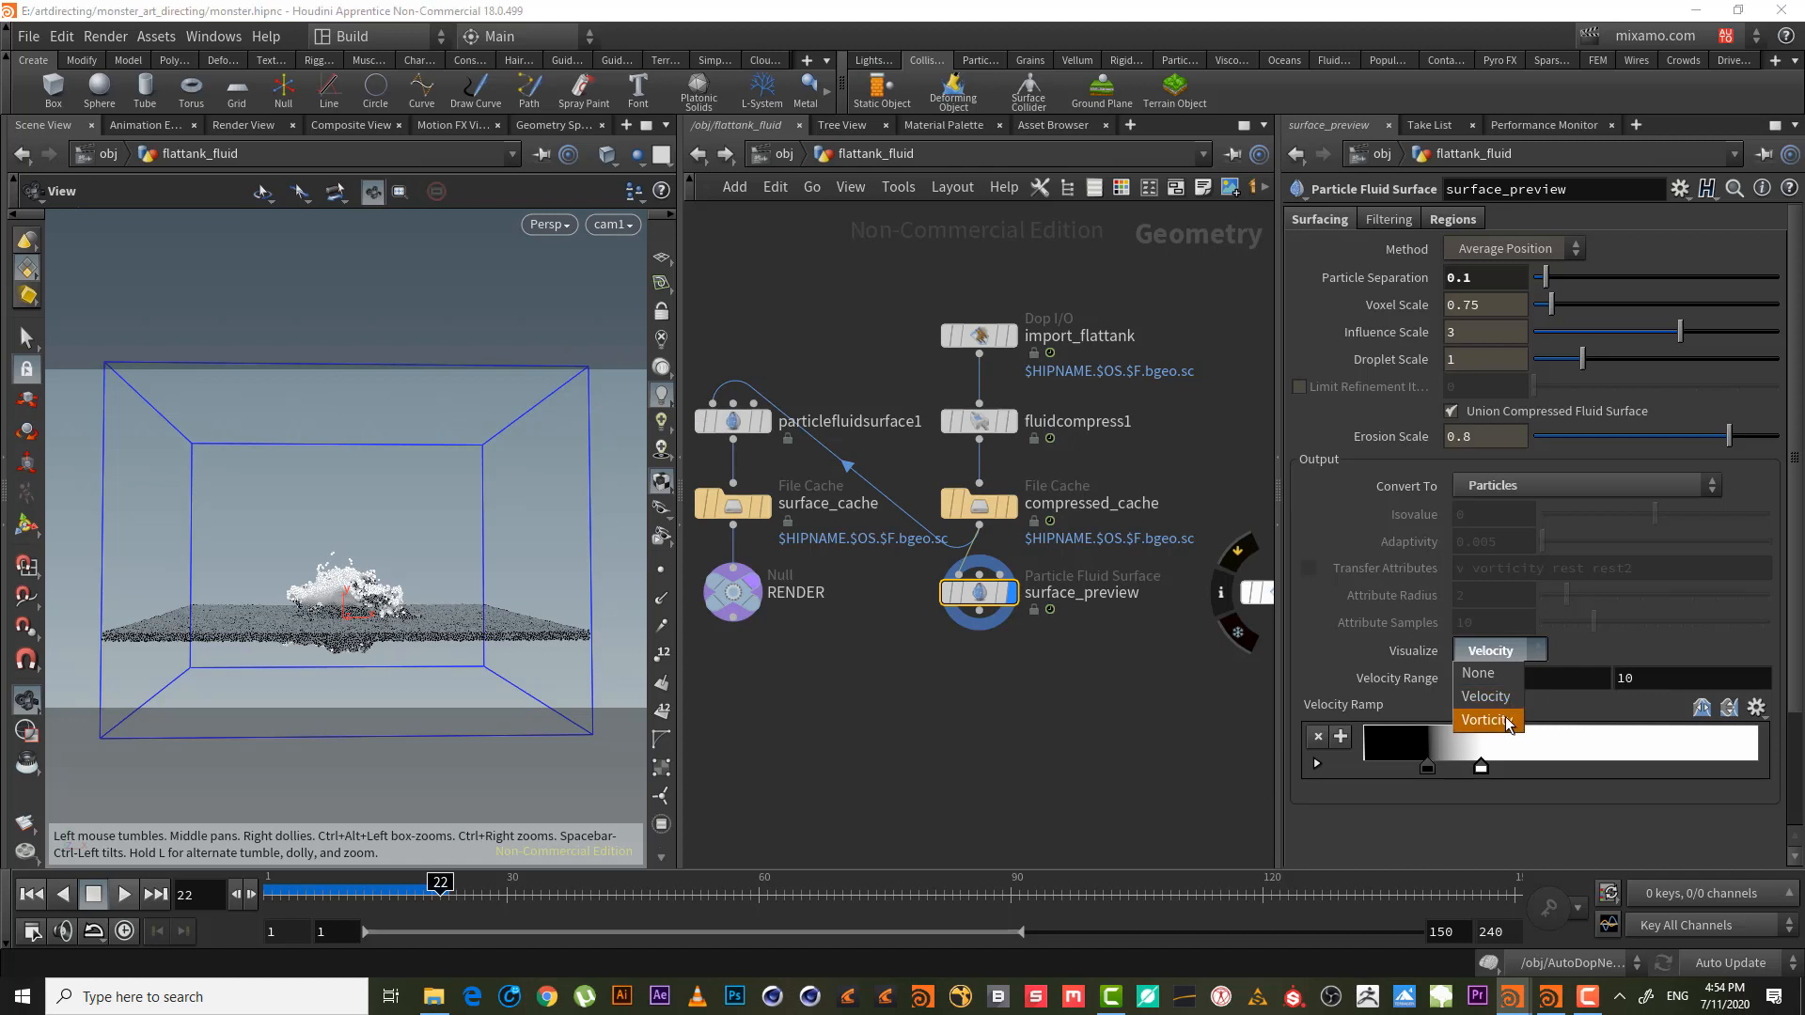
click(1508, 721)
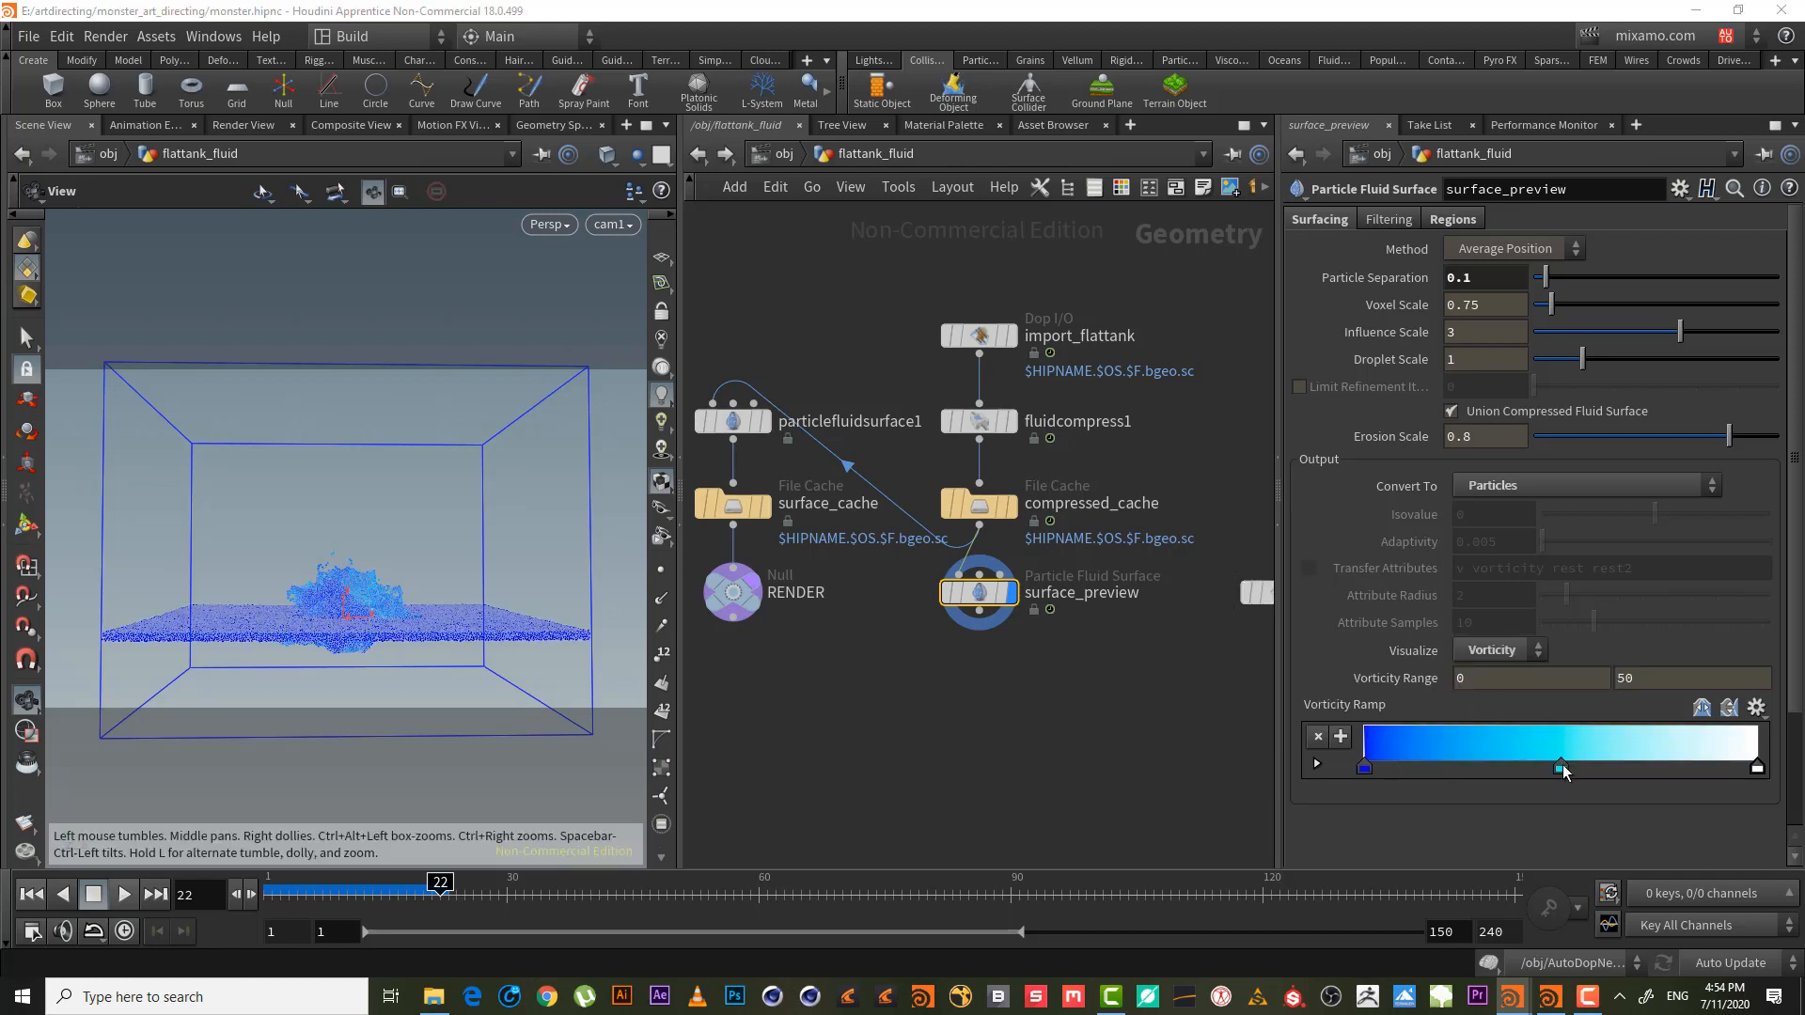
drag(1562, 769, 1522, 937)
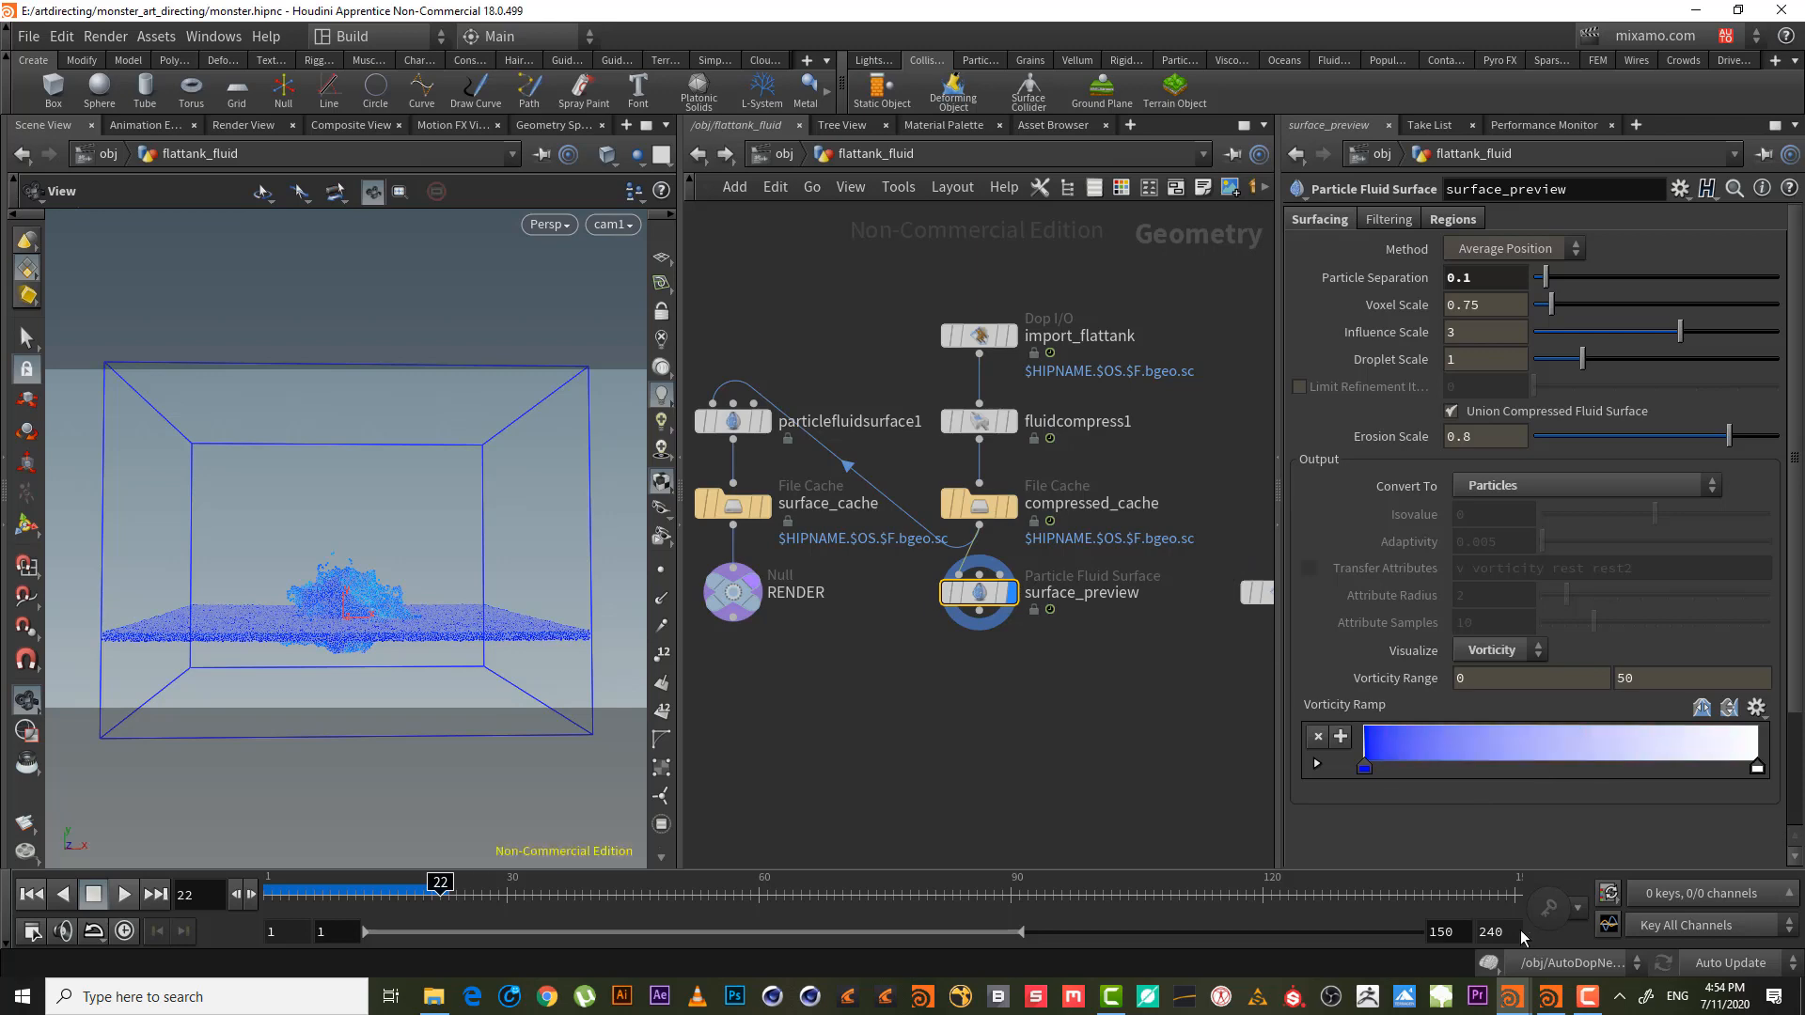
click(1368, 773)
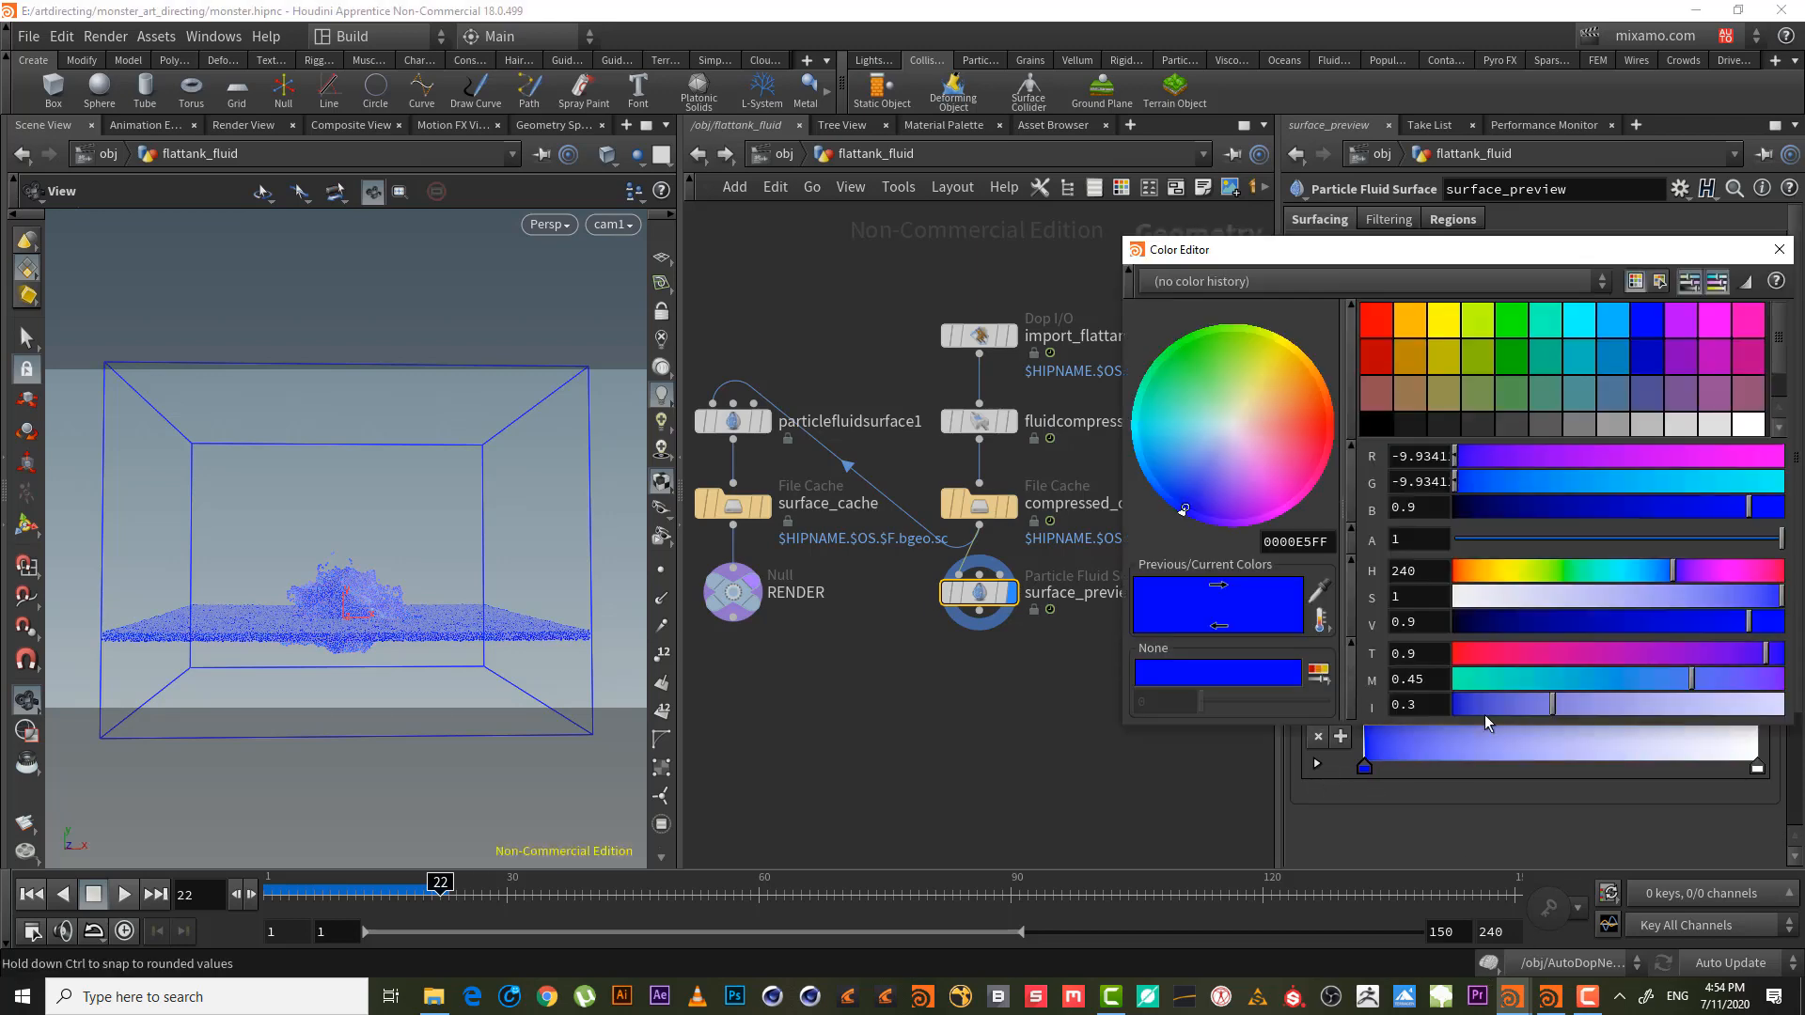
drag(1474, 510, 1431, 523)
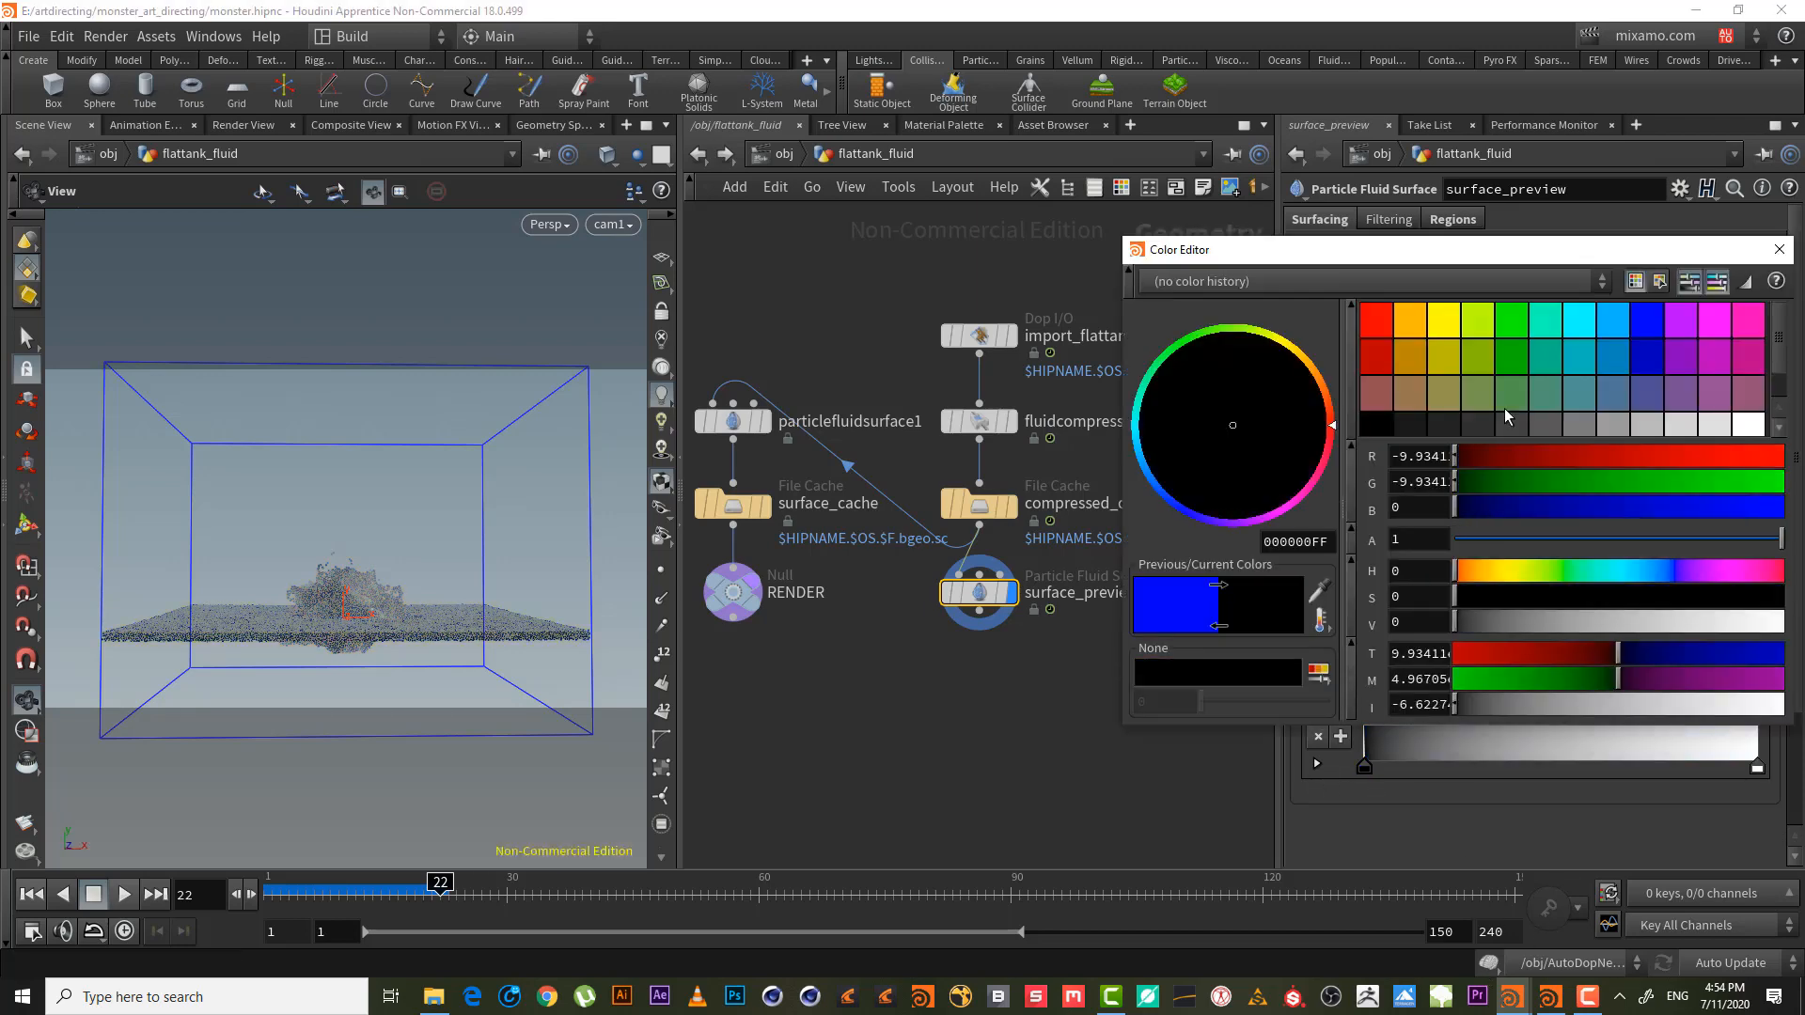
click(1779, 252)
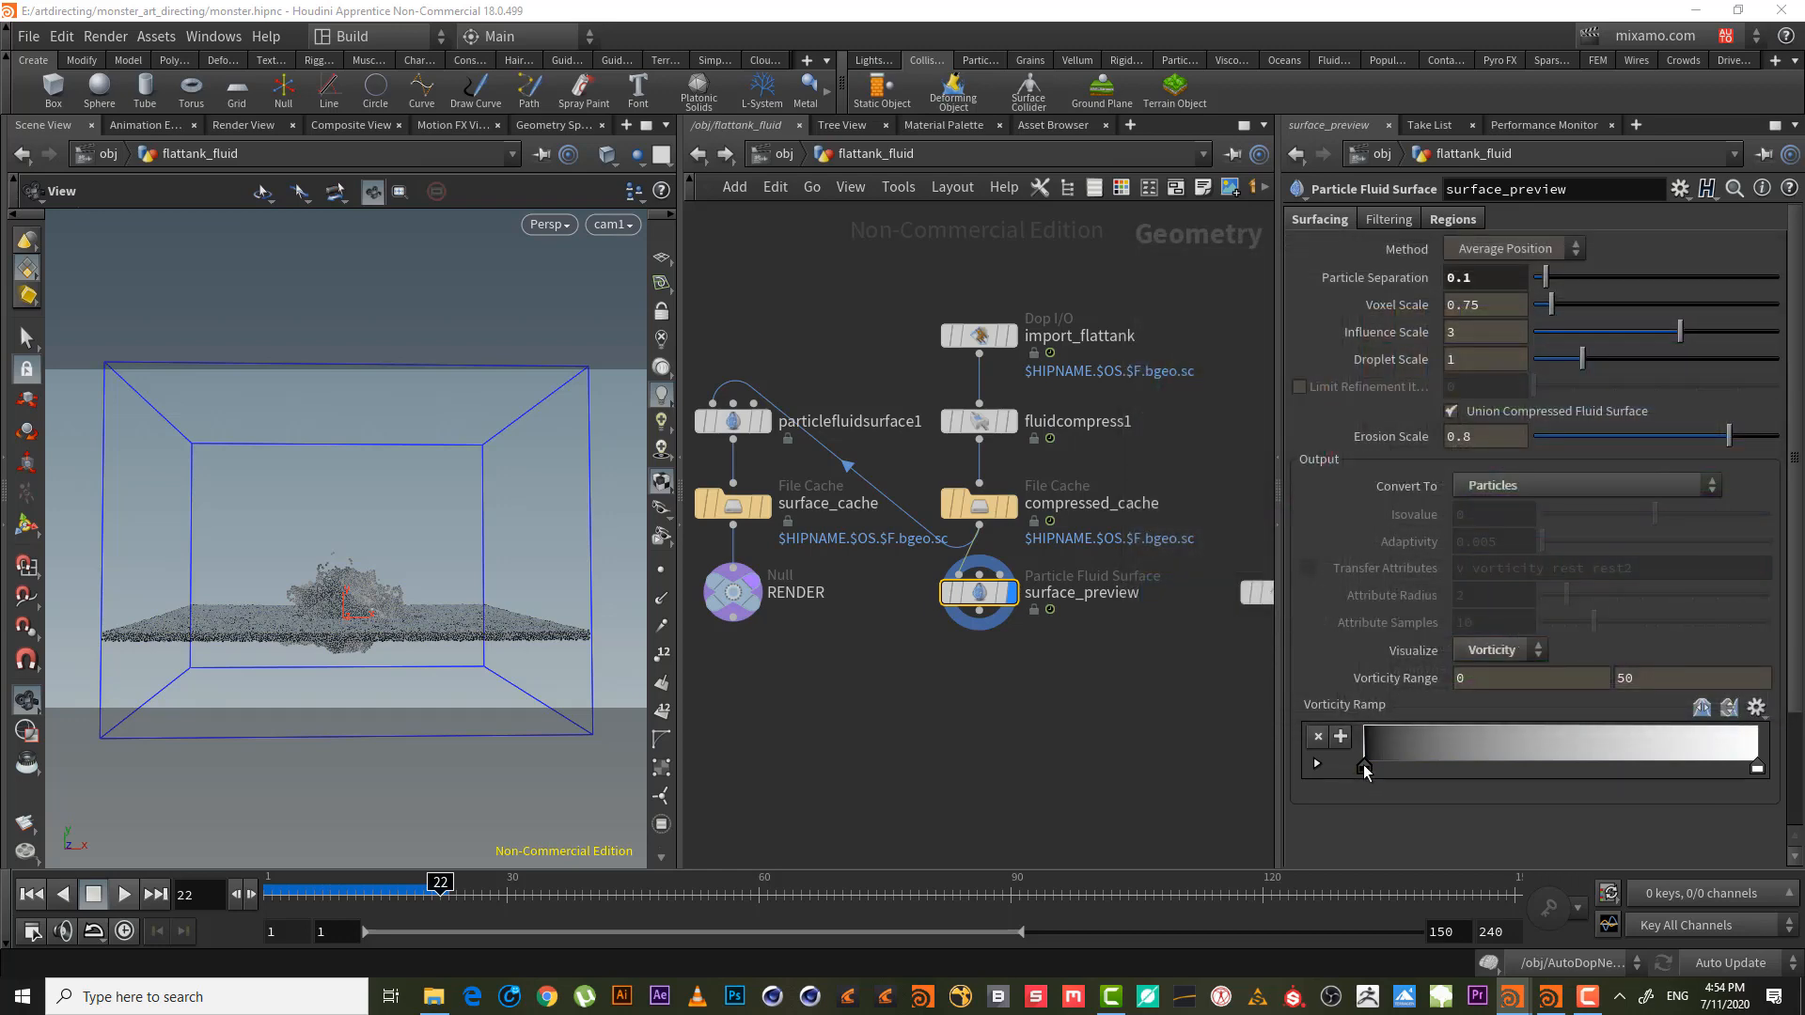
drag(1364, 767, 1415, 768)
drag(1757, 767, 1499, 767)
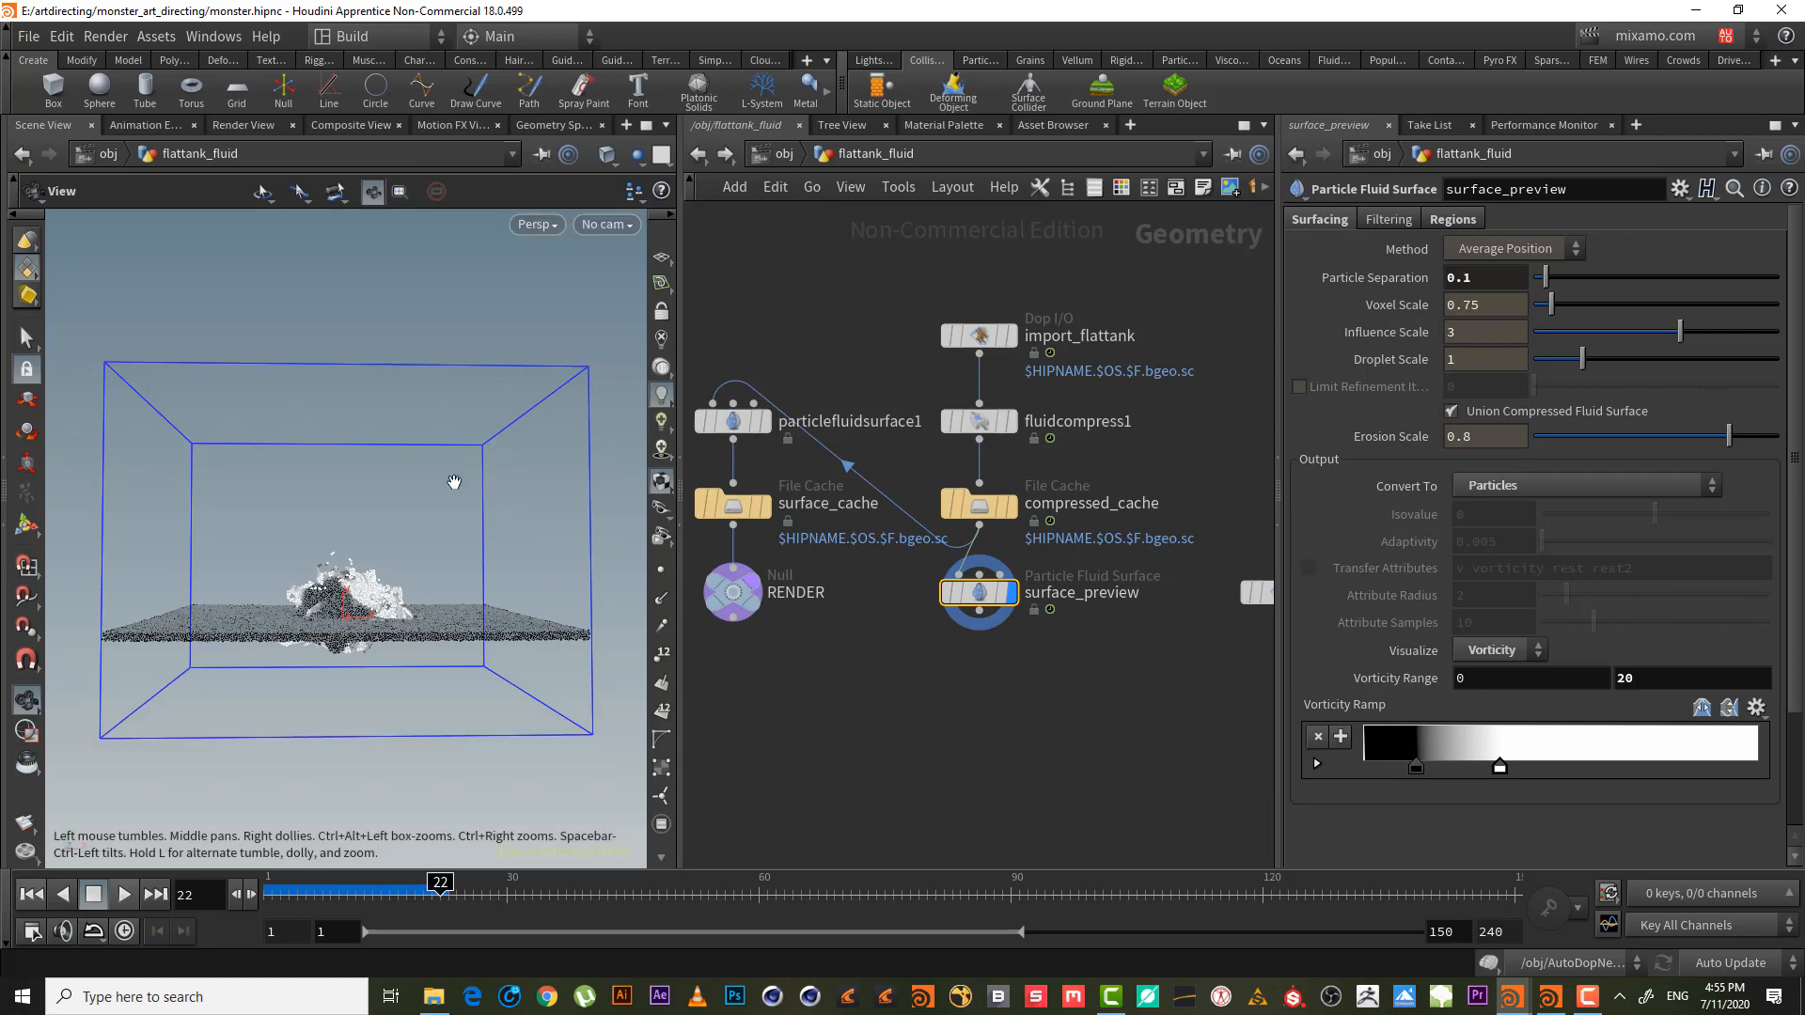
- Tilt the view into the tank, scrub back, and set the upper Vorticity Range to 30
mouse_move(357, 564)
mouse_down()
mouse_move(381, 600)
mouse_move(360, 559)
mouse_up()
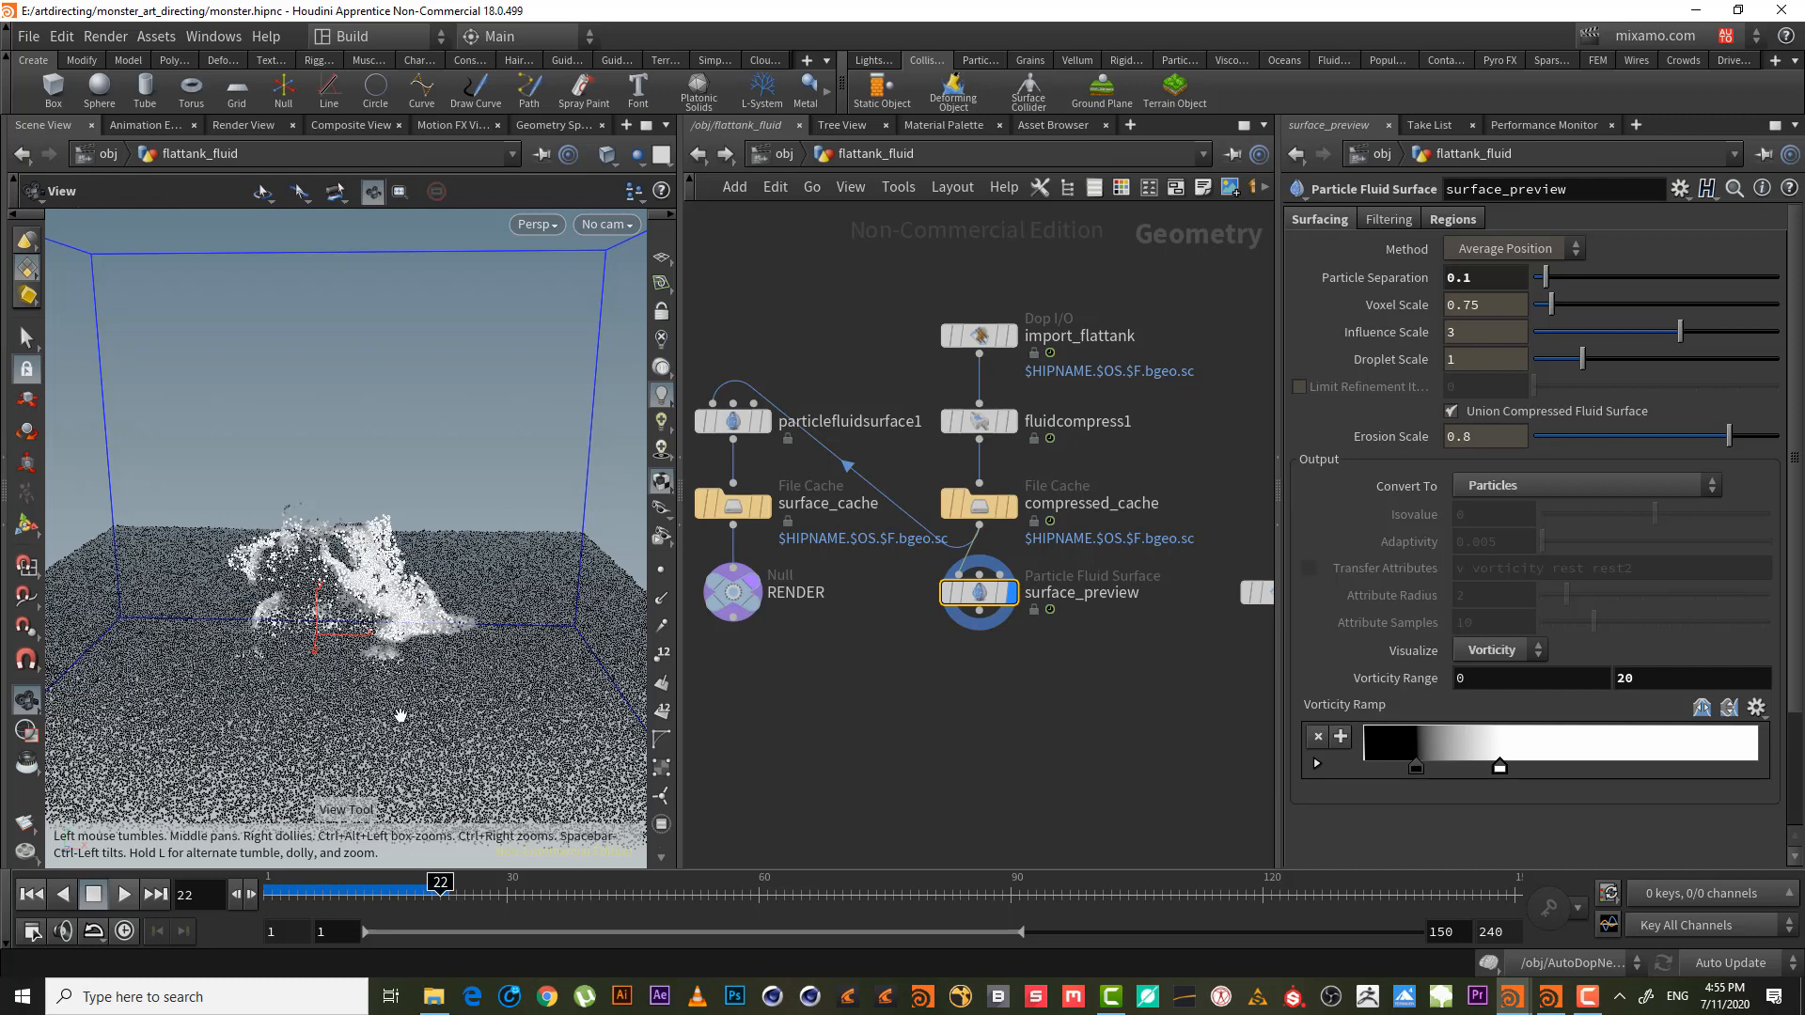
mouse_move(407, 889)
mouse_down()
mouse_move(346, 884)
mouse_move(441, 888)
mouse_up()
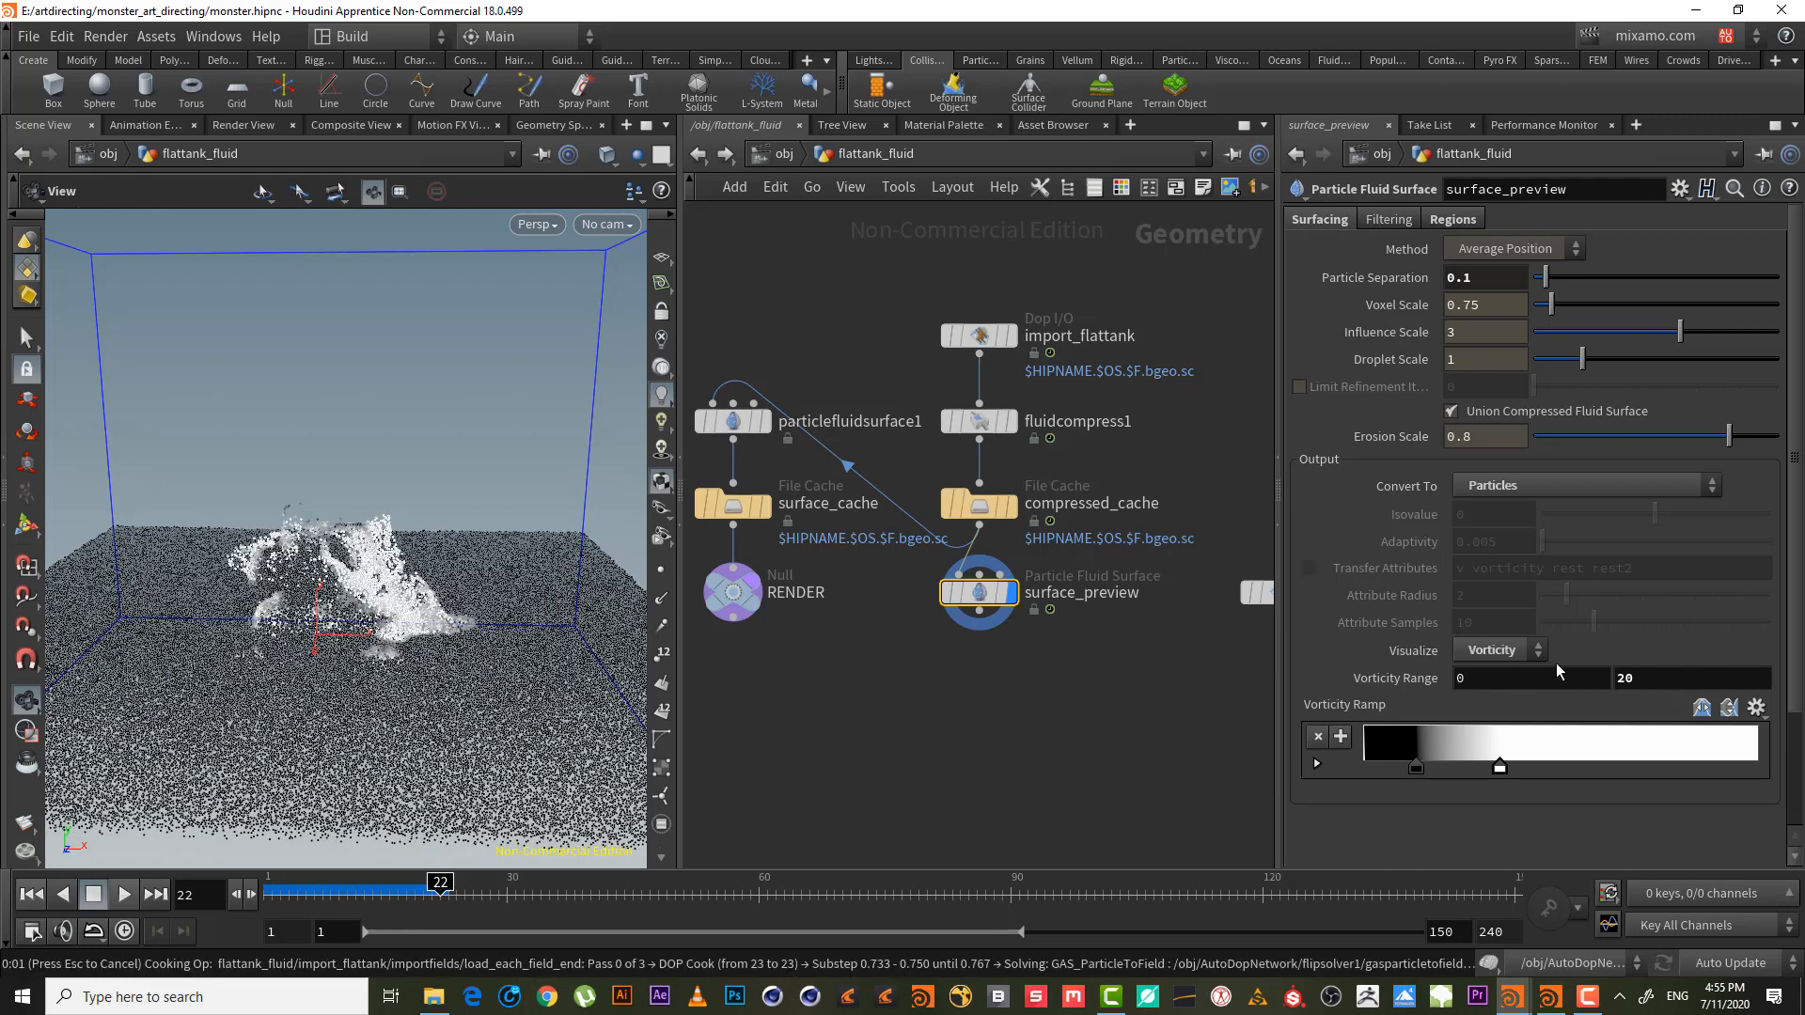
click(1647, 679)
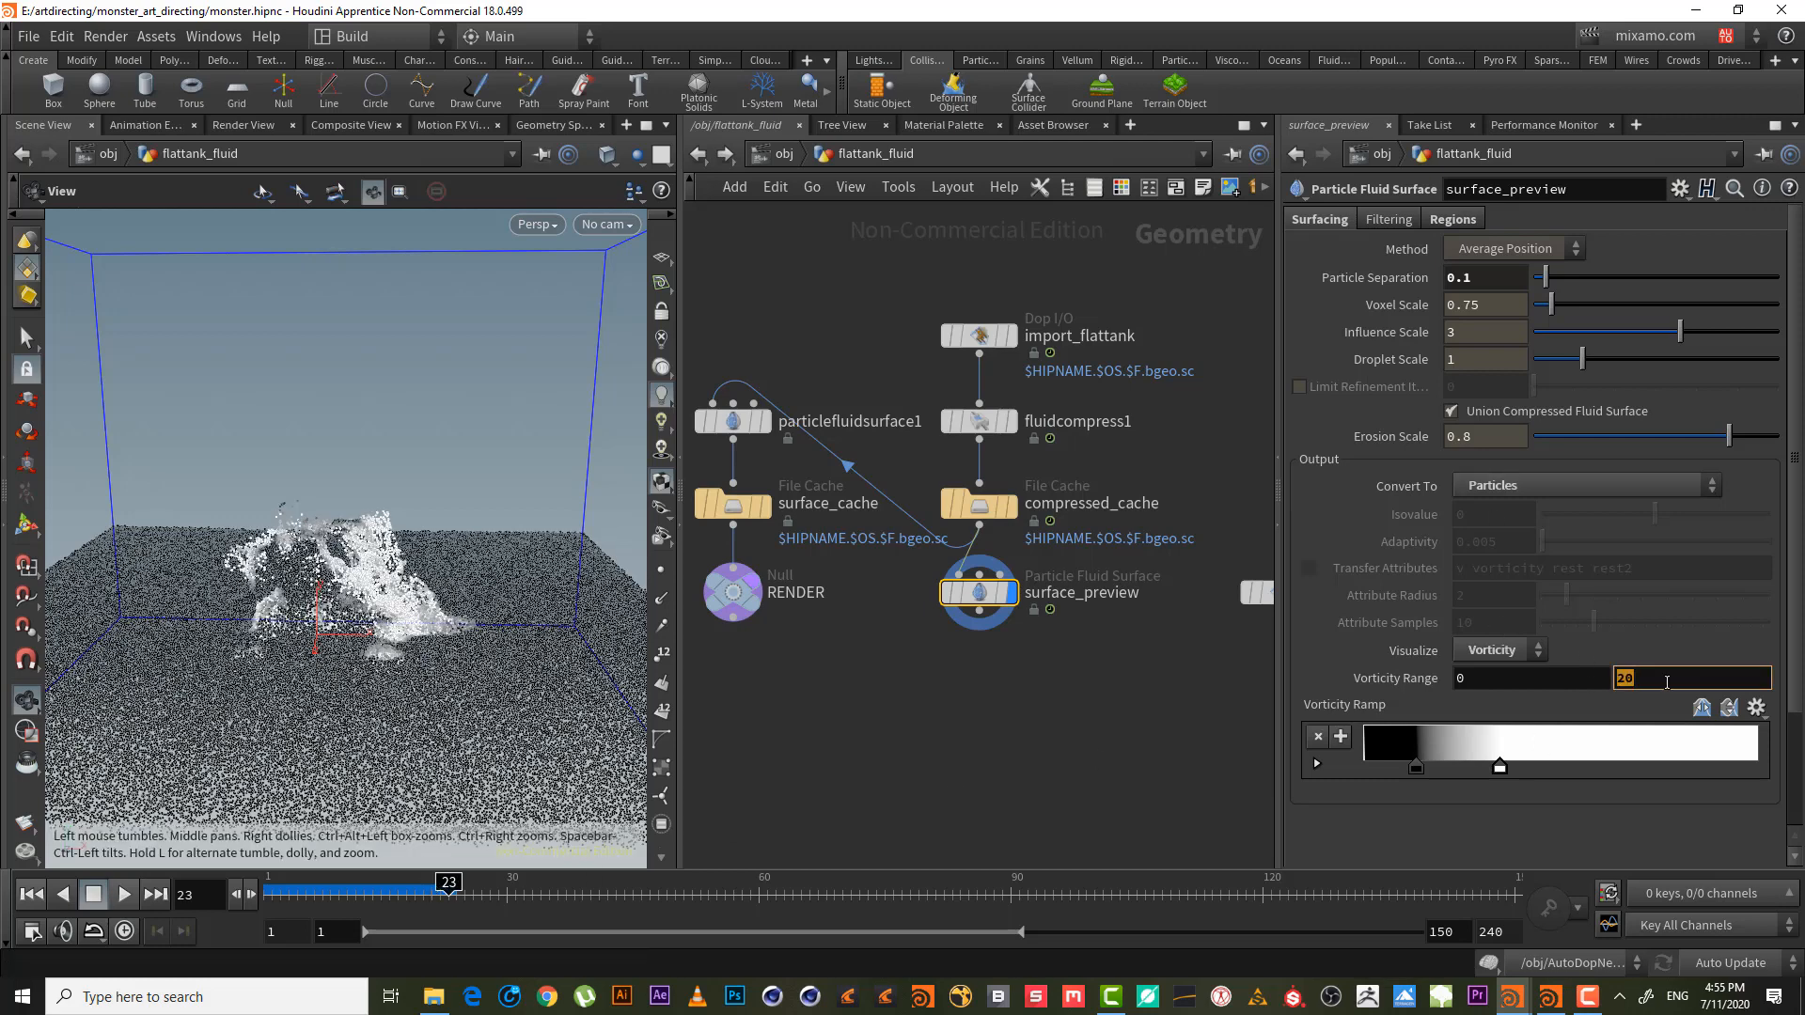
text(30)
key(Return)
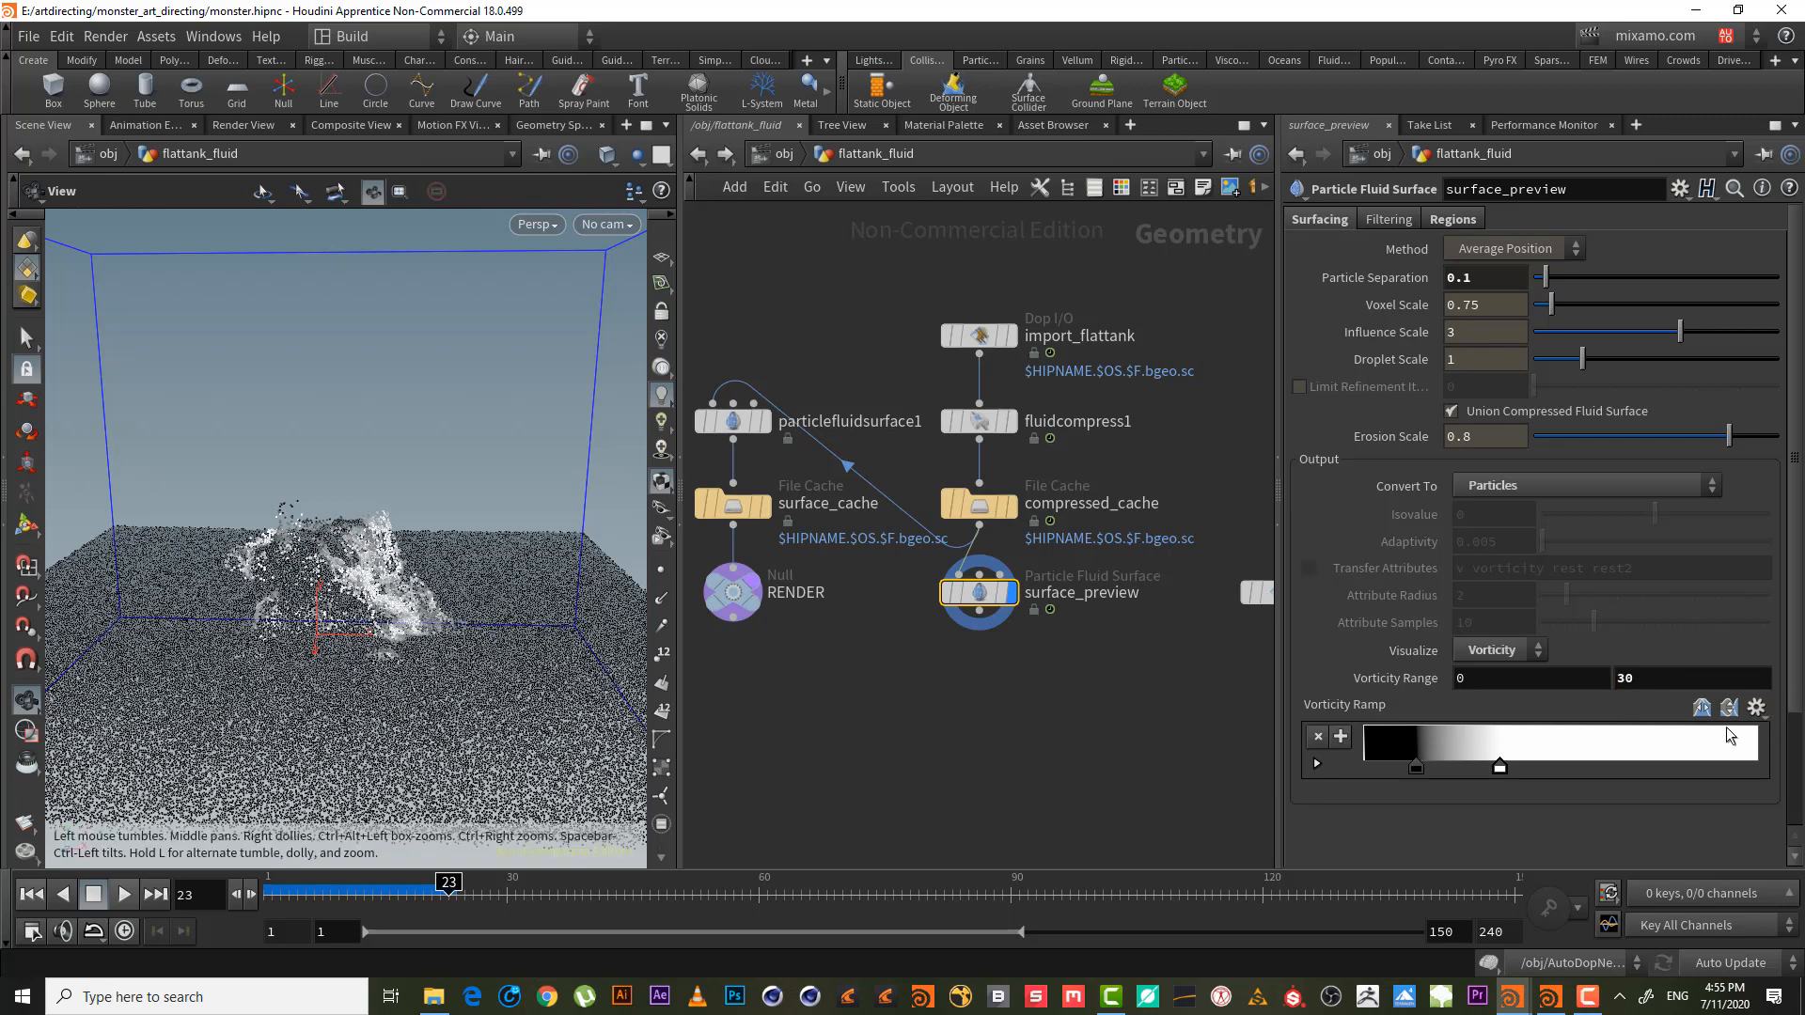
- Raise the upper Vorticity Range limit to 50
click(1656, 679)
text(50)
key(Return)
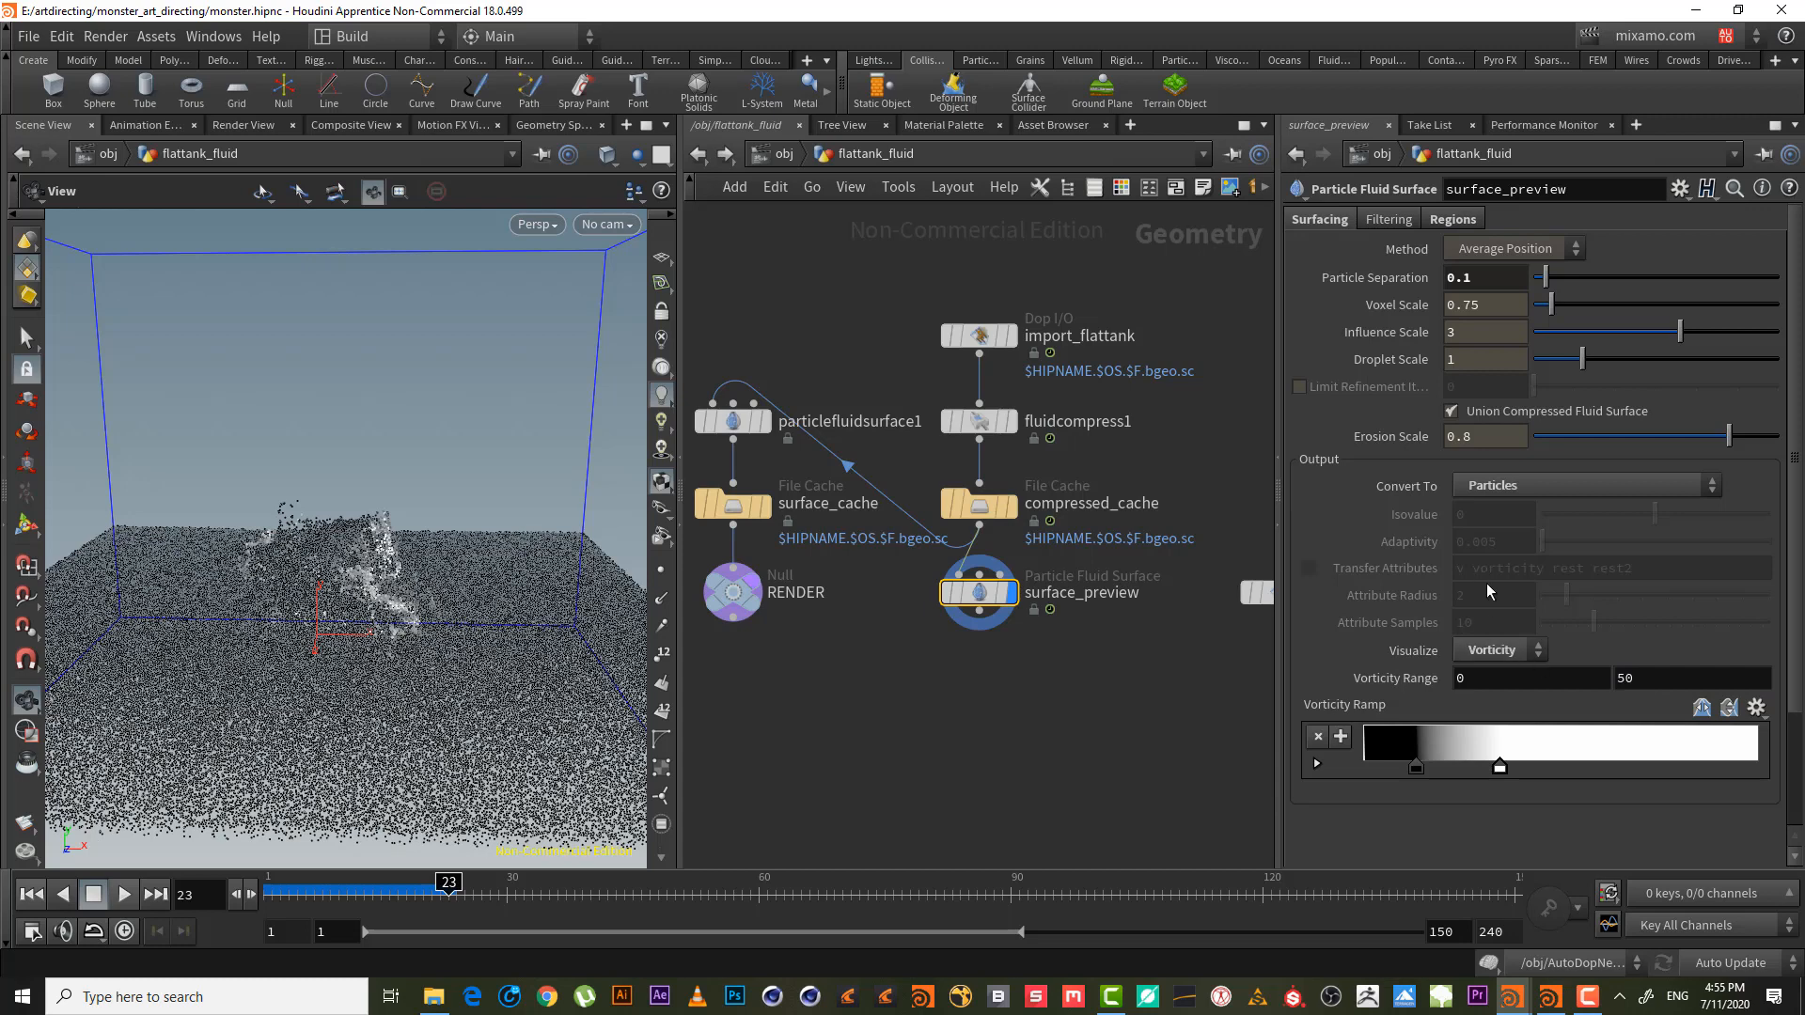
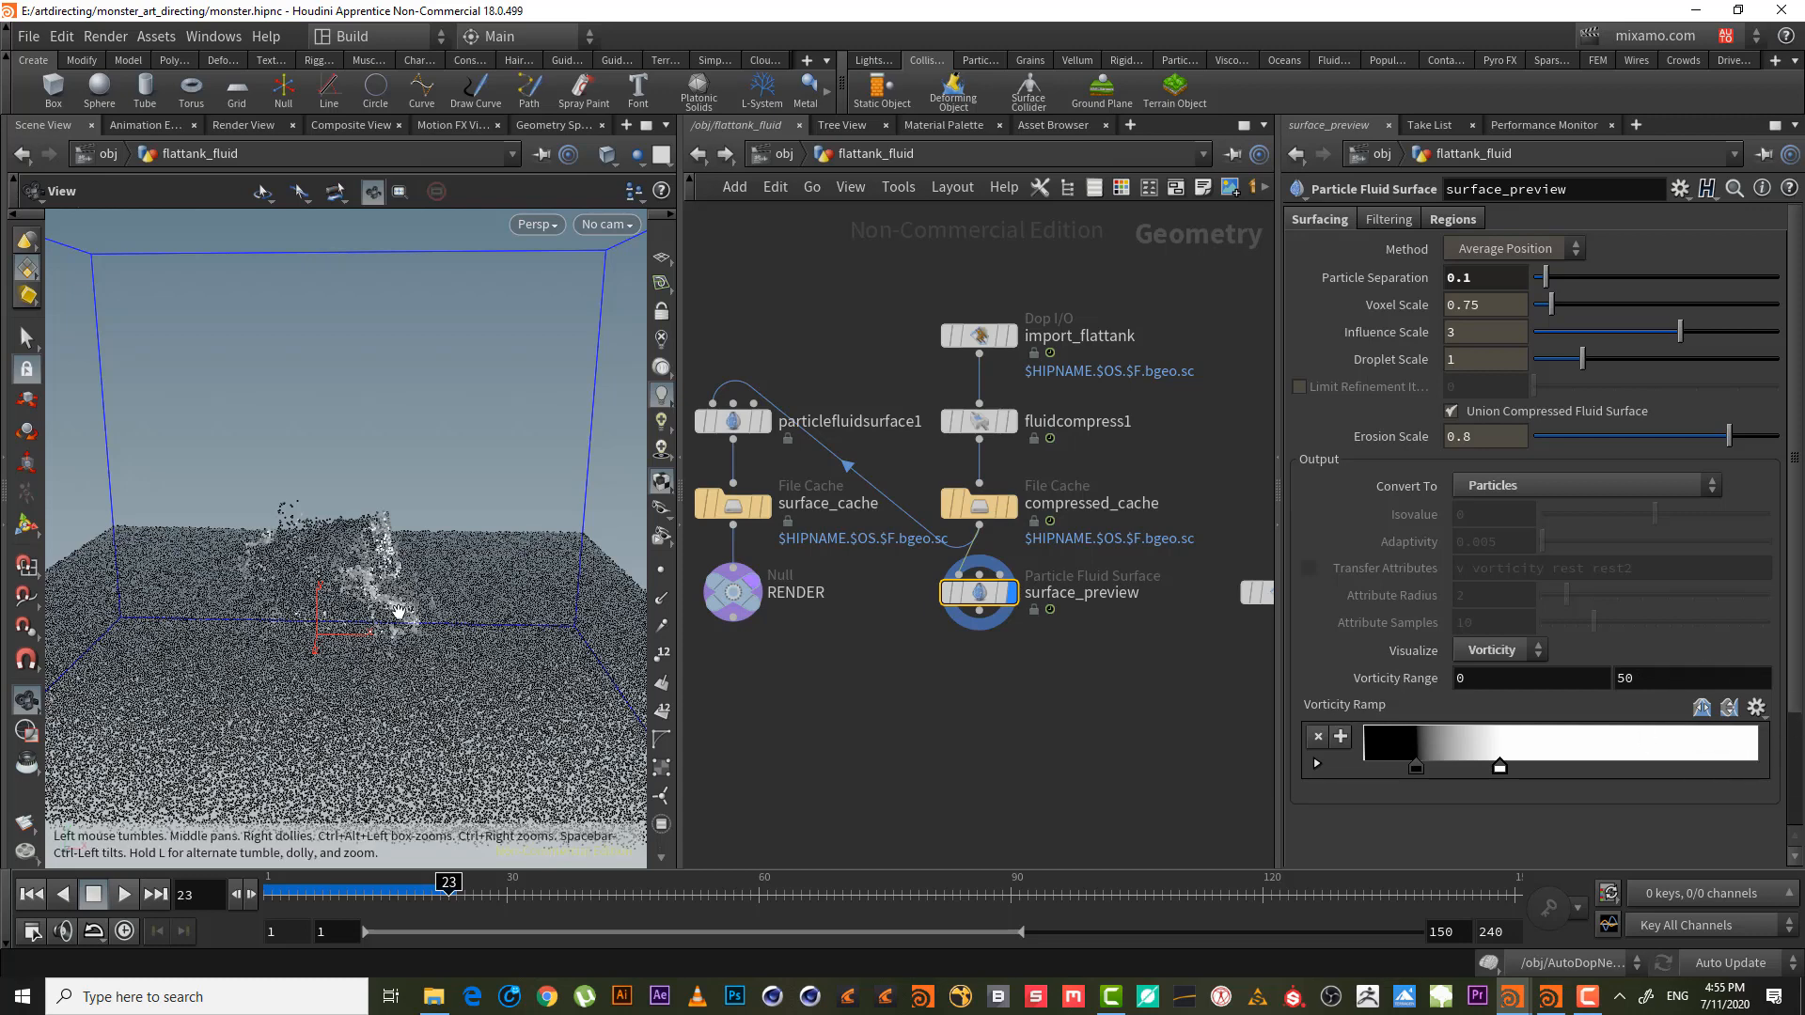
- Commit 50 as the upper Vorticity Range, then return to the object level
key(Return)
click(779, 154)
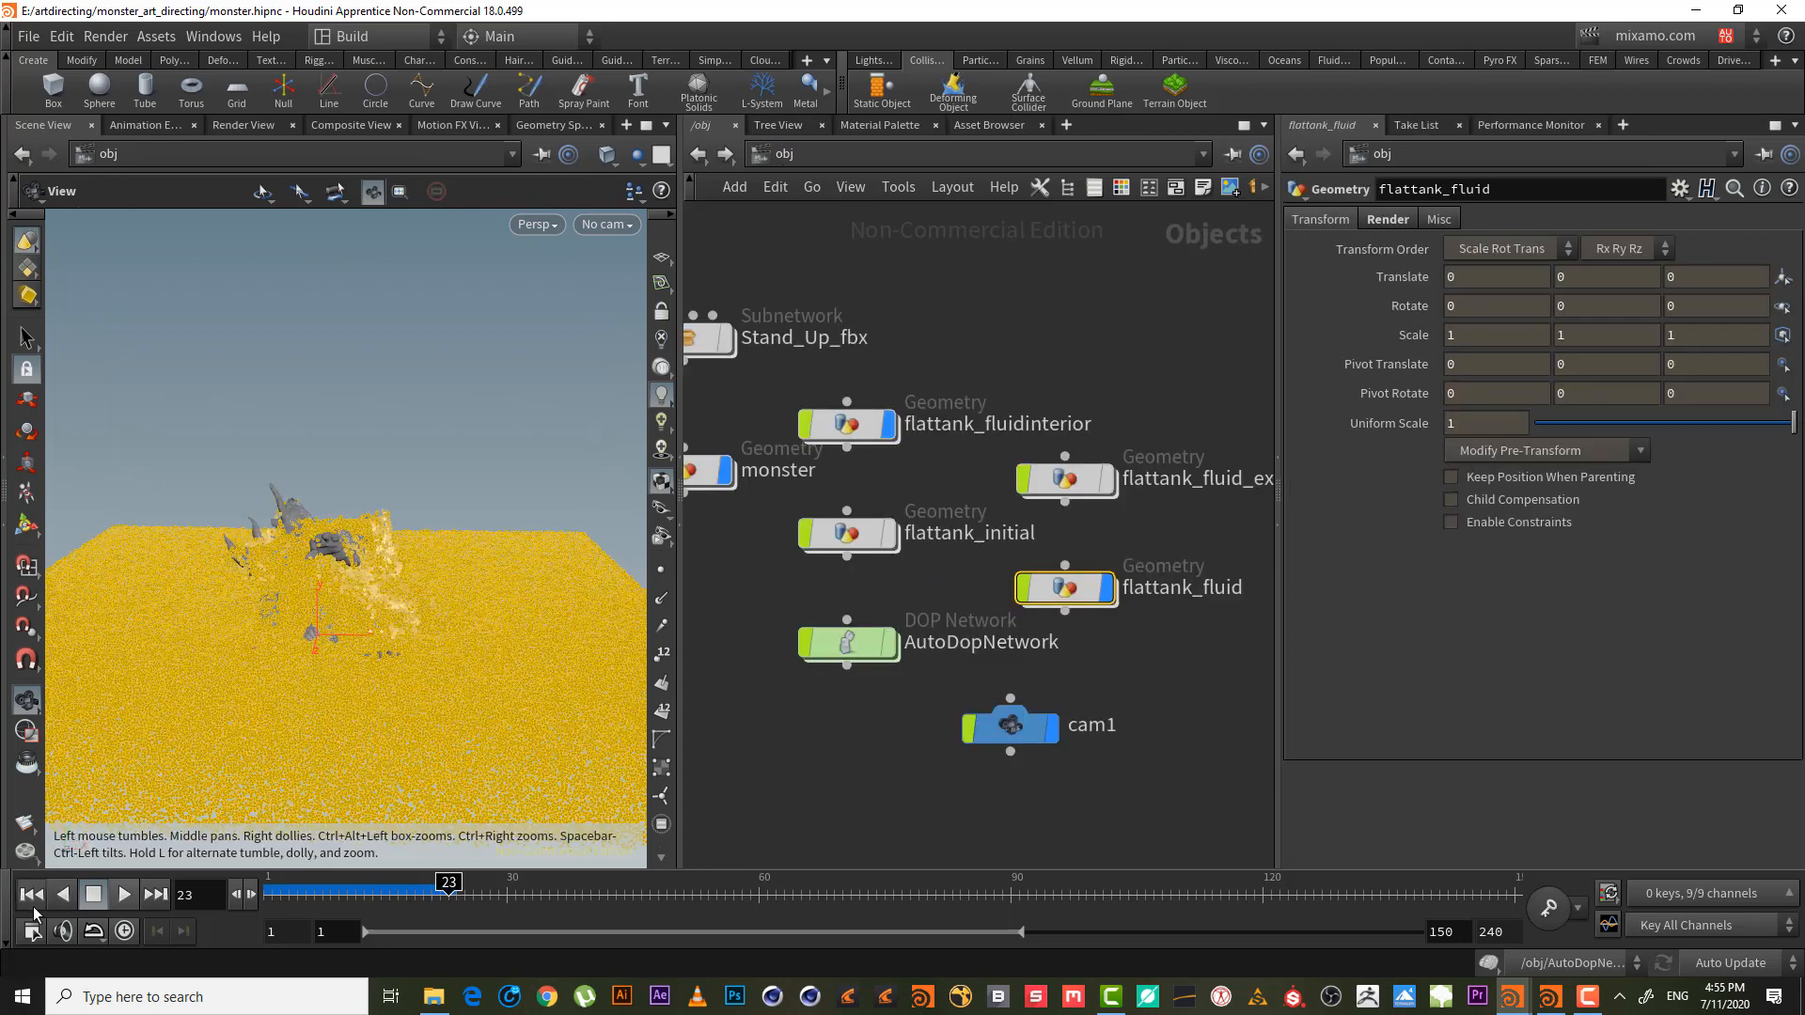
- Rewind to frame 1 and inspect geometryvop1's VEX network inside AutoDopNetwork
click(31, 894)
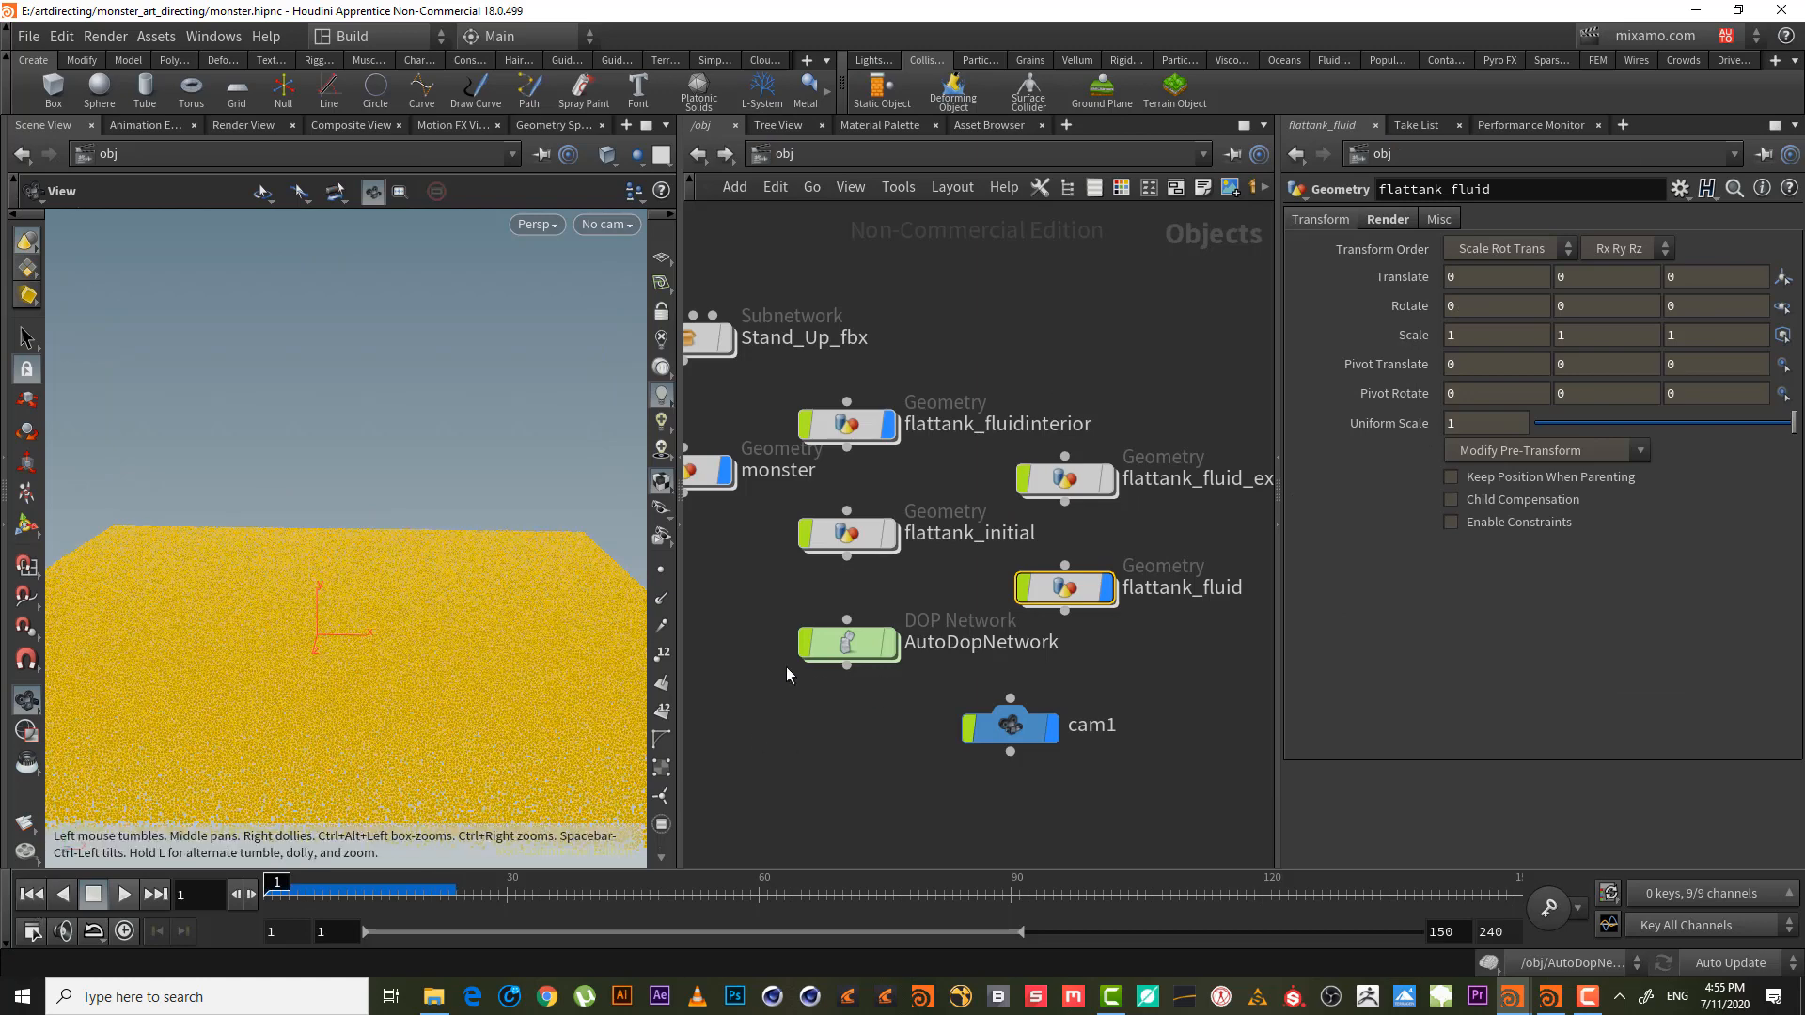
double_click(846, 643)
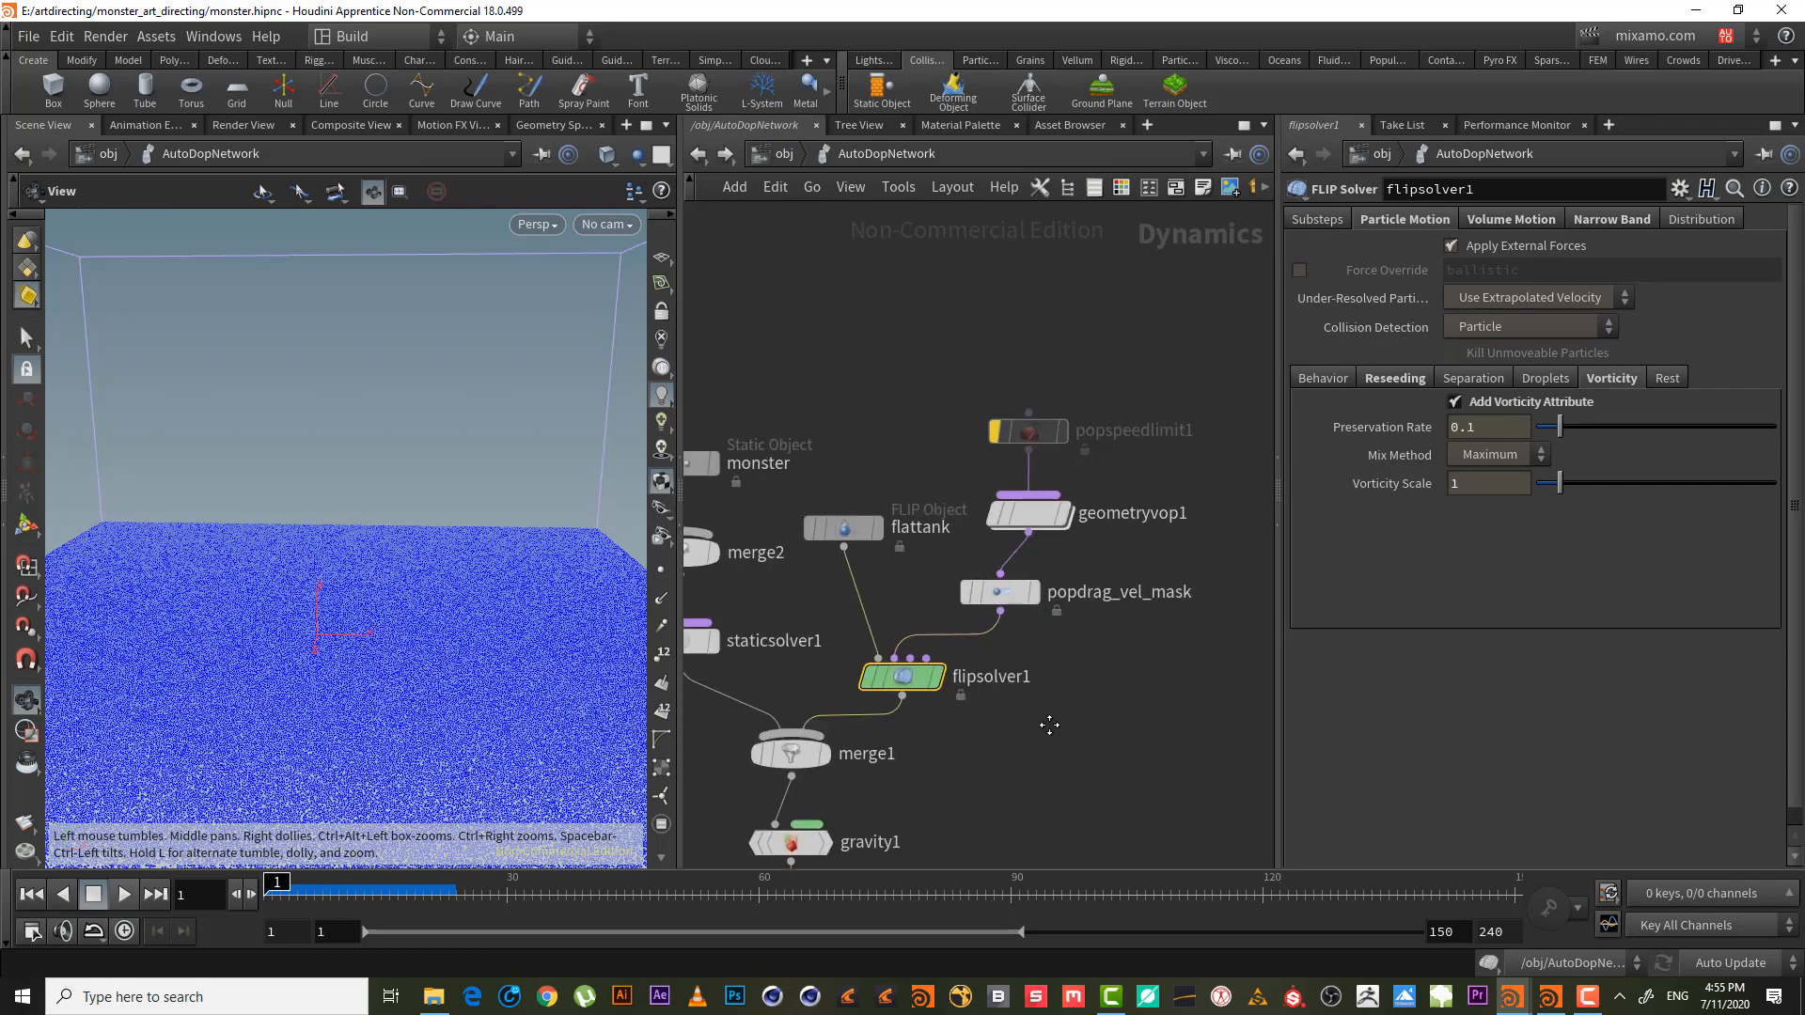
scroll(1133, 562, up, 3)
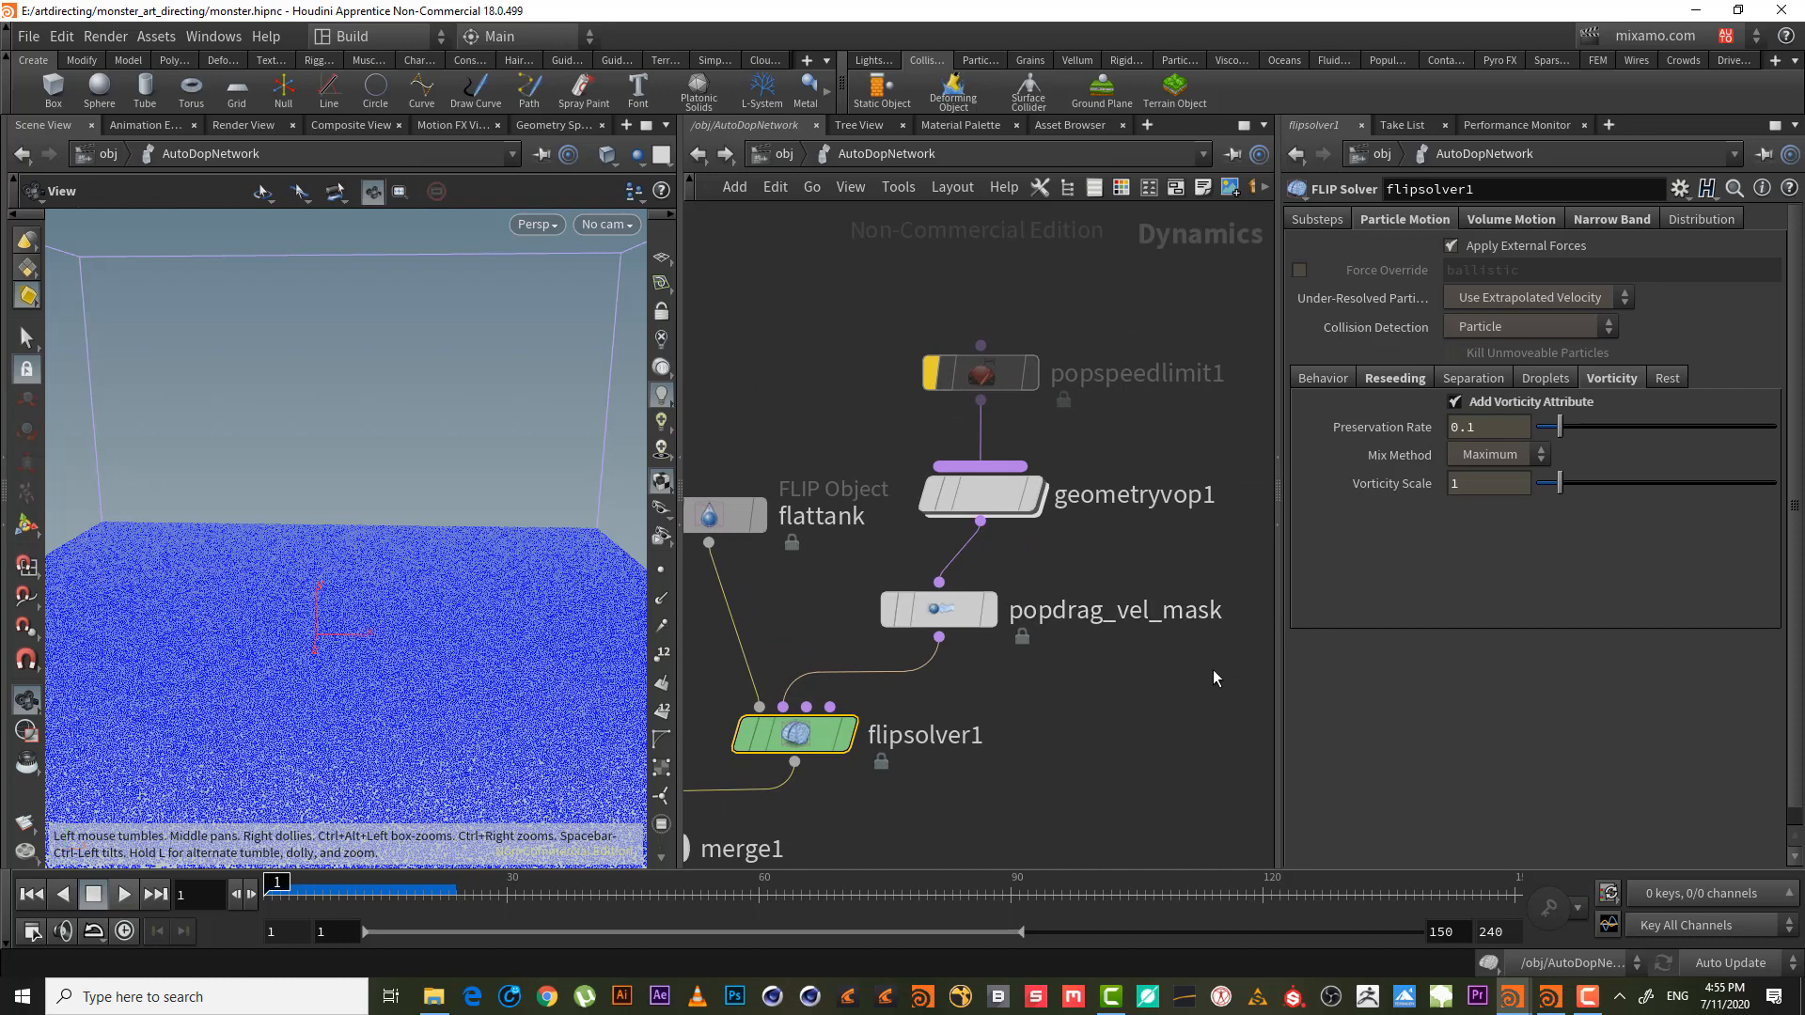
double_click(994, 508)
middle_drag(1056, 480, 1124, 486)
right_drag(1124, 486, 1110, 576)
right_drag(1025, 316, 1059, 317)
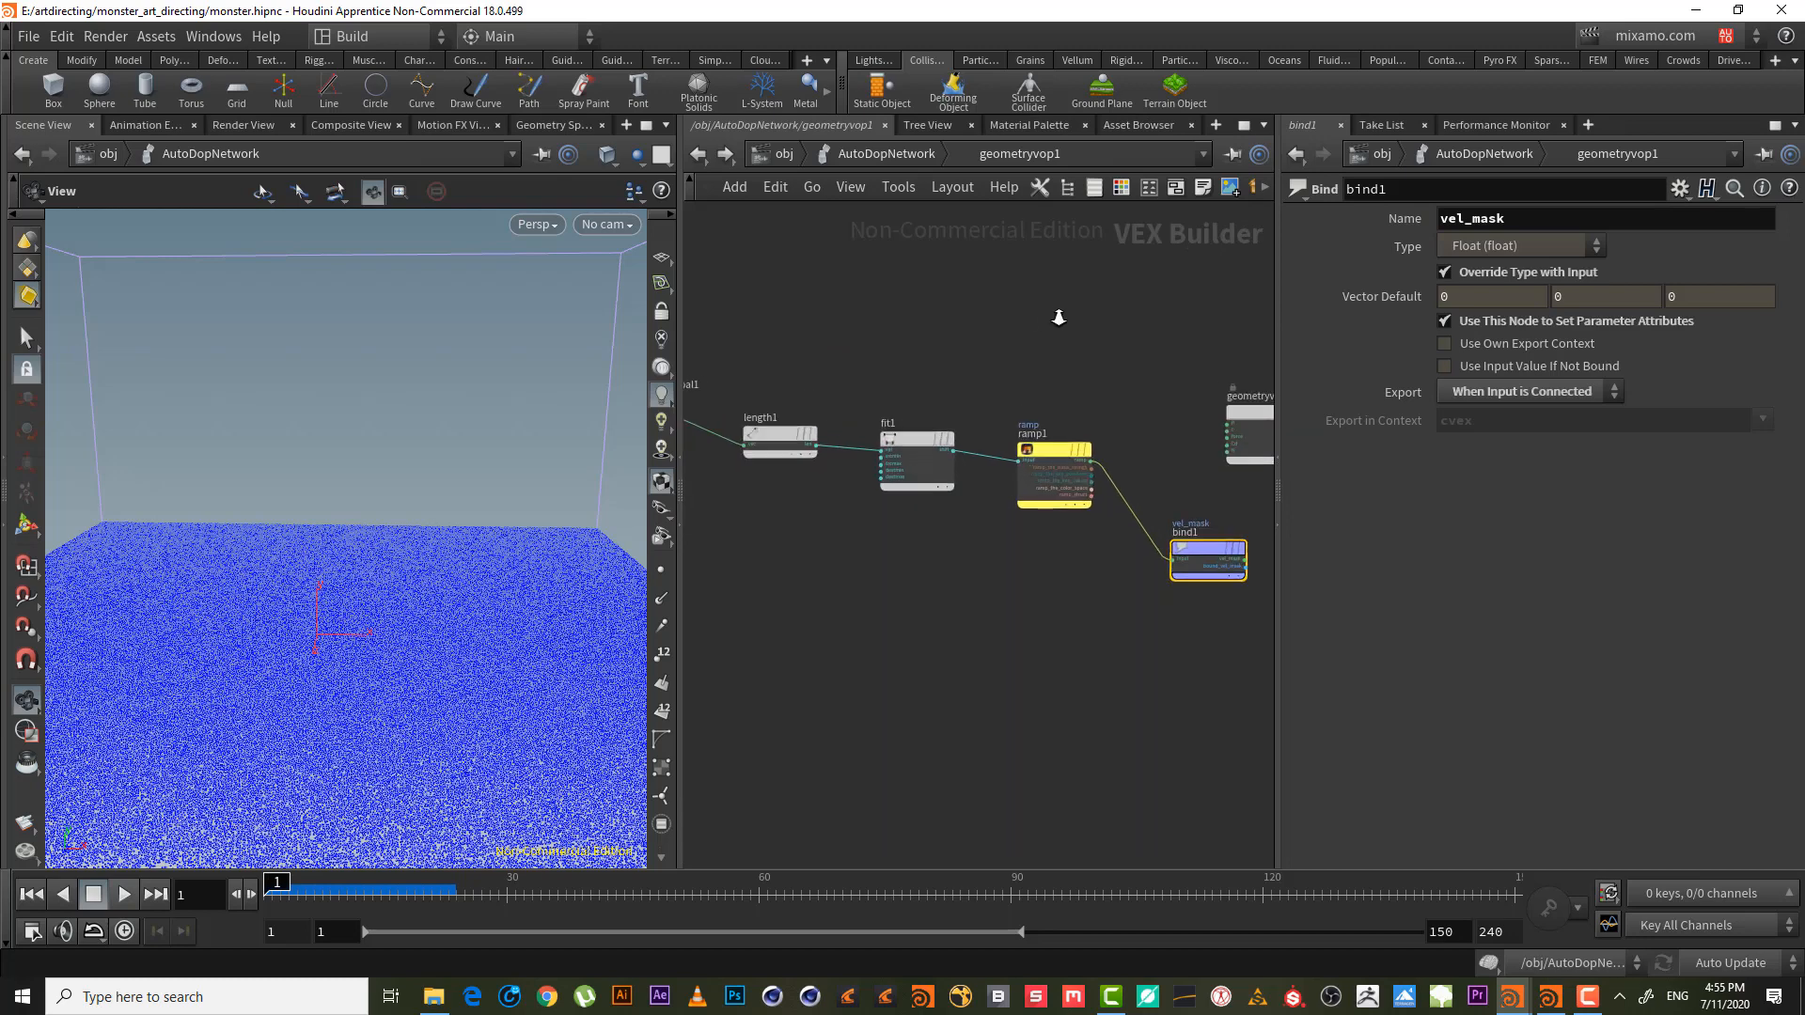
middle_drag(1054, 335, 1146, 277)
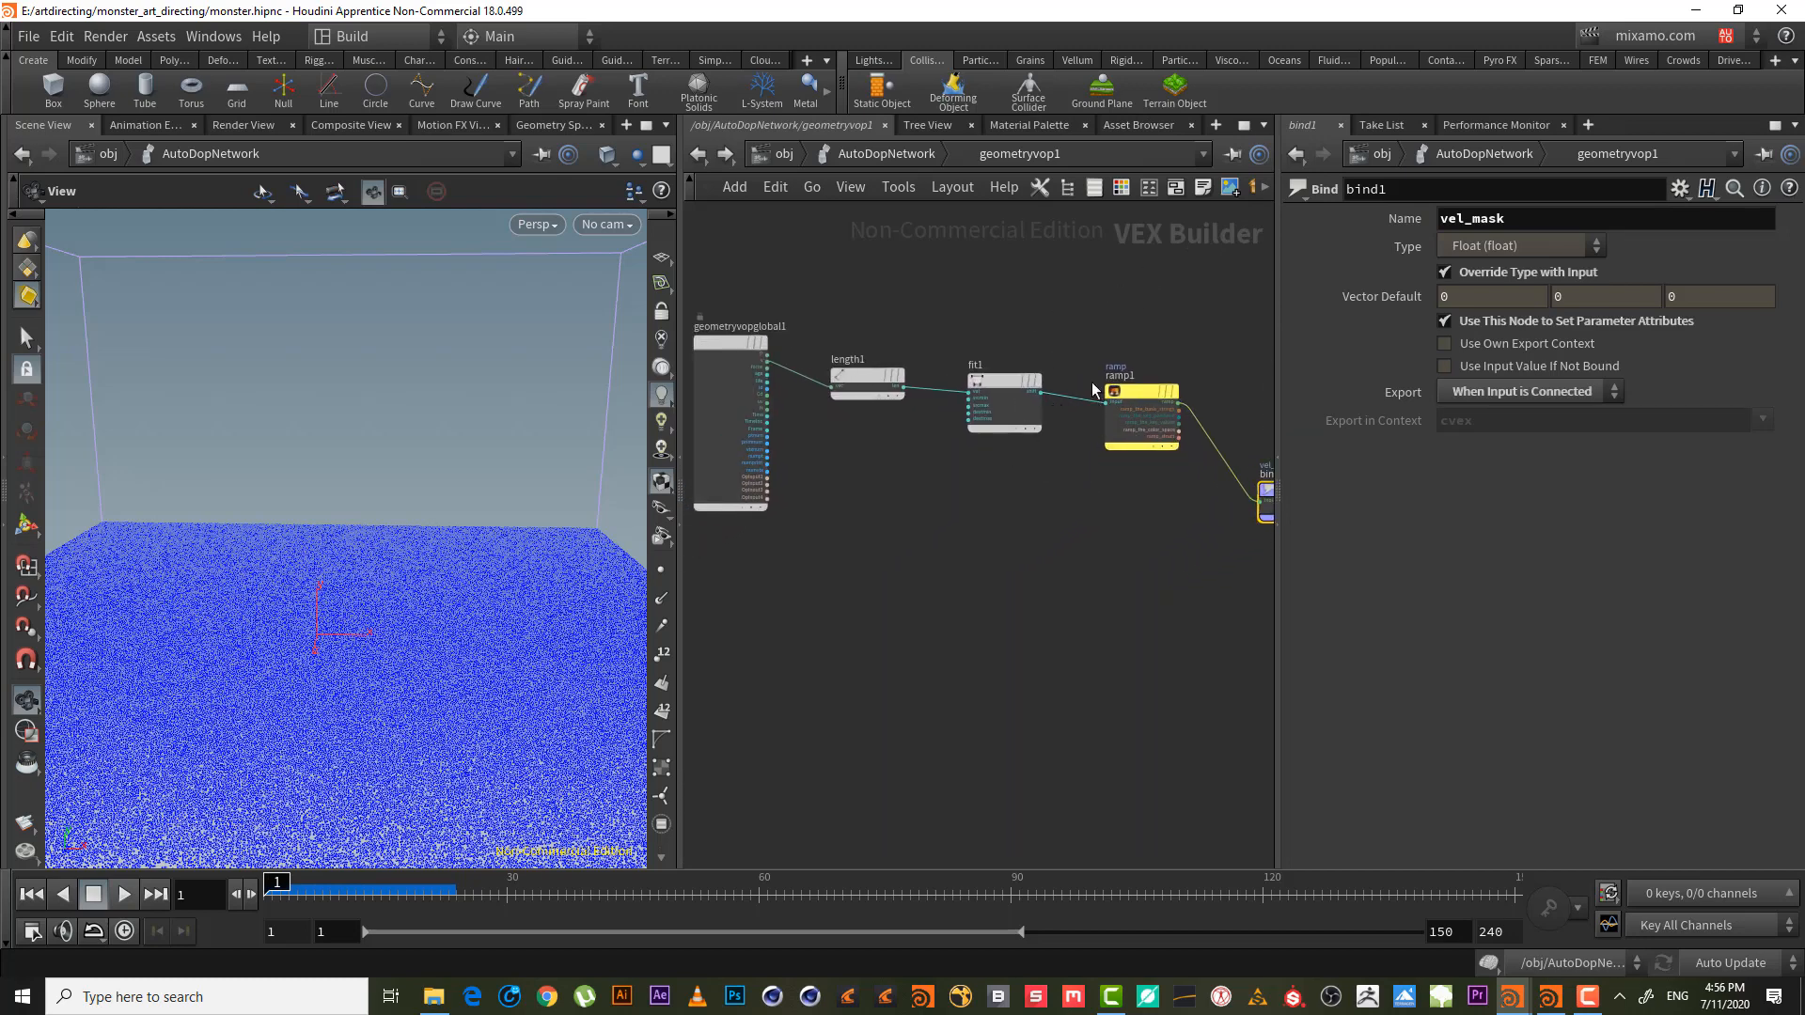
middle_drag(1083, 571, 1059, 554)
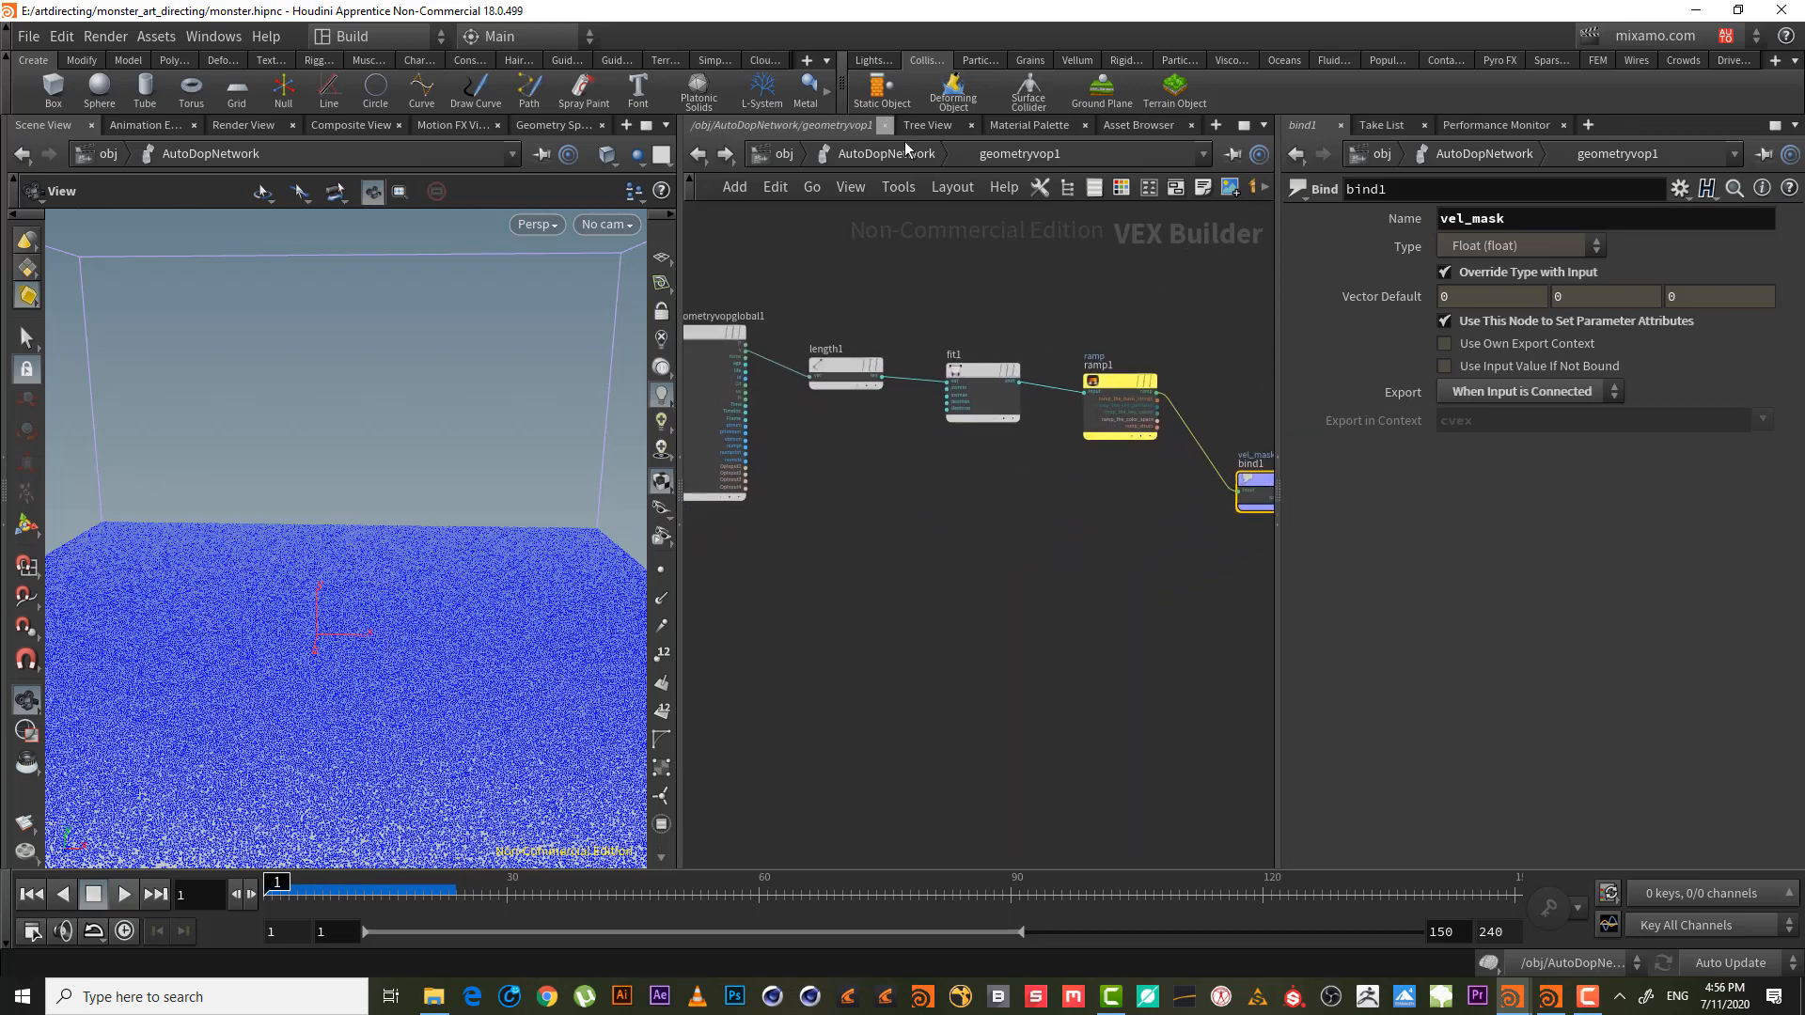
- Place popdrag_vel_mask directly under geometryvop1 and move popspeedlimit1 and geometryvop1 higher
click(921, 158)
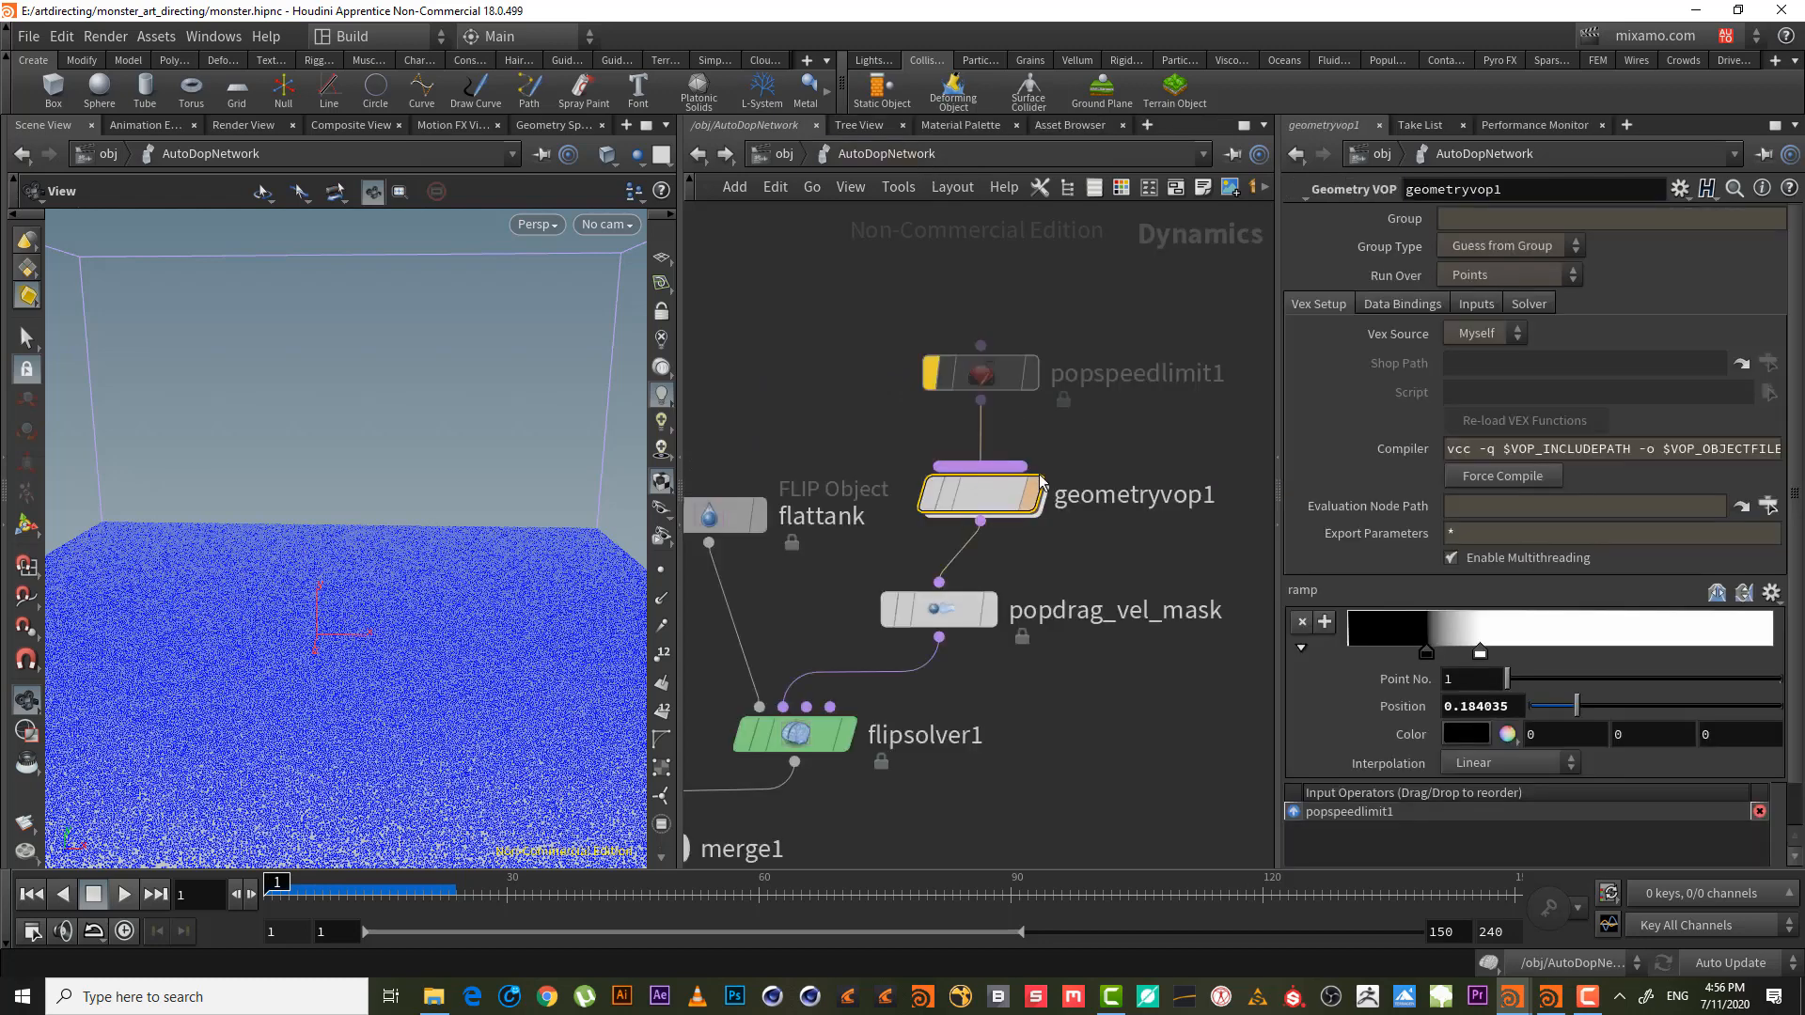
drag(942, 619, 984, 643)
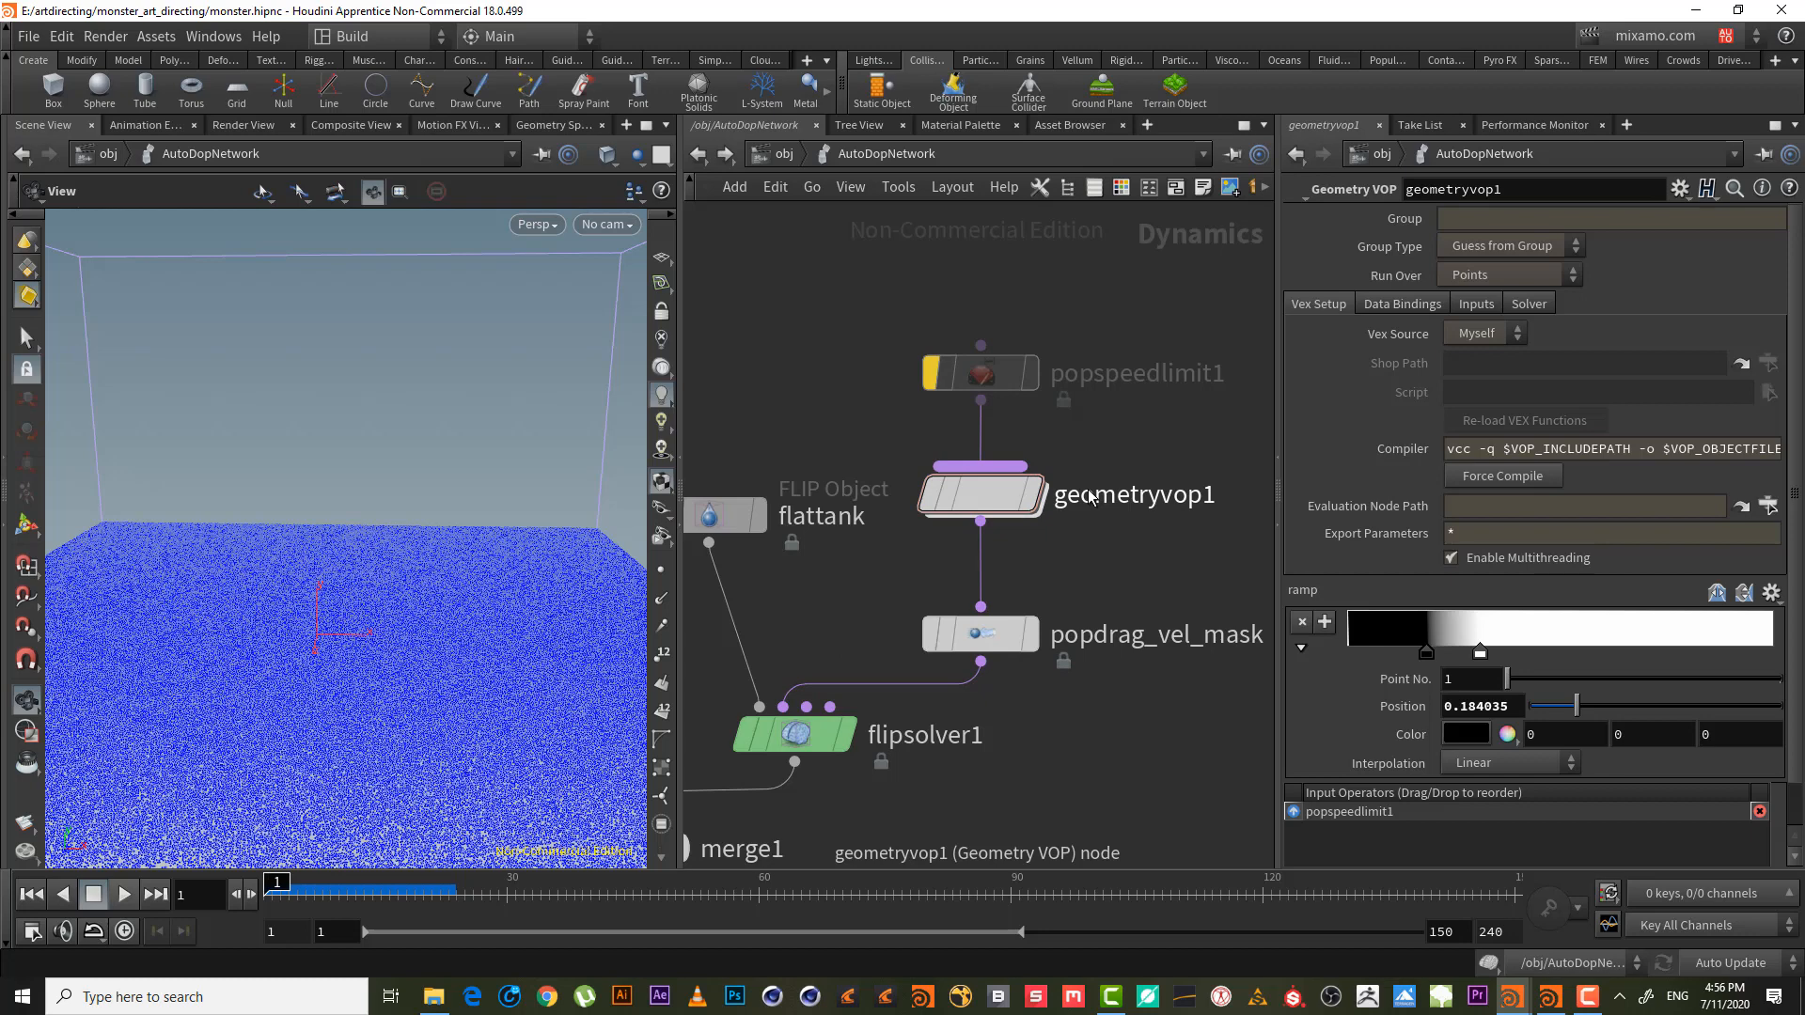
mouse_move(987, 507)
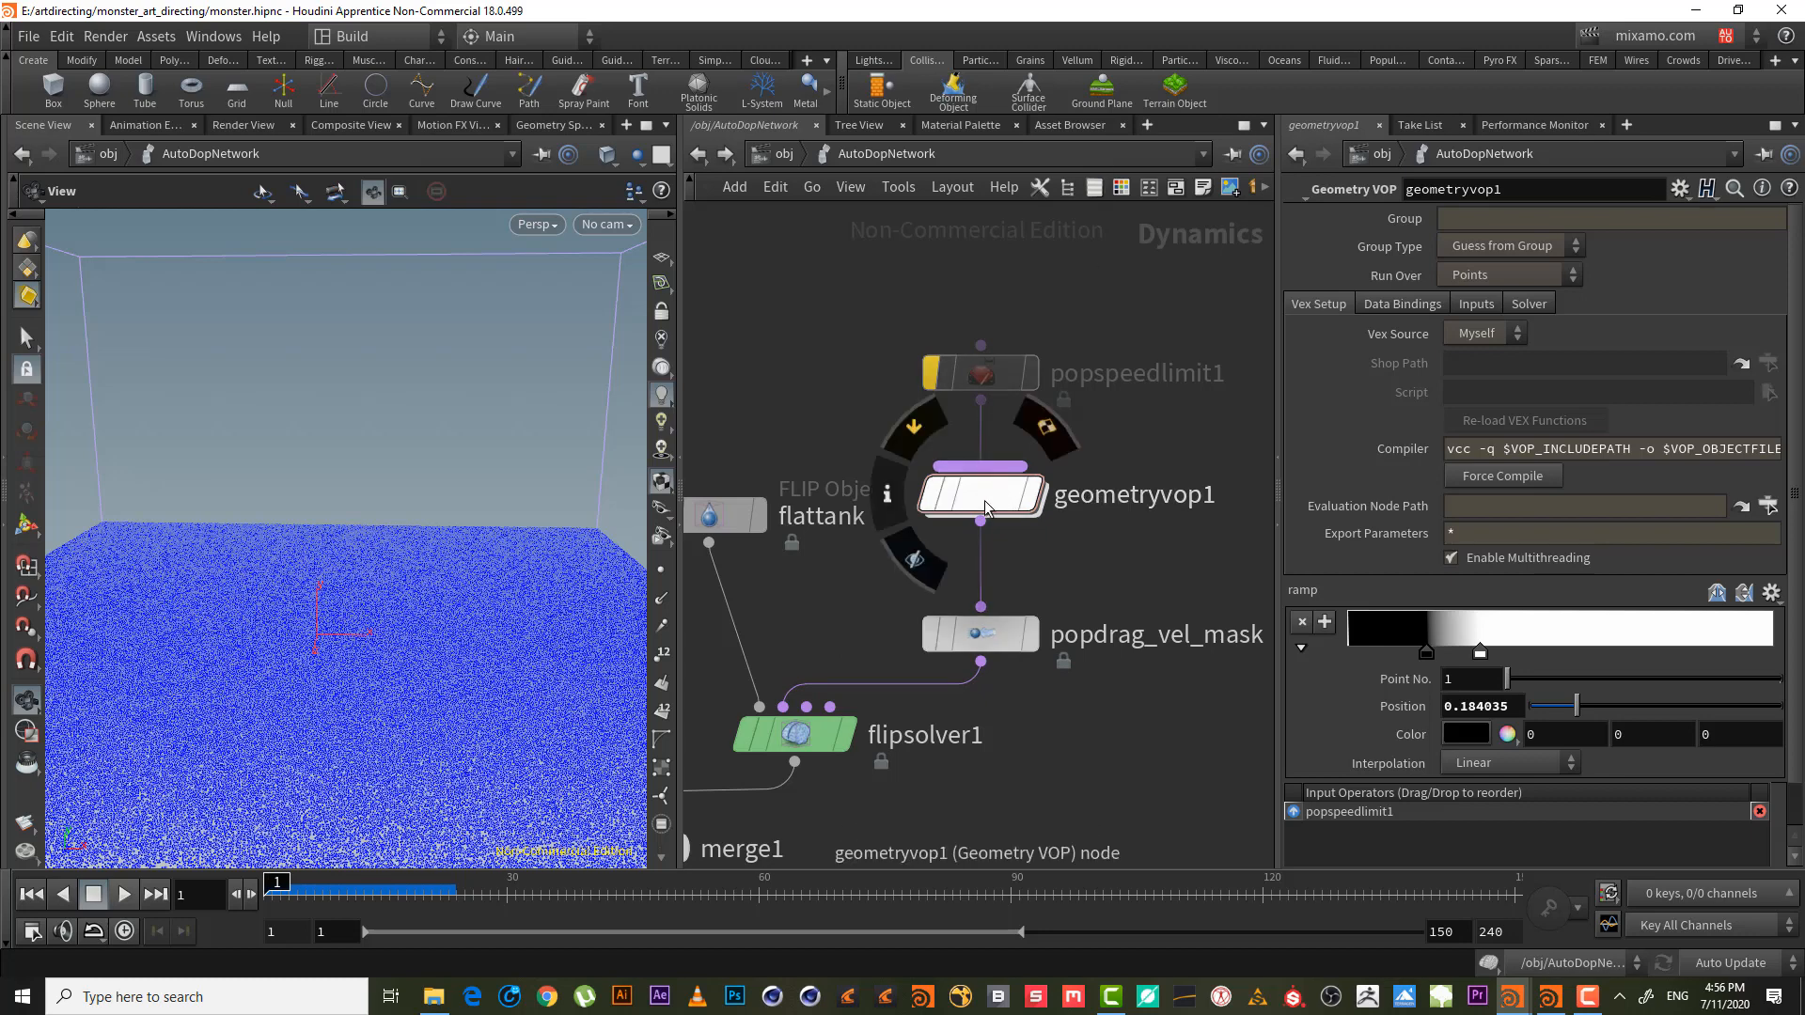
drag(1152, 572, 953, 333)
drag(999, 482, 998, 395)
click(1068, 485)
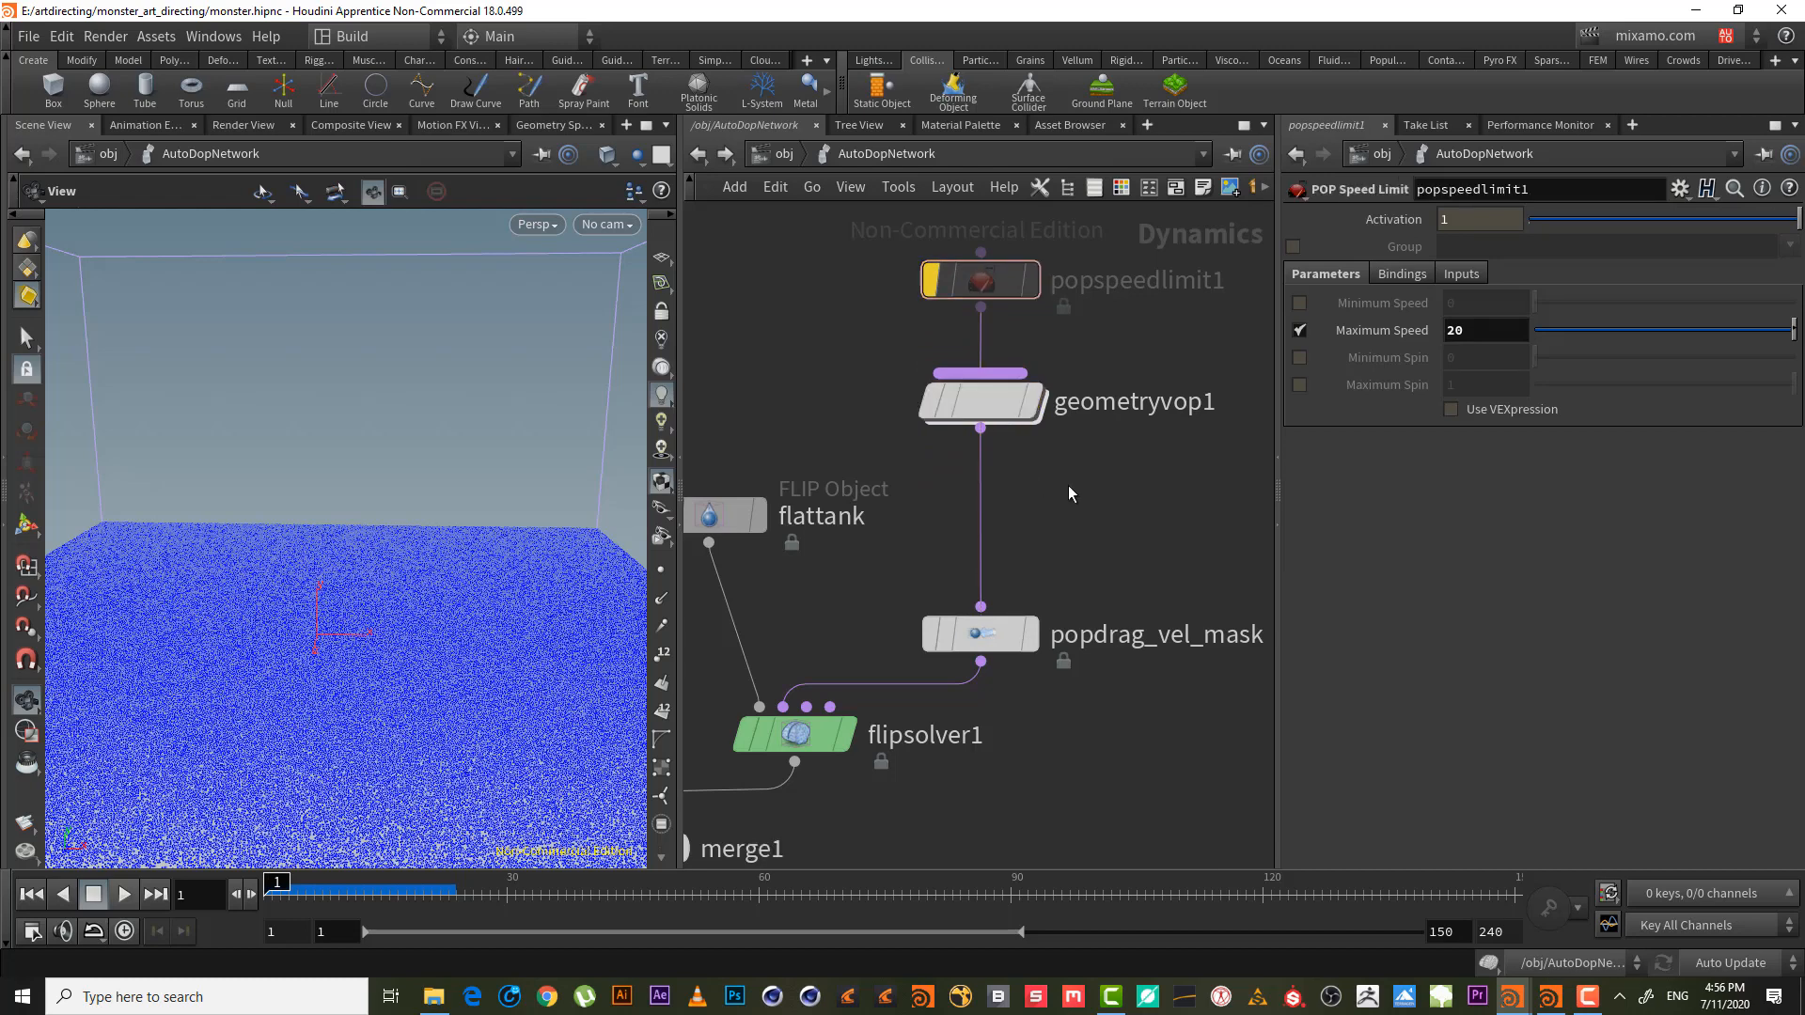
- Cancel the node search and dive back into geometryvop1's VEX network
mouse_move(1024, 491)
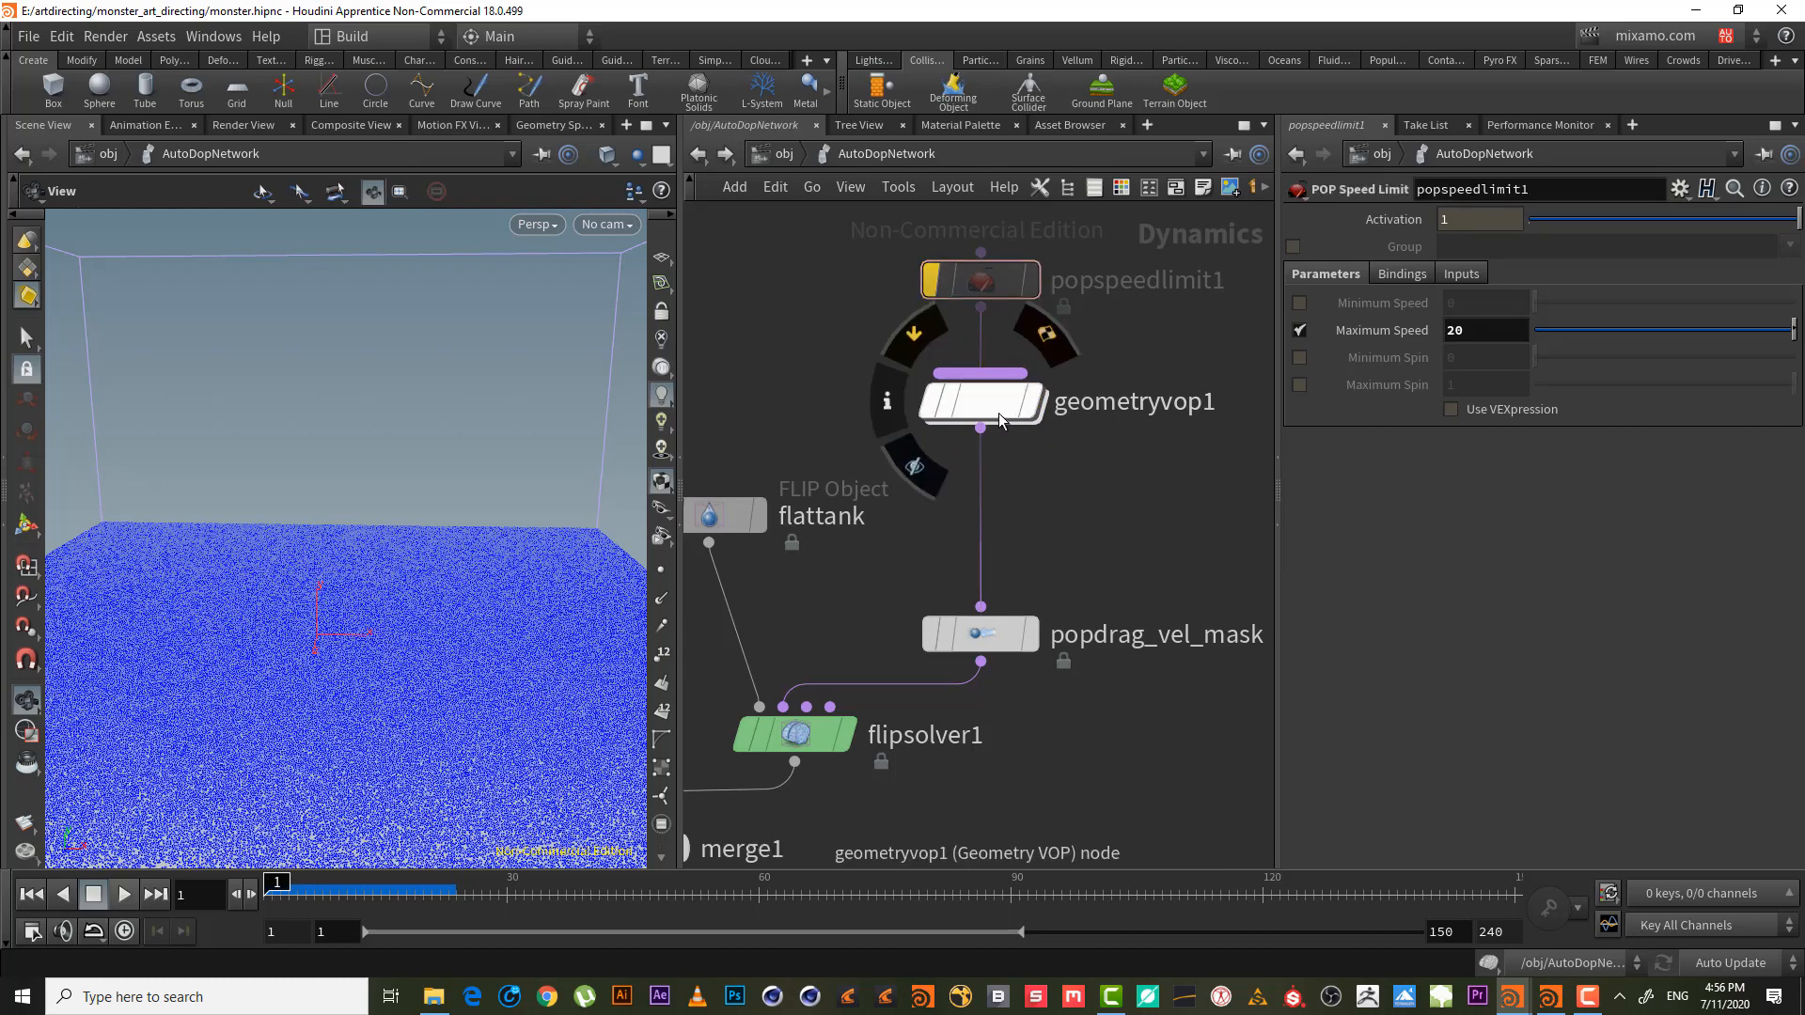
key(Tab)
text(ge)
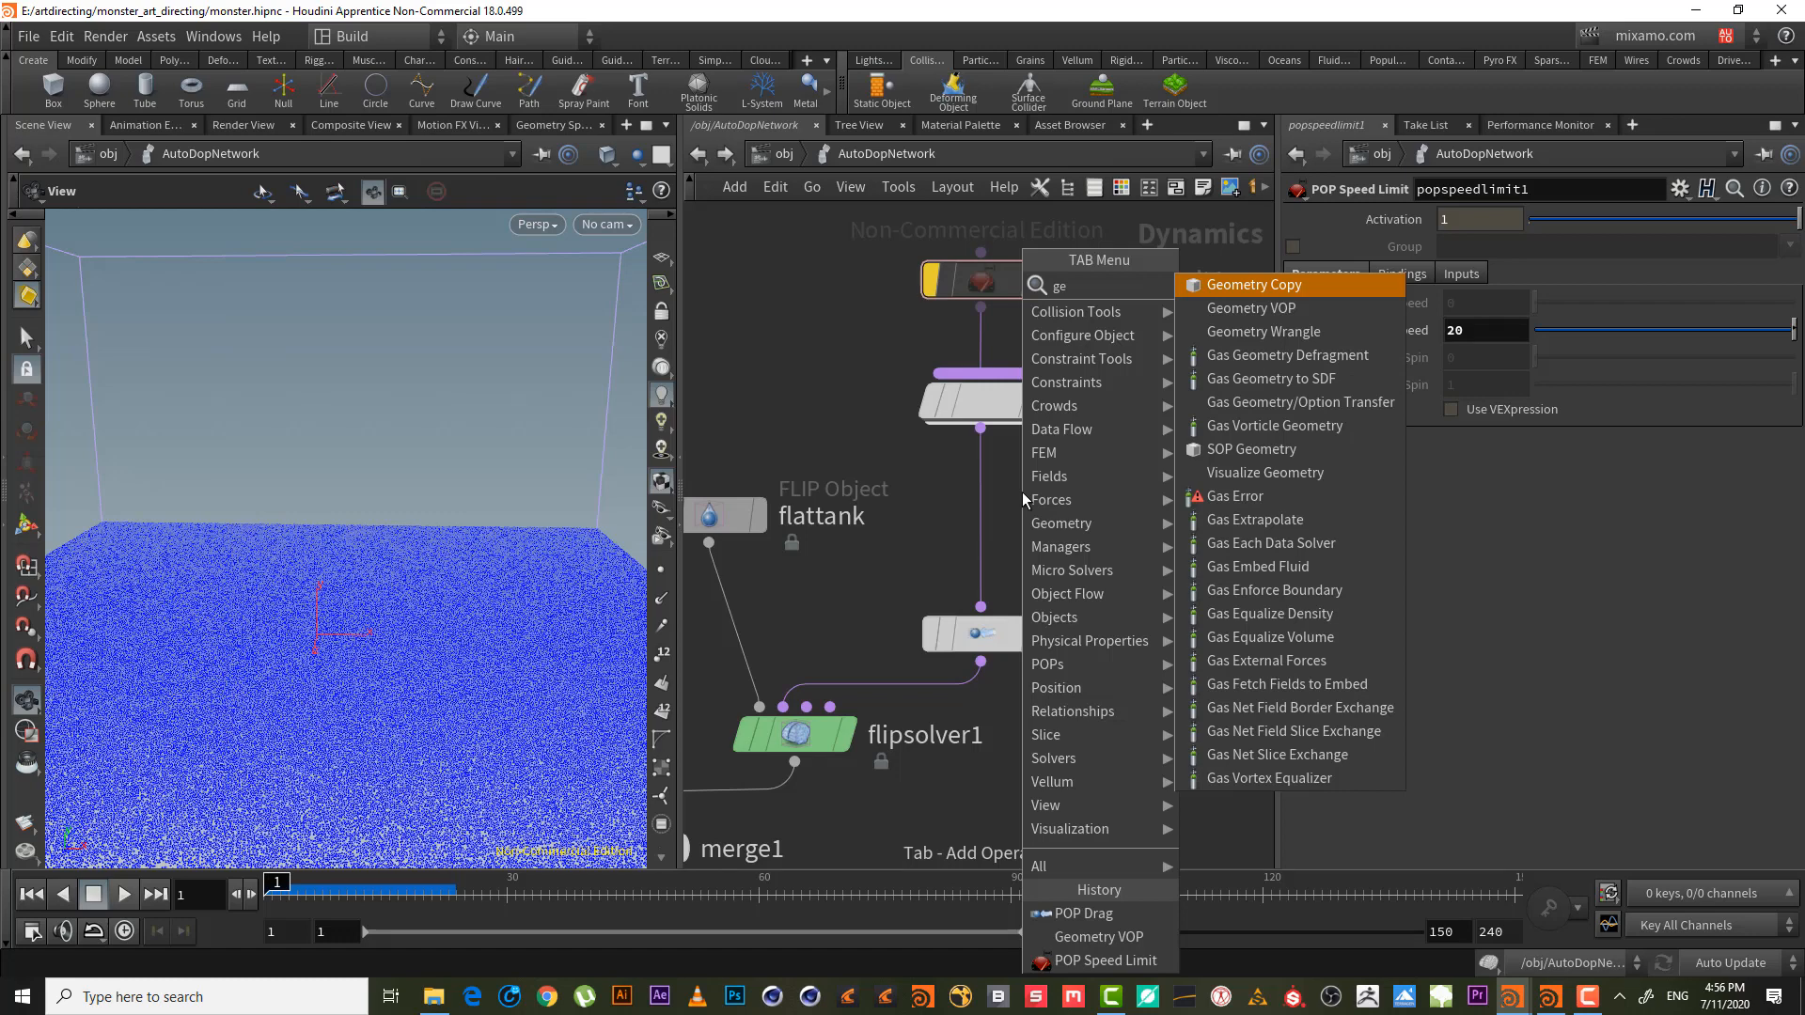
key(Escape)
double_click(1003, 403)
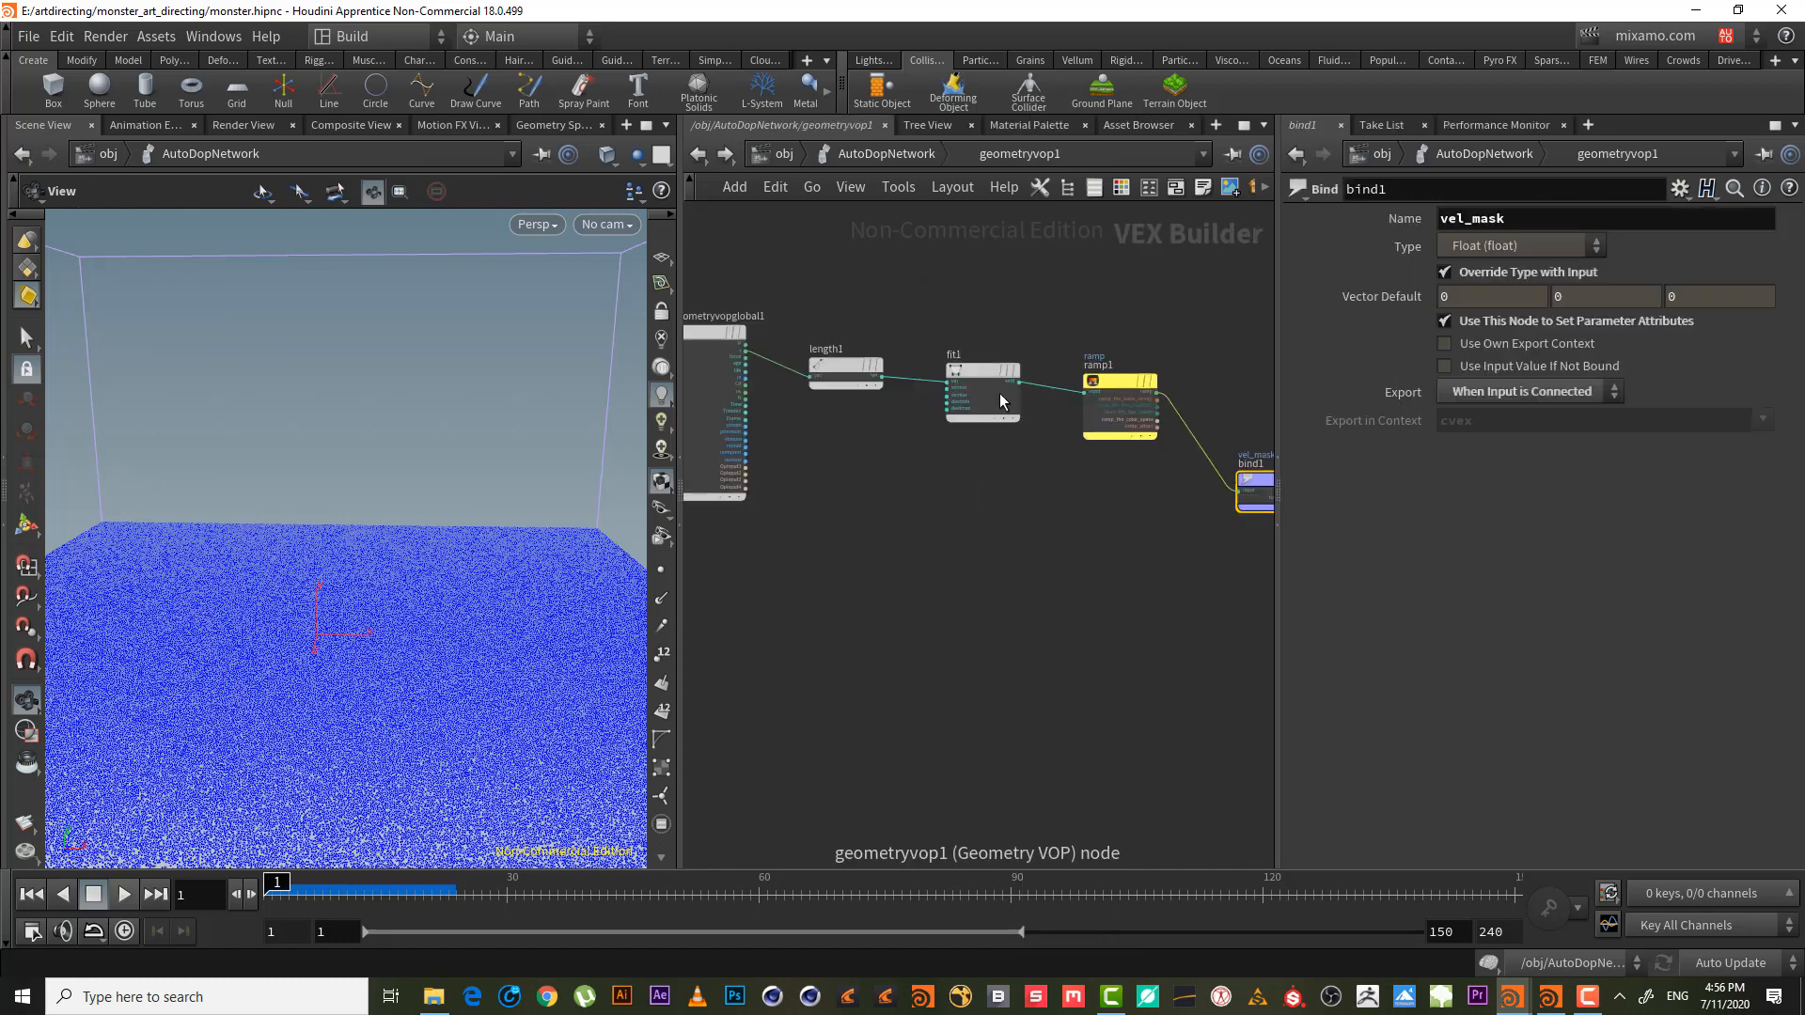
middle_drag(939, 532, 961, 549)
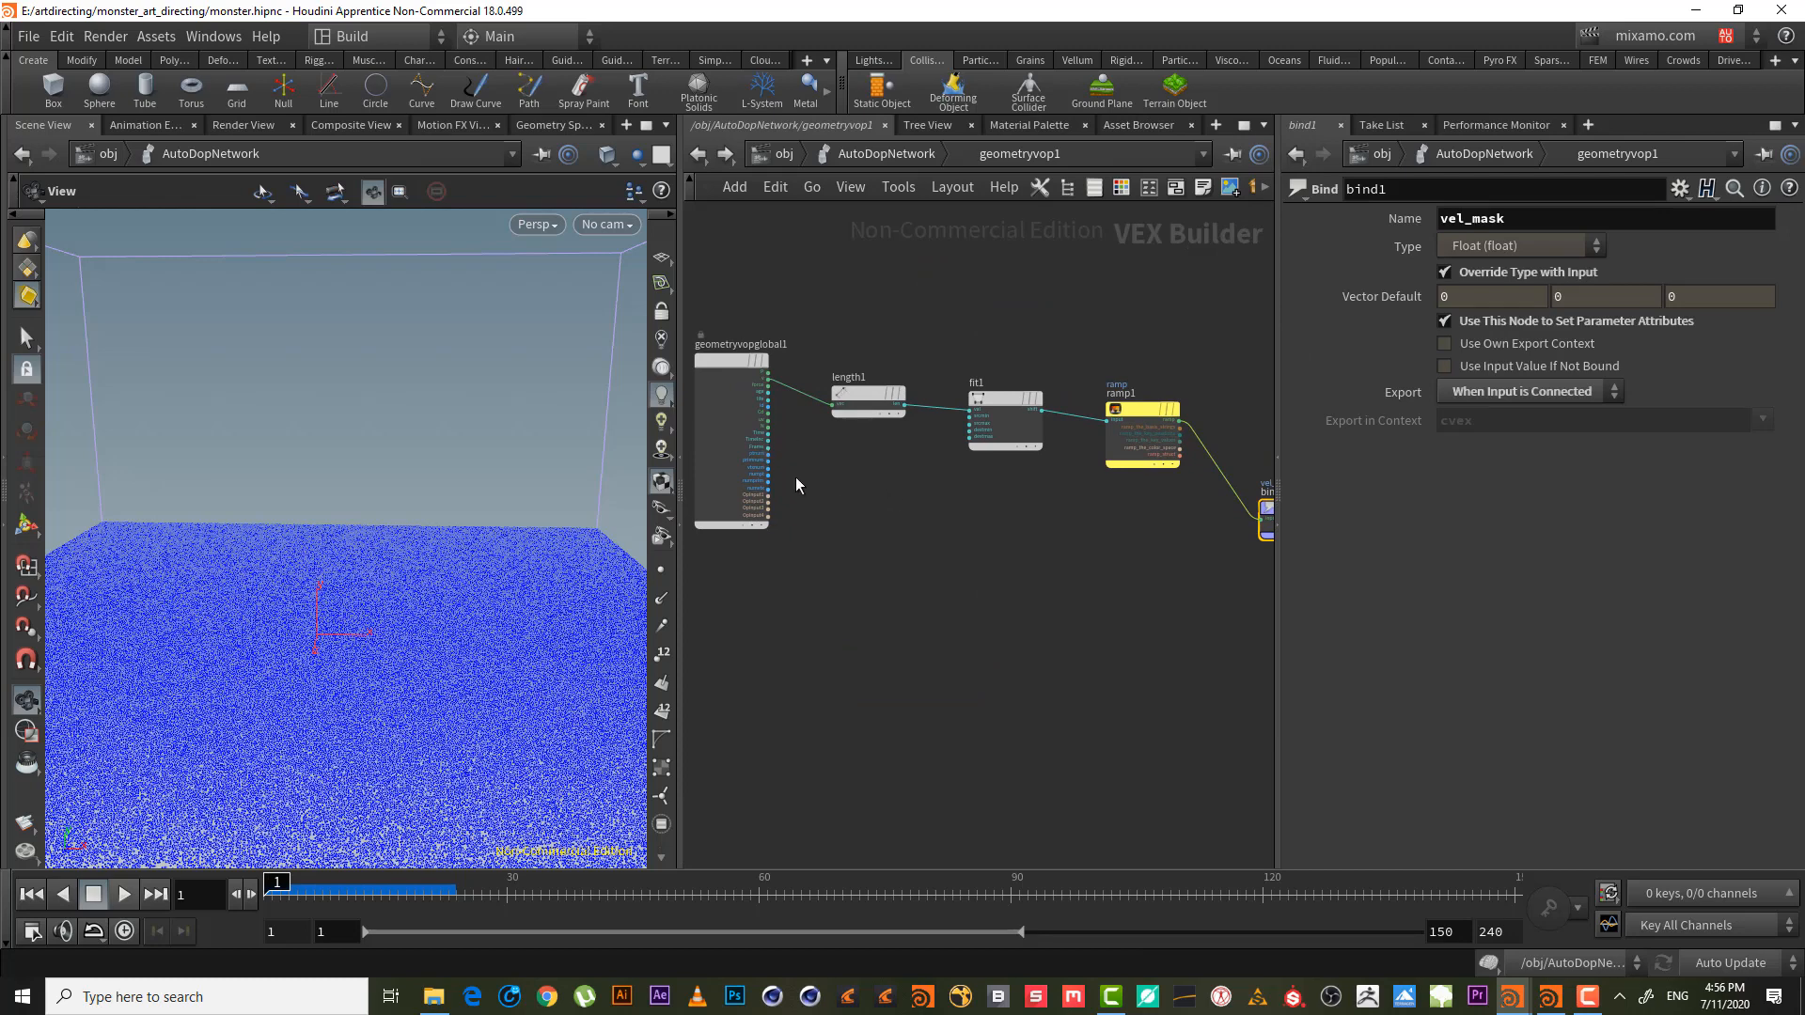
scroll(827, 485, up, 3)
right_click(868, 592)
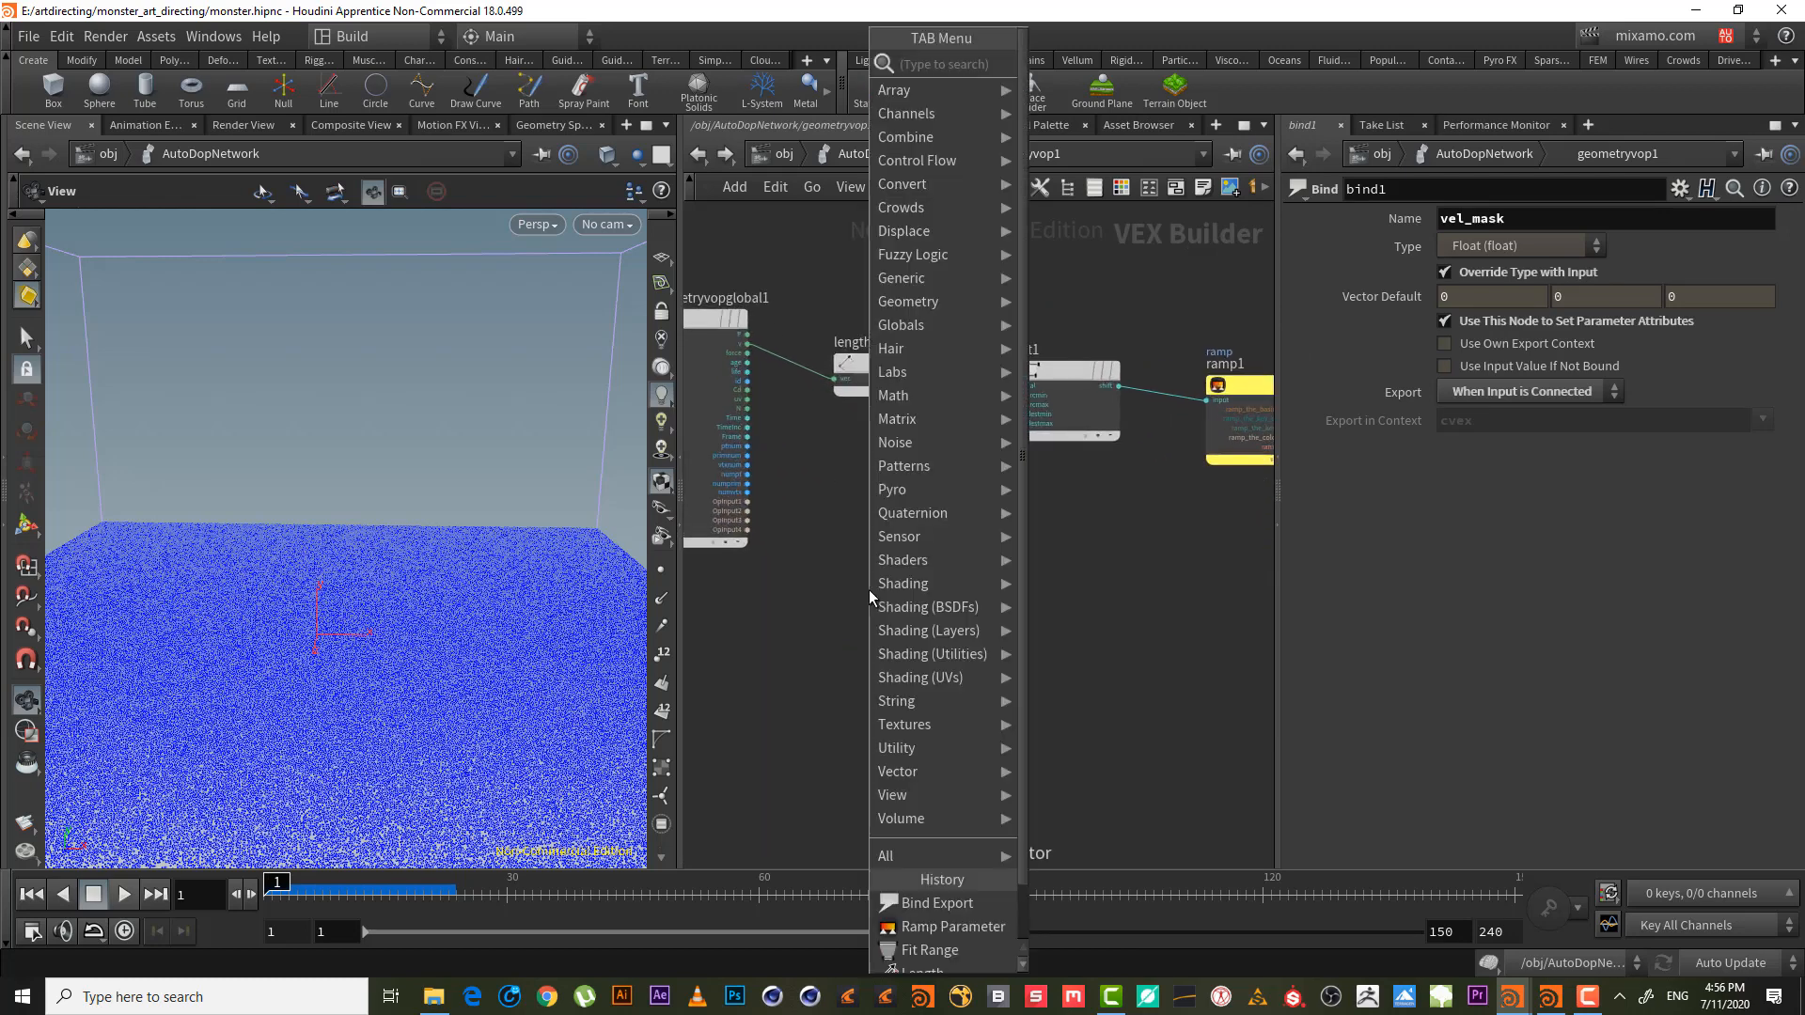
- Add a Bind node named viscosity below the globals node
click(749, 598)
right_drag(816, 553, 920, 575)
middle_drag(920, 576, 1146, 810)
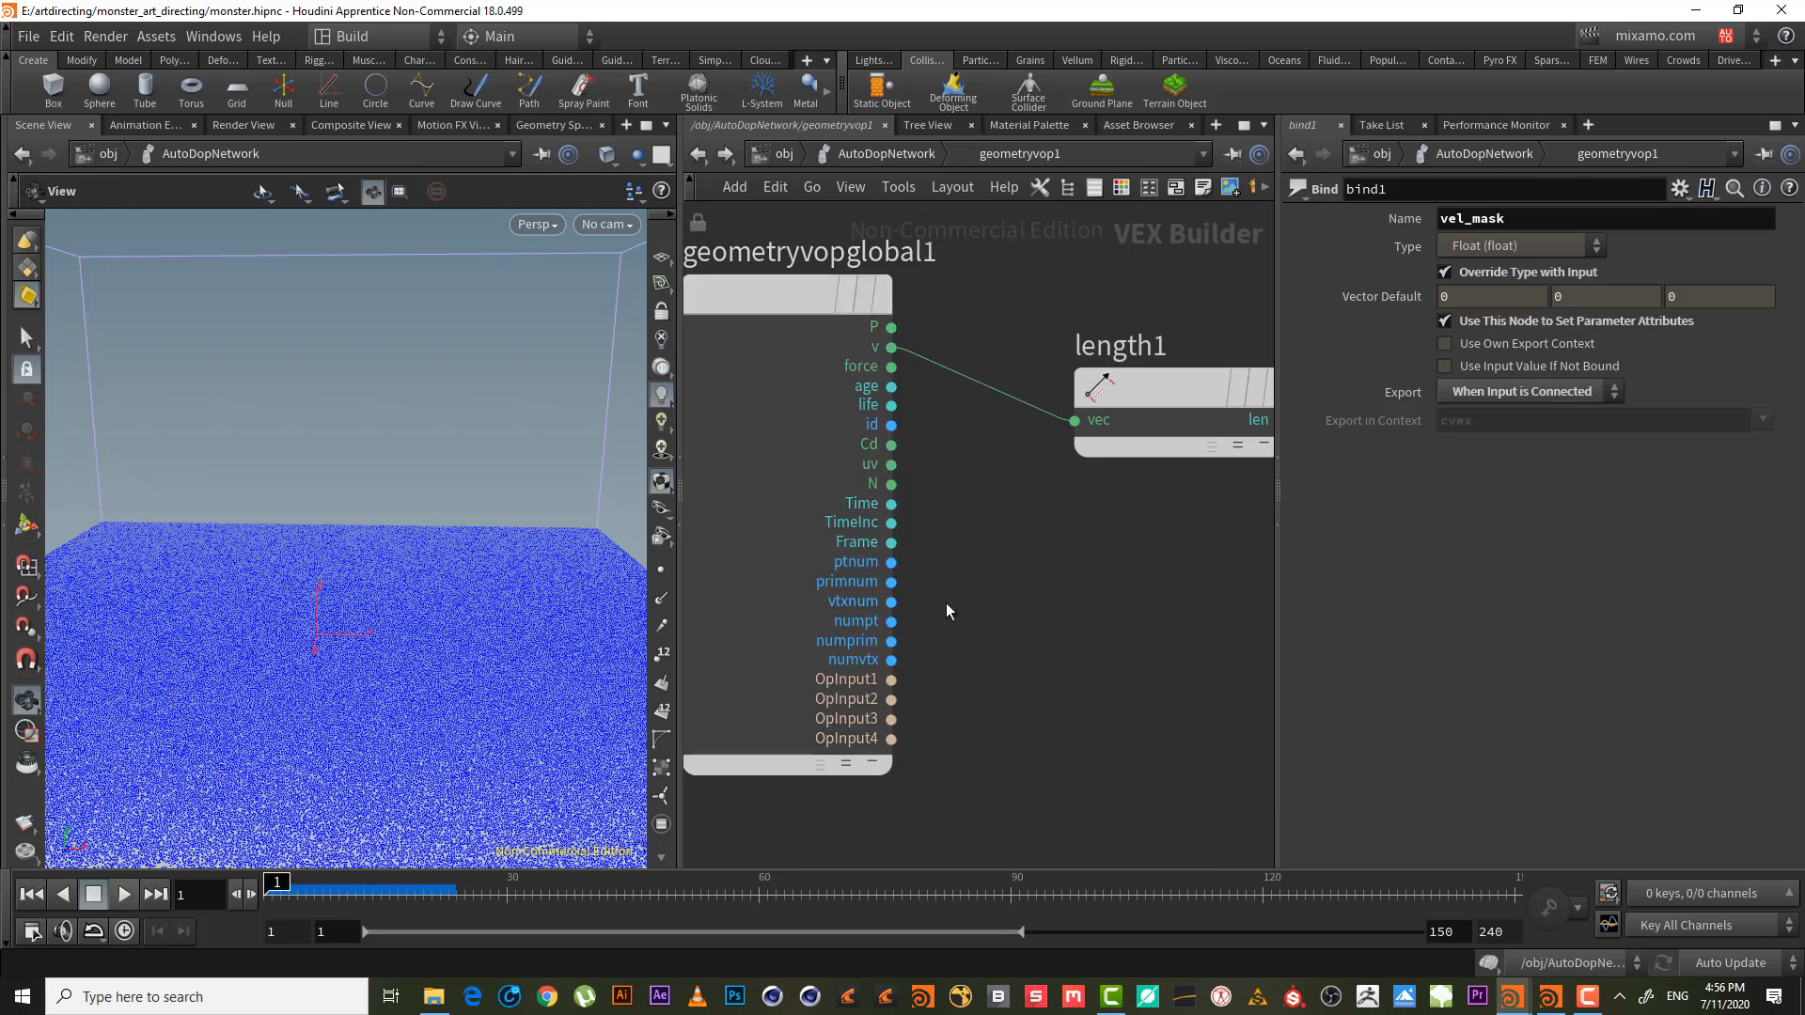
middle_drag(1059, 617, 878, 492)
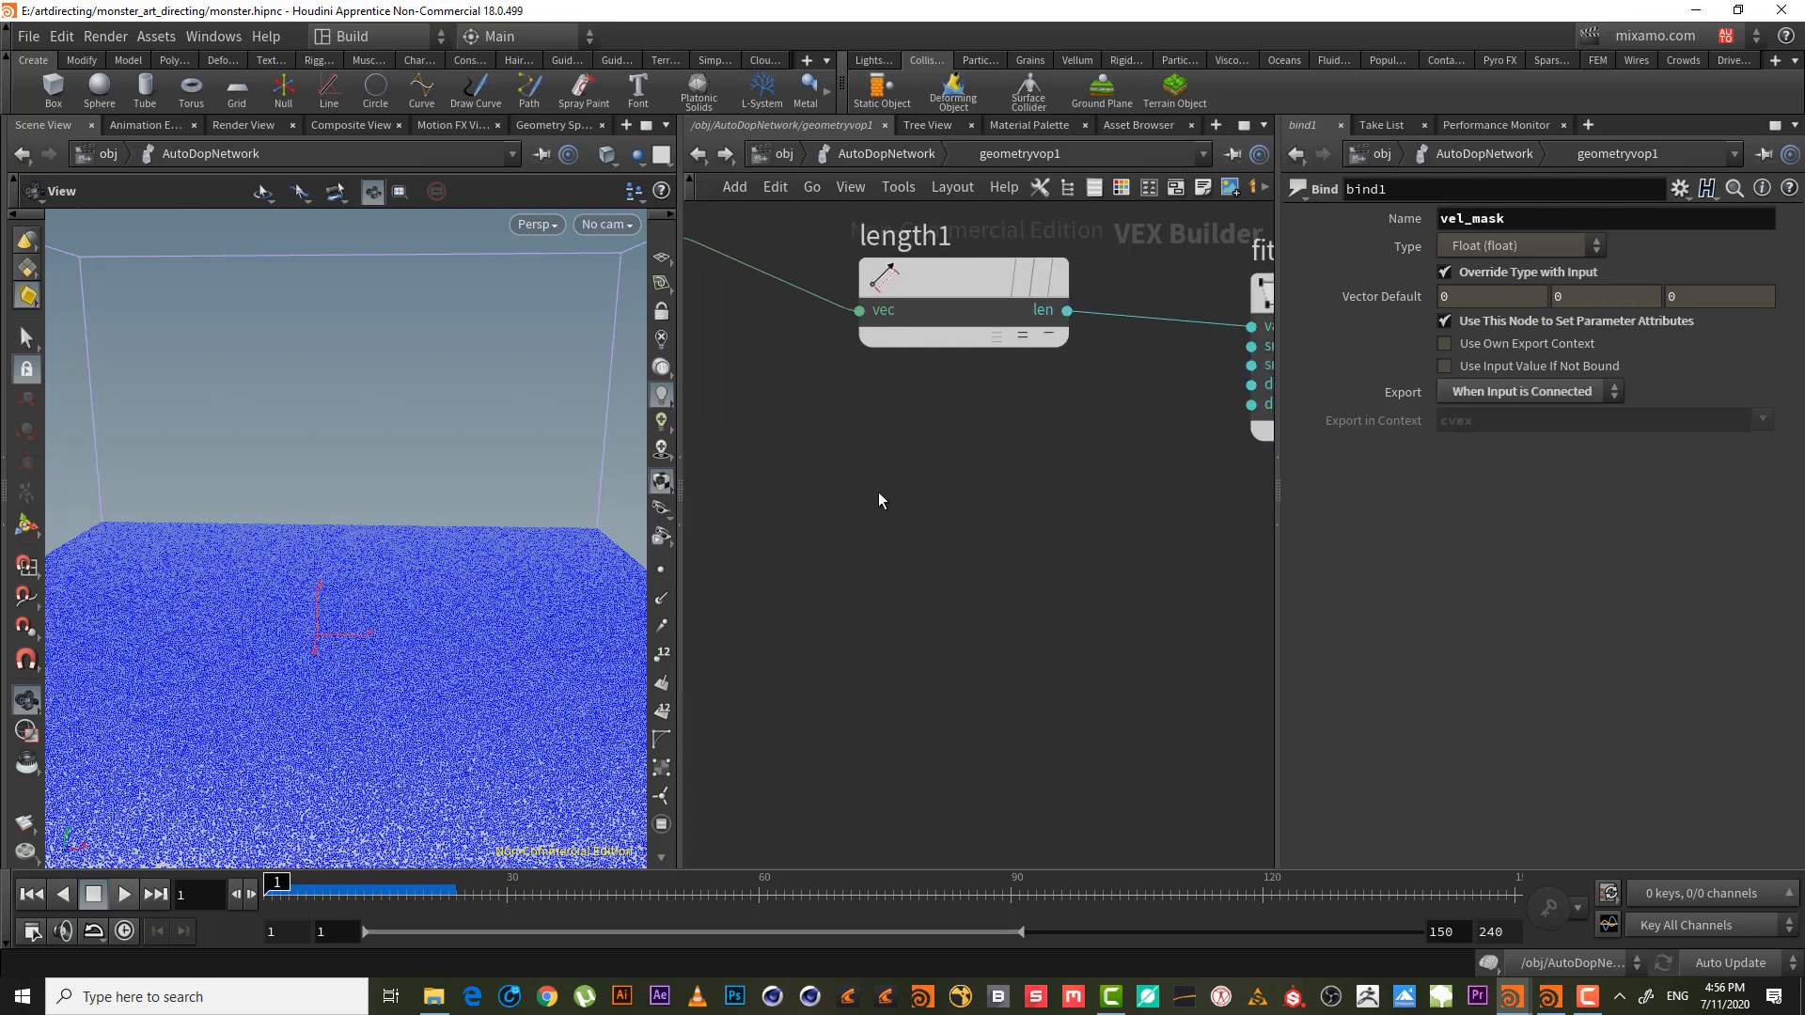
scroll(915, 543, down, 3)
key(Tab)
text(b)
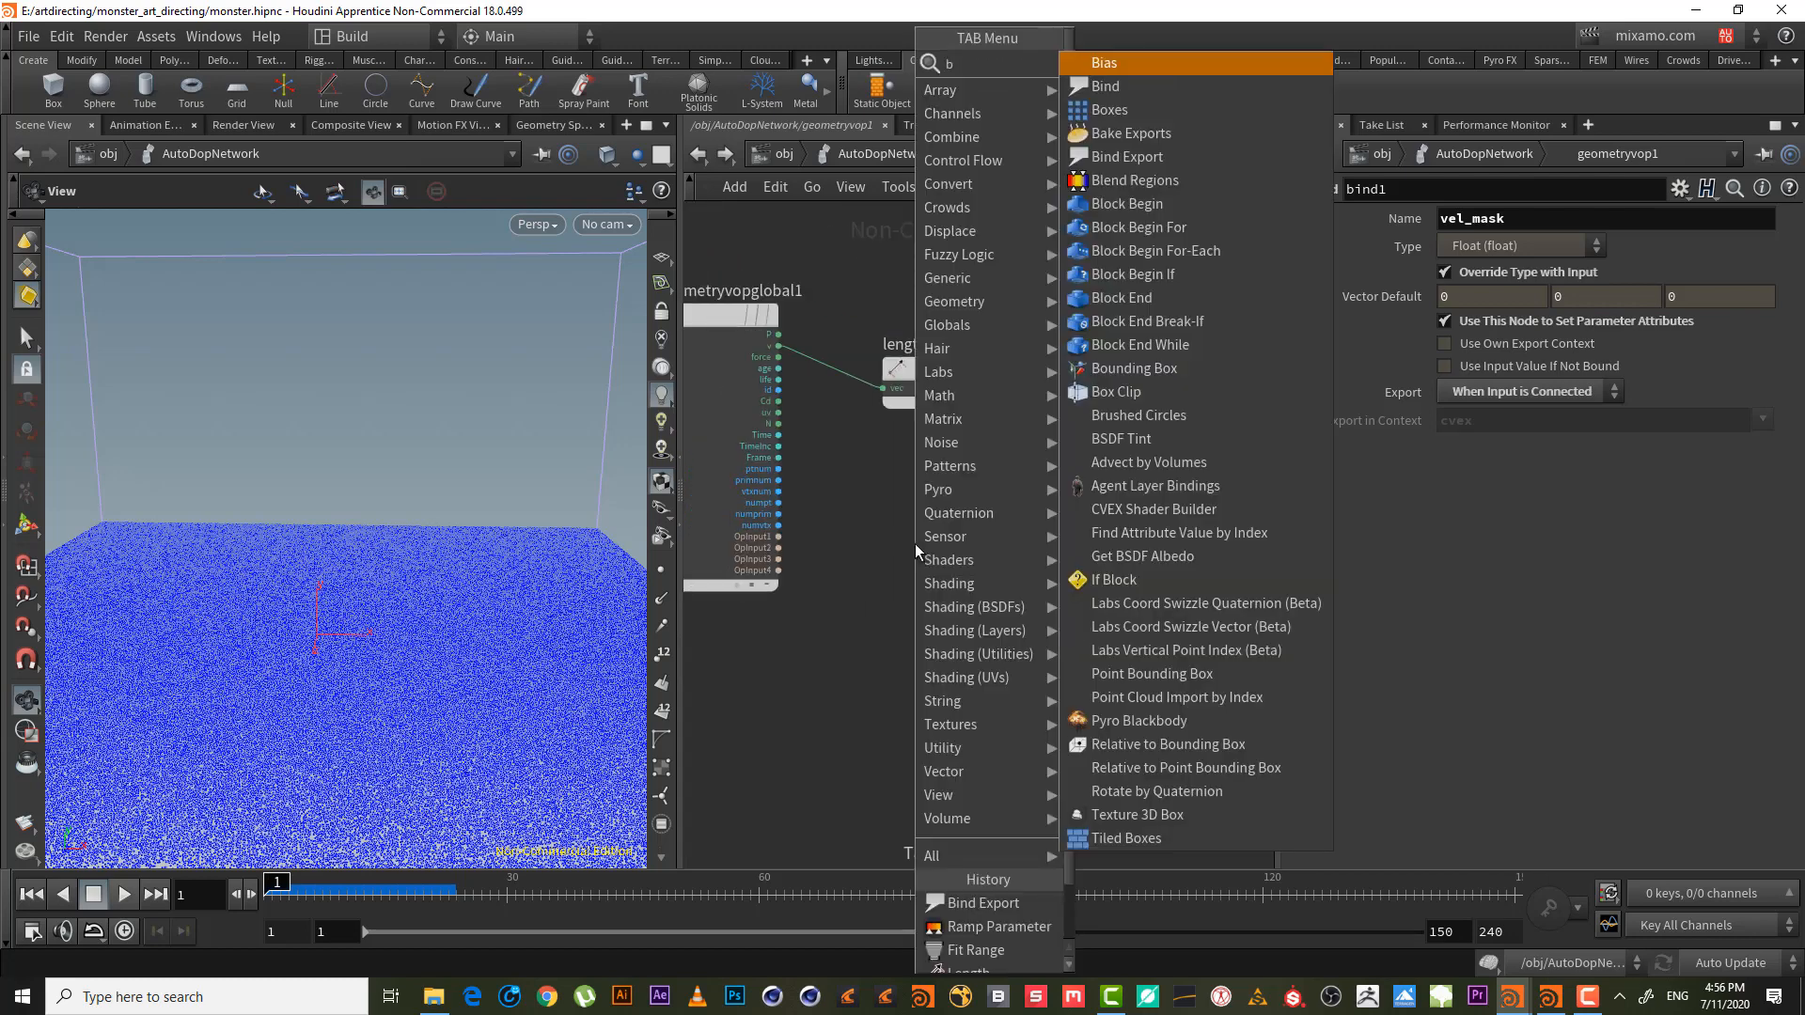
text(ind)
key(Return)
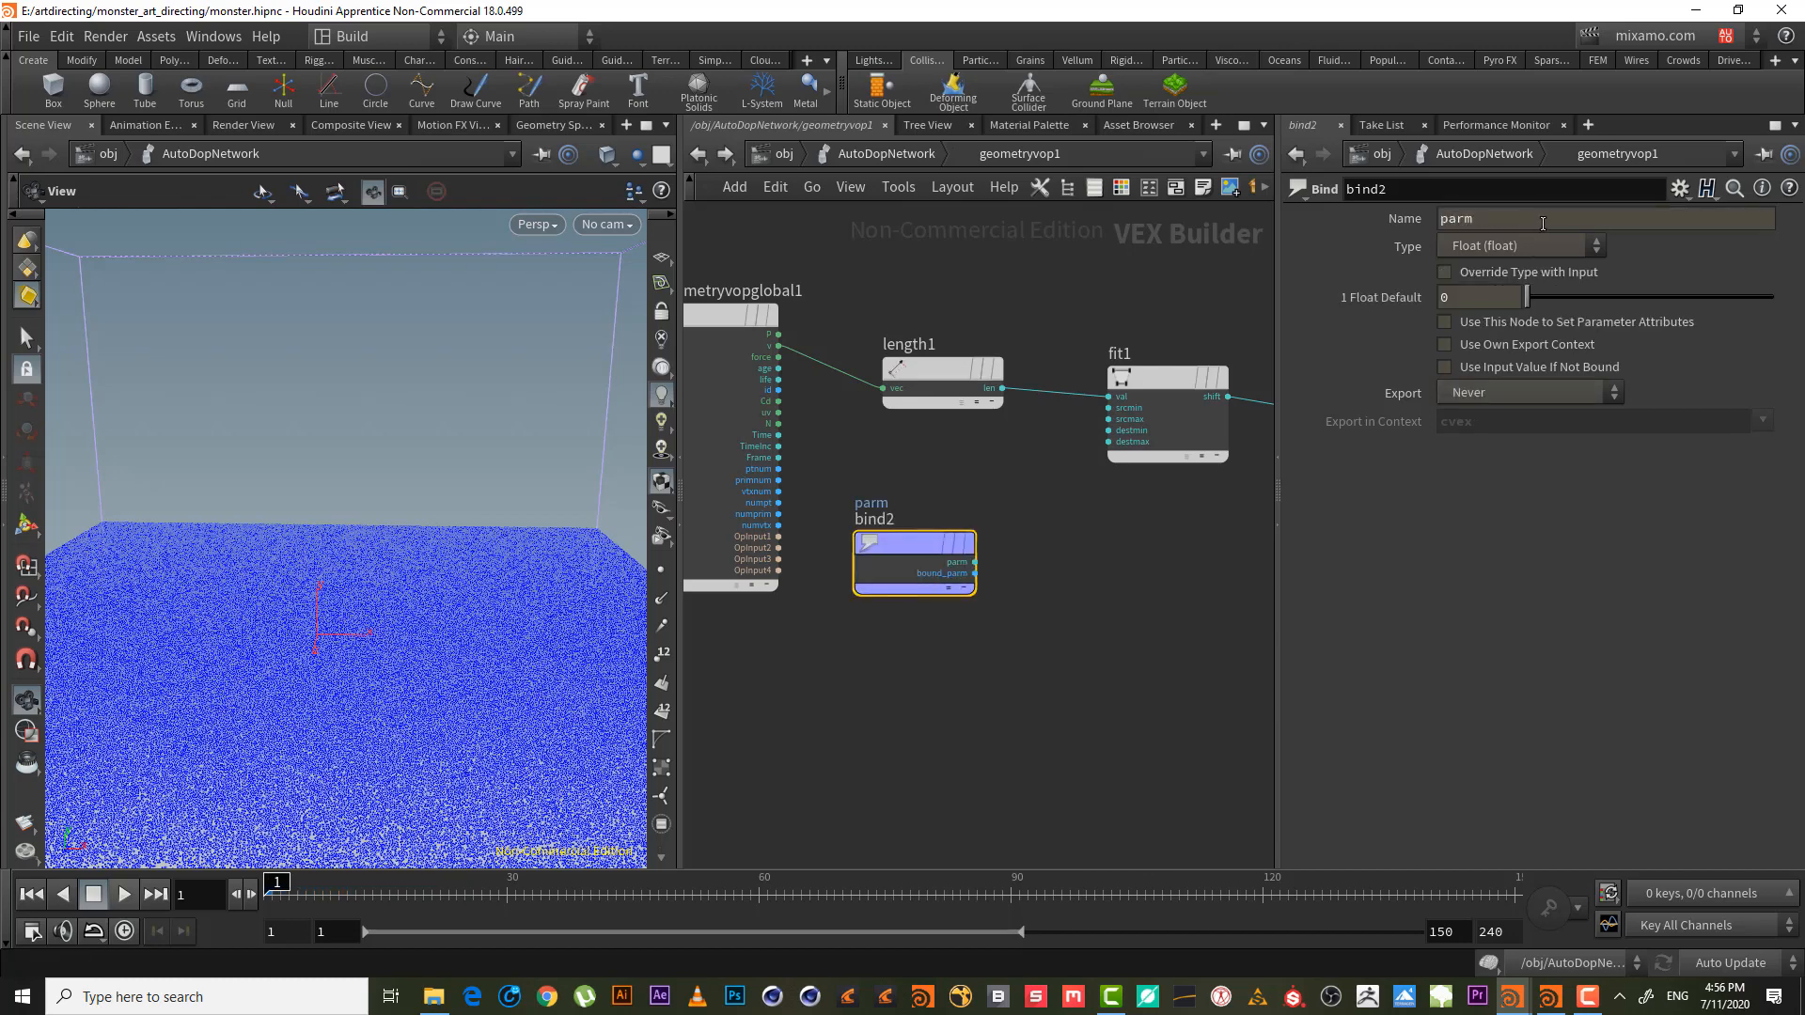
drag(1540, 223, 1328, 223)
text(viscosity)
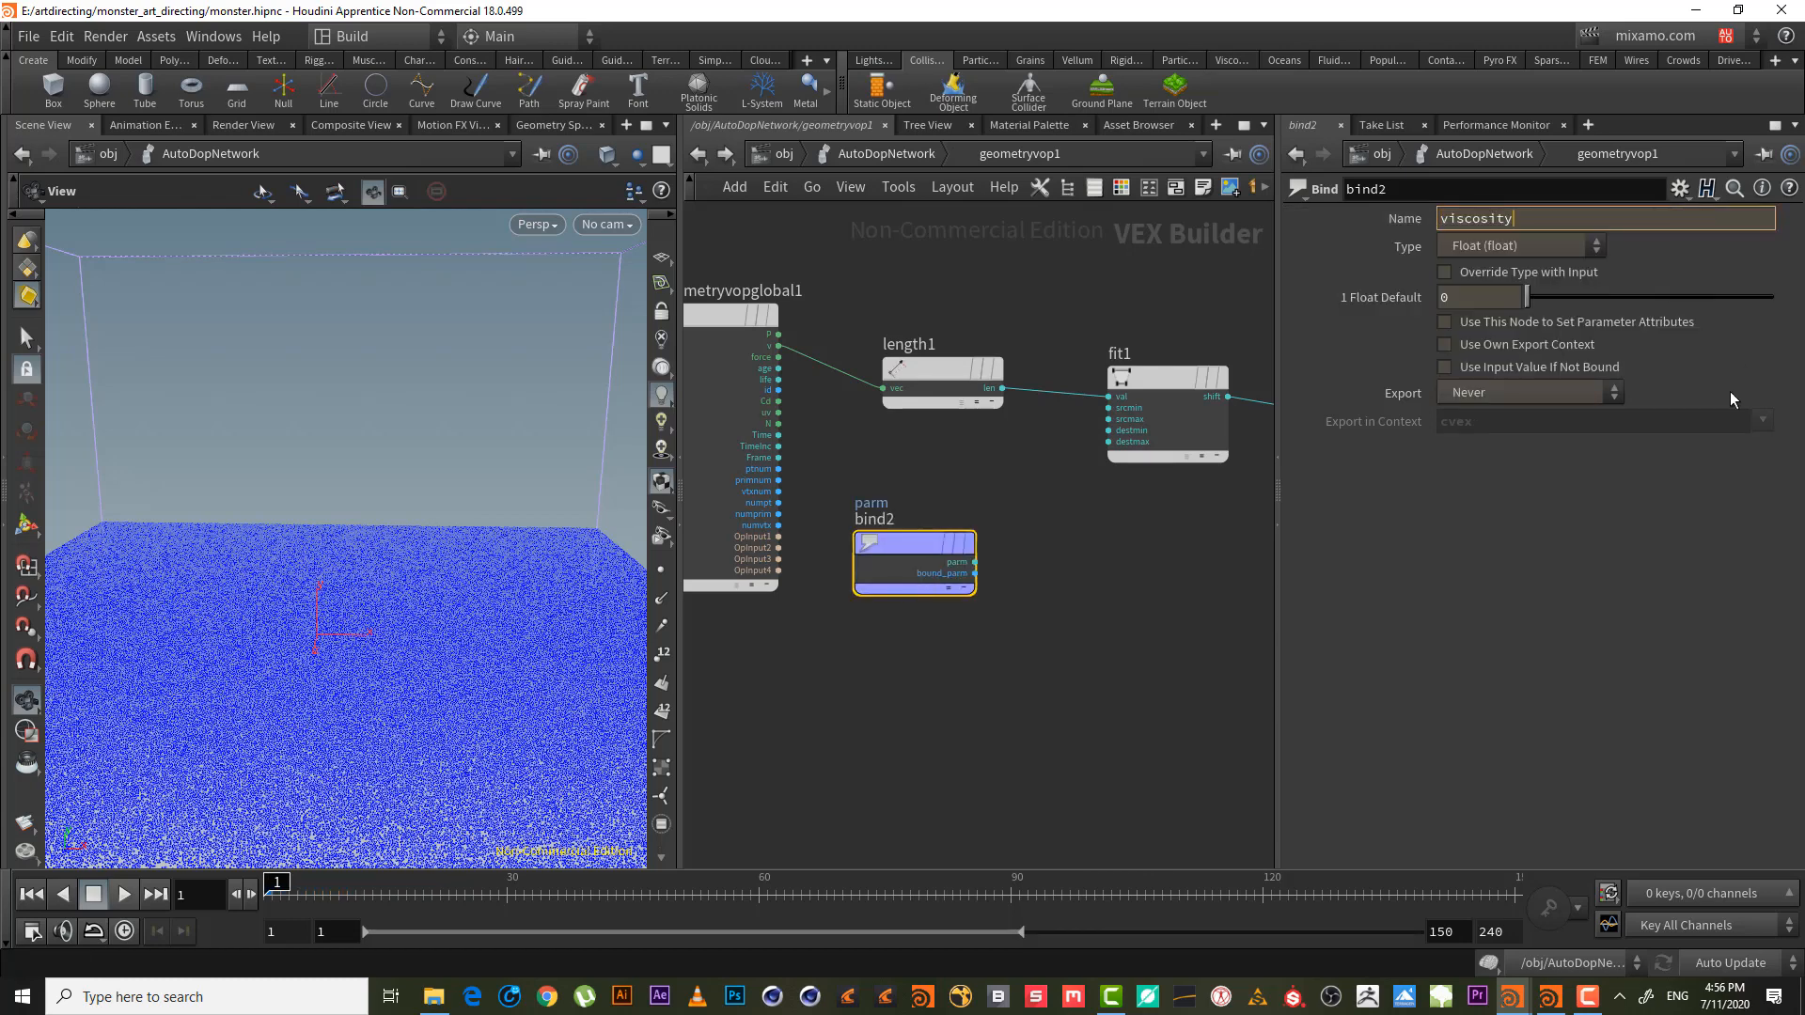
key(Return)
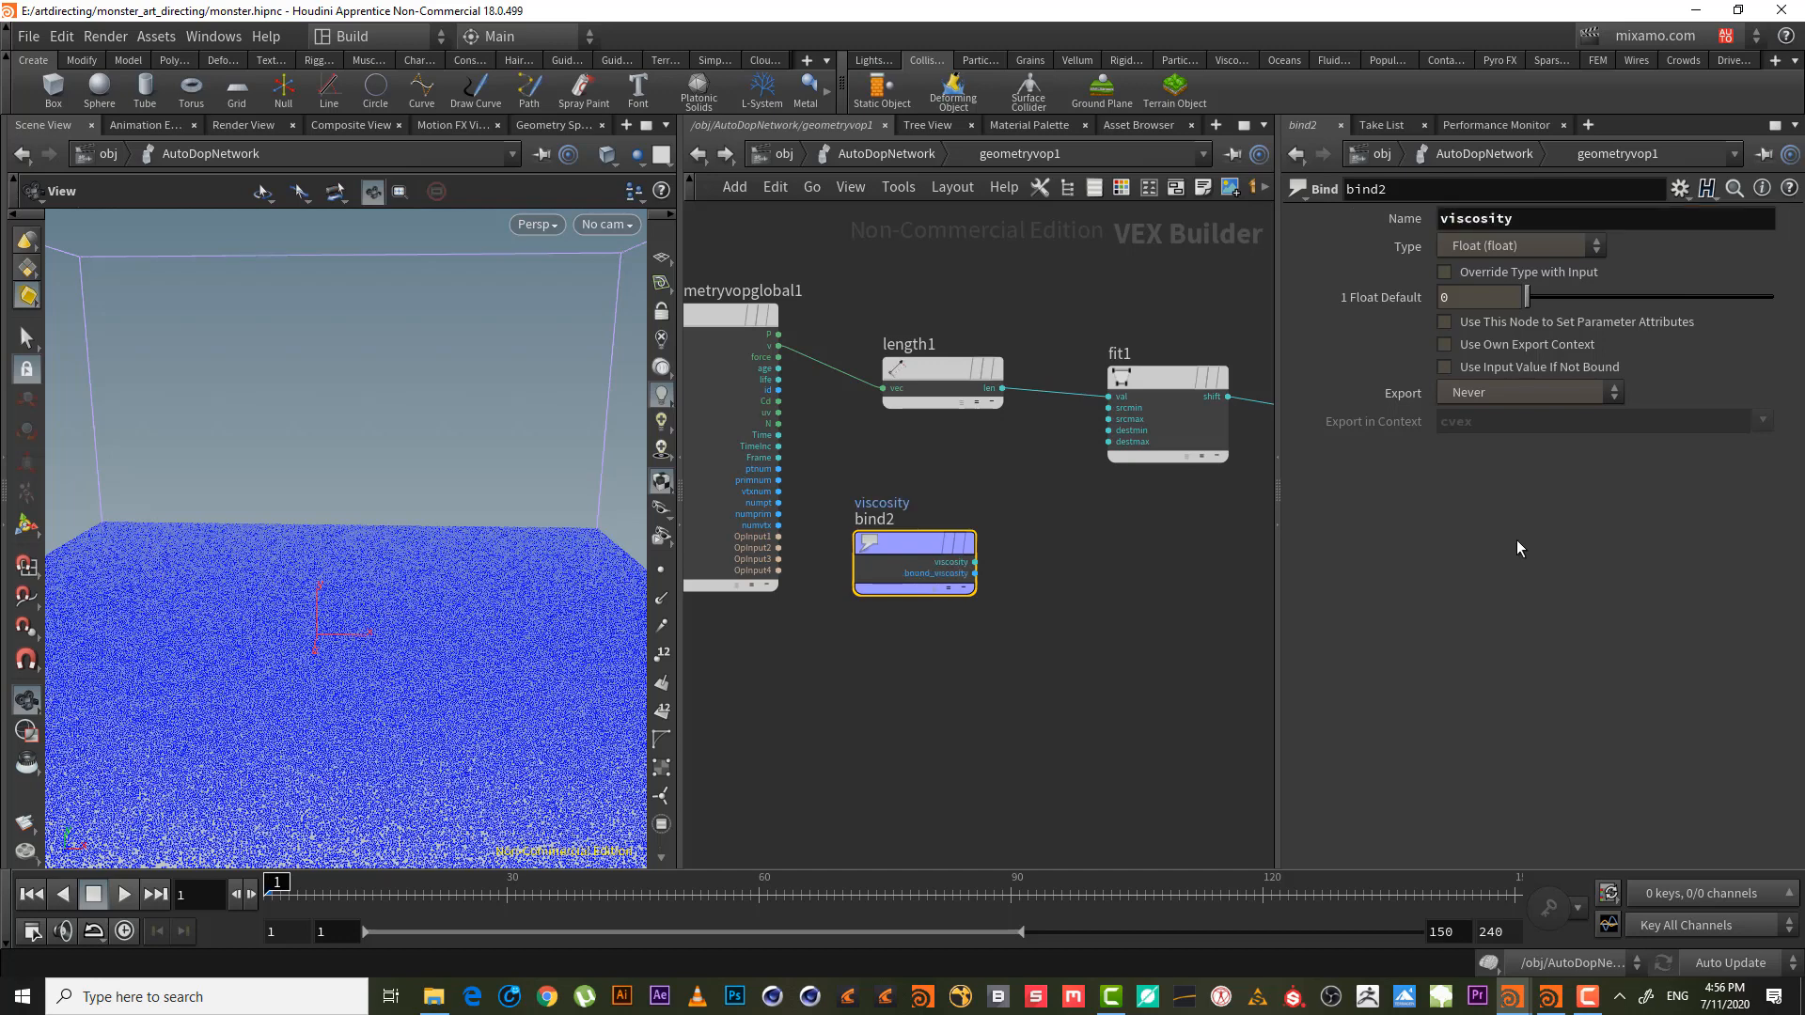
middle_drag(1057, 589, 951, 625)
drag(837, 592, 839, 693)
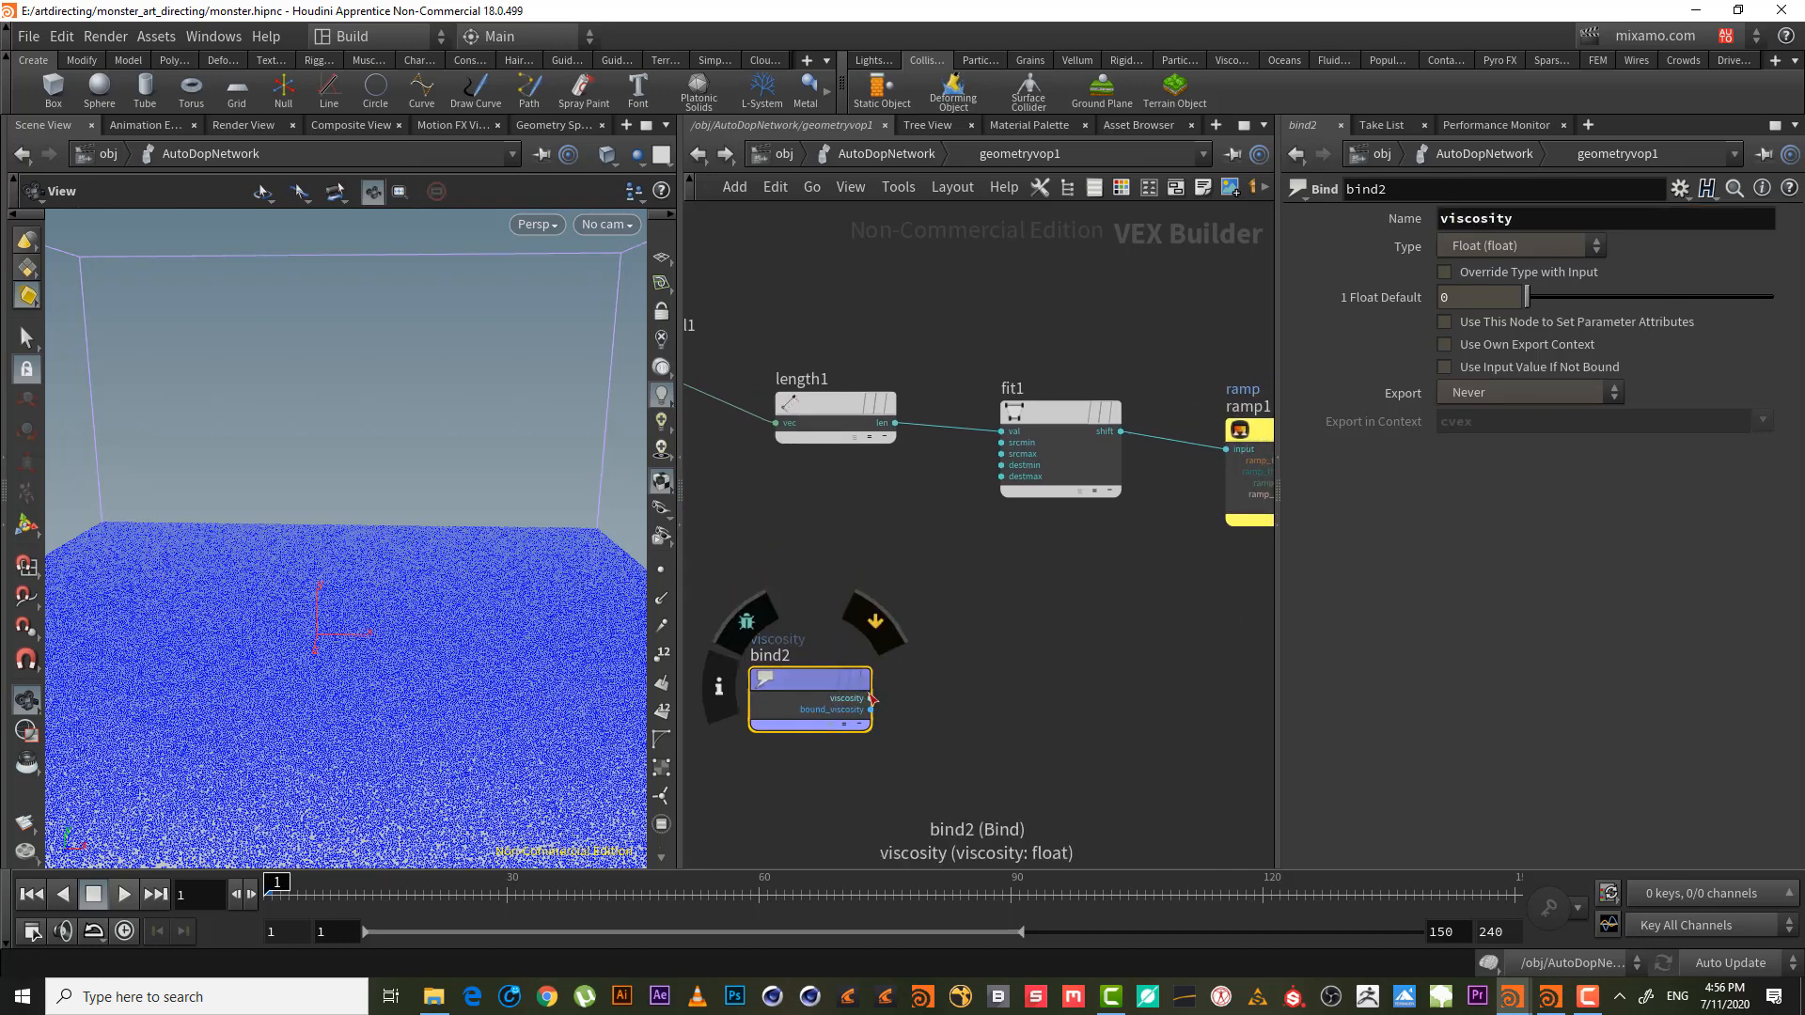
- Feed viscosity into a Fit Range node fit2 with Source Max 40, mapping to 0–1
click(871, 699)
key(Tab)
text(fit)
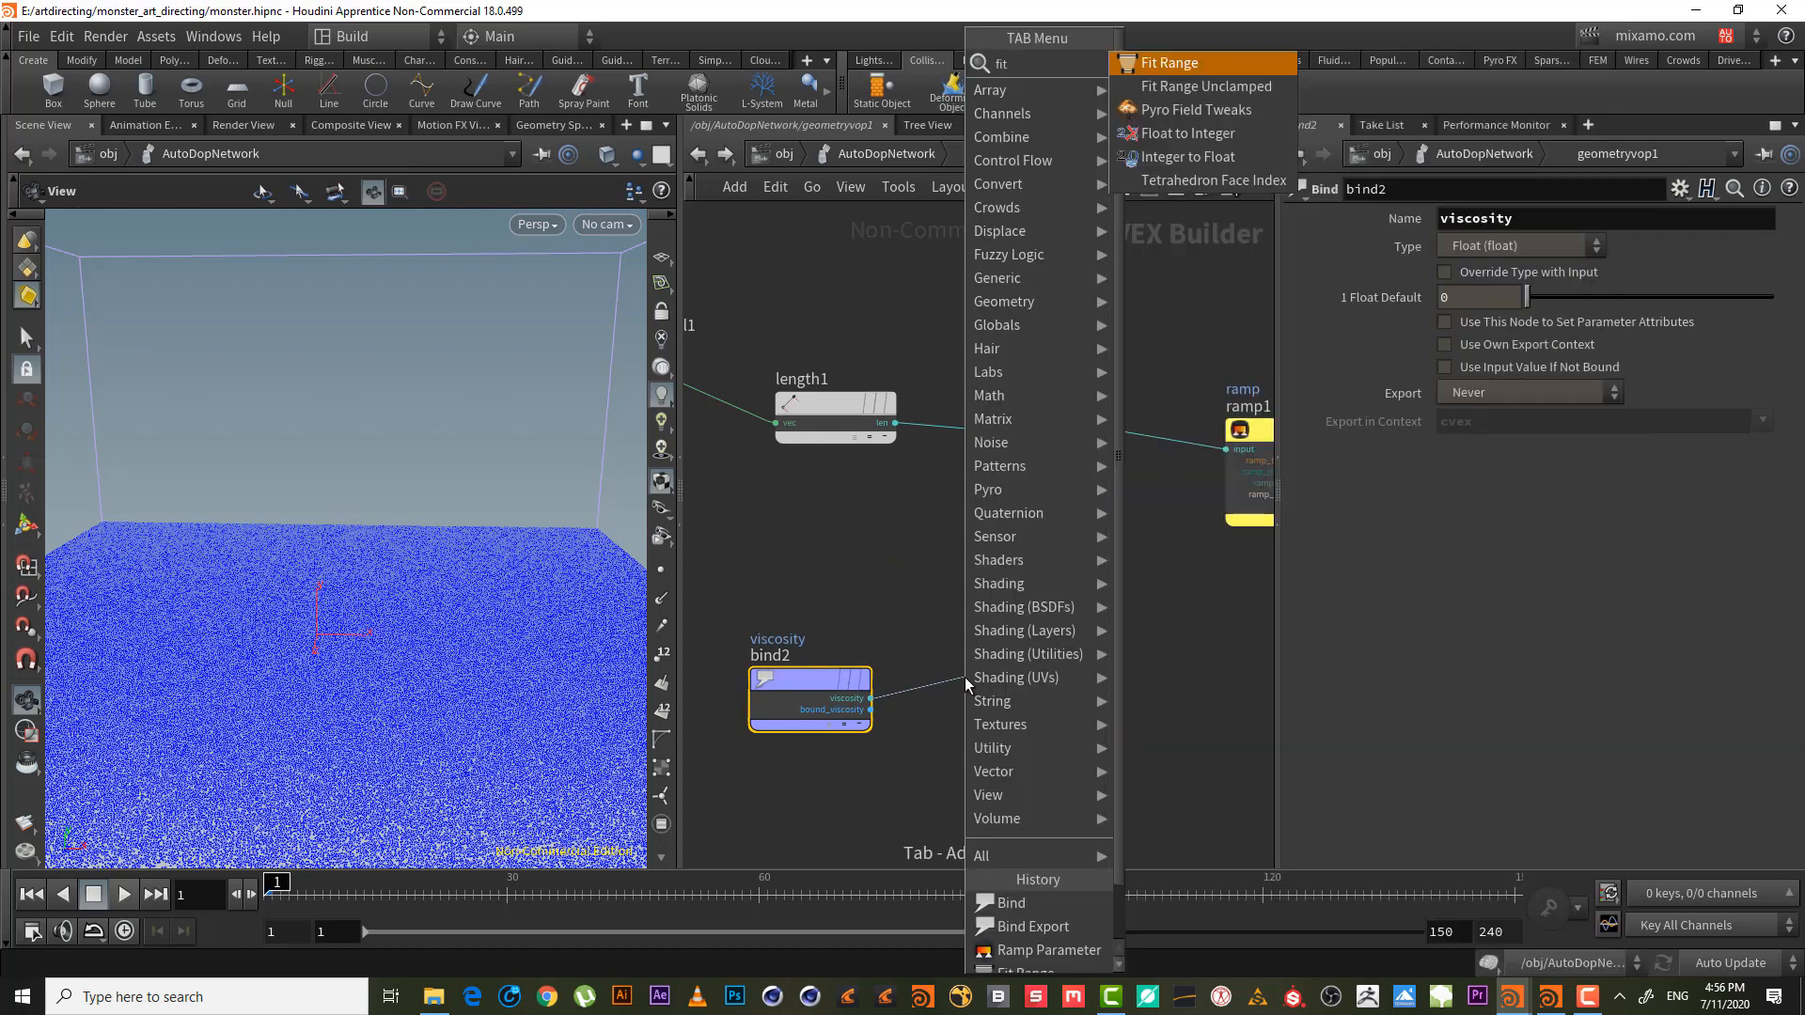
key(Return)
click(965, 677)
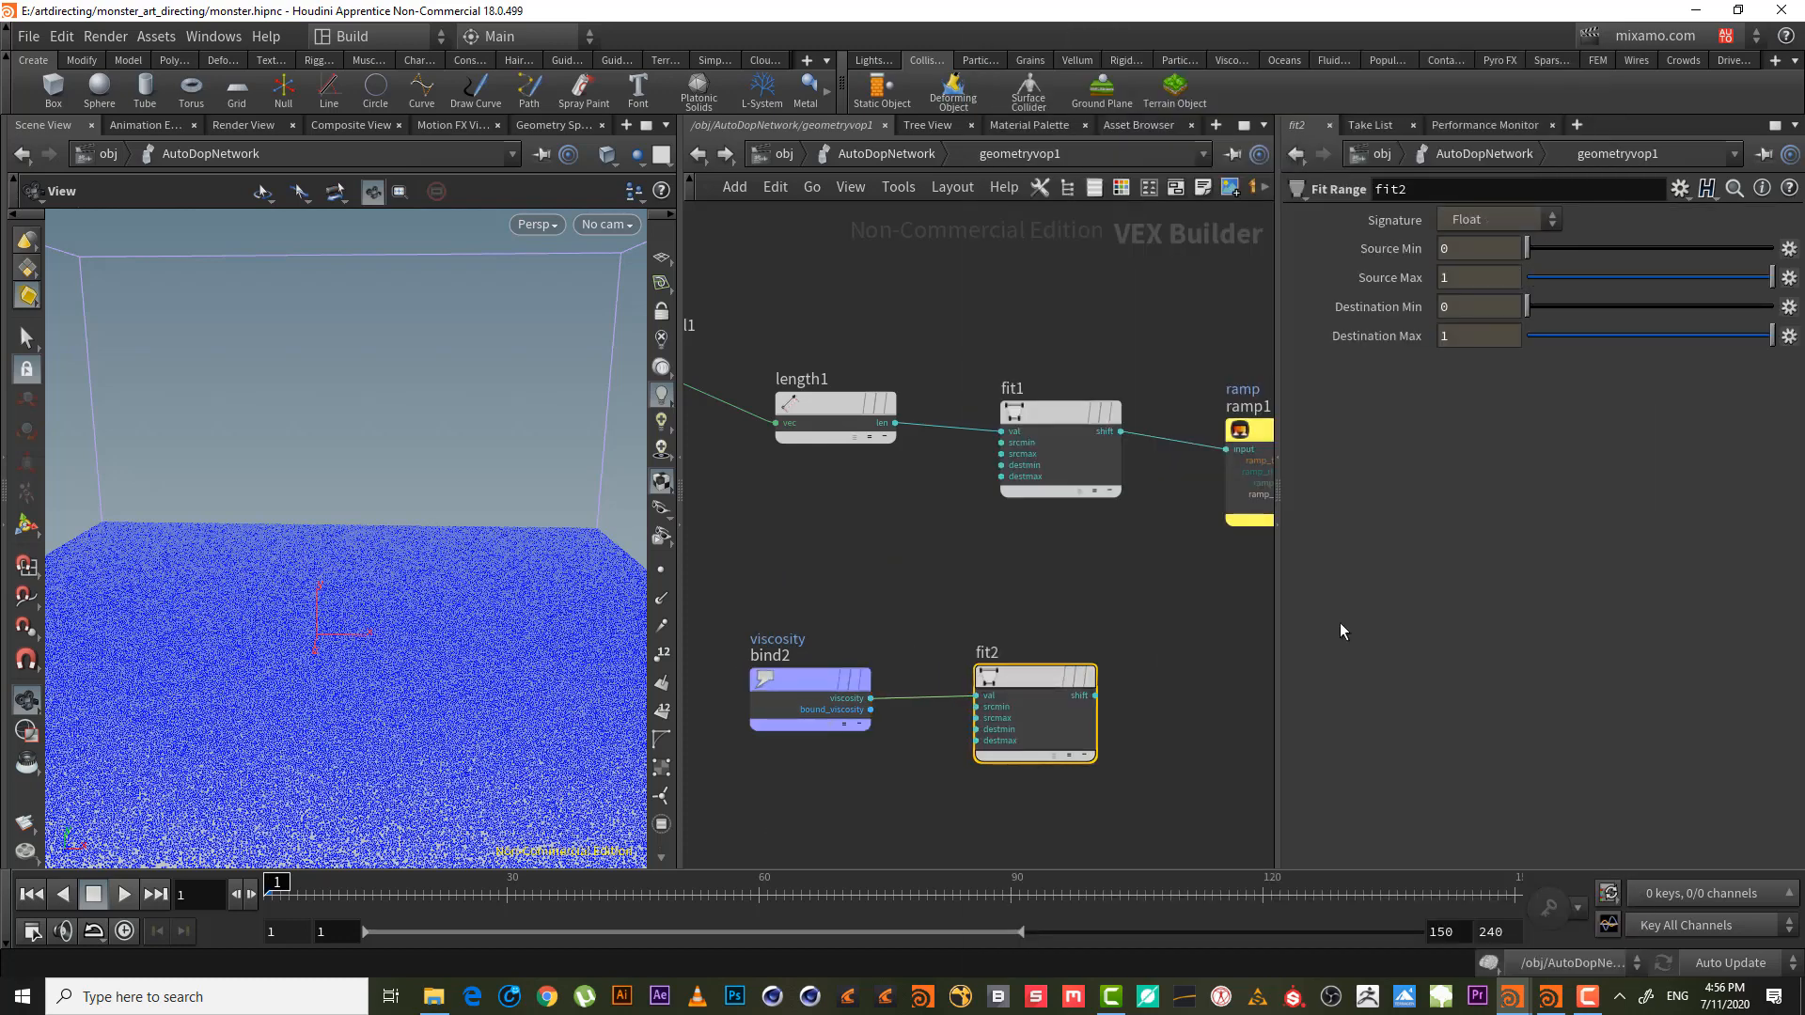
click(1445, 279)
text(40)
key(Return)
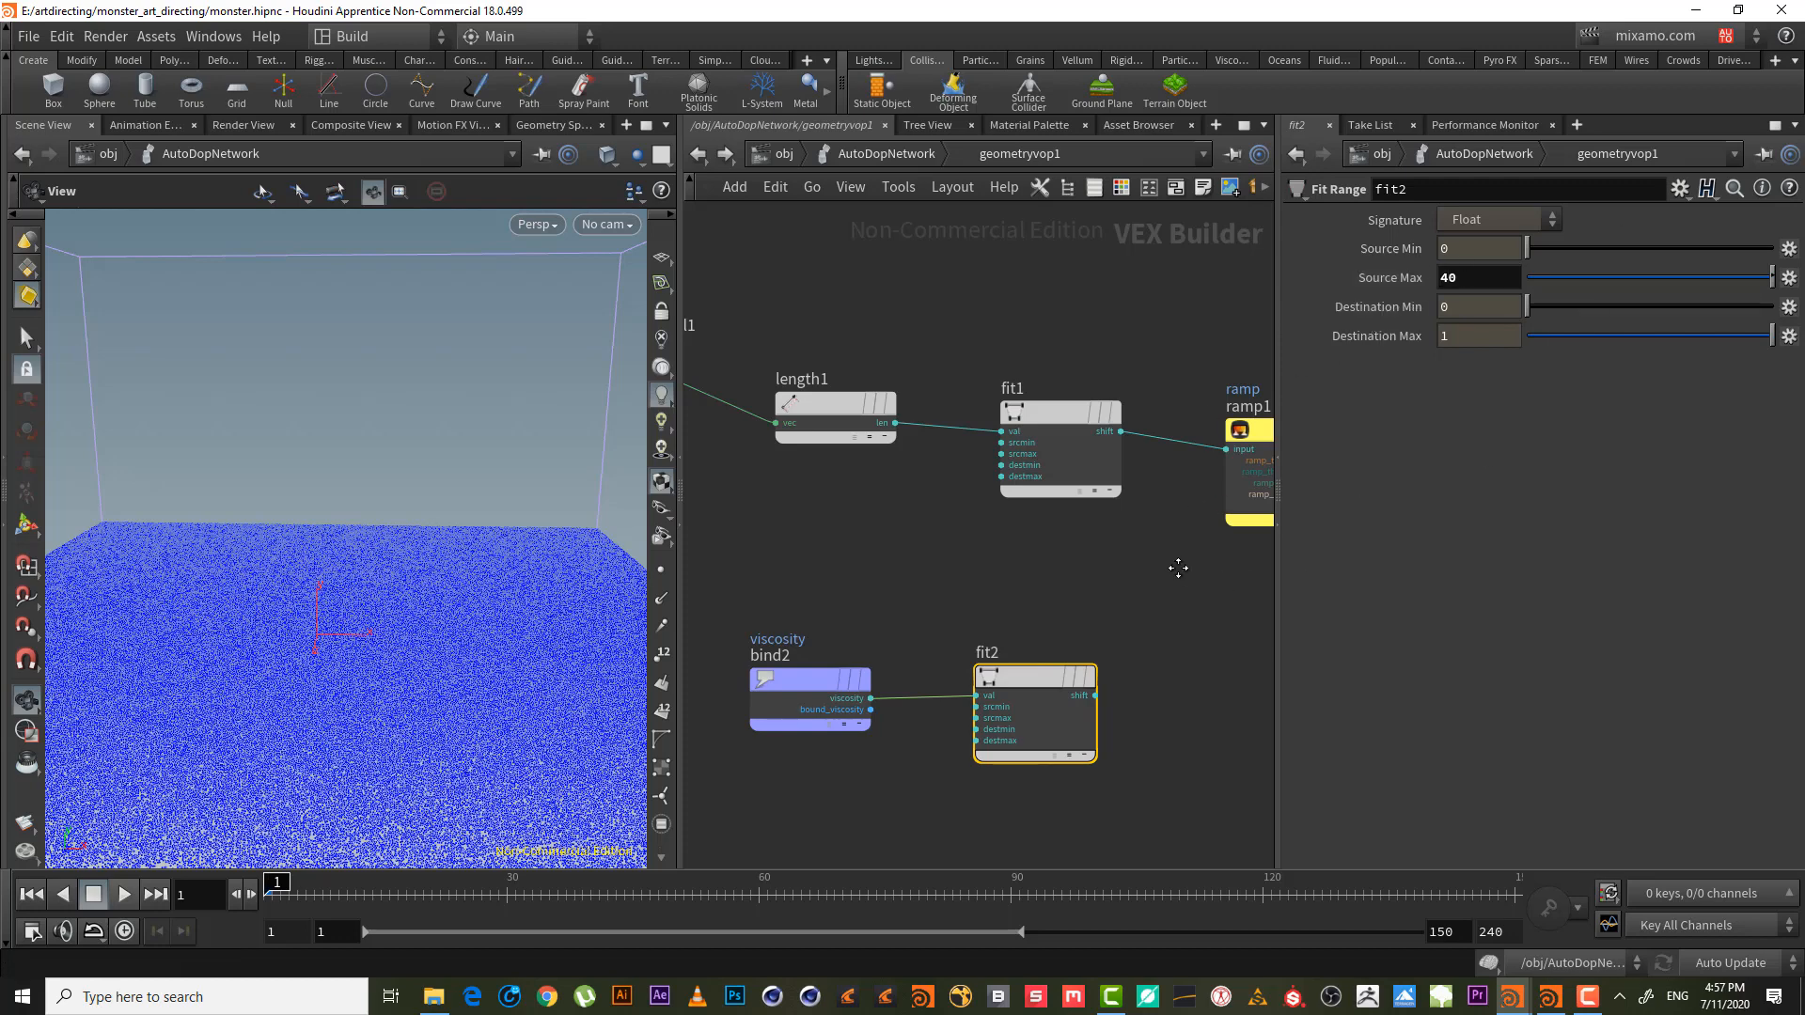
middle_drag(1176, 564, 1123, 537)
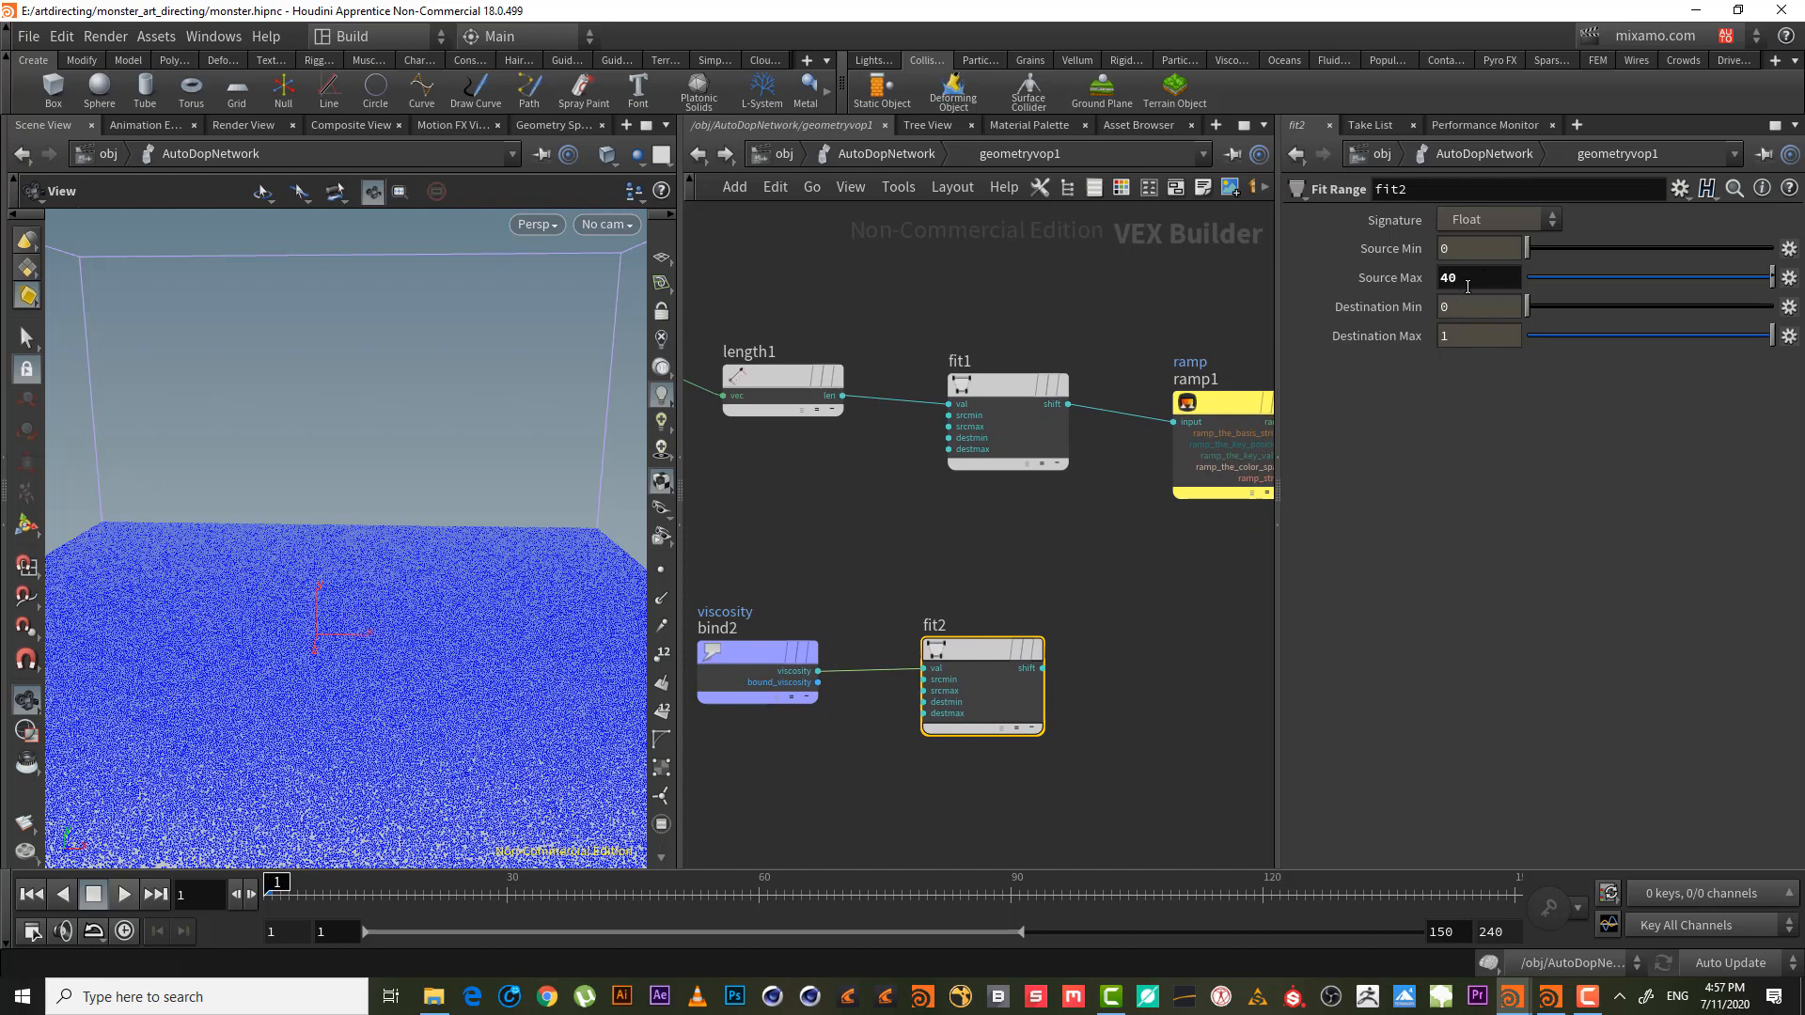
drag(1458, 280, 1360, 255)
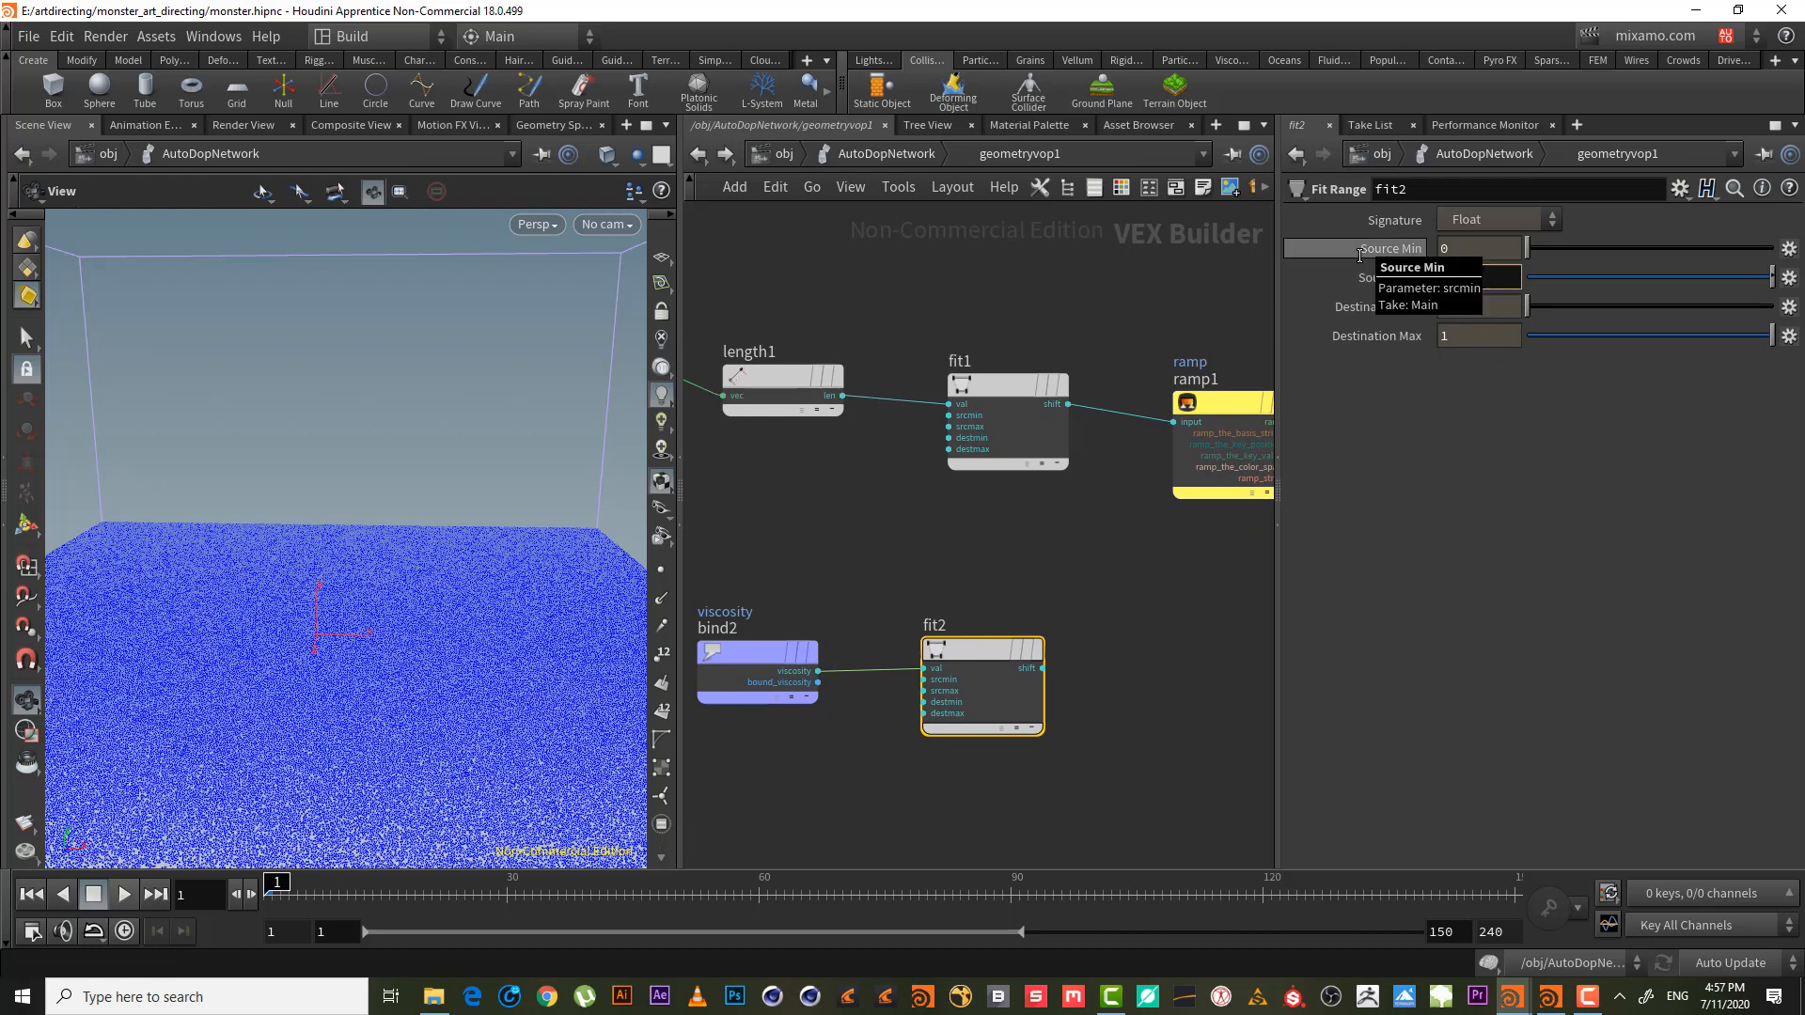
click(1171, 596)
middle_drag(1171, 596, 987, 592)
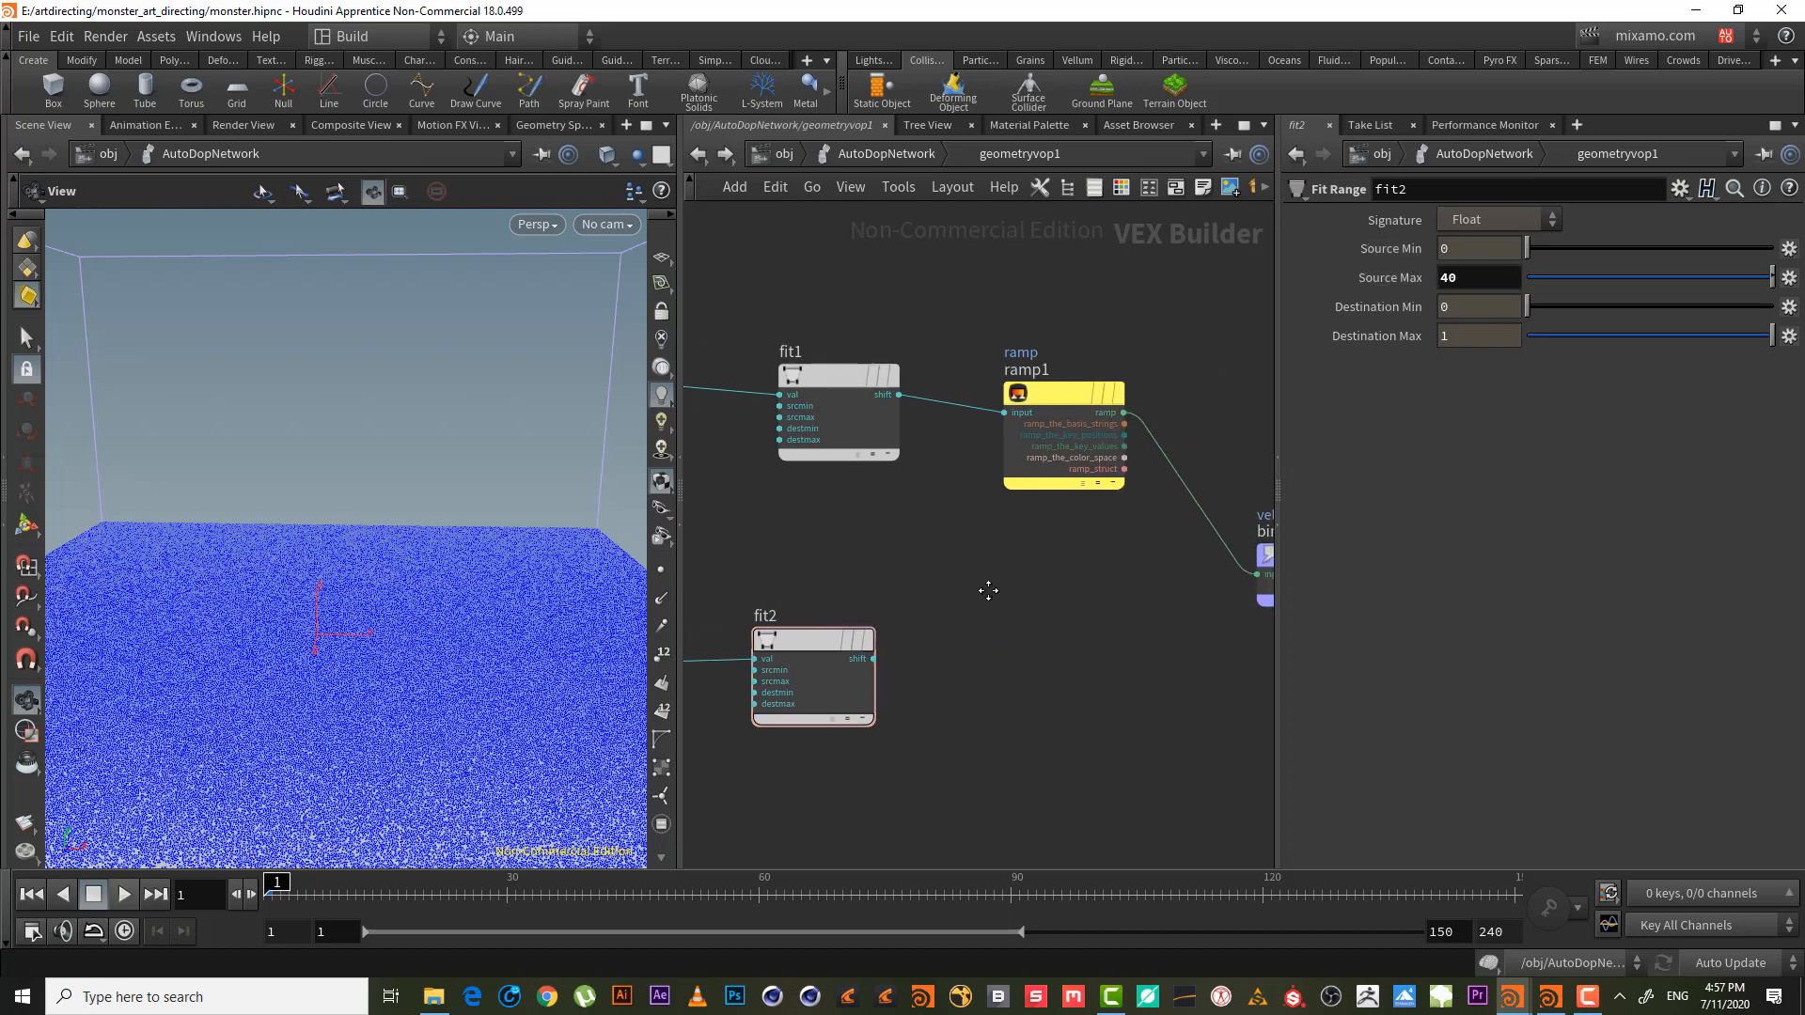
scroll(987, 597, down, 3)
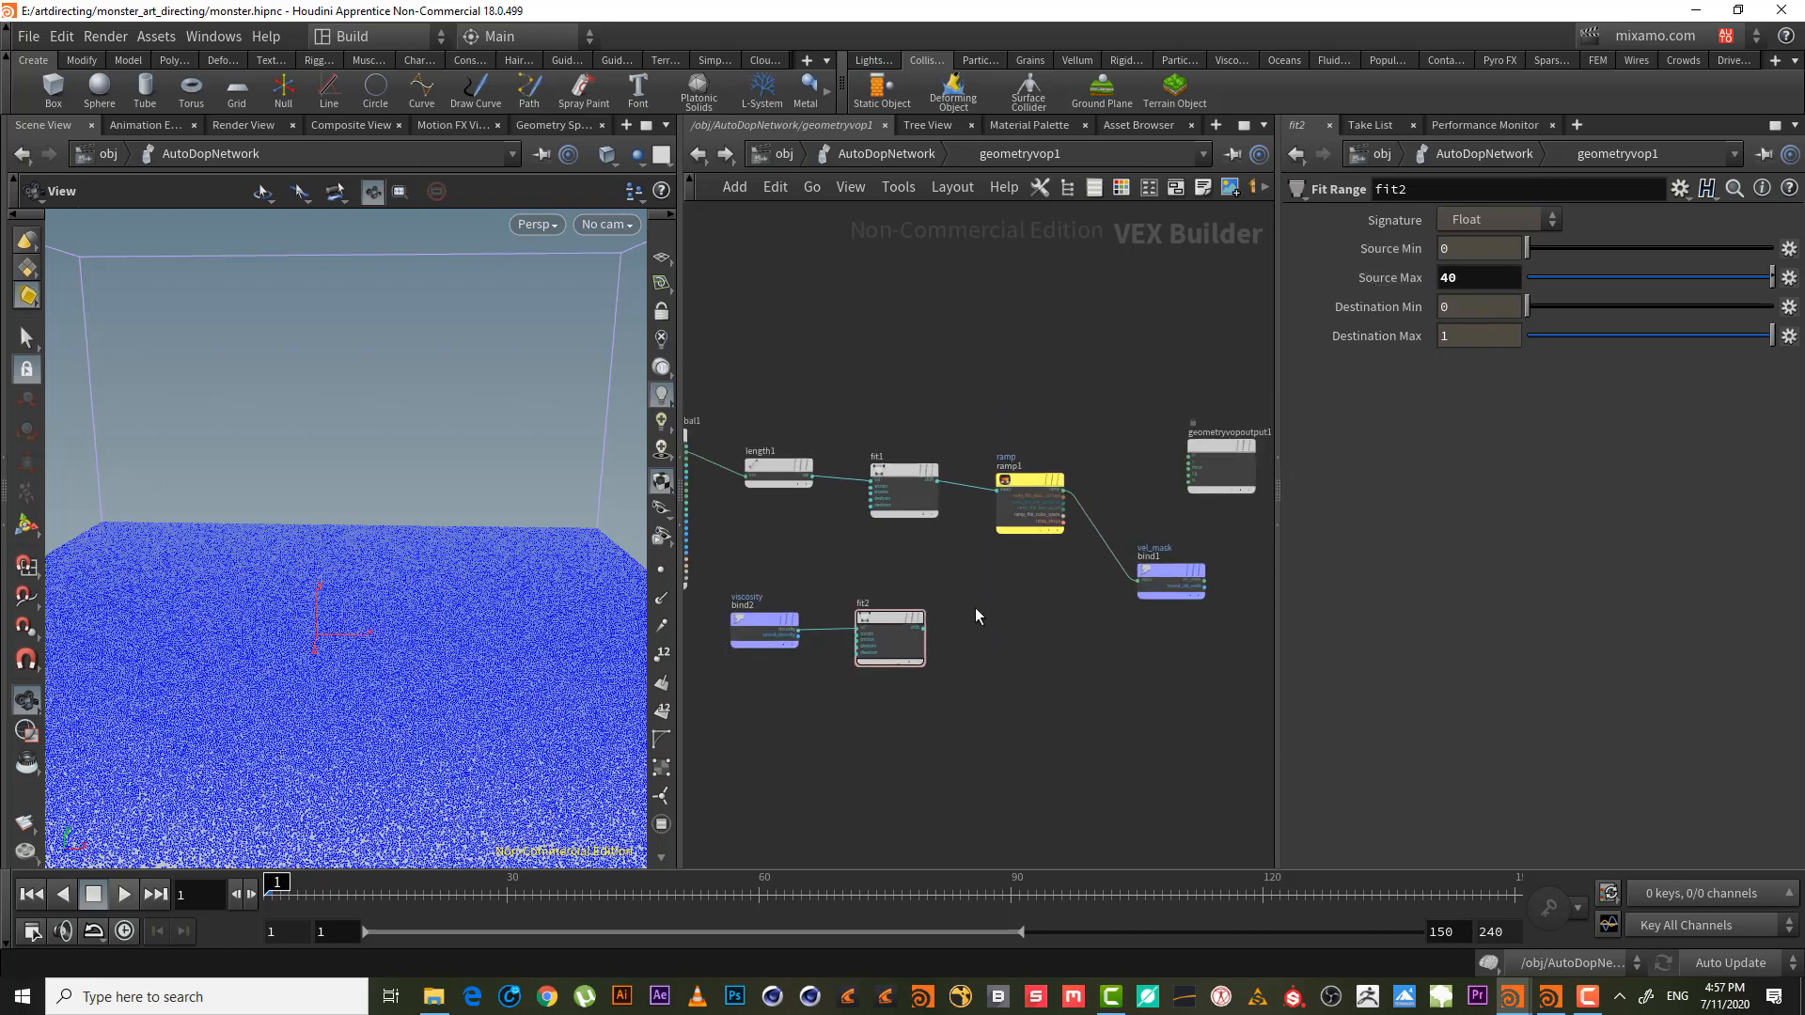
scroll(975, 616, up, 2)
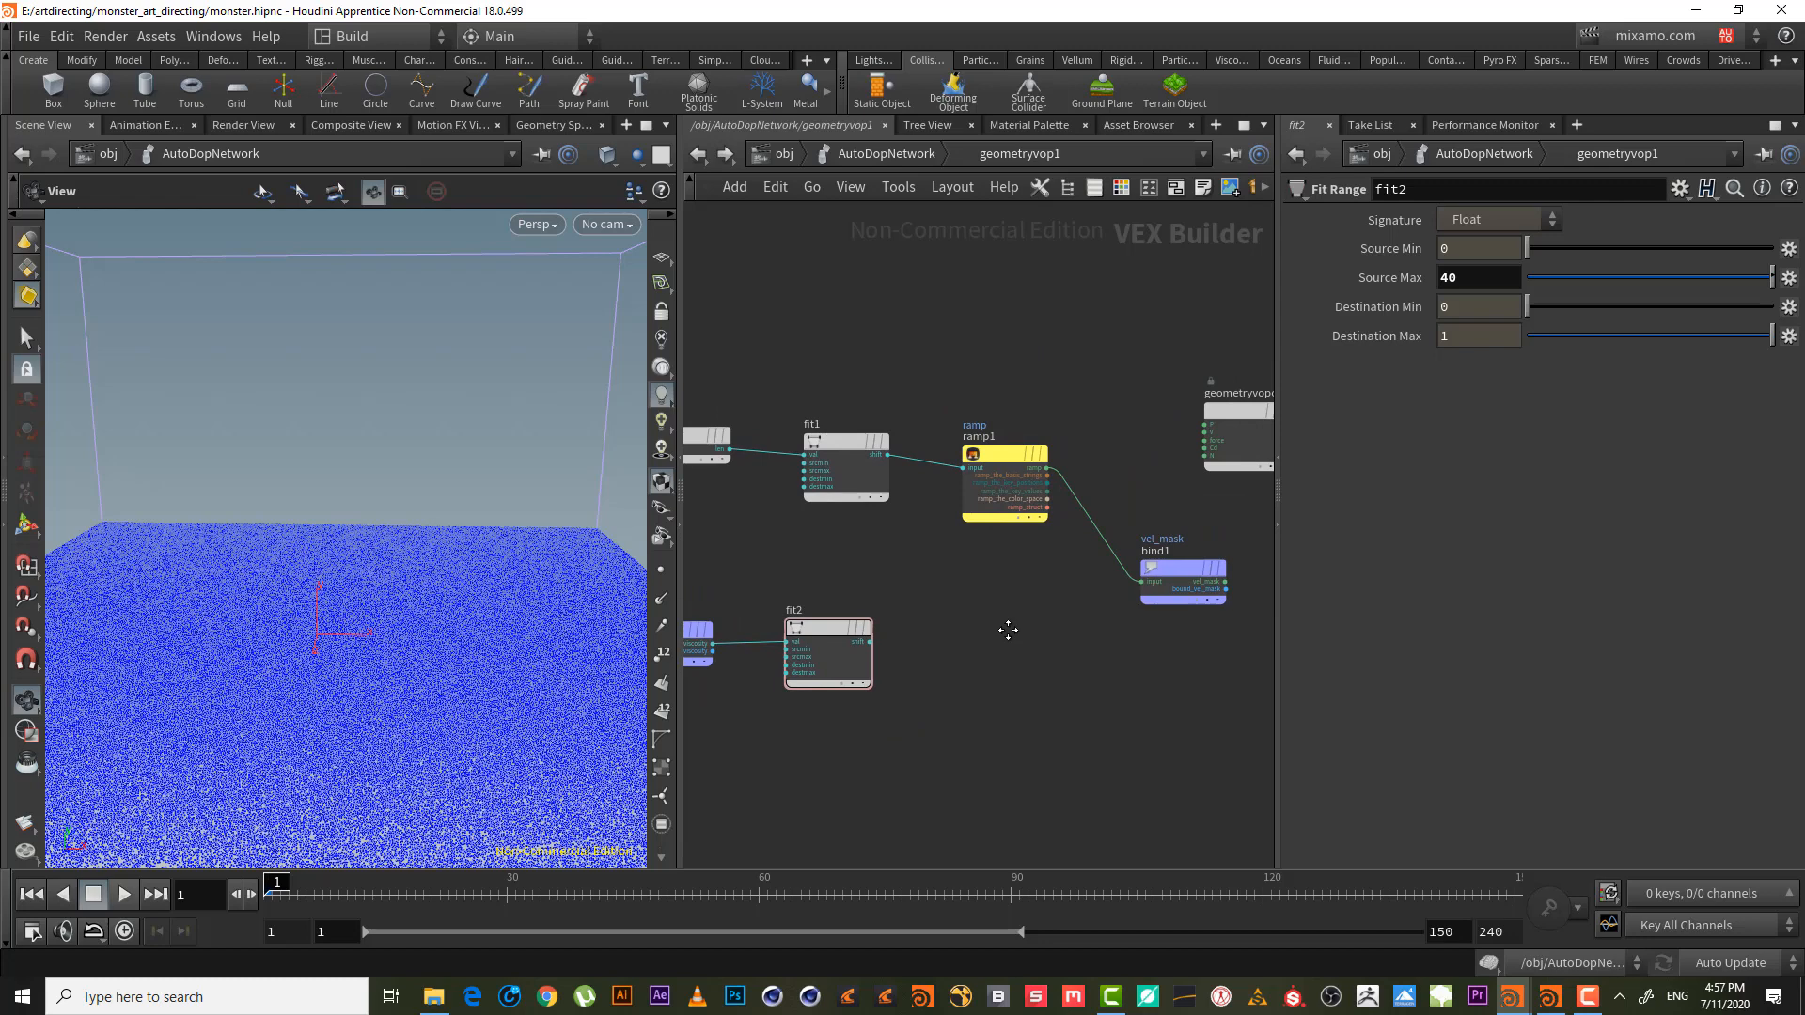
- Add a Ramp Parameter after fit2 with name and label ramp_vorticity
key(Tab)
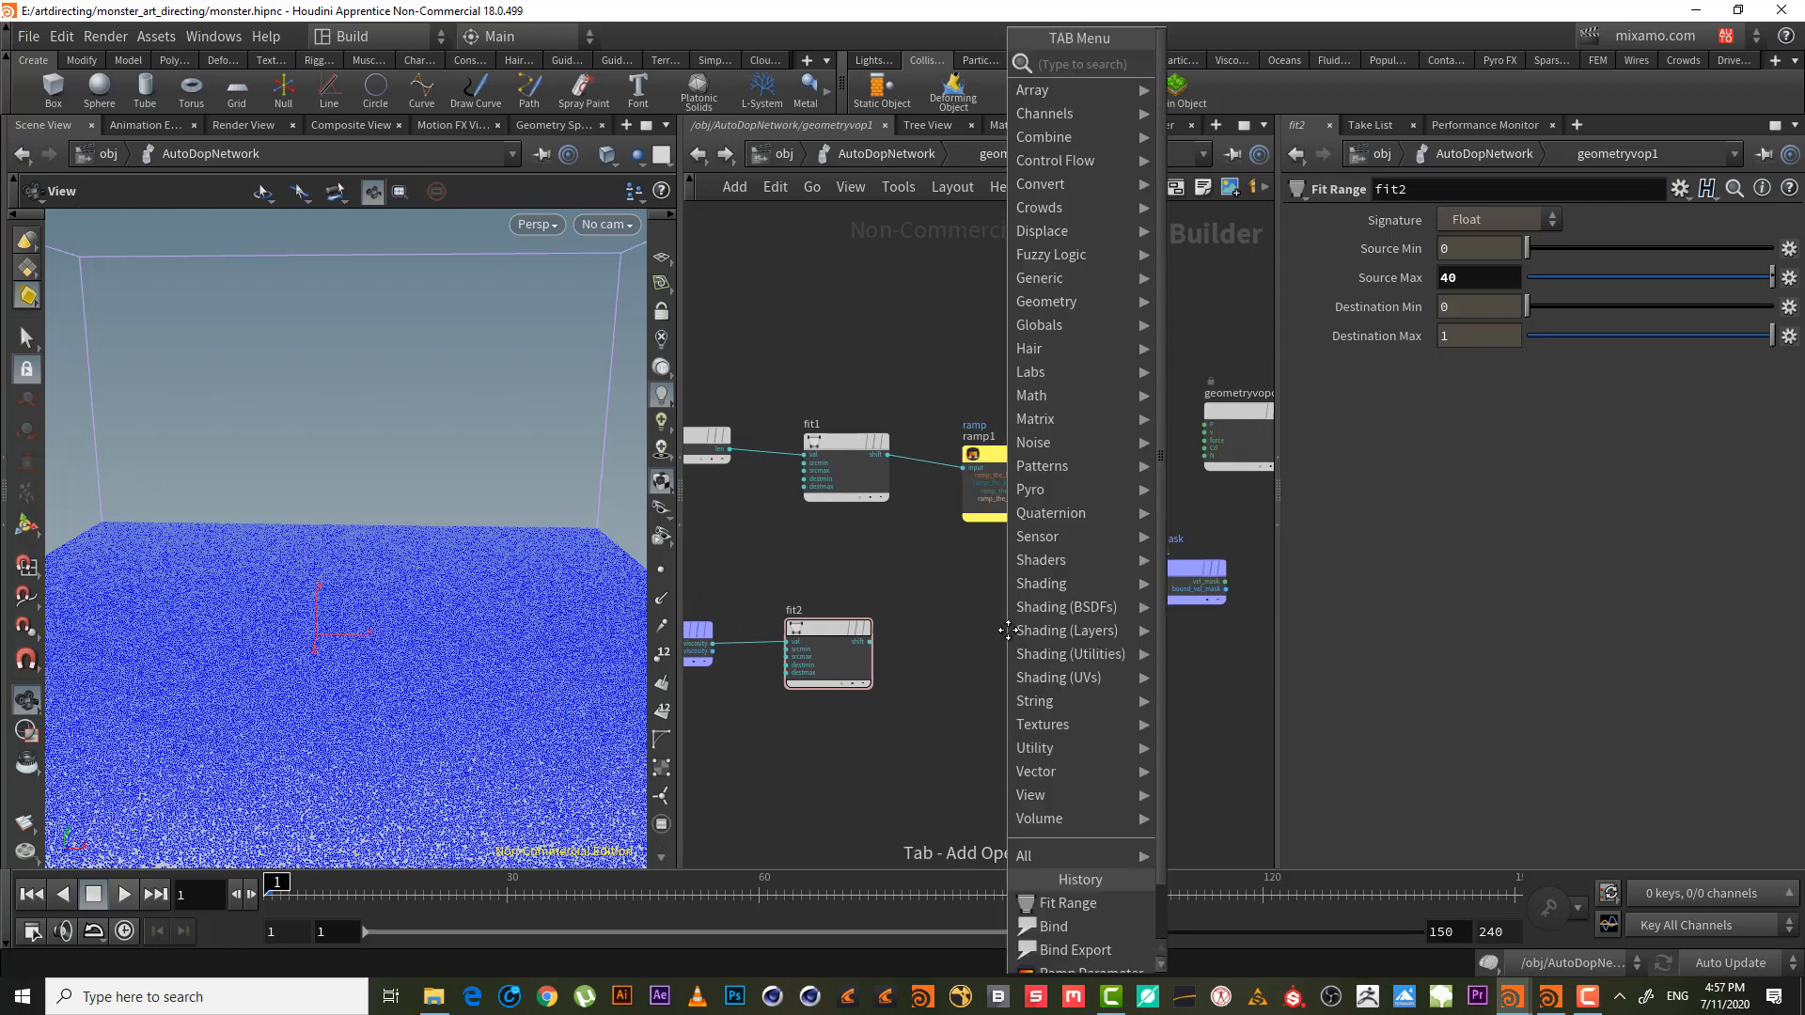
text(ram)
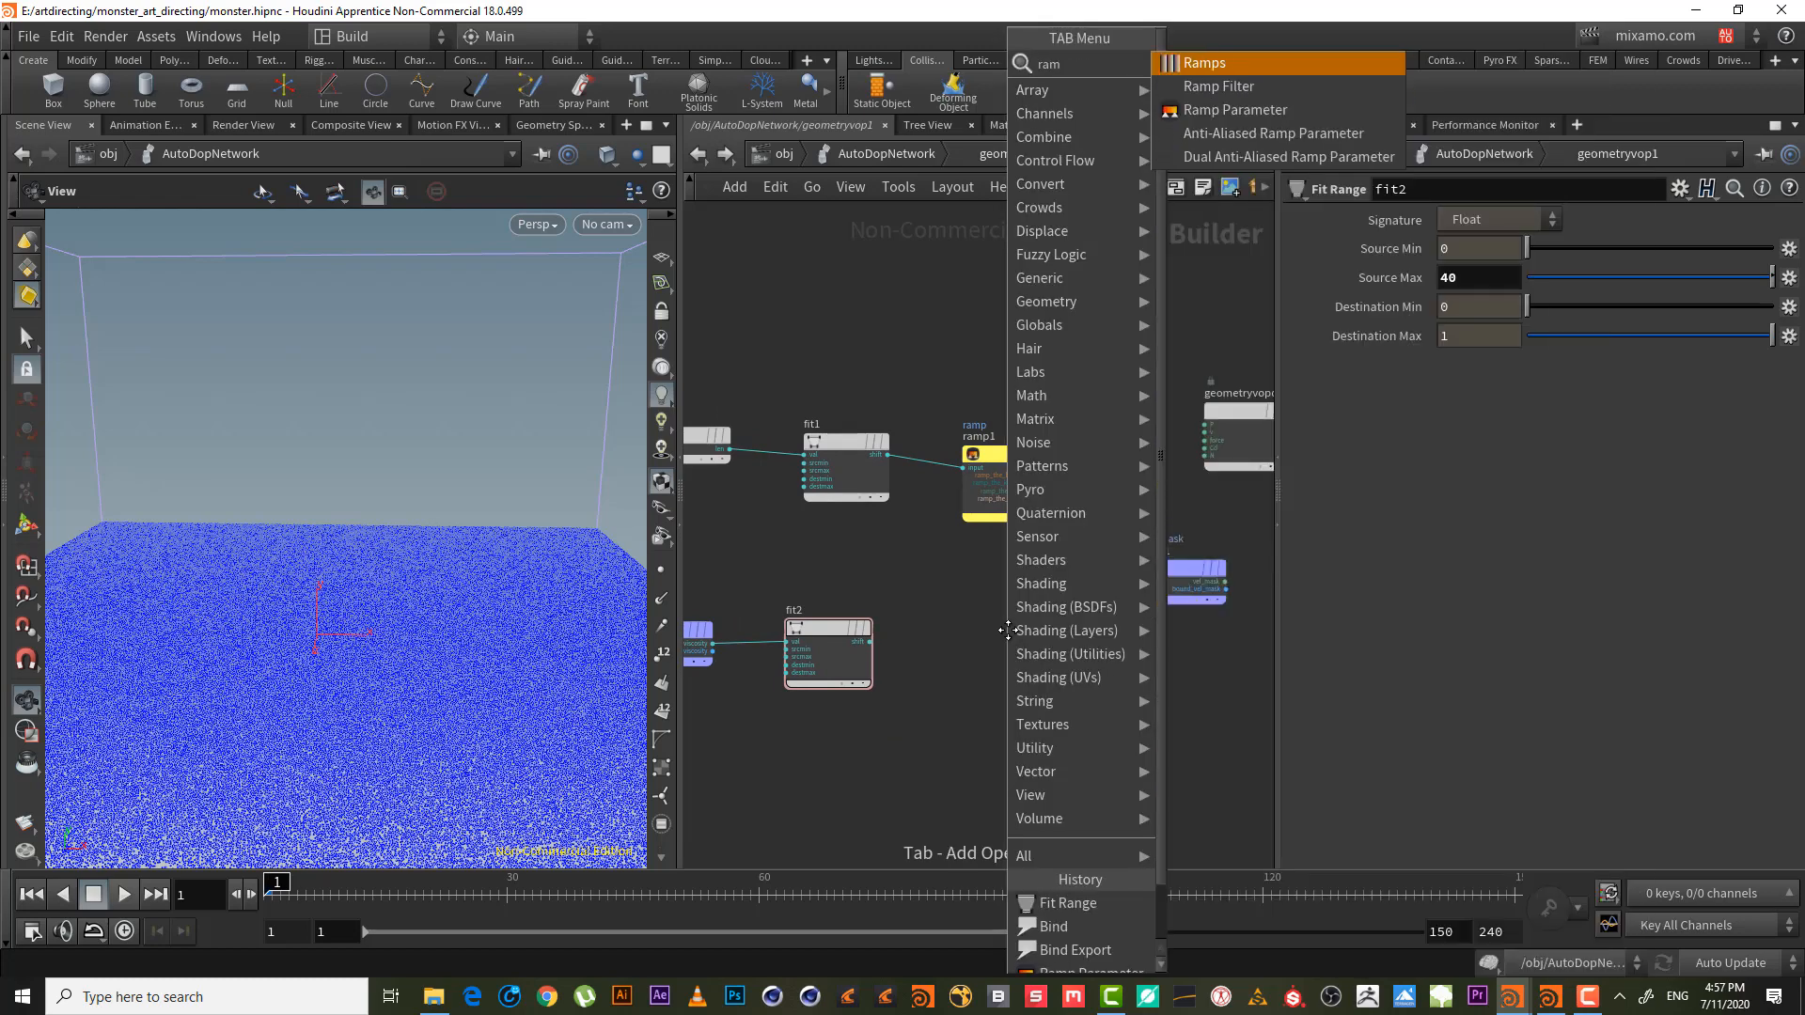
key(Down)
key(Down)
key(Return)
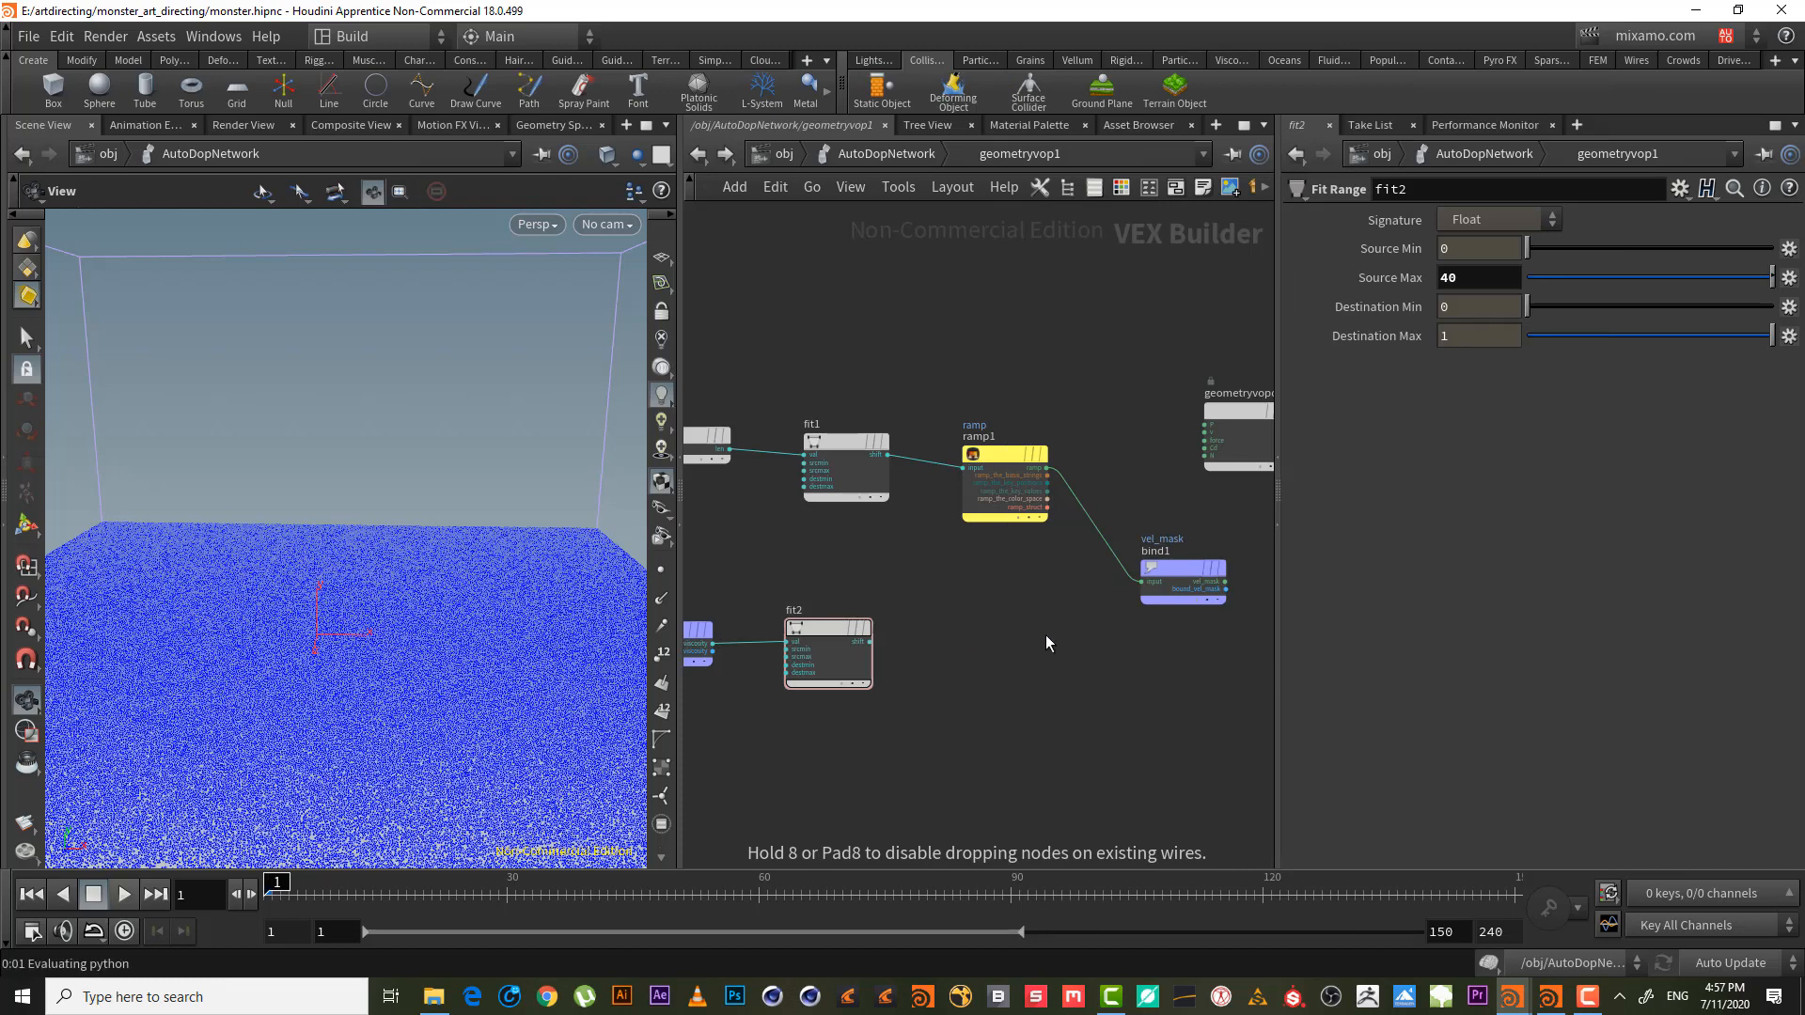
click(1006, 629)
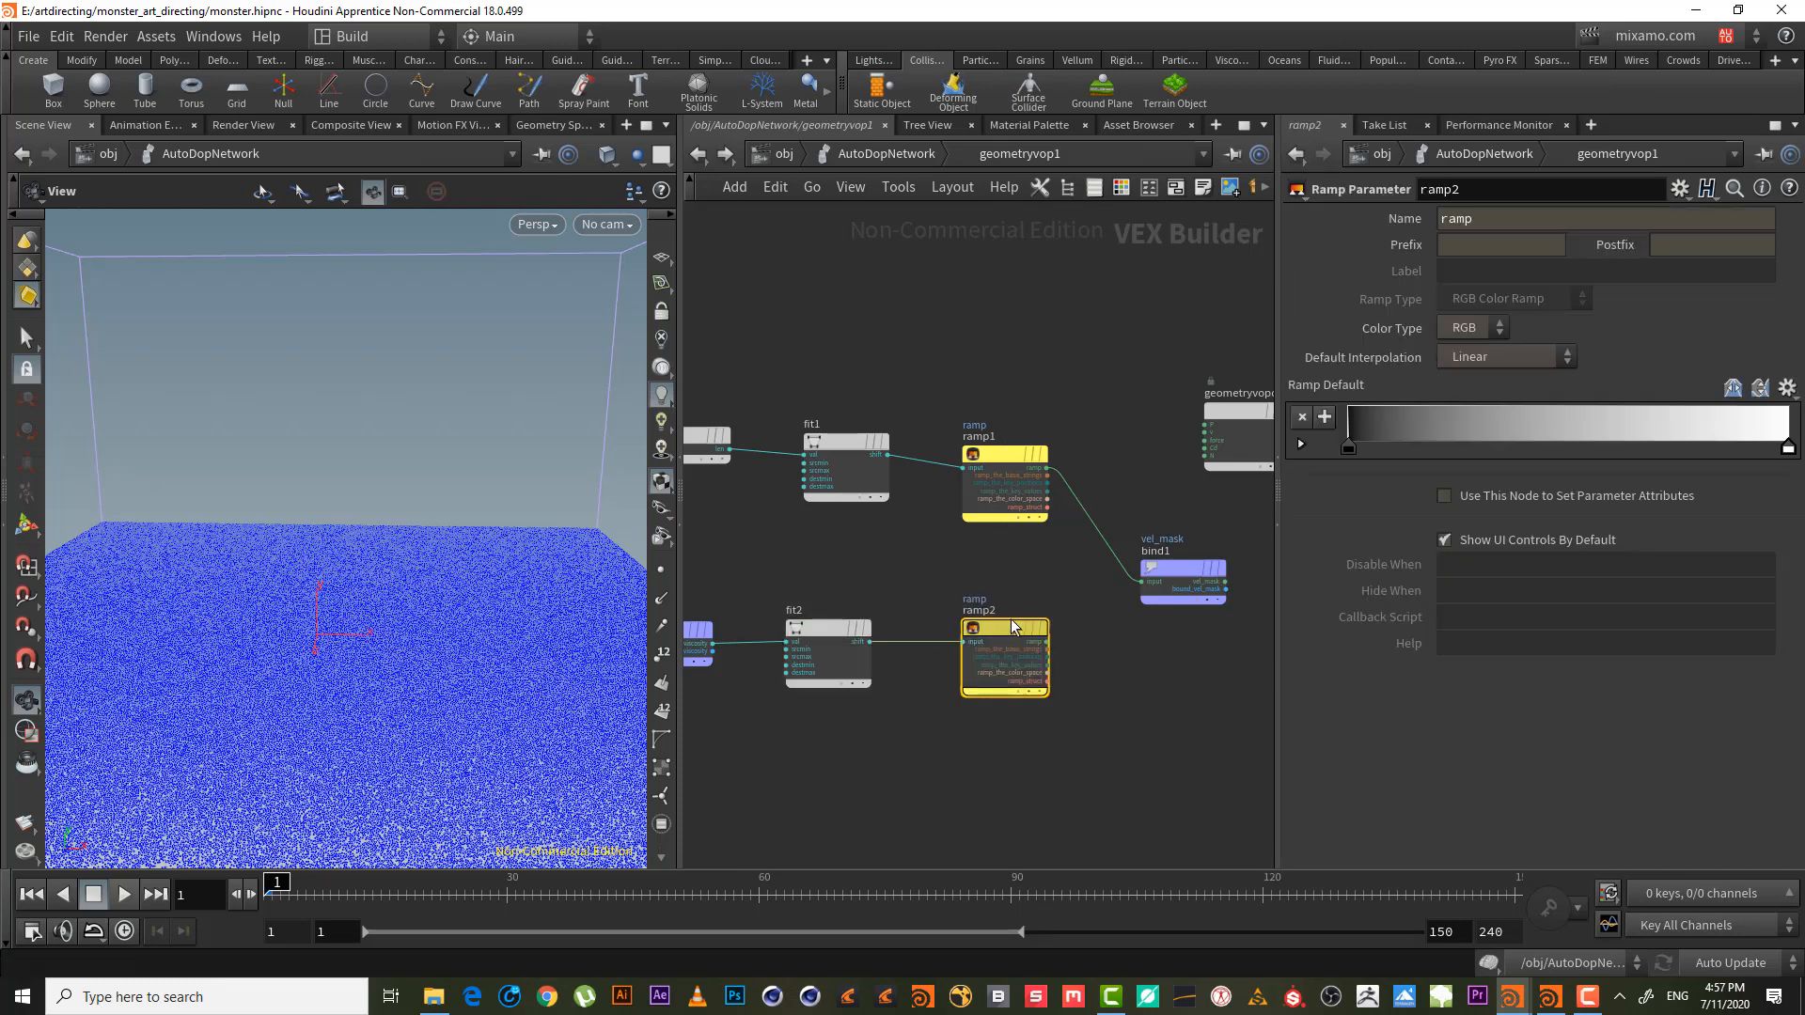
click(1499, 215)
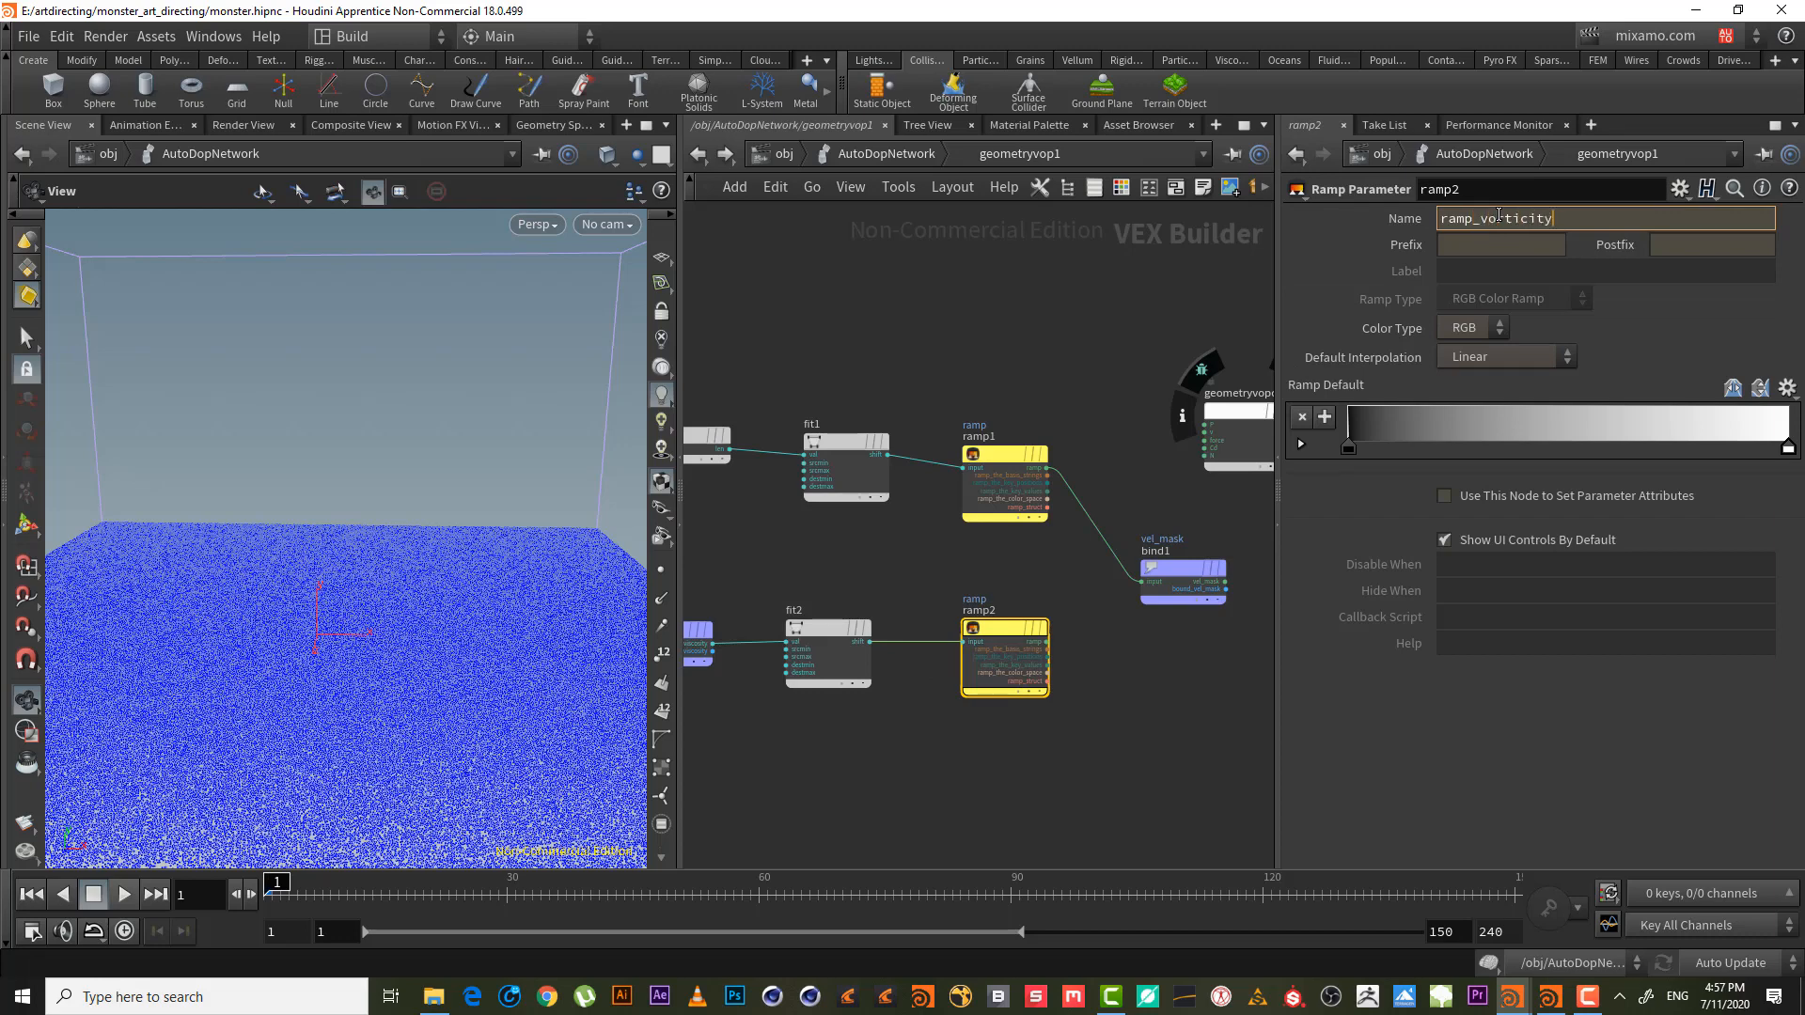
key(Return)
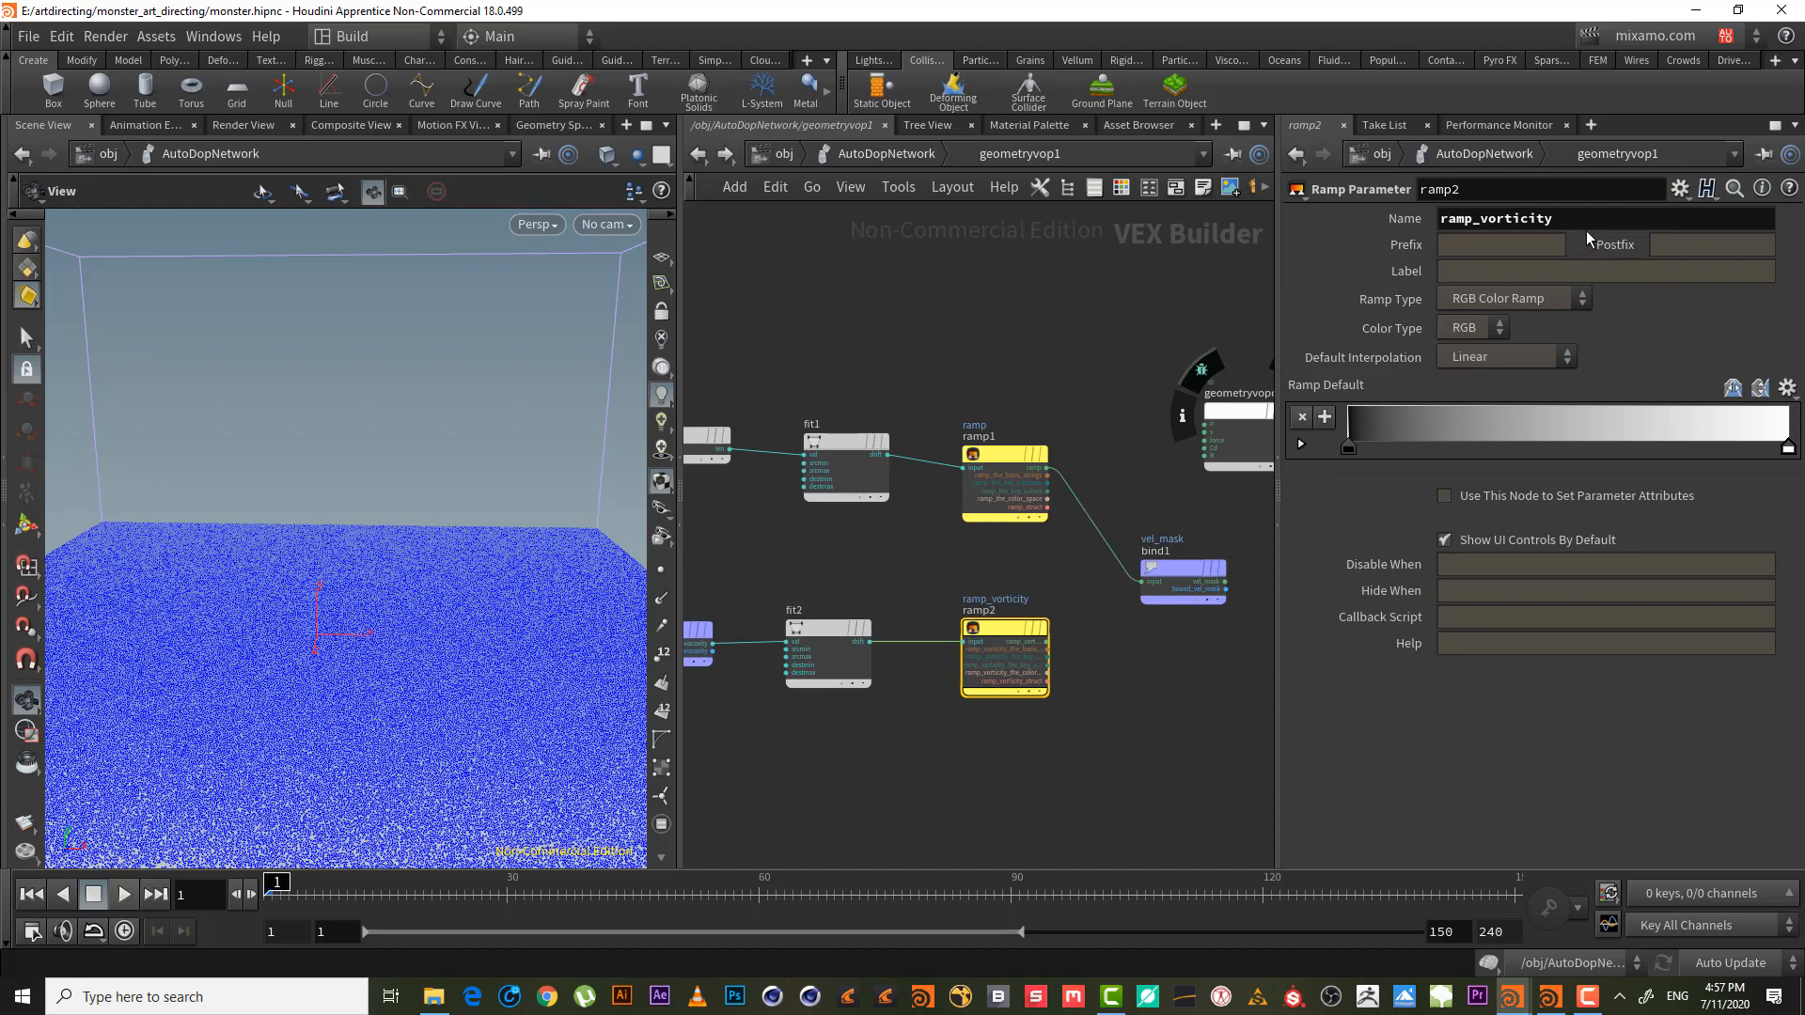
drag(1579, 221, 1278, 207)
key(ctrl+c)
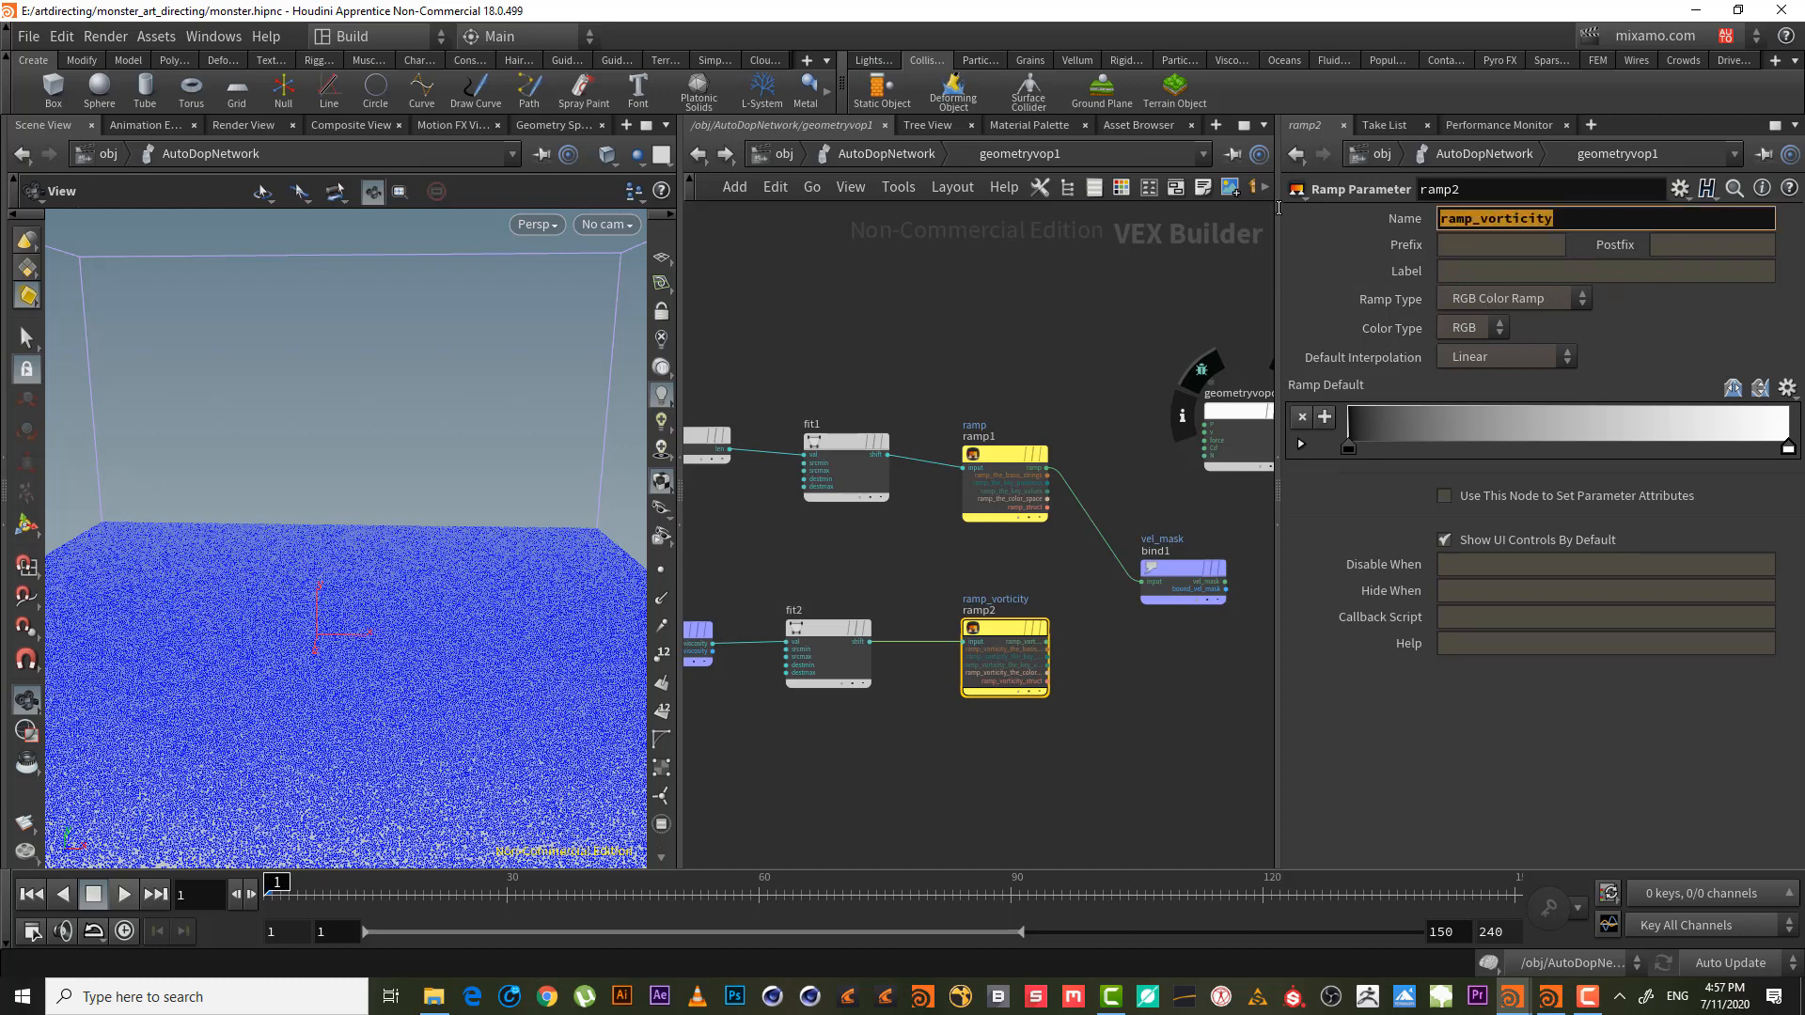
click(1501, 273)
key(ctrl+v)
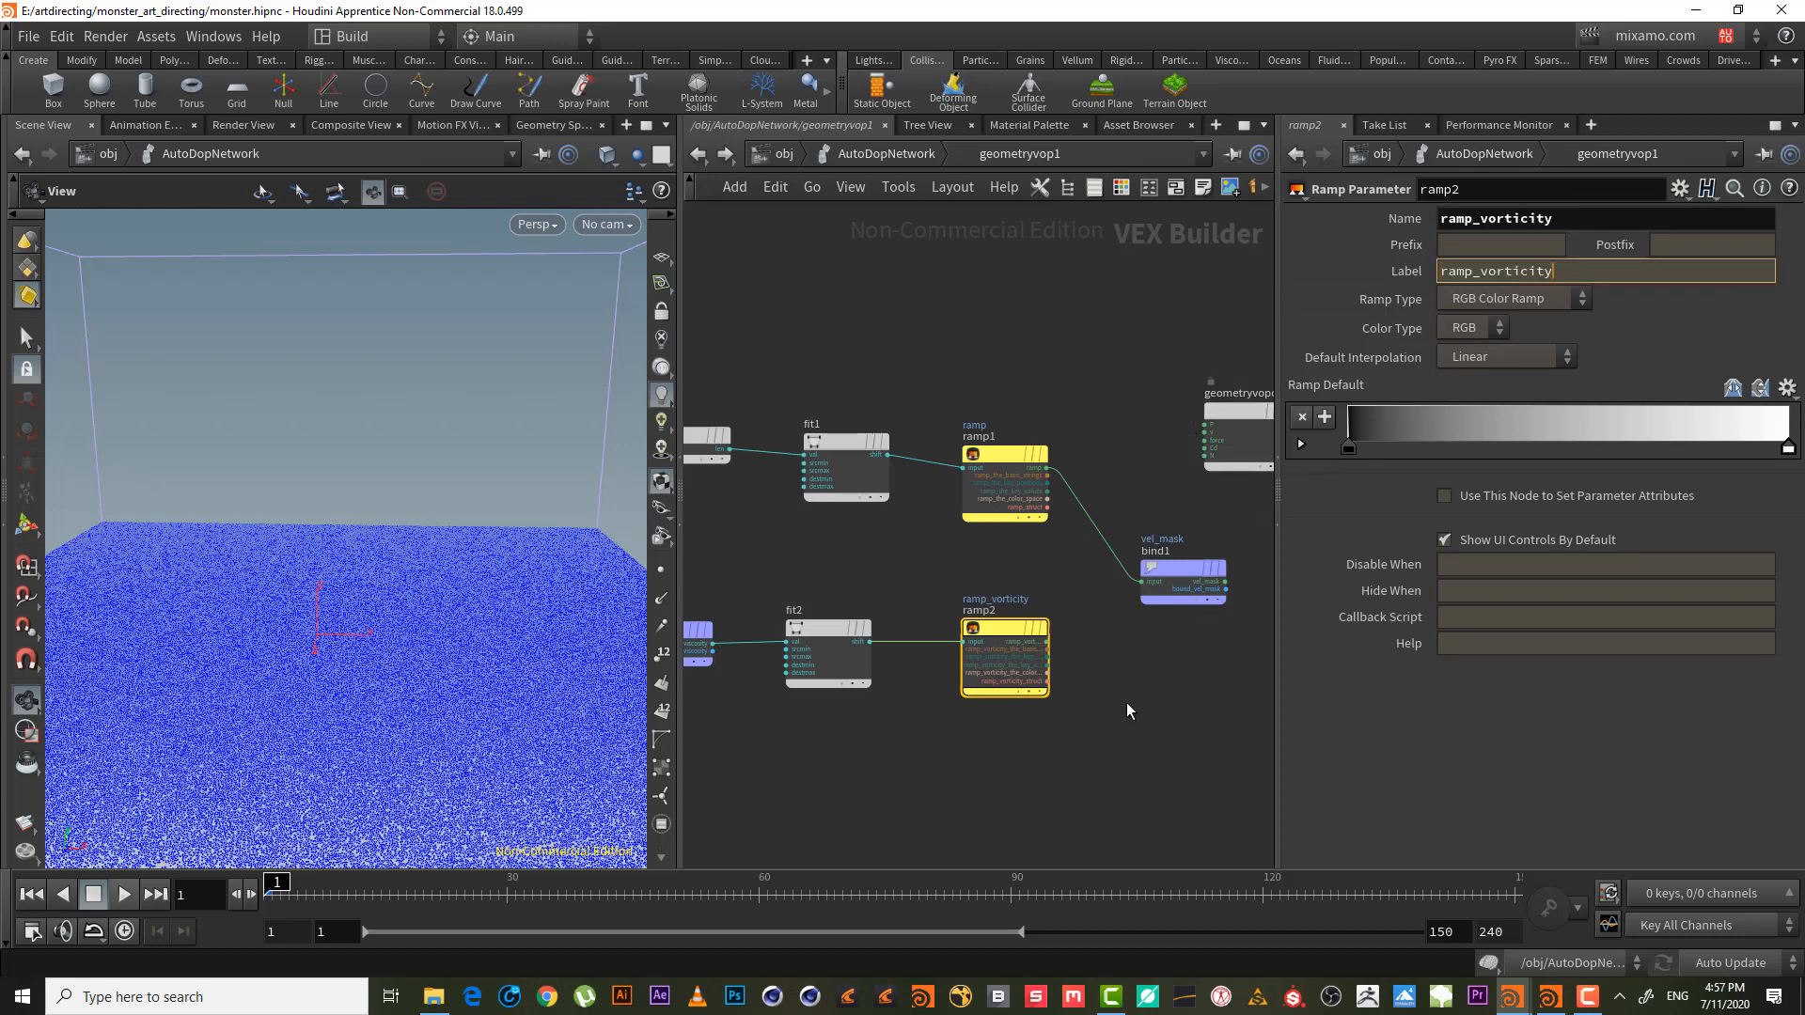
key(Return)
- Insert an Add node between ramp1 and vel_mask and feed ramp_vorticity into its second input
middle_drag(1081, 672, 967, 677)
drag(1058, 592, 1173, 567)
key(Tab)
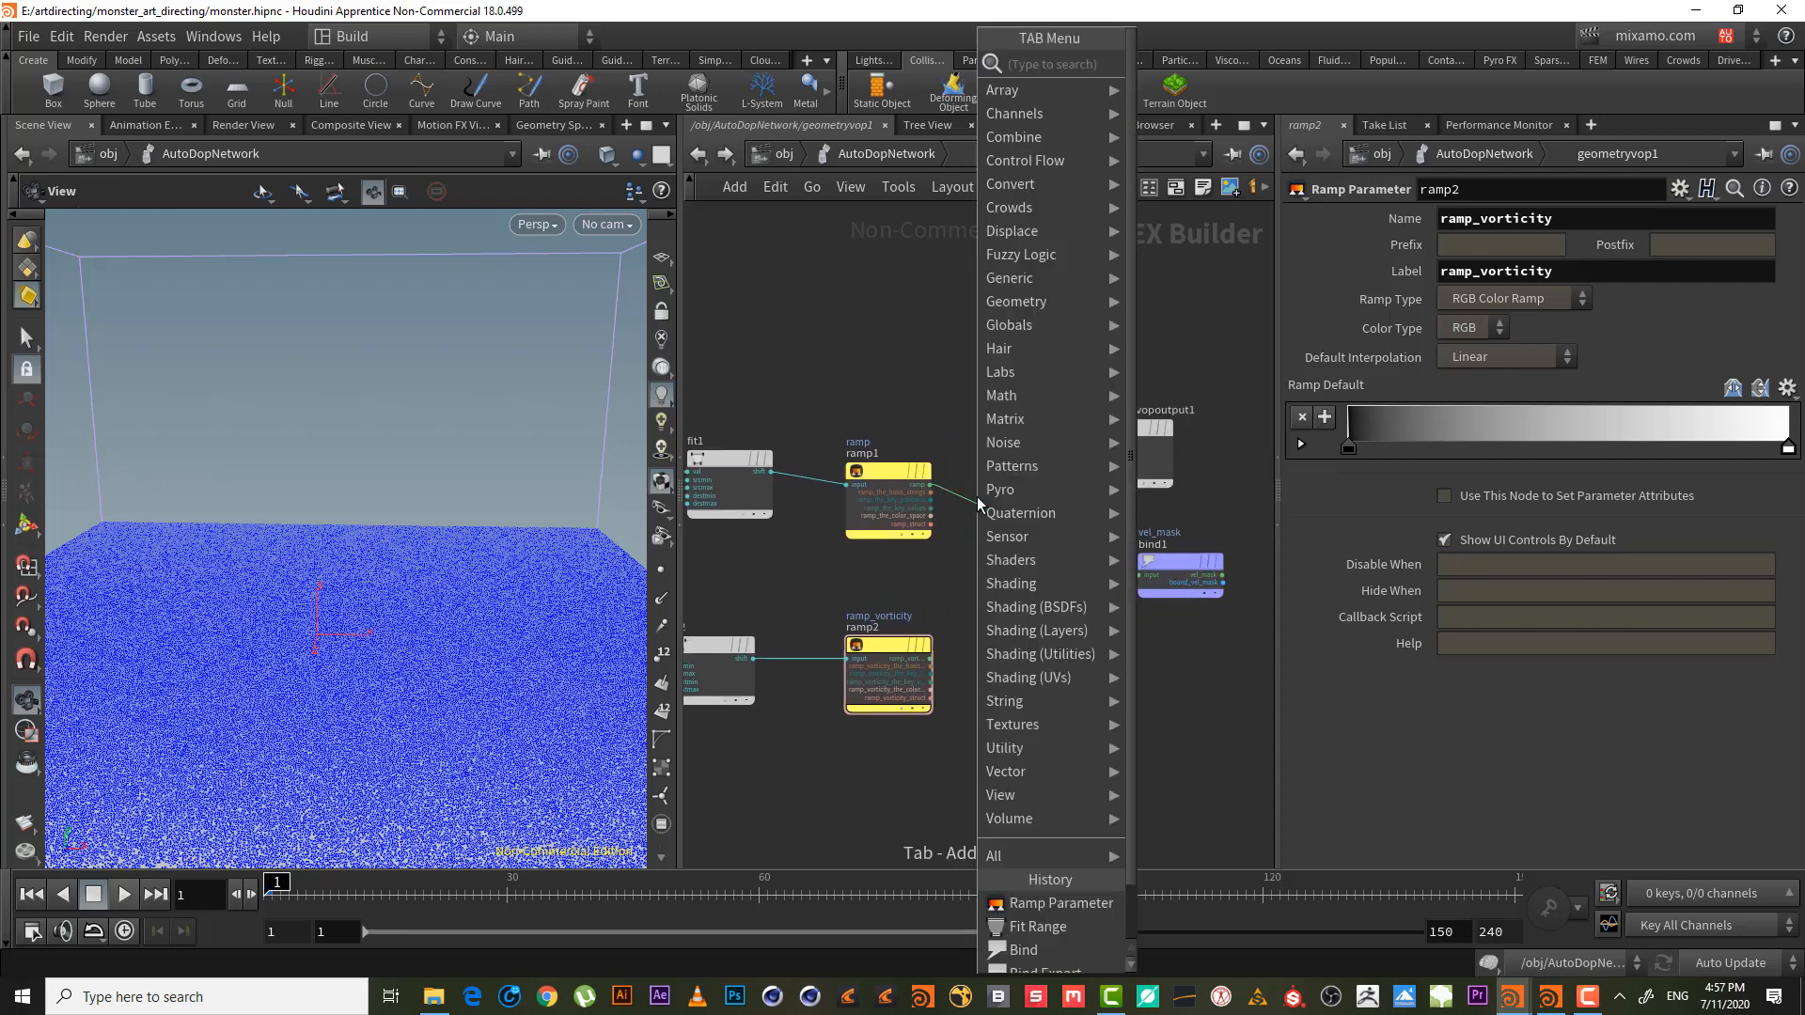
text(add)
key(Return)
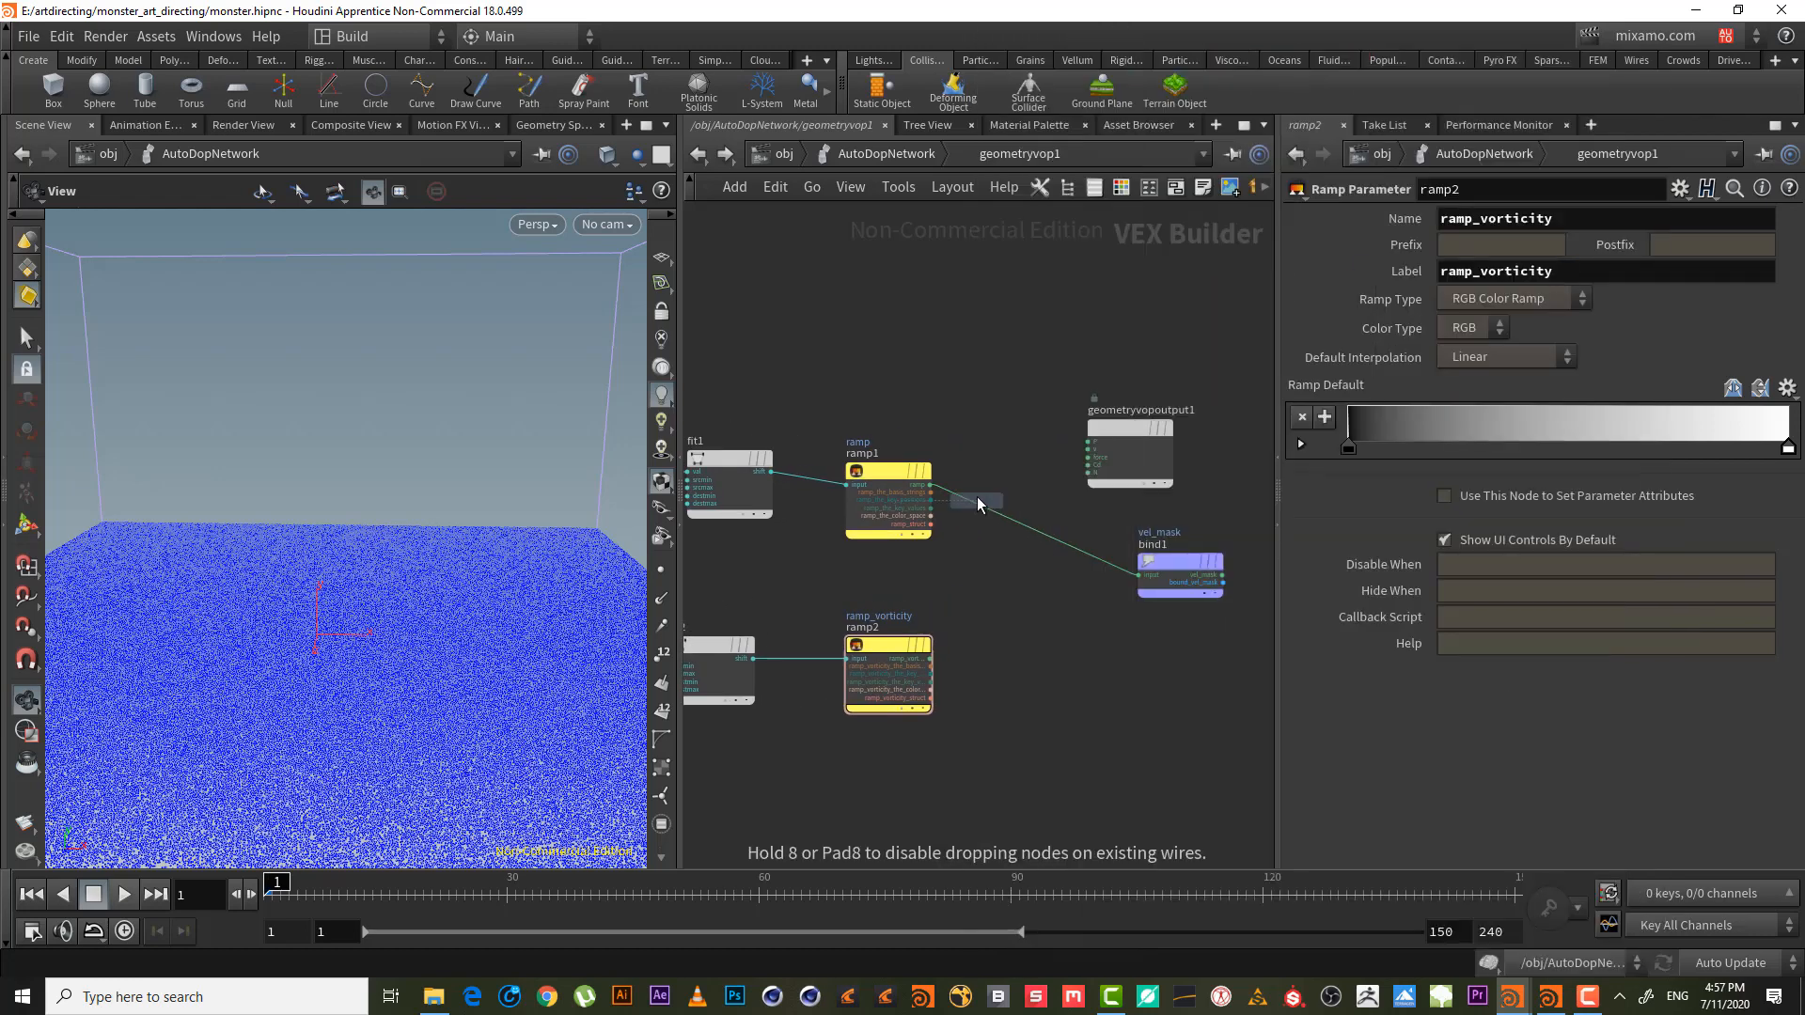
click(1044, 537)
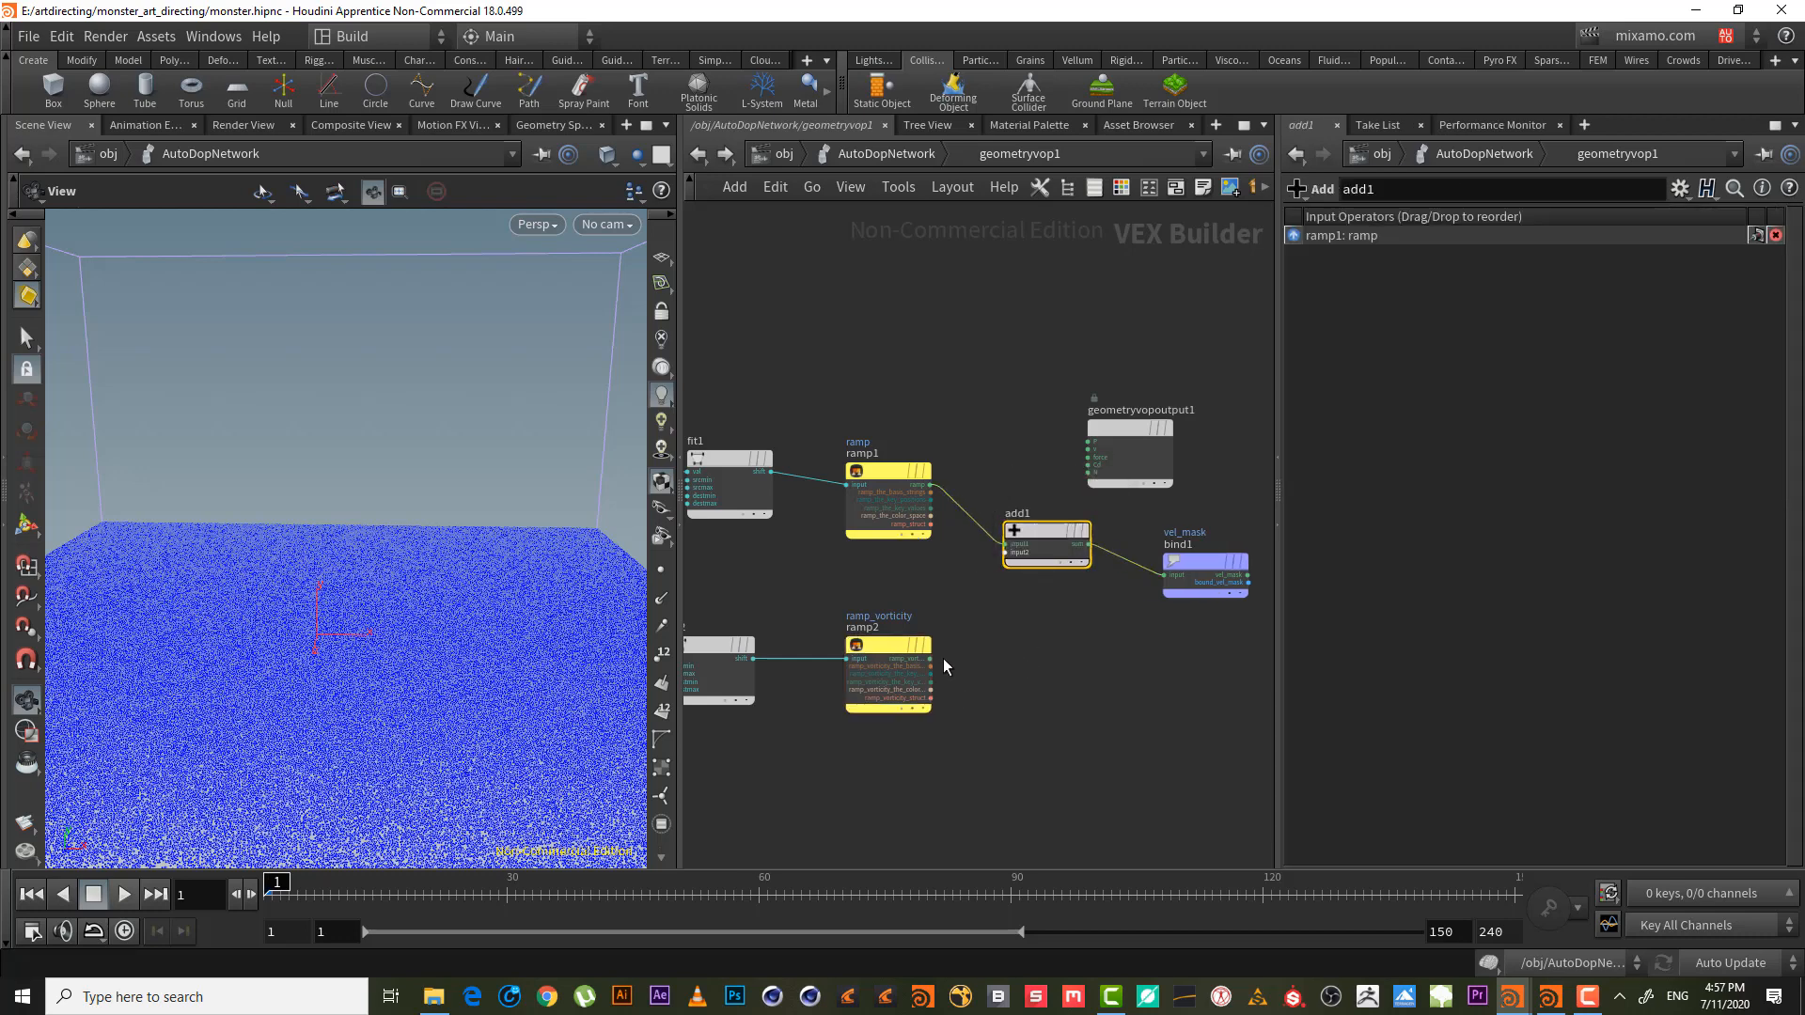
drag(933, 658, 1013, 553)
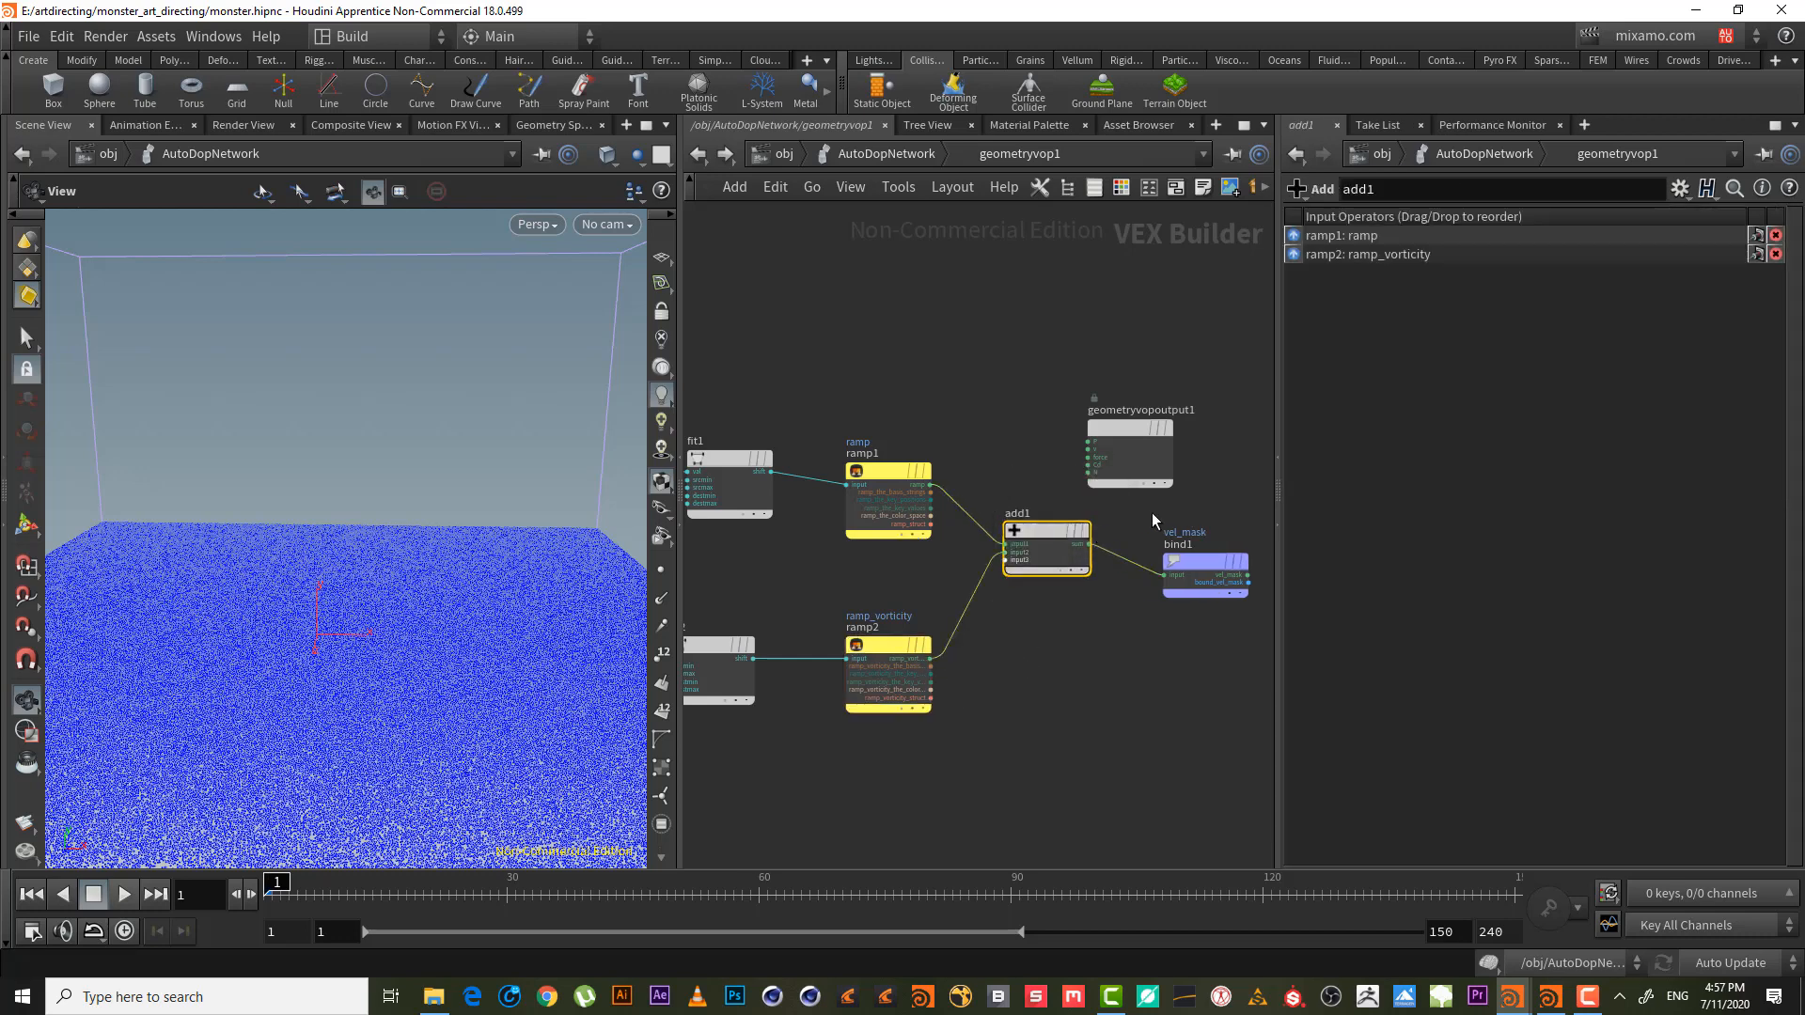
middle_drag(1153, 513, 1058, 508)
drag(1099, 554, 1128, 538)
- Move the output node aside, then in AutoDopNetwork slide ramp_vorticity's white key so black ends near 0.22
drag(1049, 422, 1192, 364)
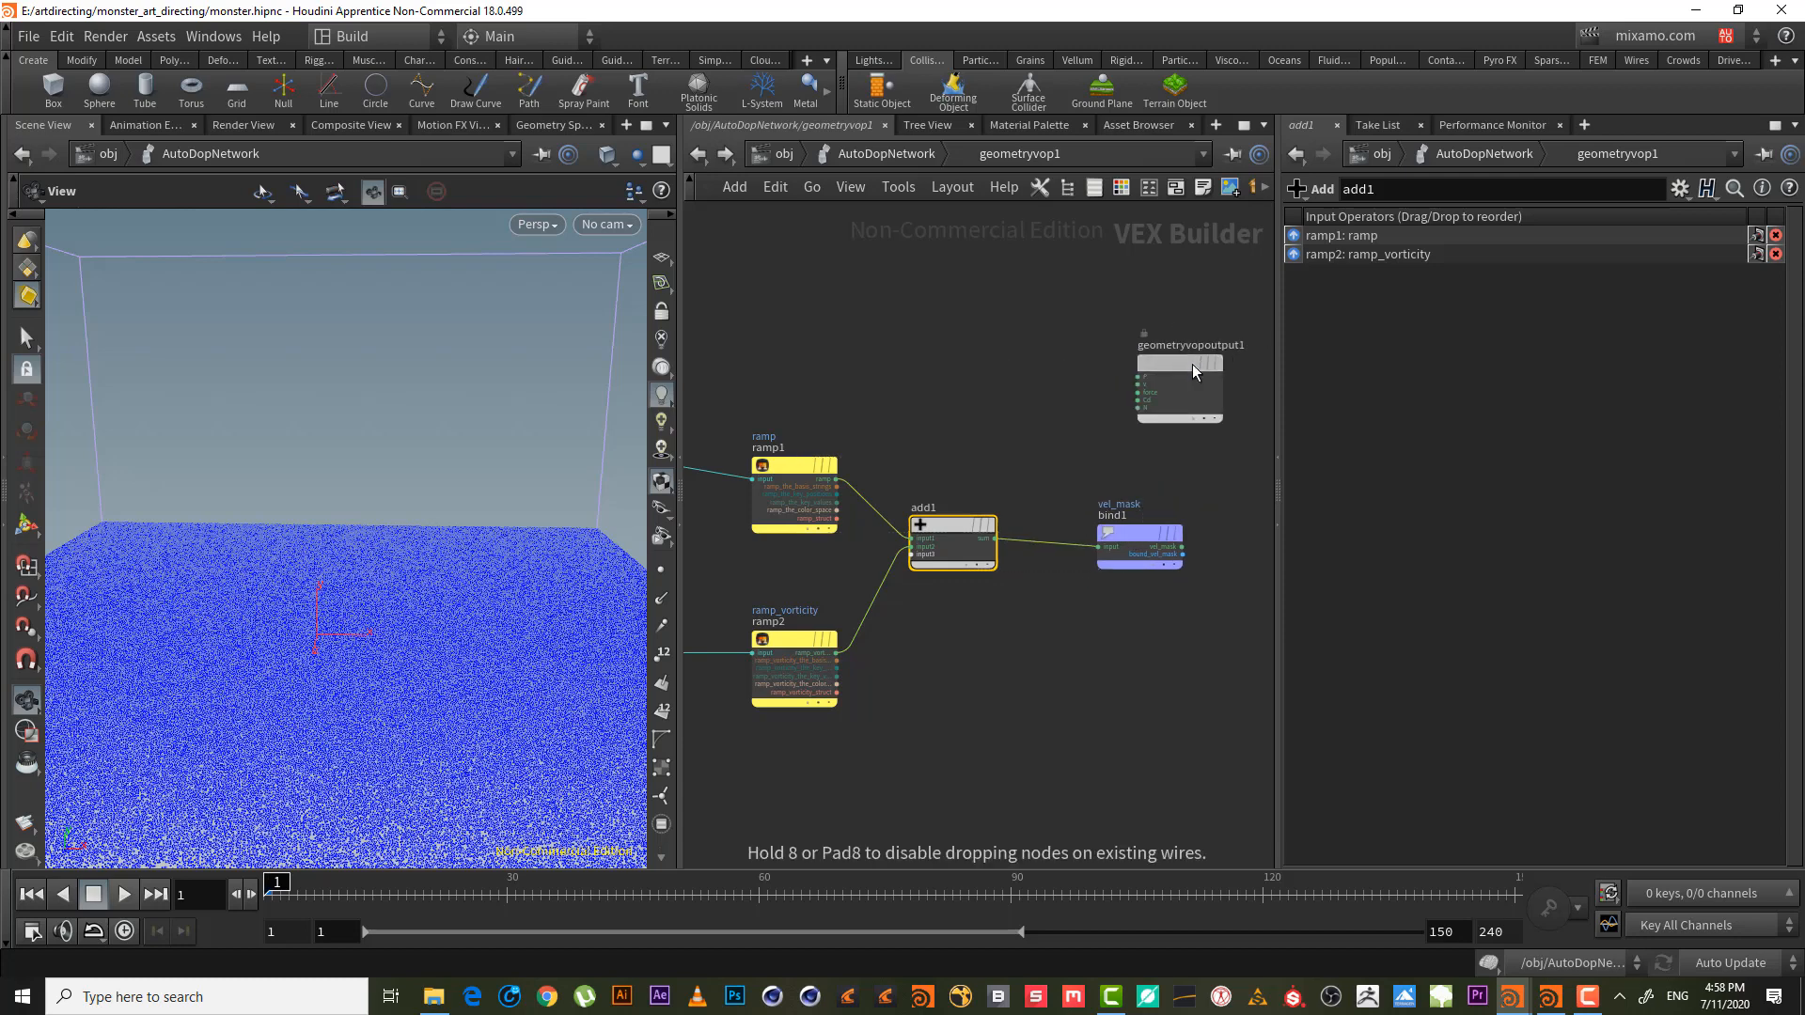
click(885, 153)
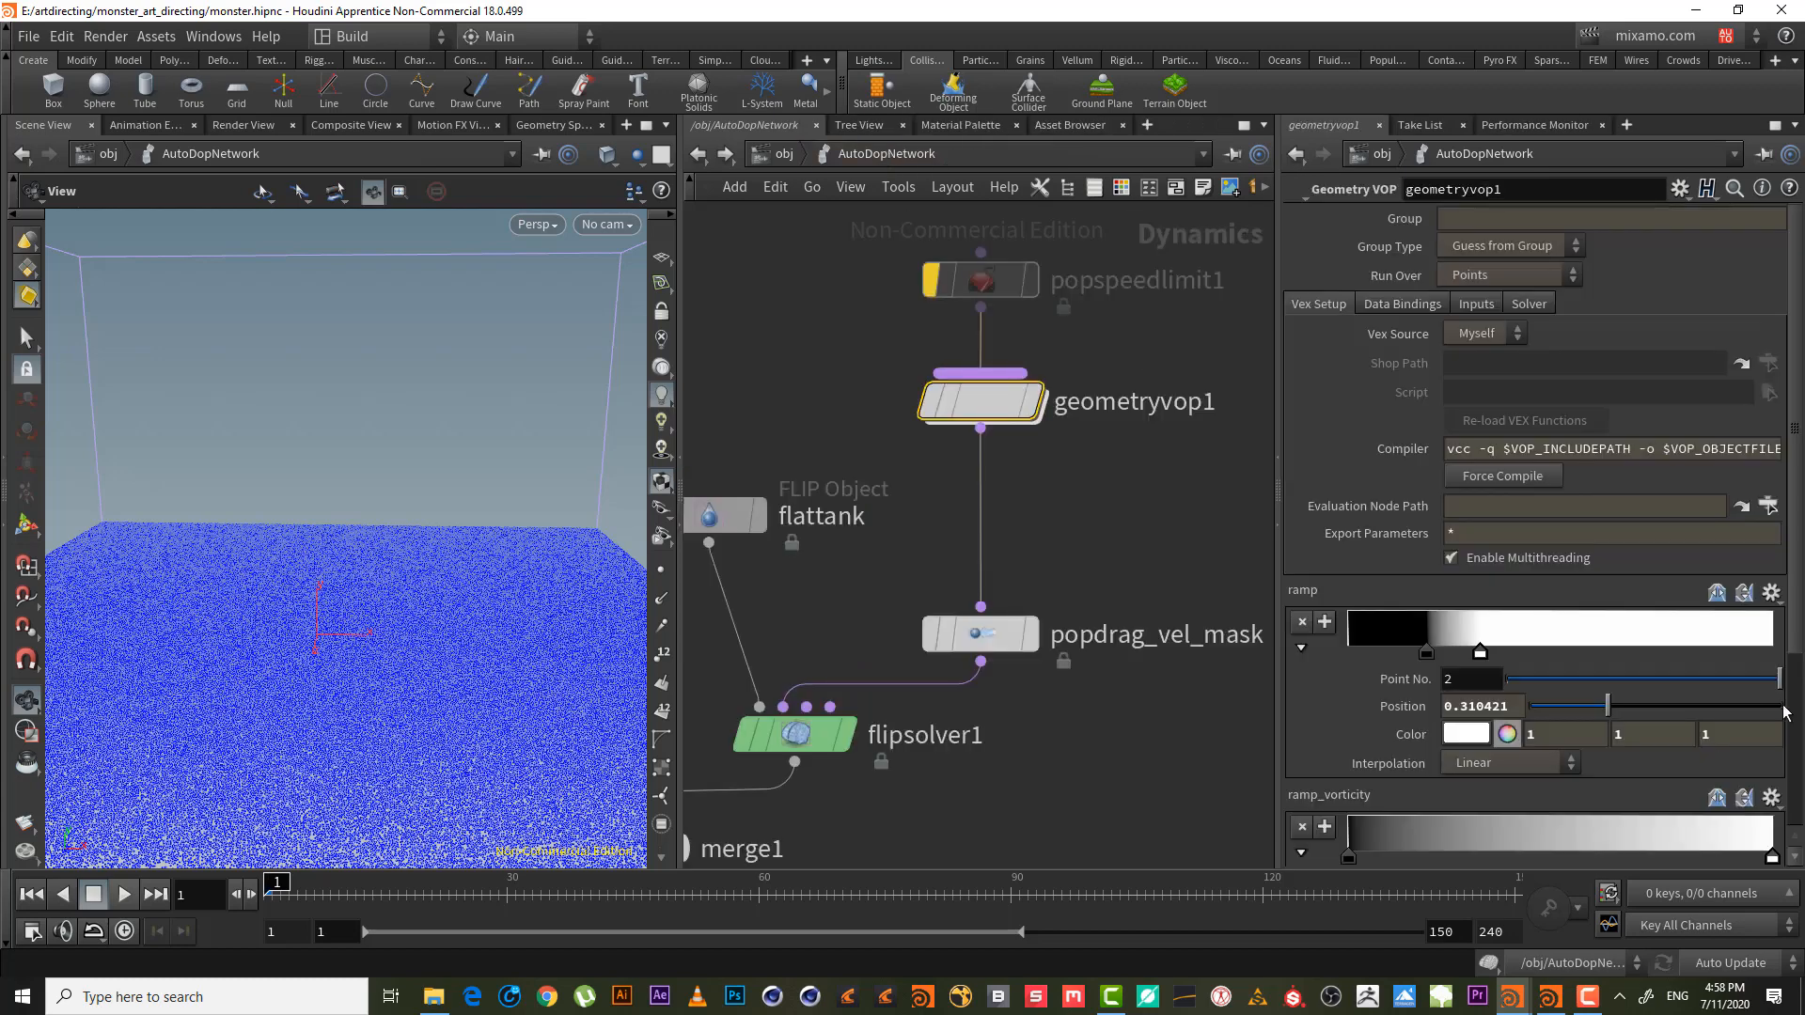
scroll(1800, 653, down, 3)
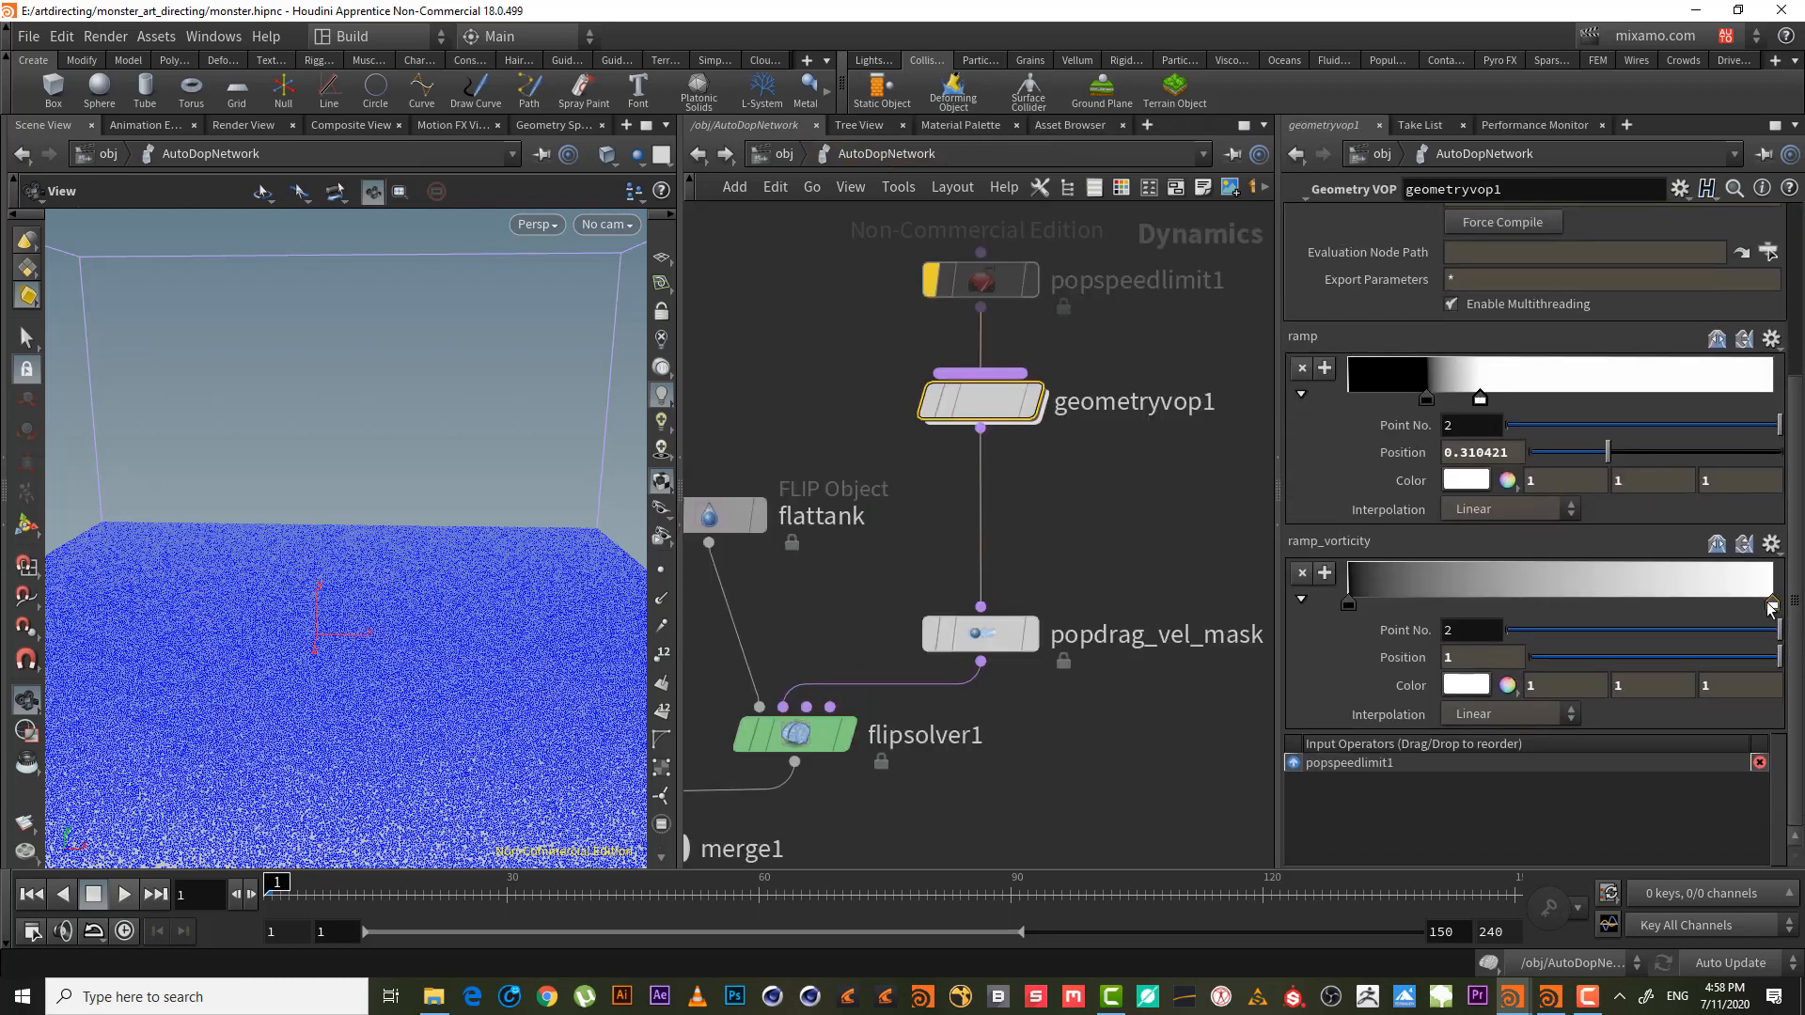
drag(1762, 602, 1442, 604)
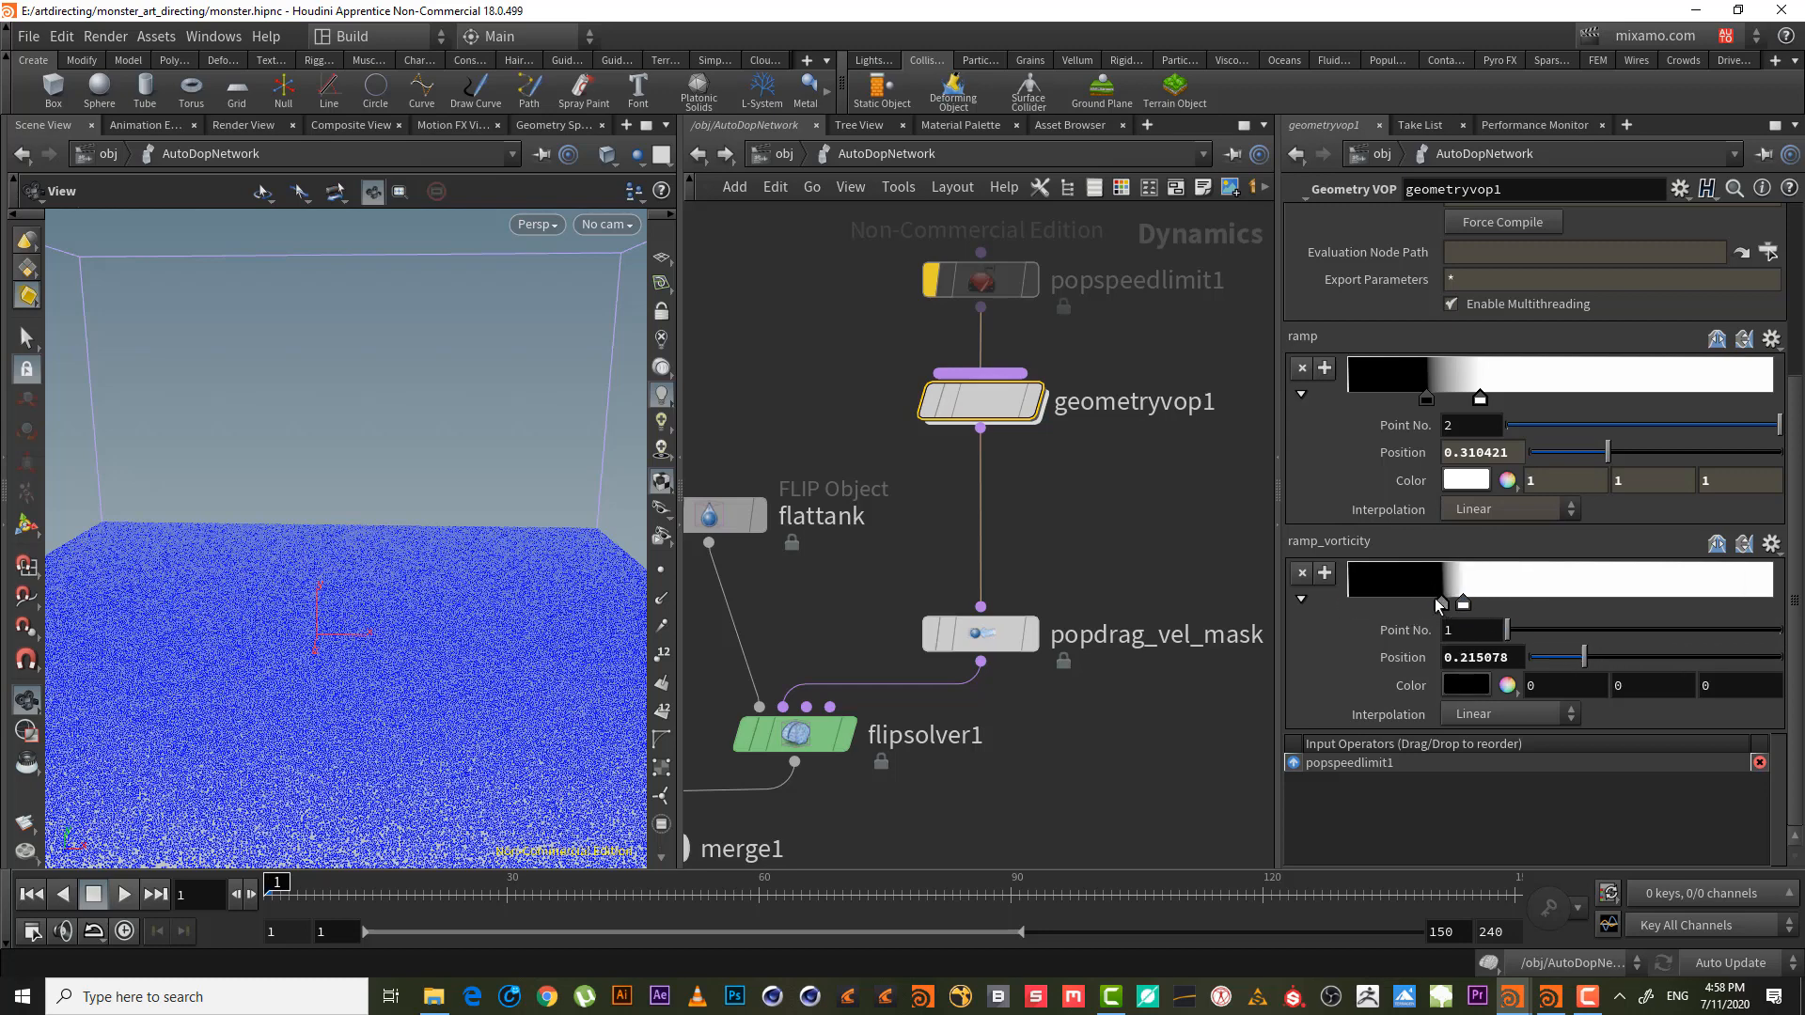
middle_drag(1127, 500, 1017, 625)
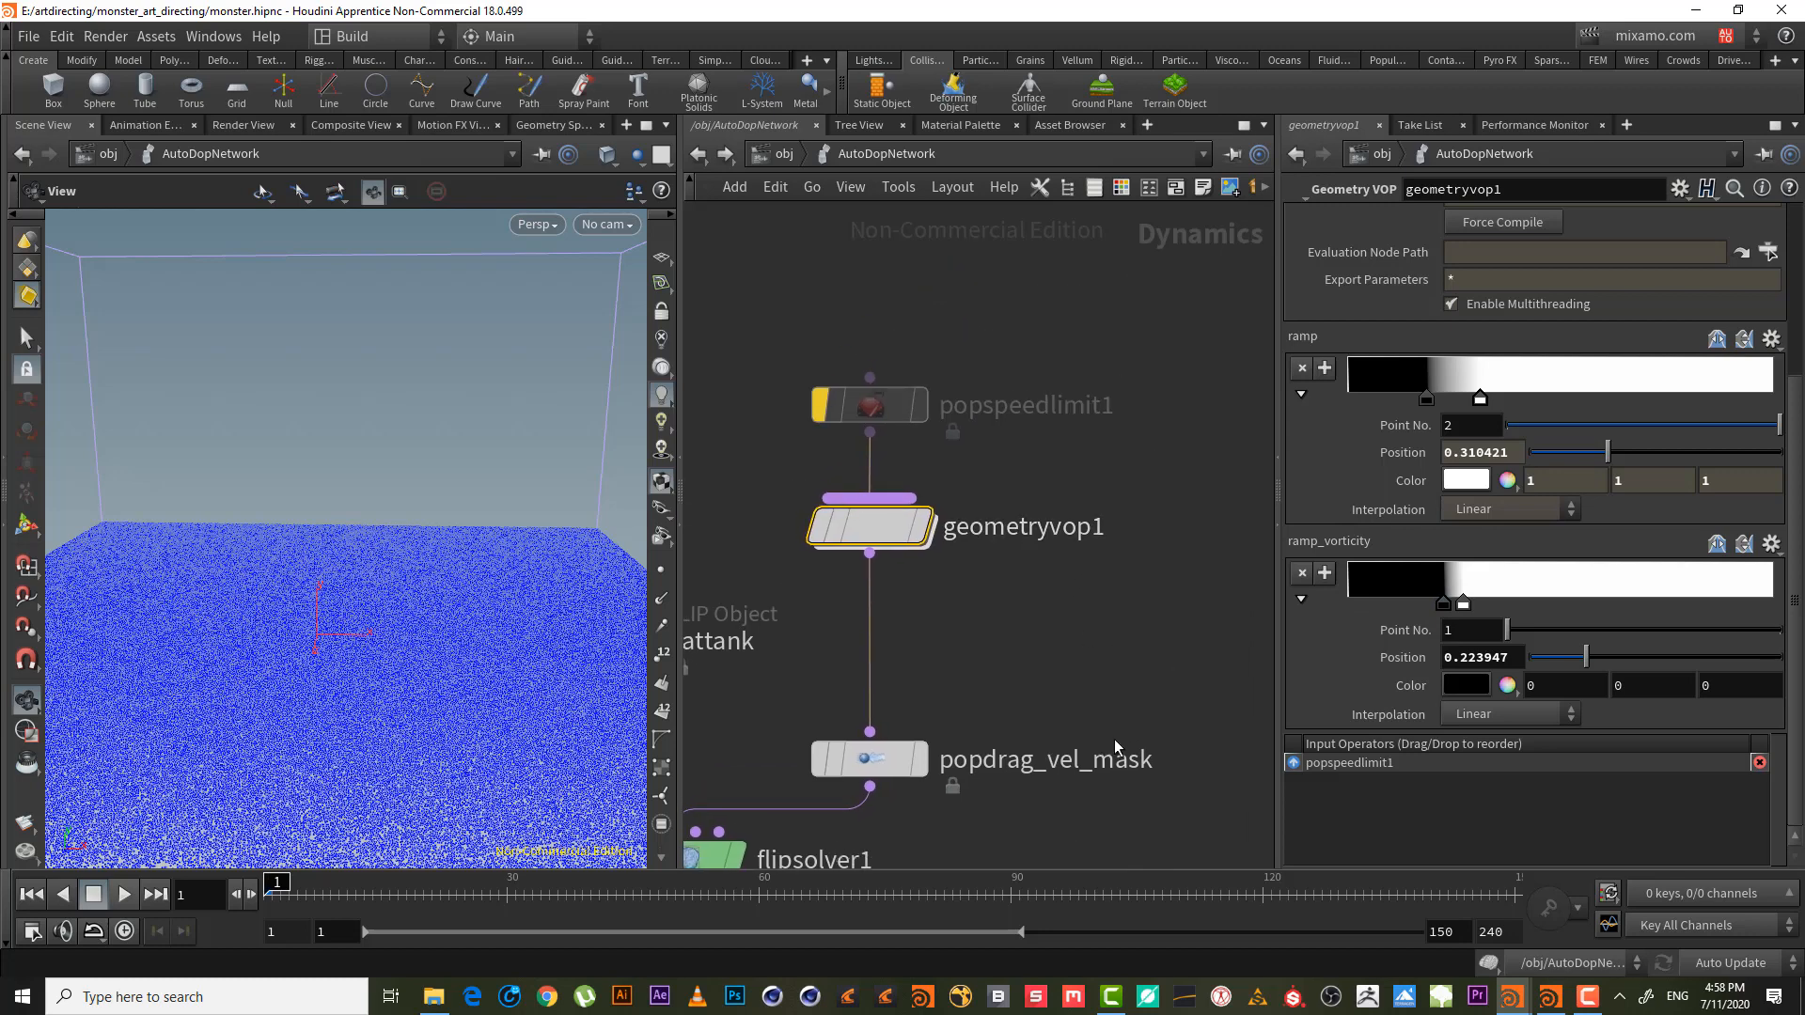
middle_drag(1052, 576, 1039, 427)
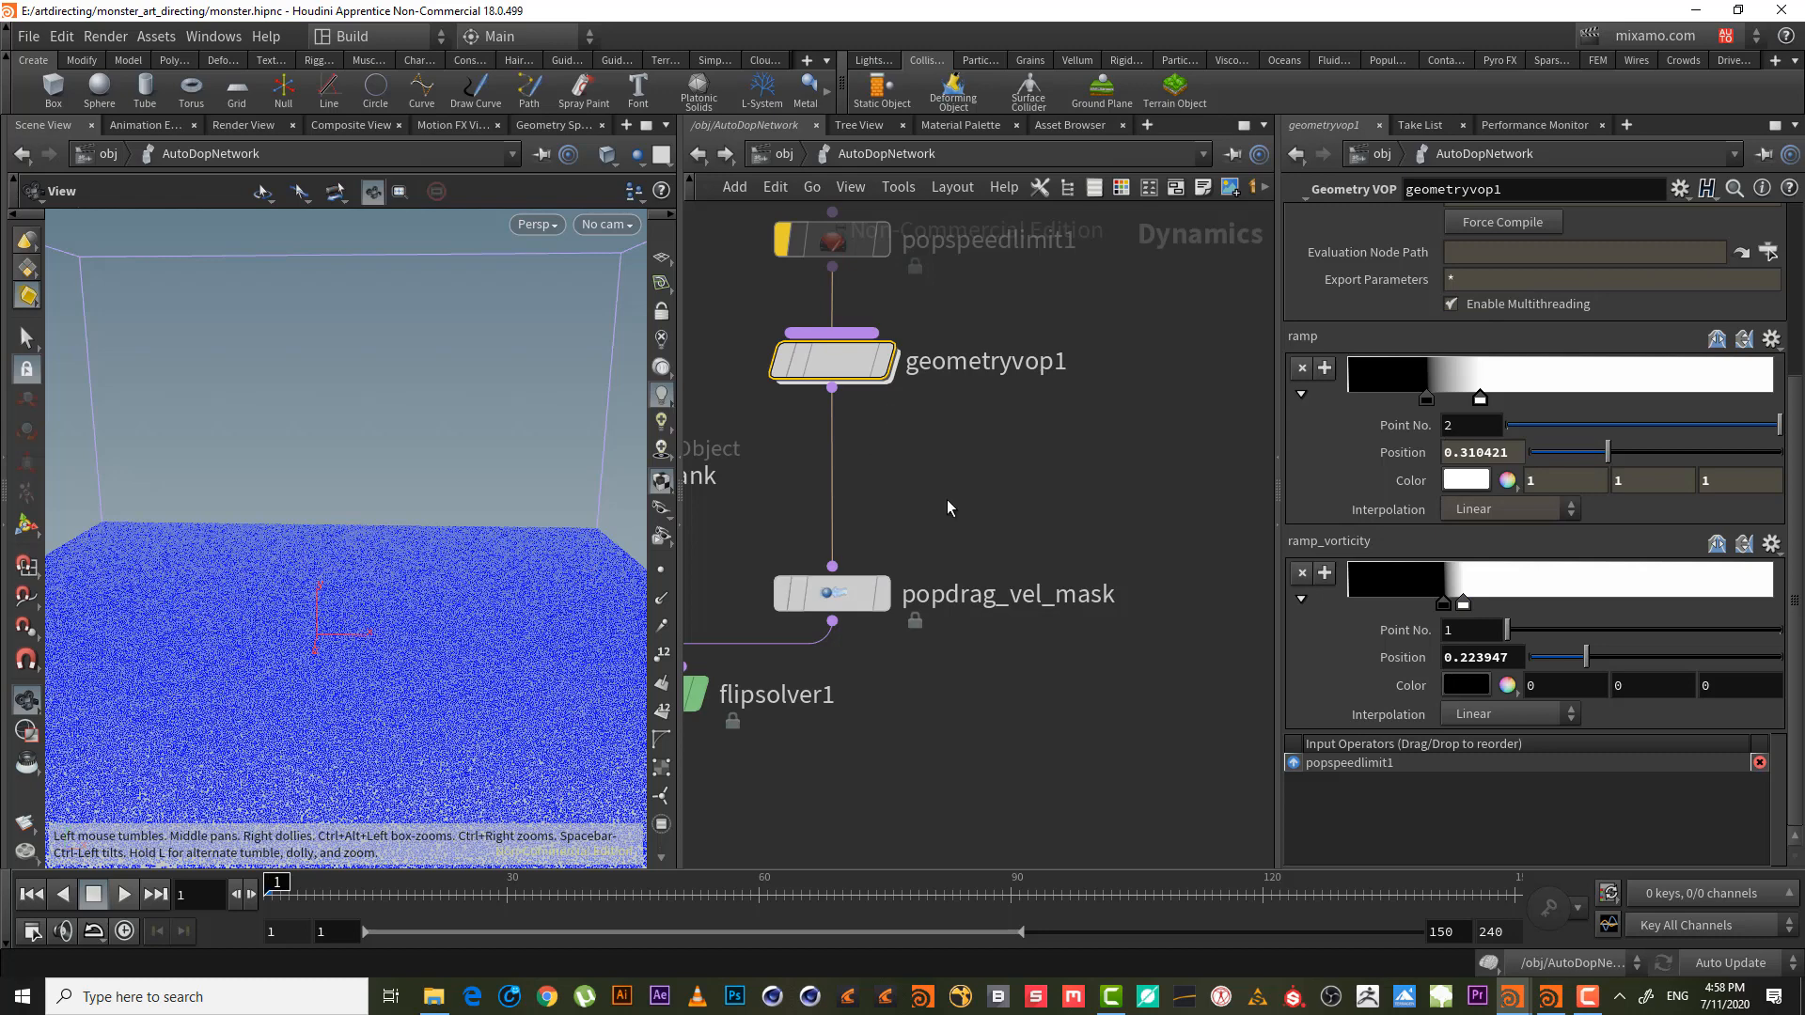
middle_drag(979, 503, 1018, 554)
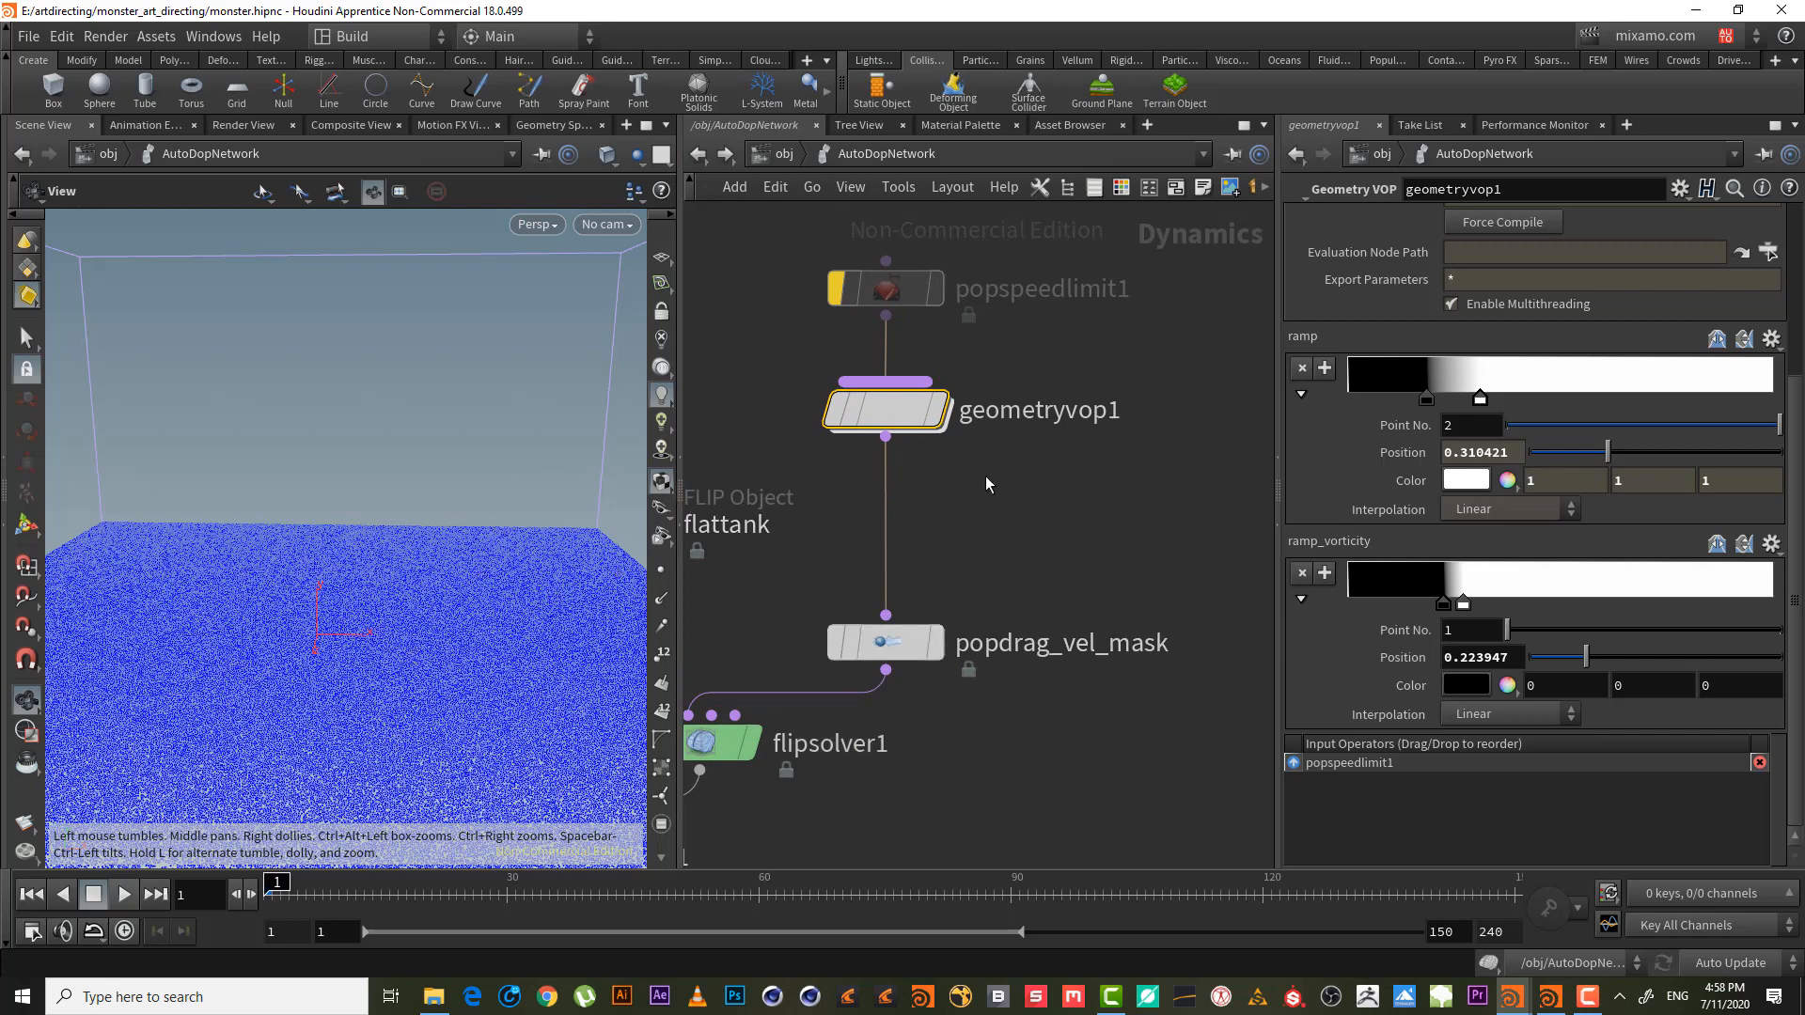
- Inside flattank_fluid, set surface_preview's Visualize to Velocity with a 0–10 range
click(784, 153)
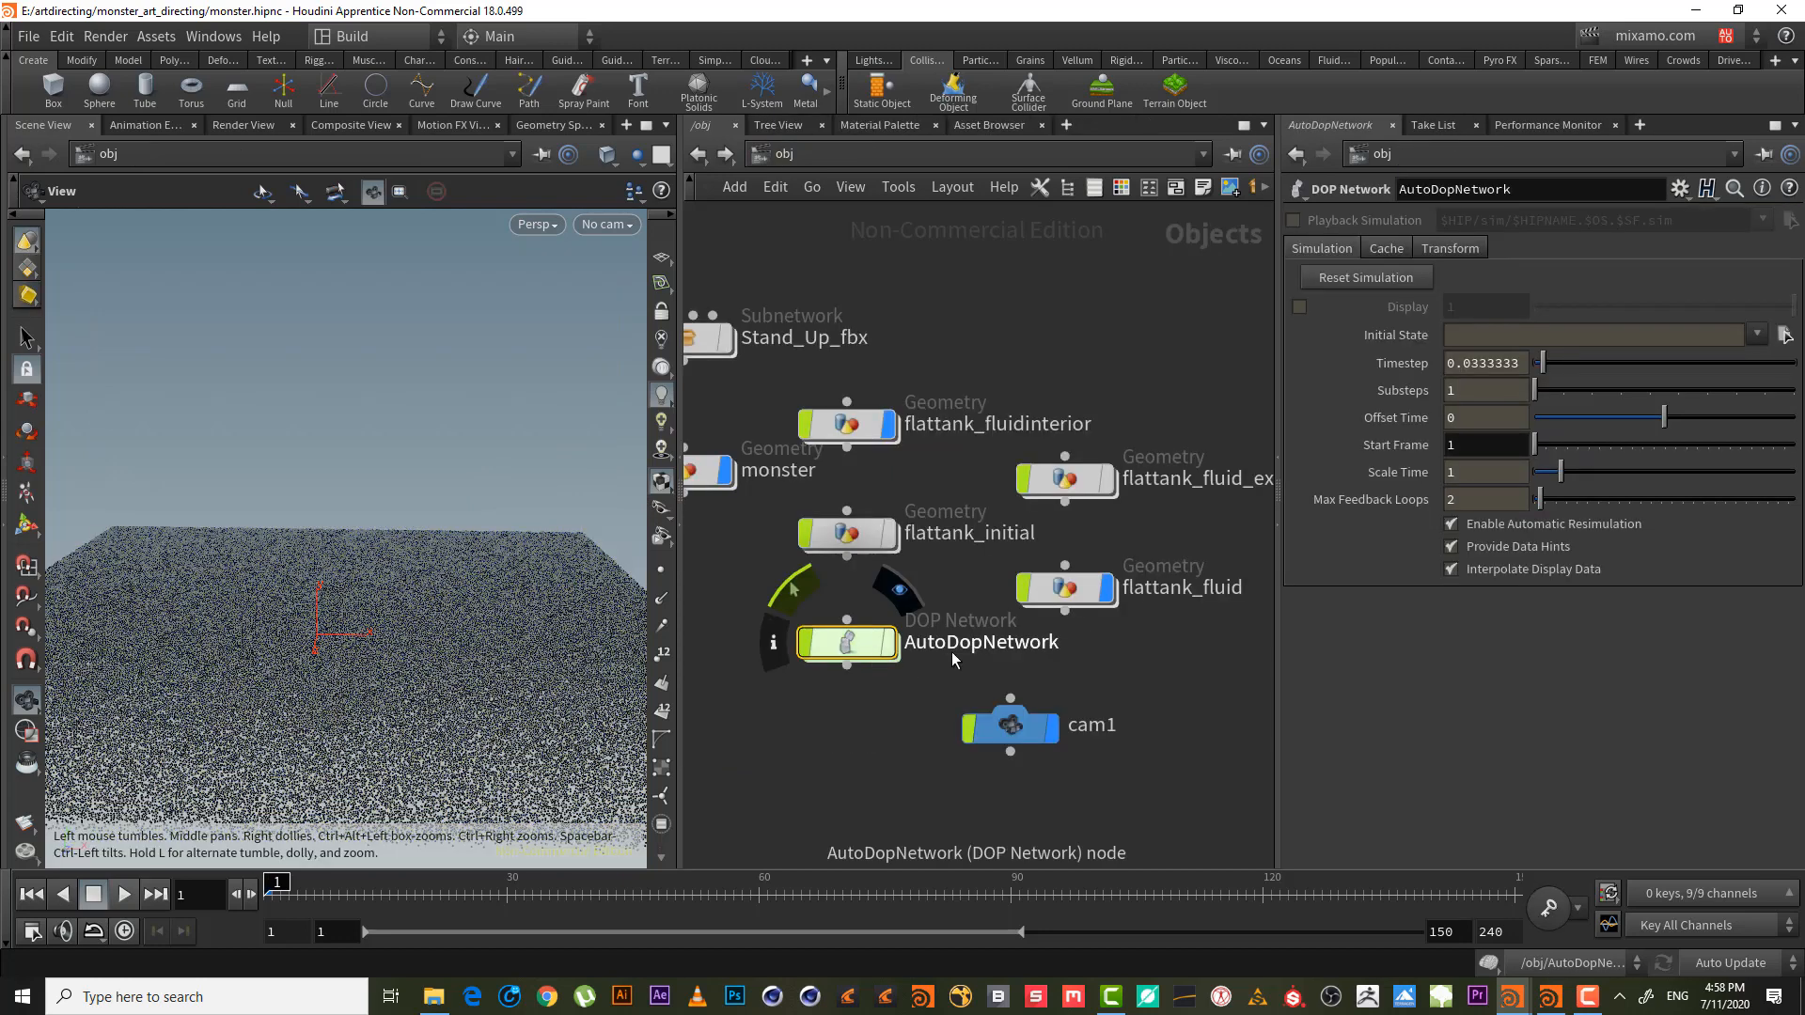
double_click(1075, 596)
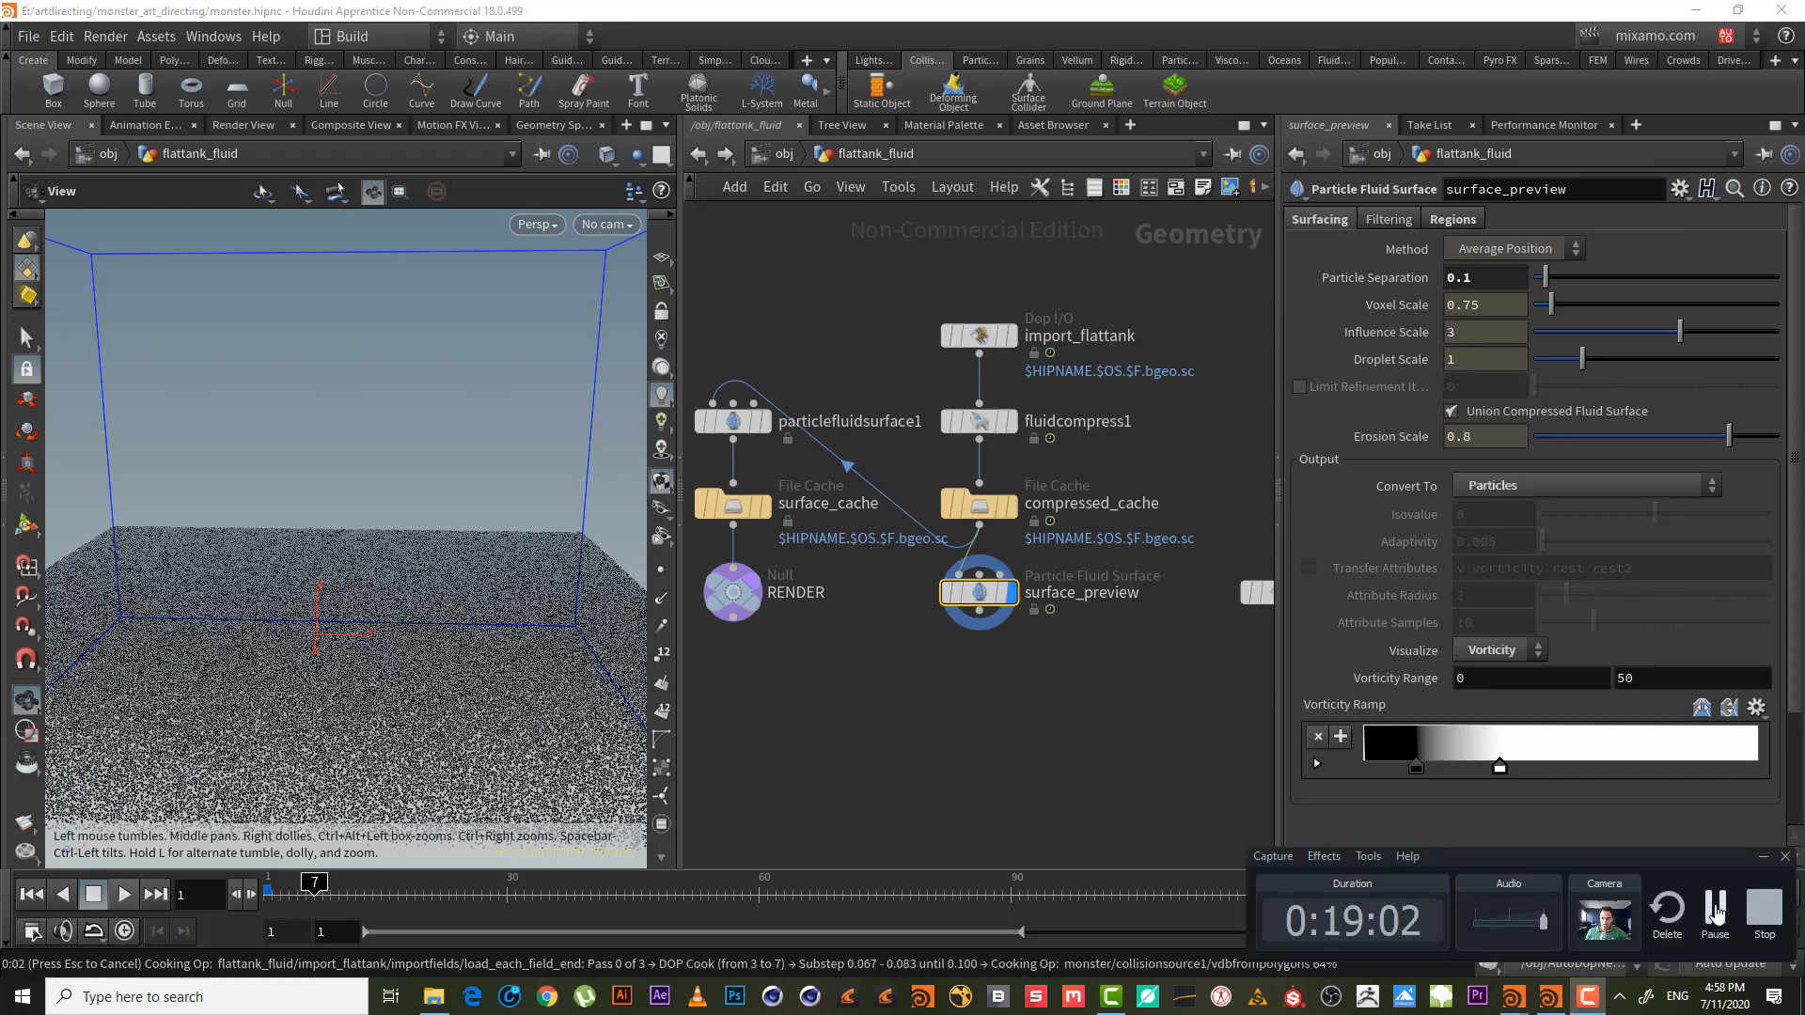
right_drag(344, 603, 458, 562)
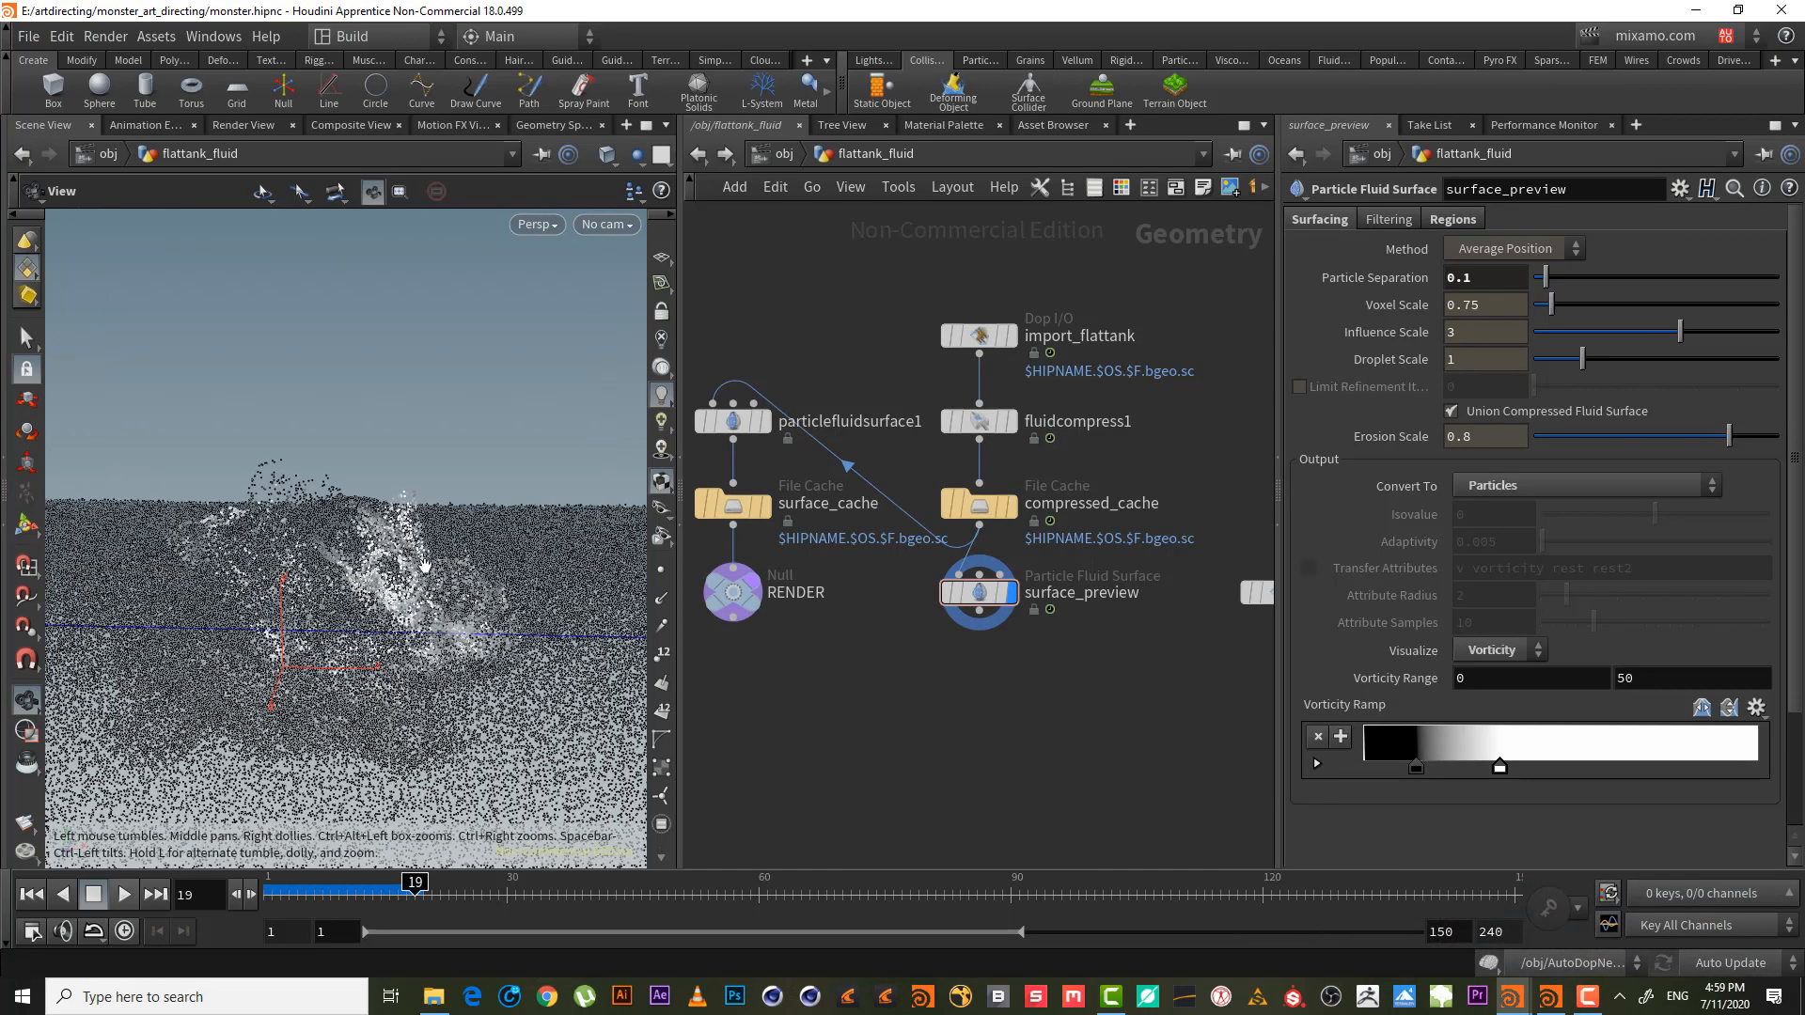
drag(426, 567, 429, 587)
click(1494, 647)
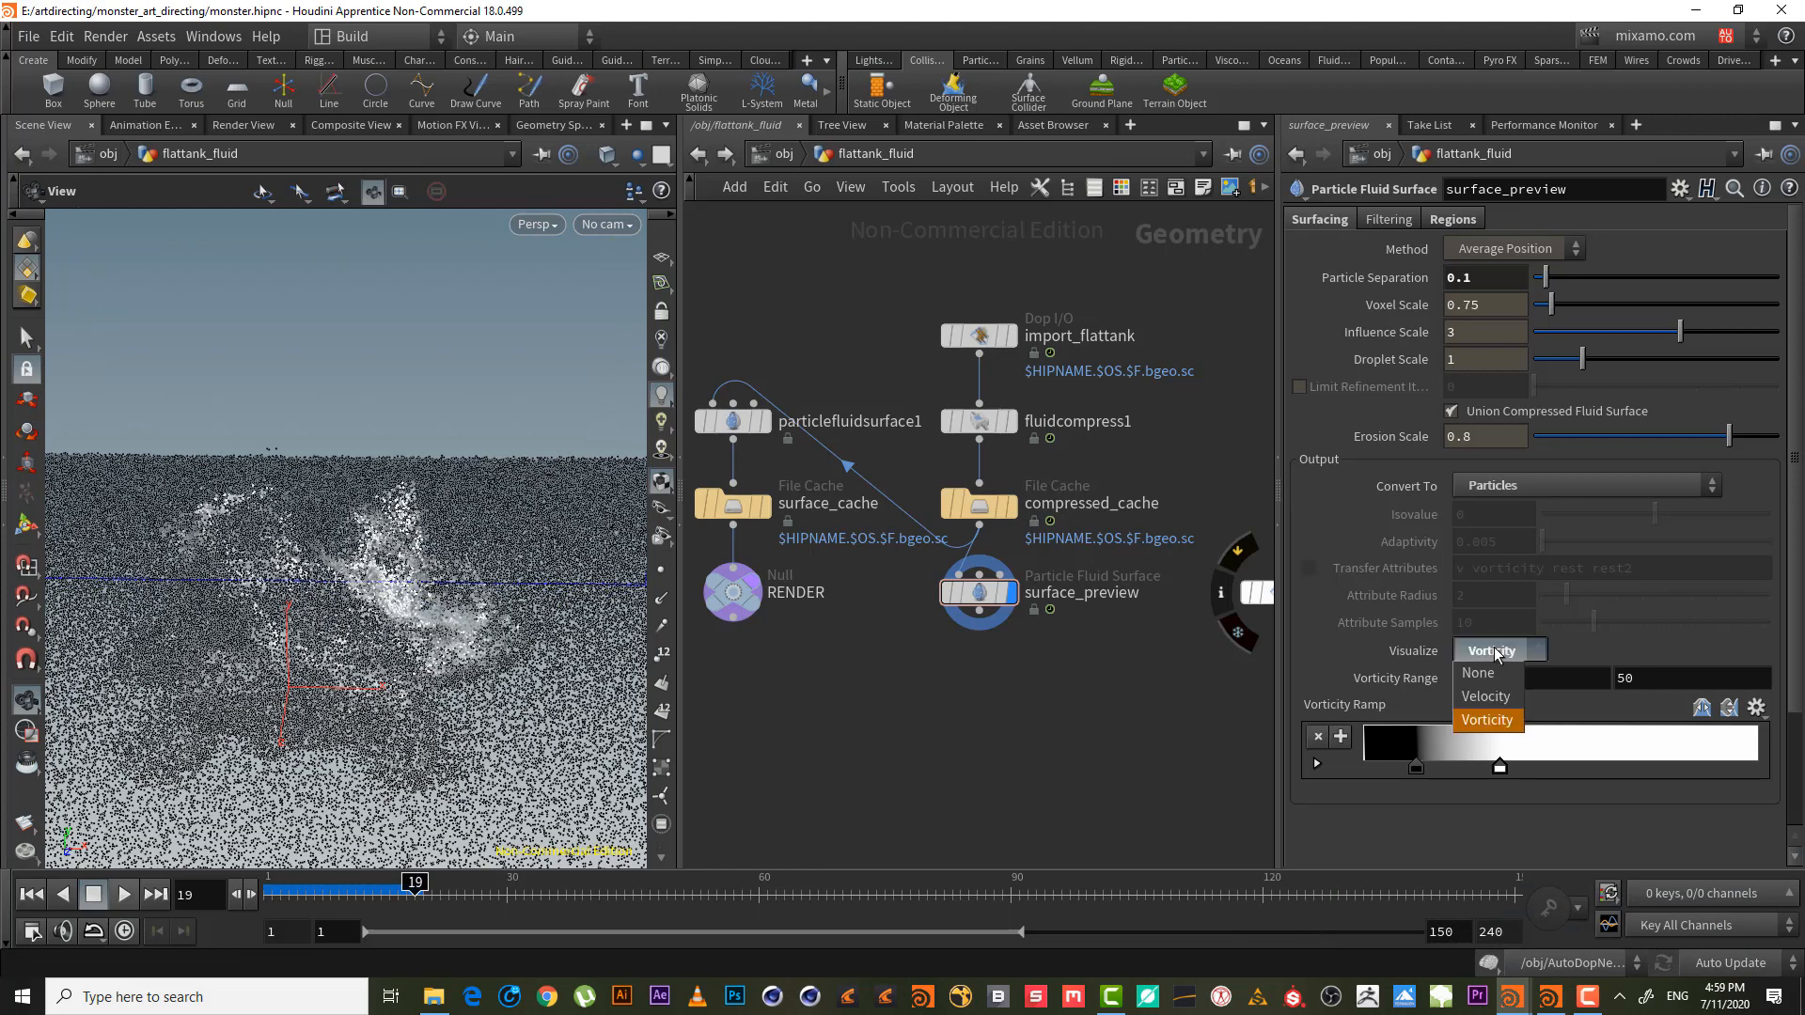
click(1504, 695)
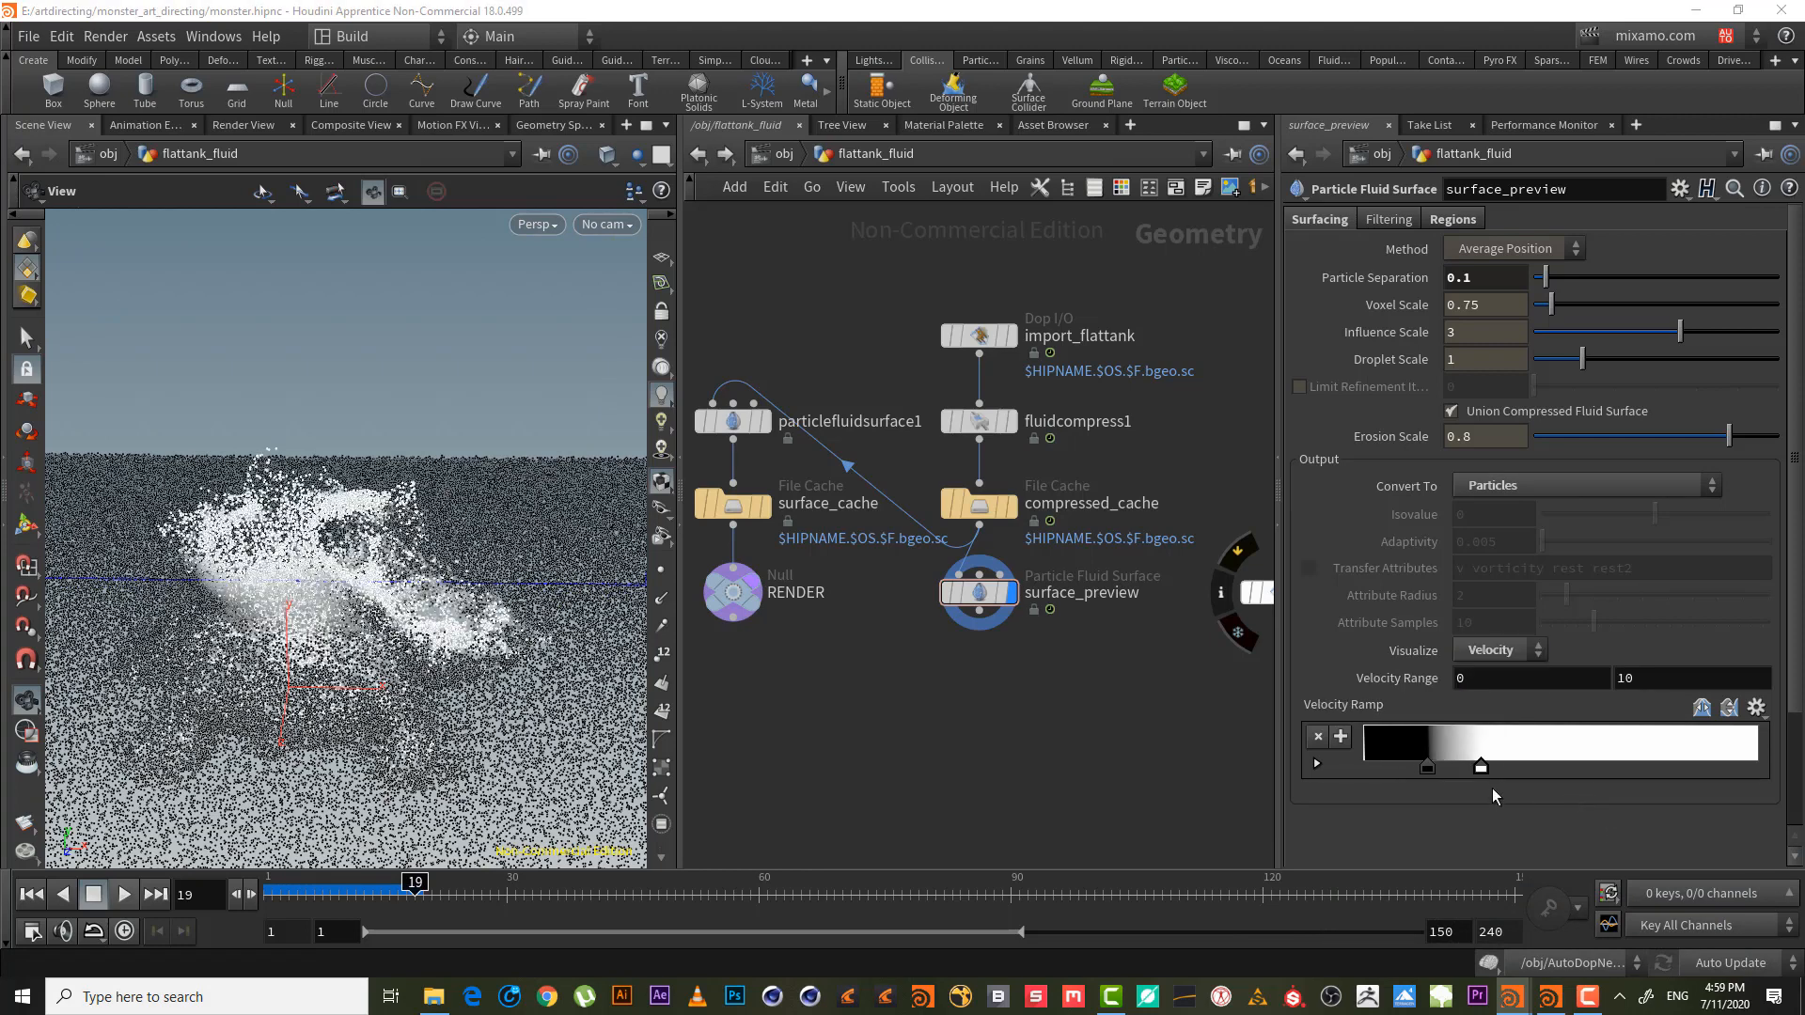
drag(1485, 770, 1781, 763)
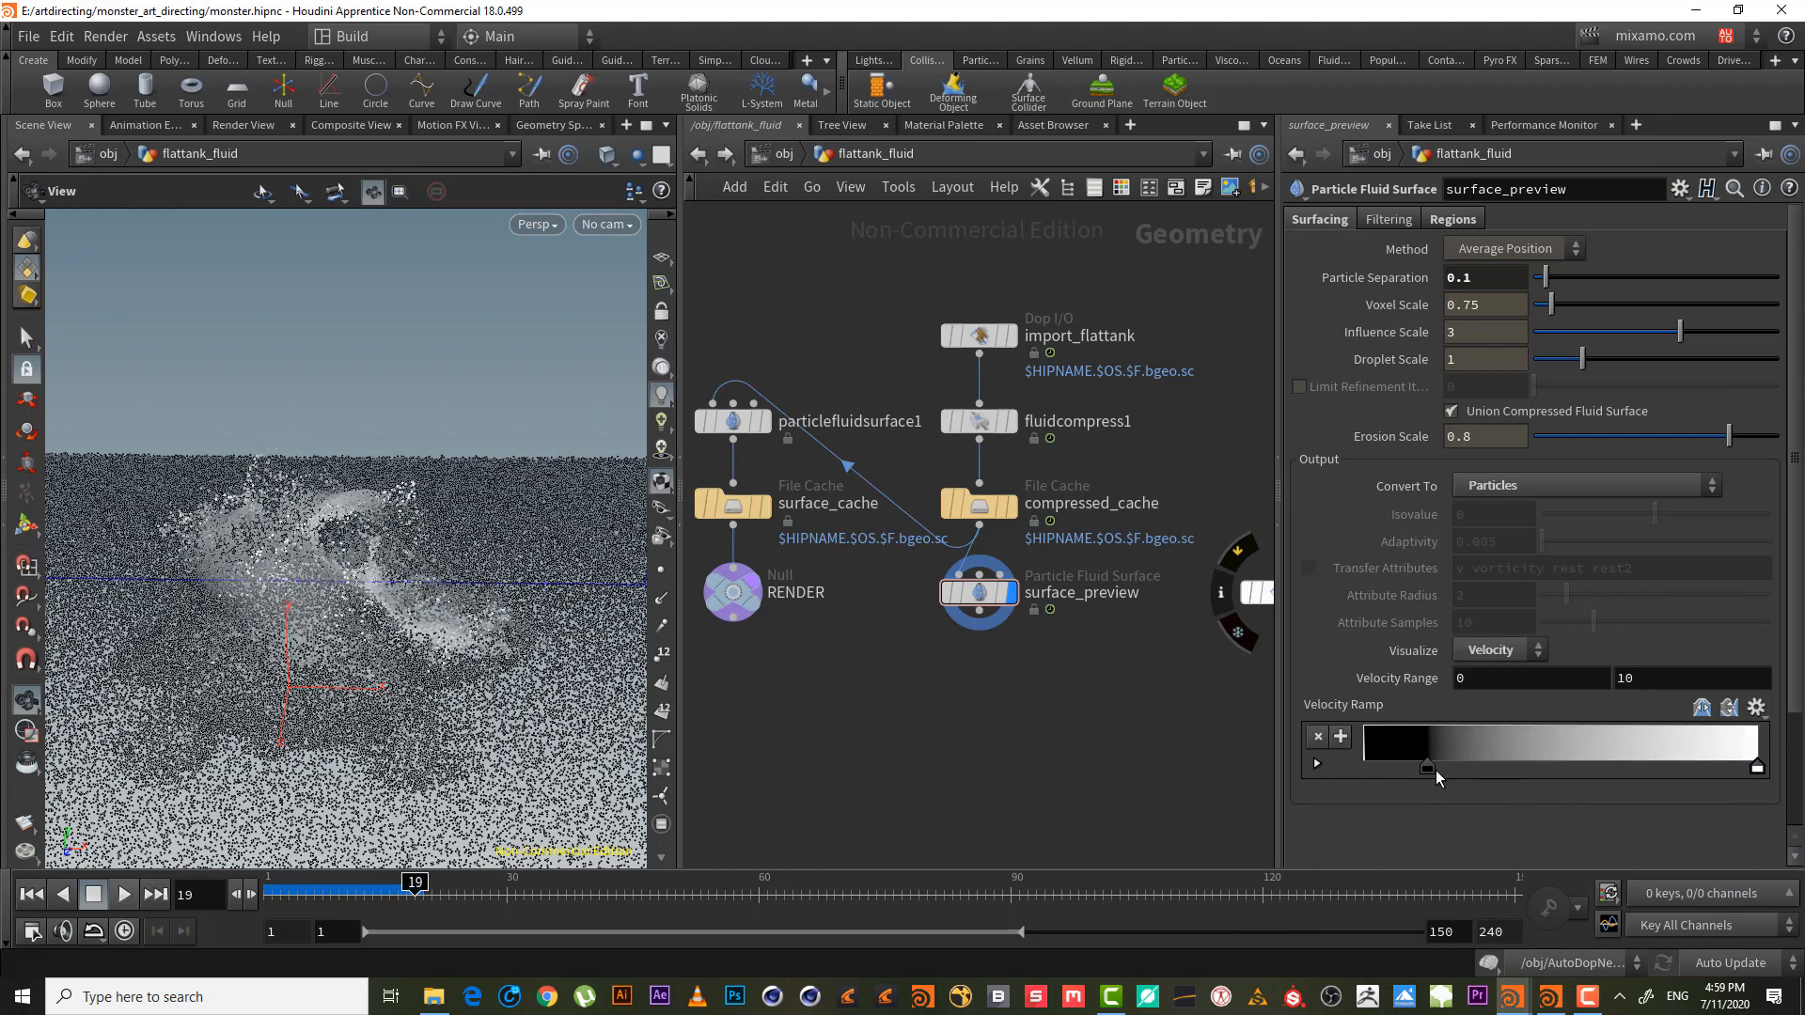
drag(1751, 769, 1482, 775)
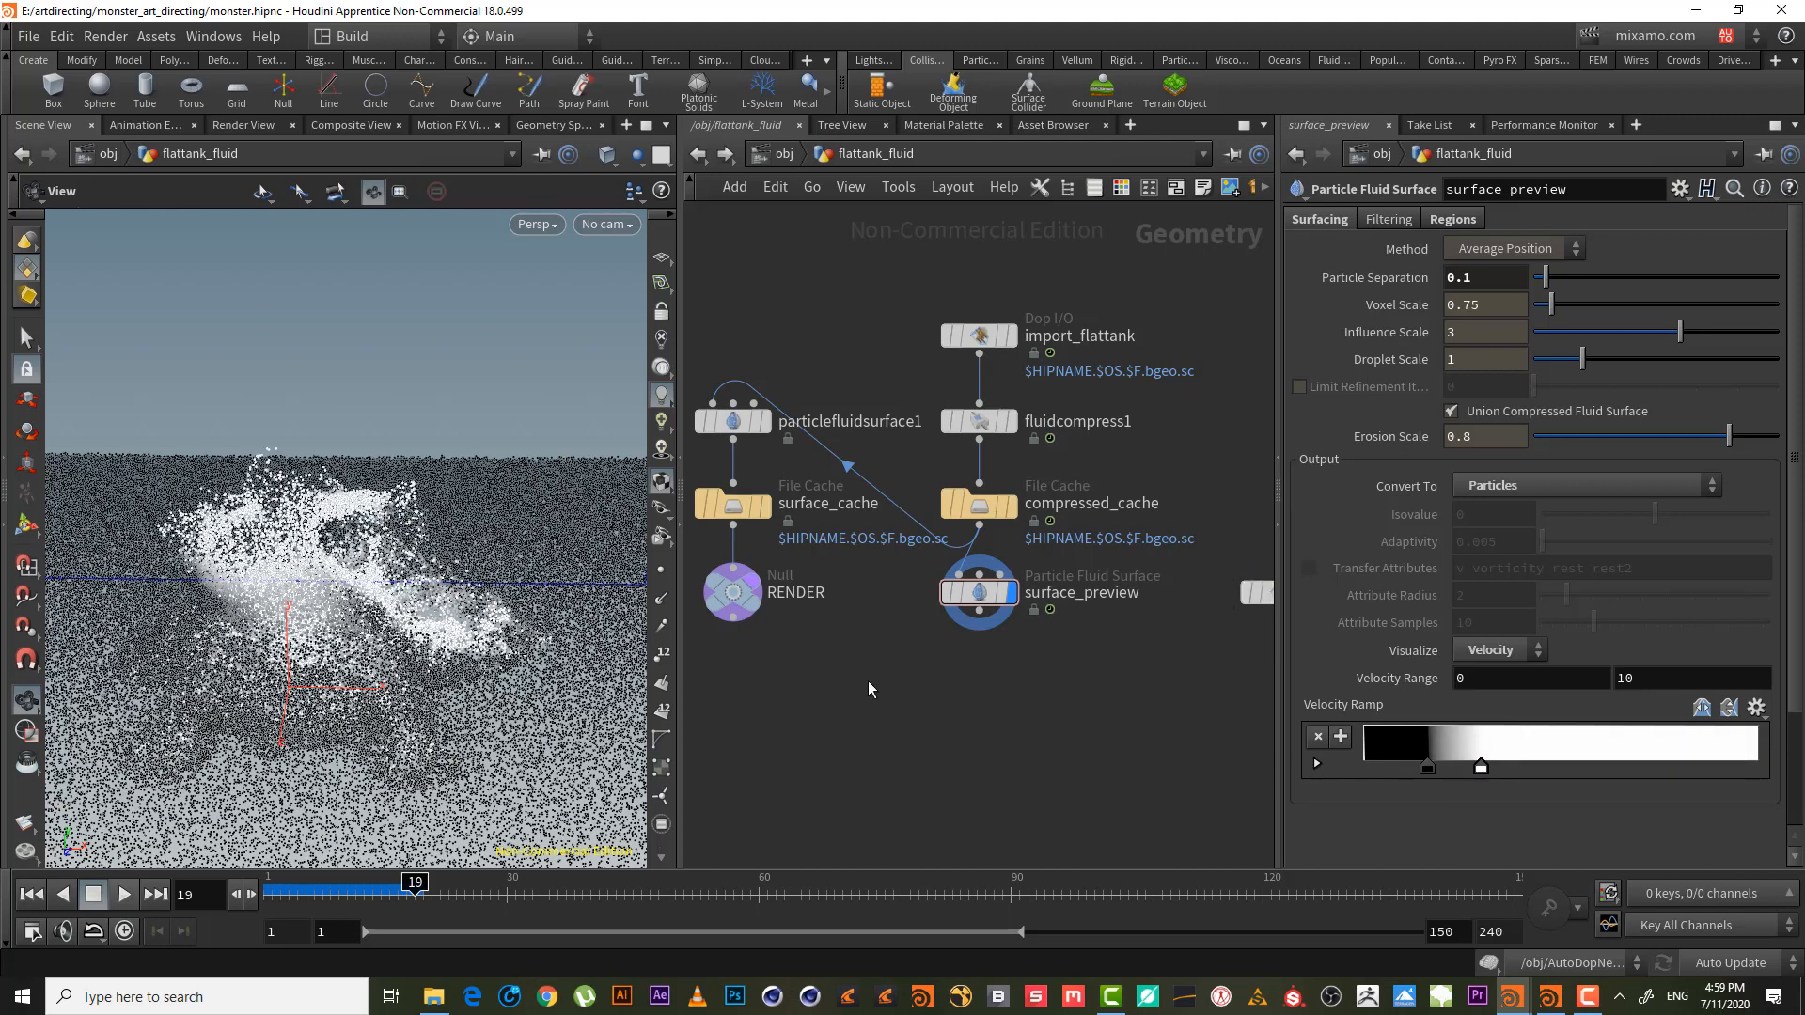
drag(279, 579, 276, 604)
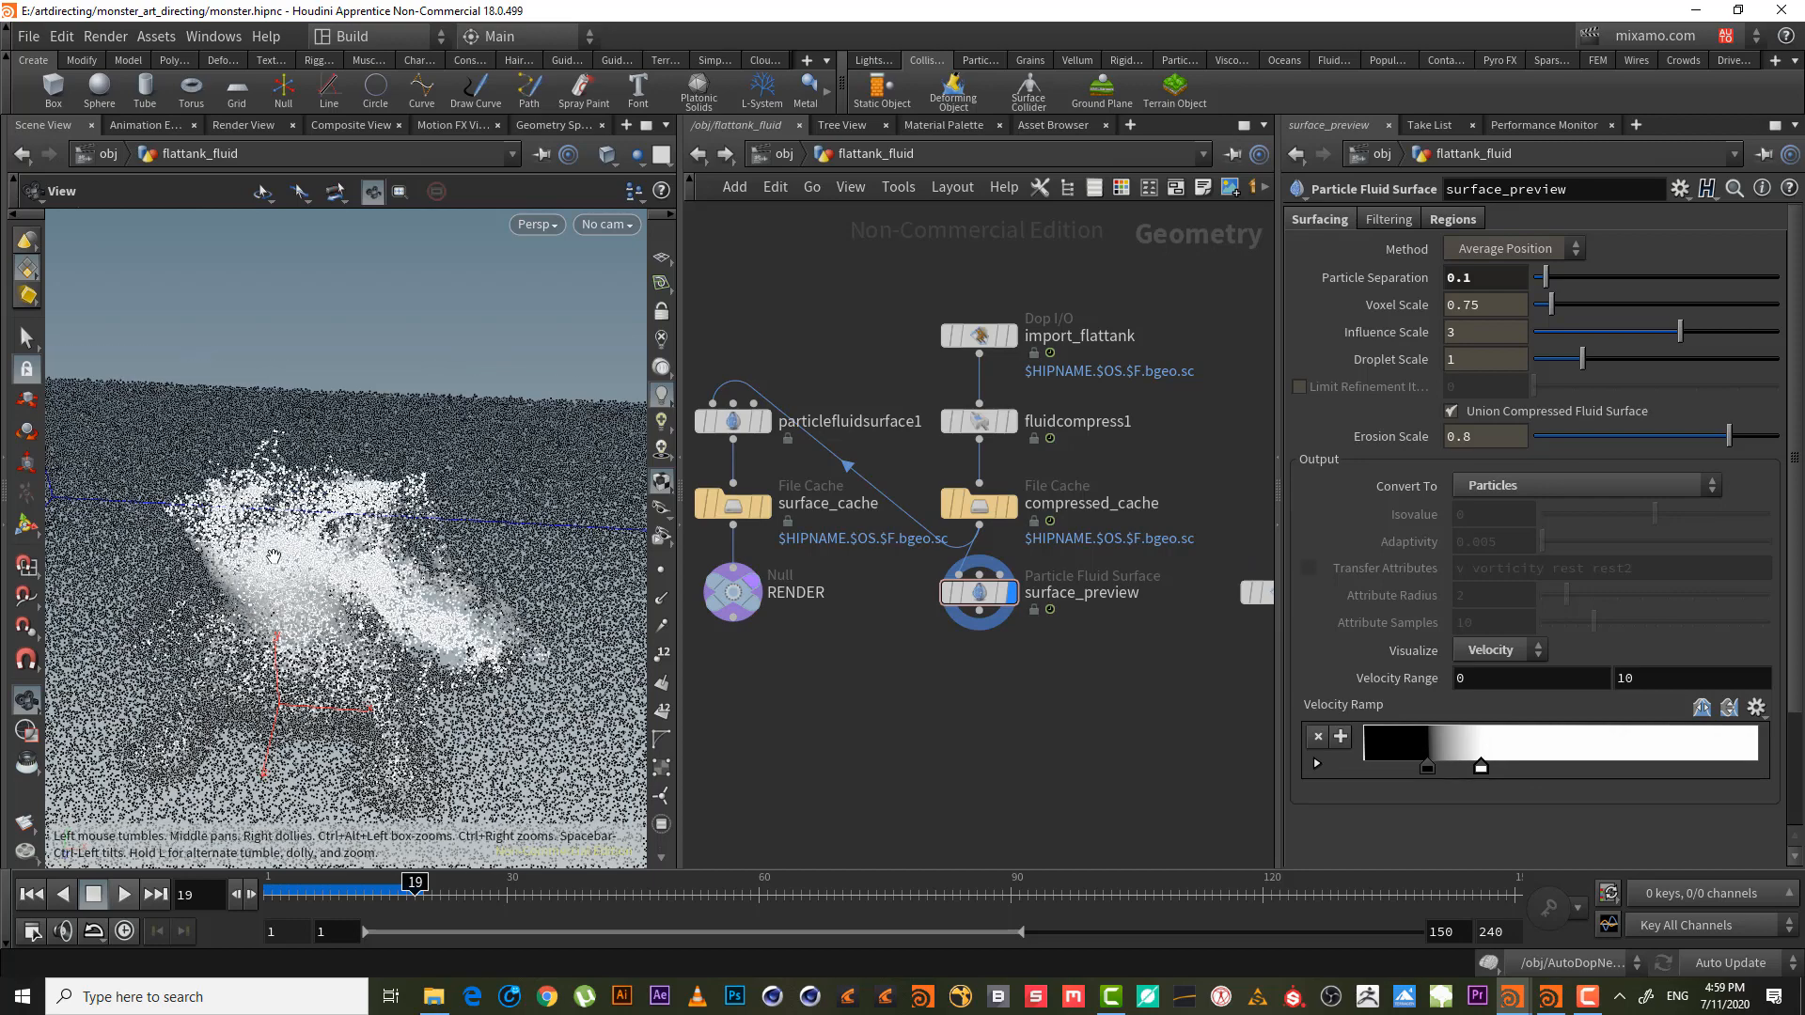
- Wire a Point VOP pointvop1 under surface_preview, enter it, and start a Turbulent Noise node from P
mouse_move(991, 643)
click(978, 612)
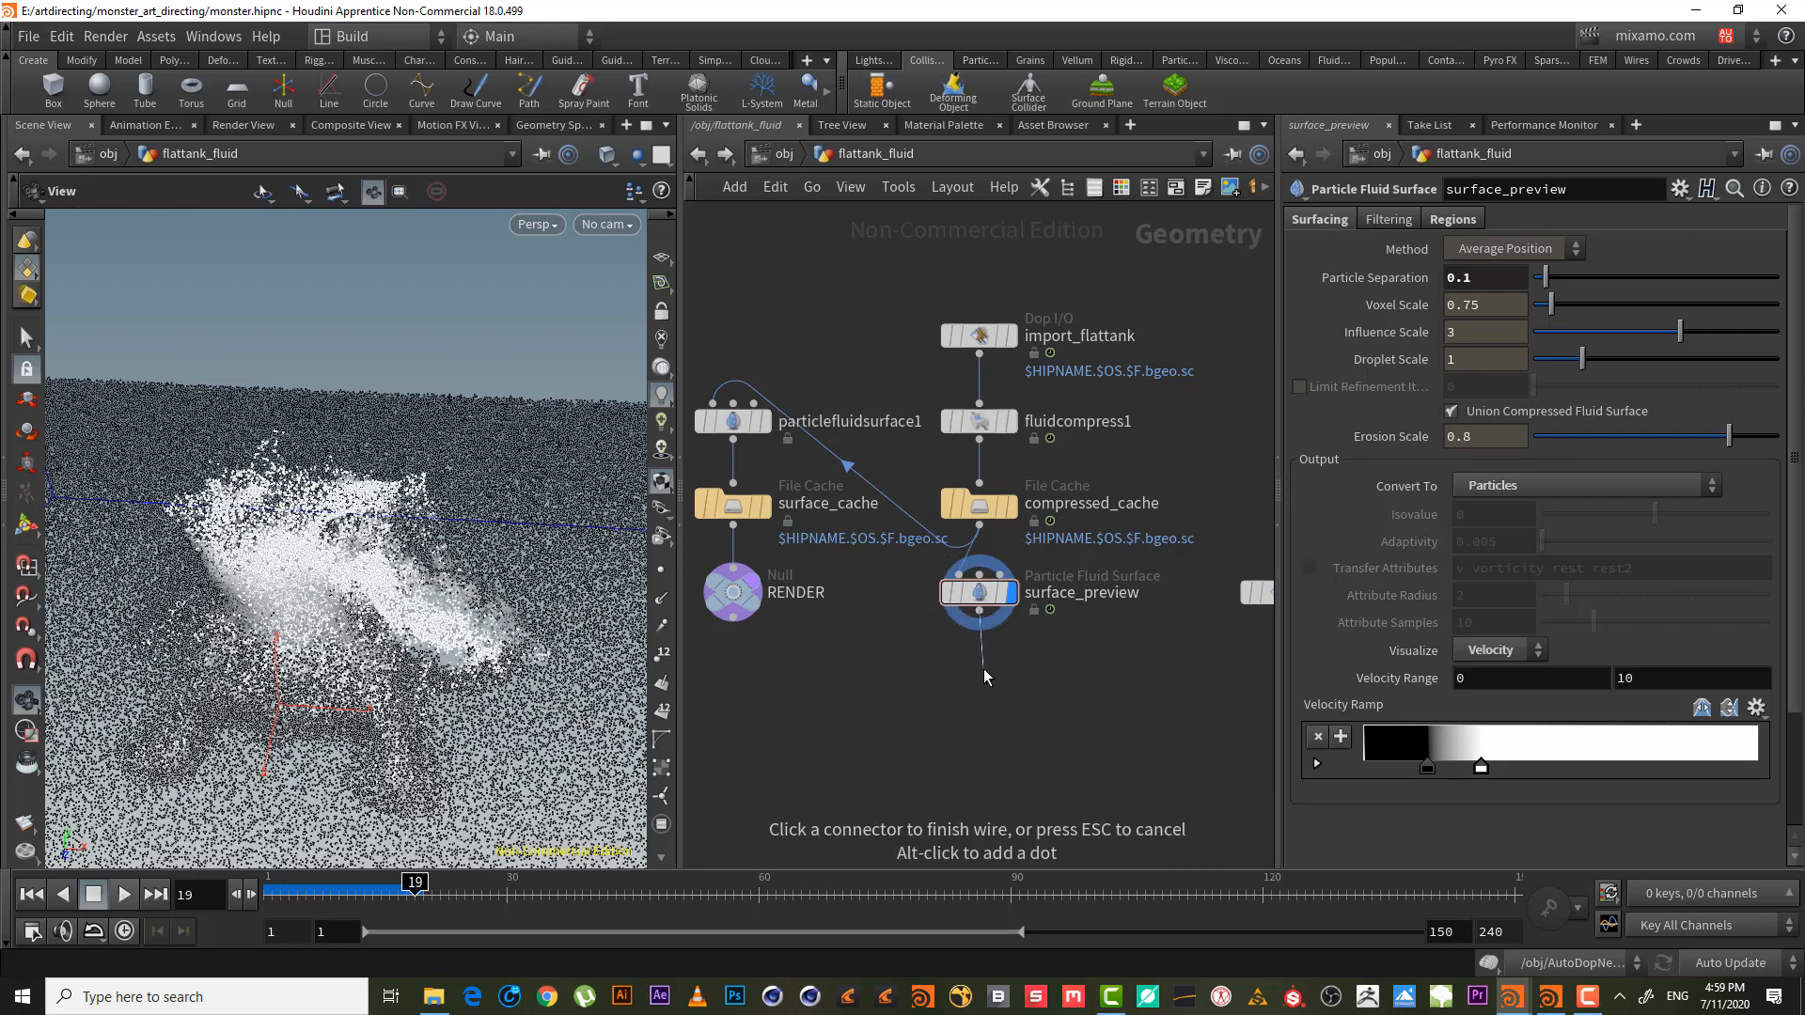
key(Tab)
text(poin)
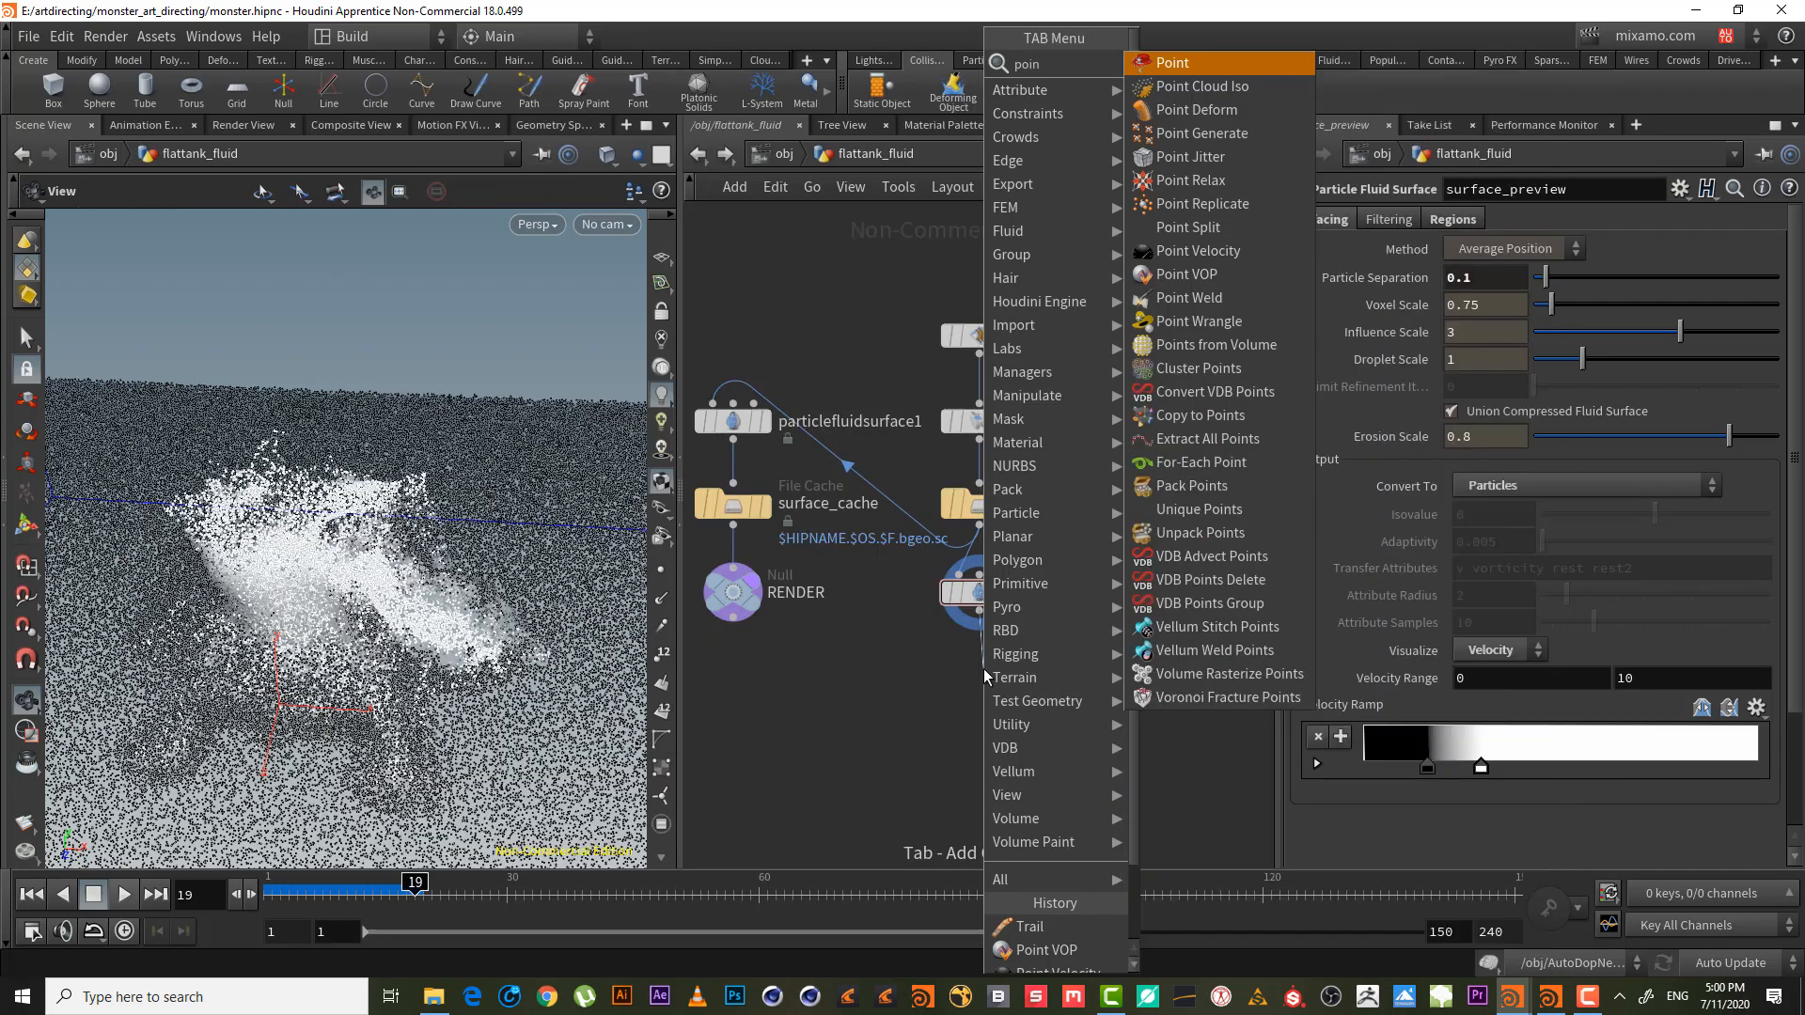
text(t vo)
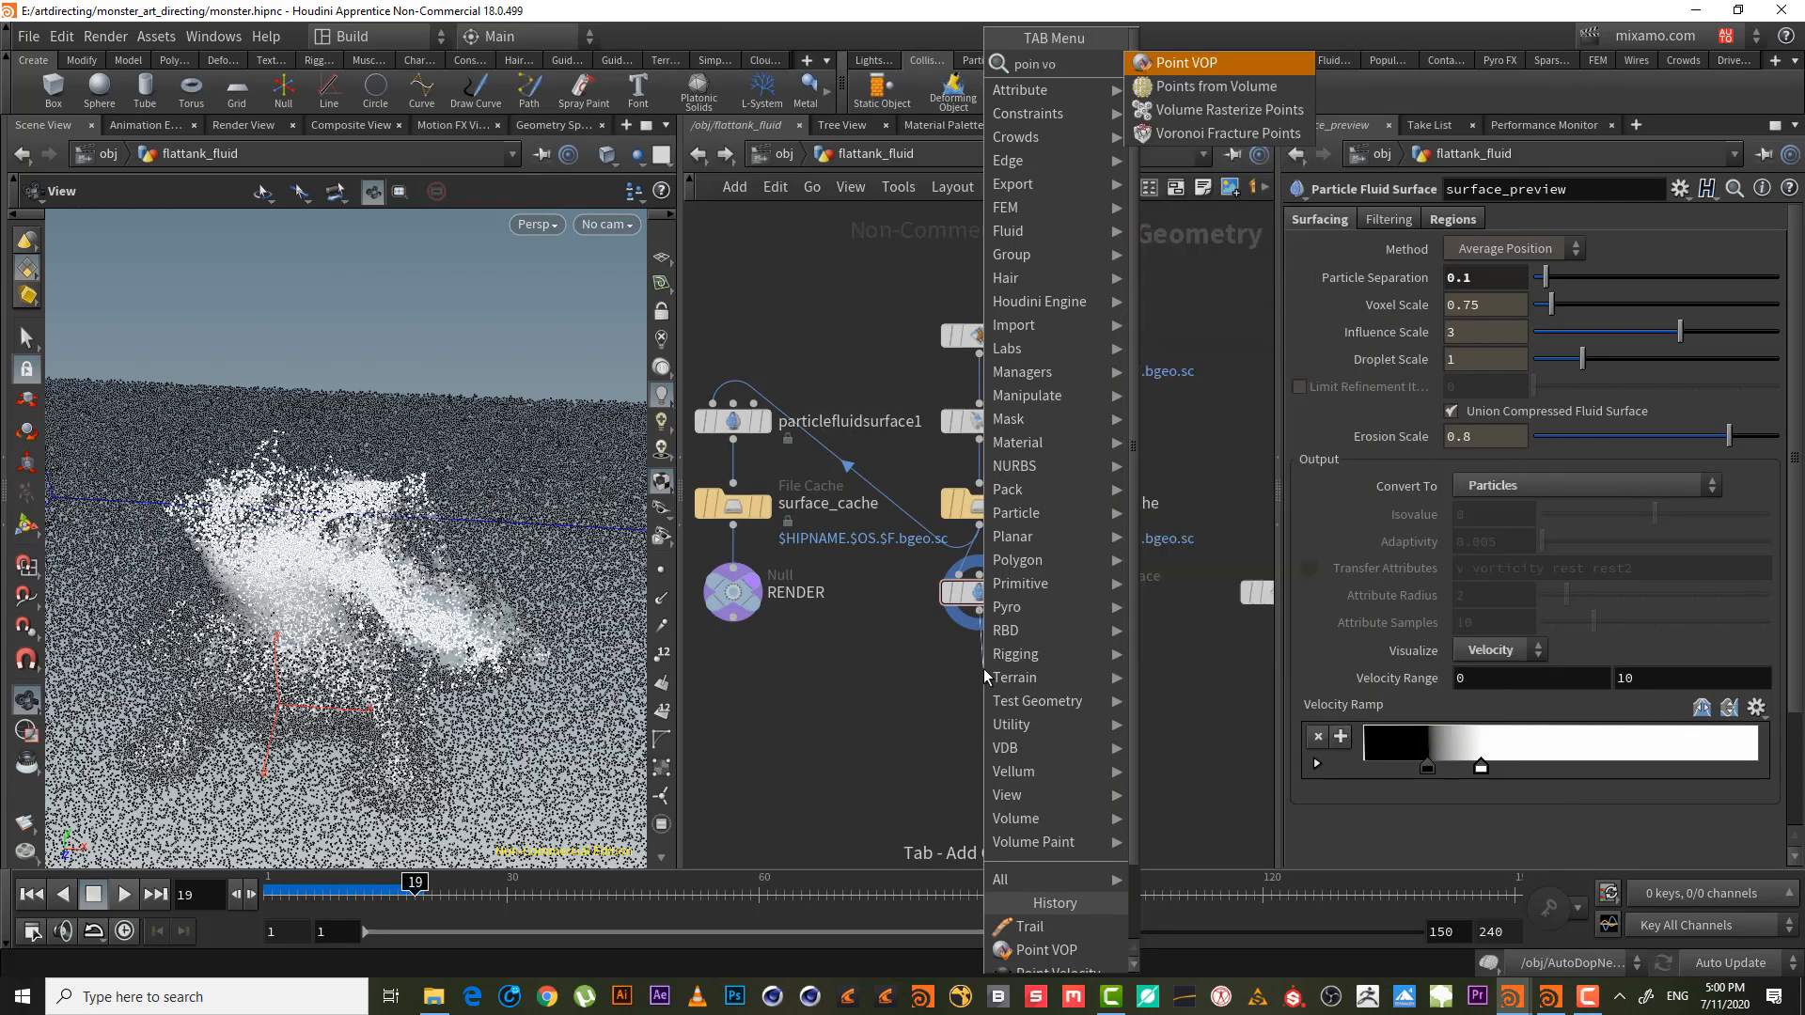
key(Return)
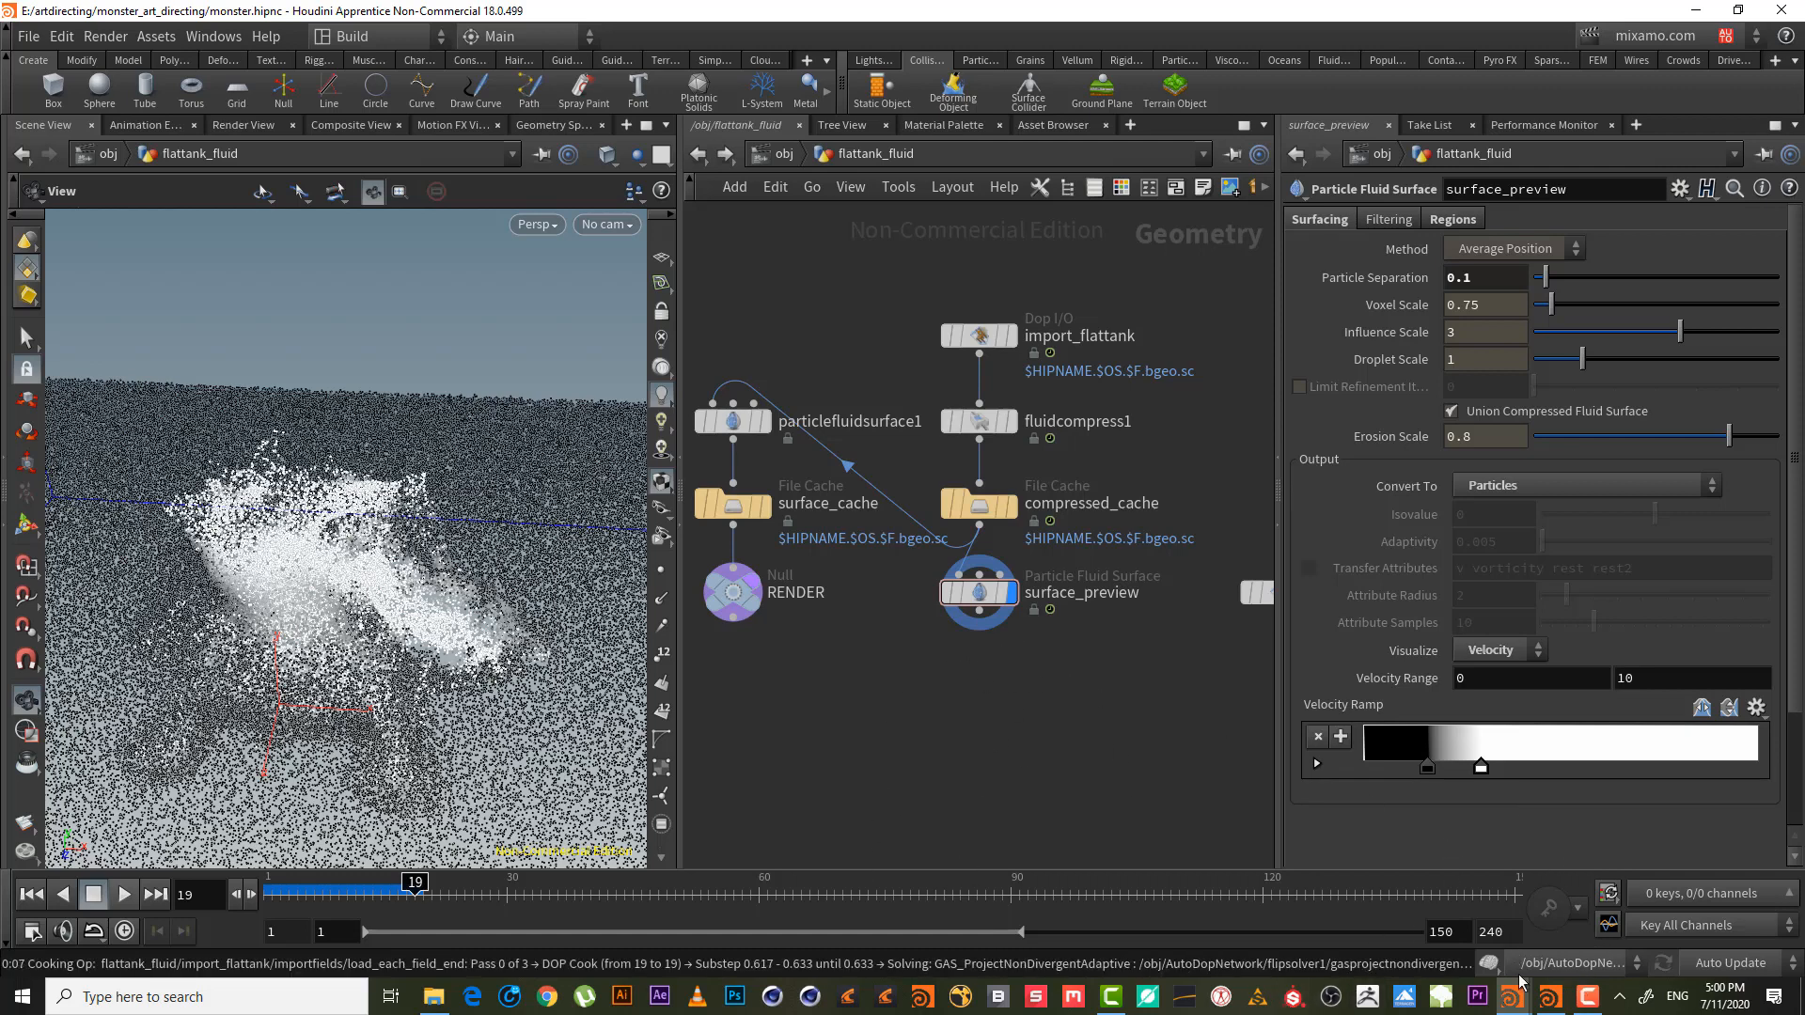
click(1587, 996)
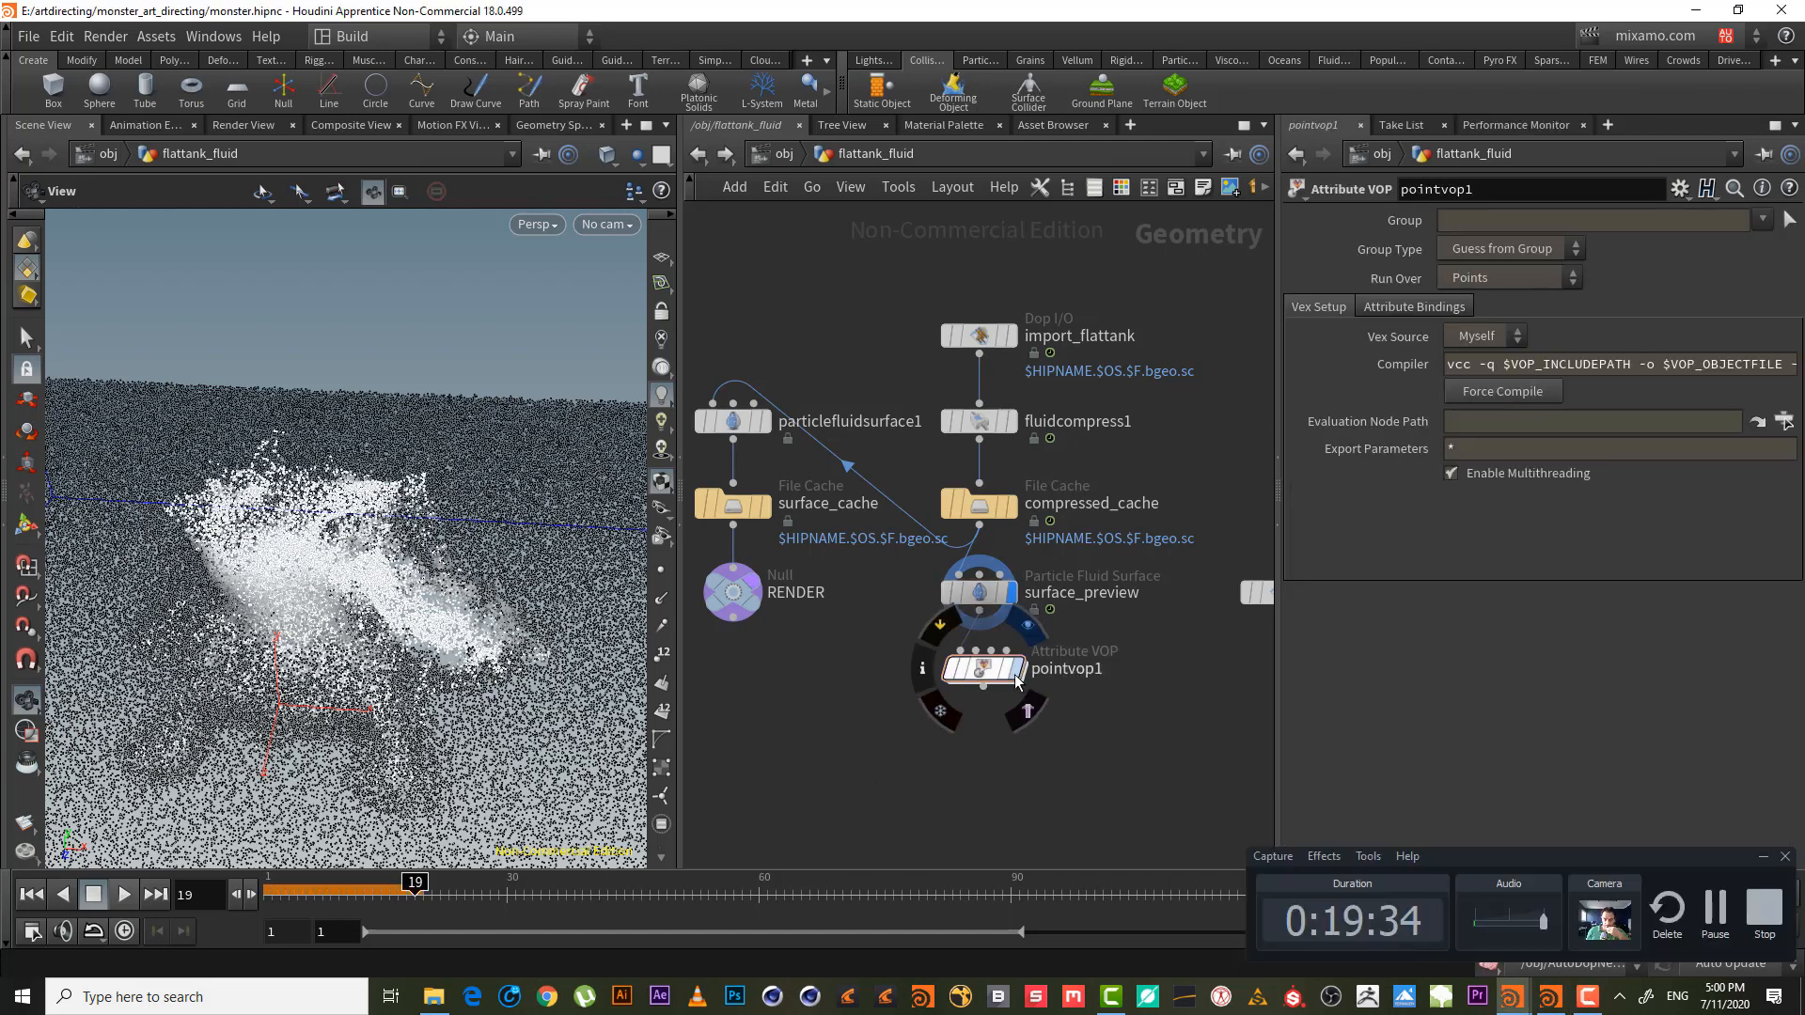
double_click(986, 671)
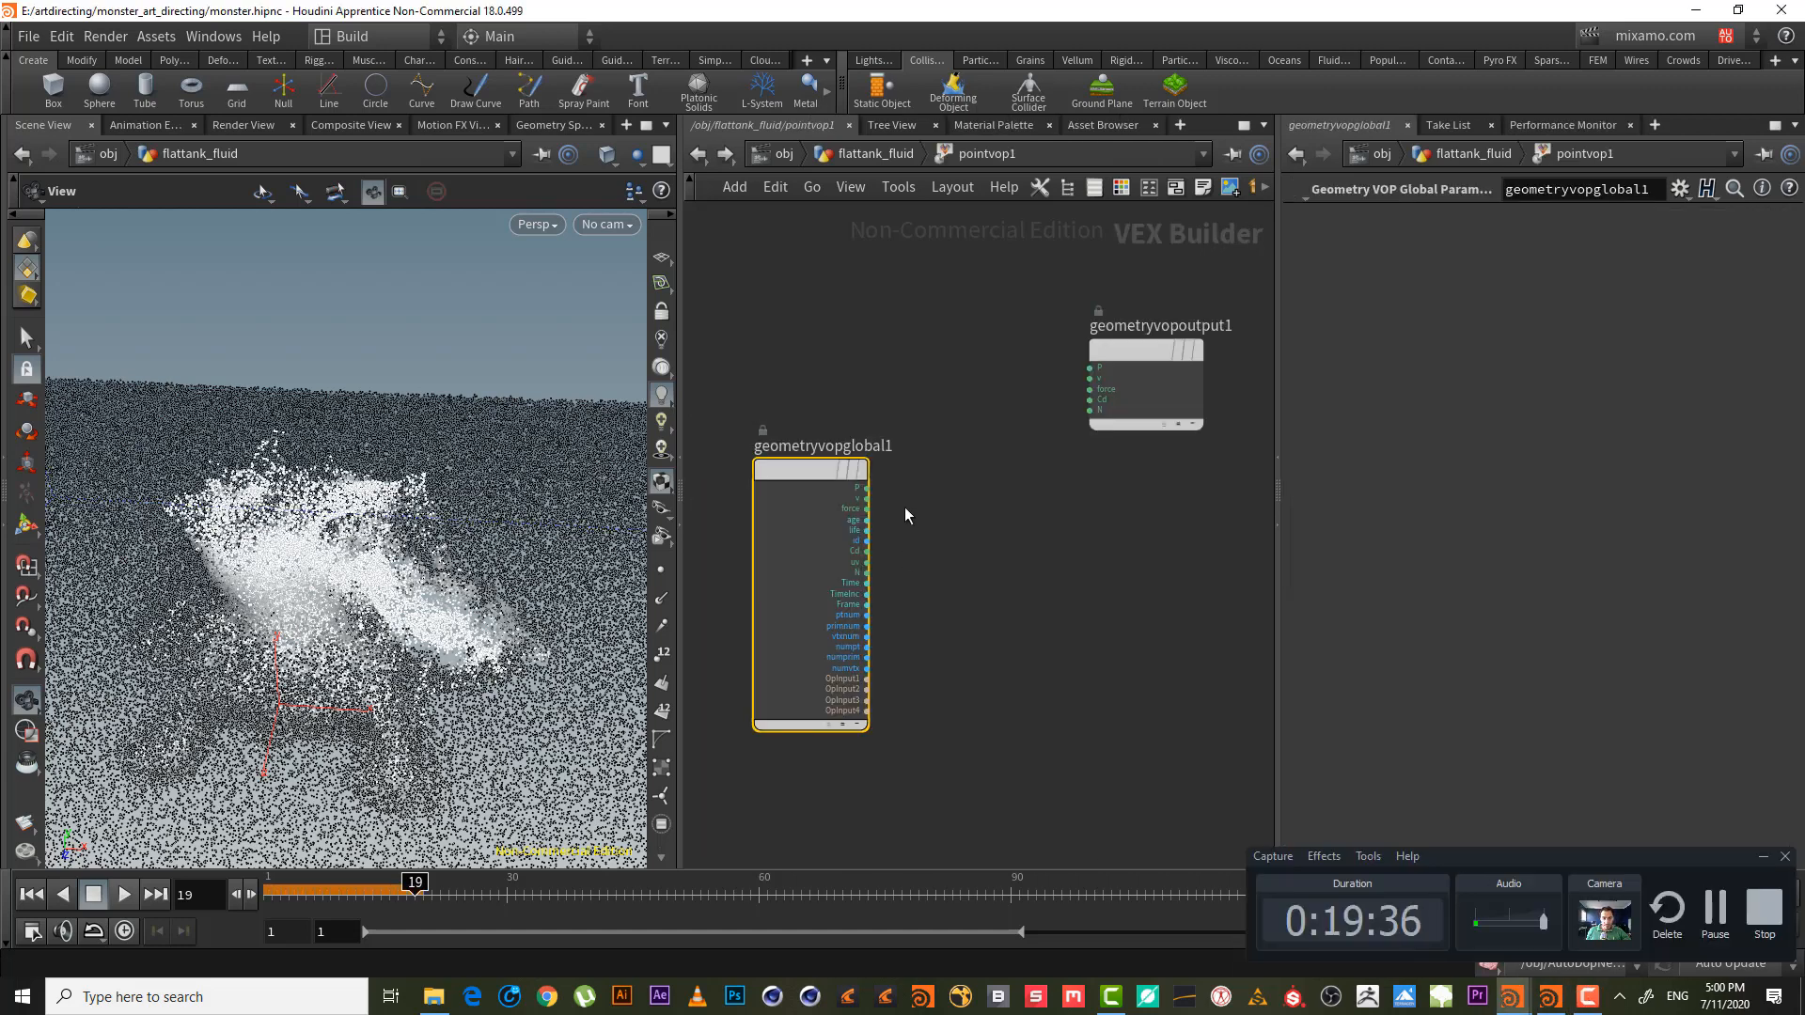
click(865, 488)
key(Tab)
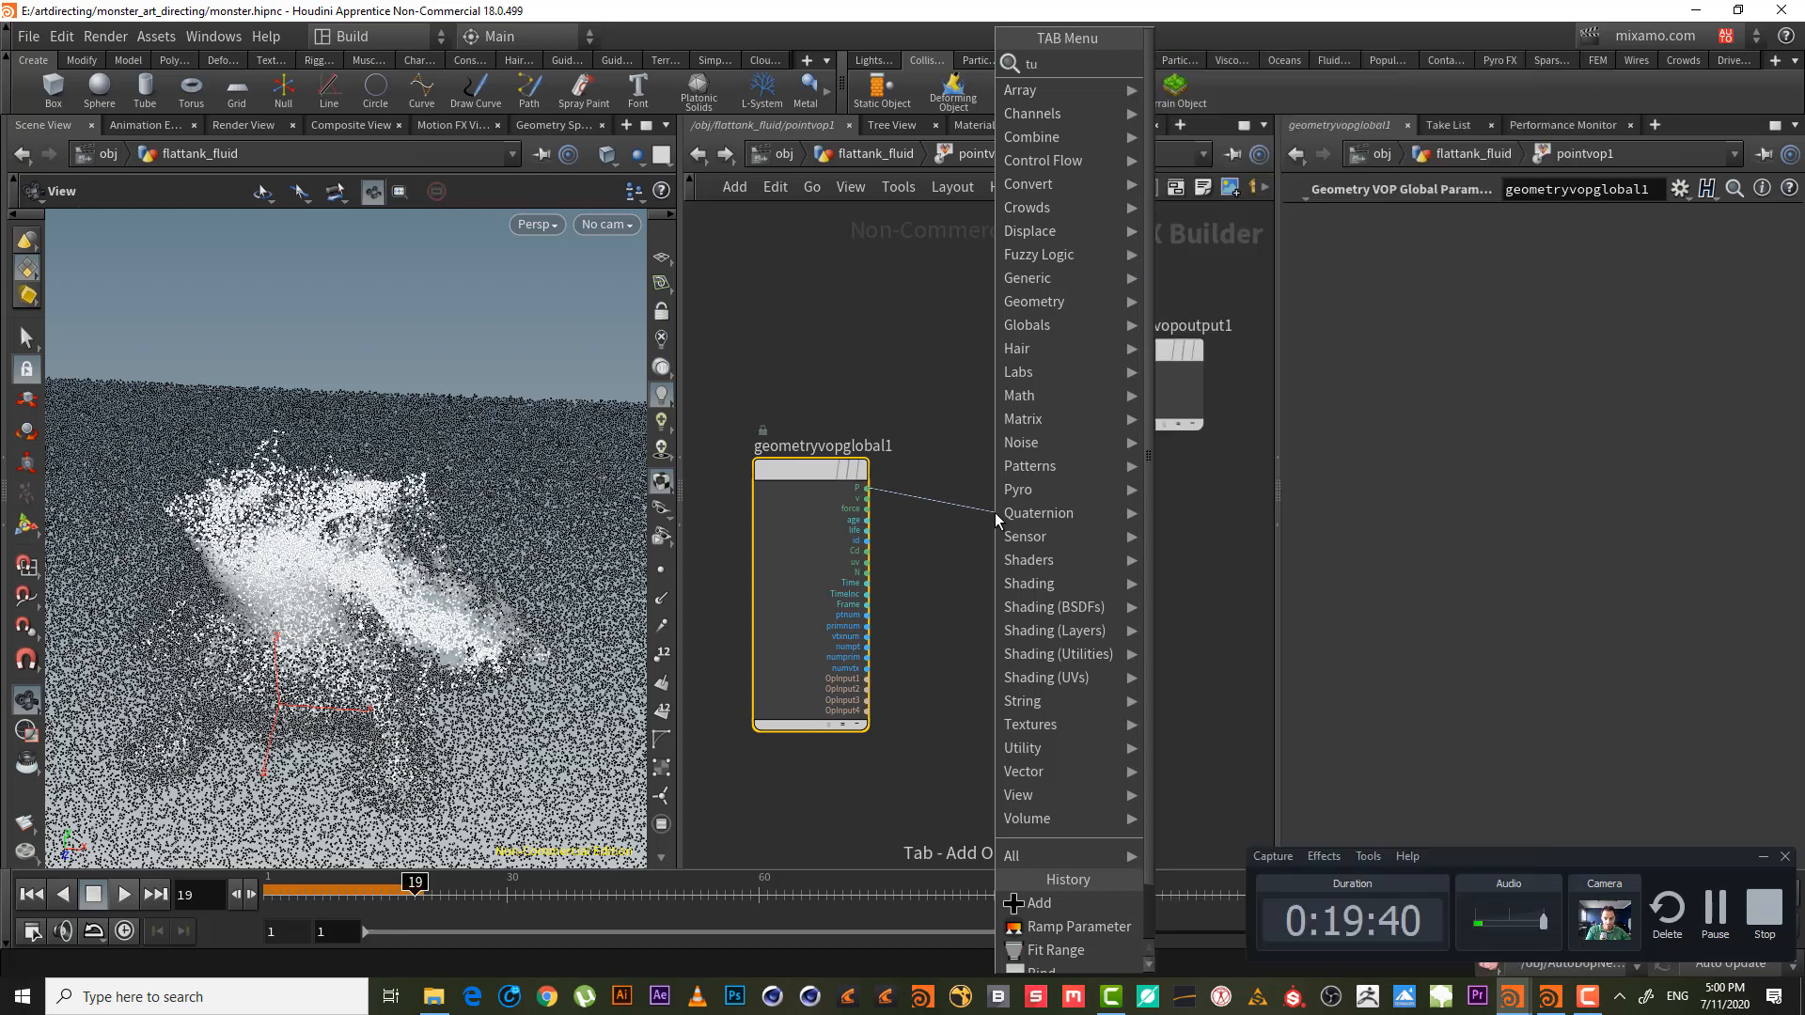
key(Escape)
- Place turbnoise1 below the globals and add an add1 node near the output
click(995, 514)
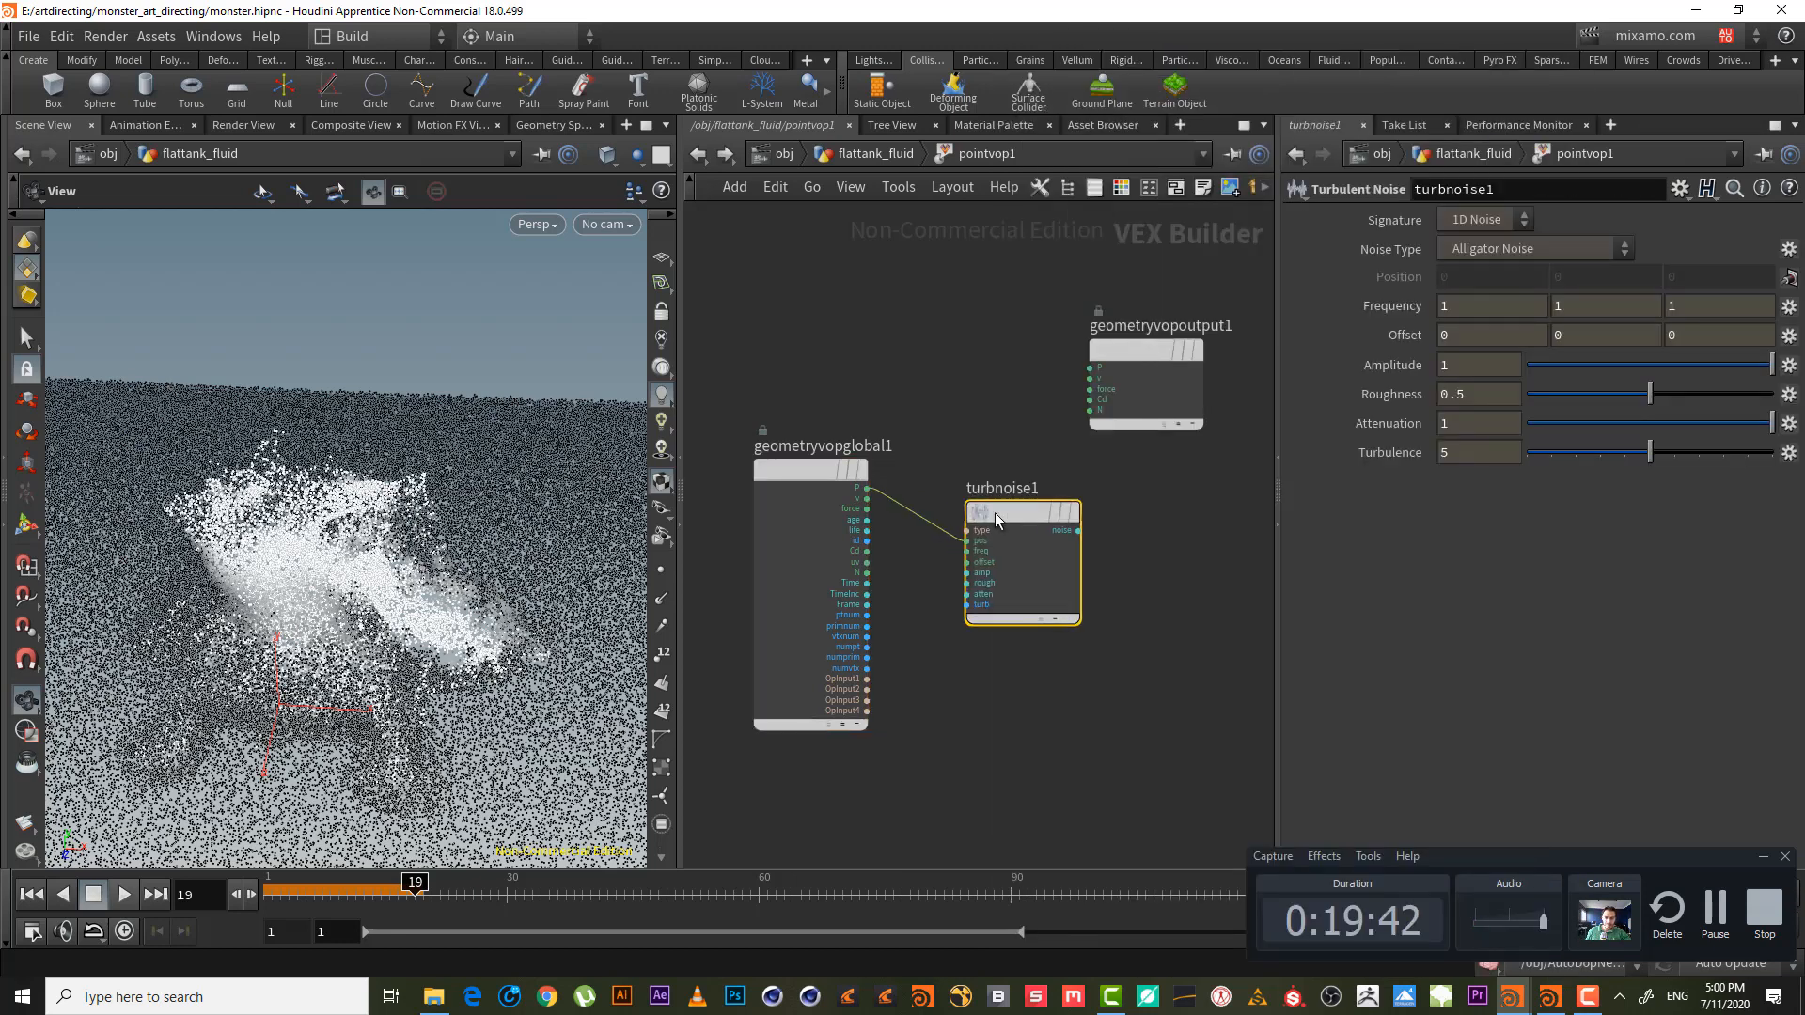
drag(994, 514, 994, 657)
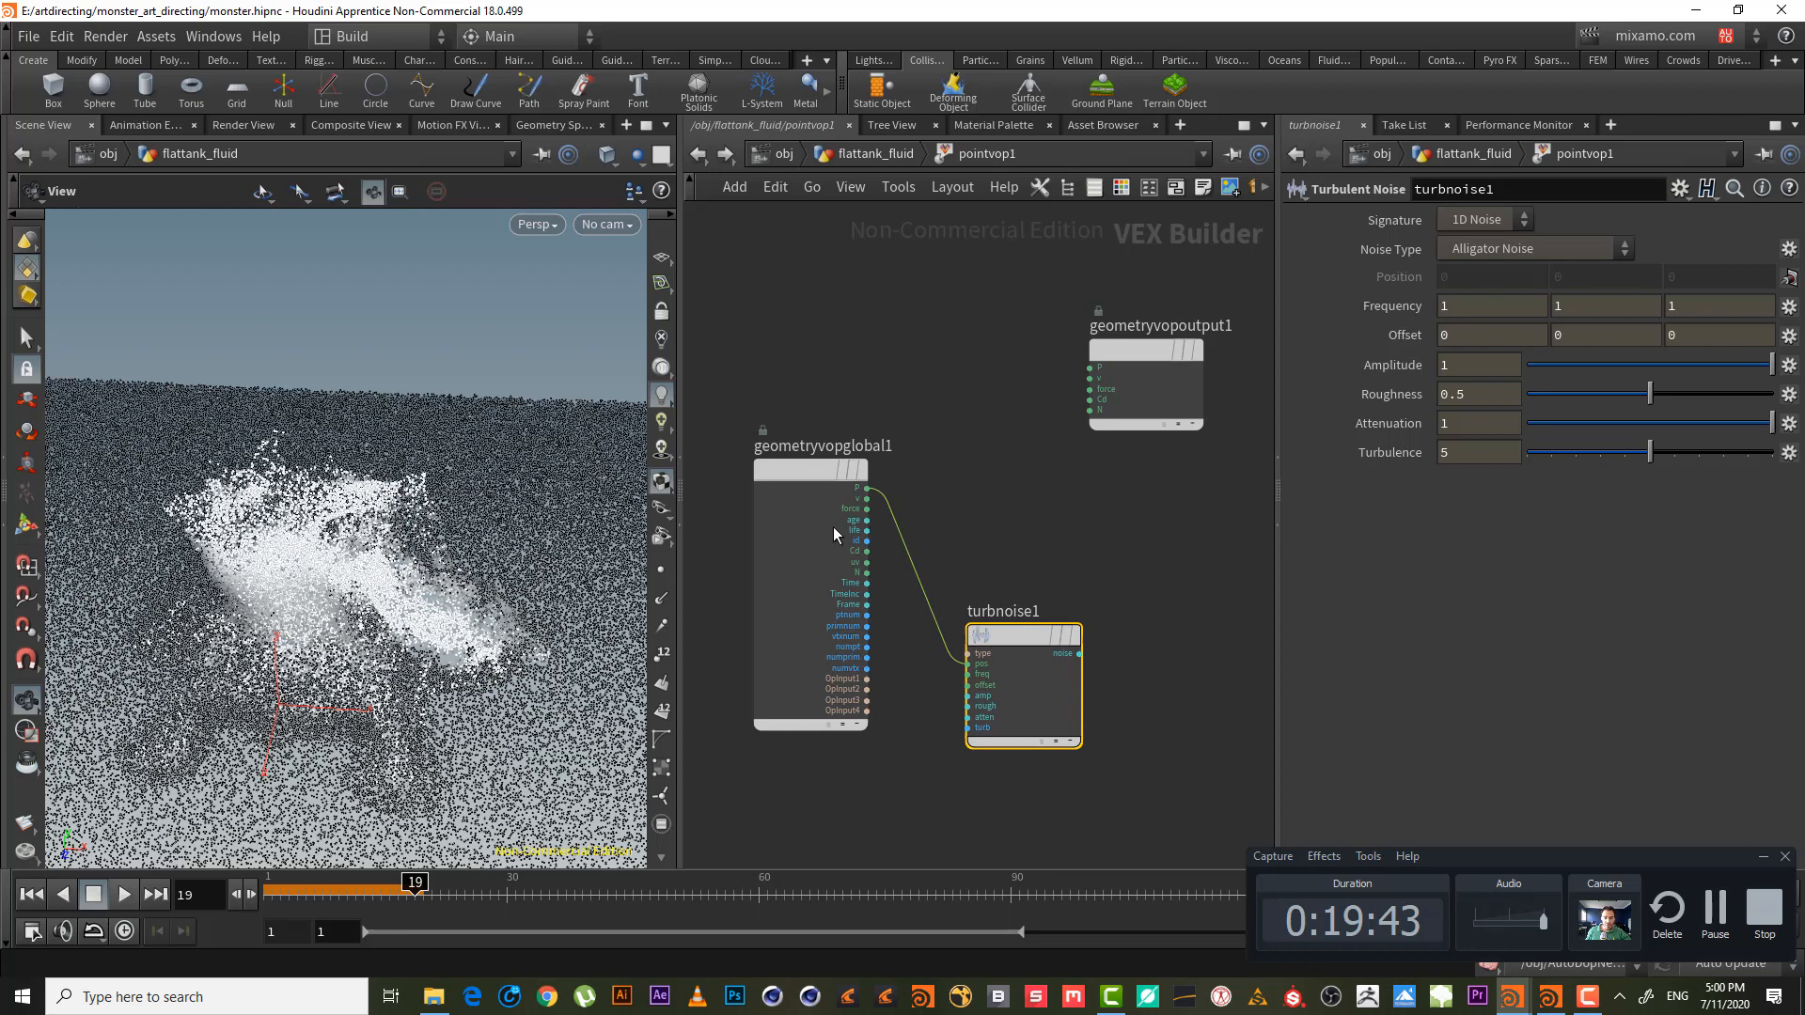
click(865, 488)
key(Tab)
text(add)
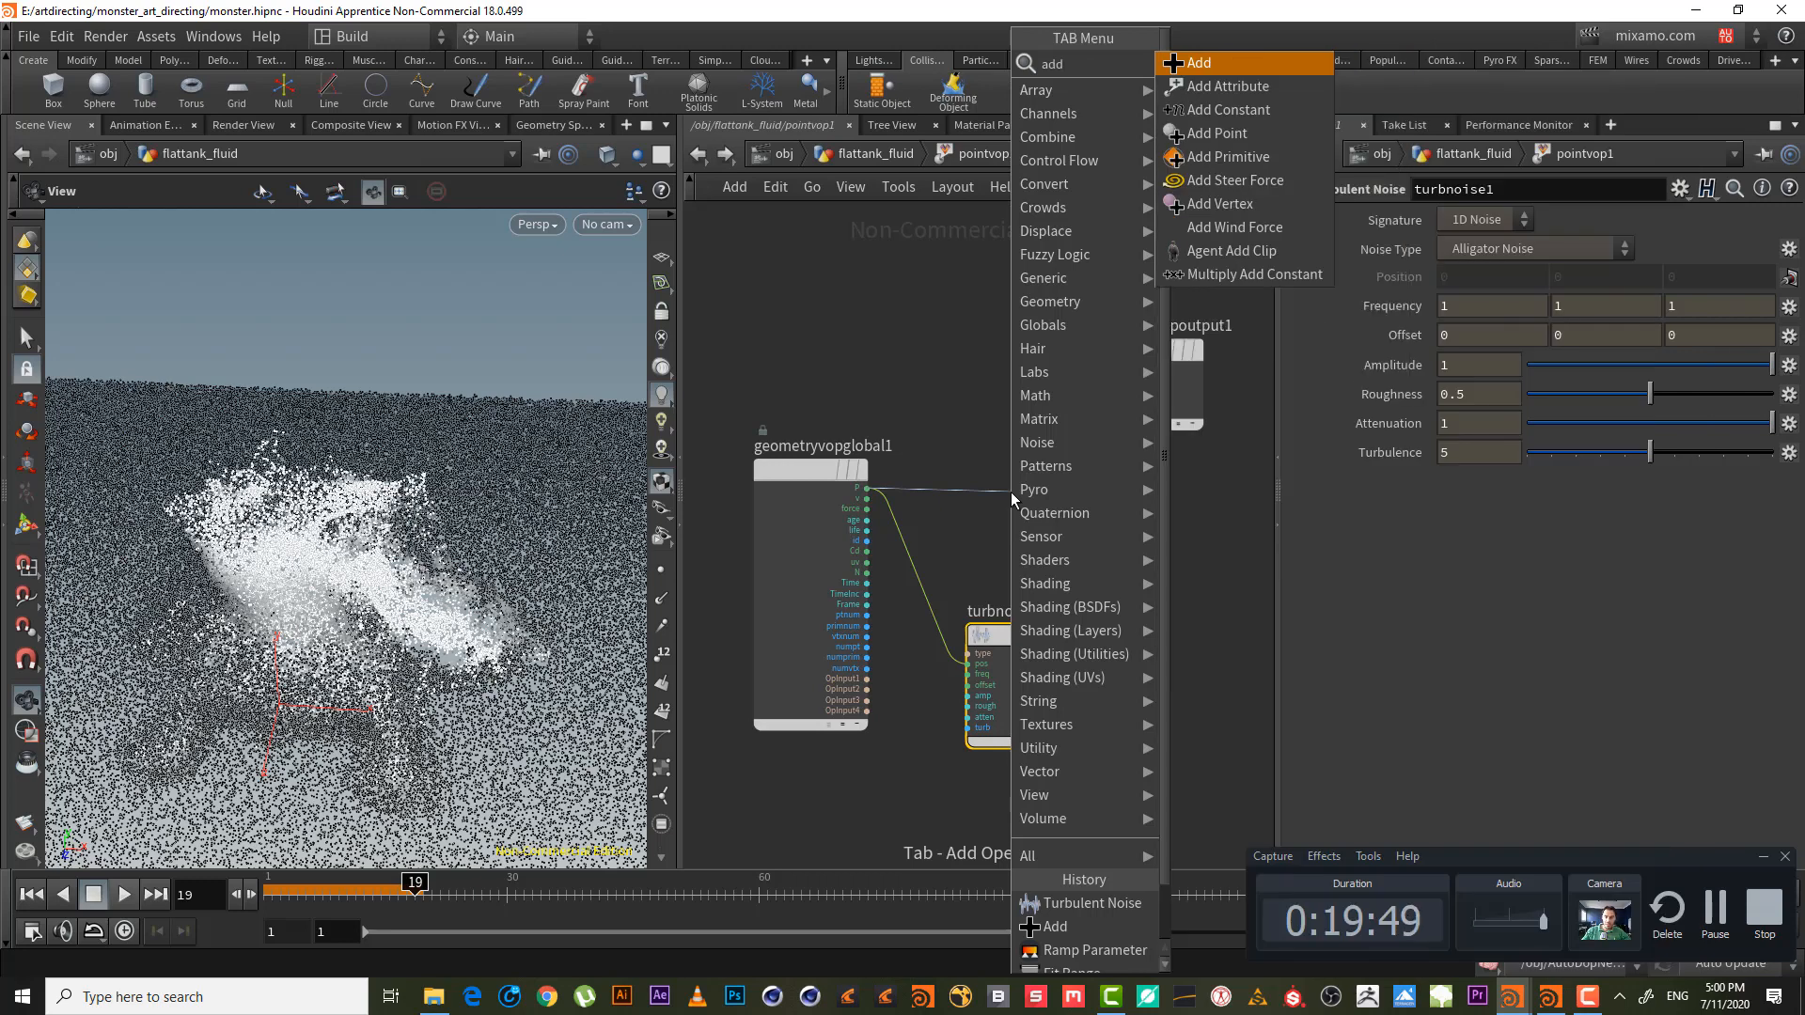
key(Return)
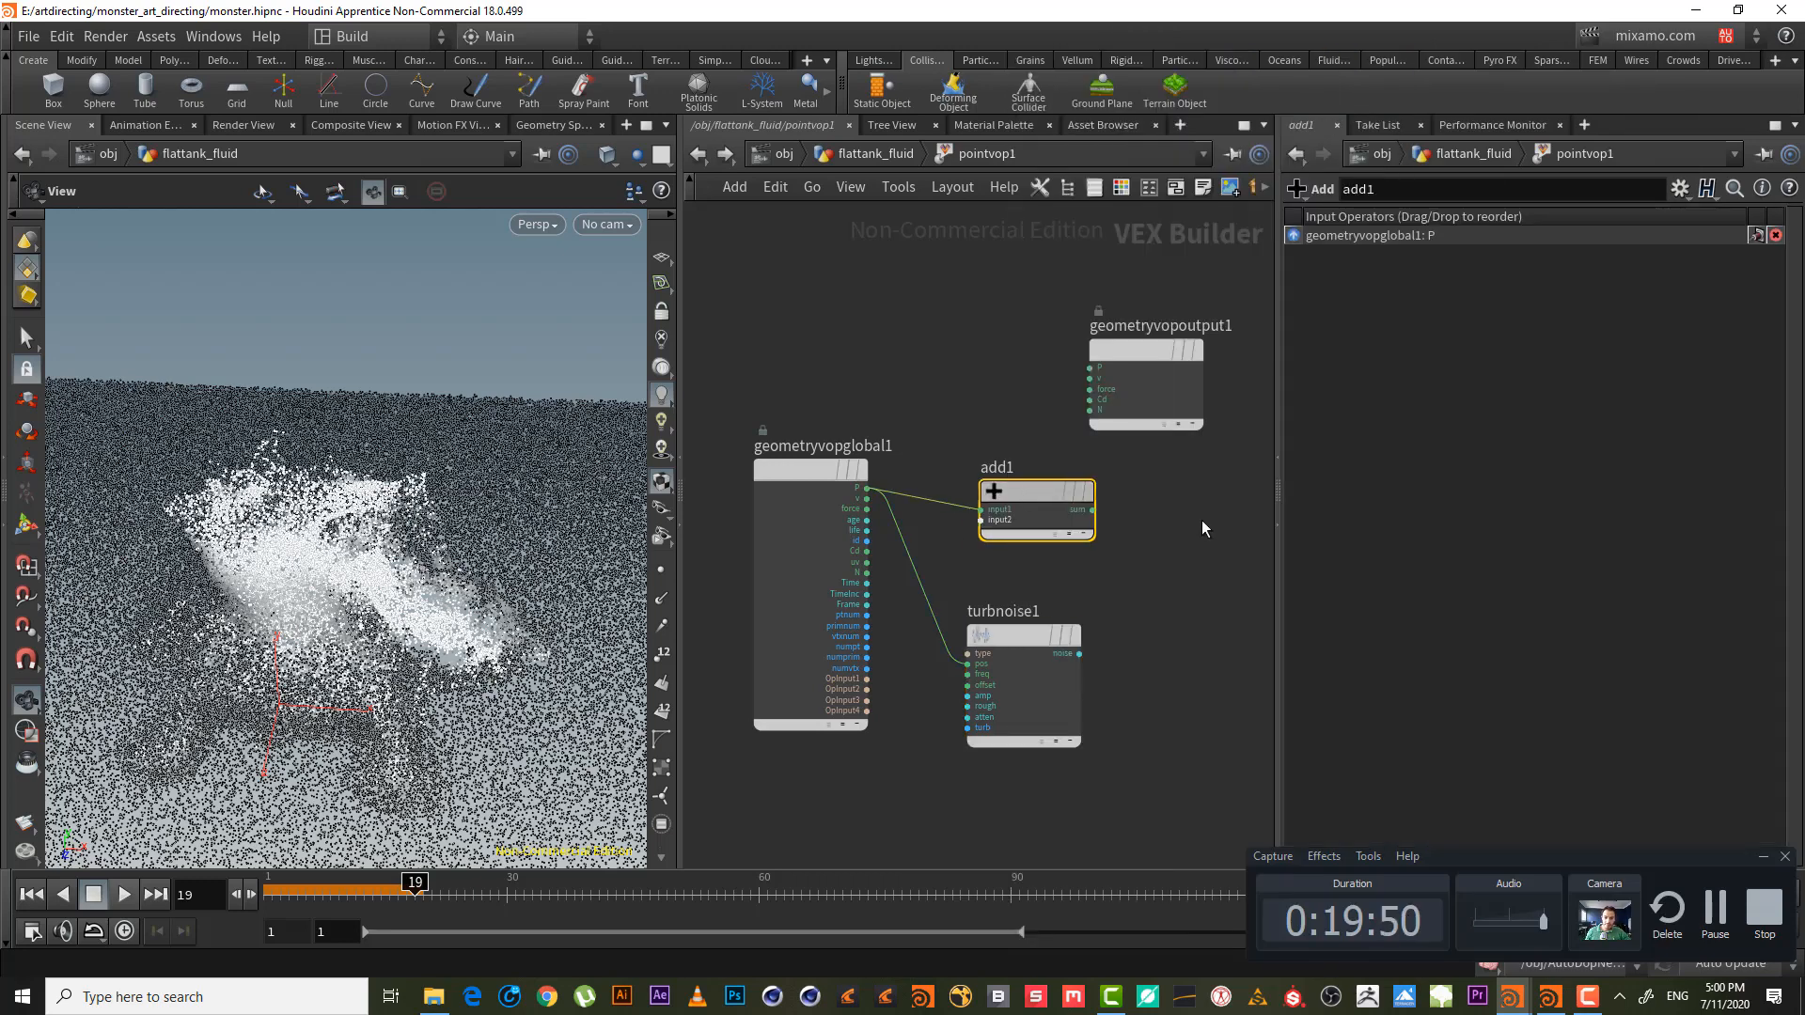
click(1216, 509)
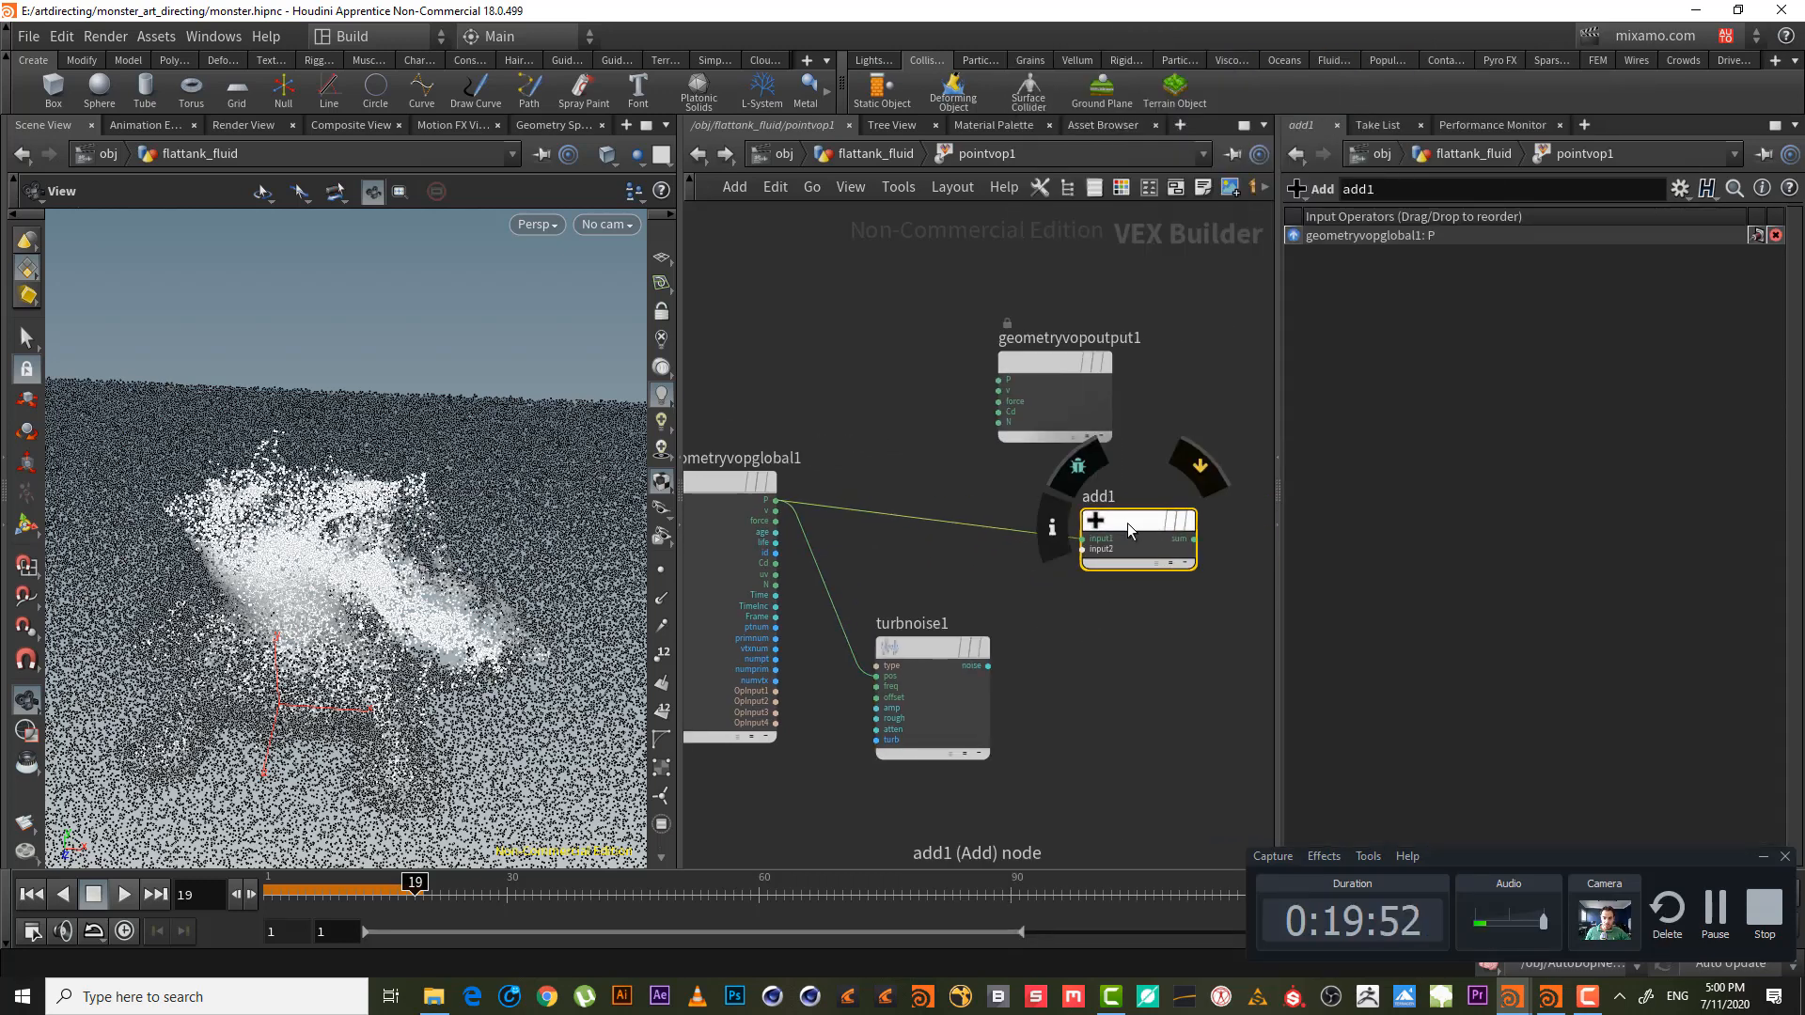
drag(1126, 522, 1152, 504)
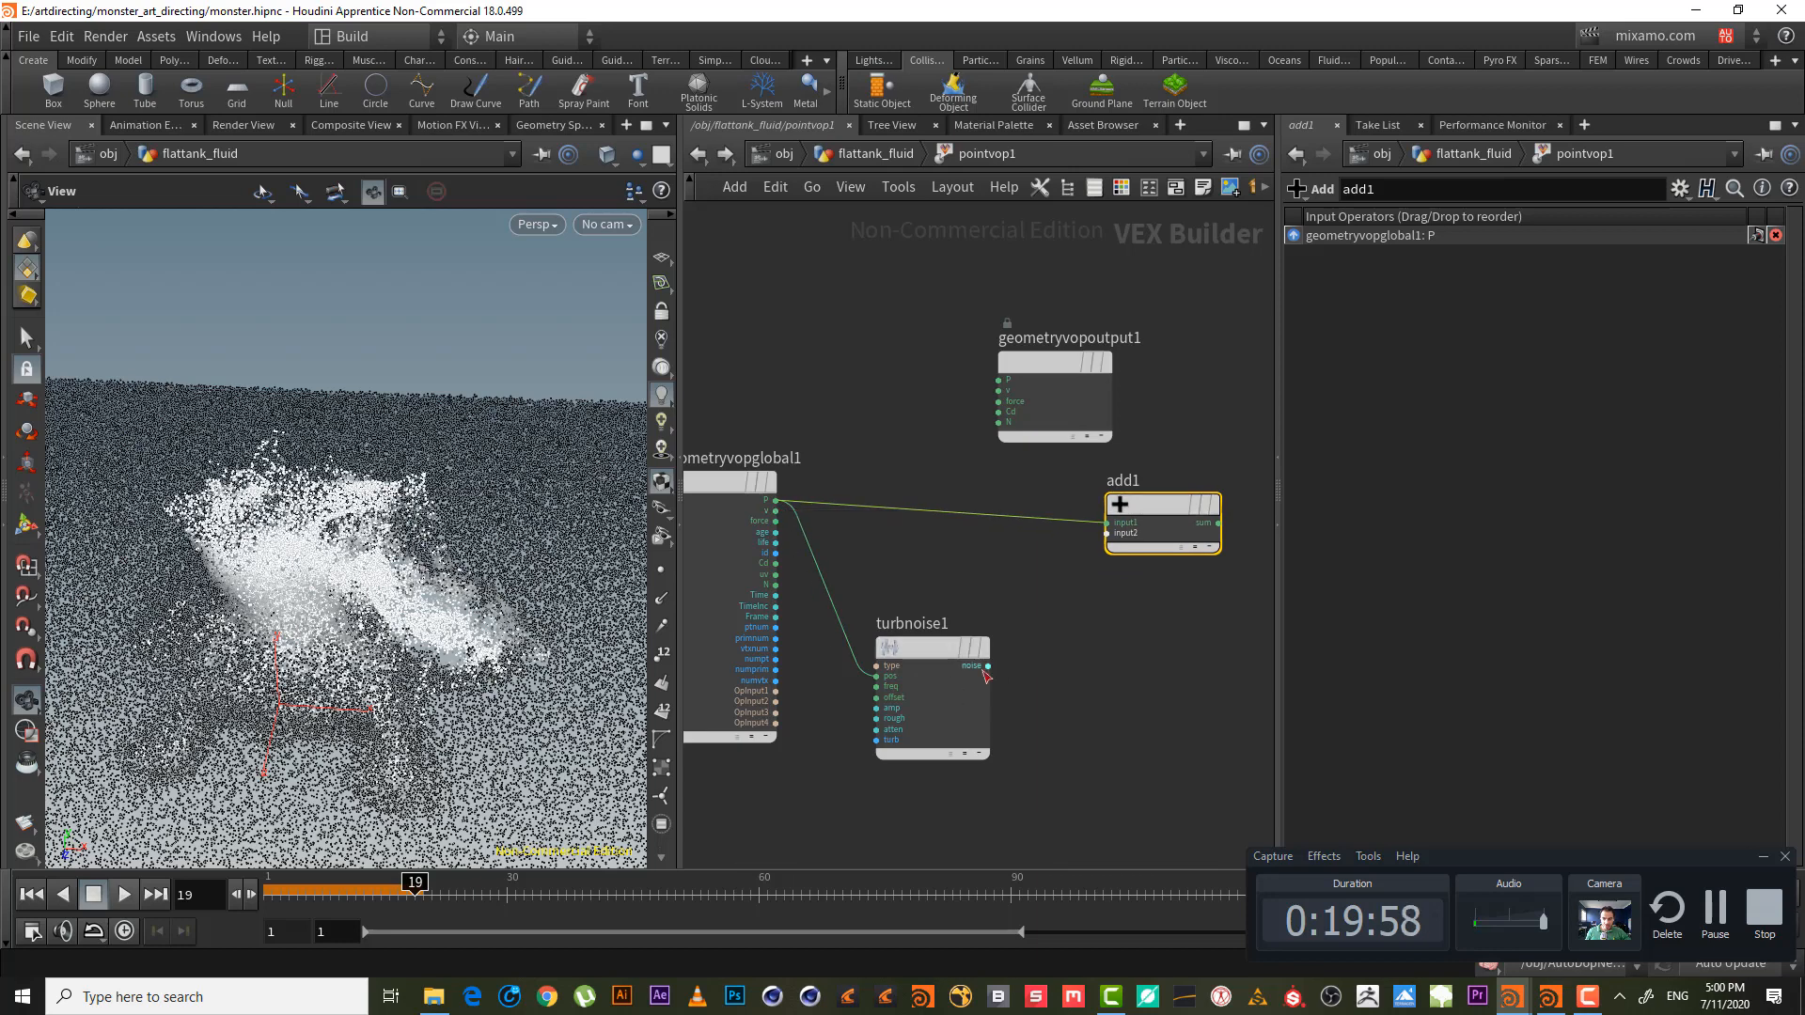
- Wire v and turbnoise1's noise into add1, send the sum to output Cd, keeping 1D Noise
drag(985, 671, 1107, 533)
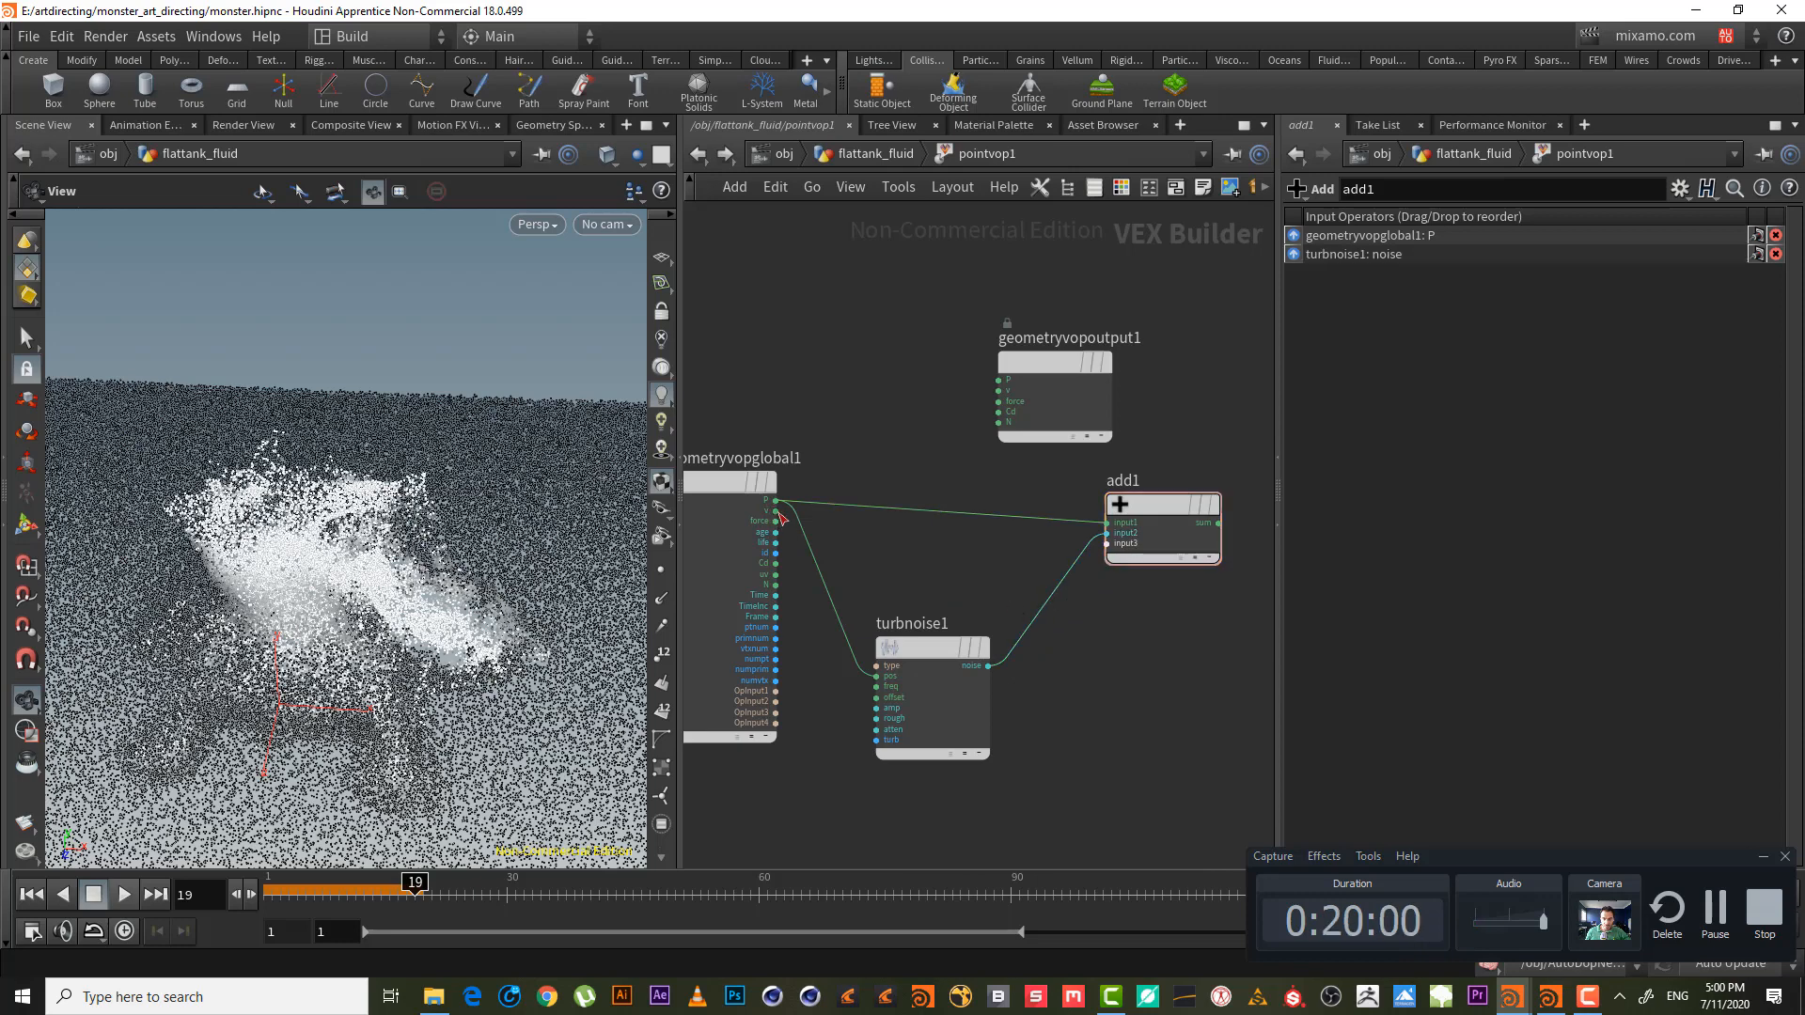
drag(777, 510, 1108, 522)
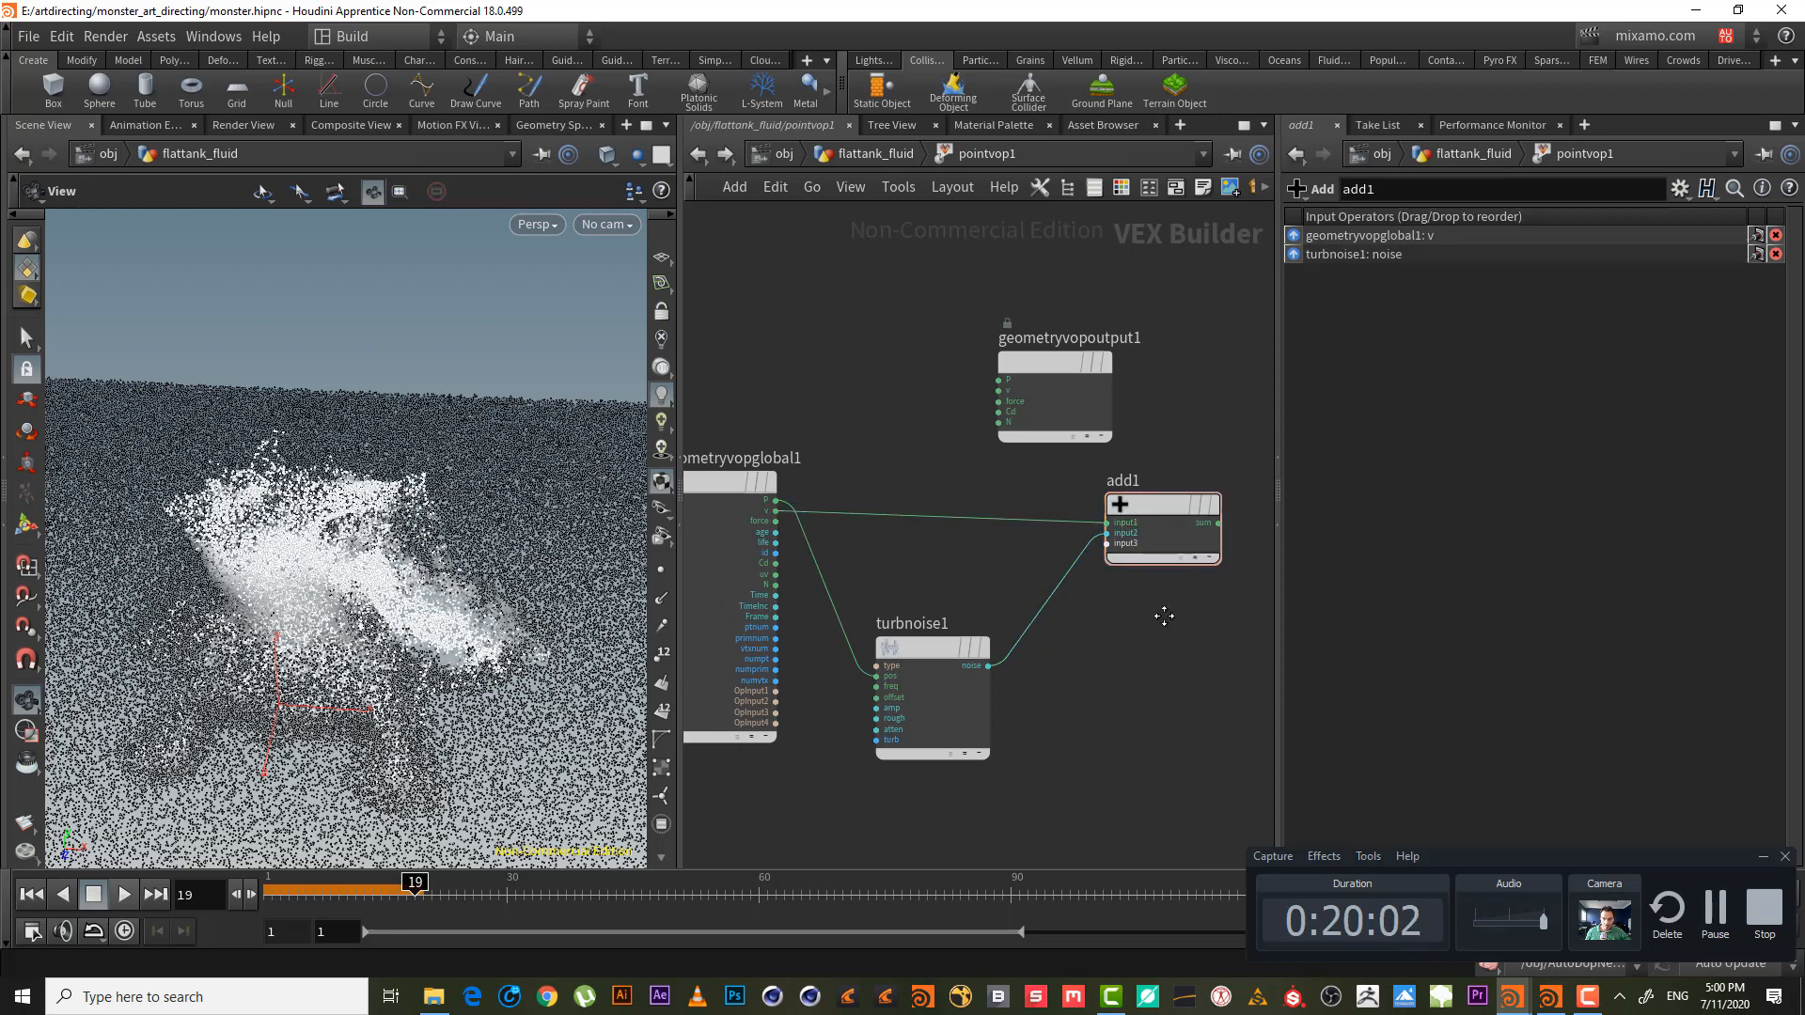
middle_drag(1163, 615, 1133, 640)
drag(1189, 545, 969, 446)
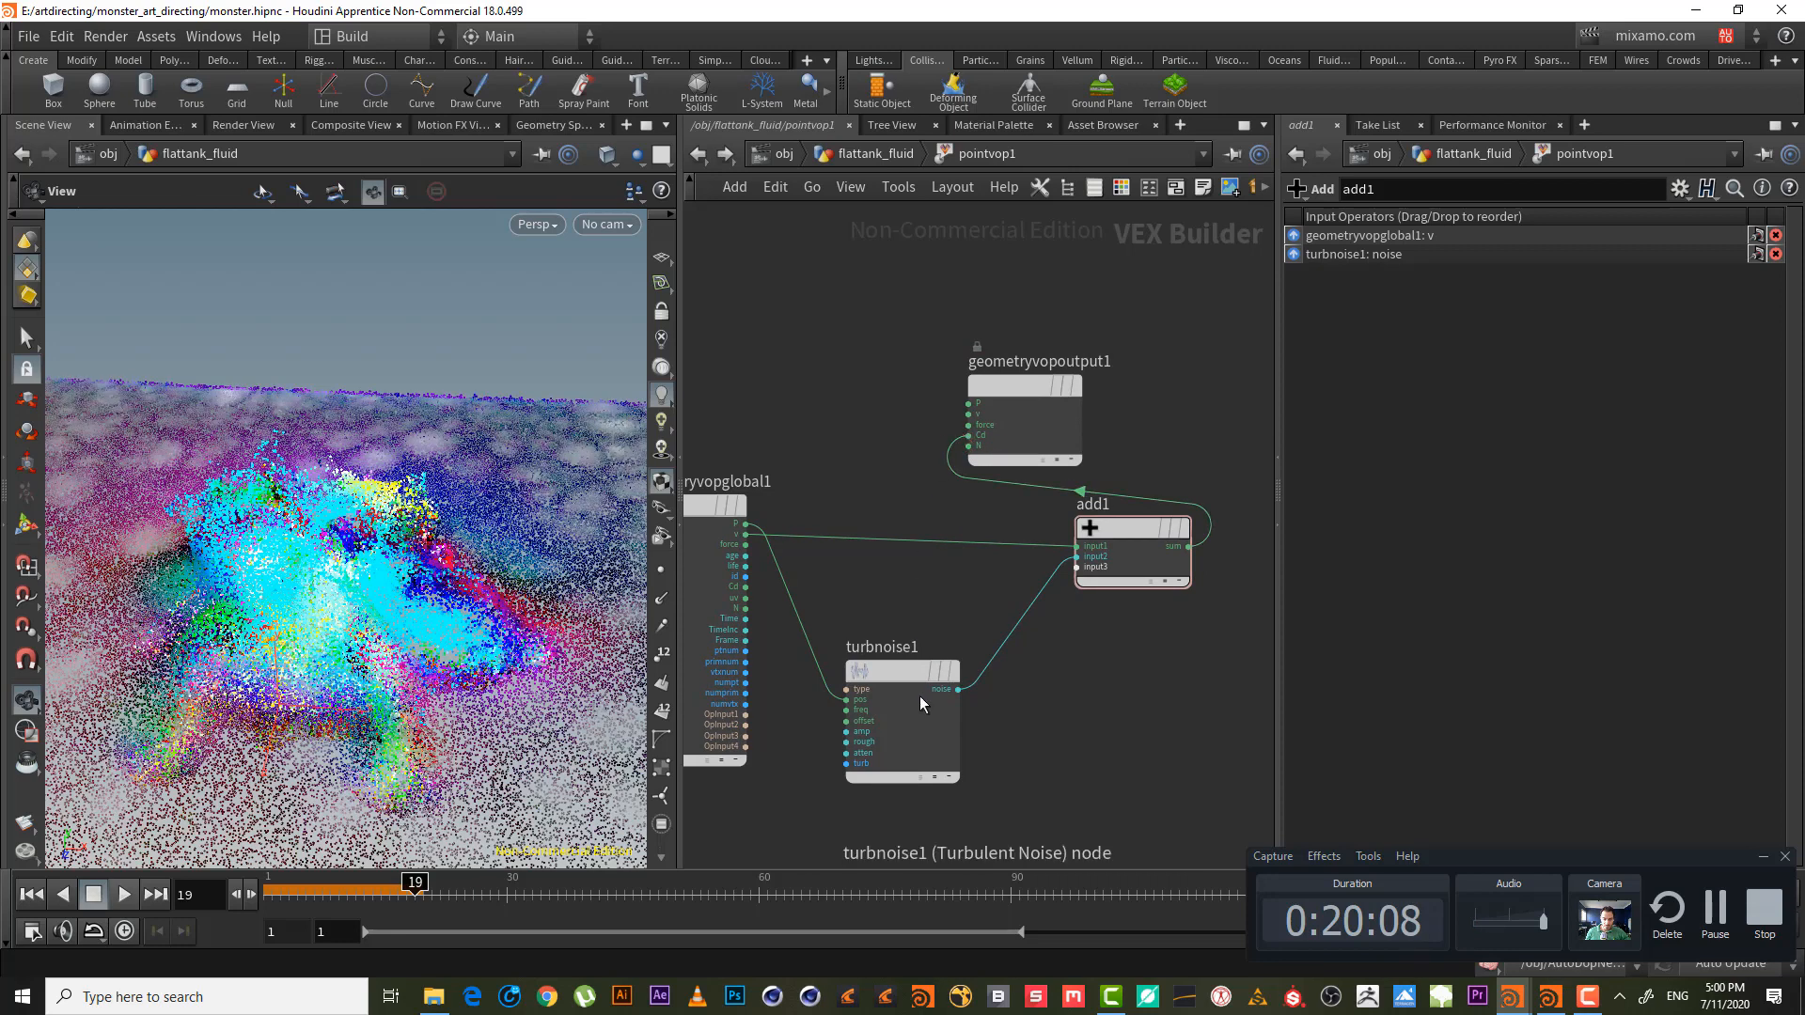
click(920, 698)
click(1476, 243)
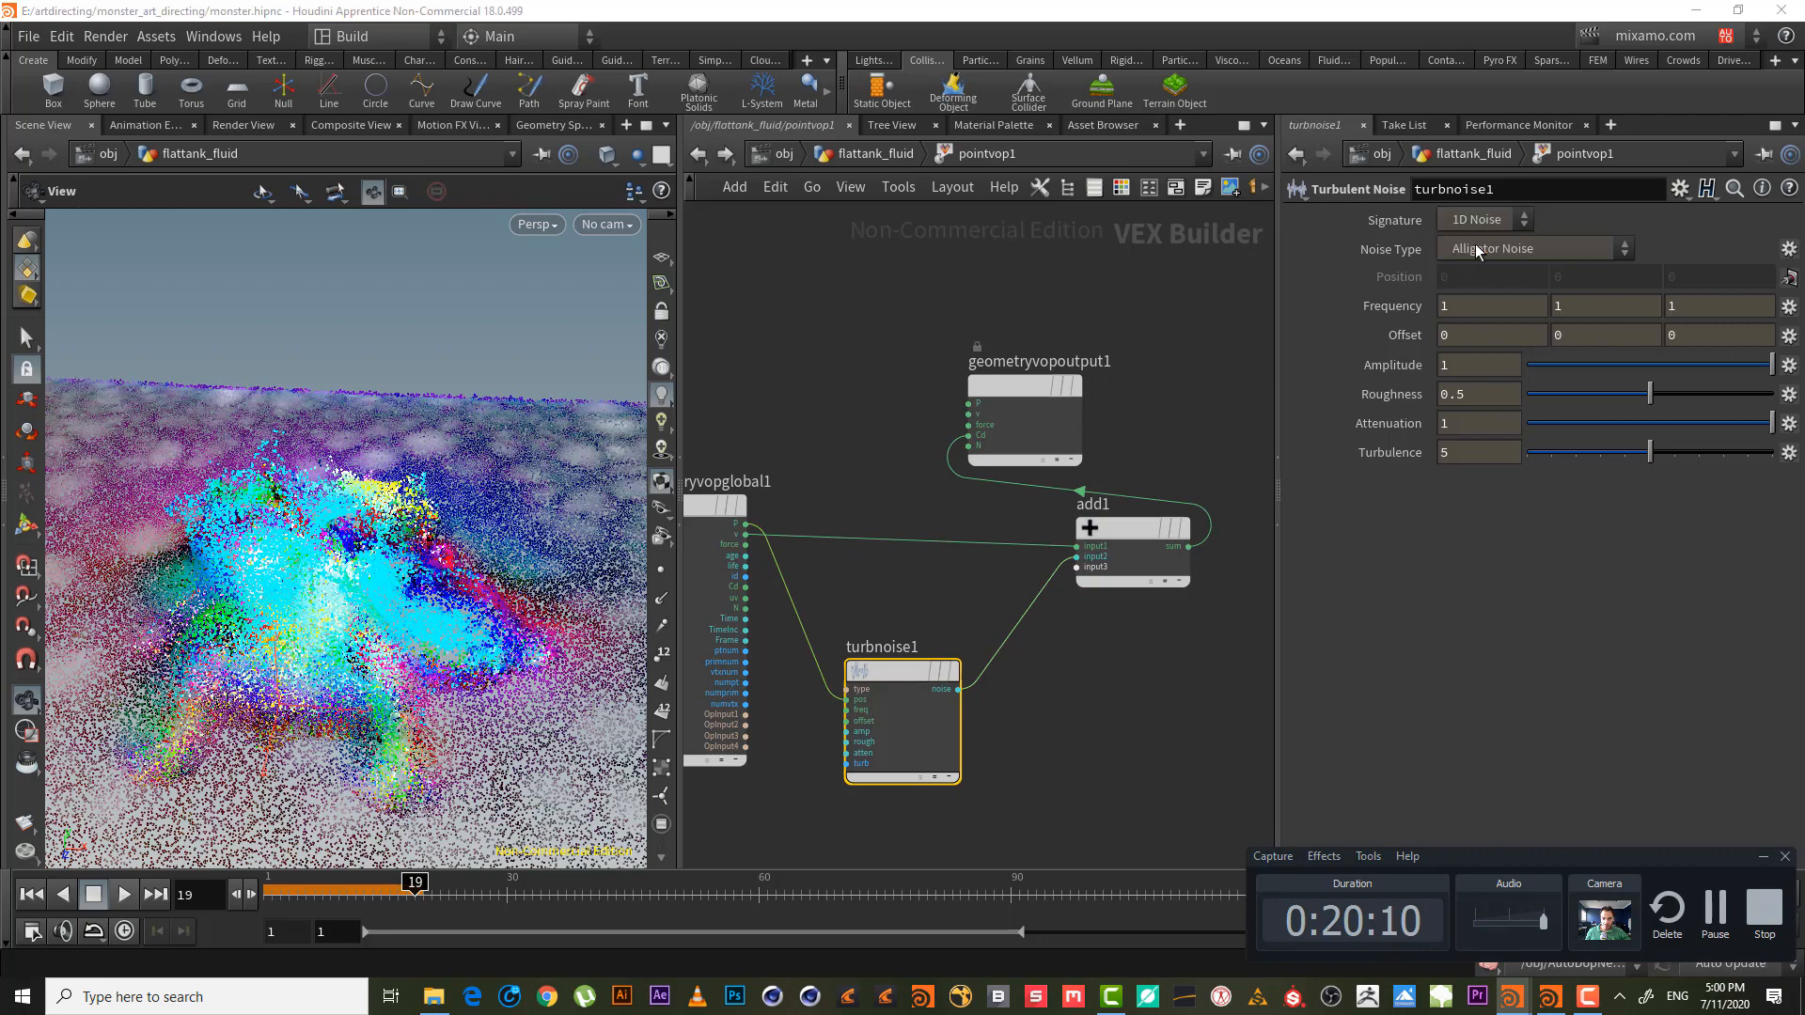
click(1125, 530)
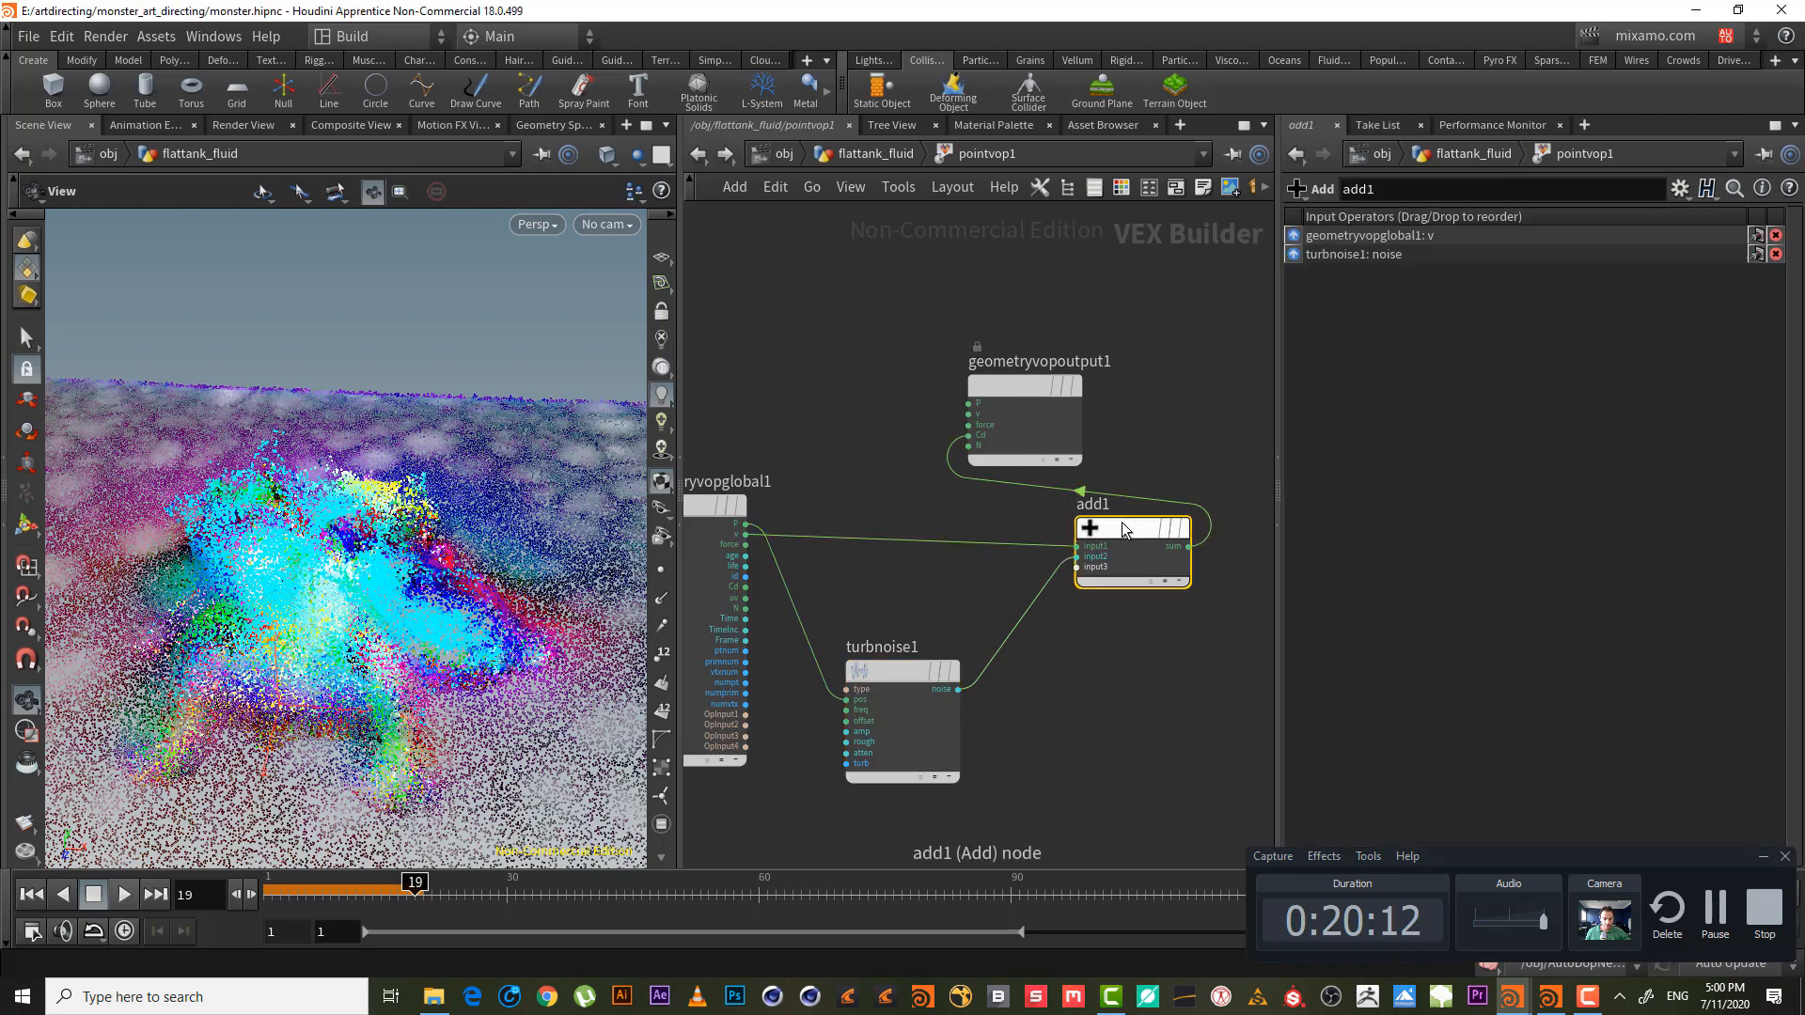
- Swap add1's two inputs and move the output node further right
mouse_move(1121, 561)
key(shift+r)
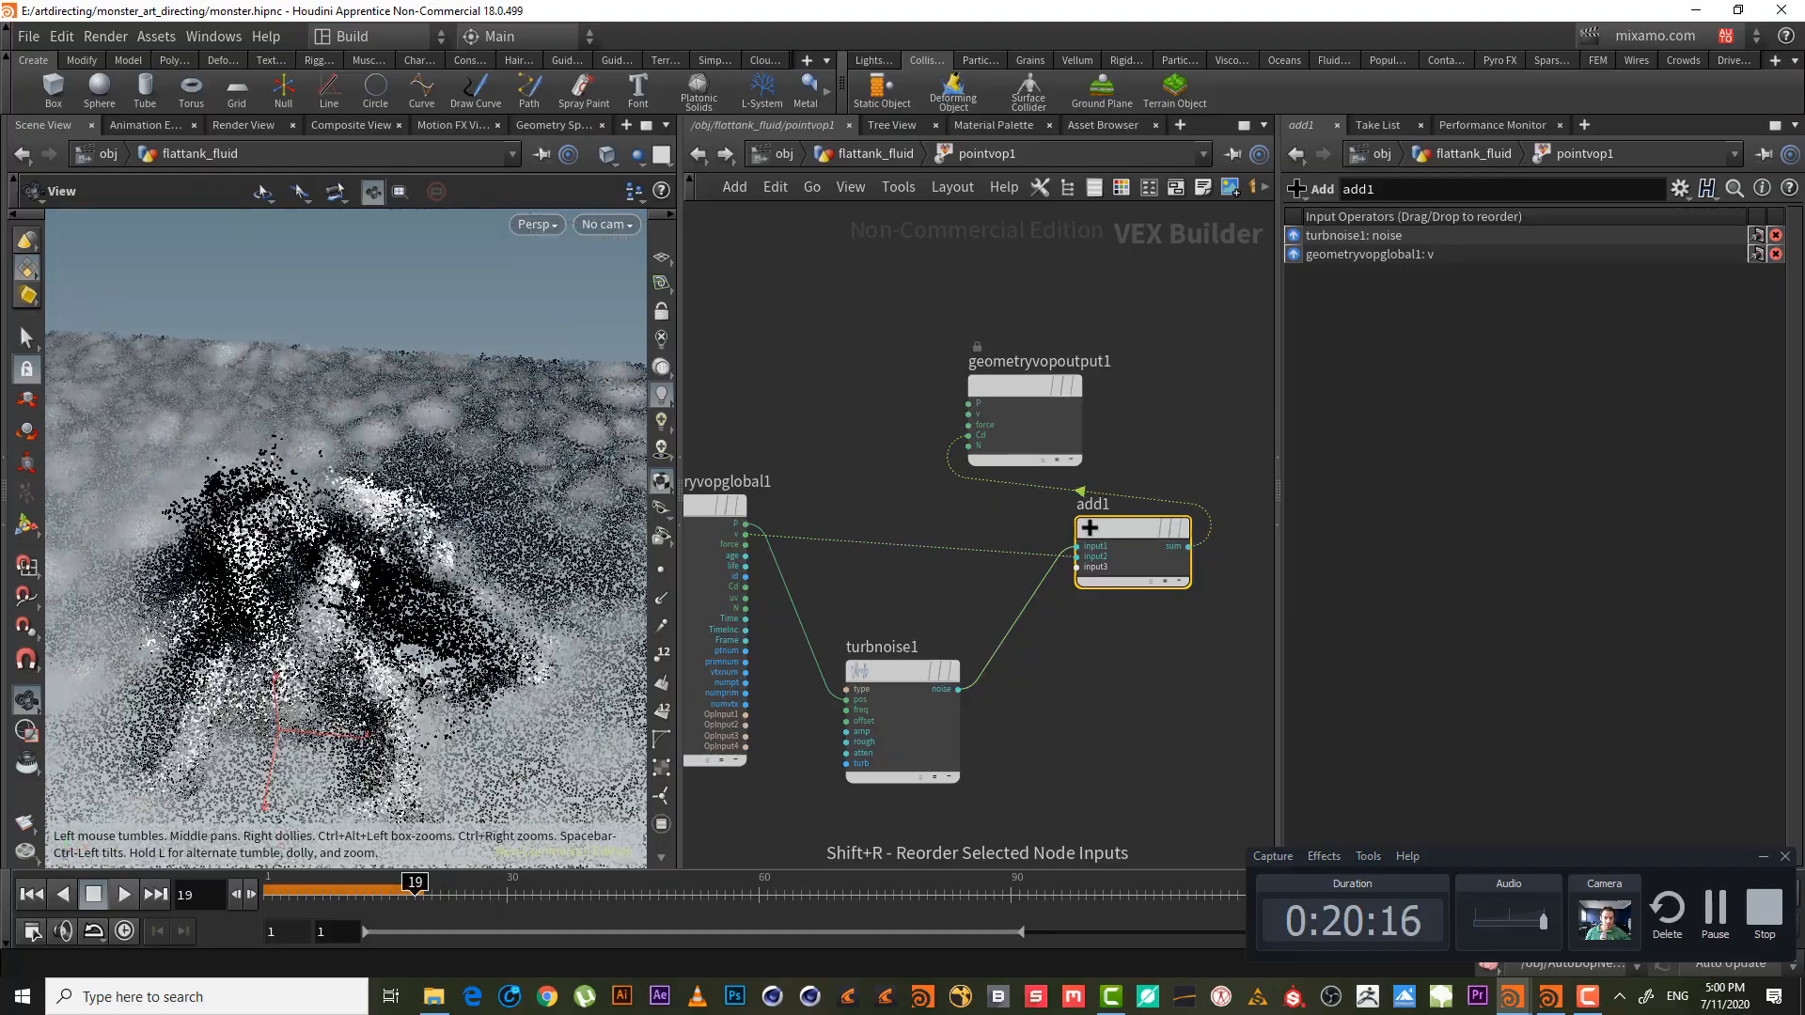
drag(382, 516, 350, 573)
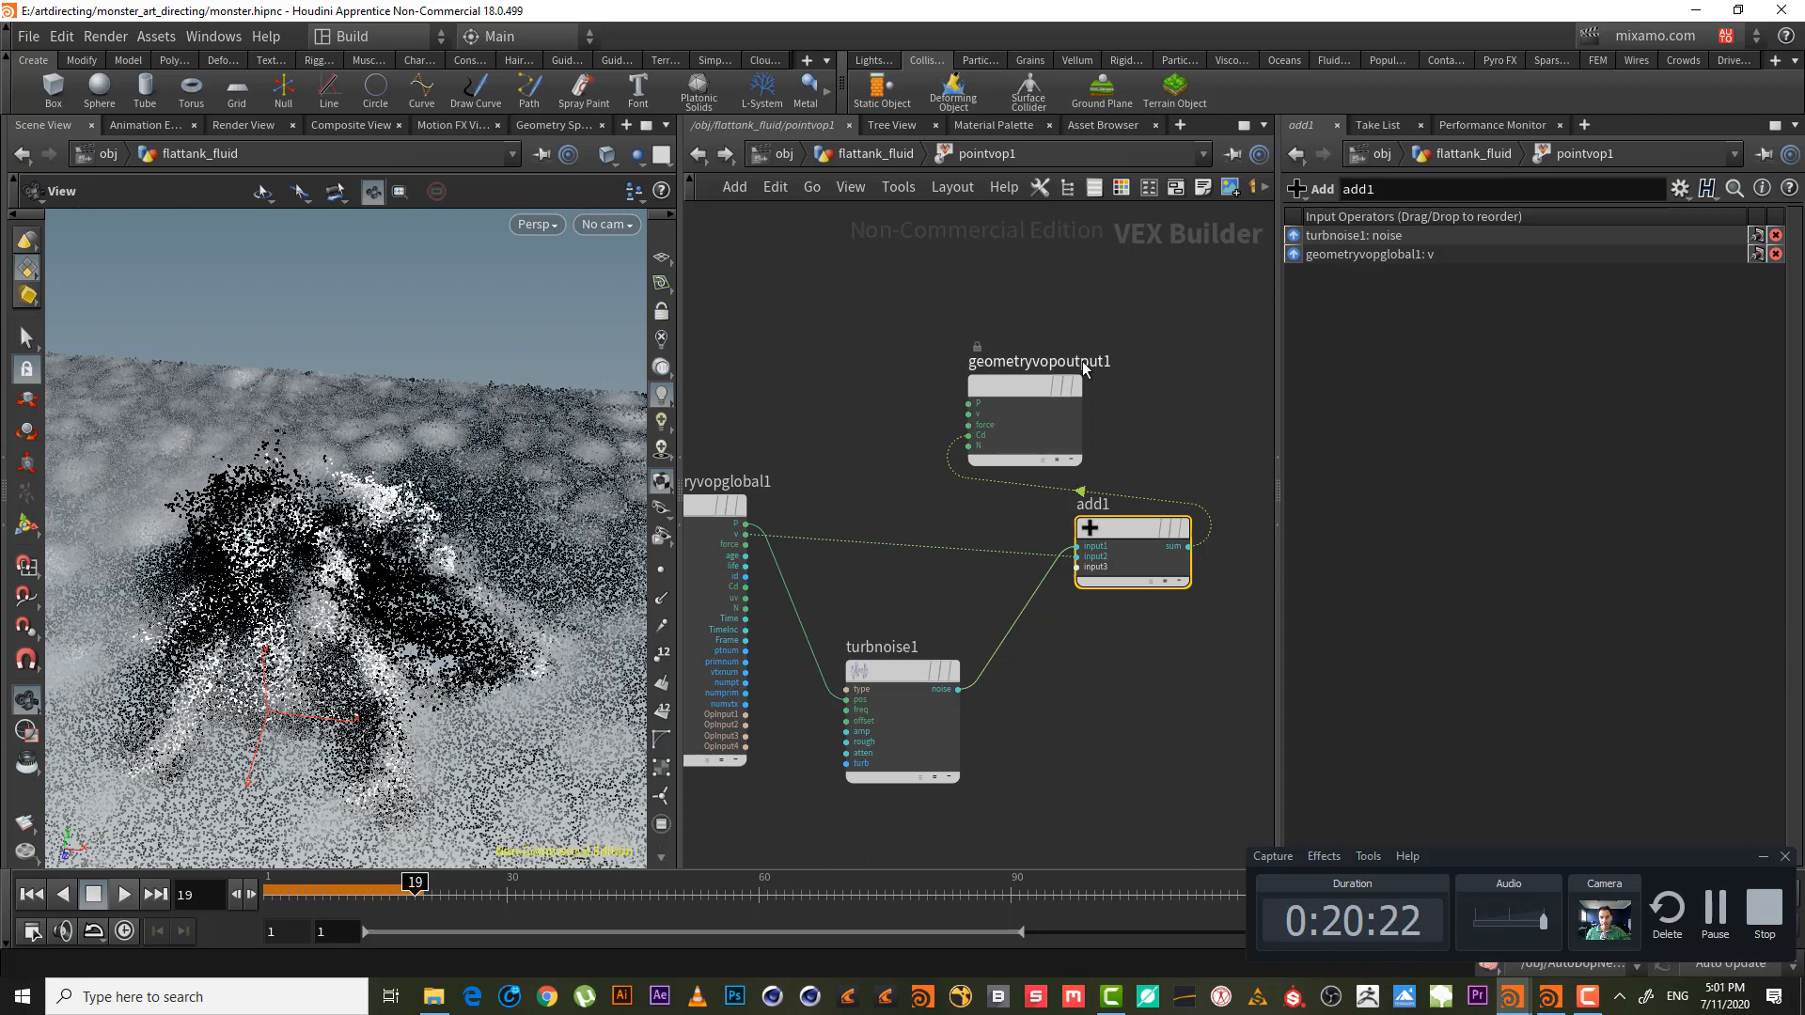
scroll(1072, 376, down, 2)
drag(968, 390, 1206, 474)
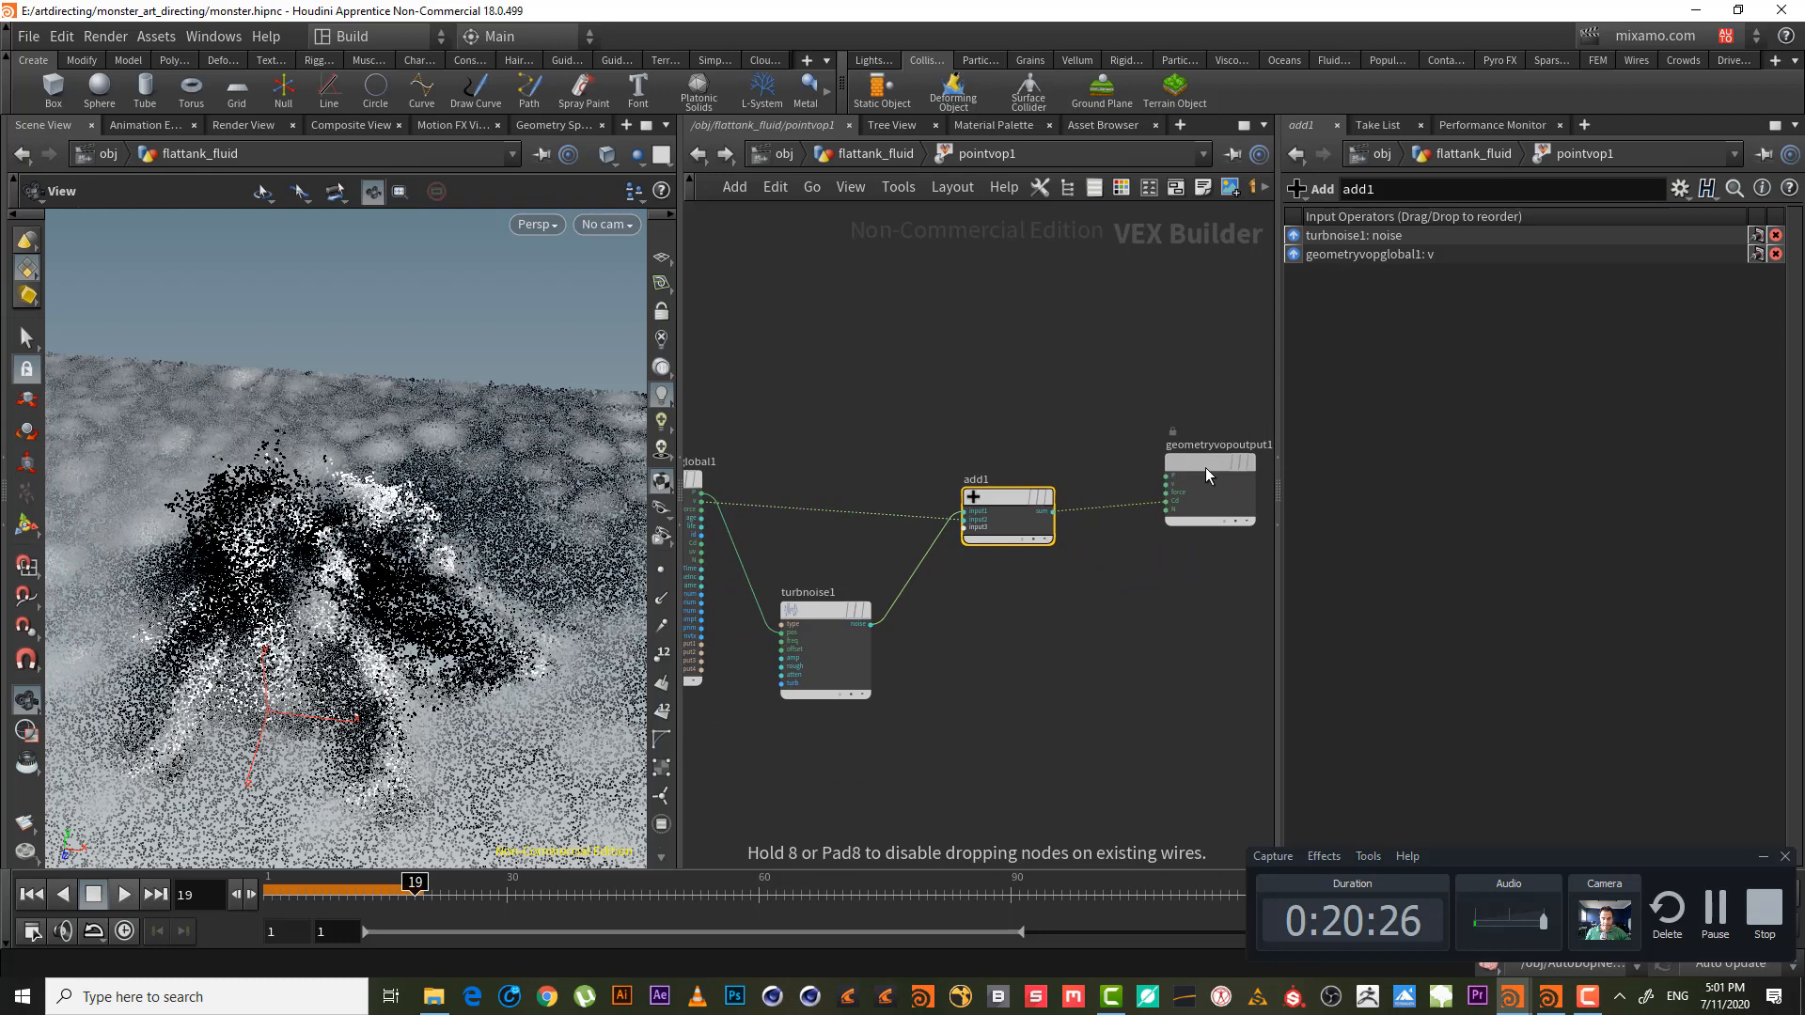
middle_drag(965, 393, 1021, 367)
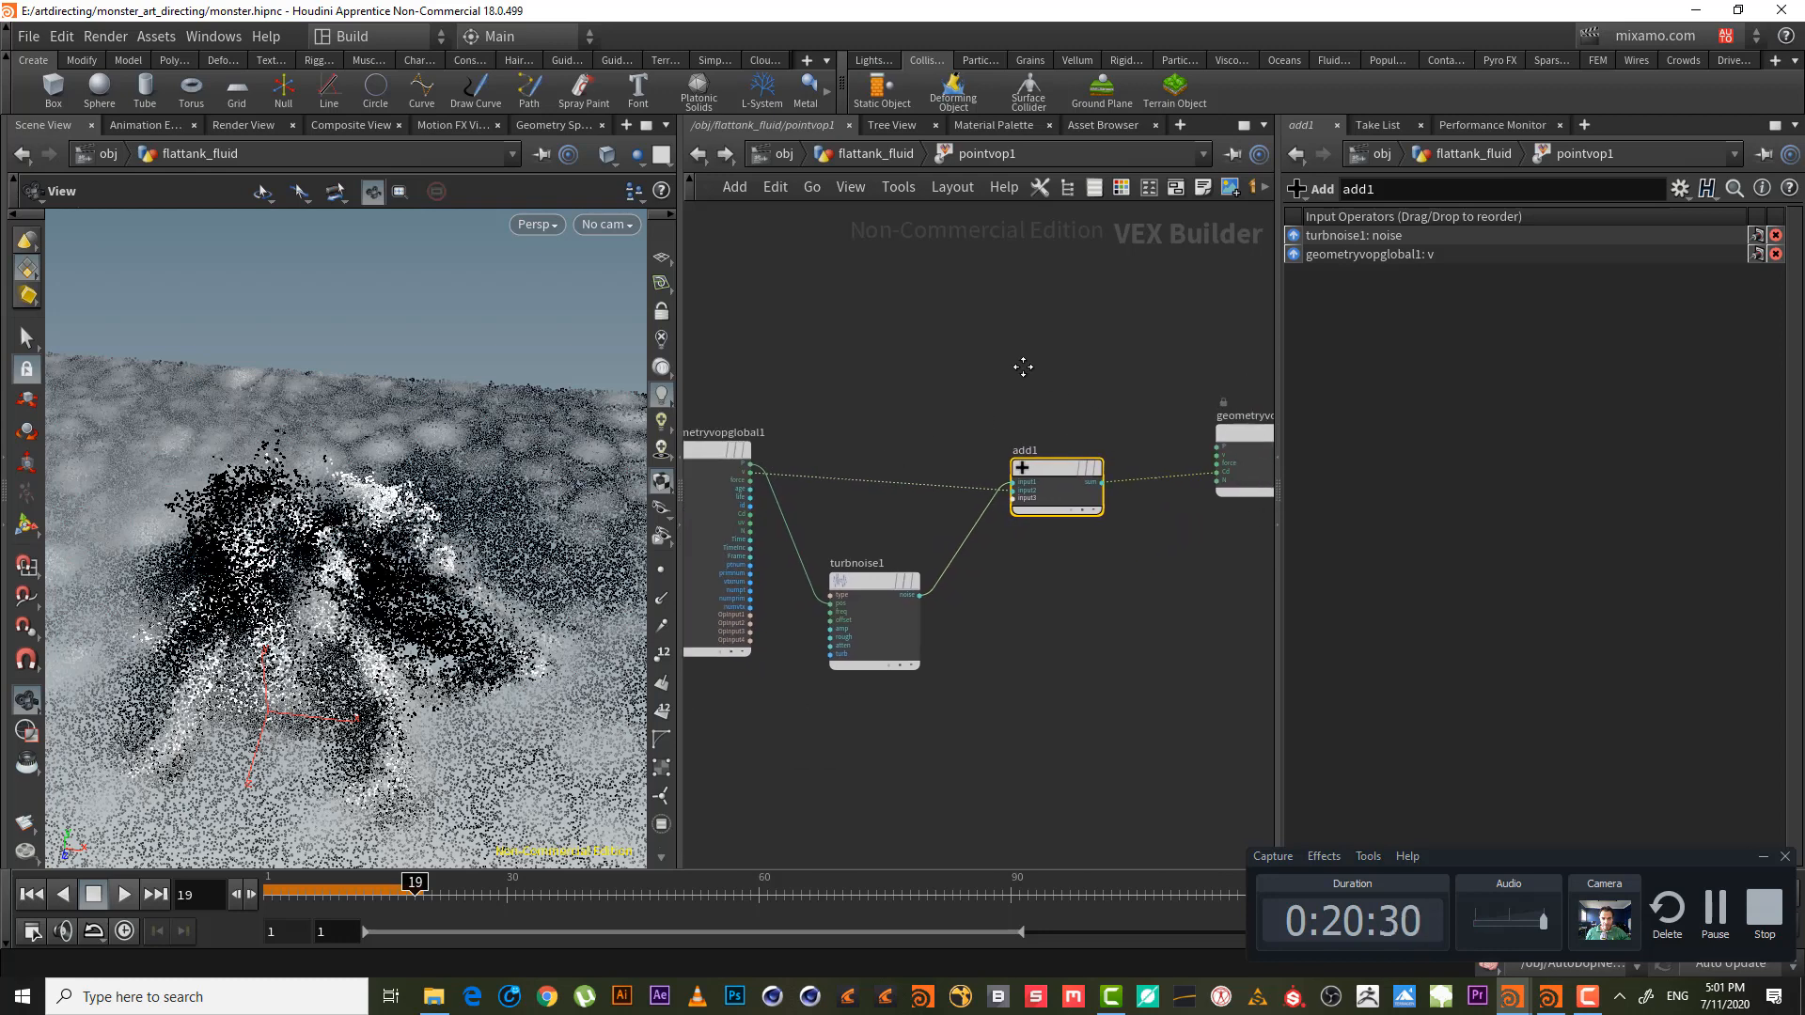
- Add multiply1 combining velocity v and turbnoise1's noise, and send its product to the output colour
key(Tab)
text(mul)
key(Return)
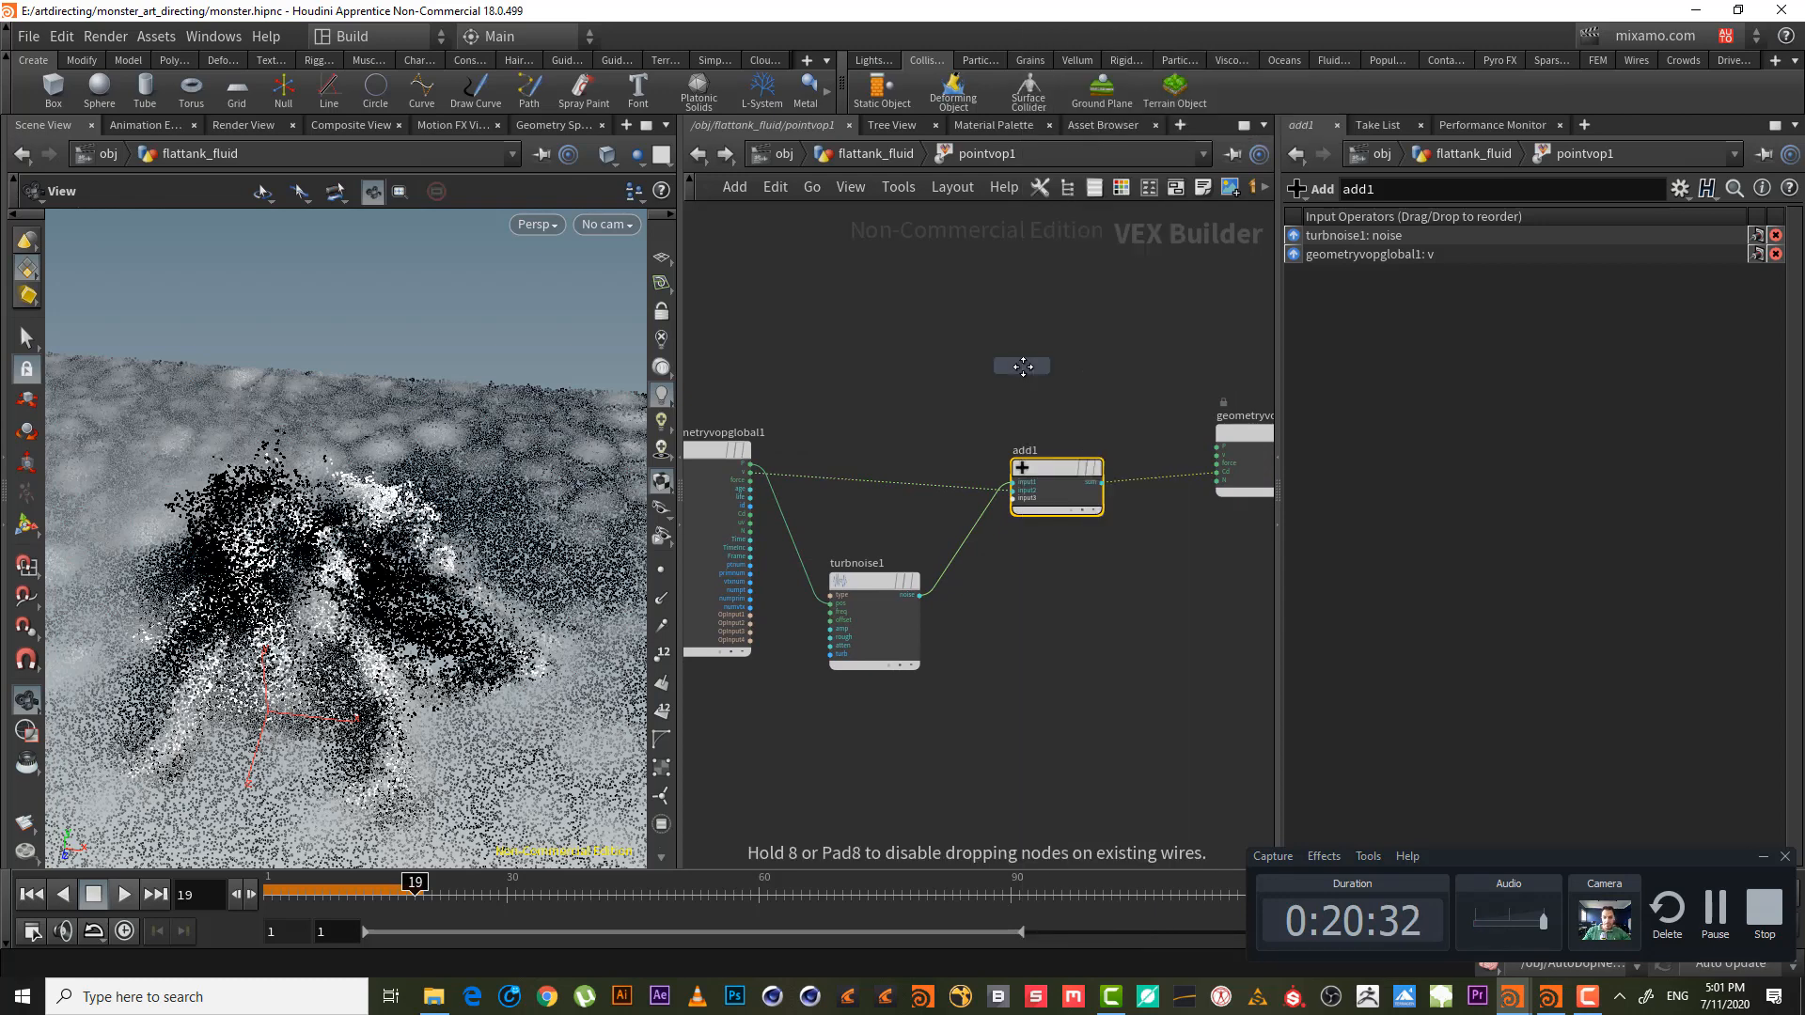
click(1023, 367)
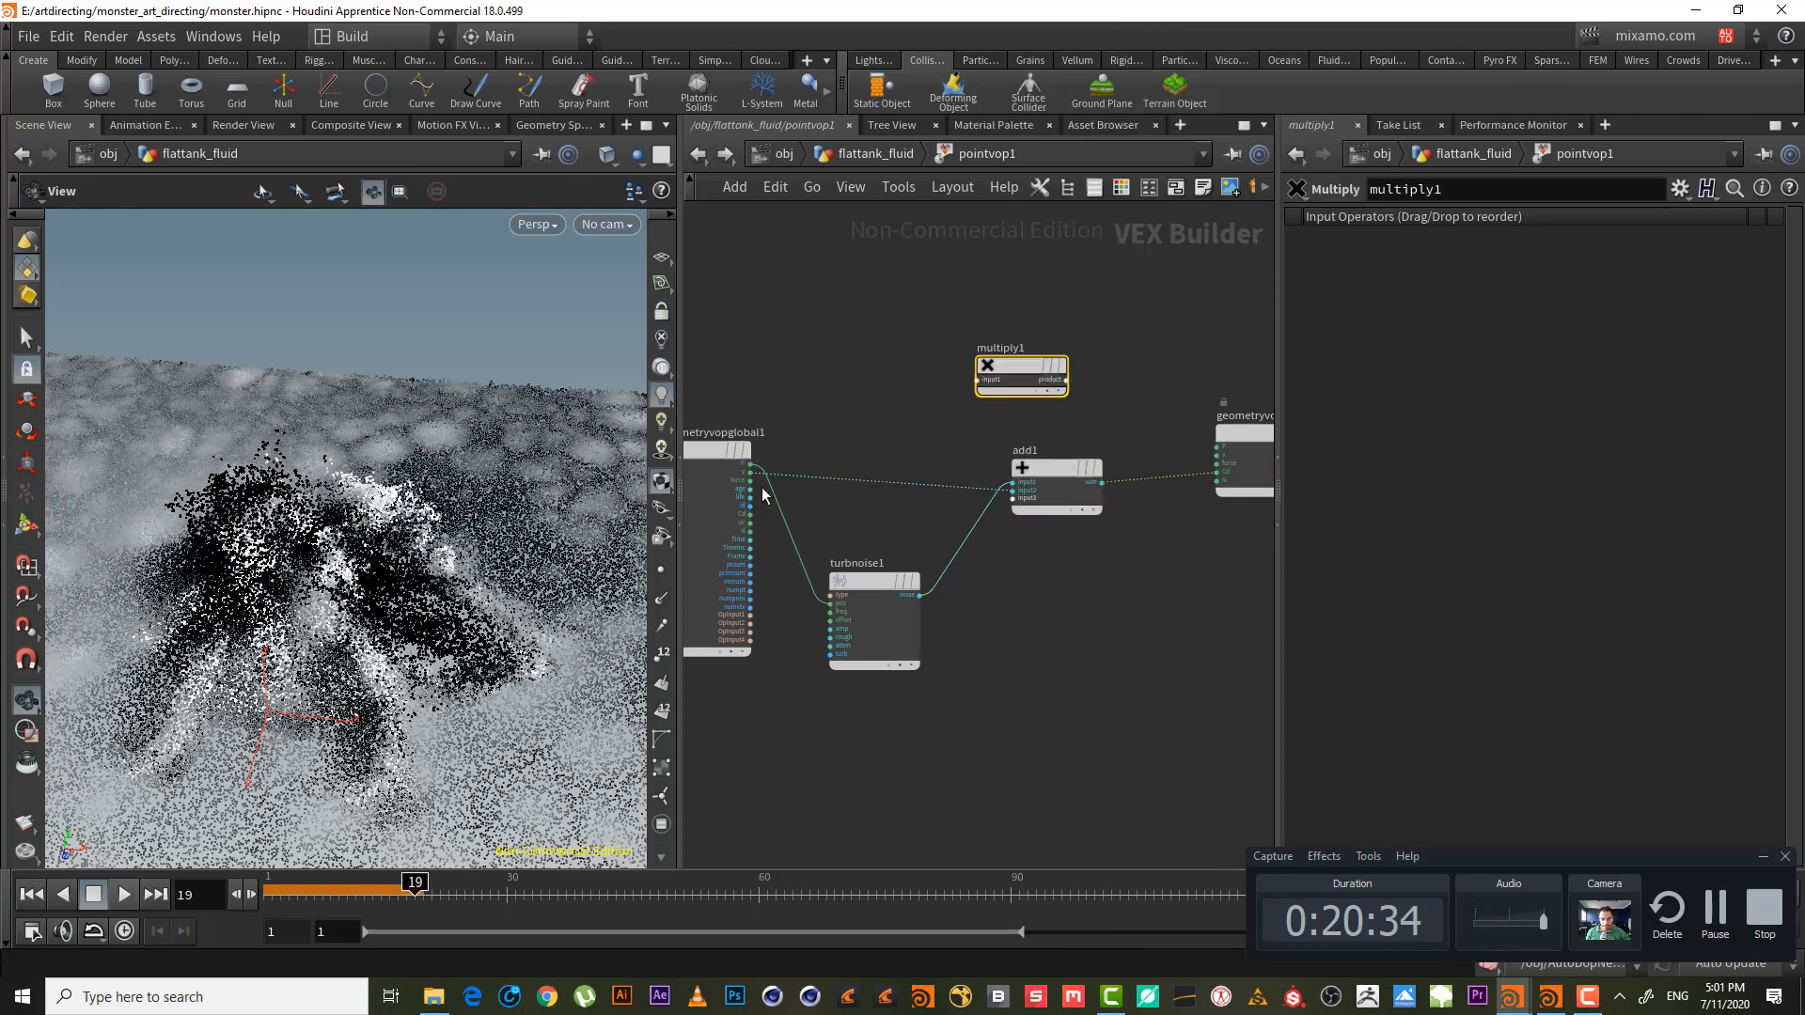
drag(752, 483, 979, 380)
drag(919, 595, 925, 411)
click(1055, 694)
drag(910, 589, 927, 558)
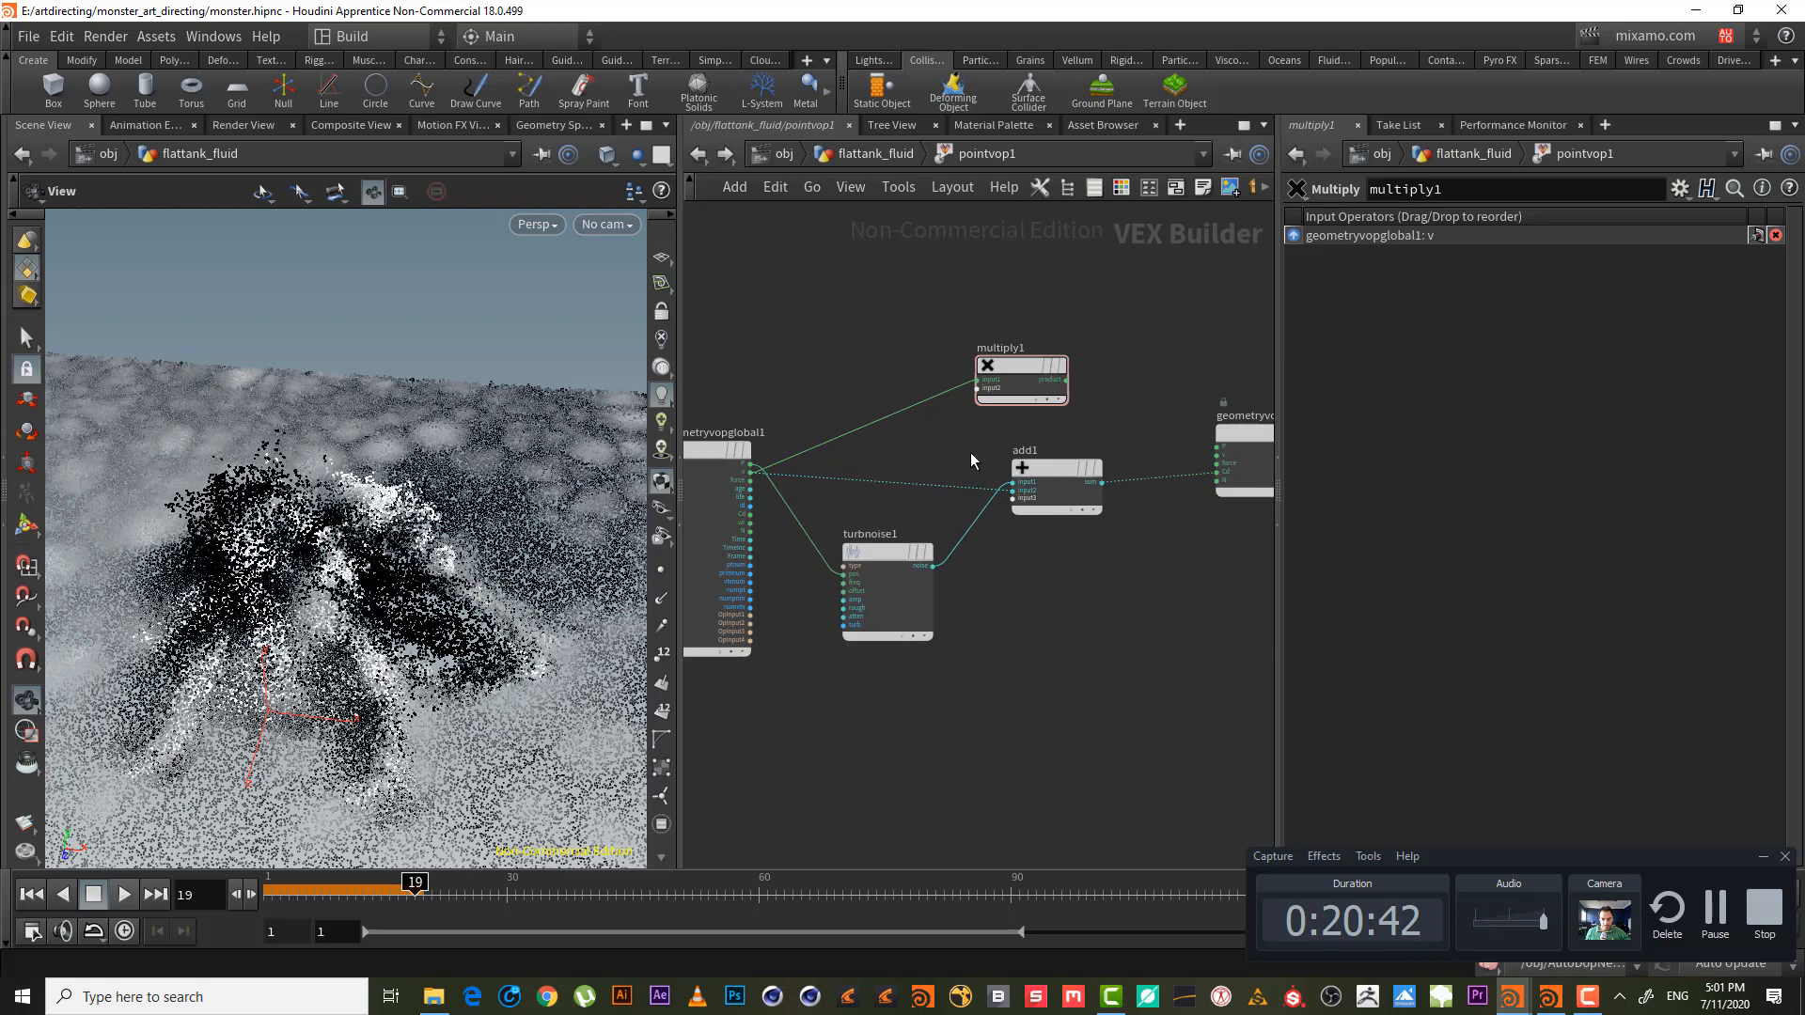
click(976, 389)
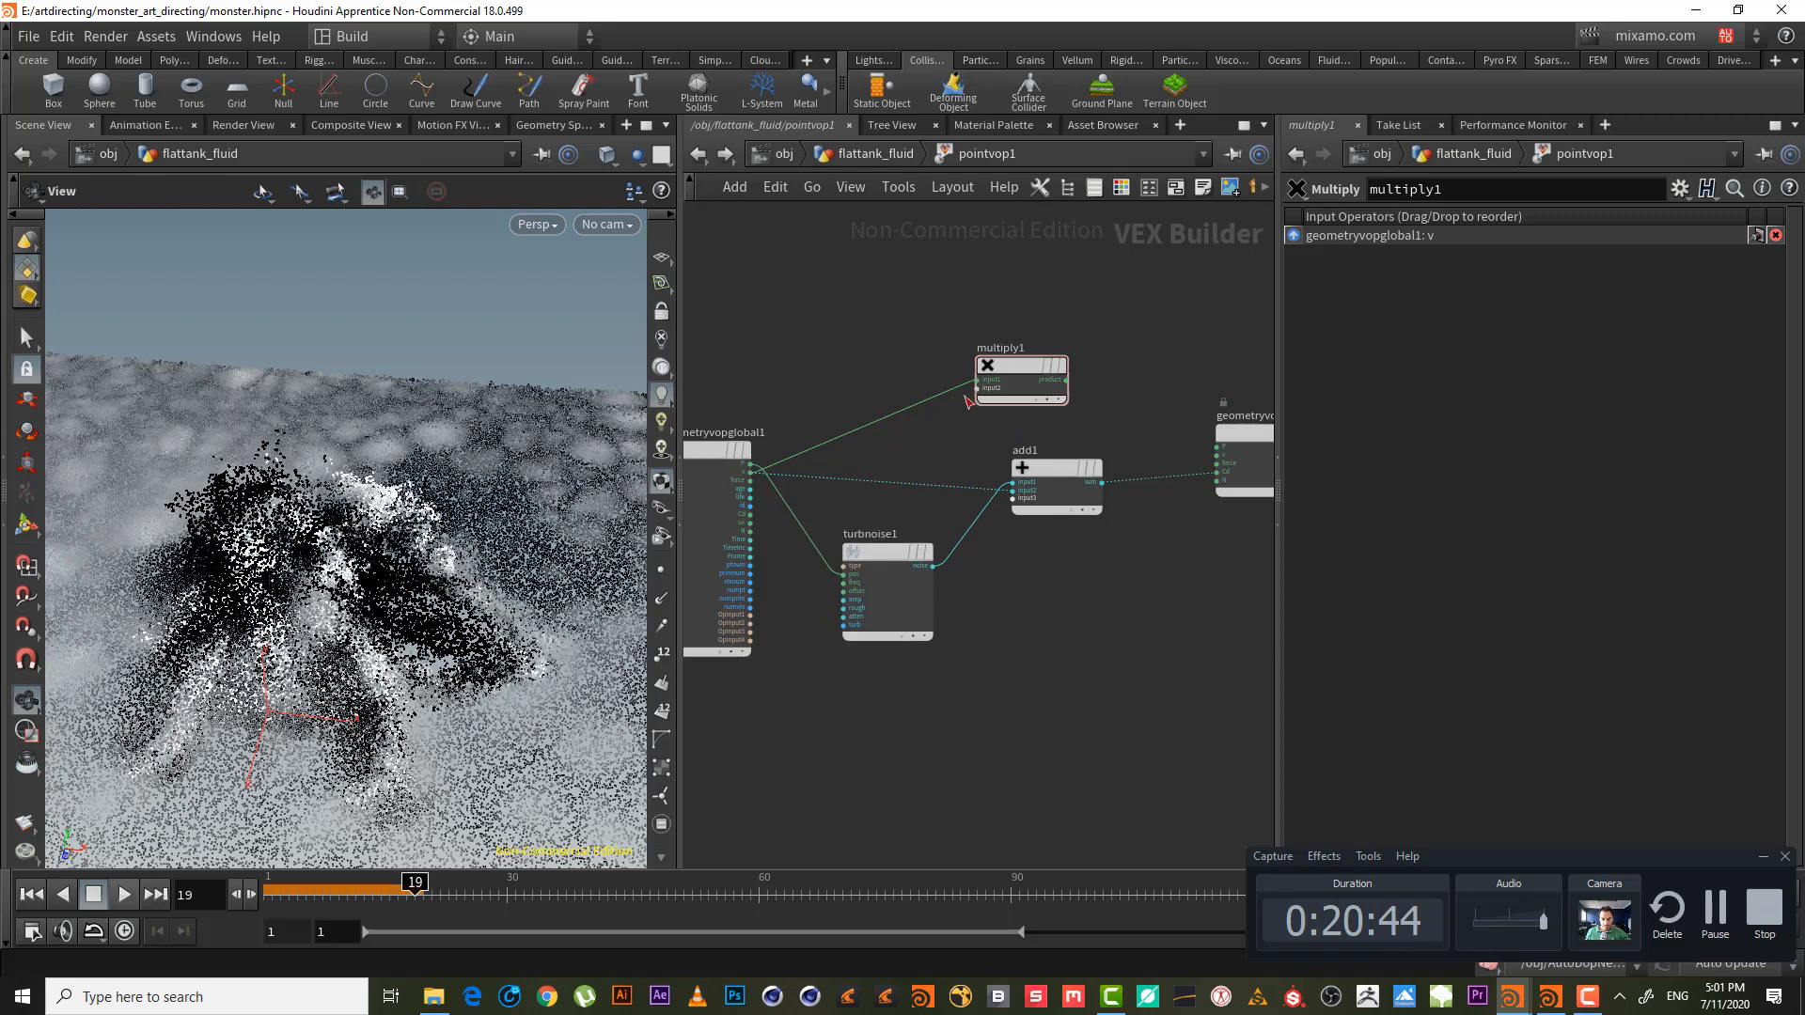
click(931, 566)
click(1067, 380)
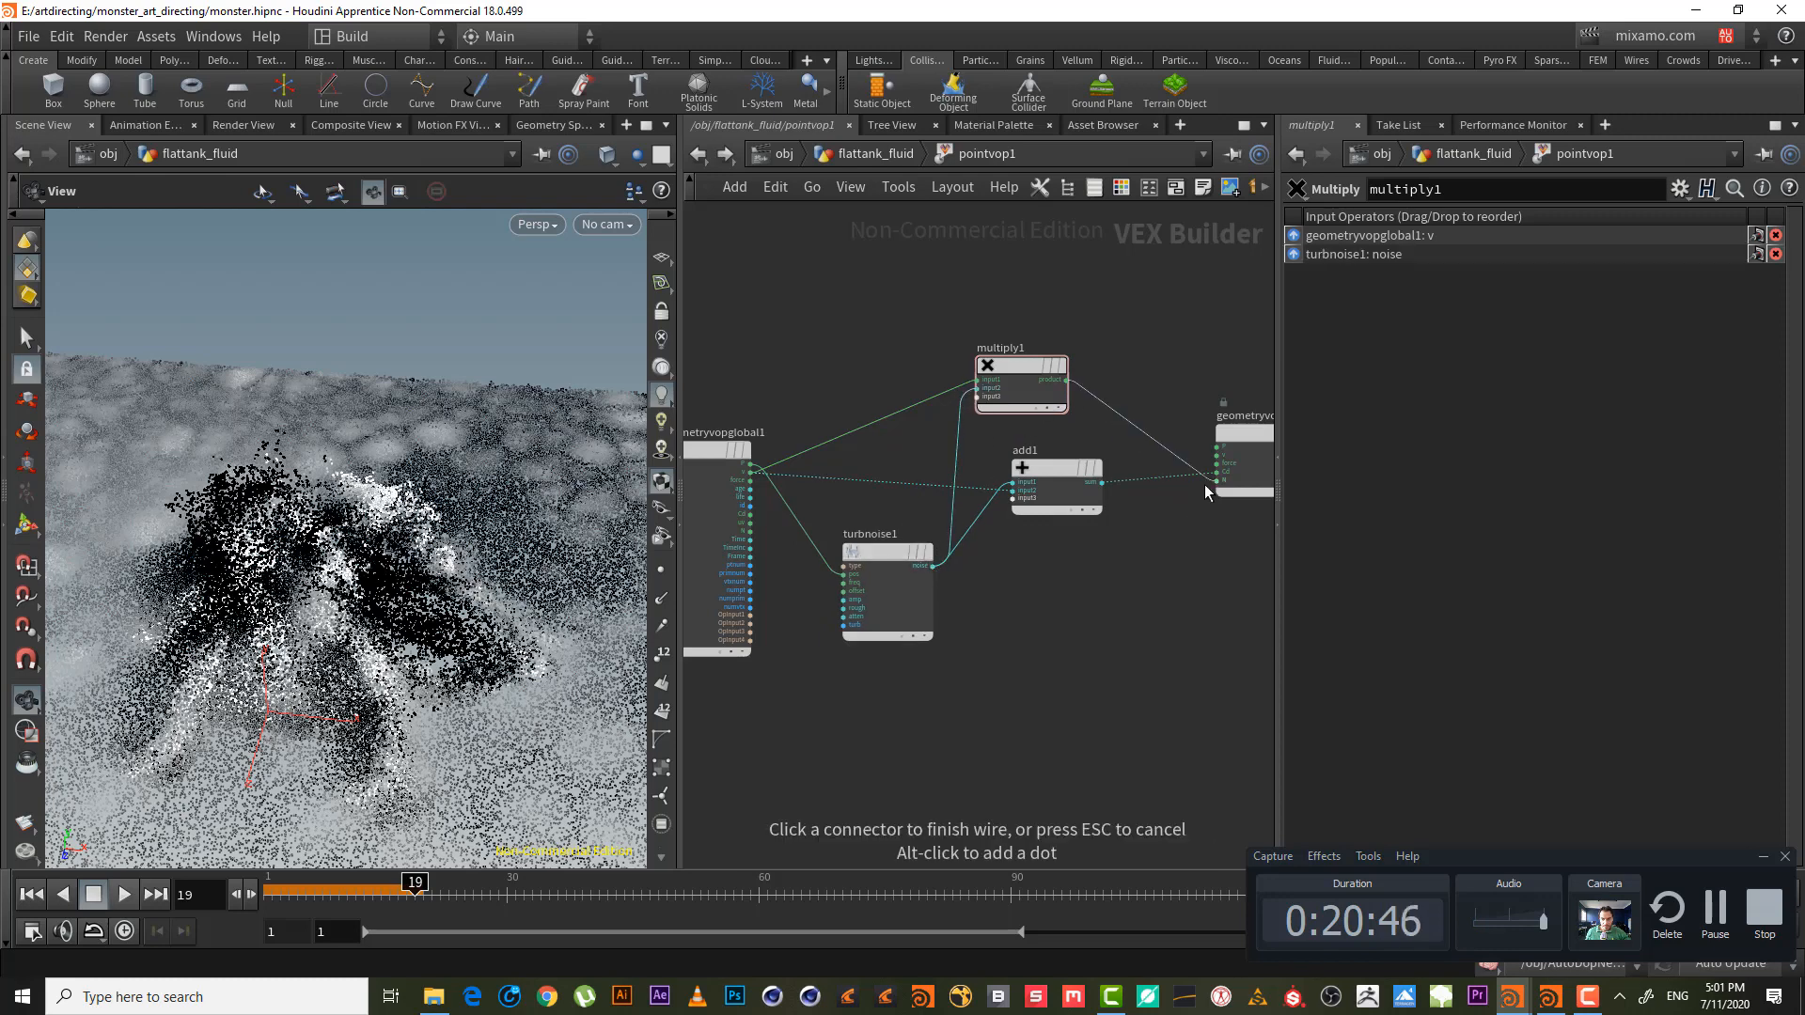
click(1221, 477)
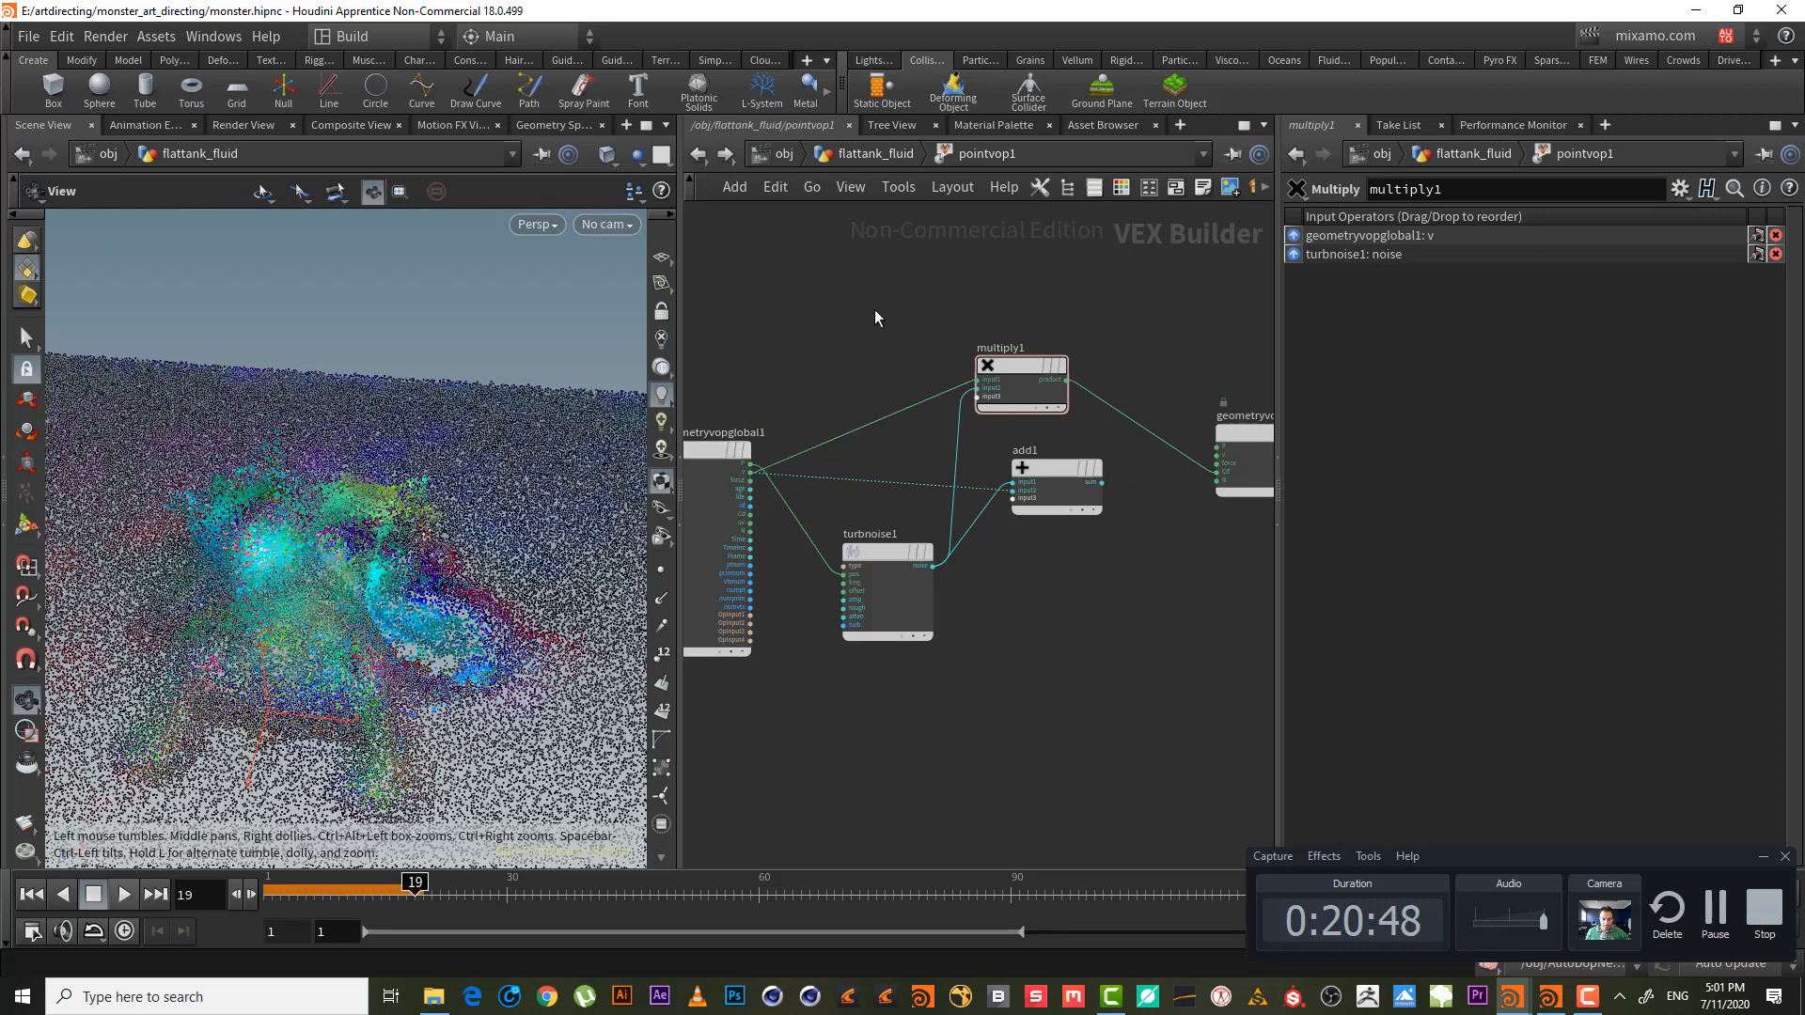
- Swap multiply1's inputs so noise comes first, then orbit the viewport to check the points
click(874, 547)
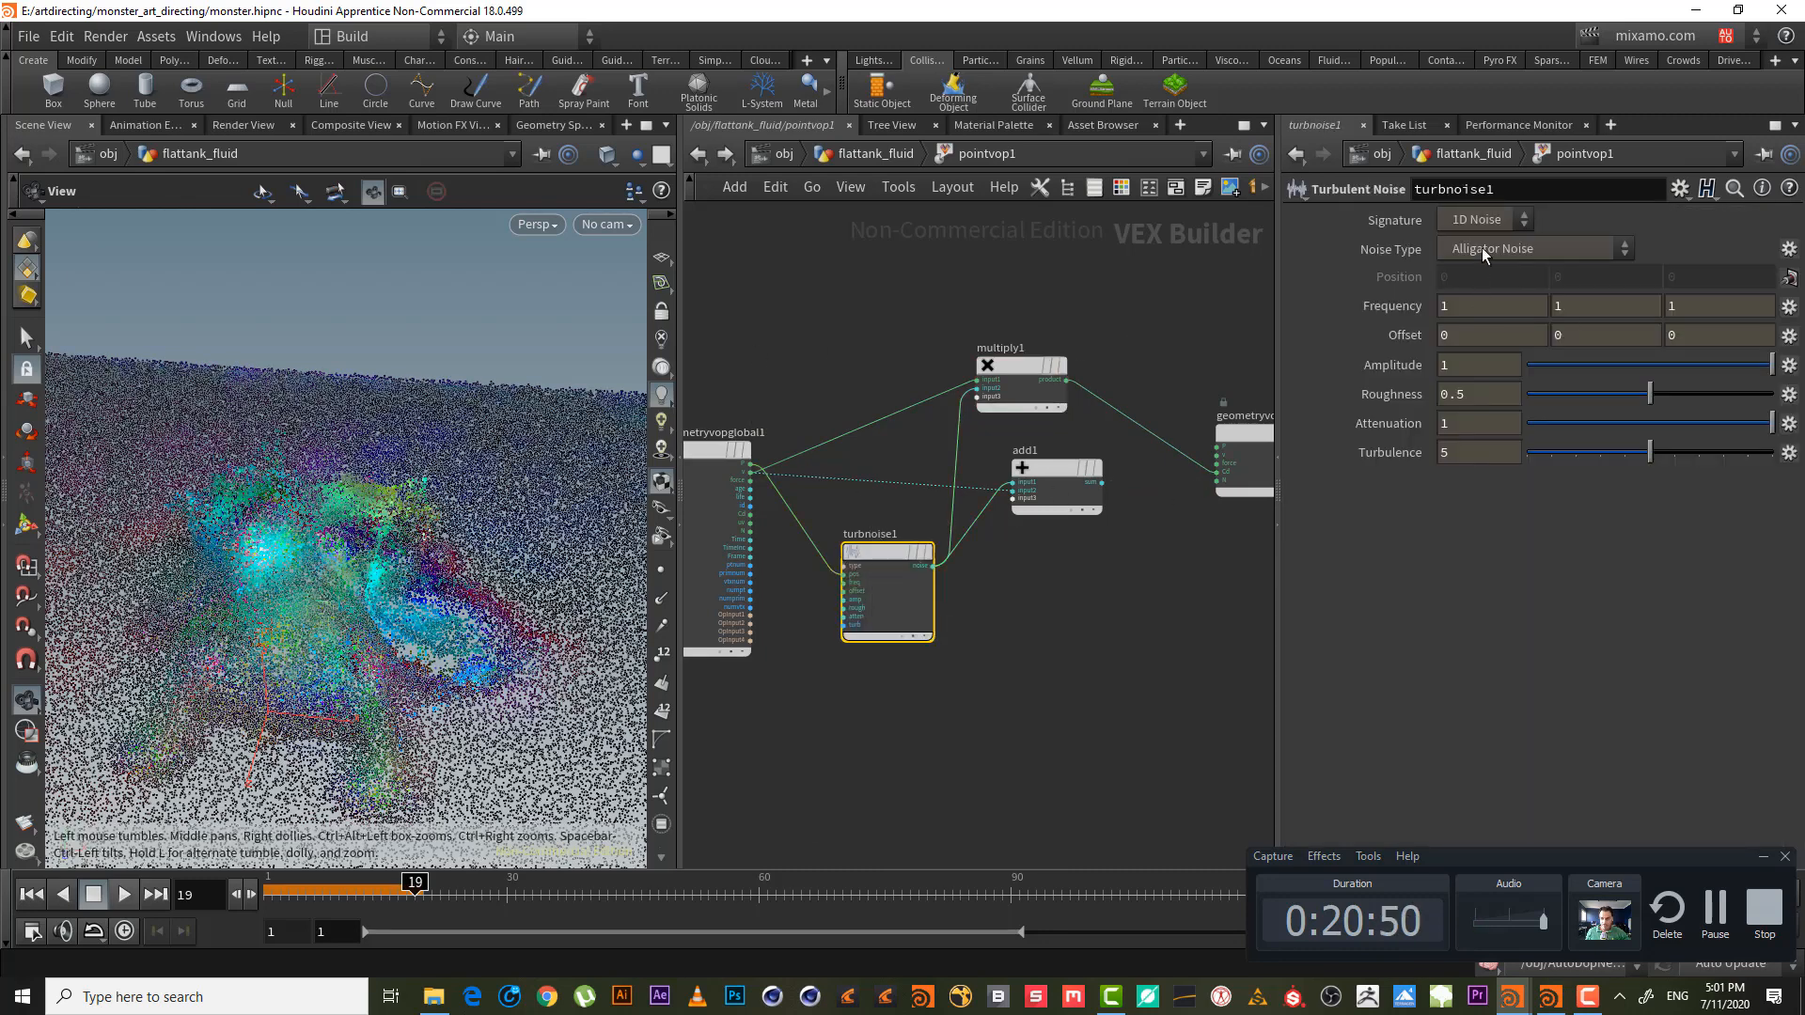
click(998, 378)
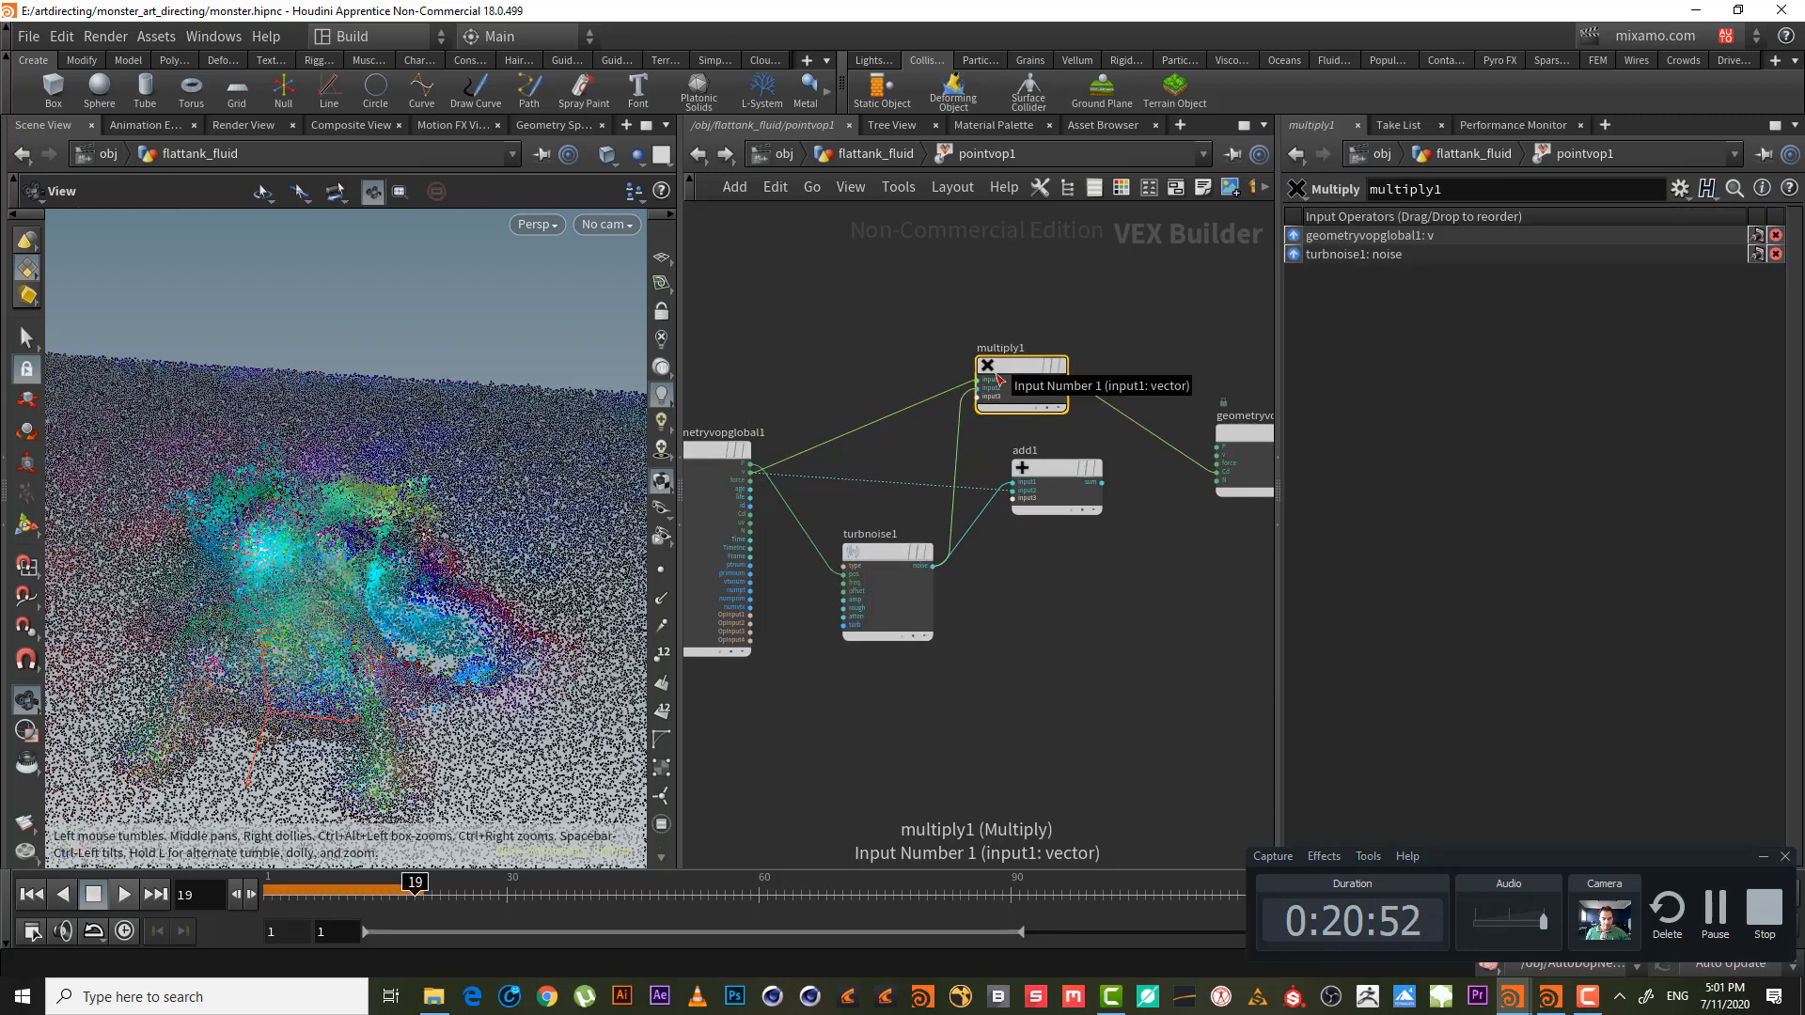
key(shift+r)
drag(335, 534, 282, 596)
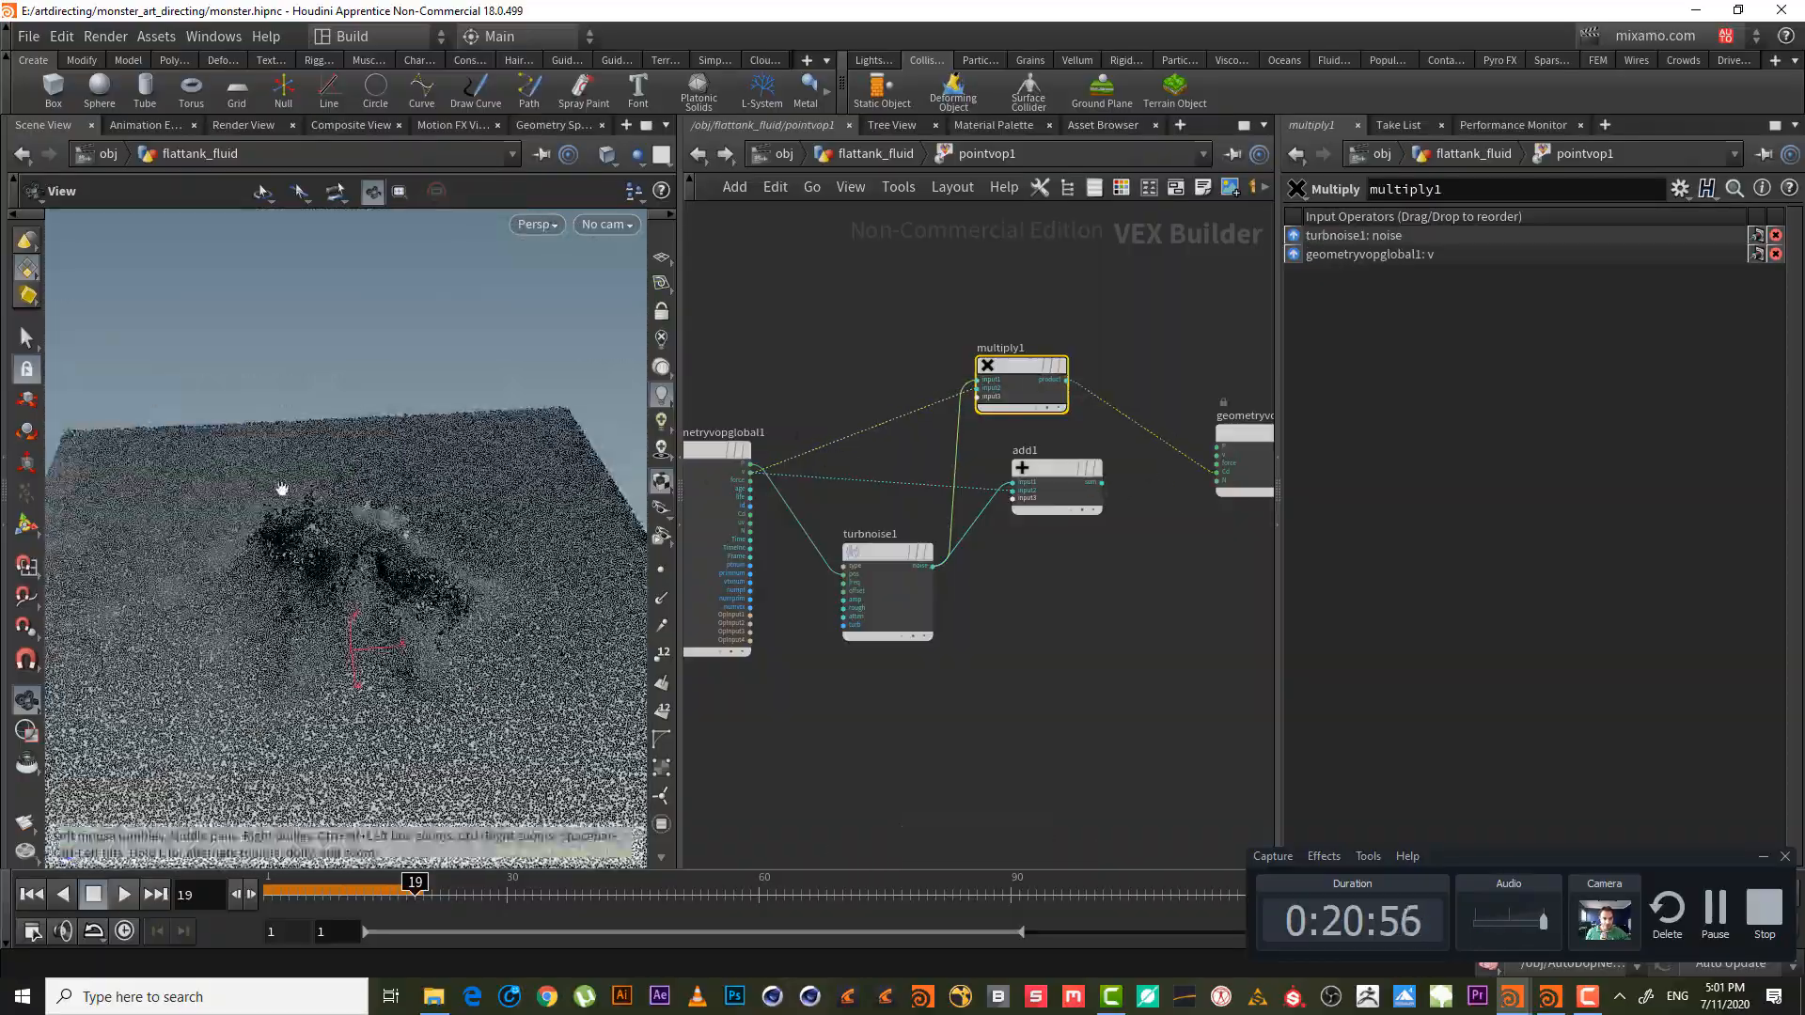
drag(282, 489, 527, 442)
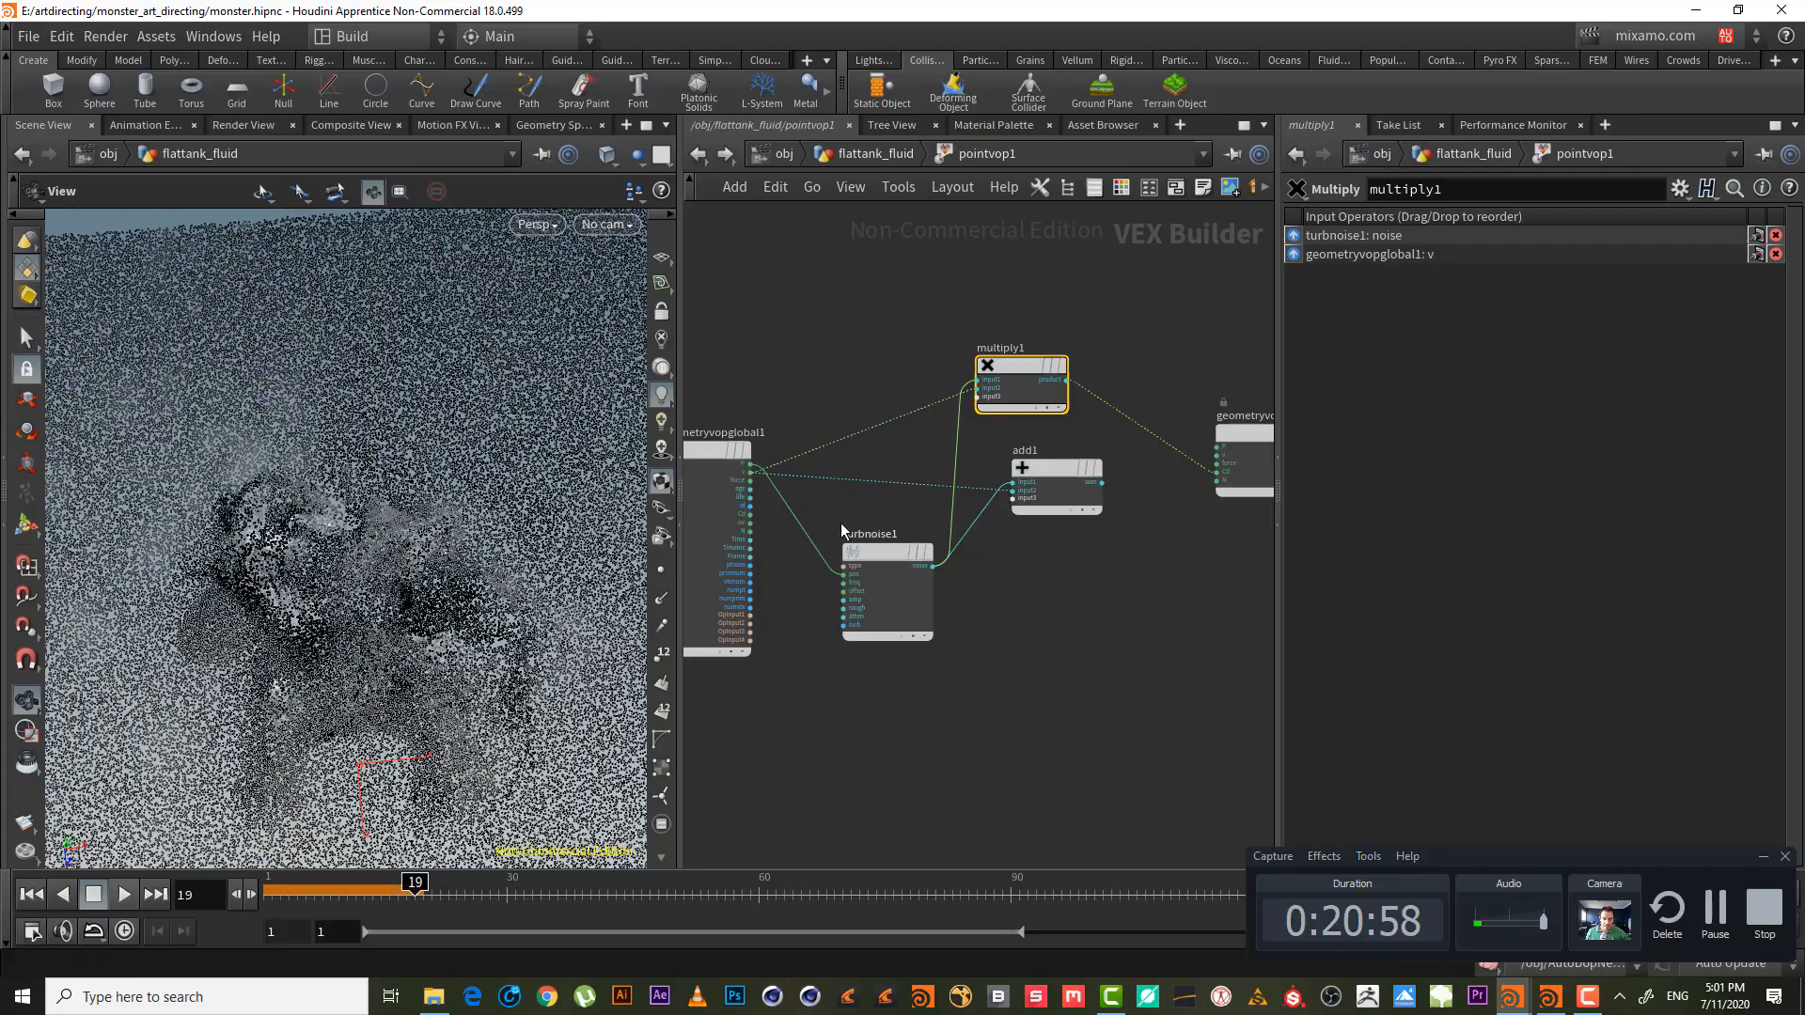
drag(325, 545, 285, 534)
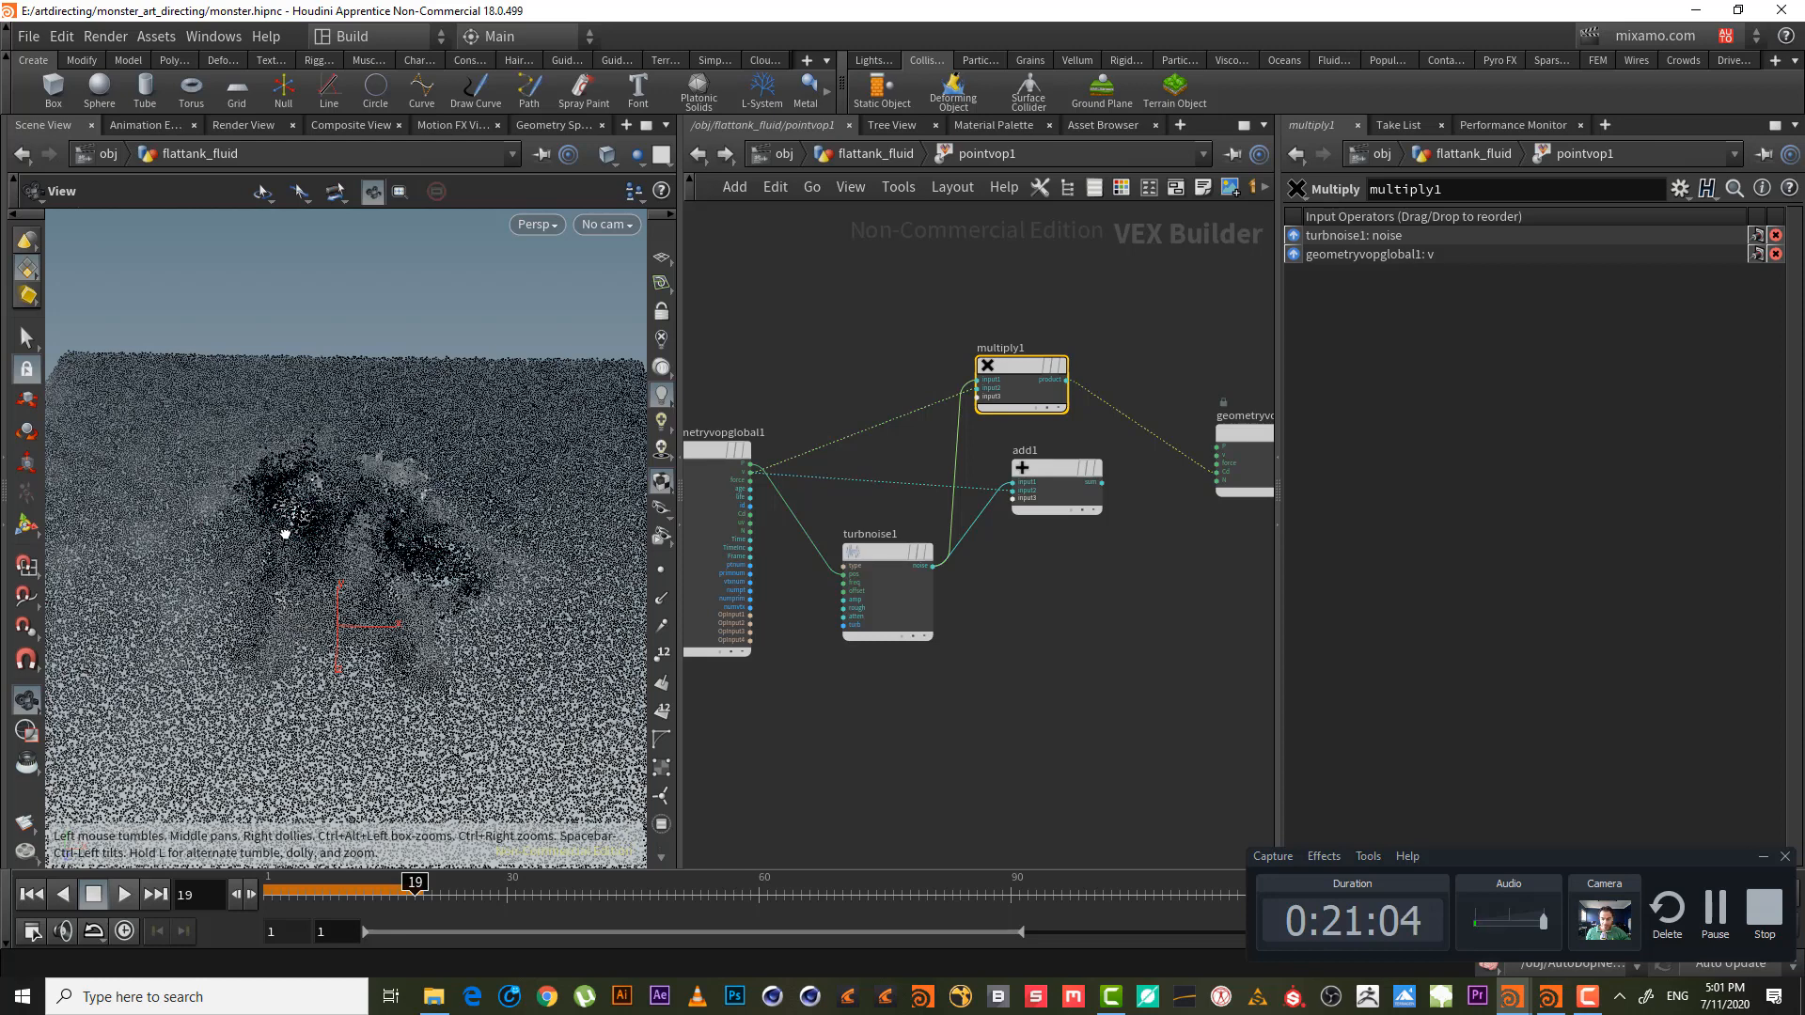
middle_drag(994, 627, 967, 628)
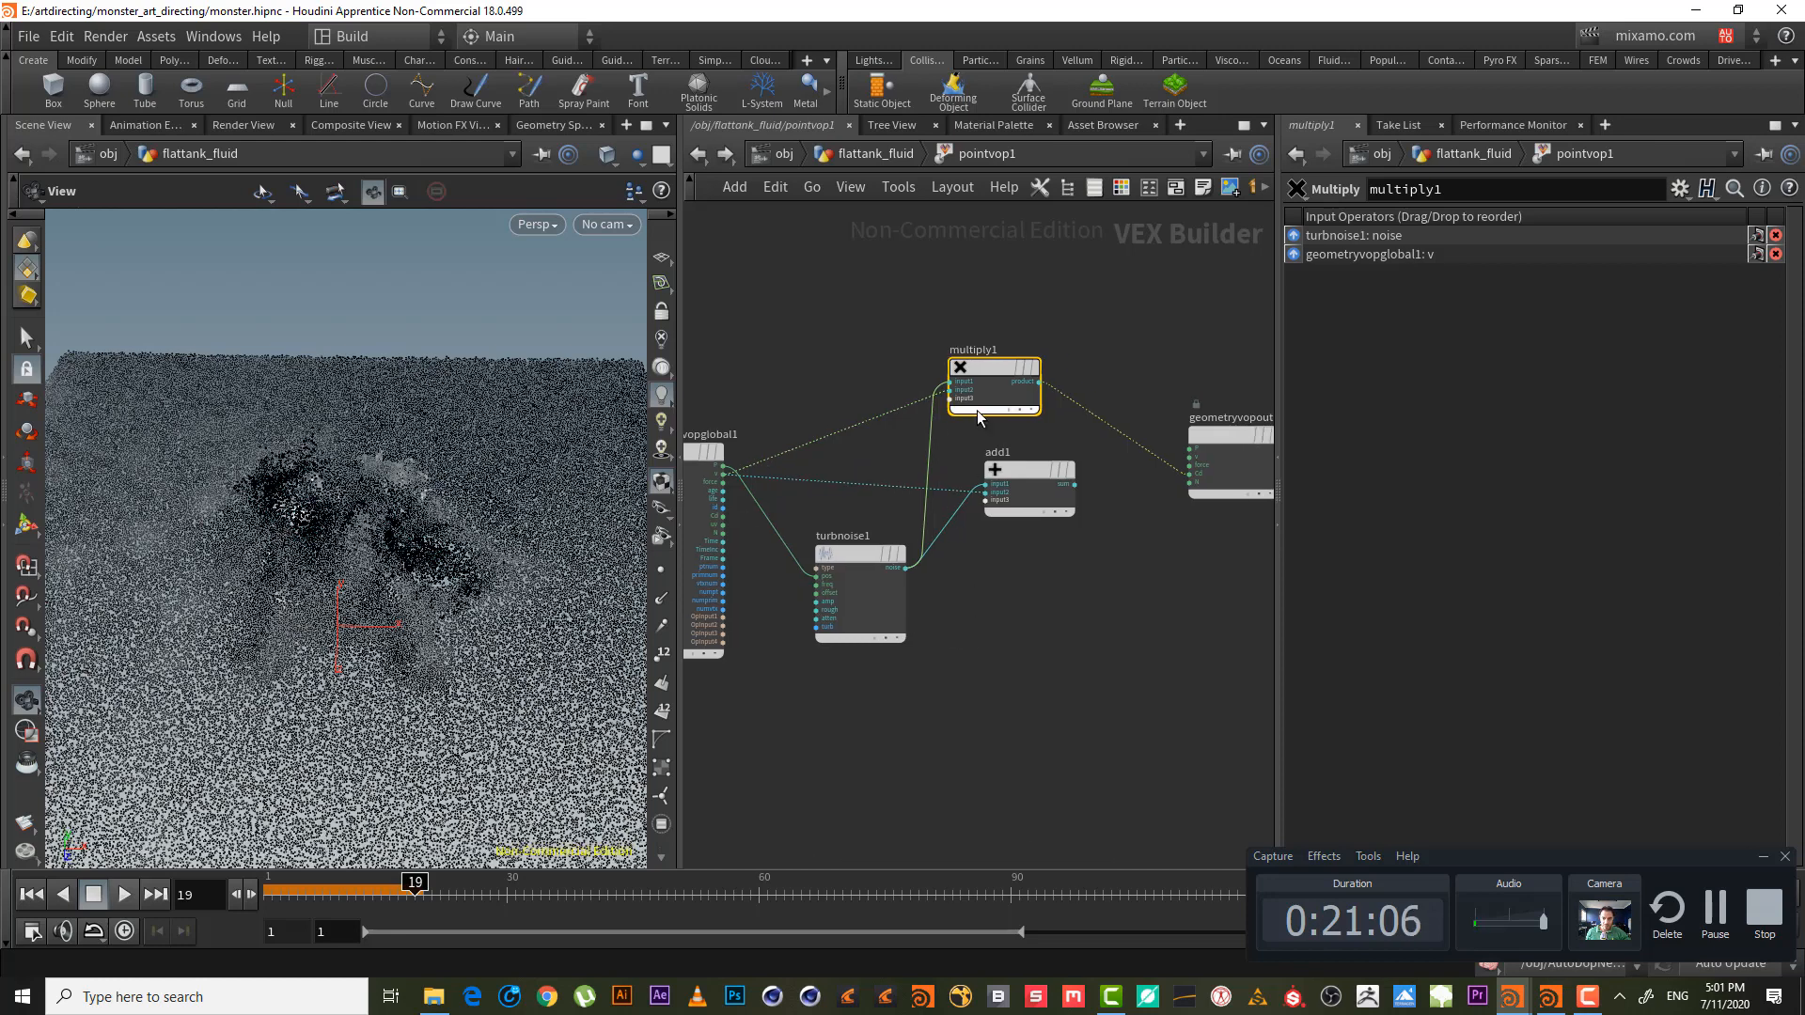
- Delete the pointvop1 node inside flattank_fluid and go back up to /obj
click(870, 155)
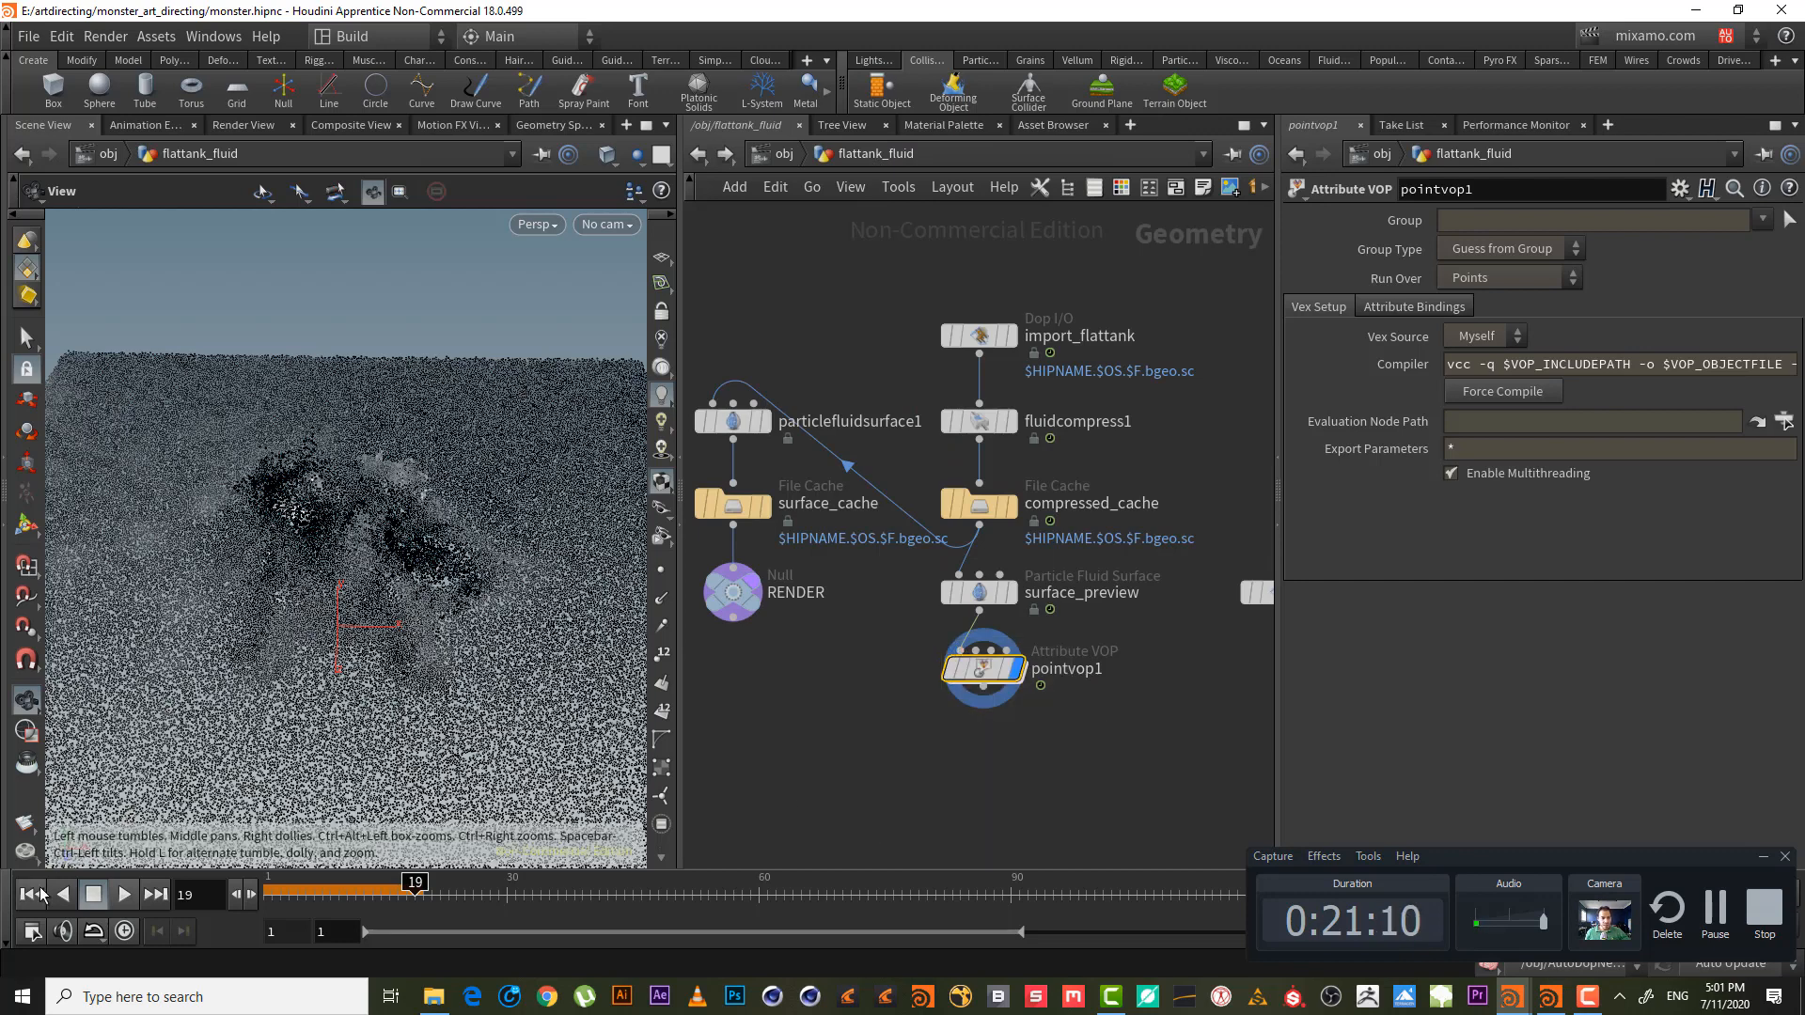
drag(1086, 701, 933, 658)
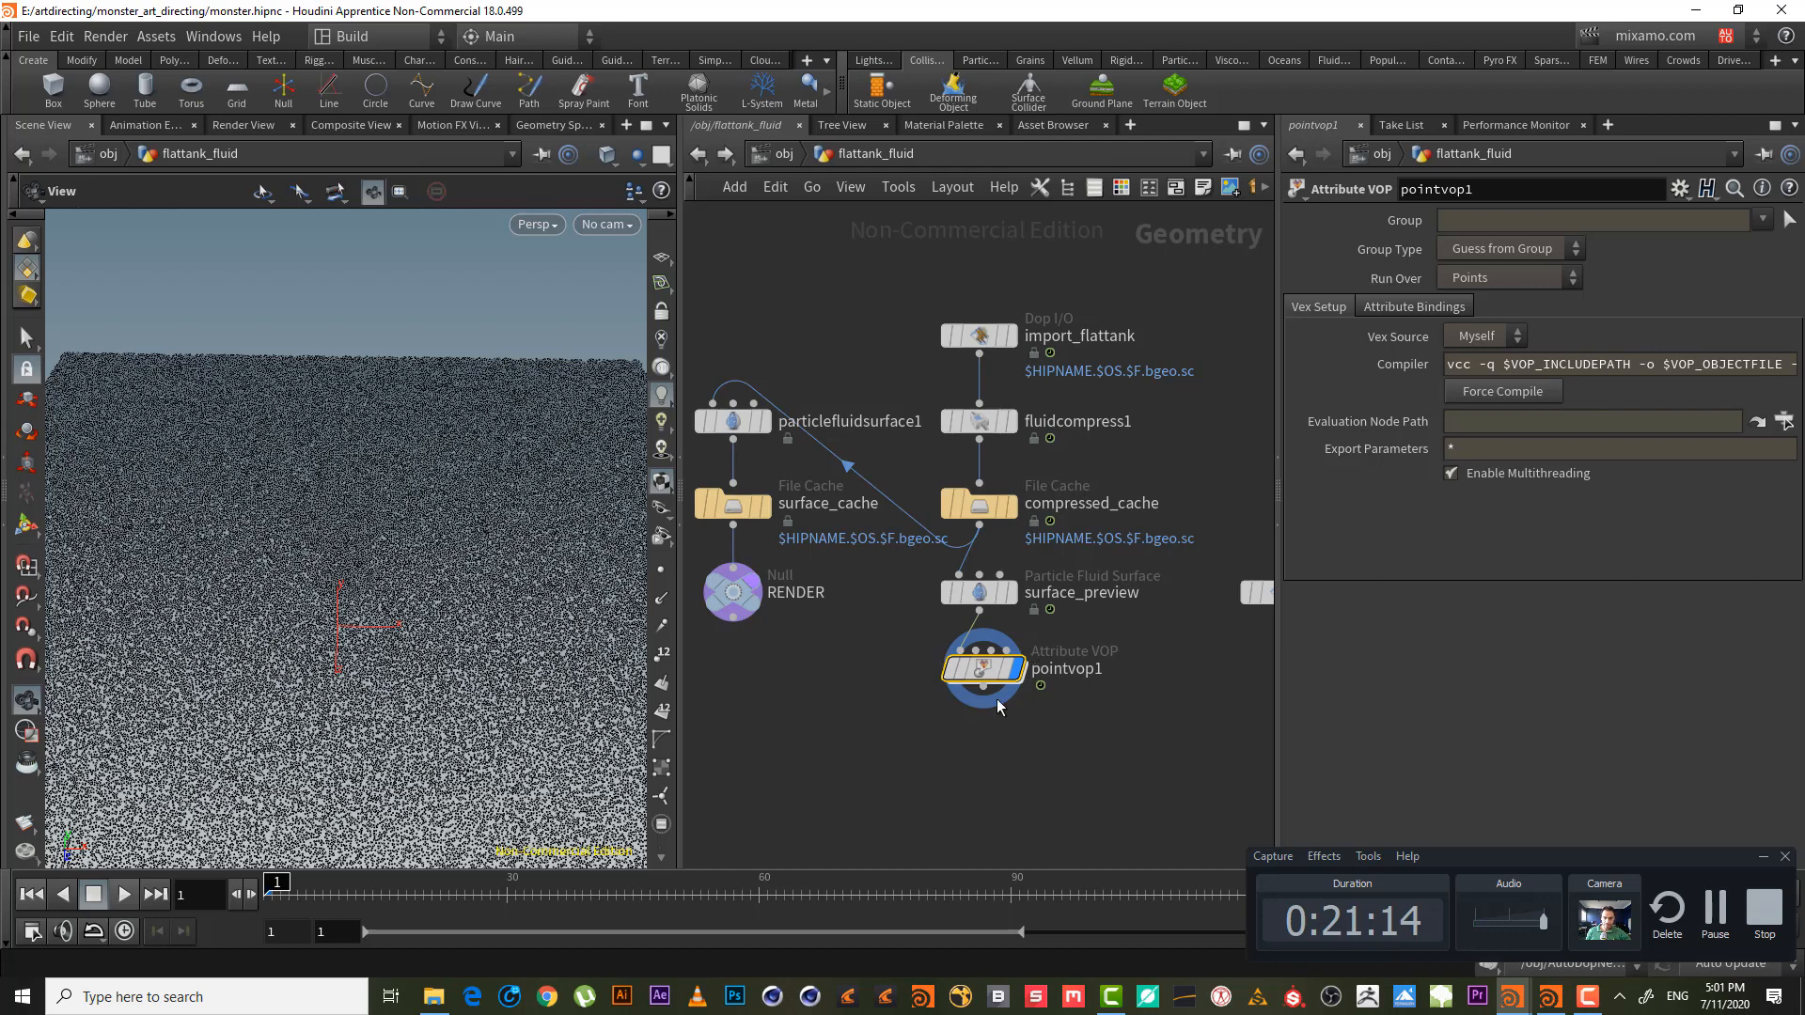
key(Delete)
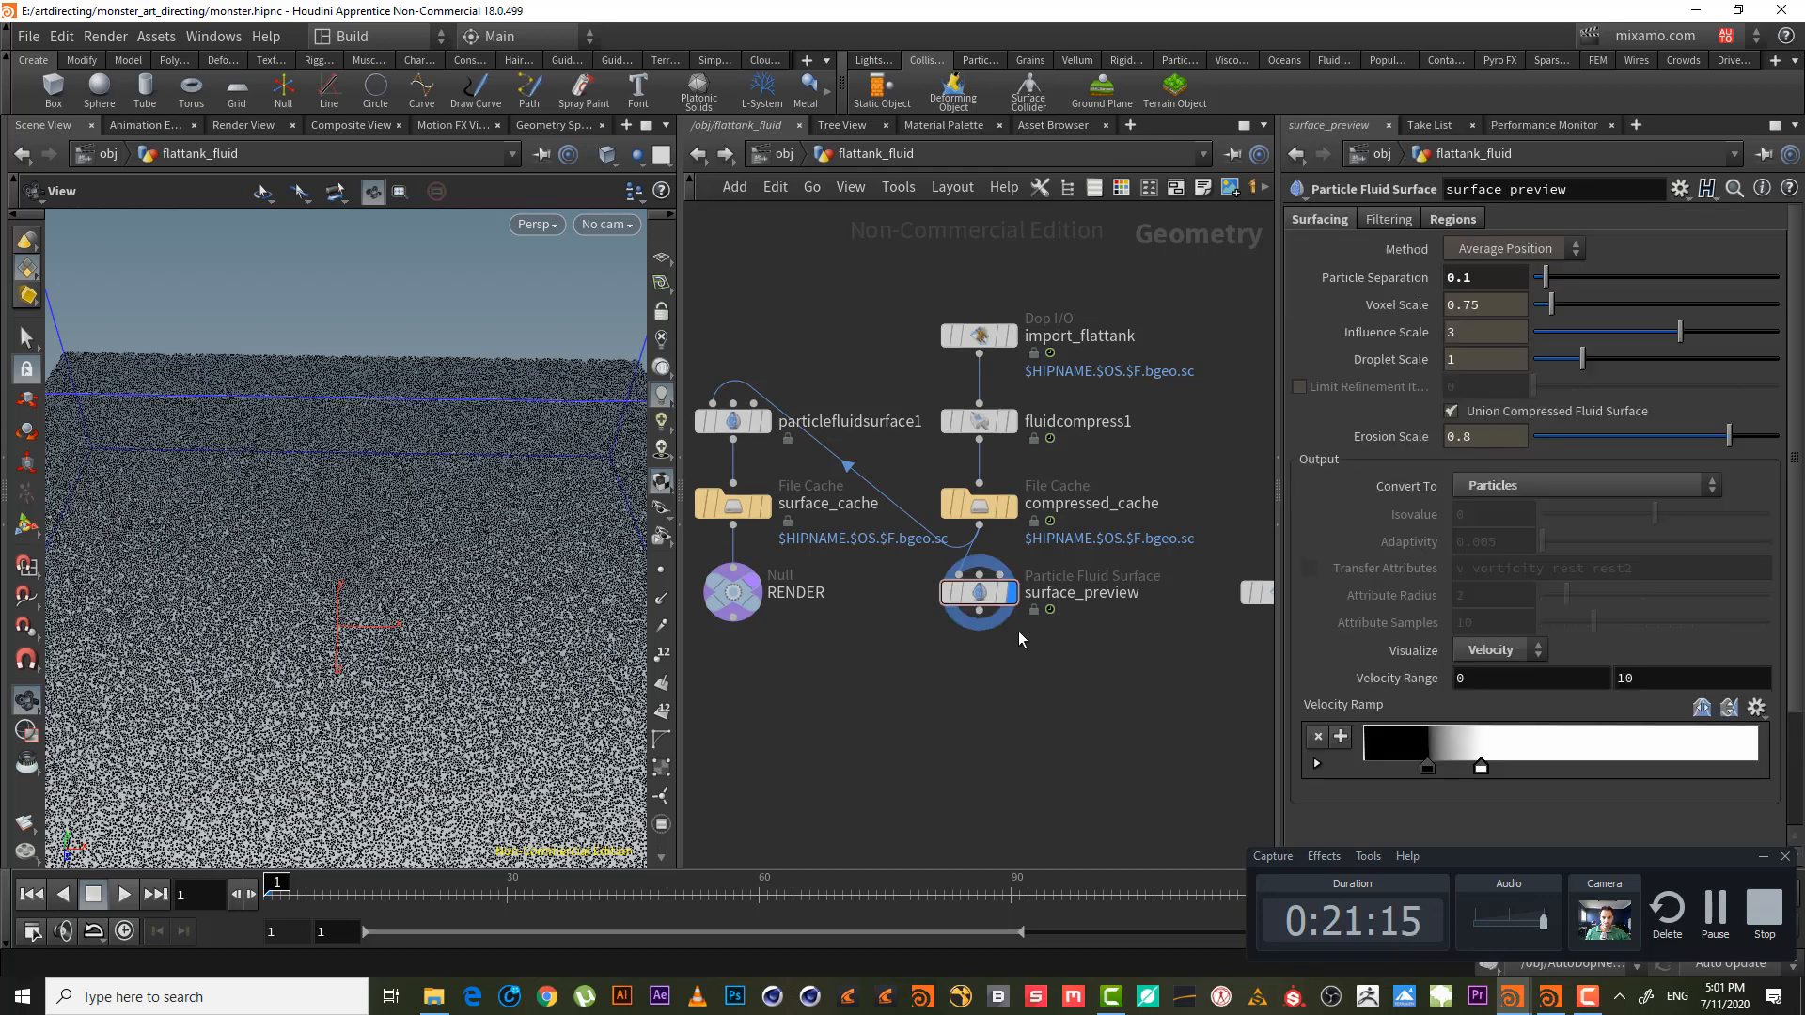
click(798, 158)
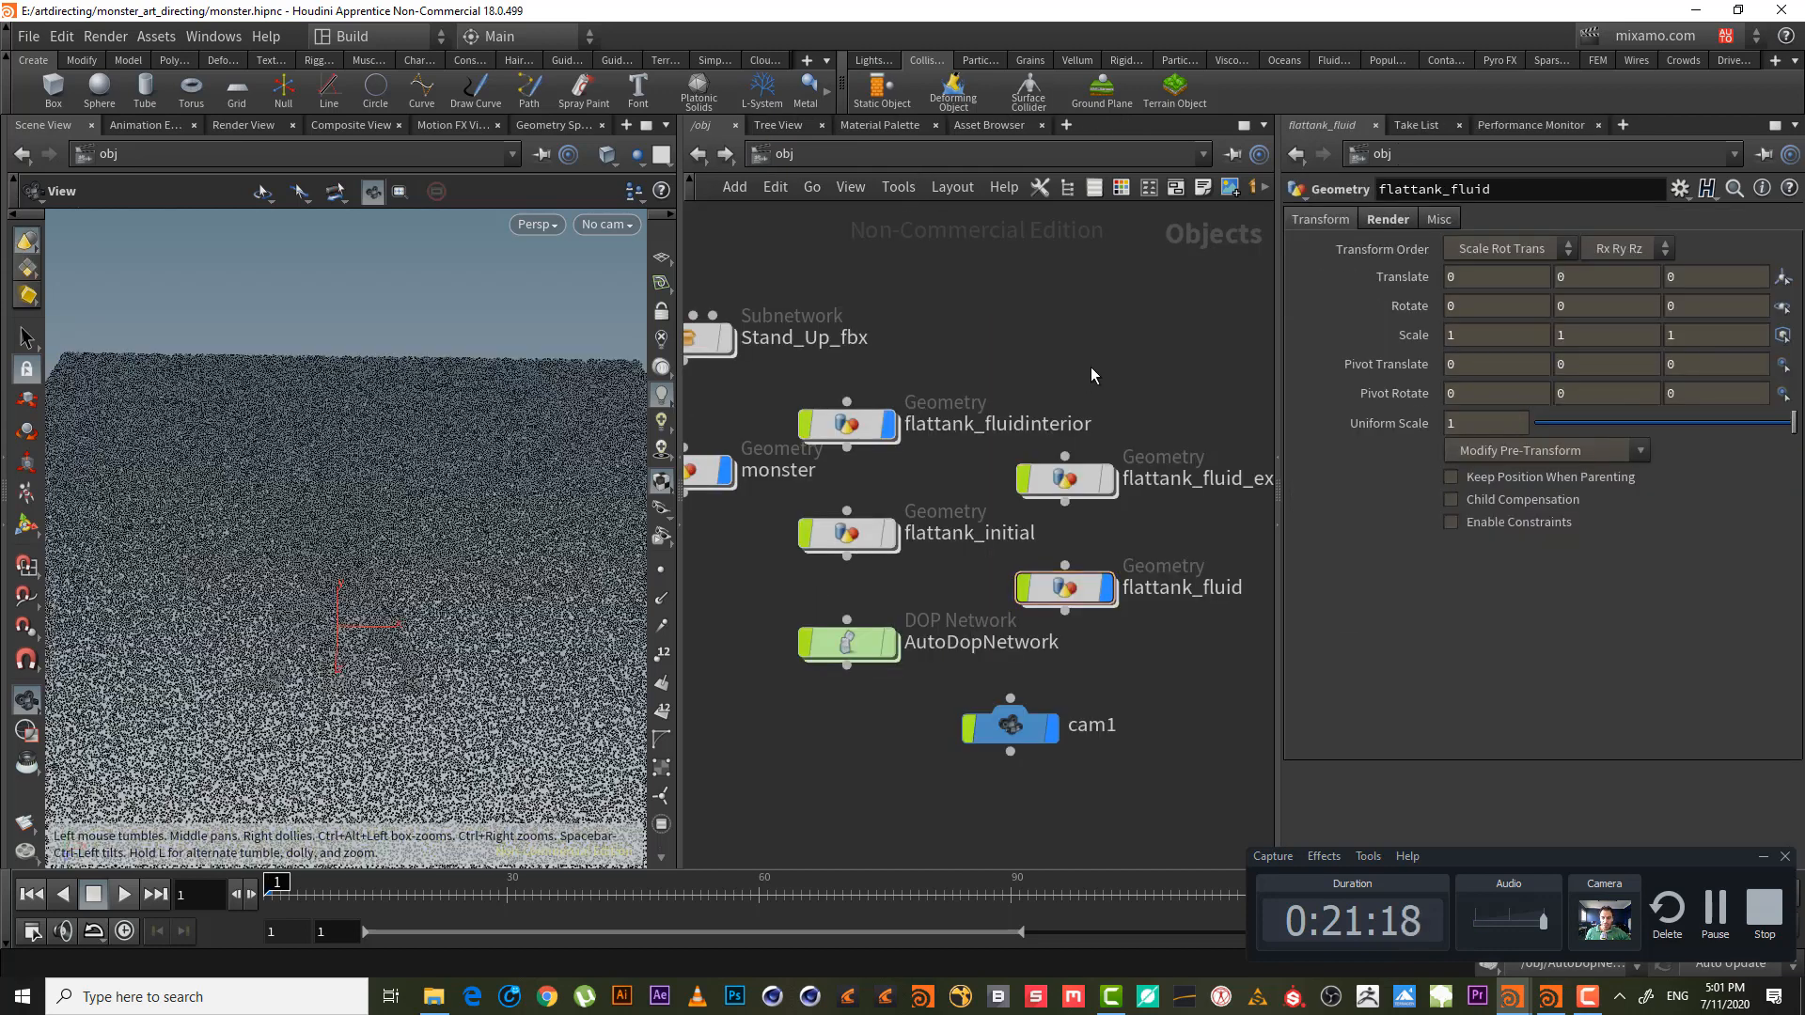
middle_drag(1141, 342, 1073, 297)
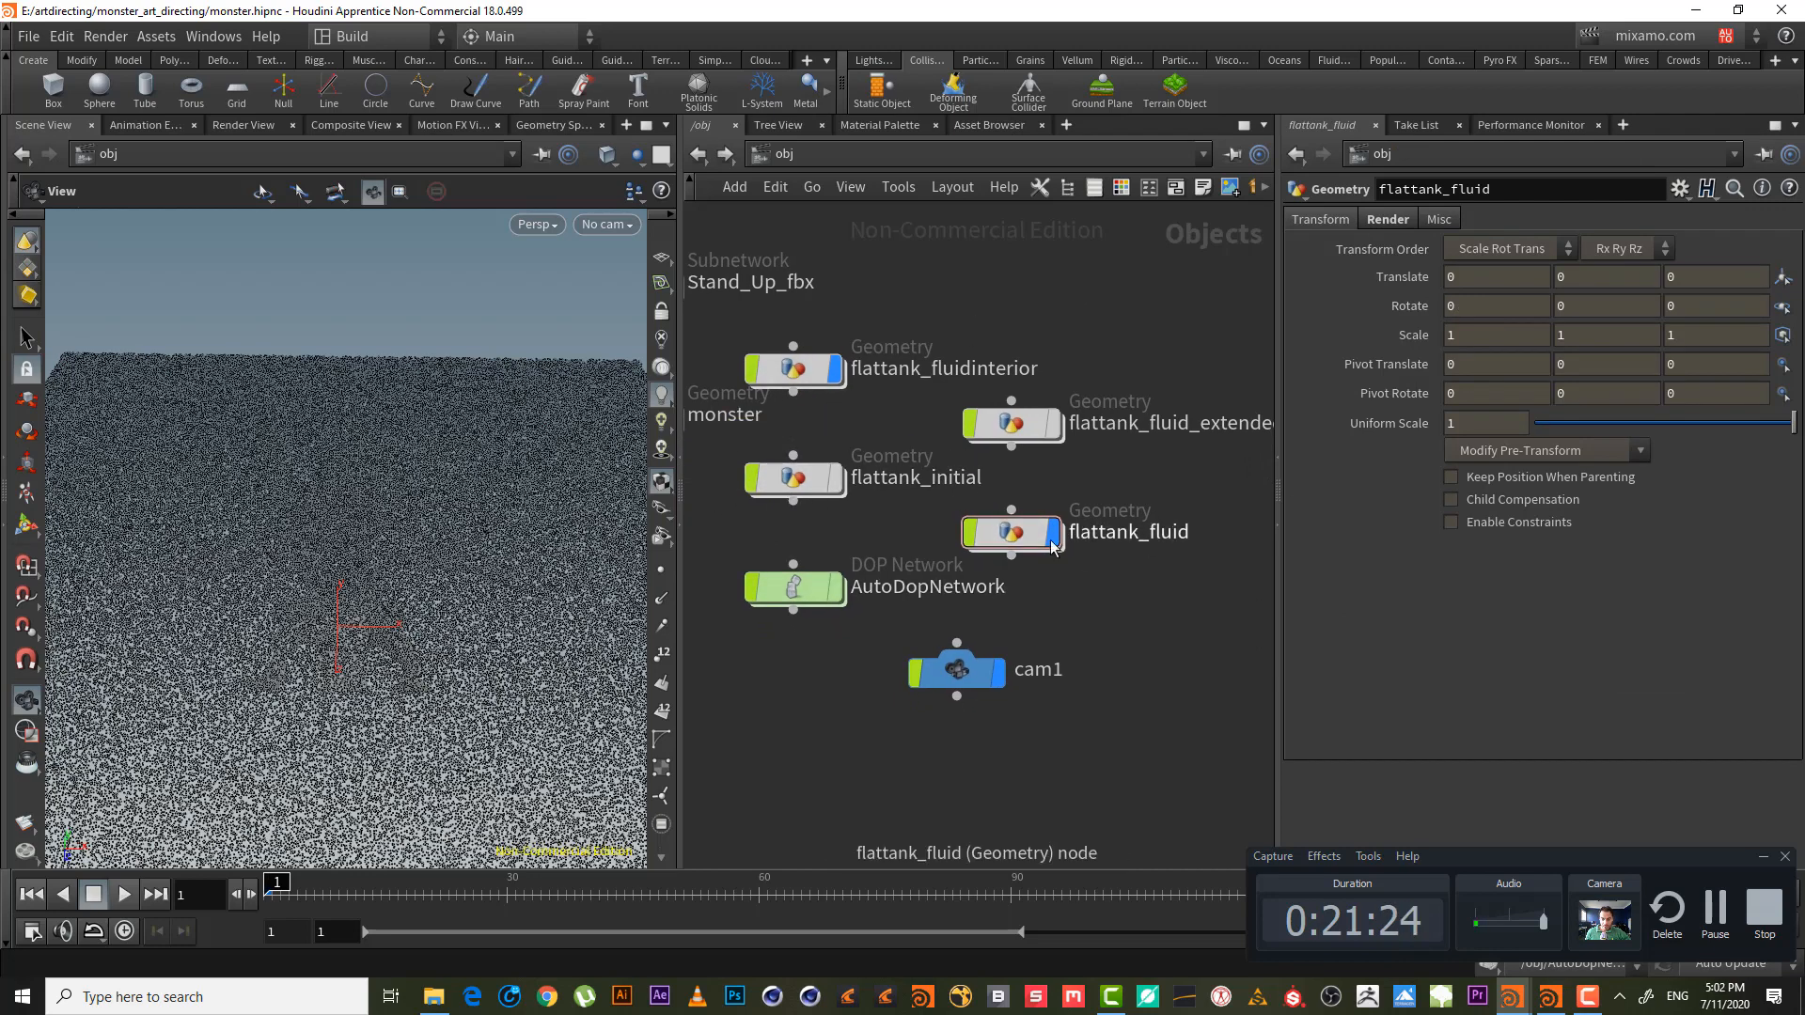
mouse_move(1027, 543)
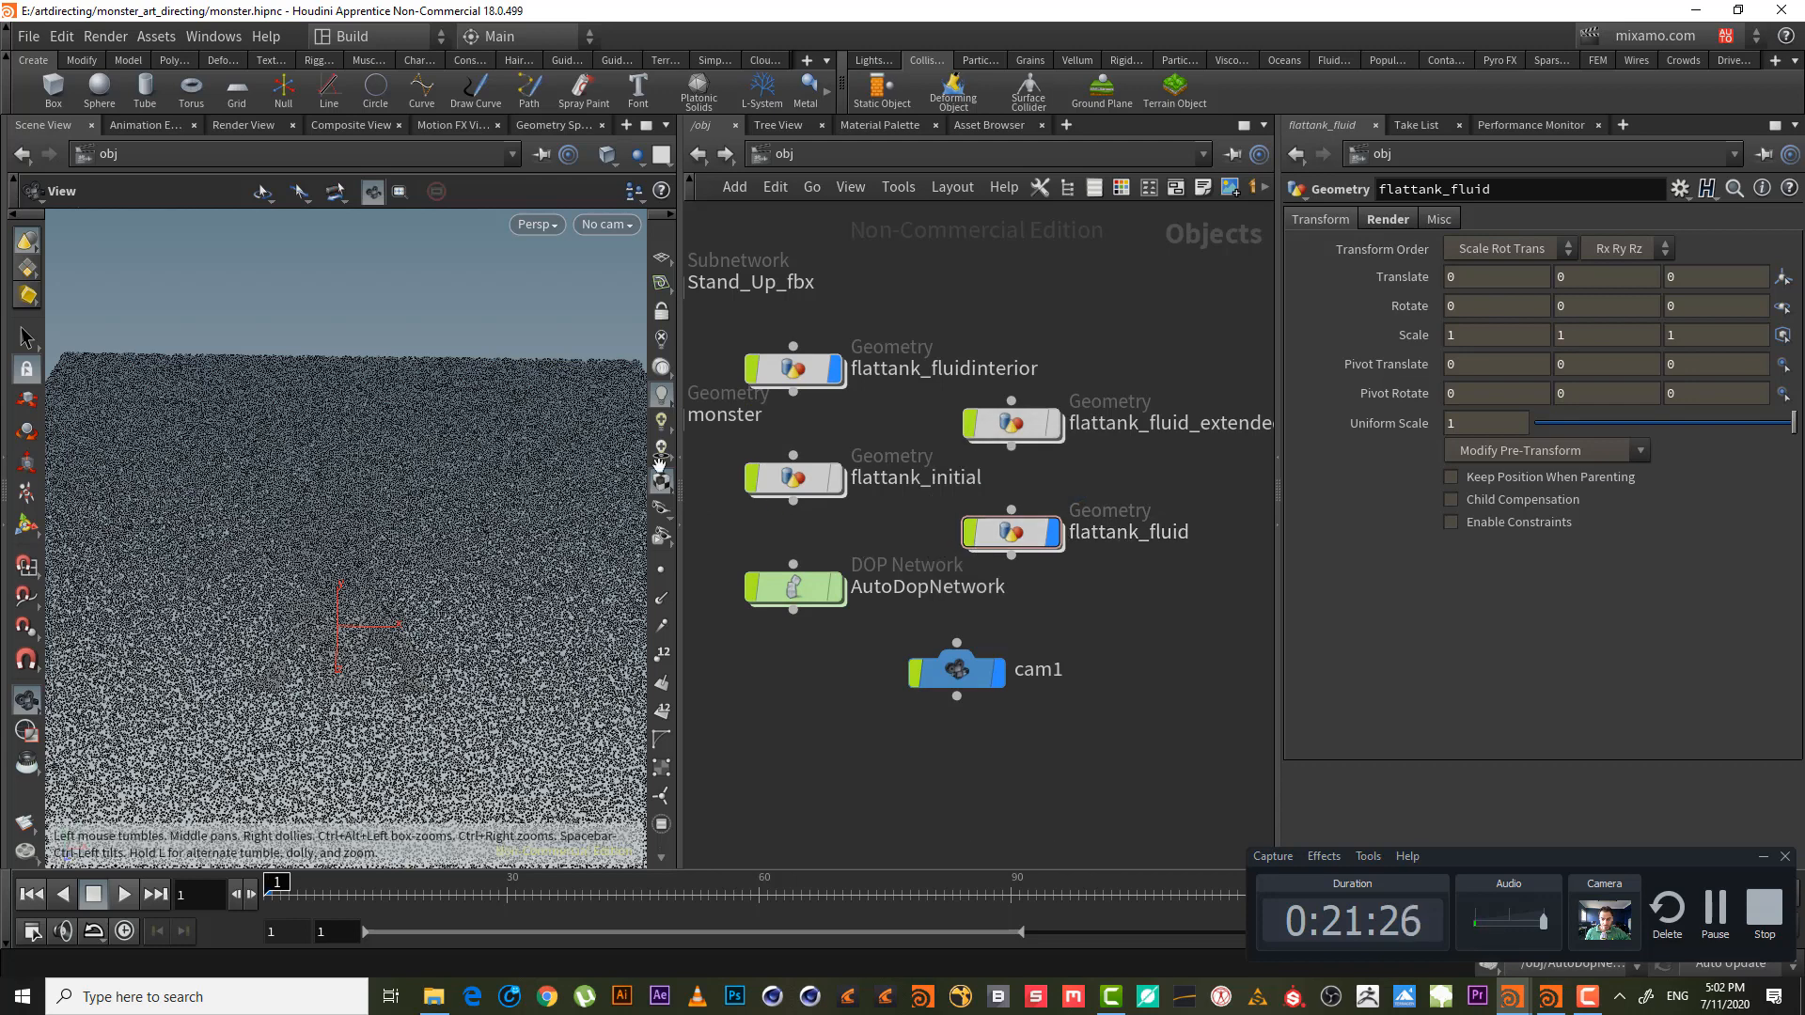
- Inside AutoDopNetwork's geometryvop1, wire add1's sum into bind1 (vel_mask) and shift both nodes right
double_click(794, 587)
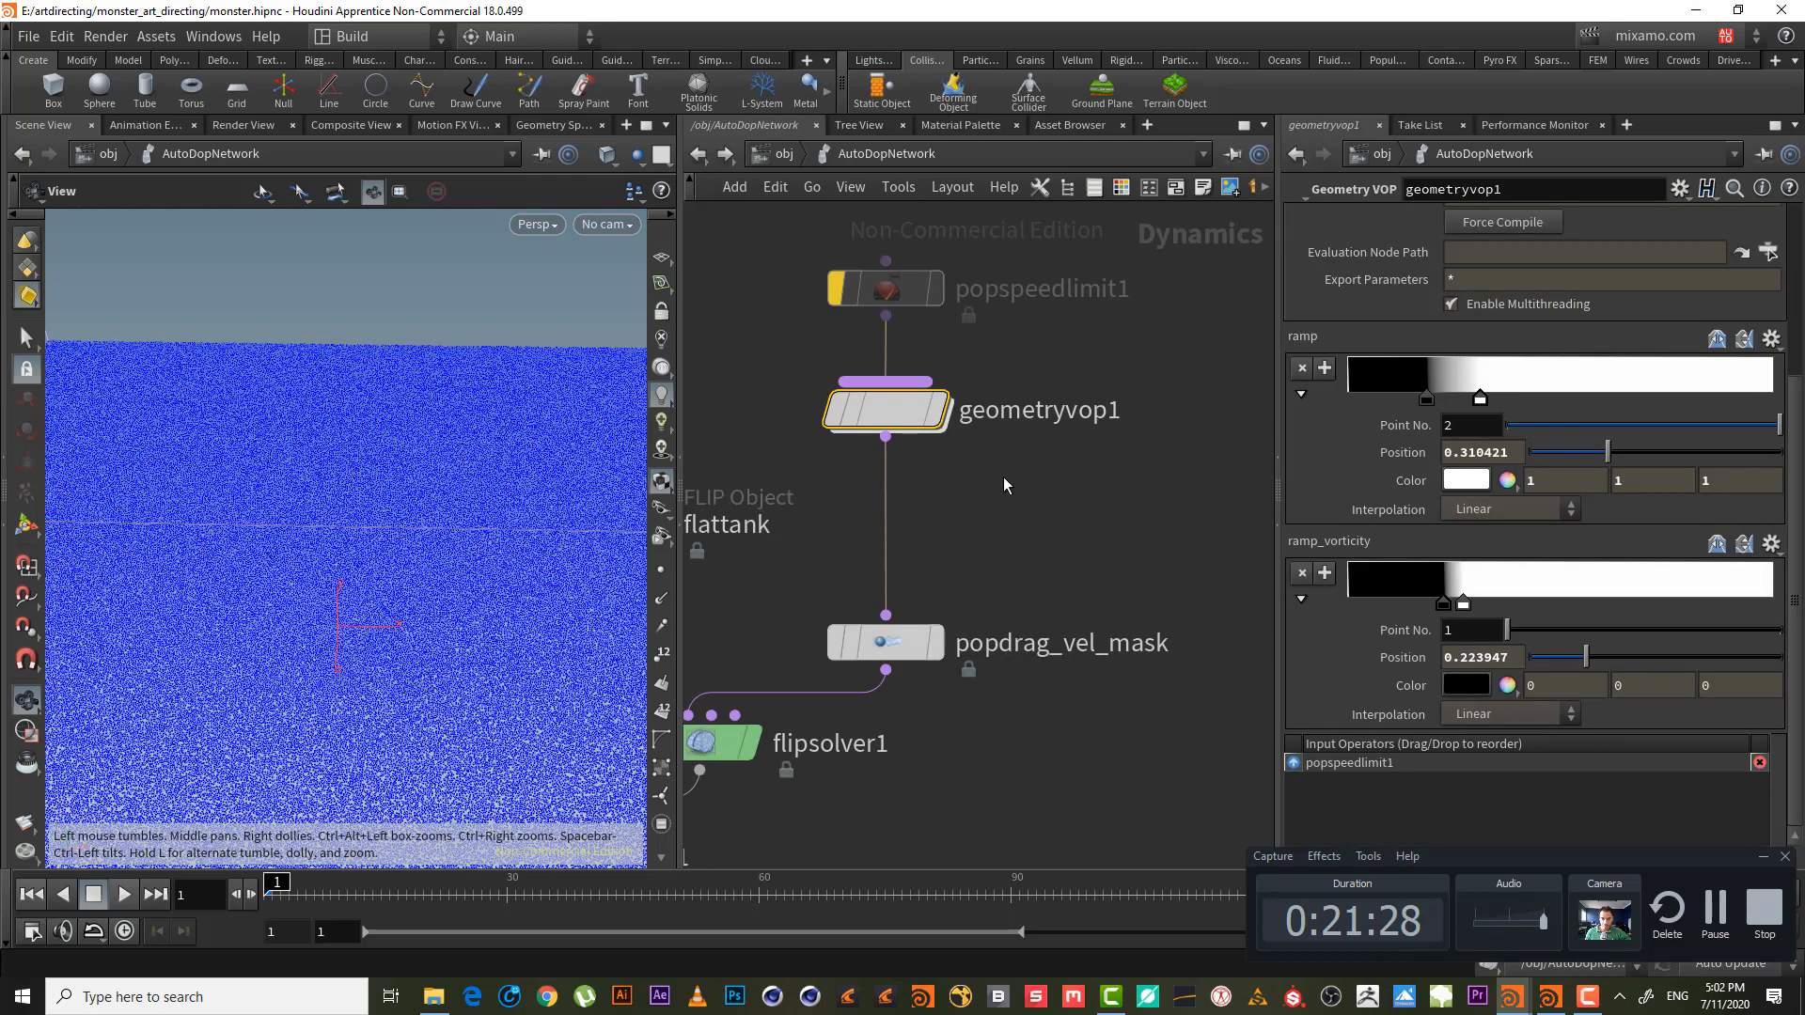
double_click(903, 411)
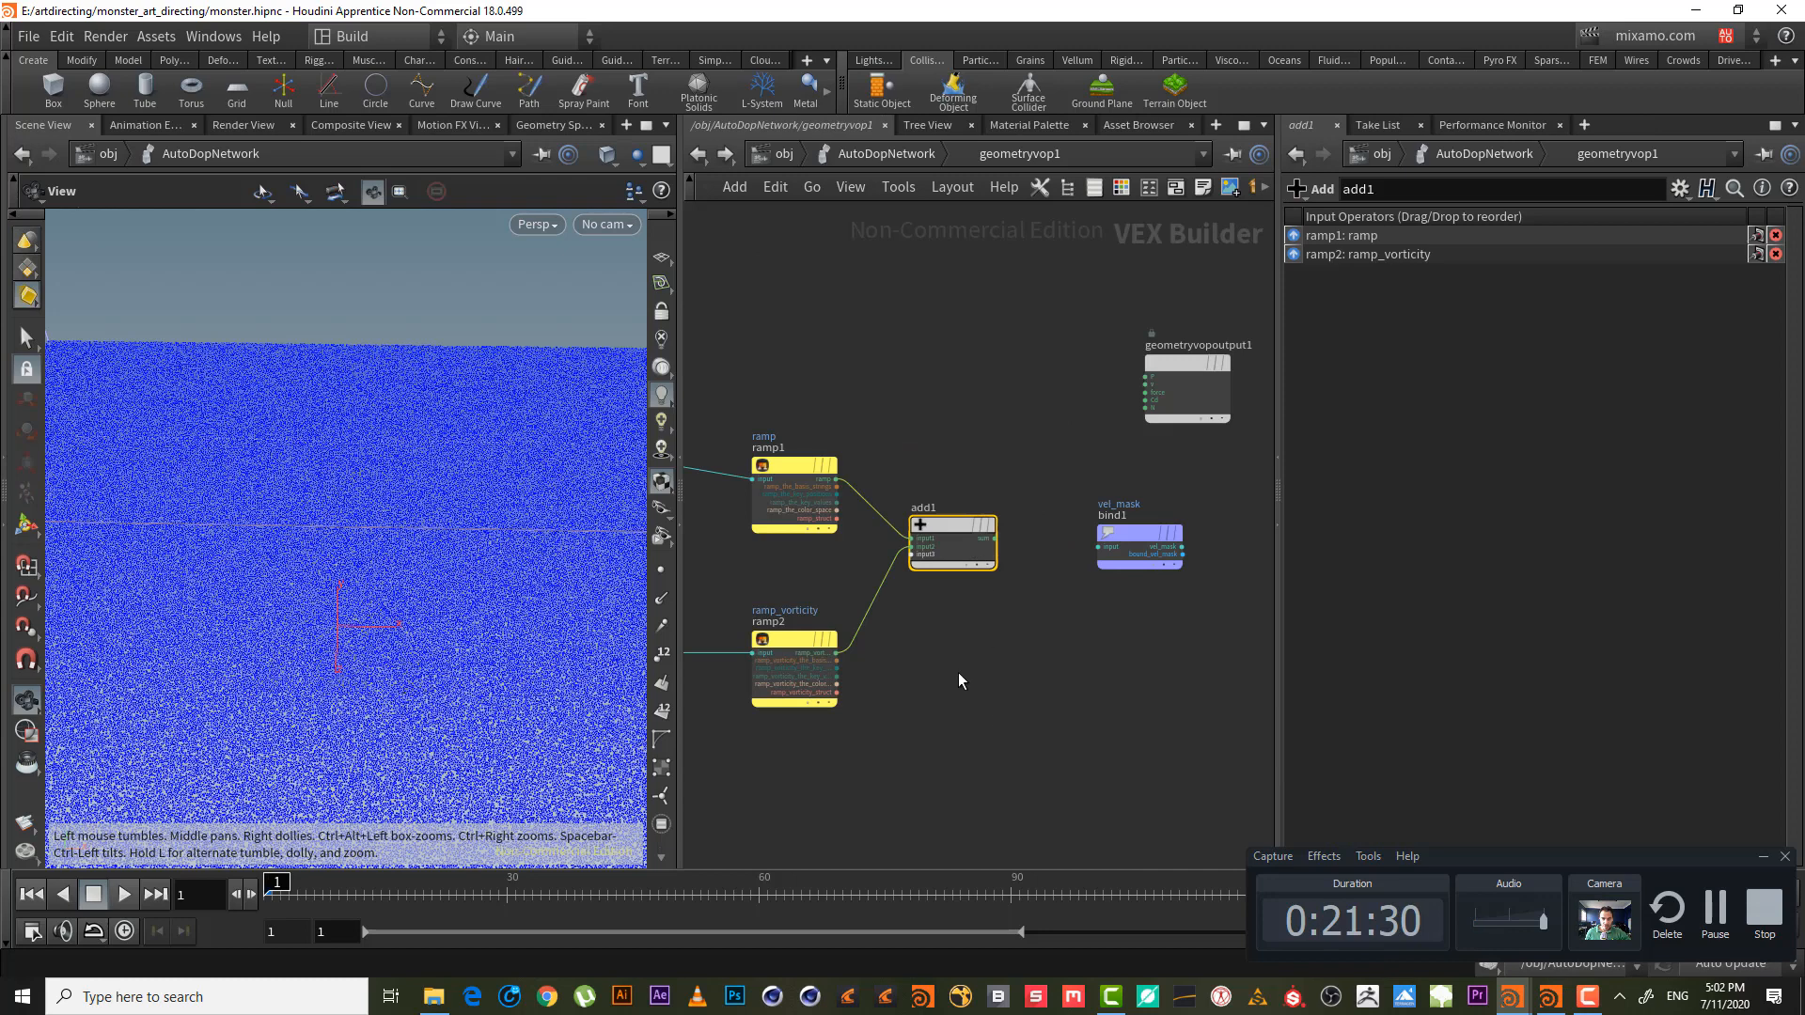
mouse_move(959, 680)
middle_down()
mouse_move(1006, 661)
mouse_move(979, 665)
middle_up()
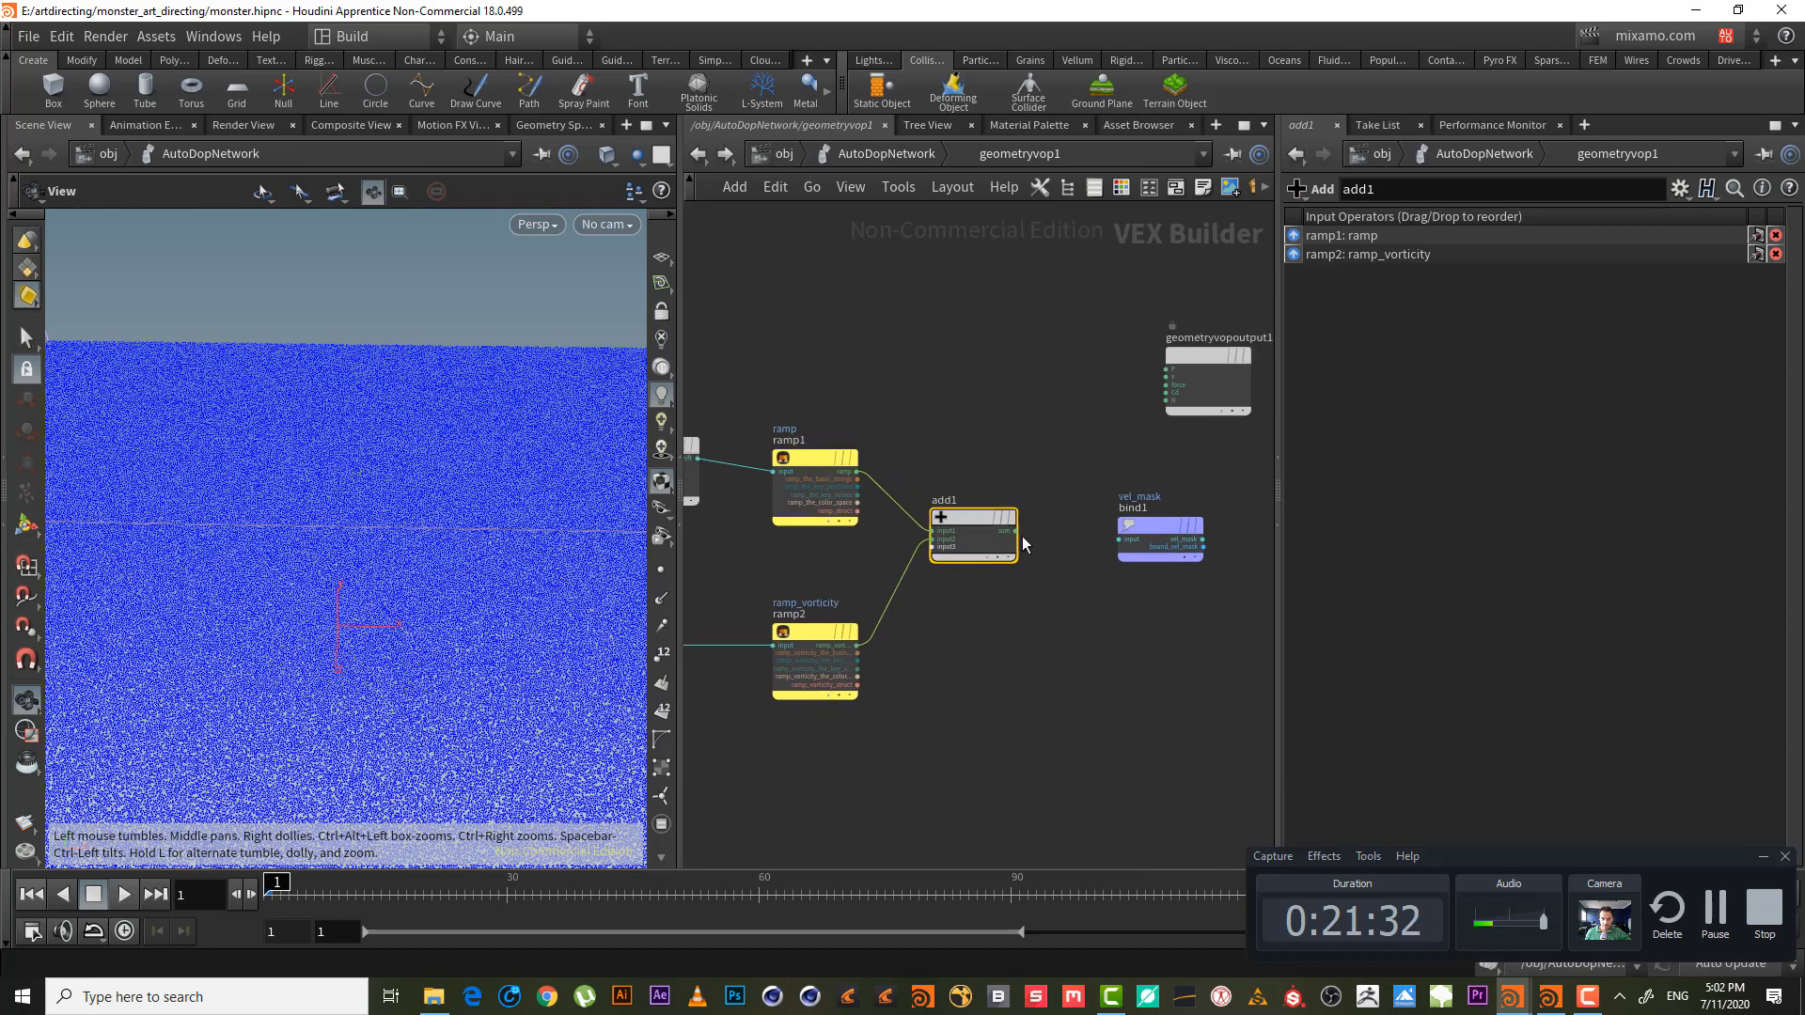
drag(1023, 542, 1117, 541)
drag(1148, 612, 1024, 517)
middle_drag(837, 379, 955, 404)
- Start a new node wired from geometryvopglobal1's P output
scroll(950, 378, down, 3)
right_drag(883, 337, 955, 358)
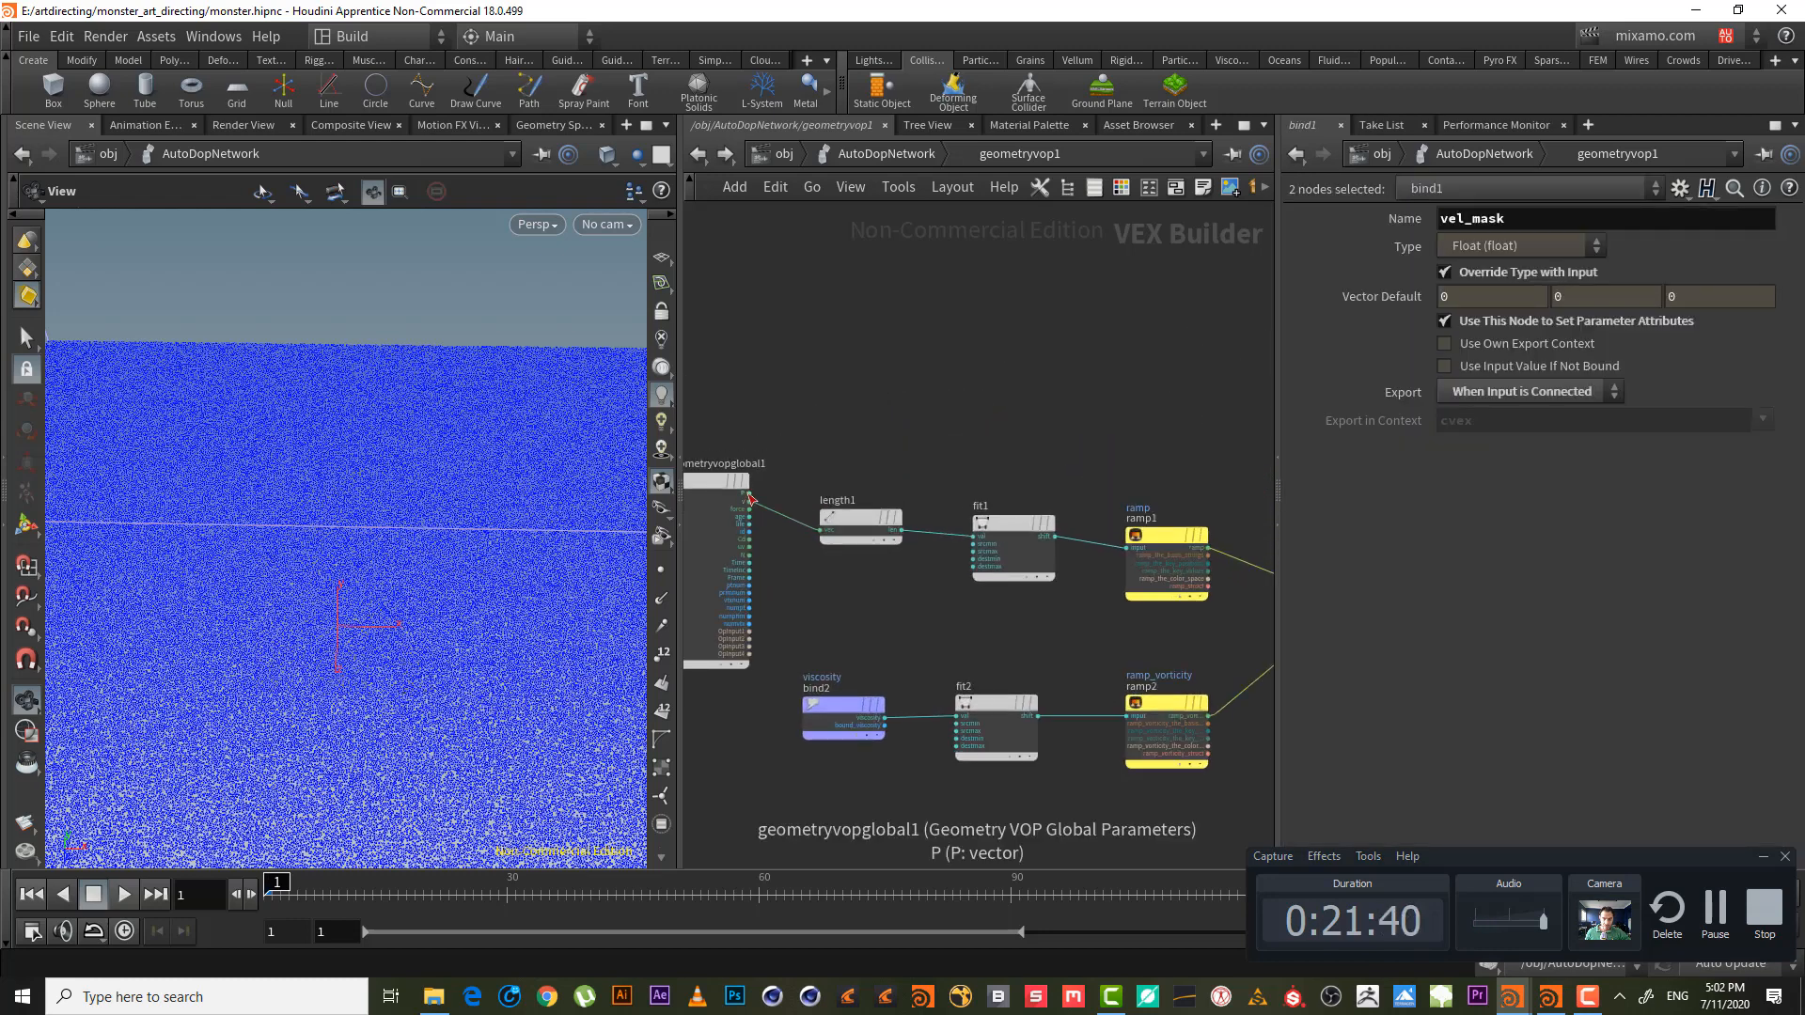
click(750, 498)
key(Tab)
- Add turbnoise1, a Turbulent Noise node fed by P, using the tur search
text(tur)
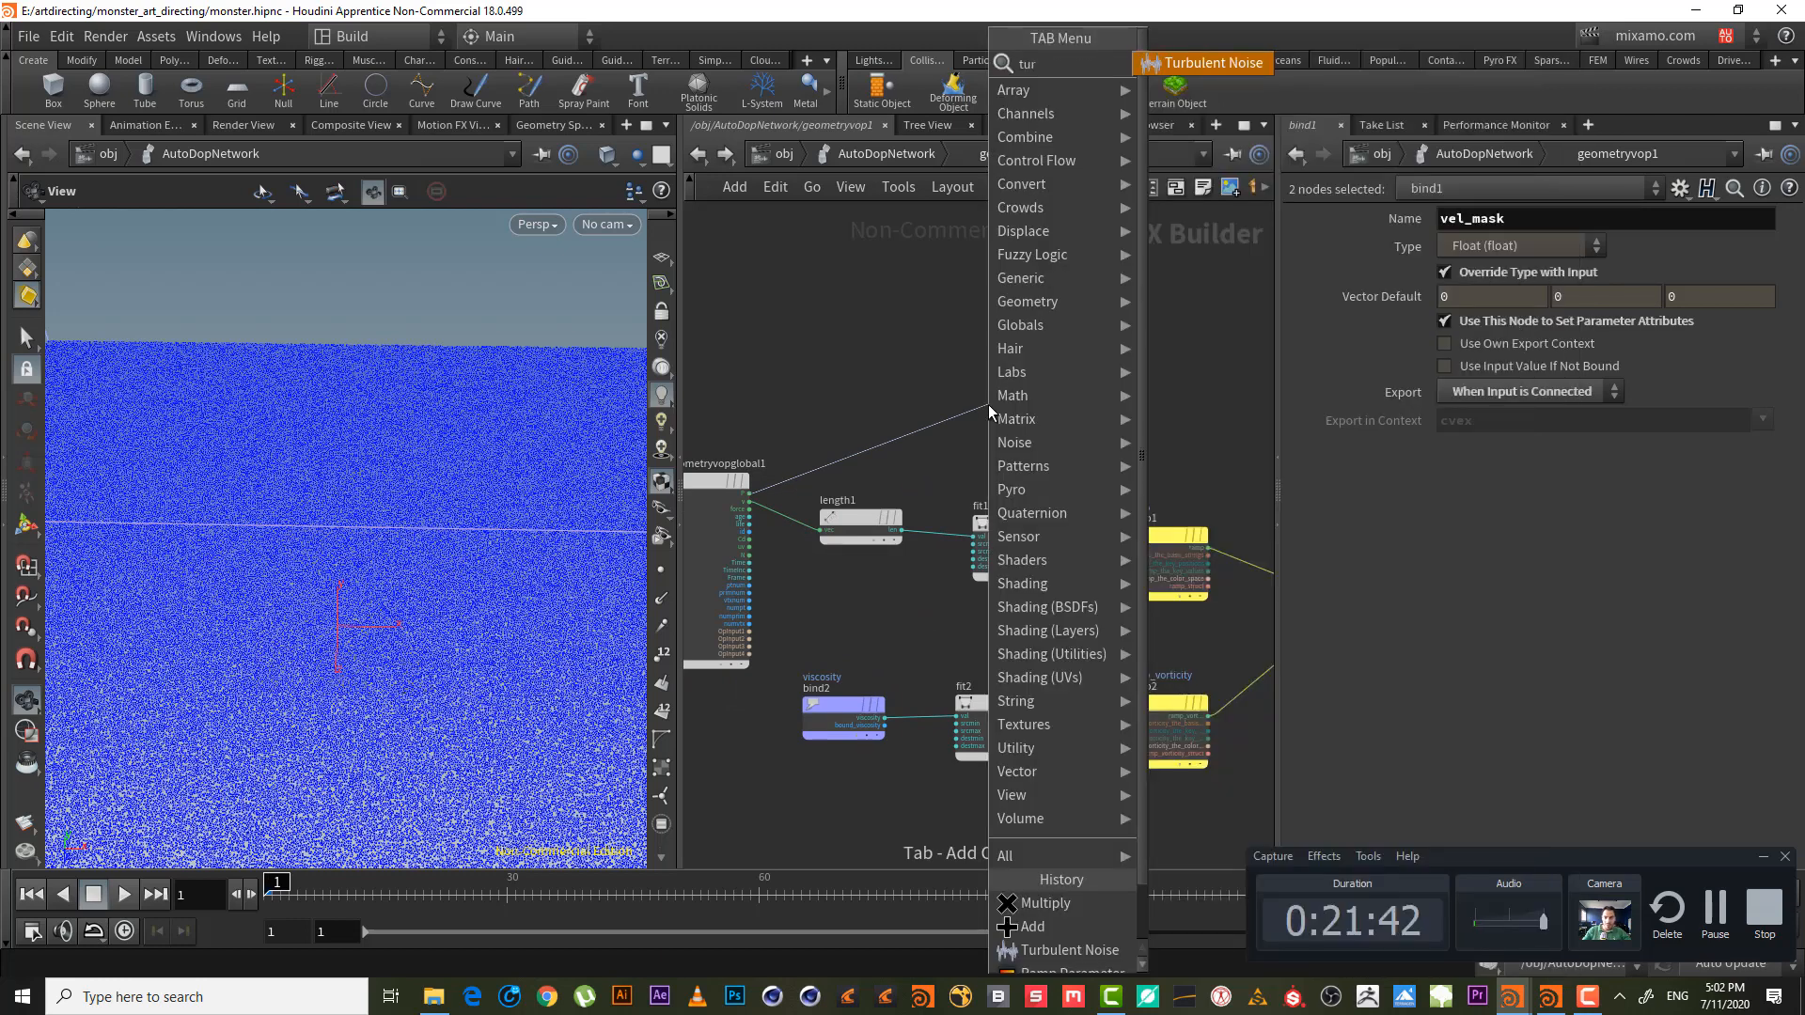
key(Return)
click(988, 404)
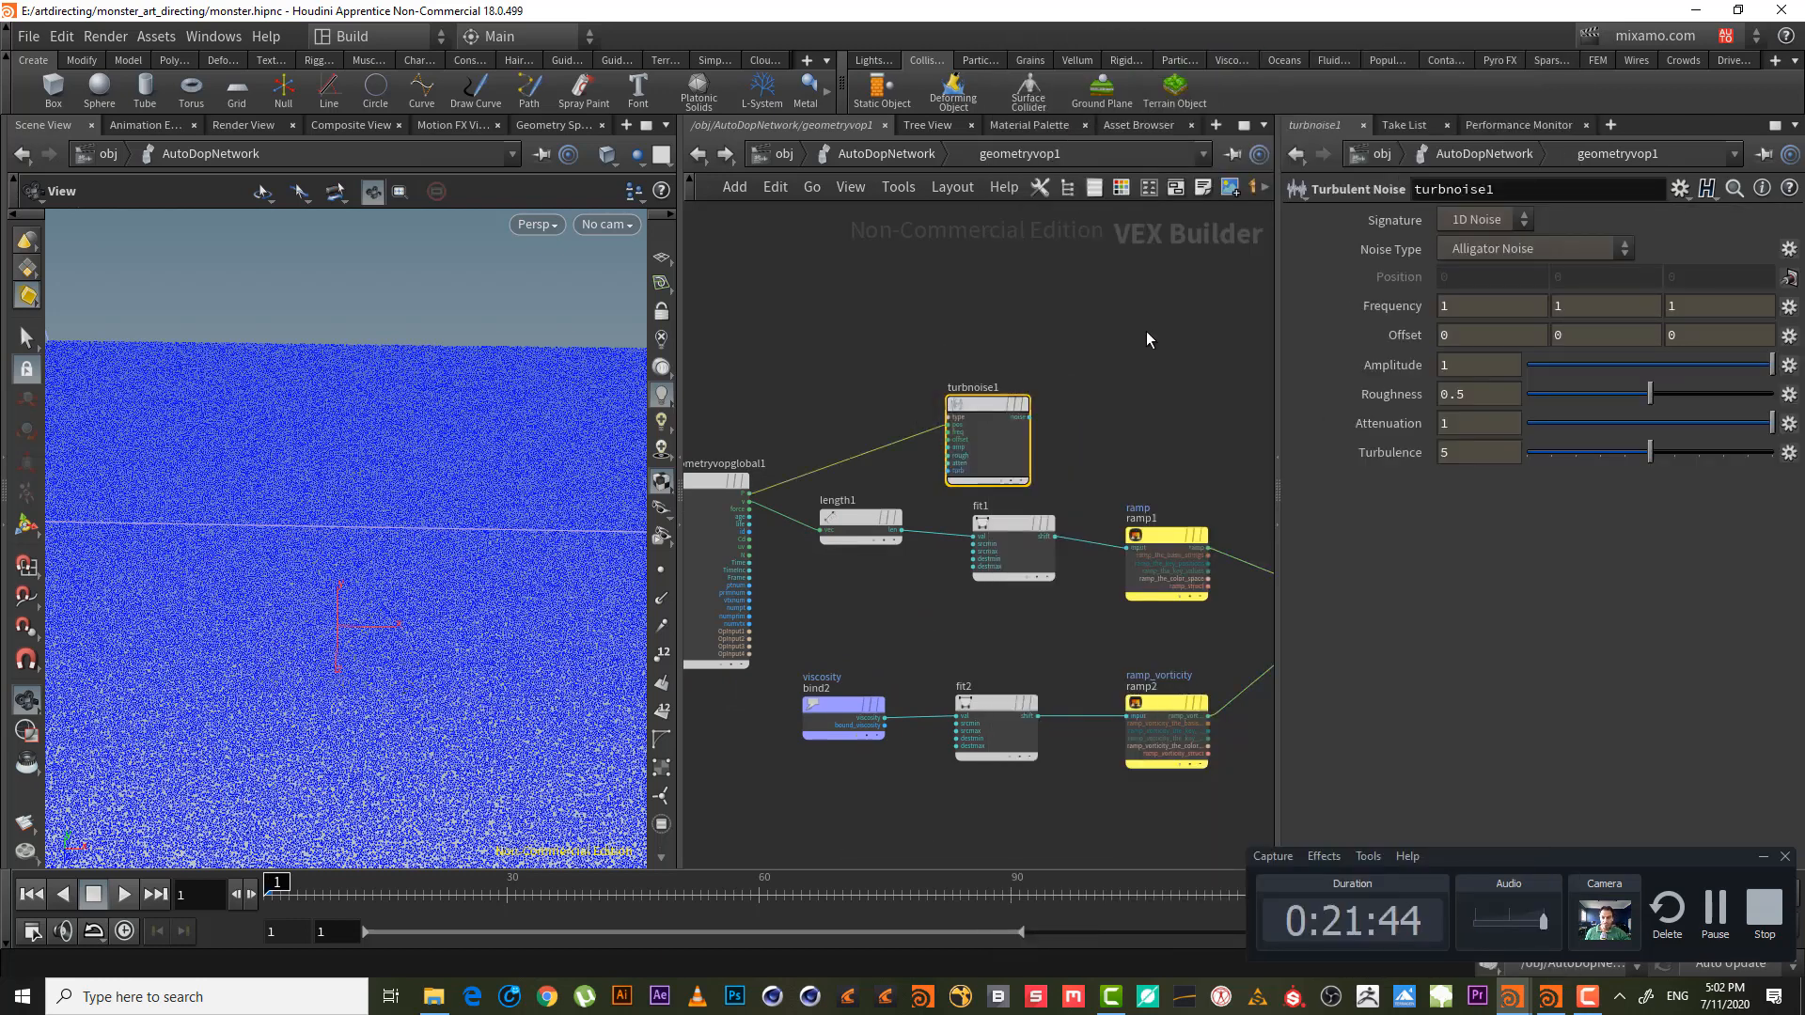
middle_drag(1146, 340, 982, 307)
middle_drag(984, 385, 1044, 382)
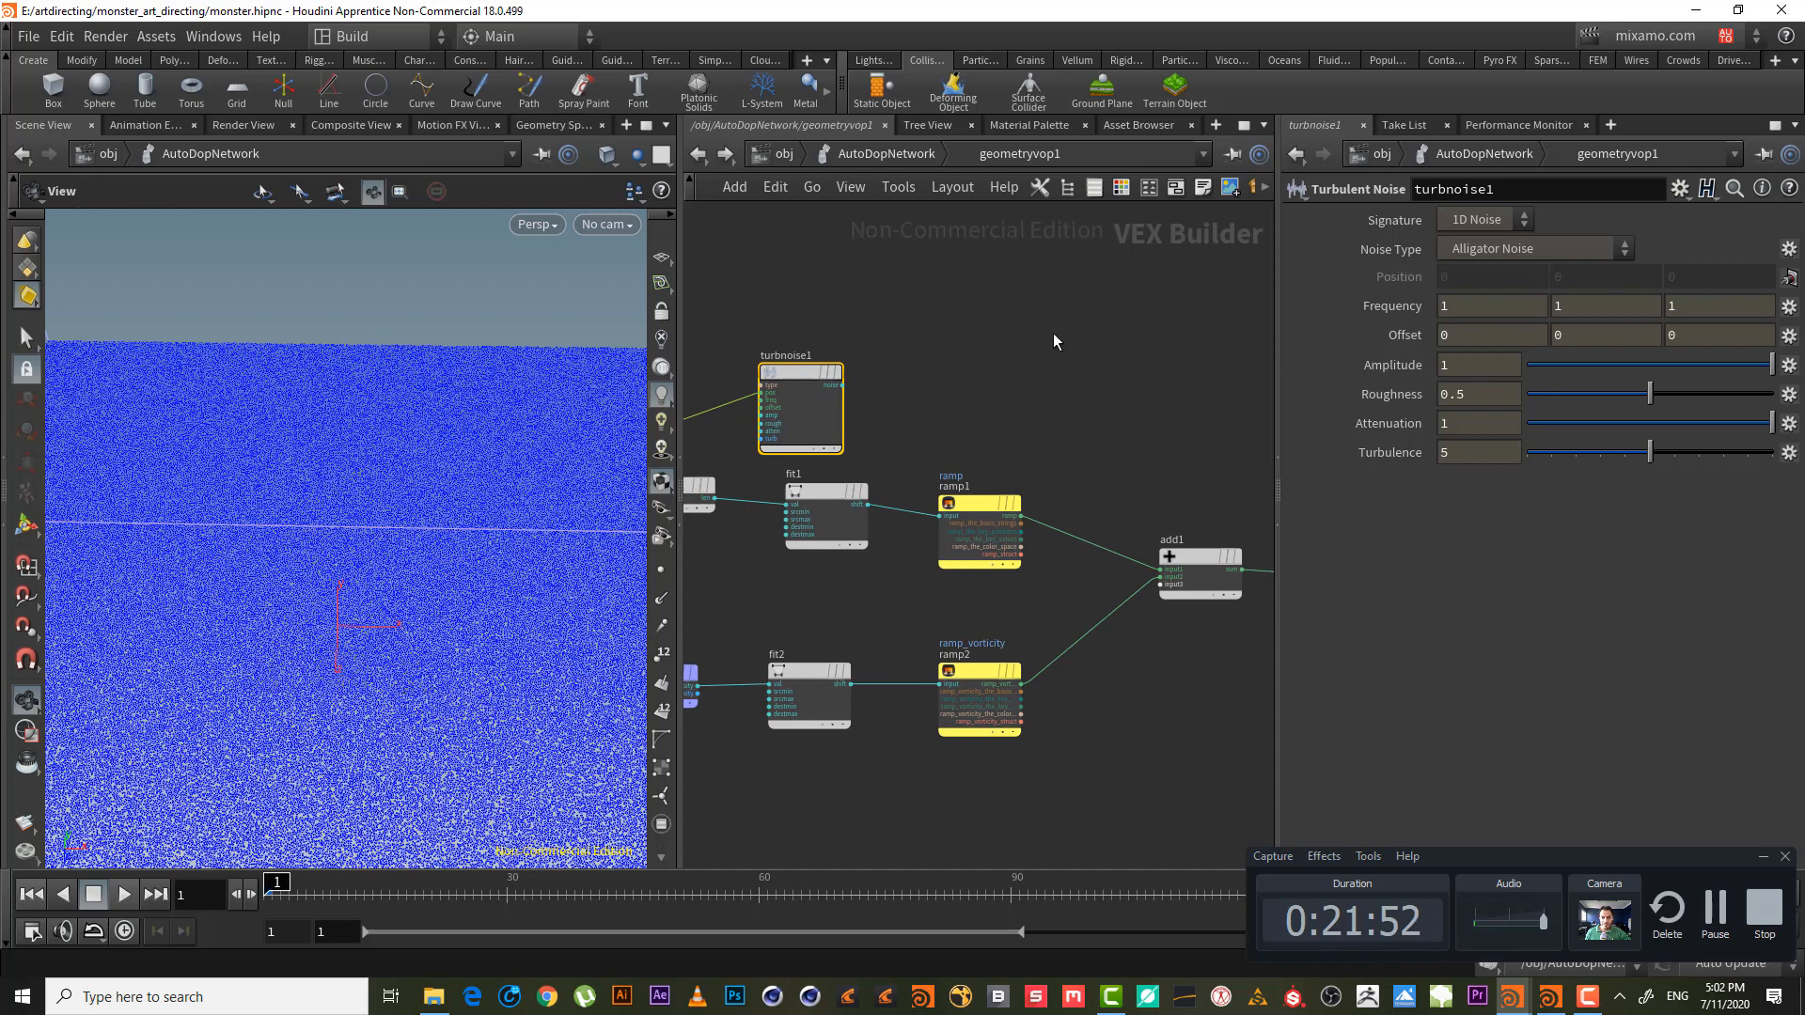
middle_drag(1031, 403, 979, 363)
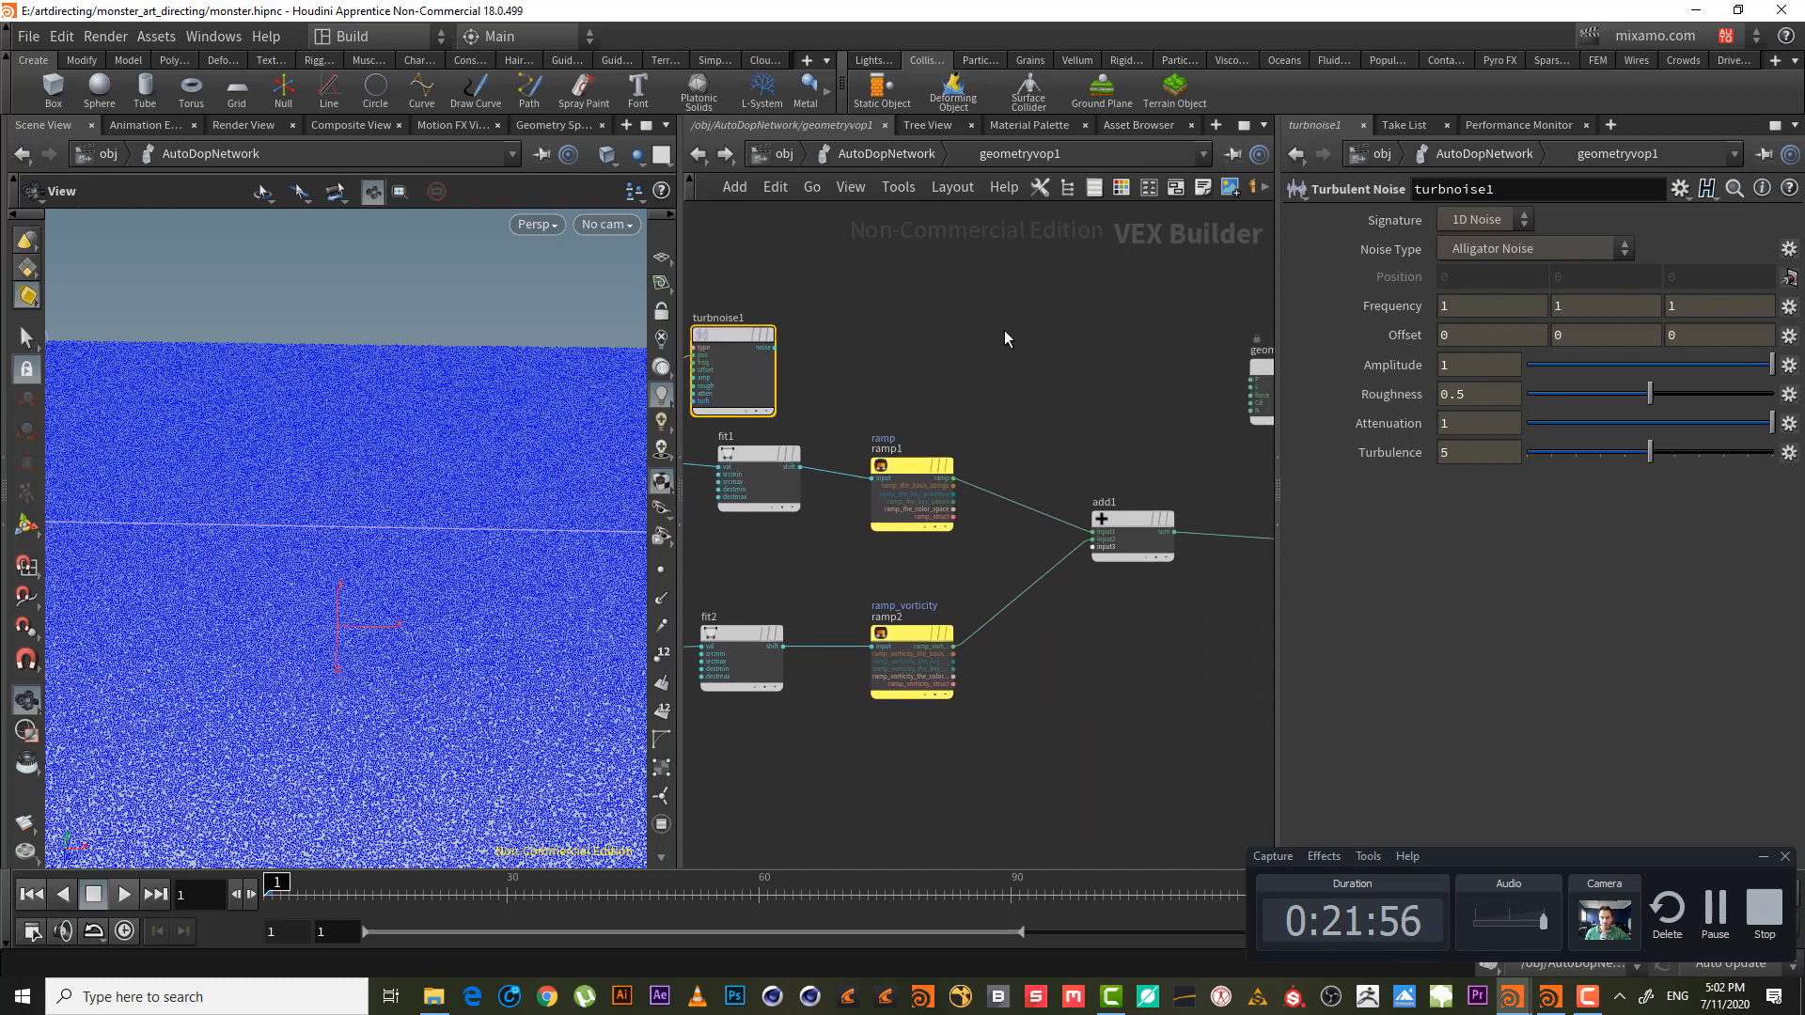
middle_drag(1004, 338, 1030, 333)
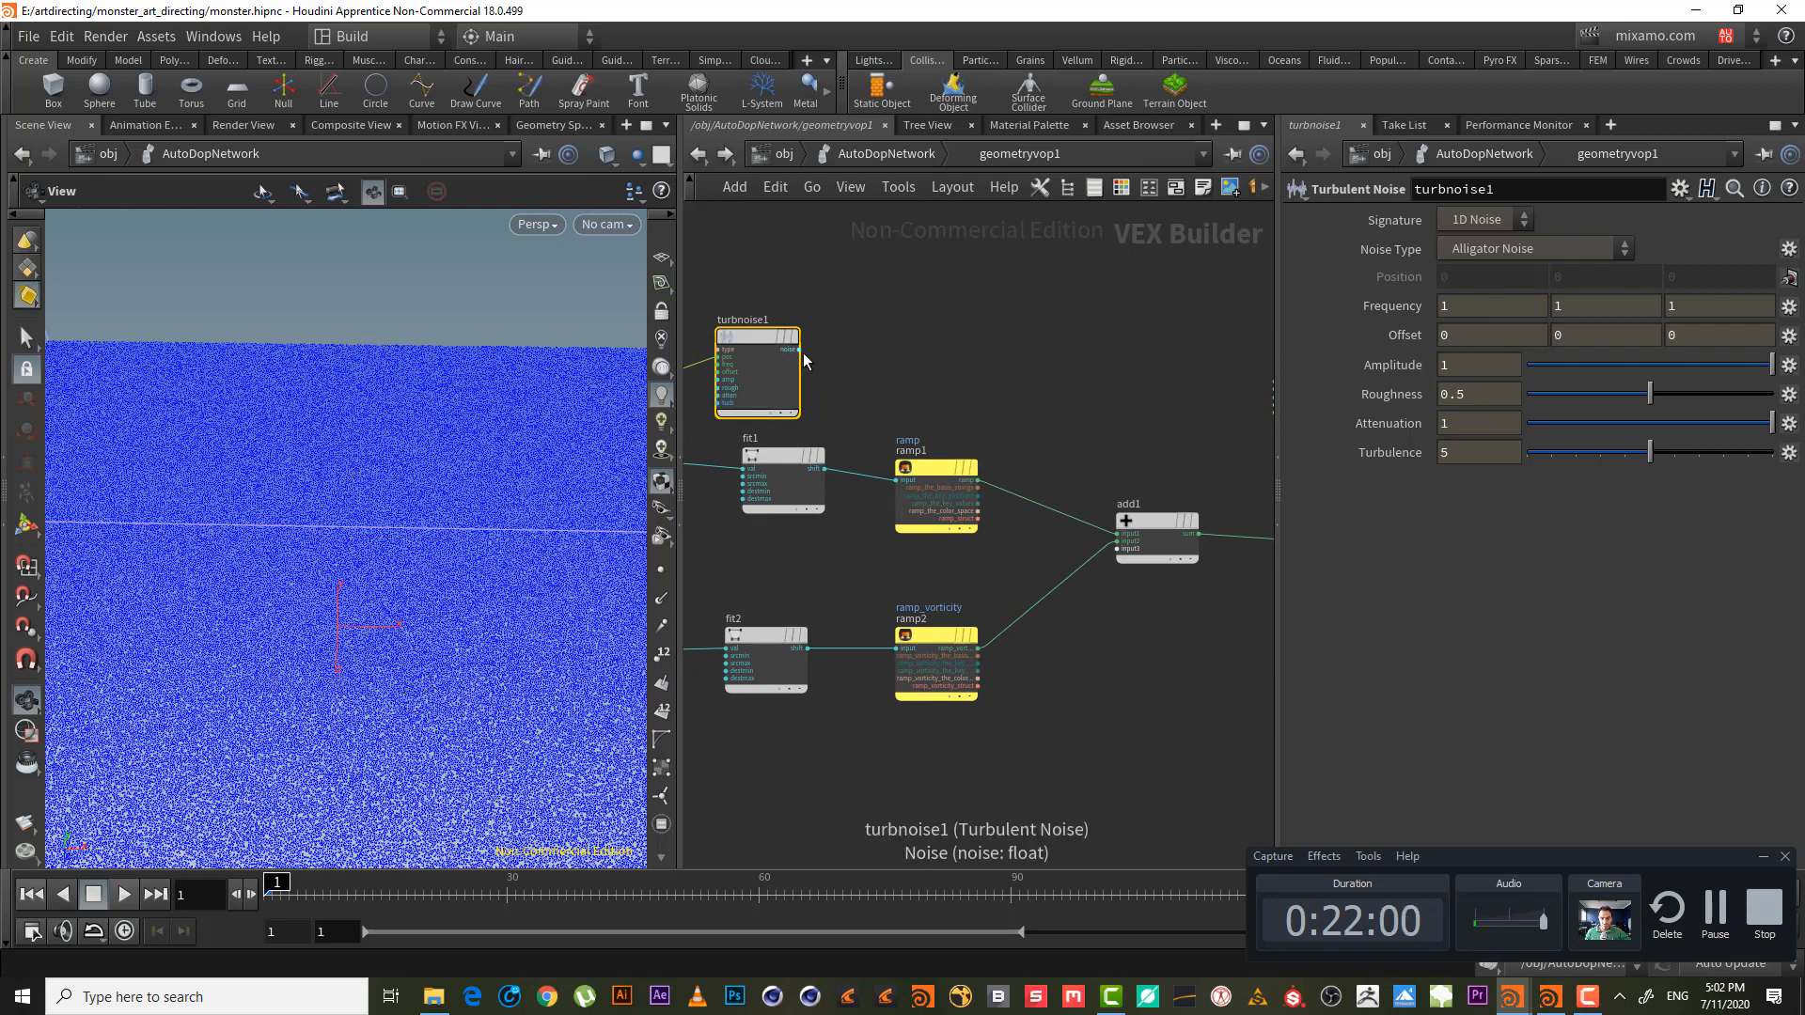
- Look over the AutoDopNetwork solvers, then reframe the geometryvop1 network
click(878, 150)
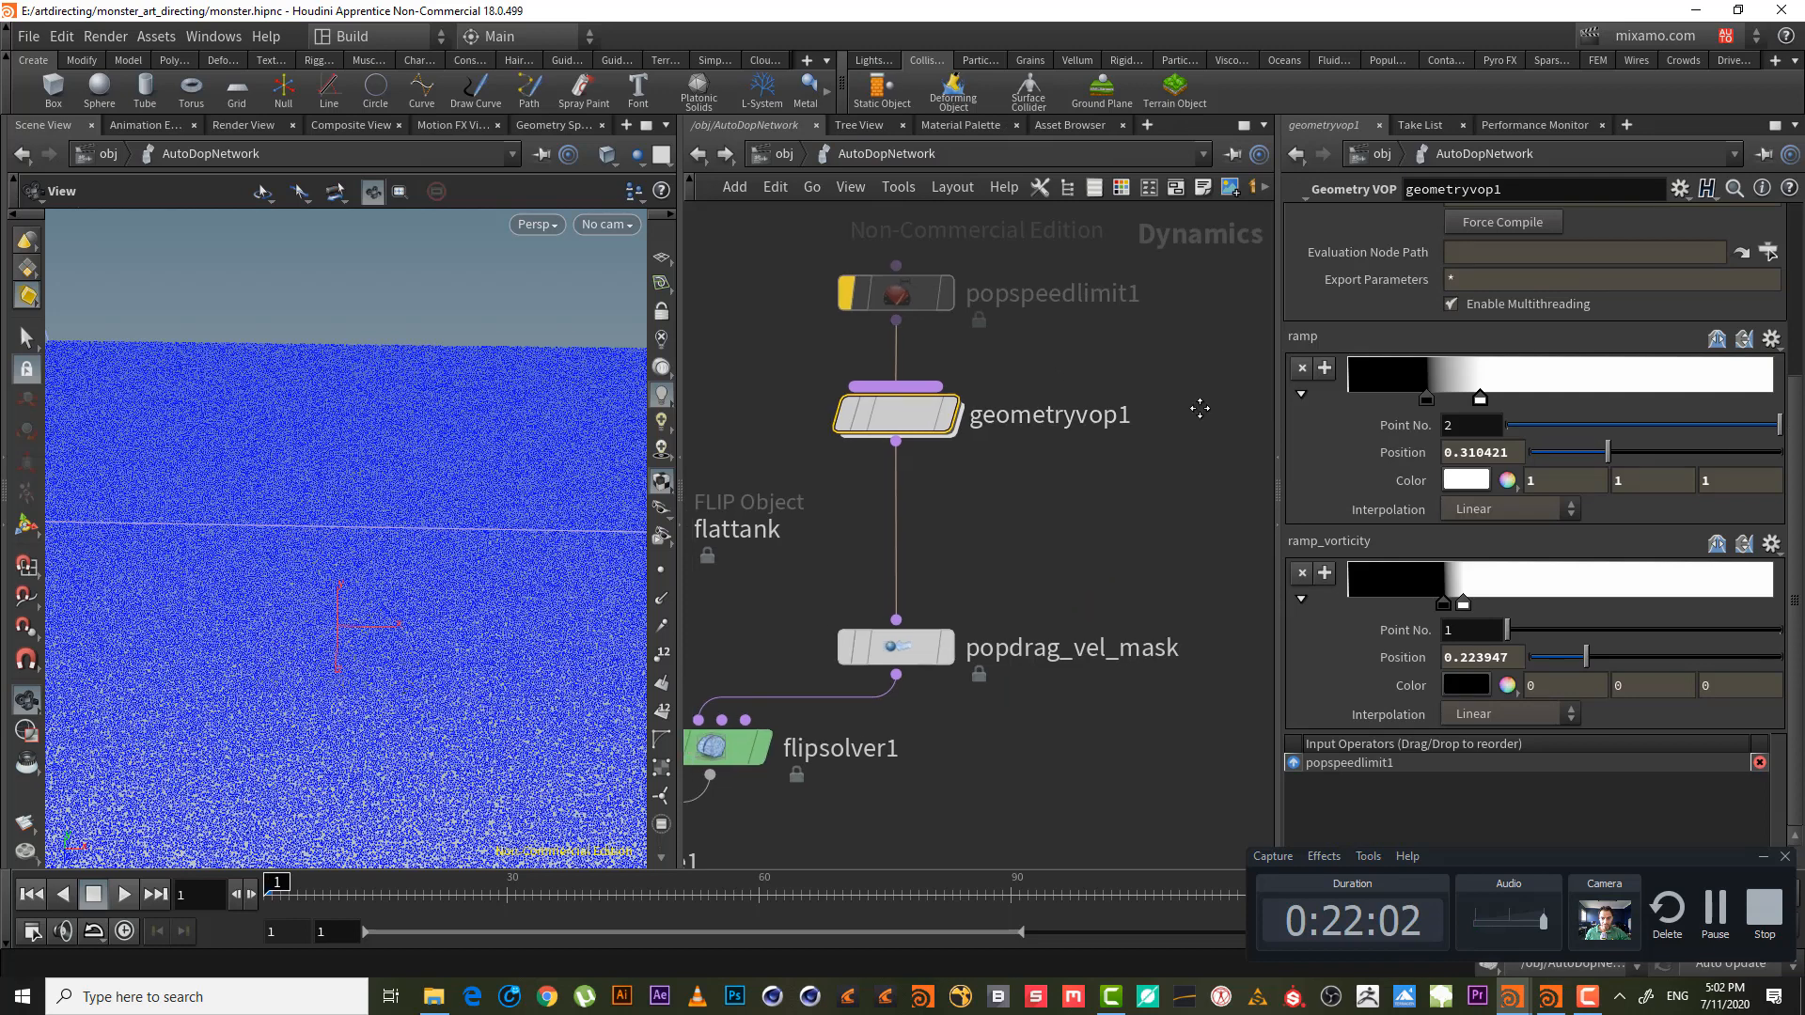
middle_drag(1200, 408, 1427, 351)
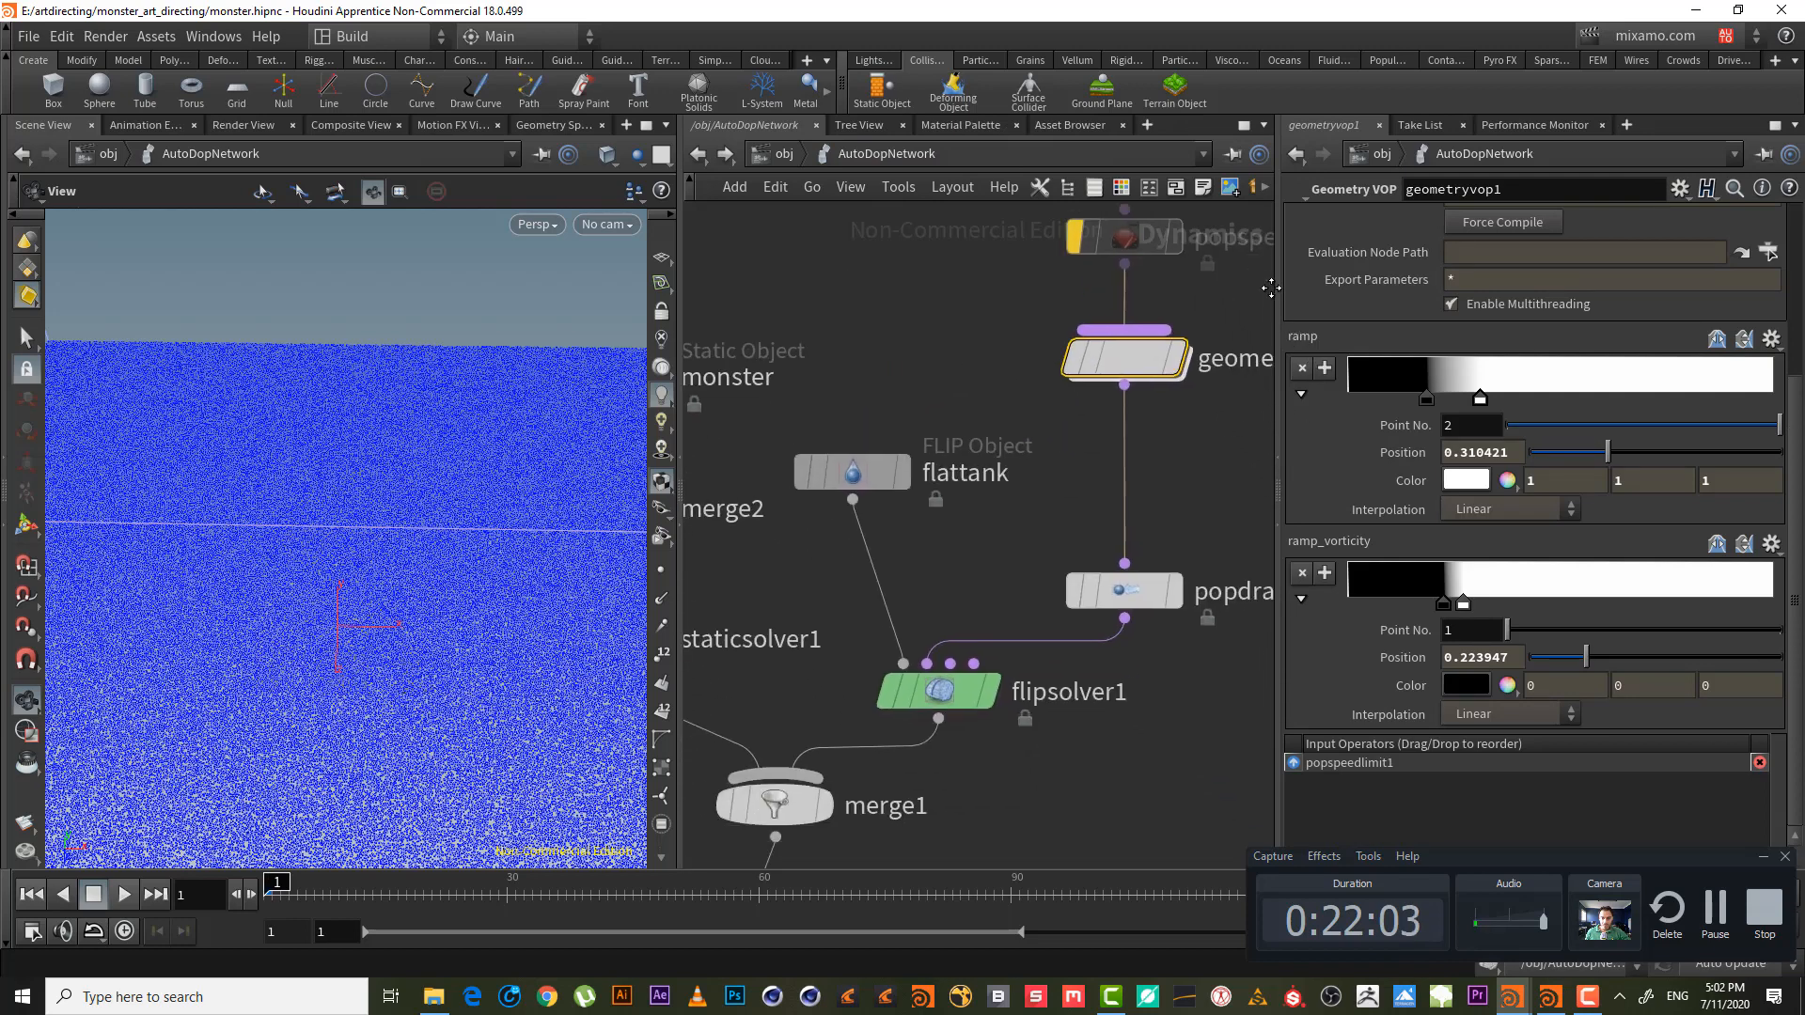
click(1716, 910)
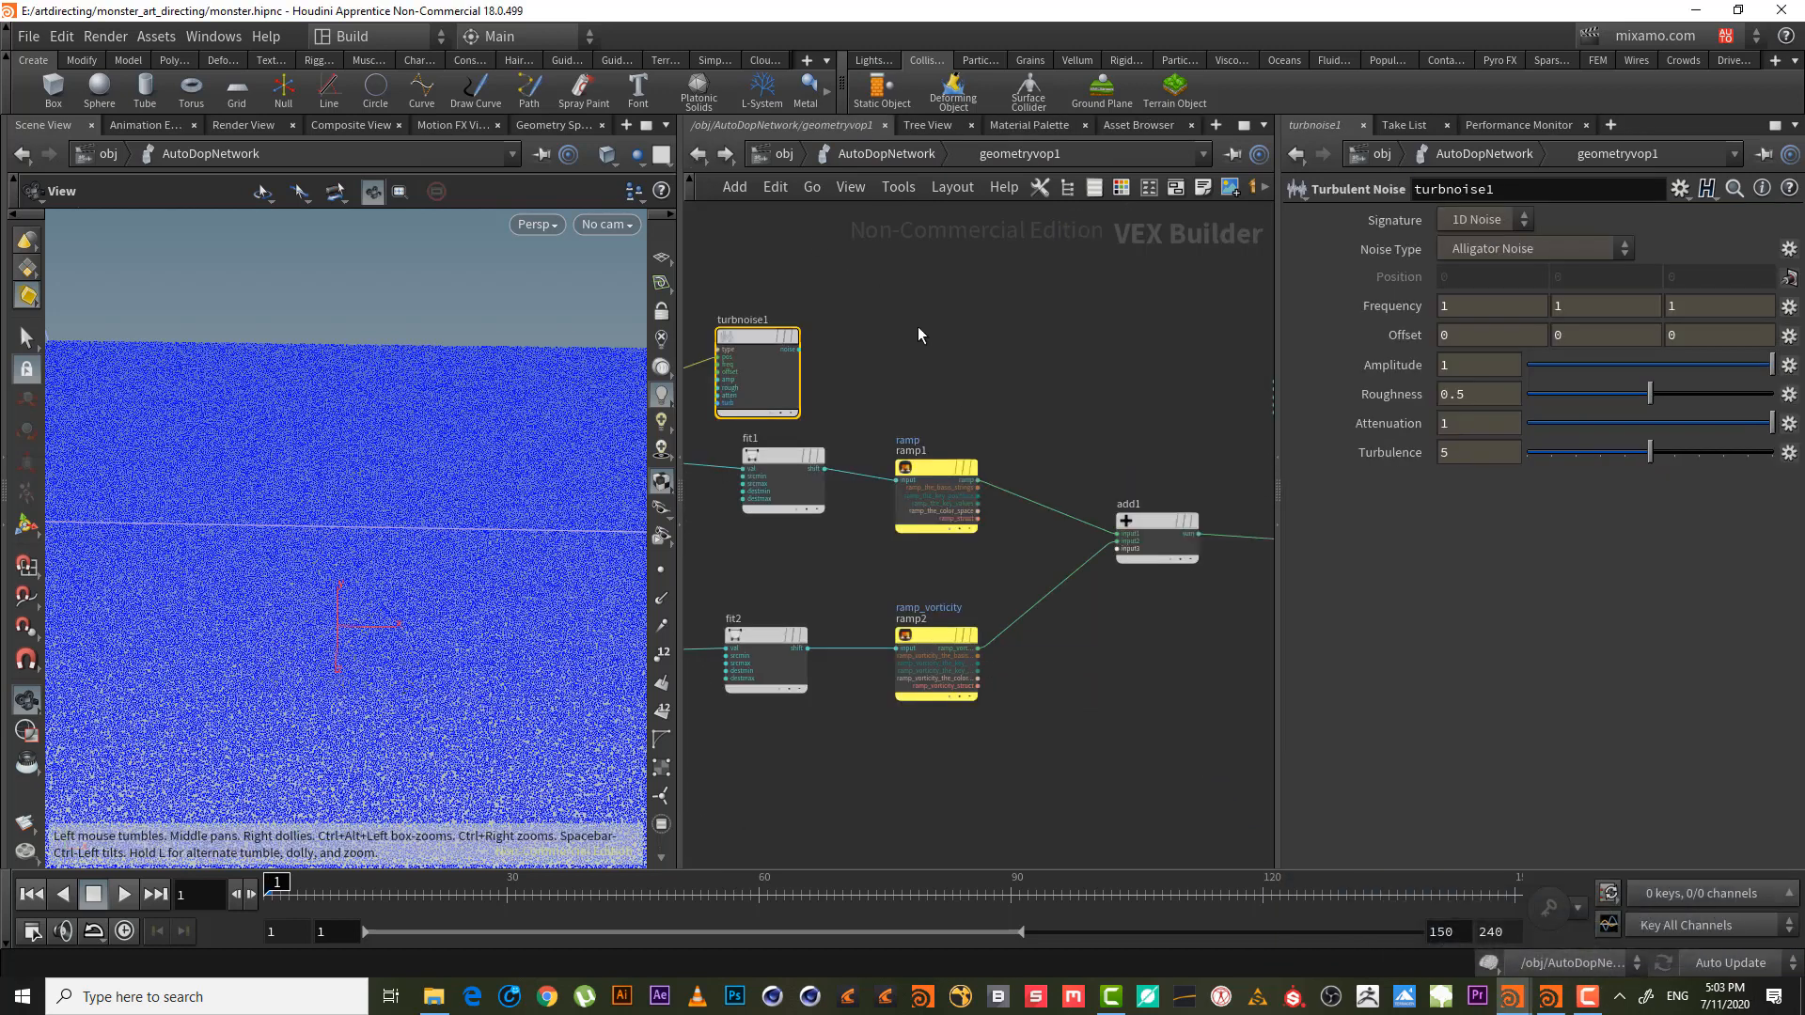
middle_drag(918, 334, 856, 293)
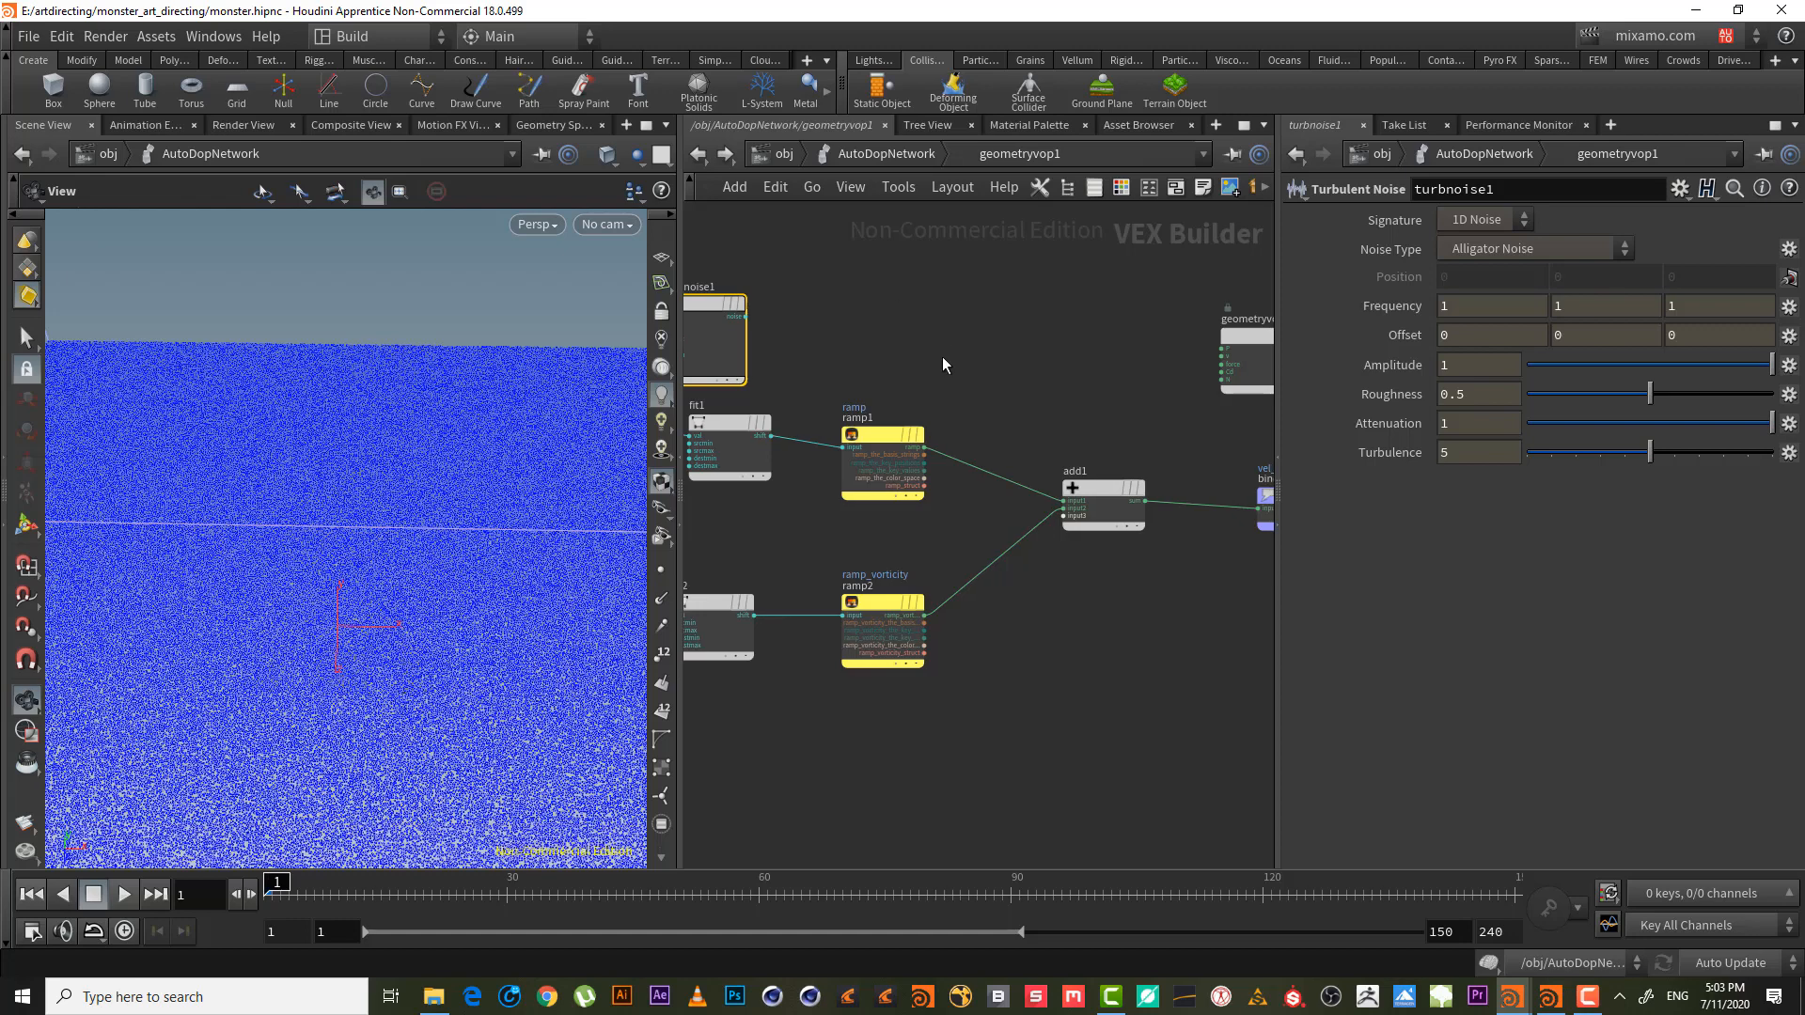
middle_drag(1028, 324, 1022, 379)
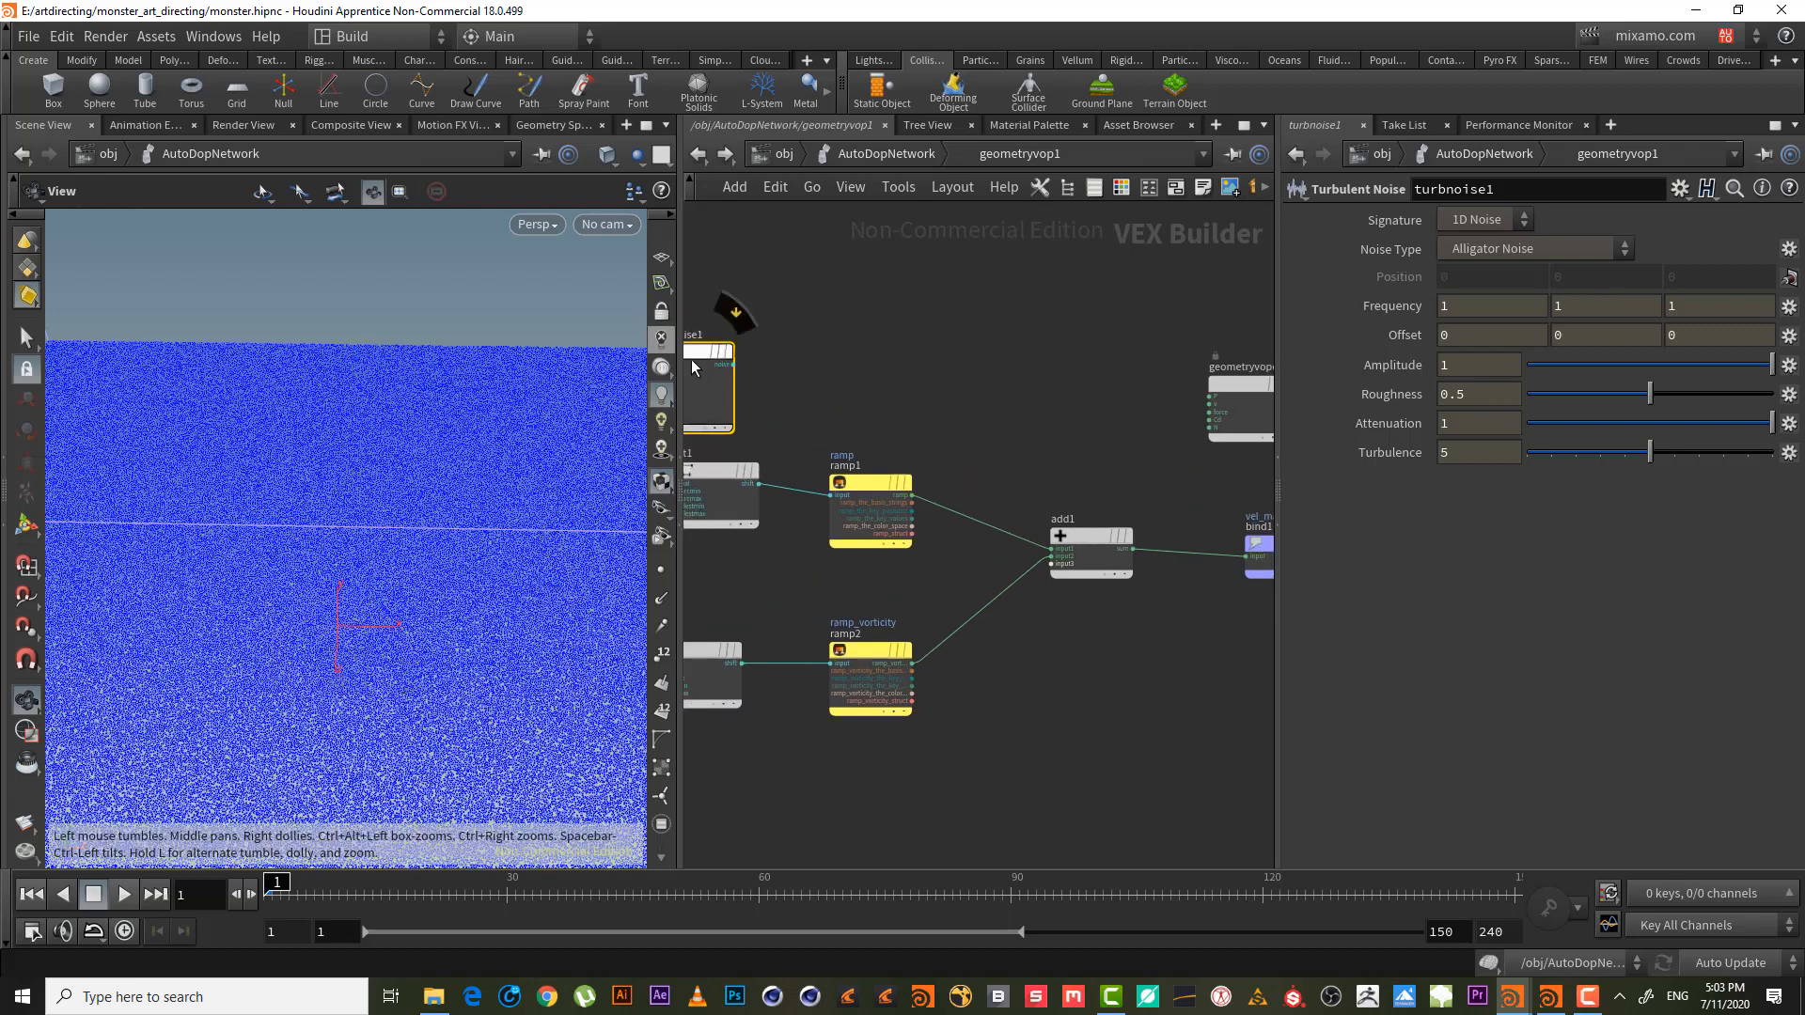
- Add multiply1 wired from turbnoise1's noise output
click(732, 363)
key(Tab)
text(mu)
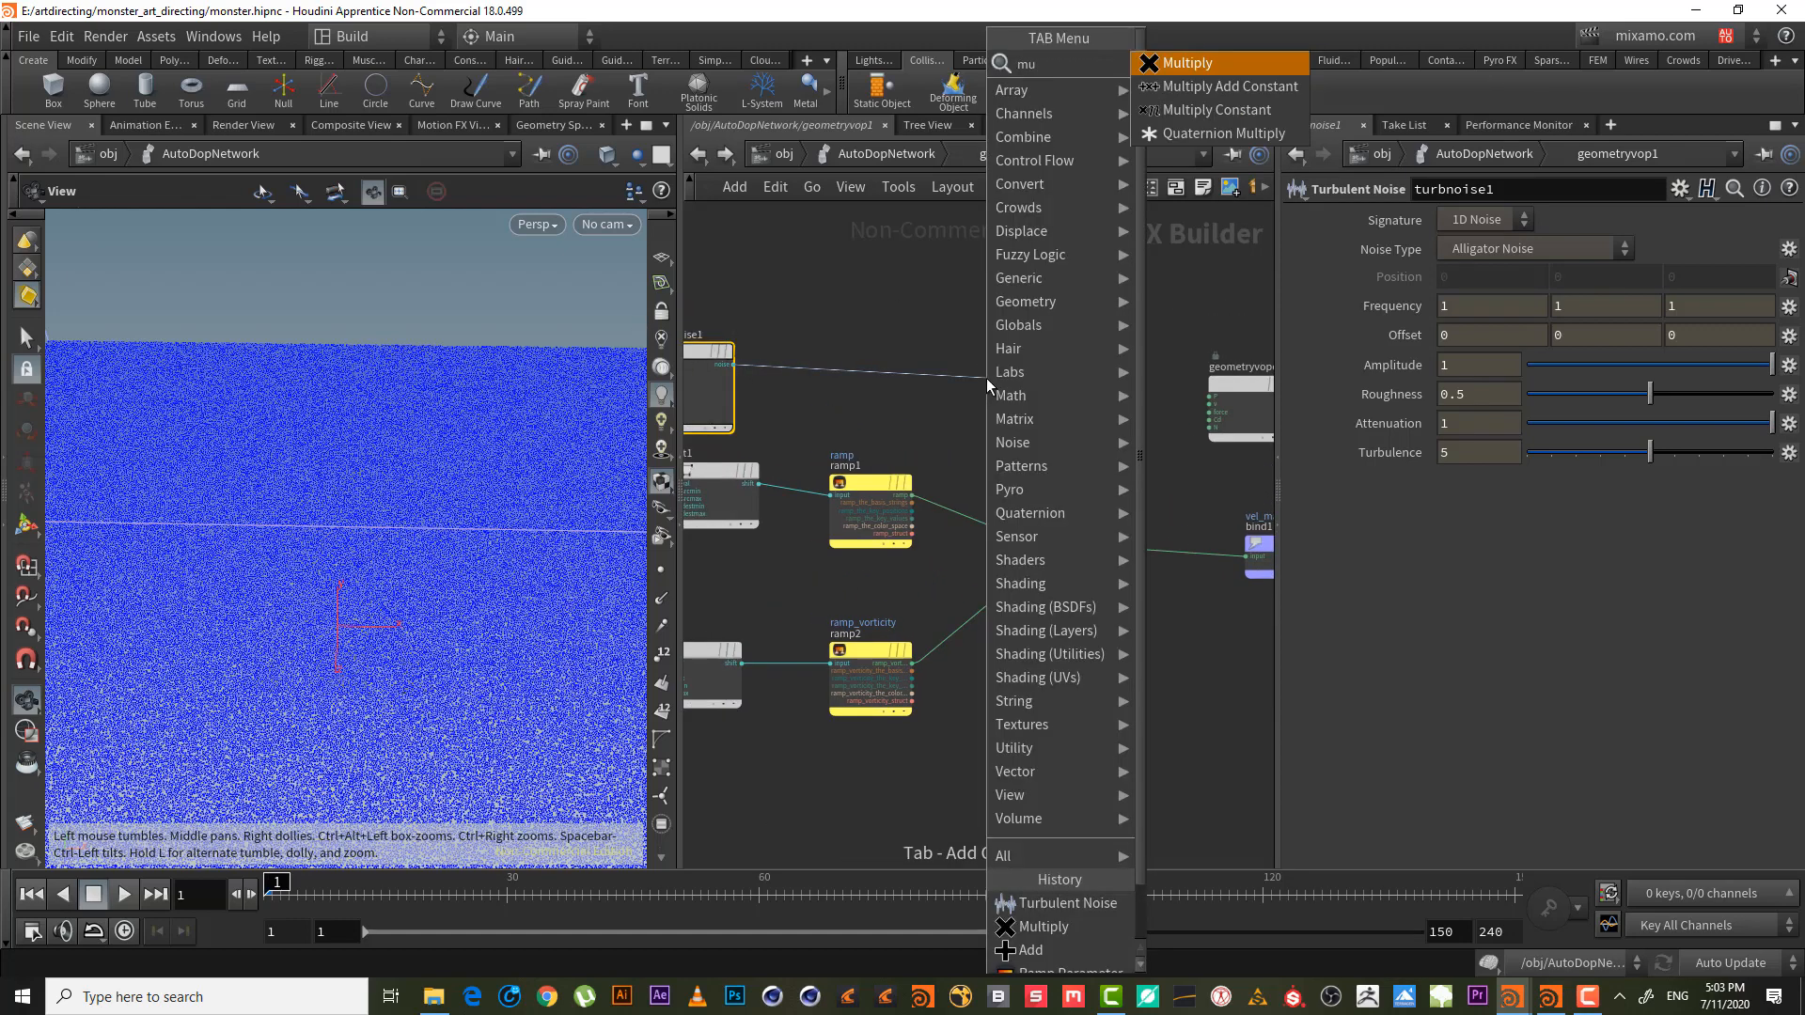
key(Return)
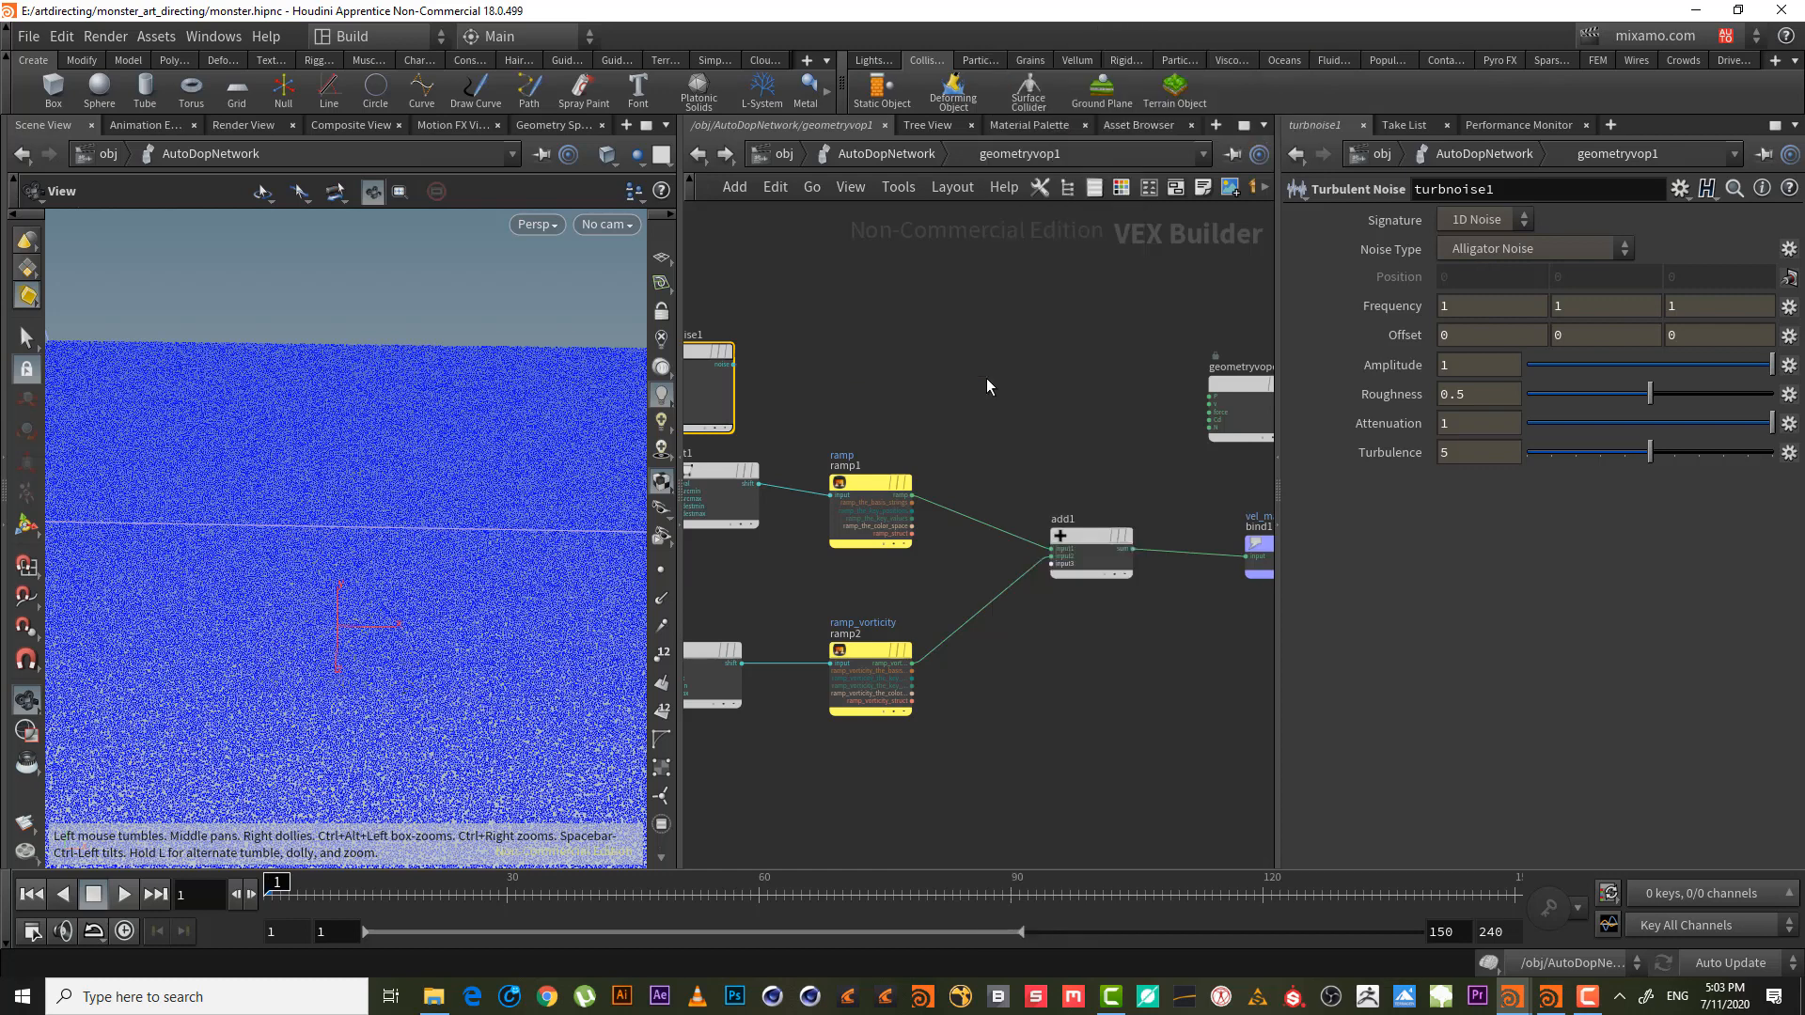
click(985, 378)
drag(989, 377, 1082, 370)
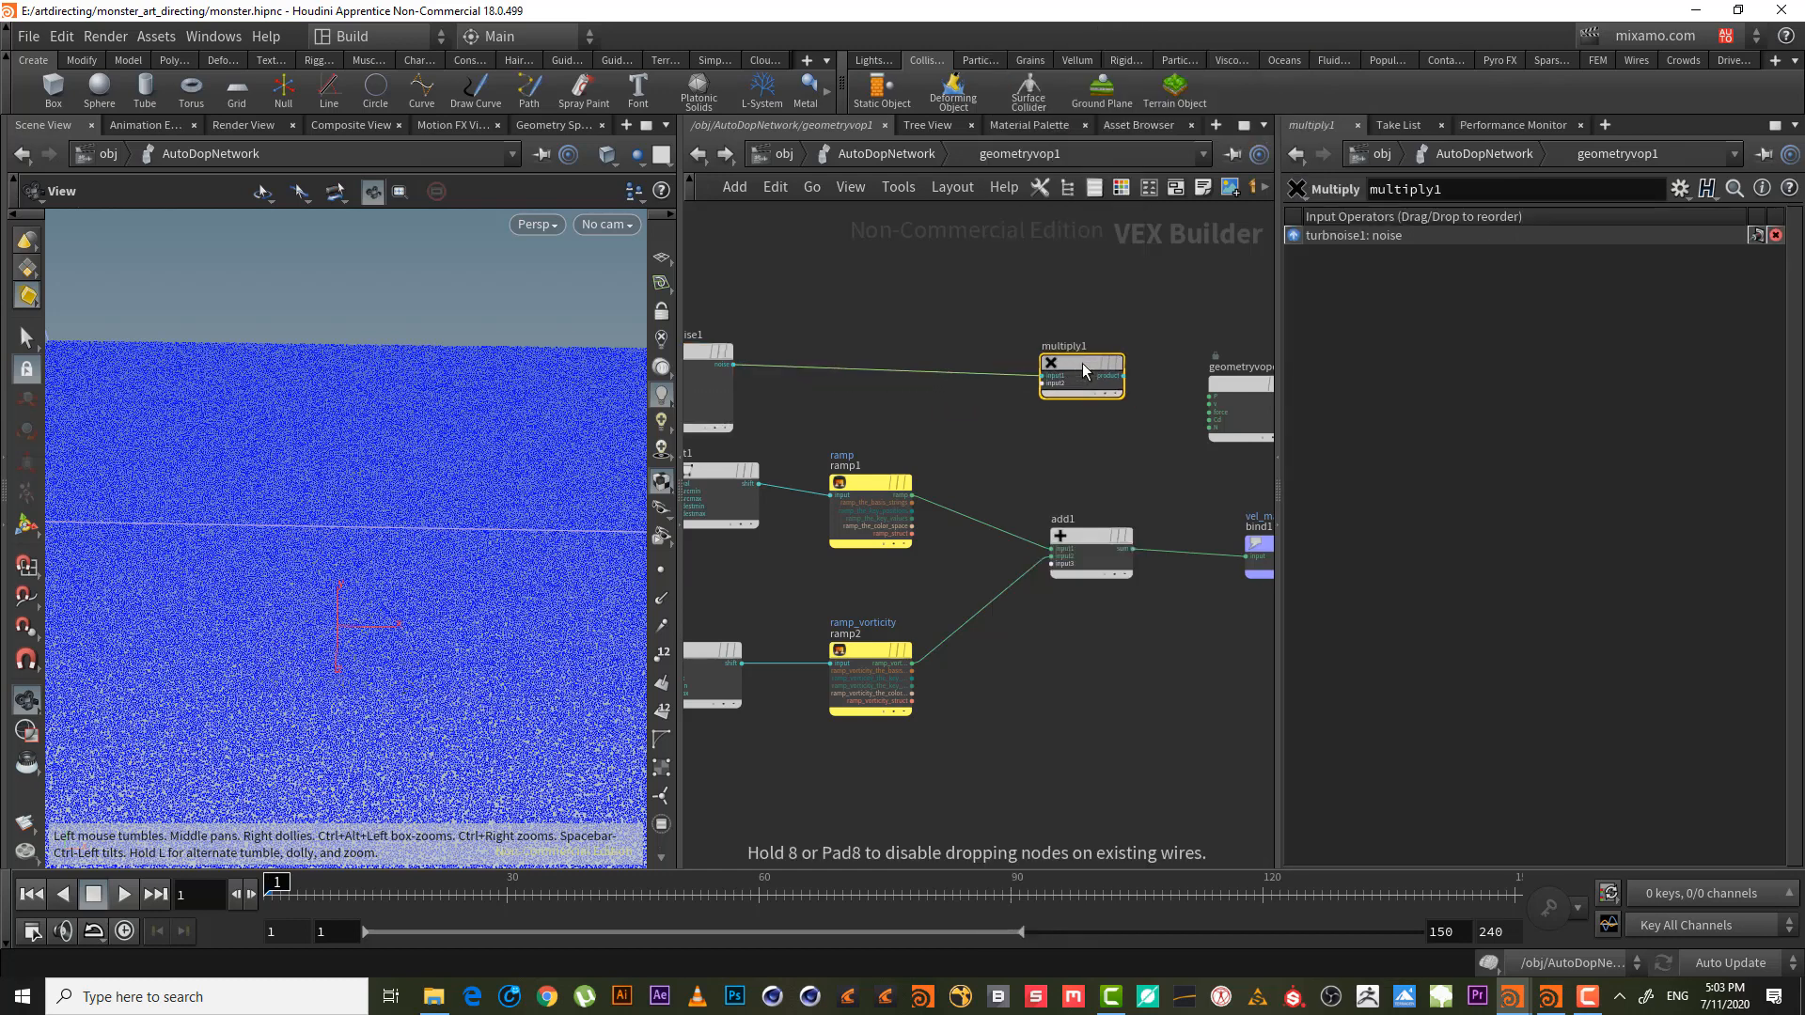
middle_drag(960, 429, 881, 537)
click(808, 380)
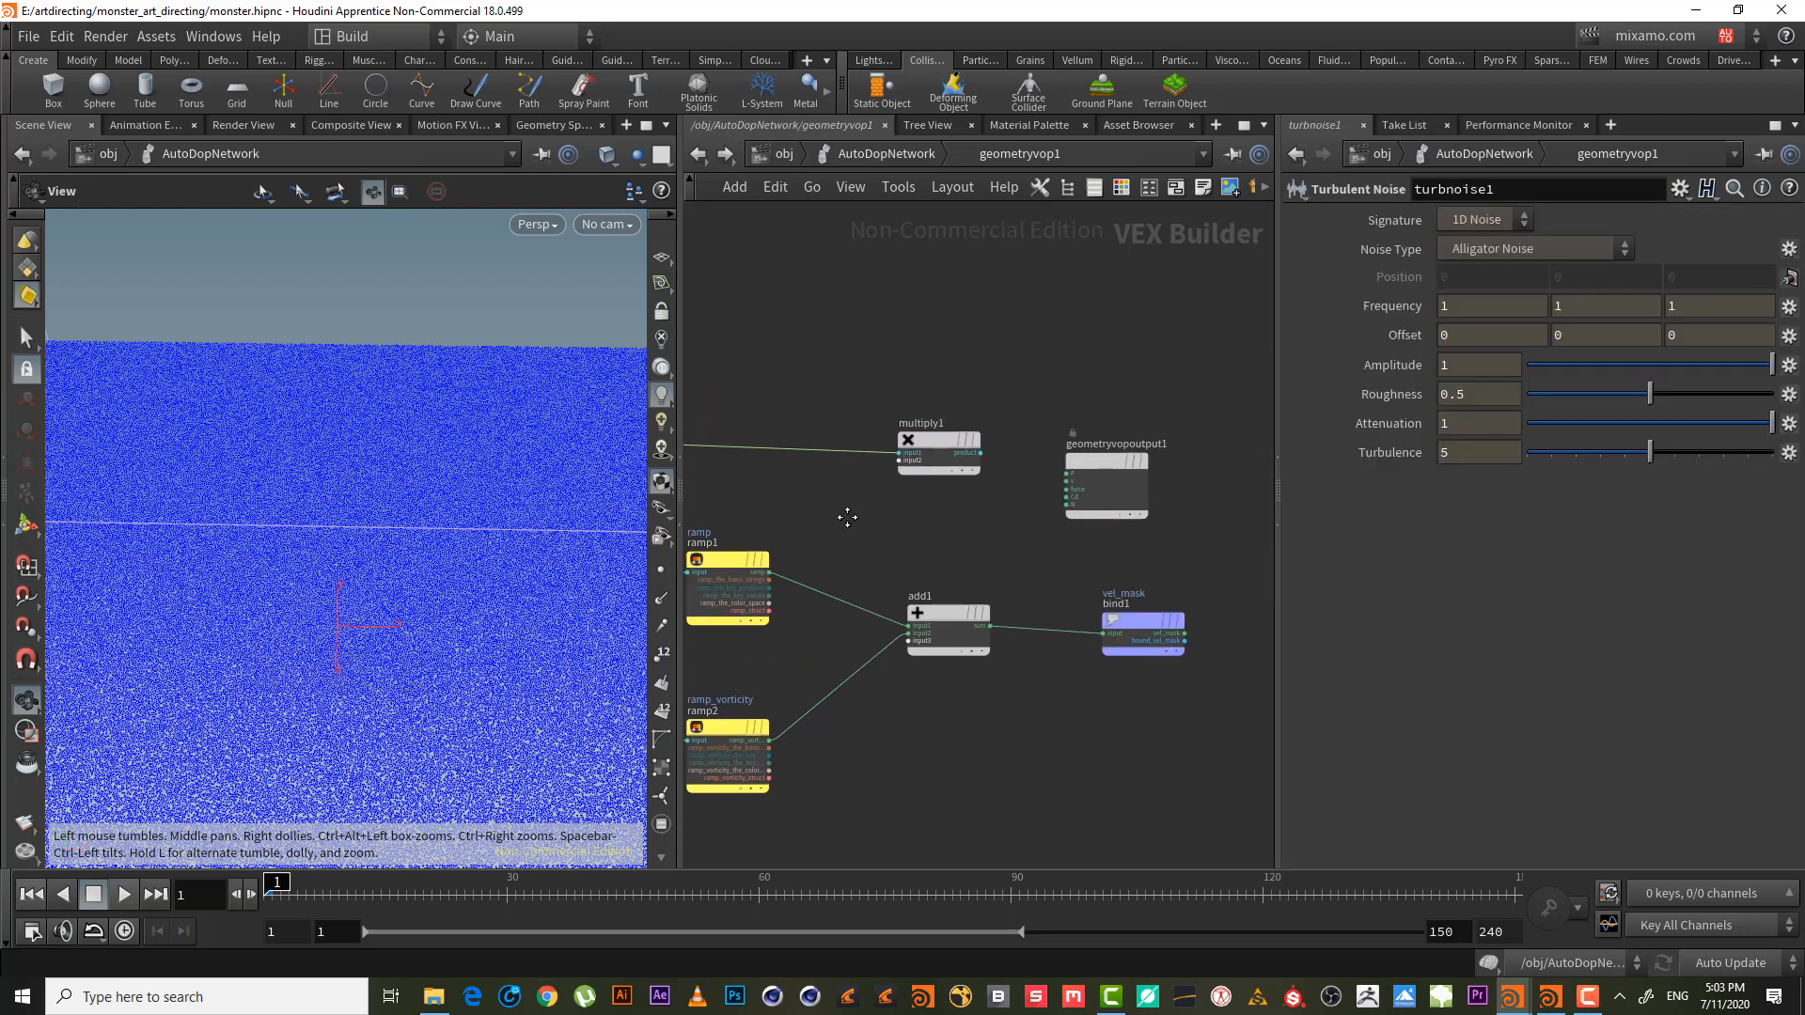
- Feed add1's sum into multiply1's second input and its product into the vel_mask bind
click(991, 625)
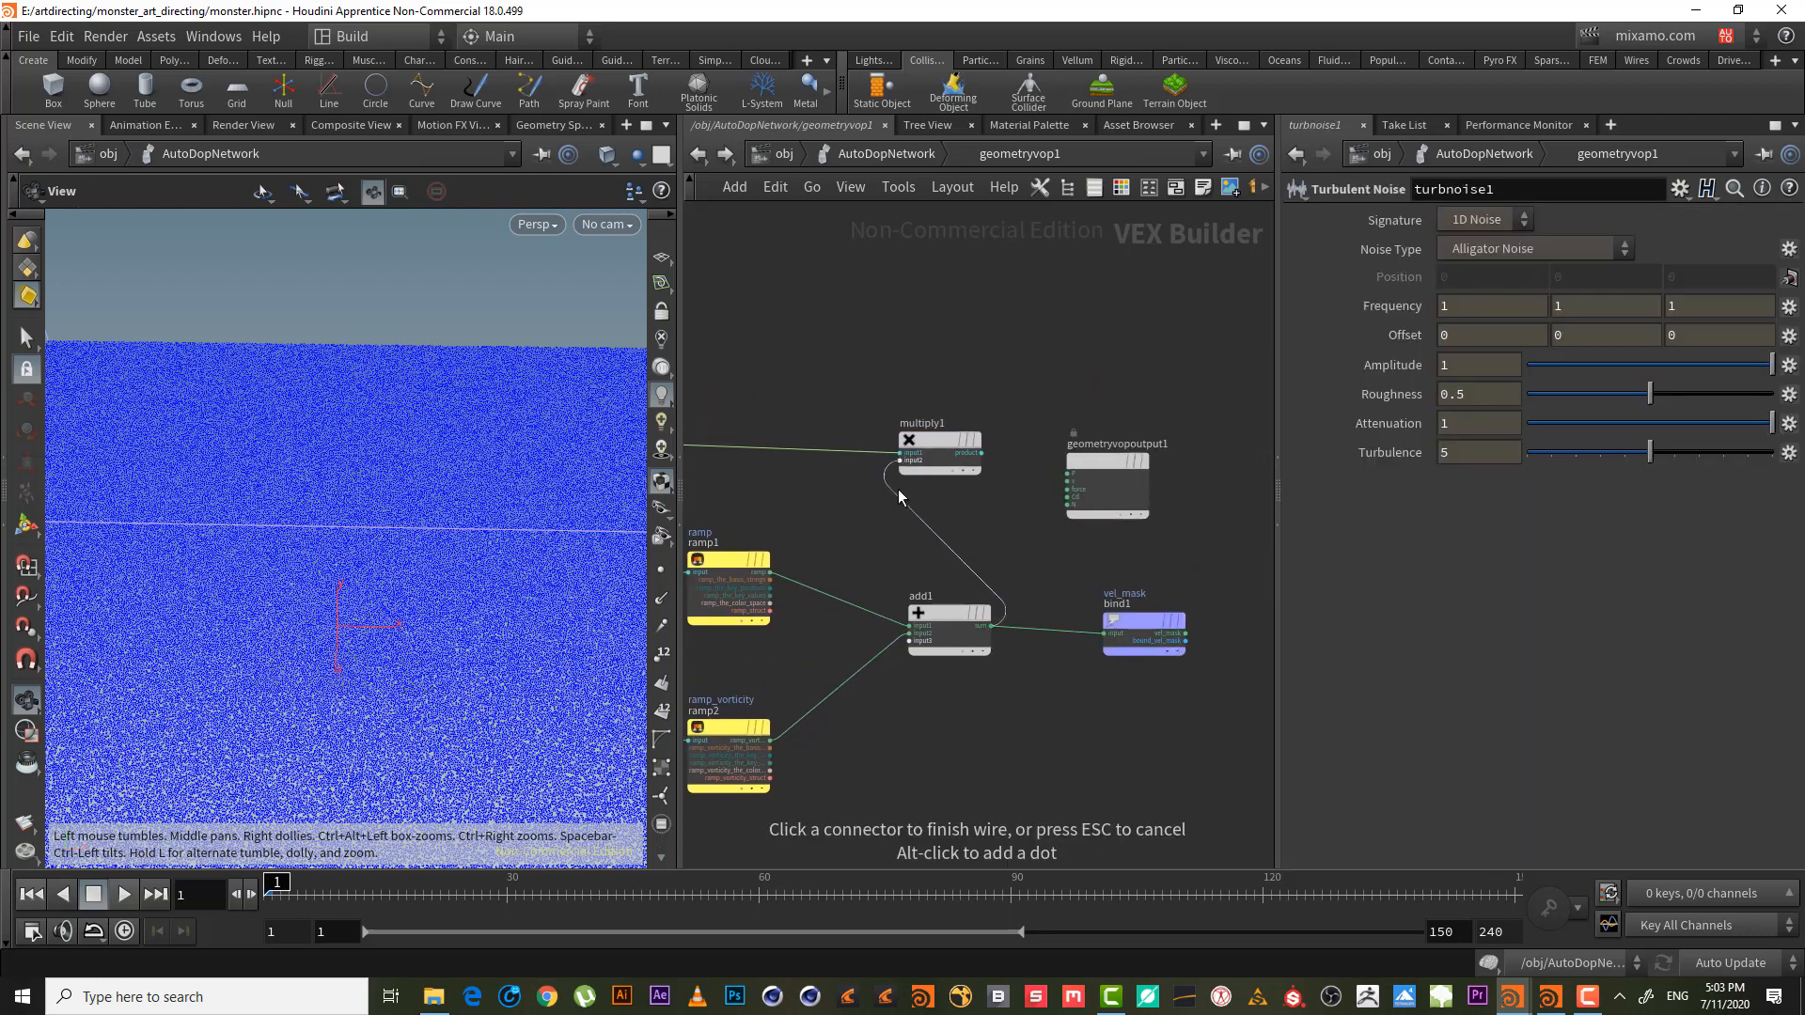
click(899, 460)
drag(1094, 461, 1139, 415)
click(982, 453)
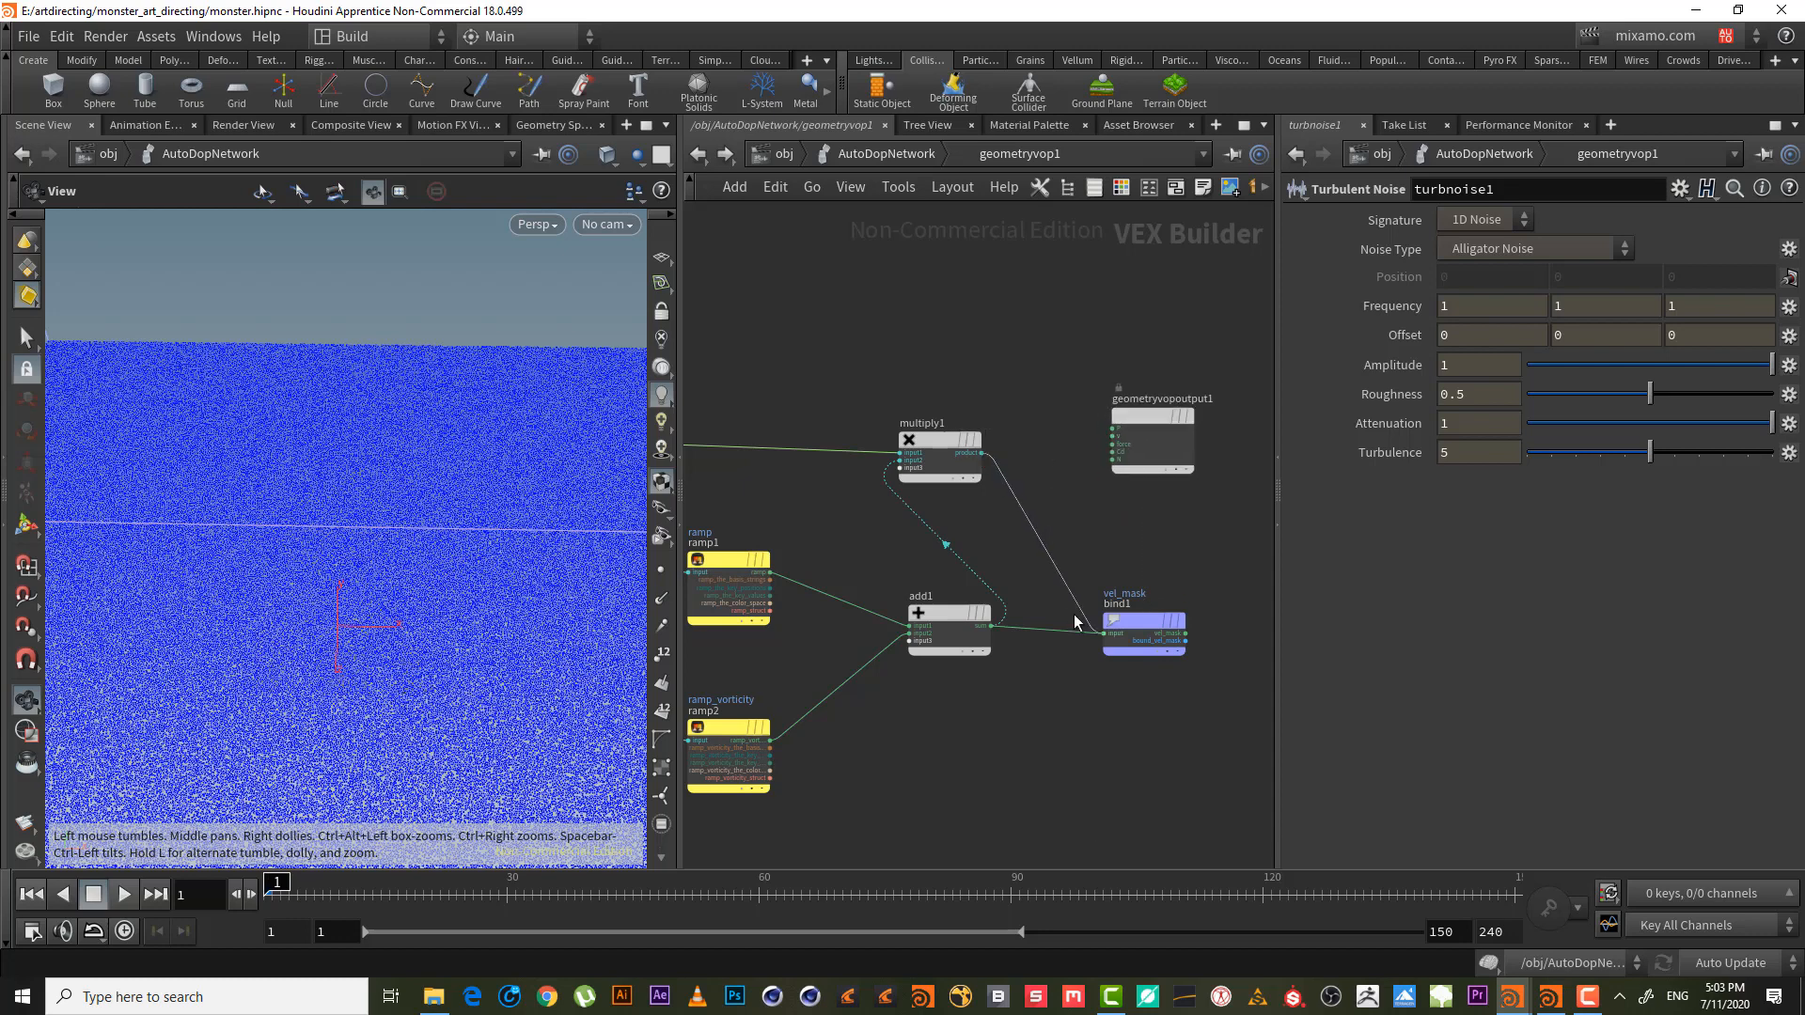
click(1107, 633)
- Tidy the layout, lining up add1, multiply1 and the vel_mask node
drag(930, 612, 872, 613)
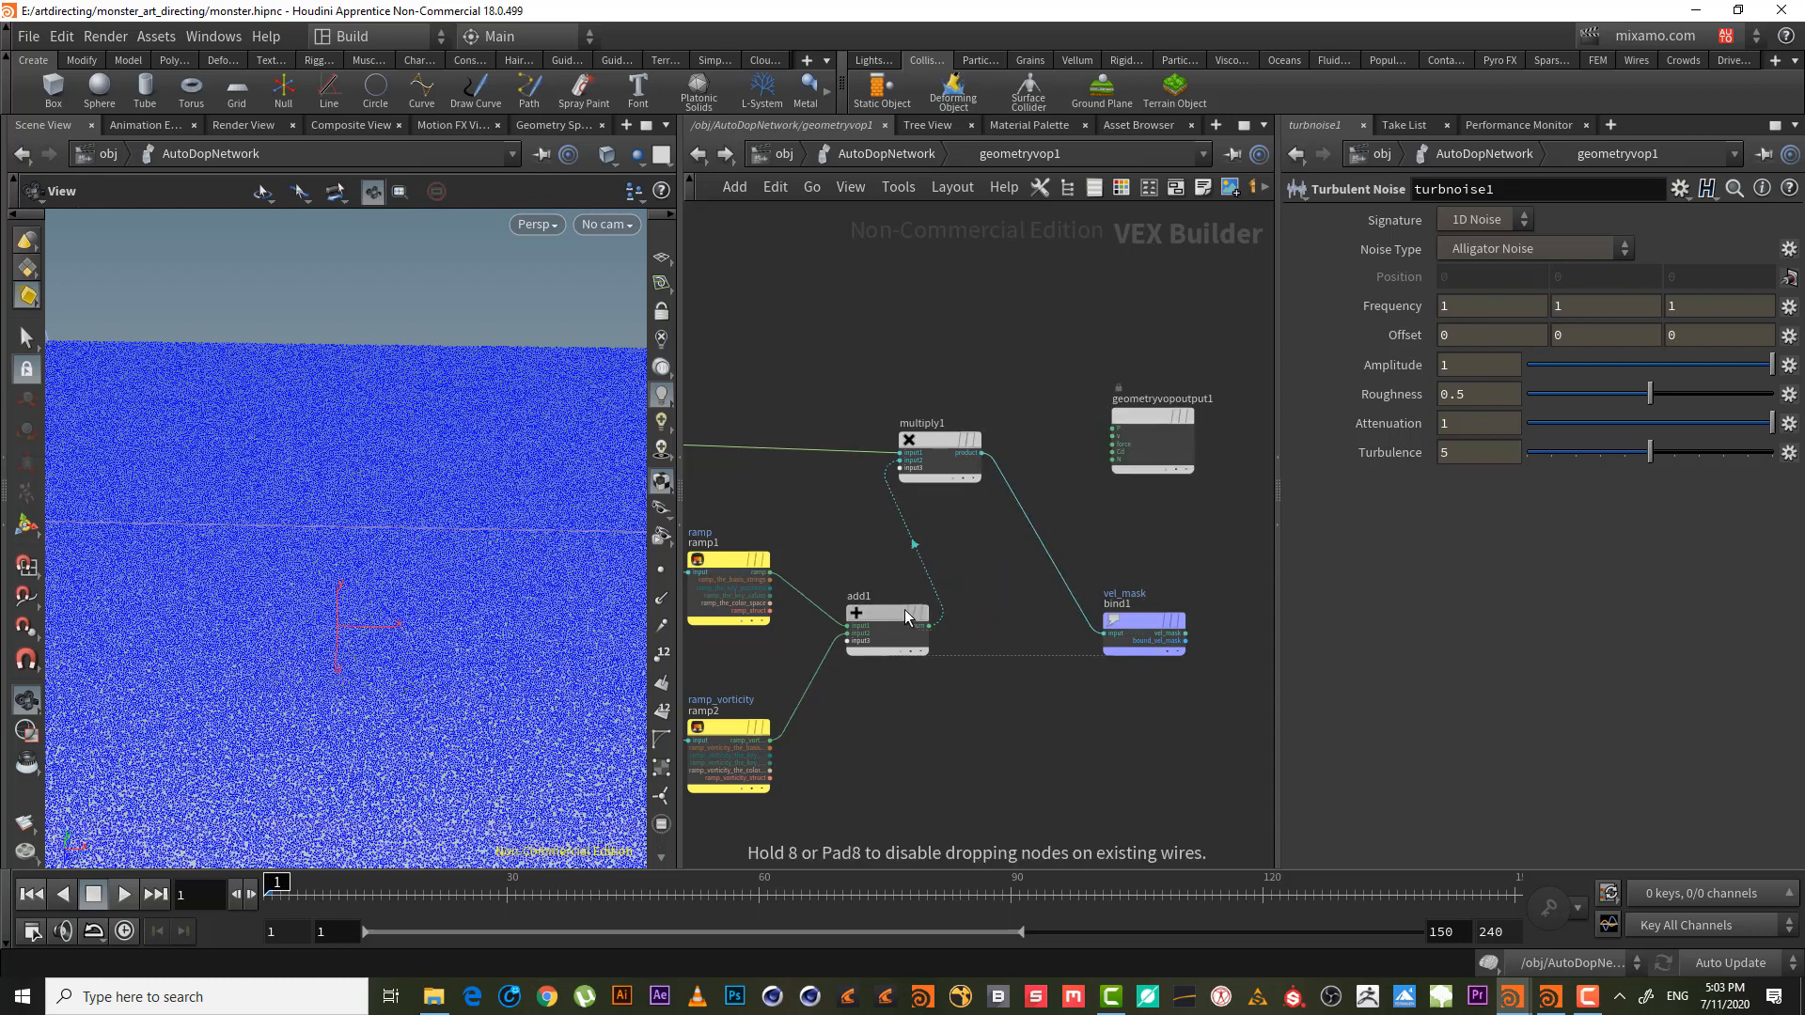
drag(933, 442, 987, 443)
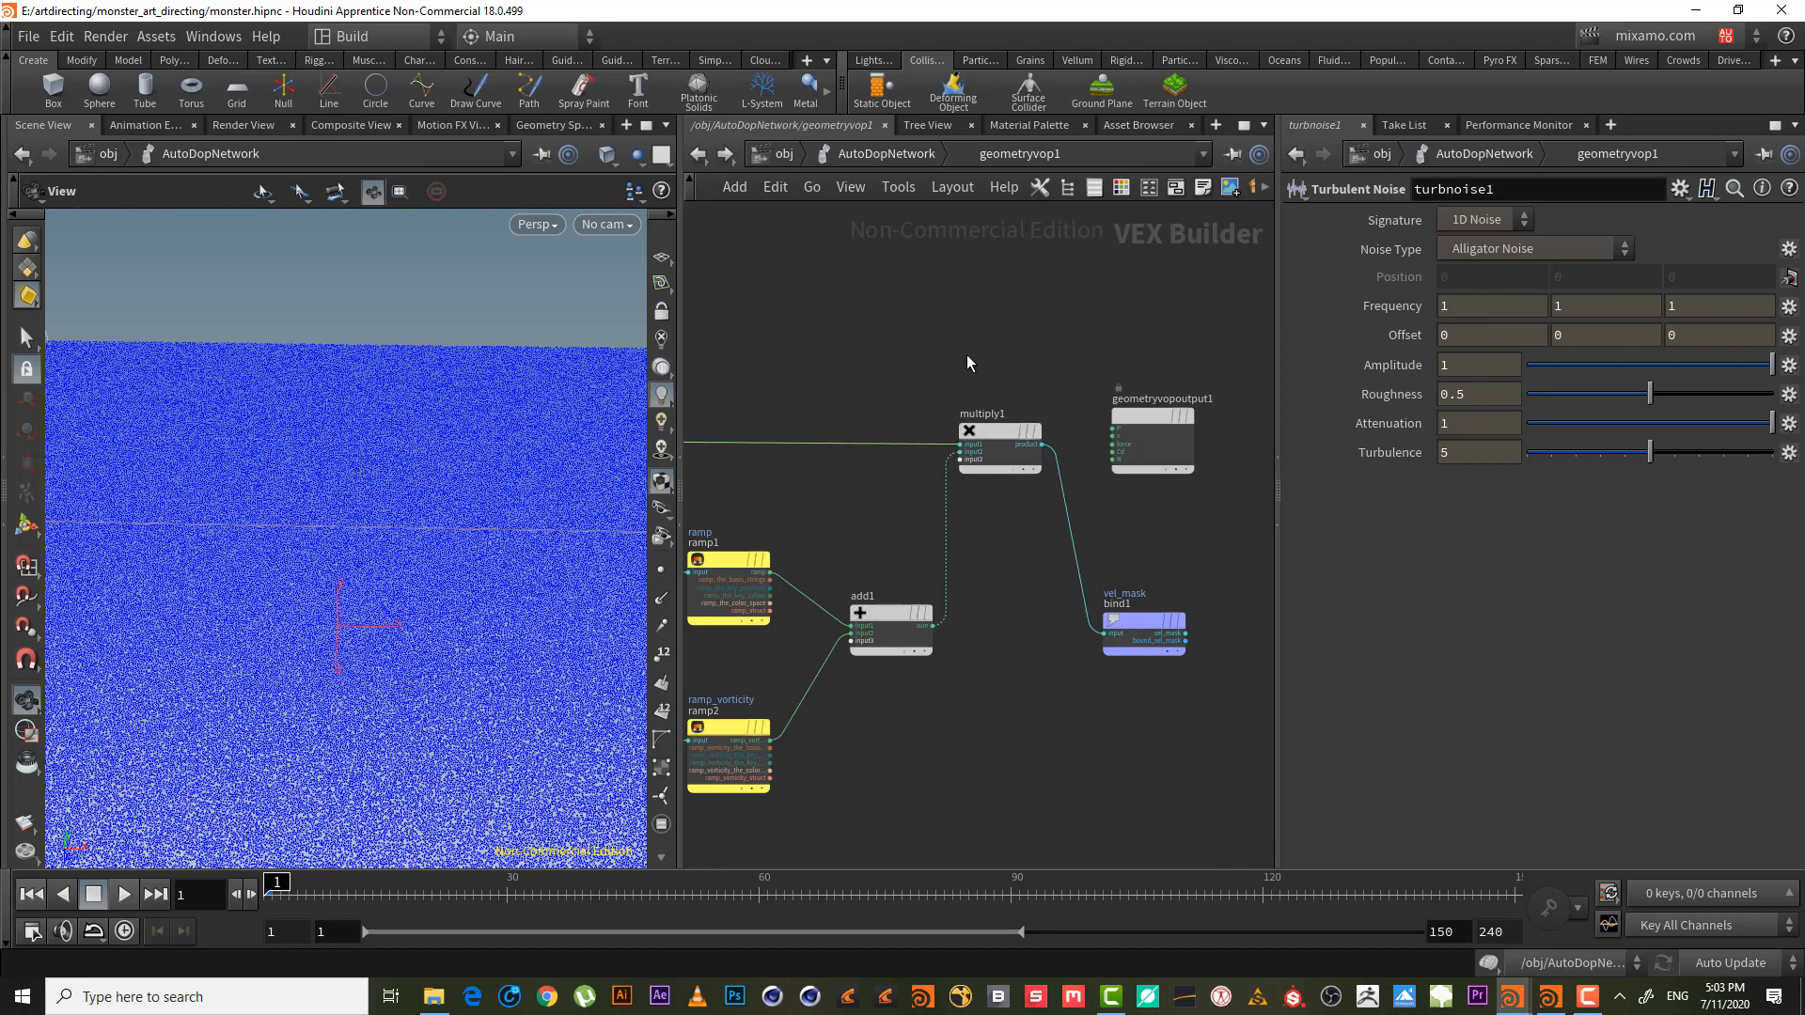
middle_drag(967, 354, 1154, 414)
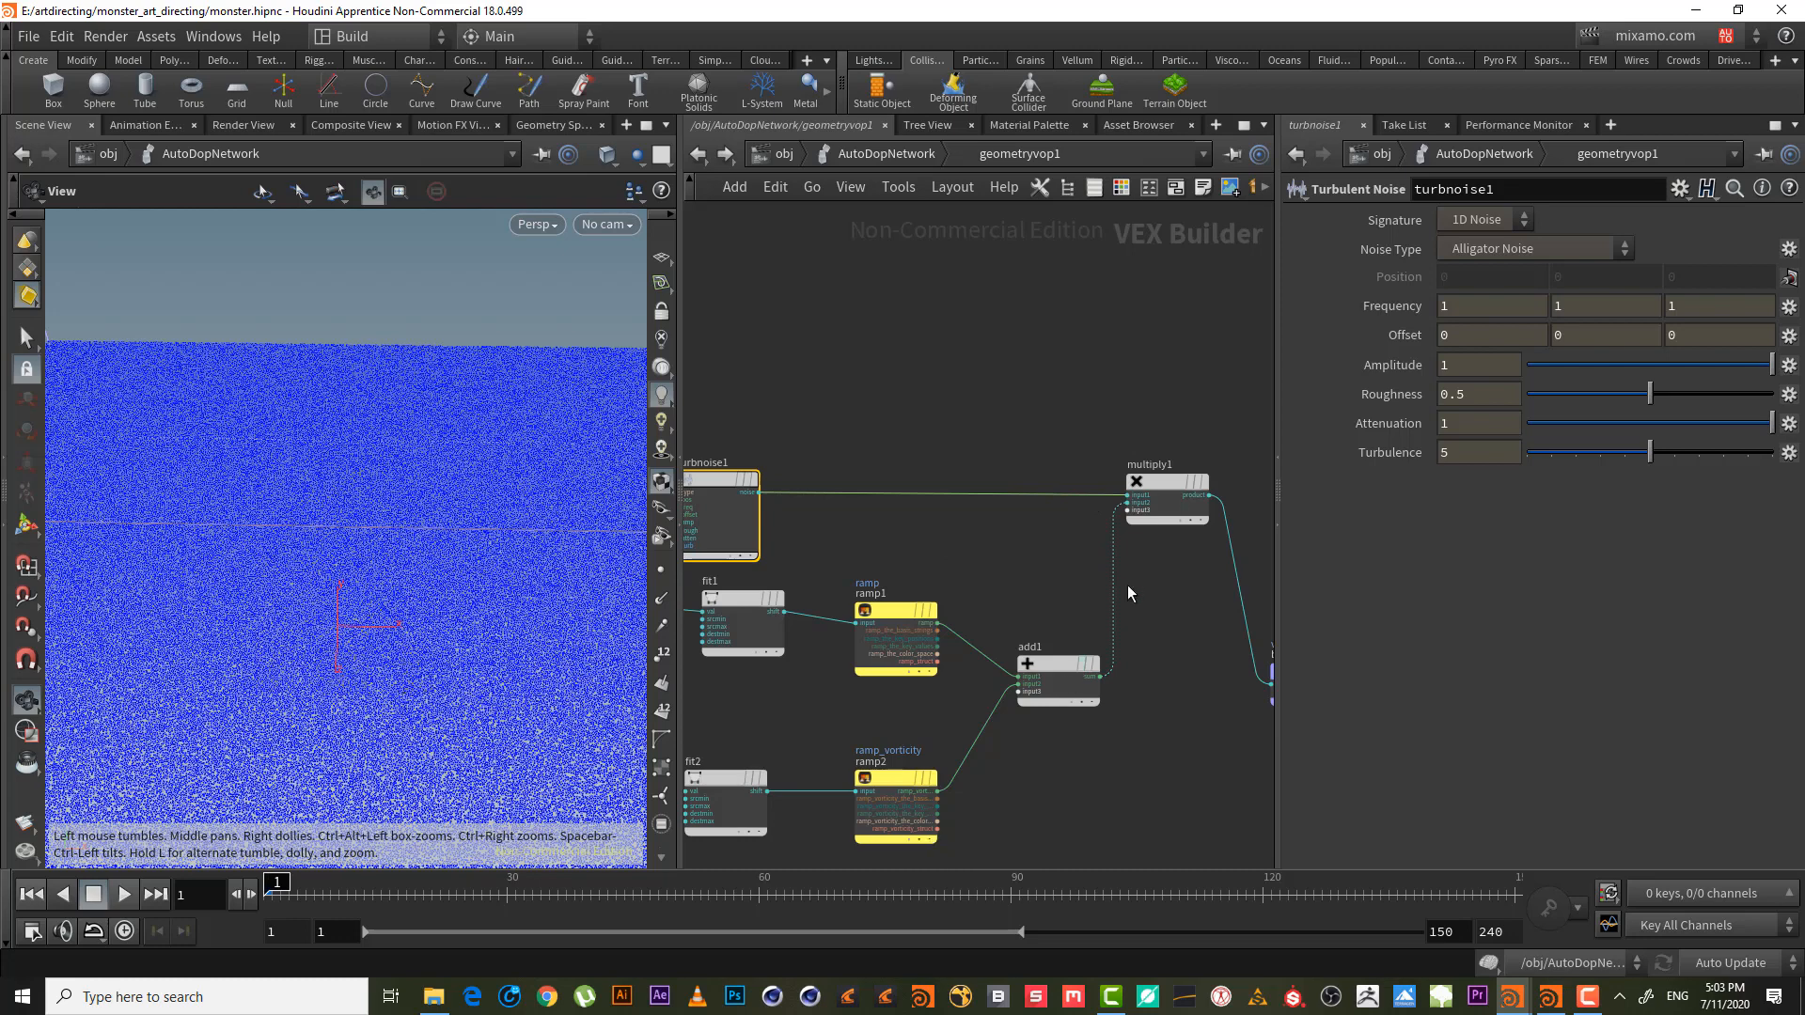
middle_drag(1148, 584, 1006, 616)
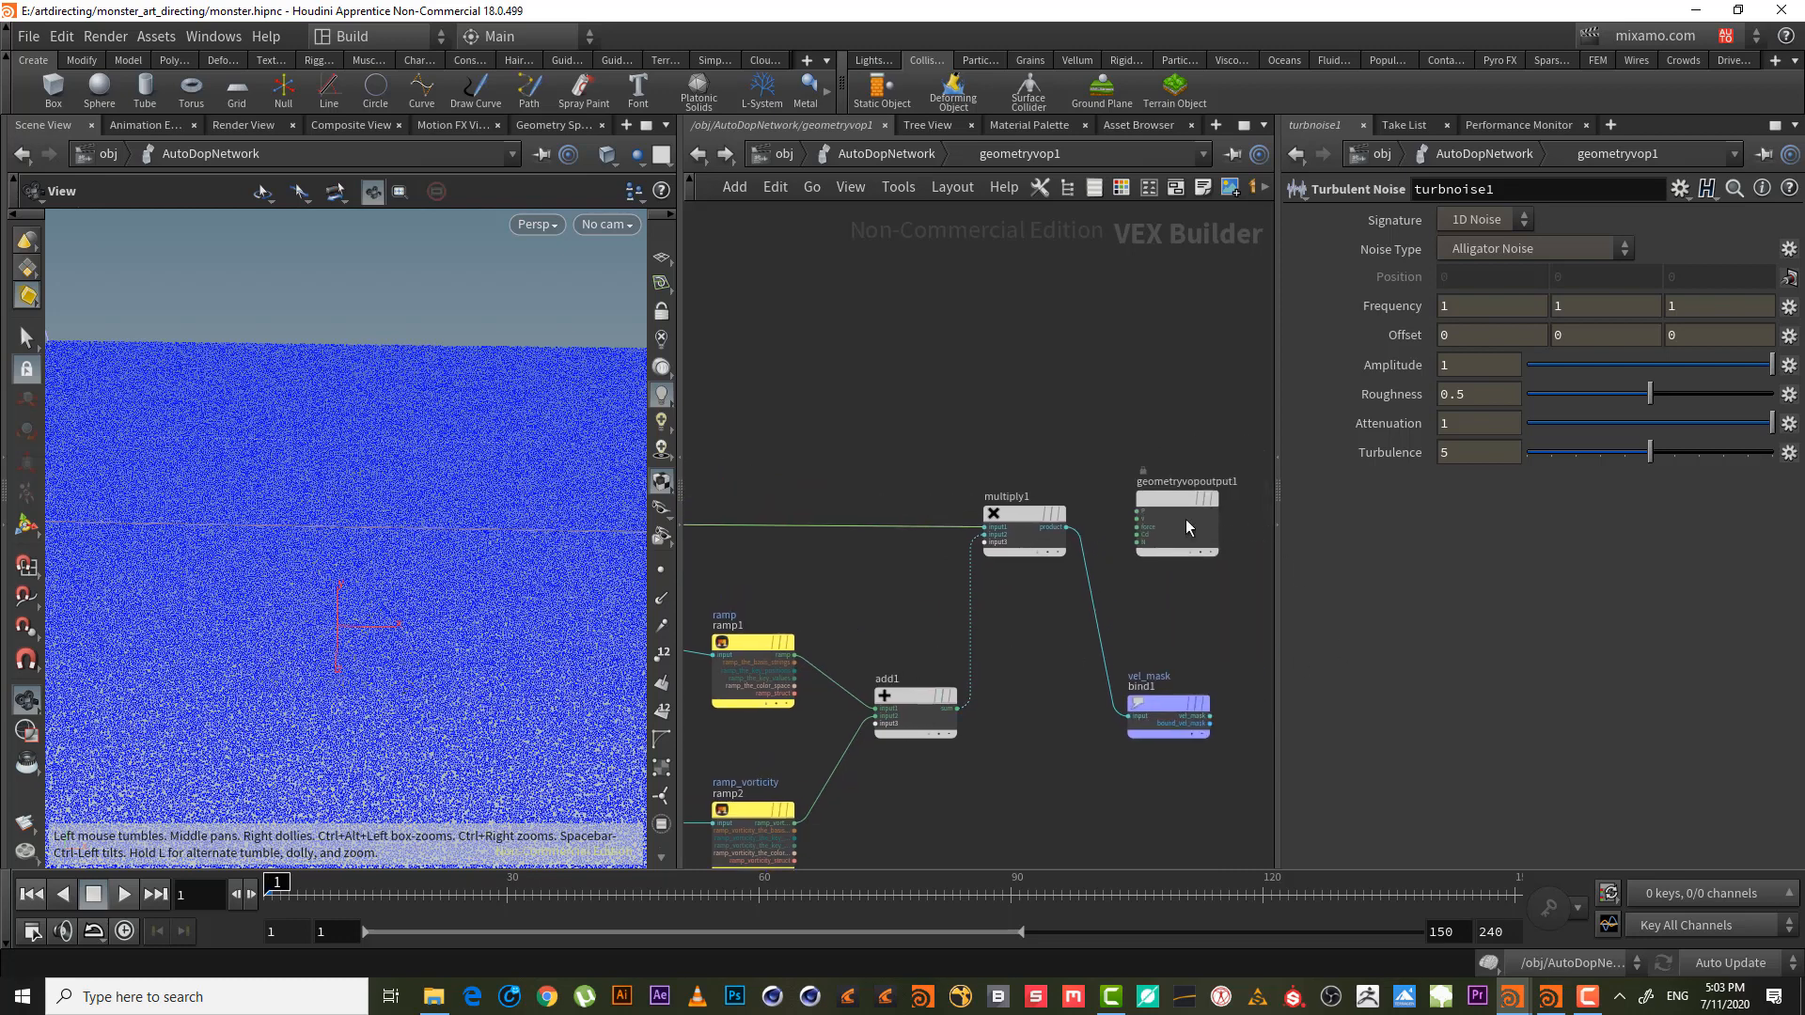
drag(1167, 704, 1209, 514)
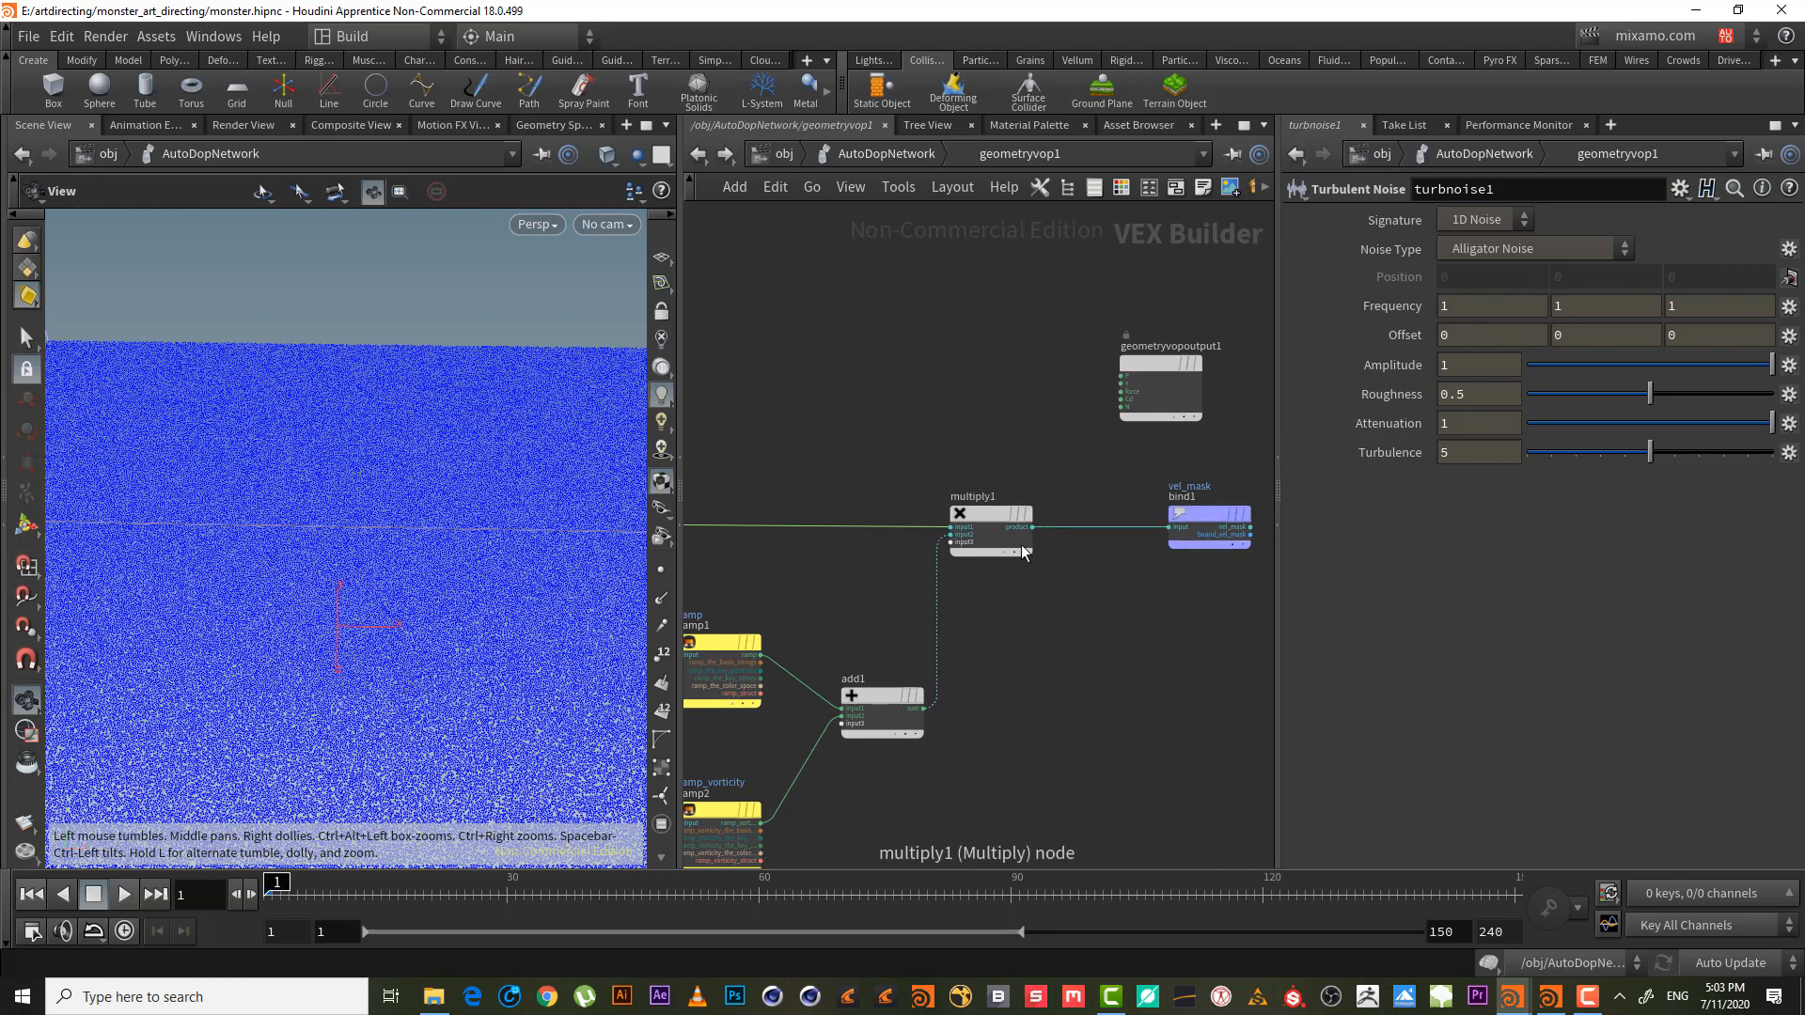
- Insert clamp1 (0 to 1) on the wire between multiply1 and the vel_mask bind
key(Tab)
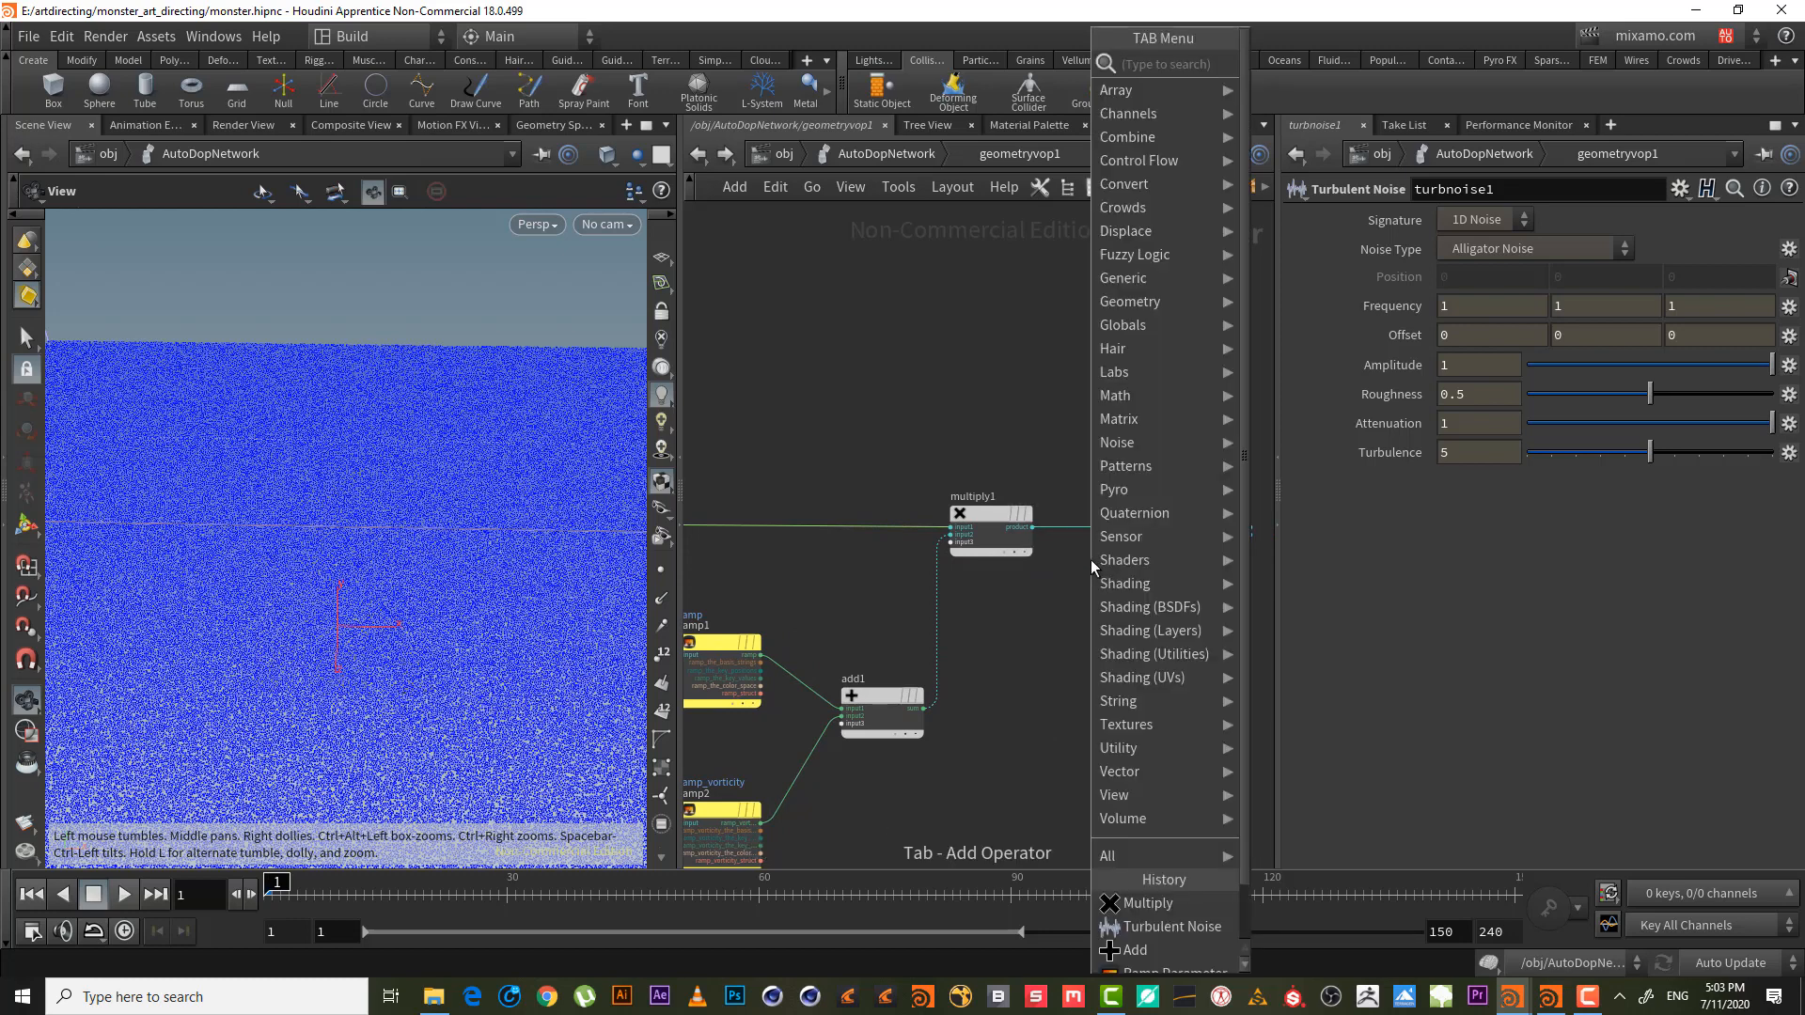
text(clam)
key(Return)
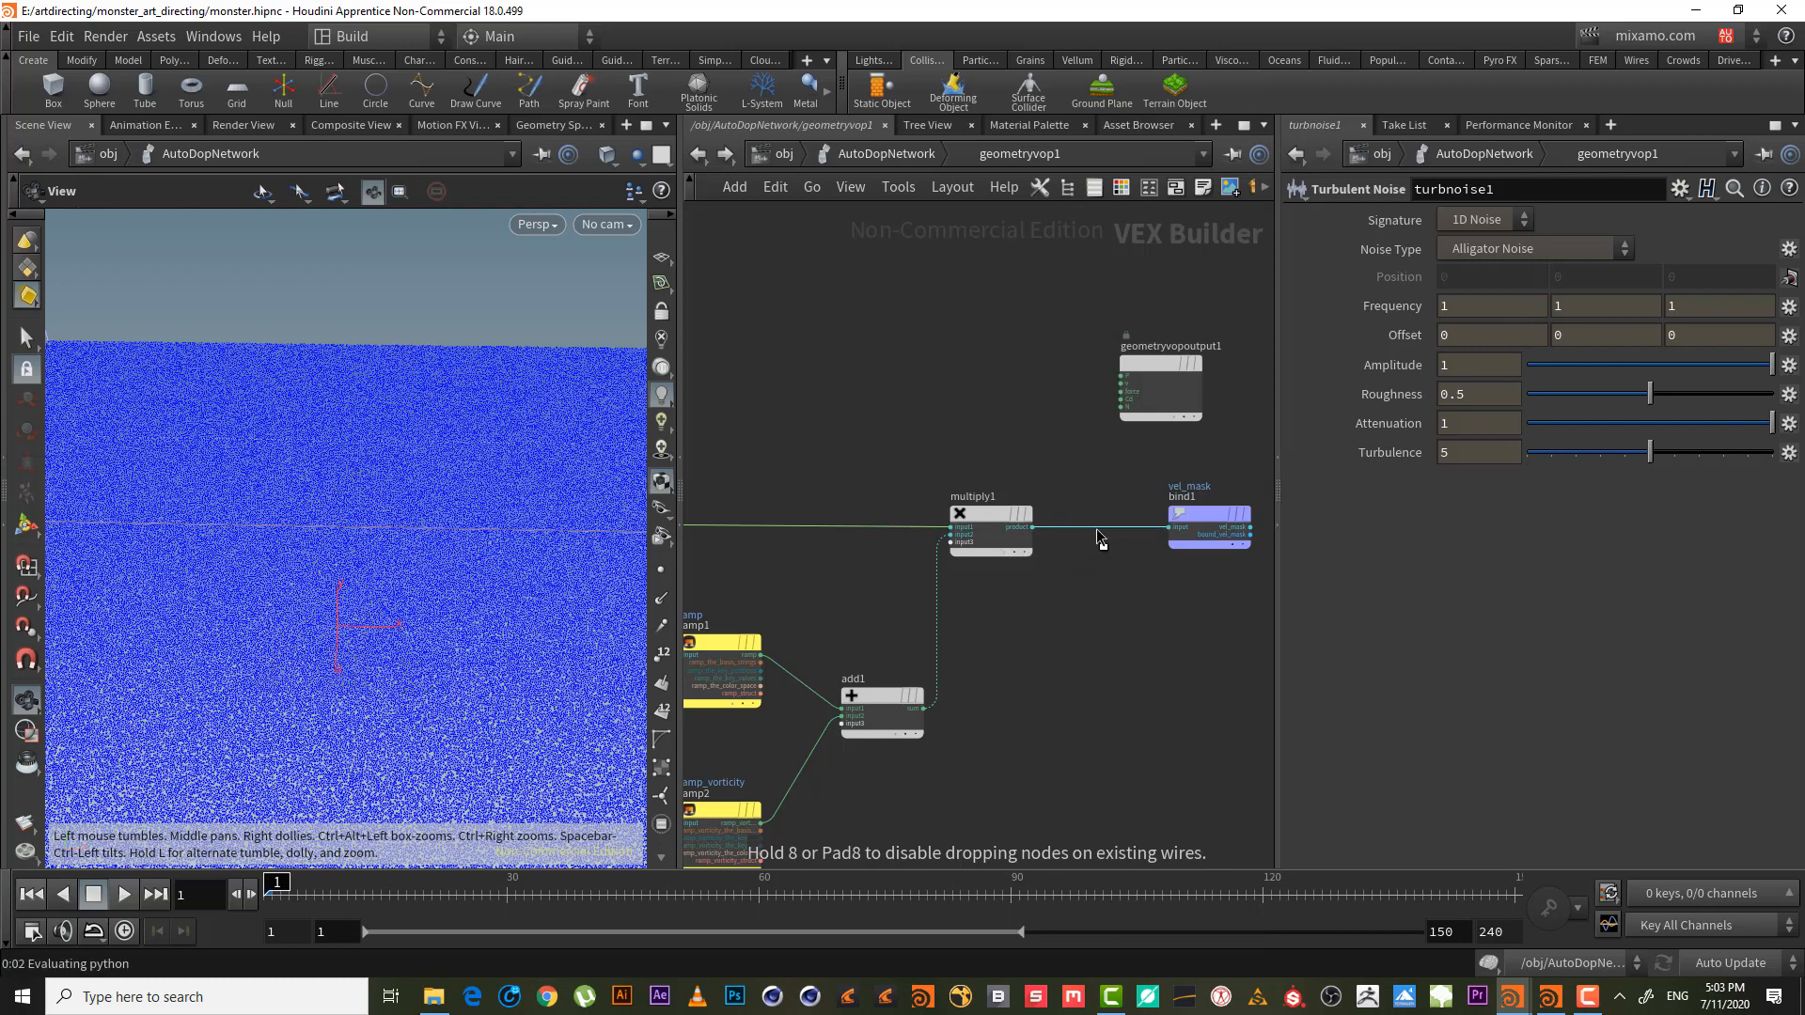
click(1096, 528)
middle_drag(1139, 528, 1060, 508)
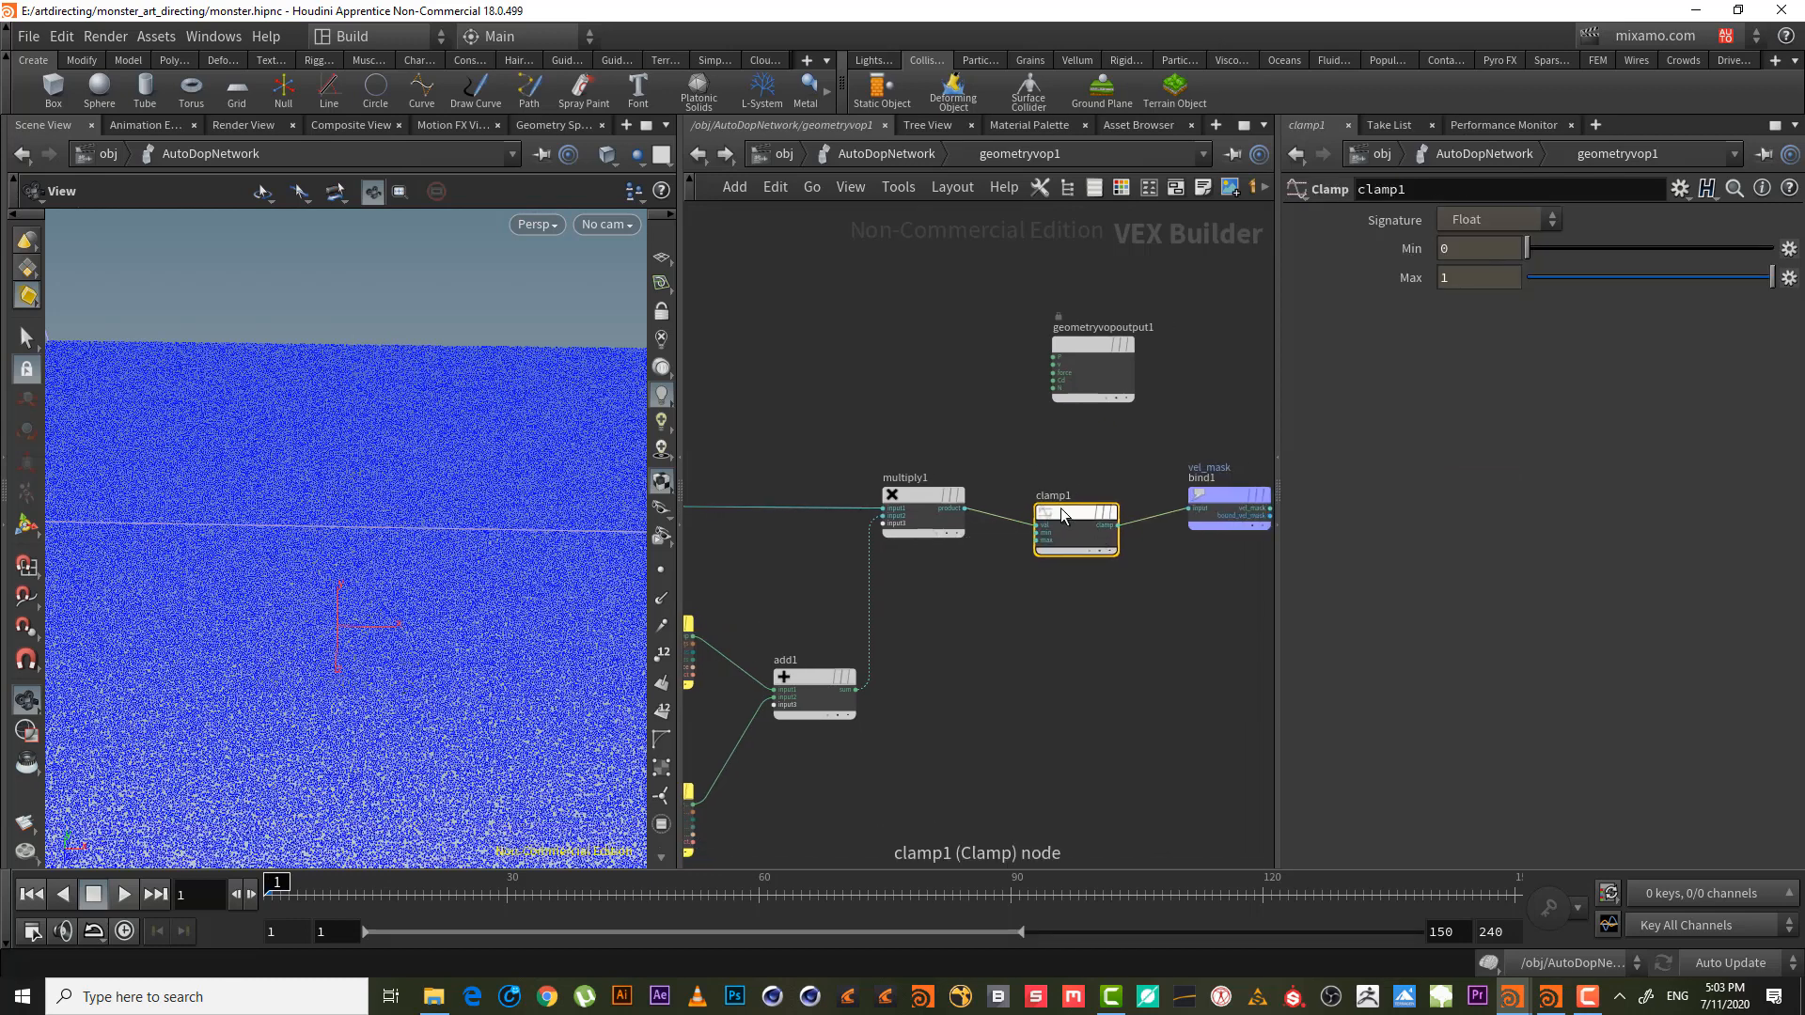
drag(1061, 508, 1058, 492)
mouse_move(1076, 504)
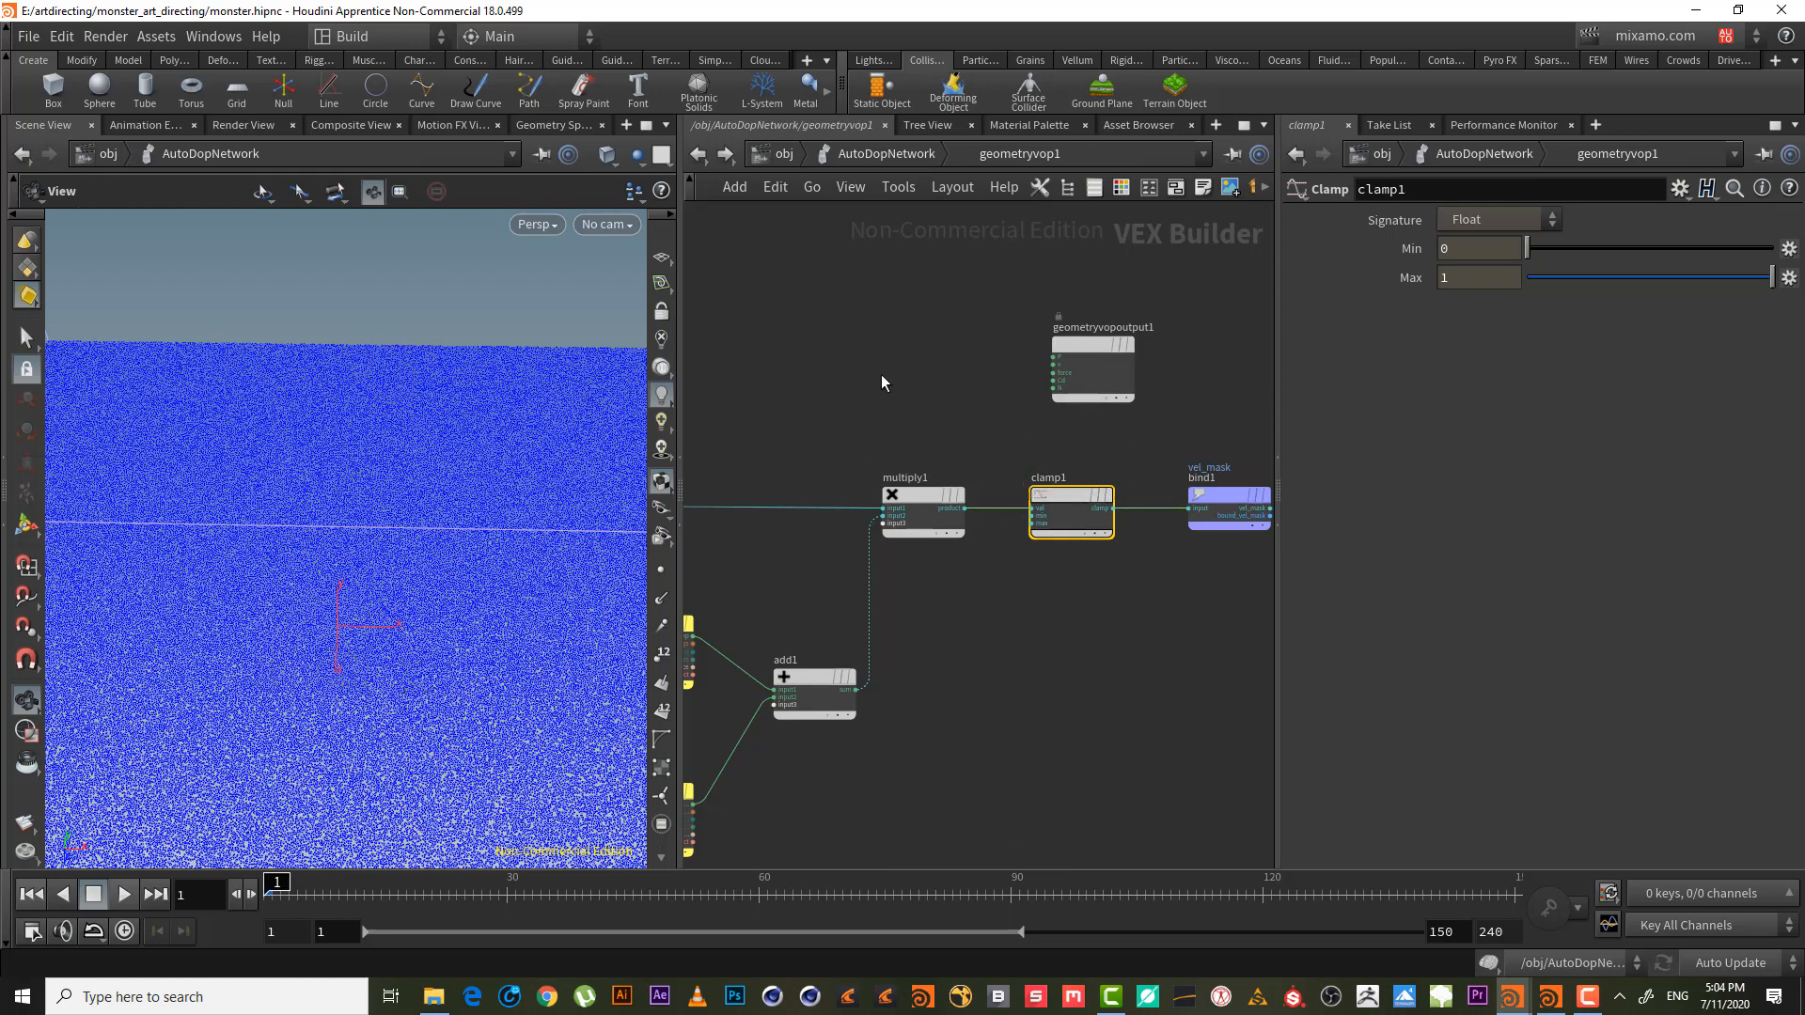
right_drag(417, 504, 336, 554)
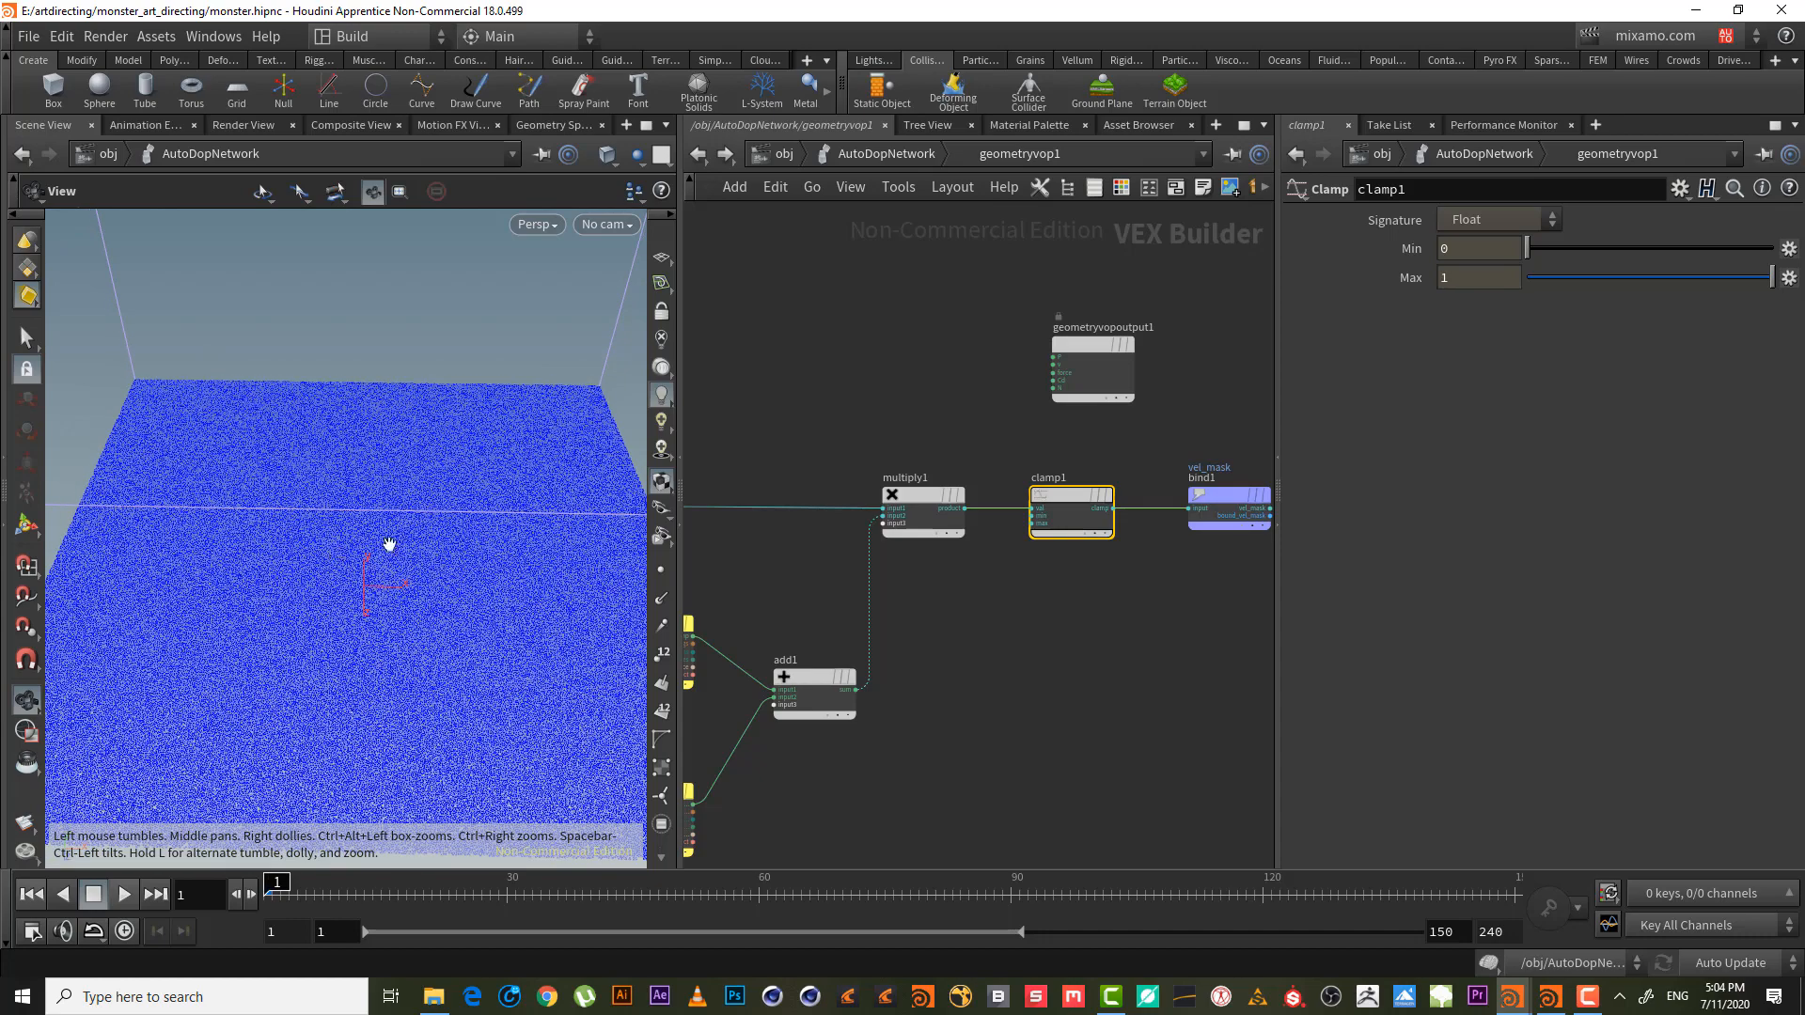
drag(410, 540, 411, 536)
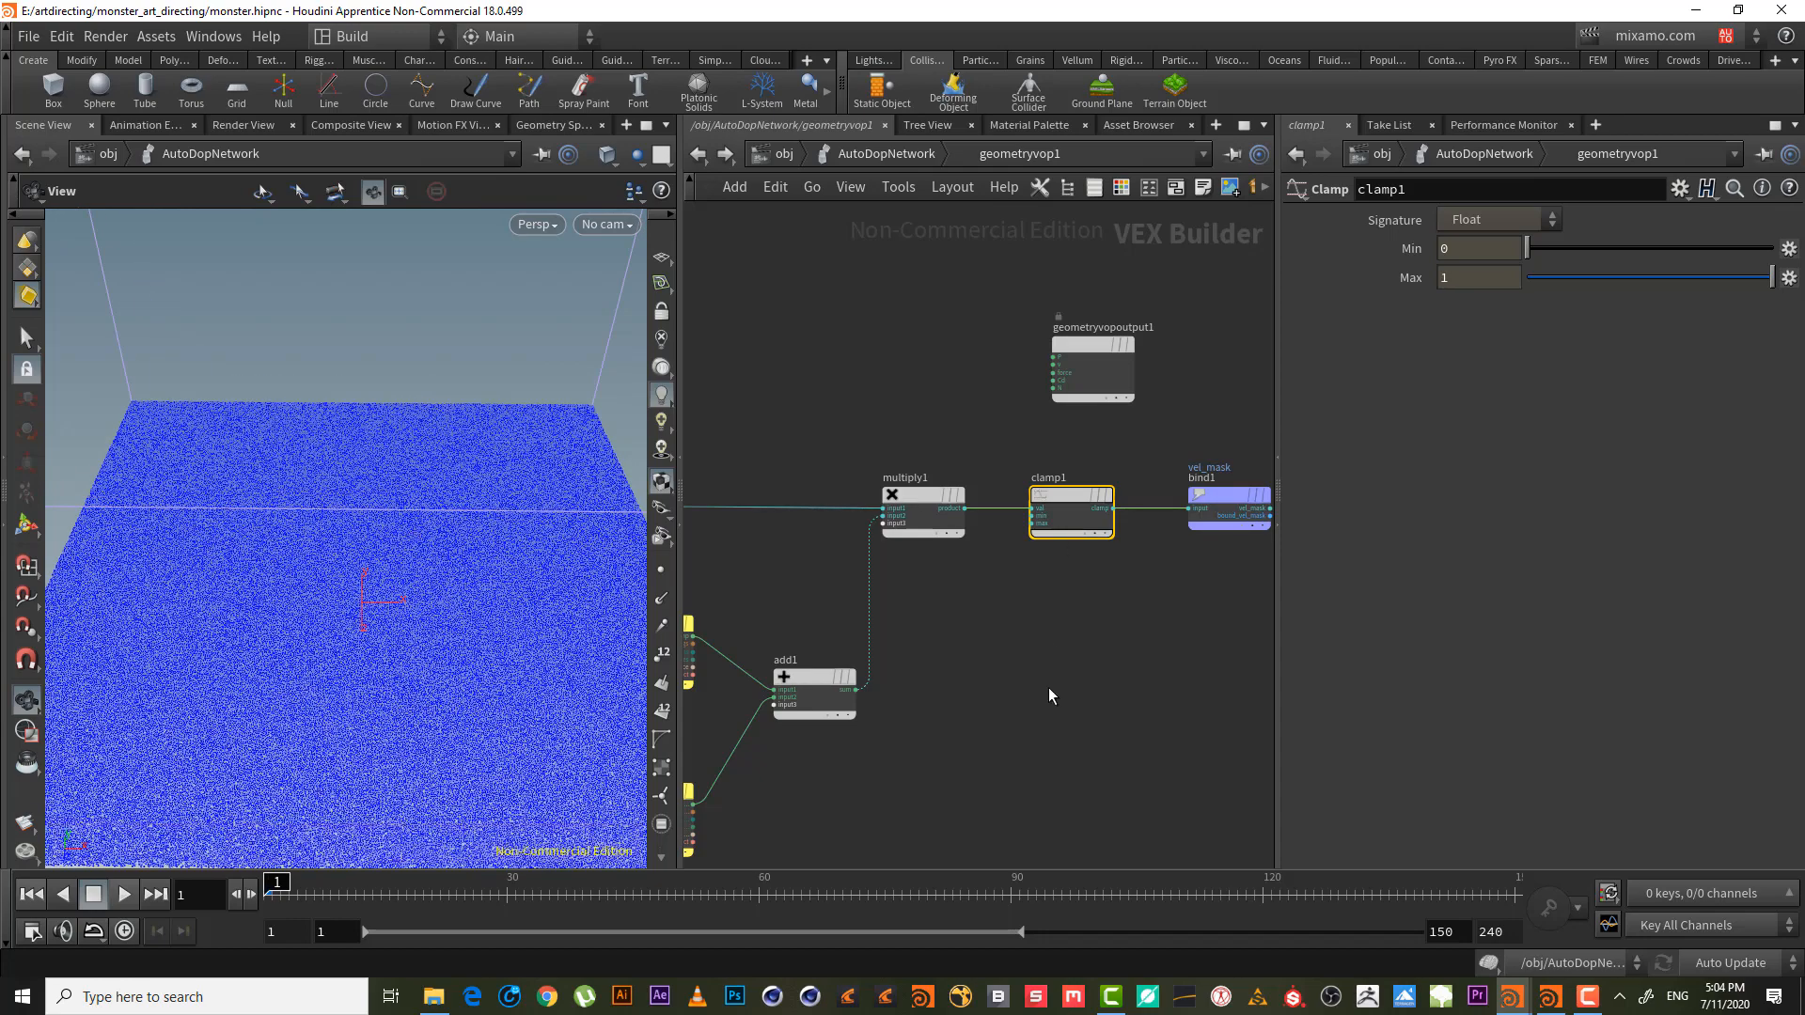
scroll(1050, 695, down, 3)
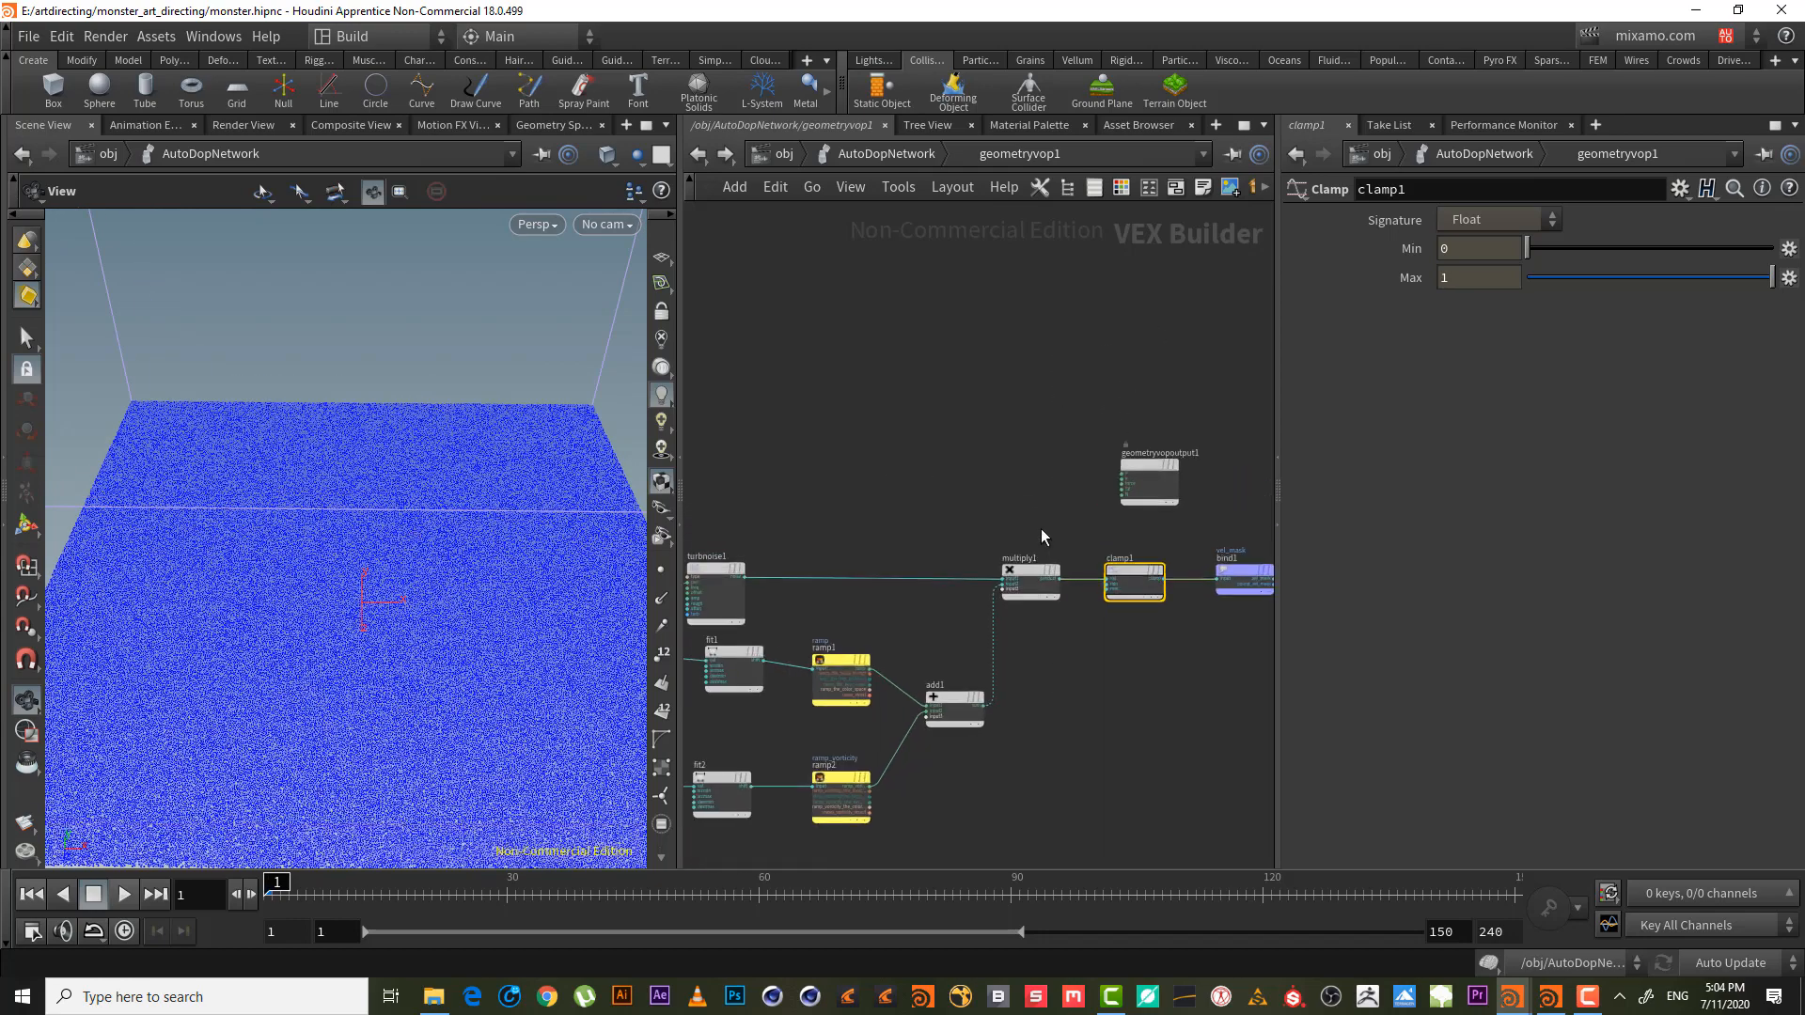
middle_drag(972, 470, 937, 425)
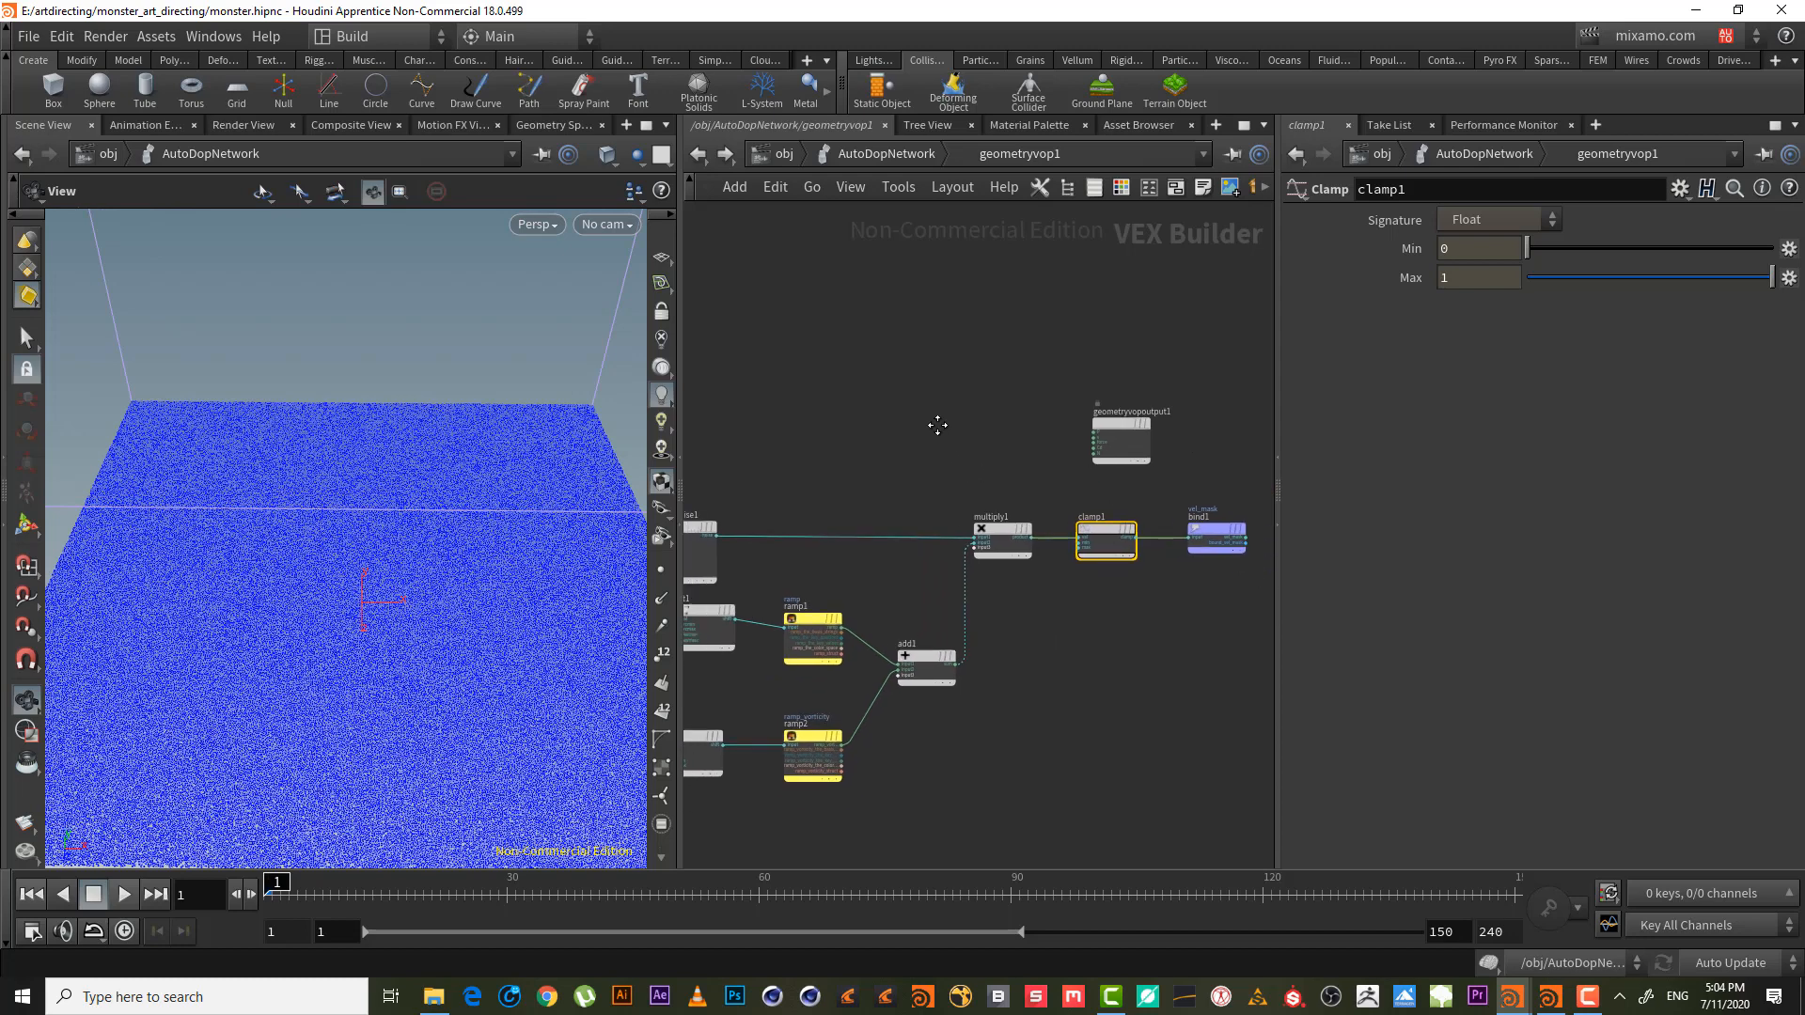
- Return to /obj, peek inside the monster object, then enter flattank_fluid
click(895, 154)
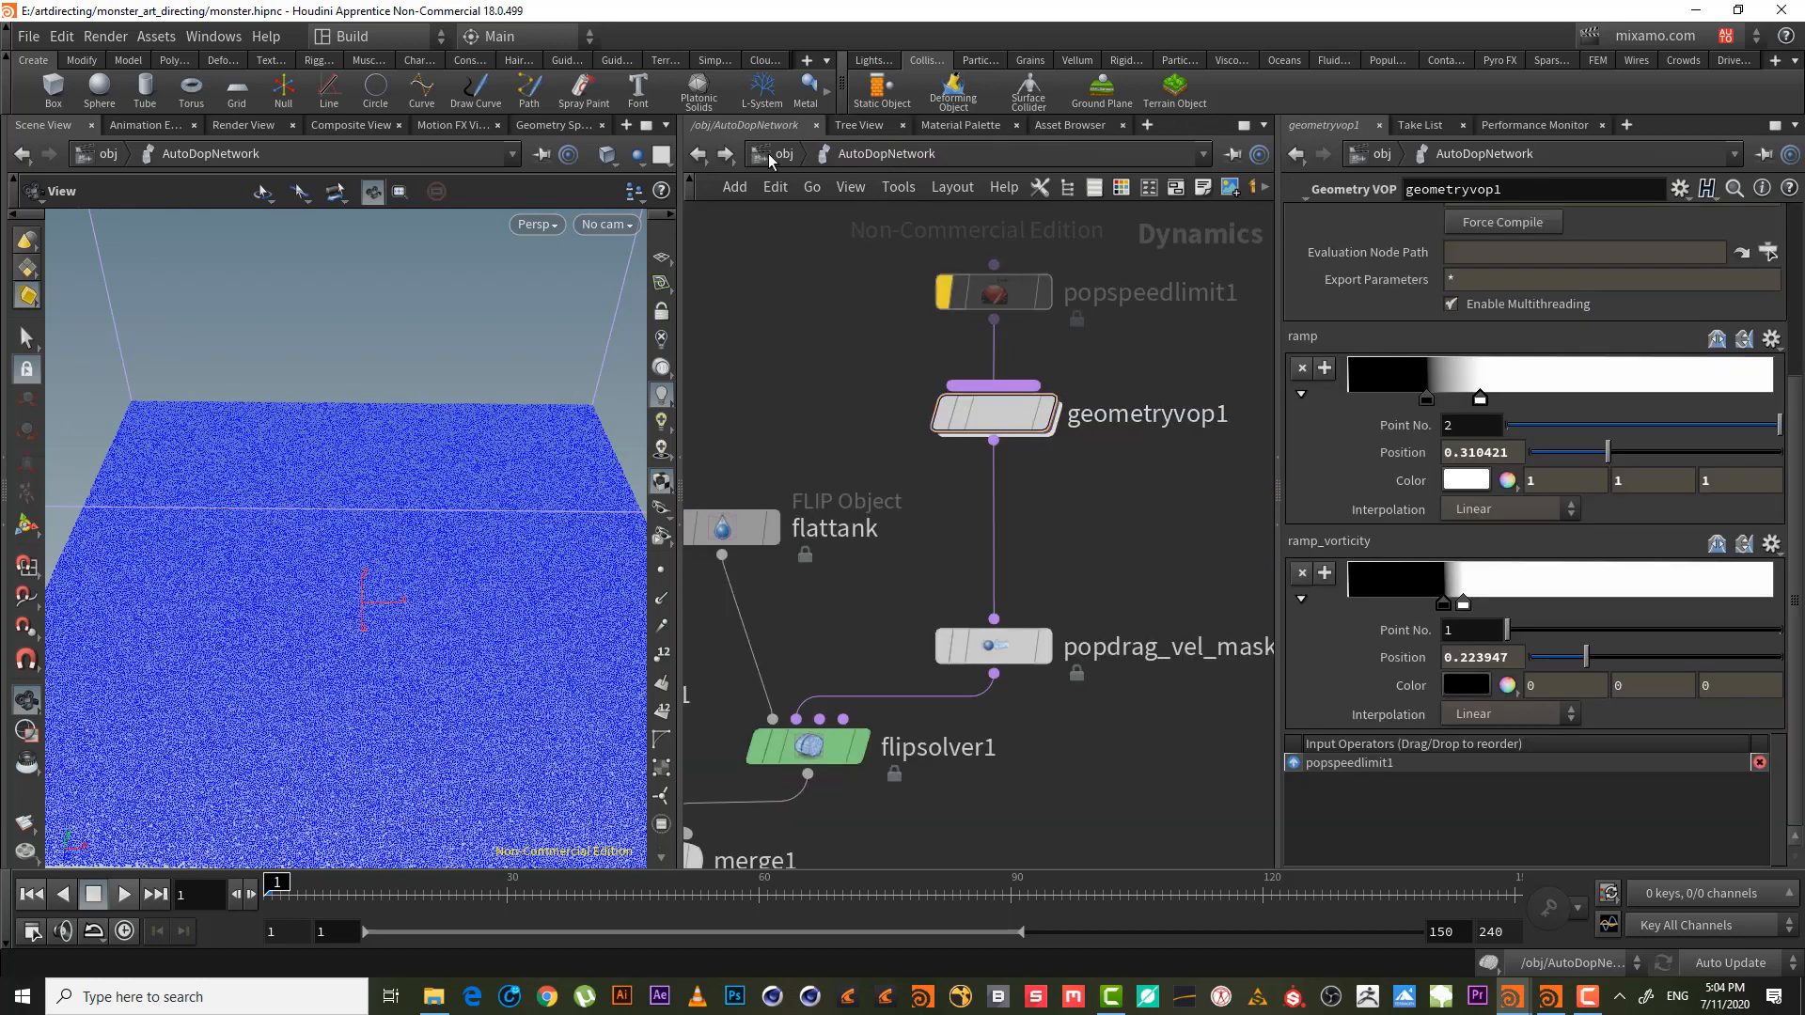
click(769, 155)
drag(496, 516, 435, 475)
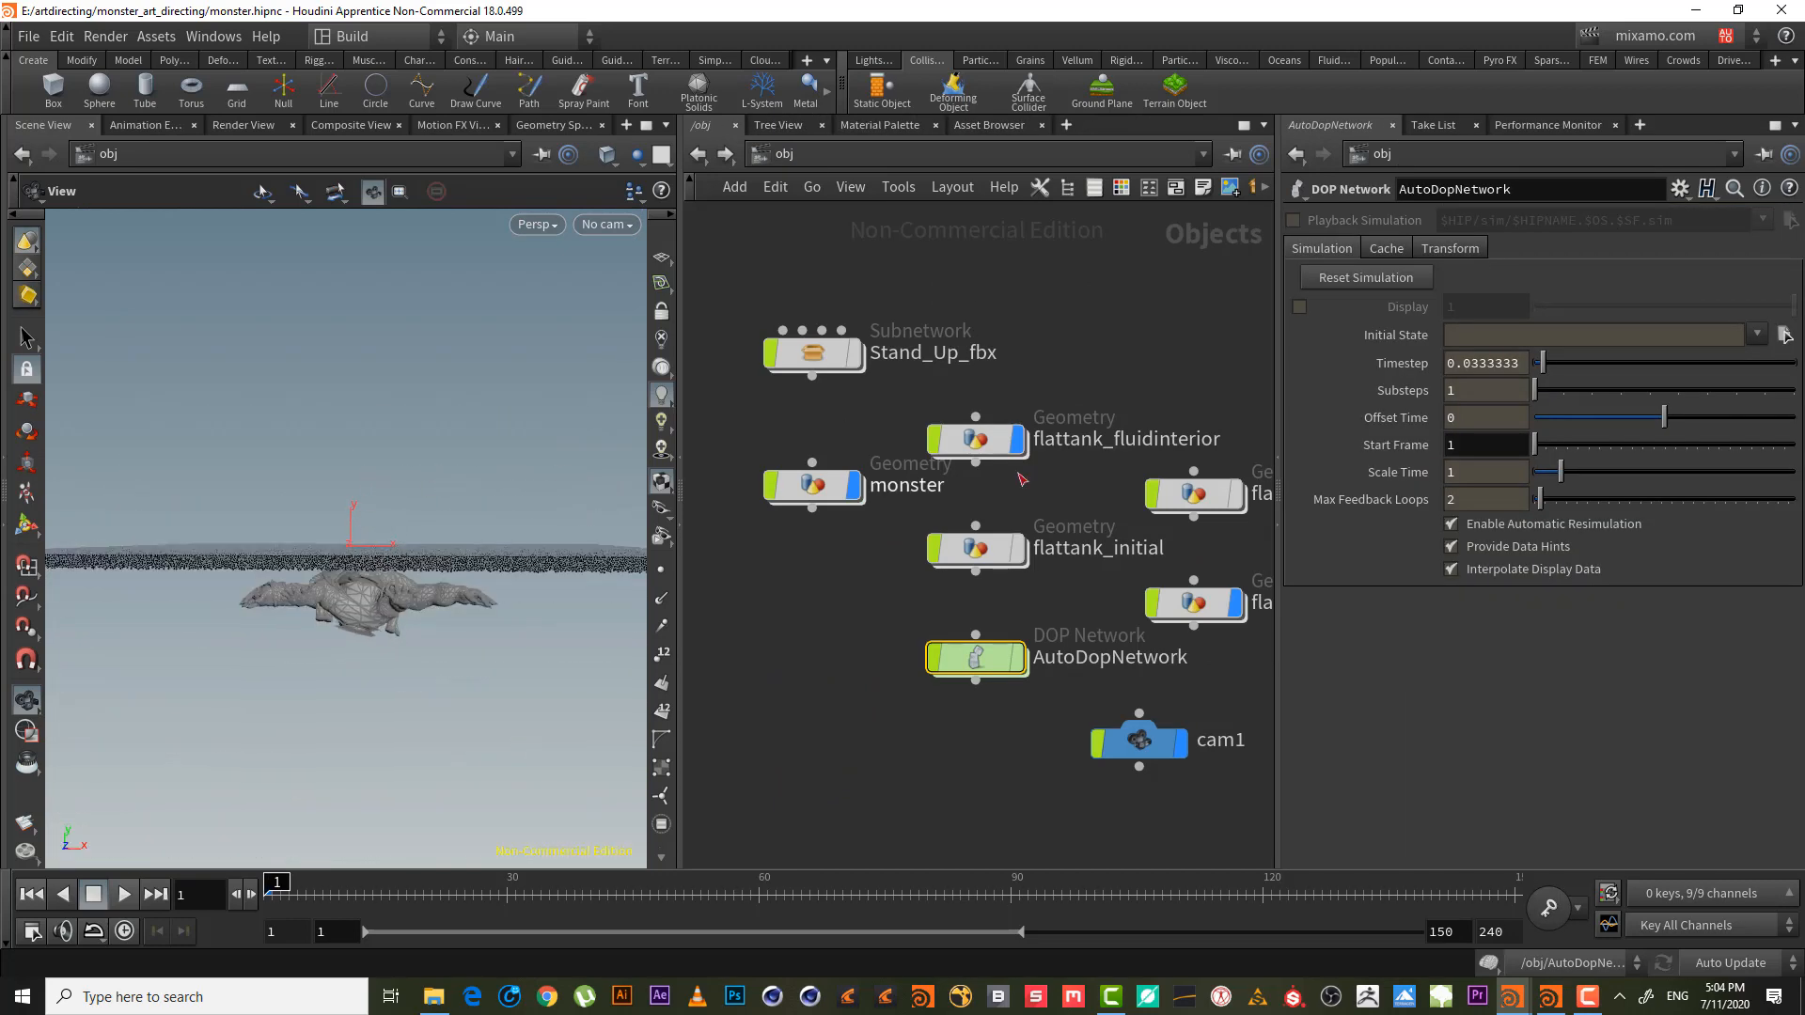
double_click(839, 490)
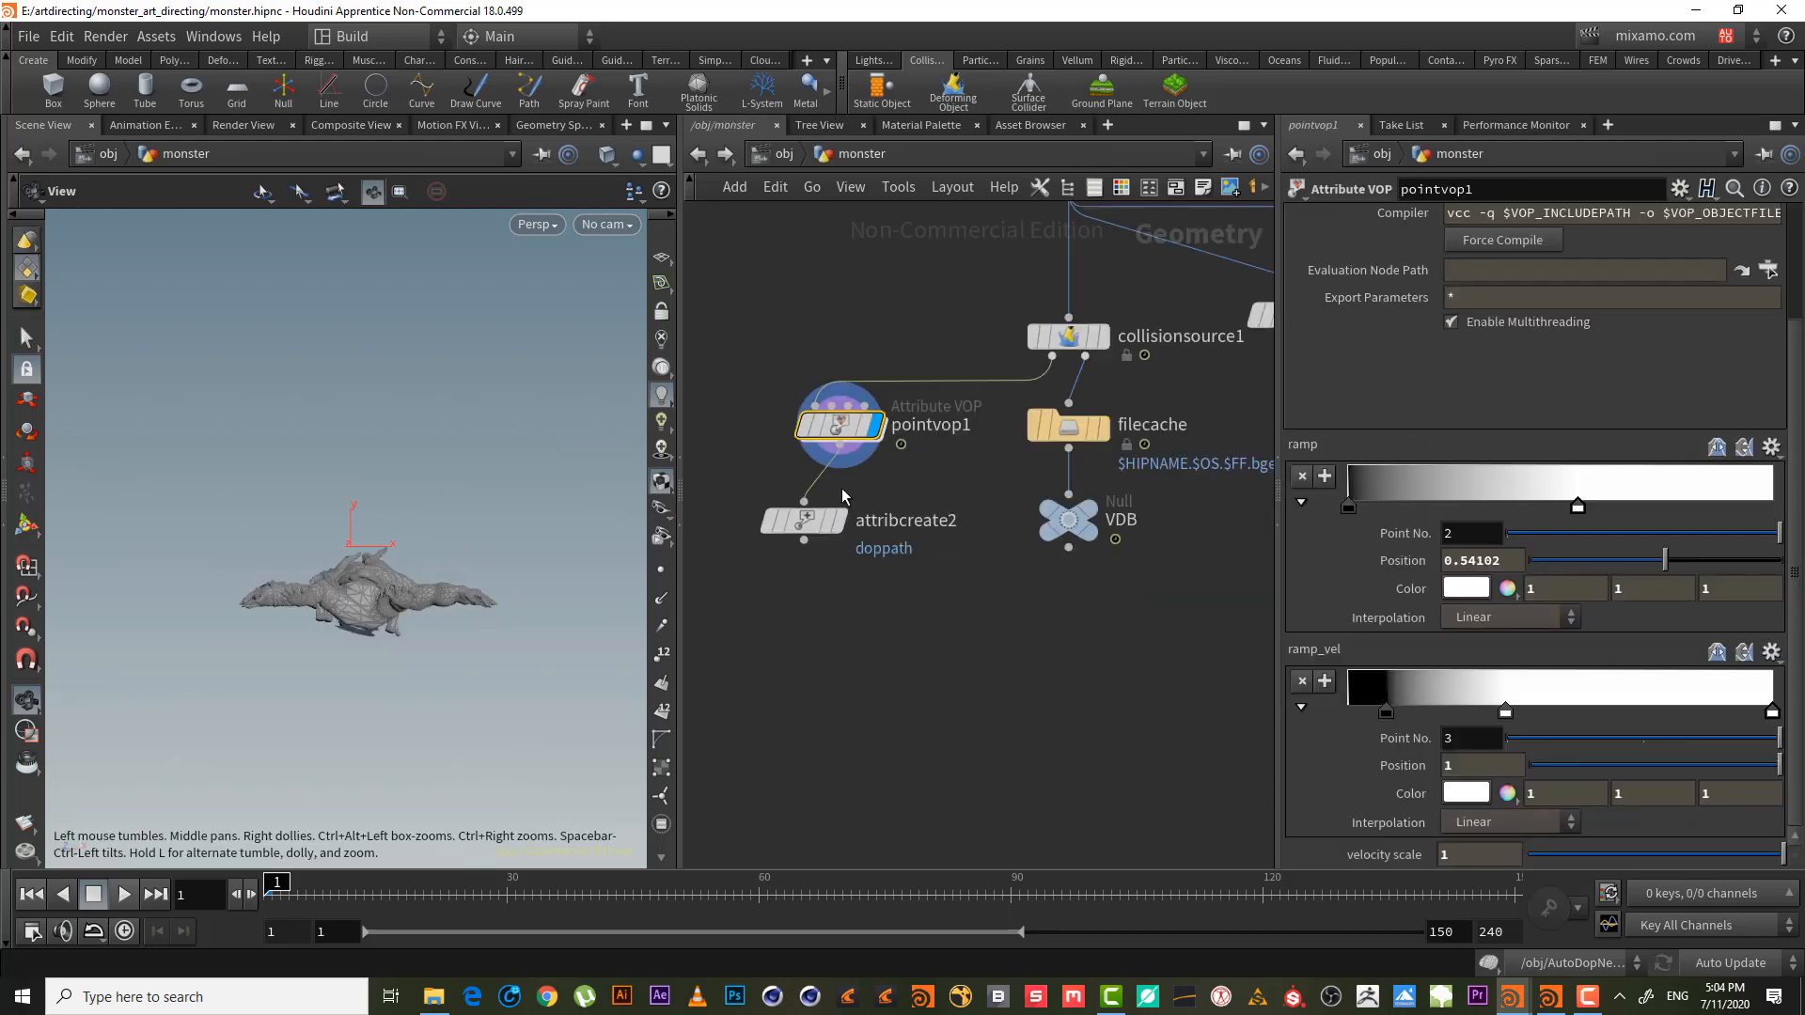
mouse_move(786, 422)
click(784, 155)
middle_drag(1035, 611, 832, 579)
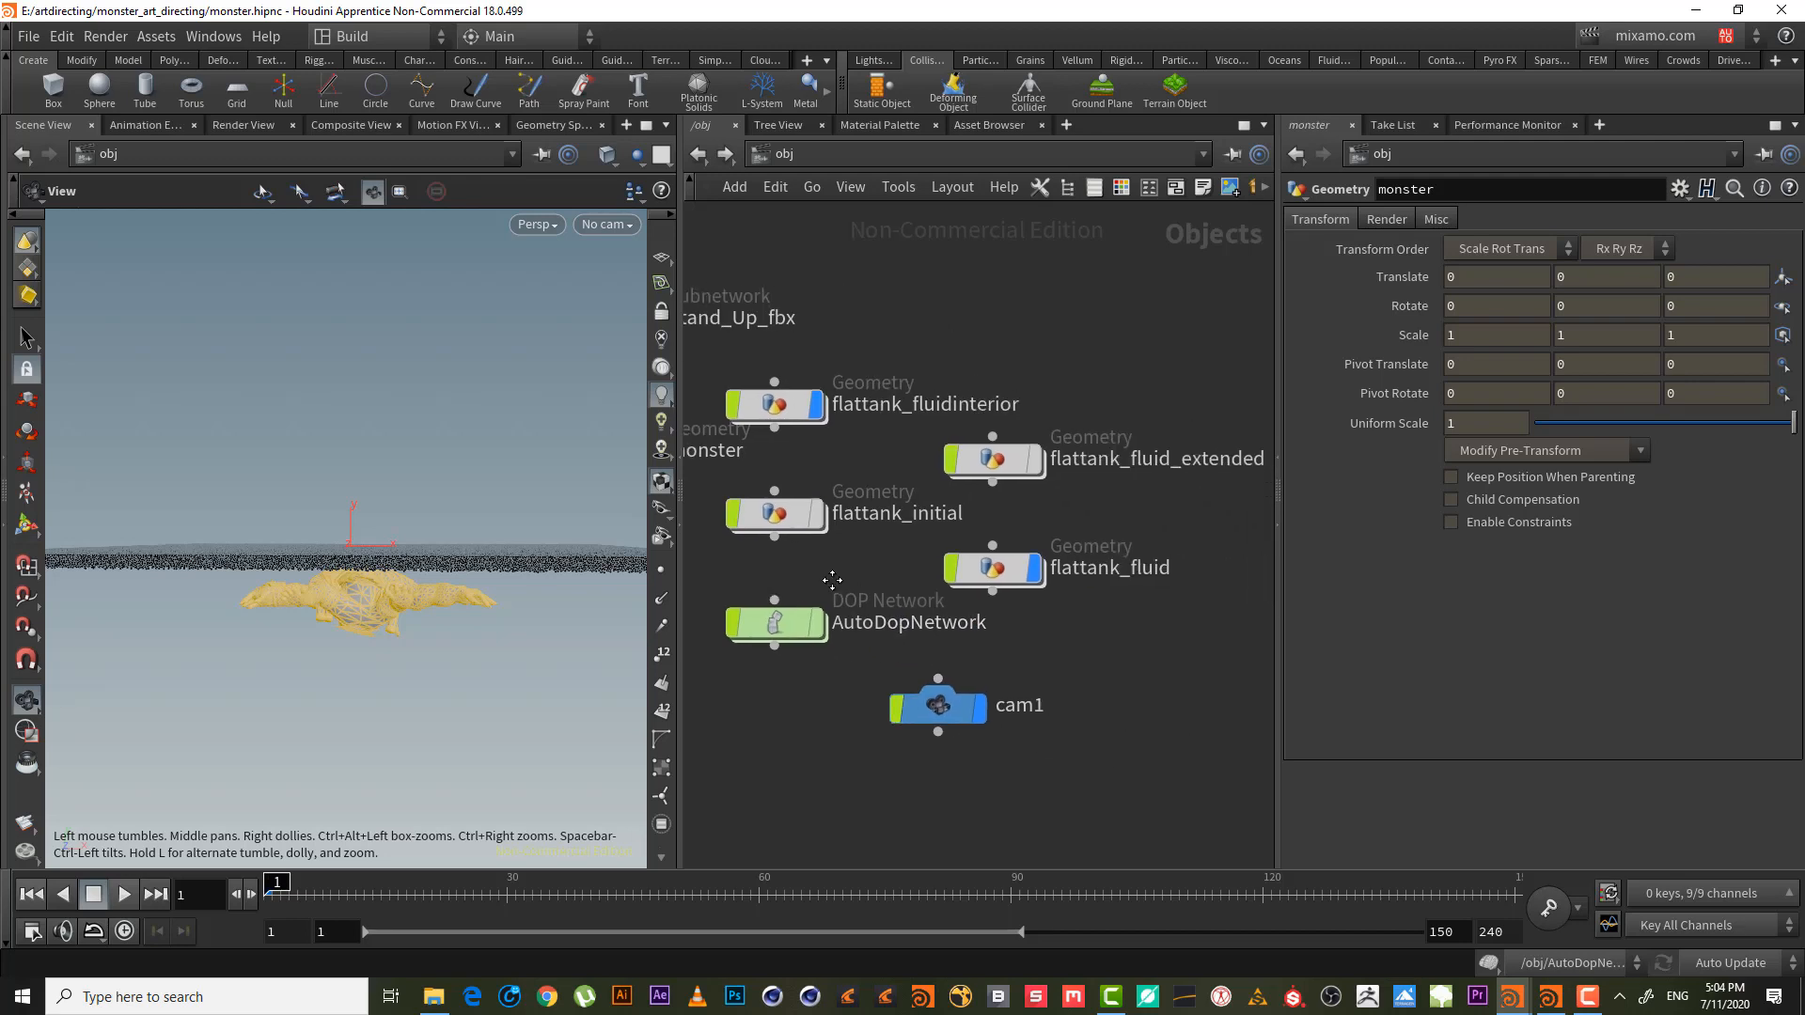
click(998, 571)
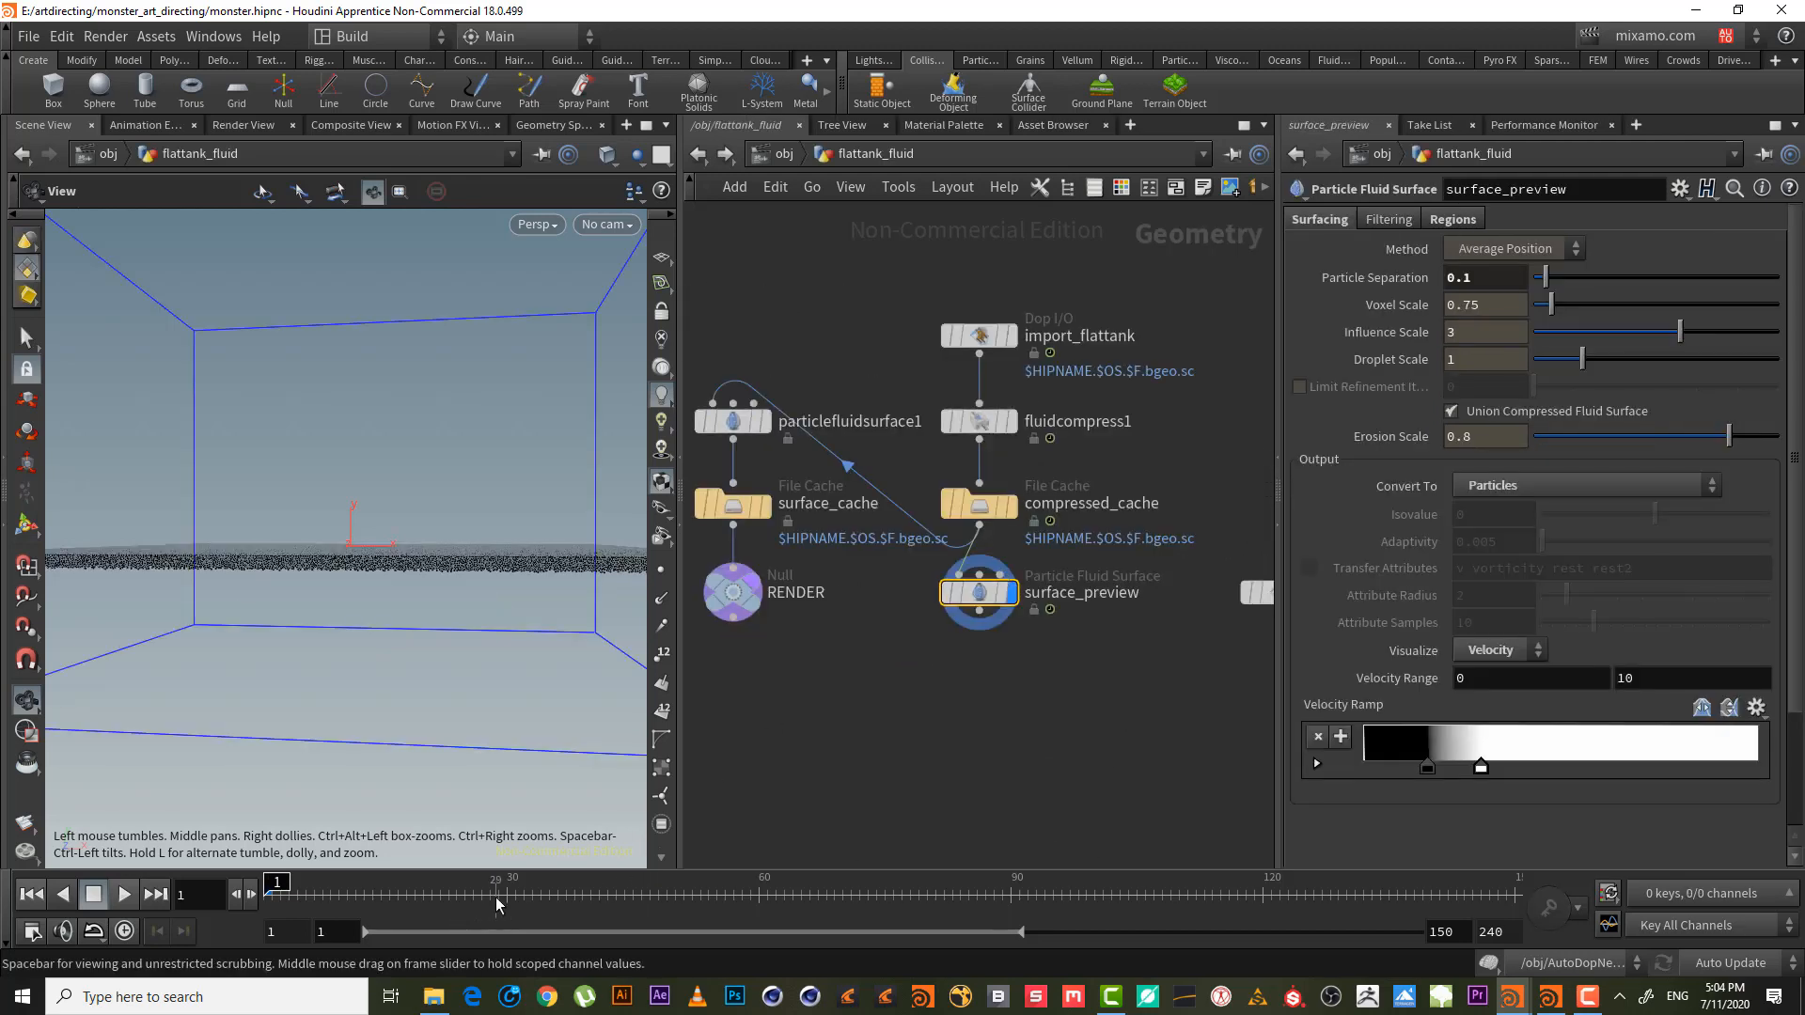
- Cook the tank simulation up to frame 31
click(546, 895)
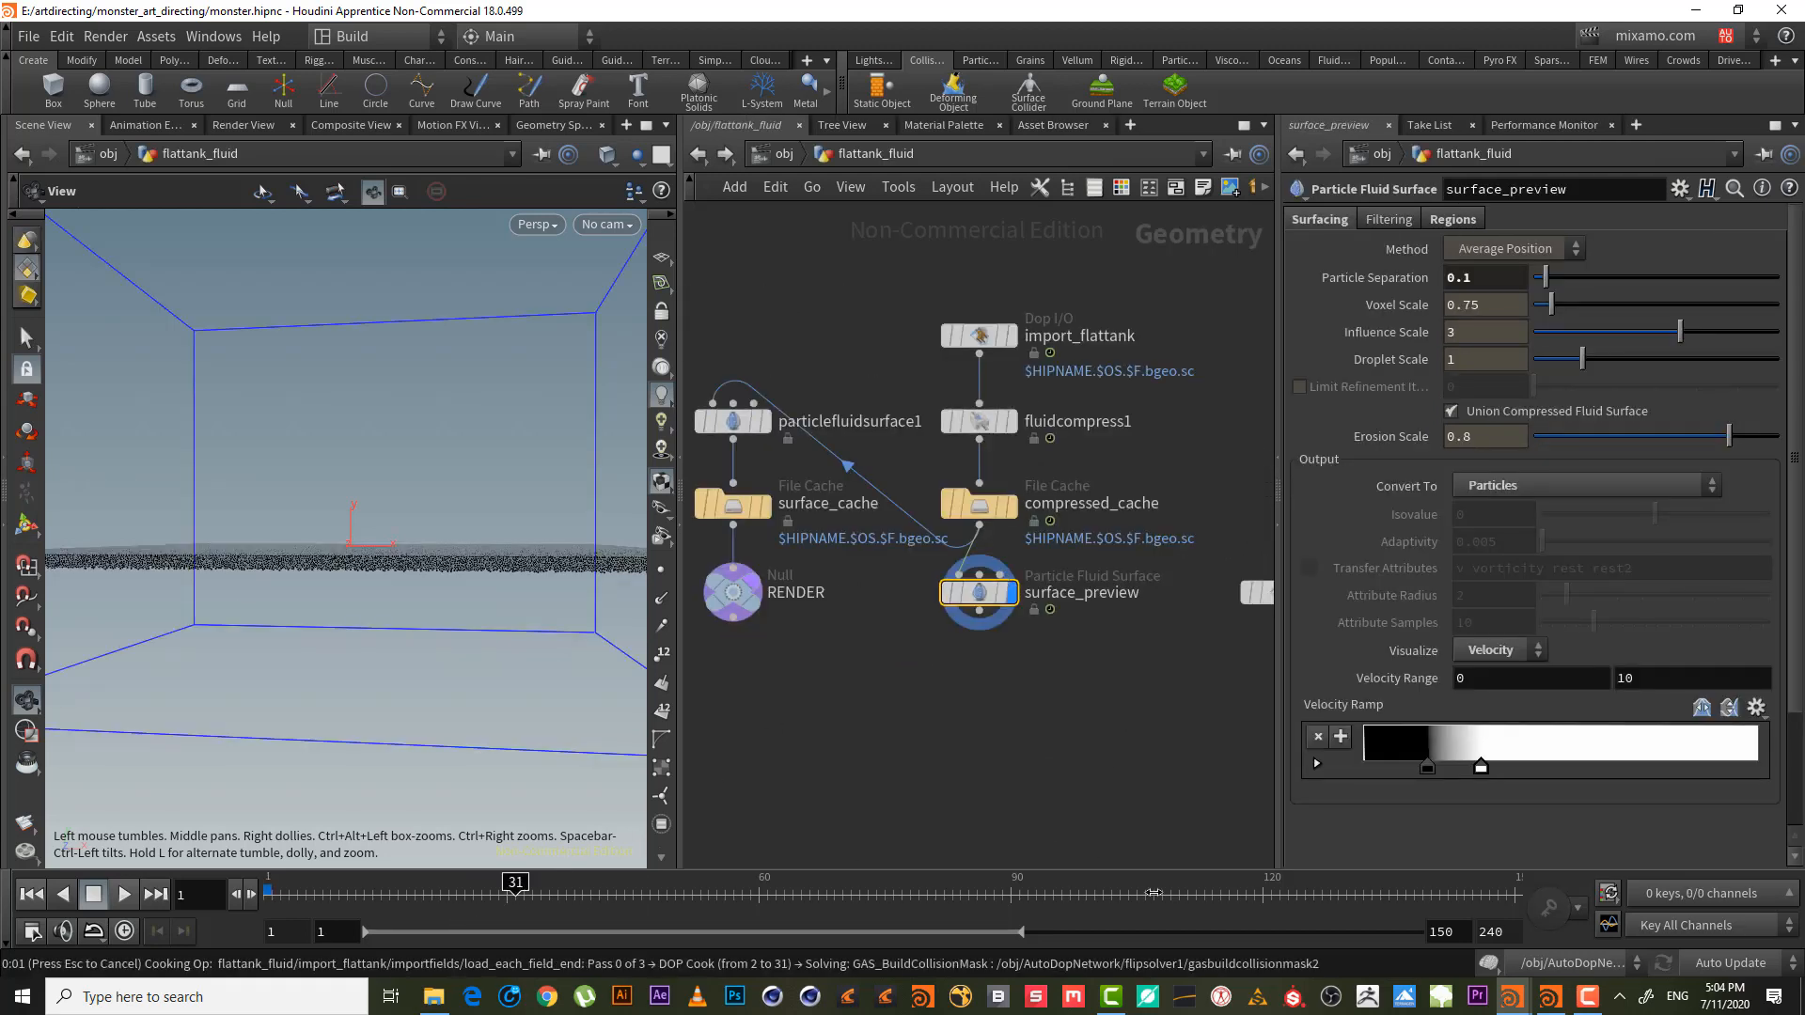
click(1586, 997)
click(1732, 931)
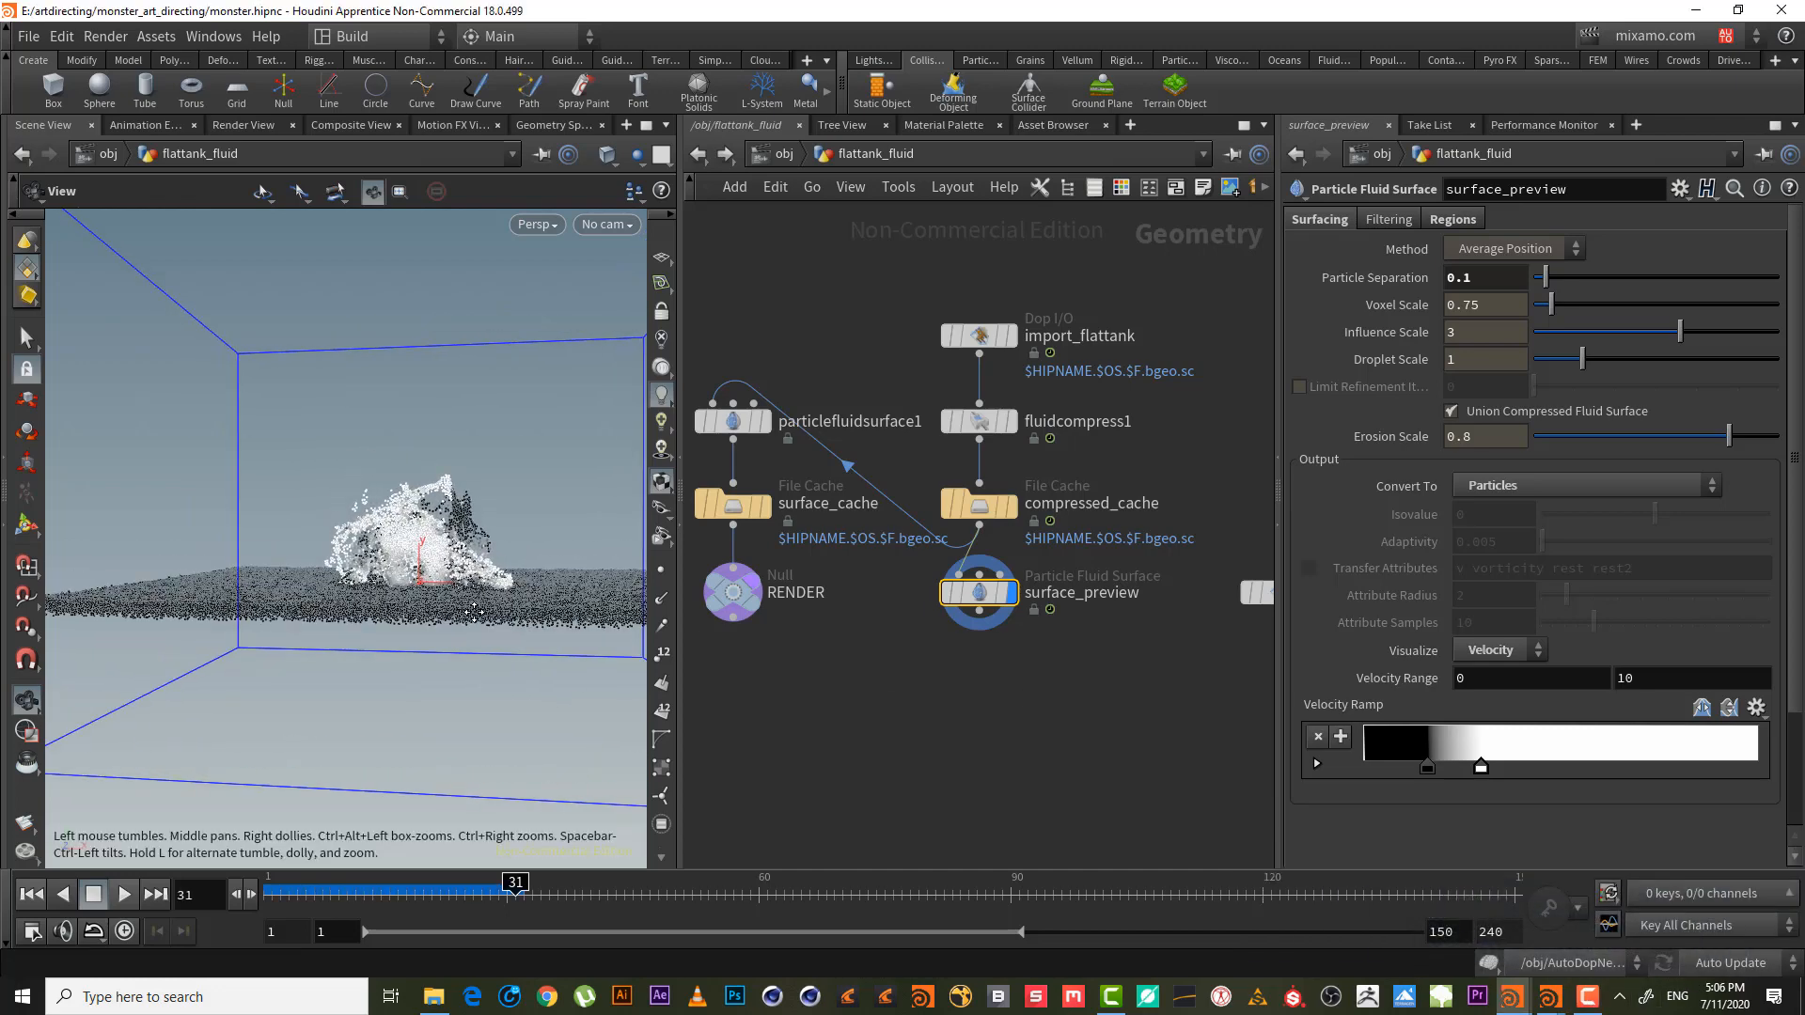
drag(474, 612, 493, 614)
- Drag the Velocity Ramp's white key to the end and black key to the start
drag(1483, 771, 1796, 787)
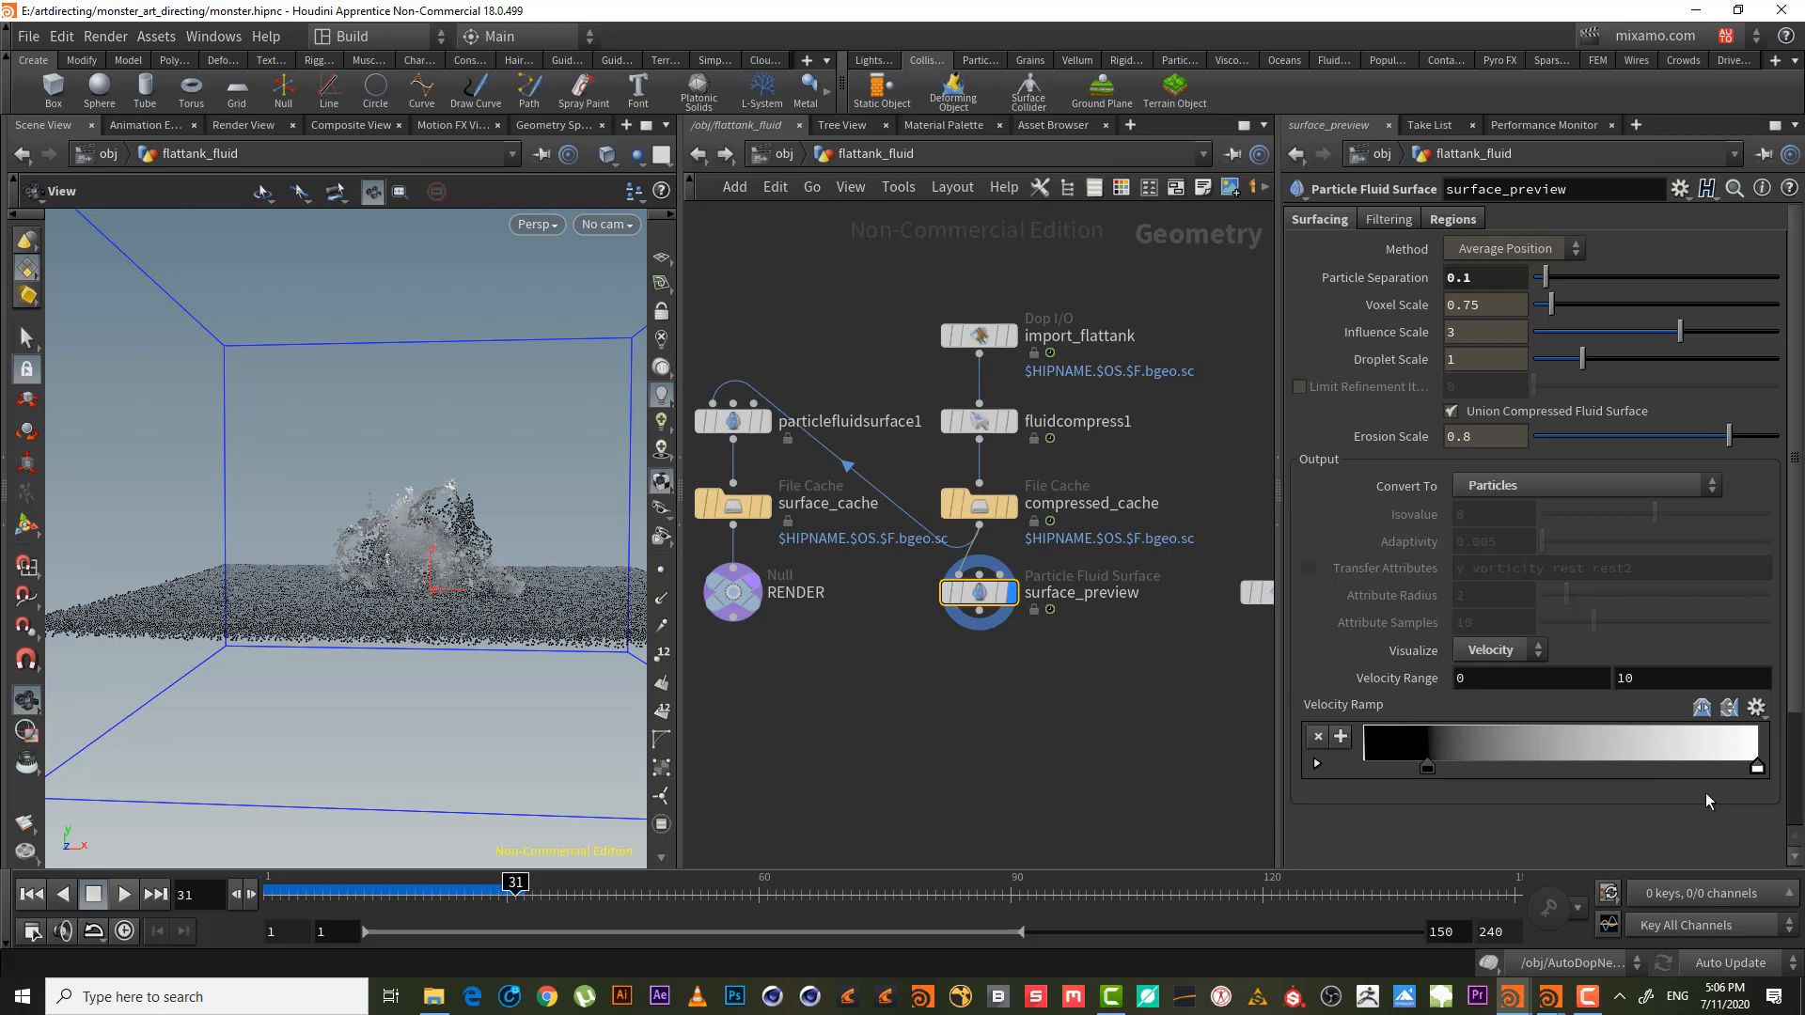
drag(1428, 768, 1364, 768)
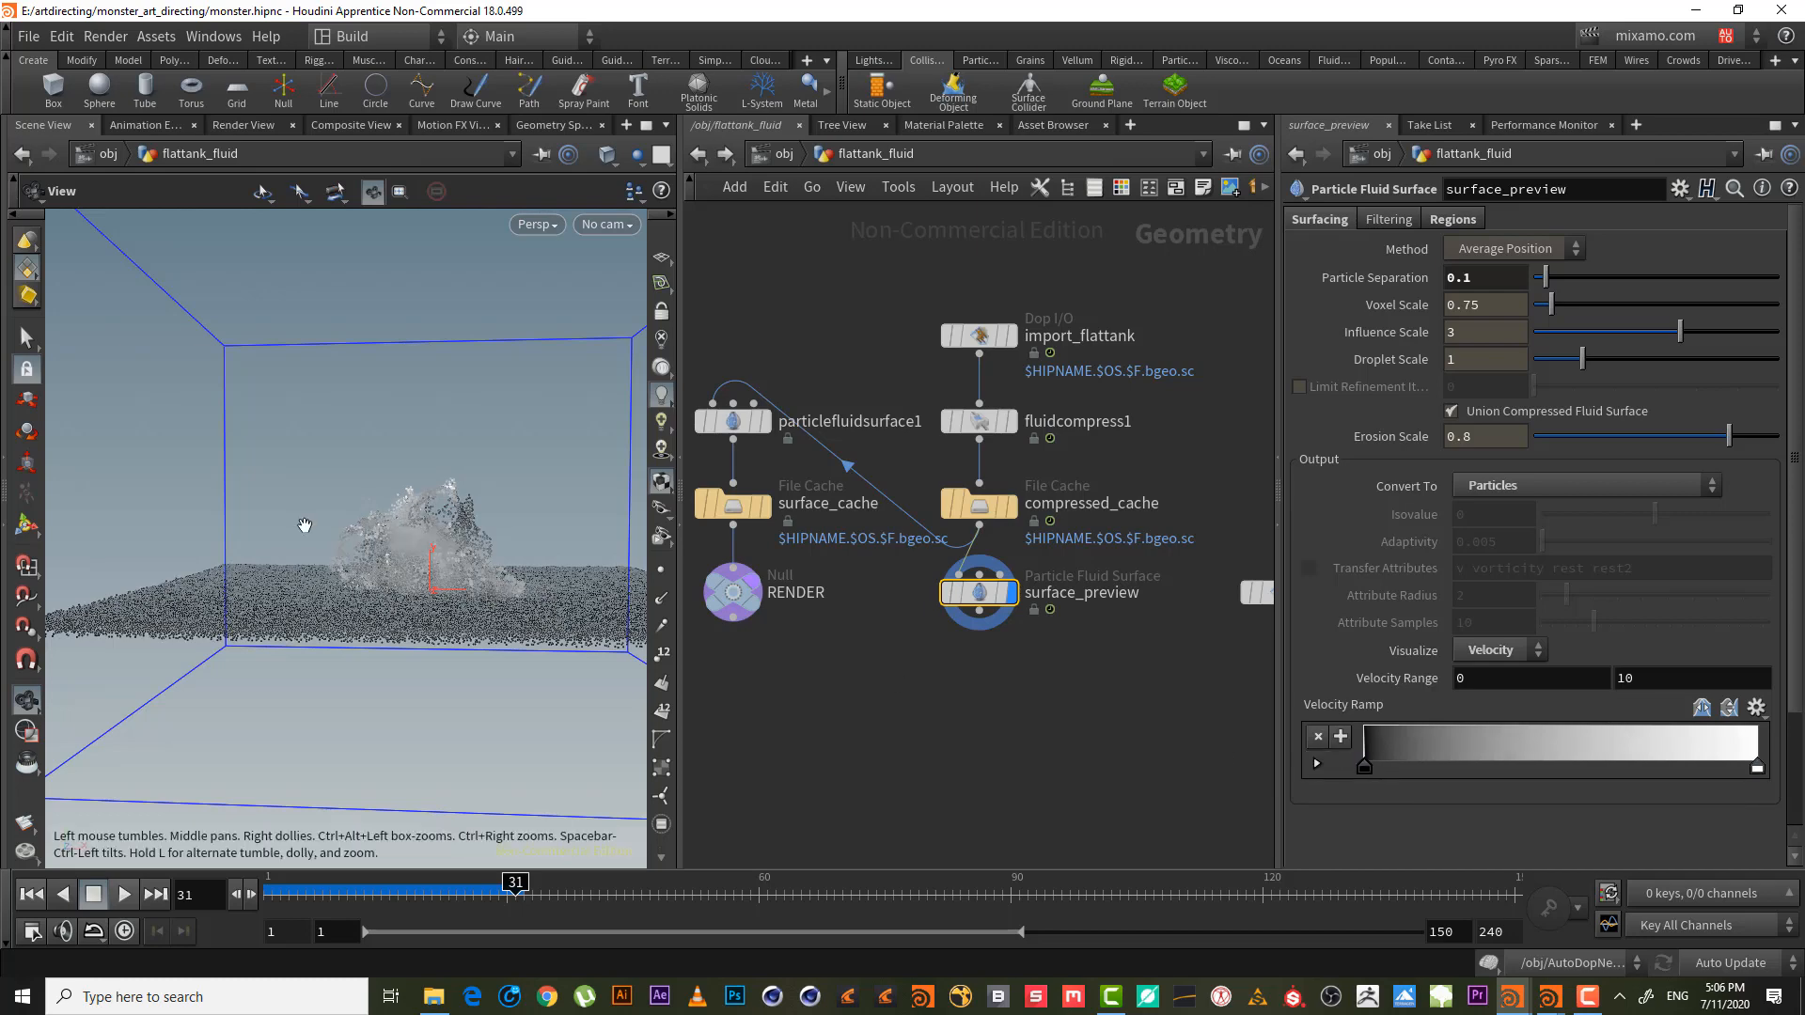
drag(454, 584, 497, 565)
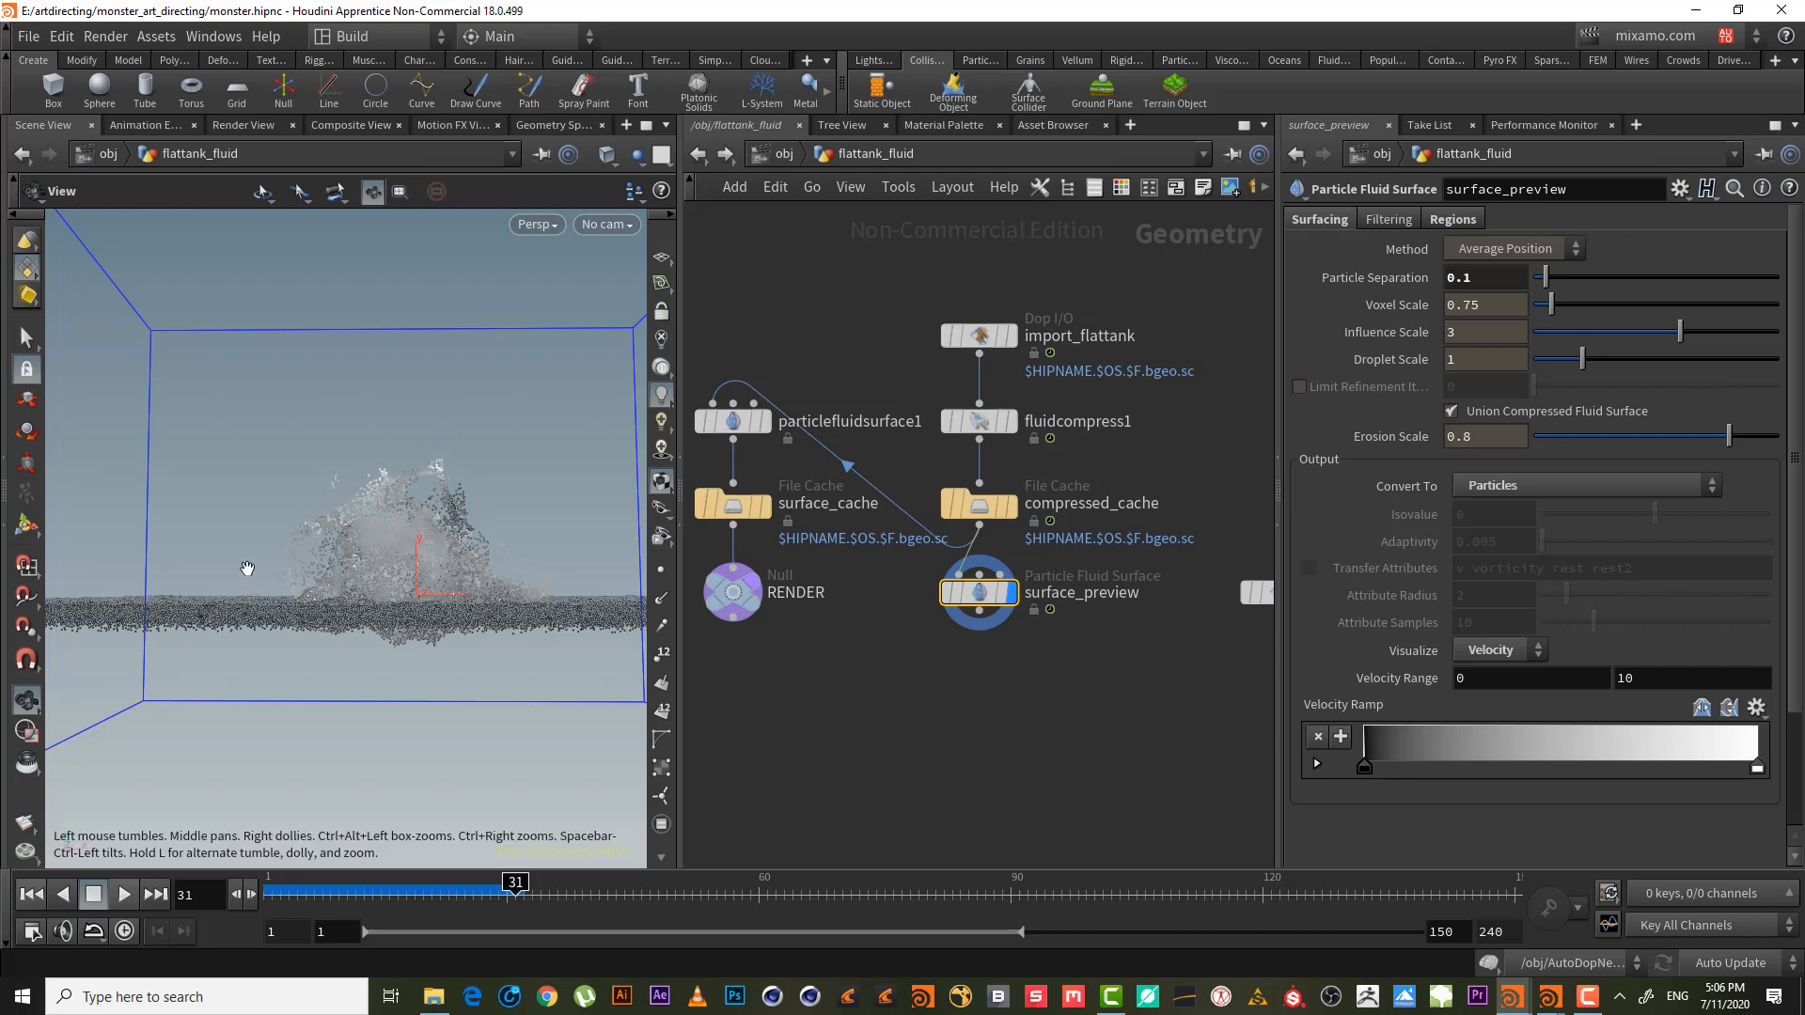
drag(463, 572, 475, 611)
- Begin adding a Point VOP after surface_preview, then cancel the search
click(978, 613)
key(Tab)
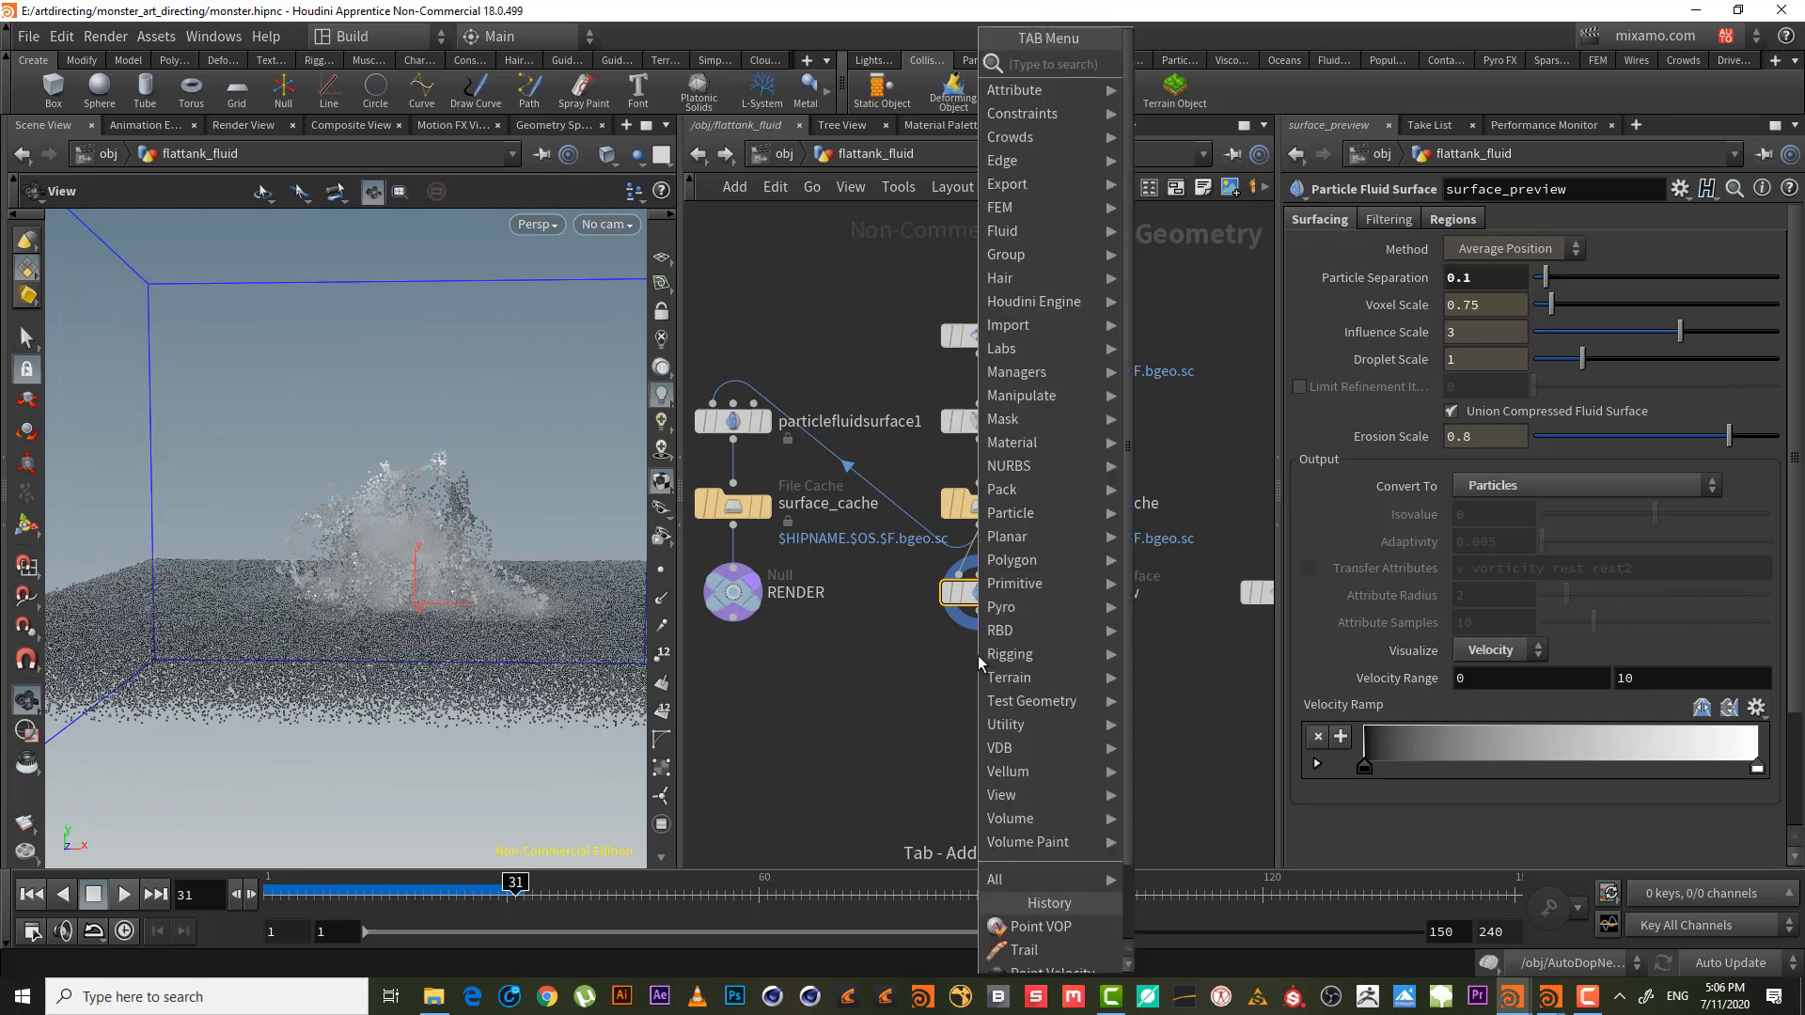
text(poin v)
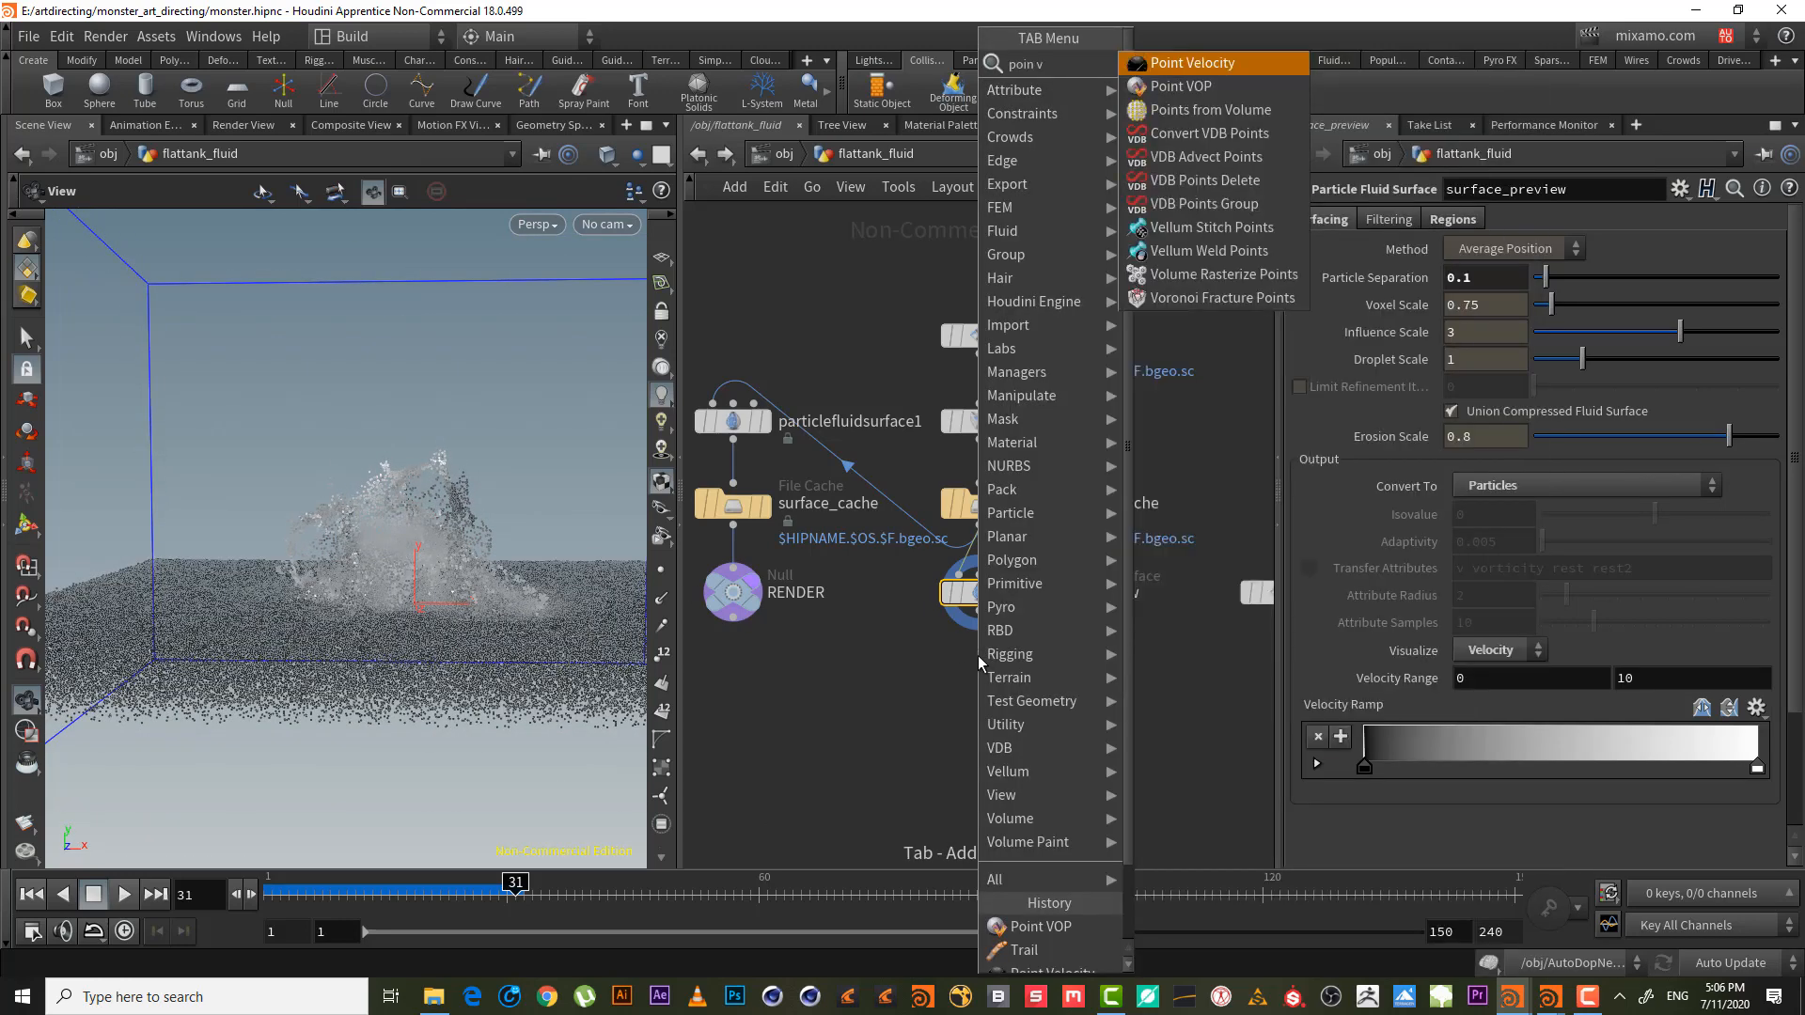
key(Escape)
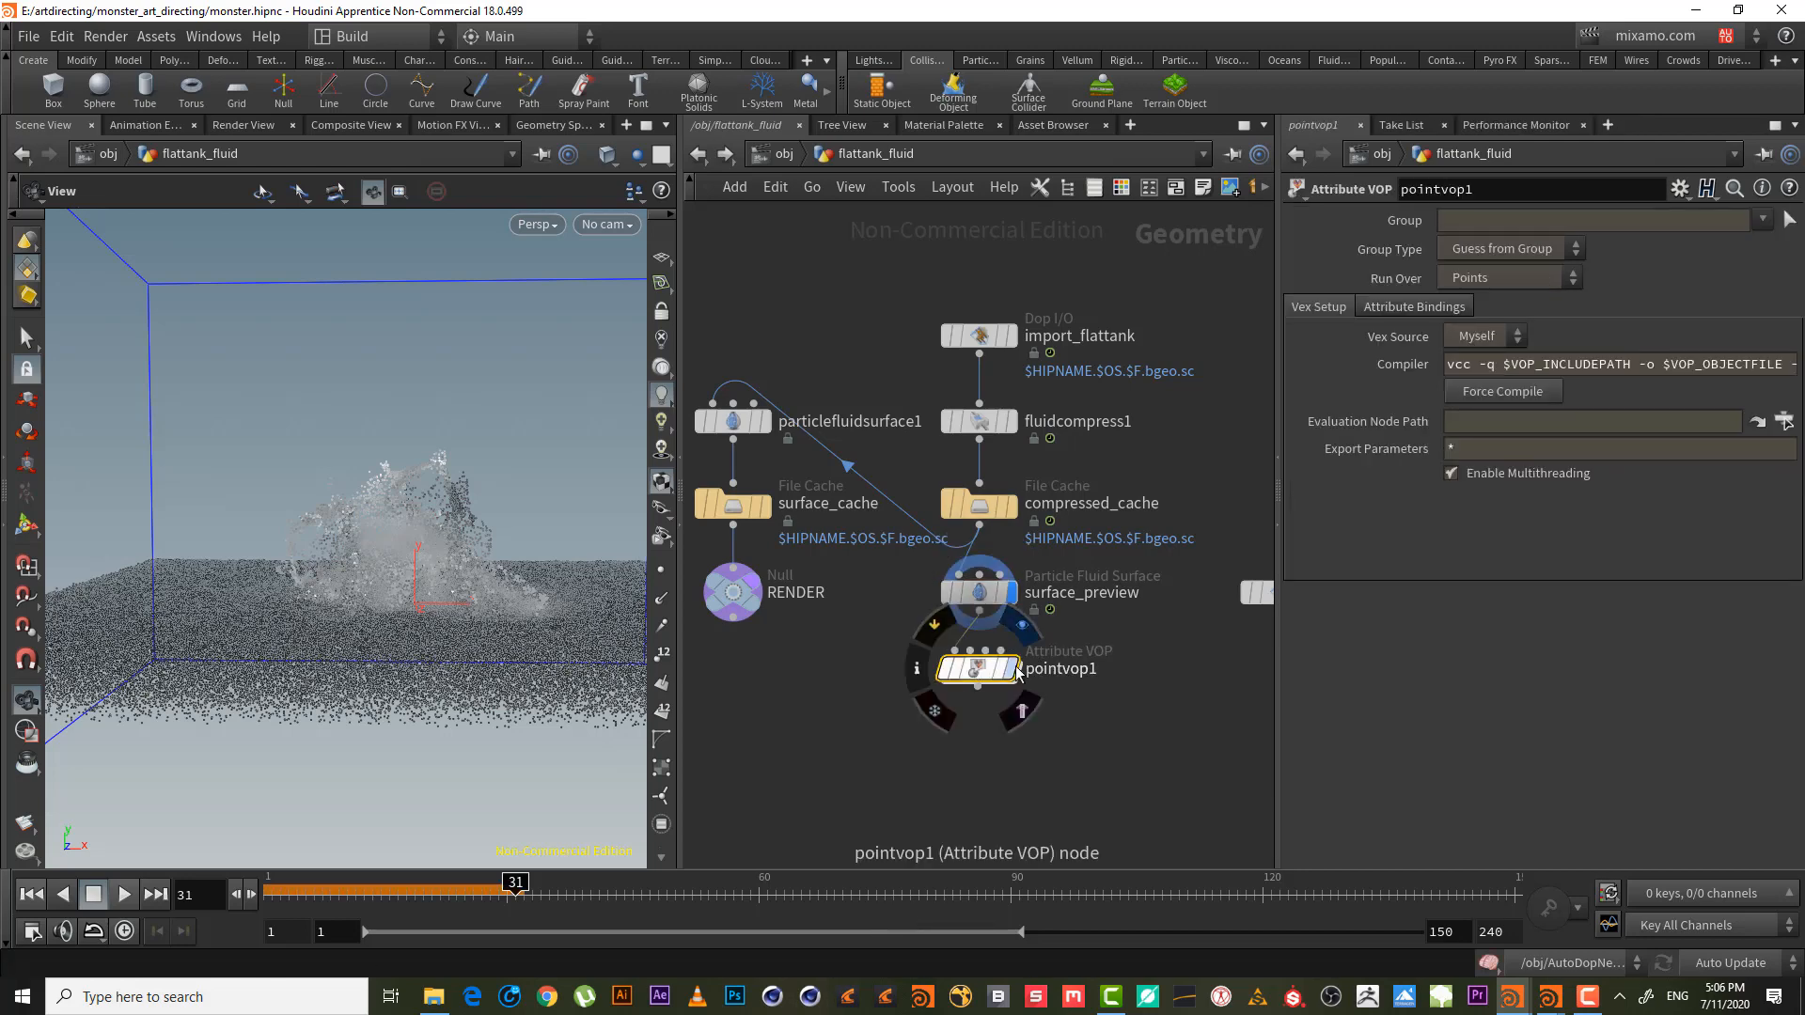
- Inside pointvop1, add a Vector to Float node wired from P
double_click(980, 671)
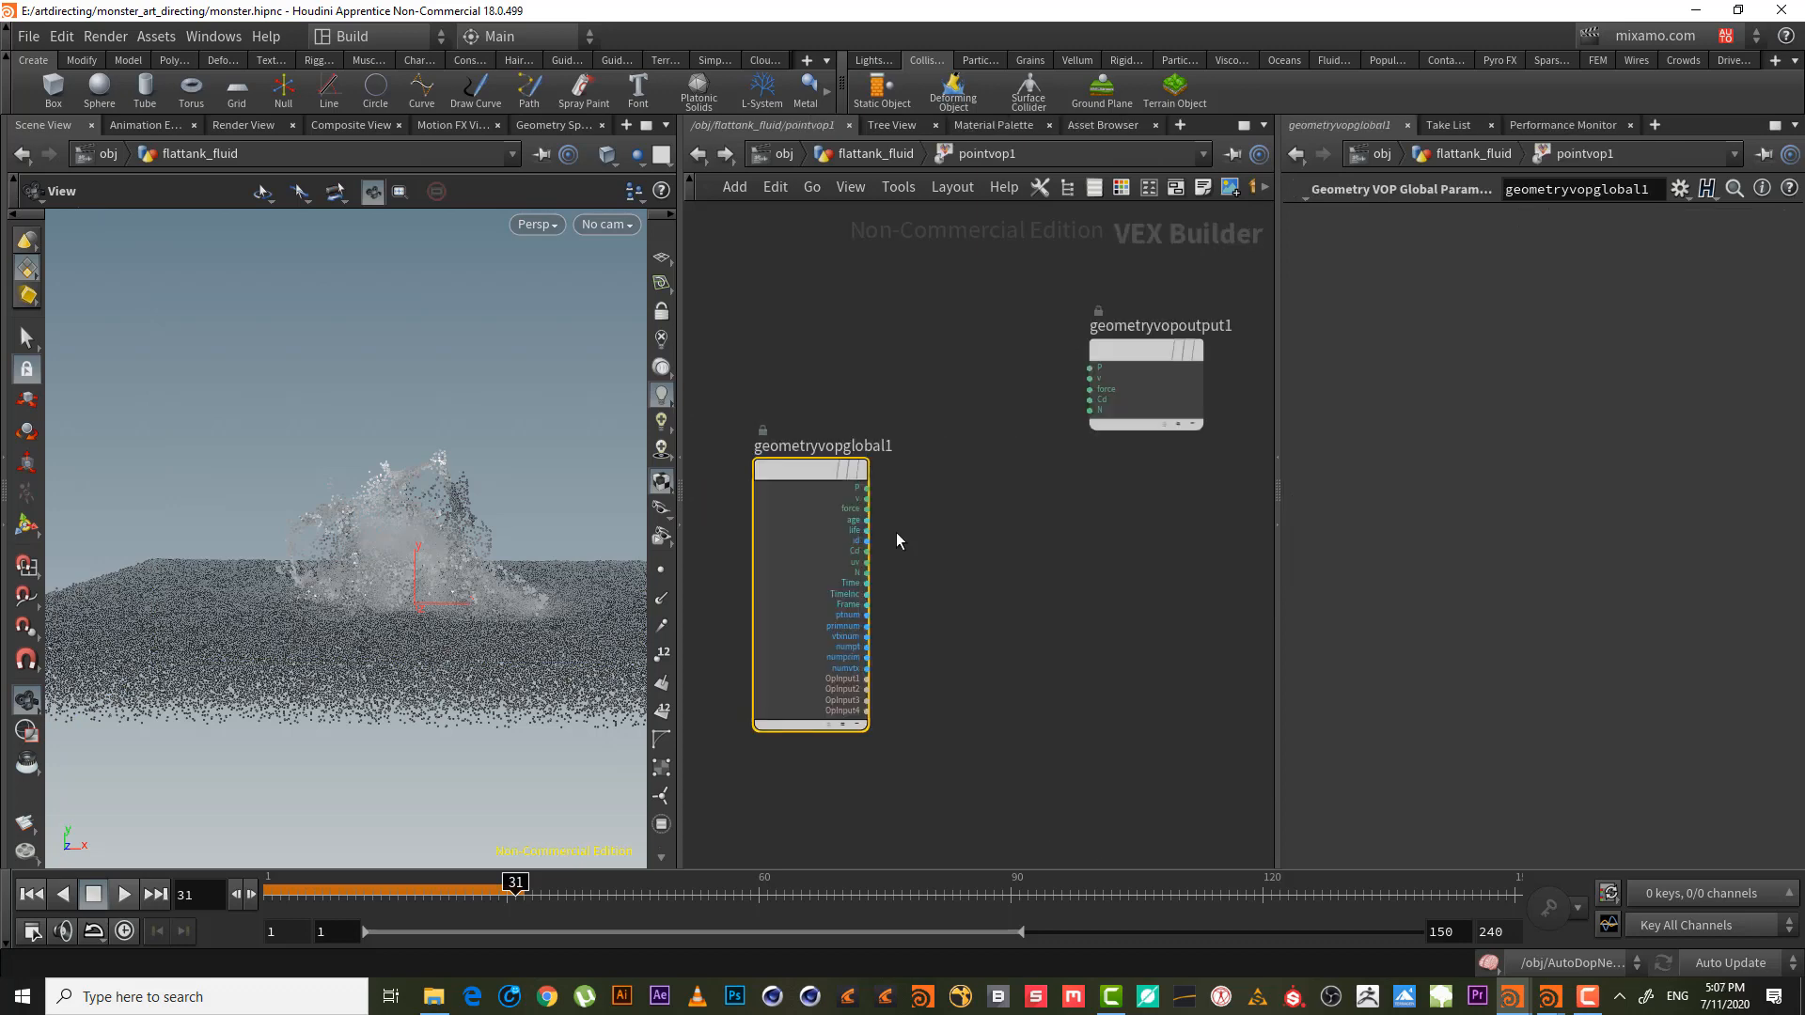
click(882, 500)
click(987, 506)
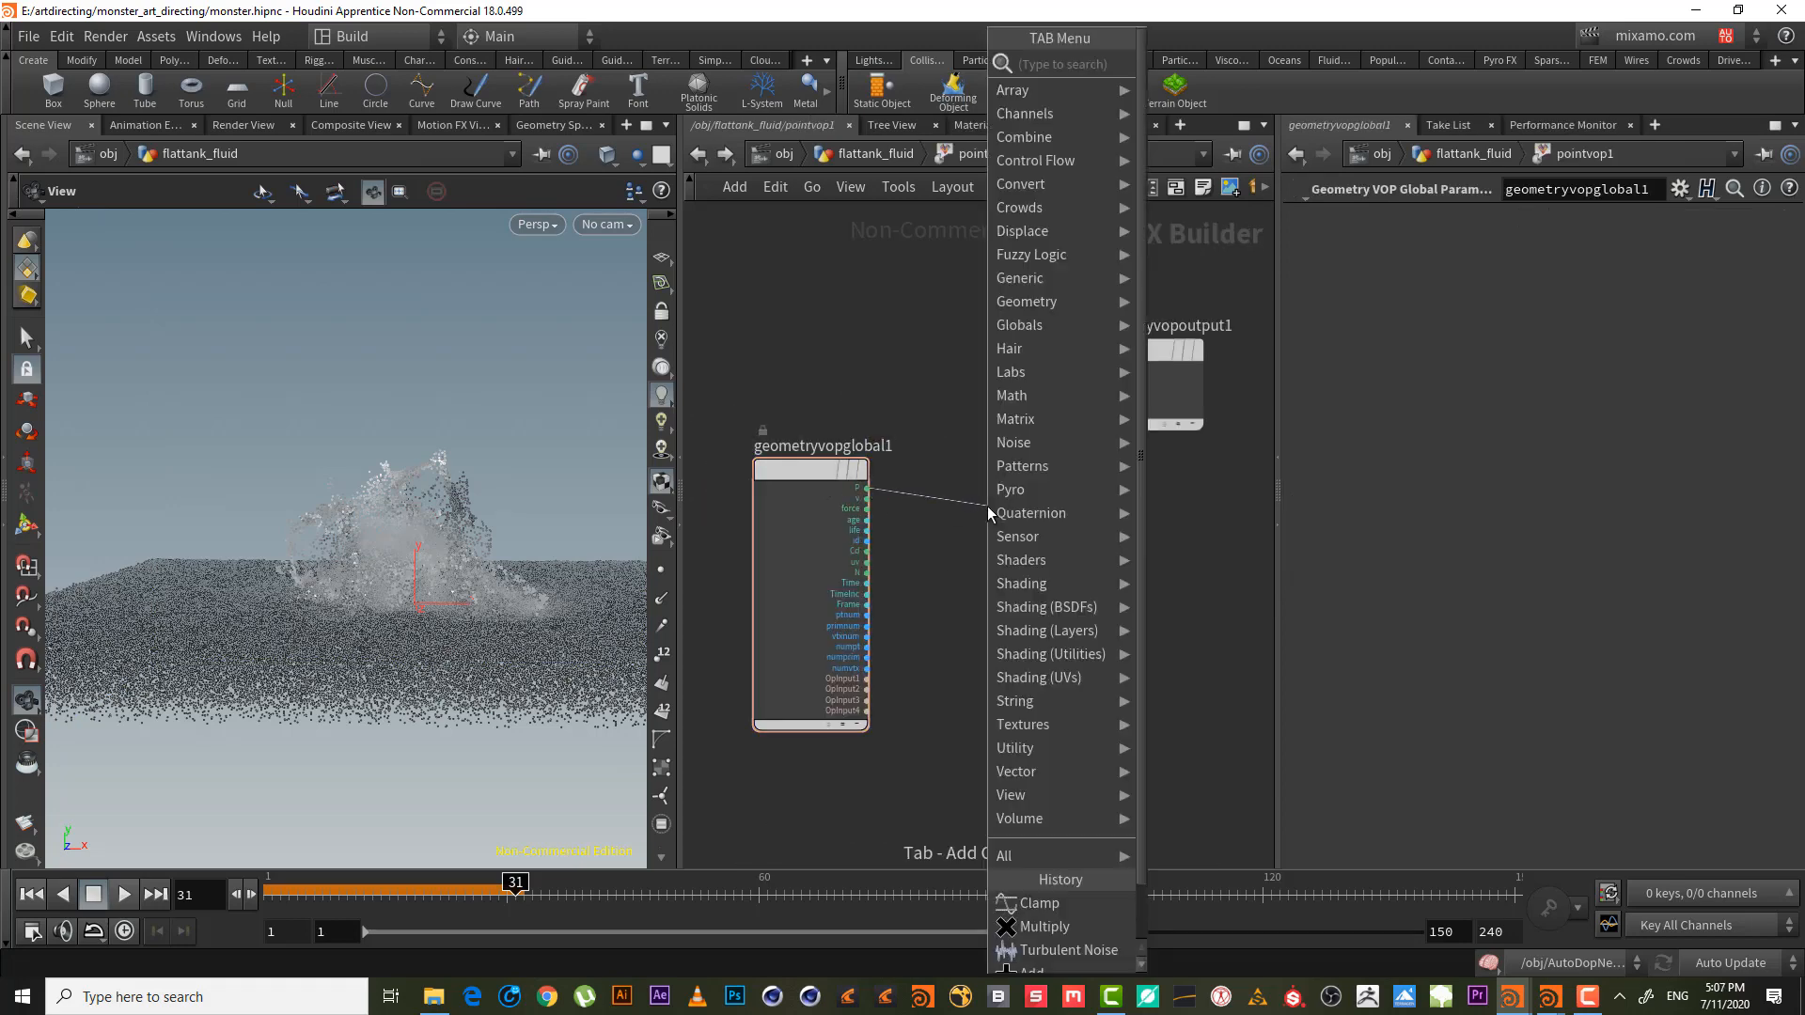
text(vec to f)
key(Return)
click(987, 506)
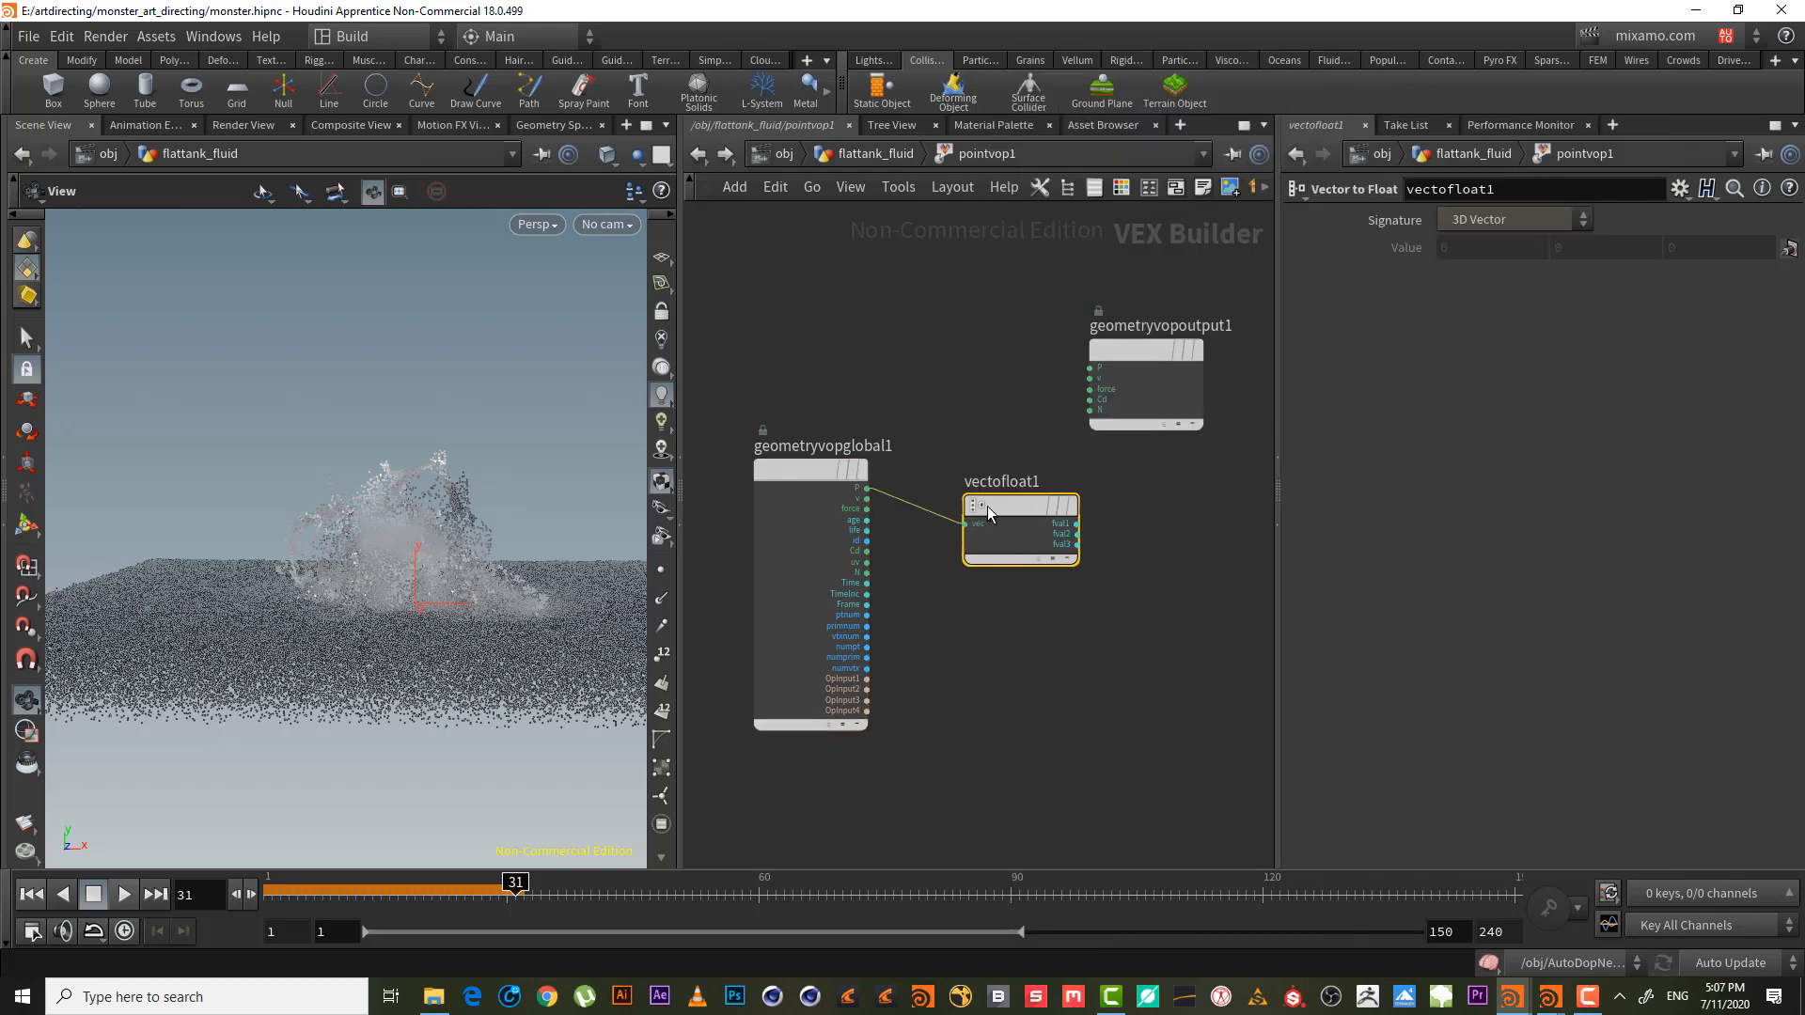
middle_drag(1036, 577, 871, 604)
drag(972, 370, 1204, 453)
drag(859, 552, 860, 645)
- Add a Fit Range node (fit1) fed by vectofloat1's fval2 output
click(916, 653)
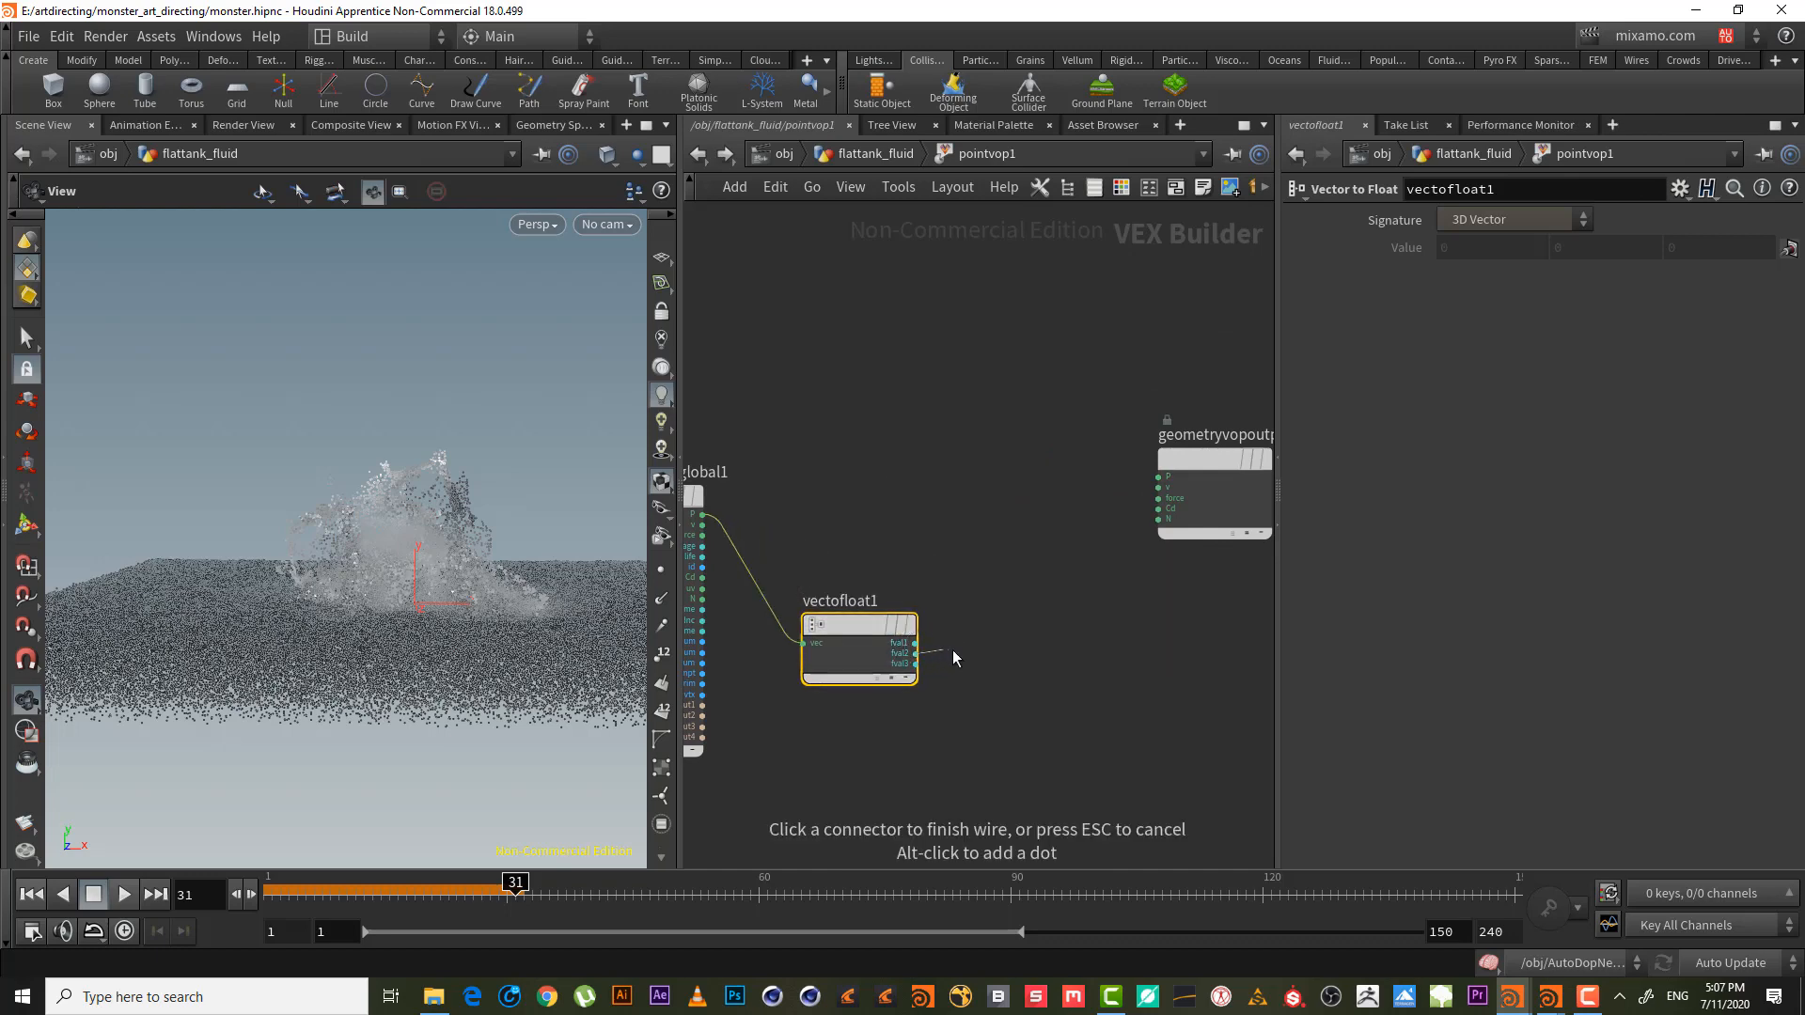
click(1000, 644)
text(fit)
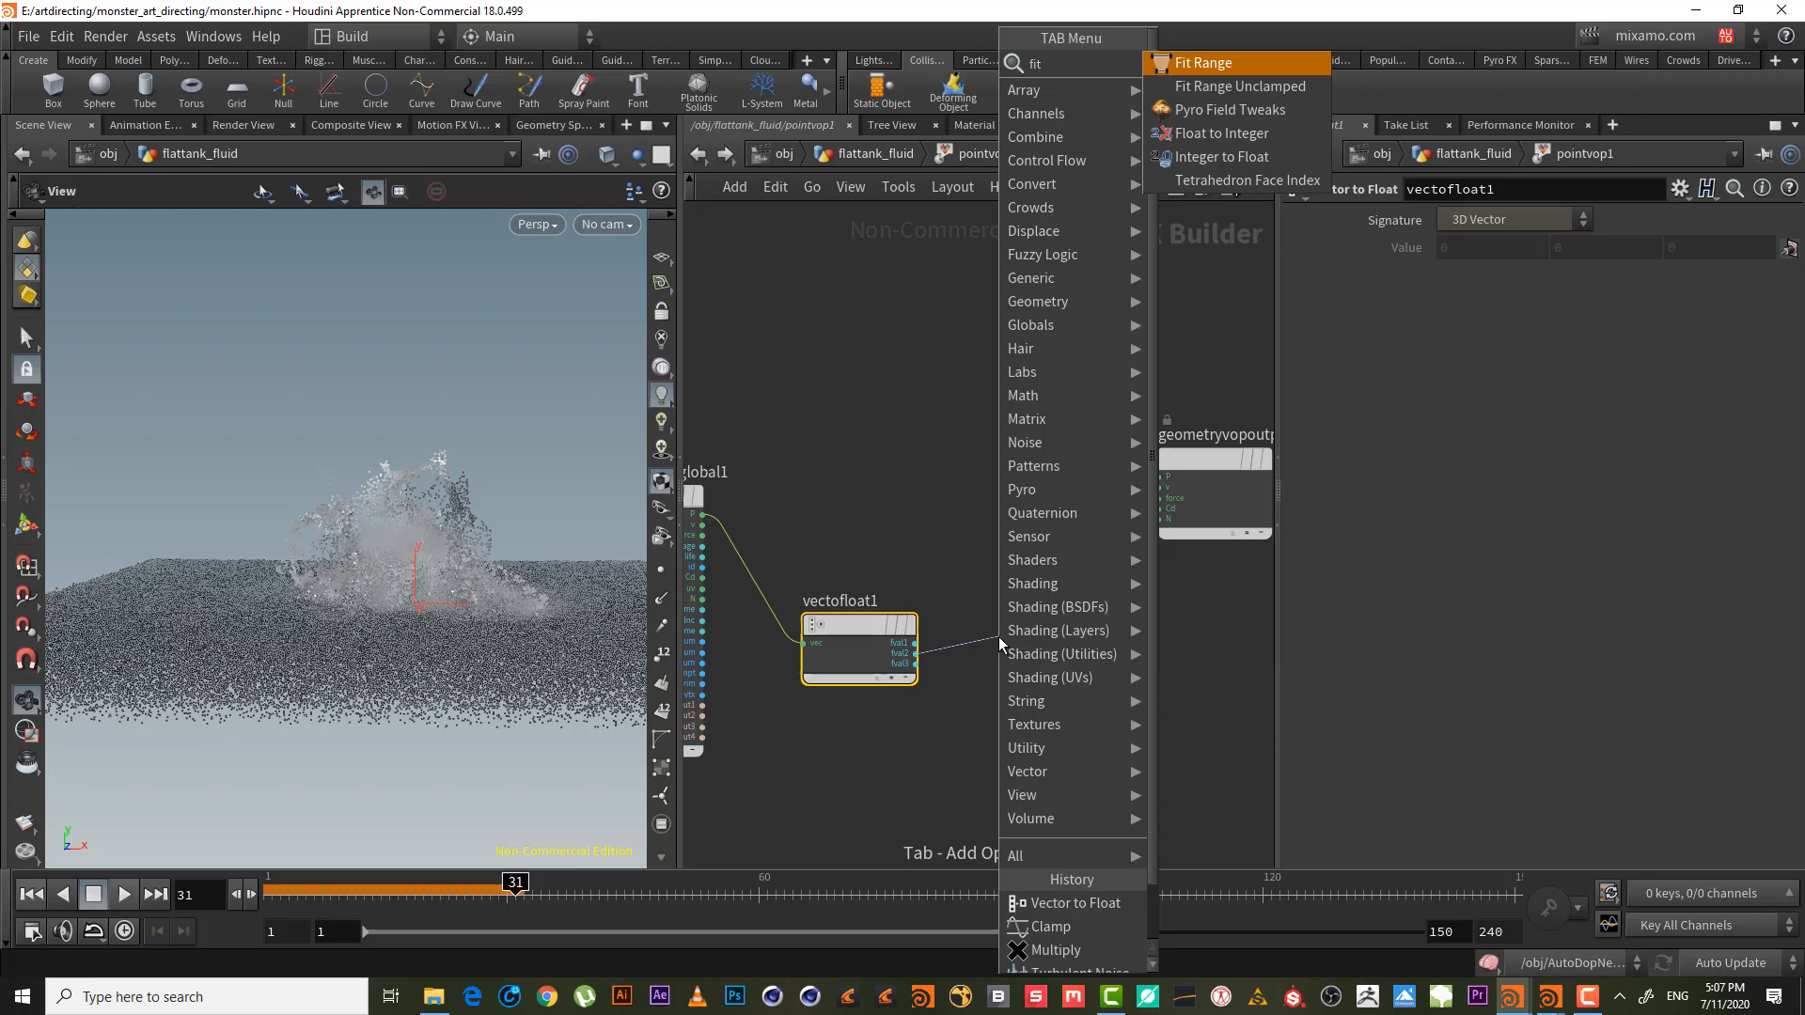
key(Return)
click(999, 636)
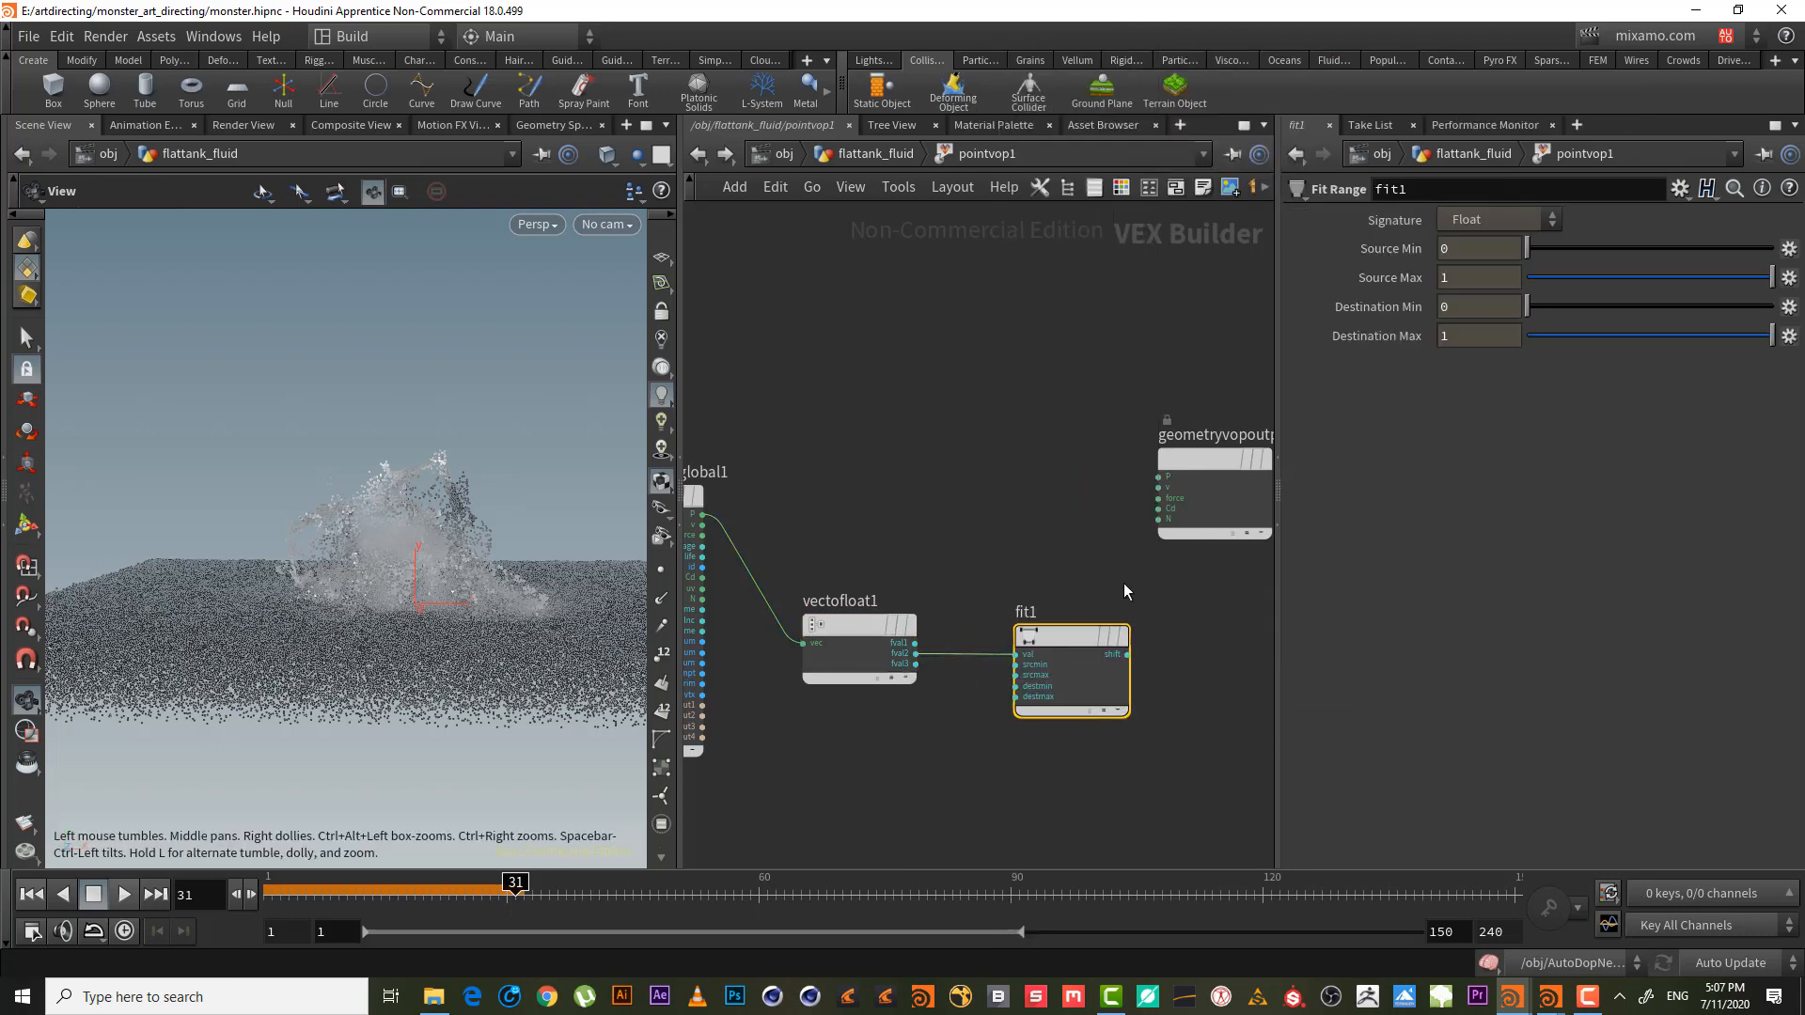
middle_drag(1124, 584, 1020, 602)
- Add a Ramp Parameter node wired from fit1's shift output
click(1029, 675)
key(Tab)
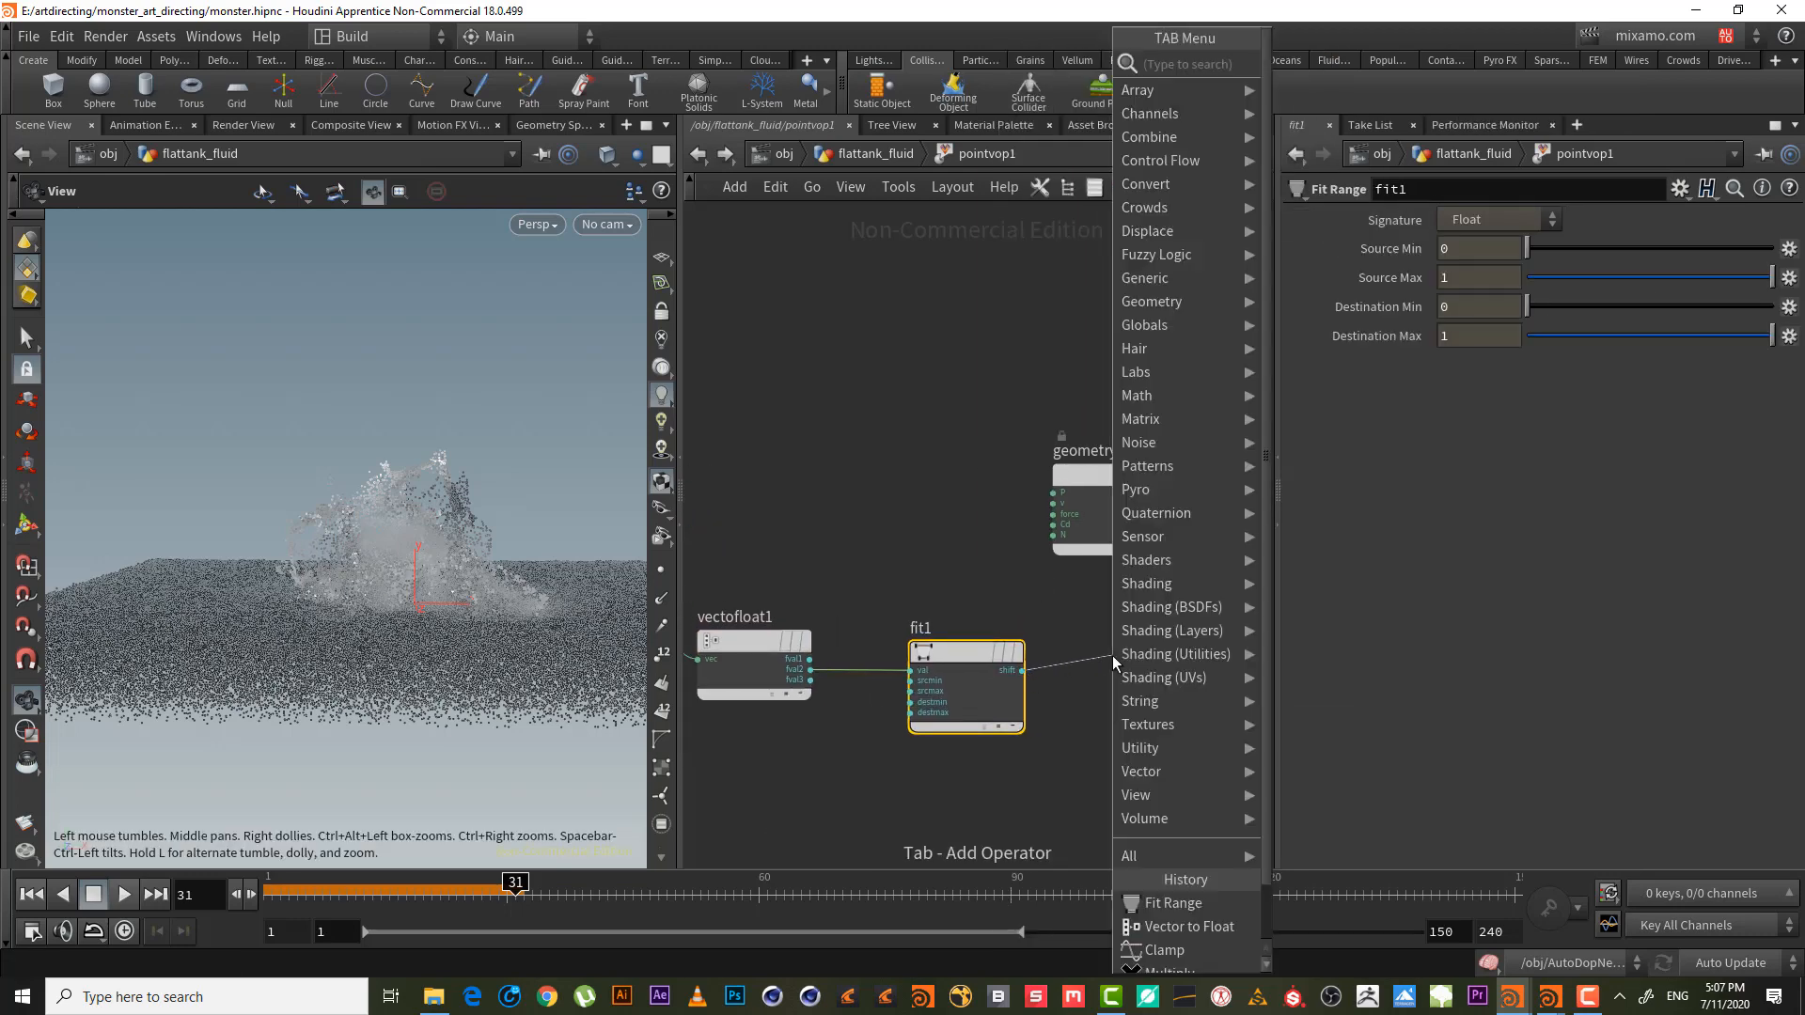
text(ram)
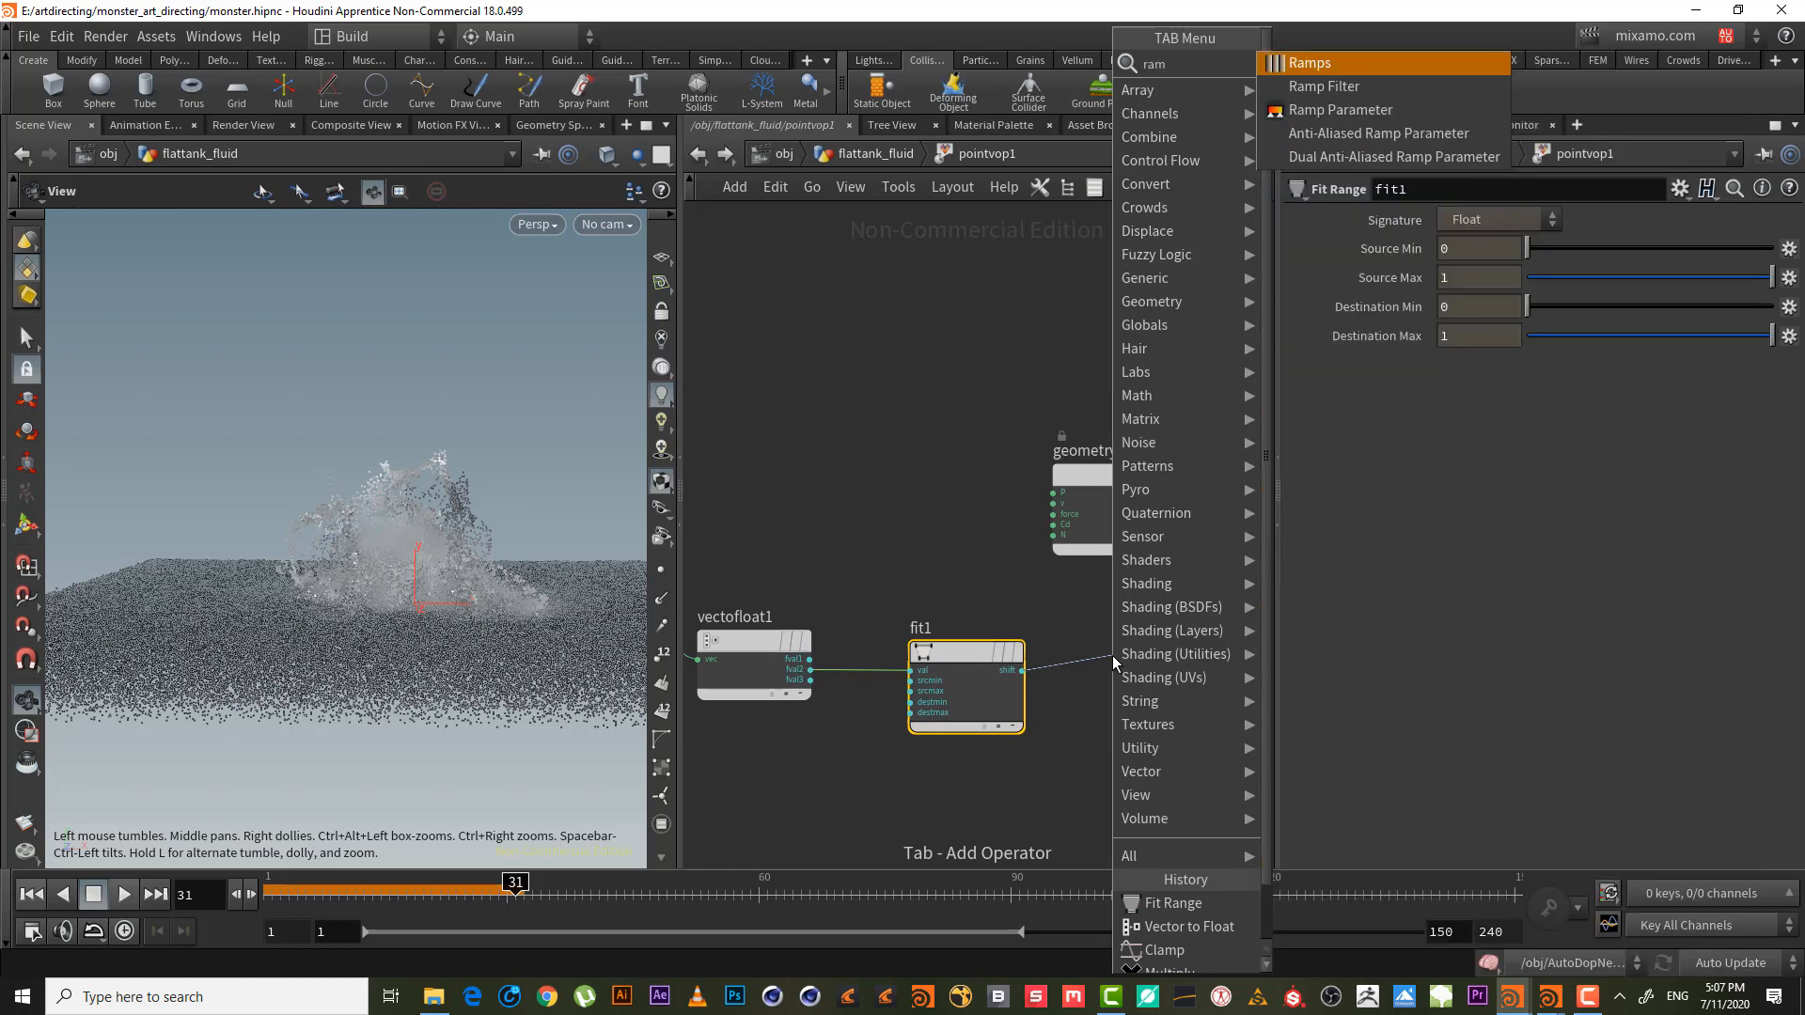
key(Down)
key(Down)
key(Return)
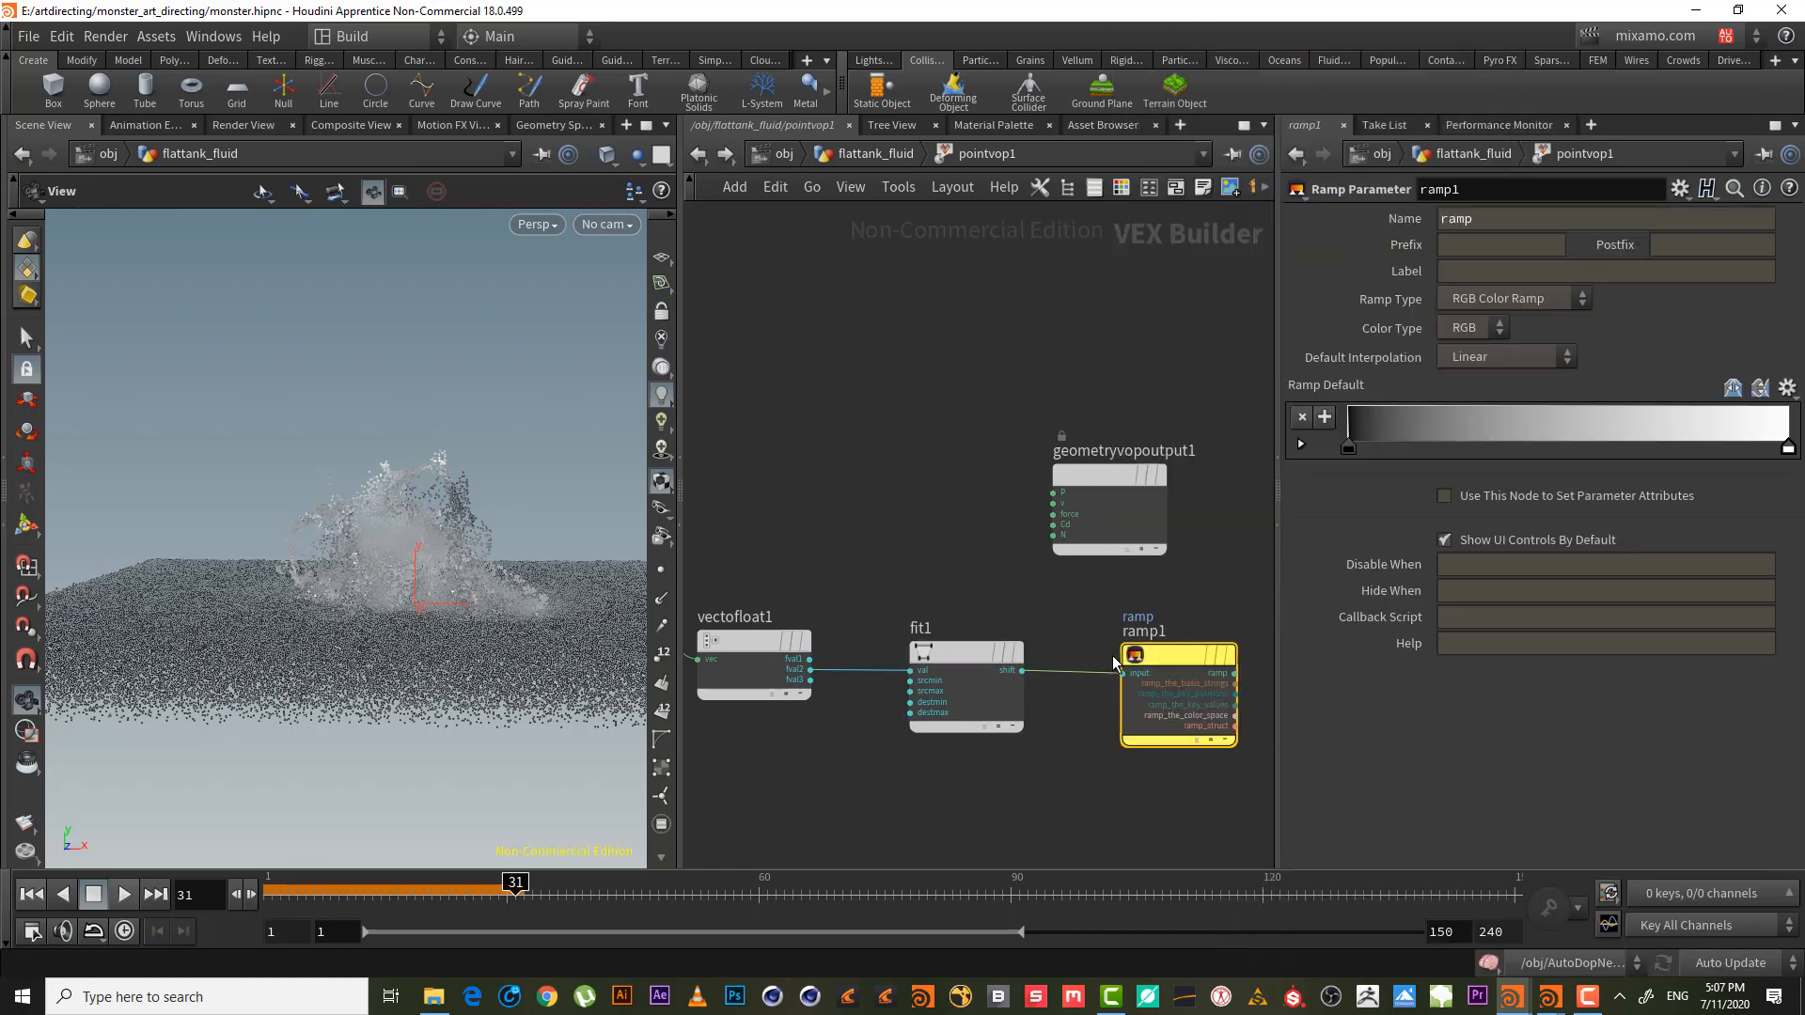
scroll(958, 554, down, 3)
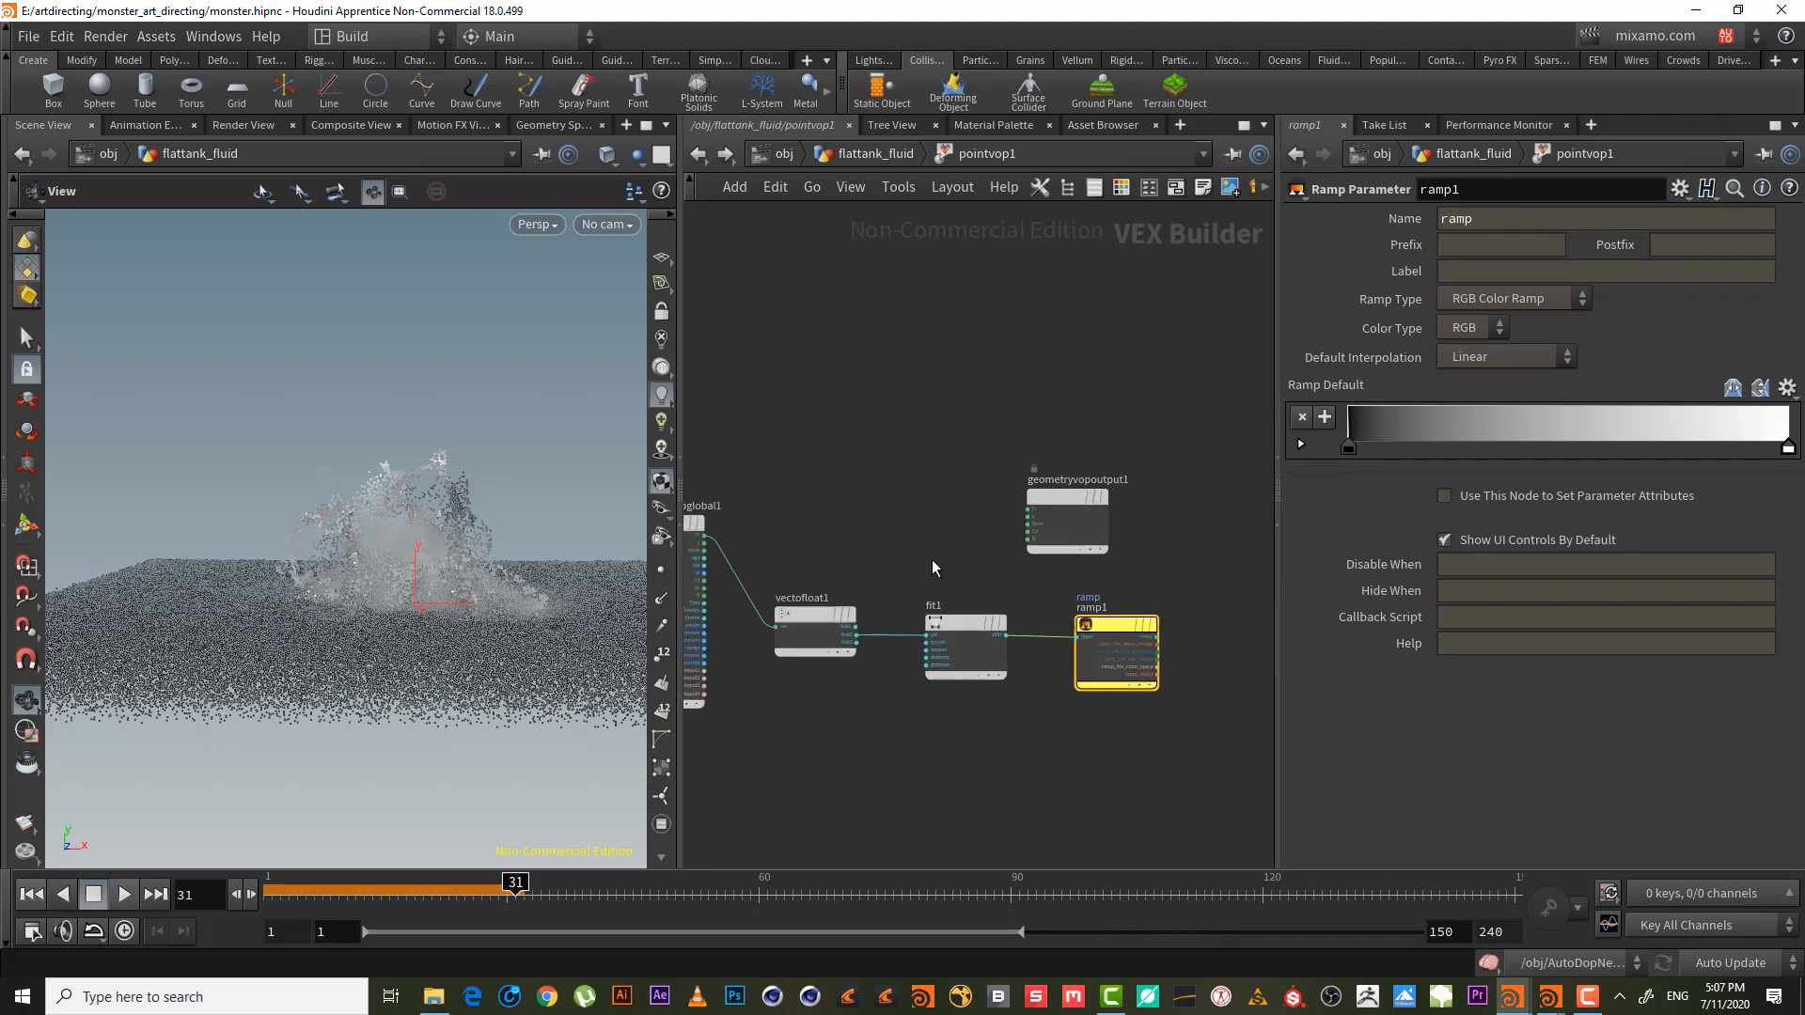
drag(1058, 505, 1211, 497)
middle_drag(829, 534, 868, 497)
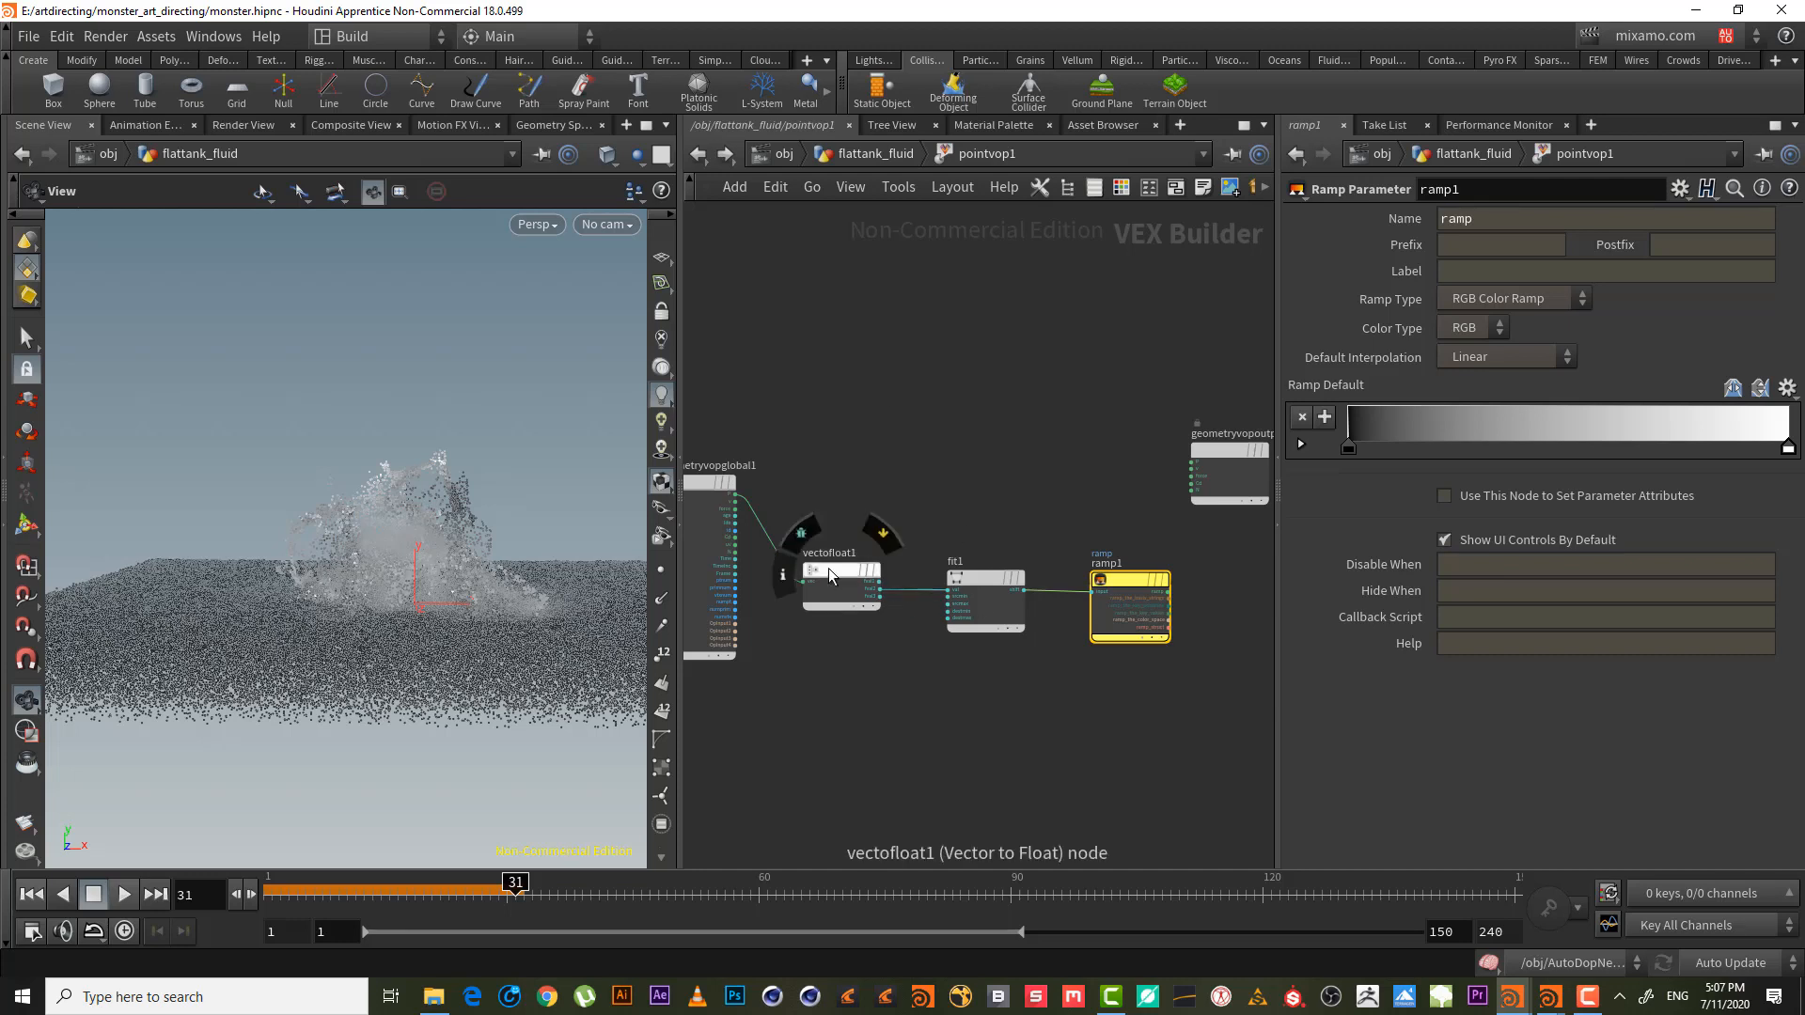
- Wire ramp1's output into the output Cd colour and return to flattank_fluid
click(992, 579)
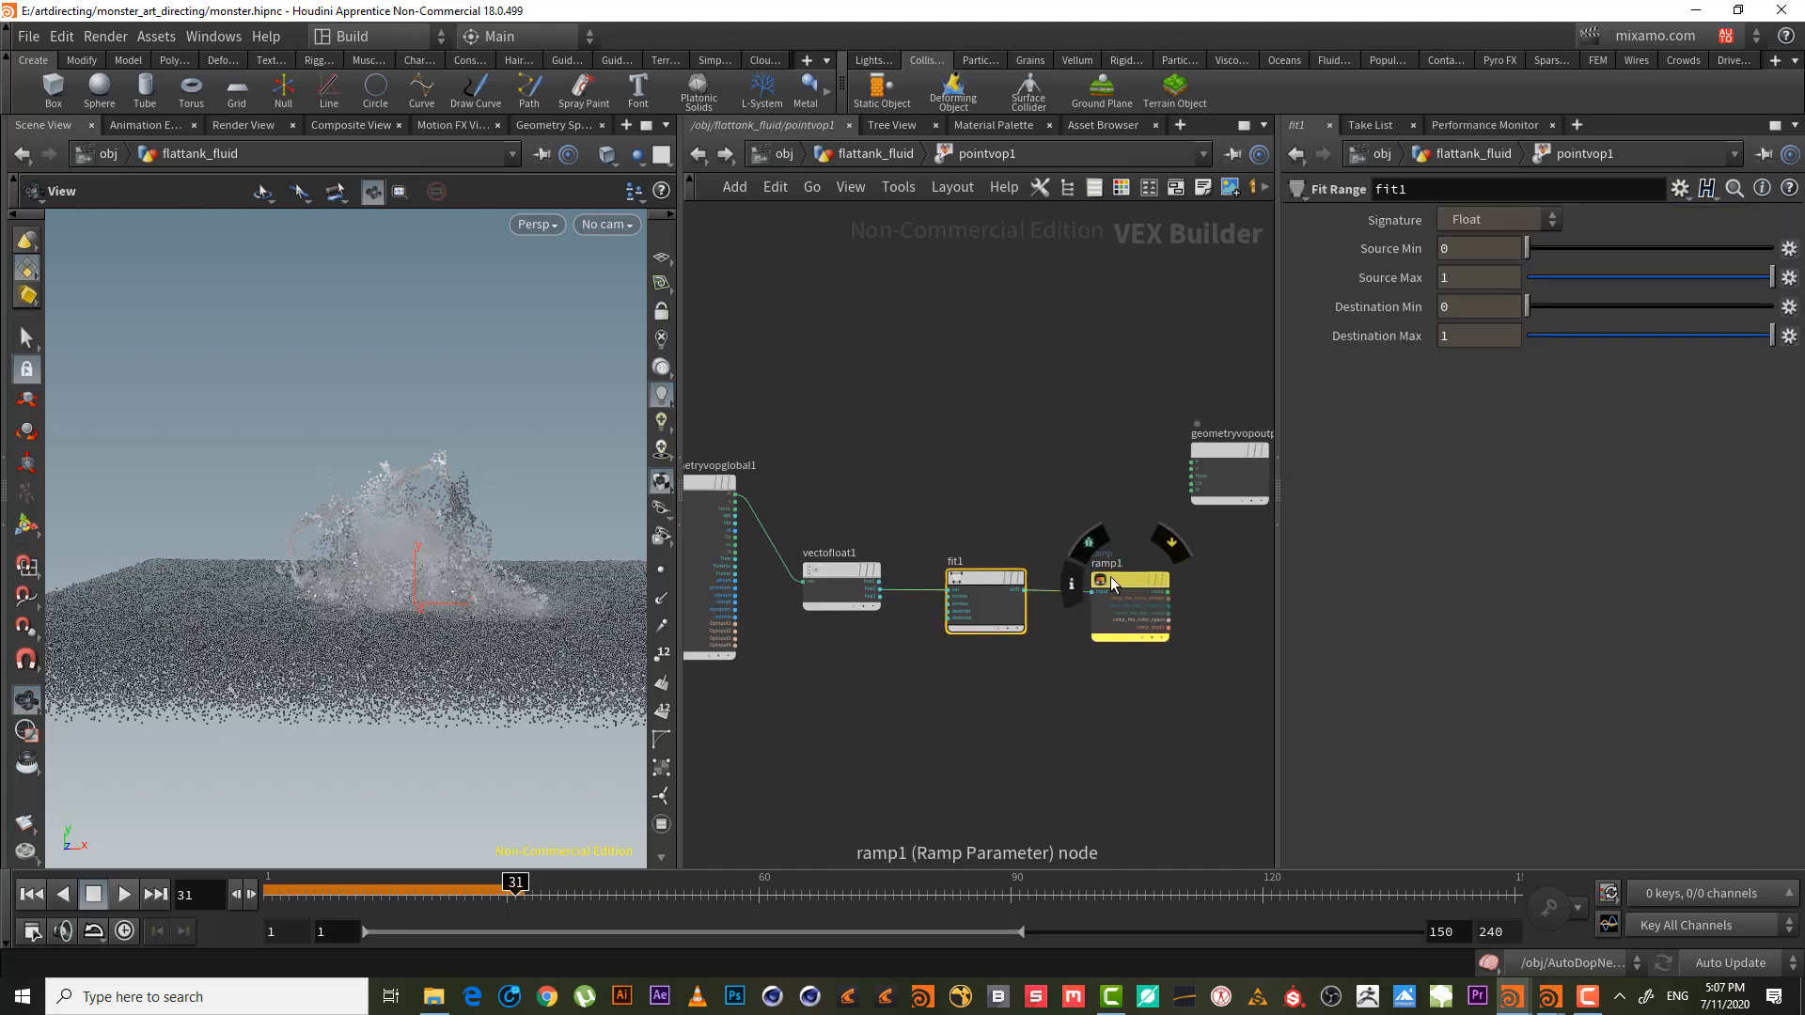
click(1124, 578)
middle_drag(1147, 710, 1077, 738)
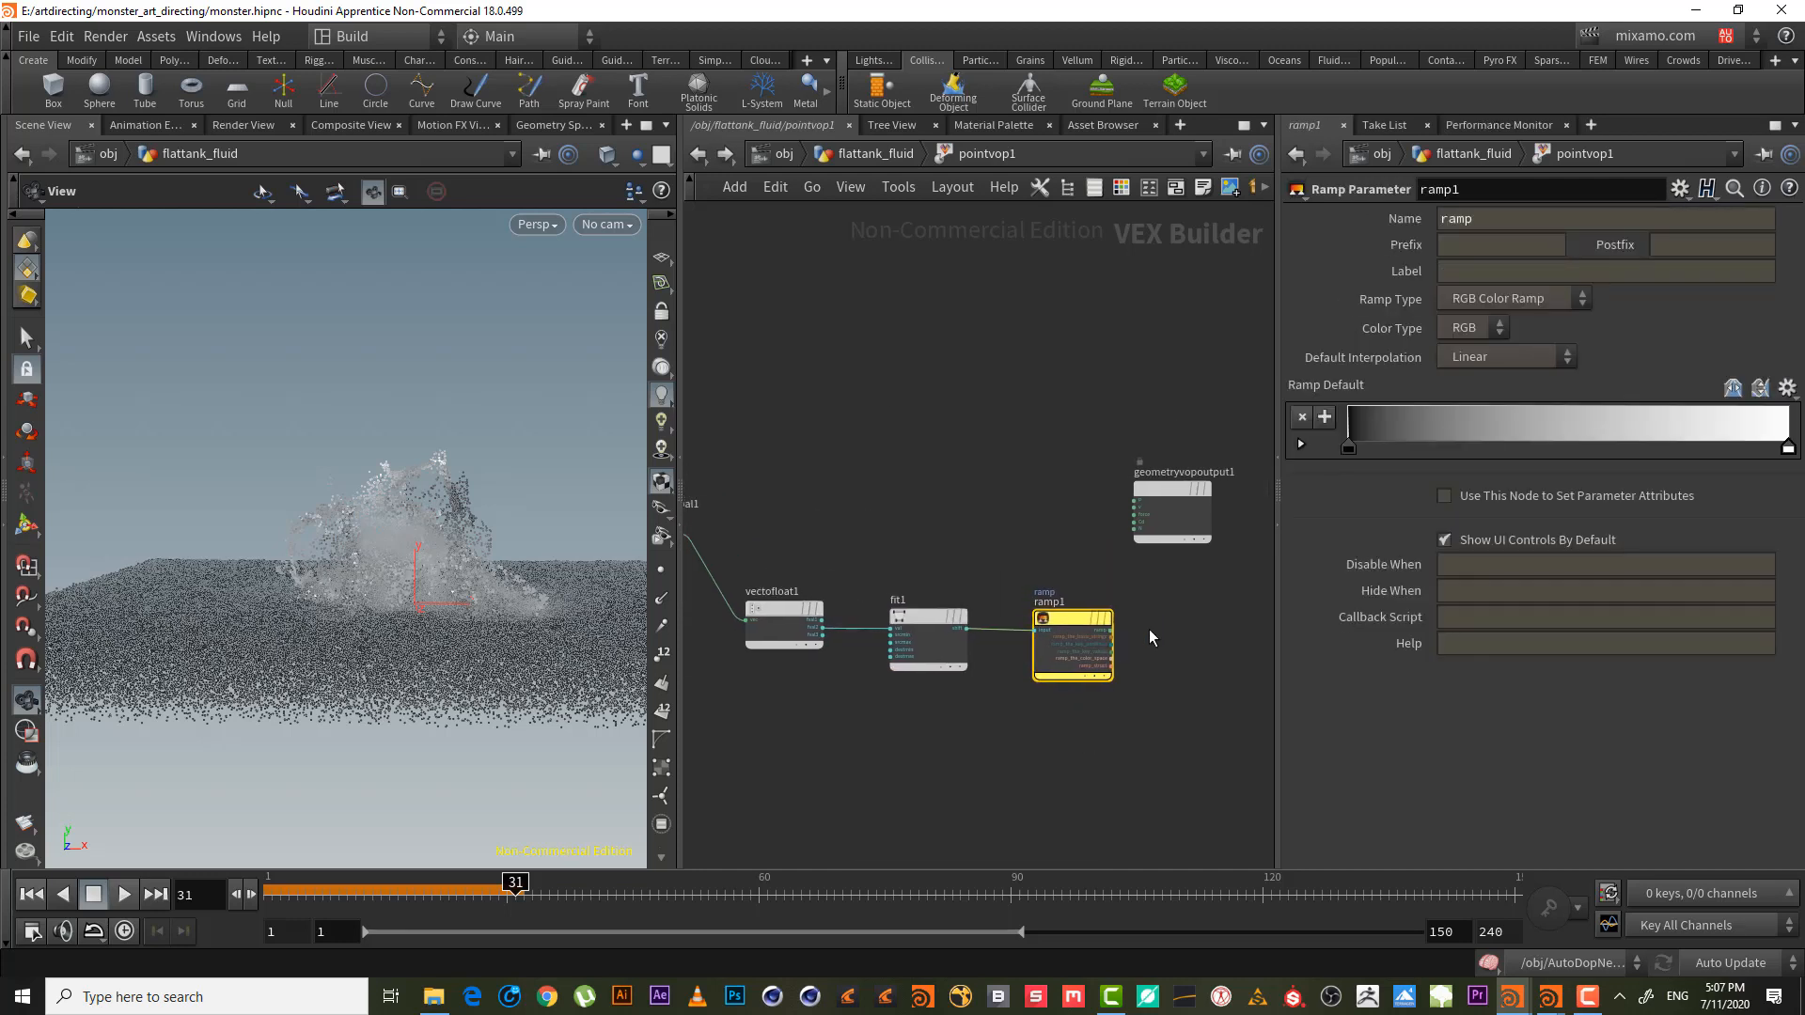
scroll(1193, 625, up, 3)
right_drag(1203, 625, 1201, 625)
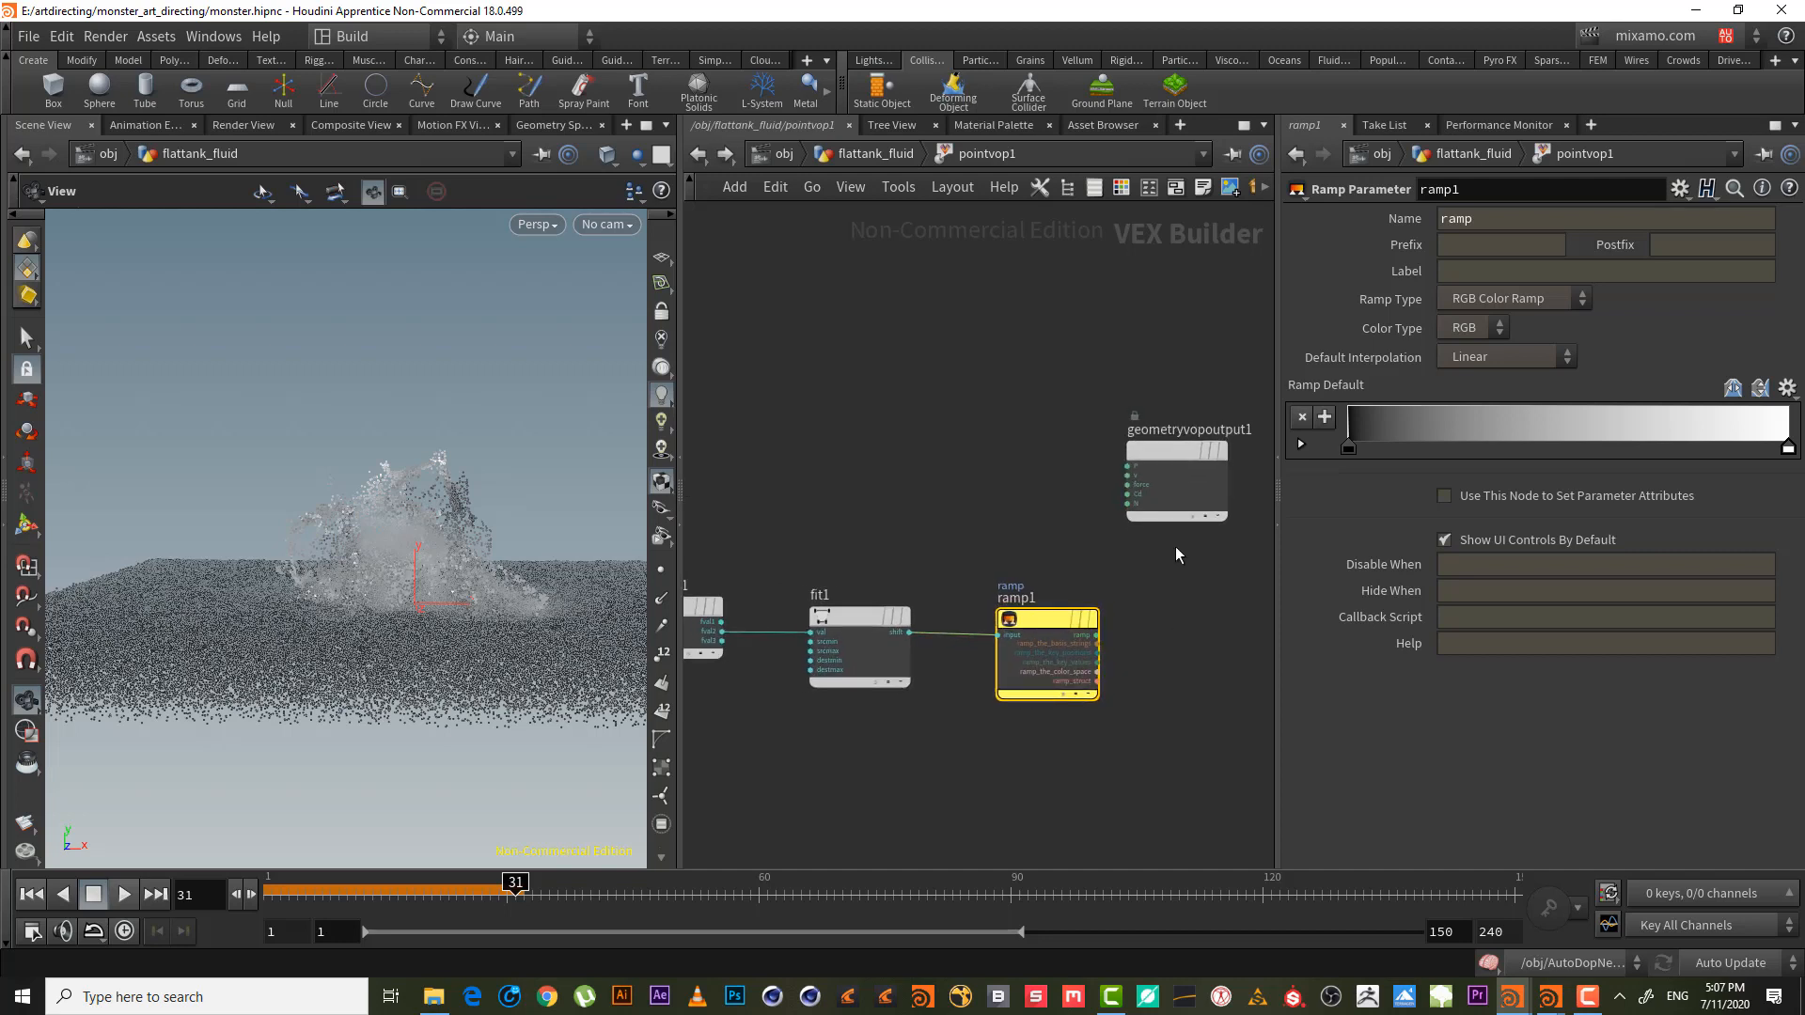
click(1096, 635)
click(1127, 494)
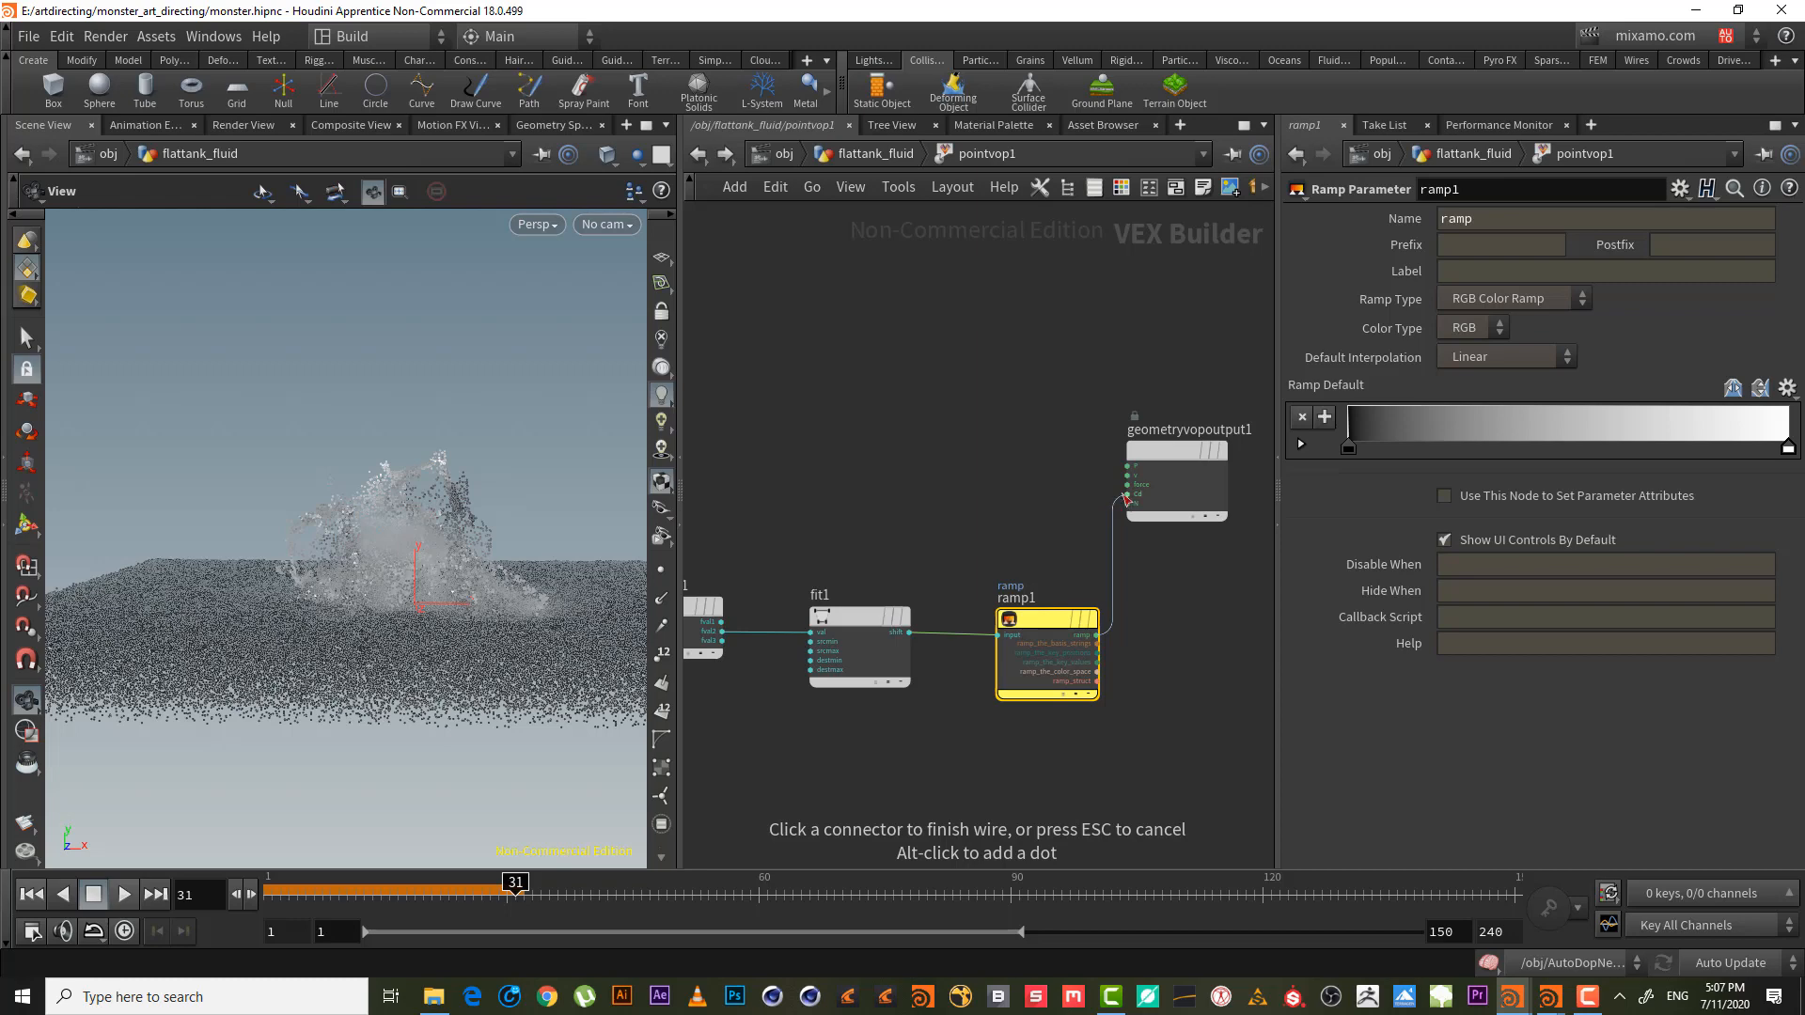
middle_drag(930, 543, 984, 523)
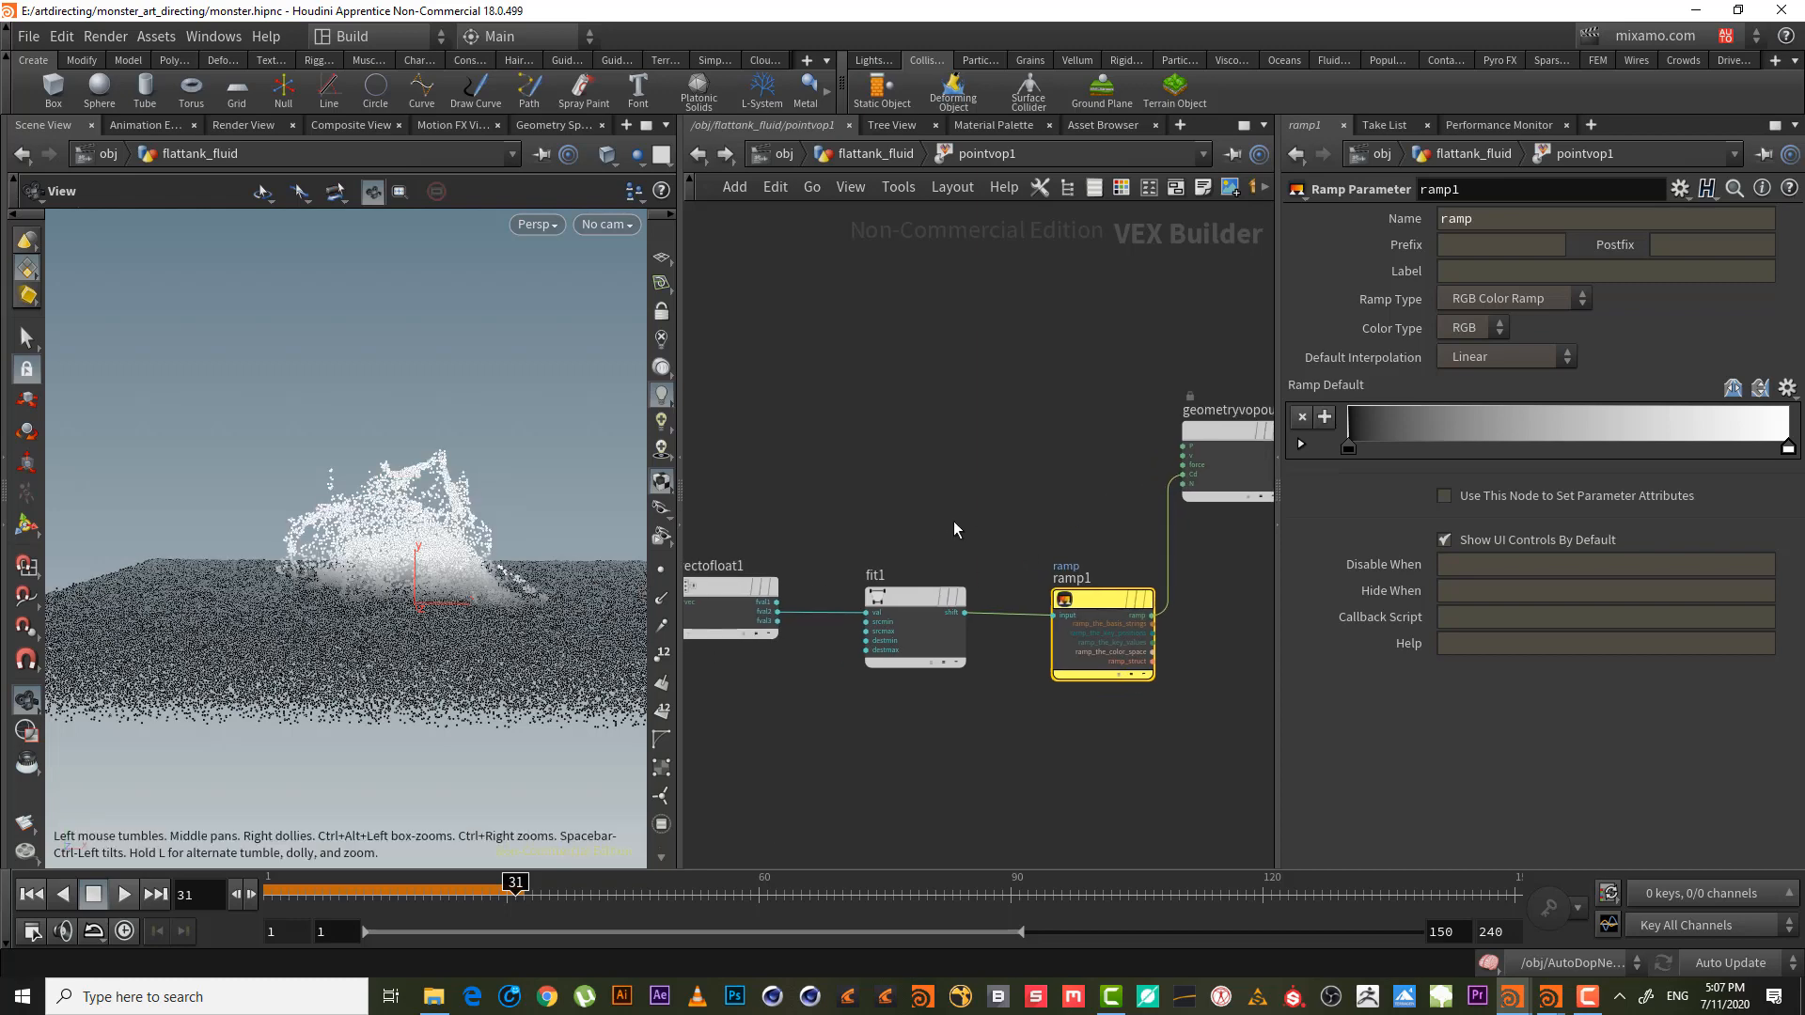
drag(564, 508, 522, 530)
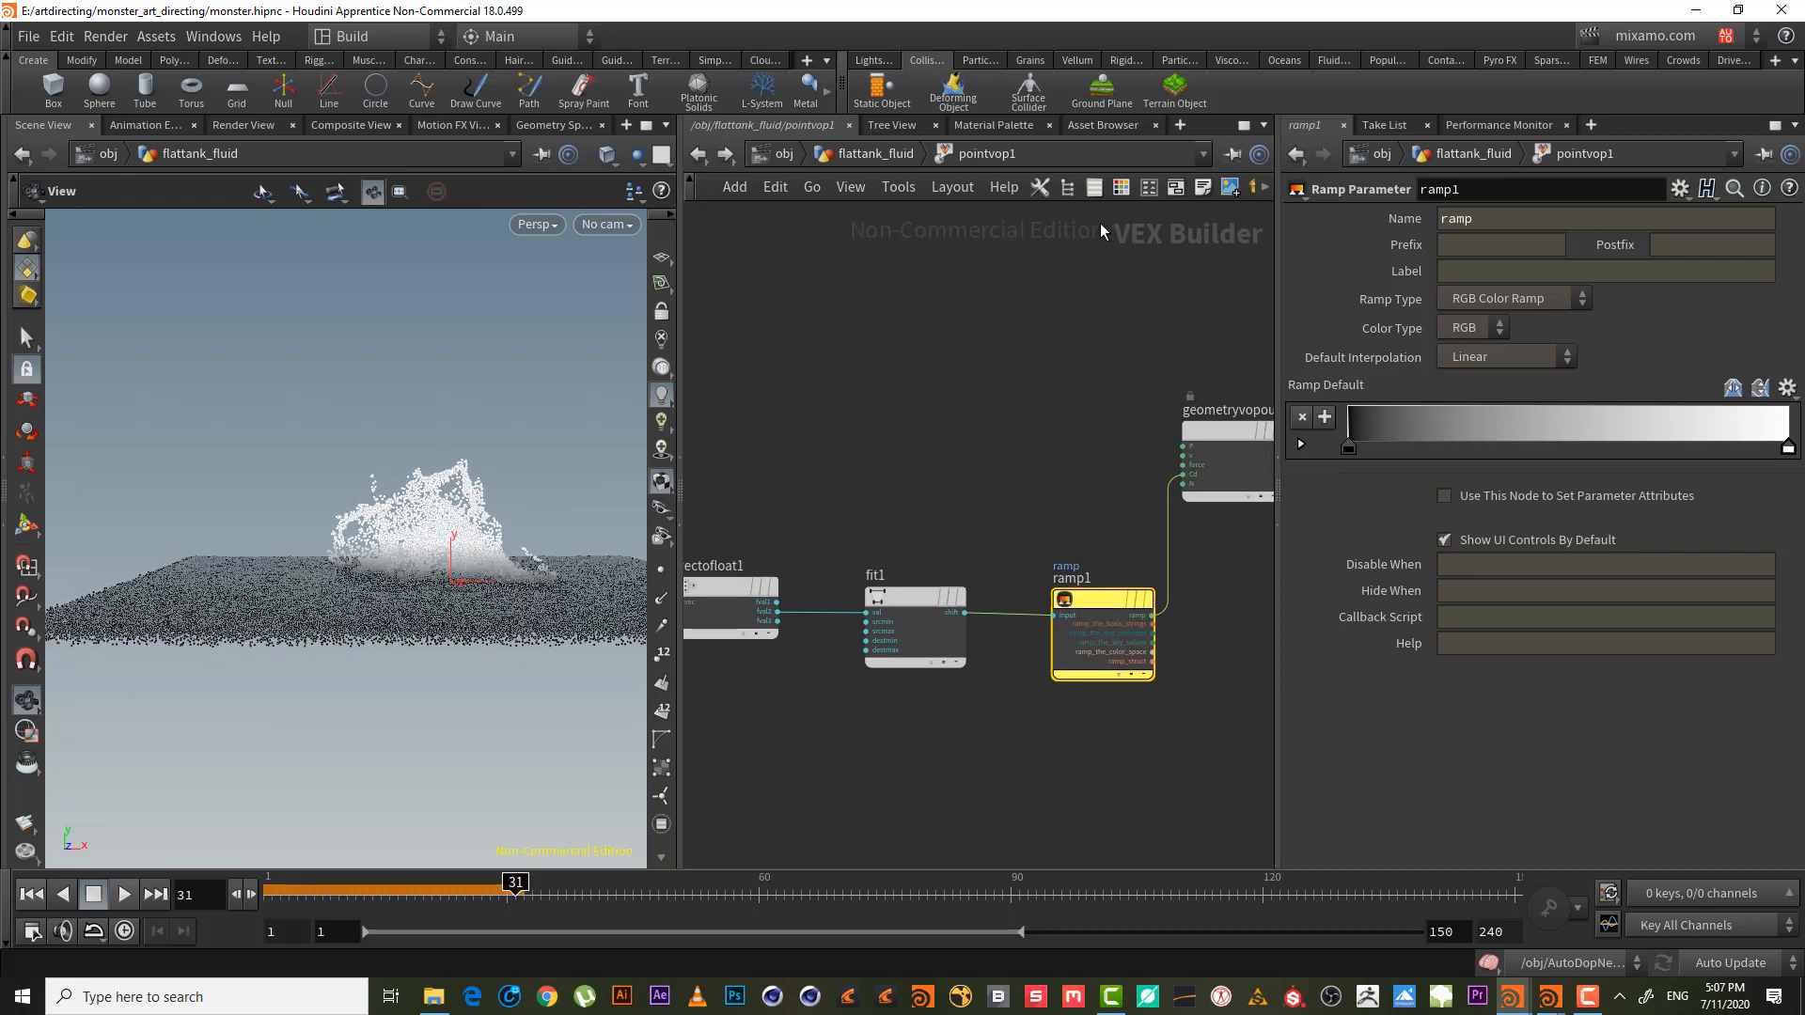
click(894, 155)
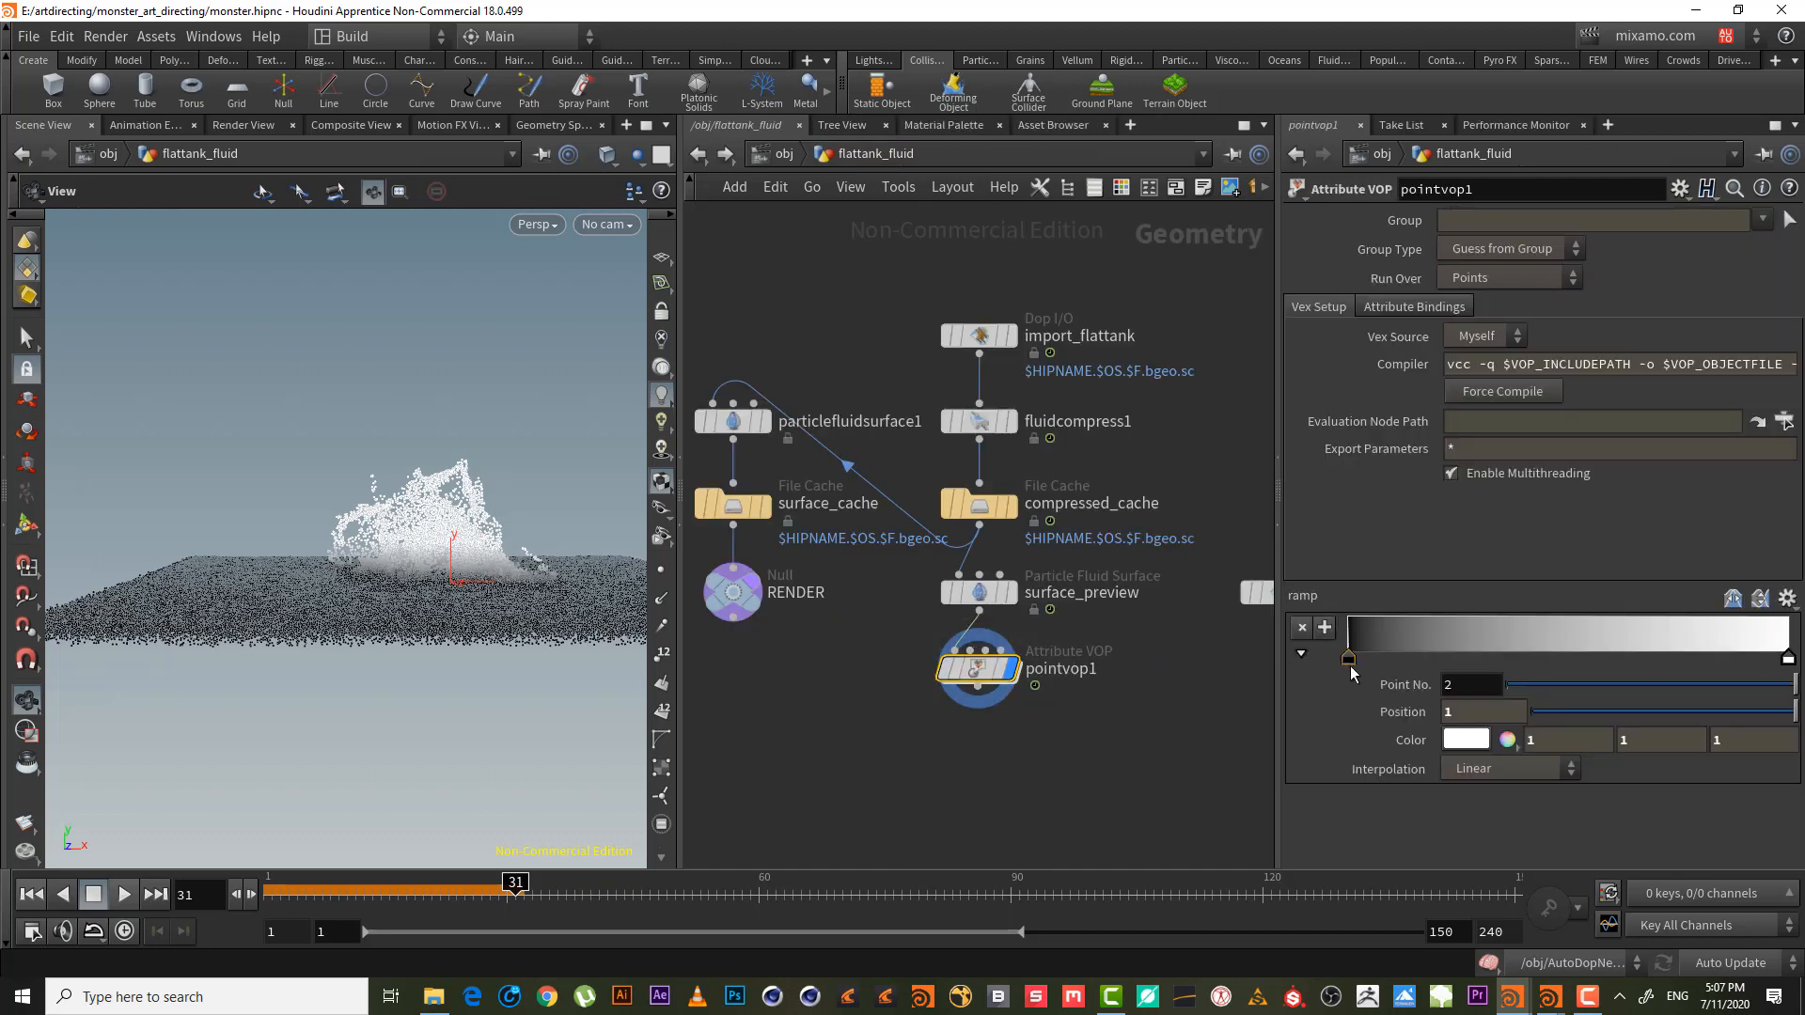
- Move the ramp's black key to about 0.18, white to 0.43, and add a black key near the right end
drag(1354, 658, 1428, 661)
click(1483, 655)
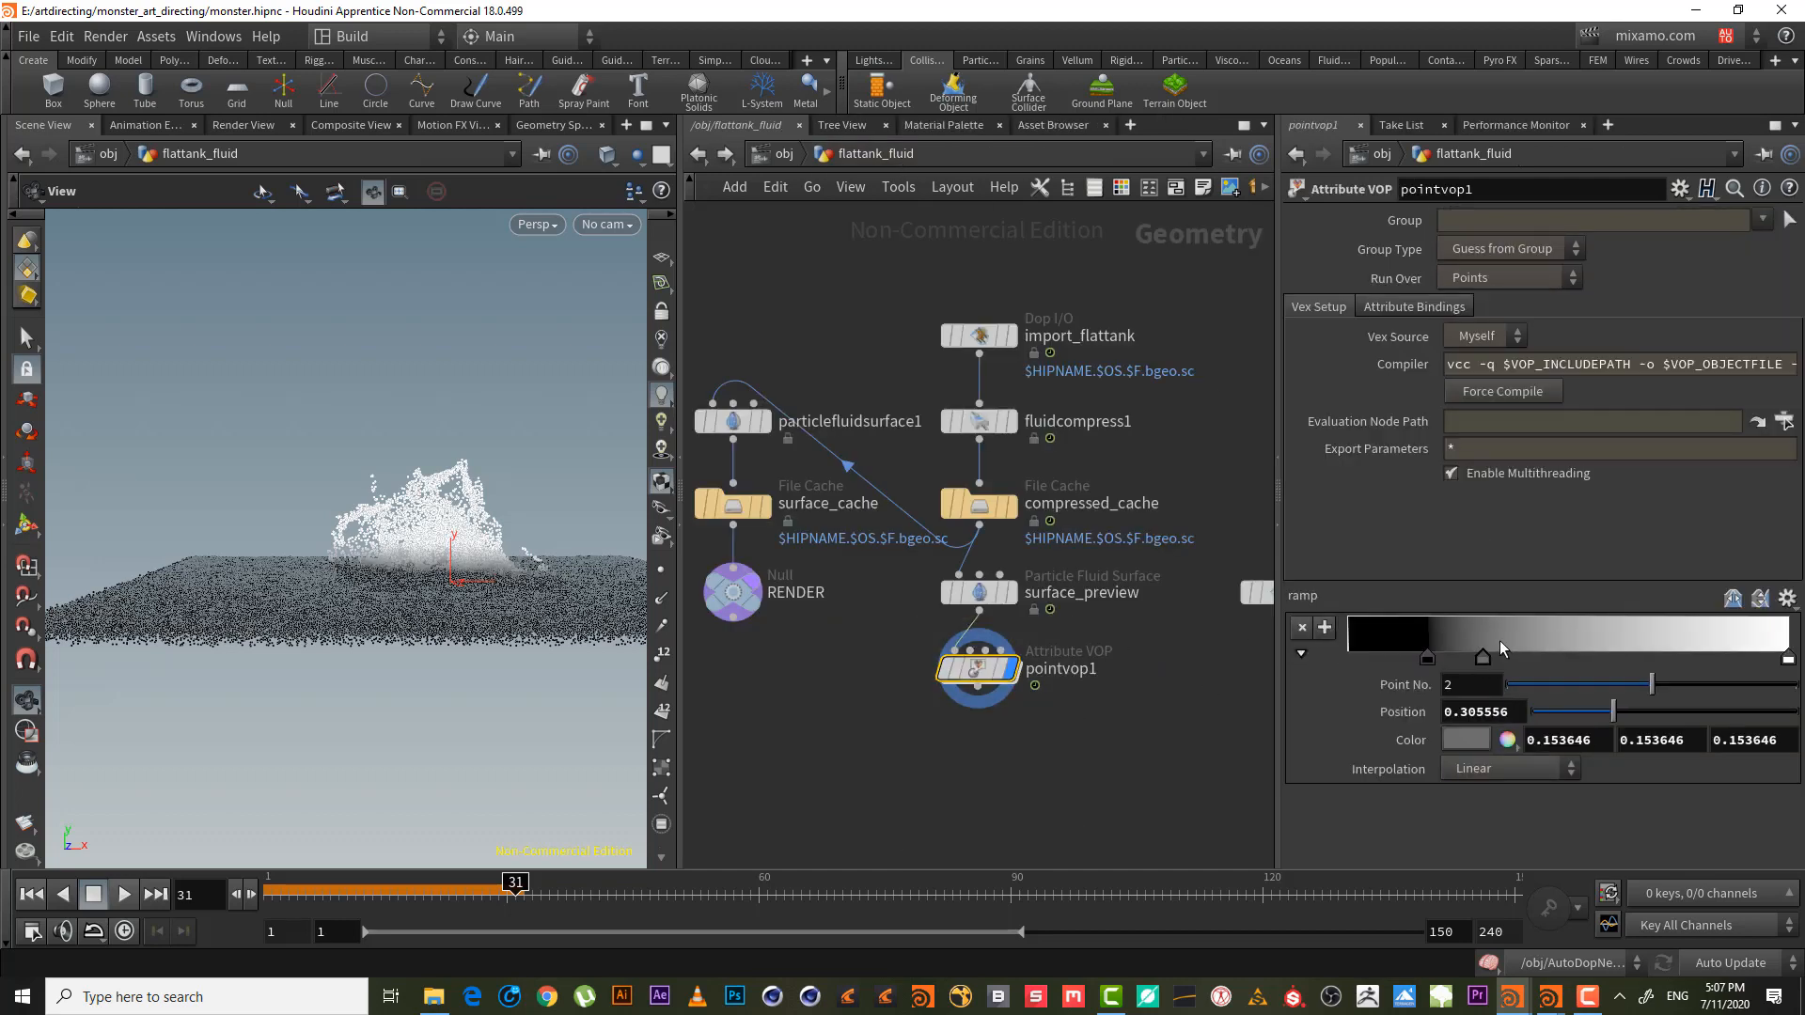
drag(1789, 658, 1537, 663)
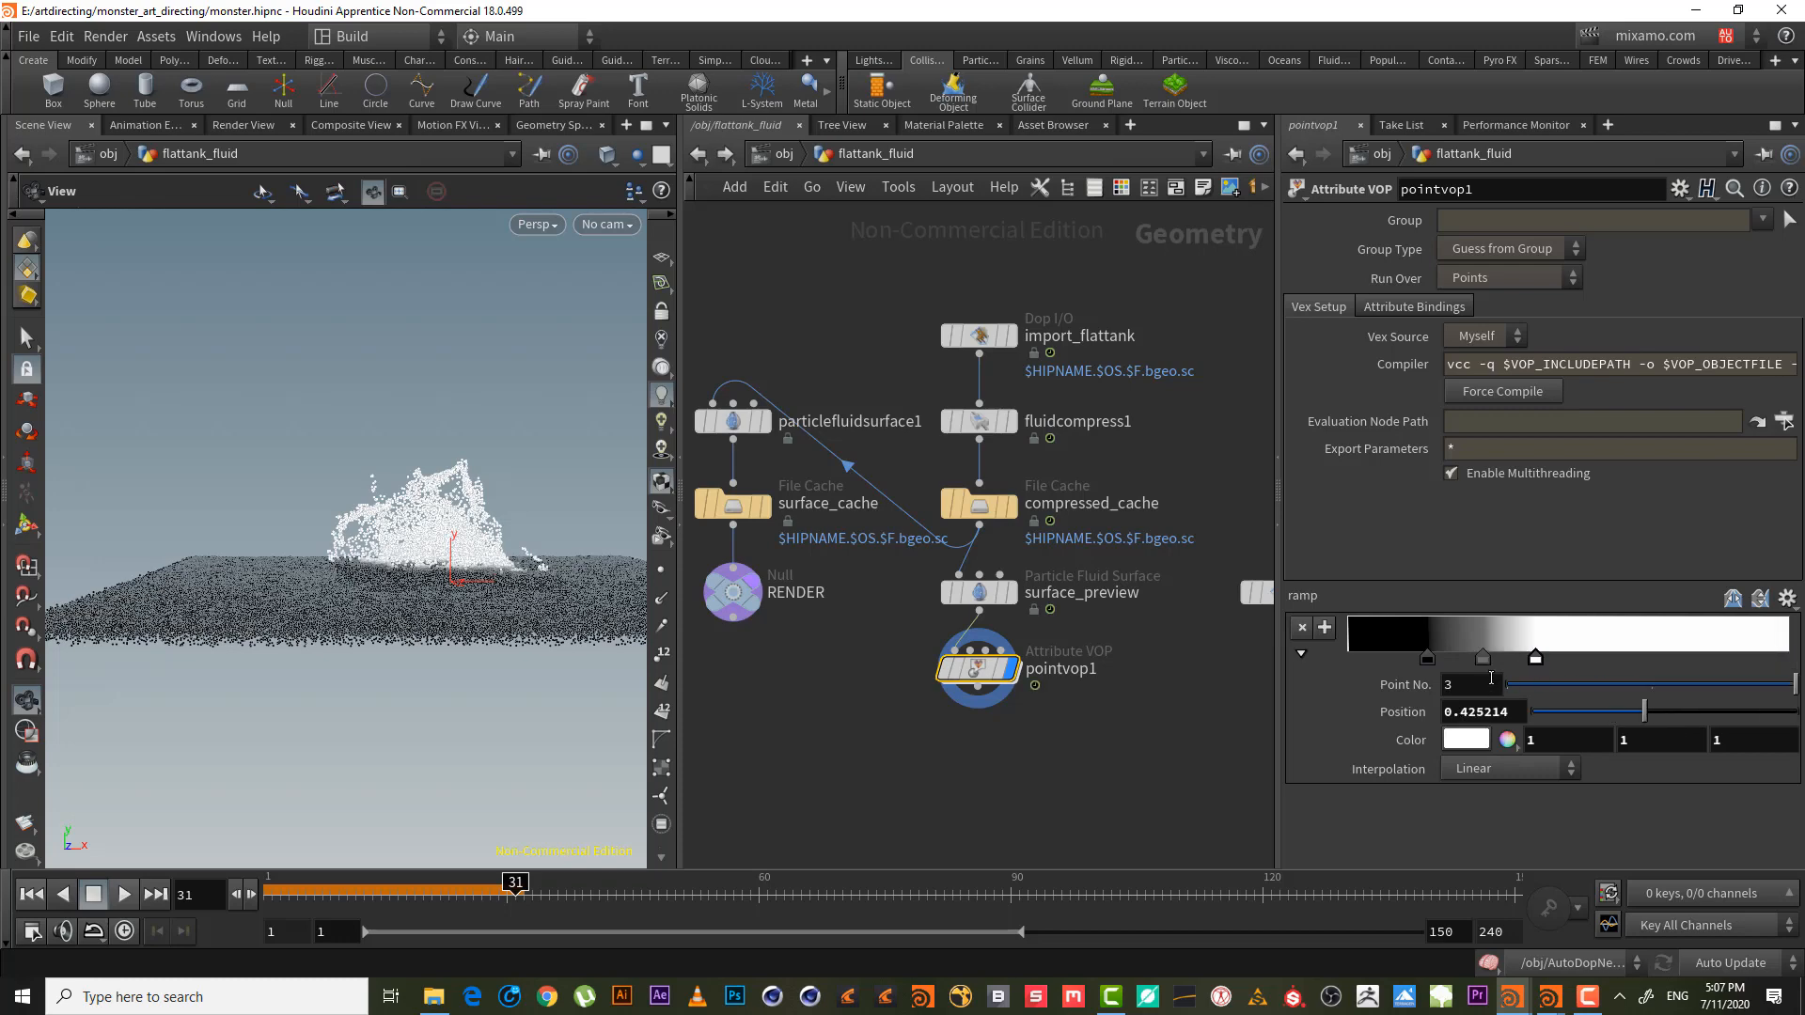
double_click(1740, 652)
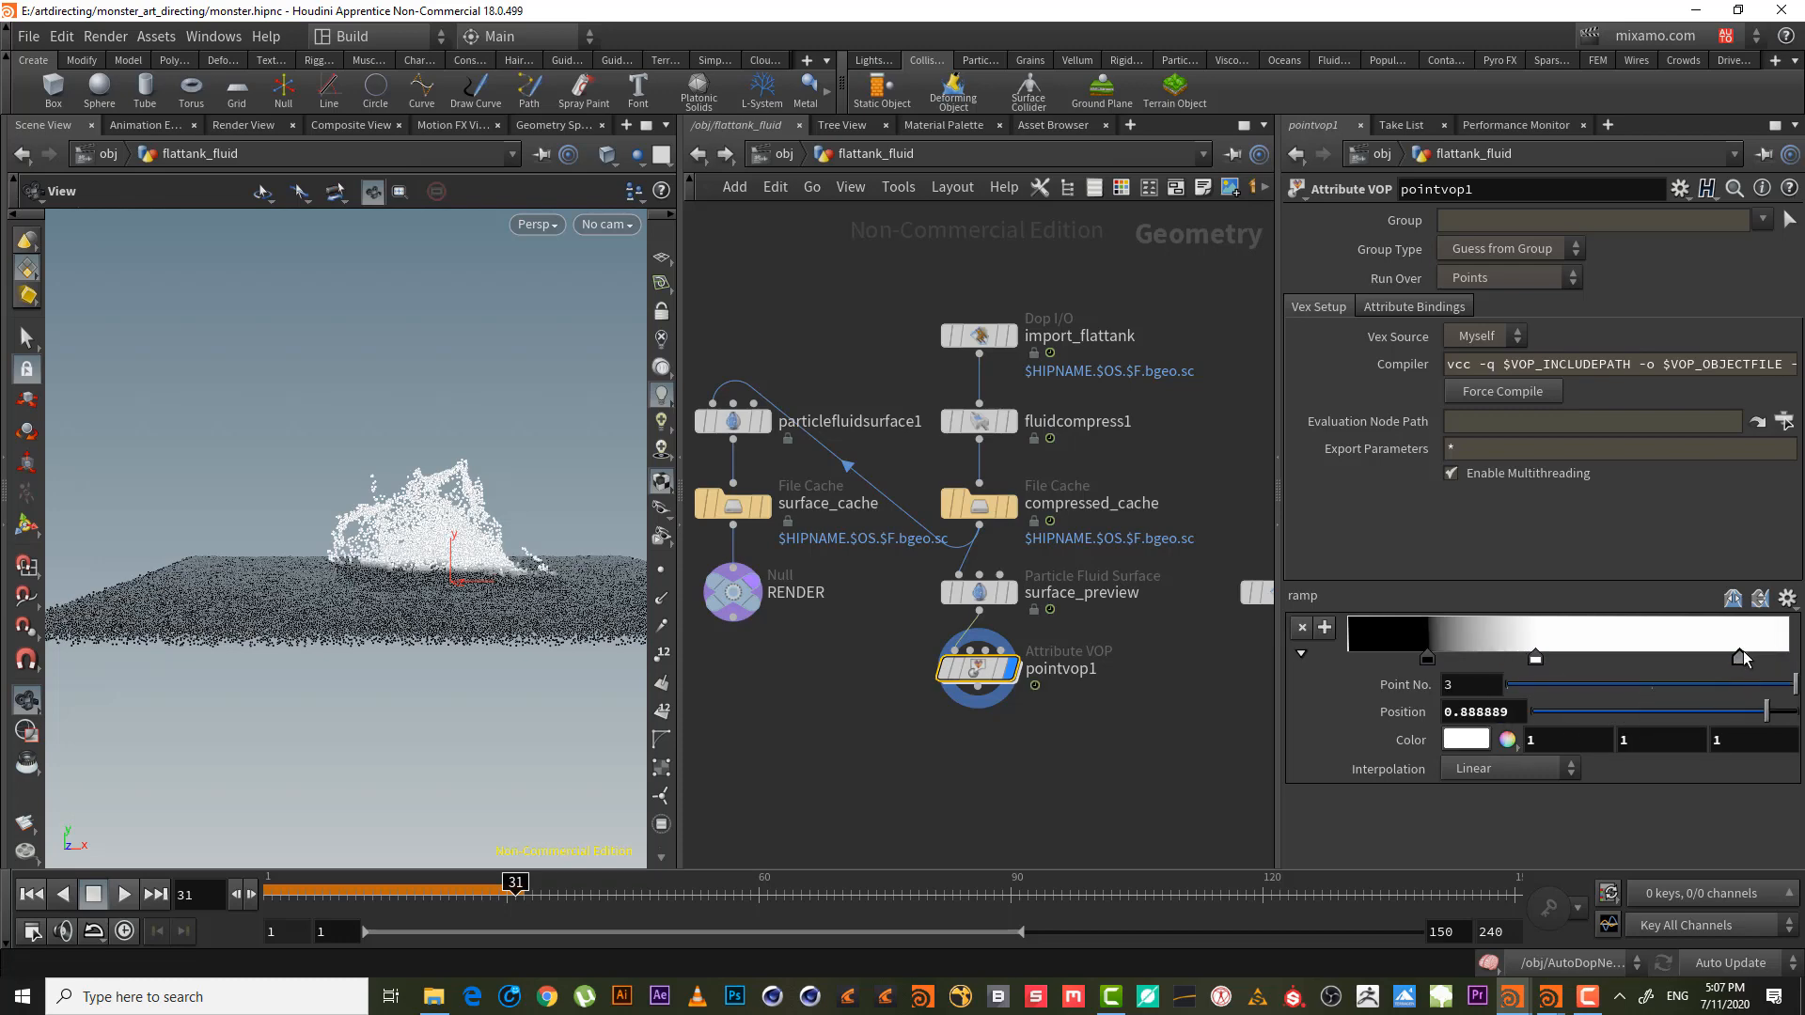
drag(1532, 674, 1373, 669)
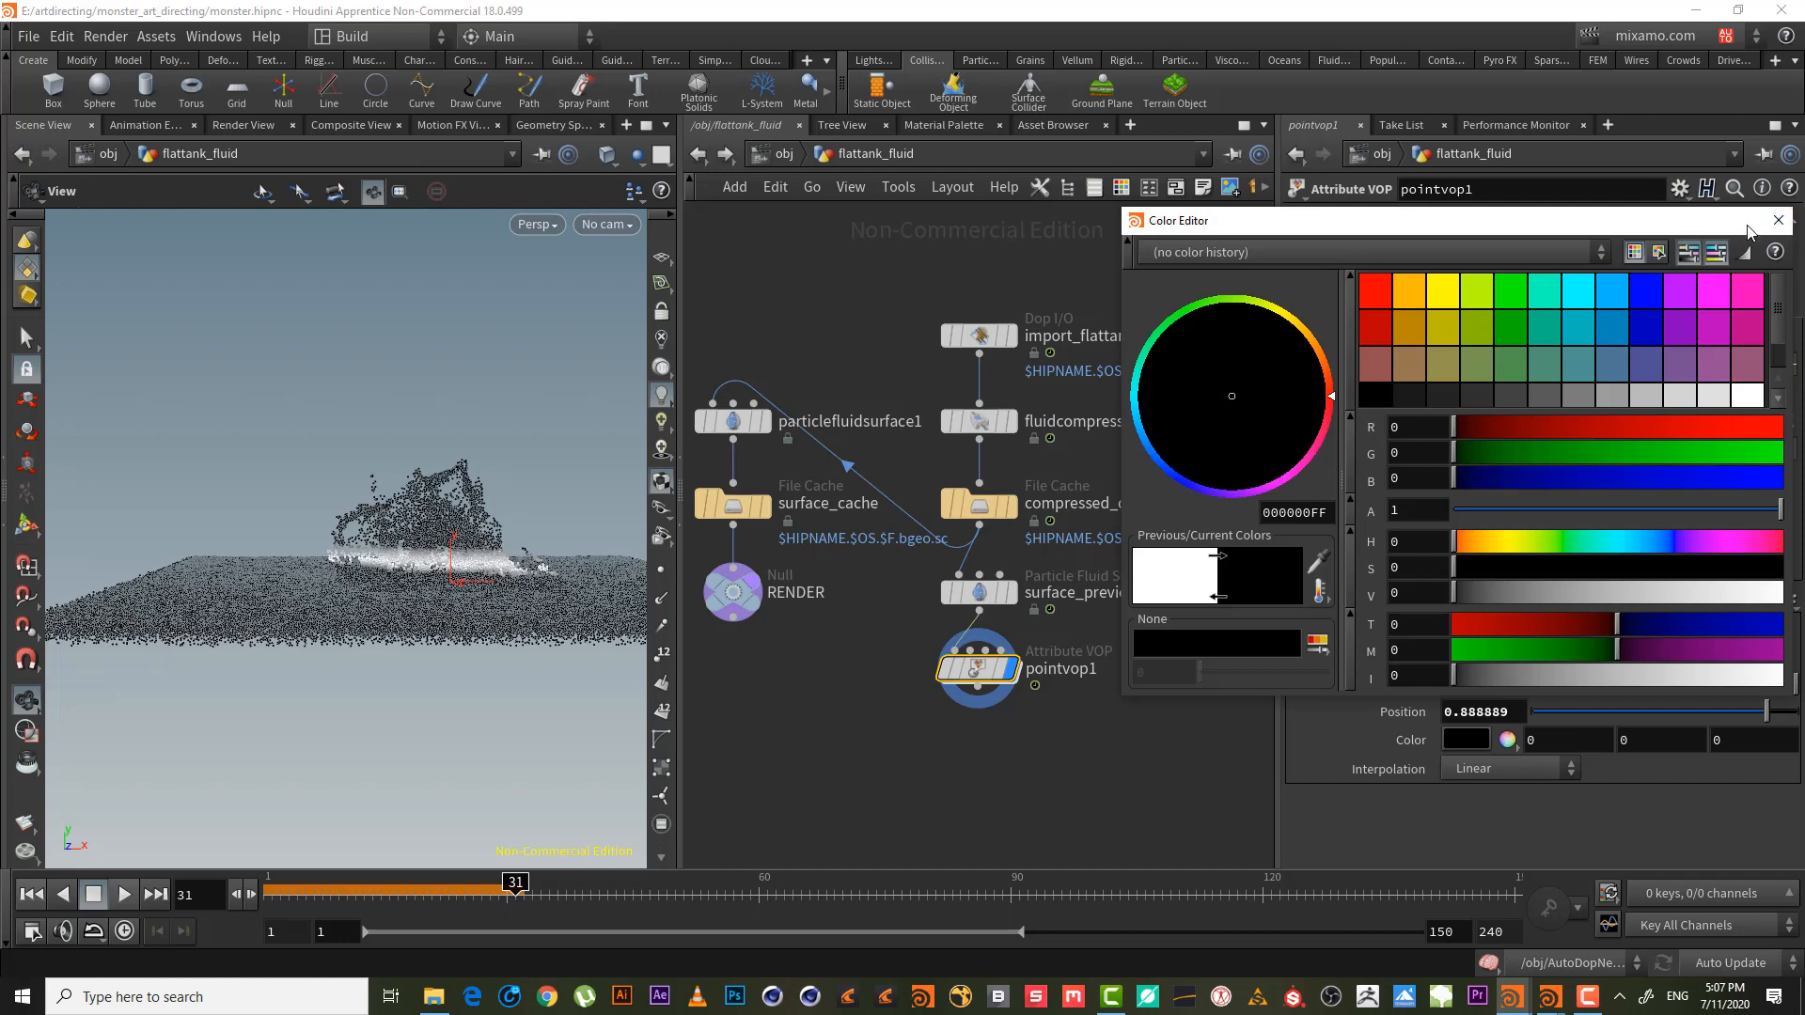
click(1777, 228)
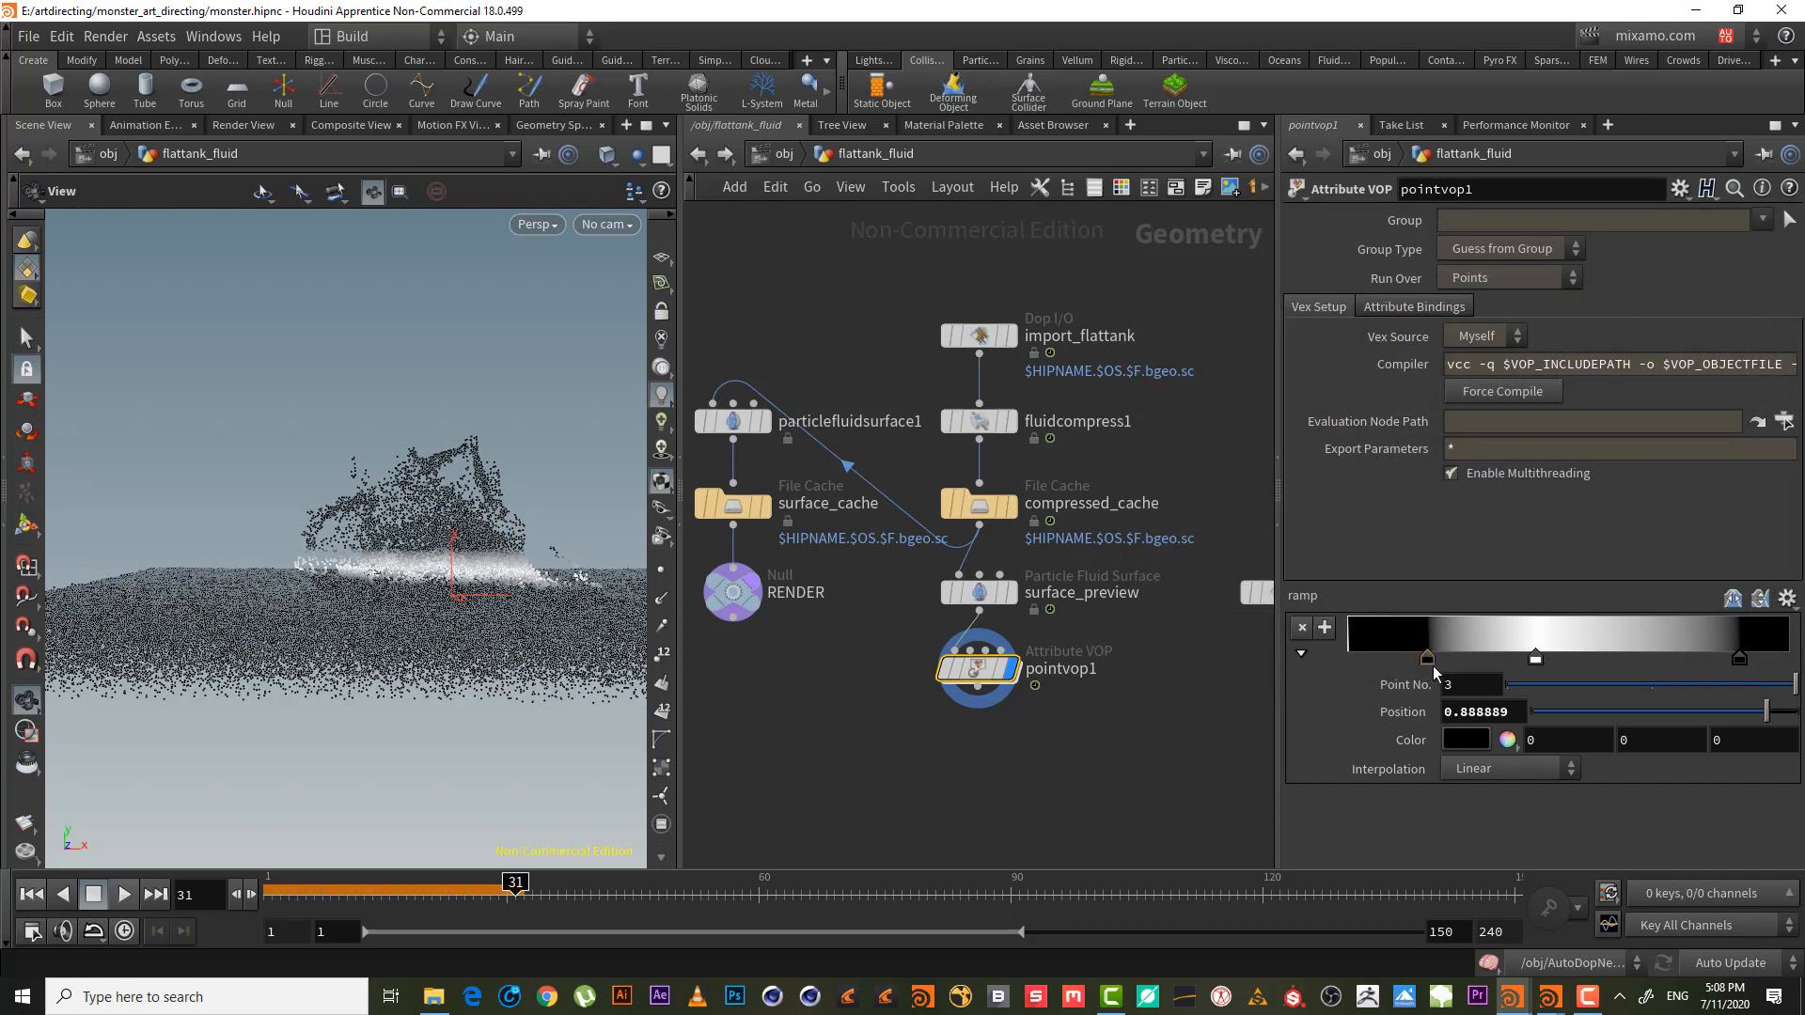
- Set the middle ramp key's colour to white in the Color Editor
double_click(1538, 660)
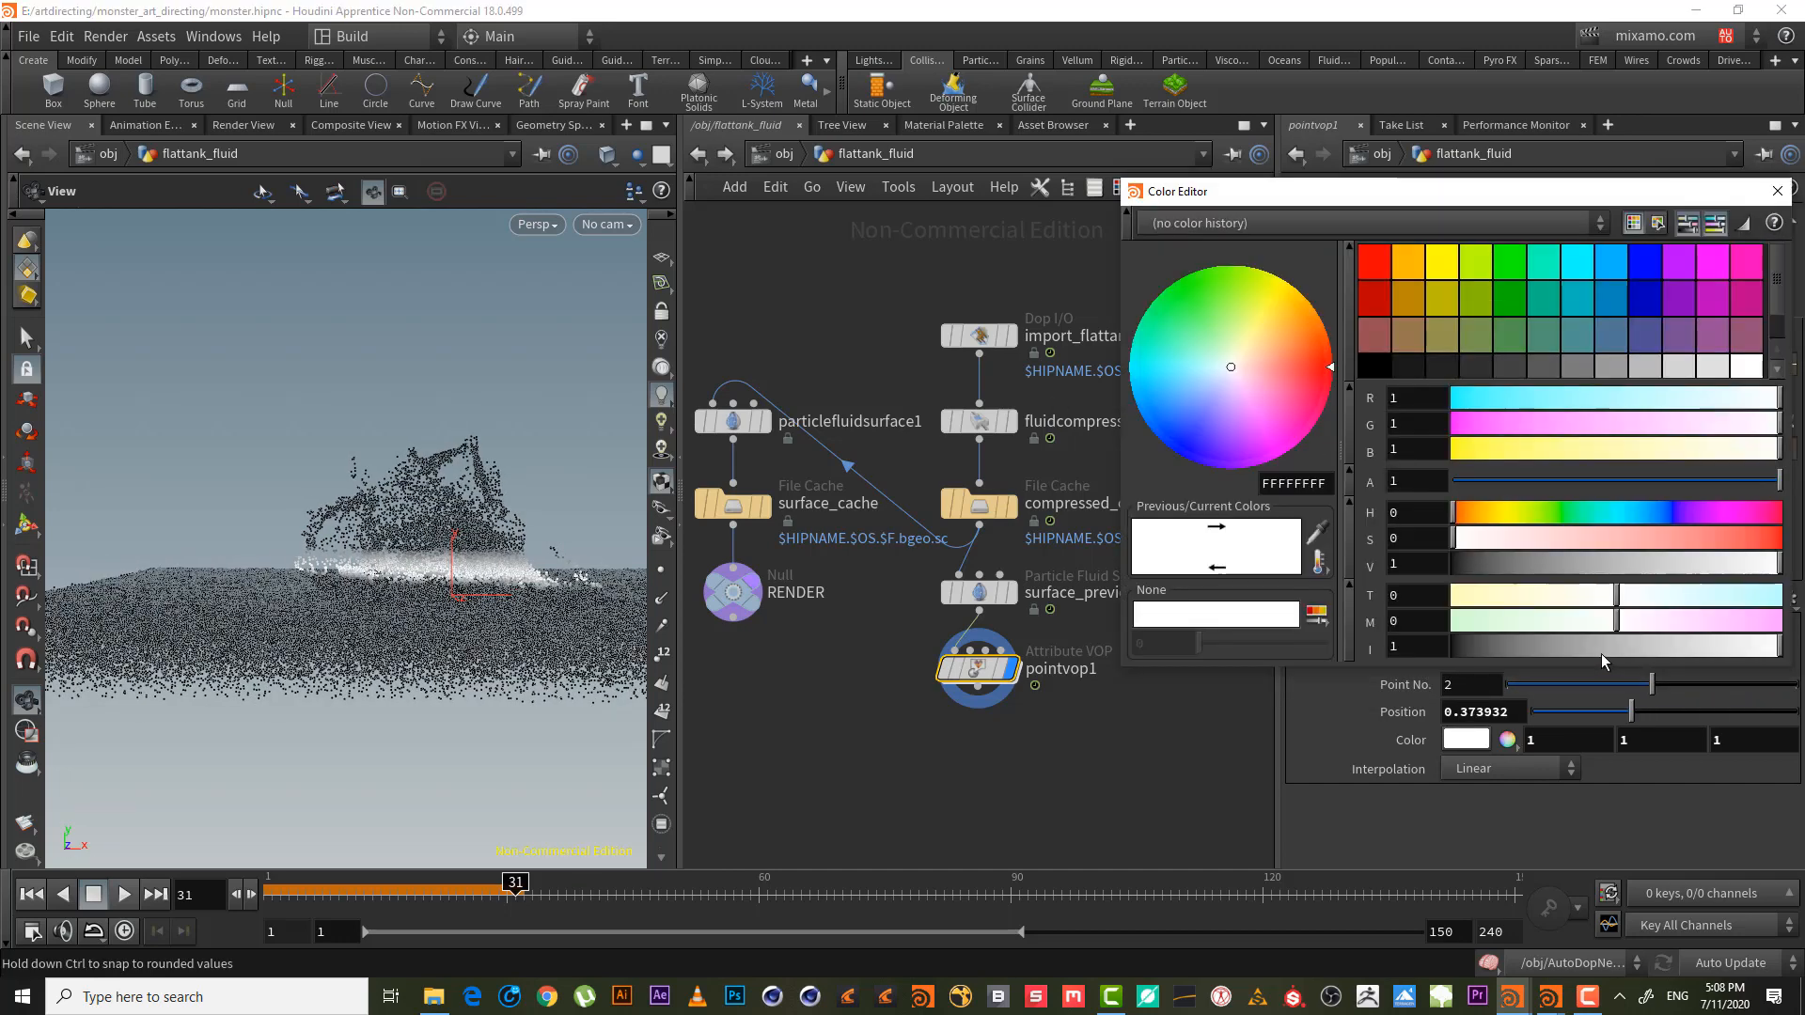
click(1266, 428)
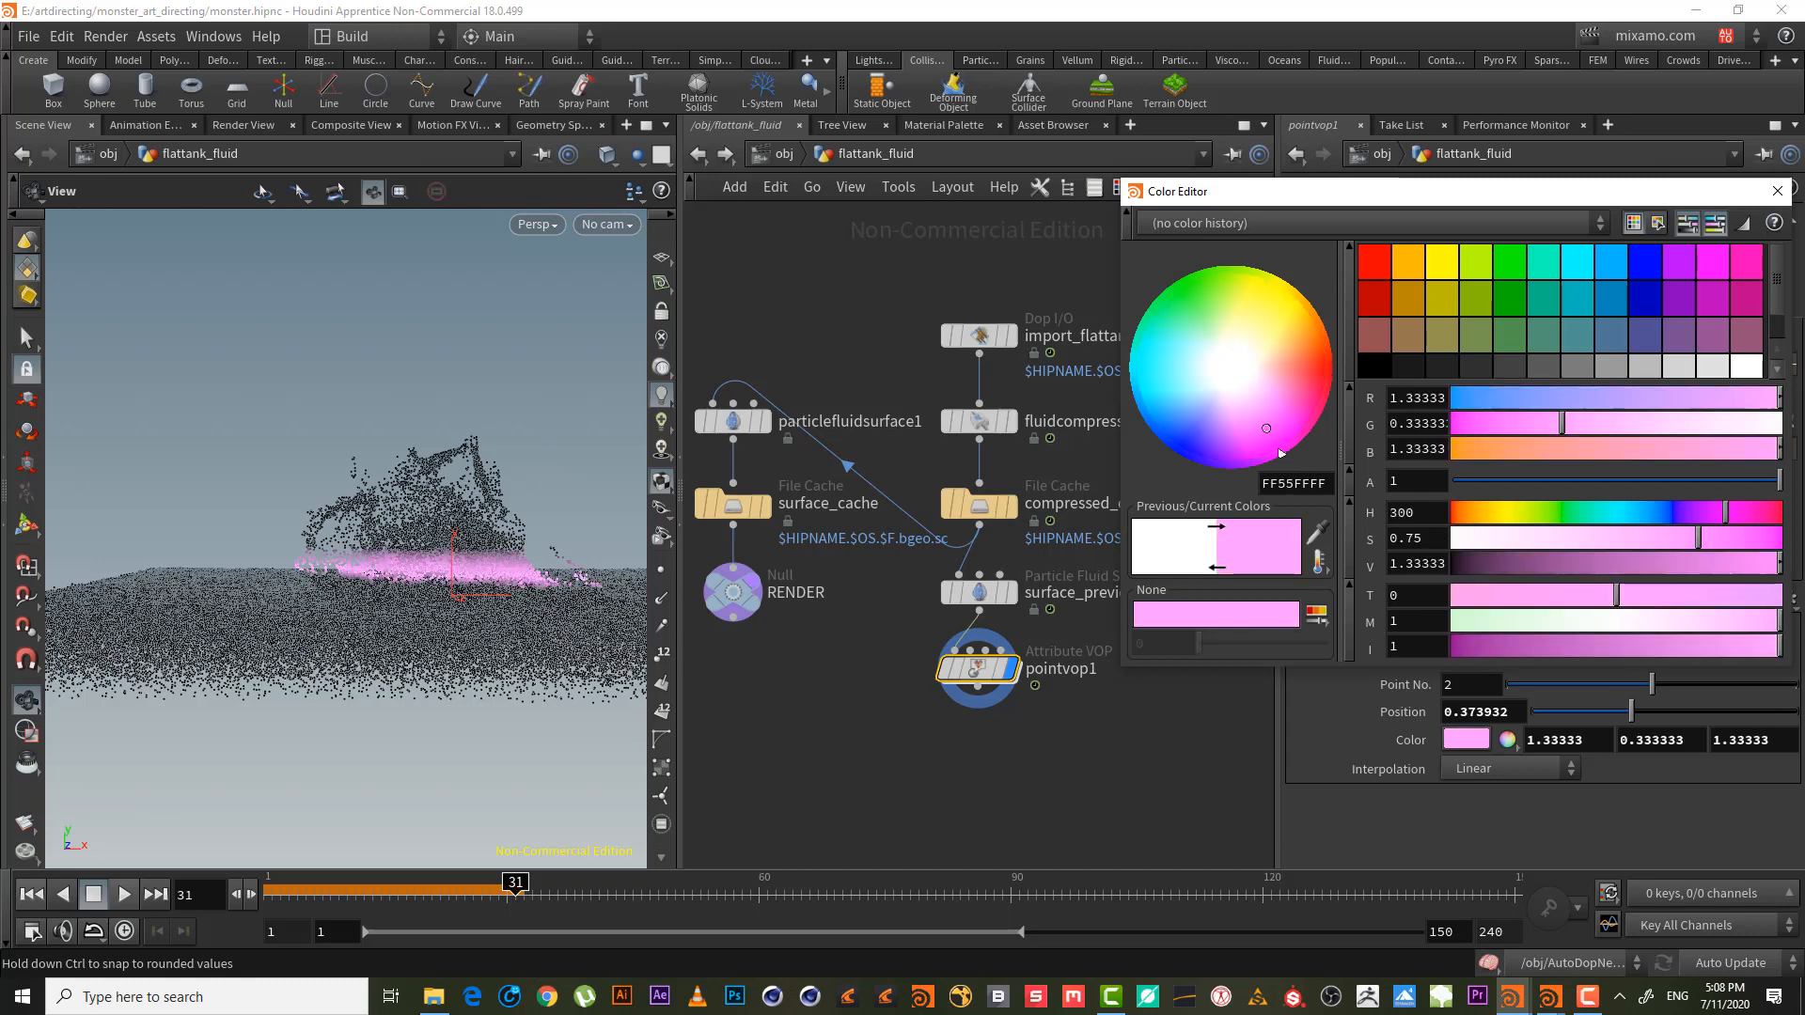
click(1471, 623)
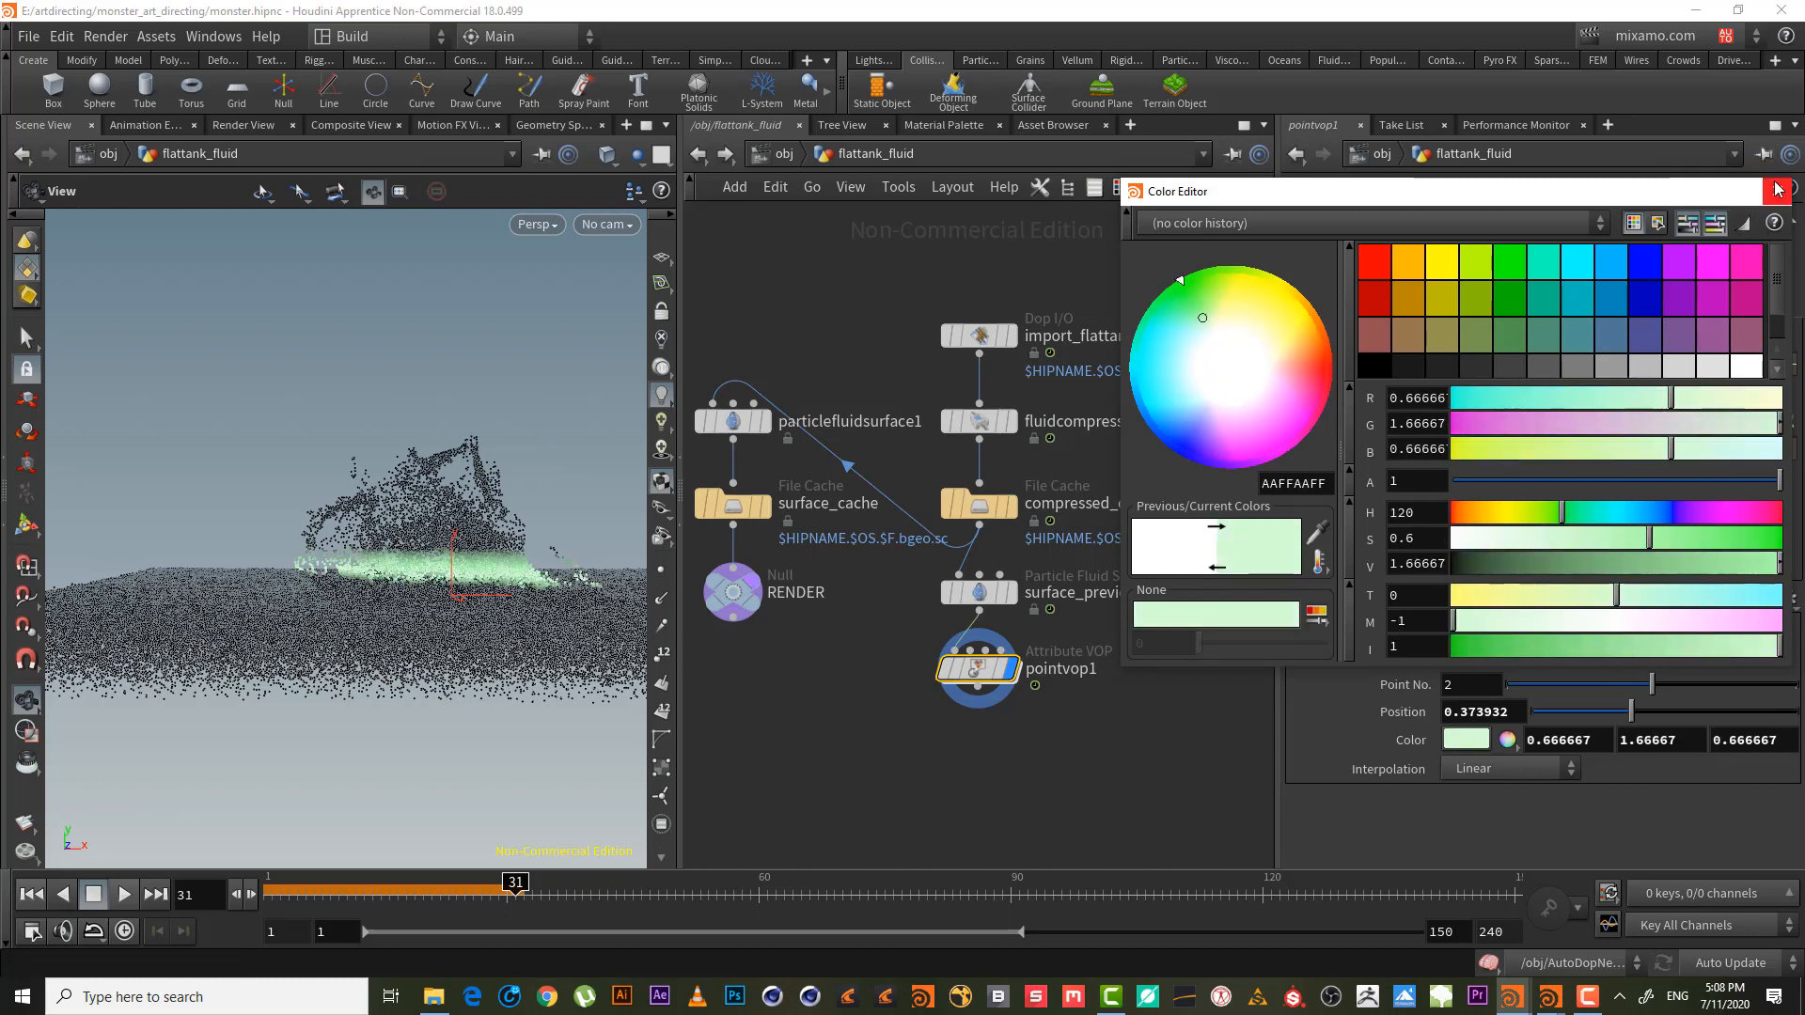
click(1777, 191)
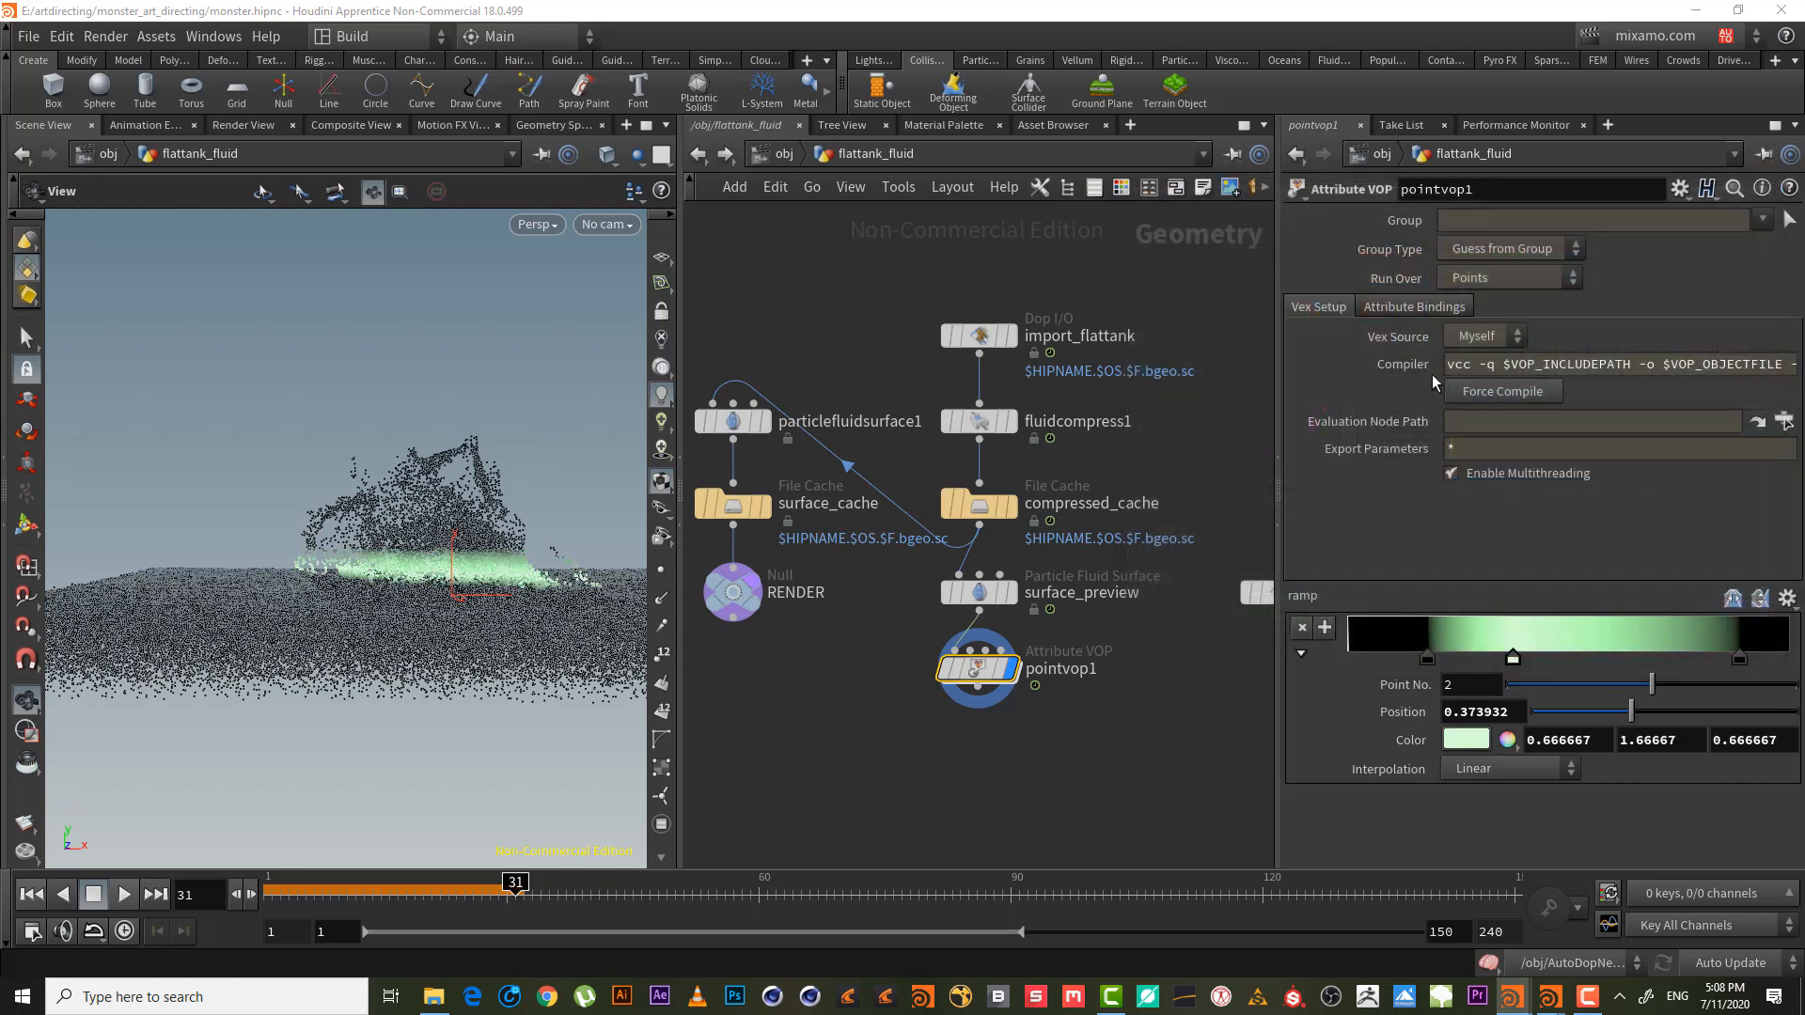
double_click(1513, 659)
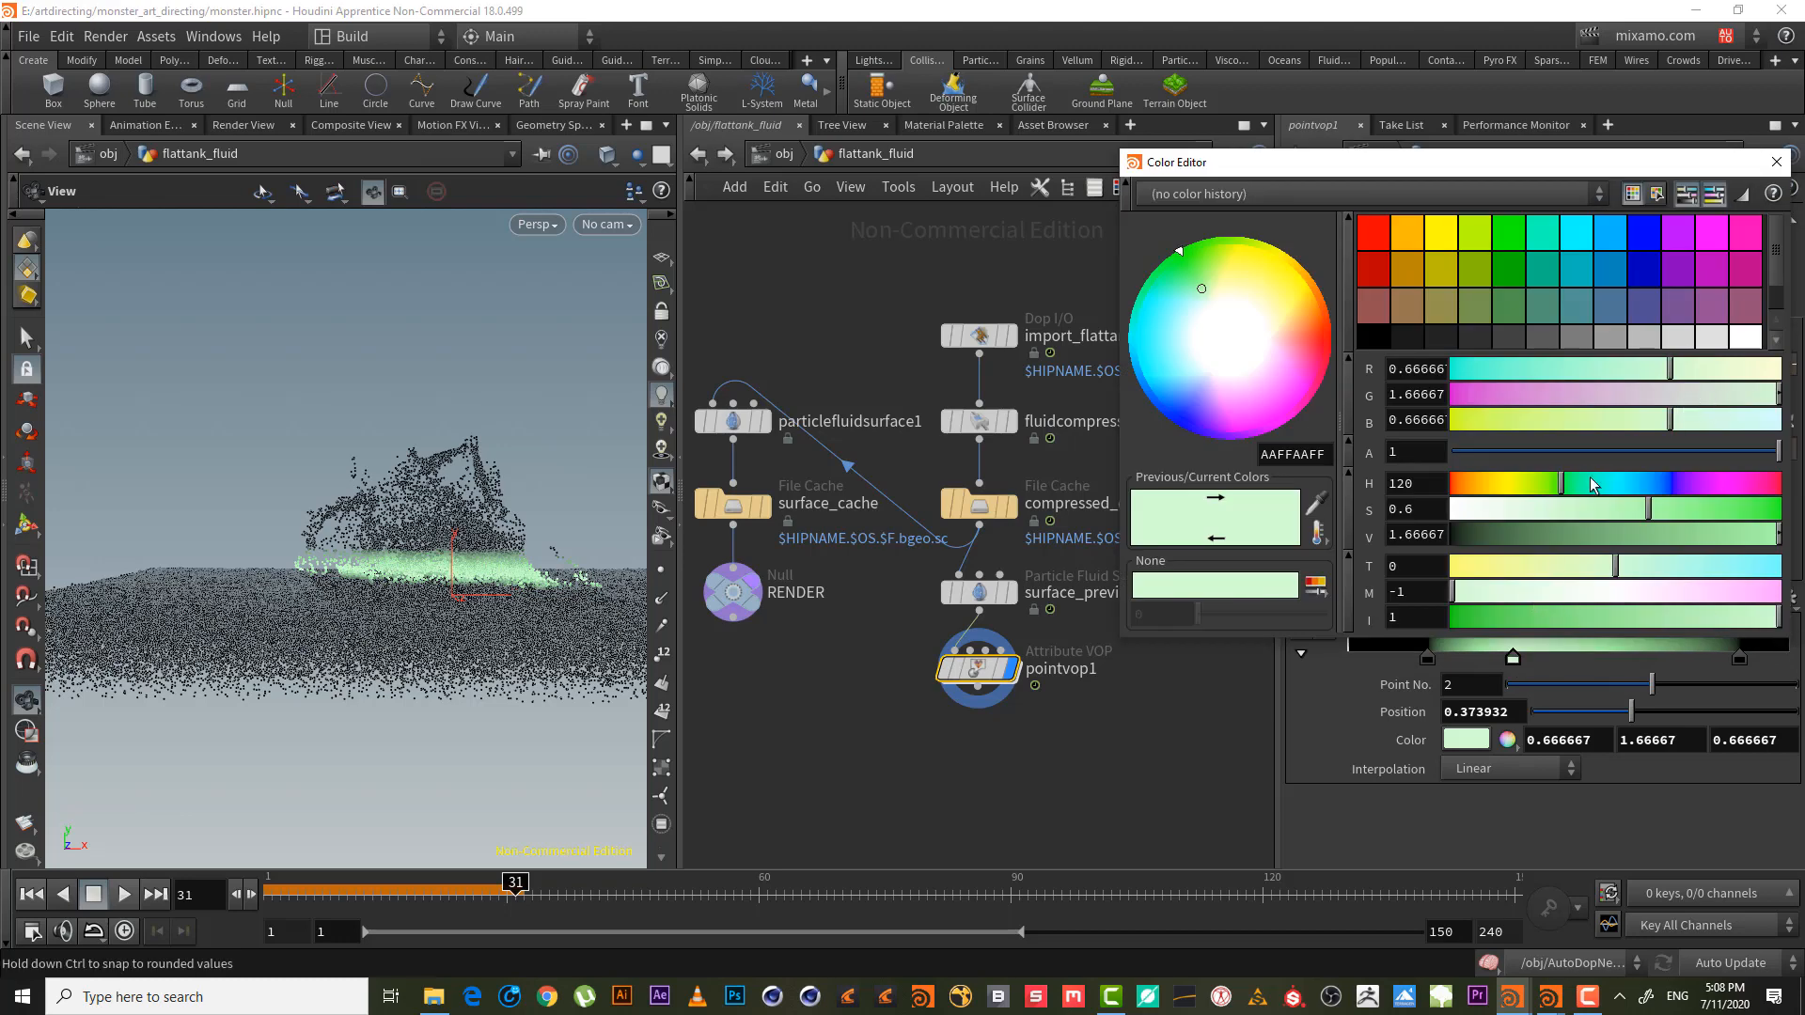
drag(1474, 516, 1455, 516)
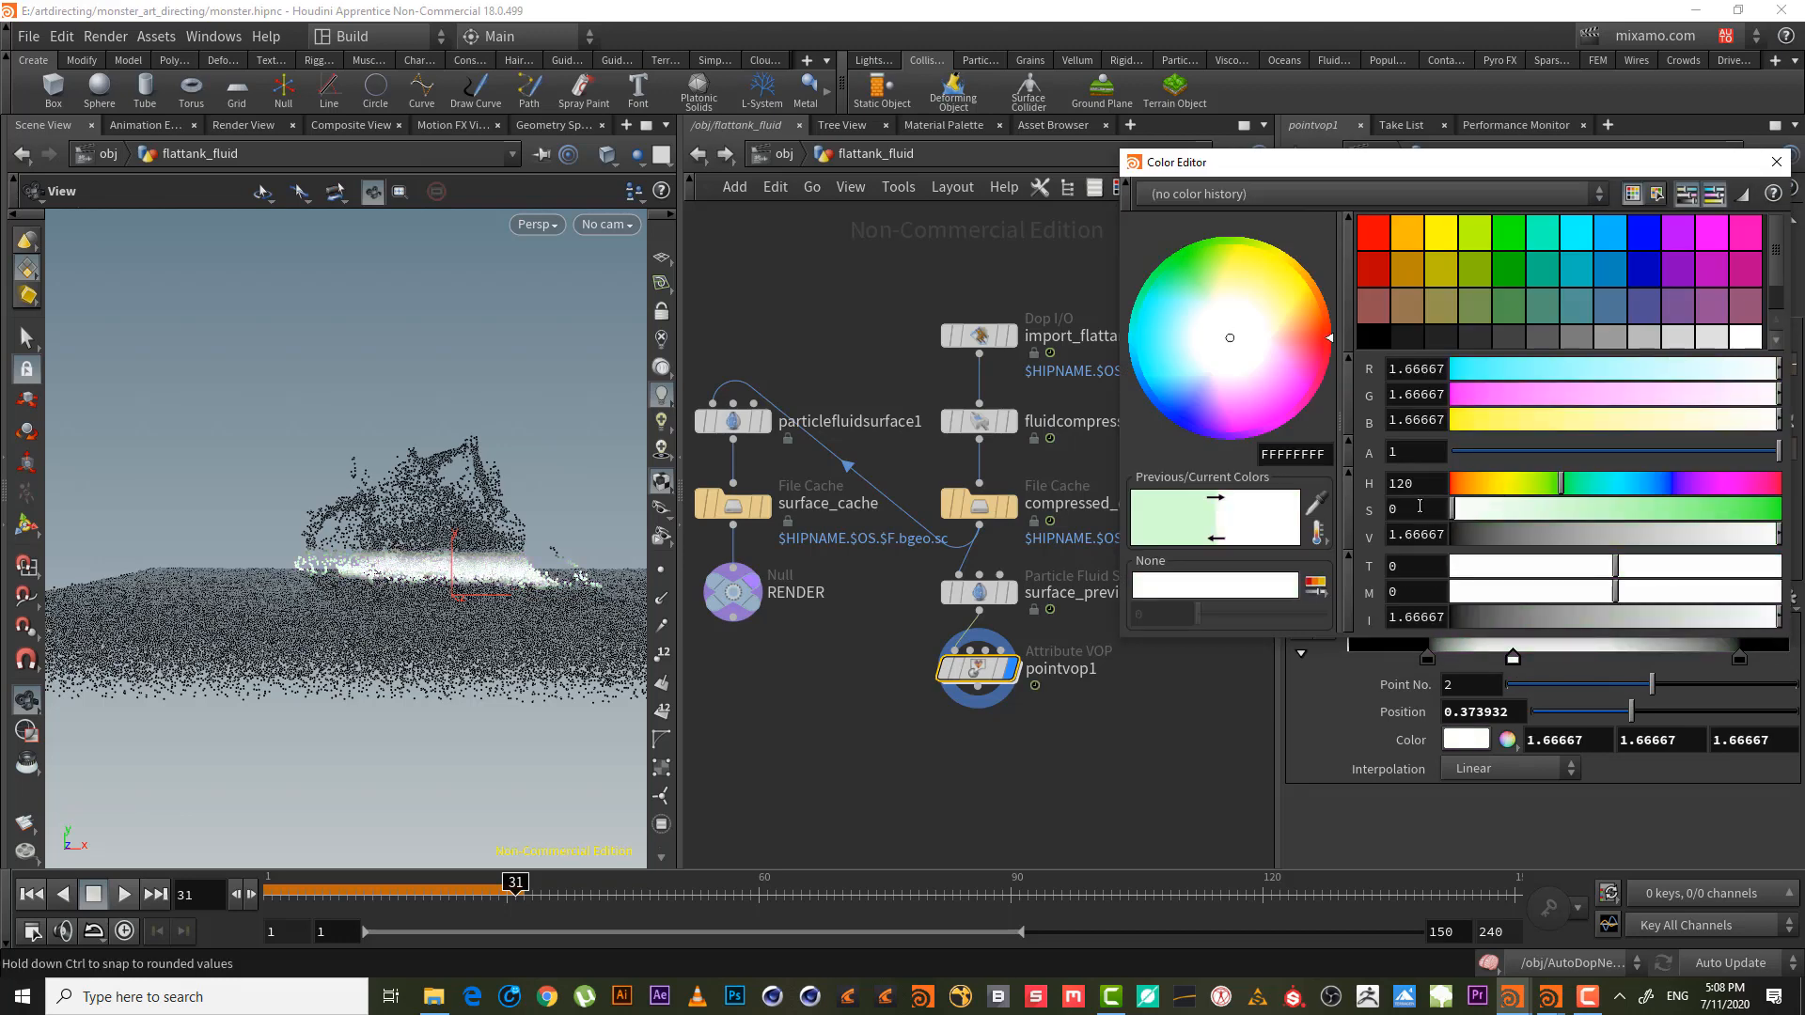
click(1777, 162)
- Slide the middle key to about 0.23 and view pointvop1's vectofloat1, fit1 and ramp1 nodes
drag(1512, 658, 1561, 658)
scroll(438, 570, up, 3)
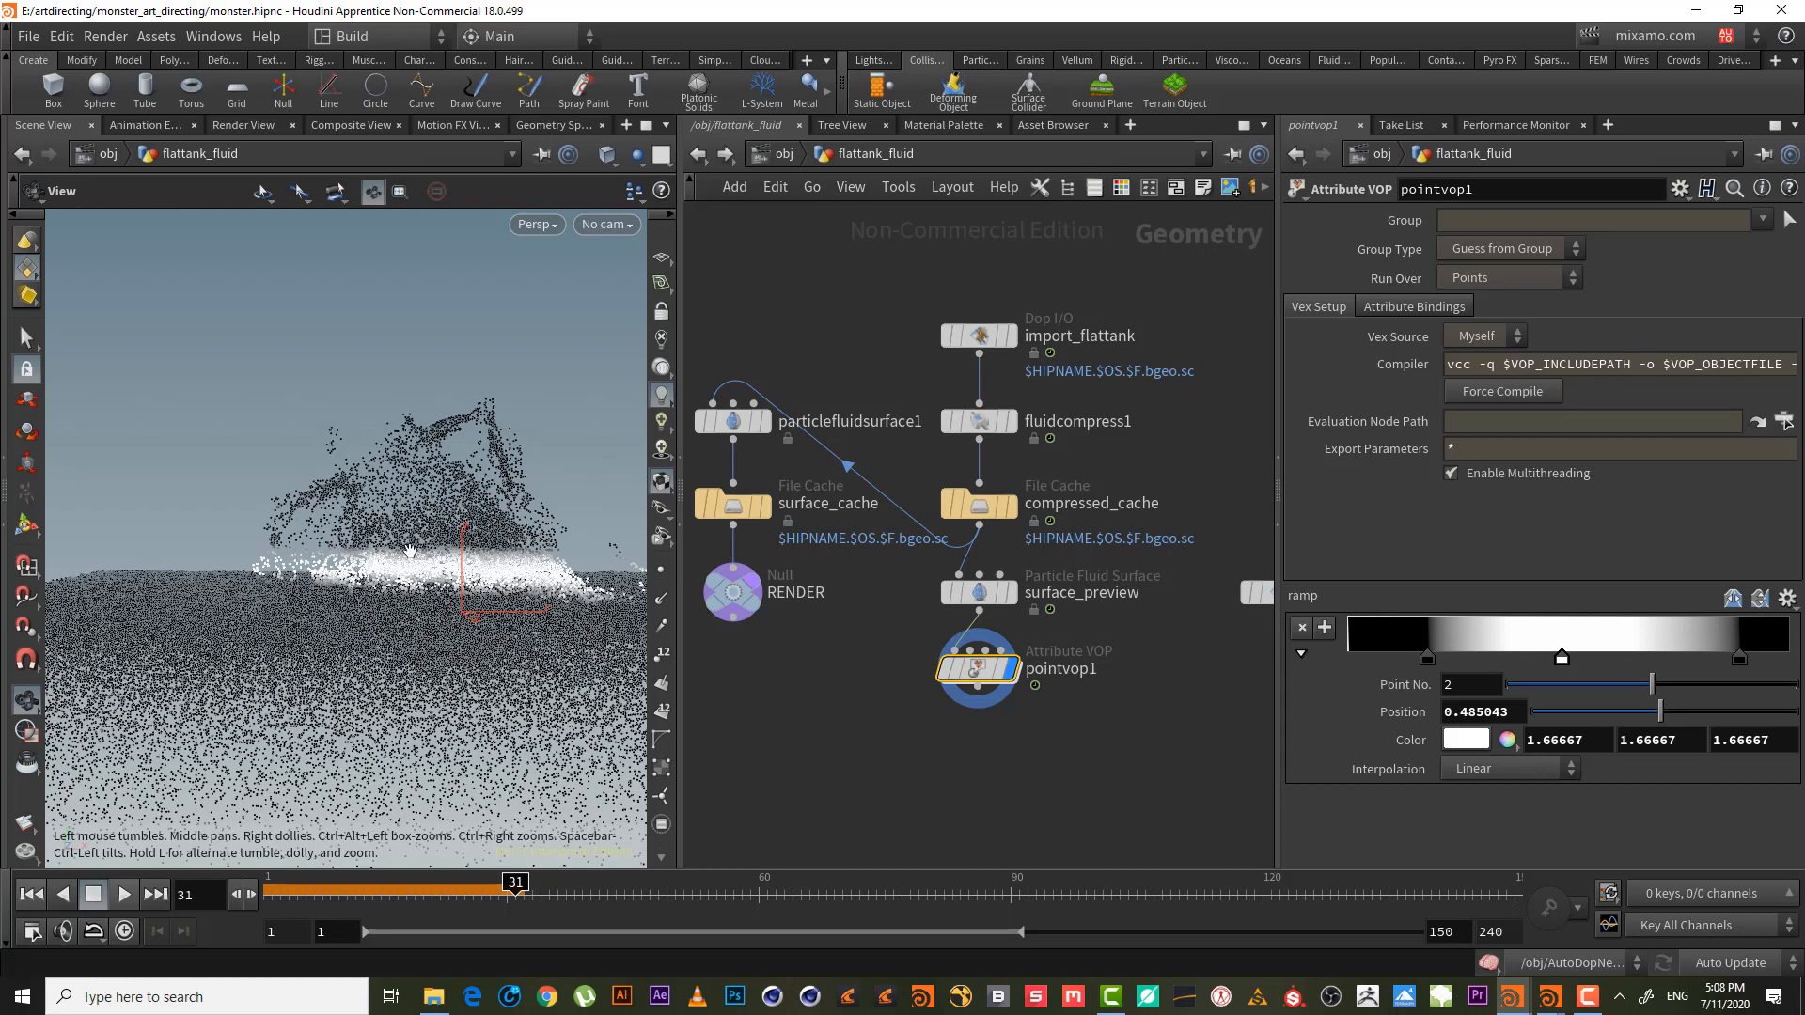
drag(419, 585, 446, 585)
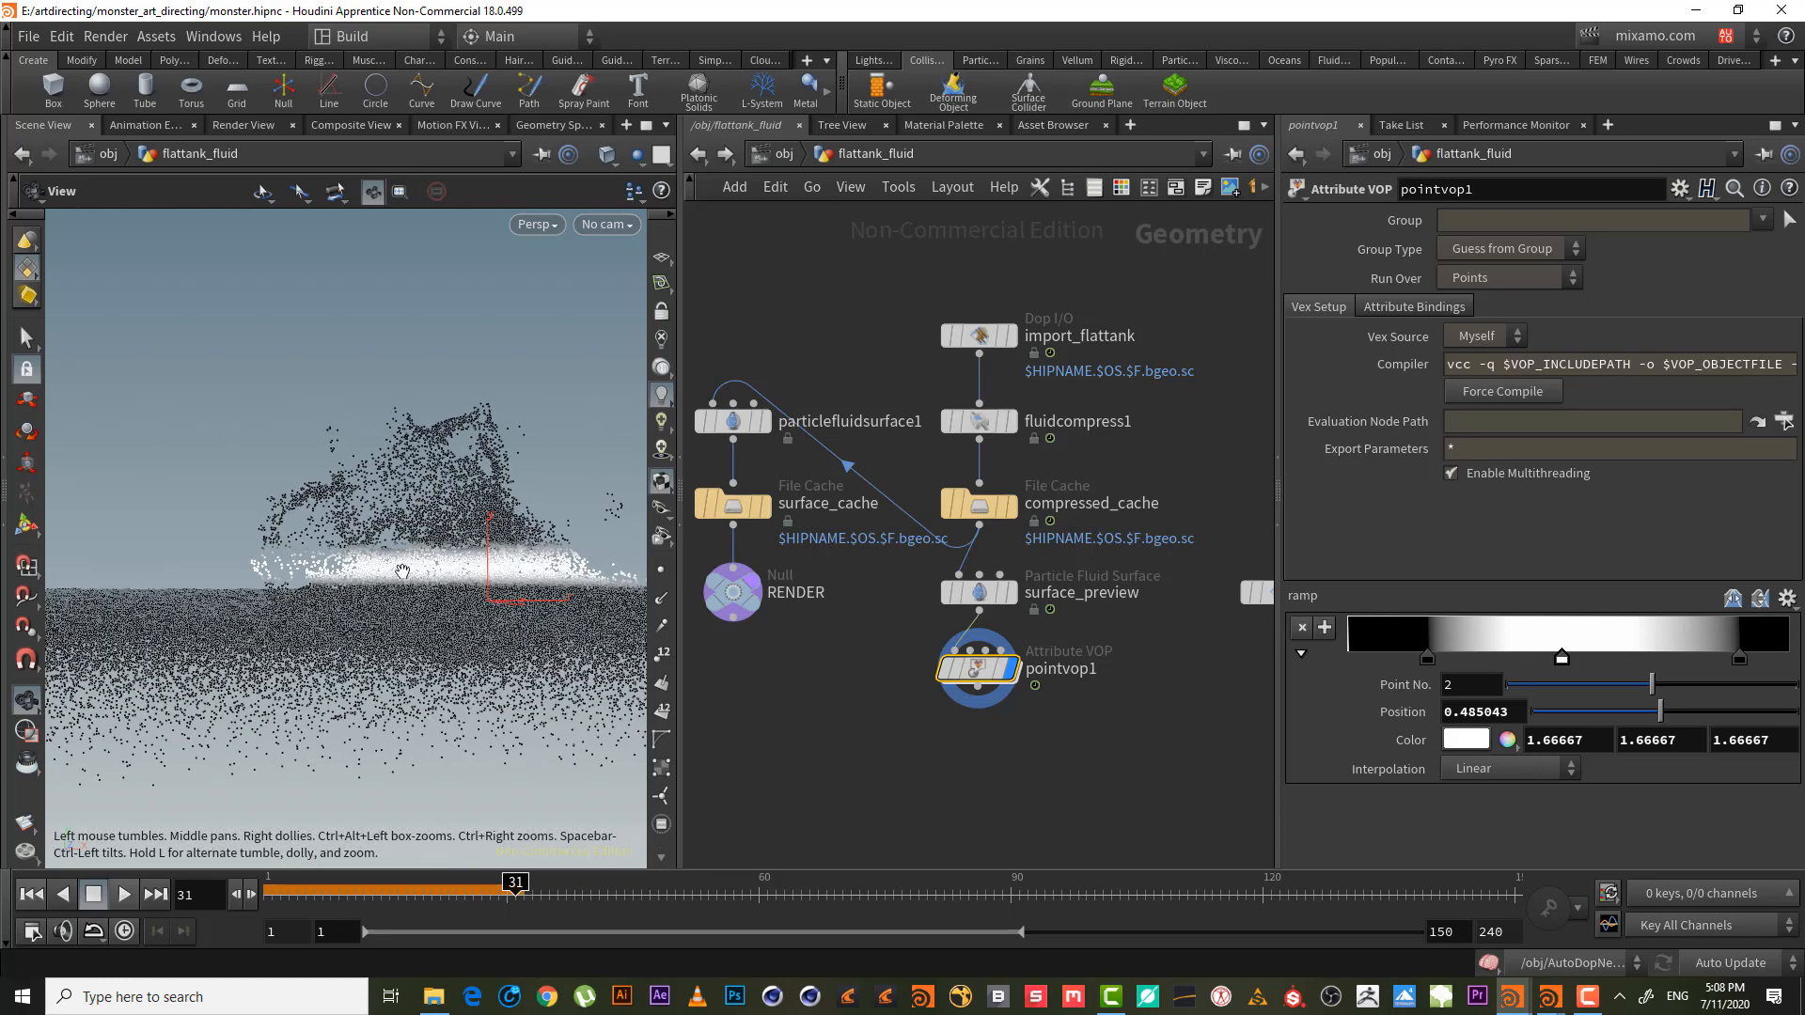
drag(1558, 659, 1708, 658)
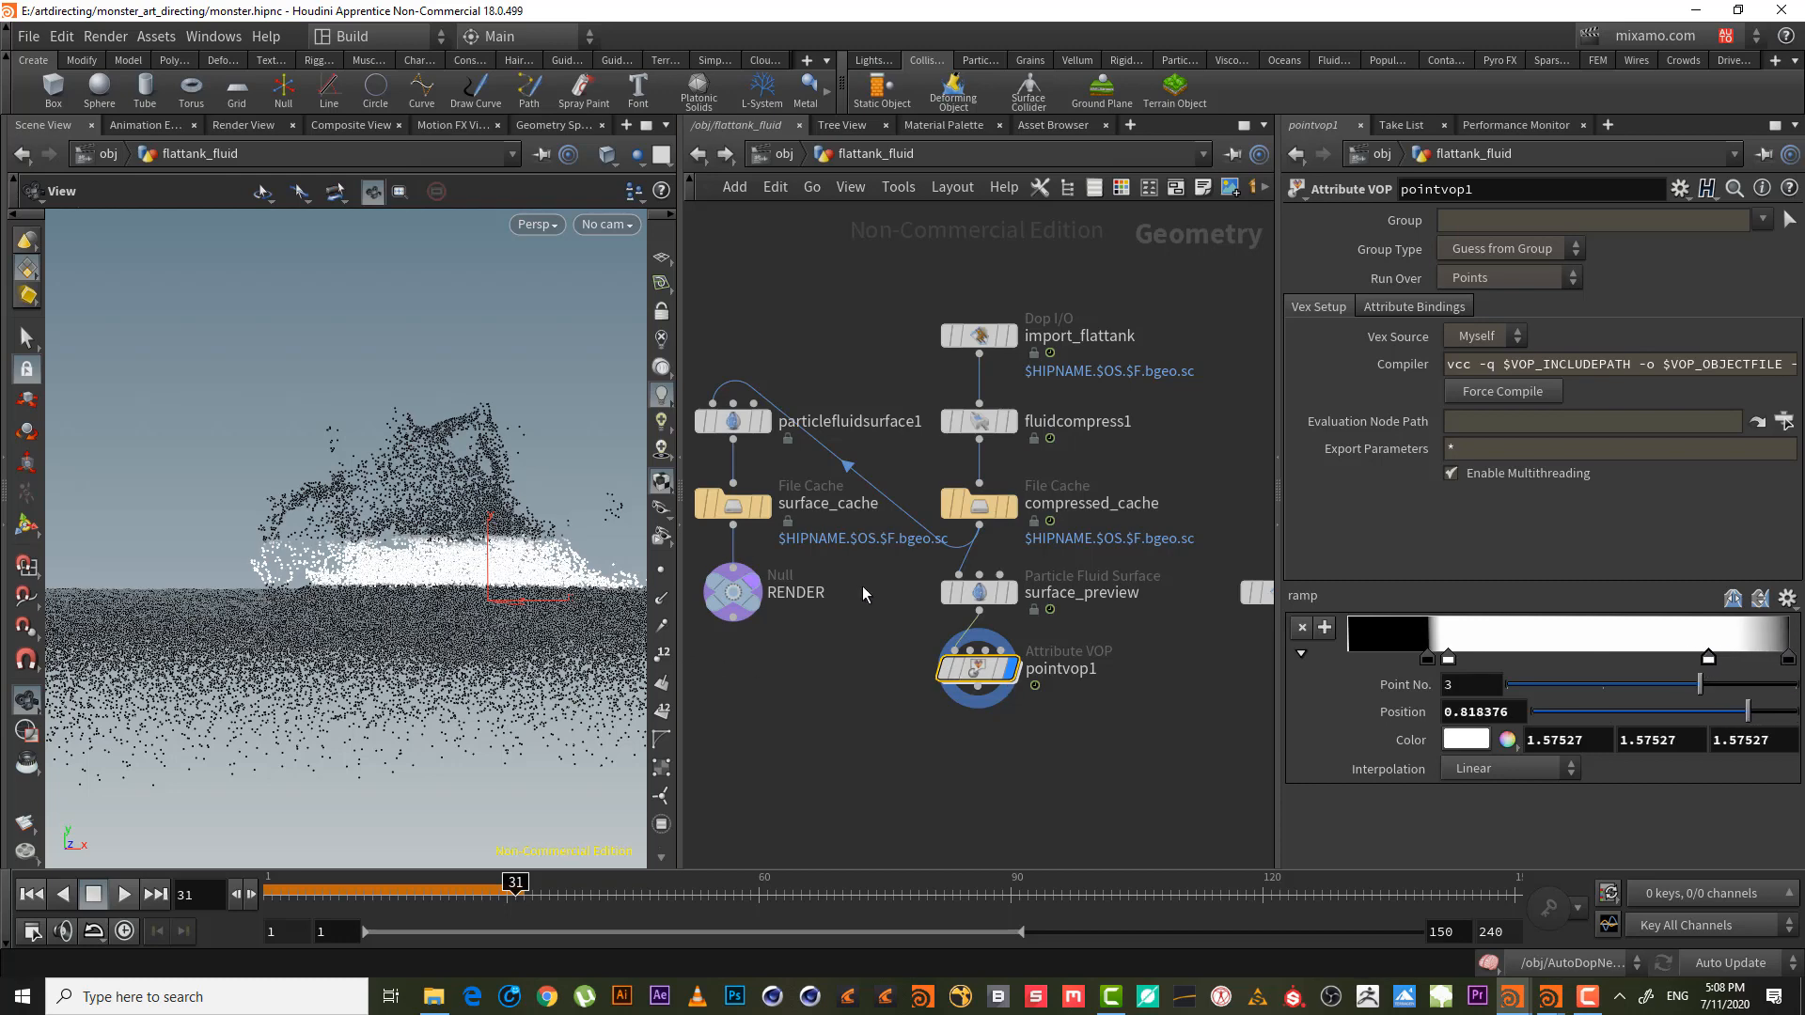
double_click(977, 668)
middle_drag(918, 515, 1025, 458)
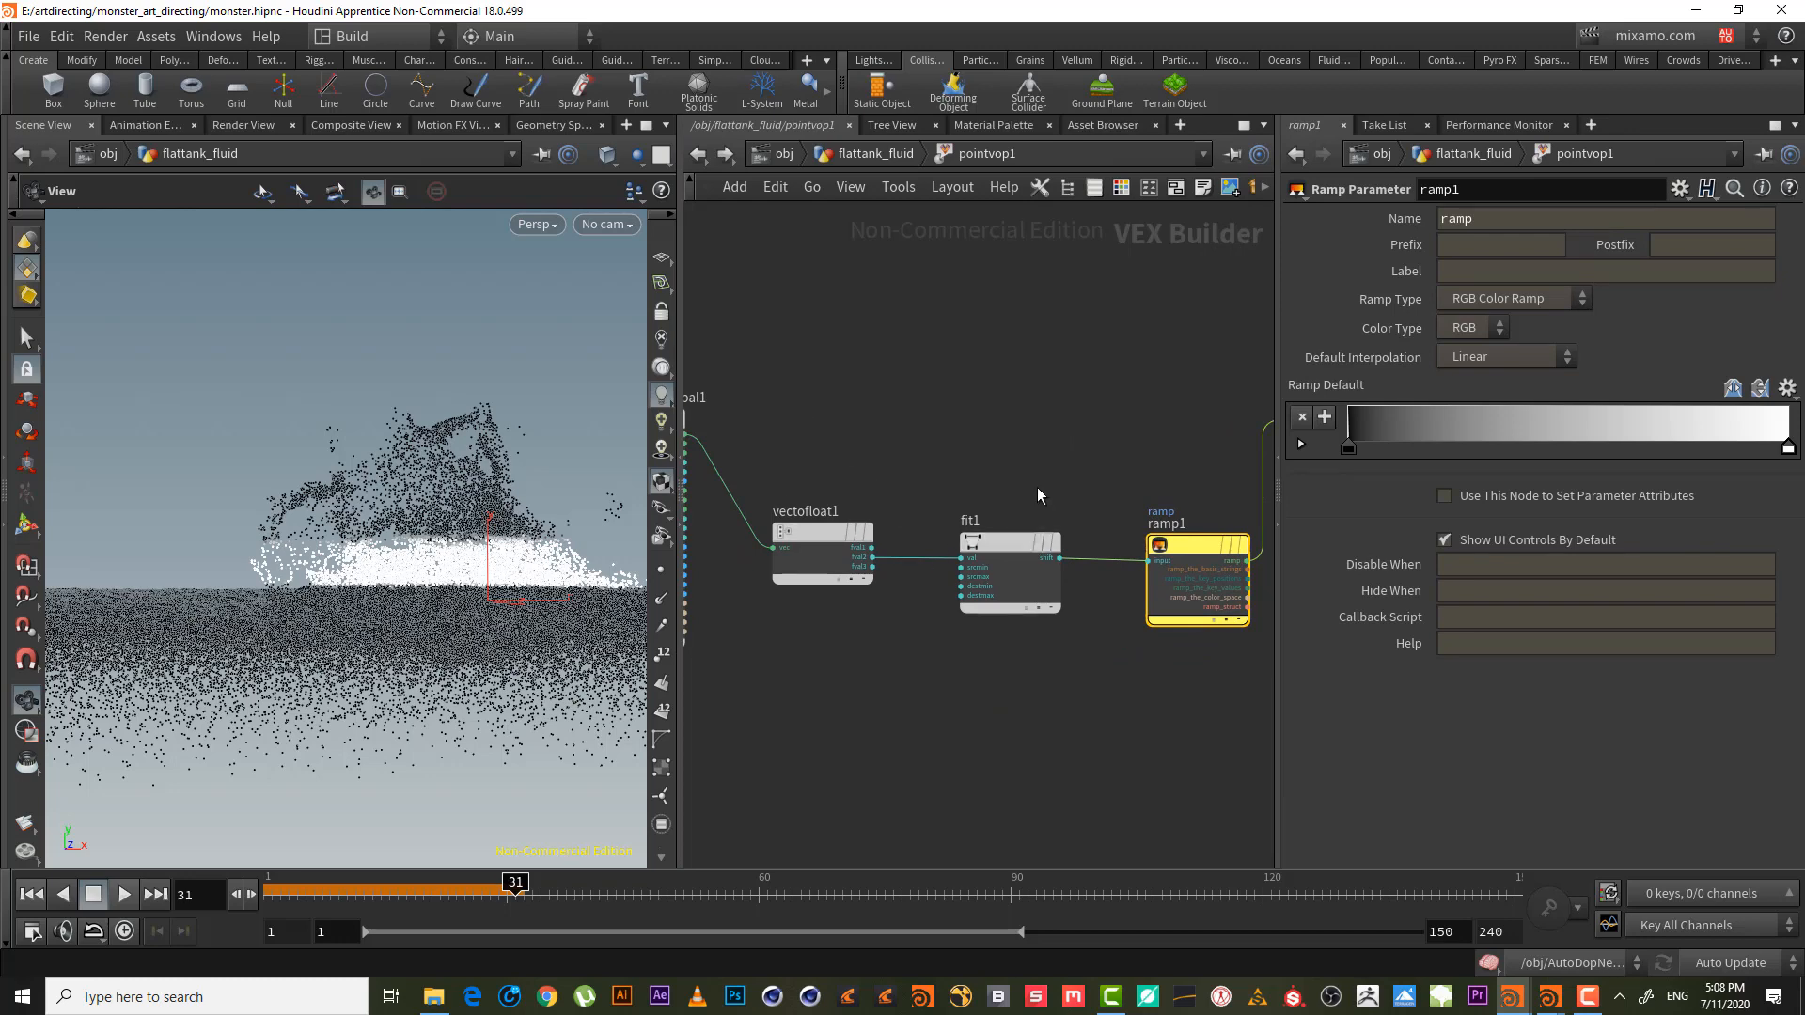
- Promote fit1's srcmin and srcmax (0 and 1) to pointvop1 parameters, then return to flattank_fluid
drag(1036, 487, 1035, 665)
scroll(920, 608, up, 1)
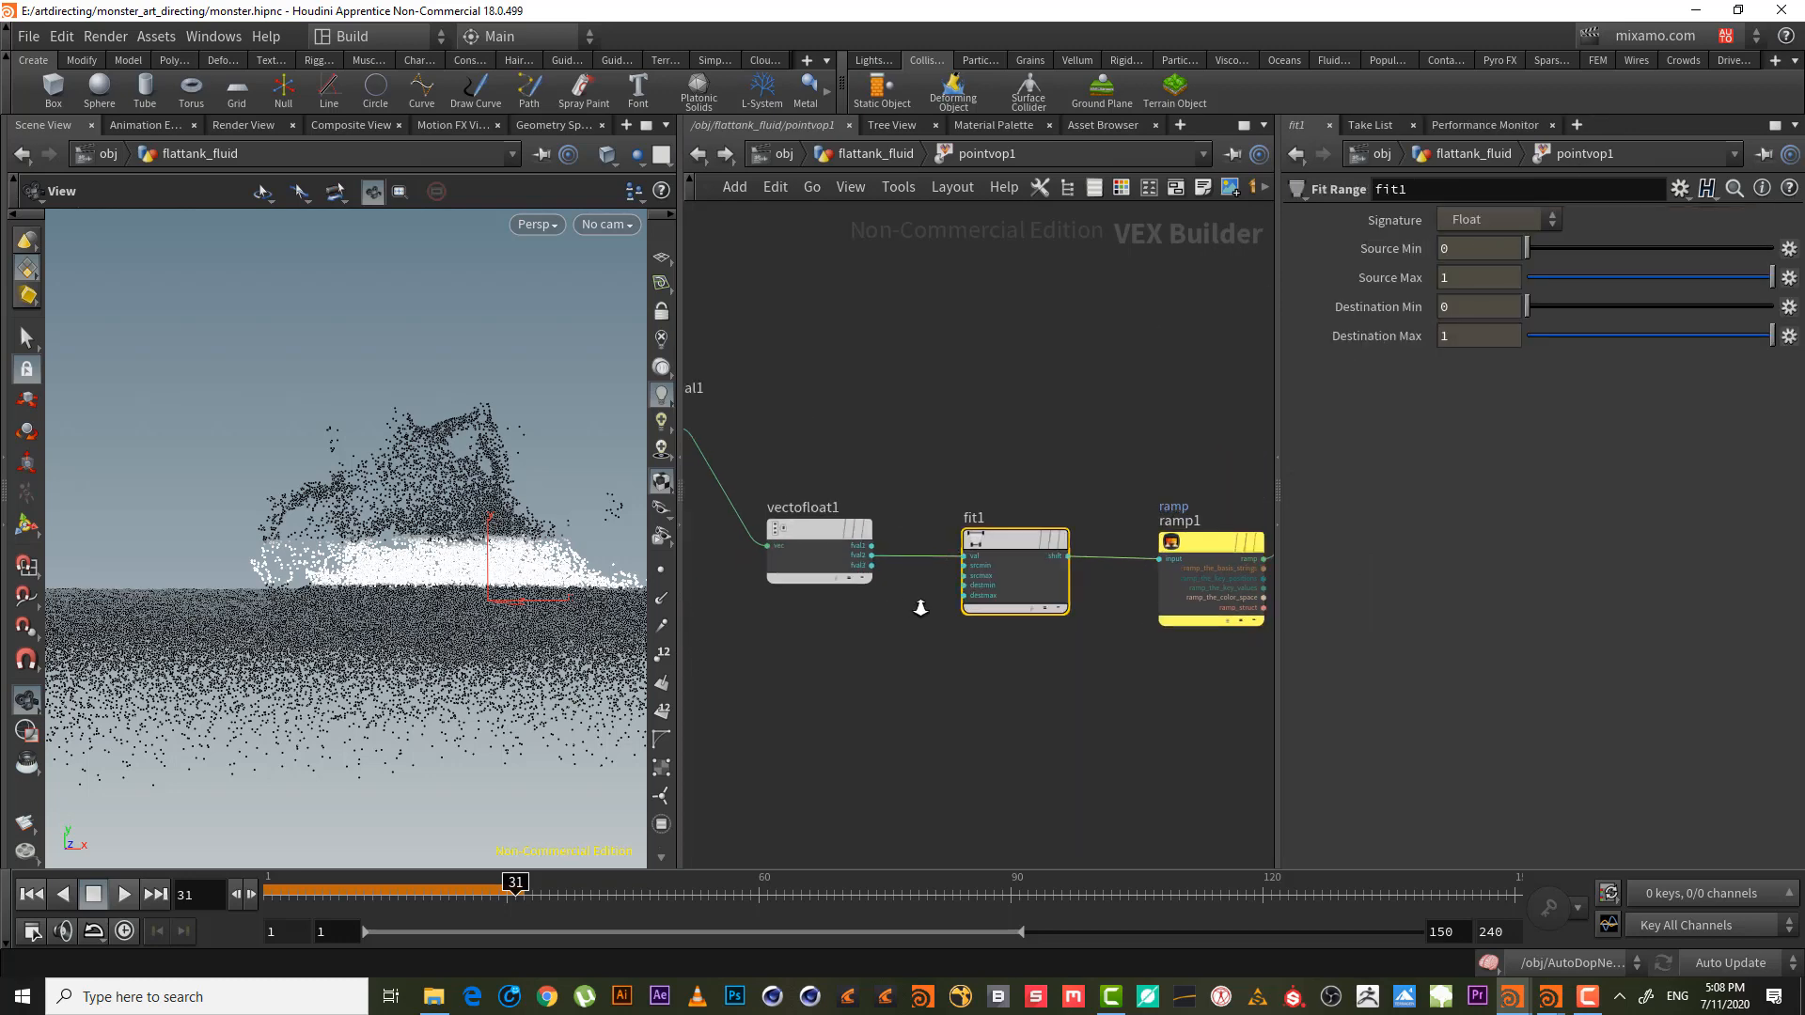
scroll(920, 608, up, 1)
right_click(983, 553)
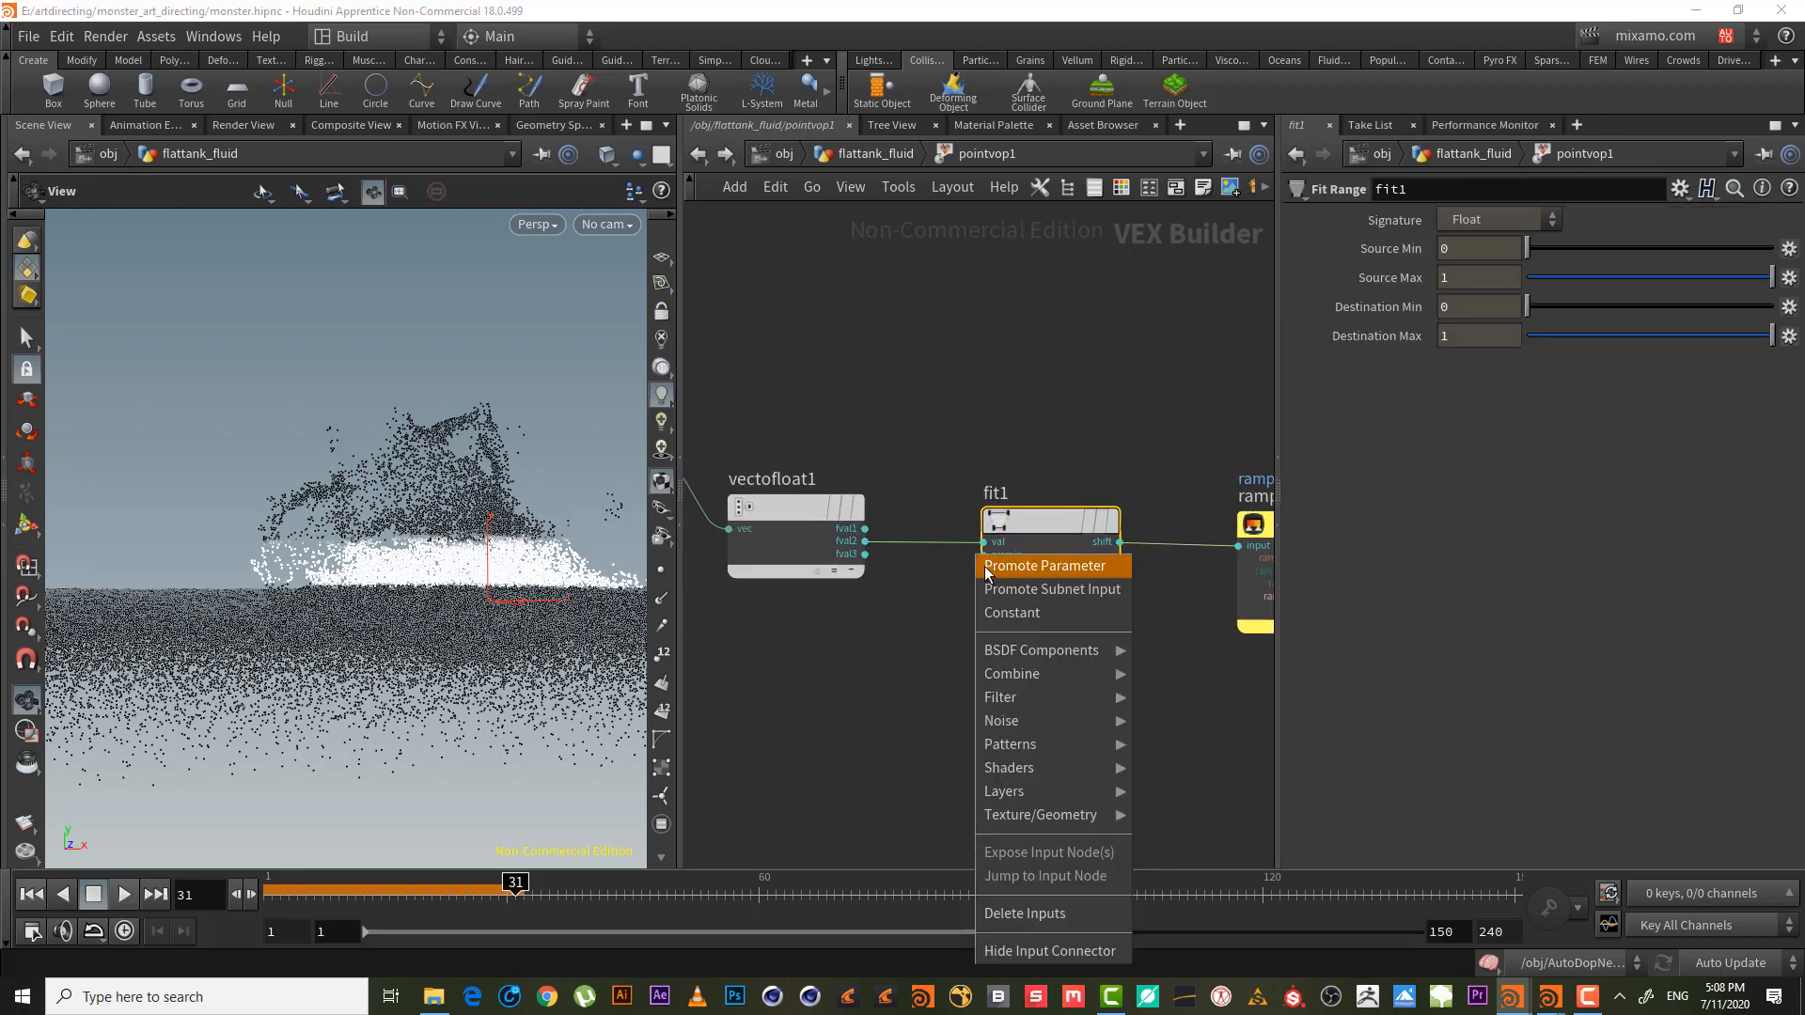
click(985, 568)
right_click(985, 567)
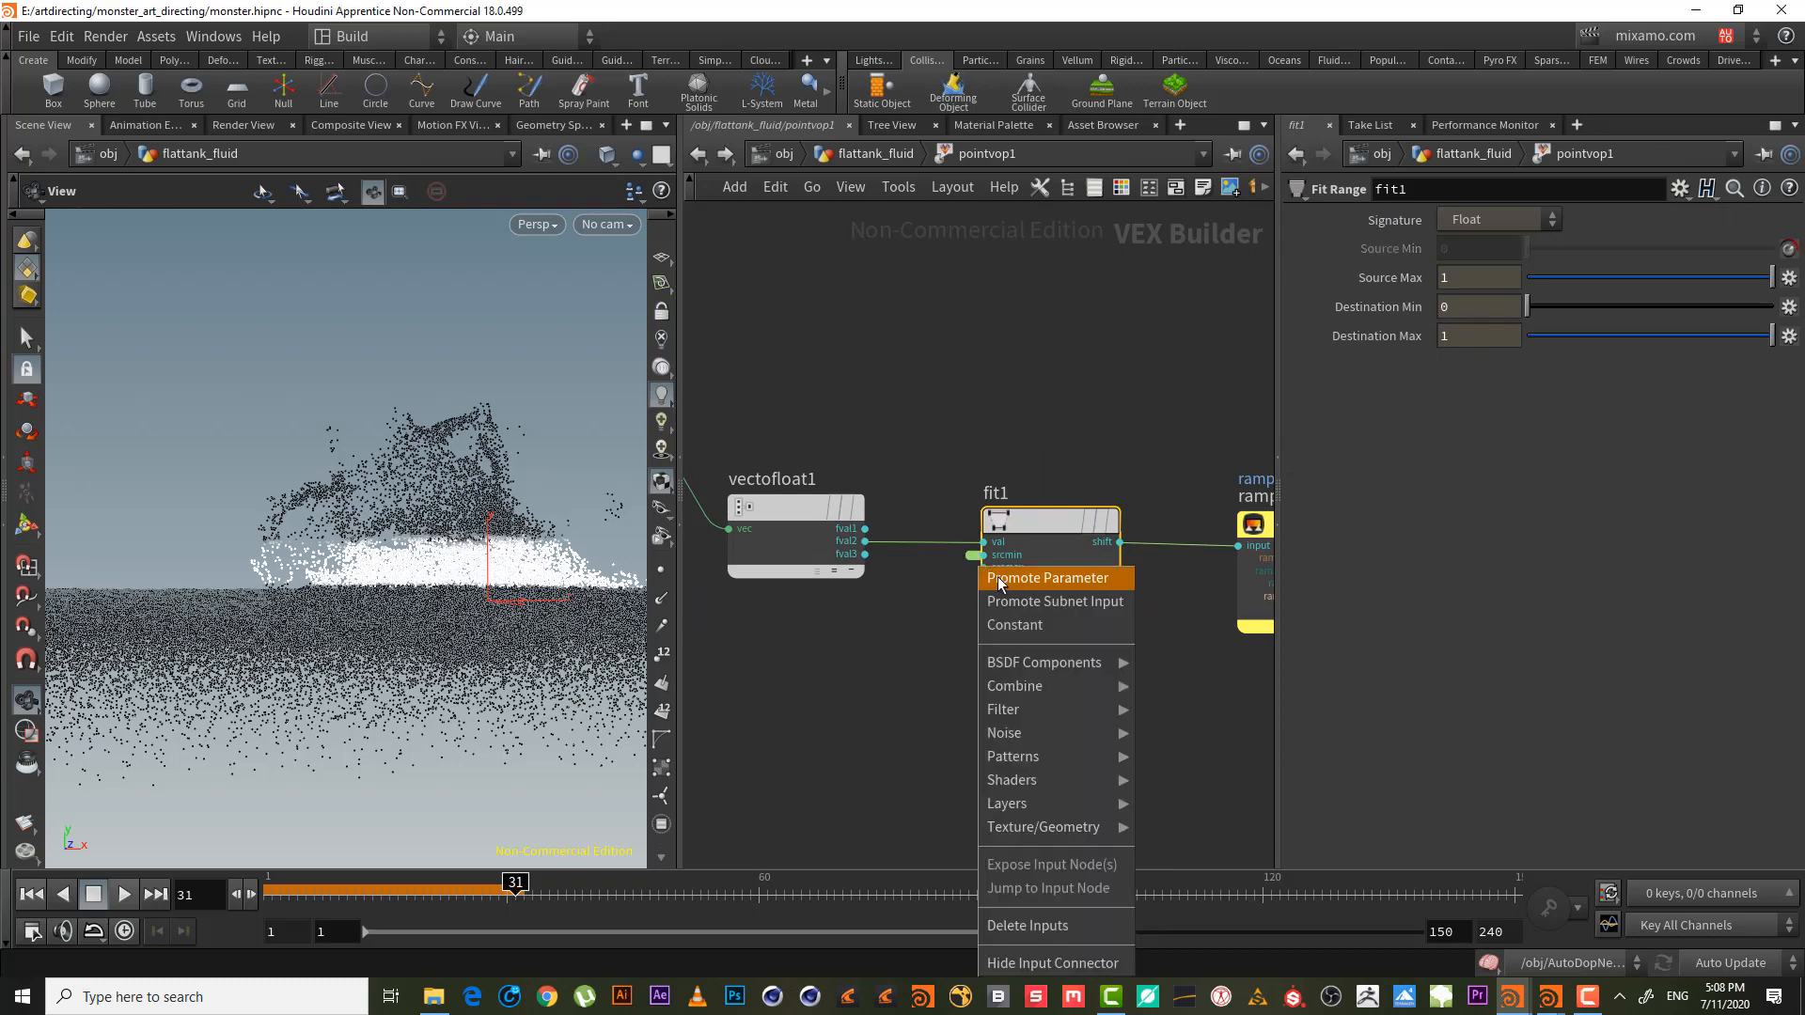
click(993, 577)
click(876, 153)
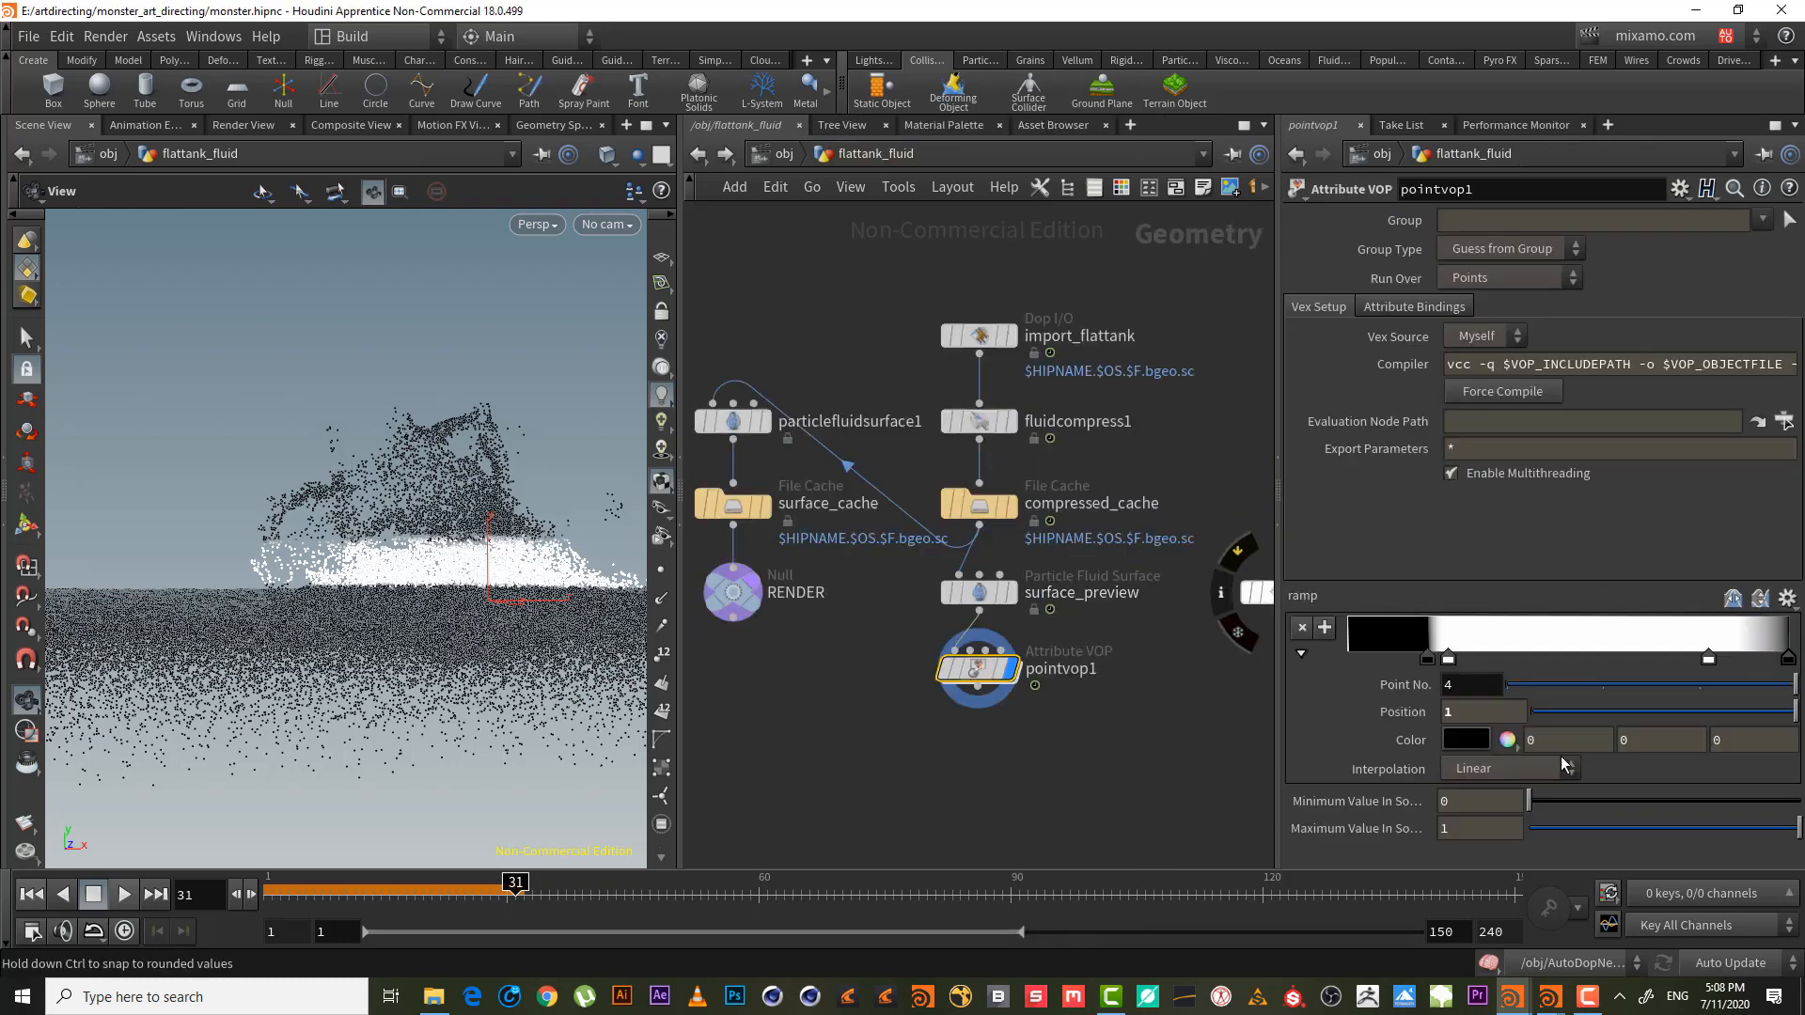
- Lower pointvop1's Minimum Value In Source to -0.7
middle_drag(1435, 801, 1392, 820)
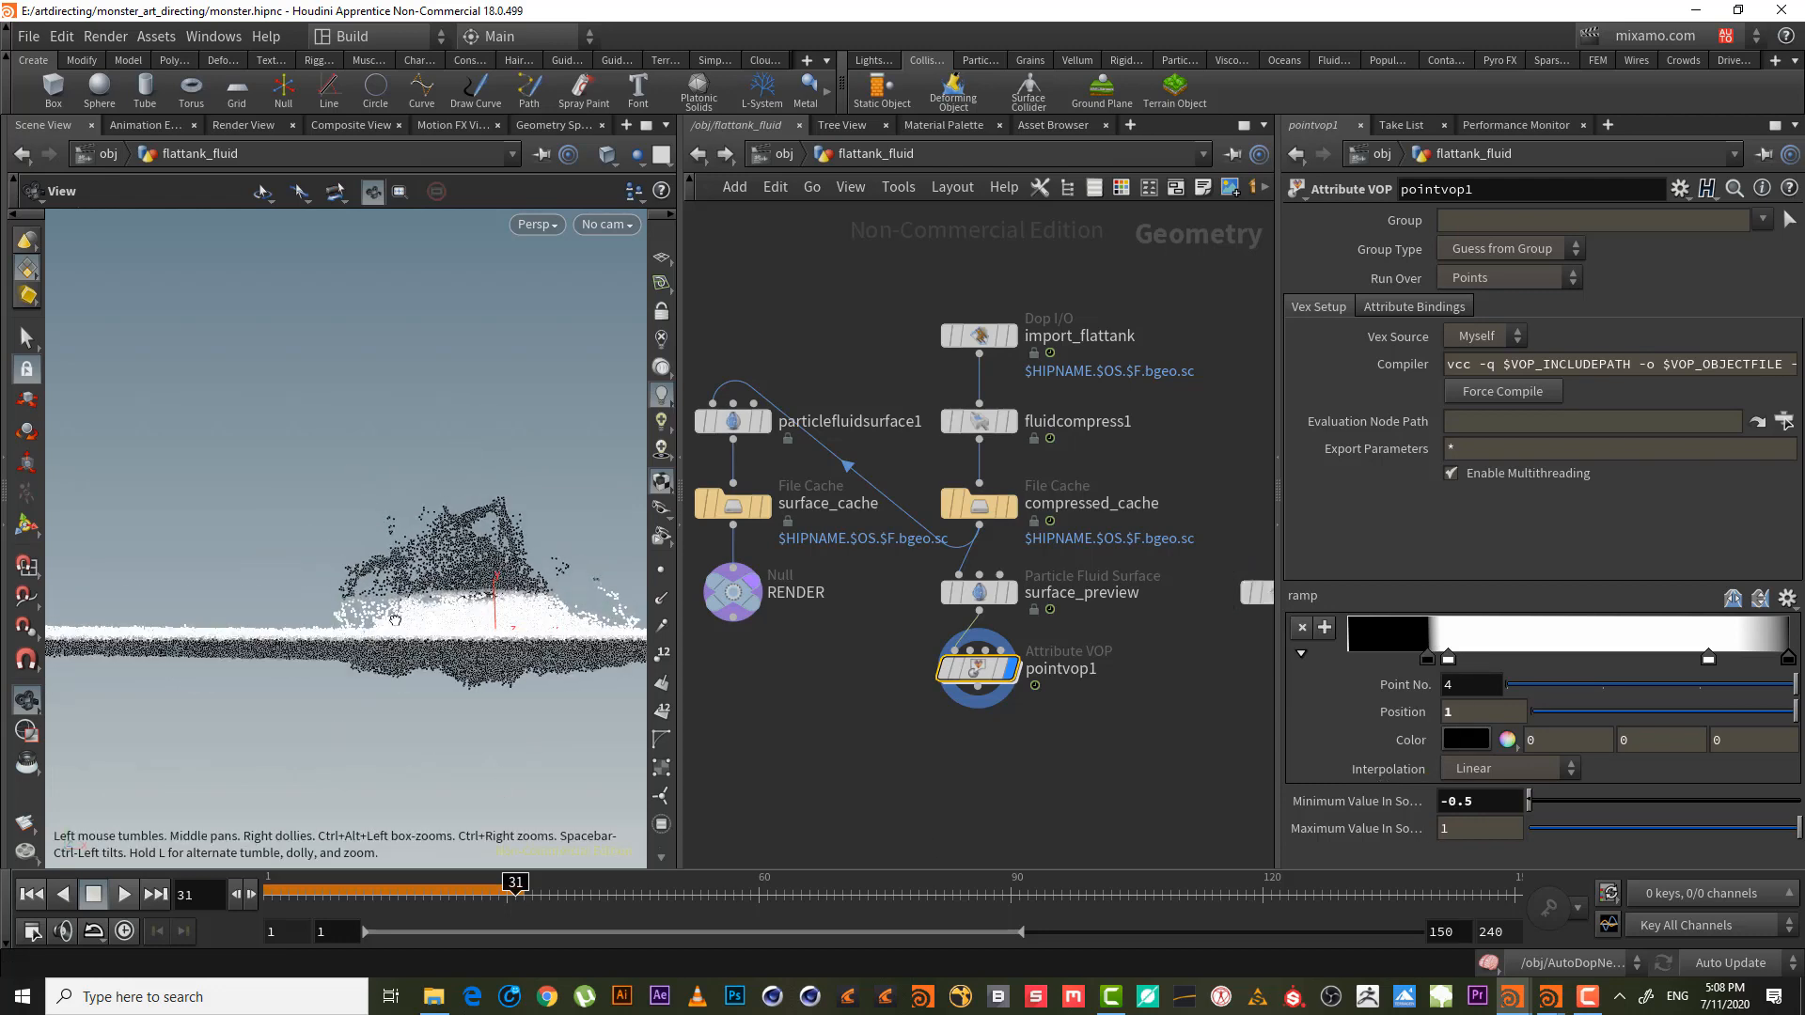
middle_drag(1489, 804, 1455, 794)
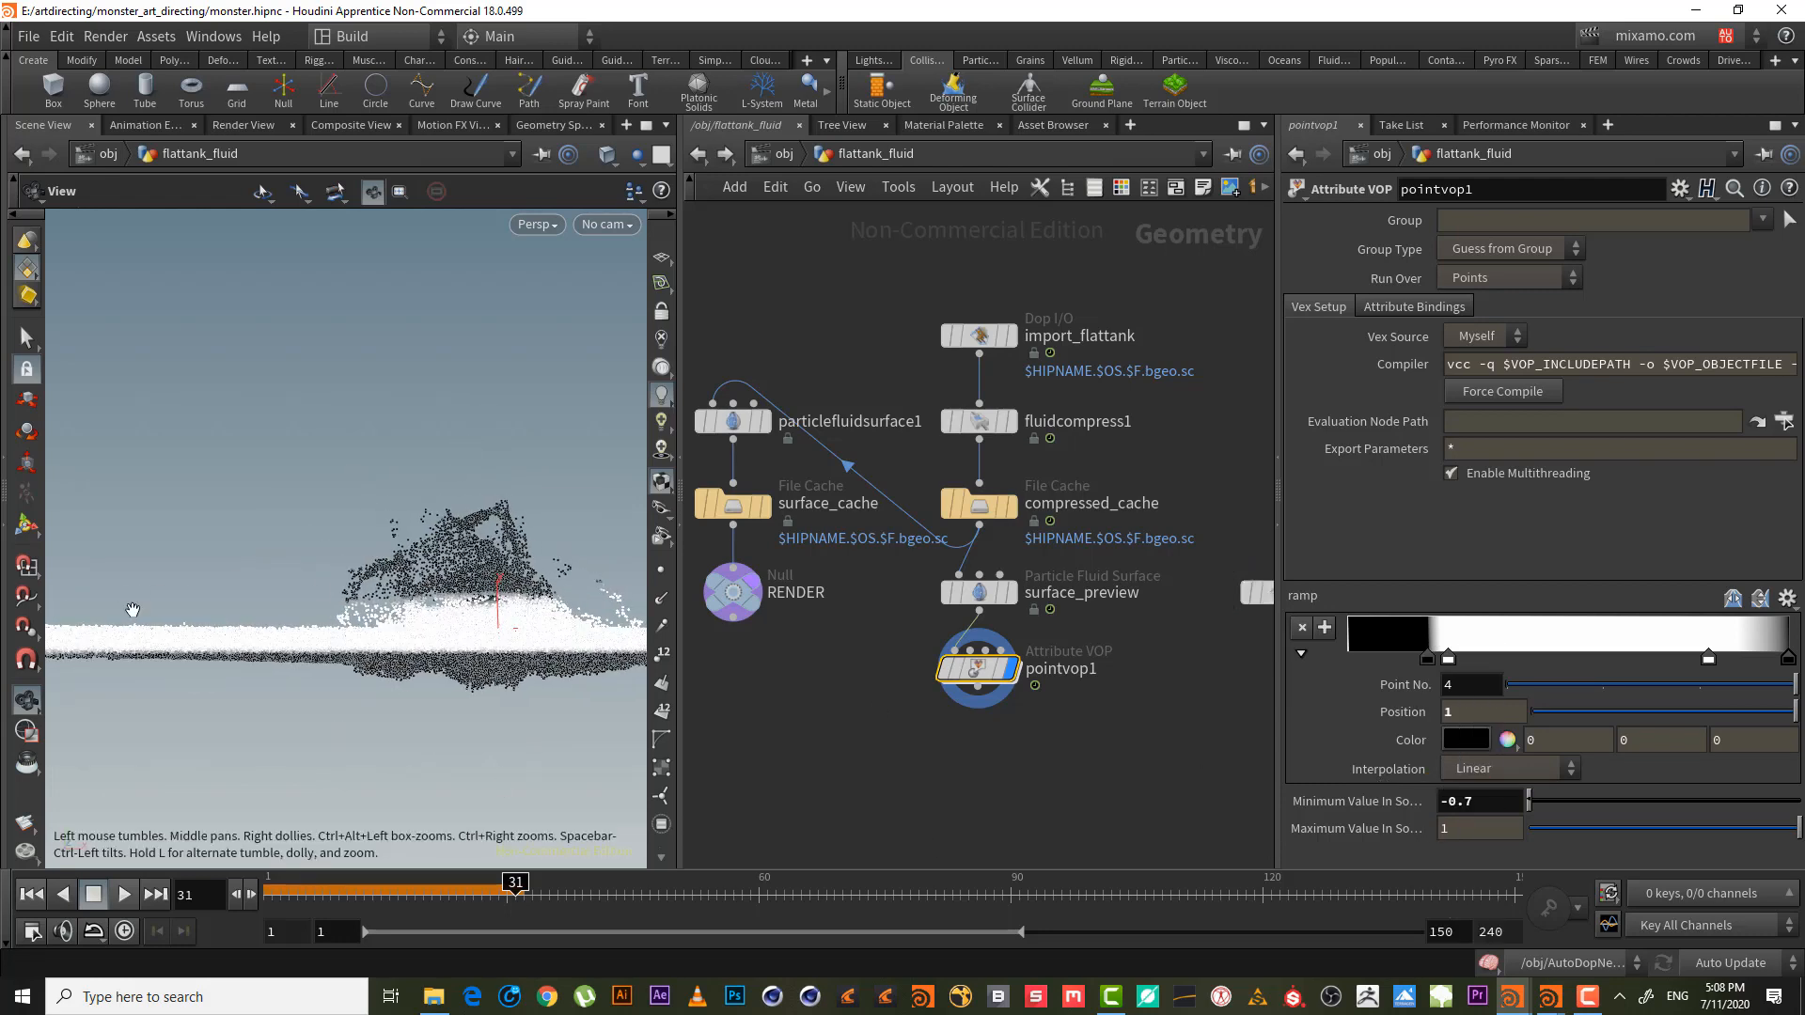
key(space+3)
right_drag(364, 567, 628, 522)
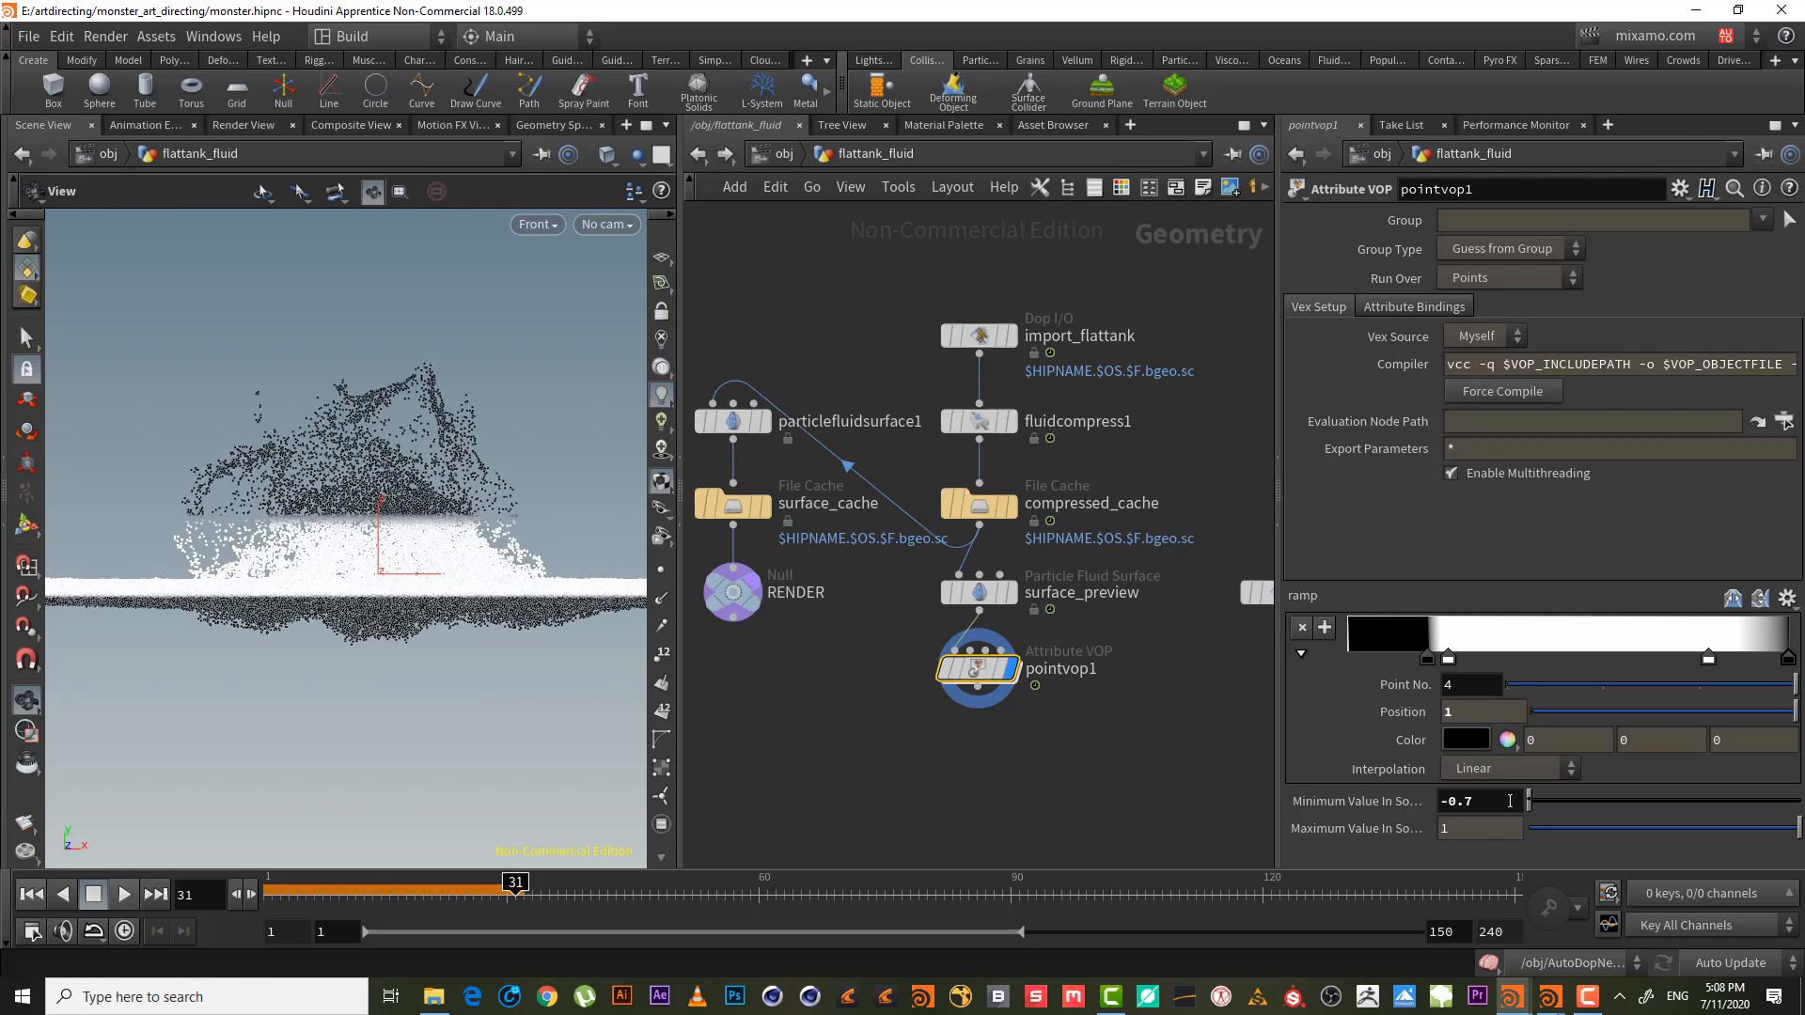
middle_drag(1466, 802, 1467, 808)
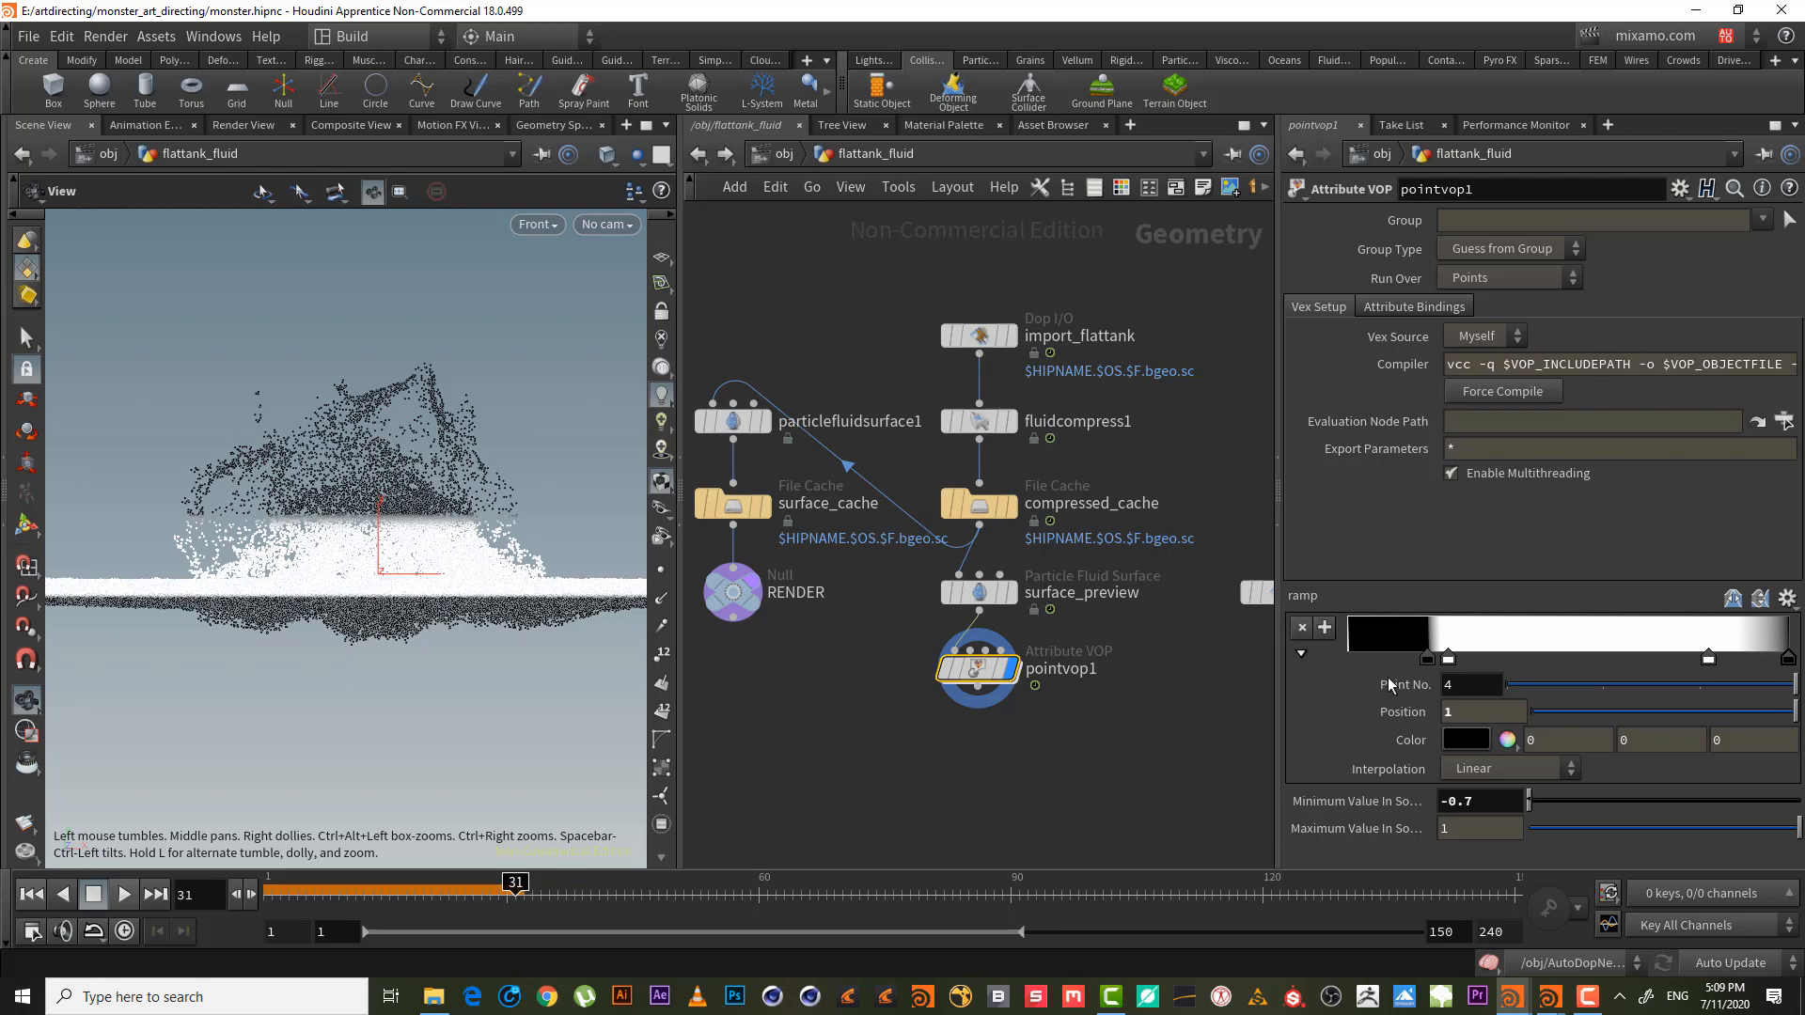
- Undo the source maximum change to 2 and slide the last ramp key to about 0.891
mouse_move(1476, 824)
middle_down()
mouse_move(1613, 797)
mouse_move(1482, 822)
middle_up()
key(ctrl+z)
key(ctrl+z)
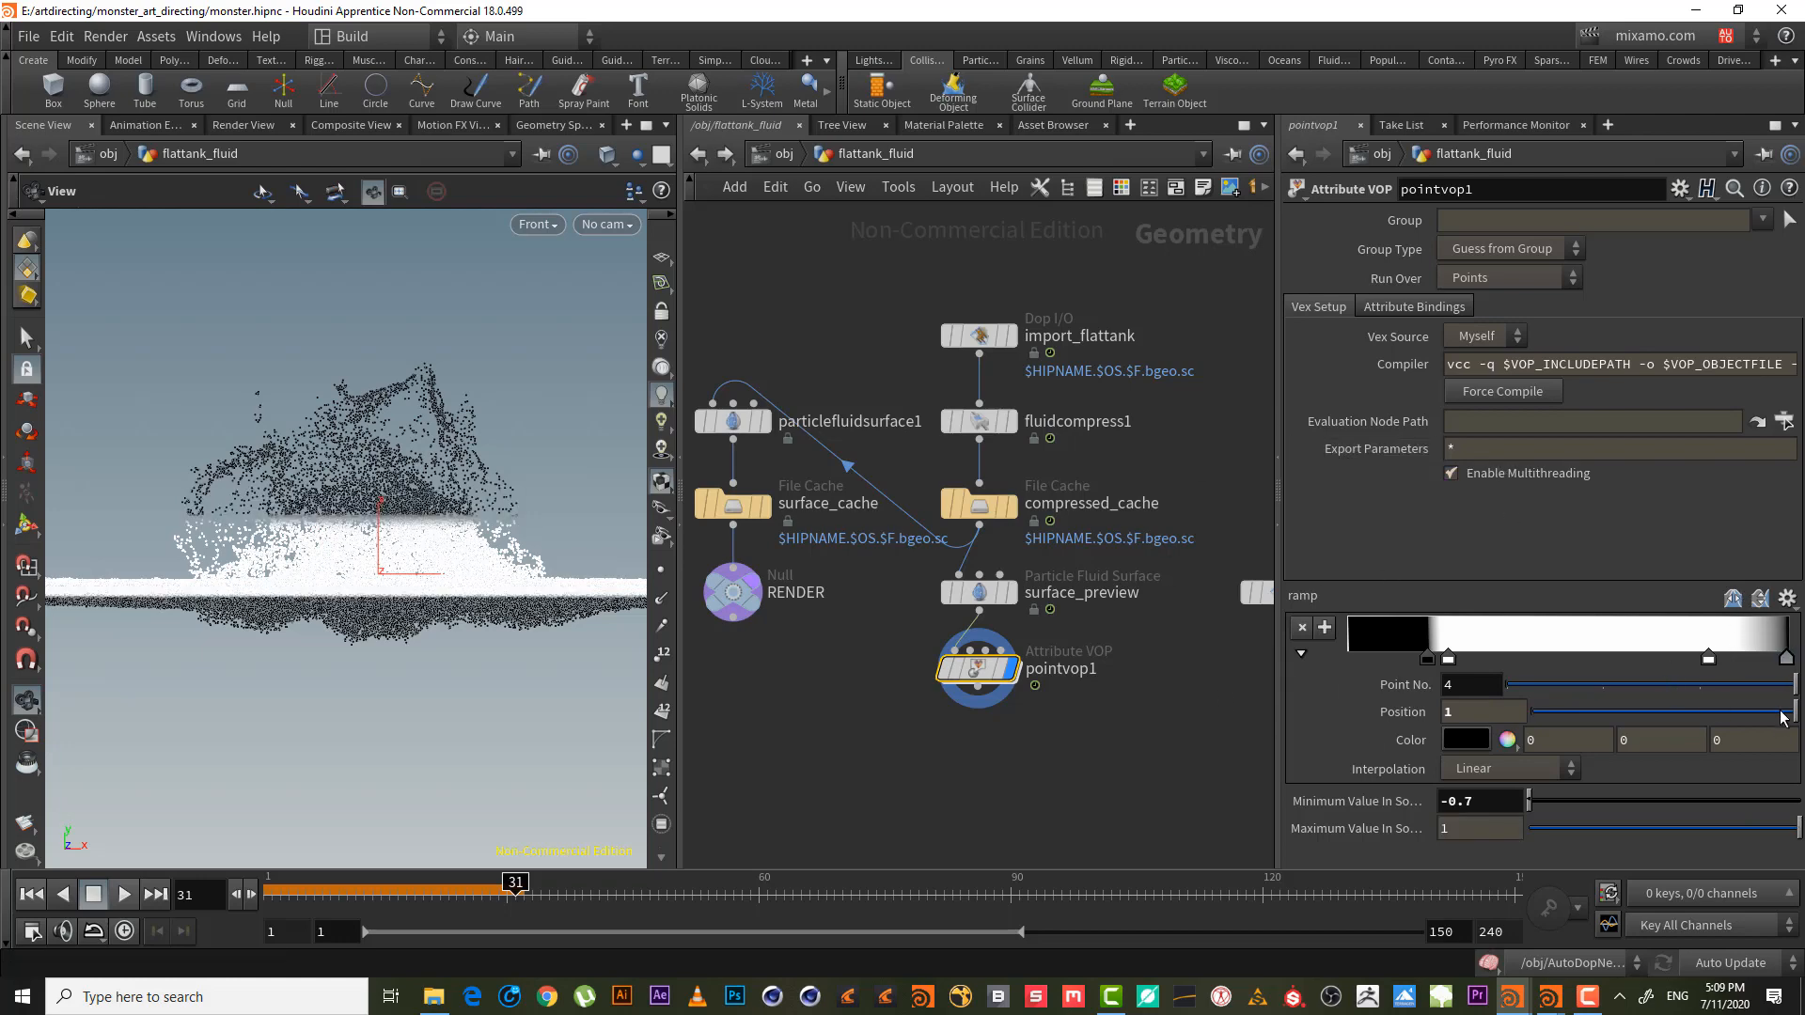
mouse_move(1786, 658)
mouse_down()
mouse_move(1740, 655)
mouse_move(1784, 662)
mouse_up()
- Set the last ramp key's colour to black
double_click(1785, 660)
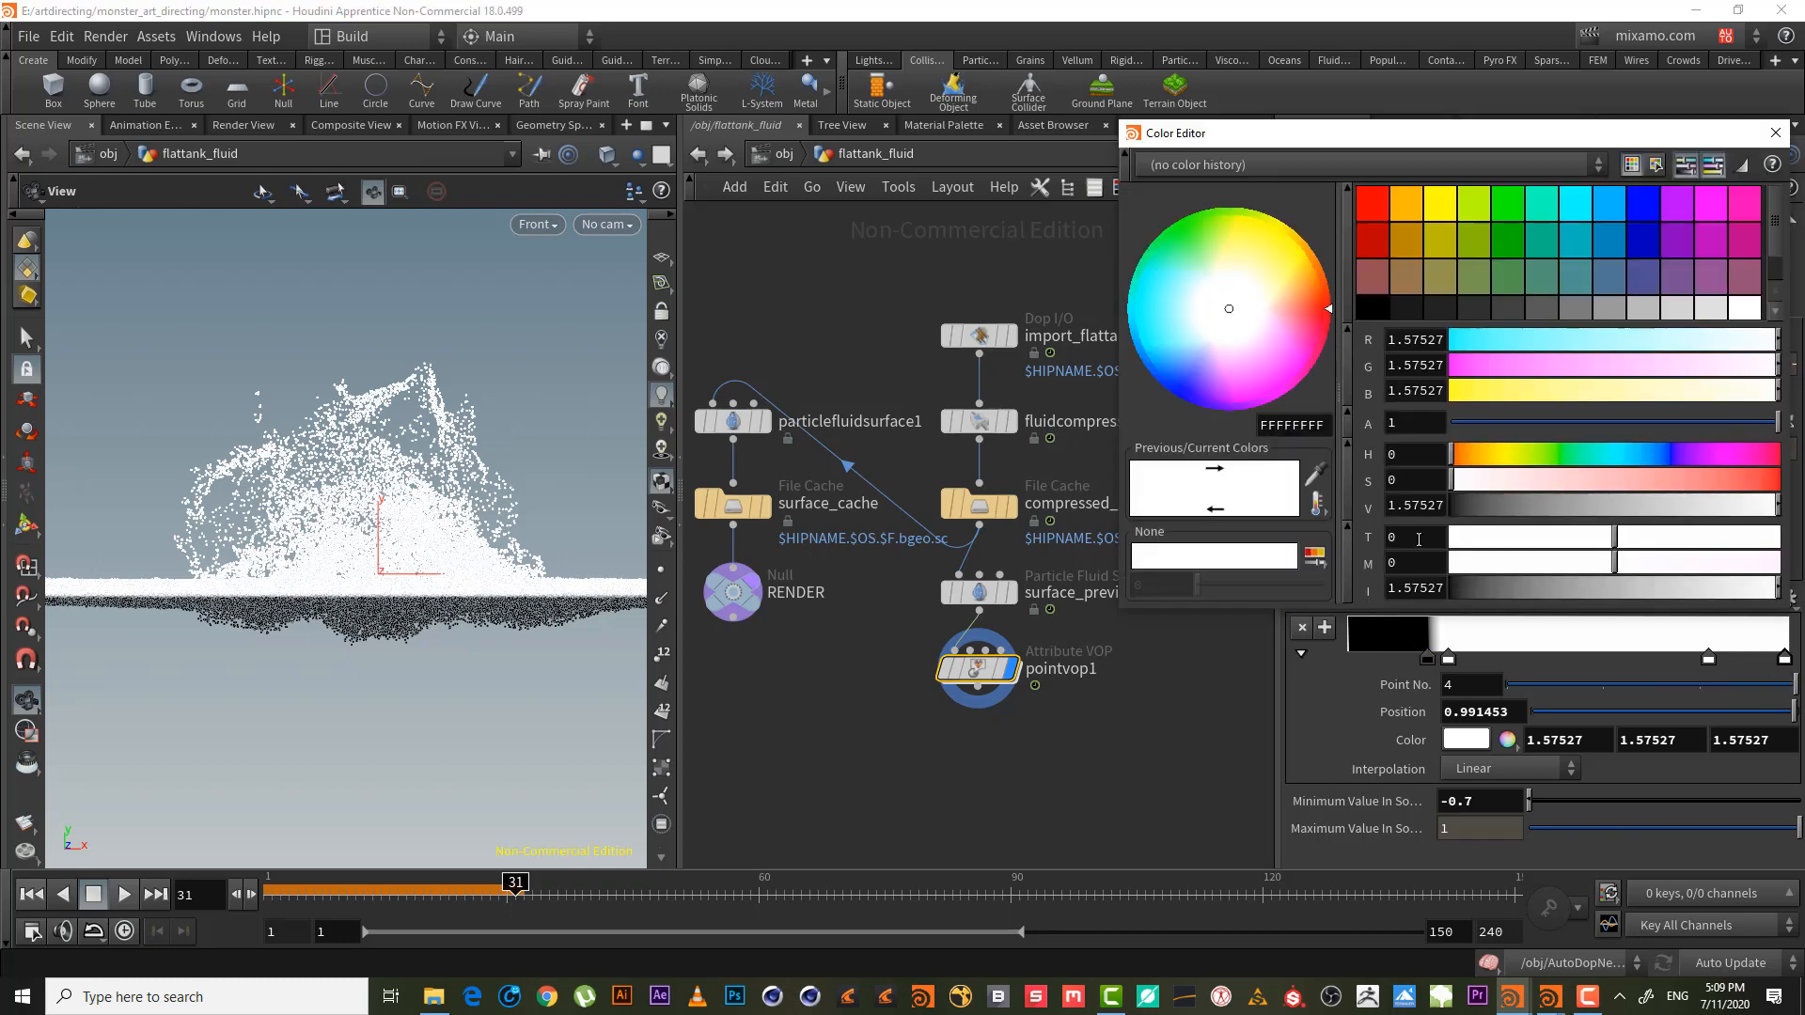
drag(1509, 579, 1443, 585)
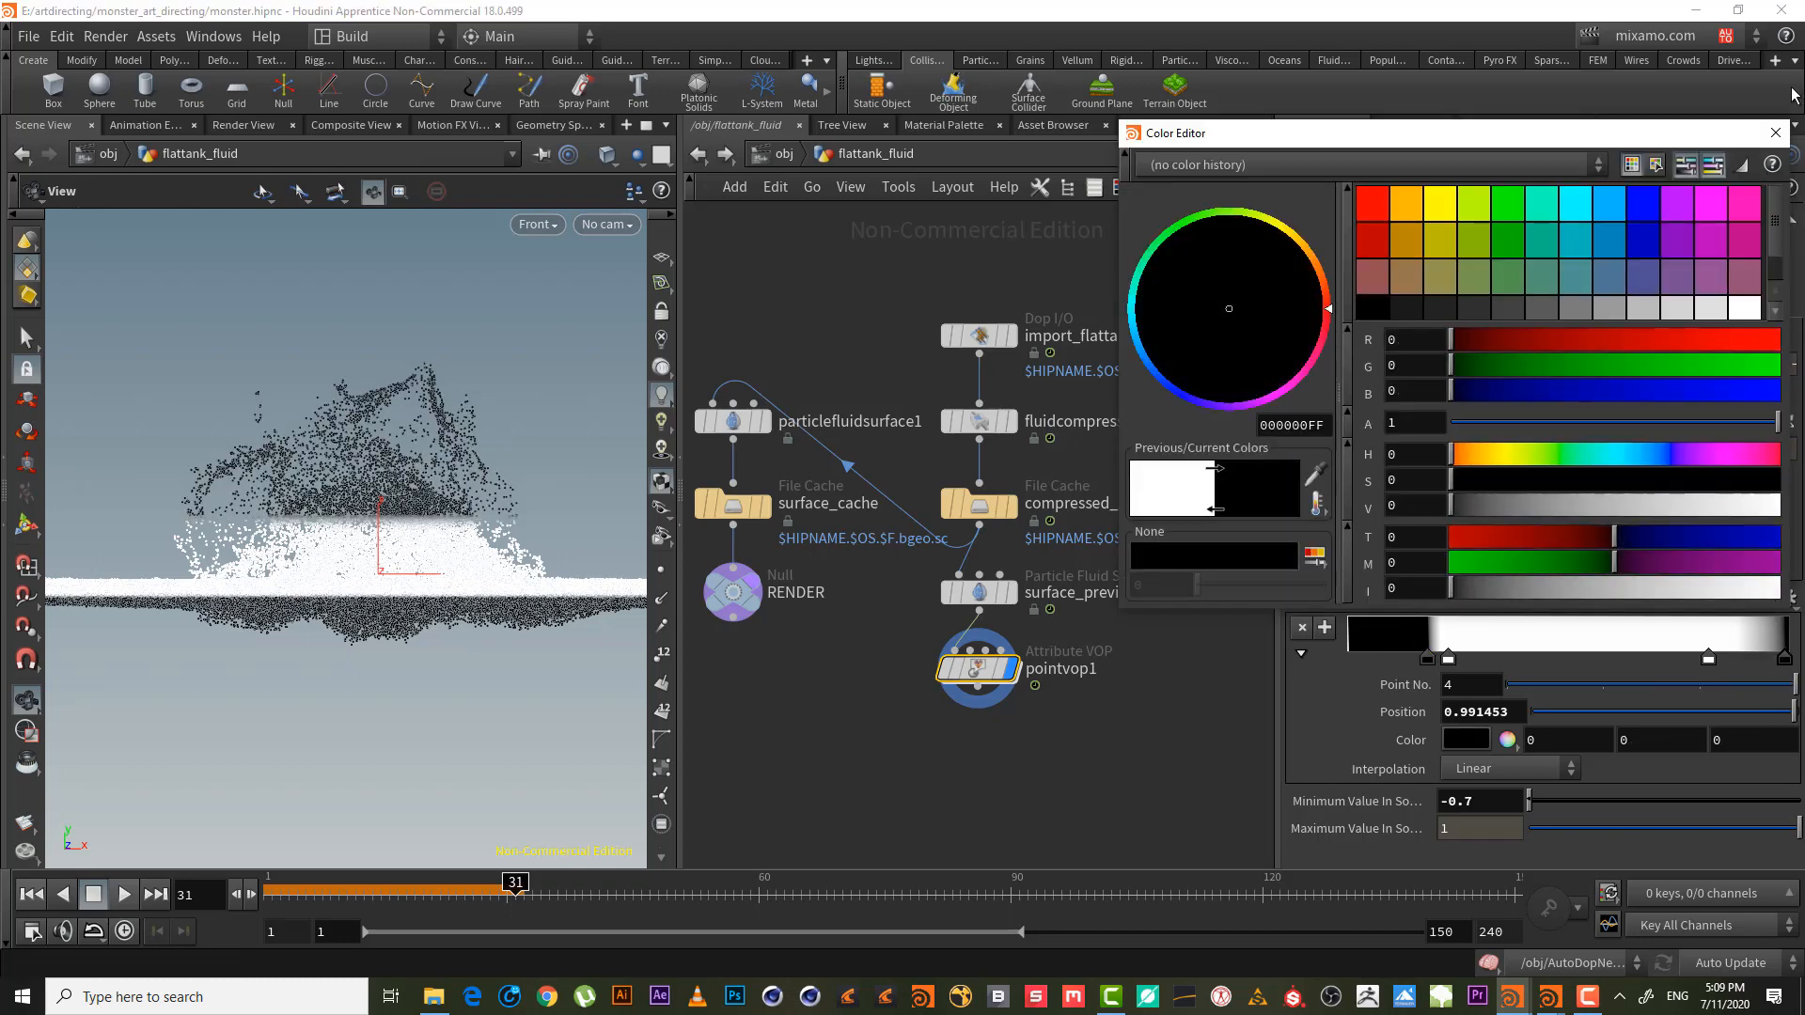
click(1775, 132)
- Move ramp key 3 to 0.876 and widen the source range to -1.2 through 3.2
drag(1708, 657, 1734, 657)
middle_drag(1482, 828, 1416, 802)
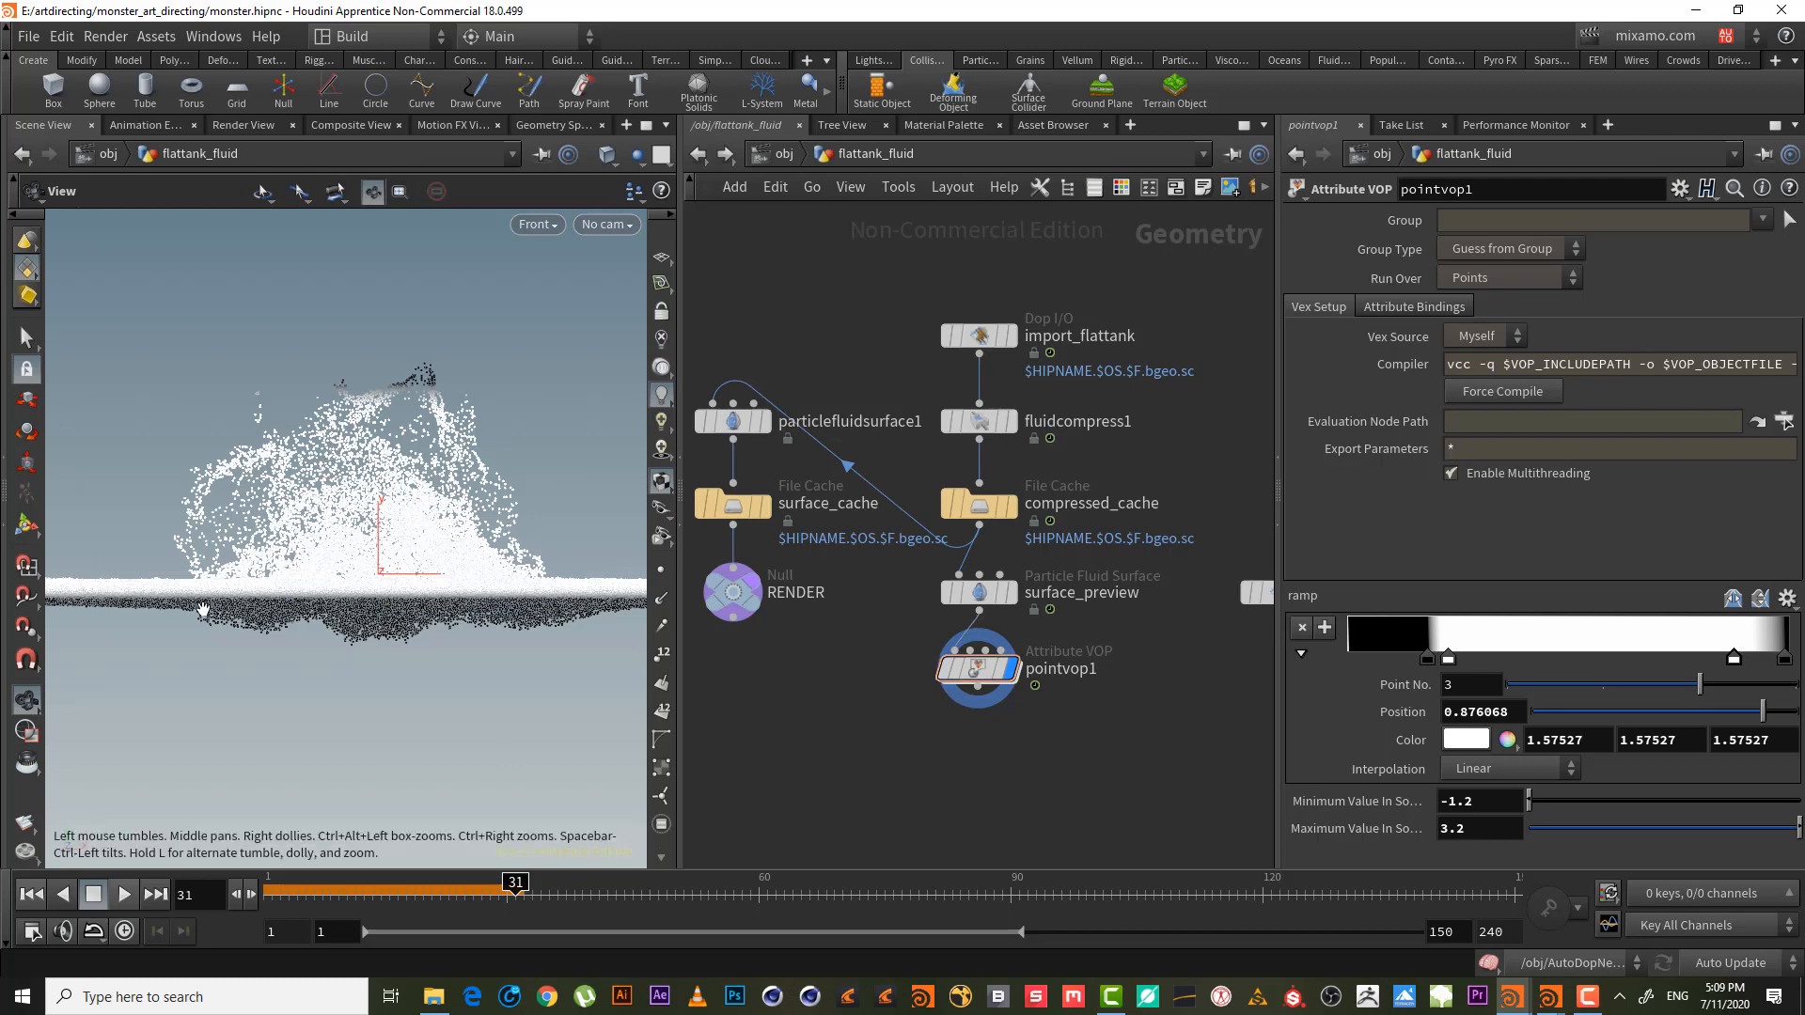
key(space+1)
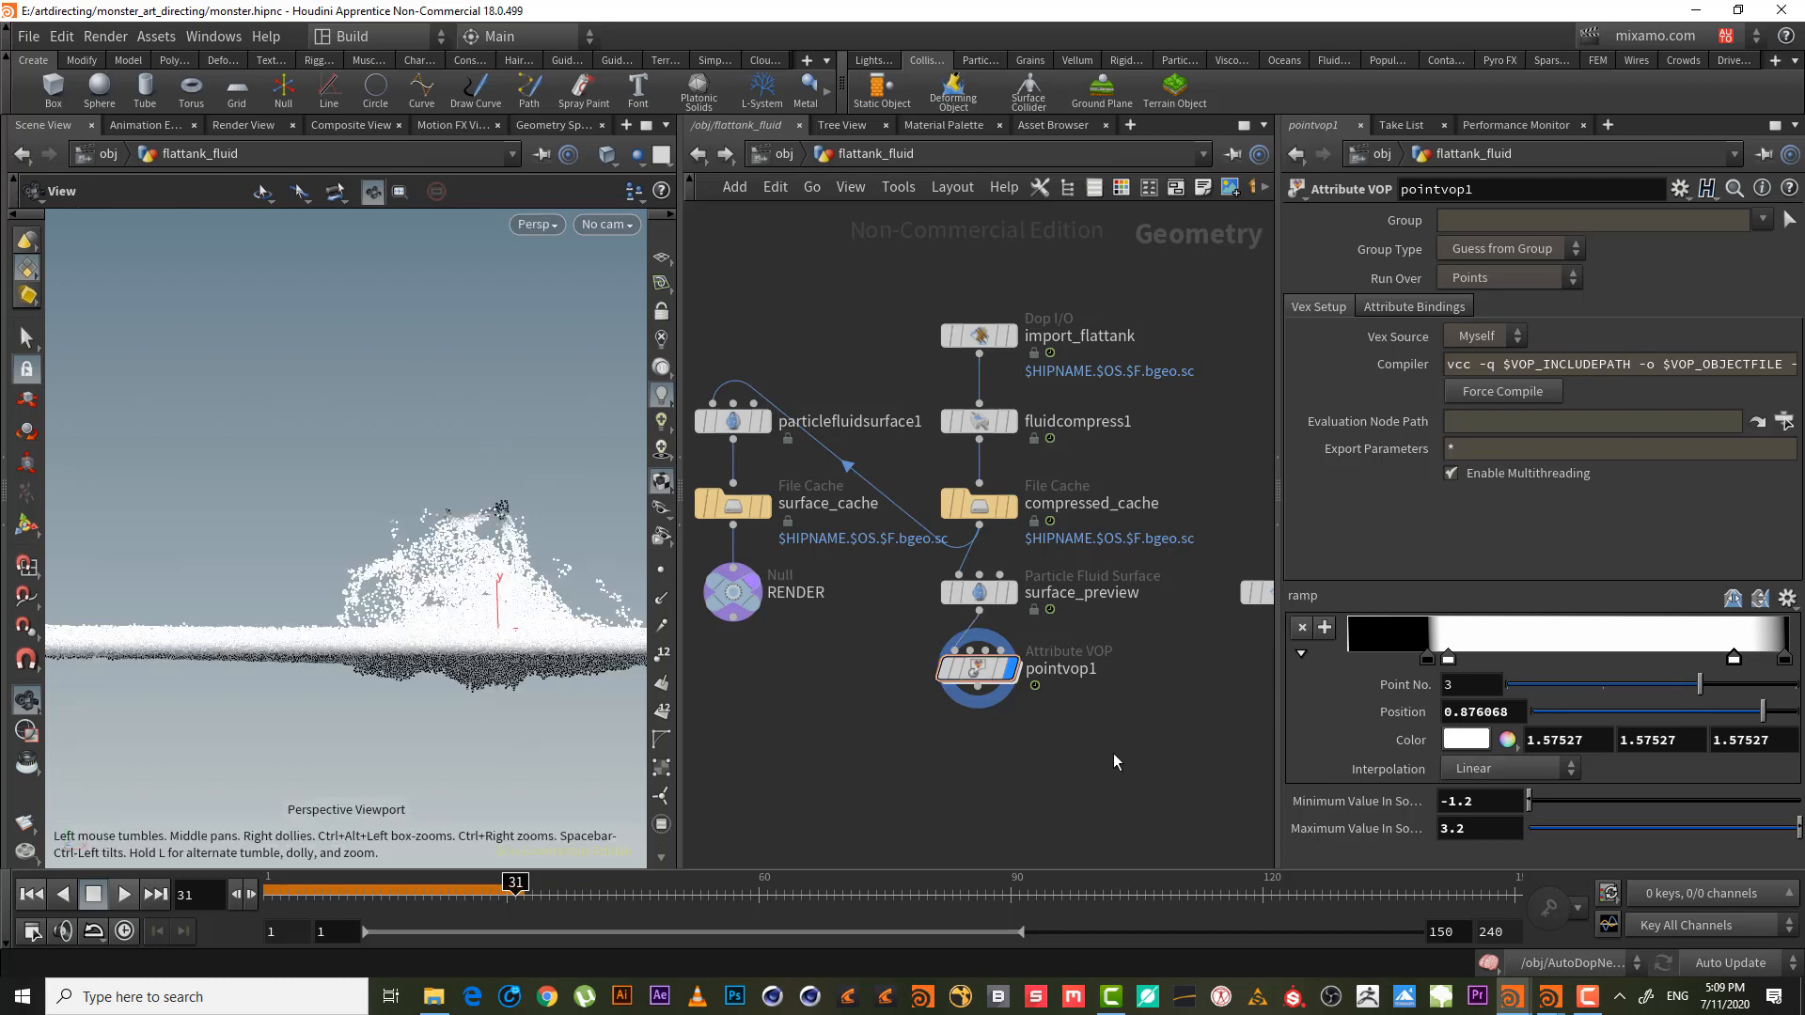
- Inside pointvop1, copy the vectofloat1, fit1 and ramp1 nodes
click(1007, 682)
double_click(979, 670)
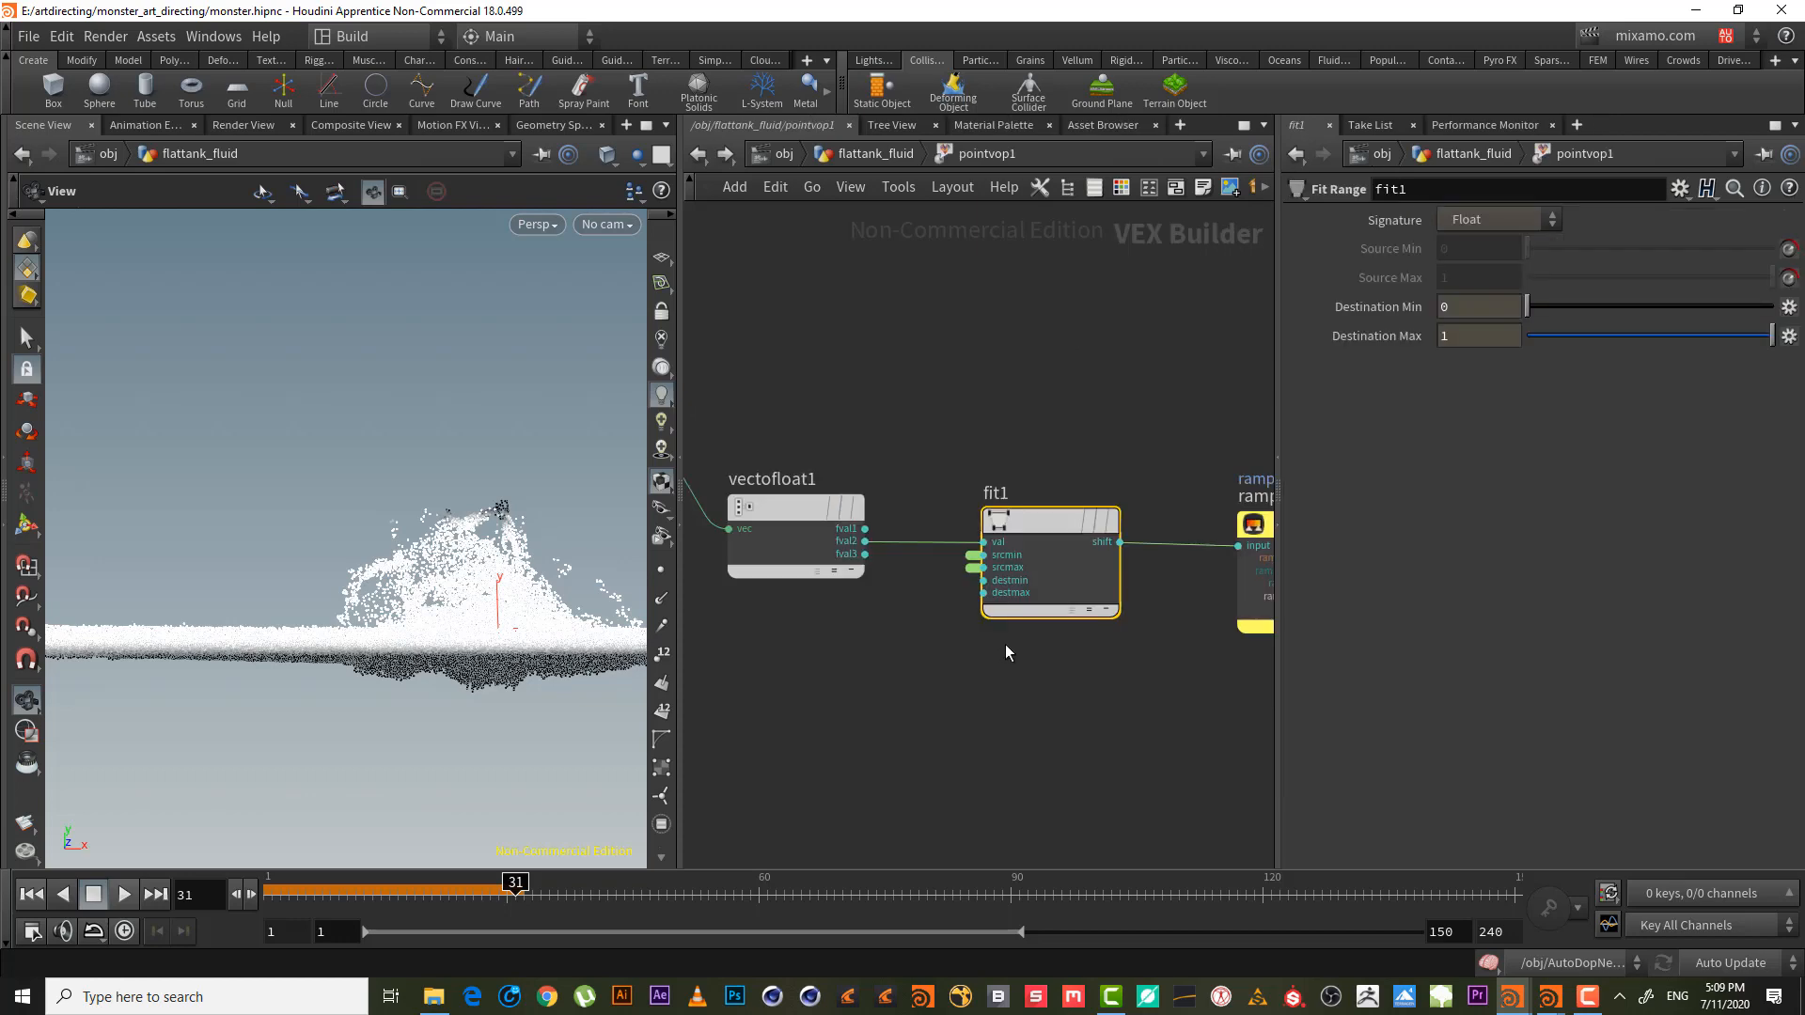
key(h)
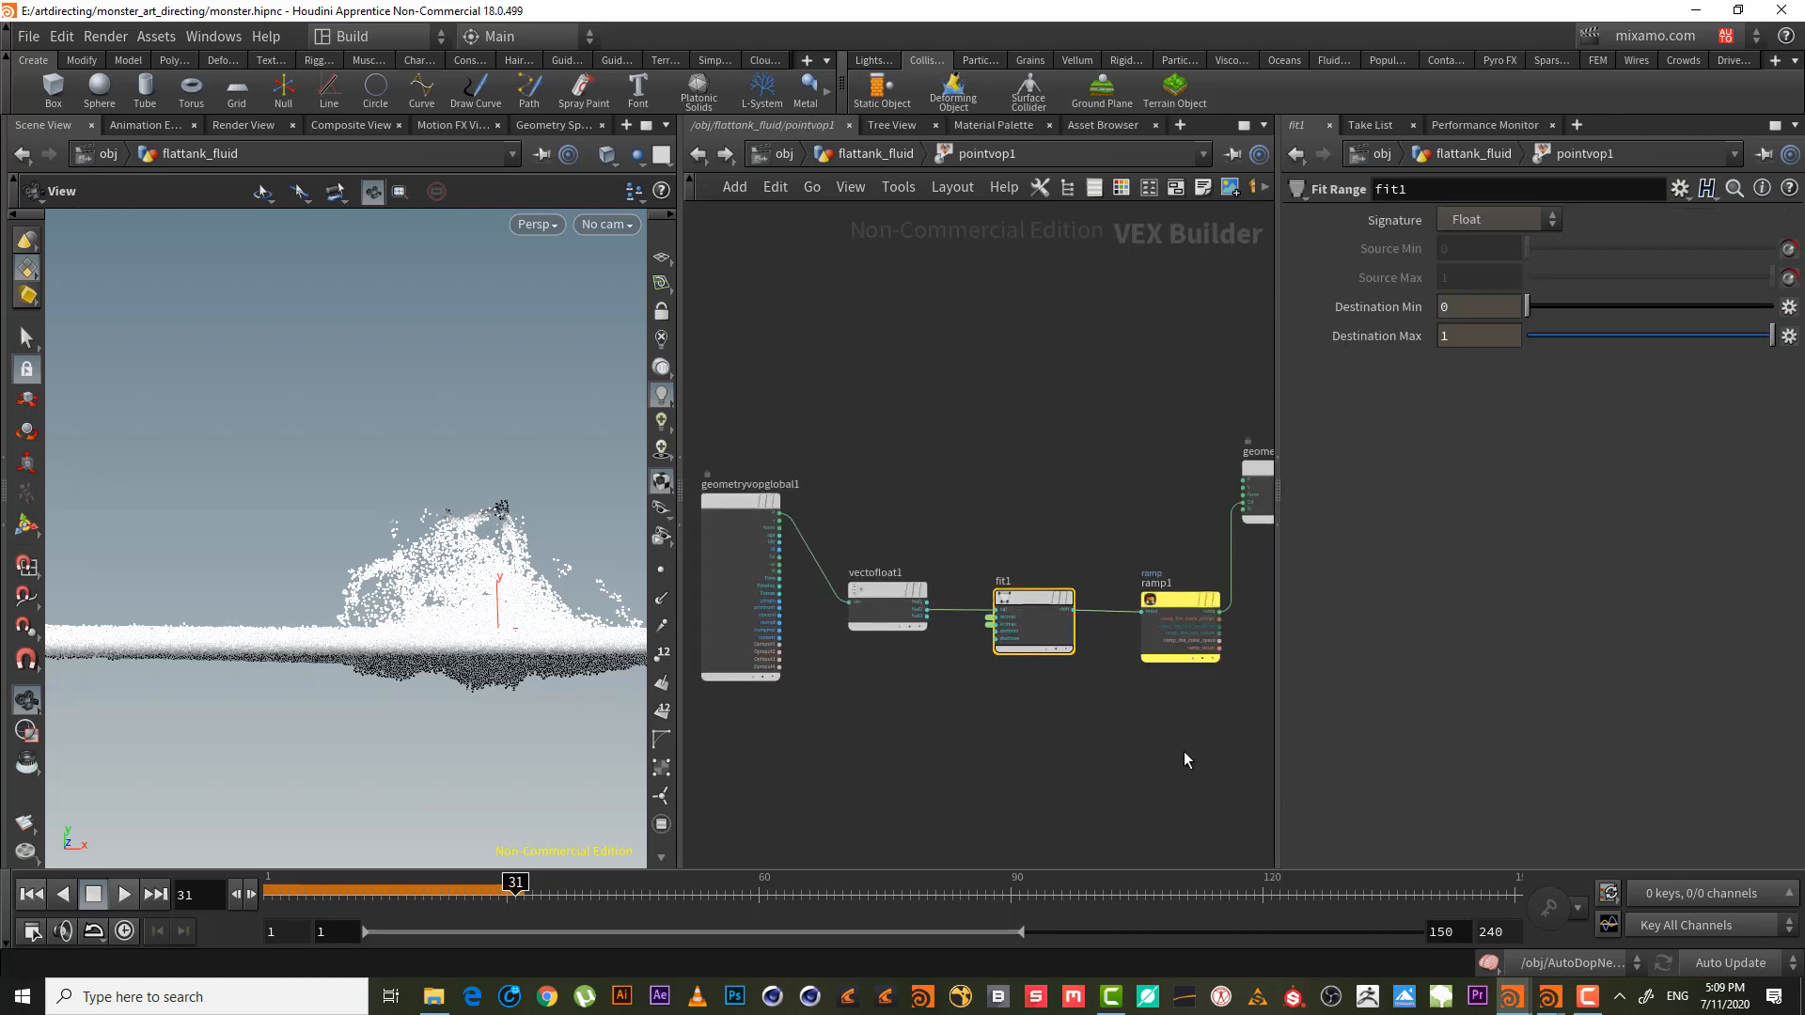
drag(1137, 773, 769, 487)
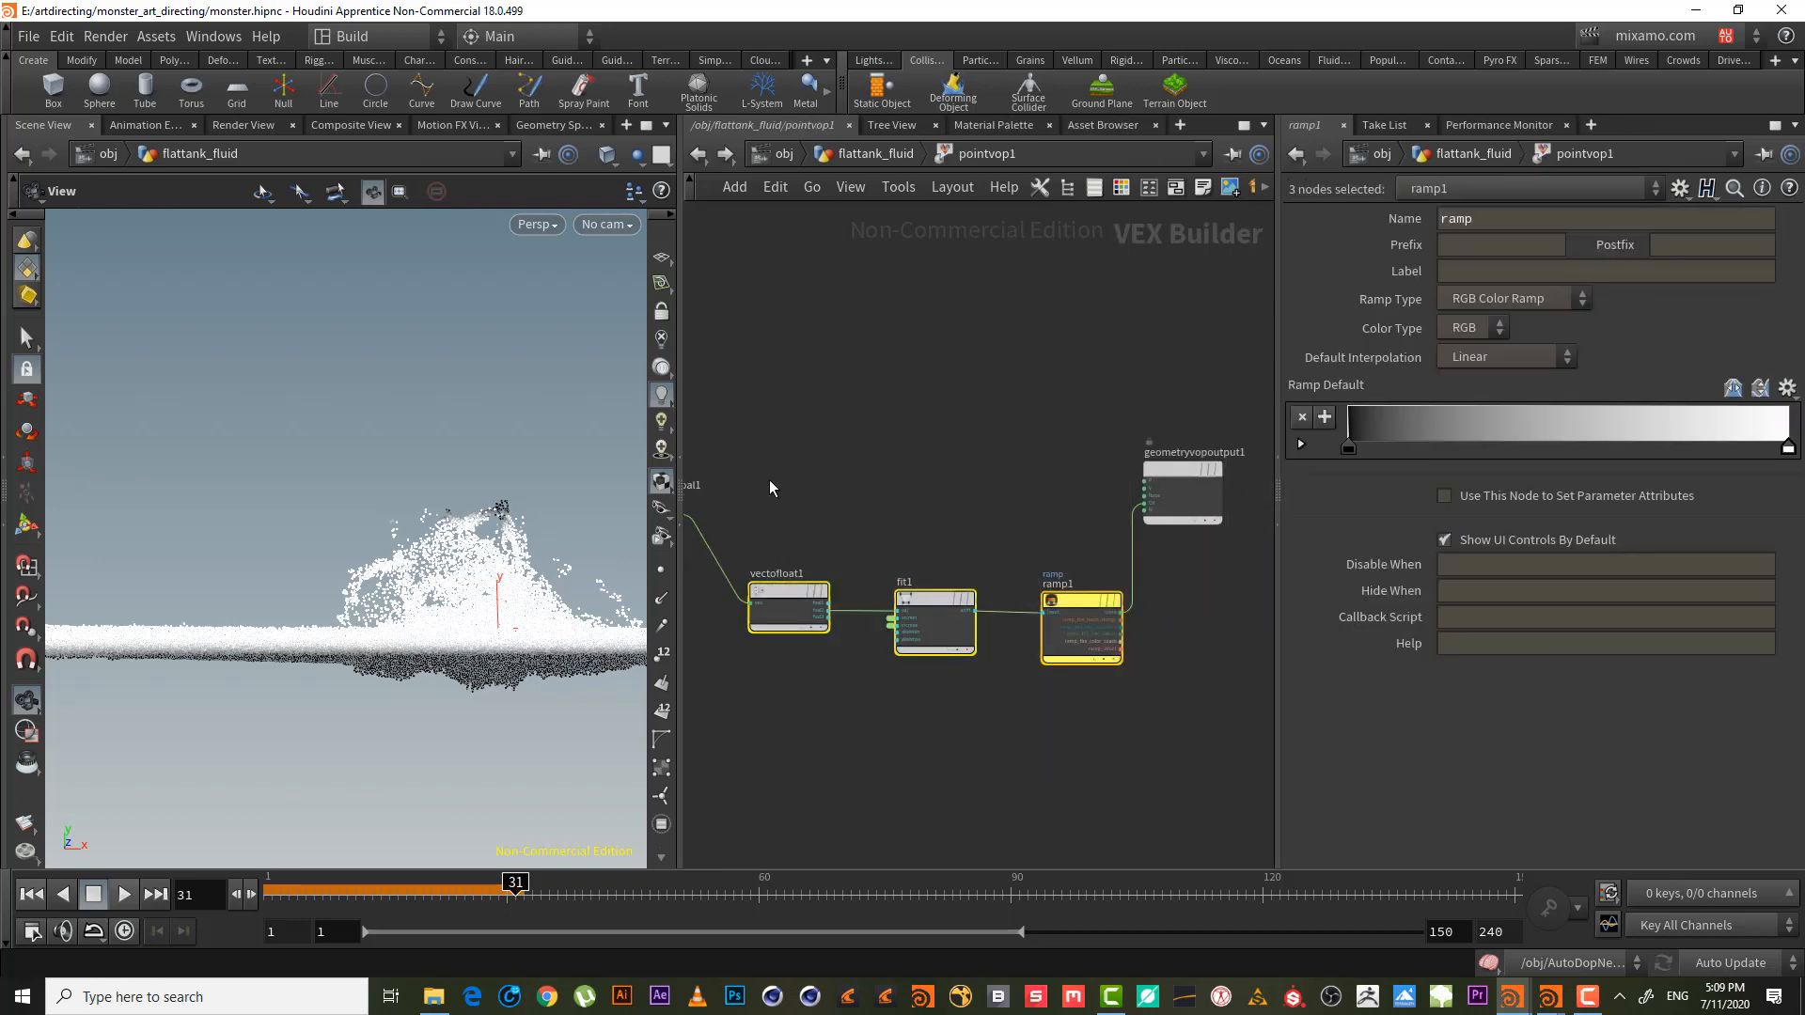
key(ctrl+c)
- Rewind to frame 1 and enter the AutoDopNetwork at object level
click(876, 157)
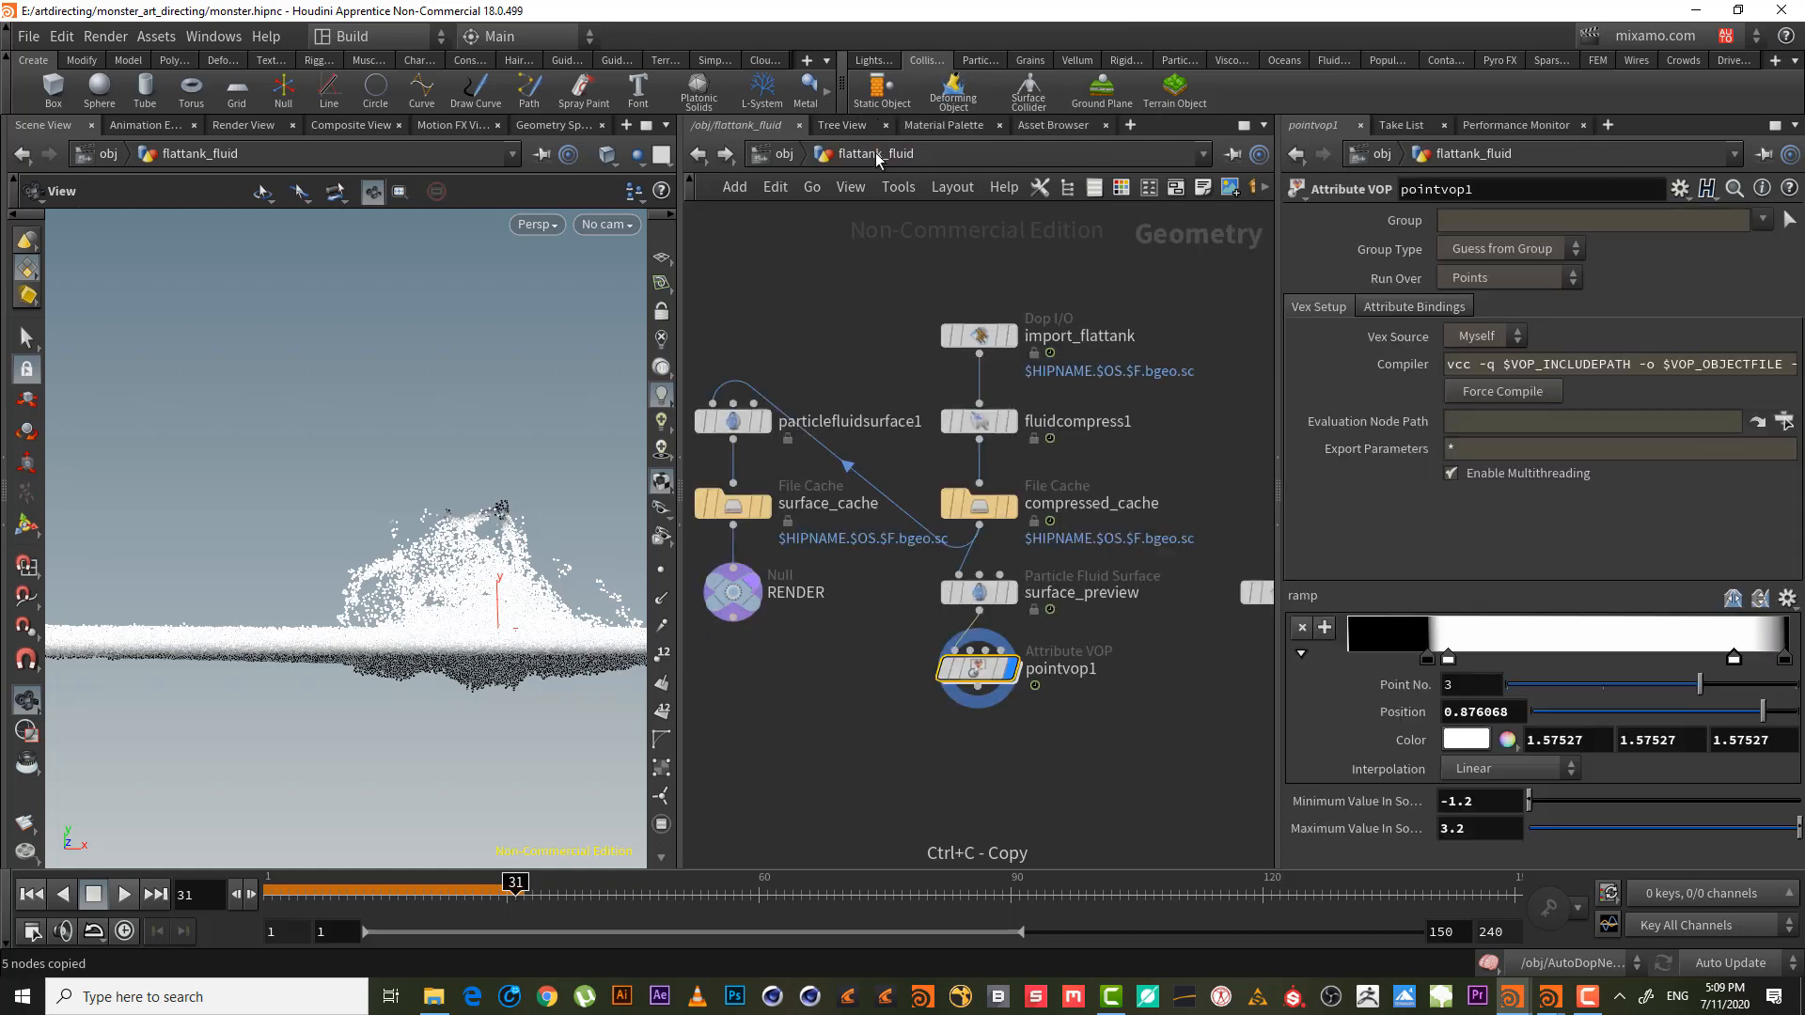
click(38, 898)
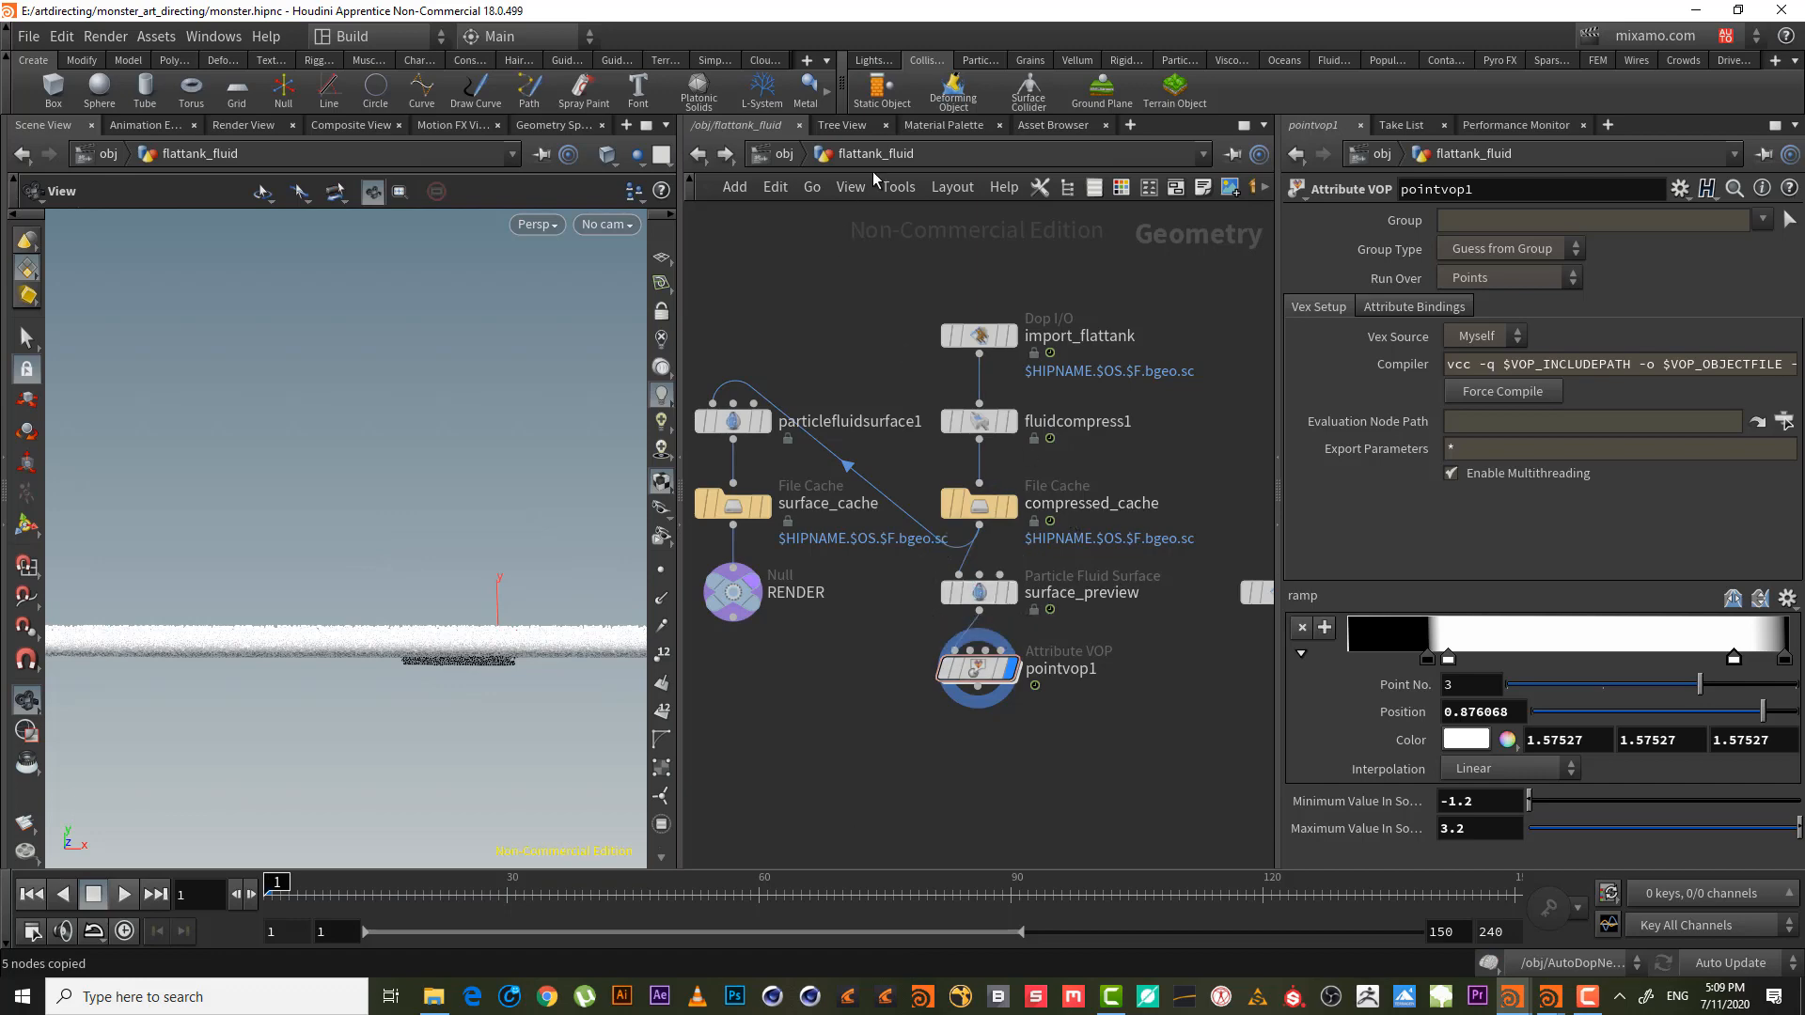
click(785, 153)
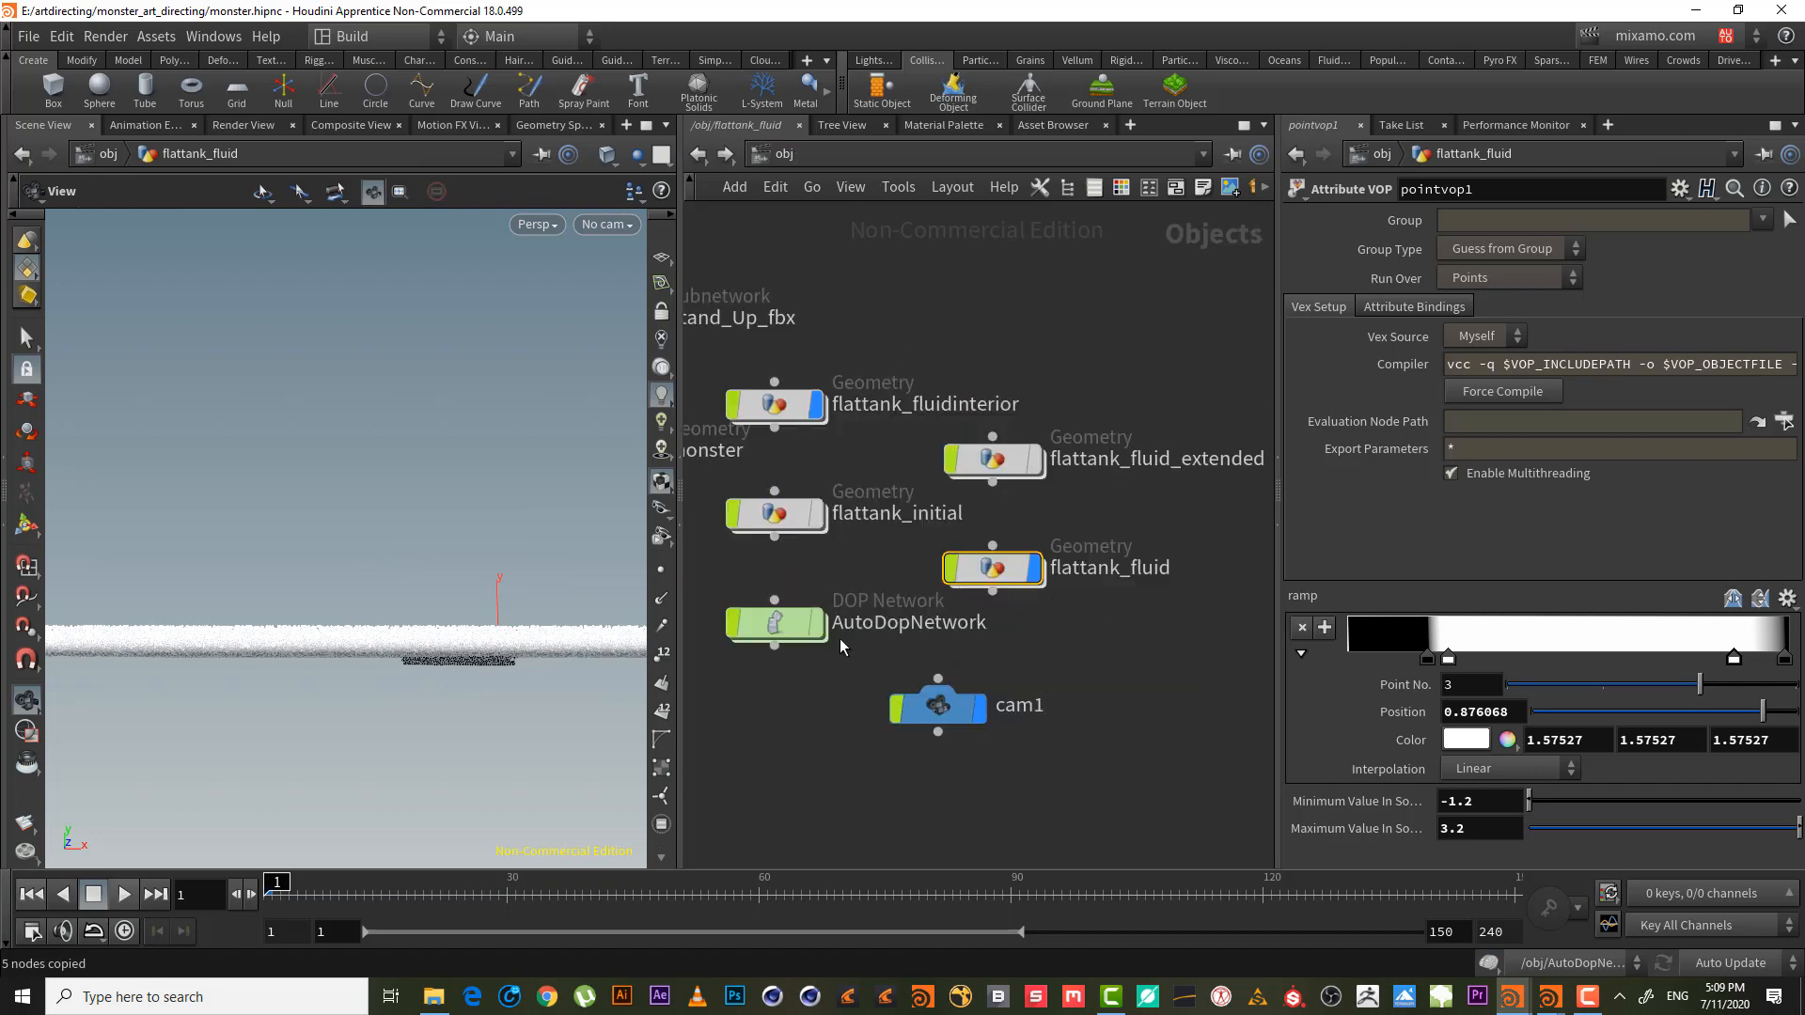
click(781, 618)
double_click(781, 618)
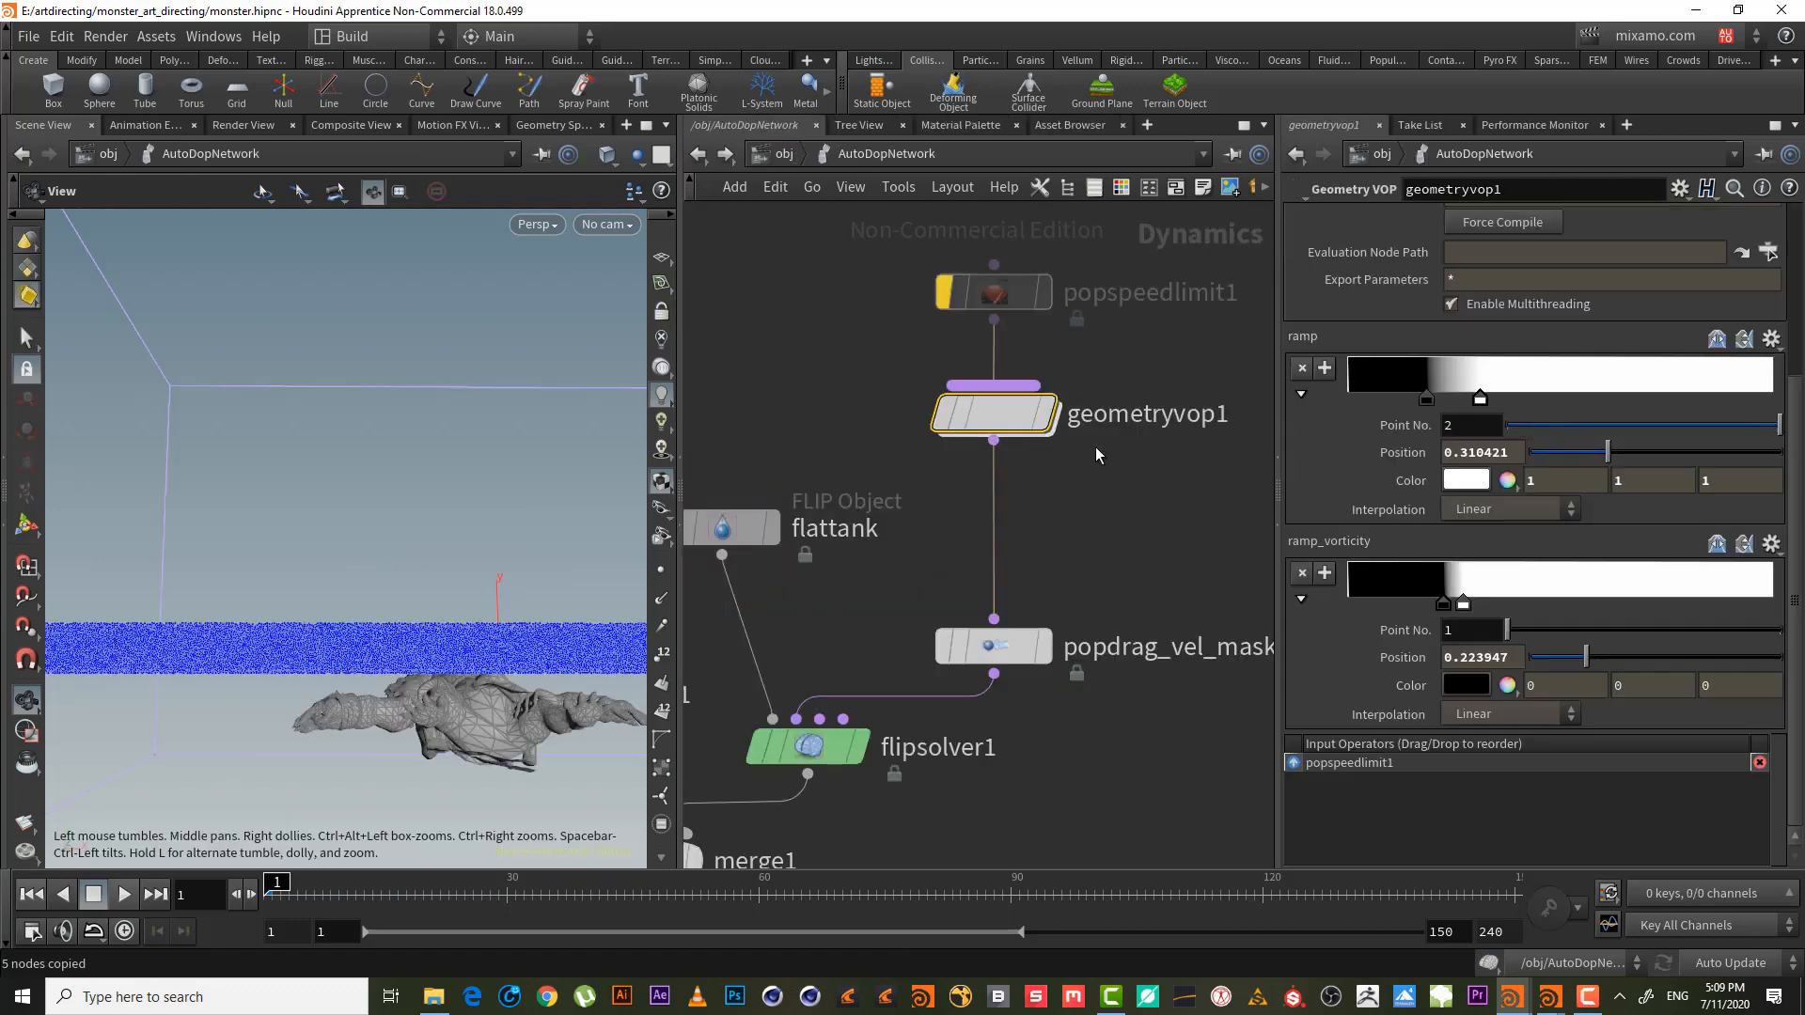
- Inside geometryvop1, cut the wire from add1 into multiply1
double_click(1005, 422)
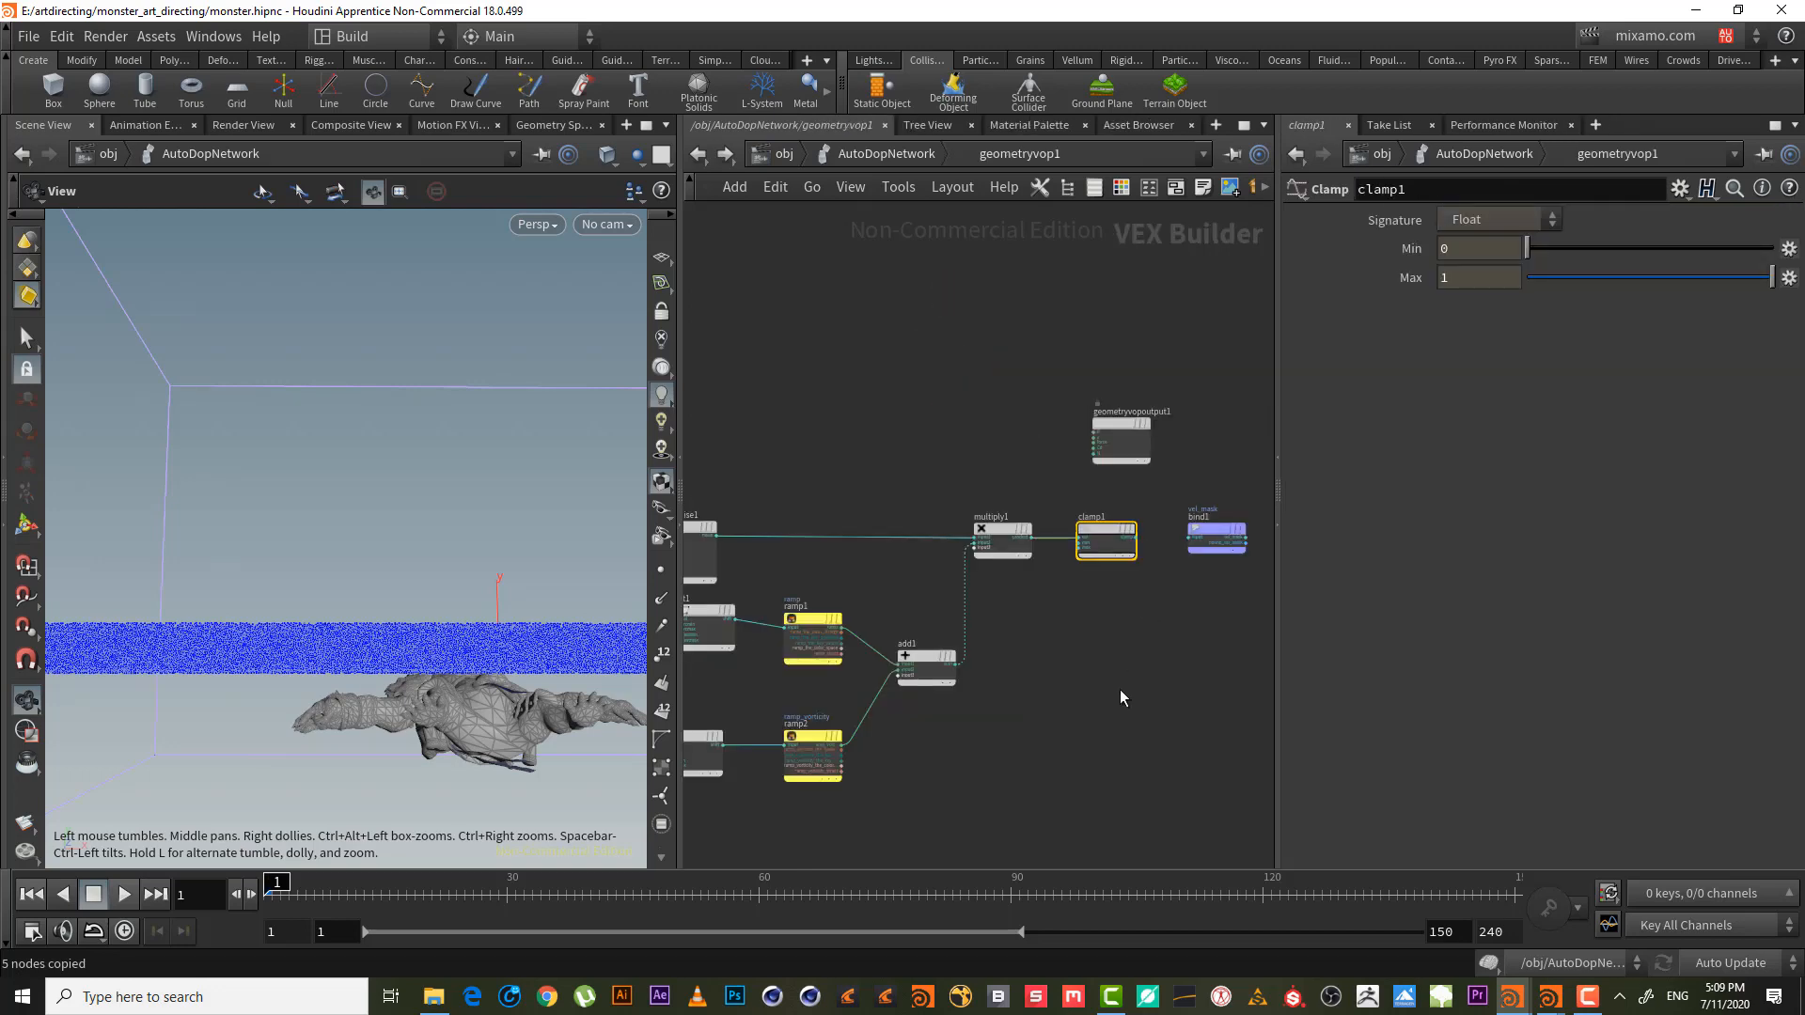
click(904, 160)
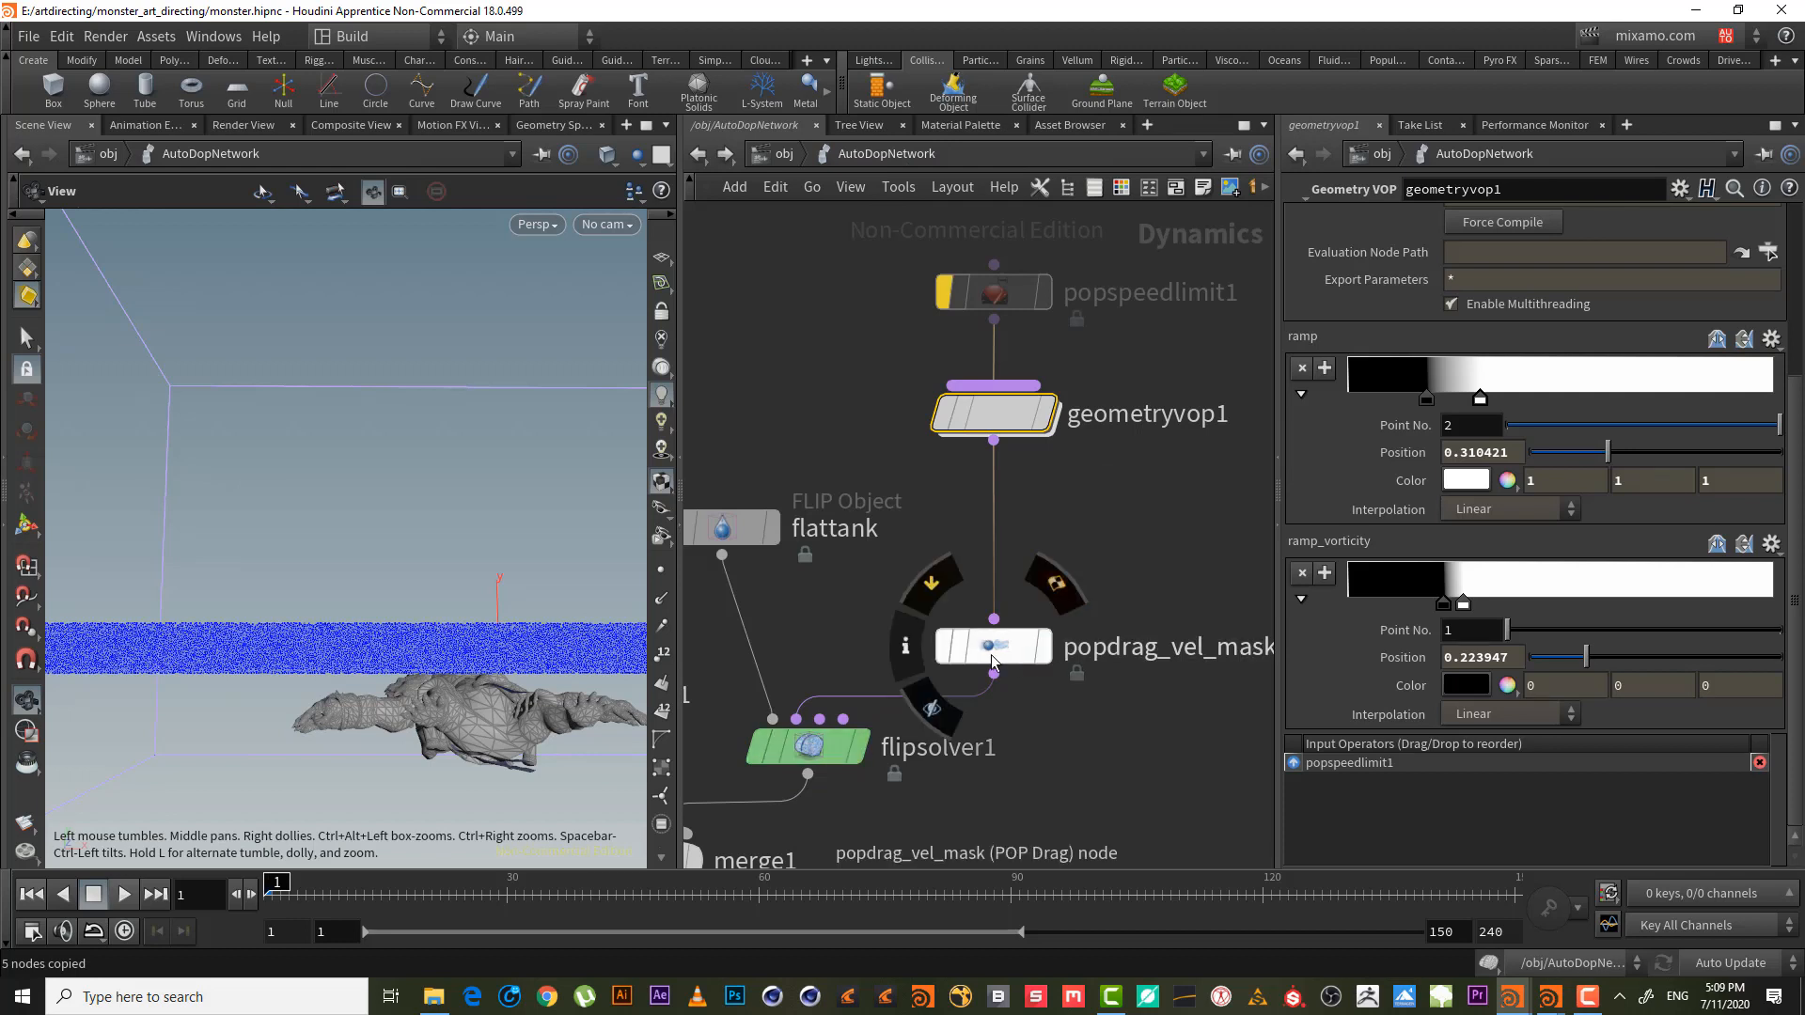
double_click(990, 410)
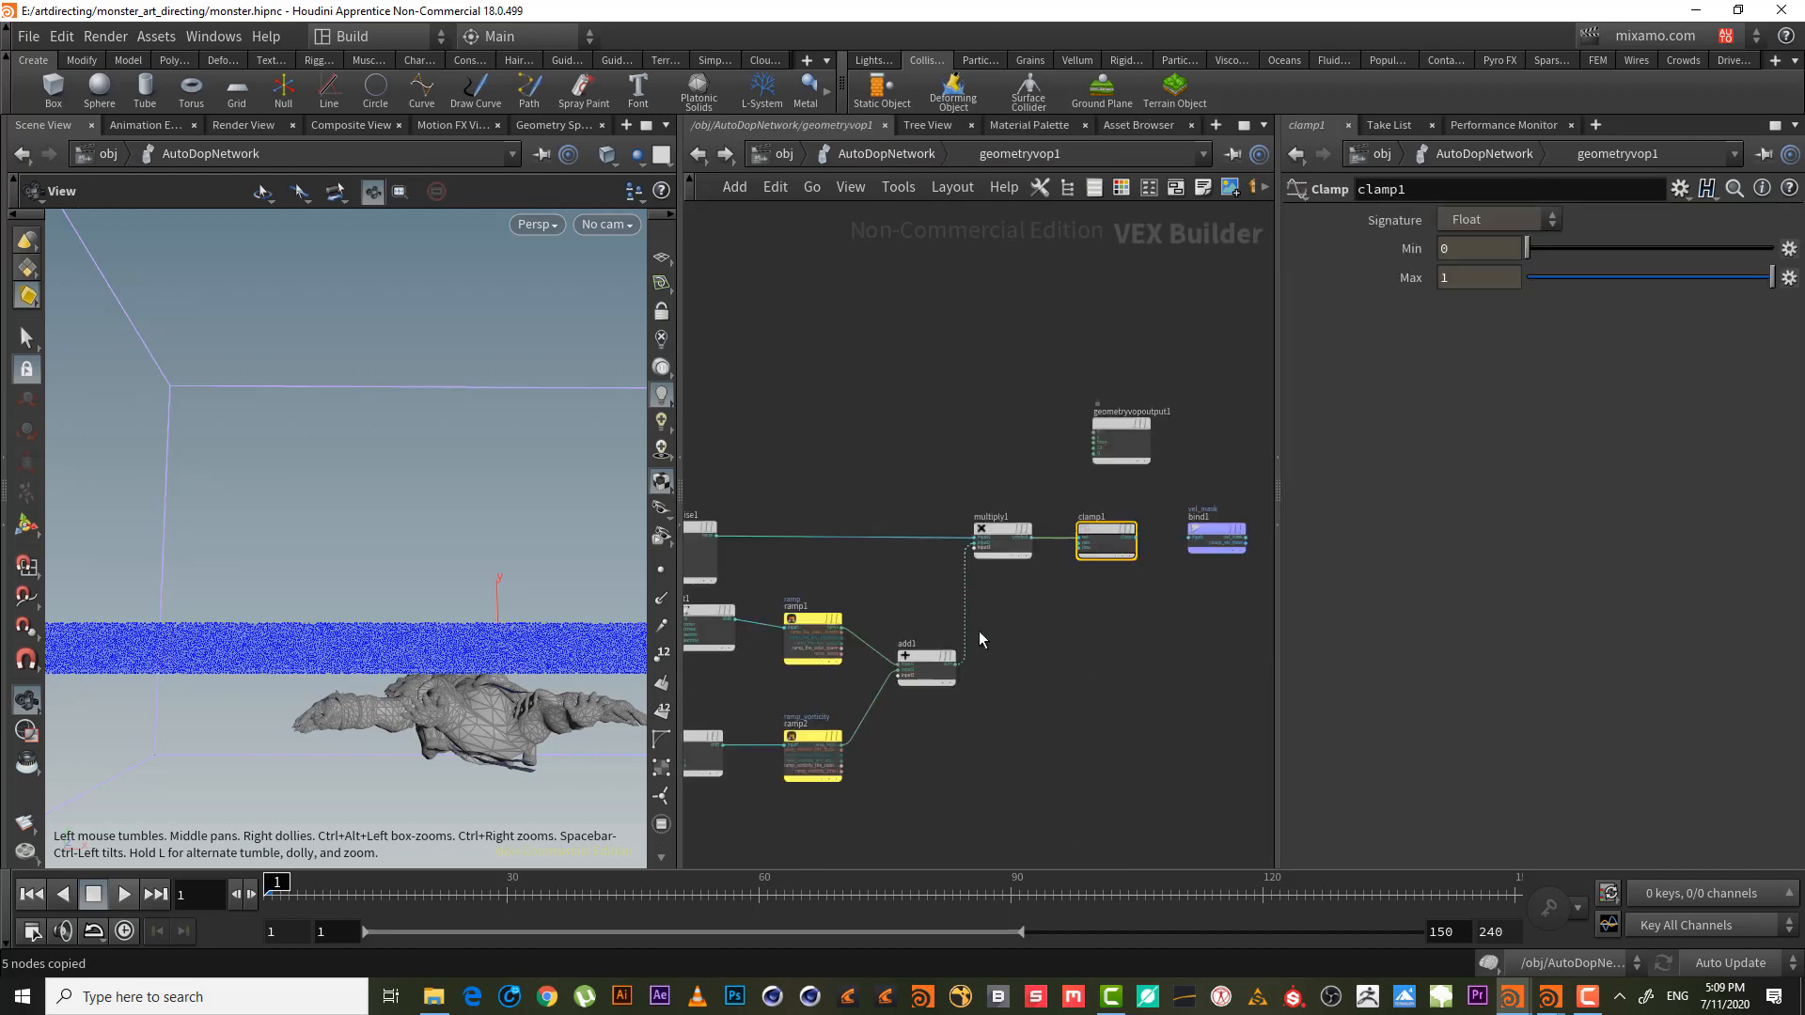
scroll(978, 630, up, 5)
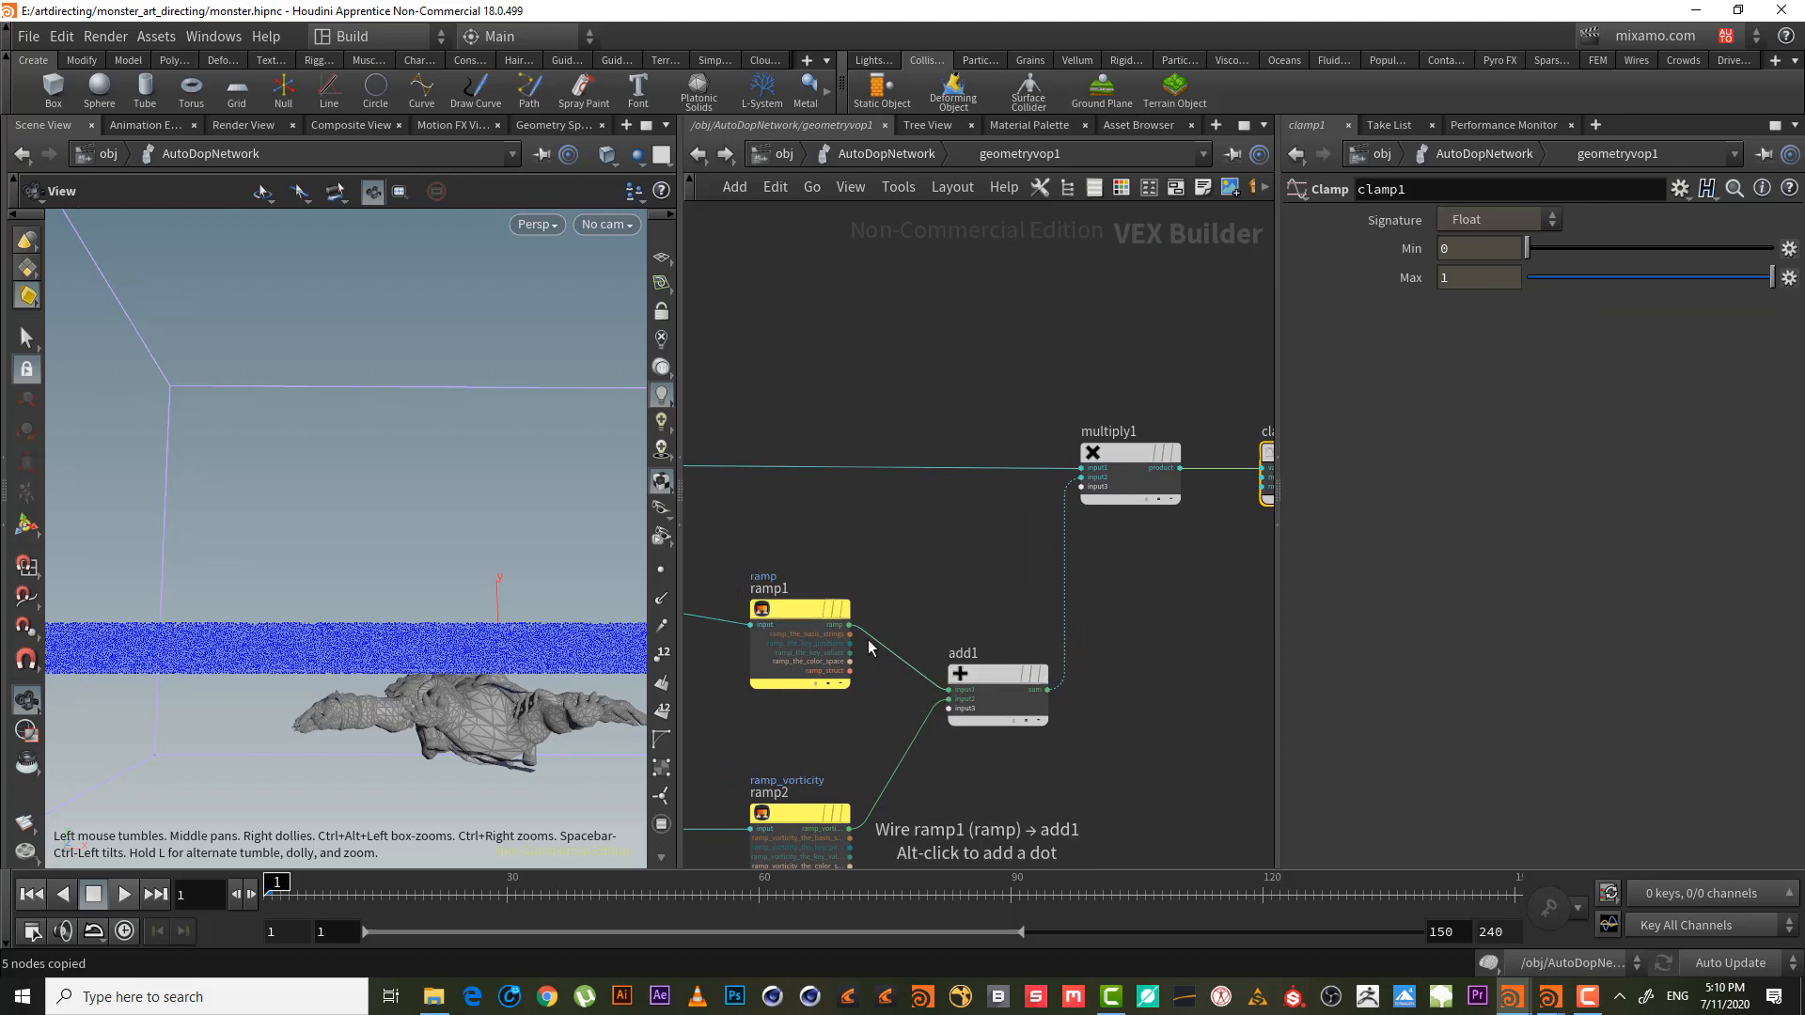
key(Escape)
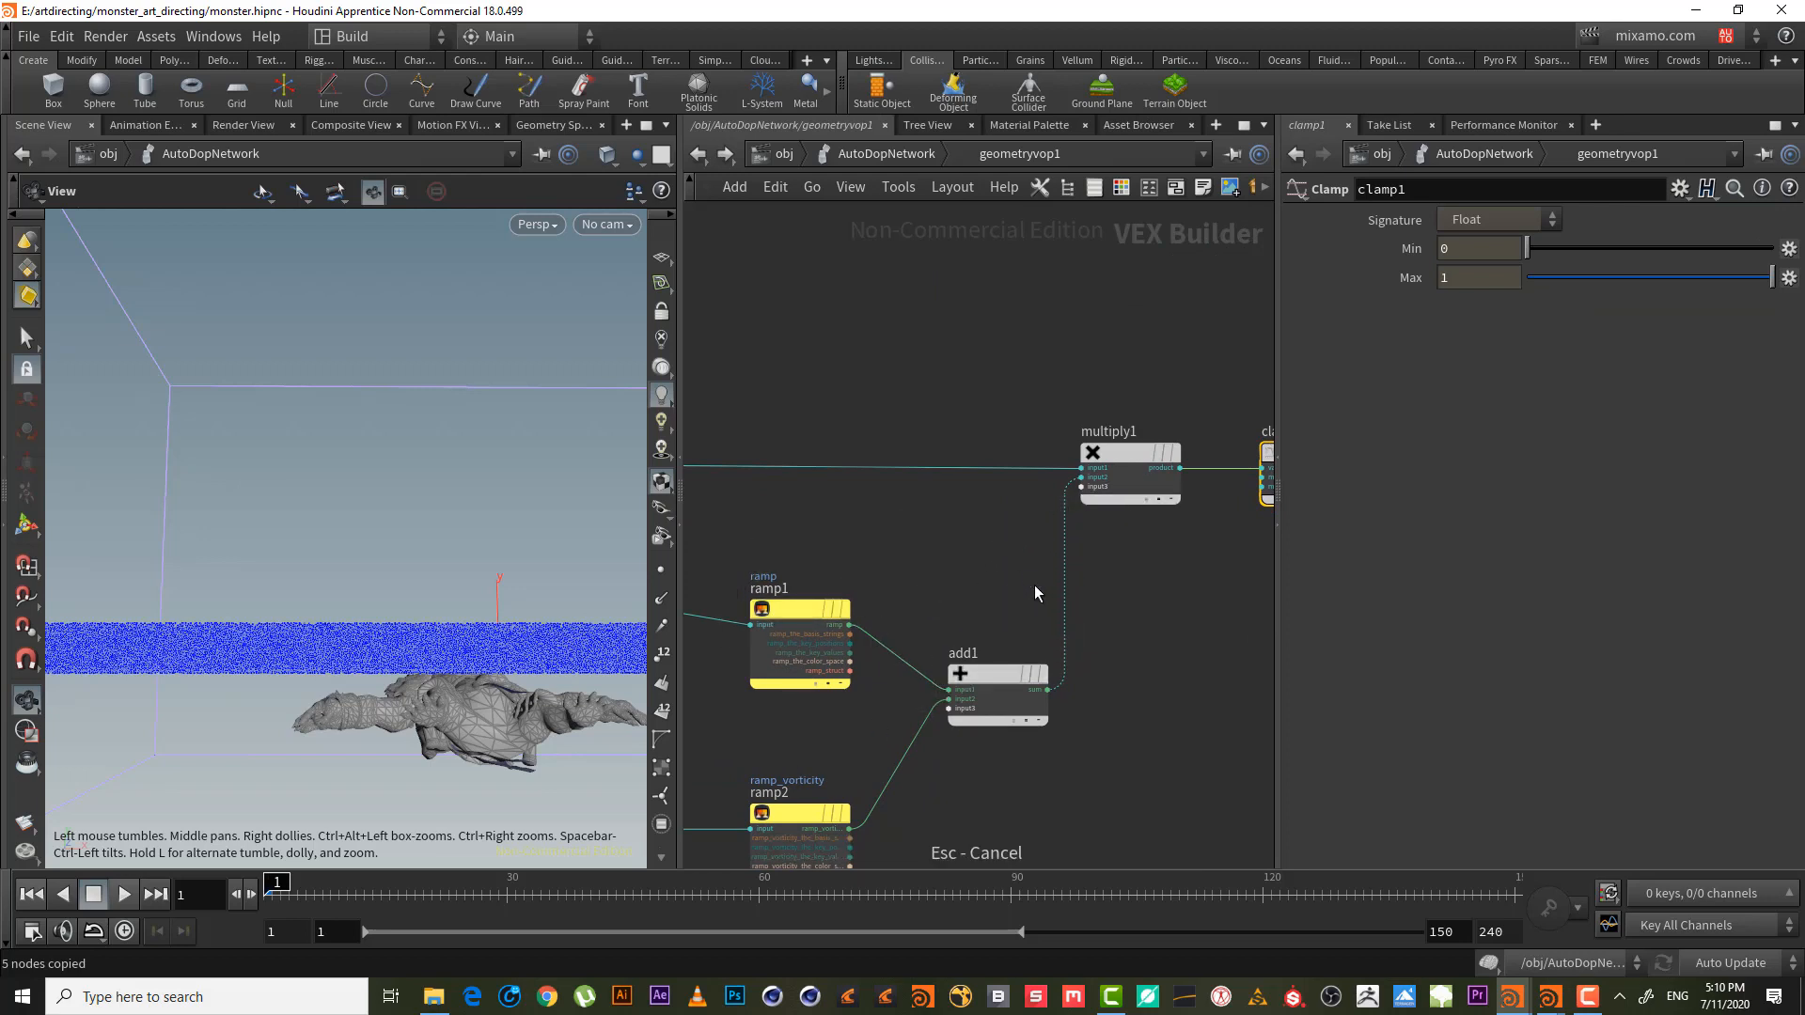
key(y)
drag(1058, 568, 1165, 598)
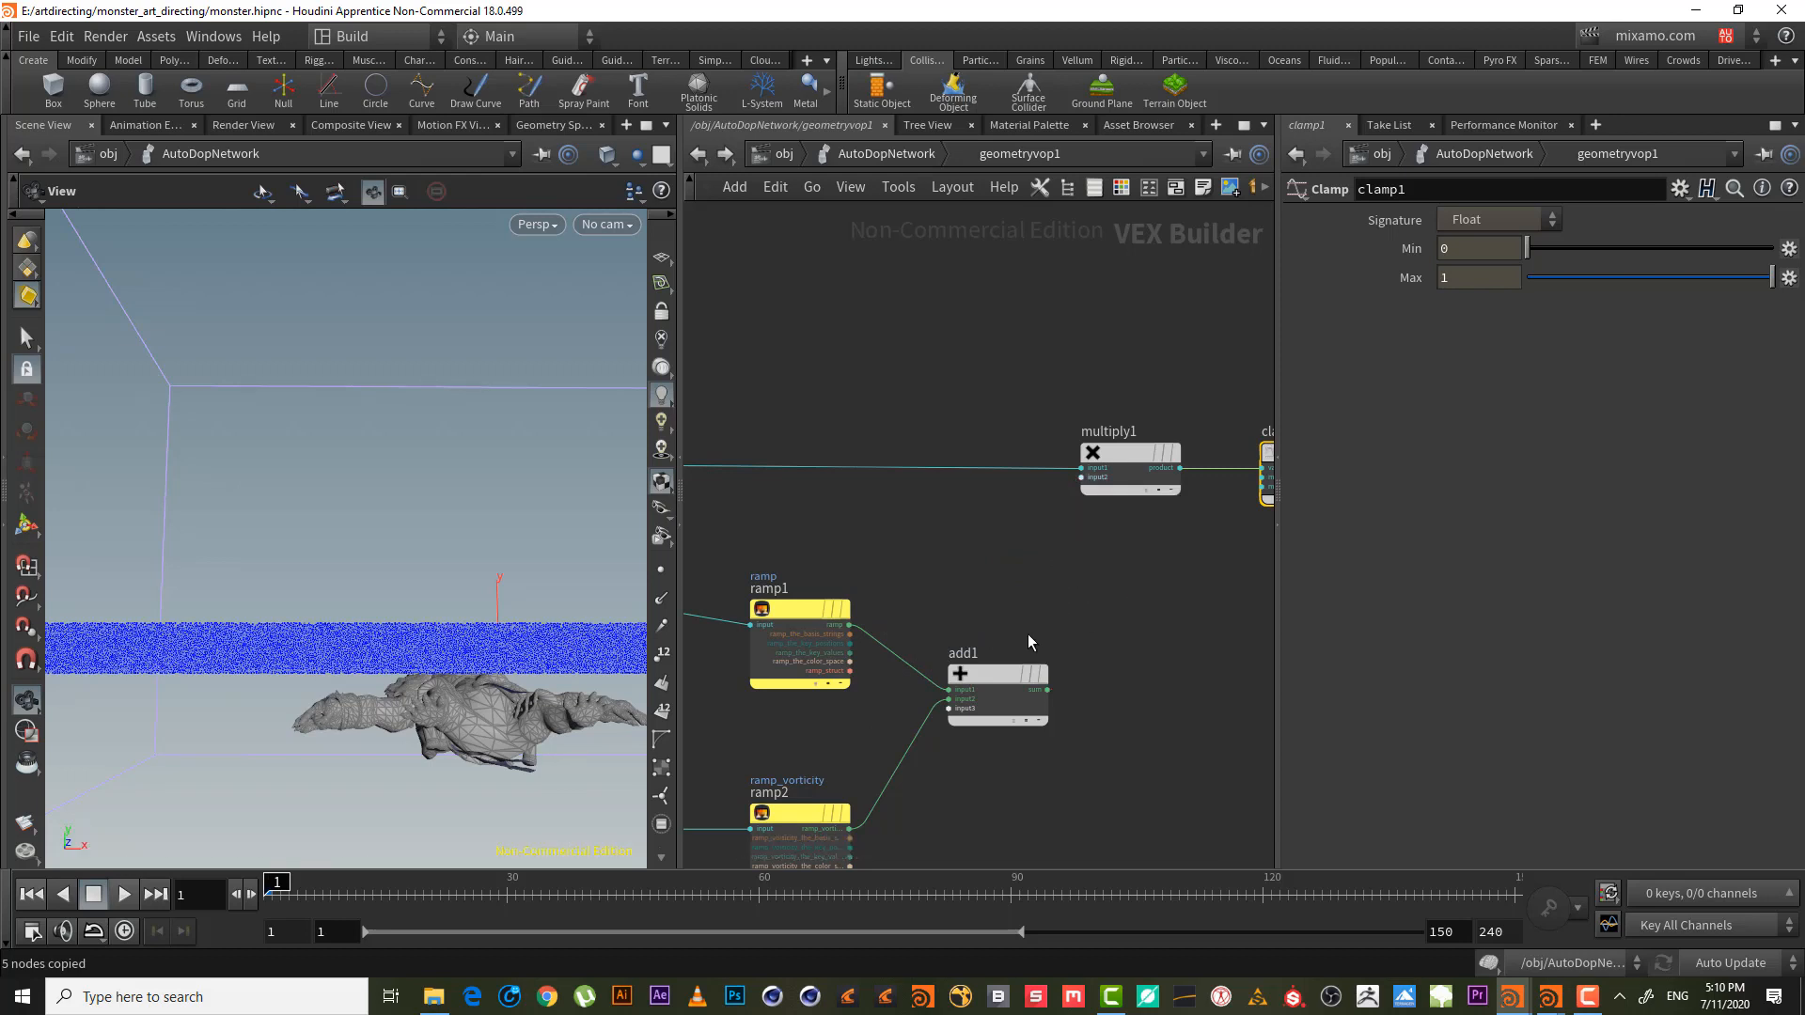
- Wire ramp1 and ramp_vorticity into multiply1's second and third inputs and reorder them
click(850, 624)
click(1074, 480)
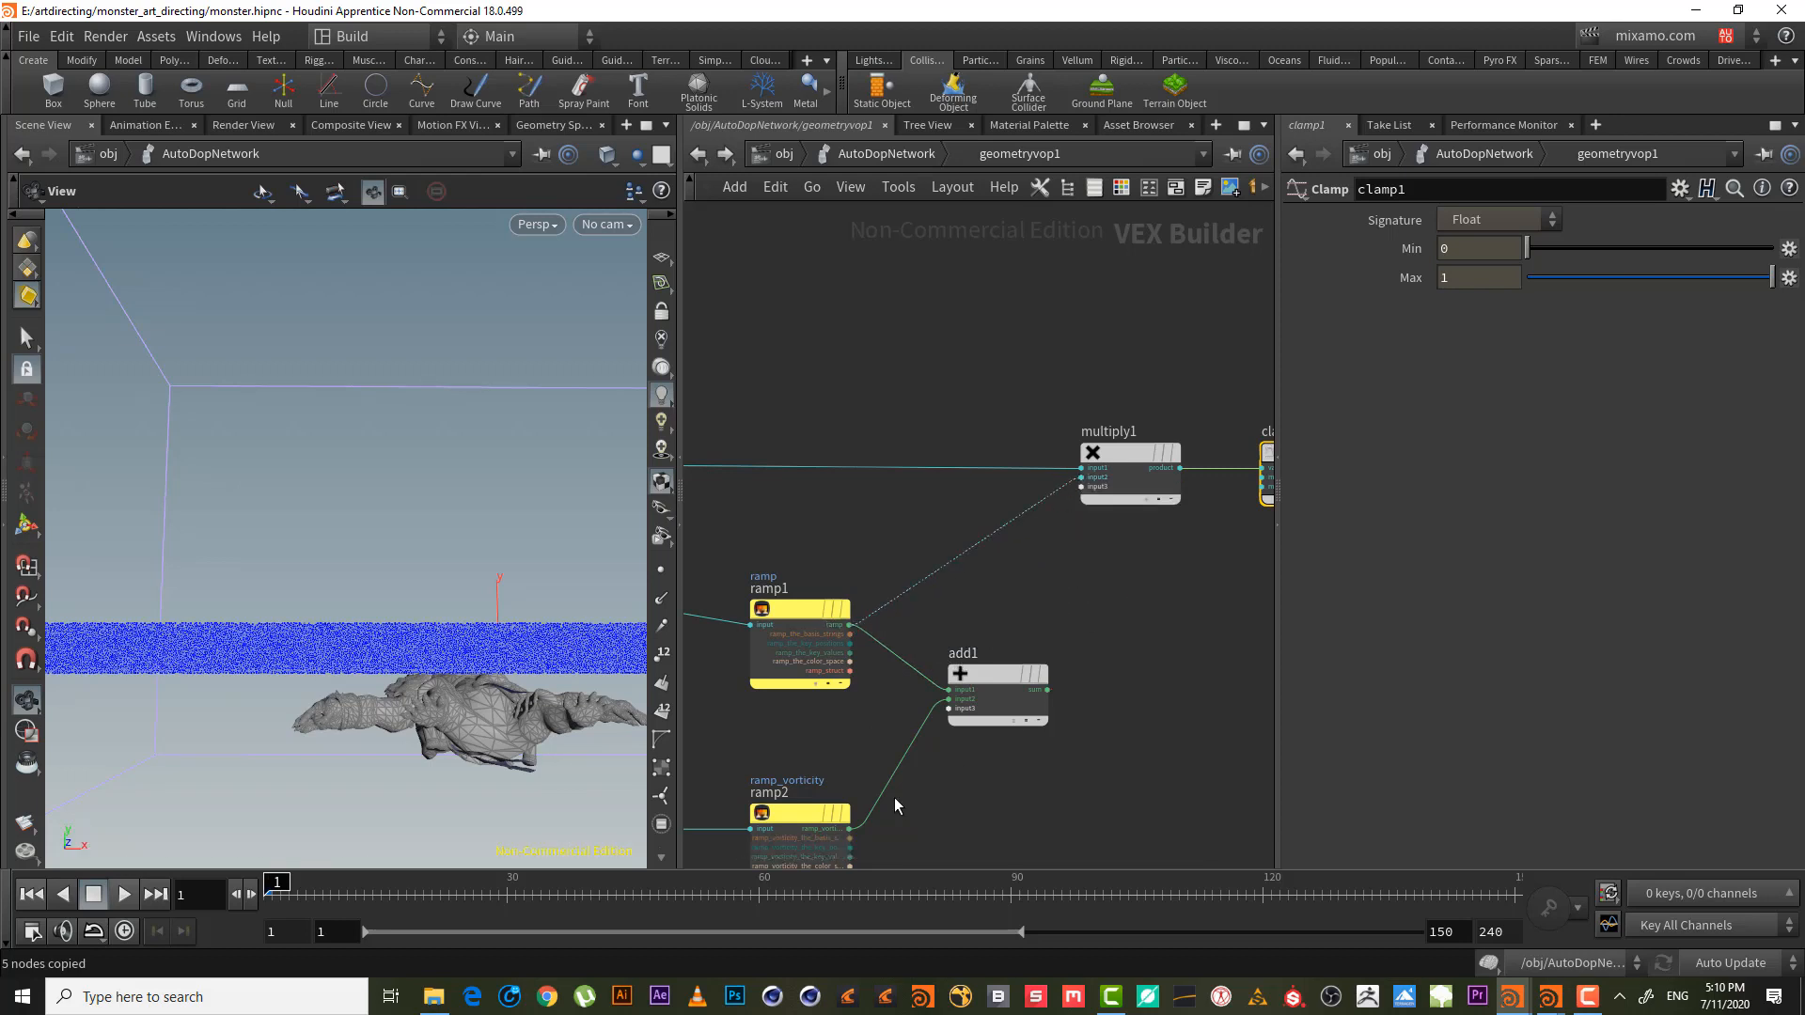
click(850, 828)
click(1102, 513)
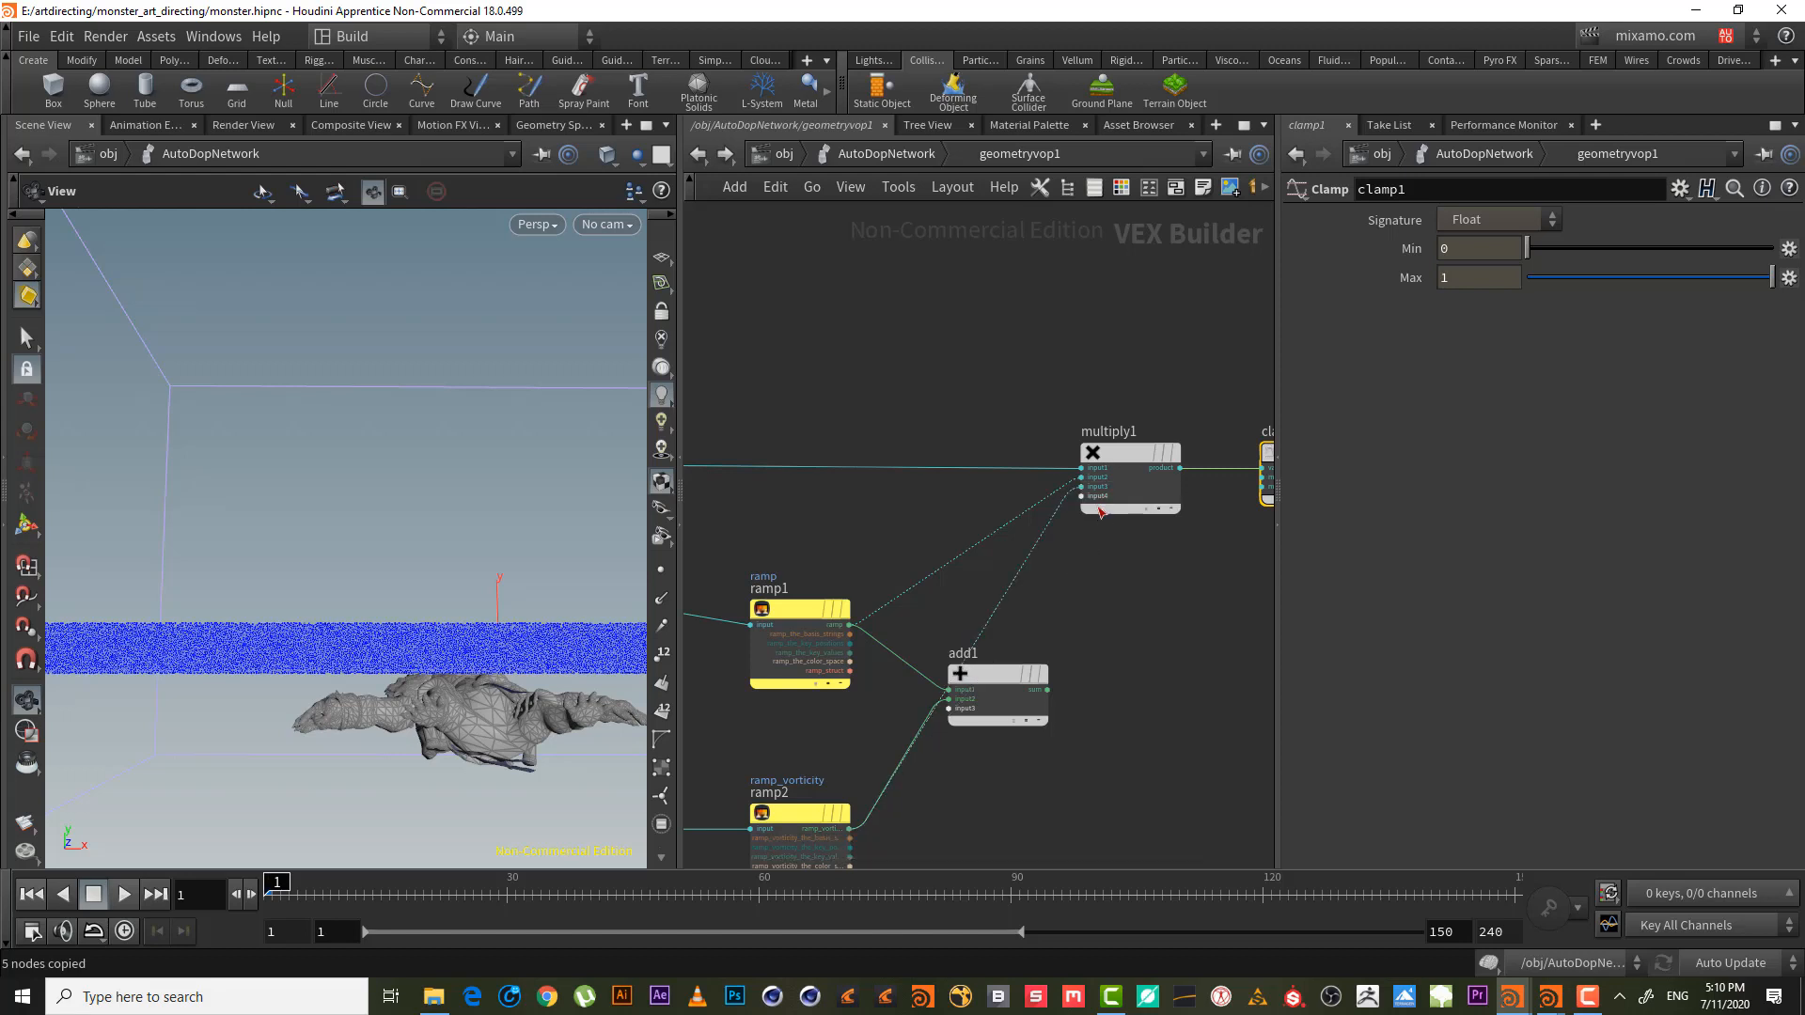
scroll(1140, 621, down, 4)
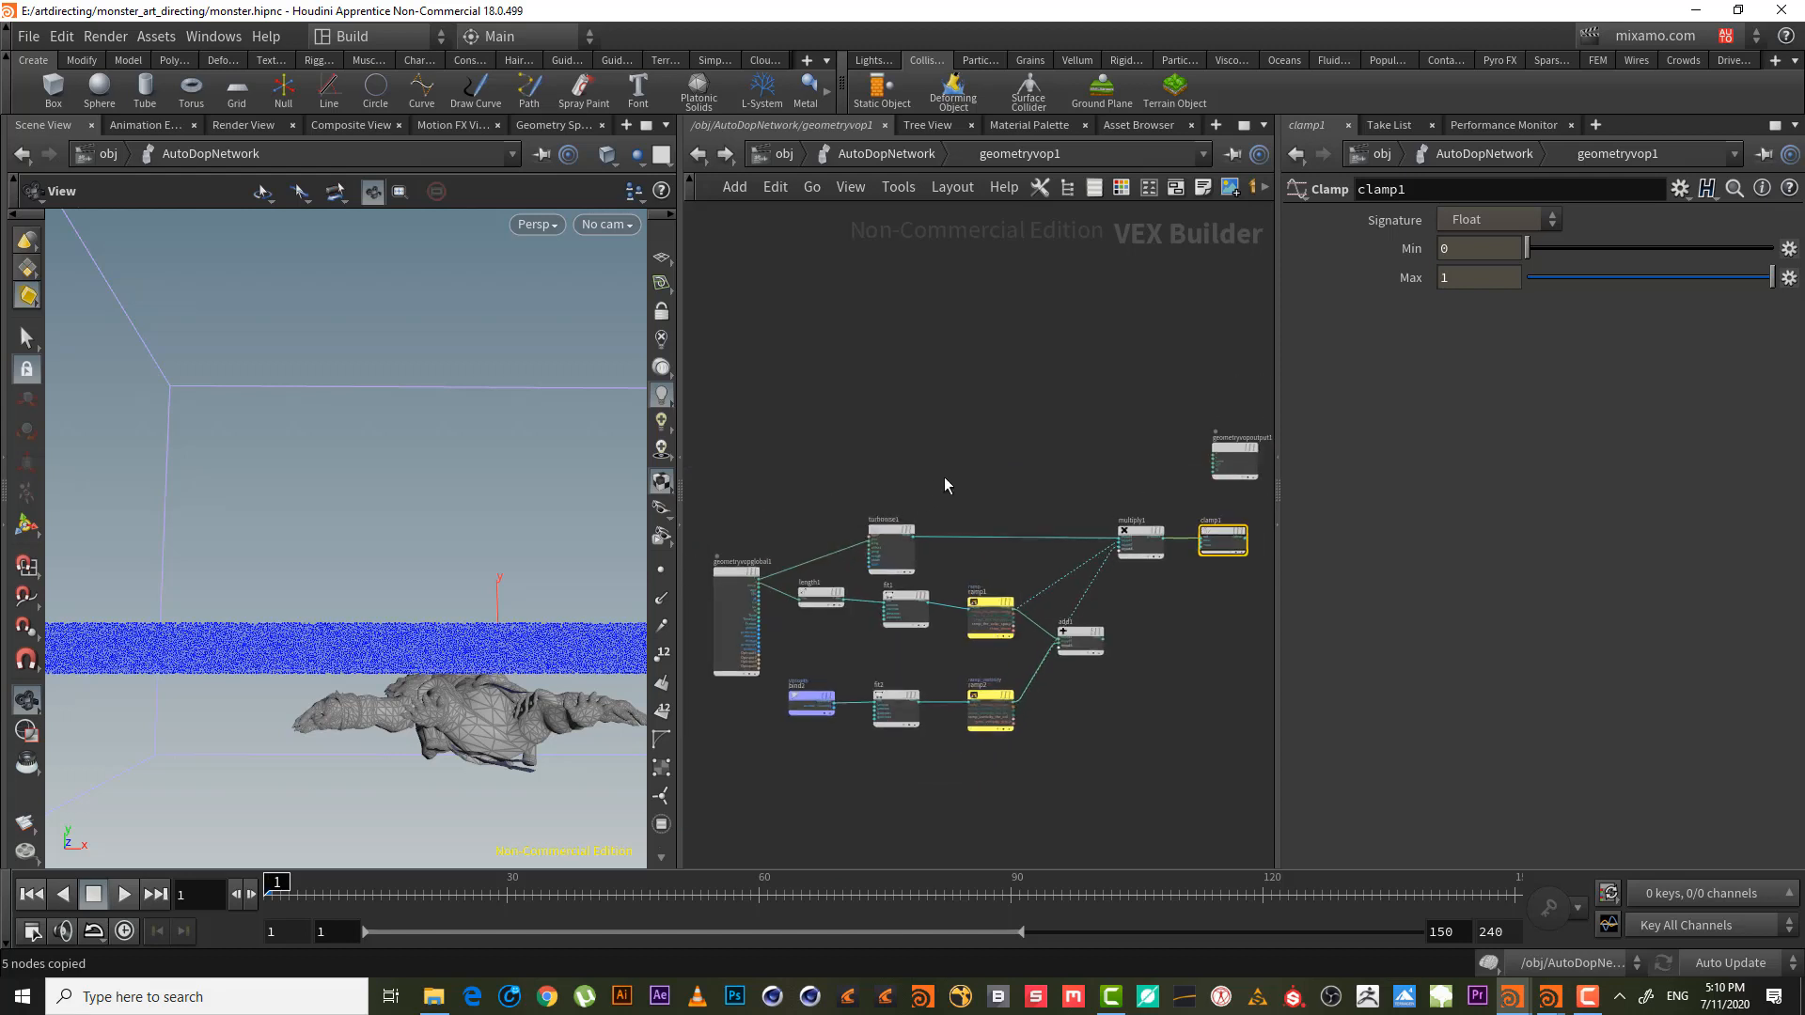
click(1141, 544)
key(shift+r)
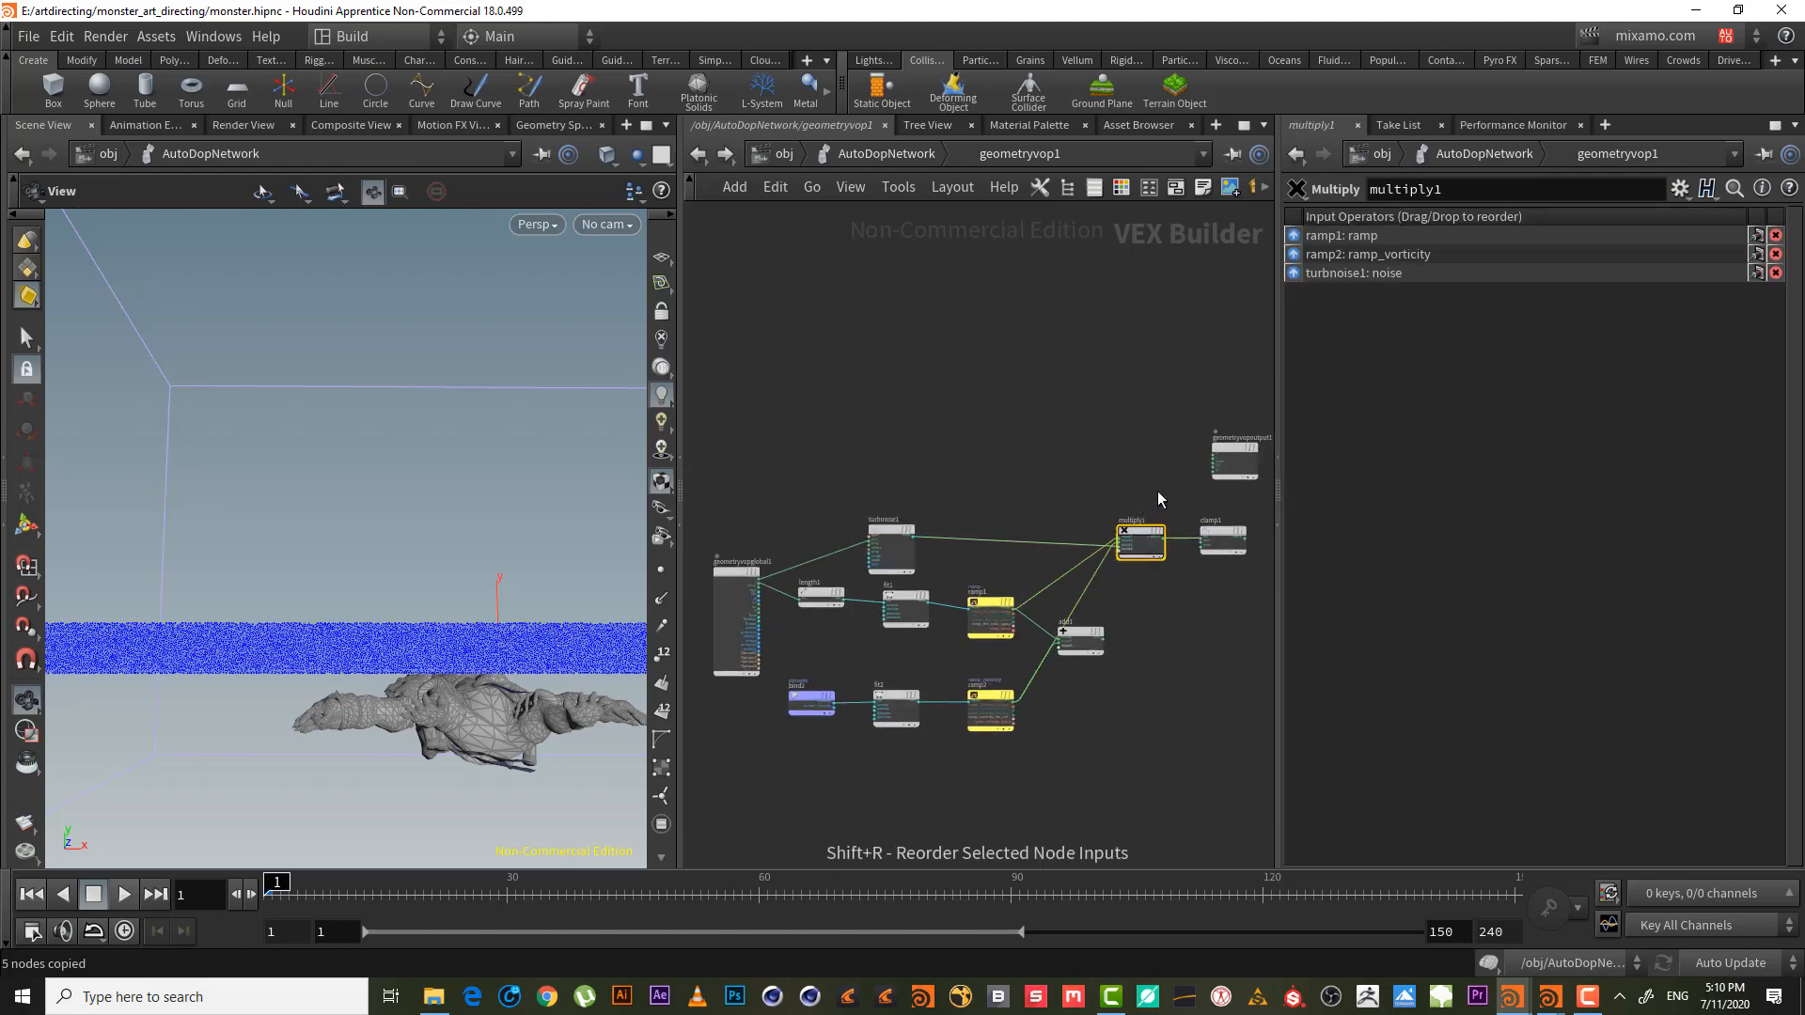
- Delete the unused add1 node
scroll(1175, 620, up, 2)
drag(1031, 642, 1107, 642)
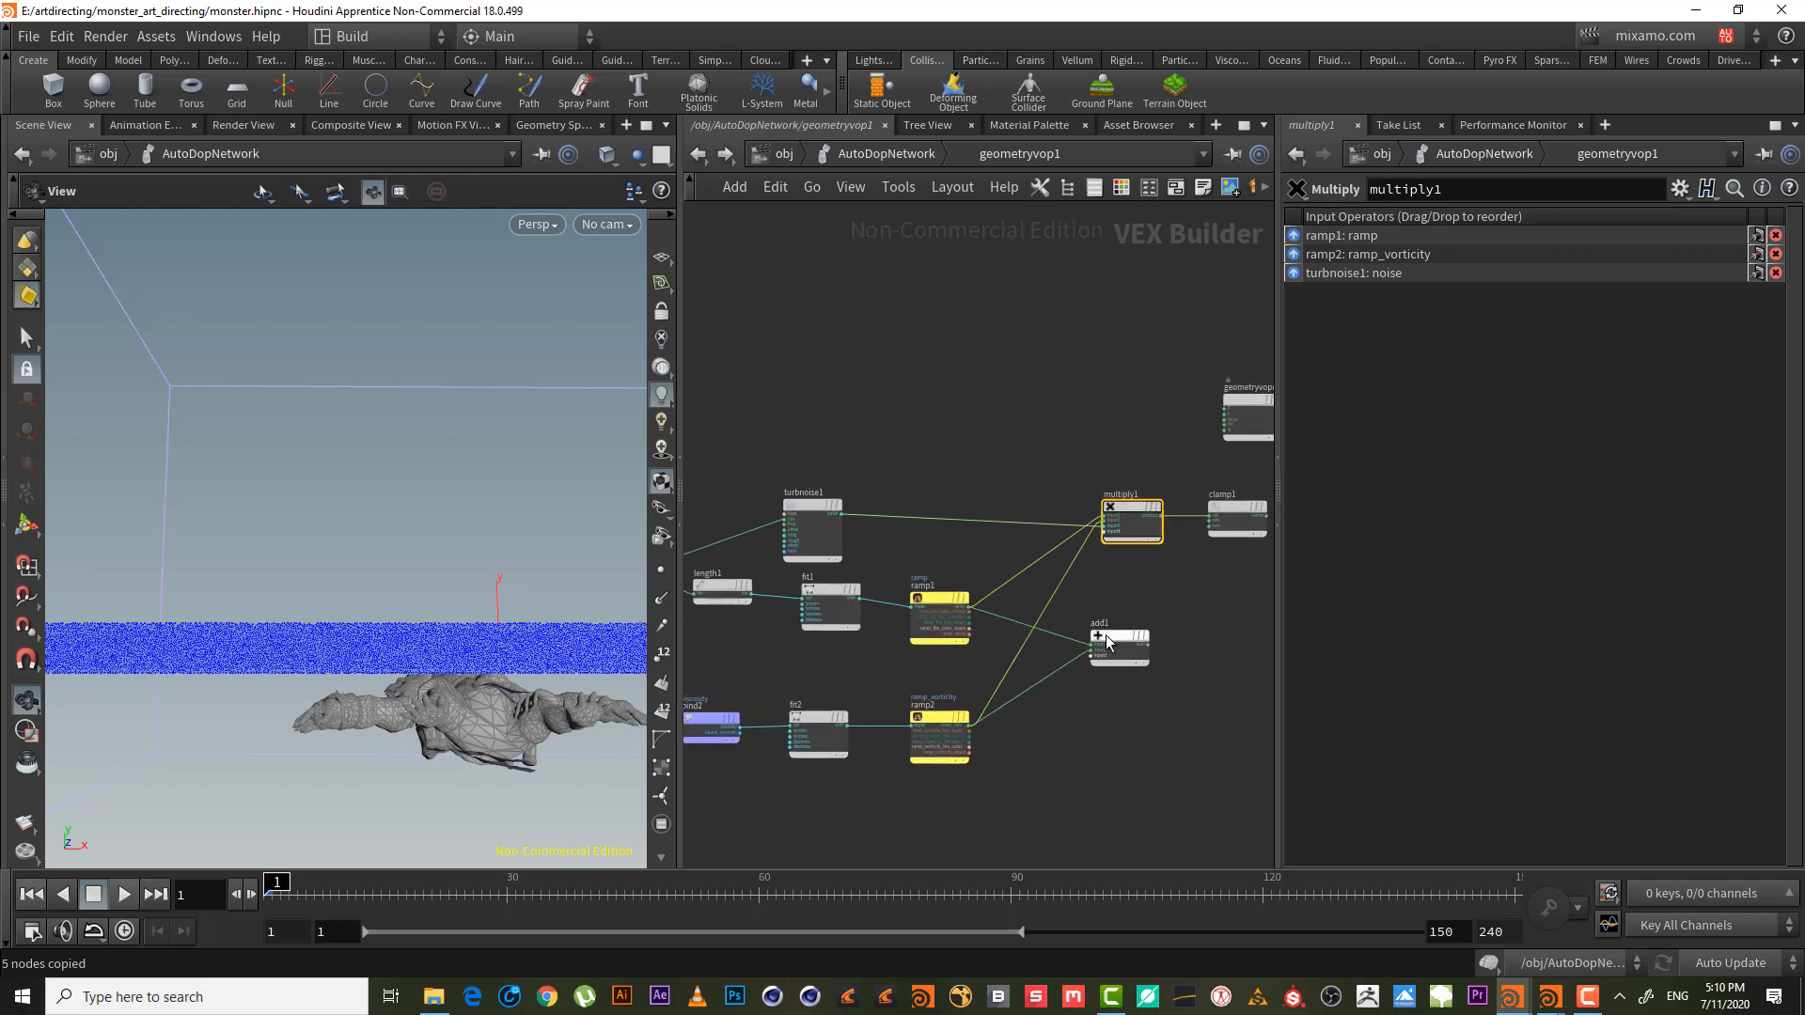
key(Delete)
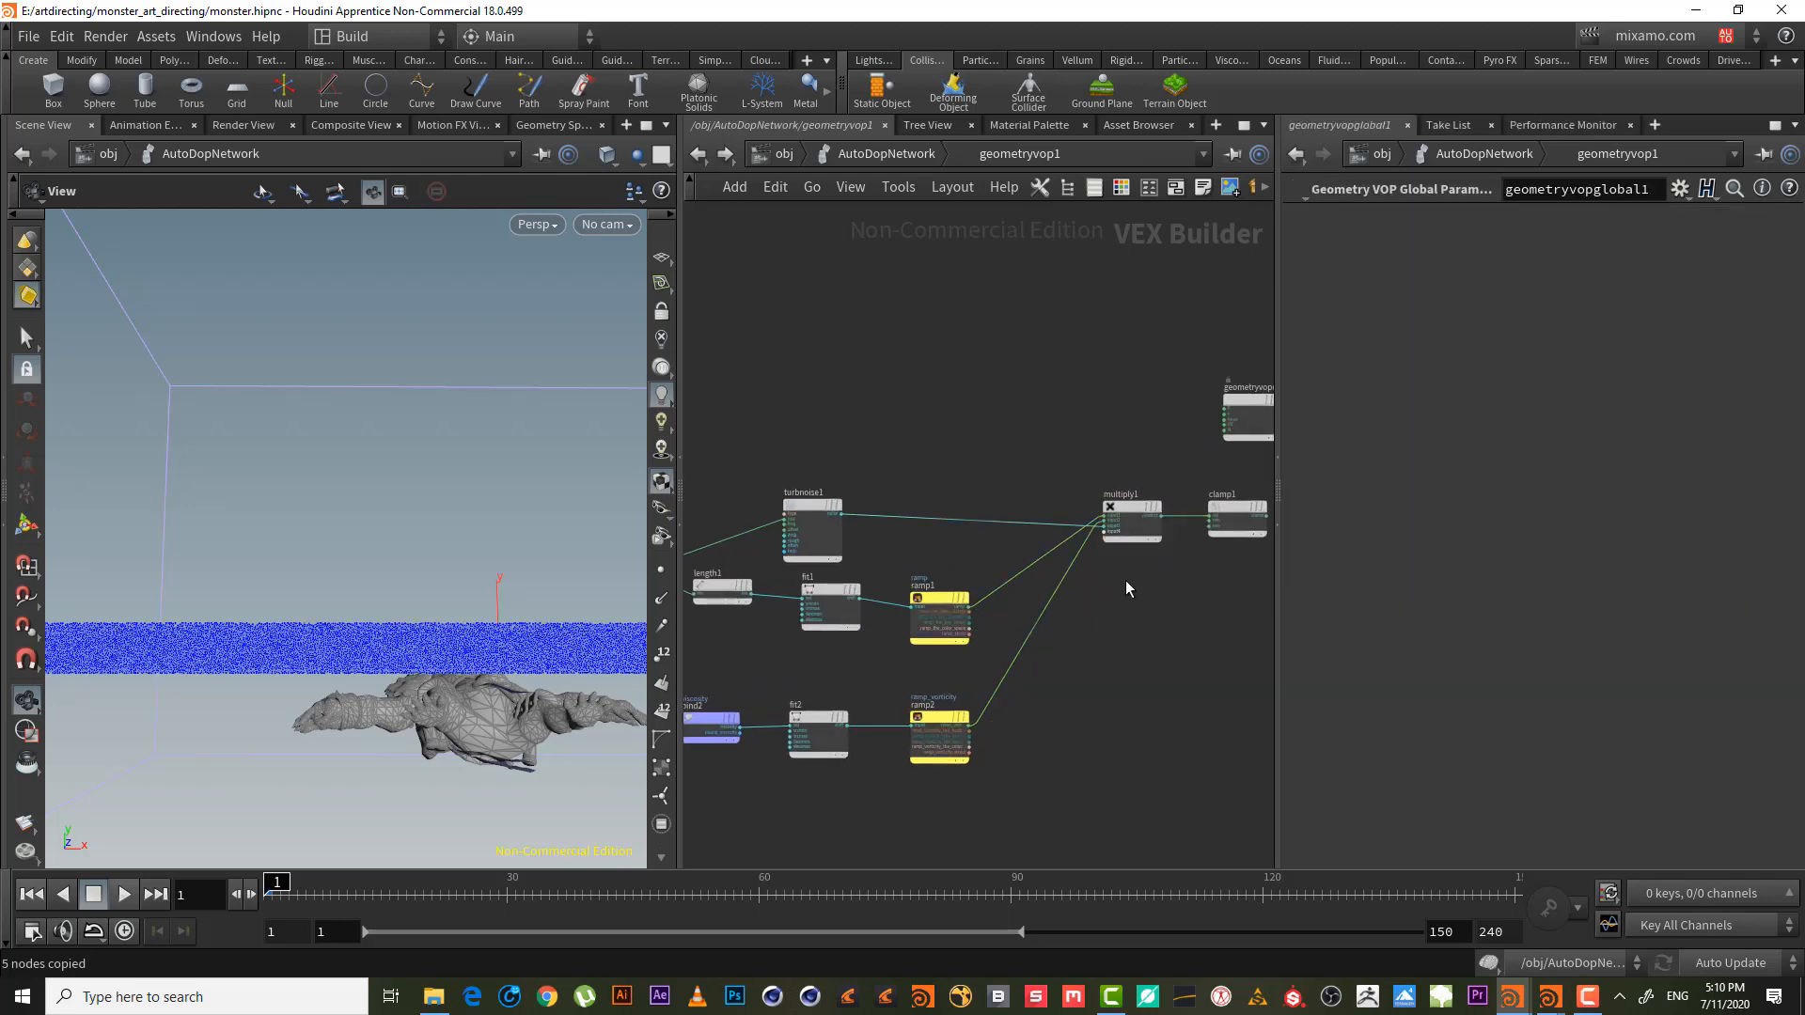
scroll(1119, 458, up, 3)
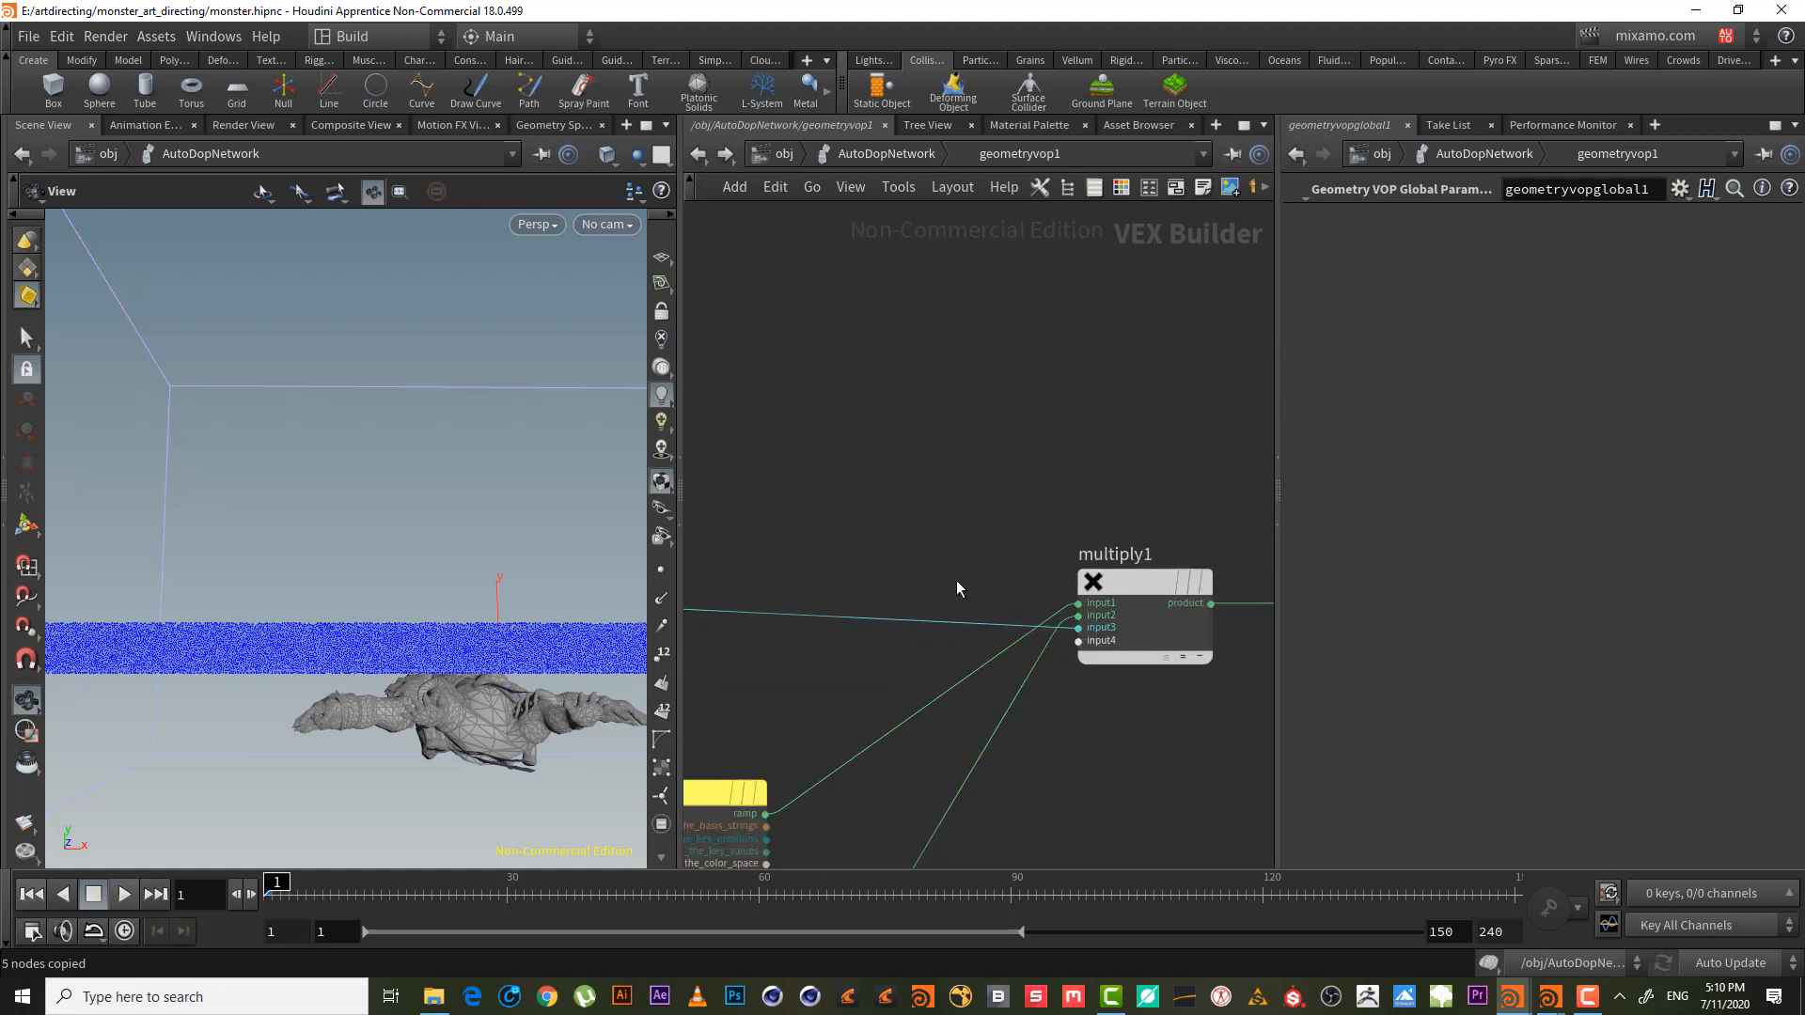
scroll(923, 597, down, 5)
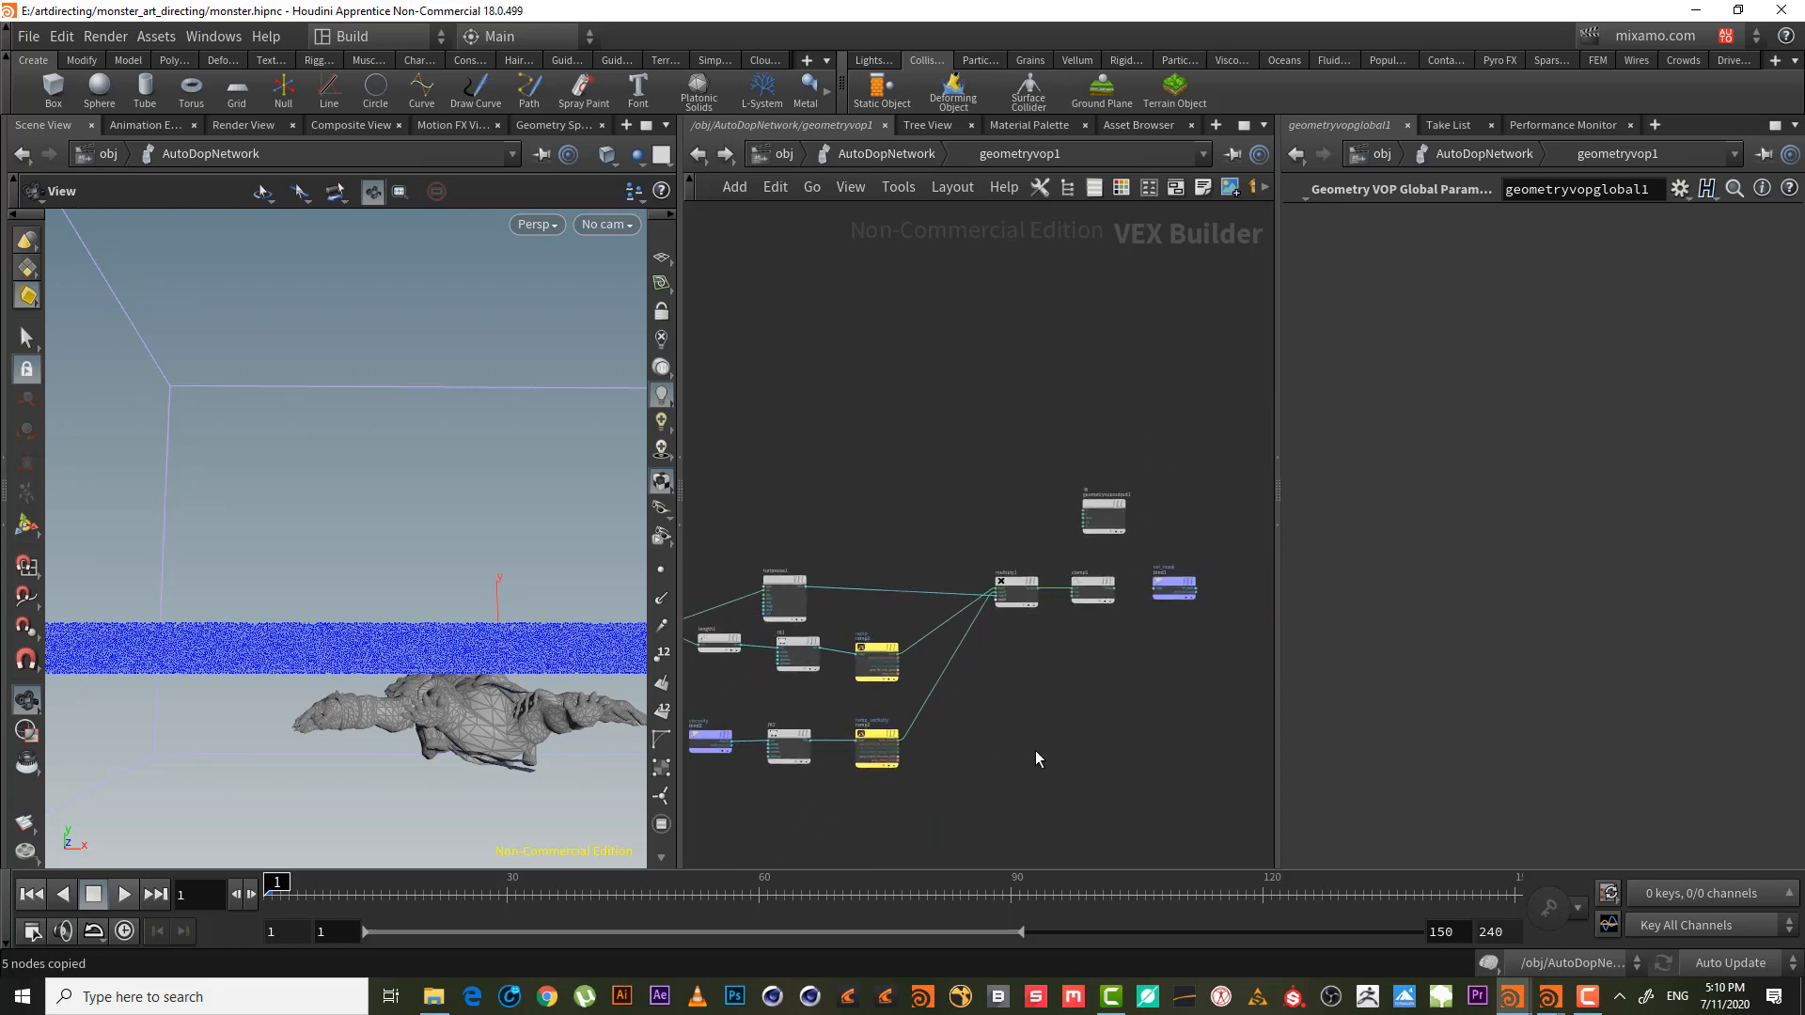
- Paste the copied vectofloat, fit and ramp nodes and align ramp3 below ramp2
middle_drag(1073, 711, 1132, 655)
key(ctrl+v)
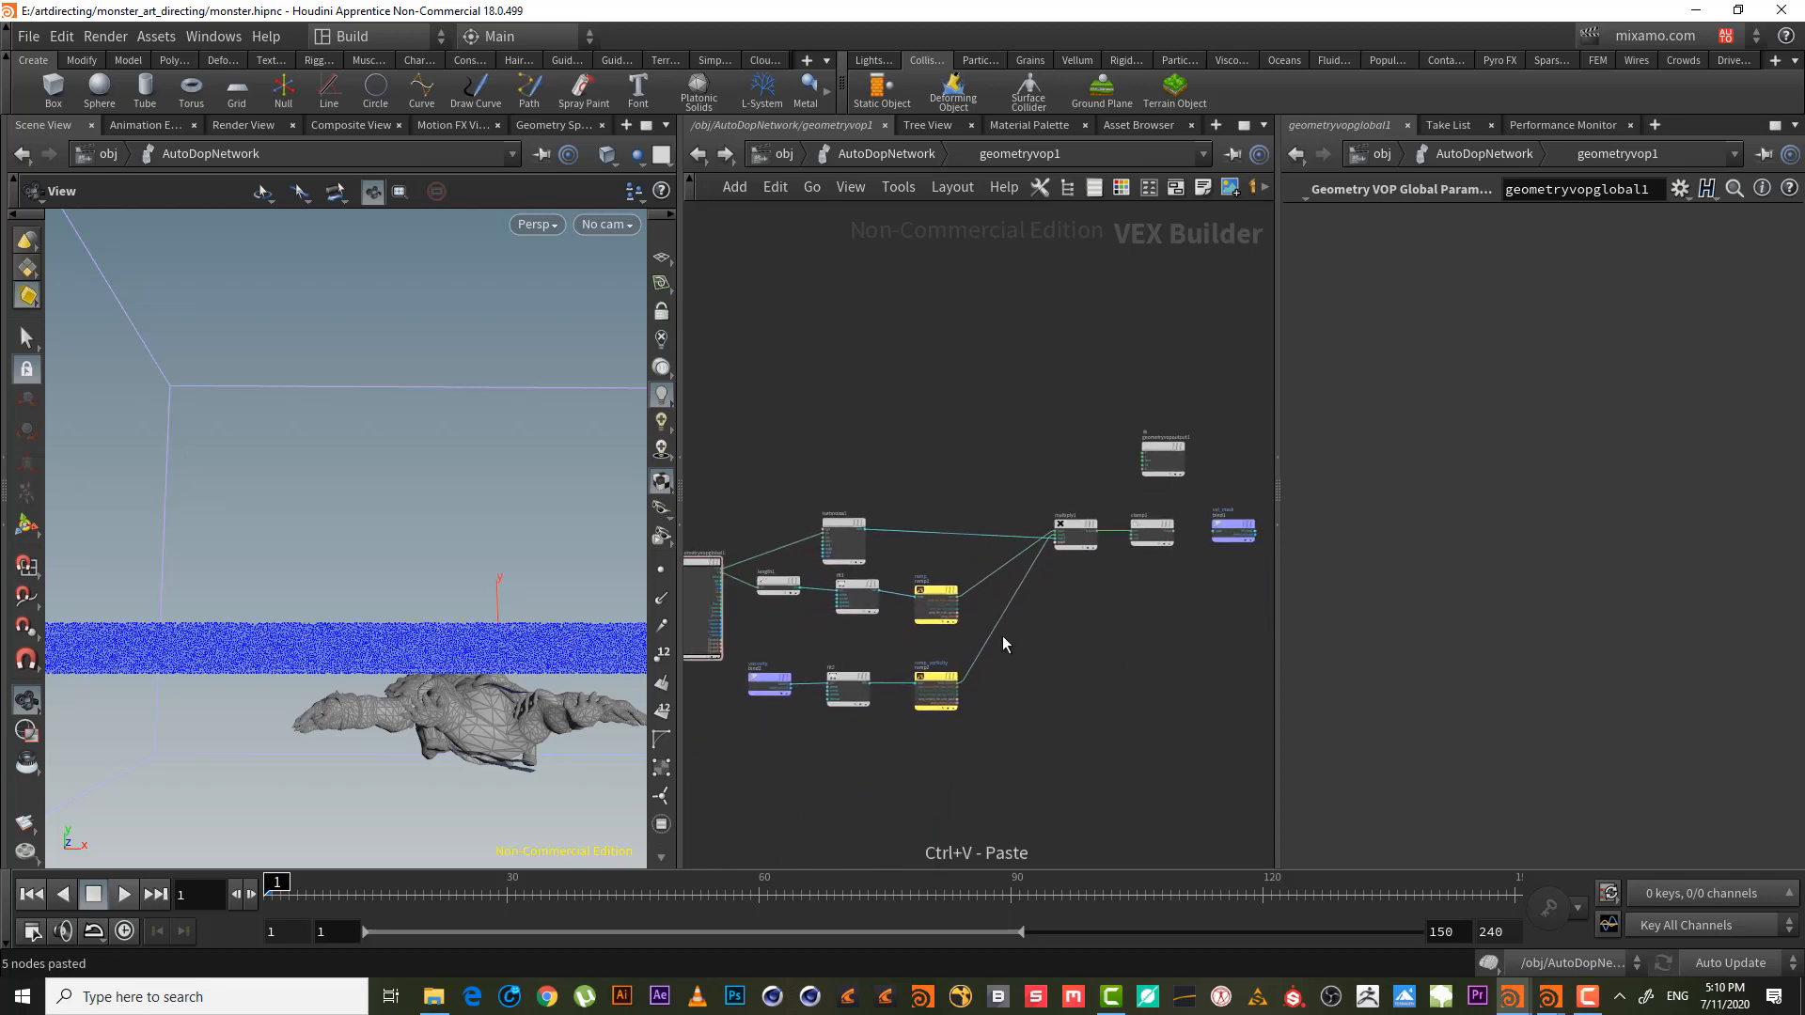
drag(1198, 663, 920, 788)
scroll(994, 767, up, 4)
middle_drag(1024, 739, 1217, 619)
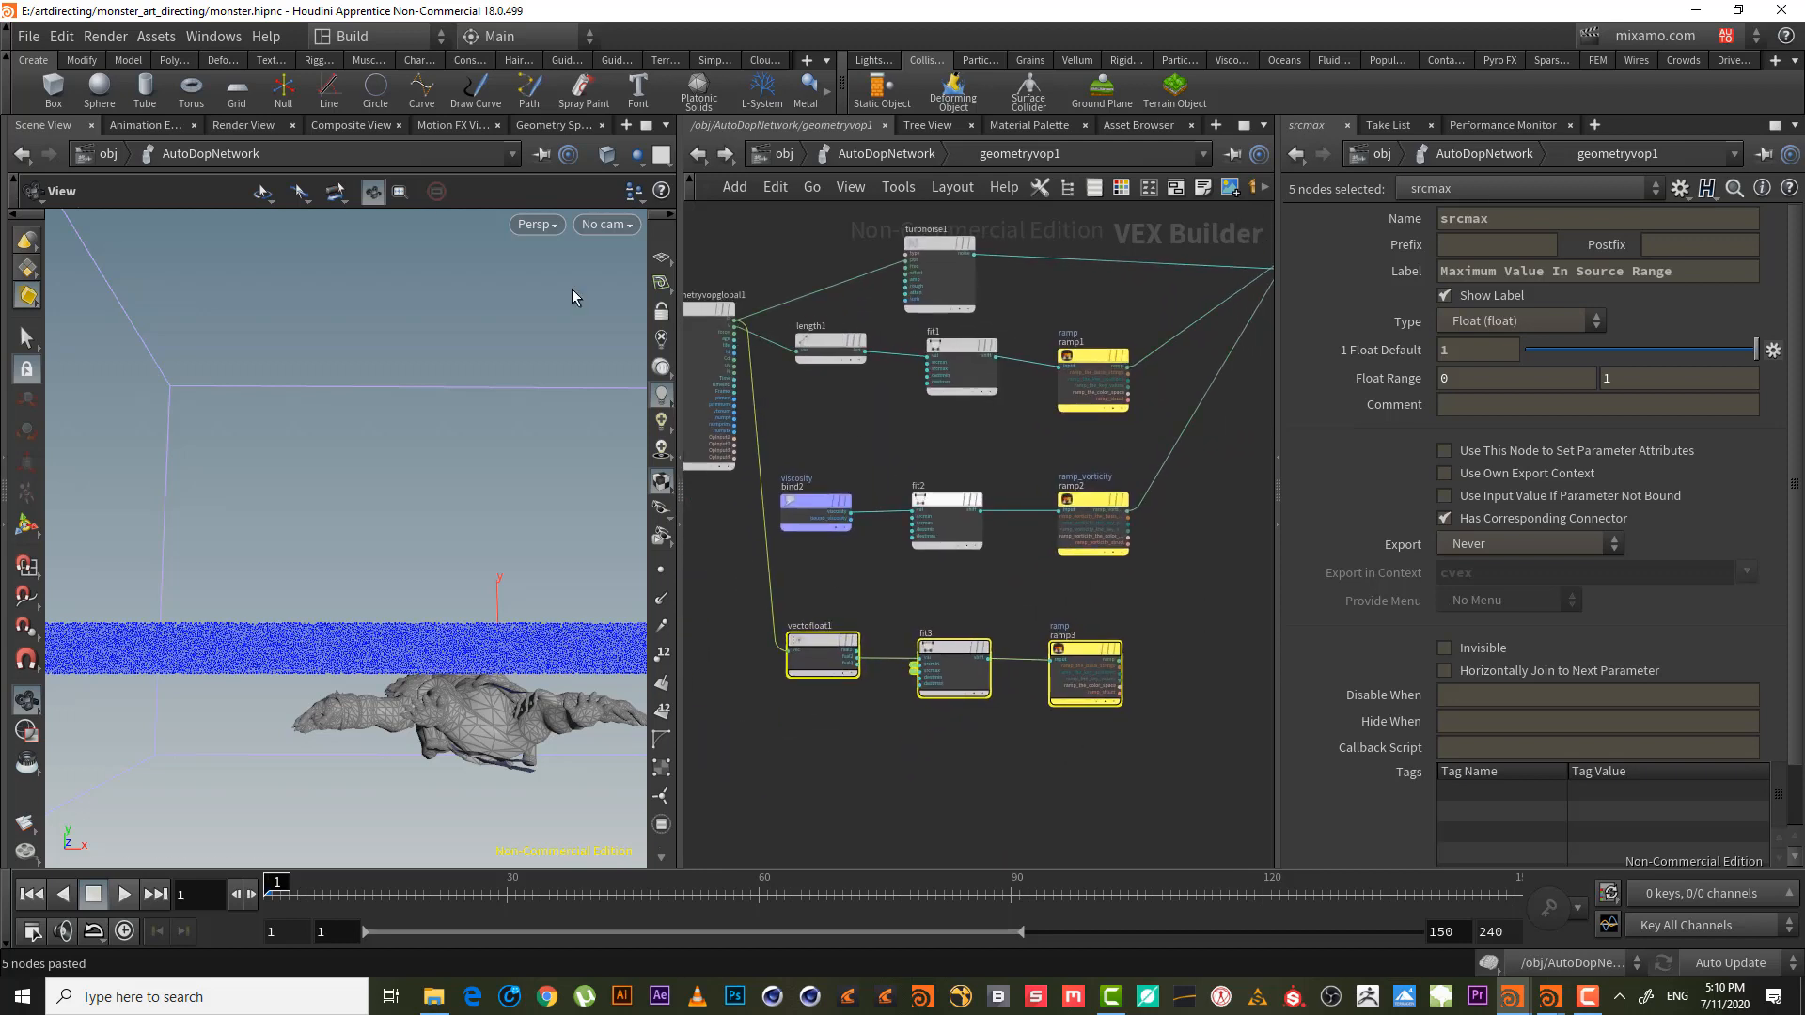
middle_drag(1114, 596, 950, 671)
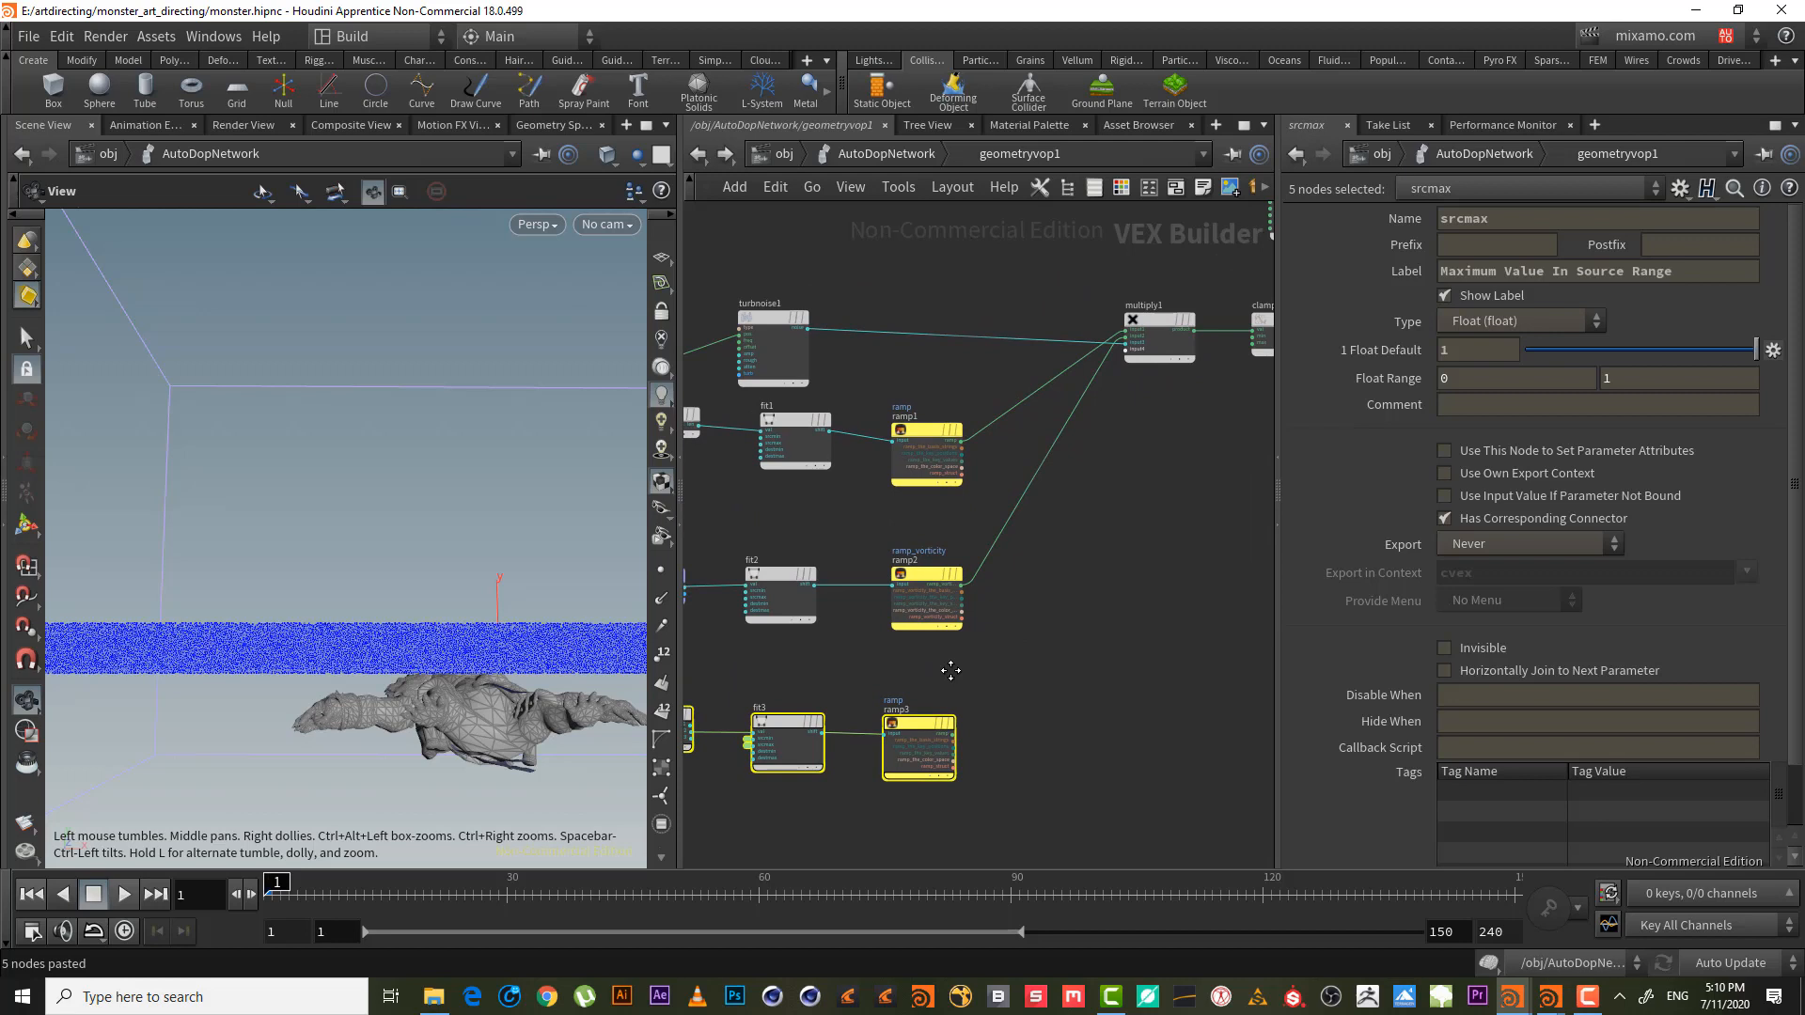
click(1000, 722)
drag(945, 741, 954, 733)
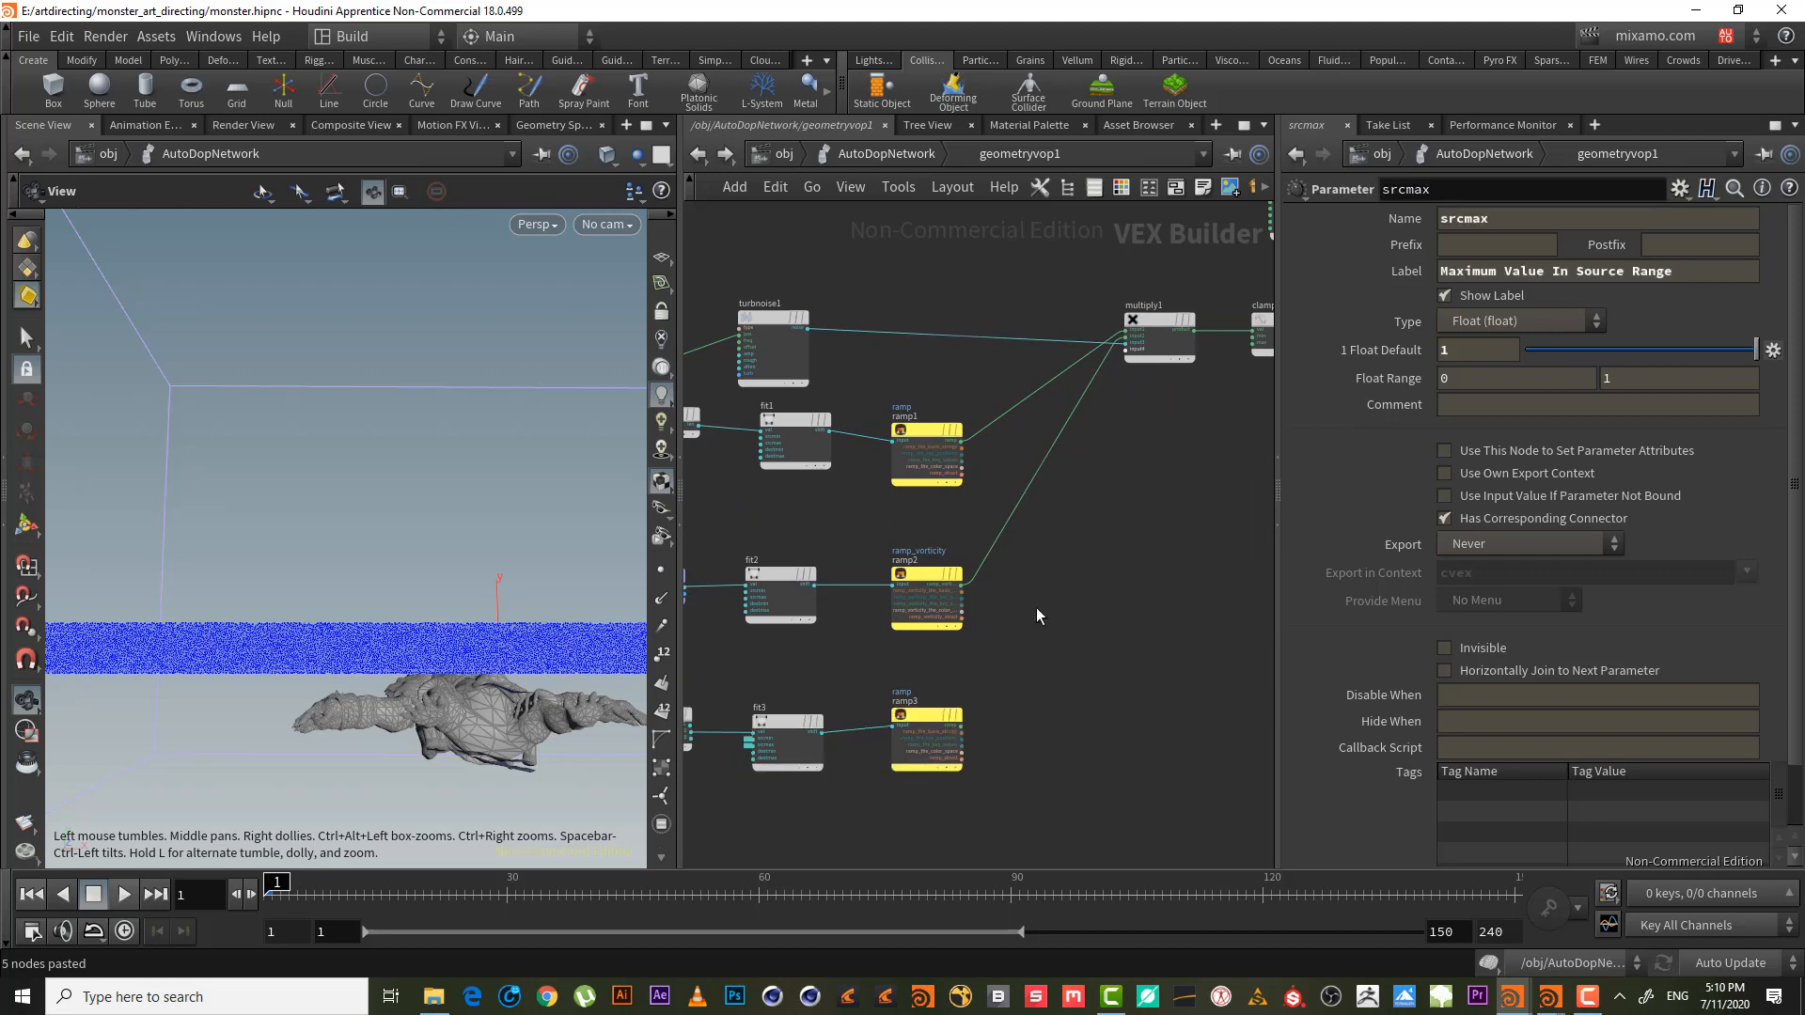
- Wire ramp3's output into multiply1's next input
click(963, 724)
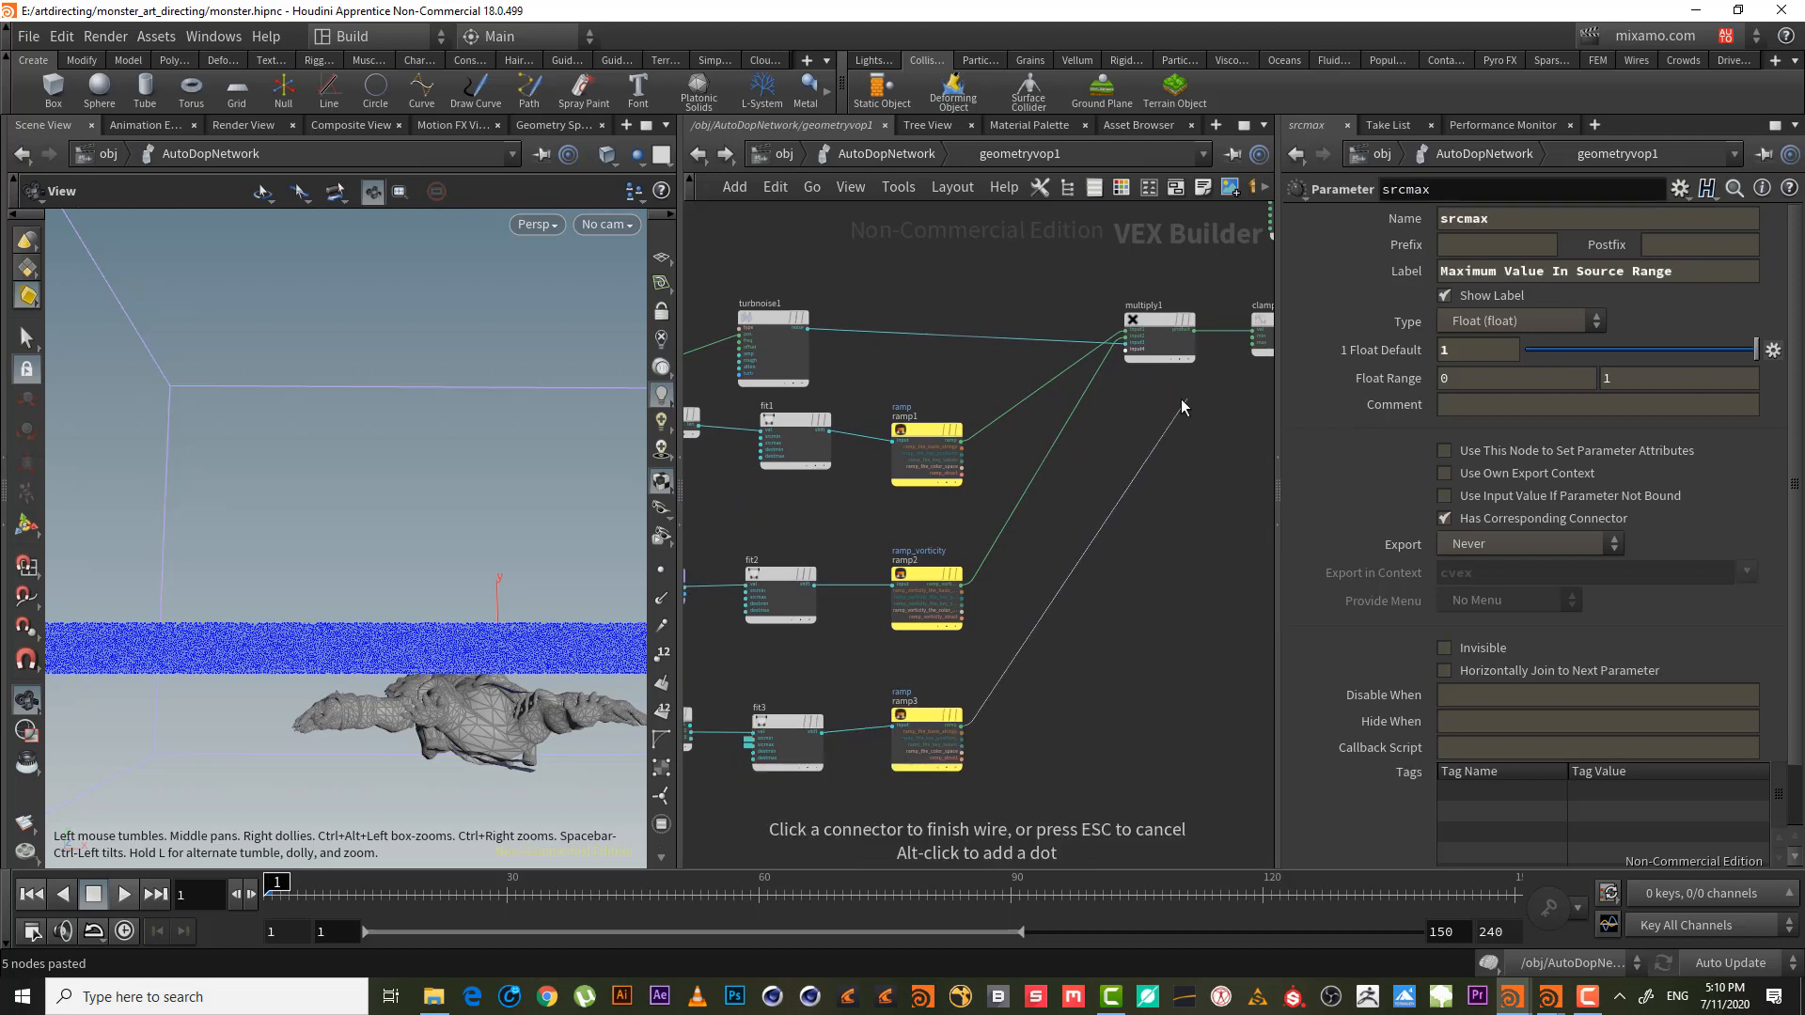
click(1149, 374)
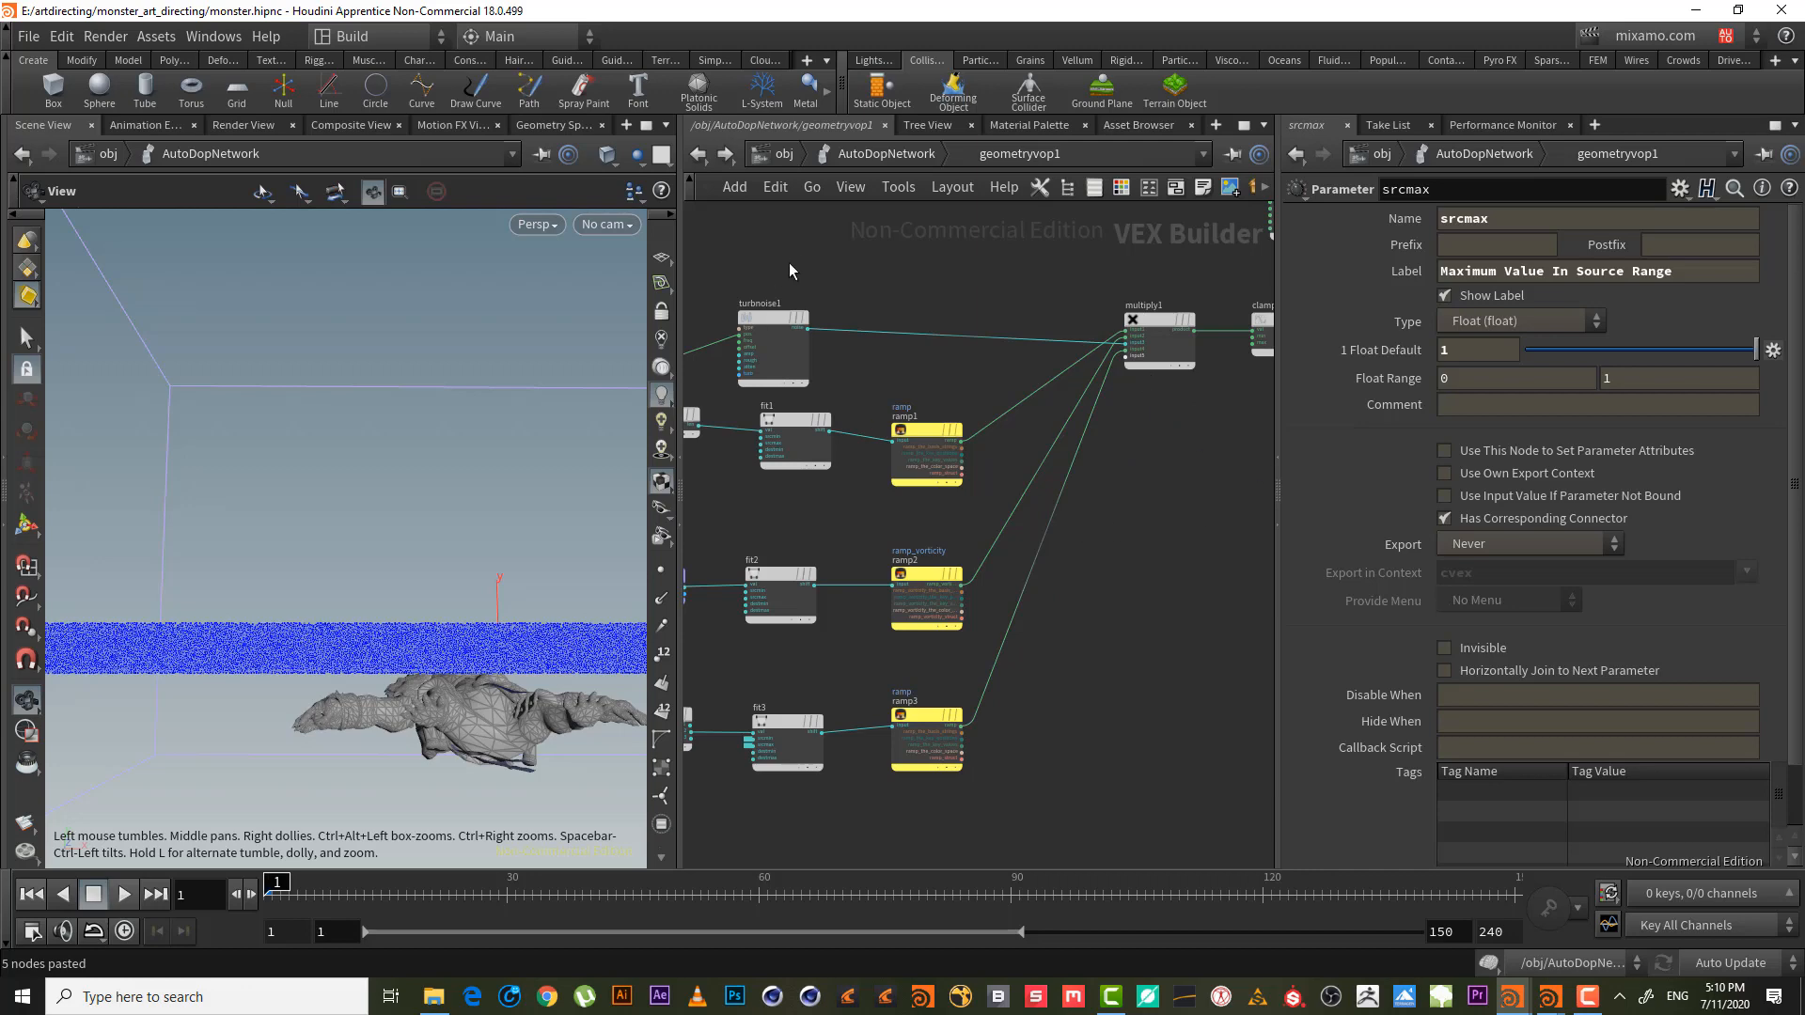
key(Tab)
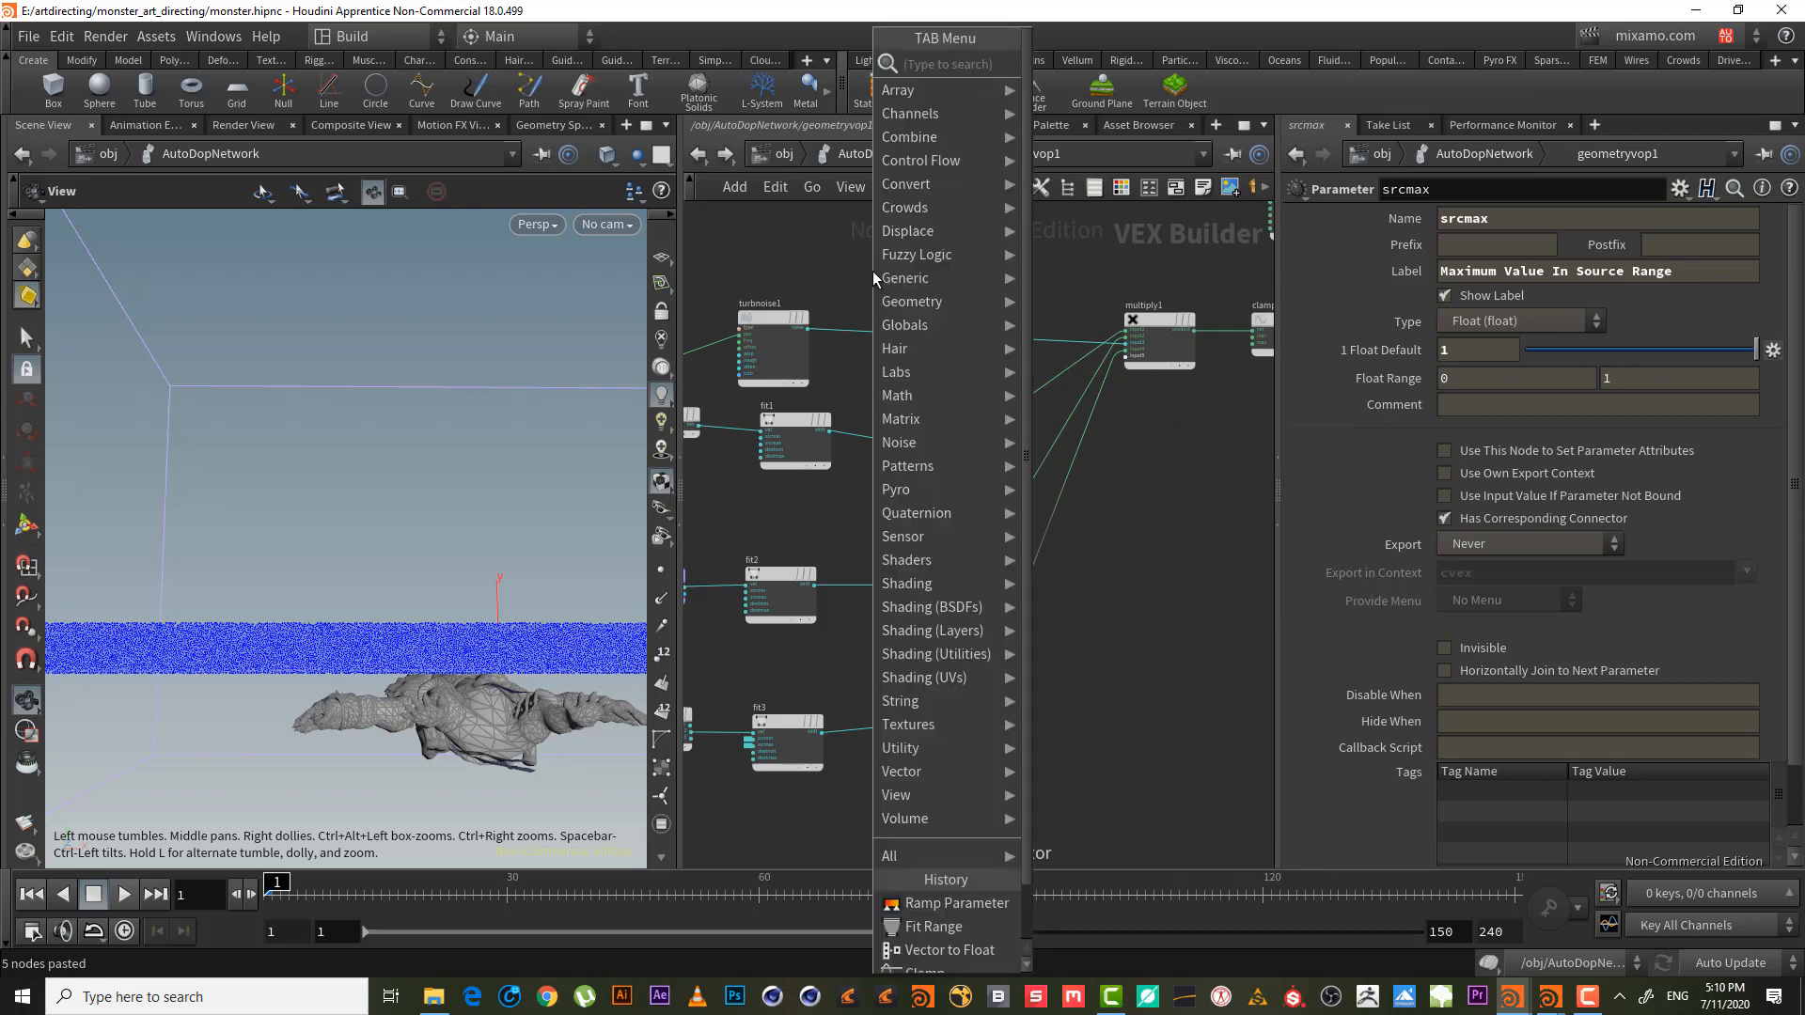
- Insert a 0–1 Clamp node (clamp2) between turbnoise1 and multiply1
text(ca)
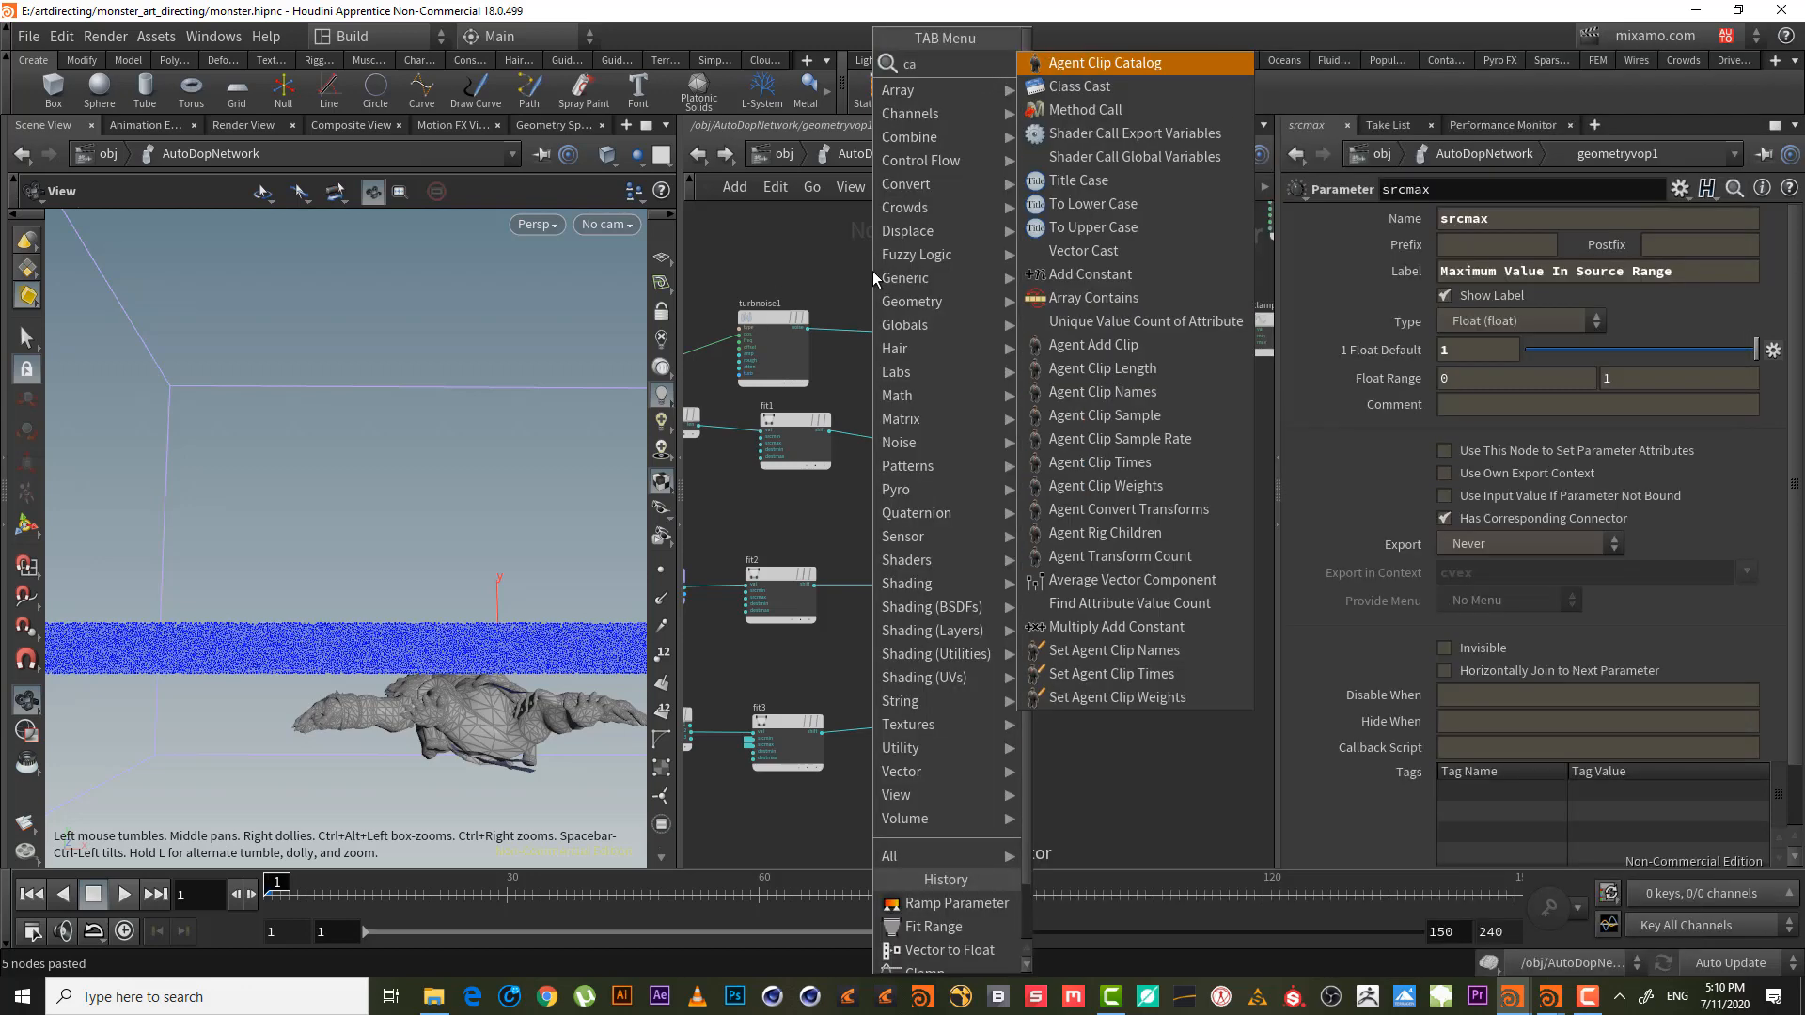
key(BackSpace)
text(l)
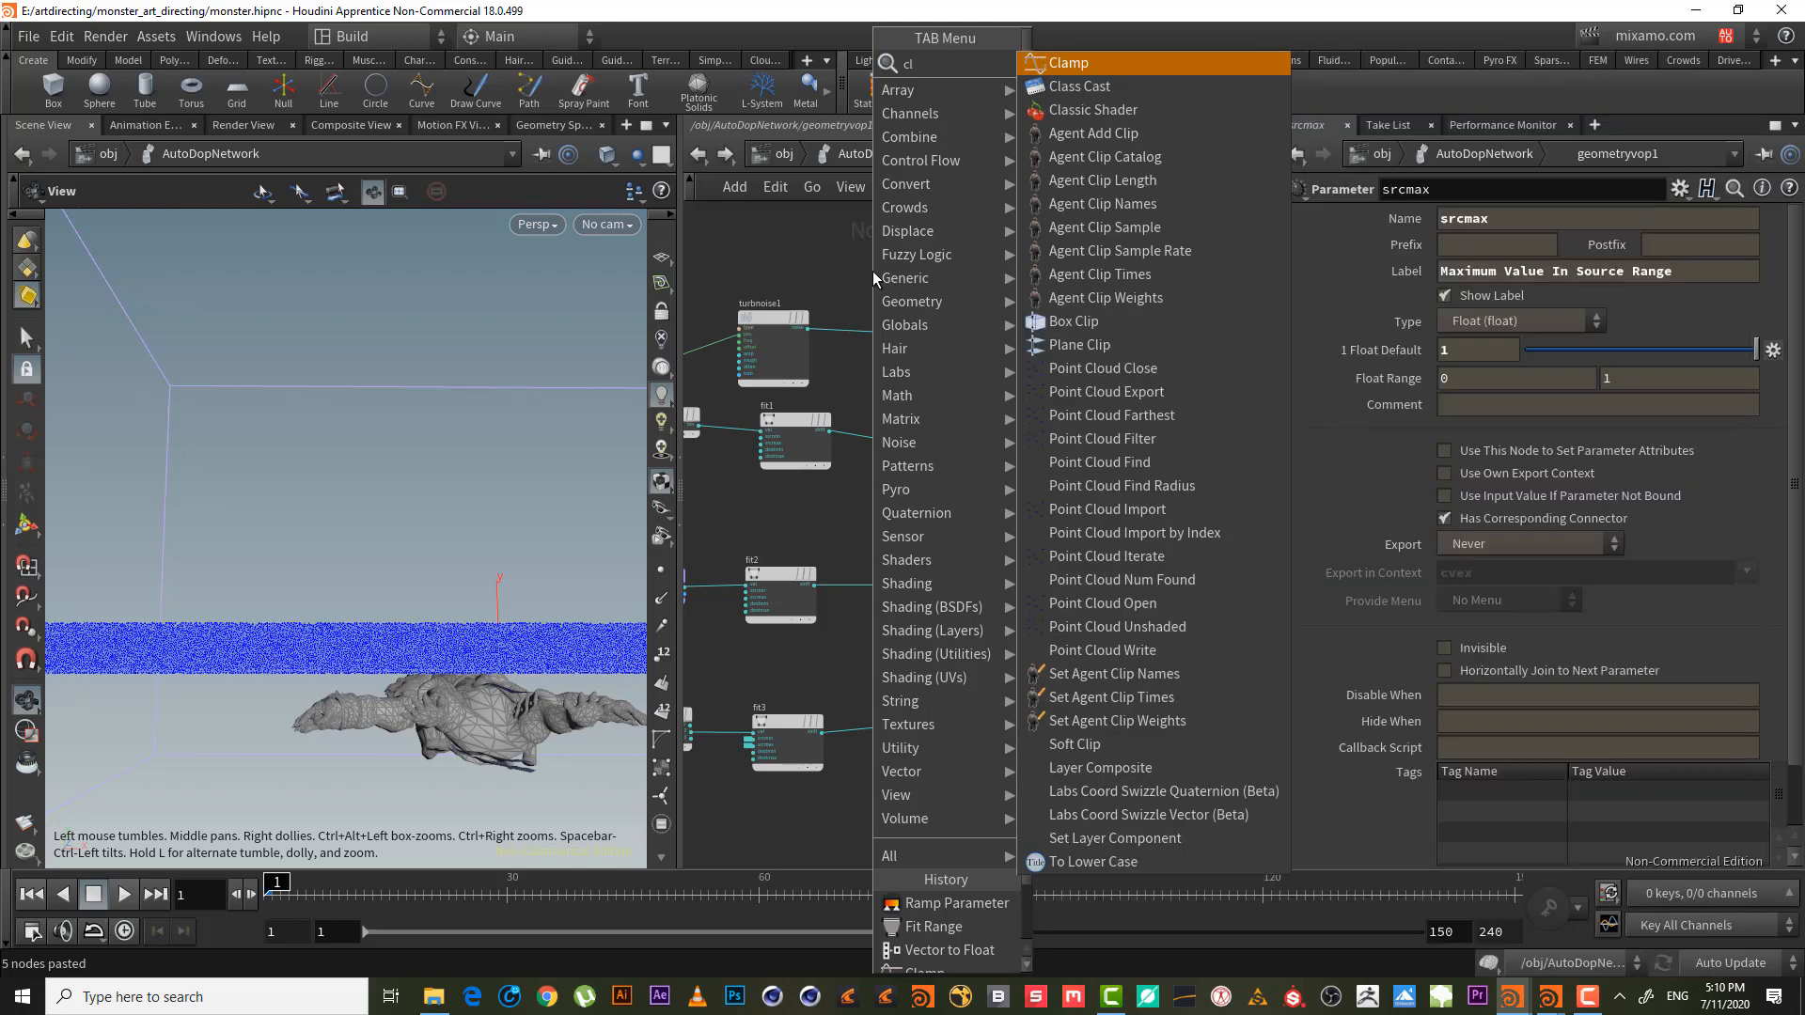
key(Return)
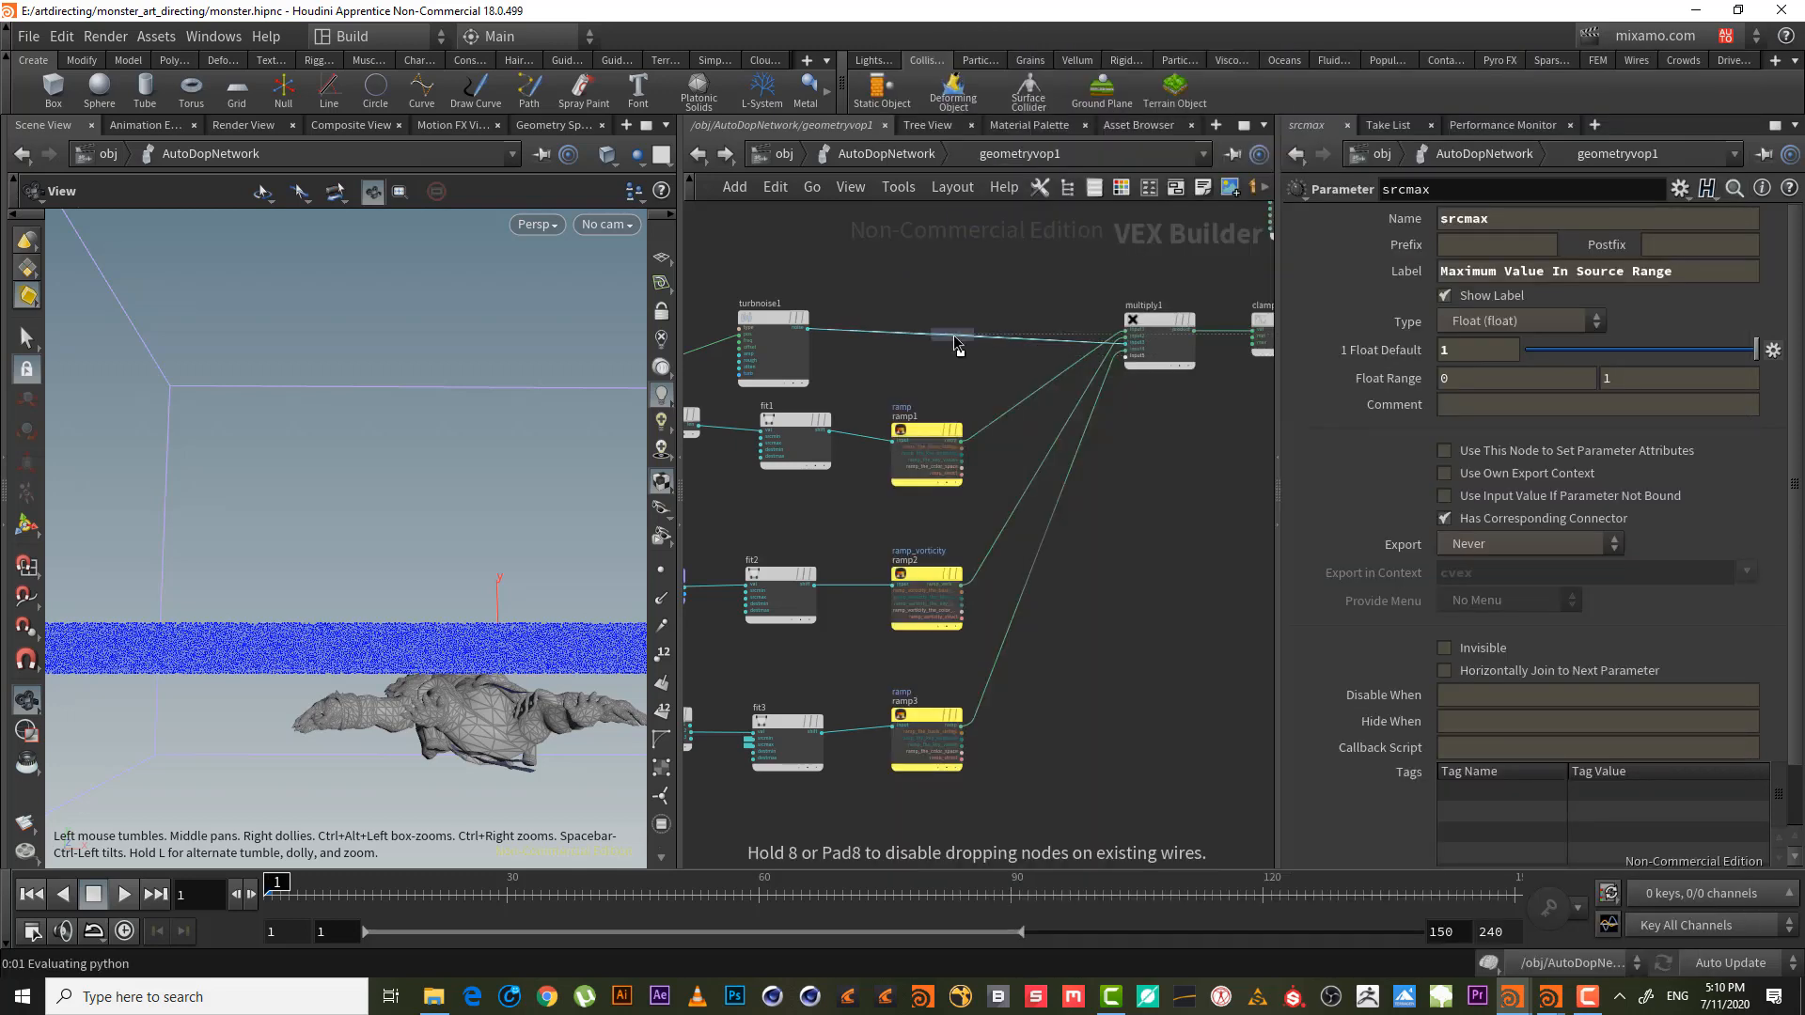
click(953, 345)
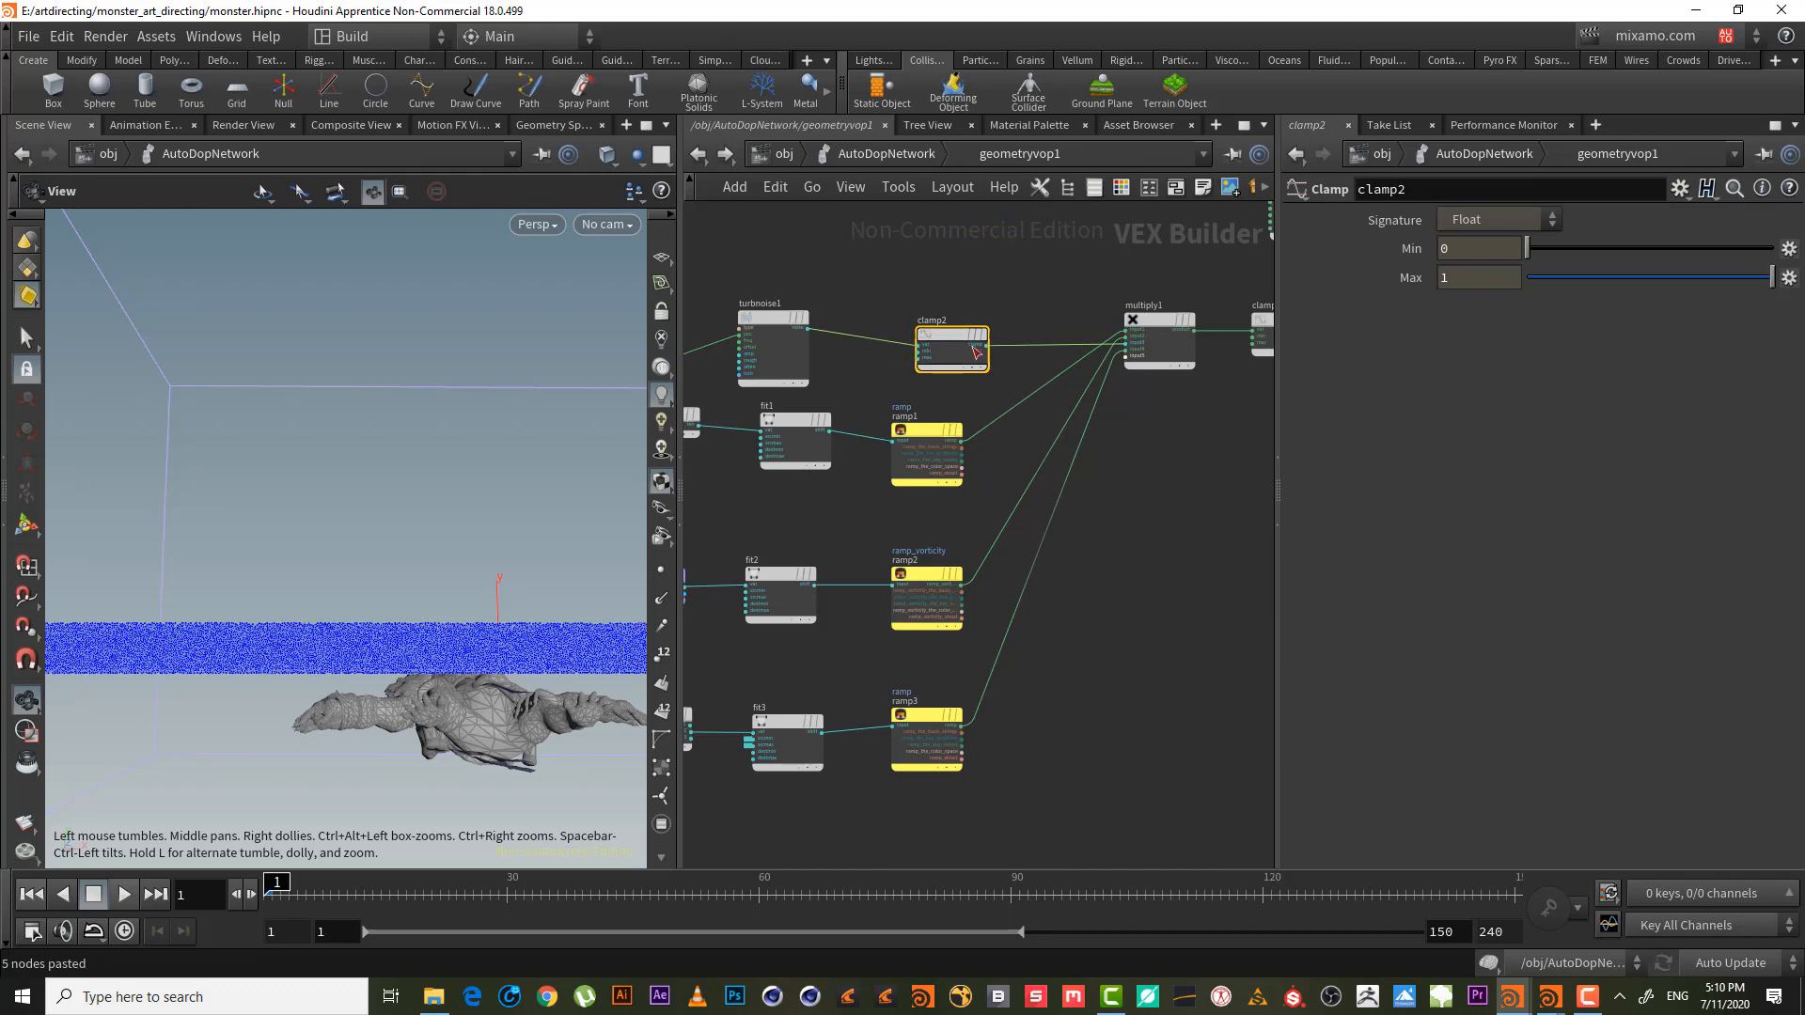
mouse_move(783, 355)
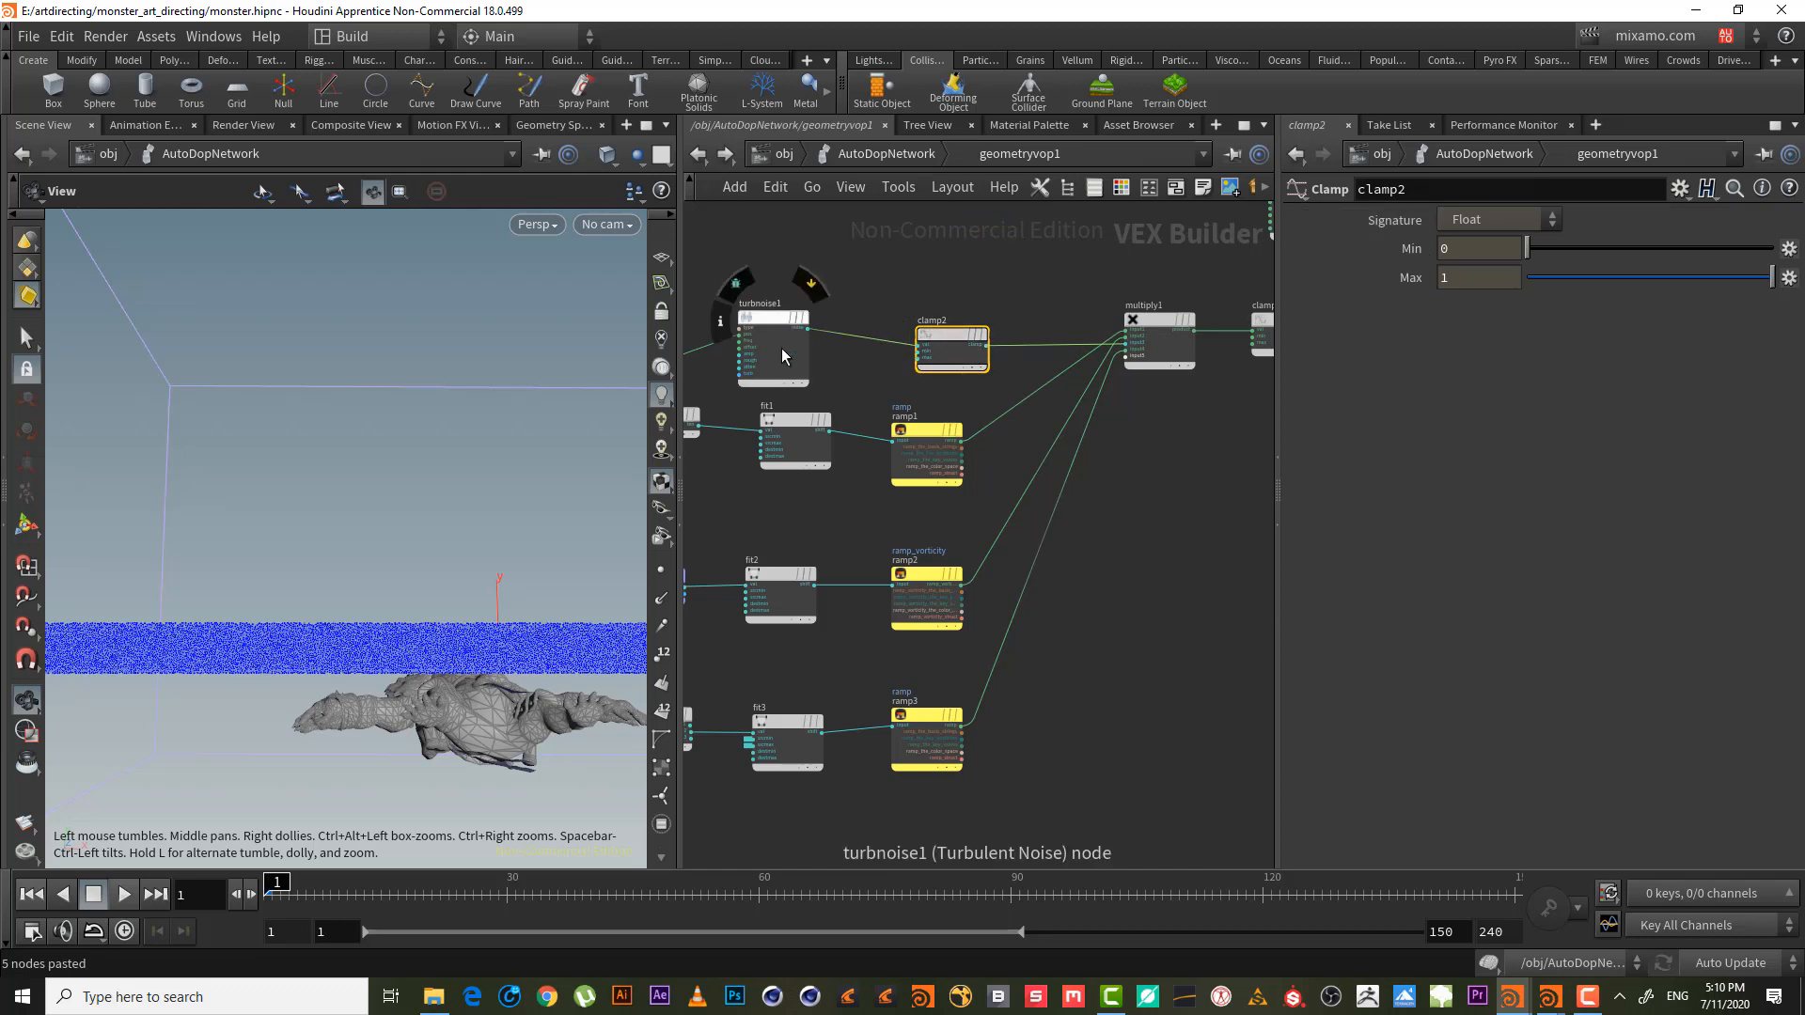
click(773, 322)
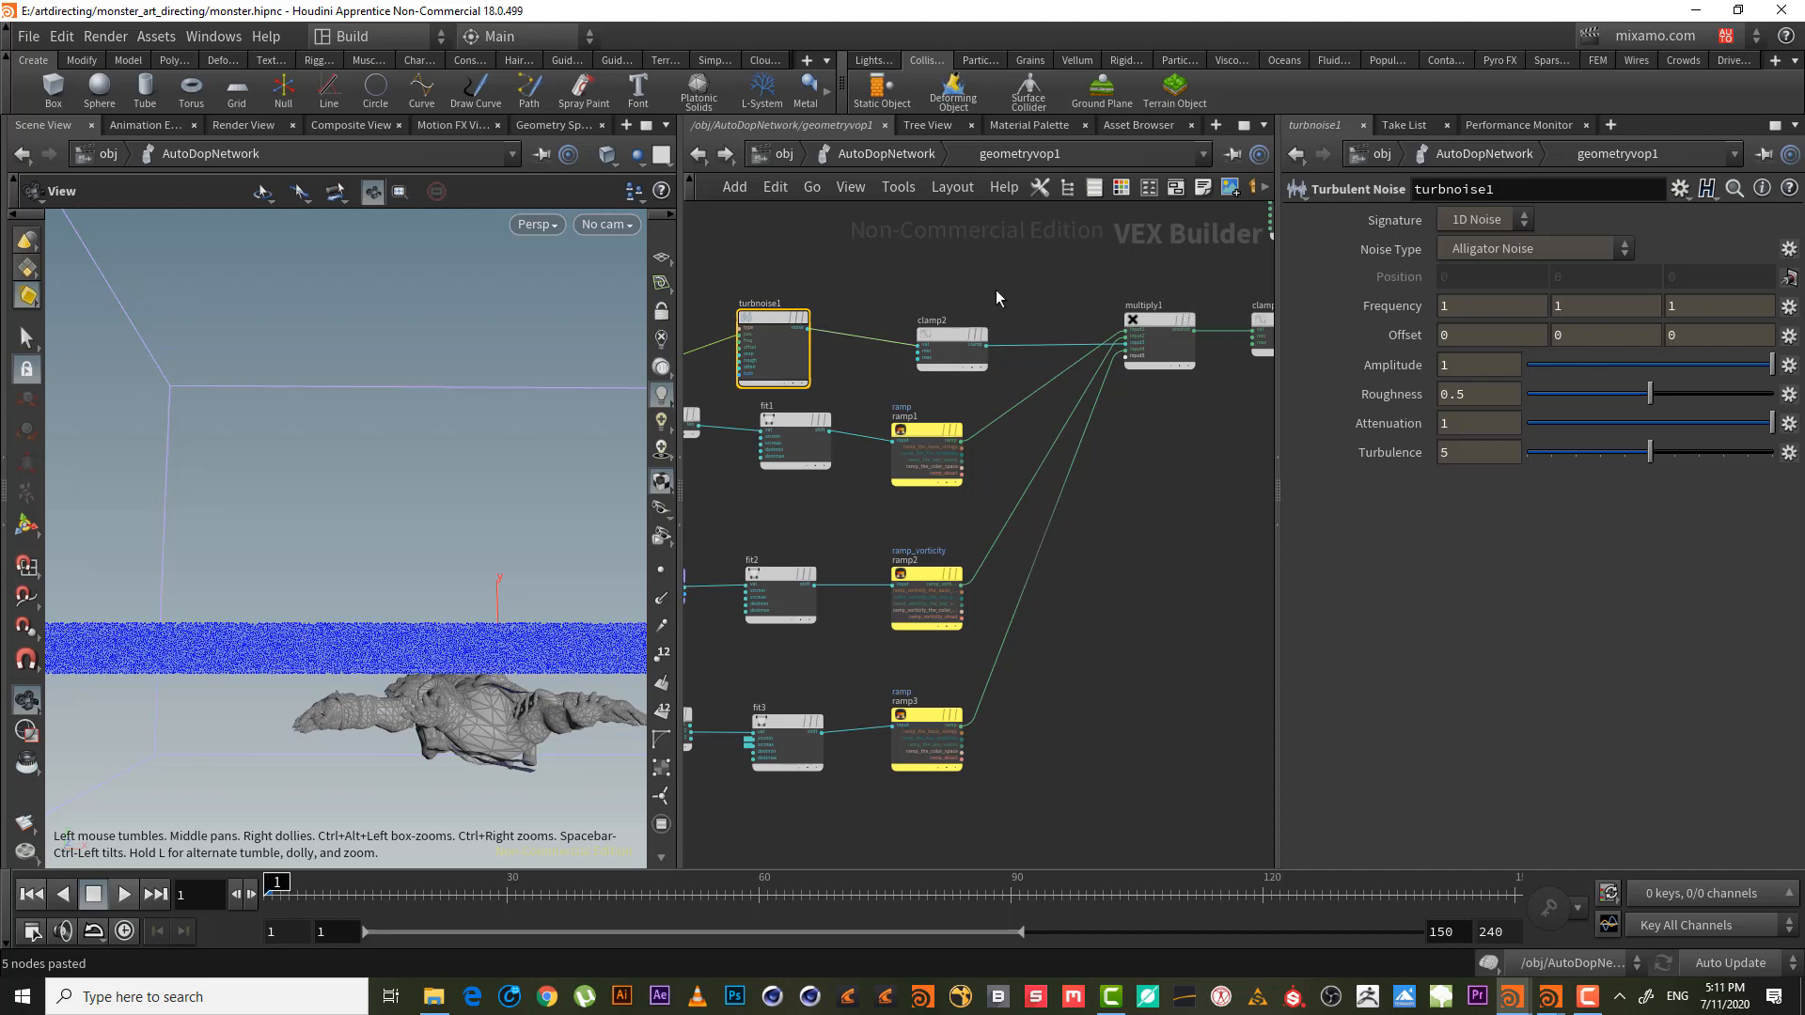
middle_drag(870, 286, 984, 286)
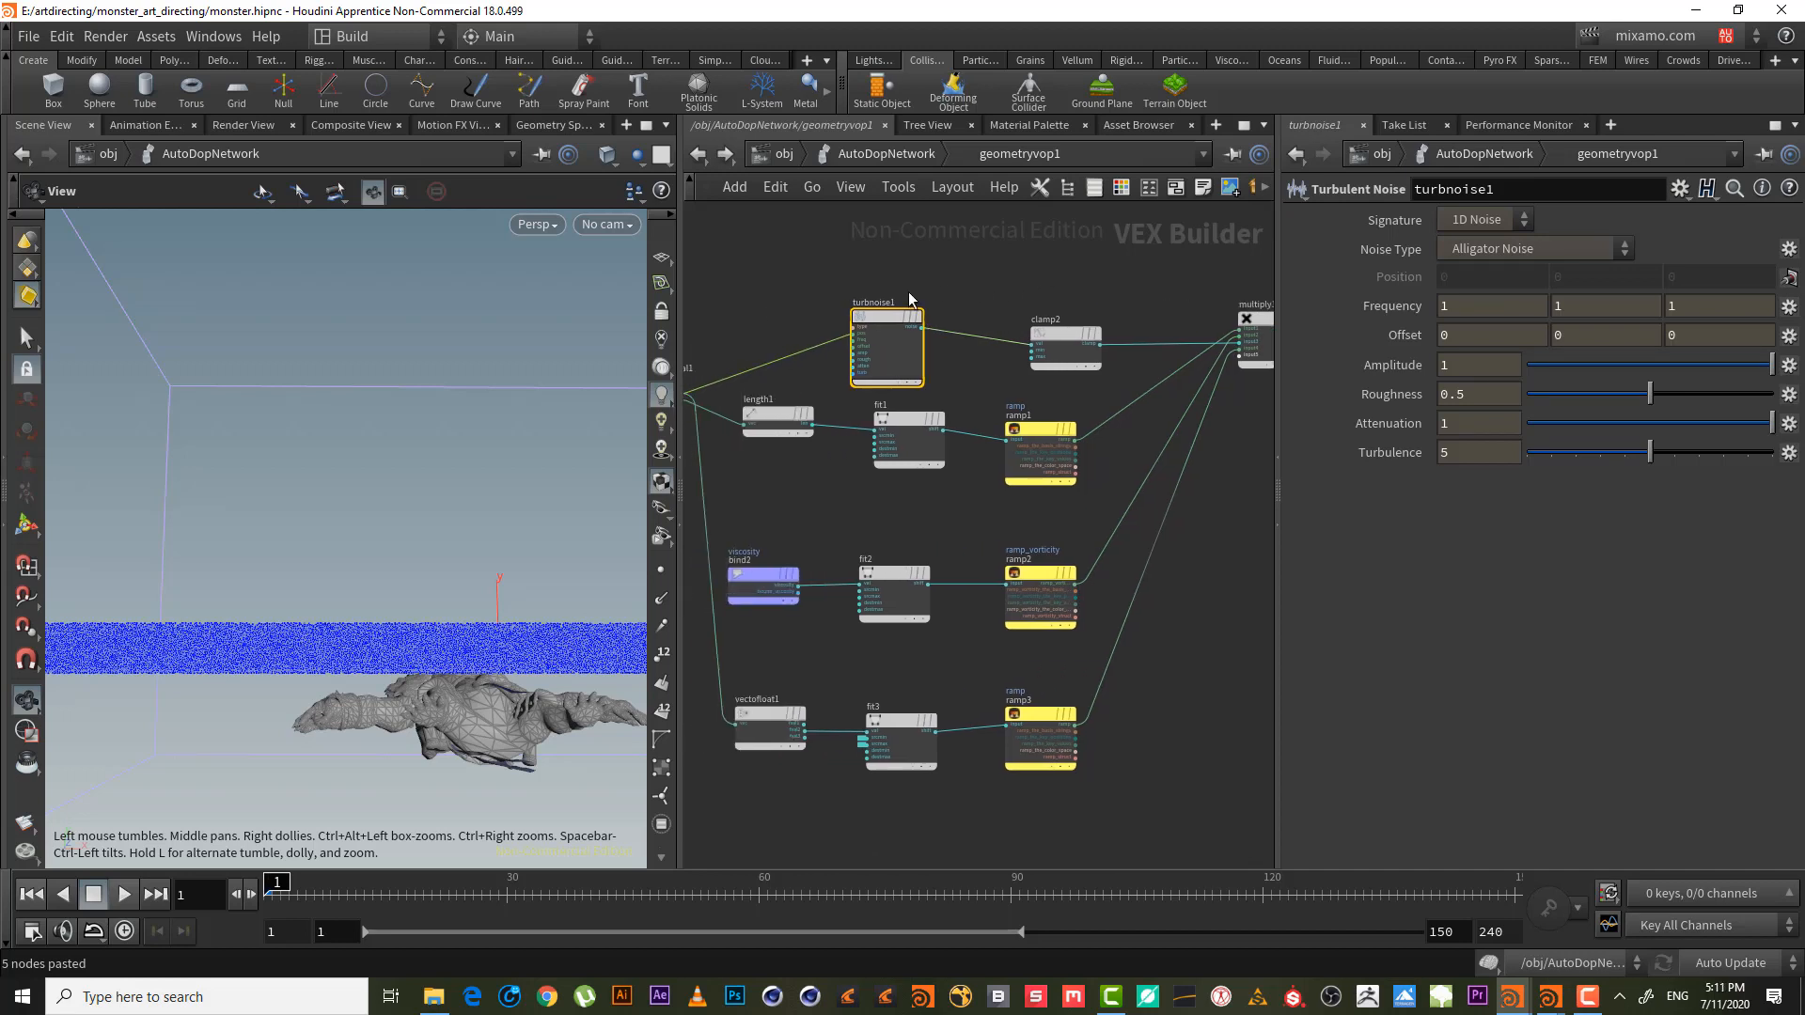
drag(884, 318, 898, 319)
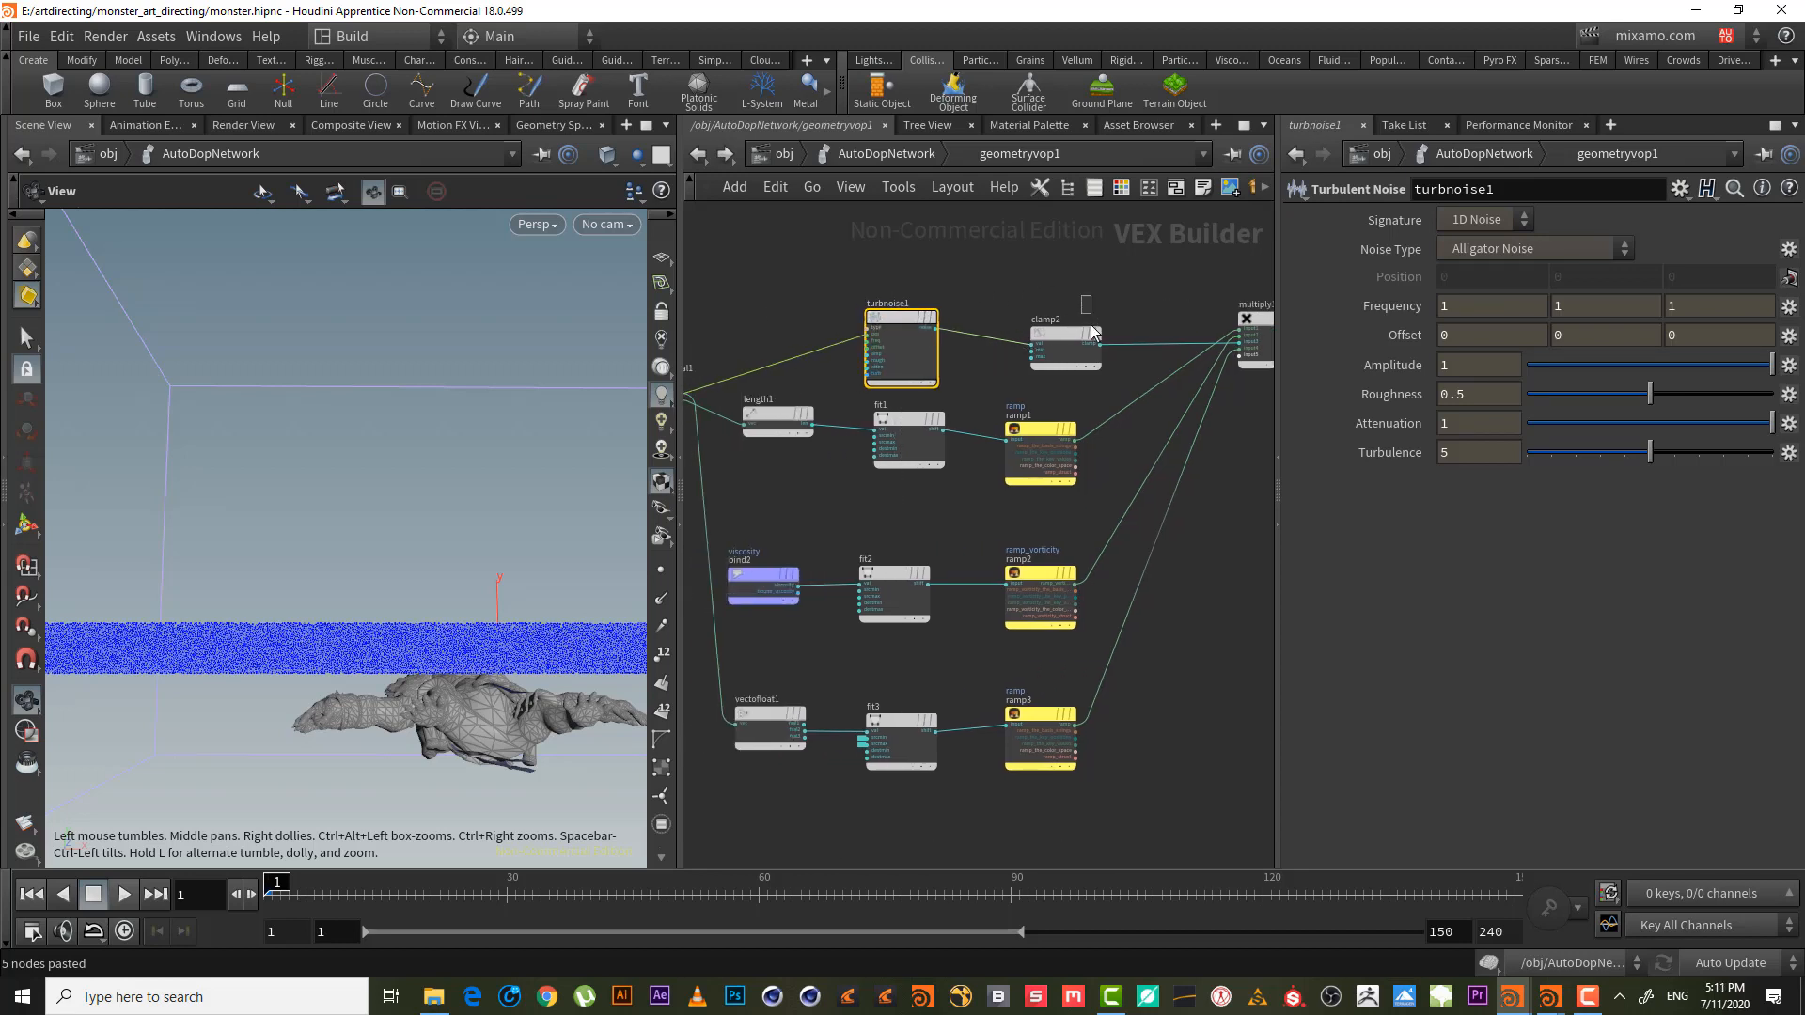
click(1090, 334)
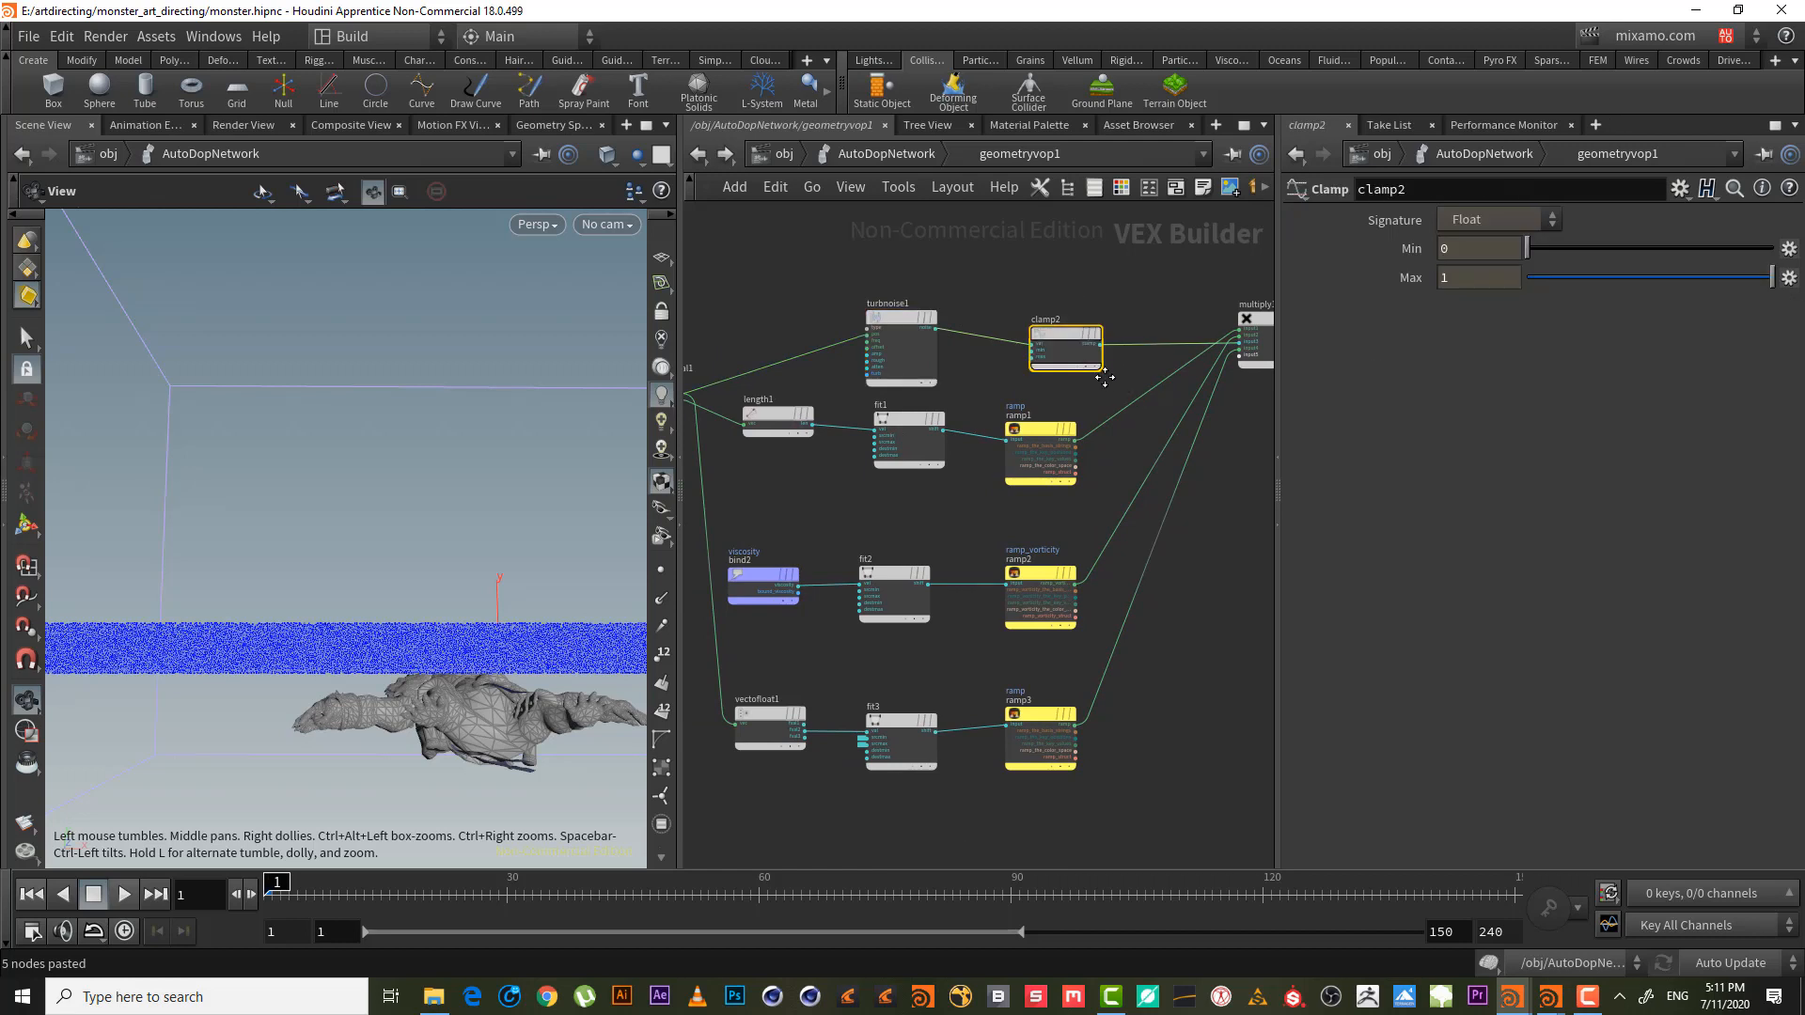
- Delete the old clamp1 node
middle_drag(1105, 378, 1027, 344)
scroll(1208, 536, down, 3)
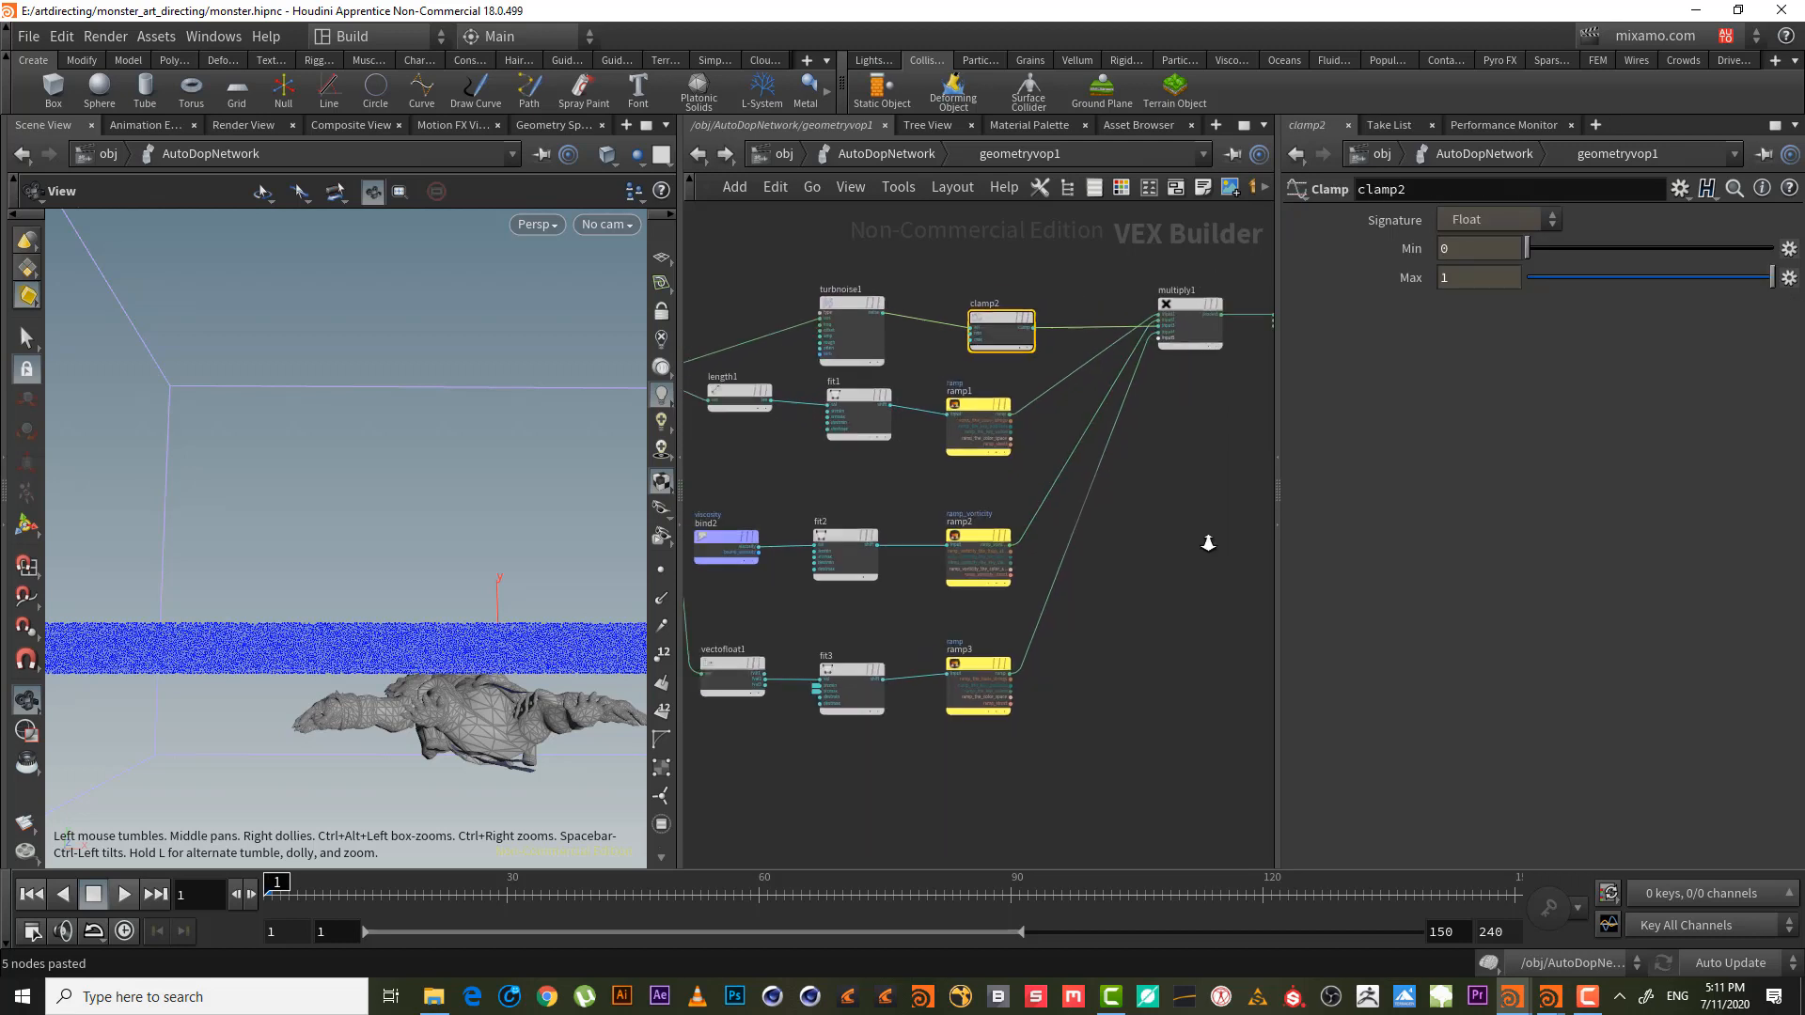
middle_drag(1177, 564, 1083, 508)
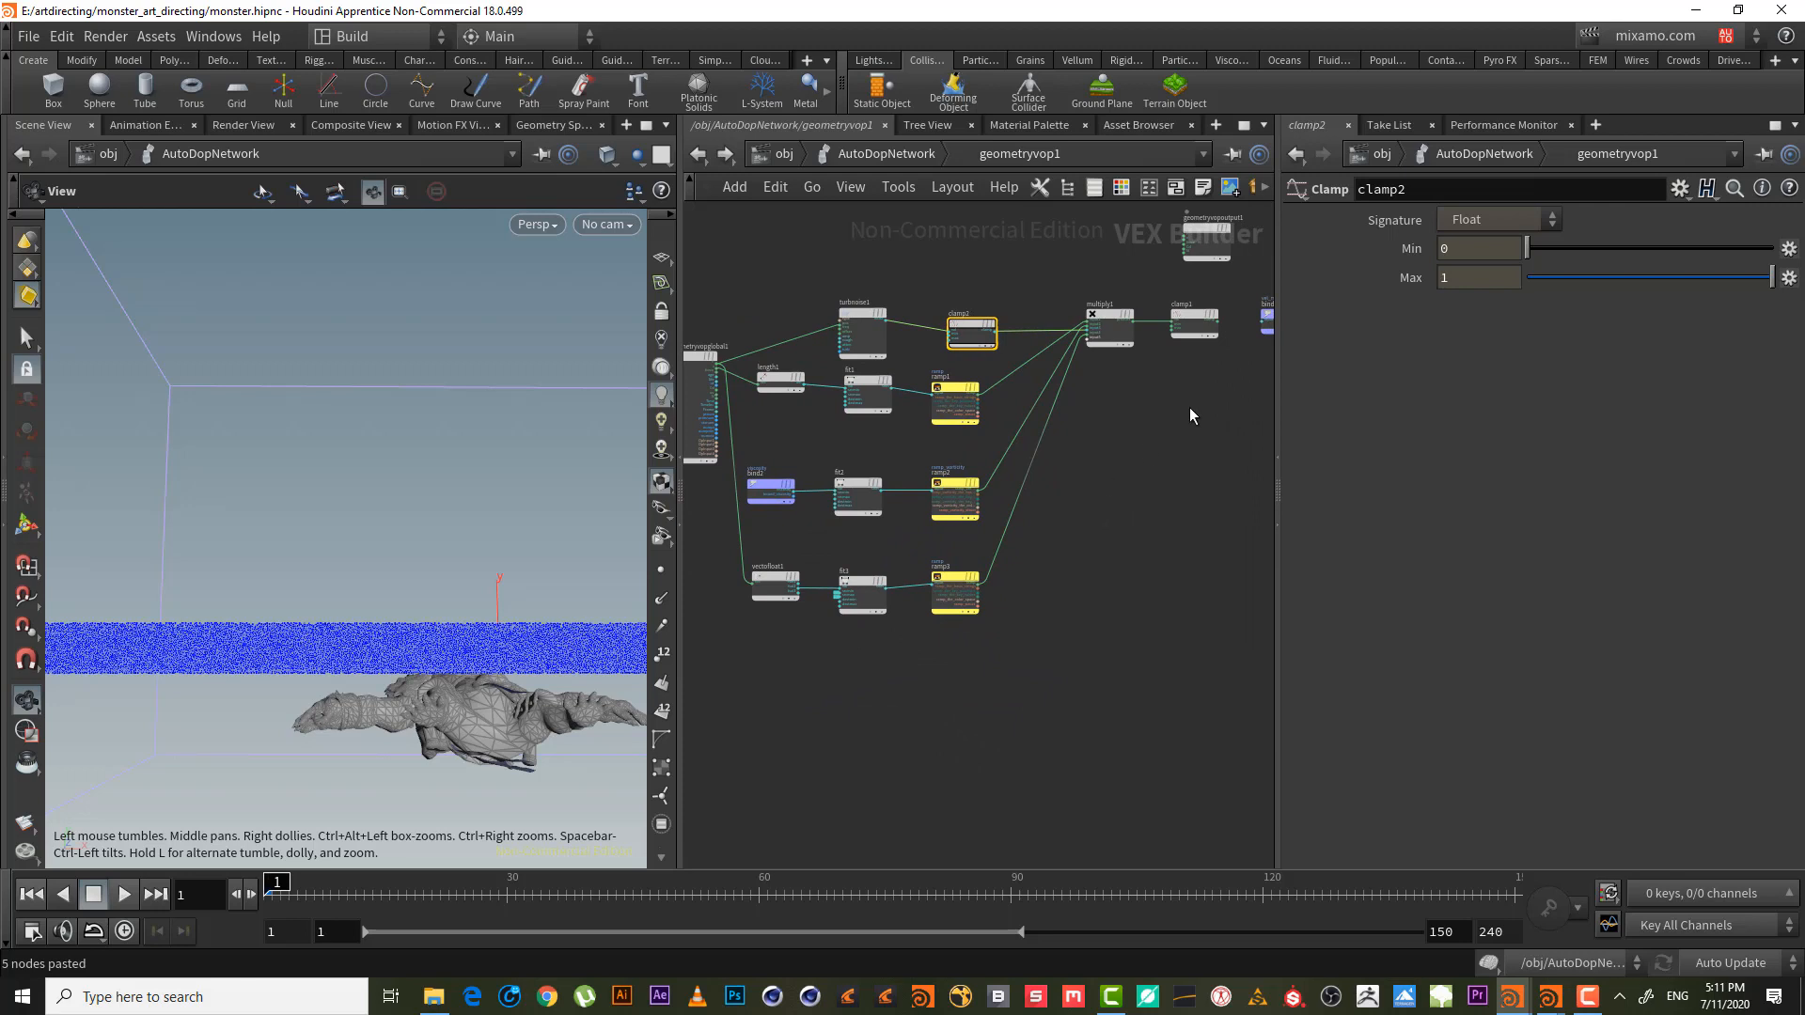
middle_drag(1188, 408, 1047, 499)
scroll(1115, 499, up, 2)
drag(1105, 469, 1050, 364)
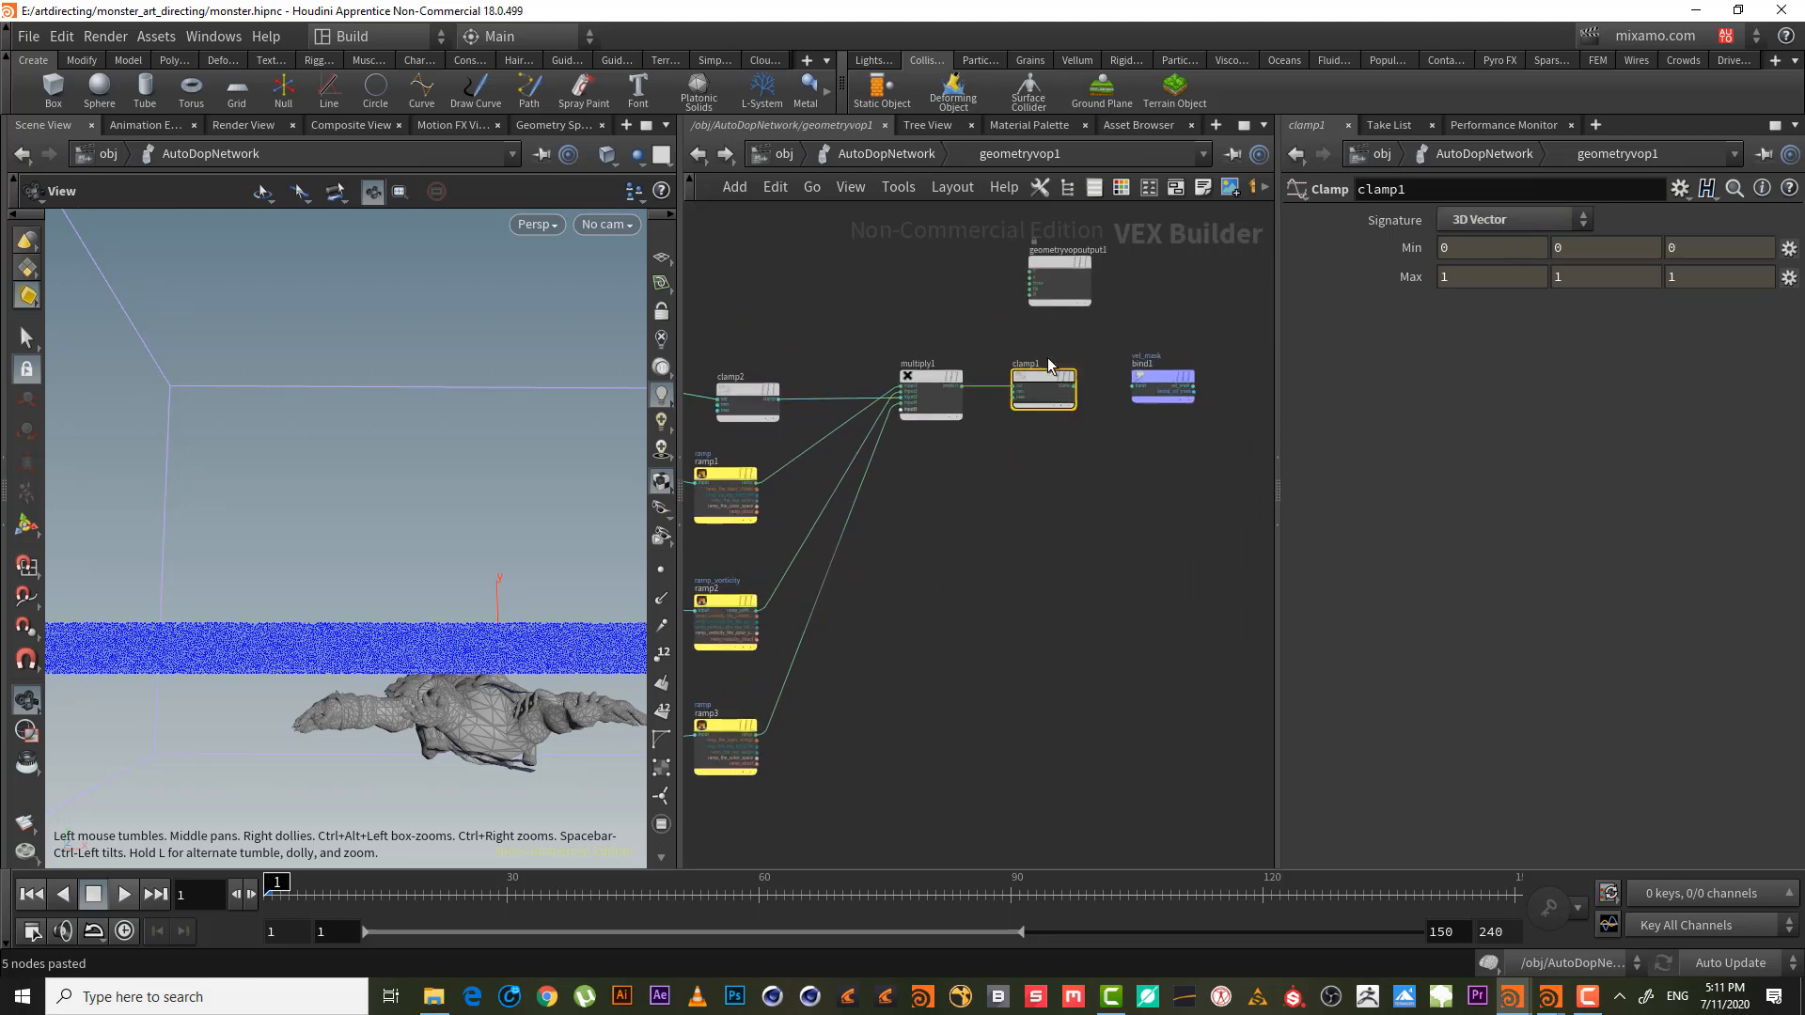
key(Delete)
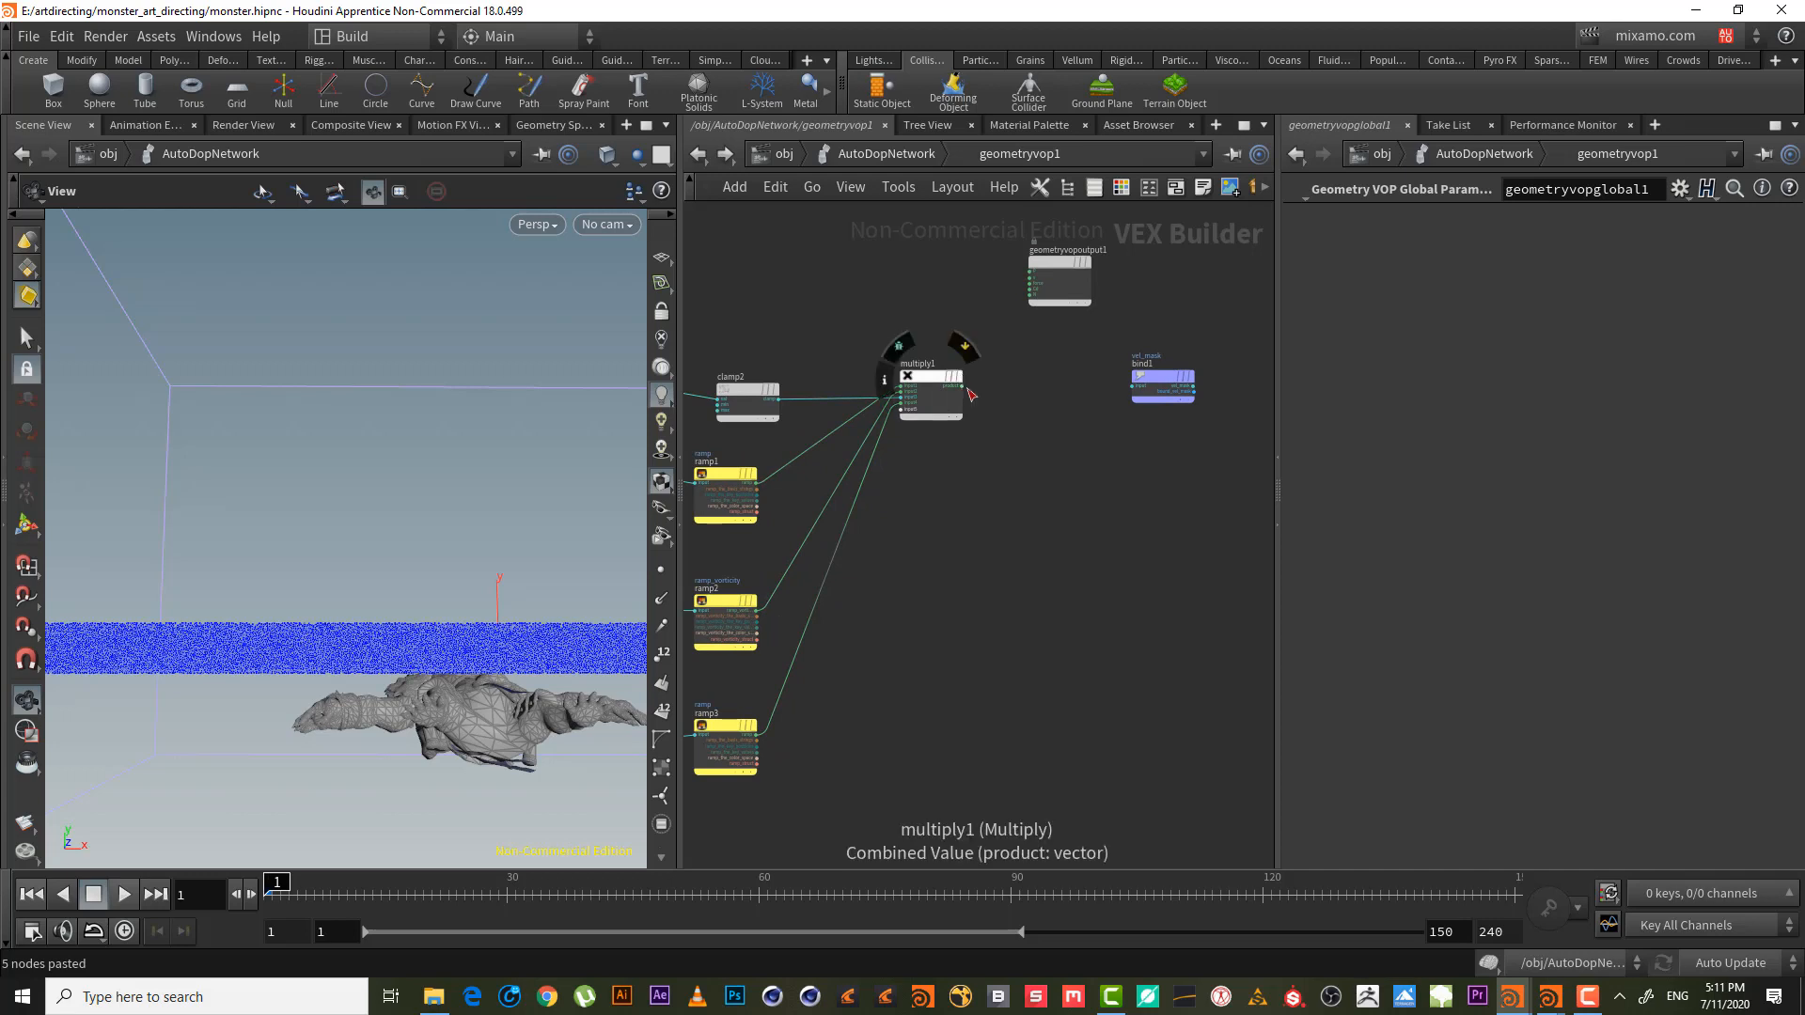
- Wire multiply1's product into the vel_mask bind1 export
click(961, 386)
click(1133, 386)
click(1166, 385)
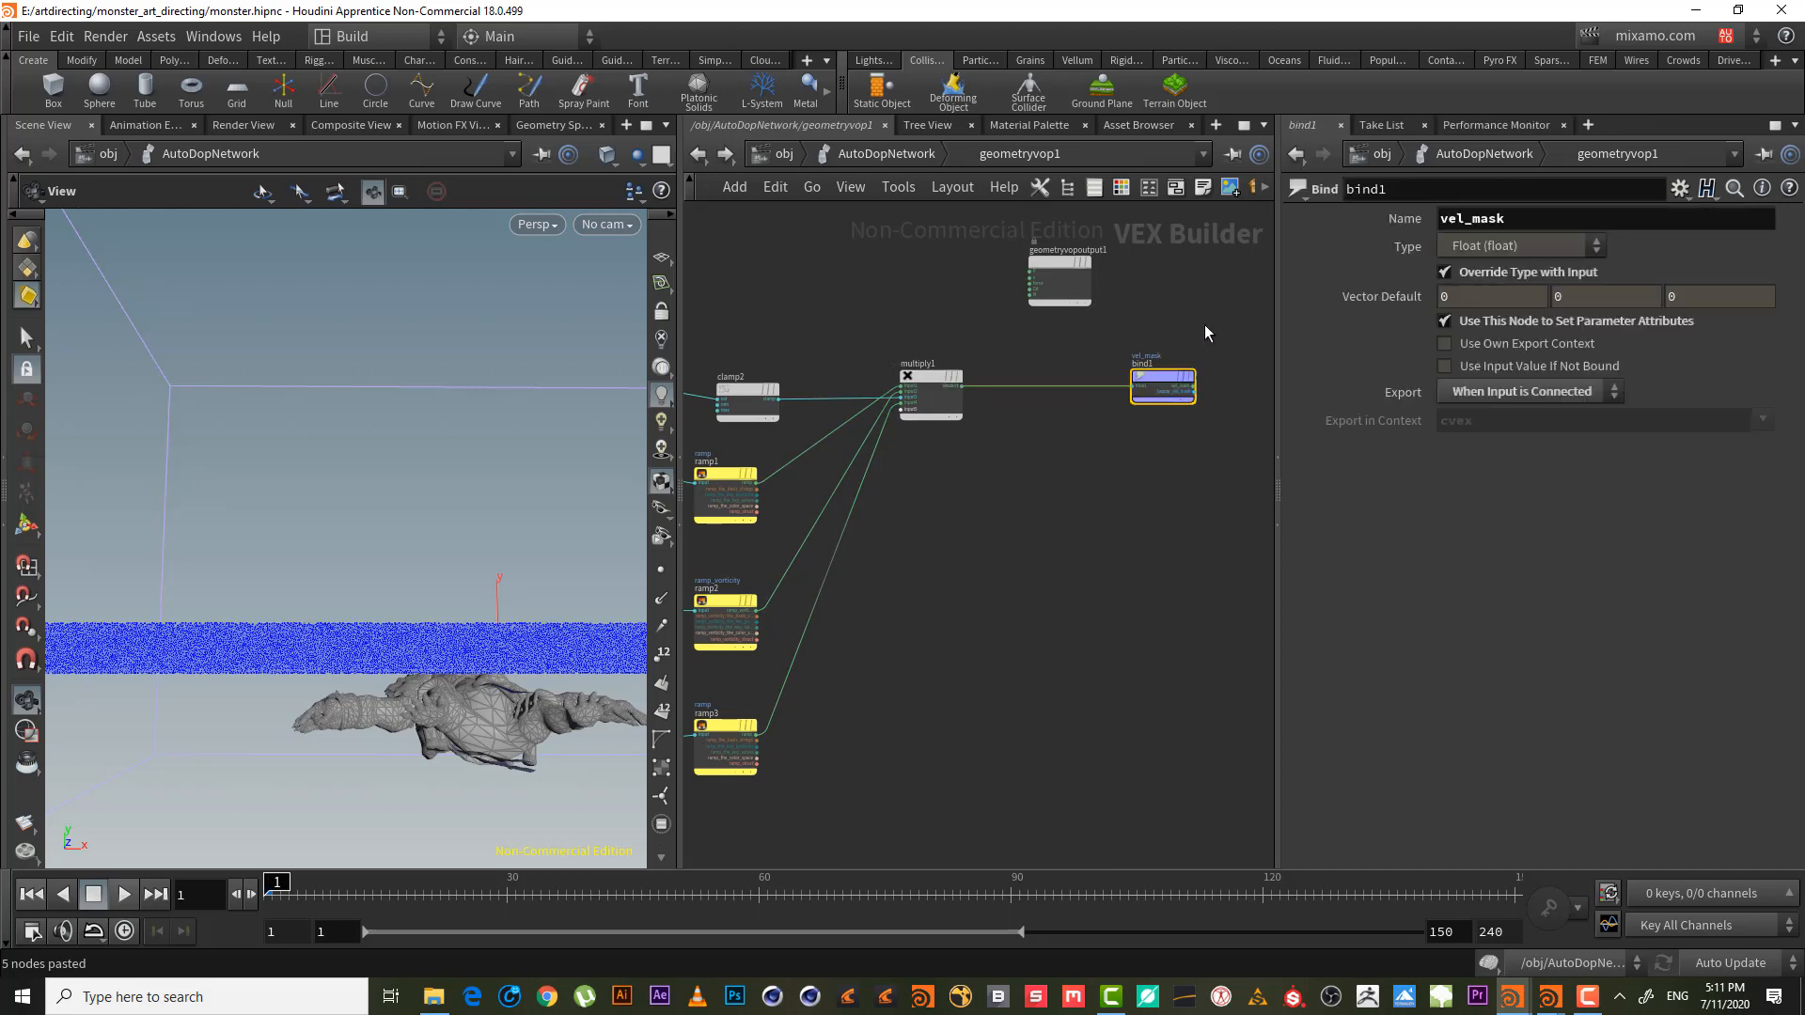
click(886, 157)
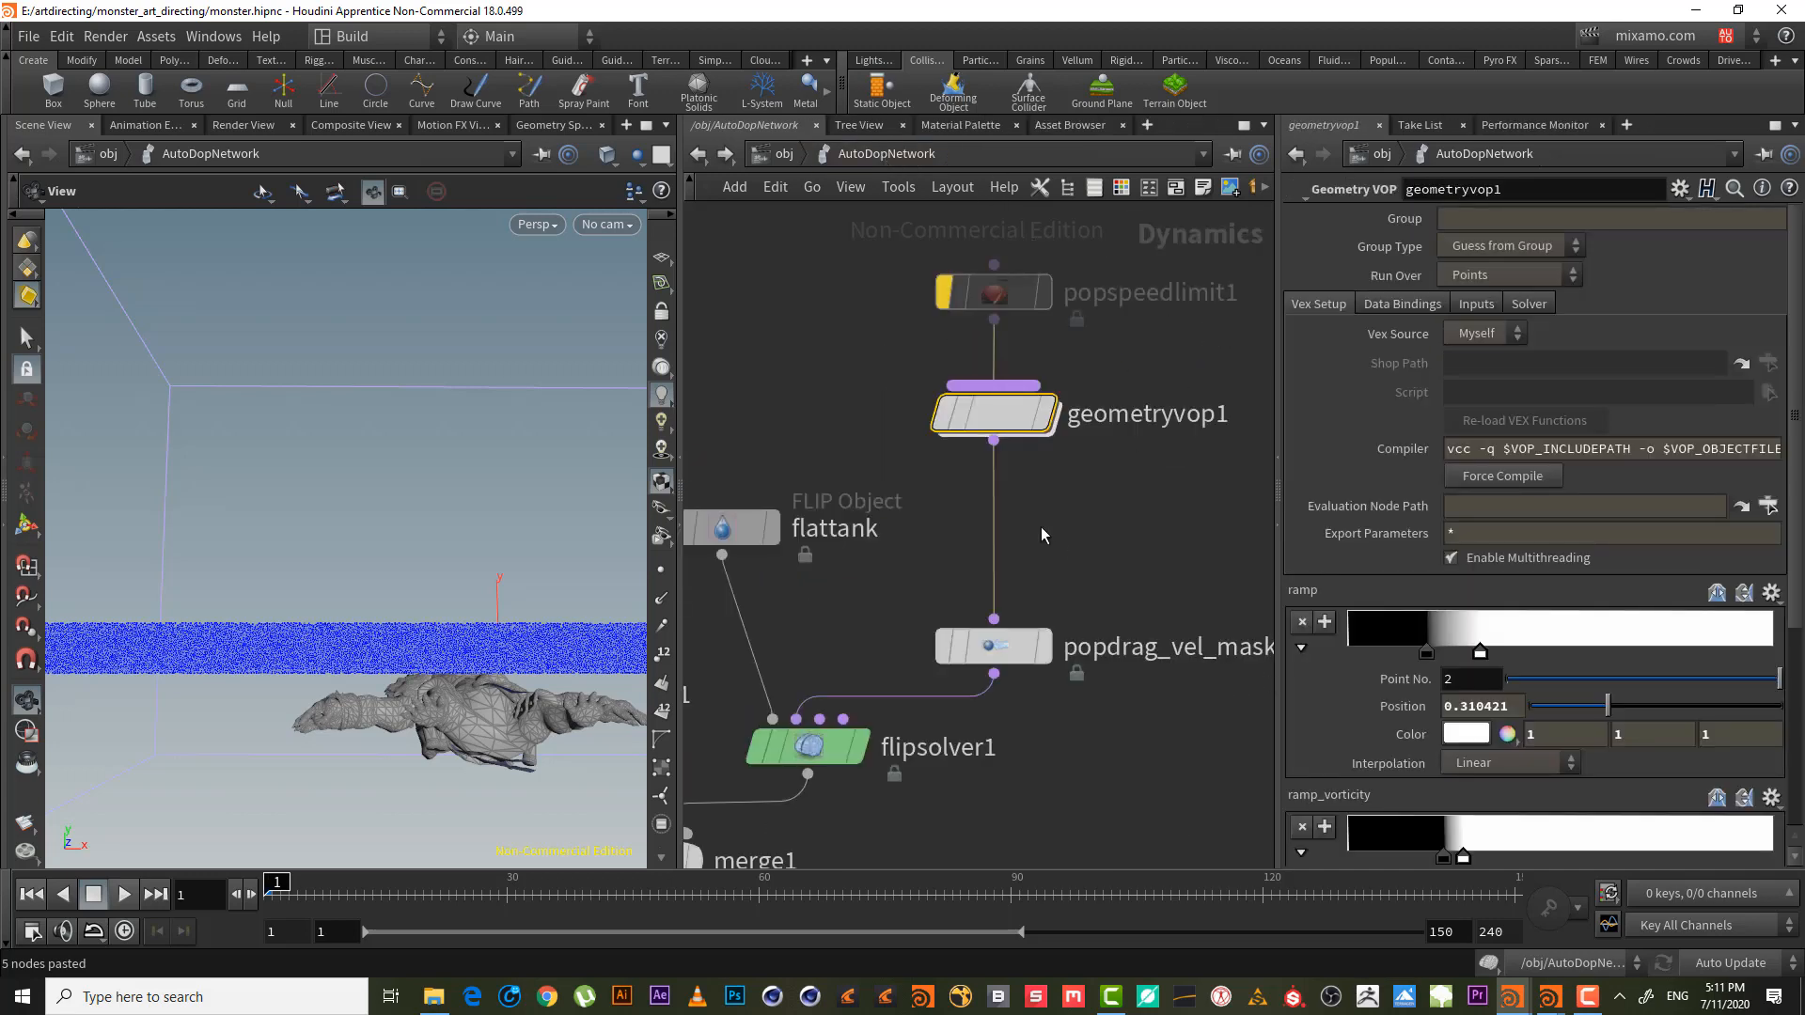
- Orbit the viewport to a low frontal view of the particle tank
drag(401, 573, 388, 612)
right_drag(391, 611, 374, 617)
drag(324, 611, 392, 567)
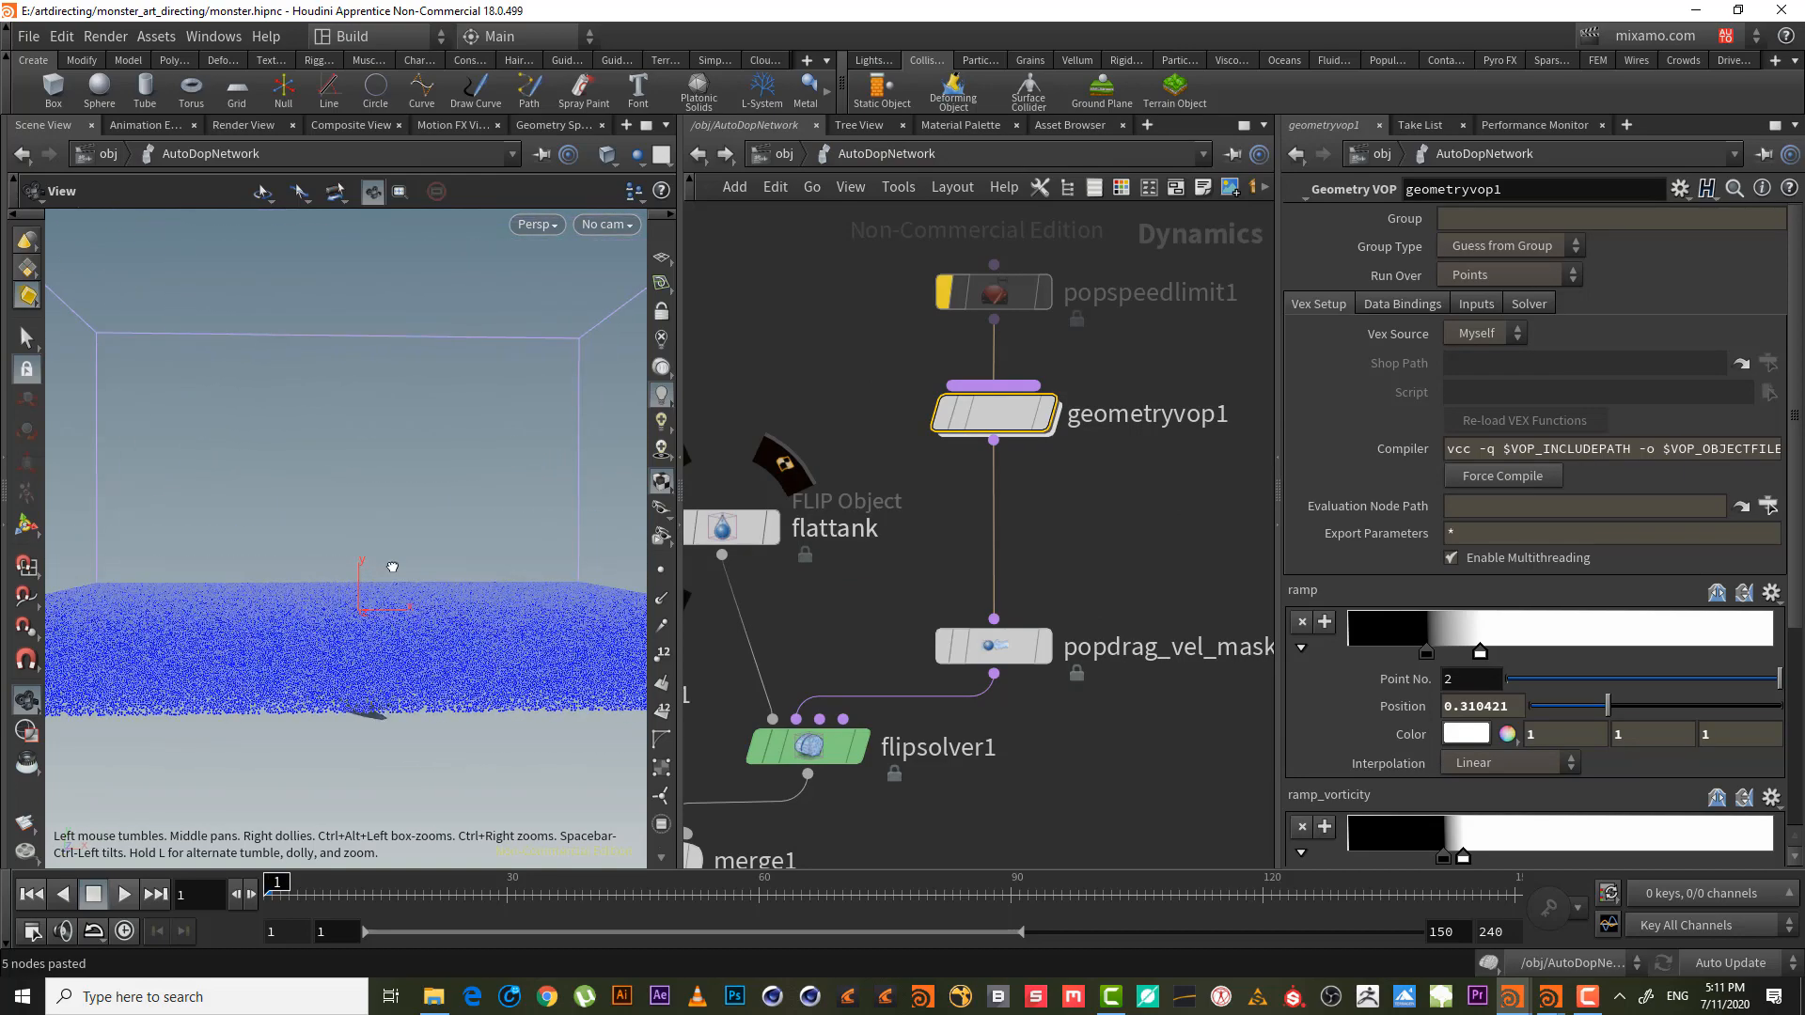
scroll(1472, 677, down, 5)
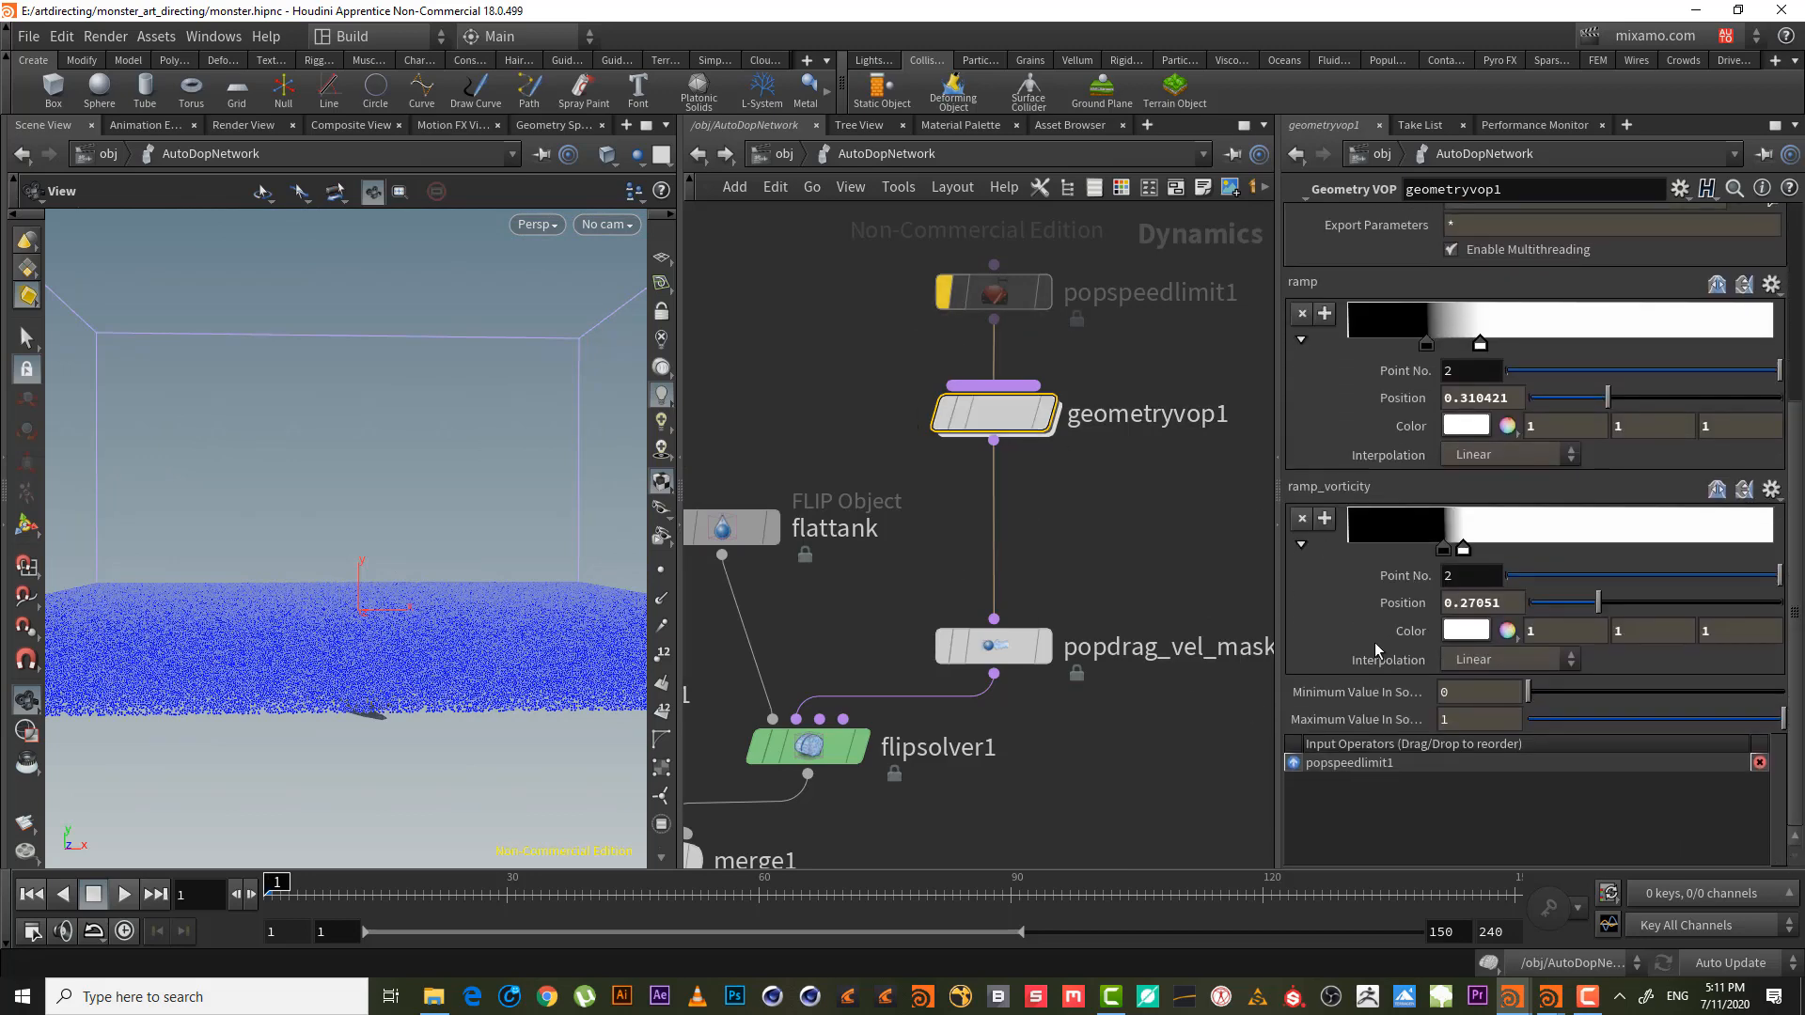
- Dive into geometryvop1 and select the ramp3 parameter node to show its settings
double_click(1006, 414)
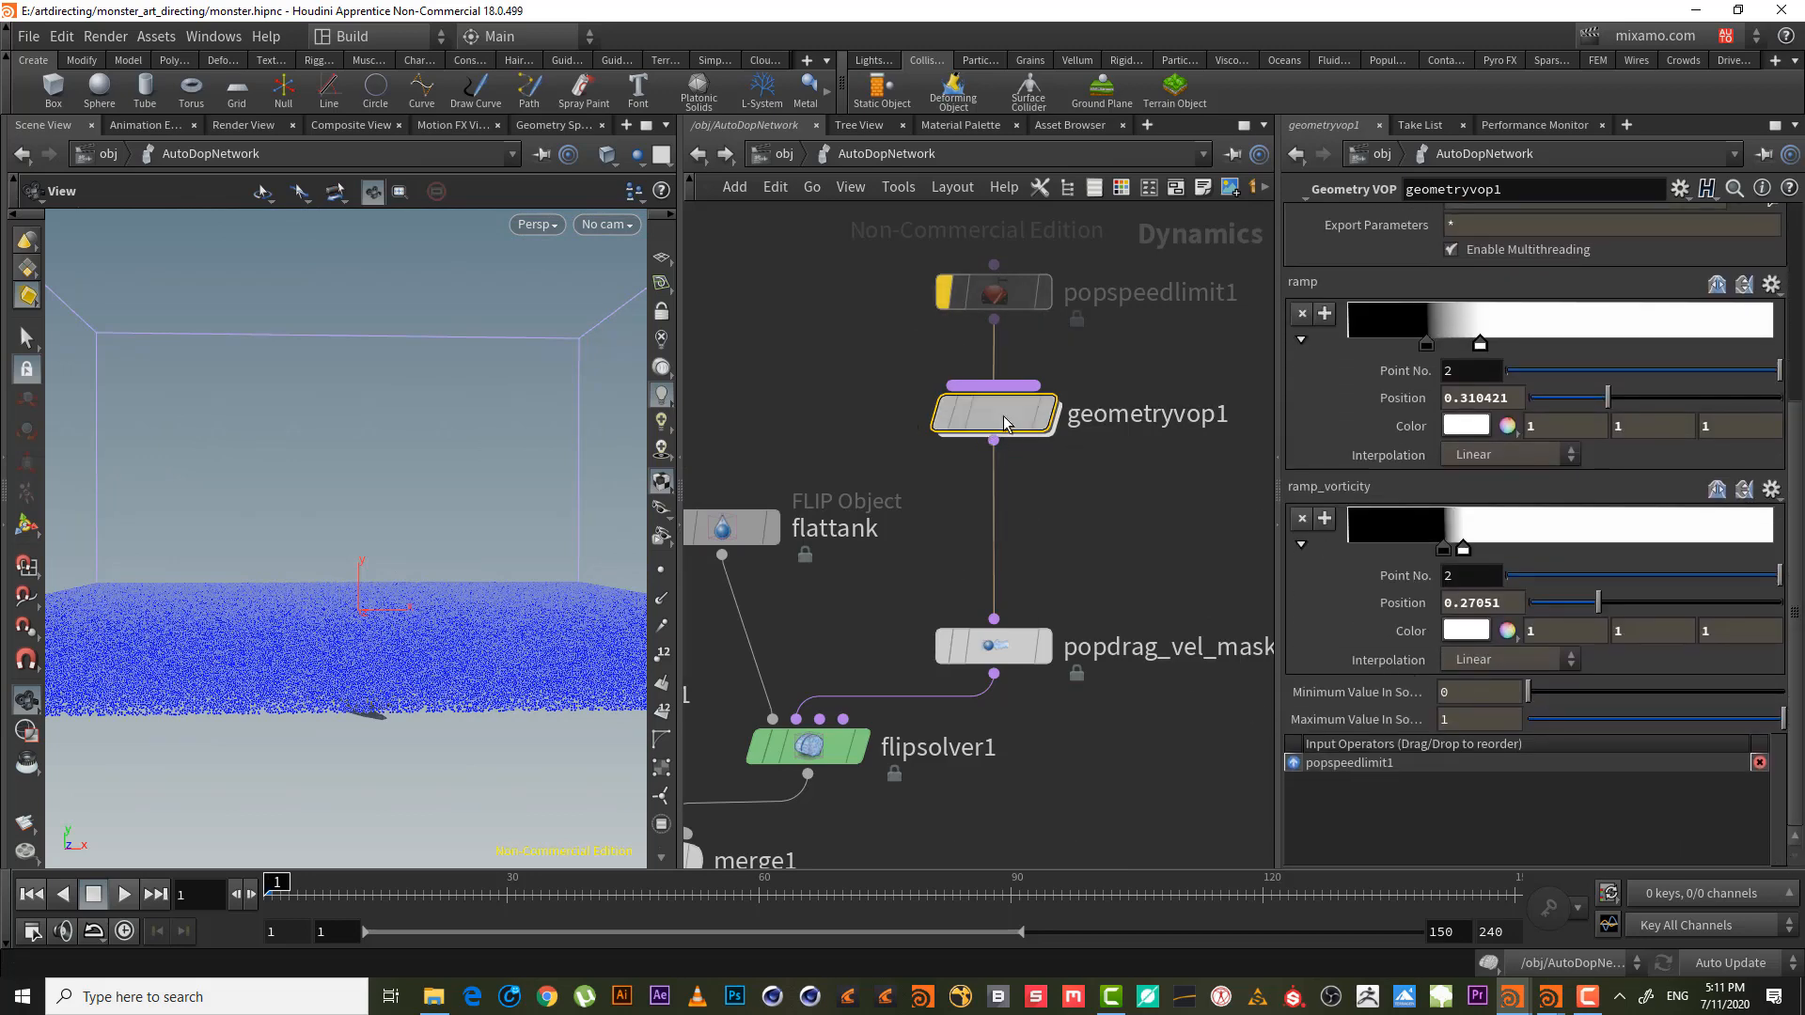
middle_drag(1020, 510, 1267, 381)
drag(1017, 712, 939, 579)
middle_drag(859, 684, 1051, 696)
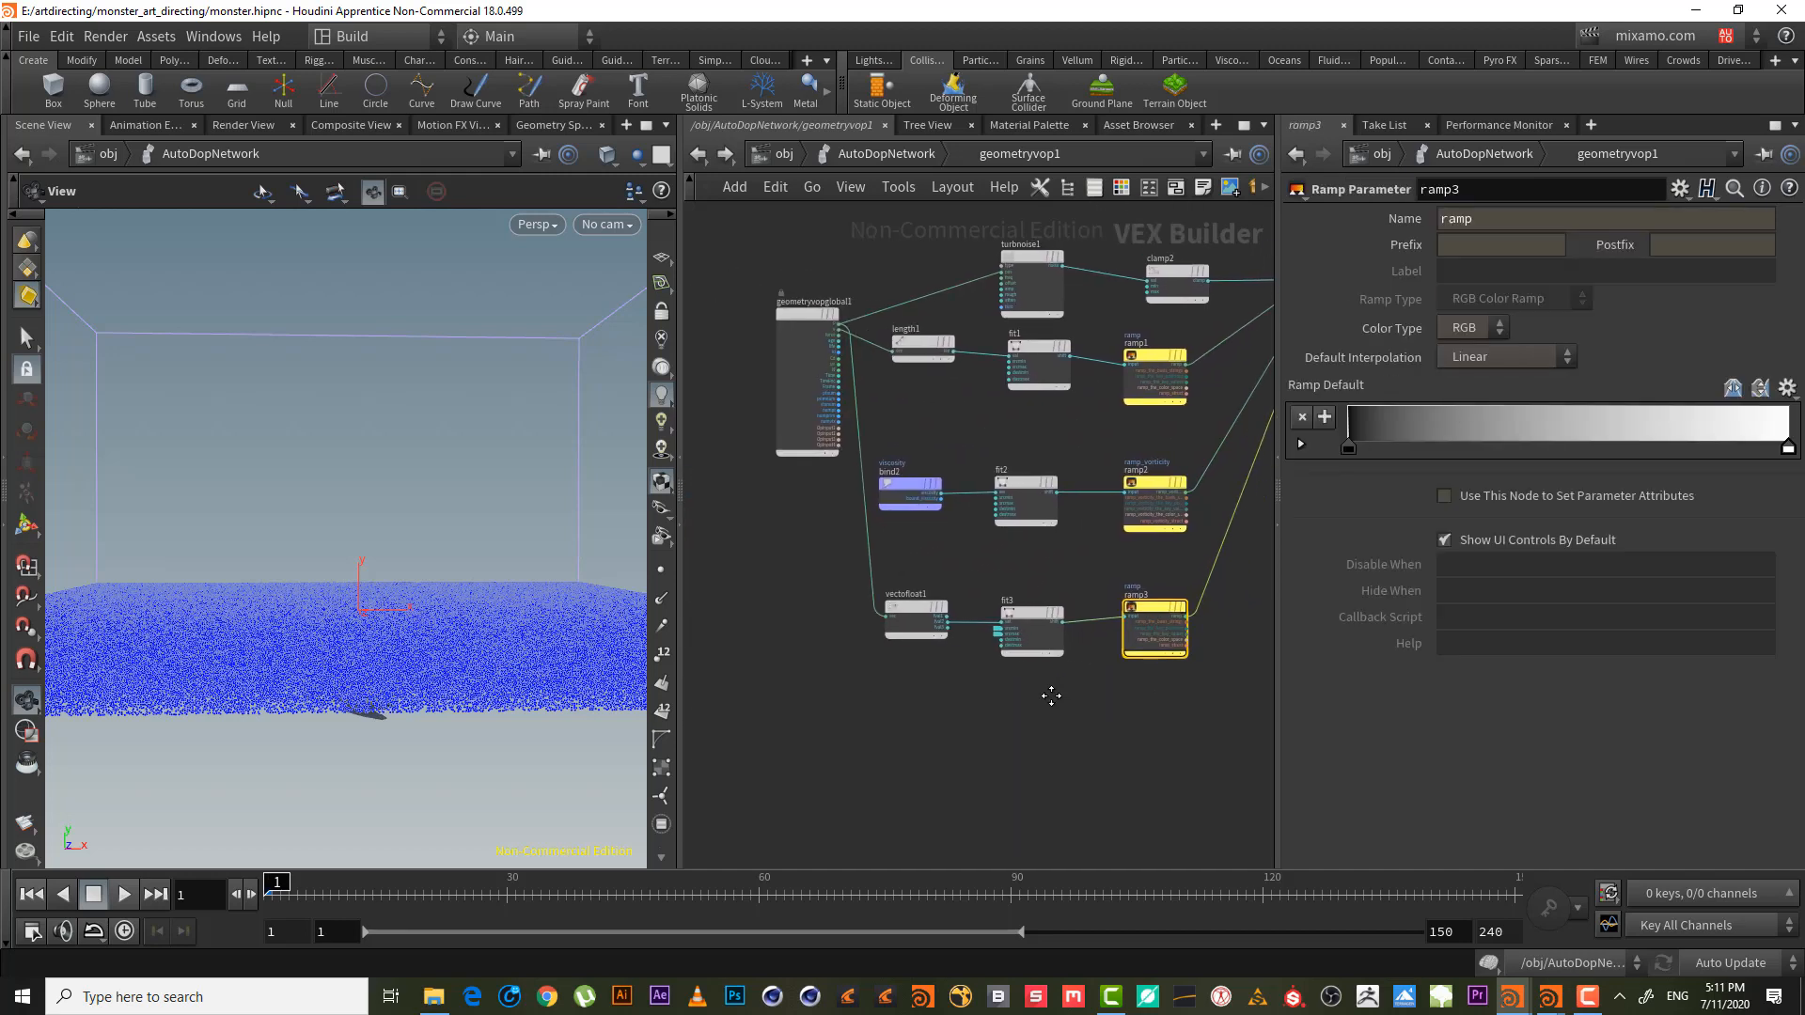
- Set ramp3's name and label to ramp_hight
click(1489, 221)
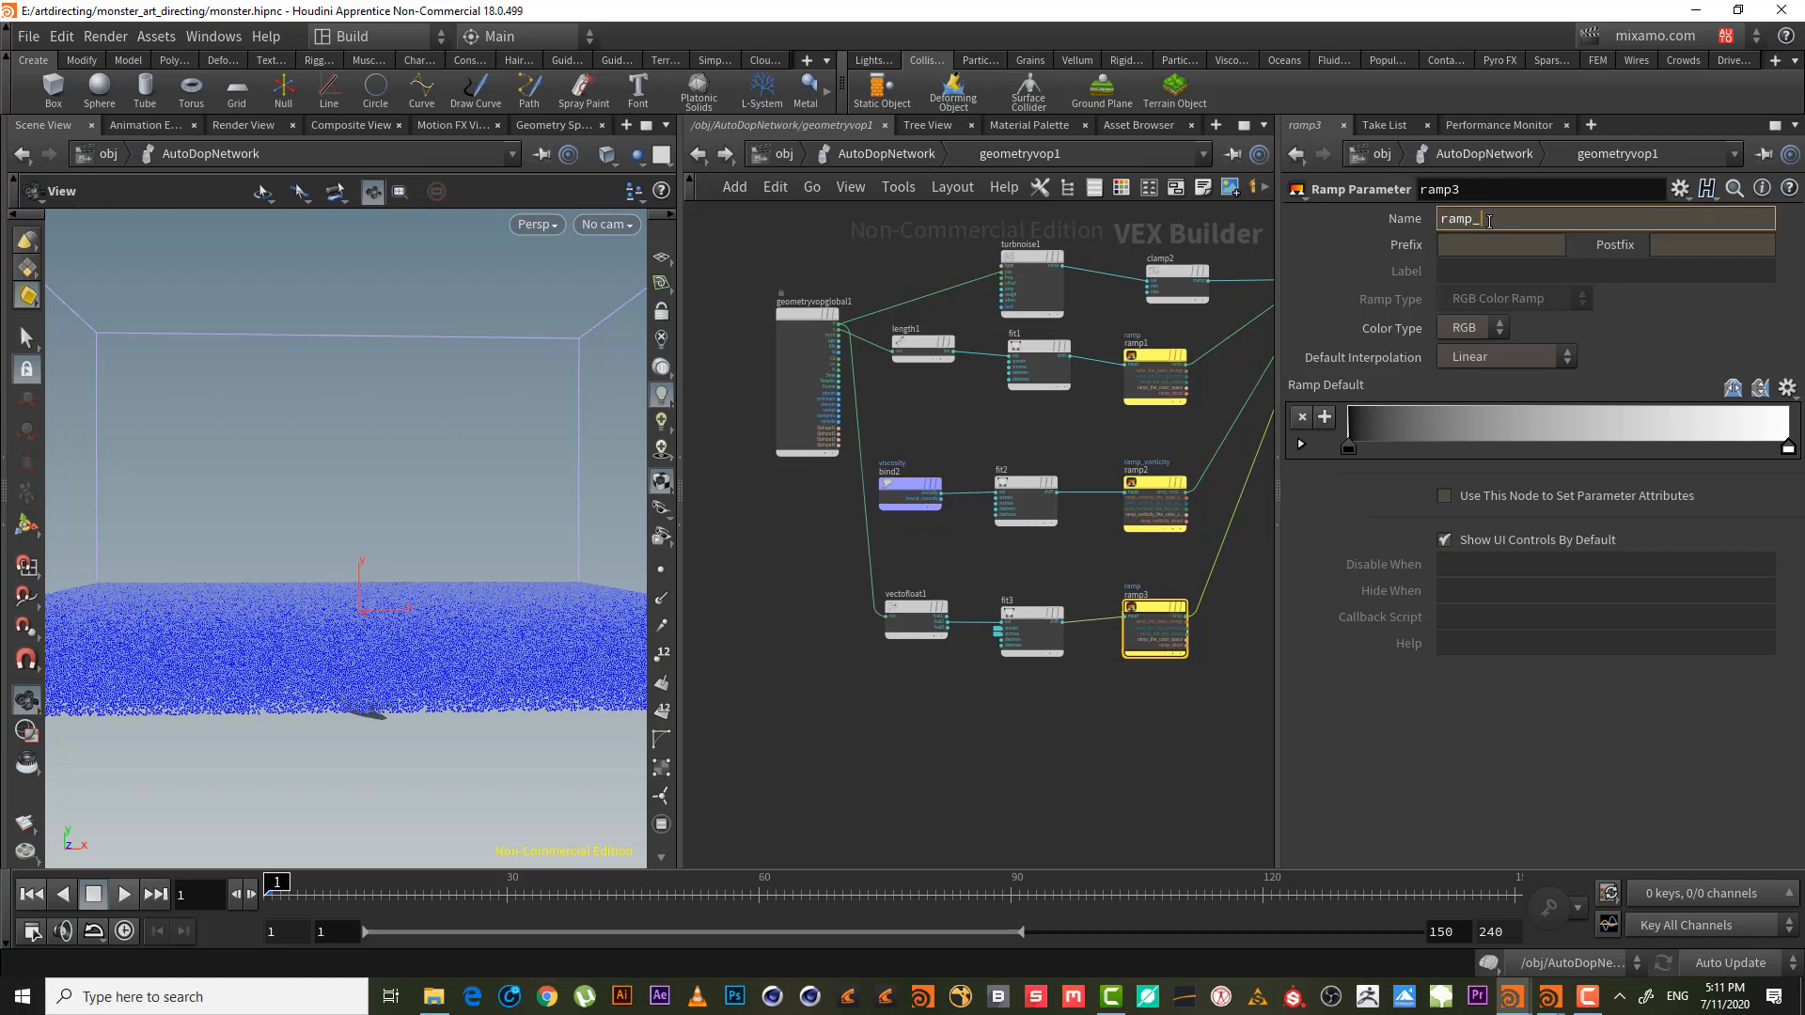
key(Return)
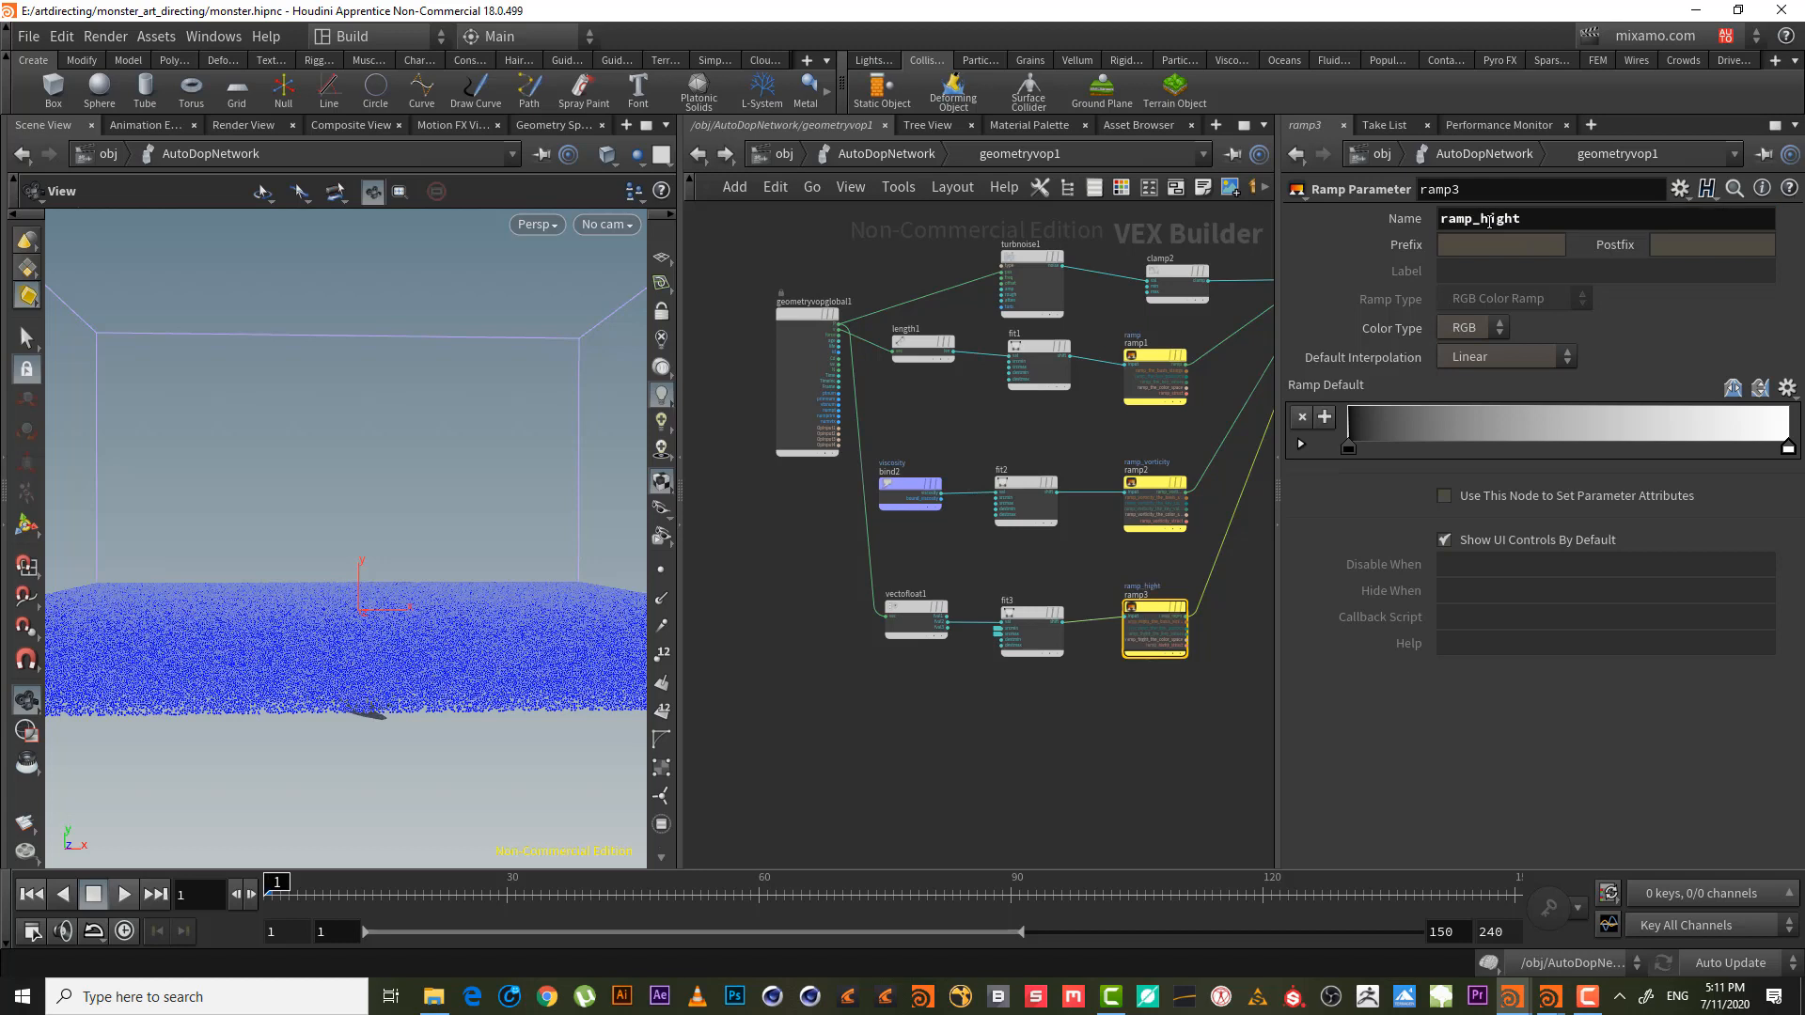
double_click(1517, 218)
key(ctrl+c)
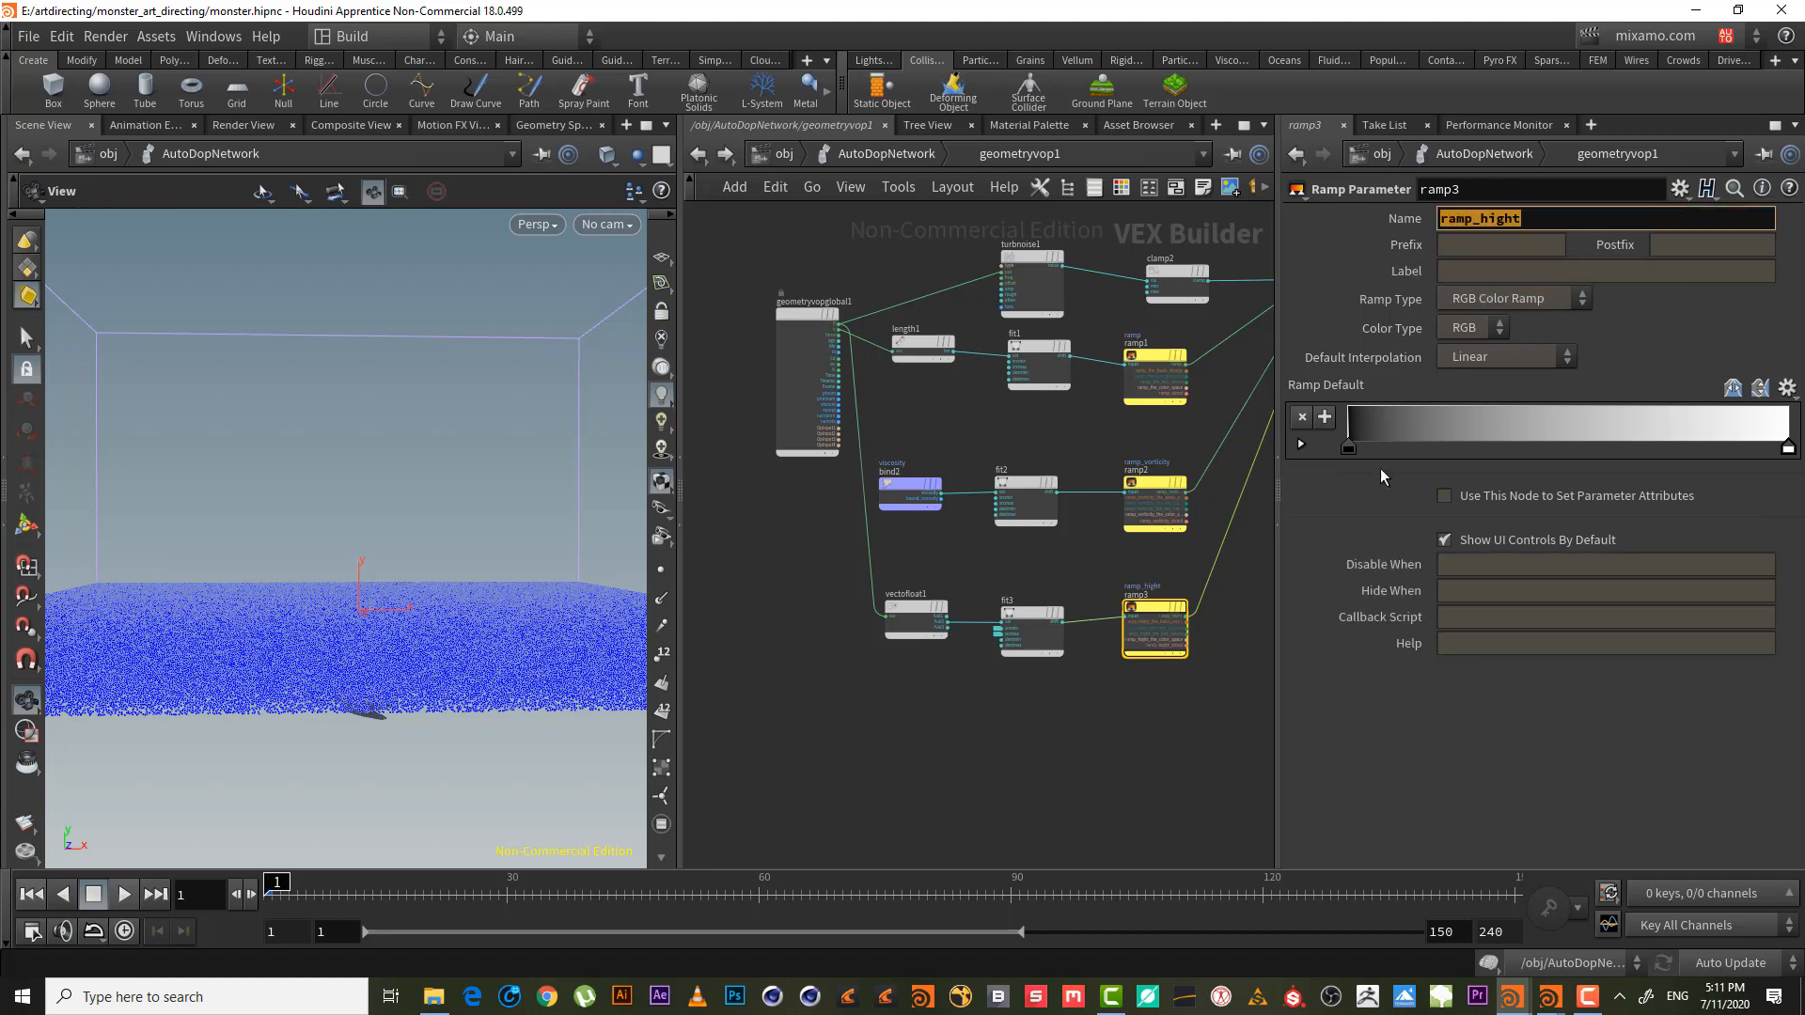
click(1439, 424)
click(1506, 271)
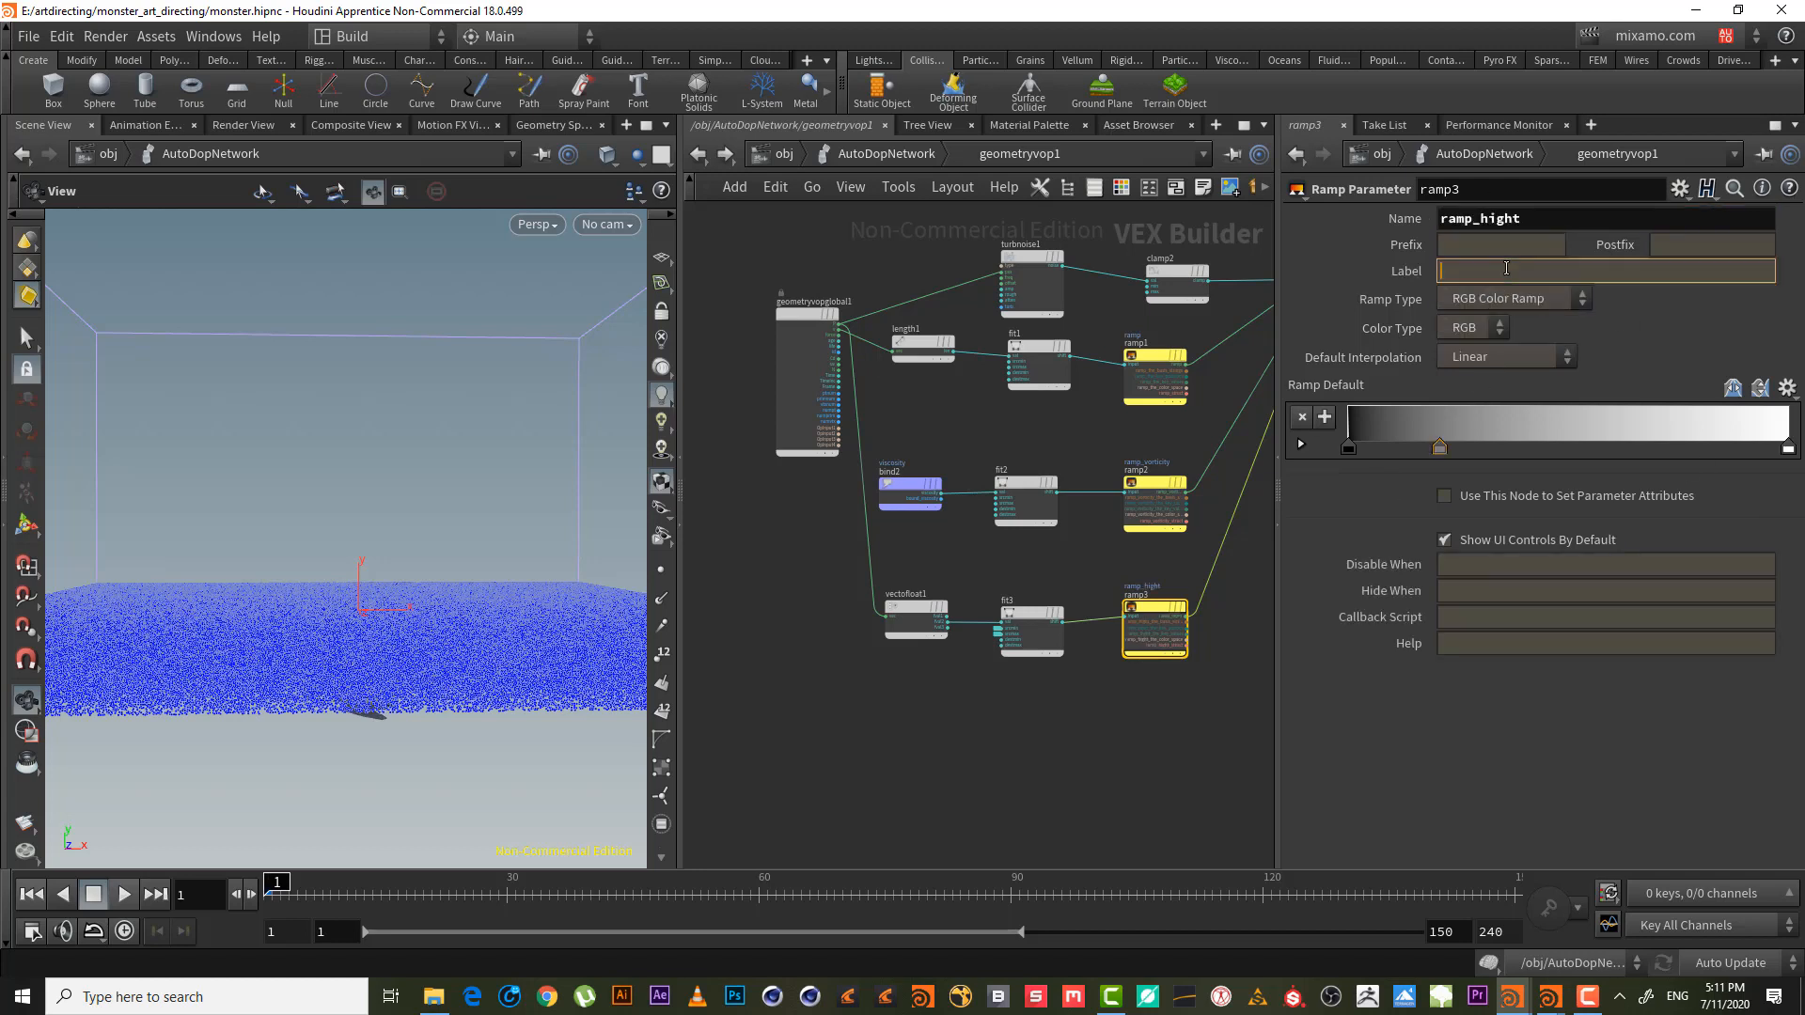
key(ctrl+v)
key(Return)
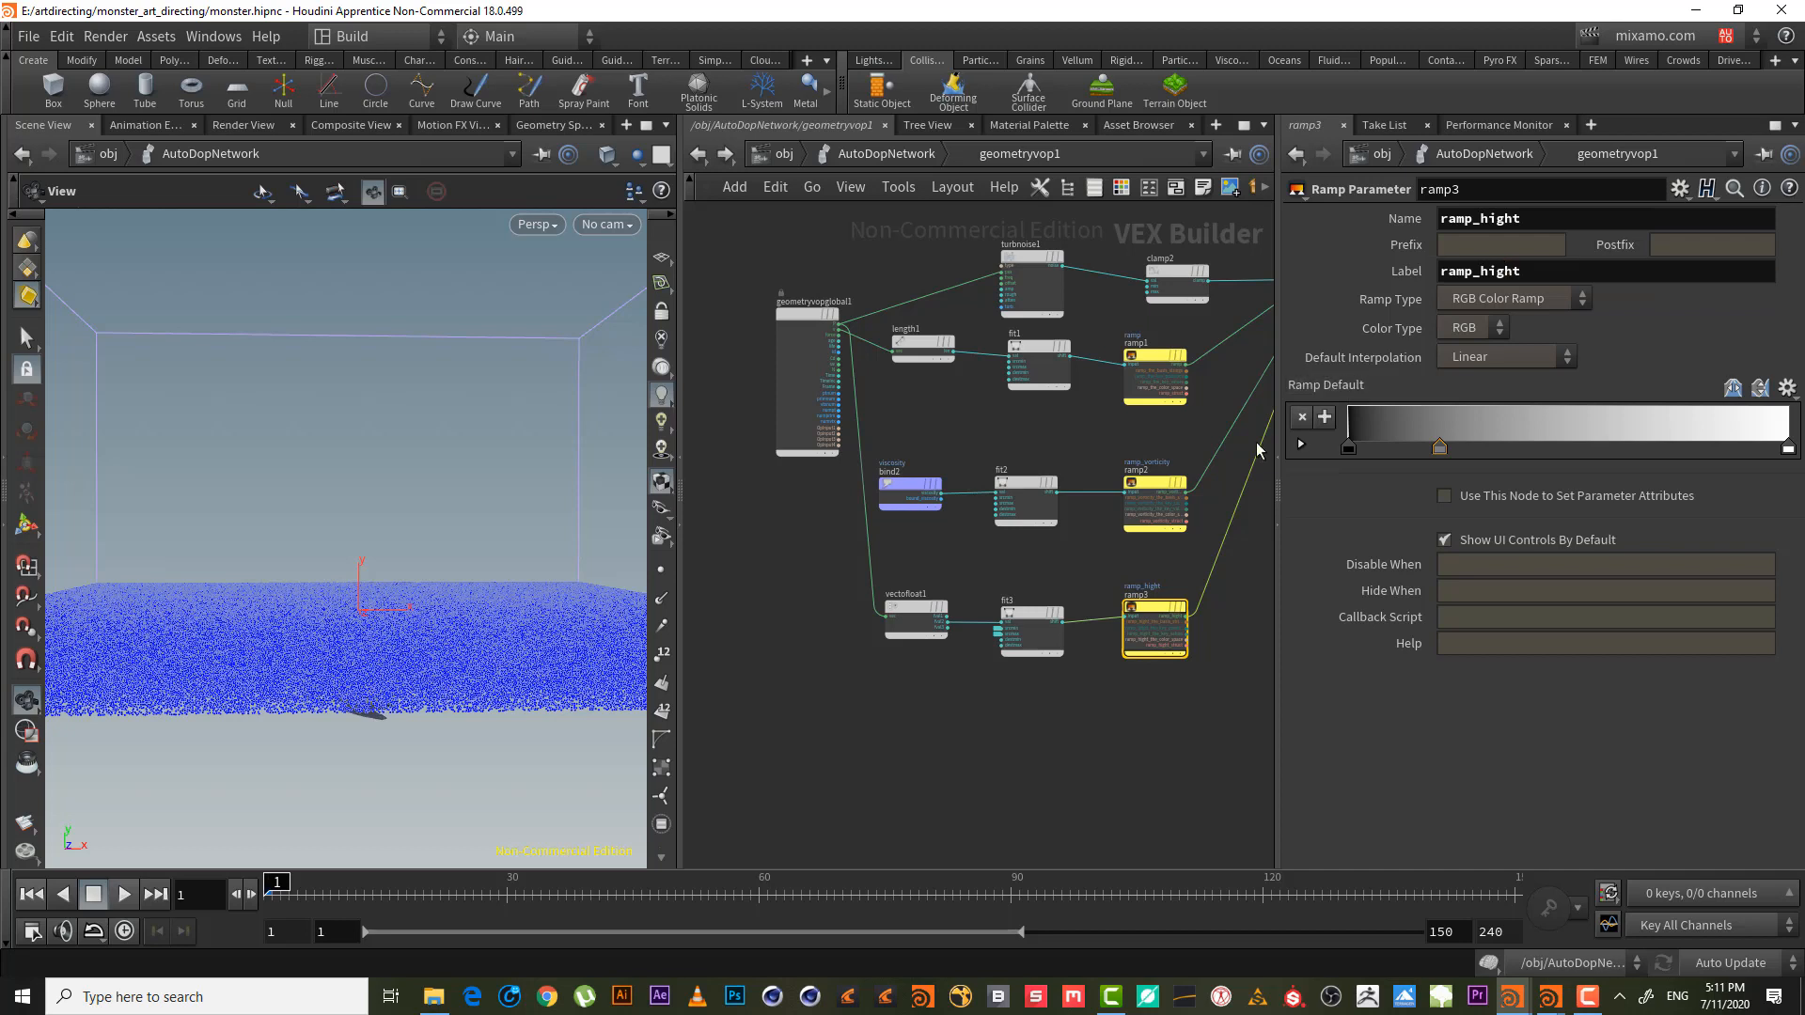
- Rename the ramp1 parameter to ramp_vel
click(1153, 487)
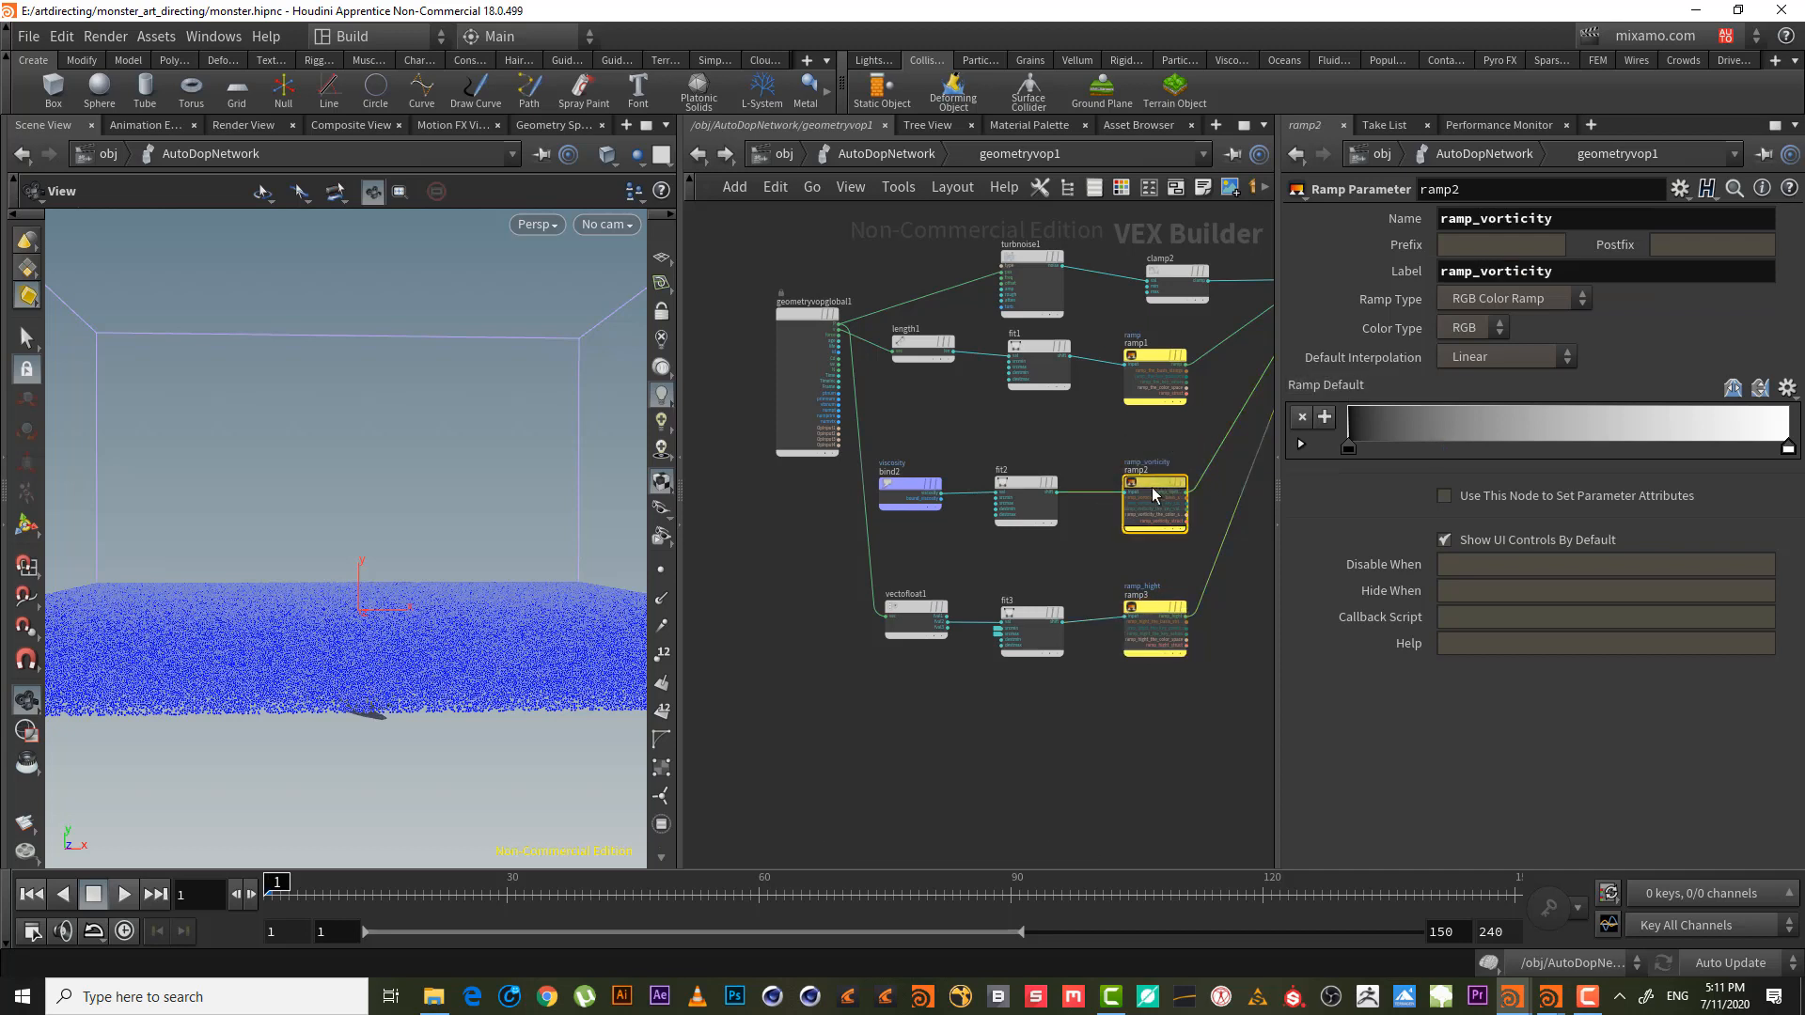
click(1157, 357)
click(1493, 219)
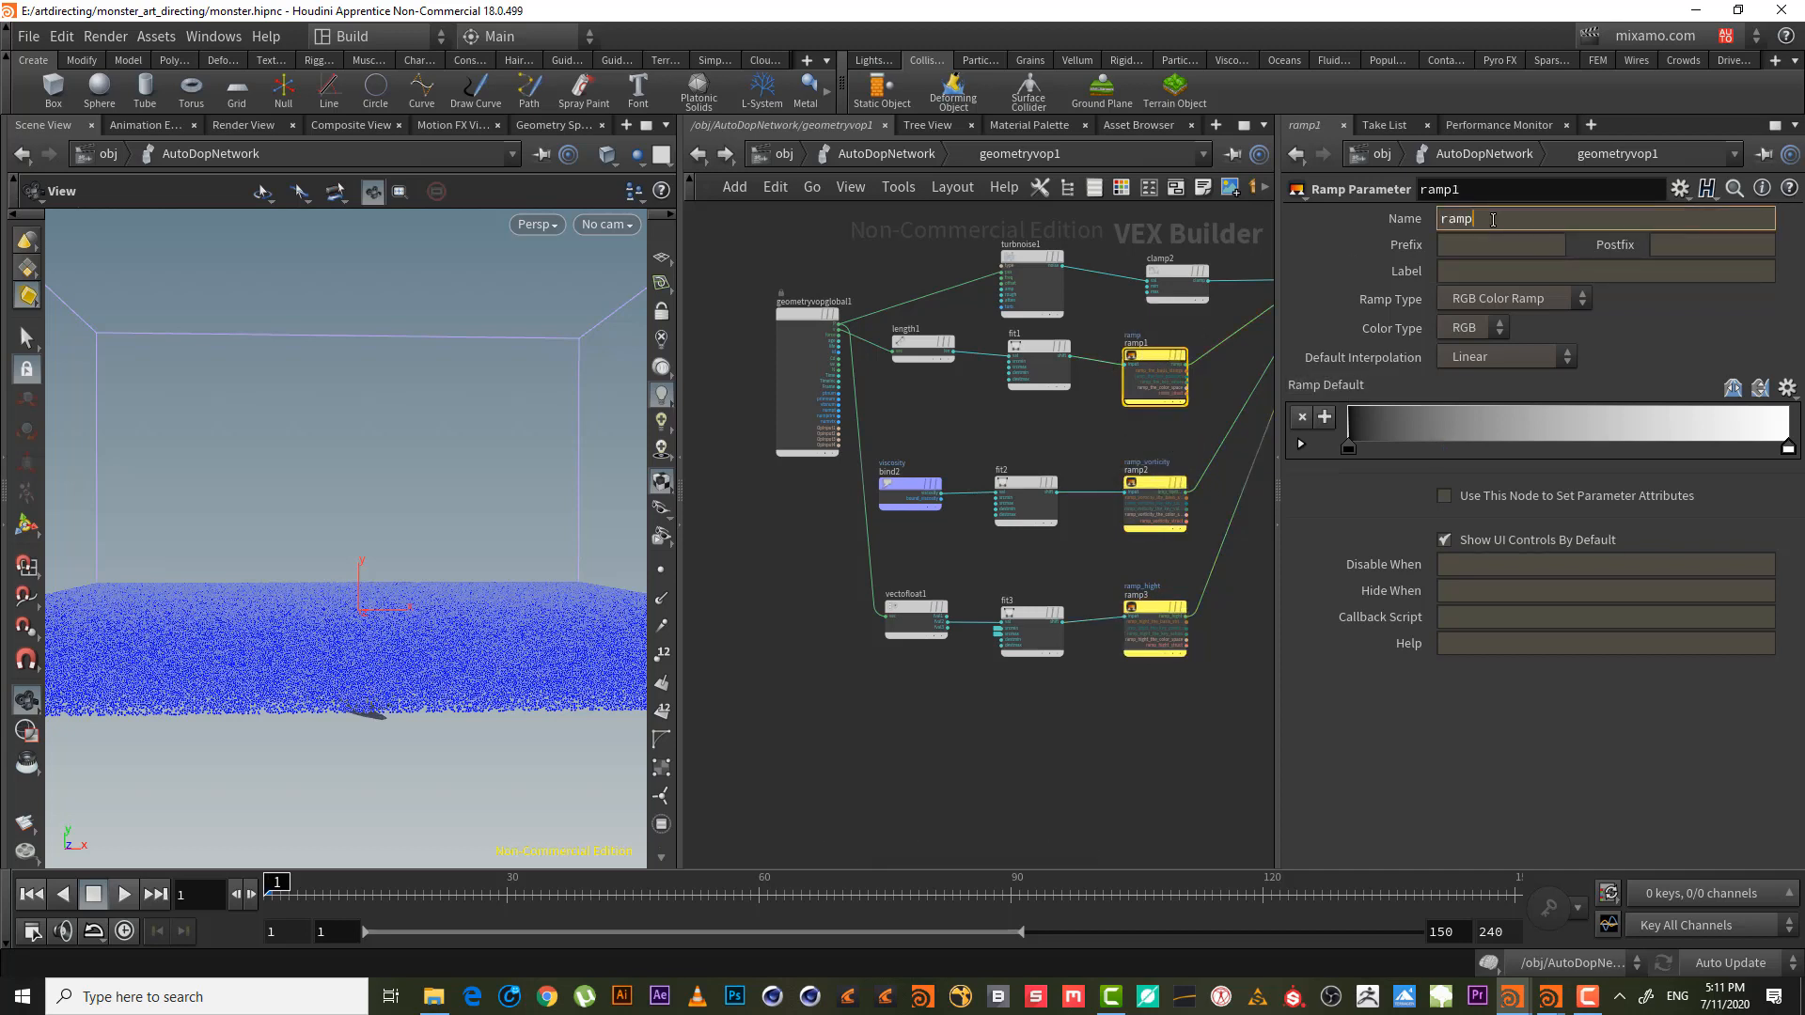
text(_)
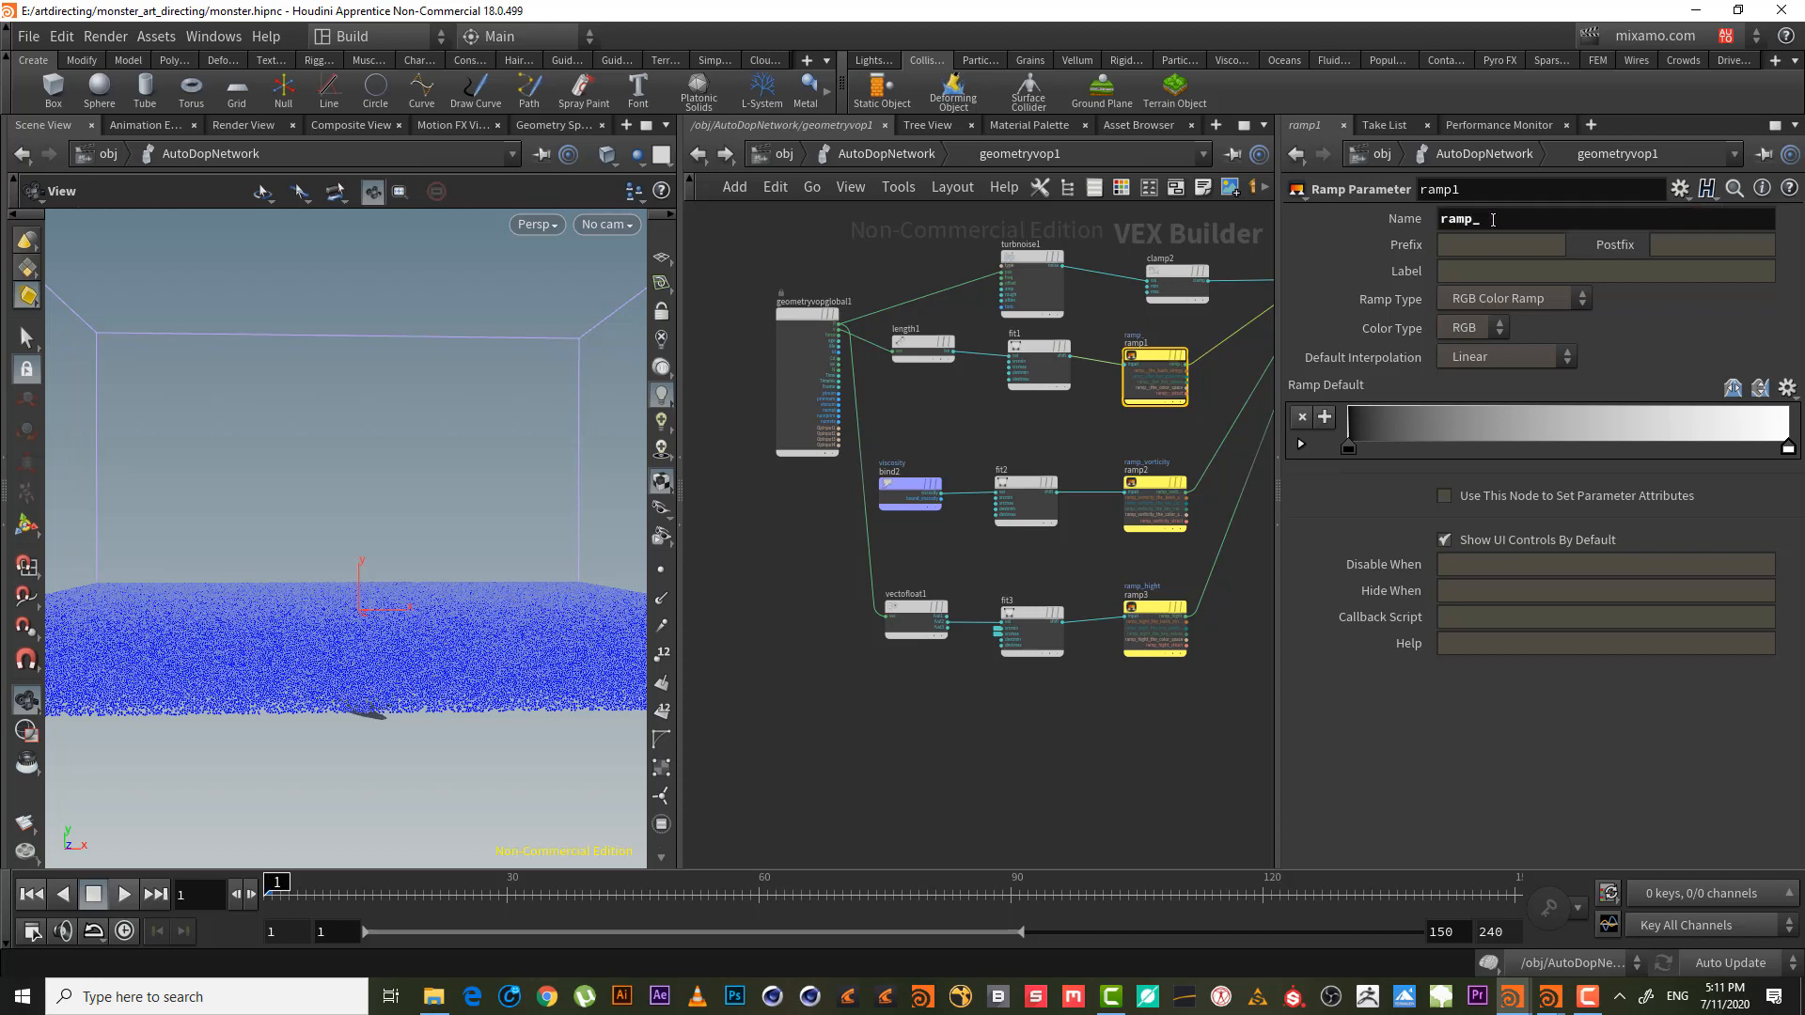
text(vel)
- Set ramp1's label to ramp_vel to match its name
click(1470, 269)
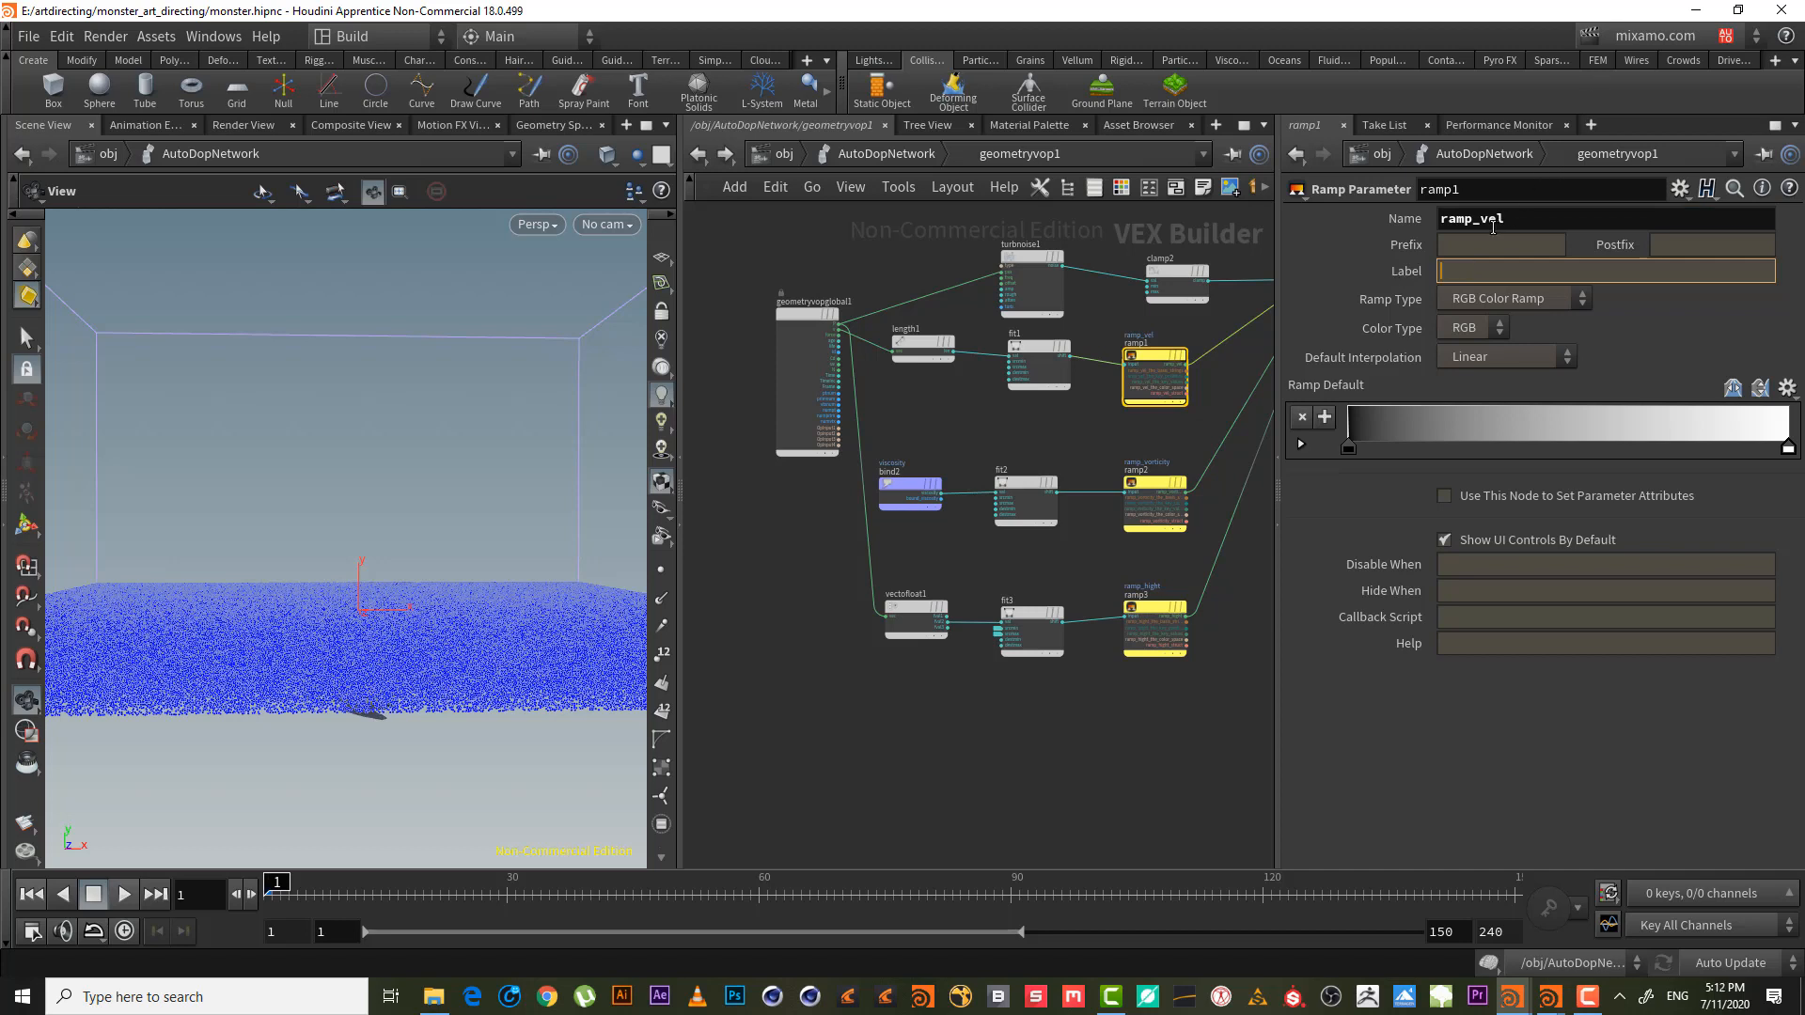
double_click(1493, 225)
click(1505, 273)
key(ctrl+v)
key(Return)
double_click(1481, 219)
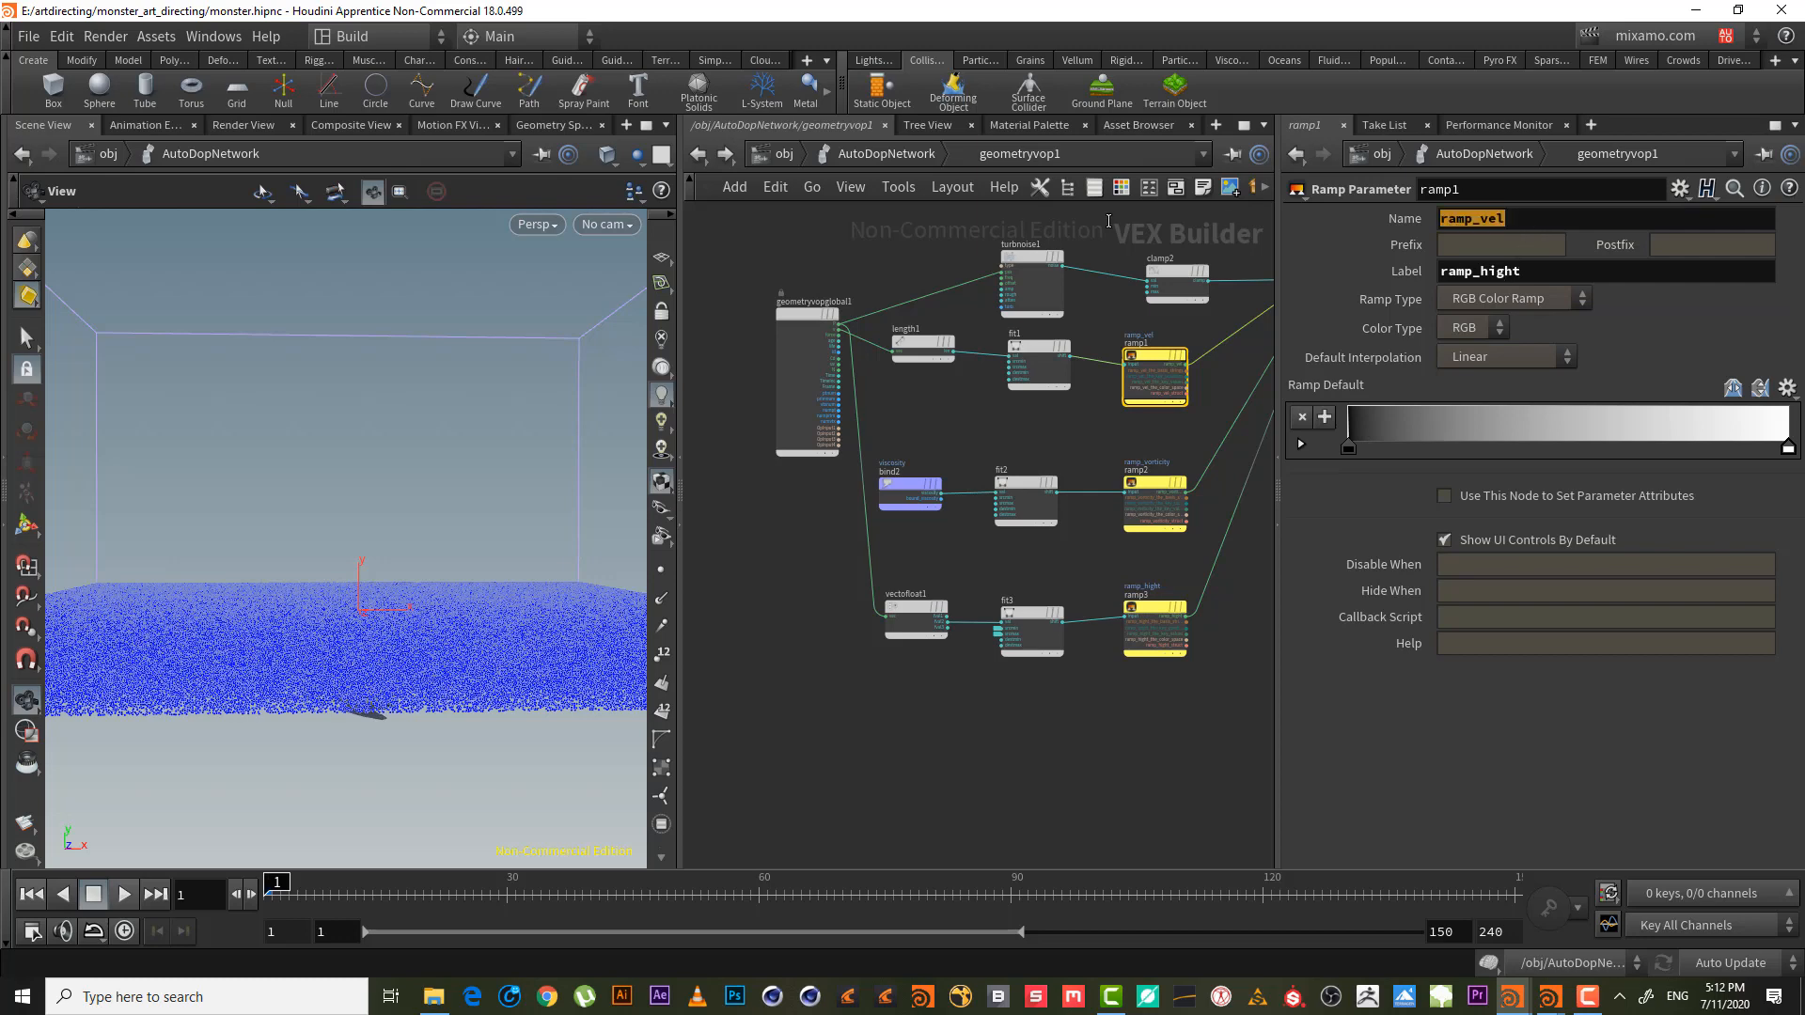
key(ctrl+c)
click(1540, 273)
key(ctrl+v)
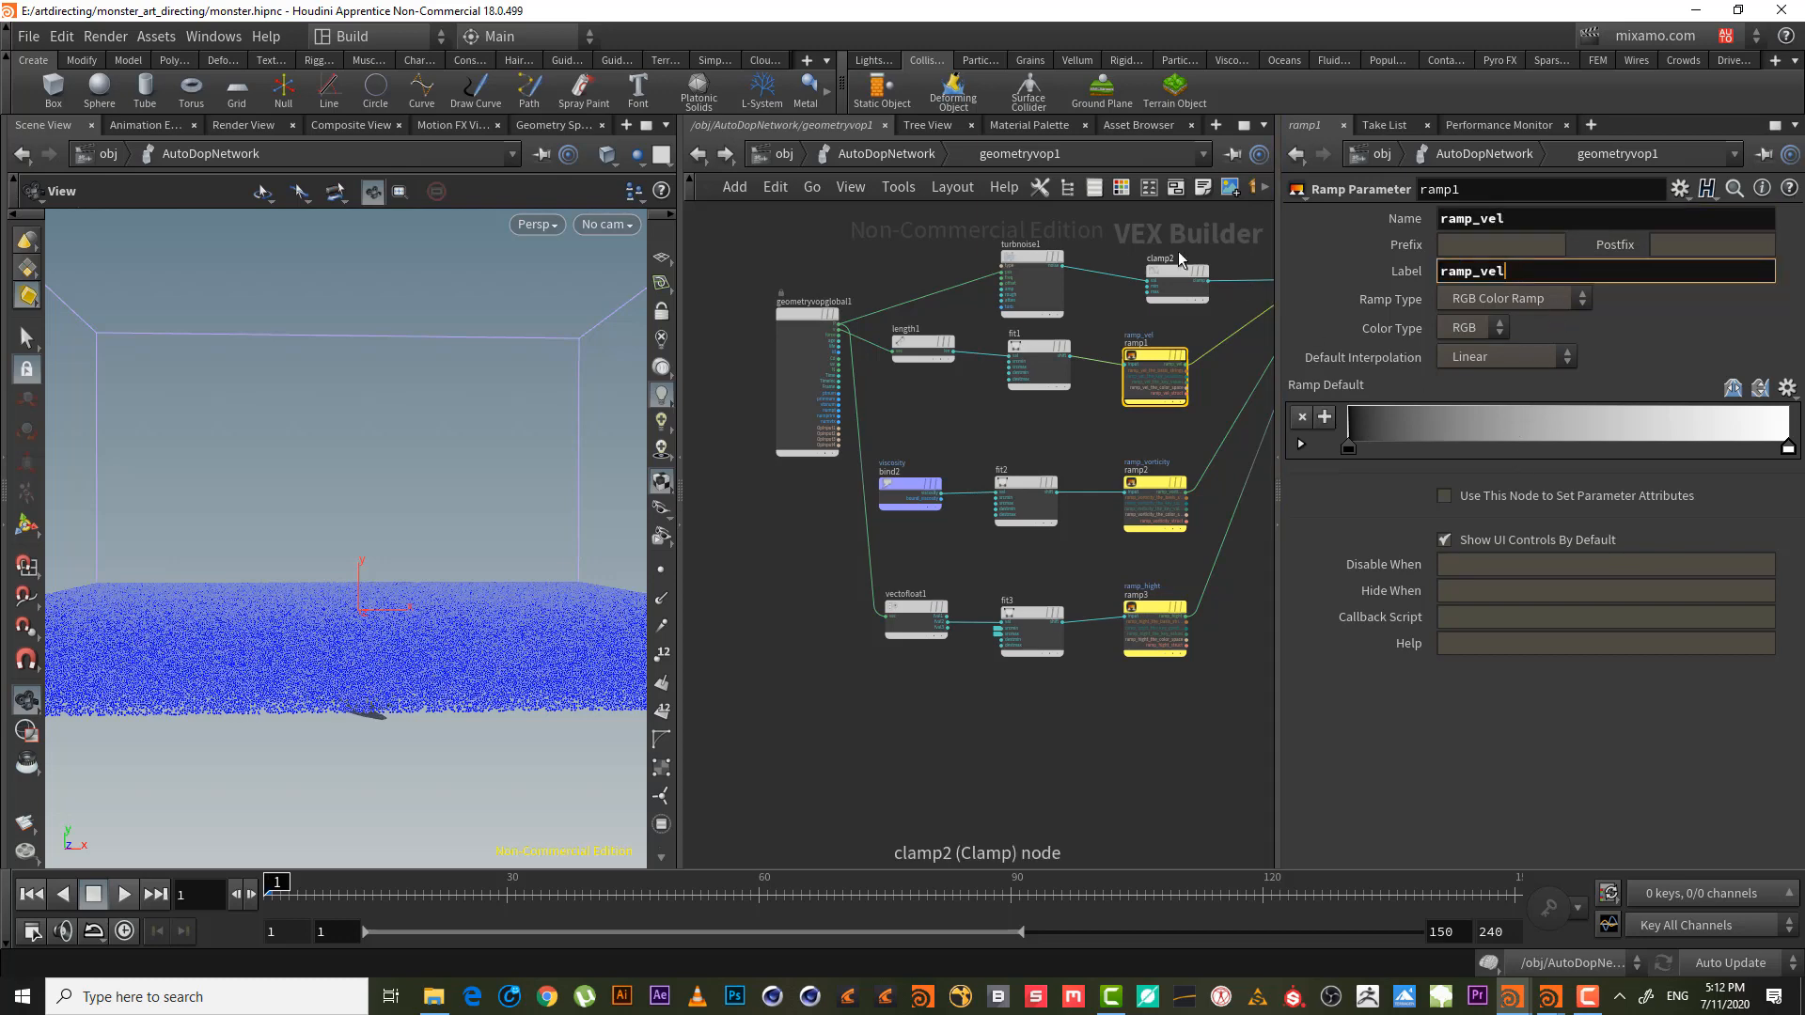
key(Return)
click(871, 154)
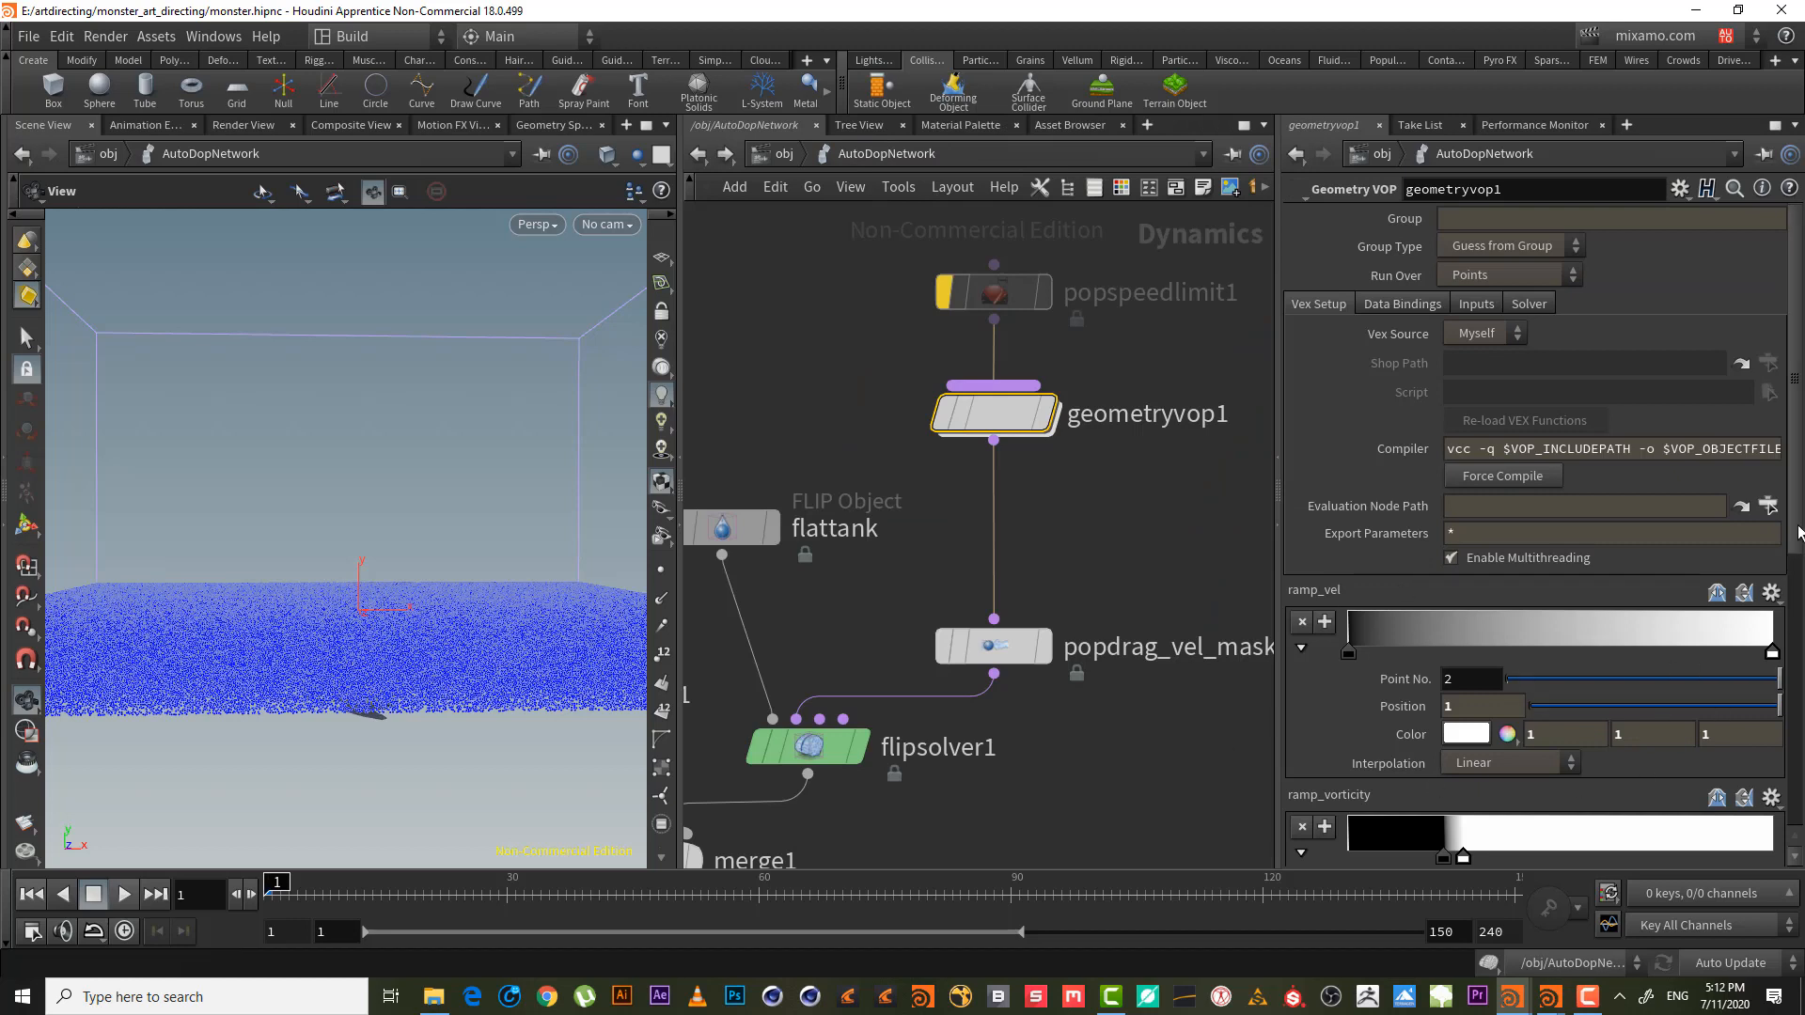
- Move the ramp_hight end key to 0.822616 and set Minimum Value In Source to -.5
scroll(1798, 533, down, 5)
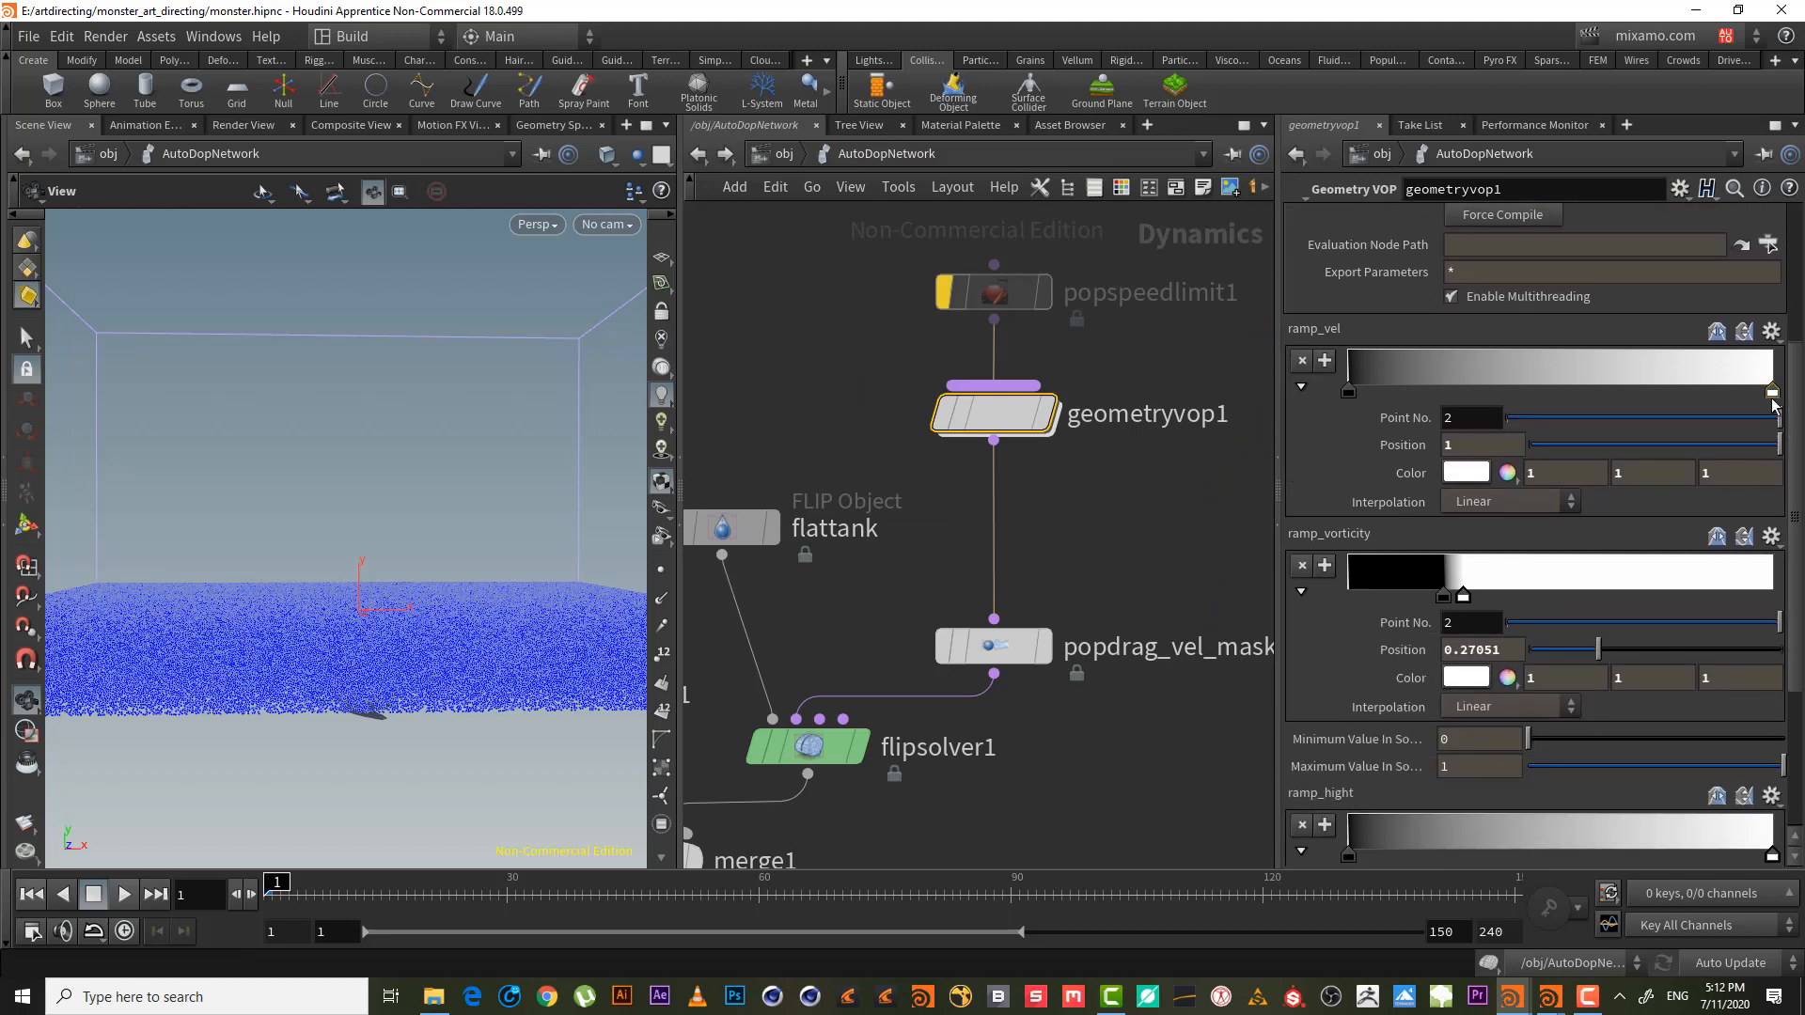
scroll(1490, 609, down, 5)
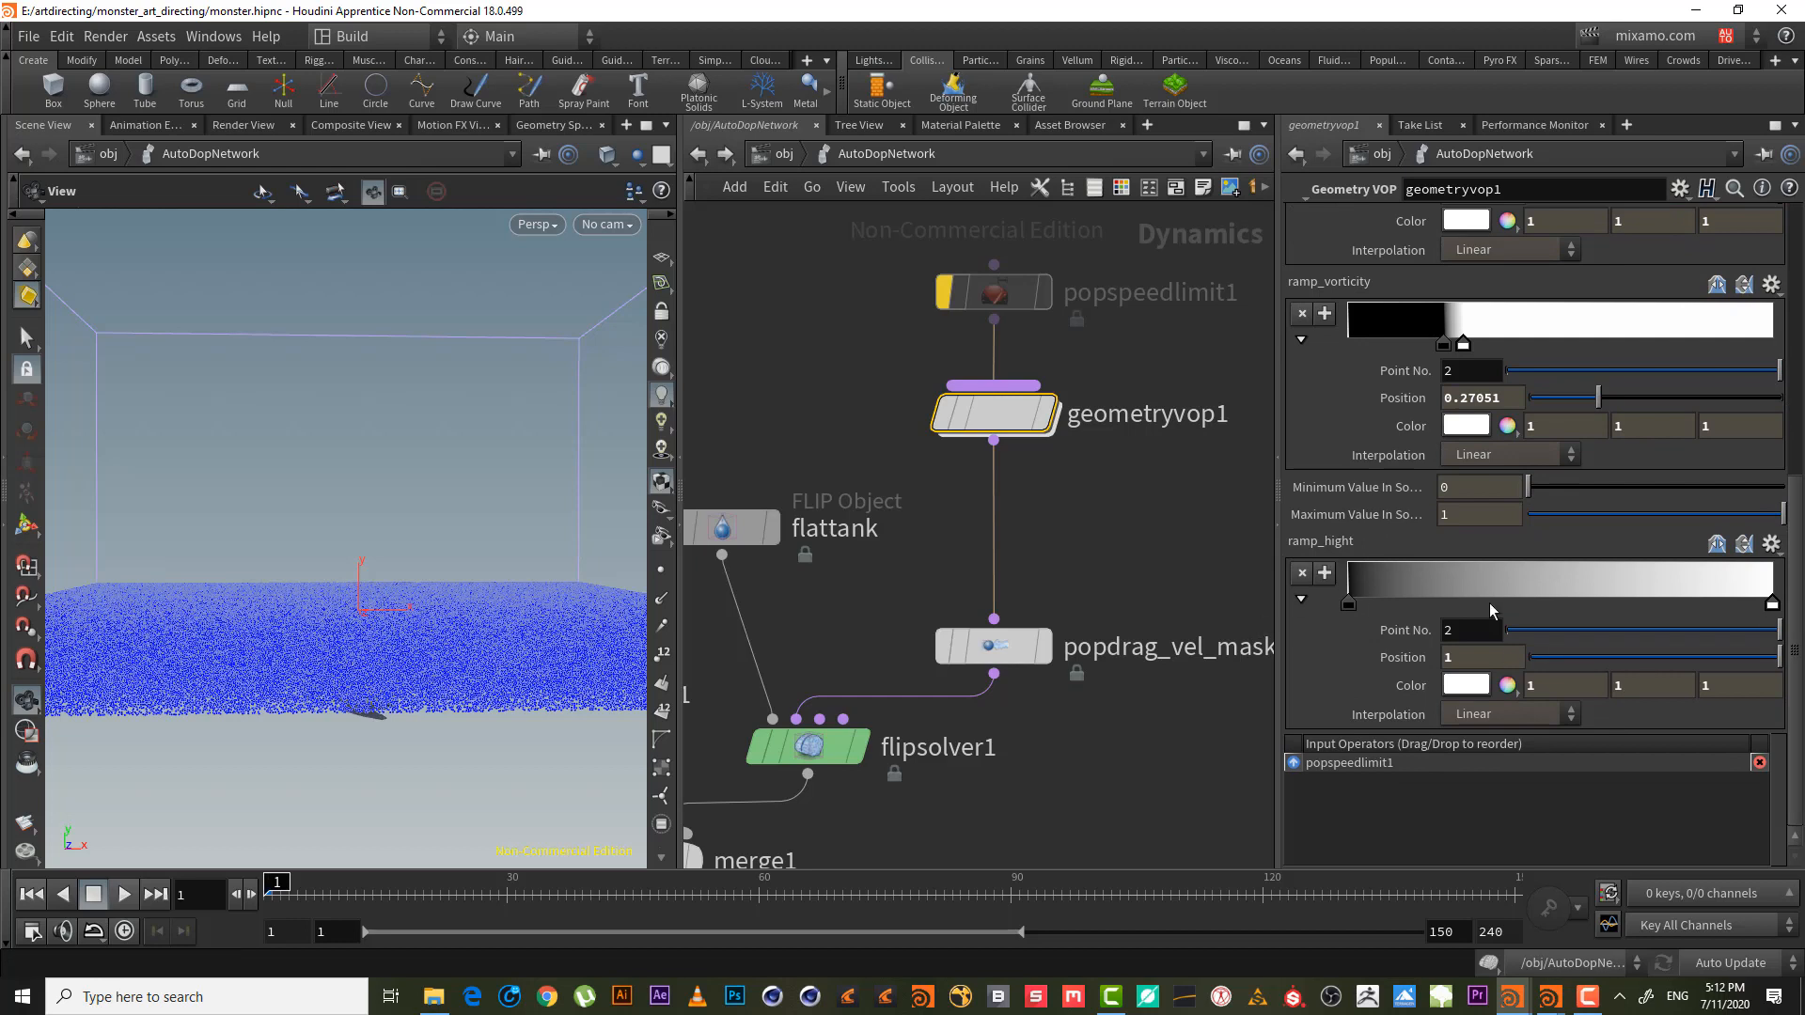
drag(1772, 604, 1698, 611)
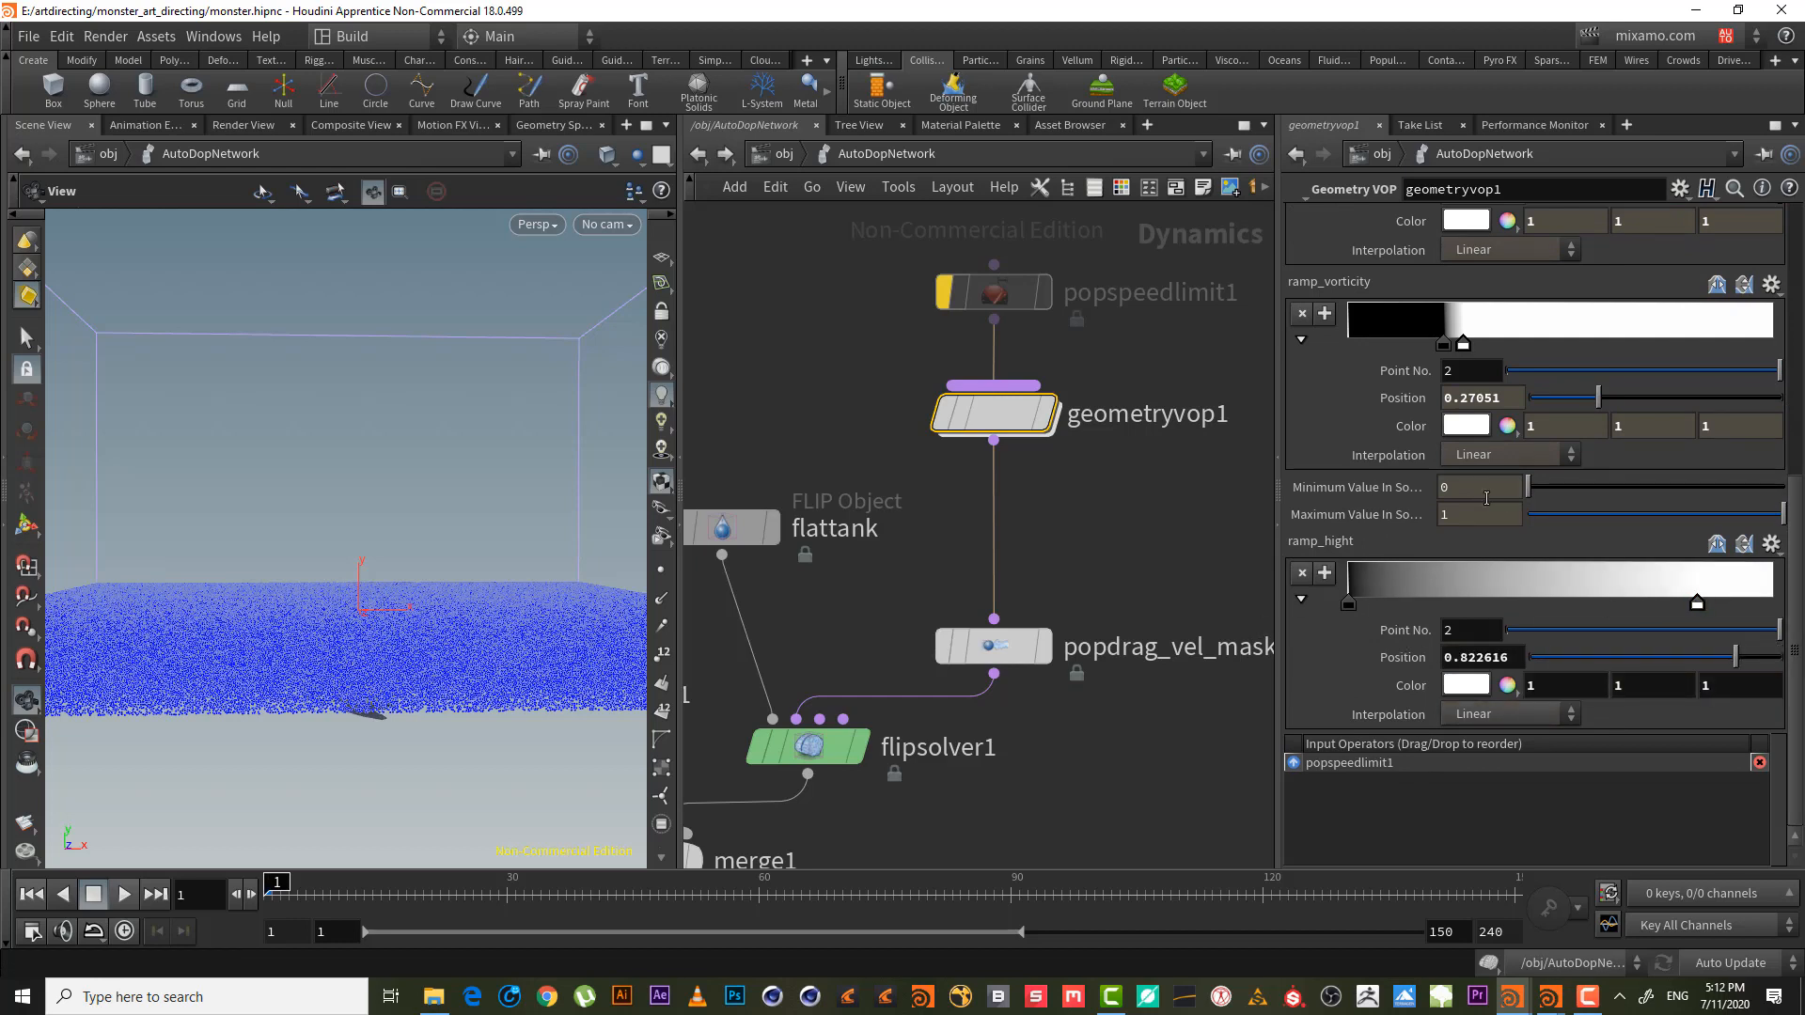
drag(1299, 457, 1266, 455)
key(Return)
click(1488, 488)
key(Return)
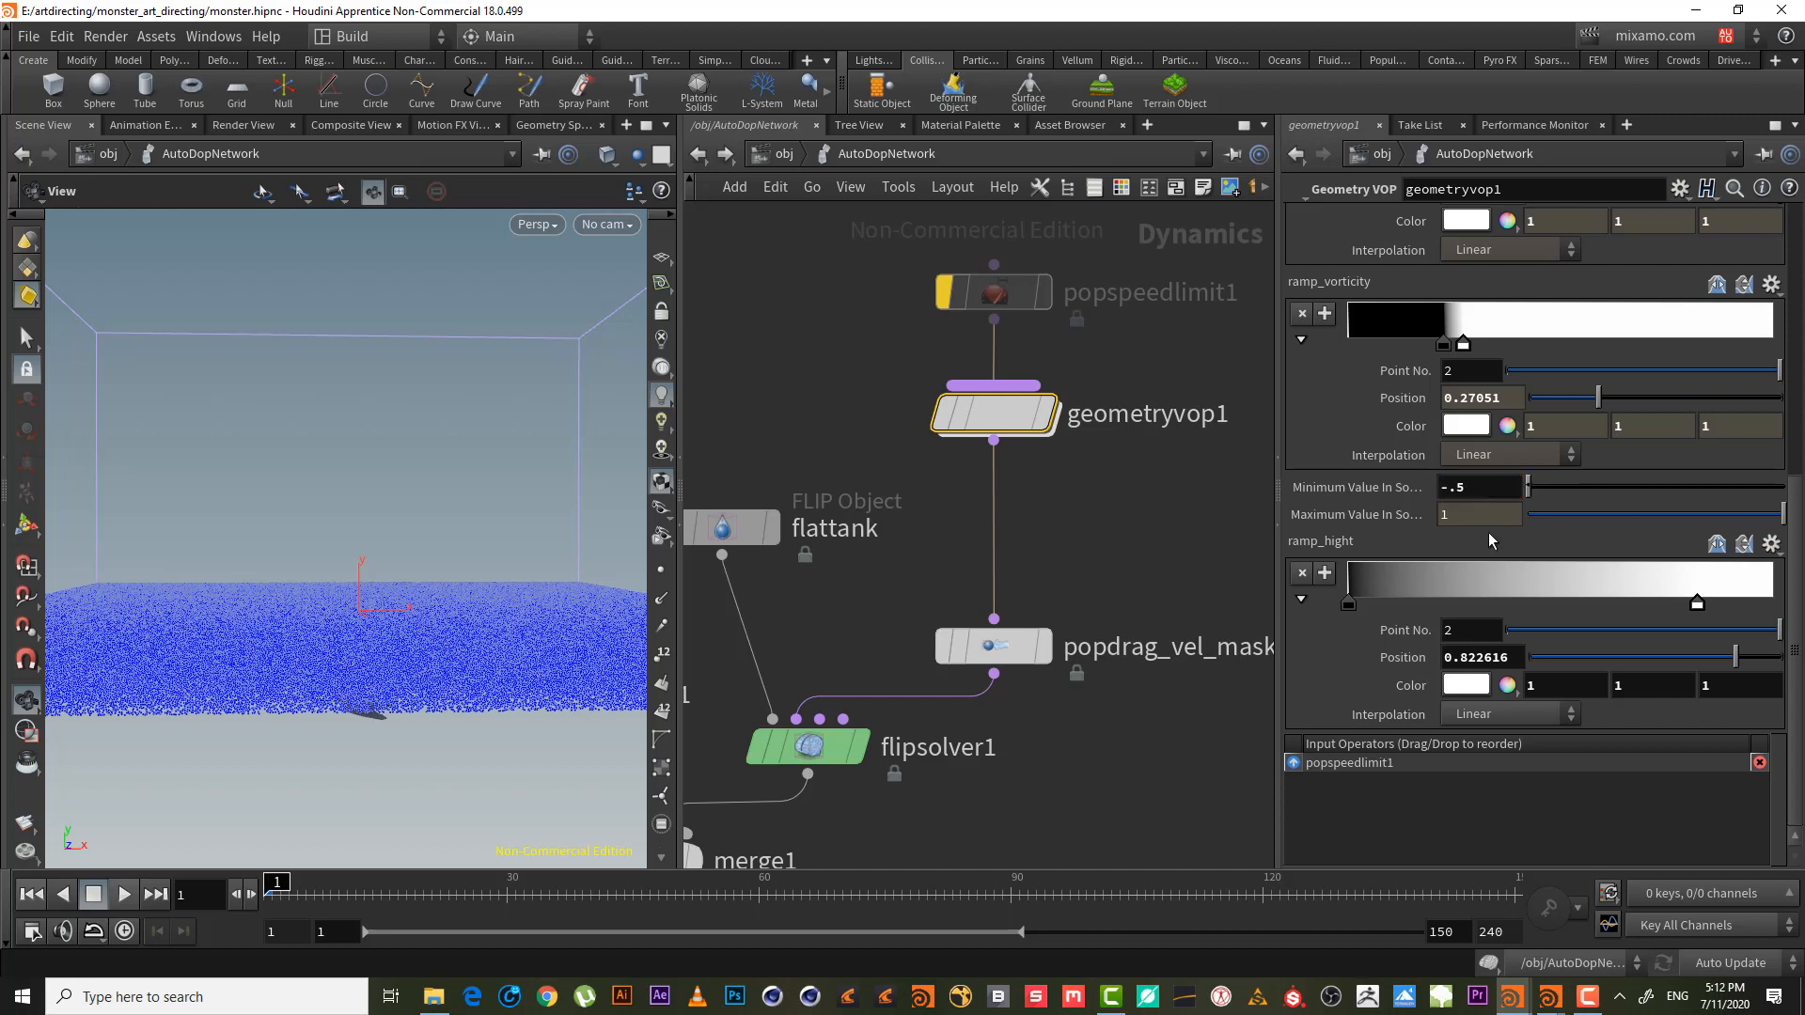
click(1477, 514)
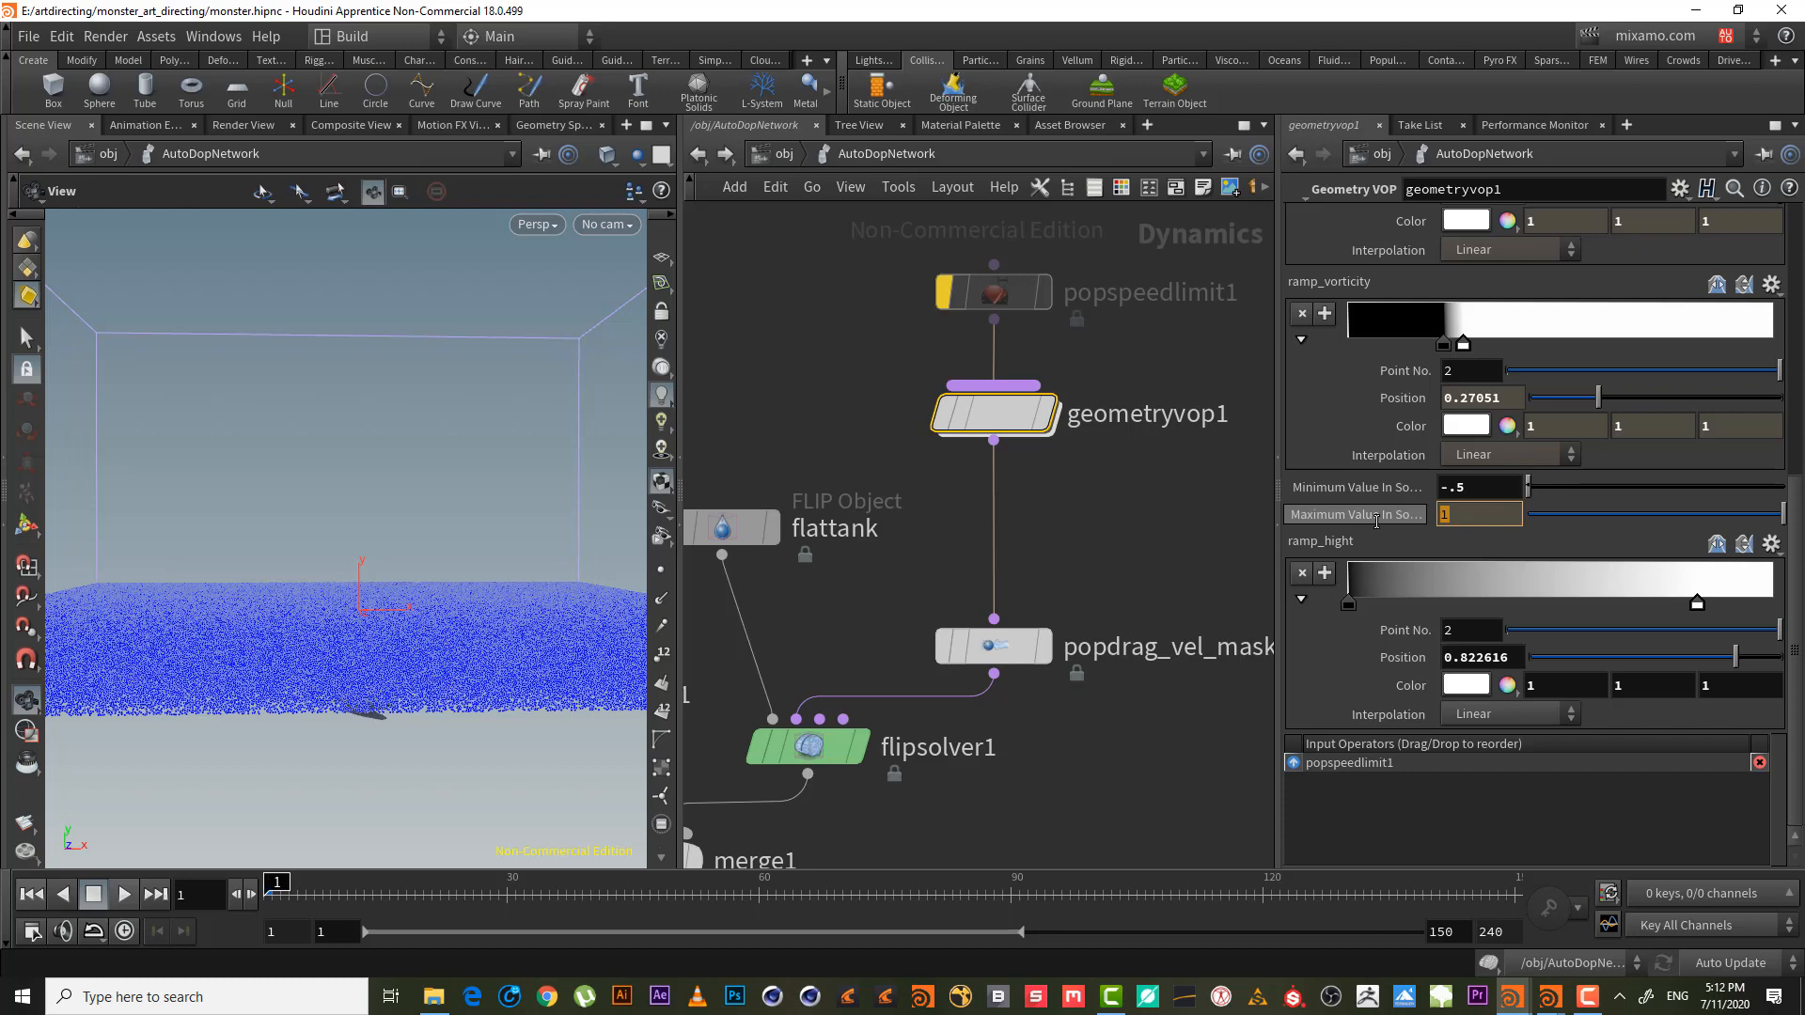
- Move the popdrag_vel_mask node up and open flipsolver1's droplet settings
click(1154, 754)
drag(416, 533, 423, 526)
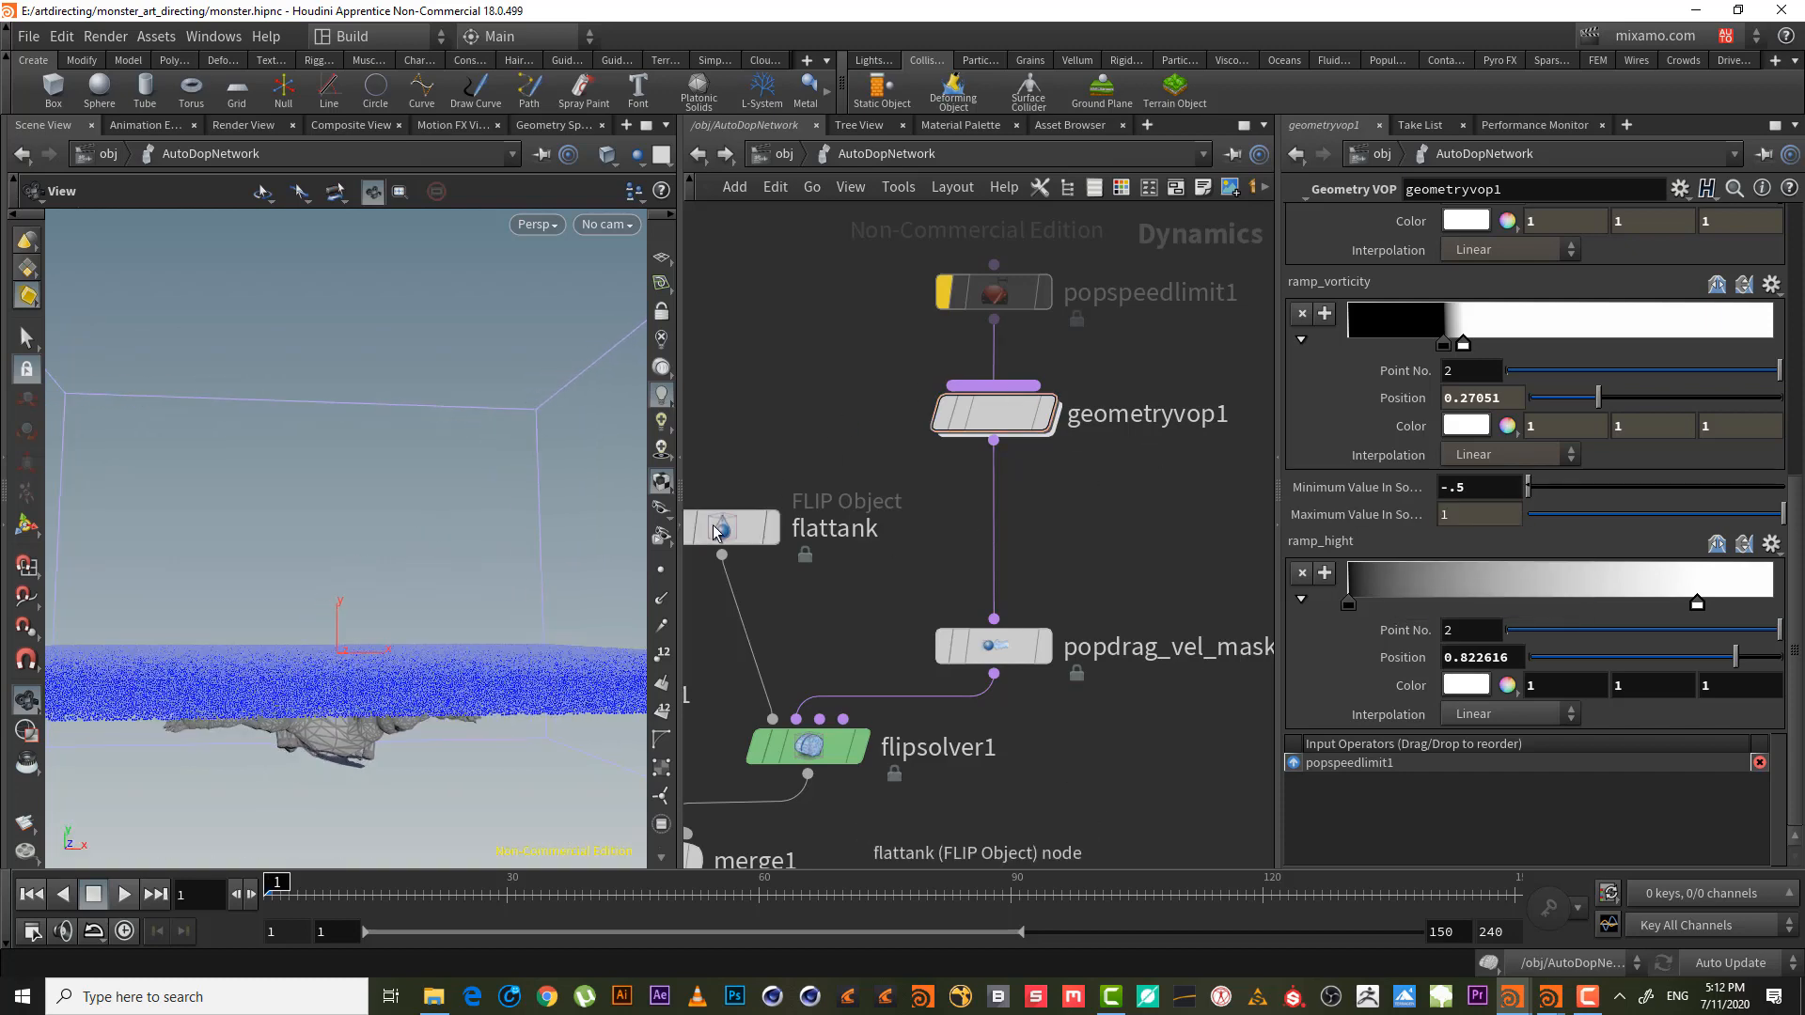
drag(402, 569, 400, 588)
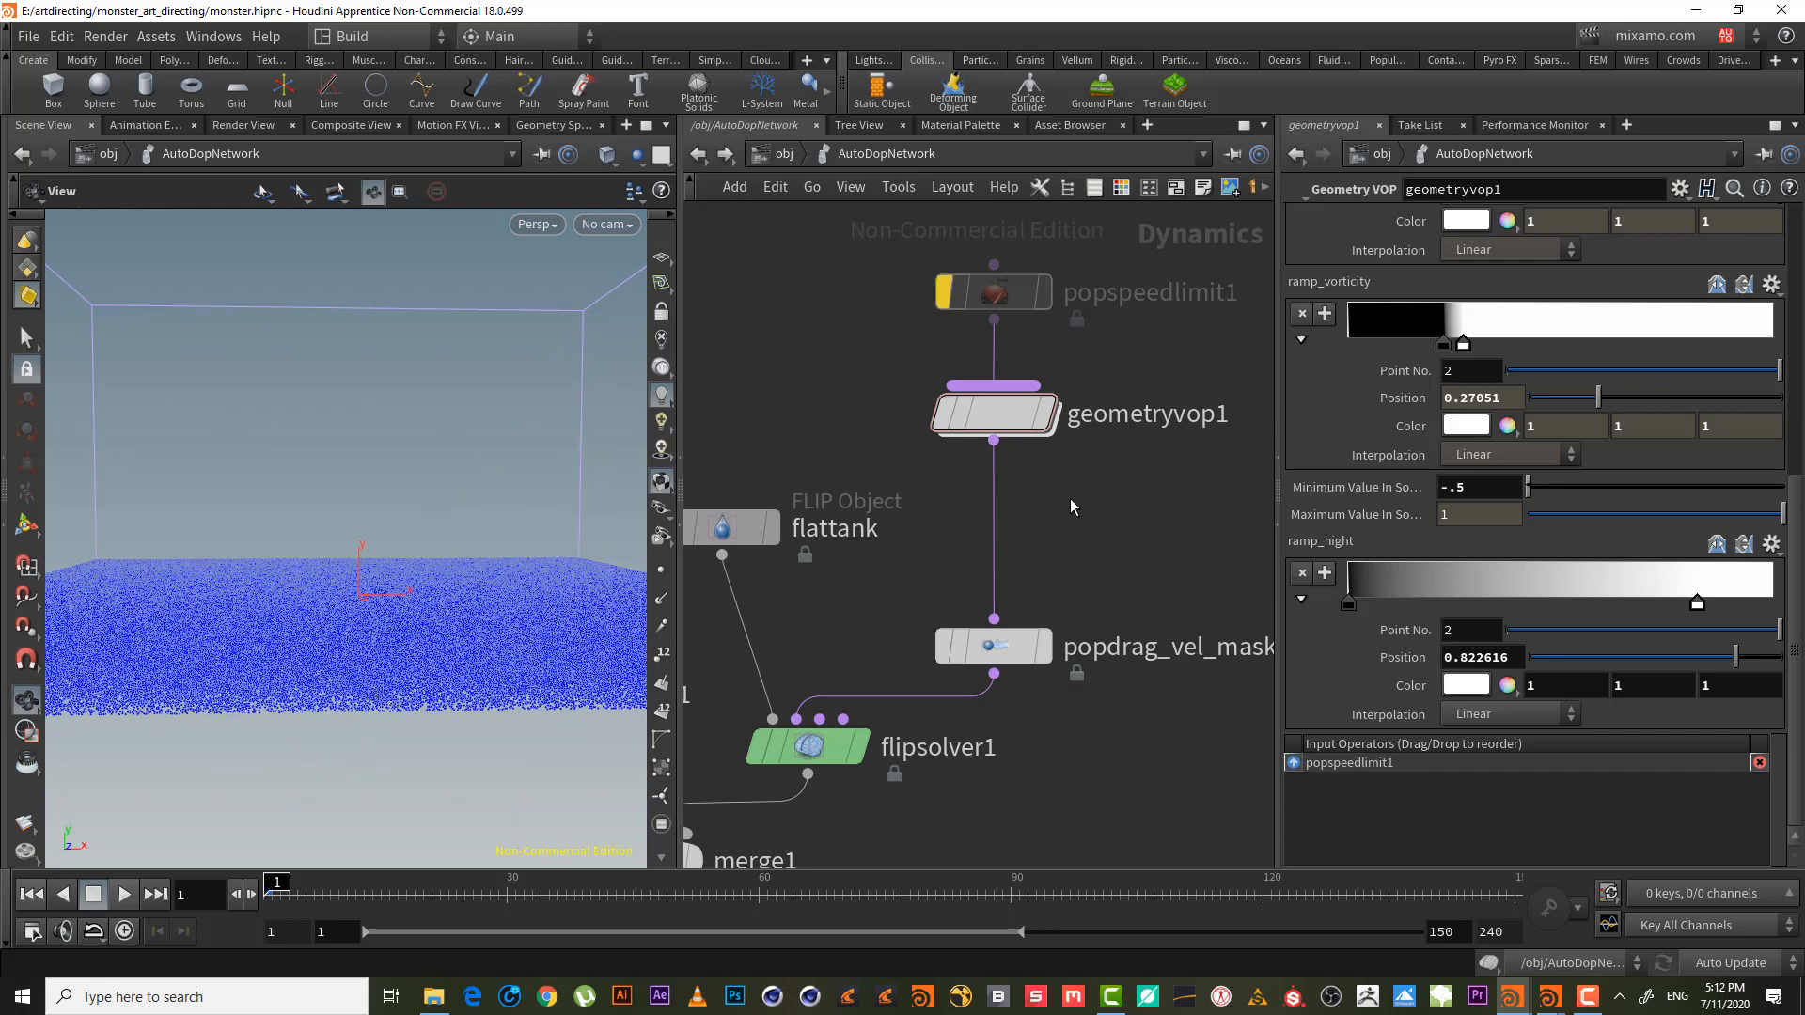
drag(996, 654, 997, 568)
middle_drag(1055, 666, 1003, 505)
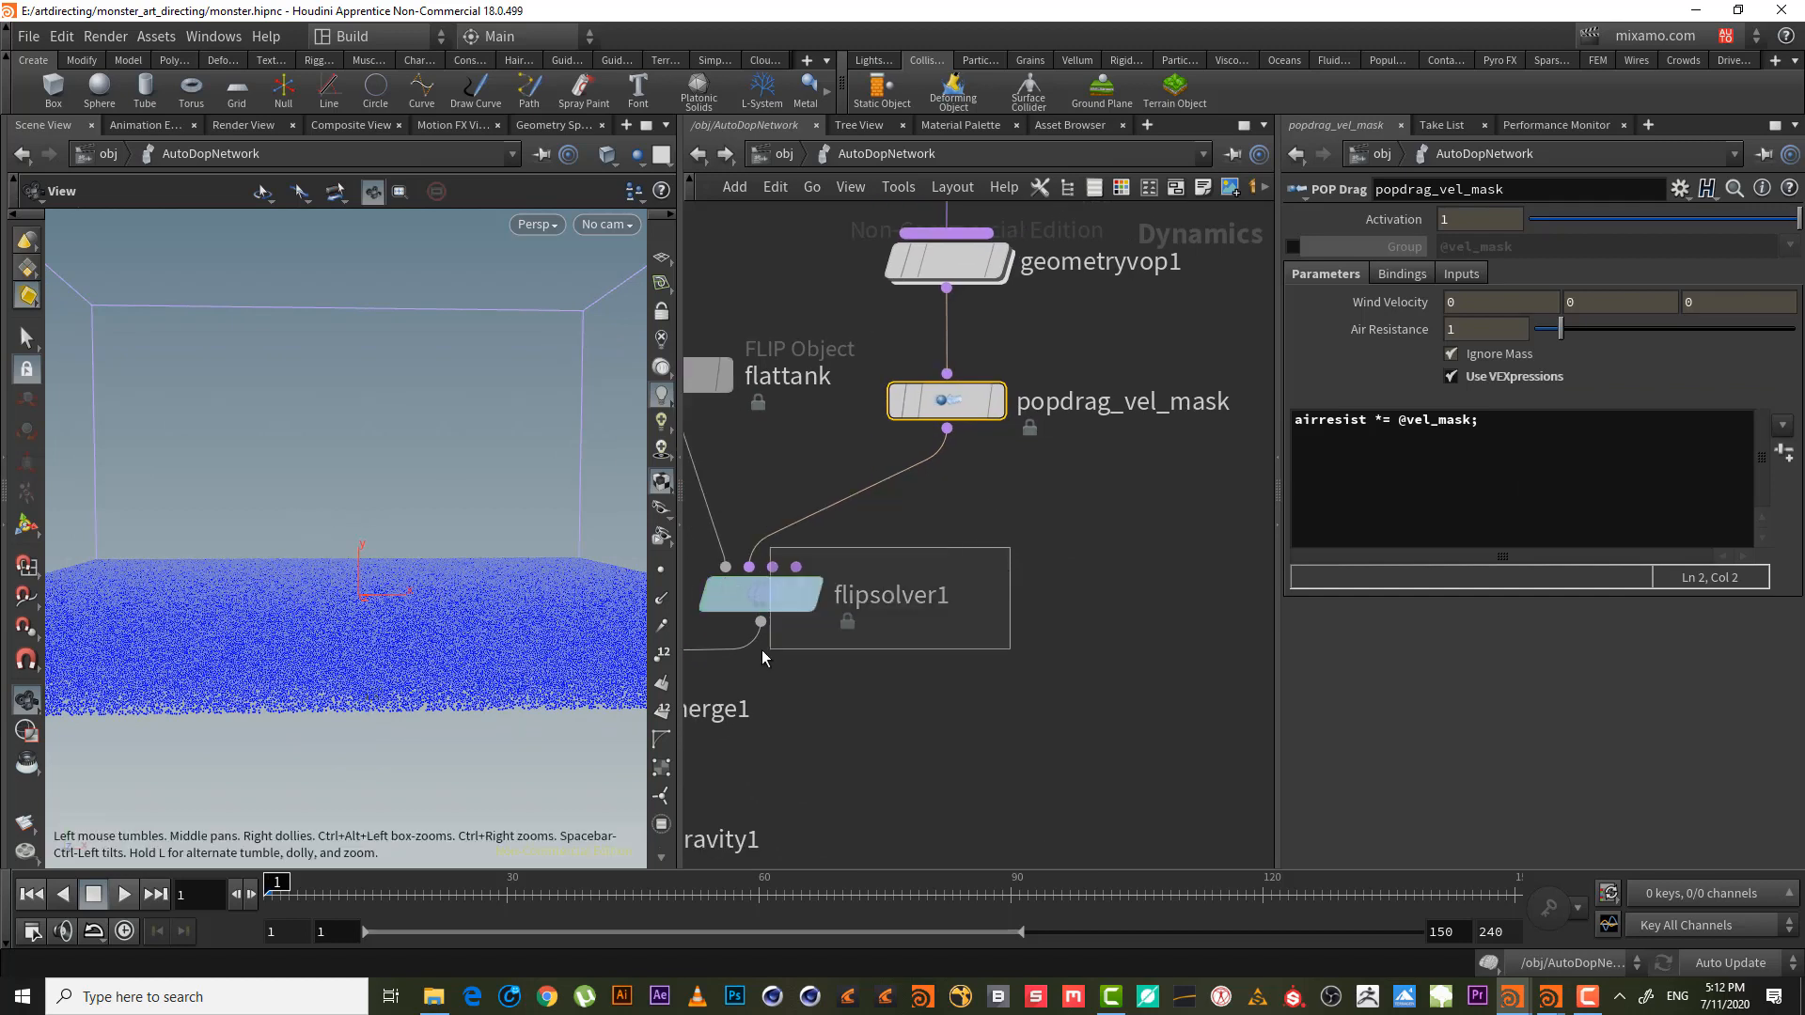
click(761, 594)
click(1550, 379)
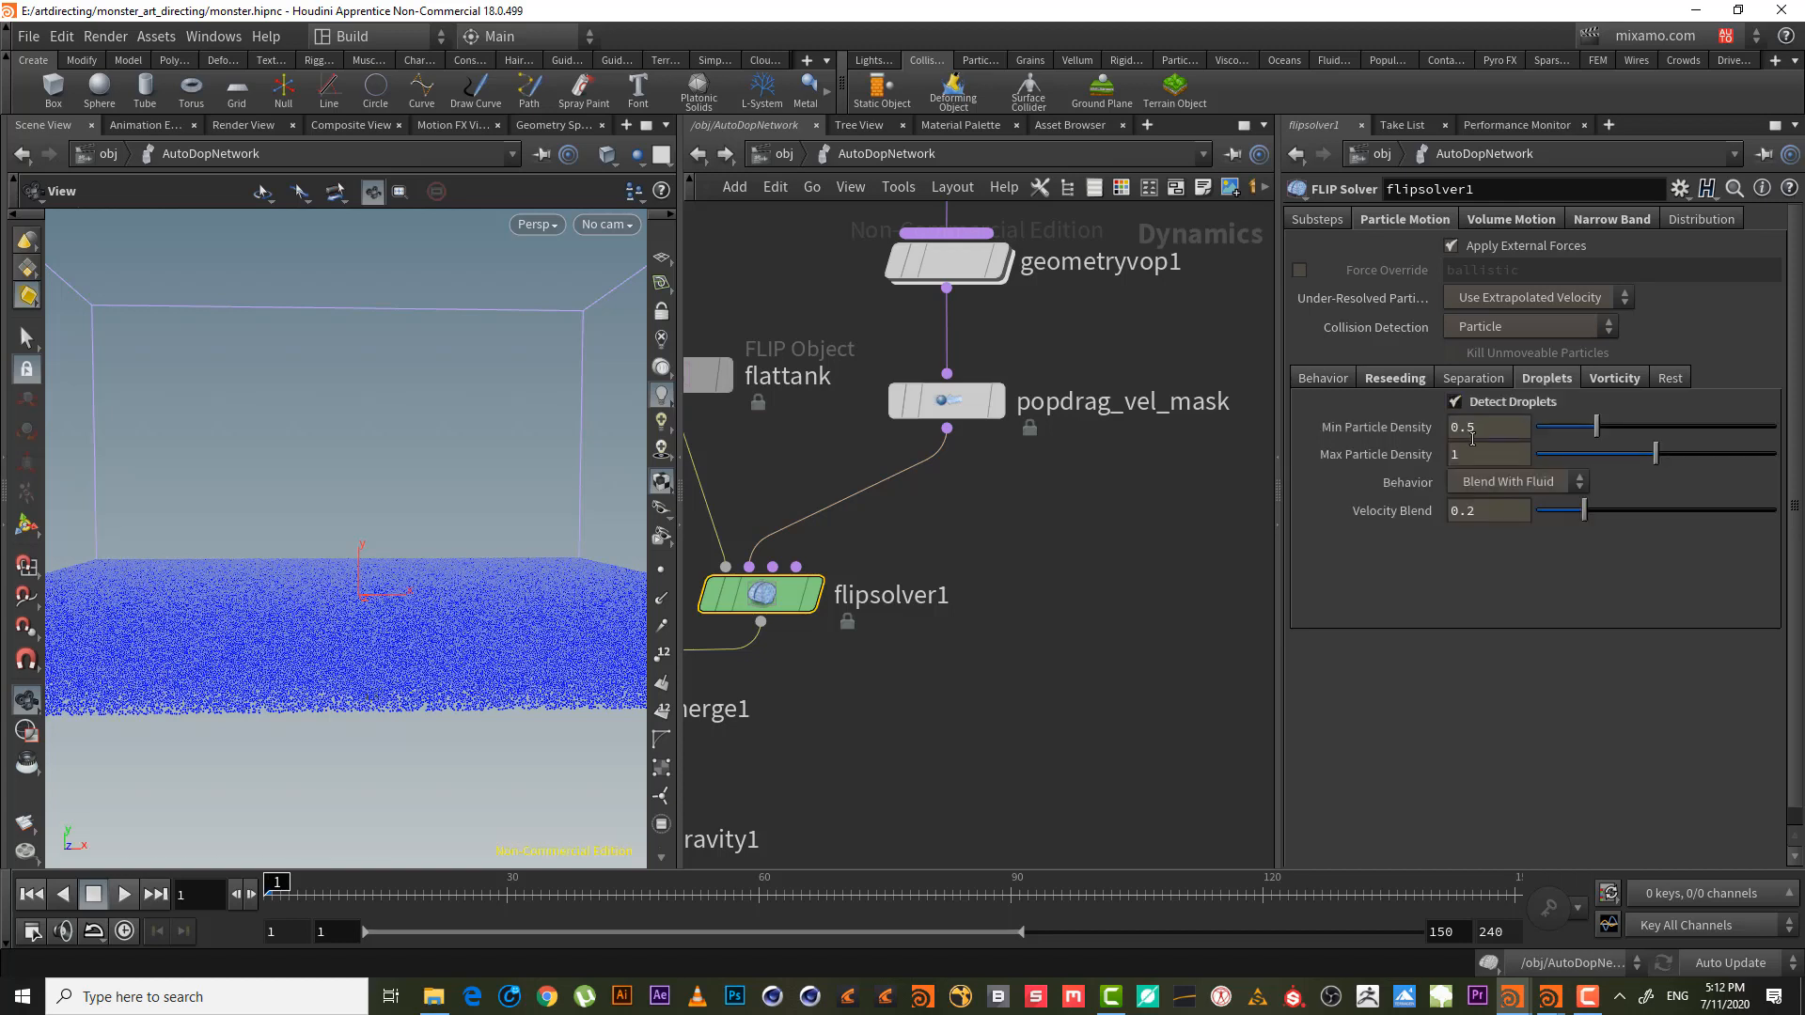
middle_drag(1004, 500, 1072, 519)
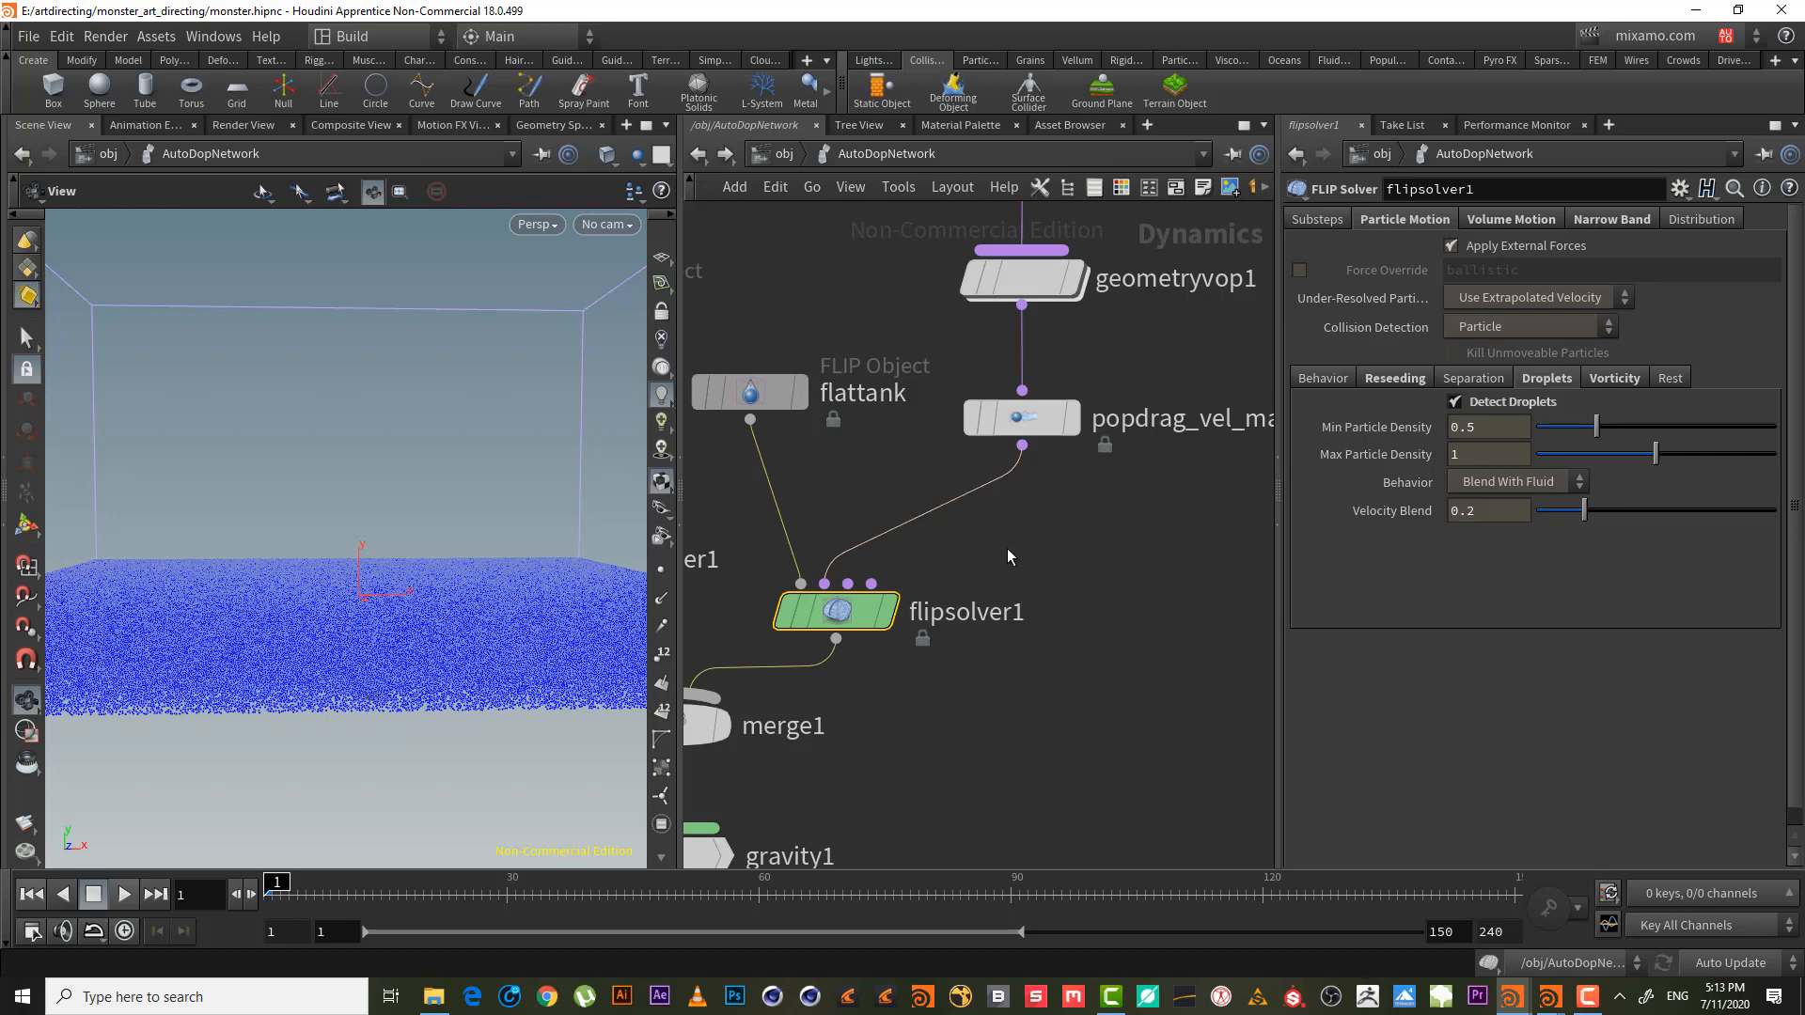
- Bring merge1 into view and show flipsolver1's reseeding Behavior settings
scroll(1007, 549, up, 2)
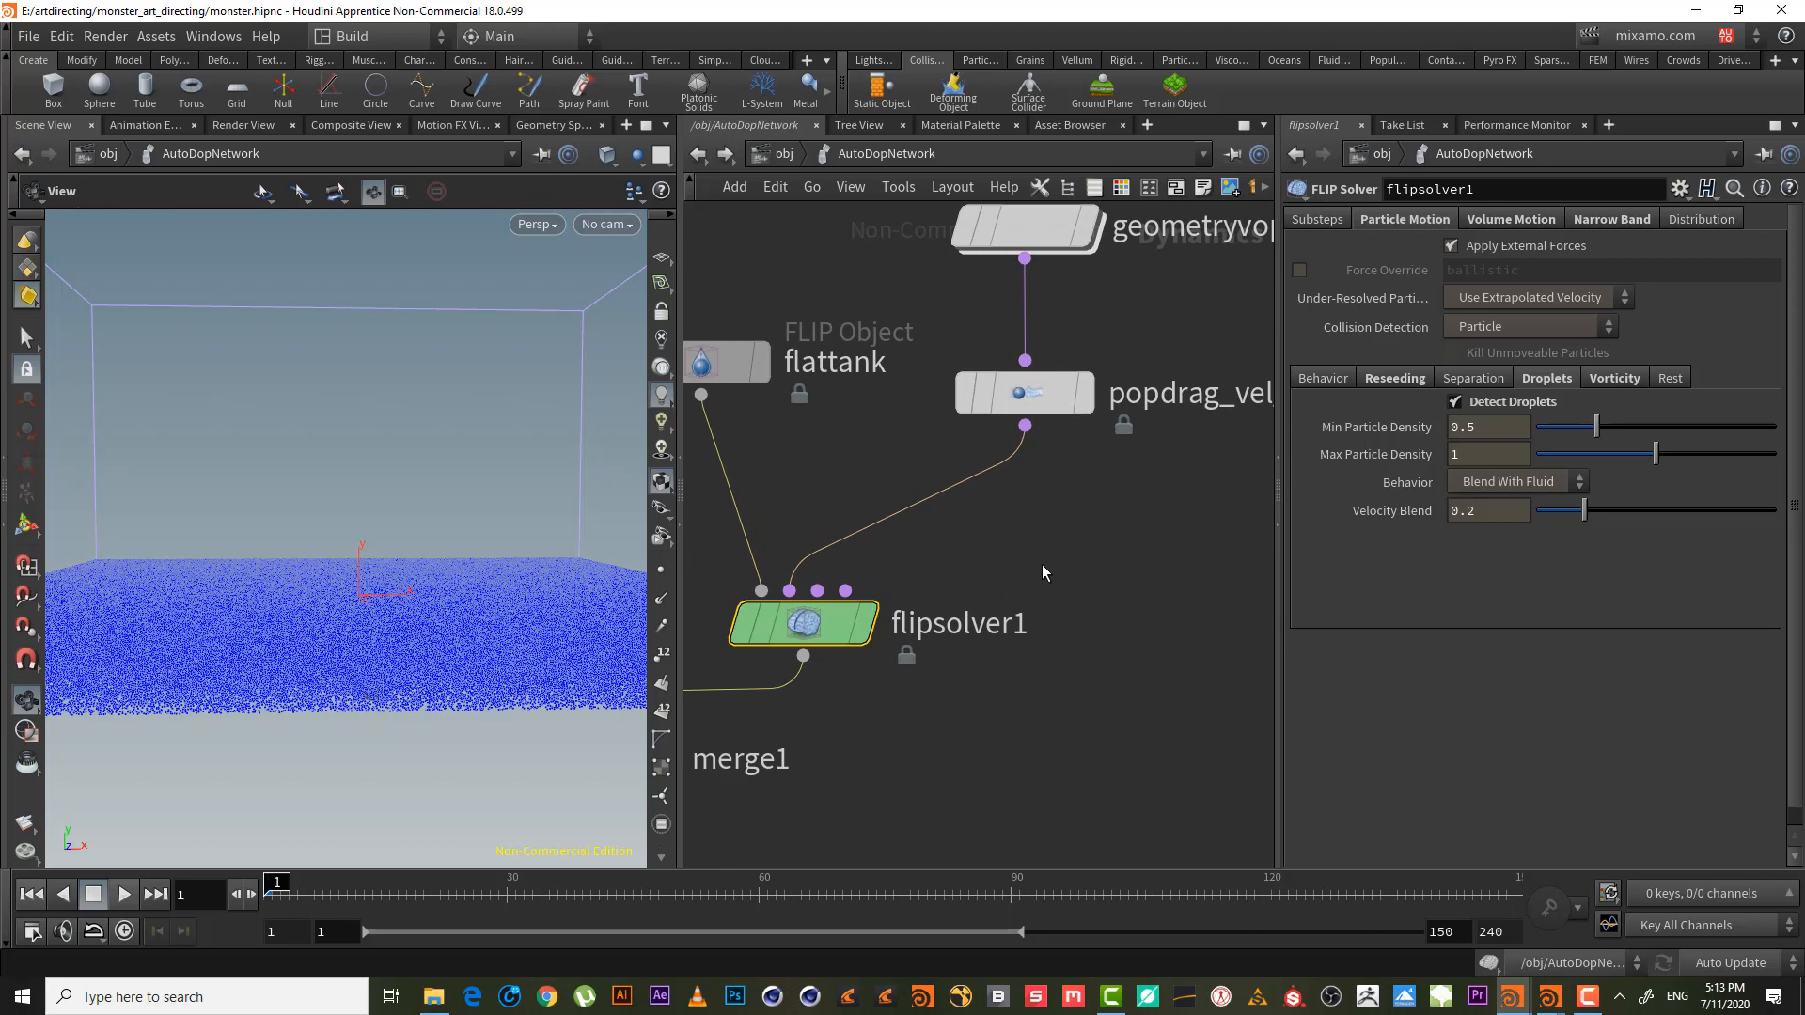
scroll(1038, 562, up, 2)
middle_drag(1033, 542, 1023, 500)
click(1322, 378)
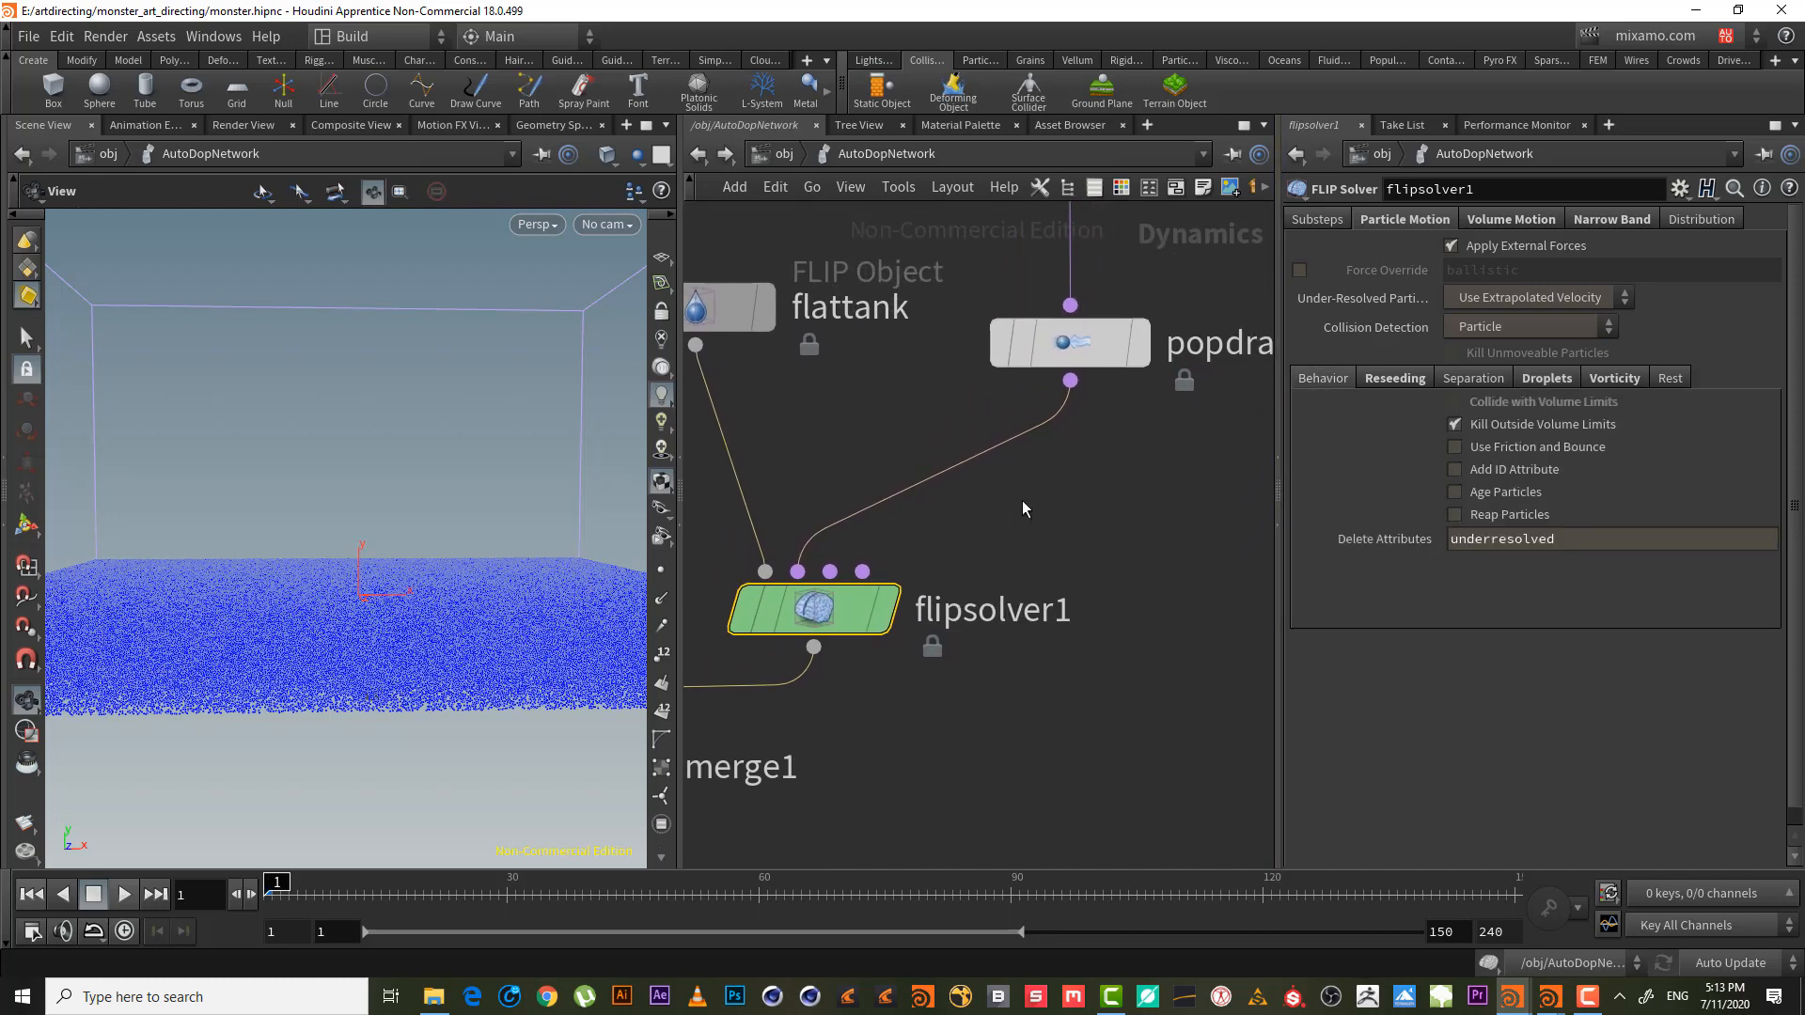
- Drop a new POP Drag node, popdrag1, onto the wire feeding flipsolver1
key(Tab)
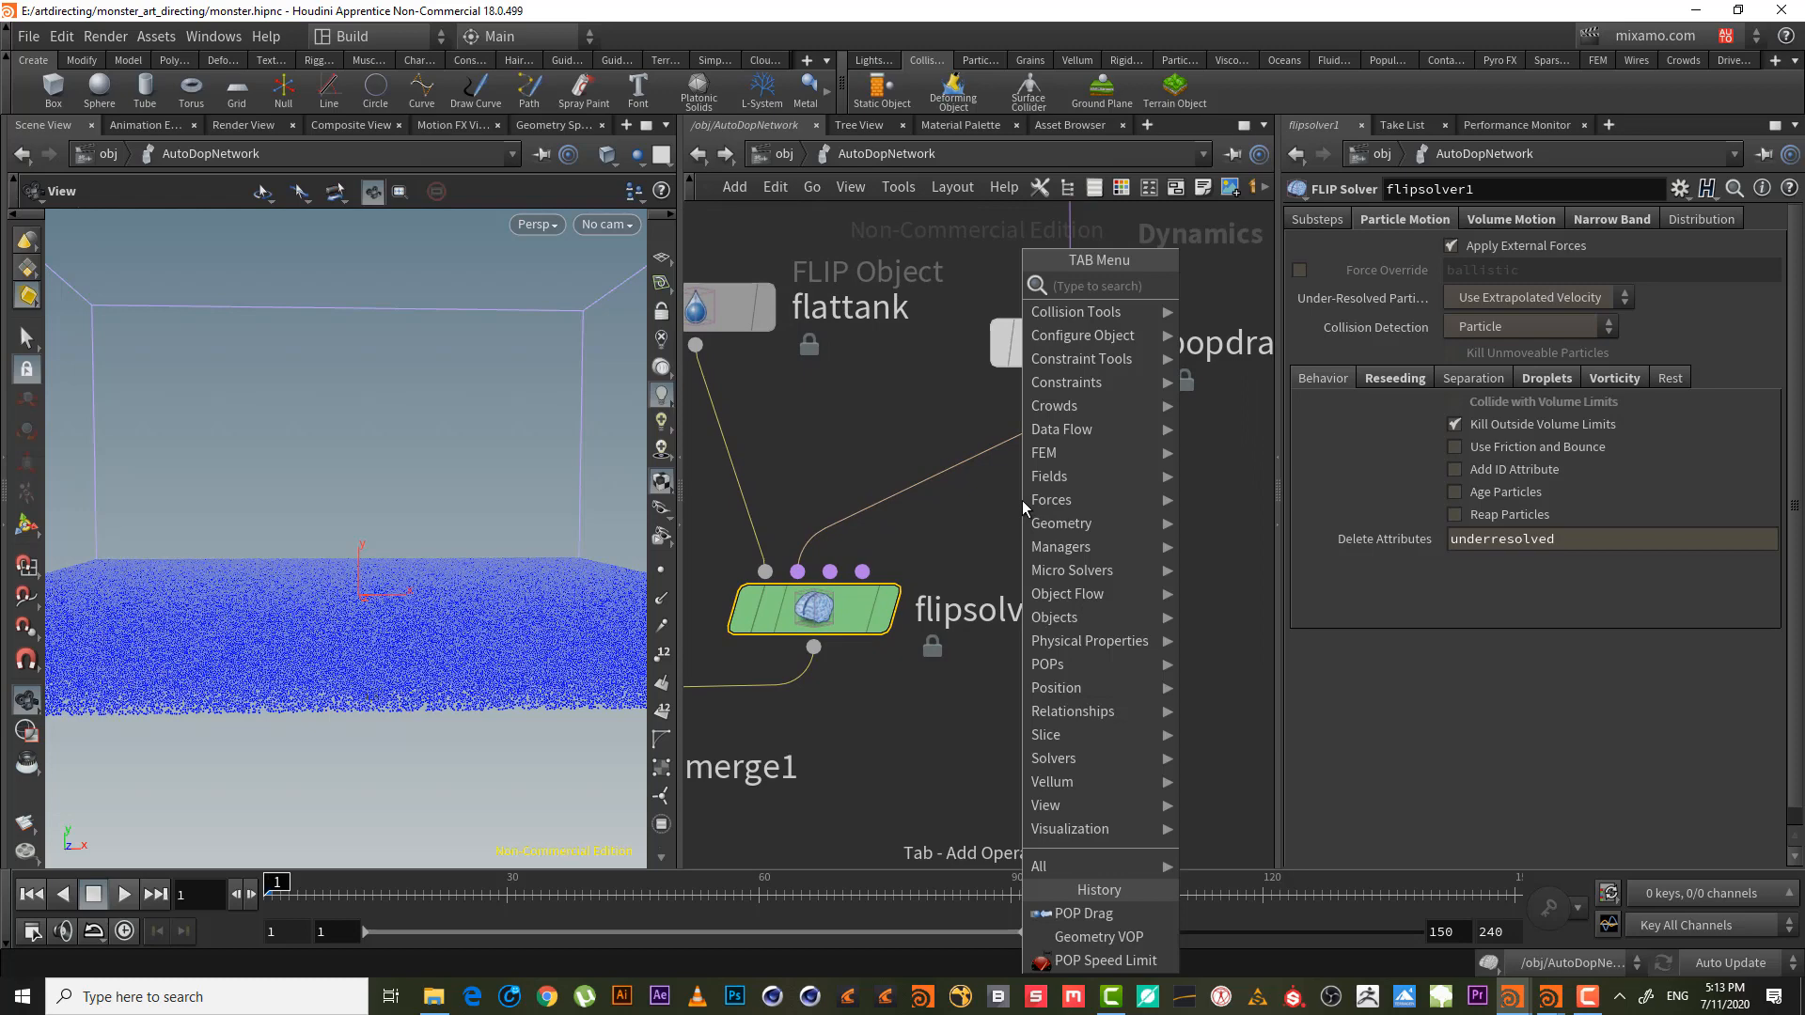
text(dra)
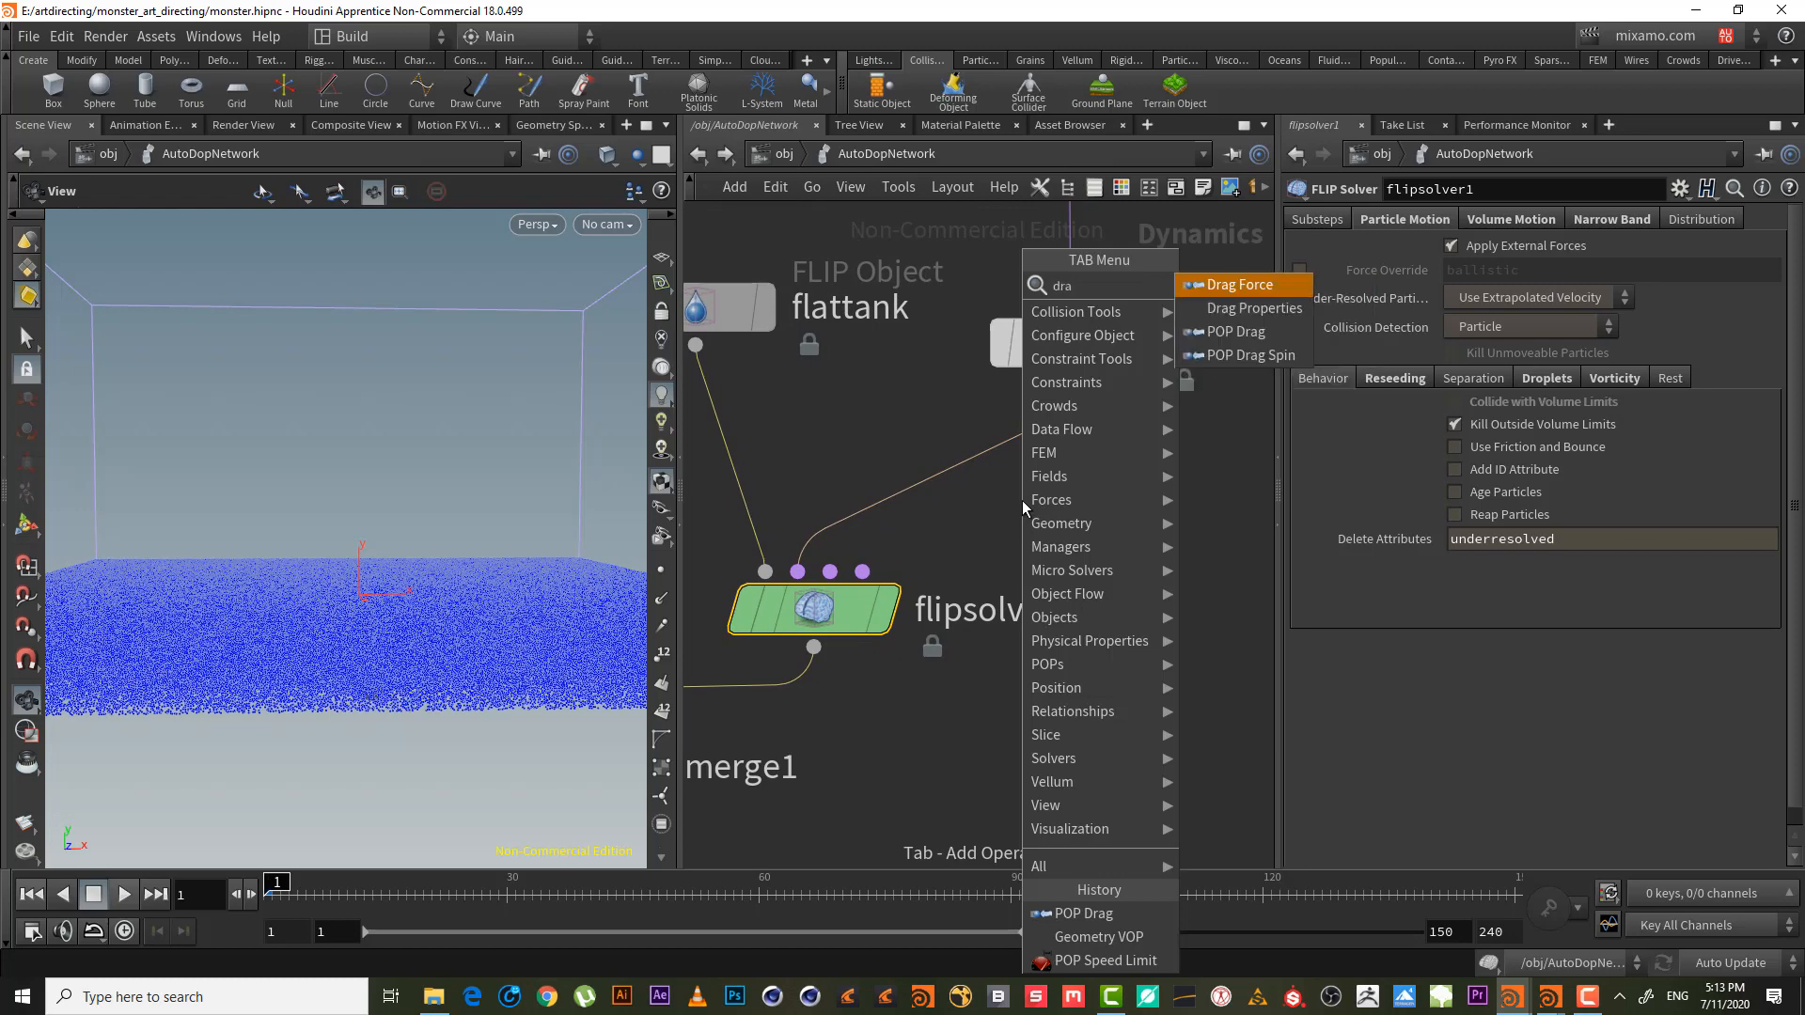
key(Down)
key(Down)
key(Return)
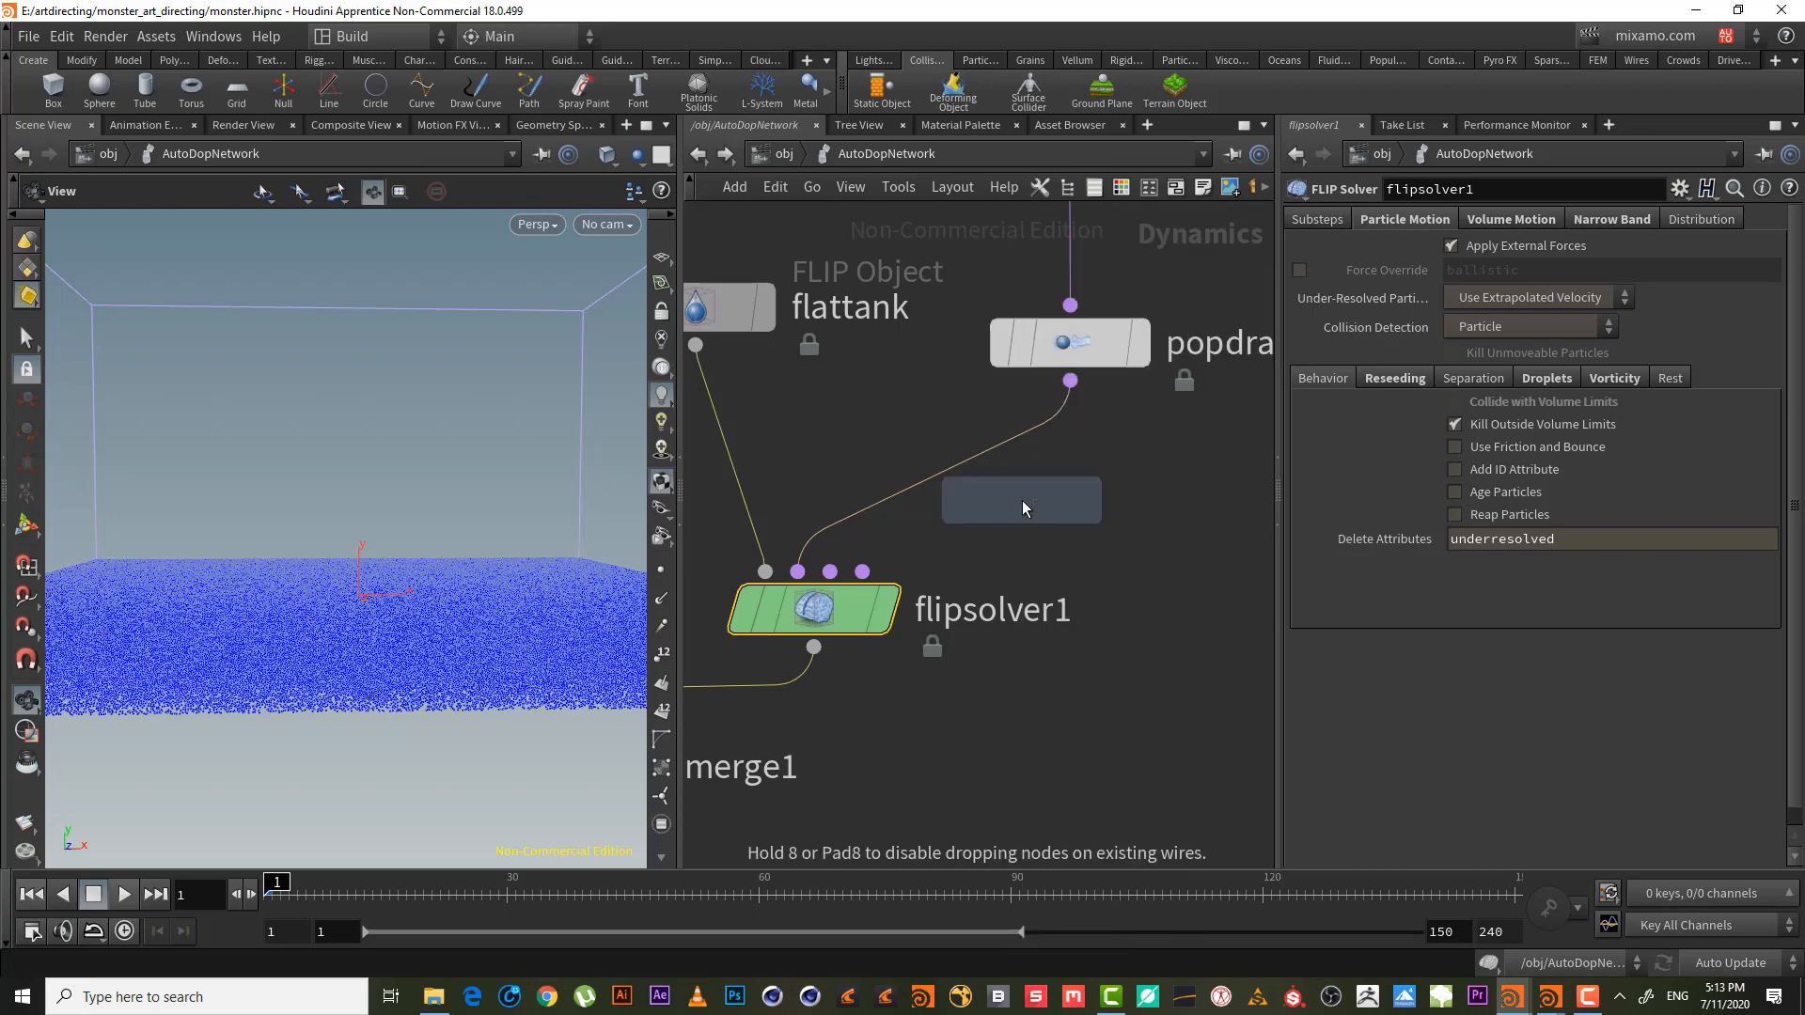
click(968, 473)
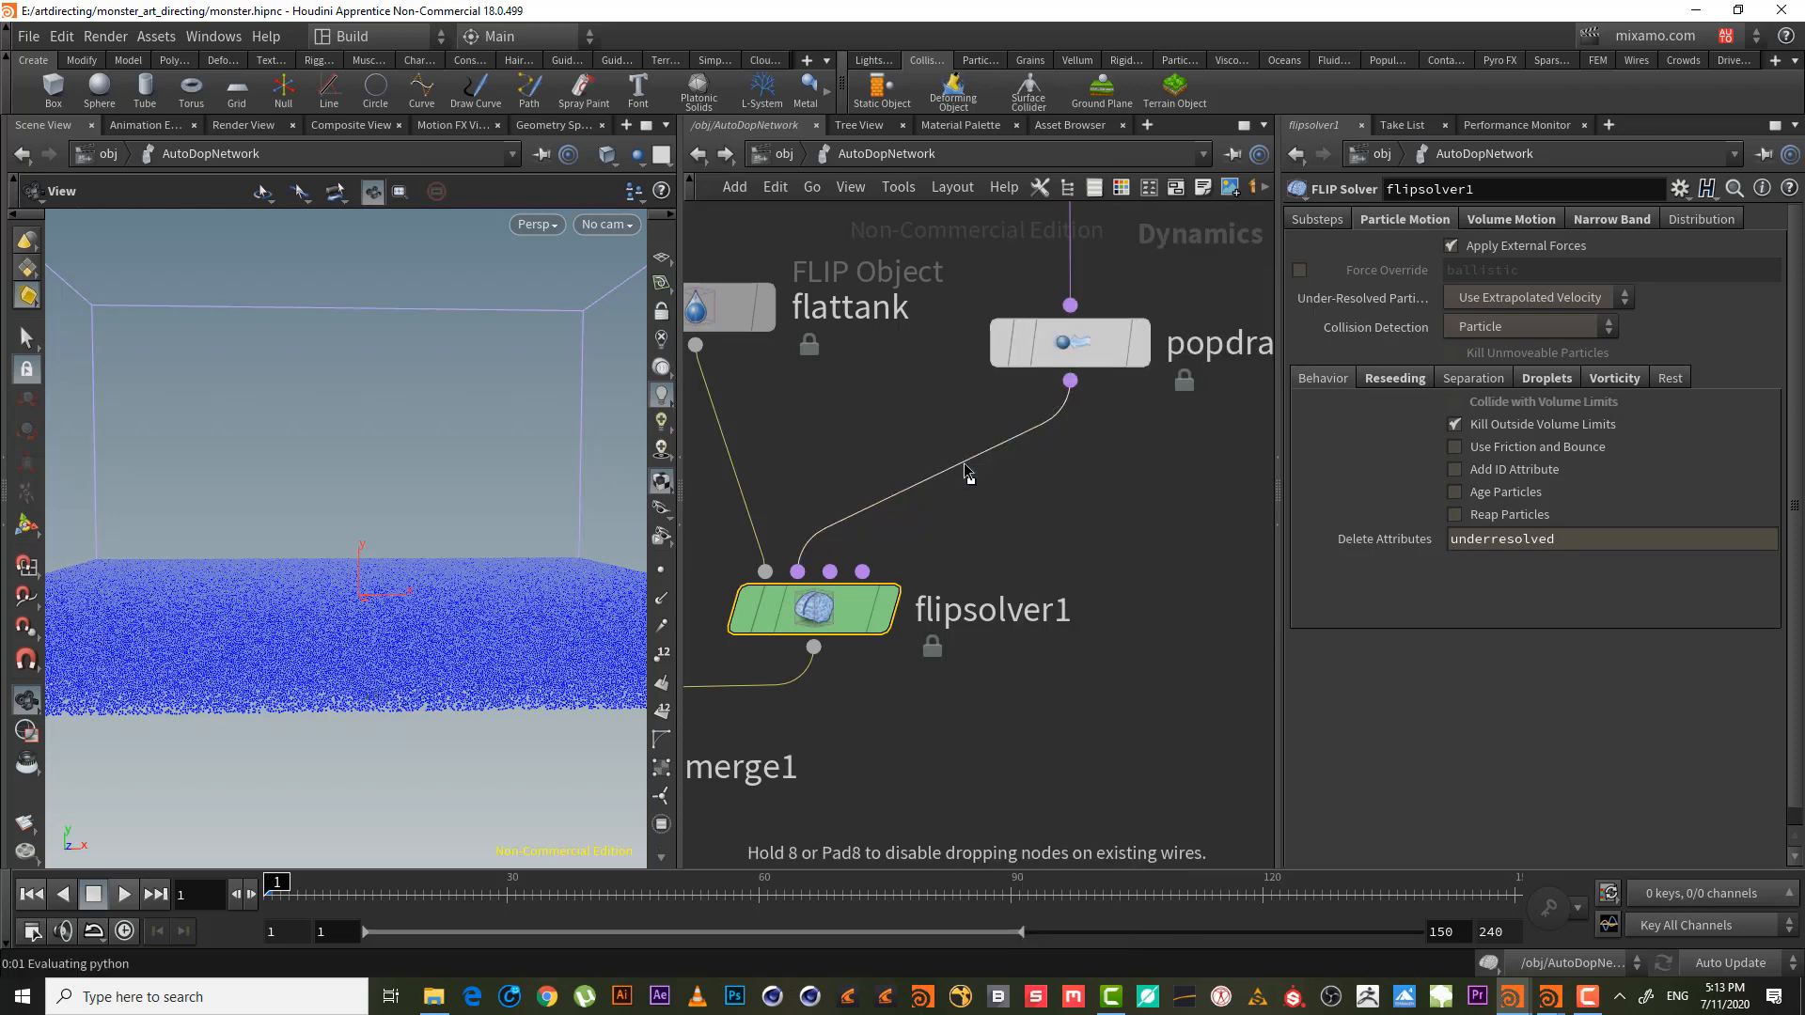
middle_drag(1101, 595, 1183, 447)
right_drag(1182, 448, 1080, 660)
middle_drag(1099, 591, 1134, 466)
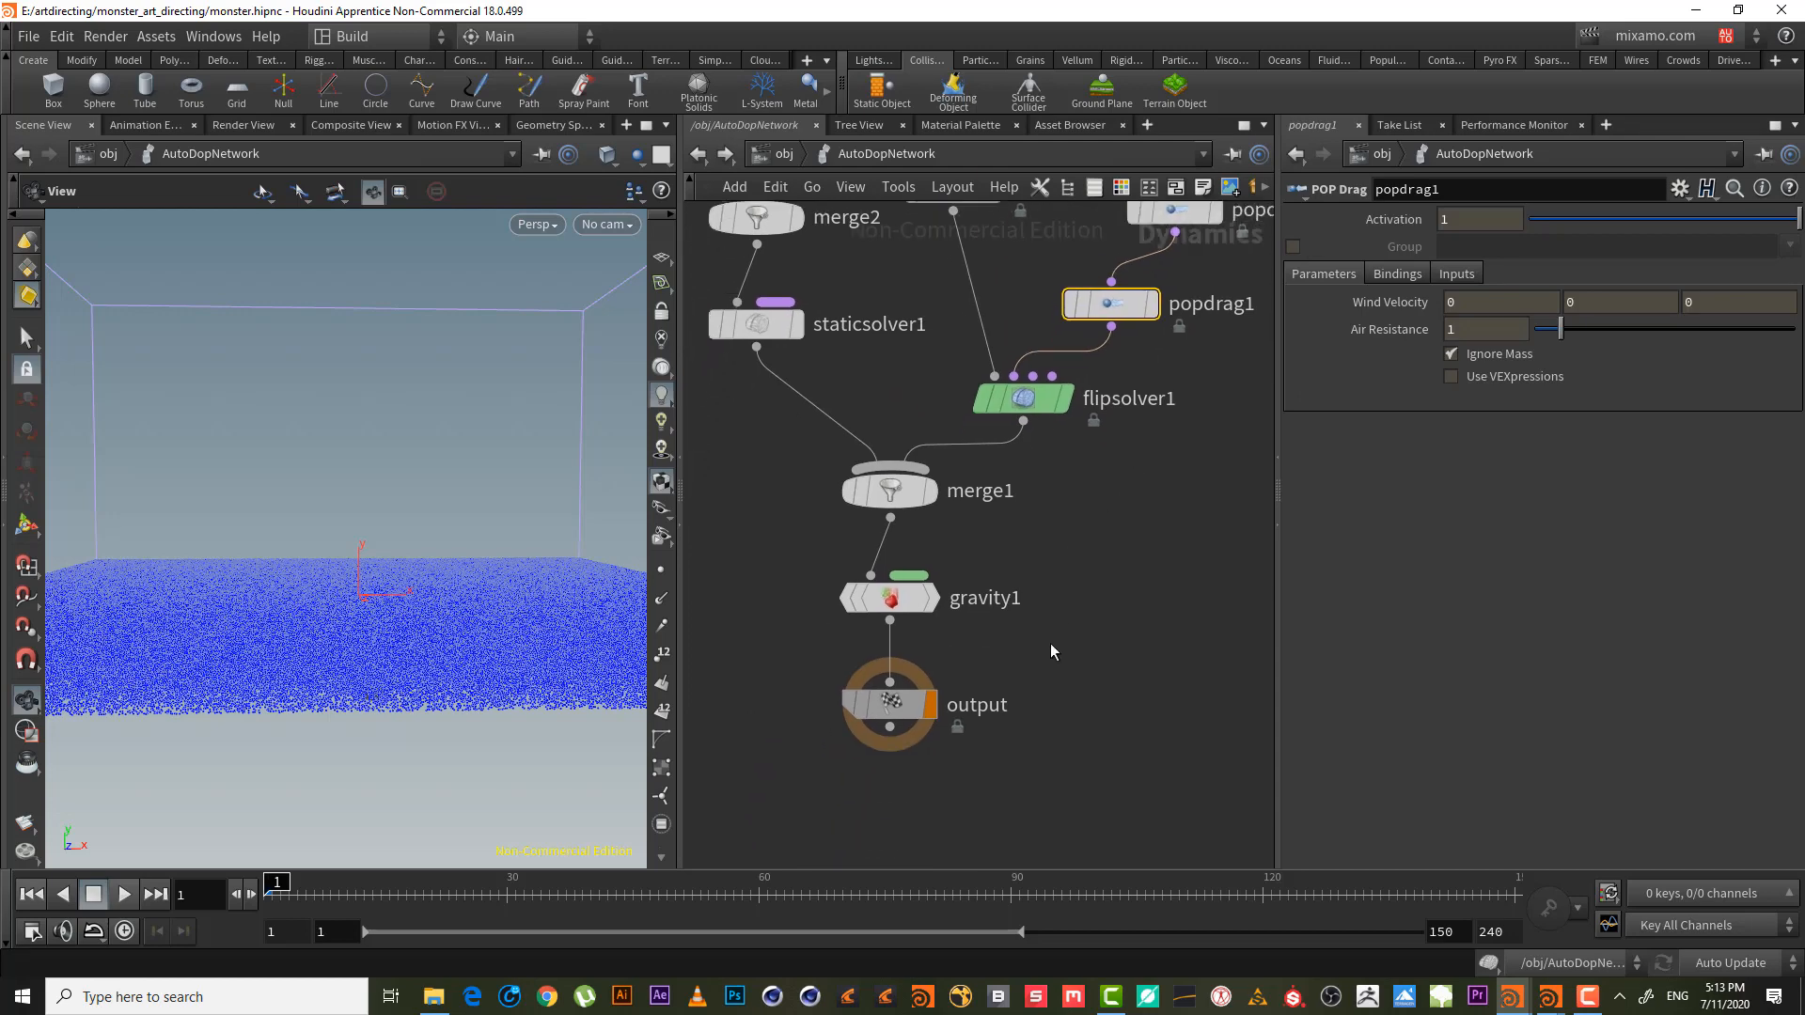
- Add a Drag Force node between gravity1 and output
key(Tab)
text(dra)
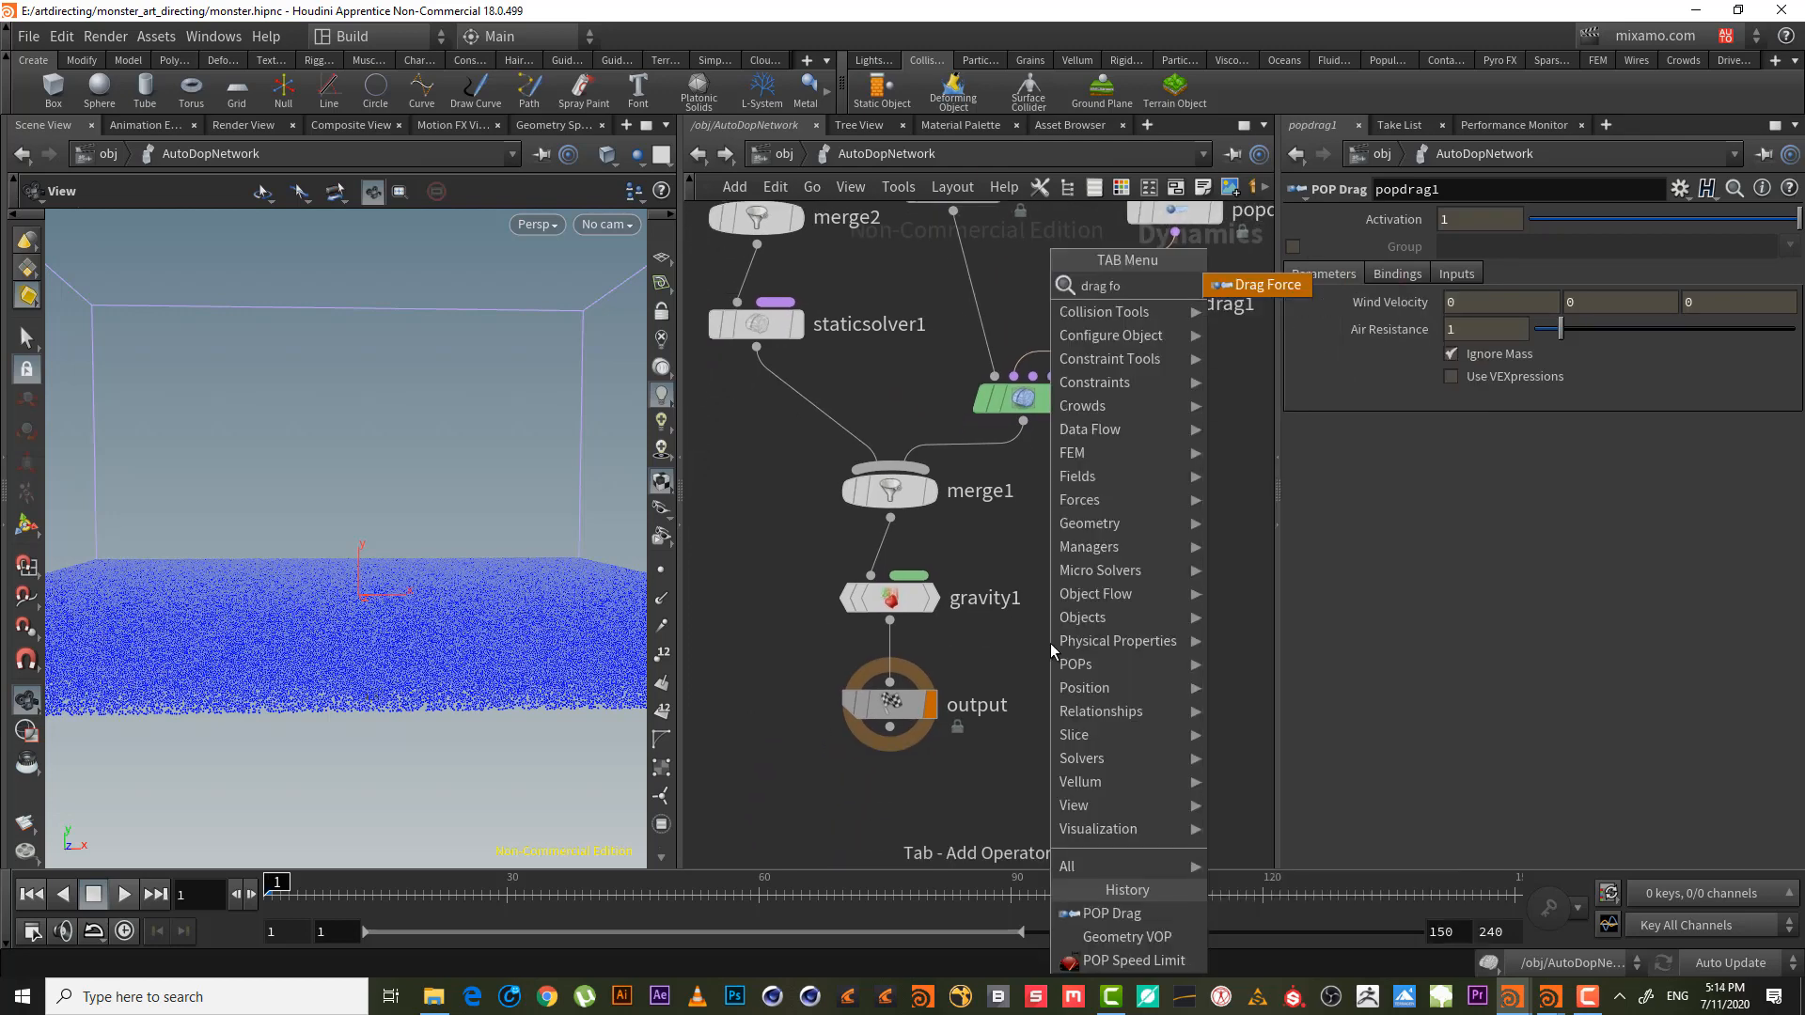
key(Return)
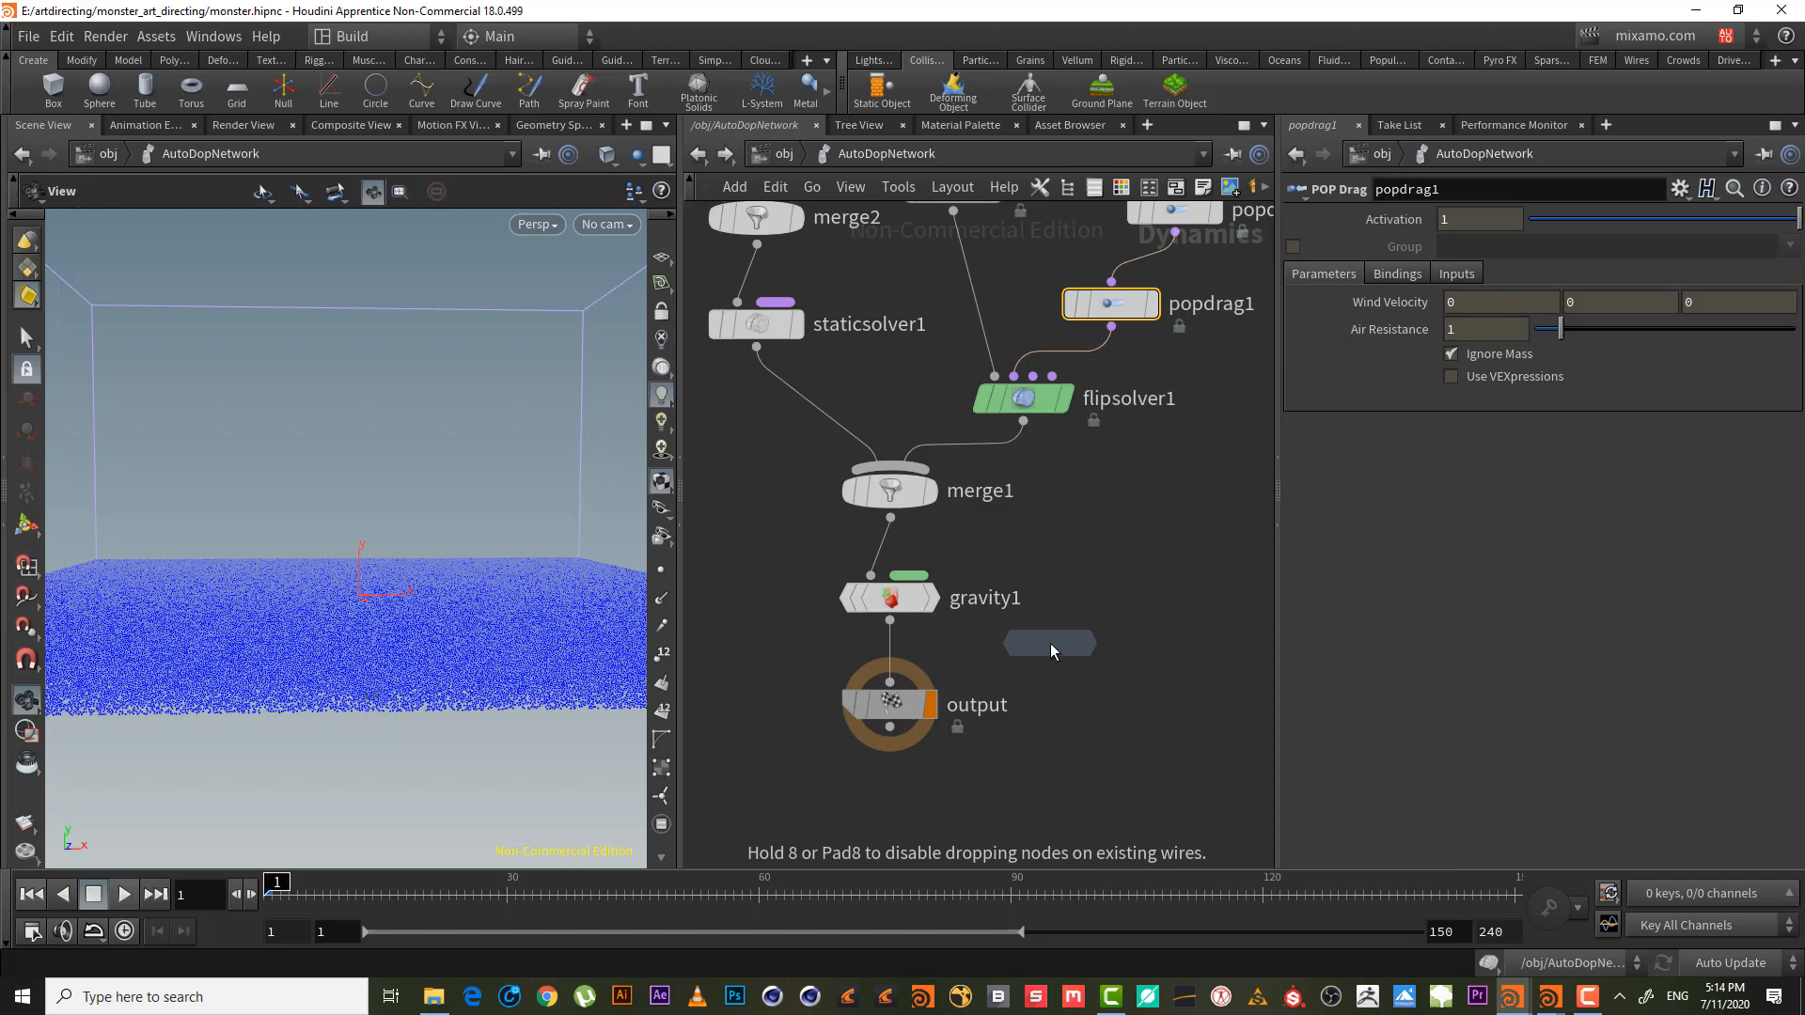
click(887, 651)
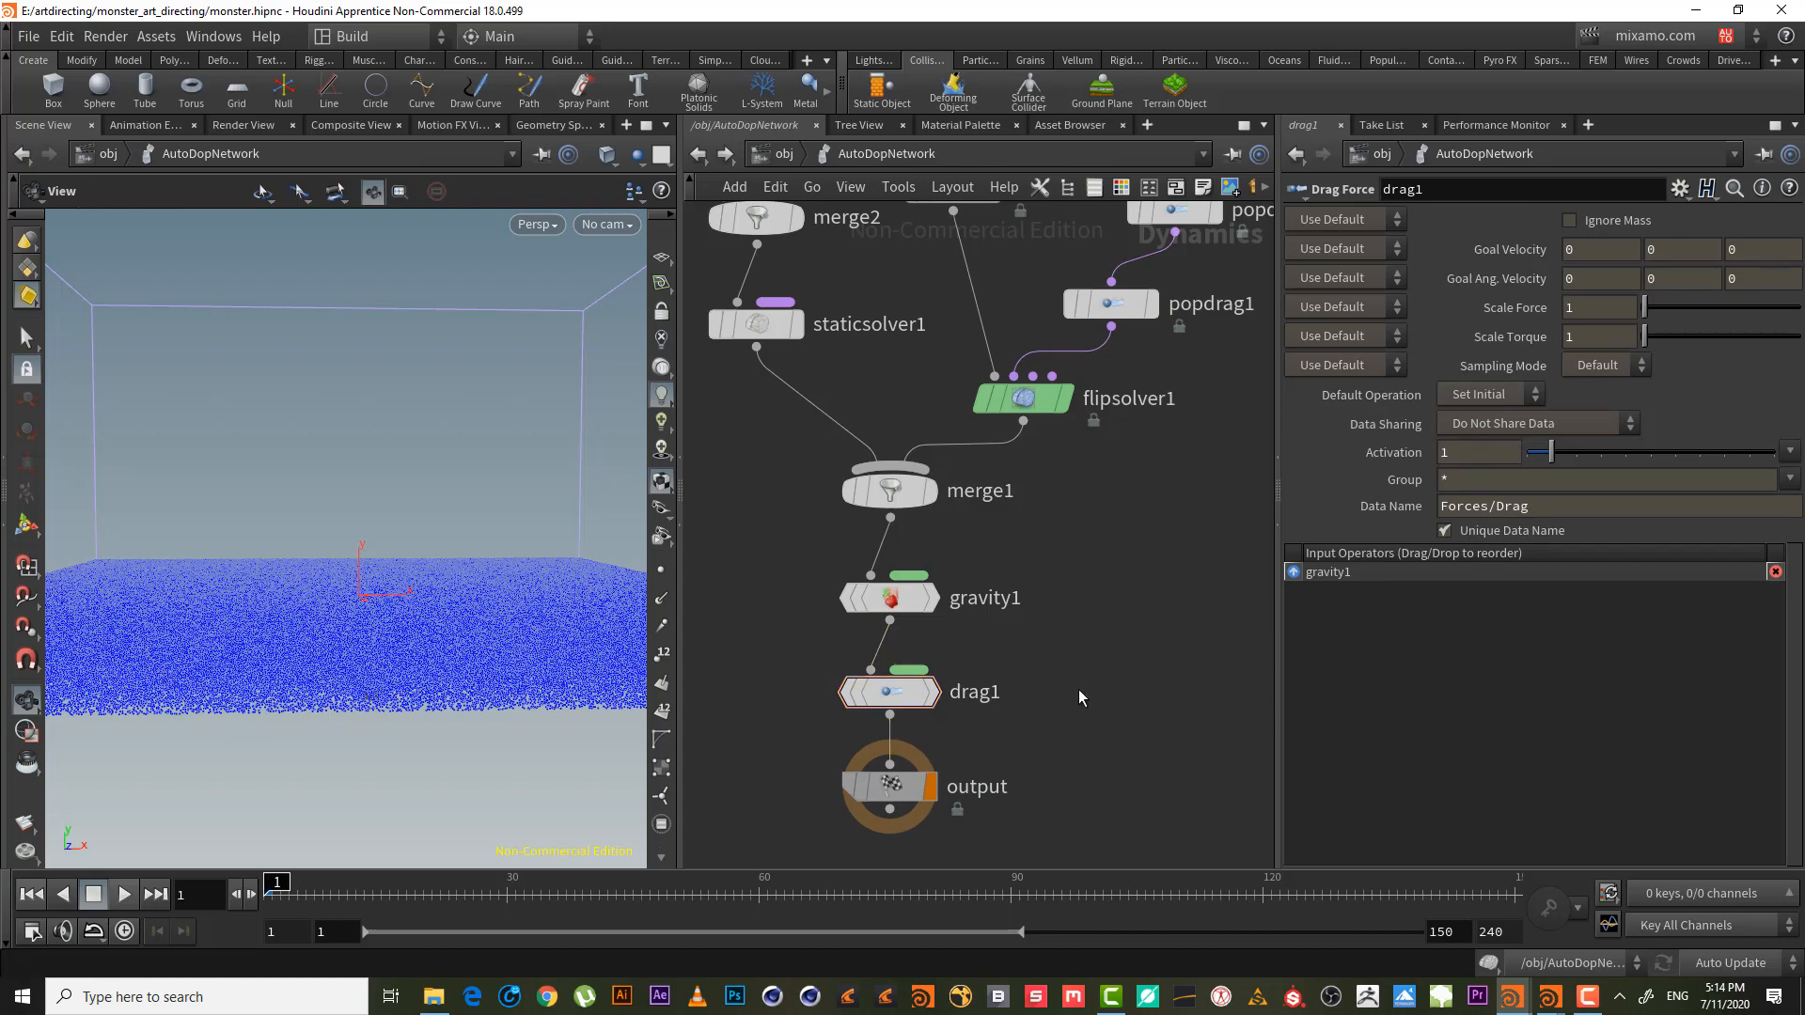
- Rename the drag1 node to global_drag
double_click(978, 693)
click(1005, 699)
key(Left)
key(Left)
key(Left)
key(Left)
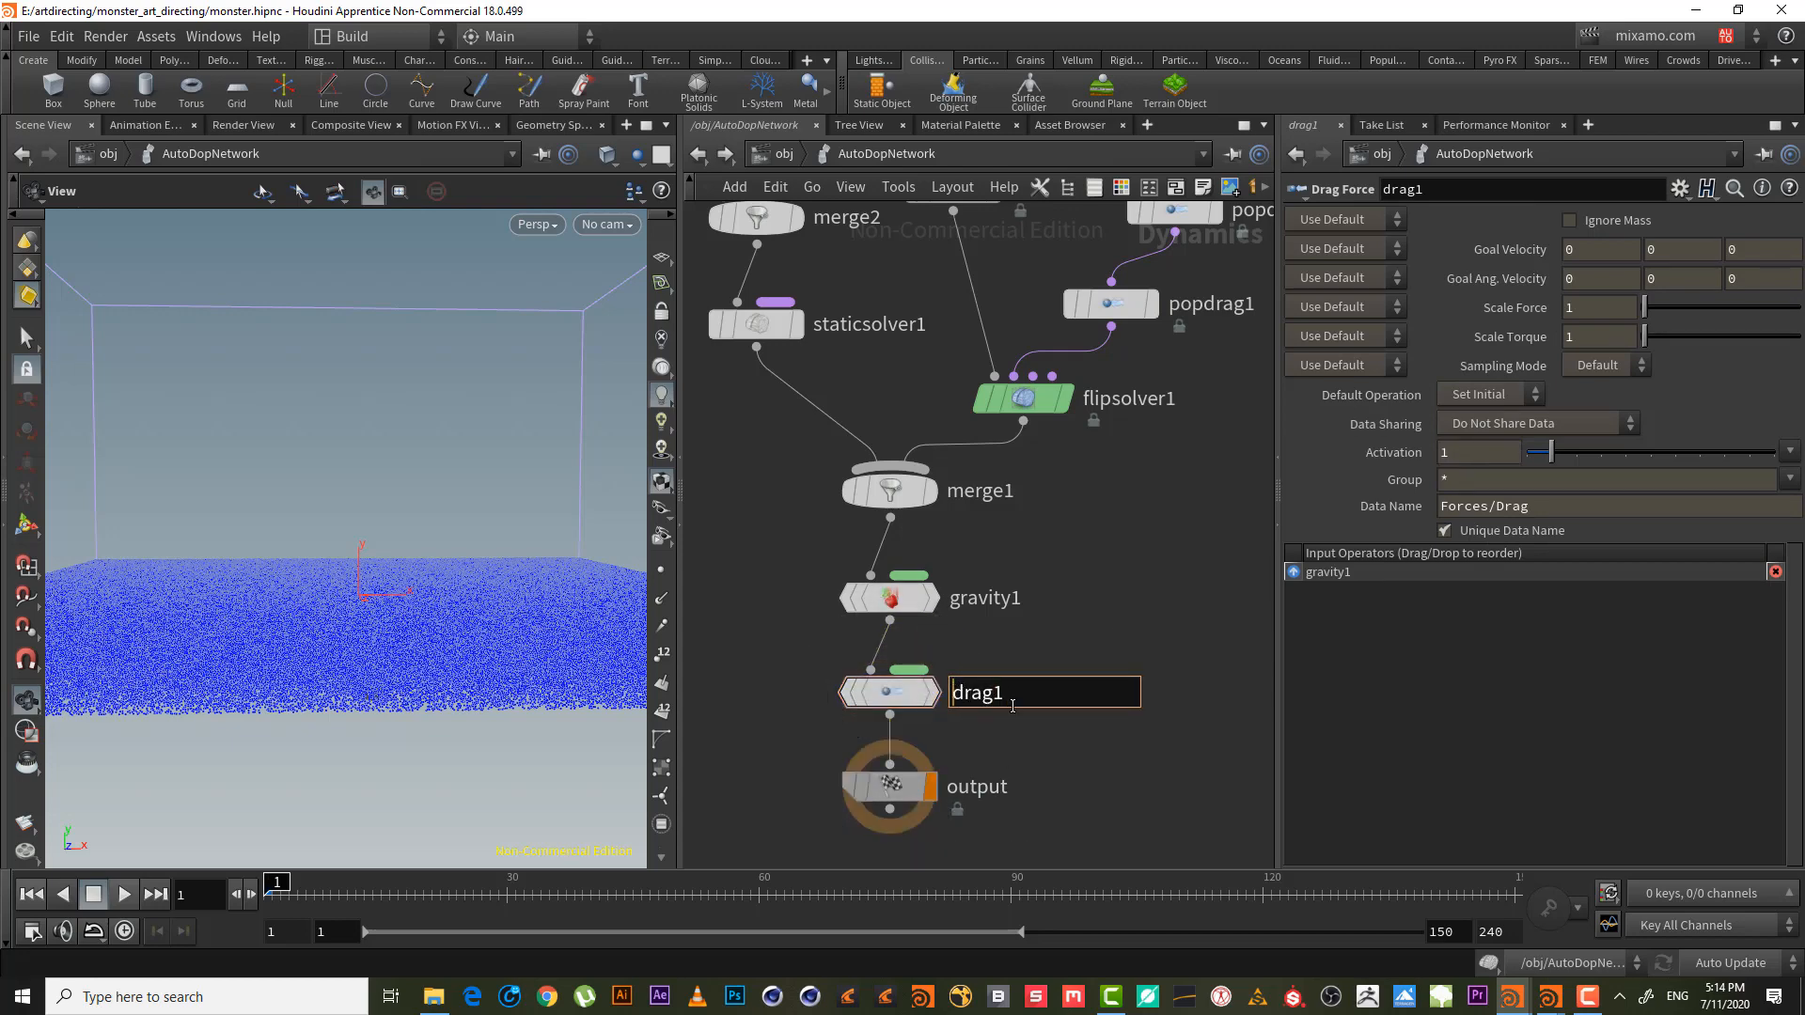
text(global_)
click(1075, 693)
key(BackSpace)
key(Return)
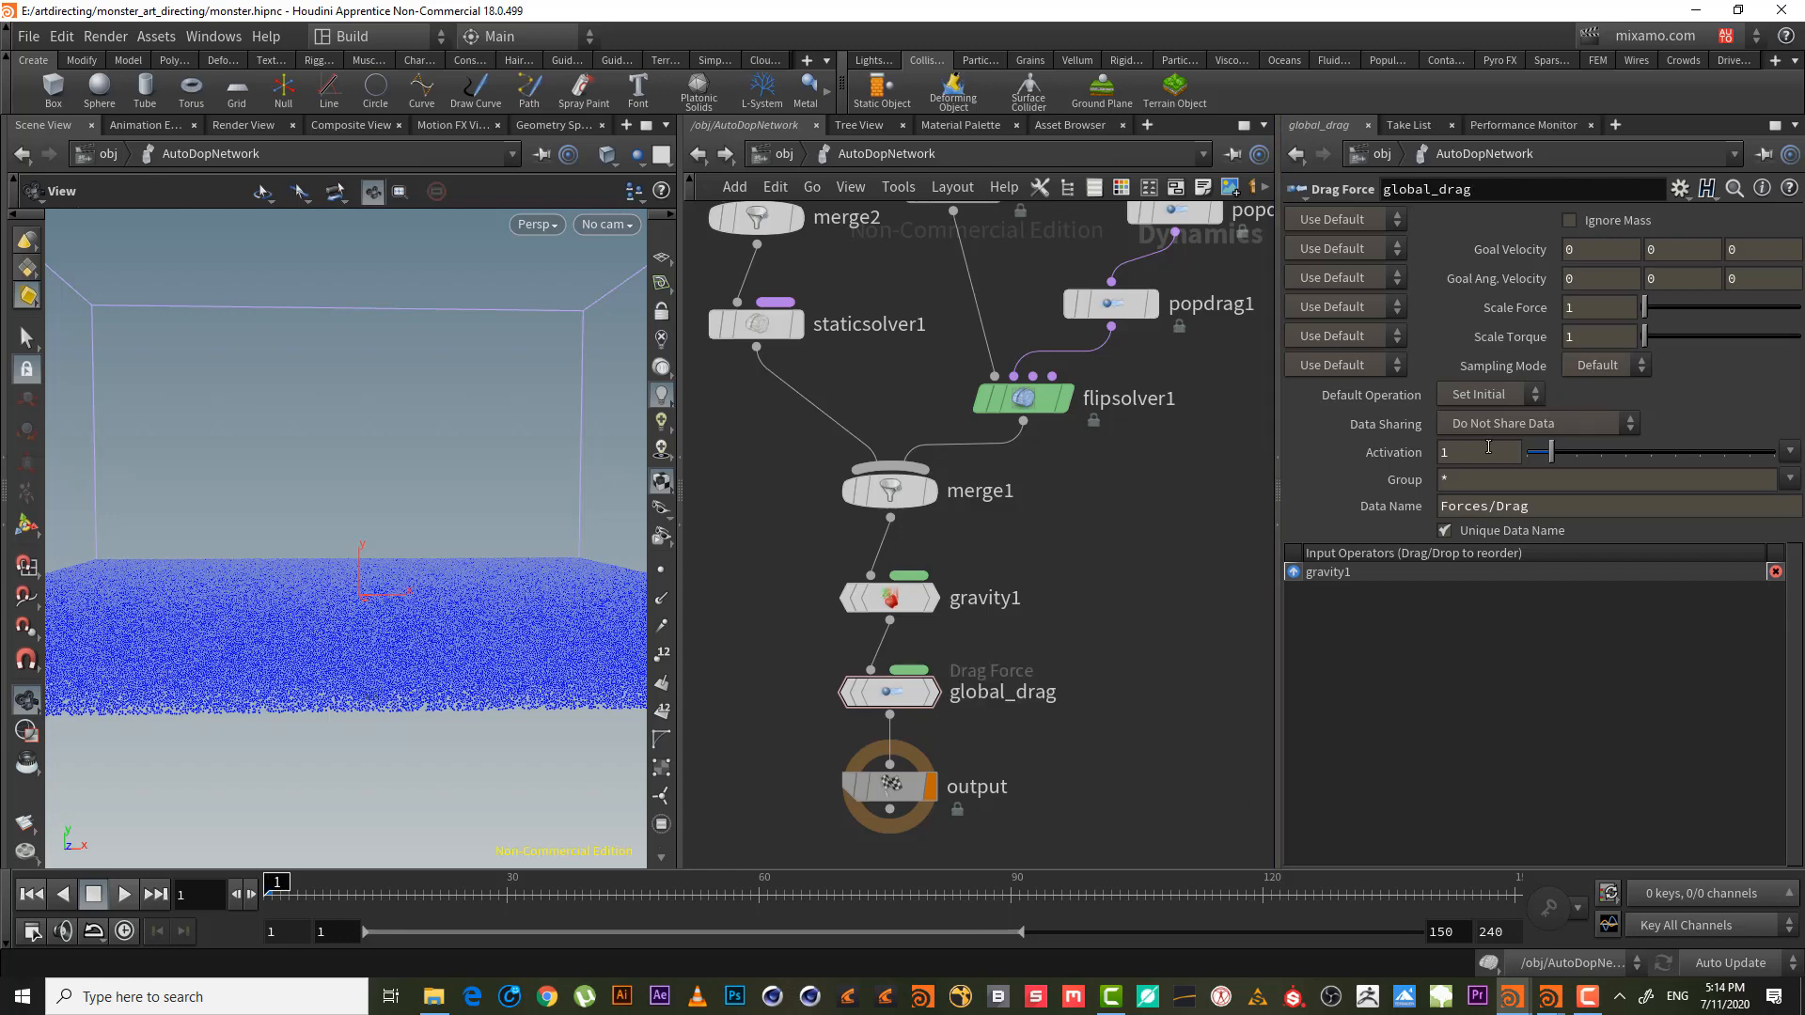
- Set global_drag's Scale Force to 0.05, keeping Activation at its default 1
drag(1488, 448, 907, 391)
text(.0.)
key(BackSpace)
key(BackSpace)
key(BackSpace)
text(.05)
key(Return)
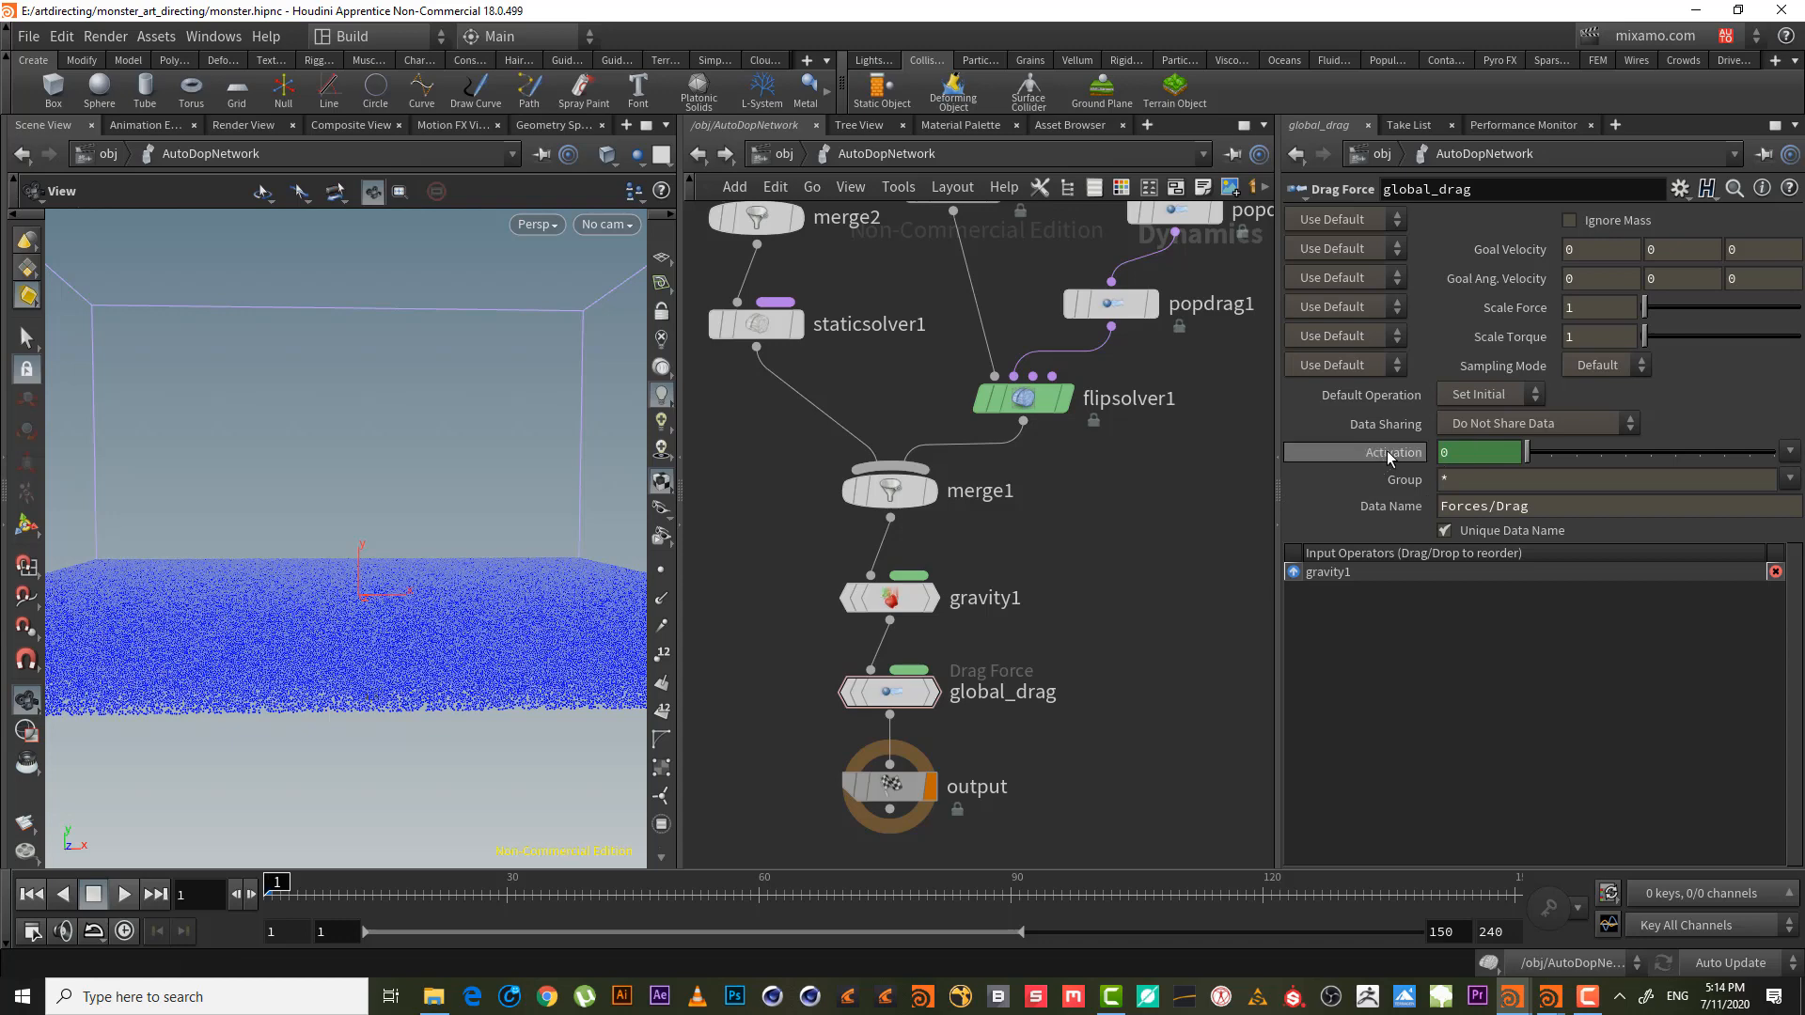
ctrl+middle_click(1479, 449)
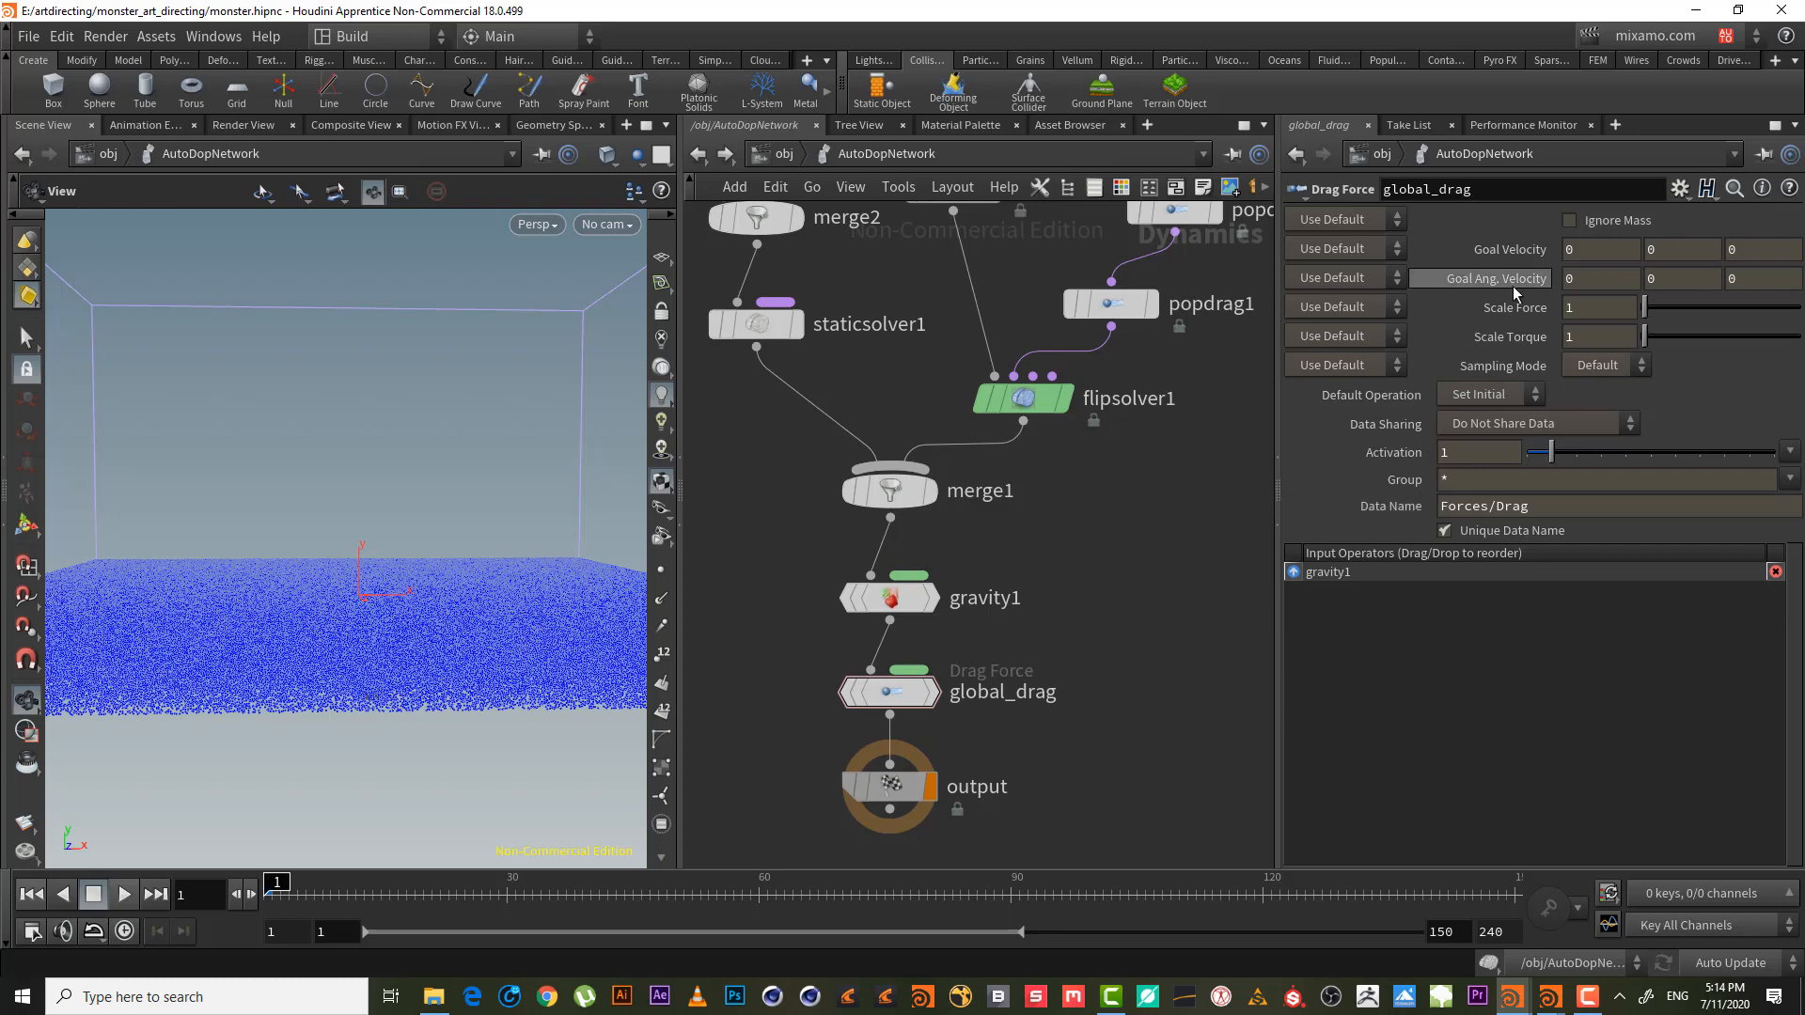
click(1582, 307)
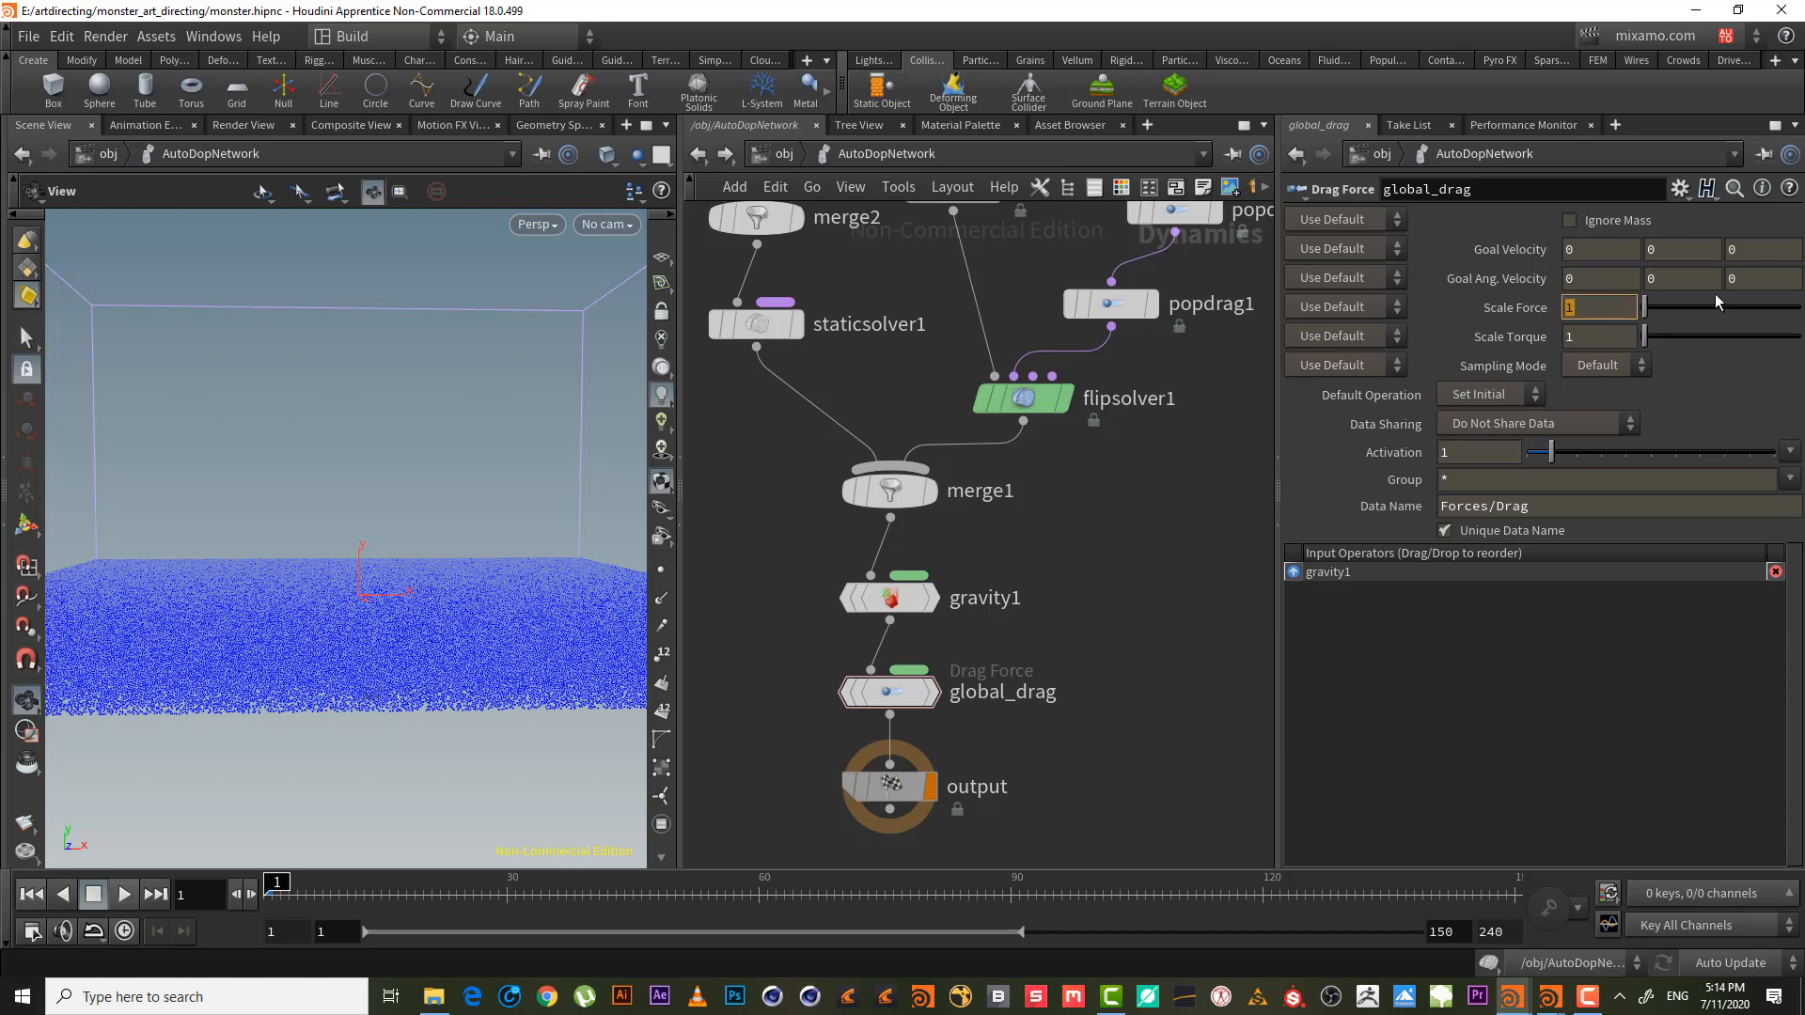
text(.05)
key(Return)
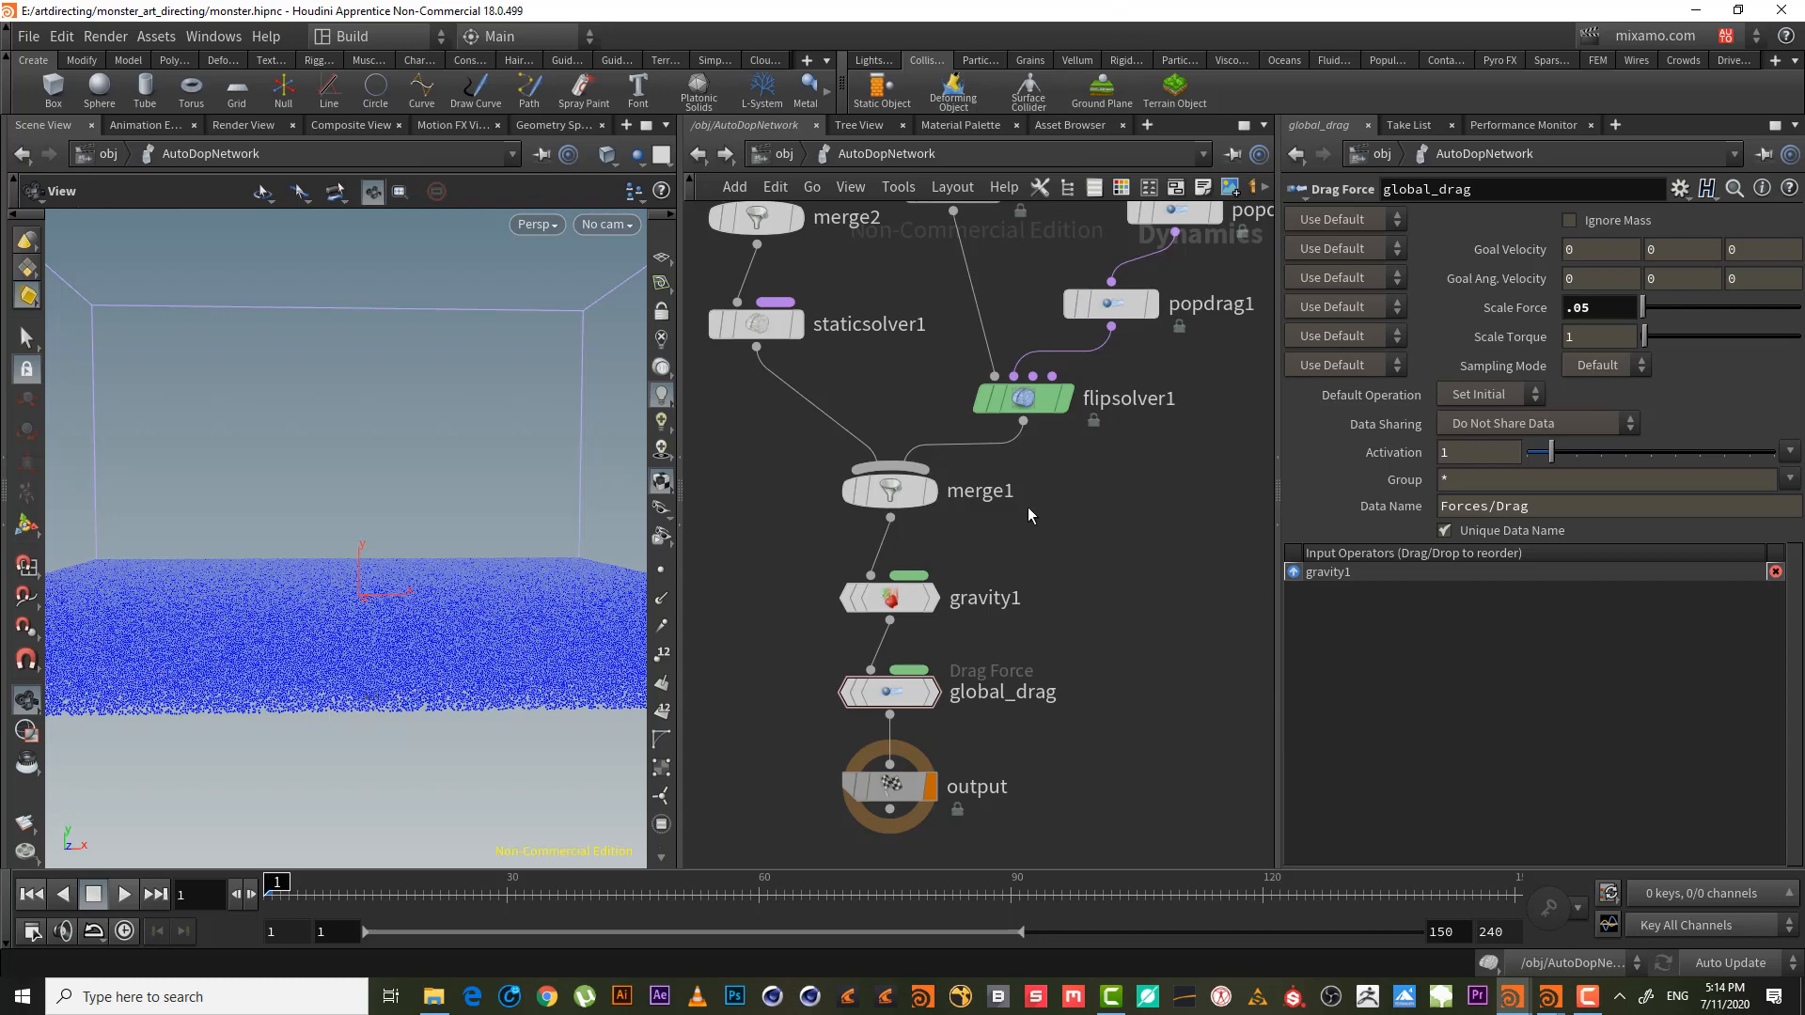
middle_drag(1028, 507, 1029, 540)
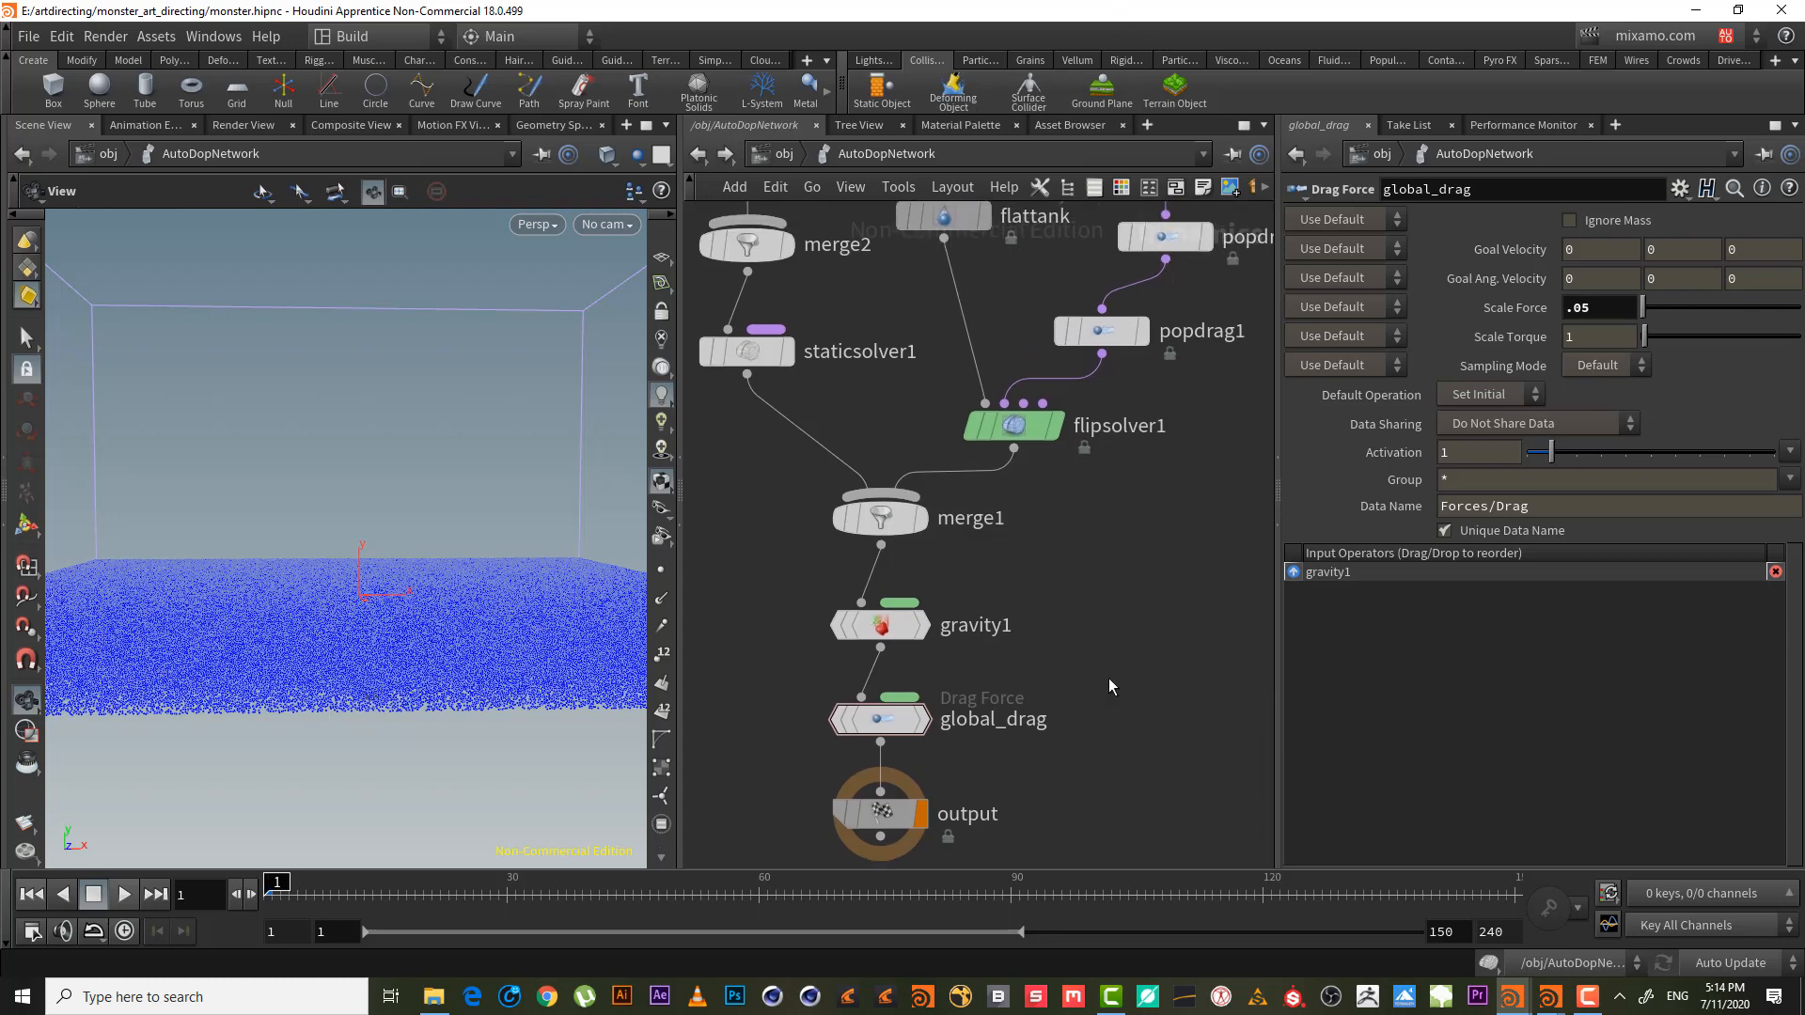
- Reposition popdrag1 directly under popdrag_vel_mask in the chain above flipsolver1
middle_drag(1060, 586, 987, 758)
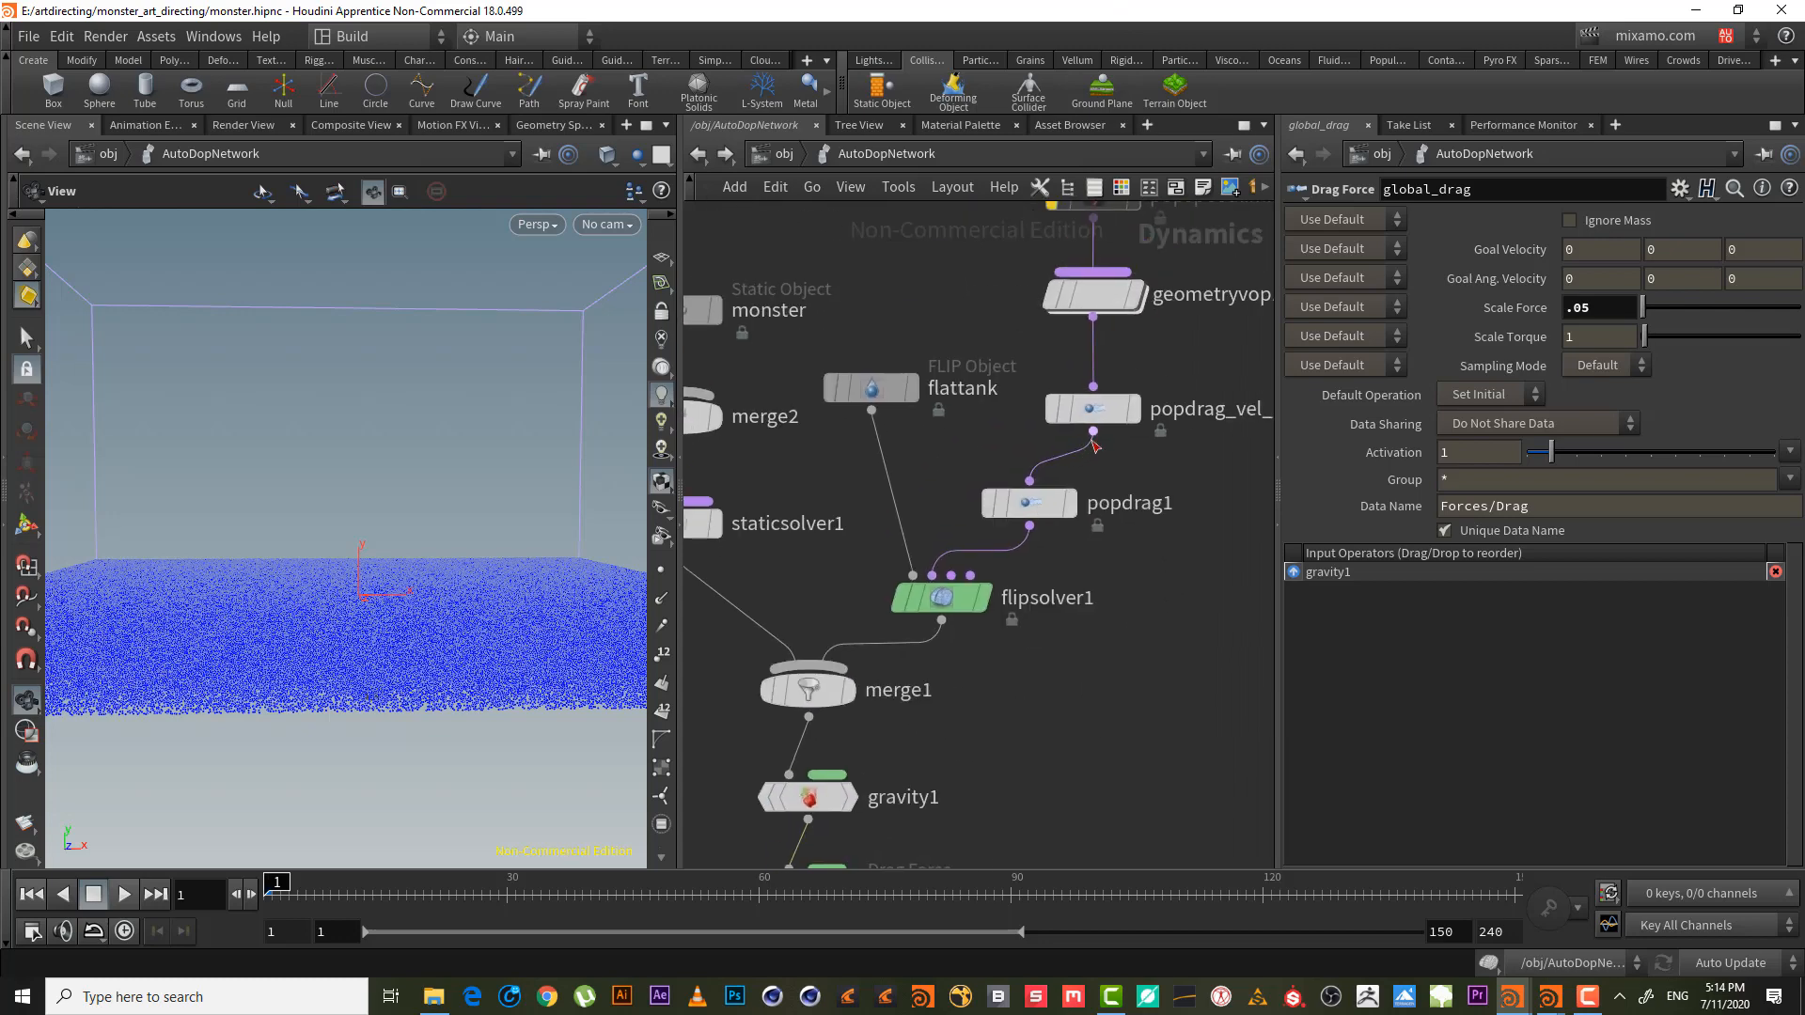
middle_drag(1148, 405, 1118, 463)
drag(1119, 518, 909, 623)
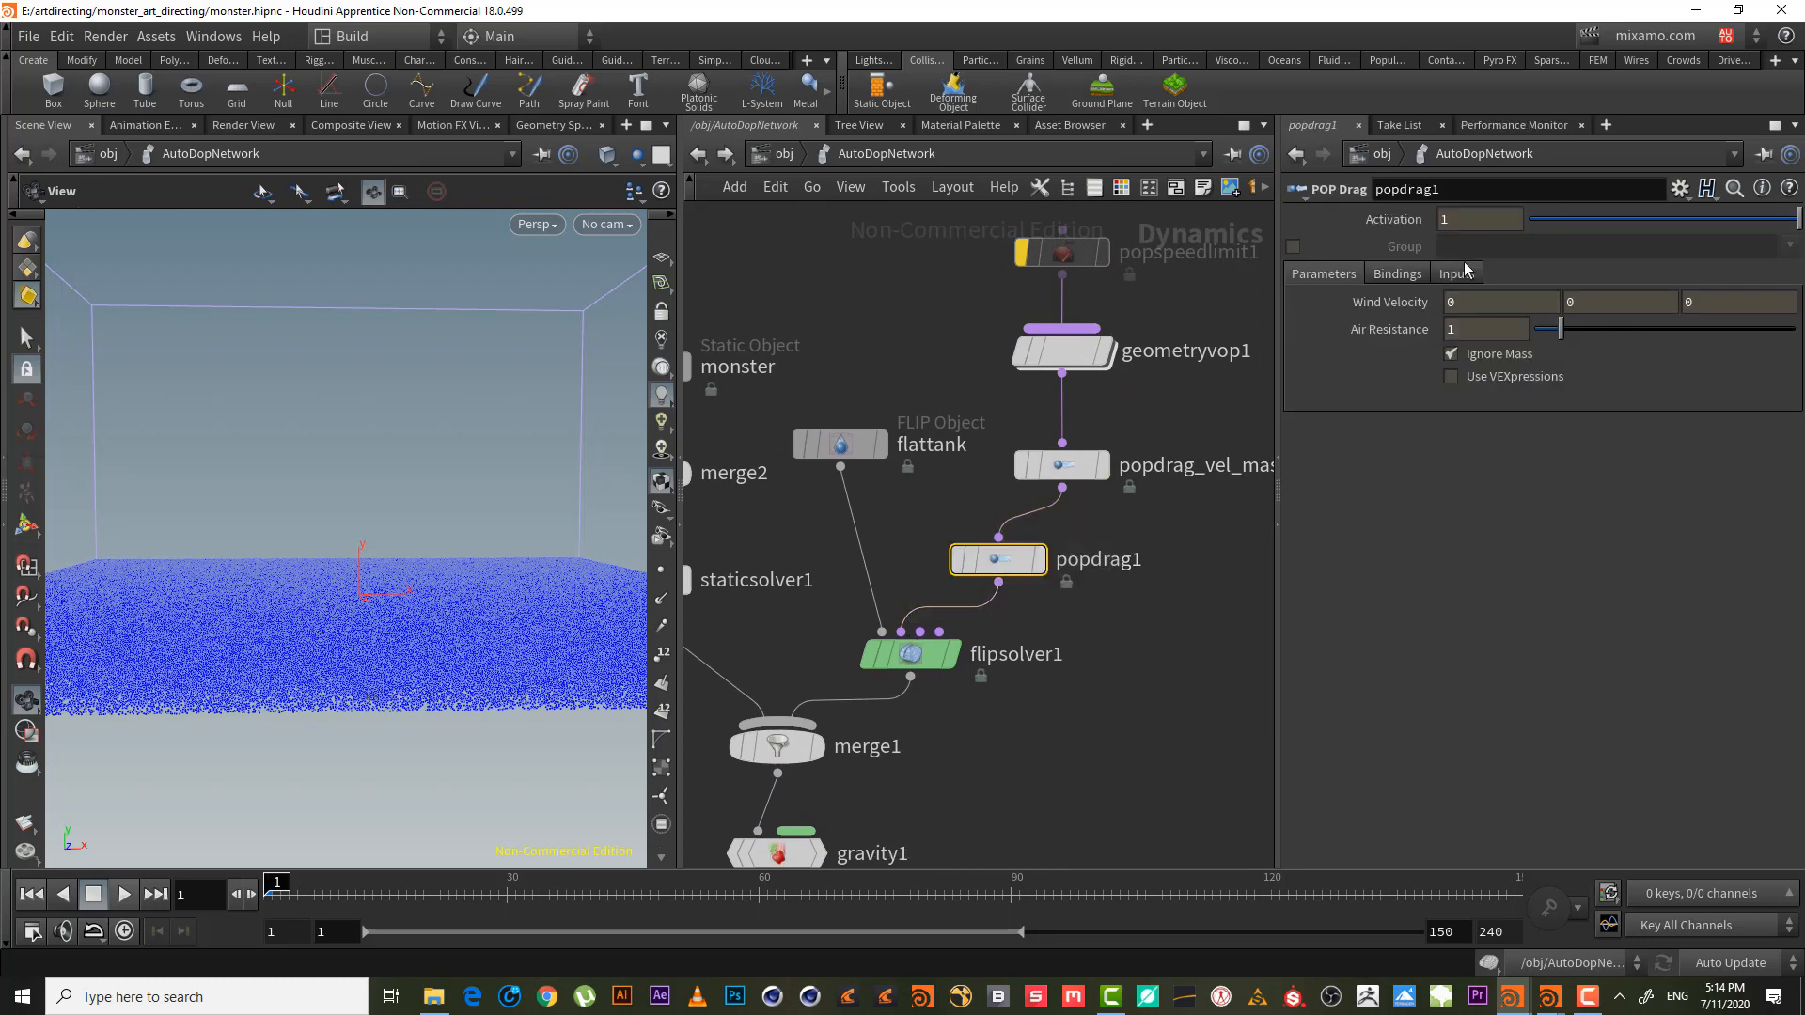
middle_drag(1116, 707, 1106, 379)
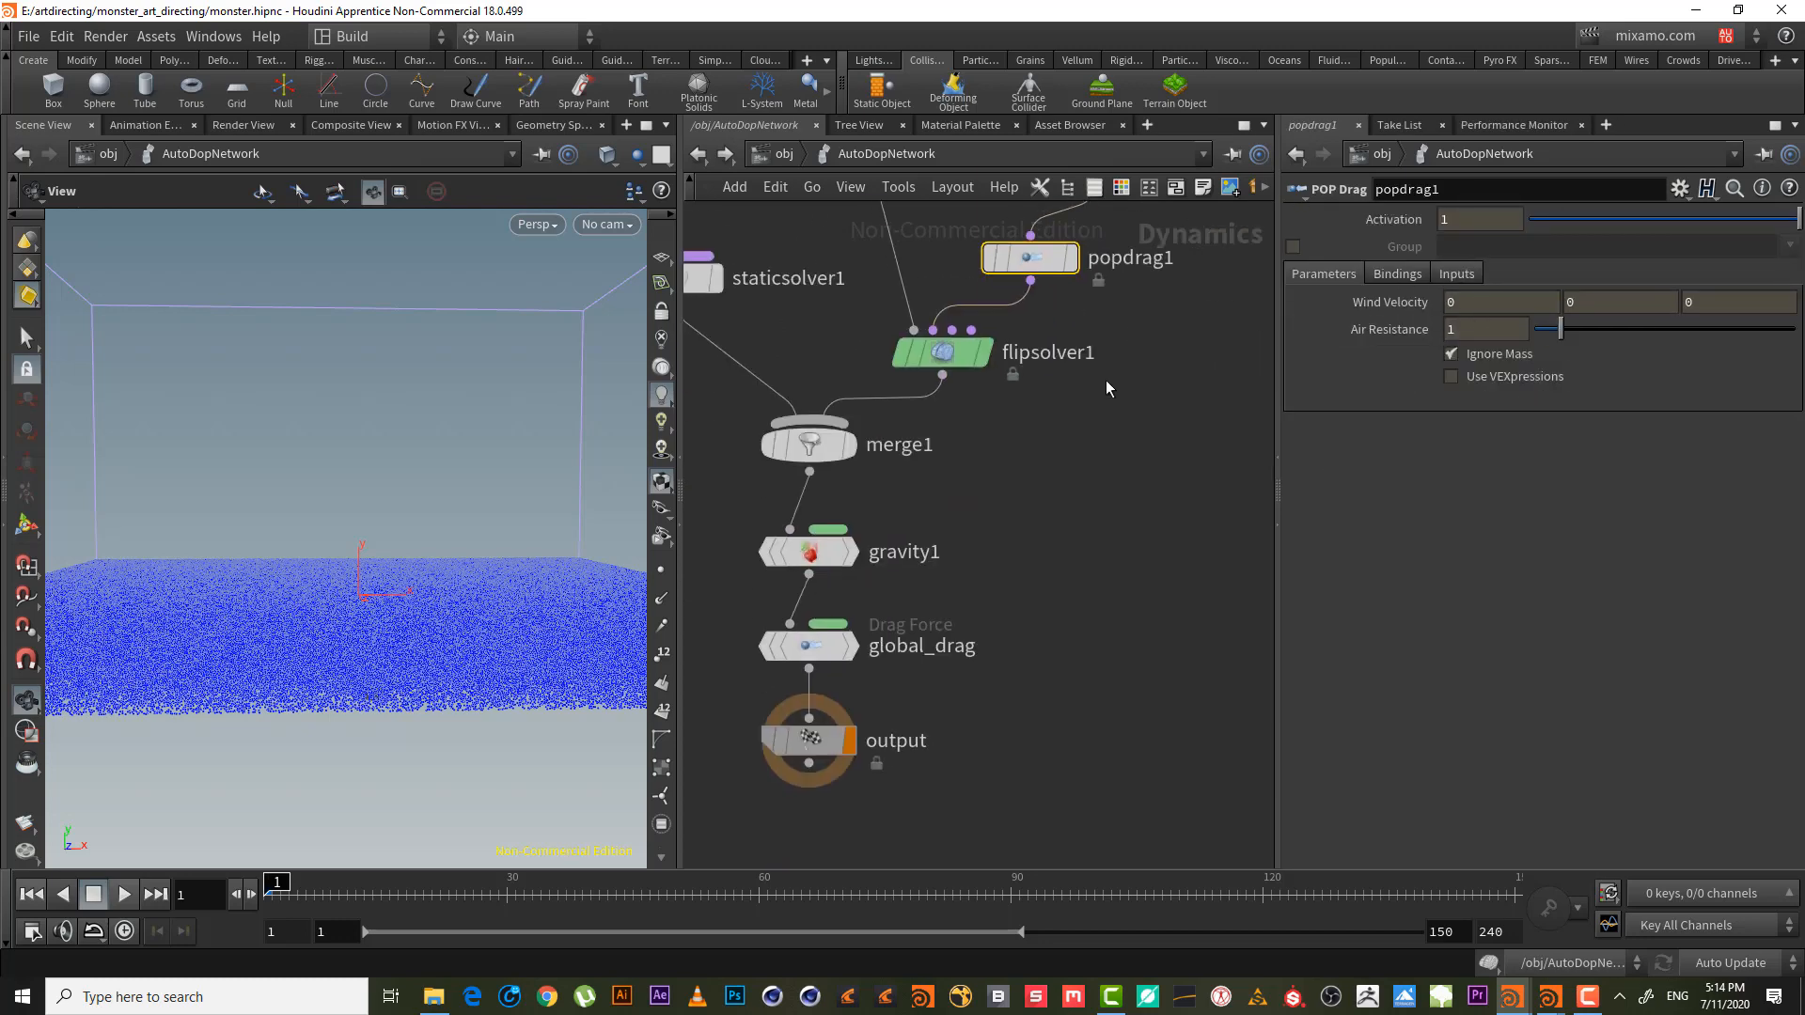
middle_drag(1204, 467, 1132, 730)
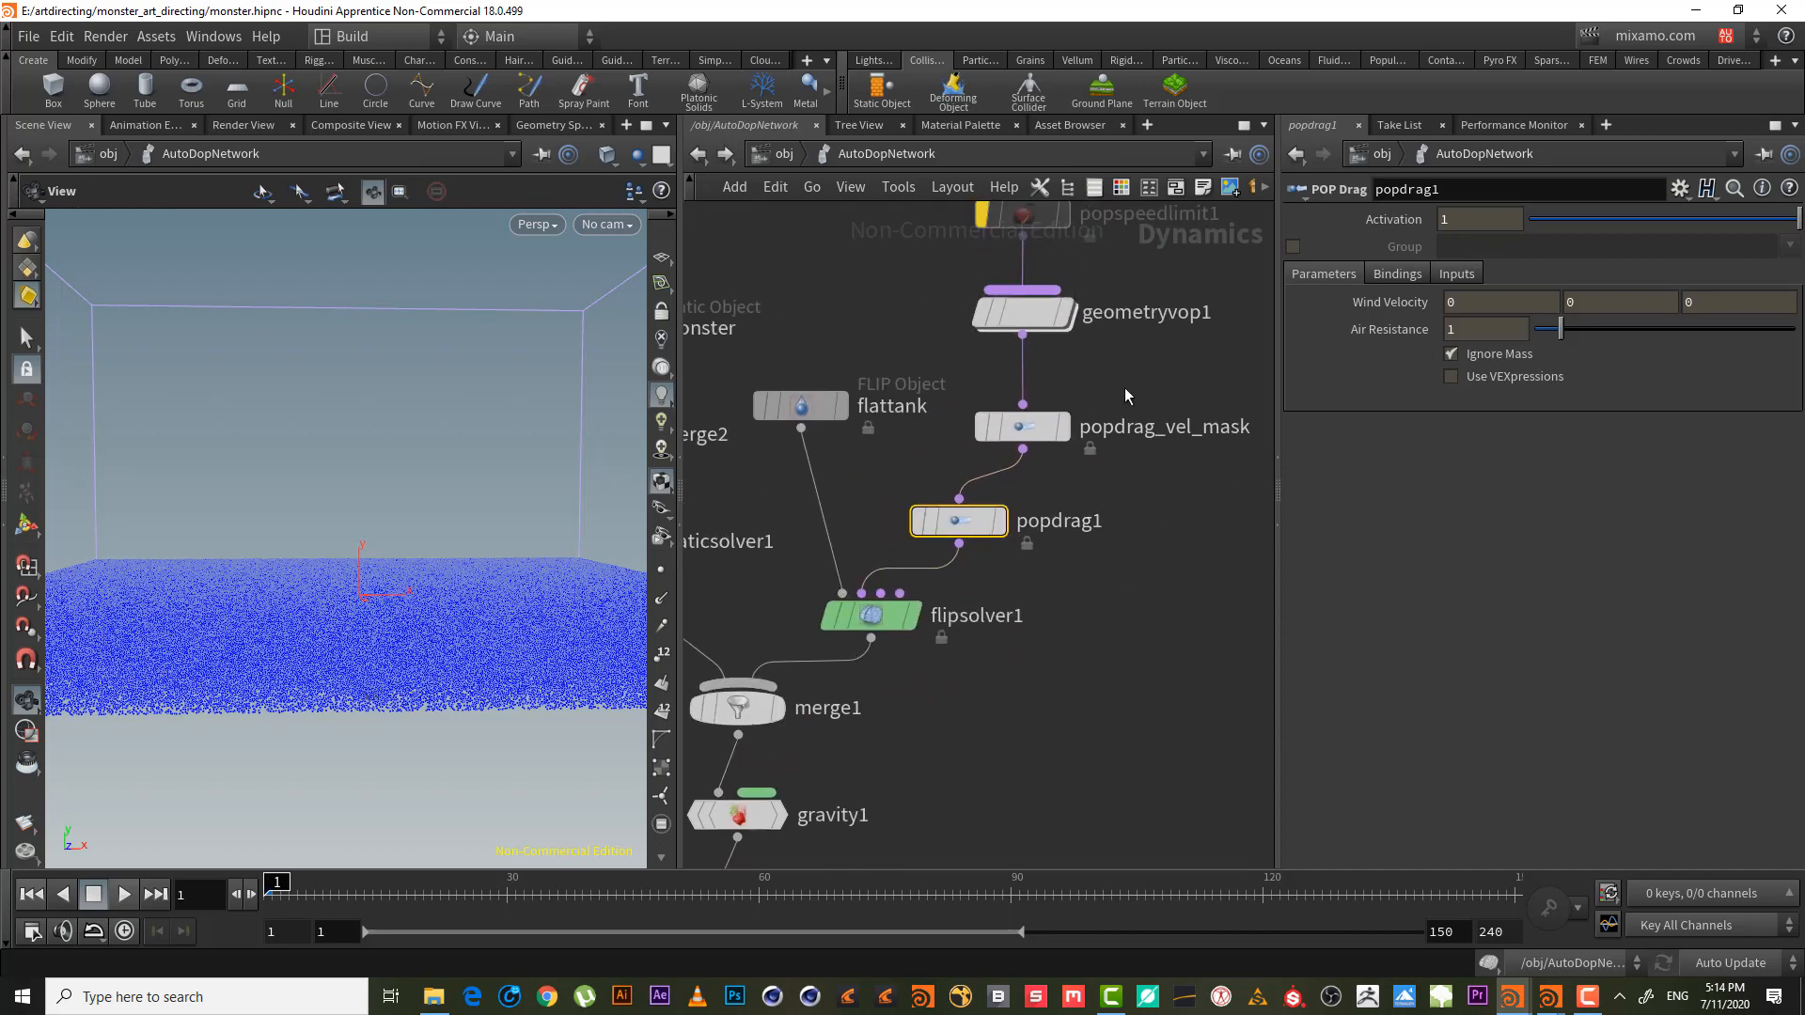
click(1140, 365)
middle_drag(1083, 528, 1092, 493)
drag(1015, 476, 1080, 464)
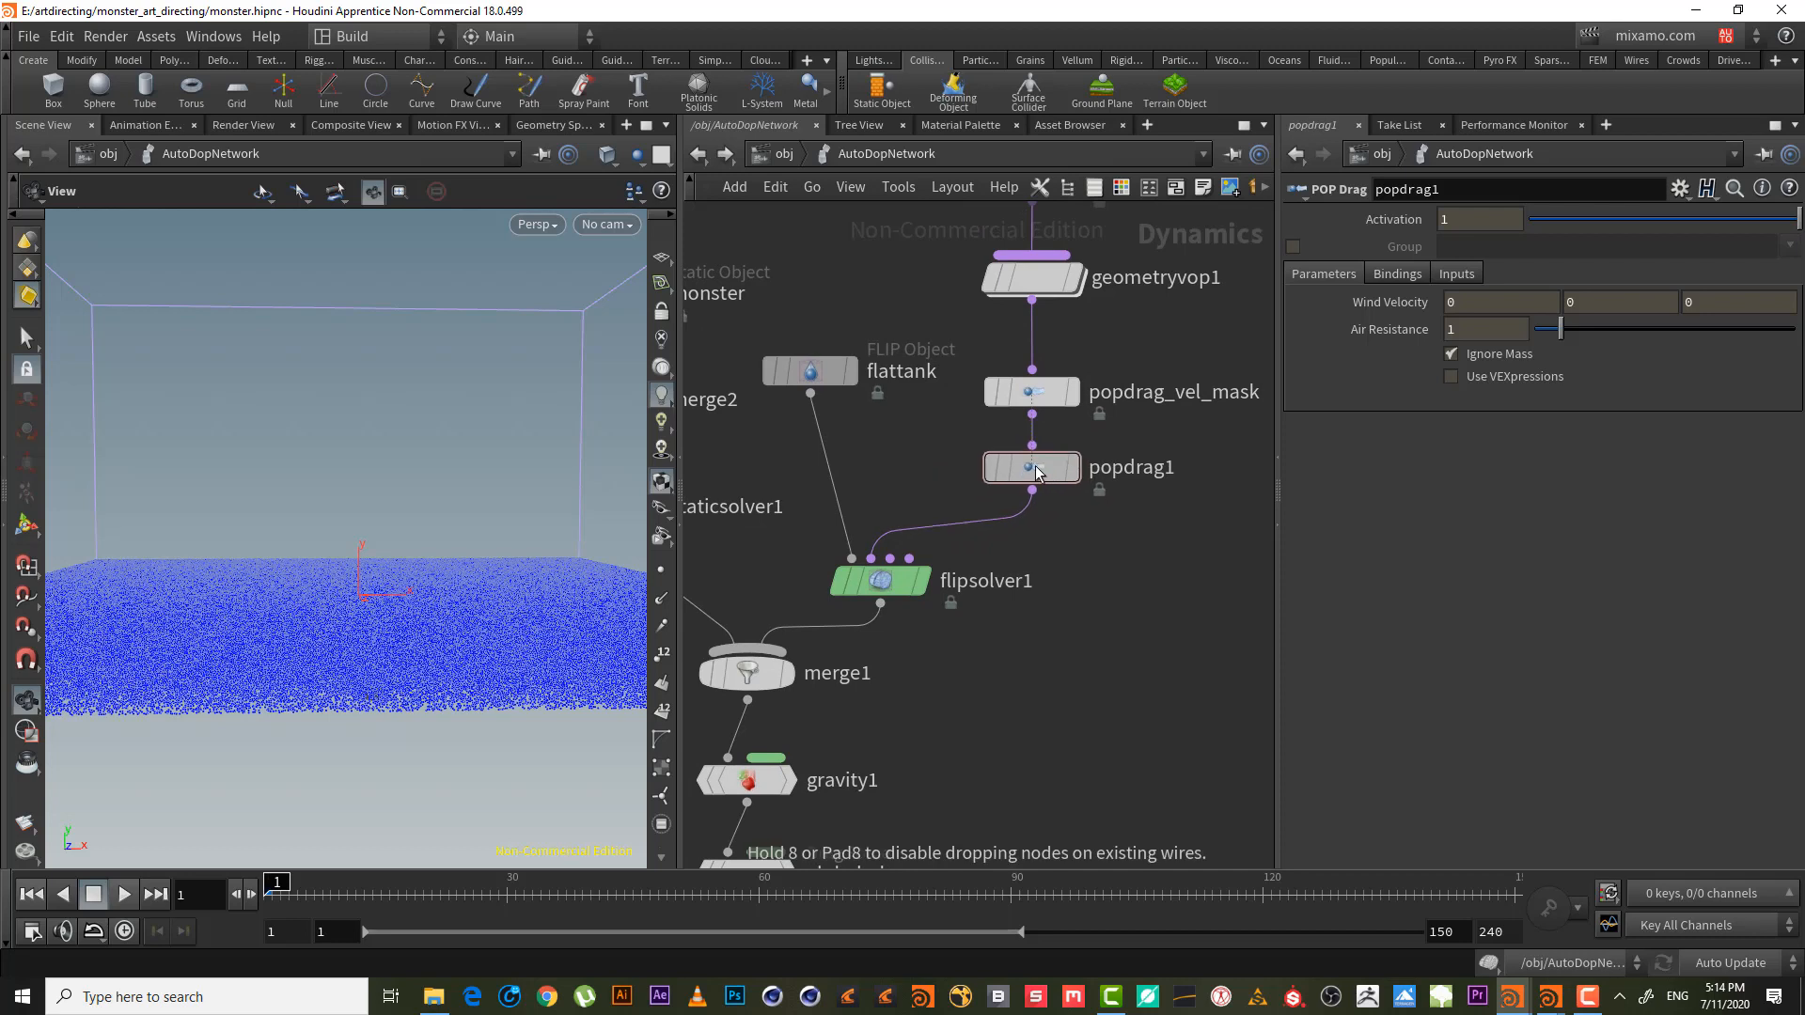
drag(1111, 558, 1043, 382)
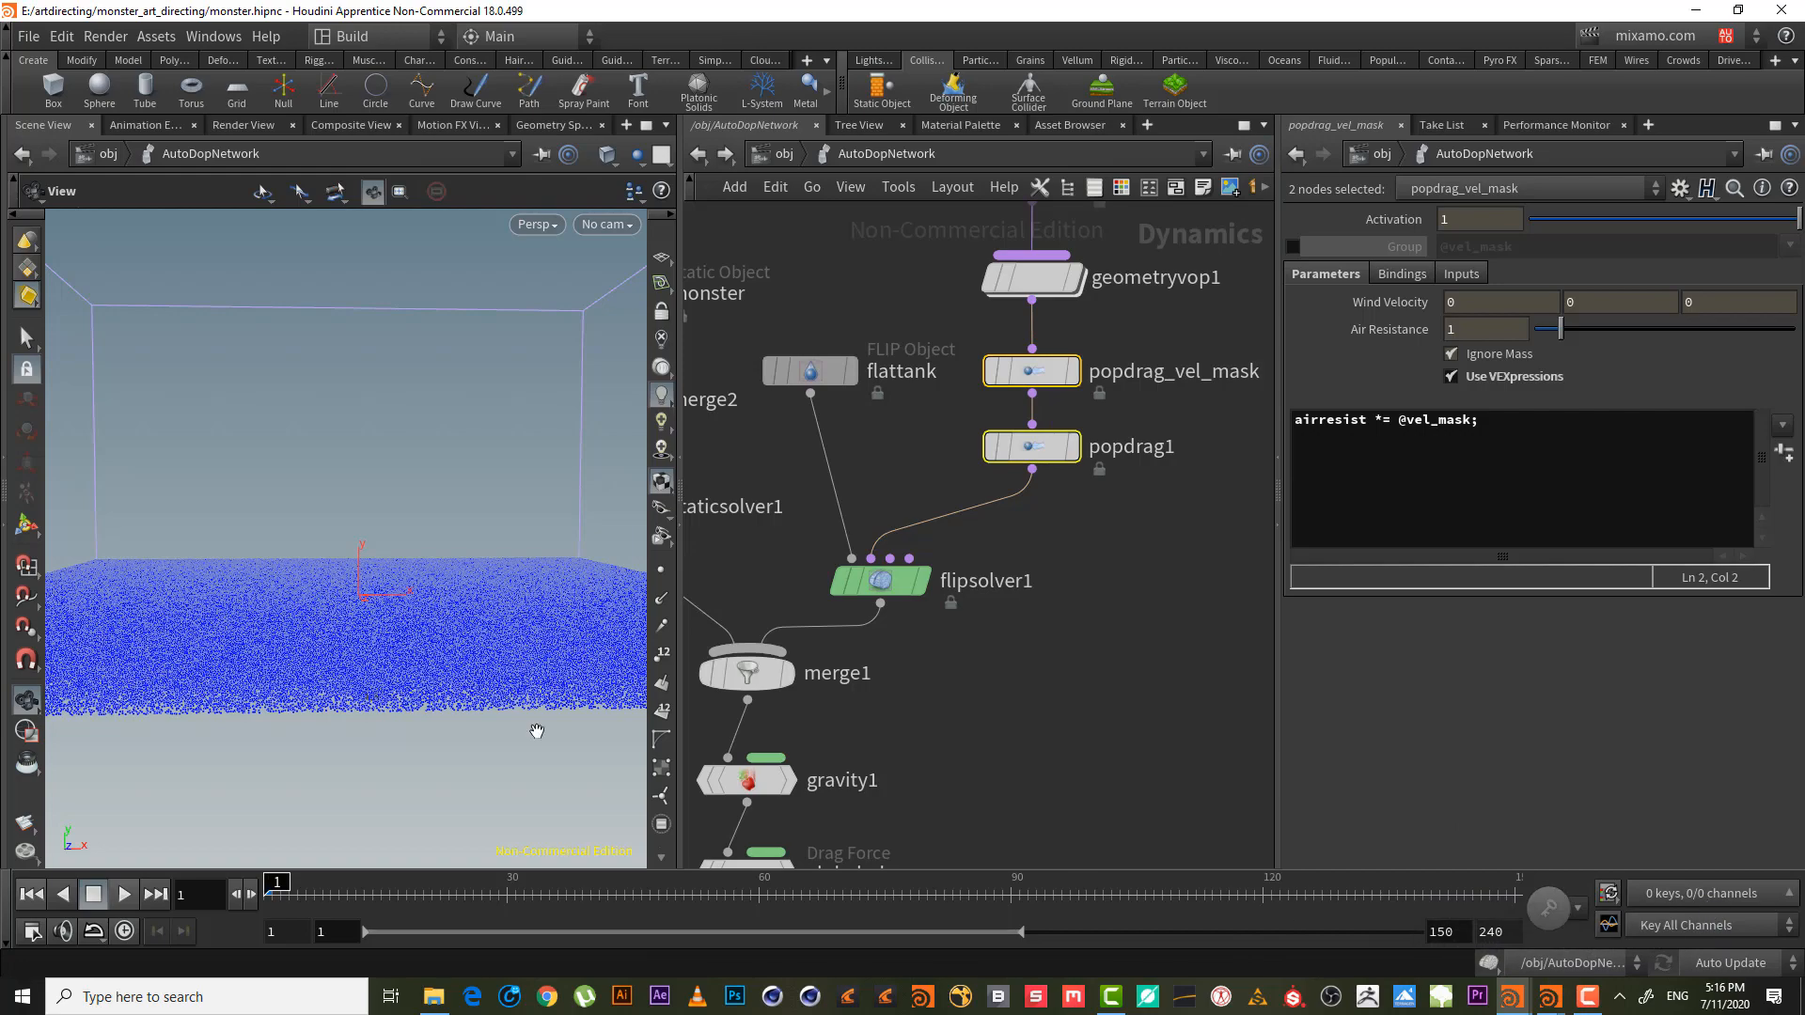
drag(443, 568, 336, 675)
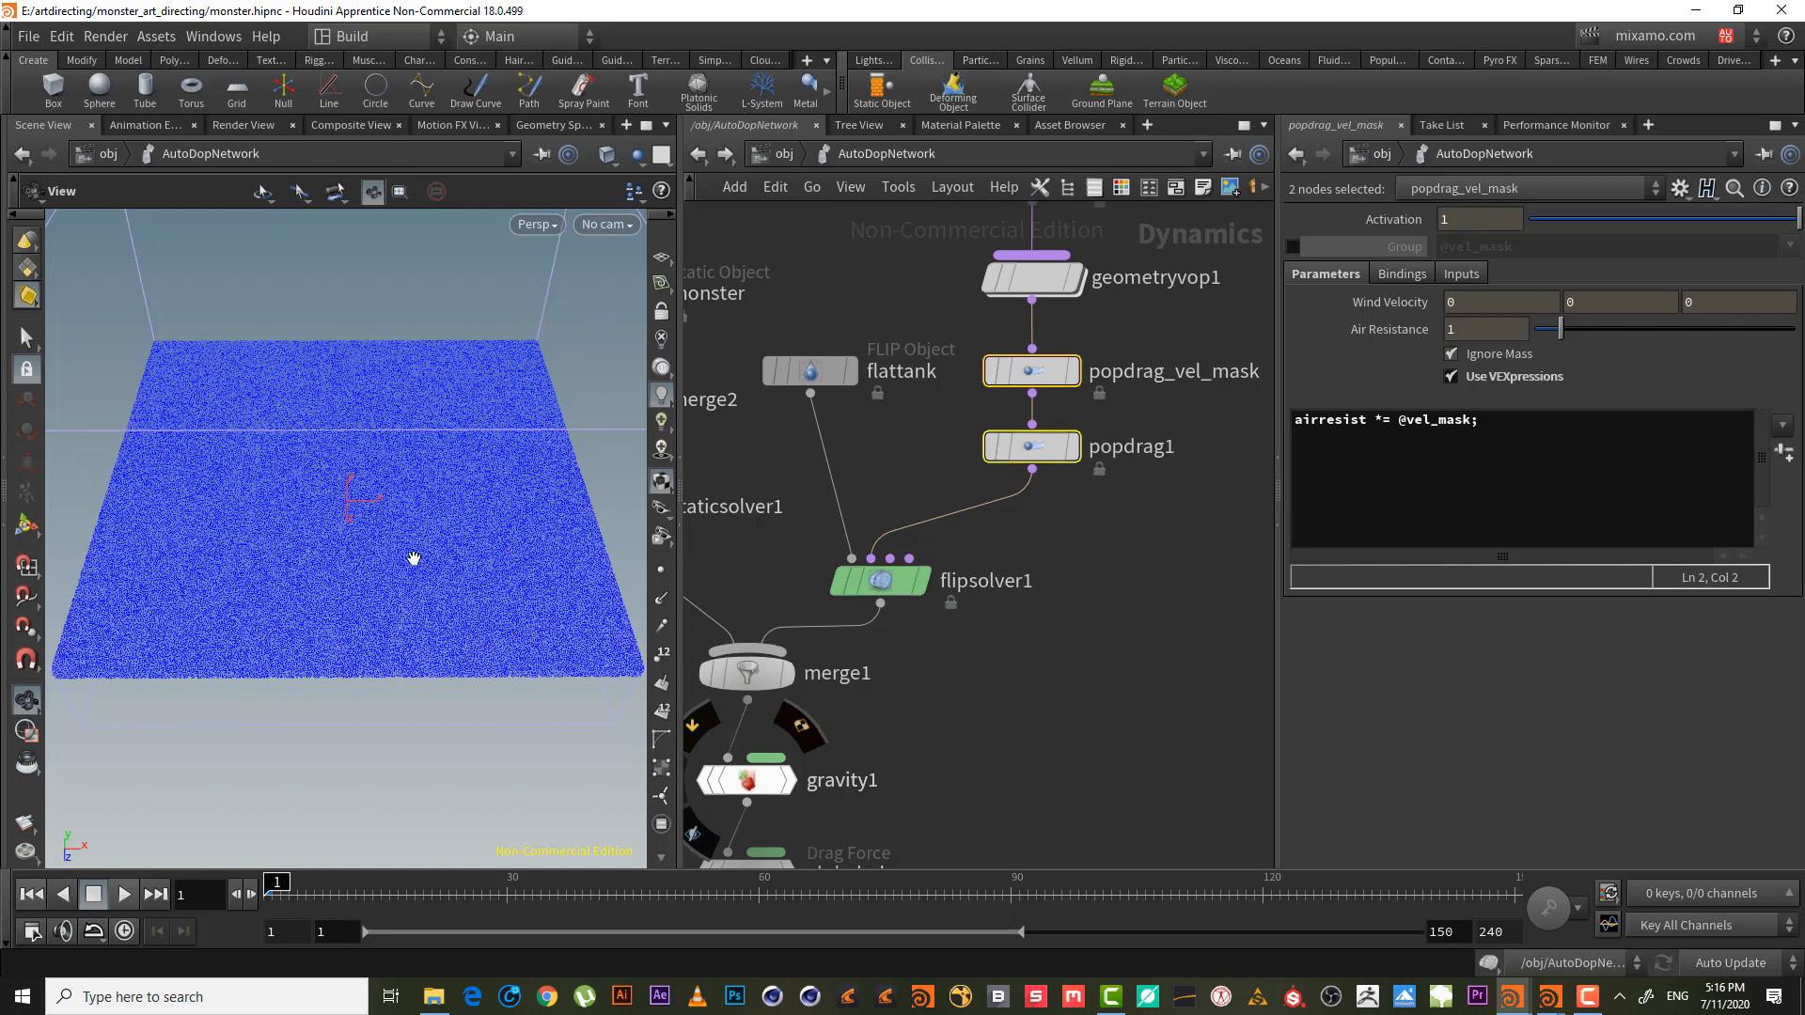
- Show flipsolver1's Volume Motion > Volume Limits settings
drag(361, 519, 362, 507)
middle_drag(897, 699, 972, 655)
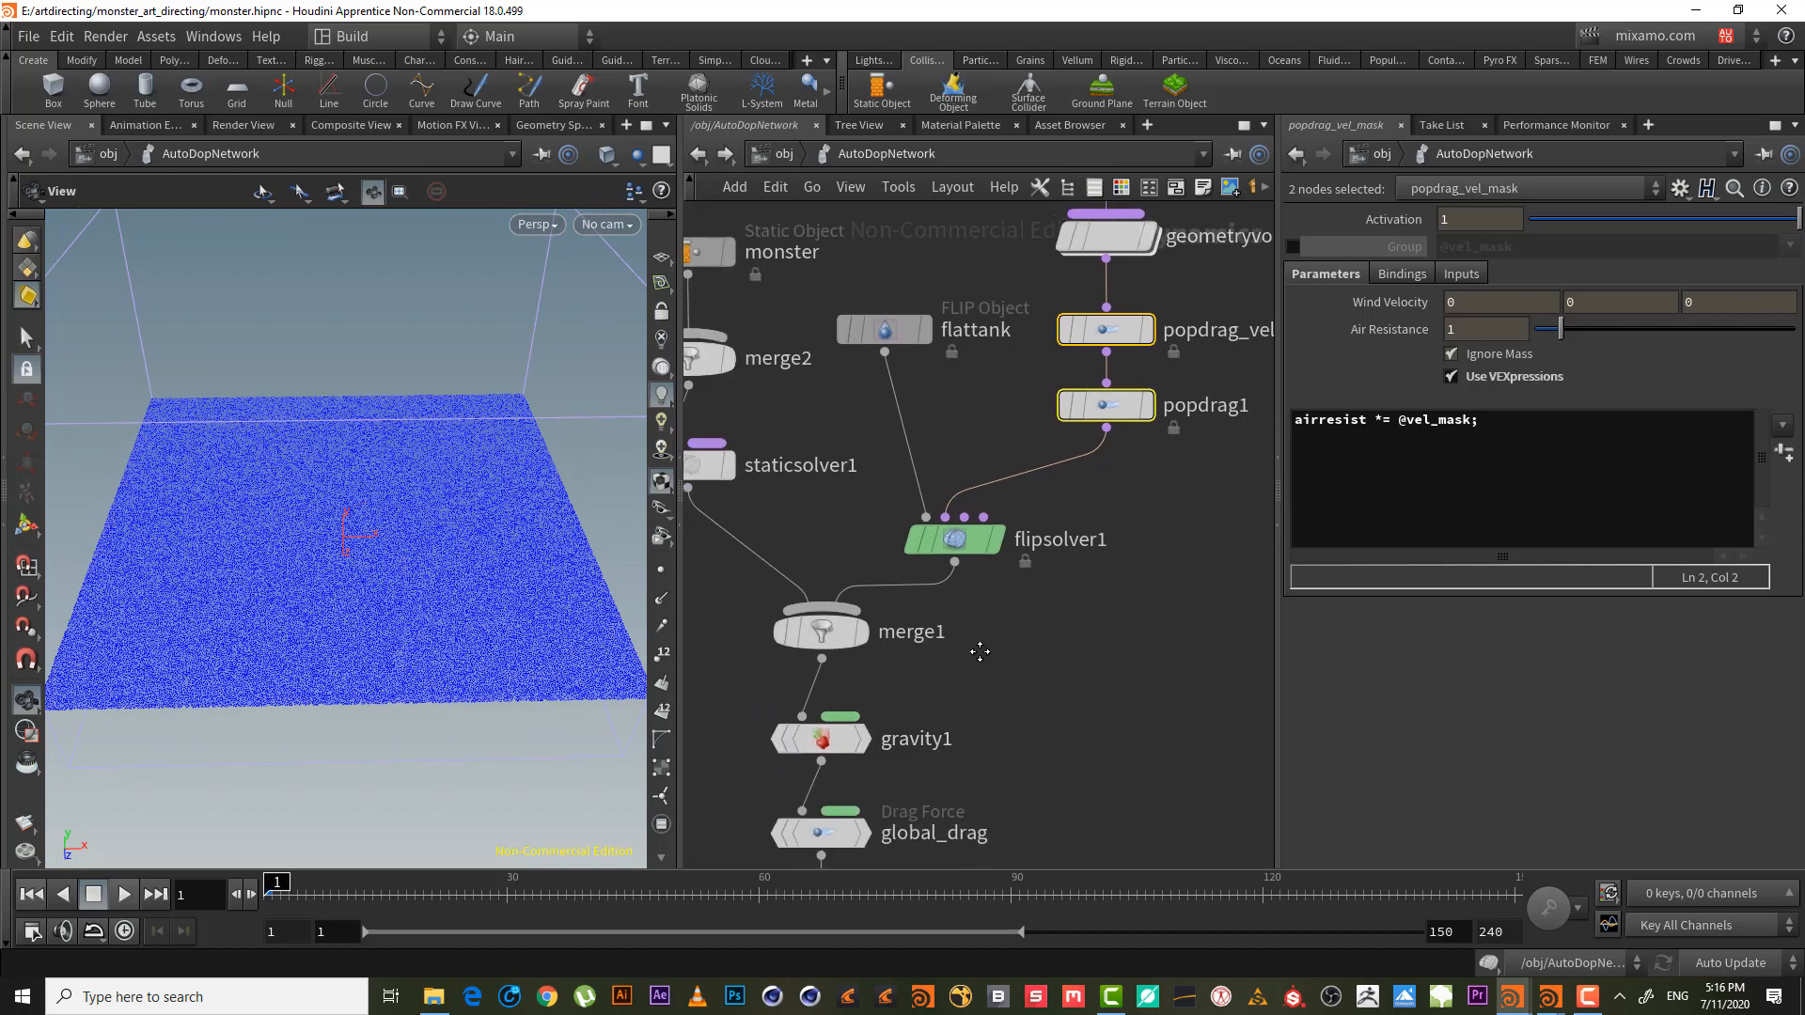
click(978, 538)
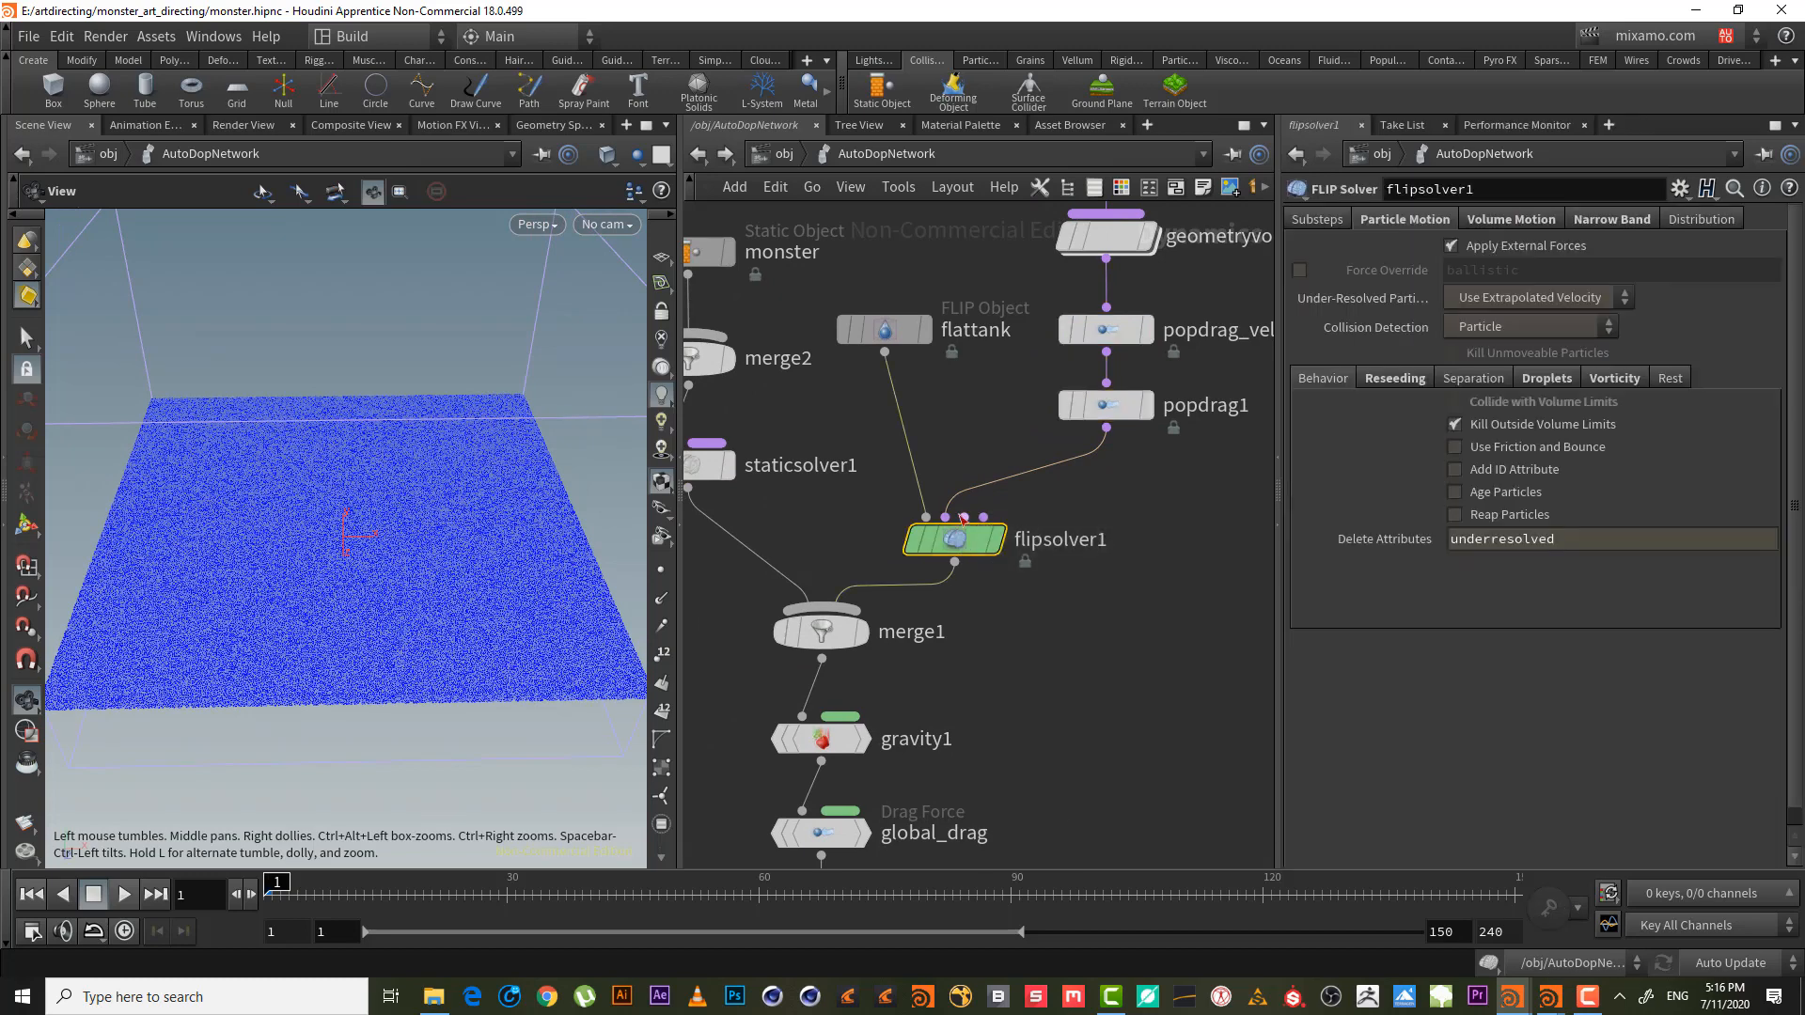
click(1510, 219)
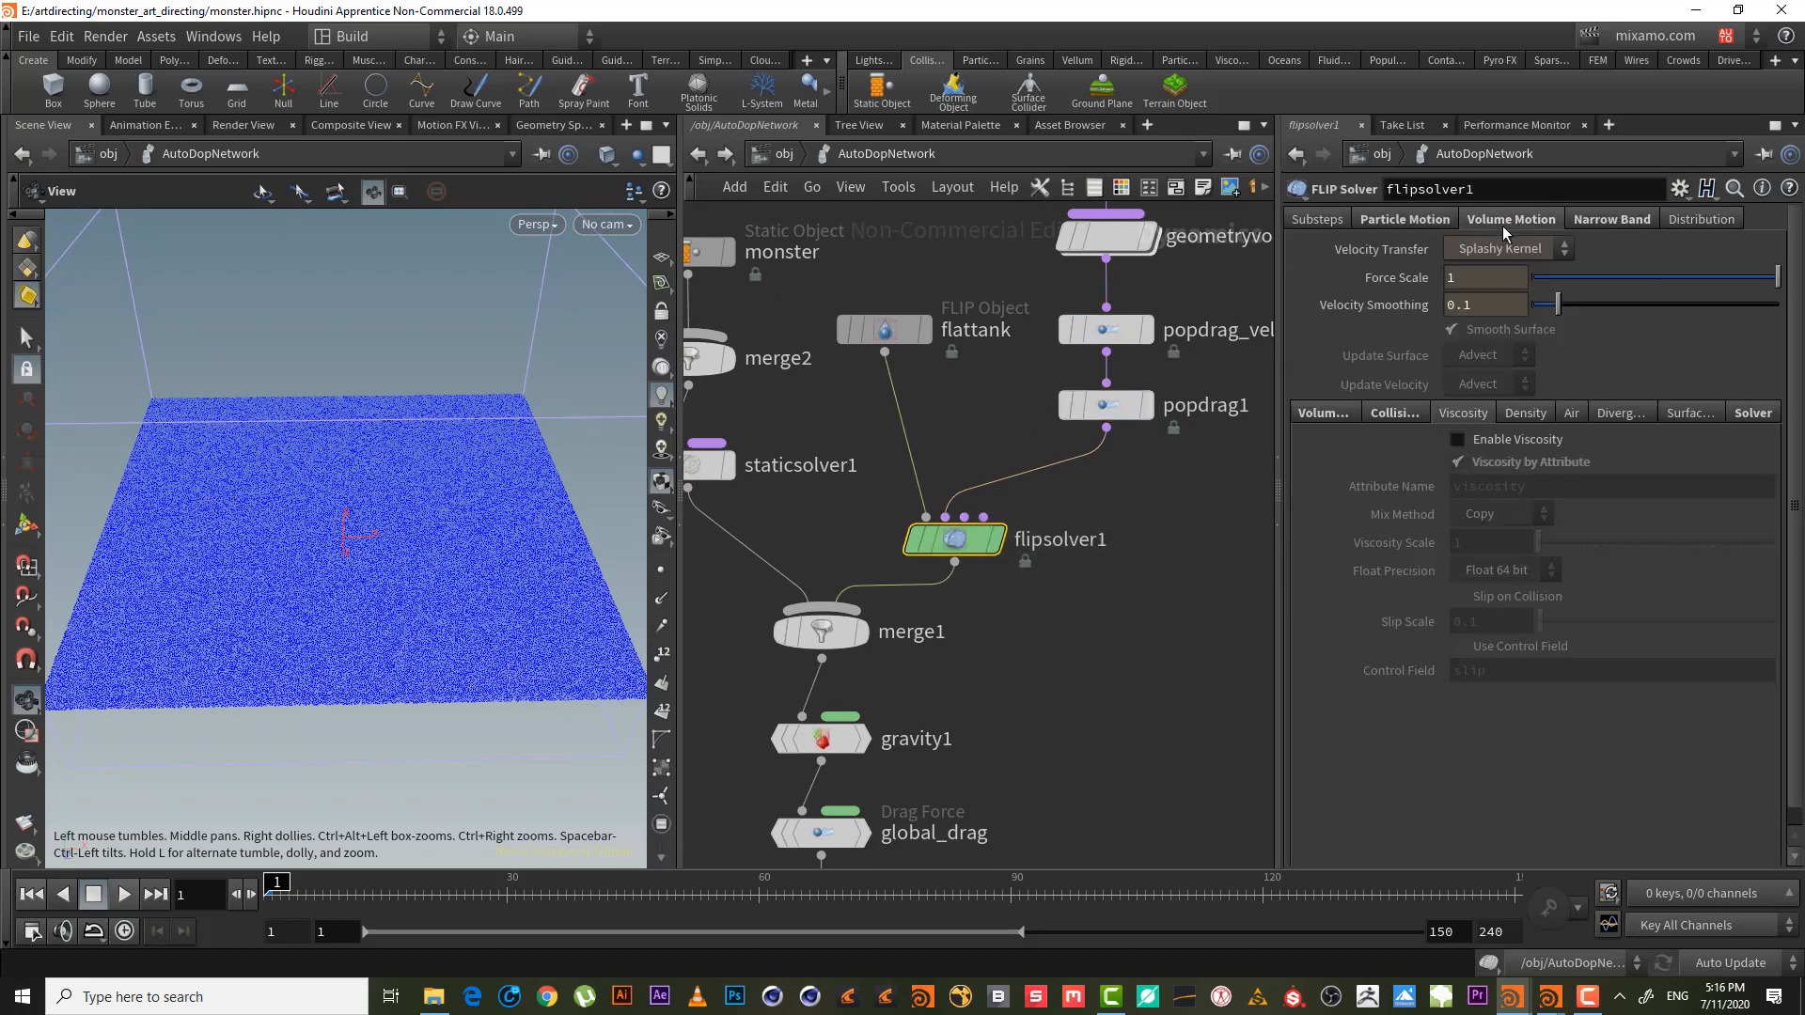
click(1317, 414)
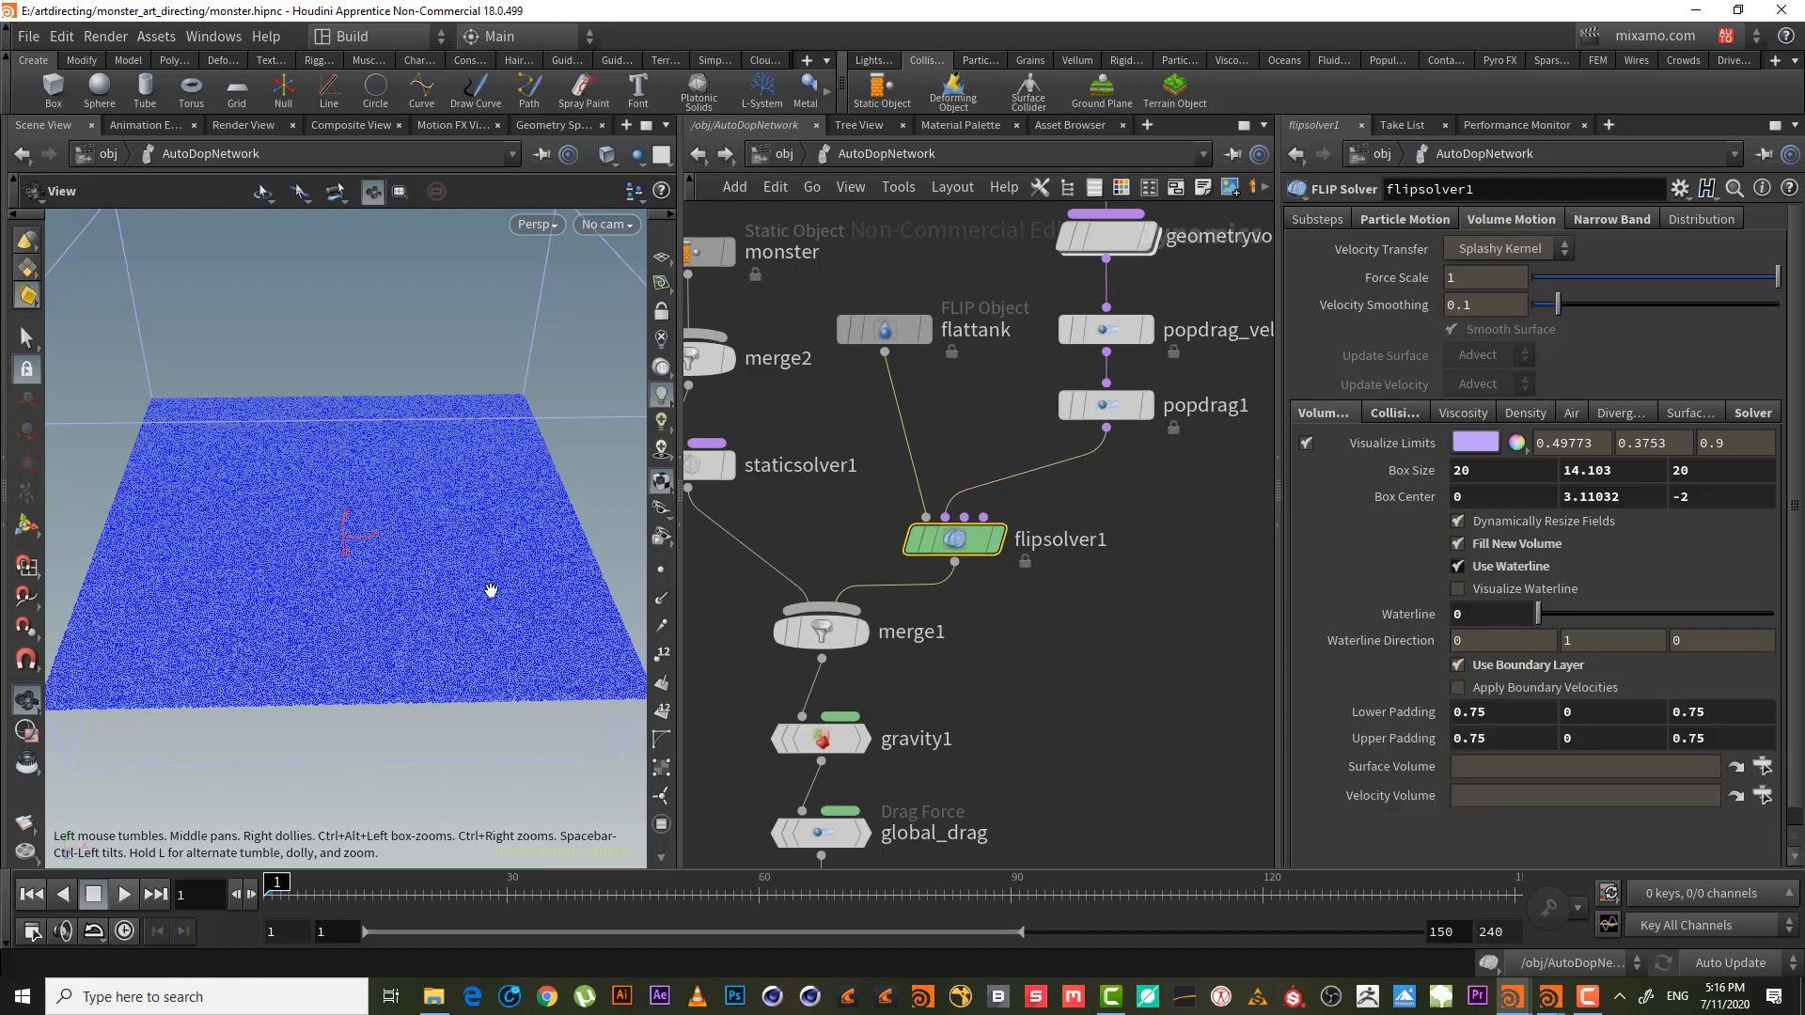
- Orbit around the particle sheet, briefly toggling the waterline visualization on and off
drag(480, 598, 472, 593)
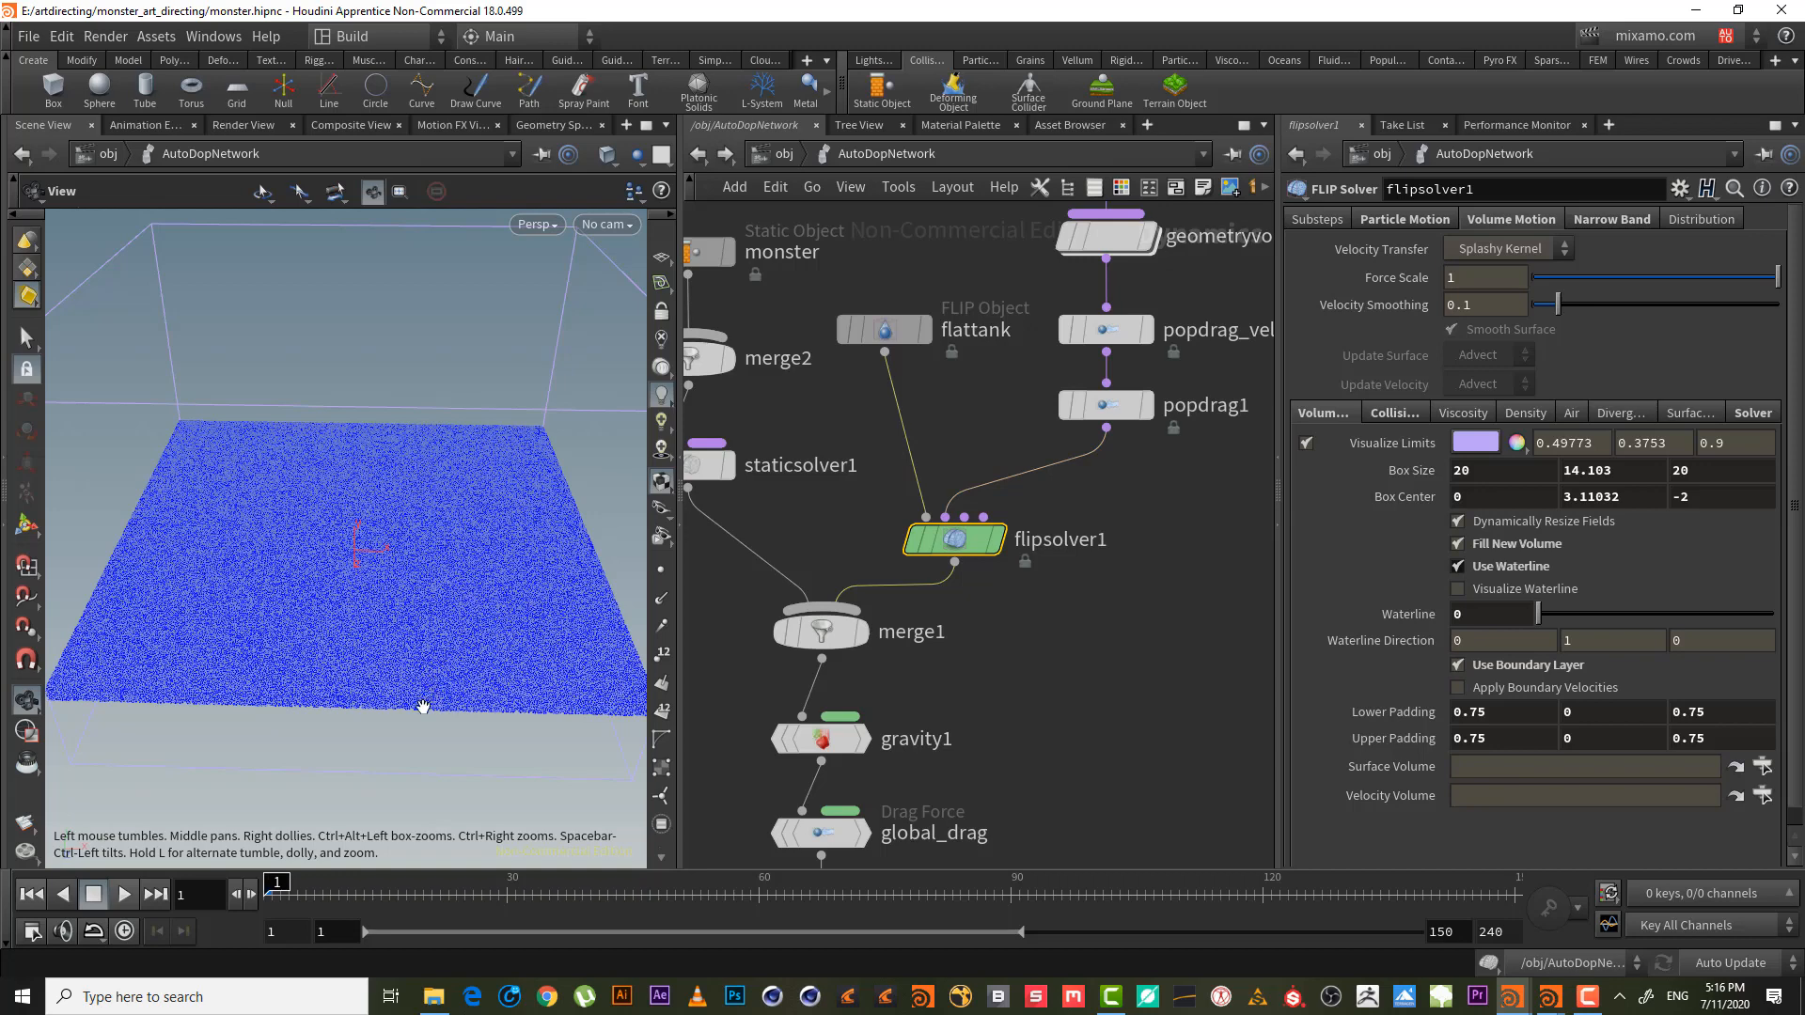
drag(155, 588, 98, 519)
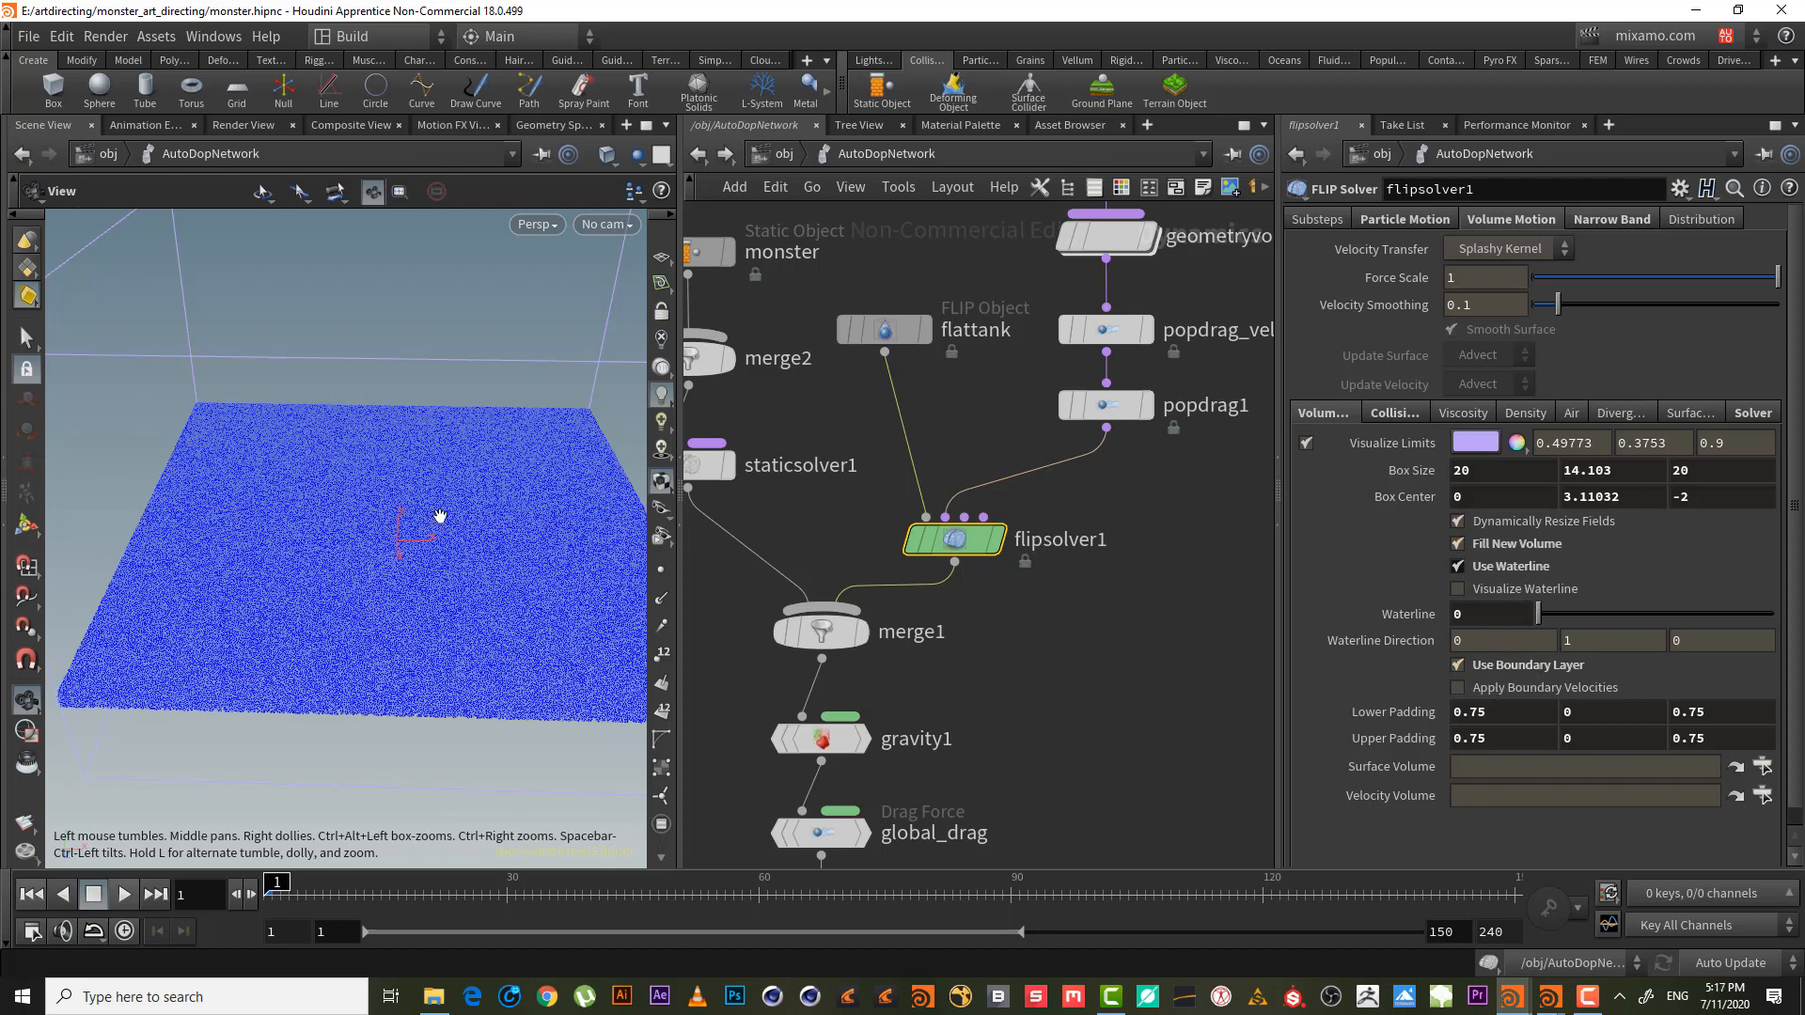
drag(440, 516, 394, 576)
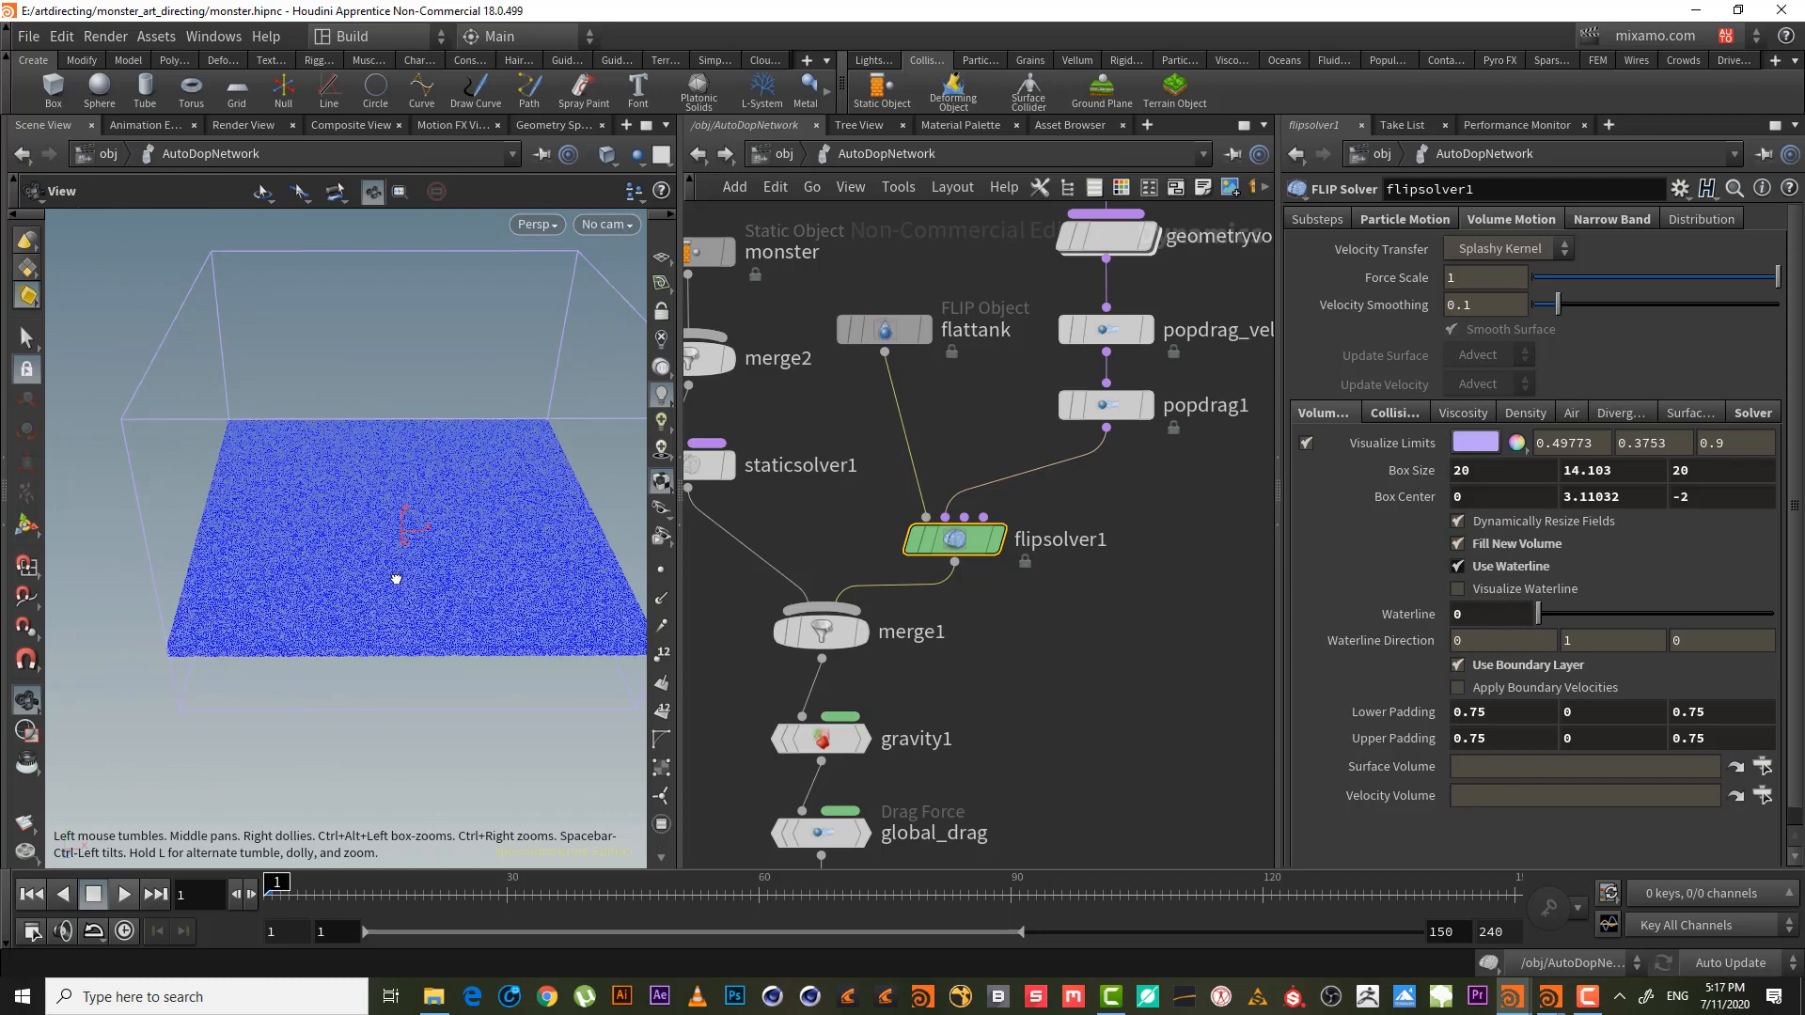
click(1538, 590)
click(1542, 592)
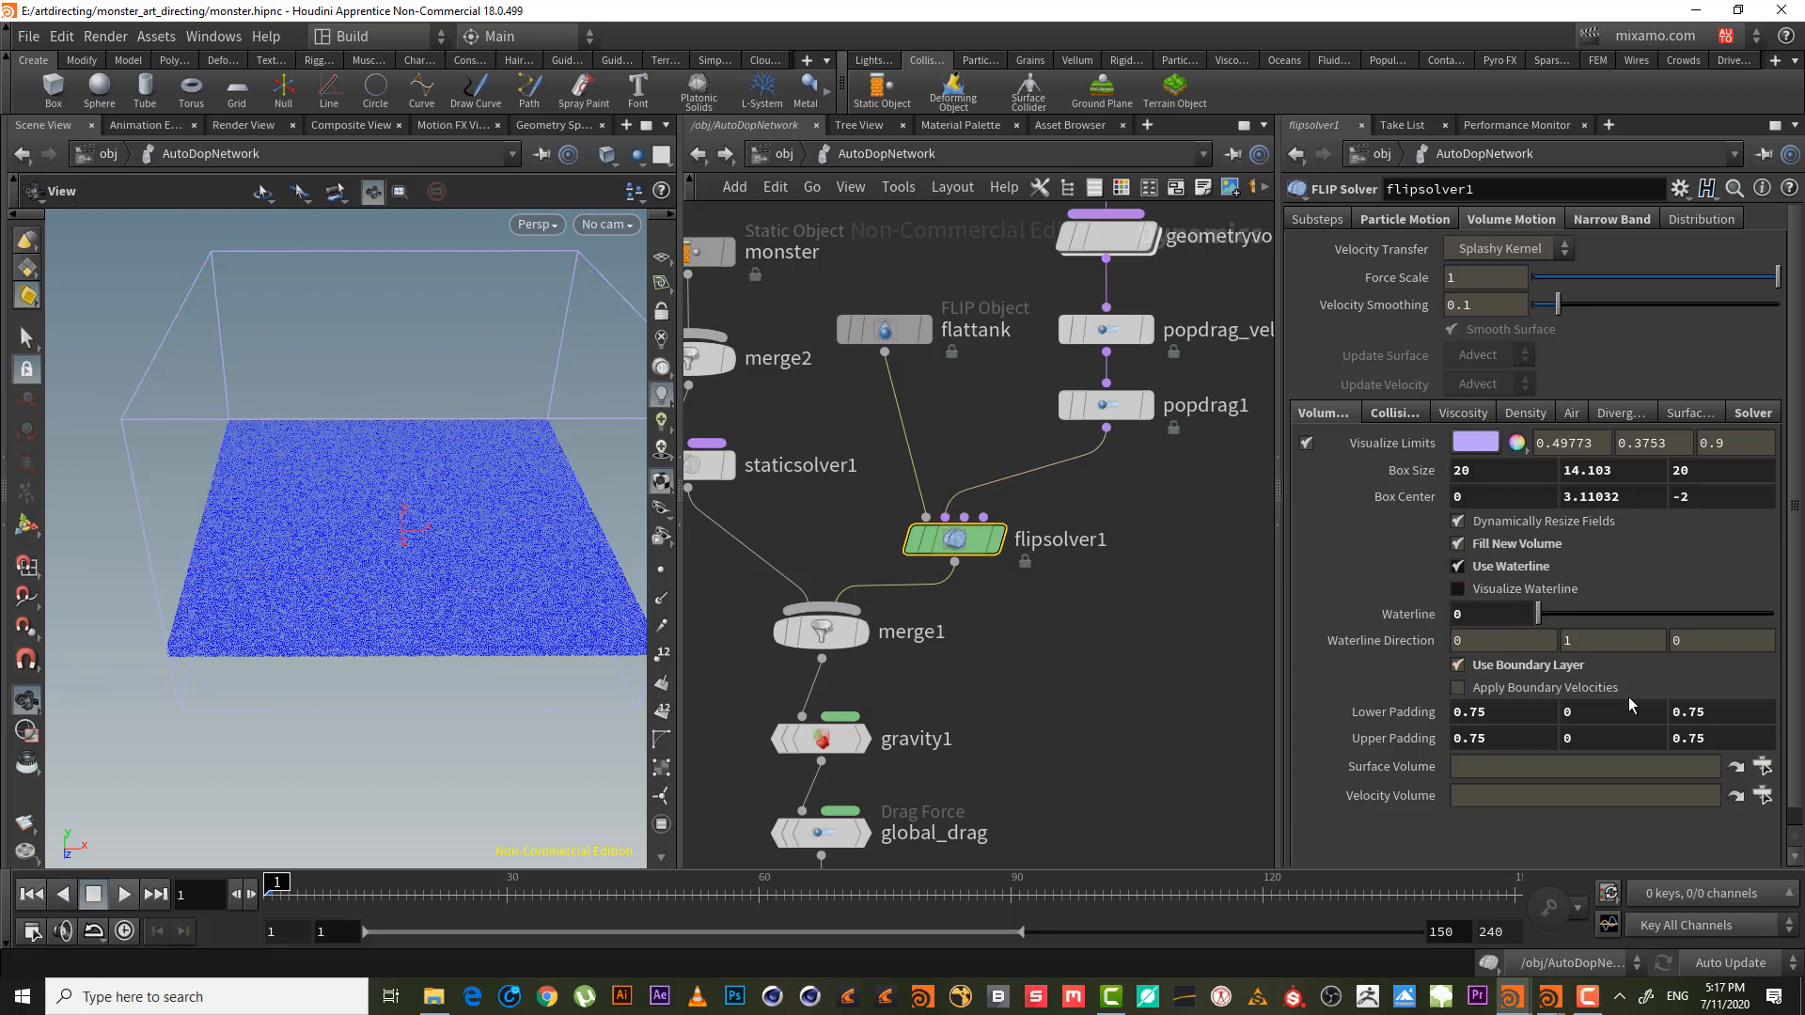
drag(338, 593, 418, 522)
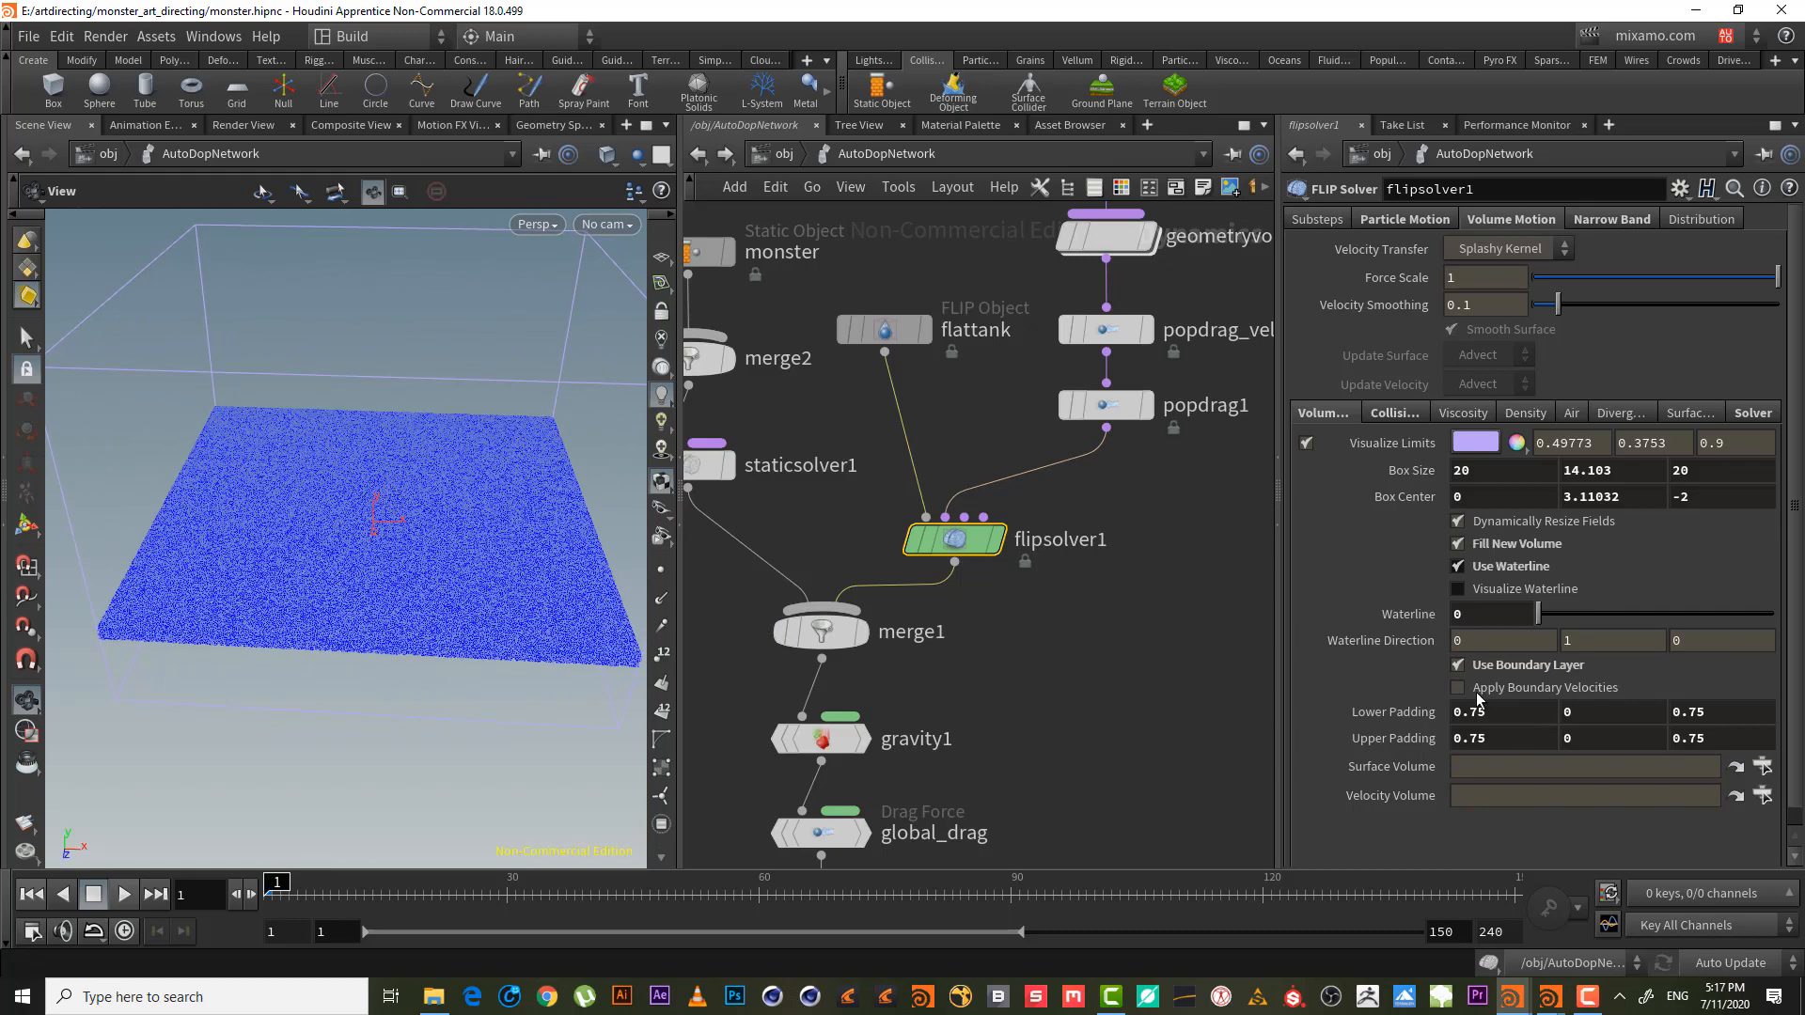
drag(320, 470, 109, 330)
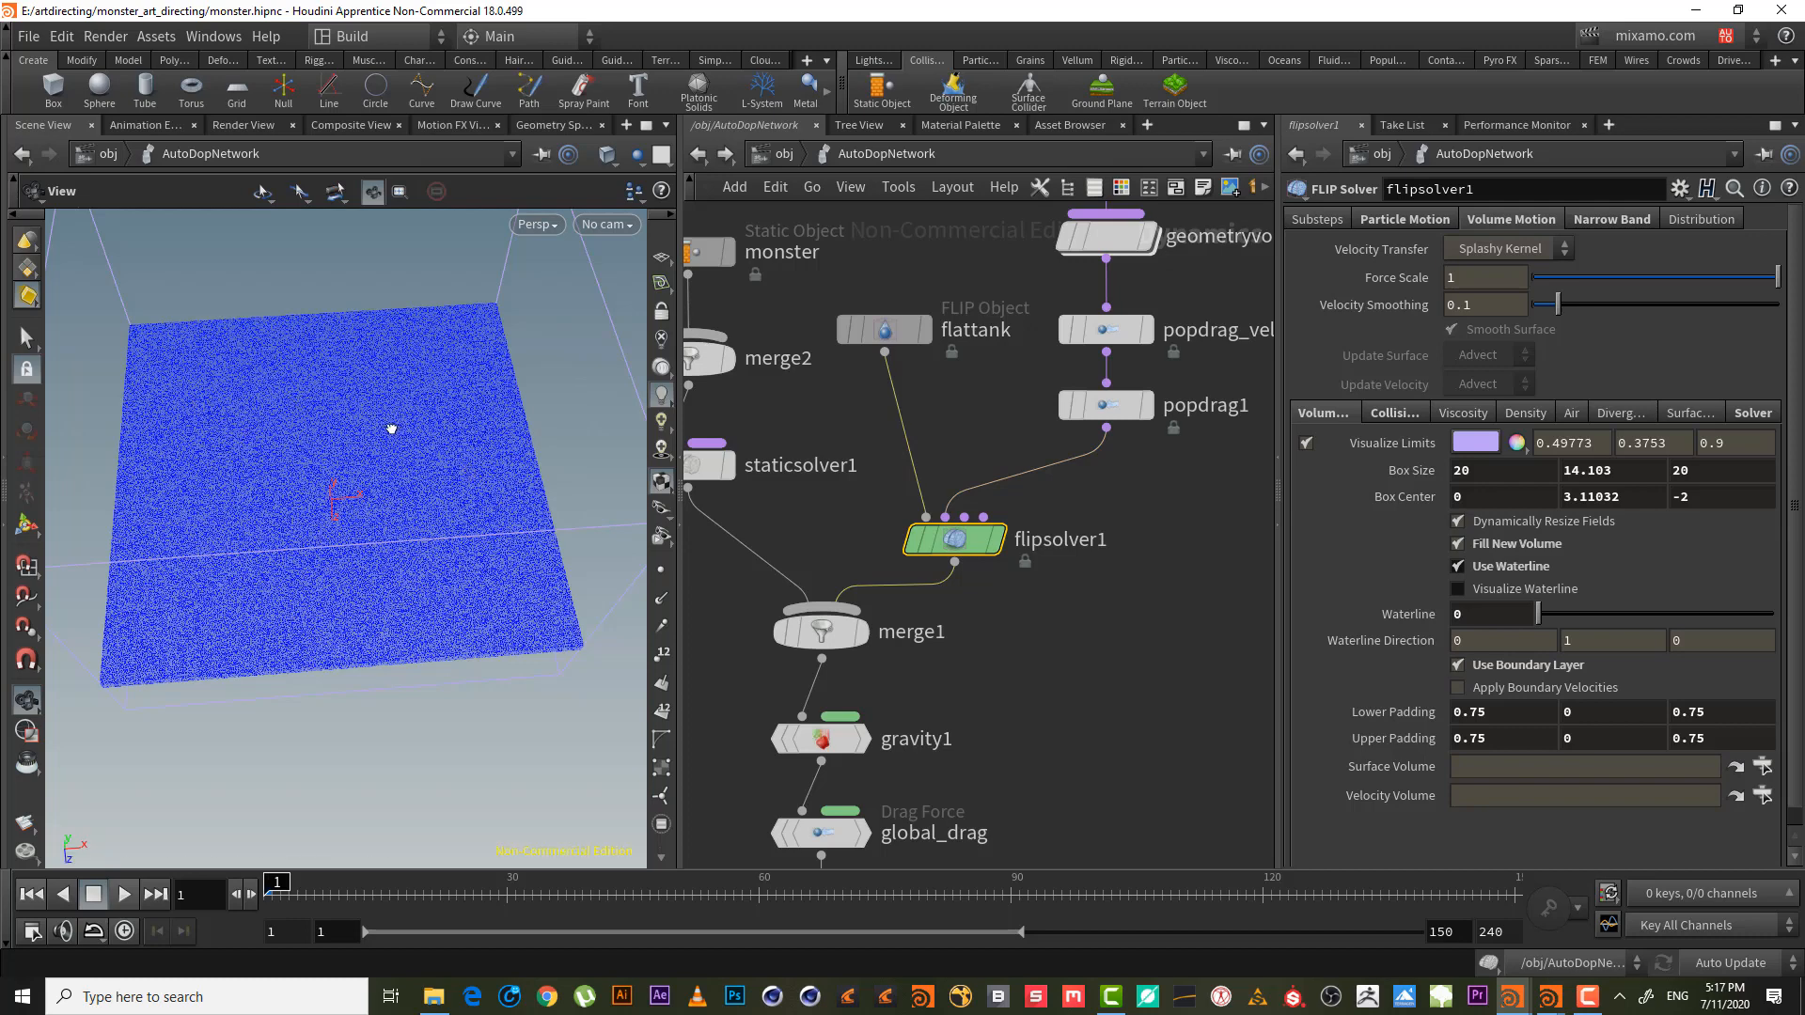
drag(392, 428, 393, 408)
middle_drag(1104, 496, 1049, 478)
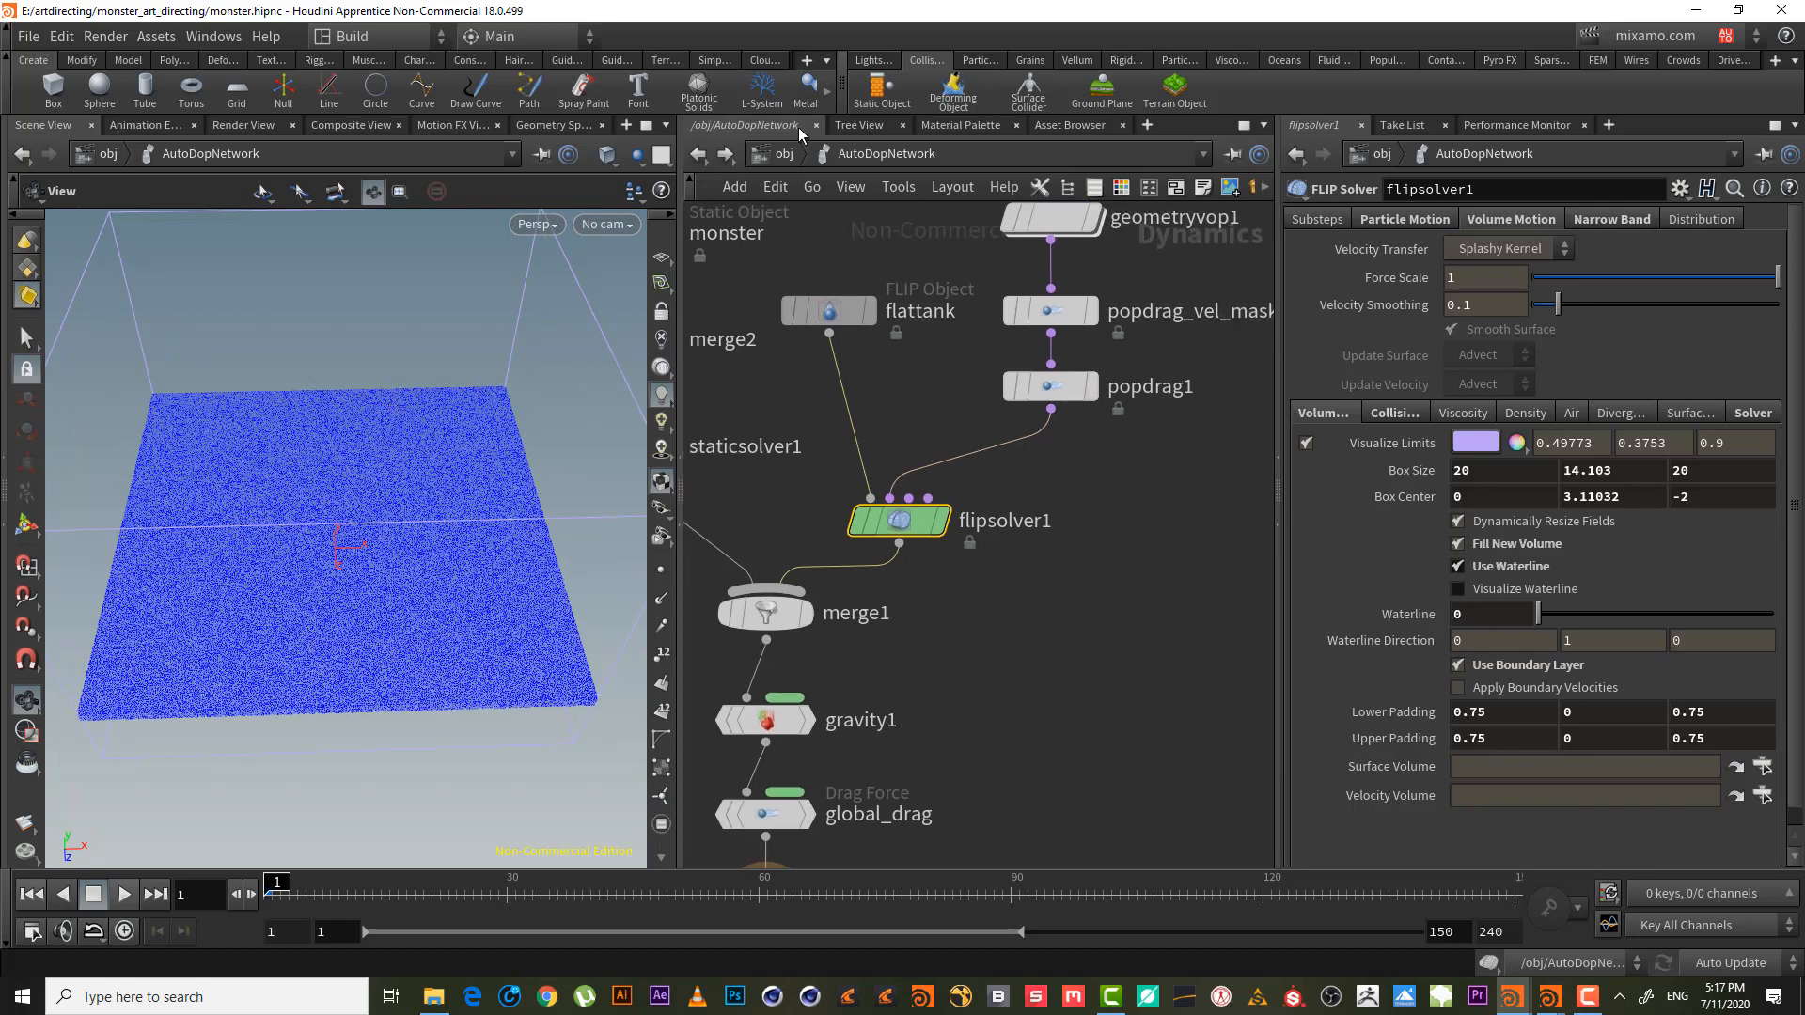
- Go up to /obj and dive into the flattank_initial network
click(1069, 378)
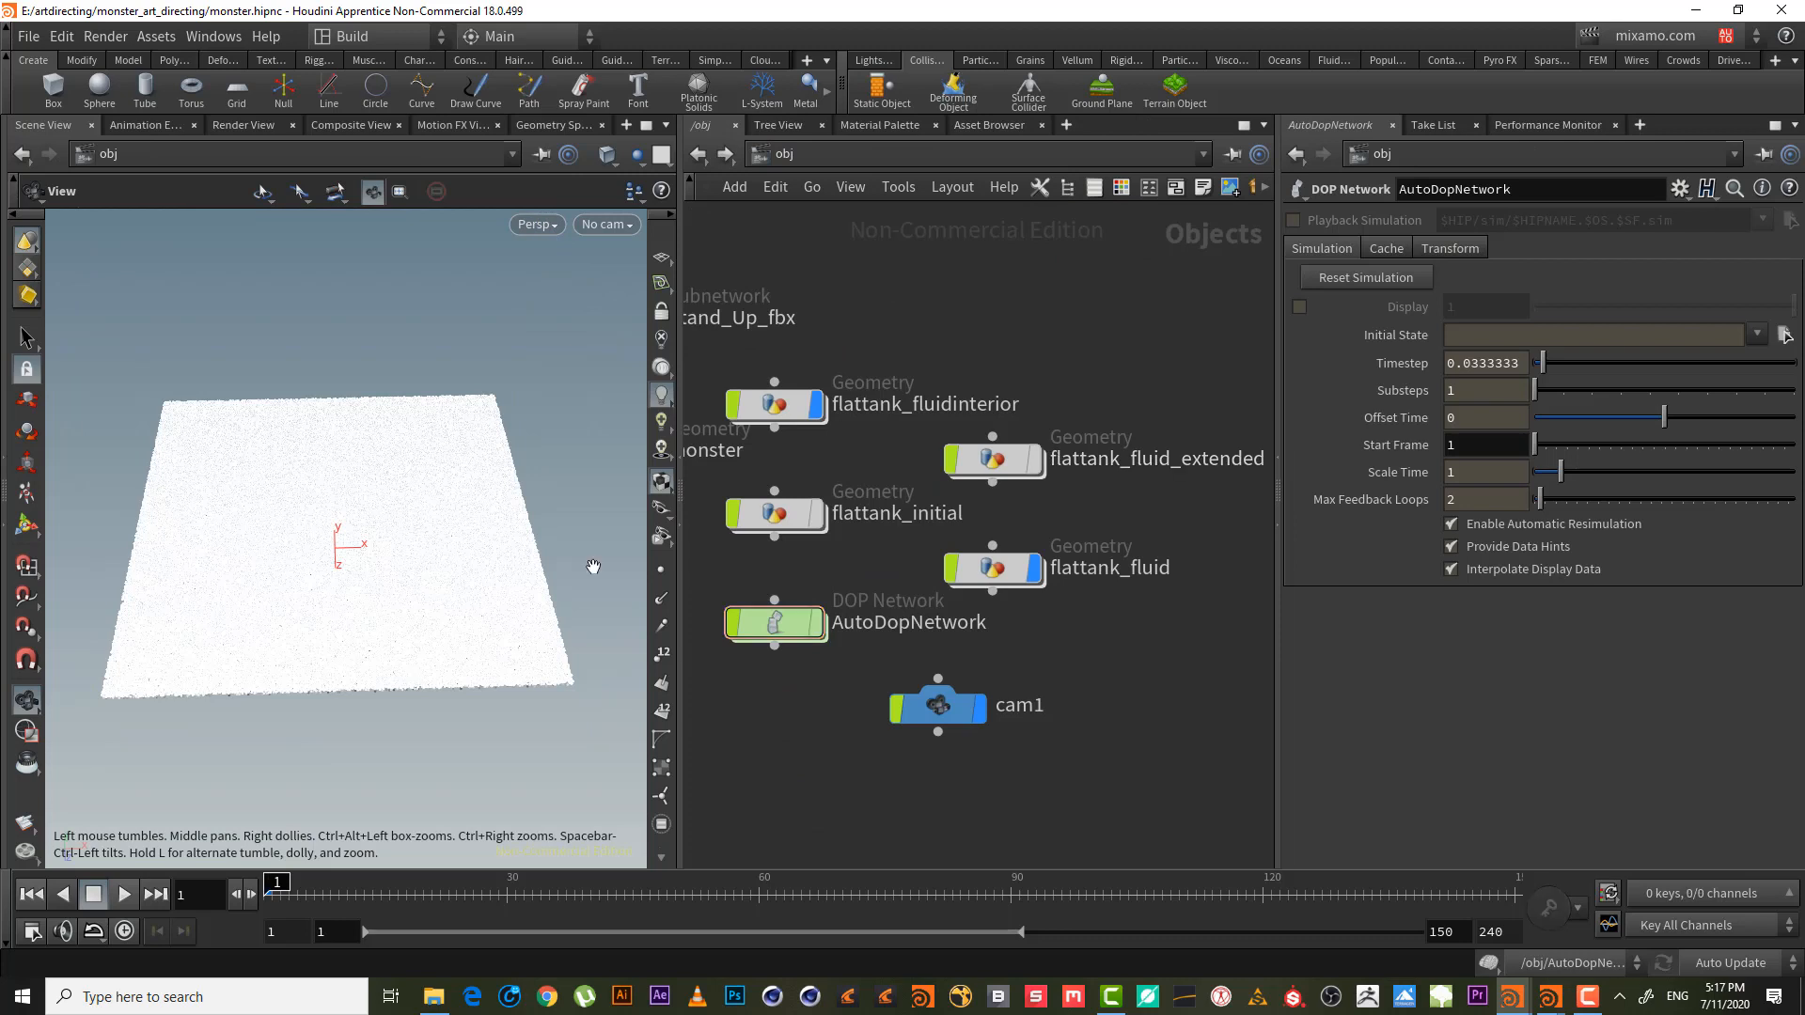
middle_drag(955, 316, 1004, 317)
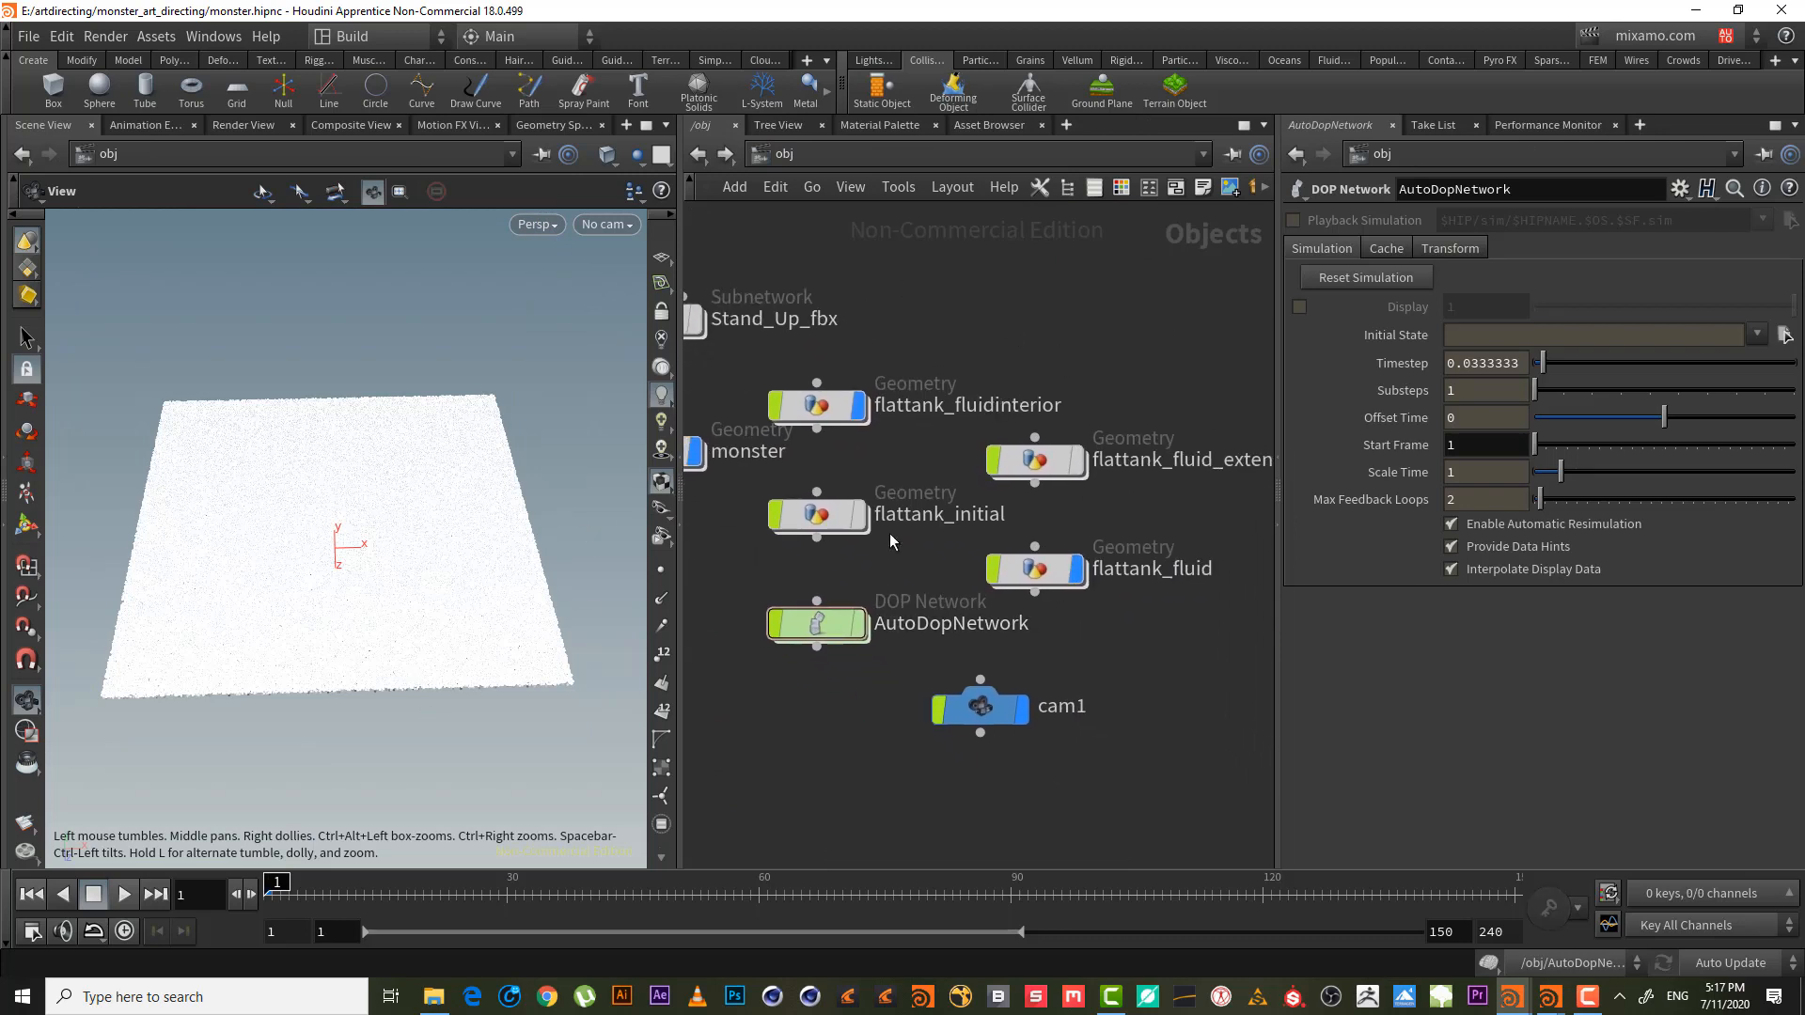
mouse_move(808, 531)
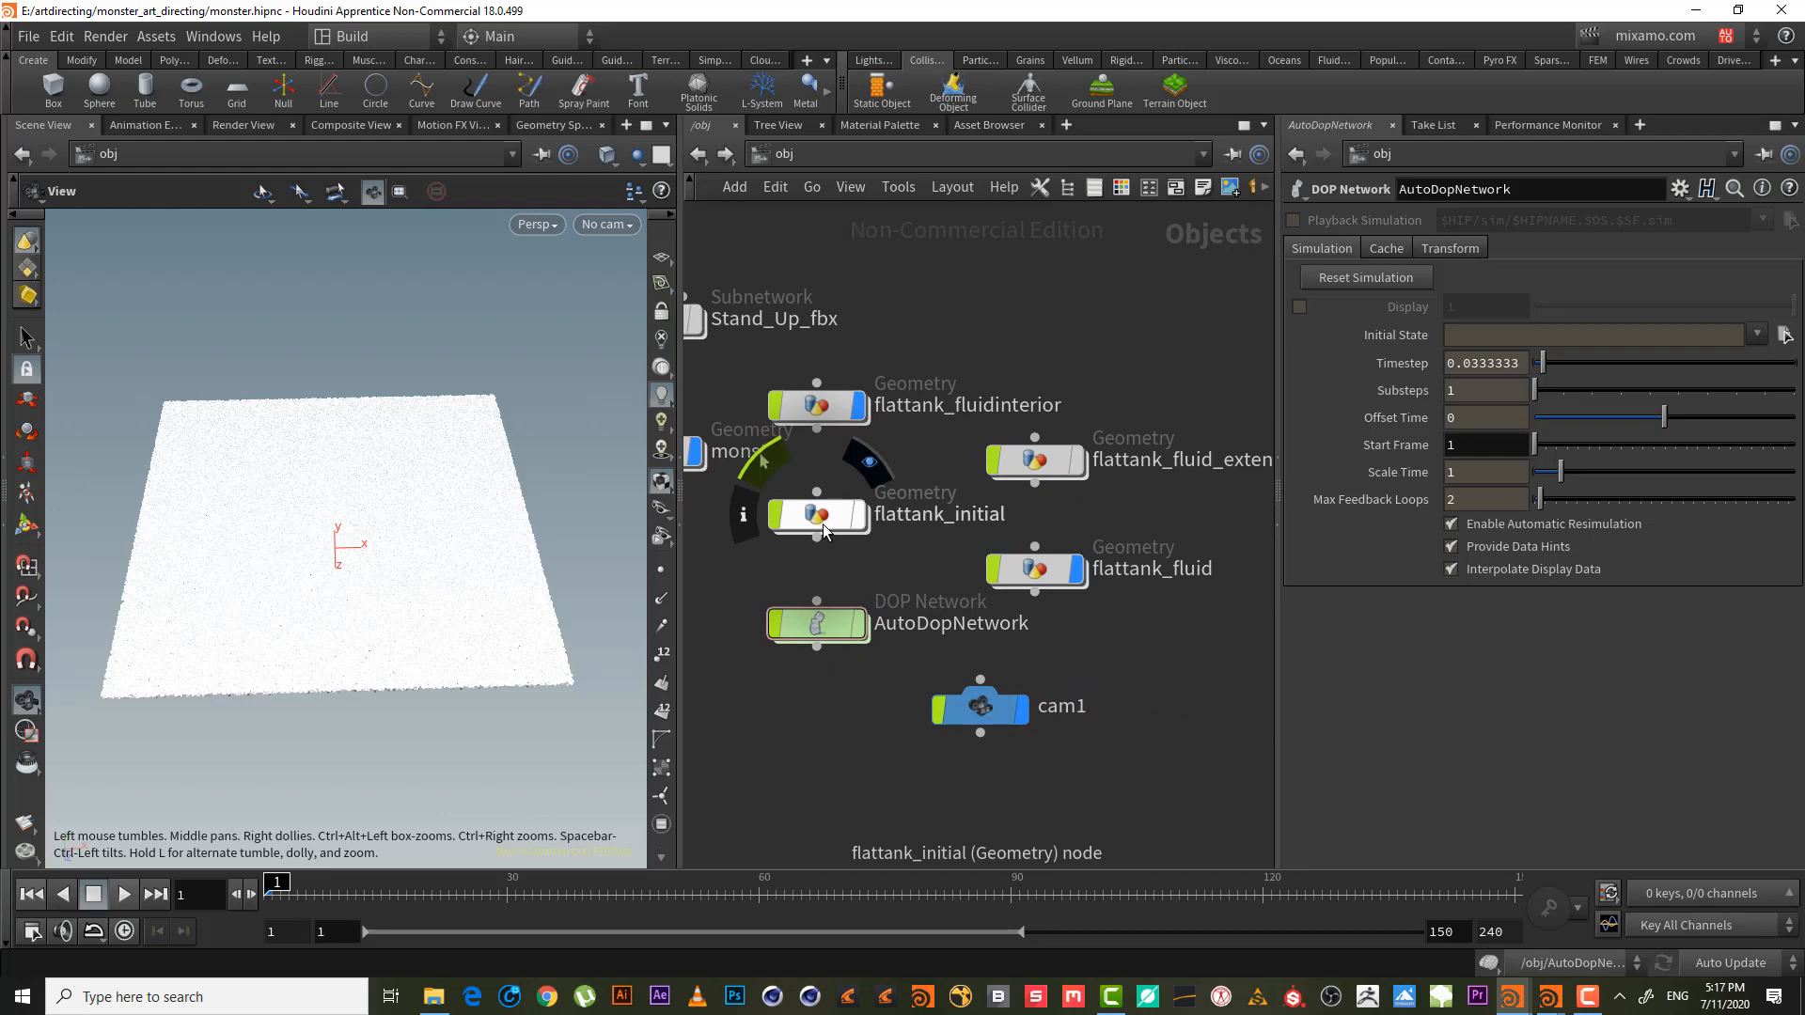
double_click(823, 529)
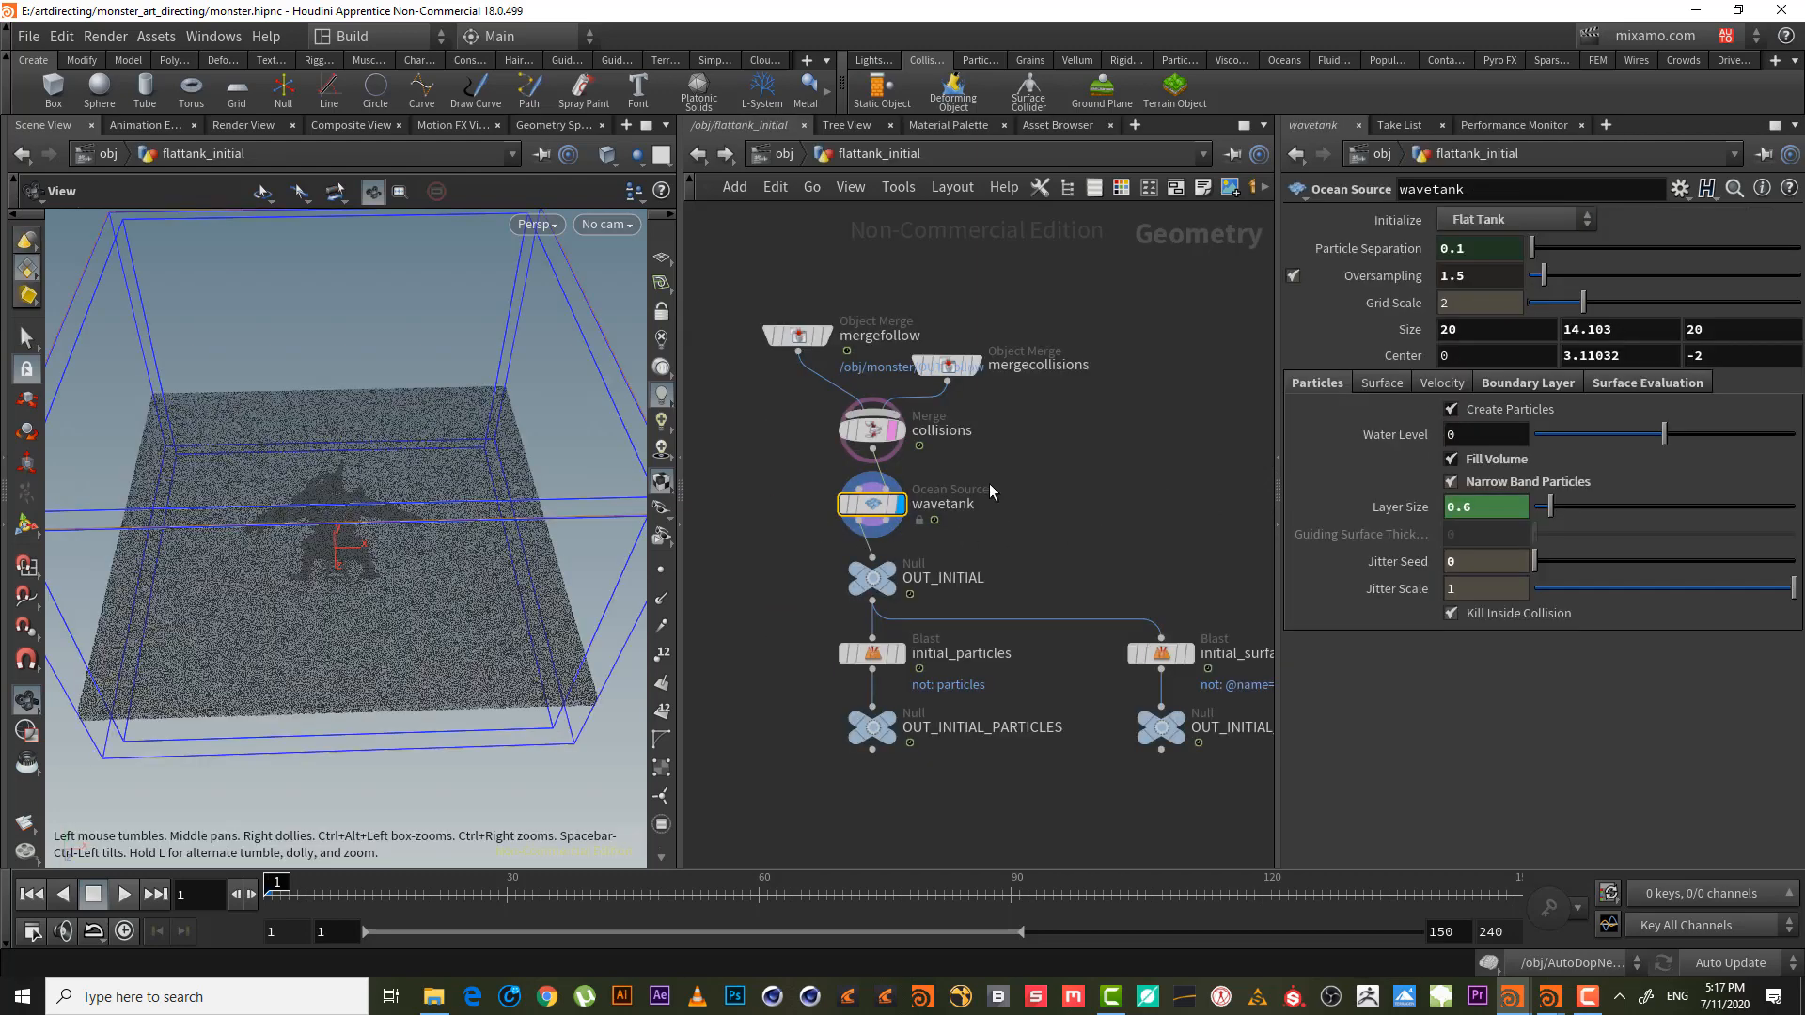
- Change the wavetank's Size Y from 14.103 to 14
click(1629, 330)
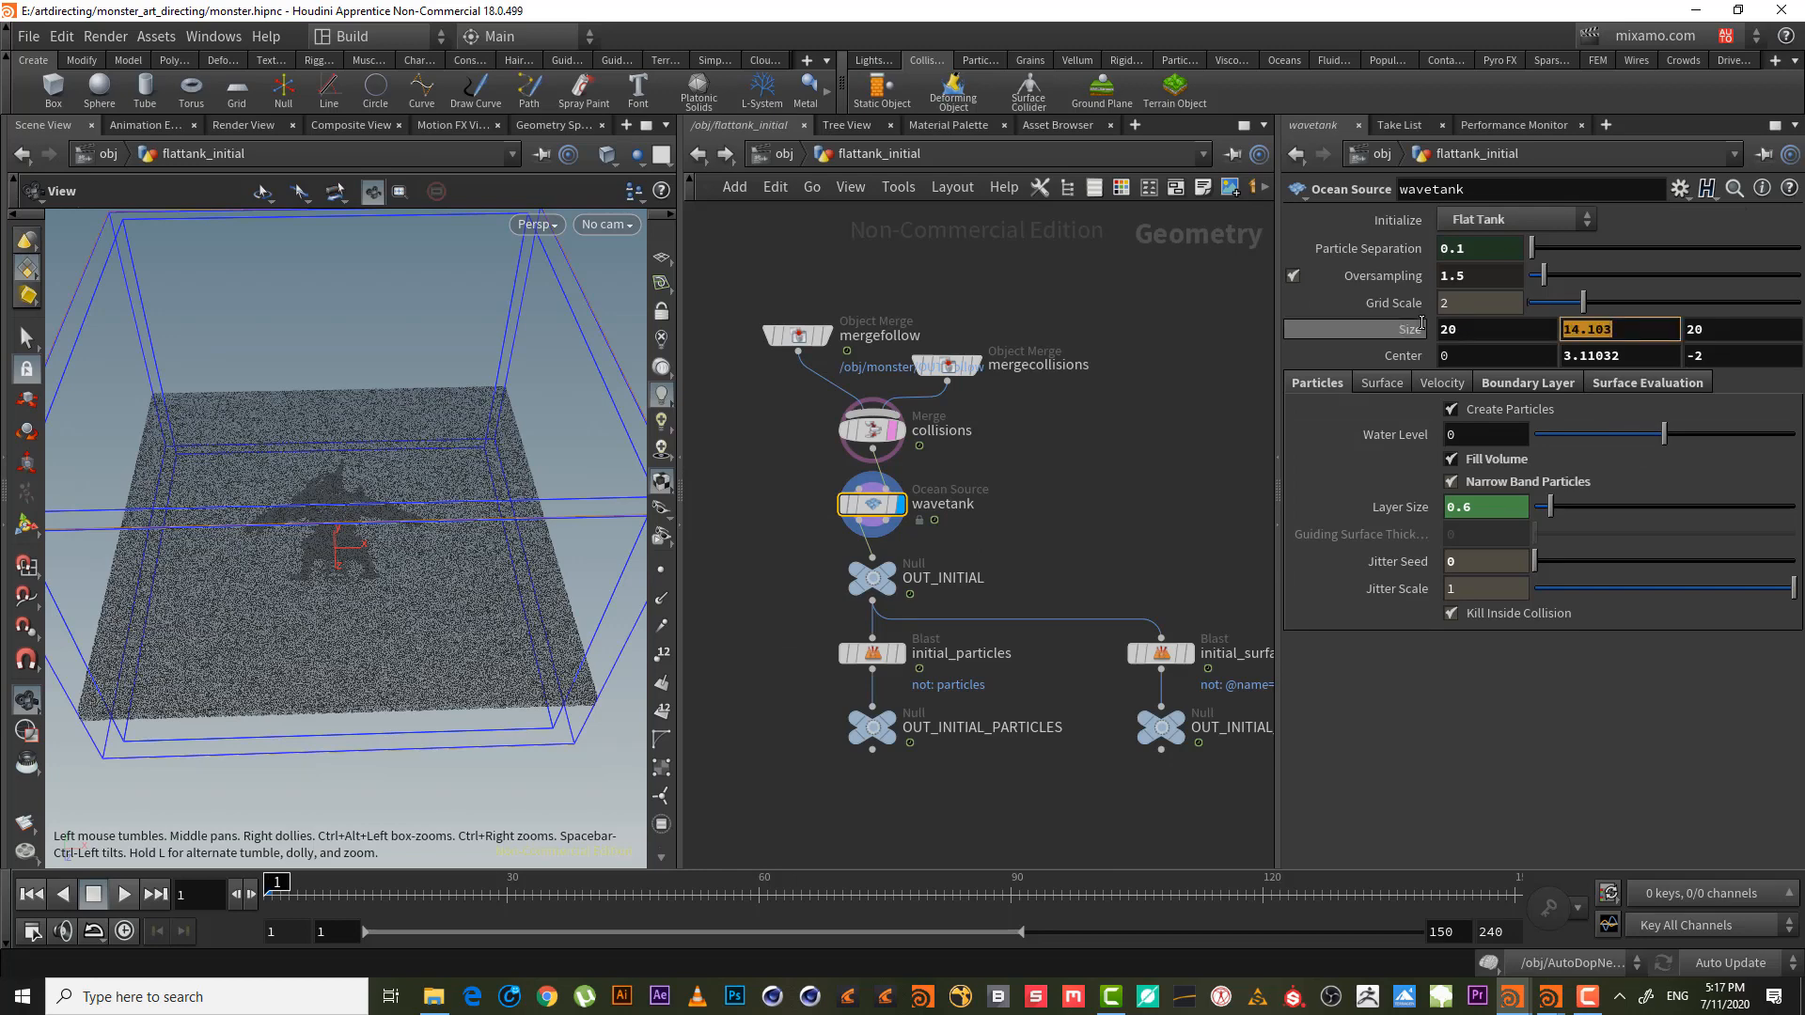
key(ctrl+z)
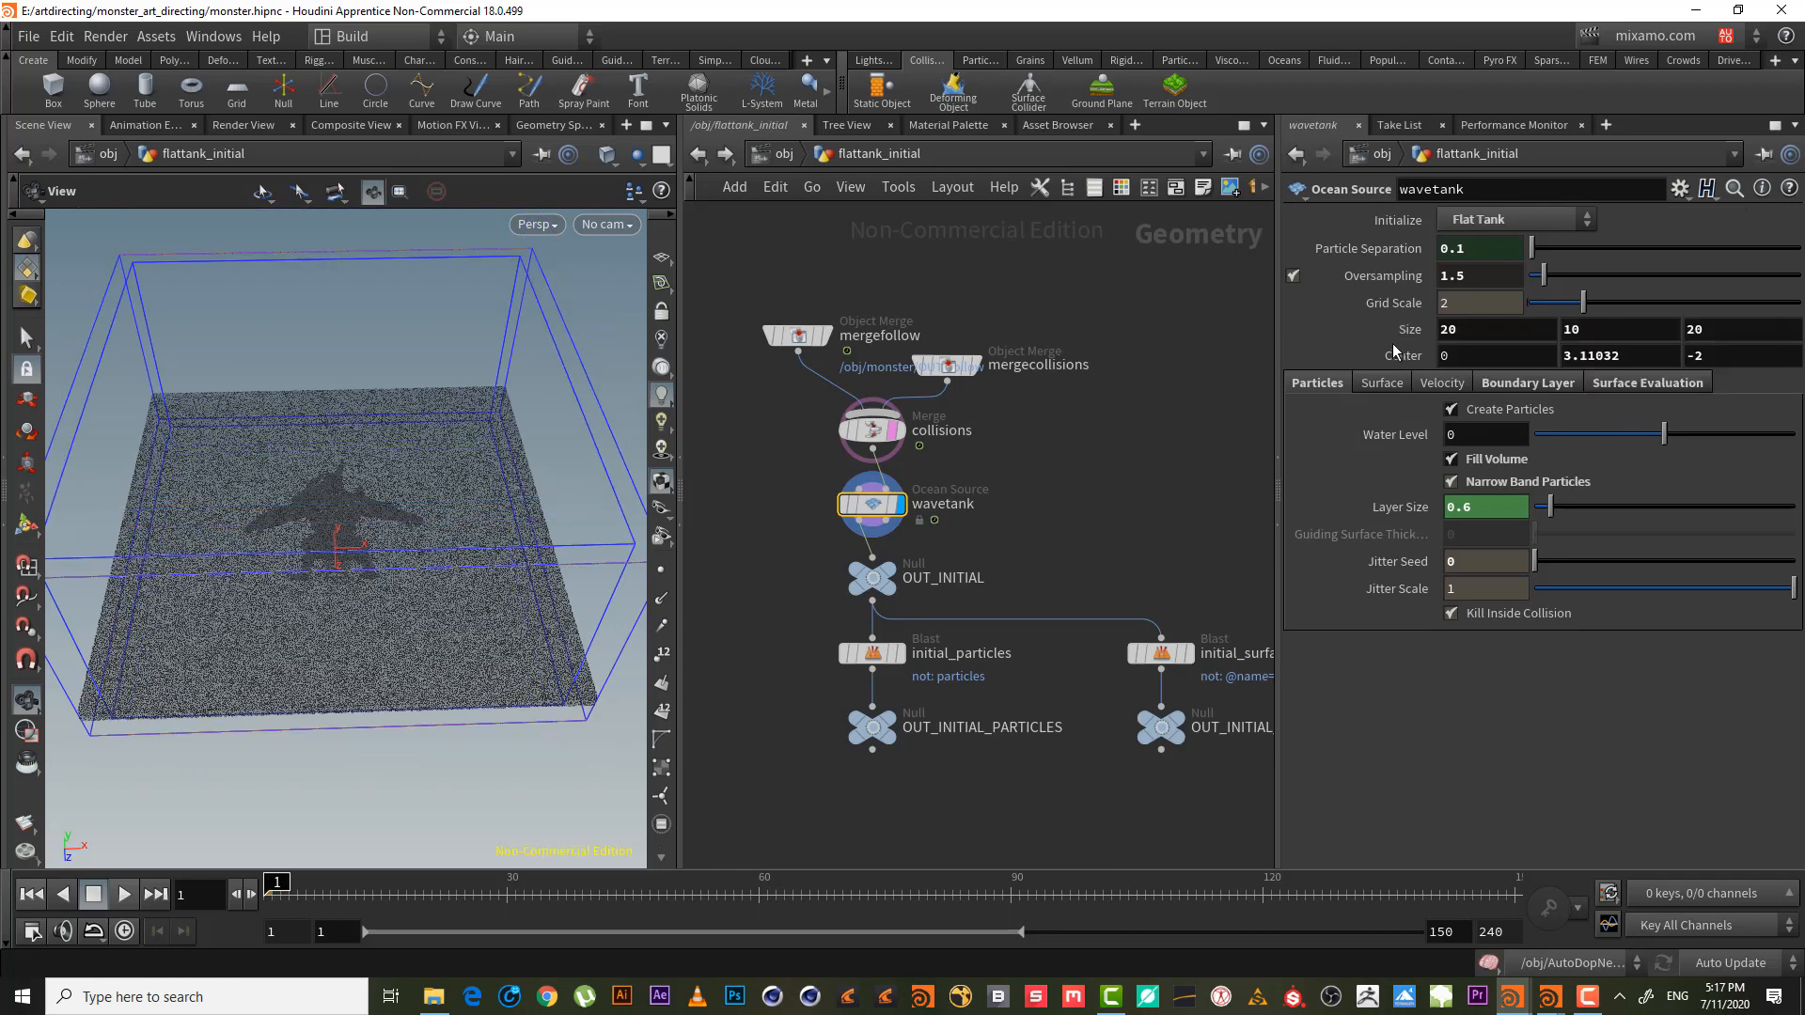
key(ctrl+y)
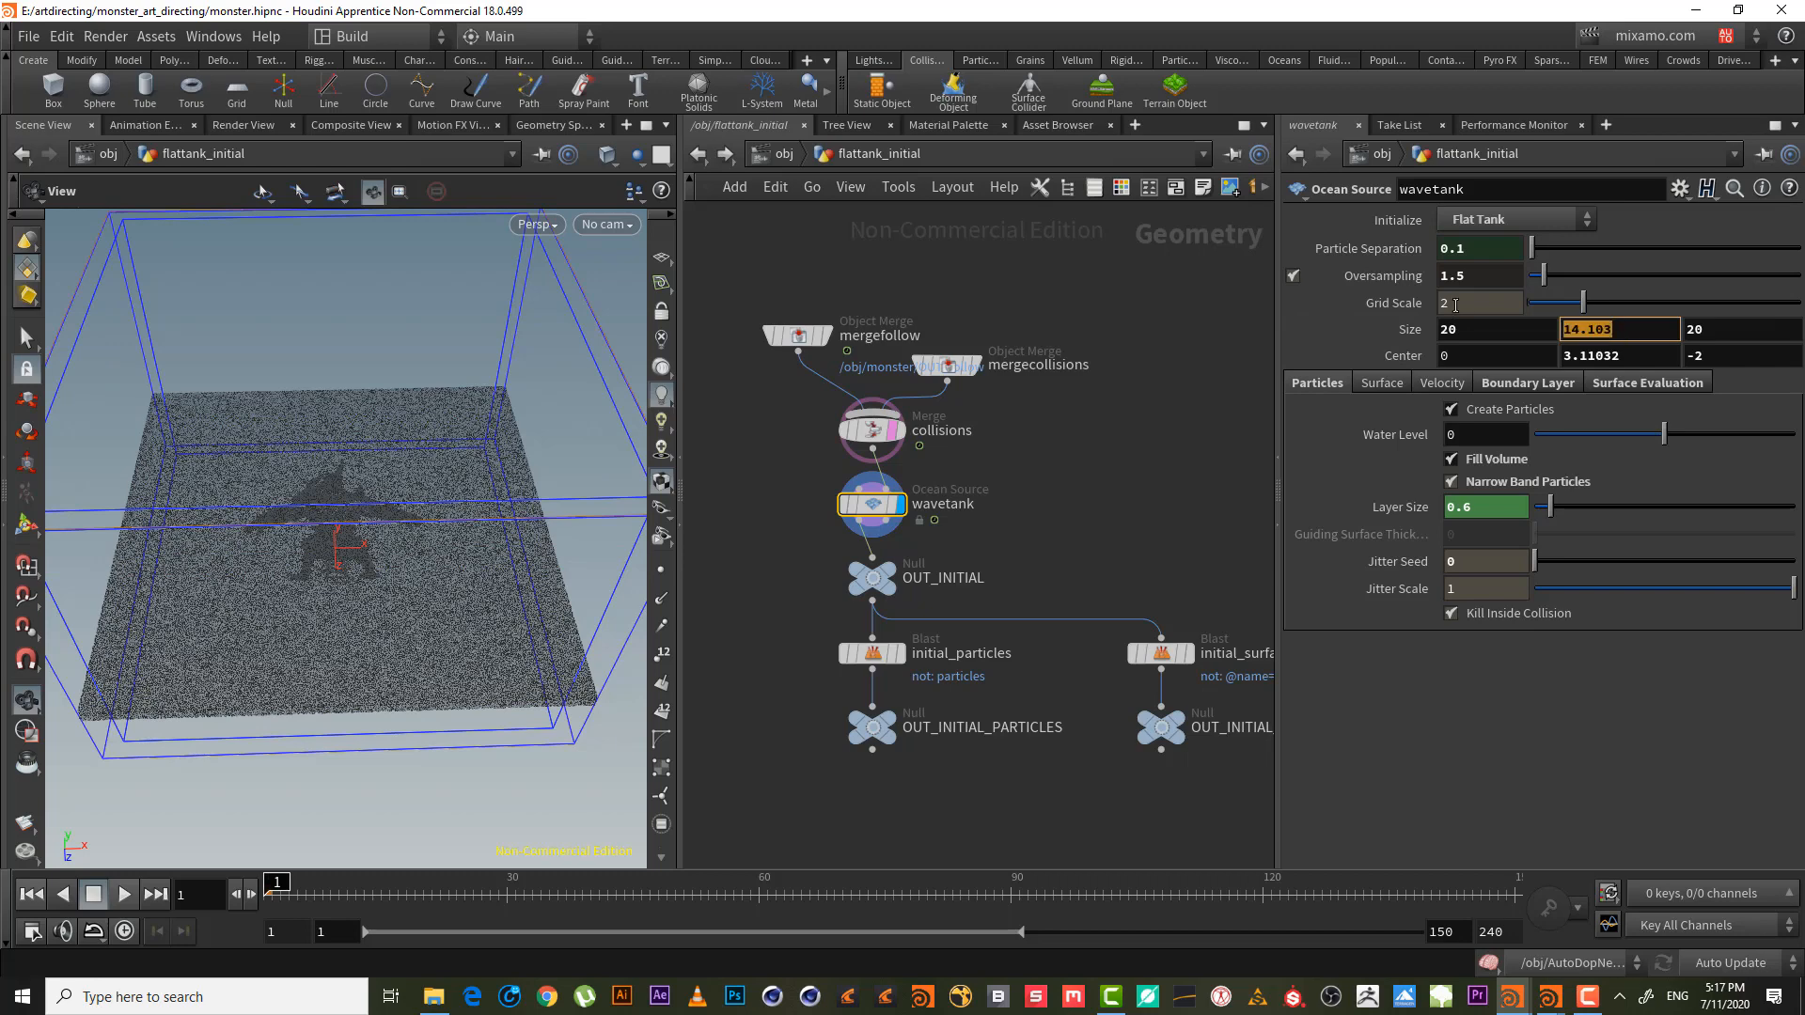
text(14)
key(Return)
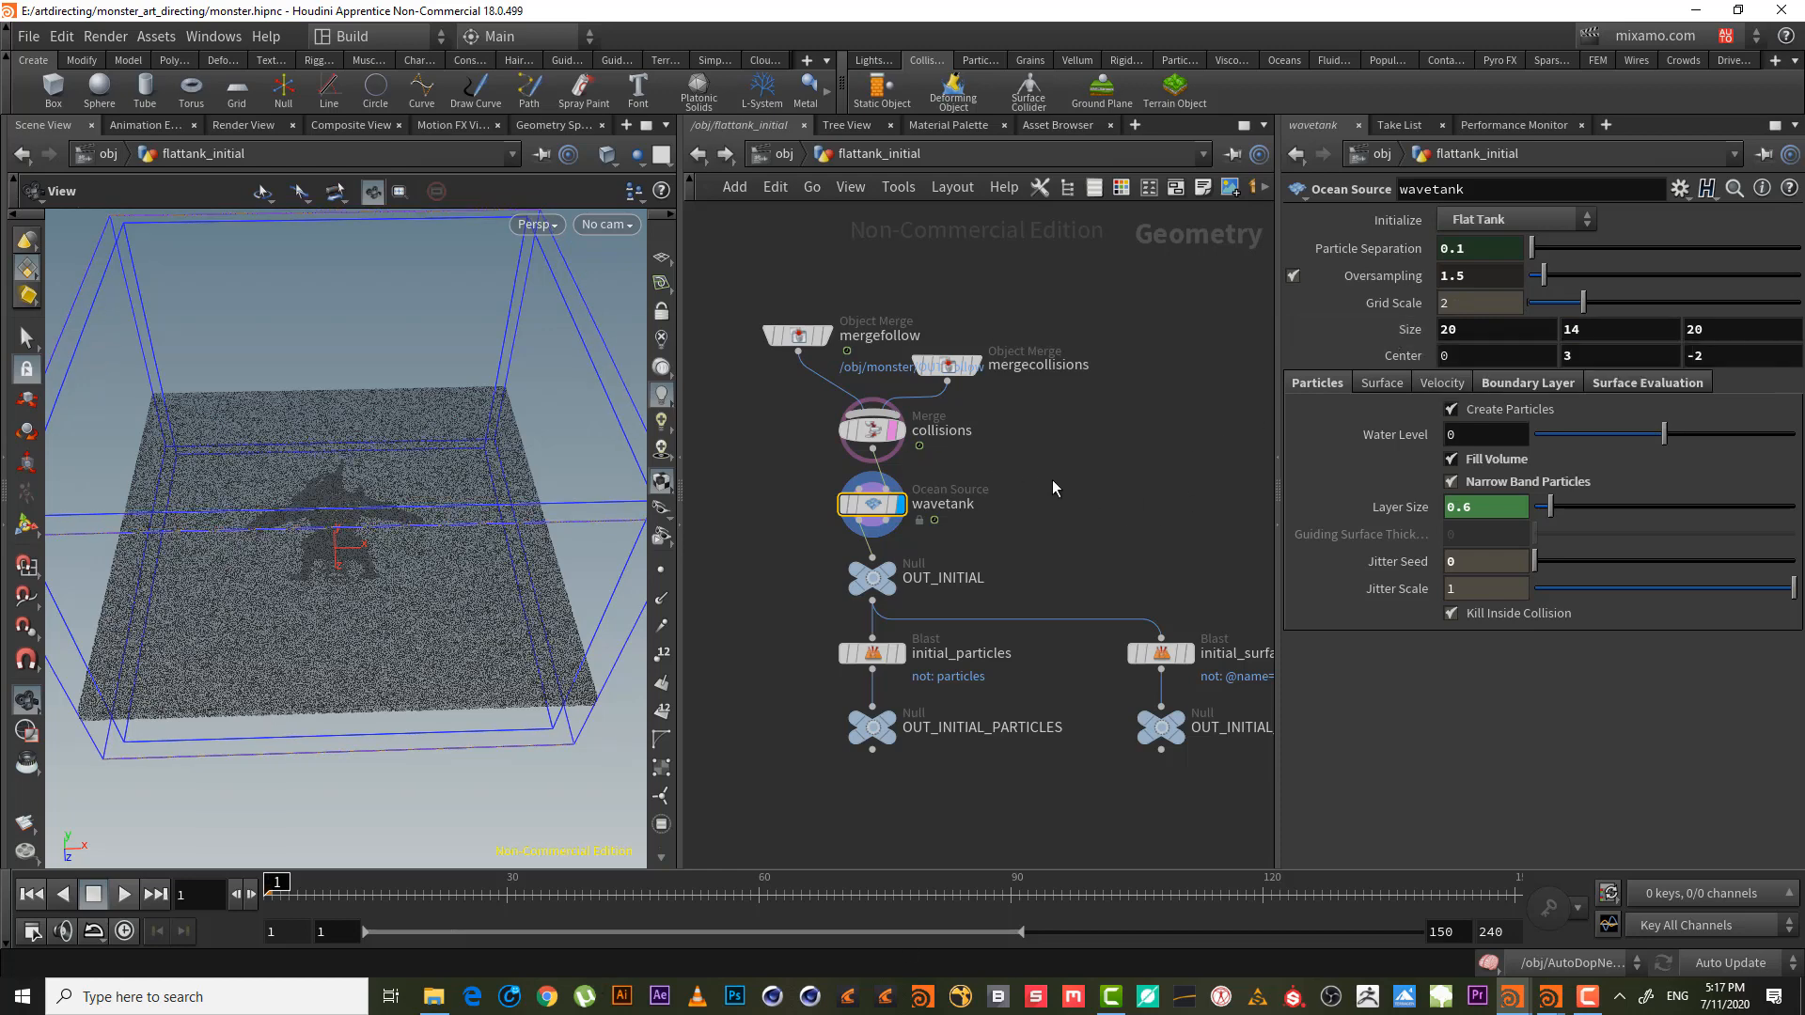
key(Tab)
- Add a Box node, box1, beside wavetank and set its template flag
text(b)
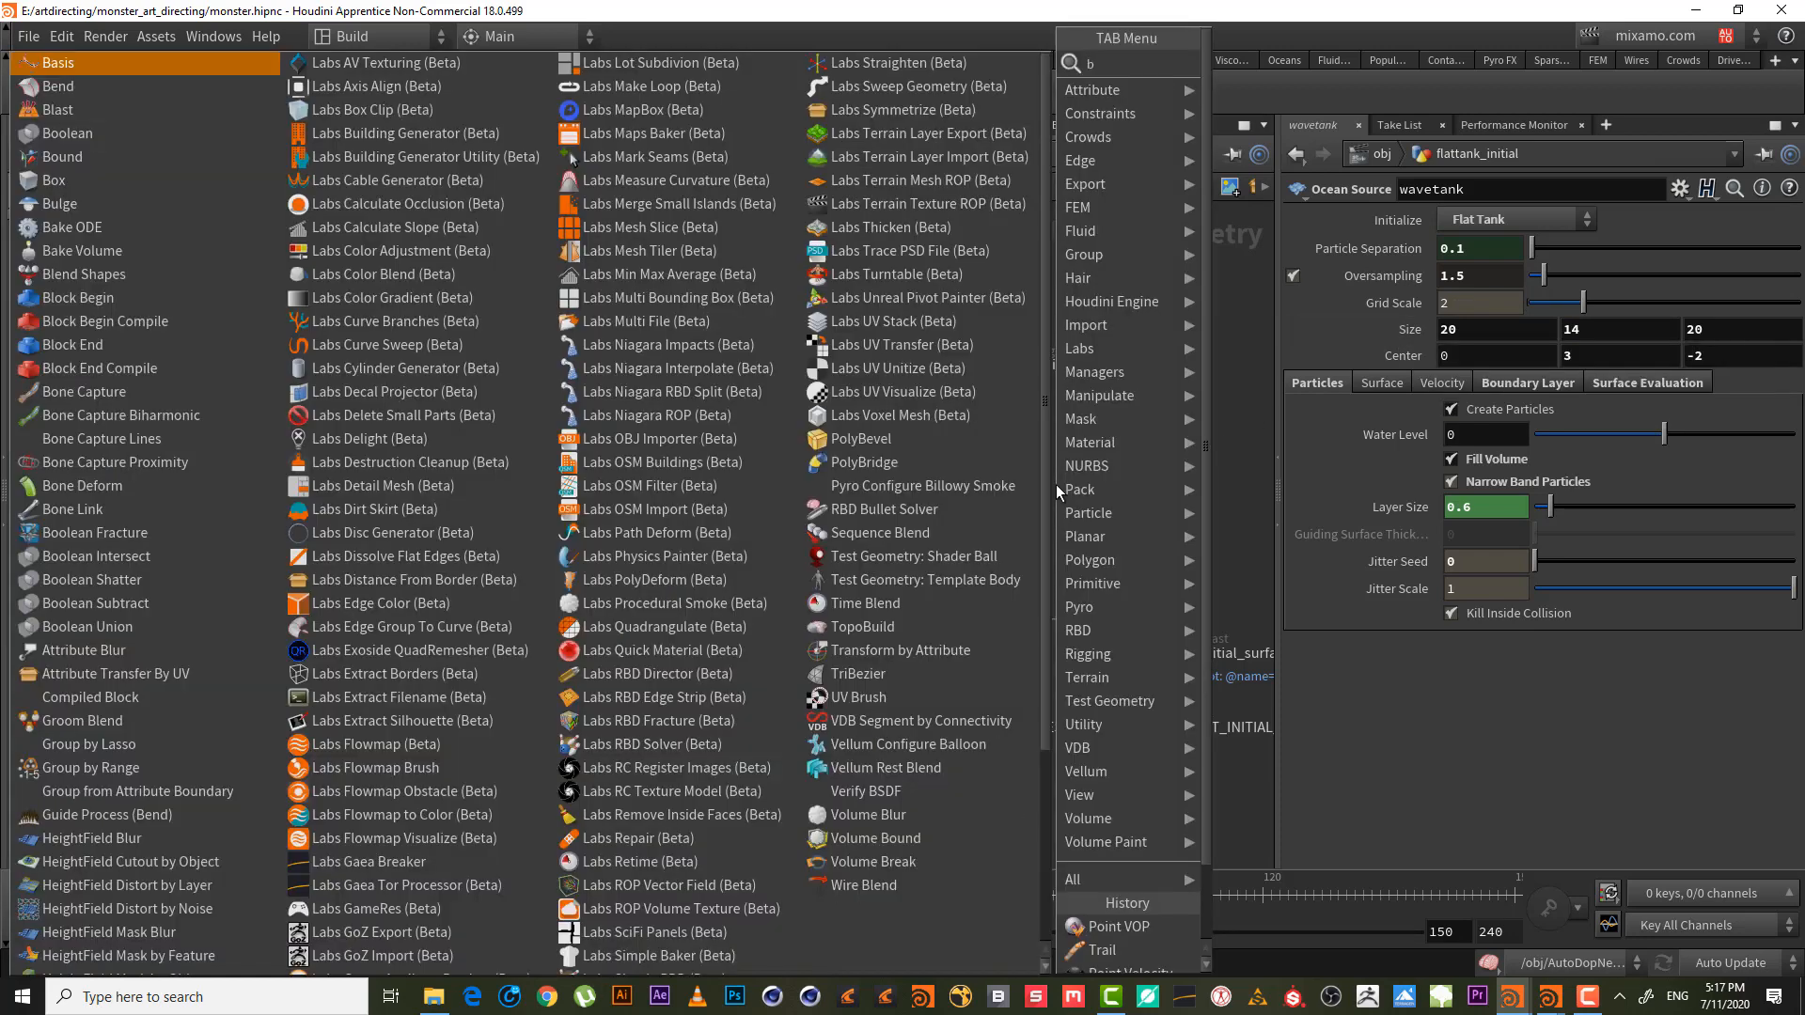
text(ox)
key(Return)
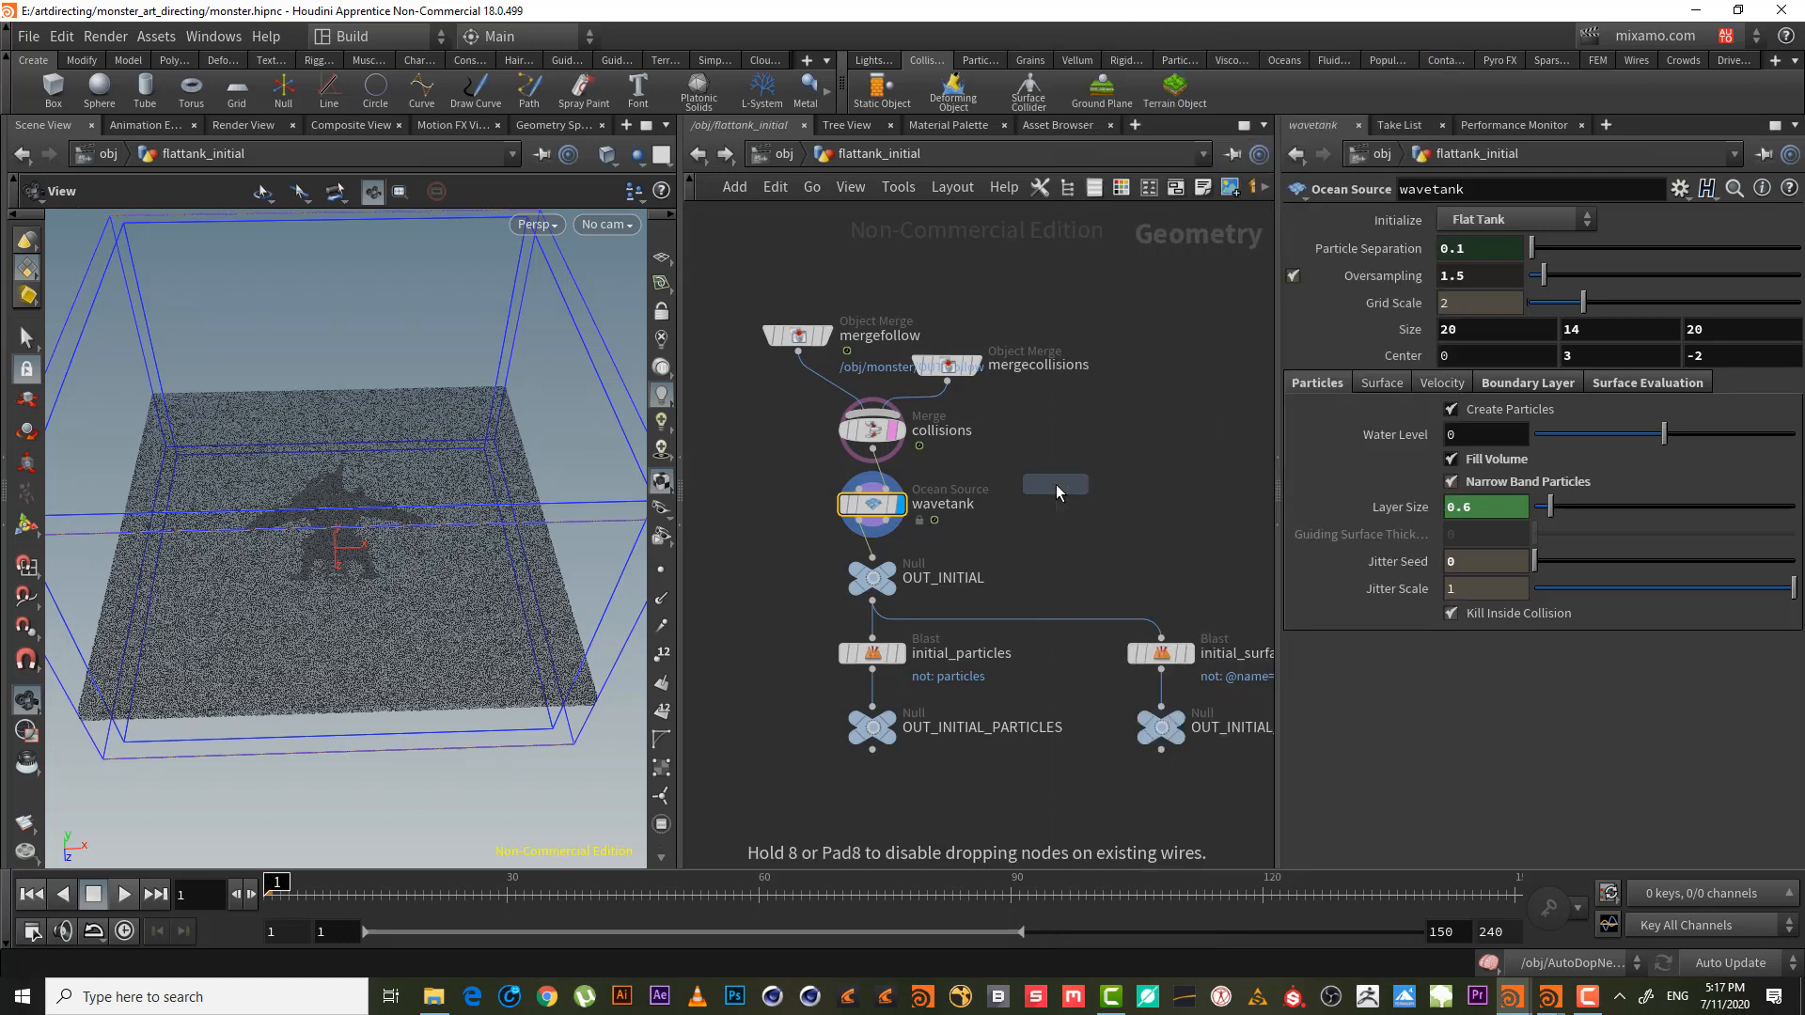
click(1057, 483)
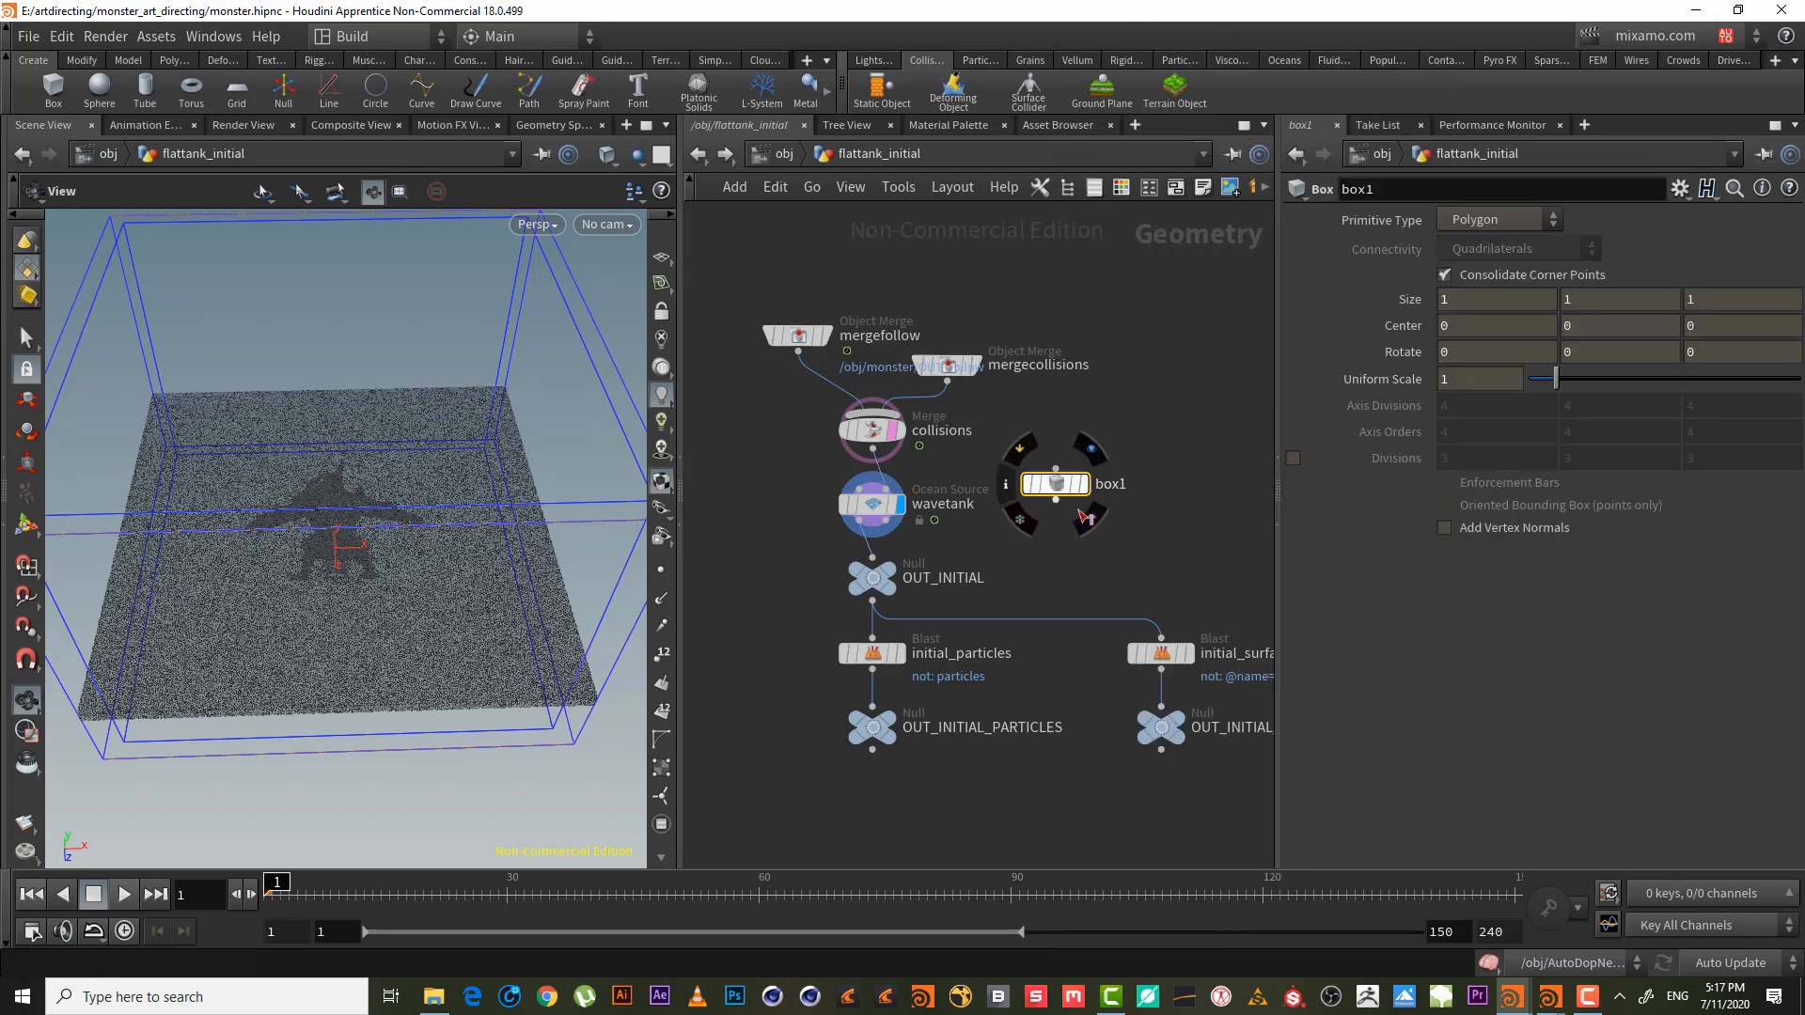
click(1086, 516)
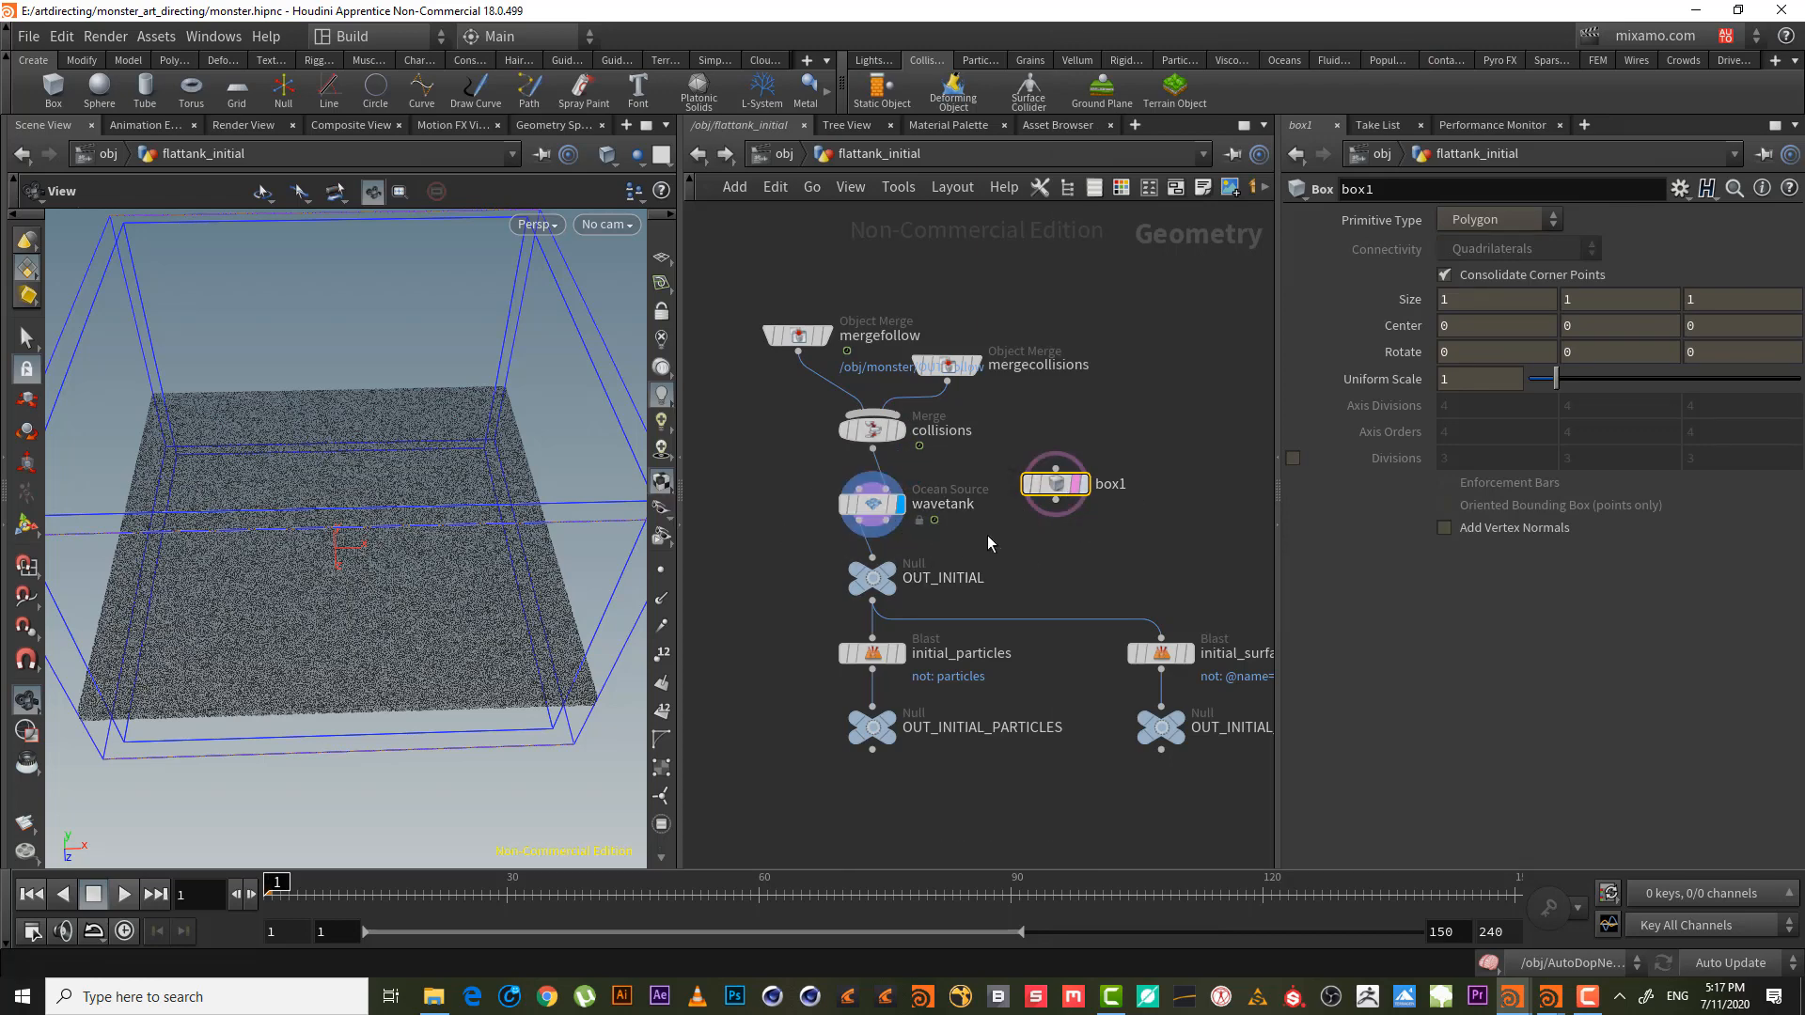
- Size box1 to 20 in X and Z, matching the wavetank's footprint
click(872, 500)
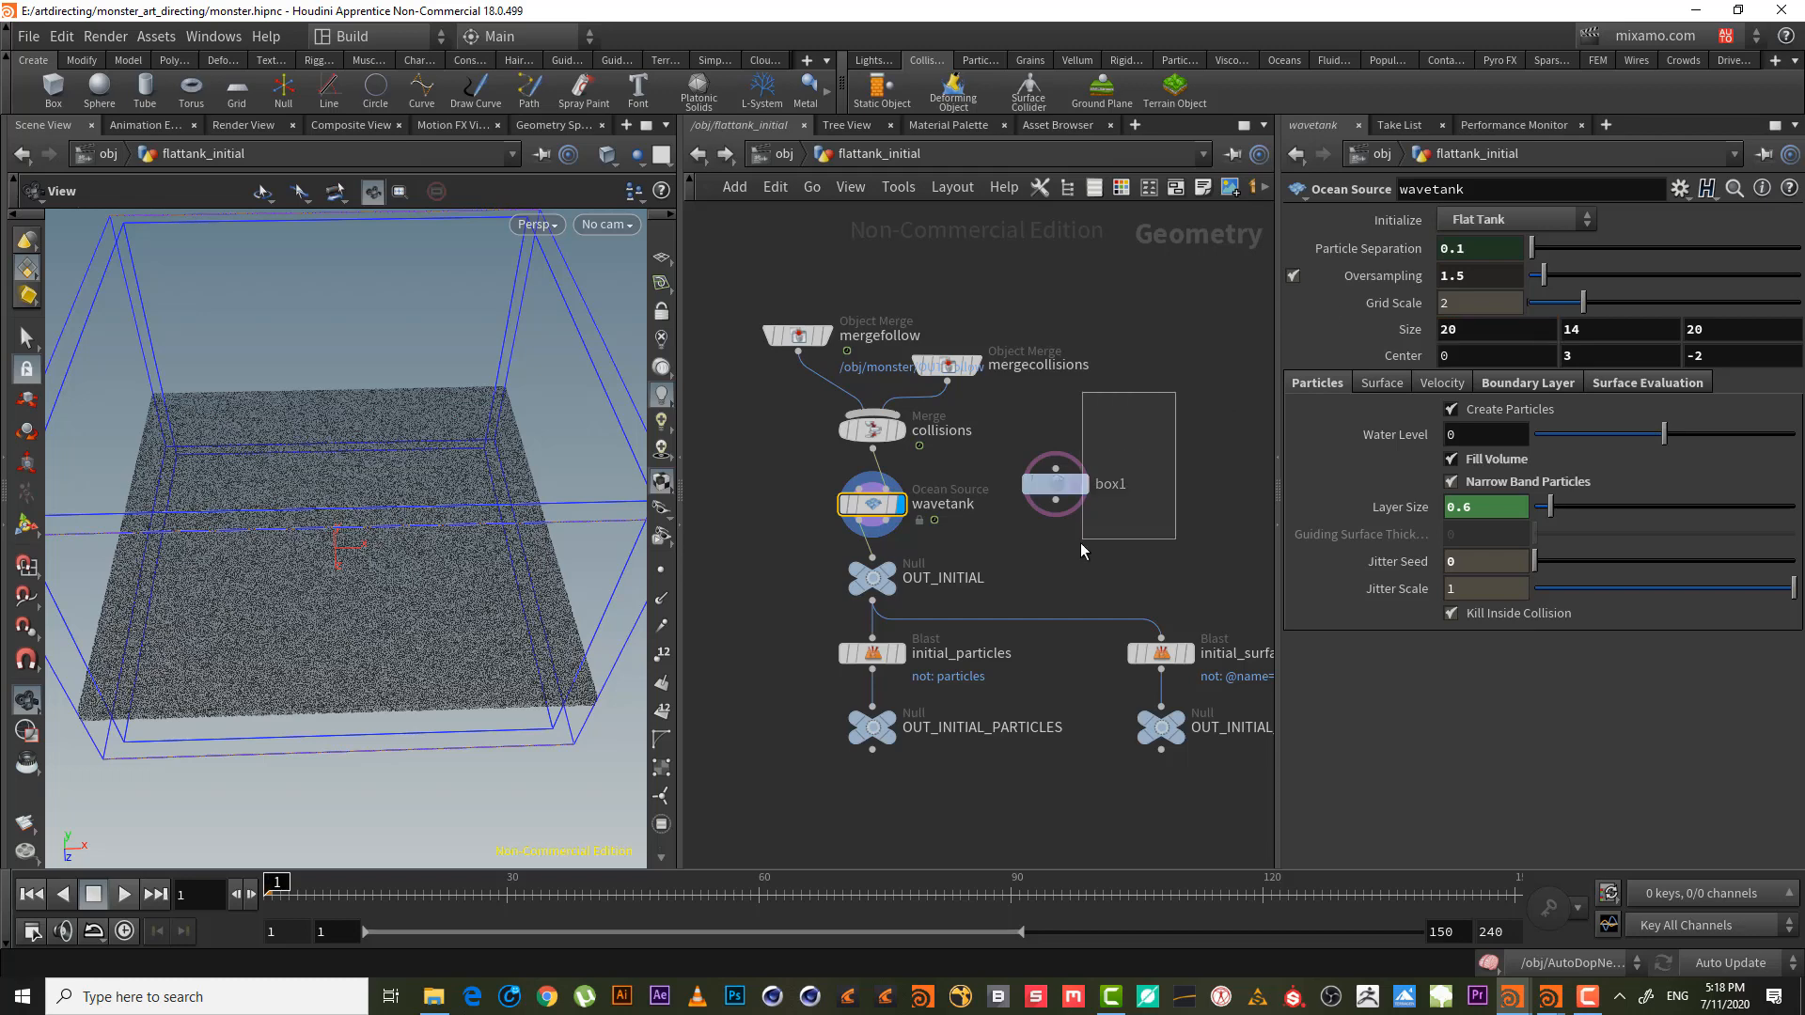
click(1057, 483)
key(Return)
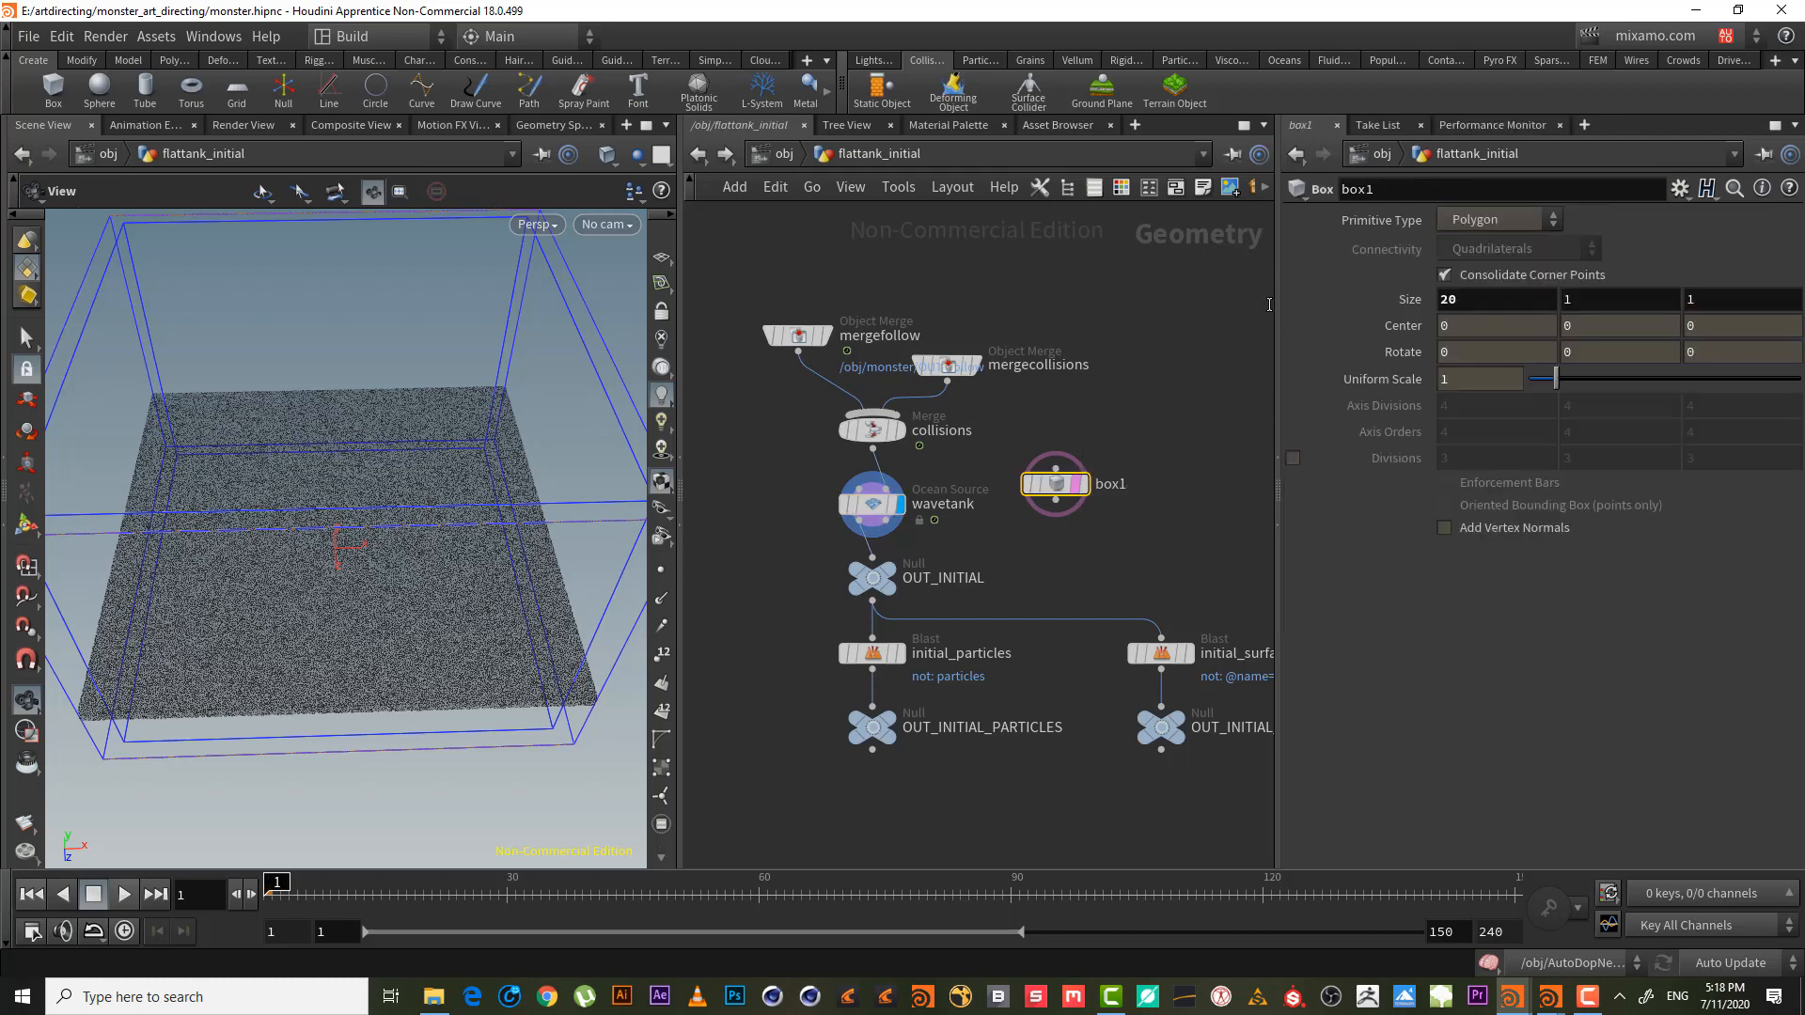
click(871, 503)
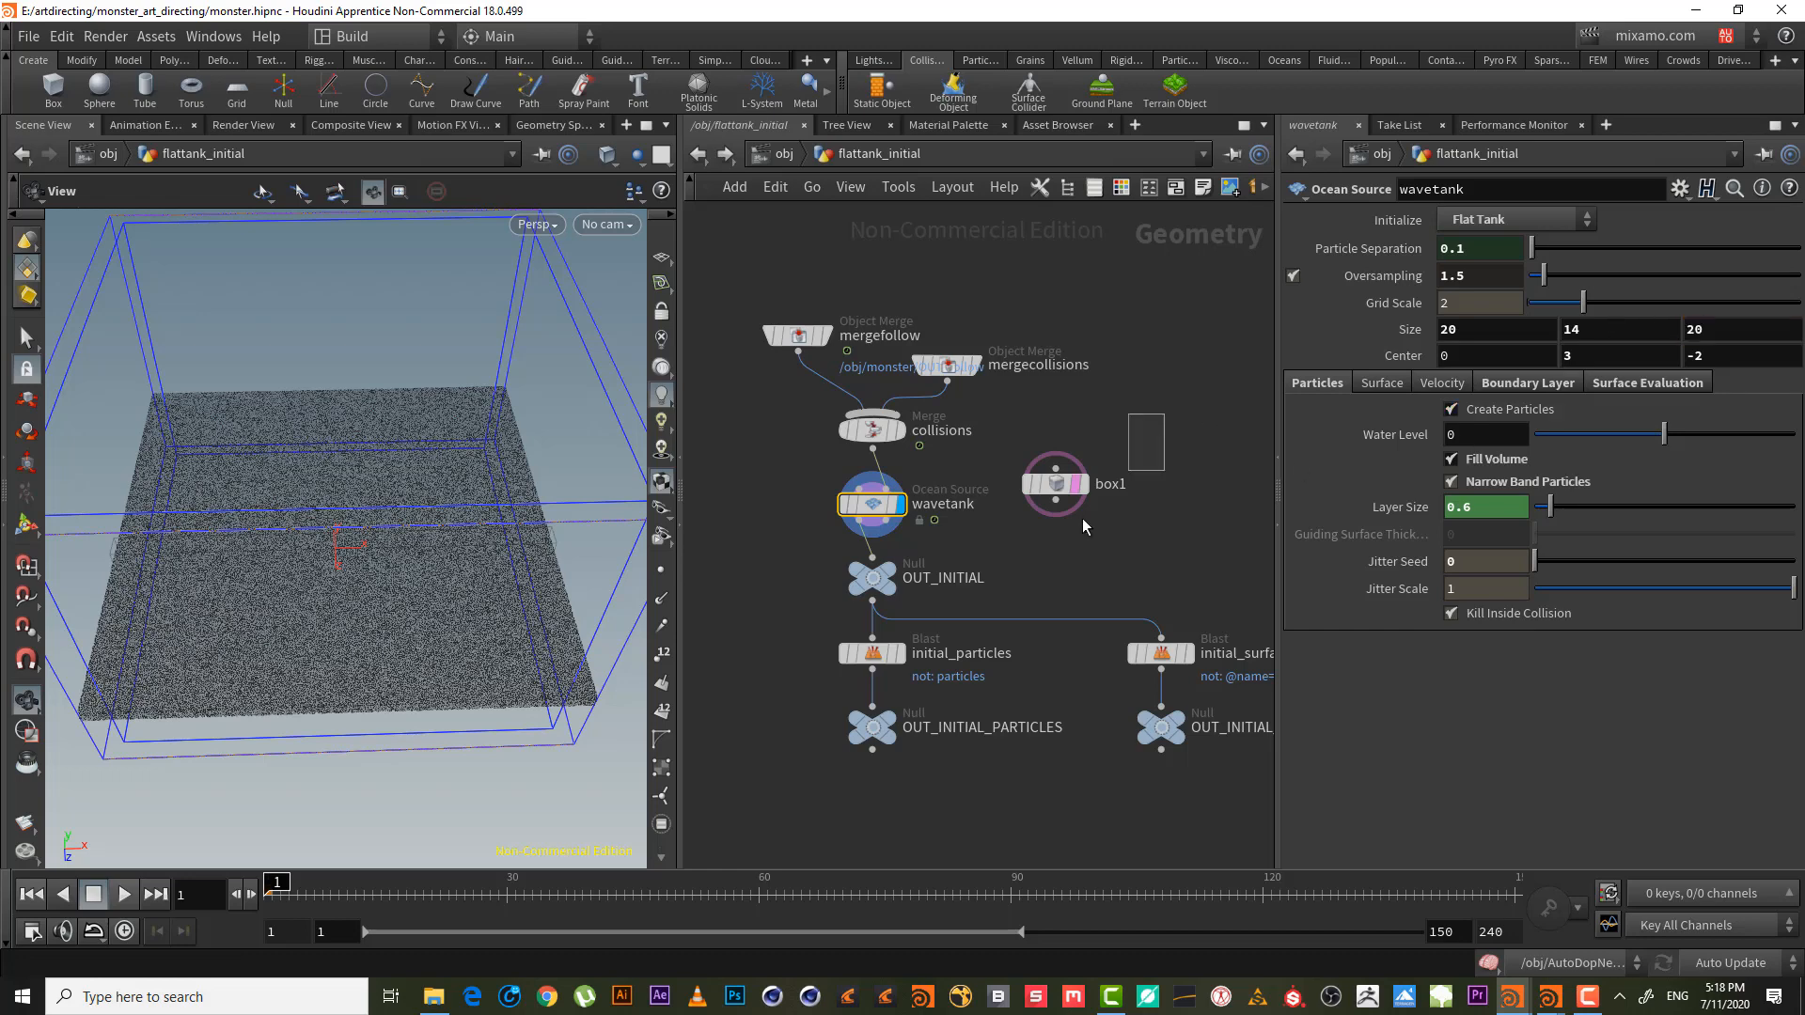
click(1058, 484)
click(1751, 293)
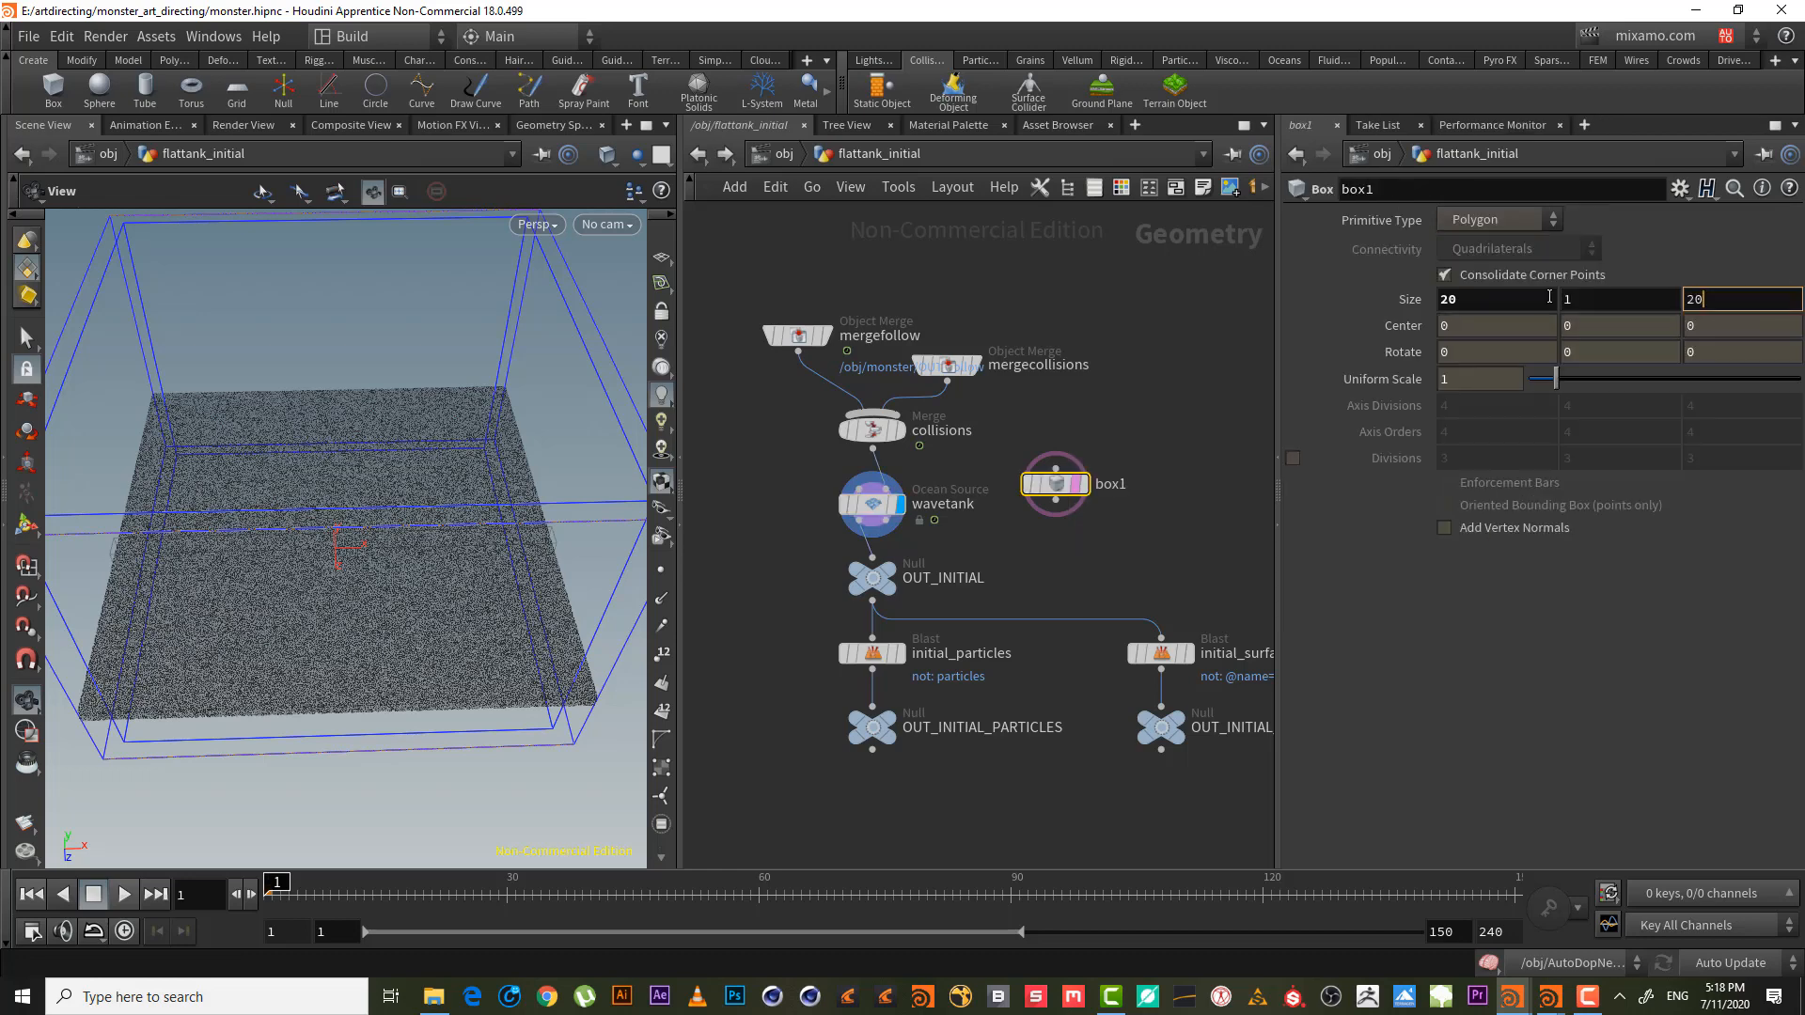
key(Return)
click(871, 505)
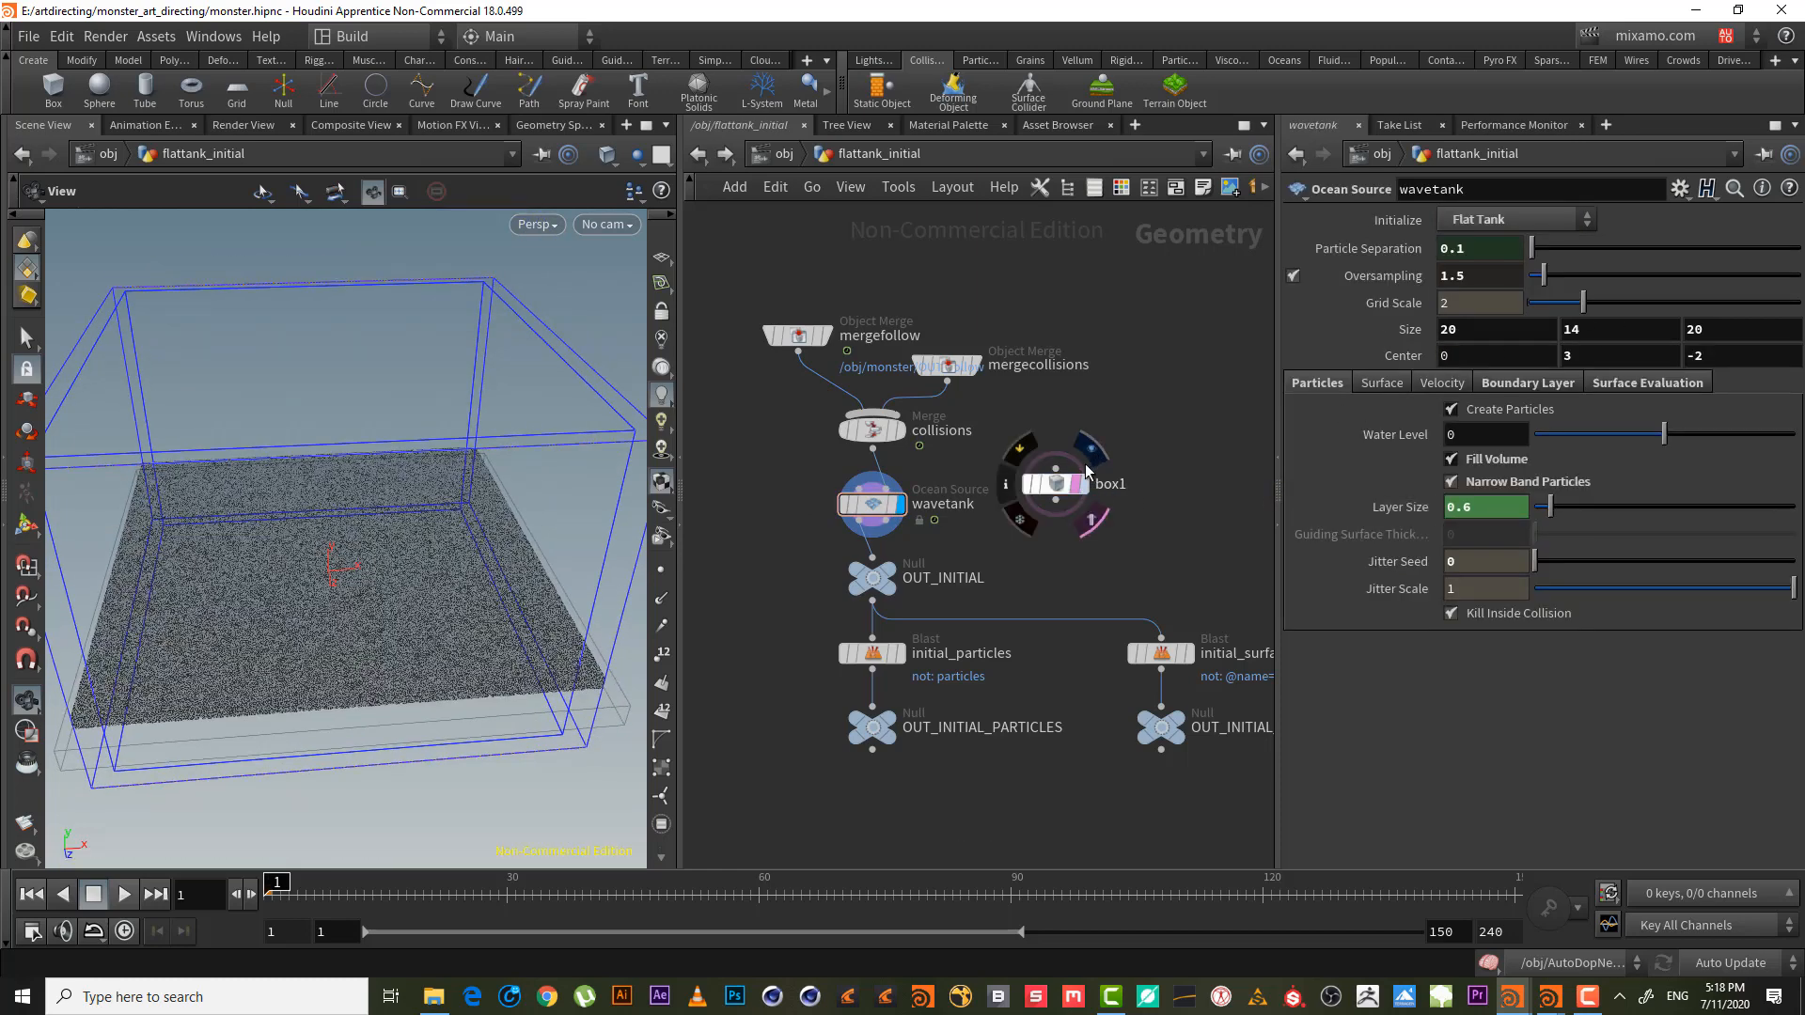
- Display box1 and raise its Size Y to 1.9
click(1091, 449)
drag(324, 527, 334, 479)
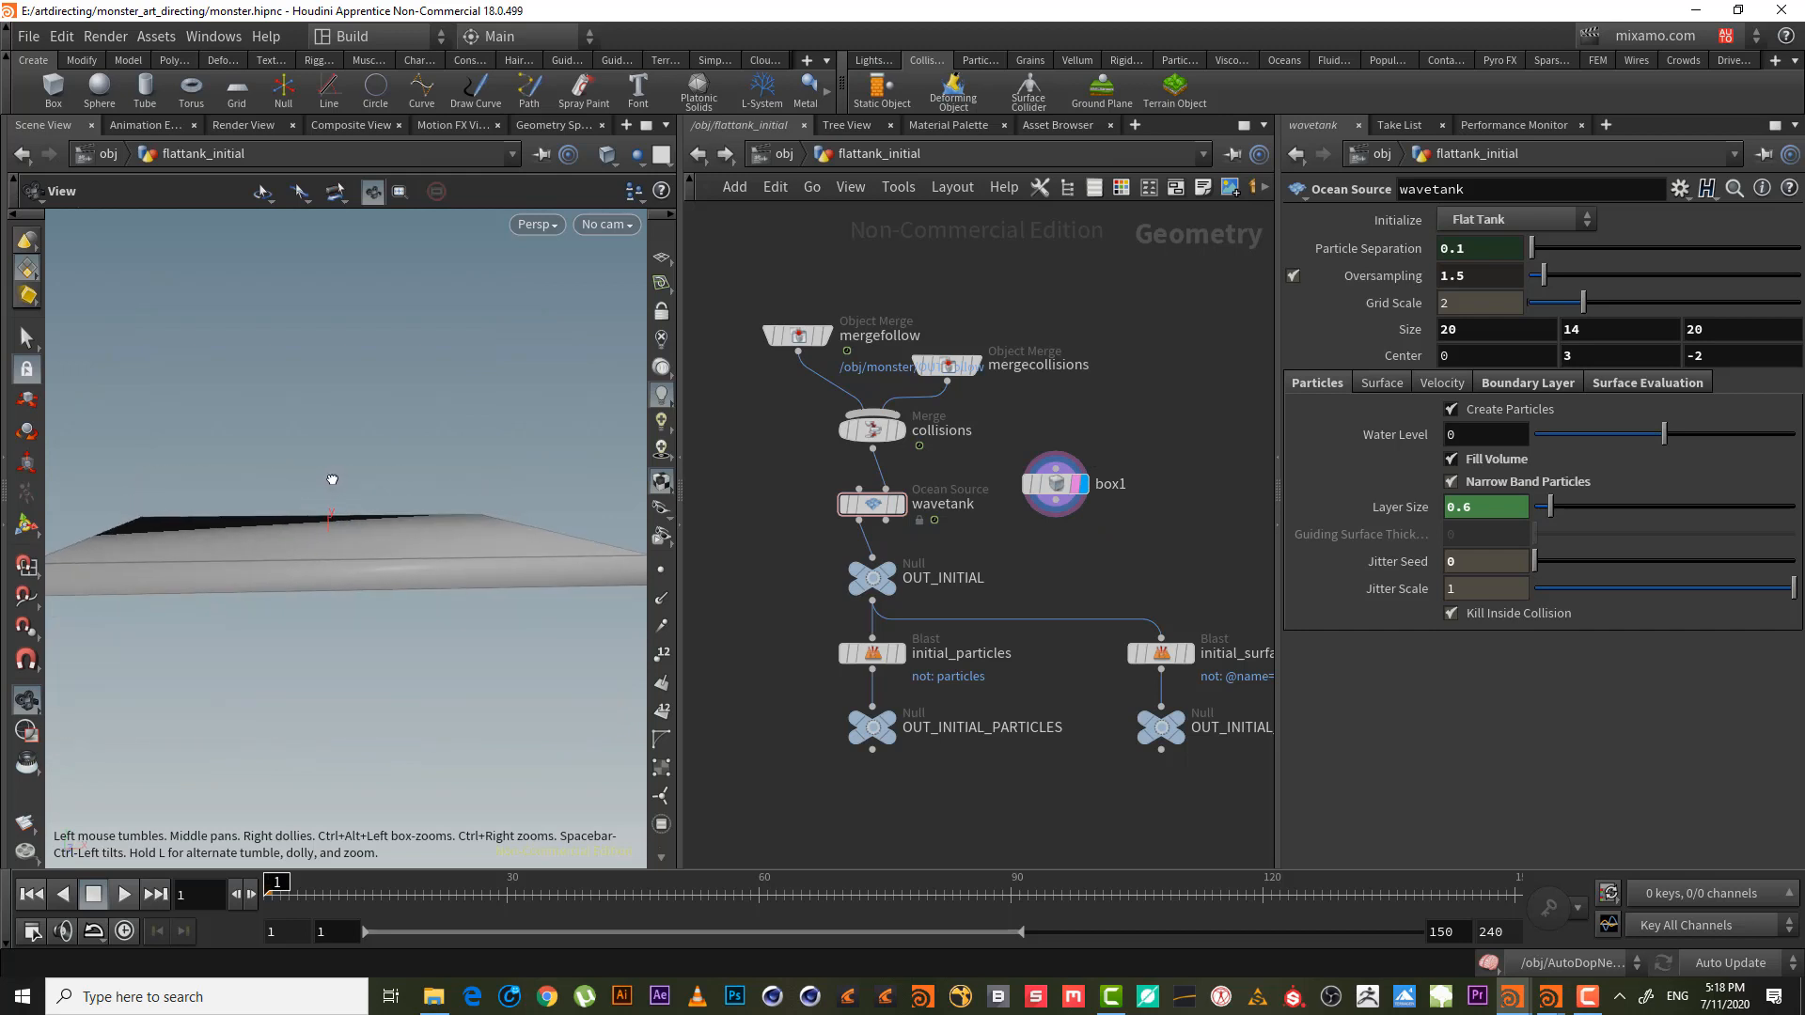
click(1052, 485)
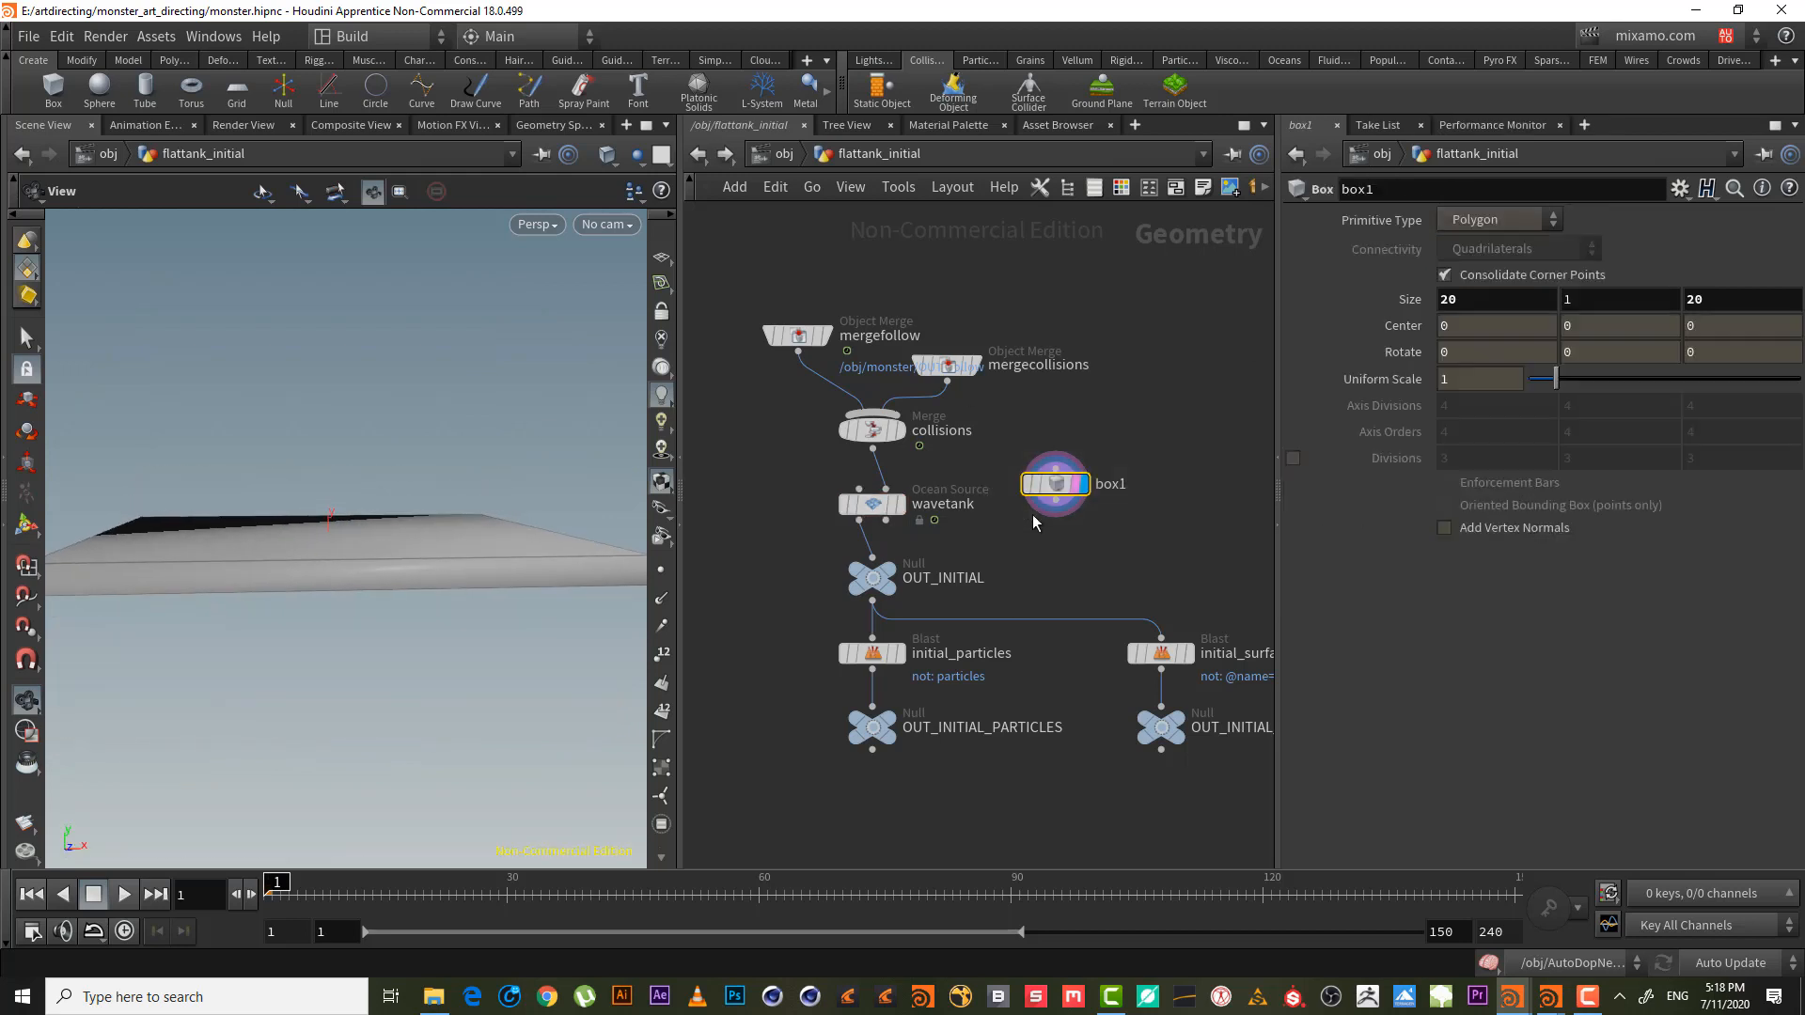
middle_drag(1576, 304, 1687, 299)
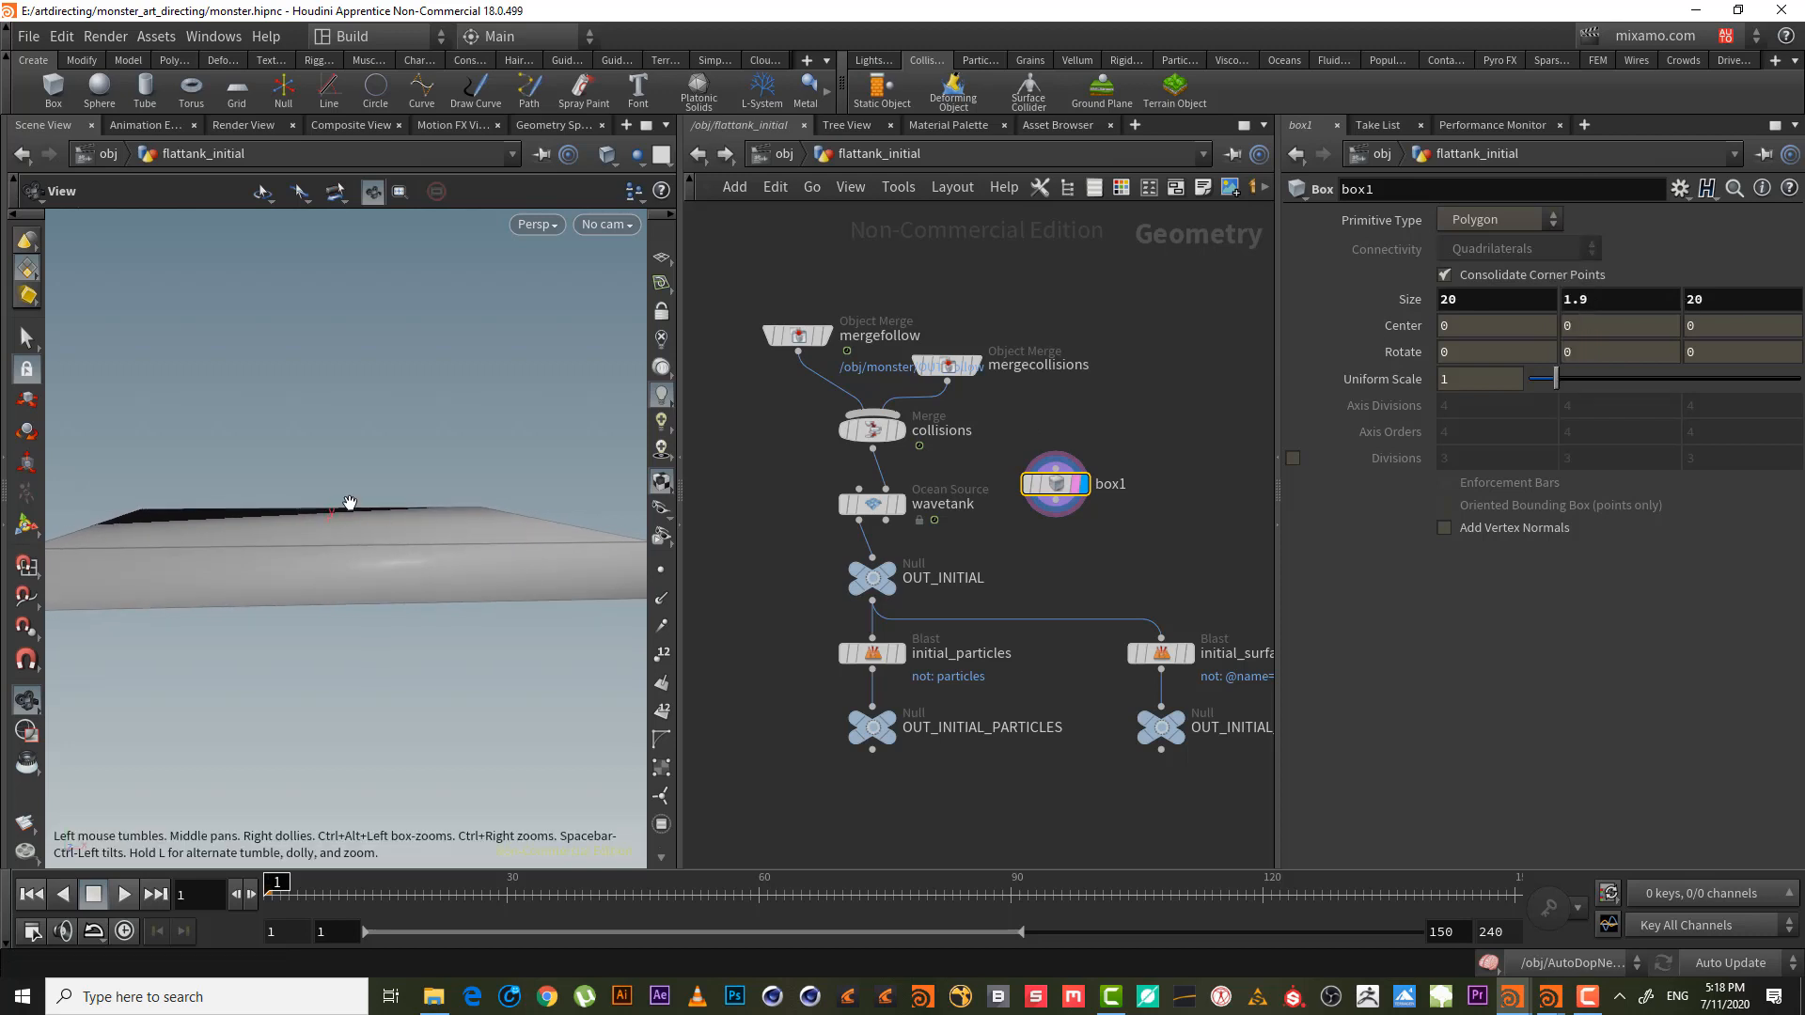
drag(347, 504, 424, 522)
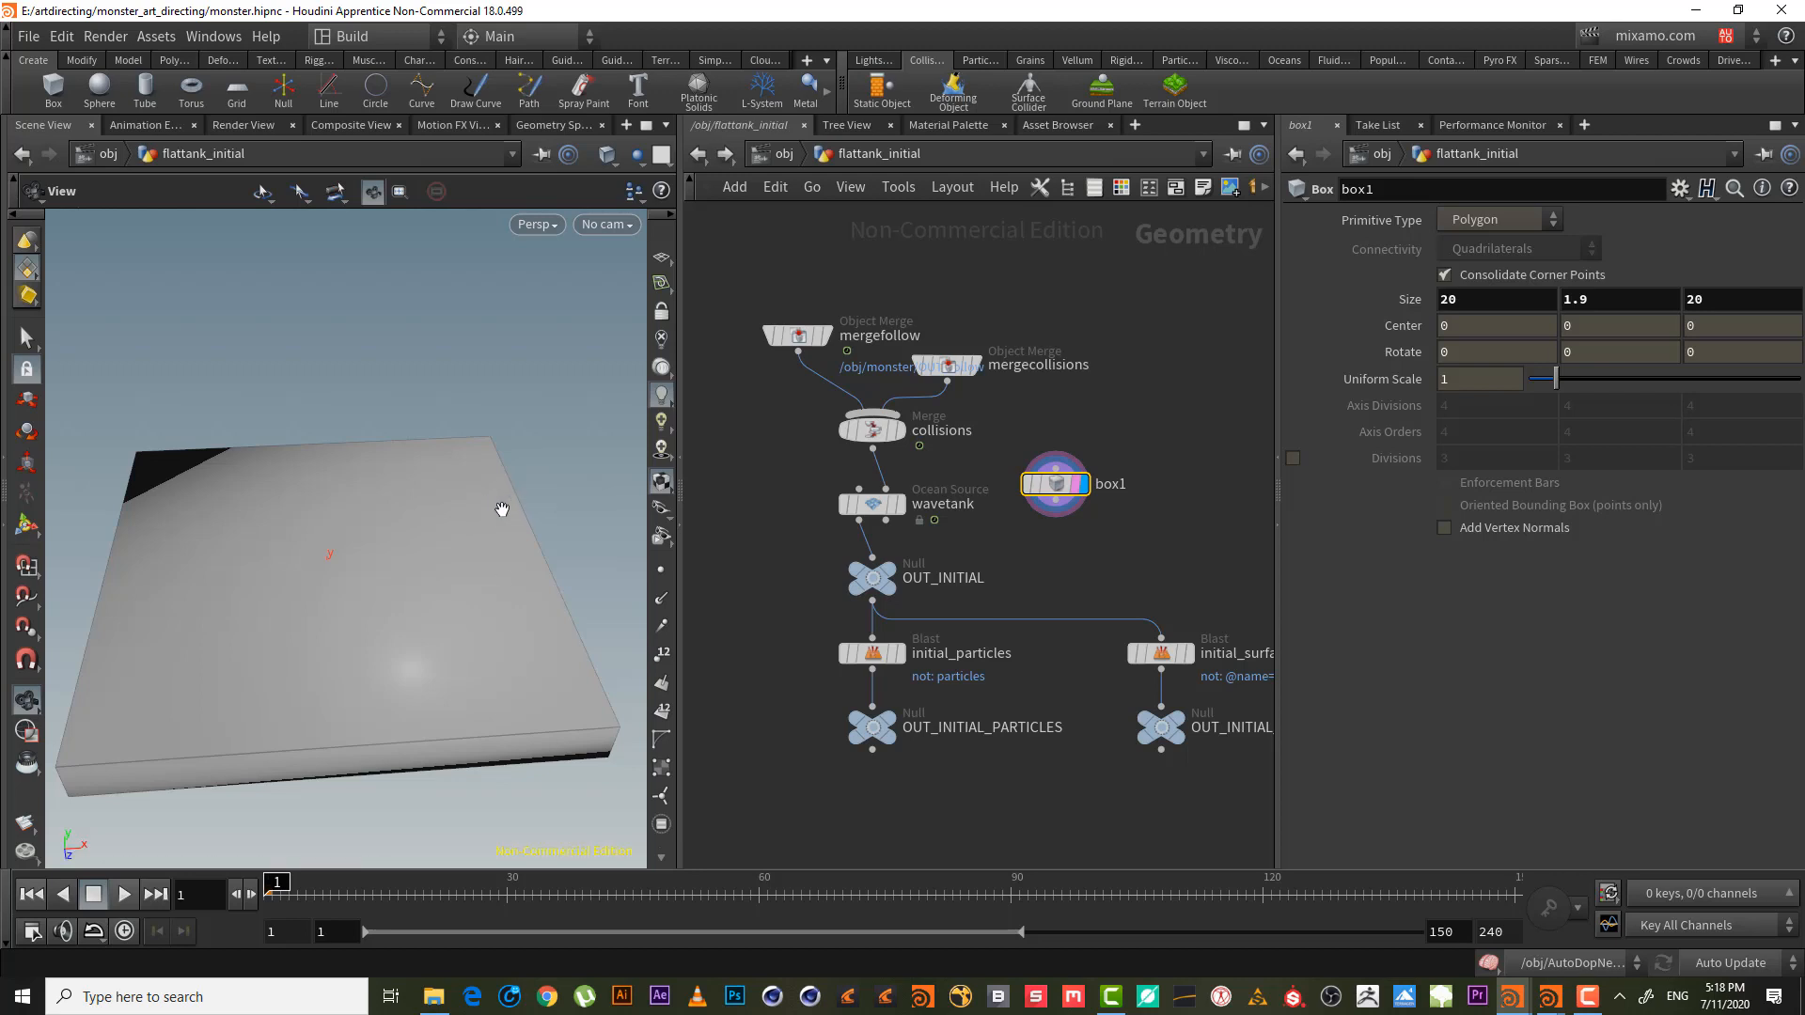
- Move box1 to the left of the wavetank chain and copy it
middle_drag(1154, 544, 1283, 544)
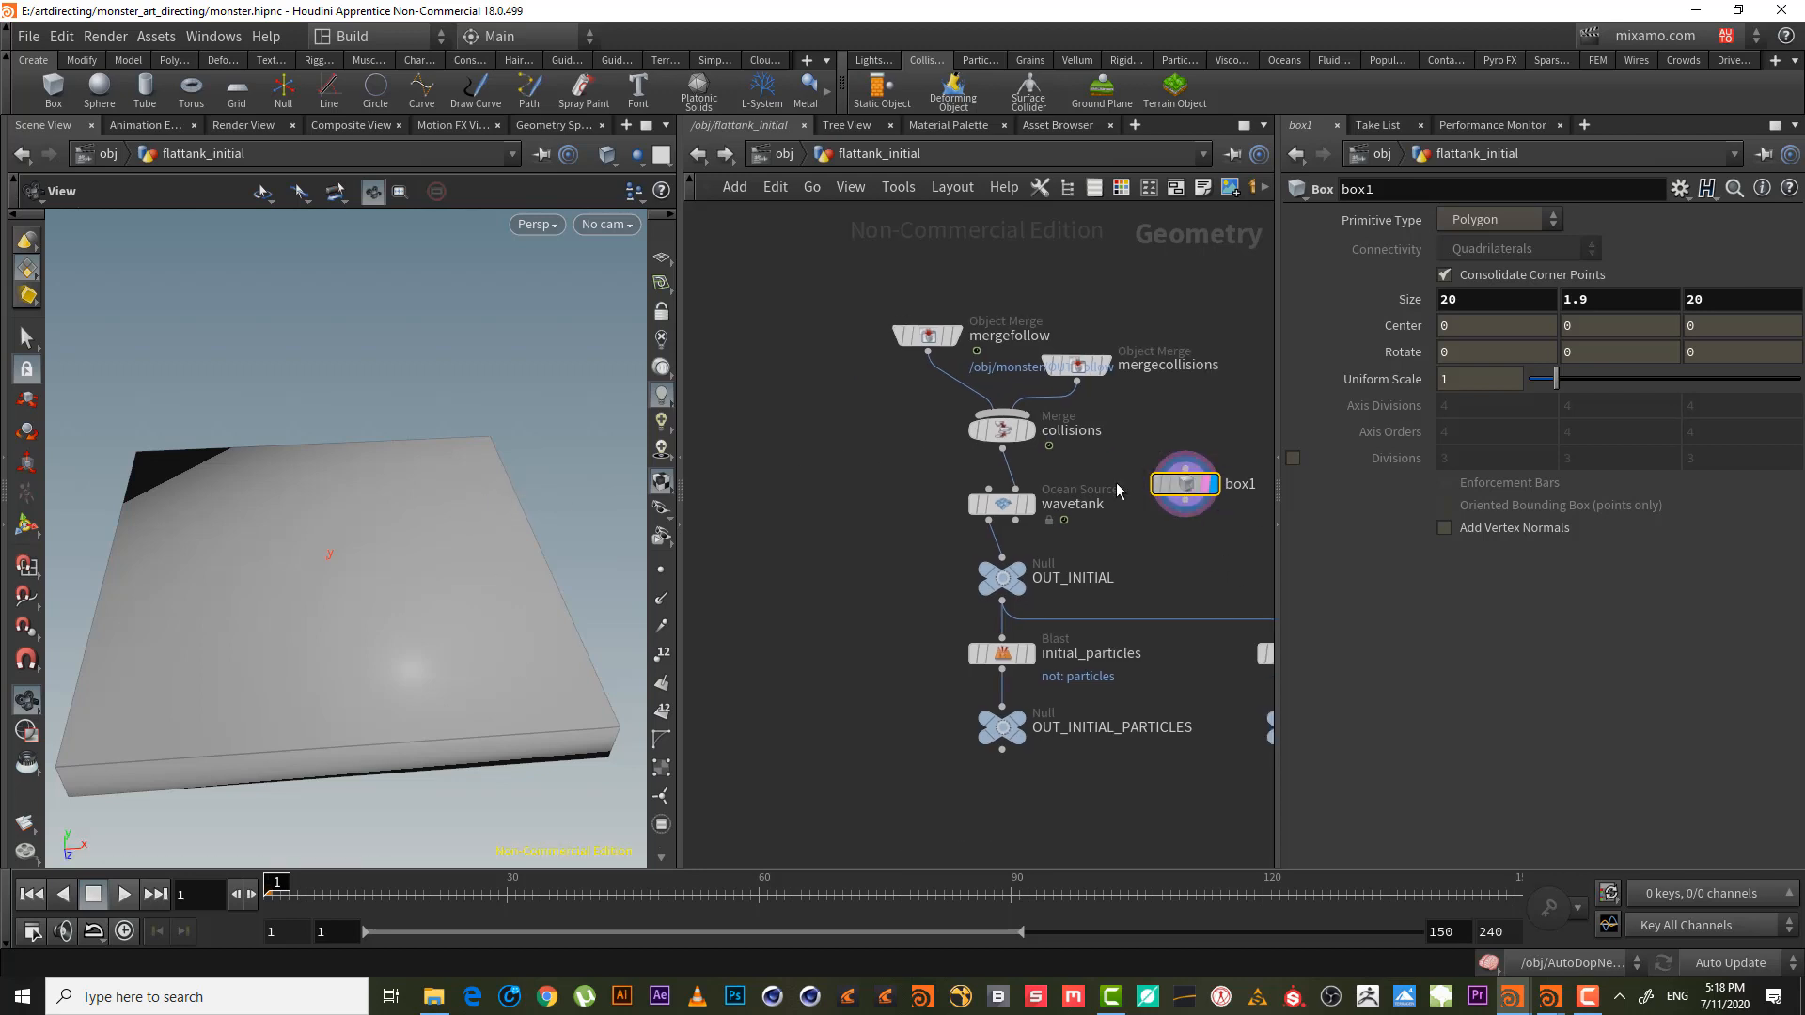
drag(1187, 490, 779, 503)
middle_drag(834, 572, 996, 589)
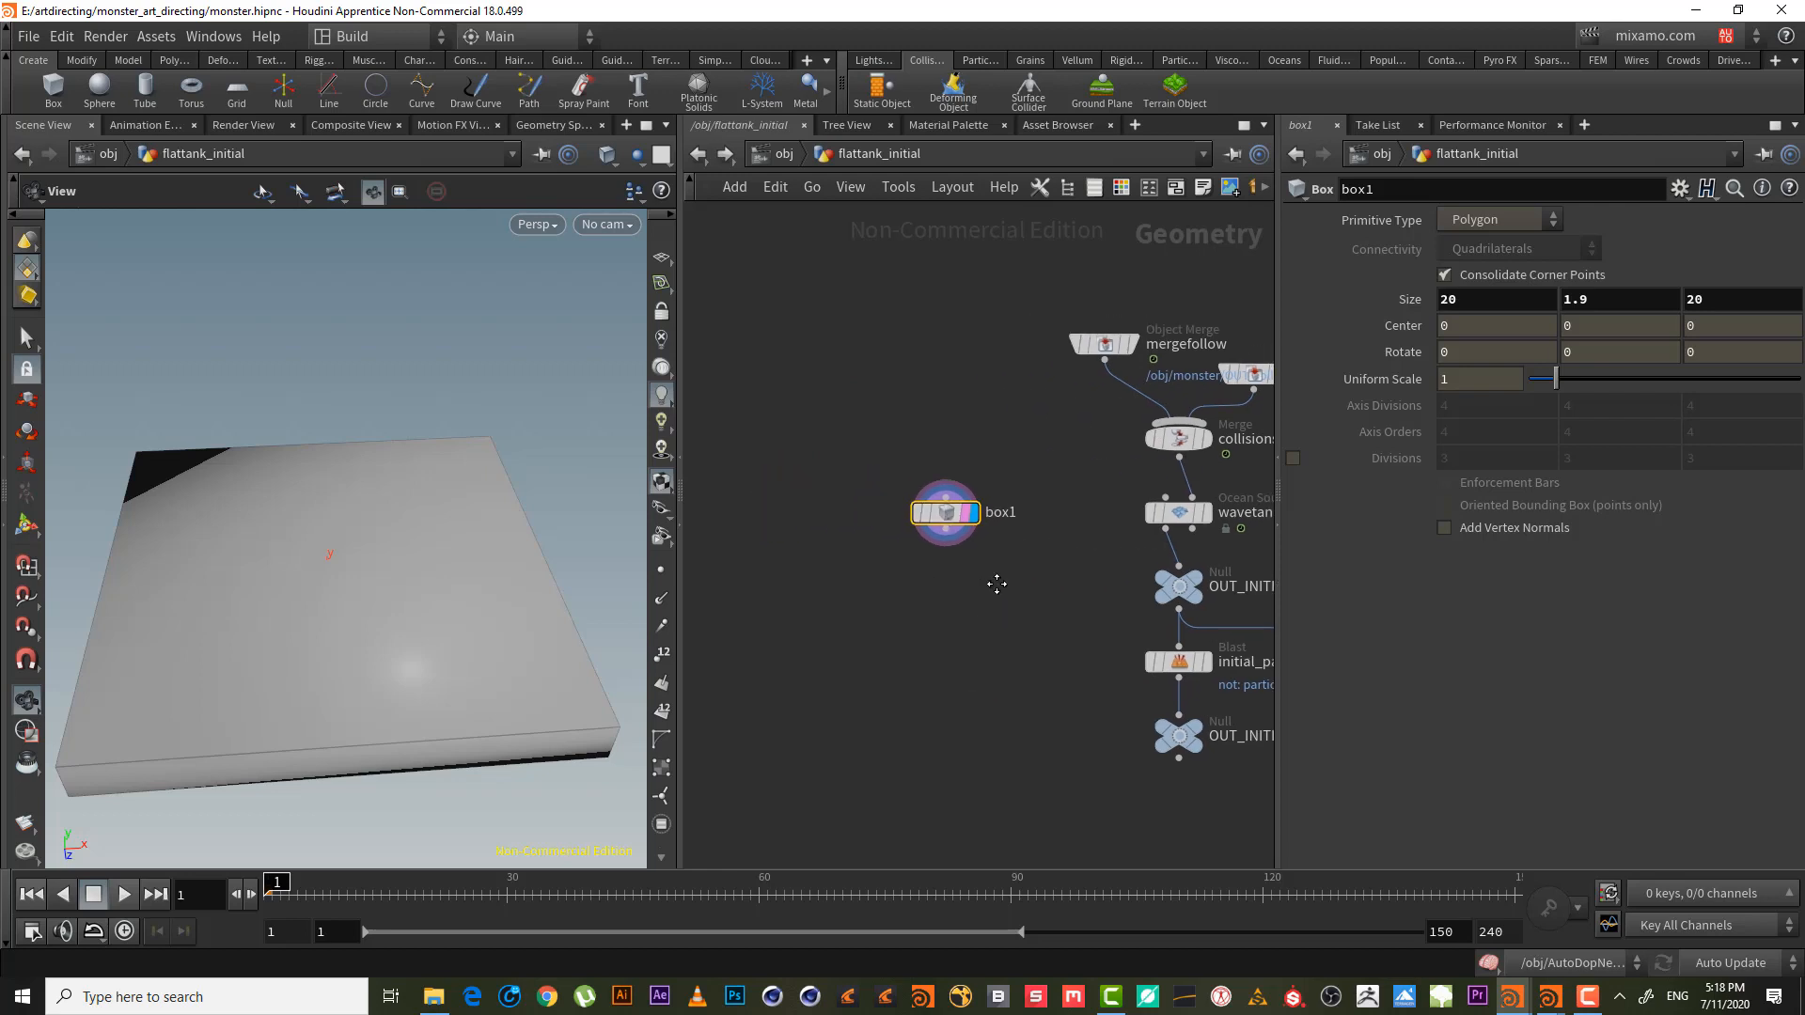
drag(949, 531, 840, 477)
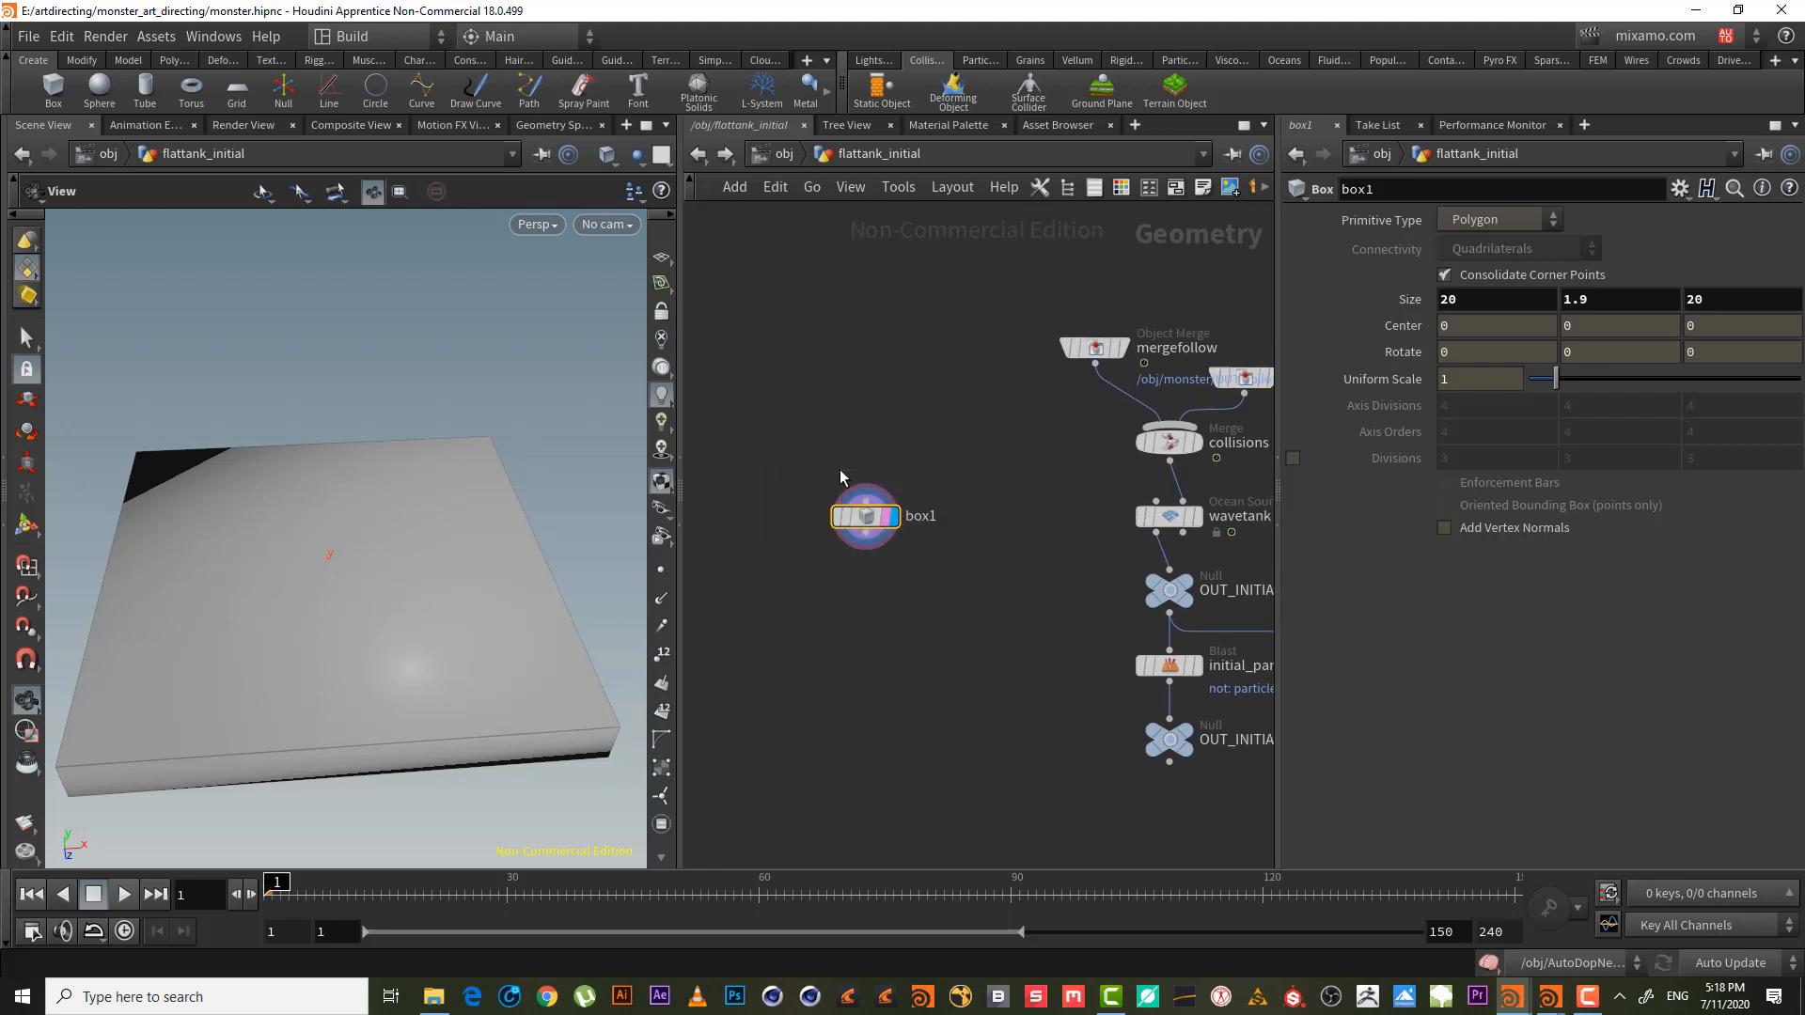
key(ctrl+c)
- Paste box1 as box2 and wire a displayed Bound node, bound1, below it
middle_drag(921, 526, 1026, 519)
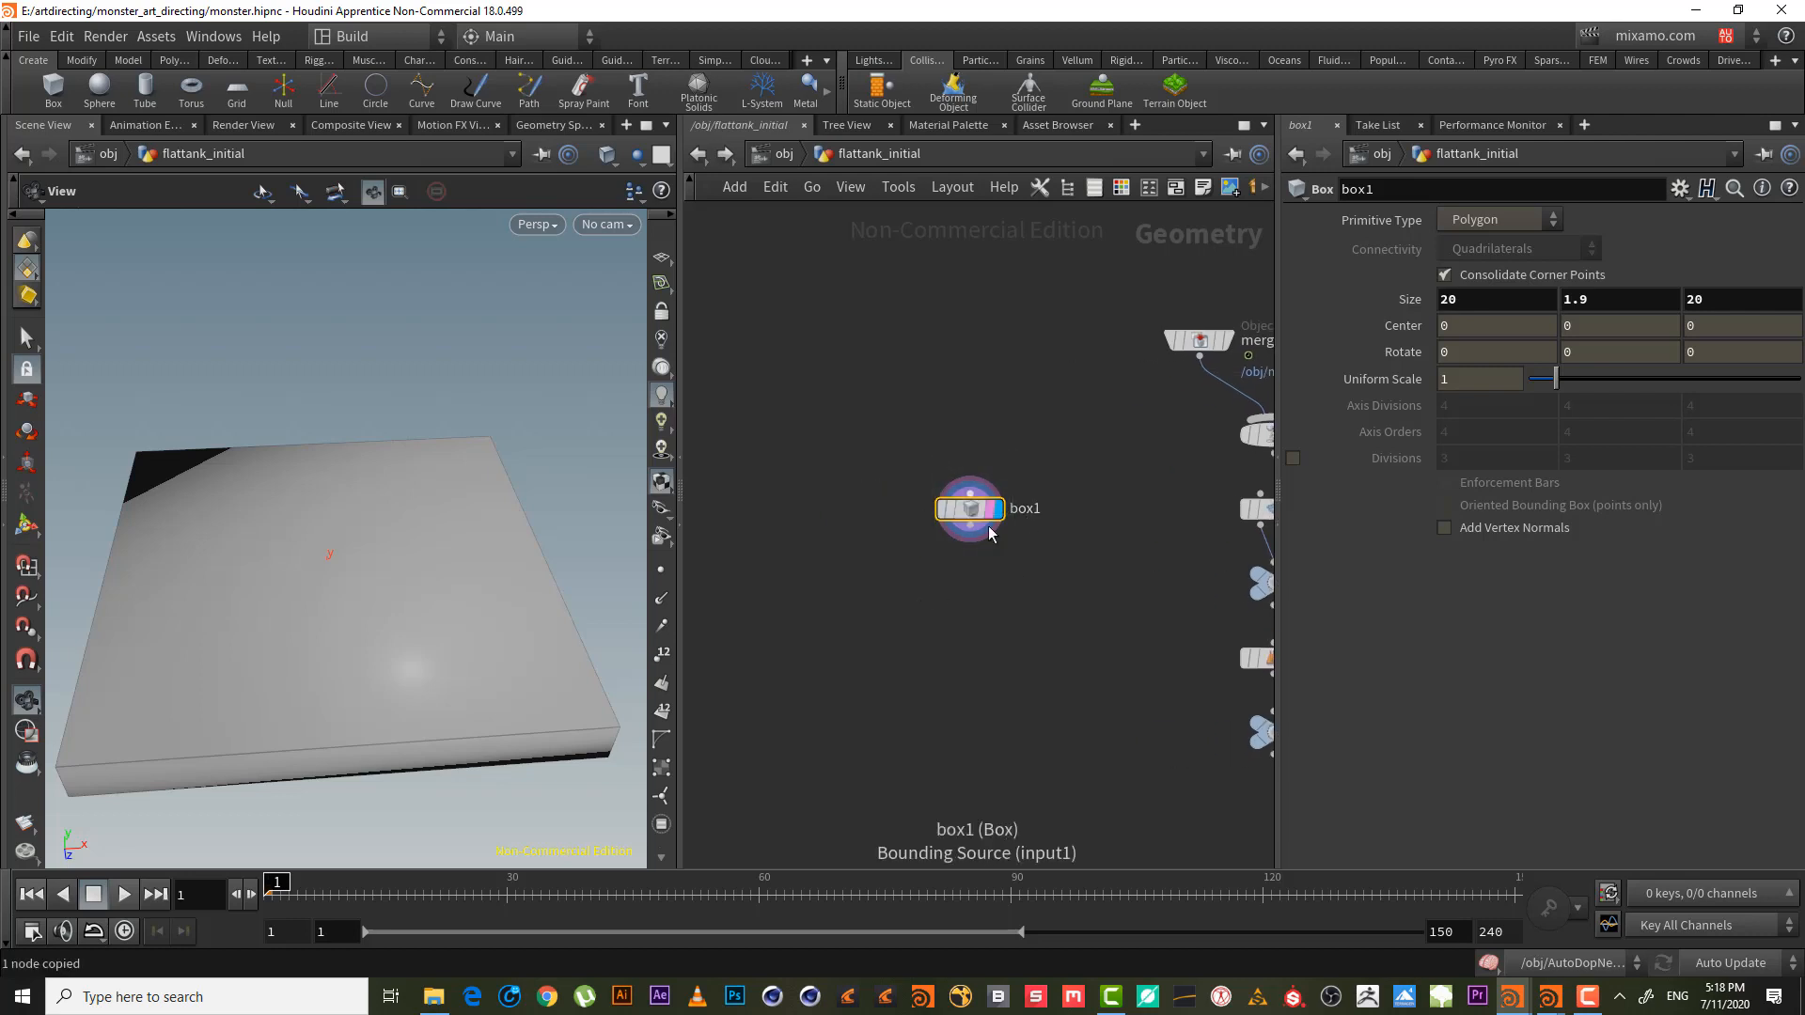
key(ctrl+v)
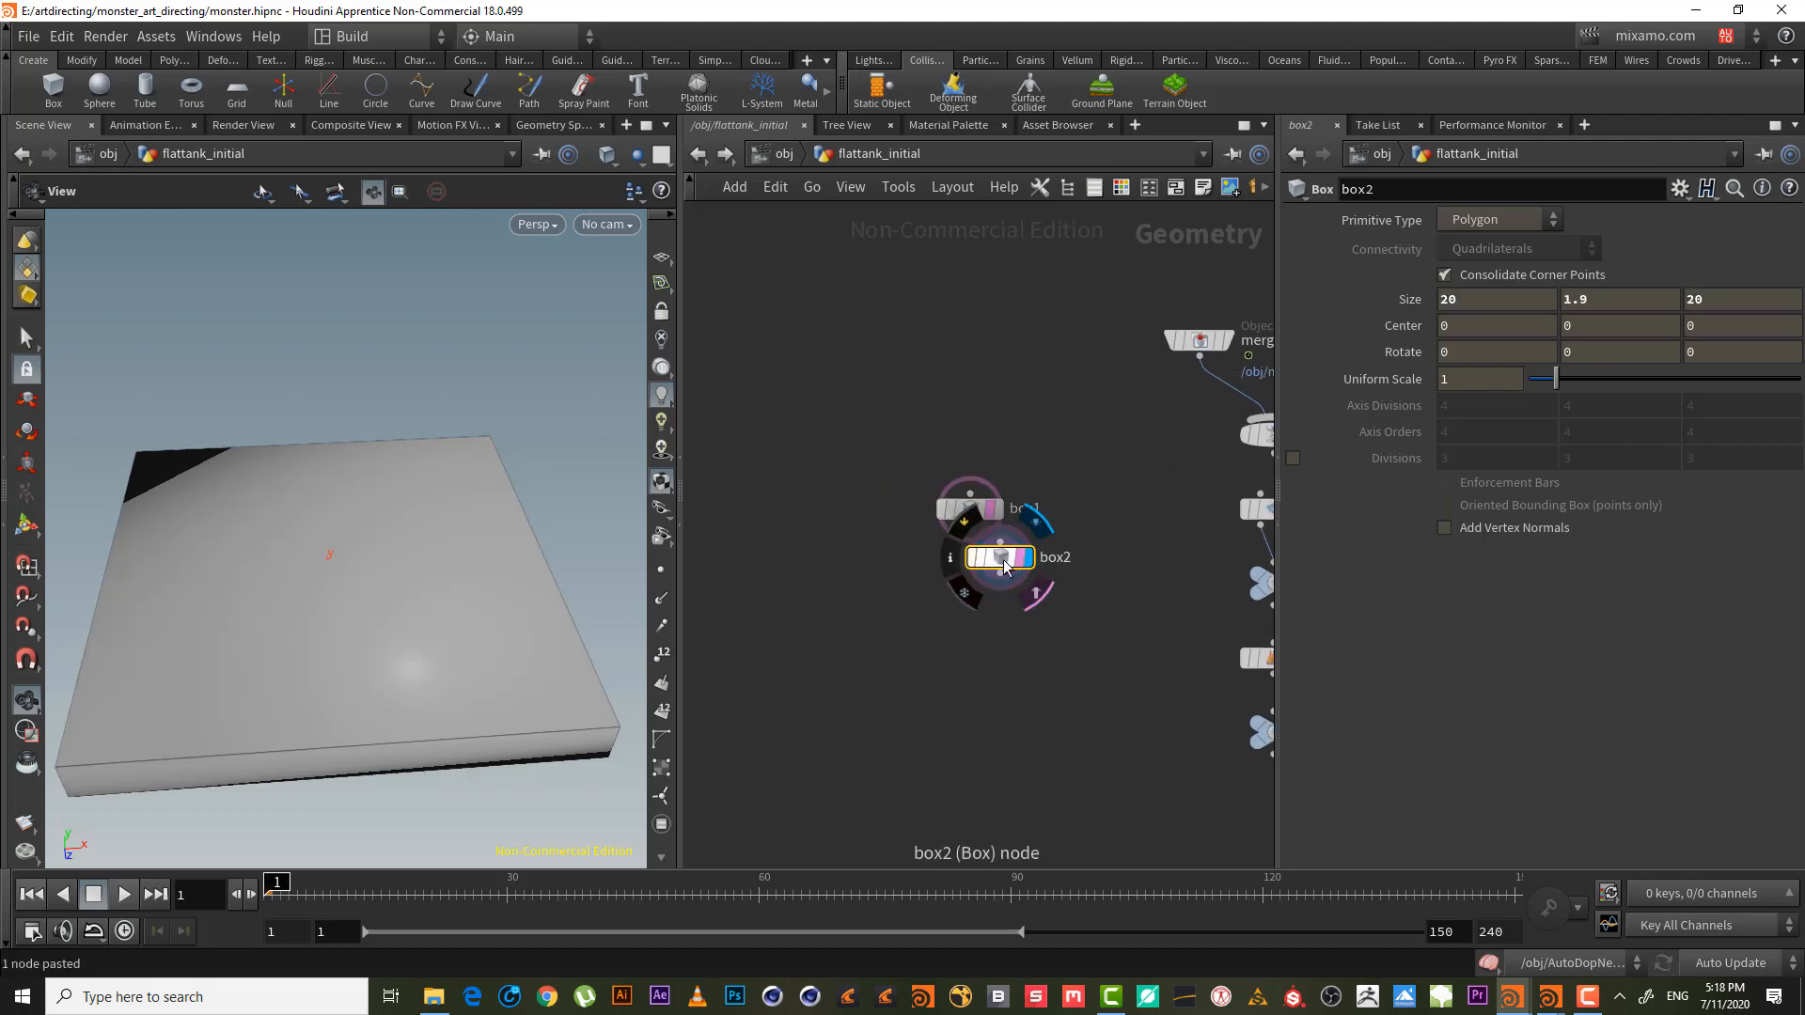
drag(1004, 562, 840, 507)
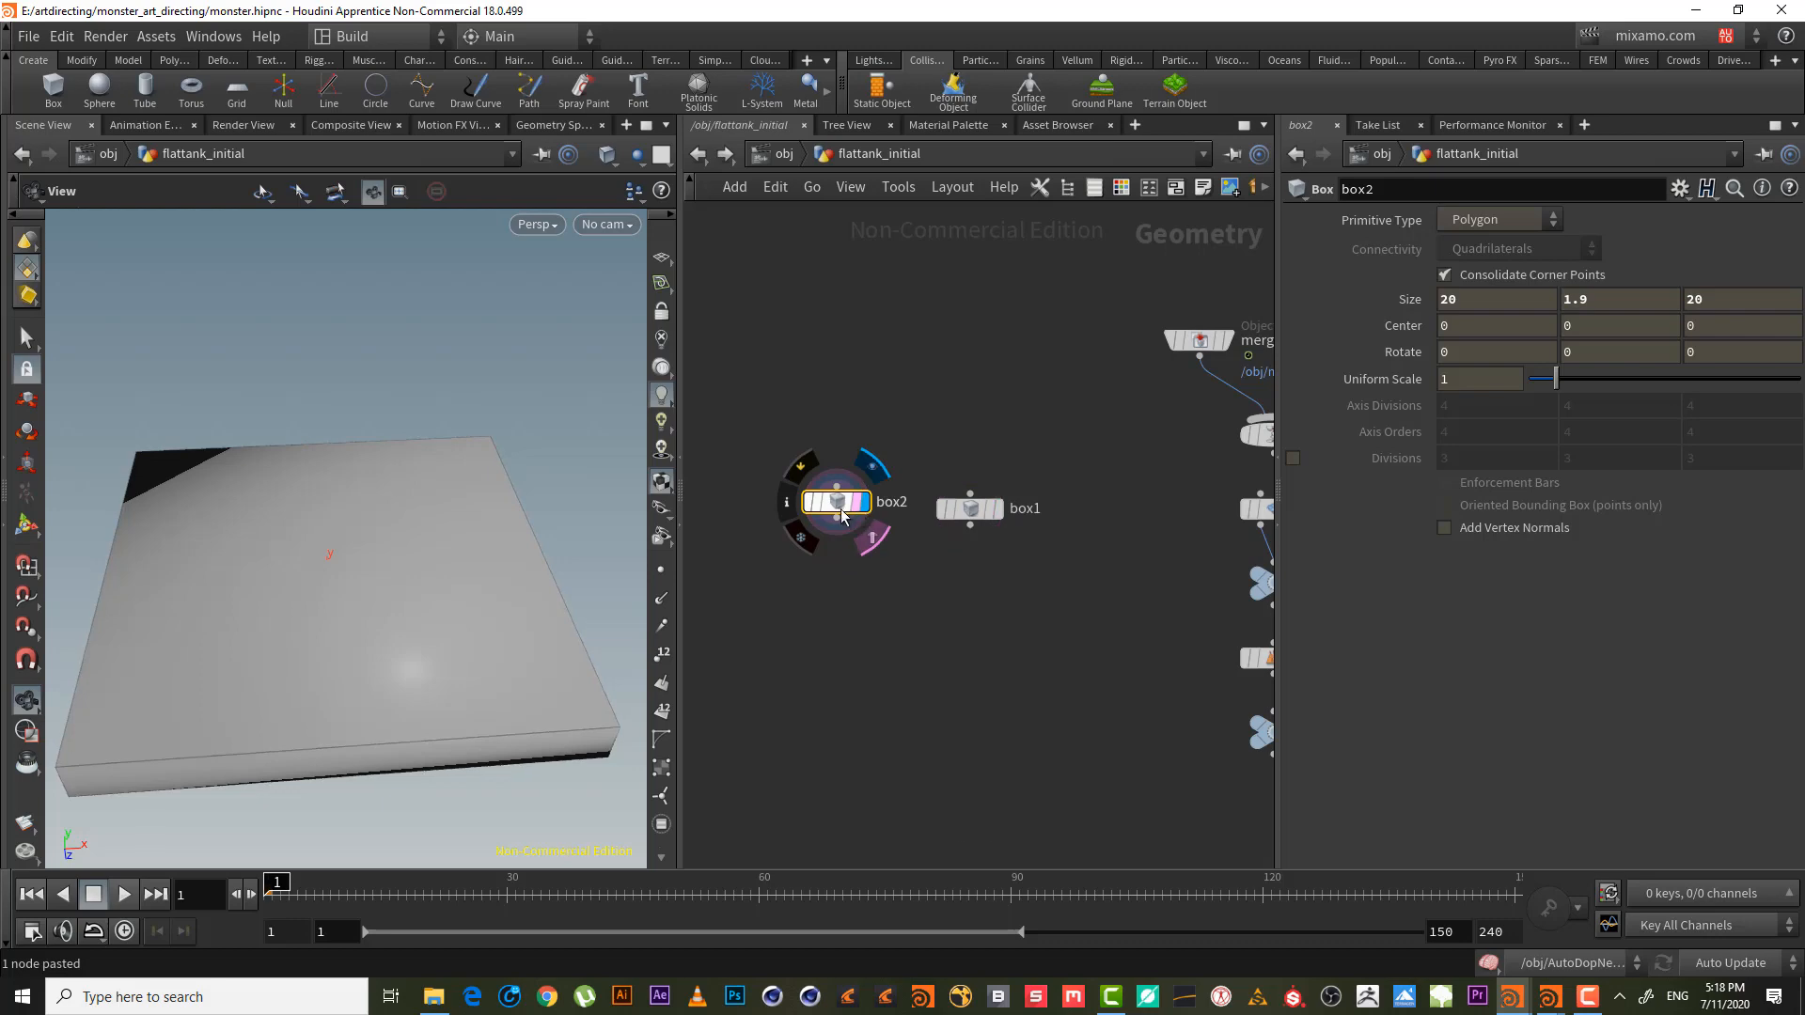
click(838, 520)
key(Tab)
text(b)
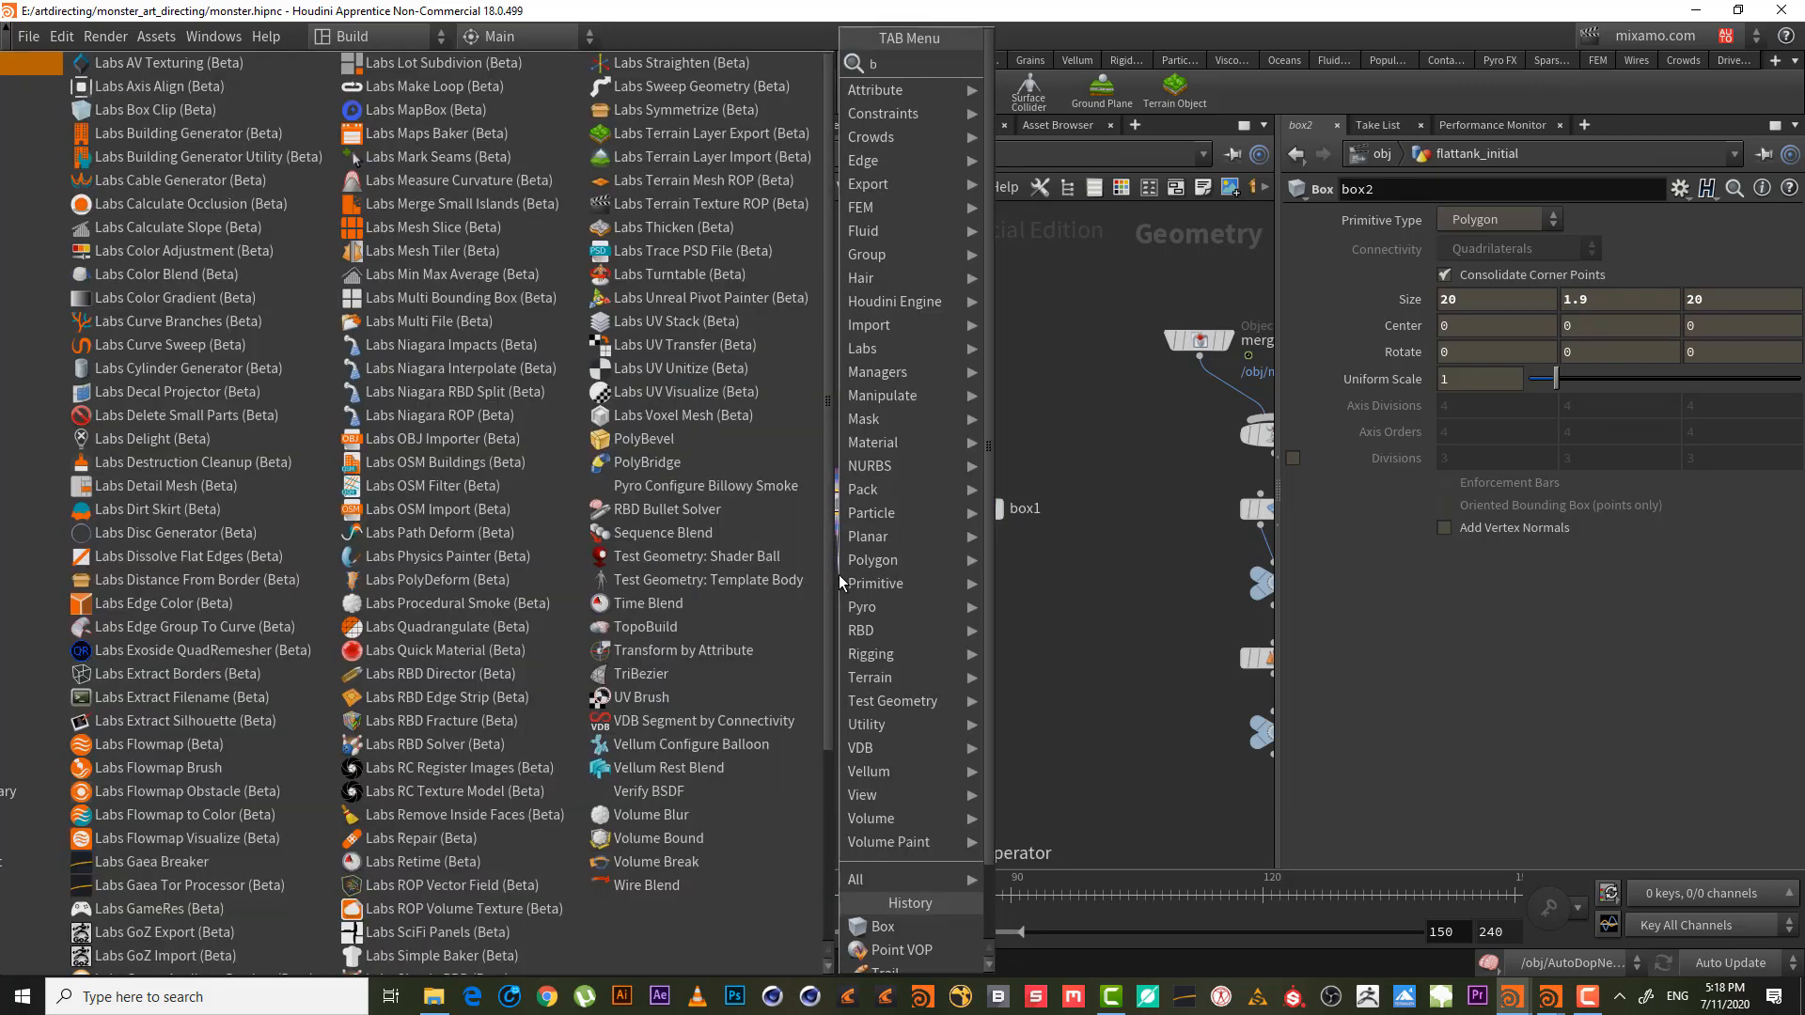
text(o)
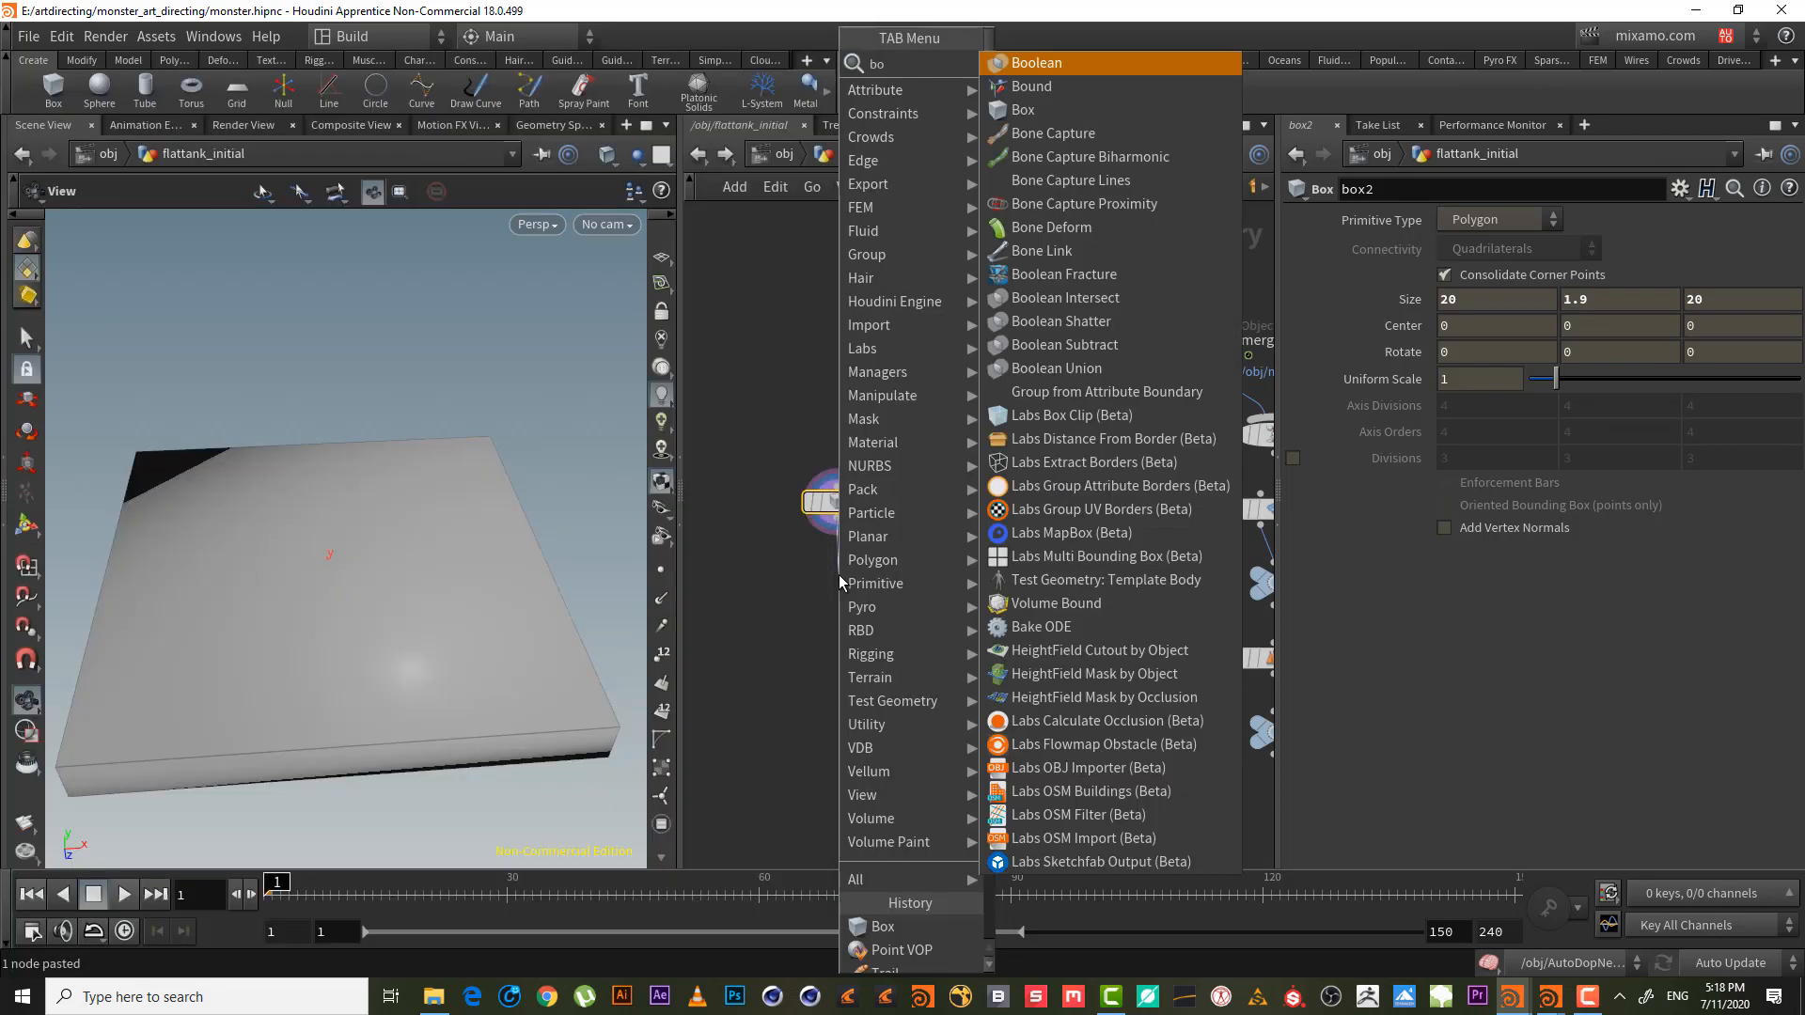
key(Down)
key(Return)
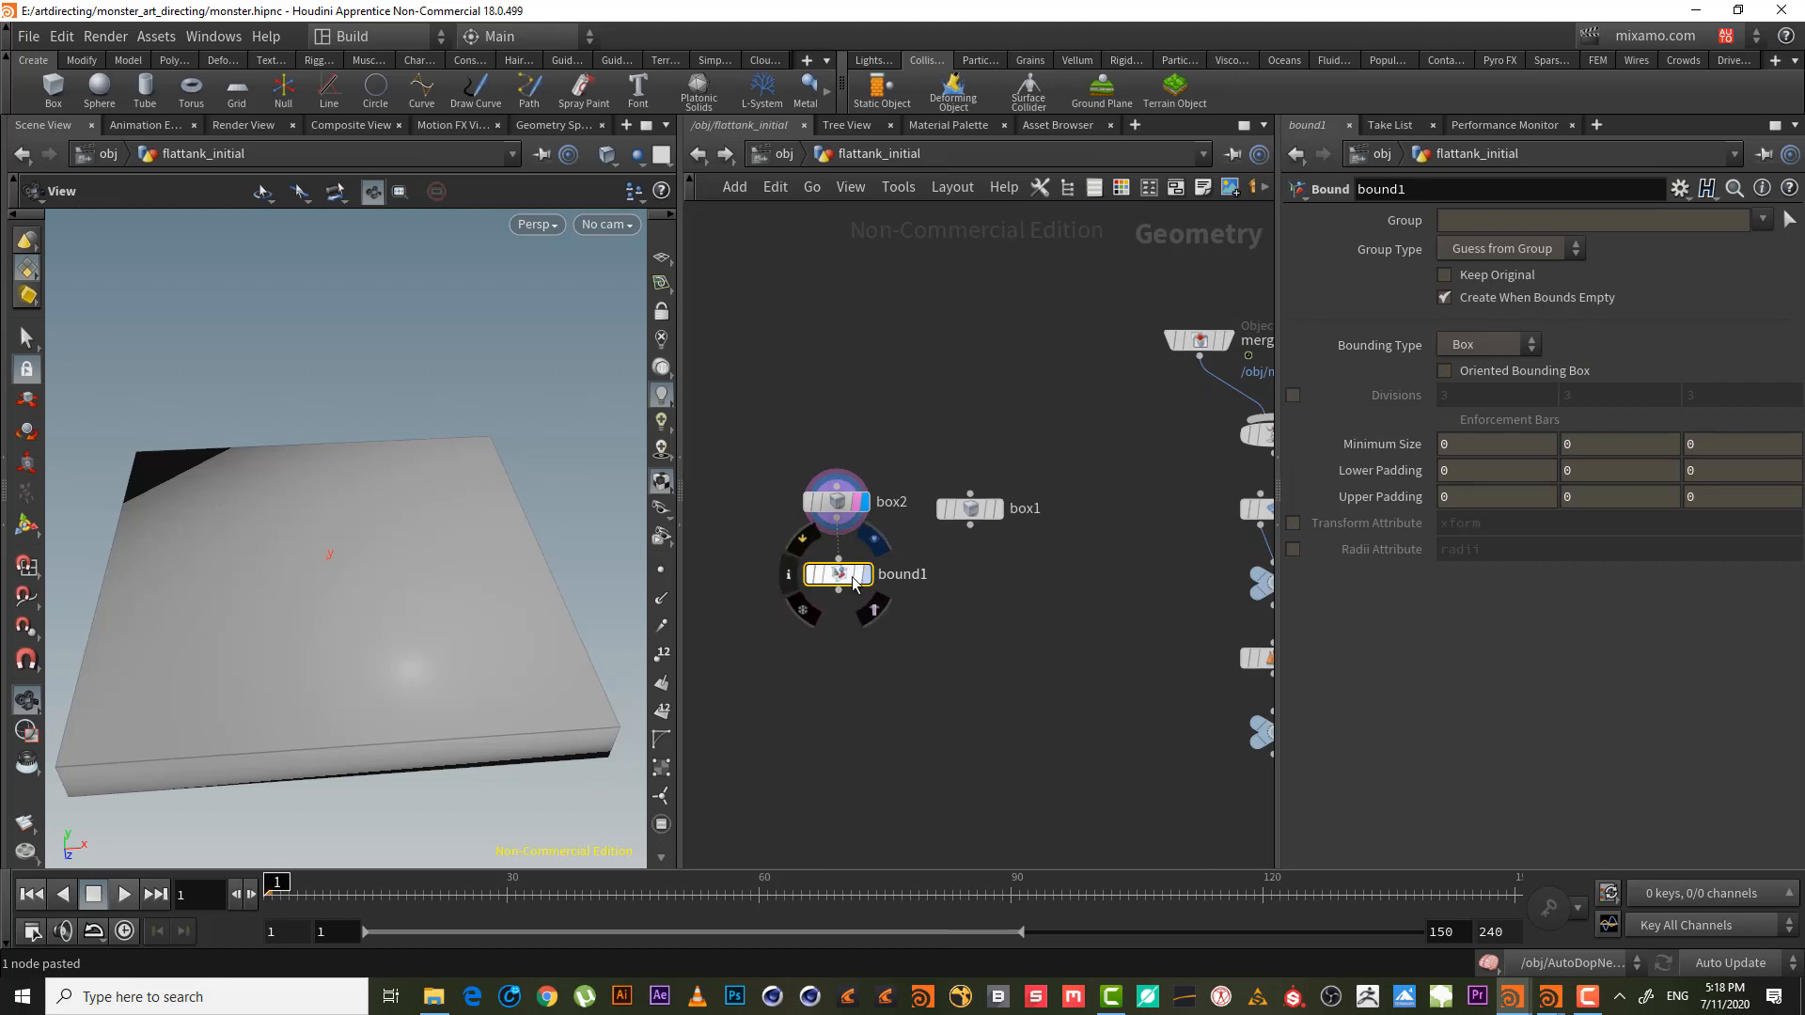
click(864, 574)
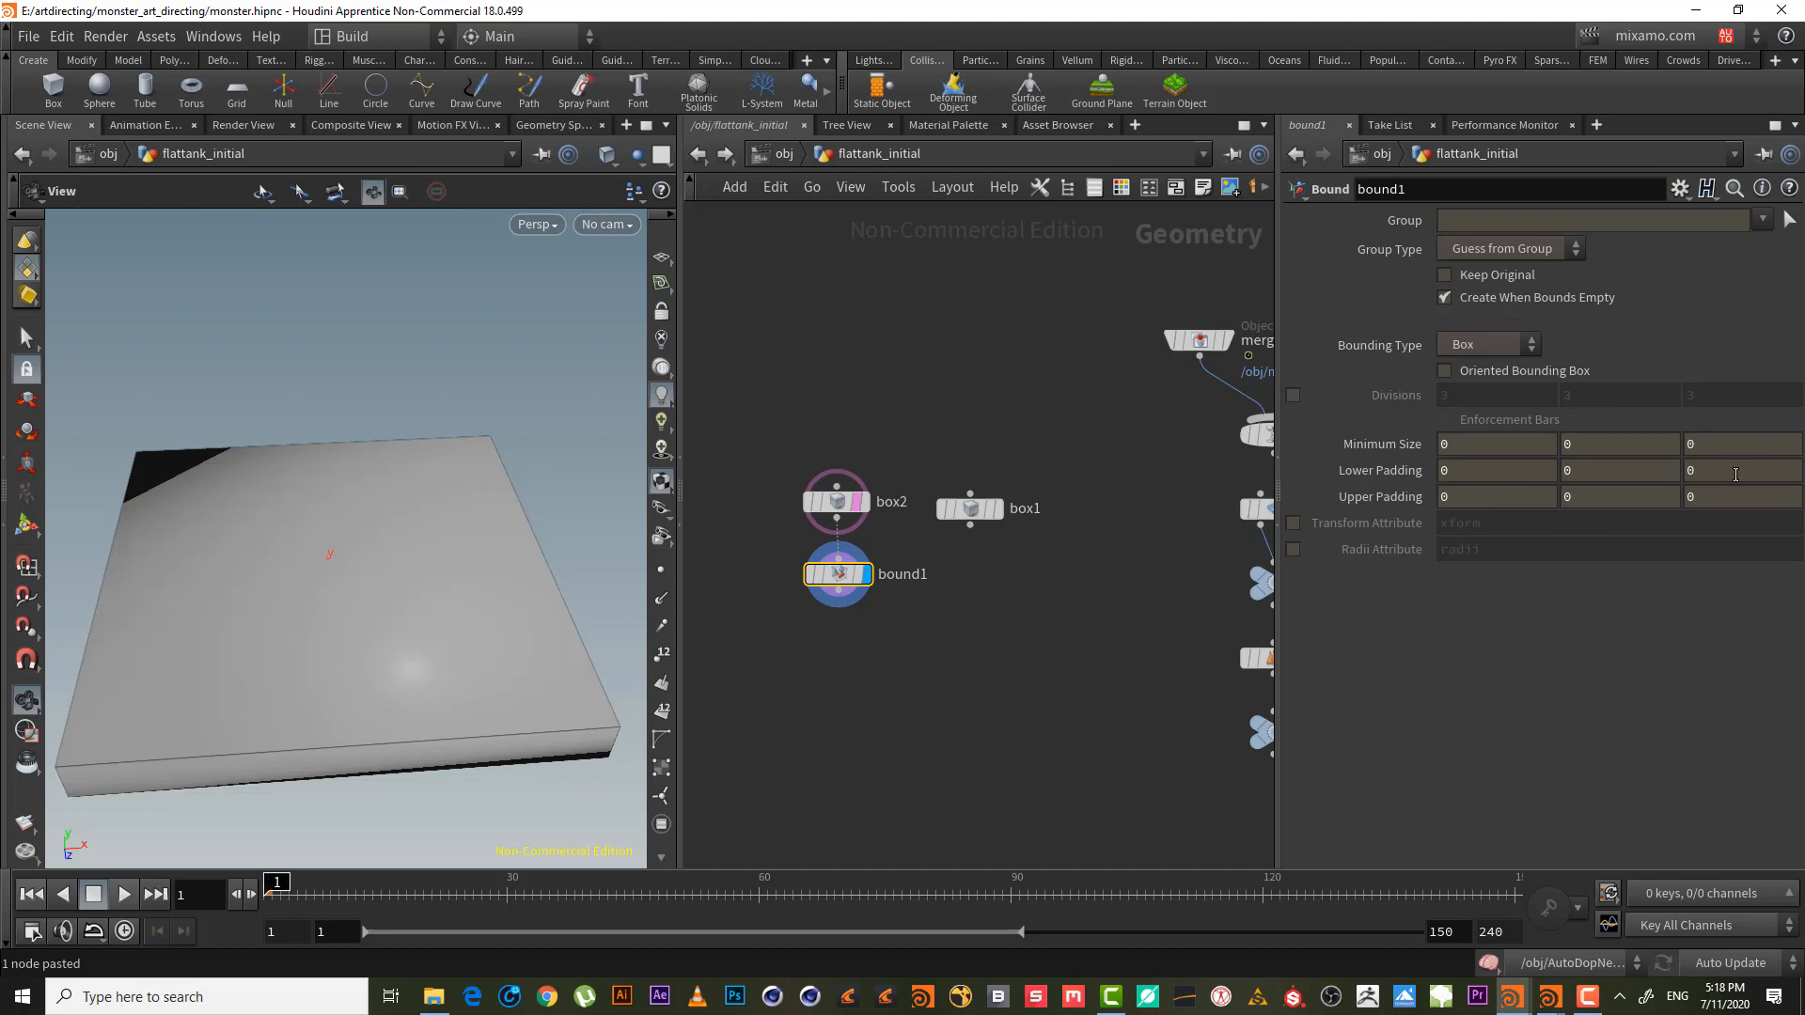
- Set bound1's Lower Padding Z and Upper Padding Z to -2
middle_drag(1729, 474, 1564, 467)
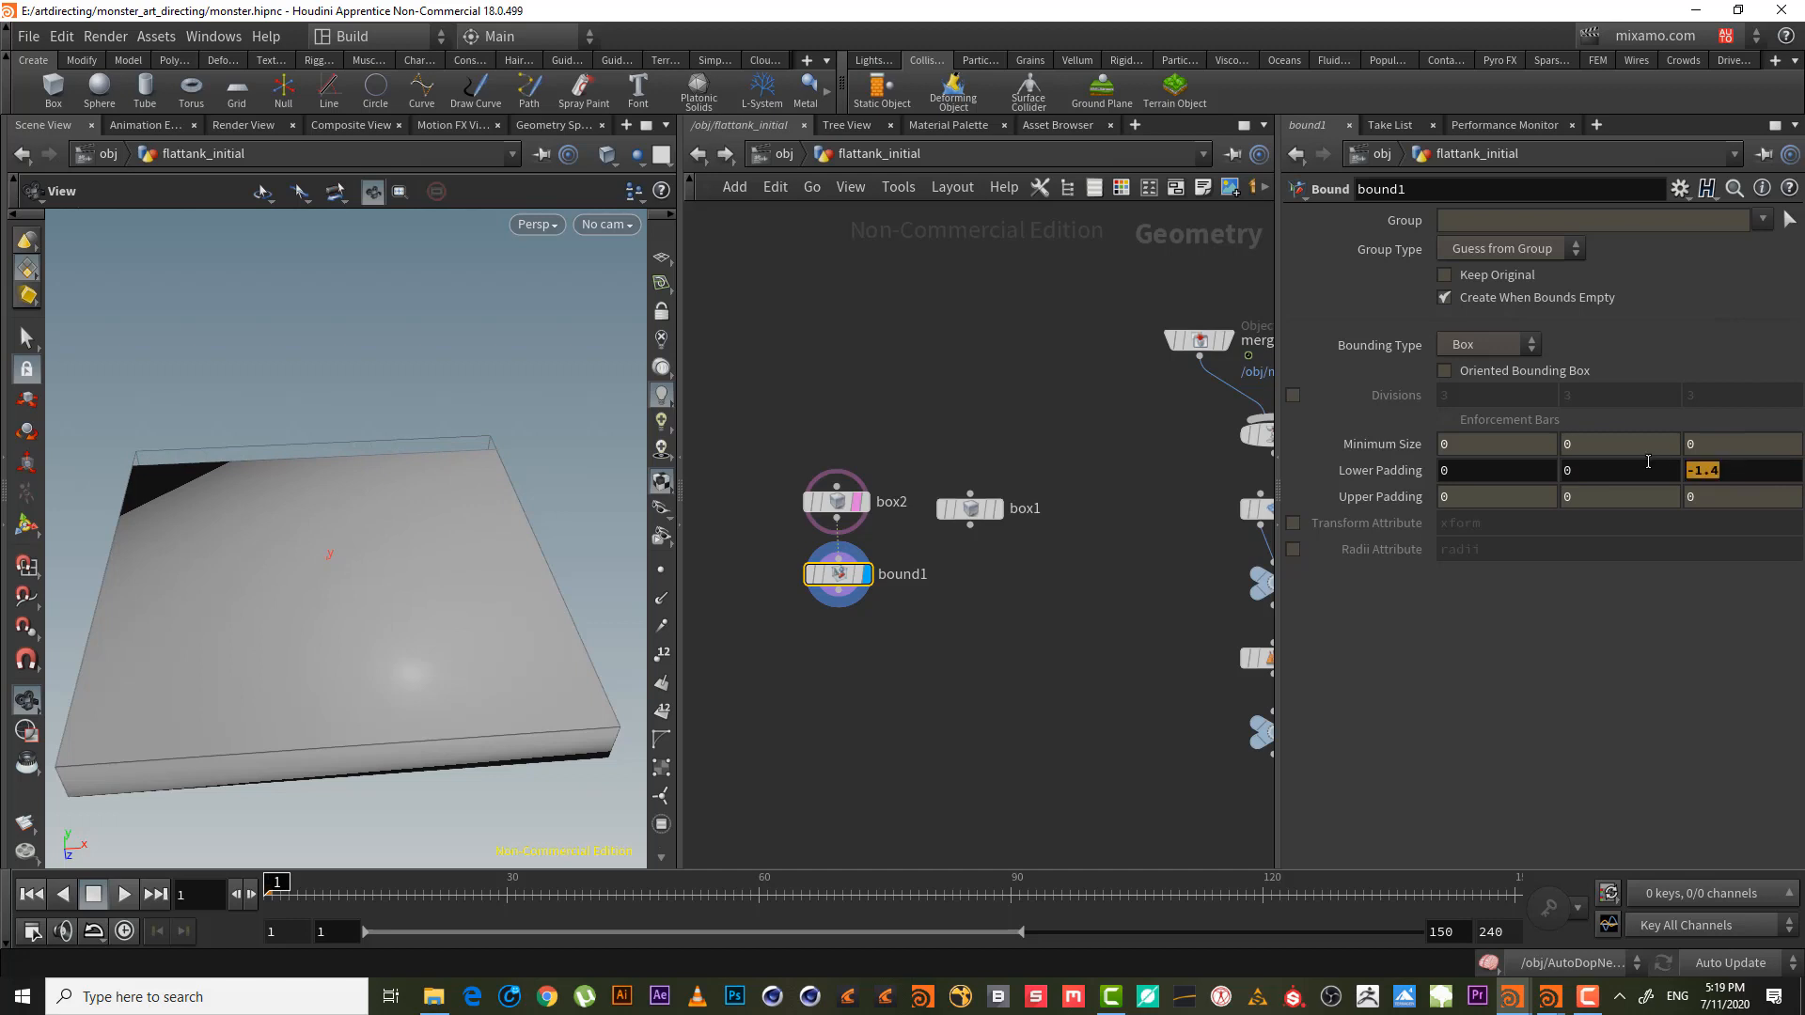
drag(467, 350, 362, 526)
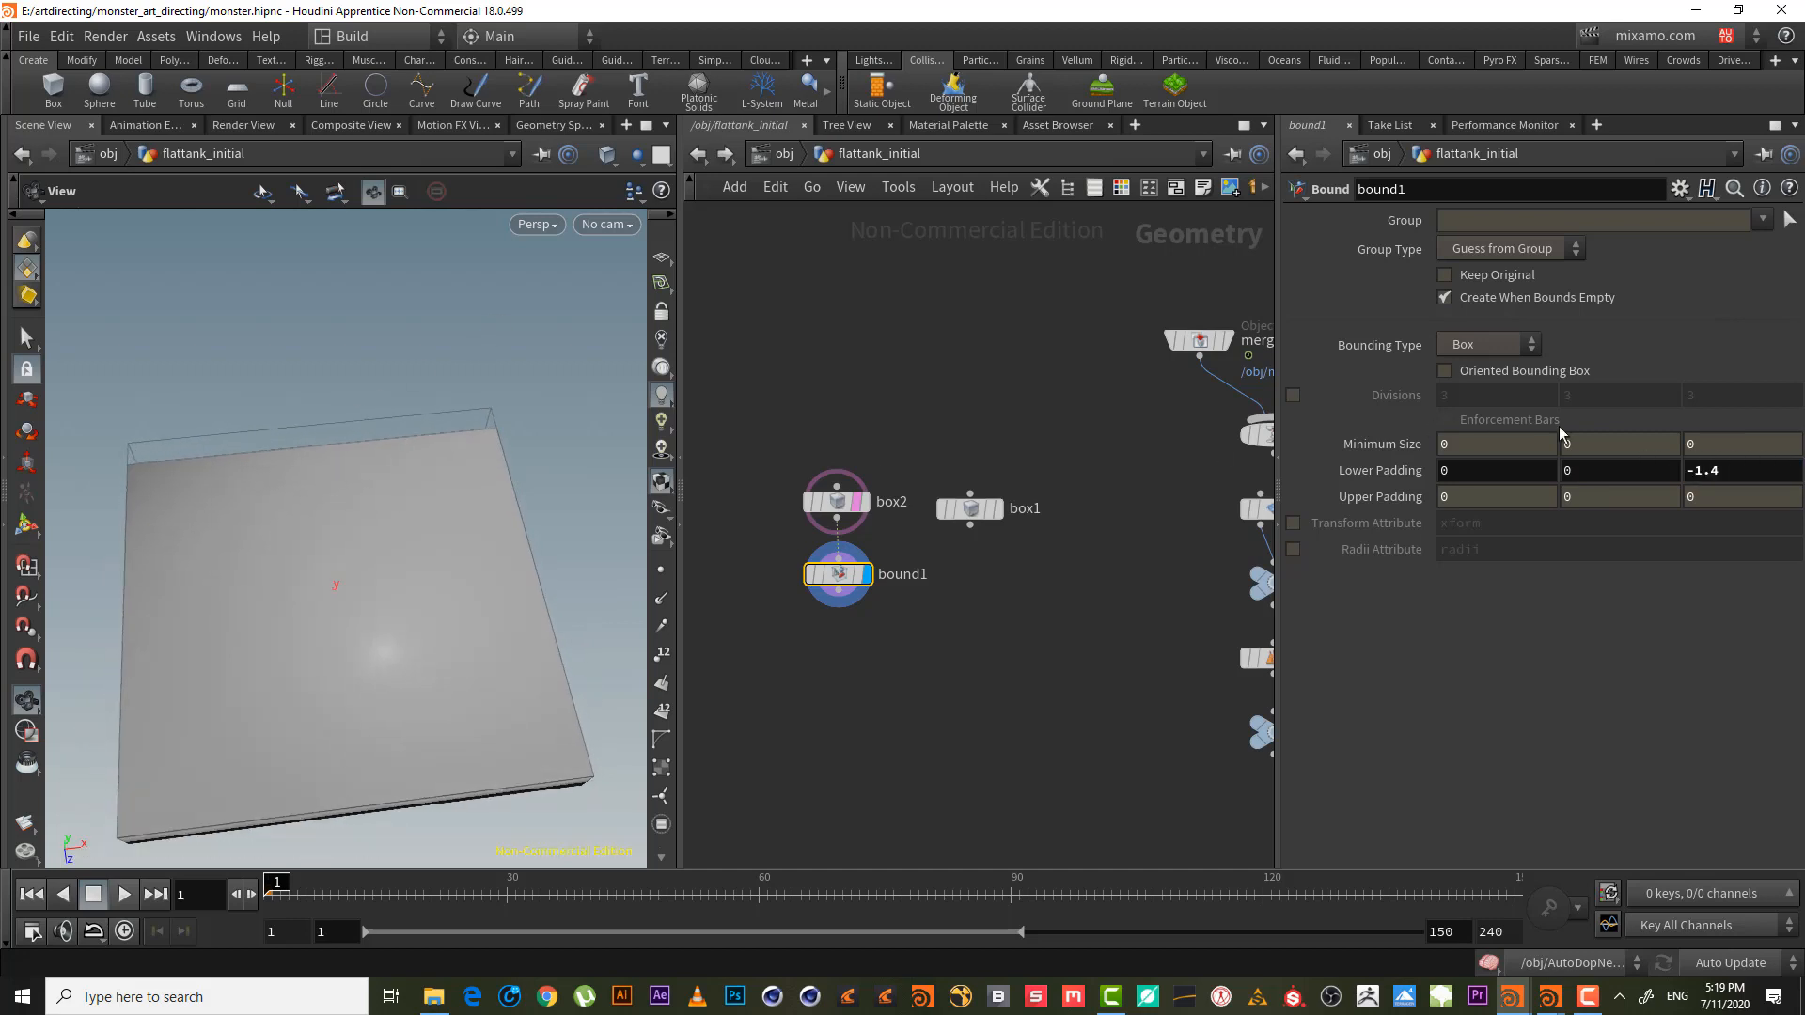
click(1739, 475)
text(-2)
key(Return)
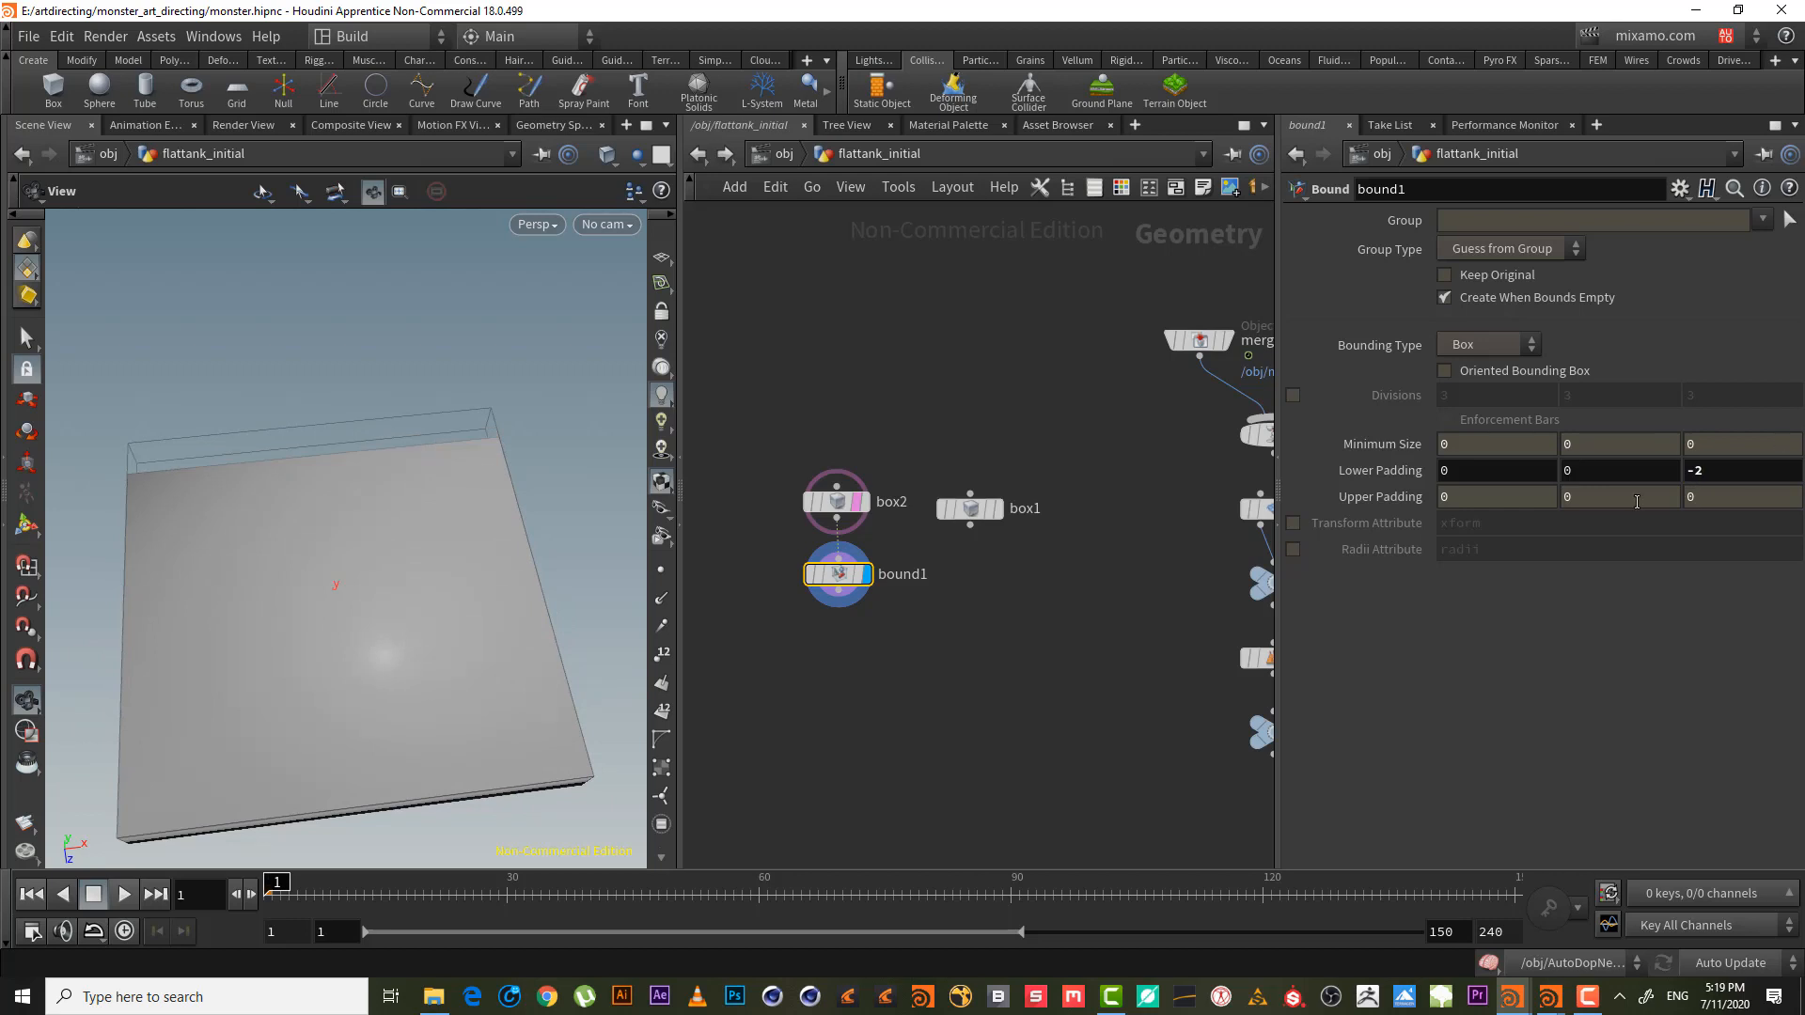
click(1713, 503)
text(-2)
key(Return)
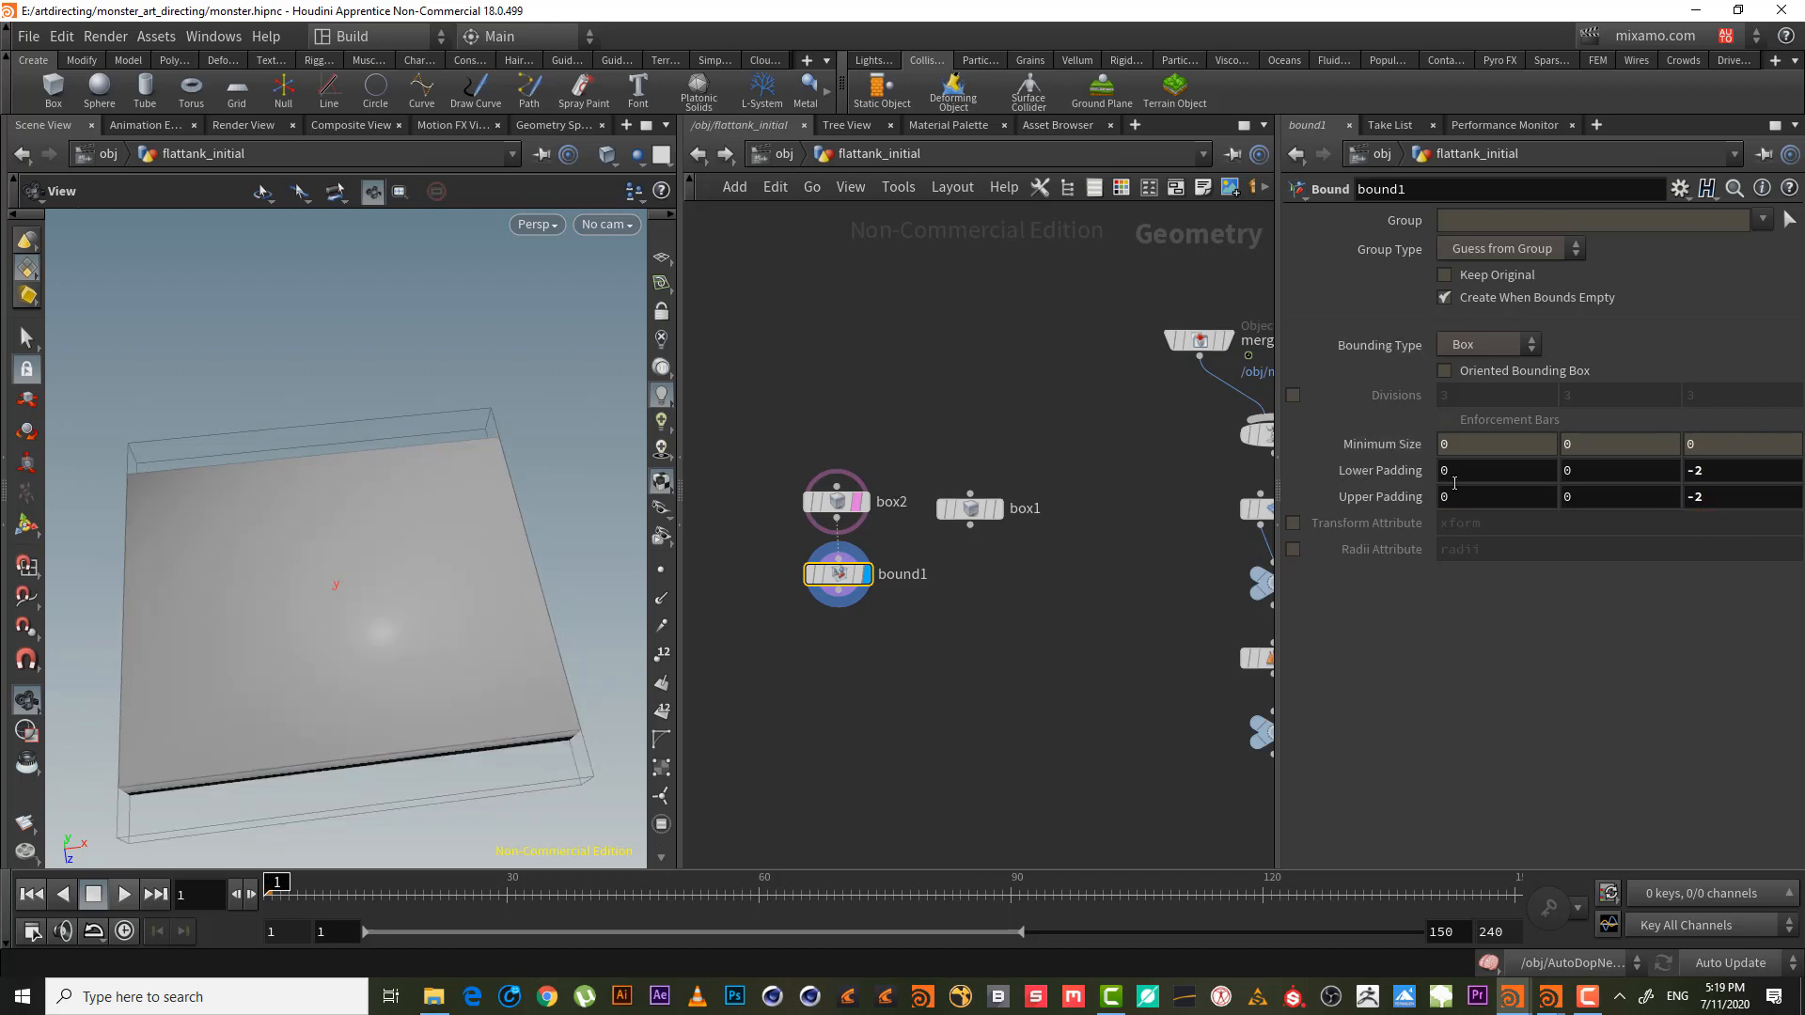
click(1454, 471)
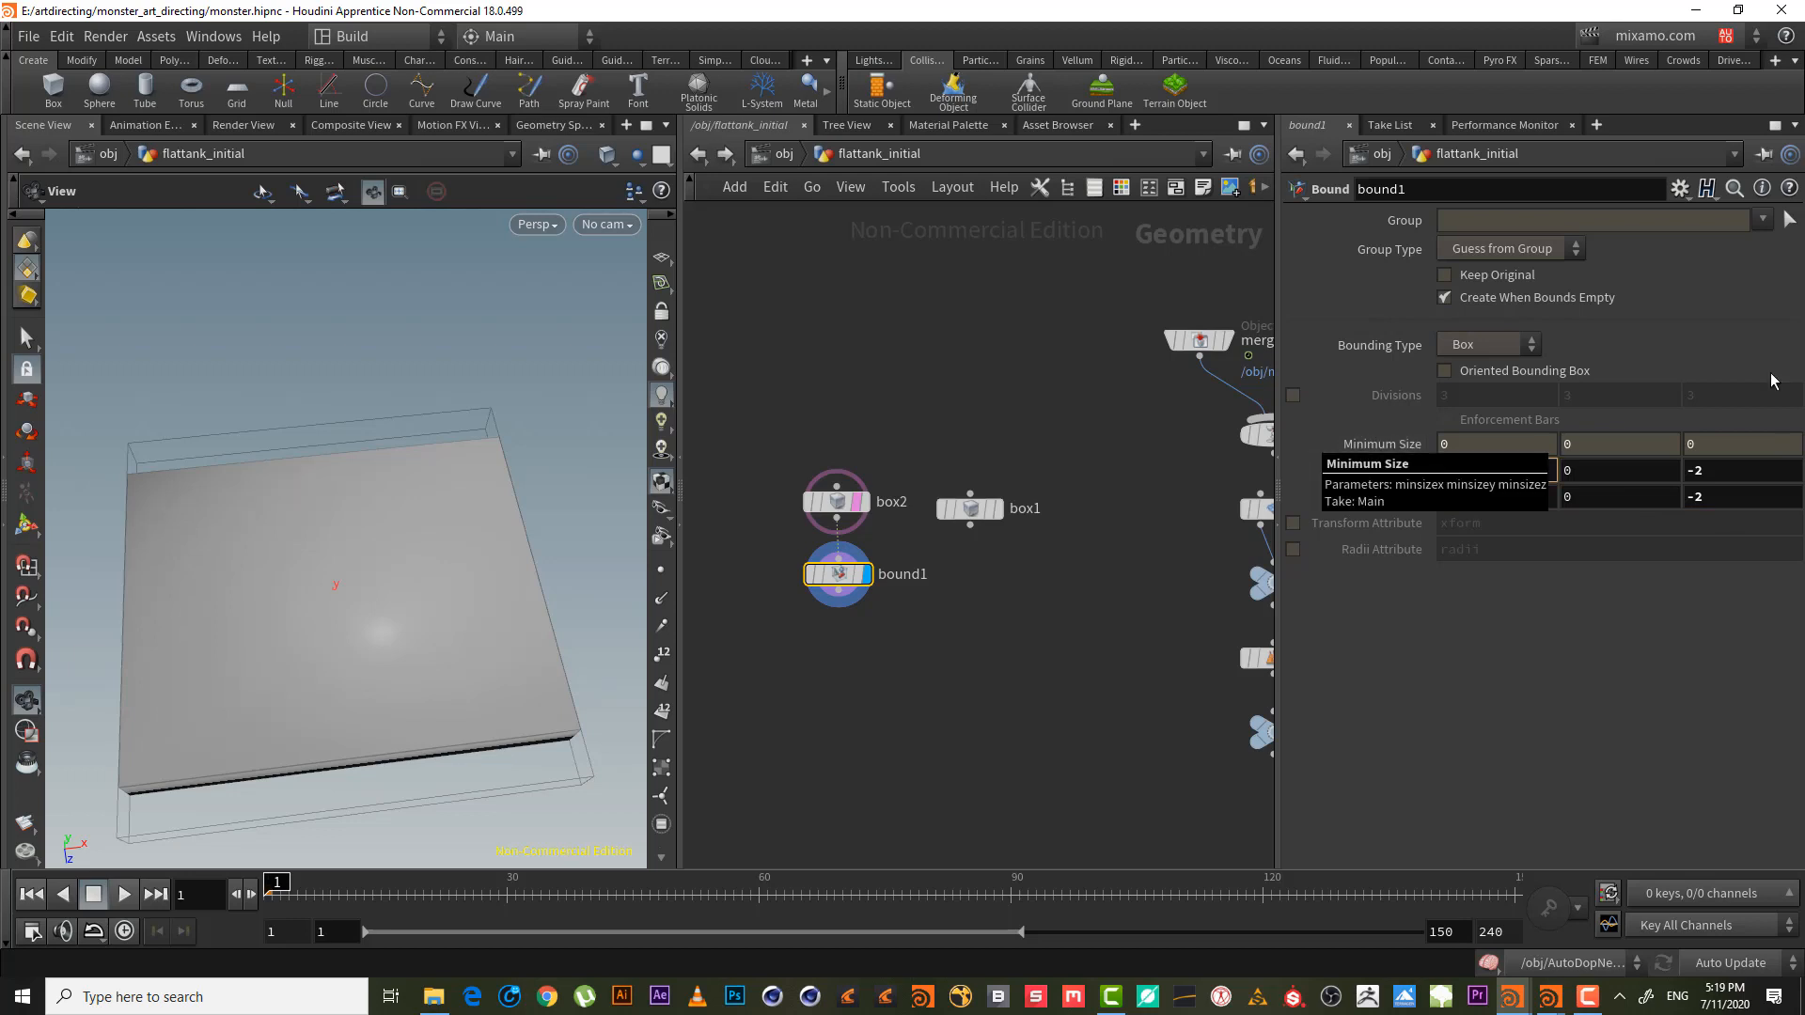
- Make Upper Padding Z a relative reference to Lower Padding Z
right_click(1709, 463)
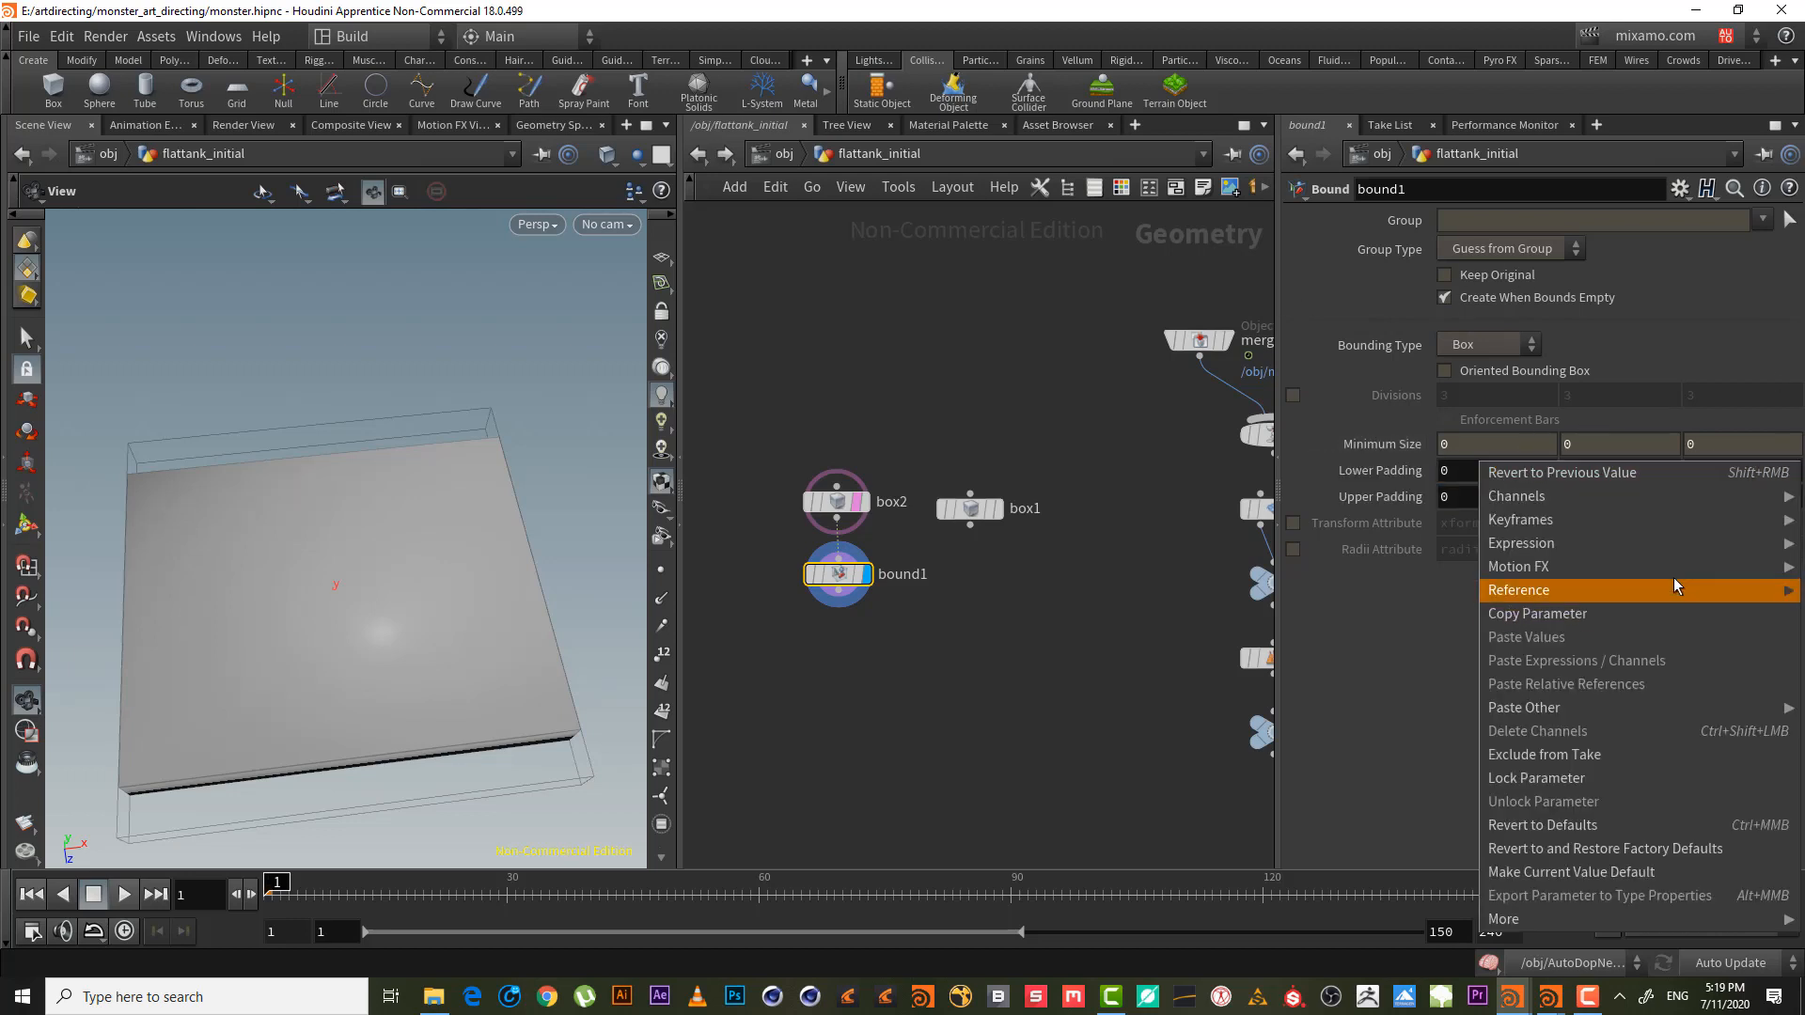
click(1655, 615)
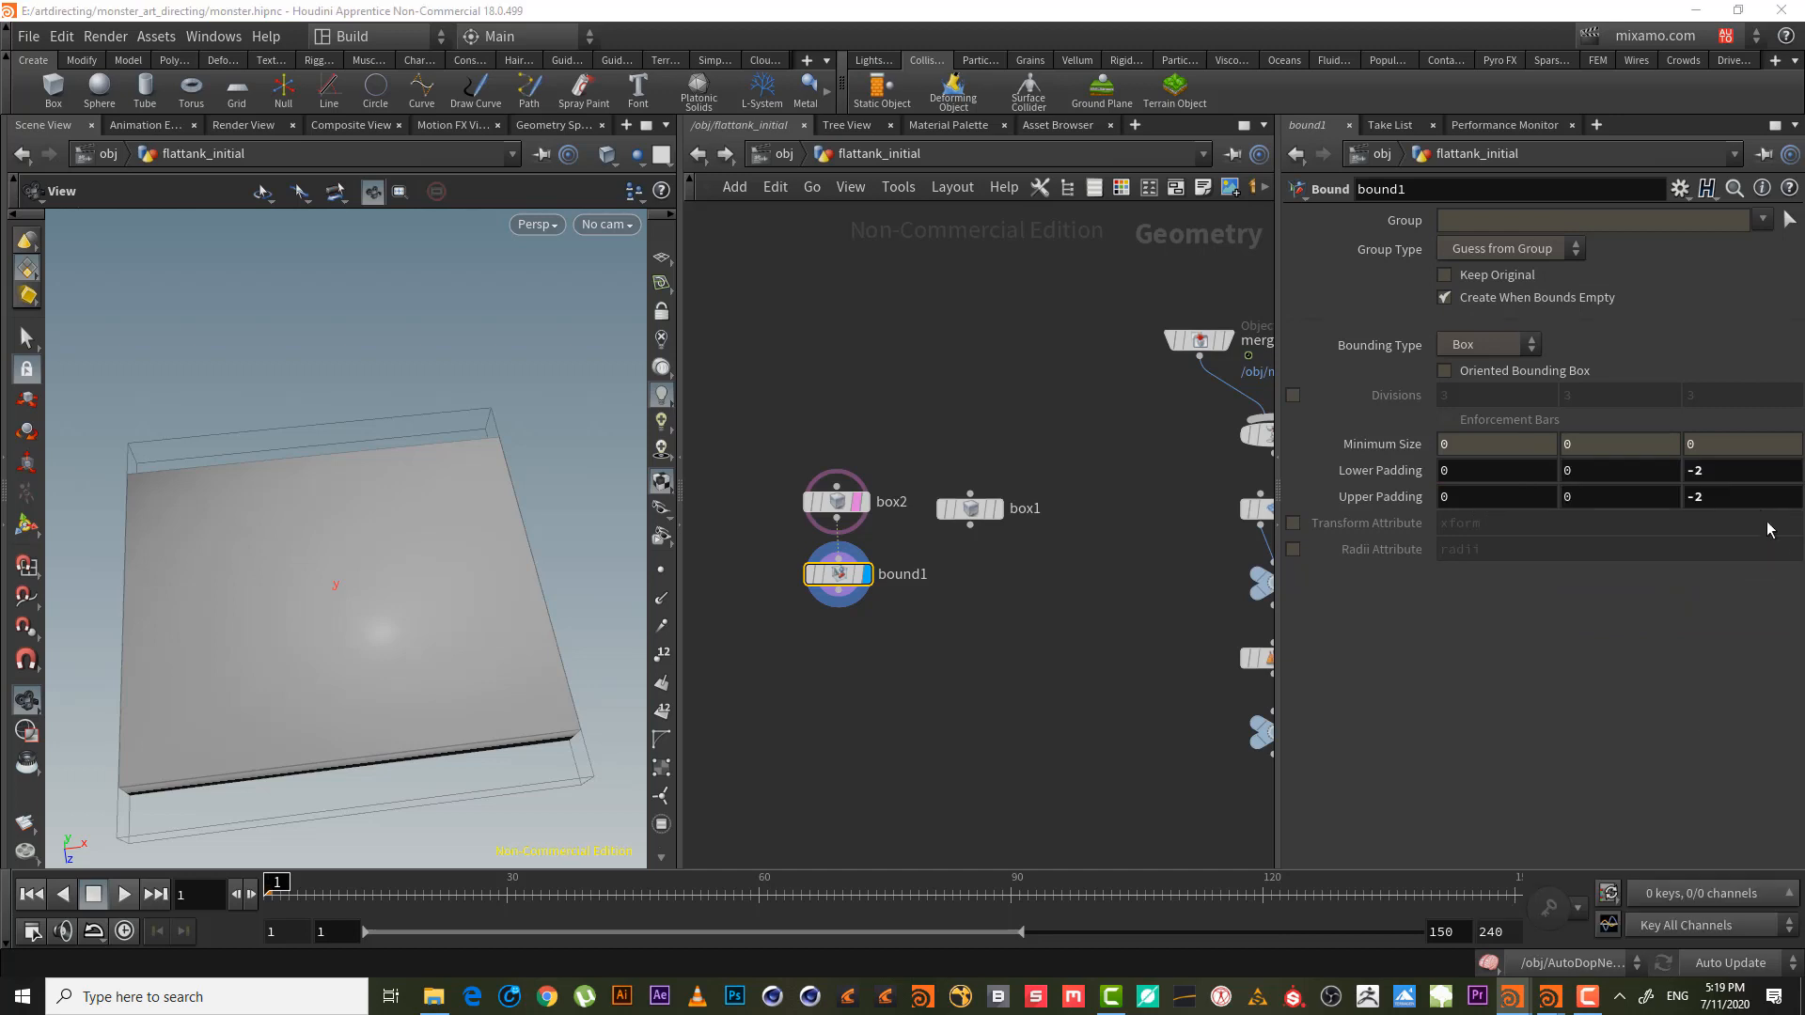
right_click(1750, 497)
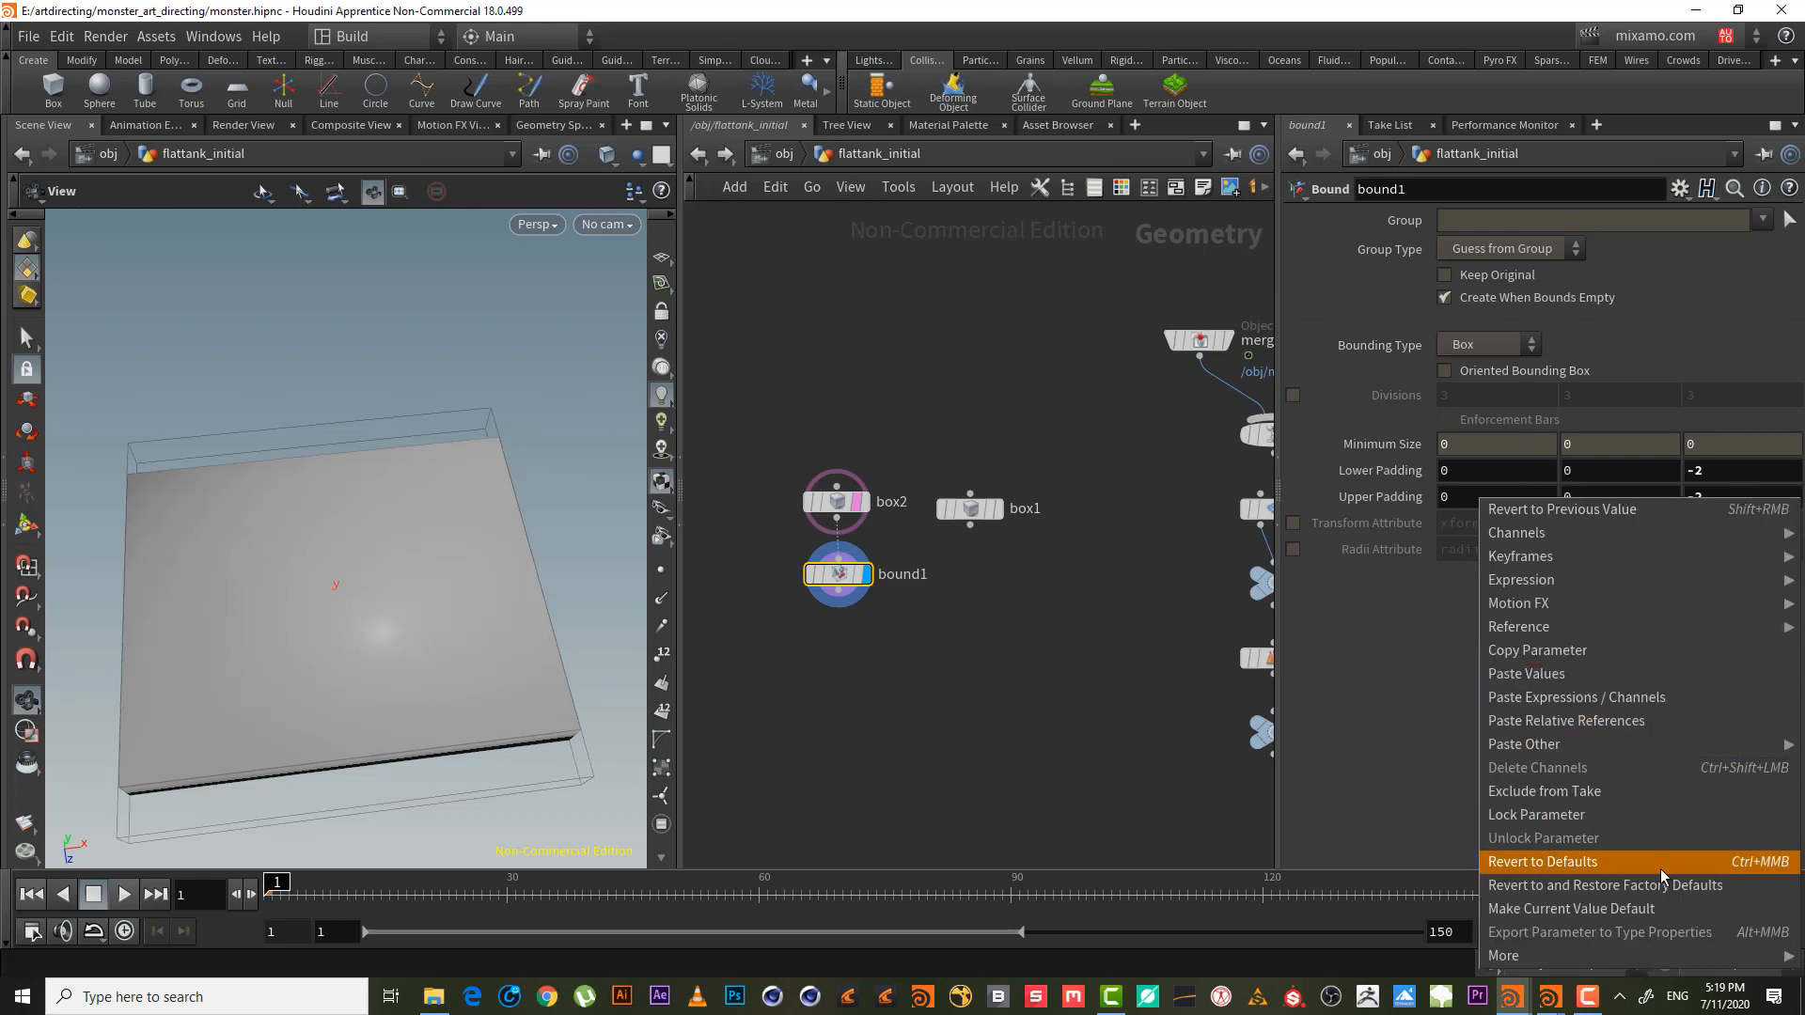
click(1684, 719)
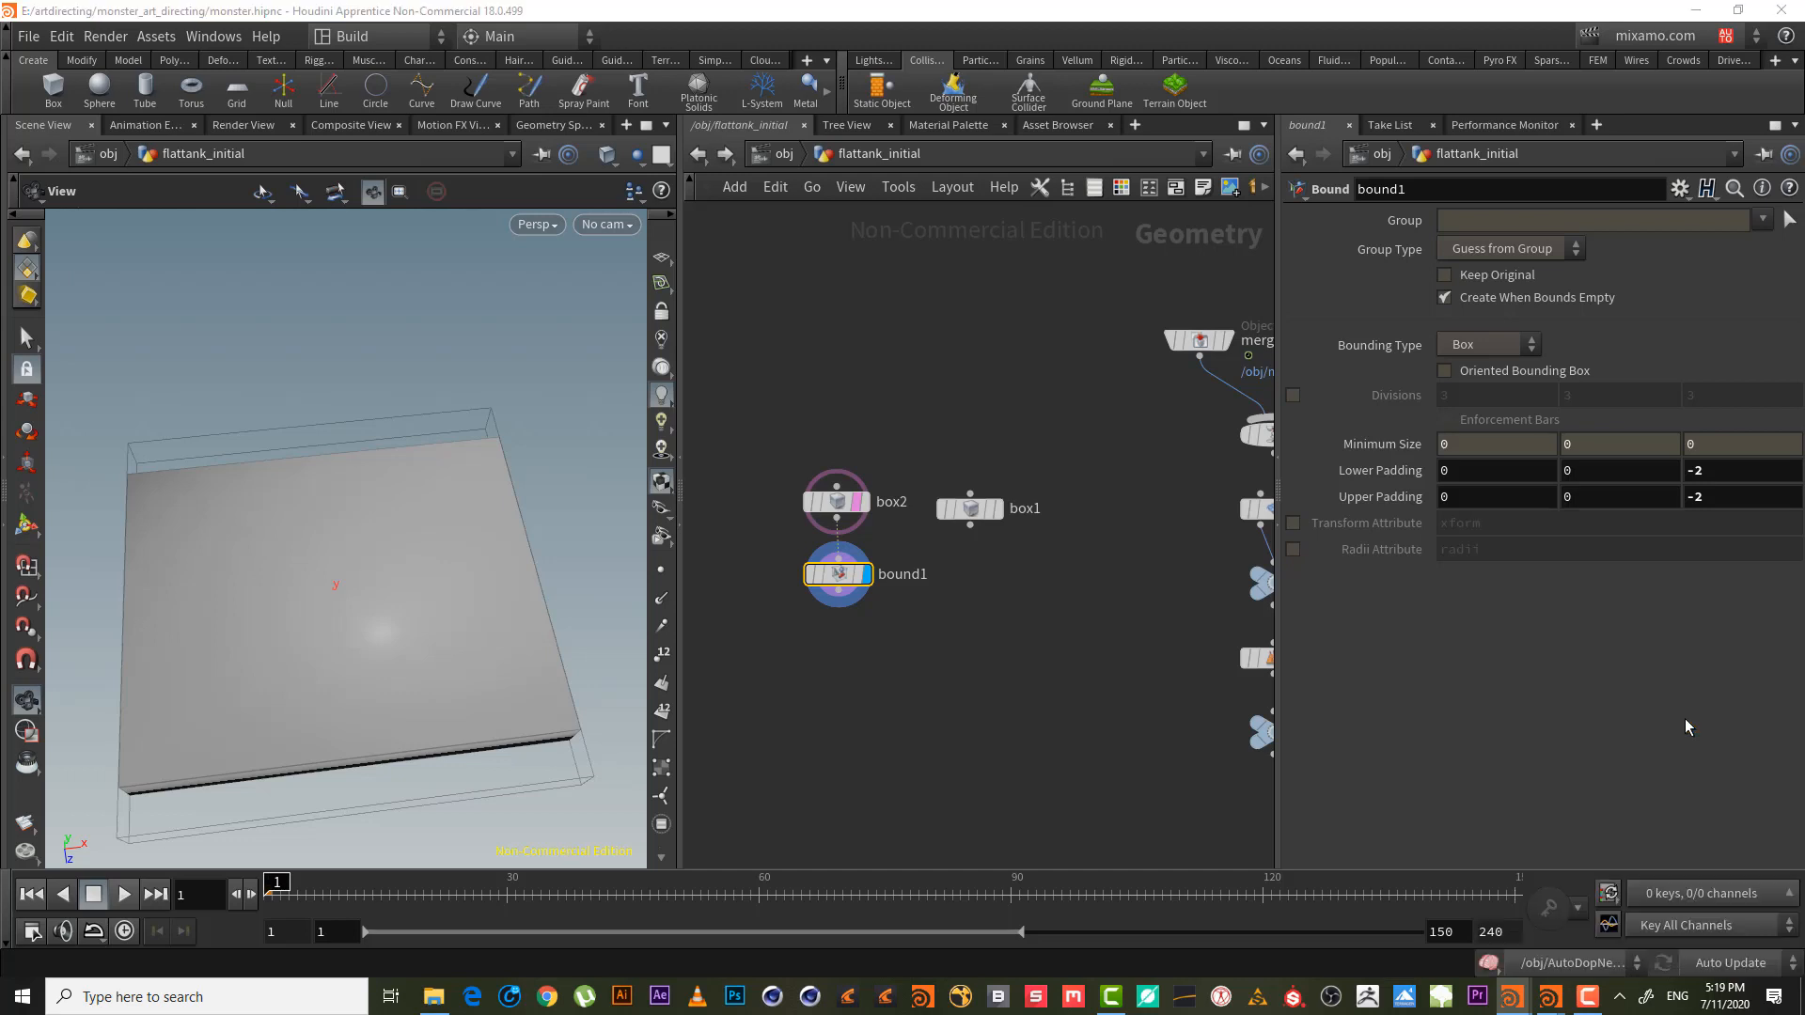
- Make Lower Padding Z a relative reference to Lower Padding X
click(1734, 477)
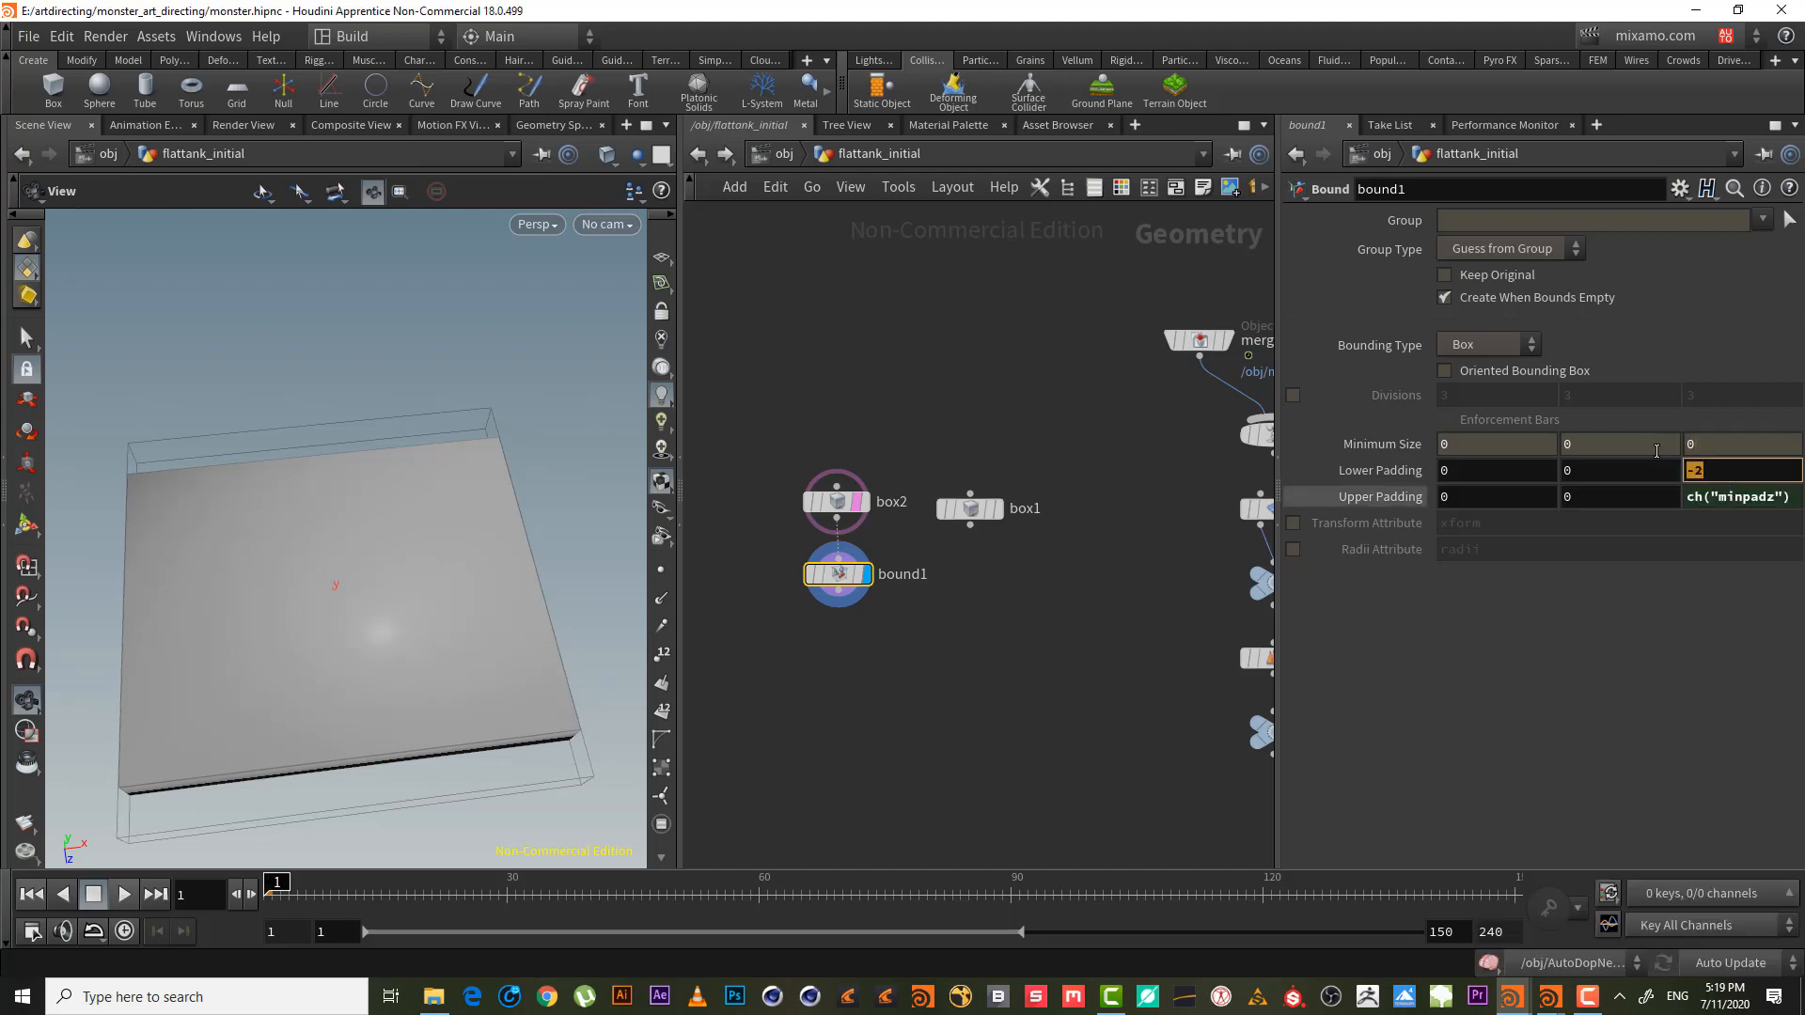
click(1438, 472)
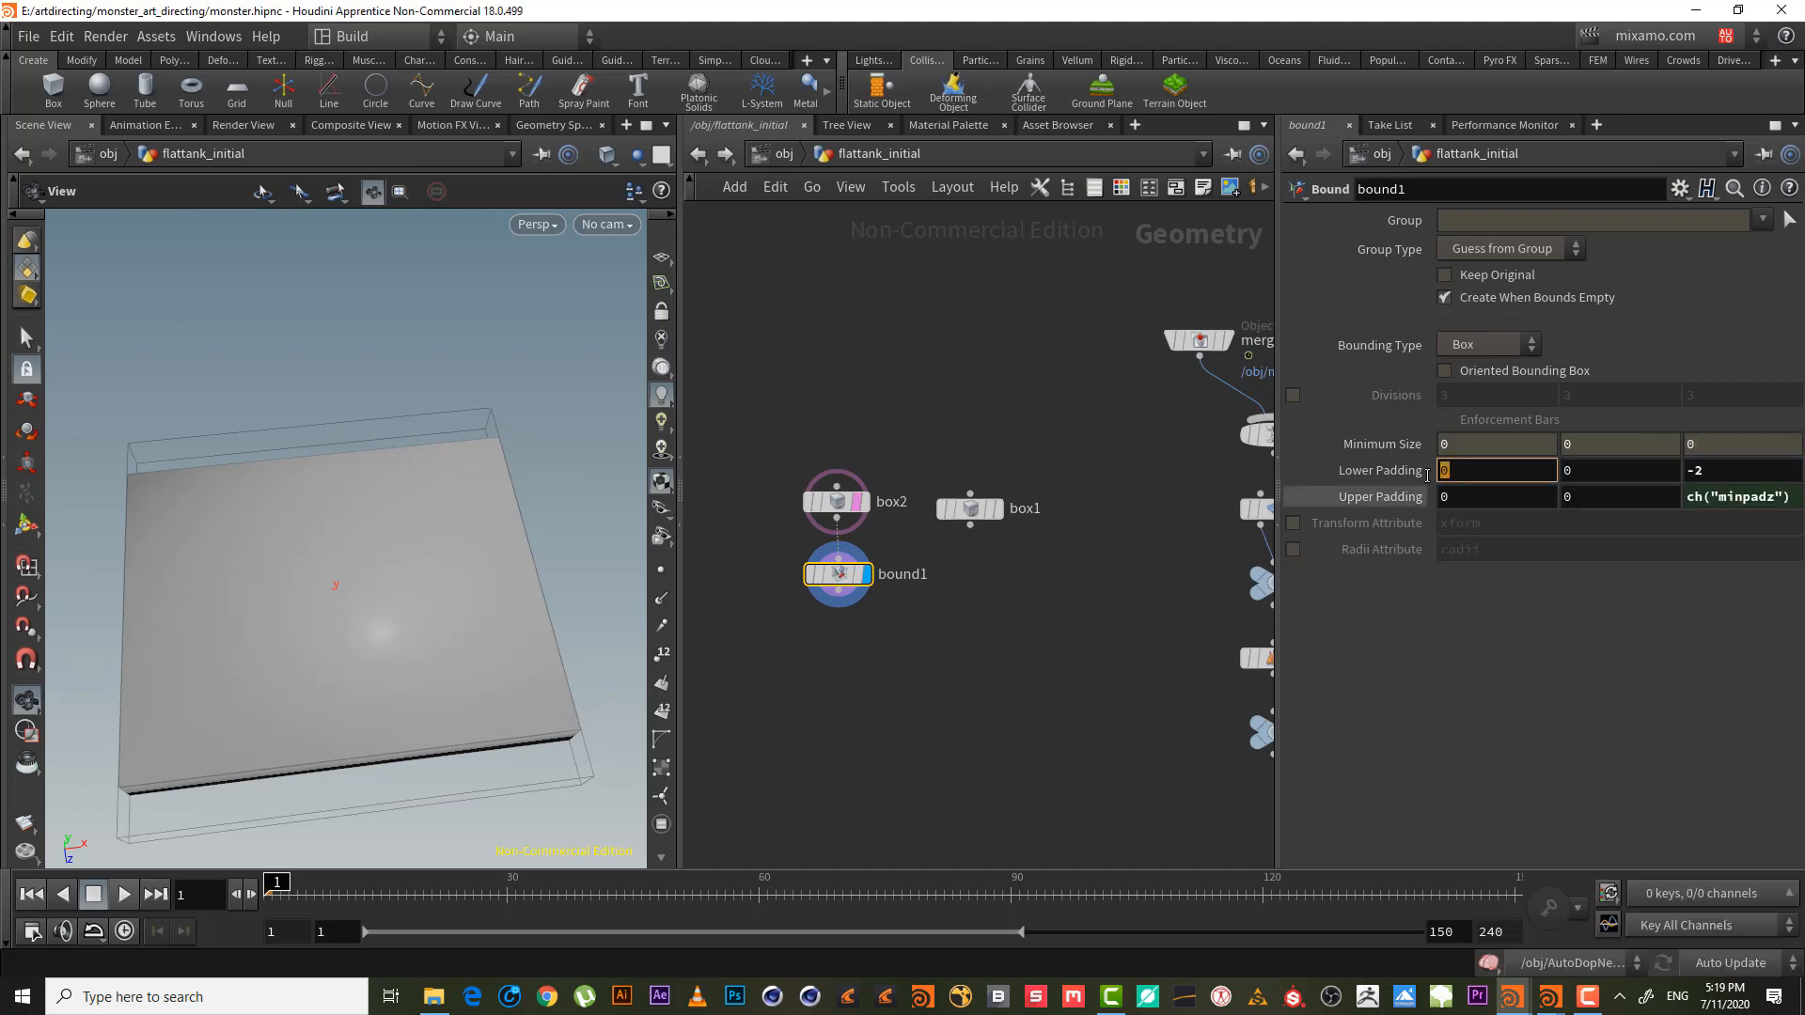
right_click(1476, 475)
click(1609, 637)
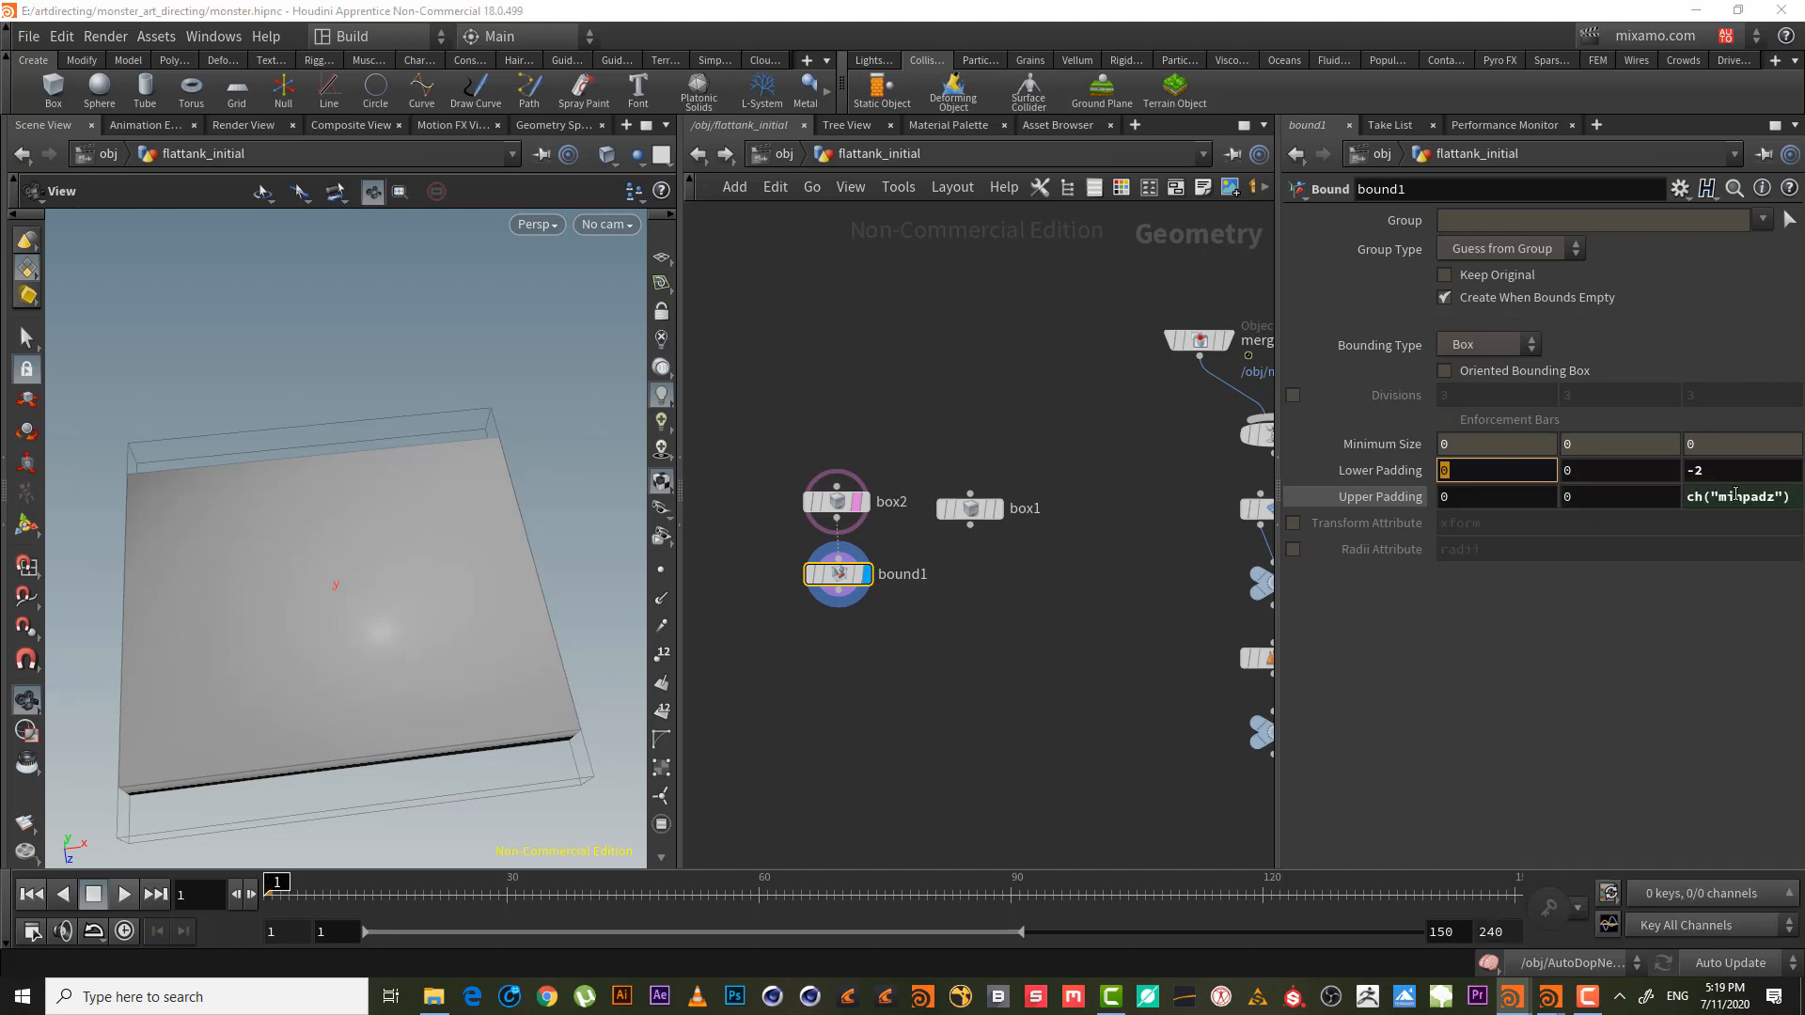
right_click(1730, 473)
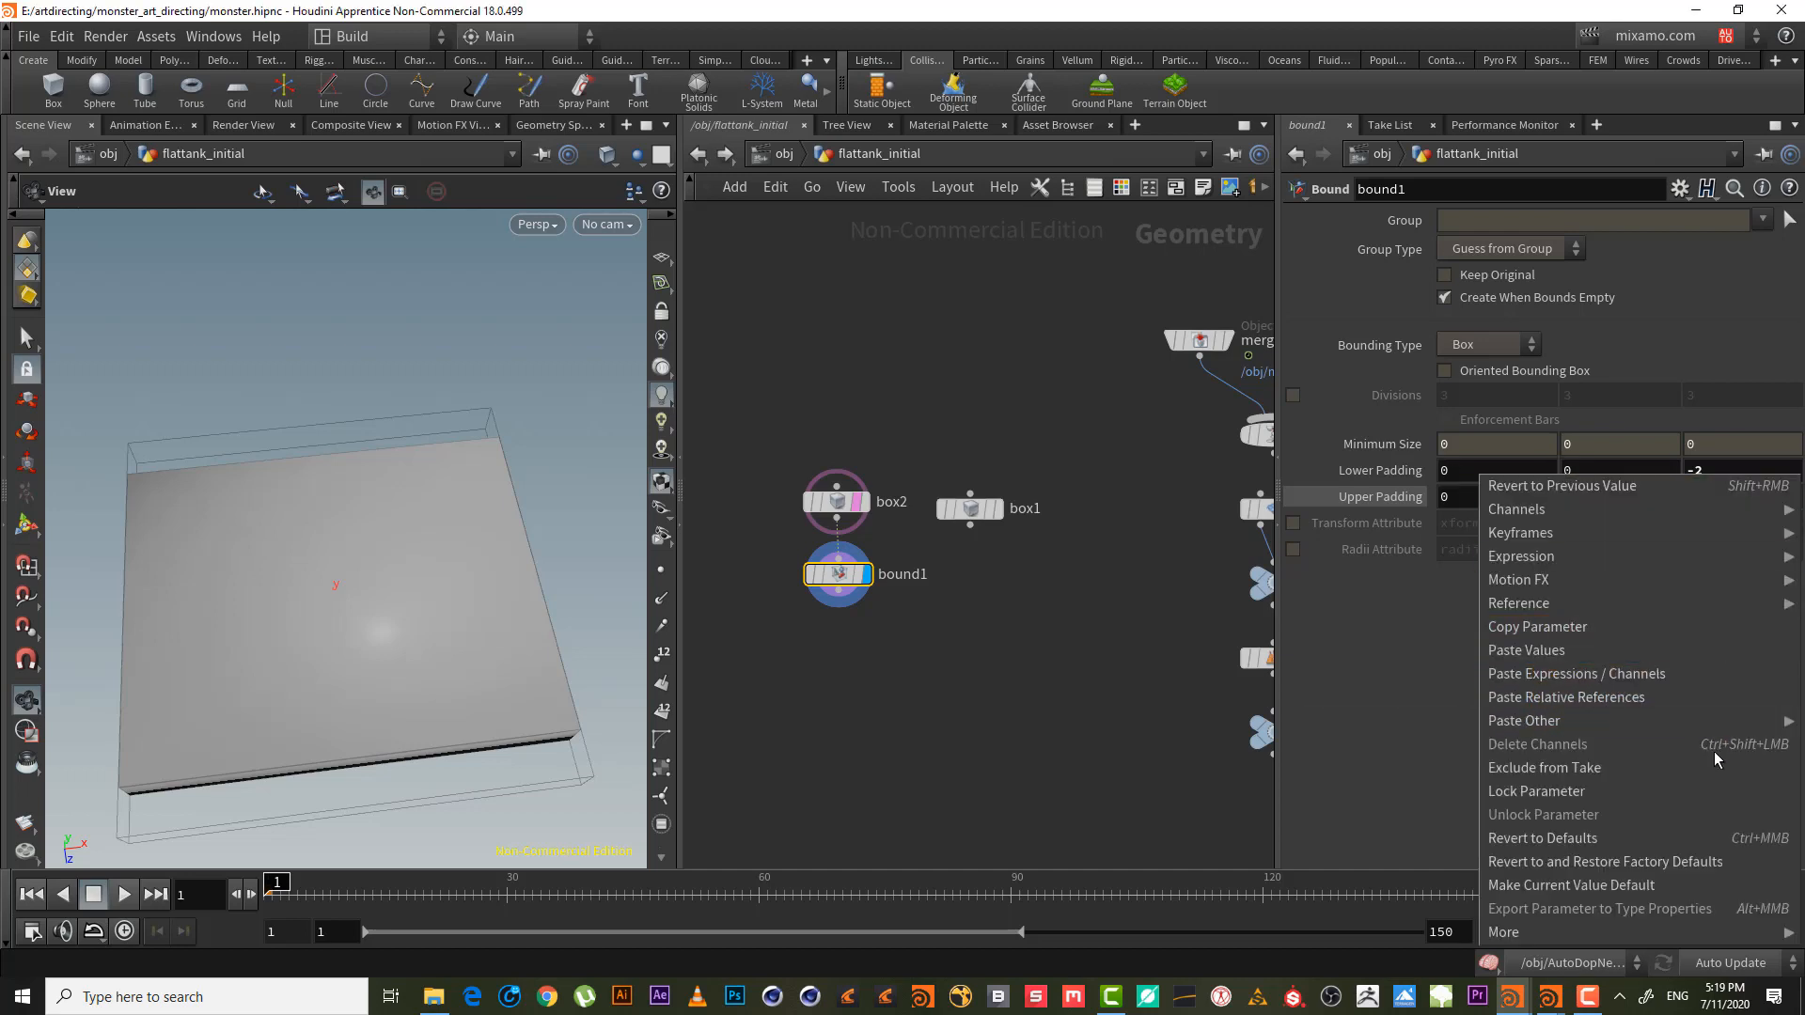
click(1688, 700)
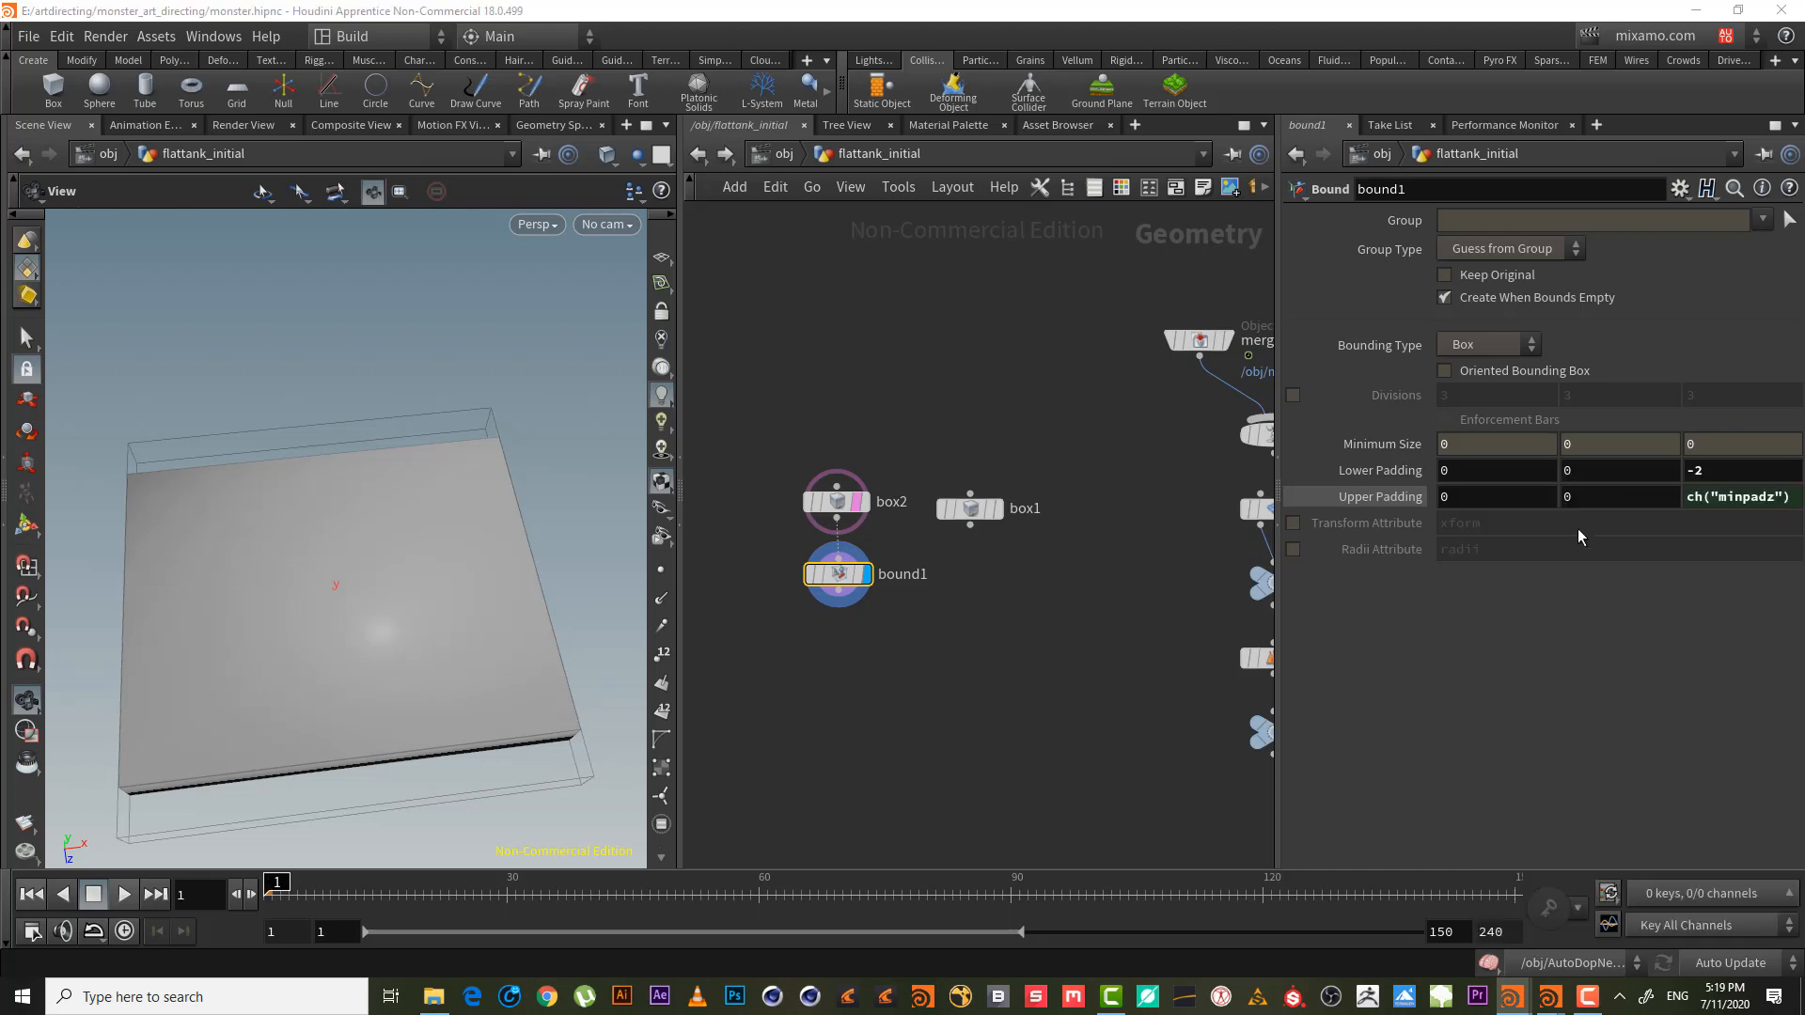
- Link Upper Padding X to Lower Padding X and set Lower Padding X to -1
right_click(1484, 490)
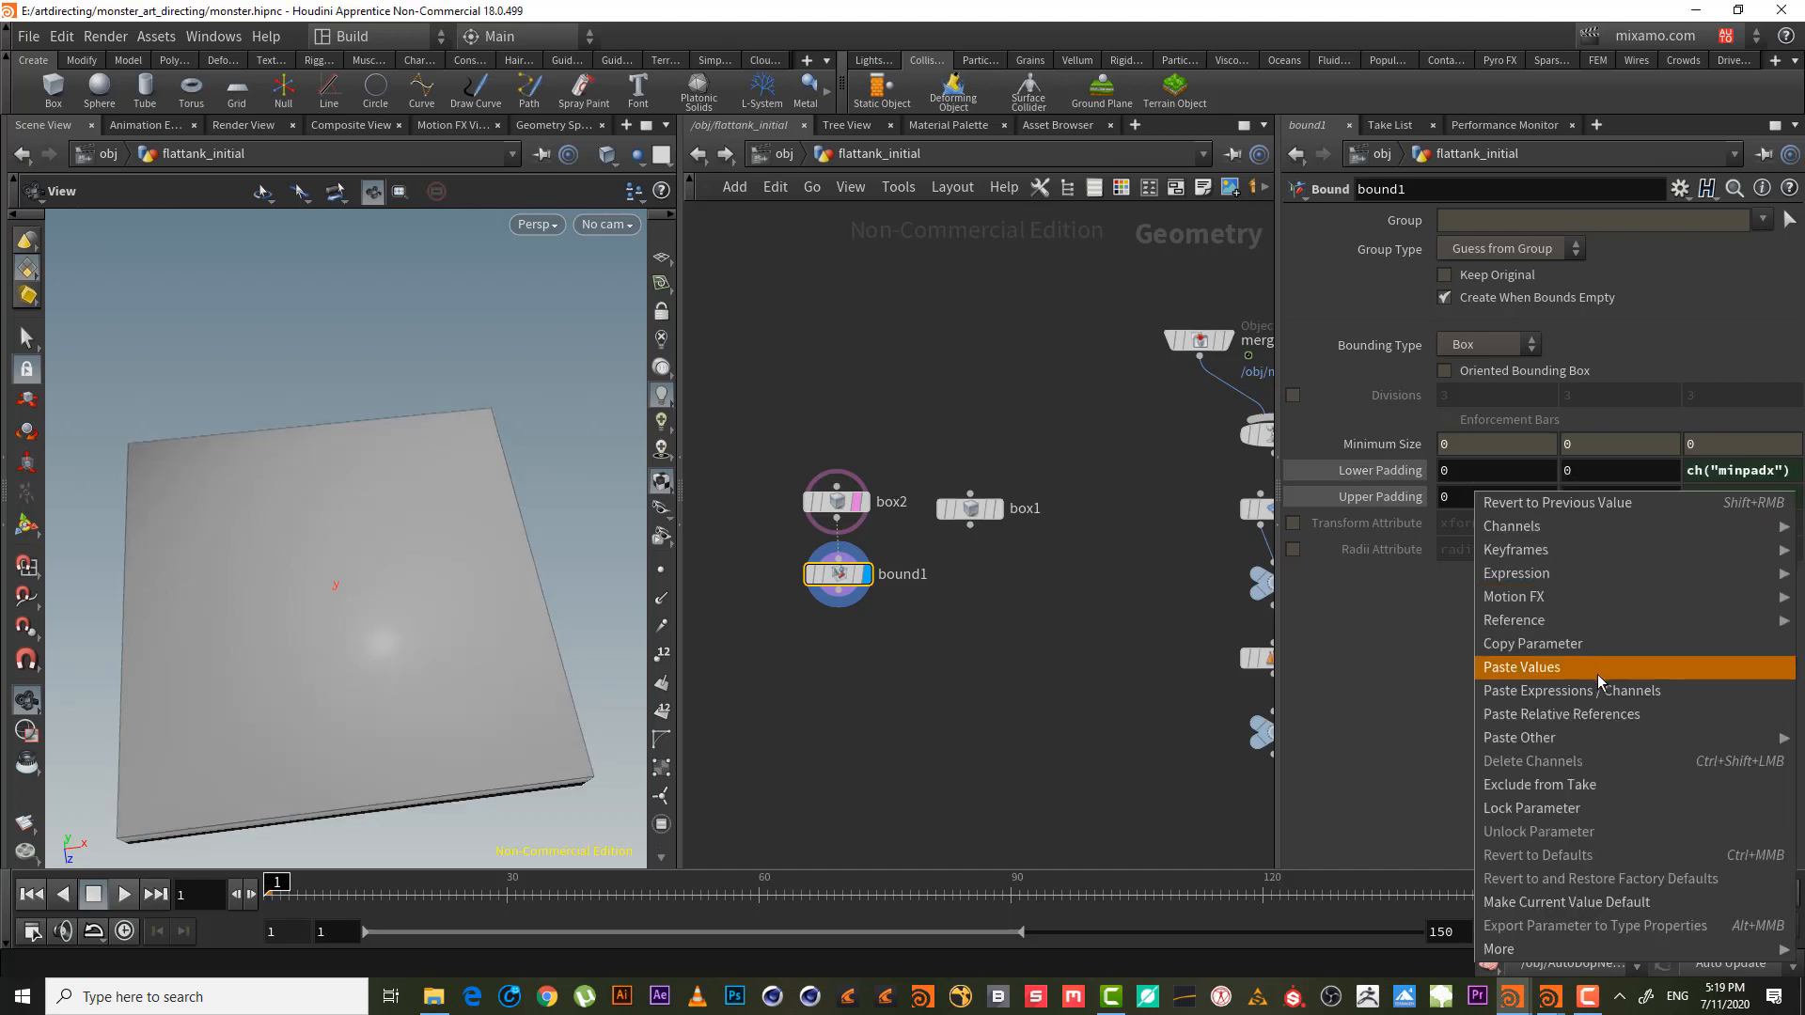
mouse_move(1504, 620)
click(1400, 667)
click(1556, 446)
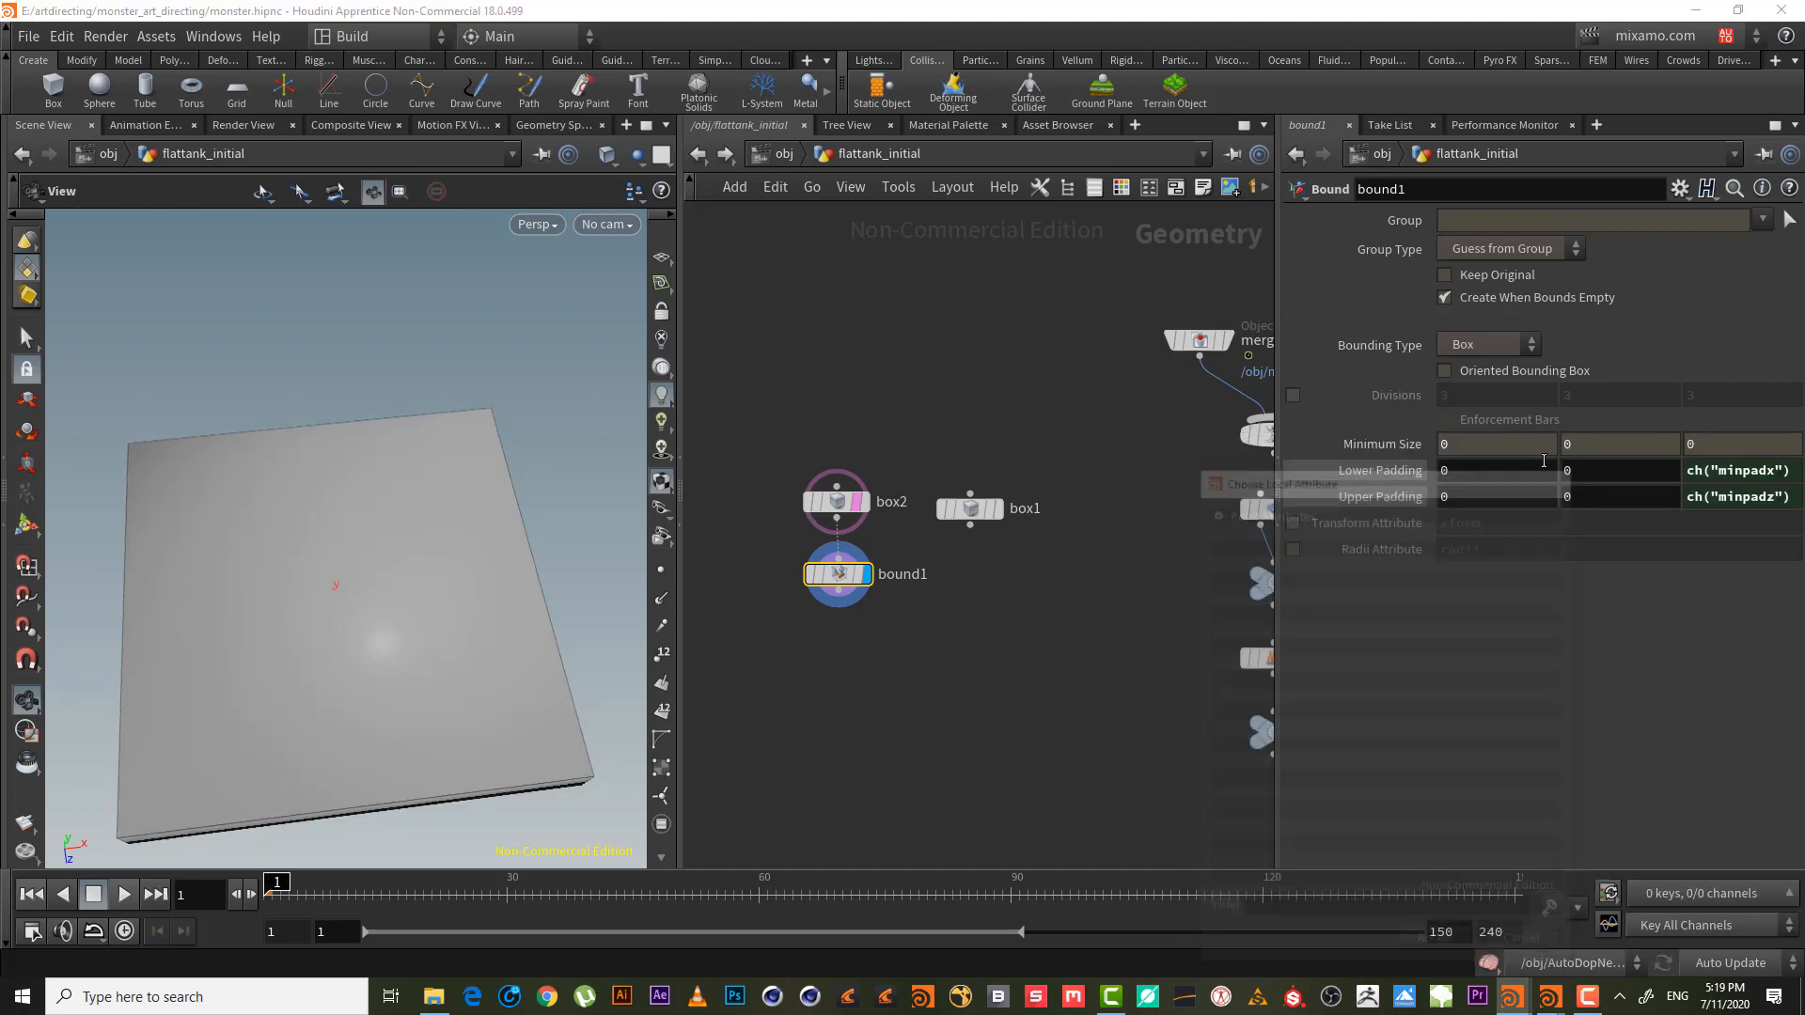
right_click(1481, 473)
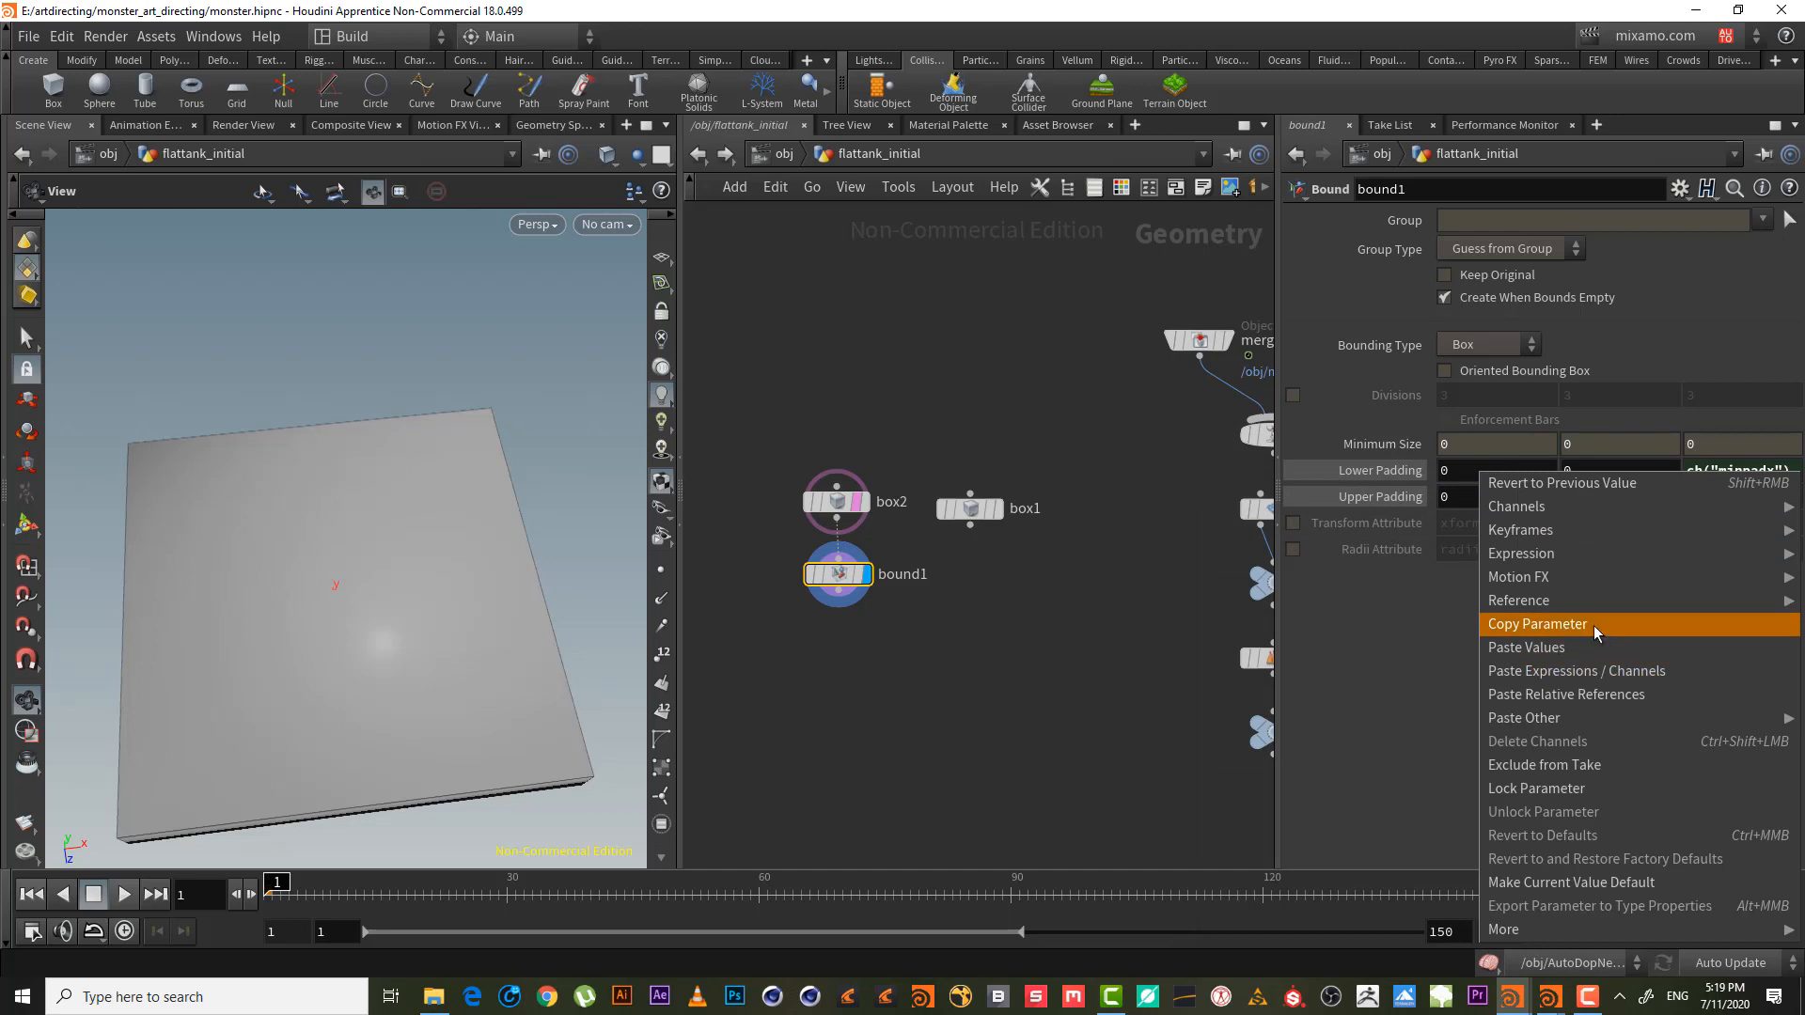
click(1594, 625)
right_click(1481, 495)
click(1588, 717)
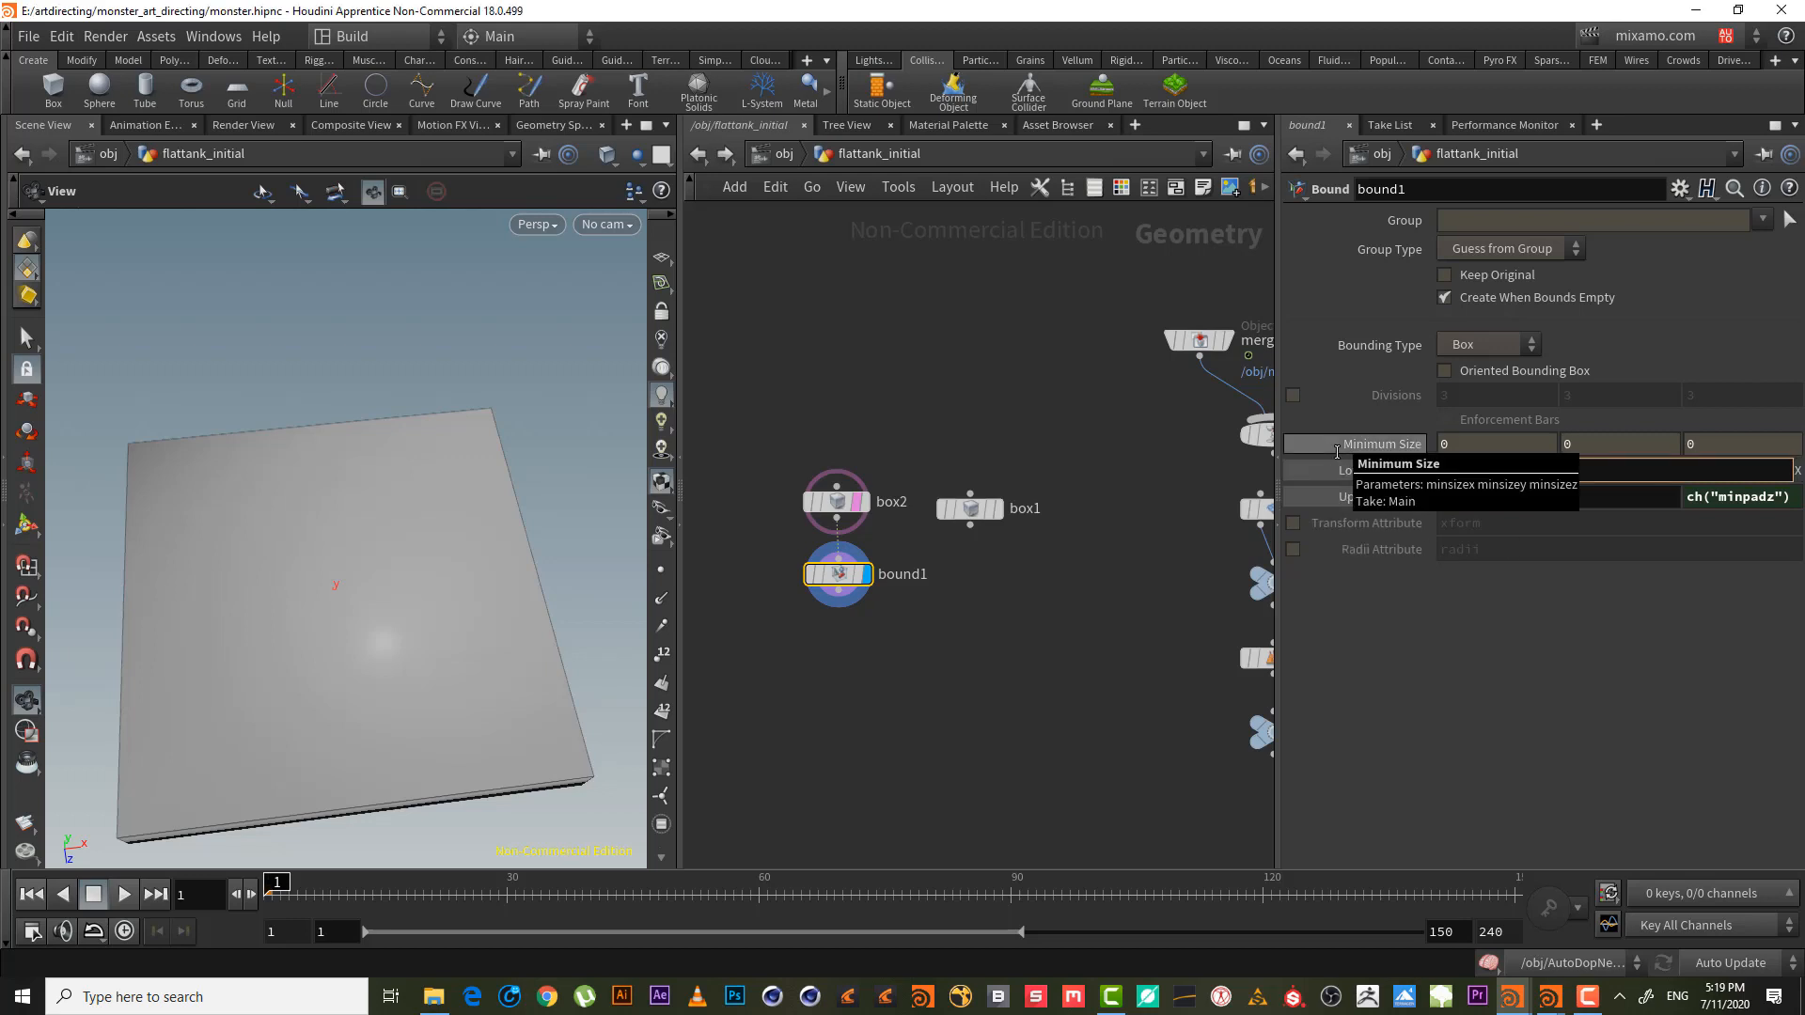
key(Return)
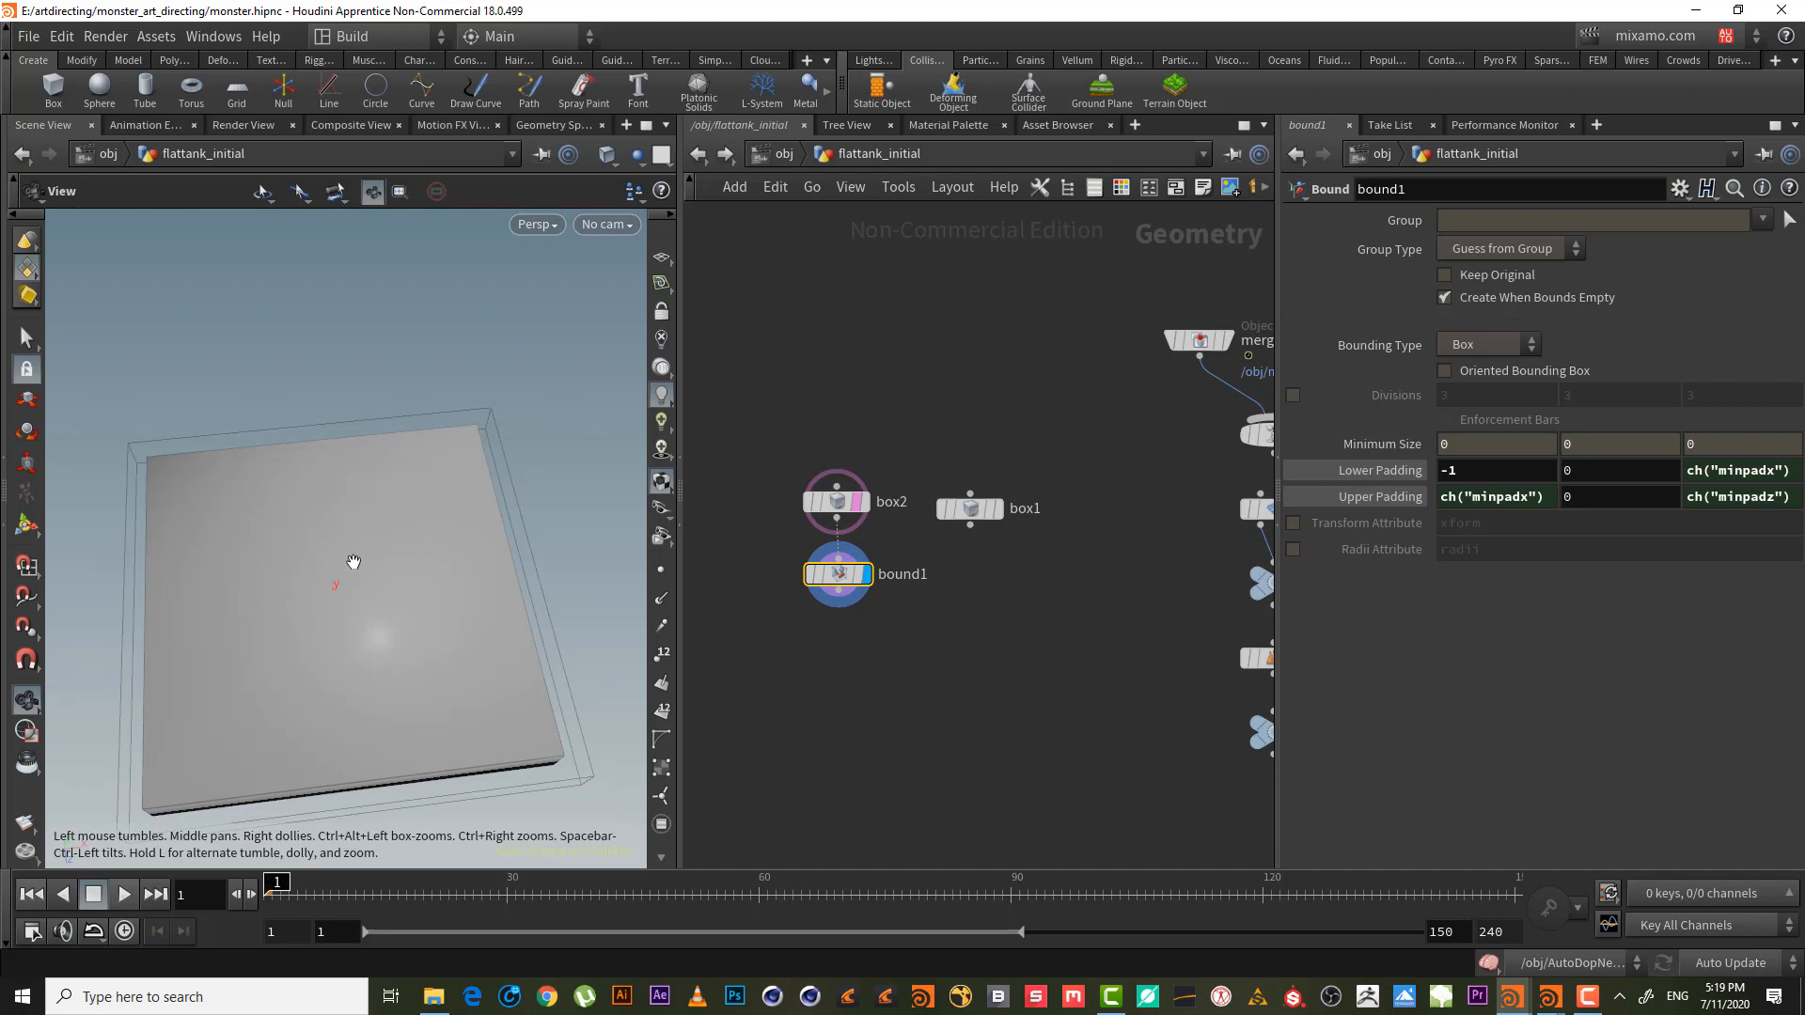
scroll(355, 562, up, 1)
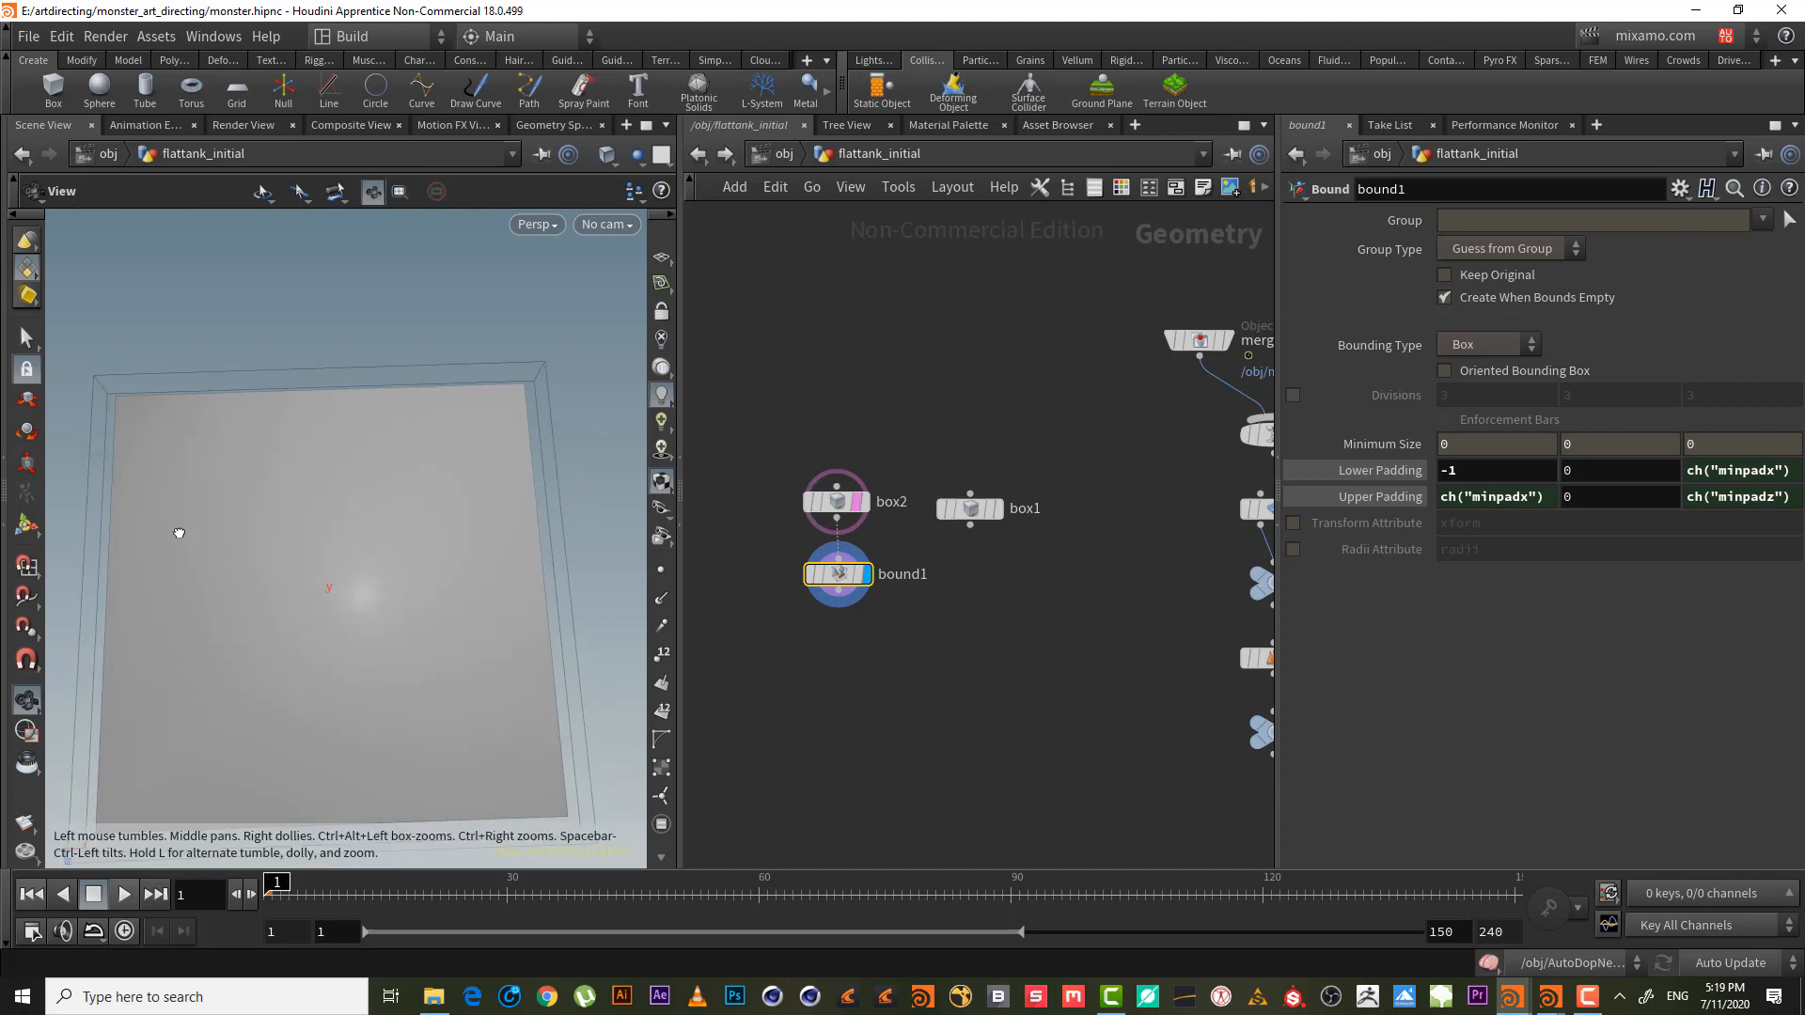
- Set box2's Size Y to 4
drag(173, 532, 180, 434)
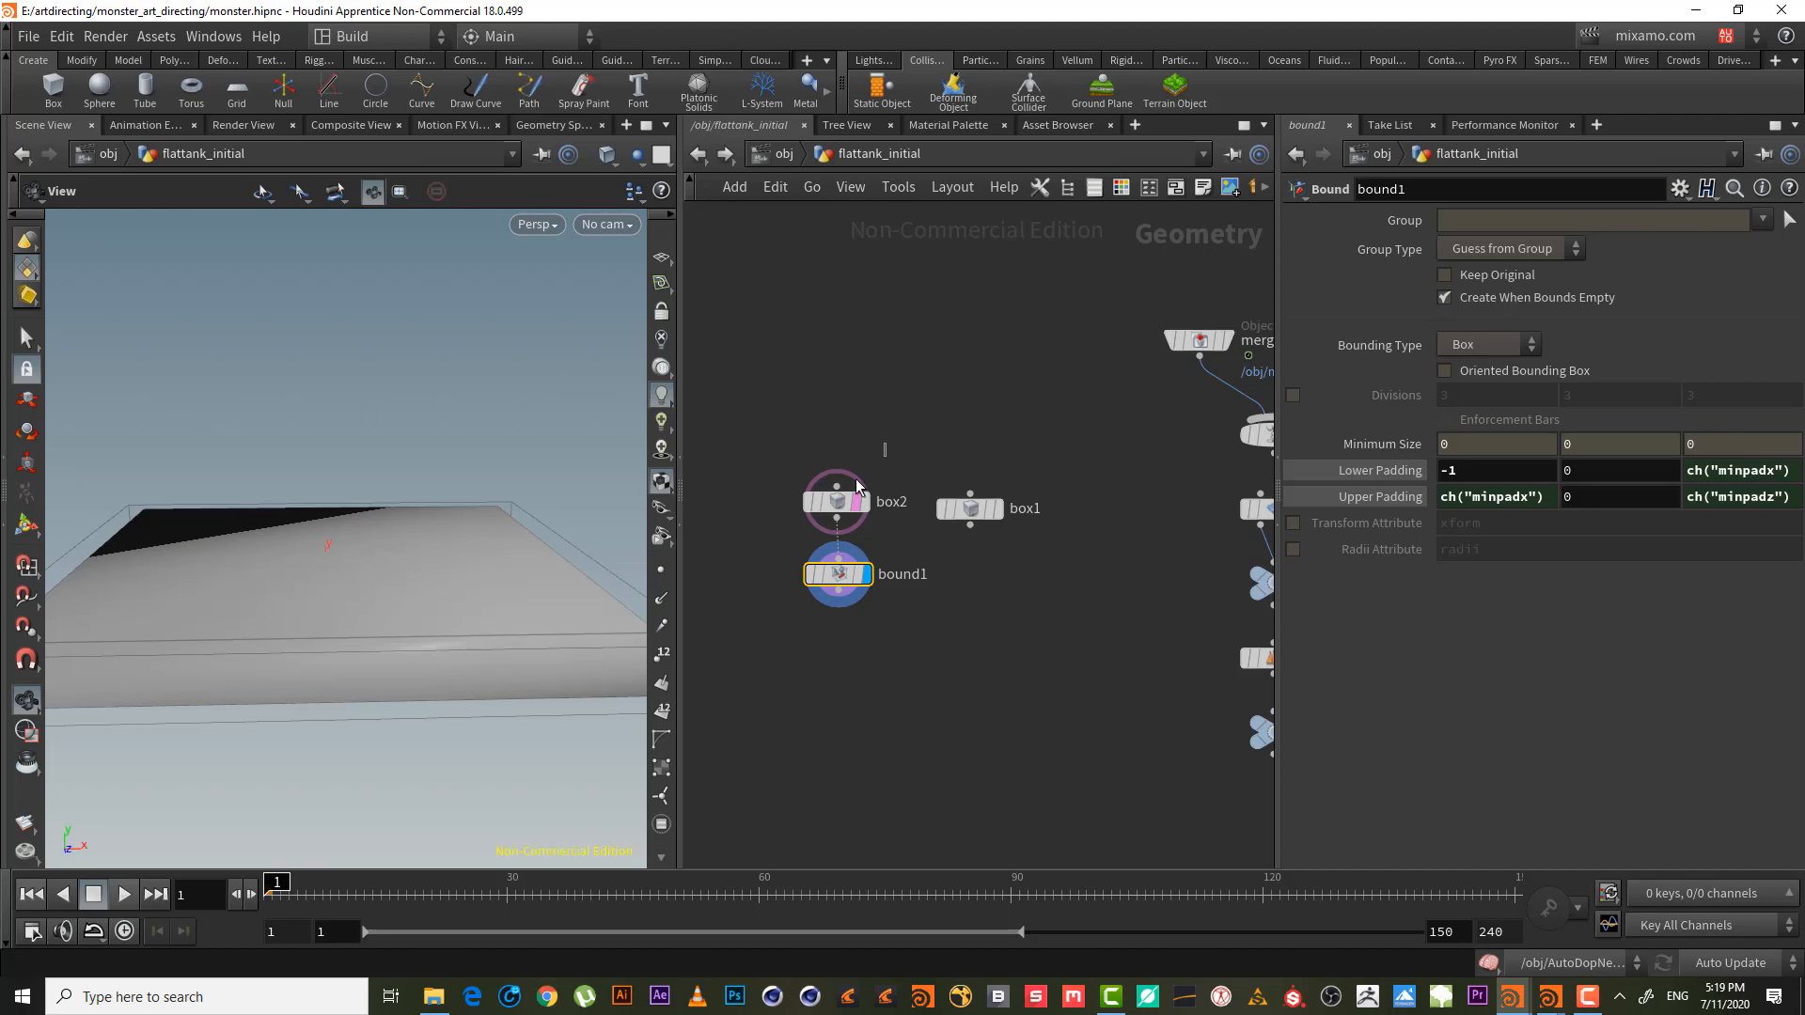
click(837, 501)
middle_drag(1606, 301, 28, 313)
mouse_move(991, 518)
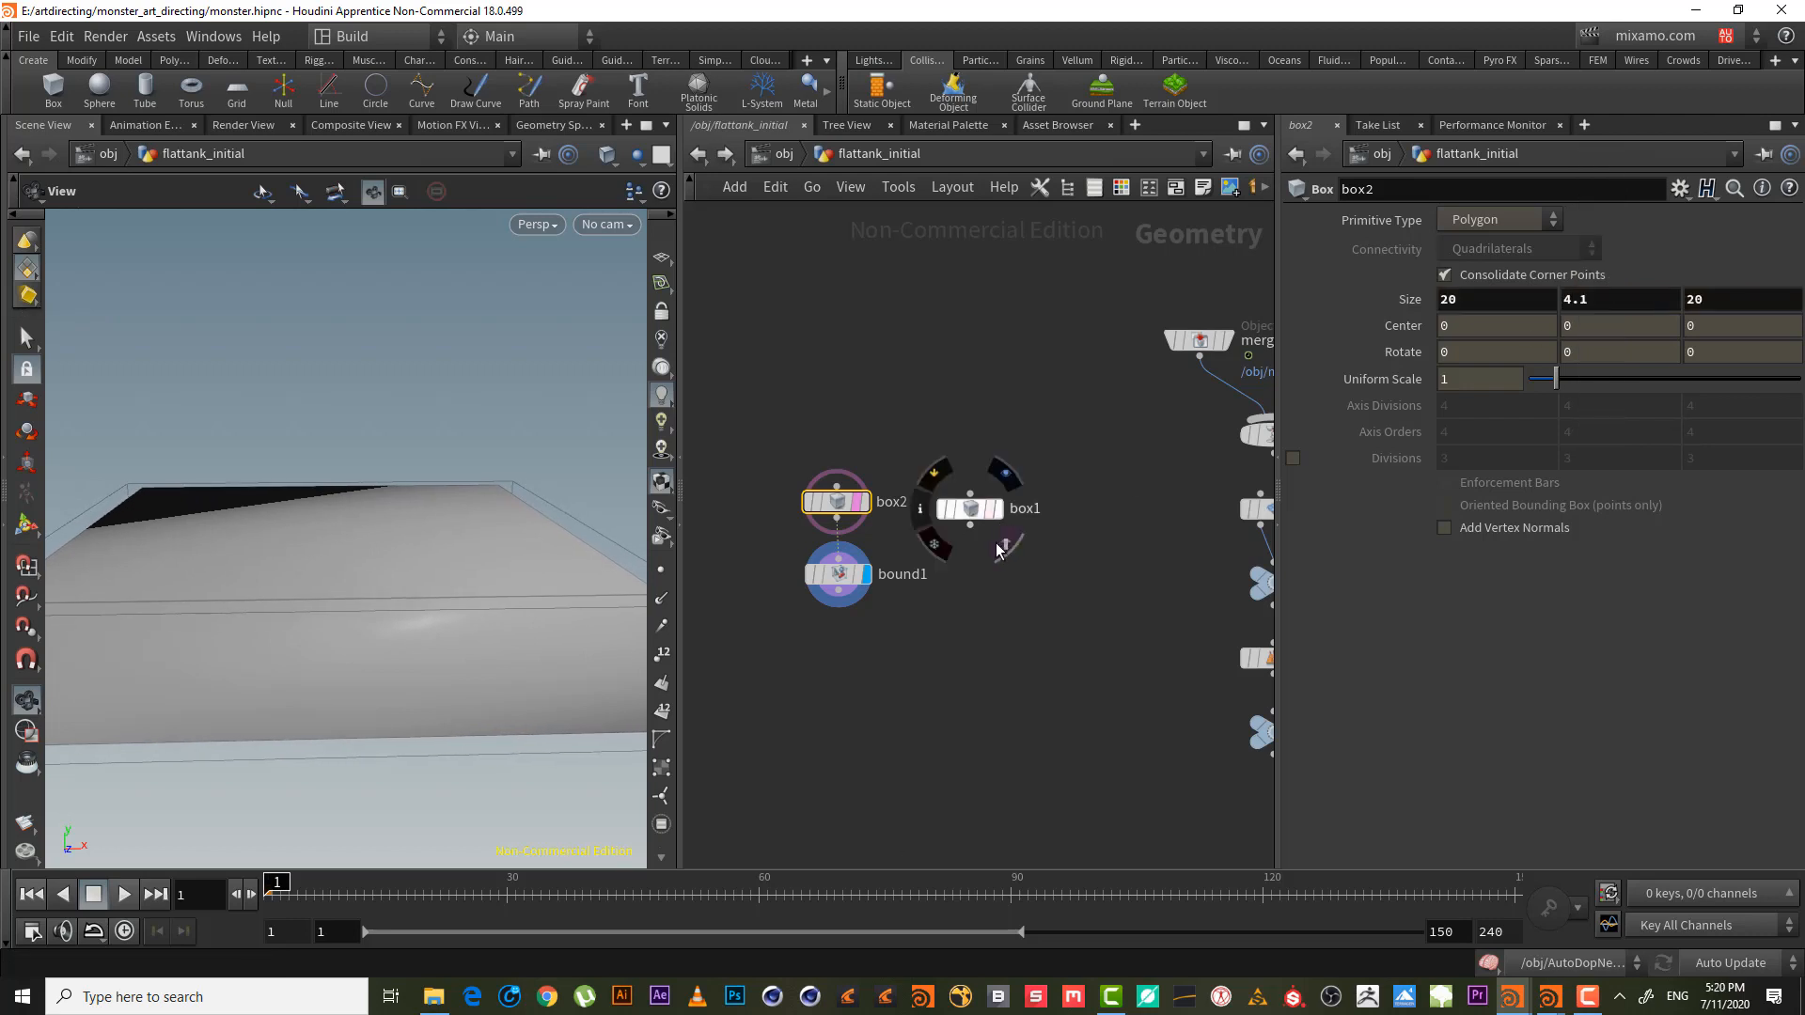
drag(1590, 292, 1461, 292)
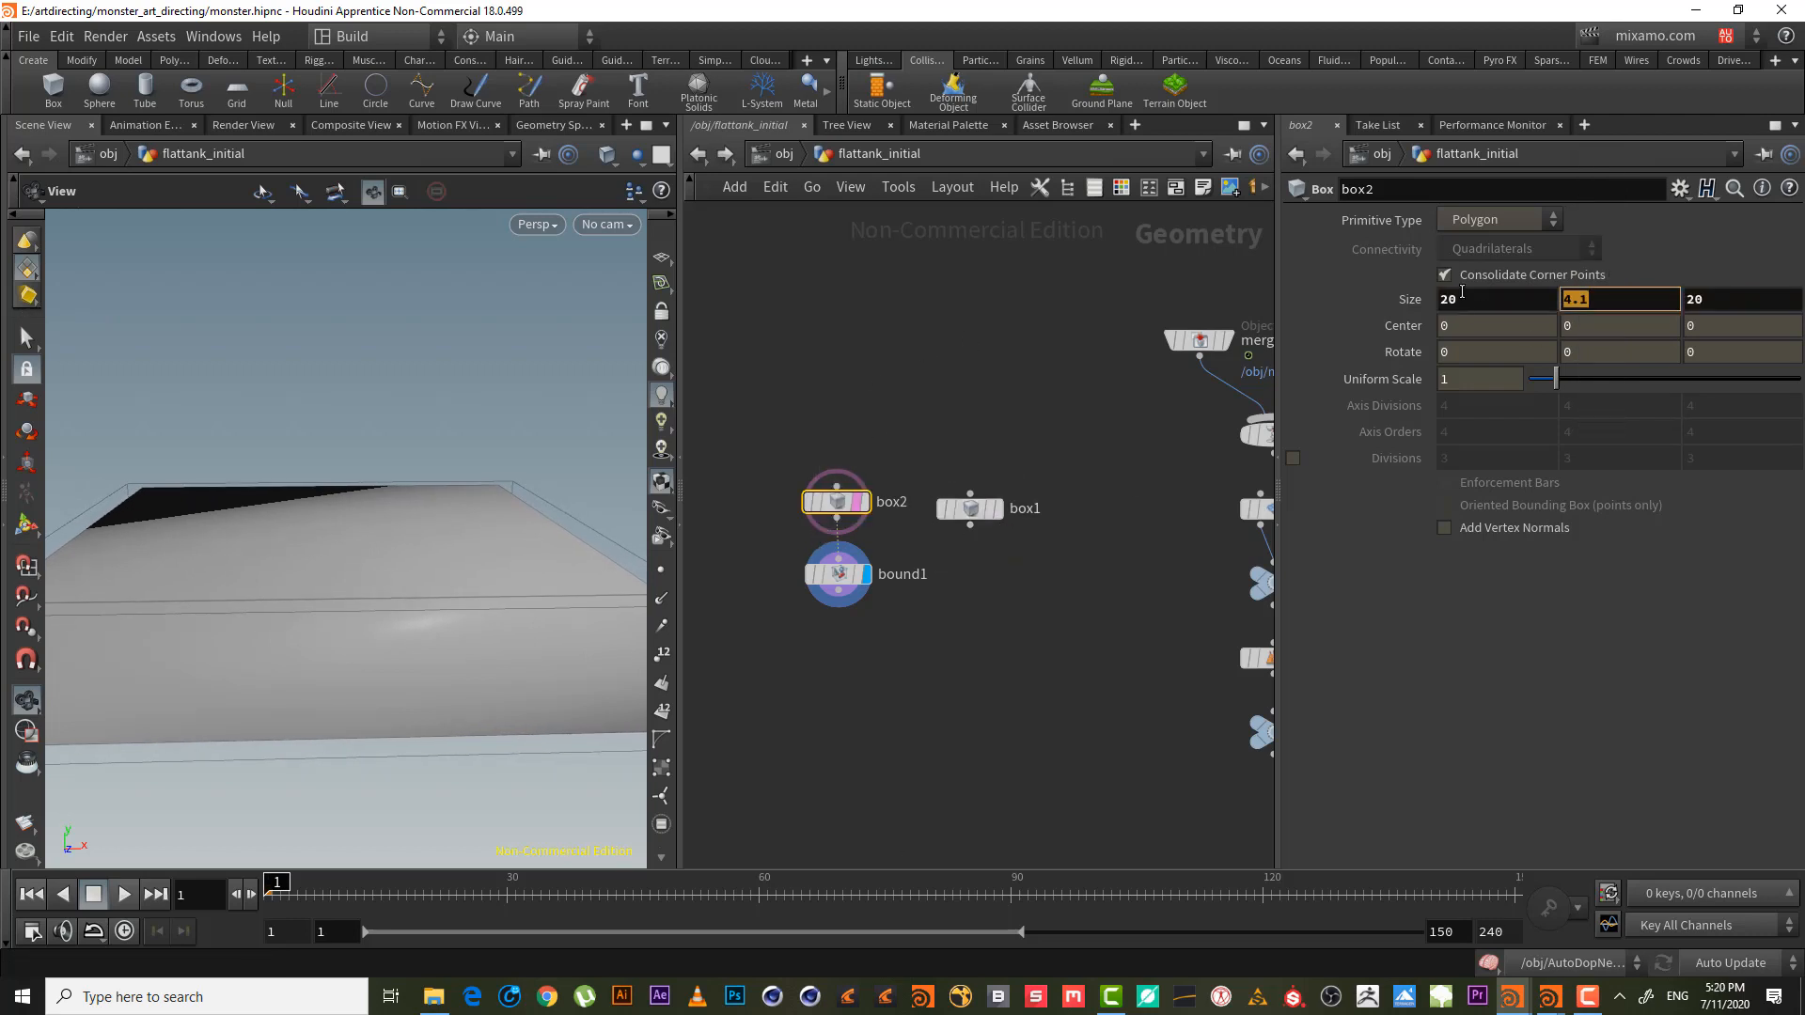
text(4)
key(Return)
- Display box1 and set its Size Y to 2
click(968, 509)
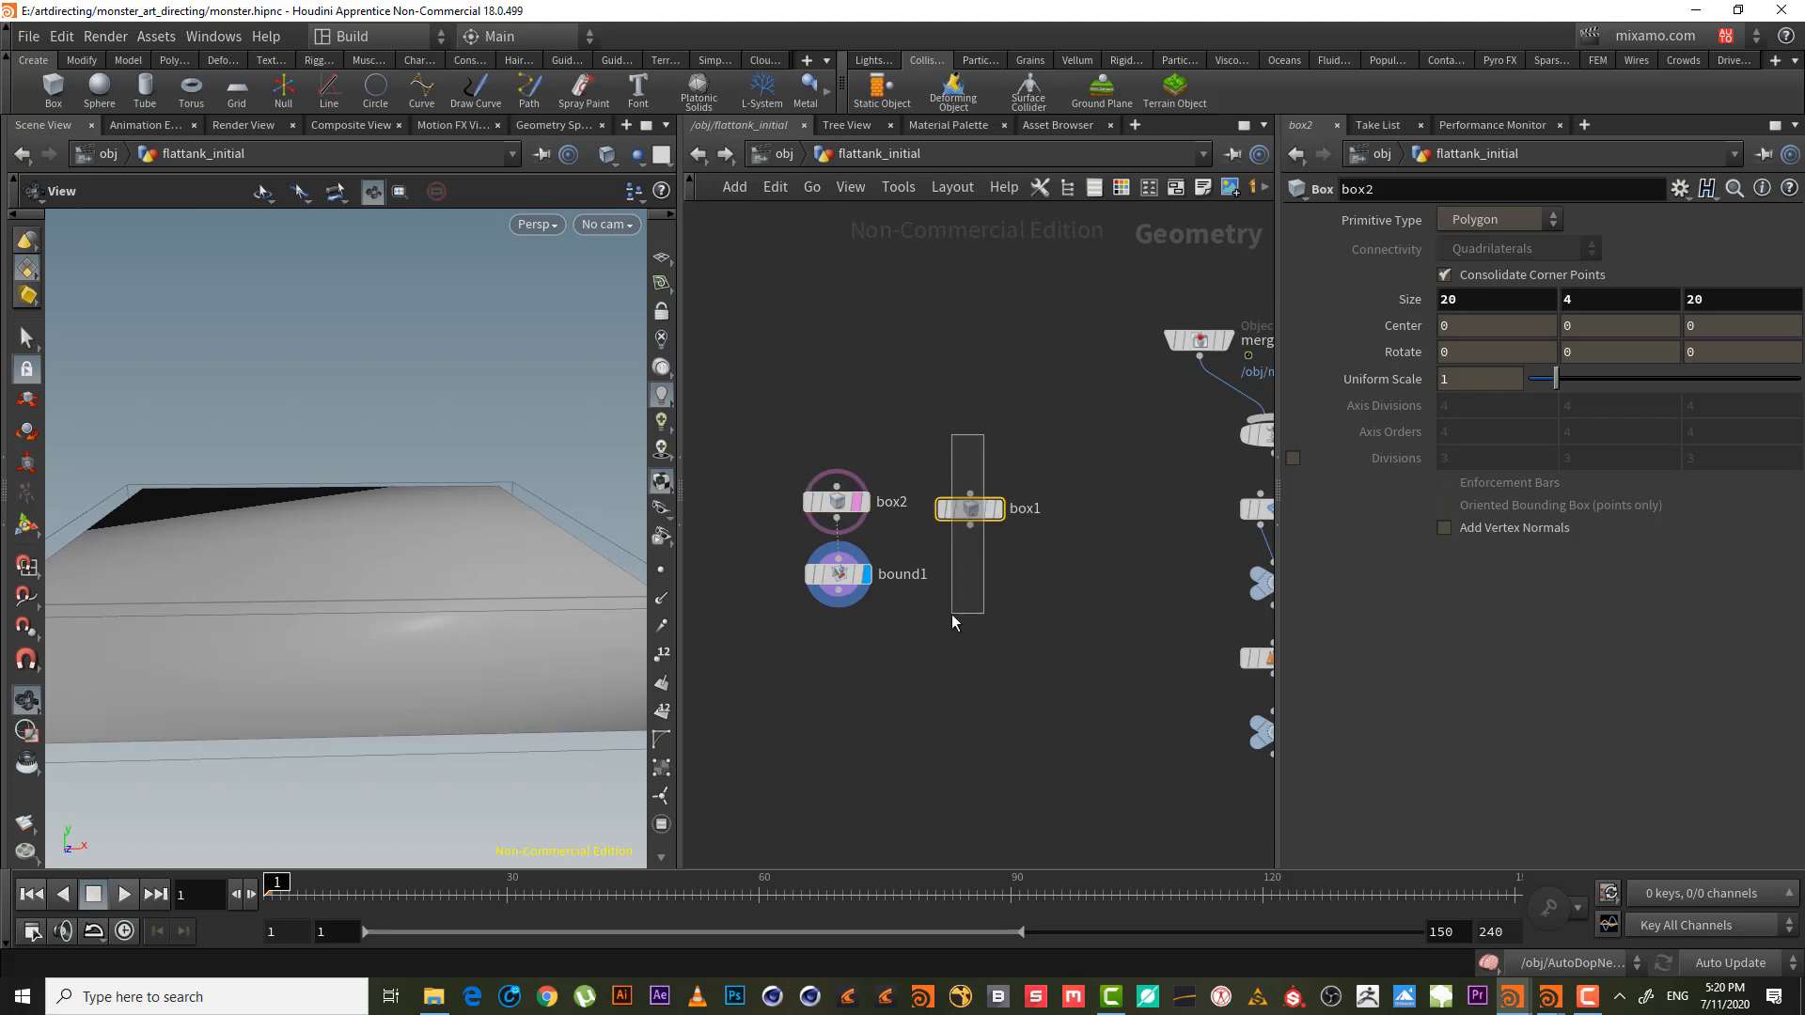
click(1005, 474)
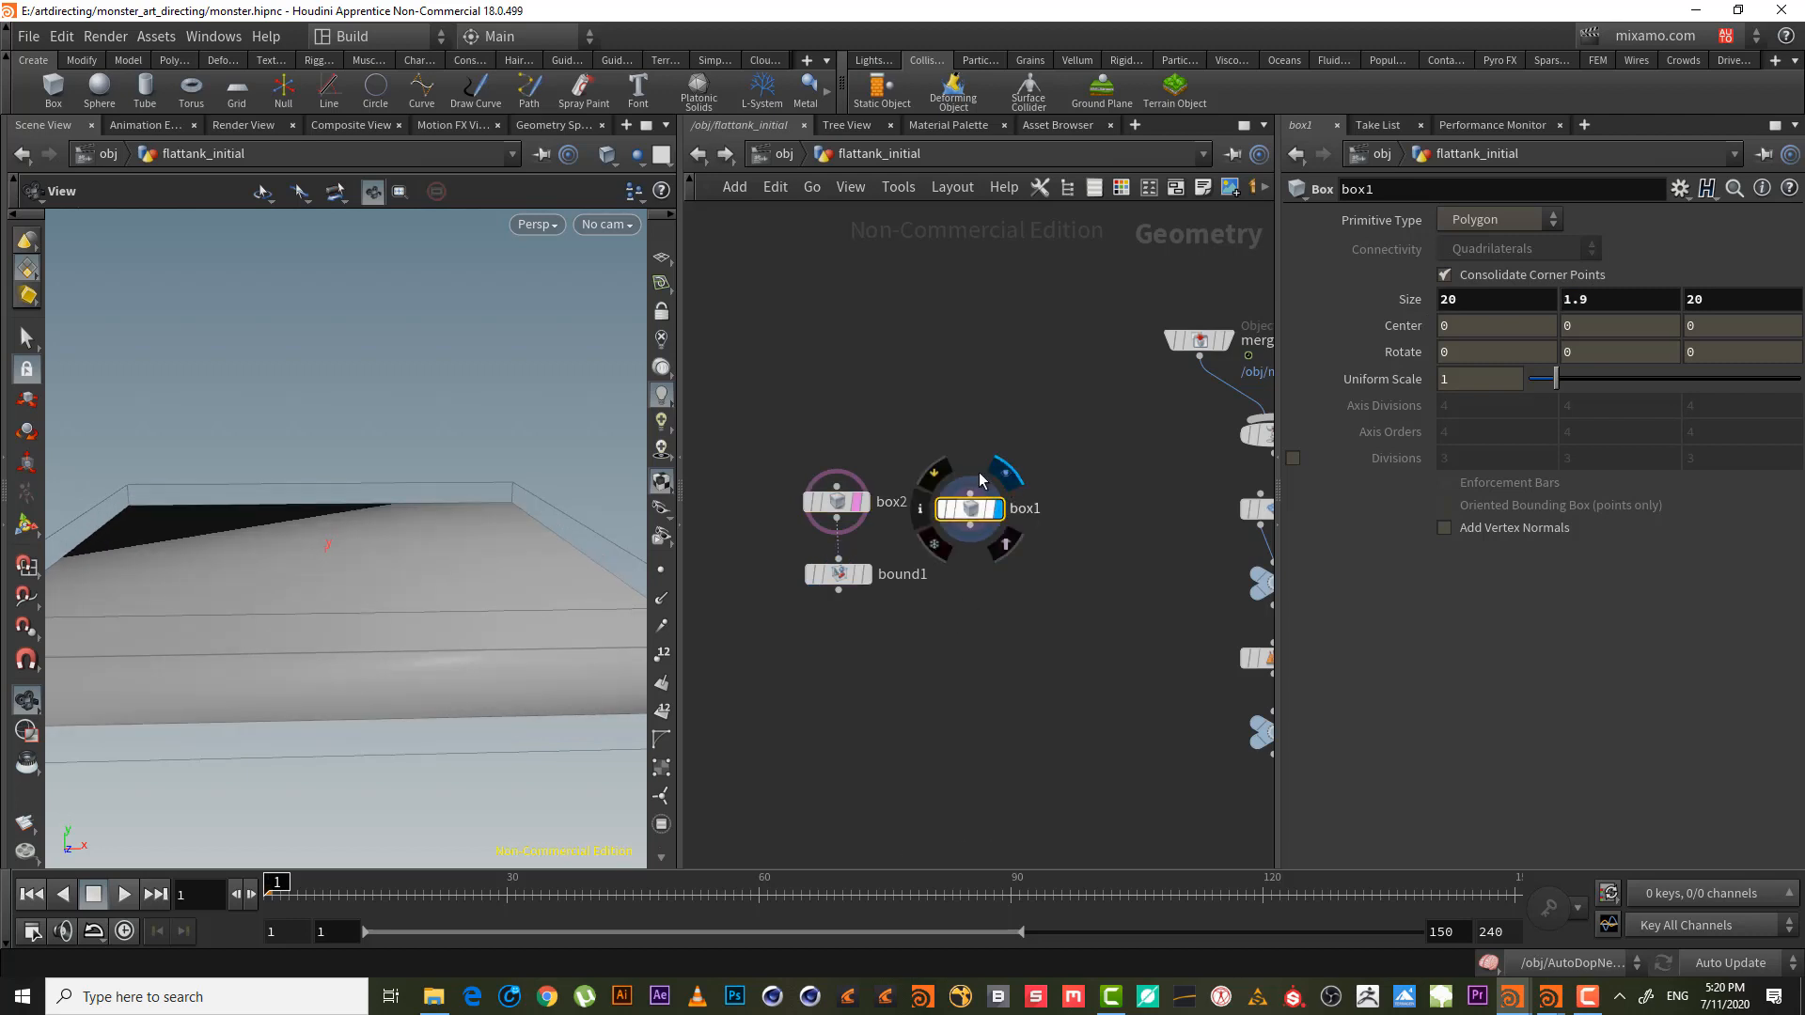
drag(1585, 299, 1315, 264)
text(2)
key(Return)
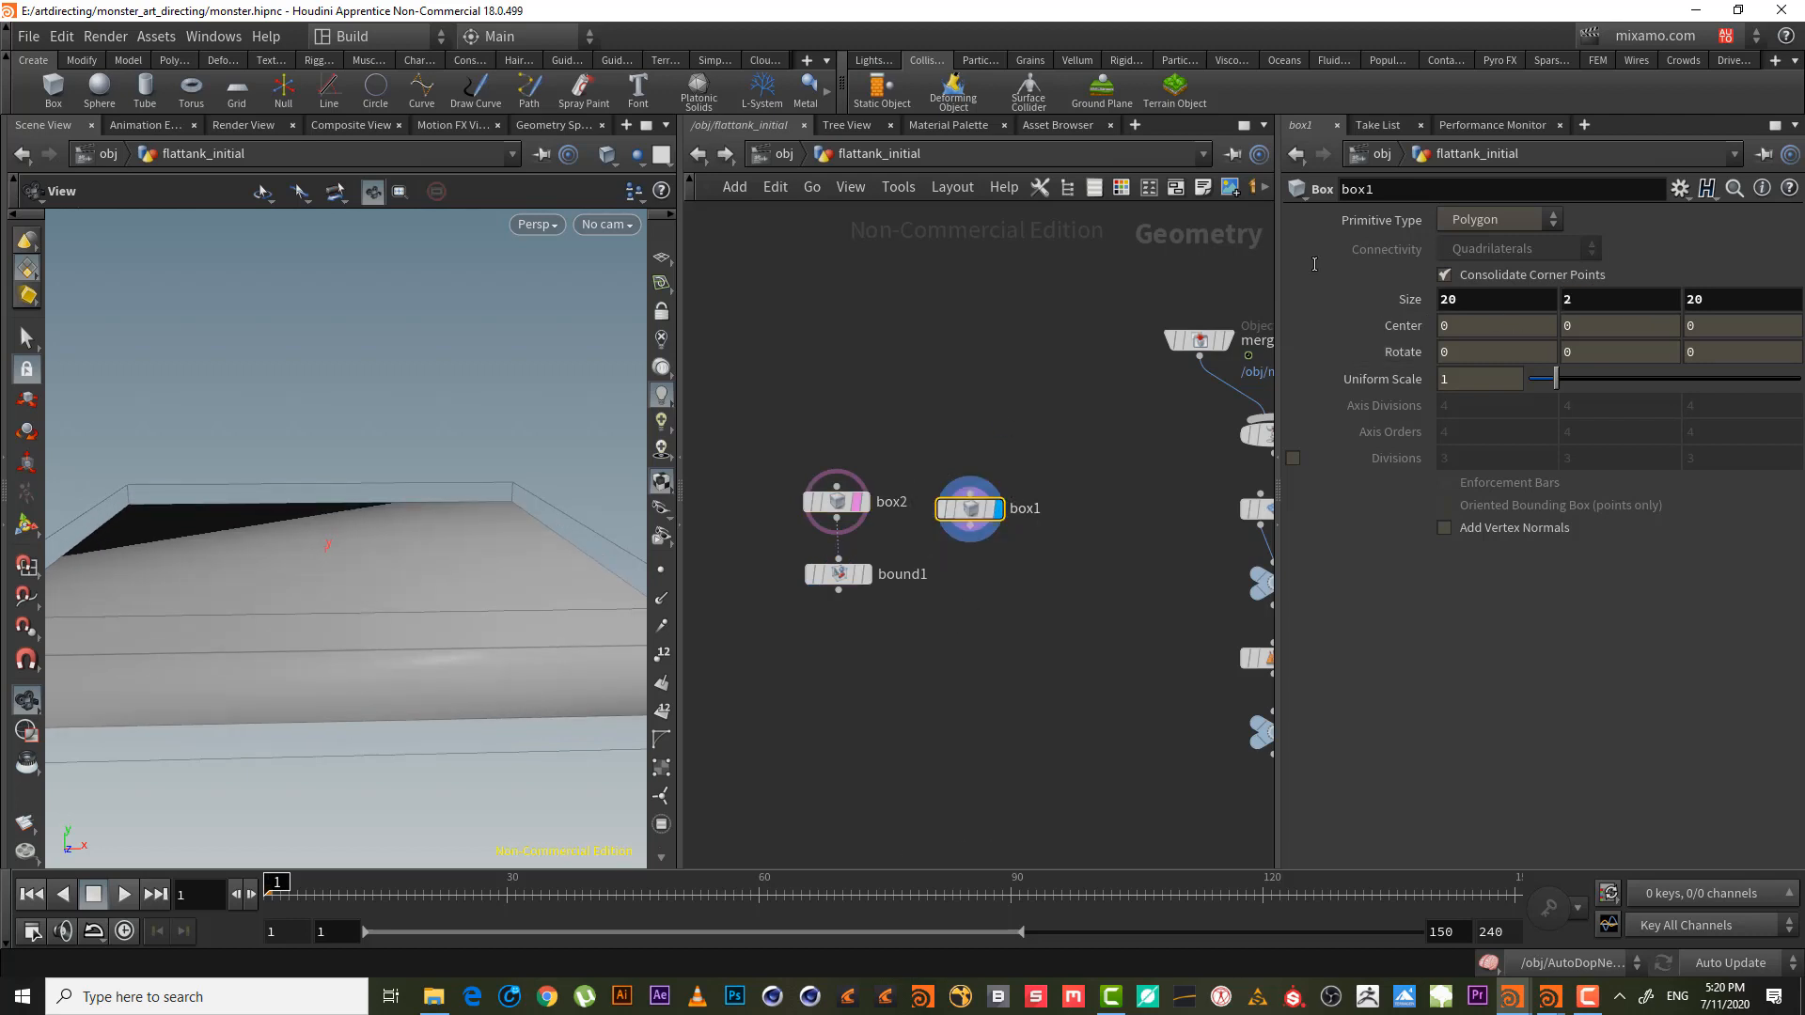
- Display bound1's padded box again and view it from above
drag(798, 541, 970, 665)
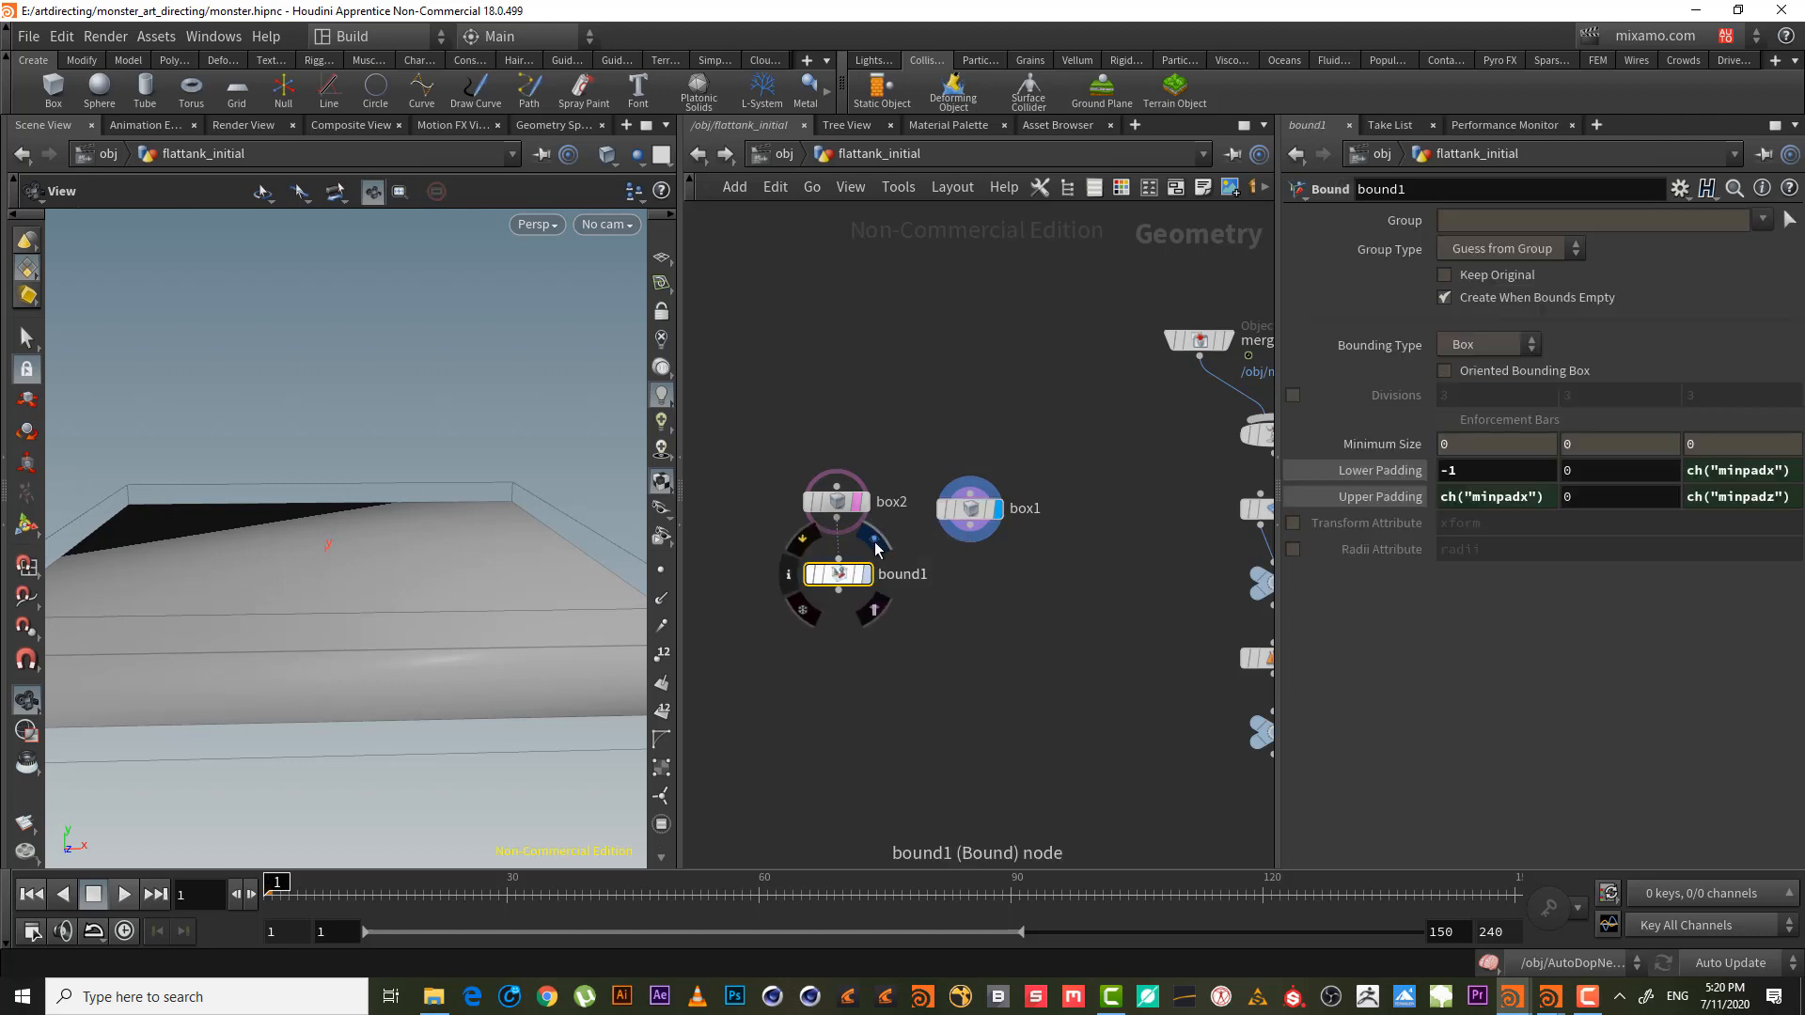
click(874, 538)
drag(375, 520, 701, 576)
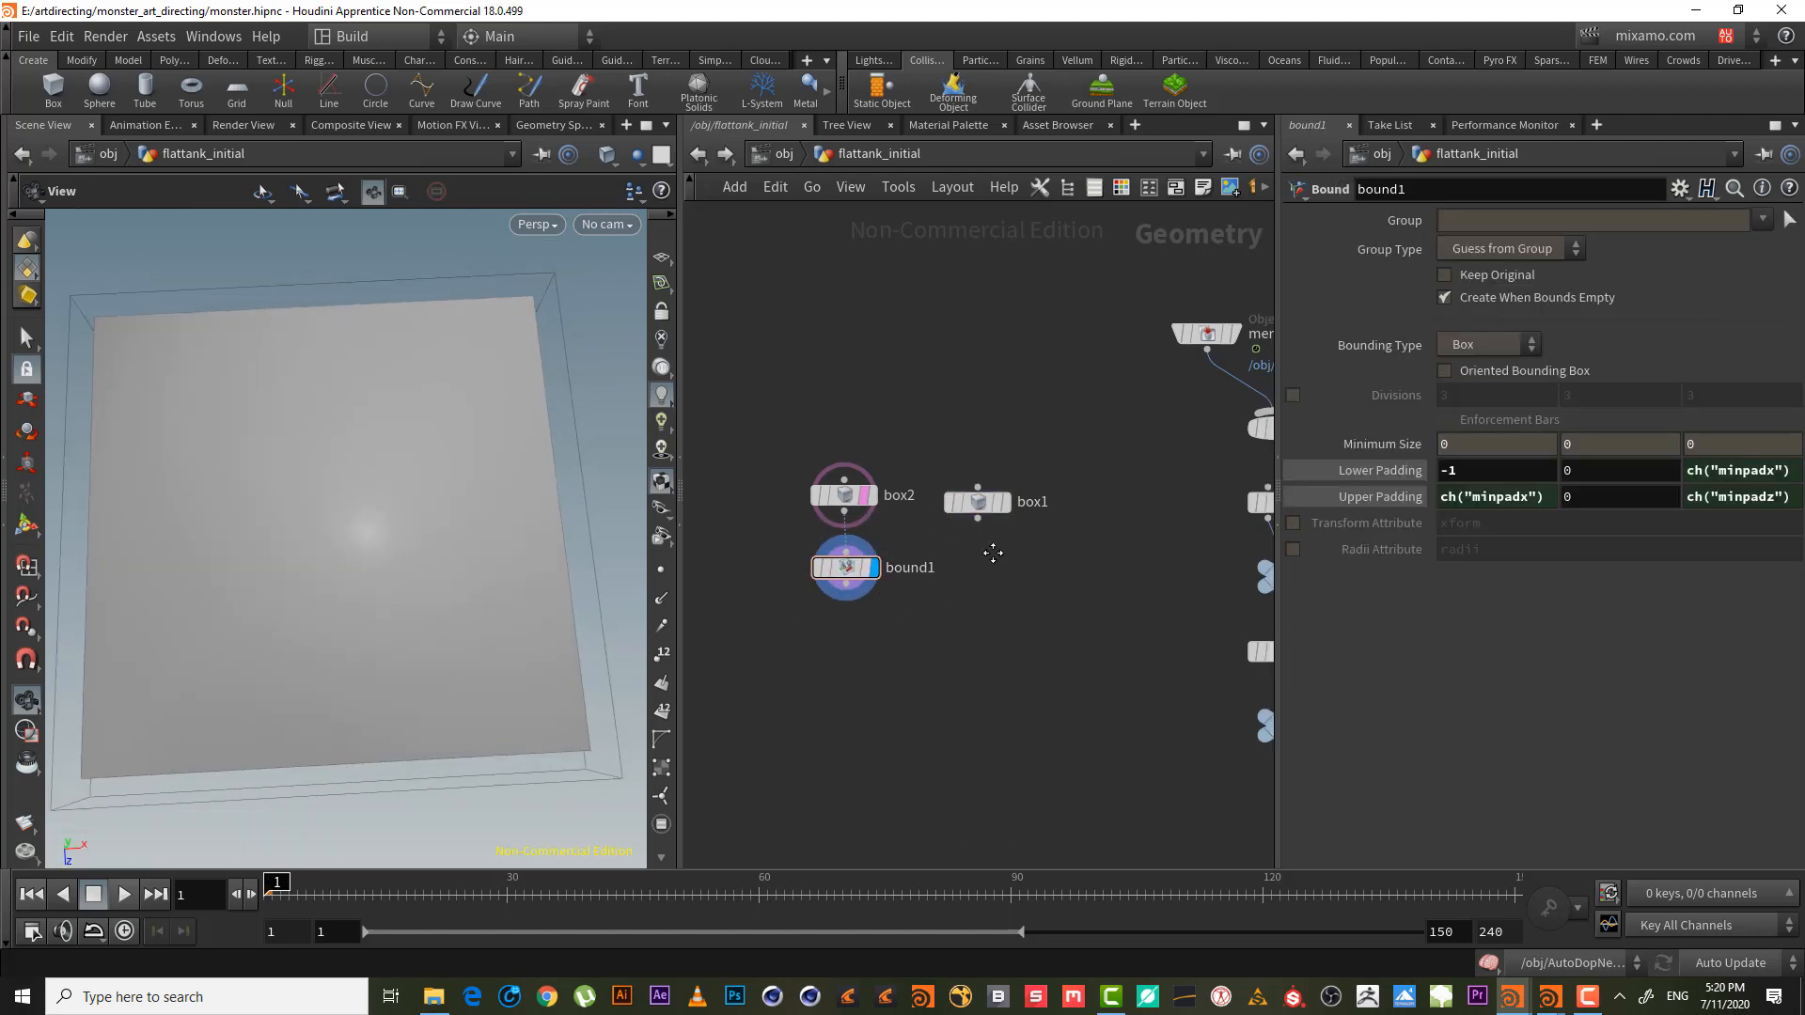
- Add a Boolean node below bound1, wired from bound1 and box1
middle_drag(987, 600, 1047, 490)
key(Tab)
text(boo)
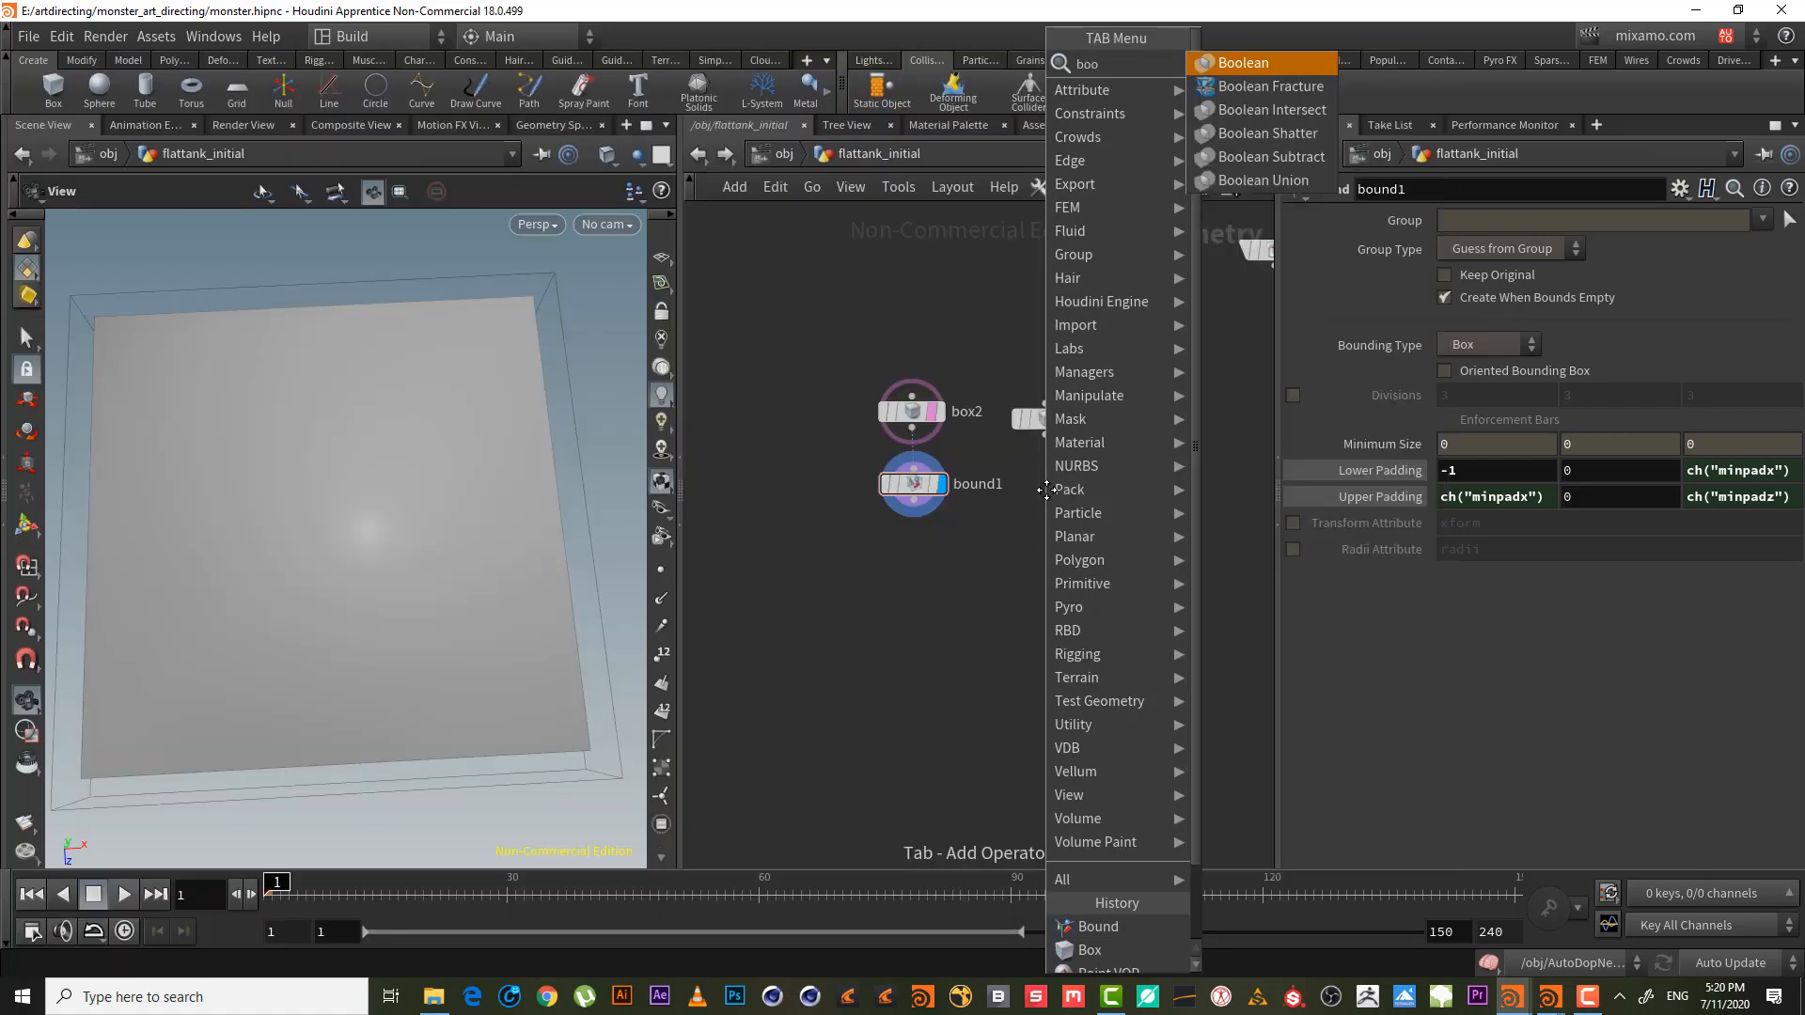
key(Return)
click(978, 540)
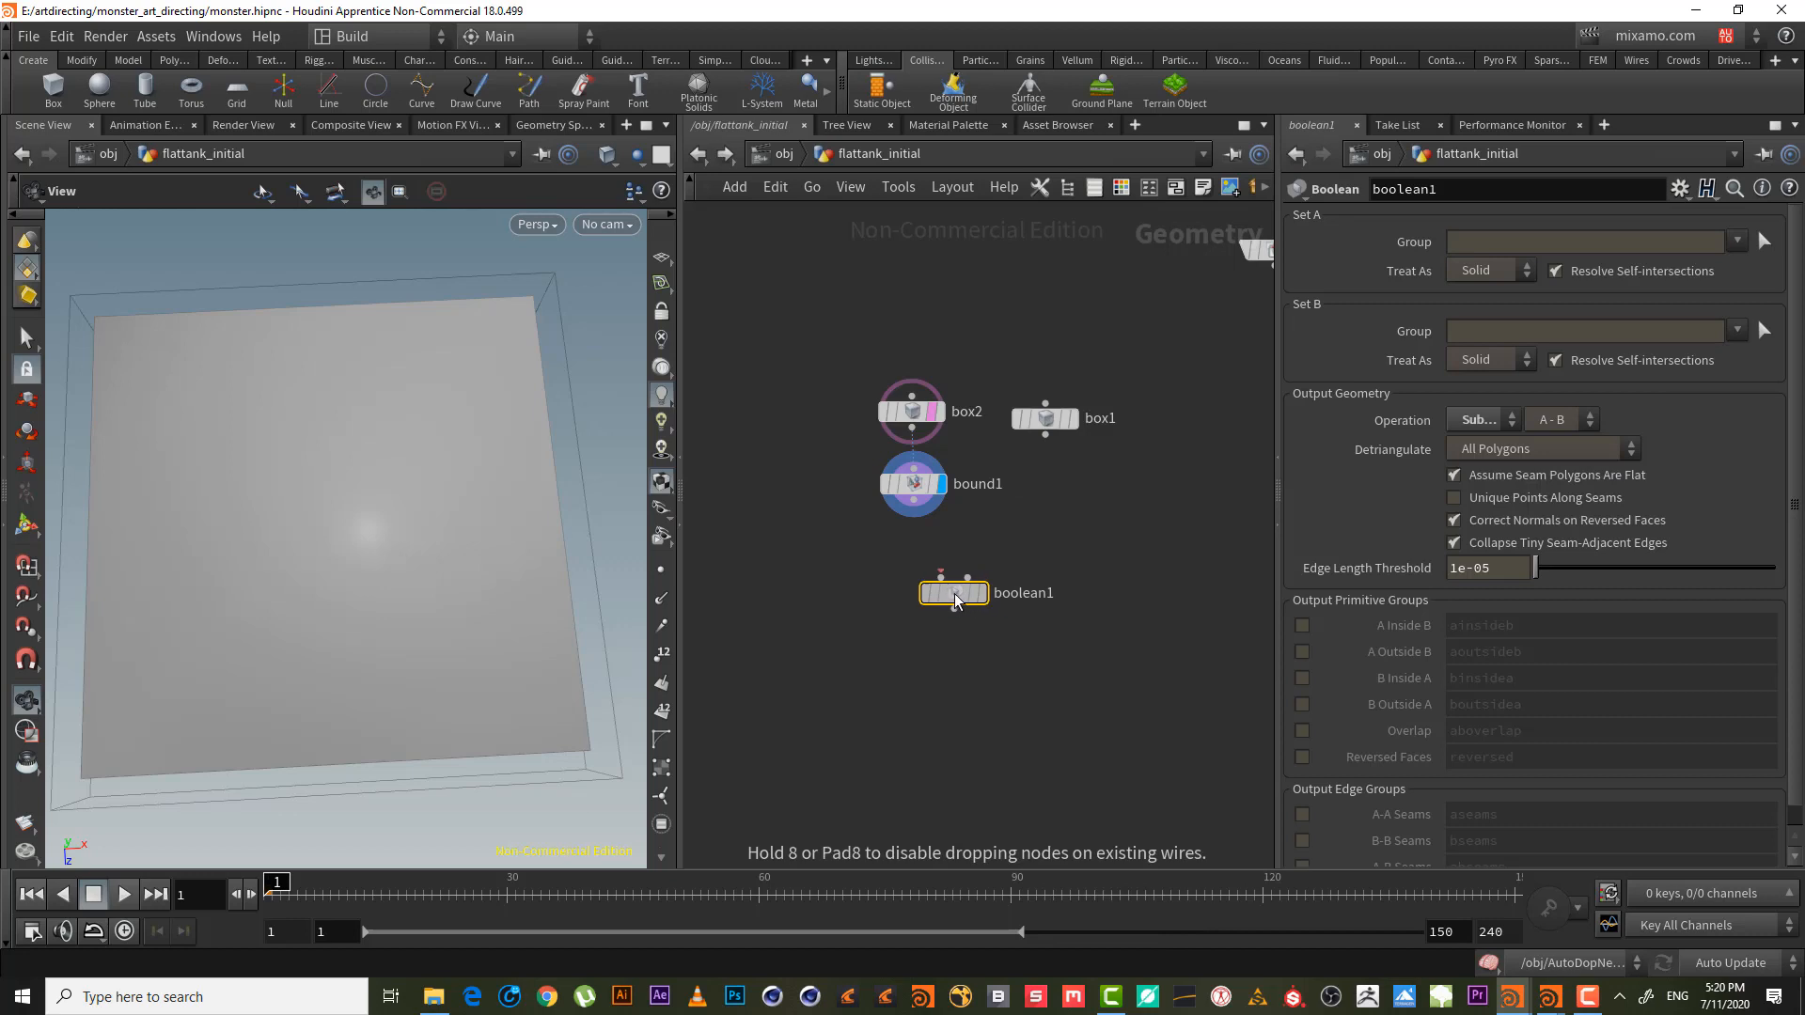
drag(913, 500, 1045, 435)
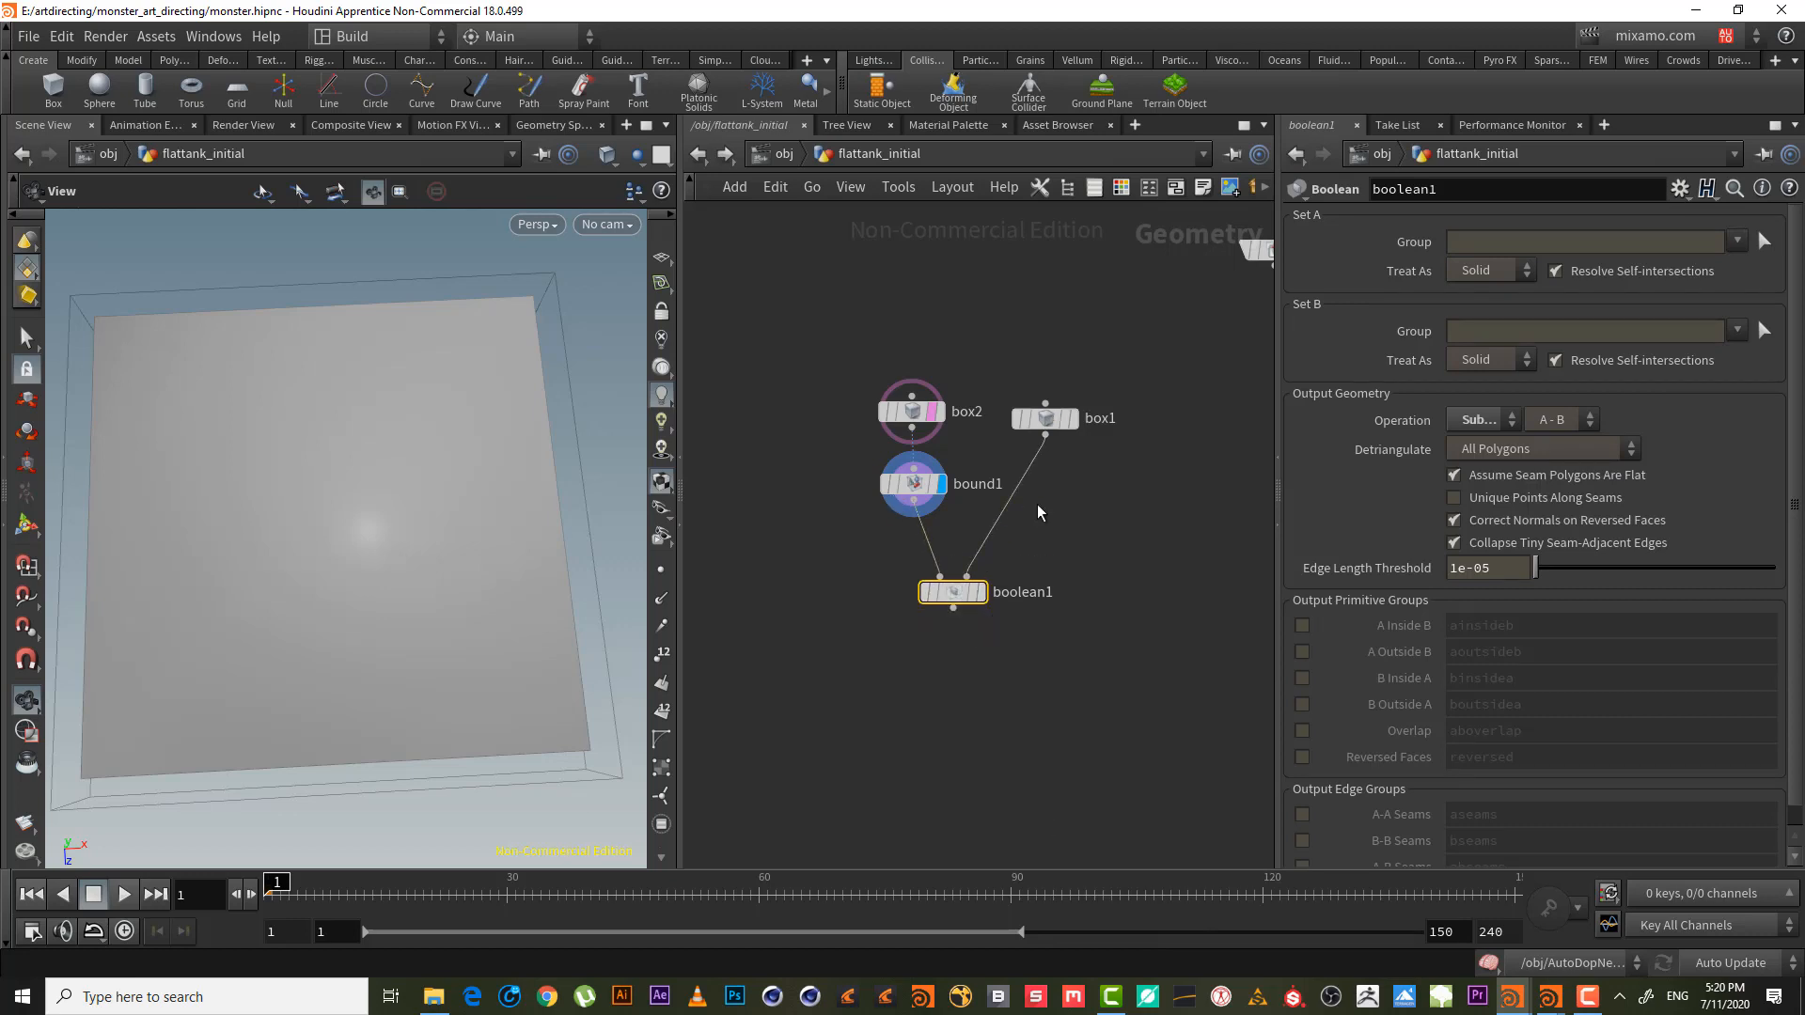
- Display boolean1 with Operation set to Subtract and inspect the hollow frame
click(982, 592)
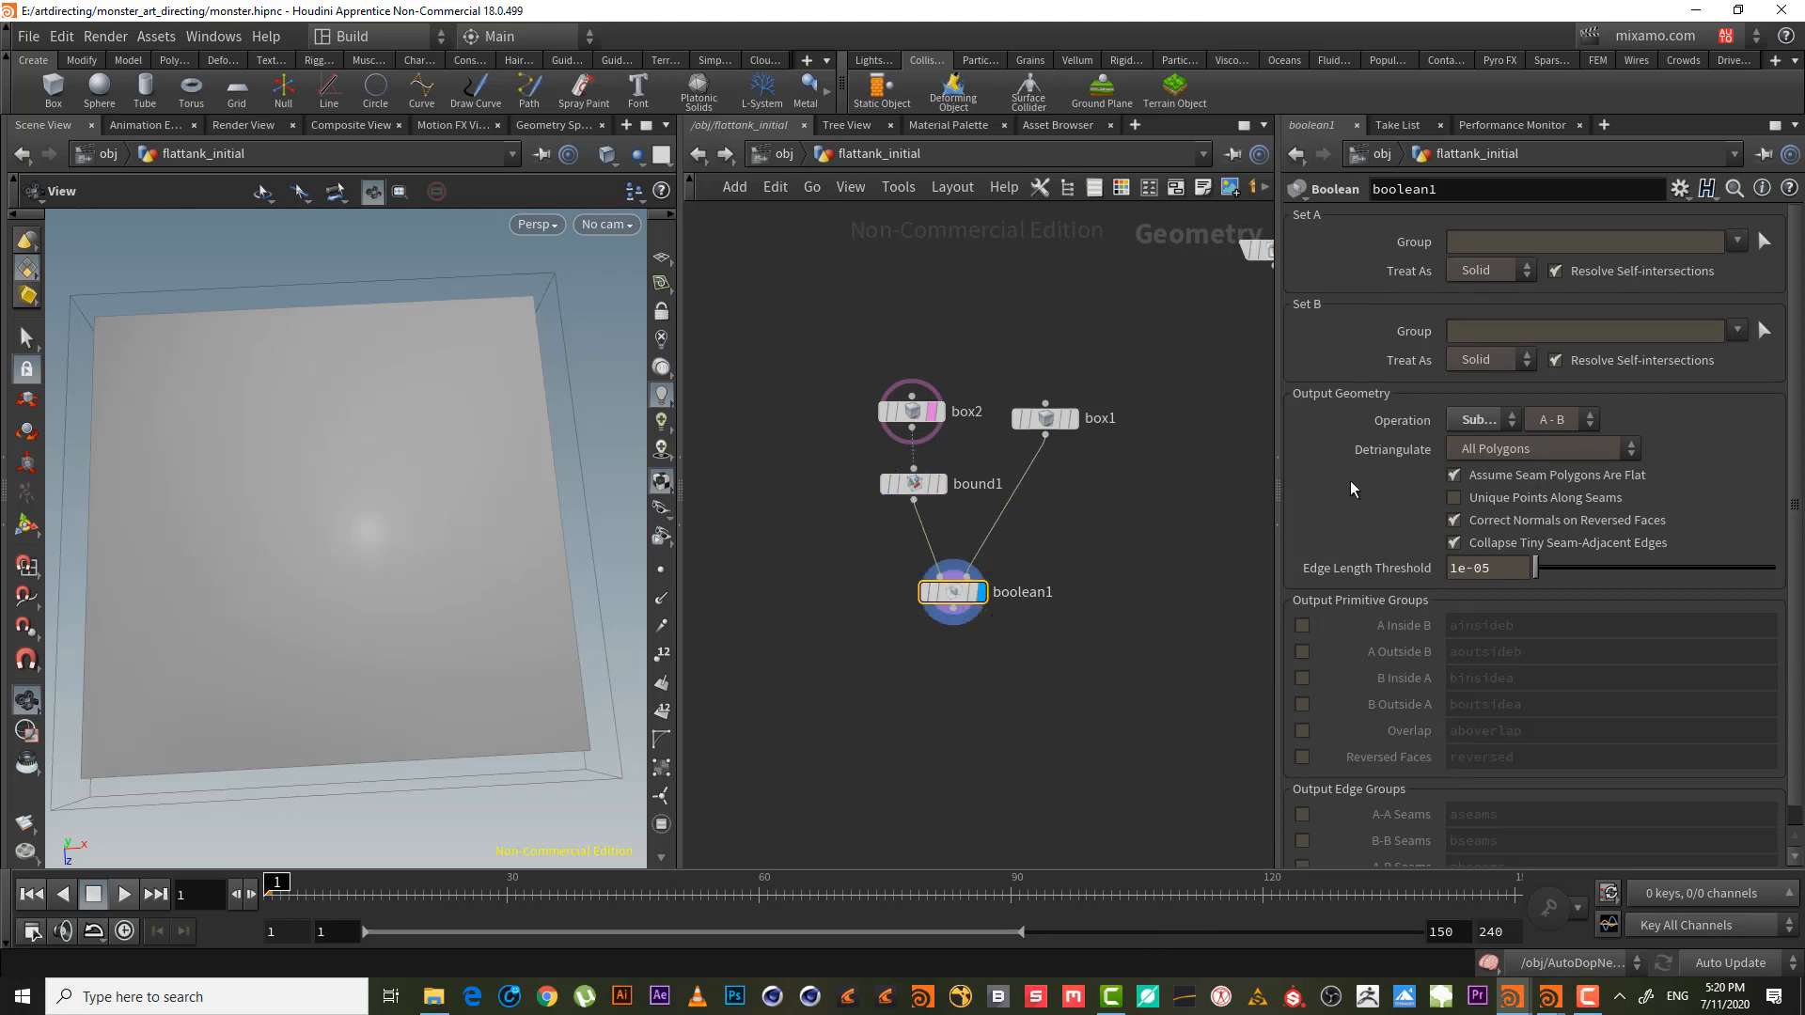
click(1479, 422)
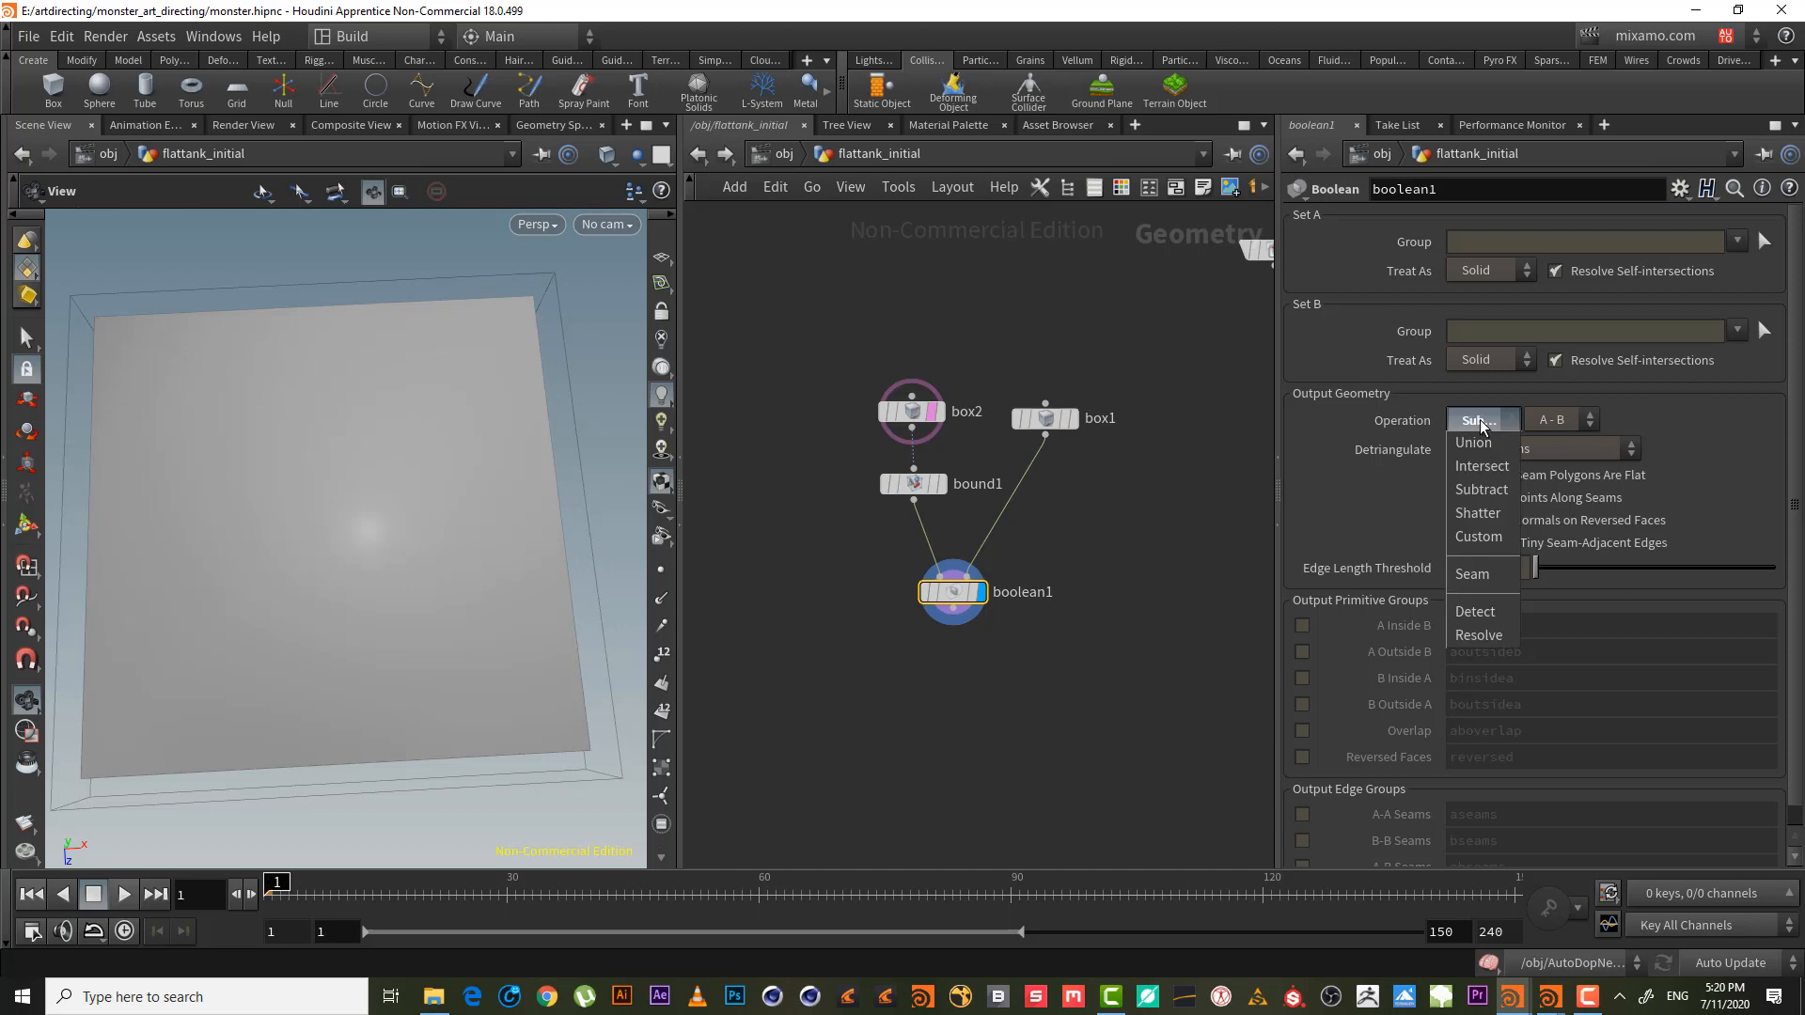
click(1496, 490)
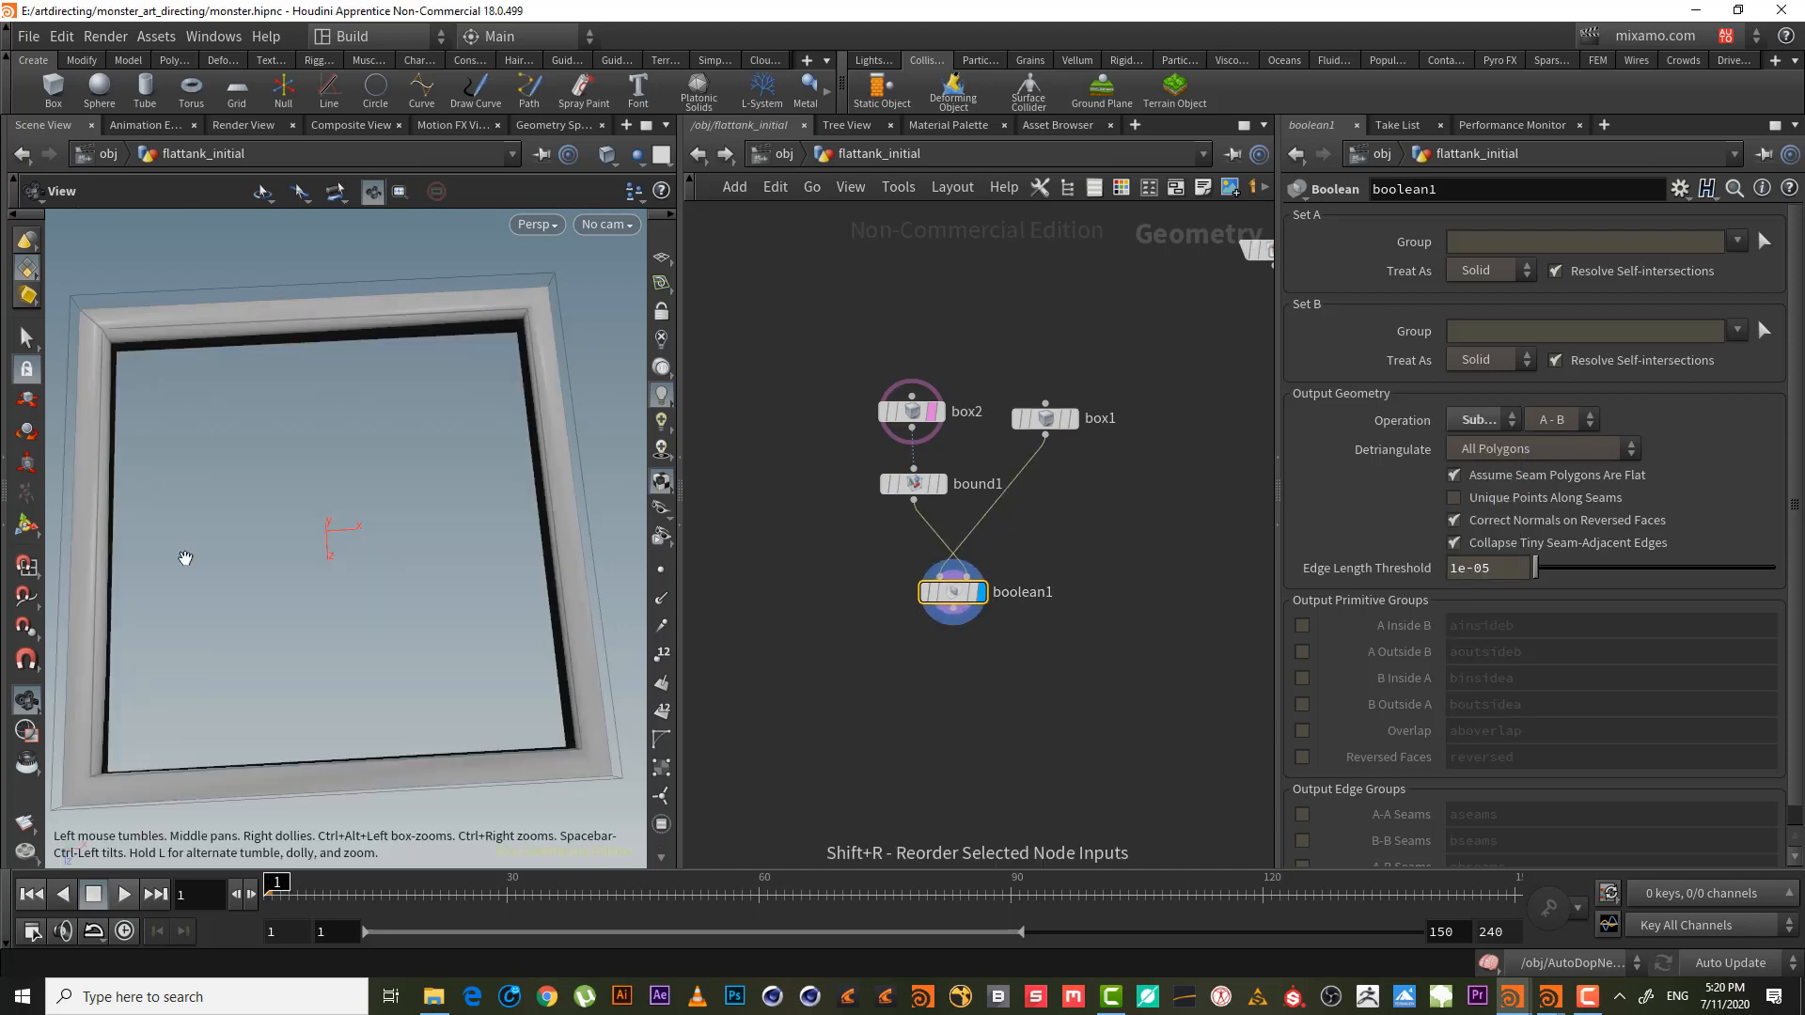
drag(181, 556, 267, 339)
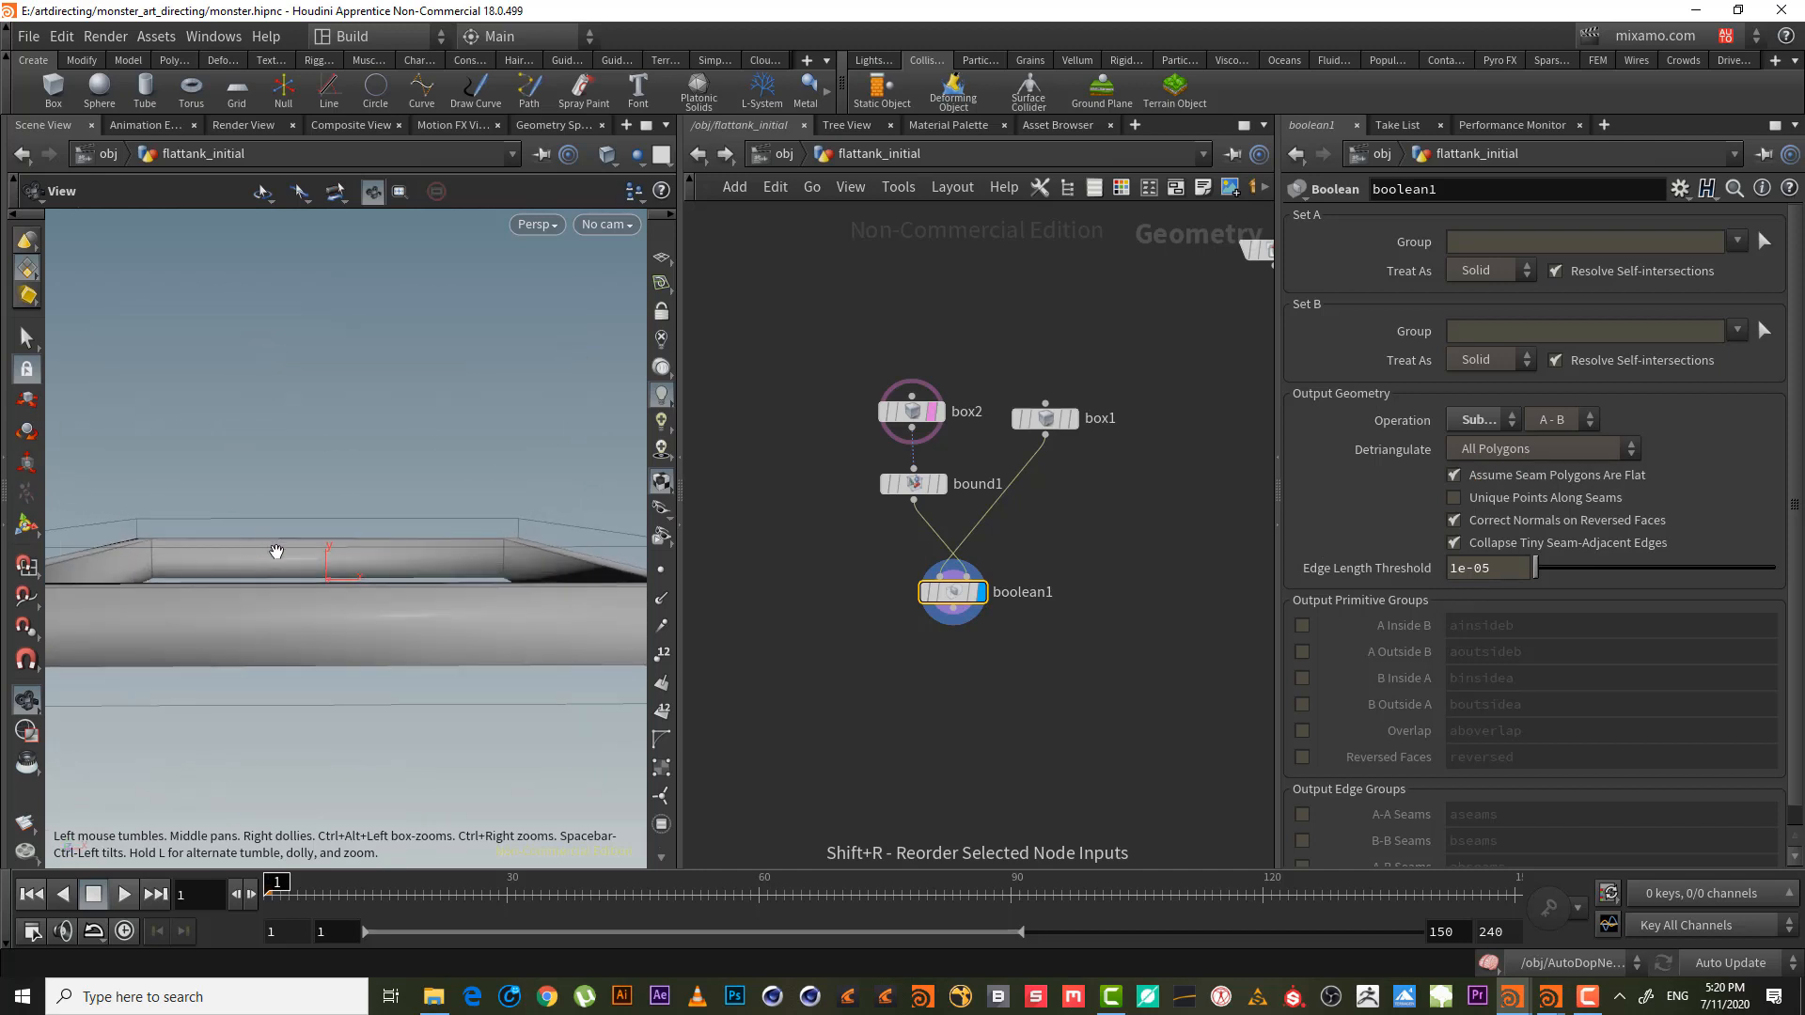
drag(274, 552, 366, 452)
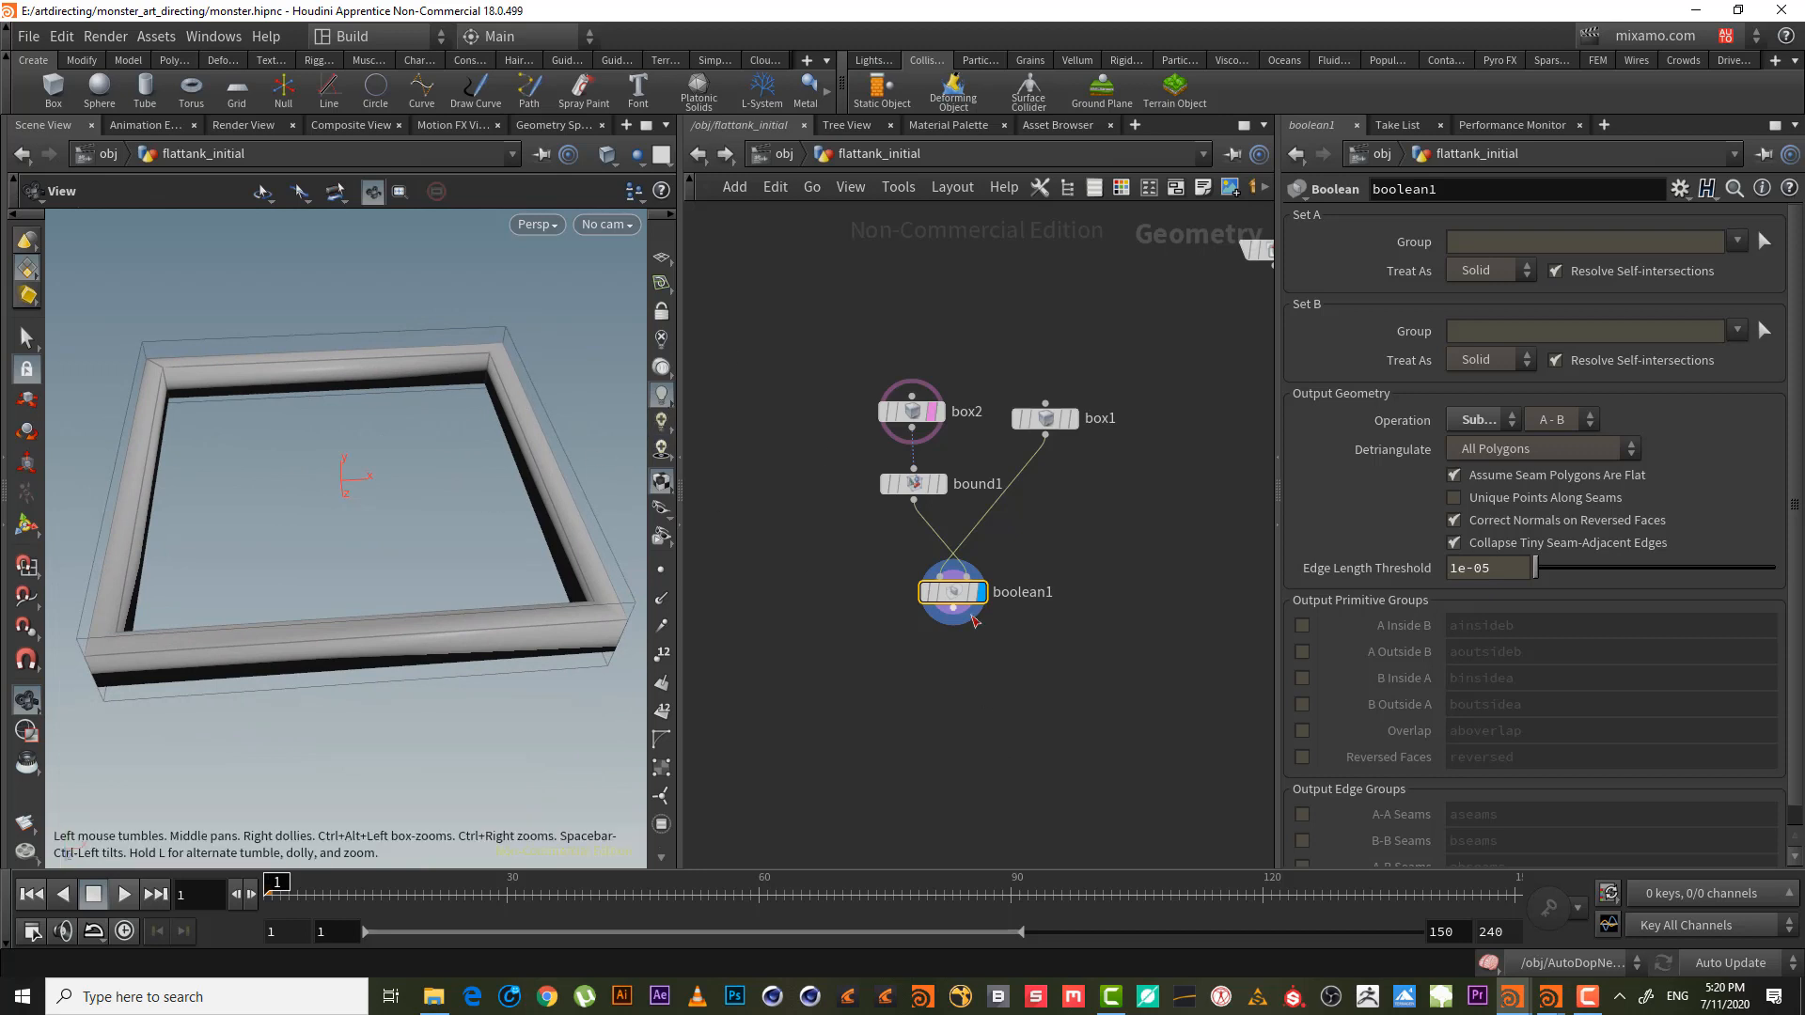
click(953, 611)
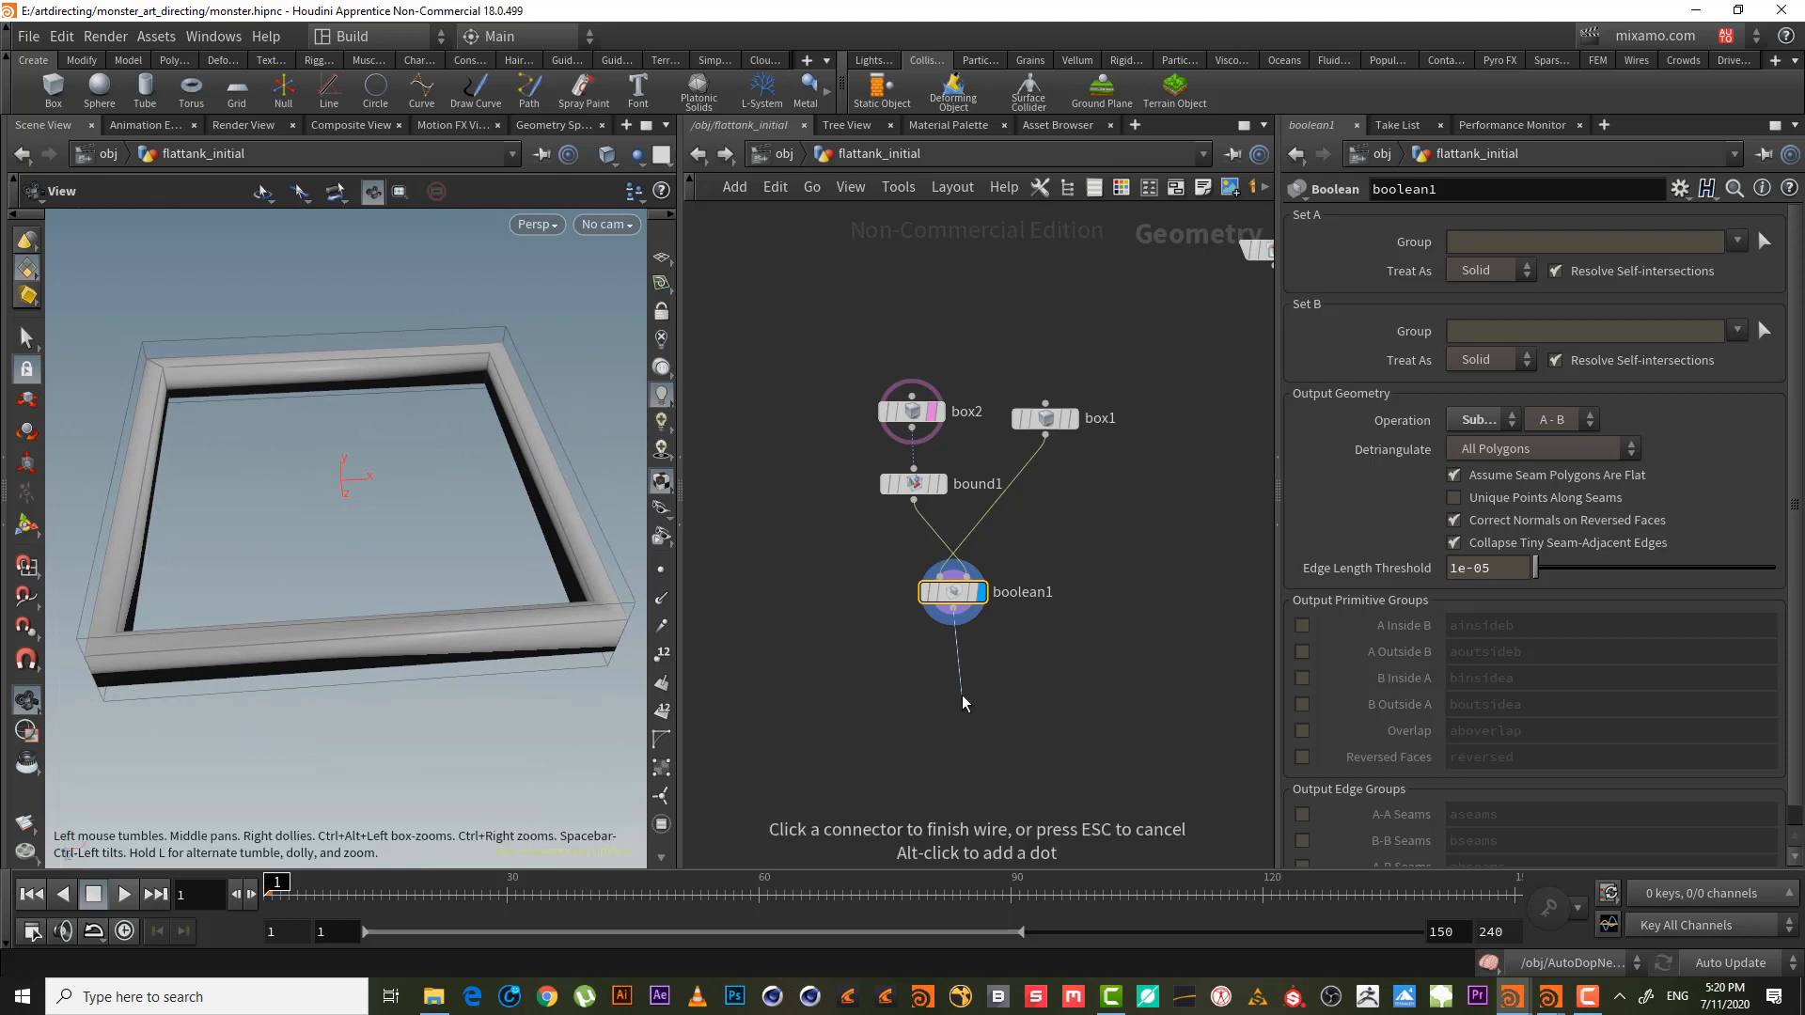
- Add vdbfrompolygons1 after boolean1 and display the VDB tank frame from above
key(Tab)
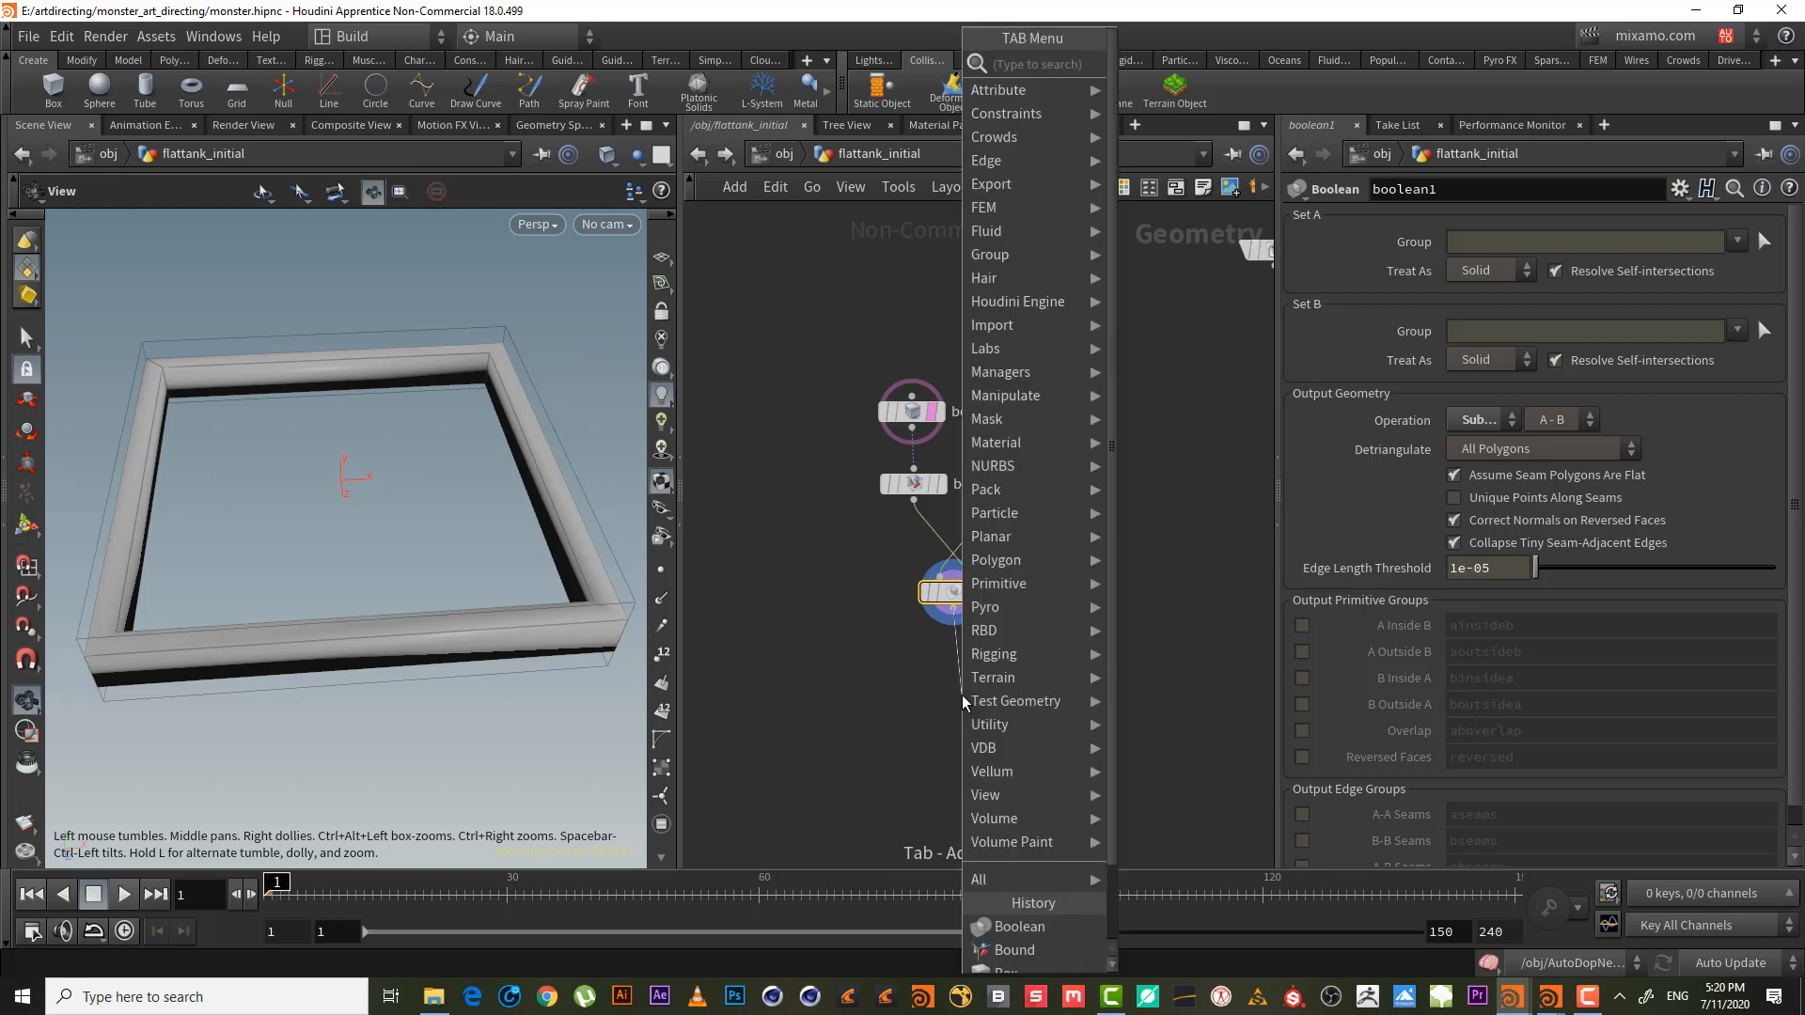
text(vdb from)
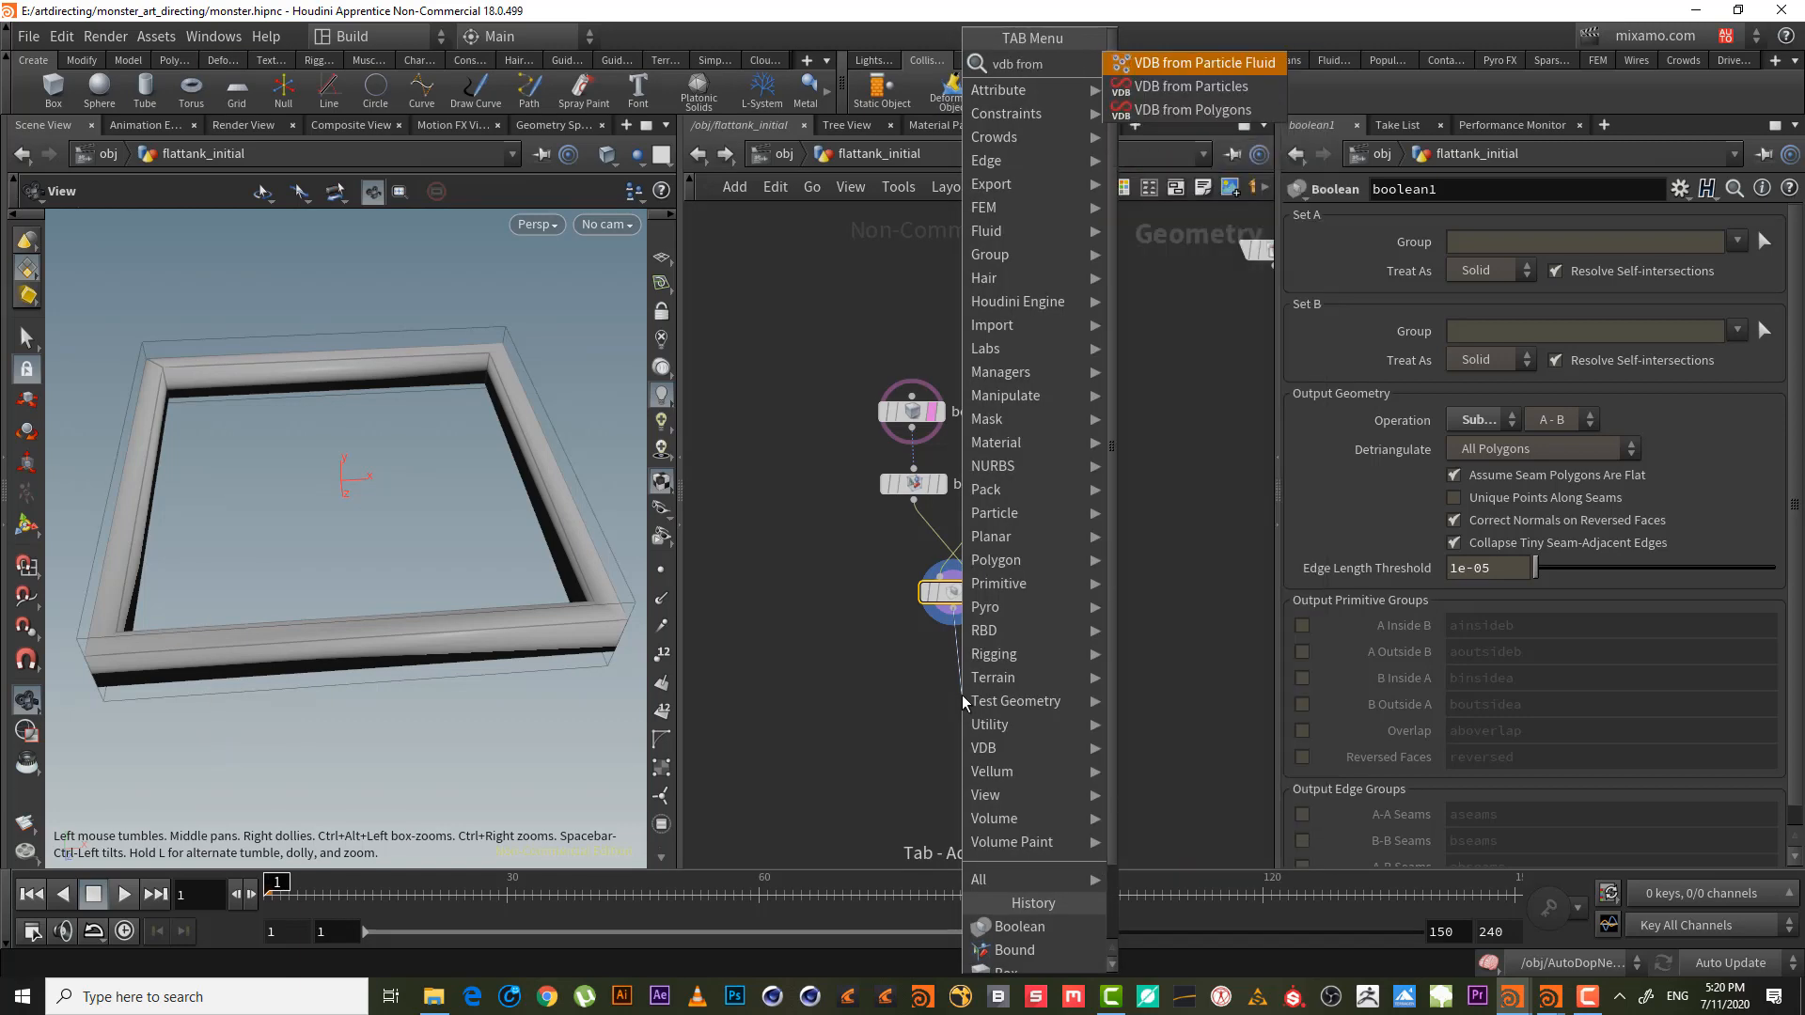
key(Down)
key(Down)
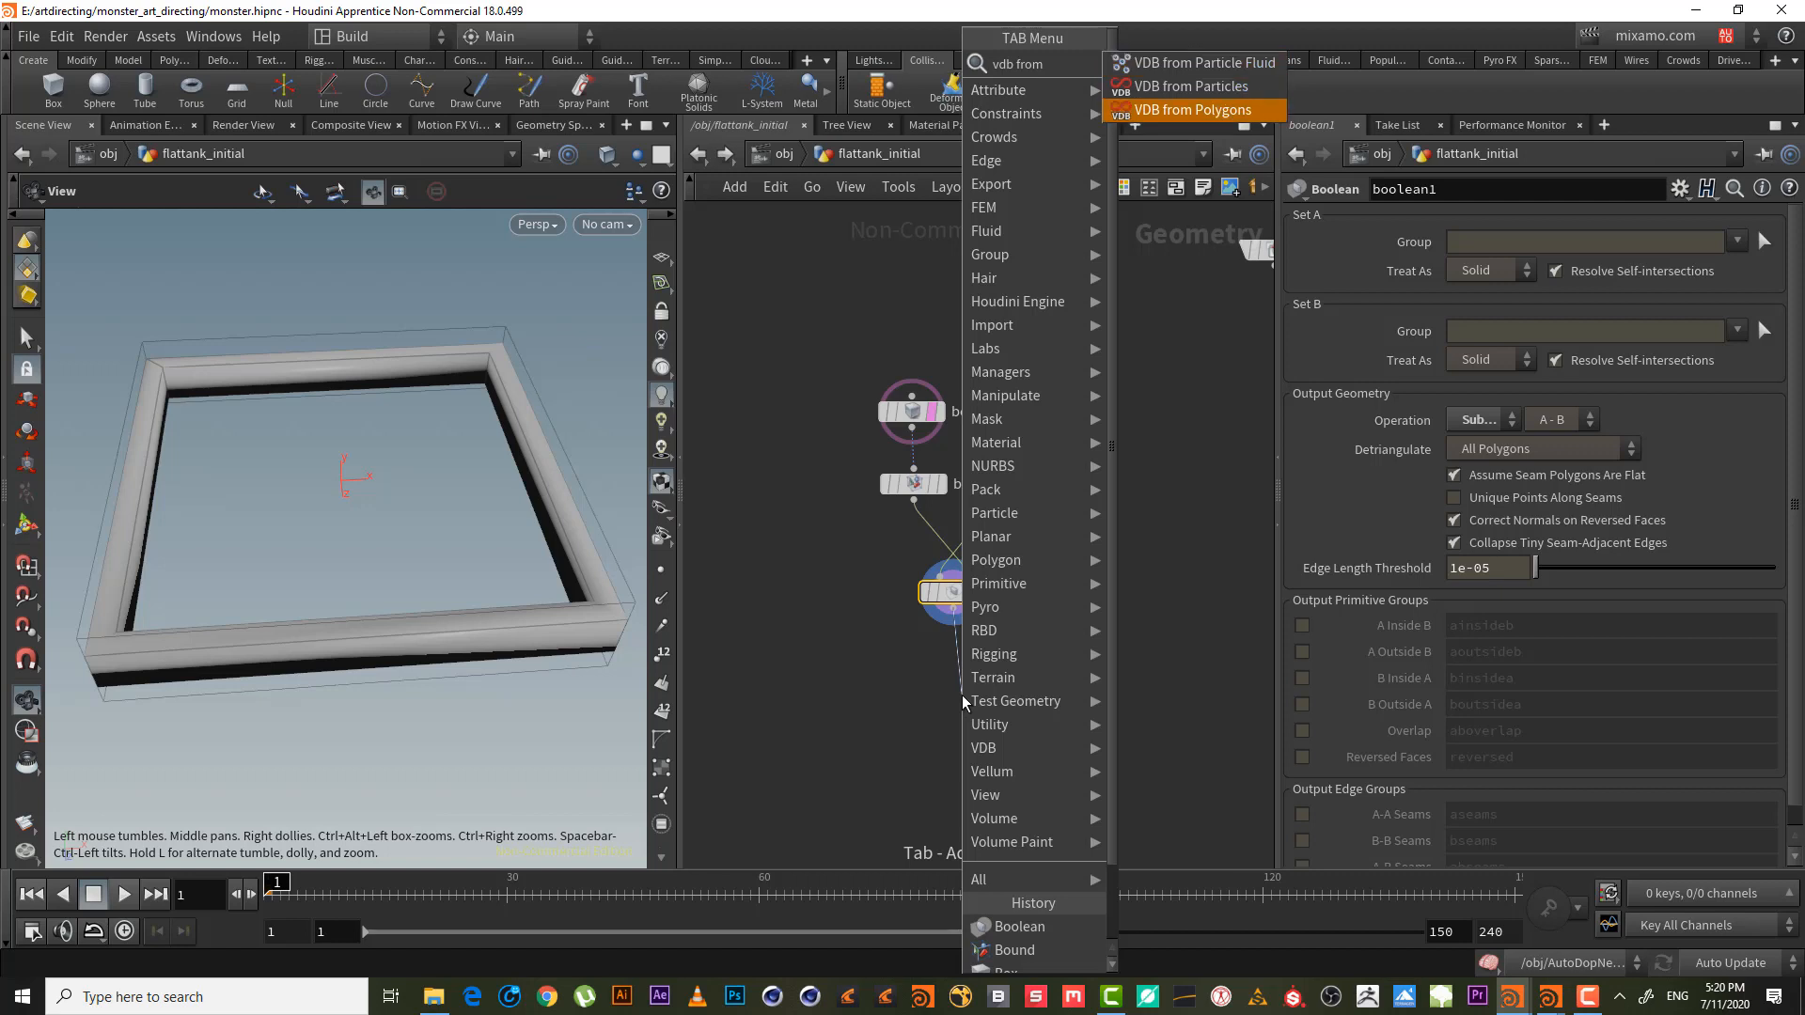
key(Return)
click(962, 696)
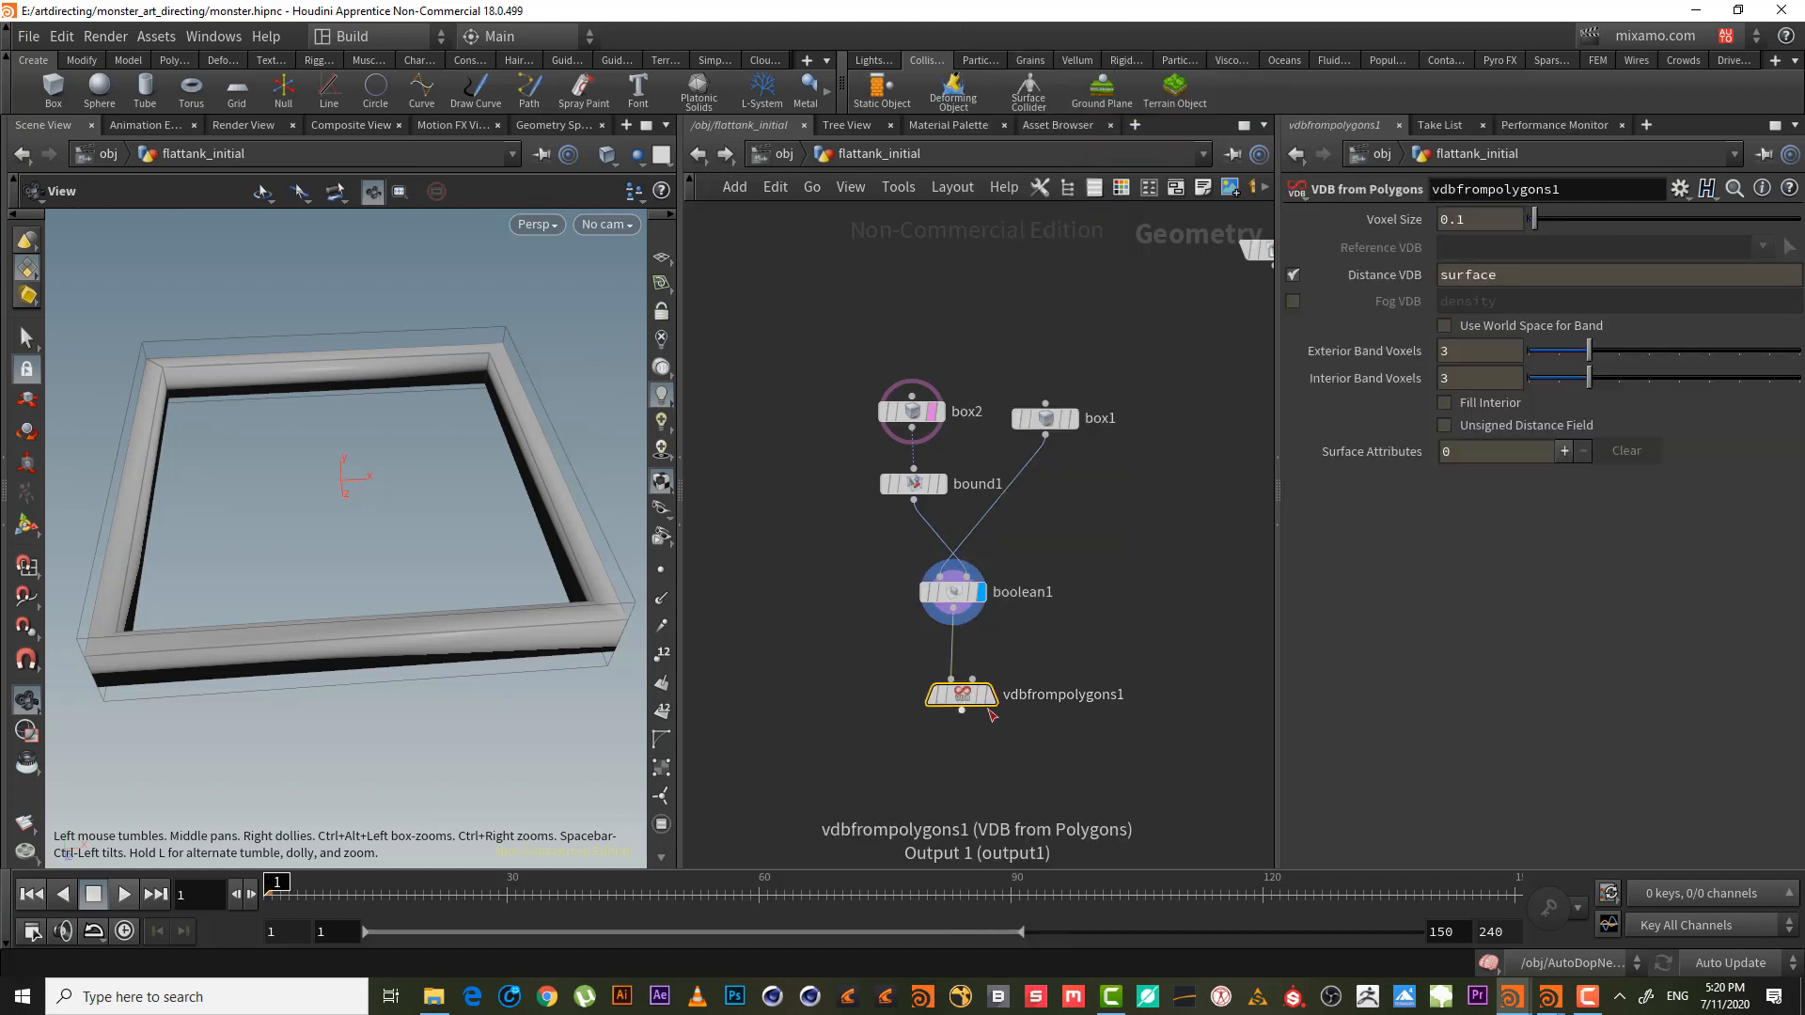
click(987, 696)
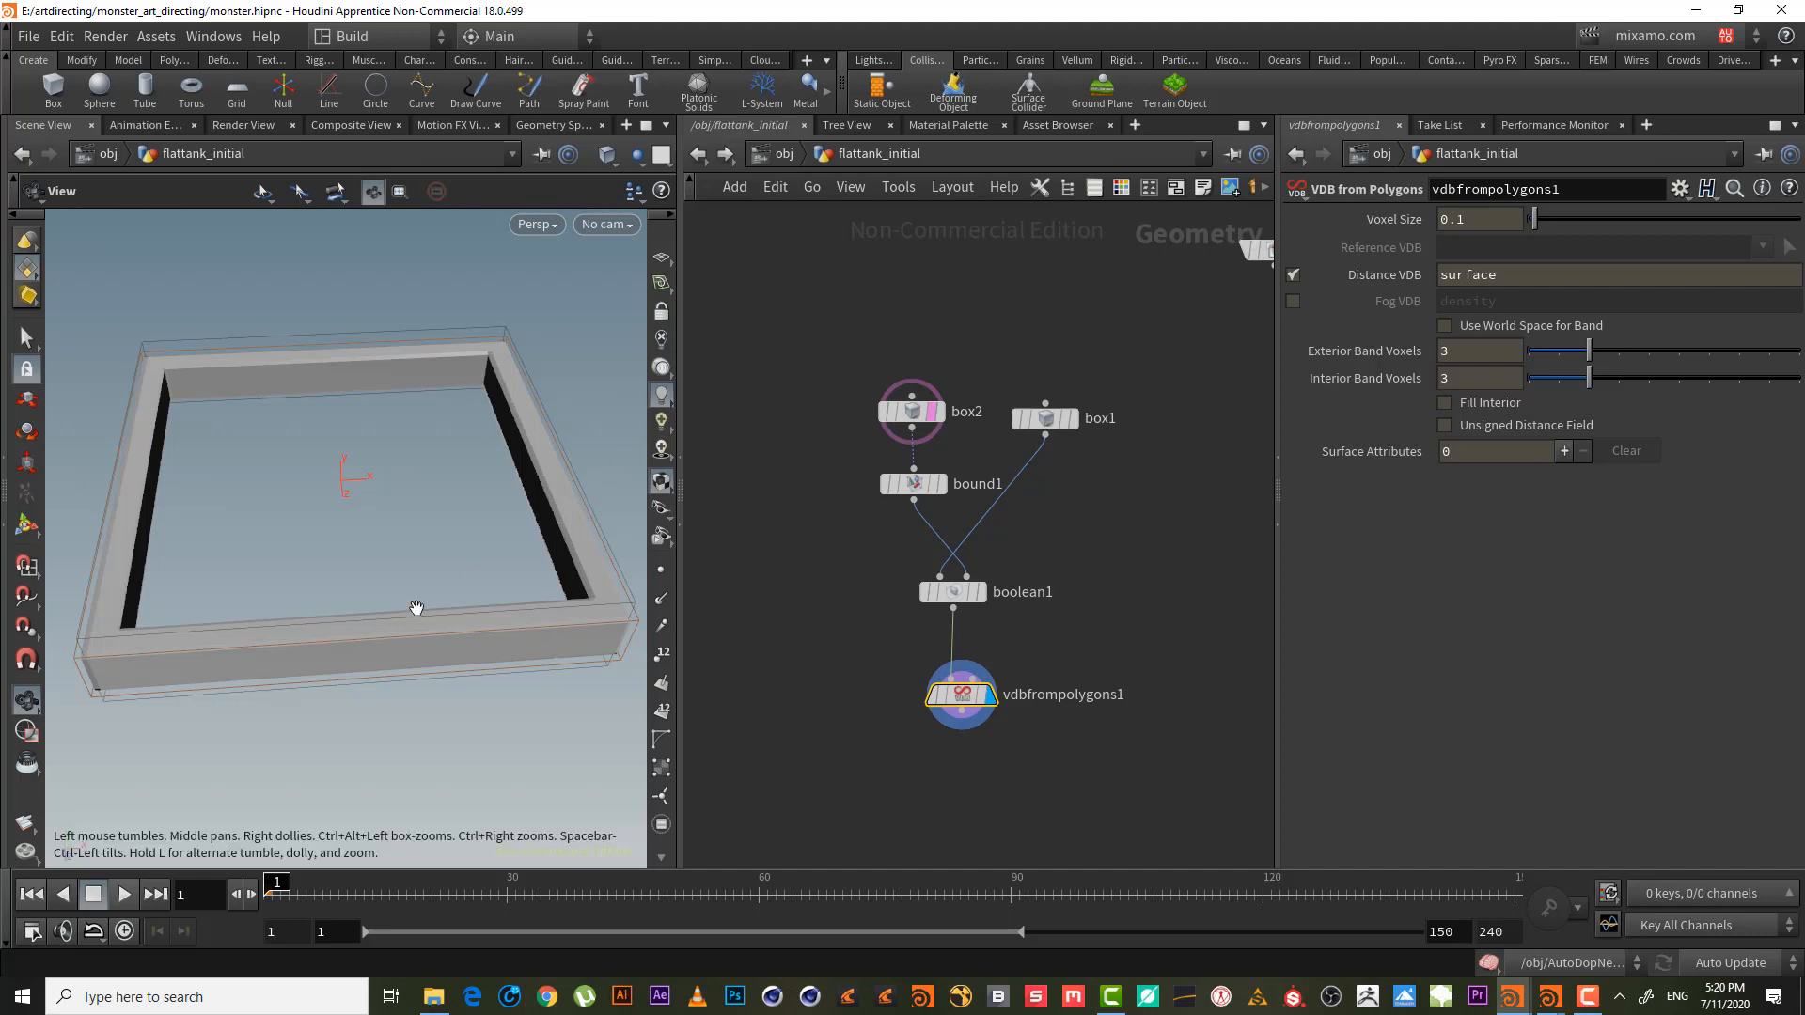
mouse_move(342, 592)
mouse_down()
mouse_move(387, 466)
mouse_move(376, 601)
mouse_up()
middle_drag(987, 766, 972, 649)
click(950, 624)
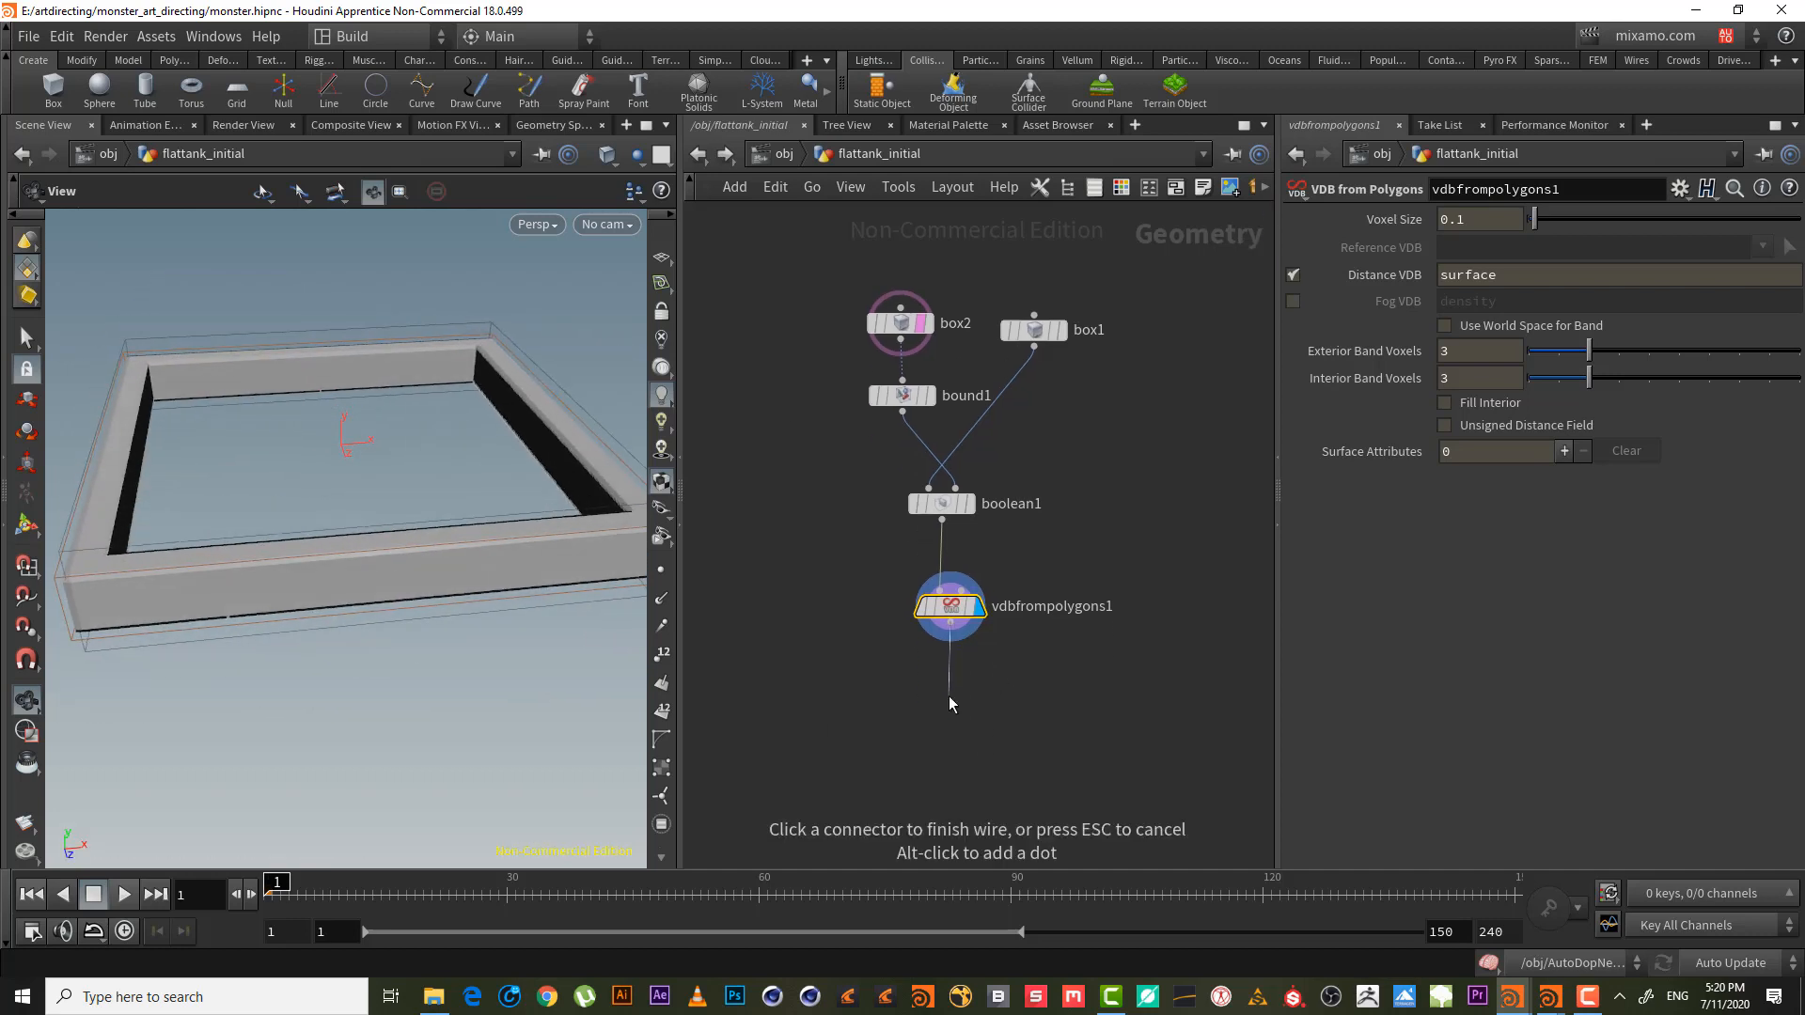
- Add a Null below vdbfrompolygons1 and name it OUT_EDGE_DRAG_FORCE
key(Tab)
text(nu)
key(Return)
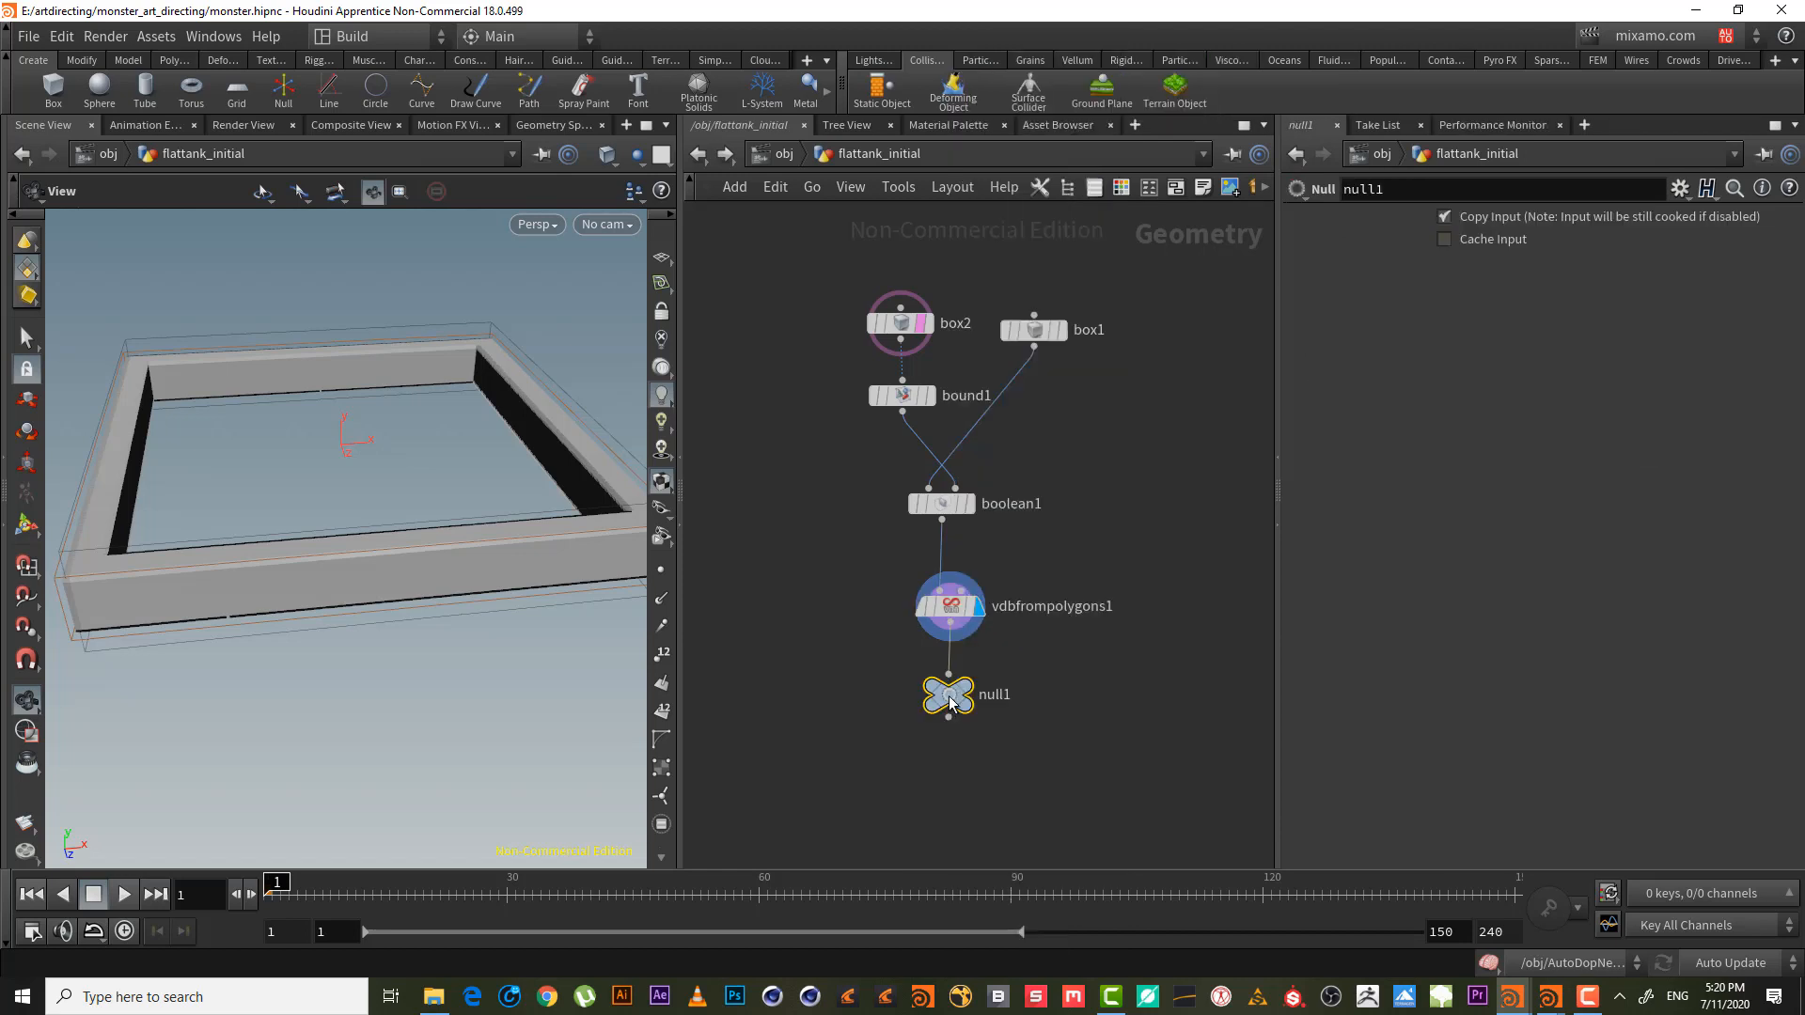
key(F2)
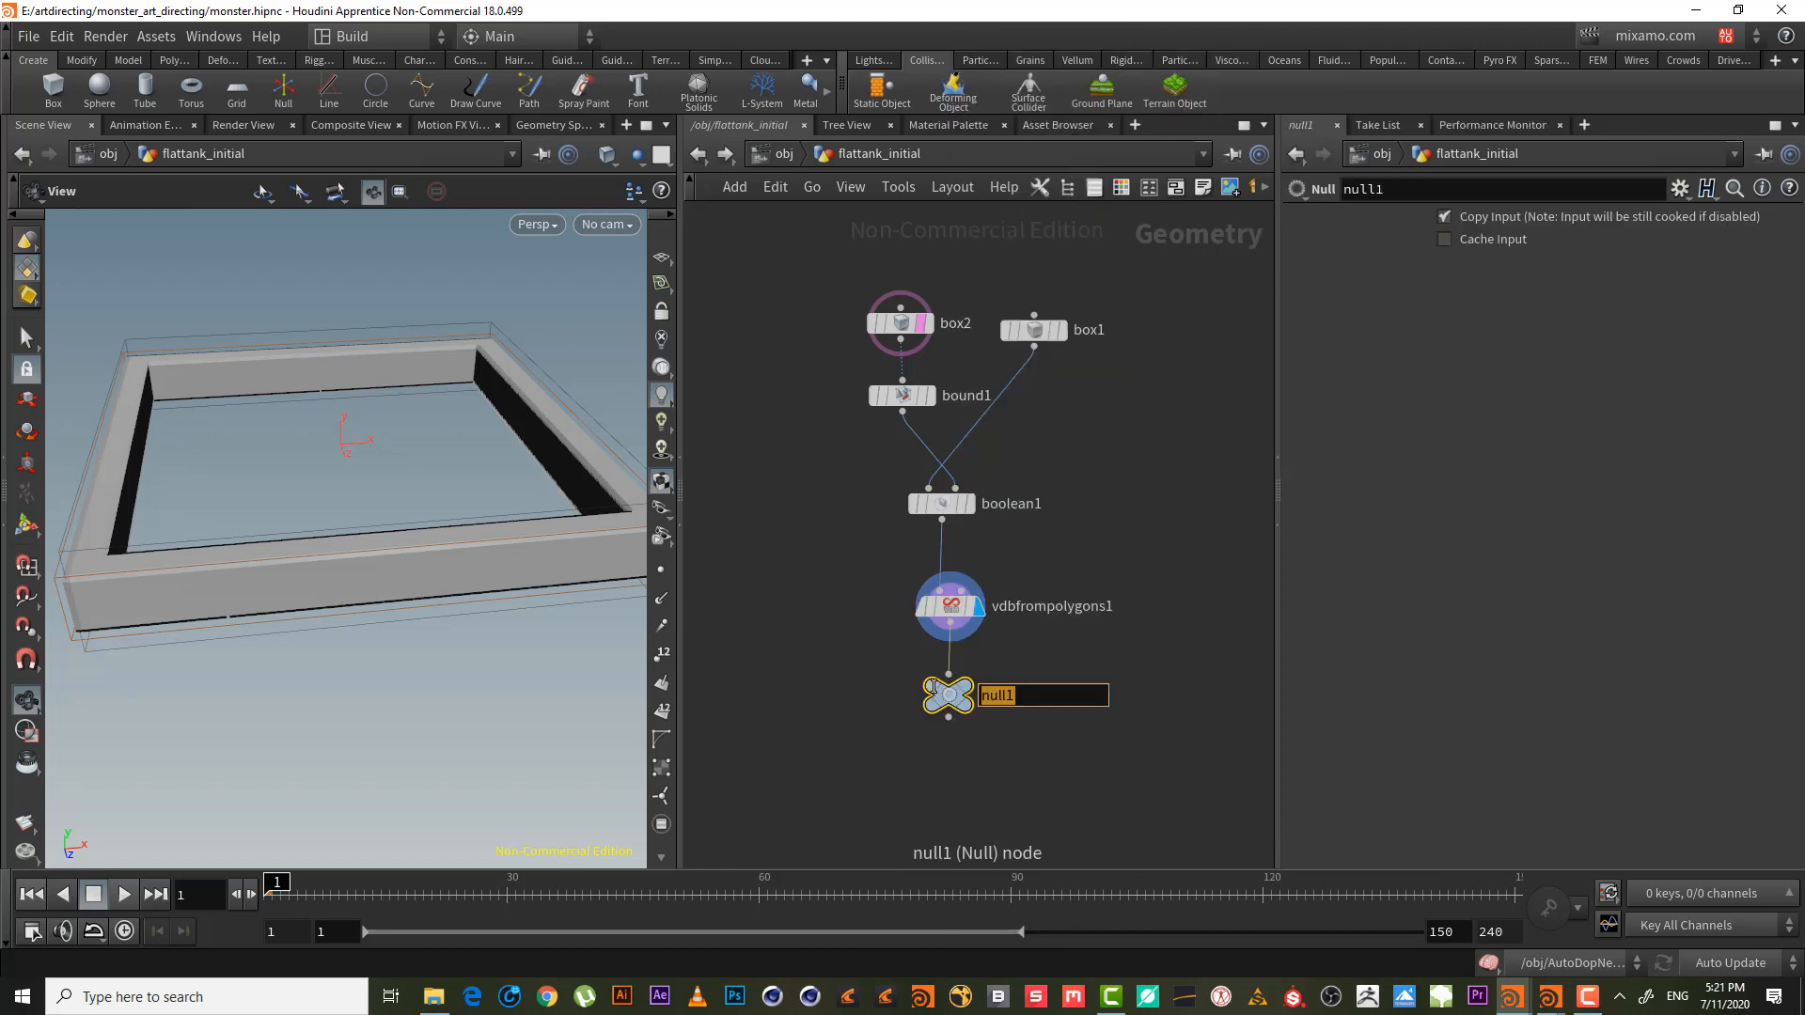
text(OU)
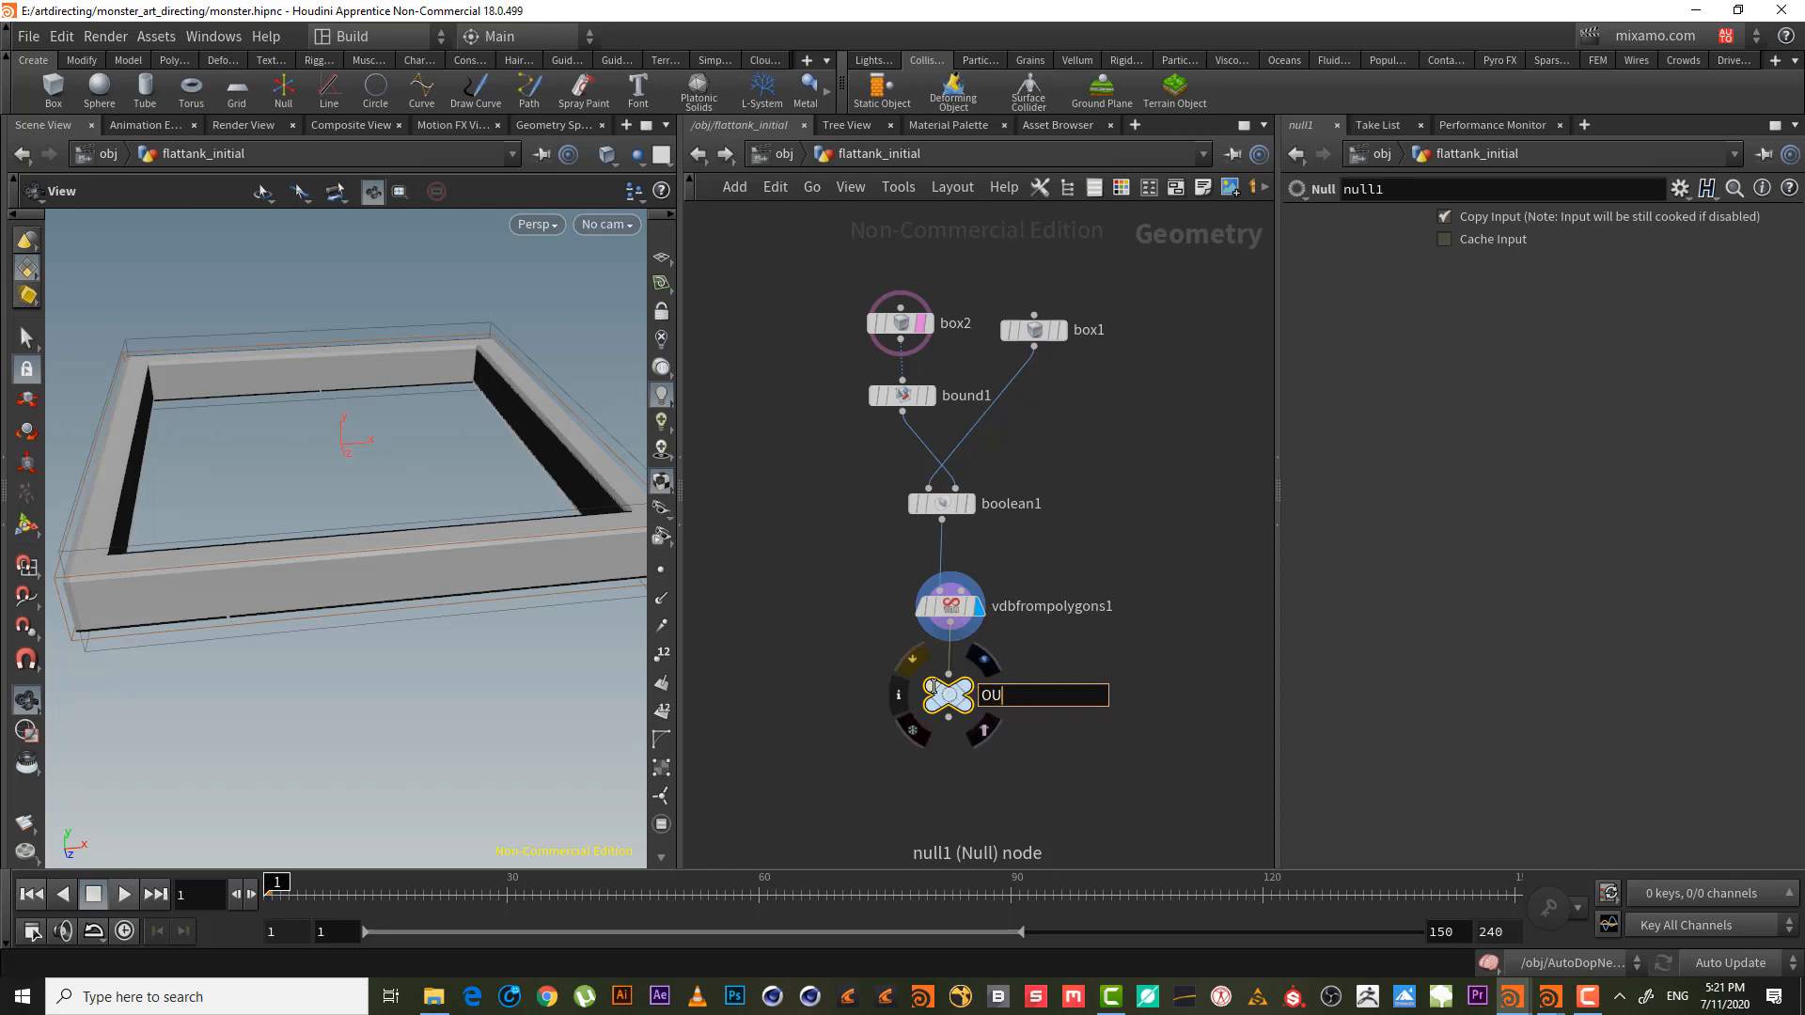
text(T_EDGE_DRAG_FORCE)
key(Return)
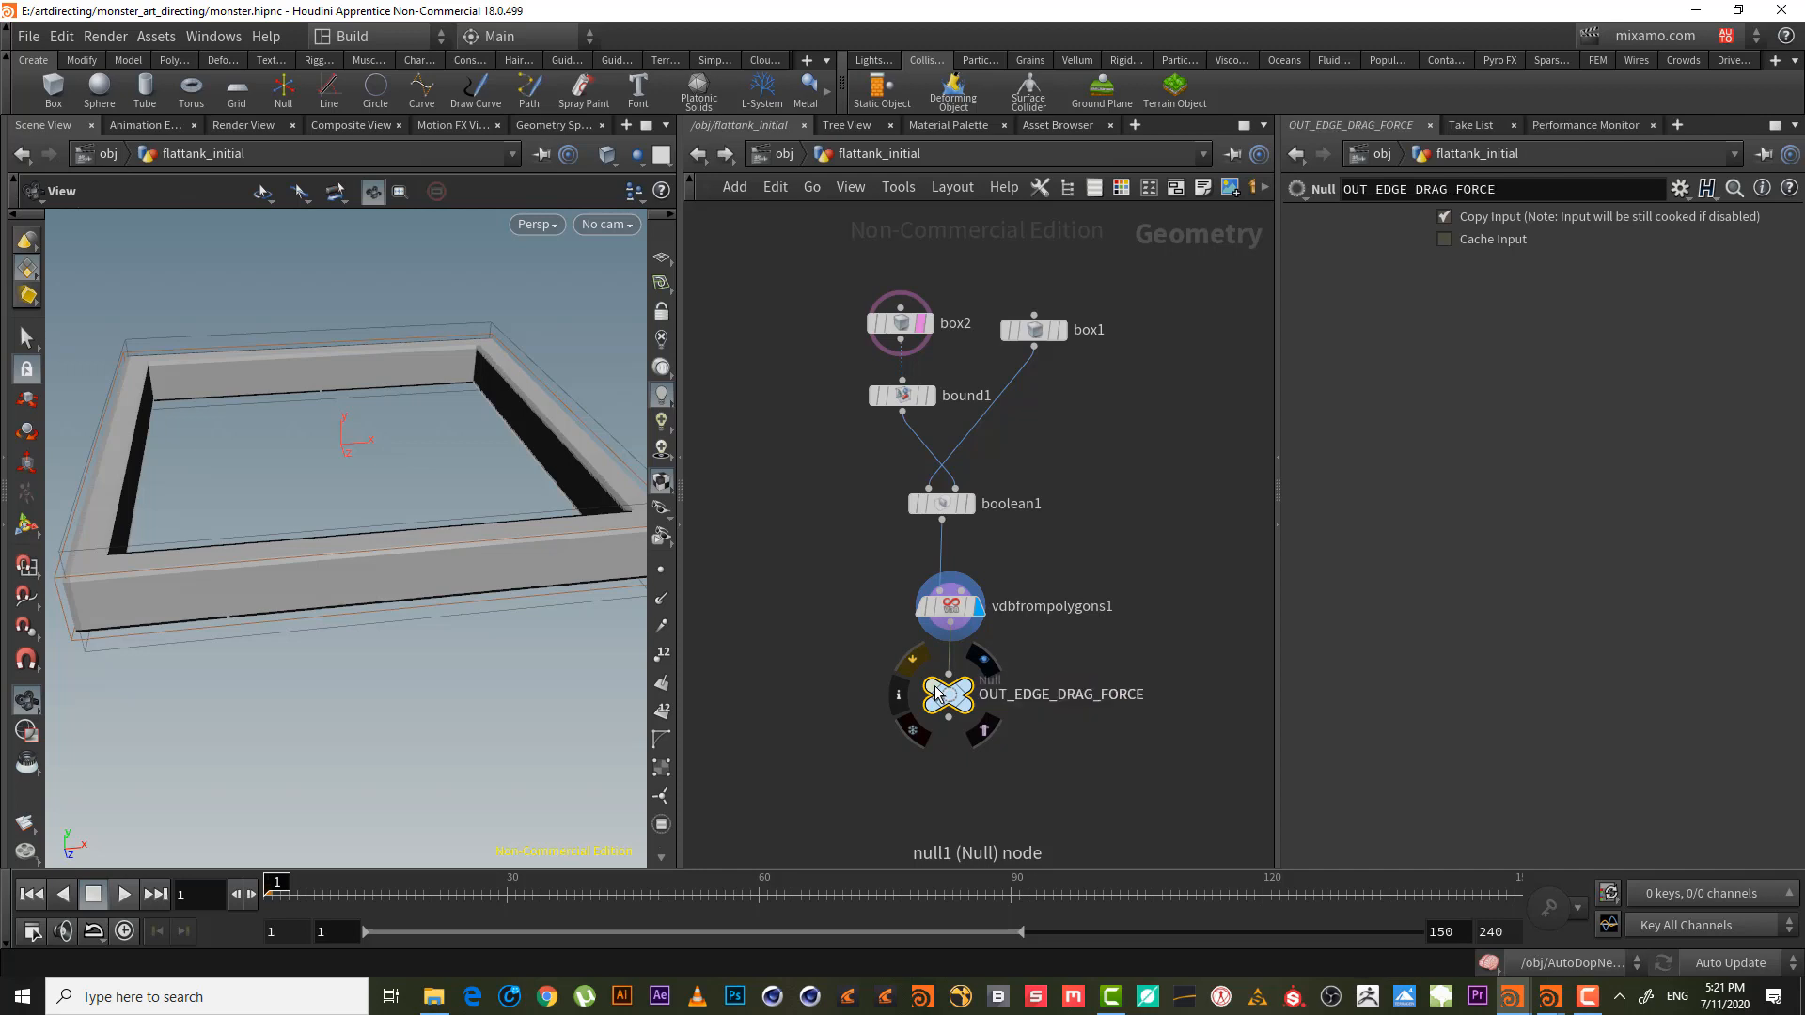
- Display OUT_EDGE_DRAG_FORCE, inspect the box interior, and move the node lower
click(984, 658)
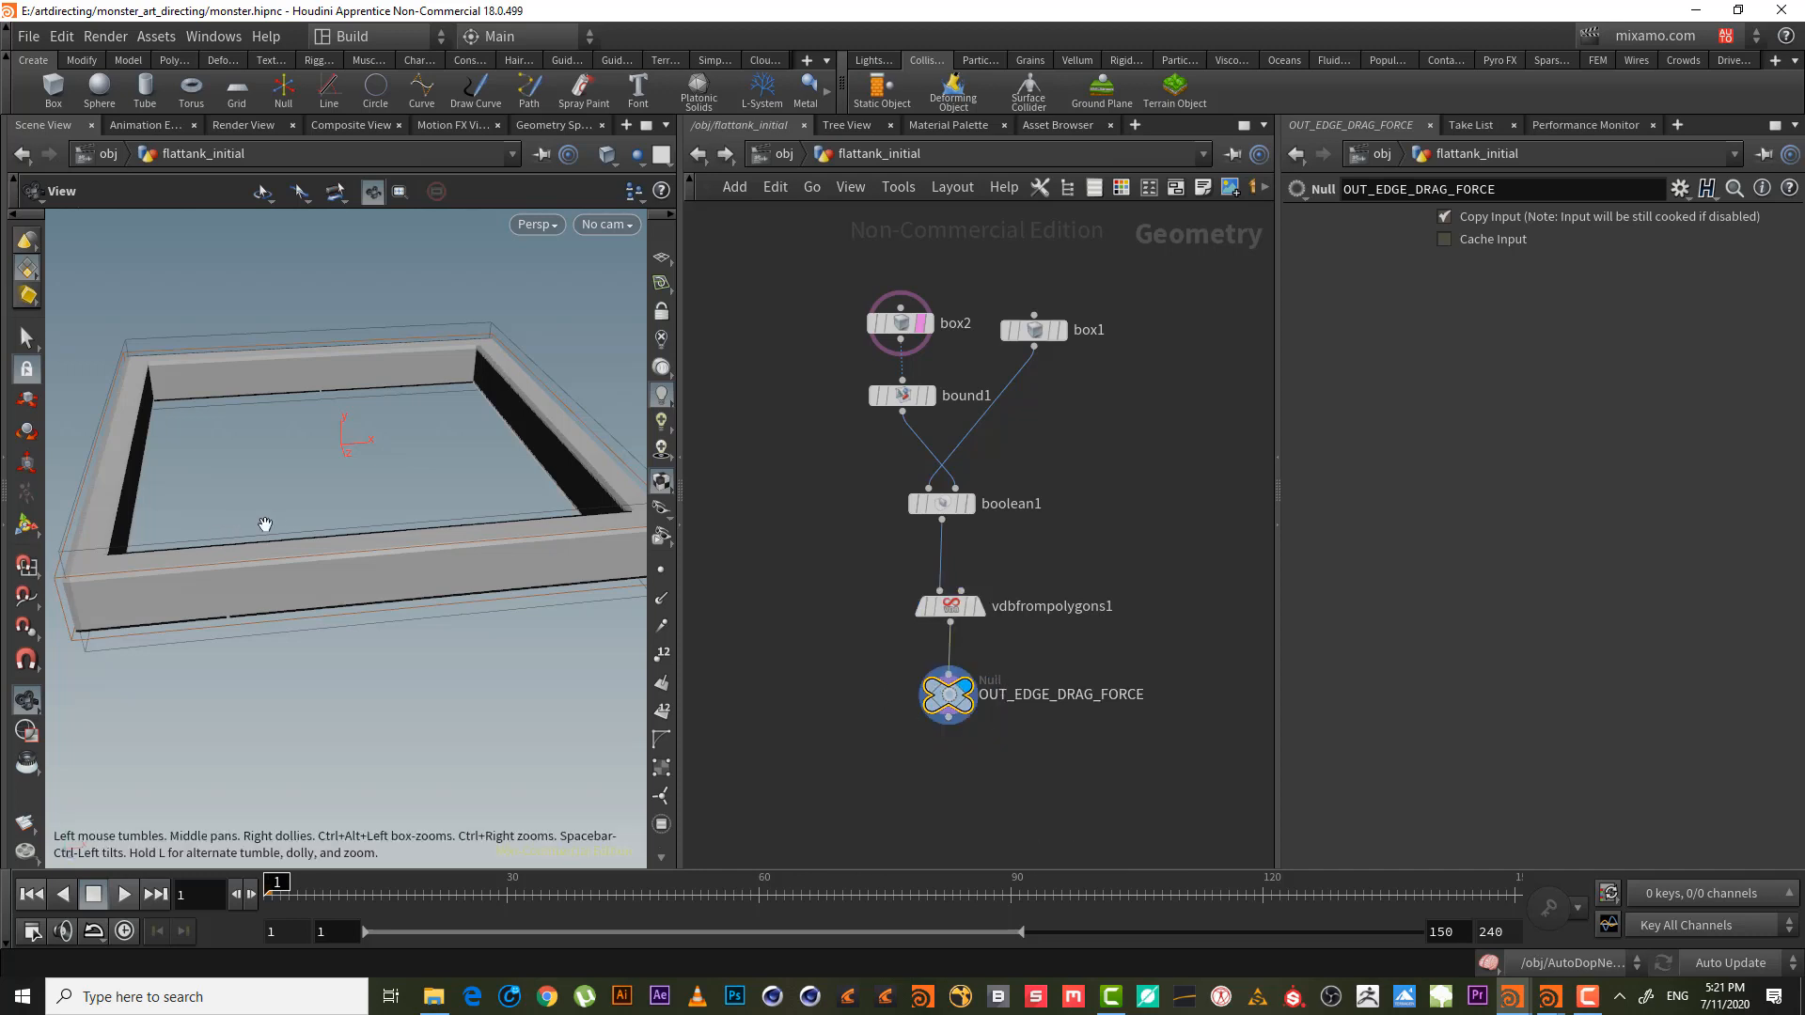
drag(262, 524, 291, 484)
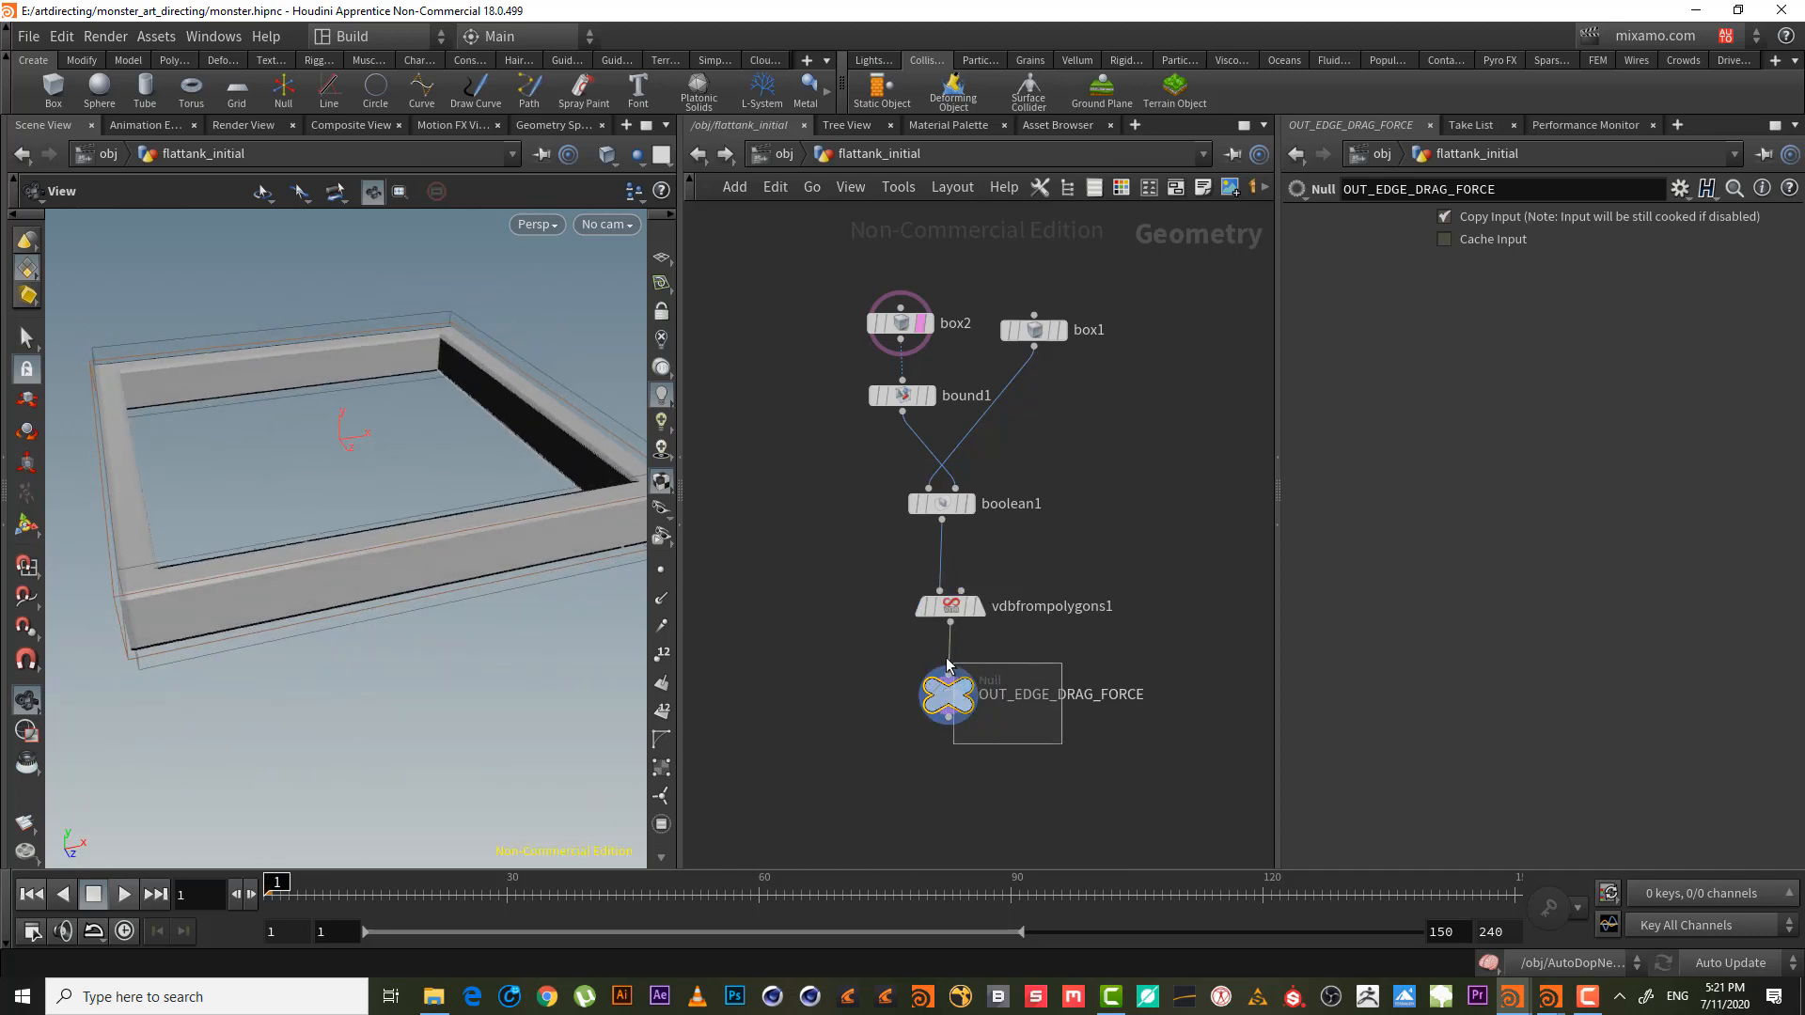
drag(319, 556, 302, 528)
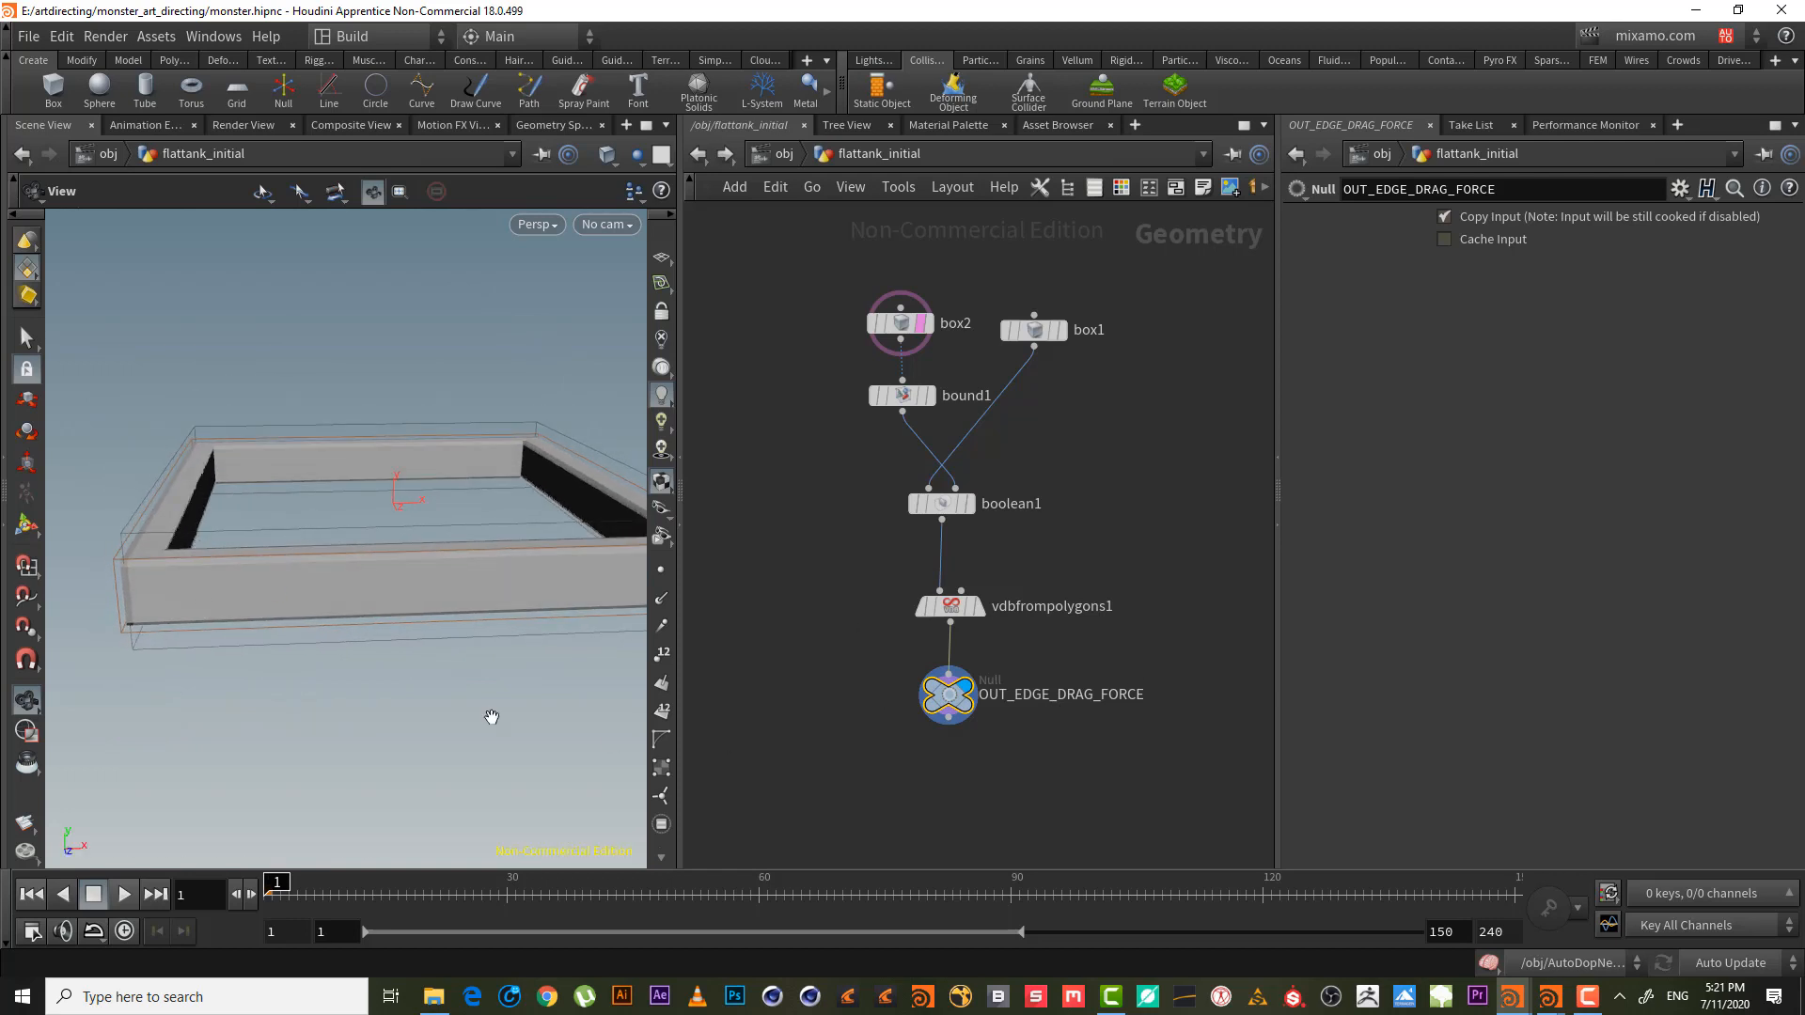
mouse_move(294, 560)
mouse_down()
mouse_move(310, 527)
mouse_move(320, 575)
mouse_up()
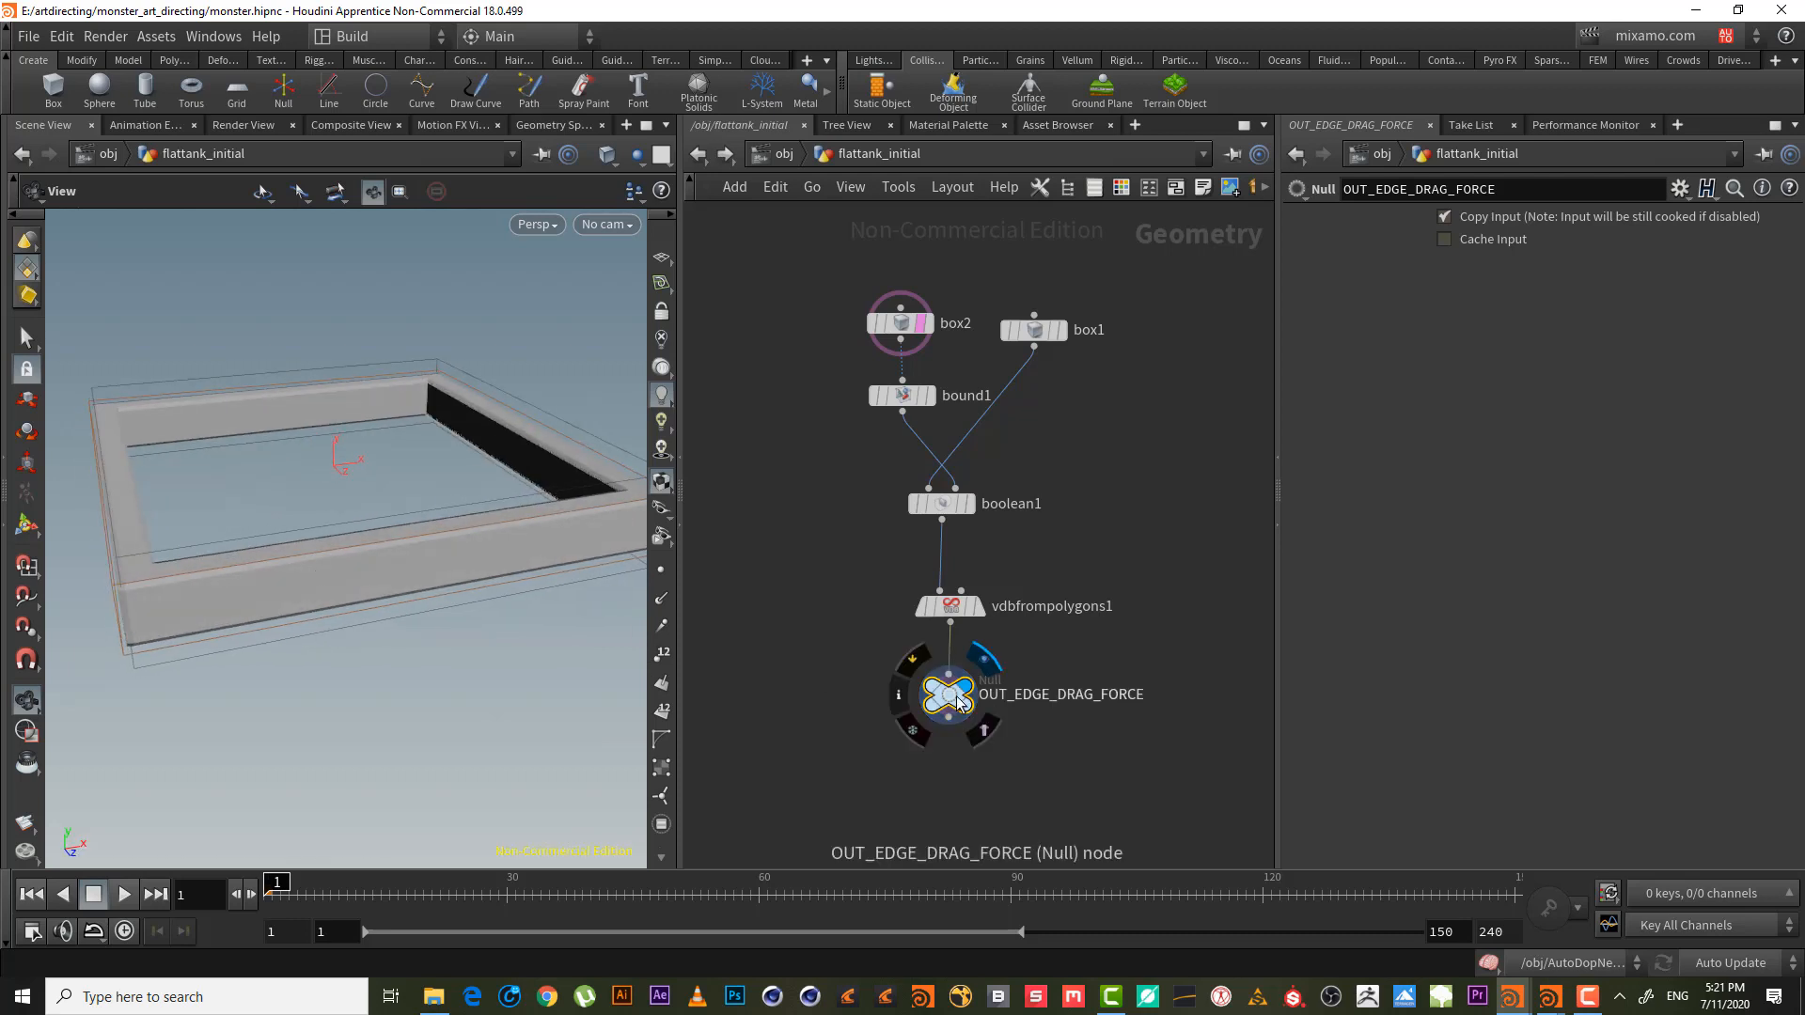
drag(948, 696, 951, 736)
key(Tab)
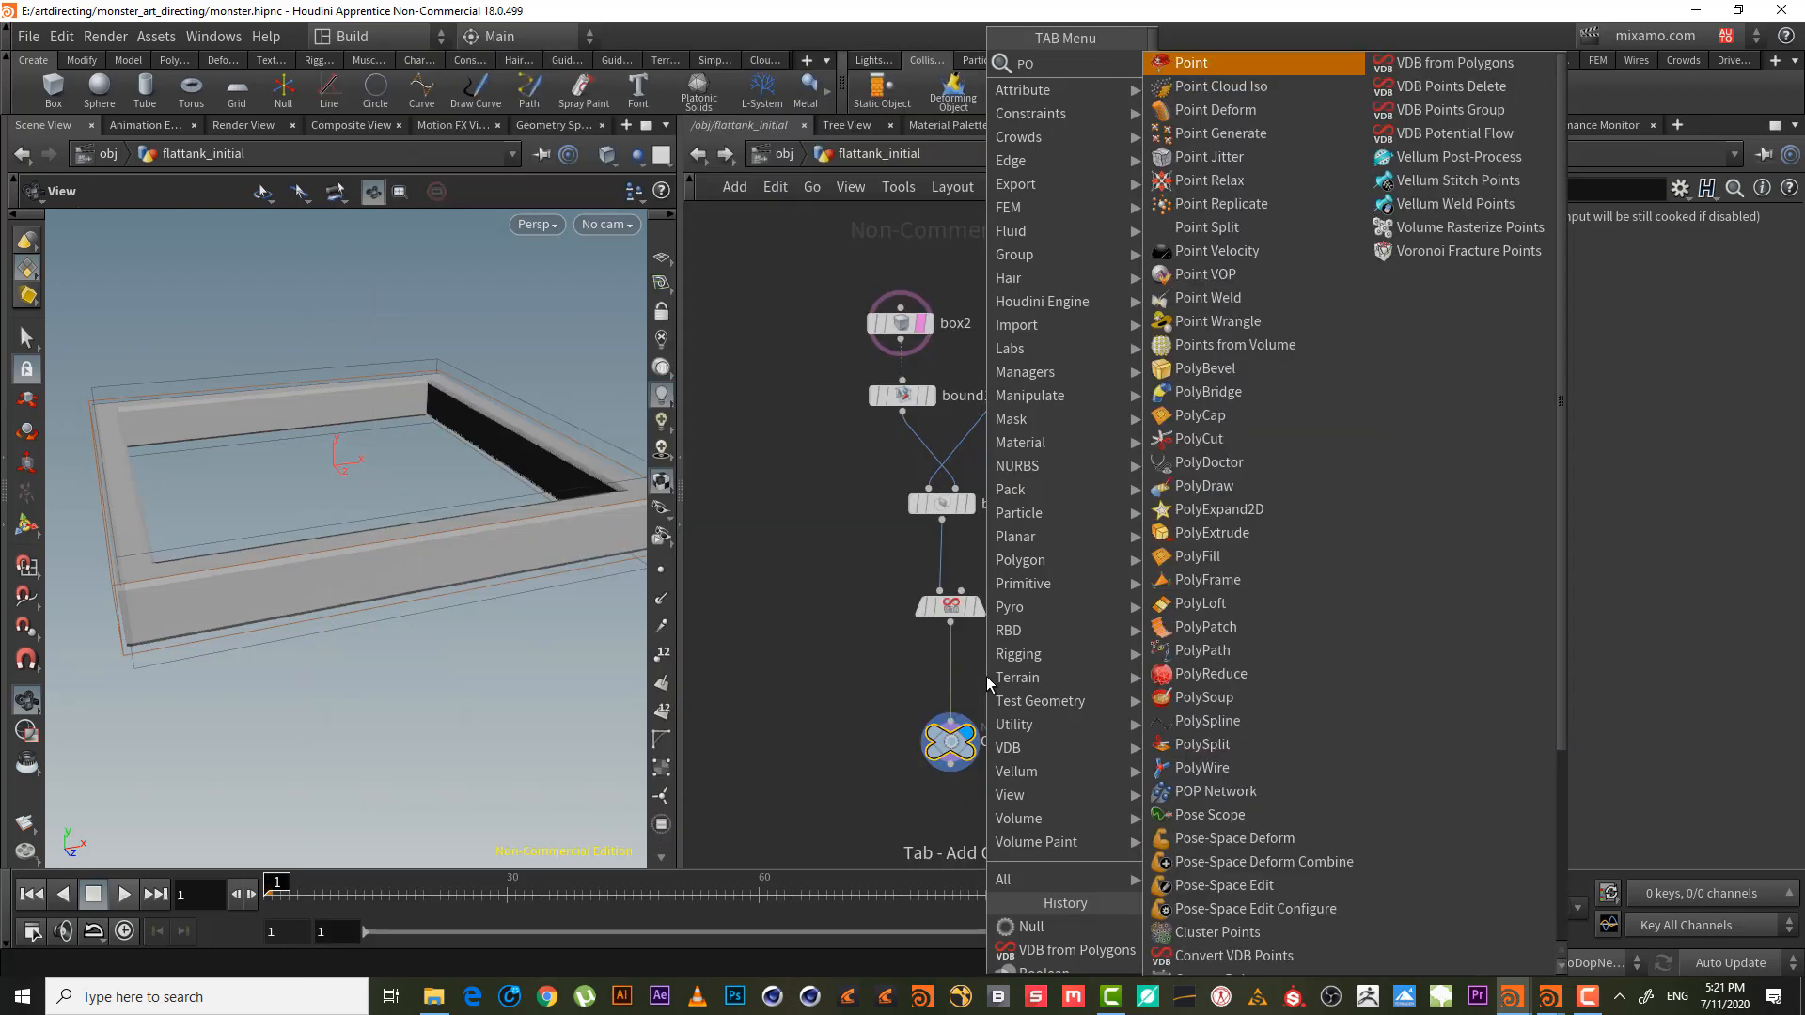
- Search for attribute, point and volume nodes without adding any
text(ATT VE)
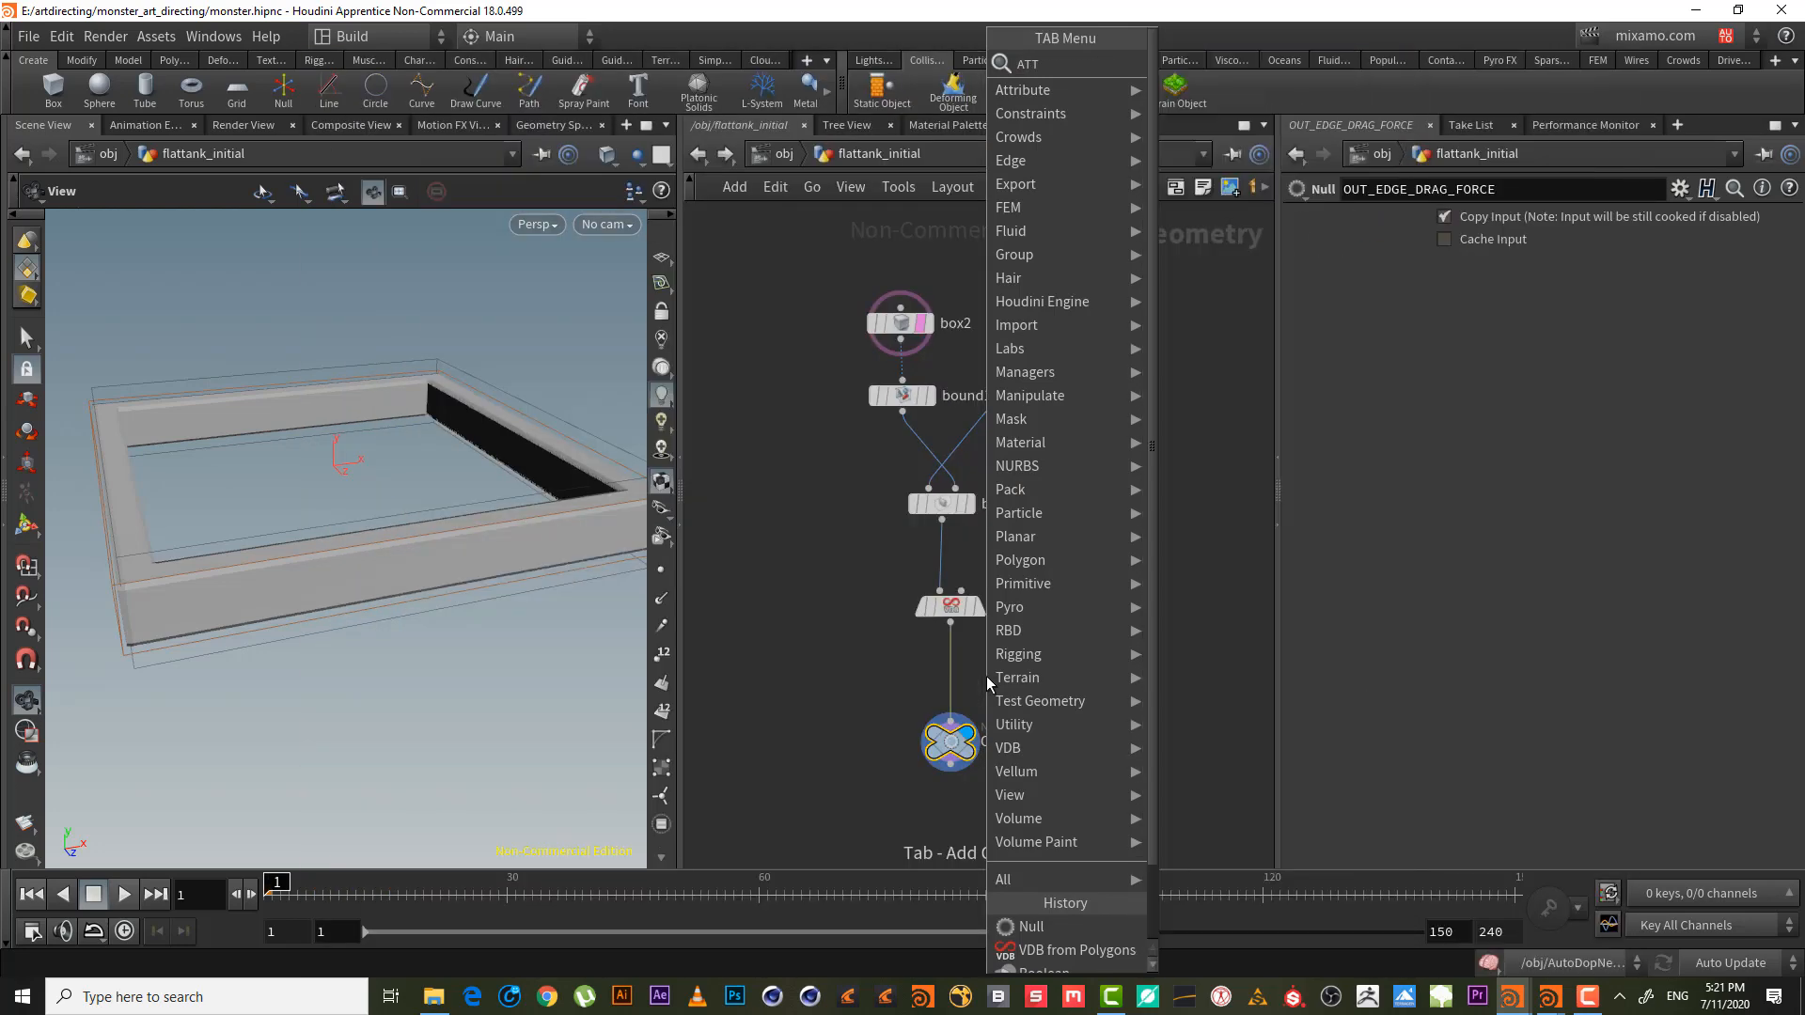
key(BackSpace)
key(BackSpace)
key(BackSpace)
key(BackSpace)
key(BackSpace)
key(BackSpace)
click(824, 631)
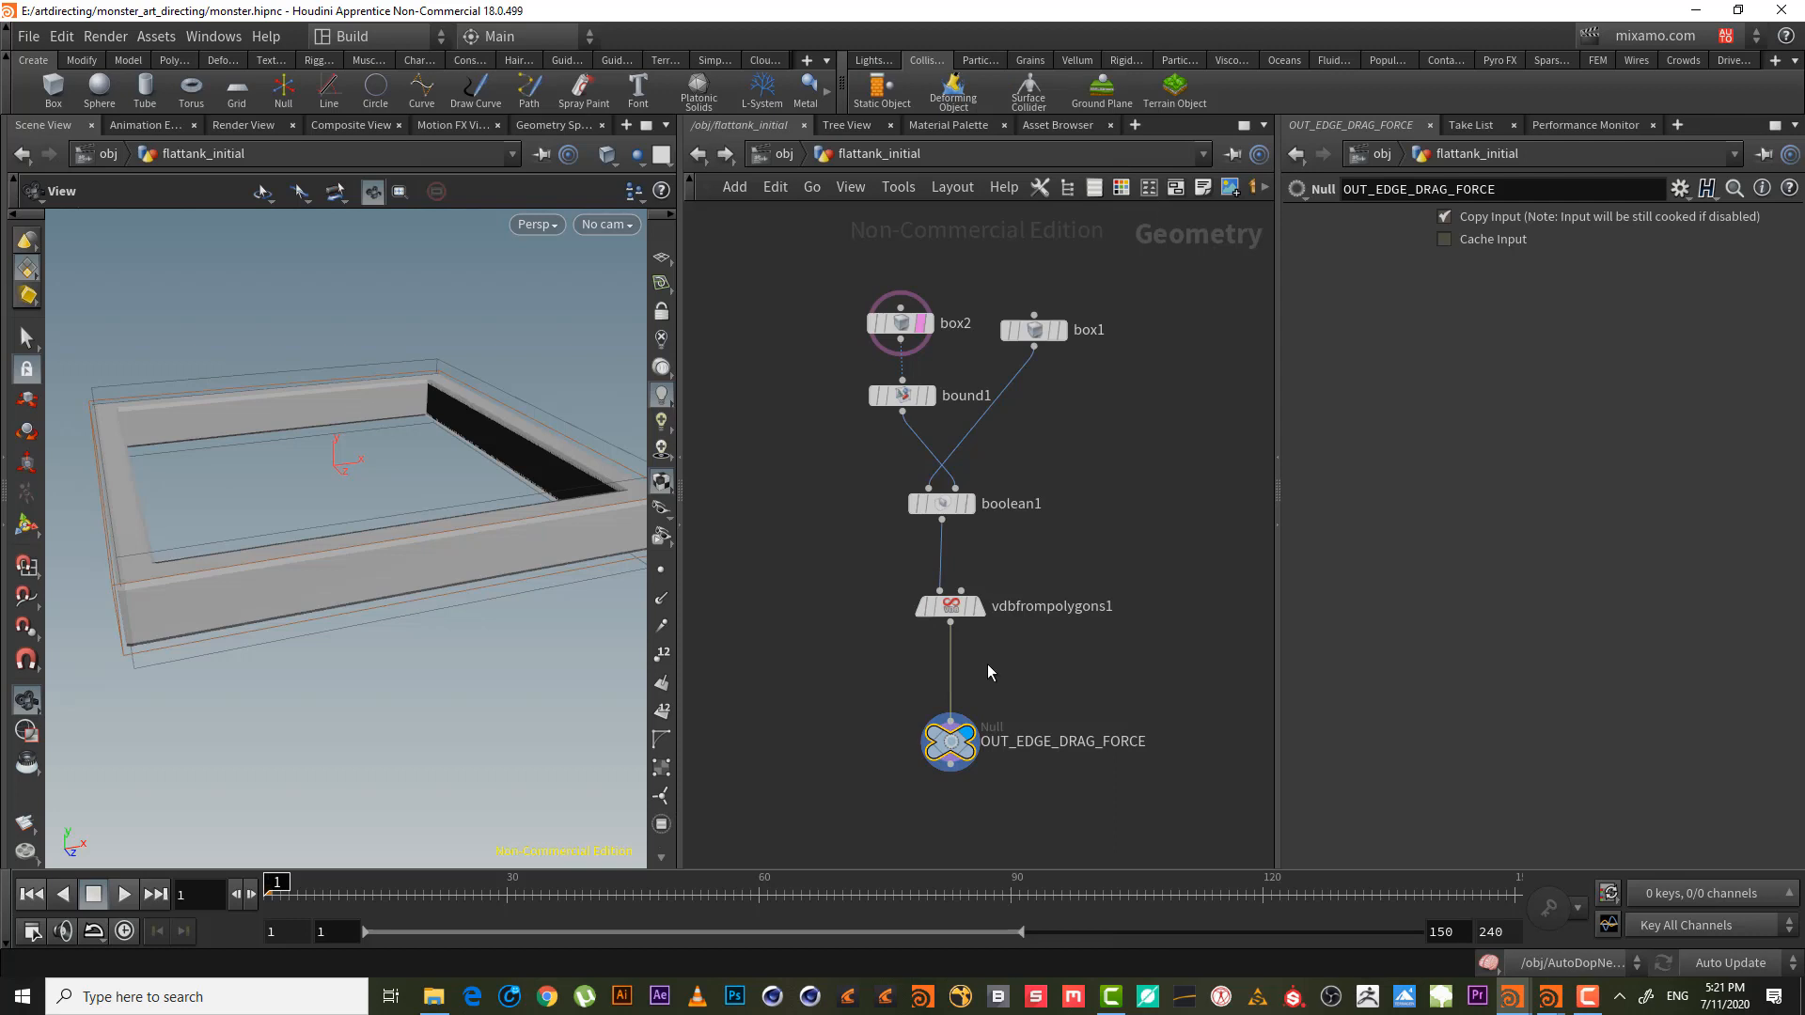
scroll(872, 635, down, 5)
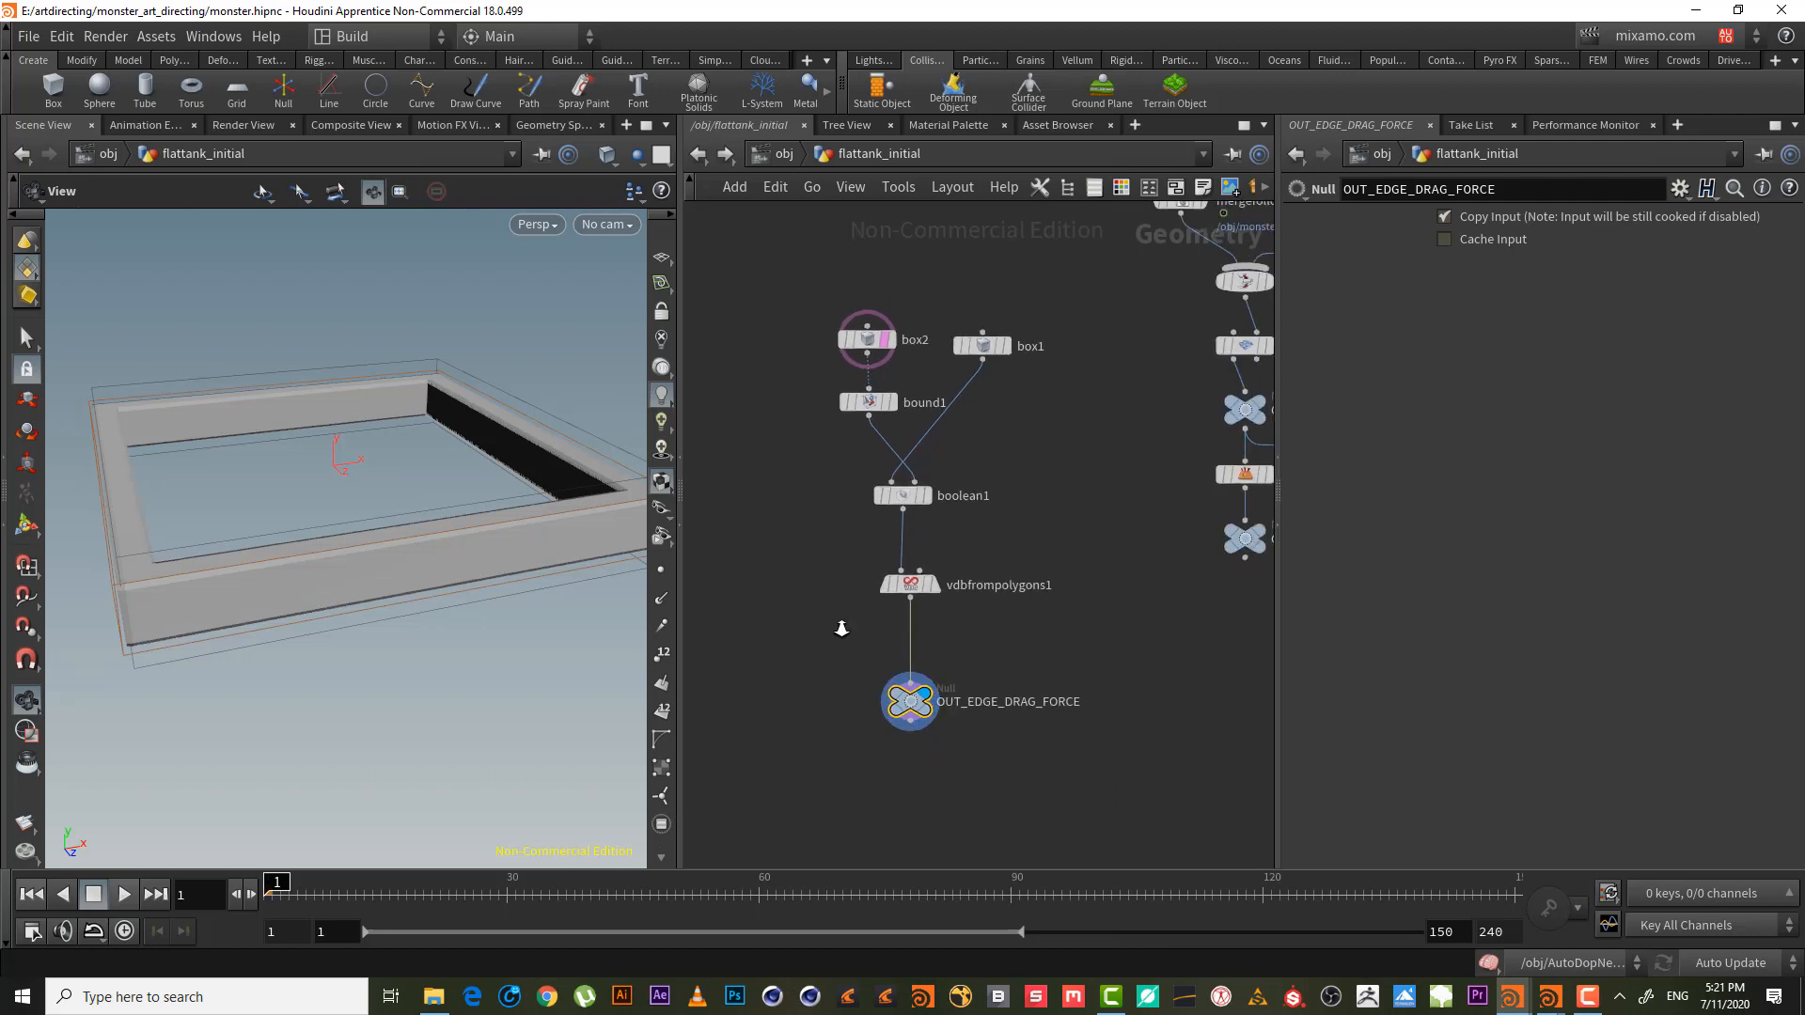
drag(972, 796, 860, 696)
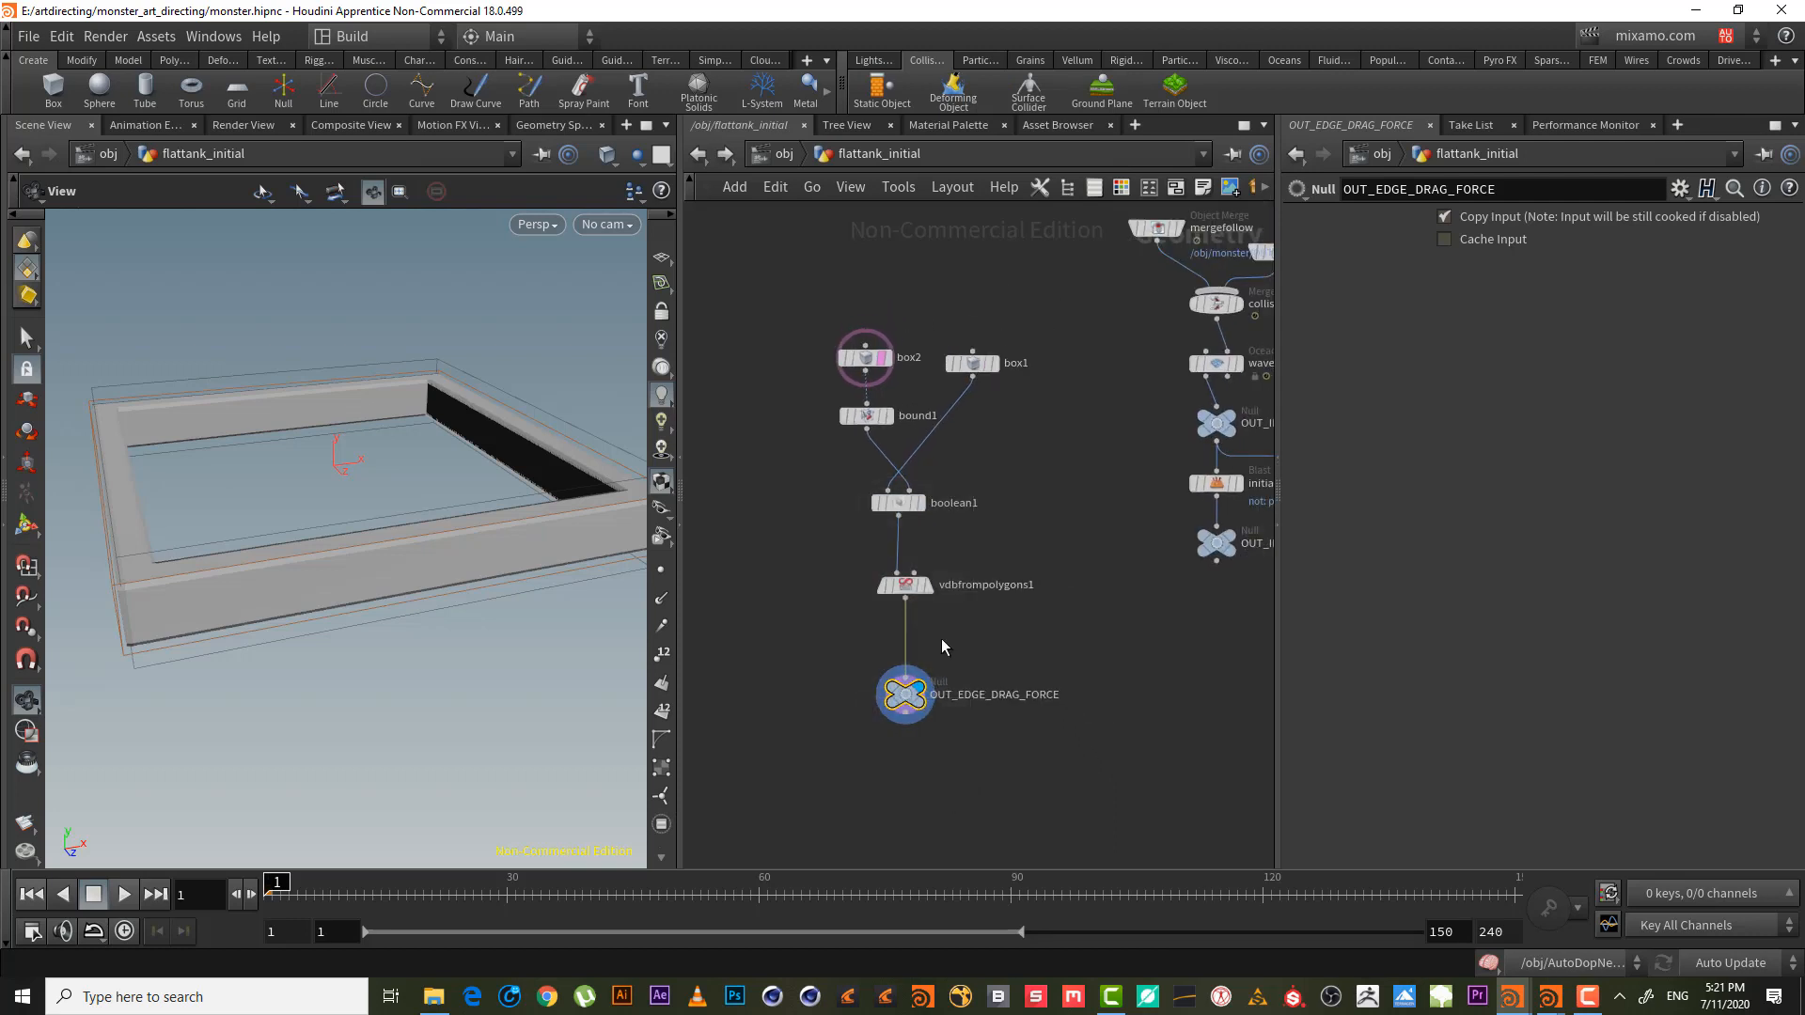
key(Tab)
text(point)
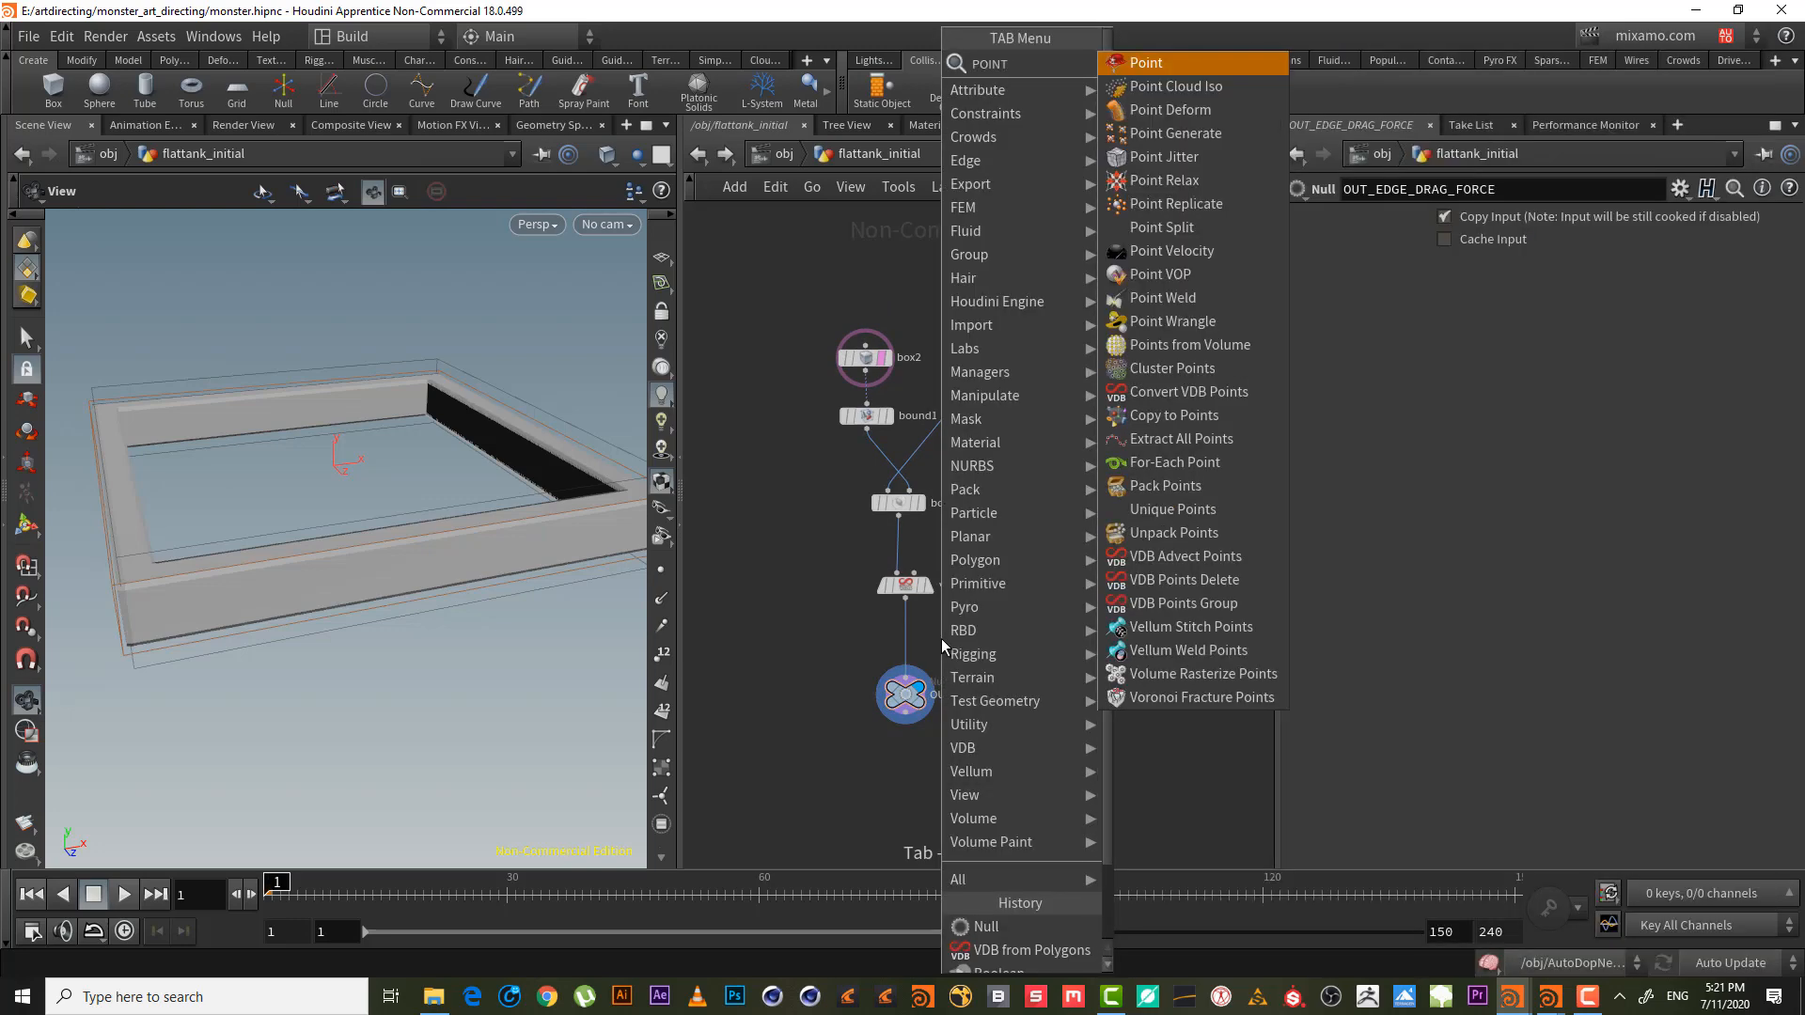
key(BackSpace)
key(BackSpace)
key(BackSpace)
key(BackSpace)
key(BackSpace)
text(vol)
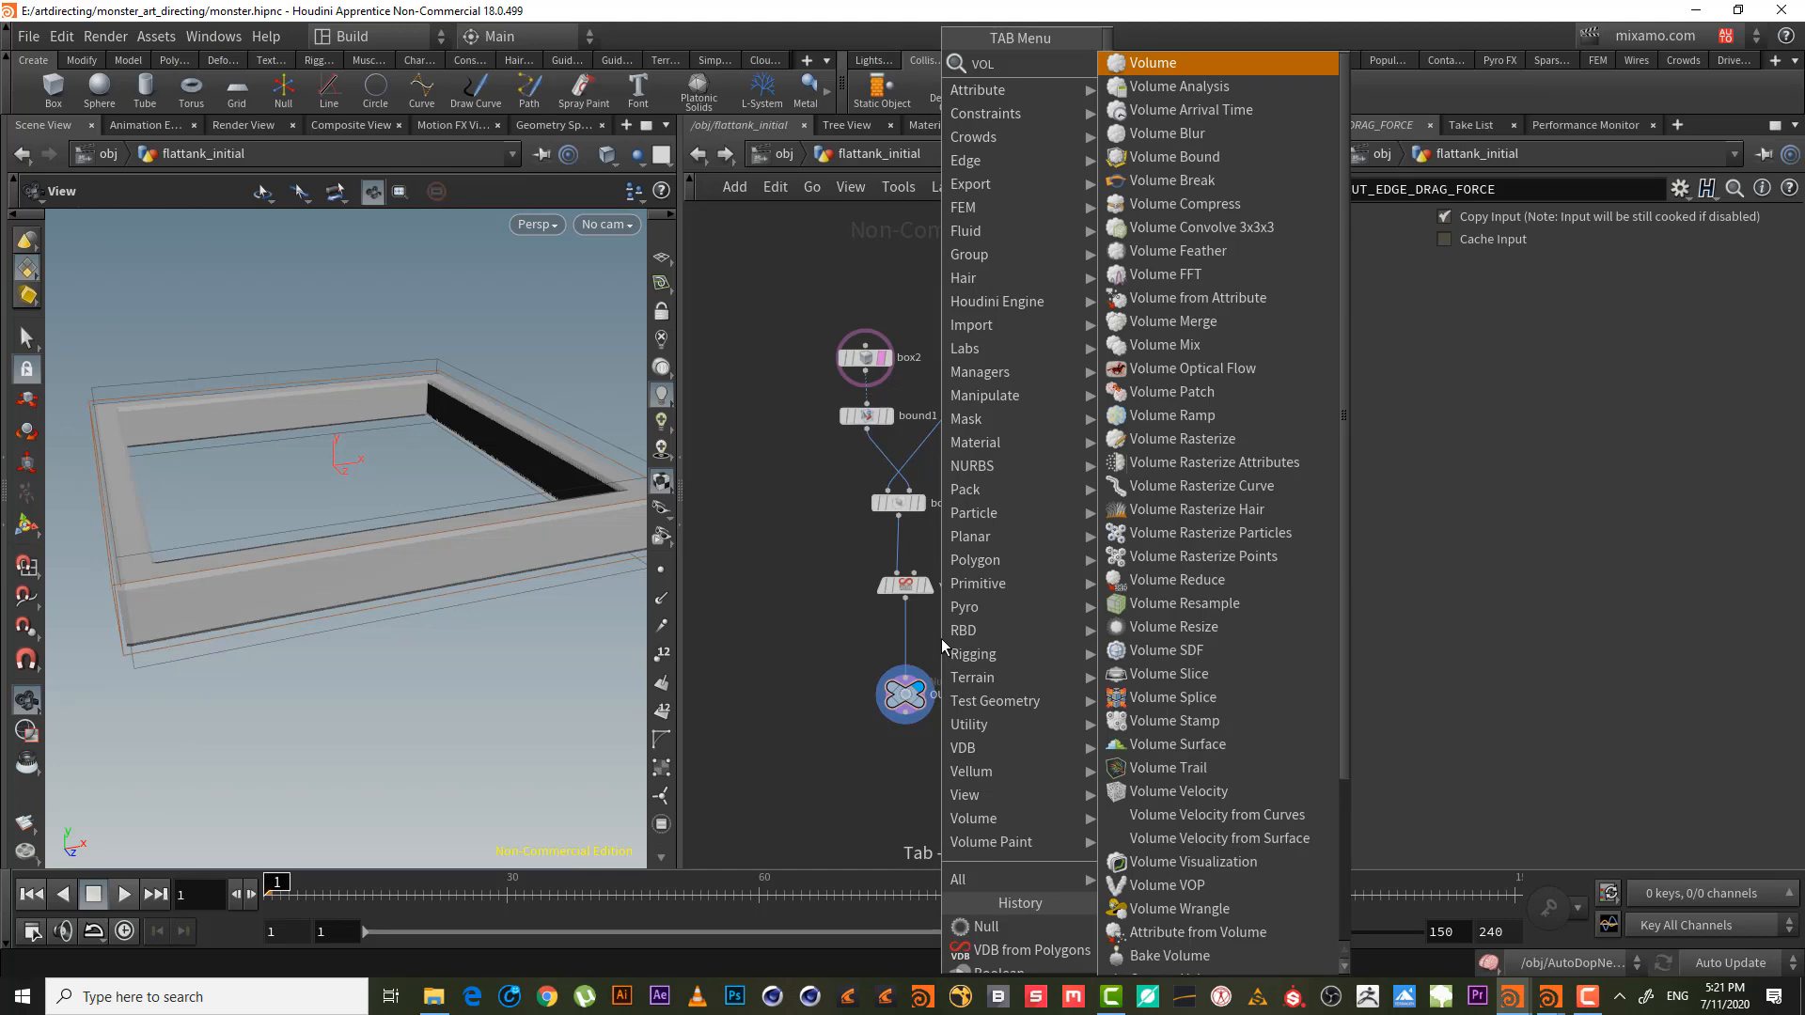
text( vo)
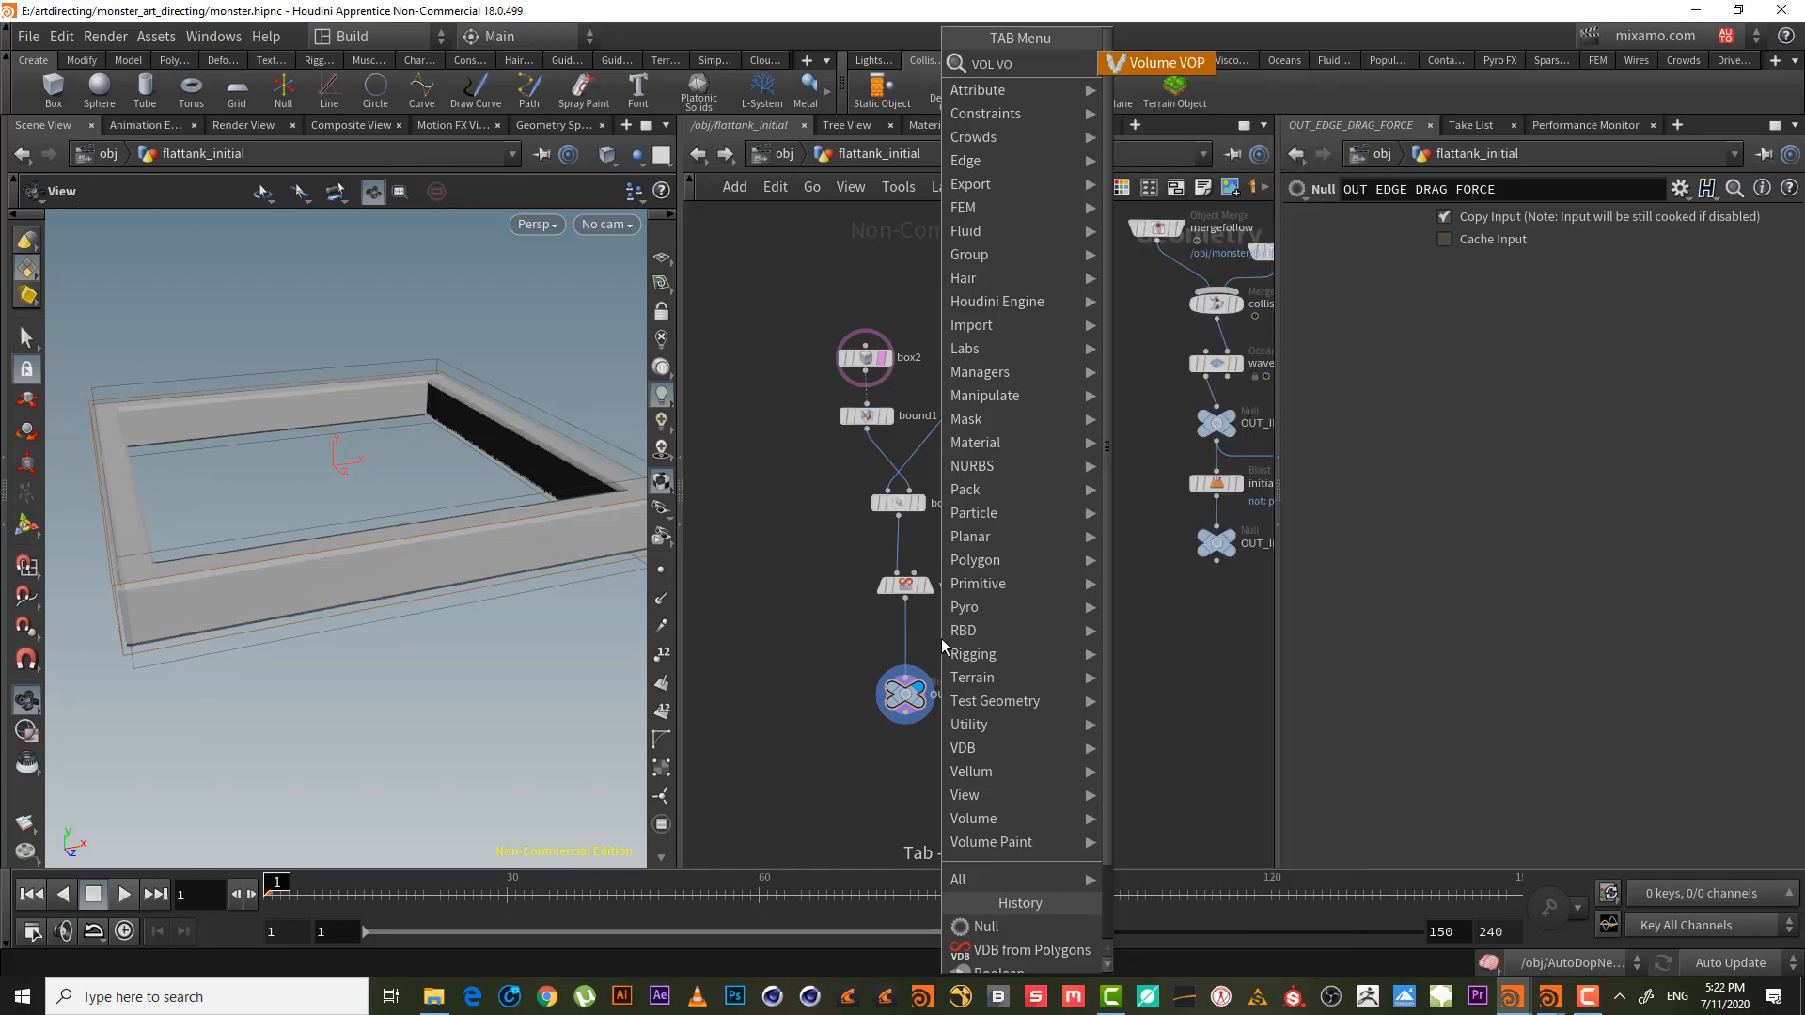
key(Escape)
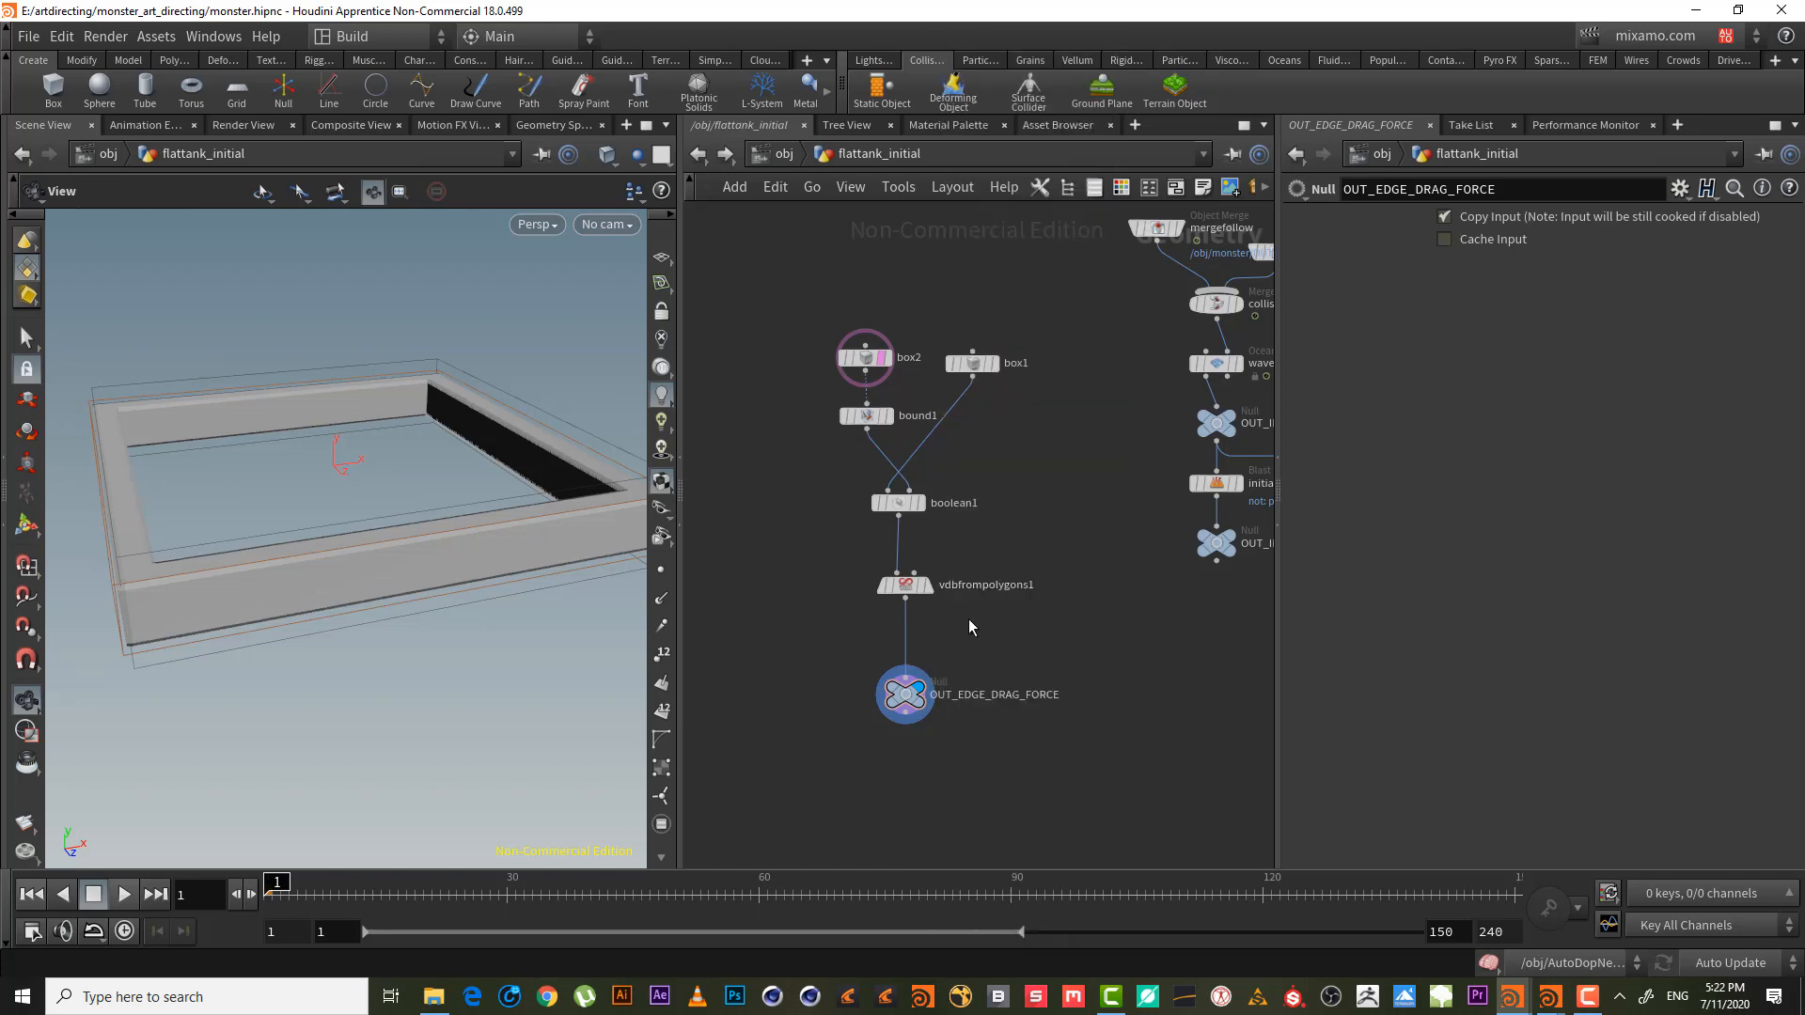
- Insert Attribute Noise on the wire below vdbfrompolygons1 and display attribnoise1
key(Tab)
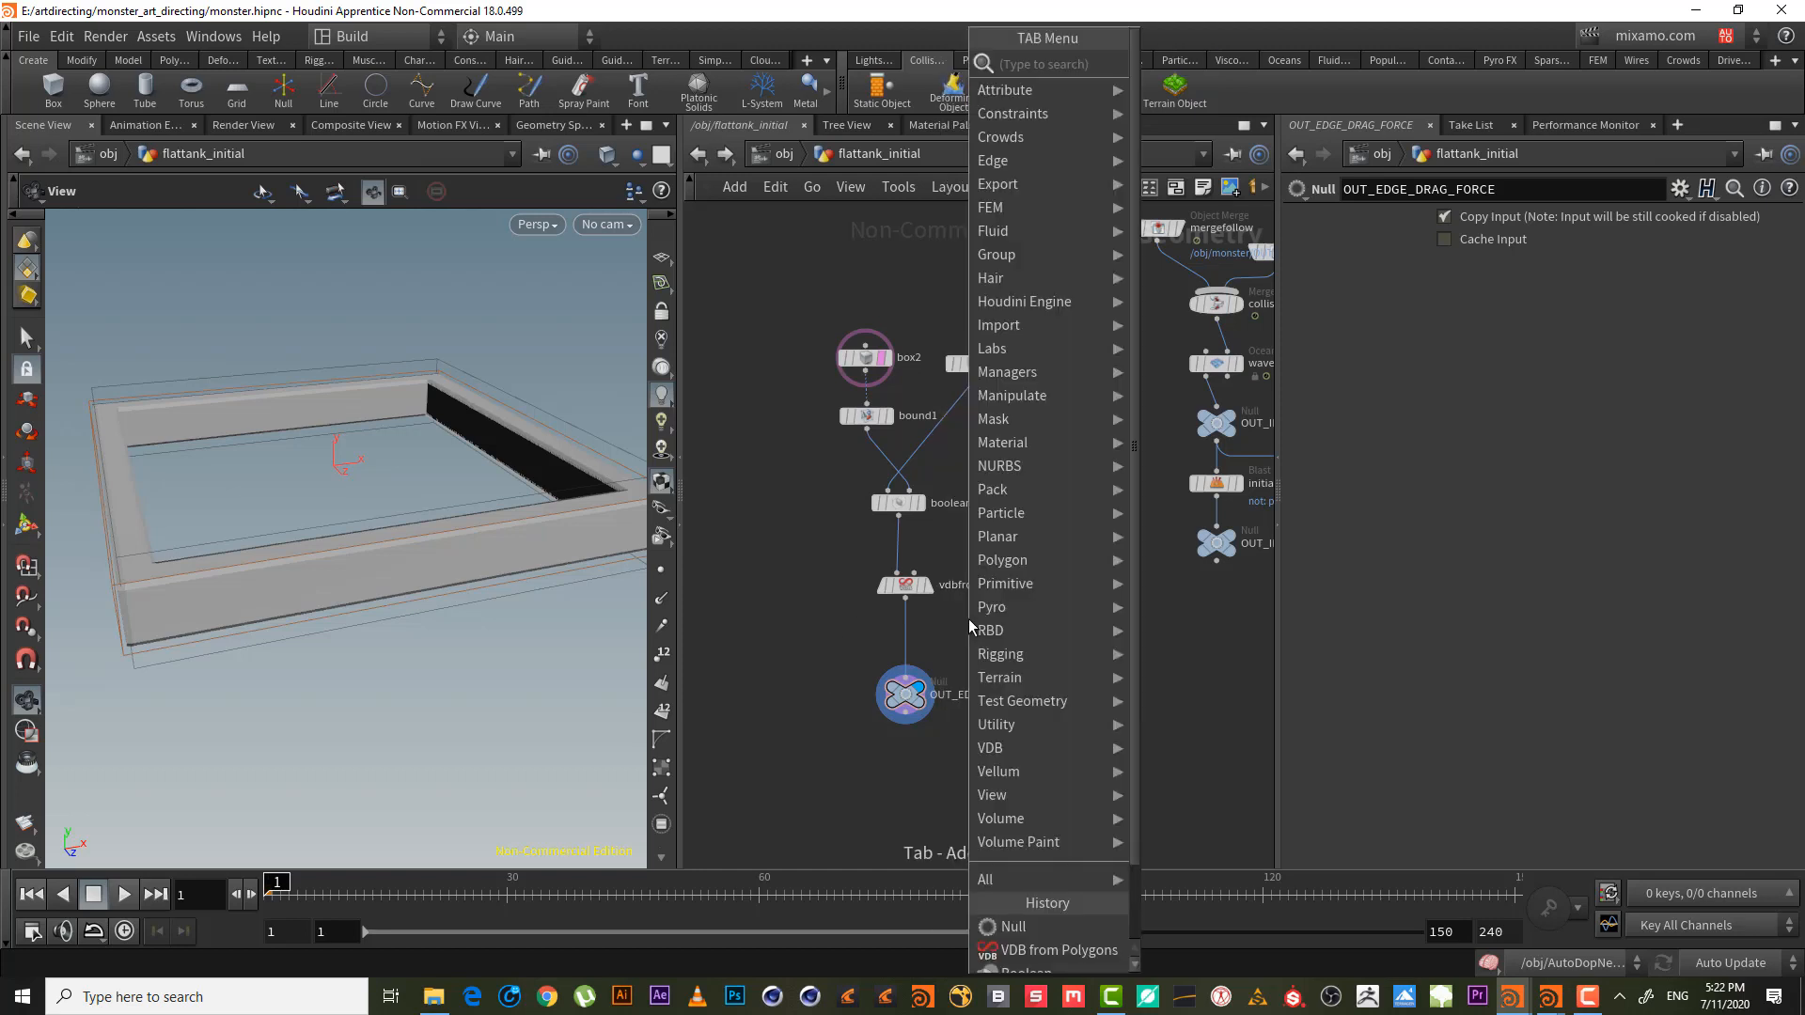
text(ATT)
key(Return)
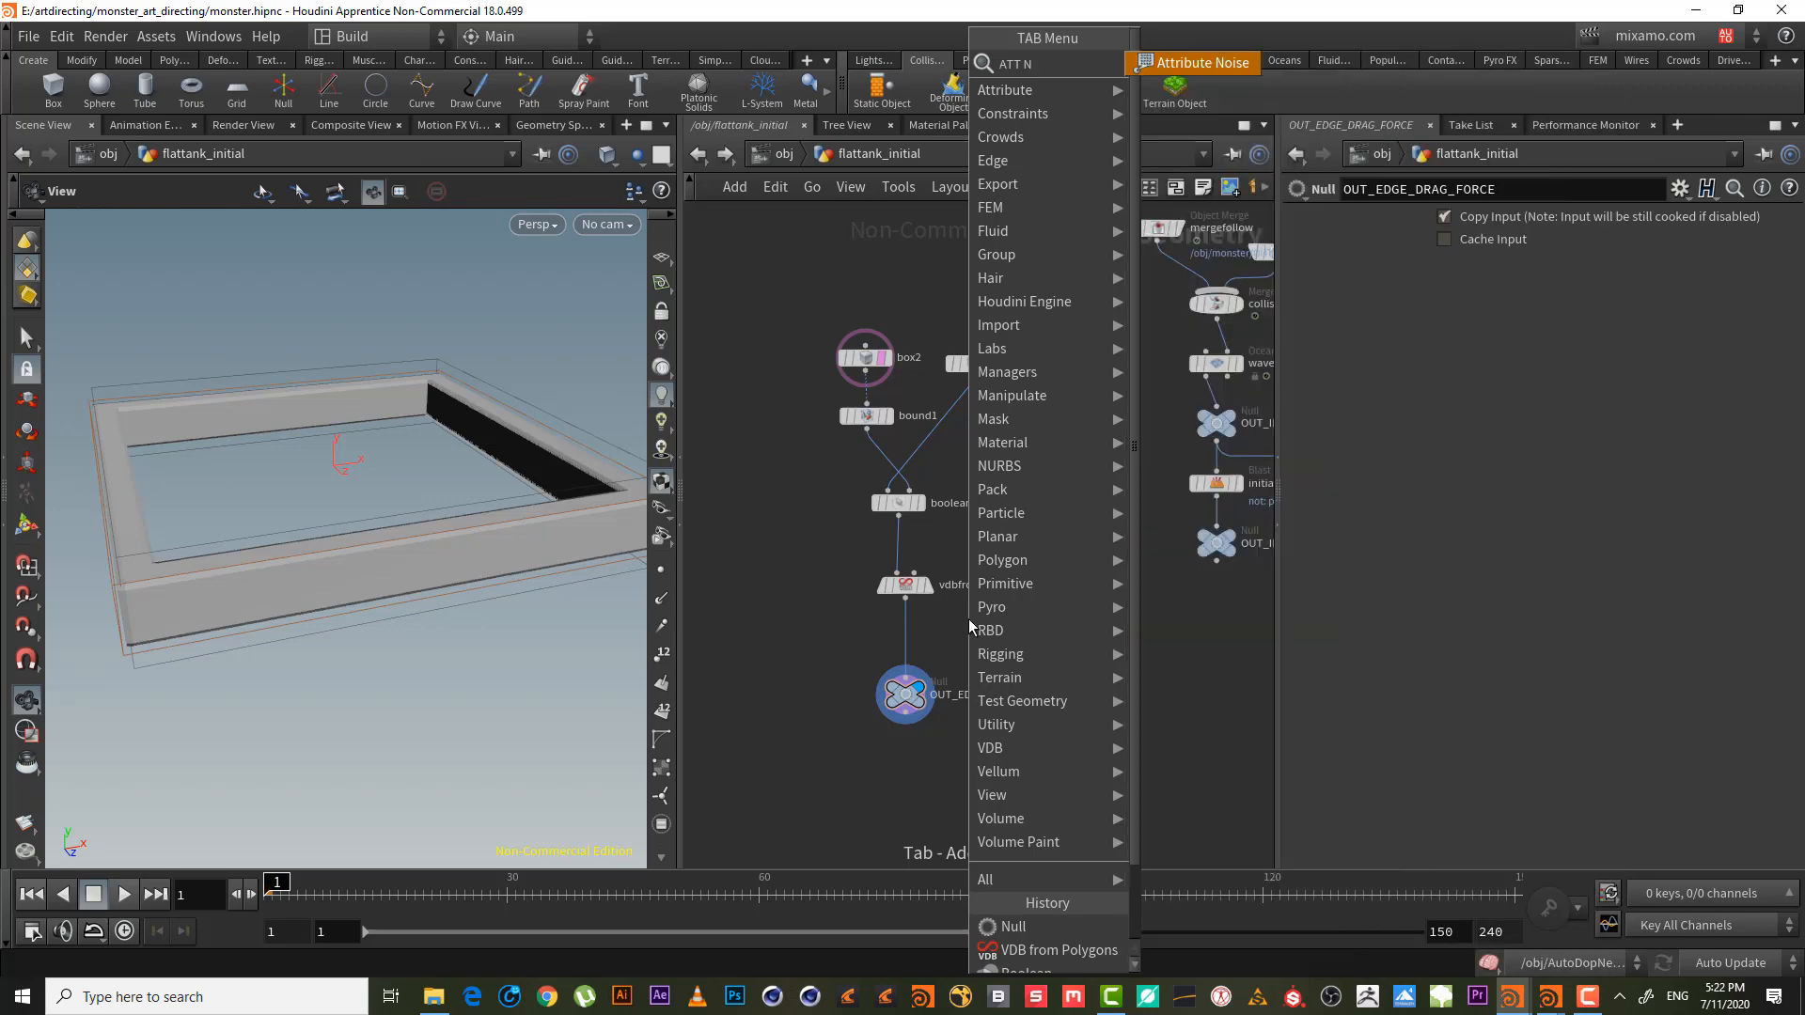
click(919, 621)
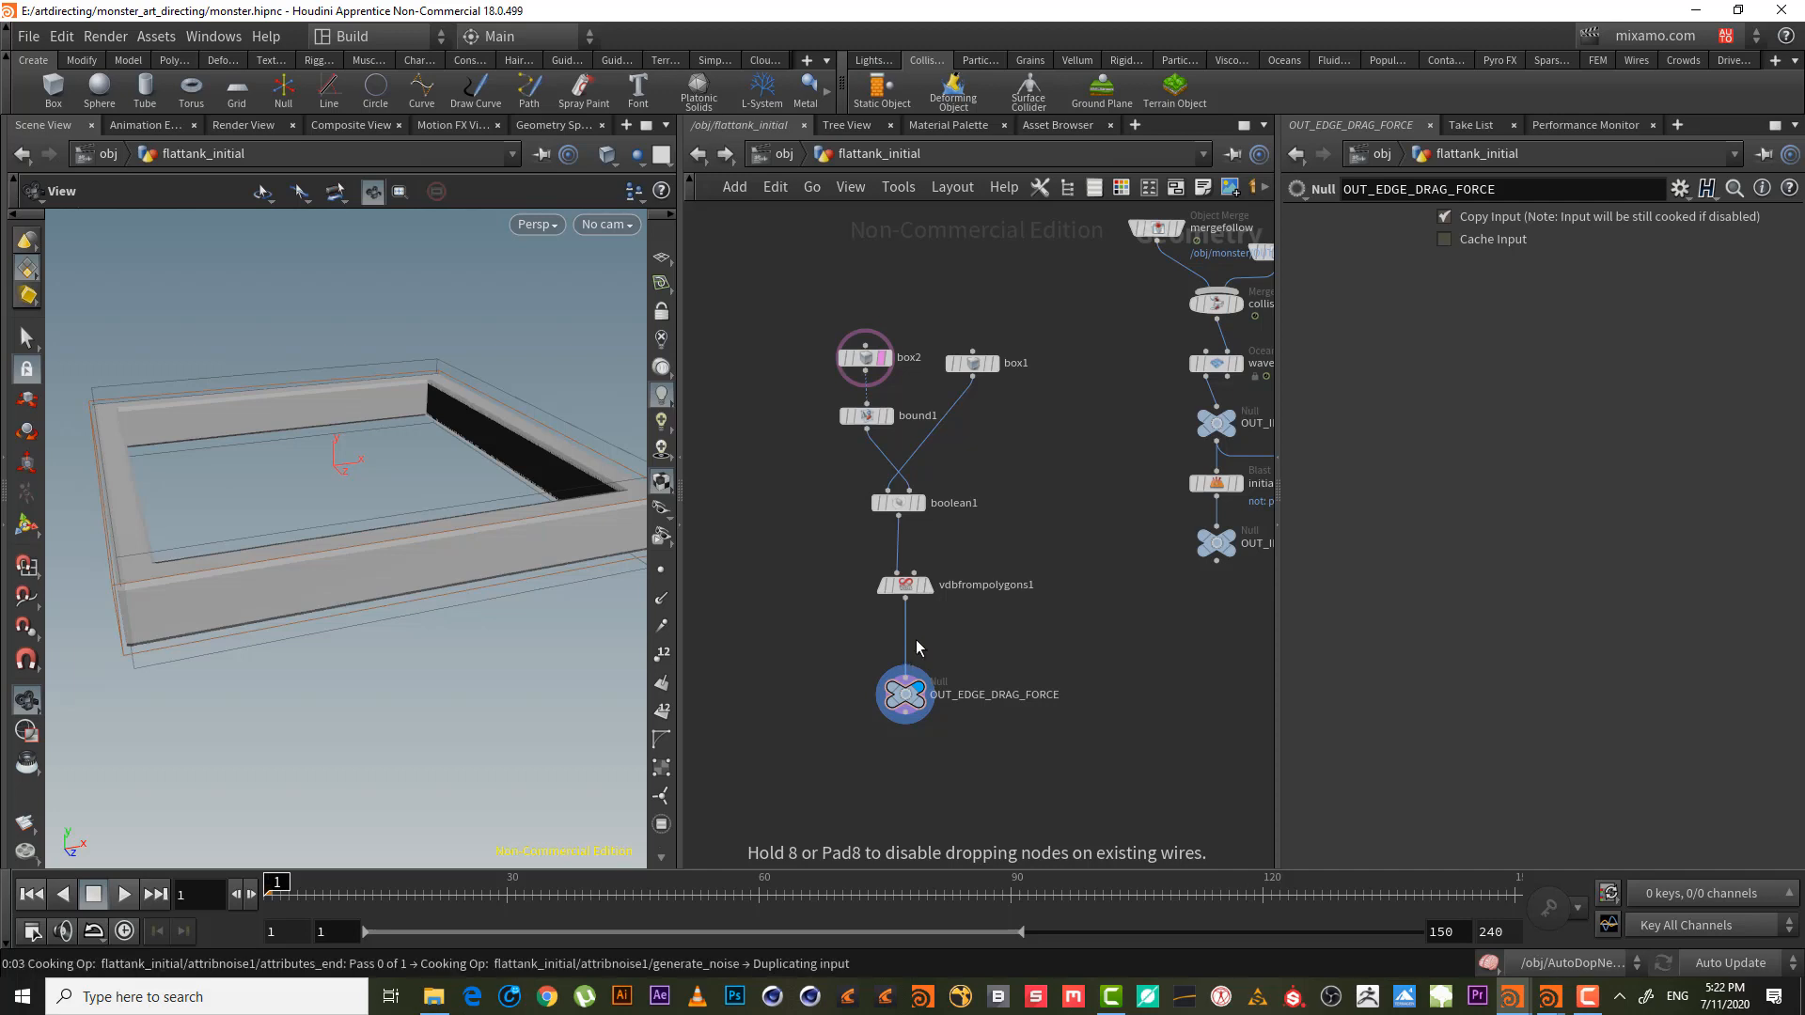
click(932, 643)
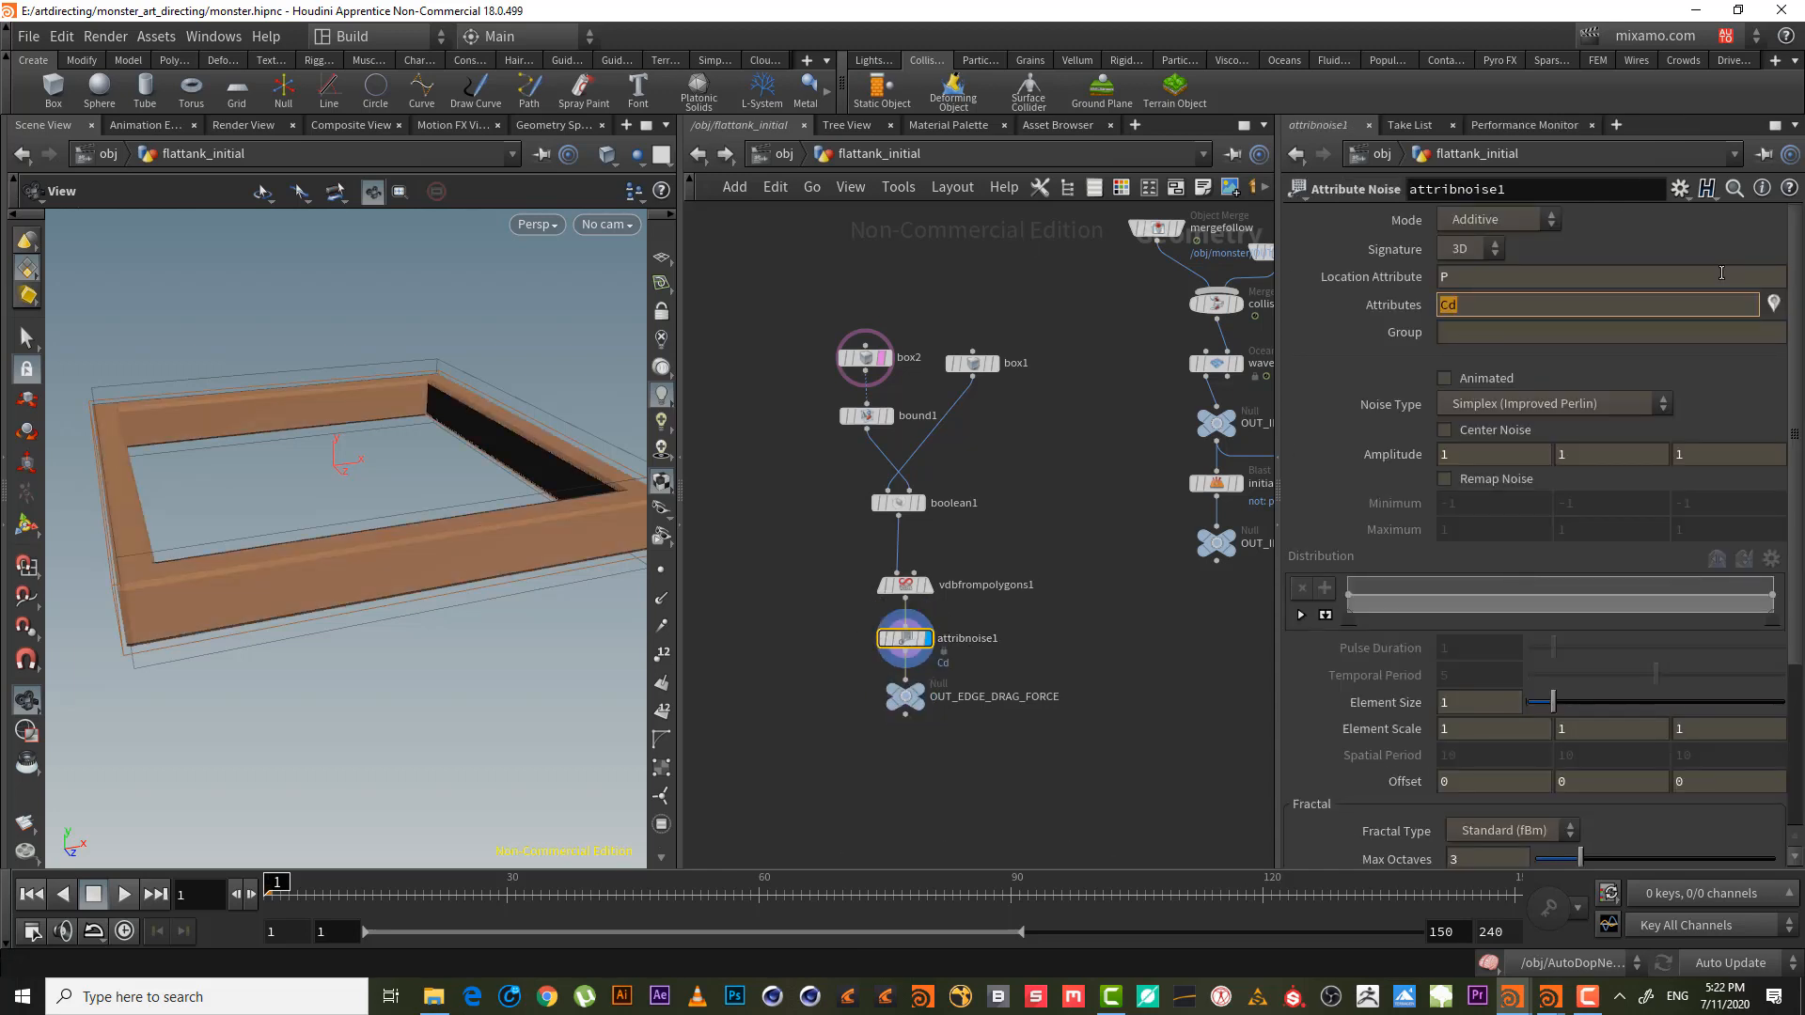
- Change attribnoise1's noised attribute from Cd to P
drag(1494, 282, 1379, 282)
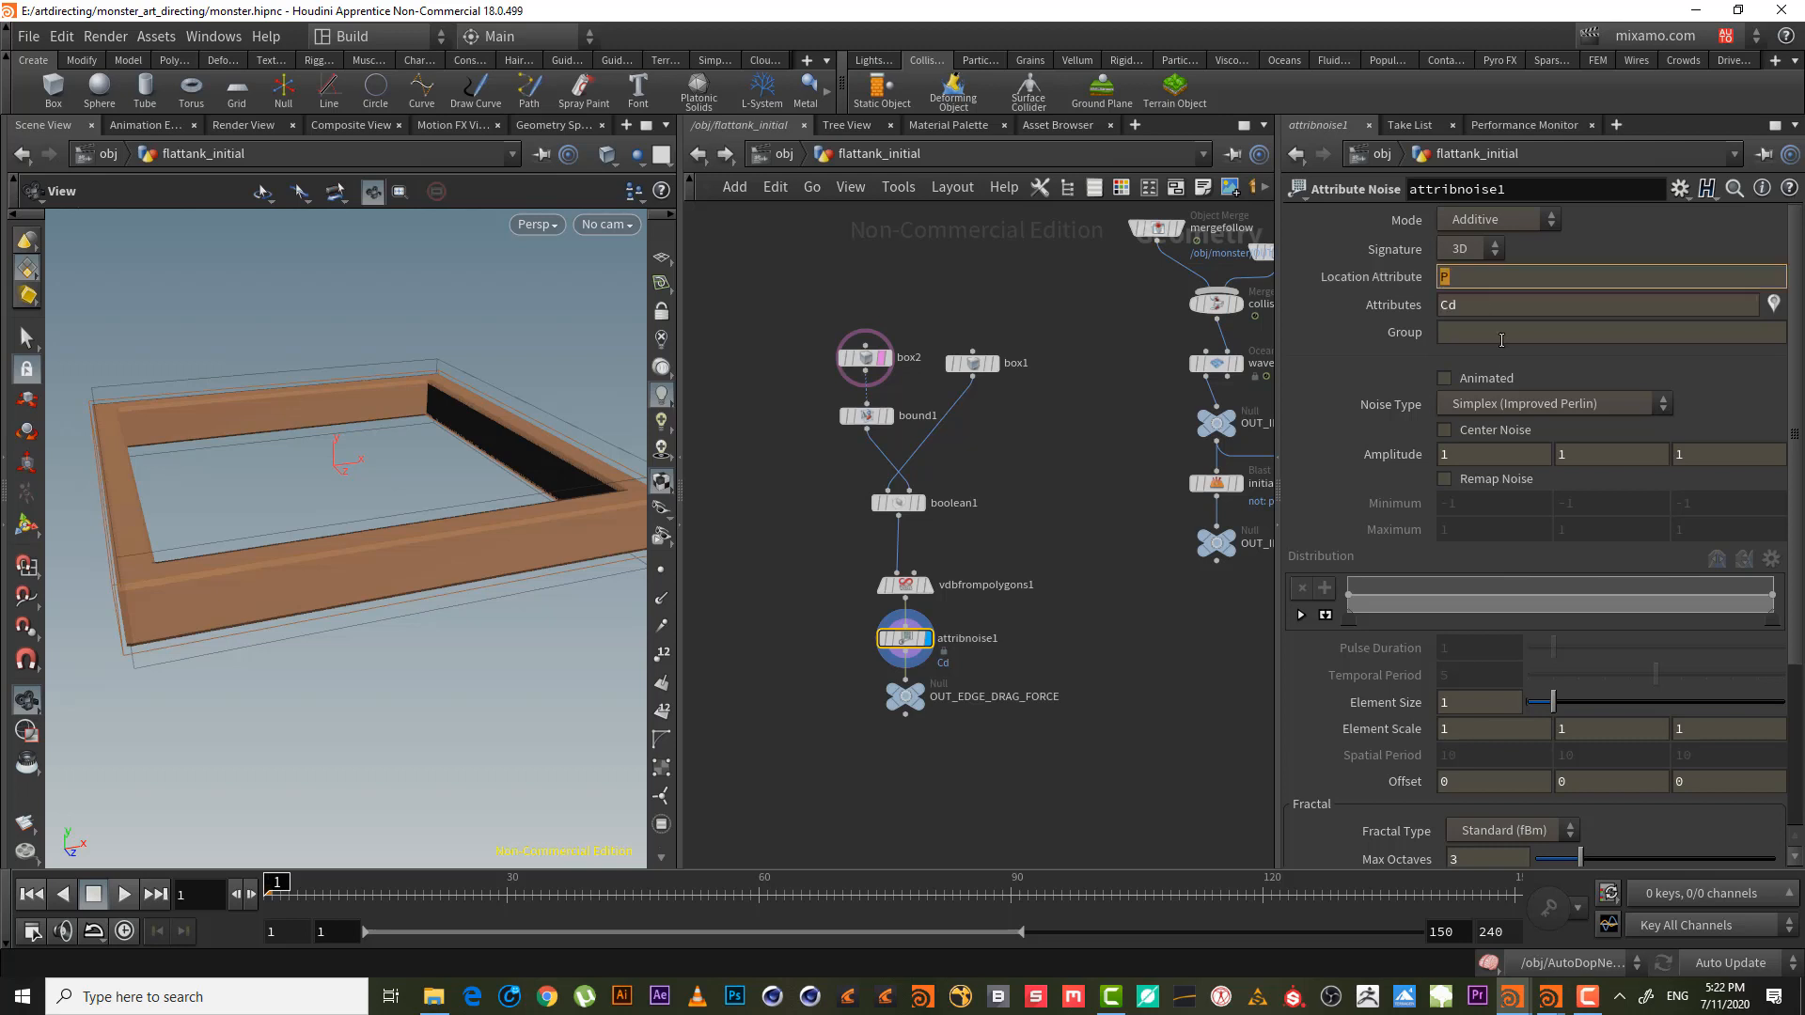
drag(1482, 302, 1342, 306)
text(P)
key(Return)
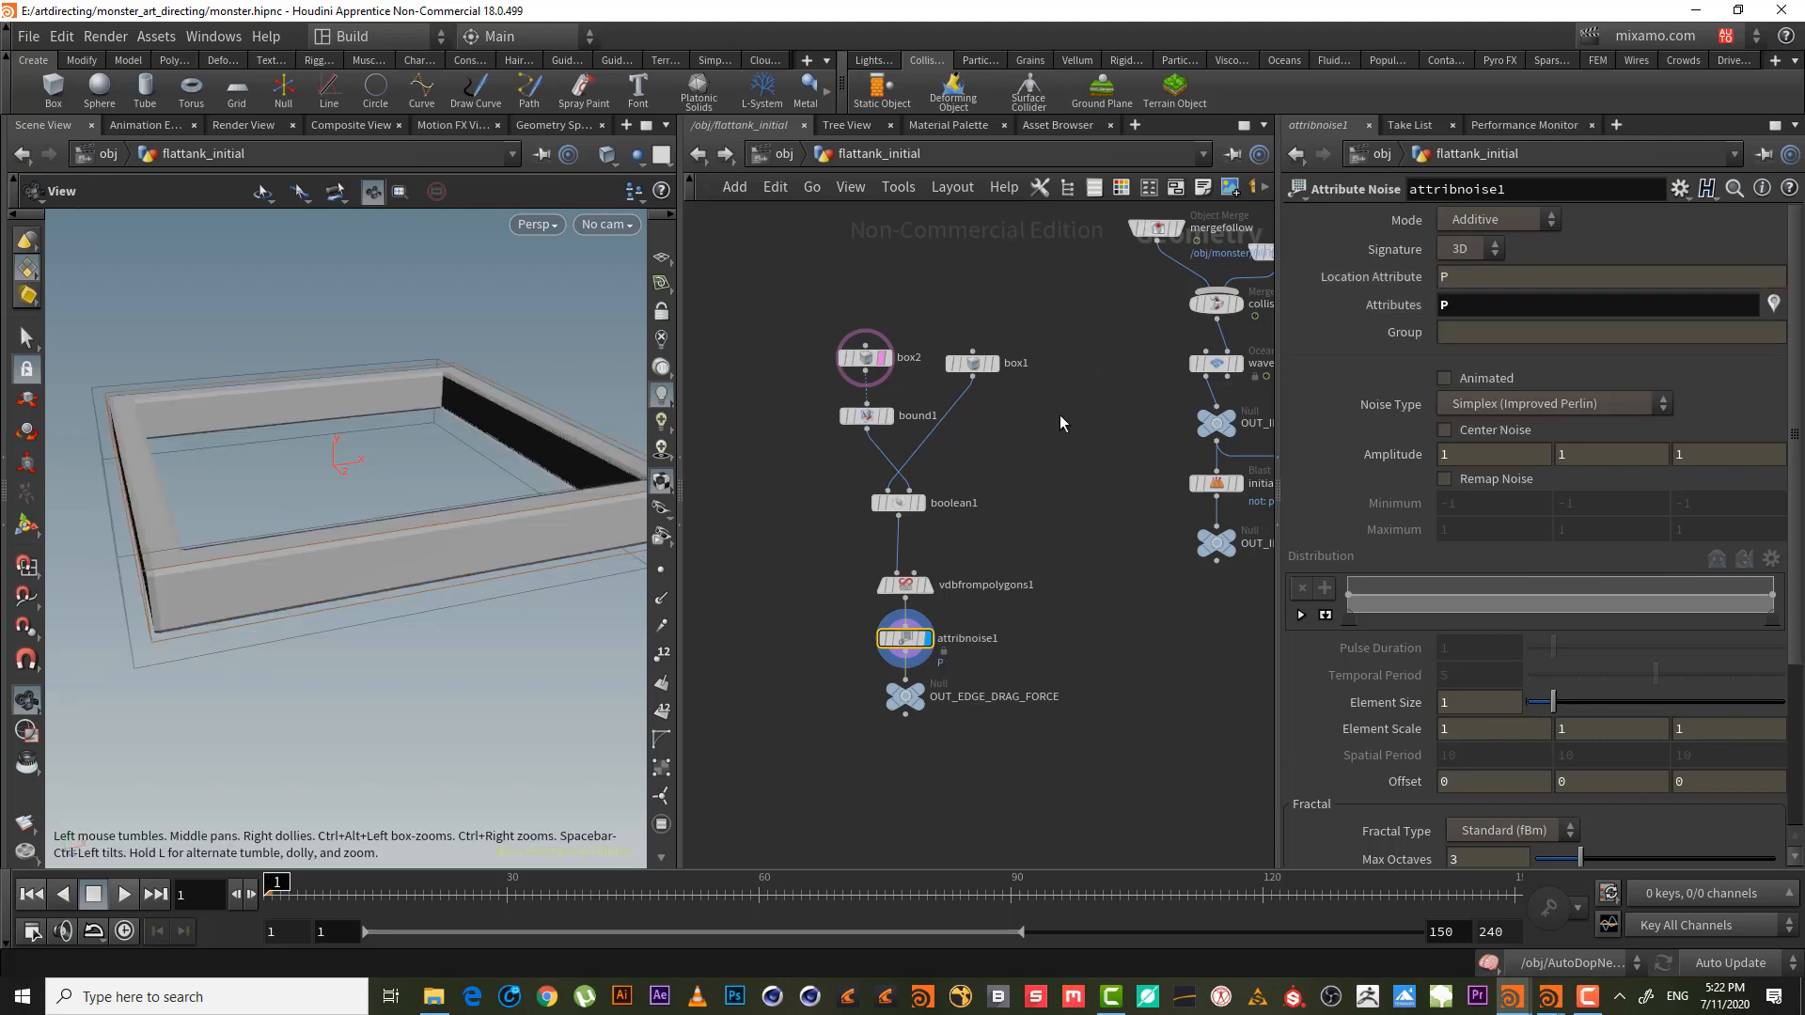
- Check vdbfrompolygons1's node info and toggle its distance VDB output off and on
click(908, 586)
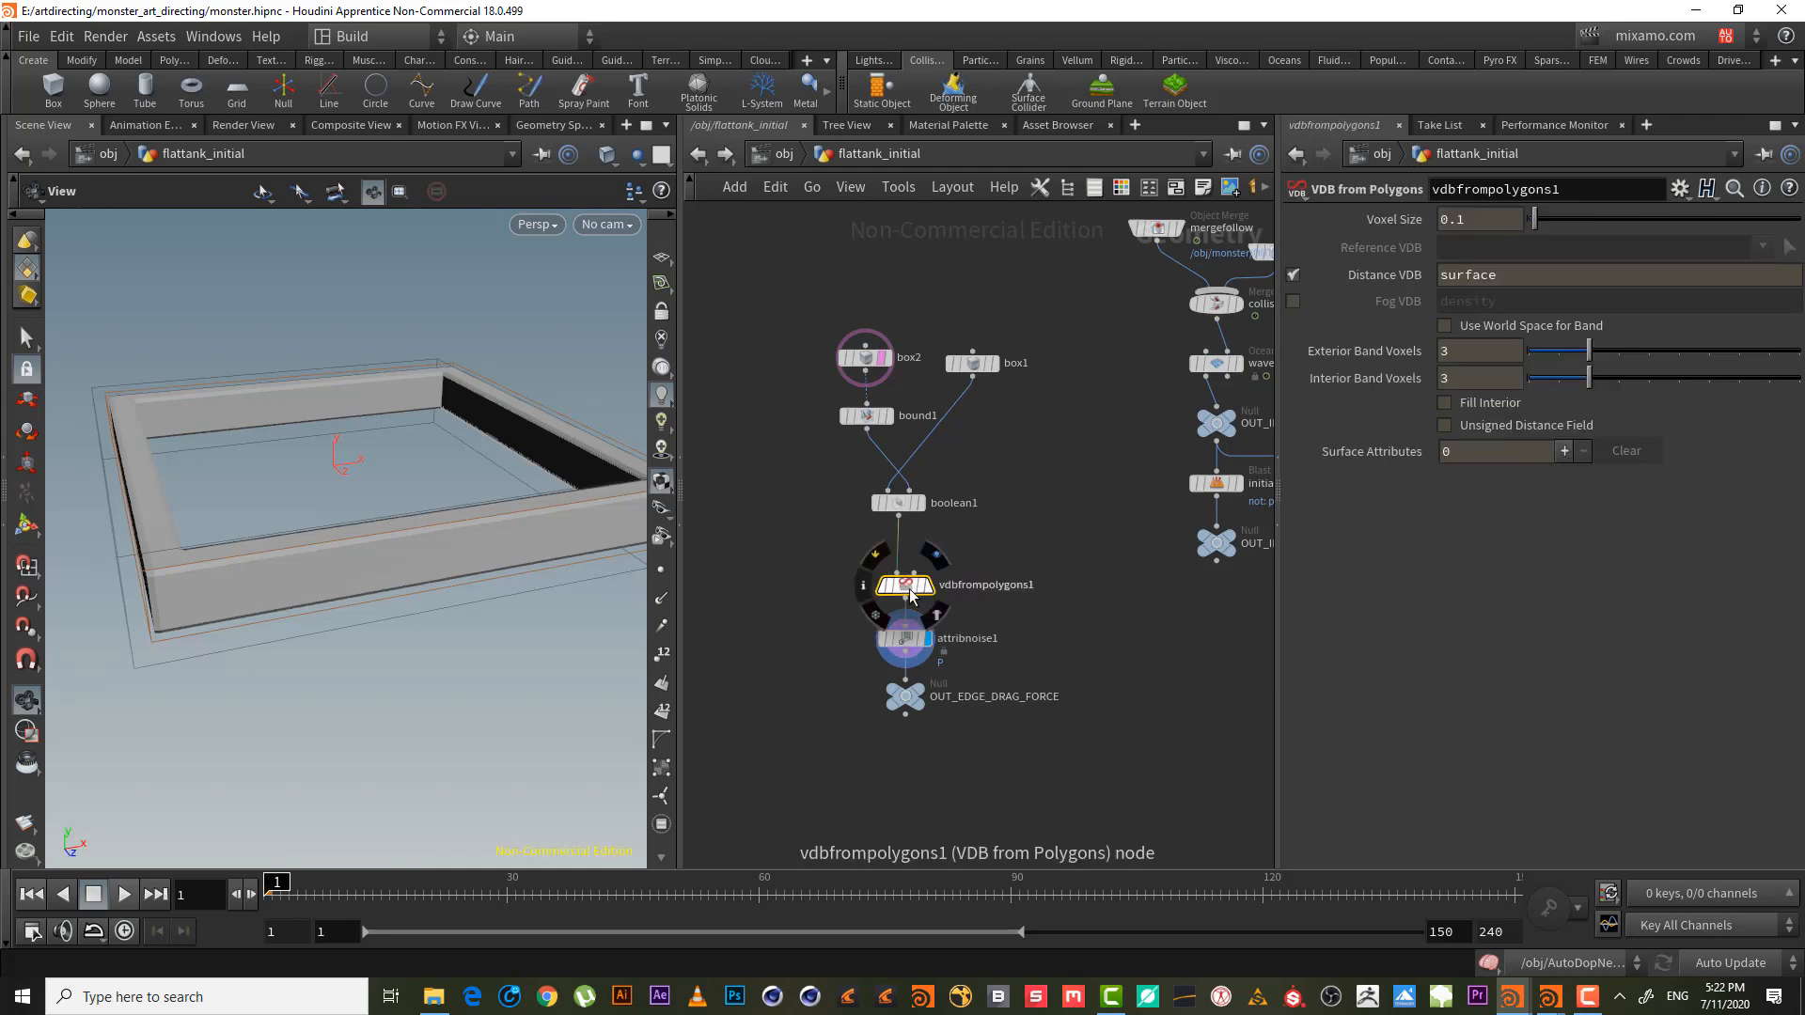
click(864, 586)
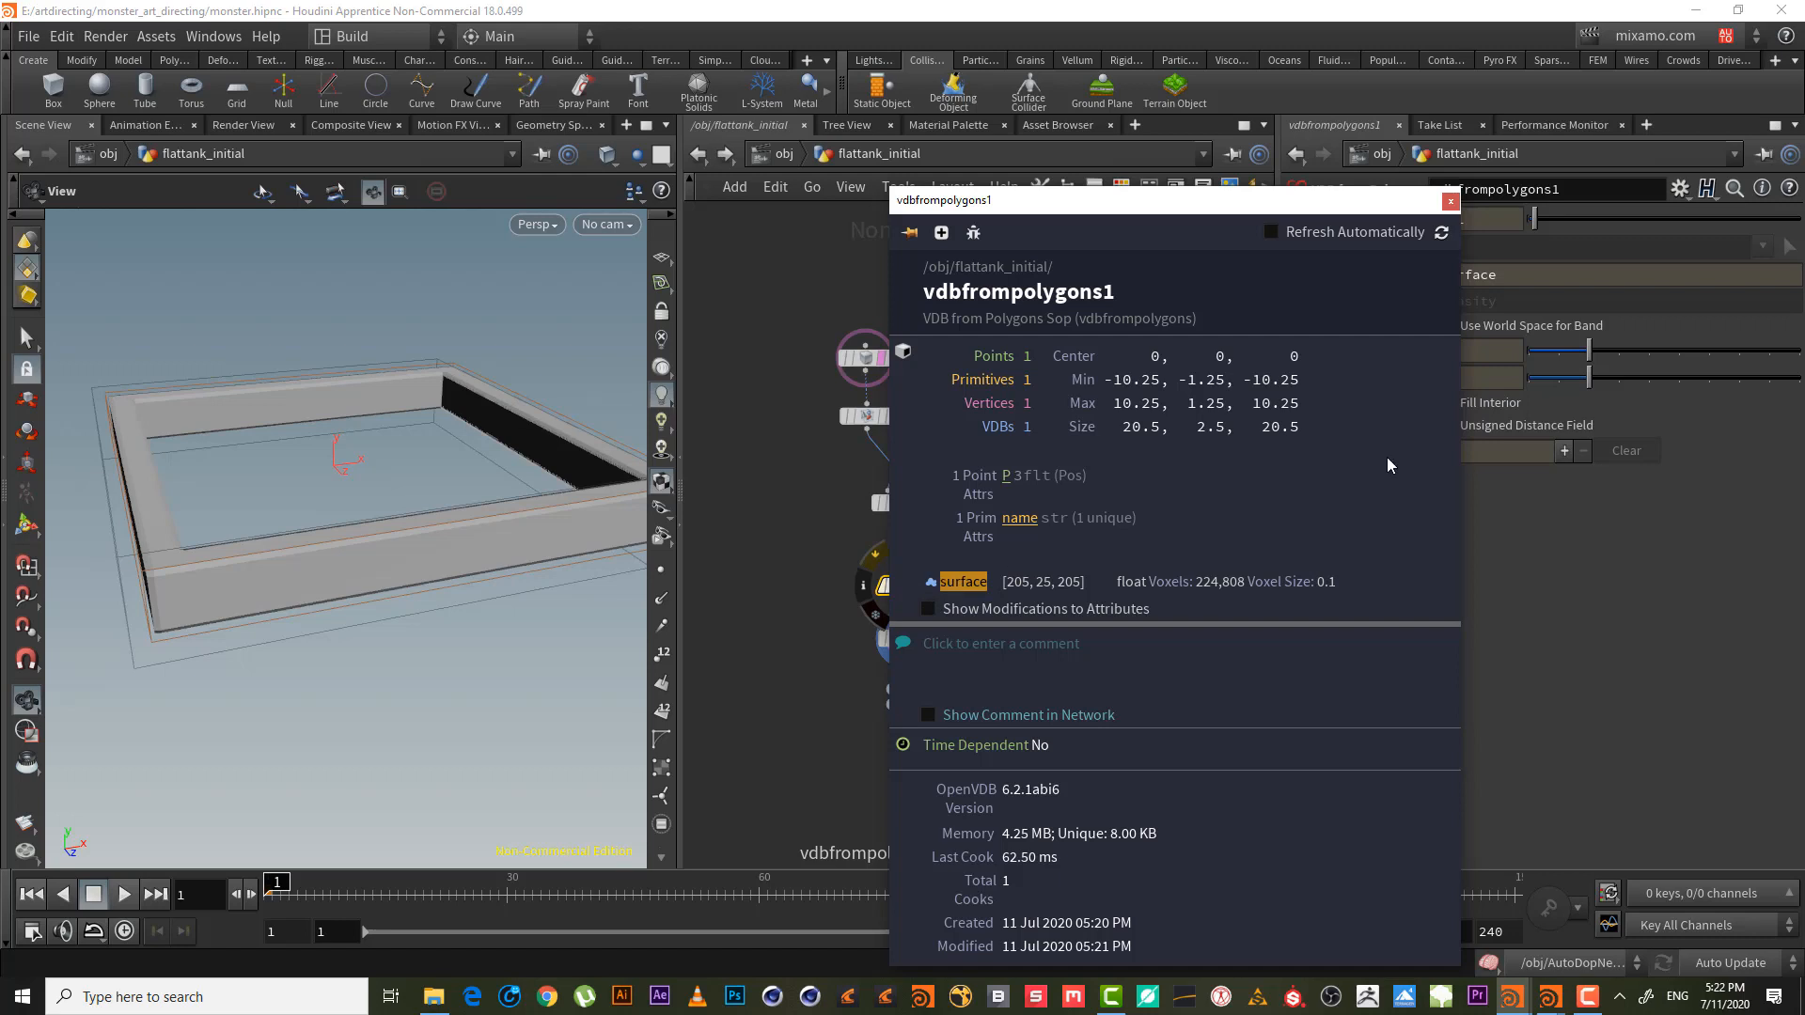
click(1451, 200)
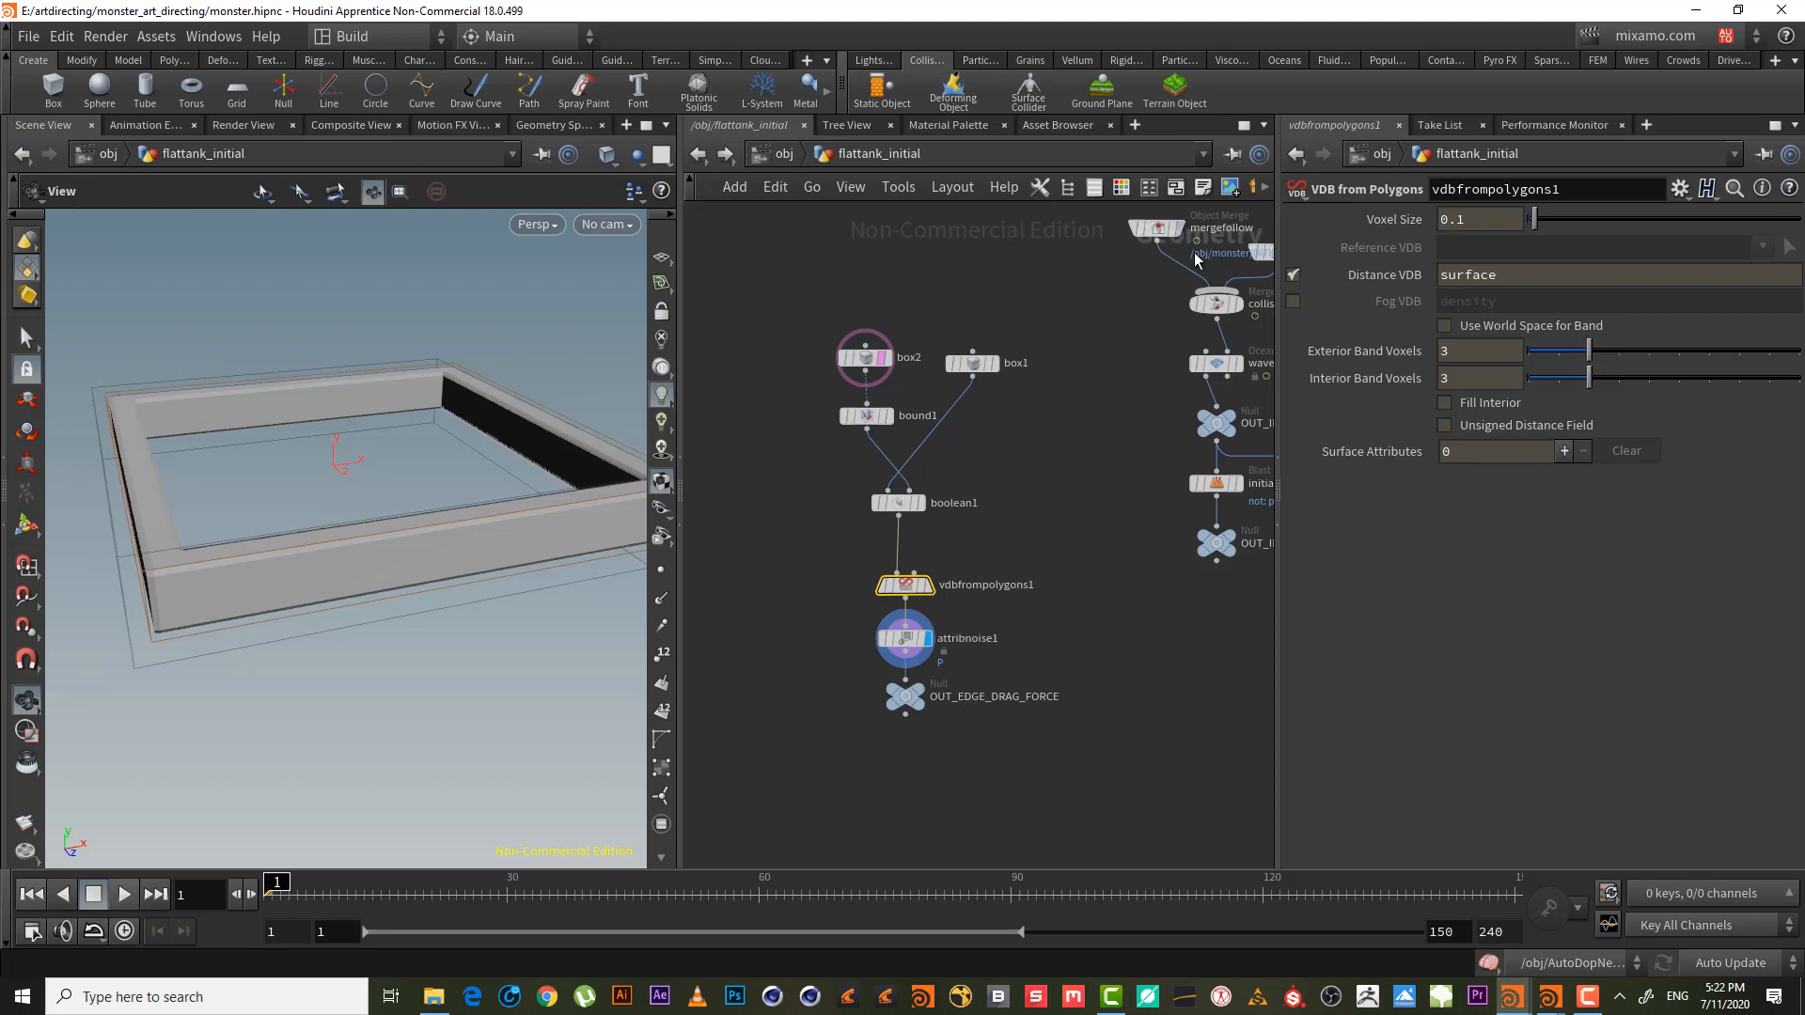
click(1293, 276)
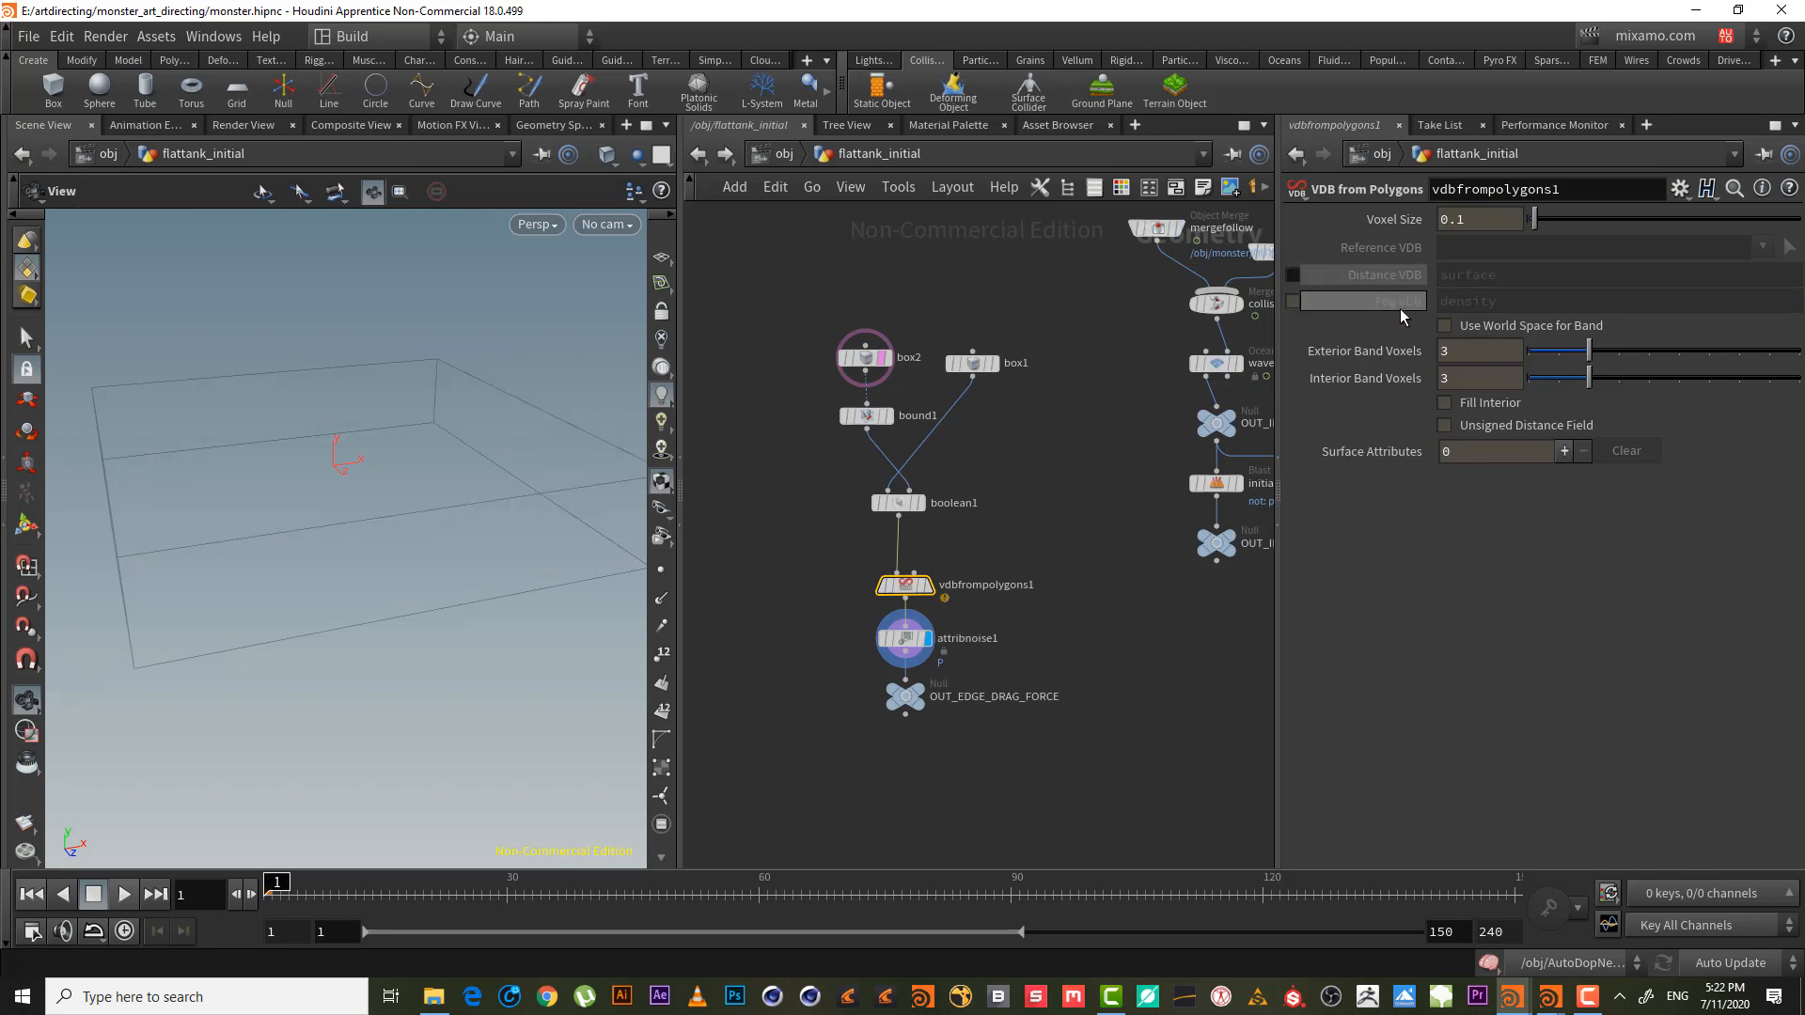
click(1292, 274)
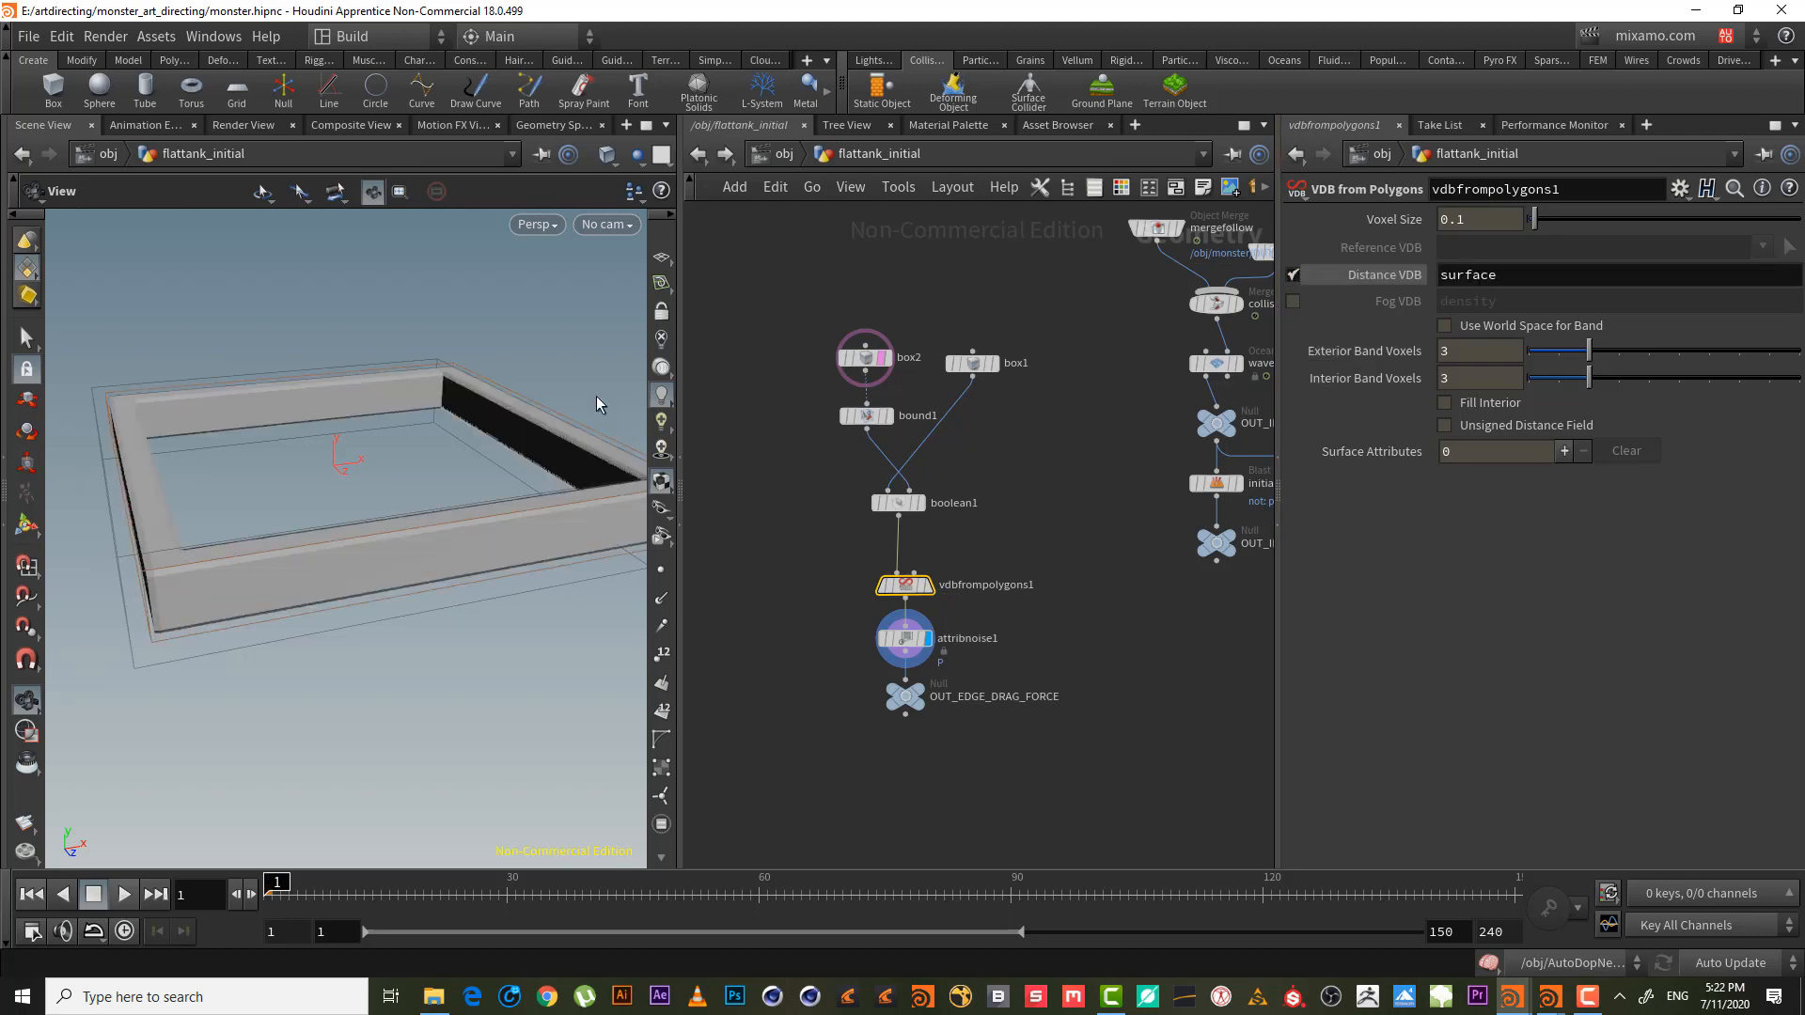
- Set attribnoise1's attribute to surface, inspect the frame, then delete attribnoise1
click(910, 642)
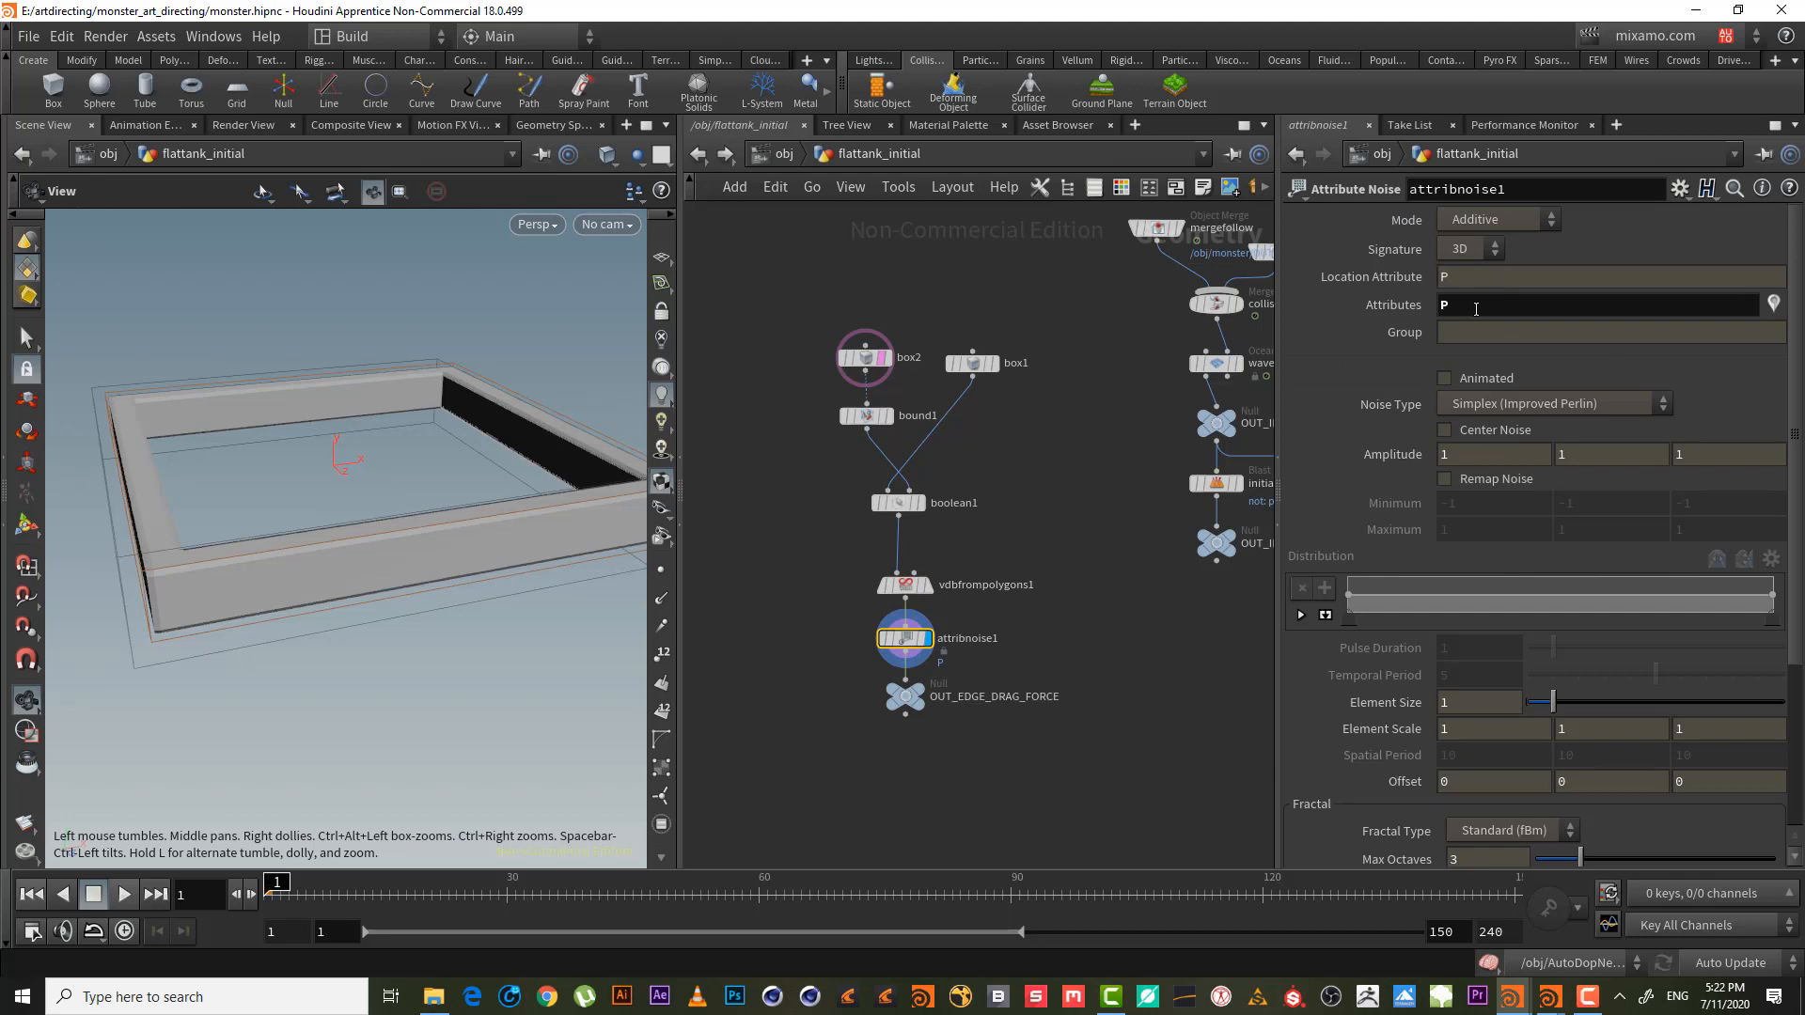
click(1444, 304)
text(surface)
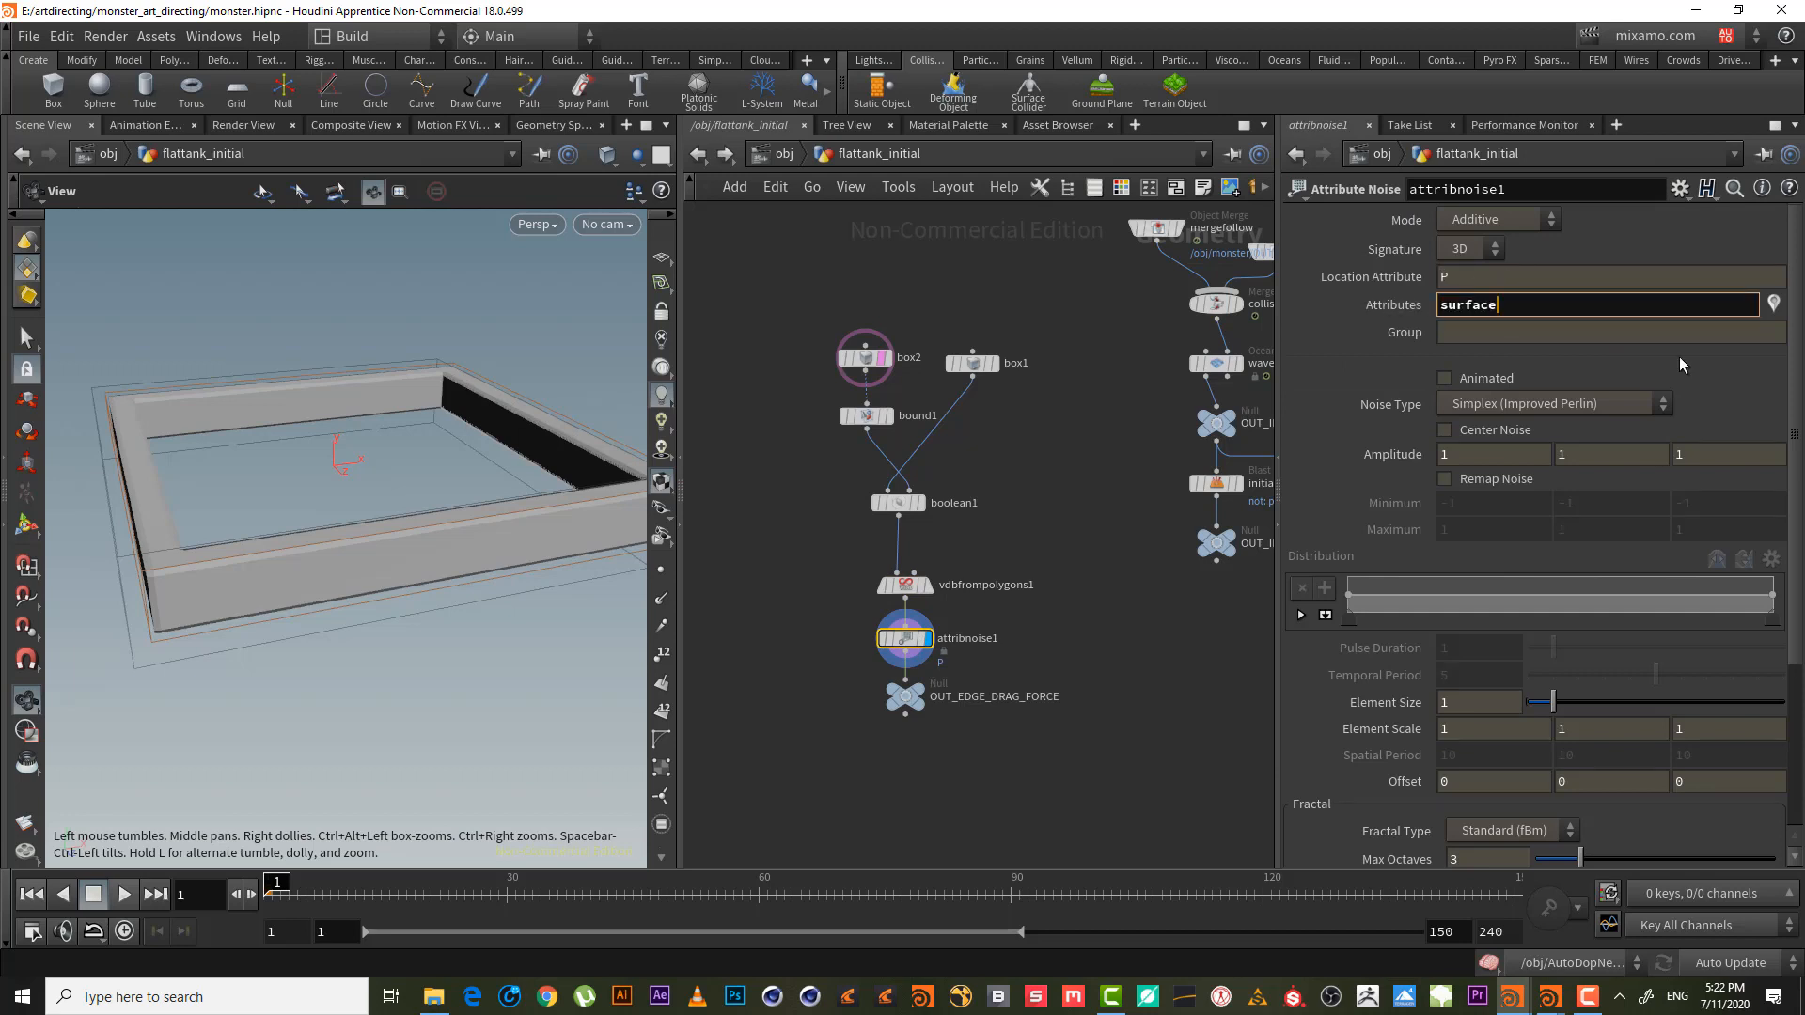
key(Return)
drag(468, 606, 553, 493)
drag(108, 391, 542, 466)
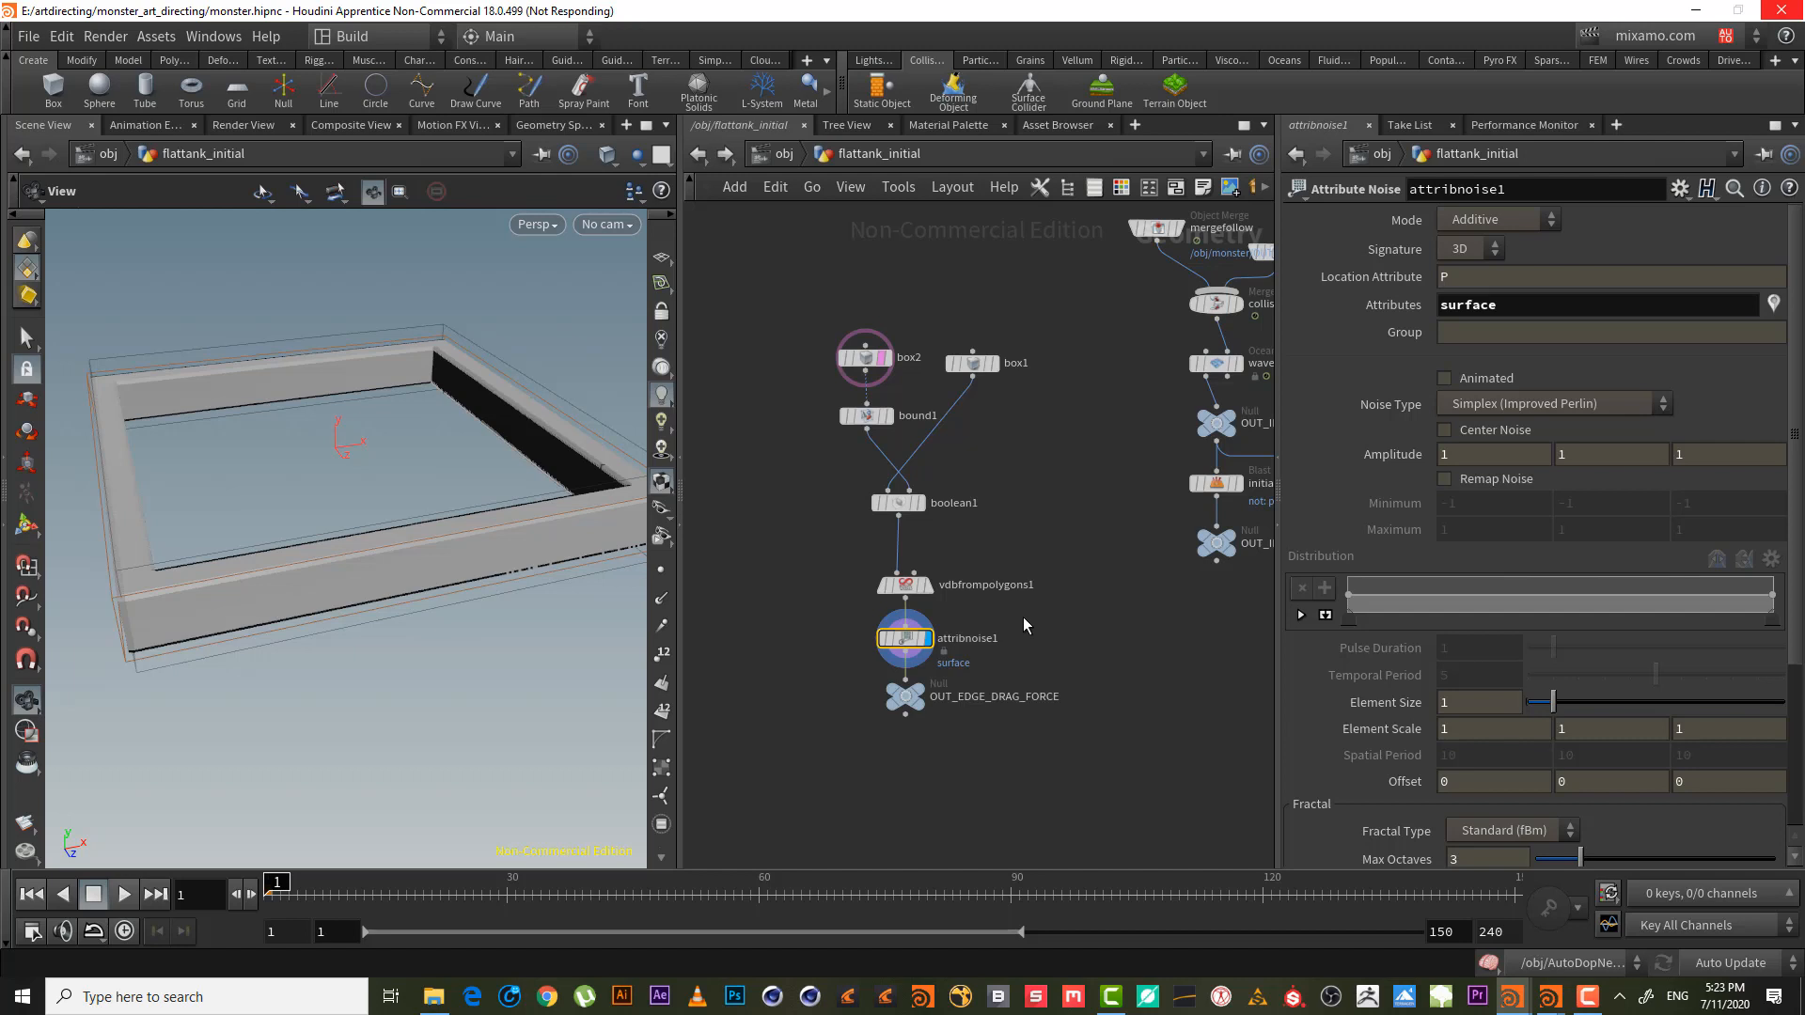
key(Delete)
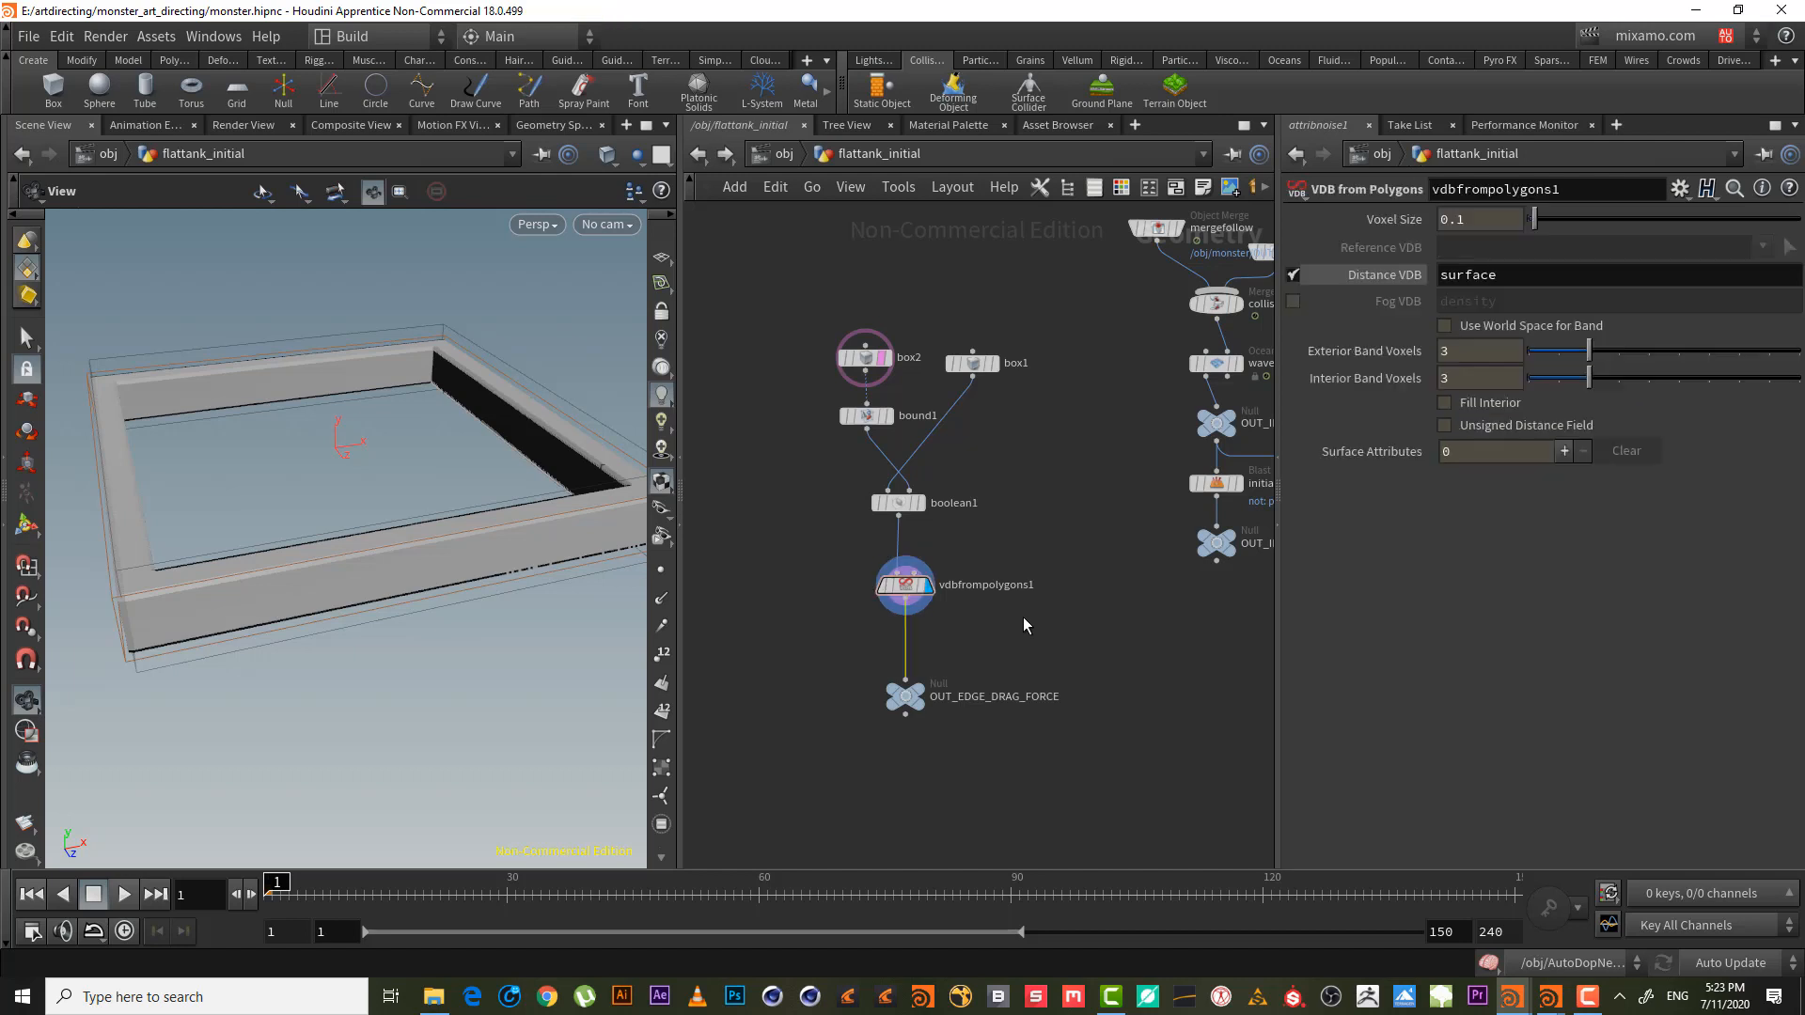
- Save the scene and insert a Volume VOP before the OUT_EDGE_DRAG_FORCE null
key(ctrl+s)
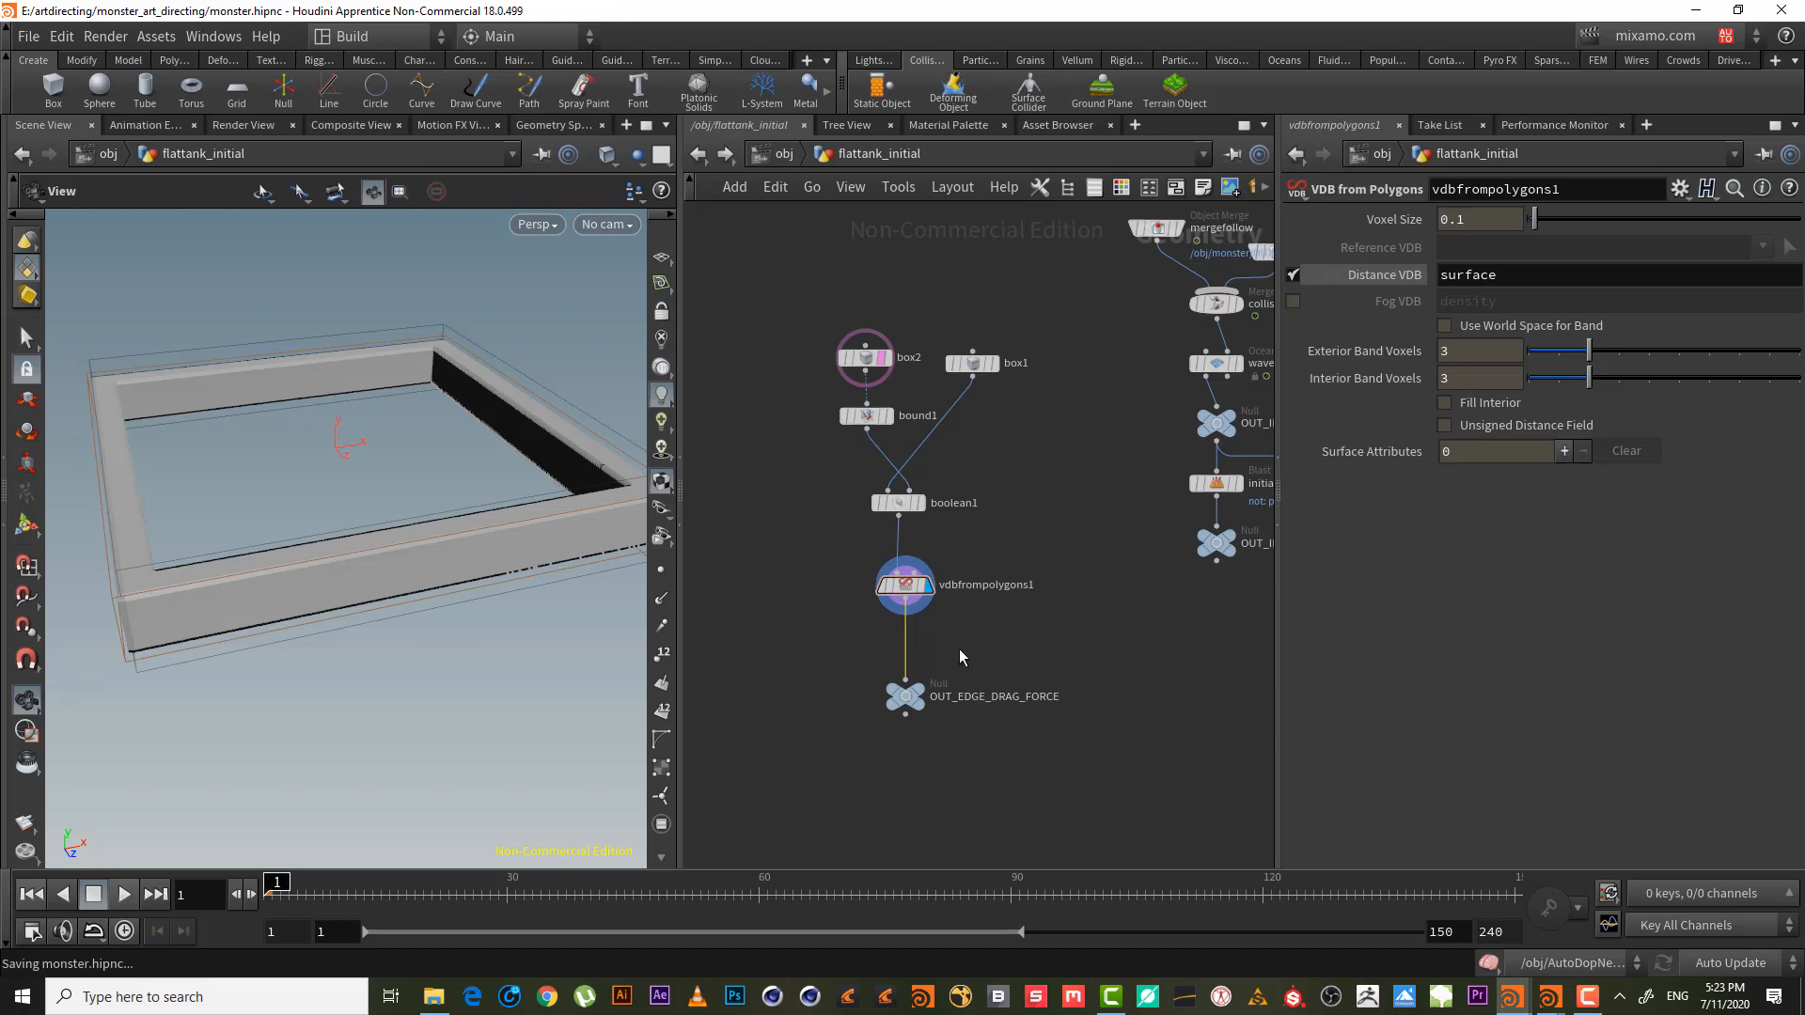
scroll(985, 635, up, 3)
middle_drag(927, 656, 1013, 638)
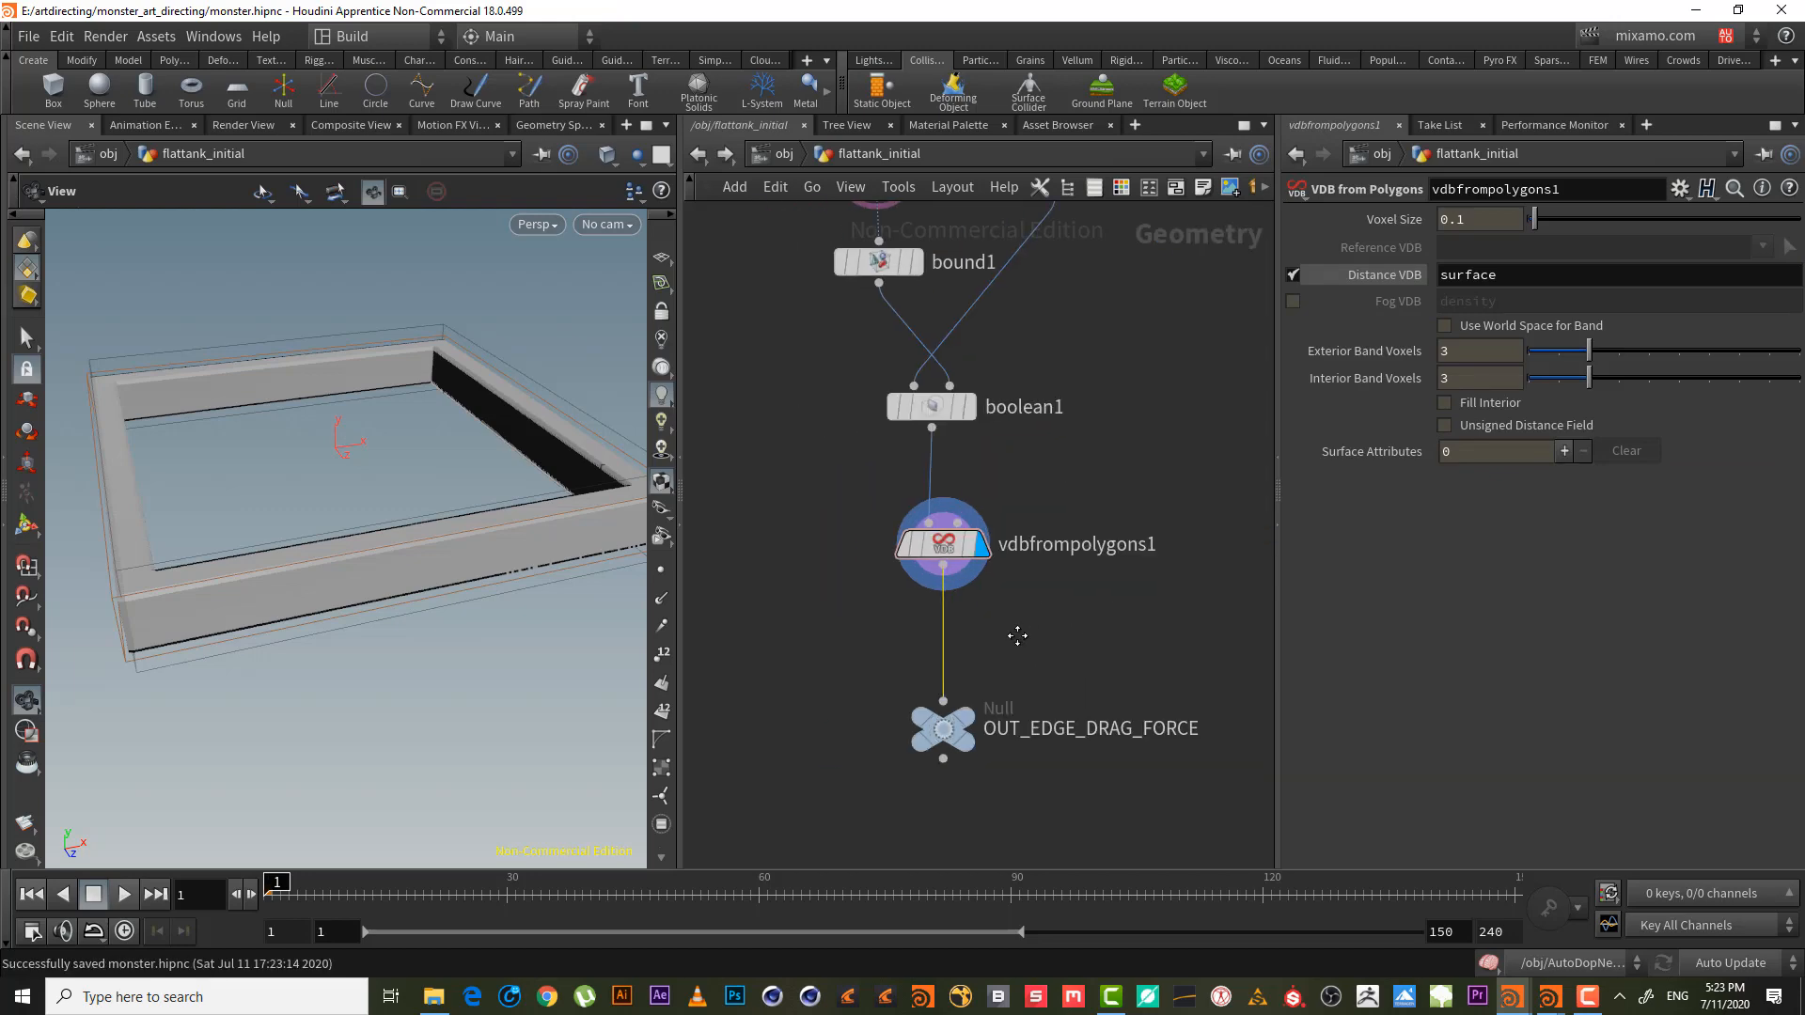
key(Tab)
text(vo)
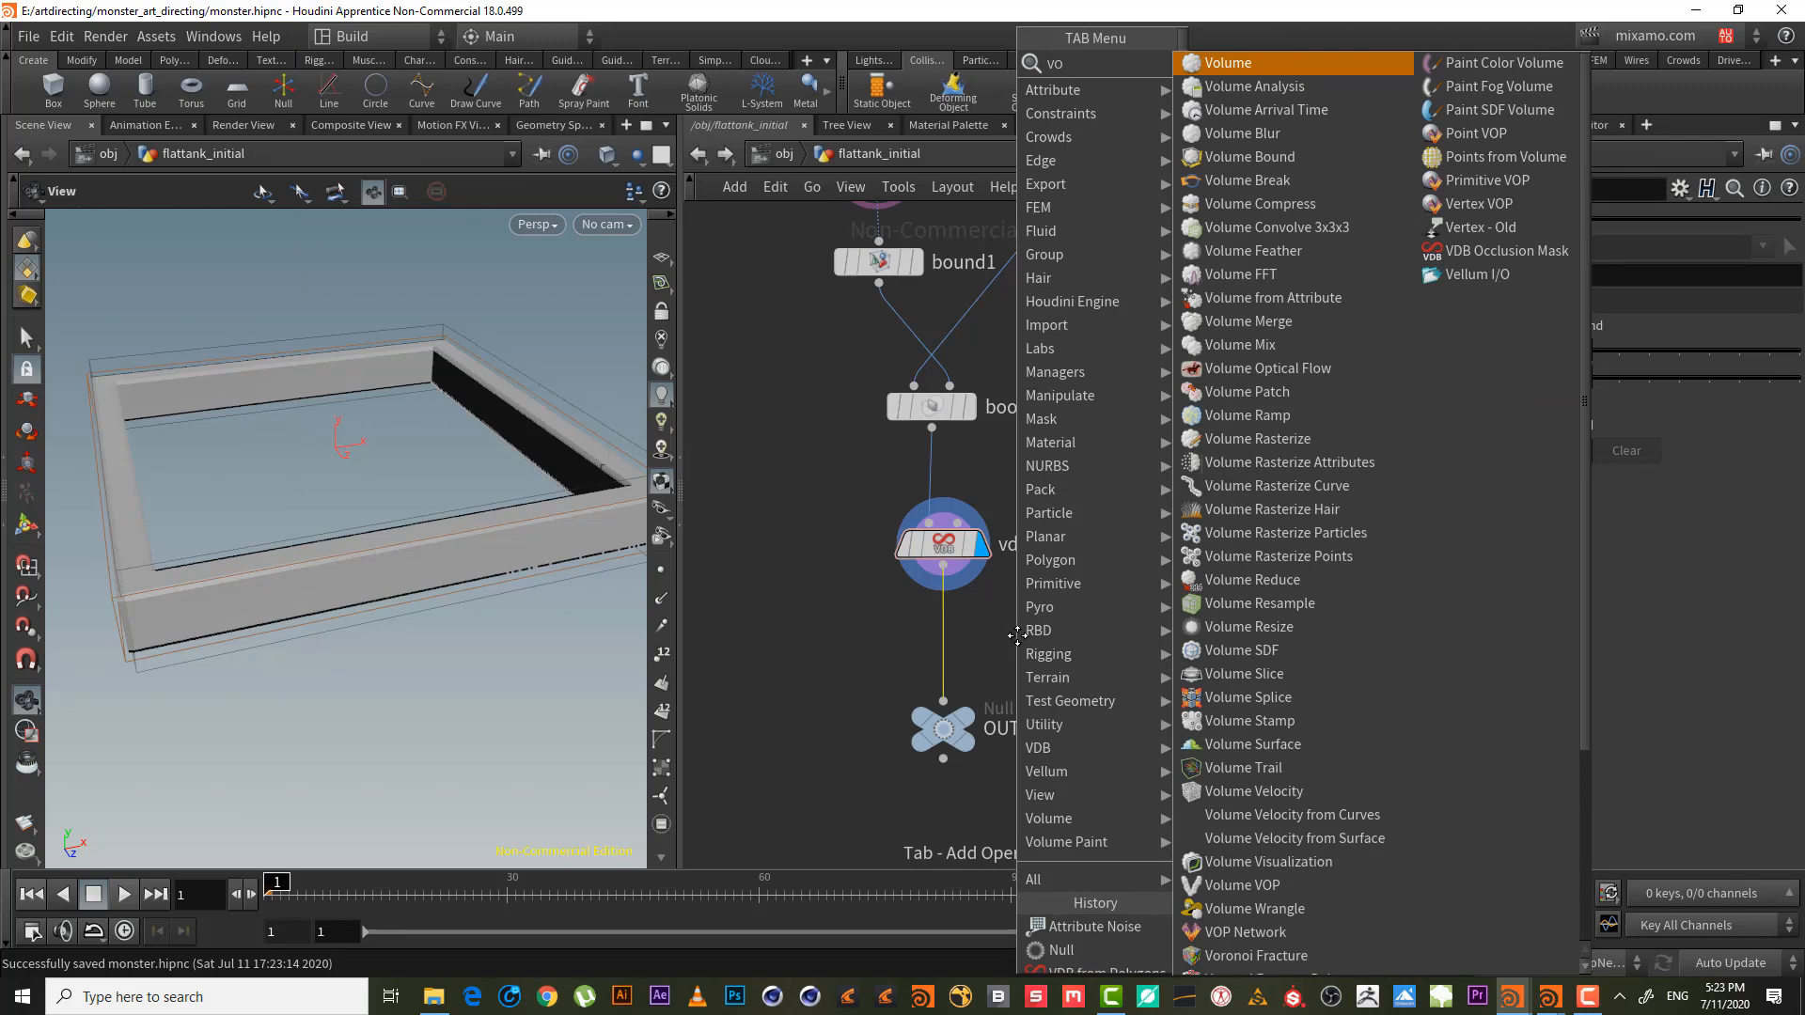
text( v)
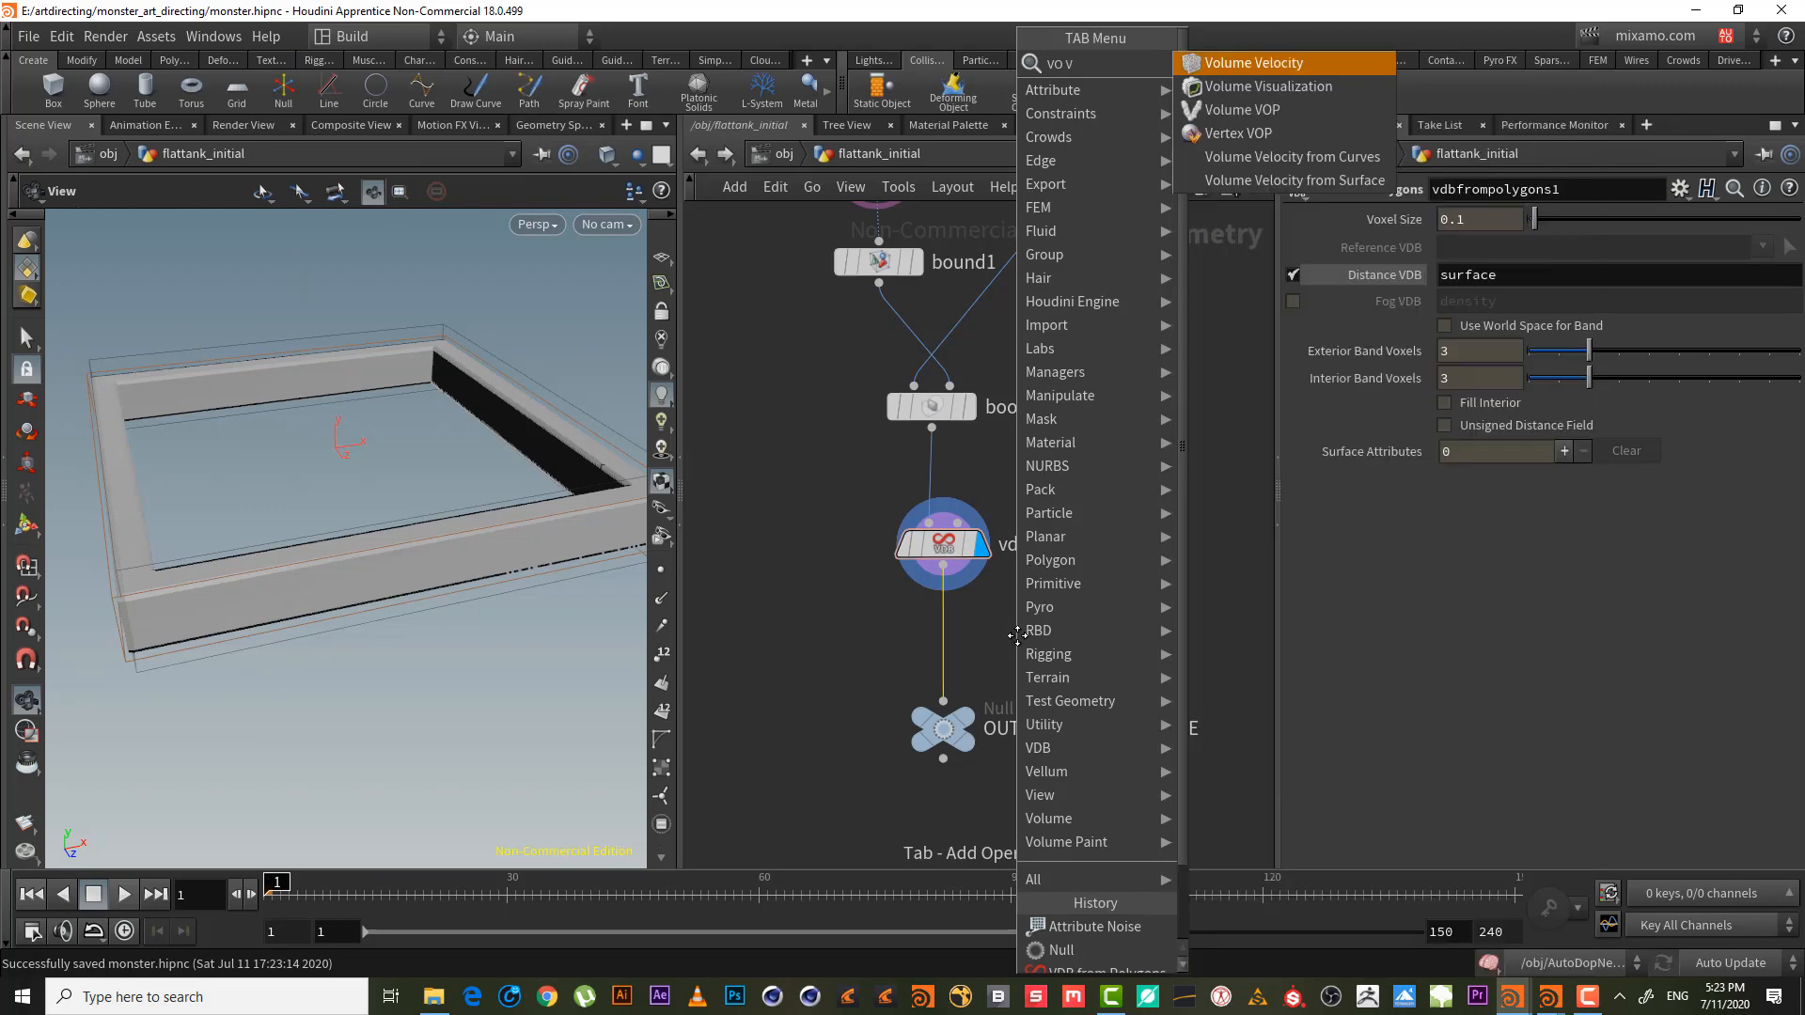
key(Down)
key(Down)
key(Return)
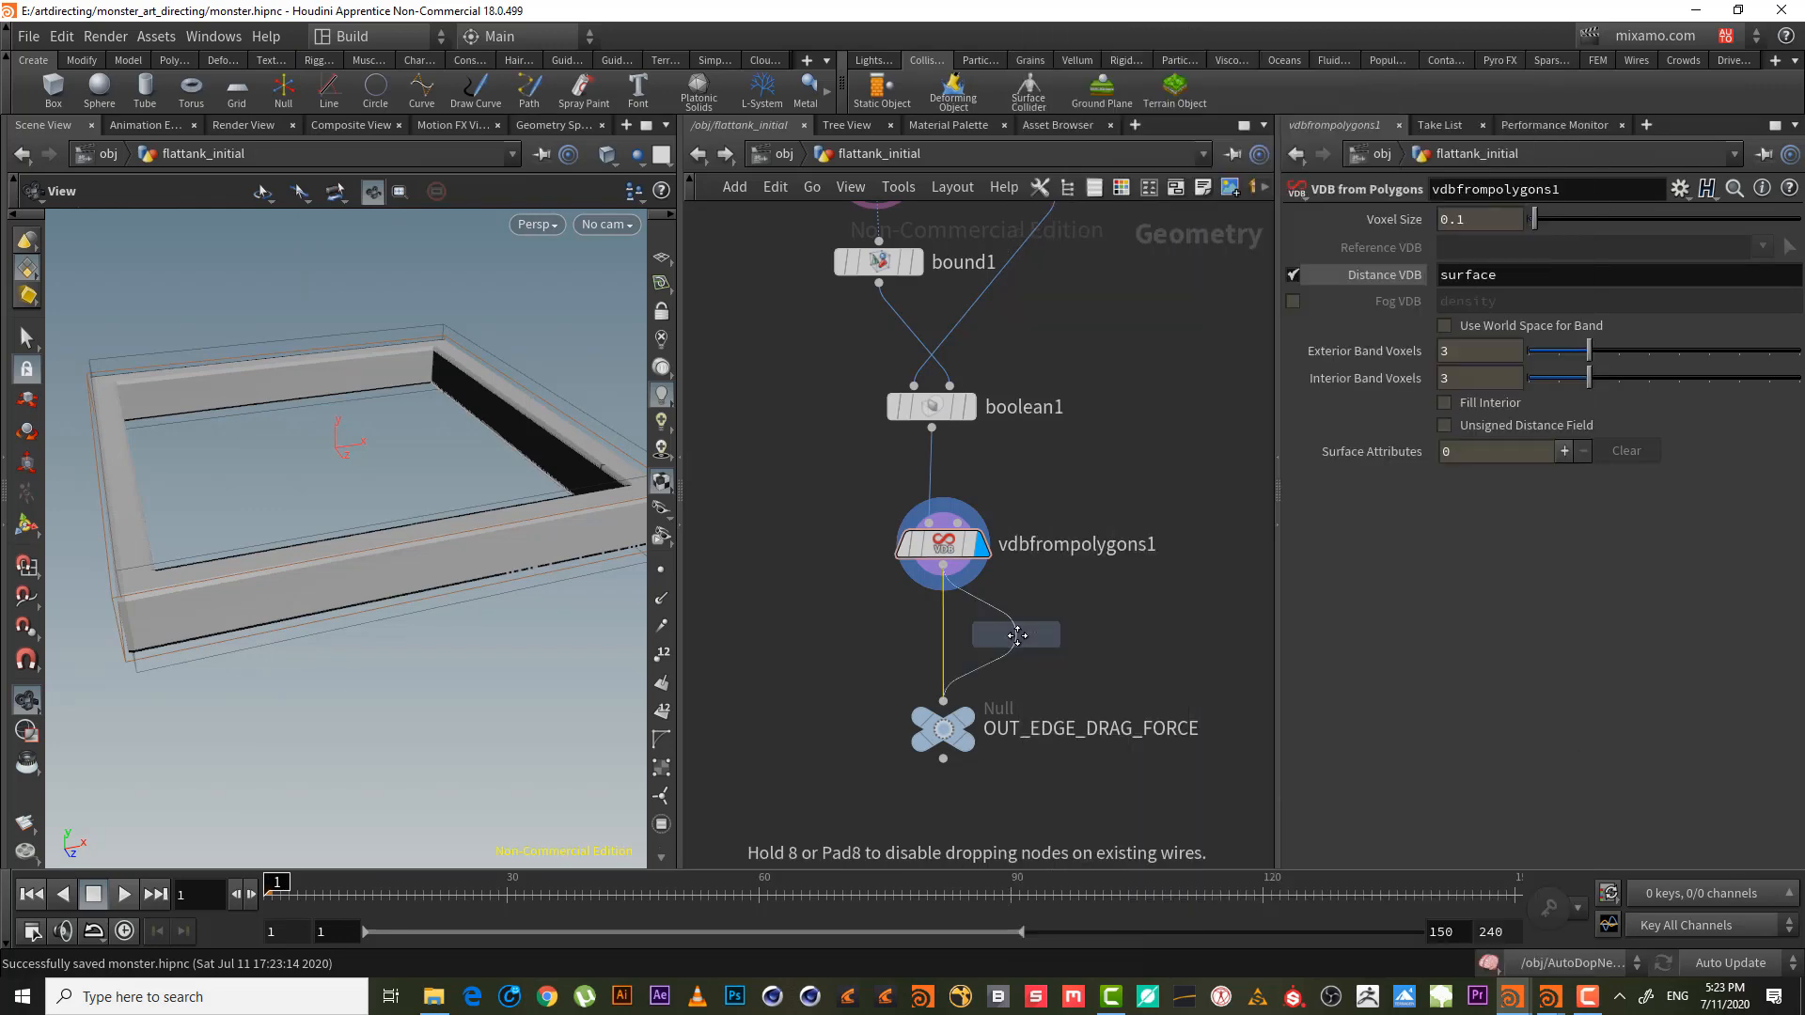
click(945, 651)
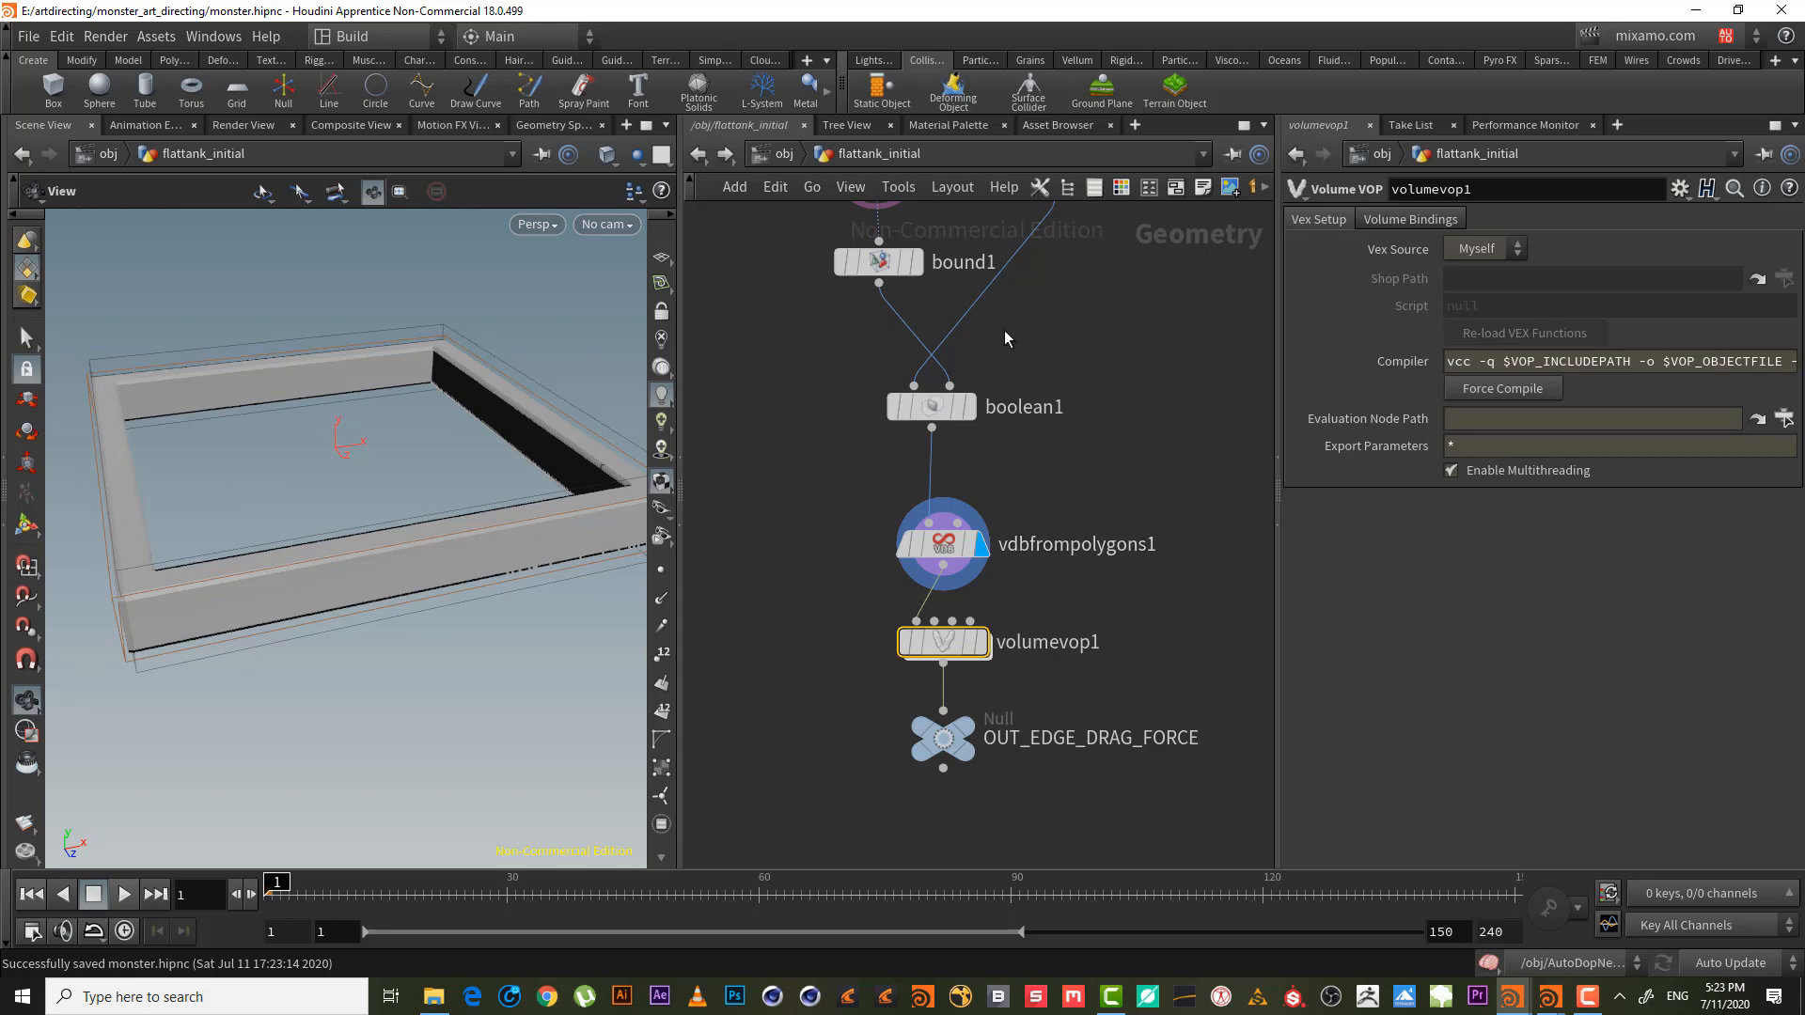
- Look inside volumevop1, return to flattank_initial, and delete volumevop1
double_click(947, 643)
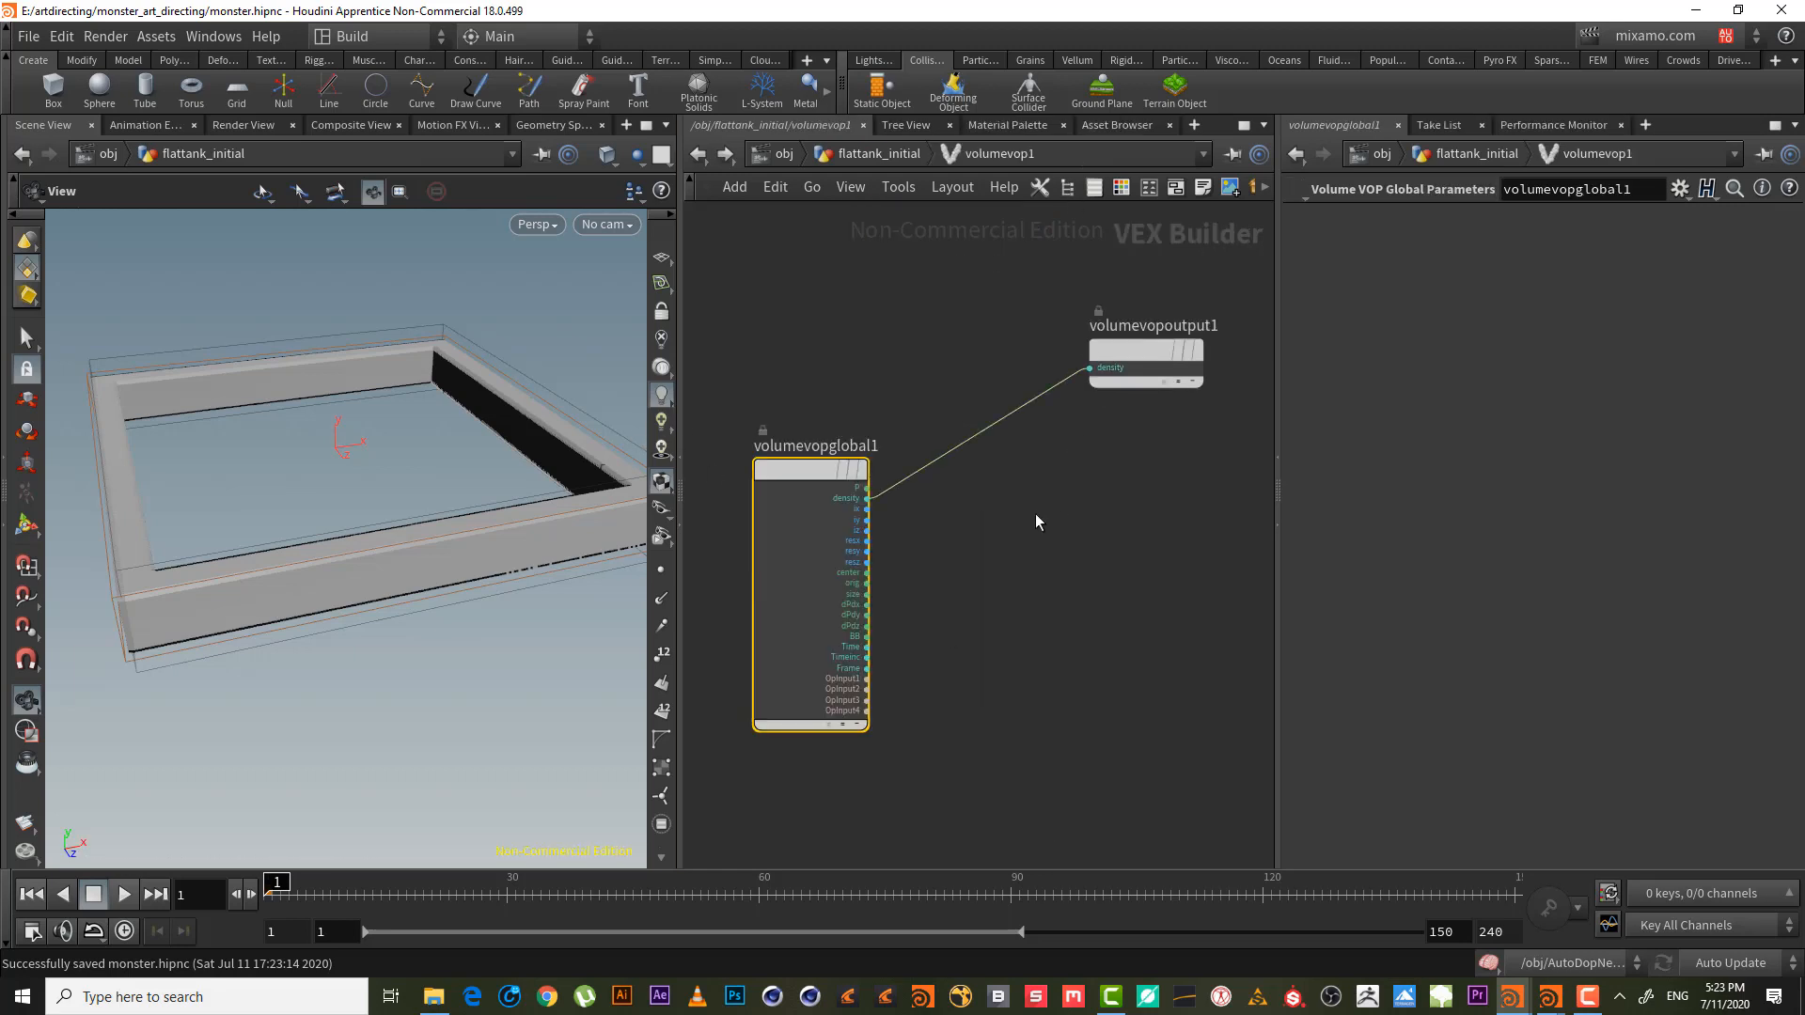
scroll(1025, 488, up, 2)
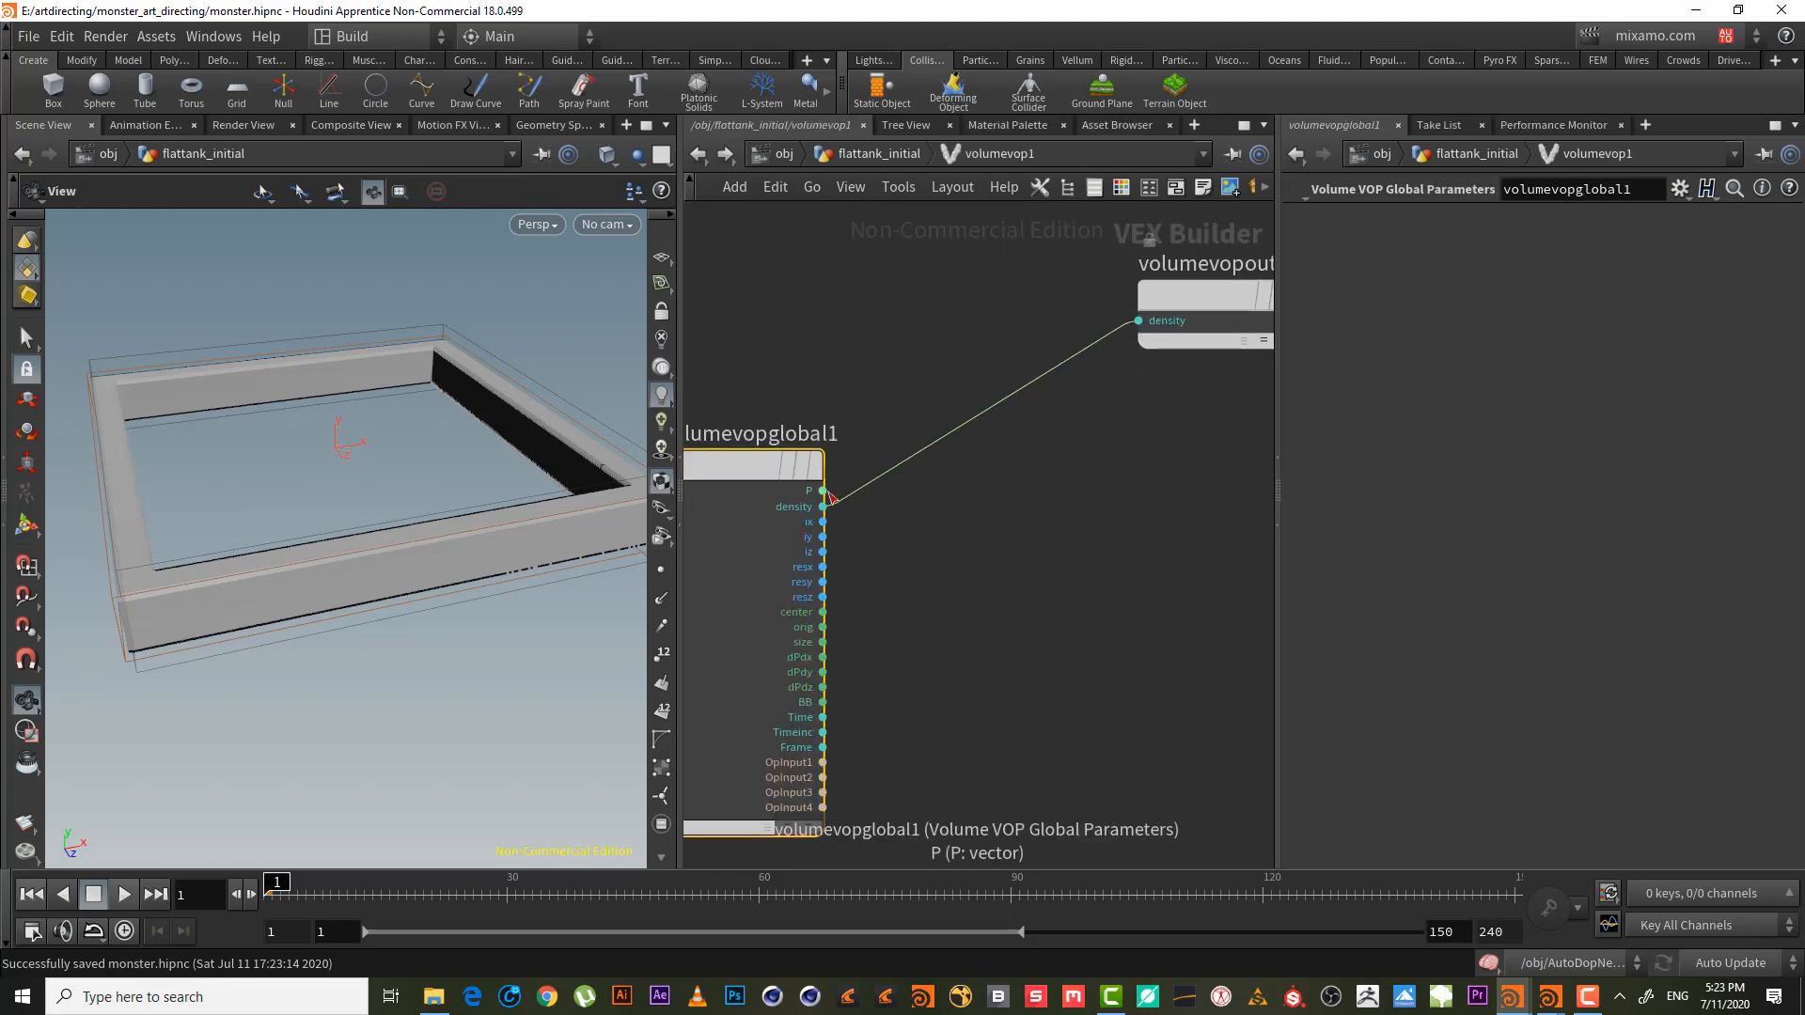
middle_drag(866, 756, 908, 706)
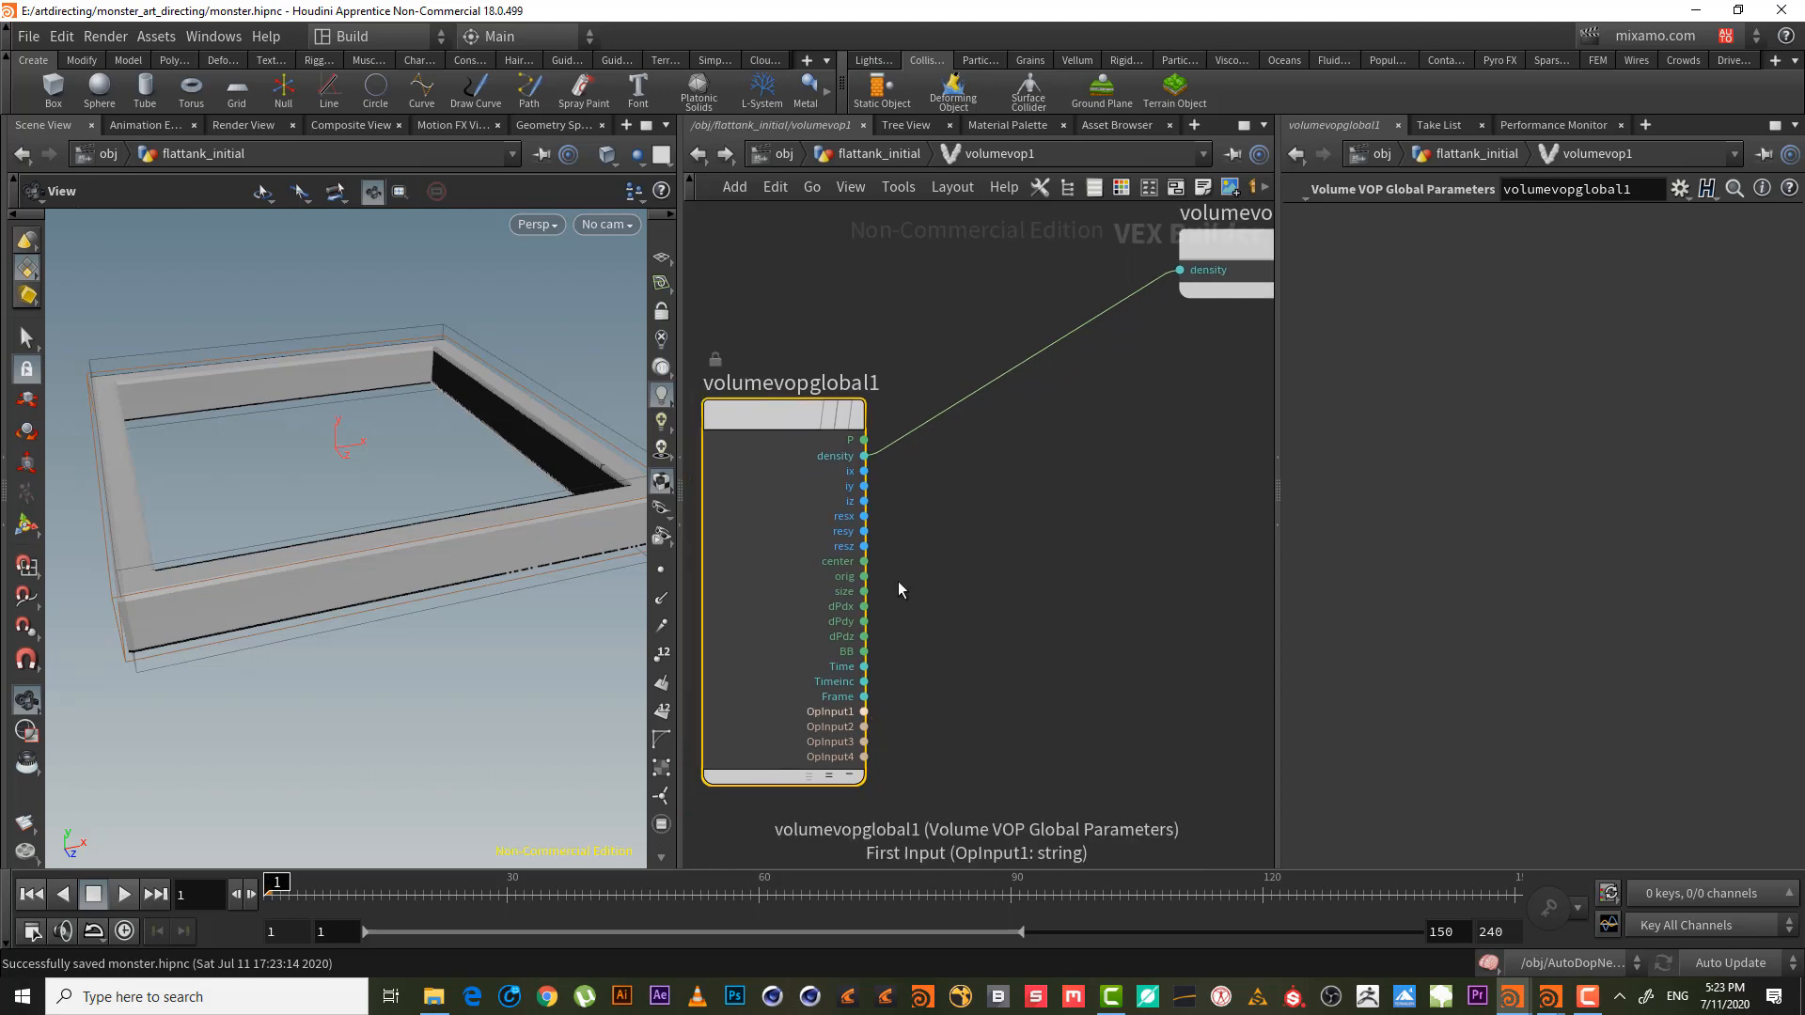
click(895, 158)
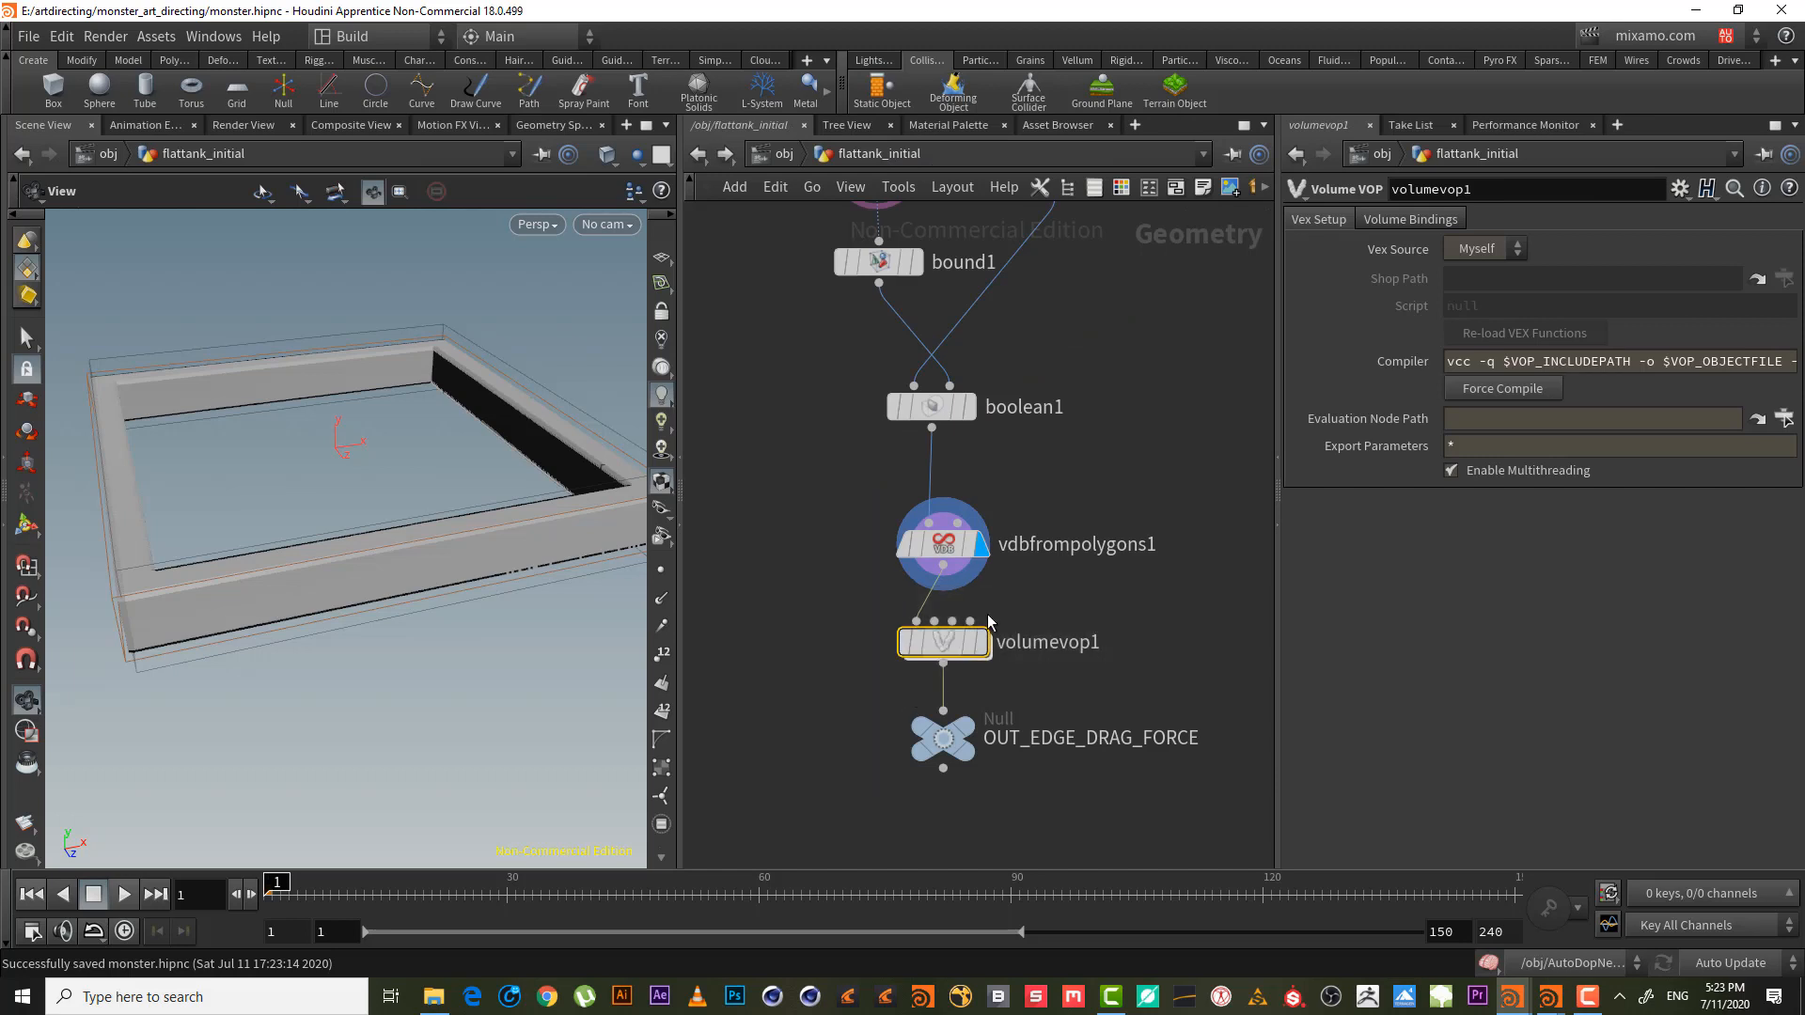
key(Delete)
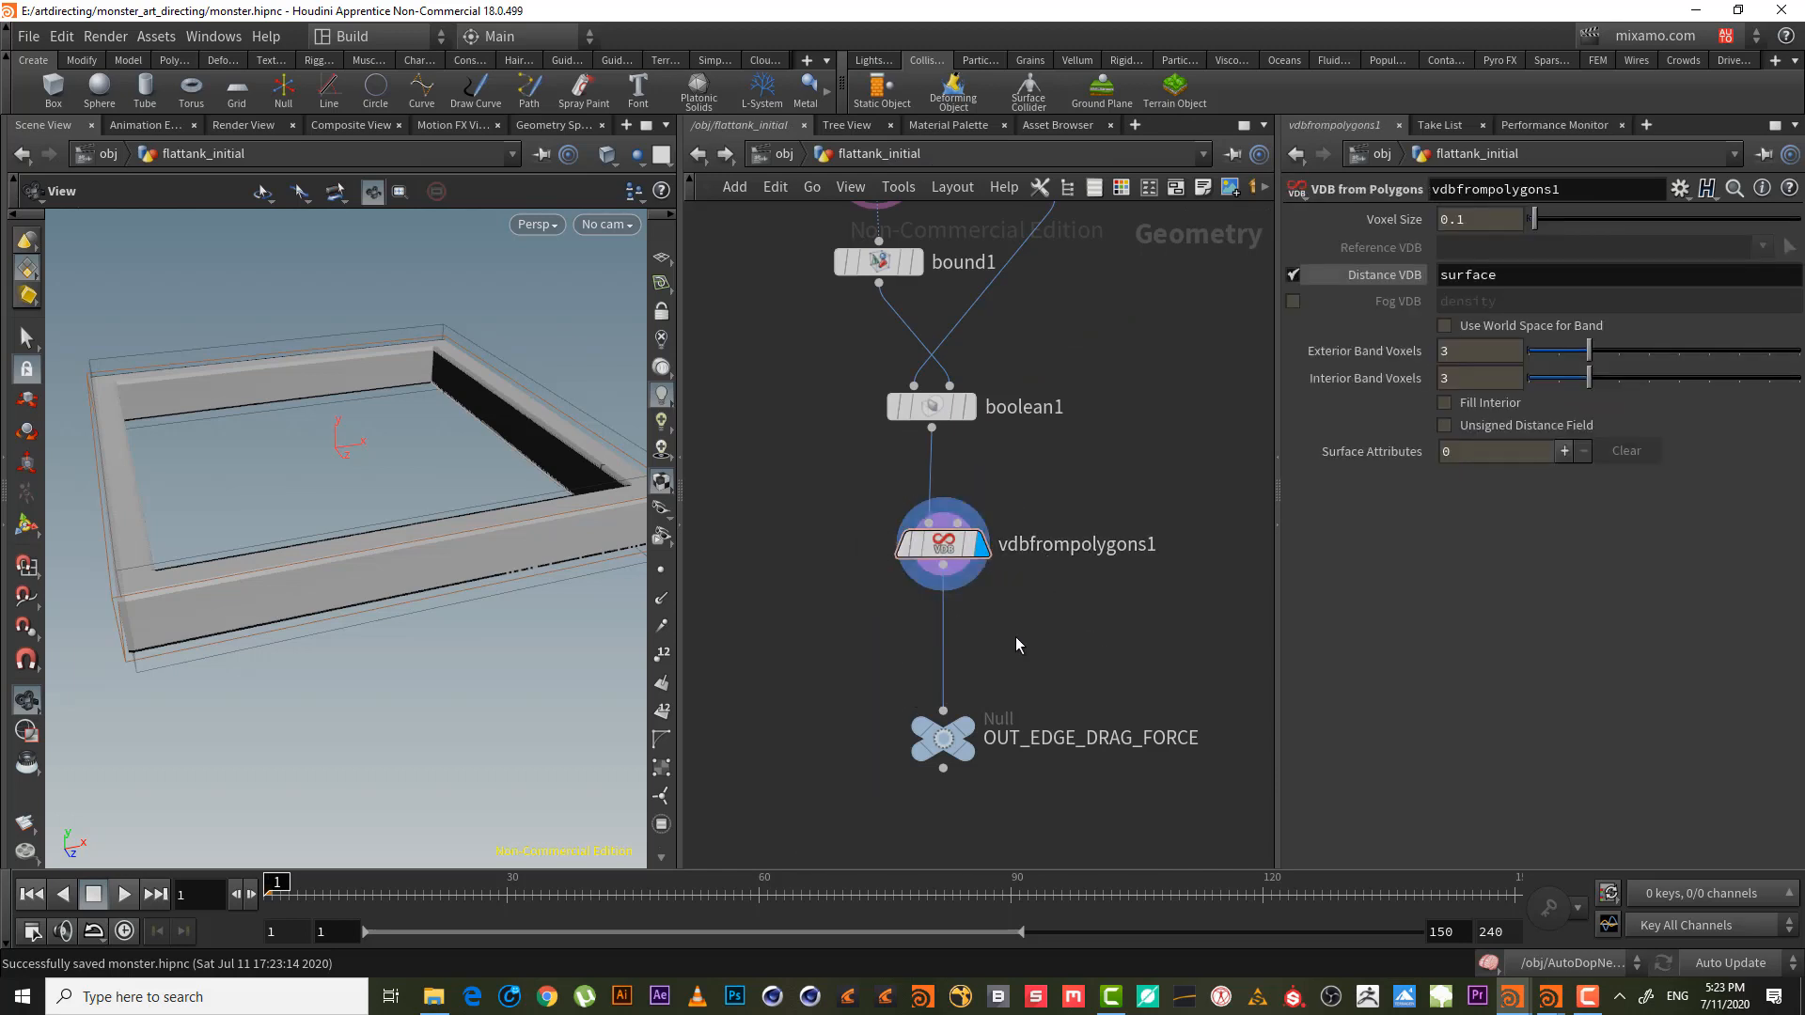
- Display OUT_EDGE_DRAG_FORCE, leaving vdbfrompolygons1's name unchanged
middle_drag(1015, 636, 973, 604)
click(944, 653)
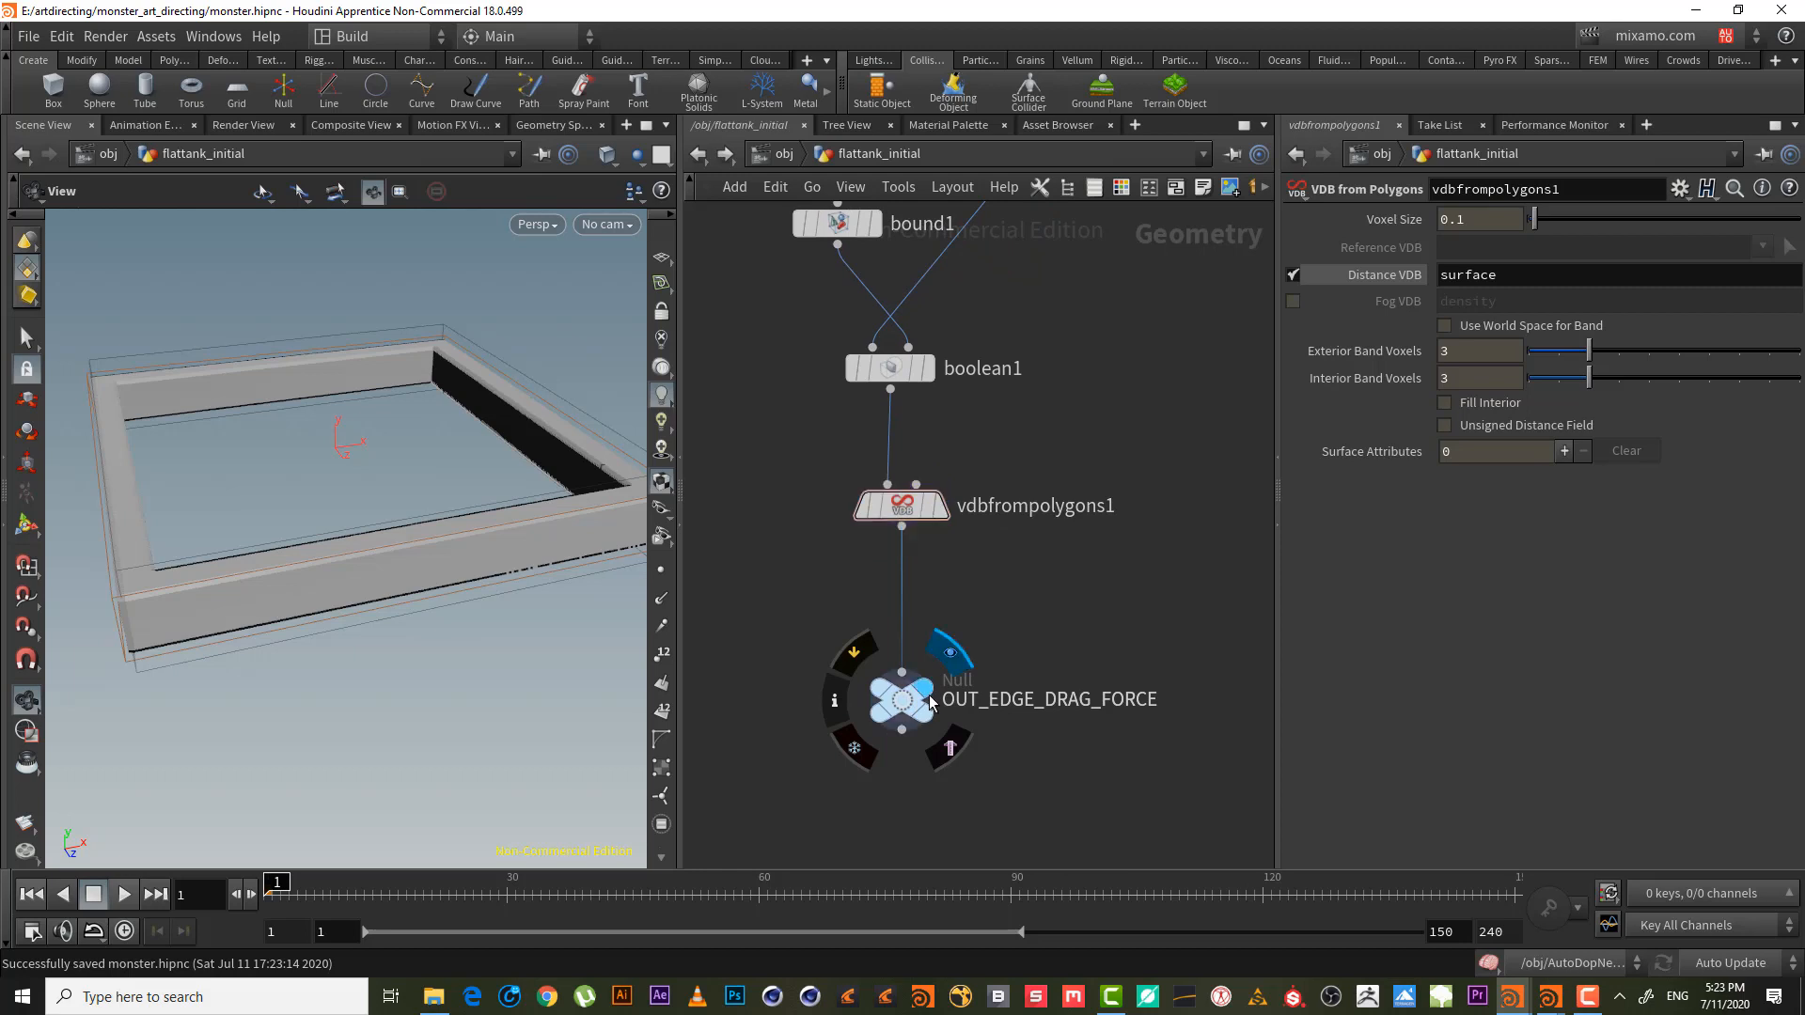
double_click(1040, 508)
click(1131, 574)
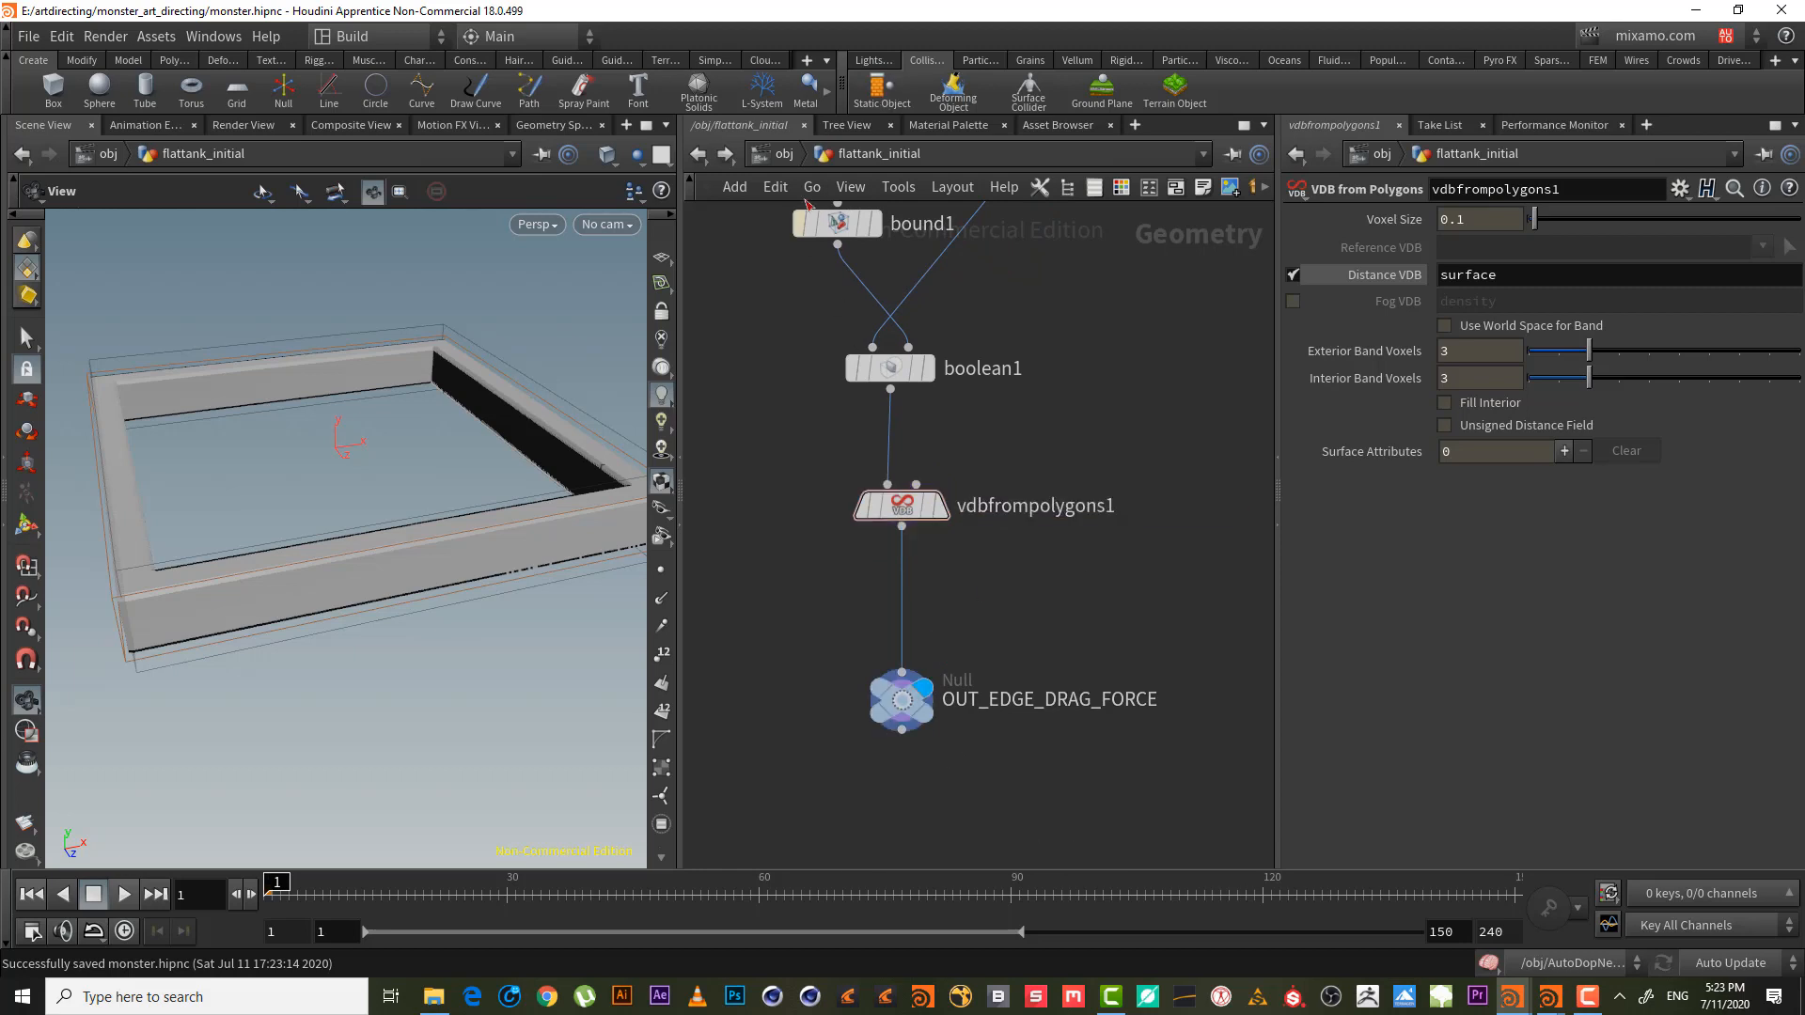
- Enter the AutoDopNetwork and try several wrangle searches without adding a node
click(786, 154)
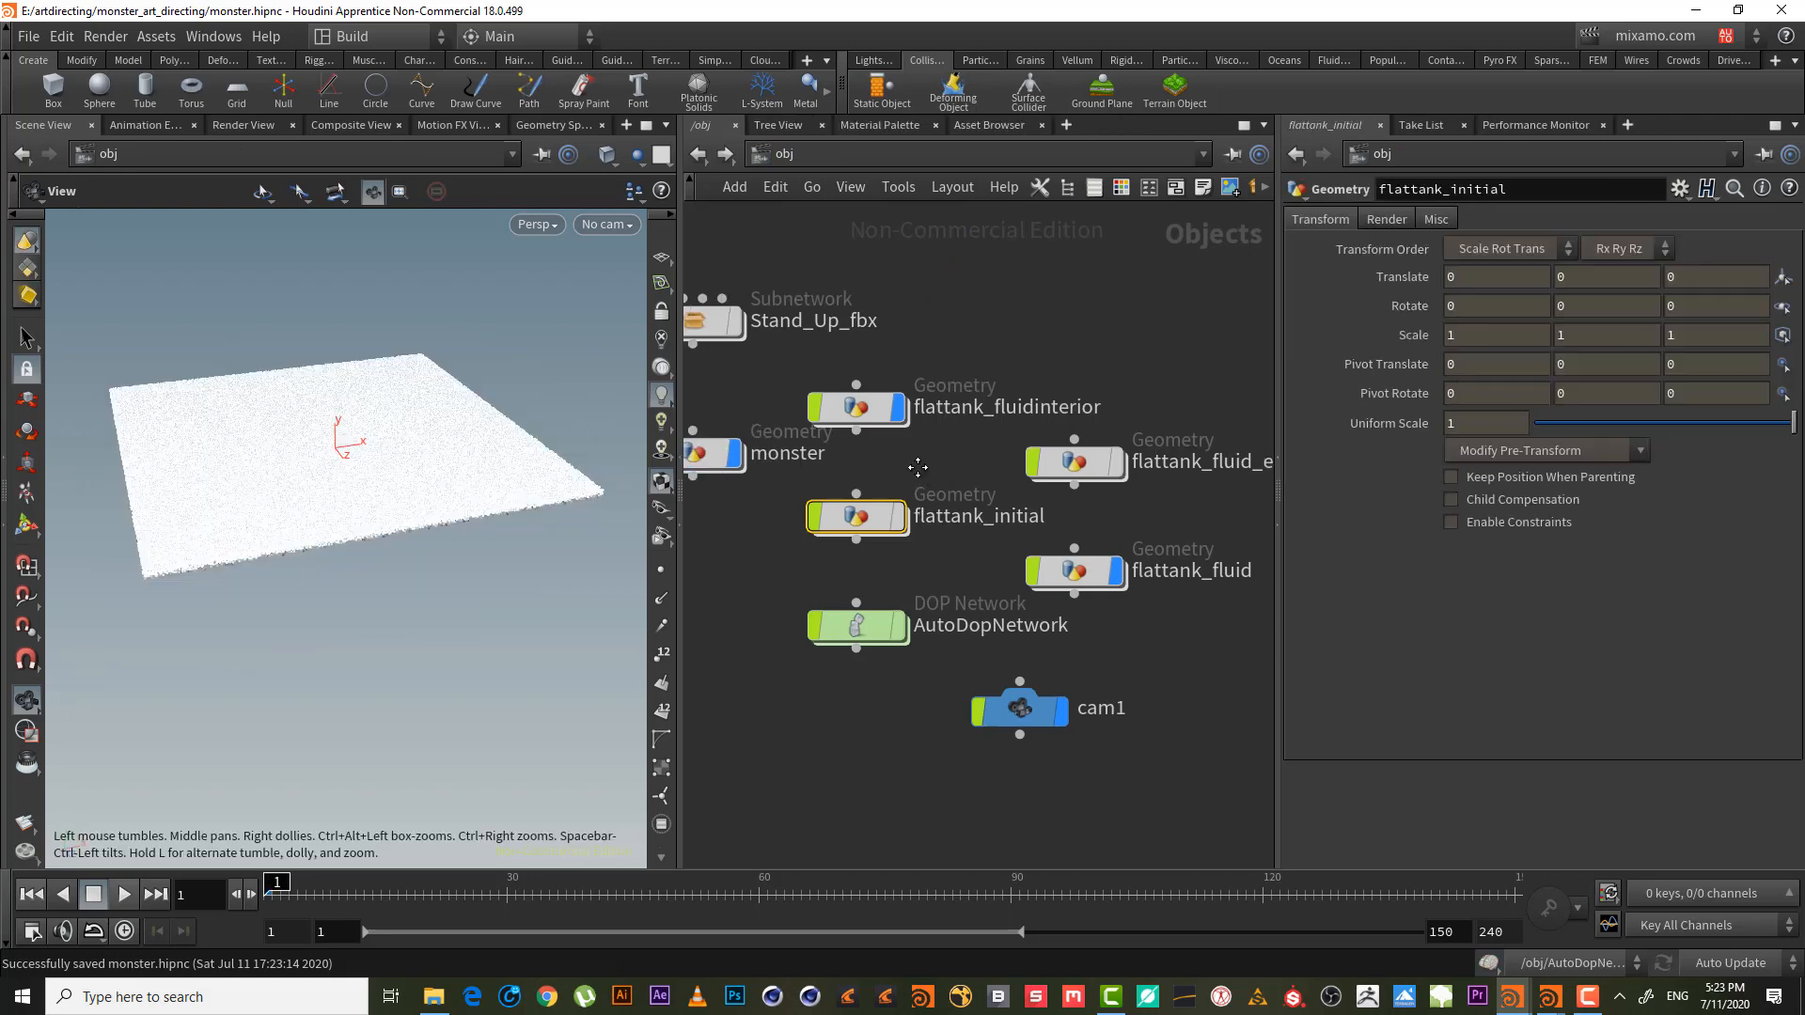
double_click(853, 625)
middle_drag(1059, 482, 1057, 554)
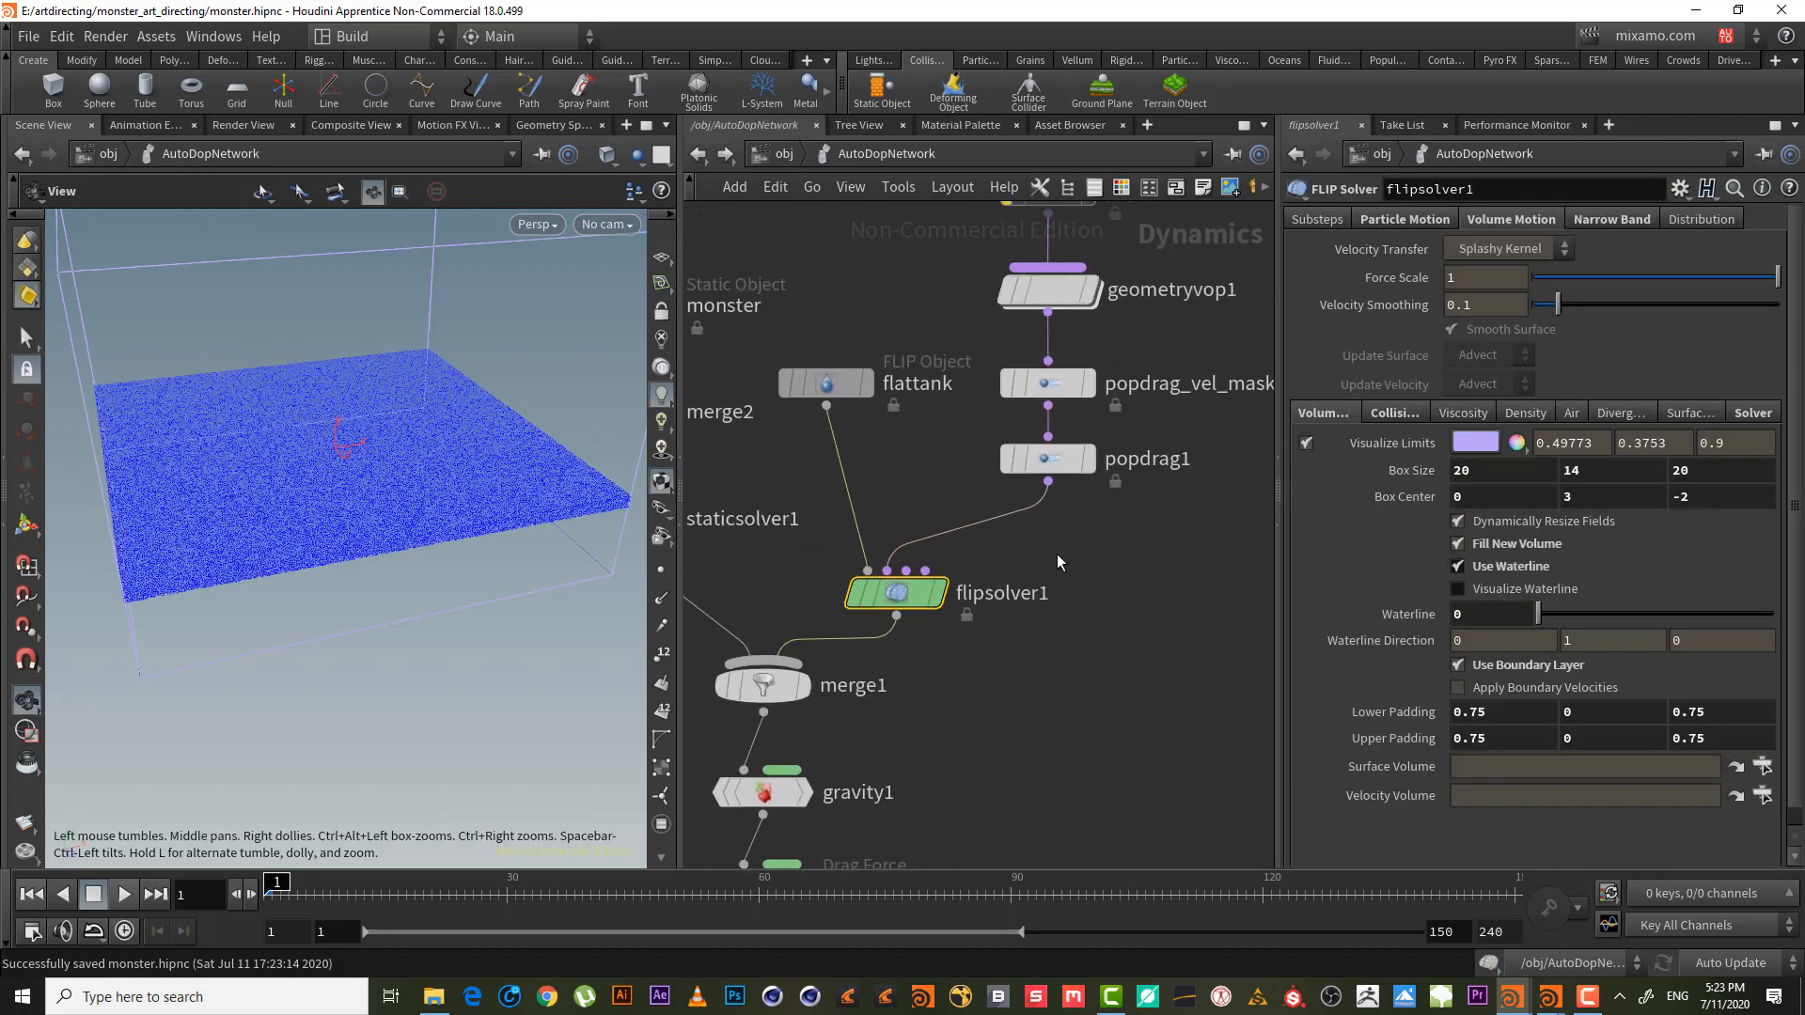
key(Tab)
text(AT)
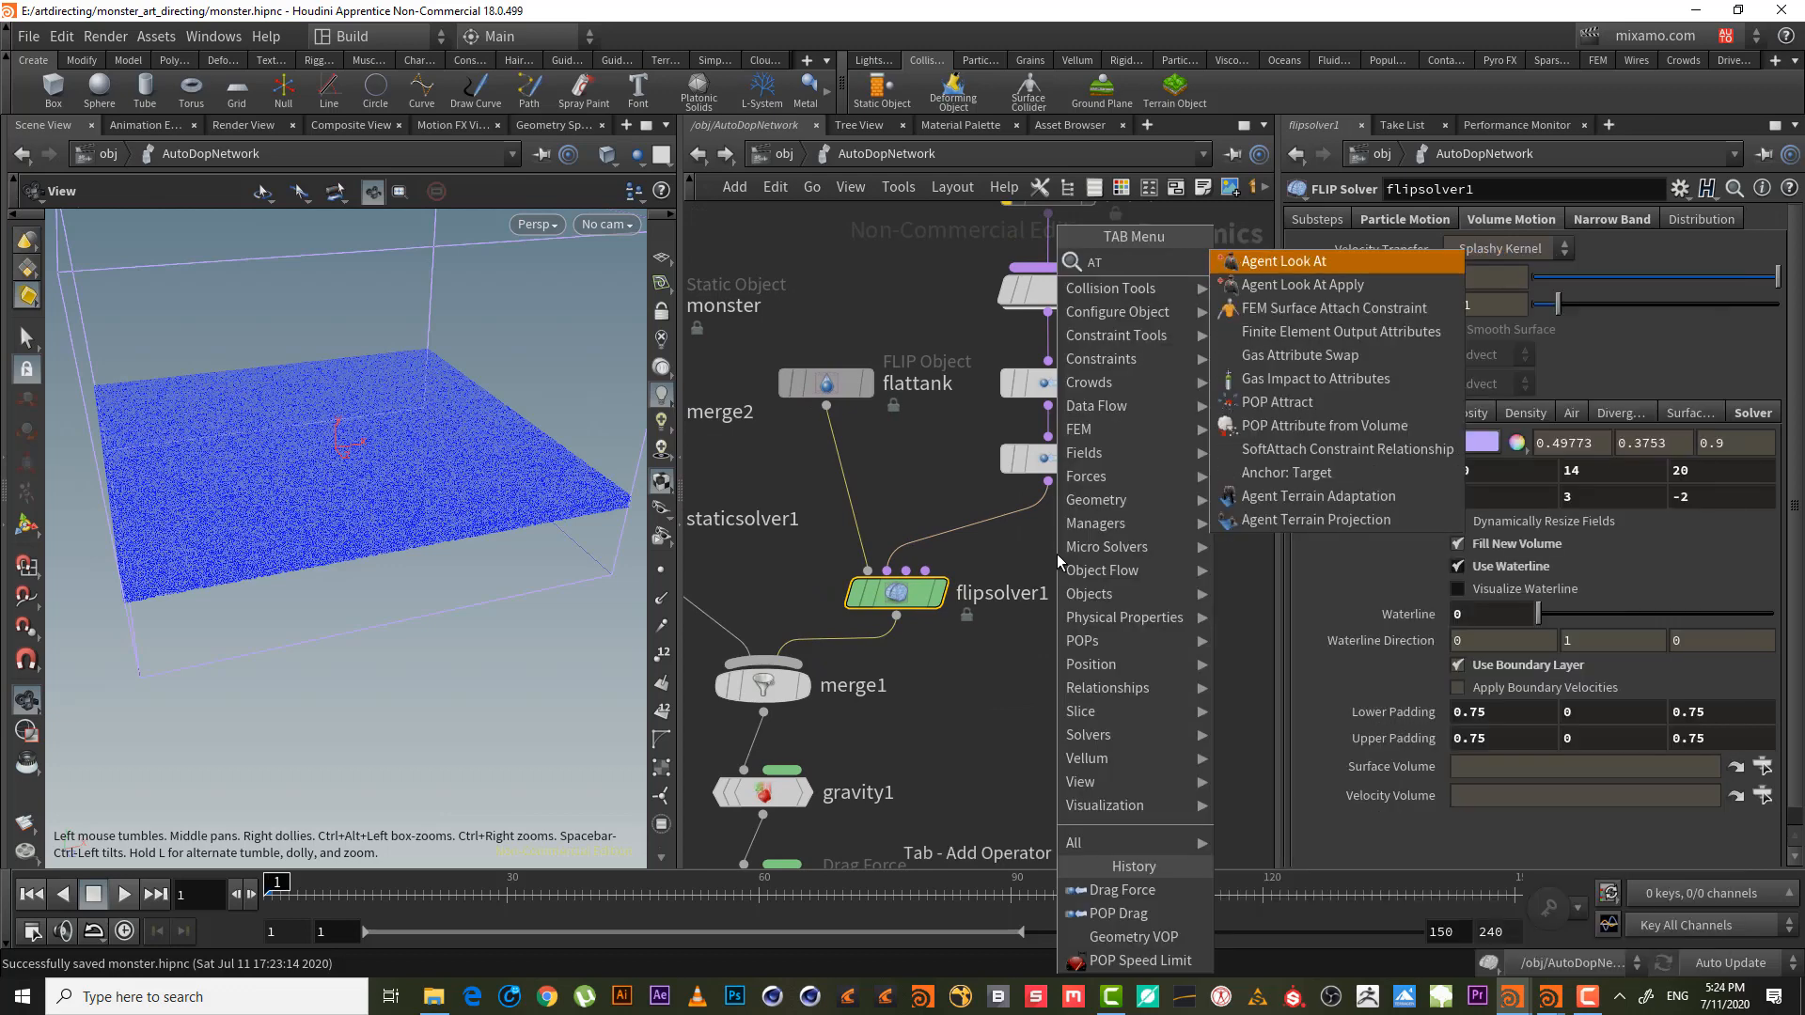
text( WR)
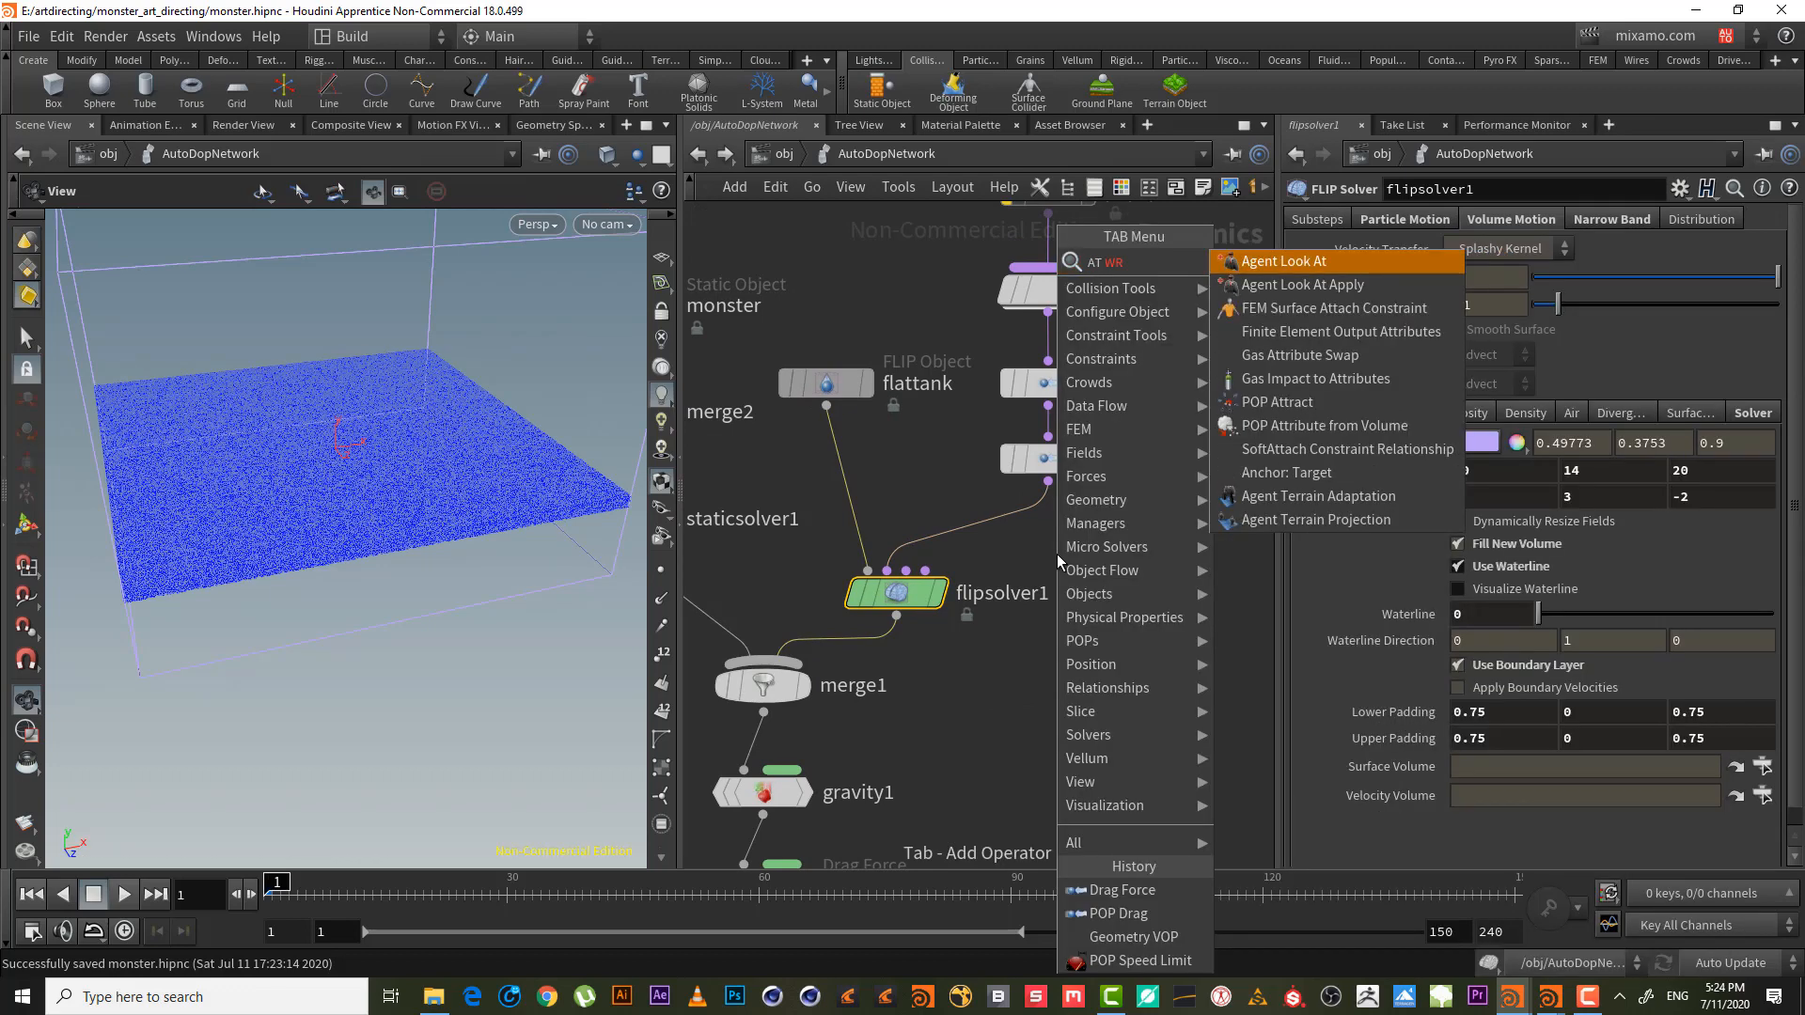
key(BackSpace)
key(BackSpace)
key(BackSpace)
key(BackSpace)
key(BackSpace)
text(WR)
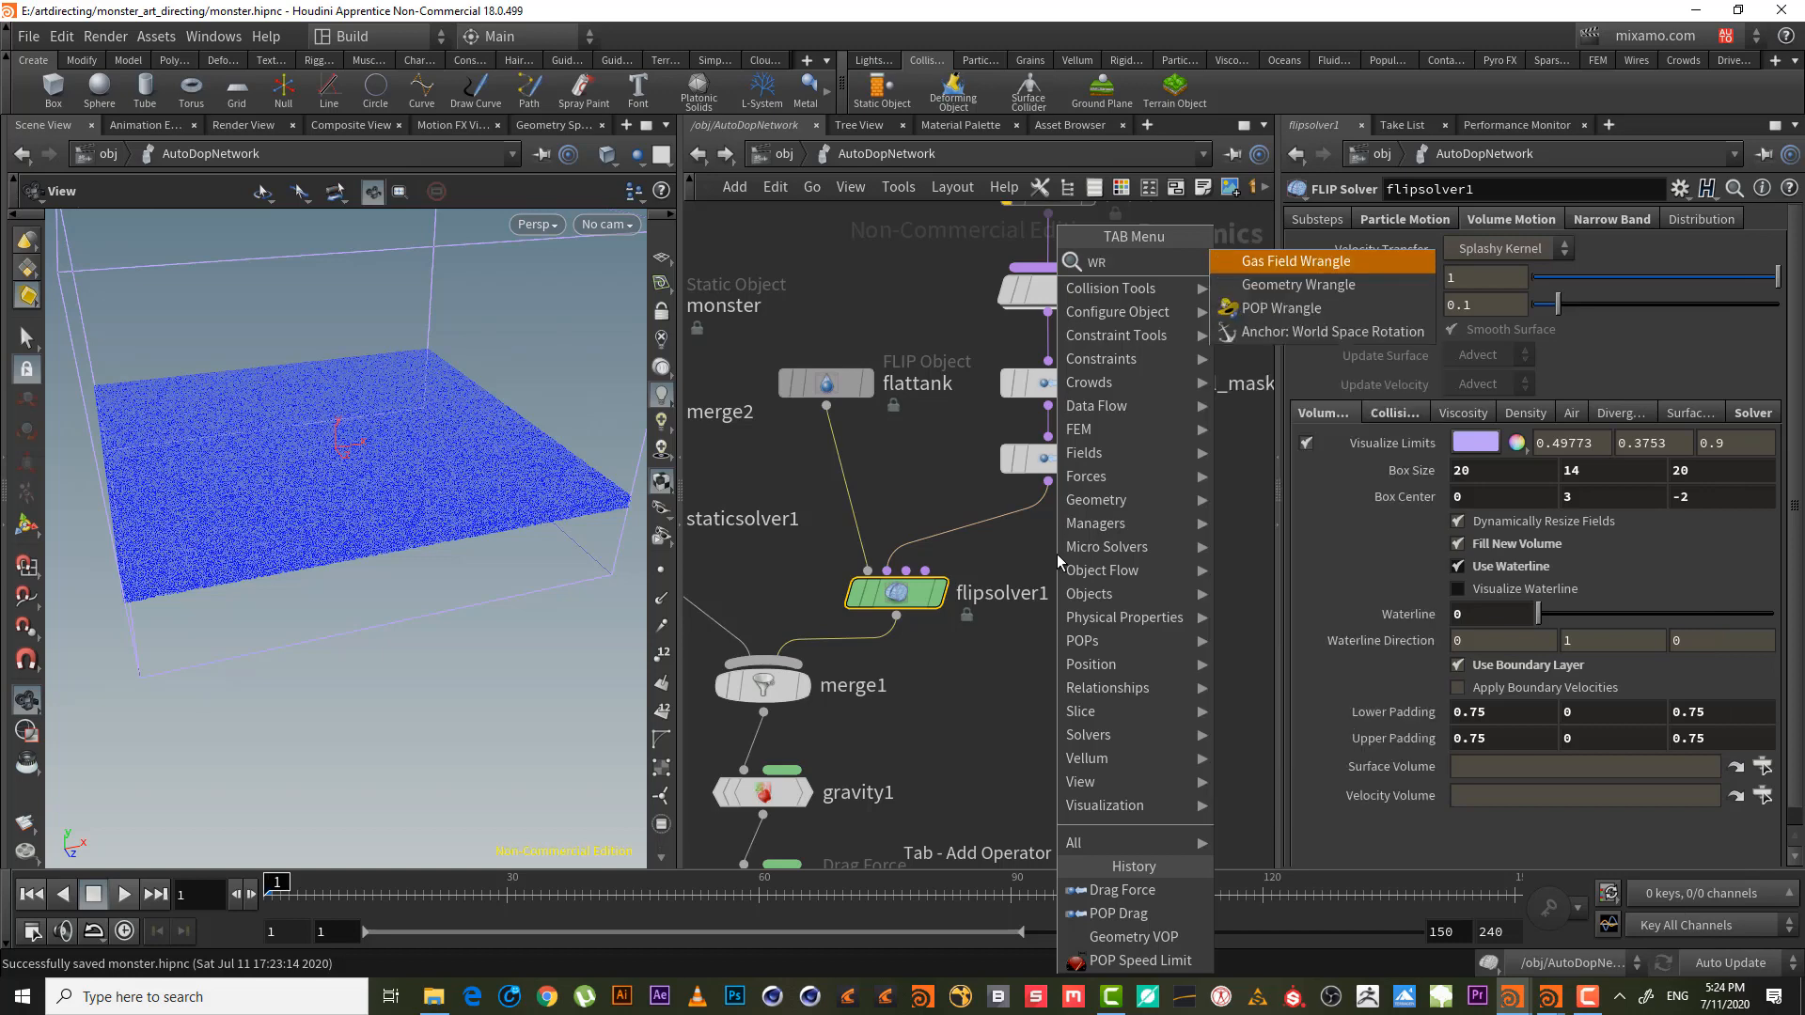
key(BackSpace)
key(BackSpace)
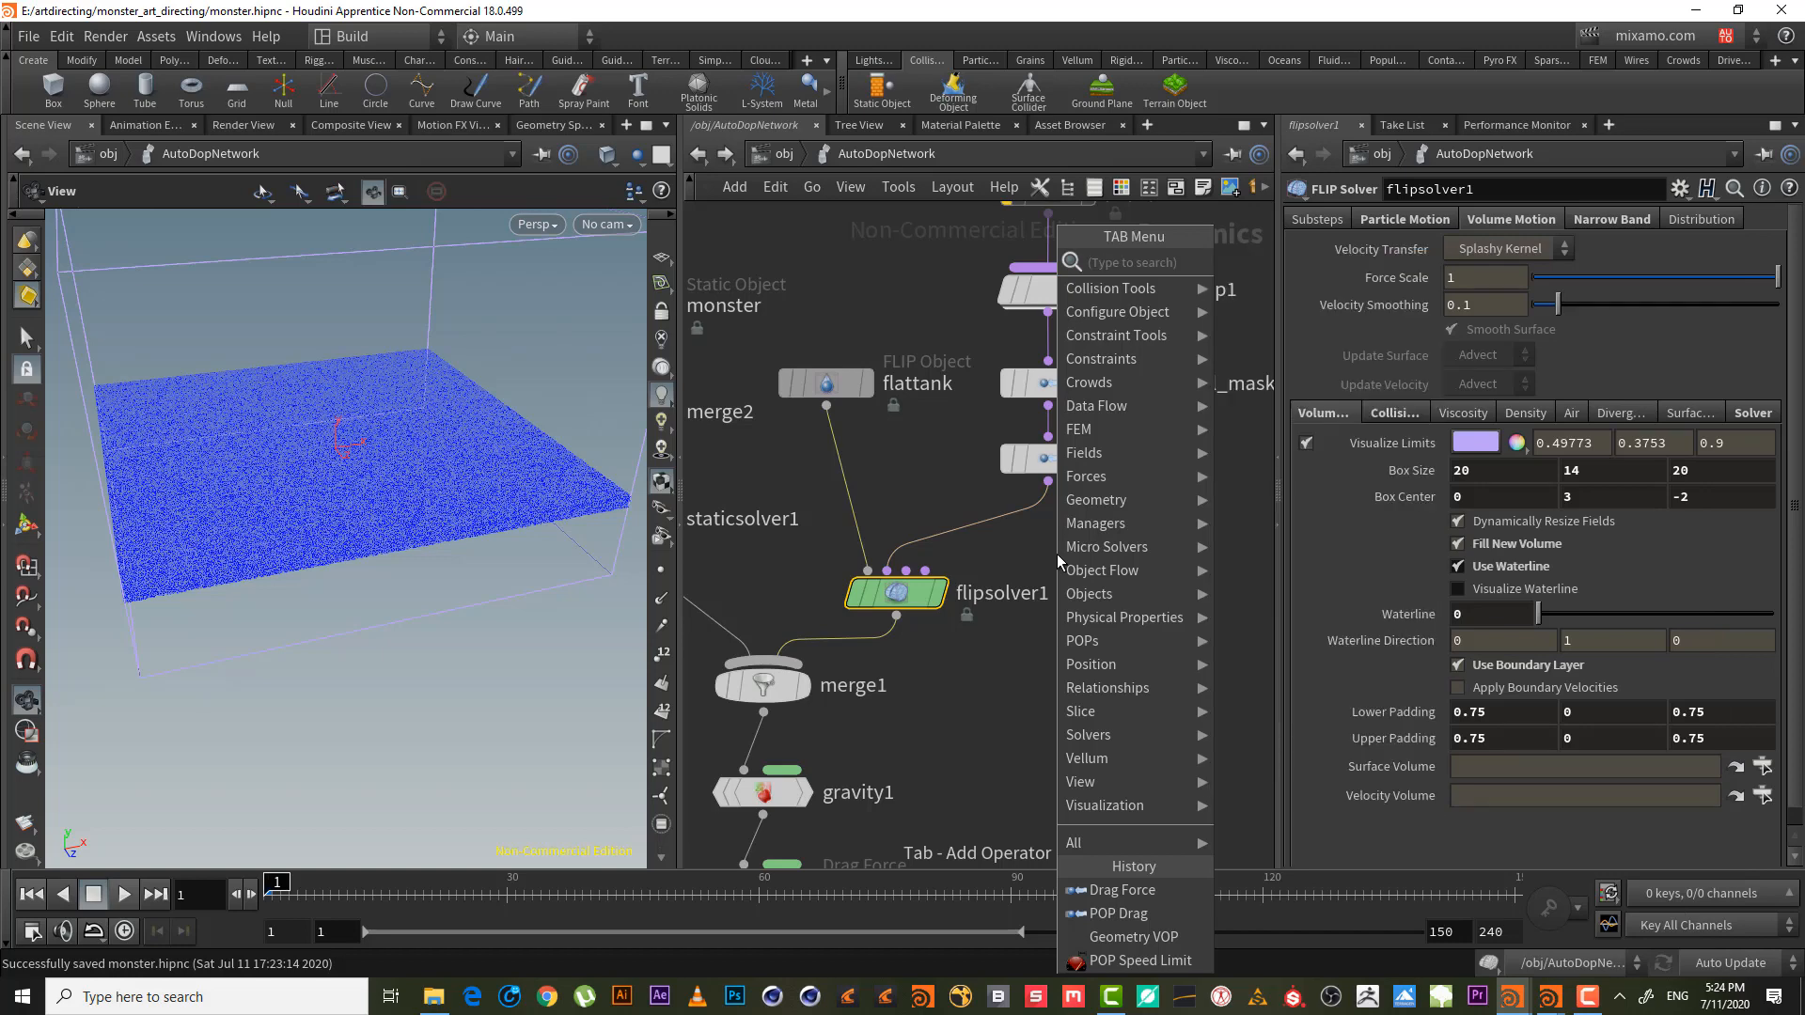
text(AT)
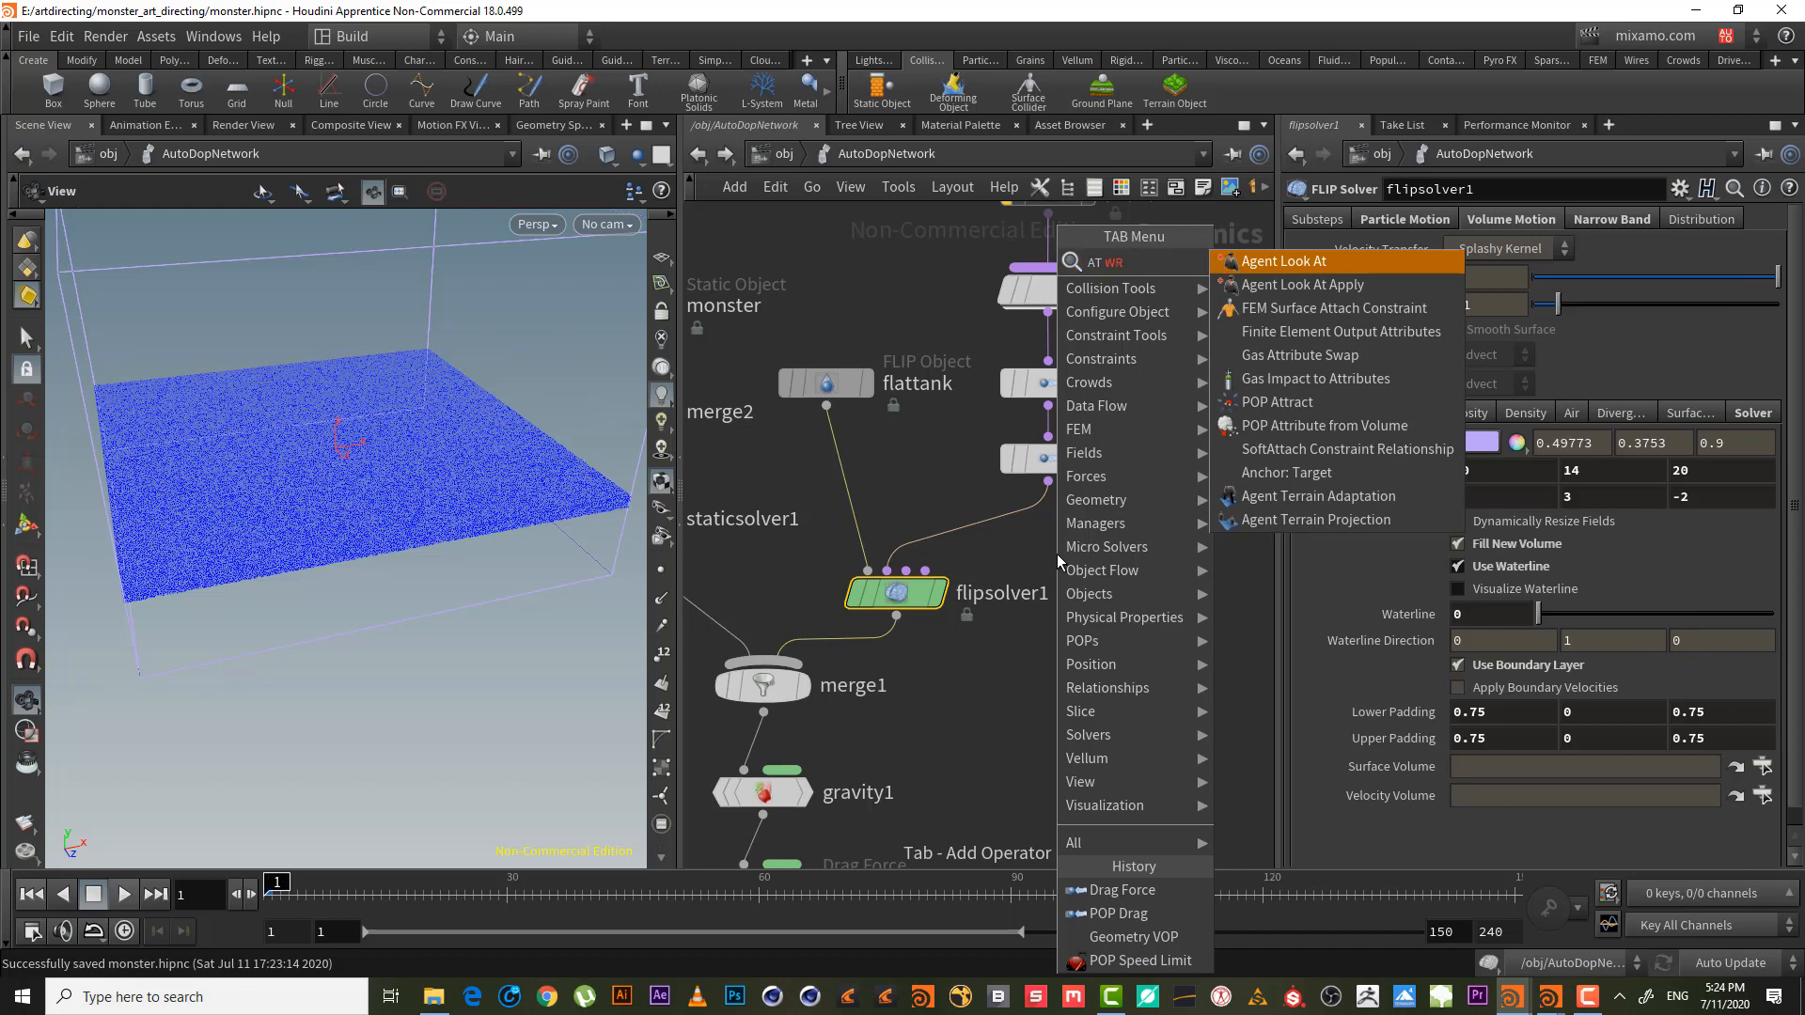
key(BackSpace)
key(BackSpace)
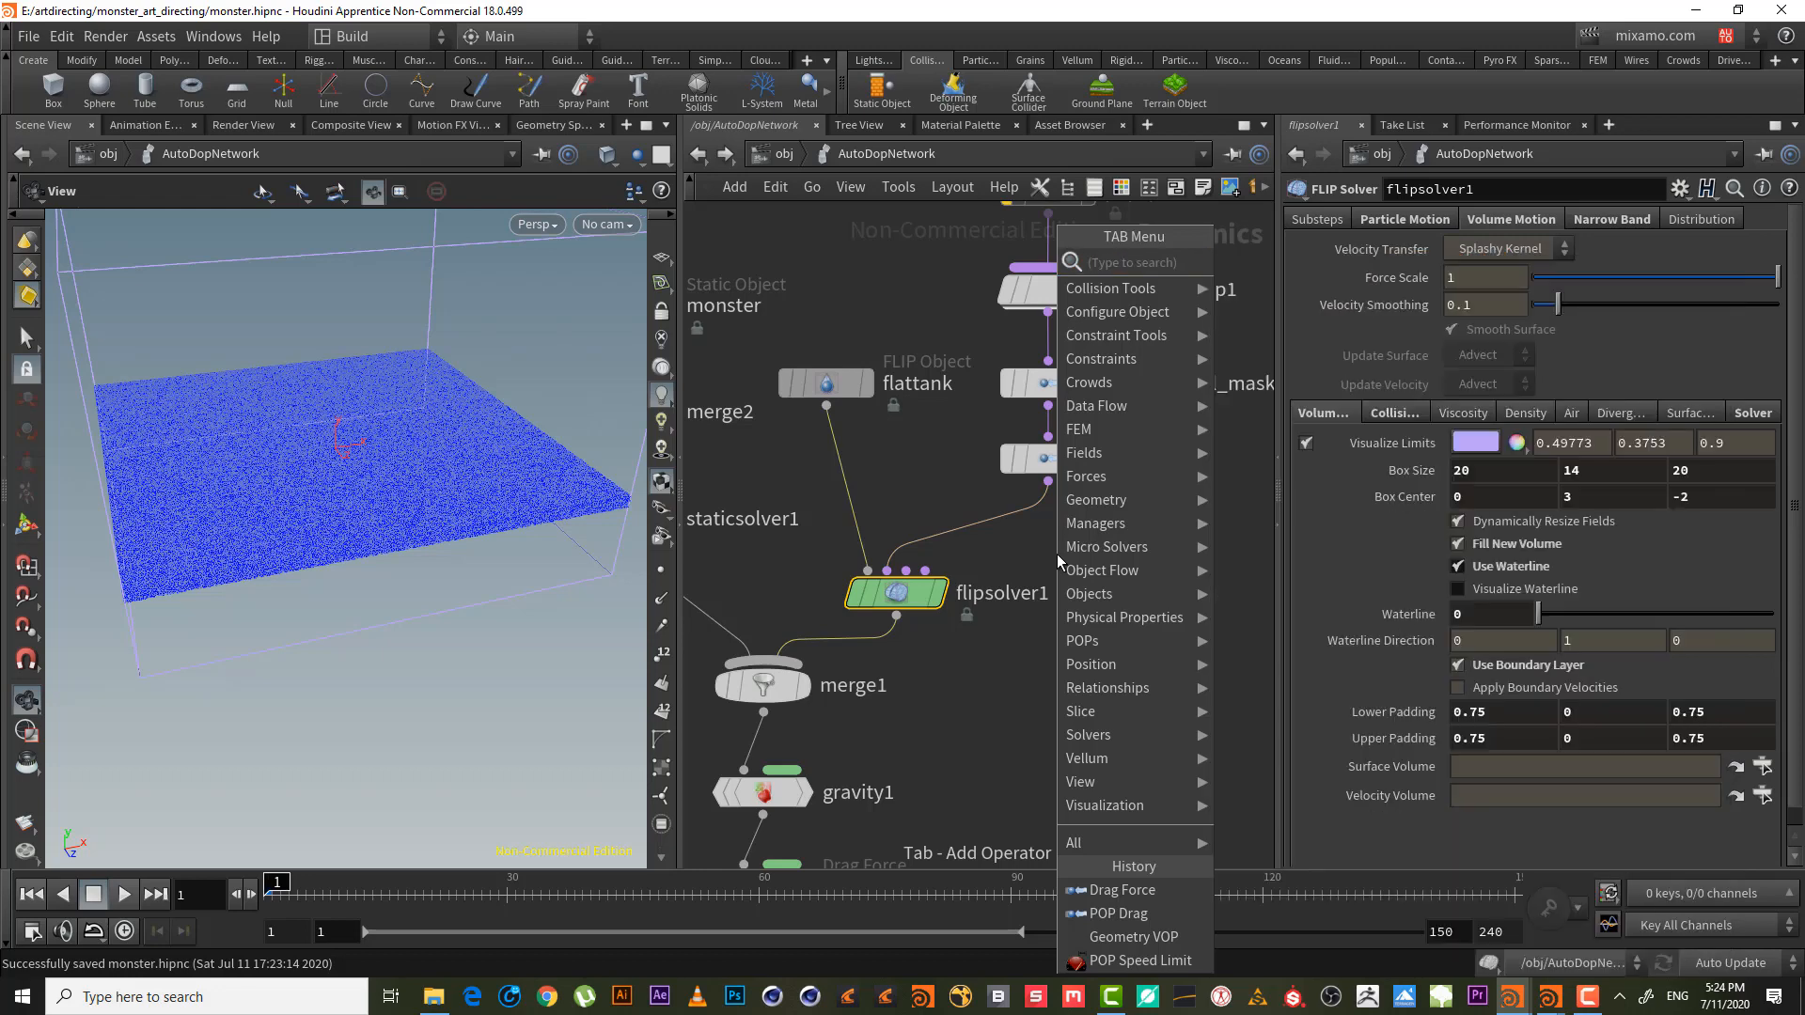
key(Escape)
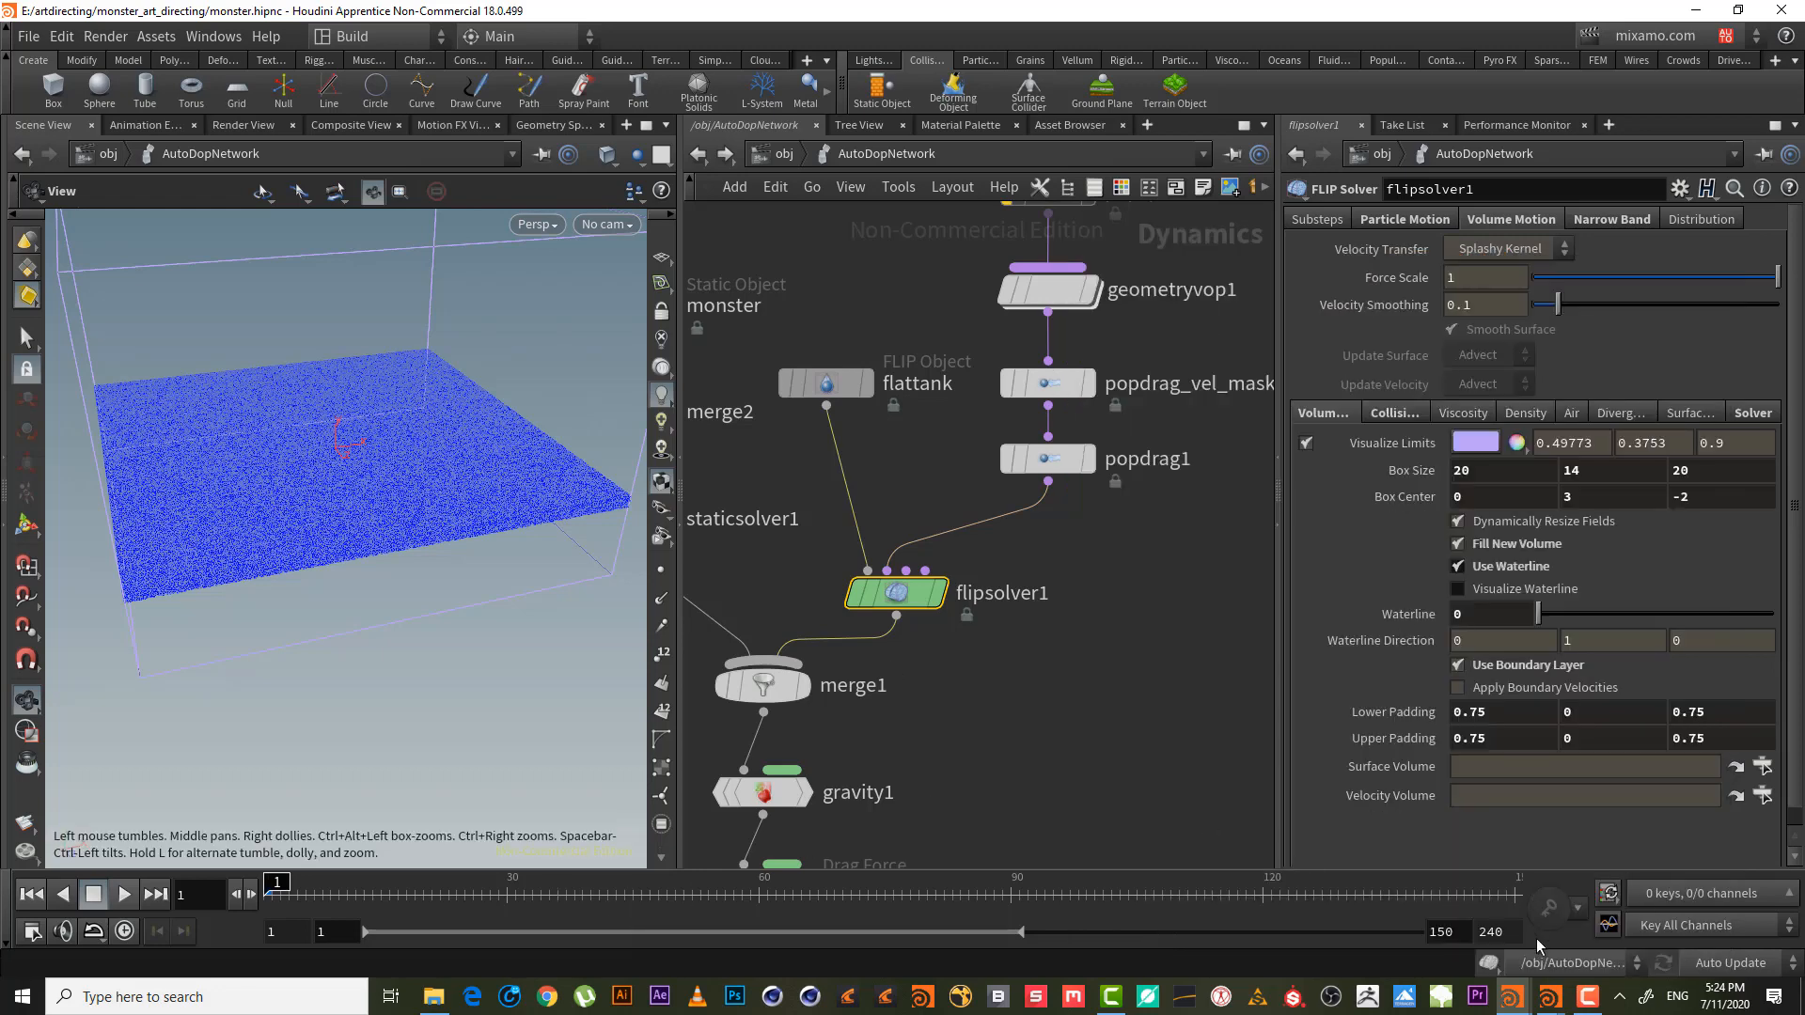
click(1588, 996)
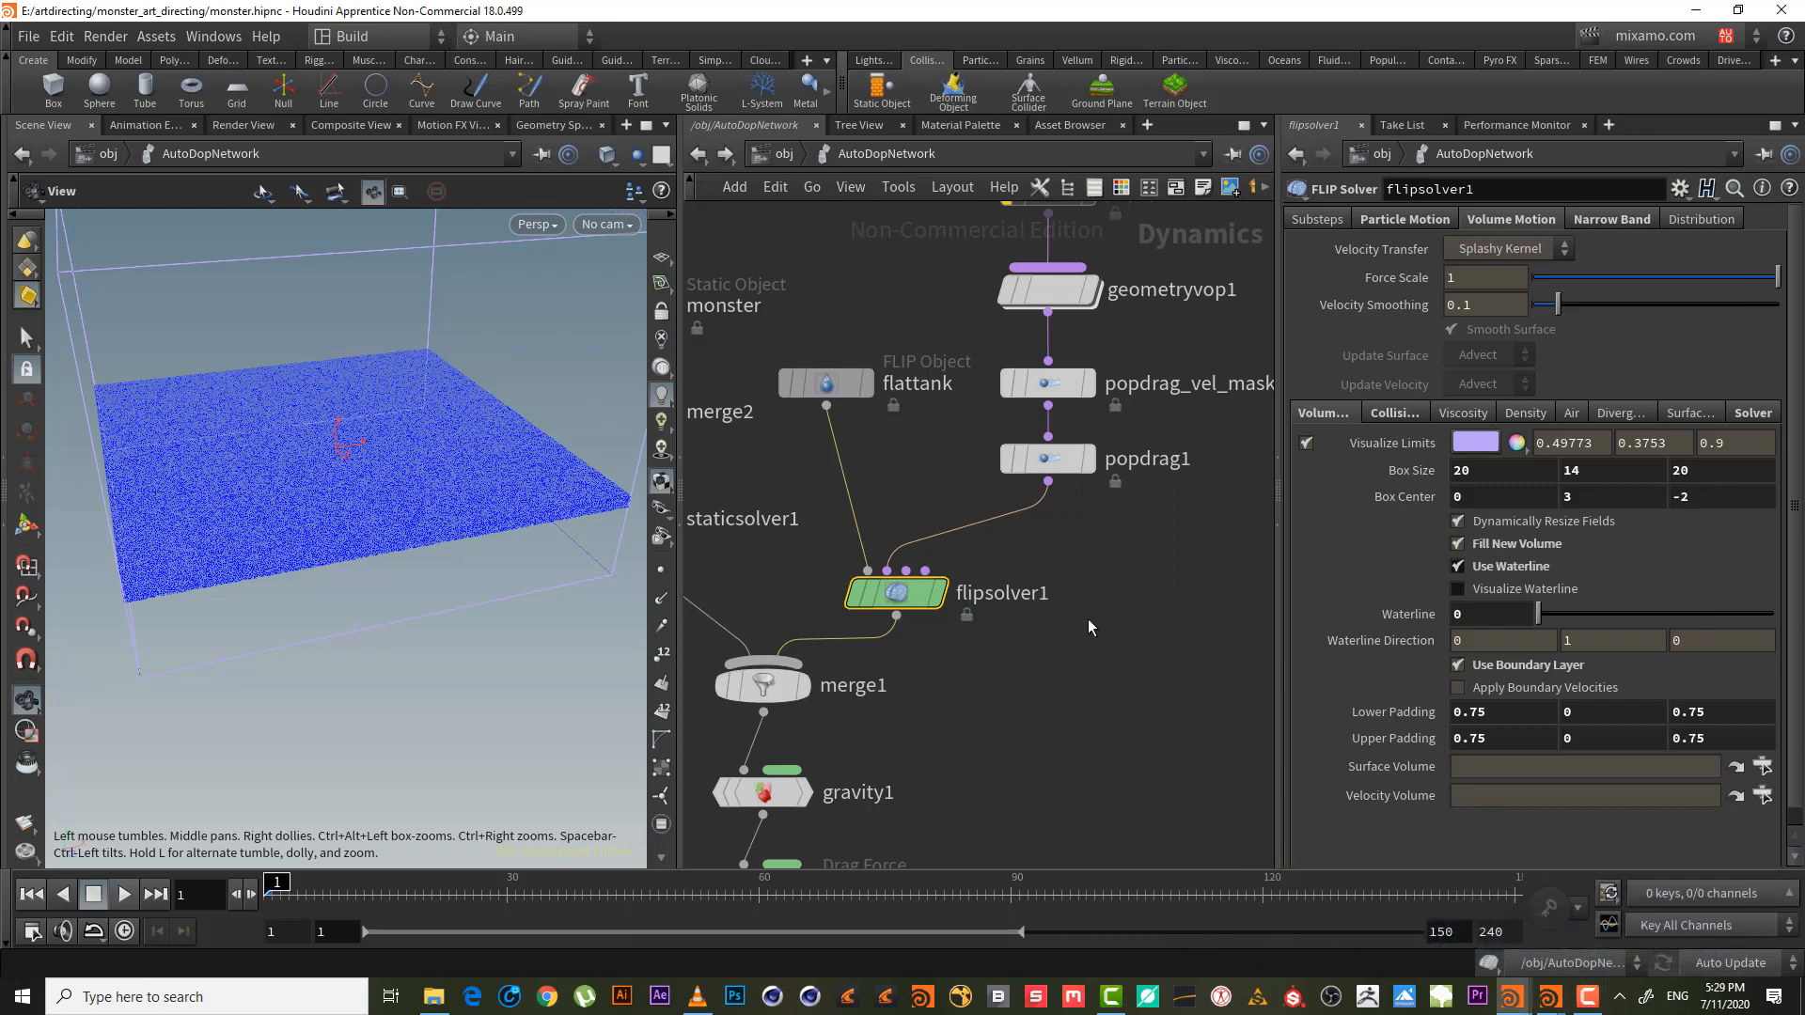
- Move the four POP nodes from popspeedlimit1 to popdrag1 up to make room
middle_drag(1087, 619, 1106, 694)
drag(1155, 619, 1034, 249)
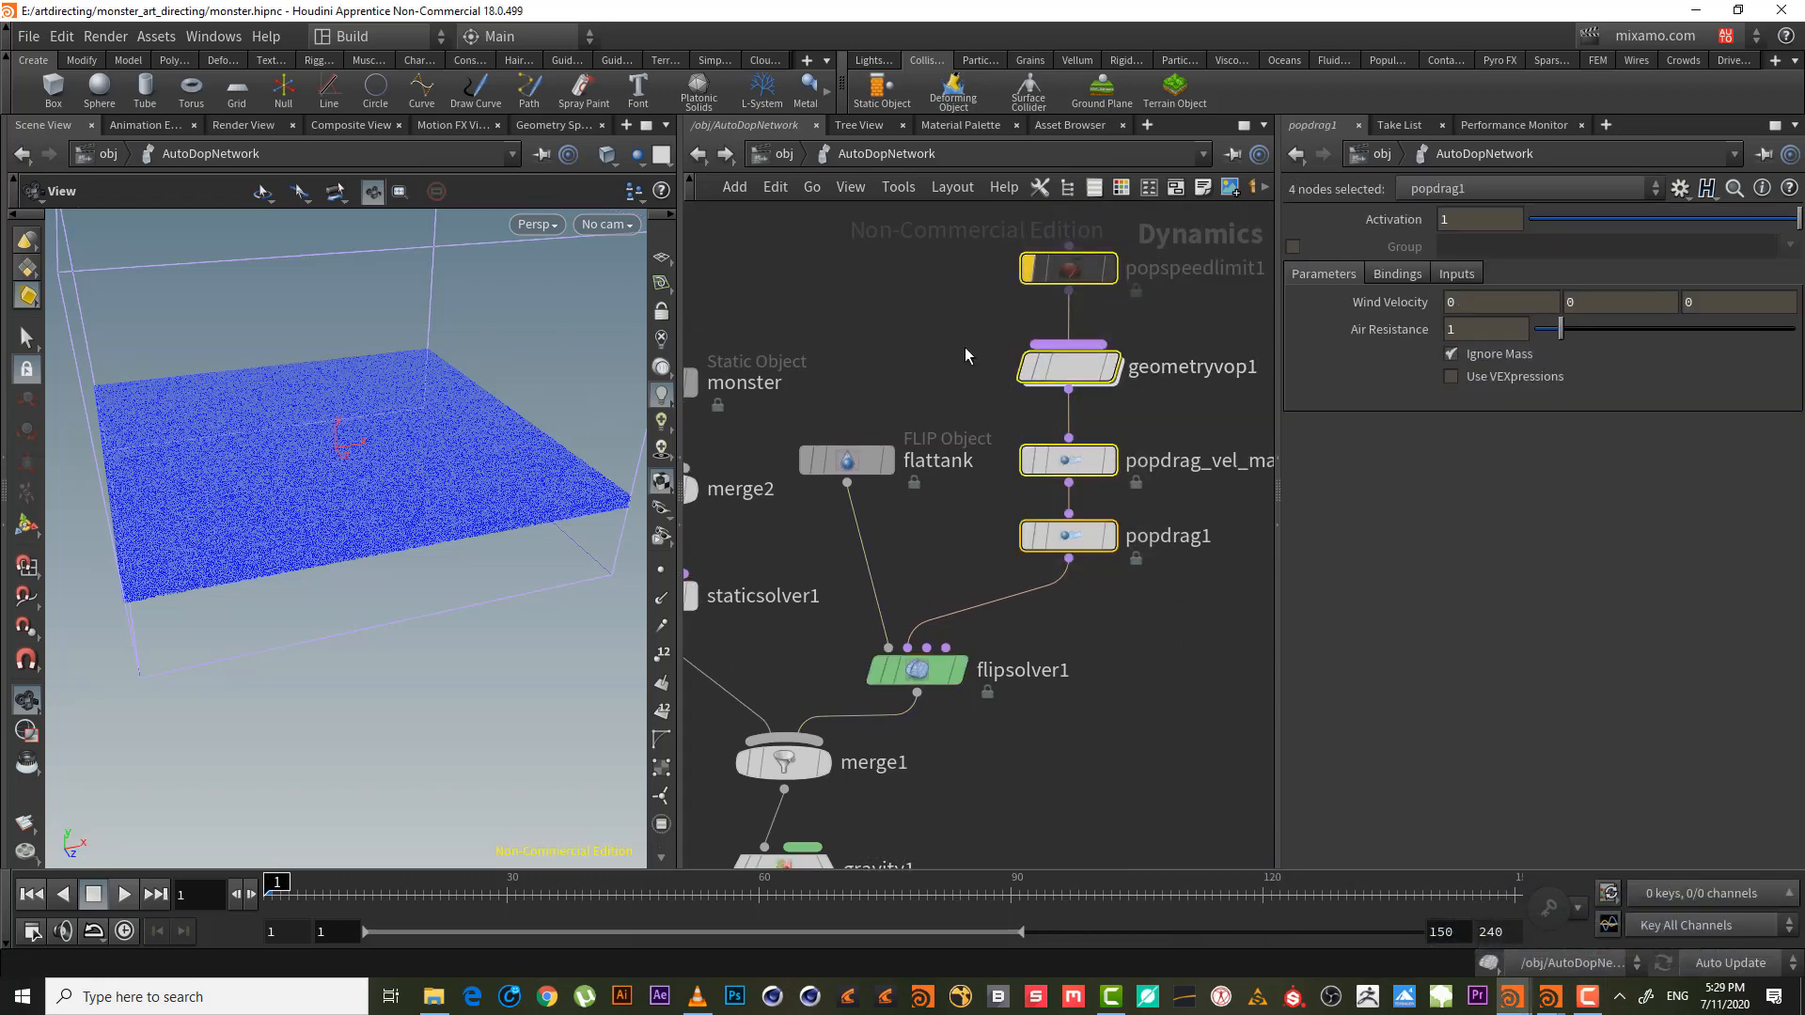
middle_drag(1048, 348, 1028, 506)
drag(1028, 505, 1029, 428)
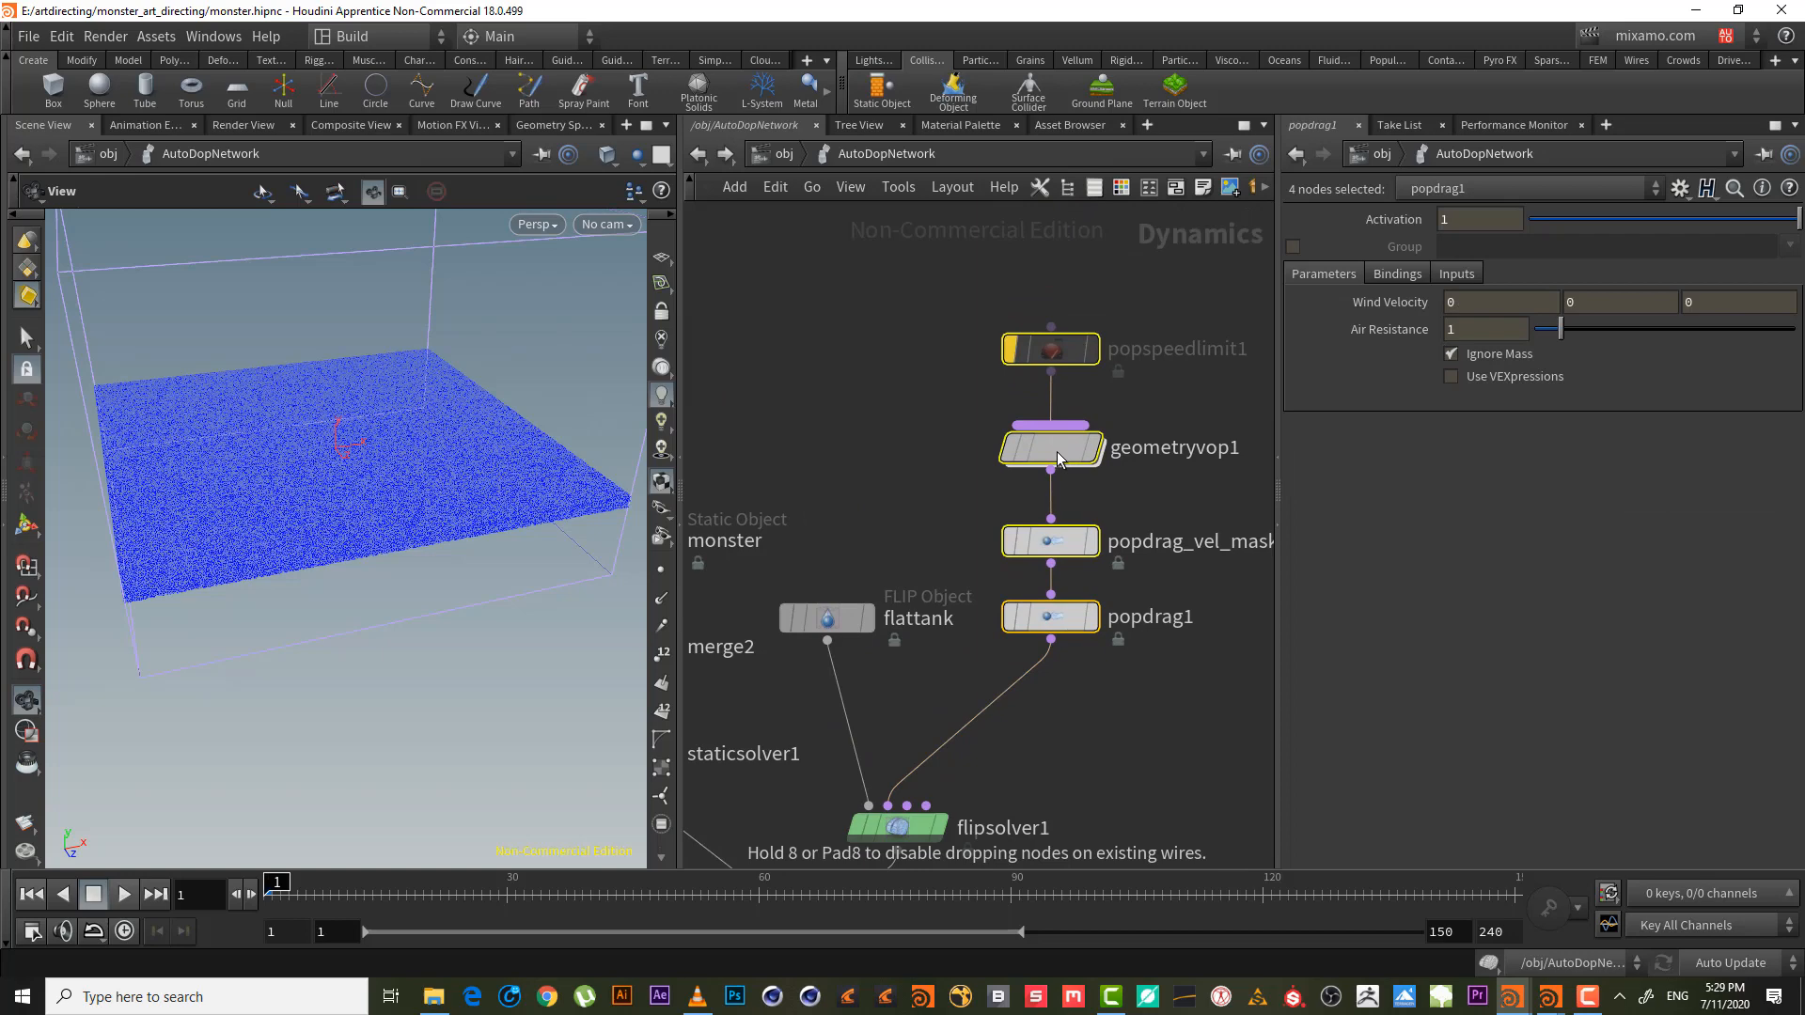
click(1124, 380)
- Drop a POP Wrangle on the popdrag1–flipsolver1 wire, aligned under popdrag1
middle_drag(1076, 679, 1083, 627)
scroll(1143, 630, up, 2)
key(Tab)
text(pop)
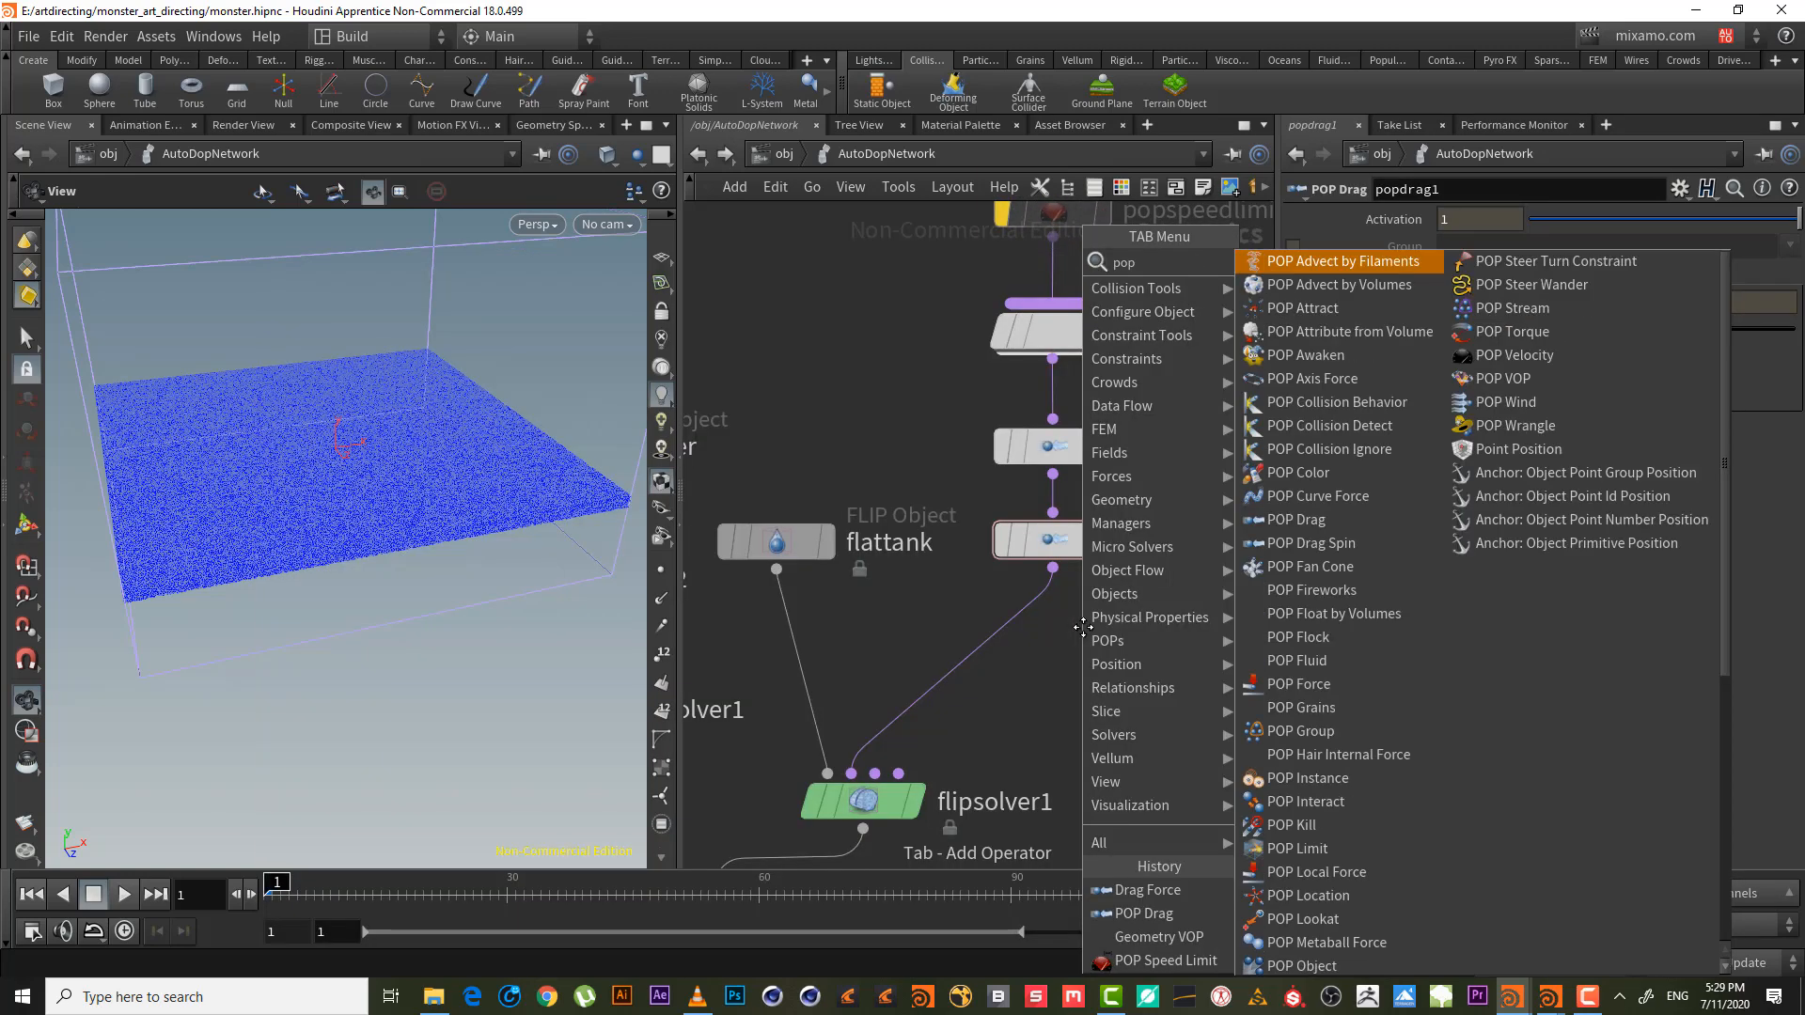
text( wr)
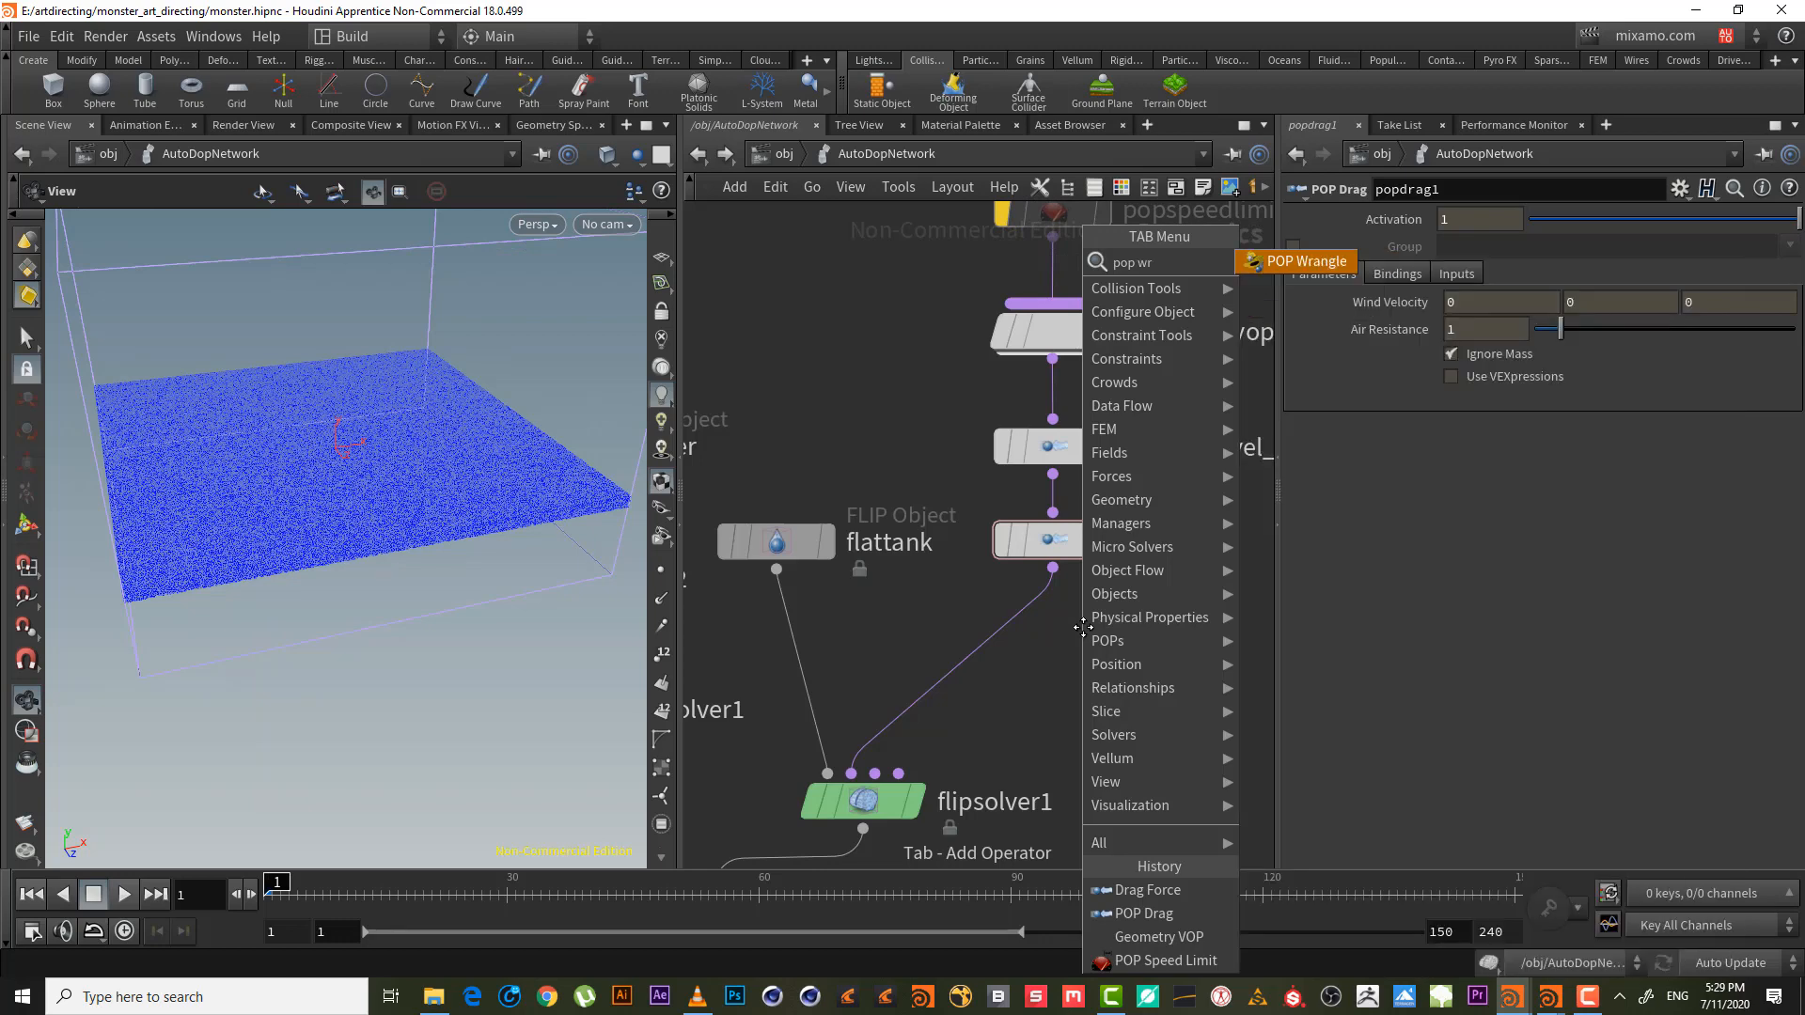
key(Return)
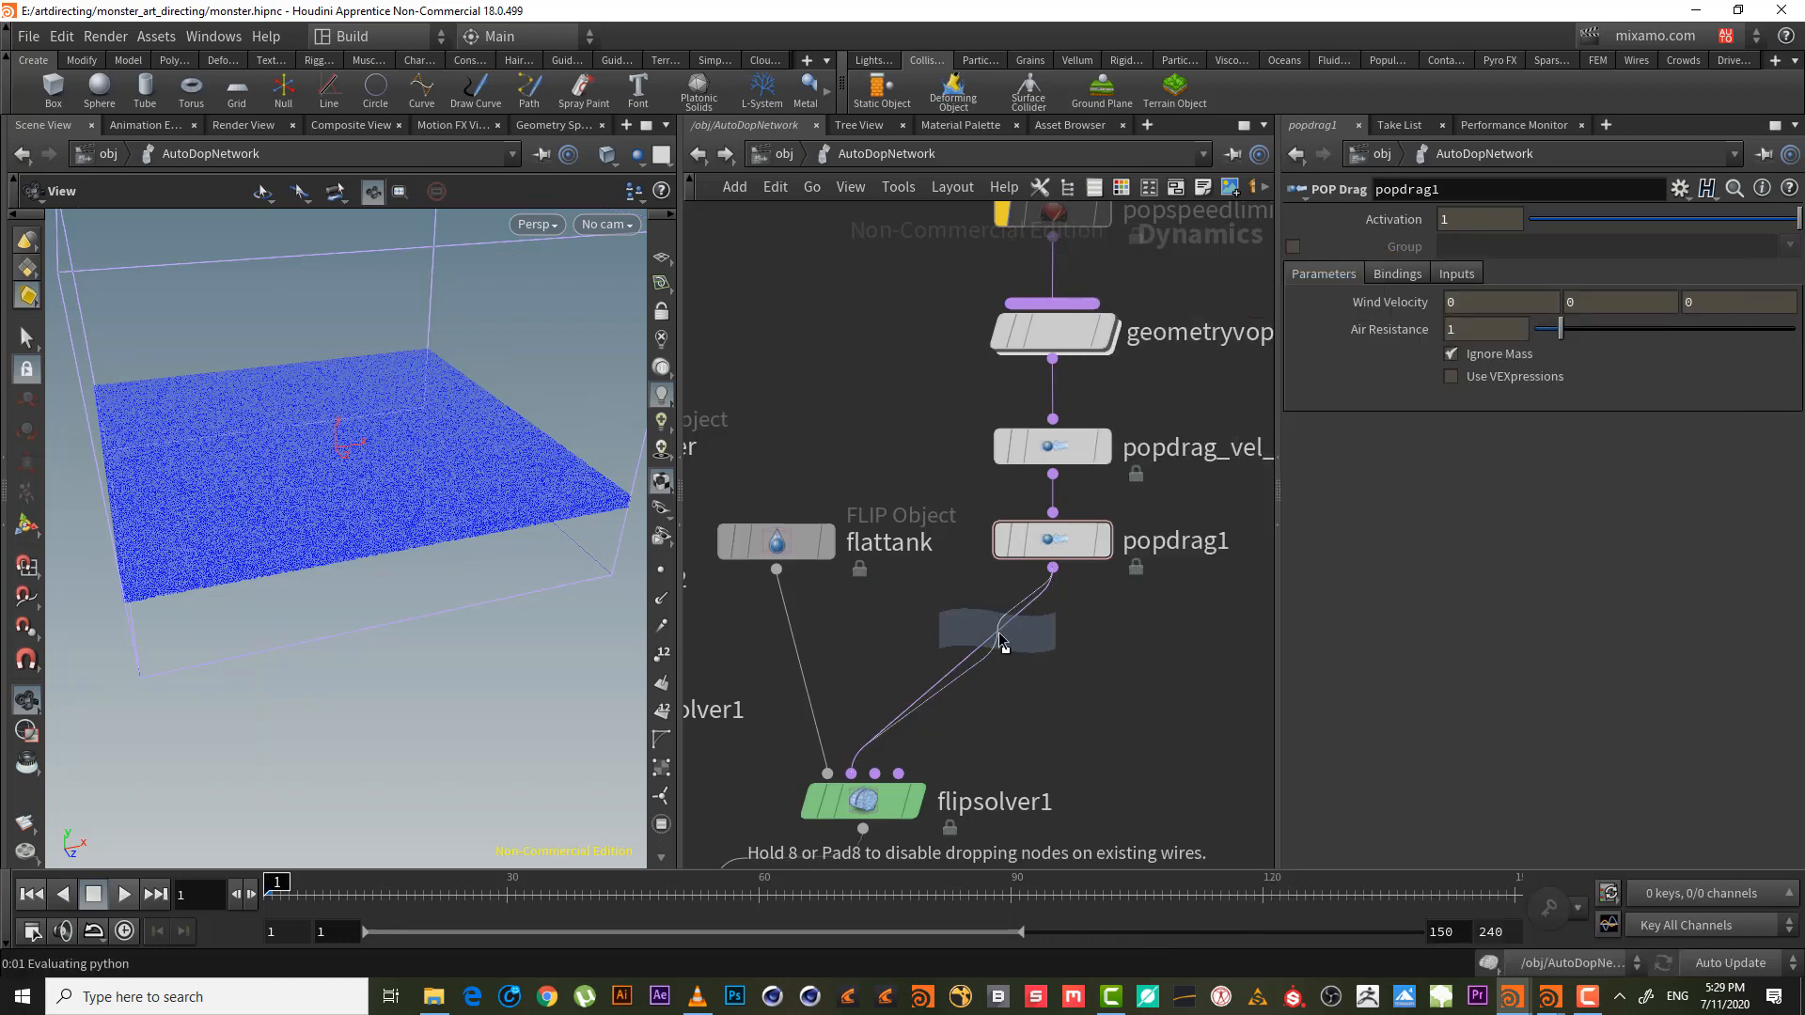
click(1025, 645)
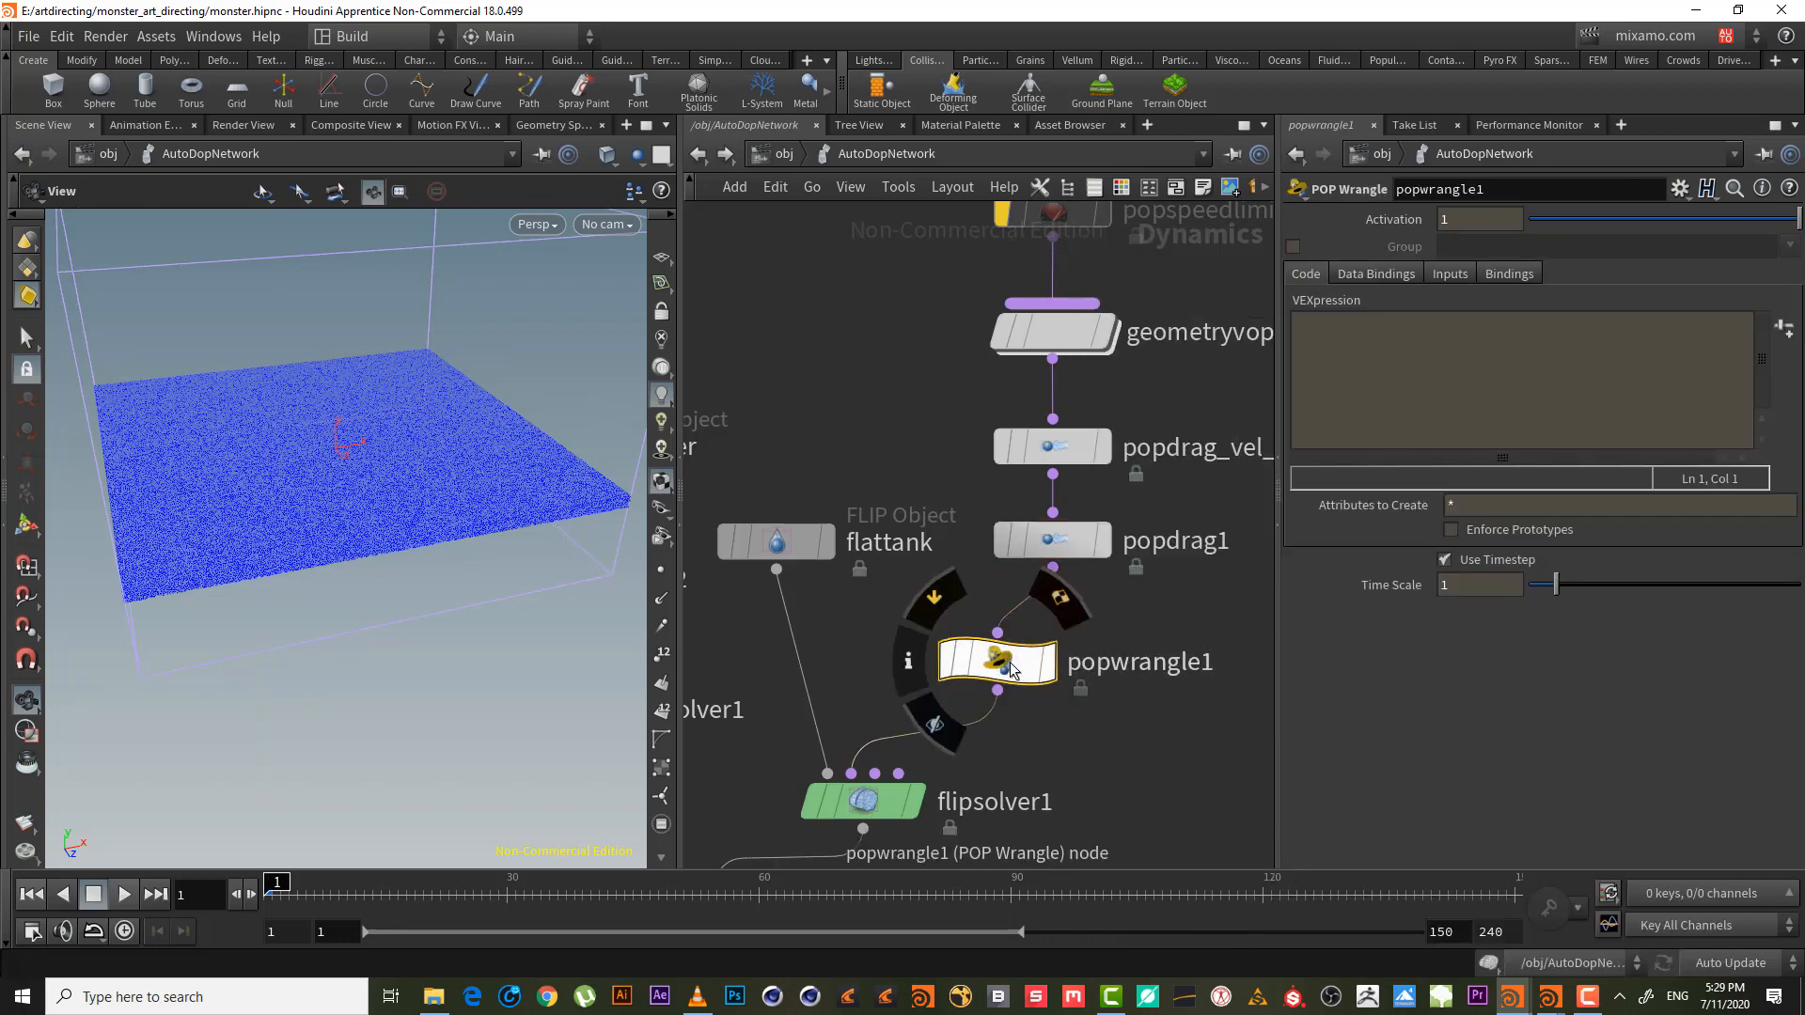
drag(1024, 645, 1079, 623)
- Set popwrangle1's Input 1 to SOP with path /obj/flattank_initial/OUT_EDGE_DRAG_FORCE
click(1427, 363)
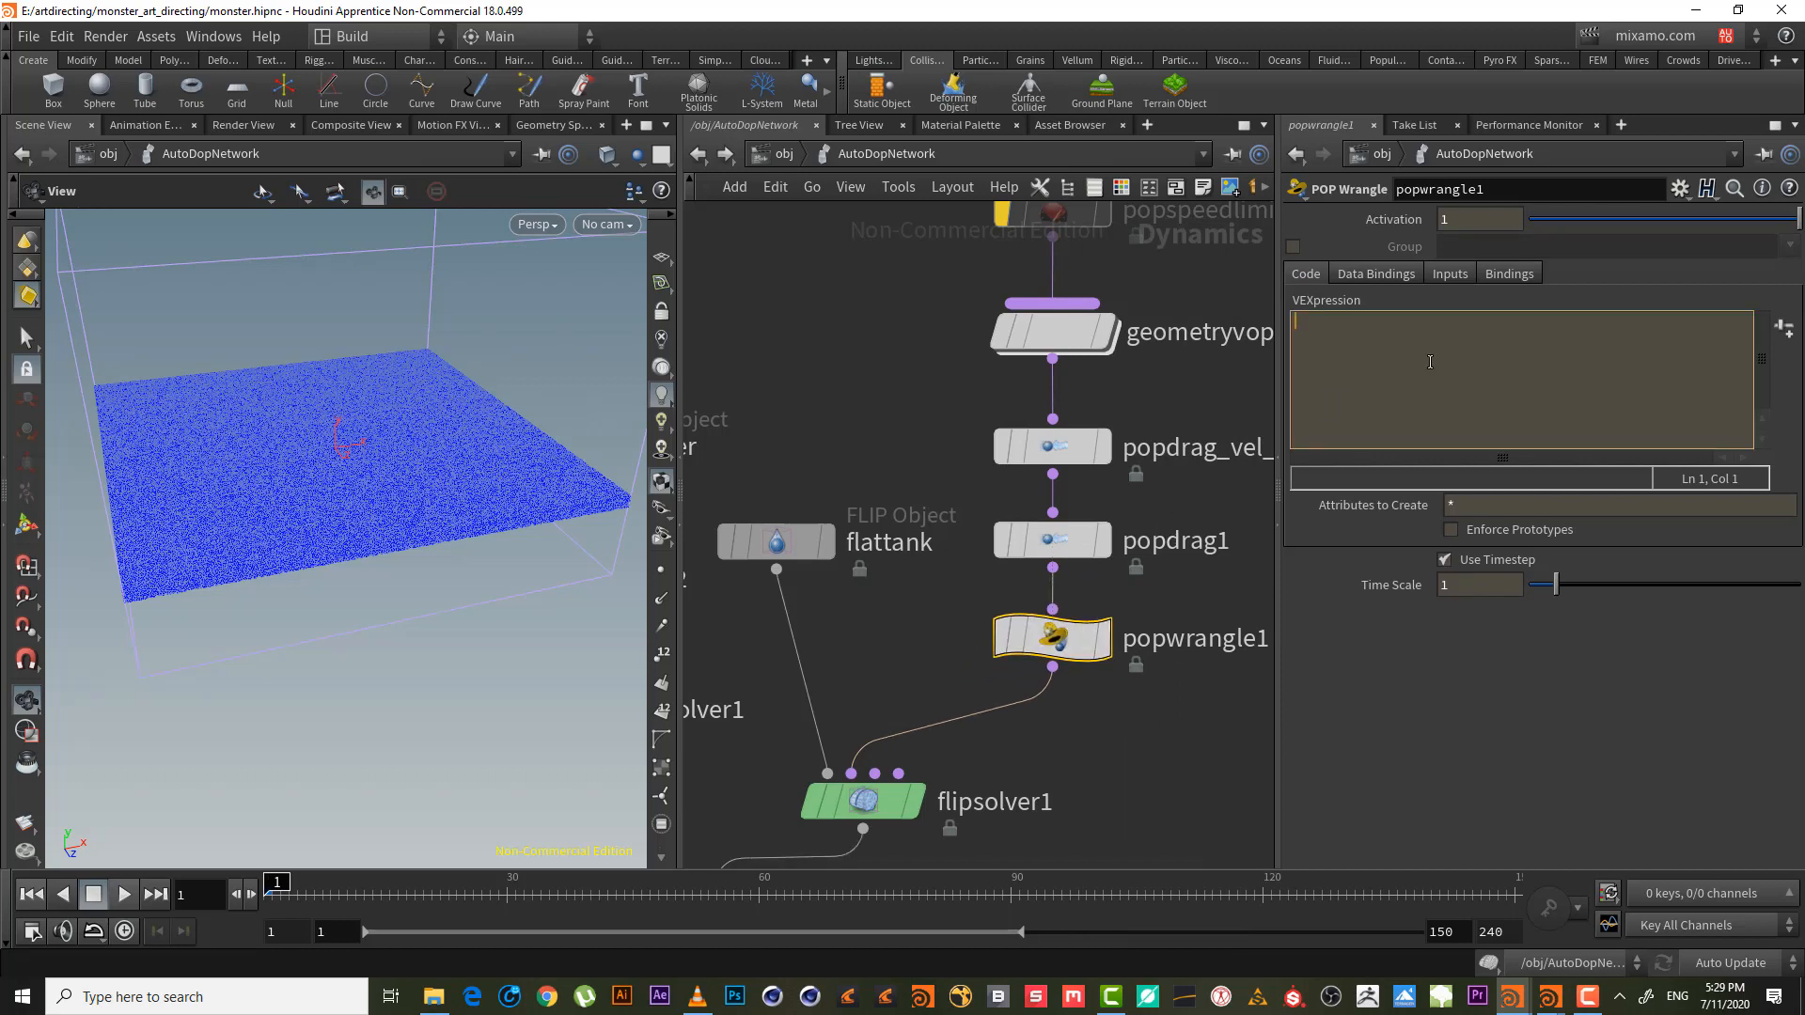
click(1442, 278)
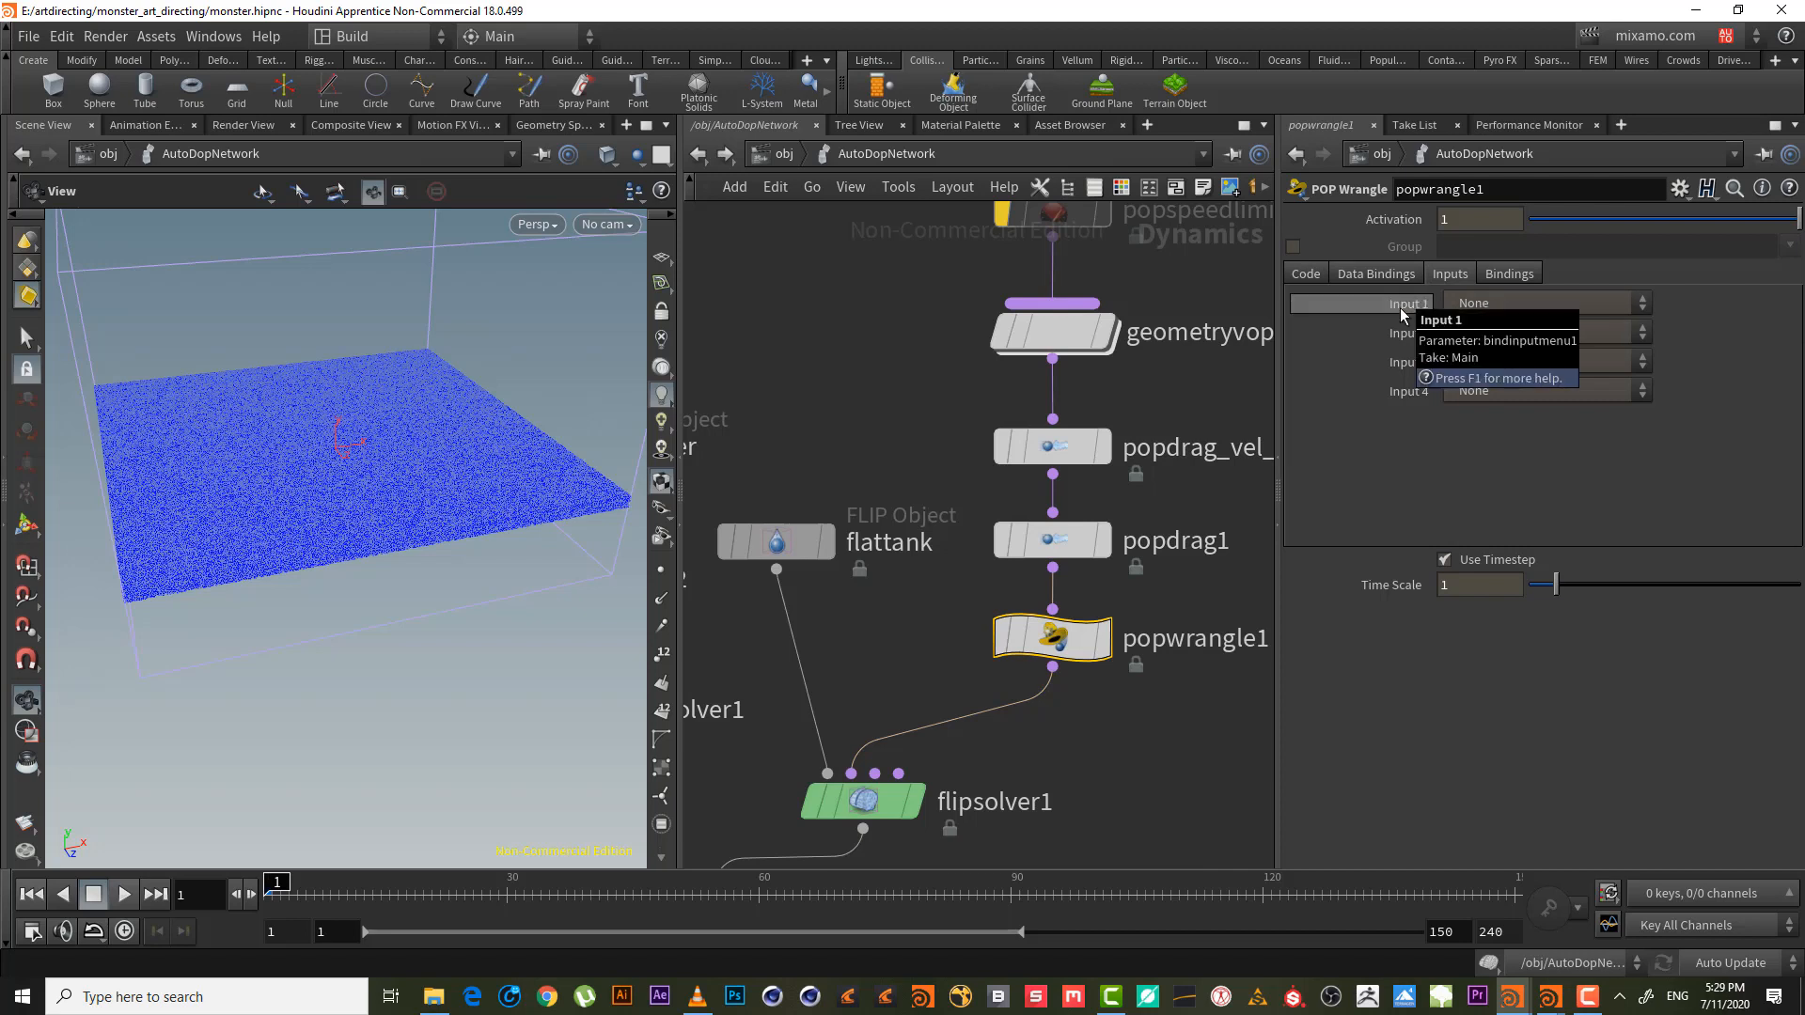
click(1489, 302)
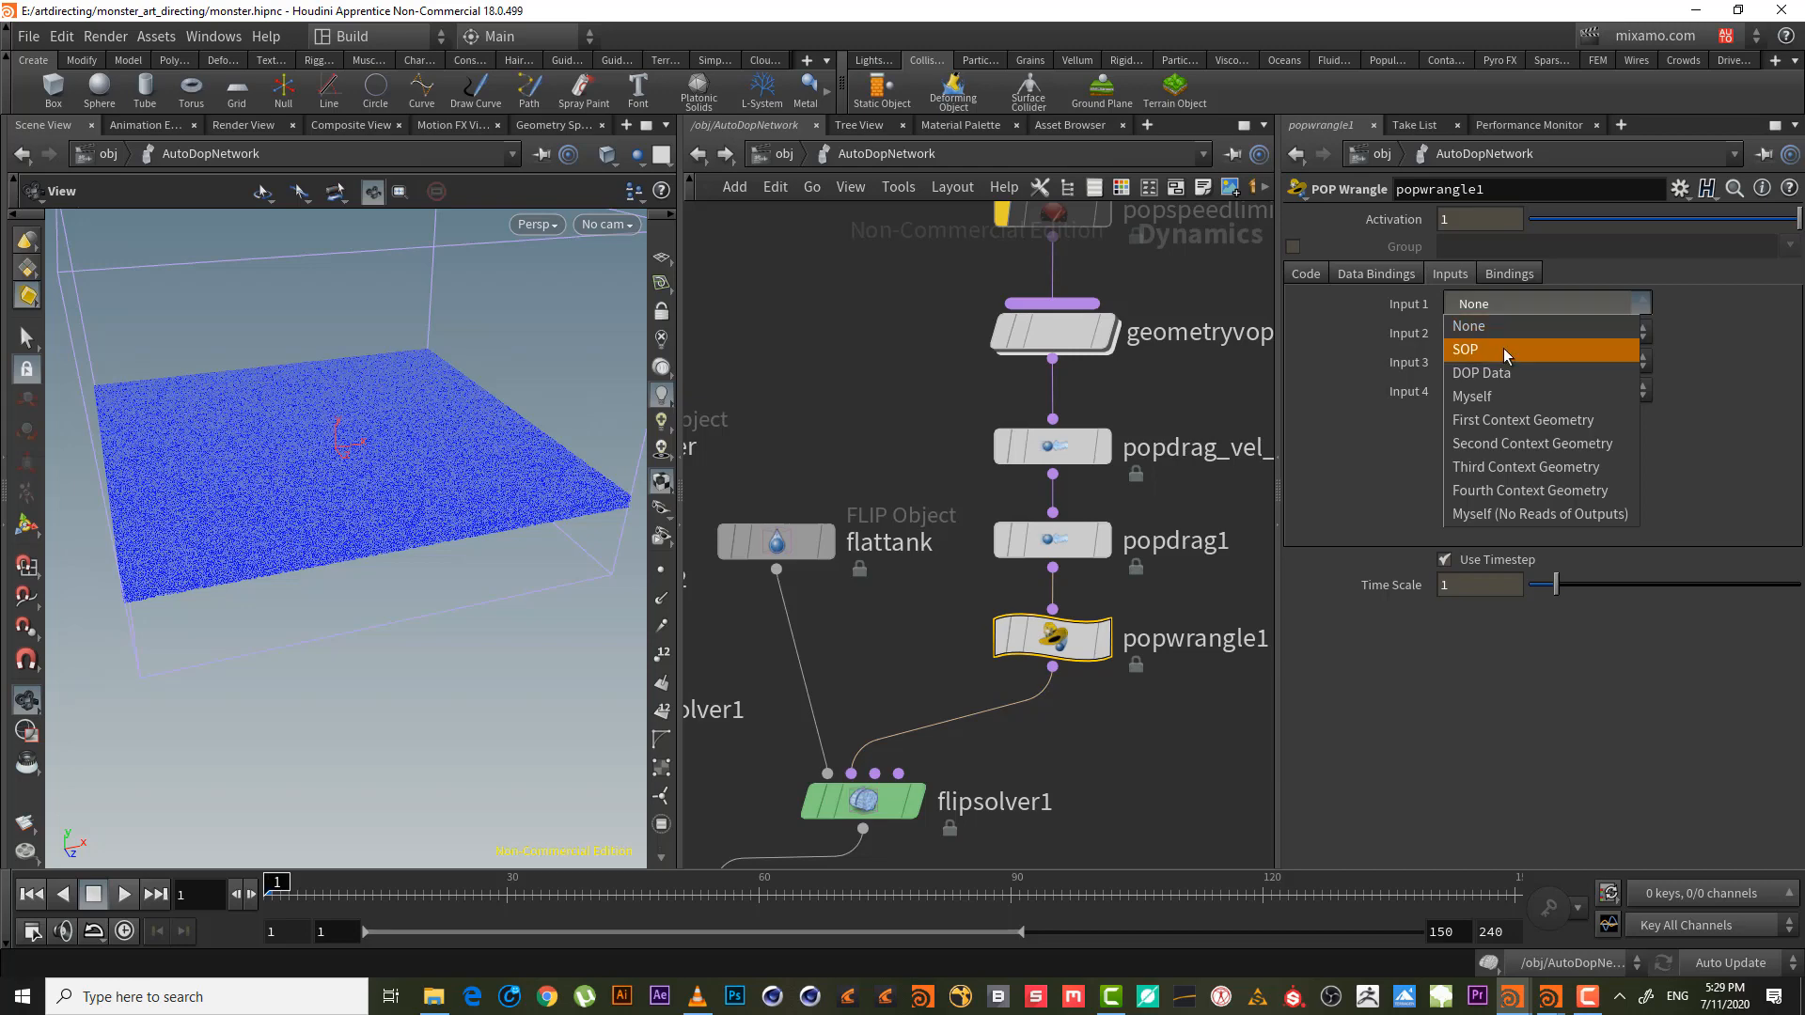
click(1503, 348)
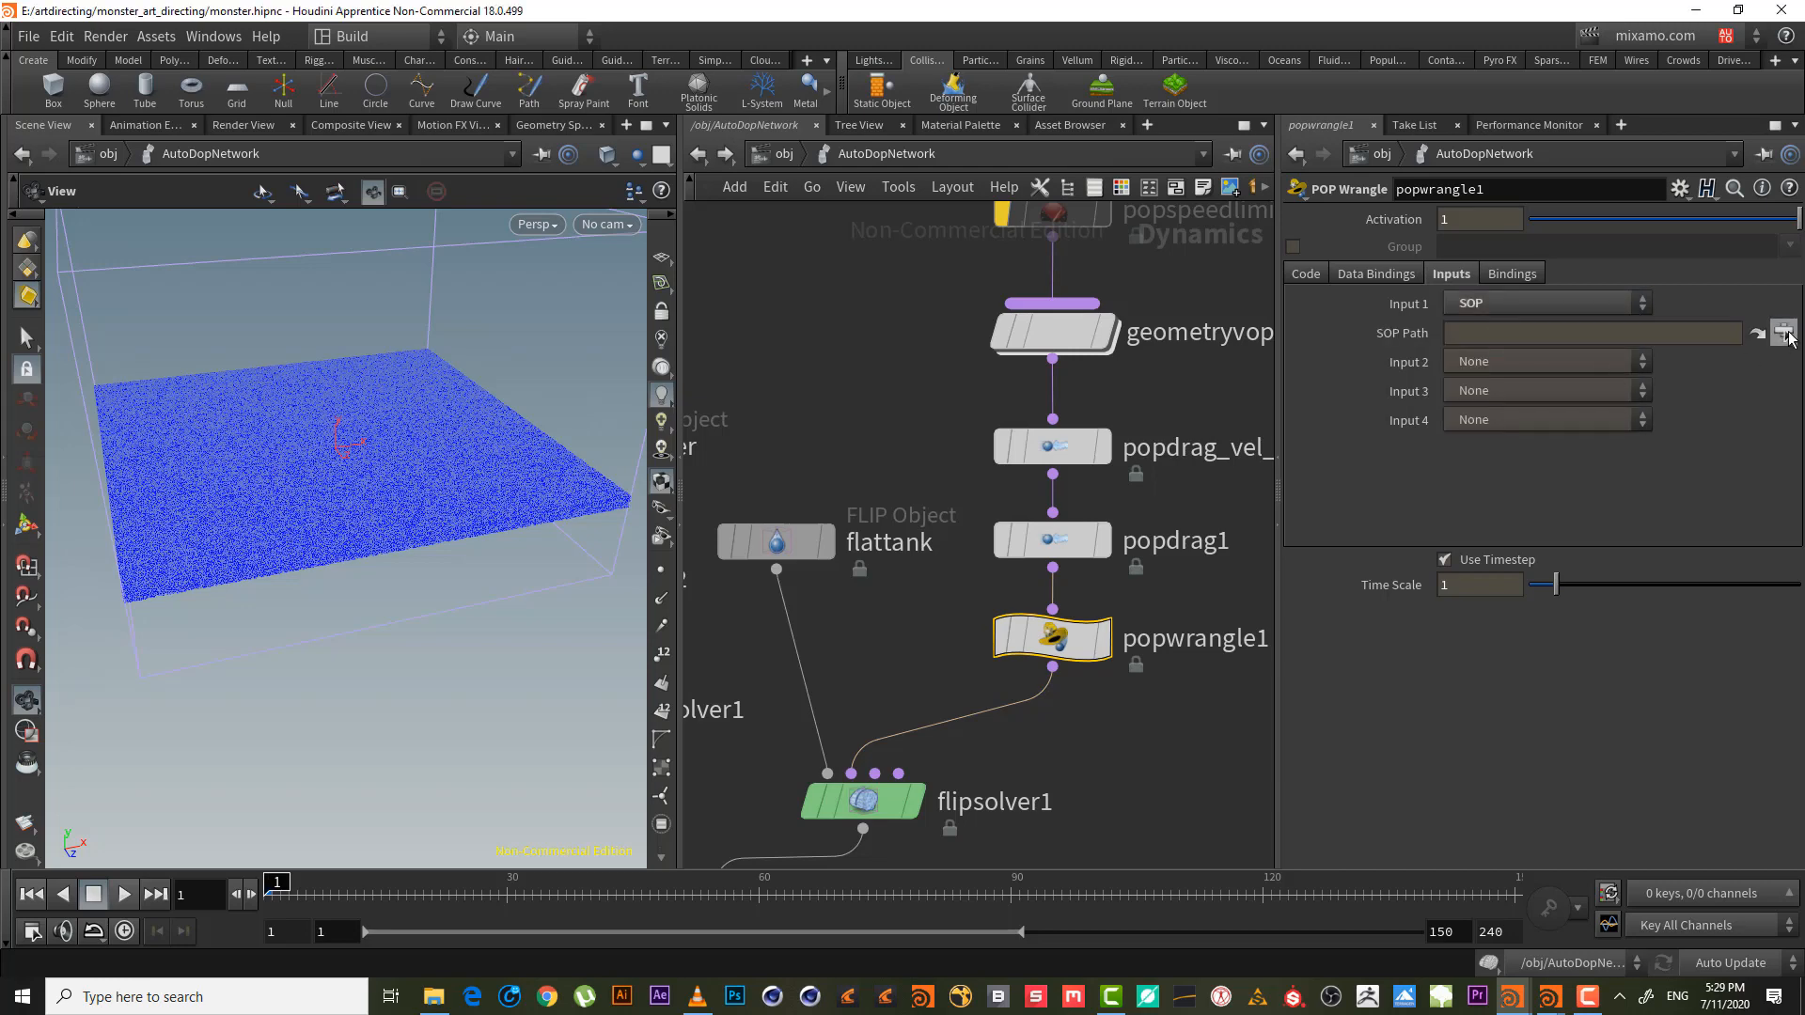
click(1784, 335)
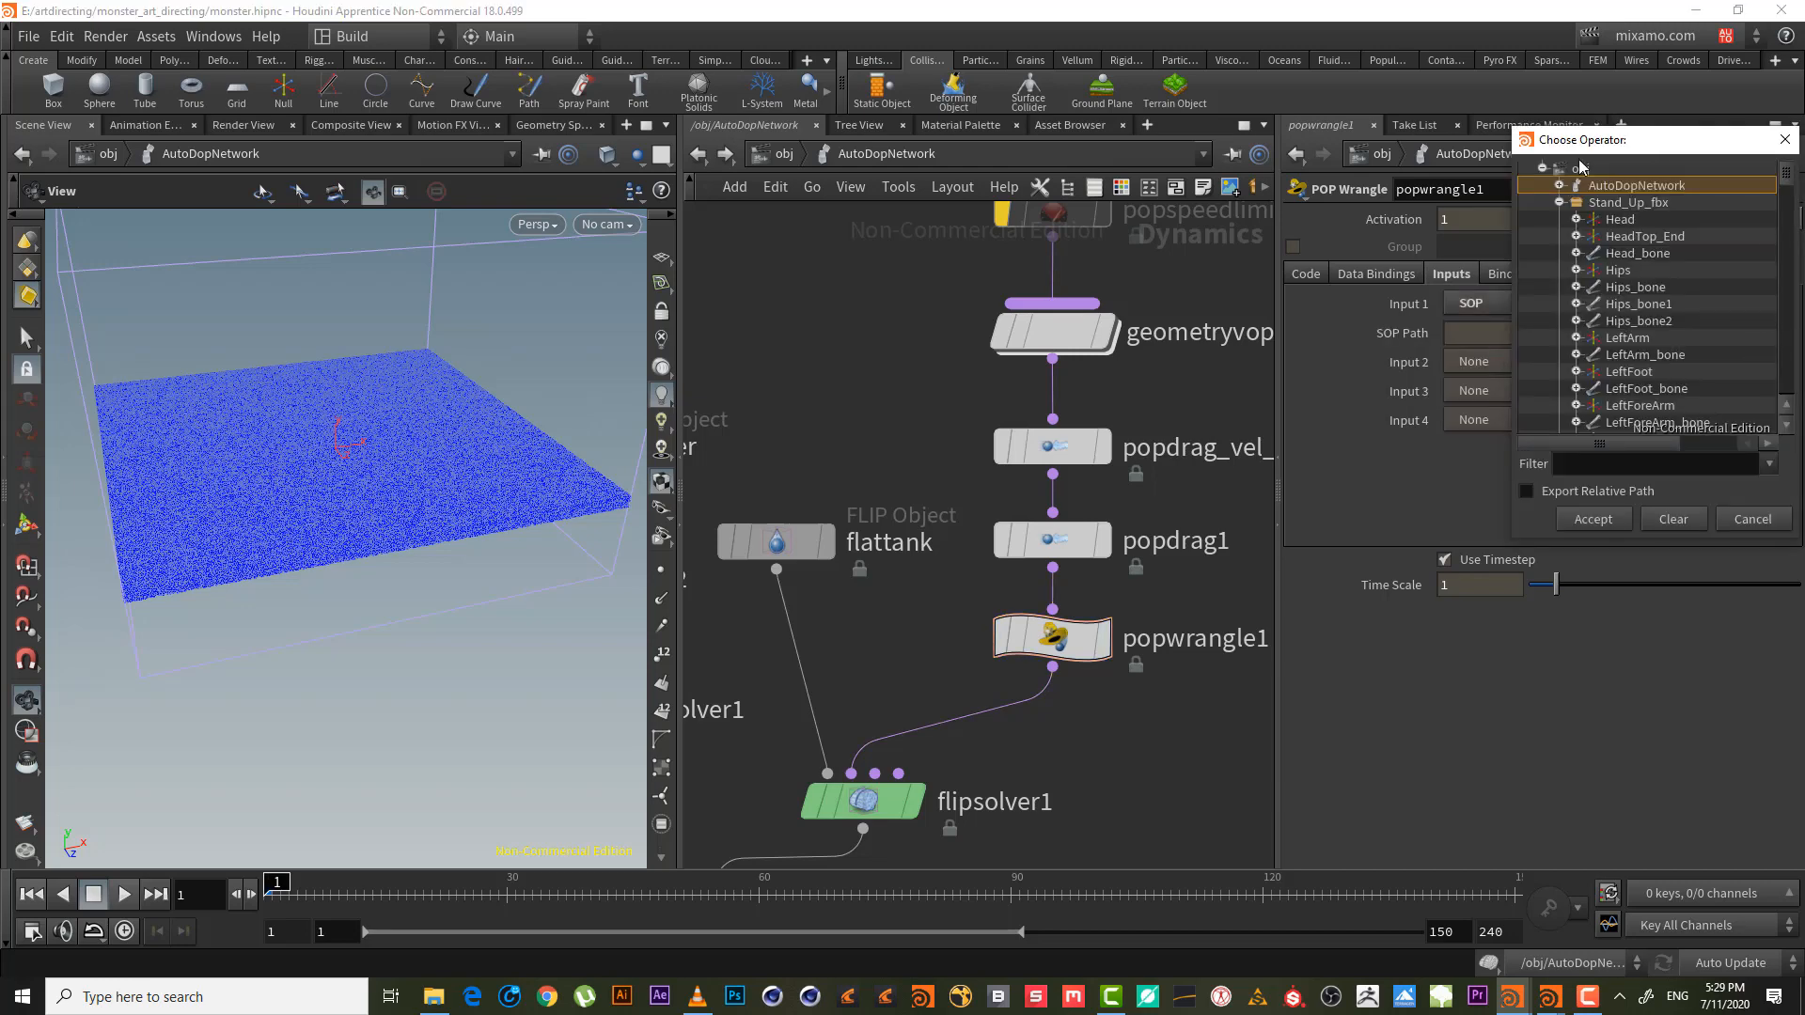
click(1408, 241)
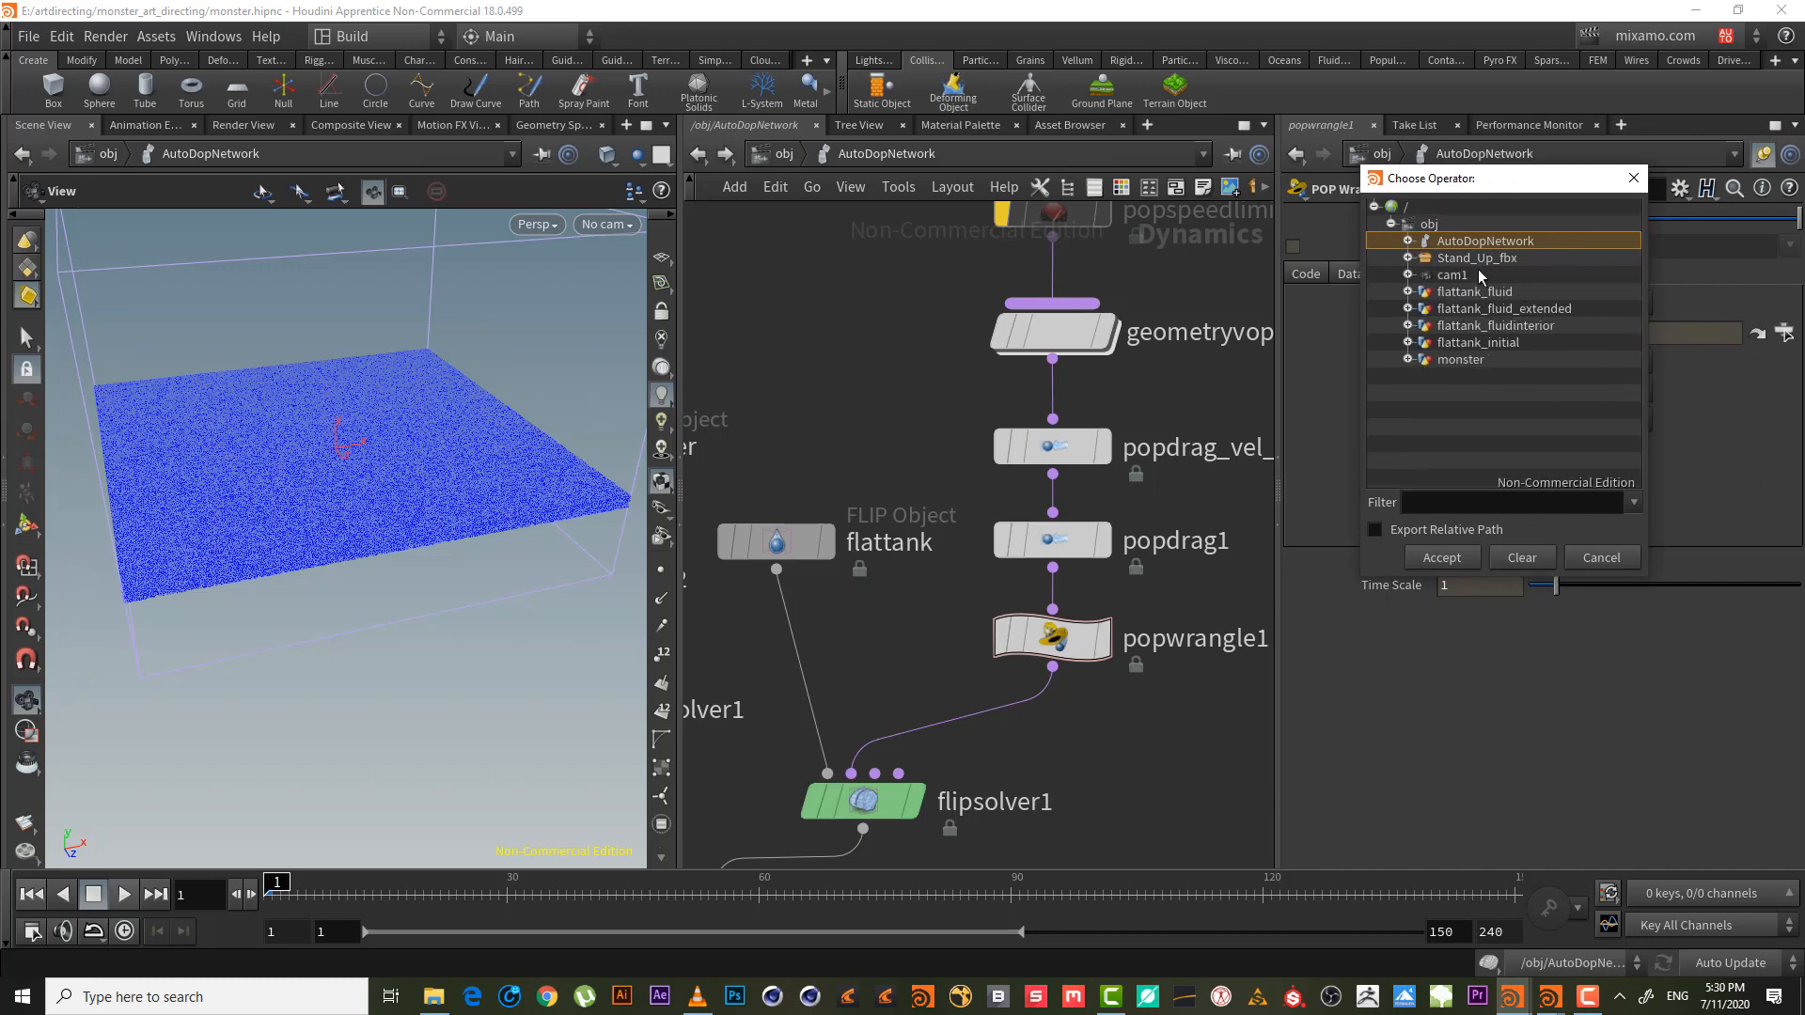
click(1518, 344)
click(1408, 342)
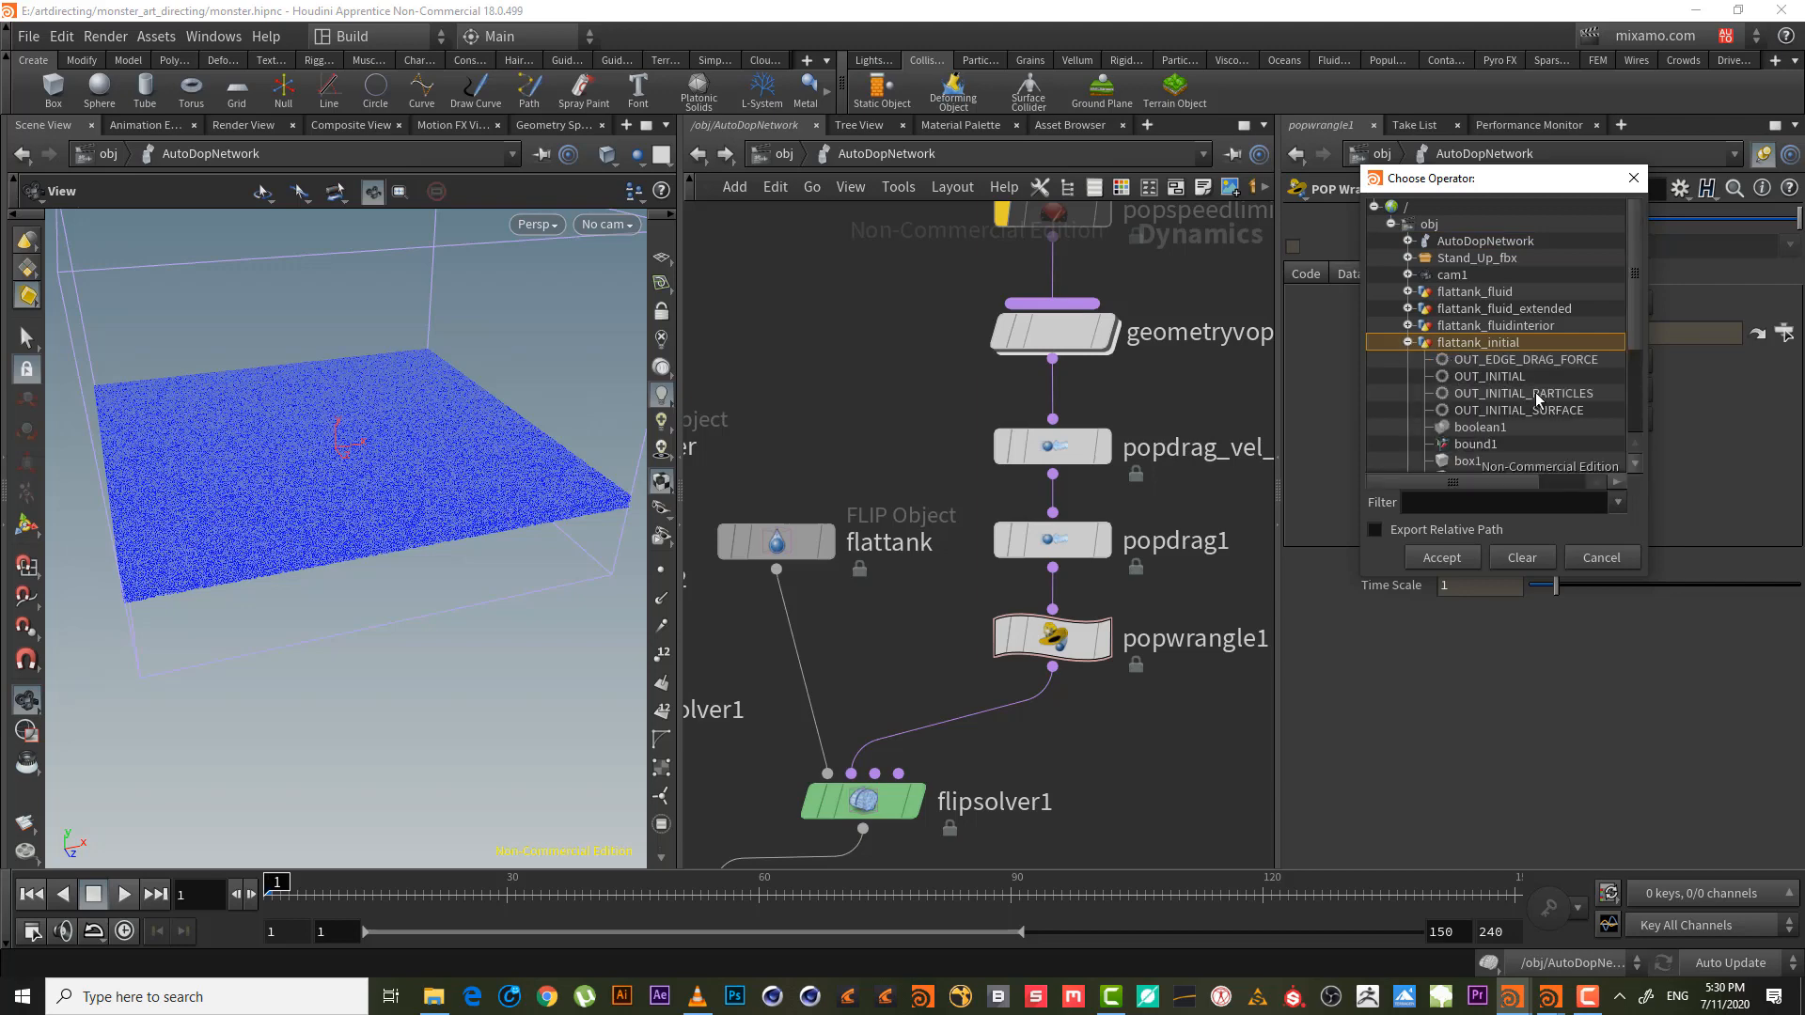
click(1554, 358)
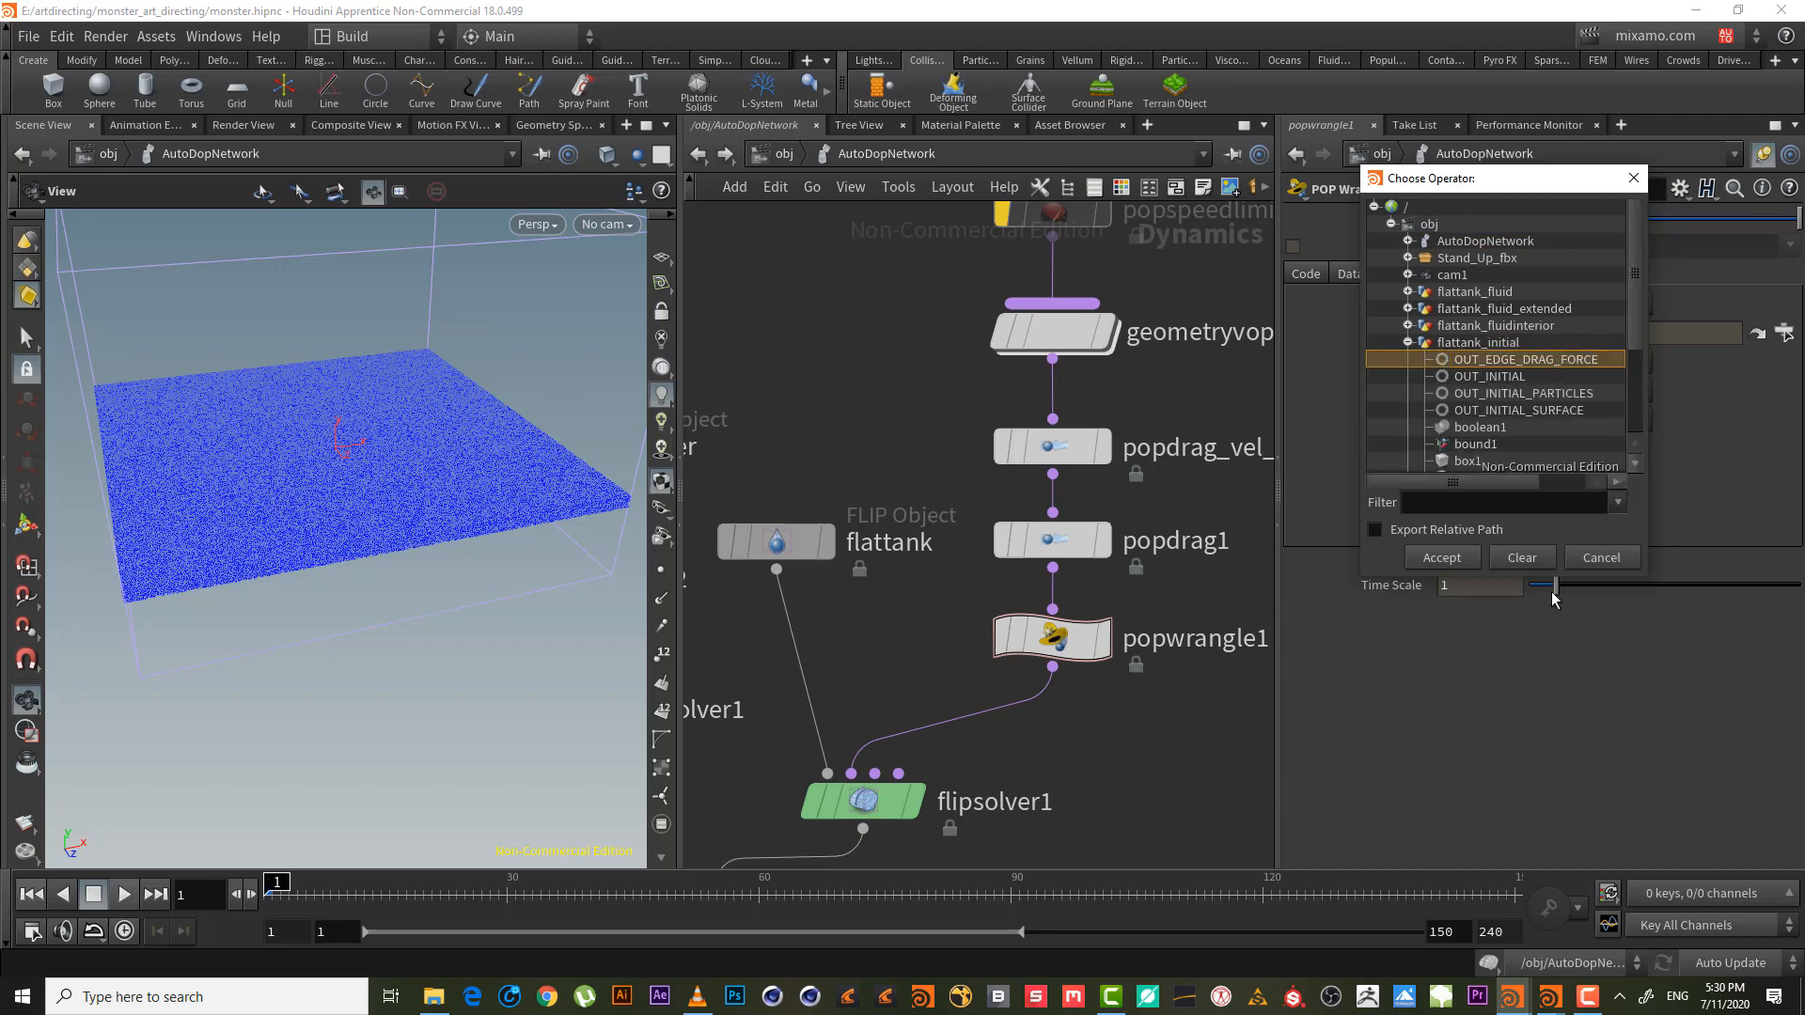
click(1441, 557)
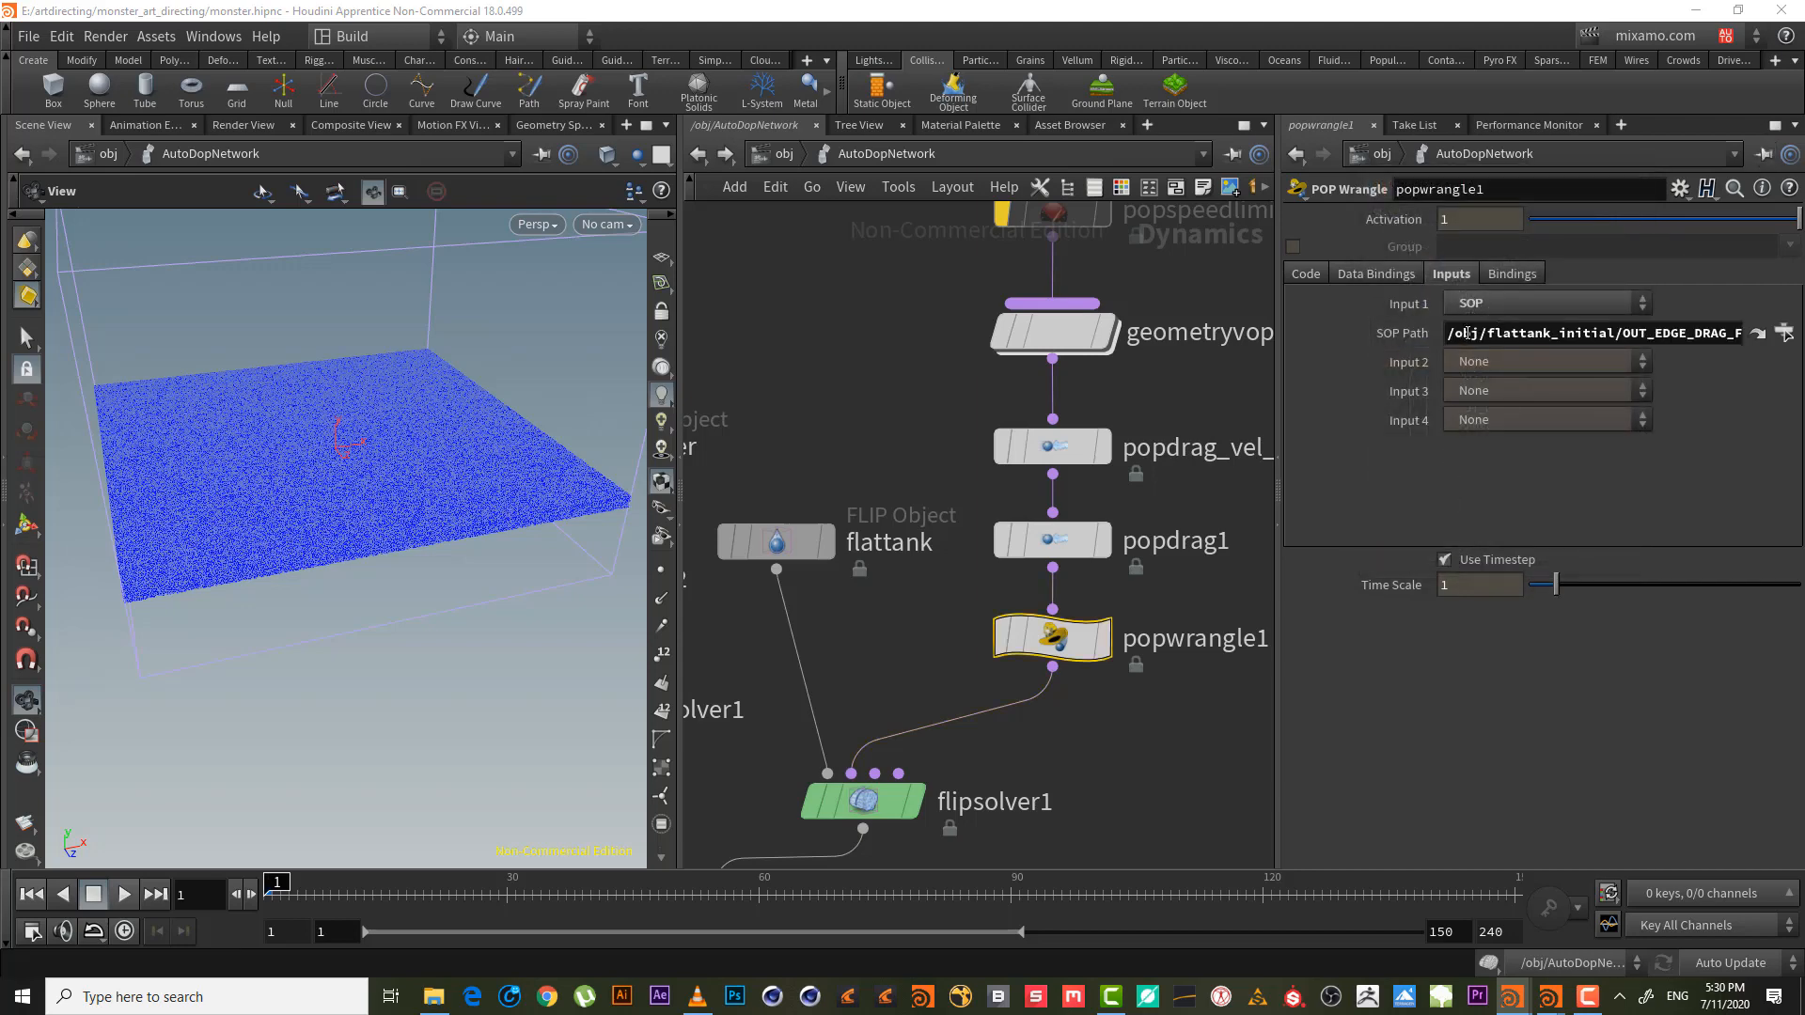
click(1315, 279)
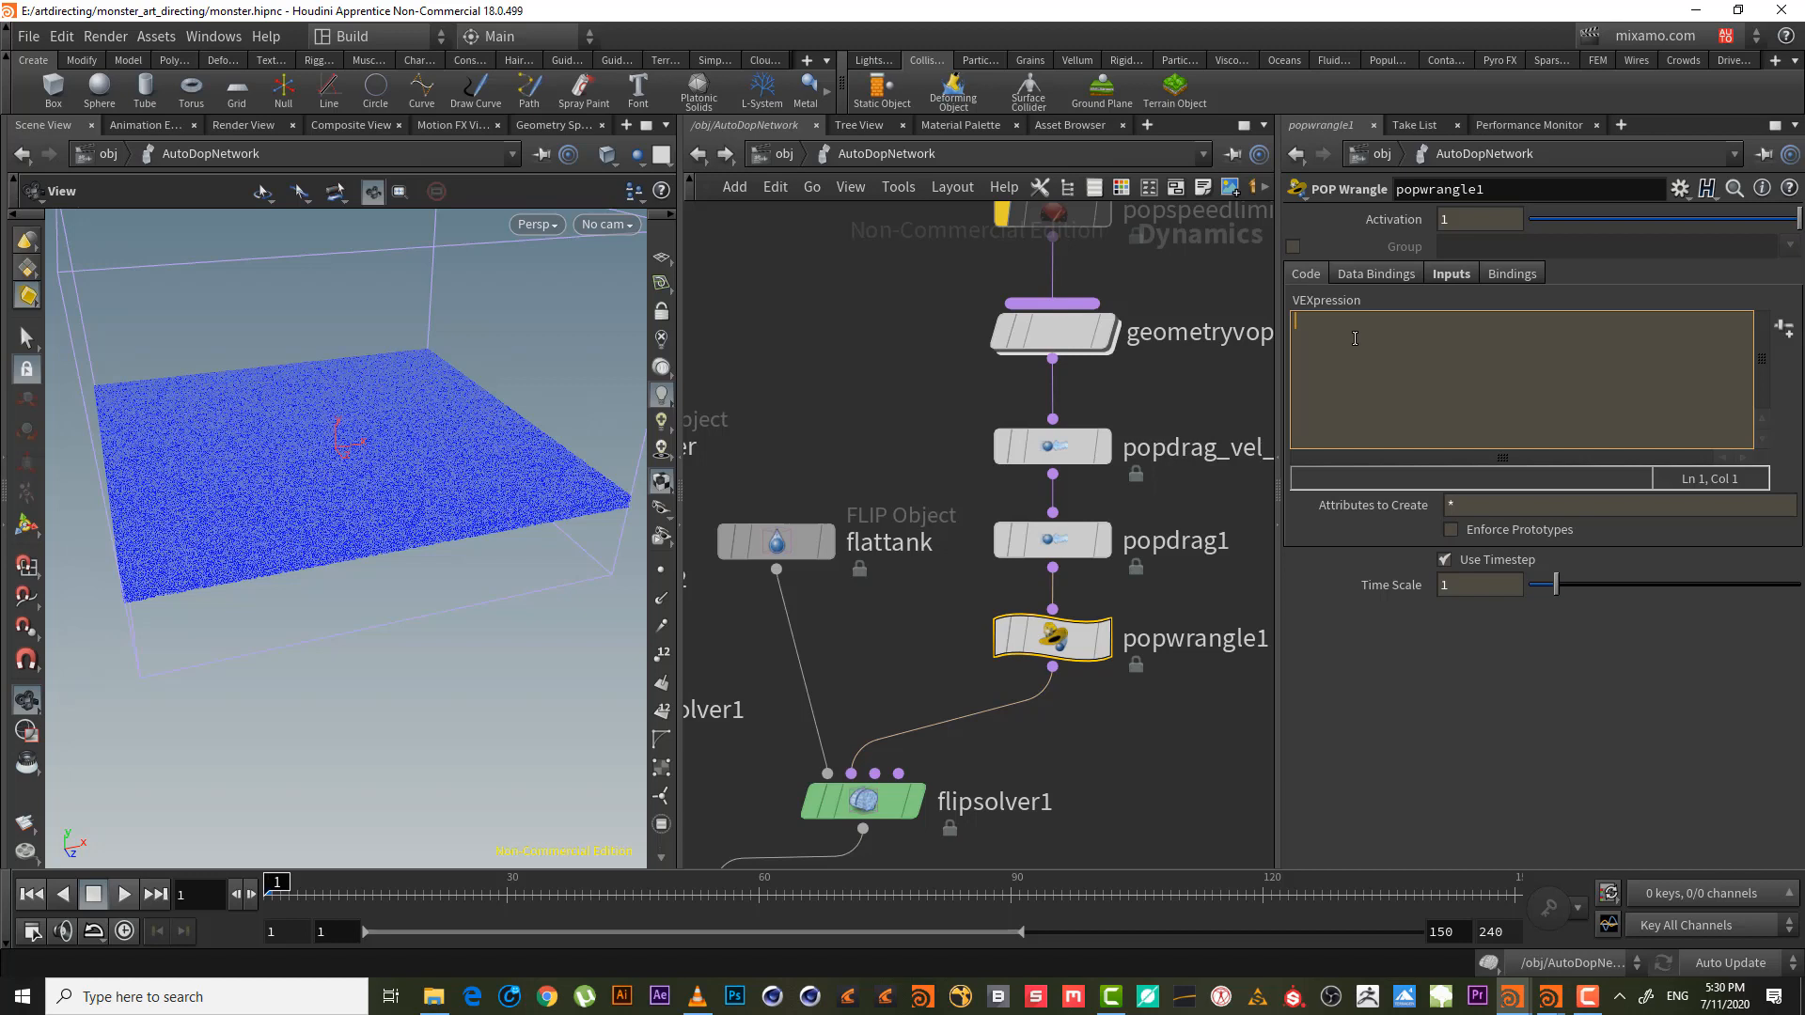
text(@edg)
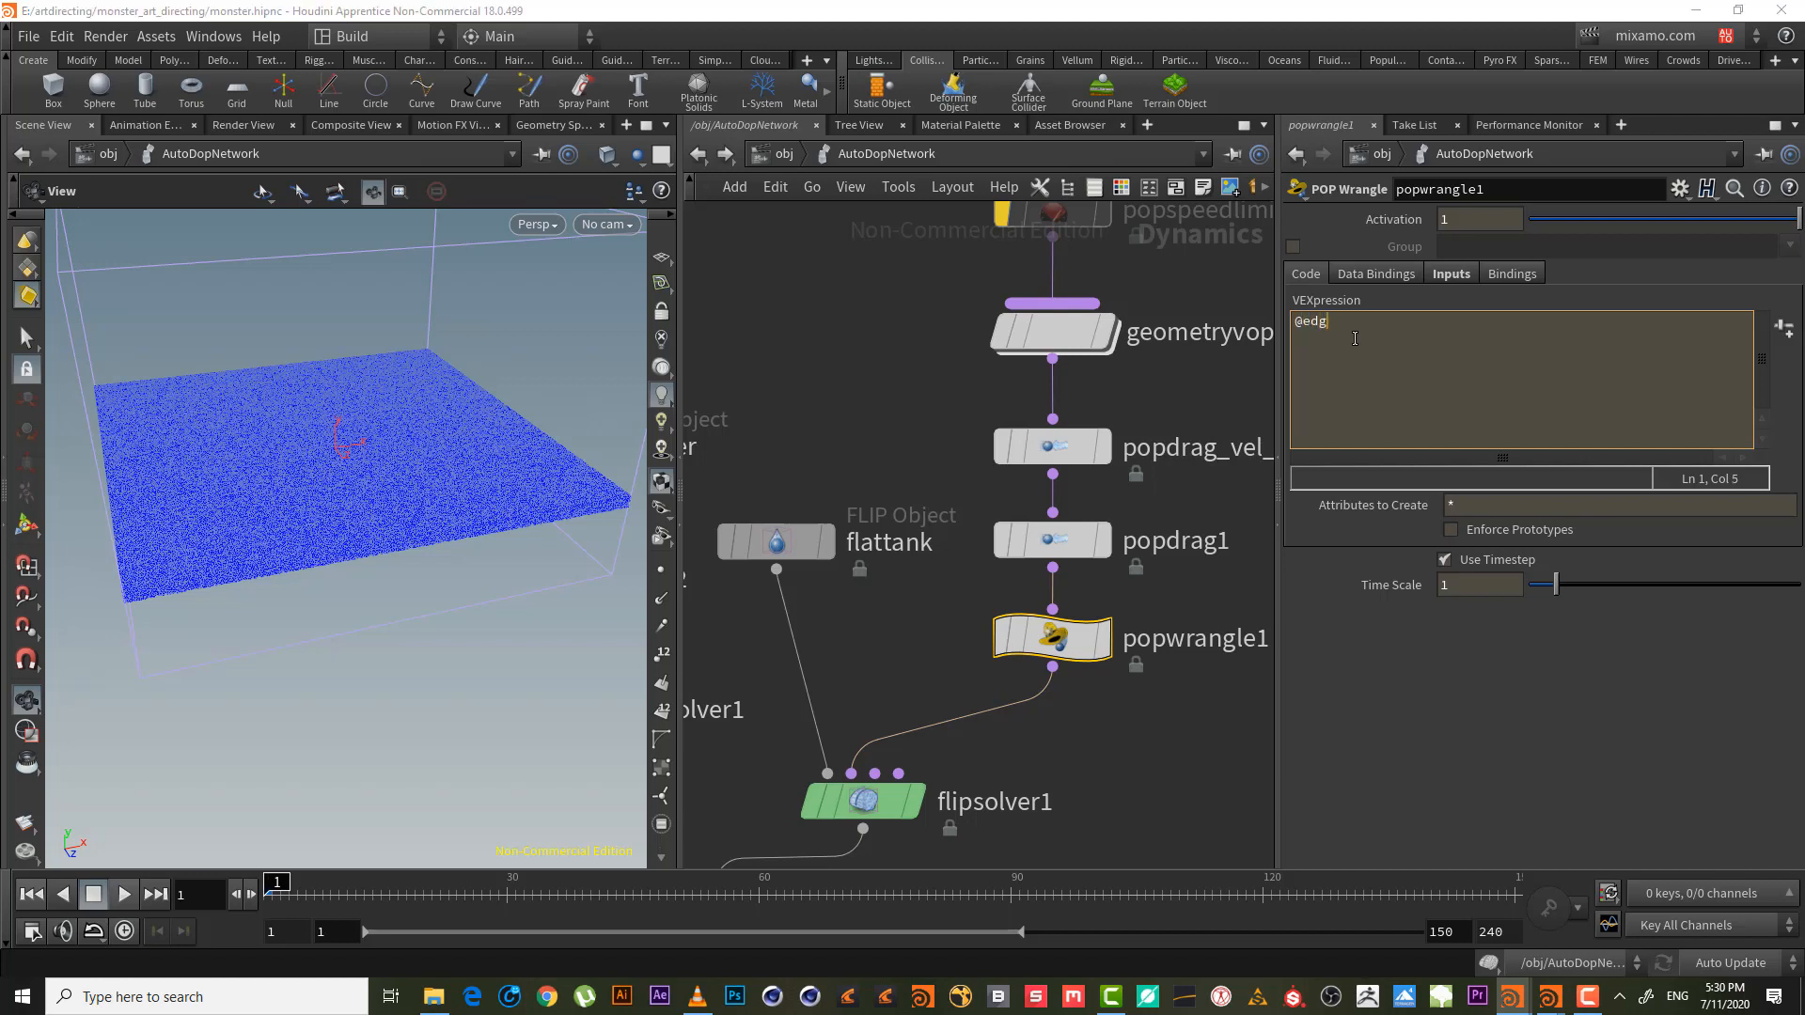
text(e_mask = vol)
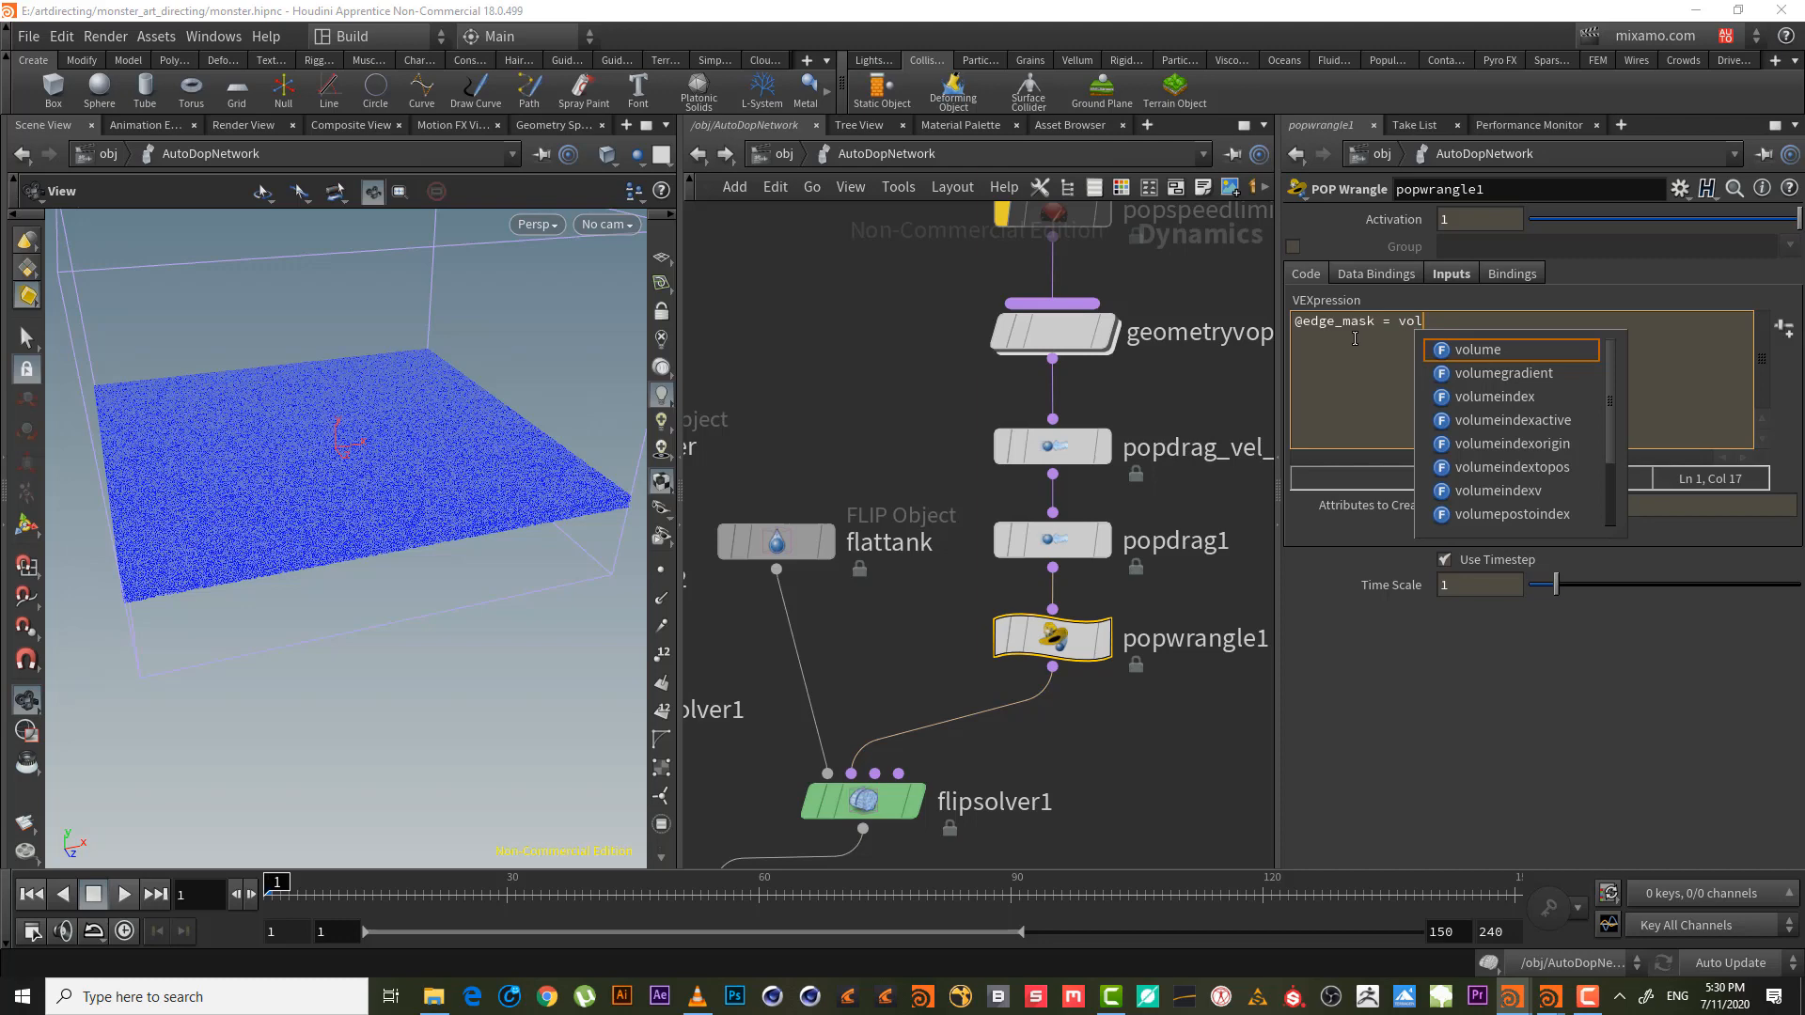
text(ums)
key(BackSpace)
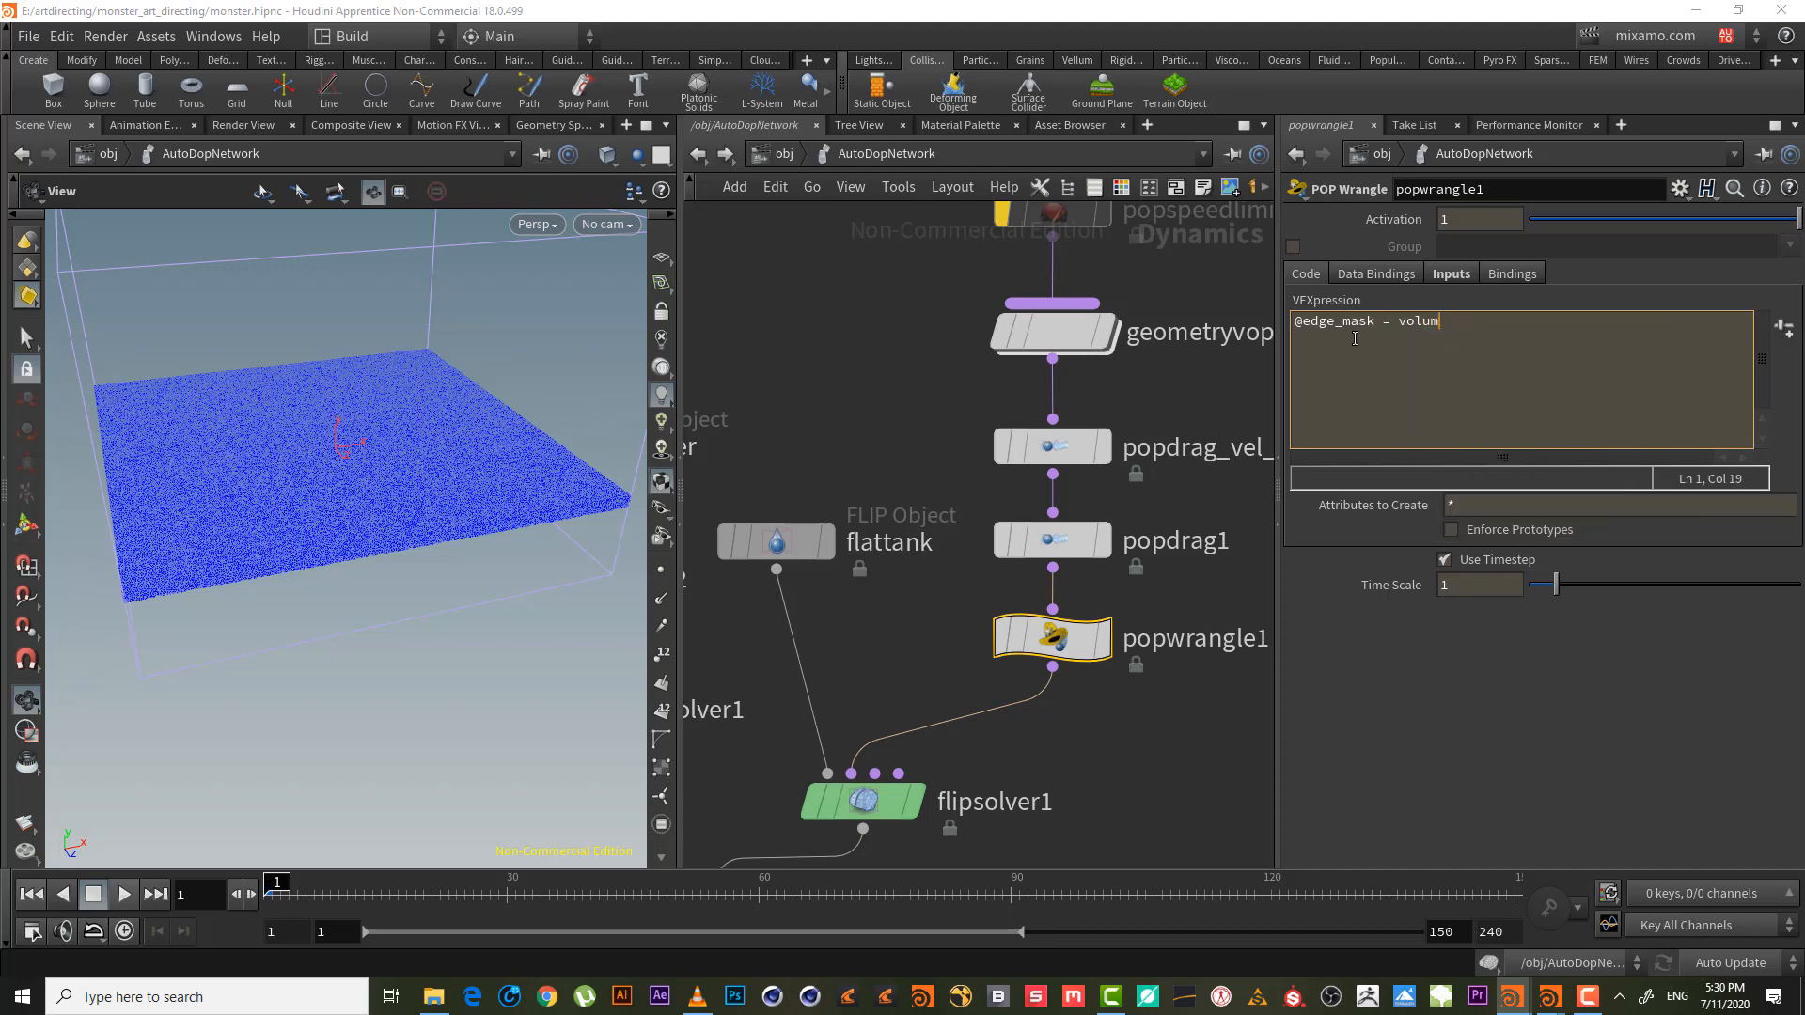
text(e)
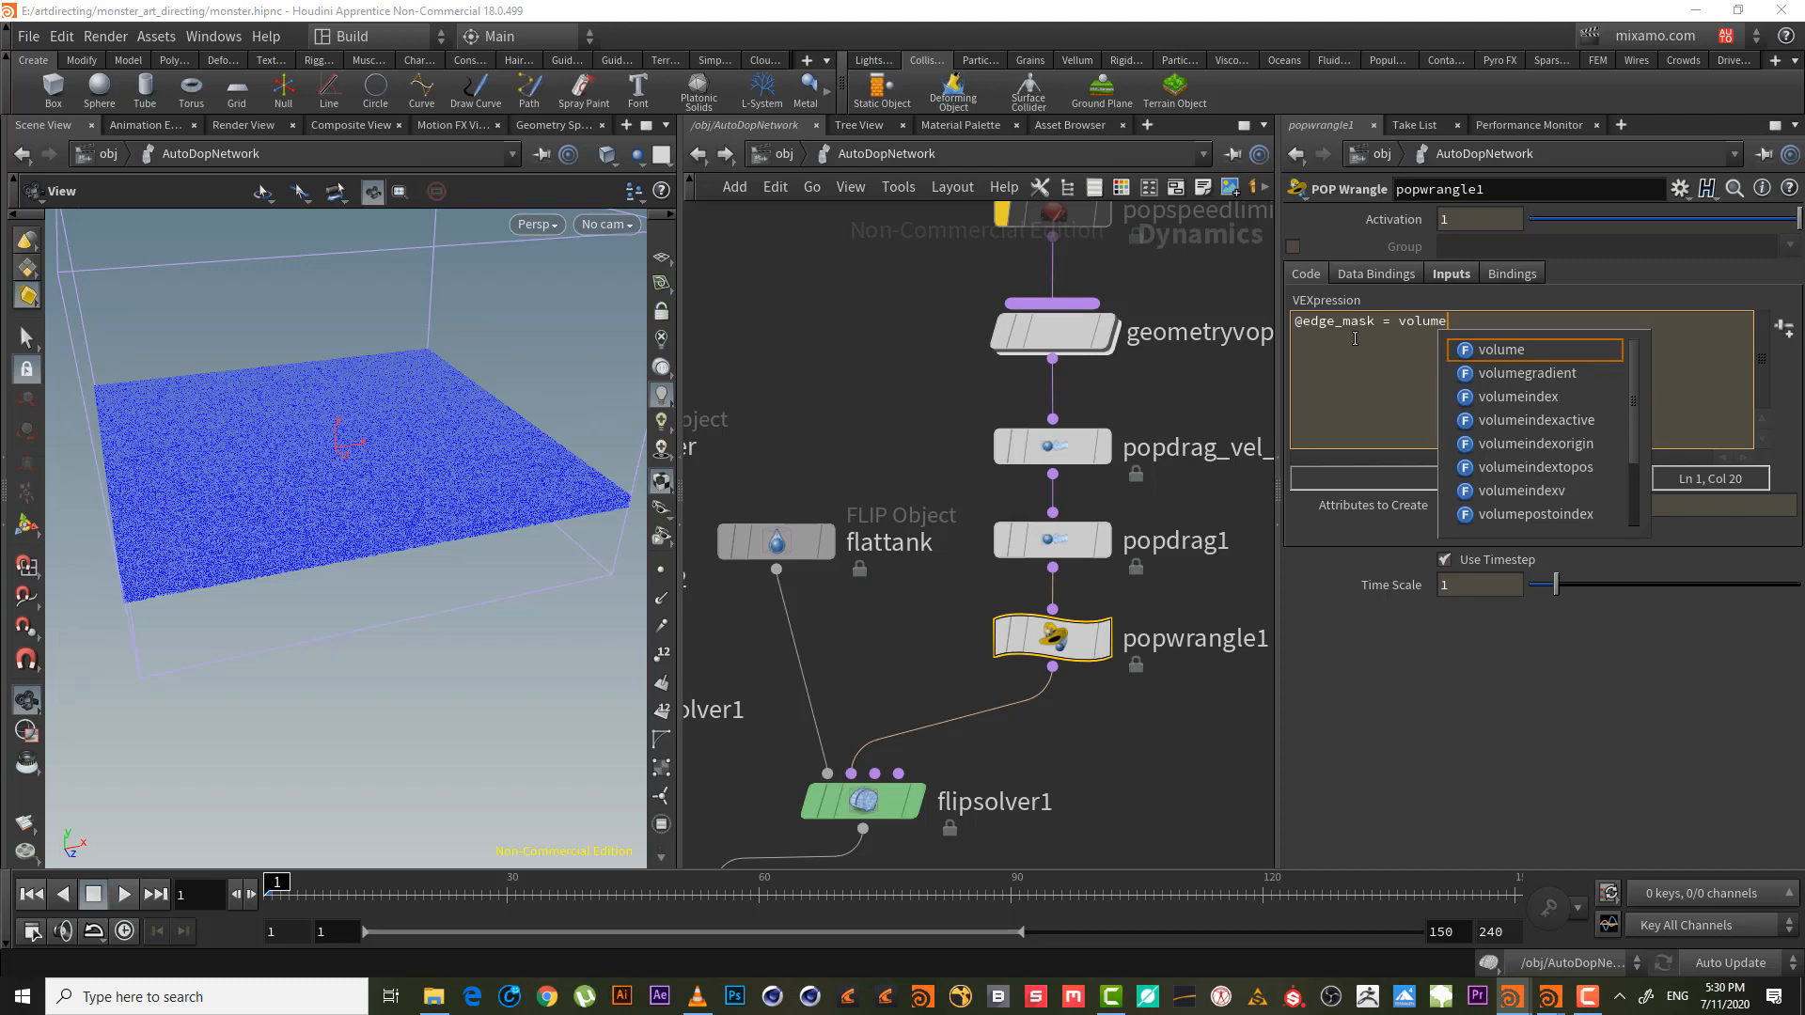
text(s)
key(Down)
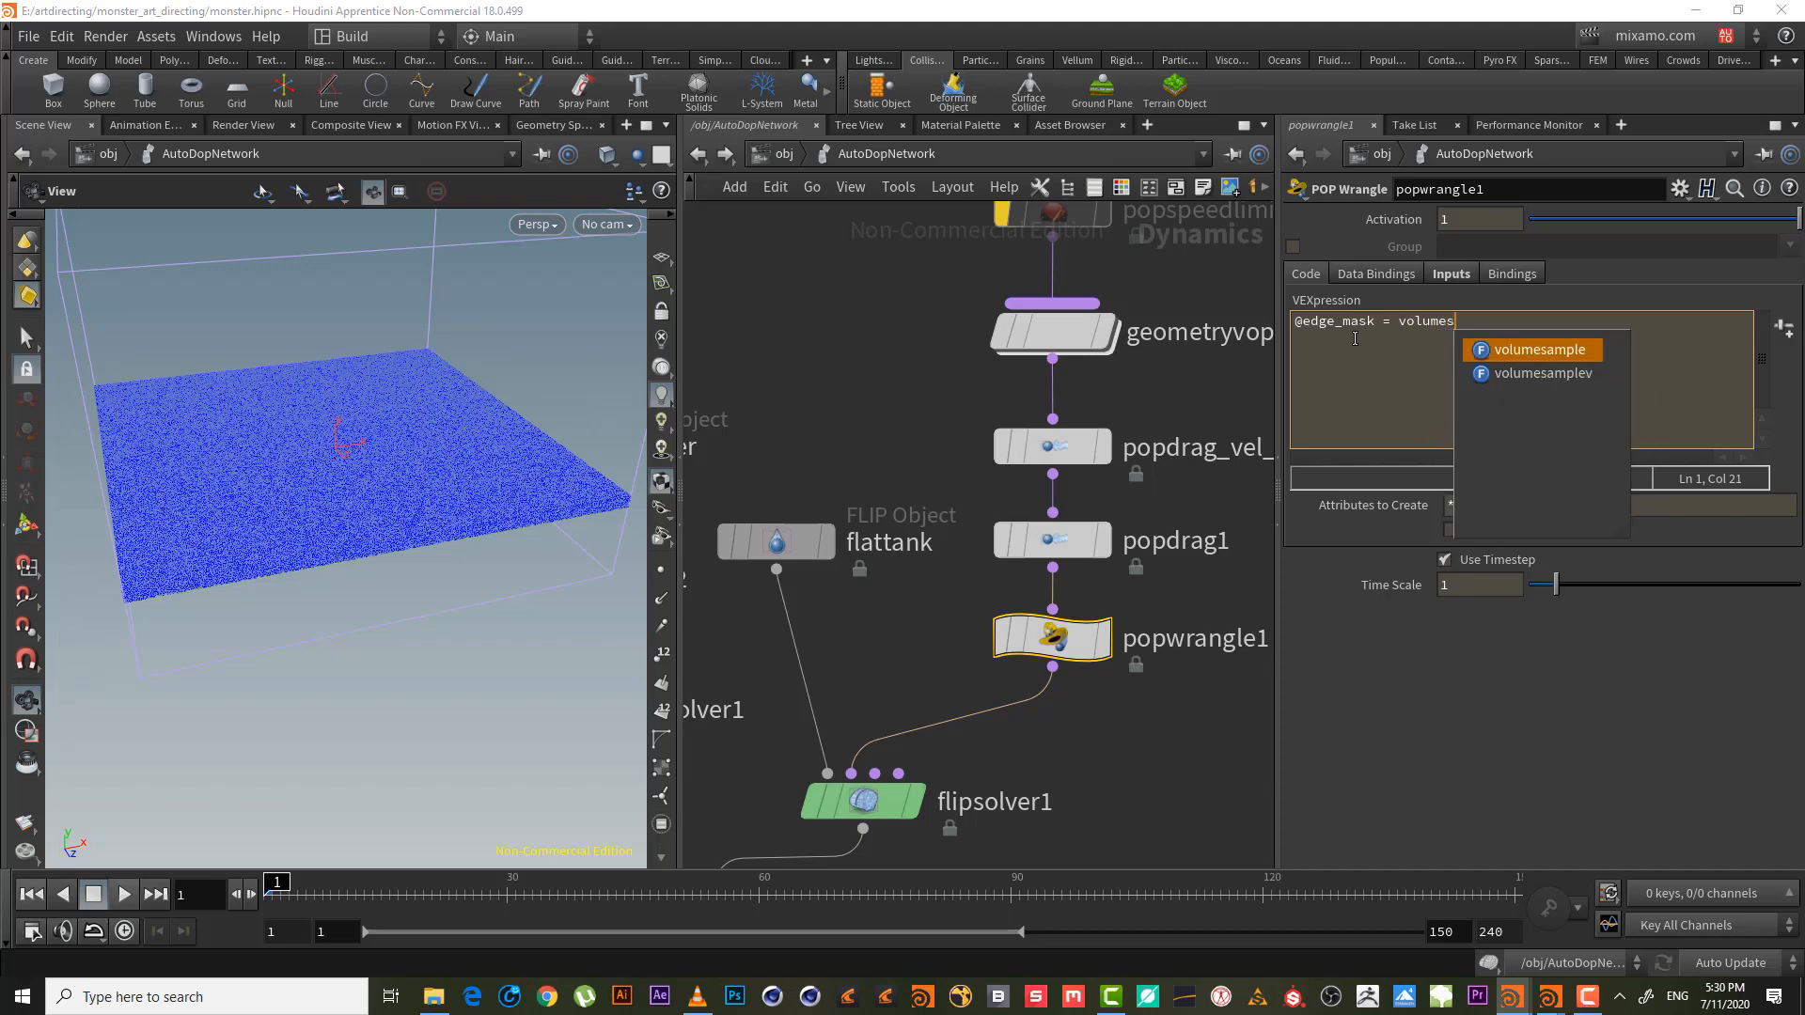
text(ample)
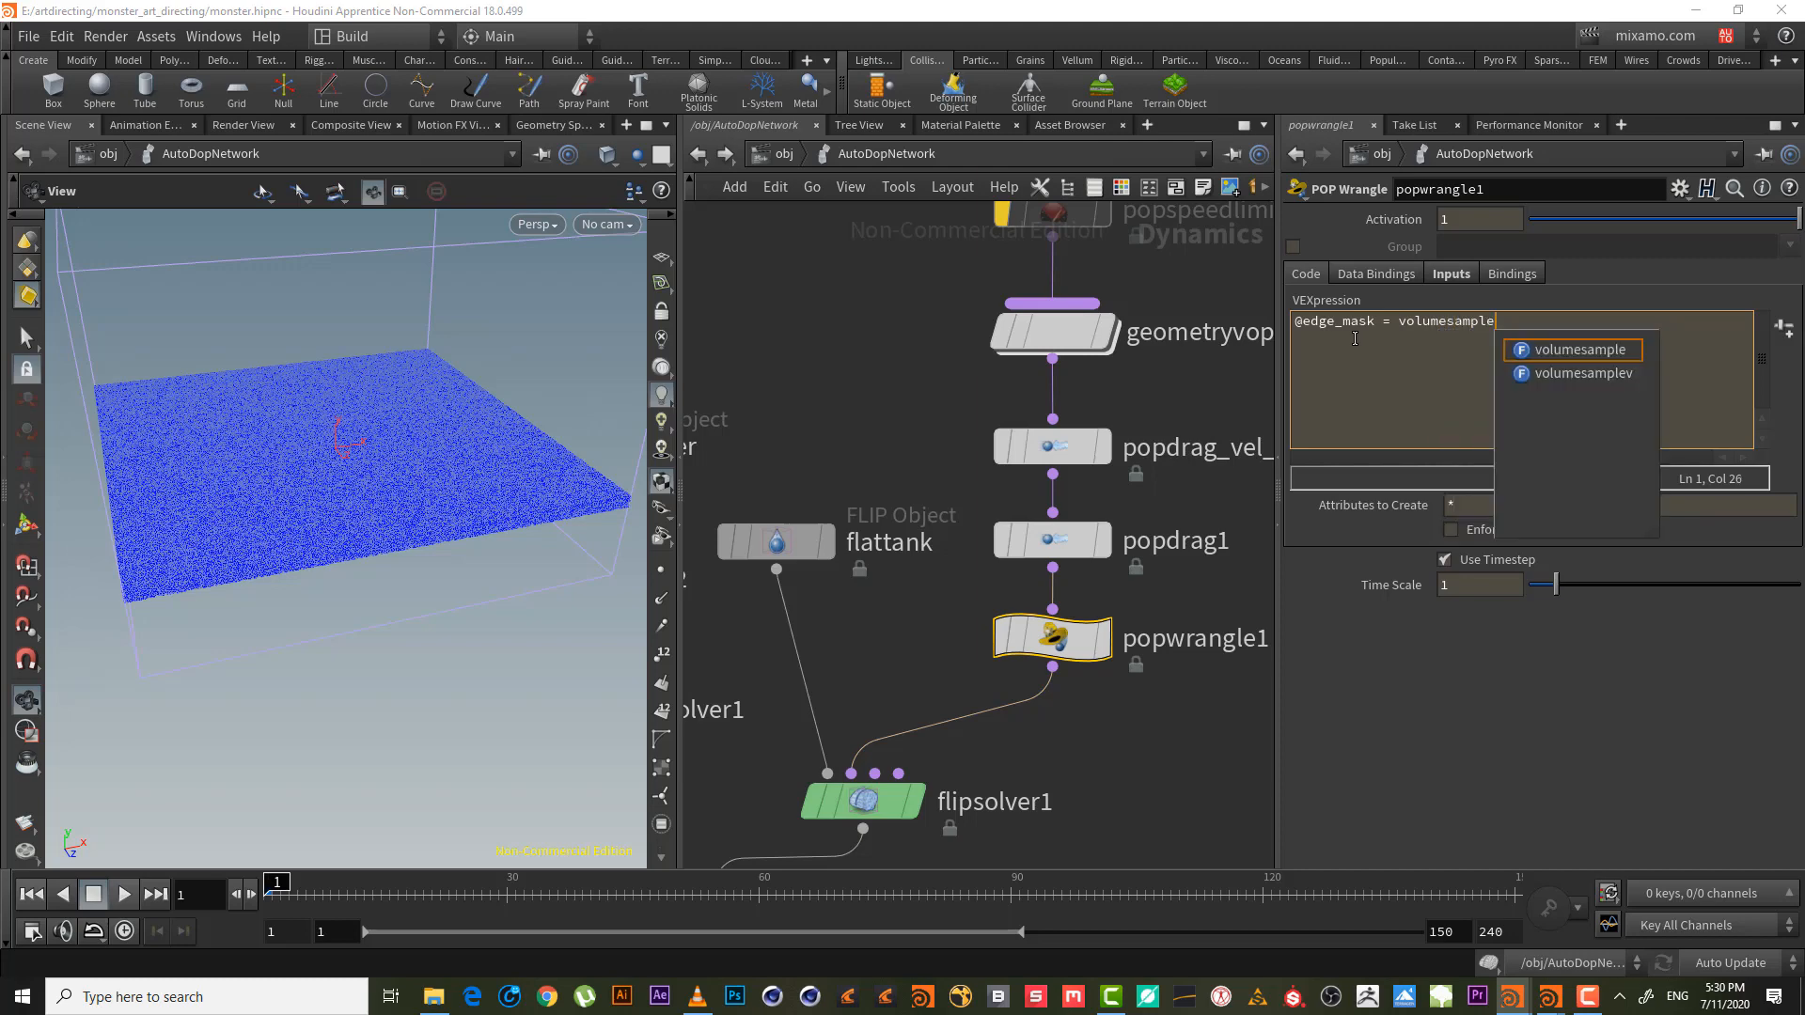
text(())
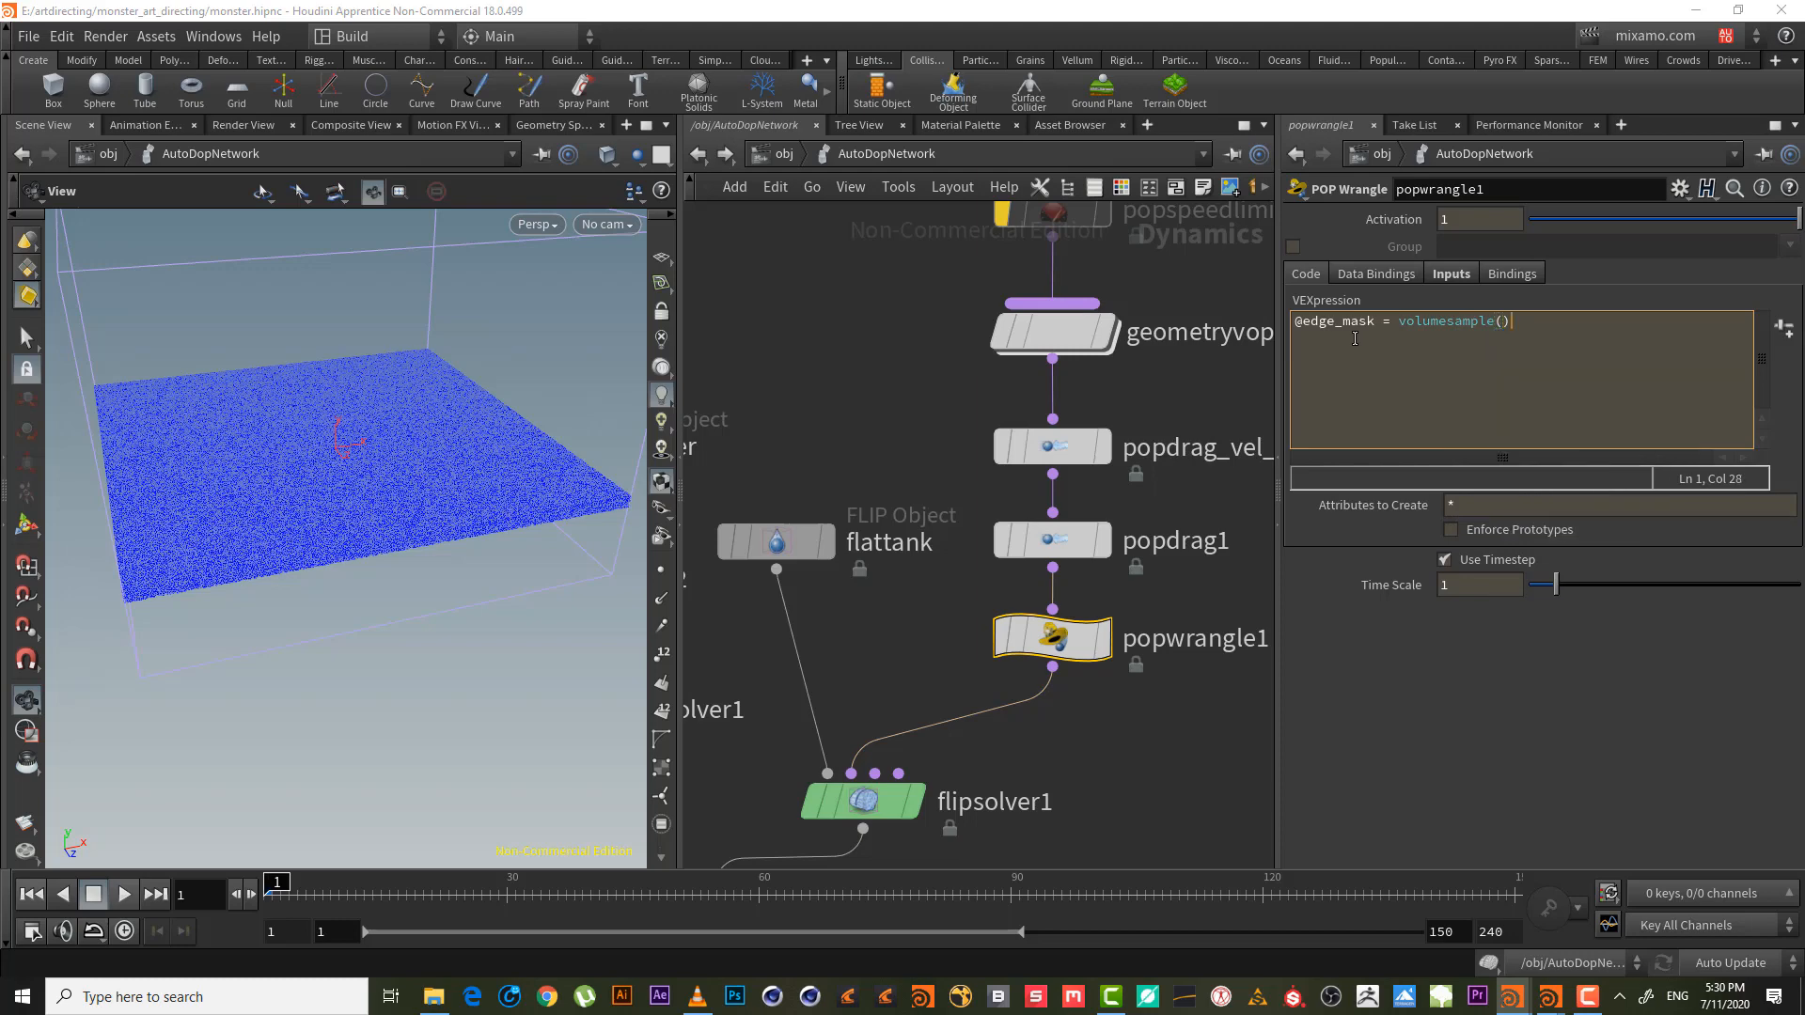
text(;)
key(Left)
text(0,)
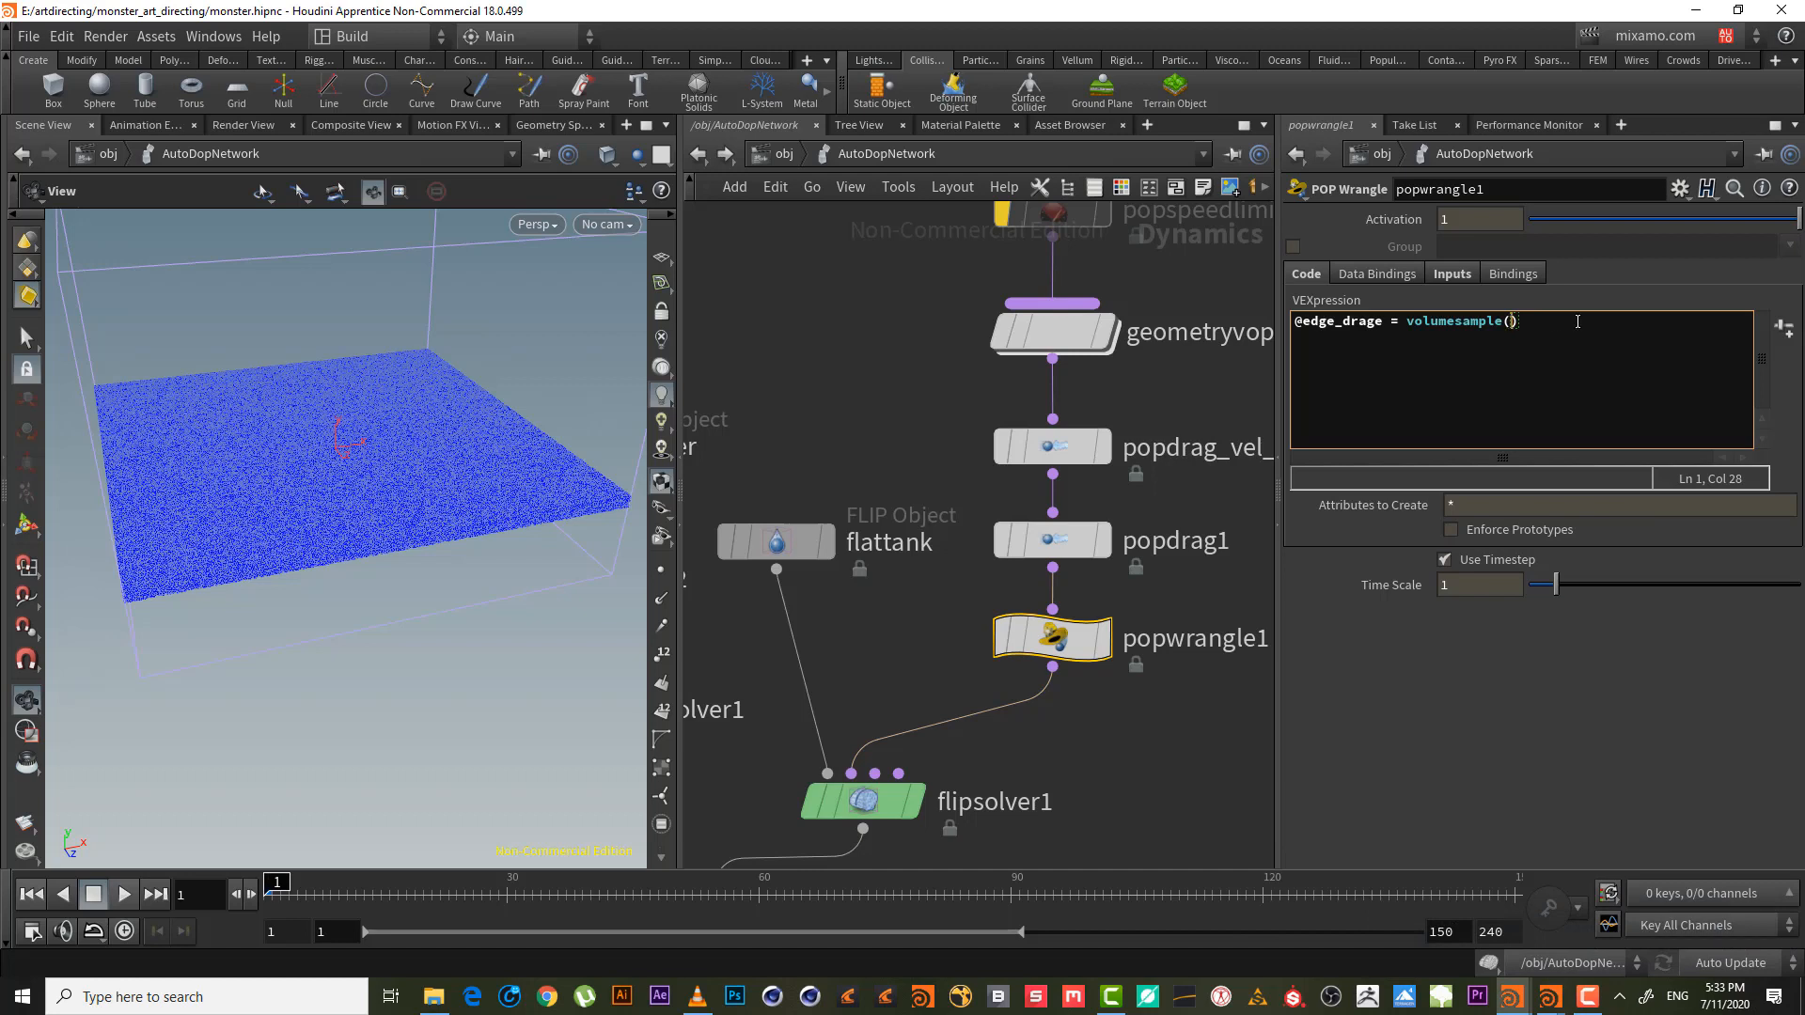
text(0,0,@P)
- Set the current frame to 2
drag(204, 905, 146, 903)
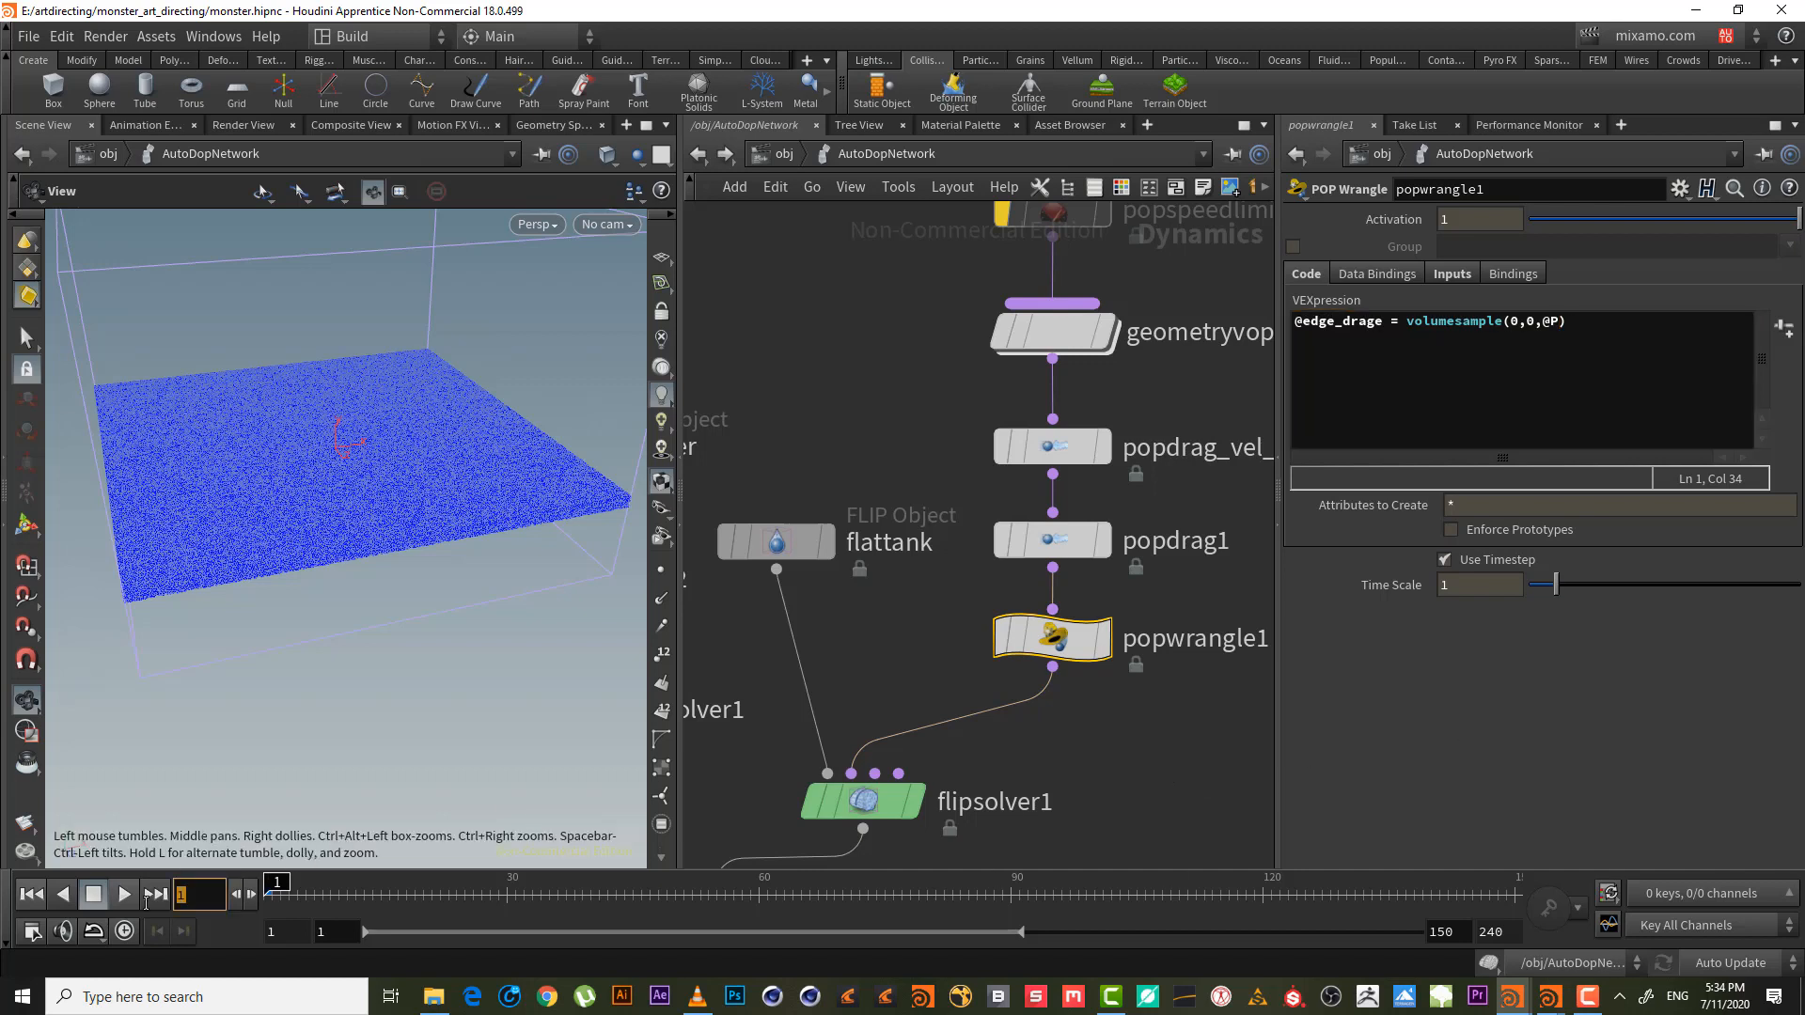
text(2)
key(Return)
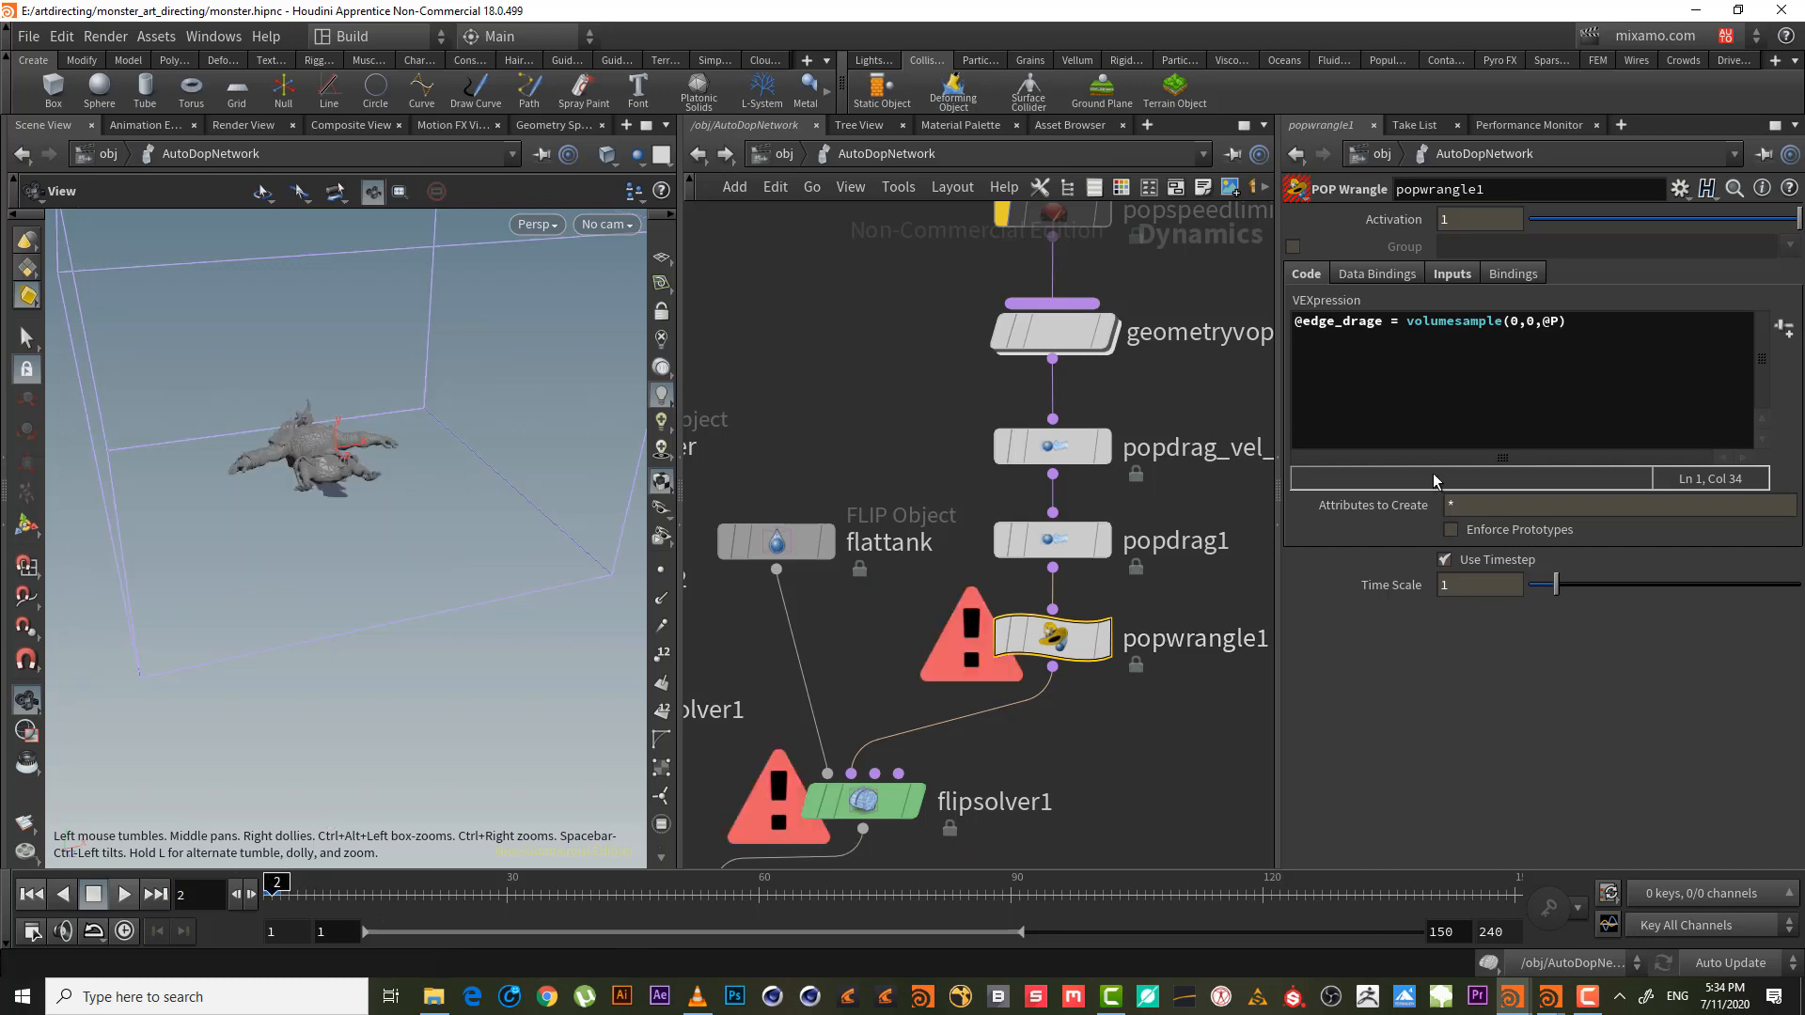
- Rewind the simulation to frame 1, then step it forward to frame 6
click(1463, 322)
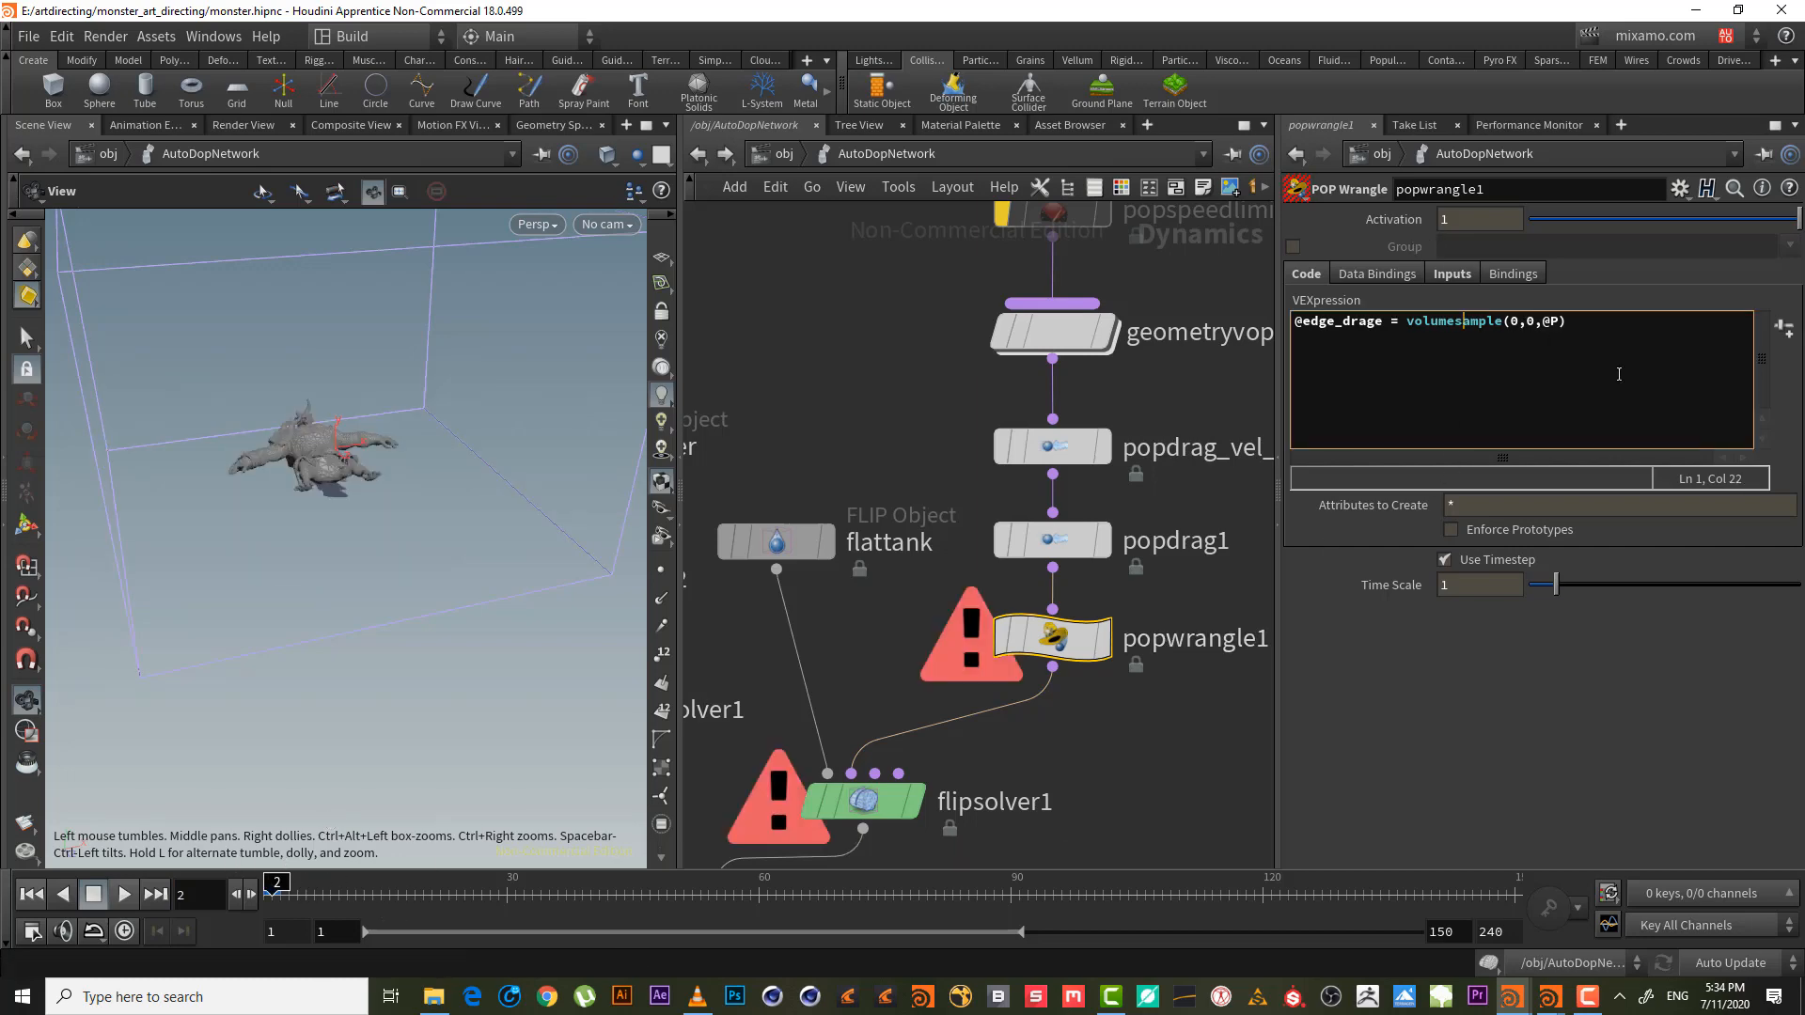
click(1520, 322)
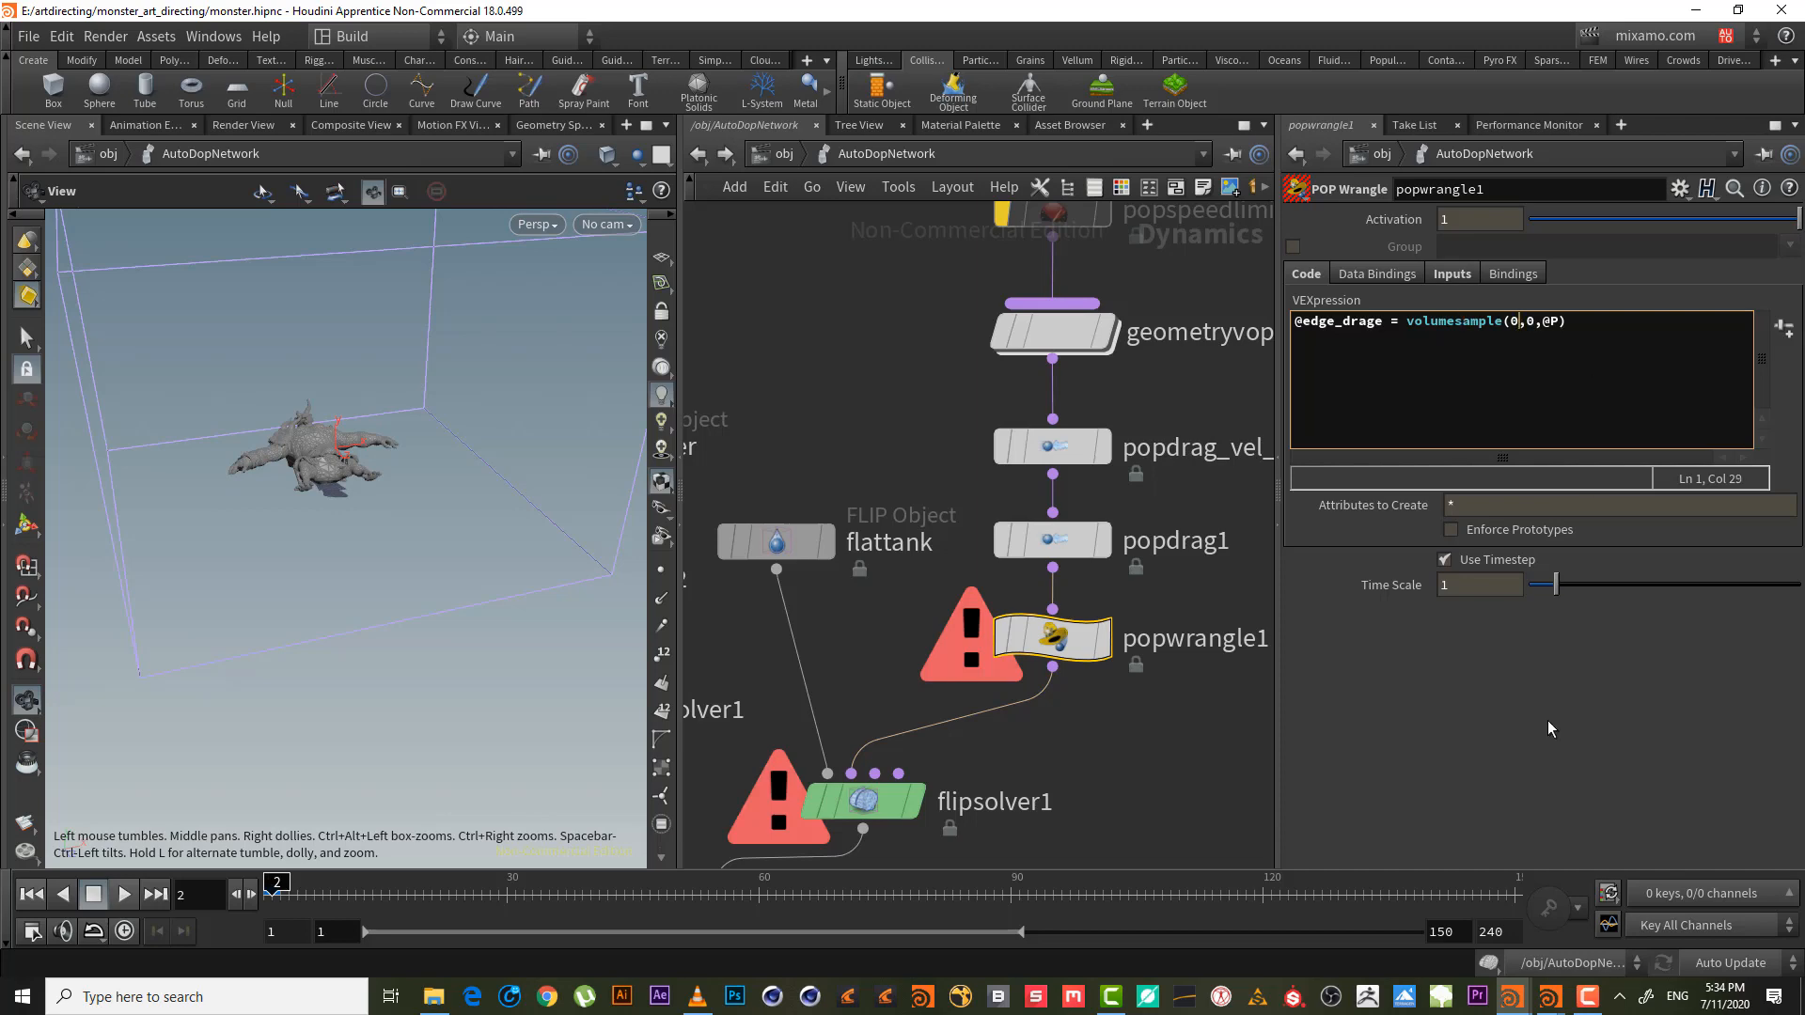
click(1586, 996)
click(1725, 907)
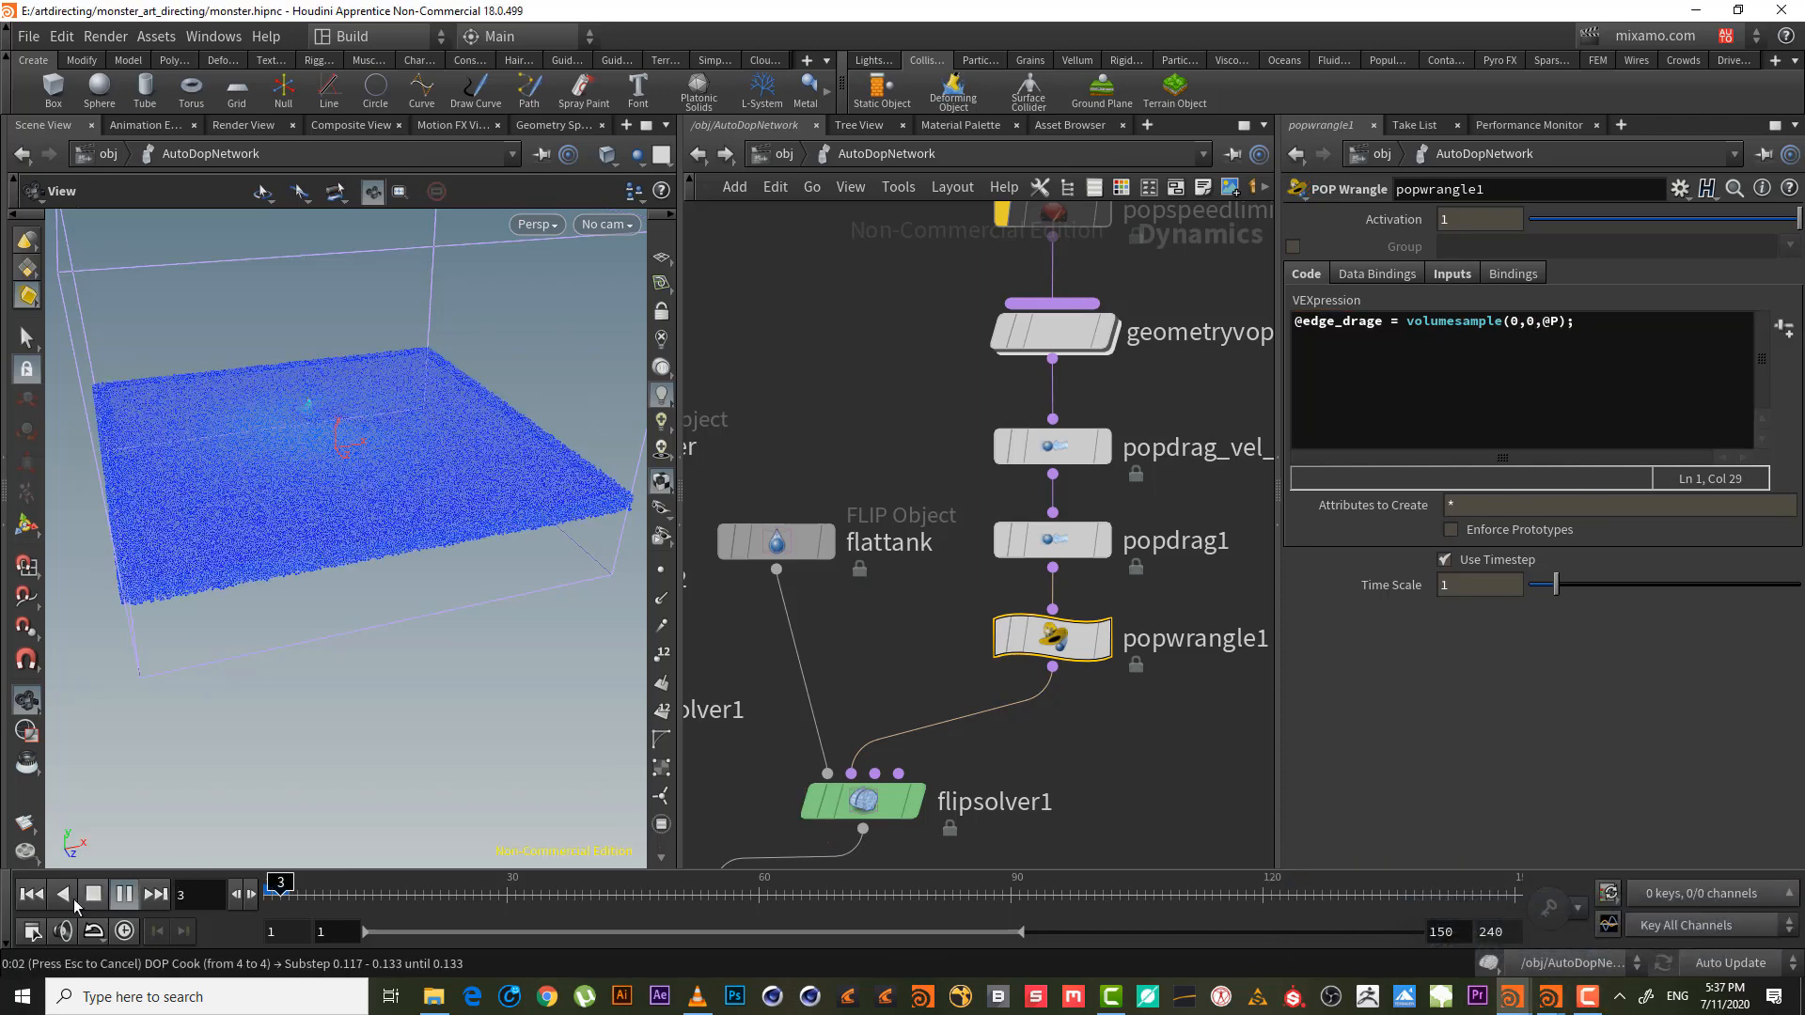
click(38, 897)
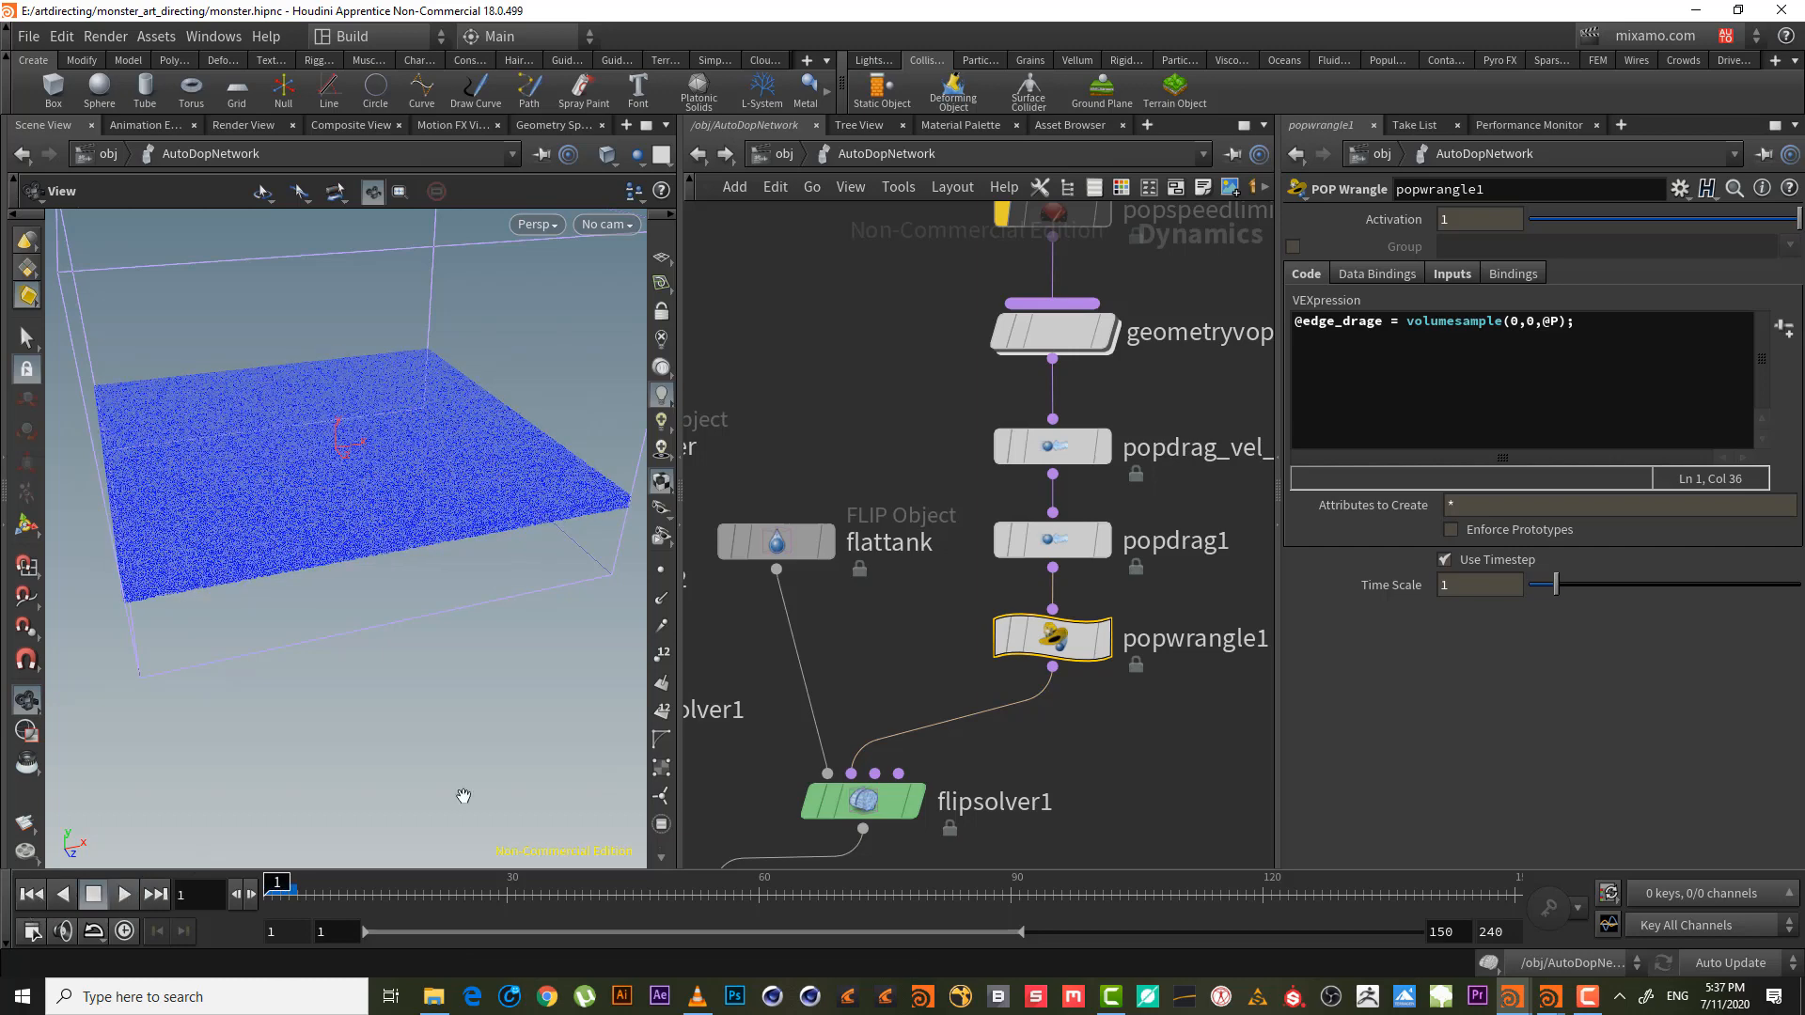
click(1577, 325)
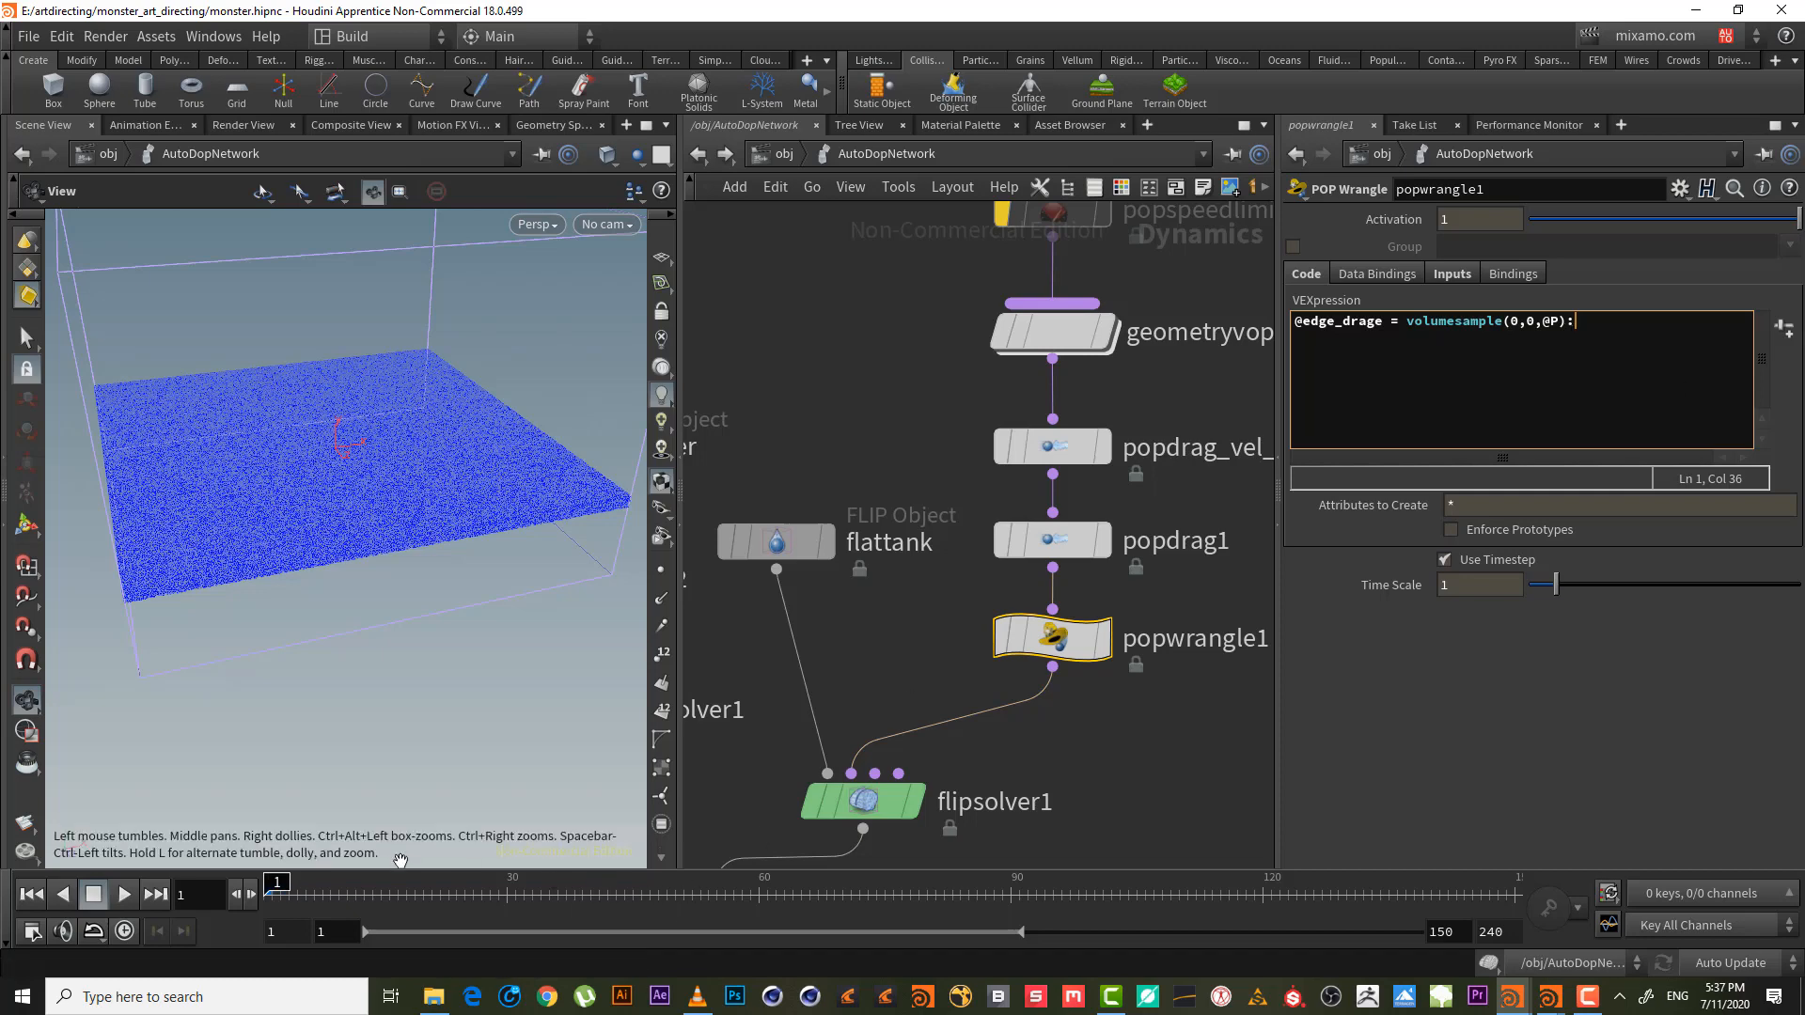
click(306, 888)
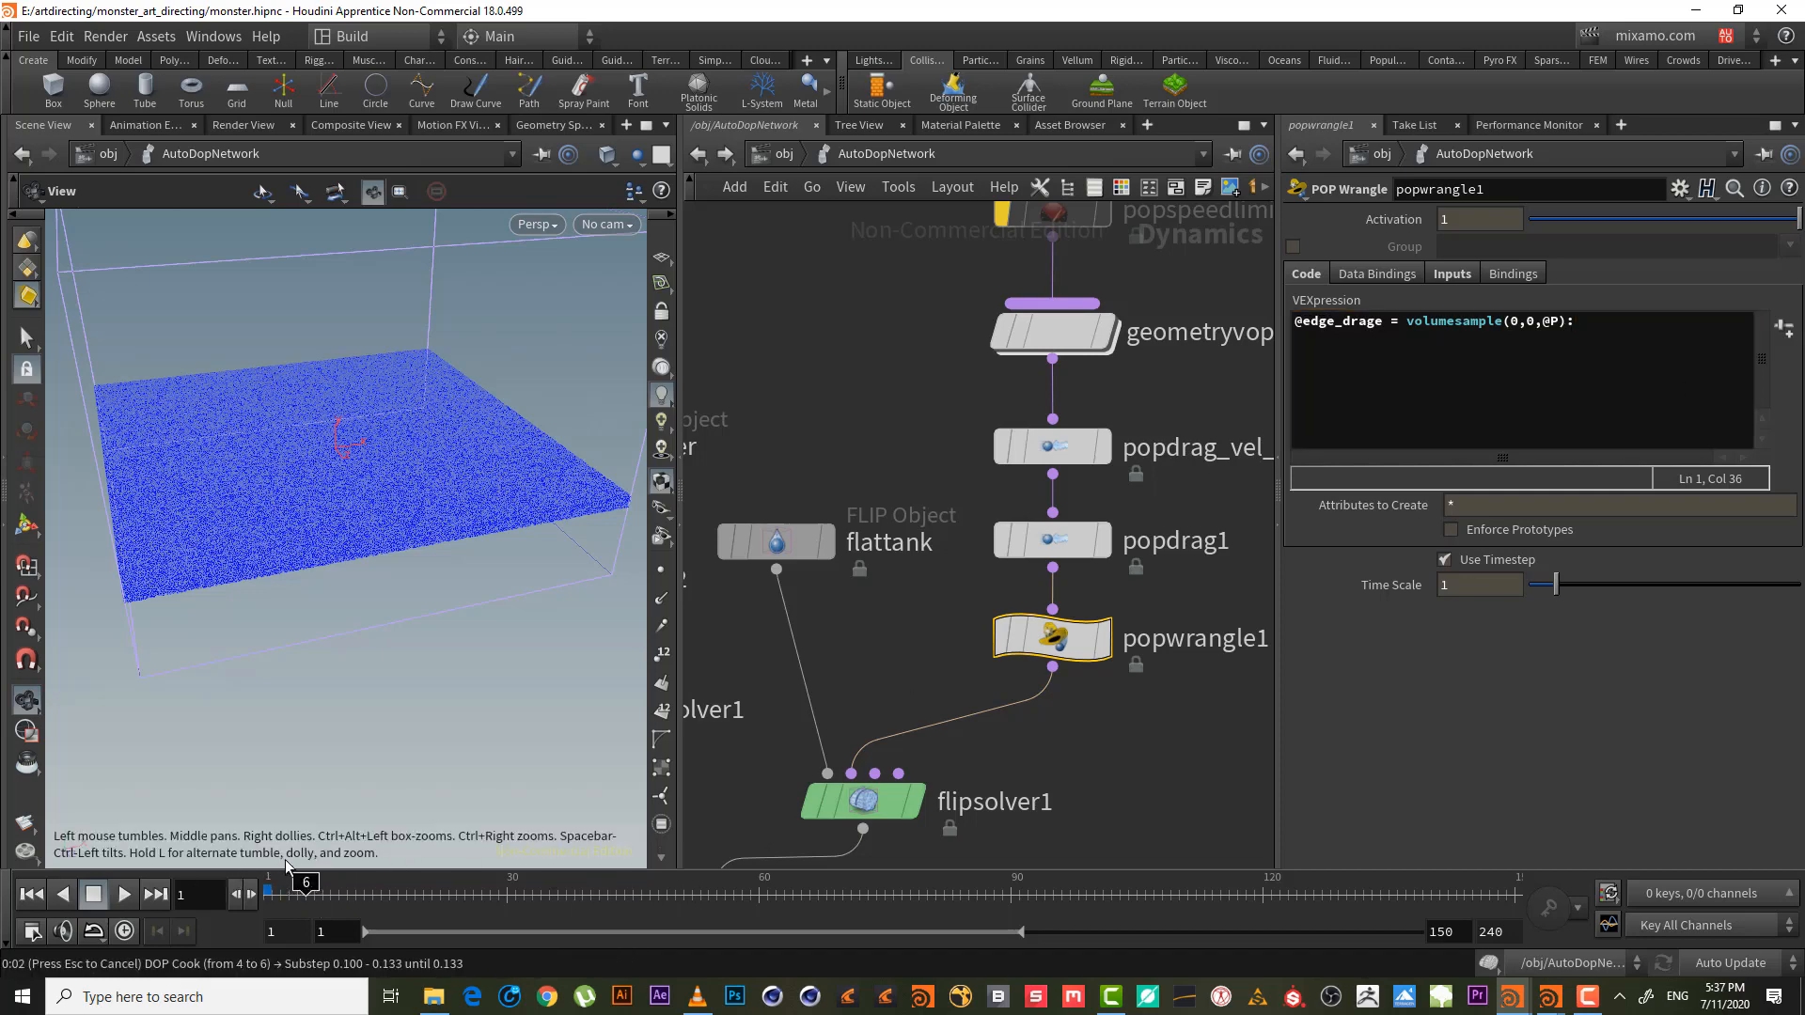
- Replace the line's trailing colon with a semicolon and close the console
click(1597, 326)
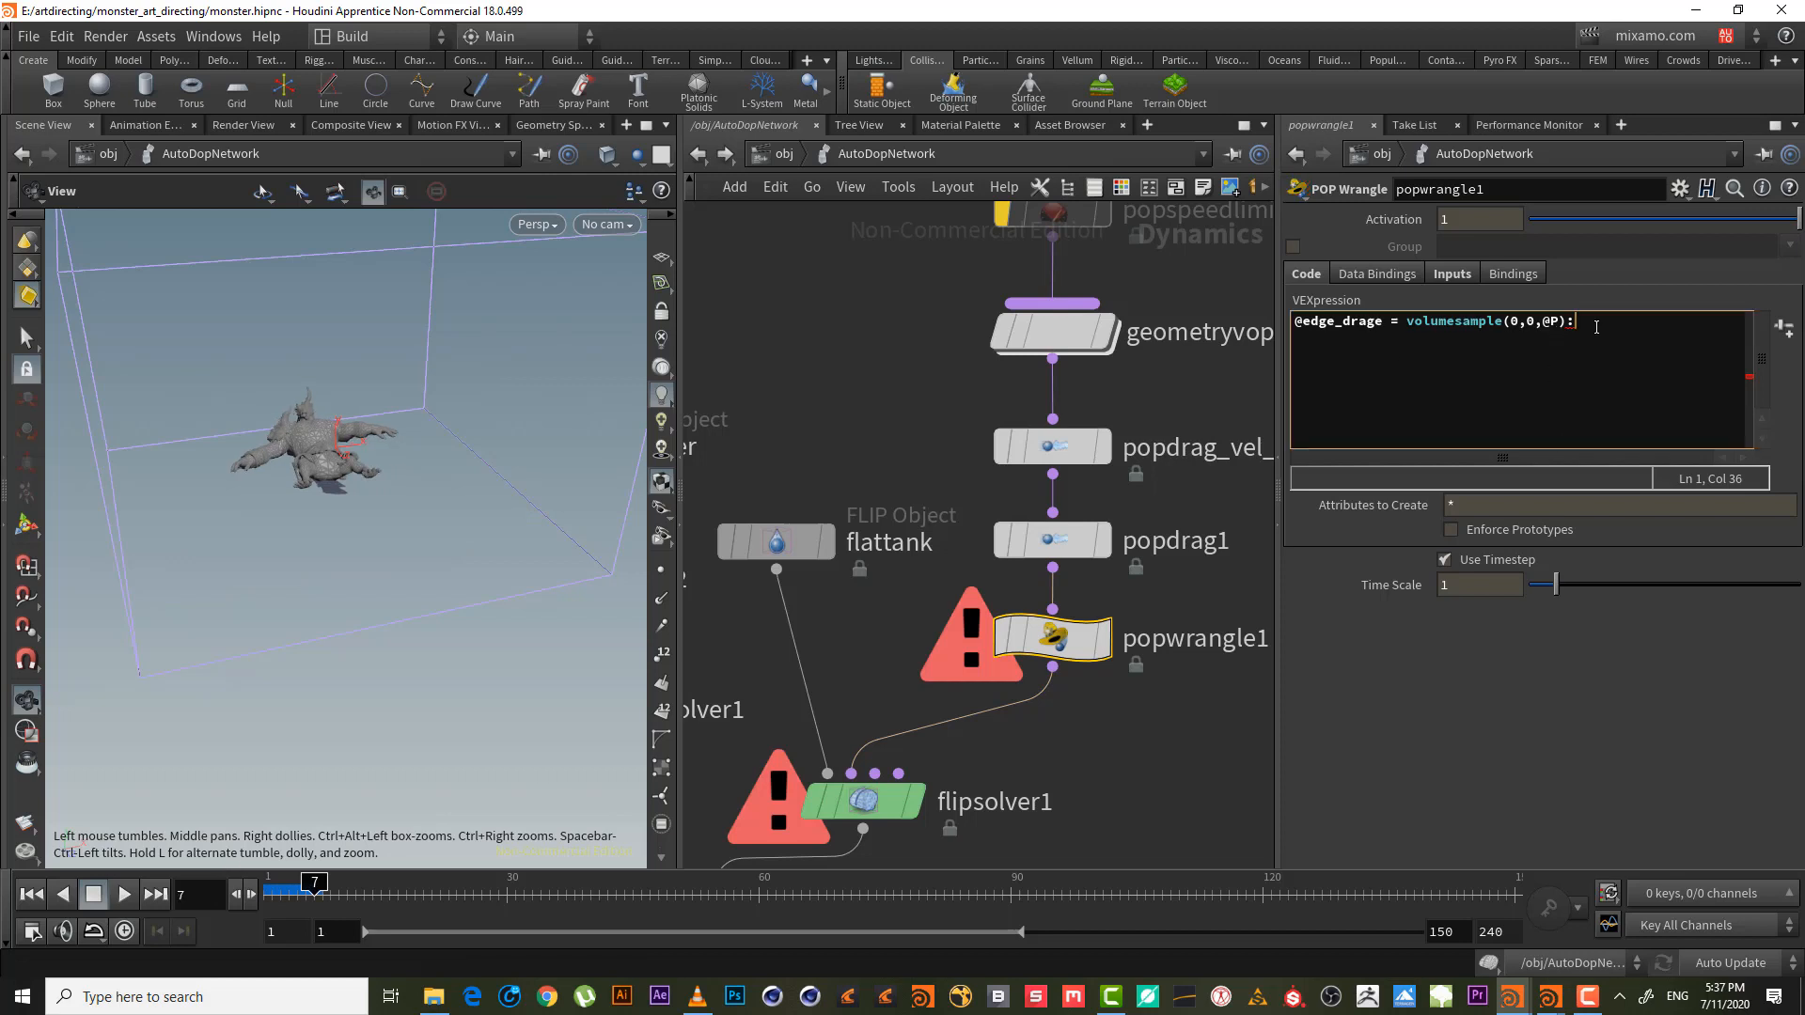
key(BackSpace)
text(;)
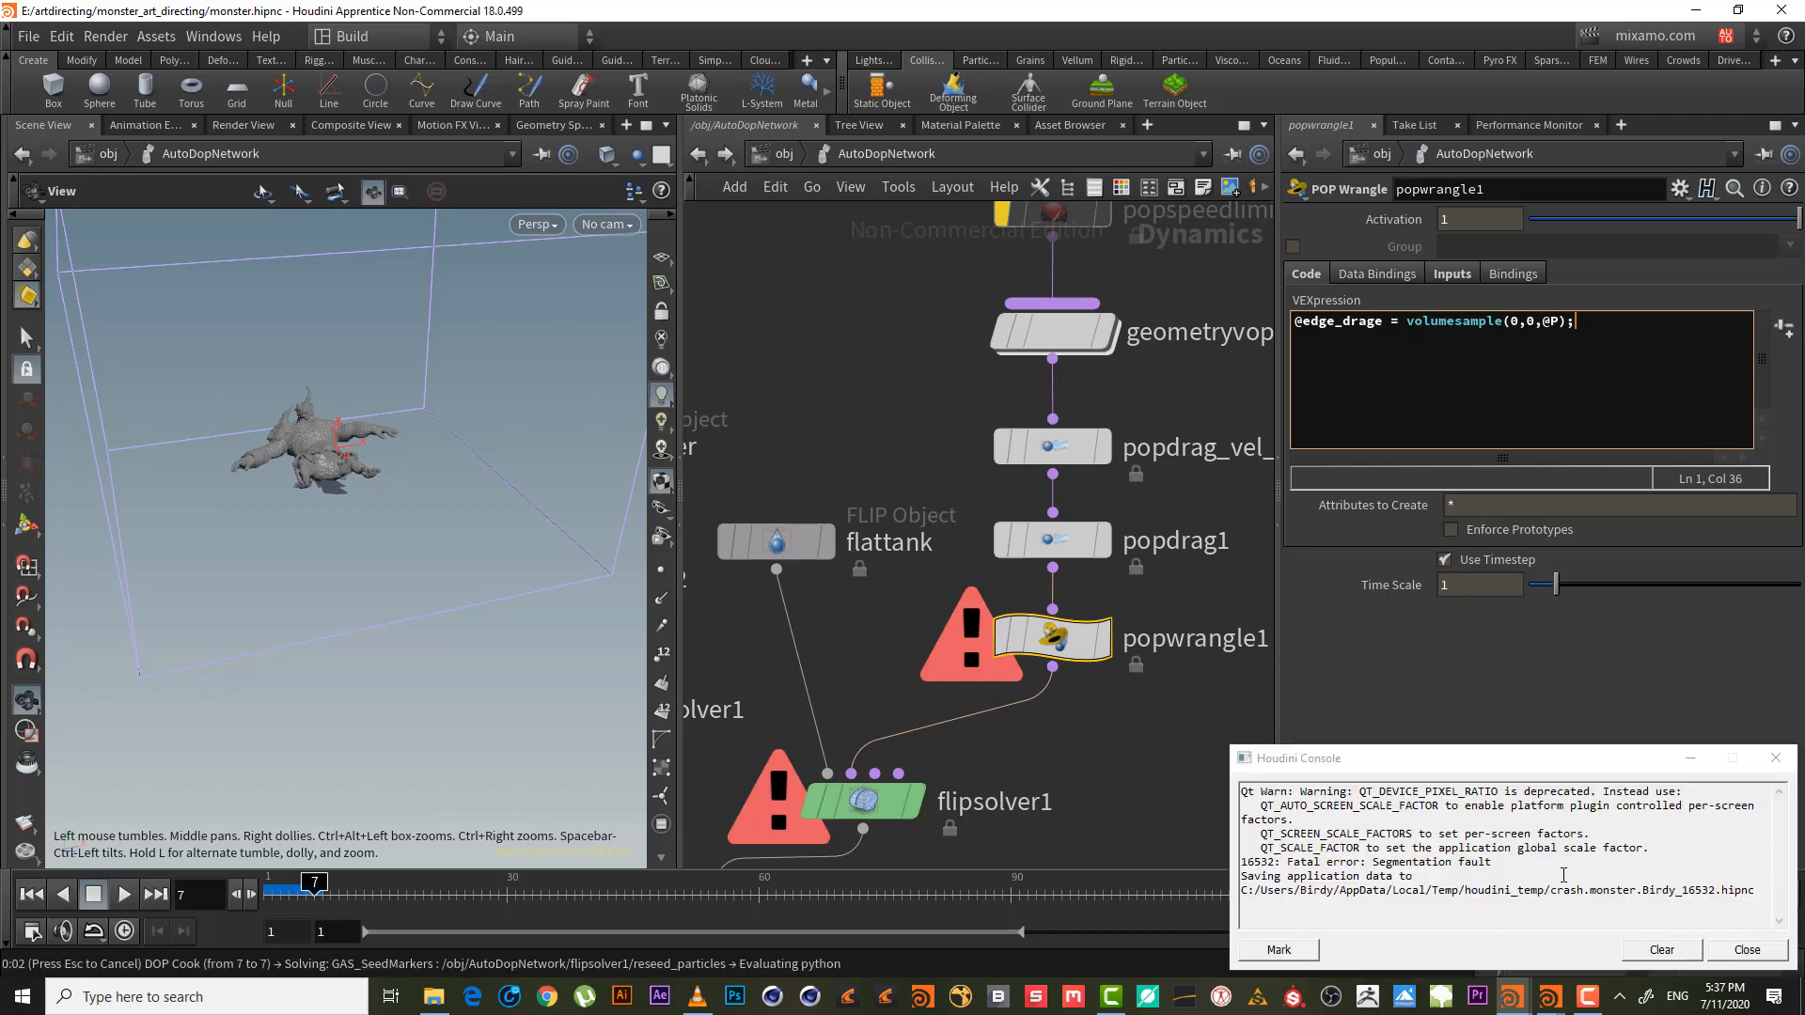
click(1746, 949)
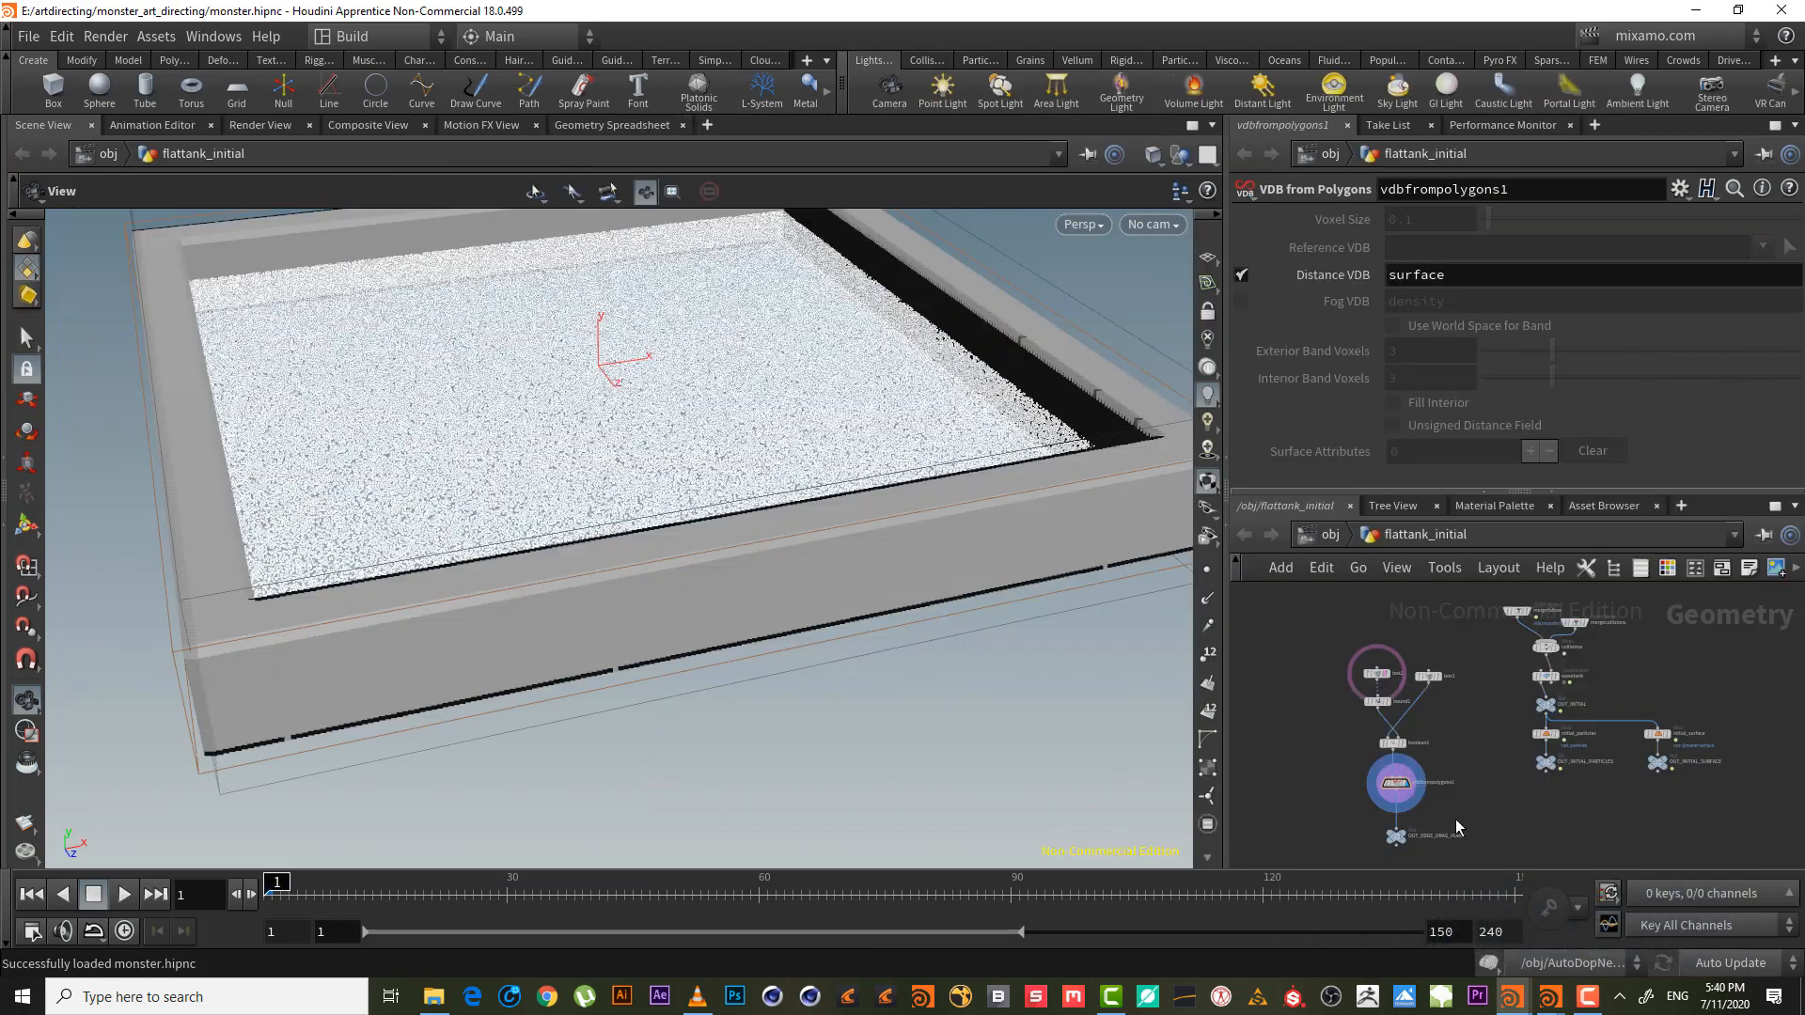
- Go back up to object level, dive into AutoDopNetwork and select popdrag1
scroll(1466, 799, up, 4)
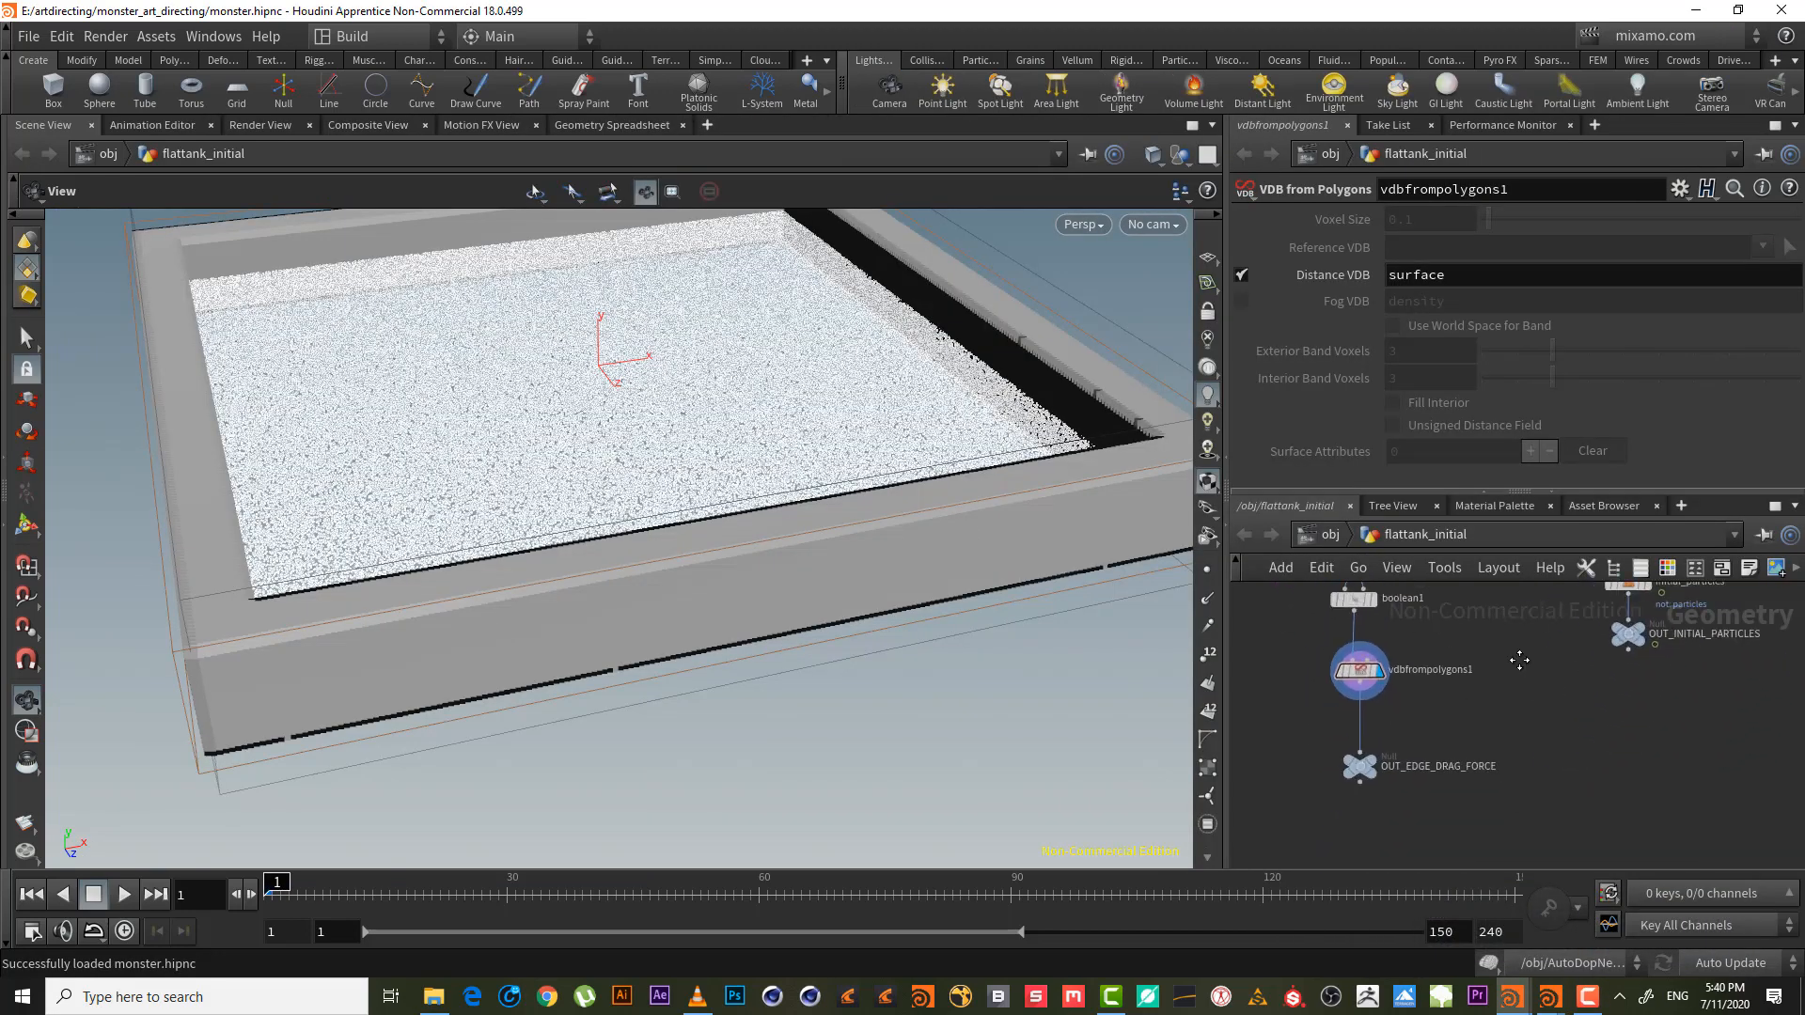
click(1365, 655)
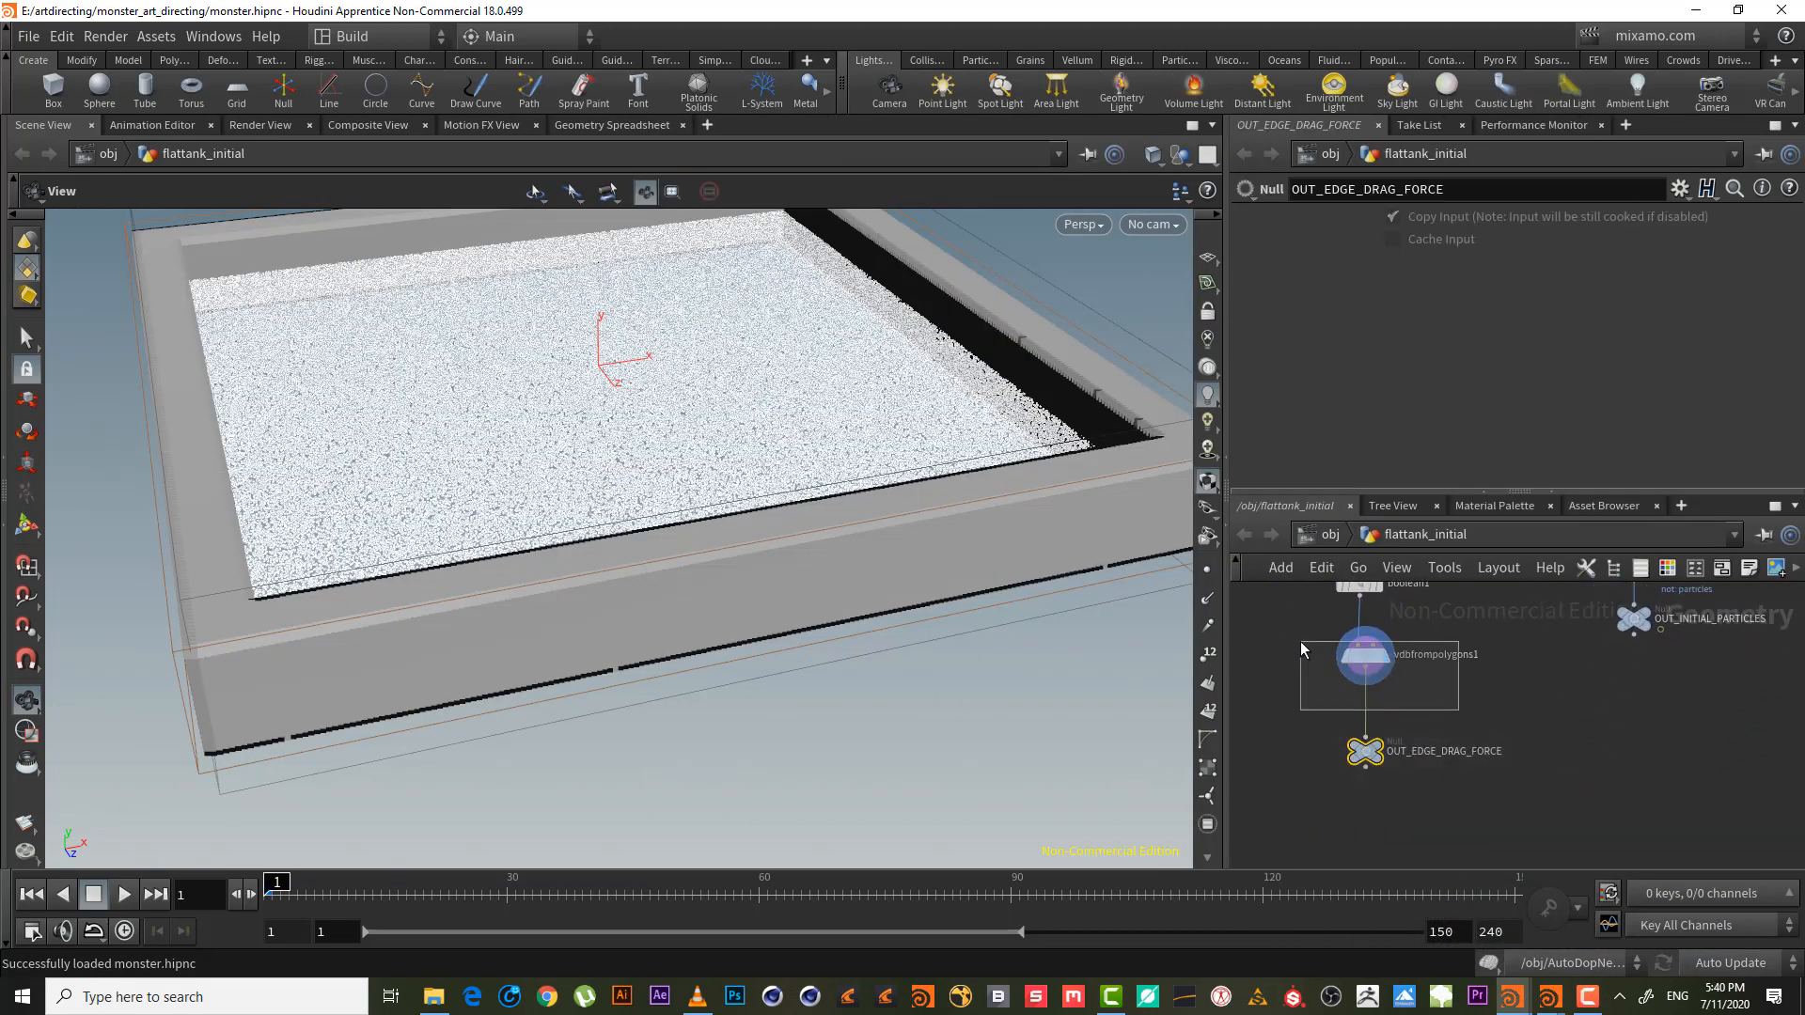
click(1336, 536)
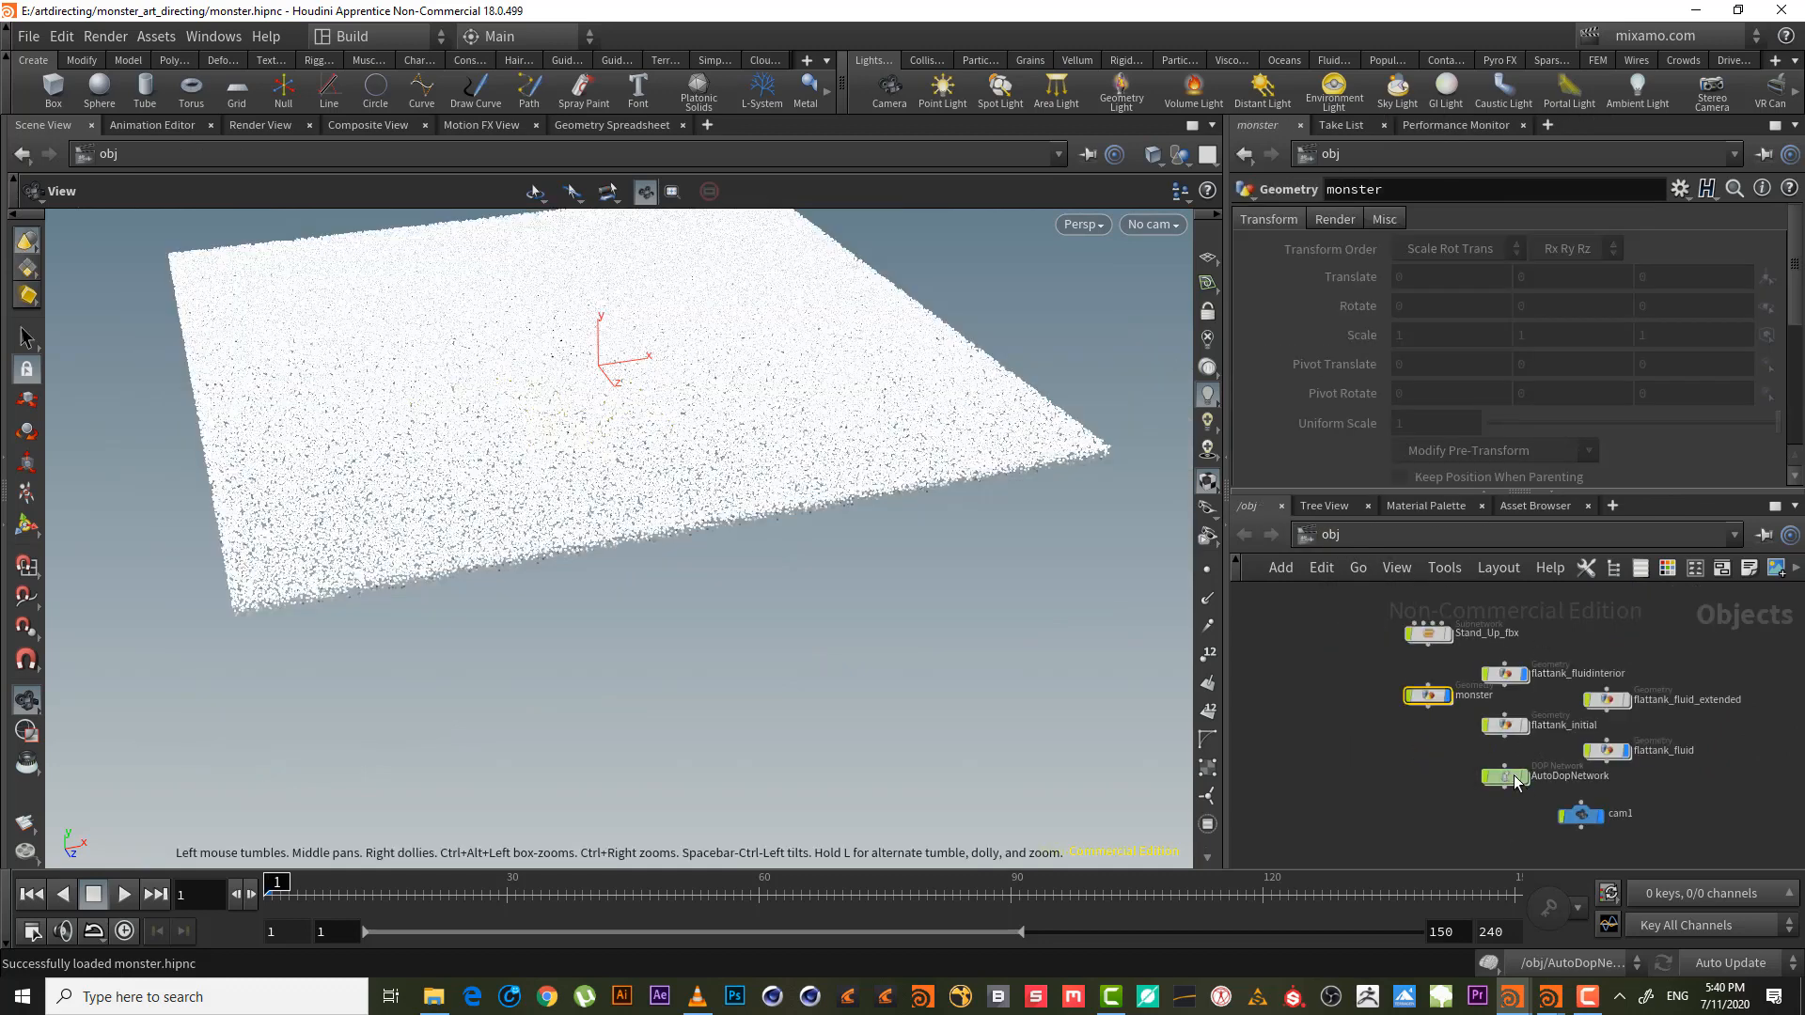
double_click(1574, 719)
scroll(1574, 719, up, 5)
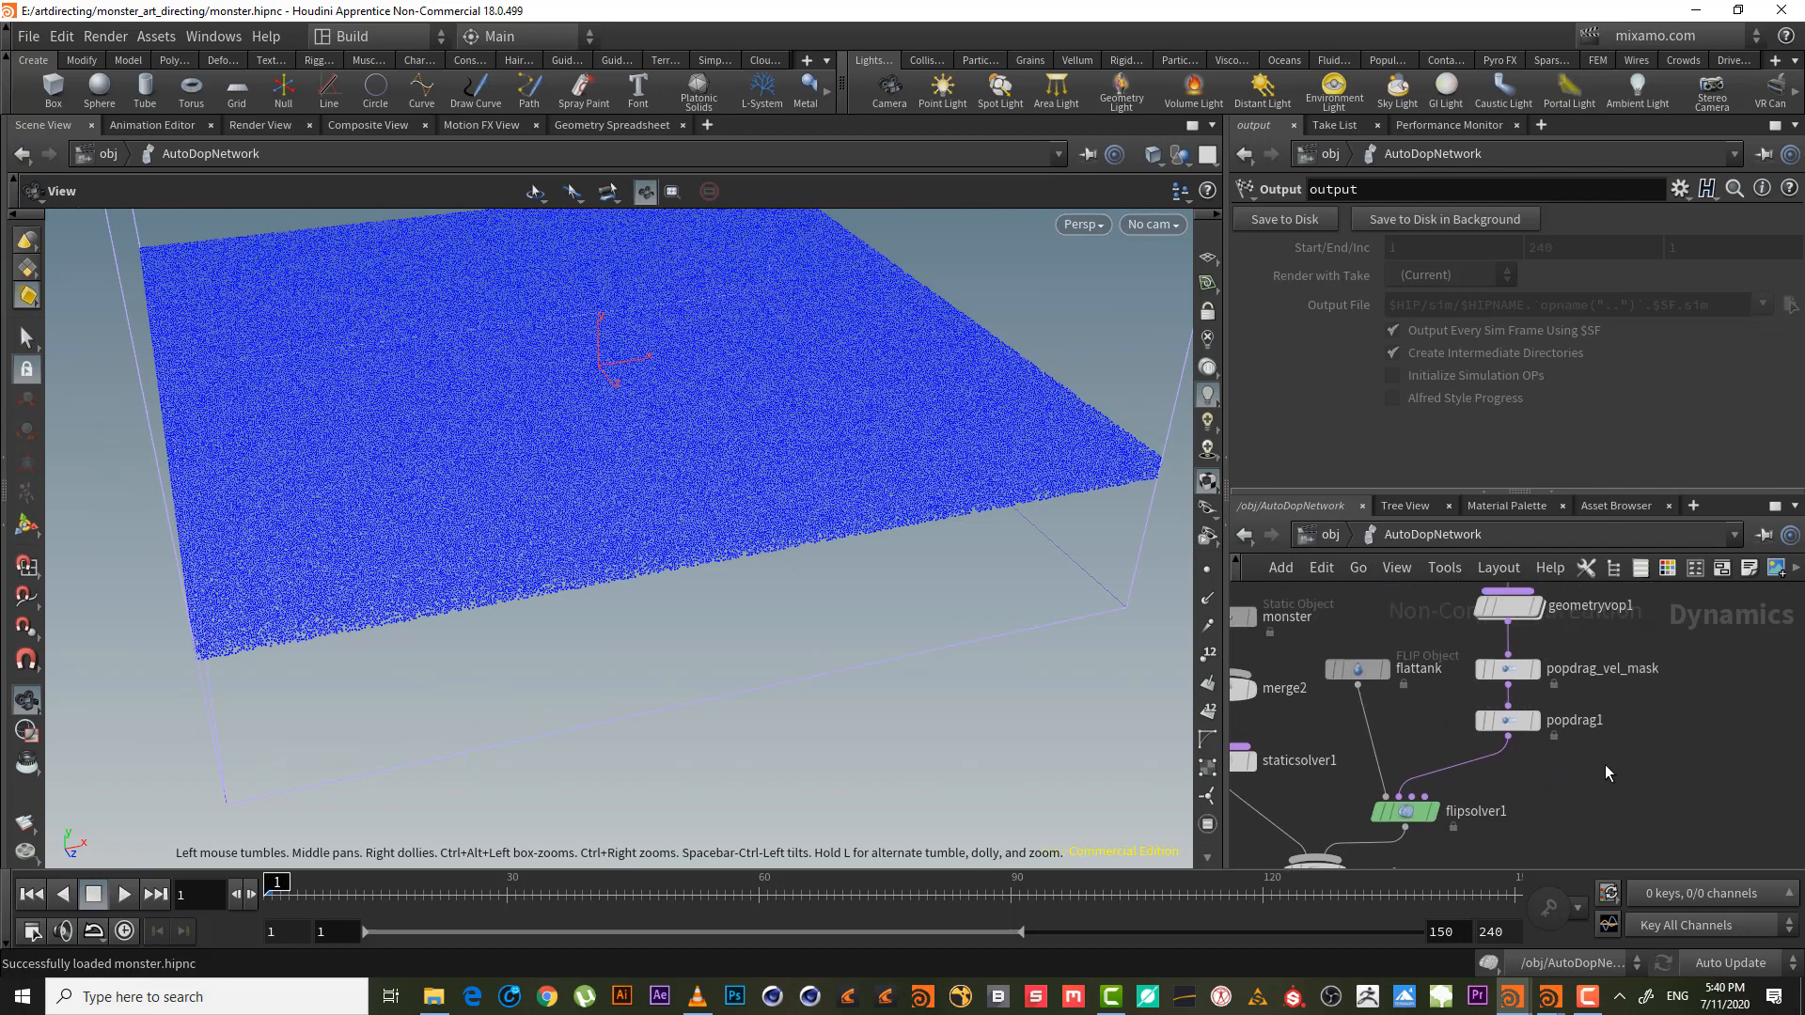
click(1508, 722)
click(1587, 996)
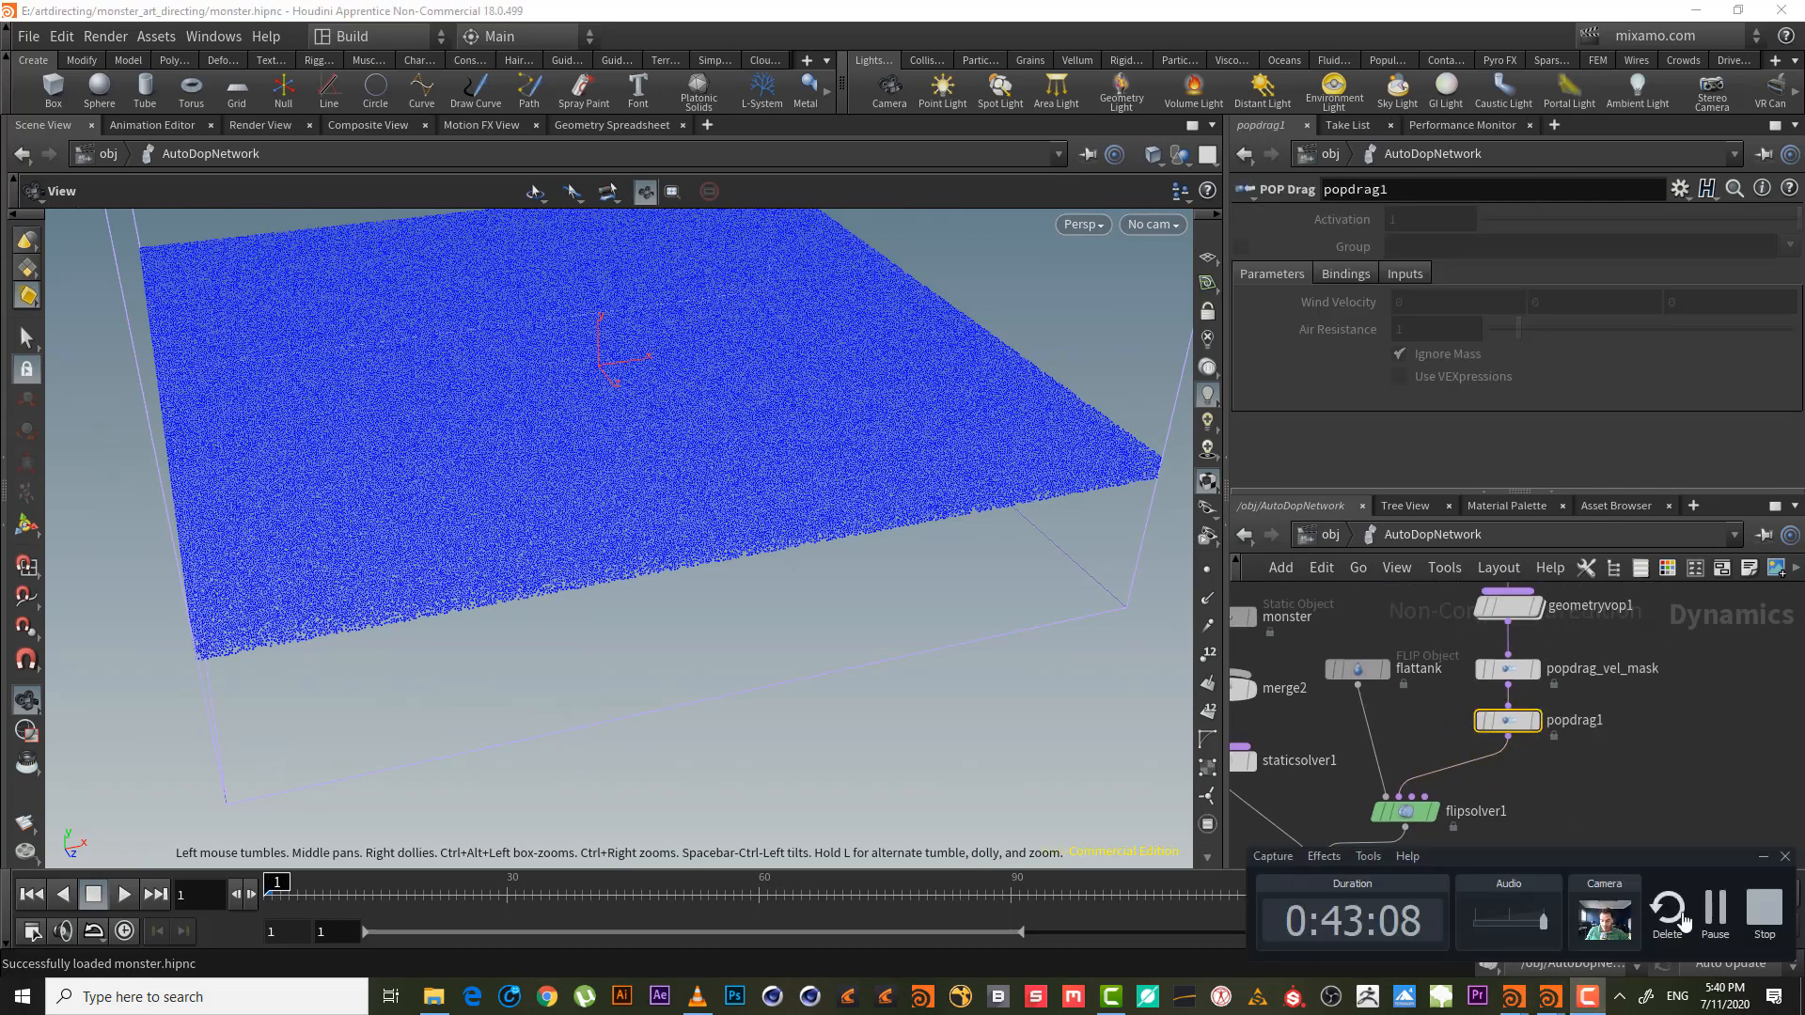
click(1764, 857)
scroll(1541, 790, up, 3)
- Add a POP Drag, popdrag2, on the wire below popdrag1
key(Tab)
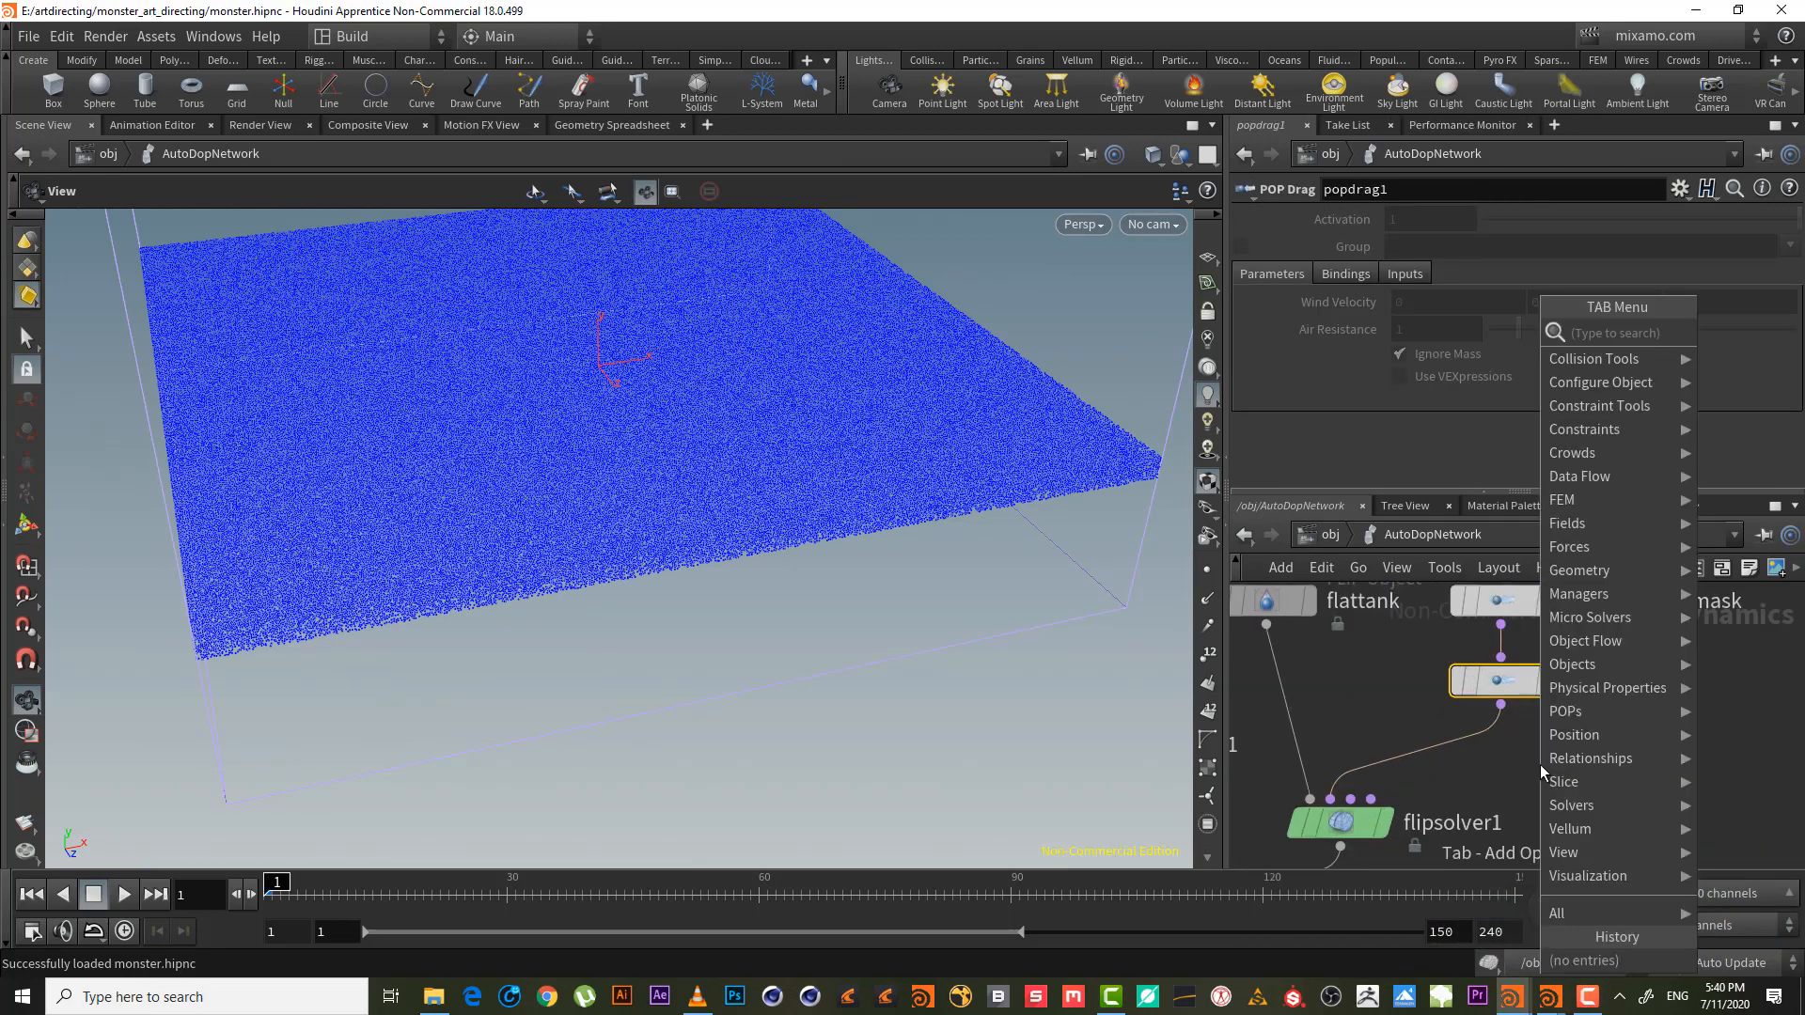
text(pop)
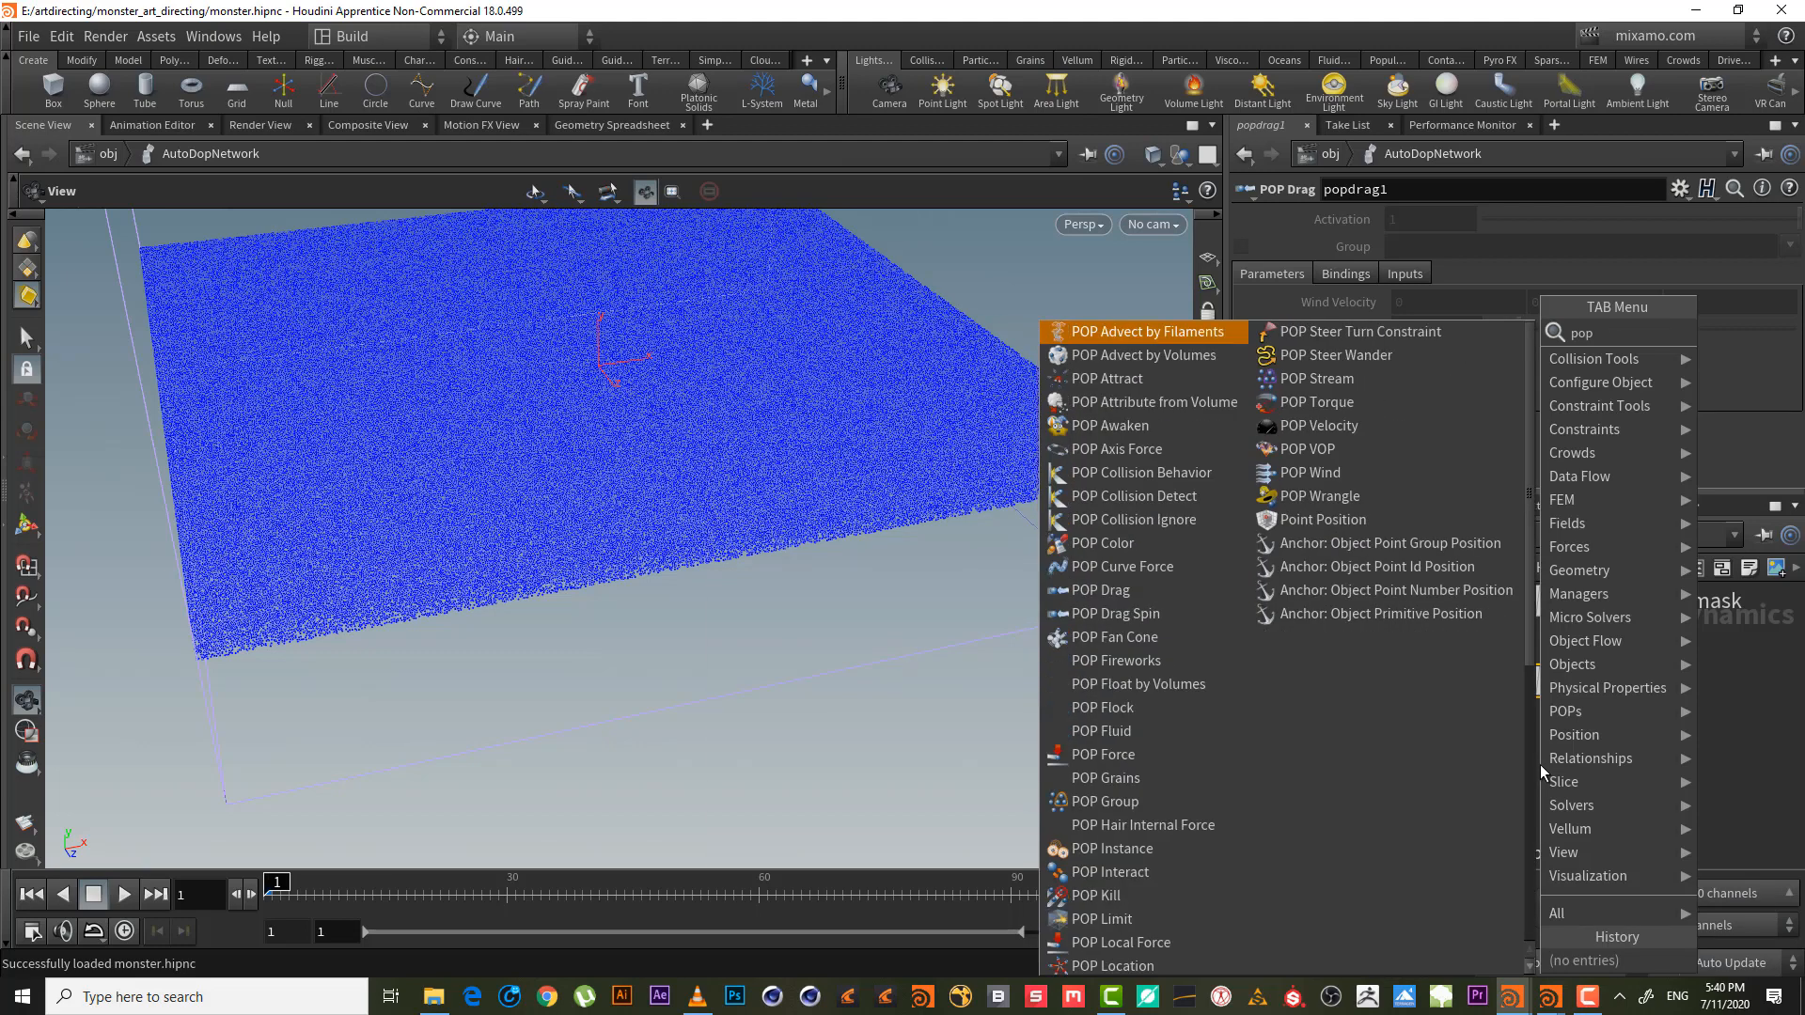
text( dra)
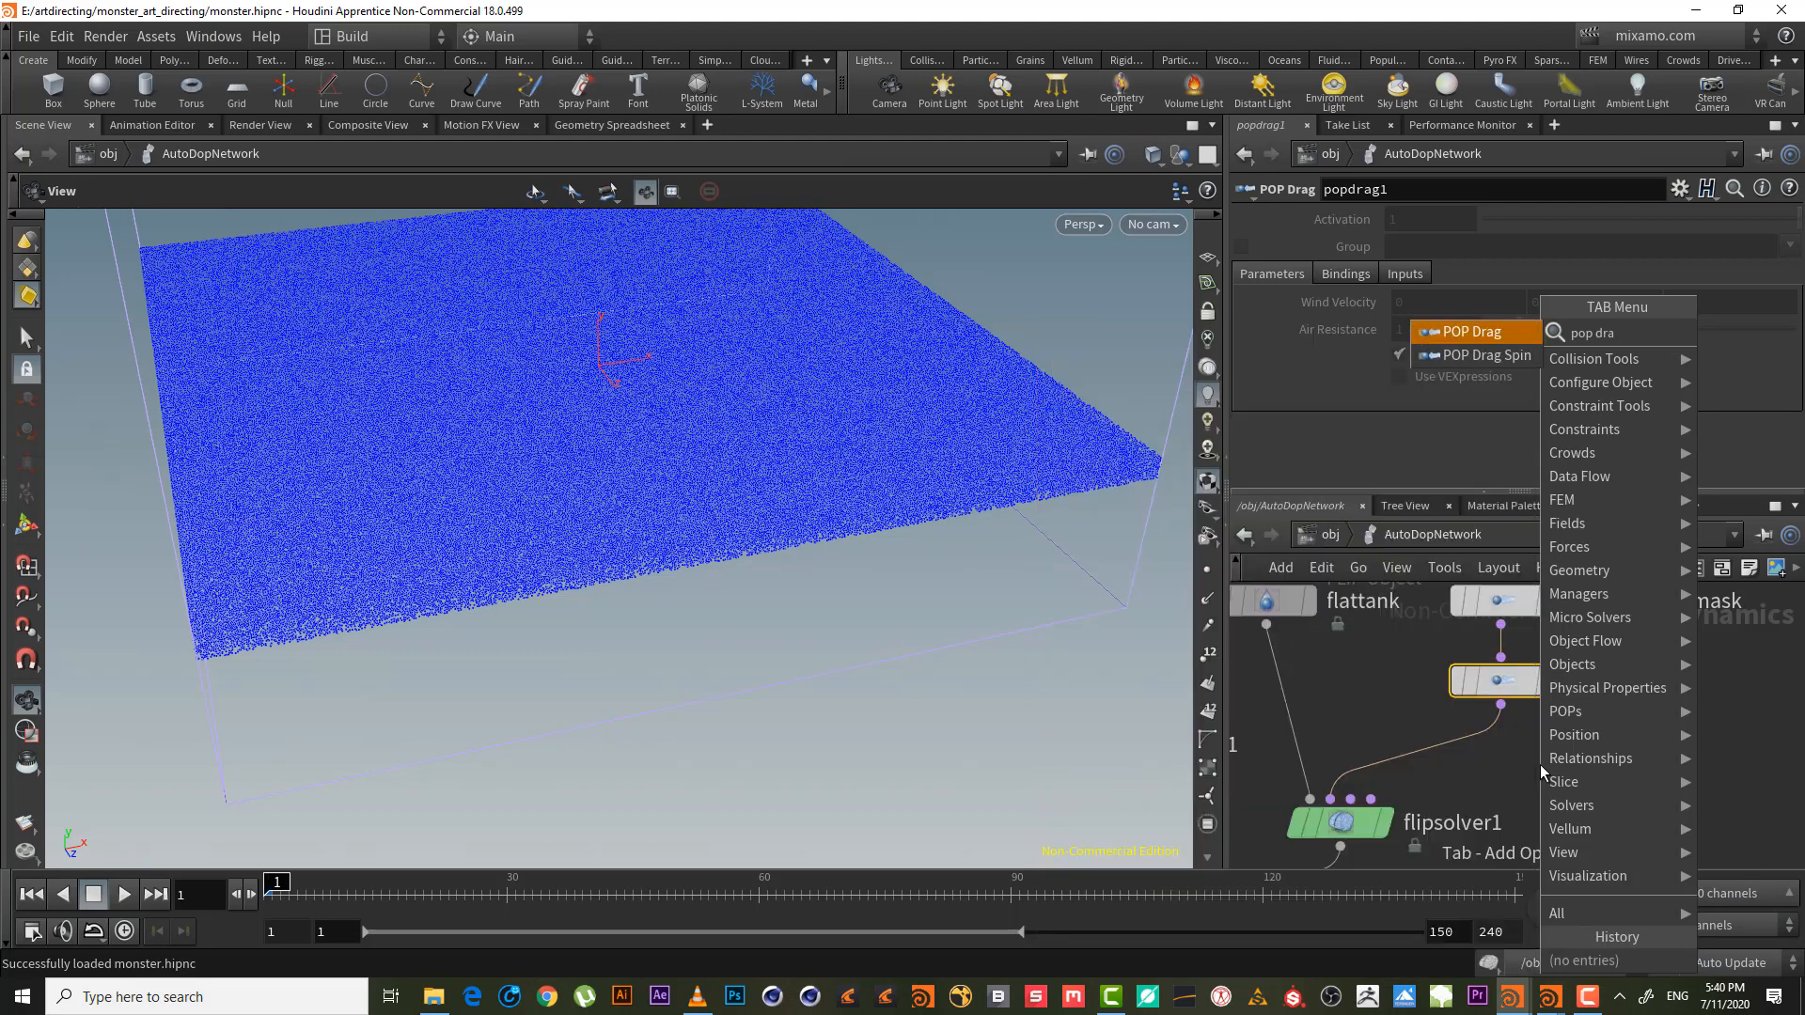
key(Return)
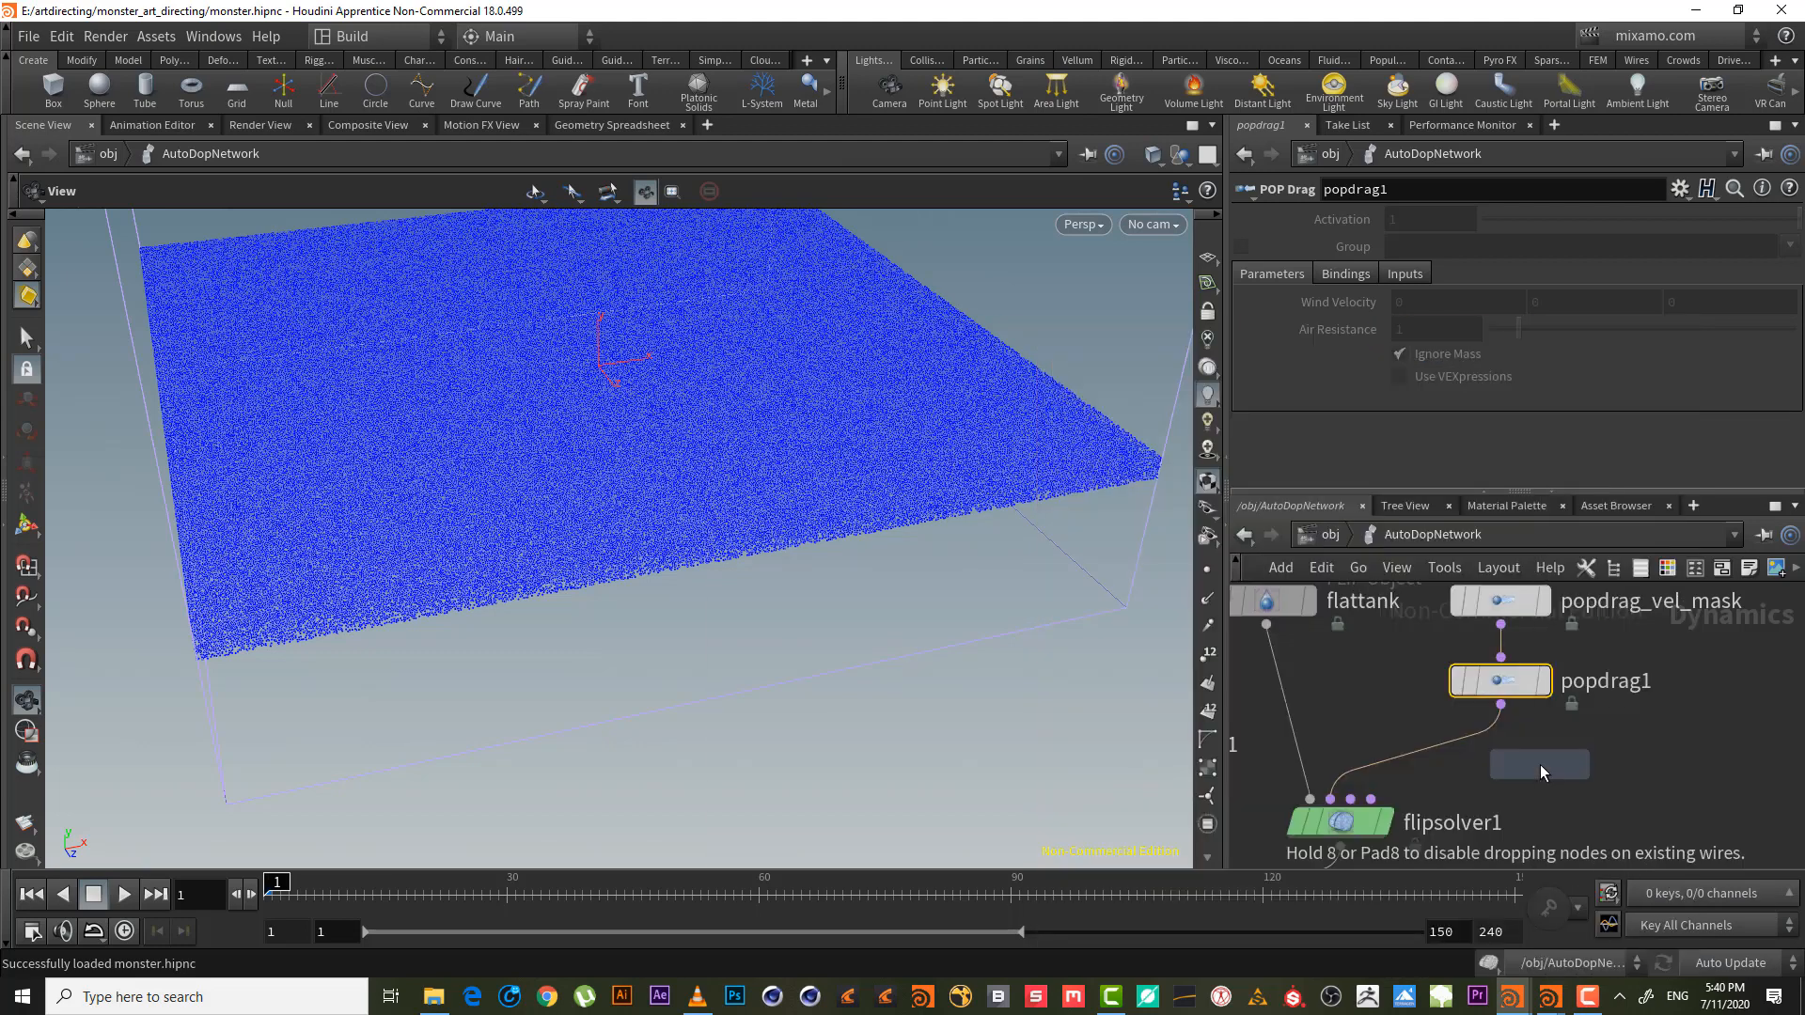
click(1467, 748)
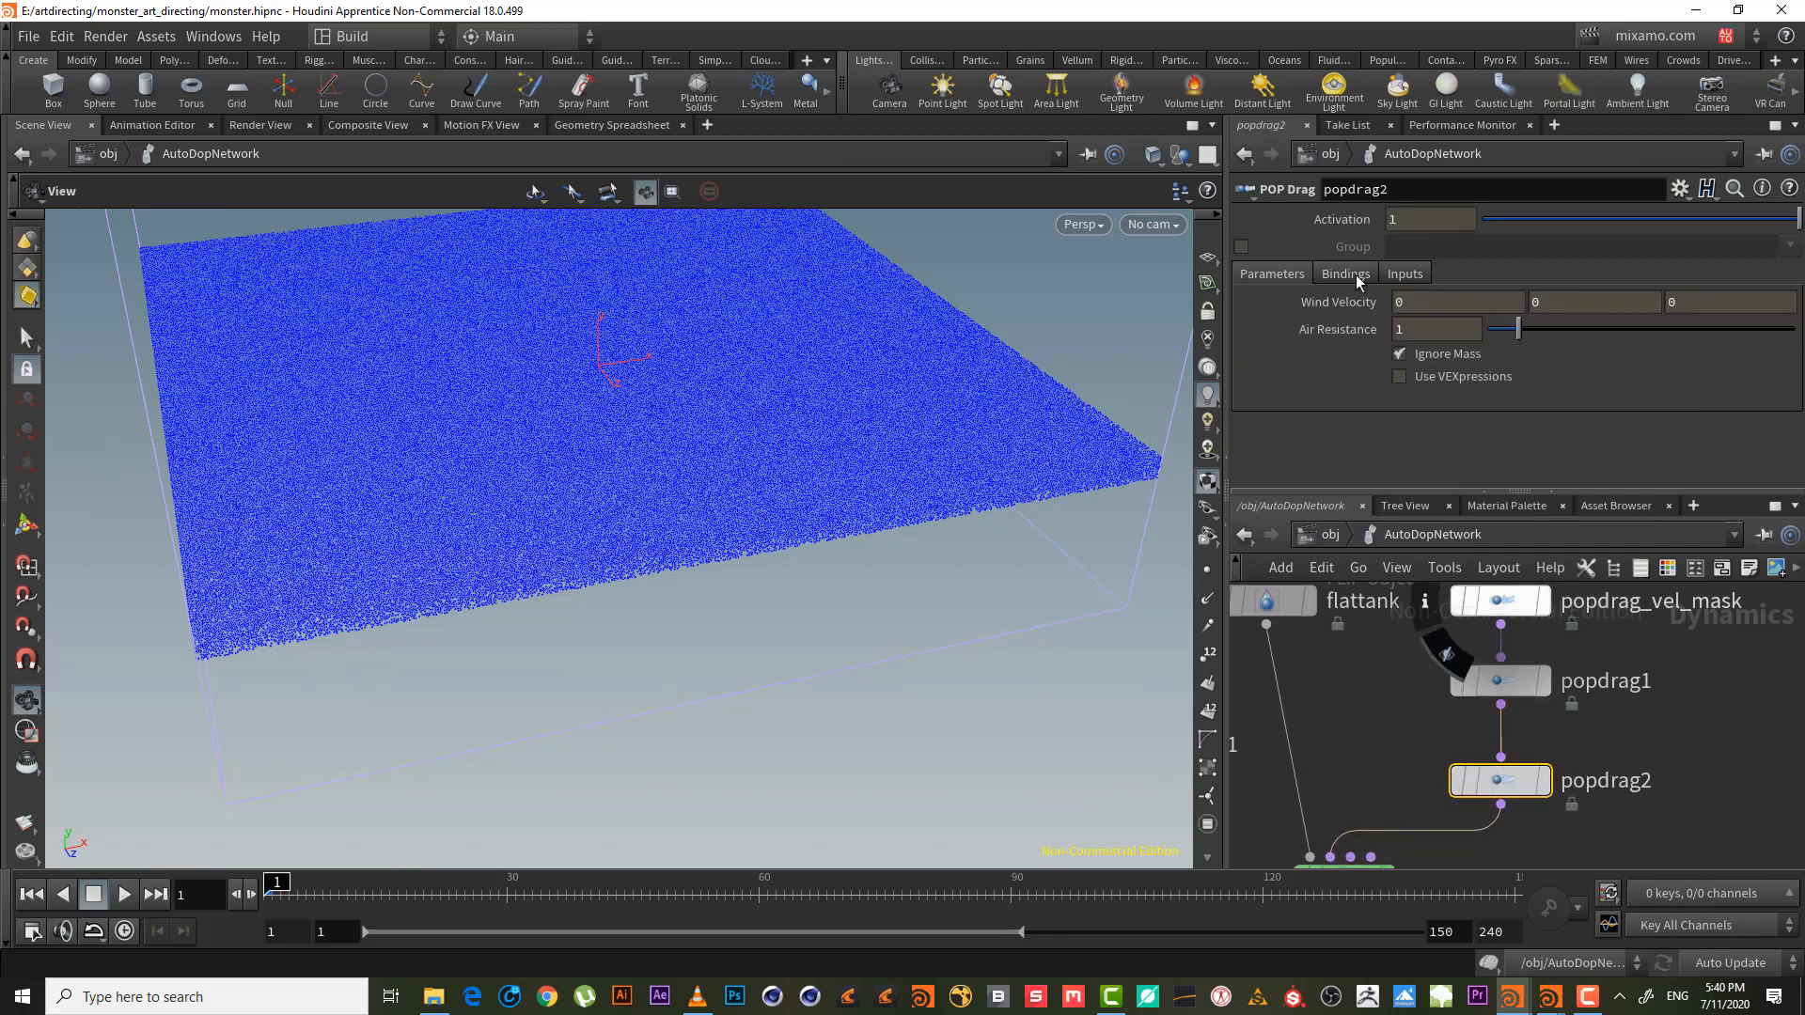
- Set popdrag2's Input 1 to SOP, reading OUT_EDGE_DRAG_FORCE from flattank_initial
click(1405, 274)
click(1442, 302)
click(1476, 368)
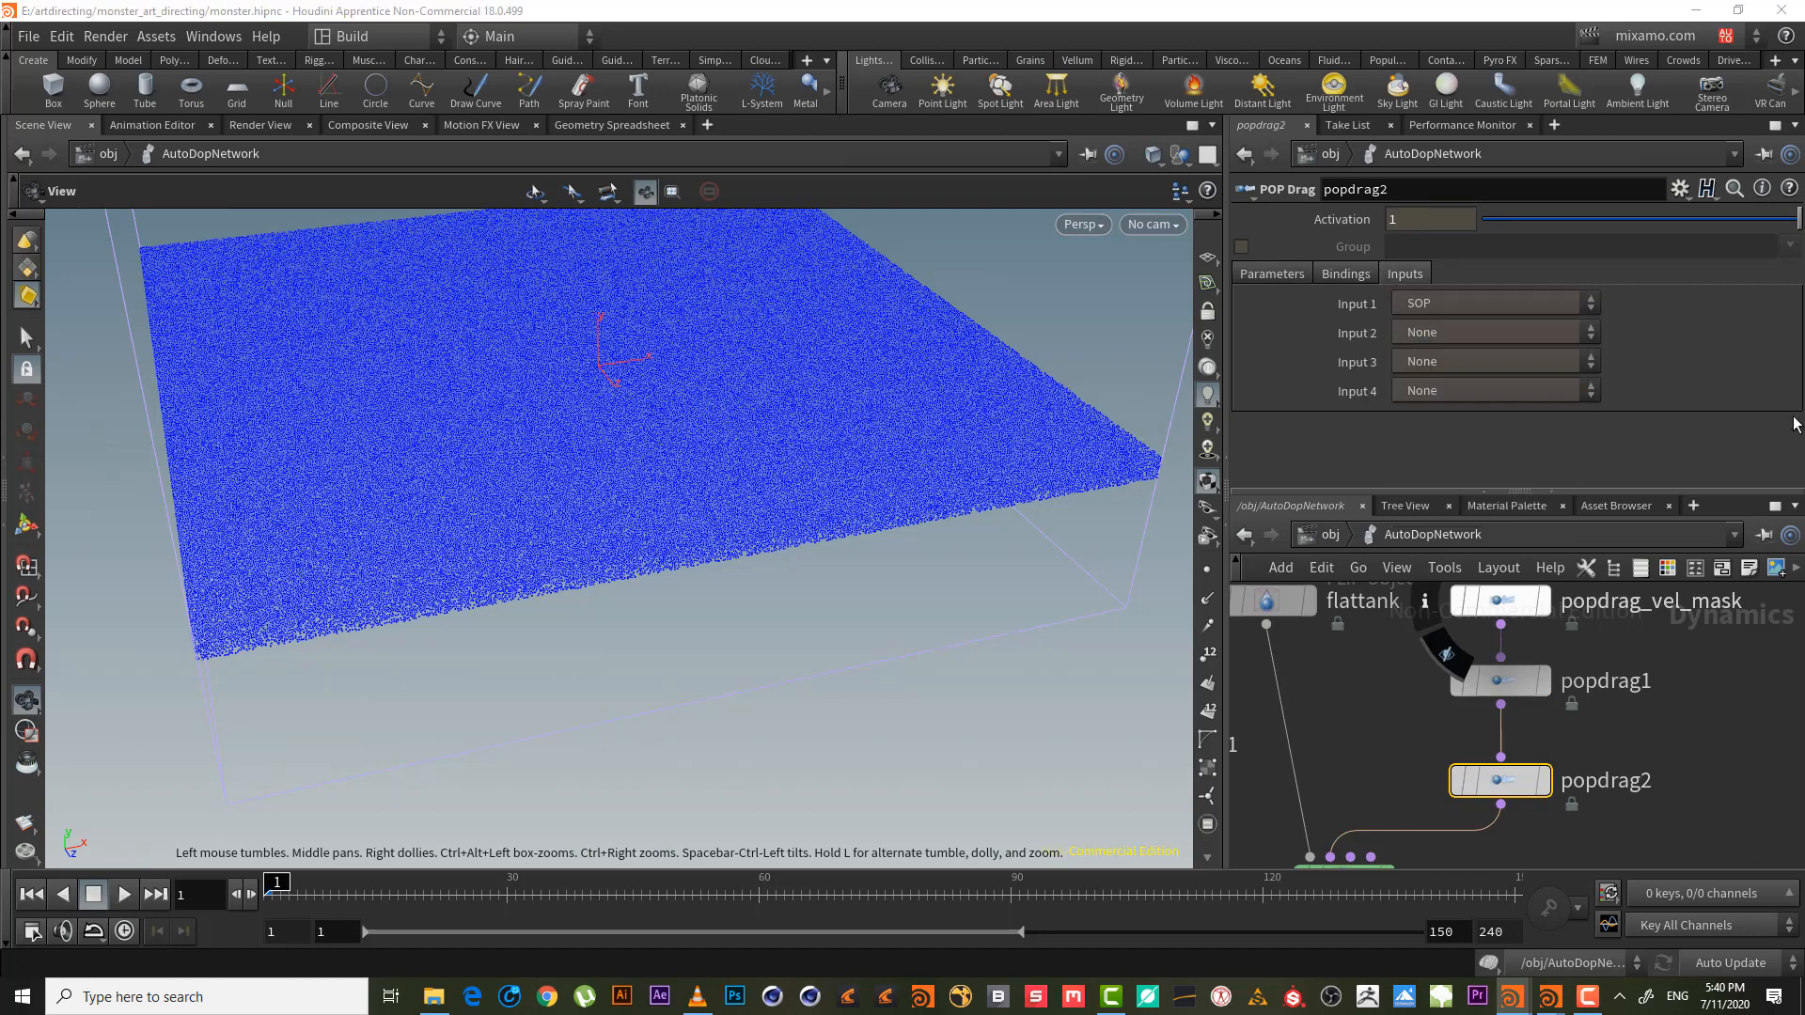
click(1784, 332)
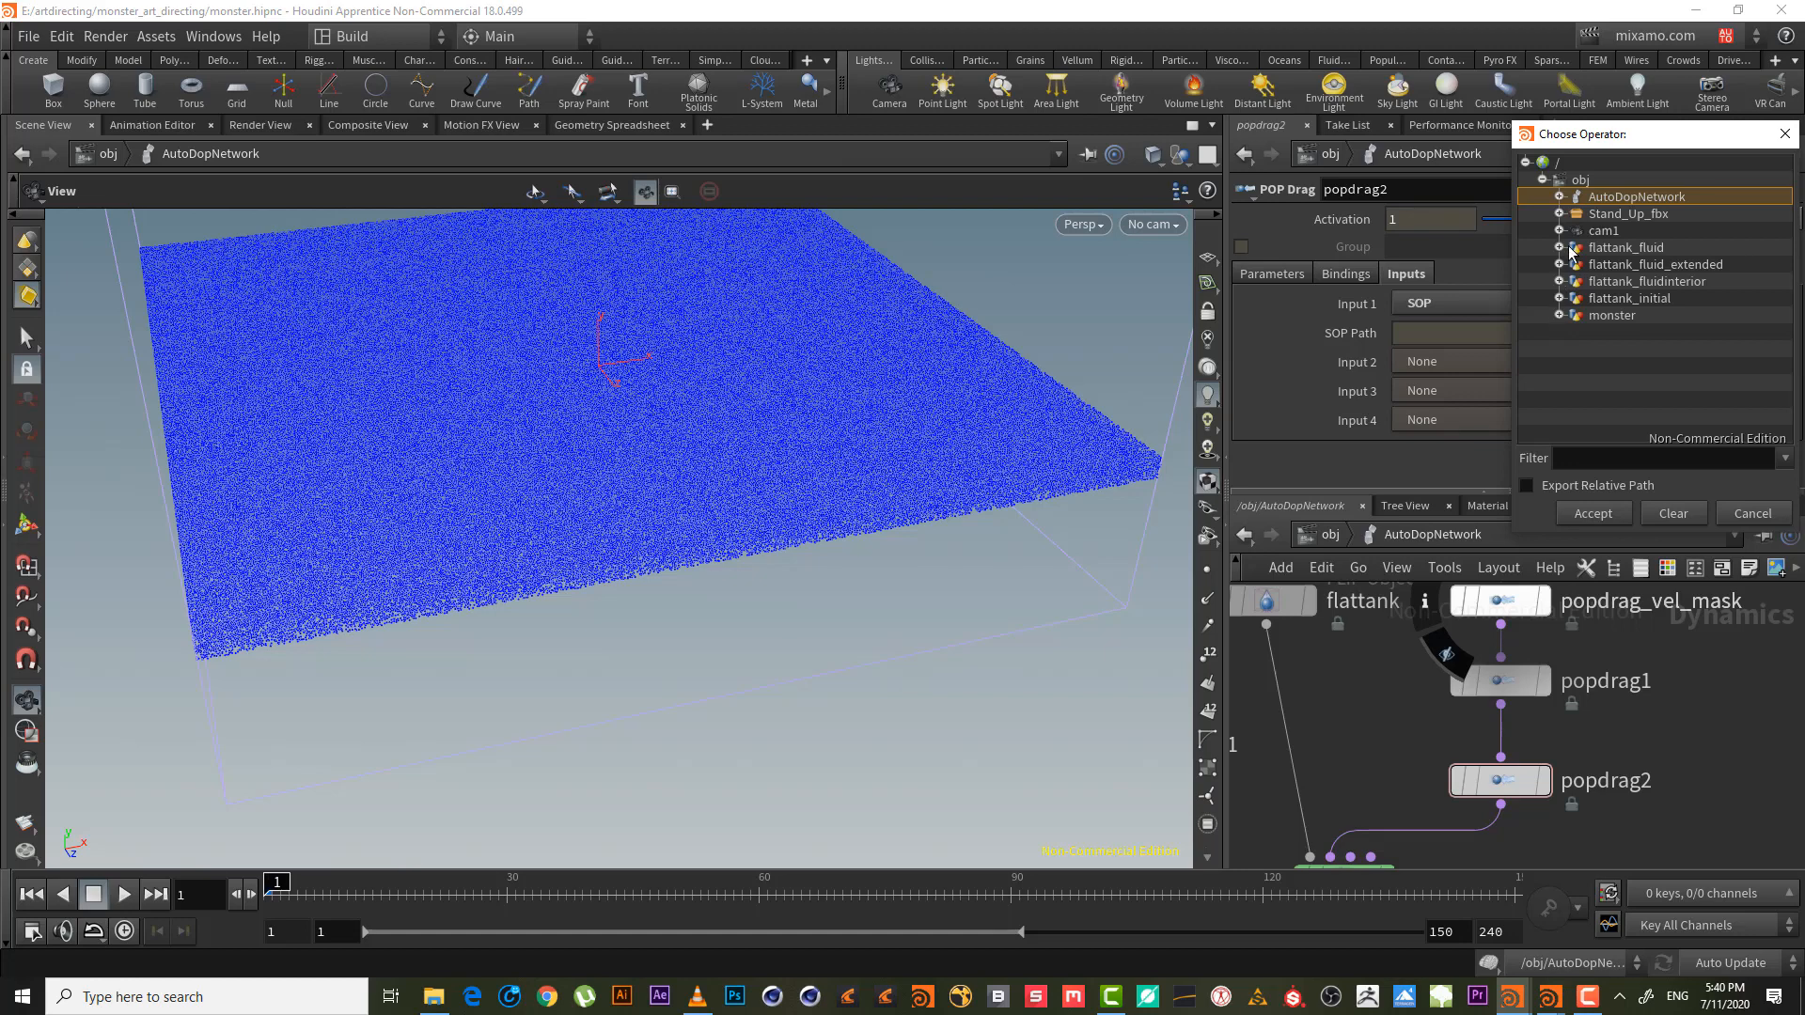
click(1559, 298)
double_click(1656, 318)
click(1288, 273)
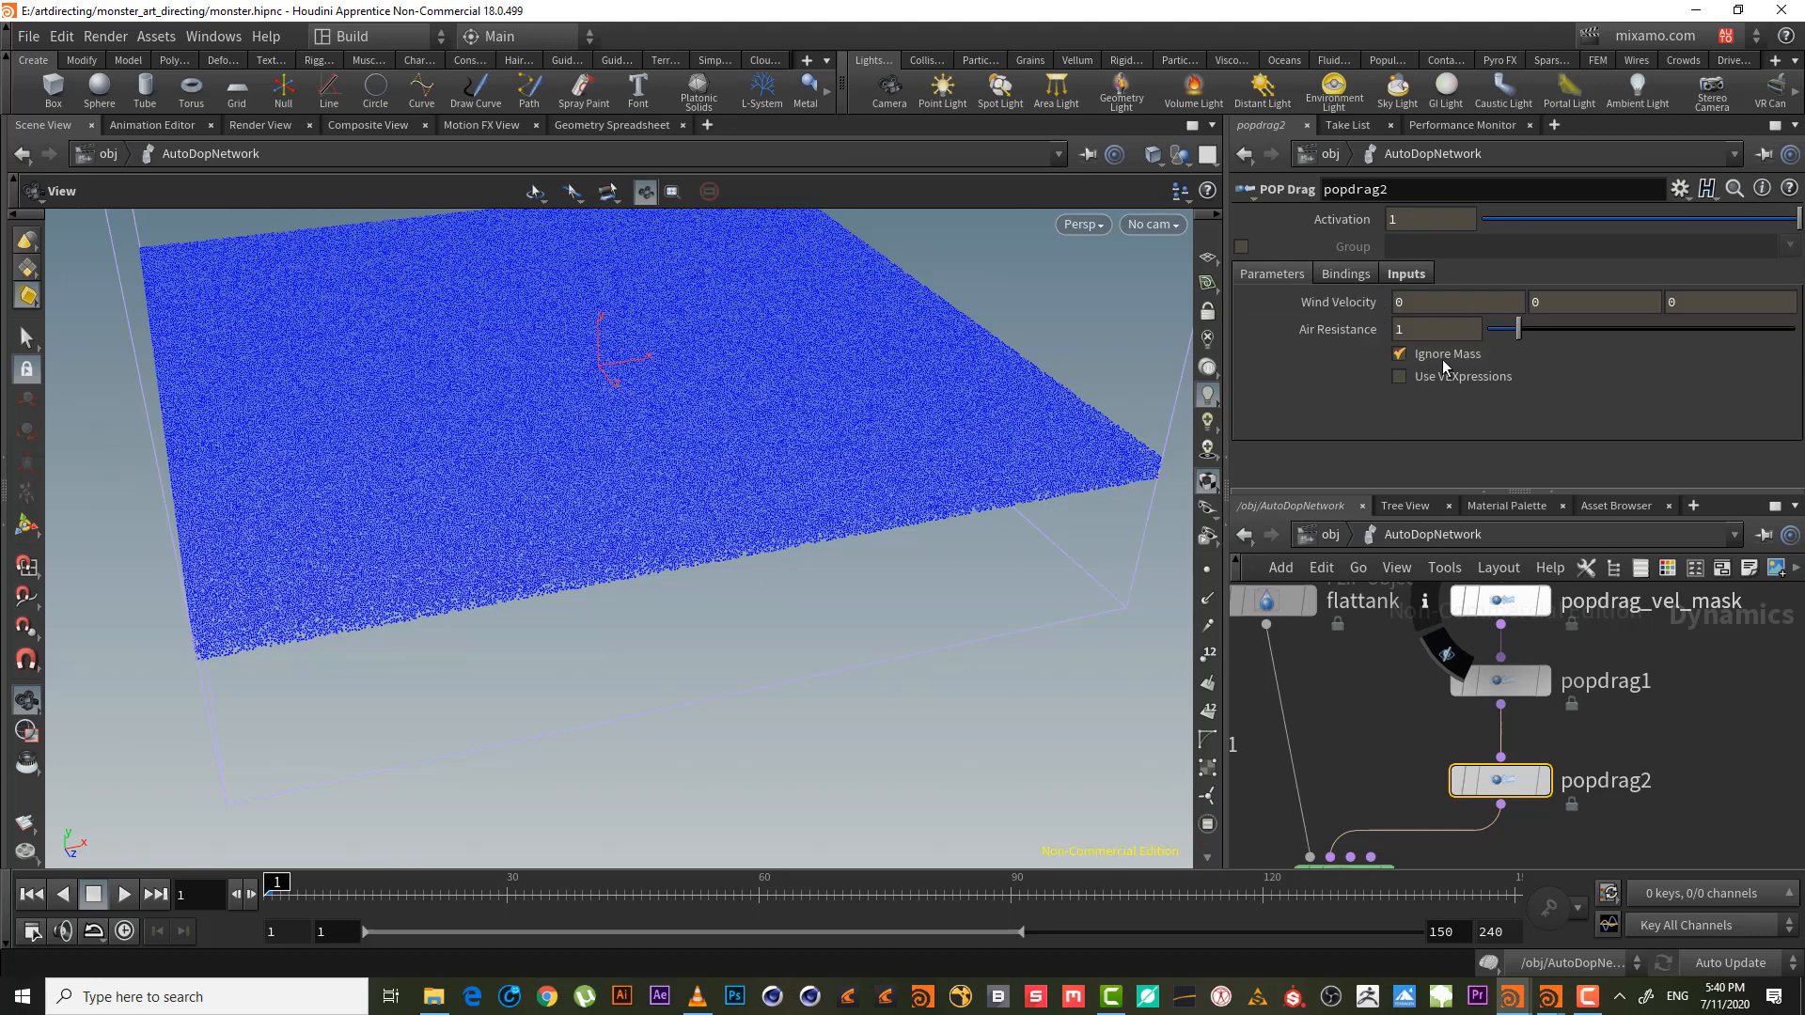
middle_drag(1651, 737, 1549, 681)
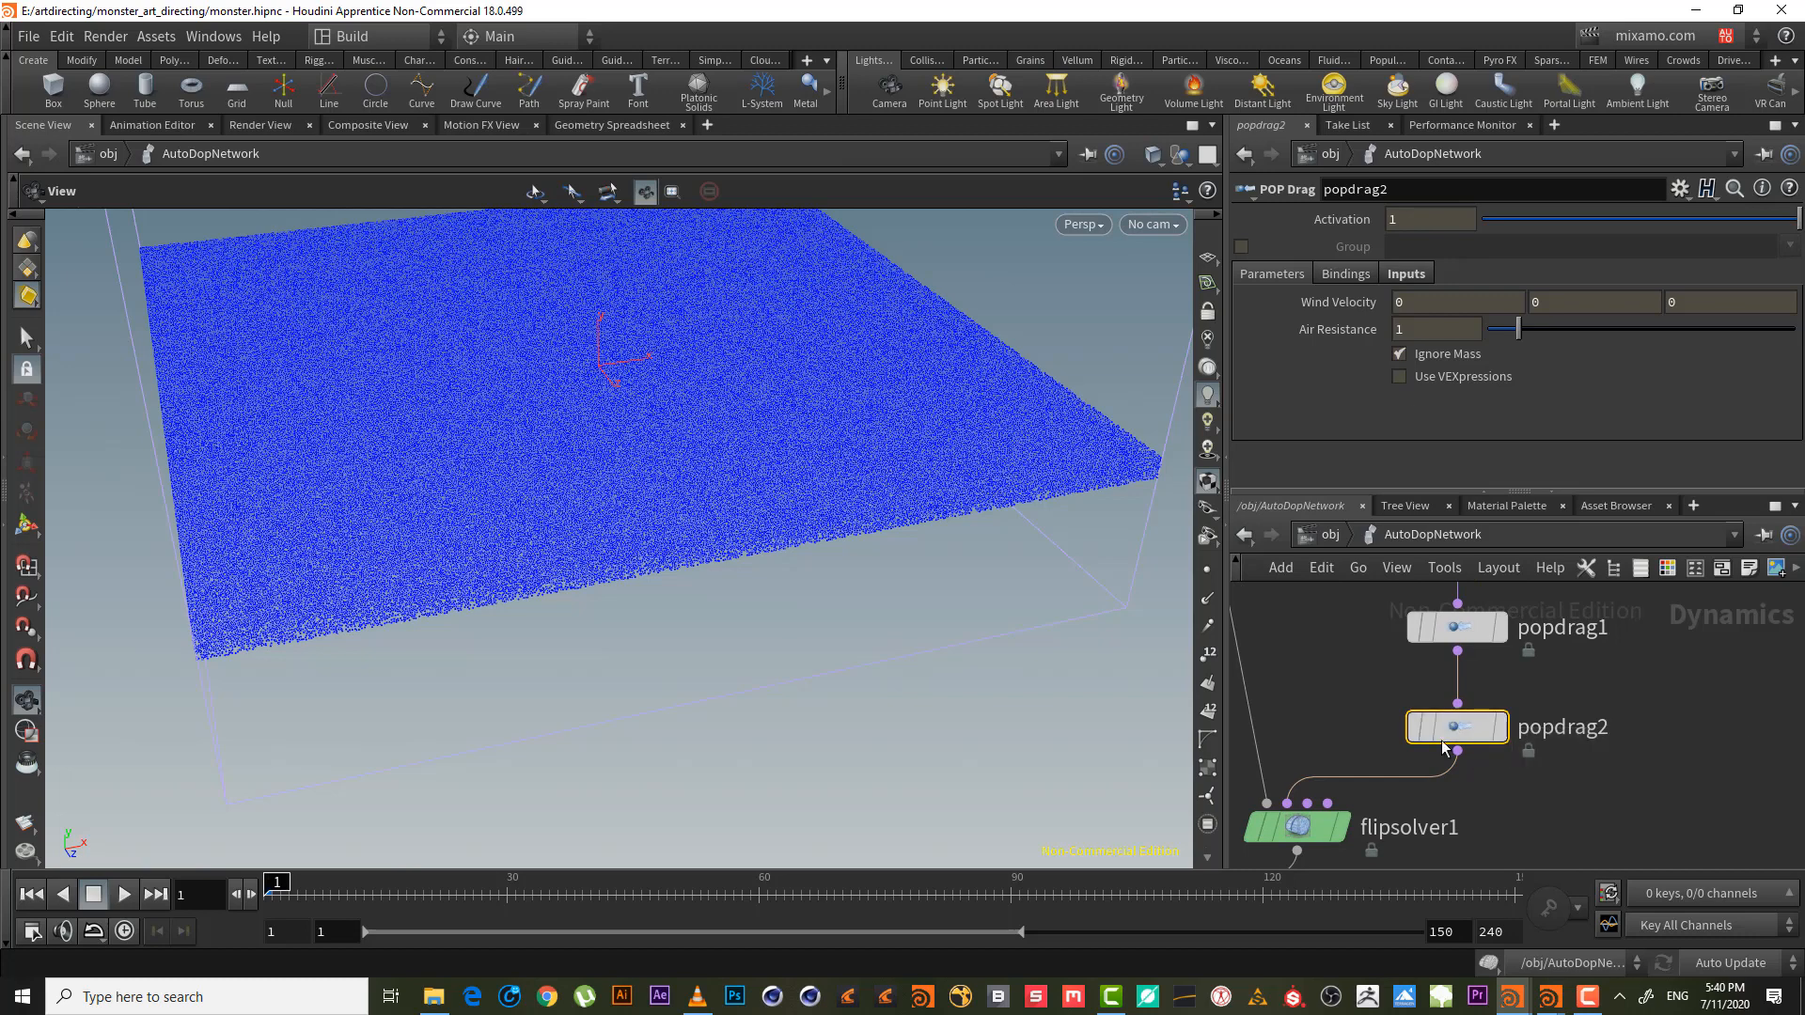
- Delete popdrag2 and drop a POP Wrangle onto the wire below popdrag1
key(Delete)
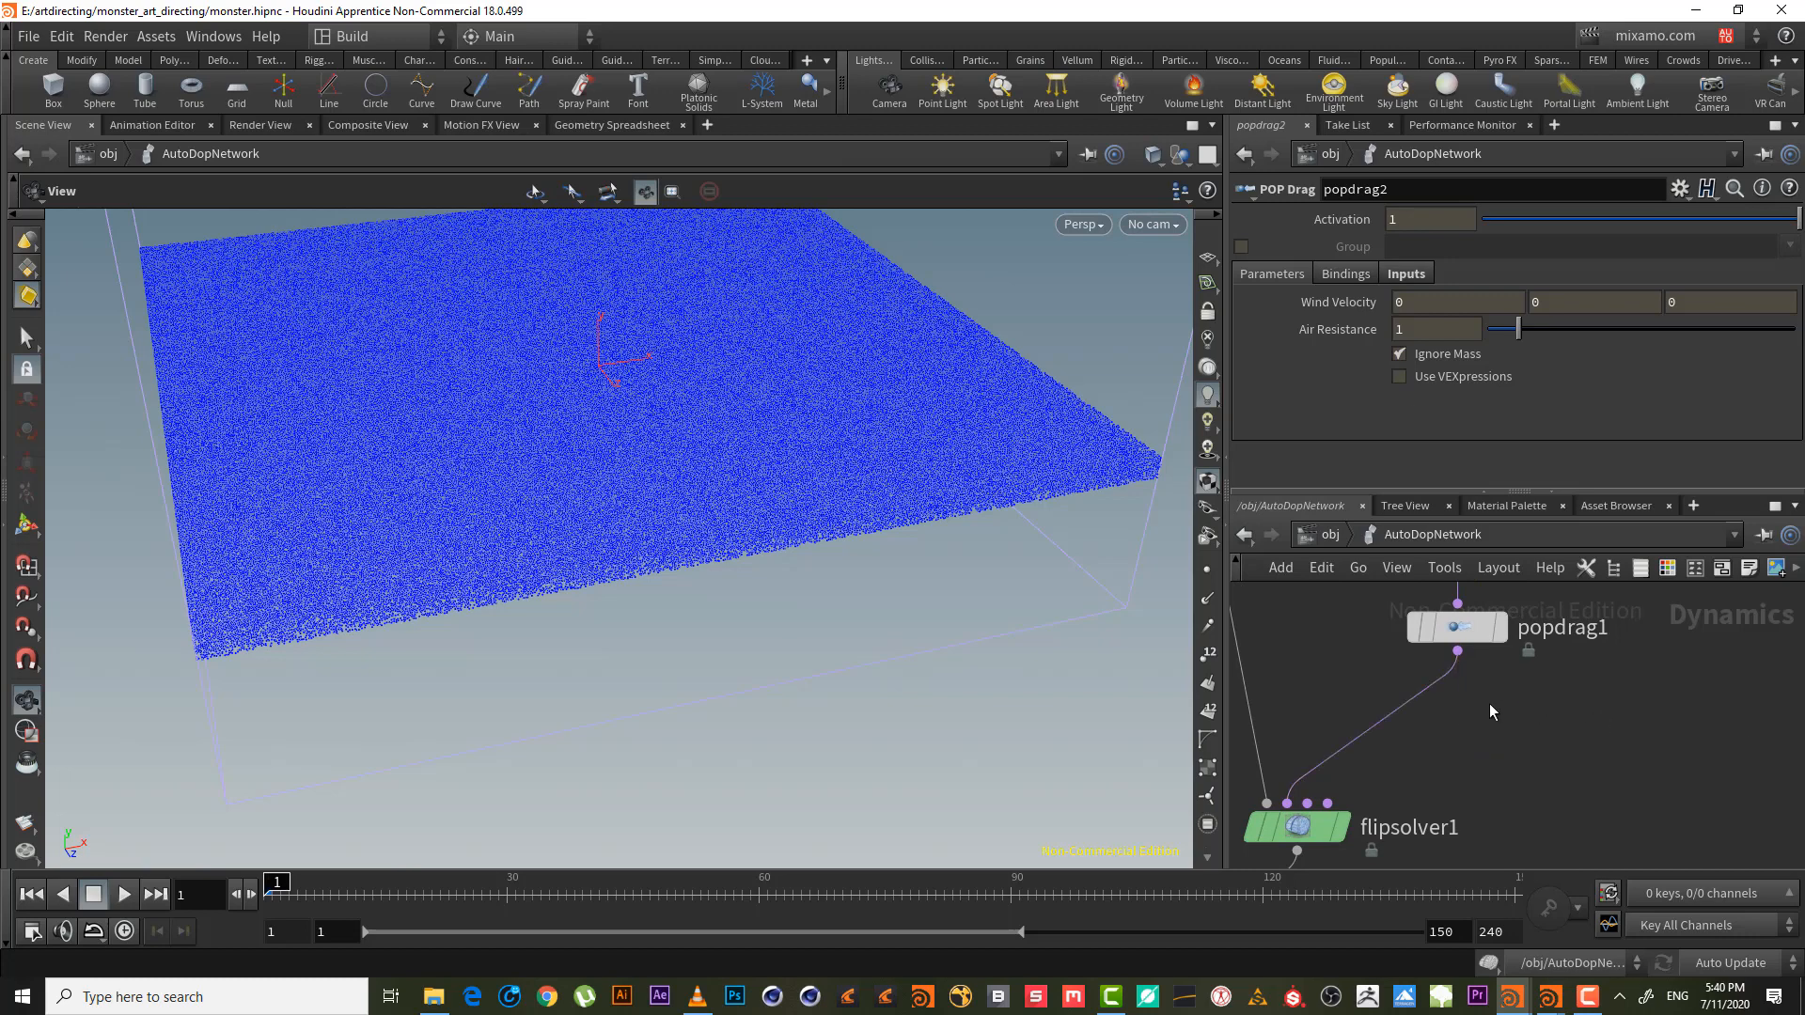
key(Tab)
mouse_move(1490, 705)
text(pop)
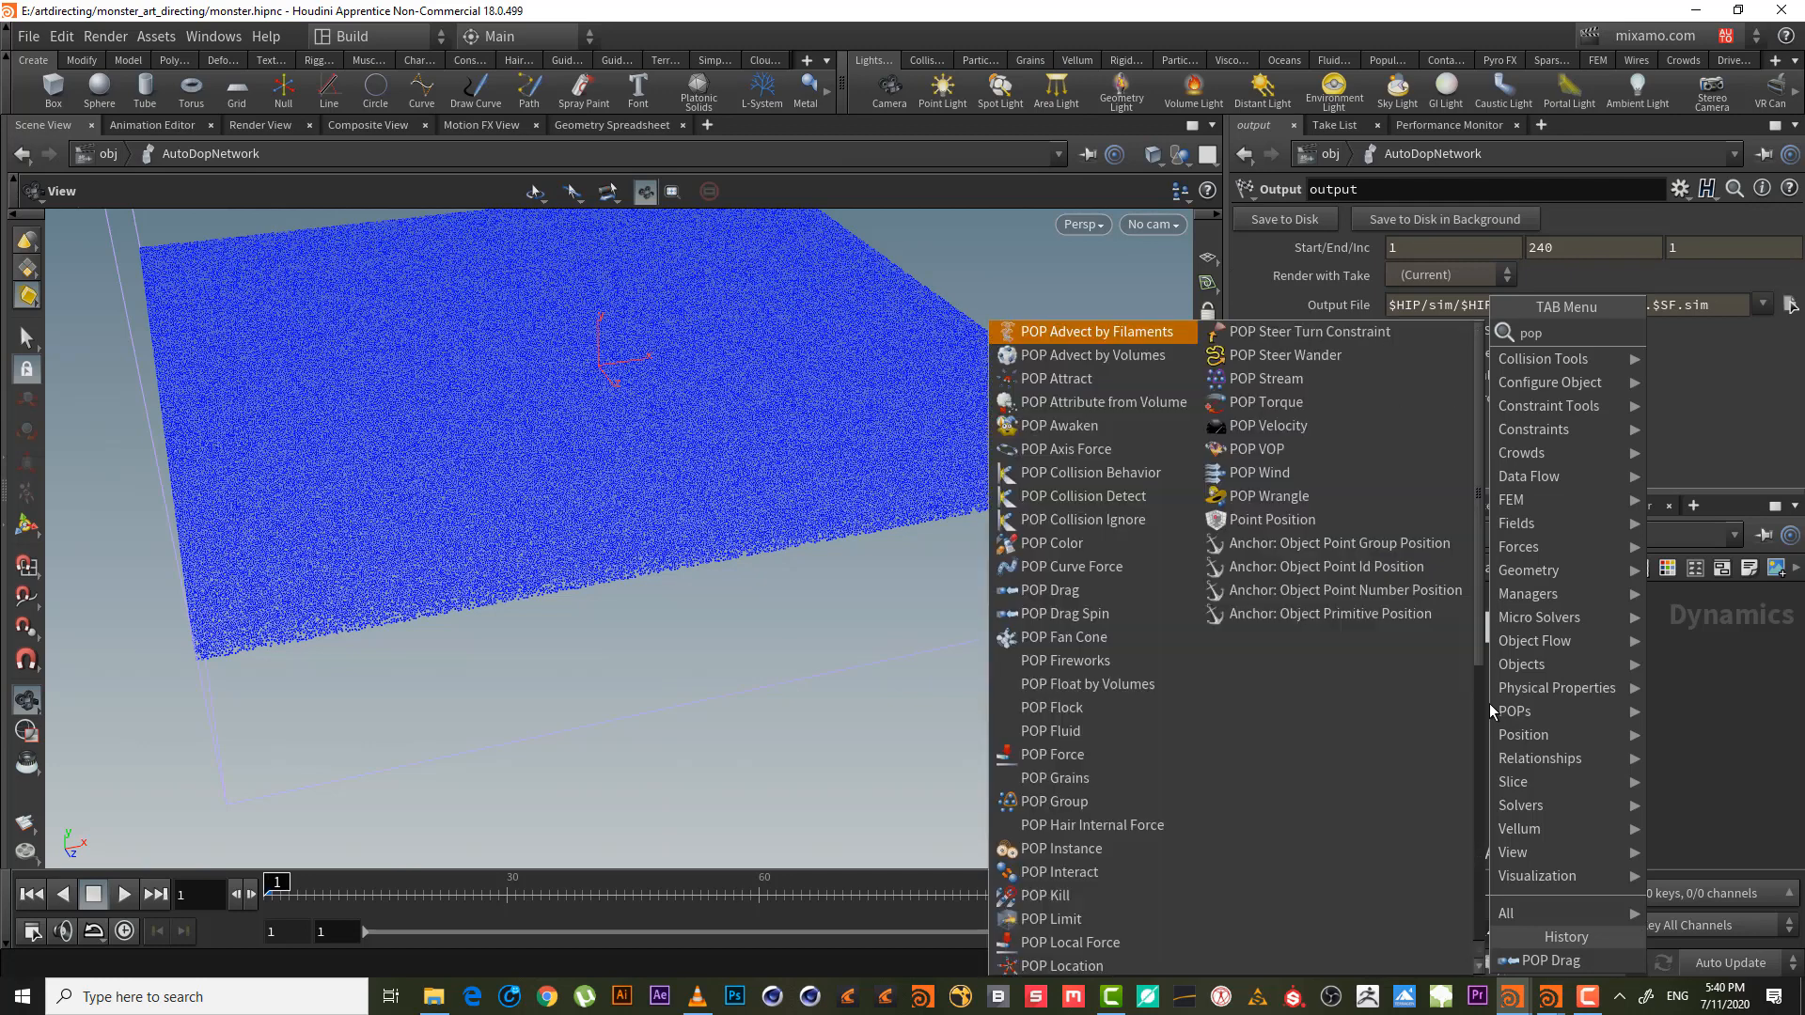
text(wr)
key(Return)
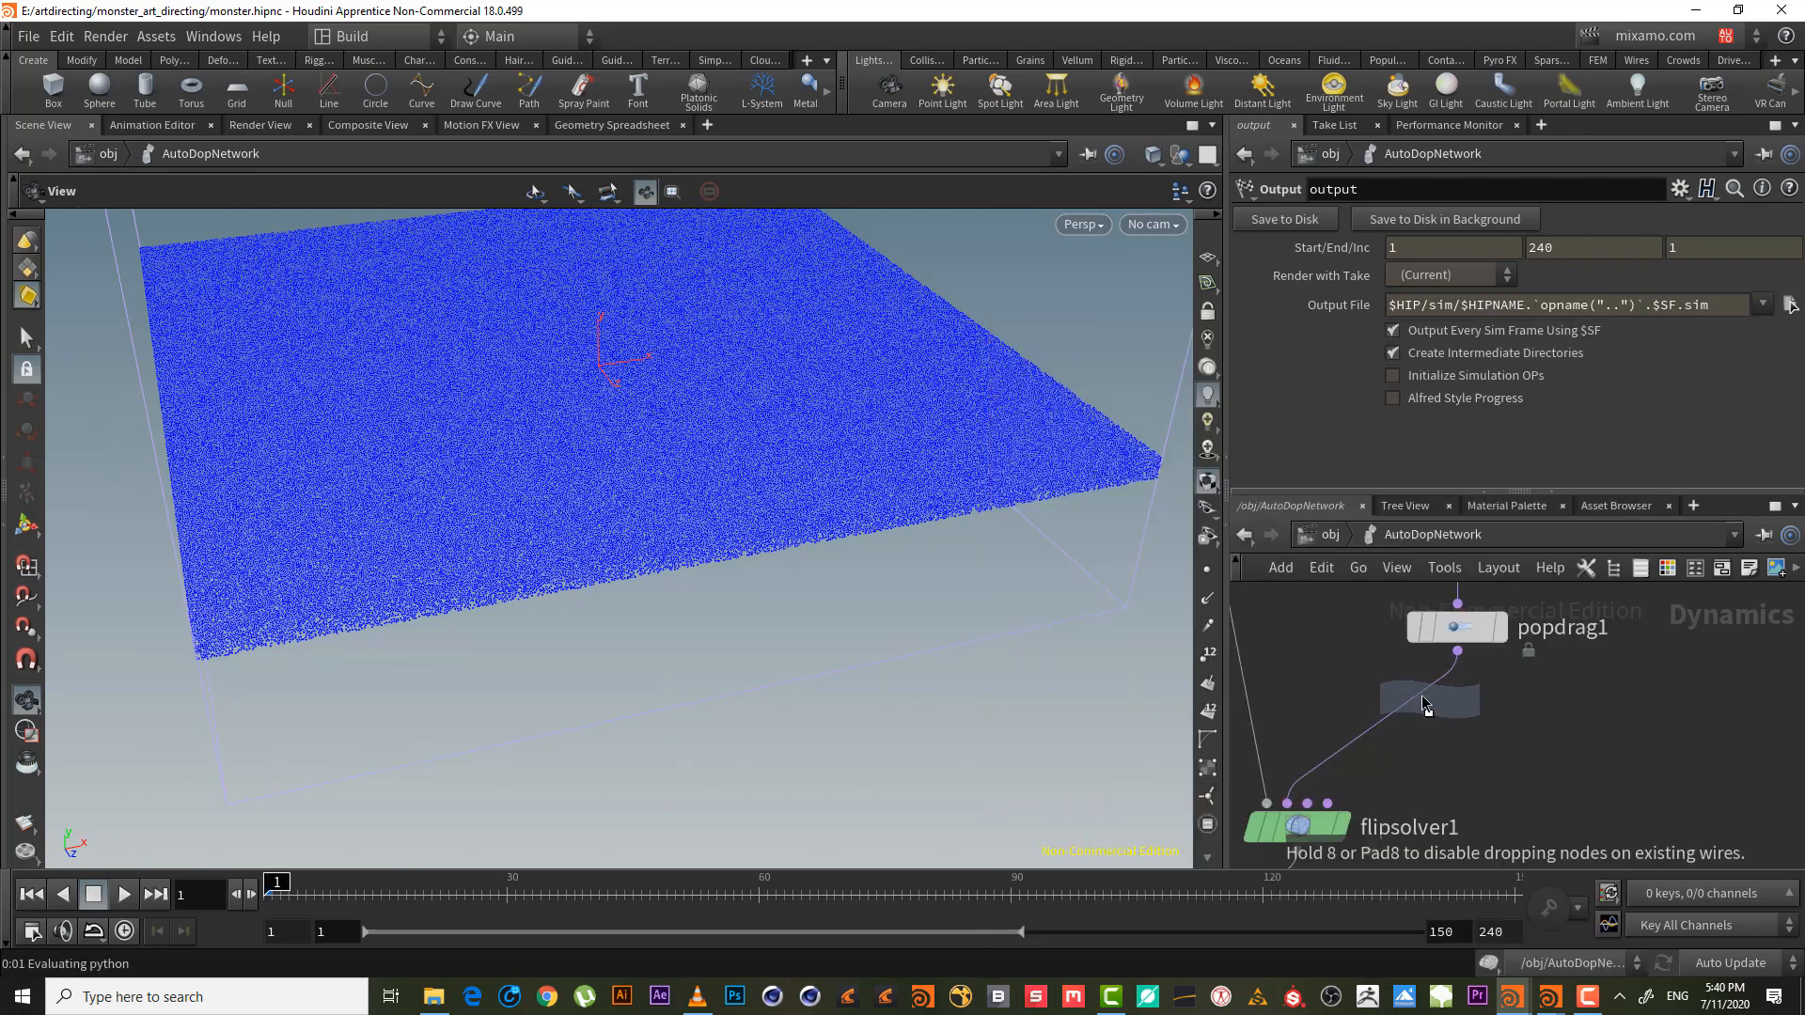
click(1425, 705)
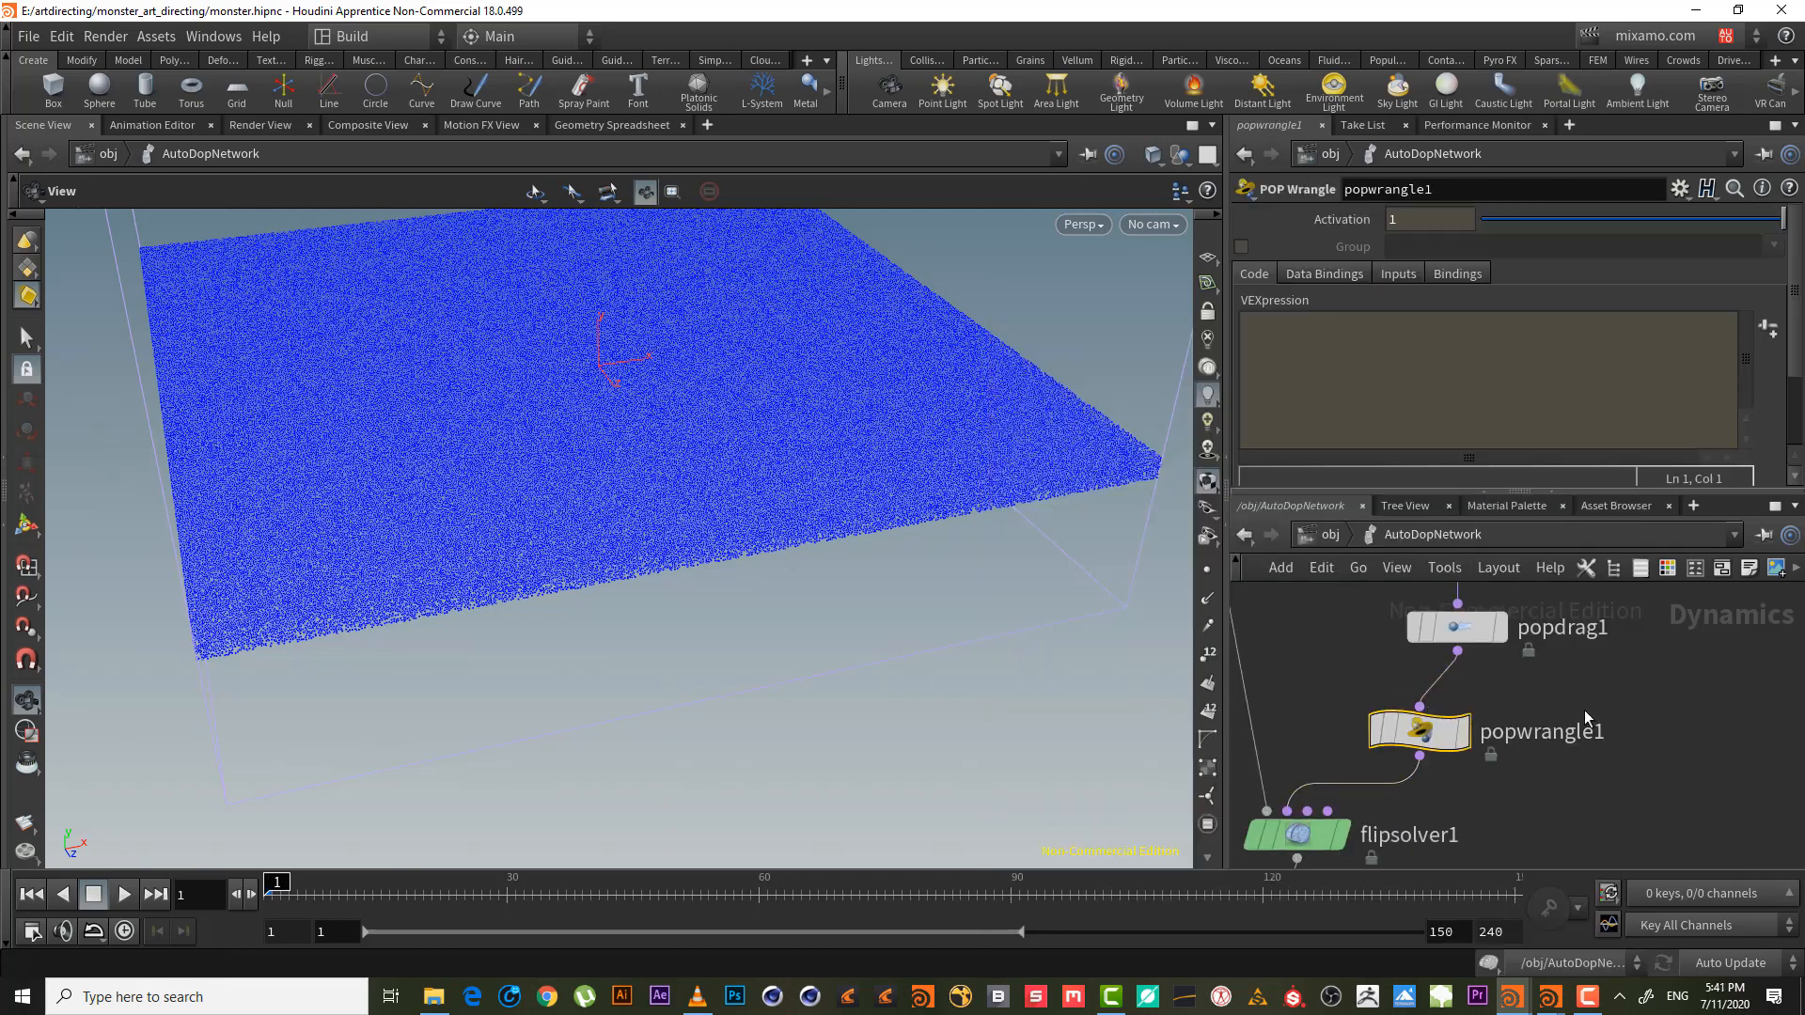
- Set popwrangle1's Input 1 to SOP geometry OUT_EDGE_DRAG_FORCE, then return to its code
click(1398, 274)
click(1465, 298)
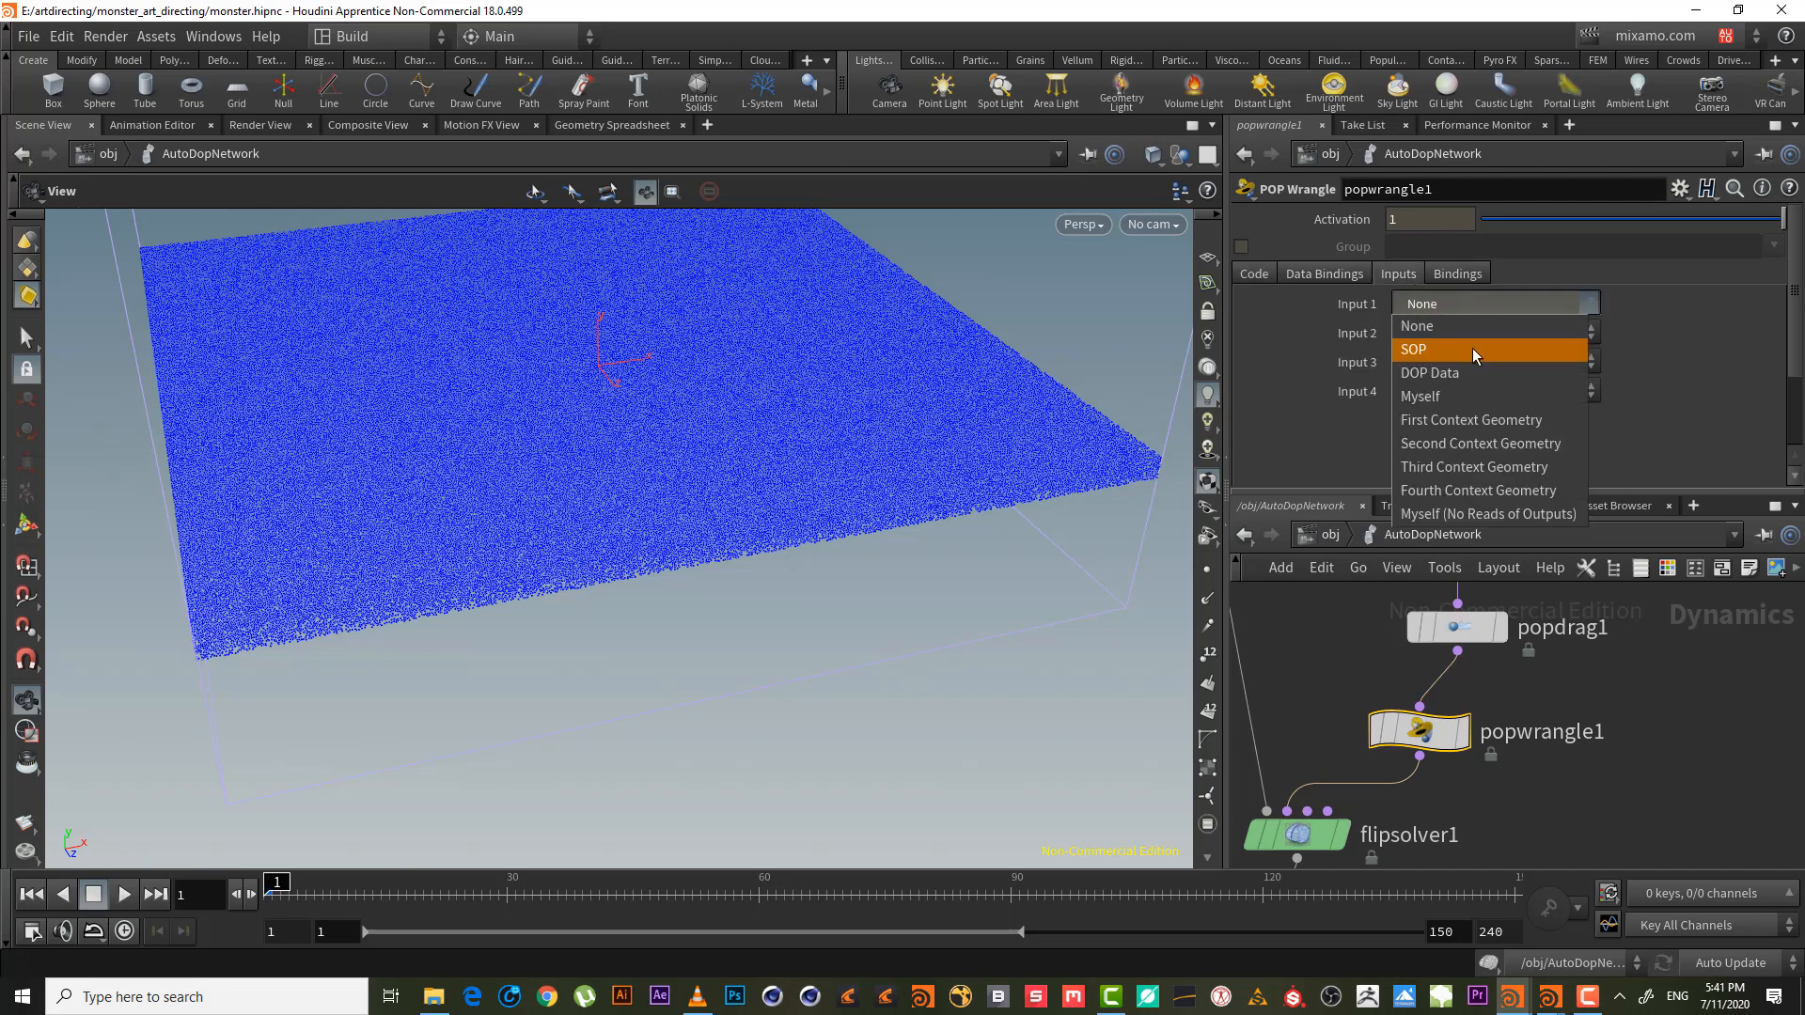
click(1478, 348)
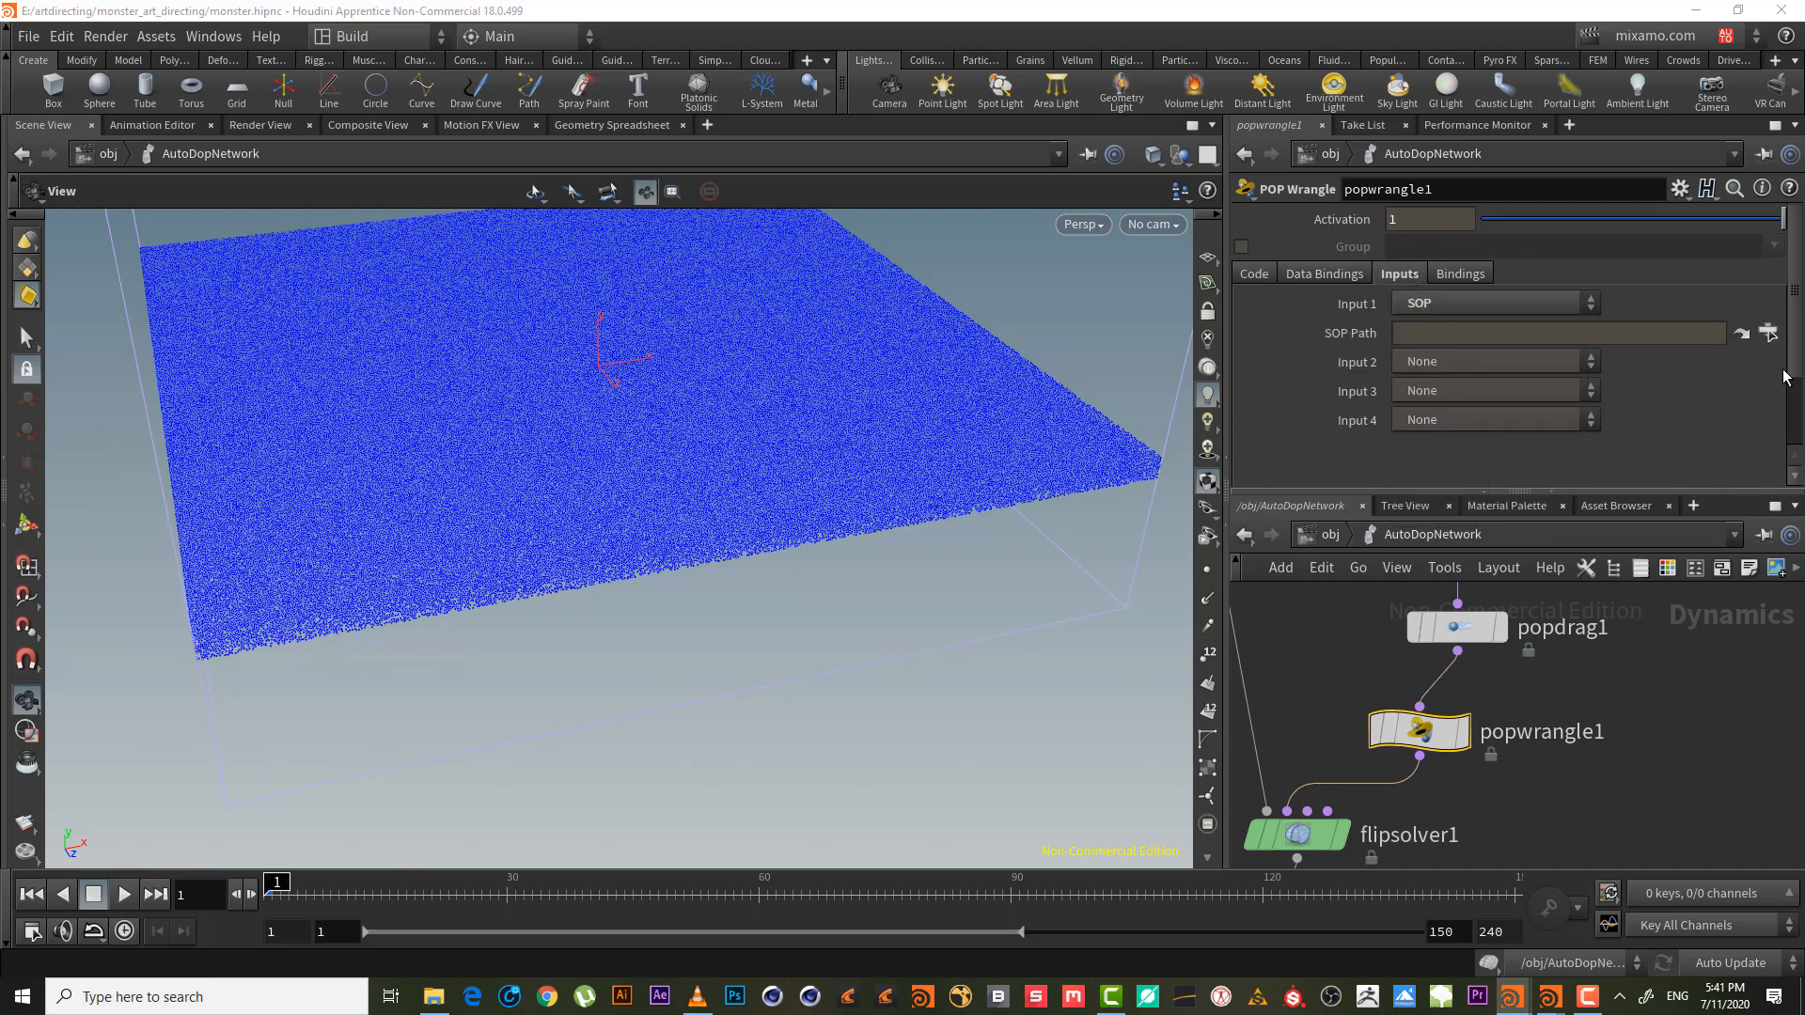
click(1768, 332)
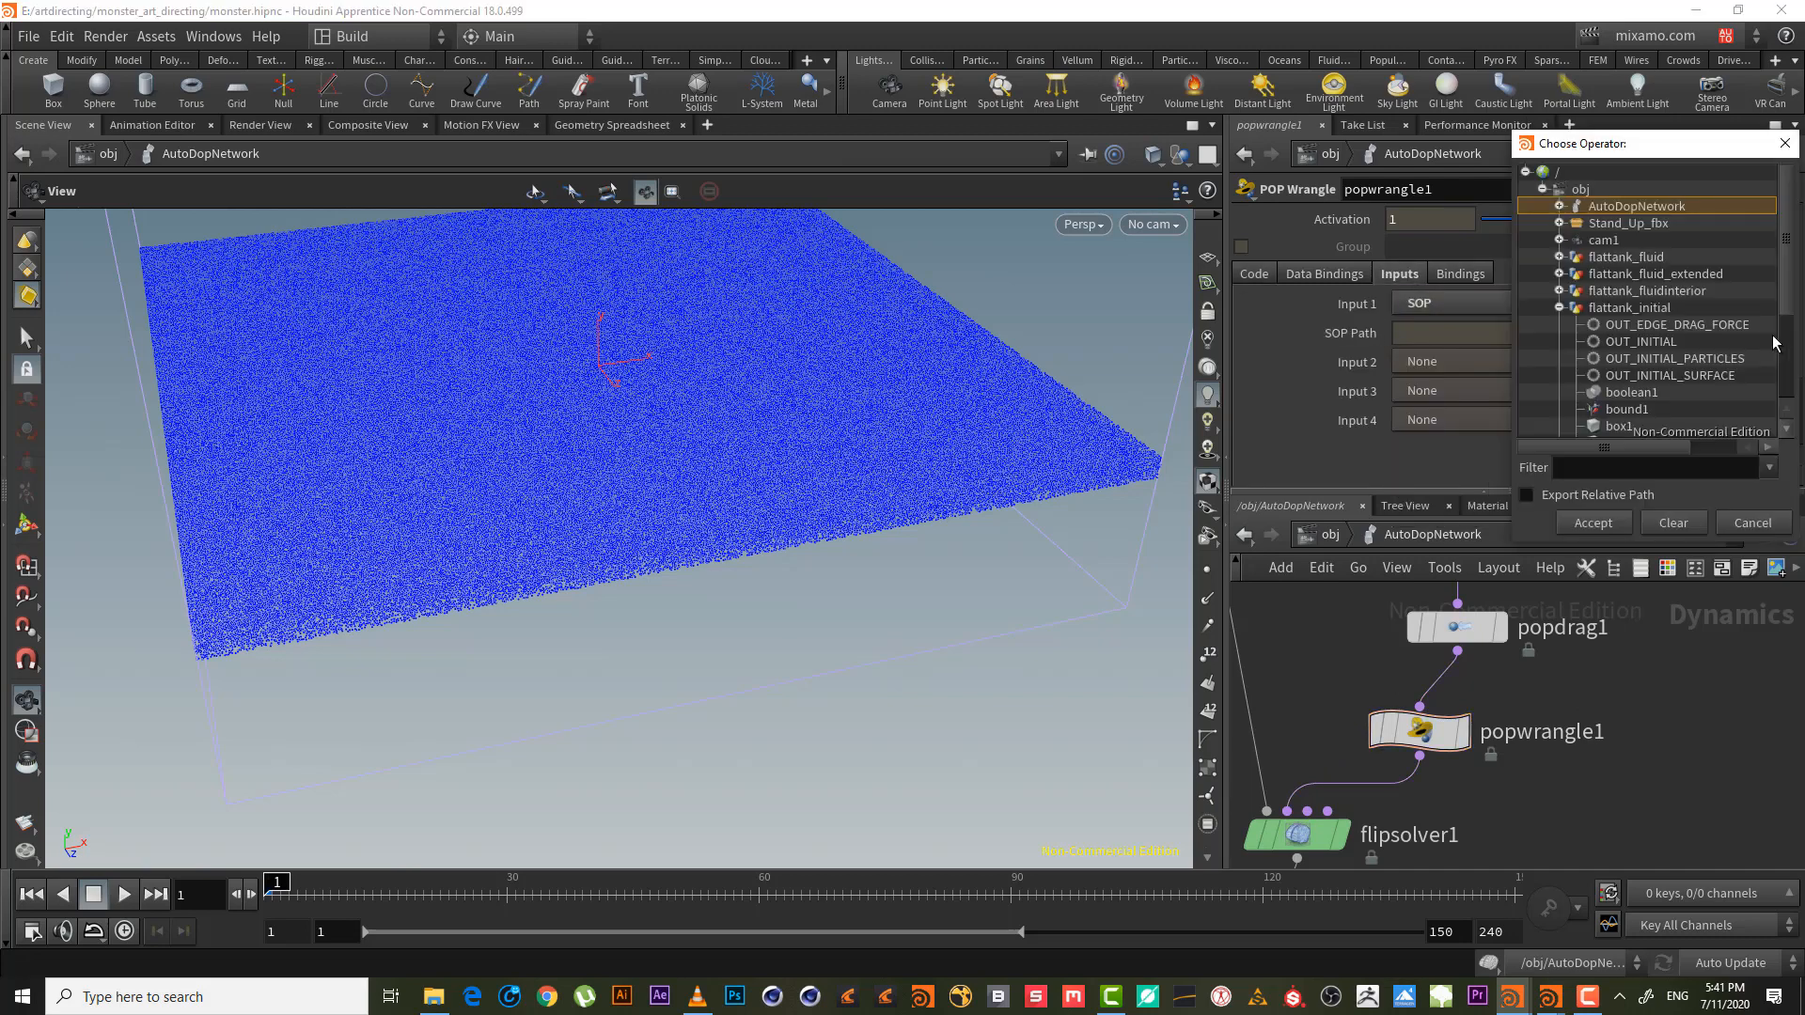
double_click(1691, 326)
click(1264, 272)
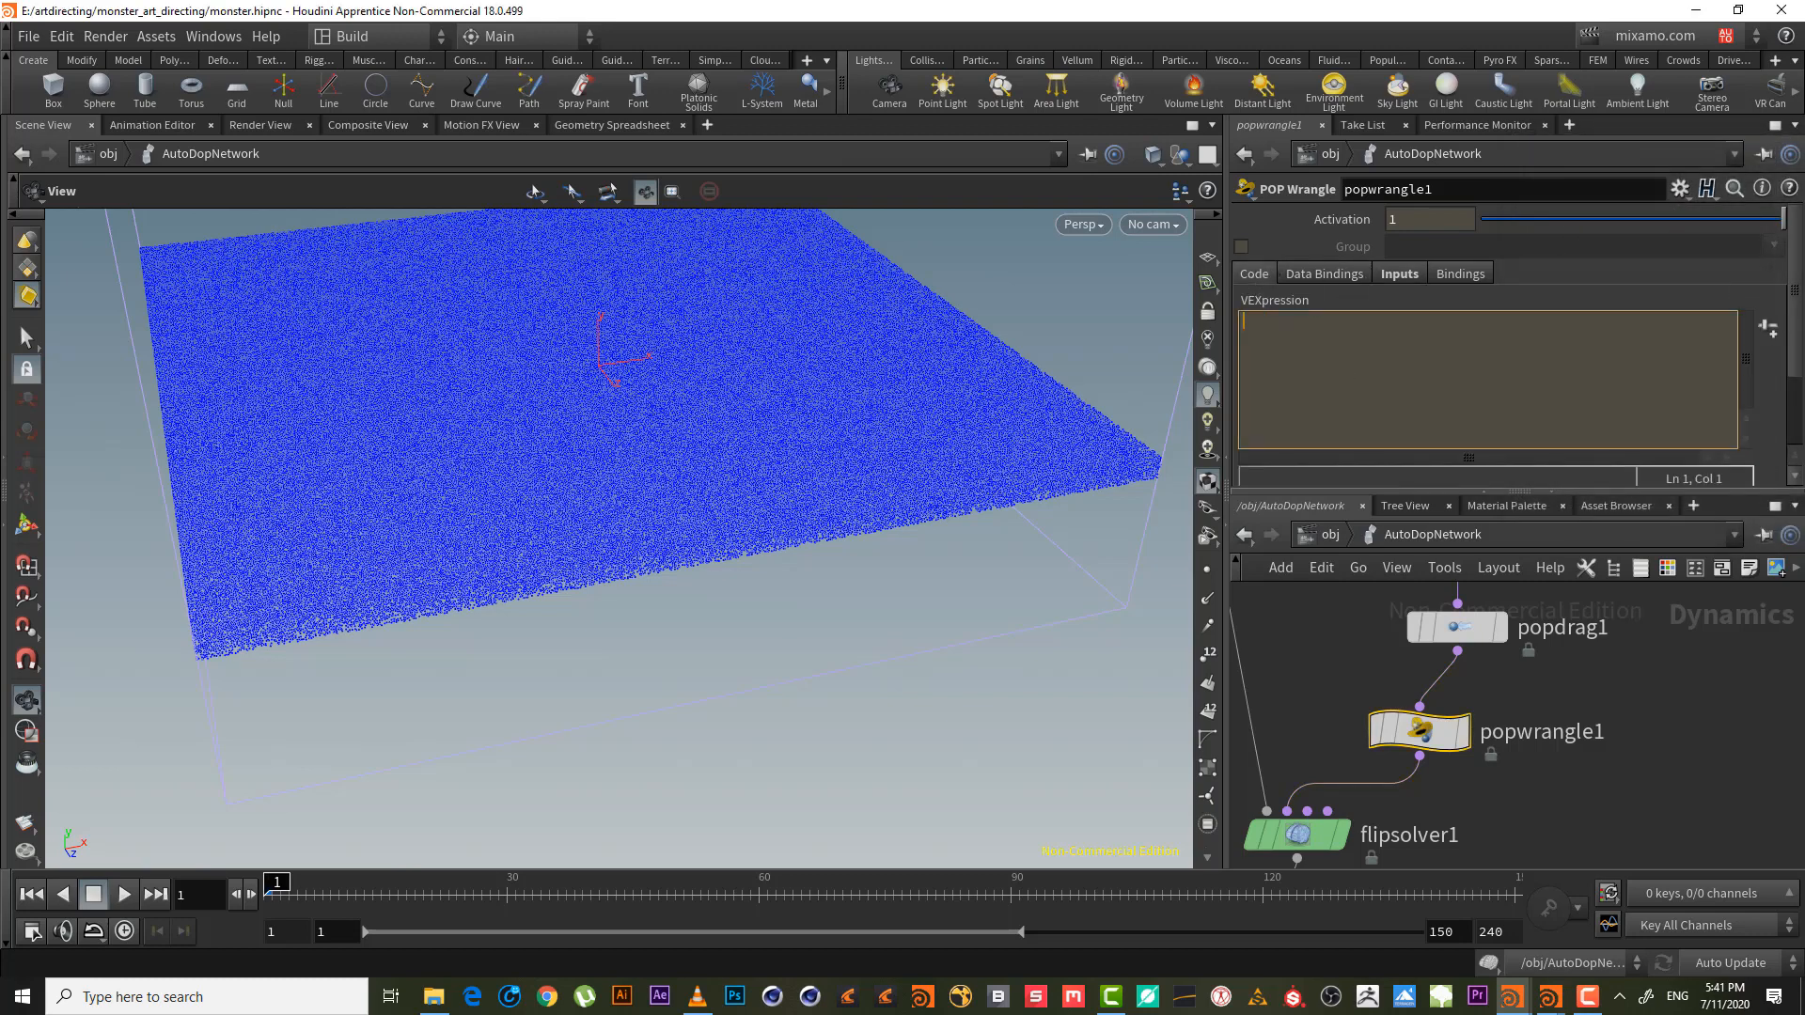
mouse_move(1794, 335)
mouse_down()
mouse_move(1794, 402)
mouse_move(1794, 320)
mouse_up()
click(1491, 361)
text(@edge)
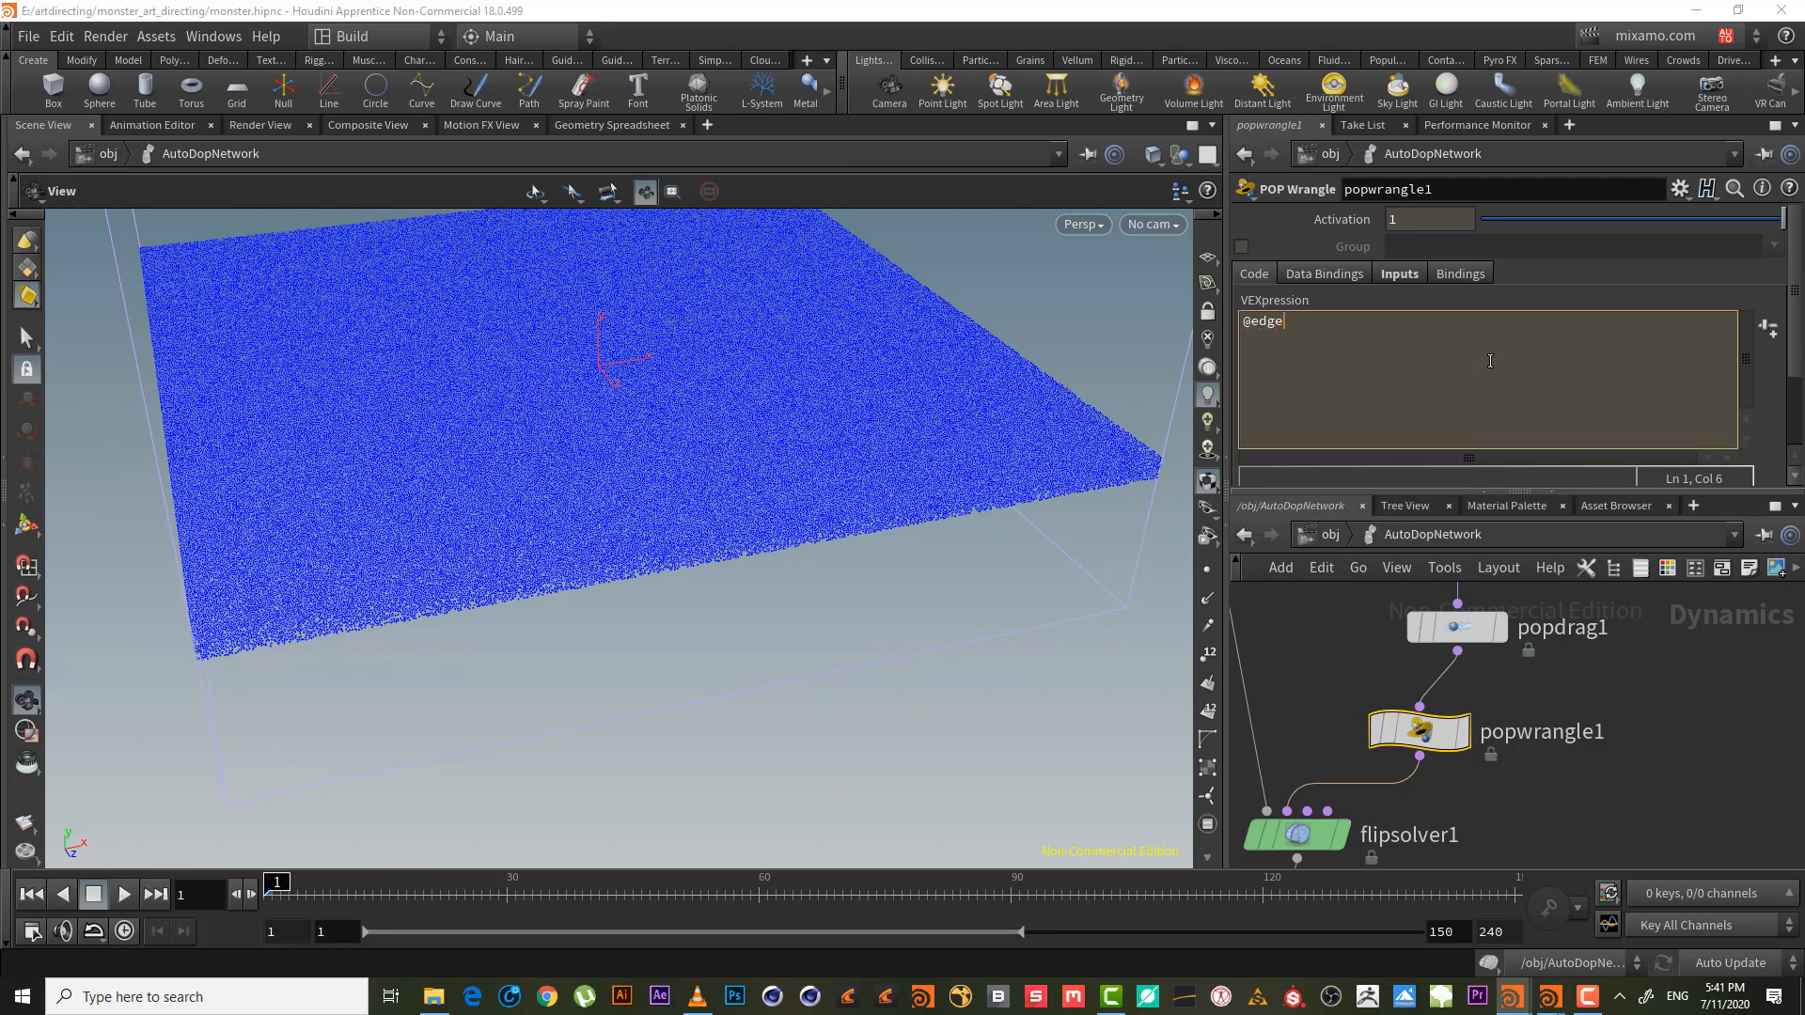
text(_)
text(drag)
text( = )
text(co)
key(BackSpace)
key(BackSpace)
text(vo)
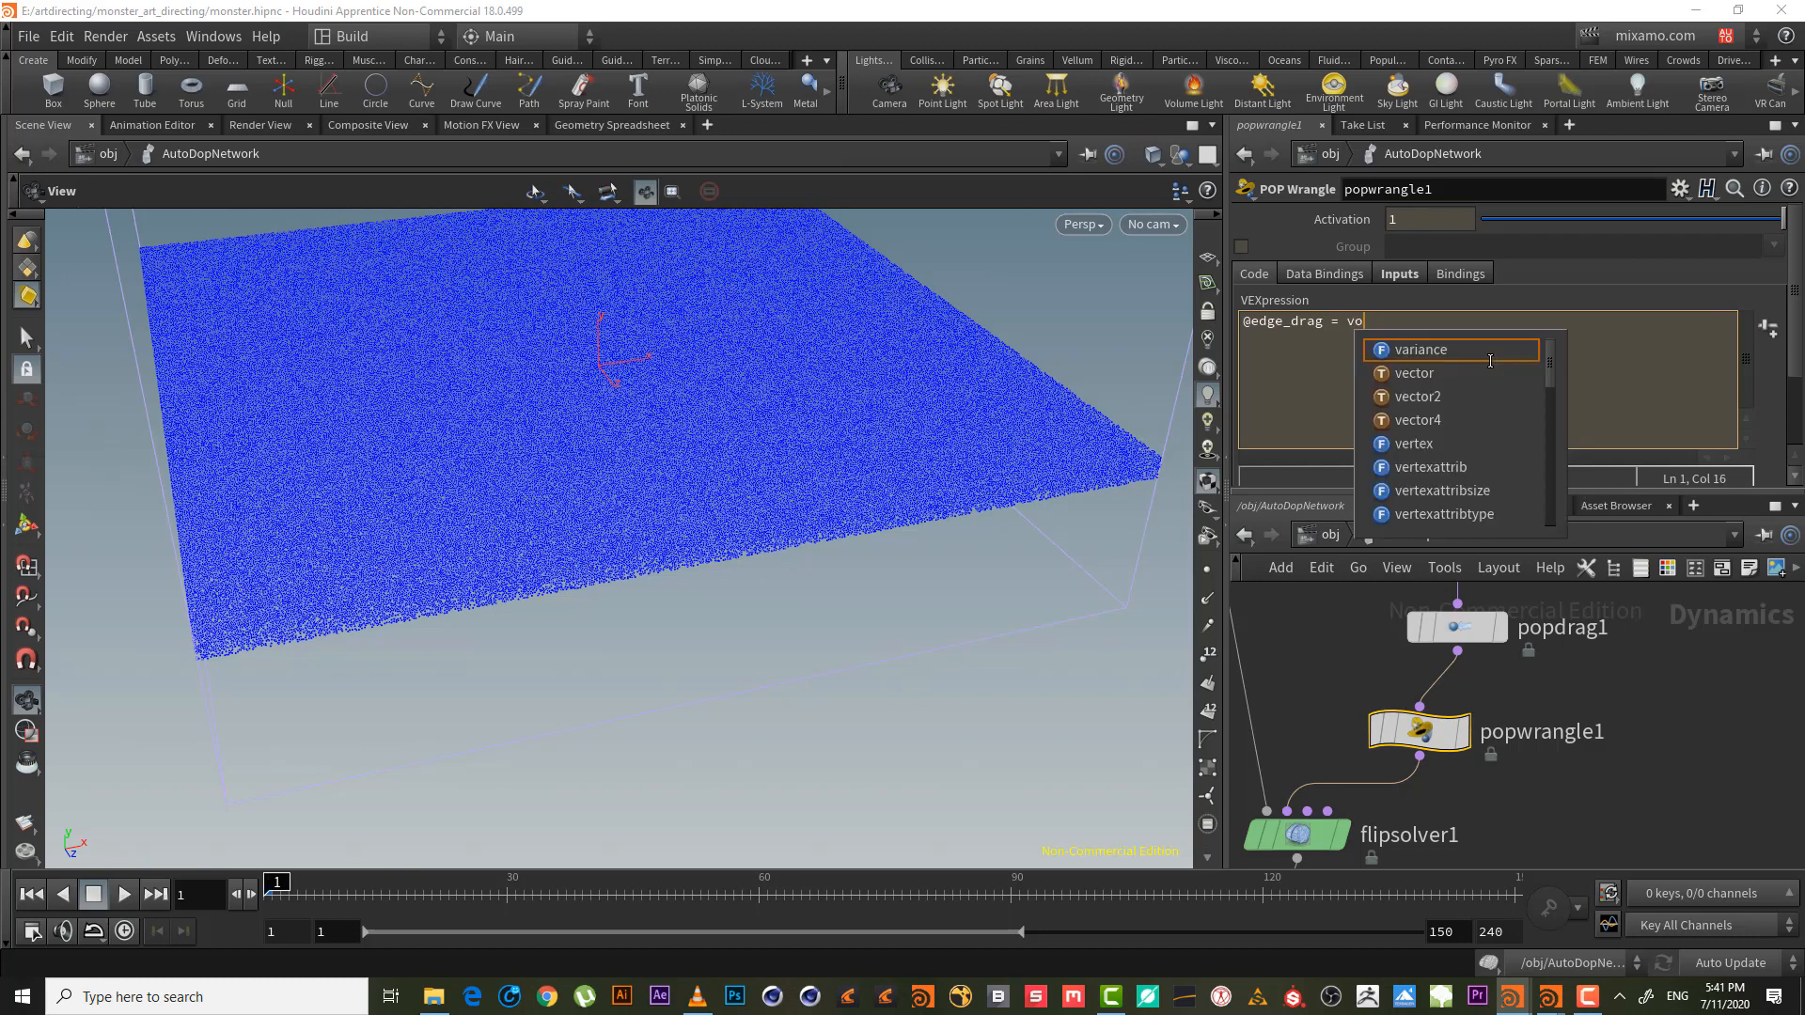
text(lumes)
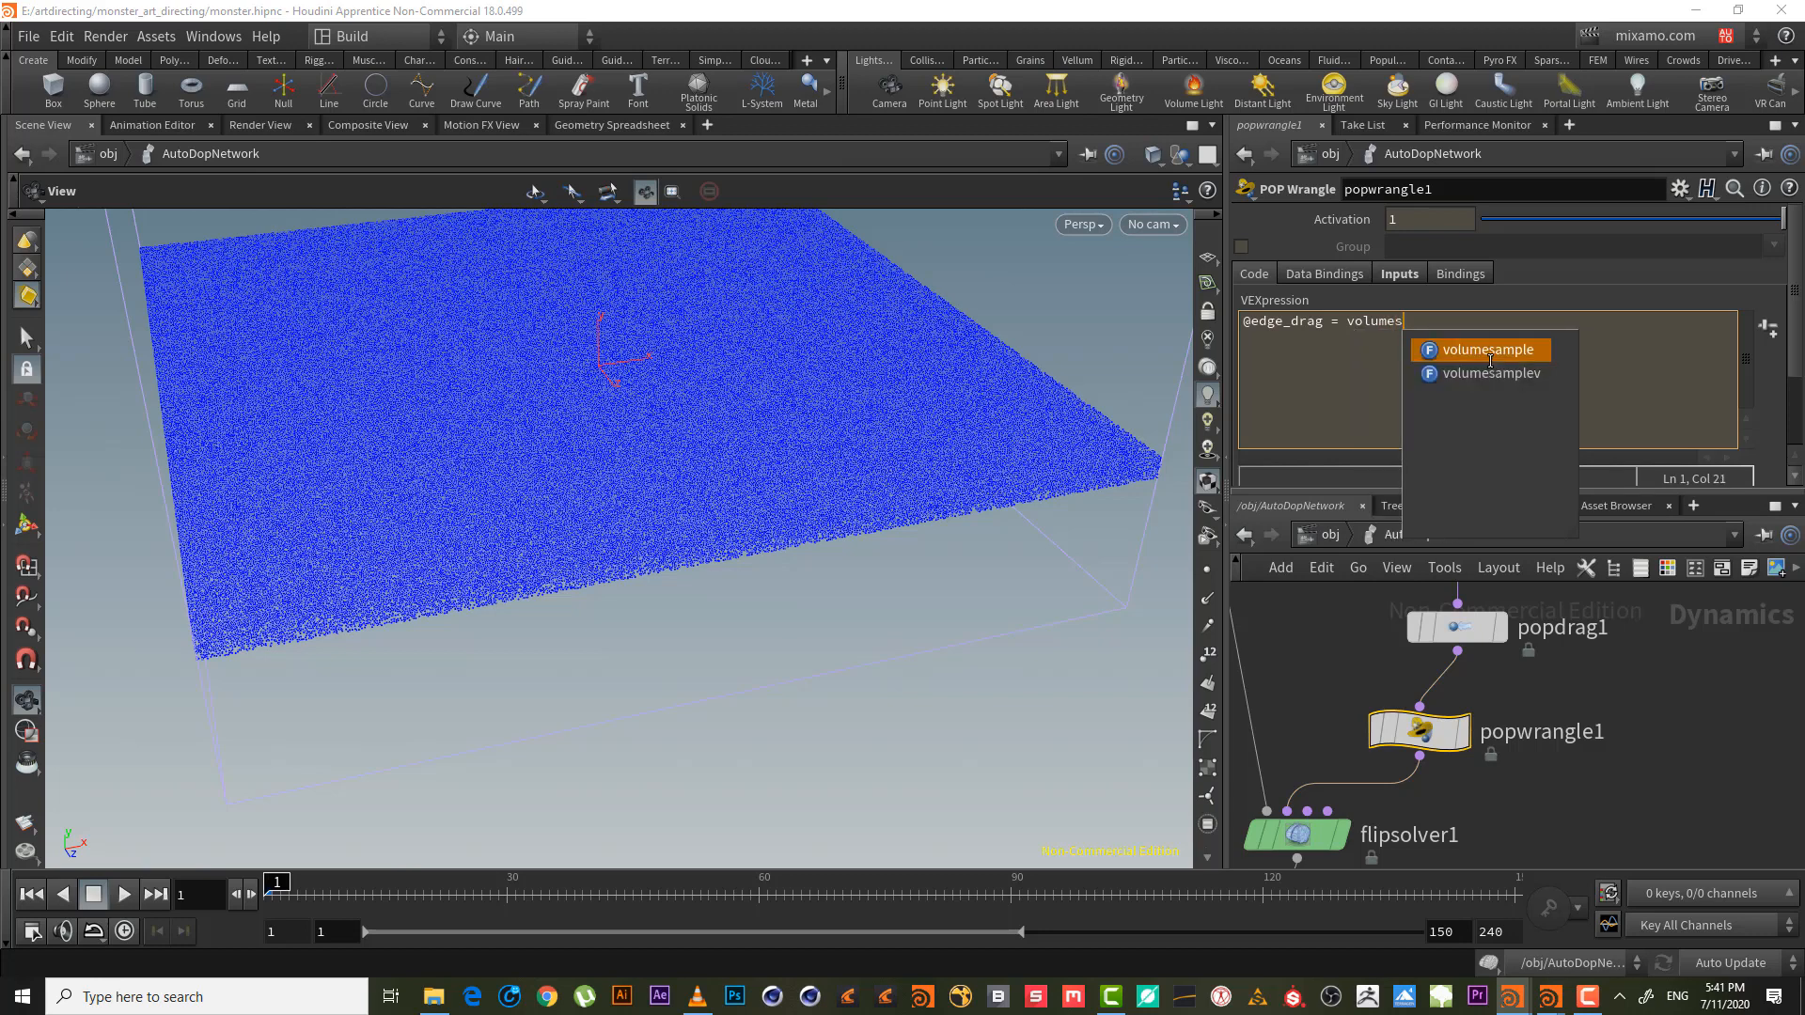
text(ample())
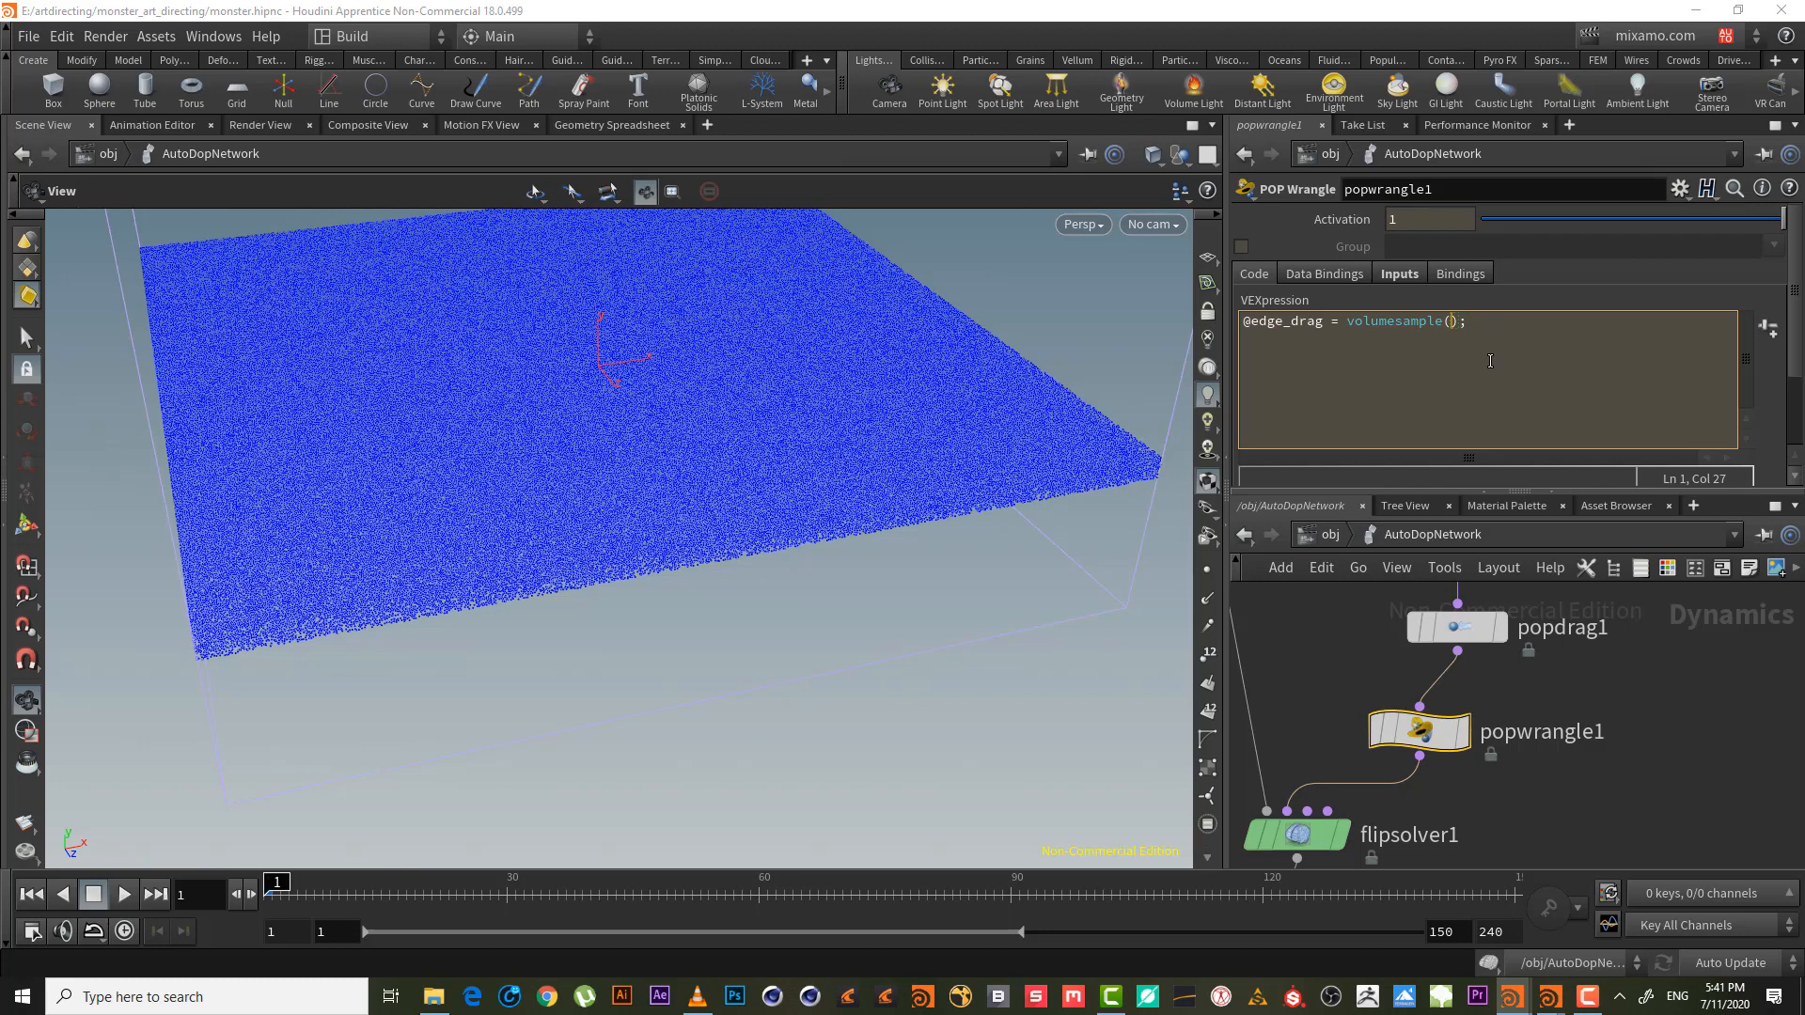
text(0)
text(,0,@P)
key(ctrl+Return)
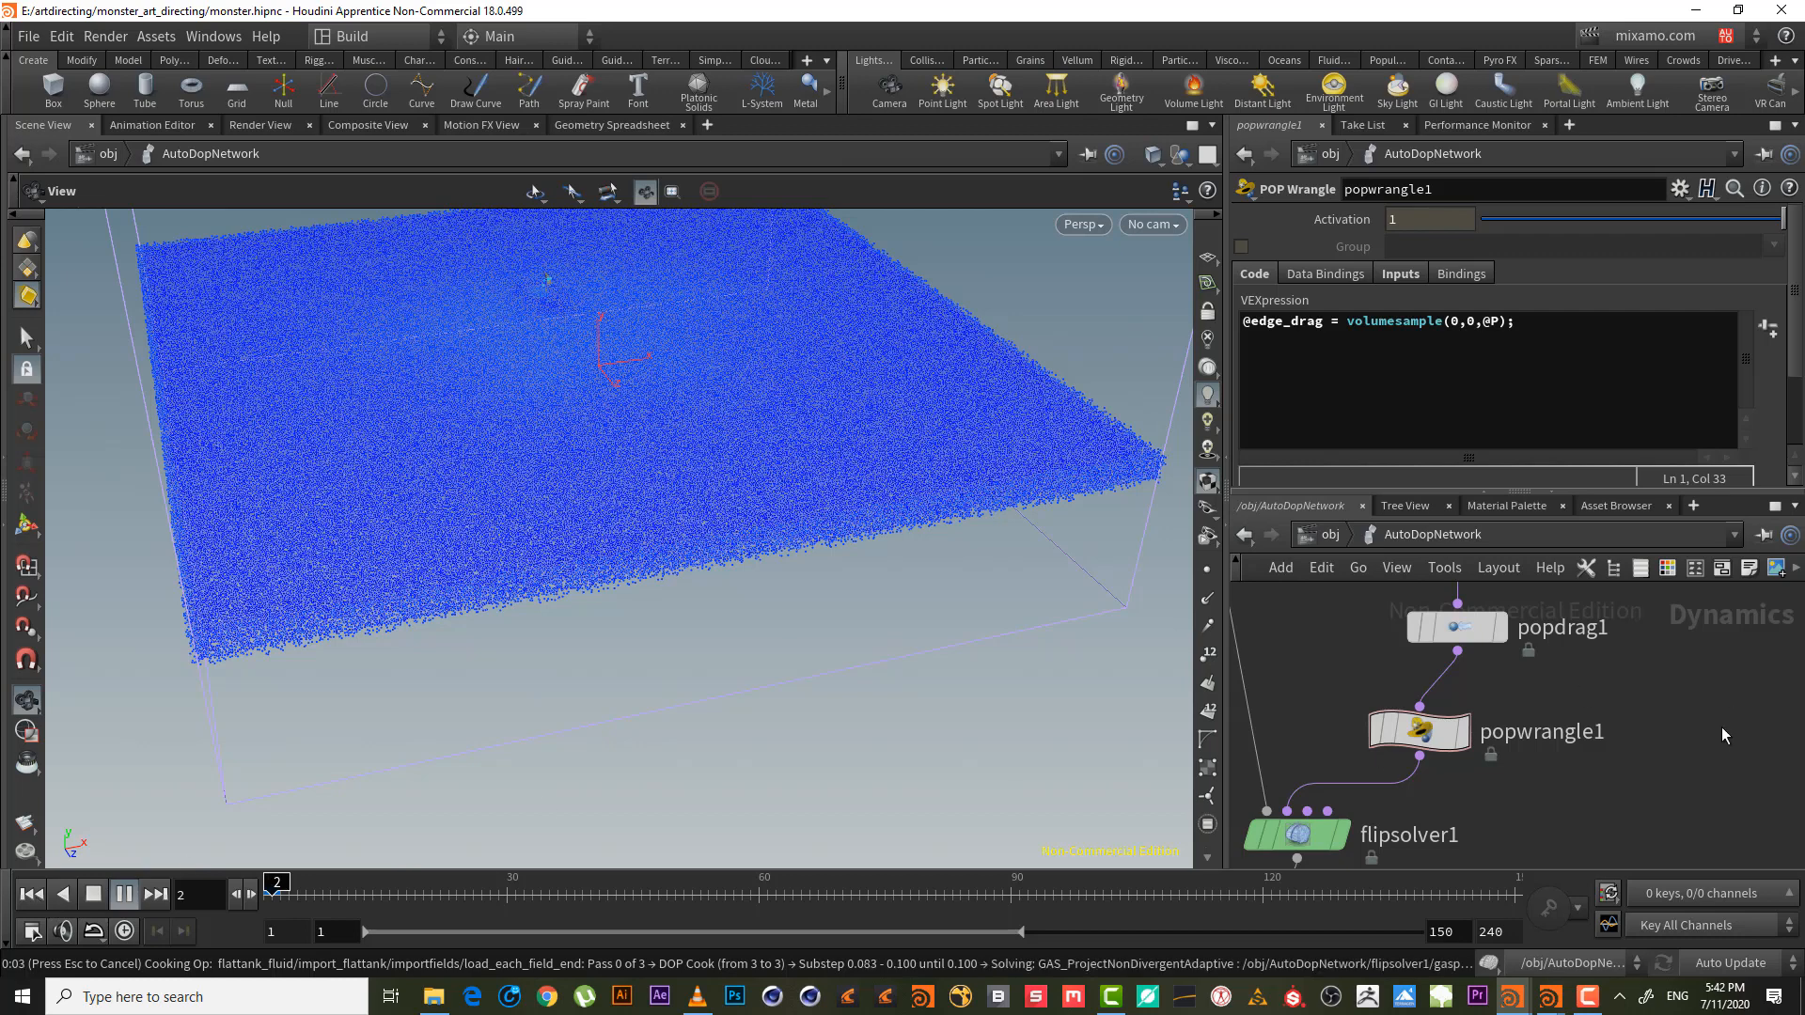
- Stop playback at frame 1 and save monster.hipnc
click(29, 900)
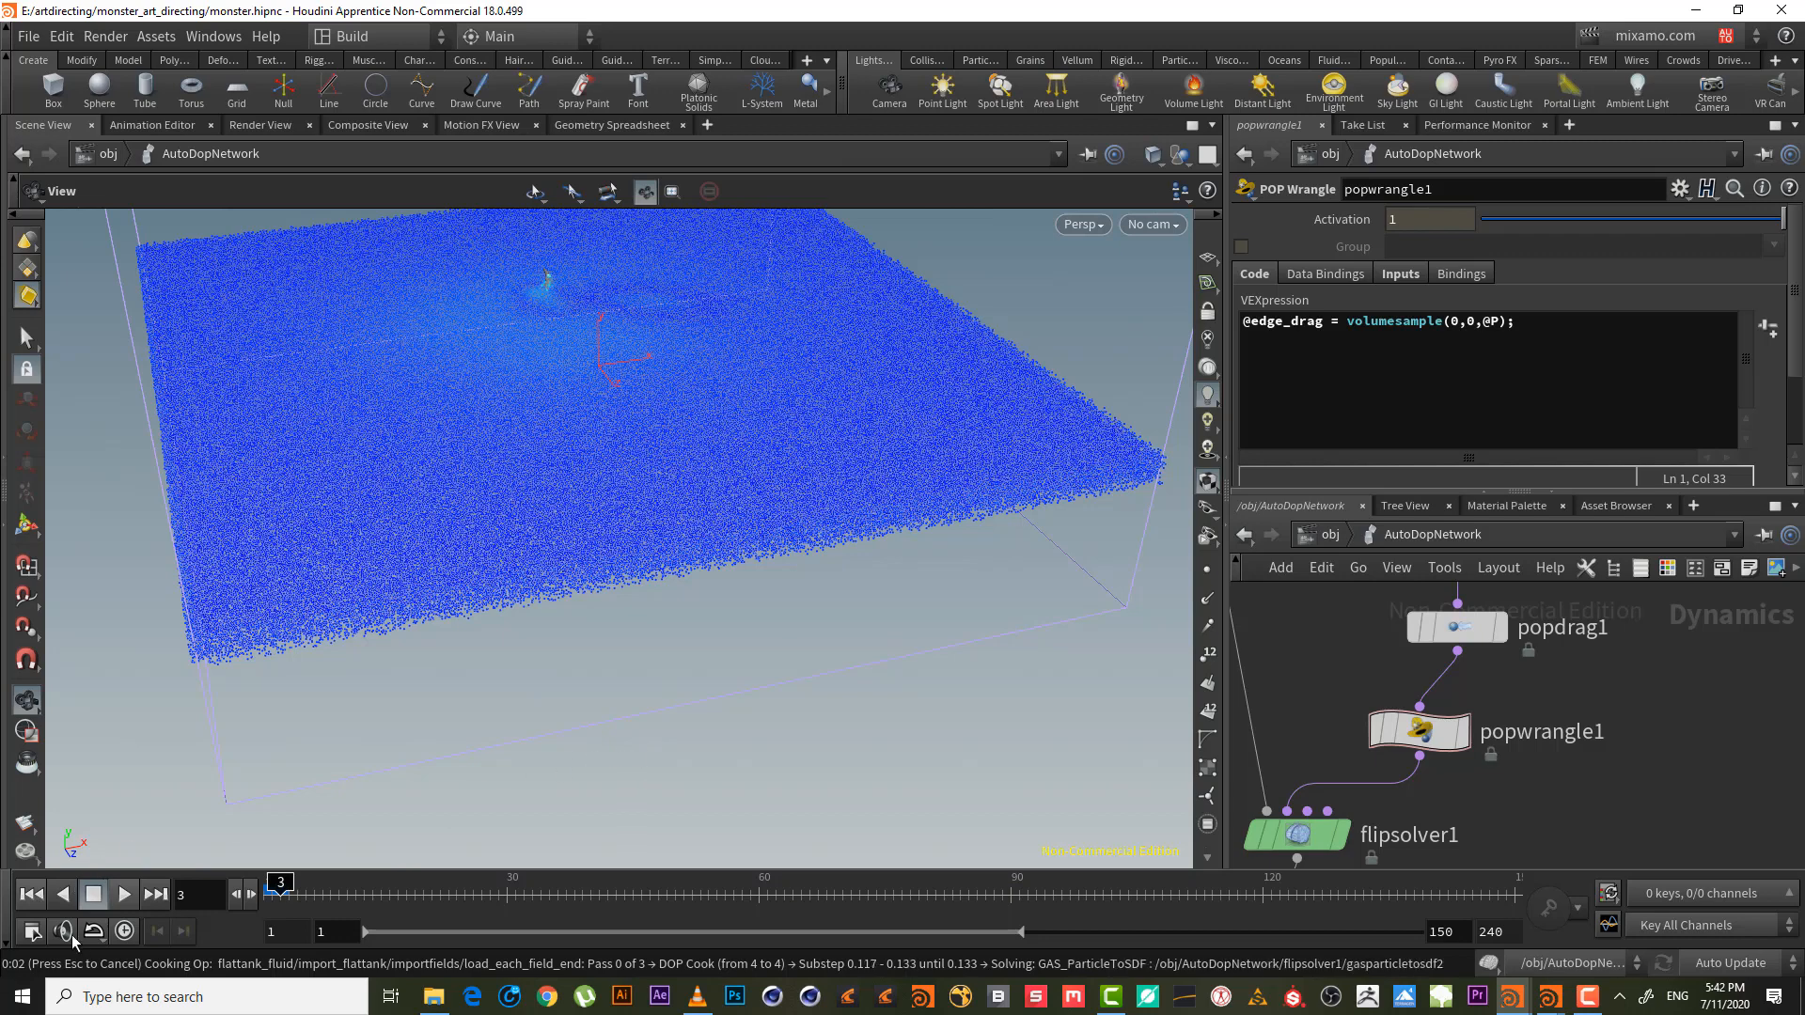
click(29, 897)
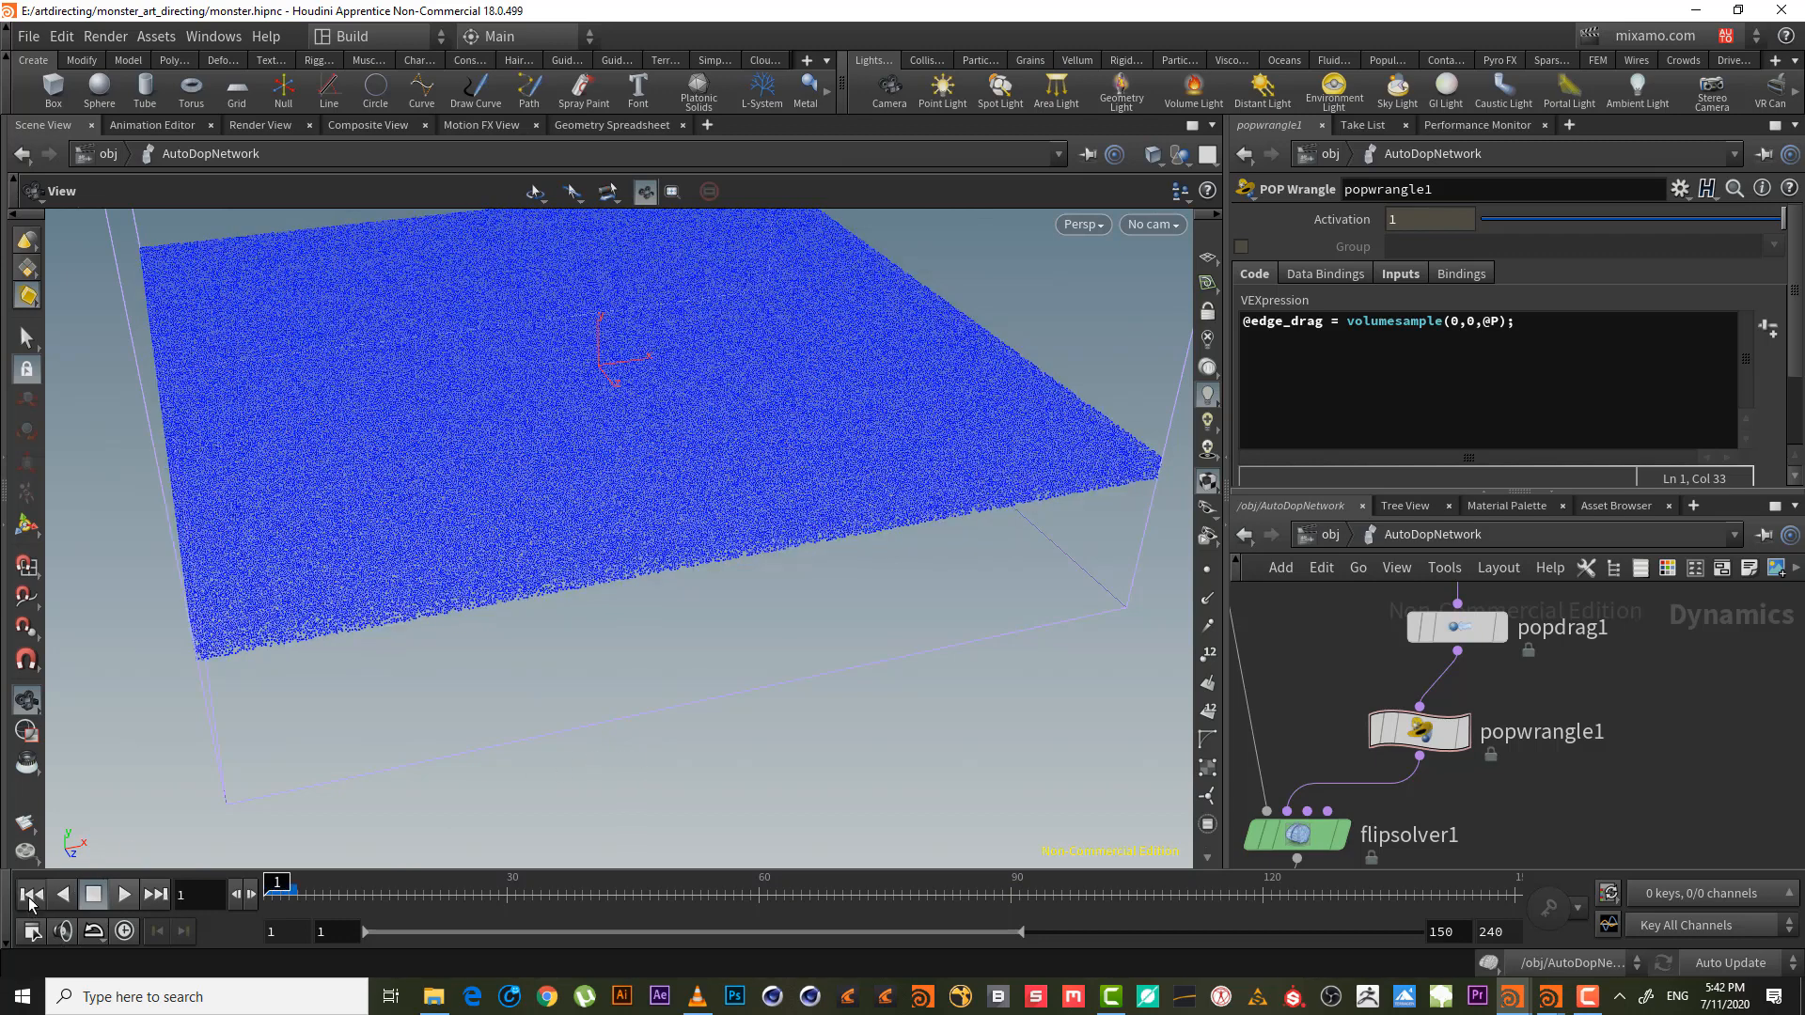
key(ctrl+s)
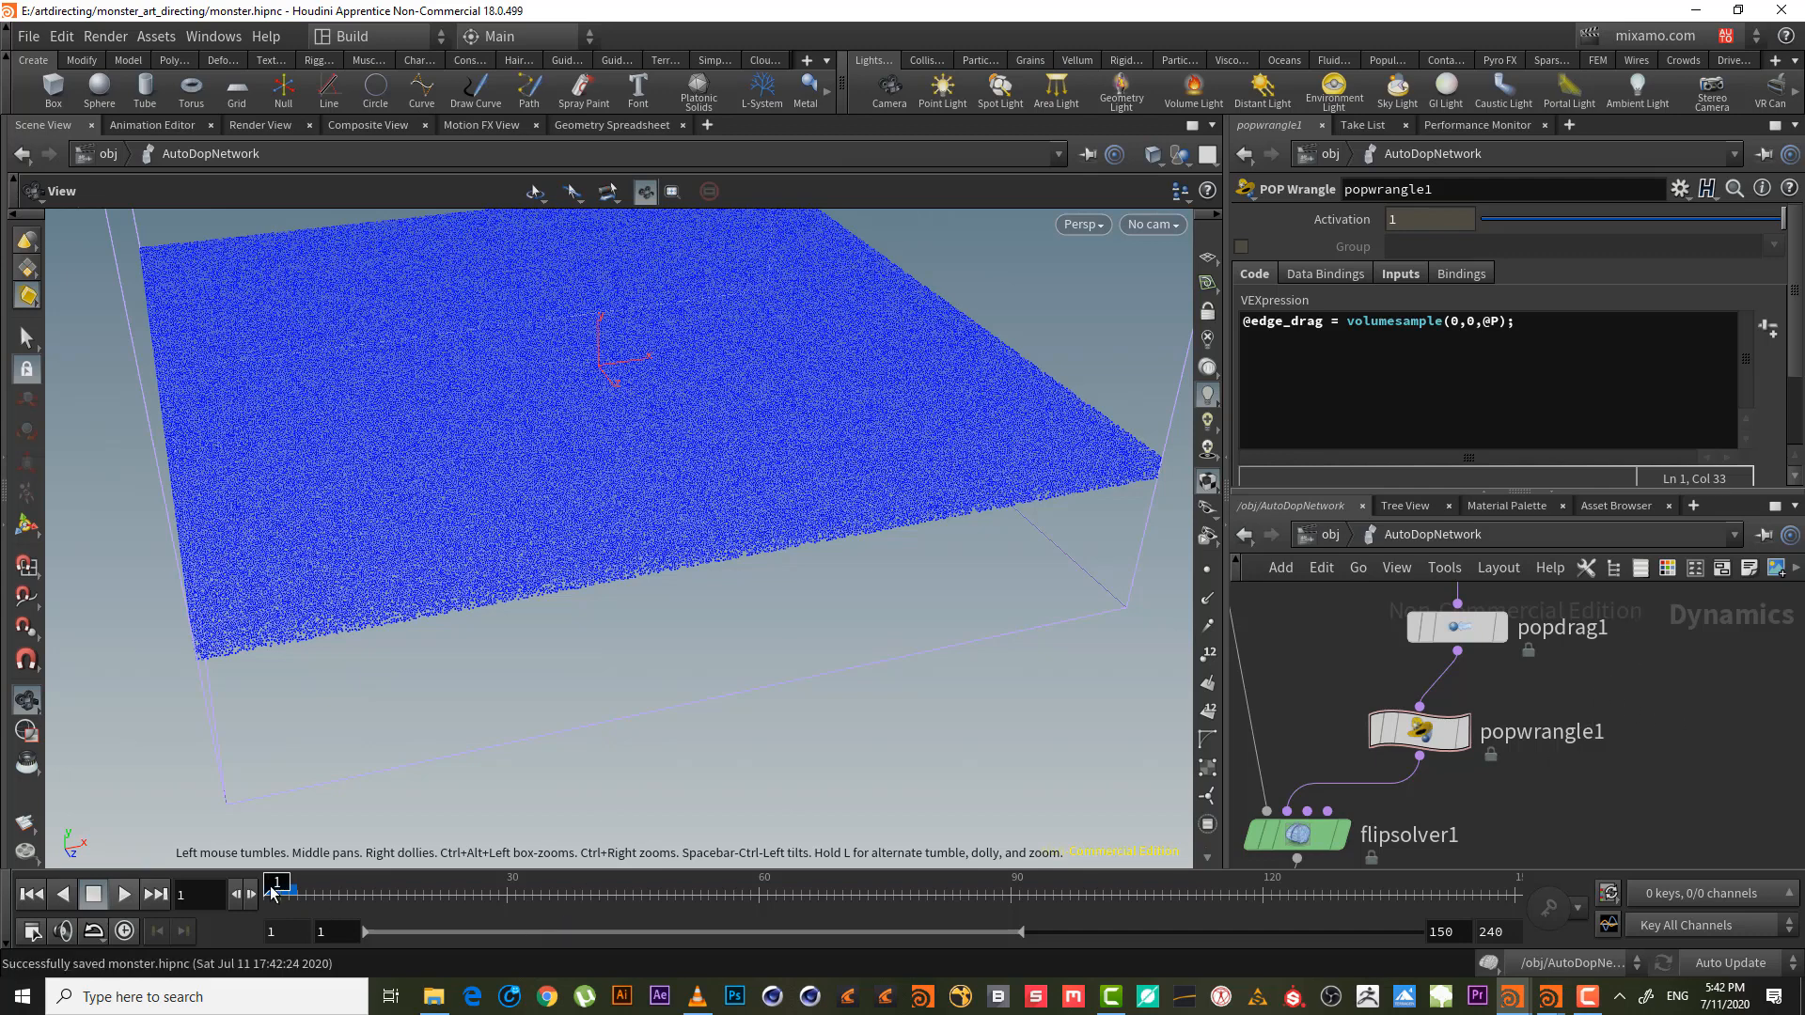
- Move flipsolver1 down and lay the network and parameter panes side by side
middle_drag(1527, 858, 1561, 783)
drag(1333, 705, 1328, 754)
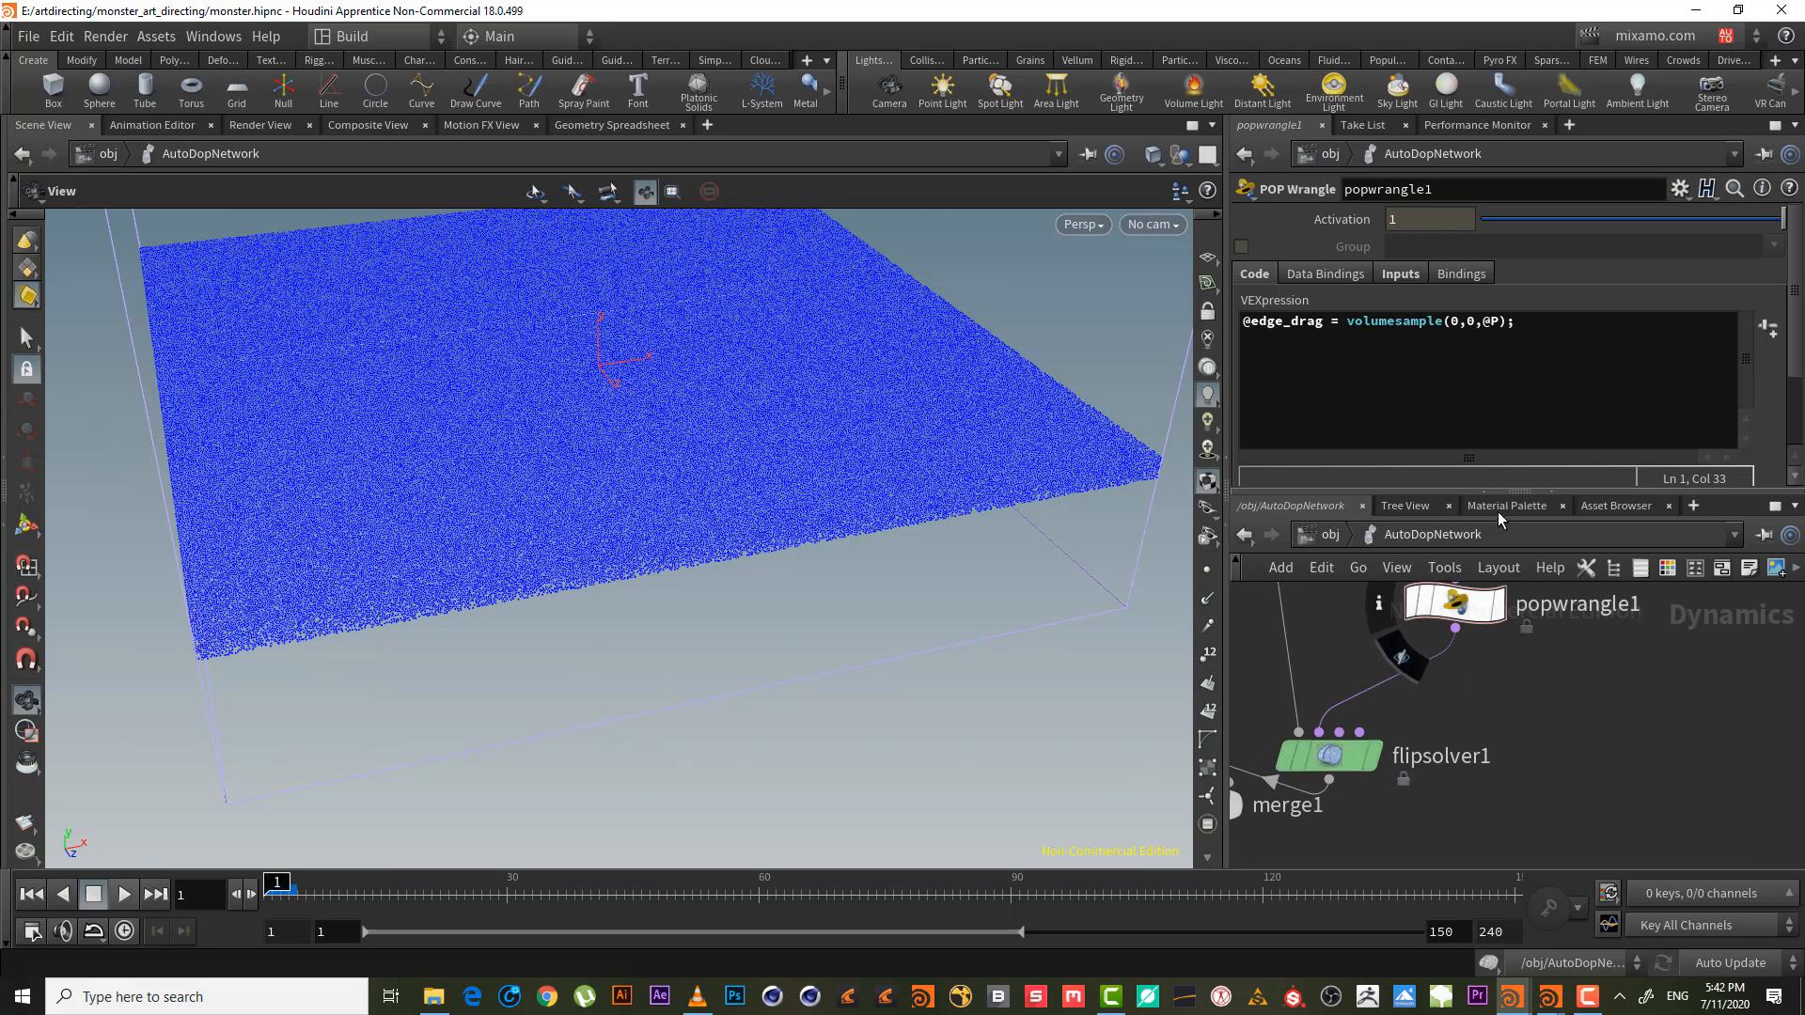
click(1521, 493)
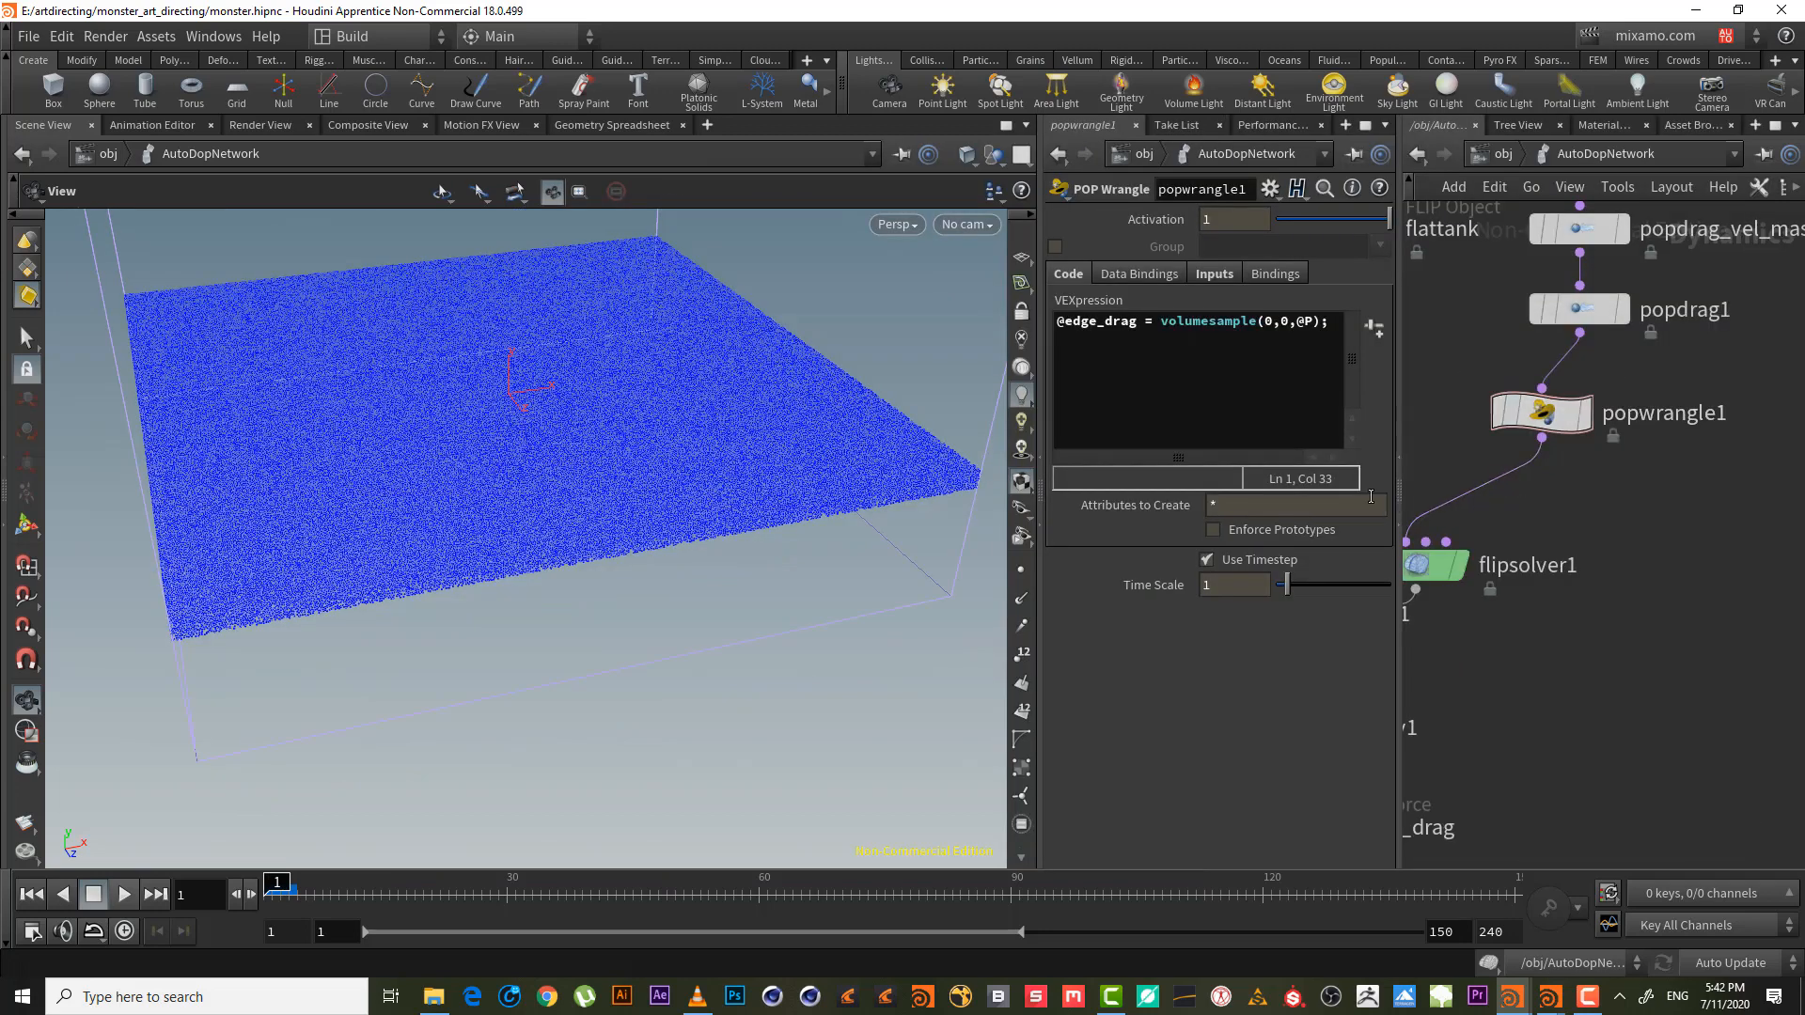
click(1401, 491)
scroll(1347, 595, up, 2)
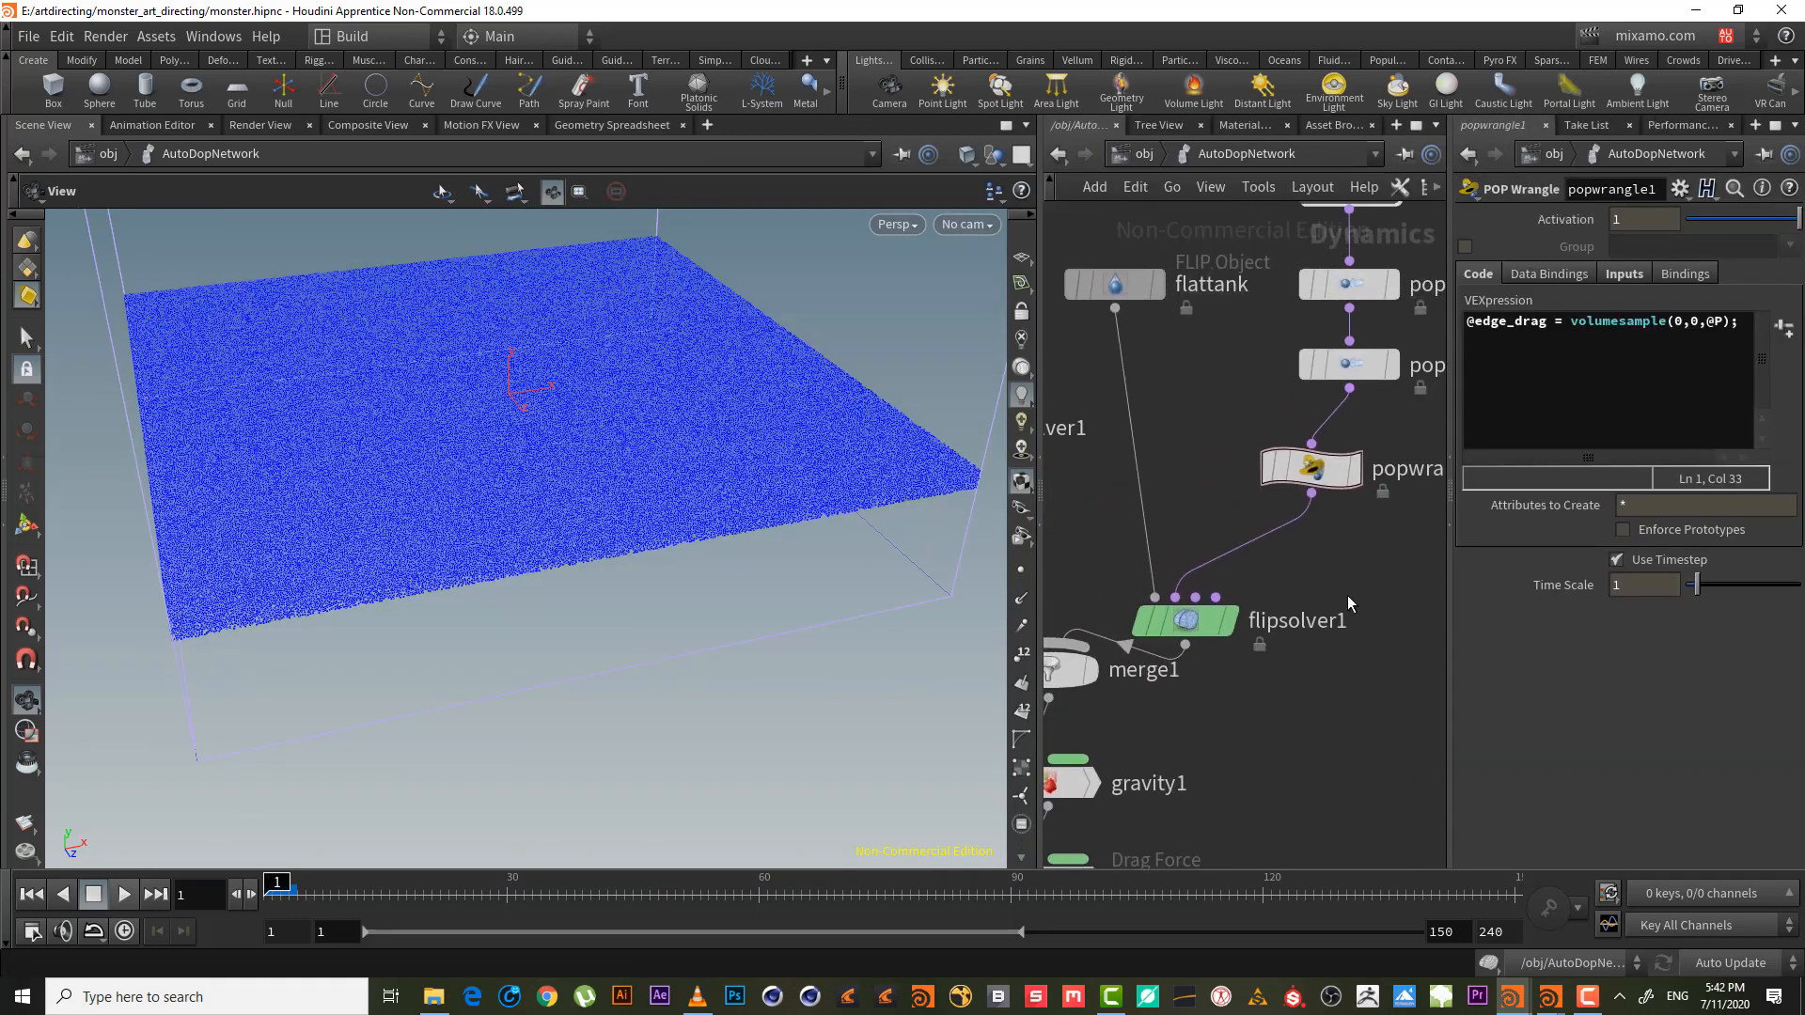
- Add a POP Drag node below popwrangle1, feeding flipsolver1
key(Tab)
text(POP)
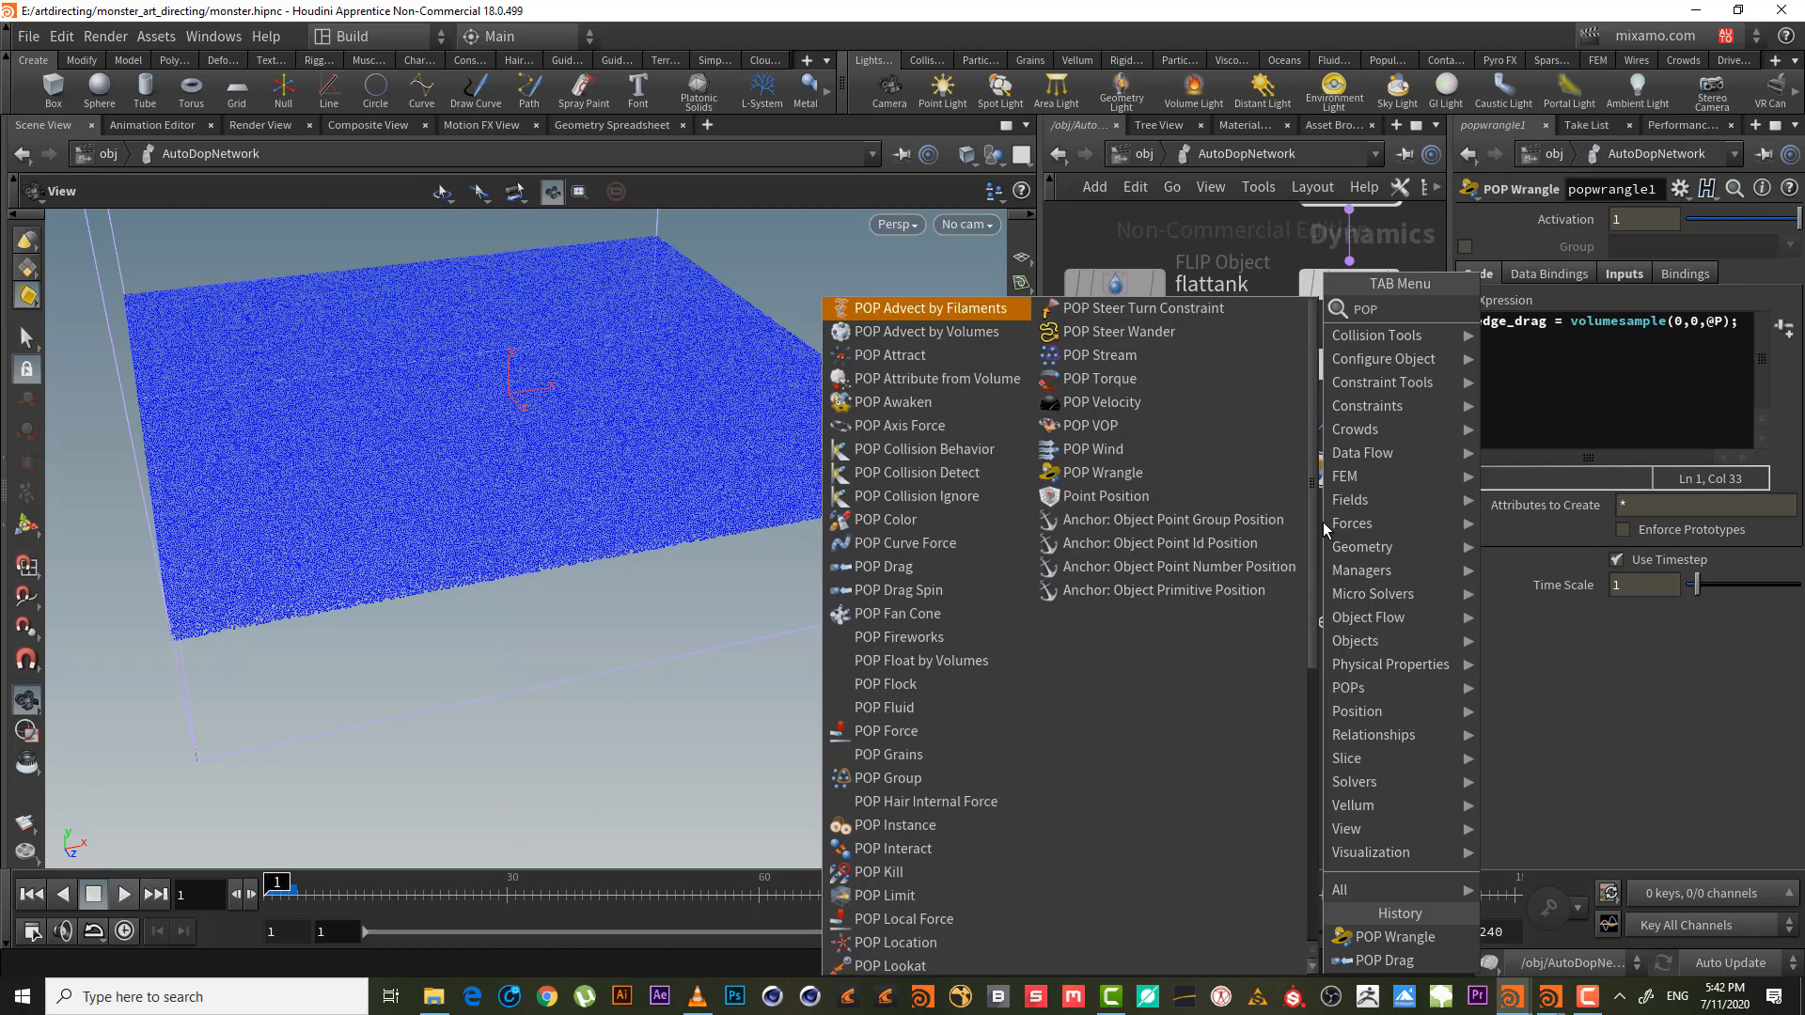
text( drag)
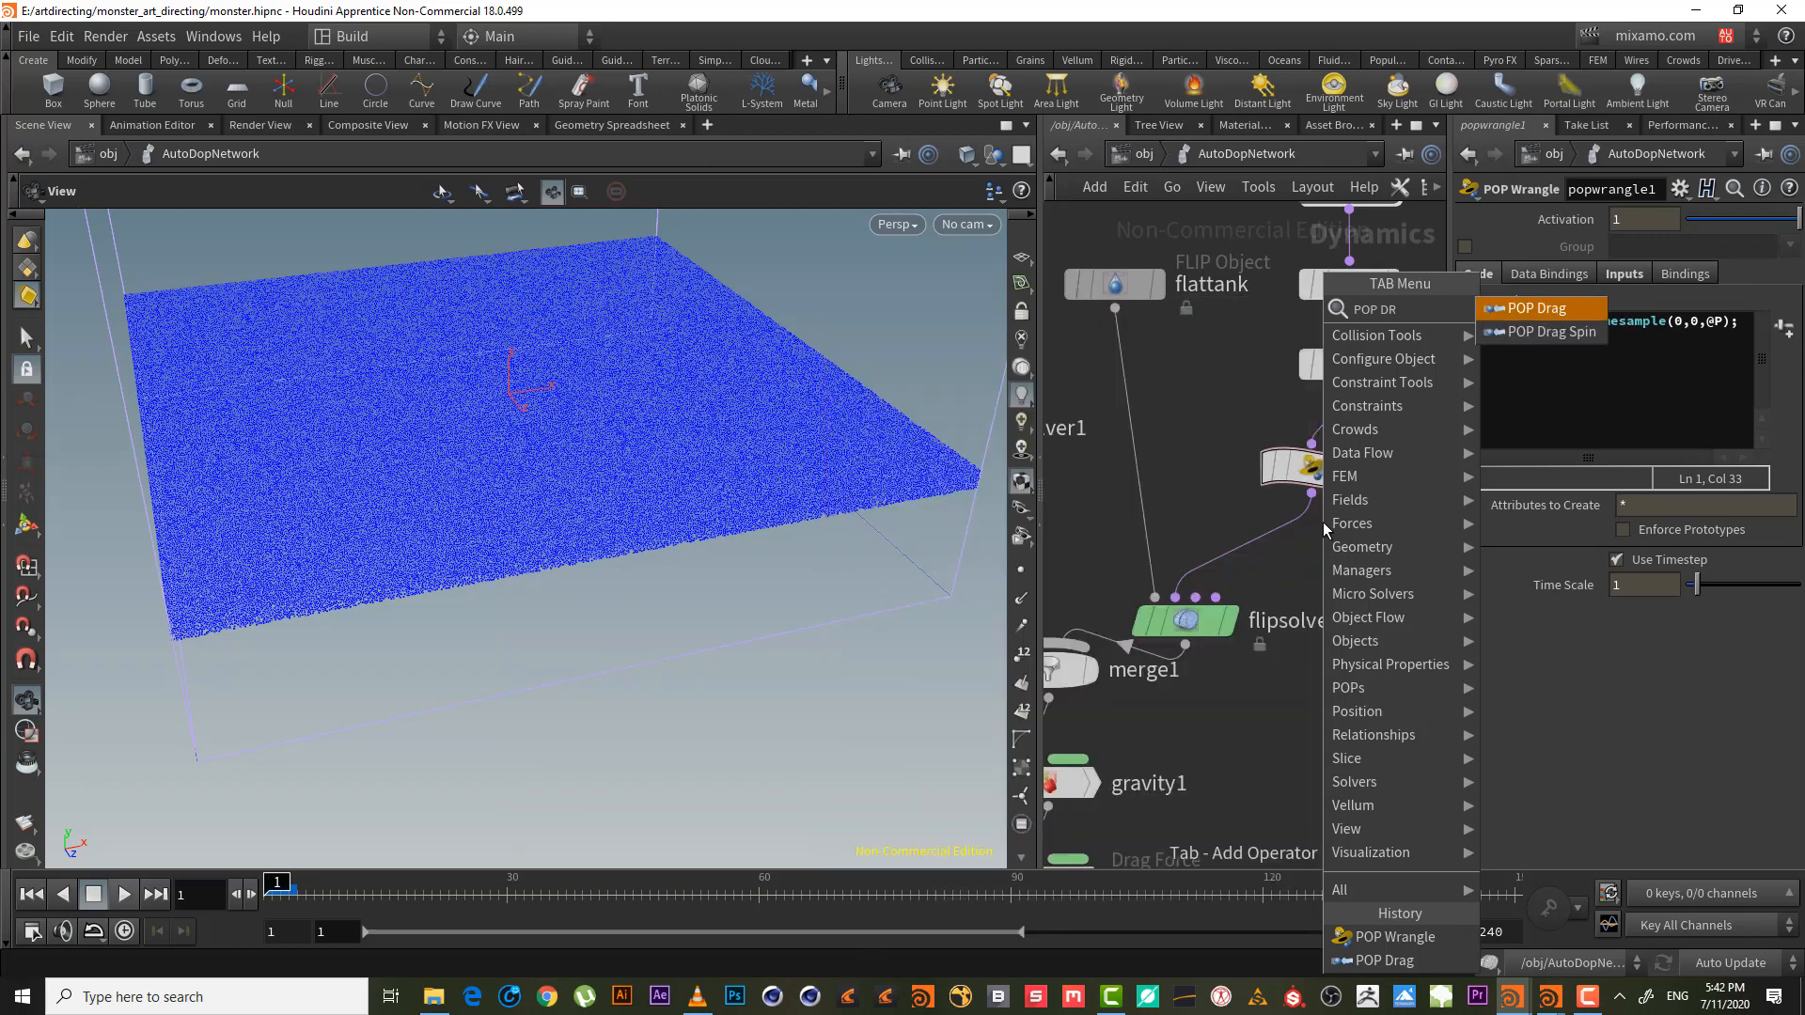
key(Return)
click(1322, 522)
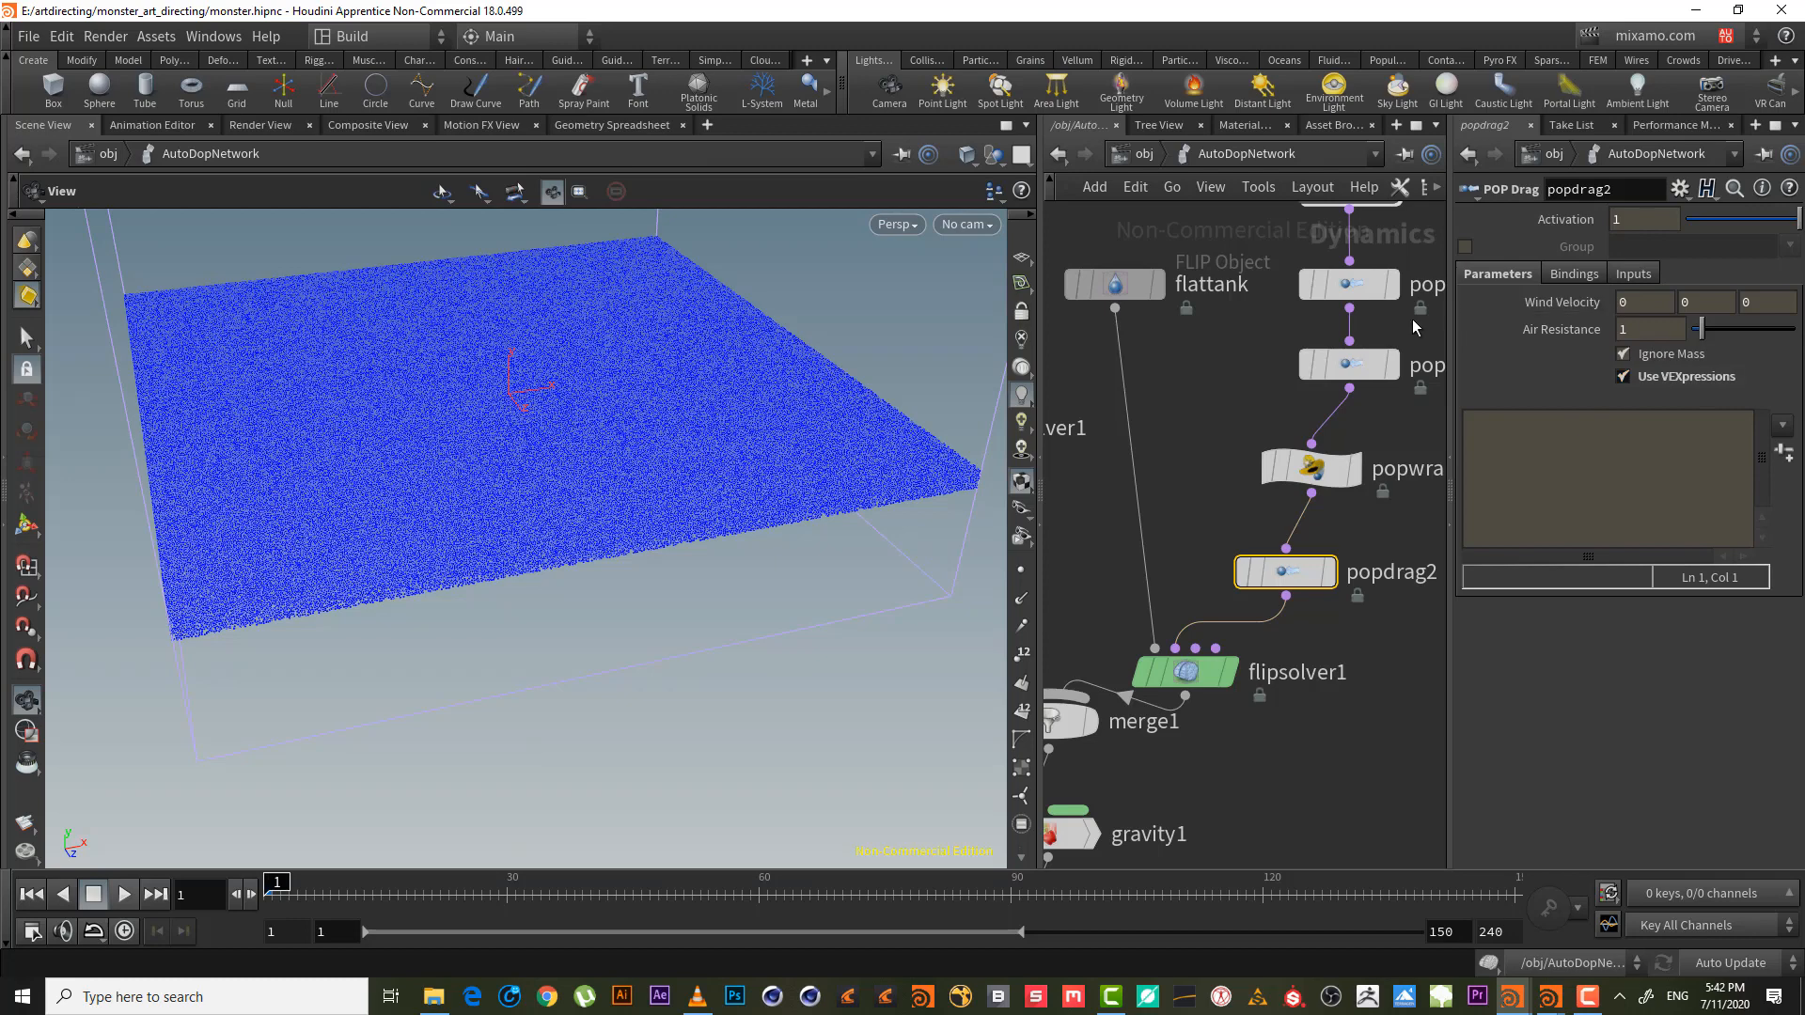
middle_drag(1252, 411, 1154, 509)
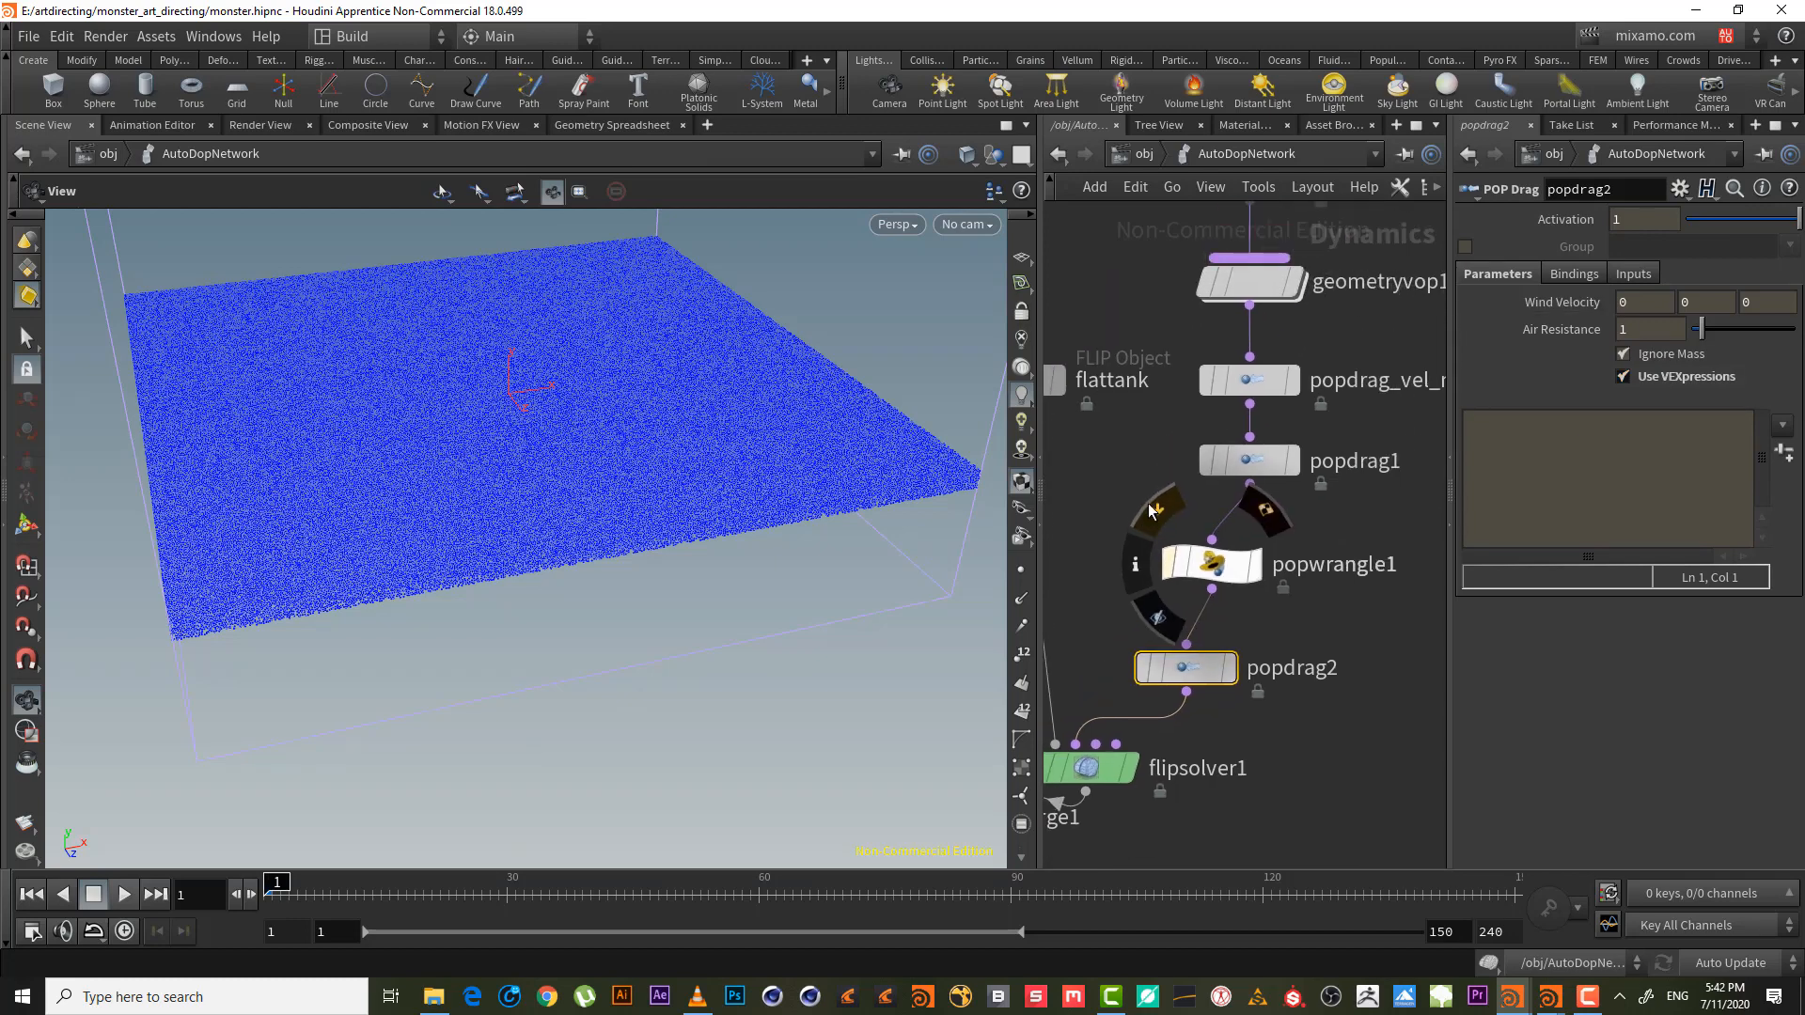
middle_drag(1406, 494, 1372, 551)
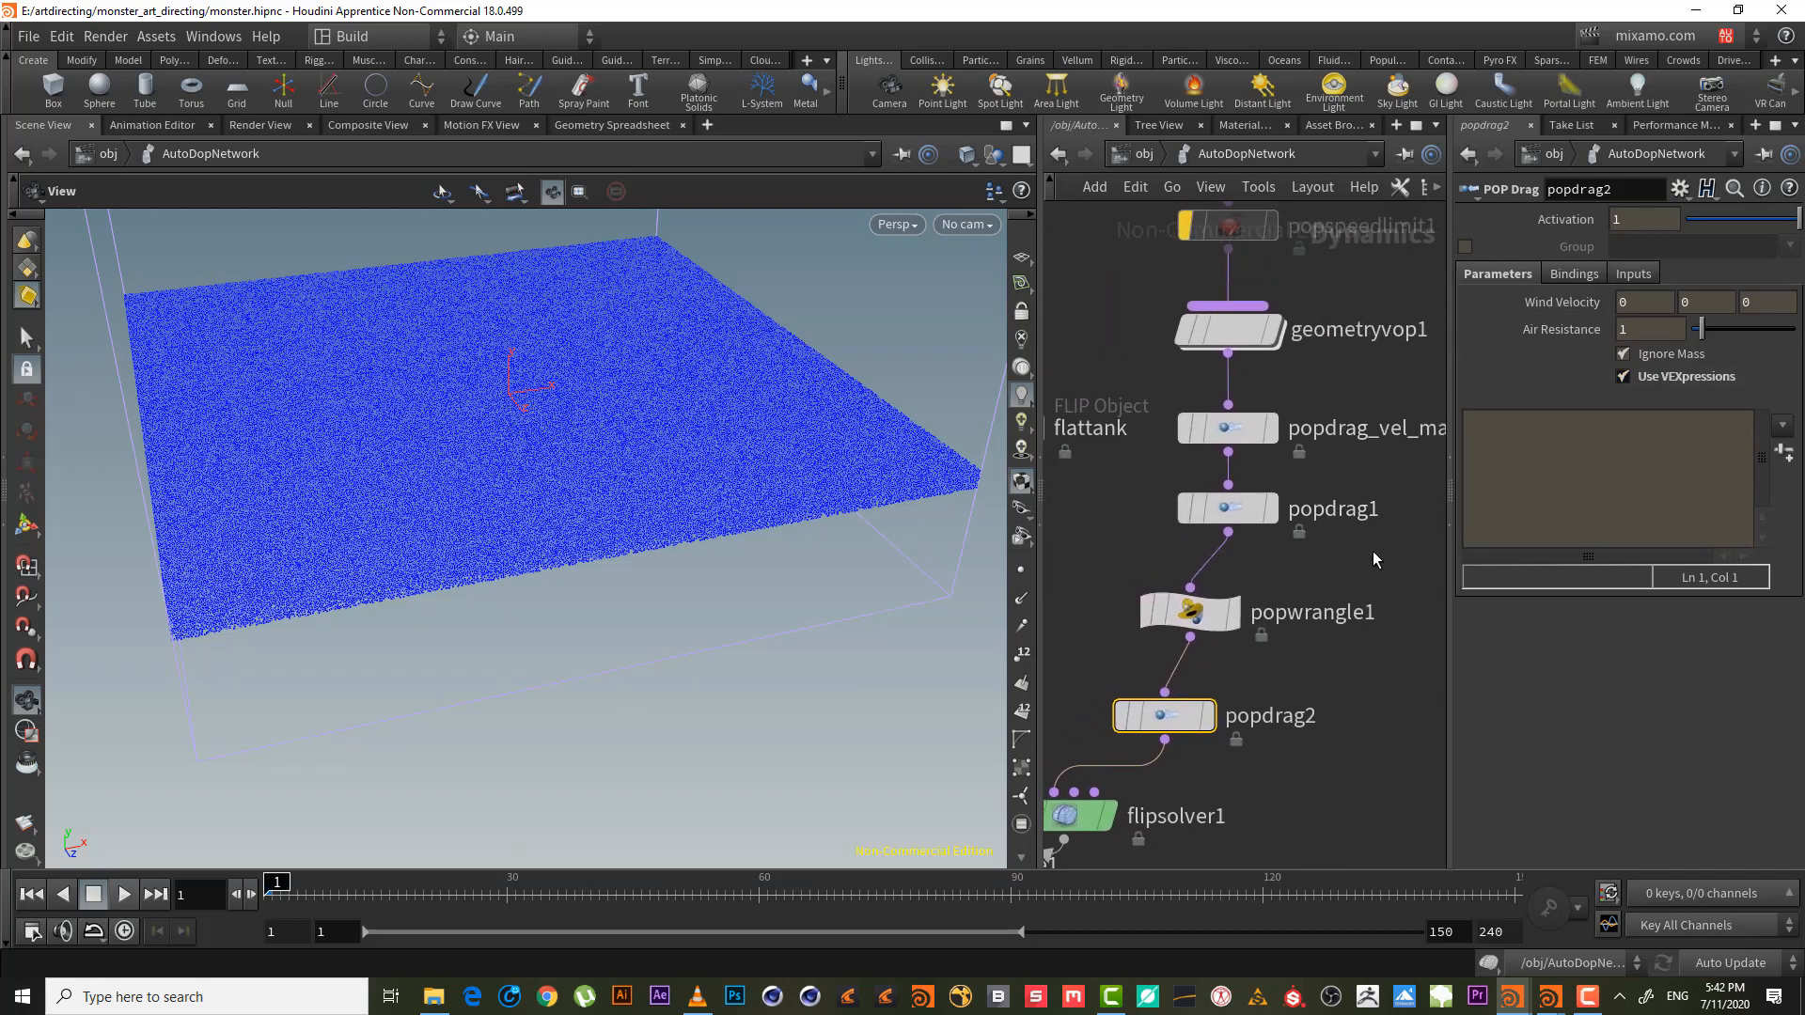
- Copy popdrag_vel_mask's airresist expression into popdrag2's VEXpression
click(1306, 507)
click(1327, 427)
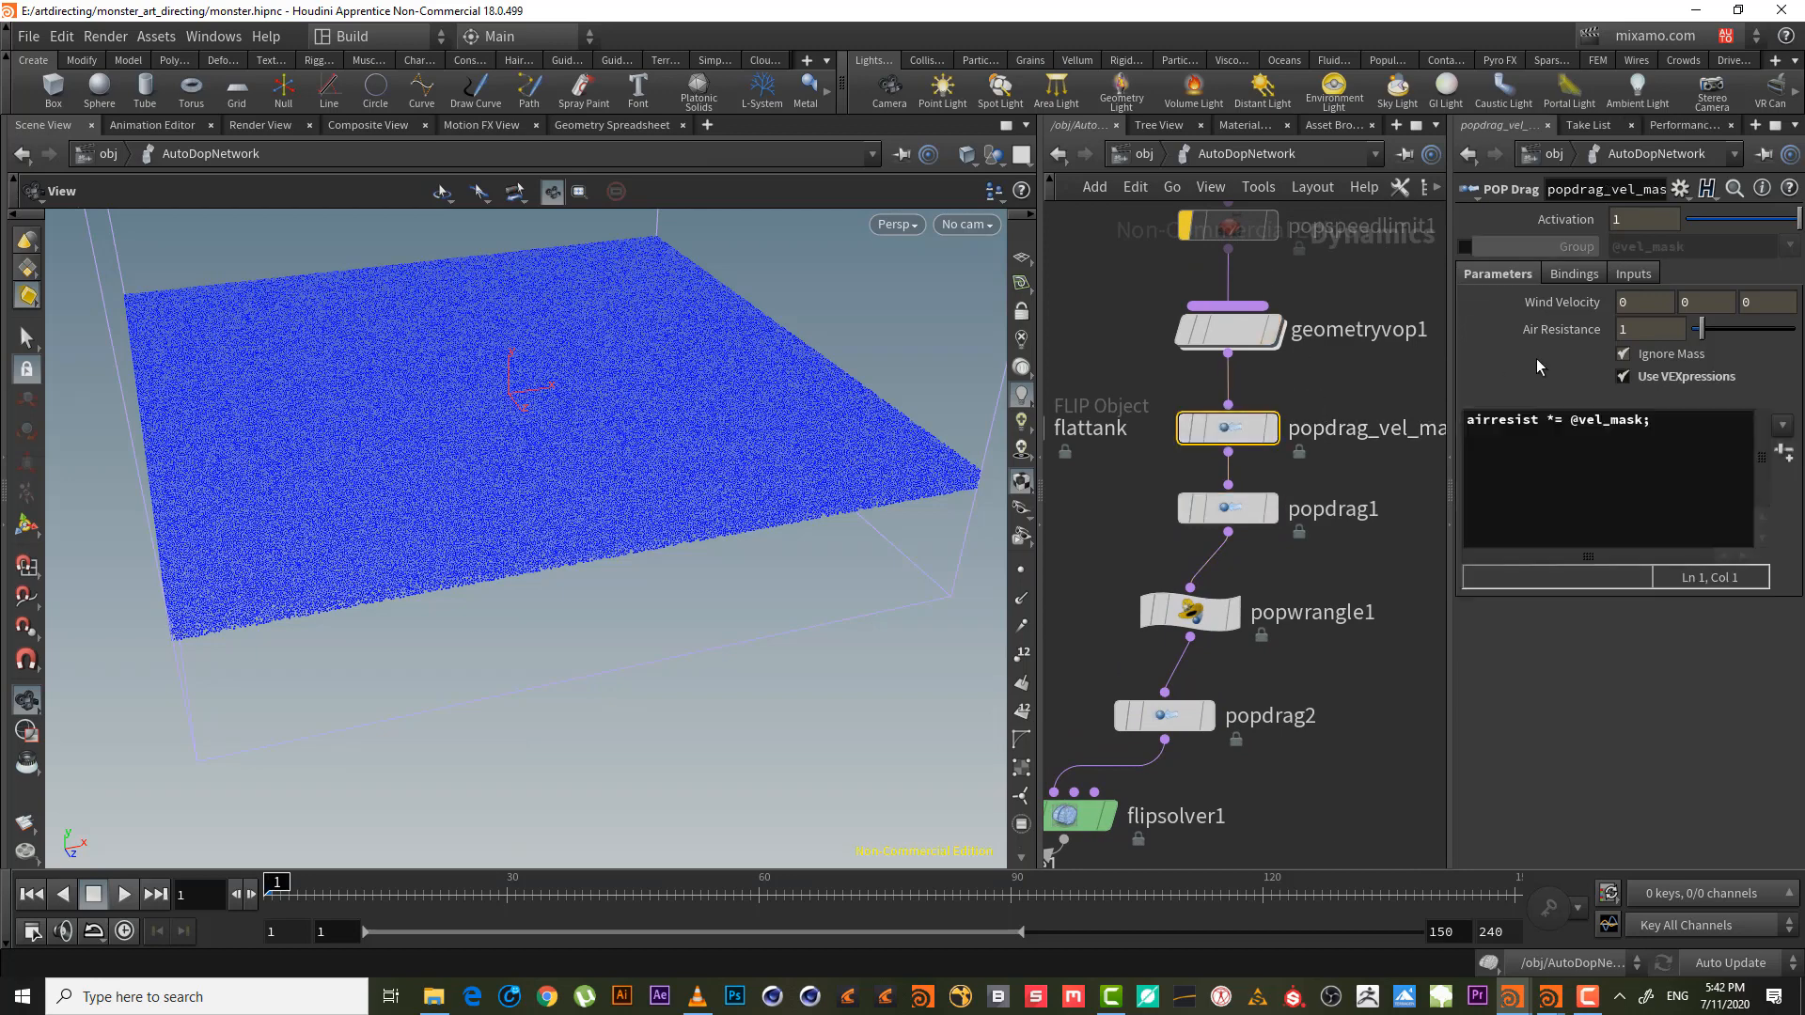
click(1669, 420)
key(Return)
key(Return)
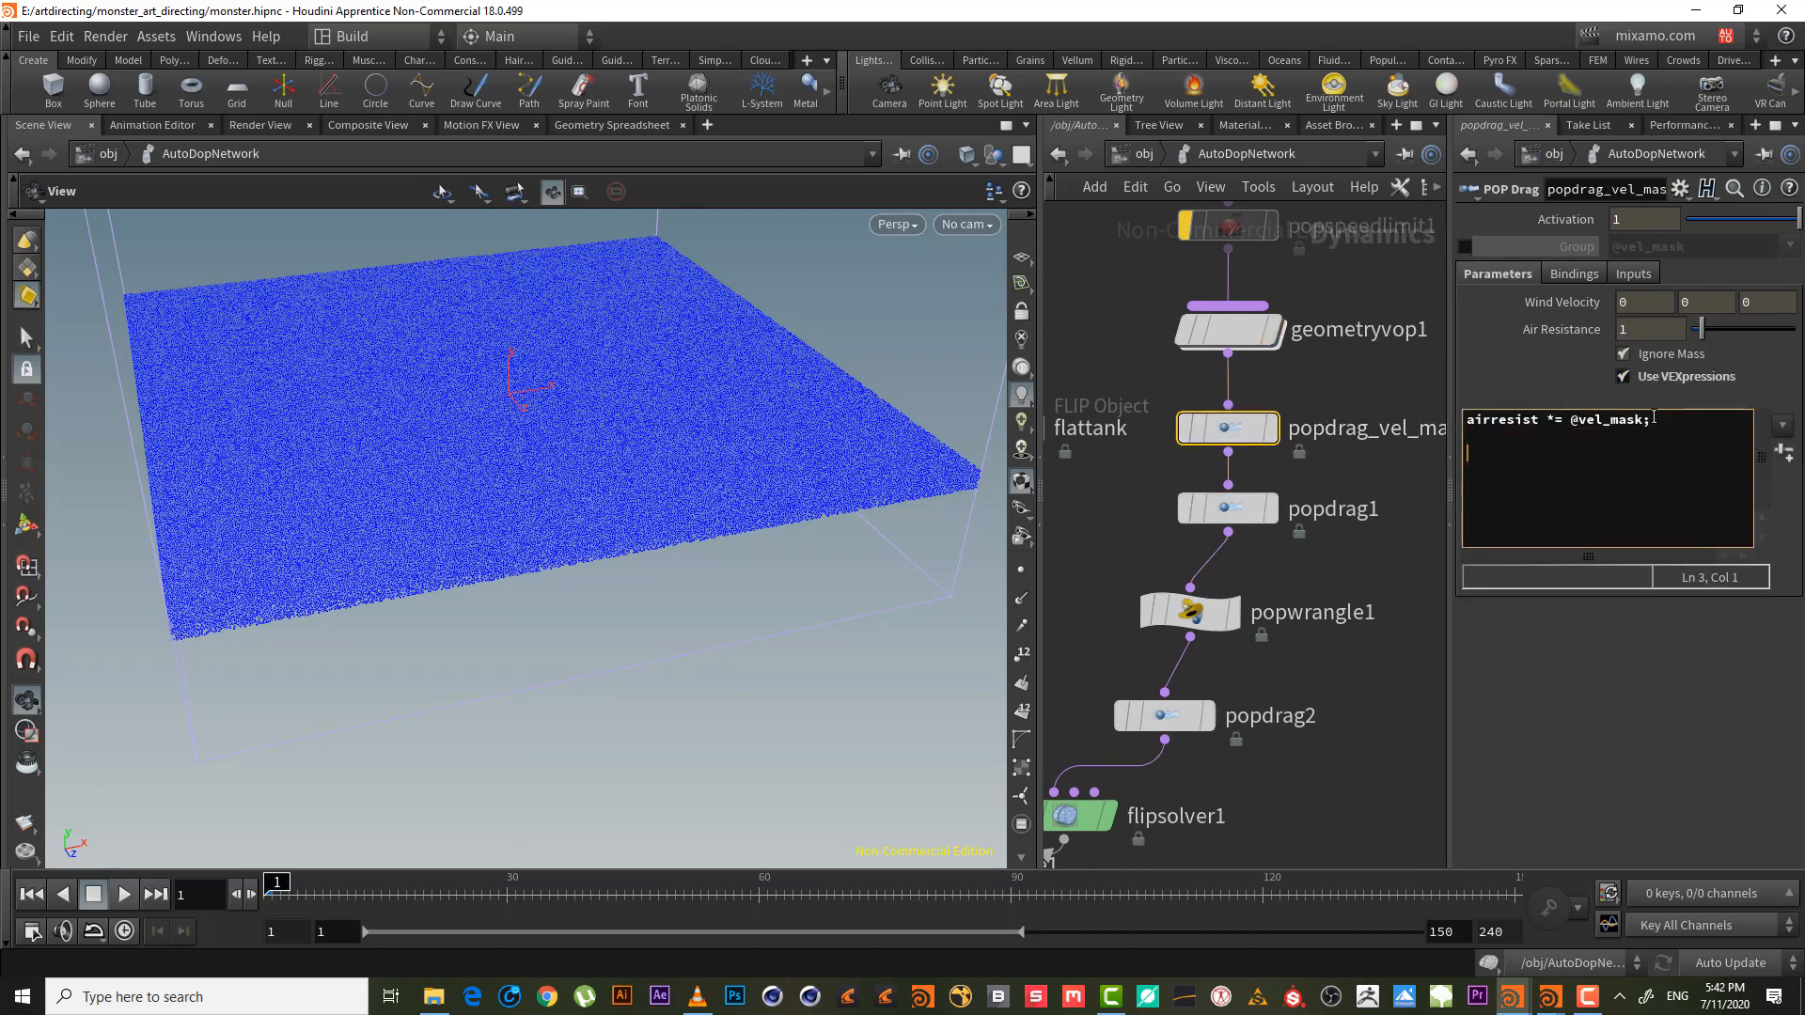
drag(1654, 420, 1462, 412)
key(ctrl+c)
drag(1302, 756, 1138, 660)
click(1598, 432)
key(ctrl+v)
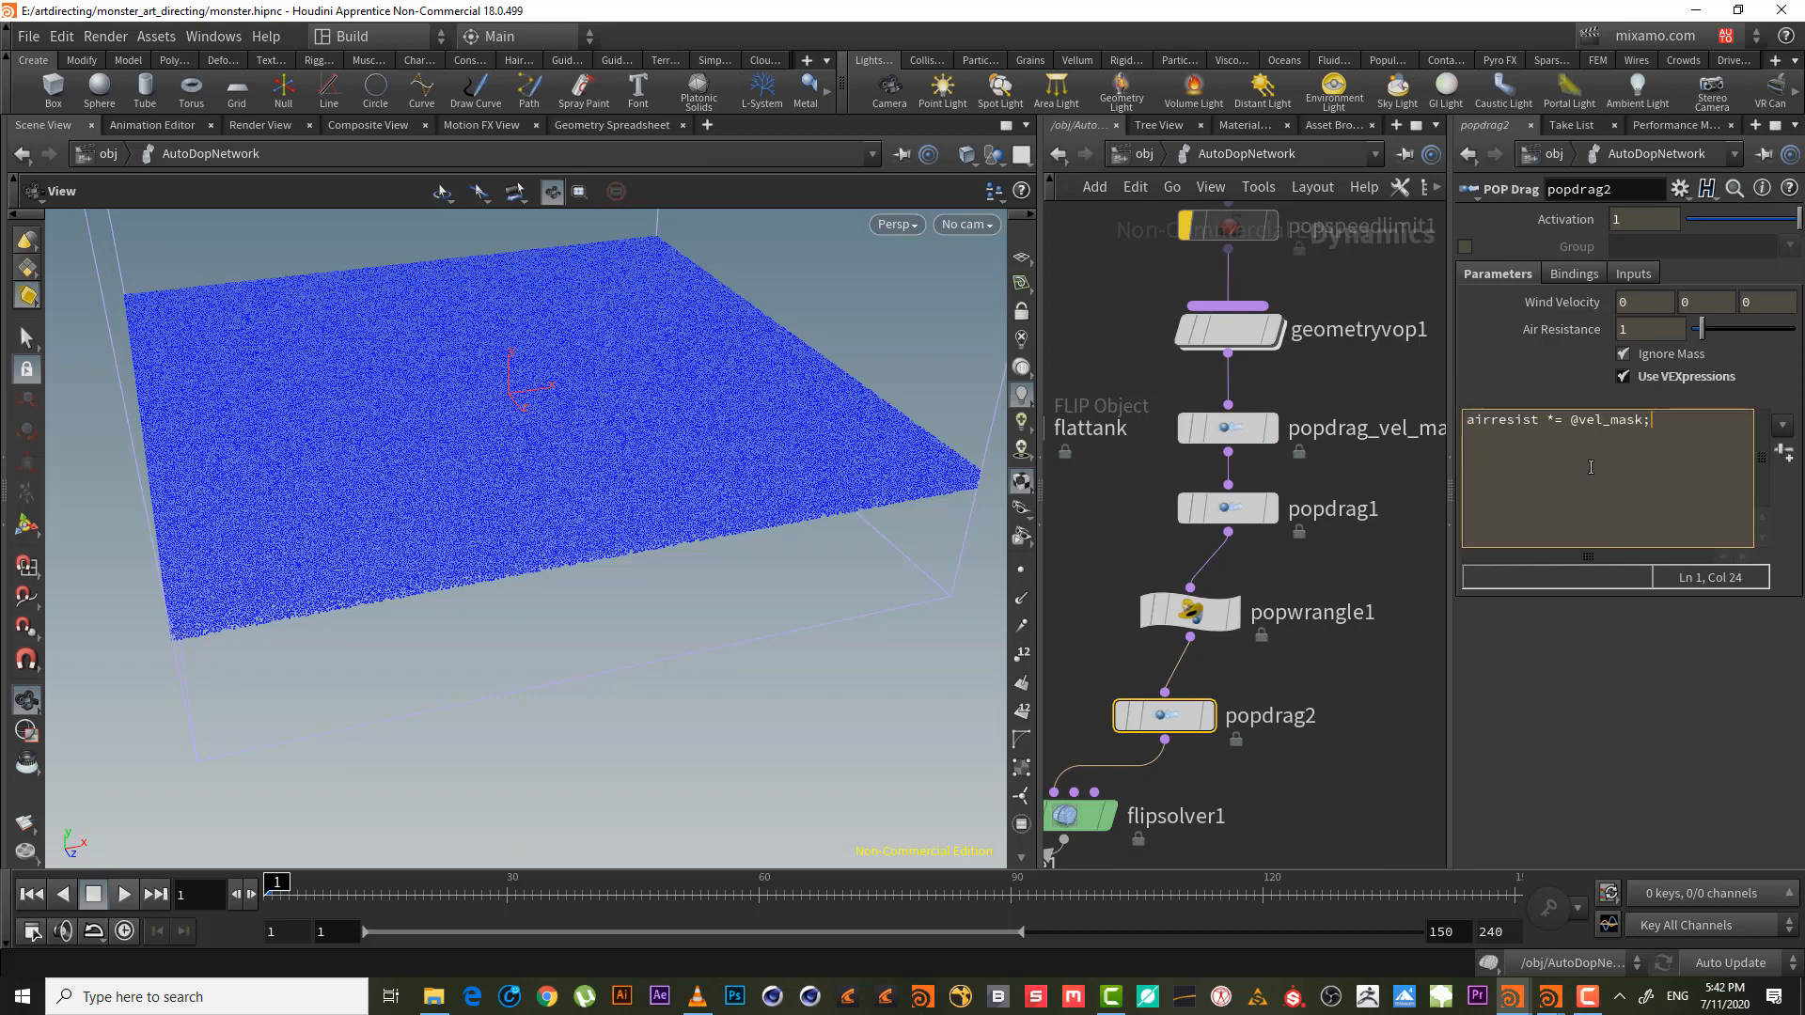
click(1191, 612)
drag(1548, 322, 1465, 322)
key(ctrl+c)
click(1164, 715)
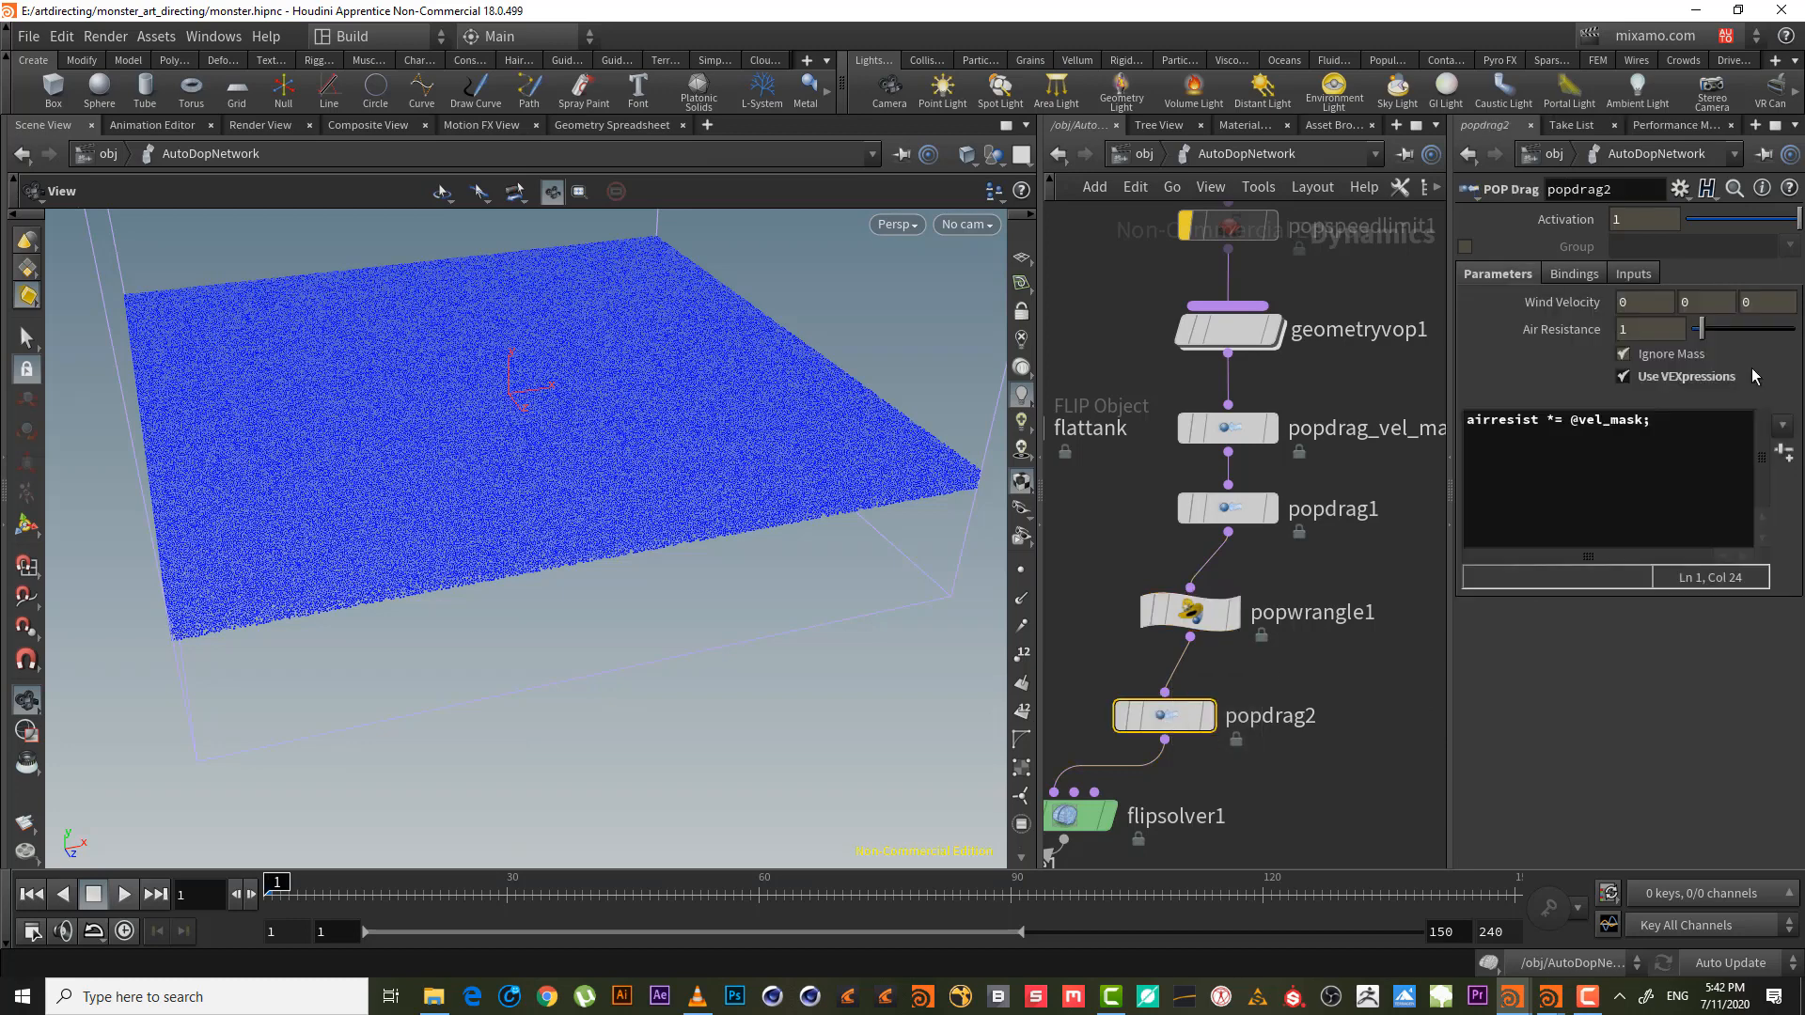
drag(1577, 420, 1647, 414)
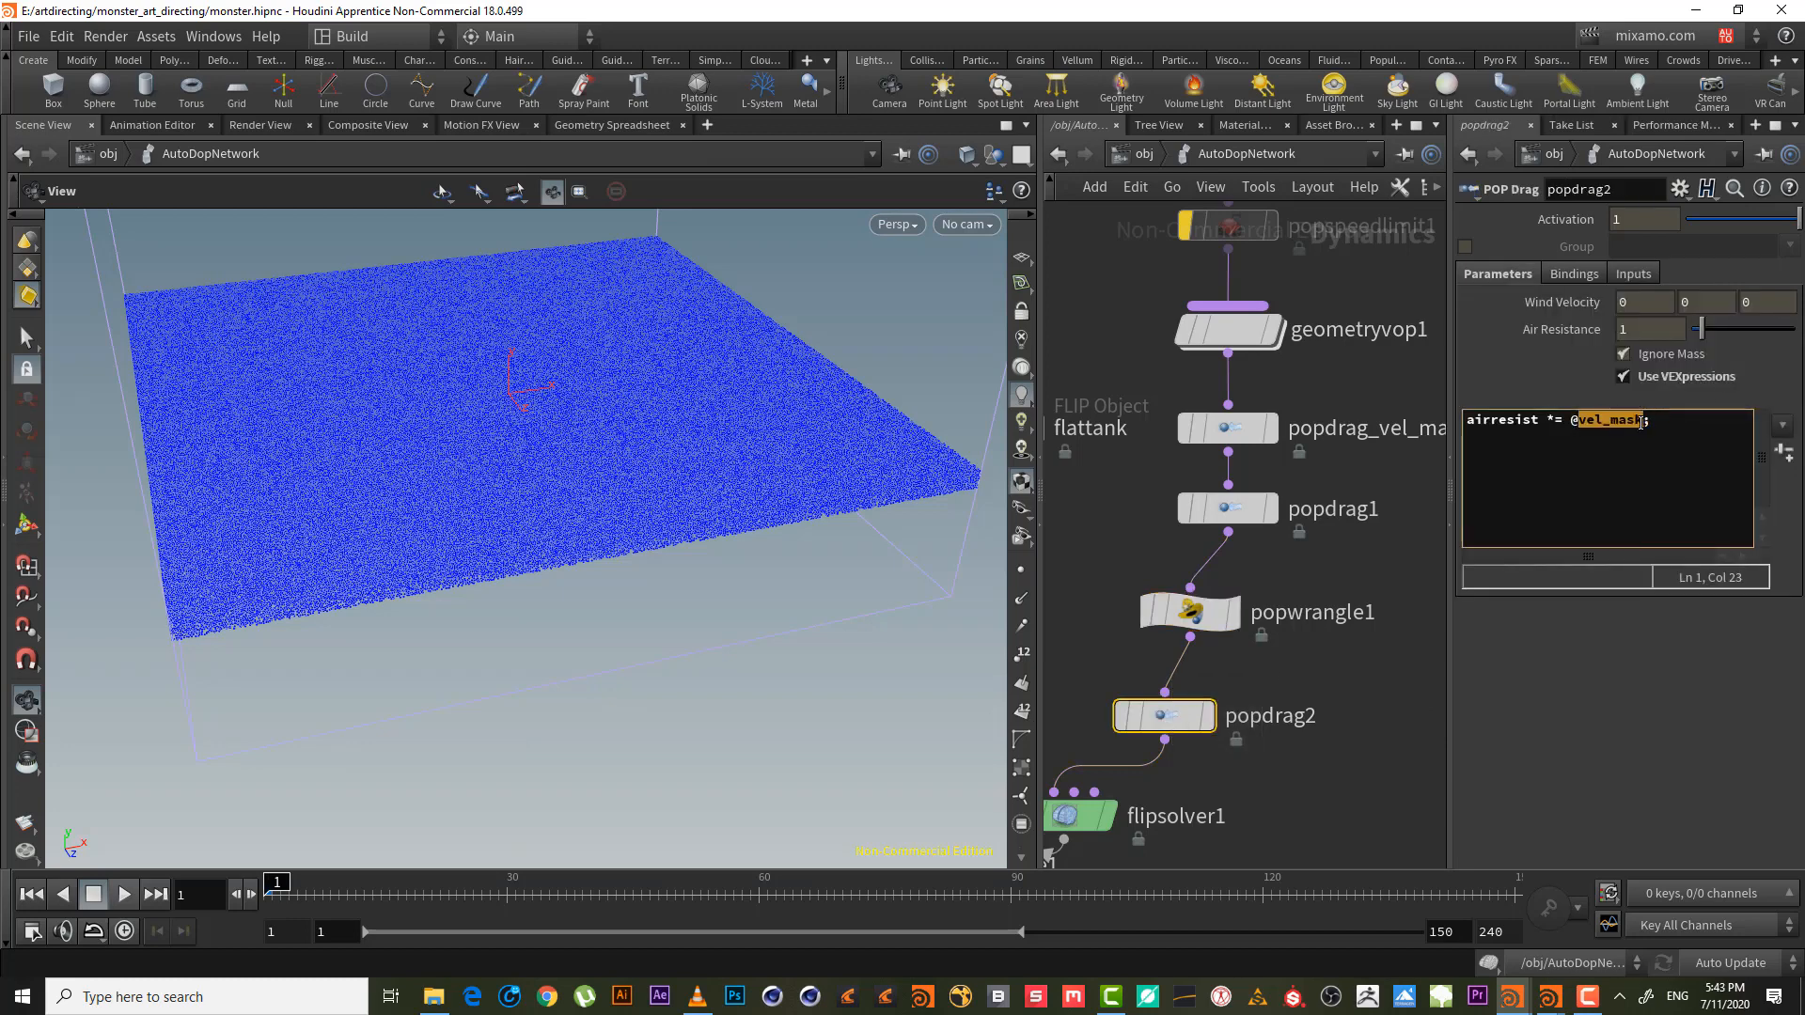
key(ctrl+v)
drag(1649, 601, 1595, 592)
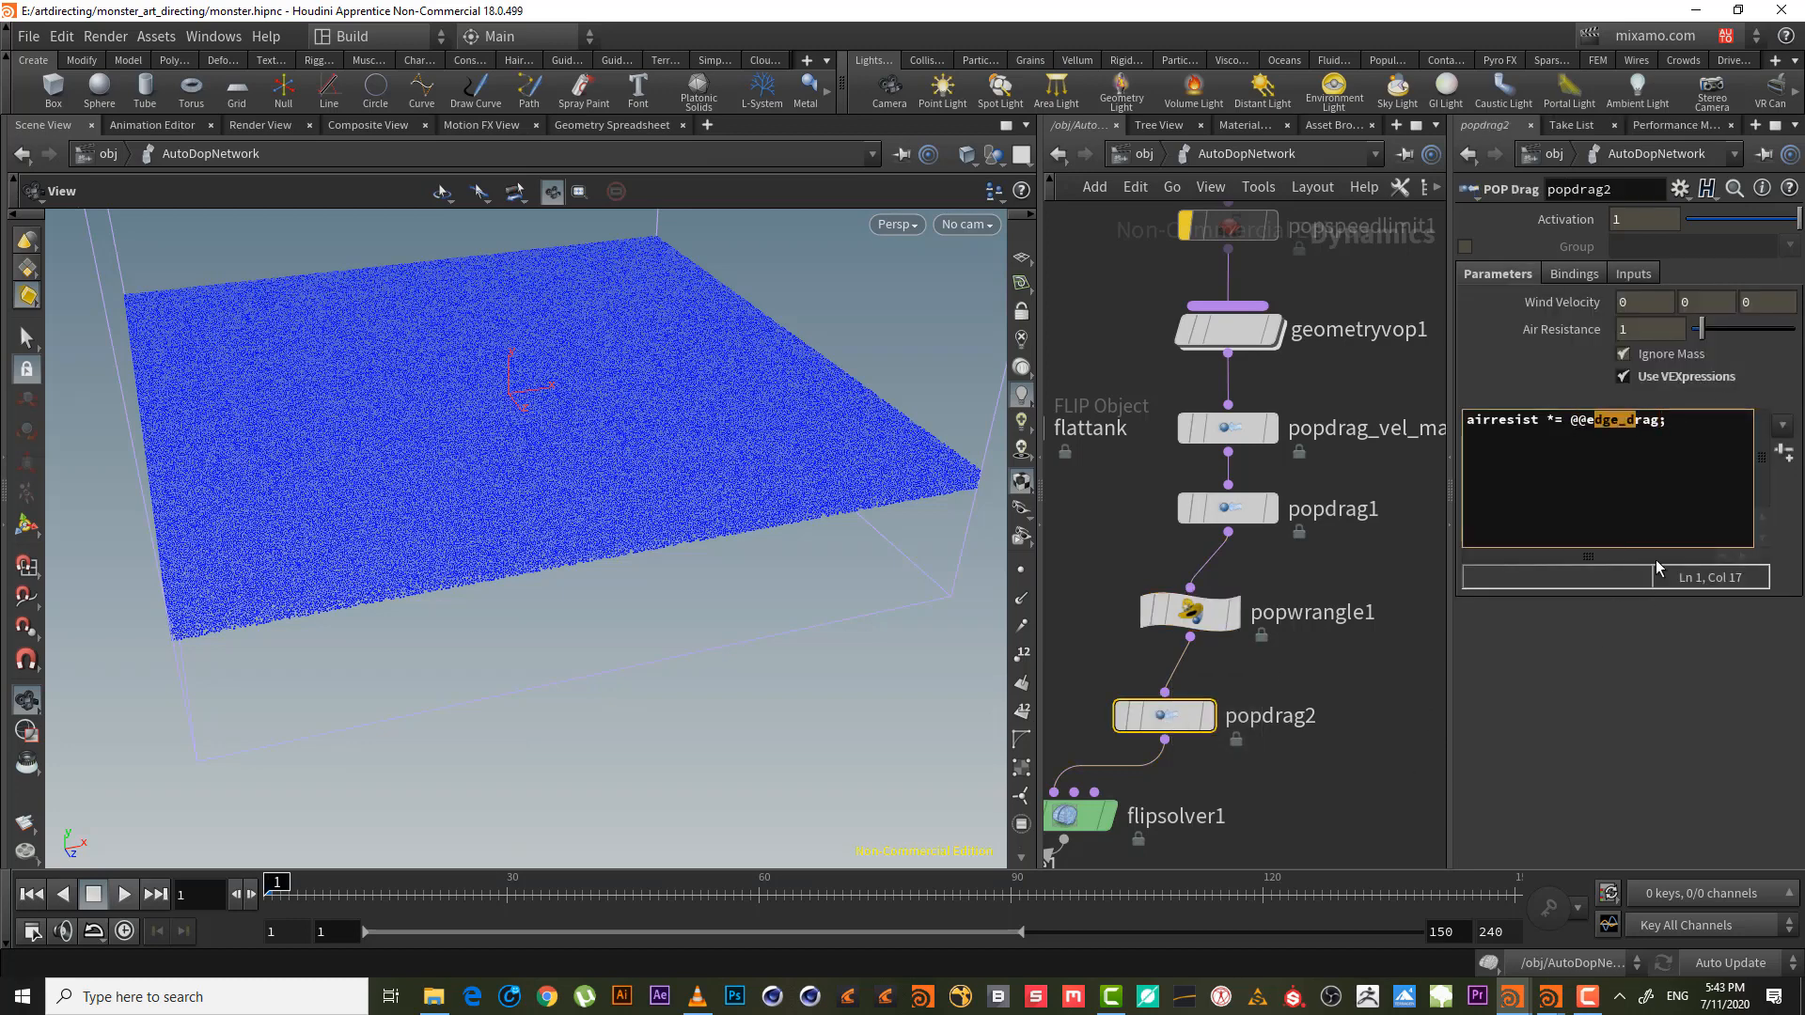
click(1683, 444)
click(1350, 722)
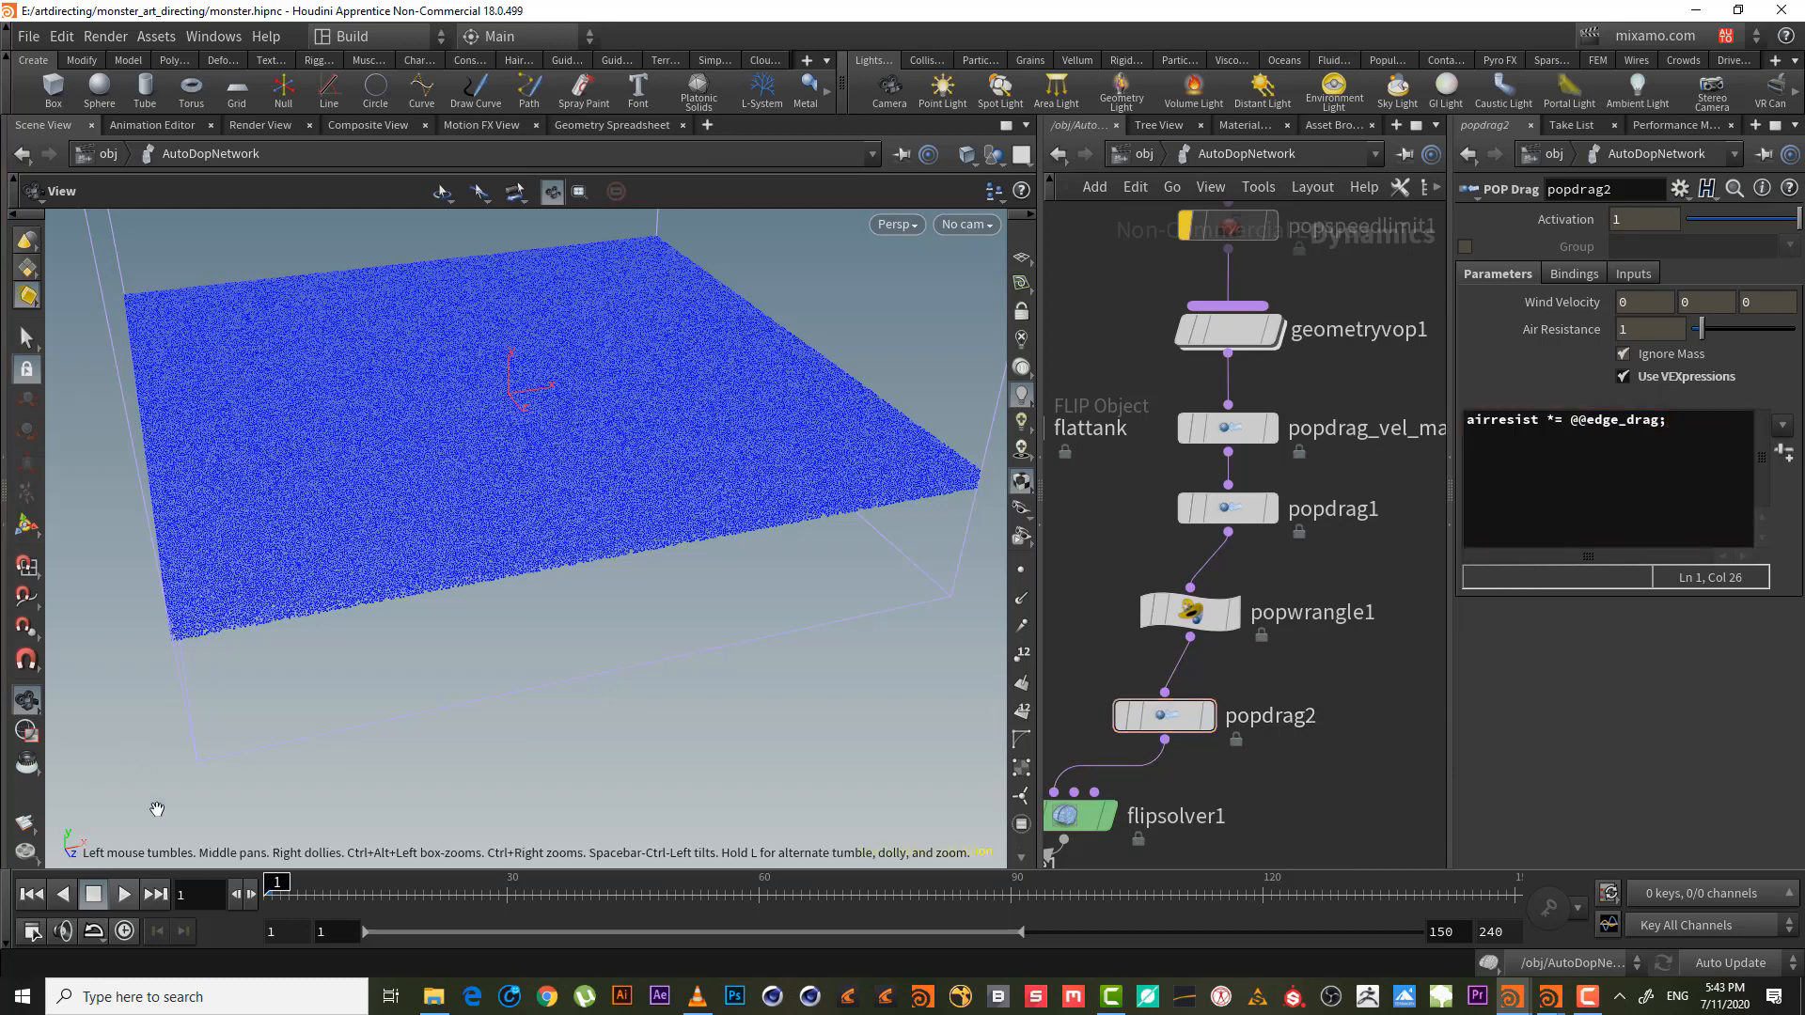
click(123, 894)
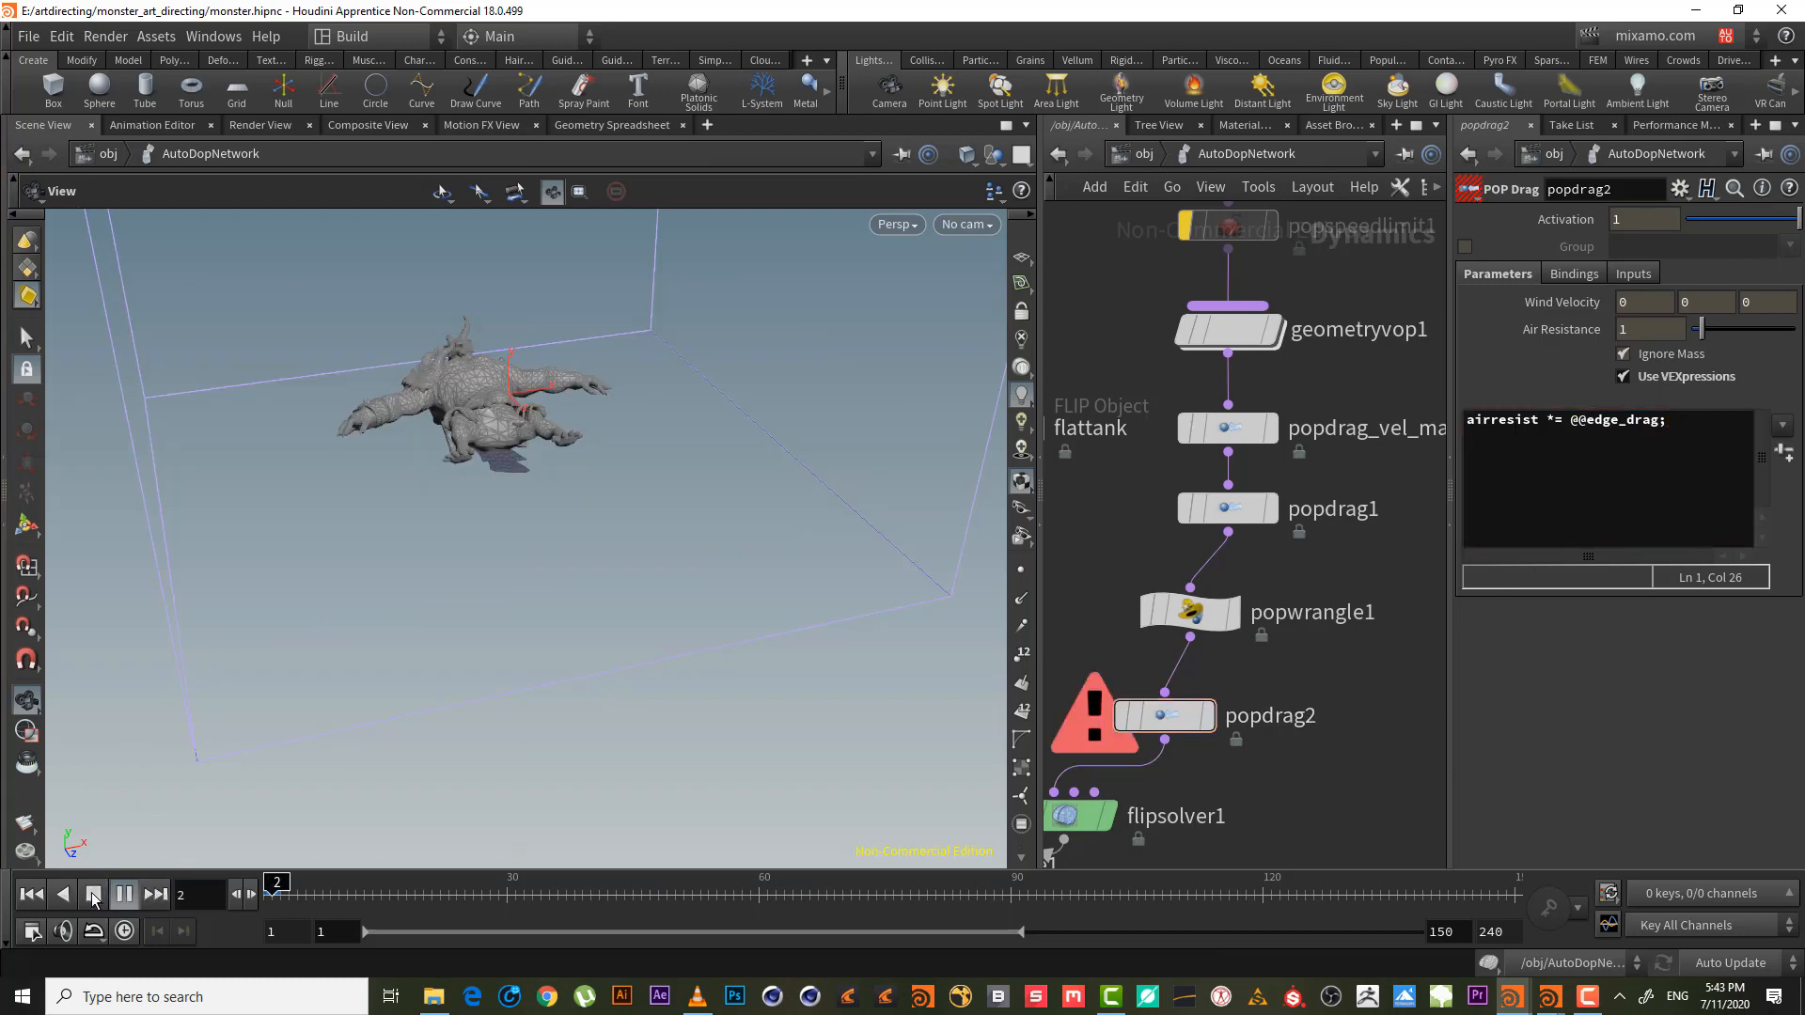
click(93, 895)
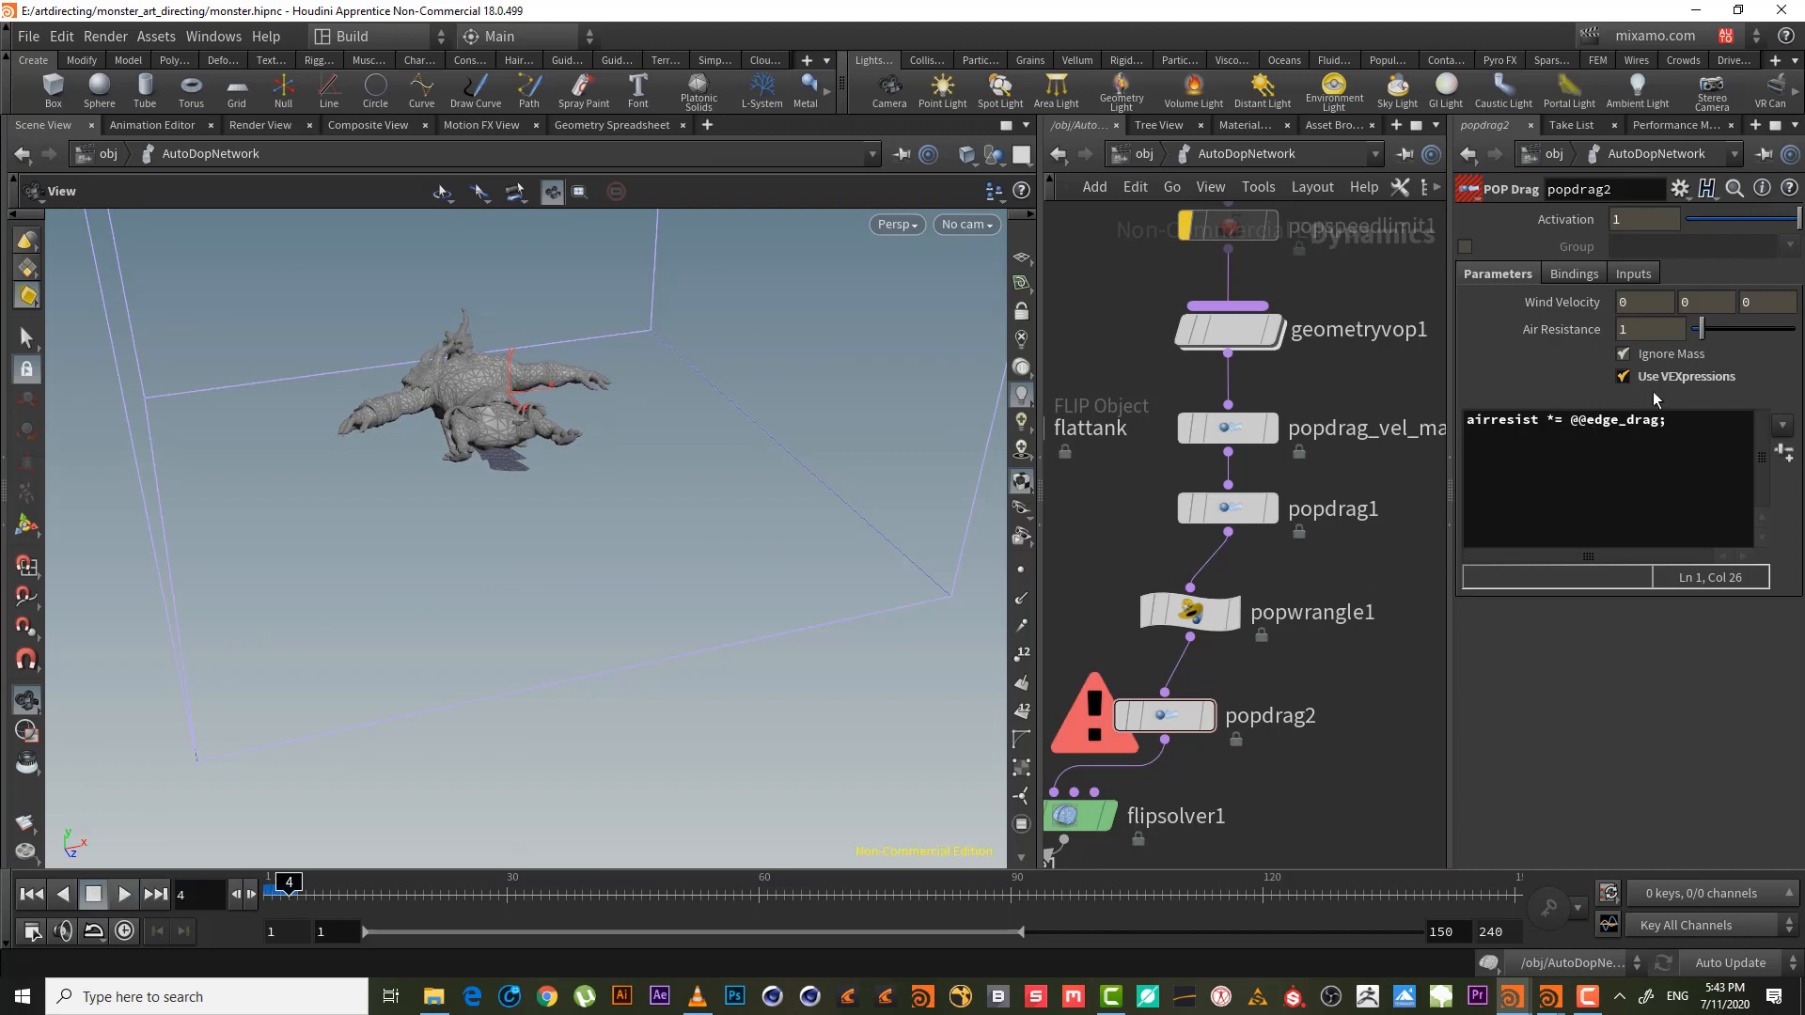
click(1575, 425)
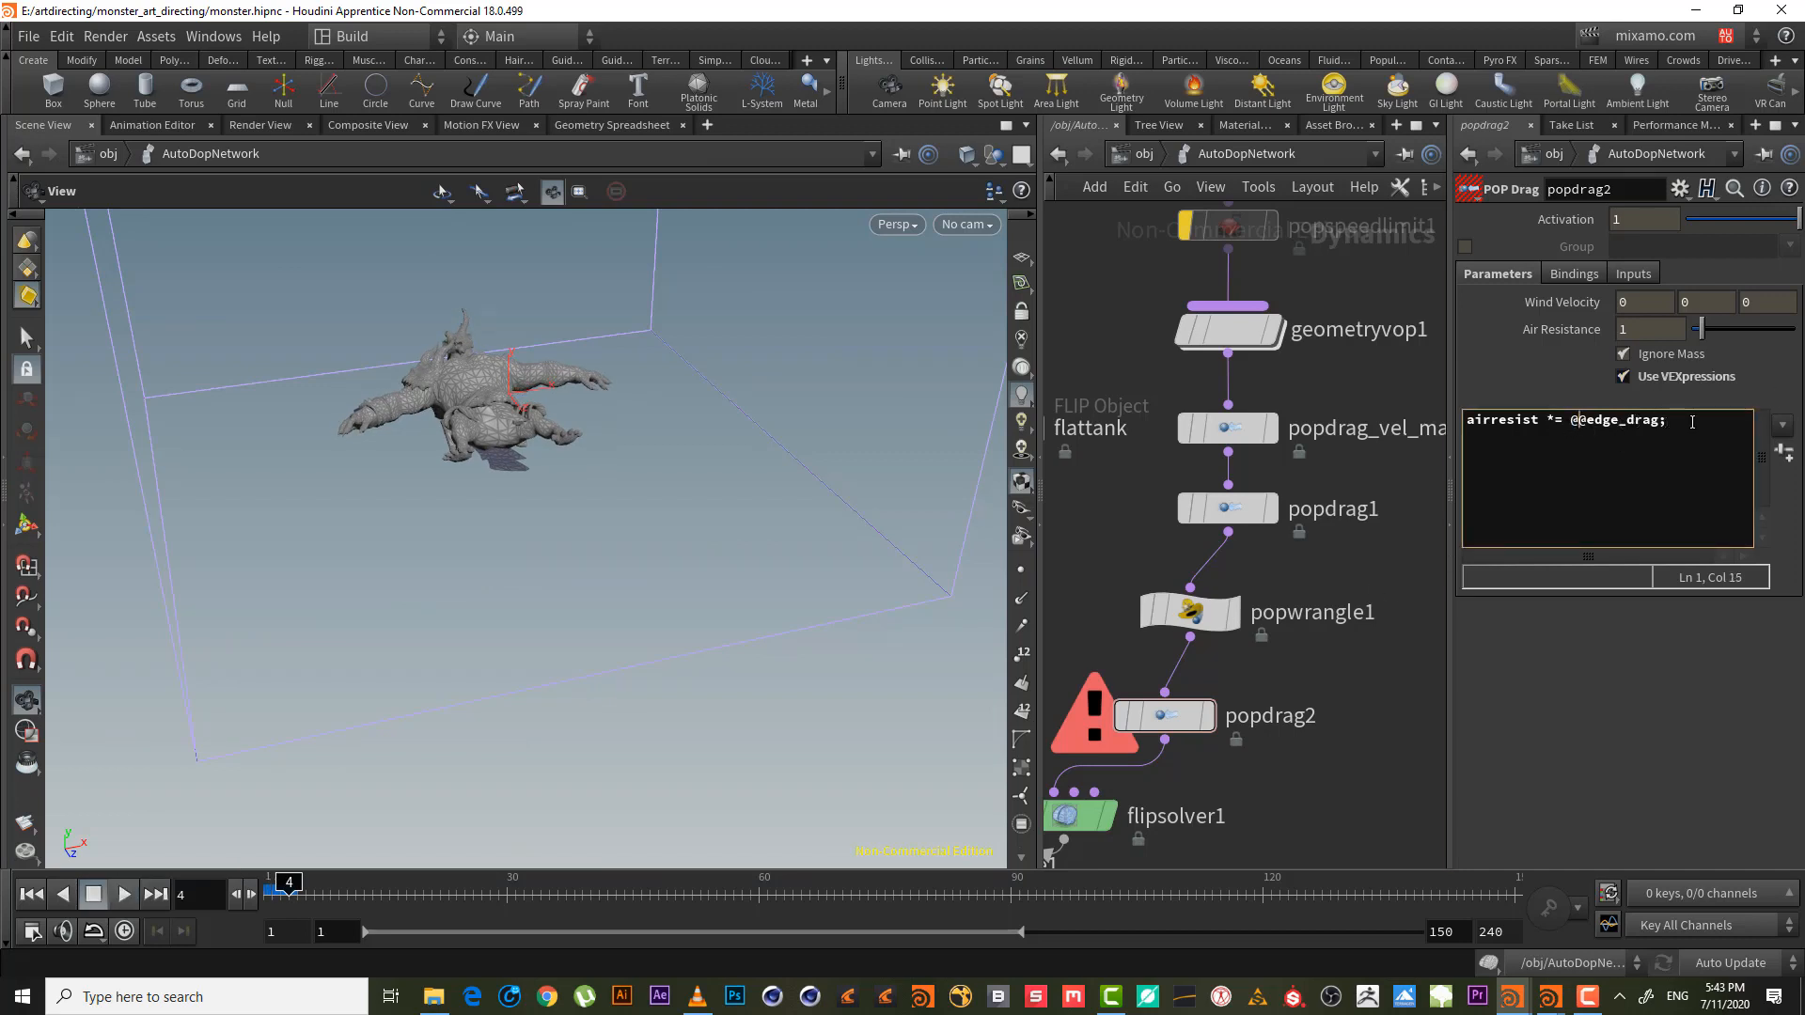
mouse_move(1190, 612)
mouse_down()
mouse_move(1152, 573)
mouse_move(1192, 632)
mouse_move(1183, 603)
mouse_up()
click(1587, 996)
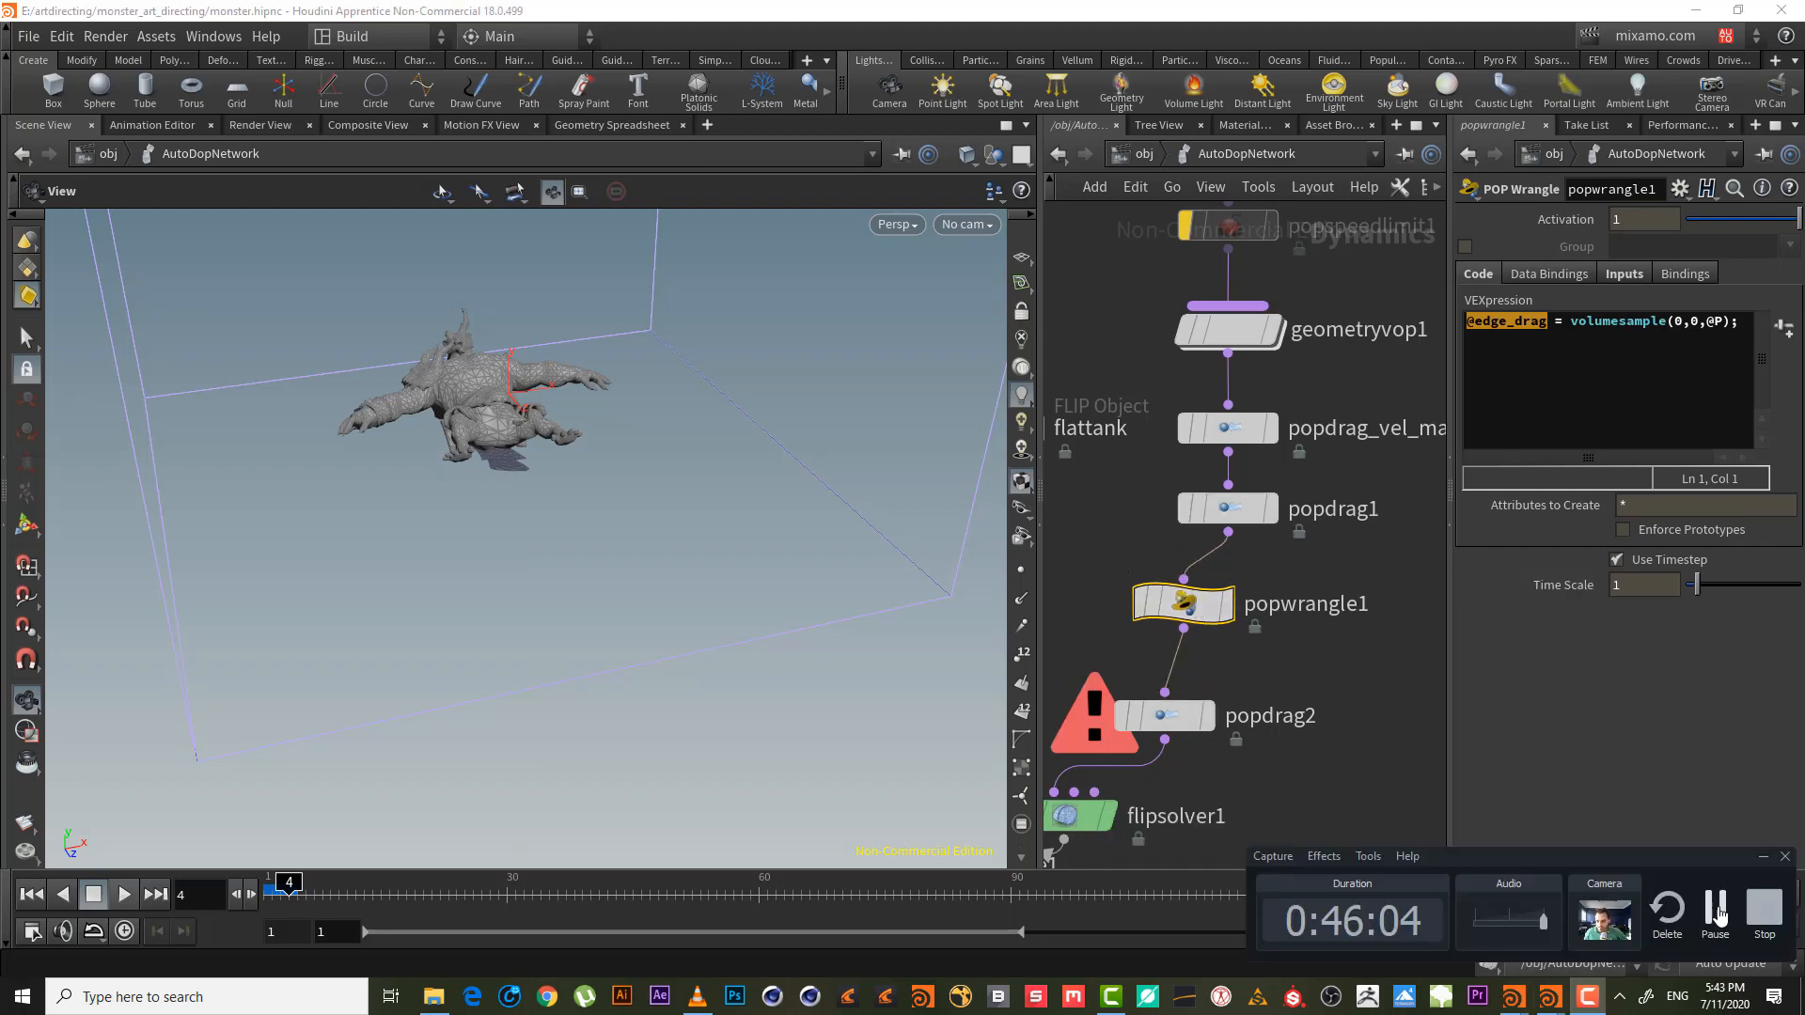
click(1718, 910)
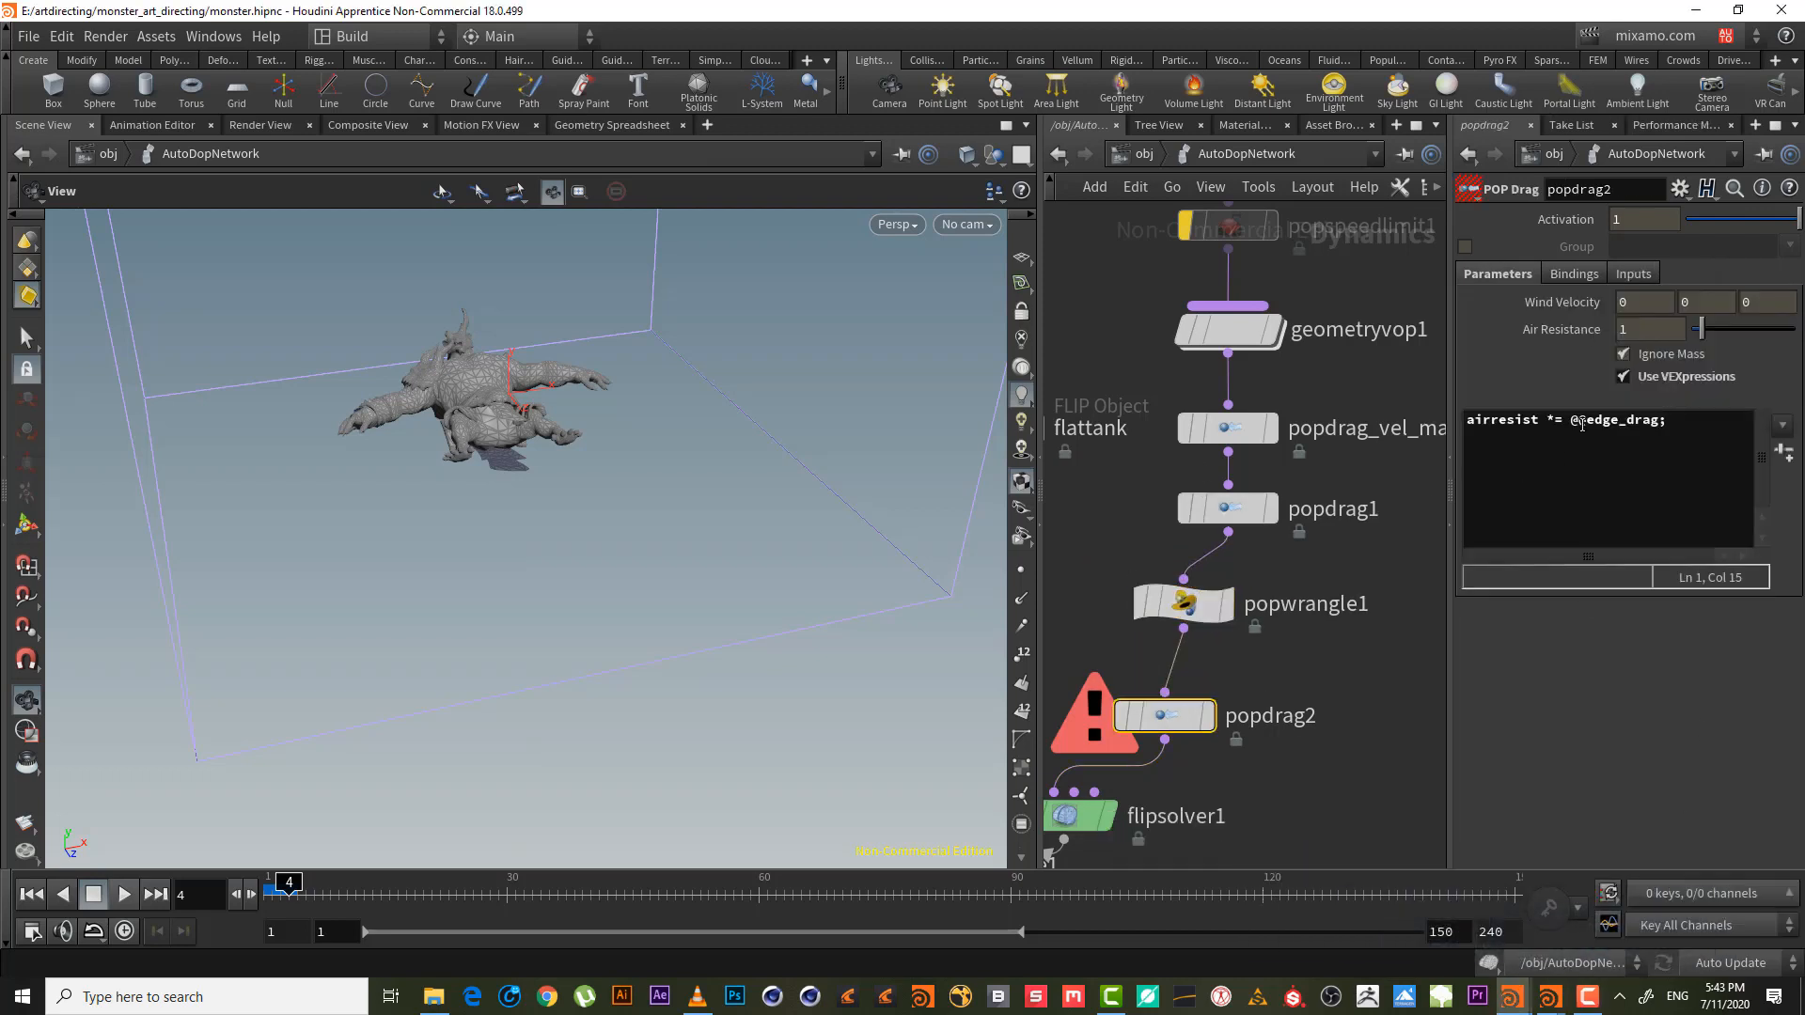
click(1582, 424)
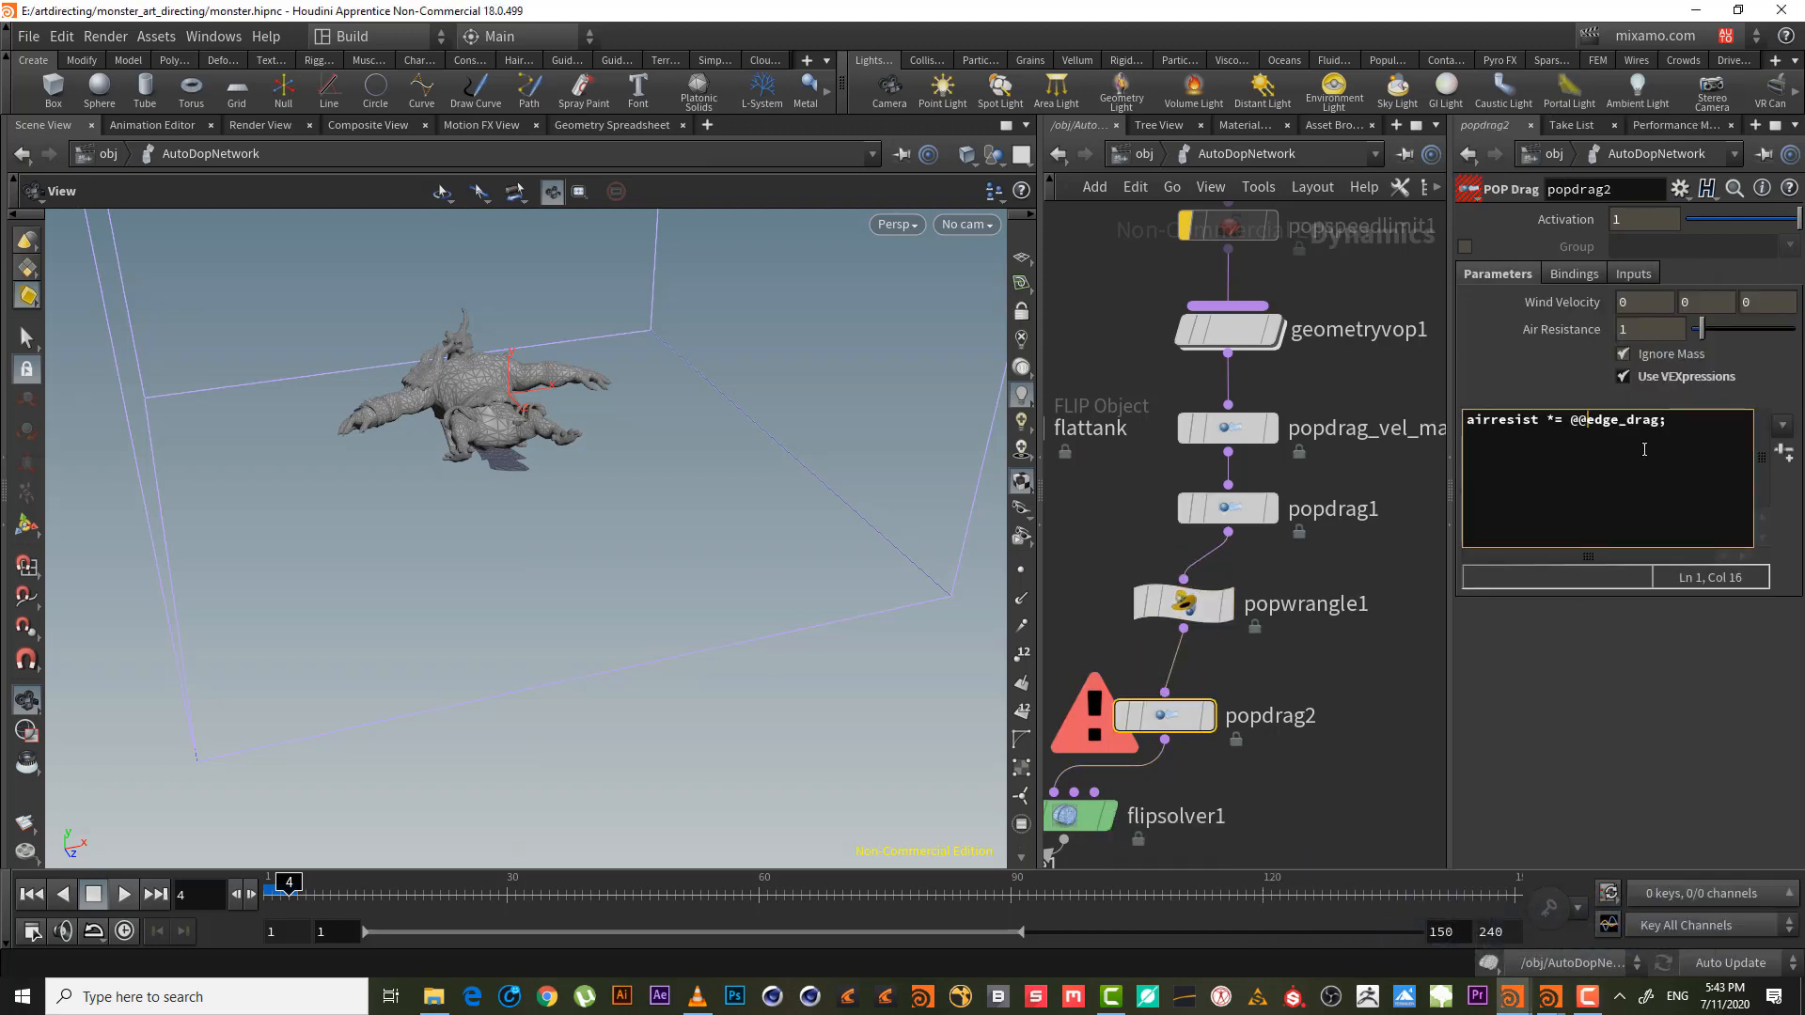
key(Delete)
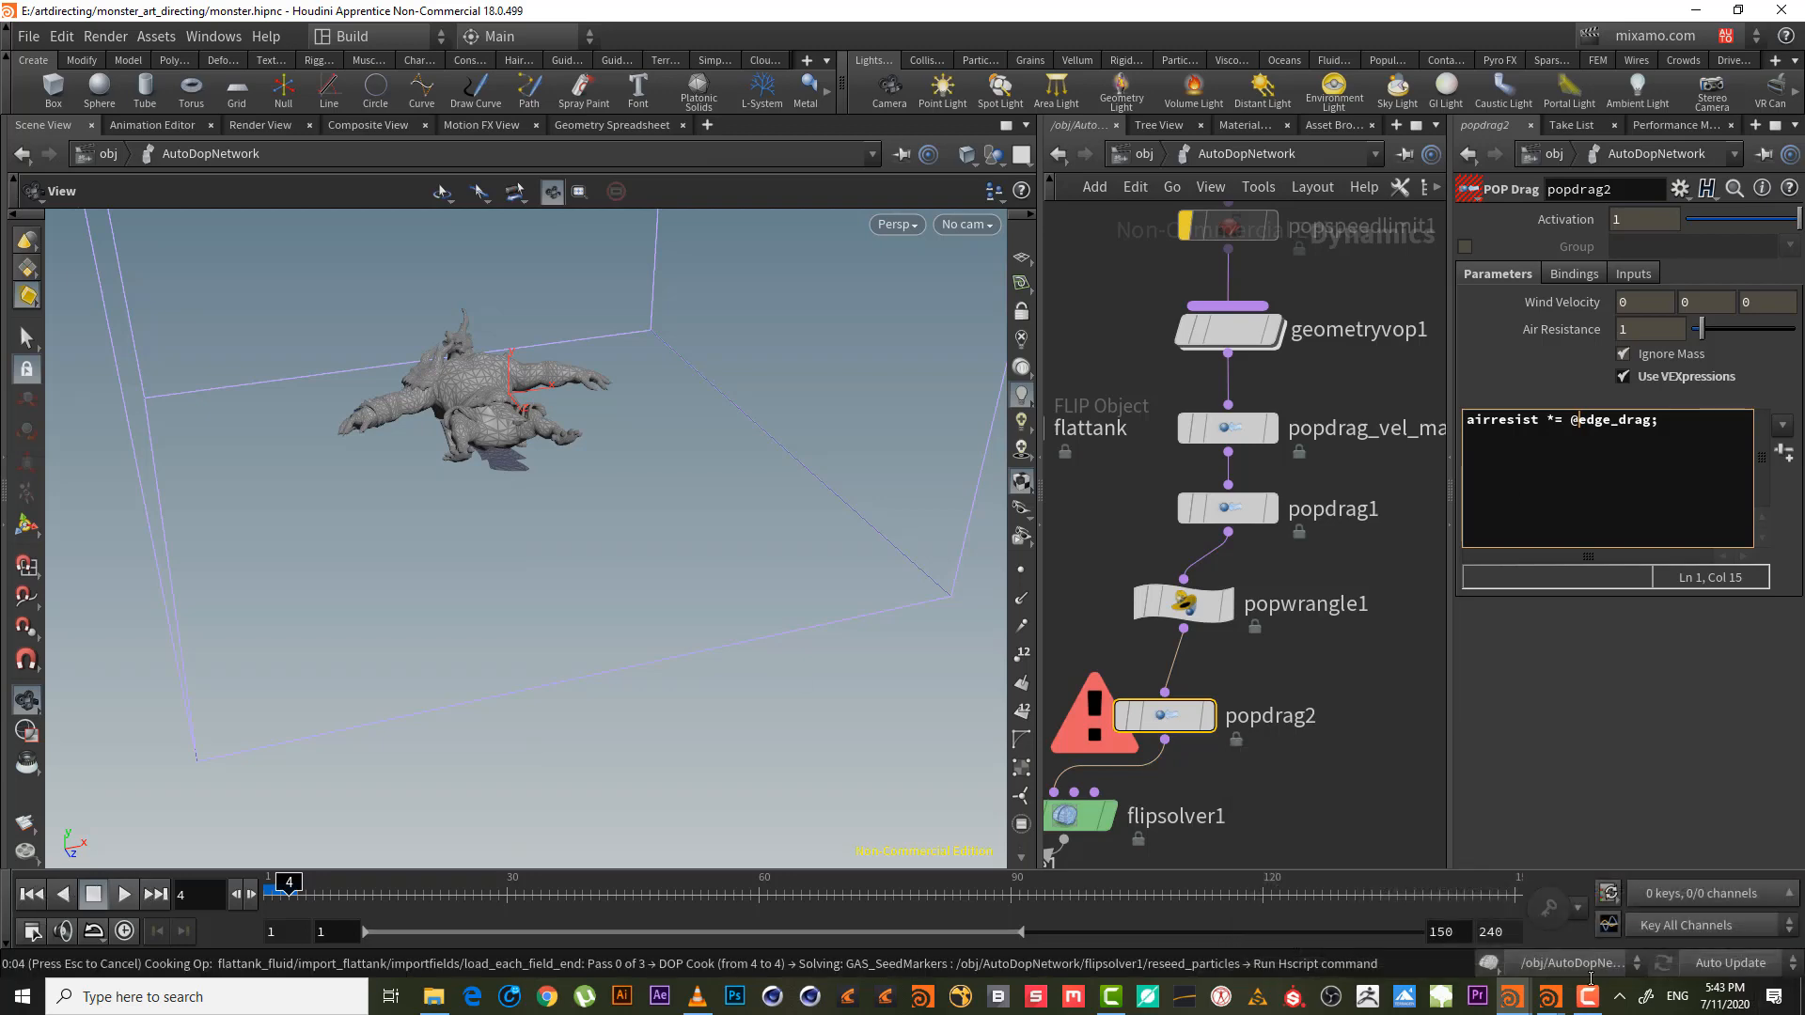
- Dismiss the crash message and rewind the simulation to frame 1
click(1054, 568)
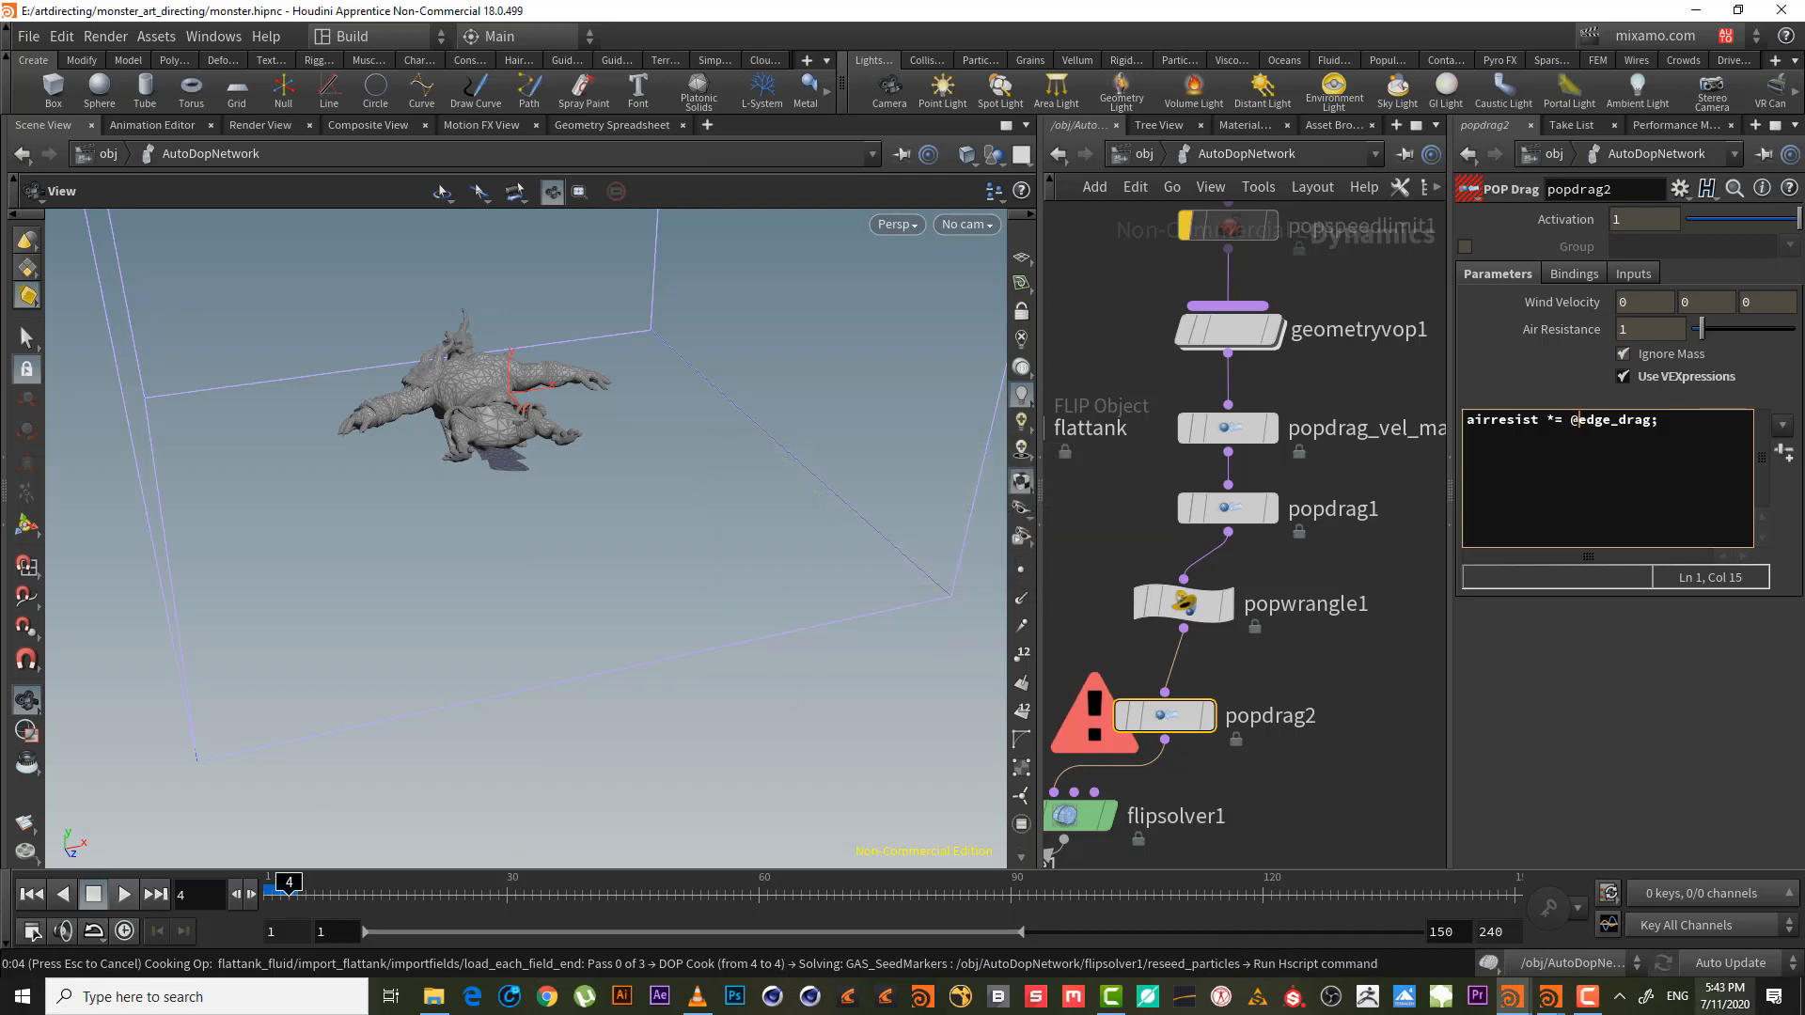
click(1586, 996)
click(1714, 912)
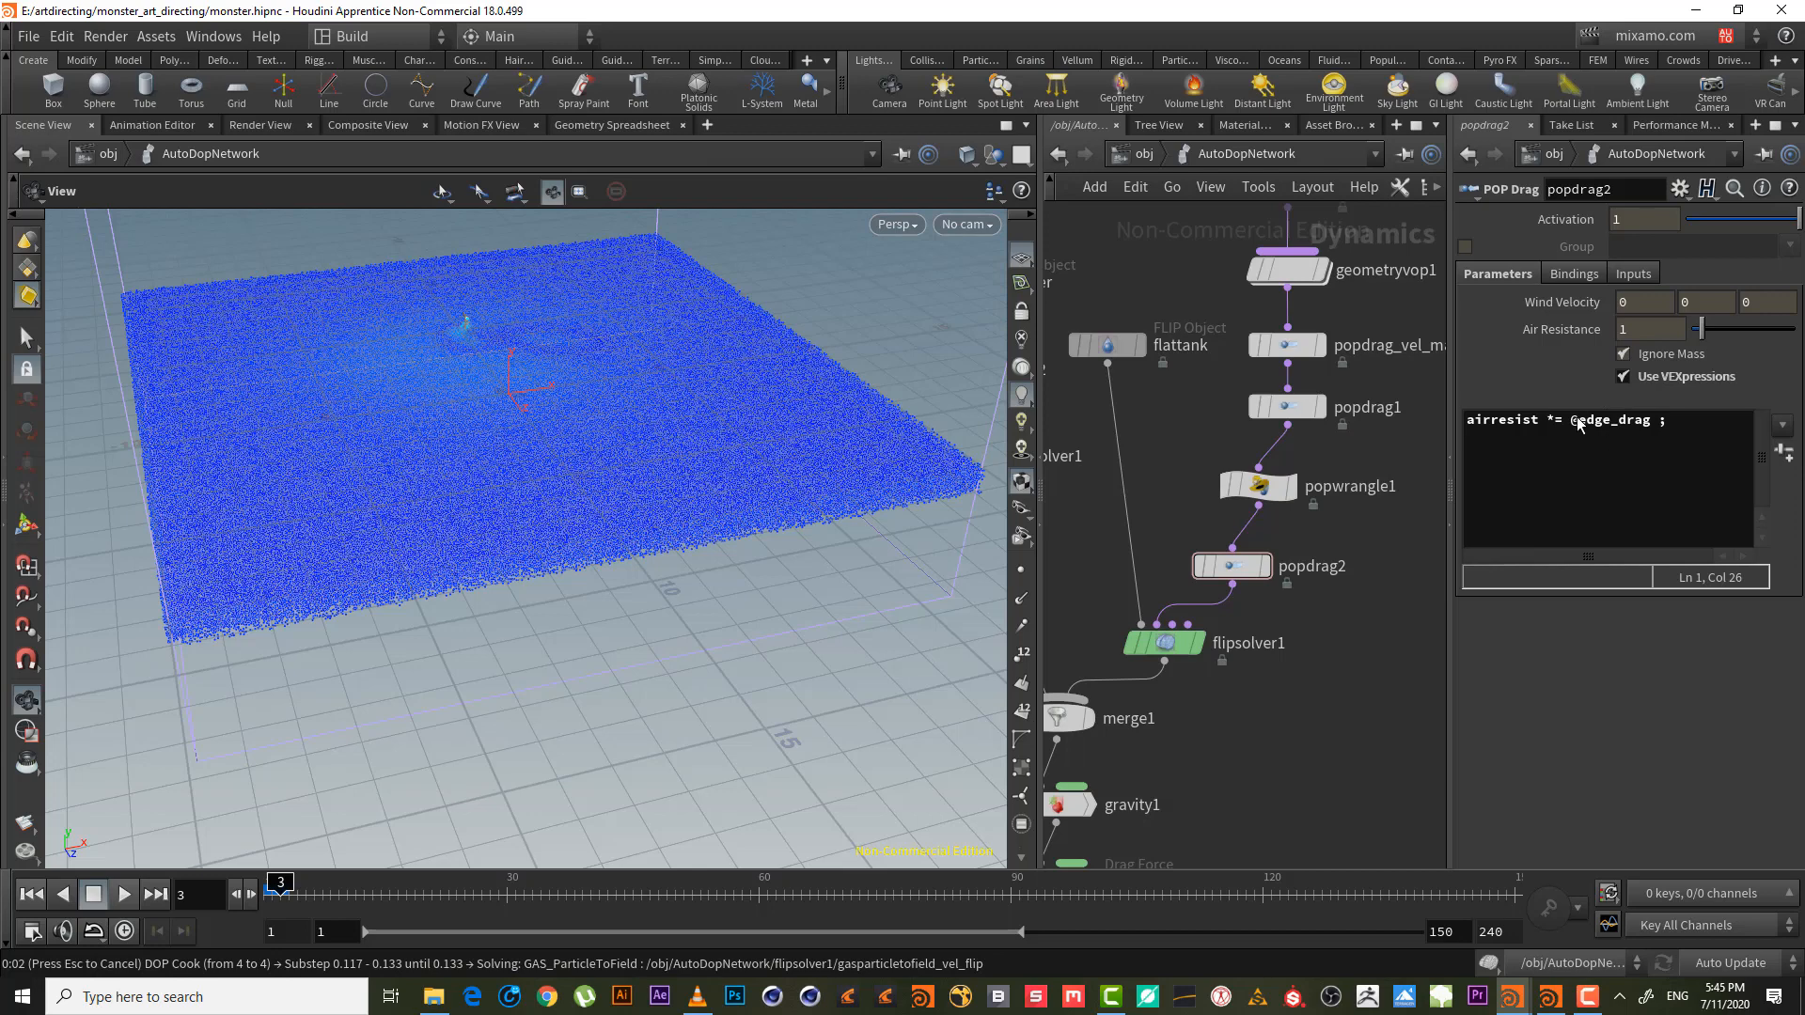
click(34, 895)
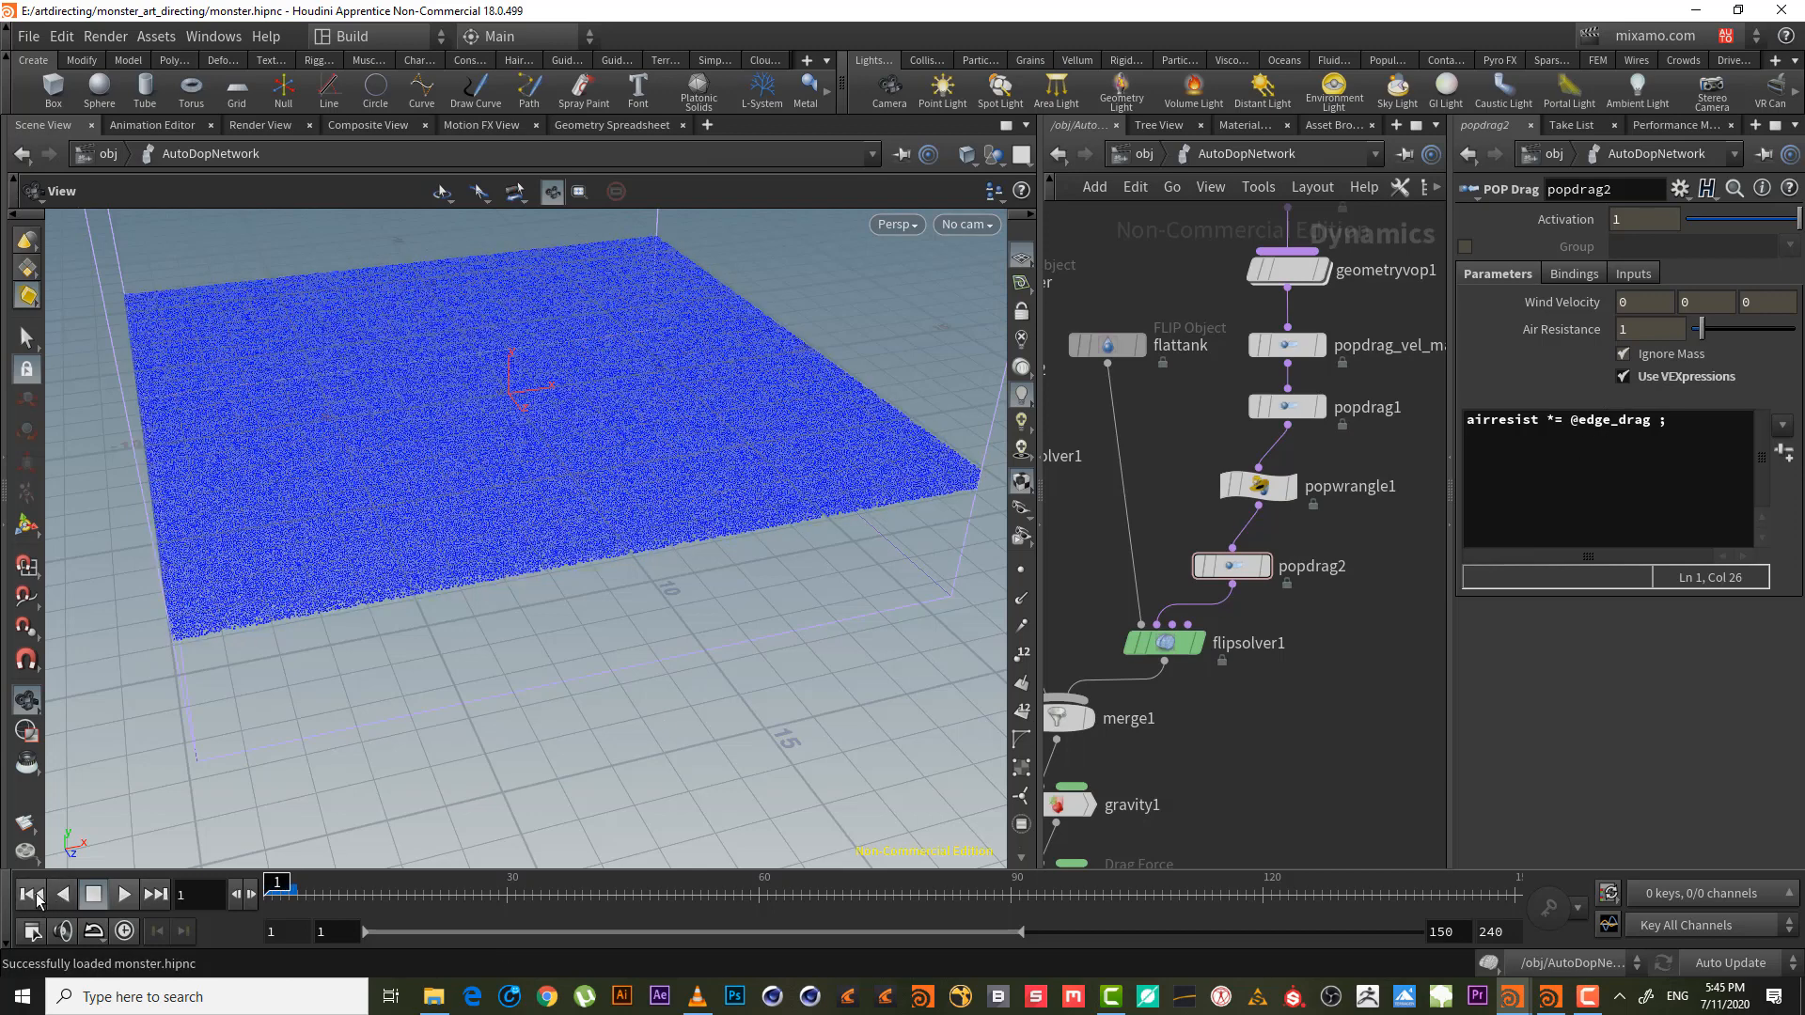
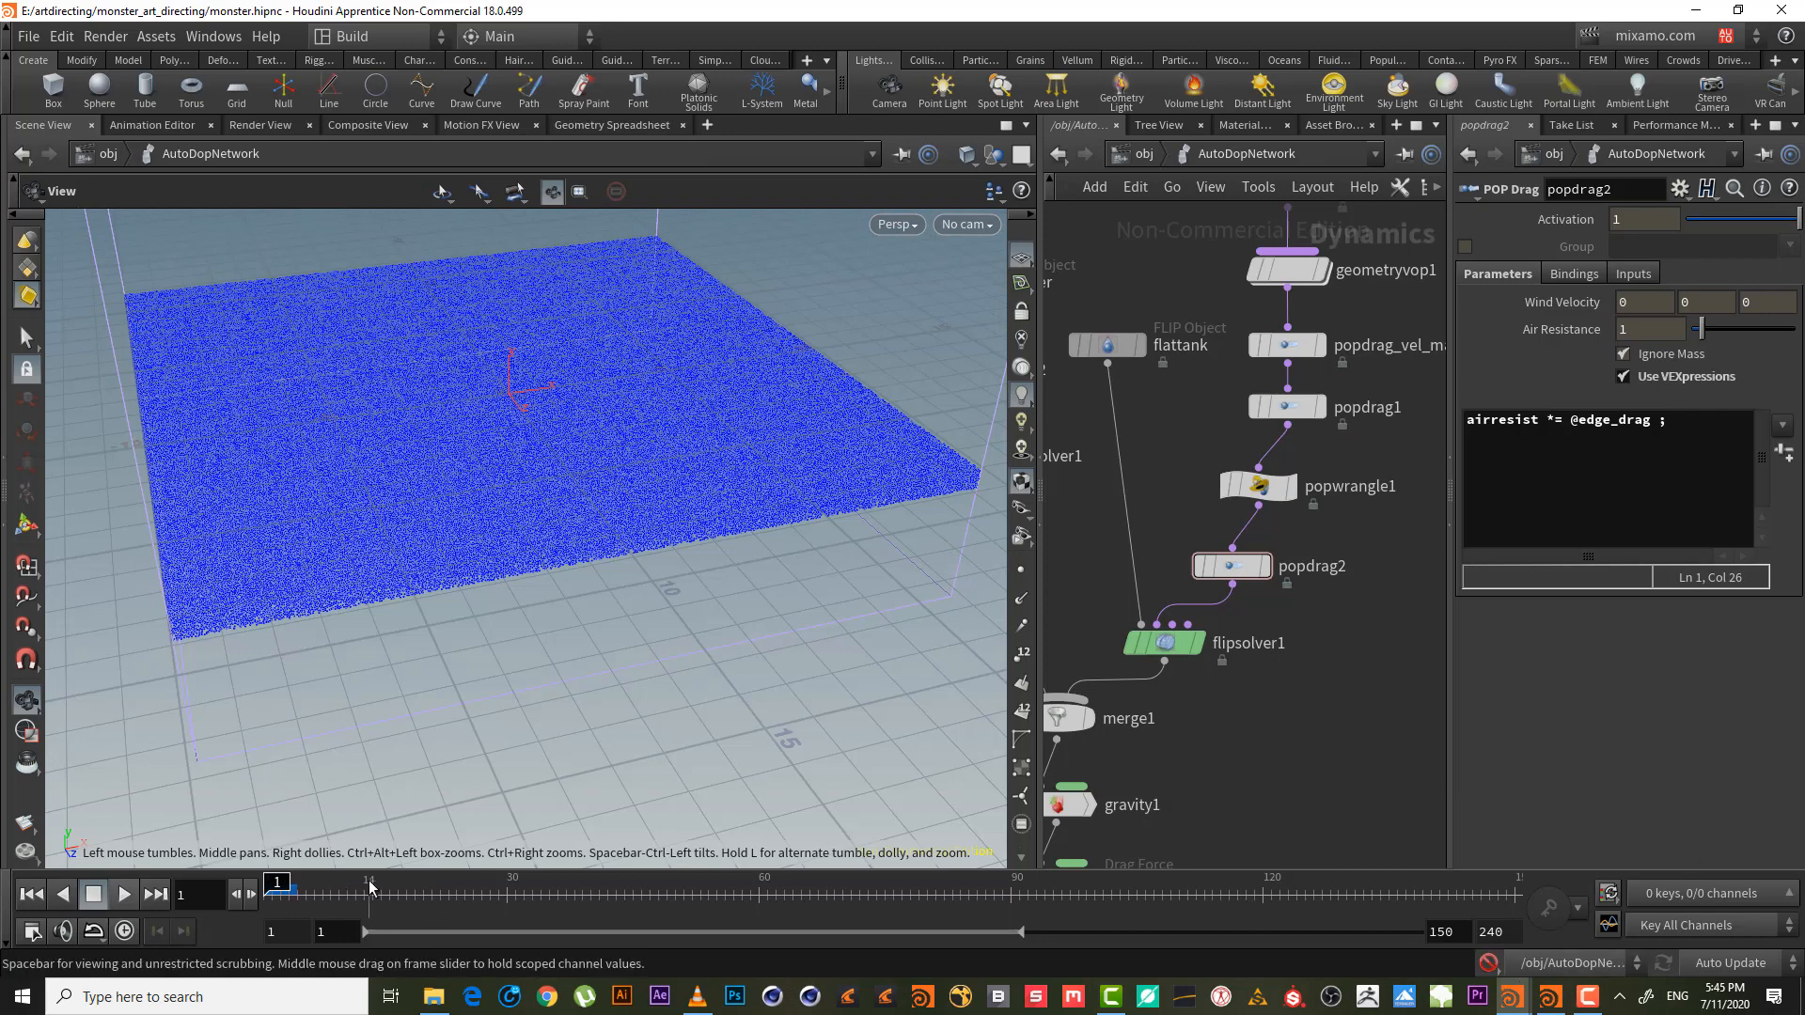
- Scrub the FLIP tank simulation forward to frame 13, then on to frame 30
drag(369, 886, 365, 884)
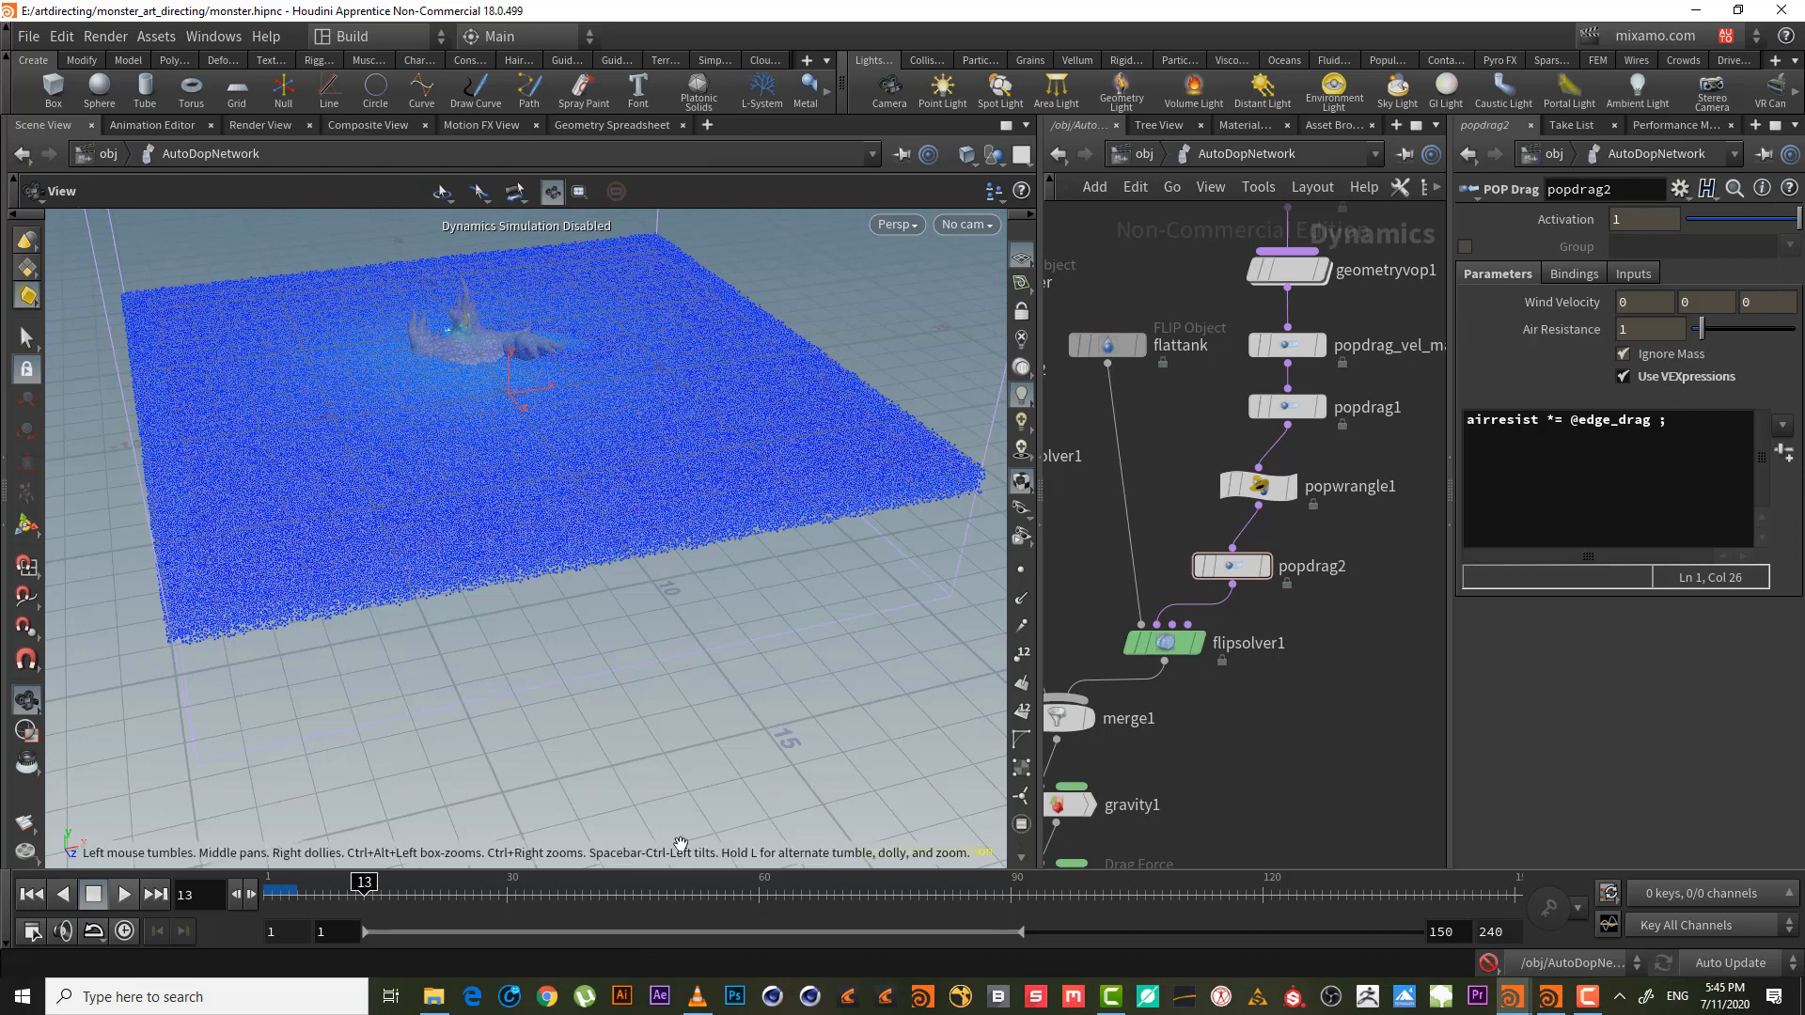
drag(423, 882, 523, 901)
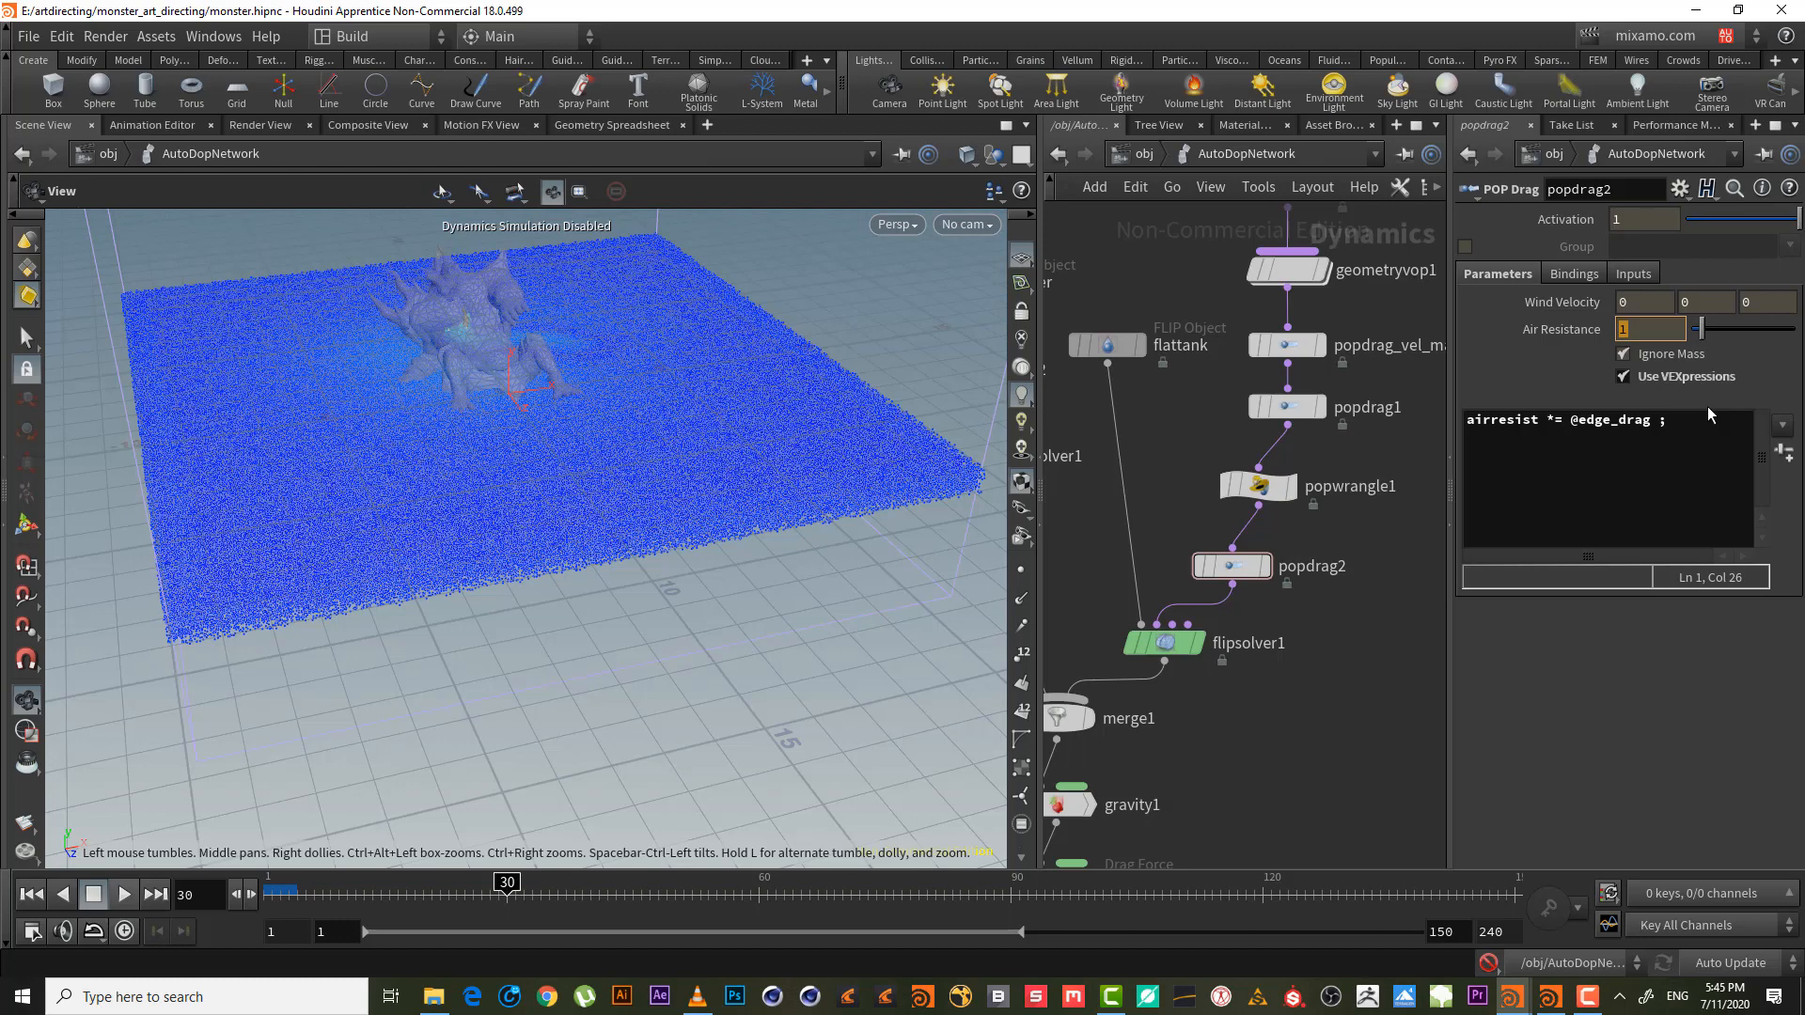
- Replace popdrag2's air resistance with the expression $F<20
text(@)
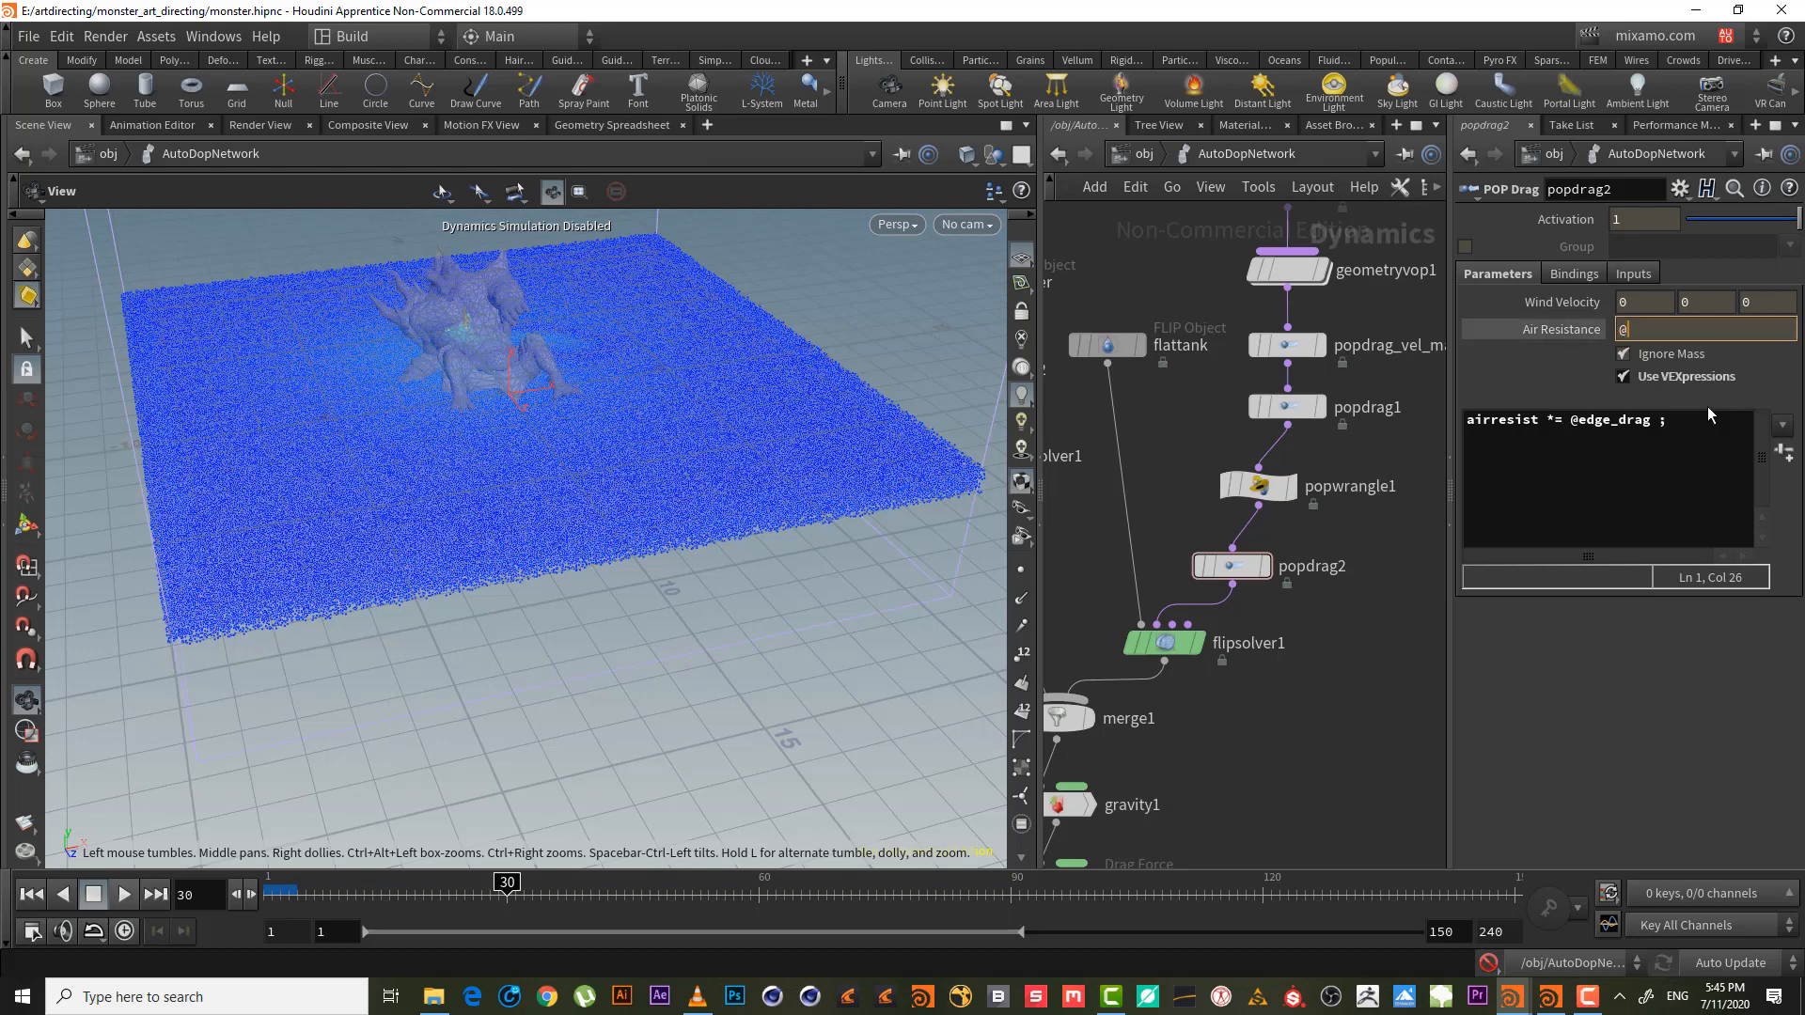
key(BackSpace)
text($)
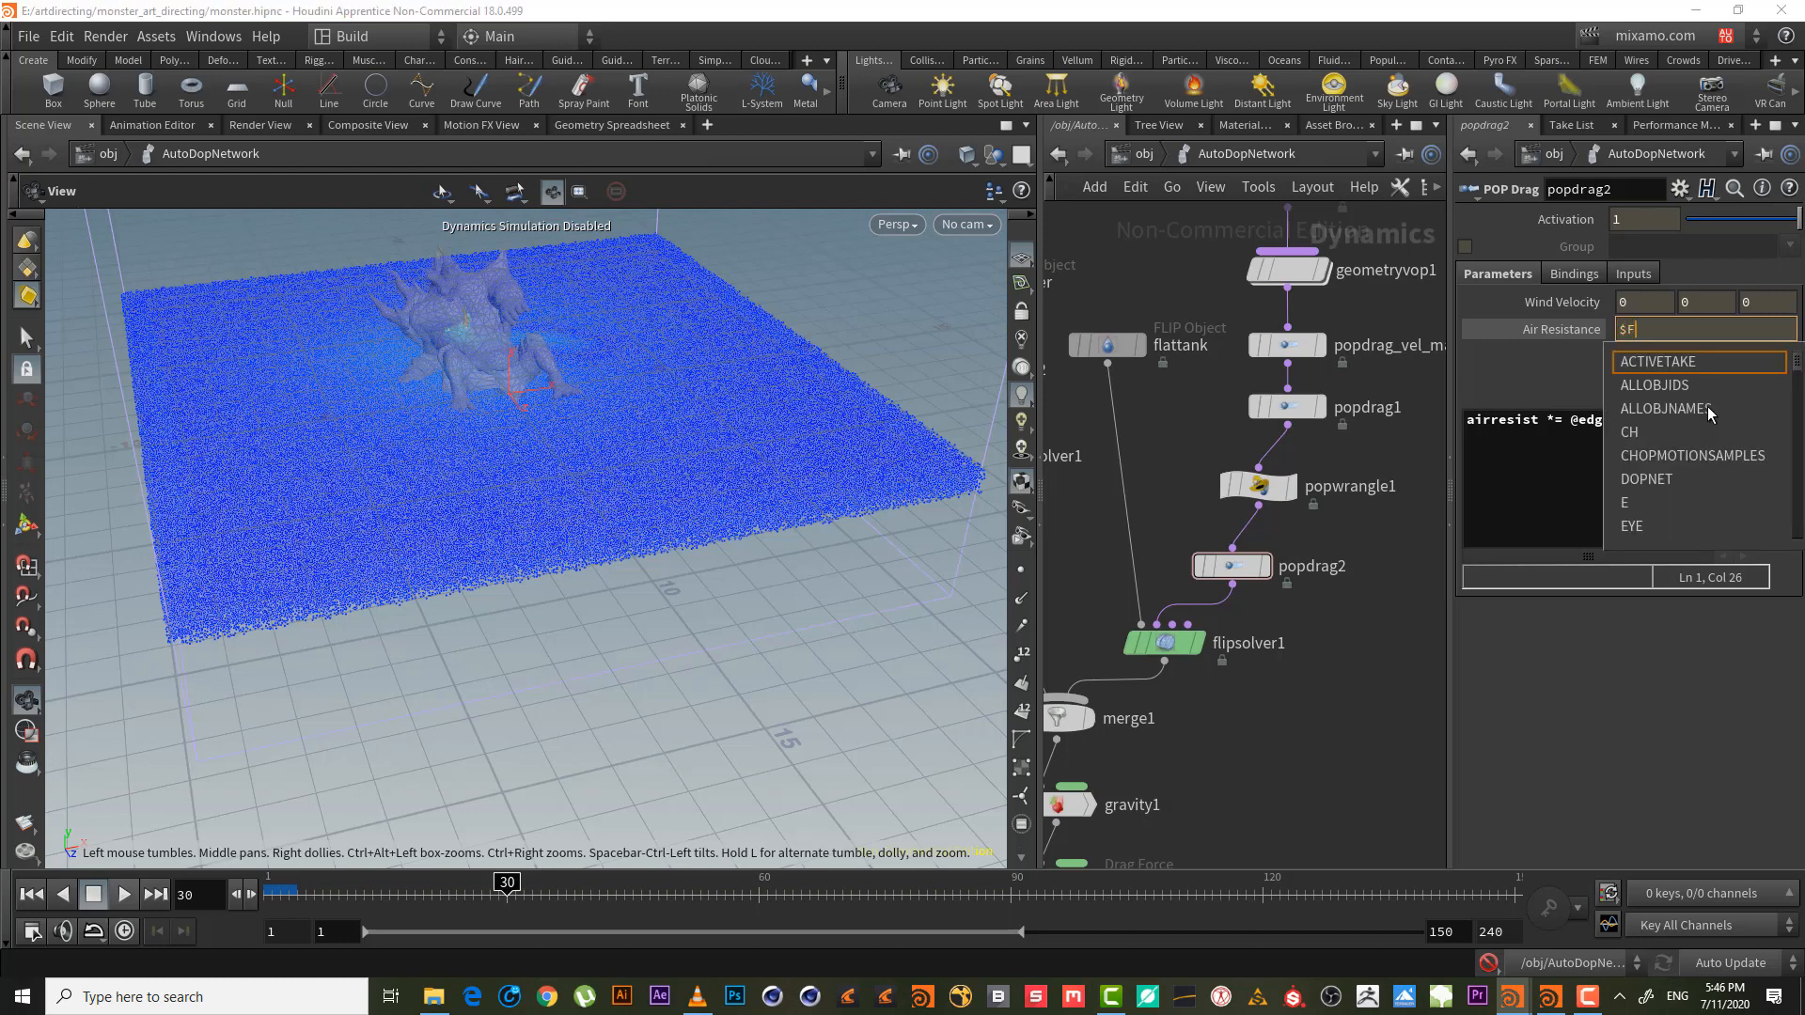
text(F)
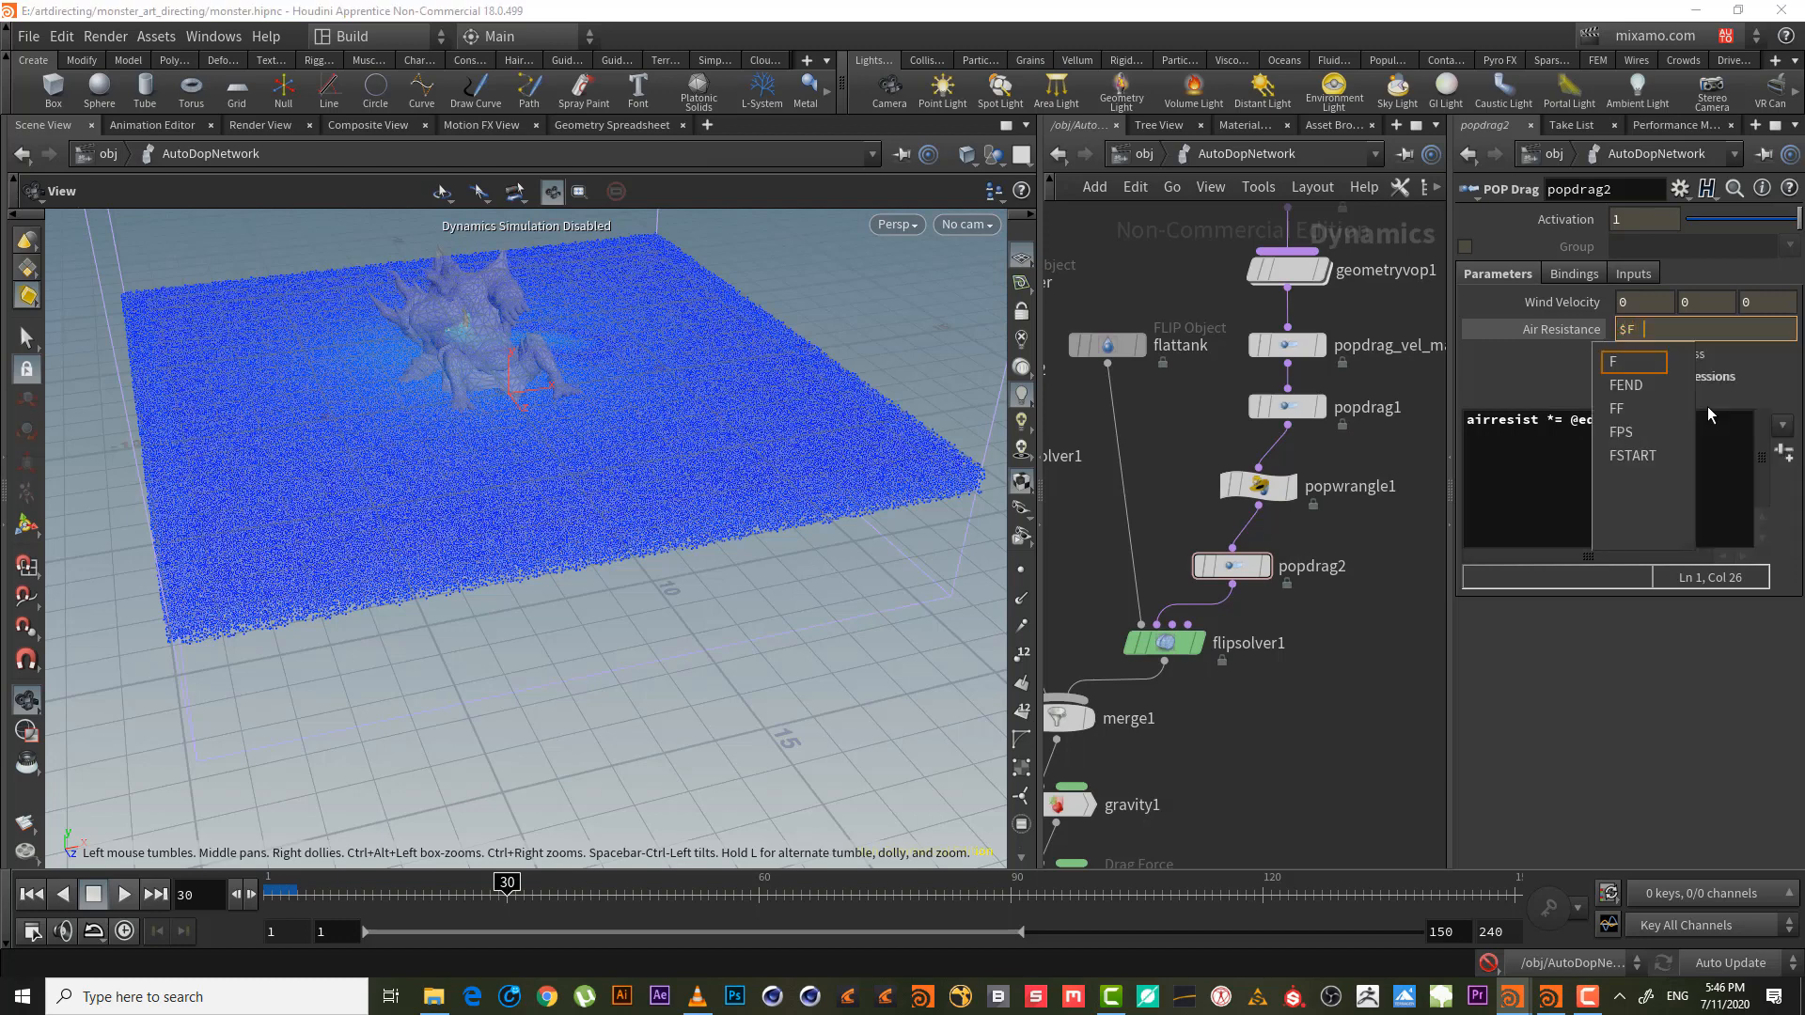
text( <)
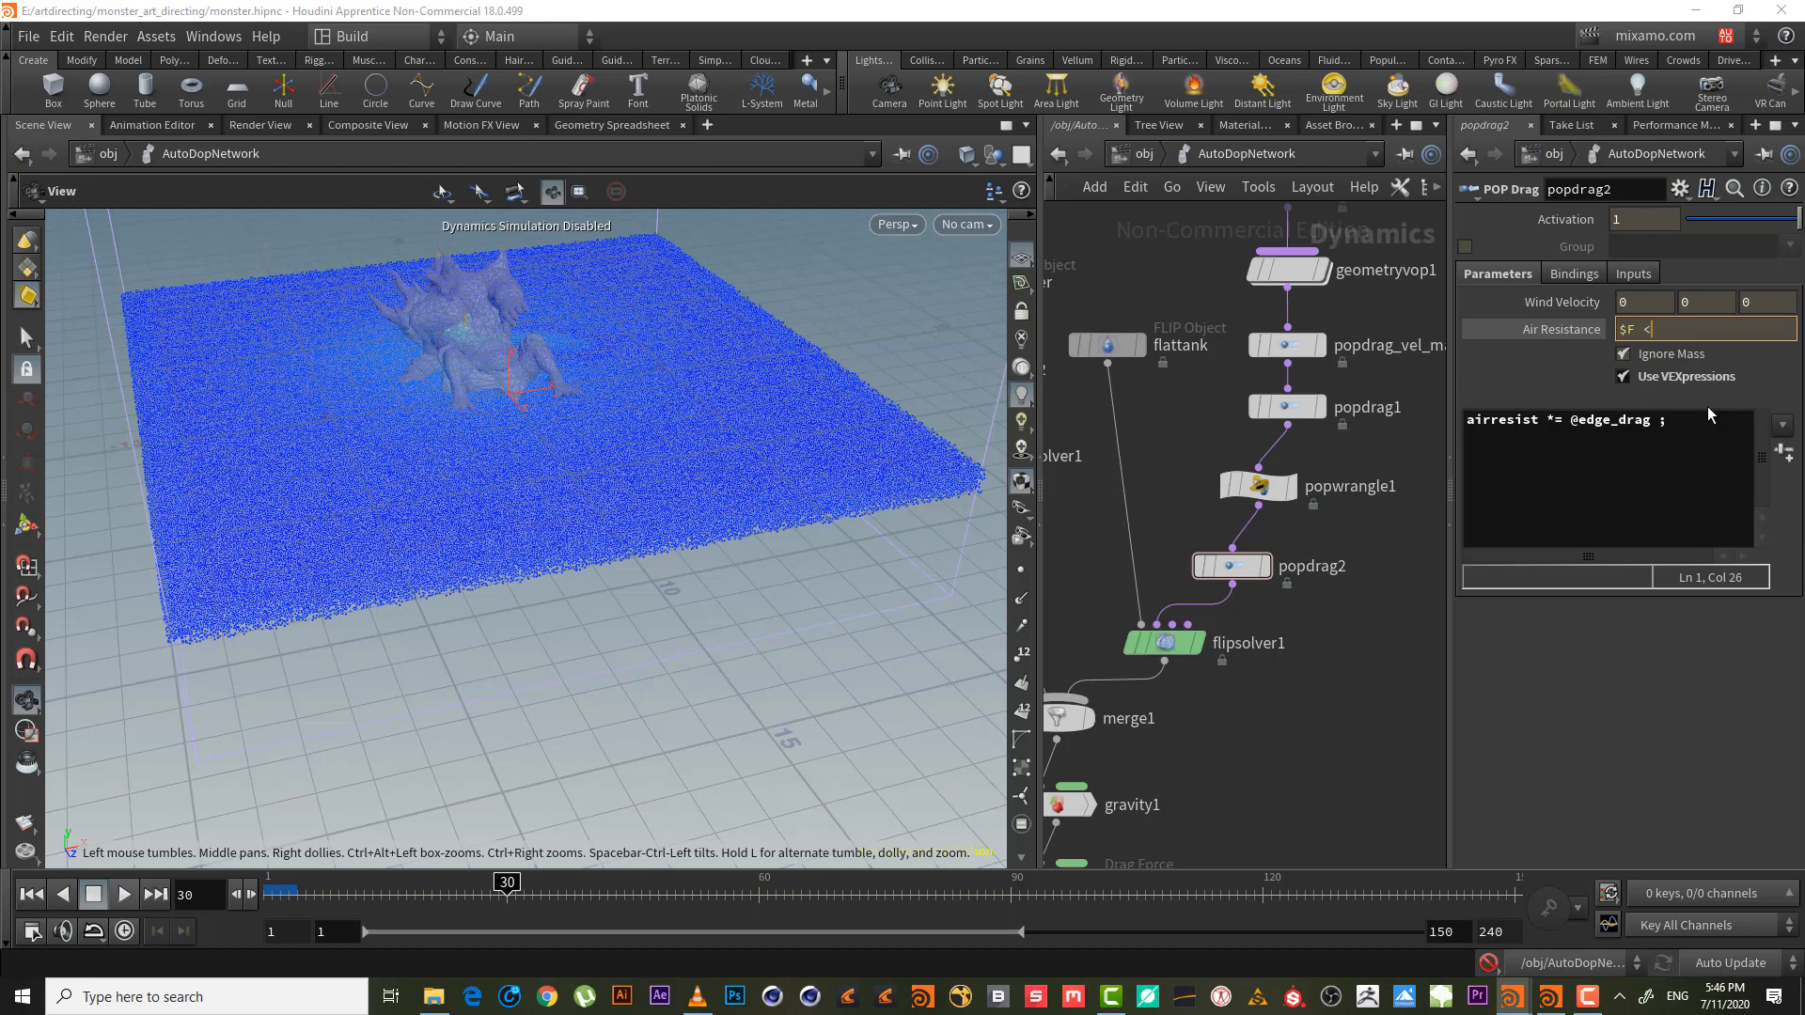
key(BackSpace)
key(BackSpace)
text(<)
key(BackSpace)
text(20)
key(Return)
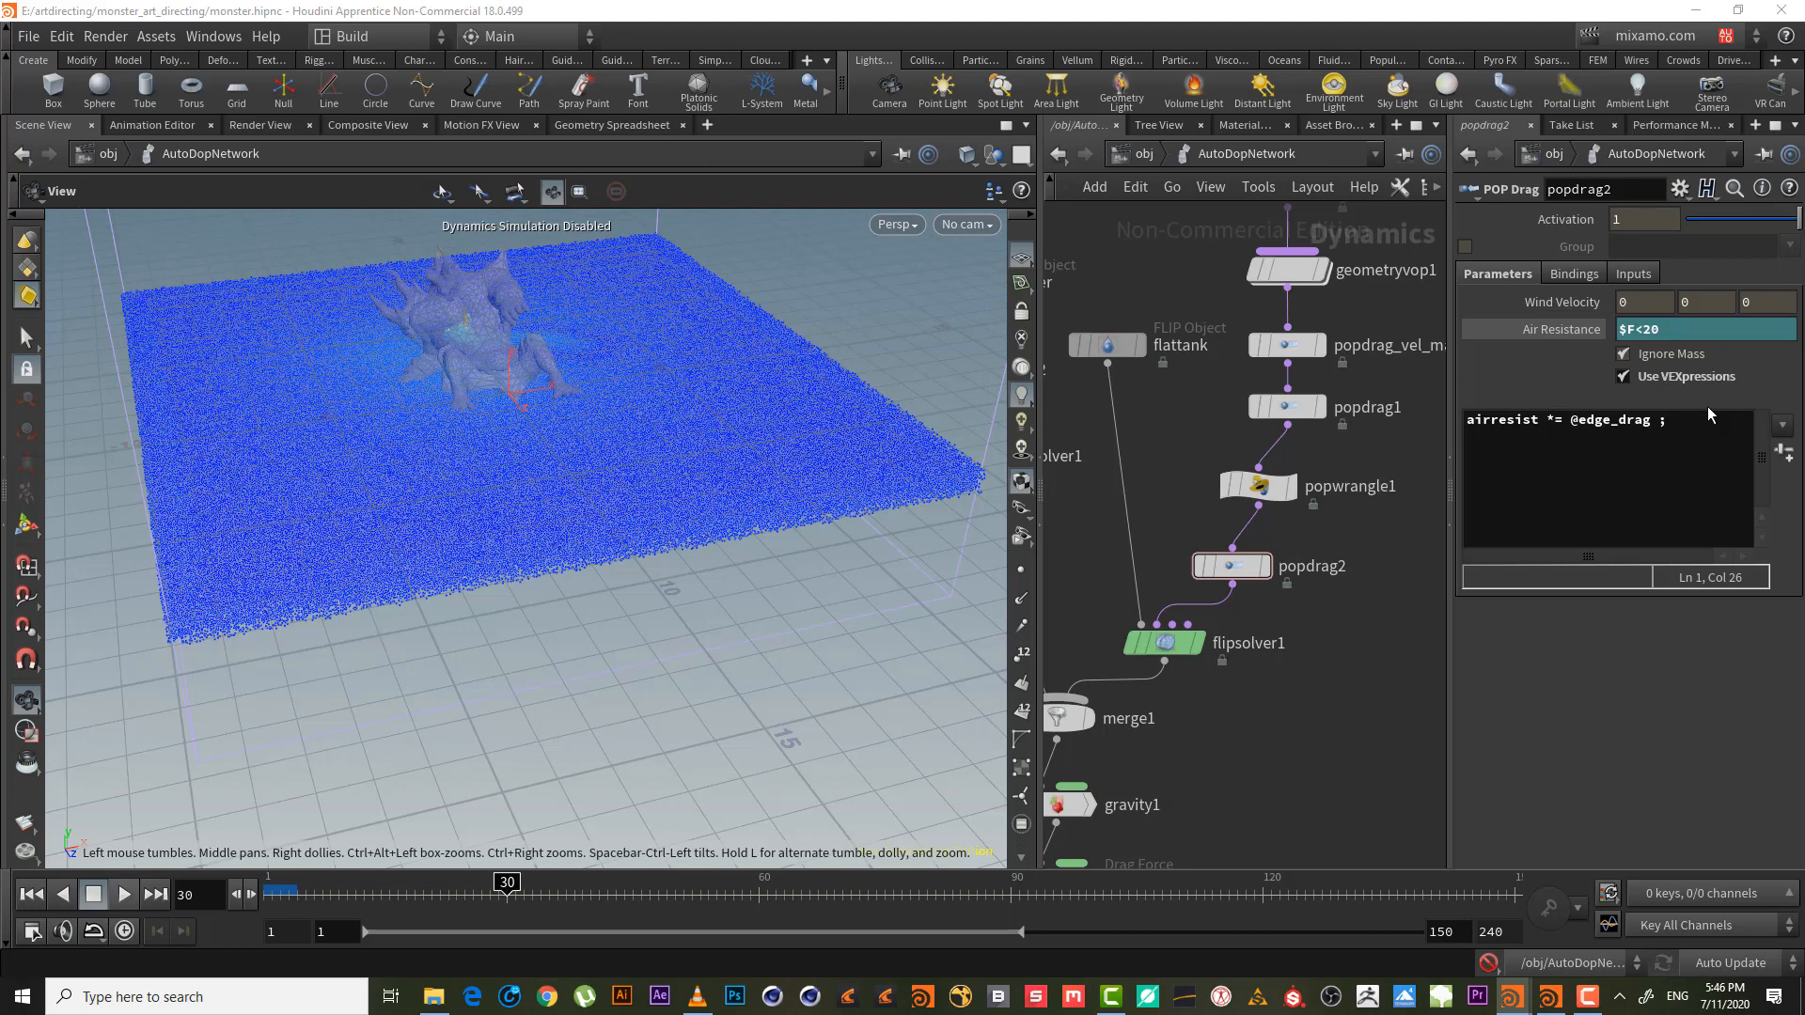
- Scrub back through the frames, show the evaluated value, and re-enable simulation to re-cook
drag(445, 891, 373, 884)
click(1561, 327)
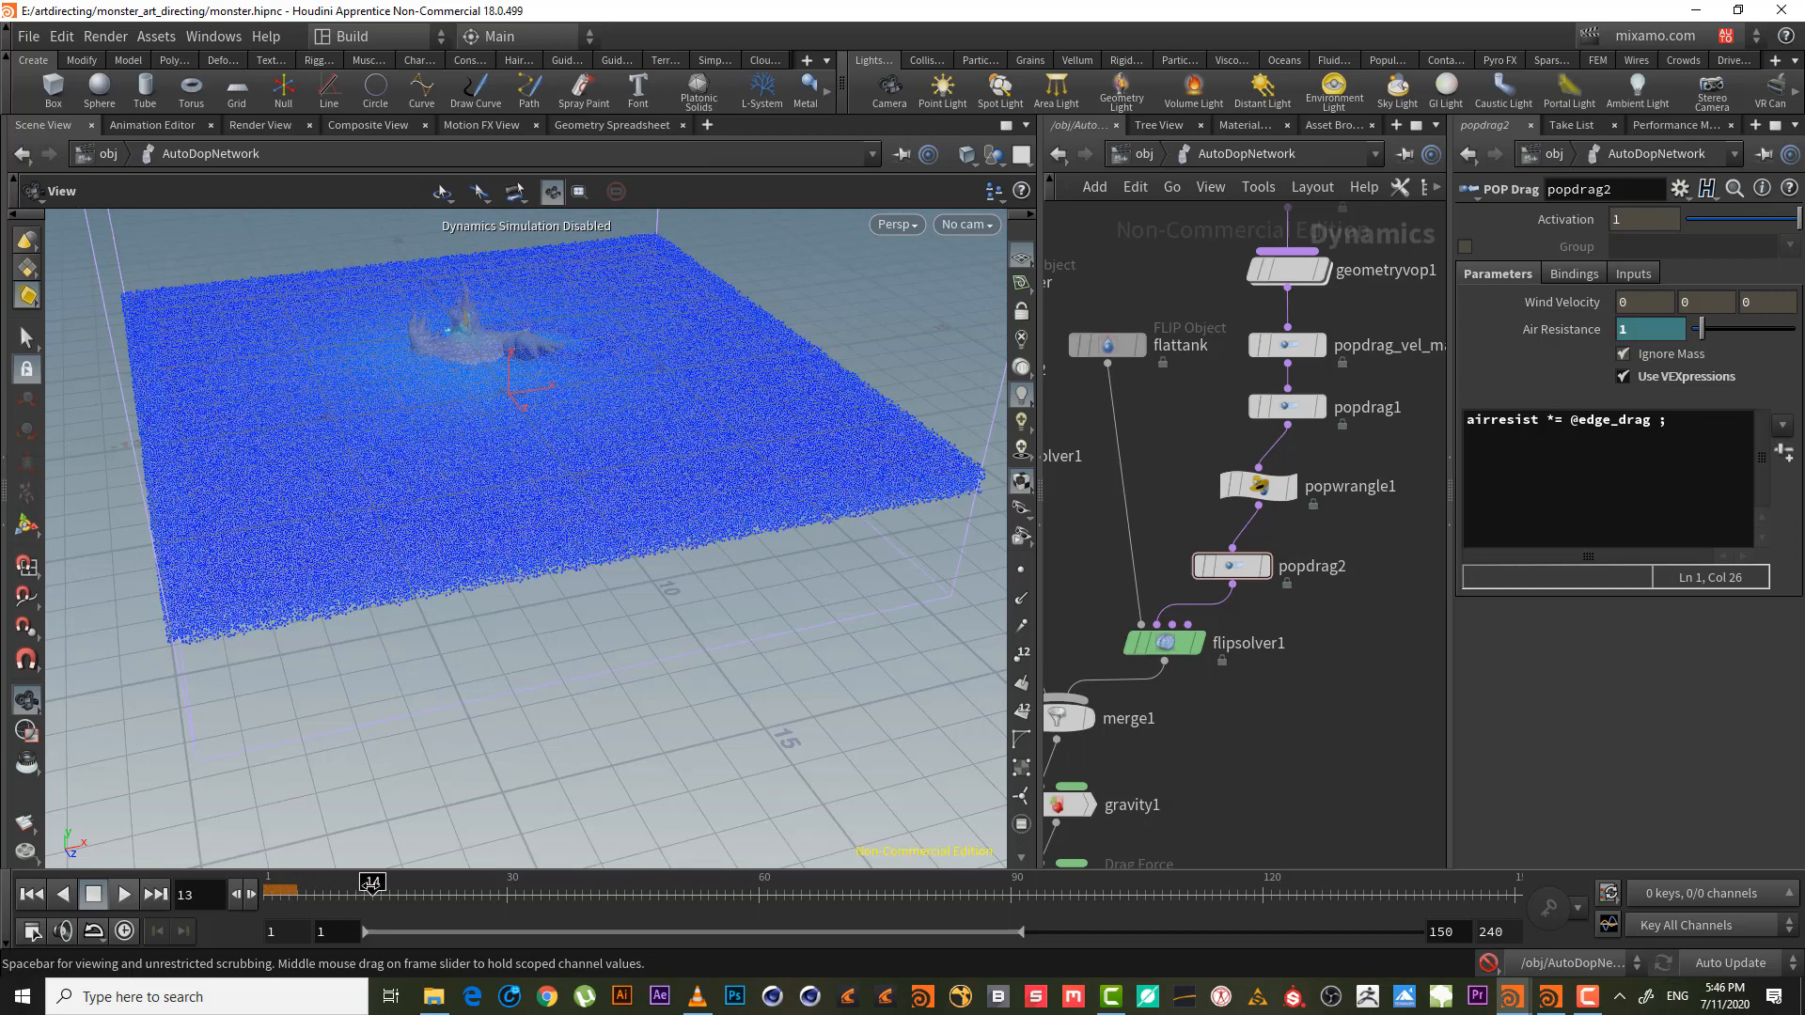
click(1488, 964)
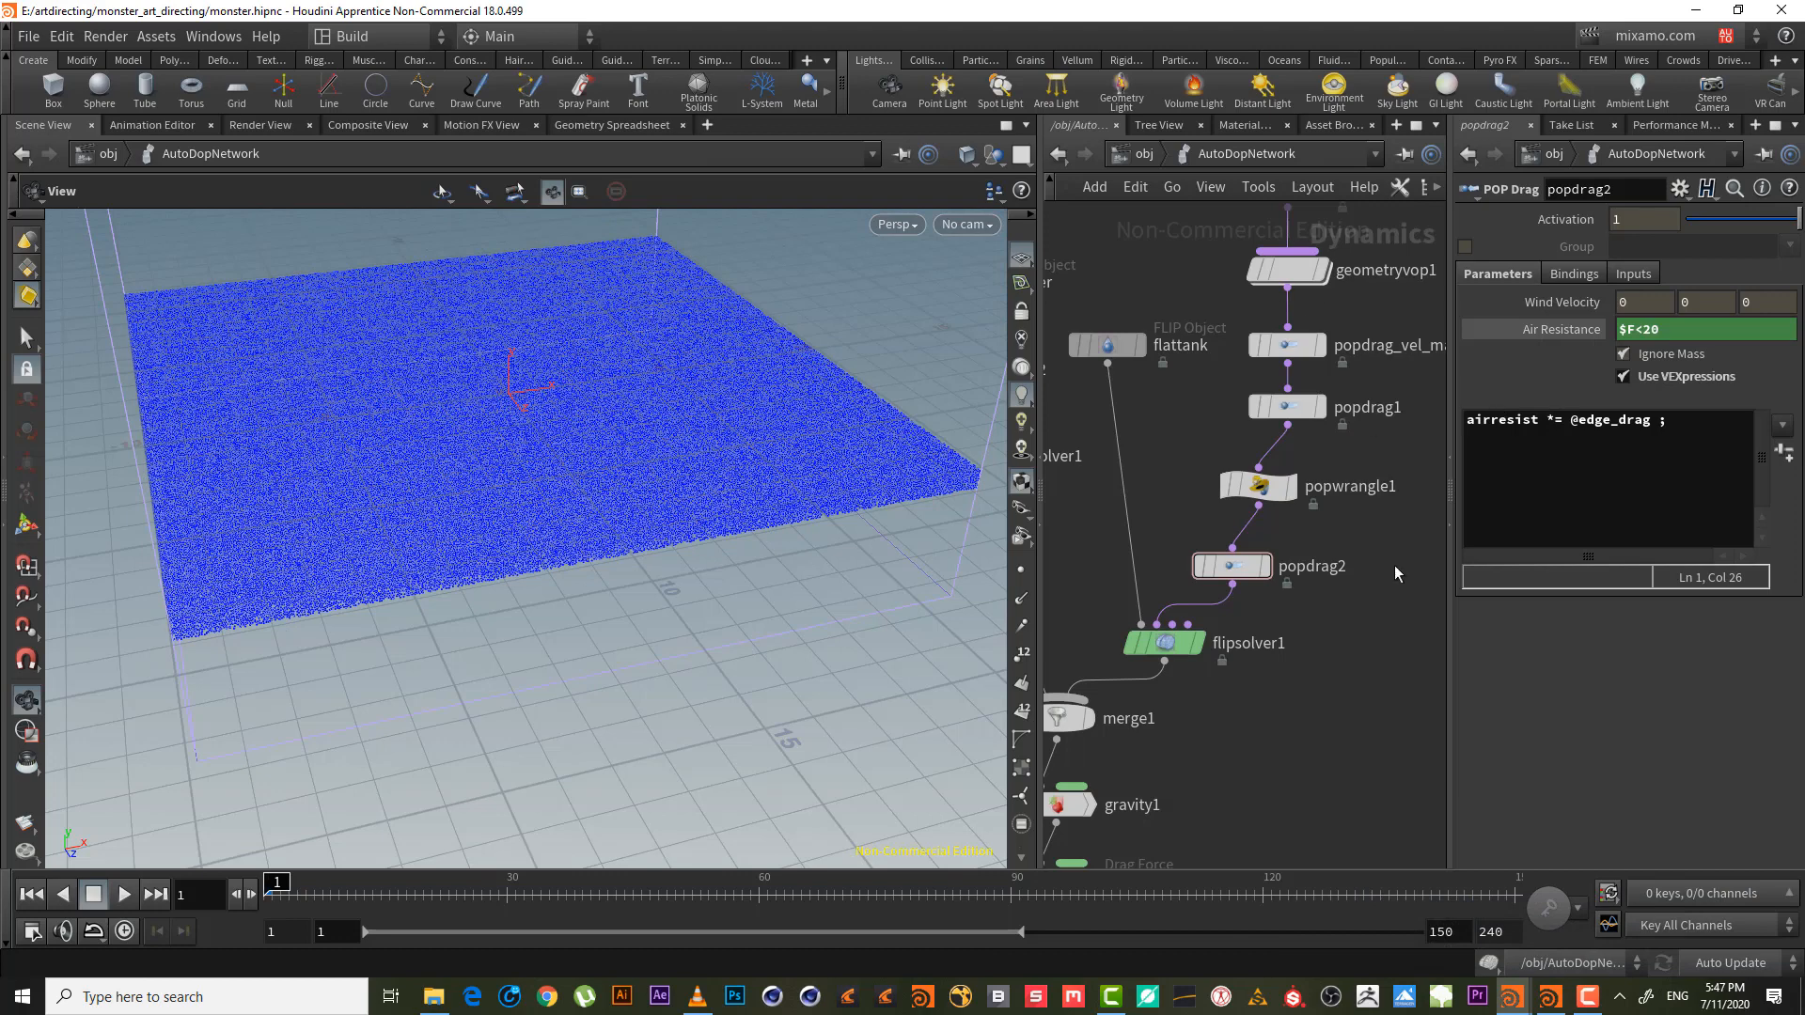
- Change popdrag2's air resistance expression from $F<20 to $F>20 and show its evaluated value
drag(1643, 330, 1658, 330)
click(1632, 330)
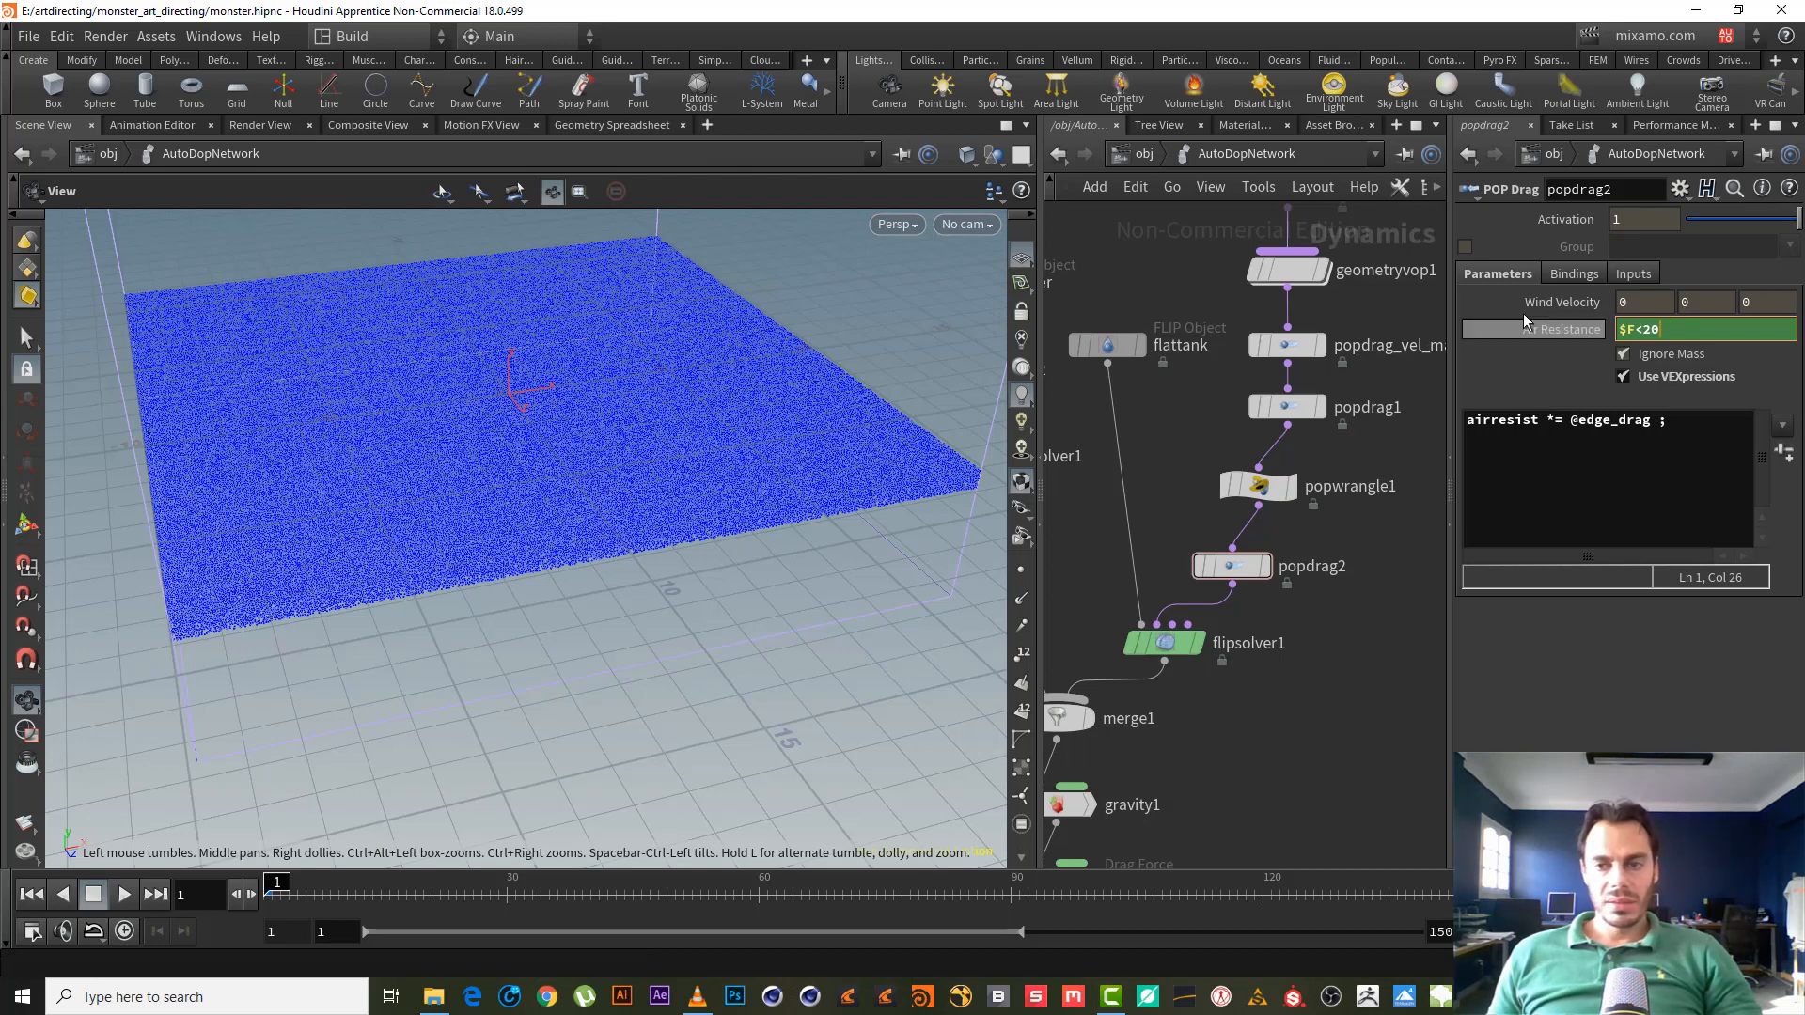
click(1623, 353)
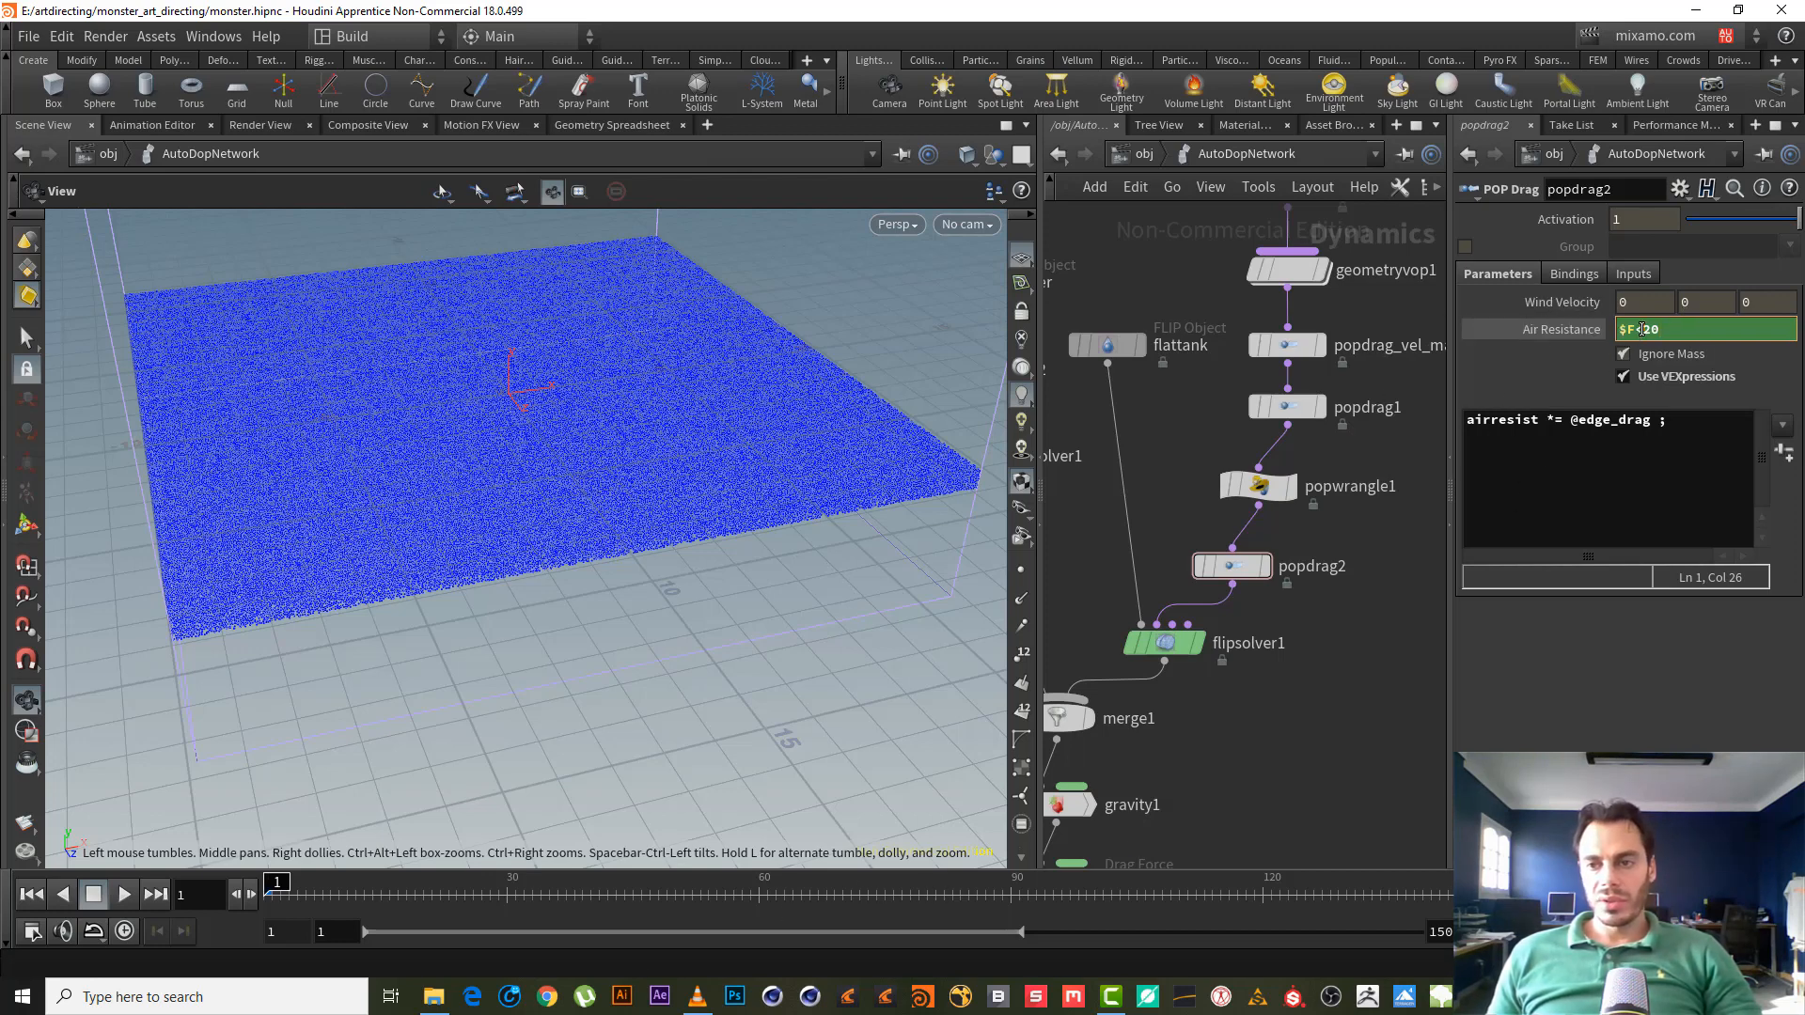
text(>)
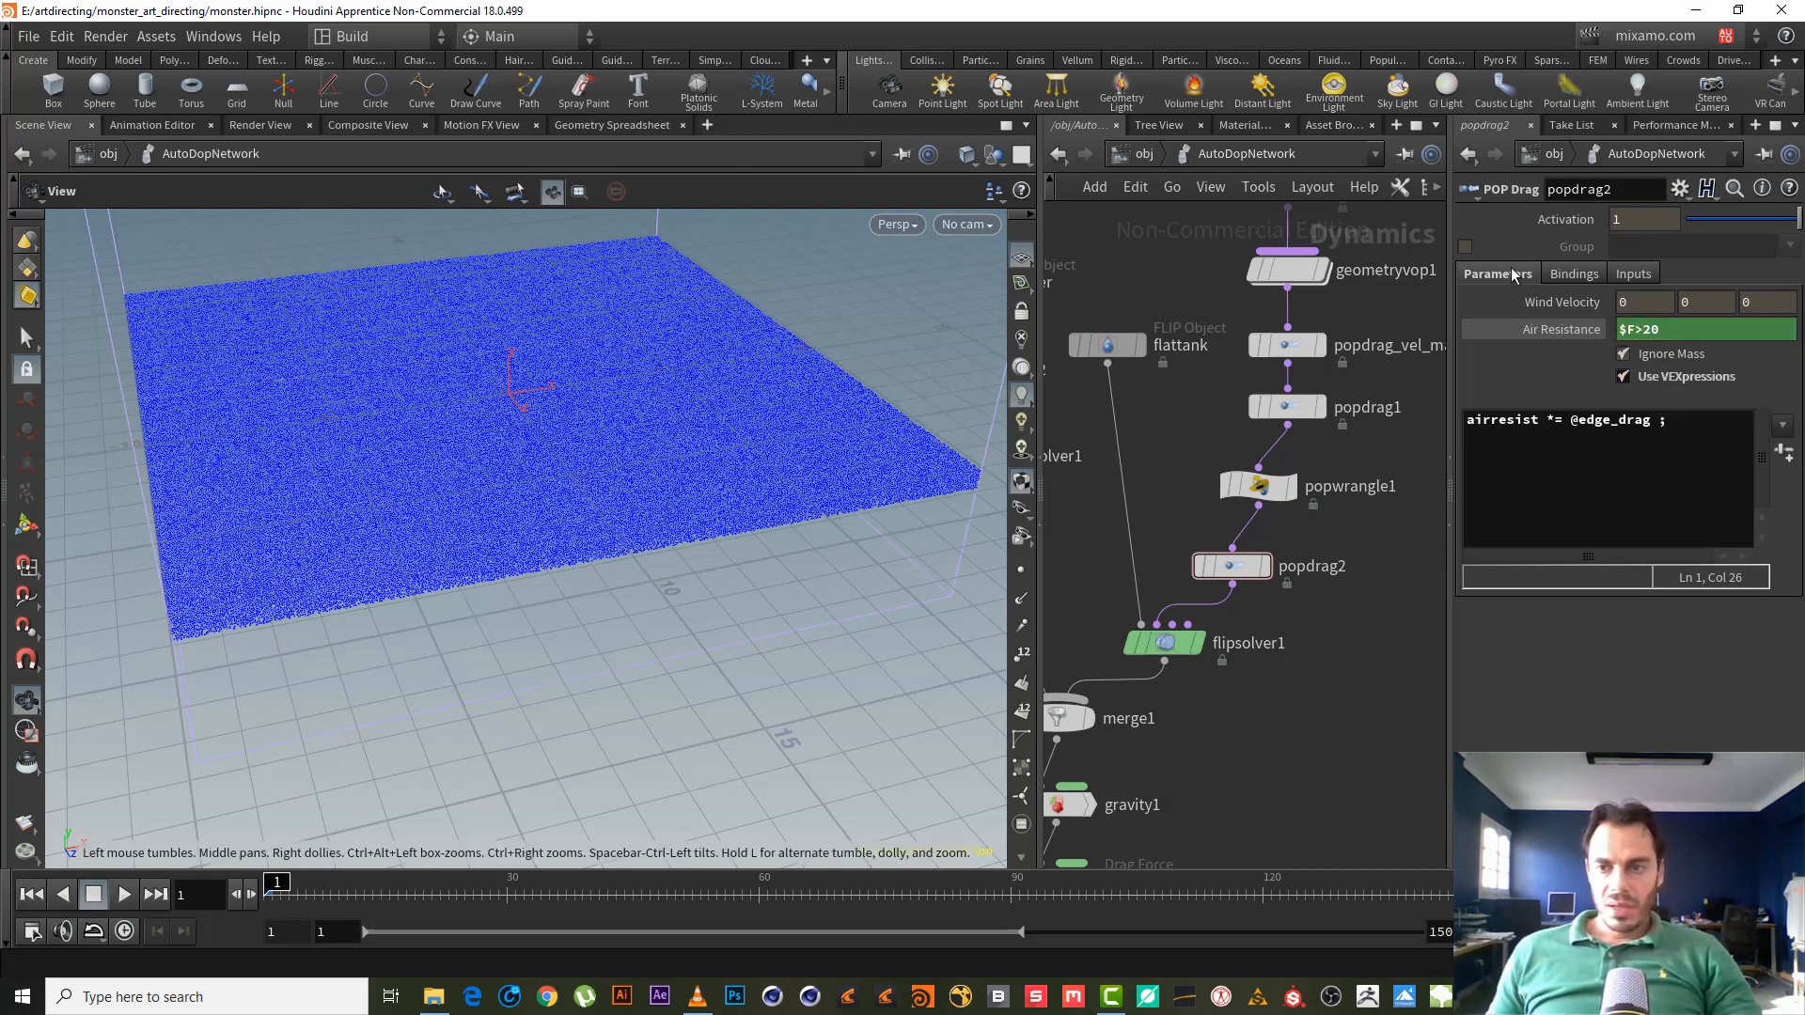
click(1575, 338)
- Scrub the sim from frame 1 to about frame 26 to check the drag timing
drag(293, 885, 452, 895)
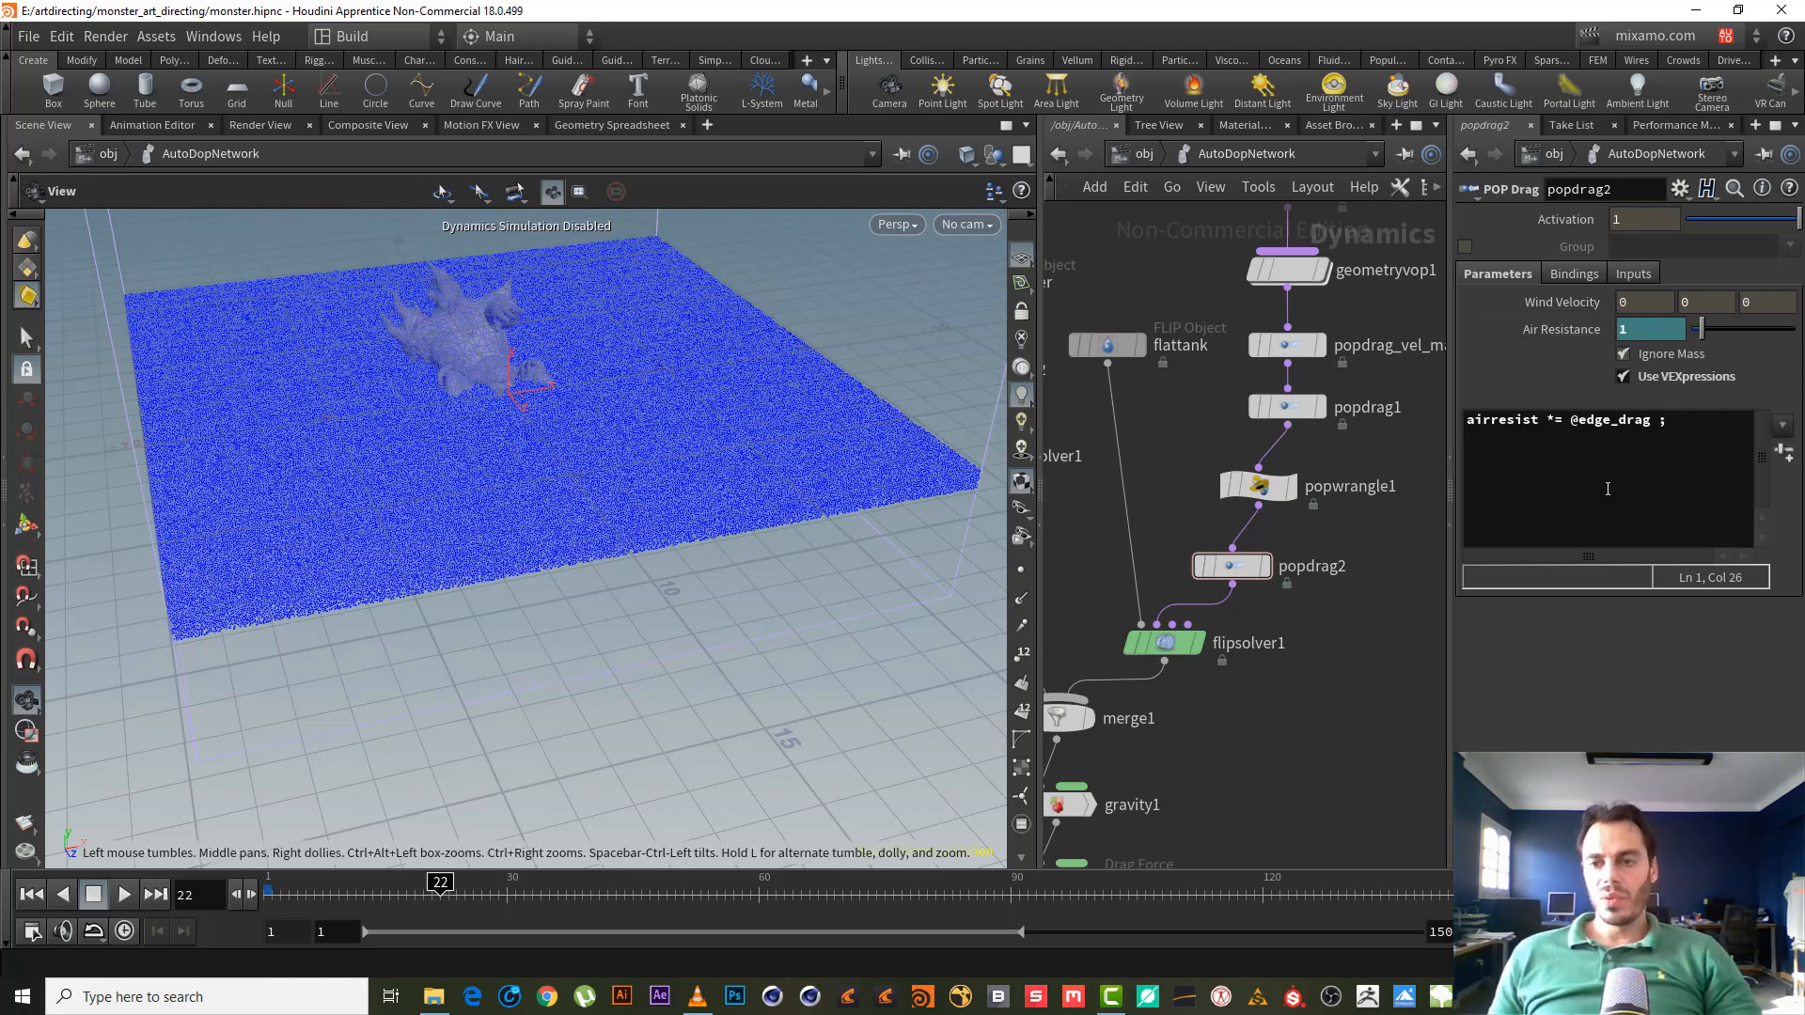
click(260, 876)
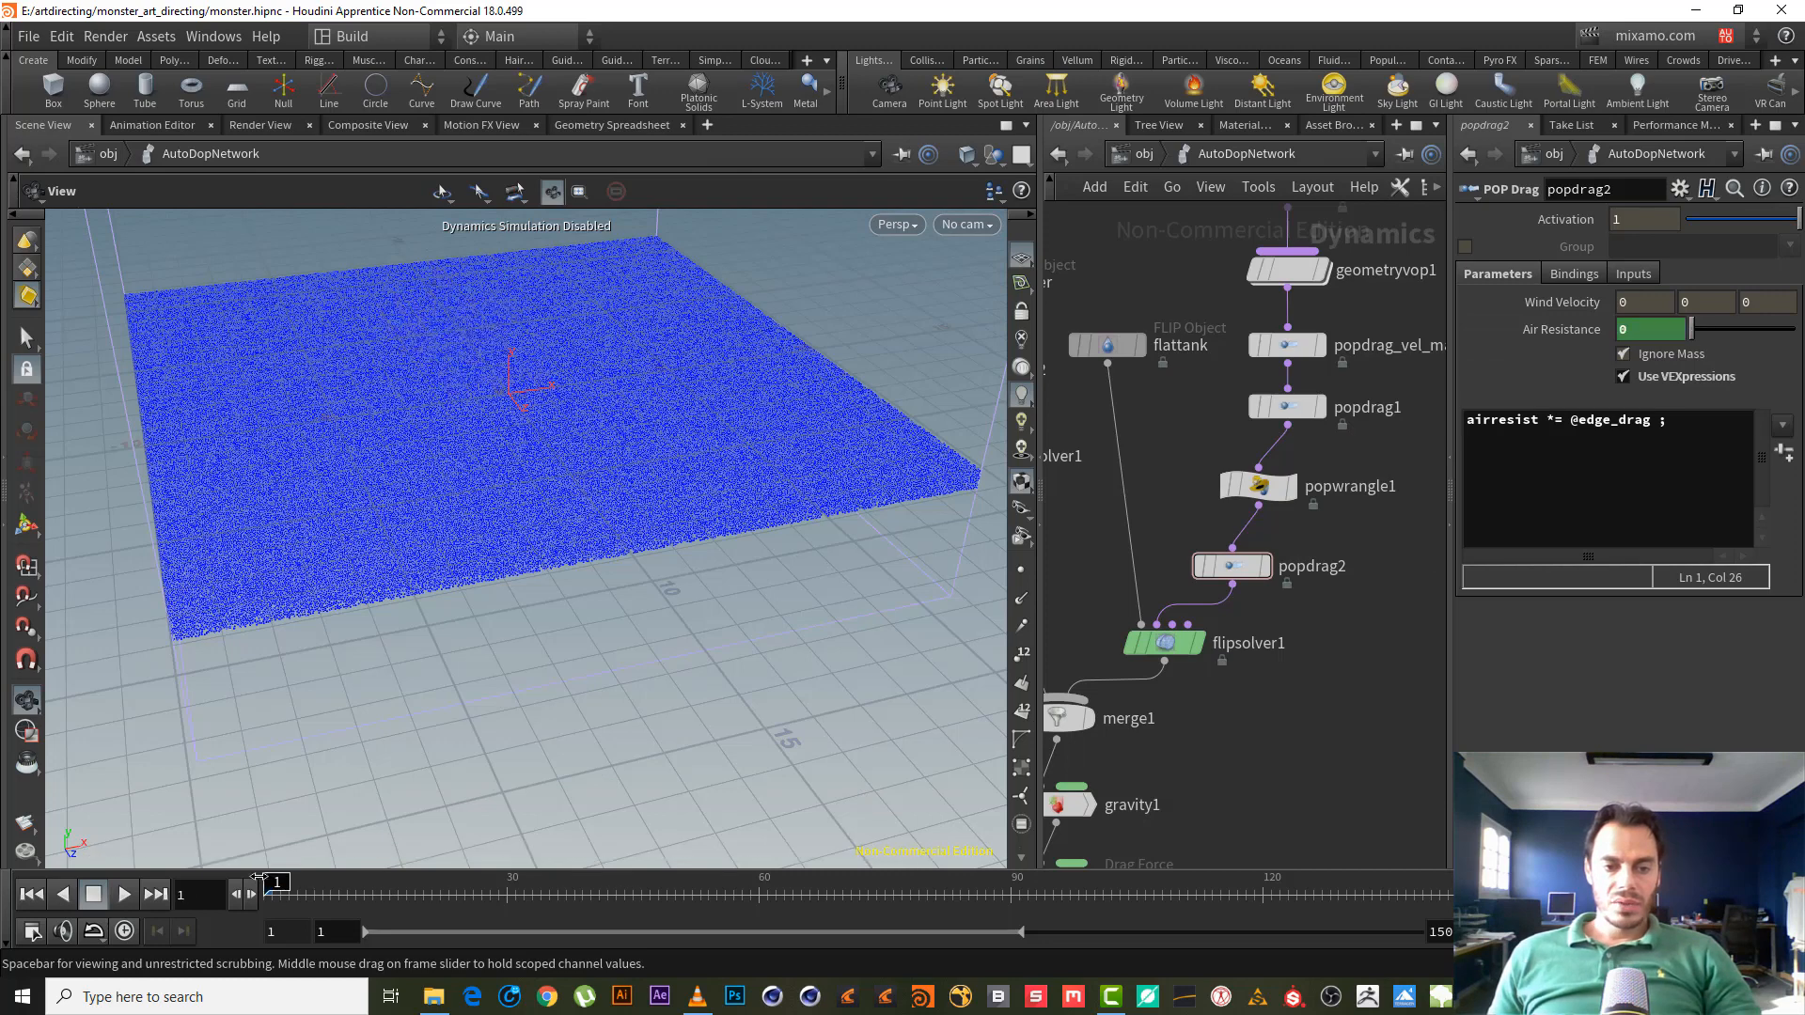
drag(260, 876, 472, 919)
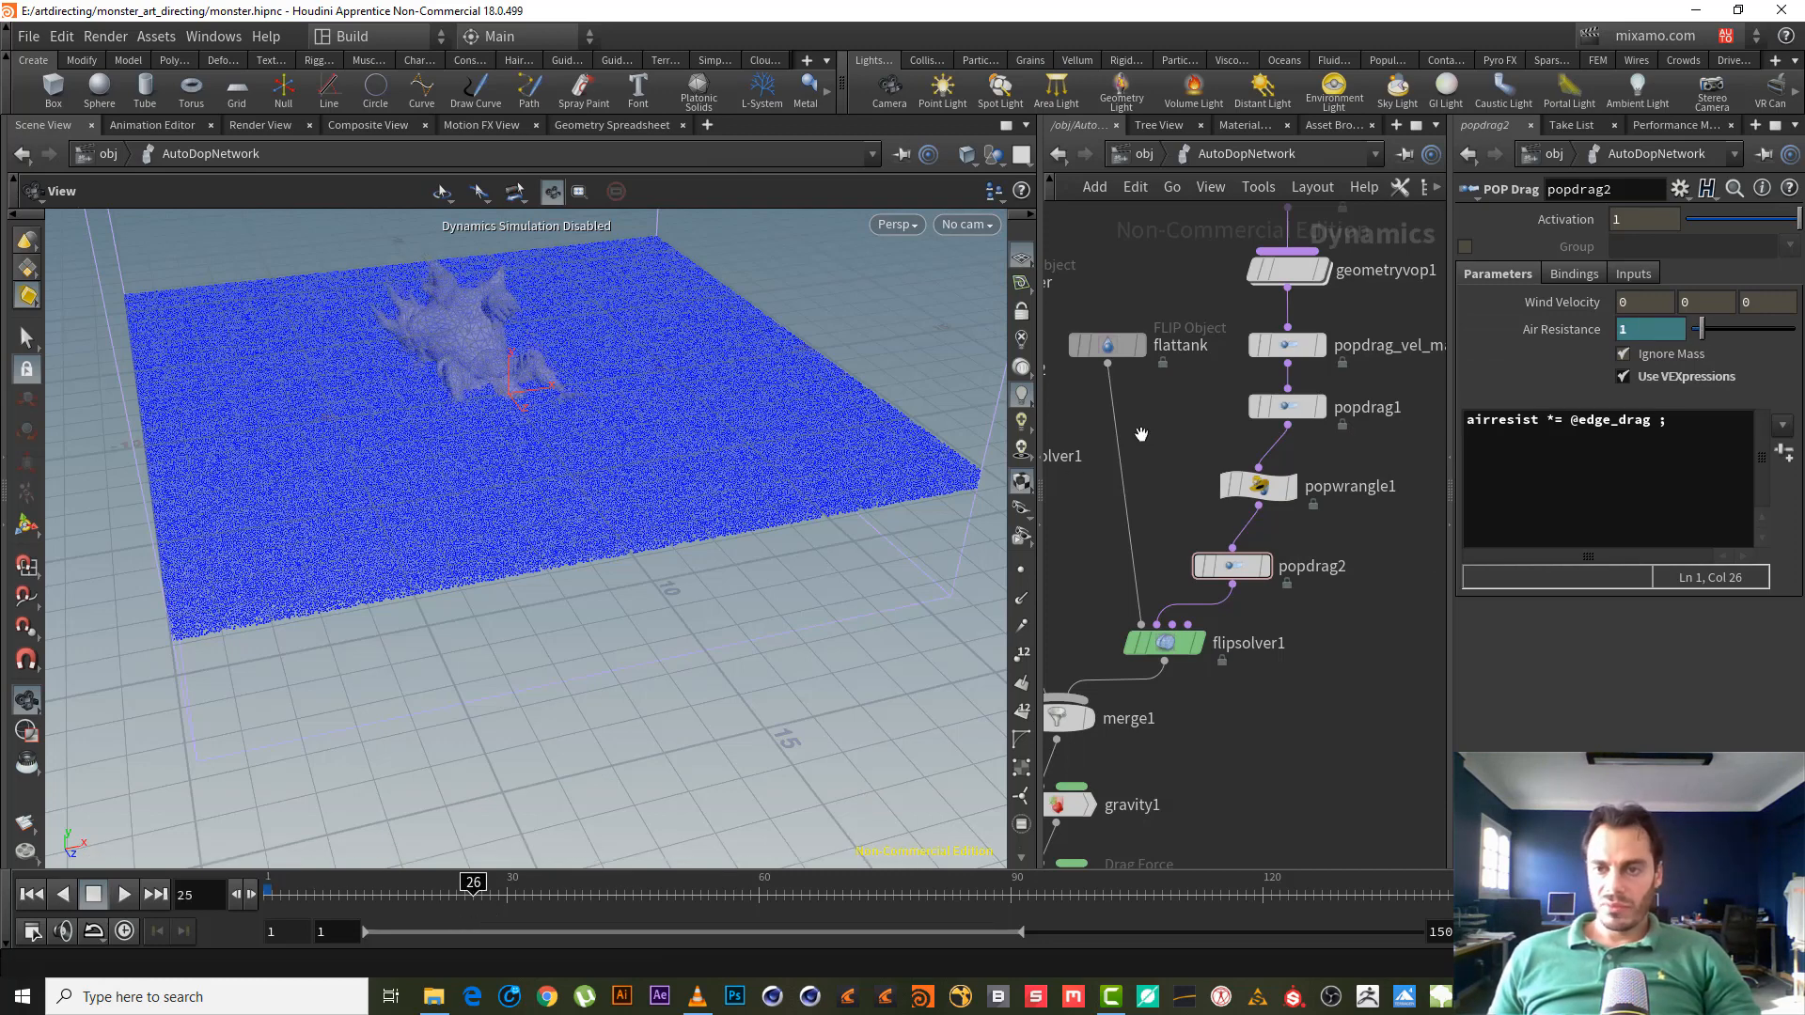
middle_drag(1141, 434, 1133, 499)
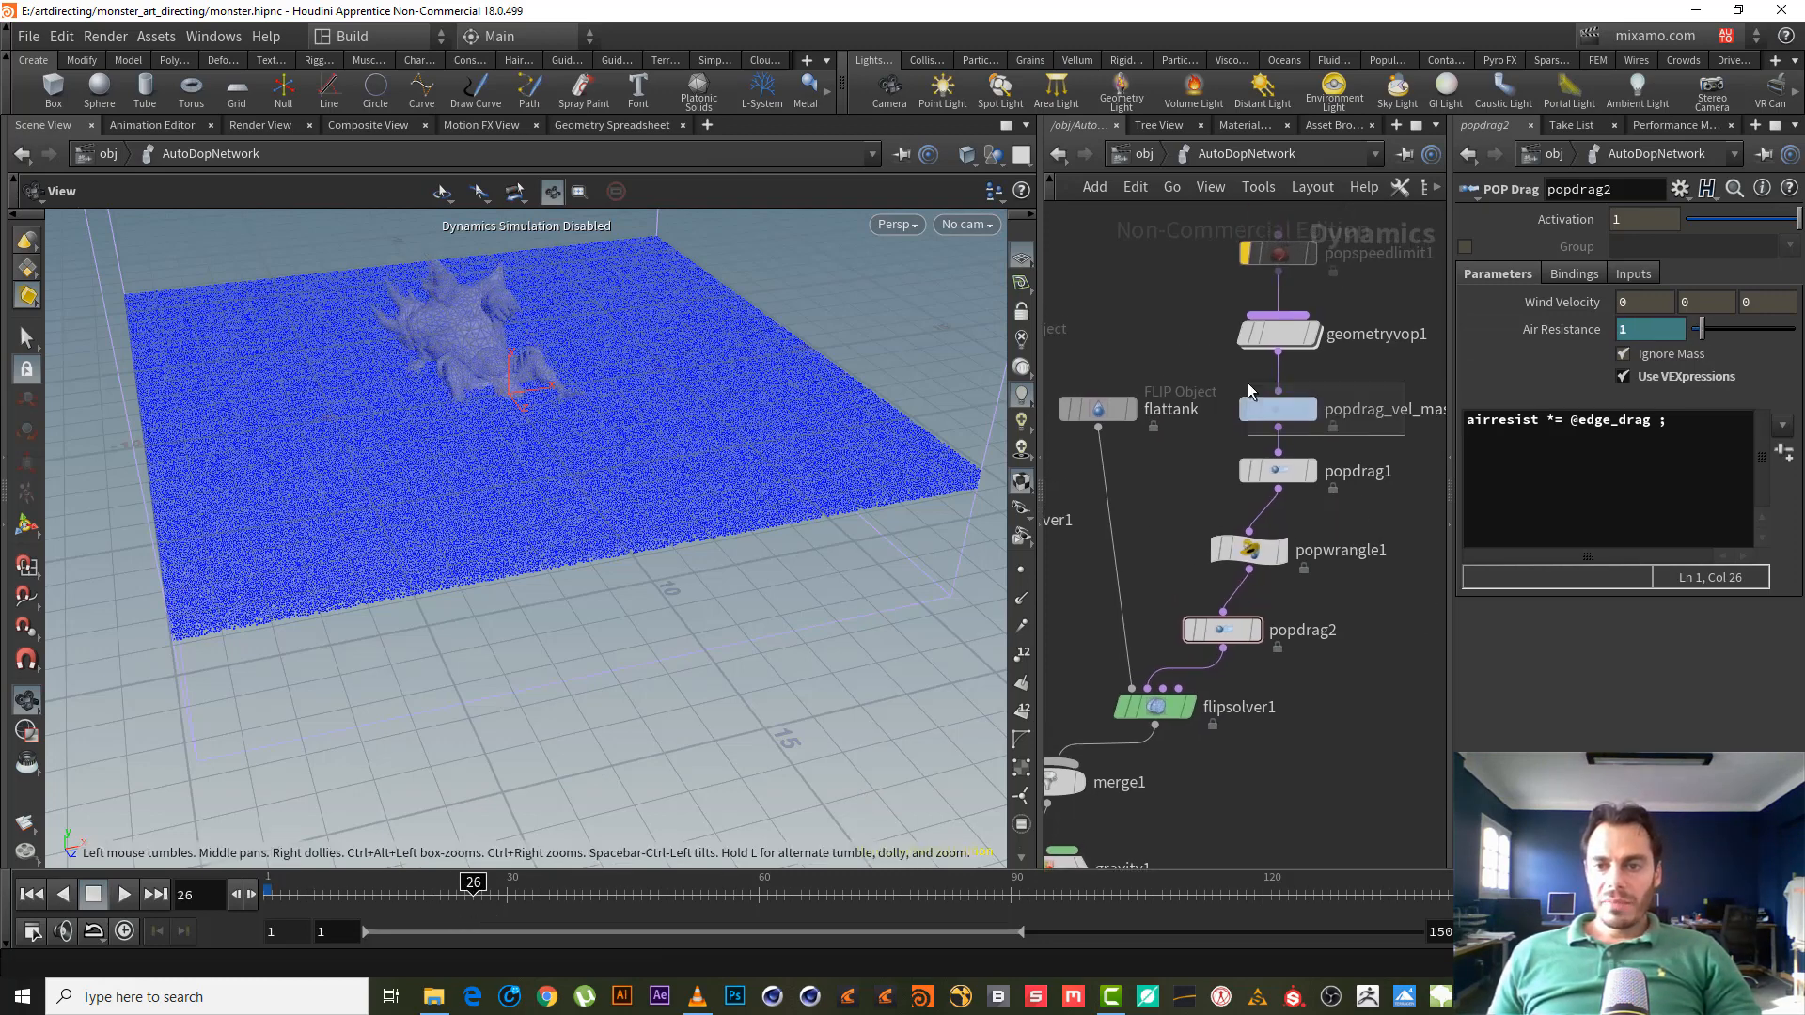
- Select popdrag_vel_mask and keyframe its air resistance at 0 on frame 30
click(1277, 470)
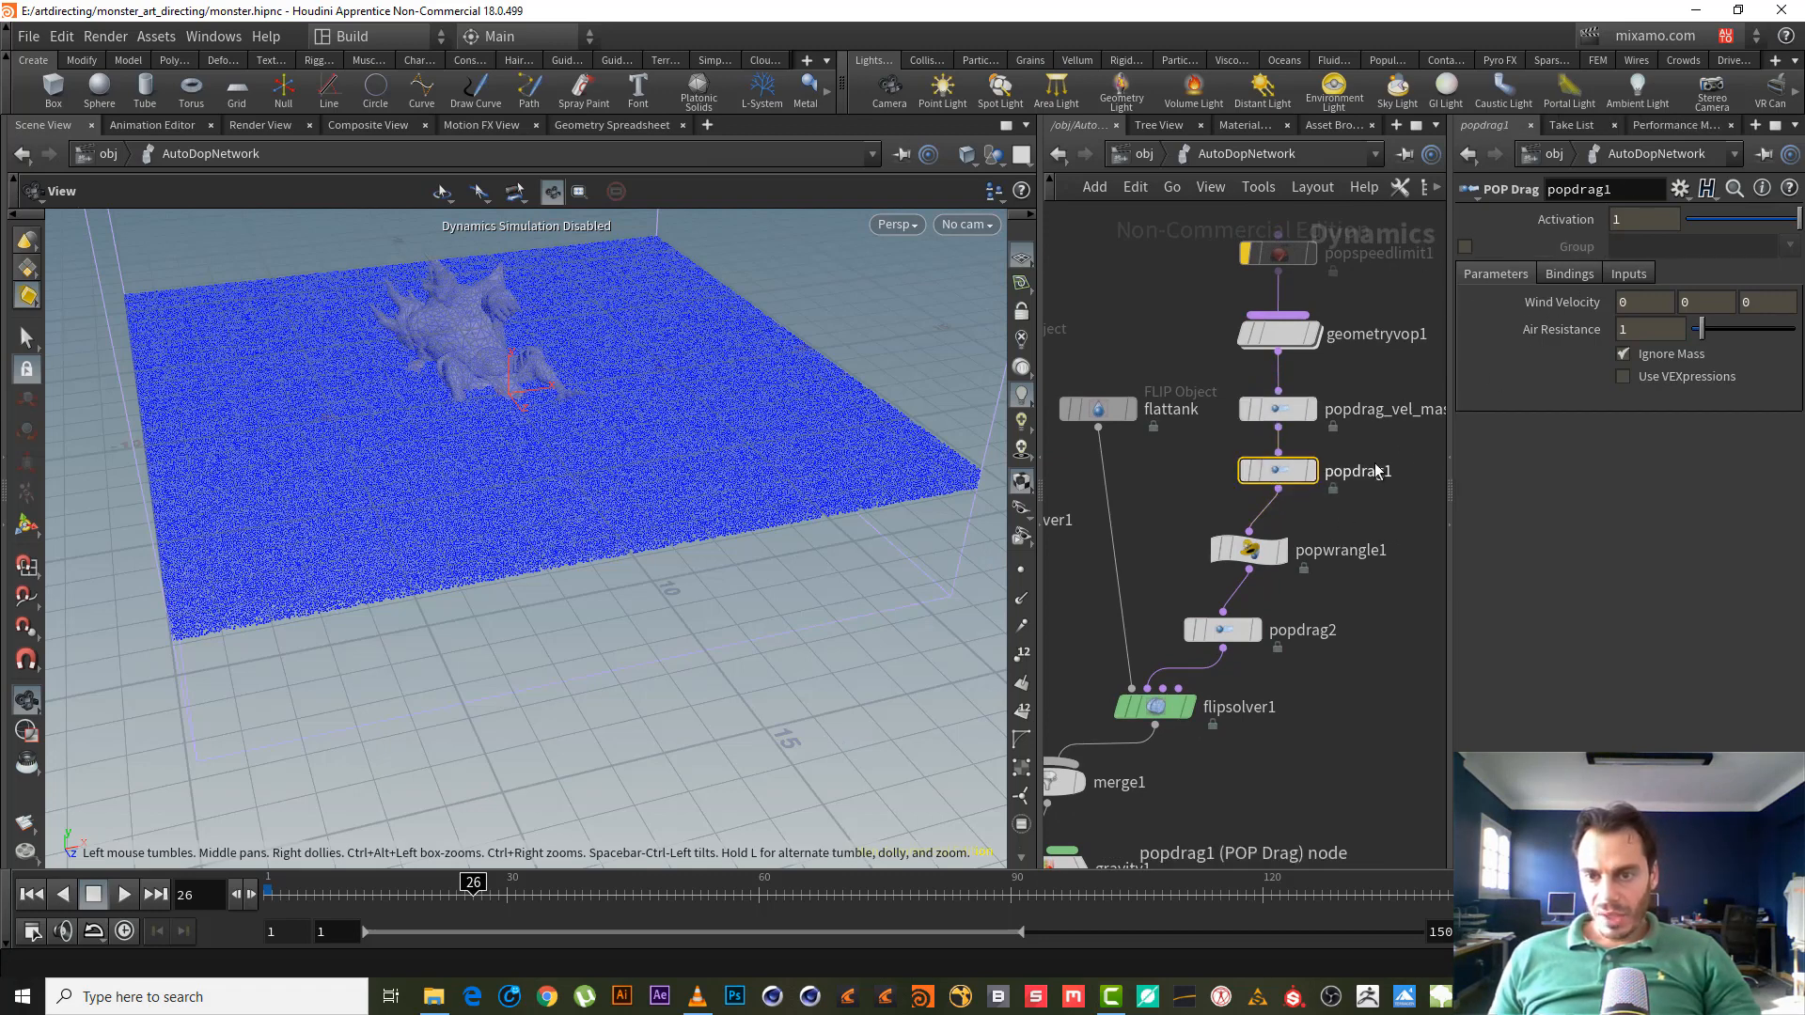
click(1277, 409)
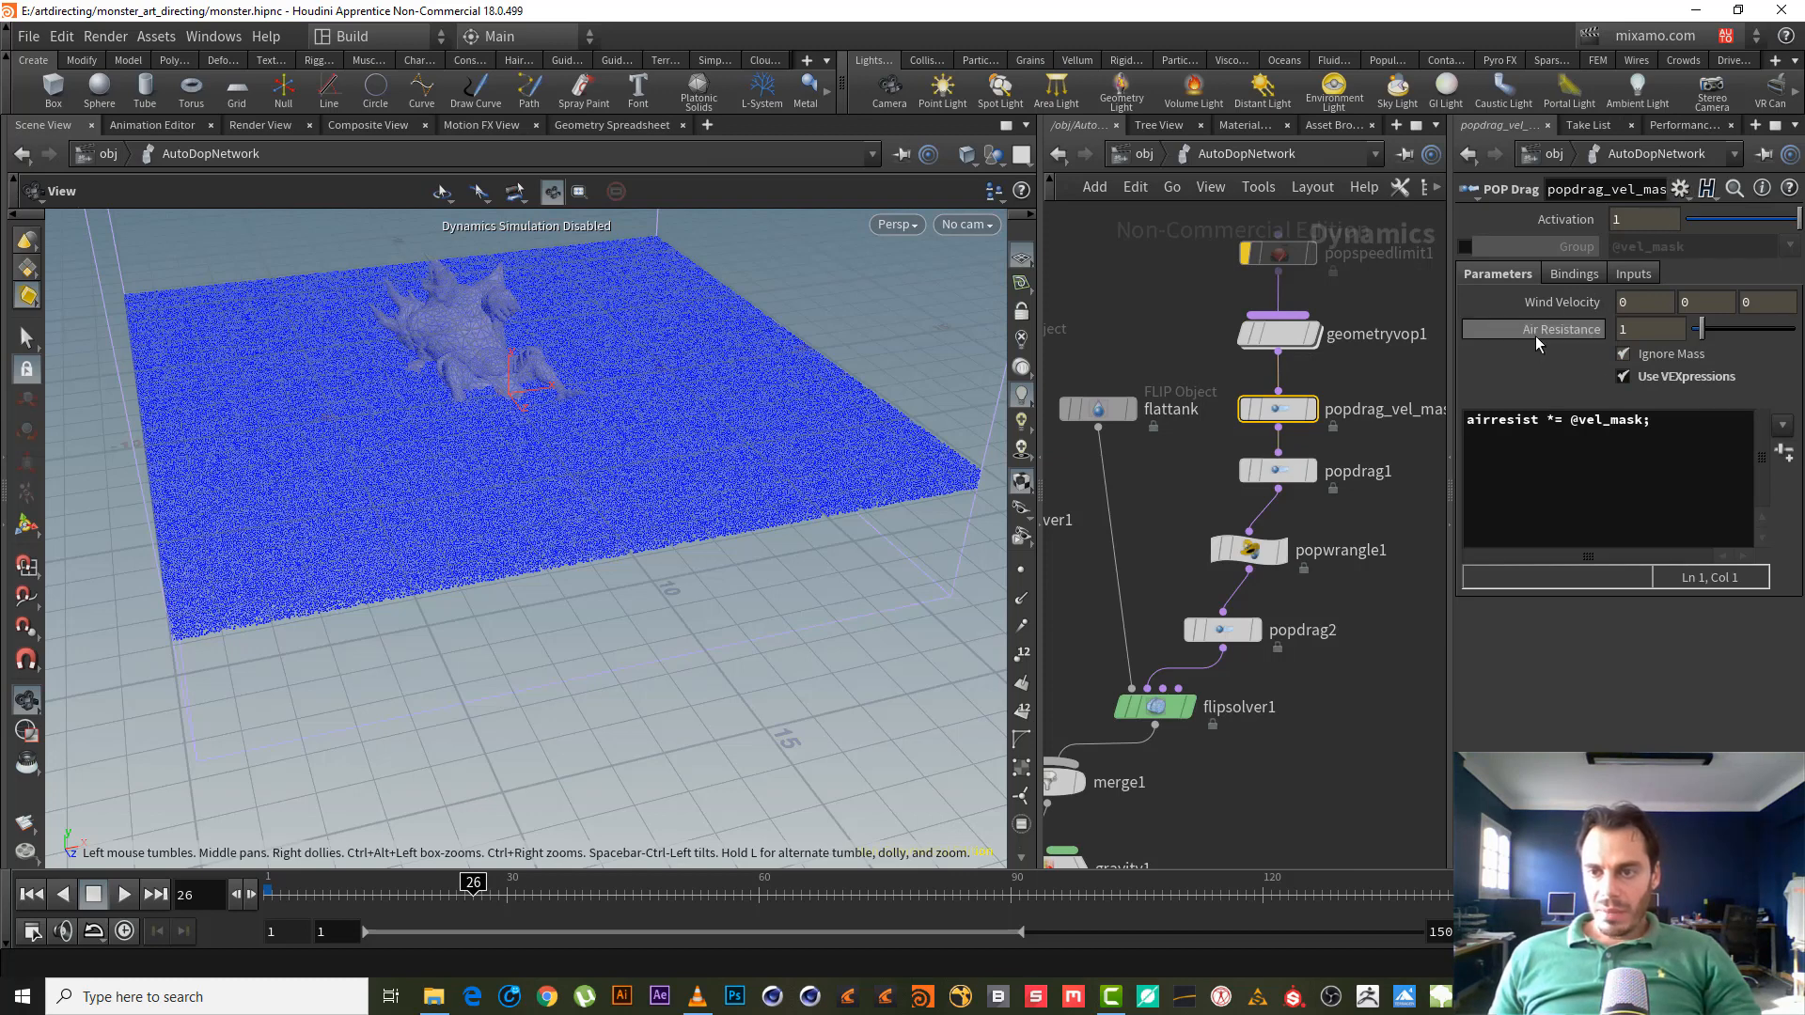
click(441, 889)
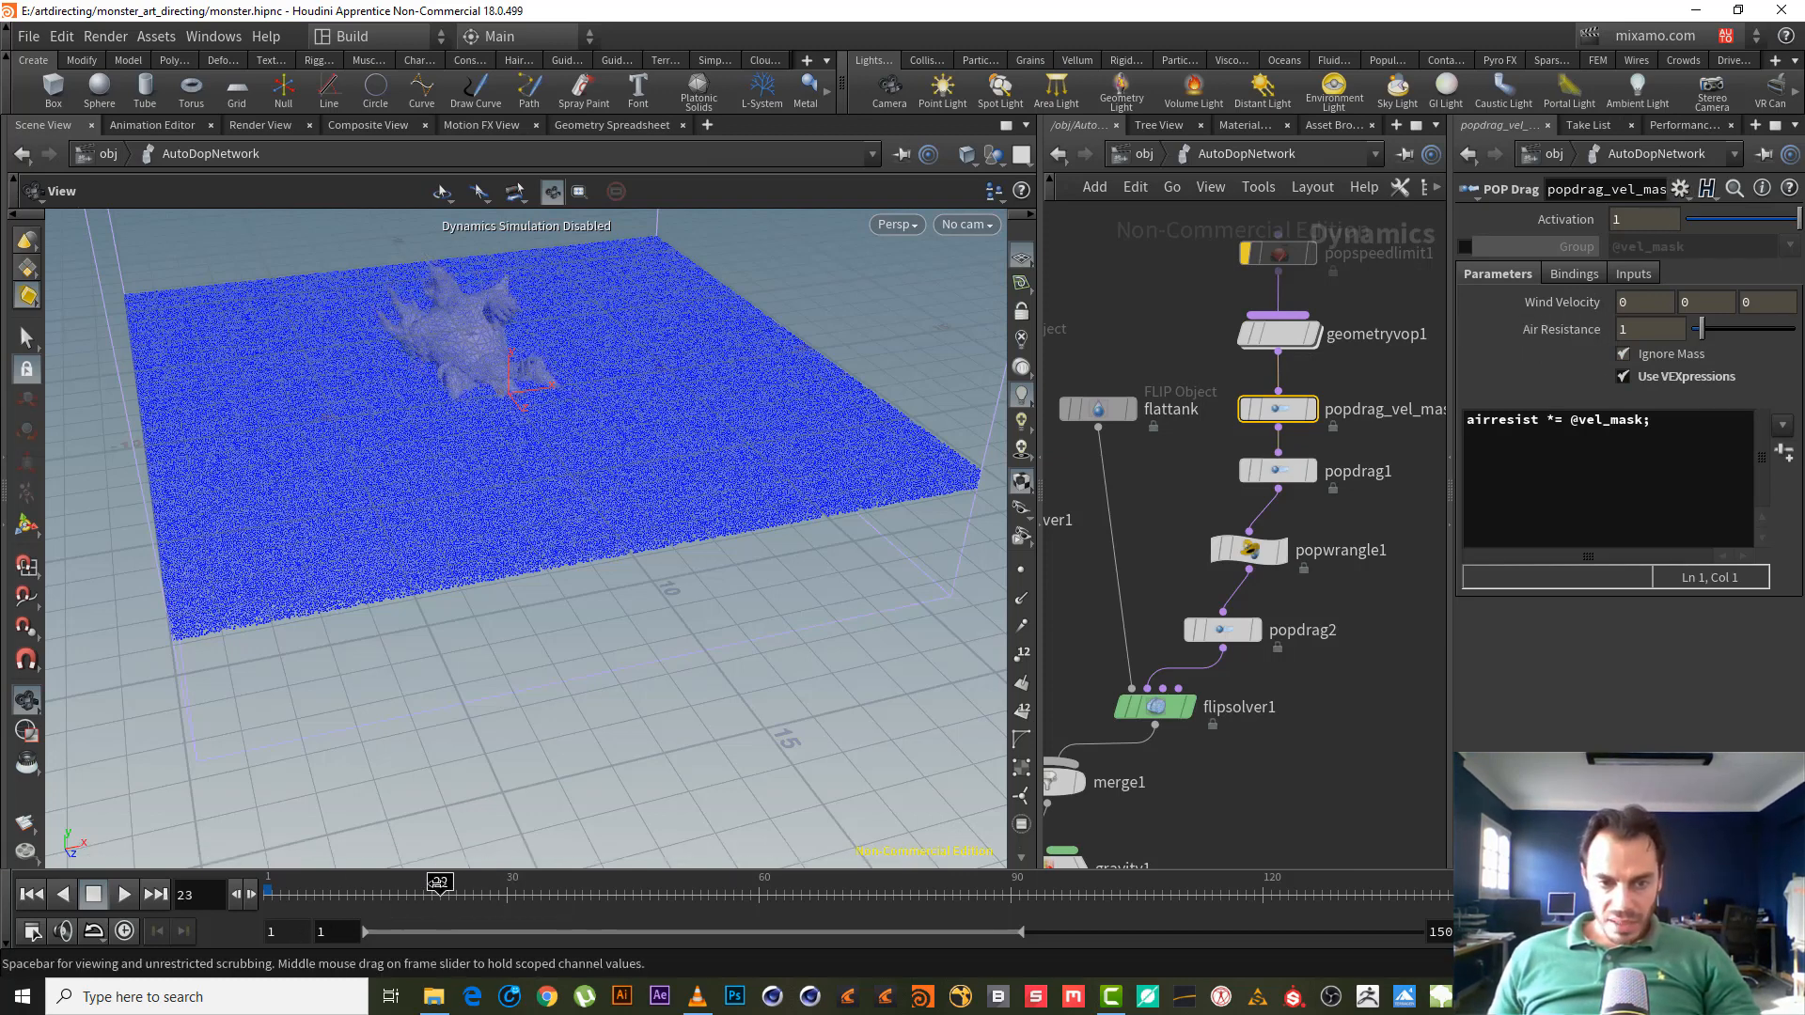
mouse_move(364, 892)
mouse_down()
mouse_move(346, 892)
mouse_move(468, 889)
mouse_up()
click(515, 891)
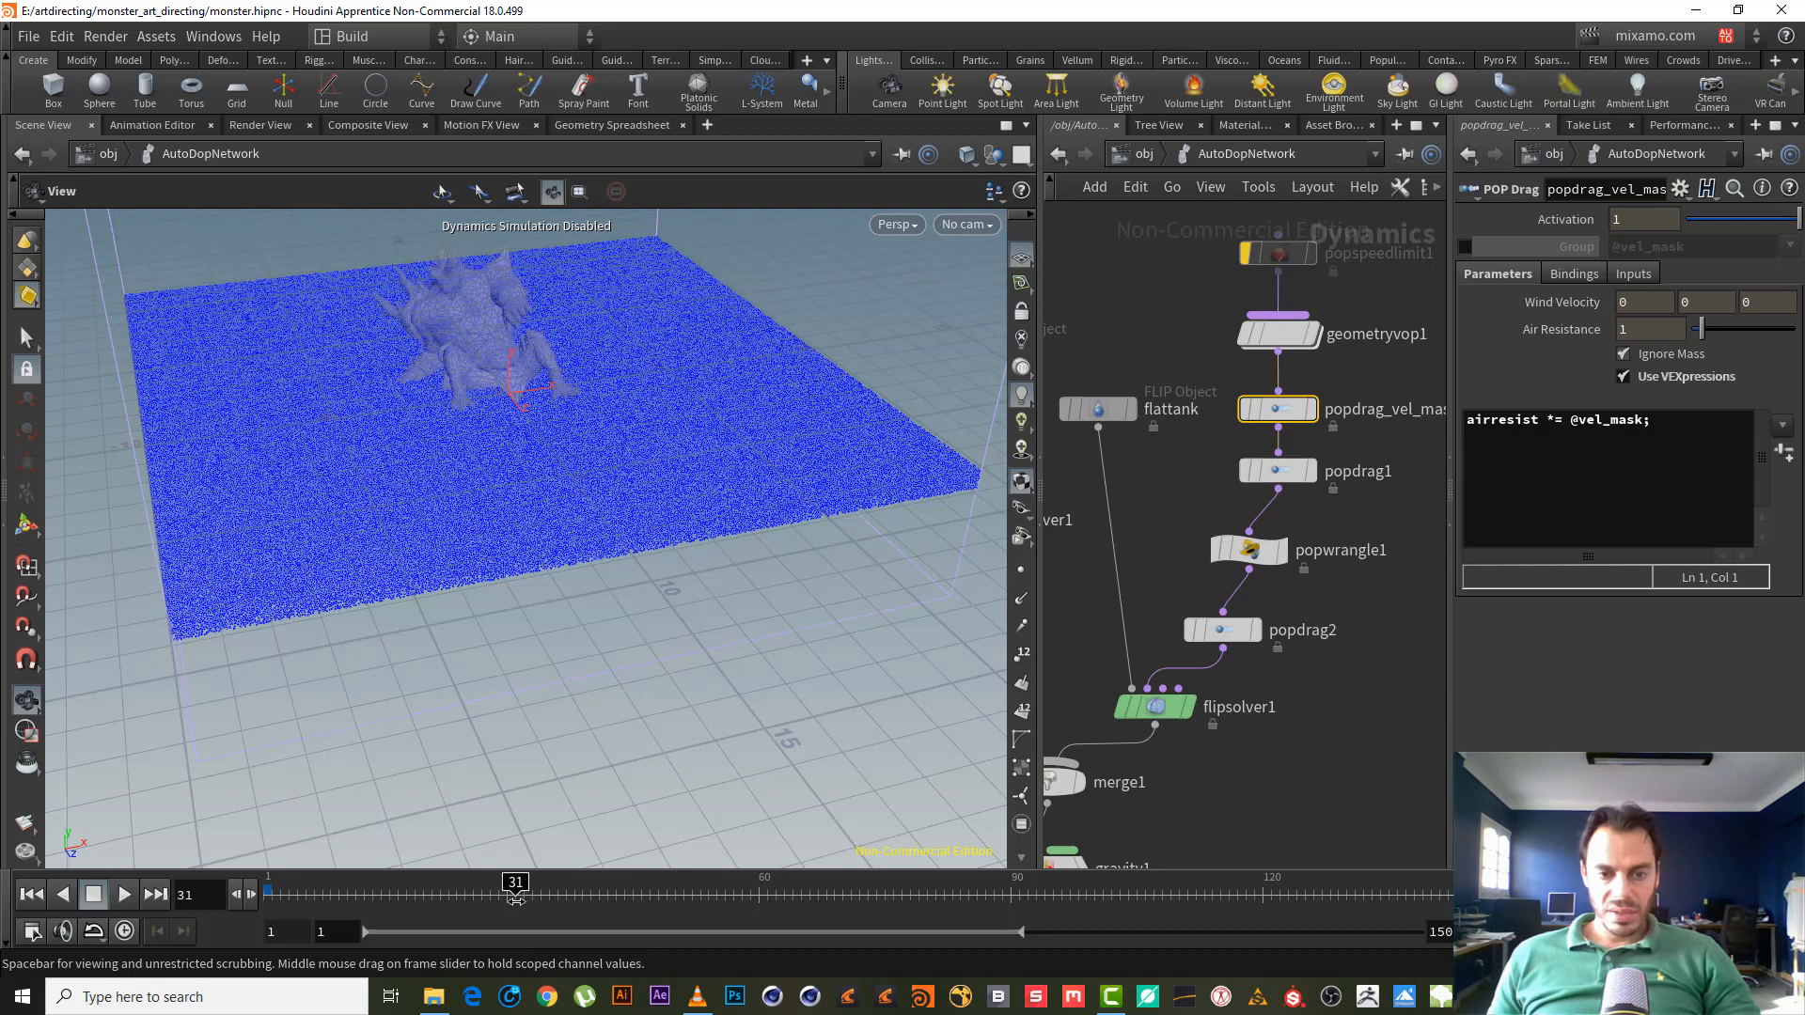
click(508, 895)
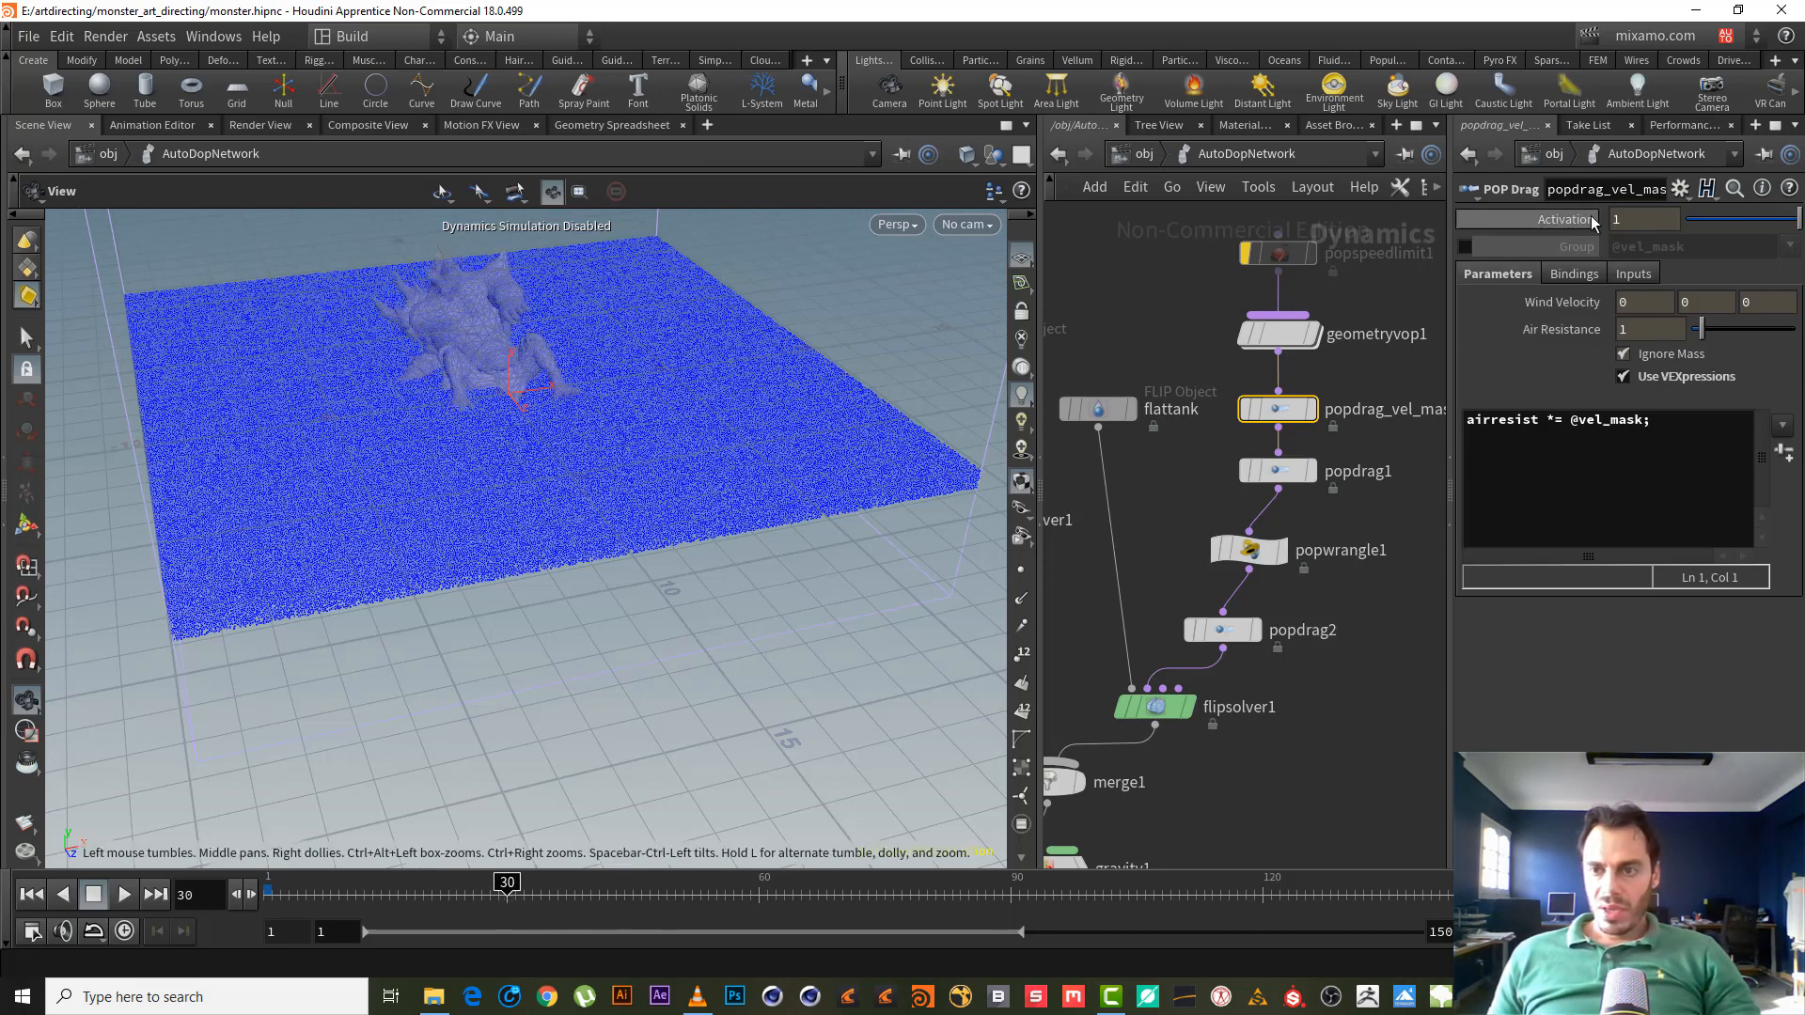
click(1634, 329)
text(0)
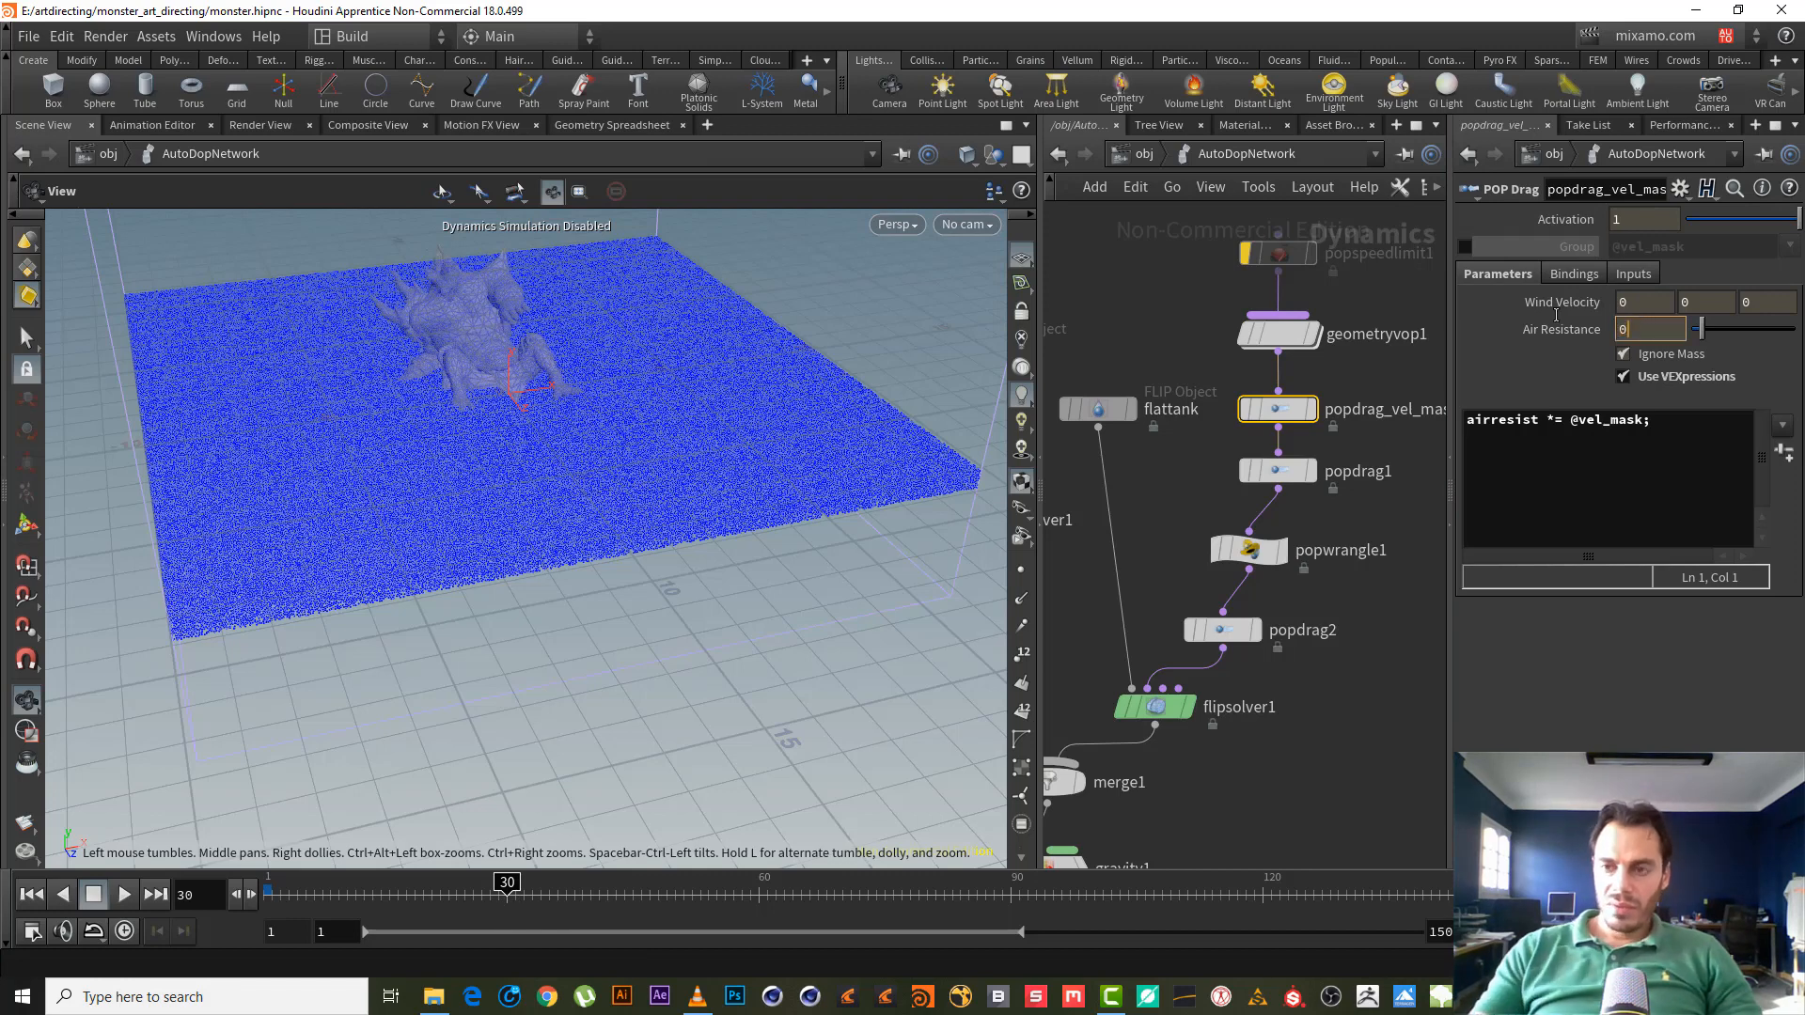
key(Return)
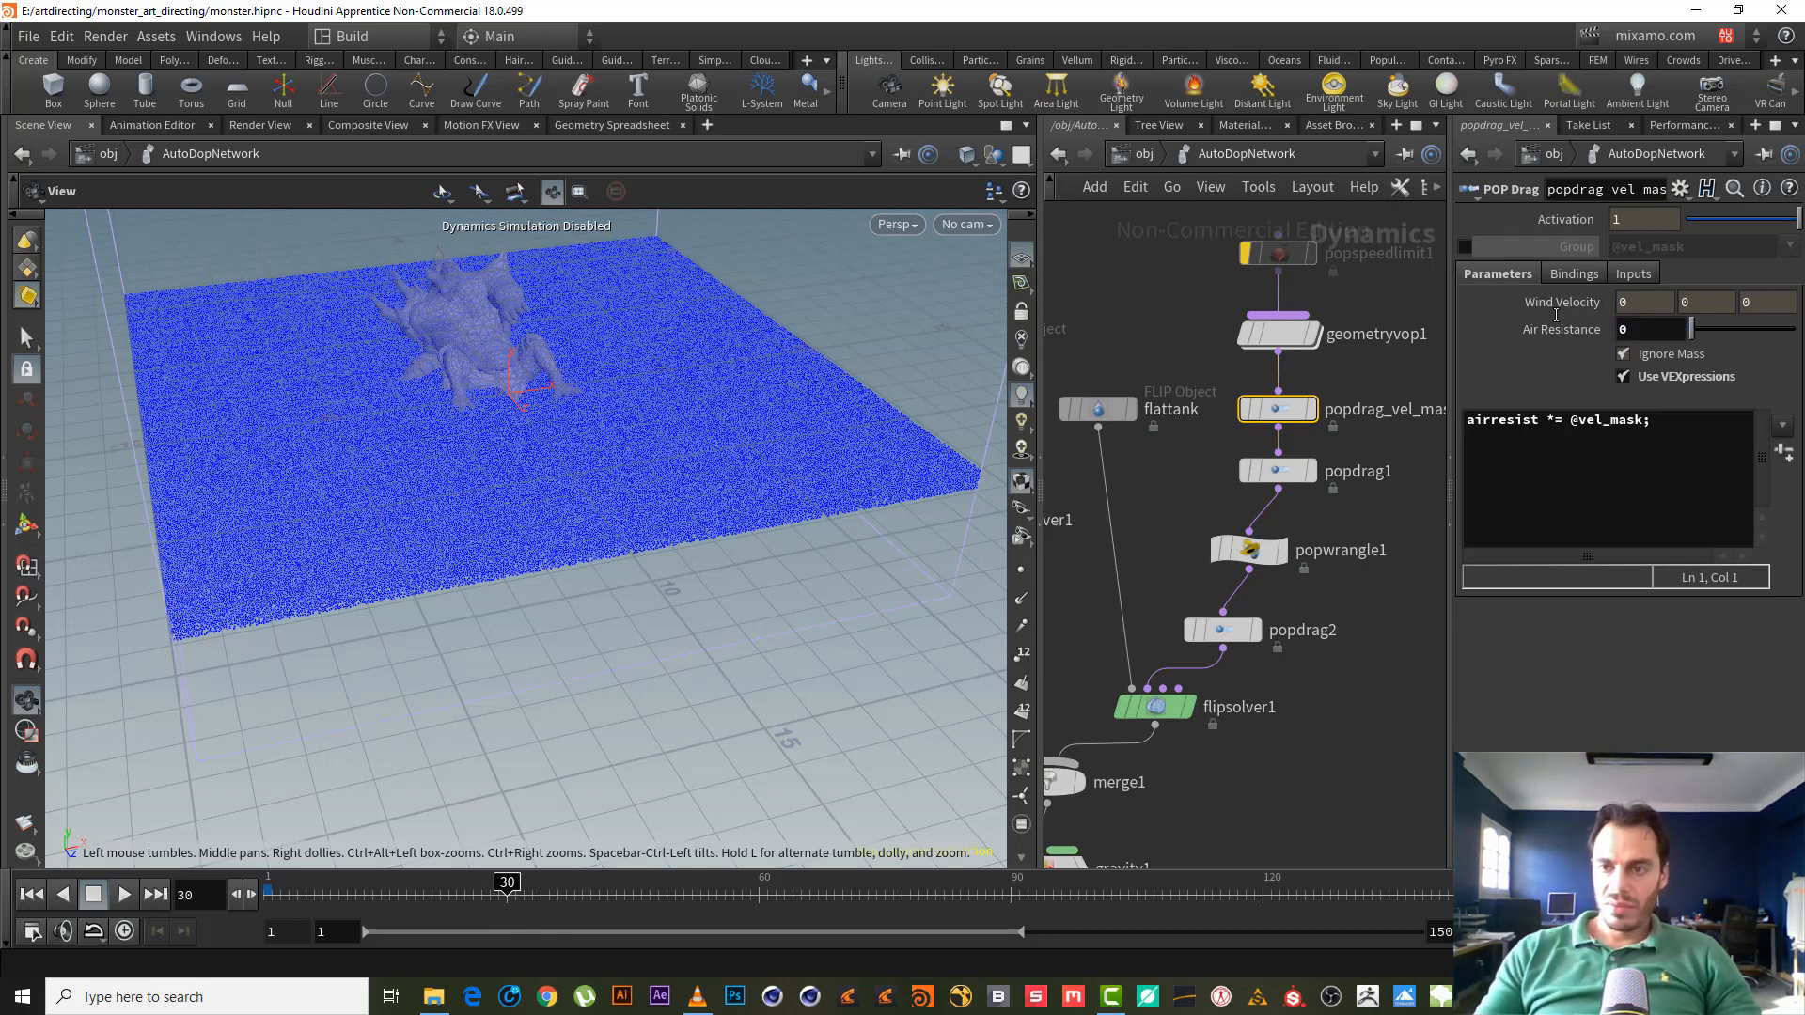
alt+click(1654, 322)
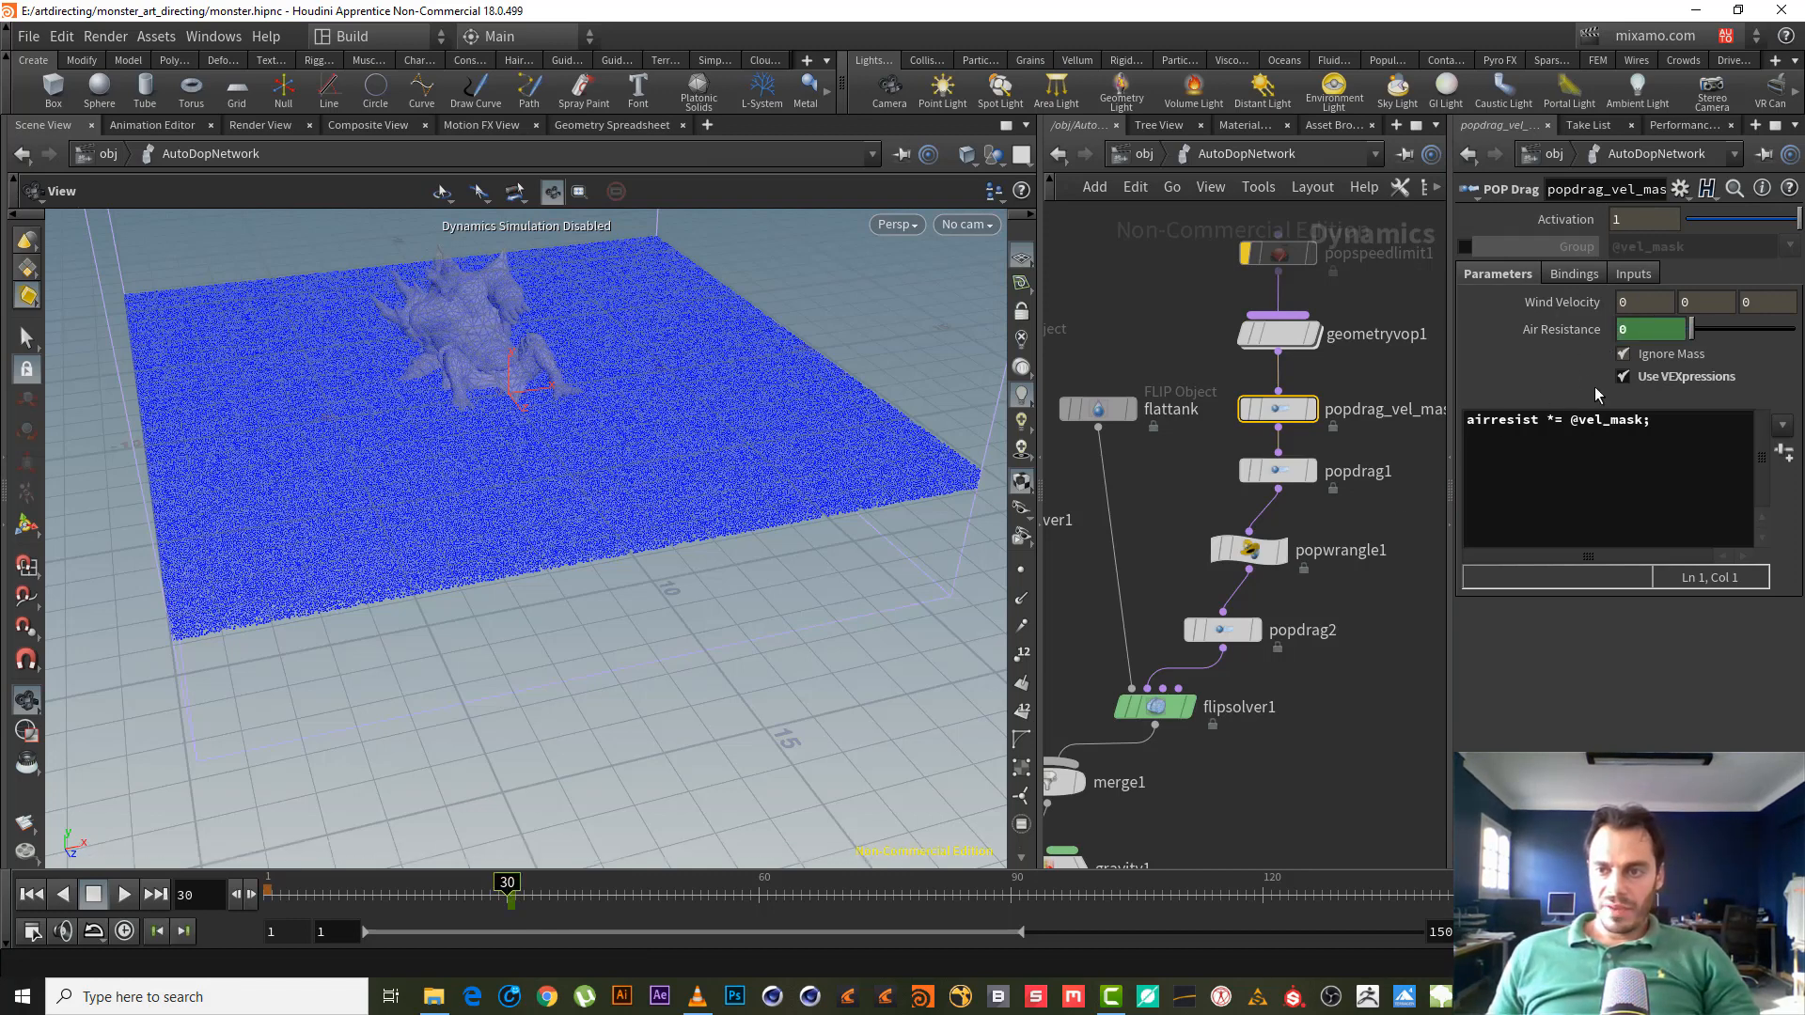
- Keyframe popdrag_vel_mask's air resistance at 1 on frame 31, then select popdrag2
click(522, 883)
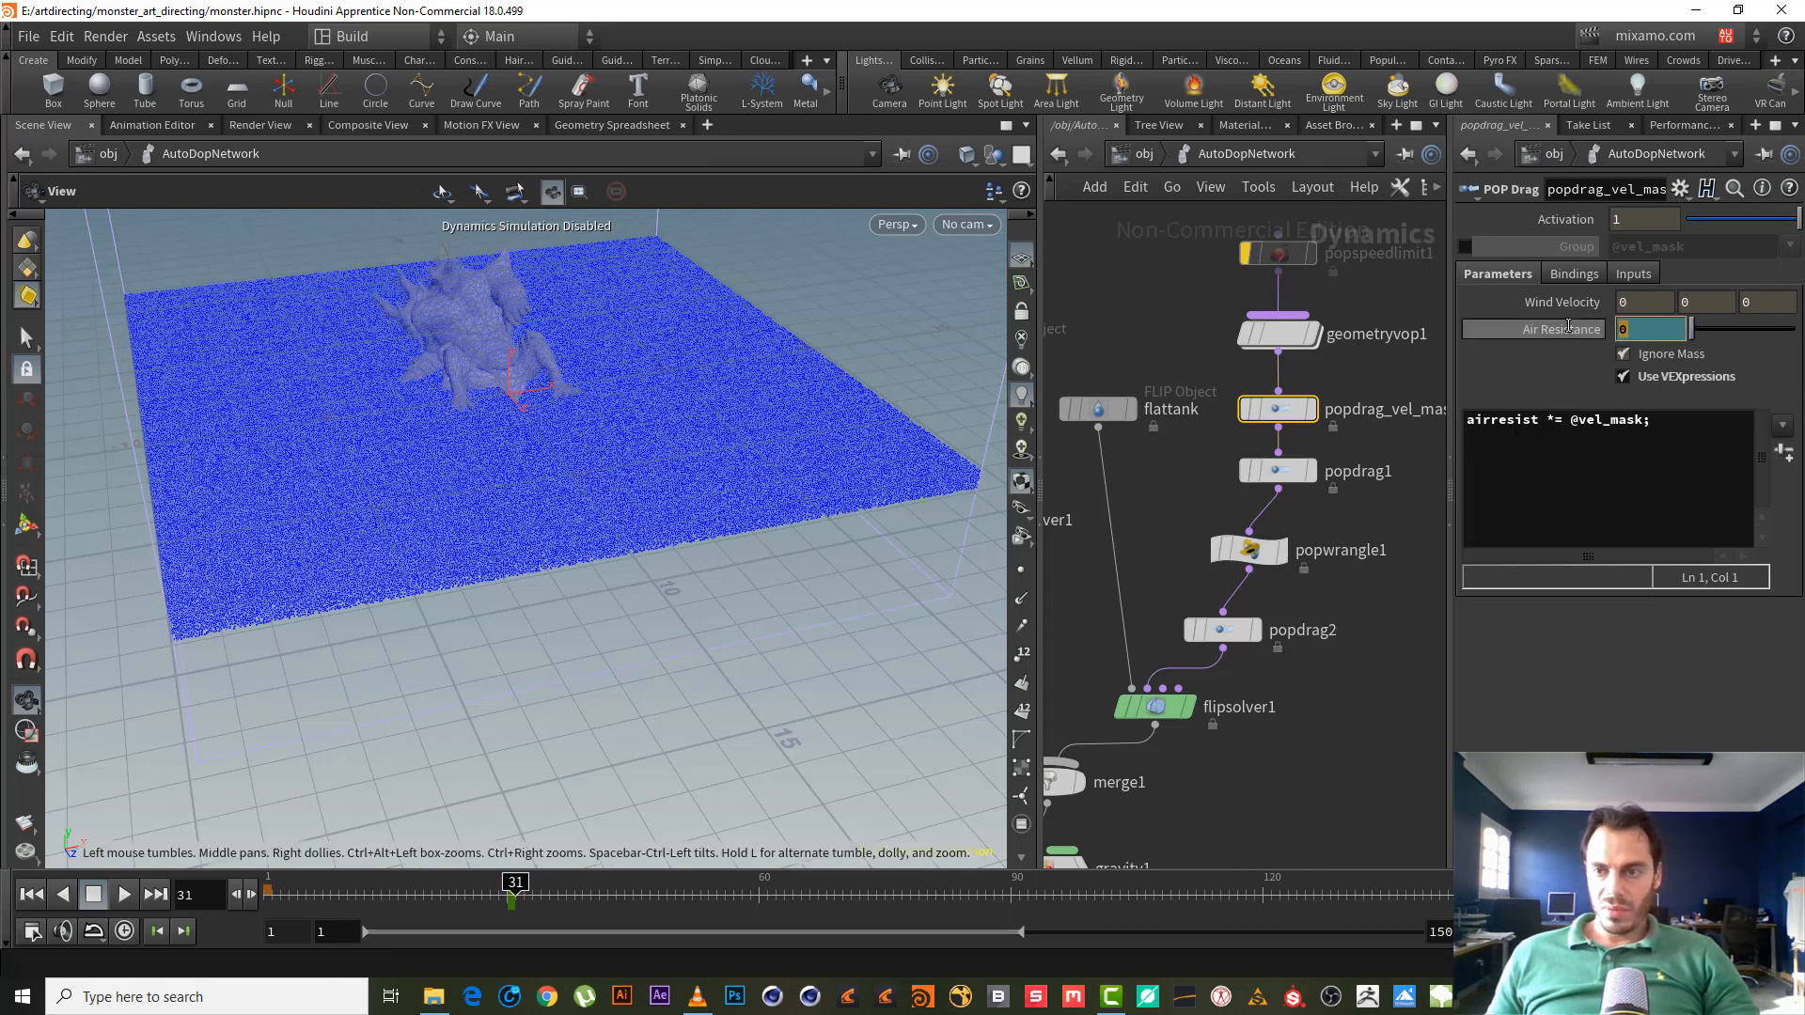
click(1643, 329)
text(1)
key(Return)
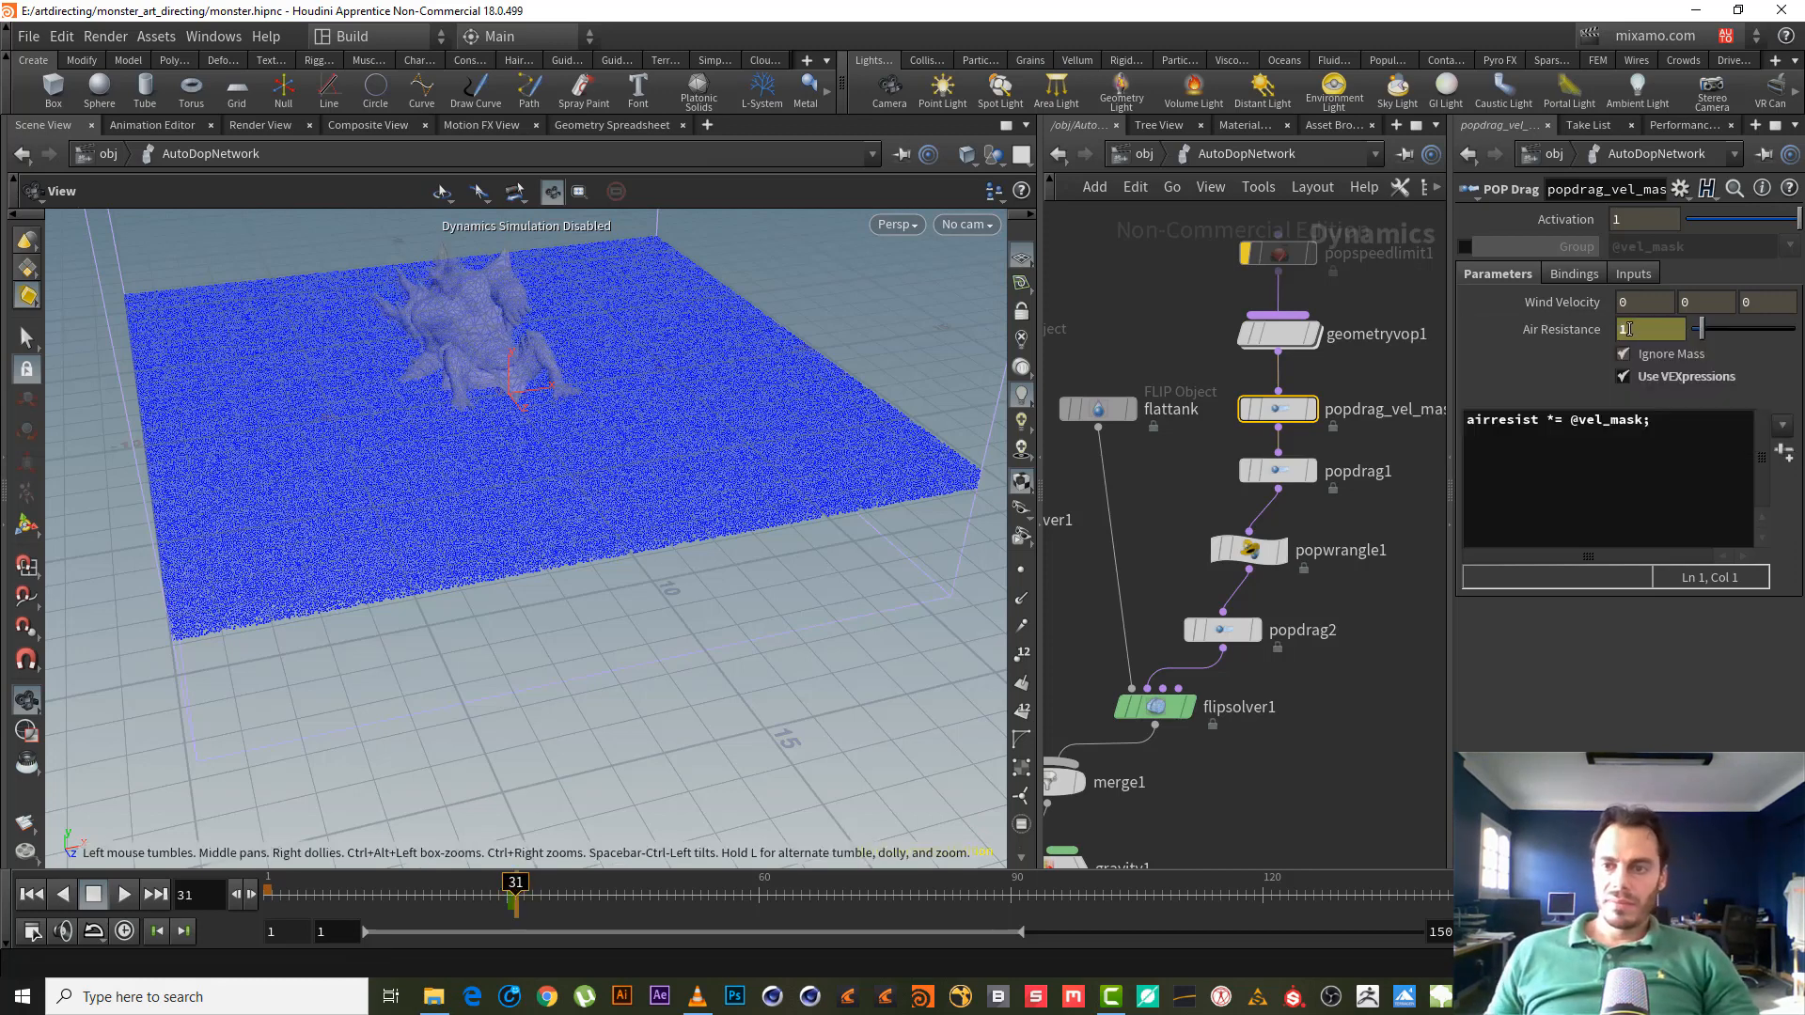
alt+click(1643, 336)
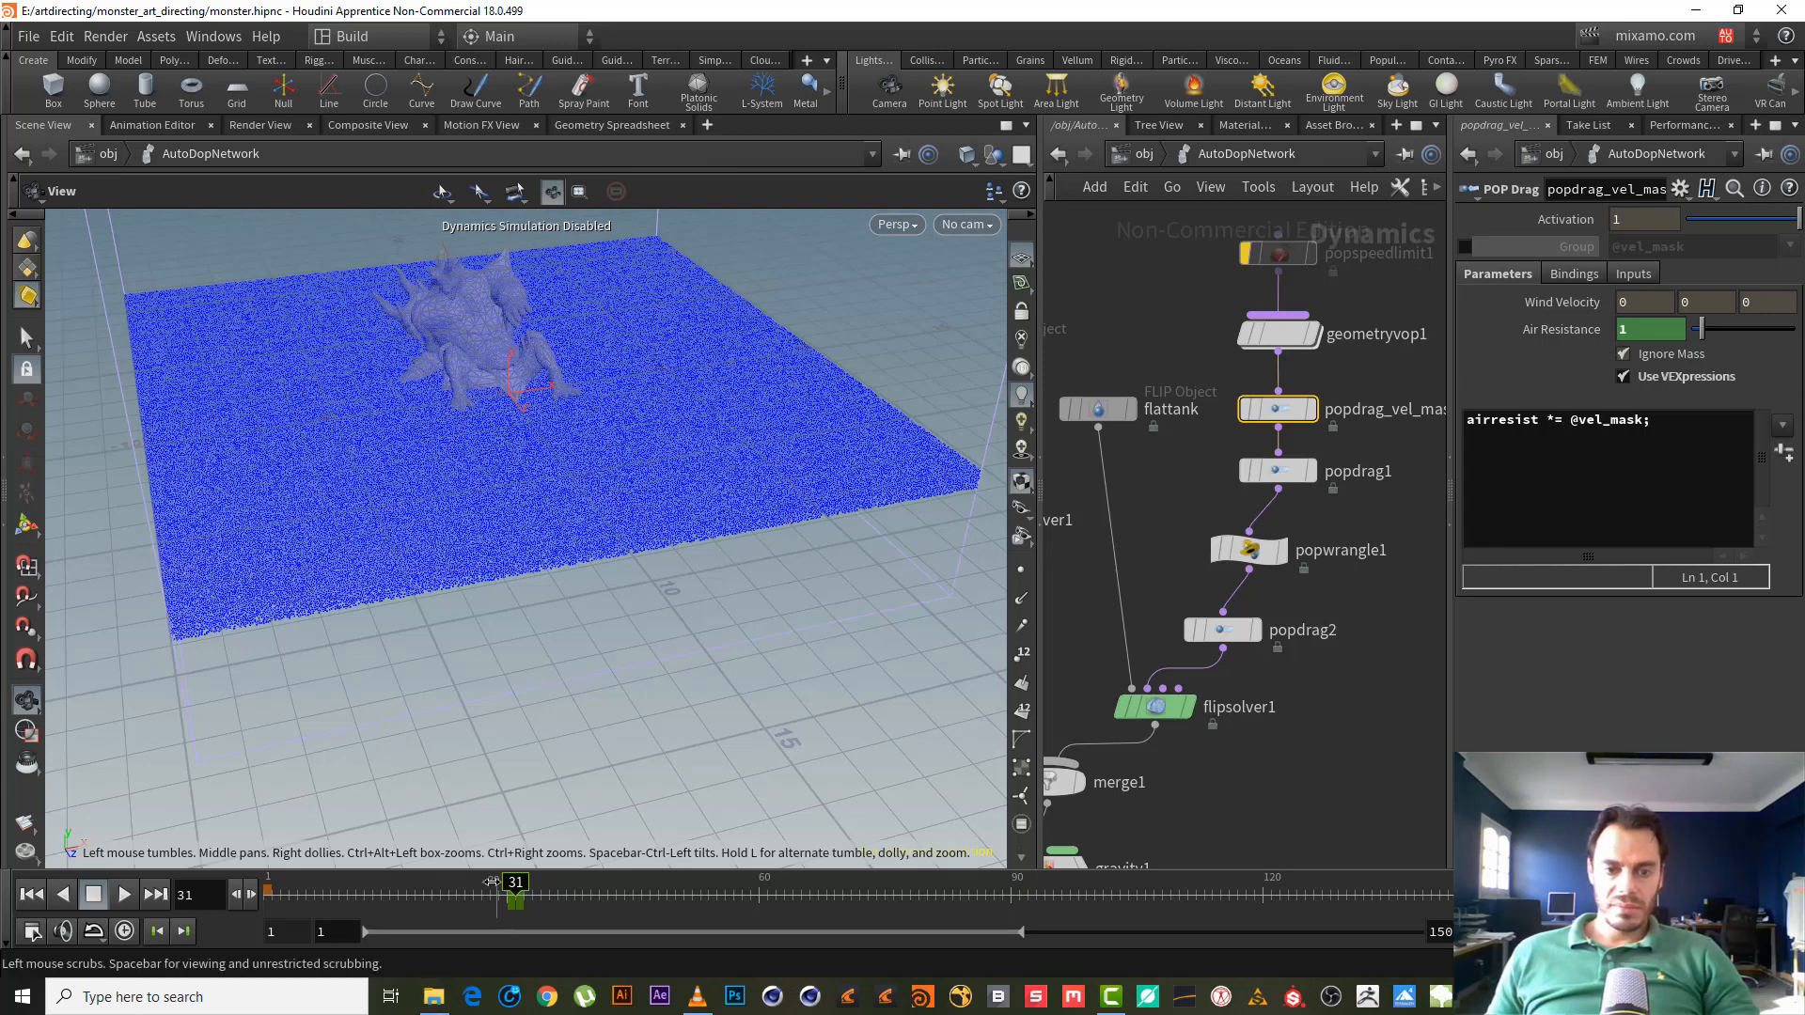
drag(513, 884, 399, 880)
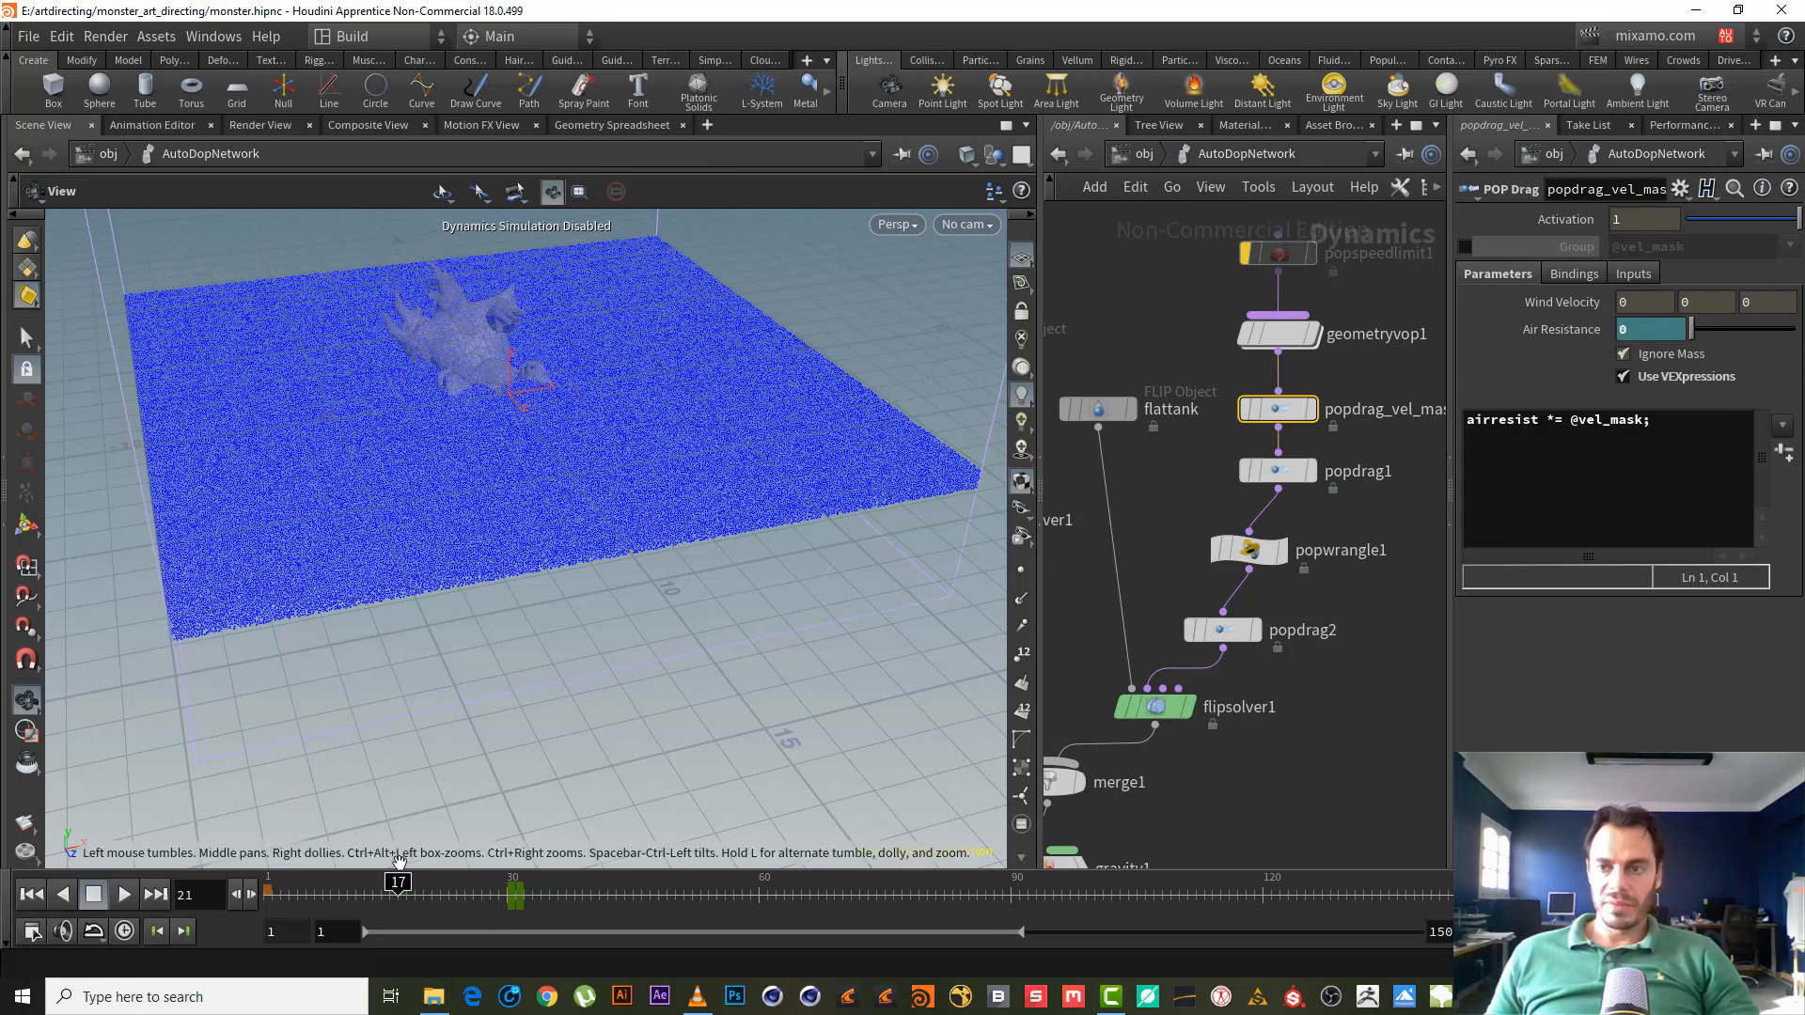
click(1351, 623)
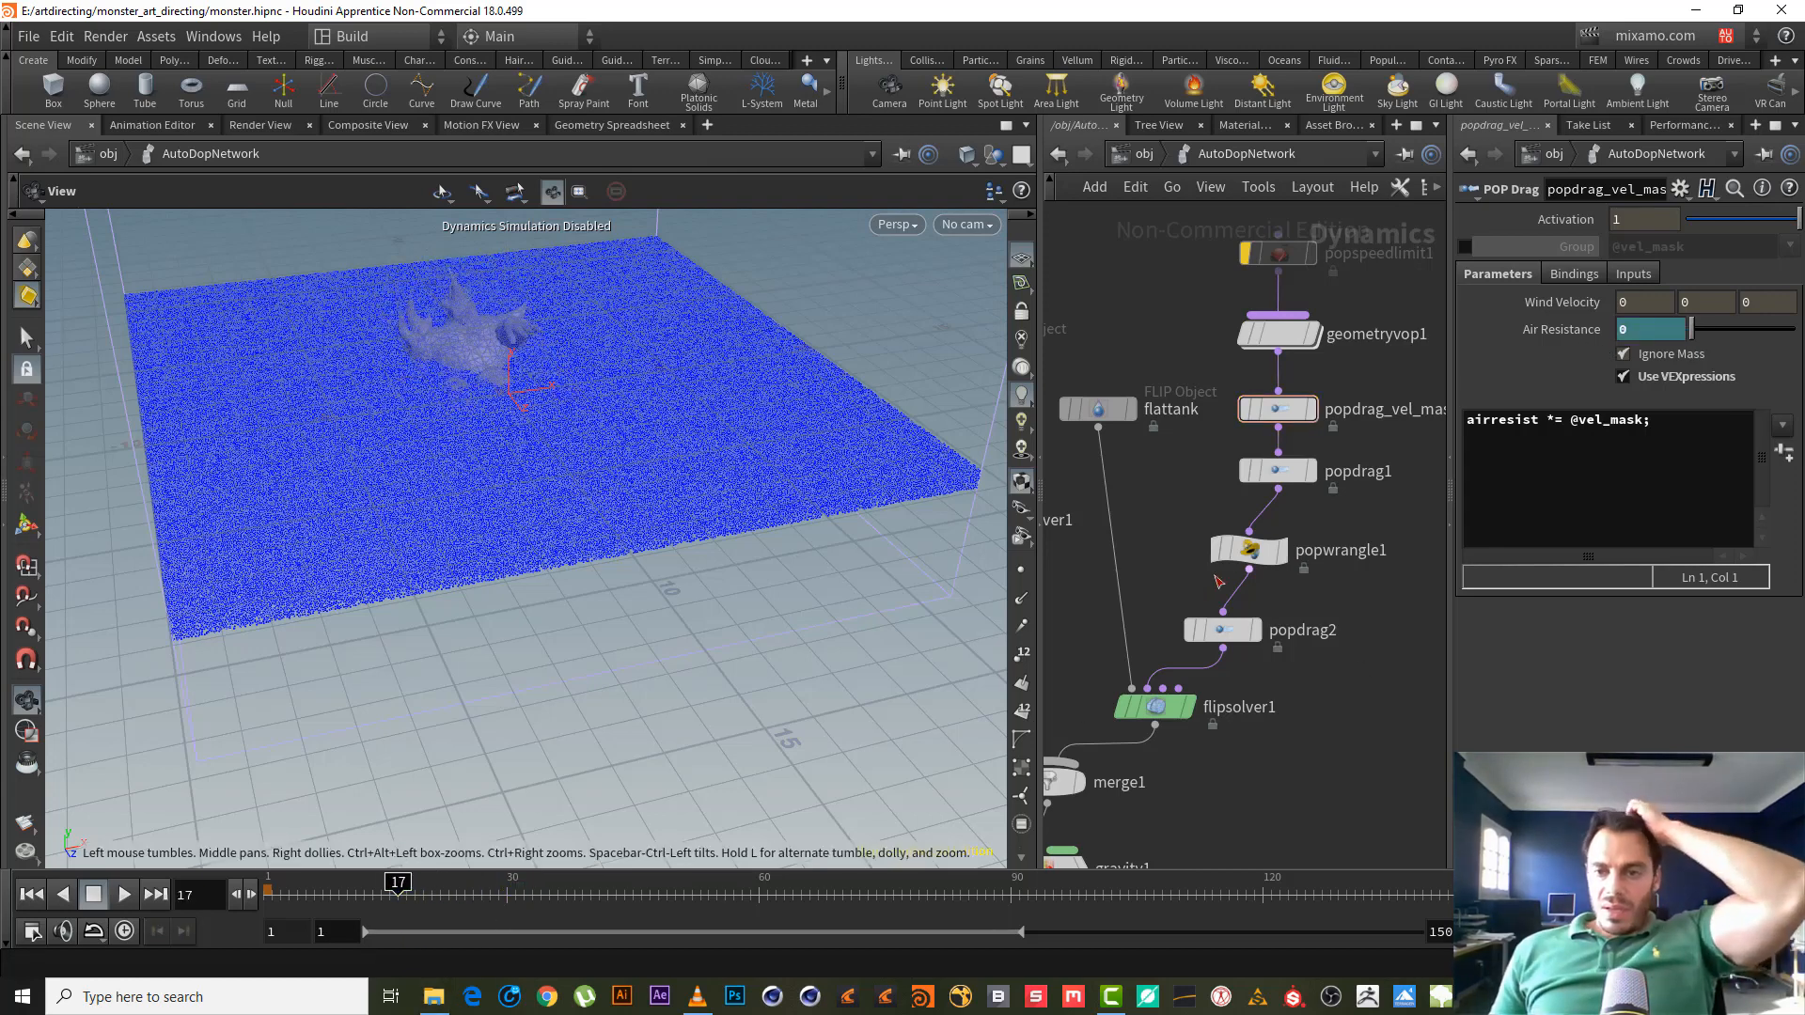
click(1209, 631)
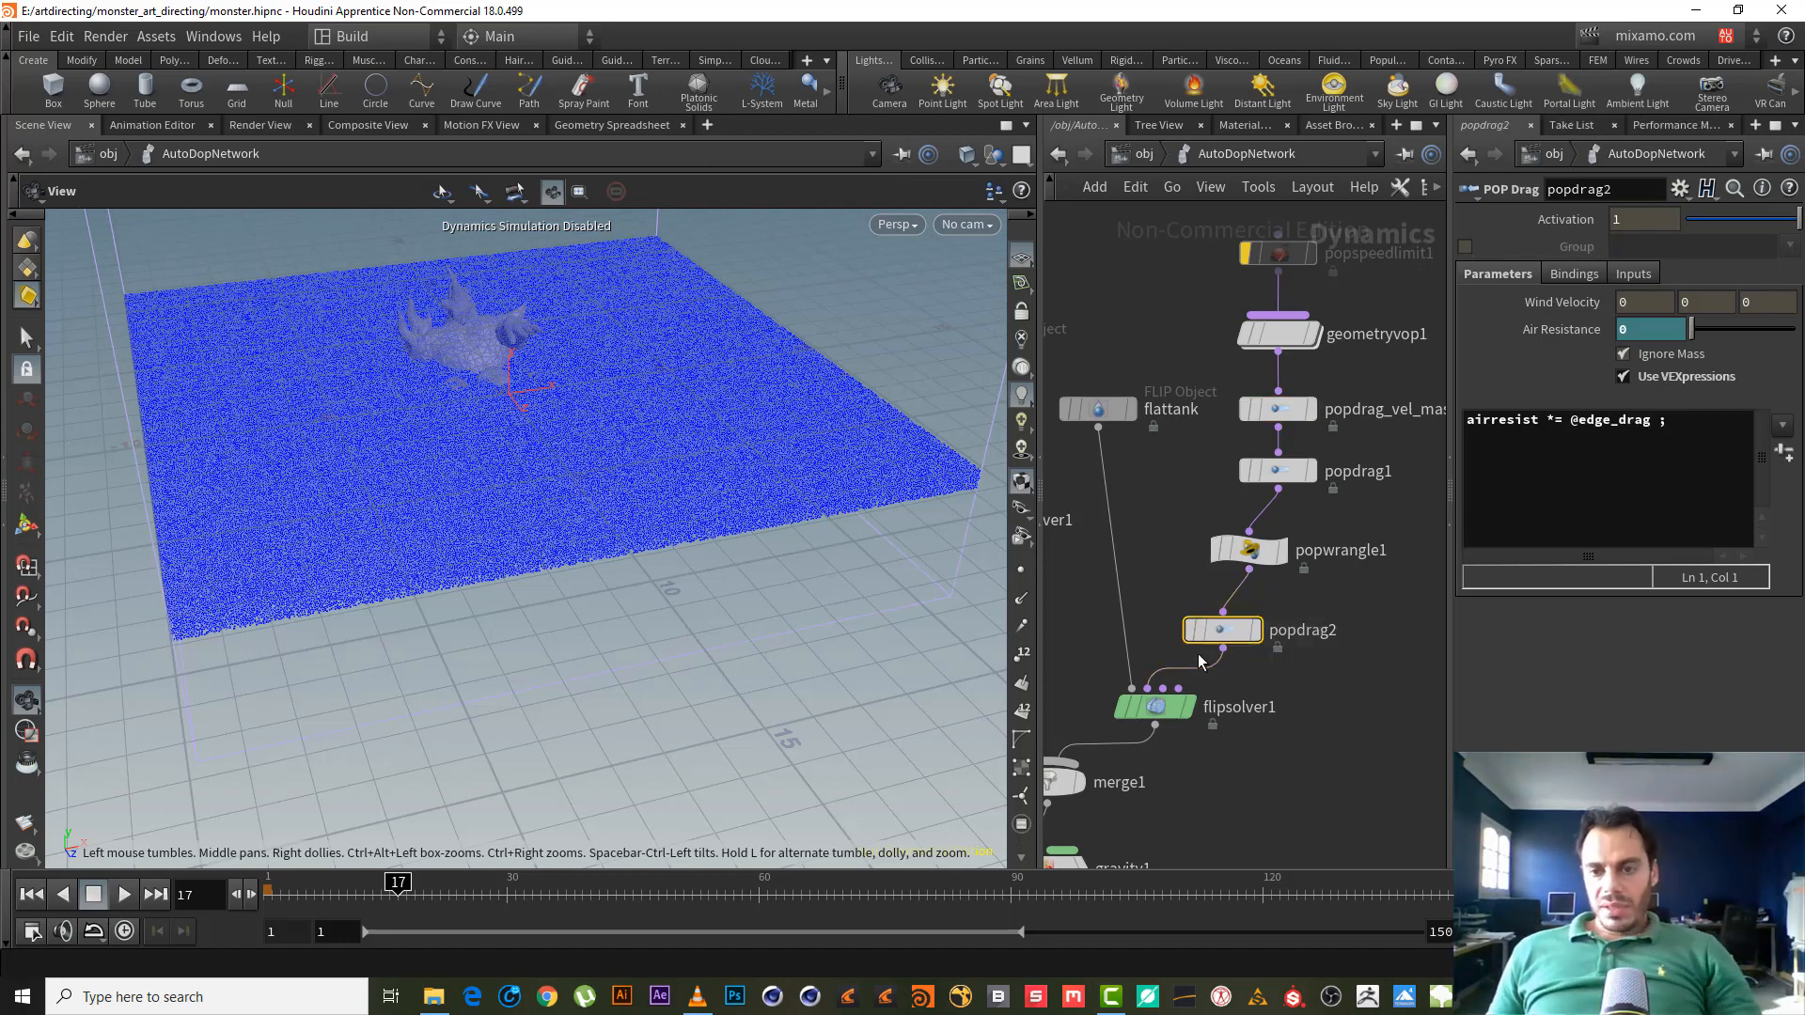